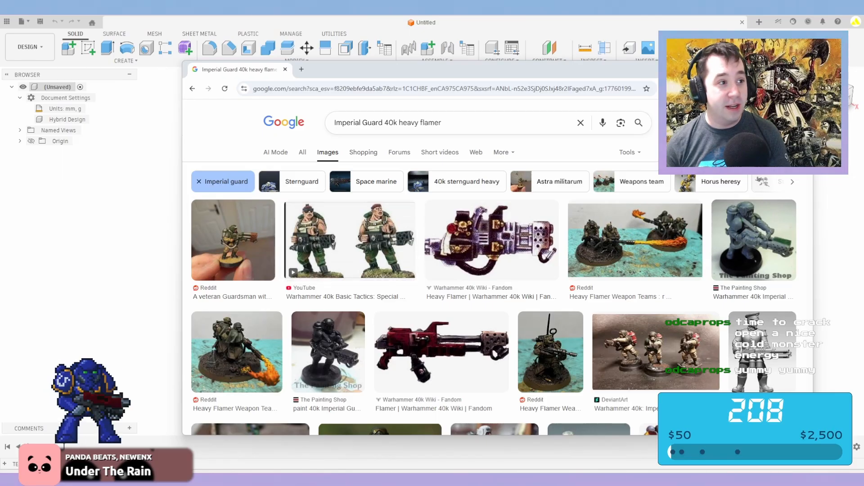
Look through the Imperial Guard 40k heavy flamer images and preview the Cadian heavy trooper picture
{"action": "scroll", "coordinate": [492, 240], "scroll_direction": "down", "scroll_amount": 1}
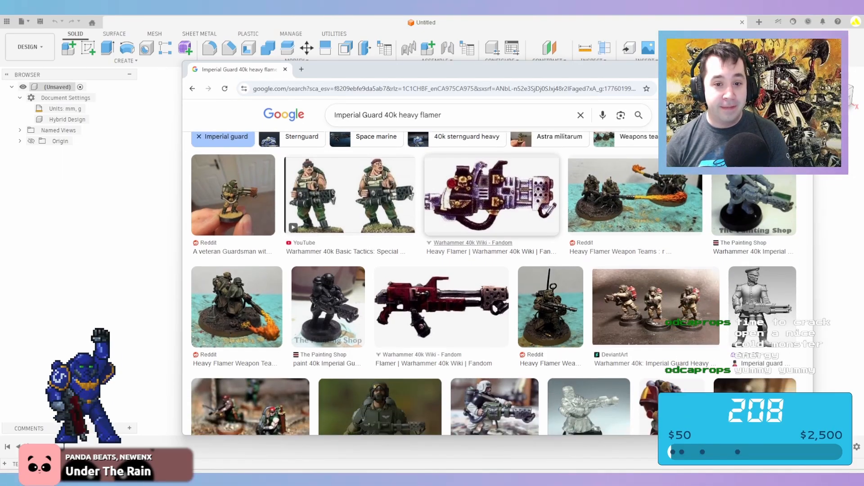
{"action": "scroll", "coordinate": [491, 240], "scroll_direction": "up", "scroll_amount": 1}
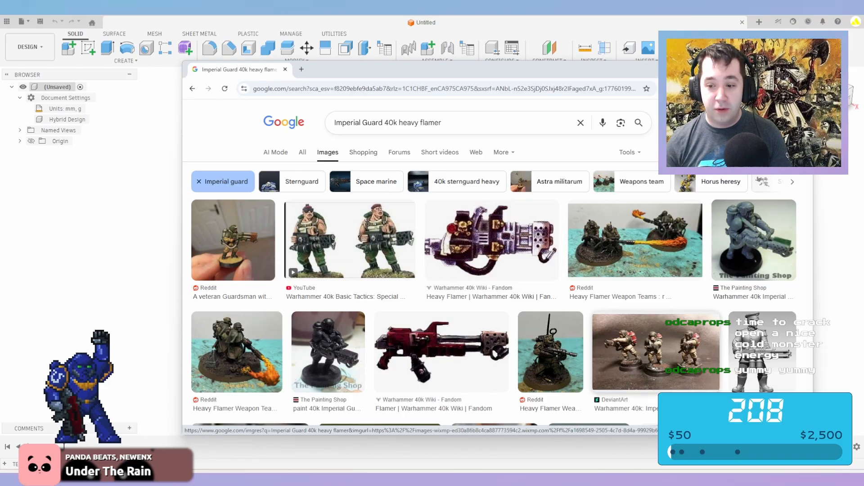
{"action": "scroll", "coordinate": [495, 280], "scroll_direction": "down", "scroll_amount": 3}
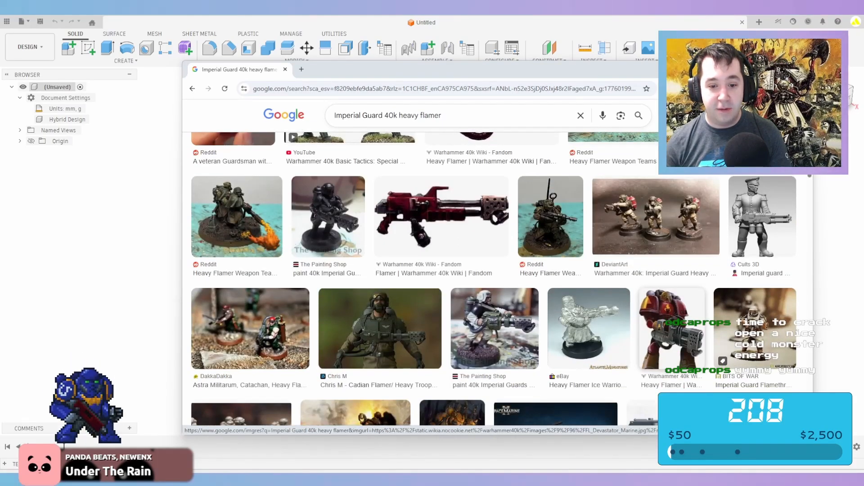
{"action": "left_click", "coordinate": [380, 329]}
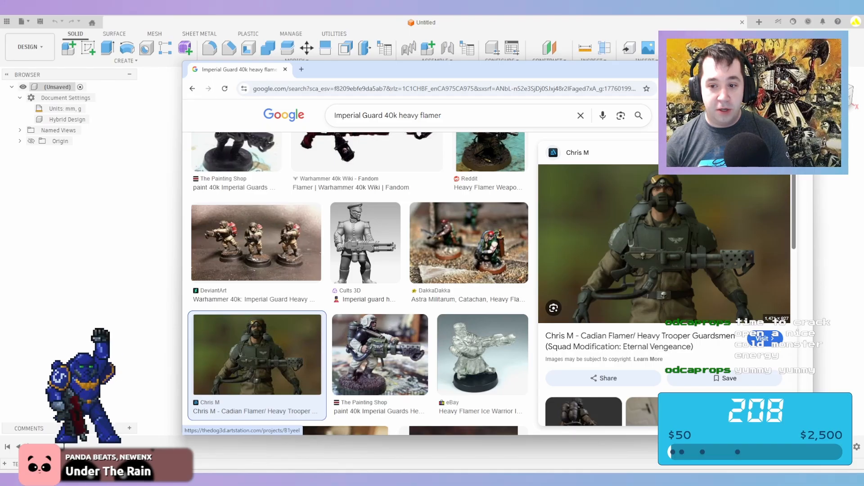
Return to the 40k heavy flamer image results and preview the blue heavy flamer terminator
{"action": "key", "text": "Escape"}
{"action": "key", "text": "alt+Left"}
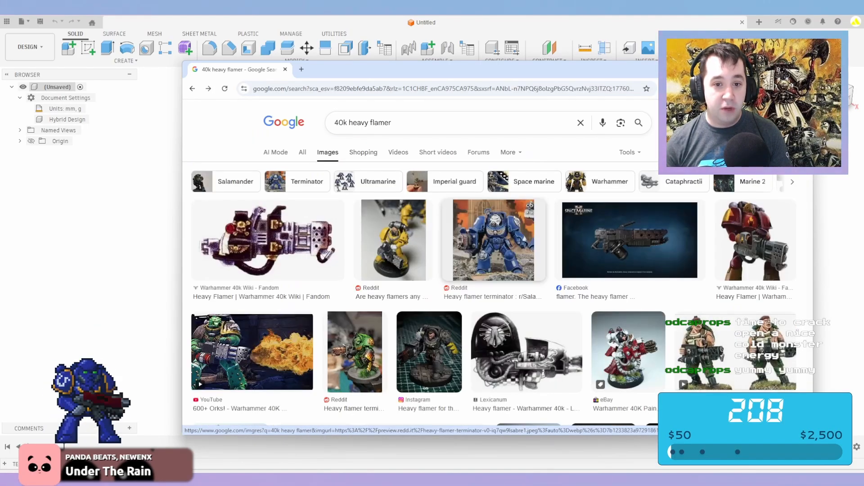
{"action": "scroll", "coordinate": [494, 217], "scroll_direction": "down", "scroll_amount": 1}
{"action": "left_click", "coordinate": [494, 216]}
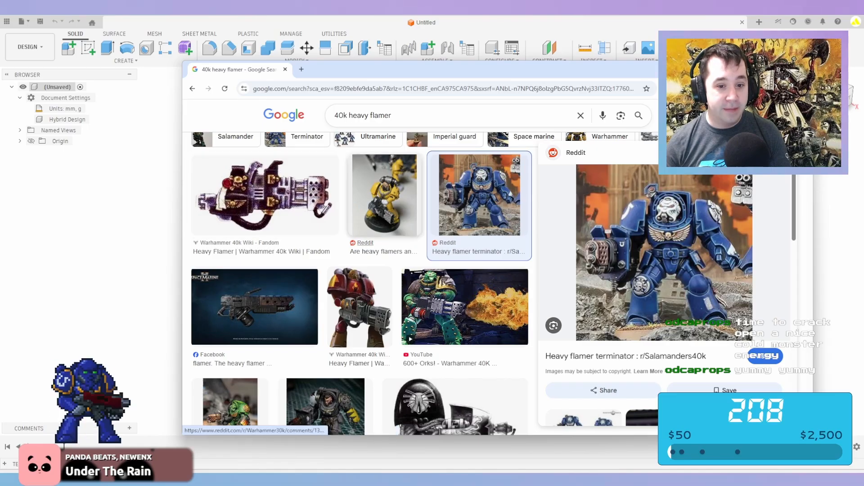
Look through more 40k heavy flamer images and preview the Warhammer 40k Wiki miniature holding a red heavy flamer
{"action": "scroll", "coordinate": [450, 315], "scroll_direction": "down", "scroll_amount": 2}
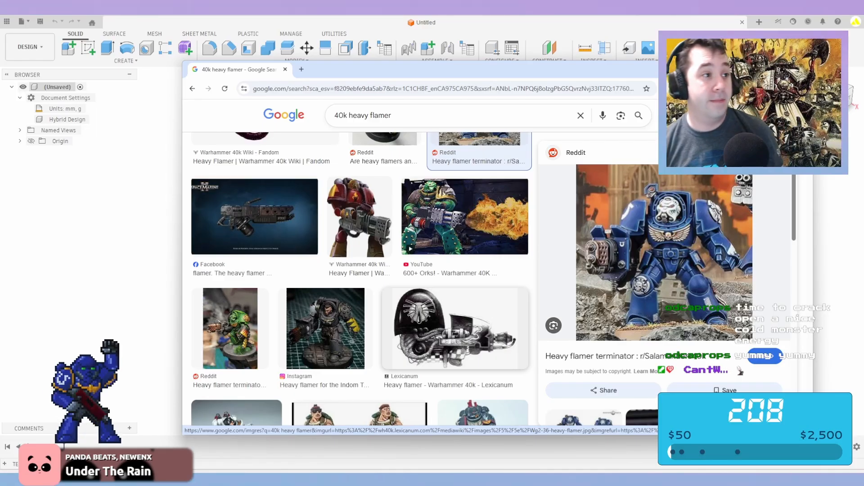
{"action": "scroll", "coordinate": [454, 328], "scroll_direction": "down", "scroll_amount": 3}
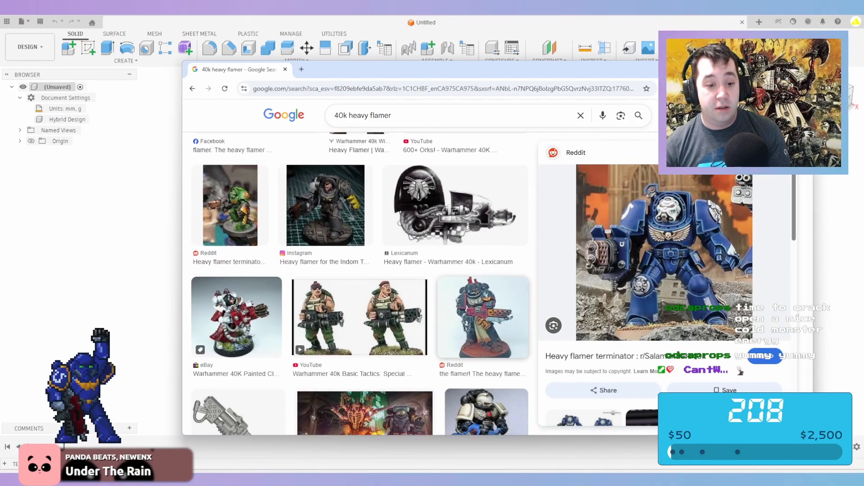
{"action": "scroll", "coordinate": [361, 283], "scroll_direction": "down", "scroll_amount": 3}
{"action": "scroll", "coordinate": [358, 284], "scroll_direction": "down", "scroll_amount": 1}
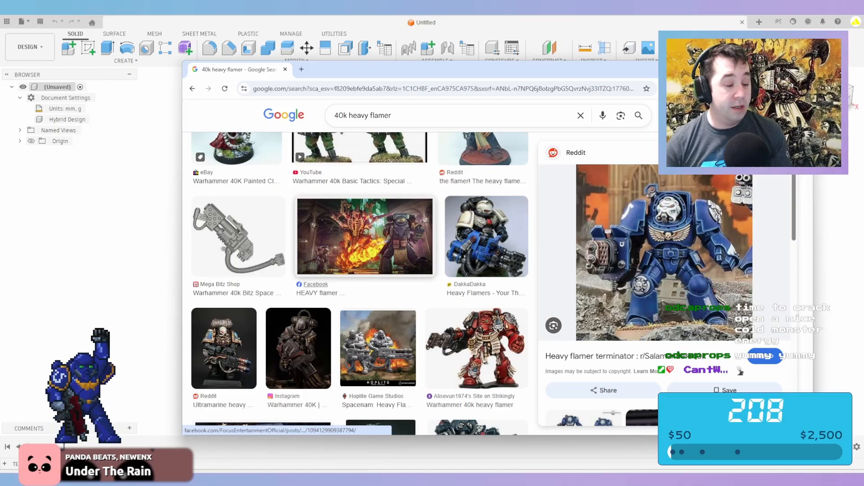
{"action": "scroll", "coordinate": [378, 279], "scroll_direction": "down", "scroll_amount": 1}
{"action": "scroll", "coordinate": [378, 306], "scroll_direction": "down", "scroll_amount": 2}
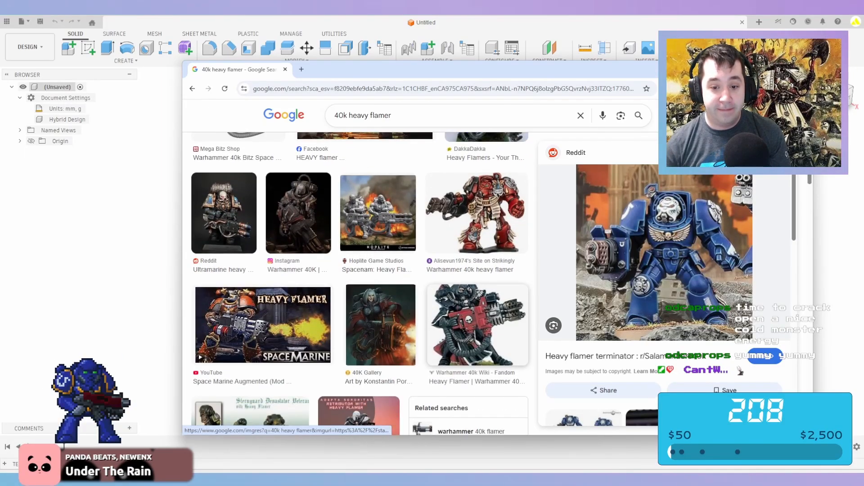
{"action": "left_click", "coordinate": [477, 324]}
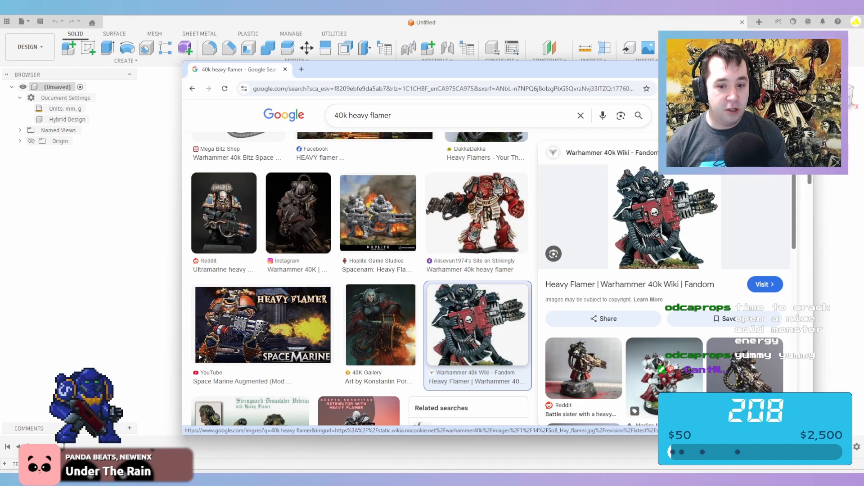
Examine the remaining 40k heavy flamer image results for usable views of the weapon
{"action": "scroll", "coordinate": [475, 323], "scroll_direction": "down", "scroll_amount": 1}
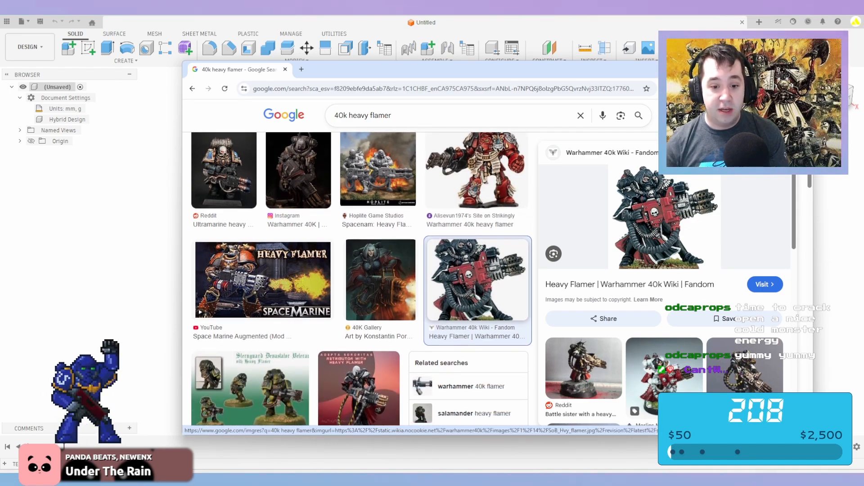
{"action": "scroll", "coordinate": [474, 323], "scroll_direction": "down", "scroll_amount": 2}
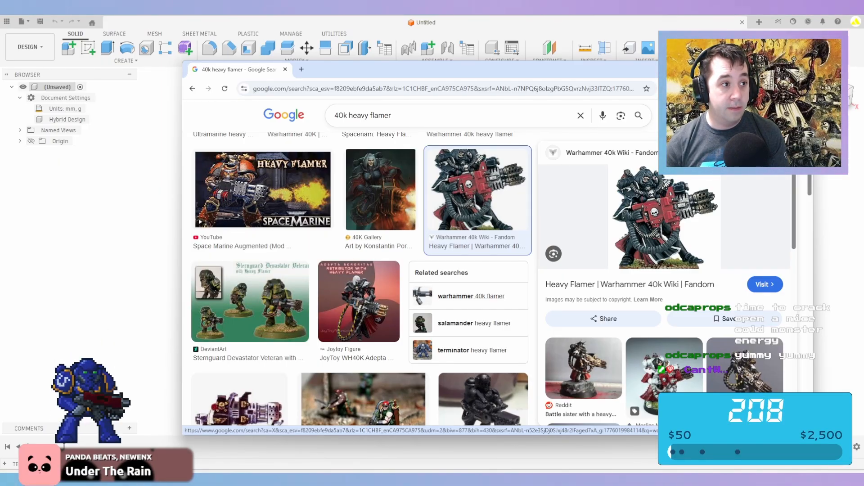
{"action": "scroll", "coordinate": [471, 297], "scroll_direction": "down", "scroll_amount": 1}
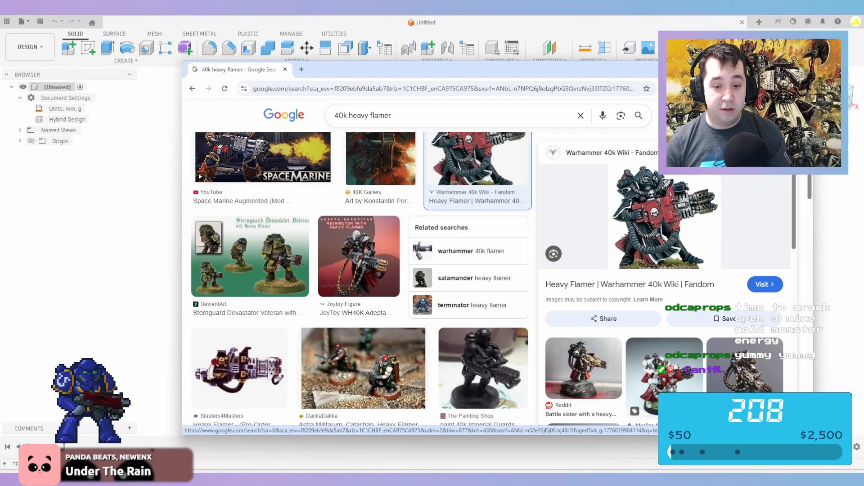
{"action": "scroll", "coordinate": [472, 297], "scroll_direction": "down", "scroll_amount": 2}
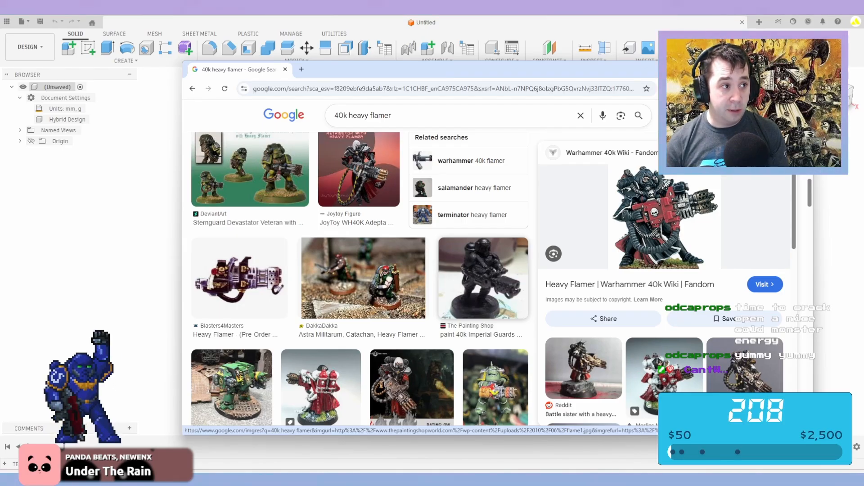
{"action": "scroll", "coordinate": [477, 288], "scroll_direction": "down", "scroll_amount": 5}
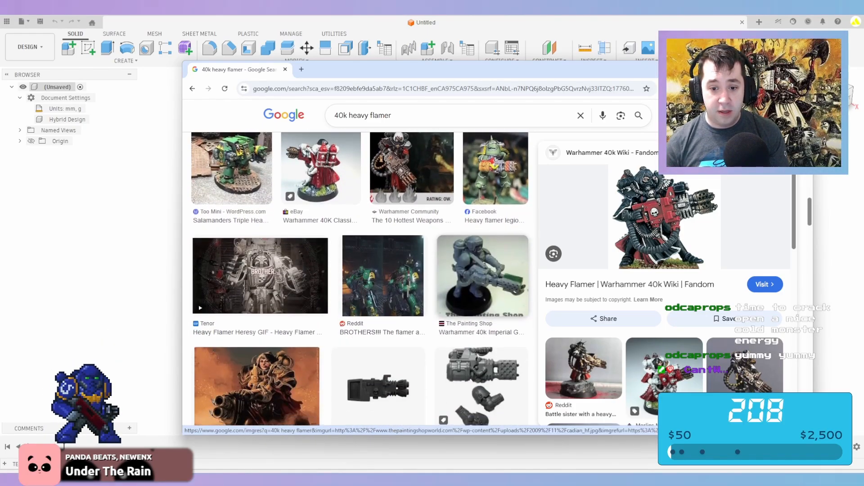
{"action": "scroll", "coordinate": [472, 306], "scroll_direction": "down", "scroll_amount": 4}
{"action": "scroll", "coordinate": [472, 306], "scroll_direction": "down", "scroll_amount": 1}
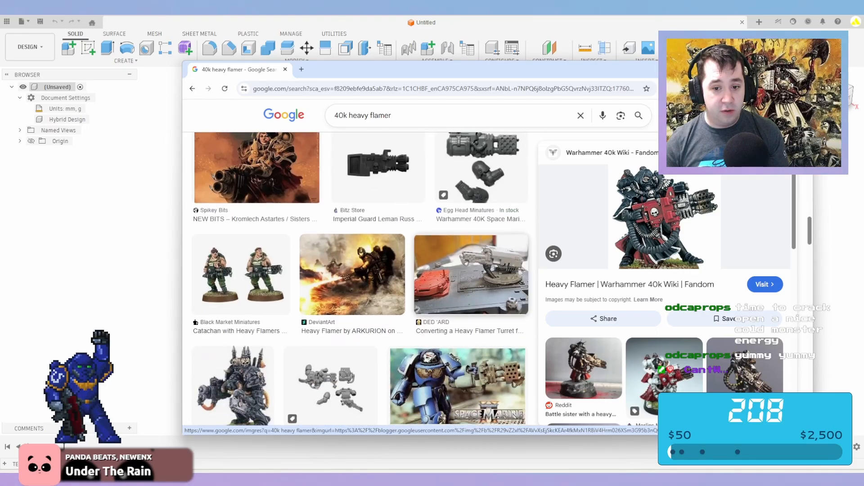
{"action": "scroll", "coordinate": [472, 288], "scroll_direction": "down", "scroll_amount": 1}
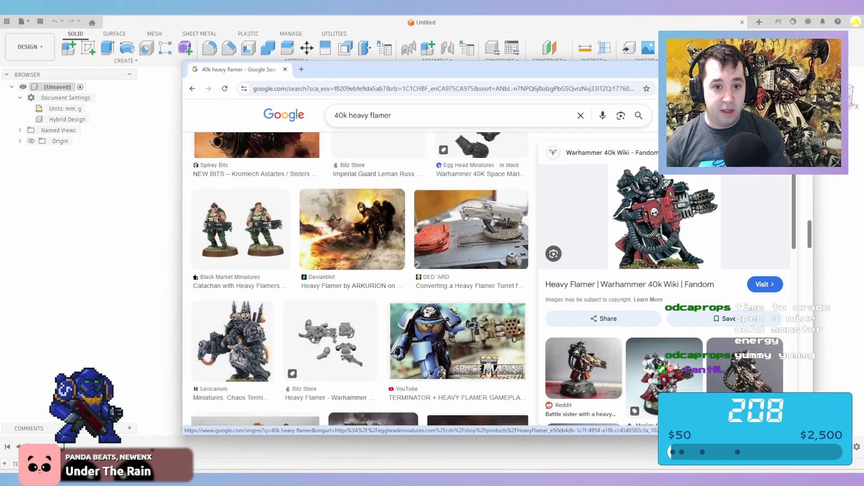
Search images for "brother get the flamer the heavy flamer", preview the Tenor Heavy Flamer Heresy GIF and skim the results
{"action": "left_click_drag", "start_coordinate": [394, 116], "coordinate": [332, 116]}
{"action": "type", "text": "brot"}
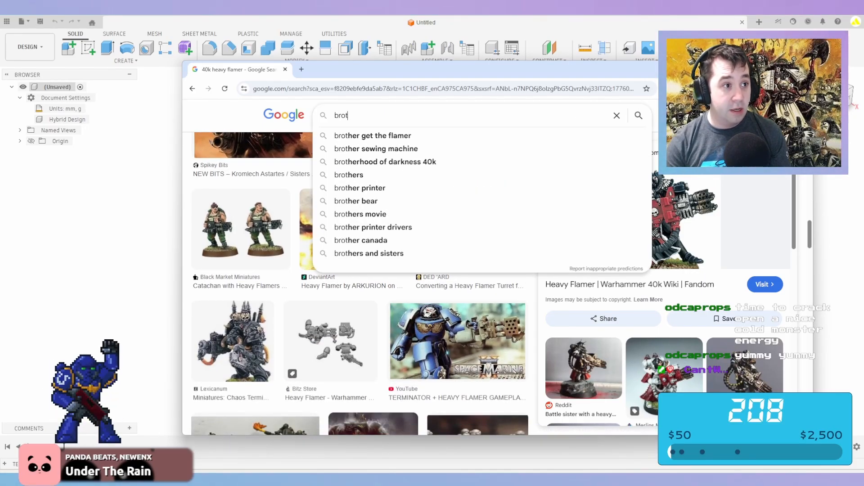
{"action": "type", "text": "her get the flamer the heavy flamer"}
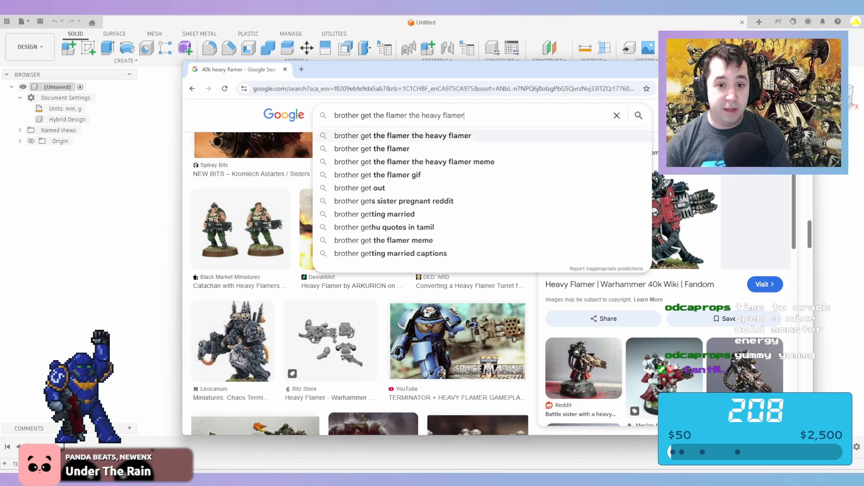
{"action": "key", "text": "Return"}
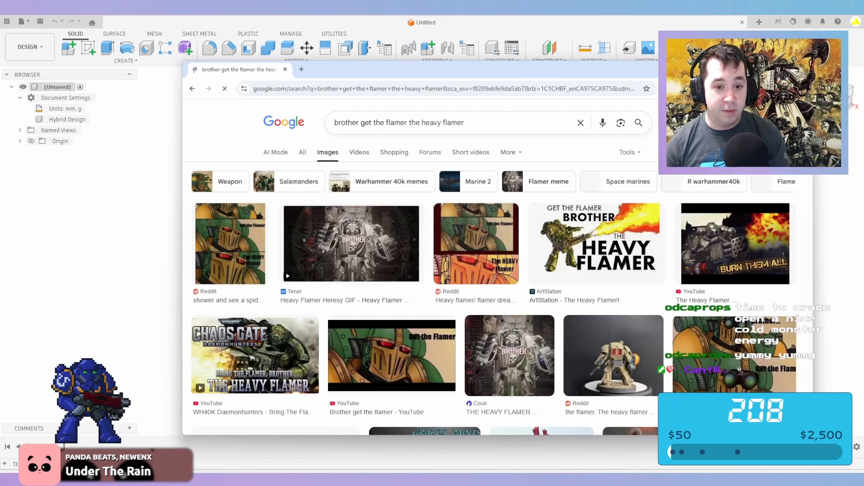
{"action": "left_click", "coordinate": [351, 243]}
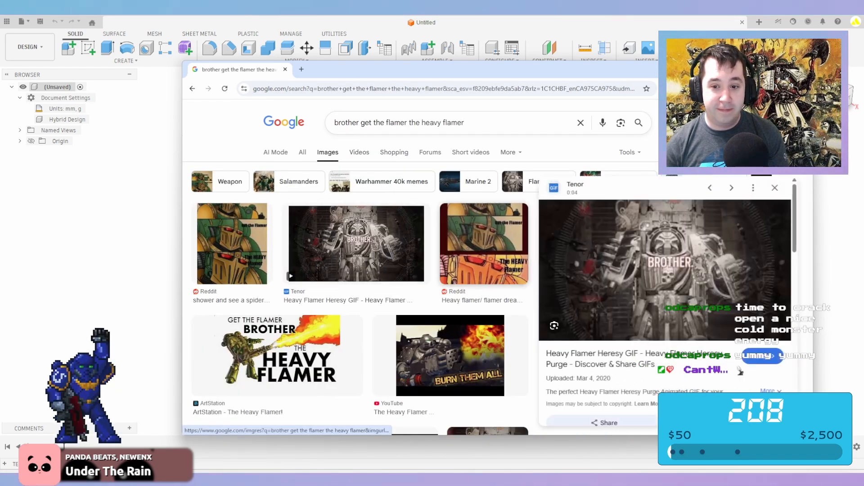
{"action": "scroll", "coordinate": [457, 240], "scroll_direction": "down", "scroll_amount": 1}
{"action": "scroll", "coordinate": [456, 241], "scroll_direction": "down", "scroll_amount": 6}
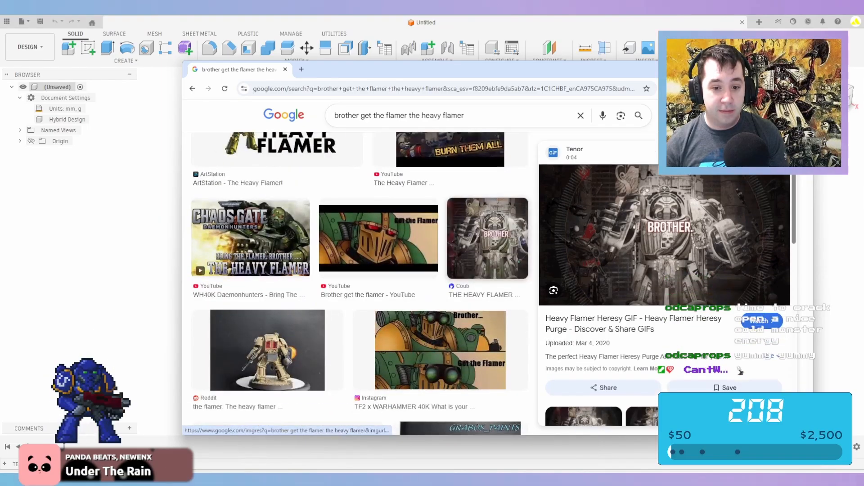
{"action": "scroll", "coordinate": [457, 241], "scroll_direction": "down", "scroll_amount": 1}
{"action": "scroll", "coordinate": [358, 283], "scroll_direction": "up", "scroll_amount": 8}
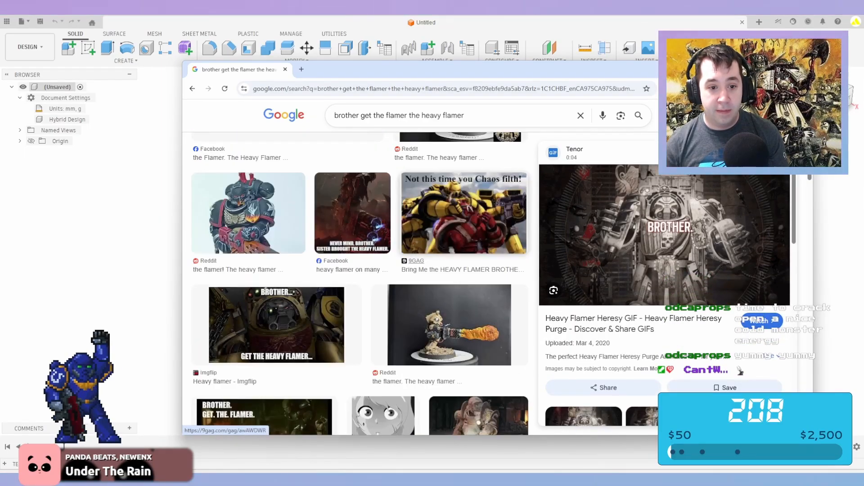
Return to the 40k heavy flamer image results and narrow them to Imperial guard
{"action": "key", "text": "alt+Left"}
{"action": "key", "text": "alt+Left"}
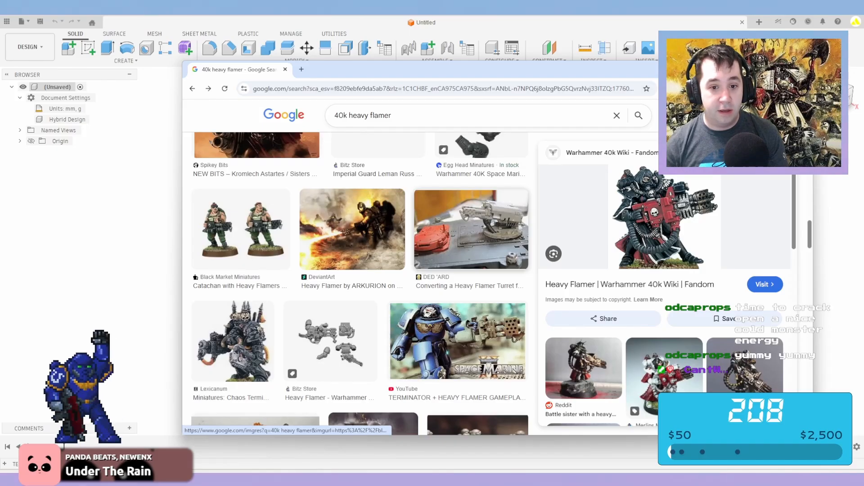
{"action": "scroll", "coordinate": [358, 279], "scroll_direction": "up", "scroll_amount": 8}
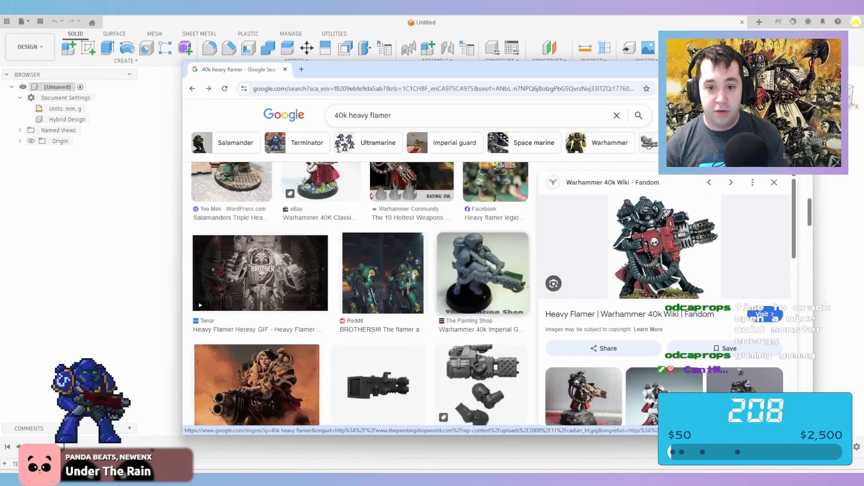
{"action": "key", "text": "alt+Left"}
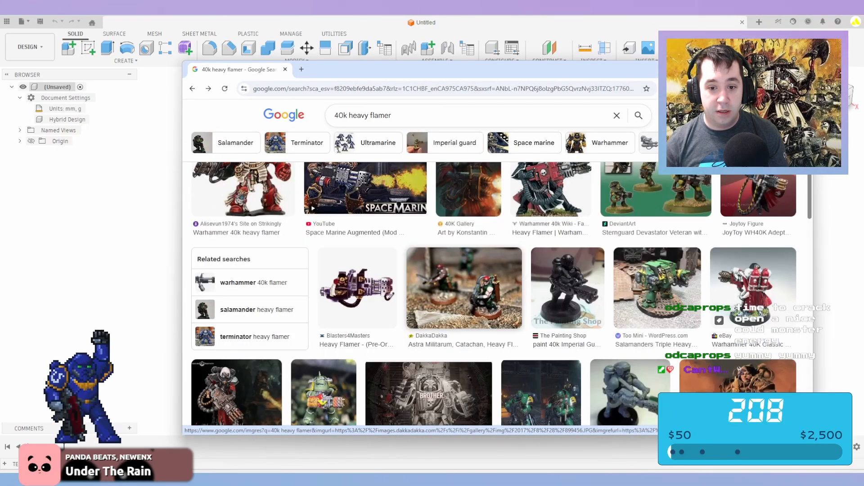
{"action": "scroll", "coordinate": [463, 245], "scroll_direction": "up", "scroll_amount": 4}
{"action": "scroll", "coordinate": [425, 245], "scroll_direction": "up", "scroll_amount": 5}
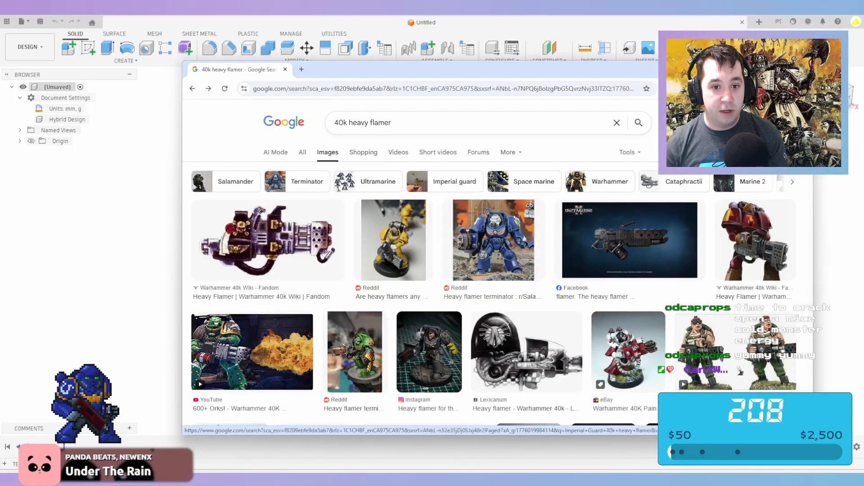
{"action": "left_click", "coordinate": [455, 181]}
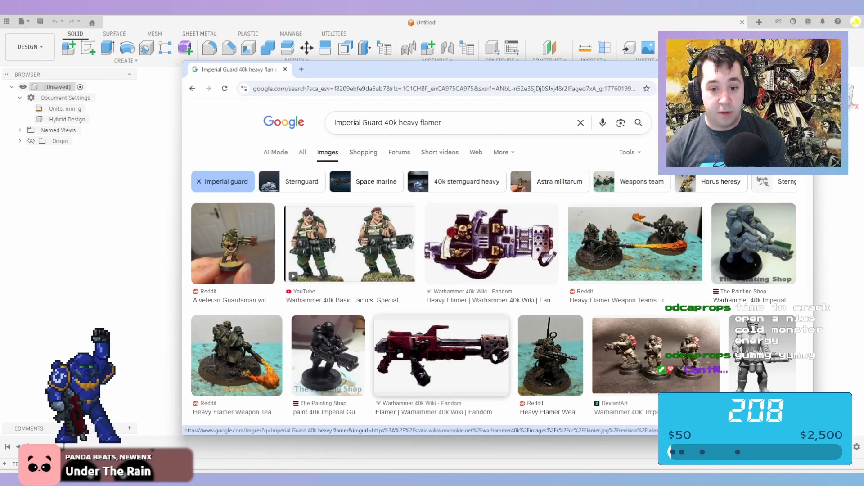
Preview the red Flamer image from the Warhammer 40k Wiki, and open the related grey Imperial Flamer image from Lexicanum
{"action": "left_click", "coordinate": [441, 356]}
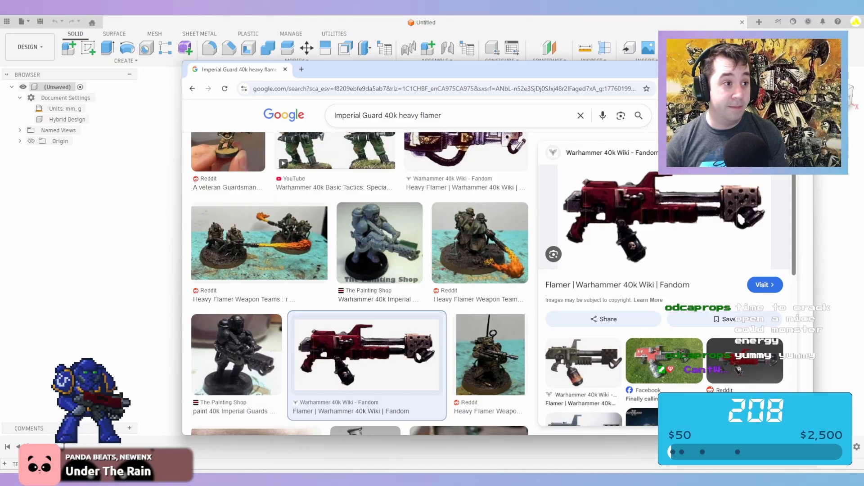
{"action": "scroll", "coordinate": [666, 284], "scroll_direction": "down", "scroll_amount": 2}
{"action": "scroll", "coordinate": [666, 284], "scroll_direction": "down", "scroll_amount": 1}
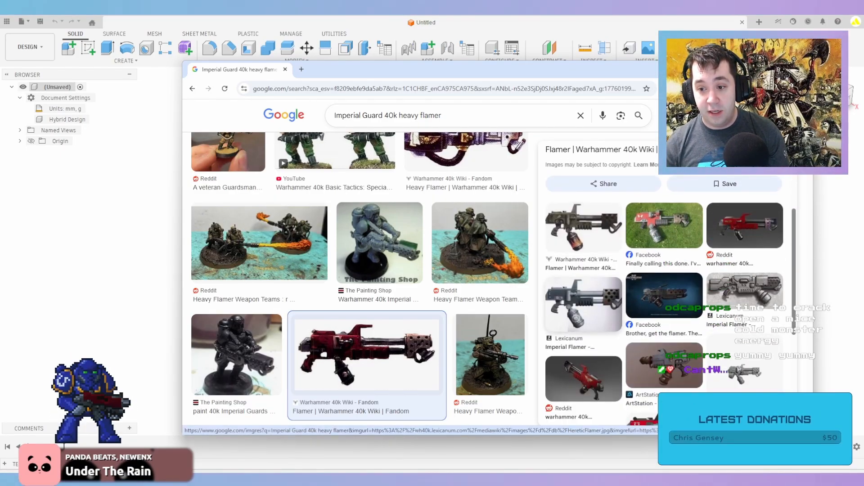
{"action": "left_click", "coordinate": [584, 304]}
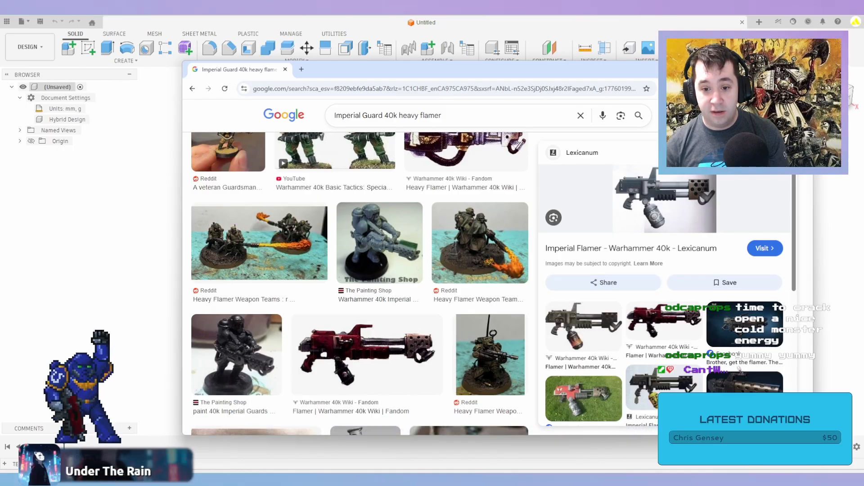
Look through further Imperial Guard heavy flamer results and the images related to the Lexicanum Imperial Flamer
{"action": "scroll", "coordinate": [360, 279], "scroll_direction": "down", "scroll_amount": 2}
{"action": "scroll", "coordinate": [360, 283], "scroll_direction": "down", "scroll_amount": 5}
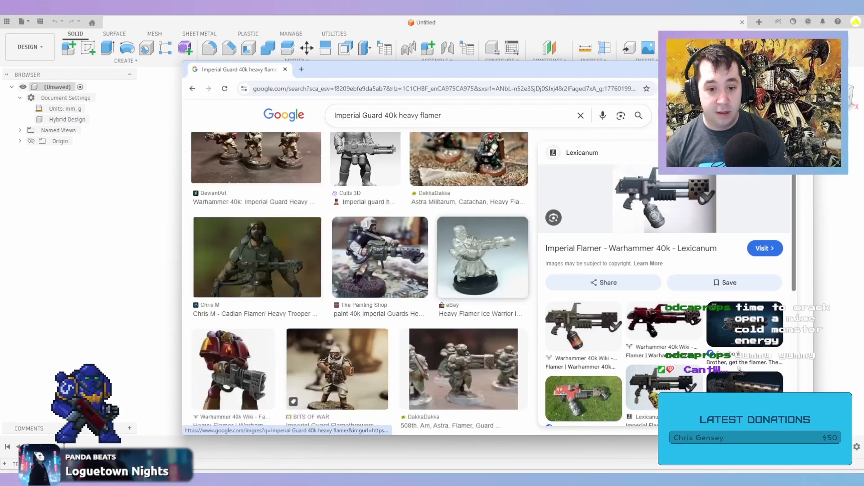
{"action": "scroll", "coordinate": [481, 316], "scroll_direction": "down", "scroll_amount": 2}
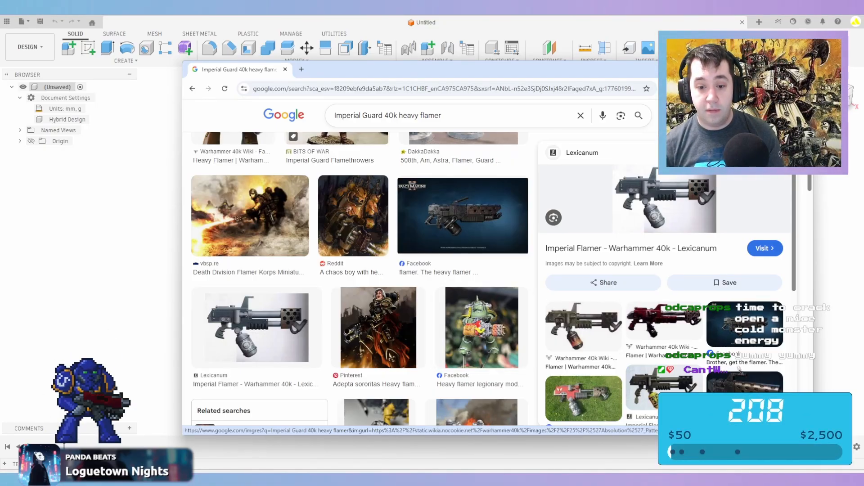
{"action": "scroll", "coordinate": [738, 368], "scroll_direction": "down", "scroll_amount": 3}
{"action": "scroll", "coordinate": [450, 288], "scroll_direction": "down", "scroll_amount": 6}
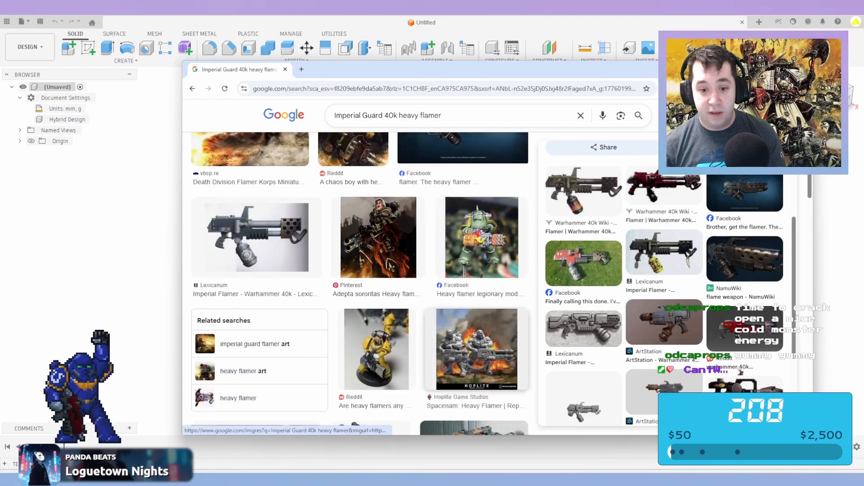
Find the green Lexicanum heavy flamer among the image results, visit its article and open the SternWeapons-HF.jpg file page
{"action": "scroll", "coordinate": [741, 372], "scroll_direction": "down", "scroll_amount": 6}
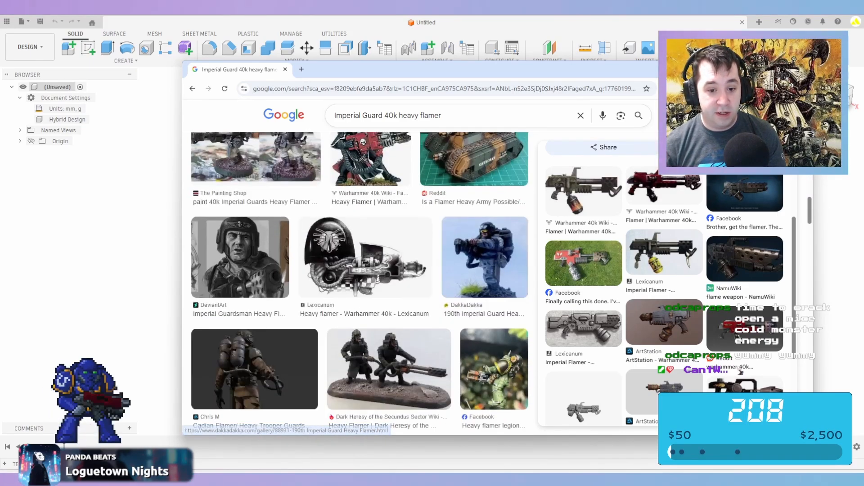
{"action": "scroll", "coordinate": [502, 329], "scroll_direction": "down", "scroll_amount": 3}
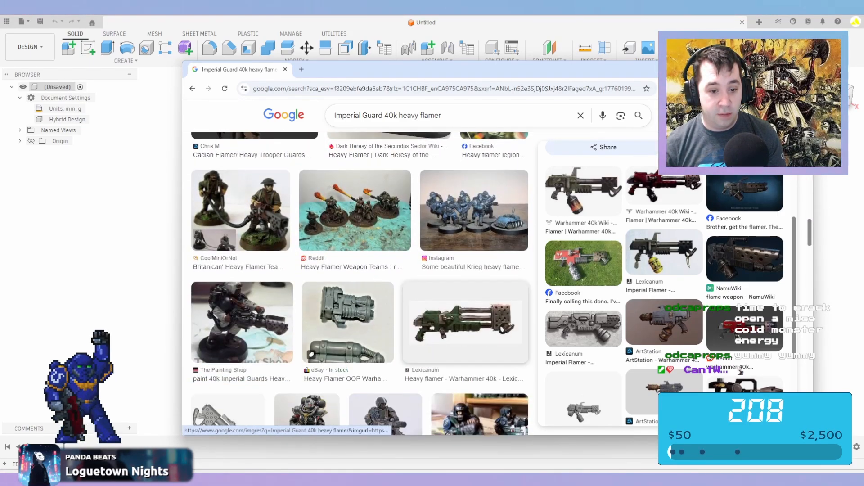
{"action": "scroll", "coordinate": [502, 329], "scroll_direction": "down", "scroll_amount": 3}
{"action": "left_click", "coordinate": [502, 239]}
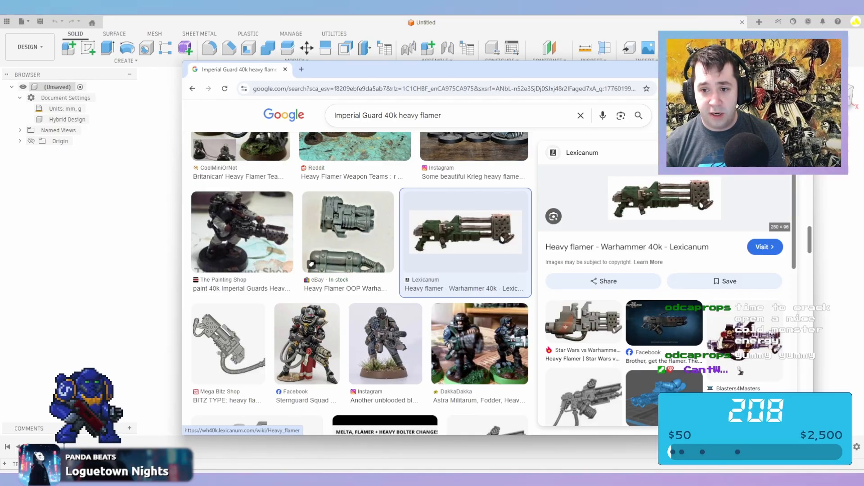
{"action": "left_click", "coordinate": [664, 199]}
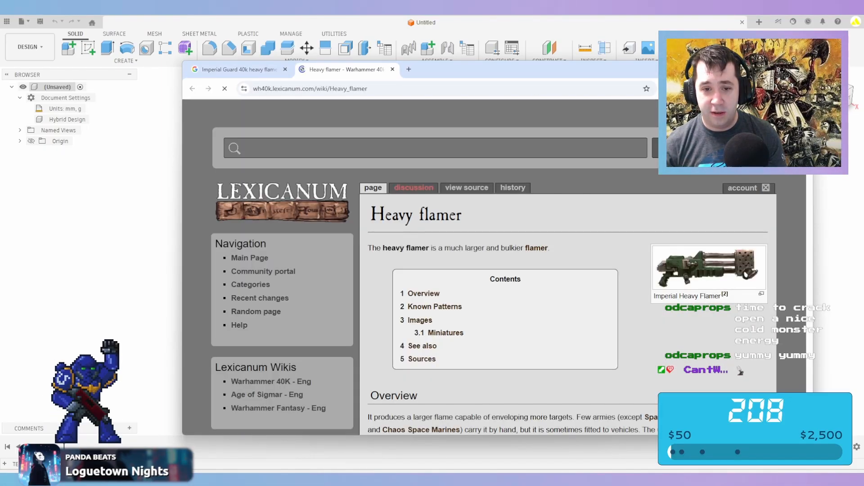
{"action": "left_click", "coordinate": [709, 268]}
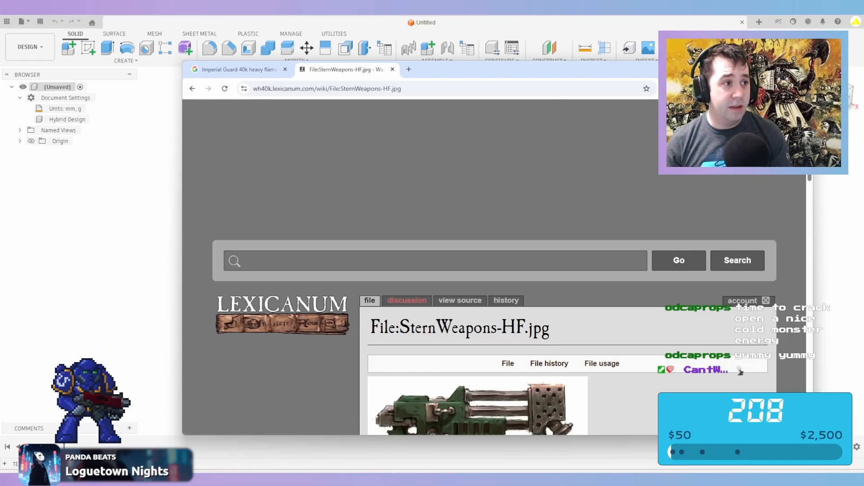
{"action": "scroll", "coordinate": [538, 245], "scroll_direction": "down", "scroll_amount": 3}
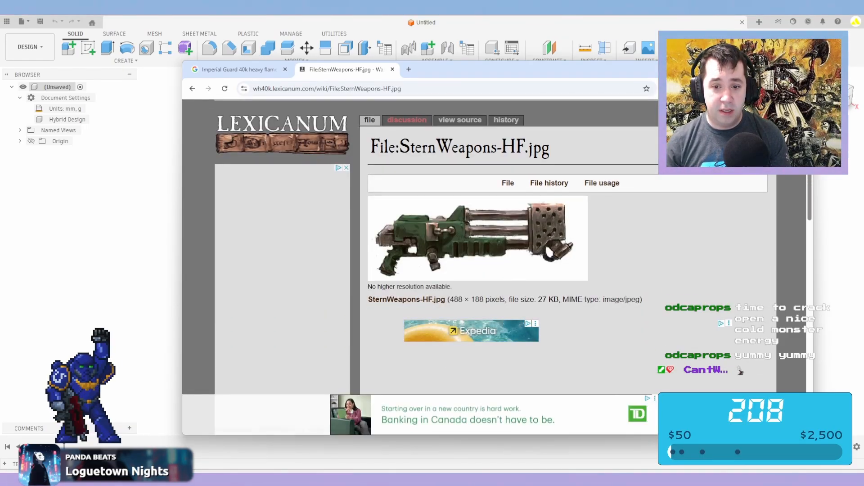
{"action": "right_click", "coordinate": [539, 246]}
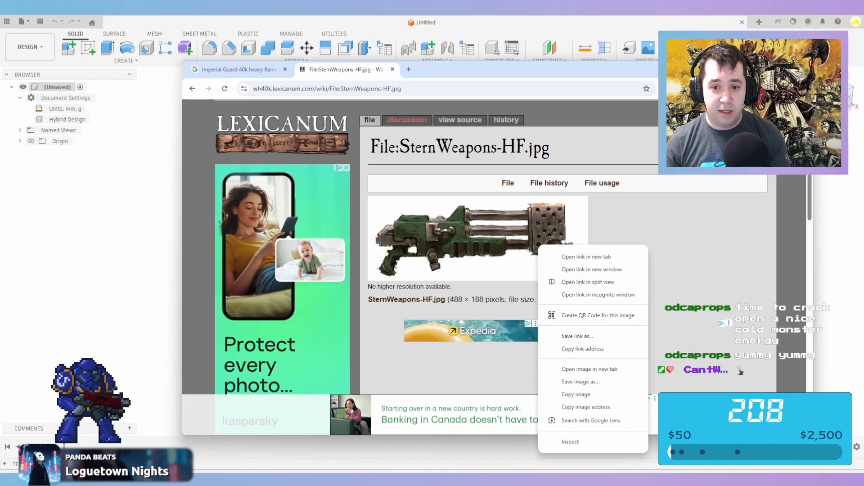
{"action": "key", "text": "alt+Left"}
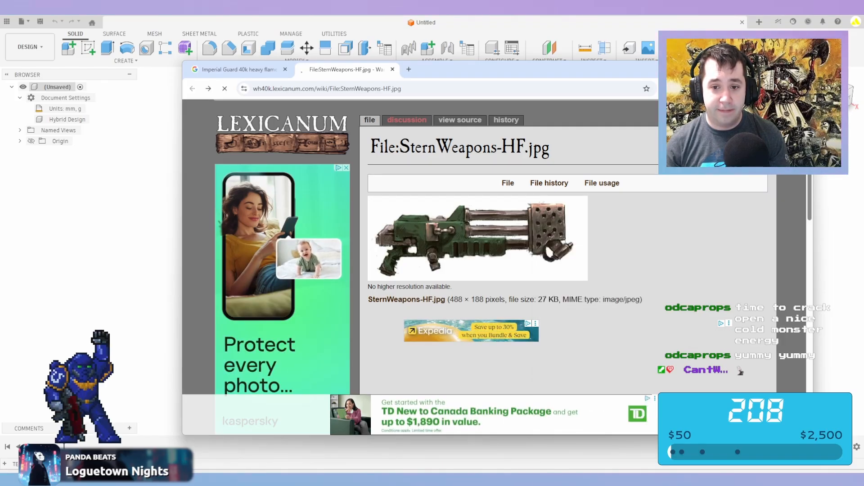
{"action": "right_click", "coordinate": [543, 239]}
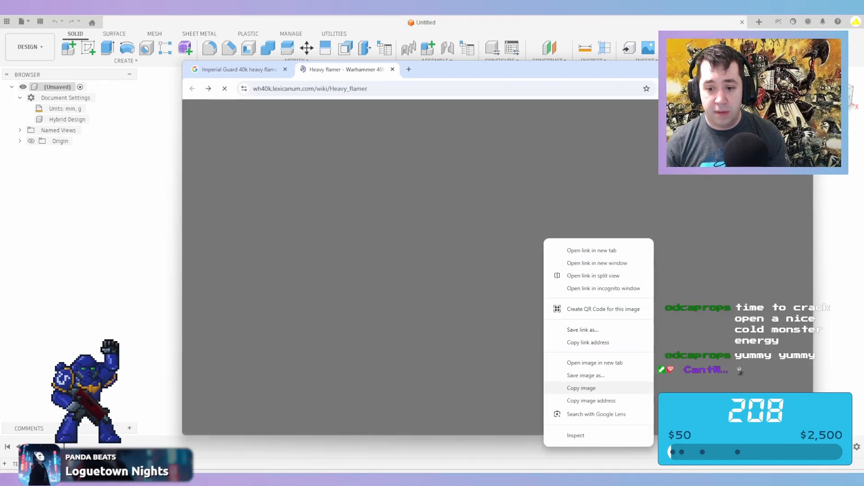
{"action": "left_click", "coordinate": [585, 375]}
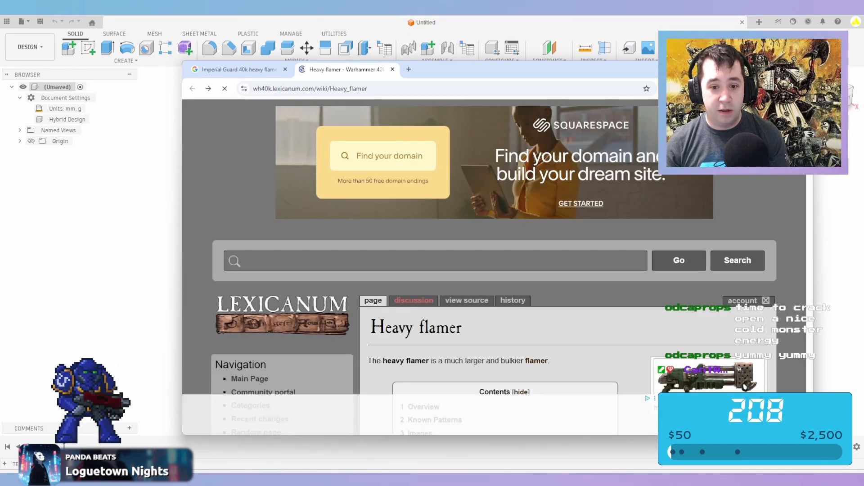
{"action": "left_click", "coordinate": [707, 245]}
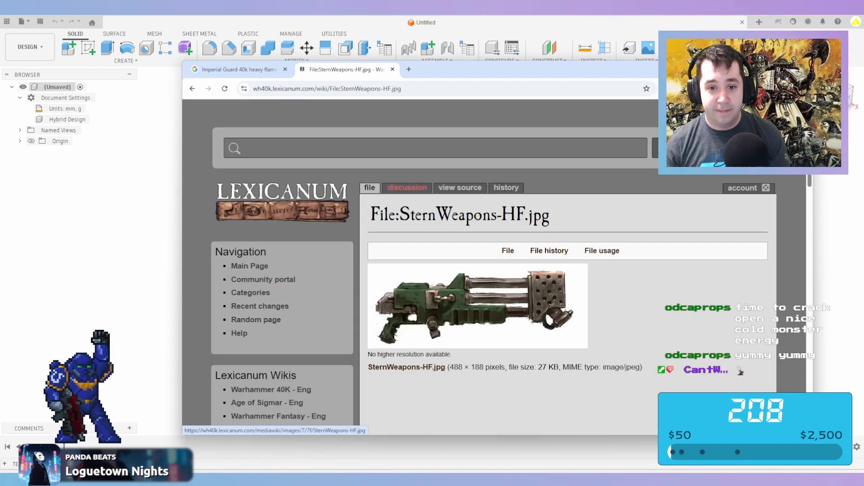
Start saving the green heavy flamer image and browse to the Warhammer 40K folder inside Costumes
{"action": "right_click", "coordinate": [507, 315]}
{"action": "left_click", "coordinate": [548, 244]}
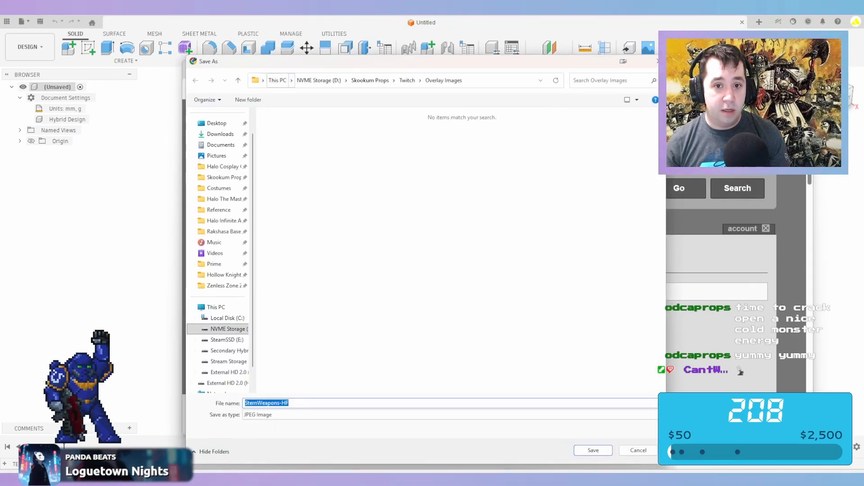
{"action": "left_click", "coordinate": [219, 189]}
{"action": "scroll", "coordinate": [459, 248], "scroll_direction": "down", "scroll_amount": 5}
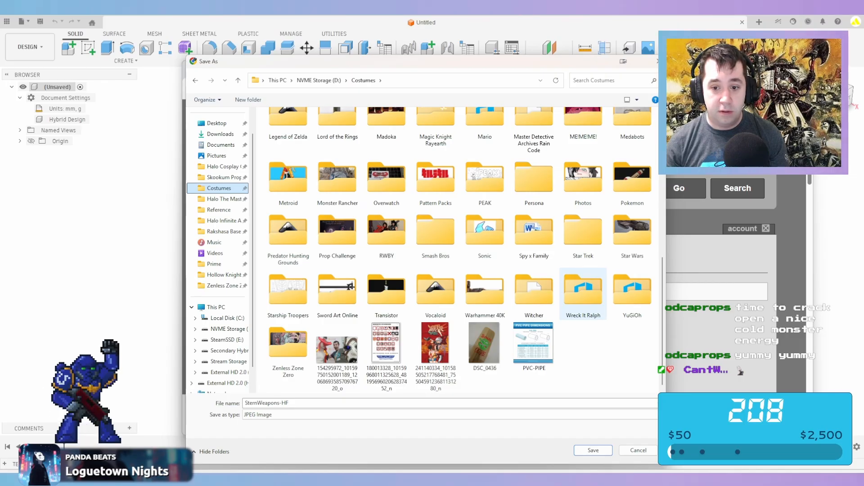
{"action": "double_click", "coordinate": [485, 292]}
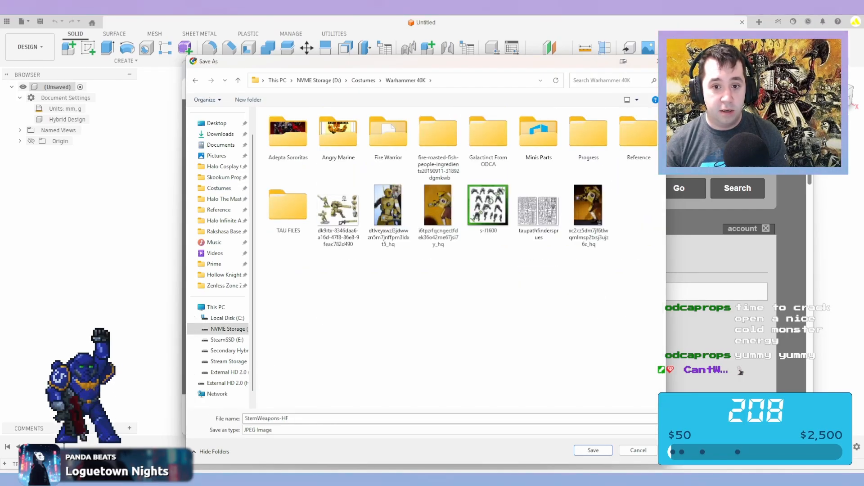
Create a new folder named Imperium inside the Warhammer 40K folder
{"action": "right_click", "coordinate": [404, 176]}
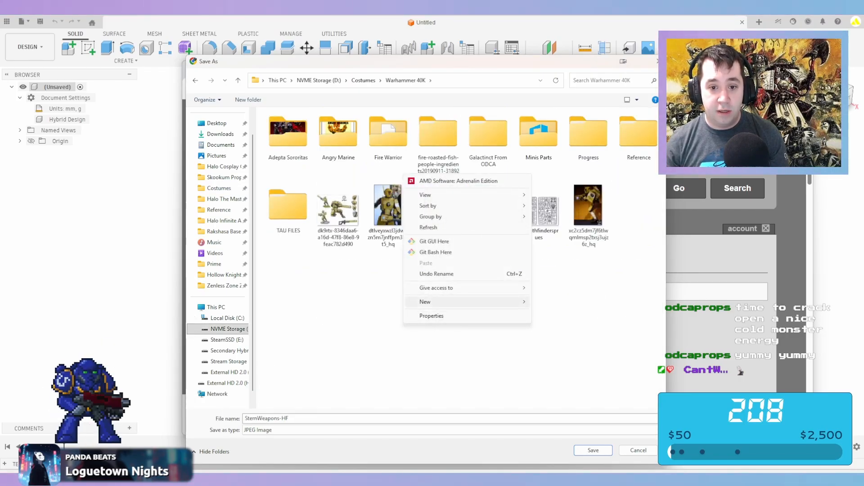
{"action": "mouse_move", "coordinate": [432, 301]}
{"action": "left_click", "coordinate": [581, 303]}
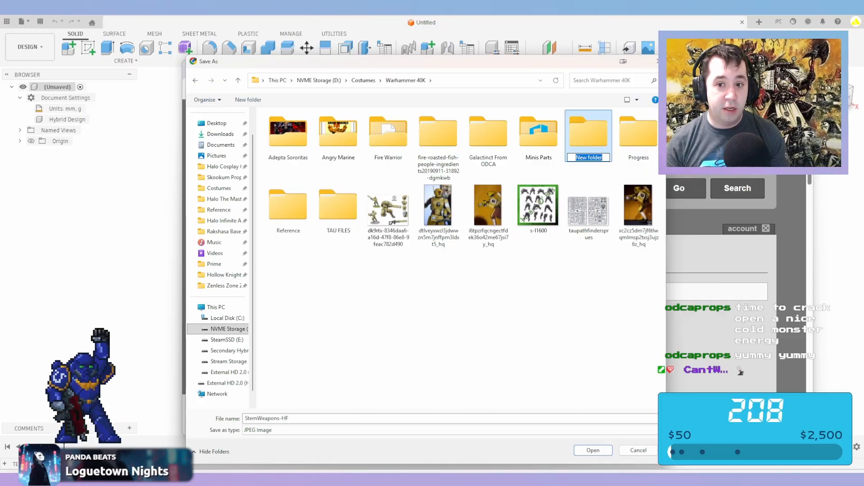
{"action": "type", "text": "I"}
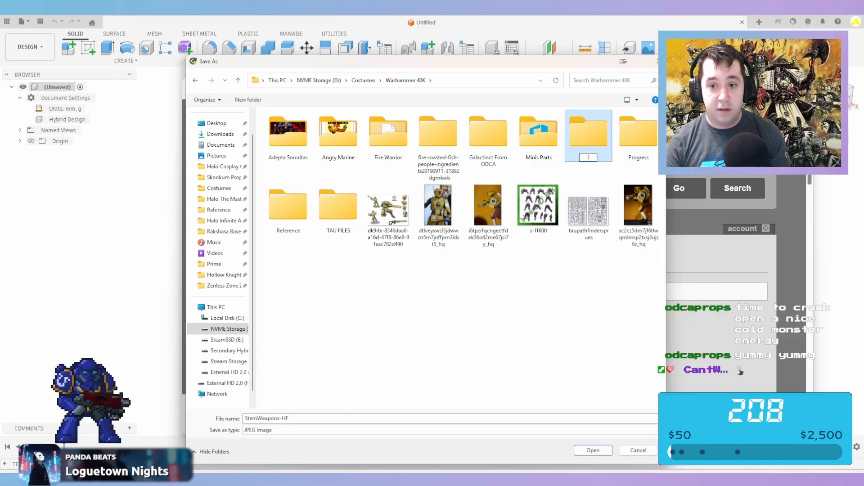
{"action": "type", "text": ",mper"}
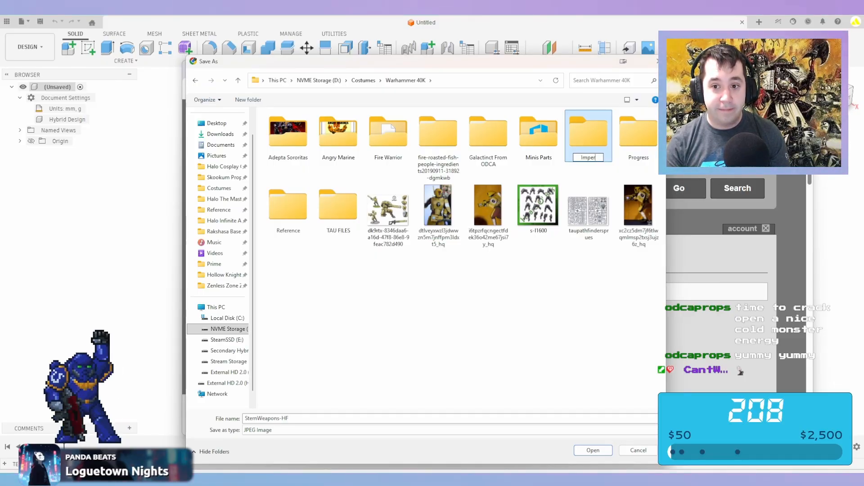
{"action": "type", "text": "ium"}
{"action": "key", "text": "Return"}
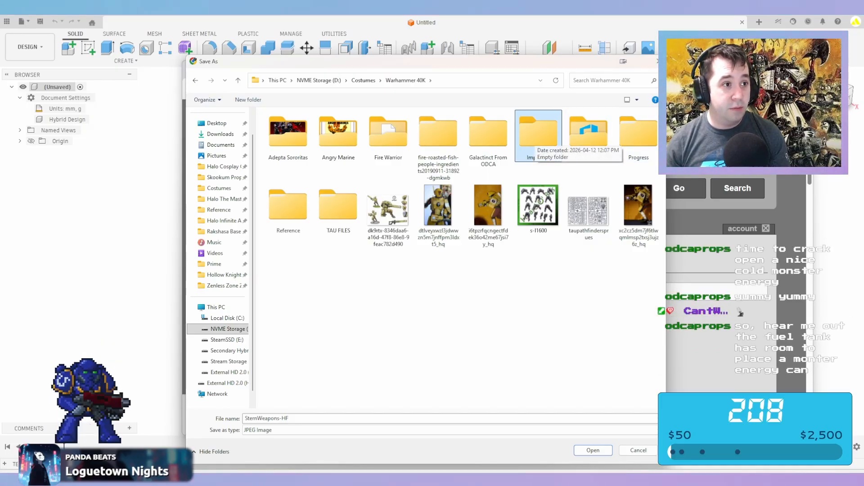
Save the image as the JPEG SternWeapons-HF in the Imperium folder and close the Lexicanum page
{"action": "double_click", "coordinate": [538, 135]}
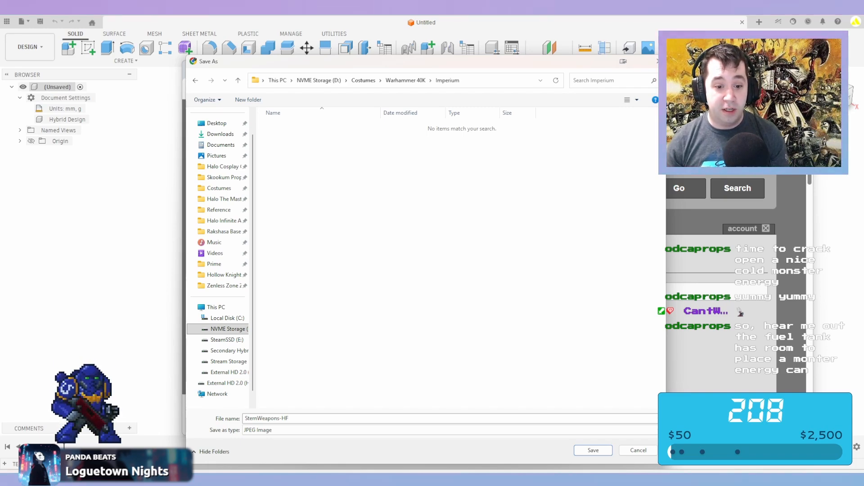
{"action": "left_click", "coordinate": [593, 450]}
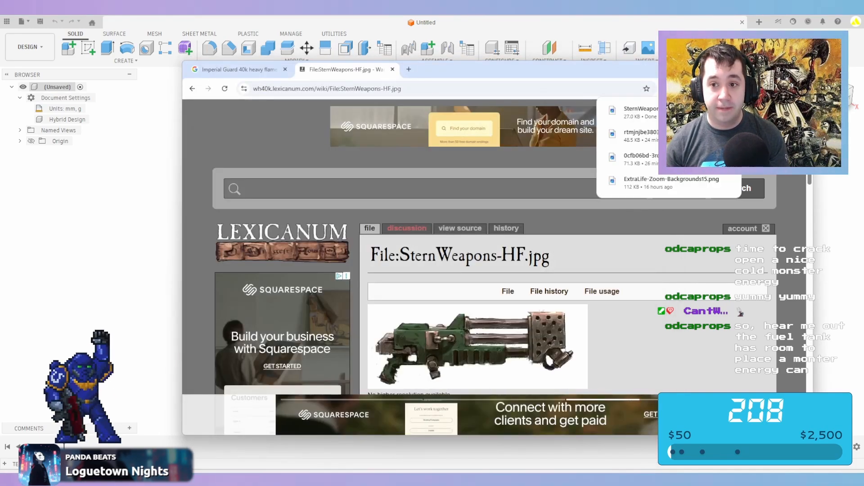
{"action": "key", "text": "alt+Left"}
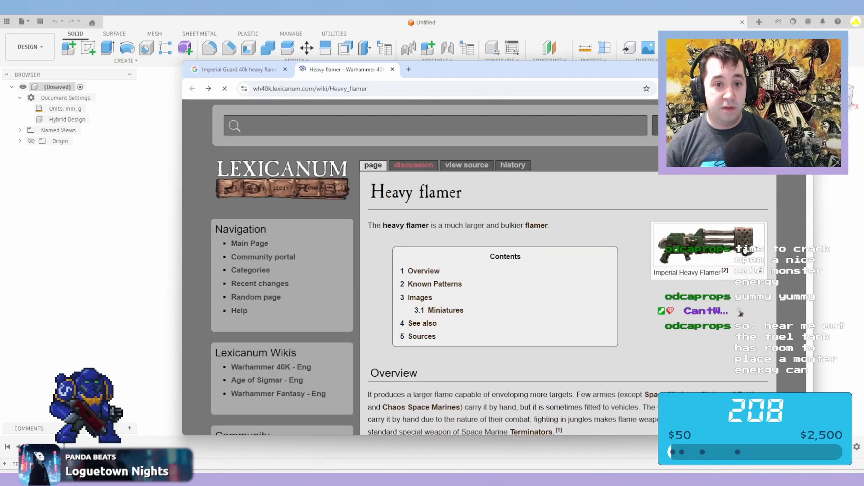
{"action": "left_click", "coordinate": [392, 69]}
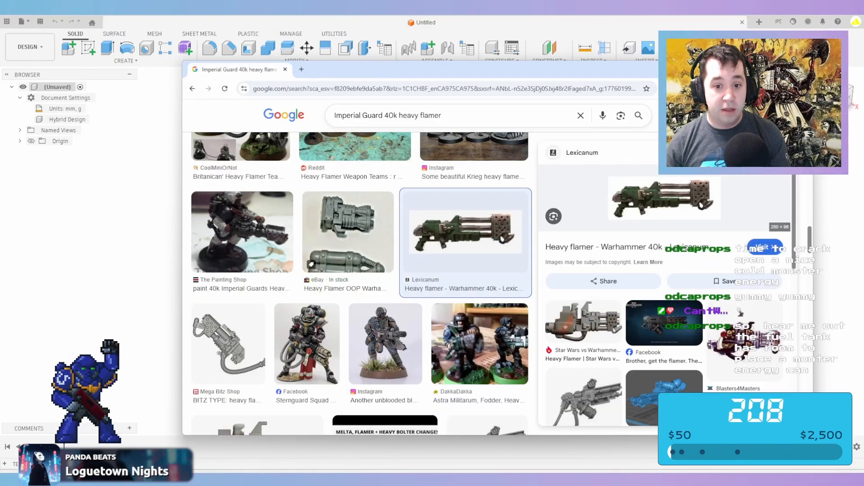
Look through the images around and related to the Lexicanum heavy flamer, and preview the red flamer from the YouTube 8th Edition video
{"action": "scroll", "coordinate": [360, 271], "scroll_direction": "down", "scroll_amount": 2}
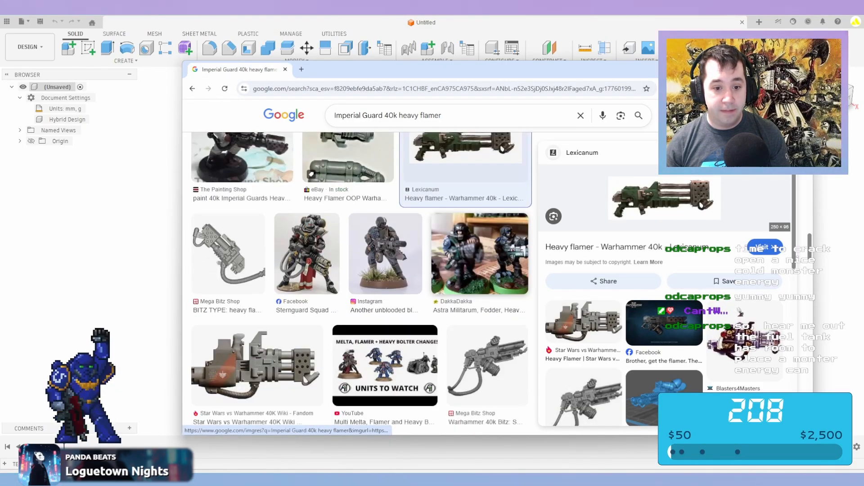
{"action": "scroll", "coordinate": [388, 369], "scroll_direction": "down", "scroll_amount": 3}
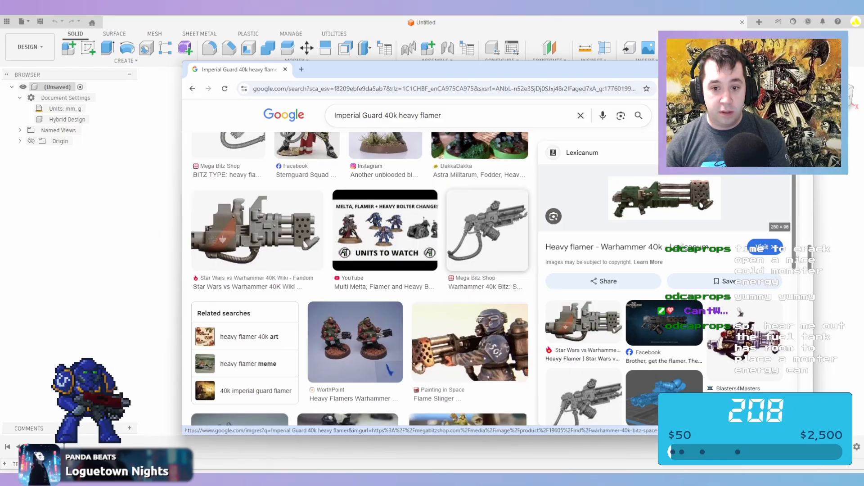
{"action": "scroll", "coordinate": [360, 279], "scroll_direction": "down", "scroll_amount": 1}
{"action": "scroll", "coordinate": [487, 193], "scroll_direction": "up", "scroll_amount": 7}
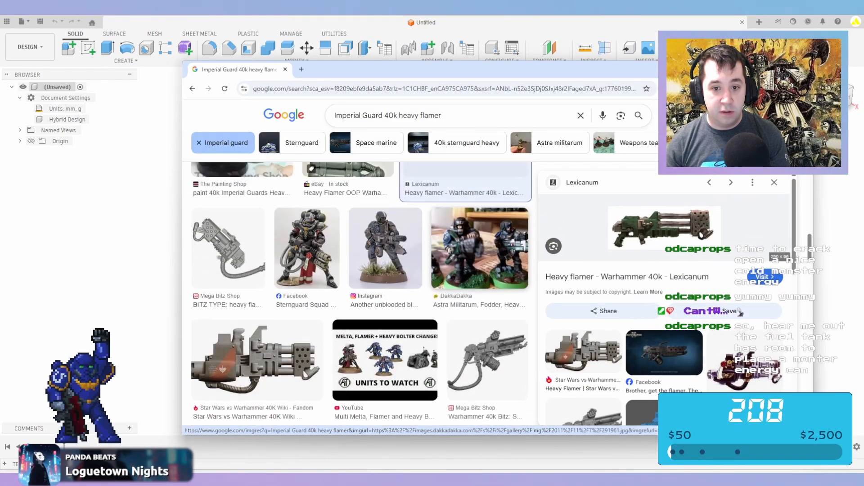
{"action": "scroll", "coordinate": [487, 194], "scroll_direction": "down", "scroll_amount": 1}
{"action": "scroll", "coordinate": [664, 311], "scroll_direction": "down", "scroll_amount": 2}
{"action": "scroll", "coordinate": [741, 313], "scroll_direction": "down", "scroll_amount": 1}
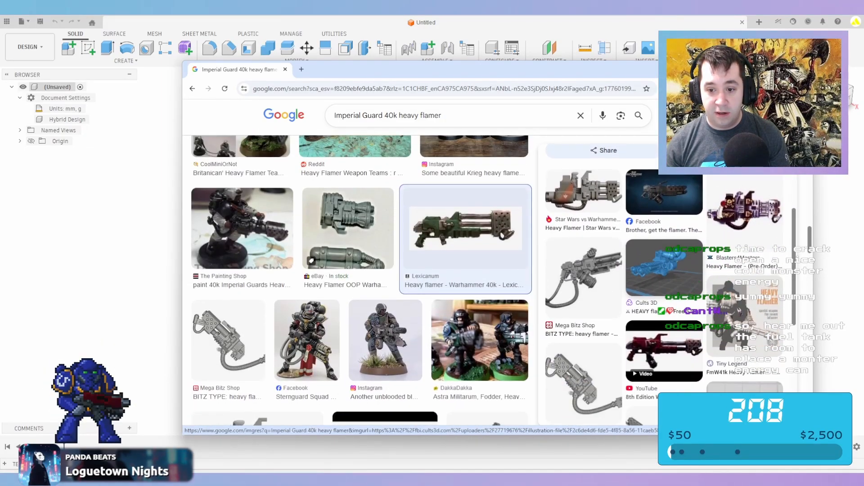
{"action": "left_click", "coordinate": [653, 355]}
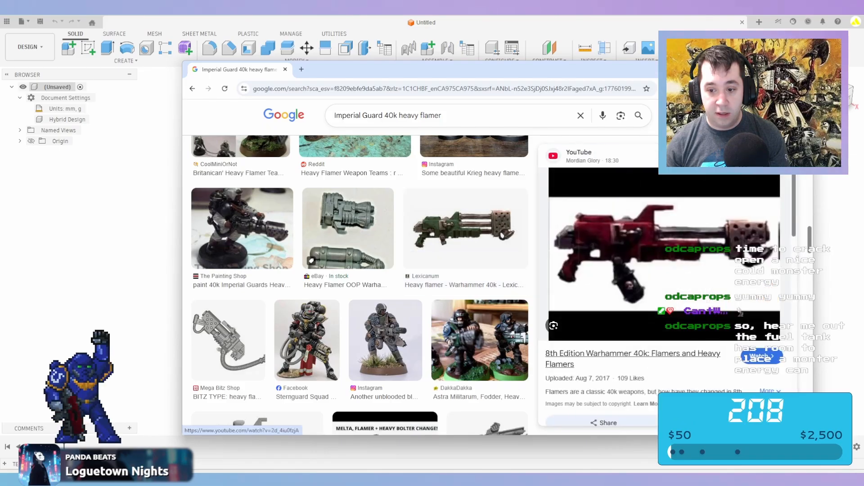
Look through further Imperial Guard heavy flamer results and the images related to the red YouTube flamer
{"action": "scroll", "coordinate": [472, 311], "scroll_direction": "up", "scroll_amount": 4}
{"action": "scroll", "coordinate": [487, 329], "scroll_direction": "down", "scroll_amount": 5}
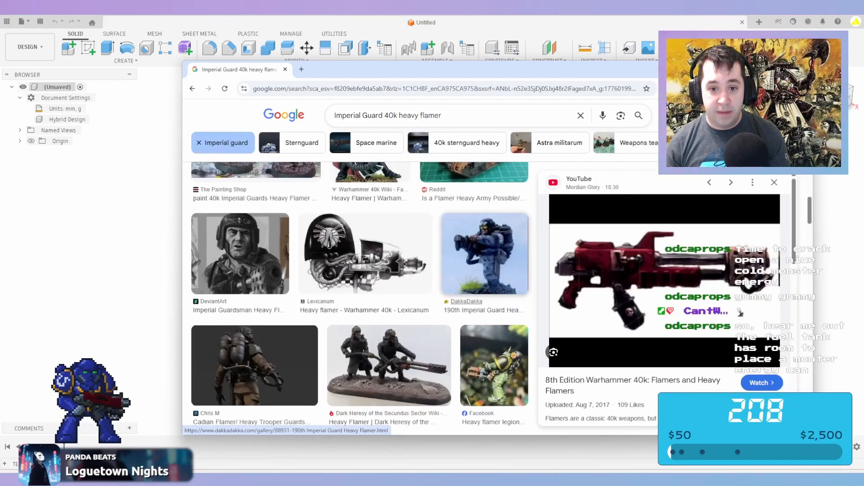
{"action": "scroll", "coordinate": [477, 342], "scroll_direction": "down", "scroll_amount": 5}
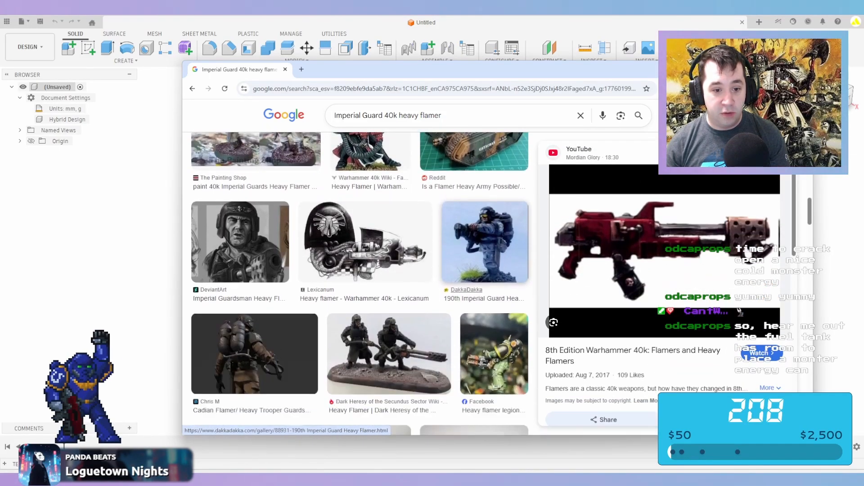
{"action": "scroll", "coordinate": [468, 315], "scroll_direction": "down", "scroll_amount": 8}
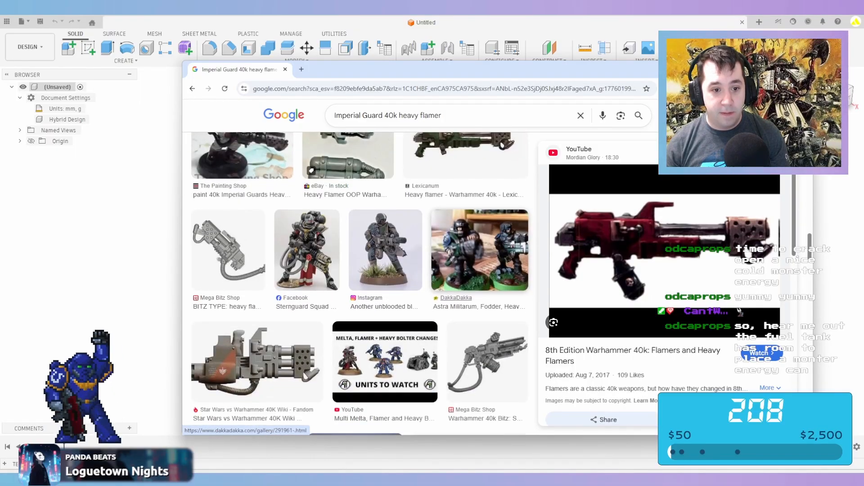
{"action": "scroll", "coordinate": [388, 367], "scroll_direction": "down", "scroll_amount": 3}
{"action": "scroll", "coordinate": [419, 279], "scroll_direction": "down", "scroll_amount": 4}
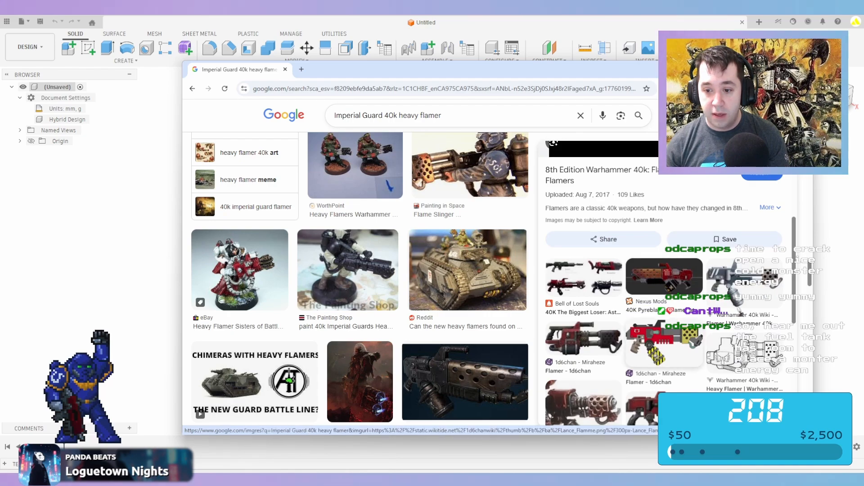
Preview the red Flamer image with the yellow muzzle from 1d6chan and look through its related images
{"action": "left_click", "coordinate": [664, 347]}
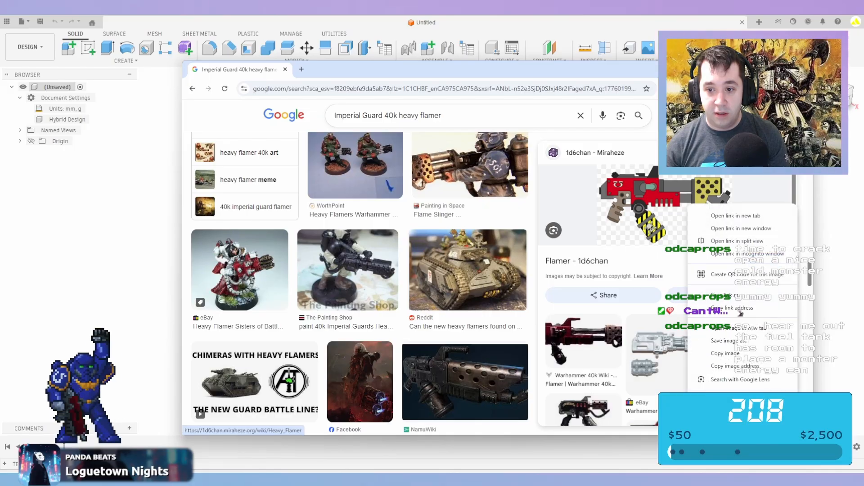
{"action": "scroll", "coordinate": [740, 312], "scroll_direction": "down", "scroll_amount": 2}
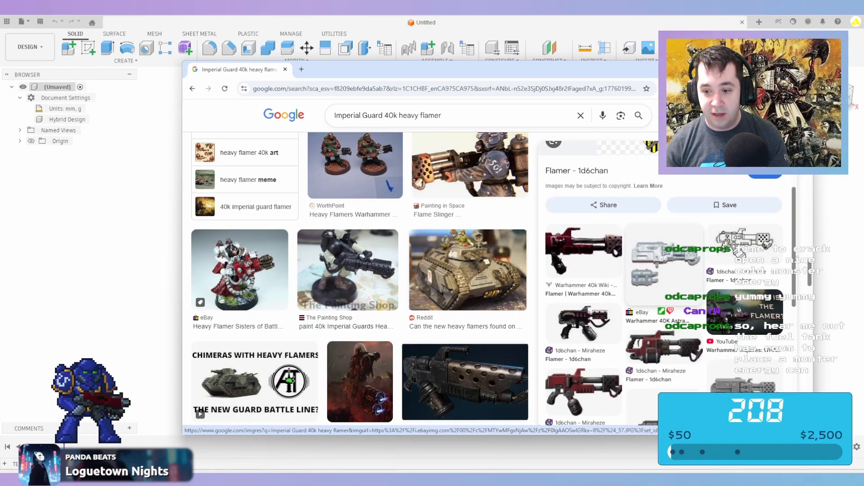
{"action": "scroll", "coordinate": [739, 312], "scroll_direction": "down", "scroll_amount": 3}
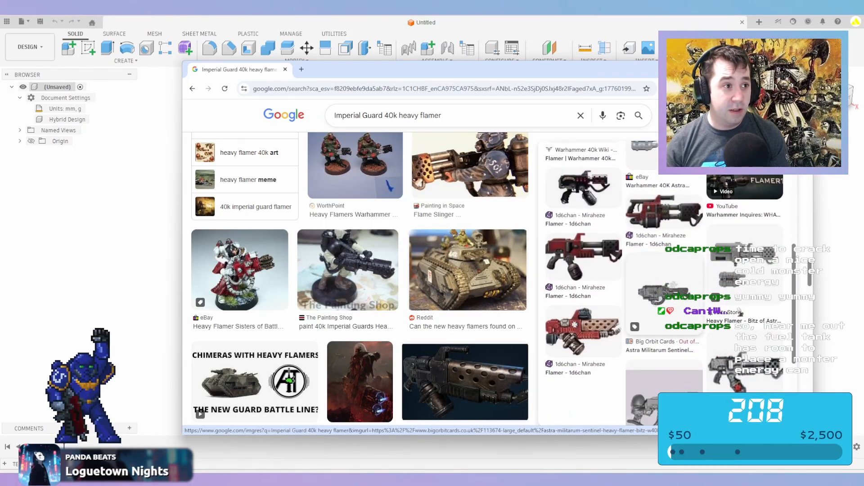
Preview the small 1d6chan flamer drawing and the Mega Bitz Shop Death Korps of Krieg weapon, and look through their related images
{"action": "scroll", "coordinate": [740, 311], "scroll_direction": "down", "scroll_amount": 2}
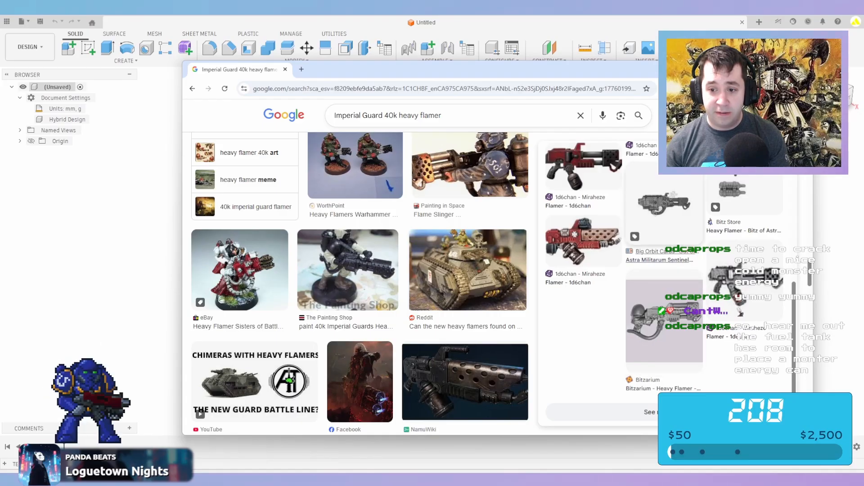
{"action": "left_click", "coordinate": [741, 311]}
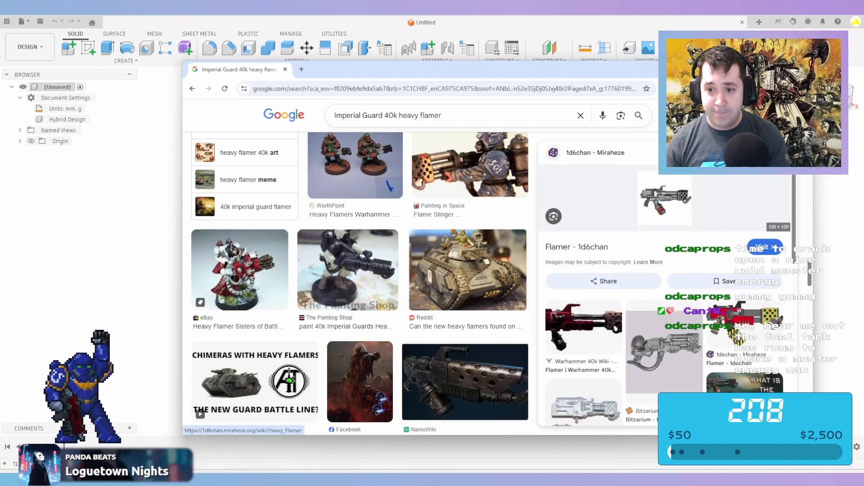
{"action": "scroll", "coordinate": [741, 312], "scroll_direction": "down", "scroll_amount": 5}
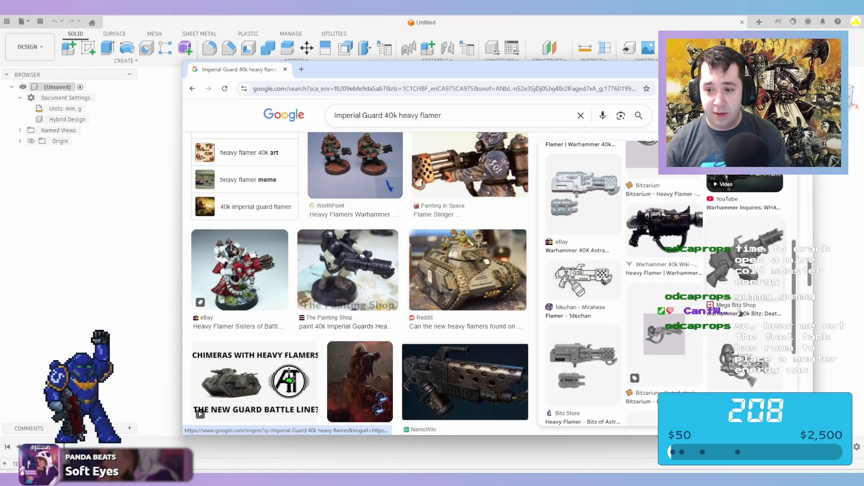
{"action": "left_click", "coordinate": [740, 313]}
{"action": "scroll", "coordinate": [740, 312], "scroll_direction": "down", "scroll_amount": 5}
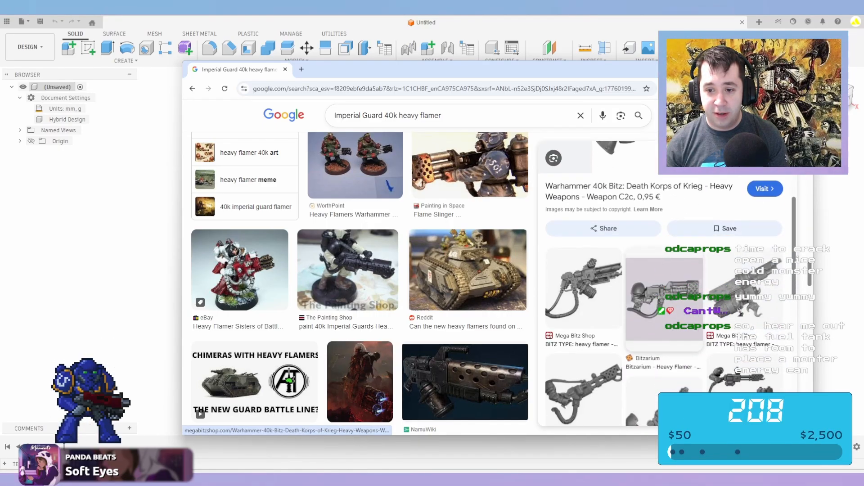
Save the Lexicanum Imperial Flamer image from the main results as the JPEG HereticFlamer in the Imperium folder
{"action": "scroll", "coordinate": [740, 312], "scroll_direction": "up", "scroll_amount": 10}
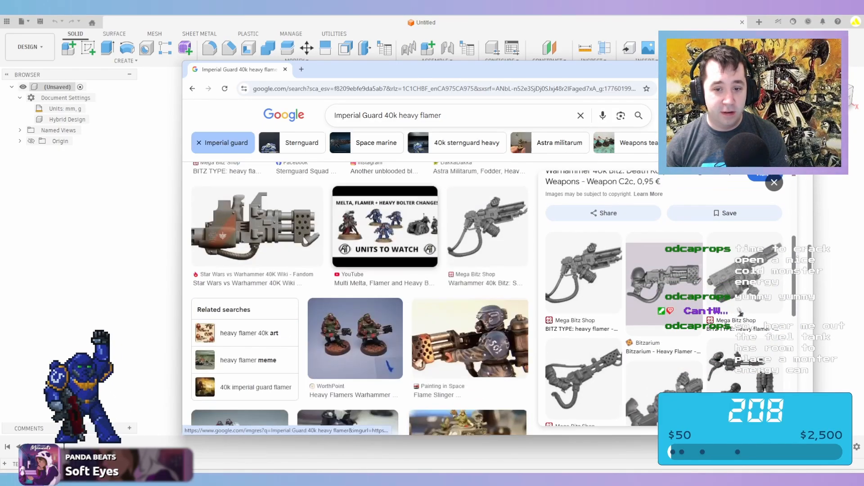
{"action": "scroll", "coordinate": [360, 297], "scroll_direction": "up", "scroll_amount": 8}
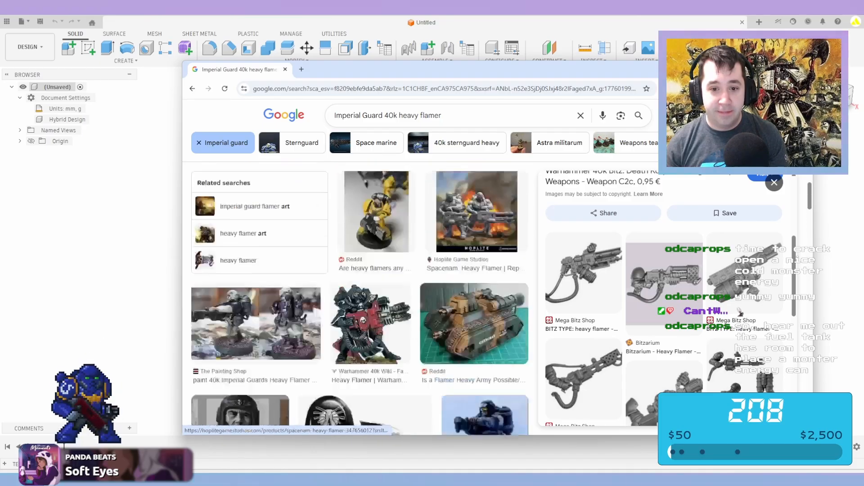
{"action": "scroll", "coordinate": [450, 261], "scroll_direction": "up", "scroll_amount": 2}
{"action": "scroll", "coordinate": [450, 261], "scroll_direction": "down", "scroll_amount": 1}
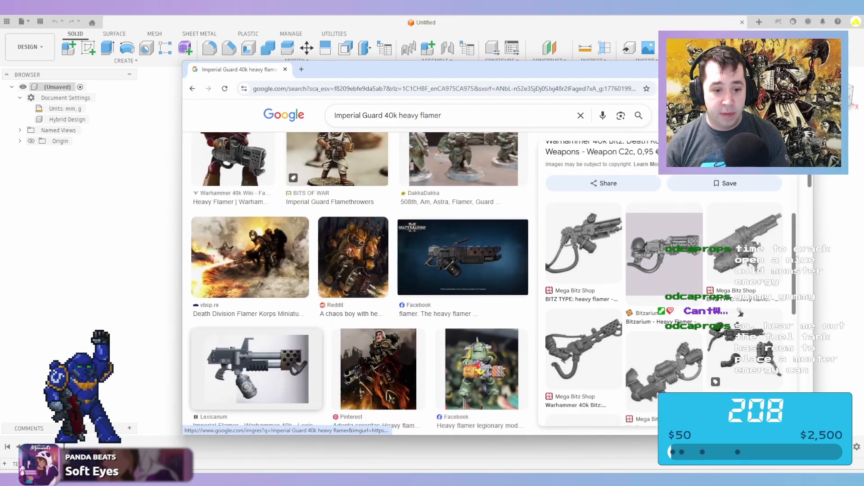
{"action": "left_click", "coordinate": [266, 366]}
{"action": "right_click", "coordinate": [680, 211]}
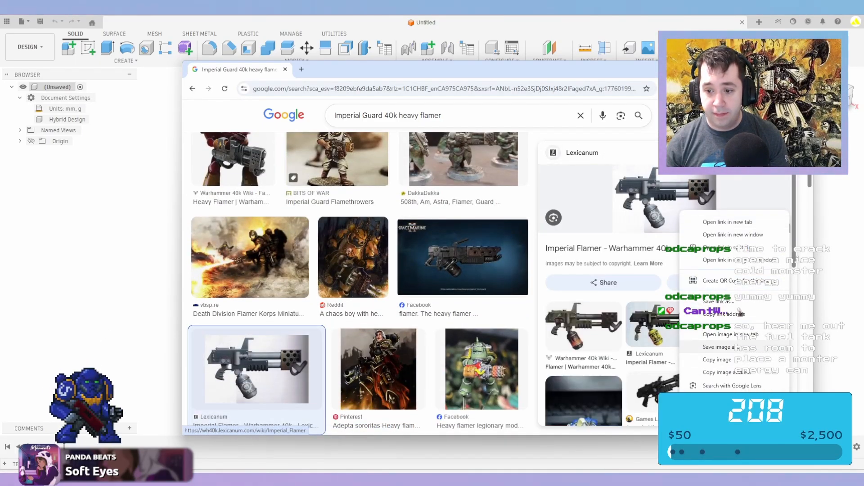
{"action": "left_click", "coordinate": [720, 347]}
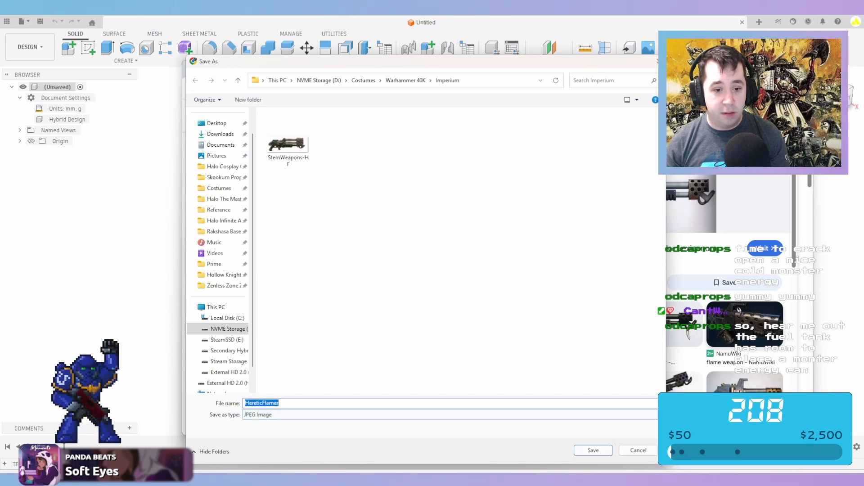
{"action": "key", "text": "Return"}
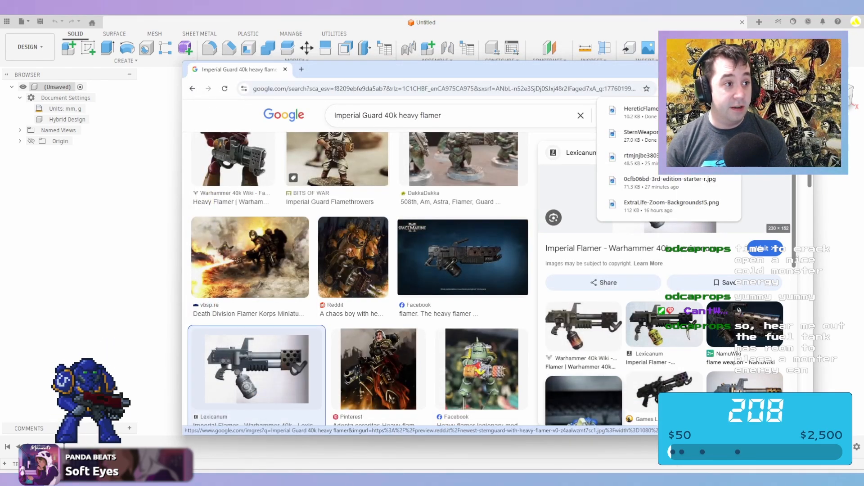
Replace the image search with "monster energy logo" and run it
{"action": "left_click_drag", "start_coordinate": [450, 115], "coordinate": [331, 116]}
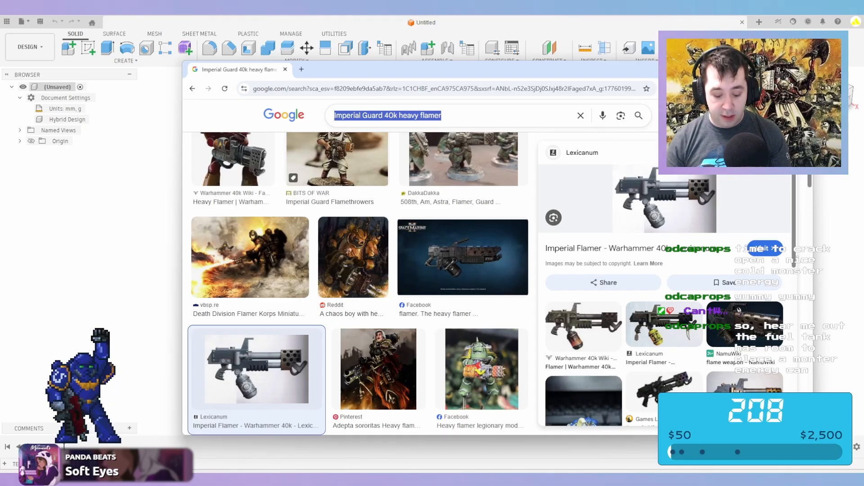
{"action": "type", "text": "monster en"}
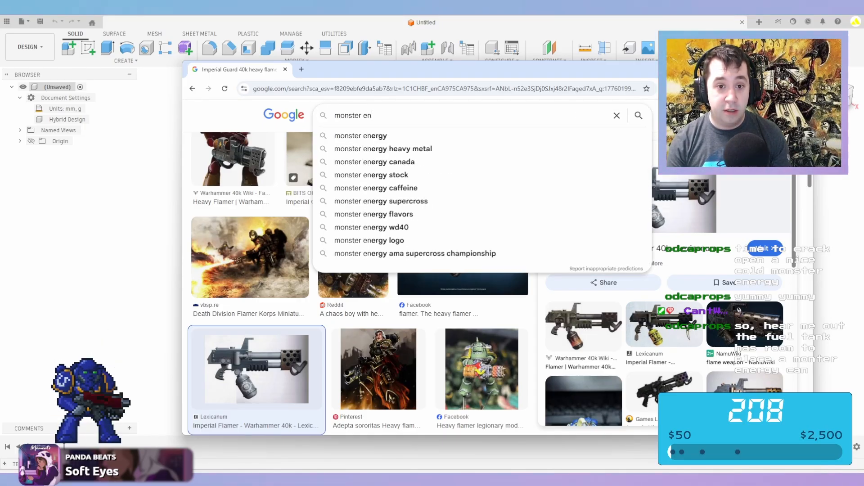
{"action": "type", "text": "er"}
{"action": "type", "text": "gy logo"}
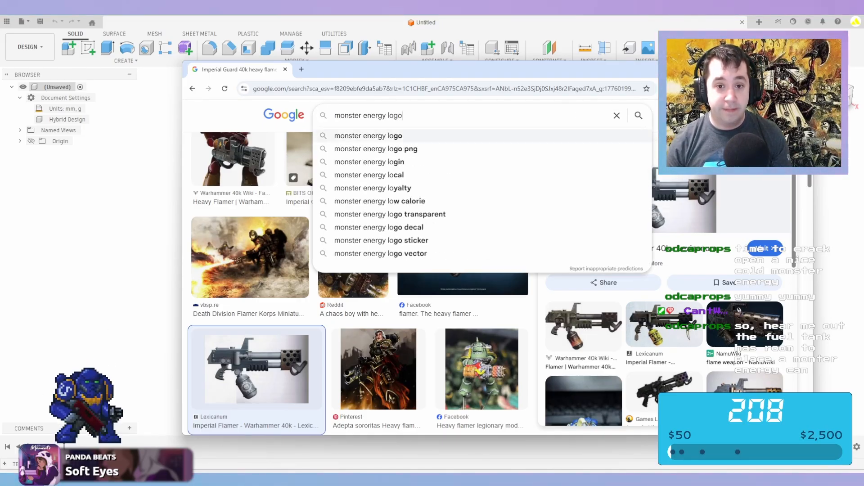
{"action": "key", "text": "Return"}
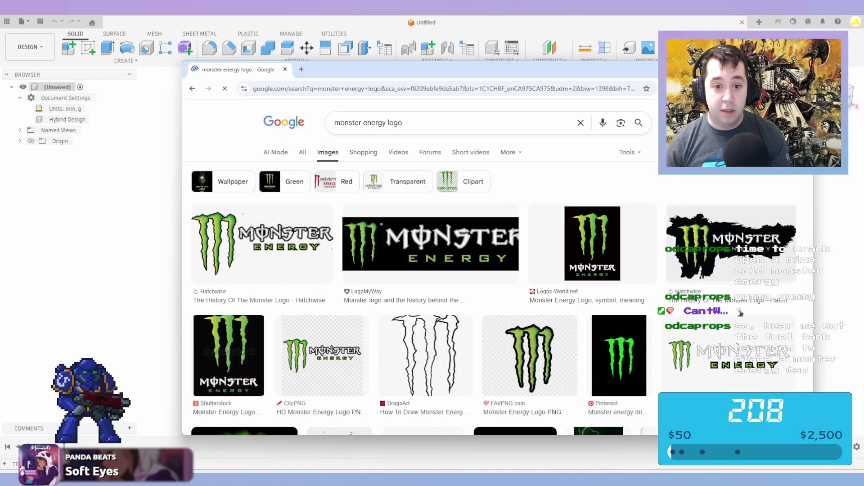
Preview the DragoArt logo outline, and save the green Monster Energy Logo PNG image from FAVPNG.com
{"action": "left_click", "coordinate": [425, 355]}
{"action": "scroll", "coordinate": [425, 355], "scroll_direction": "down", "scroll_amount": 3}
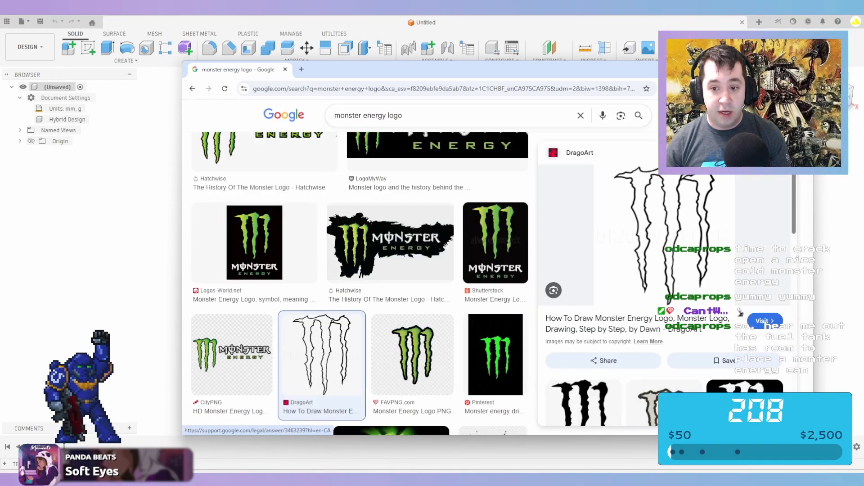
{"action": "key", "text": "Right"}
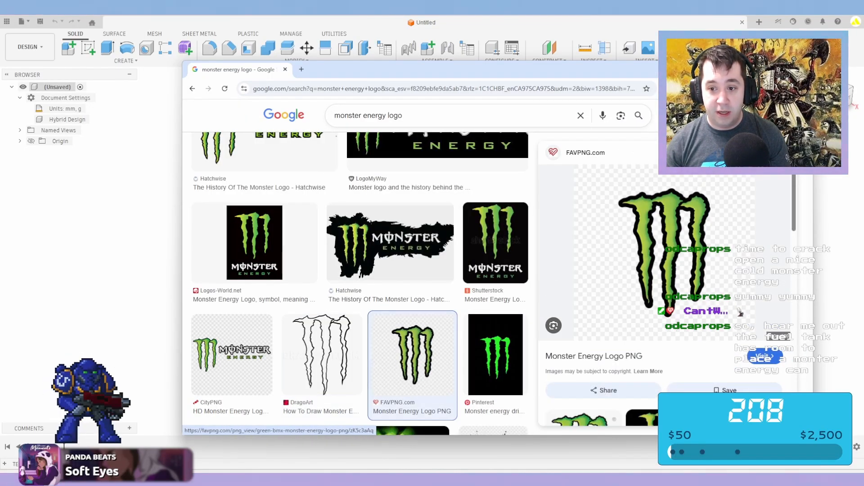
{"action": "right_click", "coordinate": [703, 227]}
{"action": "left_click", "coordinate": [743, 360]}
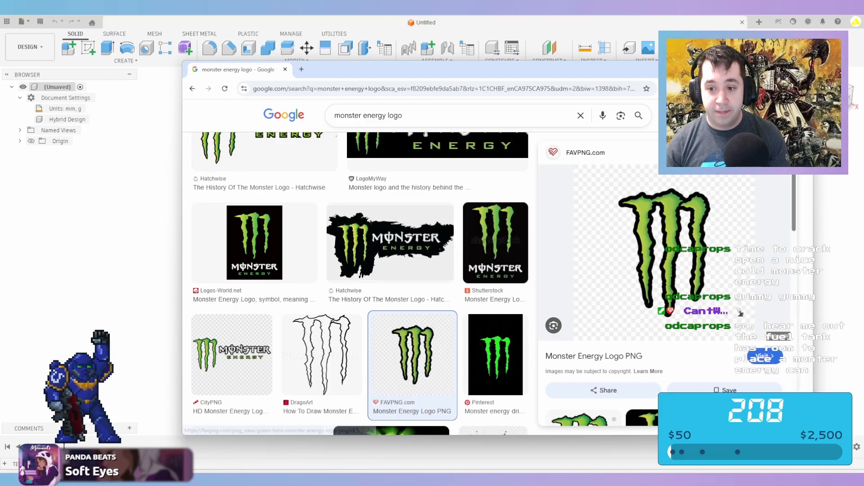
{"action": "left_click", "coordinate": [593, 450]}
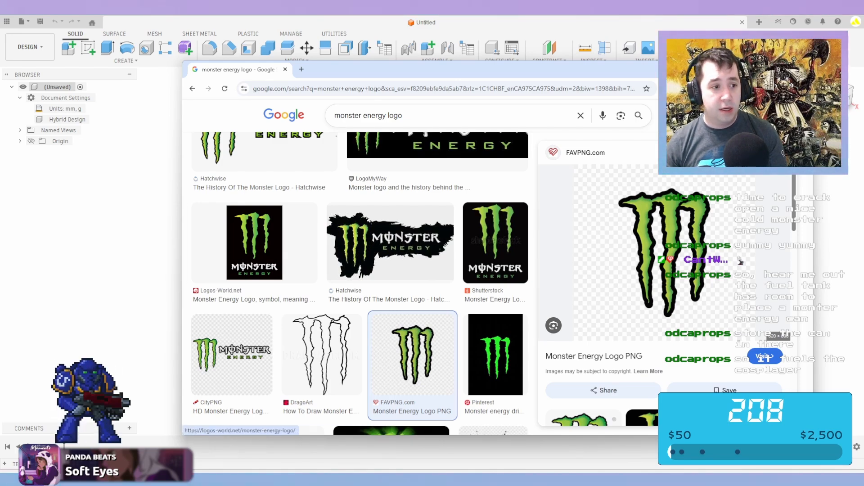
Open a spare browser tab, and save the DakkaDakka Guardsmen miniature photo from the earlier Imperial Guard 40k heavy flamer results
{"action": "left_click", "coordinate": [301, 70]}
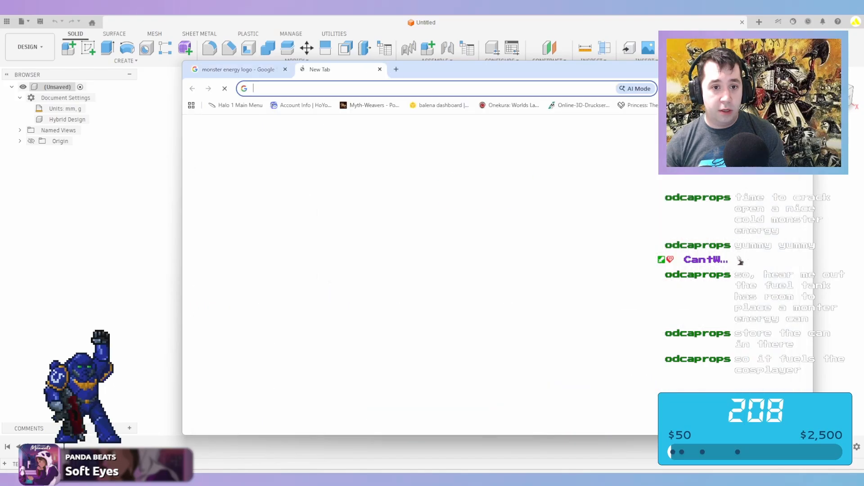
{"action": "left_click", "coordinate": [252, 70]}
{"action": "scroll", "coordinate": [495, 243], "scroll_direction": "up", "scroll_amount": 3}
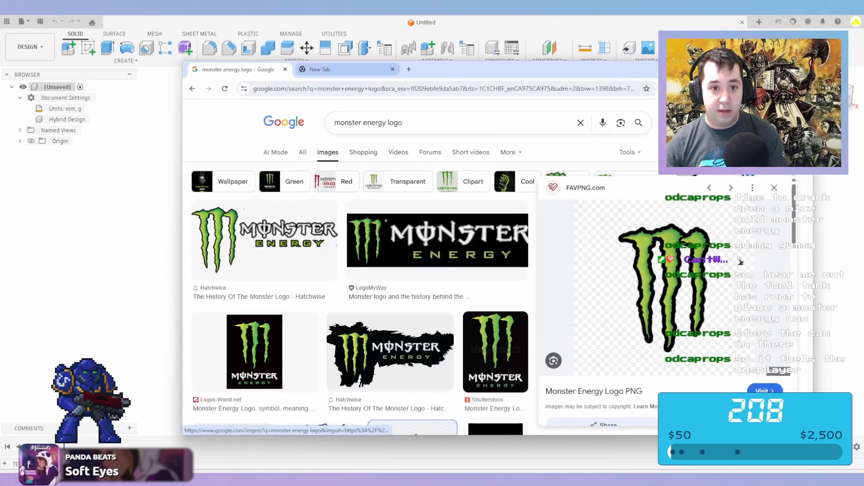
{"action": "key", "text": "alt+Left"}
{"action": "key", "text": "alt+Left"}
{"action": "scroll", "coordinate": [256, 369], "scroll_direction": "up", "scroll_amount": 4}
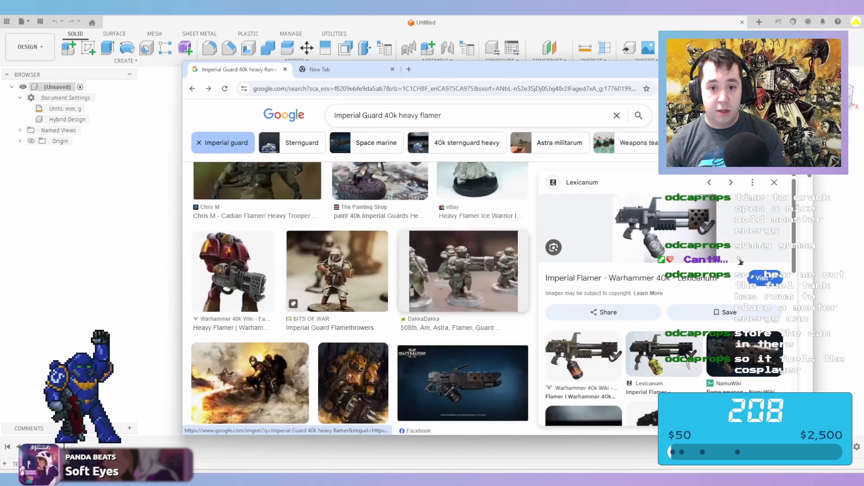
{"action": "left_click", "coordinate": [464, 324]}
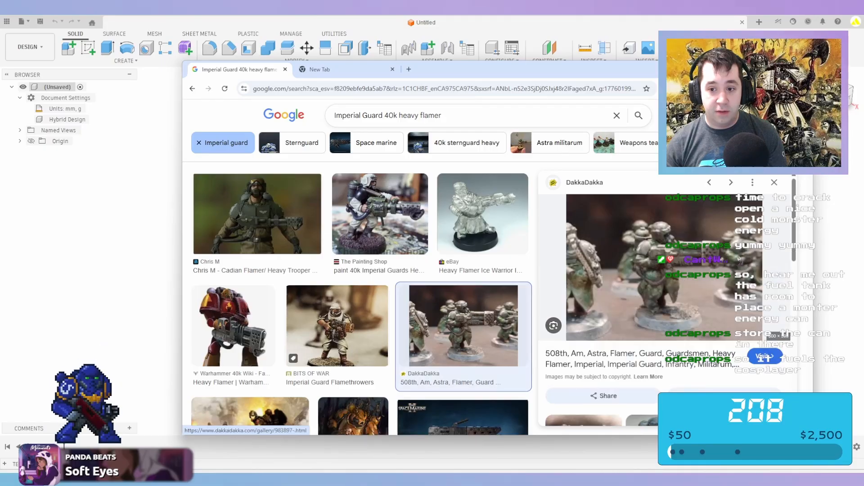
{"action": "right_click", "coordinate": [658, 262]}
{"action": "left_click", "coordinate": [695, 405]}
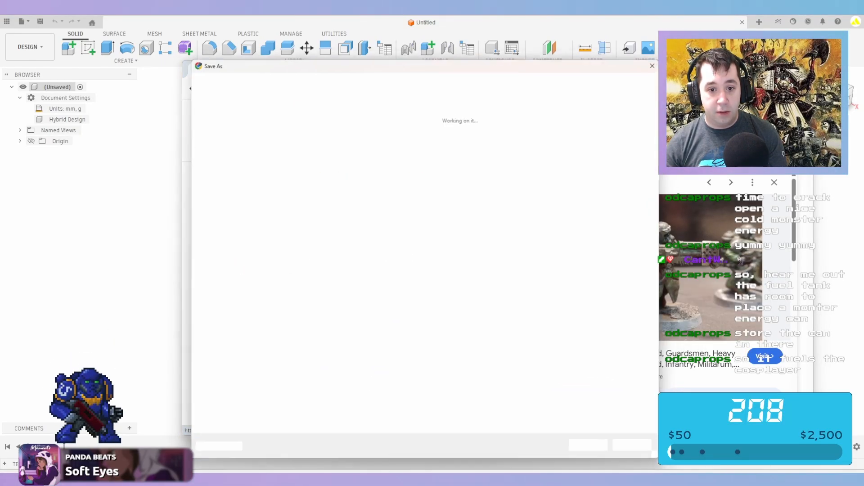
{"action": "key", "text": "Return"}
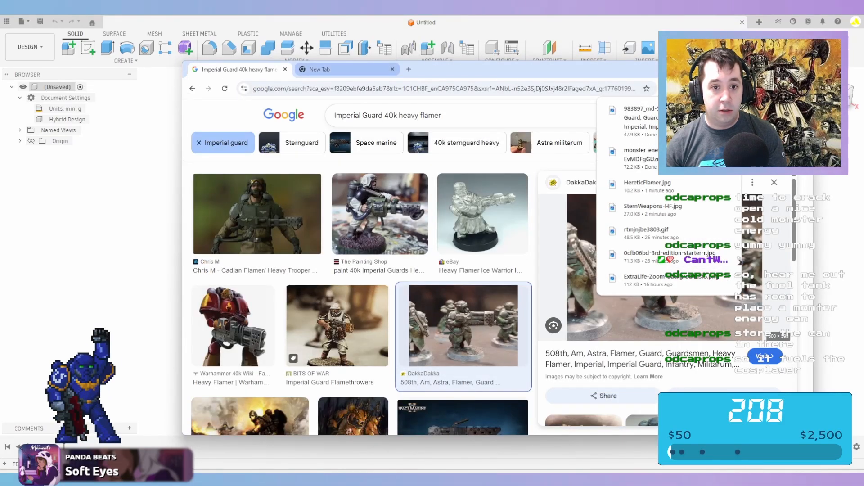
Search for nifegun in the empty tab, open the site's Cosplay Scale Tool and maximize the browser window
{"action": "left_click", "coordinate": [346, 69]}
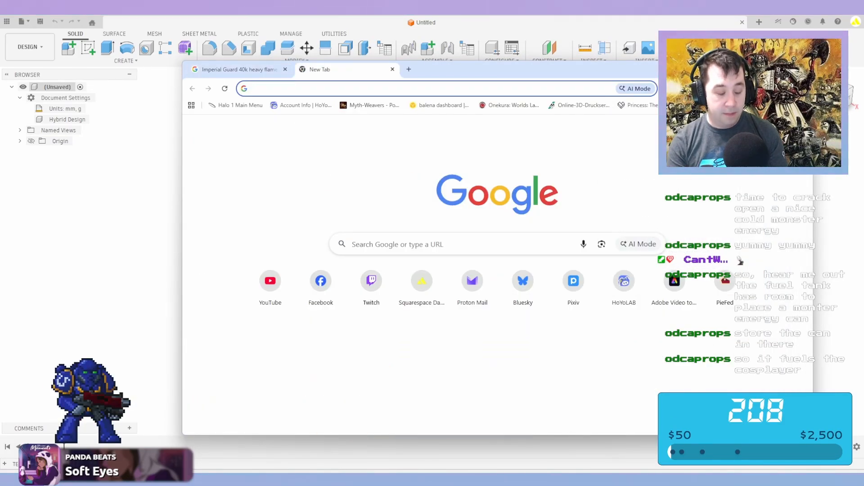
{"action": "type", "text": "nife"}
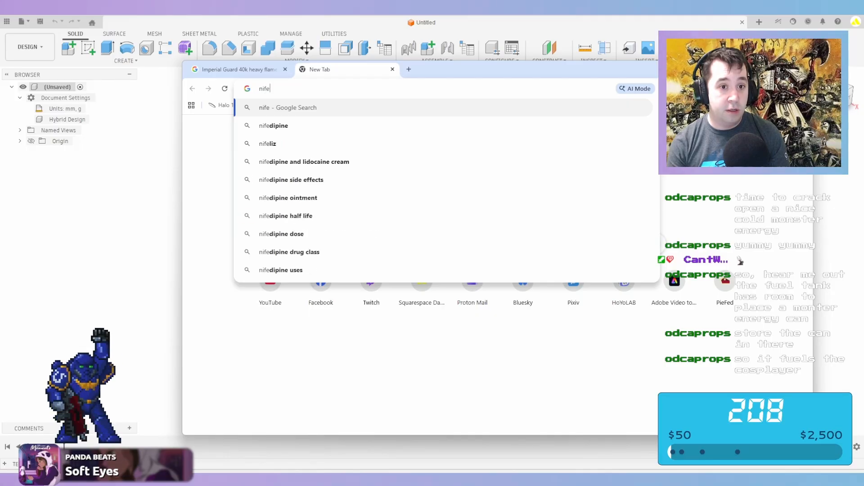
{"action": "type", "text": "gun"}
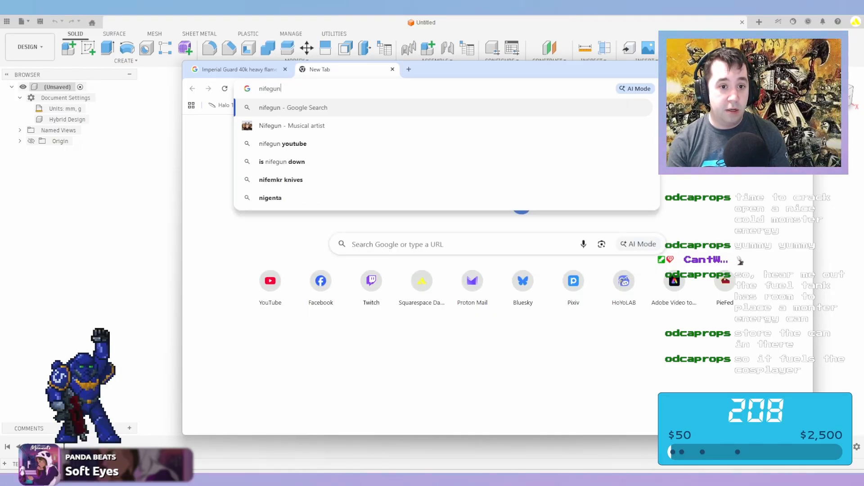
{"action": "key", "text": "Return"}
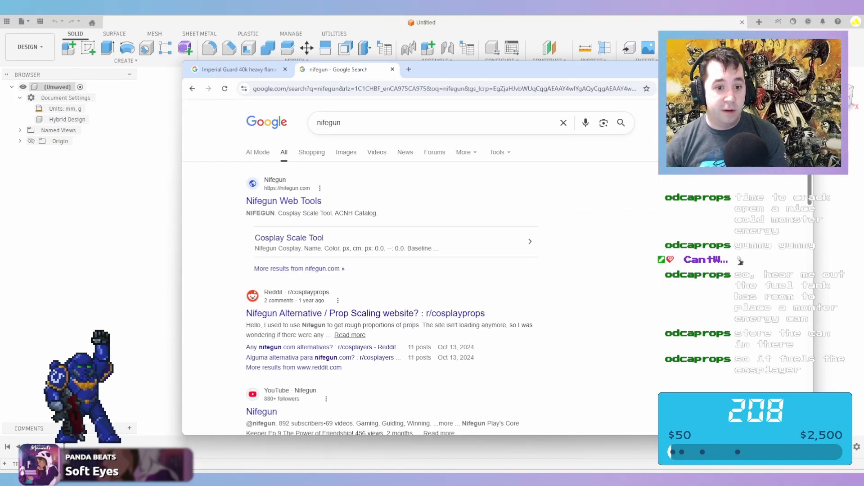
{"action": "left_click", "coordinate": [284, 201]}
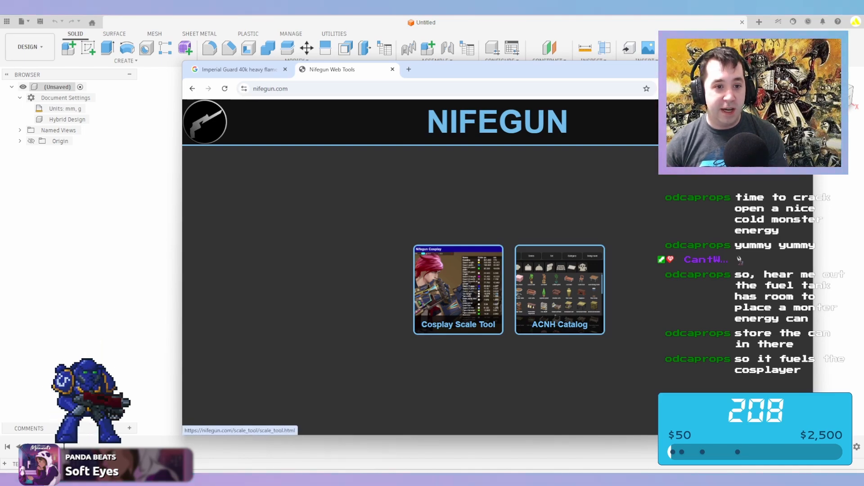
{"action": "left_click", "coordinate": [459, 290]}
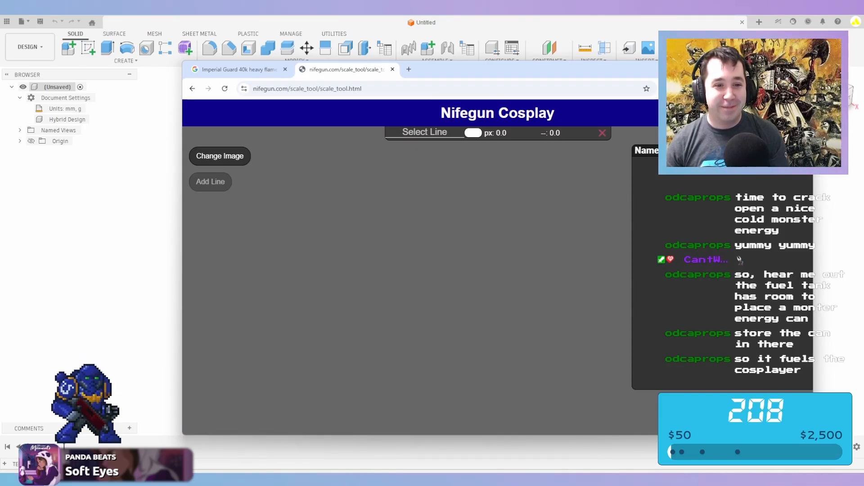
{"action": "left_click", "coordinate": [782, 69]}
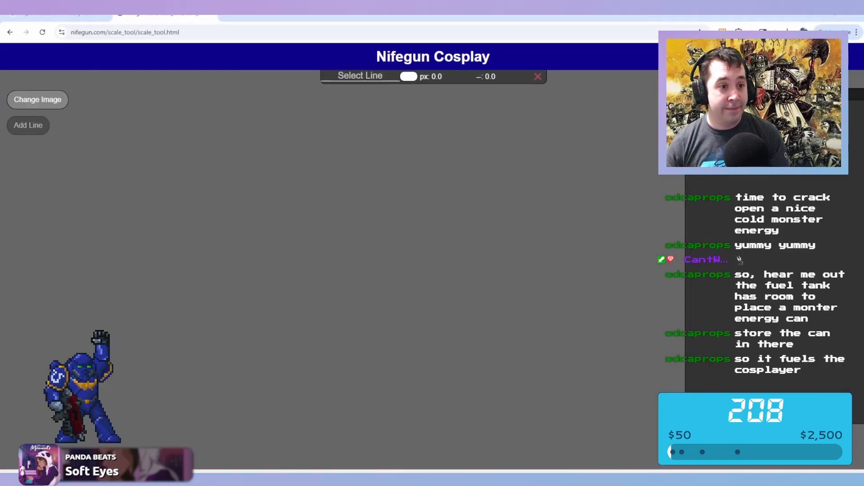
Load the Guardsmen miniature photo from Costumes > Warhammer 40K > Imperium into the scale tool
{"action": "left_click", "coordinate": [37, 100]}
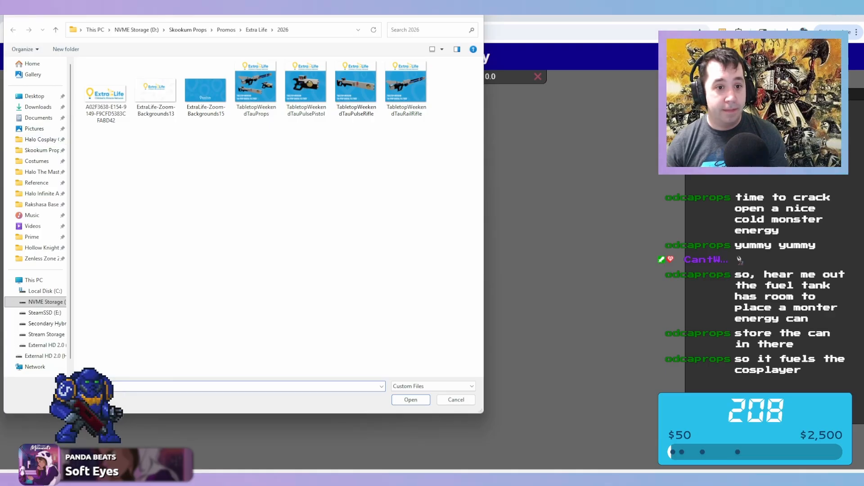
{"action": "left_click", "coordinate": [36, 160]}
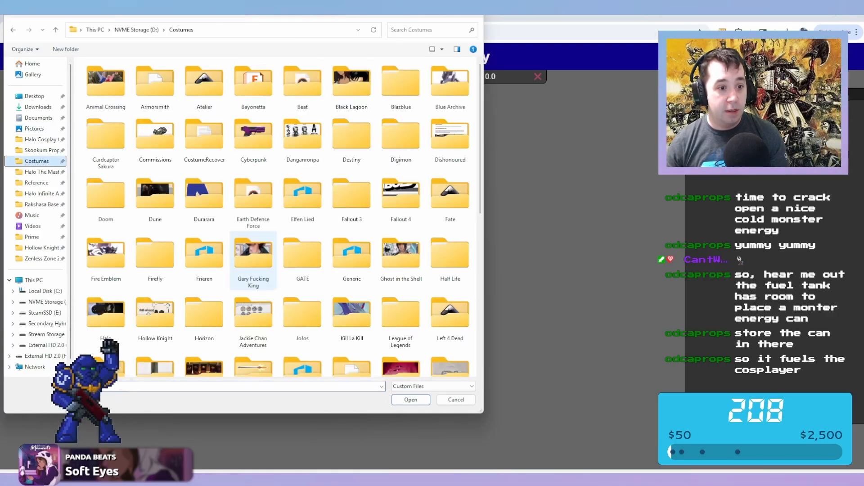
{"action": "scroll", "coordinate": [302, 283], "scroll_direction": "down", "scroll_amount": 5}
{"action": "double_click", "coordinate": [302, 223]}
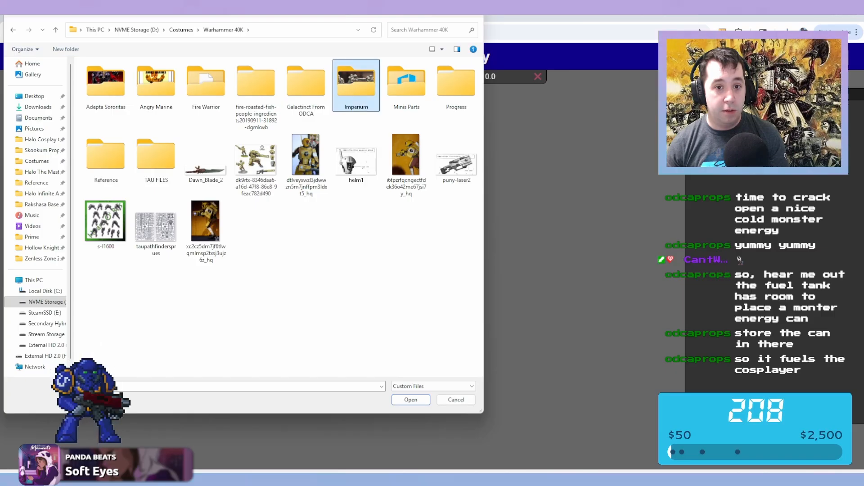
{"action": "double_click", "coordinate": [356, 83]}
{"action": "double_click", "coordinate": [105, 95]}
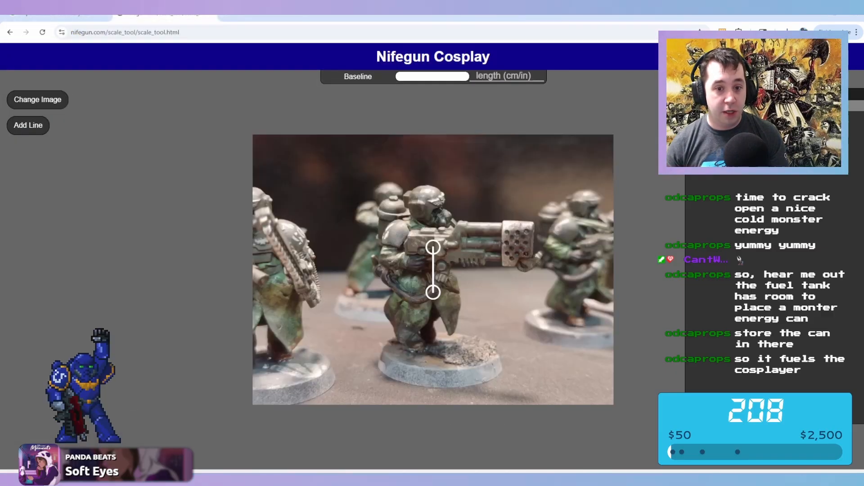
Stretch the baseline from the central Guardsman's helmet to his feet, and add a second line spanning the length of his heavy flamer
{"action": "left_click_drag", "start_coordinate": [433, 247], "coordinate": [426, 185]}
{"action": "left_click_drag", "start_coordinate": [433, 292], "coordinate": [425, 356]}
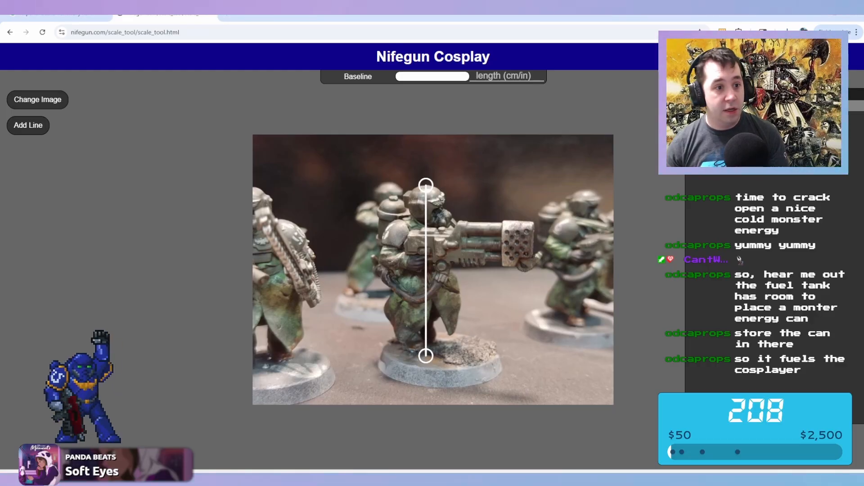
{"action": "left_click", "coordinate": [28, 125]}
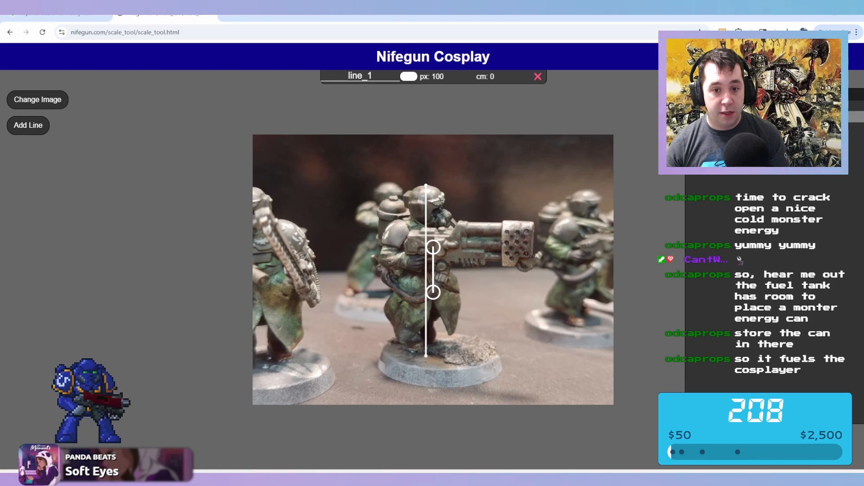
{"action": "left_click_drag", "start_coordinate": [433, 247], "coordinate": [404, 250]}
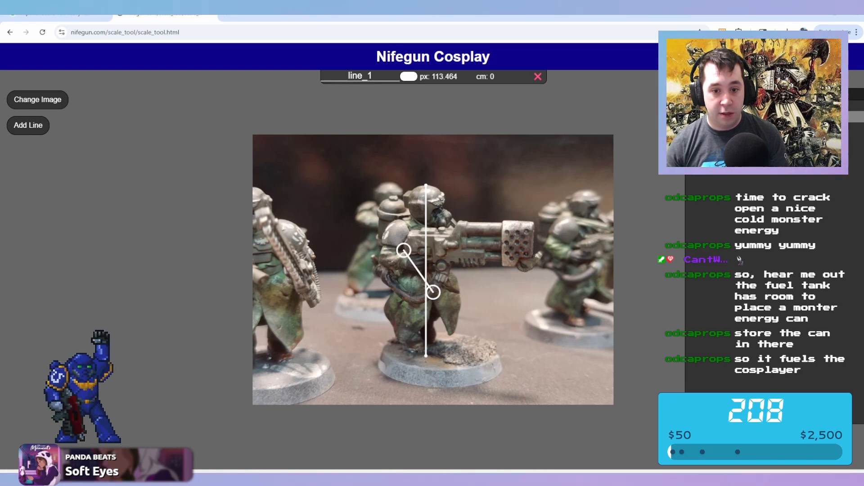
{"action": "left_click_drag", "start_coordinate": [433, 292], "coordinate": [535, 253]}
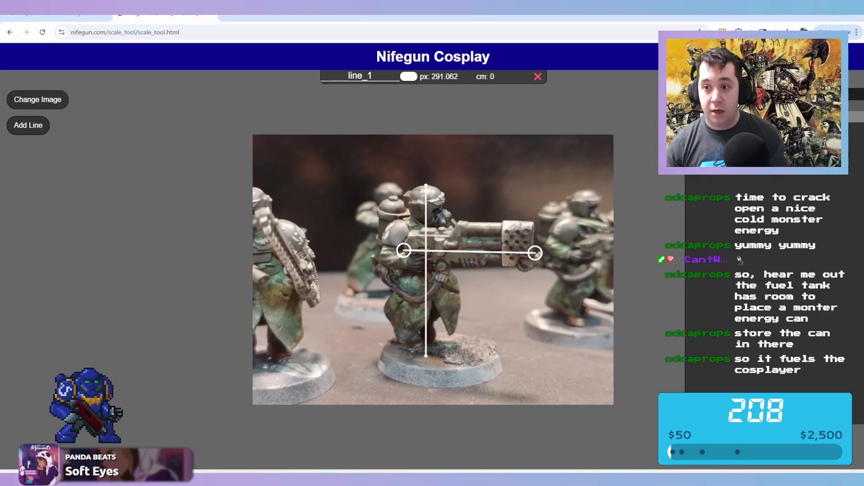
Set the length of the Guardsman's height baseline to 180 cm
{"action": "left_click", "coordinate": [766, 105]}
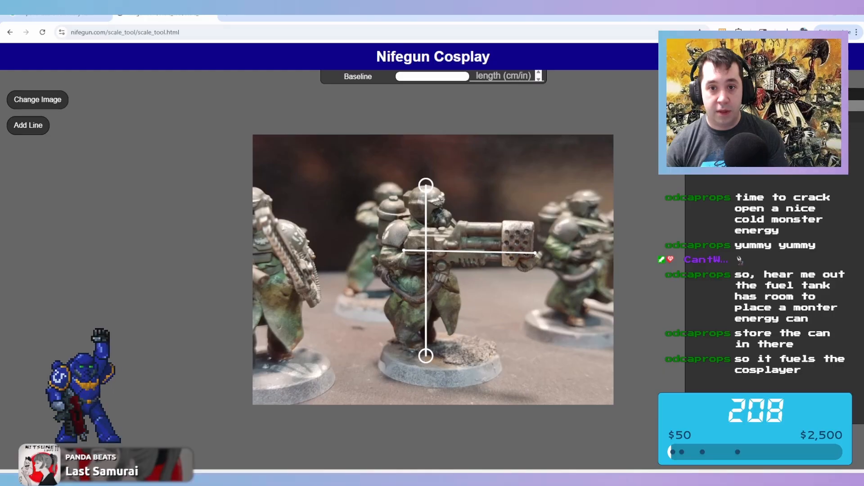
{"action": "left_click", "coordinate": [504, 76]}
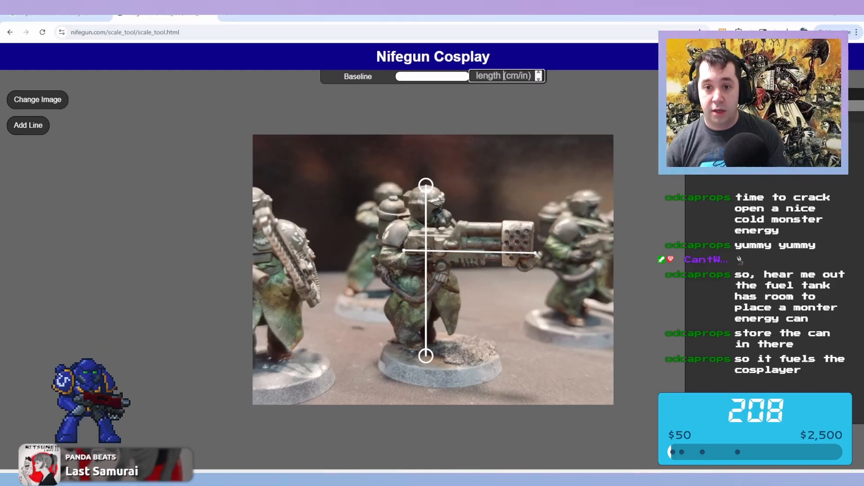
{"action": "type", "text": "180"}
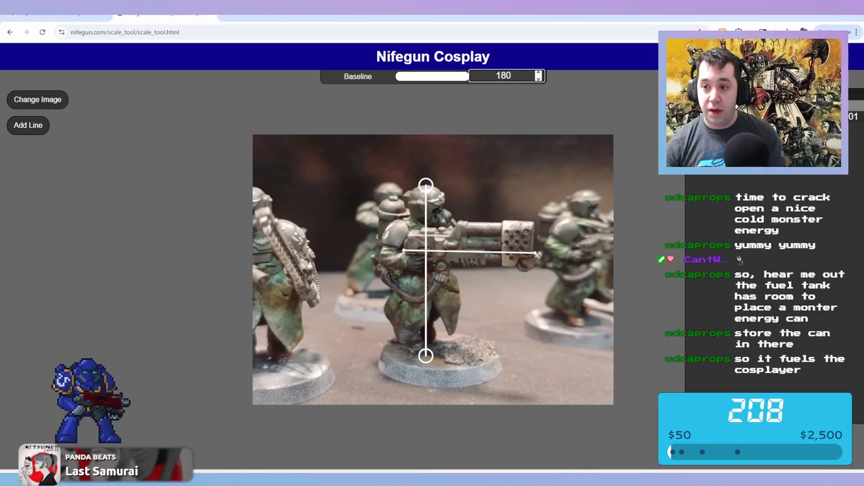
Switch to Fusion and insert the SternWeapons-HF image from Costumes > Warhammer 40K > Imperium as a canvas
{"action": "key", "text": "alt+Tab"}
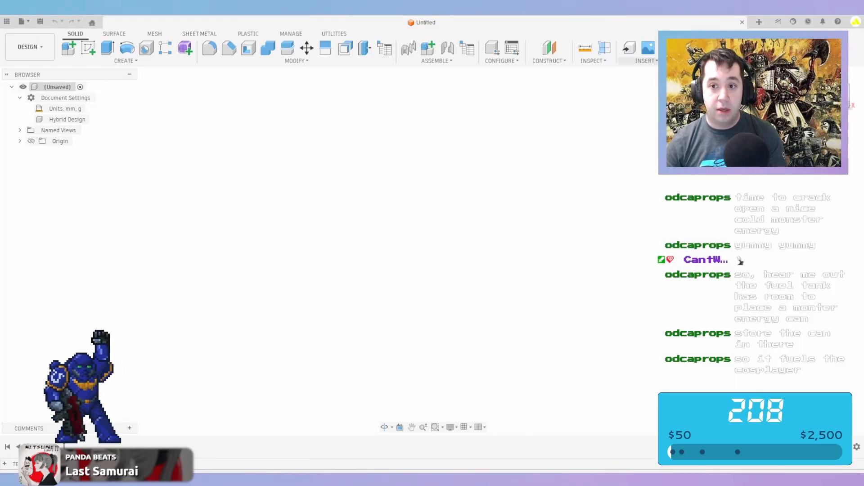
{"action": "left_click", "coordinate": [644, 60]}
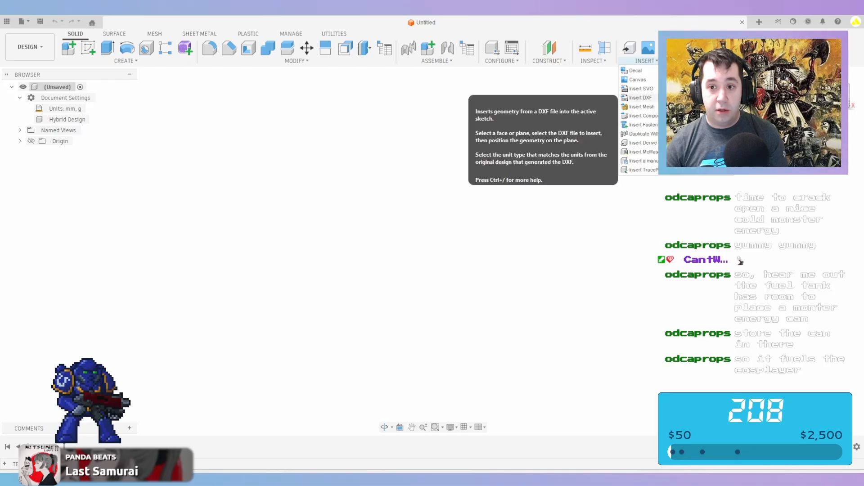
{"action": "left_click", "coordinate": [638, 80]}
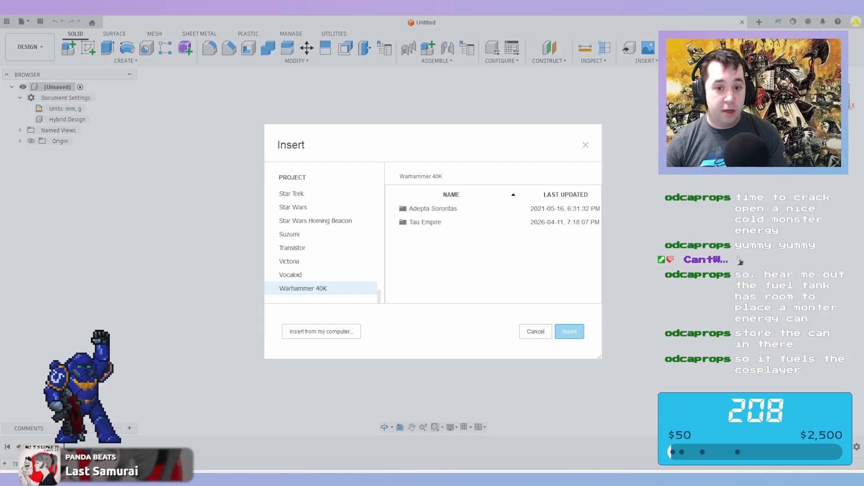
{"action": "left_click", "coordinate": [322, 332]}
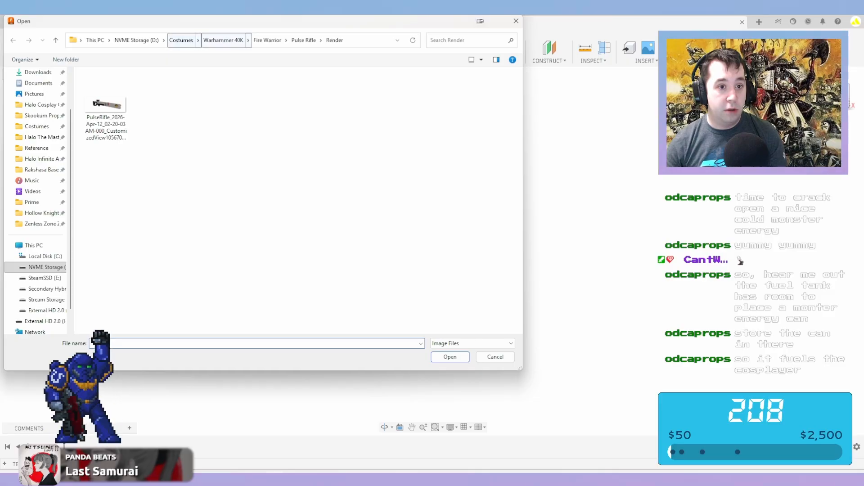
{"action": "left_click", "coordinate": [223, 40]}
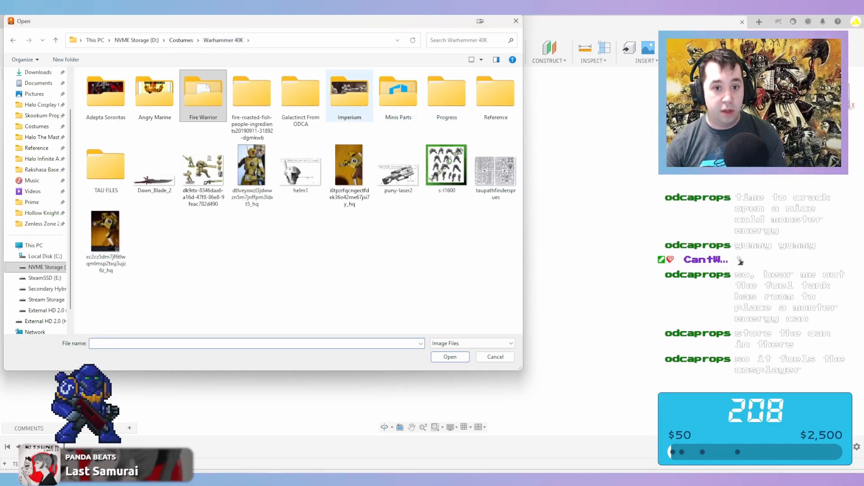
{"action": "double_click", "coordinate": [350, 95]}
{"action": "double_click", "coordinate": [252, 103]}
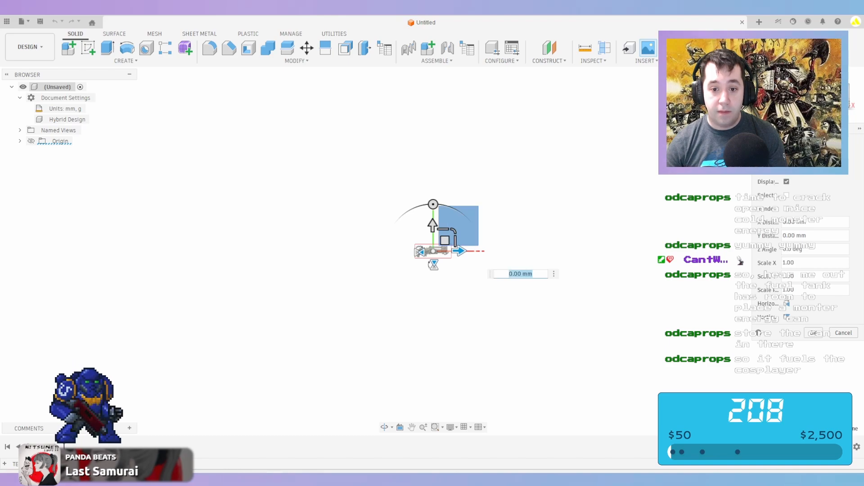
{"action": "left_click", "coordinate": [814, 333]}
{"action": "scroll", "coordinate": [439, 251], "scroll_direction": "up", "scroll_amount": 5}
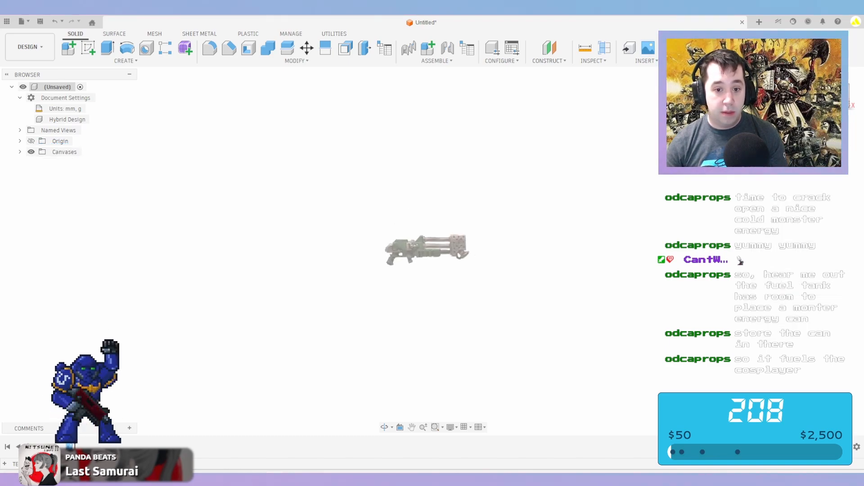
Calibrate the SternWeapons-HF canvas to 1000 mm between the rear of the gun and its muzzle end
{"action": "left_click", "coordinate": [19, 152]}
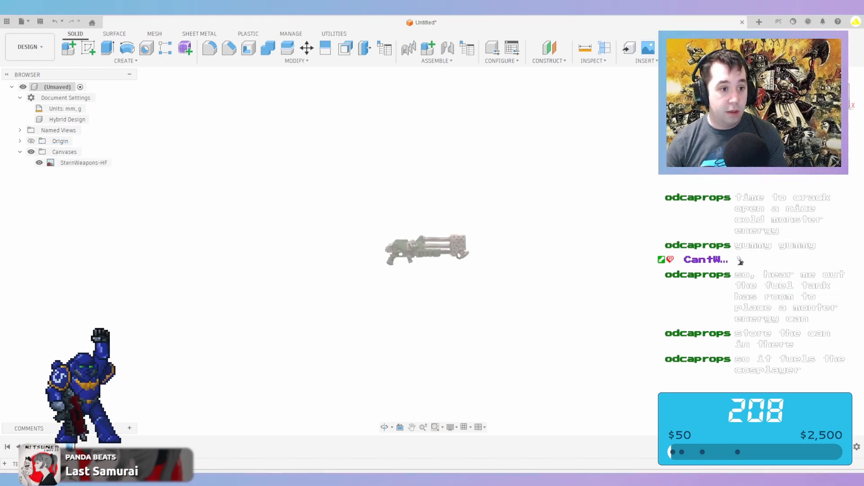
{"action": "right_click", "coordinate": [88, 163]}
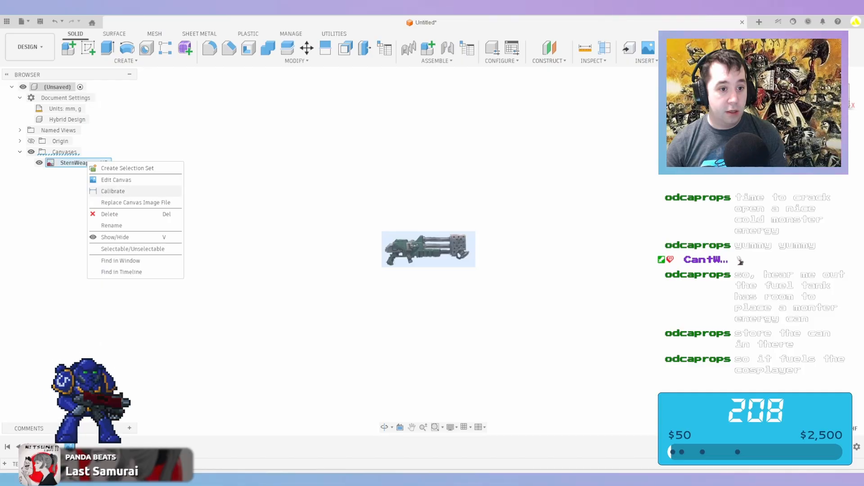
{"action": "left_click", "coordinate": [120, 261]}
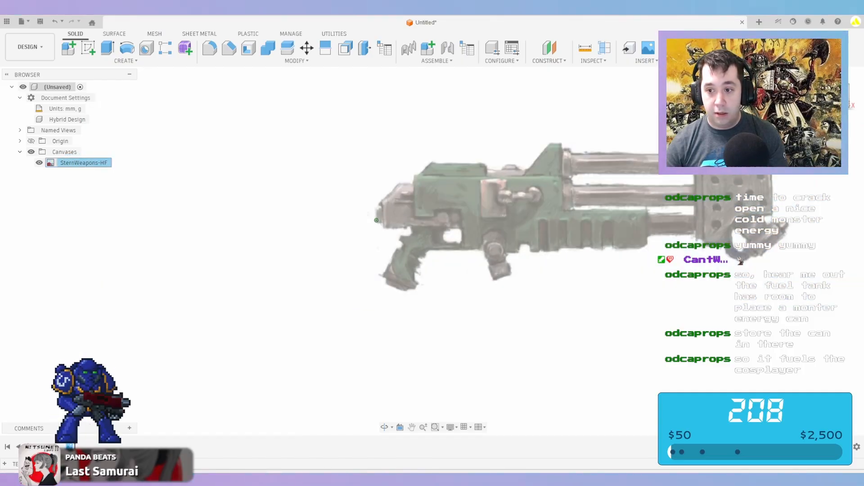
{"action": "left_click", "coordinate": [741, 261]}
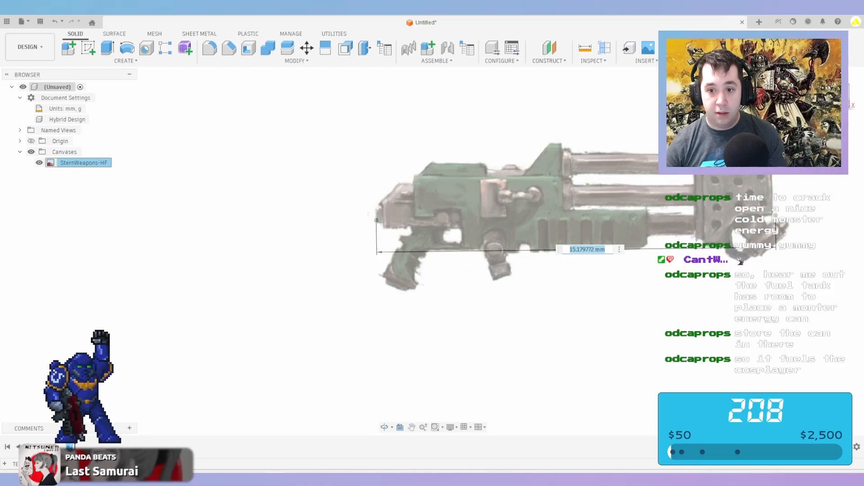
{"action": "type", "text": "1000"}
{"action": "key", "text": "Return"}
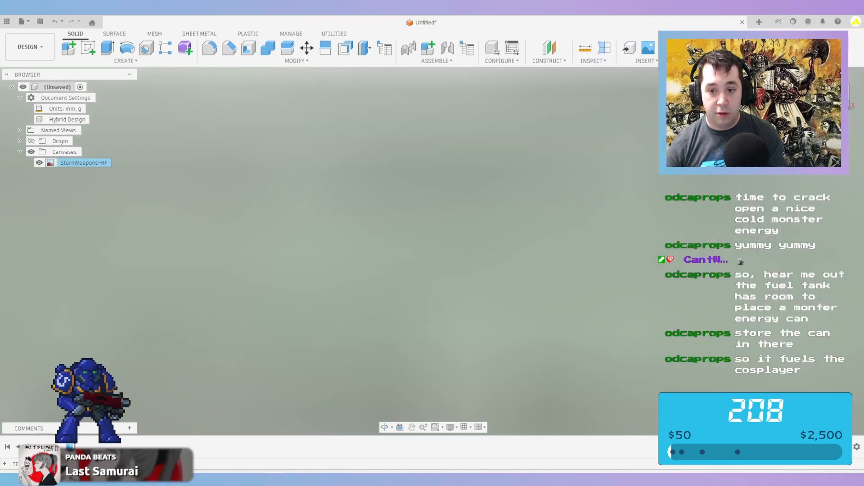
{"action": "scroll", "coordinate": [740, 260], "scroll_direction": "down", "scroll_amount": 8}
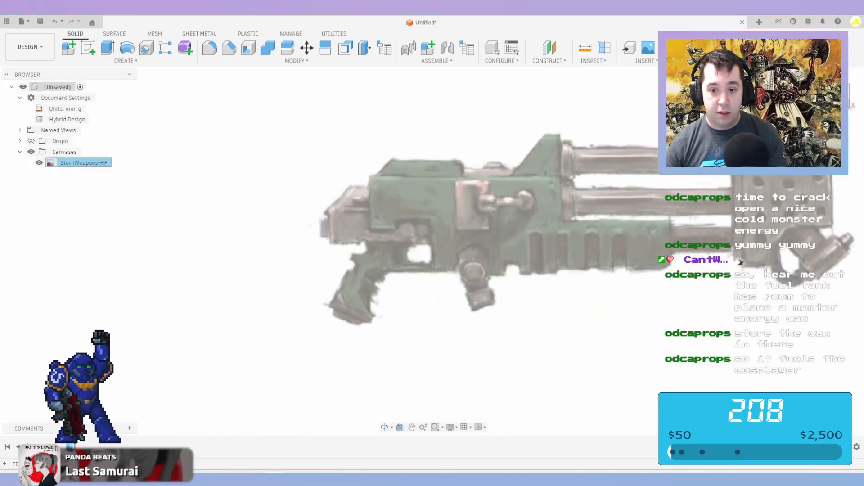
{"action": "scroll", "coordinate": [741, 261], "scroll_direction": "down", "scroll_amount": 1}
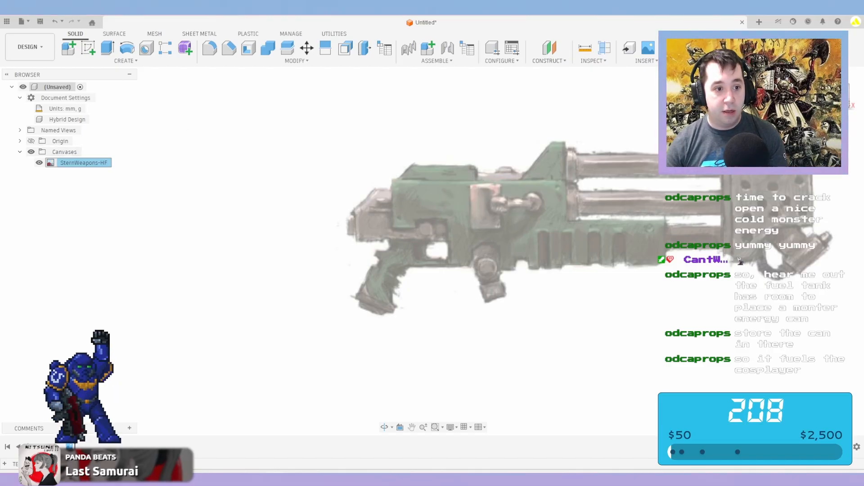
Edit the SternWeapons-HF canvas and rotate it slightly clockwise to level the gun
{"action": "right_click", "coordinate": [81, 163]}
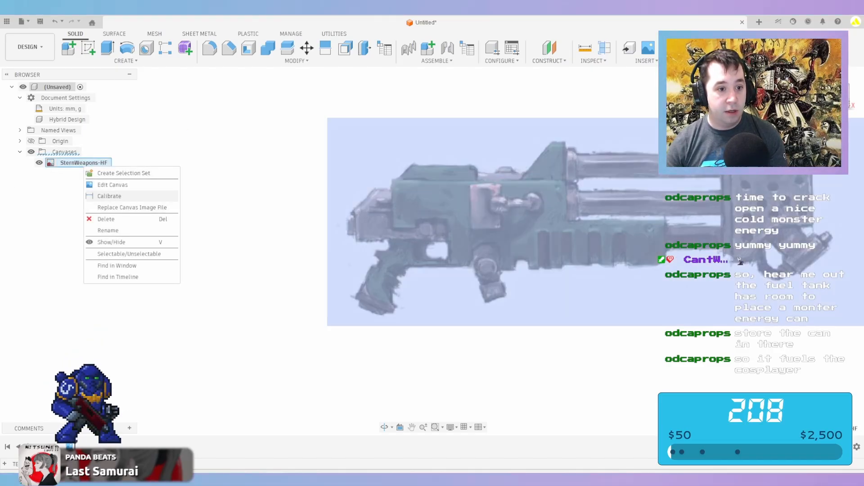
{"action": "left_click", "coordinate": [113, 185]}
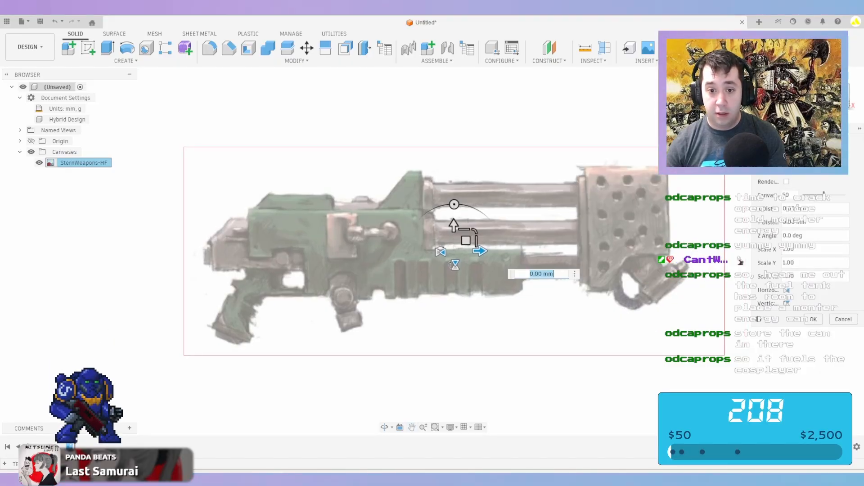
{"action": "left_click_drag", "start_coordinate": [454, 205], "coordinate": [458, 205]}
{"action": "key", "text": "BackSpace"}
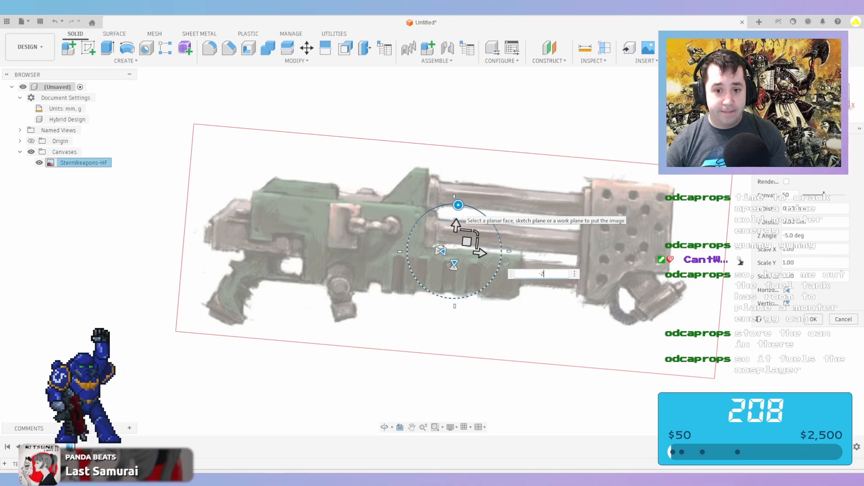
{"action": "key", "text": "Return"}
{"action": "type", "text": "1"}
{"action": "key", "text": "Return"}
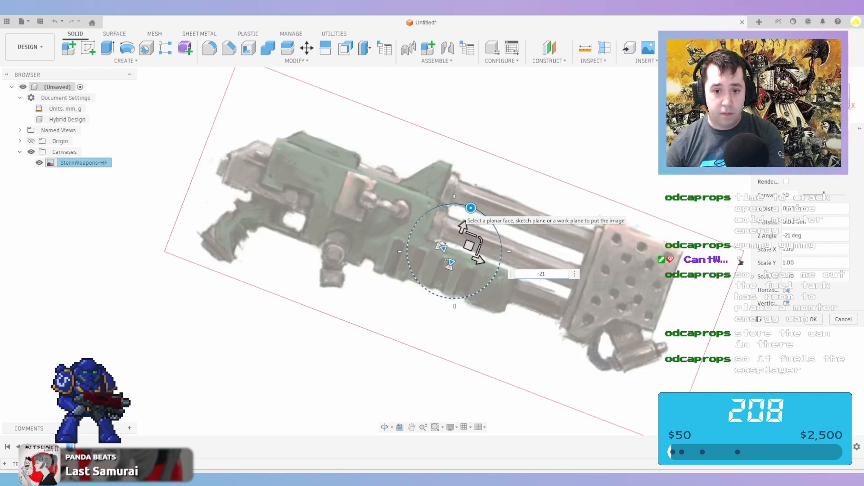
{"action": "key", "text": "BackSpace"}
{"action": "key", "text": "BackSpace"}
{"action": "type", "text": "1"}
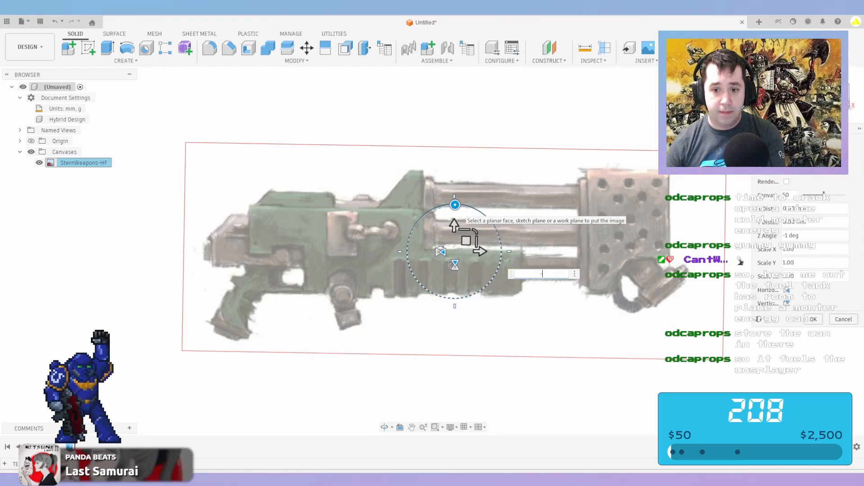
{"action": "key", "text": "Return"}
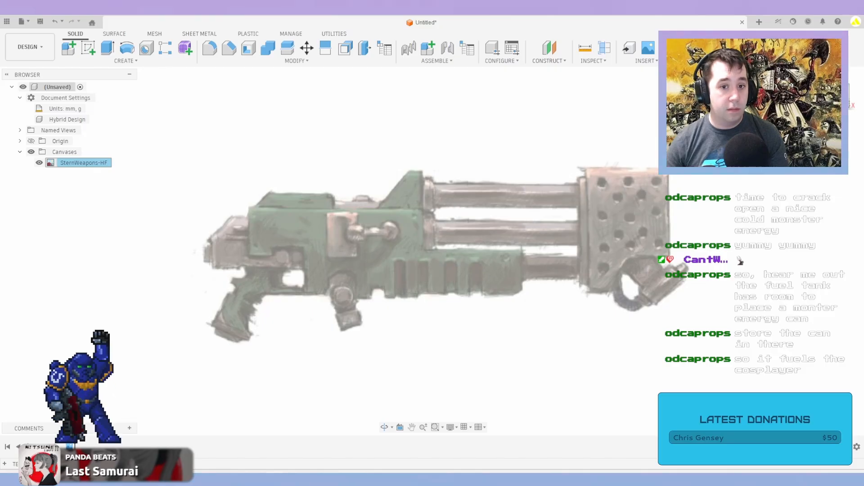
Sketch a rectangle of about 224 by 344 mm over the perforated muzzle shroud on the canvas plane
{"action": "key", "text": "r"}
{"action": "left_click", "coordinate": [480, 227]}
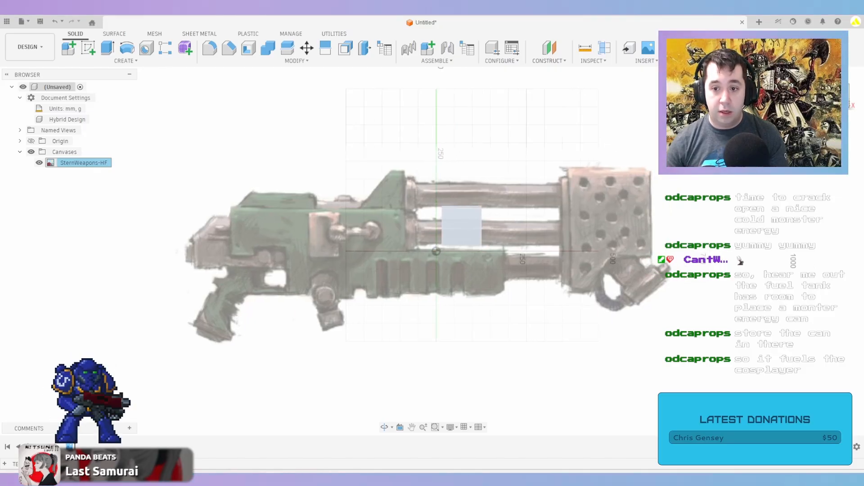
{"action": "left_click", "coordinate": [647, 168]}
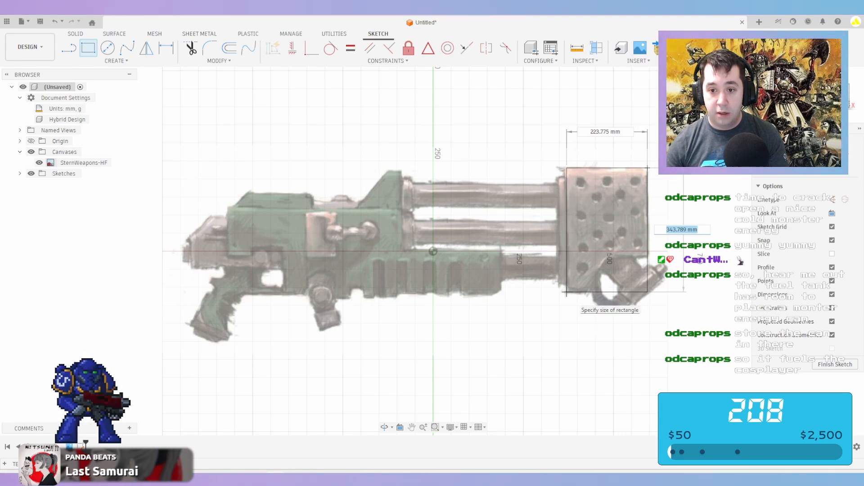
{"action": "left_click", "coordinate": [567, 293]}
Draw a horizontal line toward the barrels from the midpoint of the shroud rectangle's rear edge, and set its length to 20 mm
{"action": "key", "text": "l"}
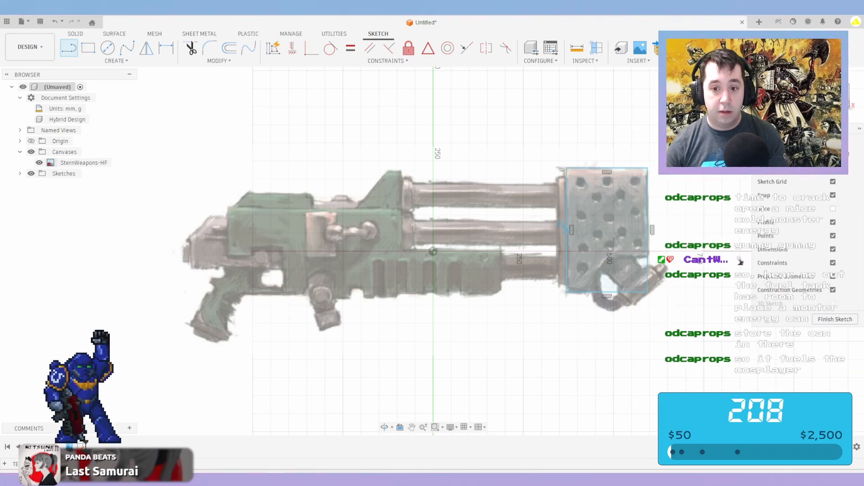
{"action": "left_click", "coordinate": [564, 228]}
{"action": "scroll", "coordinate": [566, 229], "scroll_direction": "up", "scroll_amount": 4}
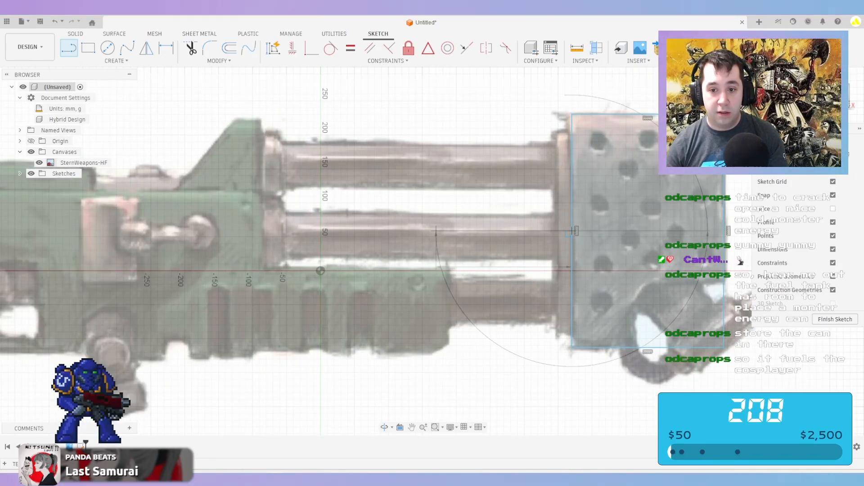
{"action": "key", "text": "Return"}
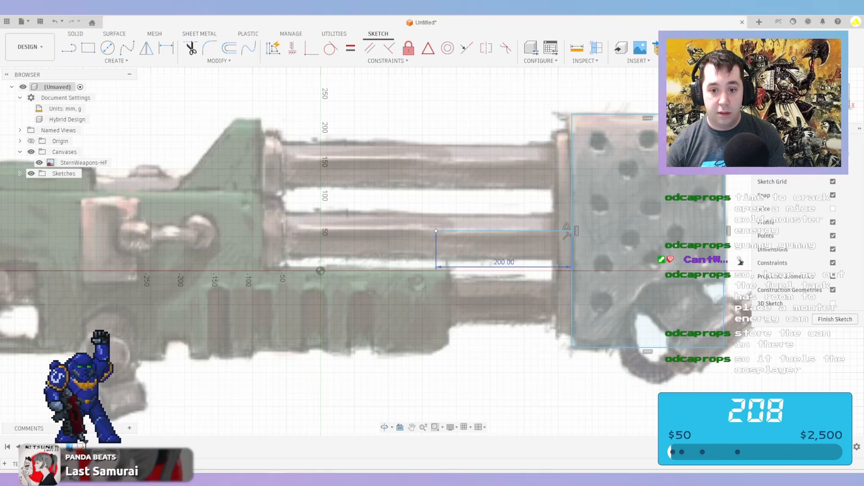
{"action": "double_click", "coordinate": [505, 262]}
{"action": "type", "text": "20"}
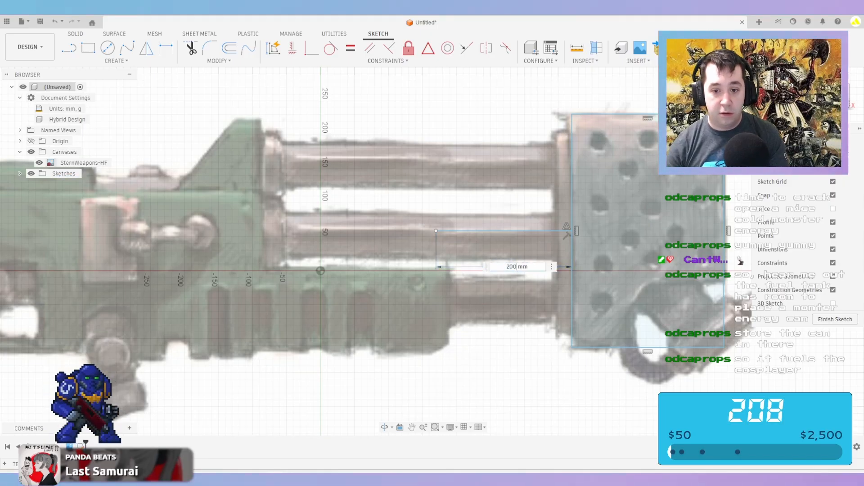
{"action": "key", "text": "Return"}
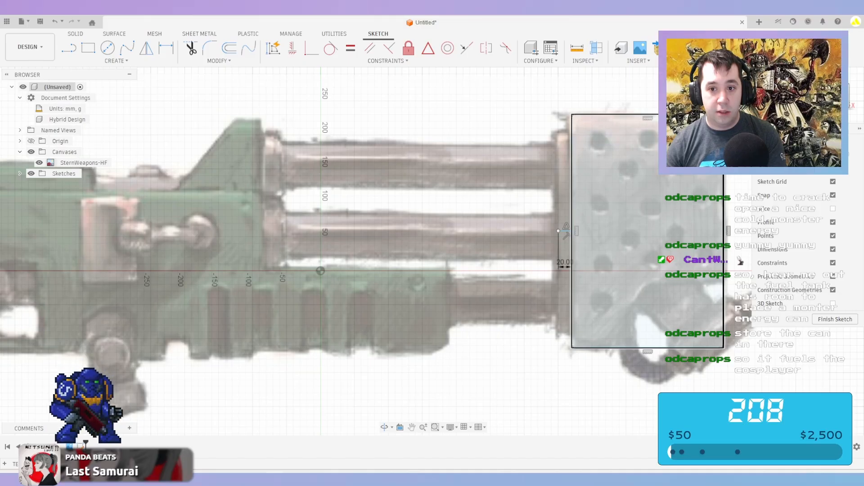
Sketch a 20 by 150 mm rectangle upward from the free end of the 20 mm line, against the shroud's rear edge
{"action": "key", "text": "r"}
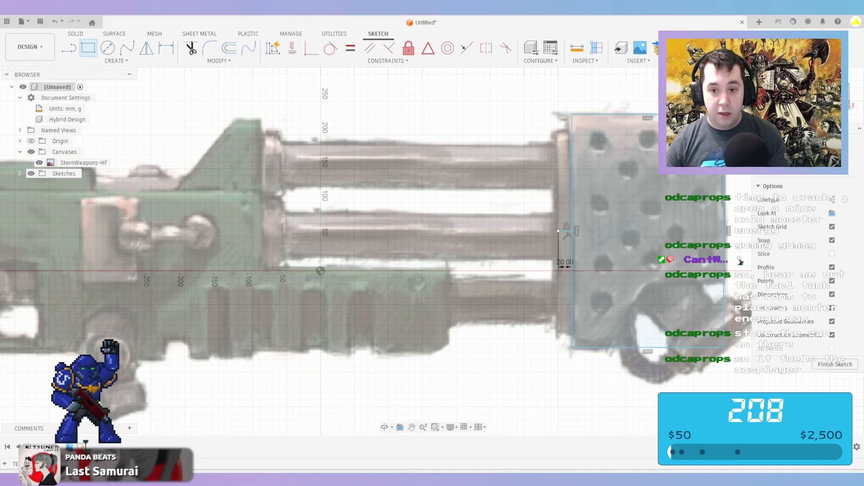
{"action": "left_click", "coordinate": [558, 231]}
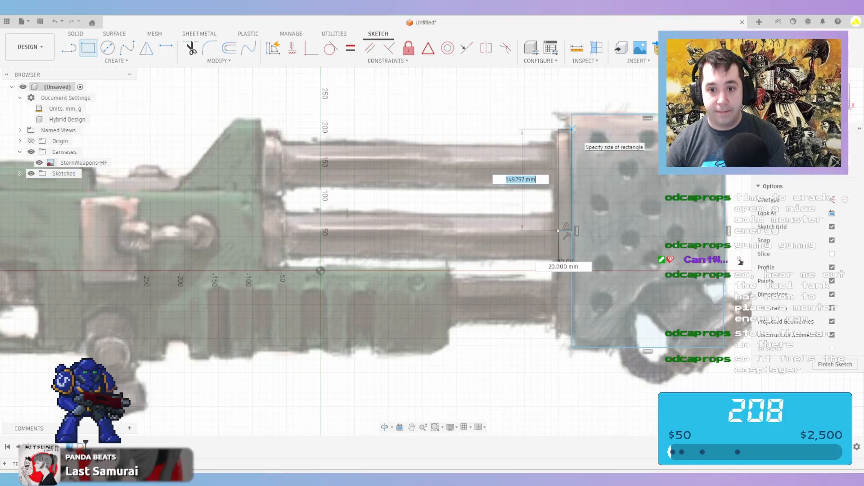
{"action": "key", "text": "Escape"}
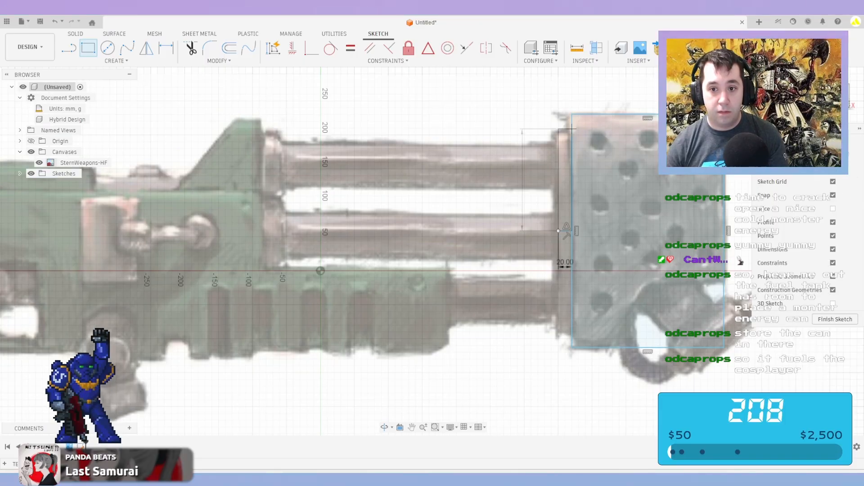
Sketch a matching 20 by 150 mm rectangle downward from the same line end, against the shroud's rear edge
{"action": "key", "text": "r"}
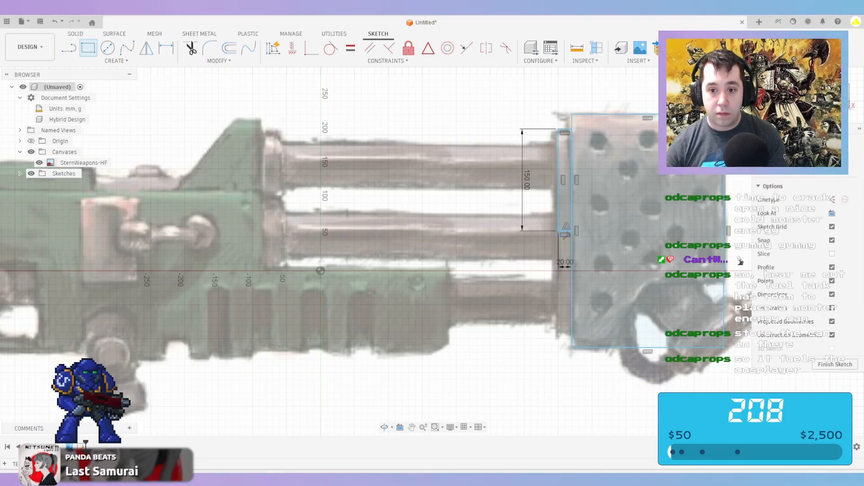
{"action": "left_click", "coordinate": [559, 231]}
{"action": "key", "text": "Tab"}
{"action": "type", "text": "15"}
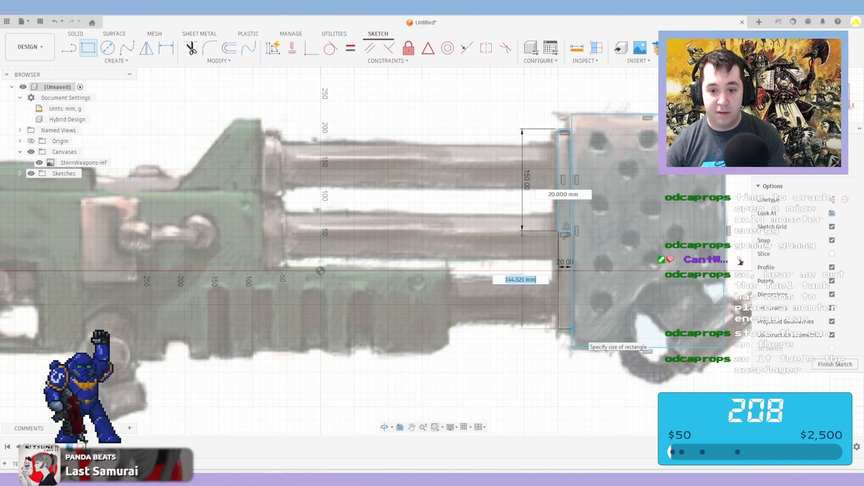
{"action": "type", "text": "0"}
{"action": "key", "text": "Return"}
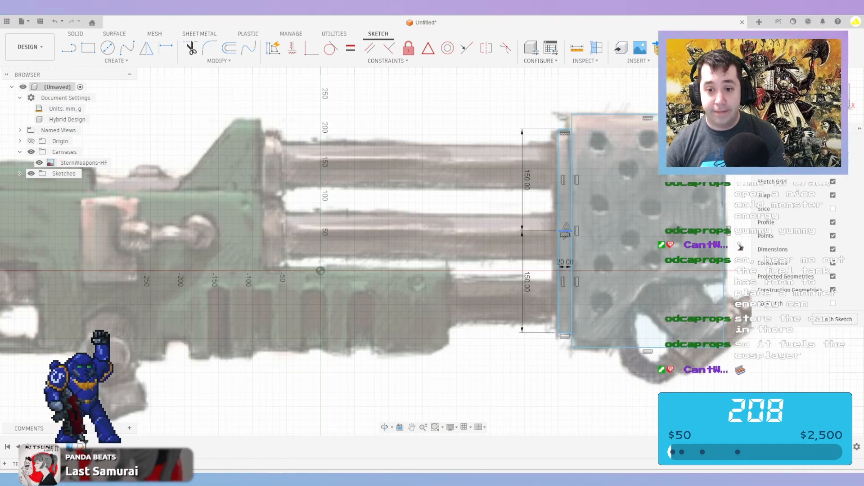
Convert the 20 mm line shared by the two collar rectangles to construction geometry
{"action": "scroll", "coordinate": [565, 233], "scroll_direction": "up", "scroll_amount": 5}
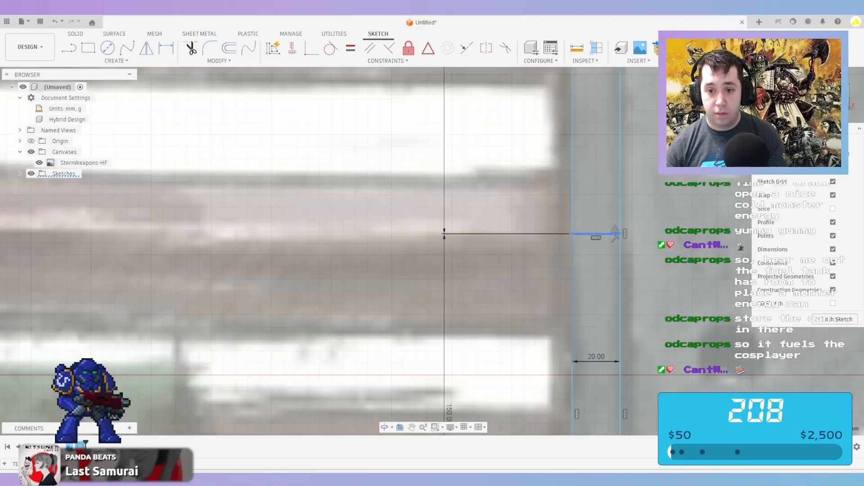
{"action": "scroll", "coordinate": [614, 235], "scroll_direction": "up", "scroll_amount": 6}
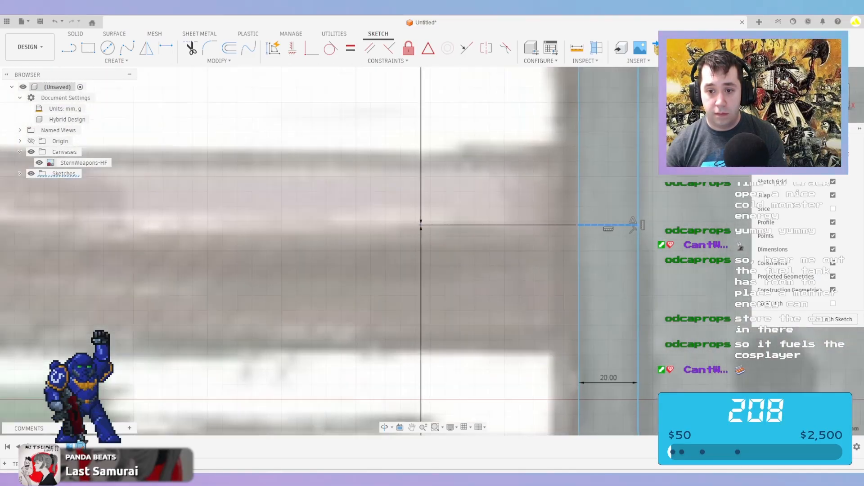
{"action": "scroll", "coordinate": [621, 177], "scroll_direction": "down", "scroll_amount": 10}
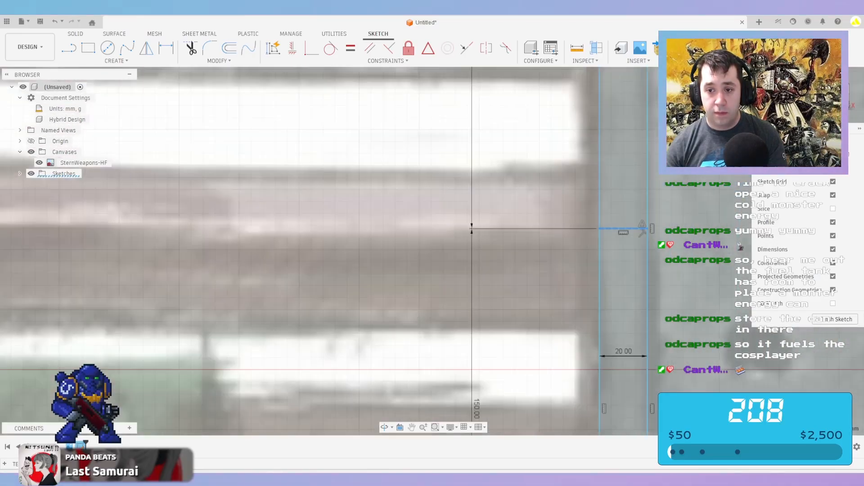
{"action": "scroll", "coordinate": [510, 201], "scroll_direction": "up", "scroll_amount": 1}
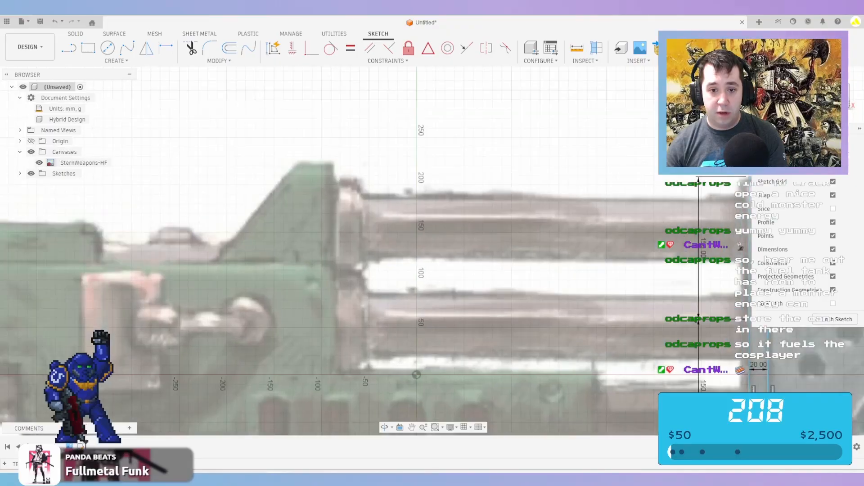
Sketch a rectangle of about 404 by 57.5 mm over the uppermost barrel, starting on the collar's rear edge
{"action": "key", "text": "r"}
{"action": "middle_click_drag", "start_coordinate": [559, 252], "coordinate": [396, 269]}
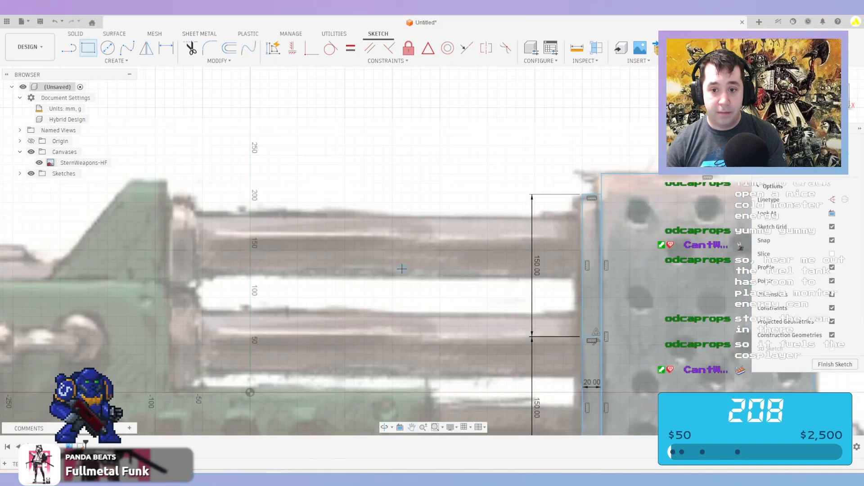
{"action": "left_click", "coordinate": [583, 220]}
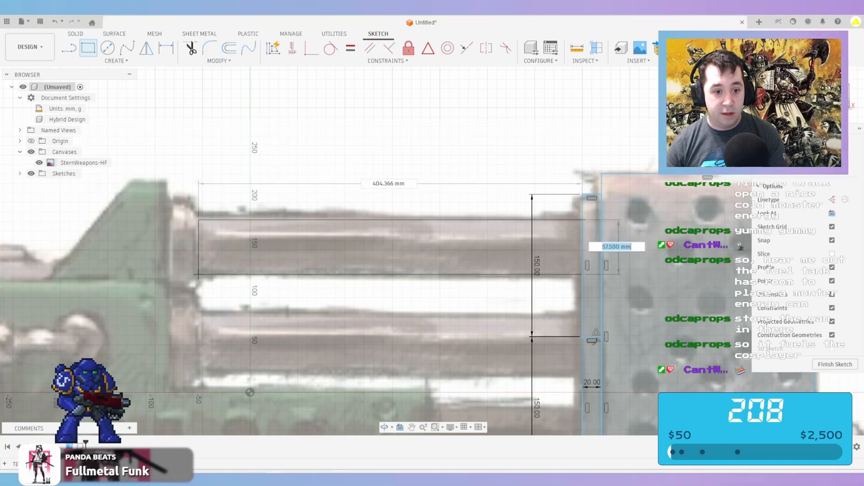
{"action": "left_click", "coordinate": [198, 274]}
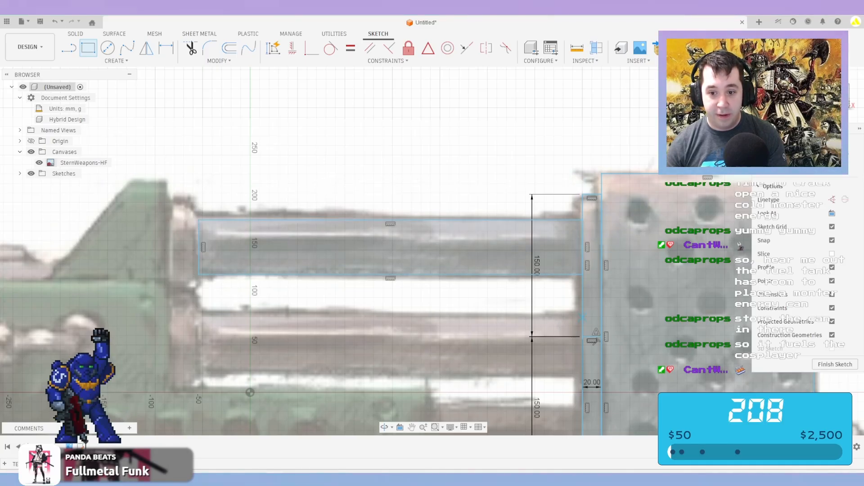
{"action": "key", "text": "Escape"}
Dimension the height of the upper barrel rectangle and set it to 60 mm
{"action": "key", "text": "d"}
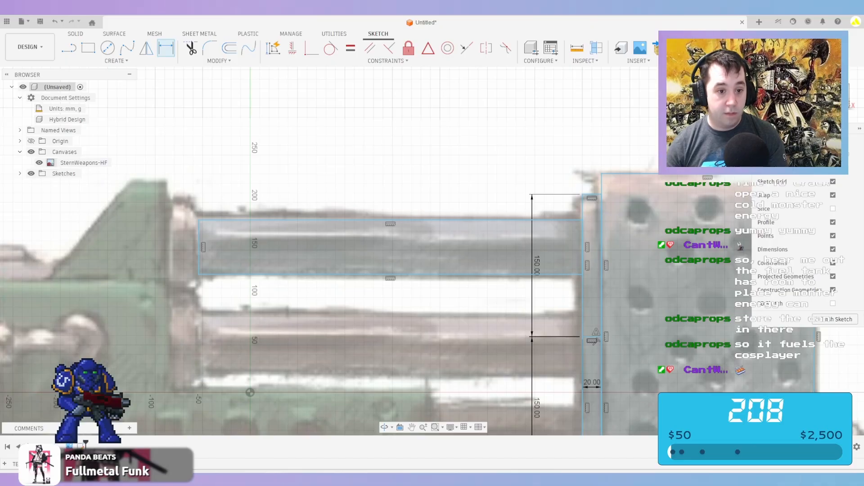
{"action": "left_click", "coordinate": [198, 247]}
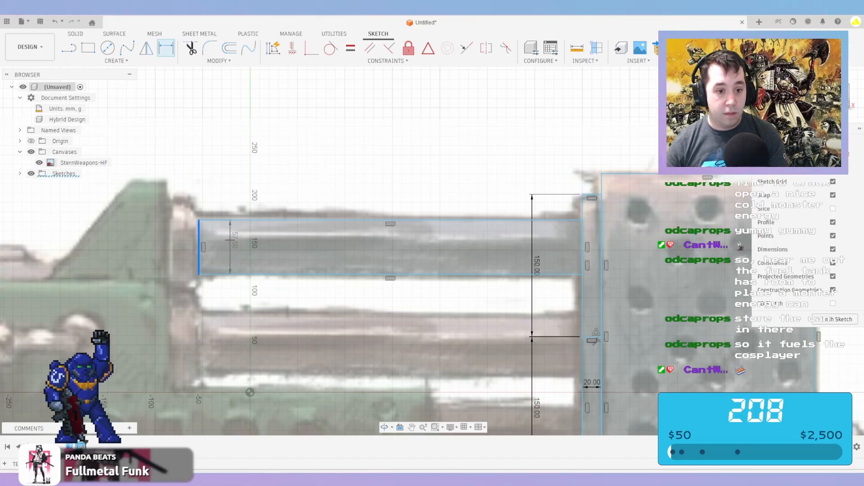
{"action": "left_click", "coordinate": [230, 240]}
{"action": "type", "text": "6"}
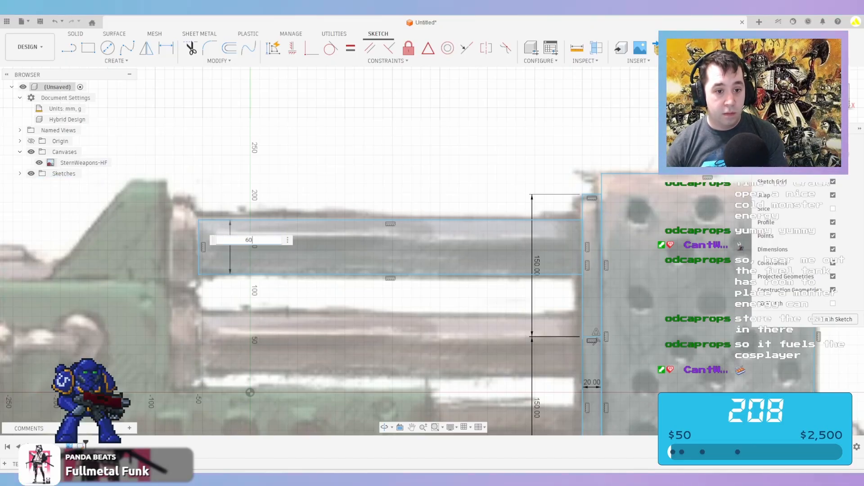
{"action": "type", "text": "0"}
{"action": "key", "text": "Return"}
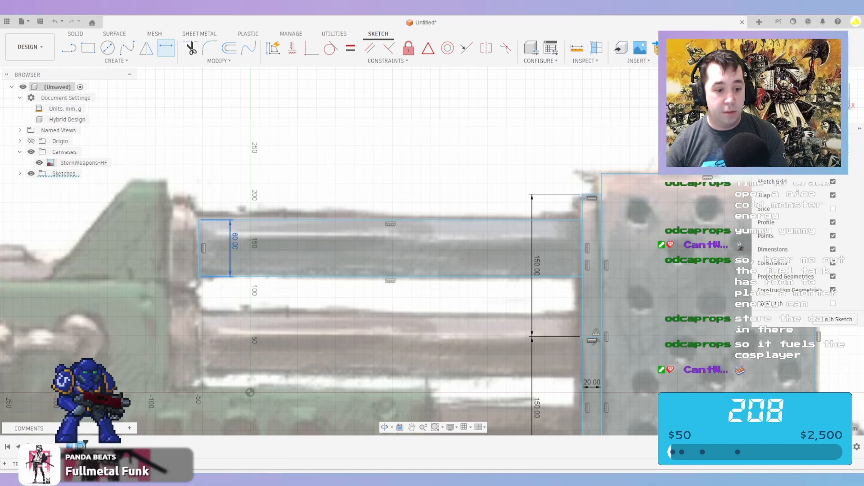
Switch to the web browser and search for "pvc pipe od mm" in a separate page
{"action": "left_click", "coordinate": [161, 477]}
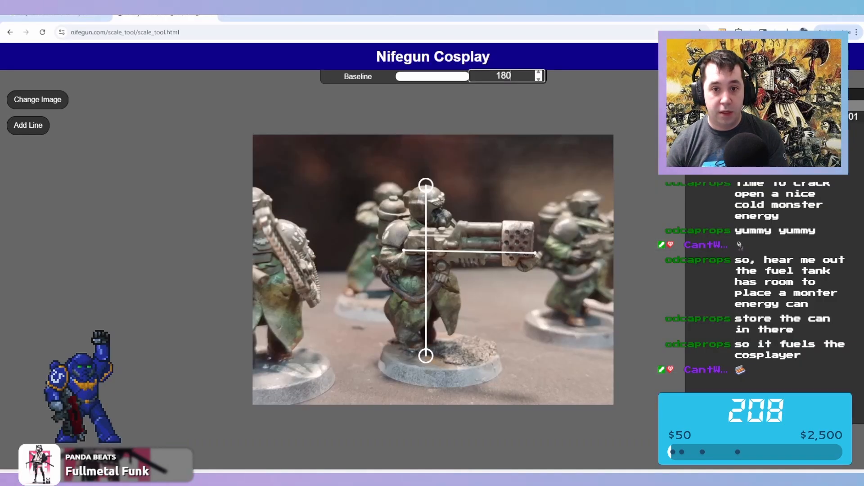
{"action": "key", "text": "ctrl+t"}
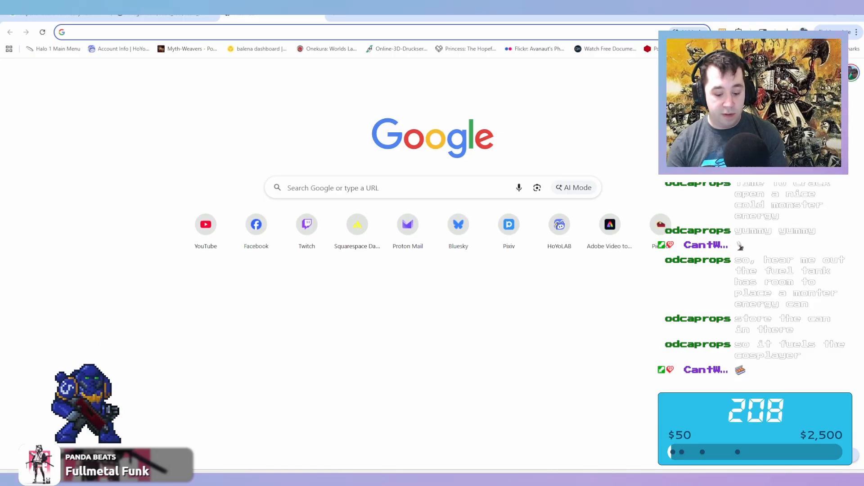
{"action": "type", "text": "pvc"}
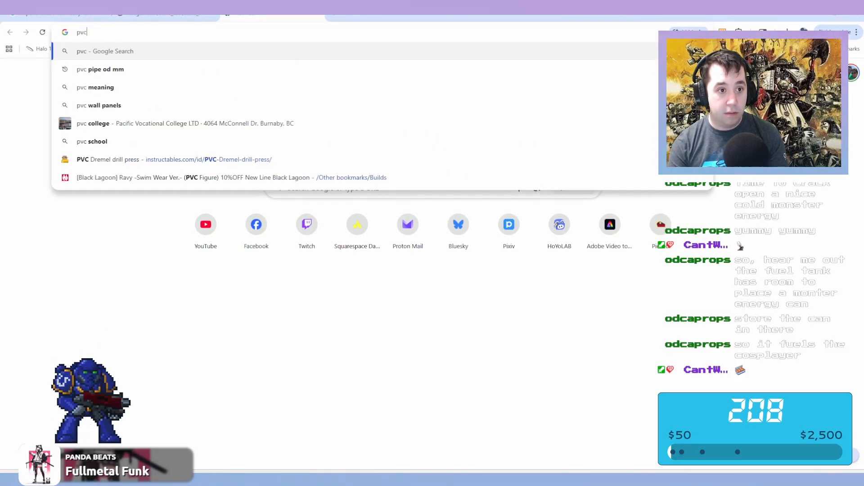
{"action": "key", "text": "Down"}
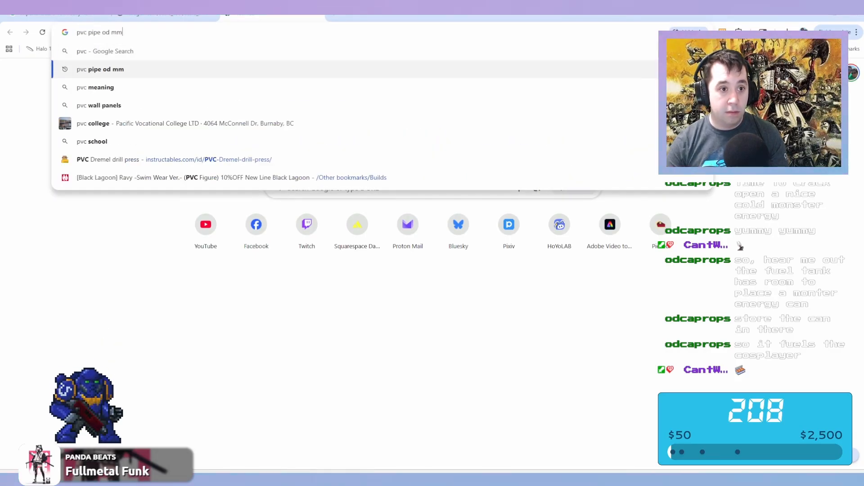
{"action": "key", "text": "Return"}
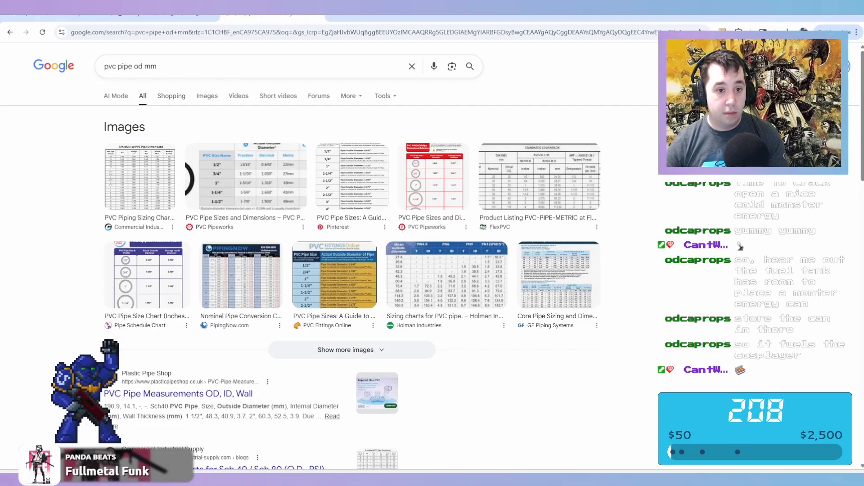
Preview several PVC pipe size charts in the image results, comparing the listed outside diameters
{"action": "left_click", "coordinate": [245, 178]}
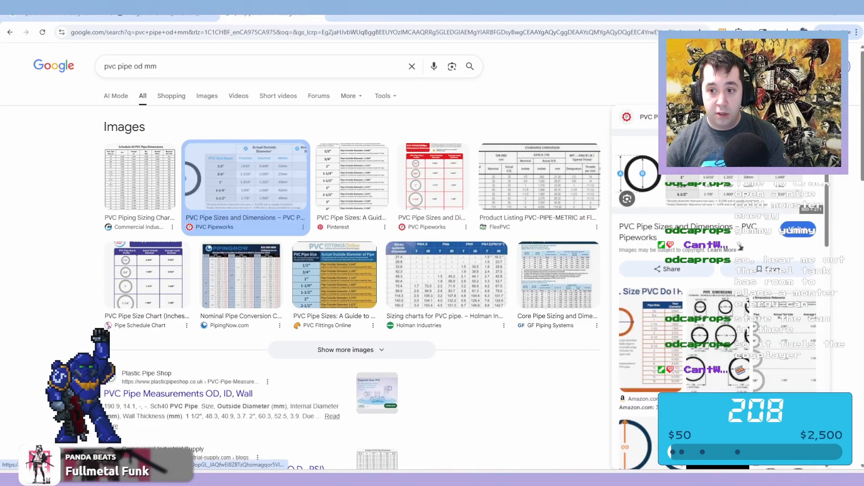
{"action": "key", "text": "Left"}
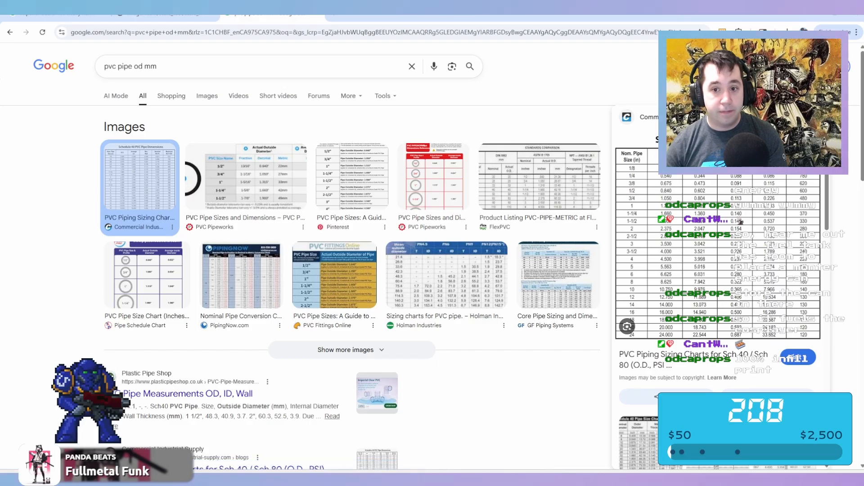
{"action": "left_click", "coordinate": [540, 180]}
{"action": "key", "text": "Left"}
{"action": "key", "text": "Left"}
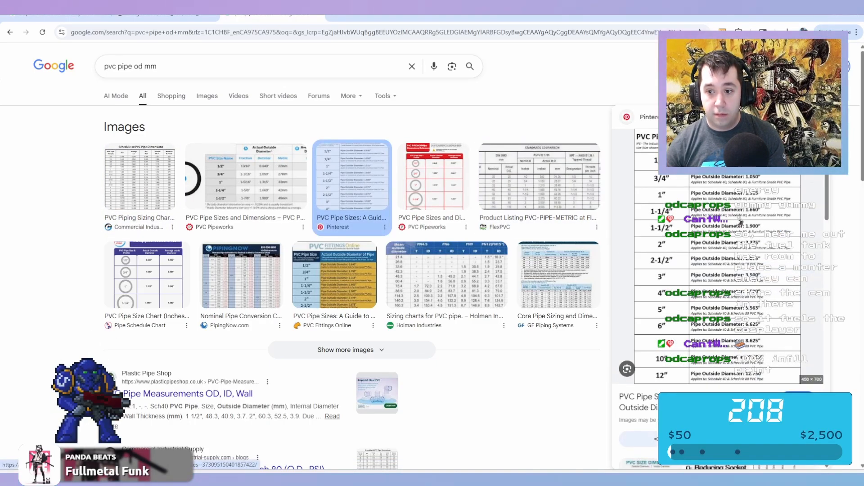
{"action": "key", "text": "Left"}
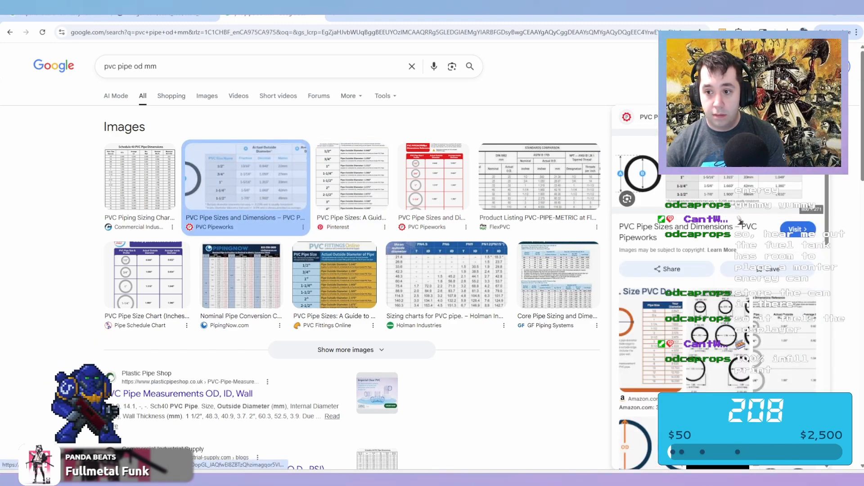
Open the PVC Pipeworks sizes and dimensions page, check its table of metric outside diameters, and close the page
{"action": "key", "text": "Return"}
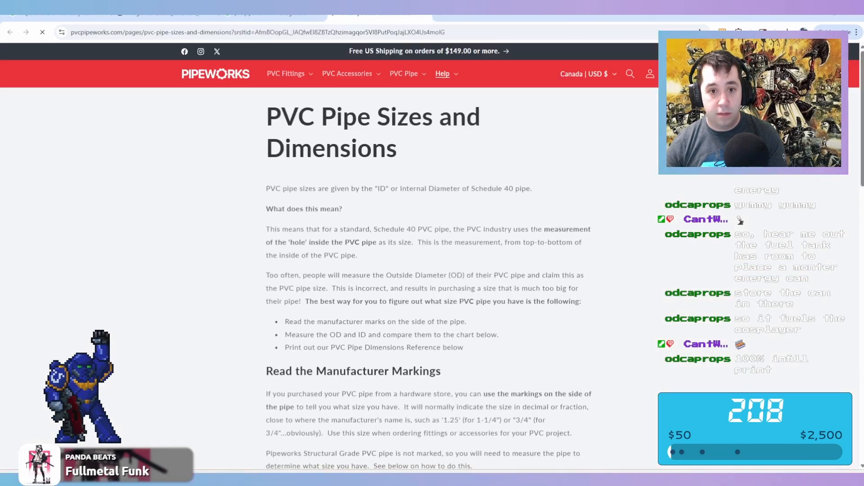
{"action": "scroll", "coordinate": [430, 270], "scroll_direction": "down", "scroll_amount": 10}
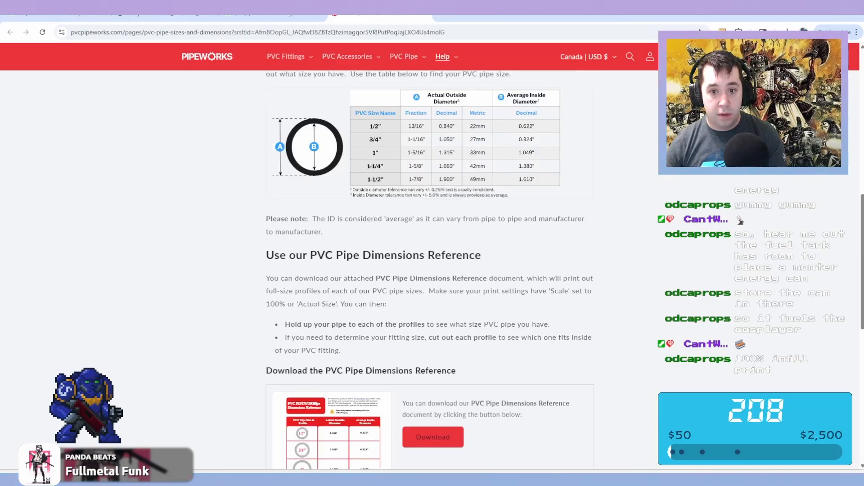
{"action": "scroll", "coordinate": [430, 270], "scroll_direction": "up", "scroll_amount": 1}
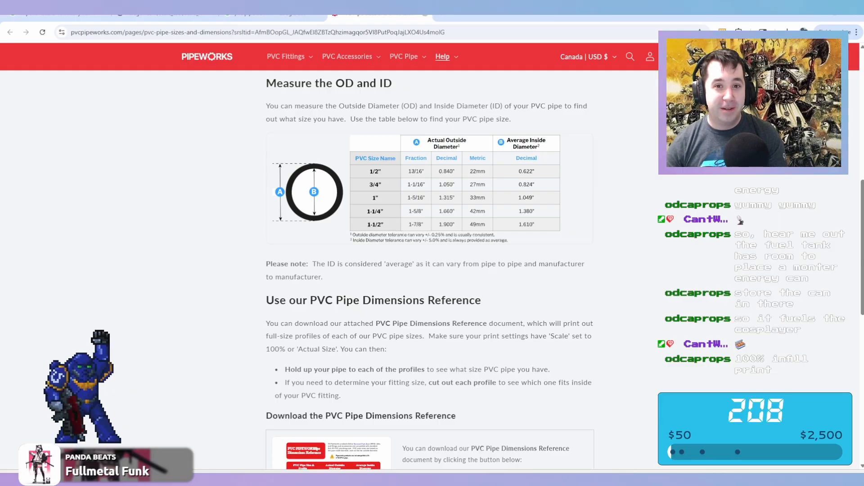
{"action": "key", "text": "ctrl+w"}
Examine the PVC Fittings Online, Pipe Schedule Chart, PipingNow and Commercial Industrial Supply charts for larger pipe outside diameters
{"action": "left_click", "coordinate": [334, 280]}
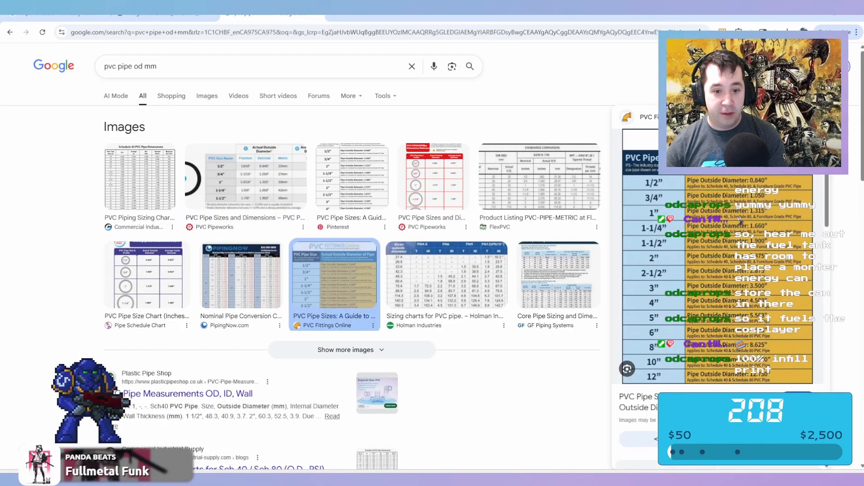
{"action": "right_click", "coordinate": [388, 263]}
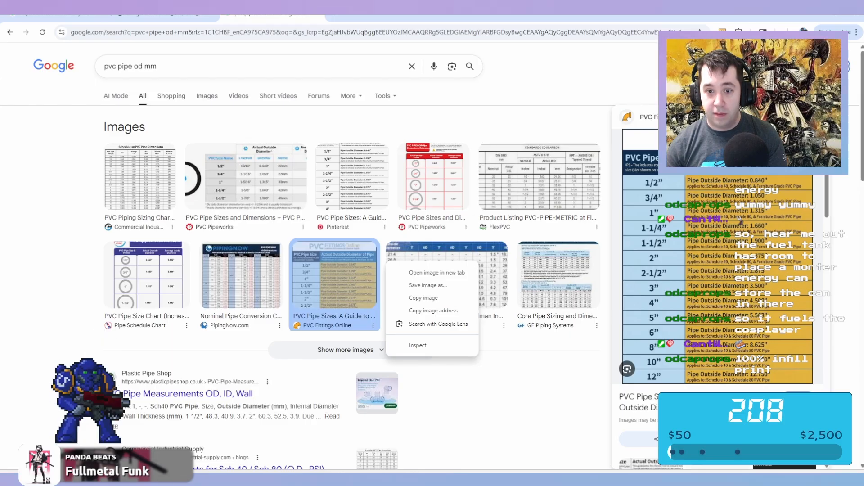
{"action": "left_click", "coordinate": [241, 279]}
{"action": "left_click", "coordinate": [147, 280]}
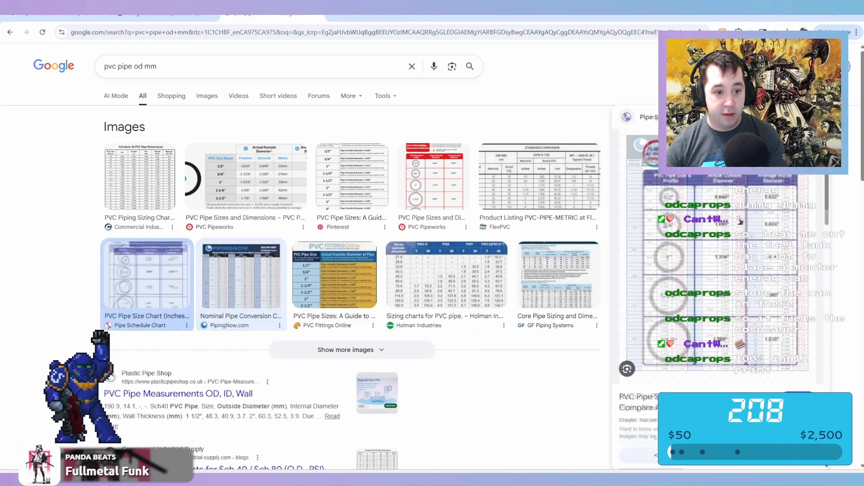
{"action": "left_click", "coordinate": [217, 290]}
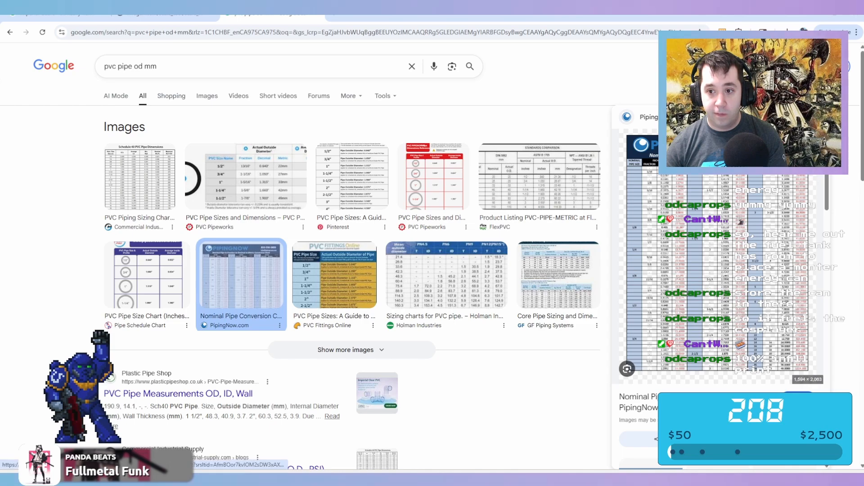
{"action": "scroll", "coordinate": [225, 290], "scroll_direction": "down", "scroll_amount": 1}
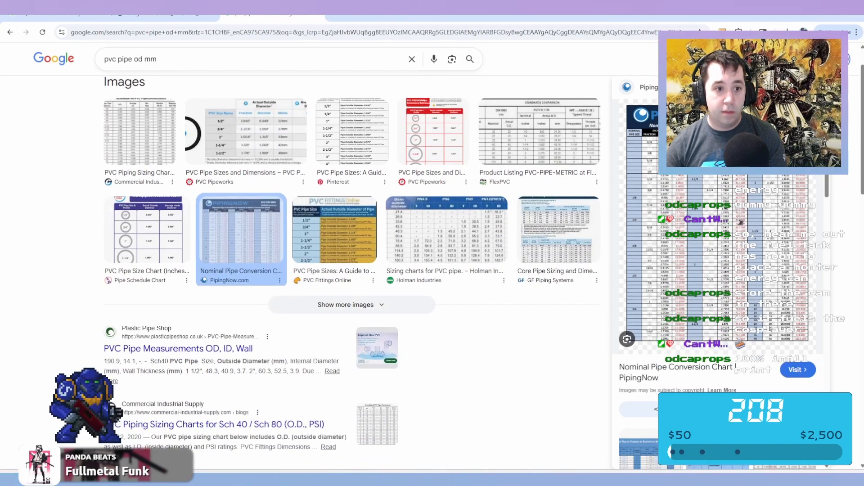
{"action": "left_click", "coordinate": [141, 135]}
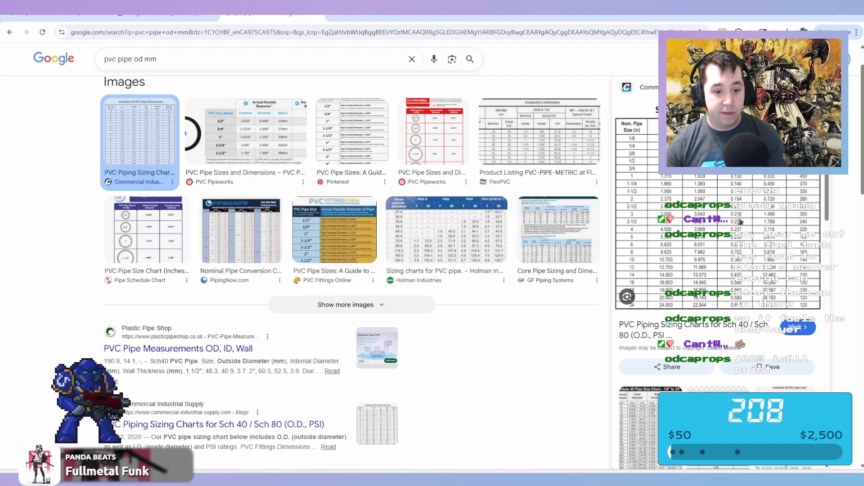
Switch back to Fusion, set the upper barrel rectangle's height to 2.375 in, and shift it slightly upward to match the reference barrel
{"action": "left_click", "coordinate": [274, 479]}
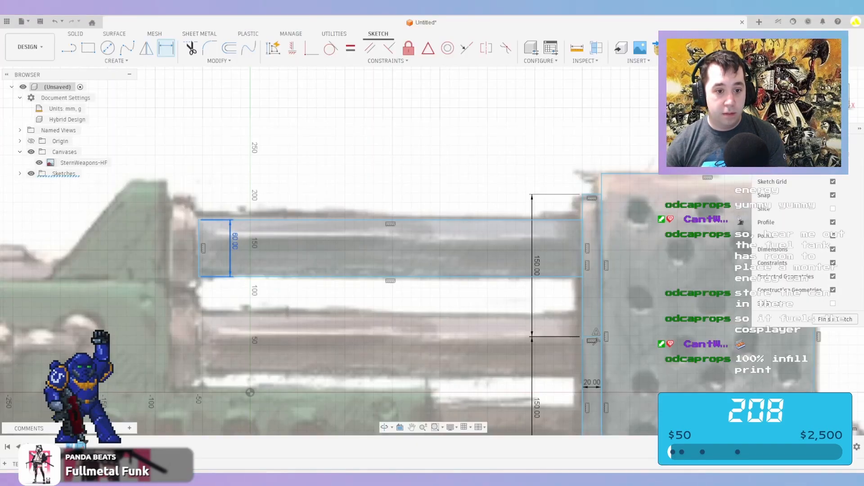
{"action": "double_click", "coordinate": [234, 241]}
{"action": "type", "text": "2"}
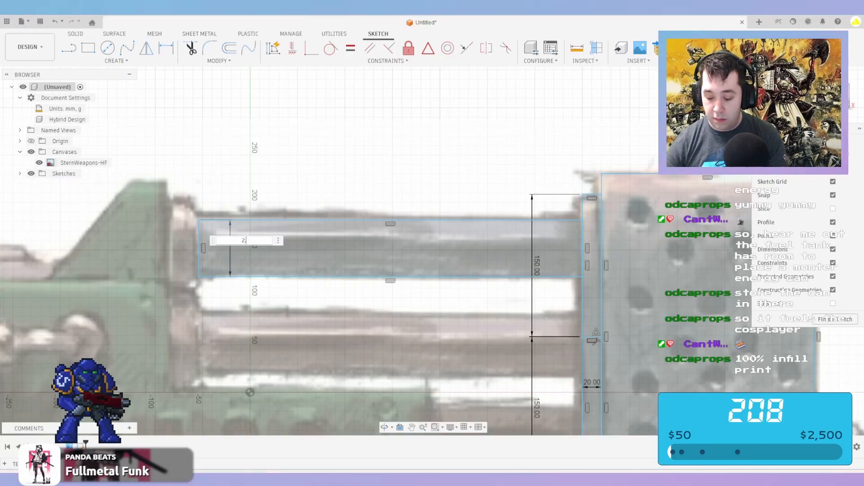
{"action": "type", "text": ".375"}
{"action": "key", "text": "Return"}
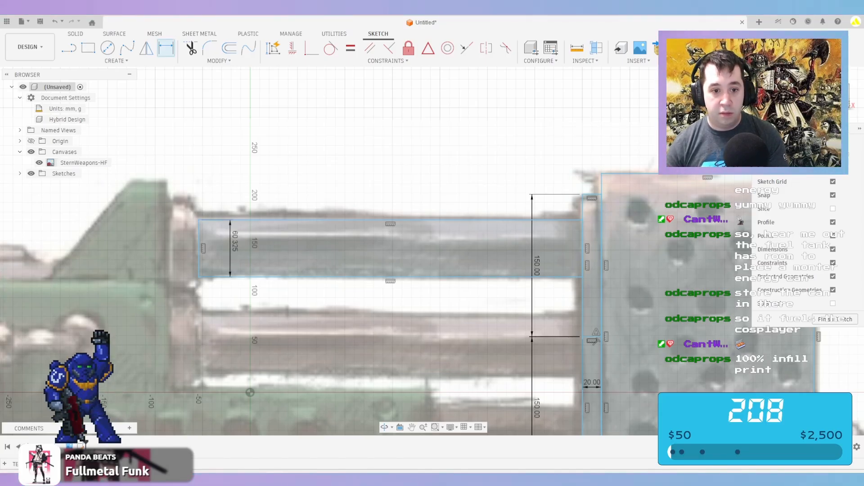
{"action": "key", "text": "Escape"}
{"action": "left_click_drag", "start_coordinate": [269, 220], "coordinate": [270, 216]}
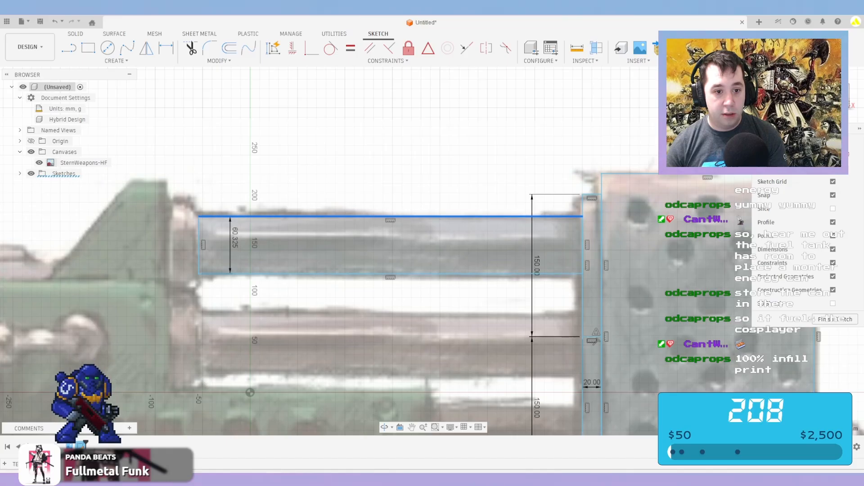
{"action": "key", "text": "Escape"}
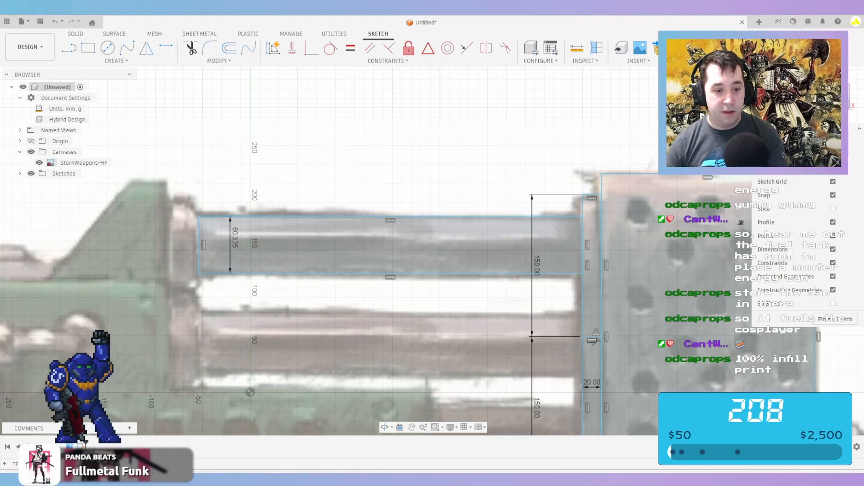
Sketch the middle barrel as a rectangle 2.375 in high, running from the perforated shroud's collar back to the receiver
{"action": "scroll", "coordinate": [408, 264], "scroll_direction": "down", "scroll_amount": 3}
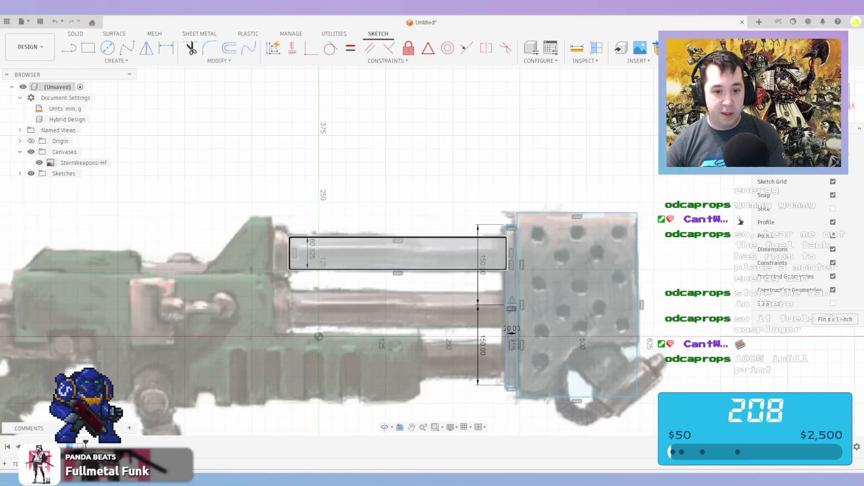
{"action": "scroll", "coordinate": [417, 259], "scroll_direction": "up", "scroll_amount": 1}
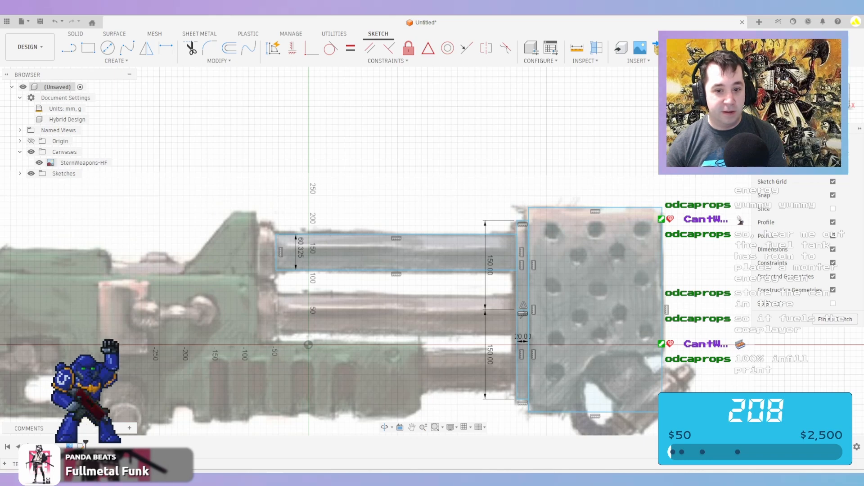
{"action": "key", "text": "r"}
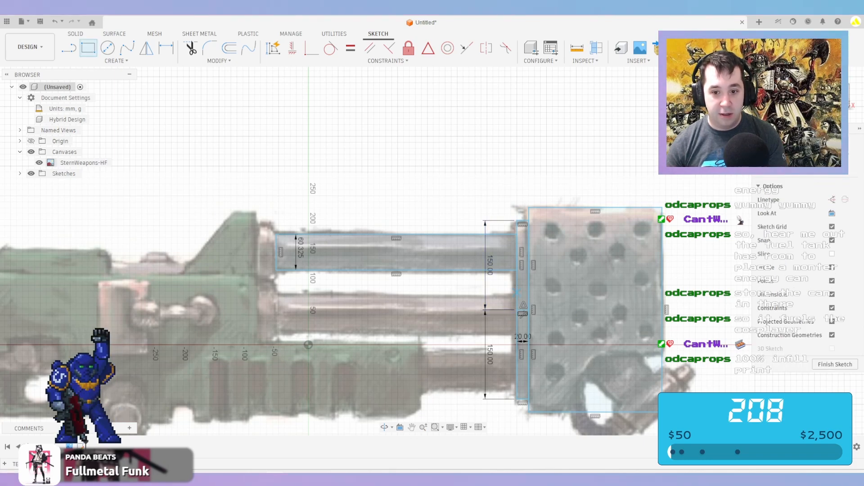
{"action": "left_click", "coordinate": [552, 295]}
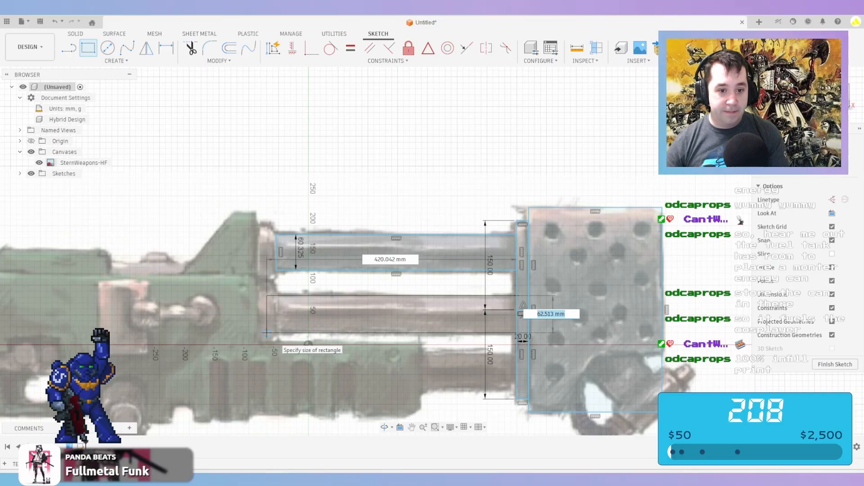
{"action": "type", "text": "2.375"}
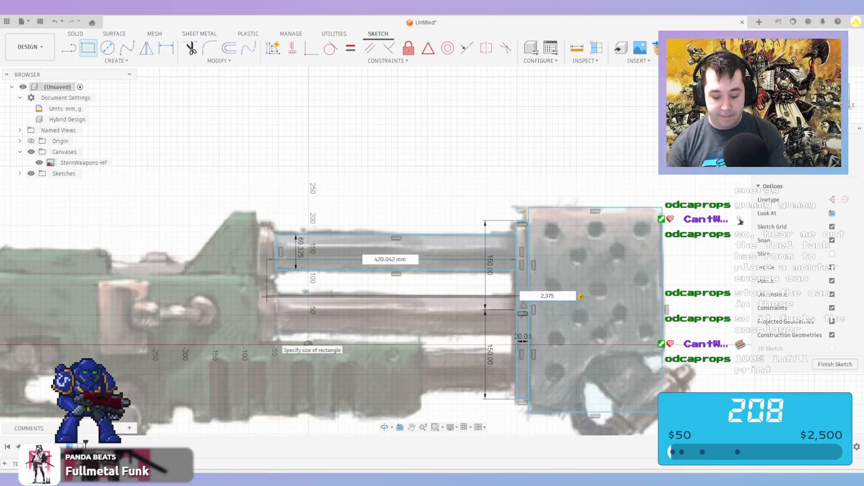
{"action": "type", "text": "\""}
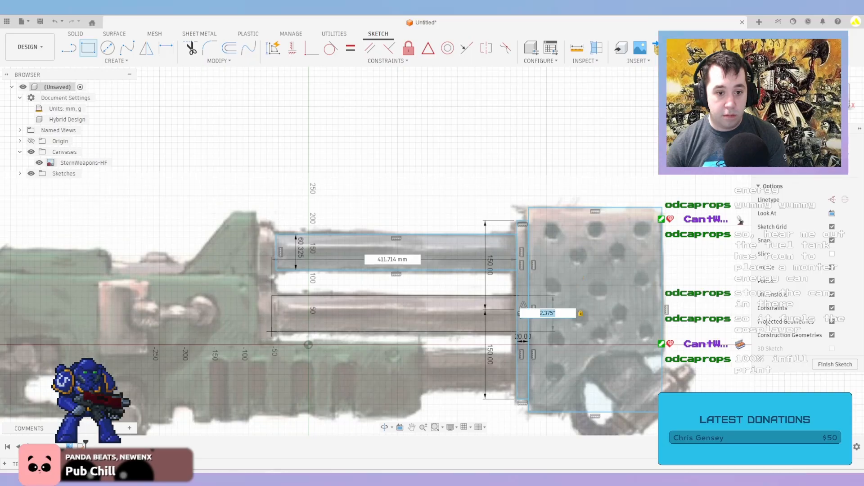
{"action": "left_click", "coordinate": [277, 334]}
Sketch the lower barrel as a rectangle 2.375 in high and about 180 mm long, running back from the shroud's collar
{"action": "scroll", "coordinate": [522, 381], "scroll_direction": "up", "scroll_amount": 2}
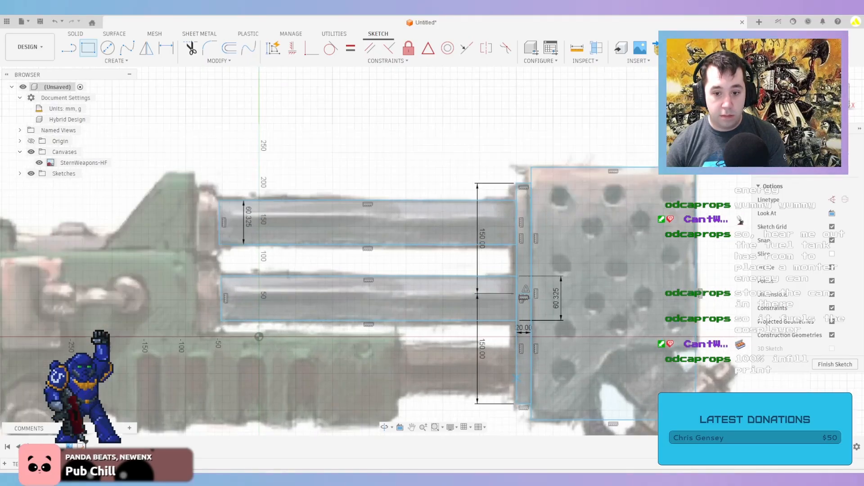
{"action": "scroll", "coordinate": [517, 378], "scroll_direction": "up", "scroll_amount": 2}
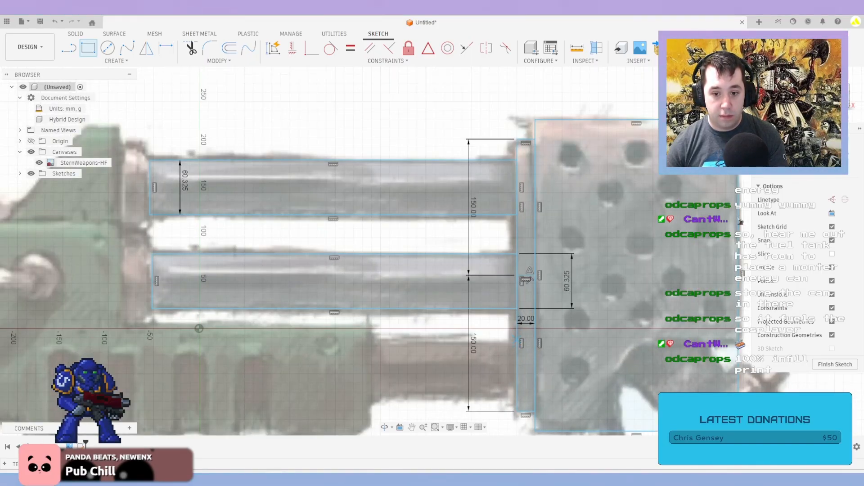
{"action": "scroll", "coordinate": [518, 341], "scroll_direction": "up", "scroll_amount": 2}
{"action": "left_click", "coordinate": [515, 340]}
{"action": "scroll", "coordinate": [181, 310], "scroll_direction": "down", "scroll_amount": 3}
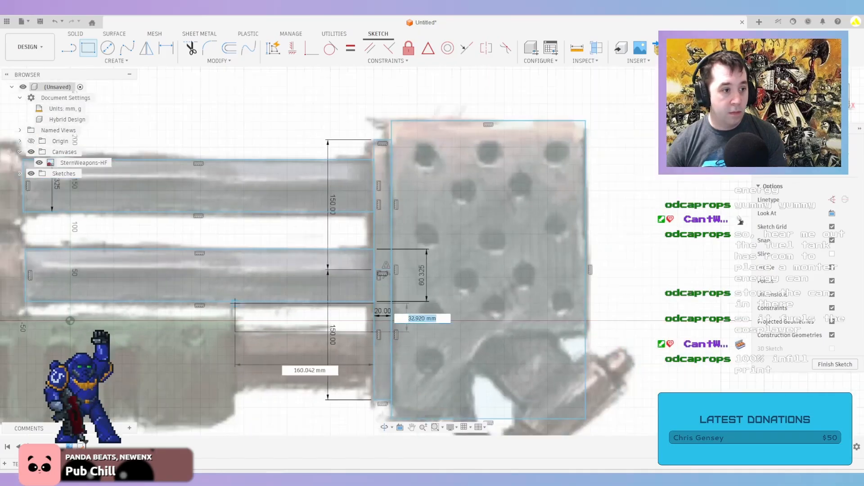
{"action": "type", "text": "2."}
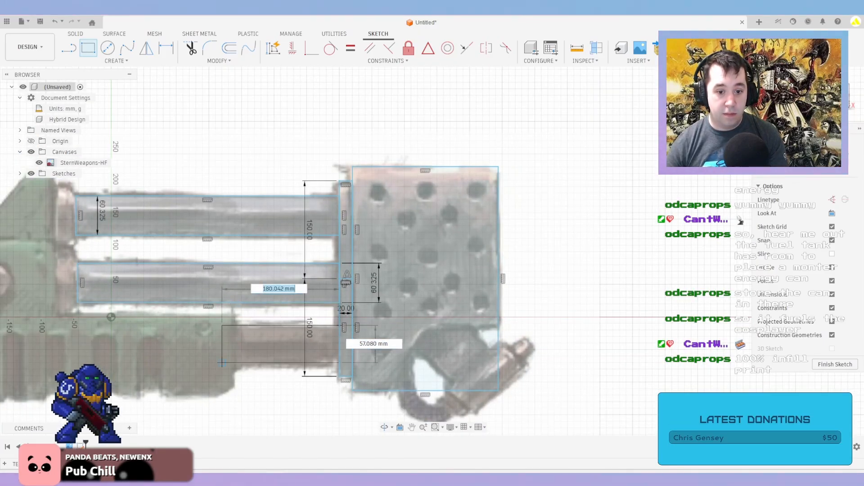
{"action": "type", "text": "375"}
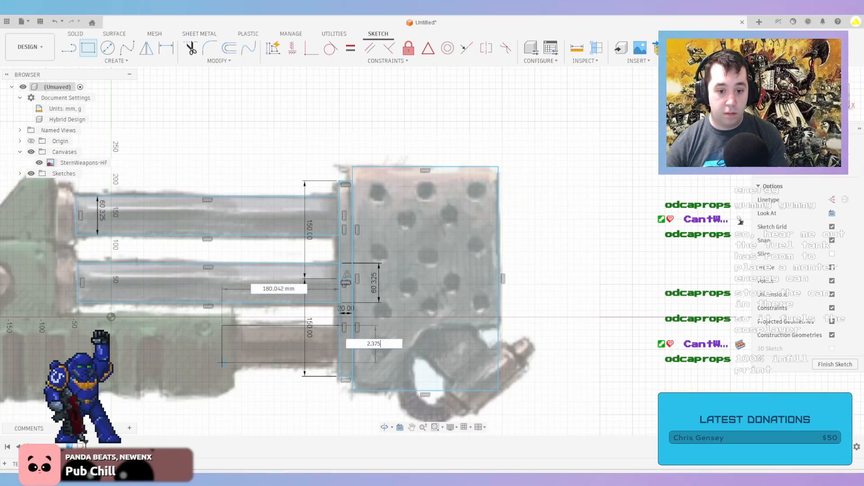
{"action": "type", "text": "\""}
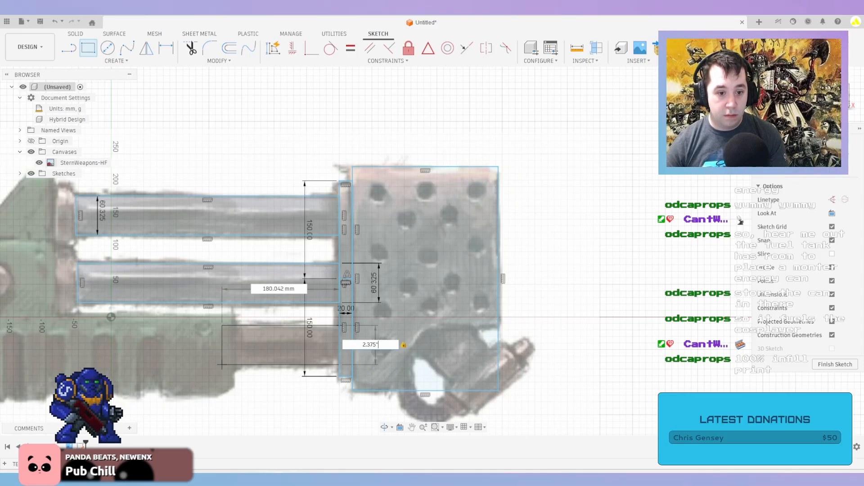
{"action": "left_click", "coordinate": [221, 365]}
{"action": "scroll", "coordinate": [377, 283], "scroll_direction": "down", "scroll_amount": 3}
{"action": "middle_click_drag", "start_coordinate": [232, 250], "coordinate": [452, 234]}
{"action": "key", "text": "r"}
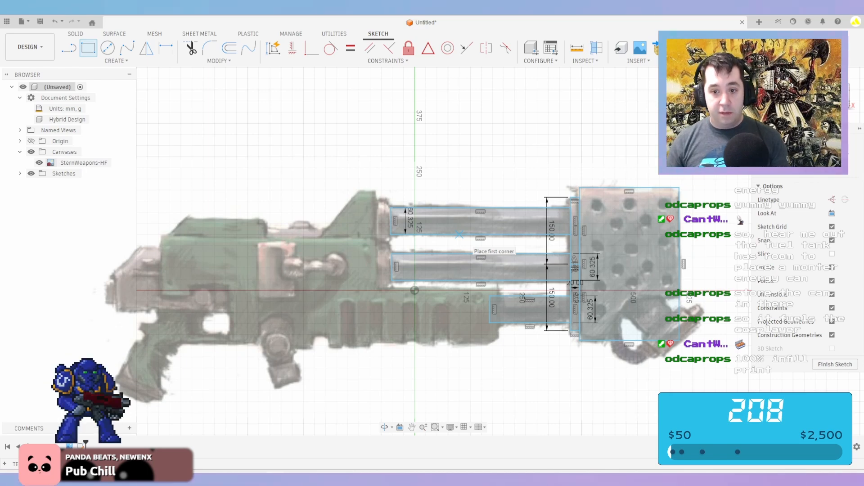
{"action": "scroll", "coordinate": [419, 192], "scroll_direction": "up", "scroll_amount": 1}
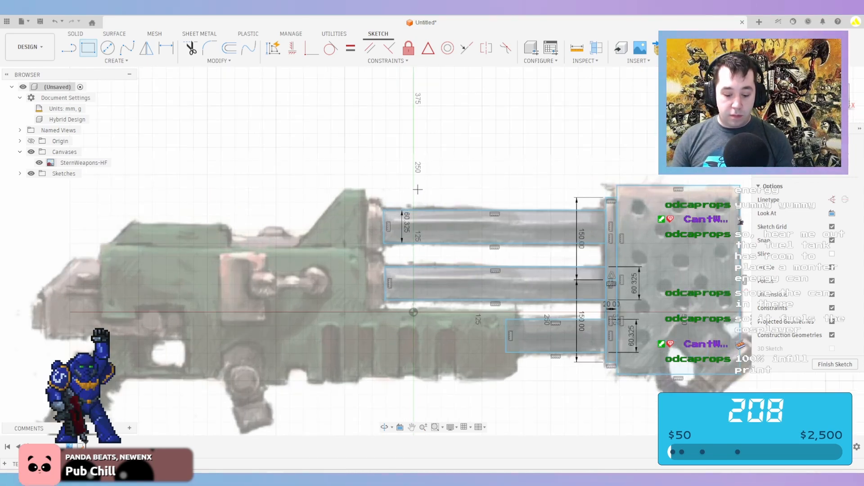
{"action": "key", "text": "l"}
{"action": "scroll", "coordinate": [387, 200], "scroll_direction": "up", "scroll_amount": 2}
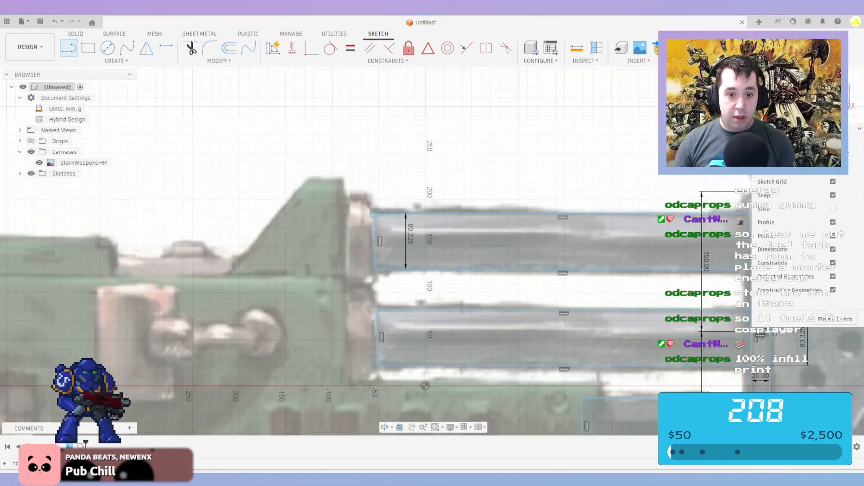
{"action": "left_click", "coordinate": [375, 212]}
{"action": "scroll", "coordinate": [478, 207], "scroll_direction": "down", "scroll_amount": 1}
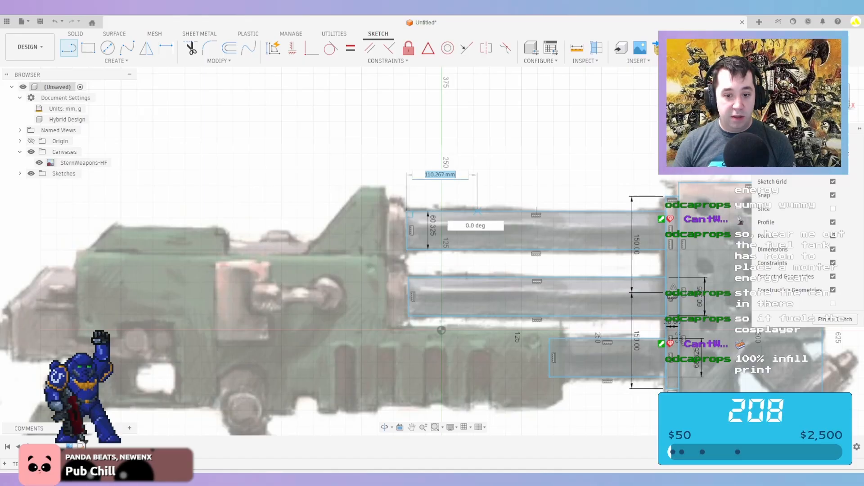
{"action": "key", "text": "Escape"}
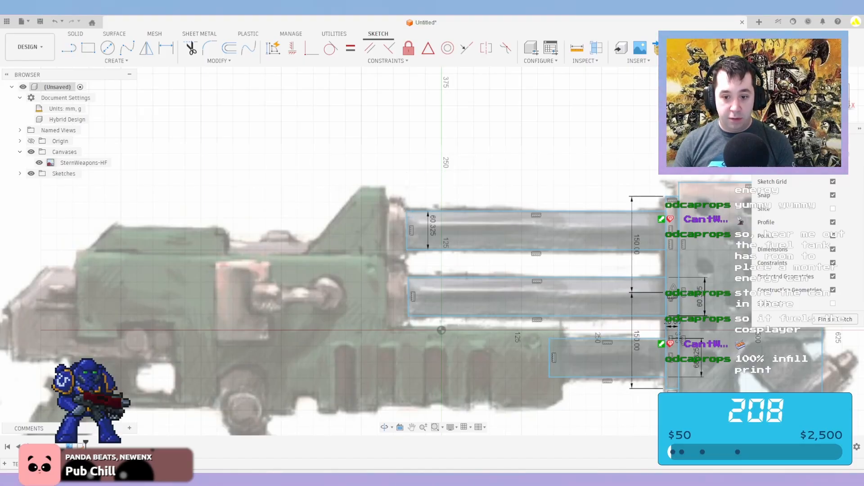
Stretch the rear ends of the lower and middle barrel rectangles far back through the receiver body
{"action": "left_click", "coordinate": [550, 359]}
{"action": "left_click_drag", "start_coordinate": [550, 359], "coordinate": [203, 359]}
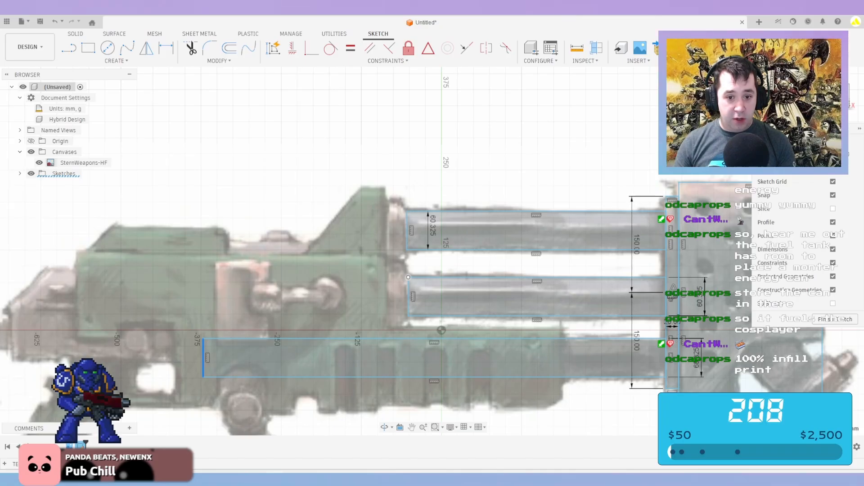
{"action": "left_click", "coordinate": [409, 297]}
{"action": "left_click_drag", "start_coordinate": [409, 297], "coordinate": [78, 297]}
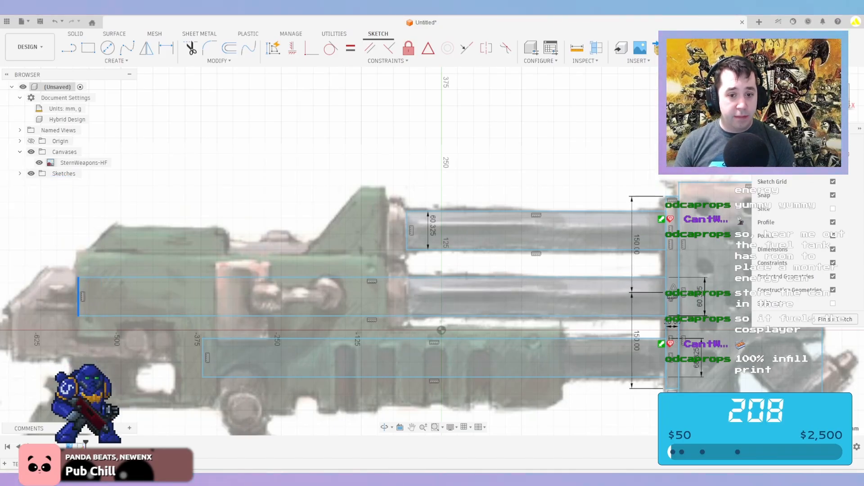
Extend the upper barrel rectangle's rear end into the green raised fin of the receiver, making it about 470 mm long
{"action": "scroll", "coordinate": [352, 262], "scroll_direction": "down", "scroll_amount": 3}
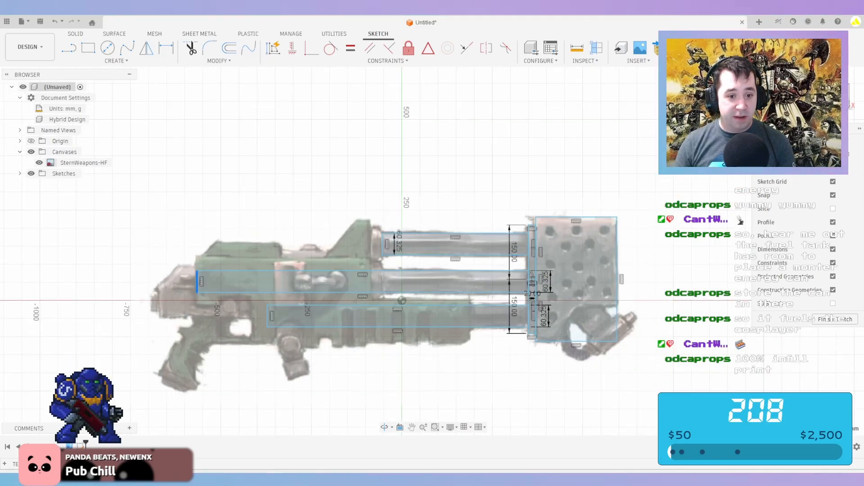
{"action": "scroll", "coordinate": [253, 312], "scroll_direction": "up", "scroll_amount": 1}
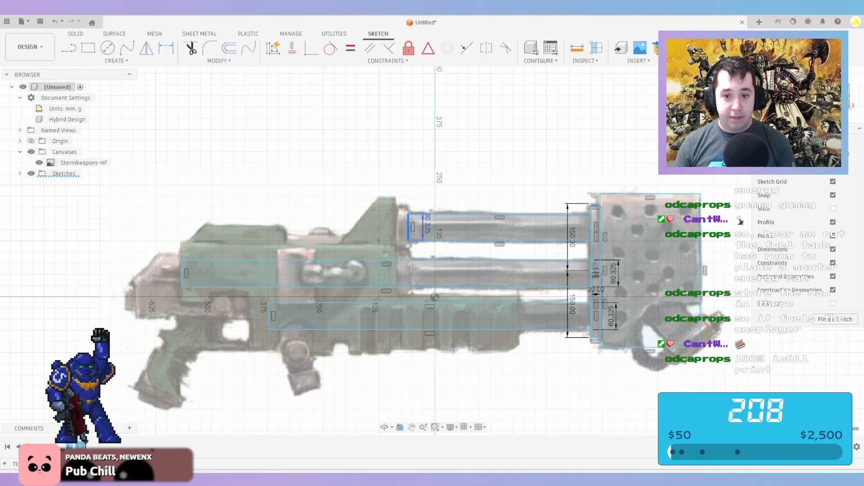
{"action": "scroll", "coordinate": [399, 227], "scroll_direction": "up", "scroll_amount": 2}
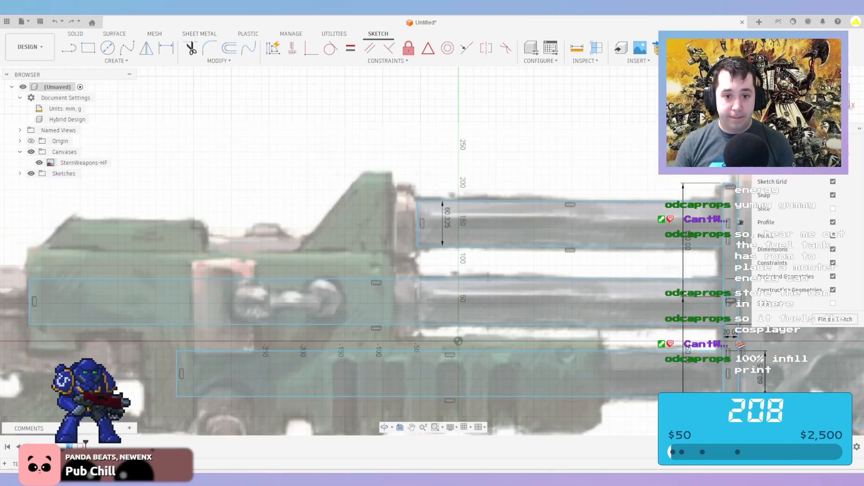
{"action": "left_click_drag", "start_coordinate": [376, 227], "coordinate": [368, 227]}
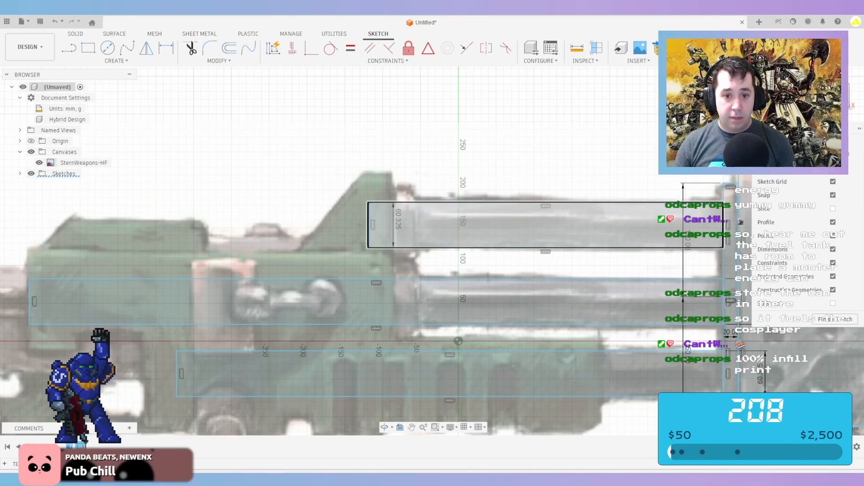
{"action": "key", "text": "l"}
{"action": "scroll", "coordinate": [447, 185], "scroll_direction": "up", "scroll_amount": 2}
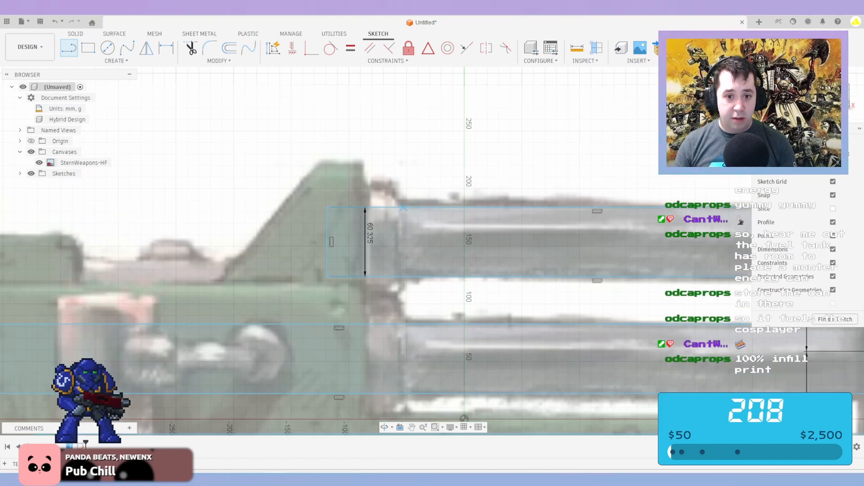
{"action": "left_click", "coordinate": [400, 208]}
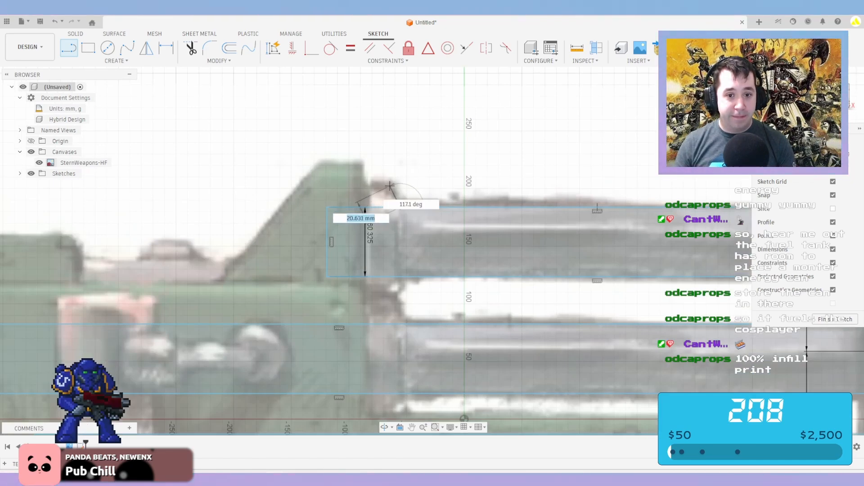
{"action": "scroll", "coordinate": [390, 185], "scroll_direction": "up", "scroll_amount": 2}
{"action": "key", "text": "Escape"}
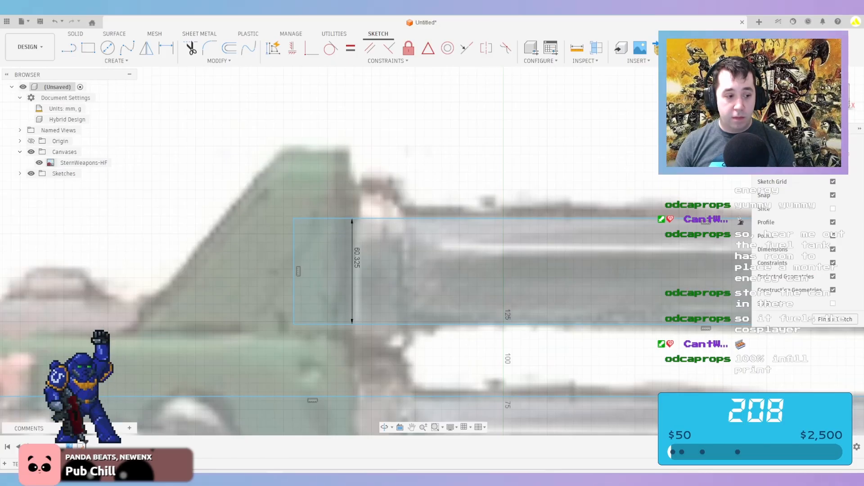
{"action": "scroll", "coordinate": [448, 148], "scroll_direction": "down", "scroll_amount": 2}
{"action": "scroll", "coordinate": [447, 143], "scroll_direction": "down", "scroll_amount": 2}
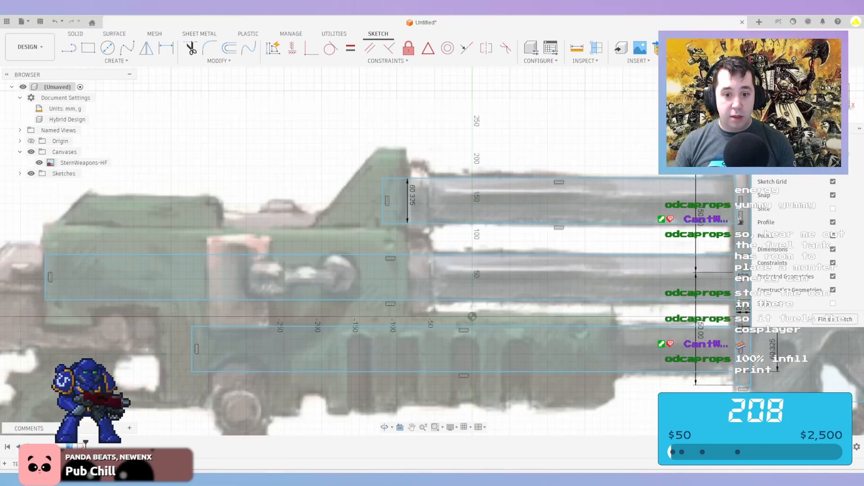
Draw a horizontal centre line along the full length of each of the three barrel rectangles, from rear edge midpoint to front edge
{"action": "key", "text": "l"}
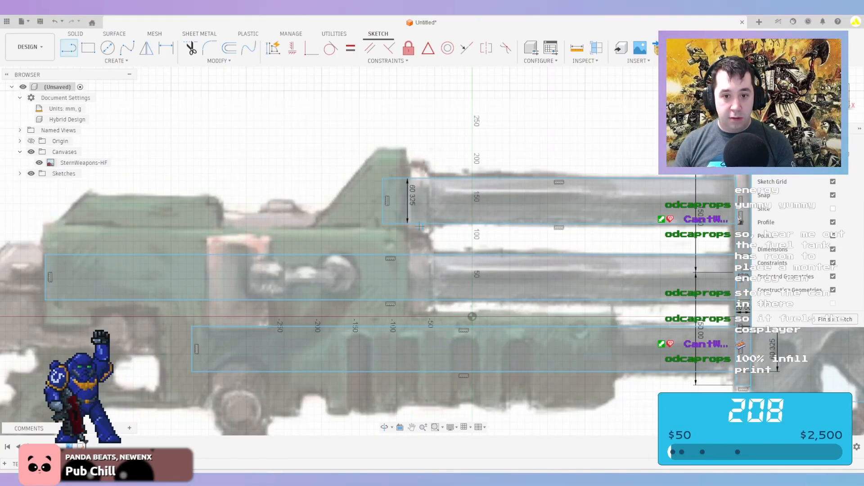
{"action": "scroll", "coordinate": [412, 194], "scroll_direction": "up", "scroll_amount": 2}
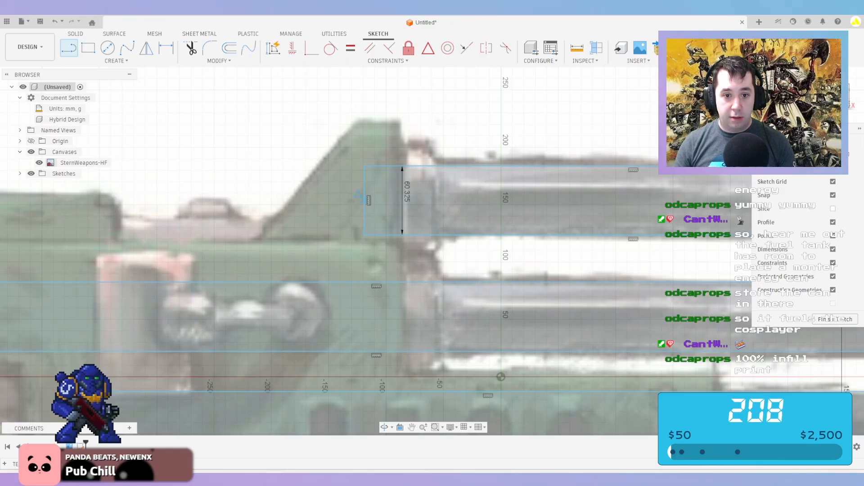
{"action": "scroll", "coordinate": [360, 198], "scroll_direction": "down", "scroll_amount": 2}
{"action": "left_click", "coordinate": [364, 201]}
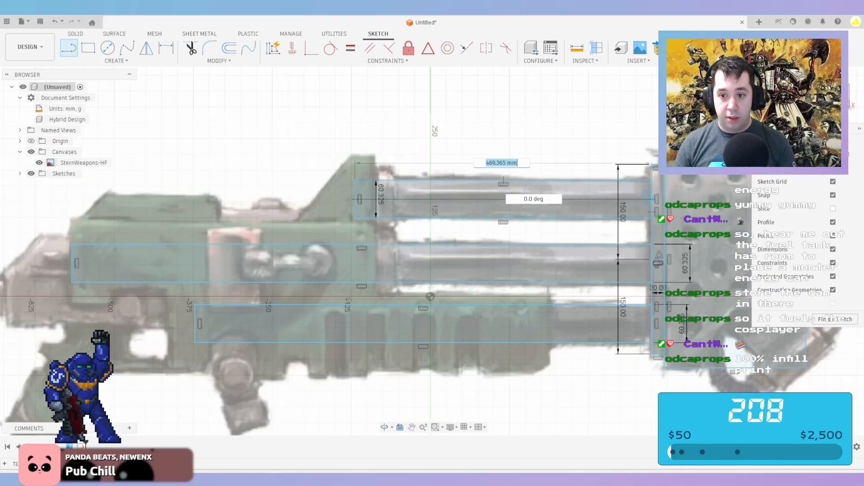
{"action": "left_click", "coordinate": [651, 199]}
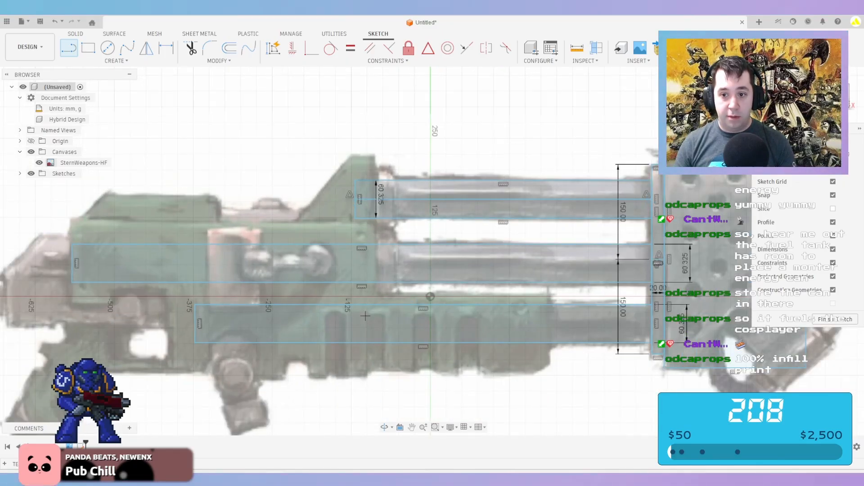
{"action": "left_click", "coordinate": [72, 263]}
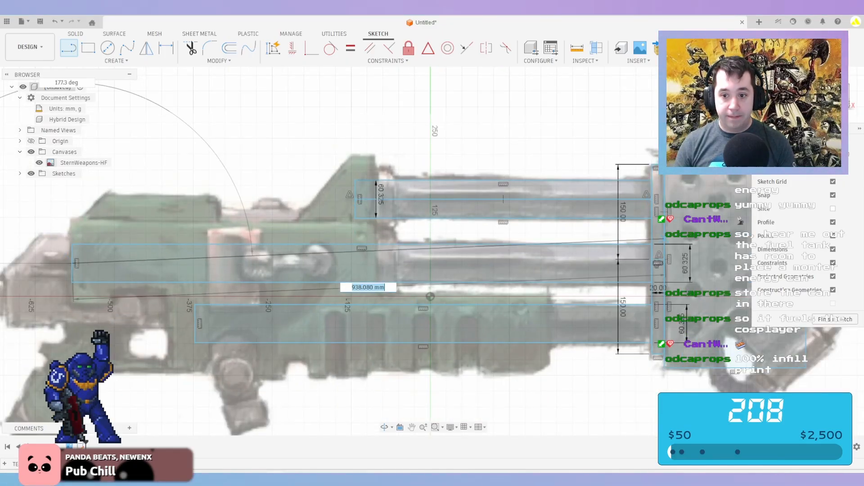
{"action": "left_click", "coordinate": [657, 263]}
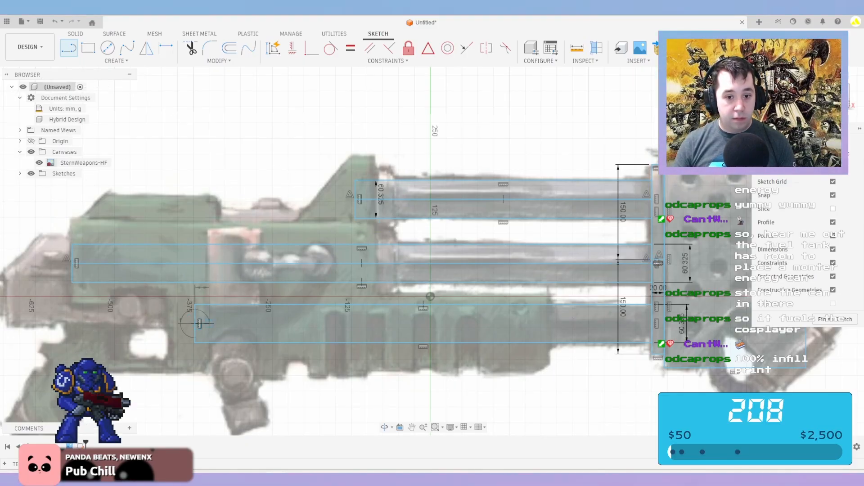
{"action": "left_click", "coordinate": [199, 323]}
{"action": "left_click", "coordinate": [652, 323]}
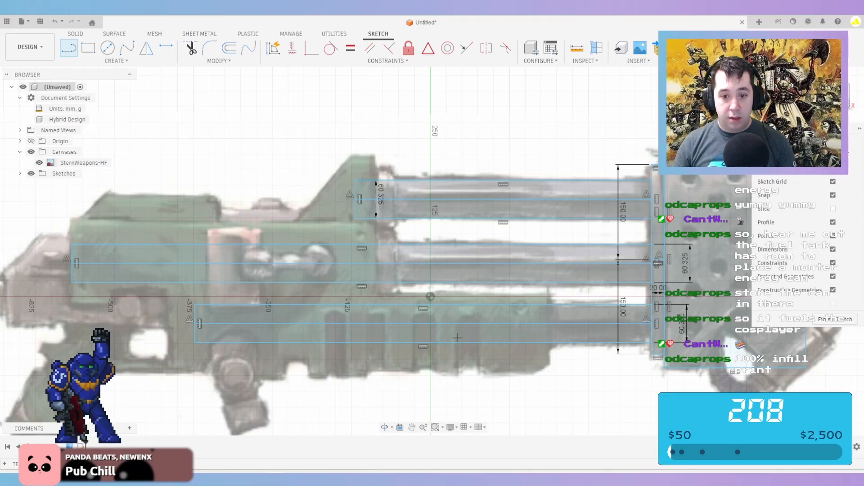
{"action": "key", "text": "Escape"}
{"action": "left_click", "coordinate": [348, 314]}
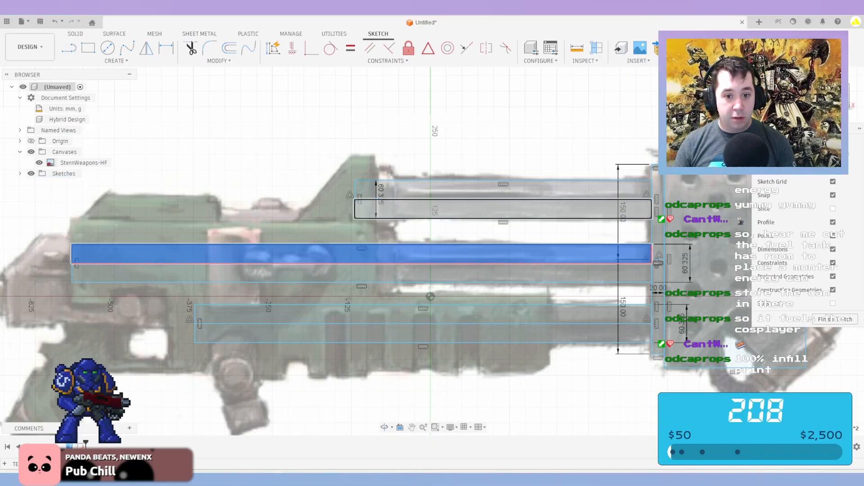
{"action": "scroll", "coordinate": [403, 189], "scroll_direction": "down", "scroll_amount": 2}
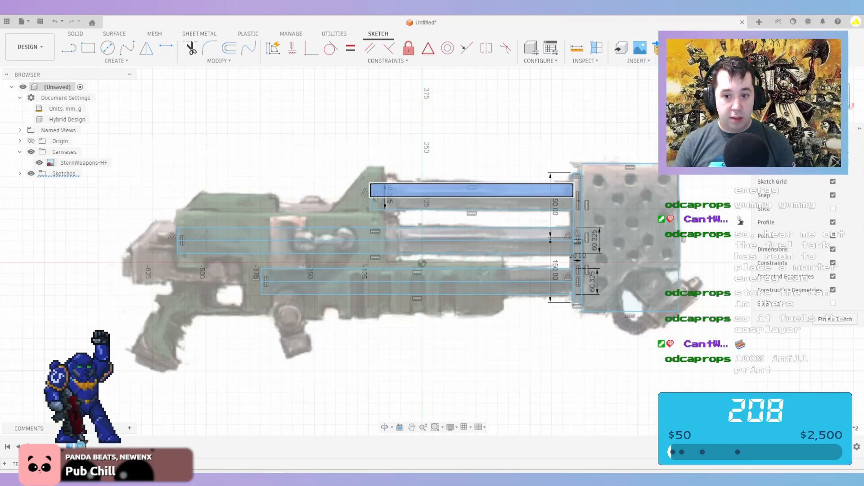
{"action": "left_click", "coordinate": [402, 190]}
{"action": "scroll", "coordinate": [673, 232], "scroll_direction": "up", "scroll_amount": 2}
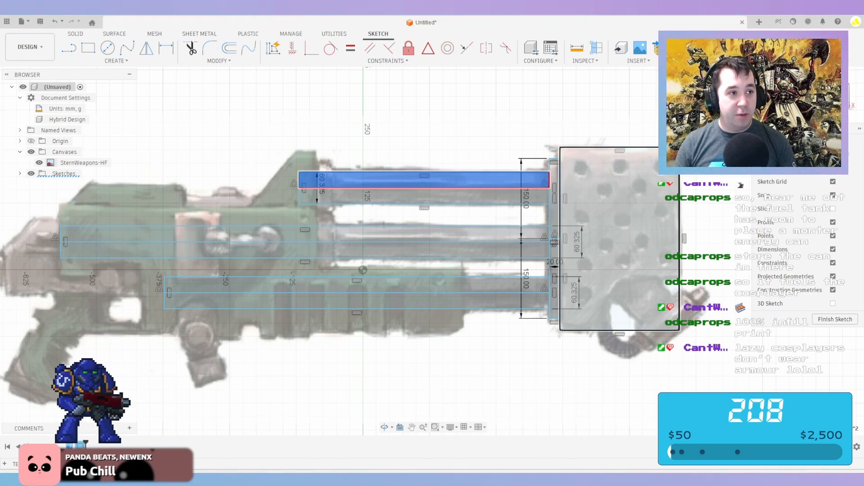
Sketch the notch in the shroud's lower front corner with a horizontal line and a diagonal about 145 mm long running past the lower edge
{"action": "key", "text": "l"}
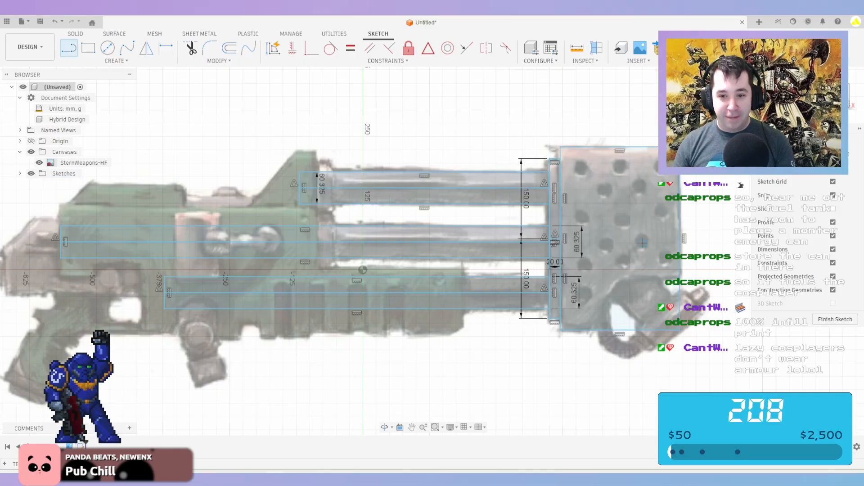
{"action": "scroll", "coordinate": [647, 276], "scroll_direction": "up", "scroll_amount": 4}
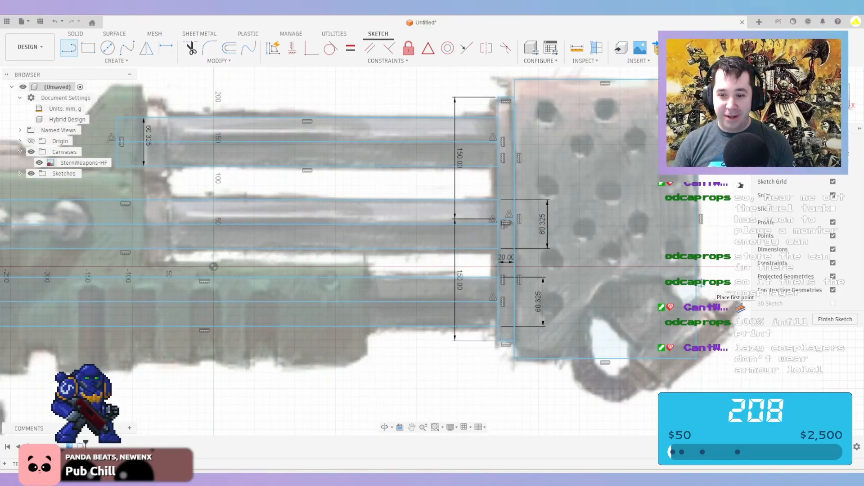
{"action": "left_click", "coordinate": [603, 282]}
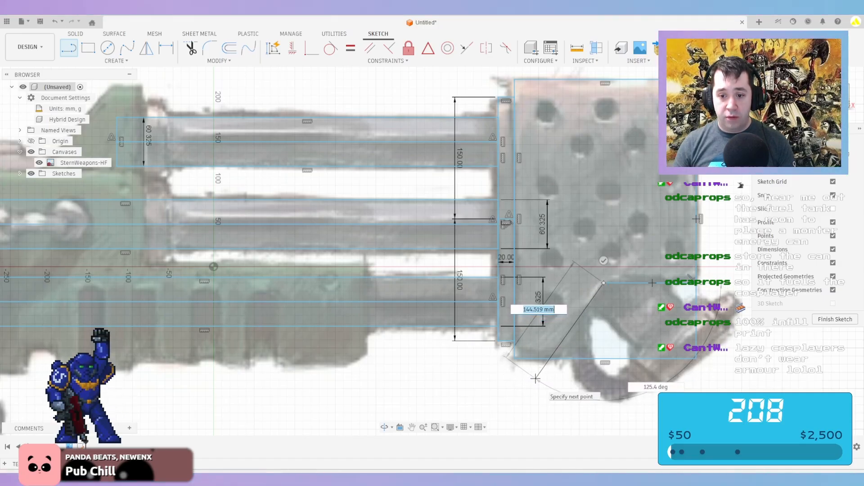
{"action": "left_click", "coordinate": [537, 378]}
{"action": "key", "text": "Escape"}
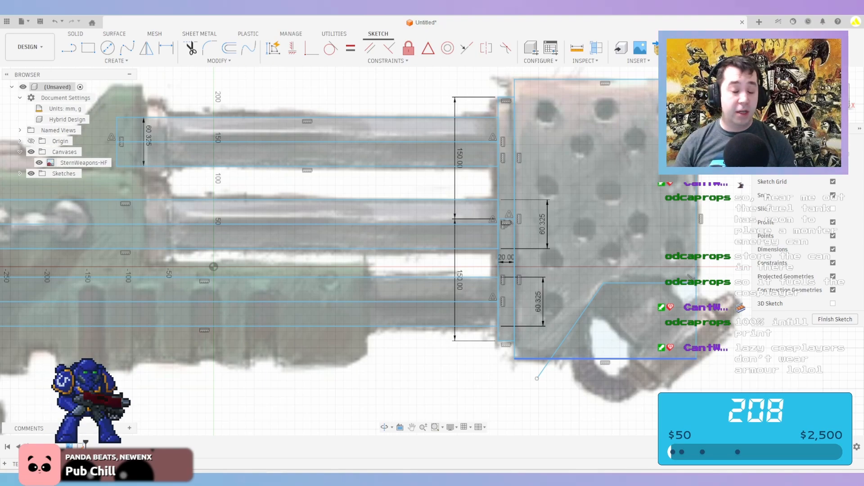
Move the notch's horizontal line slightly upward to match the reference image and finish the sketch
{"action": "scroll", "coordinate": [578, 342], "scroll_direction": "up", "scroll_amount": 2}
{"action": "scroll", "coordinate": [611, 272], "scroll_direction": "down", "scroll_amount": 1}
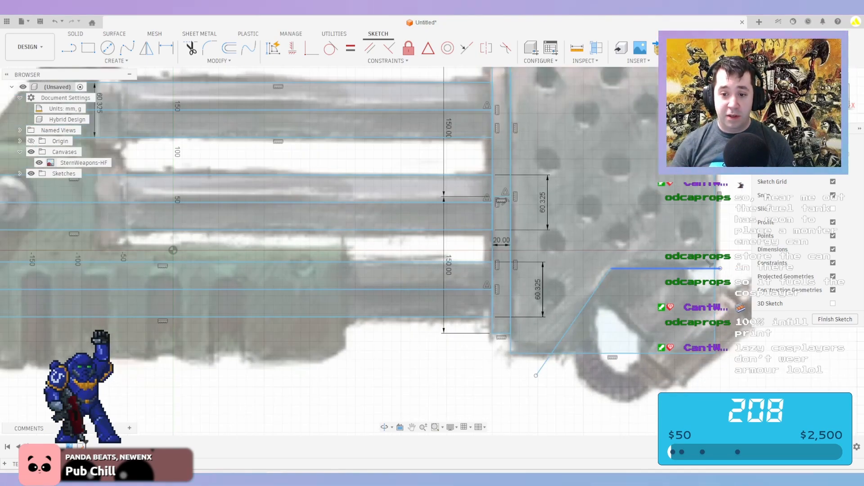
{"action": "double_click", "coordinate": [710, 266]}
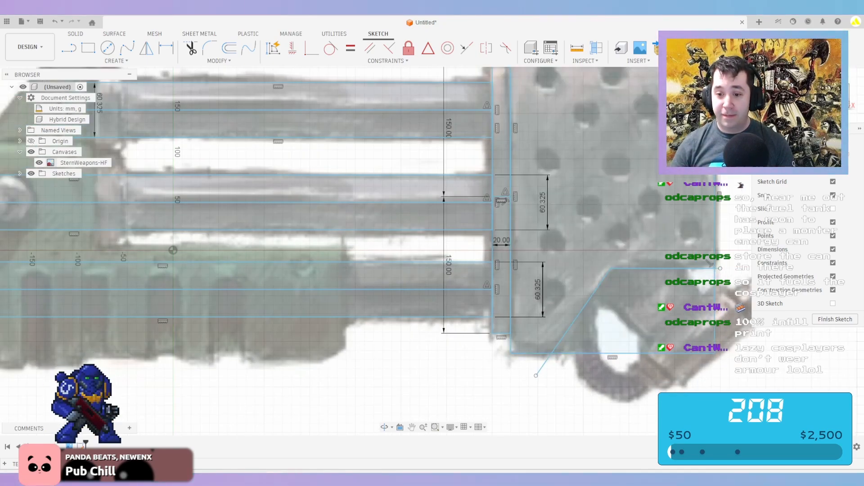
{"action": "key", "text": "Escape"}
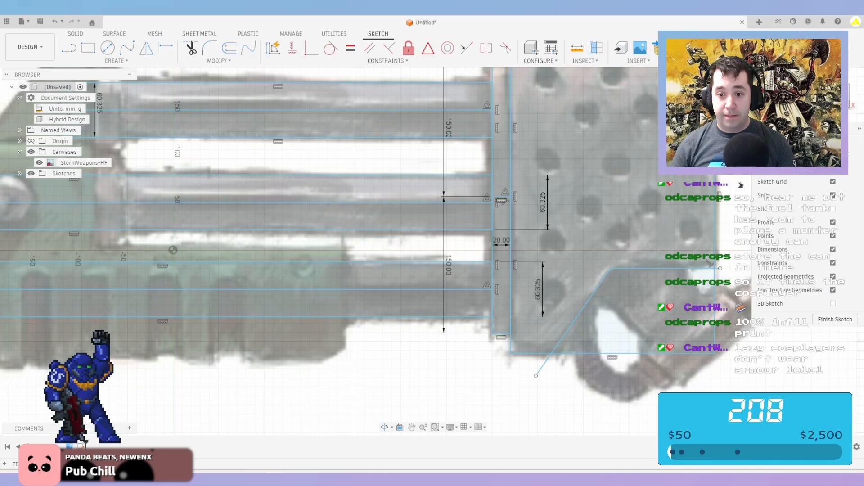
{"action": "left_click", "coordinate": [710, 266]}
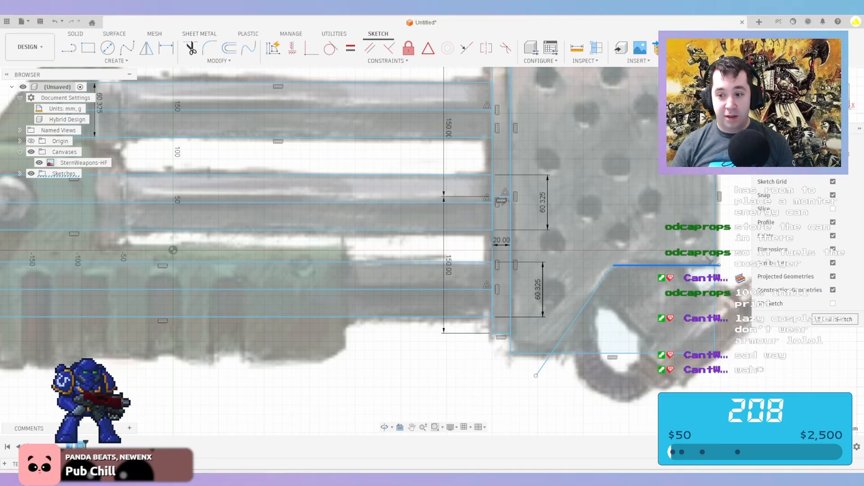
{"action": "left_click", "coordinate": [702, 48]}
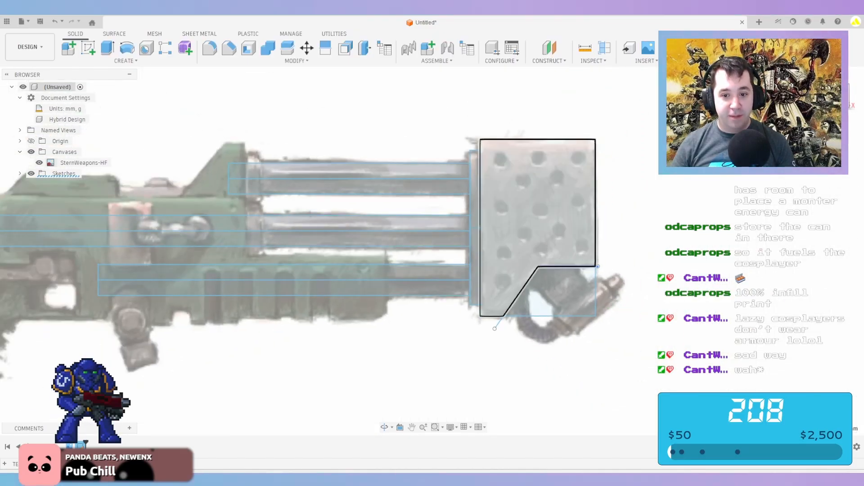
Revolve the lower half of the upper barrel profile 360 degrees about its centre line as a new body
{"action": "key", "text": "e"}
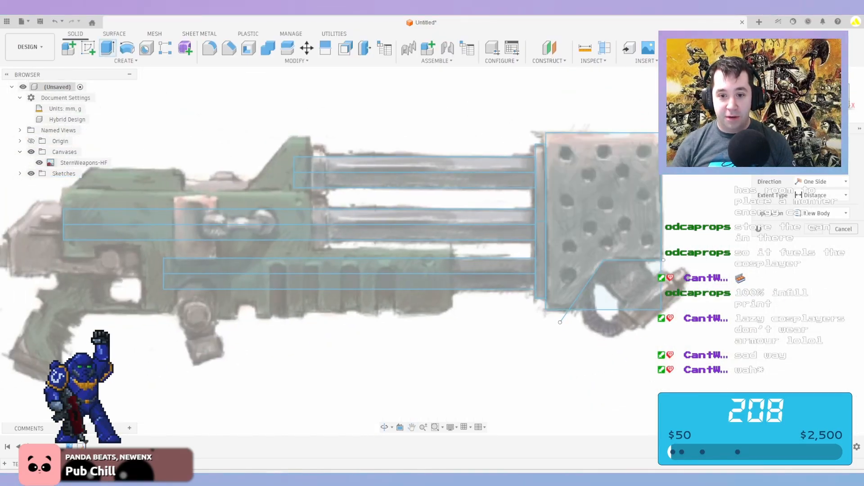
{"action": "left_click", "coordinate": [127, 48]}
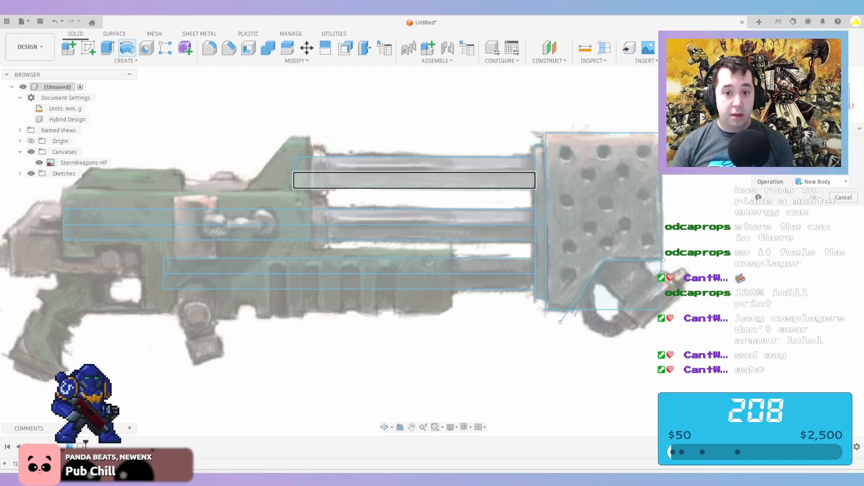
{"action": "left_click", "coordinate": [414, 181]}
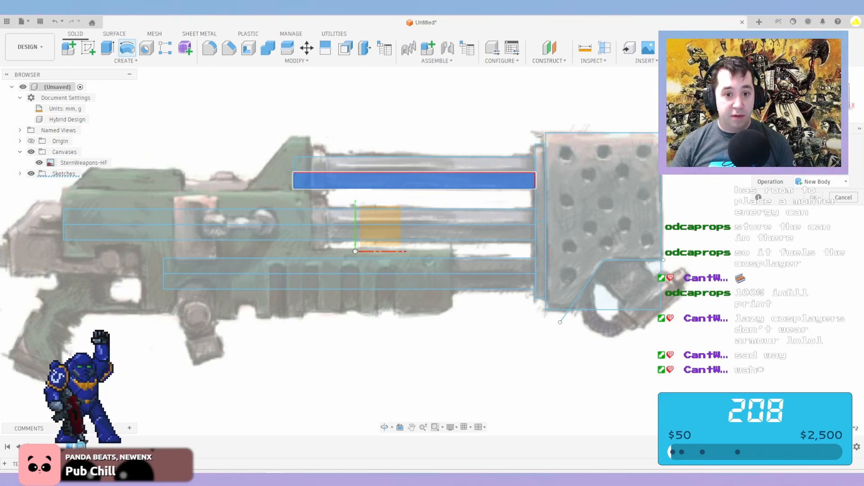
{"action": "left_click", "coordinate": [355, 216]}
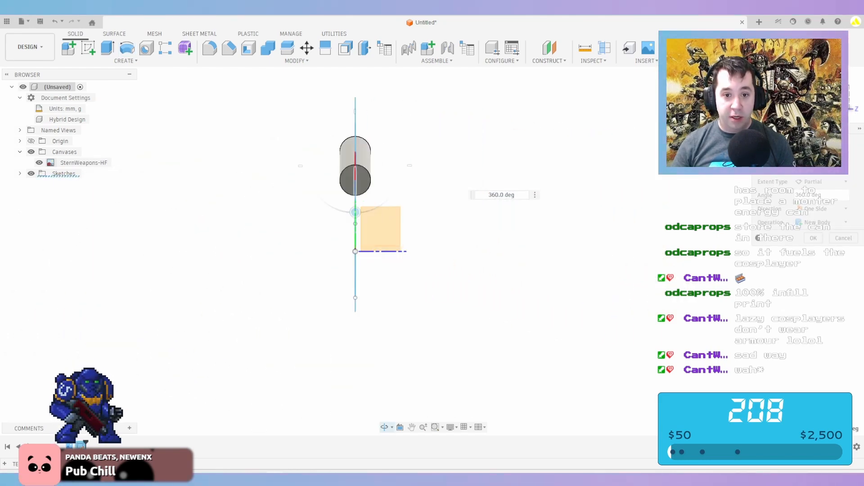
{"action": "middle_click_drag", "start_coordinate": [477, 219], "coordinate": [376, 216], "text": "shift"}
{"action": "key", "text": "Return"}
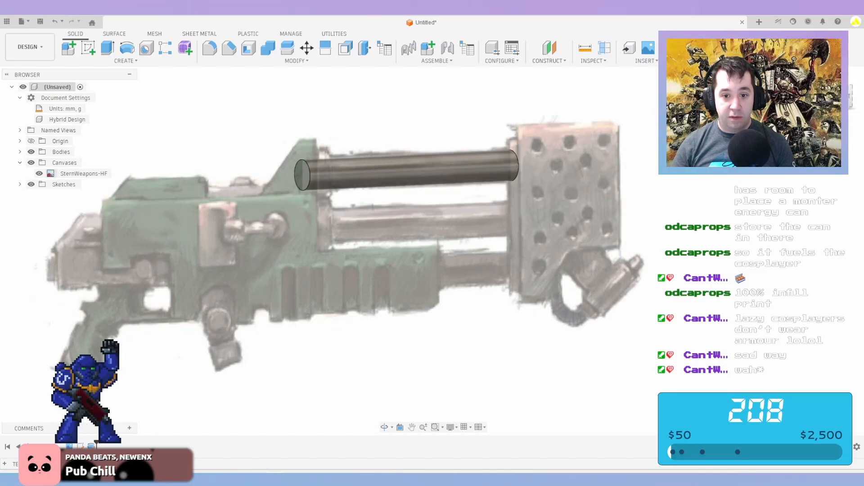
Make the hidden sketch visible again and rename it Muzzle
{"action": "left_click", "coordinate": [19, 184]}
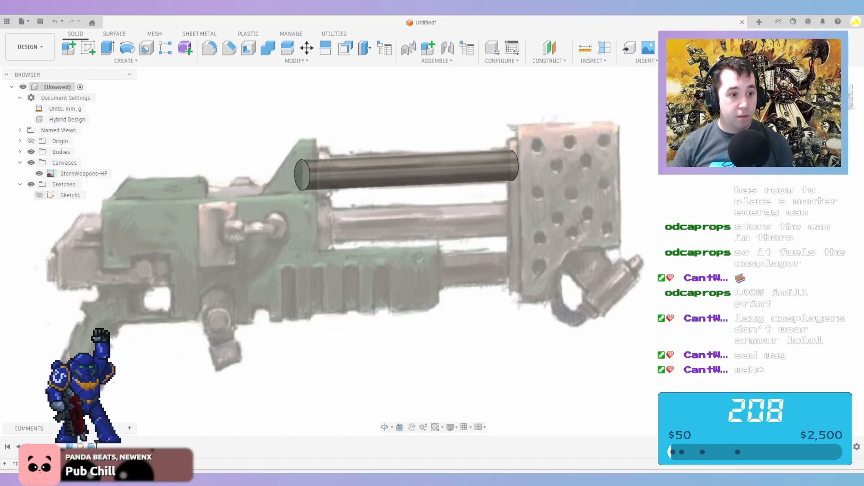
{"action": "left_click", "coordinate": [39, 195]}
{"action": "double_click", "coordinate": [71, 195]}
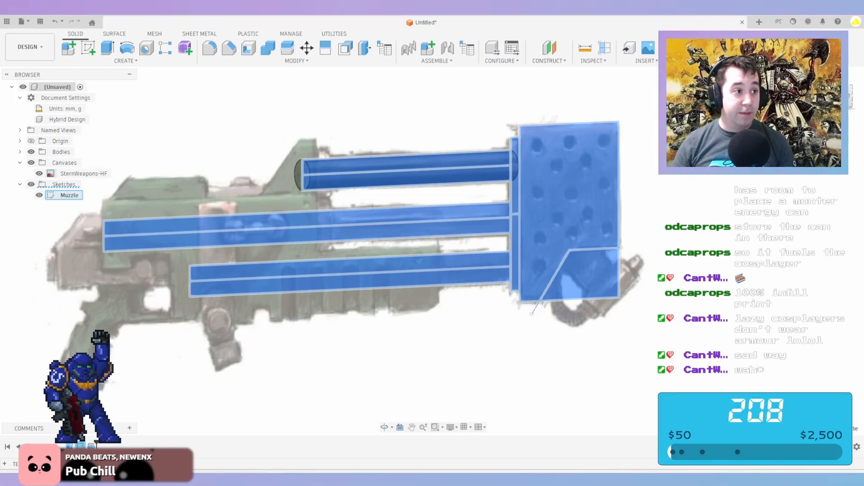
{"action": "type", "text": "Muzzle"}
{"action": "key", "text": "Return"}
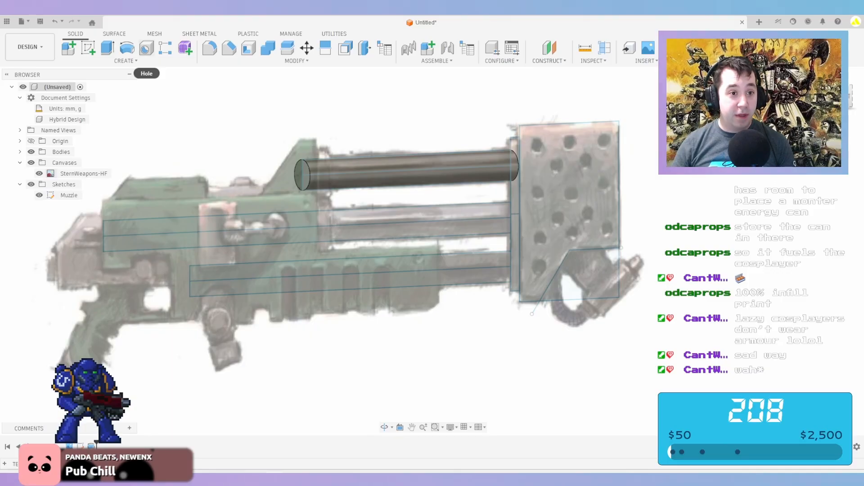
Revolve the lower half of the middle barrel profile 360 degrees about its centre line as a new body
{"action": "left_click", "coordinate": [127, 47]}
{"action": "left_click", "coordinate": [419, 230]}
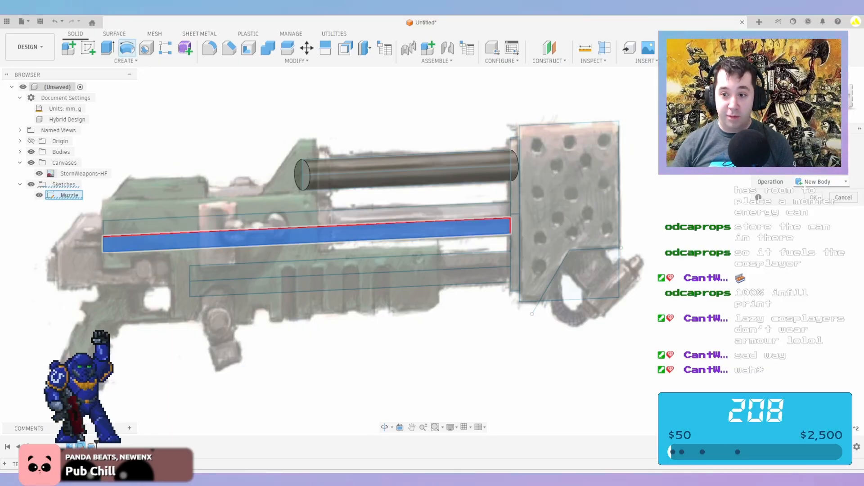
{"action": "left_click", "coordinate": [816, 155]}
{"action": "left_click", "coordinate": [468, 220]}
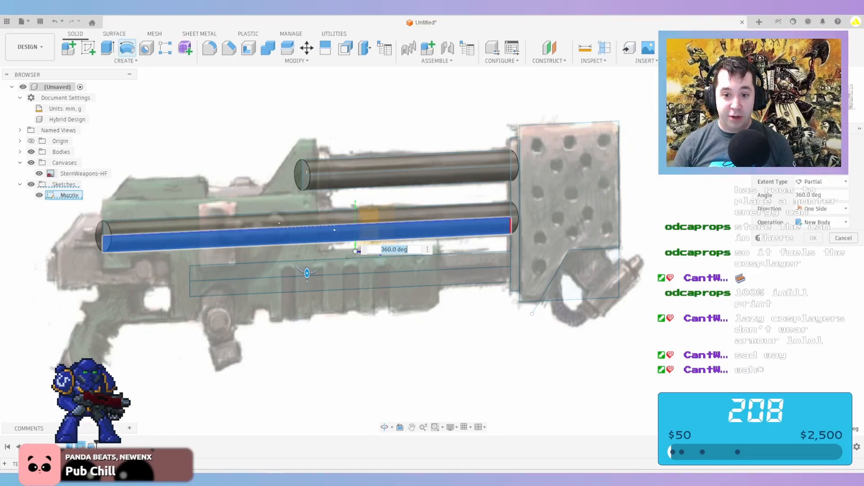
{"action": "key", "text": "Return"}
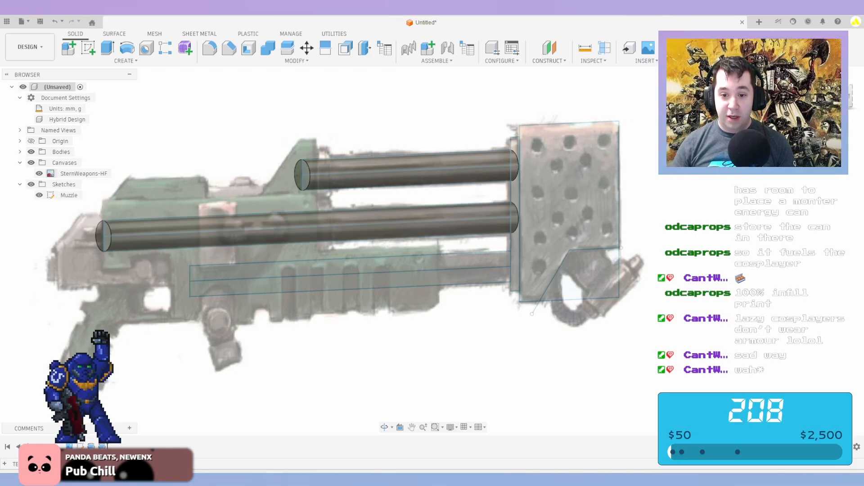
Revolve the lower half of the lower barrel profile 360 degrees about its centre line as a new body
{"action": "right_click", "coordinate": [531, 317]}
{"action": "left_click", "coordinate": [537, 296]}
{"action": "left_click", "coordinate": [491, 284]}
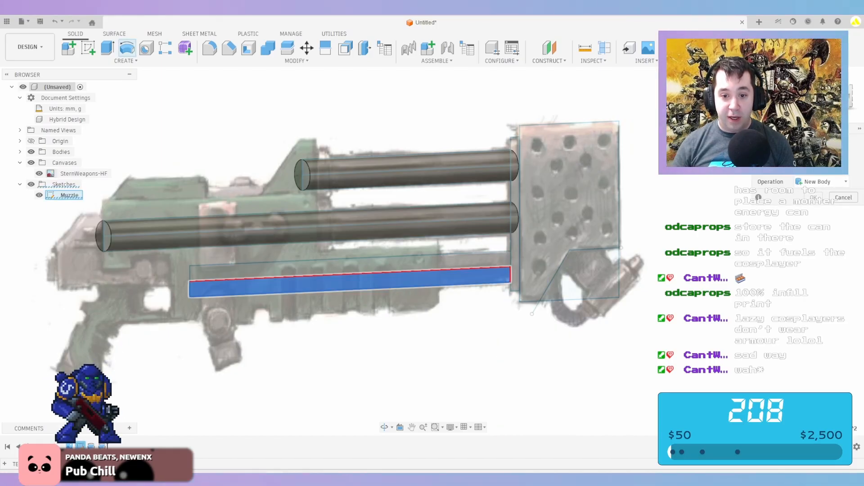
{"action": "left_click", "coordinate": [817, 154]}
{"action": "left_click", "coordinate": [469, 269]}
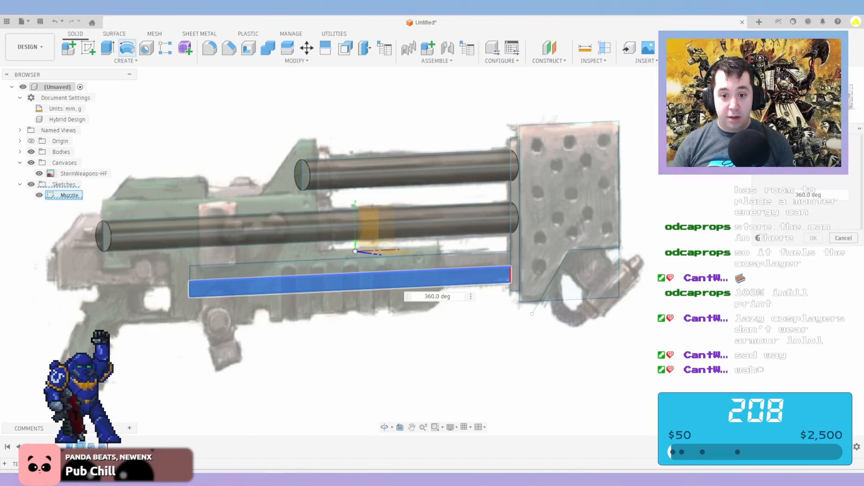
{"action": "key", "text": "Return"}
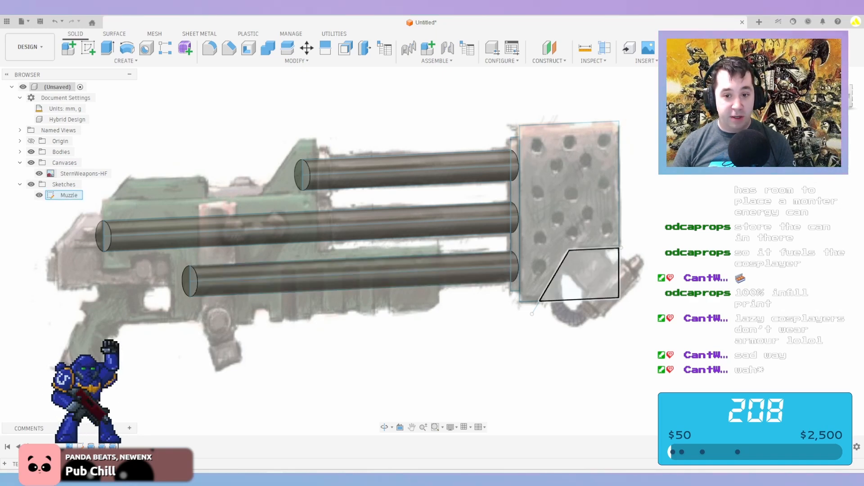
Extrude the narrow collar profile between the barrels and the shroud 40 mm to one side as a new body
{"action": "key", "text": "e"}
{"action": "left_click", "coordinate": [515, 244]}
{"action": "left_click", "coordinate": [515, 194]}
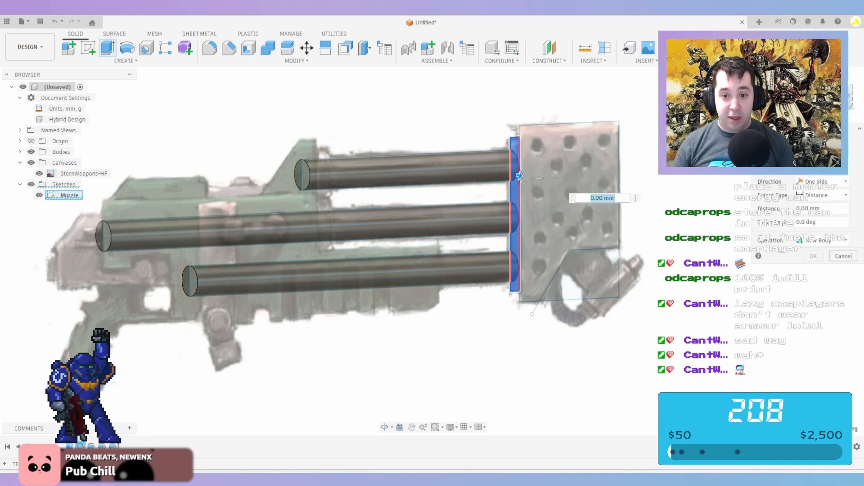
{"action": "left_click", "coordinate": [847, 96]}
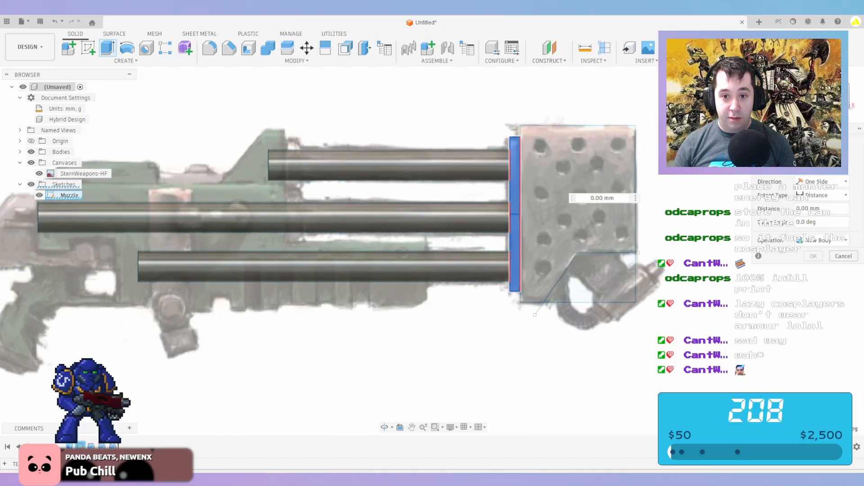
{"action": "middle_click_drag", "start_coordinate": [405, 243], "coordinate": [477, 252], "text": "shift"}
{"action": "scroll", "coordinate": [460, 161], "scroll_direction": "up", "scroll_amount": 3}
{"action": "left_click_drag", "start_coordinate": [458, 161], "coordinate": [483, 161]}
{"action": "middle_click_drag", "start_coordinate": [487, 163], "coordinate": [520, 162], "text": "shift"}
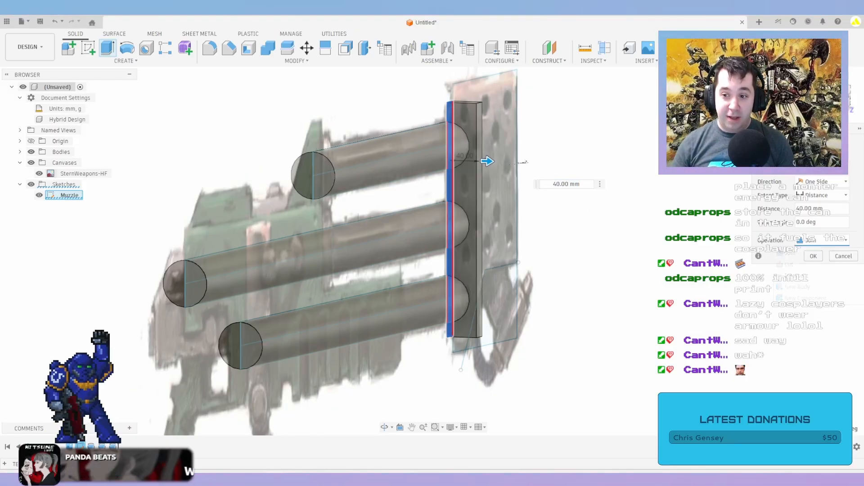
{"action": "left_click", "coordinate": [823, 240]}
{"action": "left_click", "coordinate": [817, 287]}
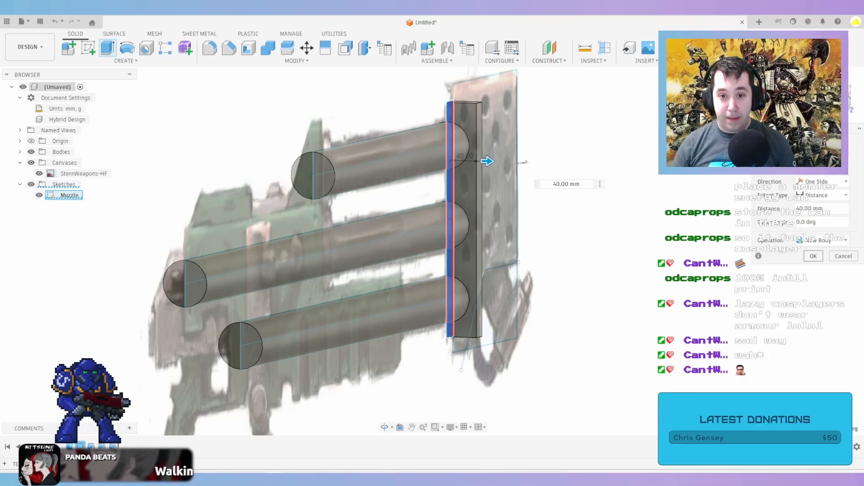
{"action": "left_click", "coordinate": [813, 256]}
Fillet the collar's upper and lower outer edges with a 30 mm radius
{"action": "scroll", "coordinate": [443, 80], "scroll_direction": "up", "scroll_amount": 3}
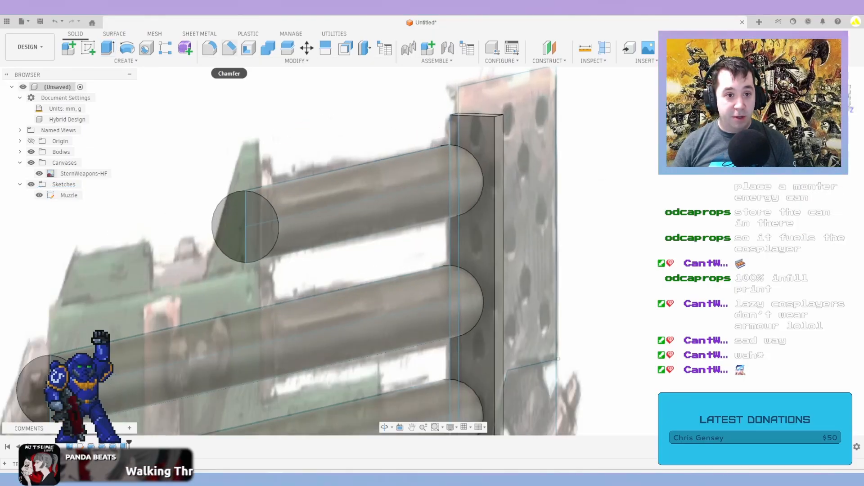
{"action": "left_click", "coordinate": [209, 48]}
{"action": "scroll", "coordinate": [493, 120], "scroll_direction": "up", "scroll_amount": 3}
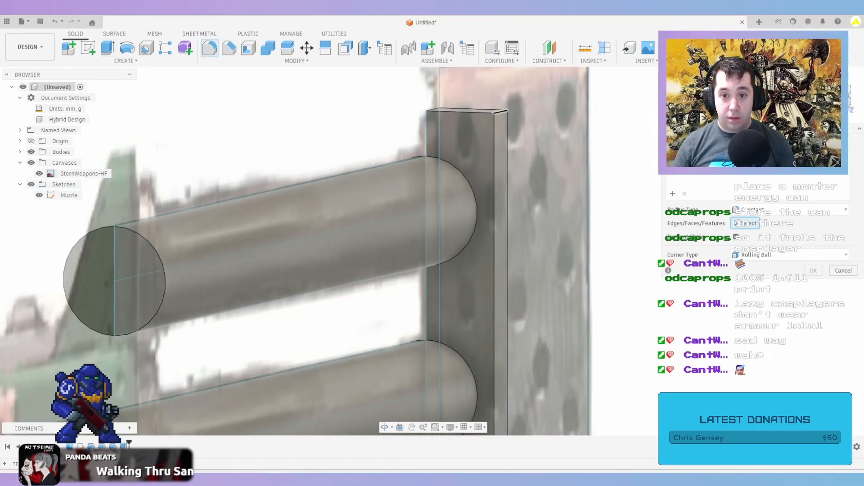
{"action": "left_click", "coordinate": [505, 111]}
{"action": "scroll", "coordinate": [506, 107], "scroll_direction": "down", "scroll_amount": 4}
{"action": "middle_click_drag", "start_coordinate": [509, 105], "coordinate": [509, 121]}
{"action": "middle_click_drag", "start_coordinate": [492, 401], "coordinate": [497, 282]}
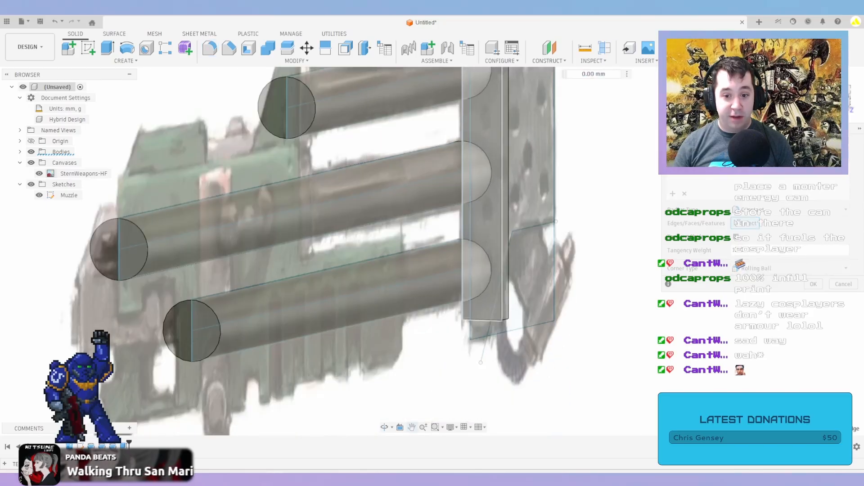
{"action": "scroll", "coordinate": [507, 323], "scroll_direction": "up", "scroll_amount": 3}
{"action": "left_click", "coordinate": [504, 317]}
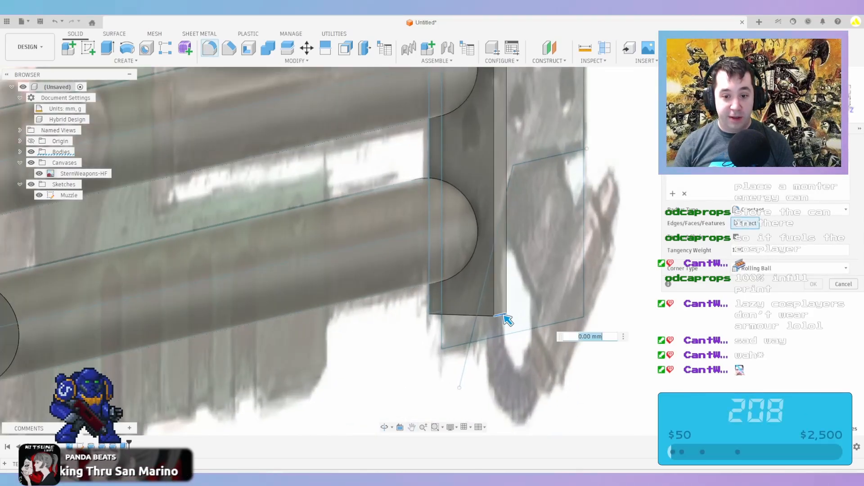
{"action": "left_click_drag", "start_coordinate": [509, 324], "coordinate": [489, 299]}
{"action": "middle_click_drag", "start_coordinate": [489, 300], "coordinate": [492, 298], "text": "shift"}
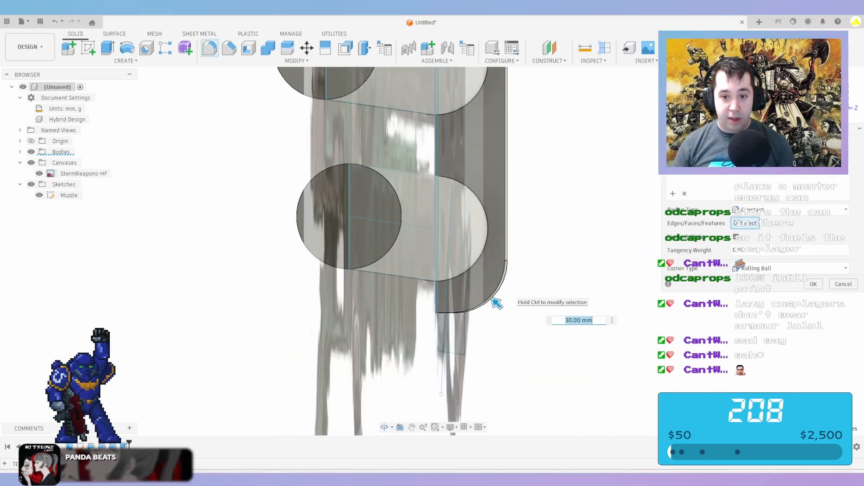
{"action": "key", "text": "Return"}
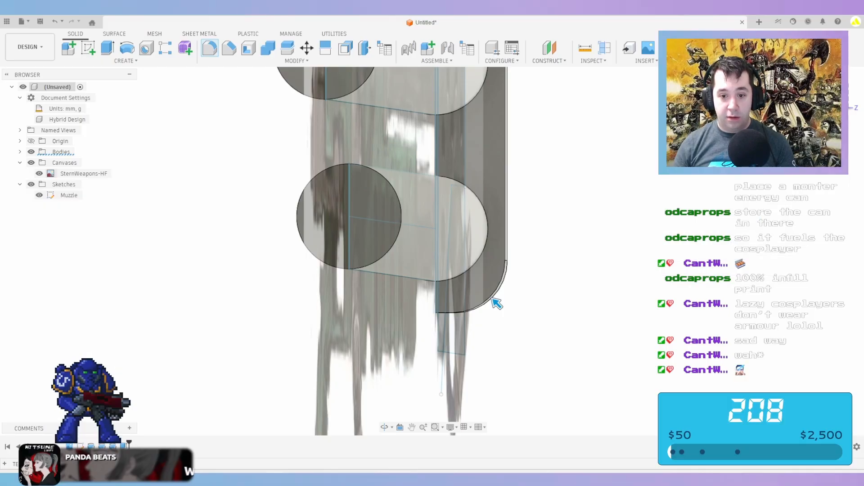
Check the clearance between the lower barrel's end circle and the collar's lower and outer edges
{"action": "mouse_move", "coordinate": [493, 243]}
{"action": "middle_mouse_down", "text": "shift"}
{"action": "mouse_move", "coordinate": [562, 244]}
{"action": "mouse_move", "coordinate": [489, 242]}
{"action": "middle_mouse_up", "text": "shift"}
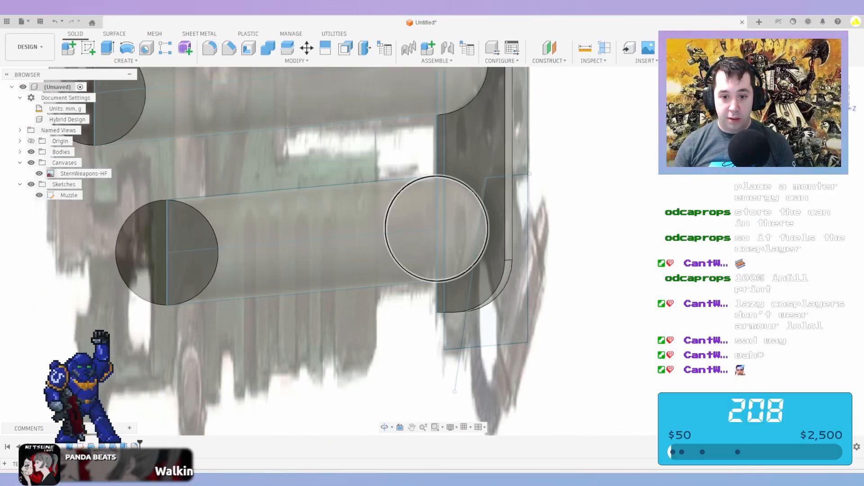
{"action": "left_click", "coordinate": [487, 240]}
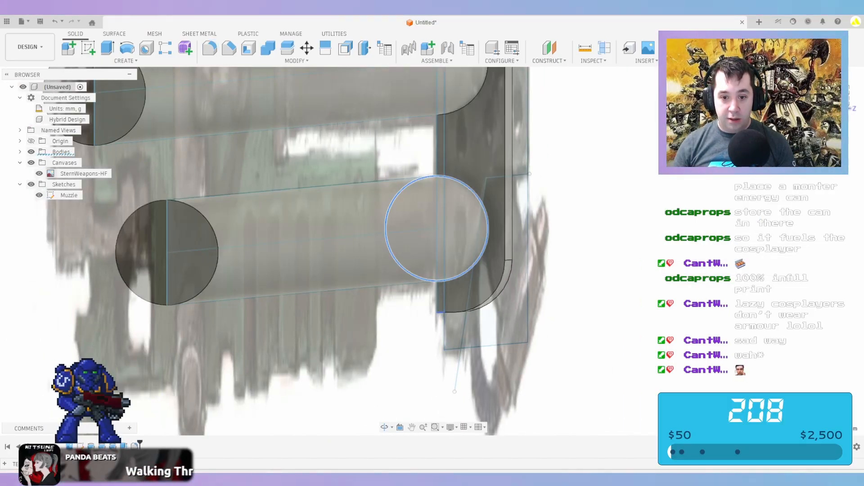
{"action": "left_click", "coordinate": [445, 312], "text": "ctrl"}
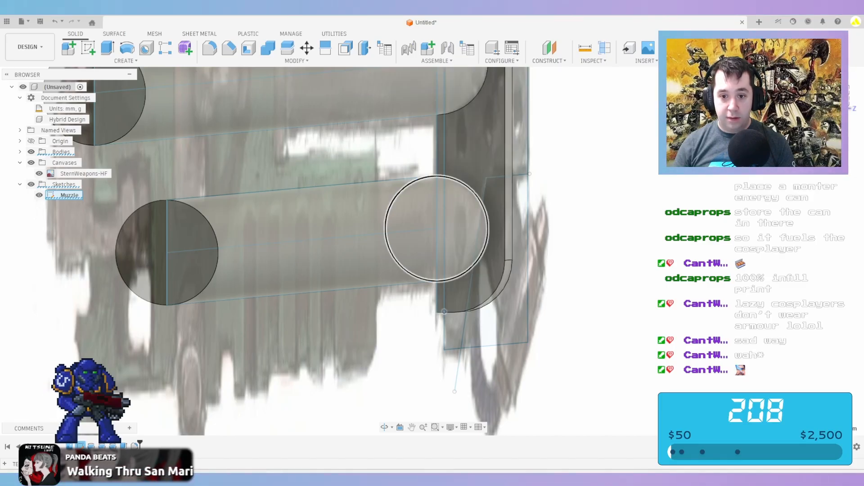
{"action": "left_click", "coordinate": [487, 241]}
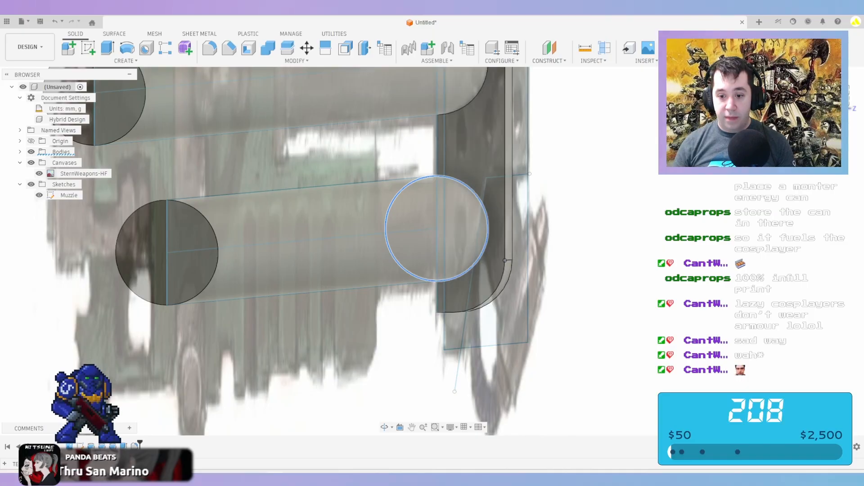
{"action": "key", "text": "Escape"}
Edit the collar extrusion and set its distance to 50 mm
{"action": "right_click", "coordinate": [125, 446]}
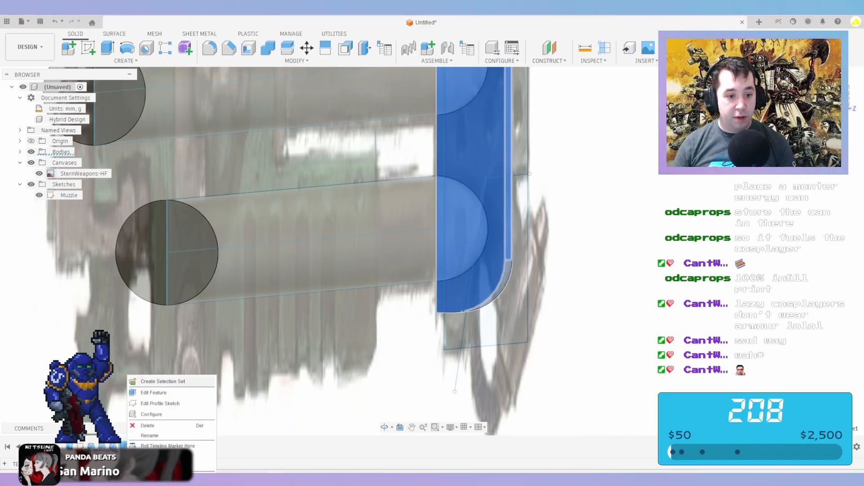
{"action": "left_click", "coordinate": [155, 393]}
{"action": "left_click", "coordinate": [826, 208]}
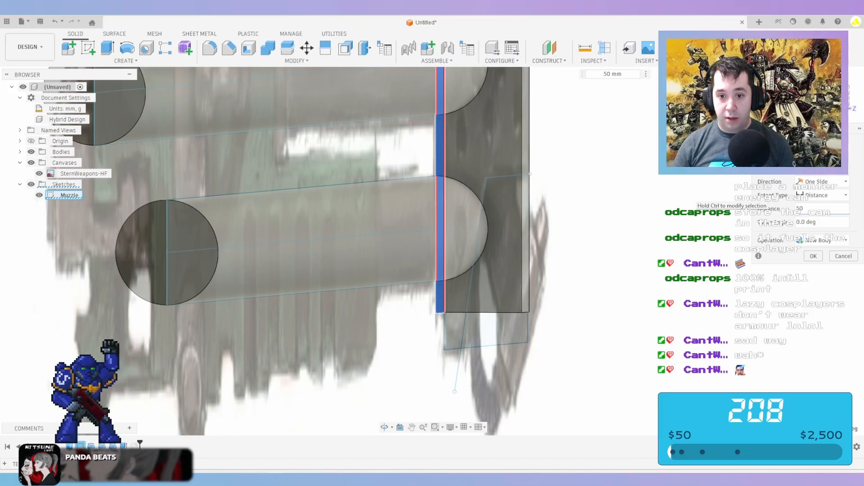
{"action": "key", "text": "Return"}
{"action": "scroll", "coordinate": [535, 197], "scroll_direction": "down", "scroll_amount": 3}
{"action": "middle_click_drag", "start_coordinate": [495, 216], "coordinate": [569, 182], "text": "shift"}
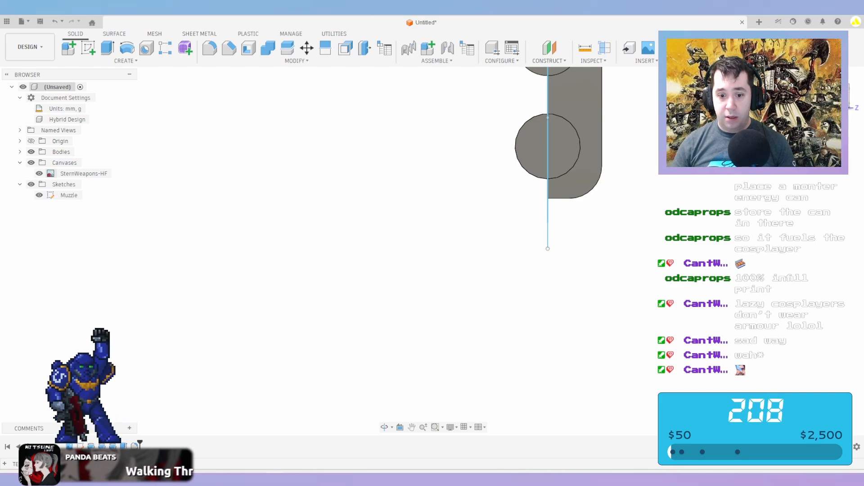
Edit the collar extrusion again and shorten its distance to slightly less than 50 mm
{"action": "right_click", "coordinate": [123, 446]}
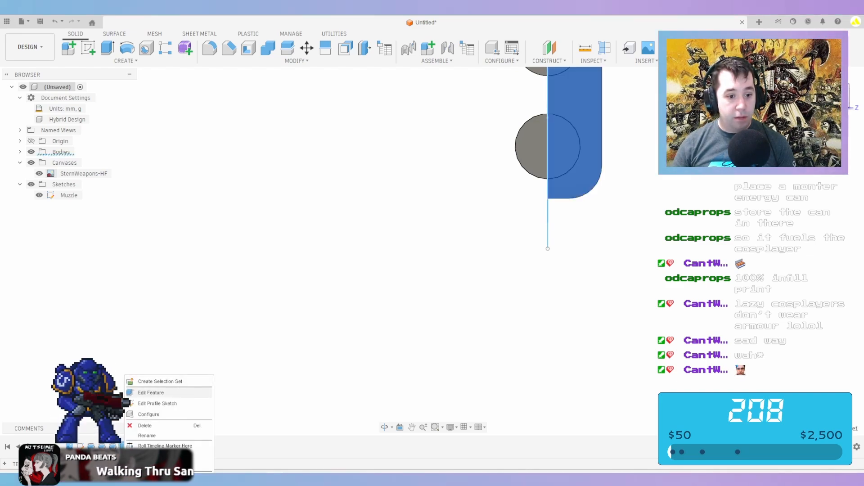
{"action": "left_click", "coordinate": [150, 392]}
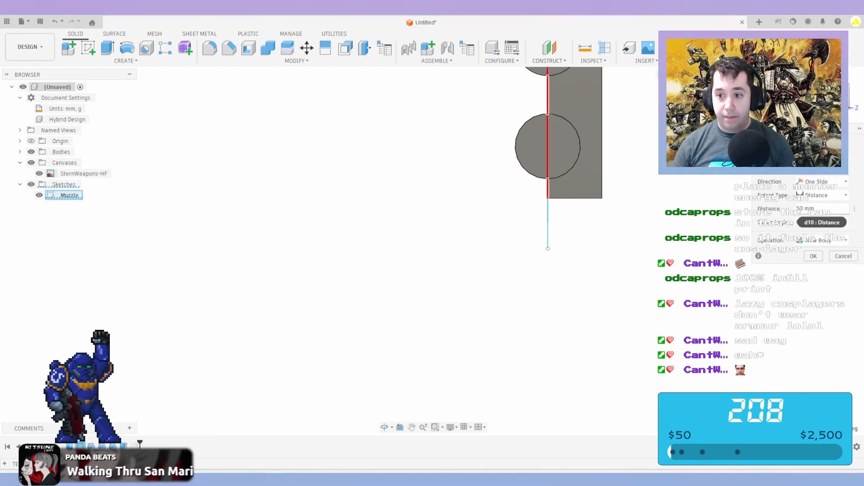
{"action": "left_click_drag", "start_coordinate": [821, 209], "coordinate": [795, 208]}
{"action": "key", "text": "Return"}
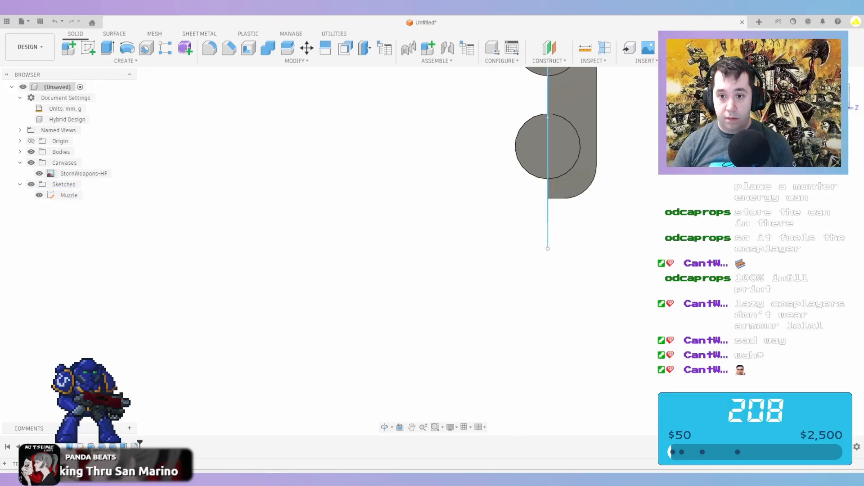
{"action": "middle_click_drag", "start_coordinate": [599, 234], "coordinate": [510, 239], "text": "shift"}
{"action": "scroll", "coordinate": [546, 237], "scroll_direction": "down", "scroll_amount": 4}
{"action": "middle_click_drag", "start_coordinate": [765, 158], "coordinate": [500, 238]}
{"action": "left_click", "coordinate": [585, 202]}
{"action": "middle_click_drag", "start_coordinate": [586, 202], "coordinate": [536, 202], "text": "shift"}
{"action": "key", "text": "e"}
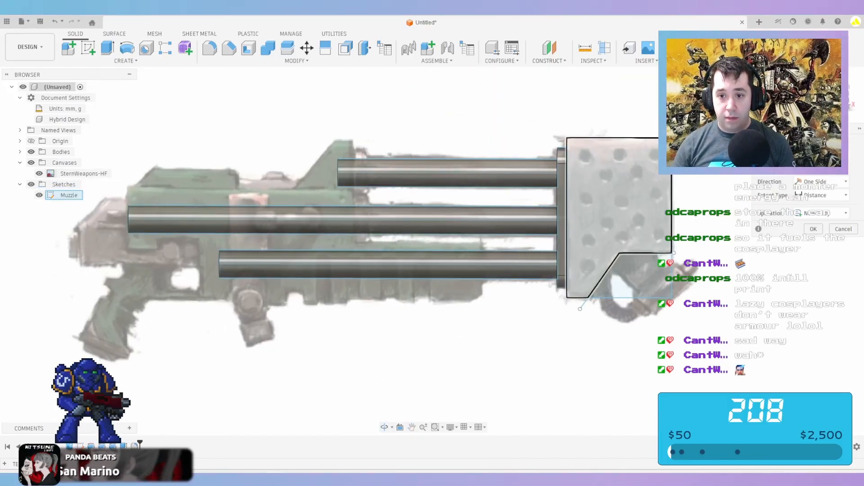
{"action": "left_click", "coordinate": [629, 277]}
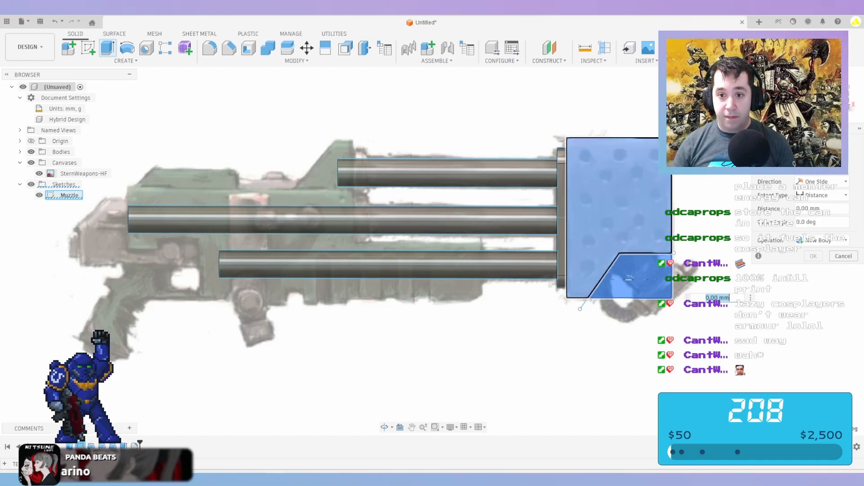
{"action": "scroll", "coordinate": [568, 156], "scroll_direction": "up", "scroll_amount": 1}
{"action": "scroll", "coordinate": [569, 149], "scroll_direction": "up", "scroll_amount": 2}
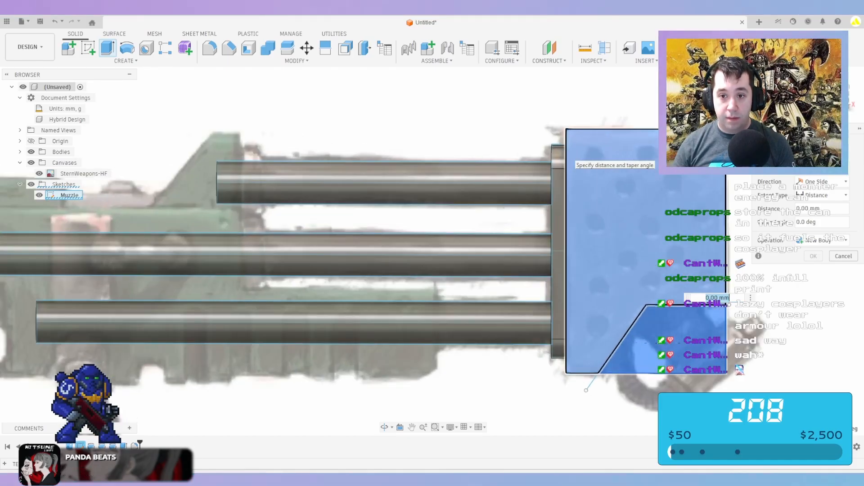
{"action": "key", "text": "Escape"}
Extrude the shroud profile, without the angled lower cutout, 45 mm + 21 mm to one side as a new body
{"action": "scroll", "coordinate": [570, 147], "scroll_direction": "up", "scroll_amount": 3}
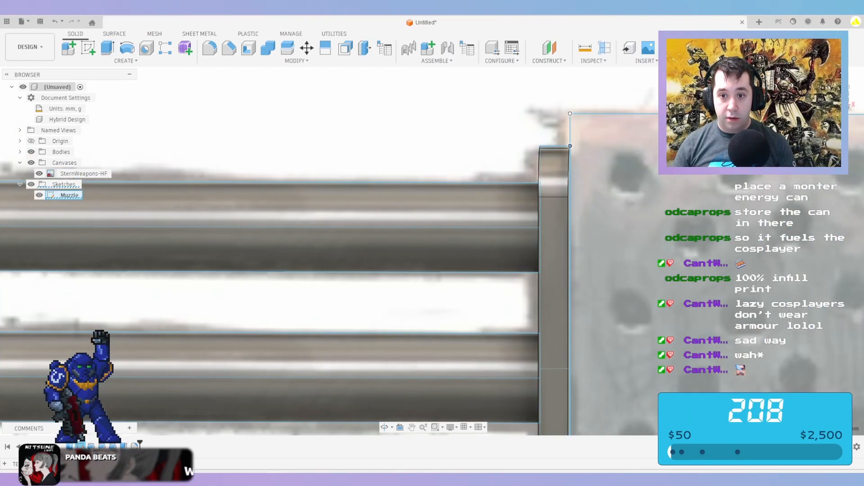
{"action": "scroll", "coordinate": [564, 131], "scroll_direction": "down", "scroll_amount": 4}
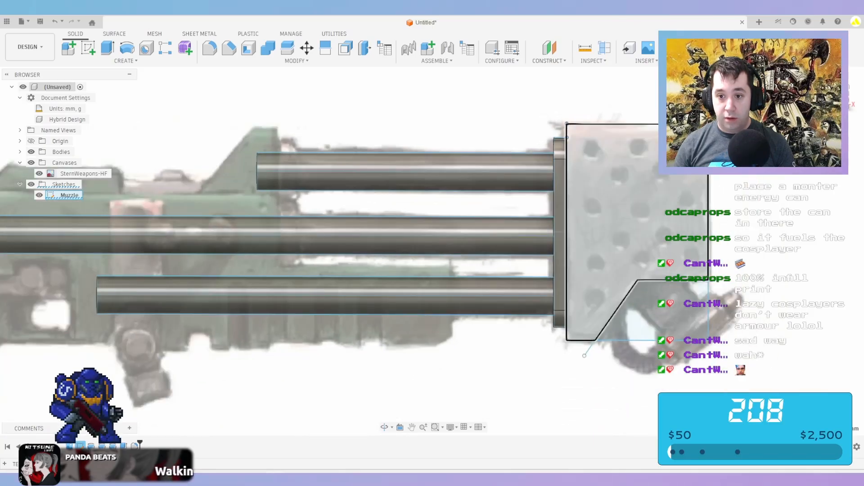
{"action": "left_click", "coordinate": [594, 167]}
{"action": "type", "text": "e45"}
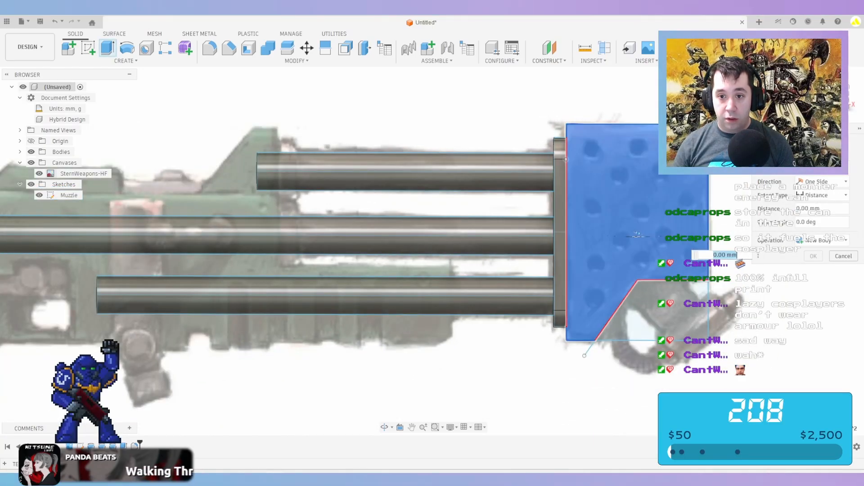
{"action": "type", "text": "+2"}
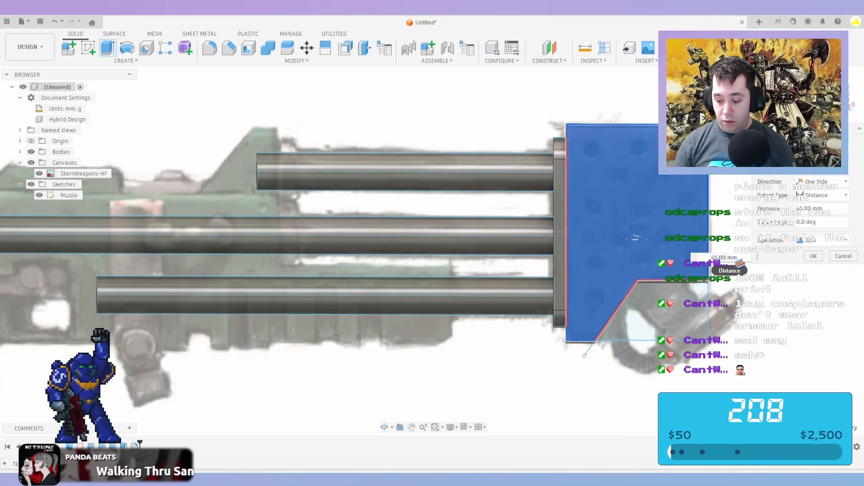
{"action": "type", "text": "1"}
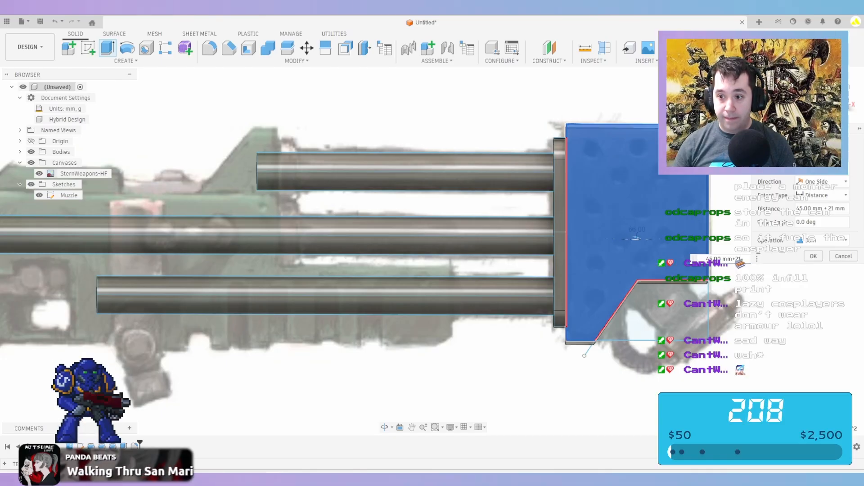
{"action": "left_click", "coordinate": [826, 240]}
{"action": "left_click", "coordinate": [797, 287]}
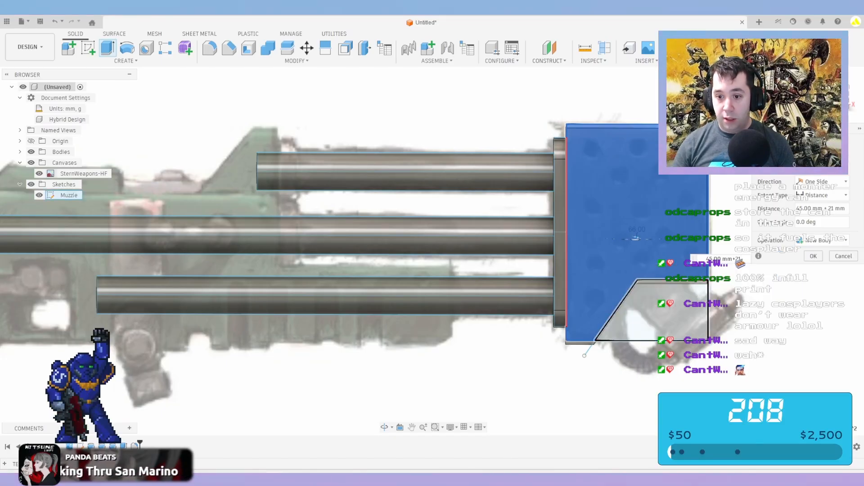
{"action": "middle_click_drag", "start_coordinate": [653, 311], "coordinate": [479, 331], "text": "shift"}
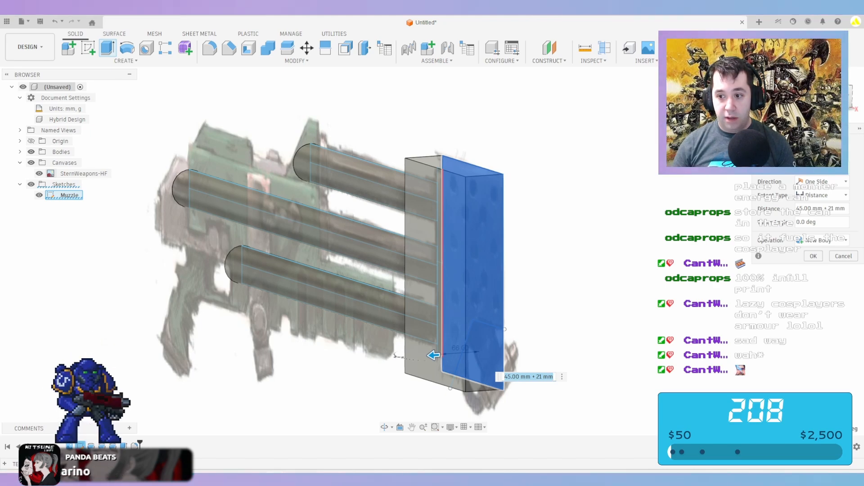
{"action": "key", "text": "Return"}
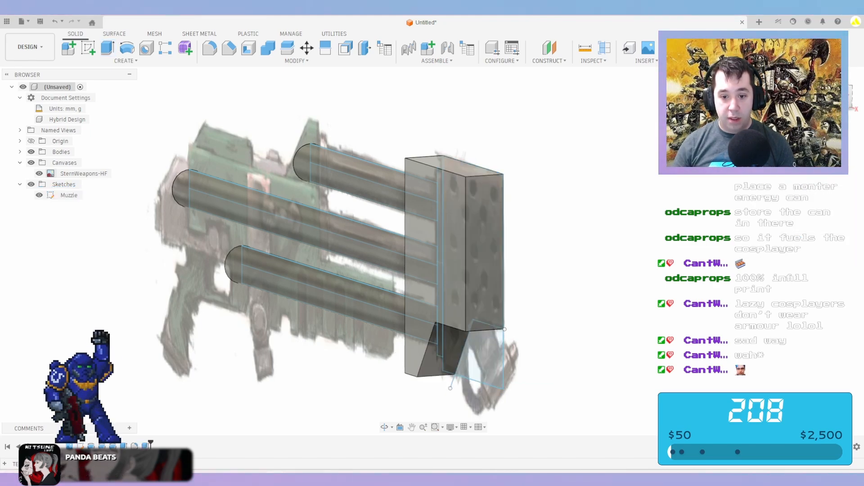
Fillet the shroud's long upper and lower outer edges with a 50 mm radius
{"action": "middle_click_drag", "start_coordinate": [480, 331], "coordinate": [675, 310], "text": "shift"}
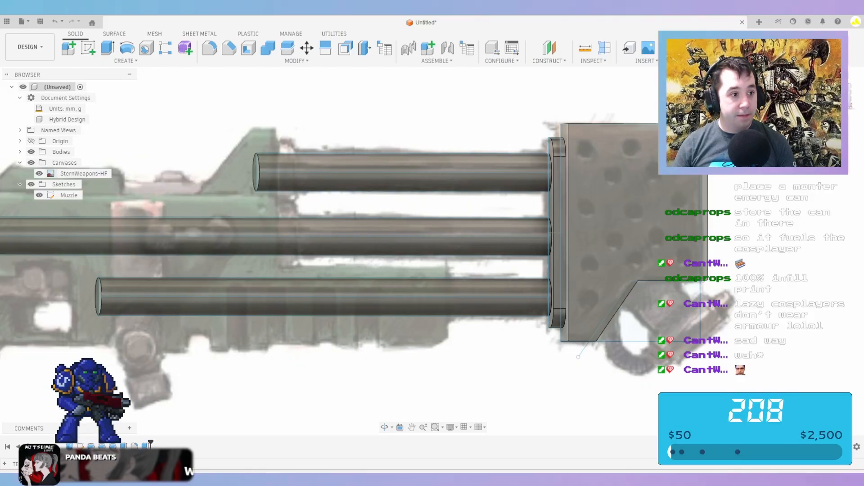
{"action": "left_click", "coordinate": [210, 48]}
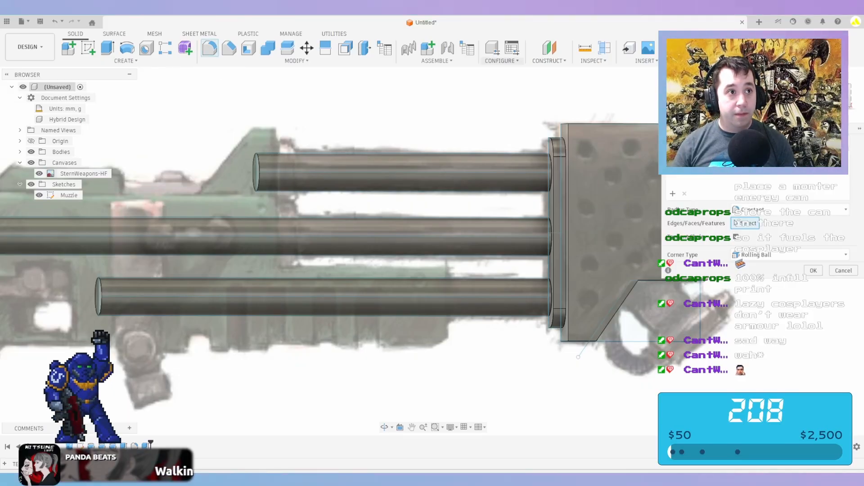
{"action": "middle_click_drag", "start_coordinate": [603, 153], "coordinate": [513, 180], "text": "shift"}
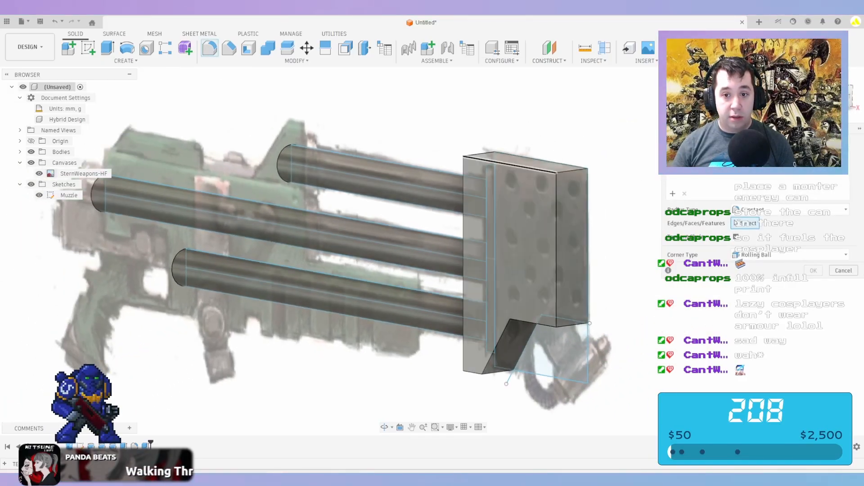
{"action": "left_click", "coordinate": [521, 159]}
{"action": "left_click", "coordinate": [475, 373]}
{"action": "scroll", "coordinate": [480, 369], "scroll_direction": "up", "scroll_amount": 2}
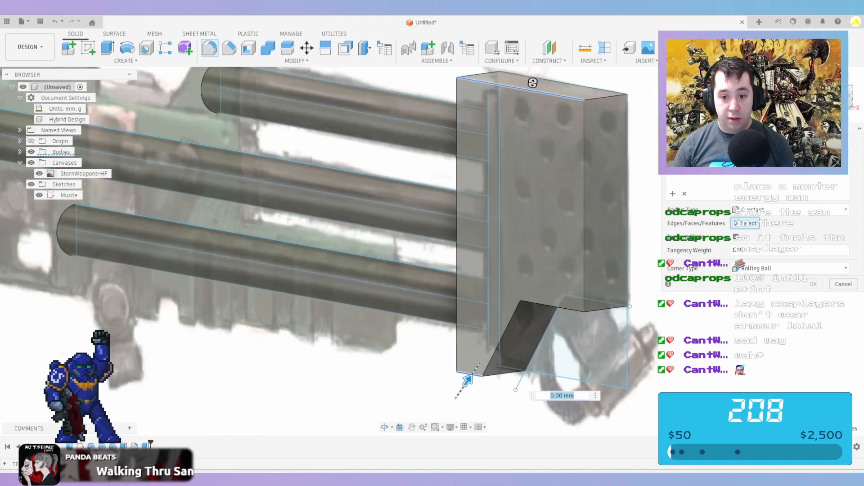
{"action": "left_click_drag", "start_coordinate": [463, 383], "coordinate": [474, 372]}
{"action": "middle_click_drag", "start_coordinate": [473, 301], "coordinate": [582, 307], "text": "shift"}
{"action": "scroll", "coordinate": [470, 373], "scroll_direction": "up", "scroll_amount": 3}
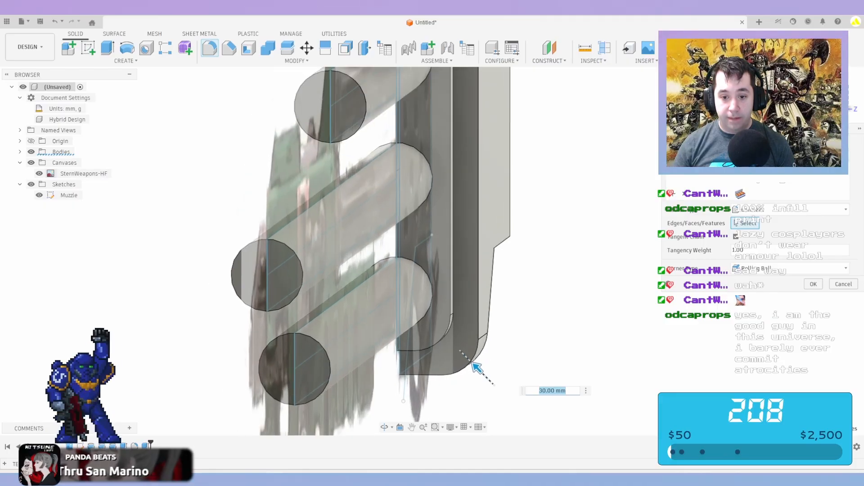
{"action": "left_click_drag", "start_coordinate": [476, 366], "coordinate": [474, 364]}
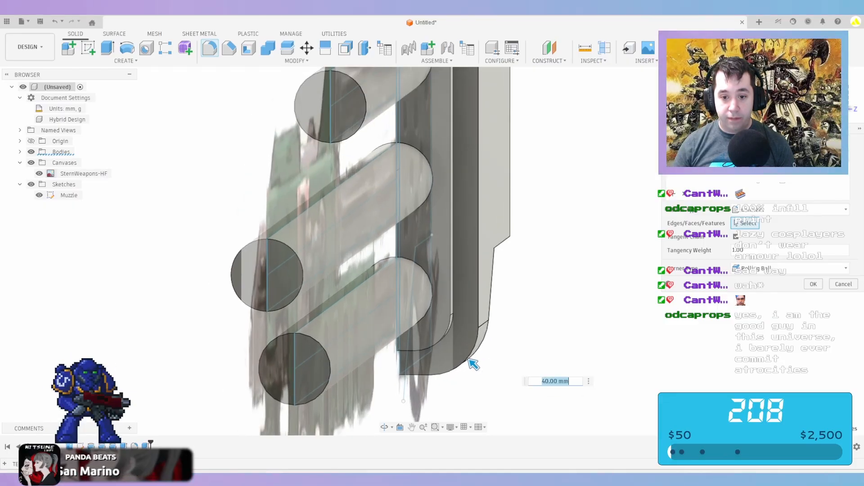
{"action": "middle_click_drag", "start_coordinate": [474, 364], "coordinate": [531, 311], "text": "shift"}
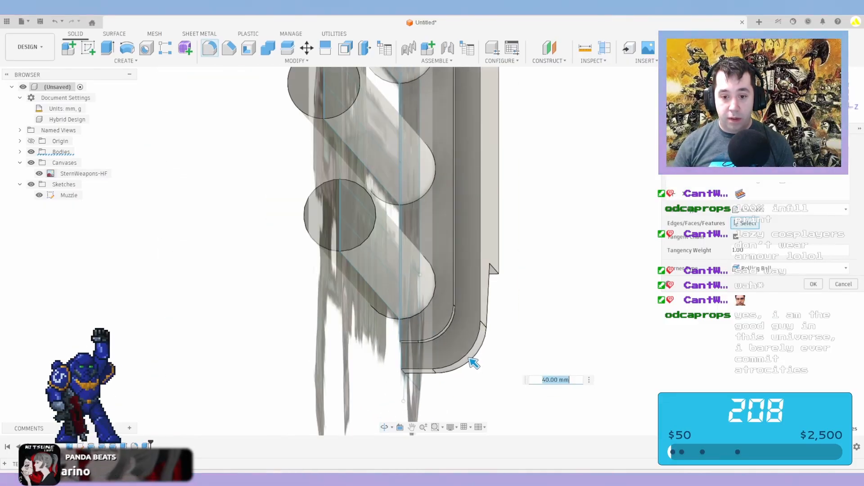
{"action": "scroll", "coordinate": [474, 354], "scroll_direction": "down", "scroll_amount": 1}
{"action": "left_click_drag", "start_coordinate": [473, 362], "coordinate": [467, 355]}
{"action": "middle_click_drag", "start_coordinate": [466, 354], "coordinate": [479, 353], "text": "shift"}
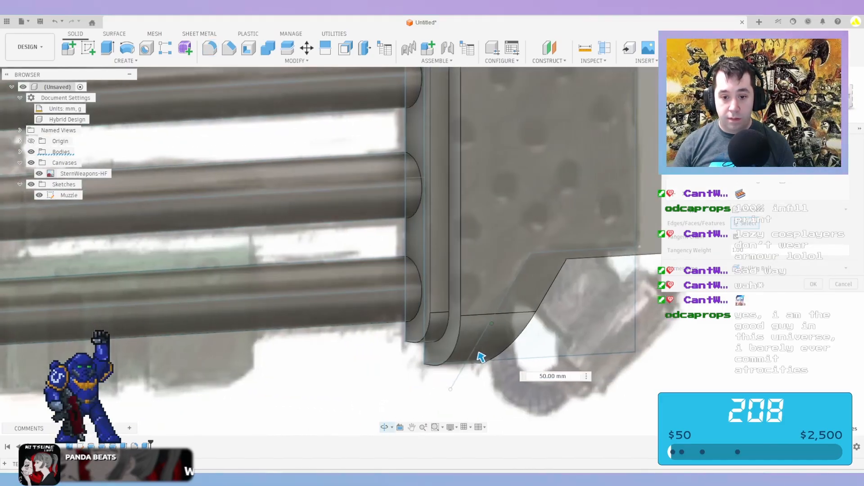
{"action": "key", "text": "Return"}
Shell the shroud to a 10 mm inside thickness, removing its muzzle end, both lower cutout faces and the flat inner side face
{"action": "scroll", "coordinate": [474, 280], "scroll_direction": "down", "scroll_amount": 4}
{"action": "middle_click_drag", "start_coordinate": [474, 280], "coordinate": [432, 284], "text": "shift"}
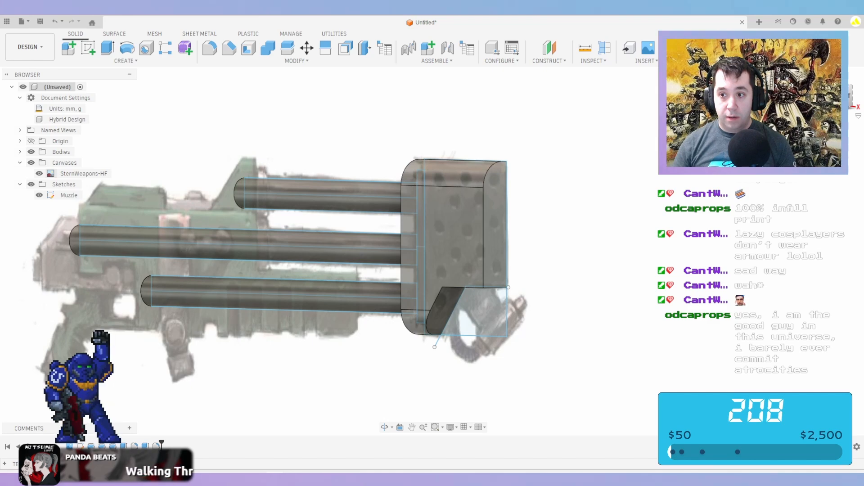
{"action": "left_click", "coordinate": [840, 96]}
{"action": "middle_click_drag", "start_coordinate": [630, 242], "coordinate": [464, 252]}
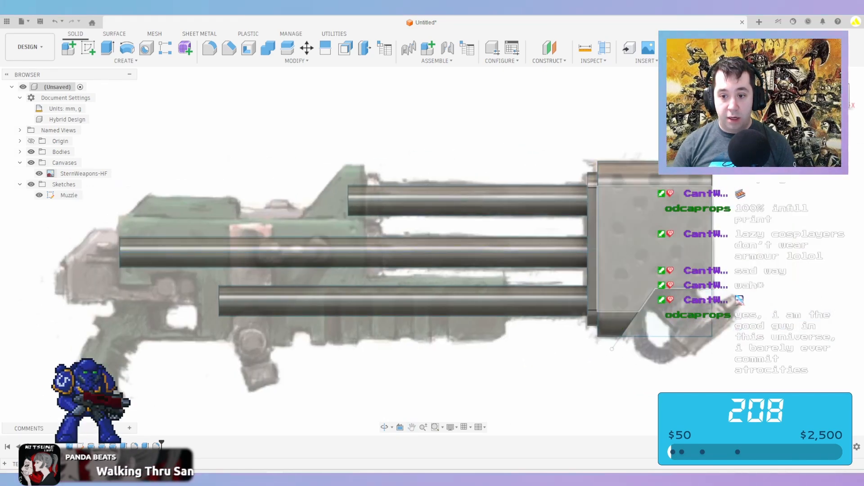
{"action": "middle_click_drag", "start_coordinate": [639, 257], "coordinate": [547, 280], "text": "shift"}
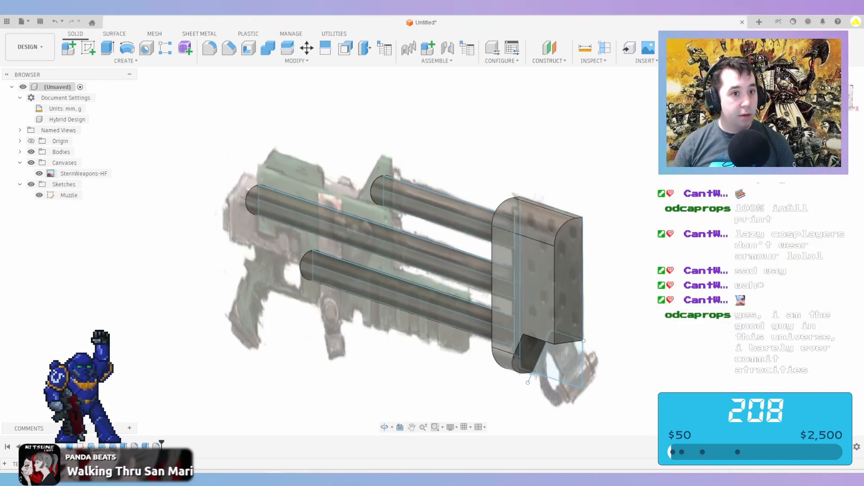
{"action": "left_click", "coordinate": [248, 47]}
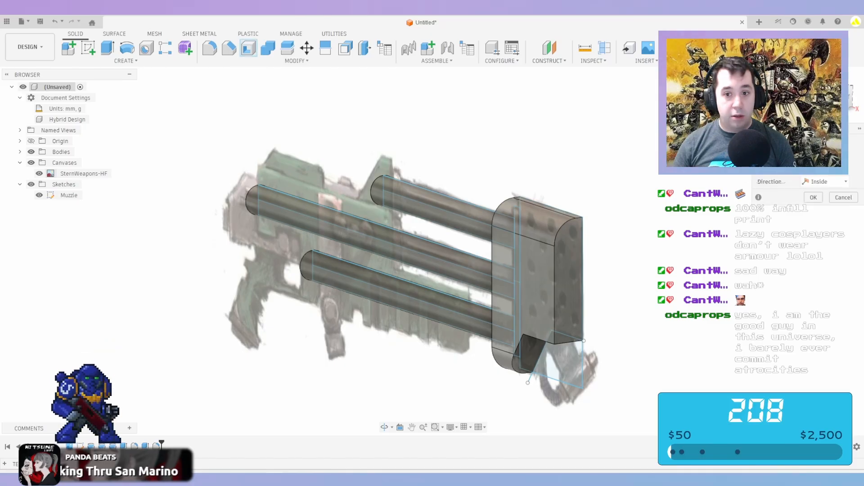
{"action": "left_click", "coordinate": [568, 279]}
{"action": "middle_click_drag", "start_coordinate": [568, 279], "coordinate": [324, 243], "text": "shift"}
{"action": "scroll", "coordinate": [324, 243], "scroll_direction": "up", "scroll_amount": 1}
{"action": "left_click", "coordinate": [351, 252]}
{"action": "left_click", "coordinate": [354, 281]}
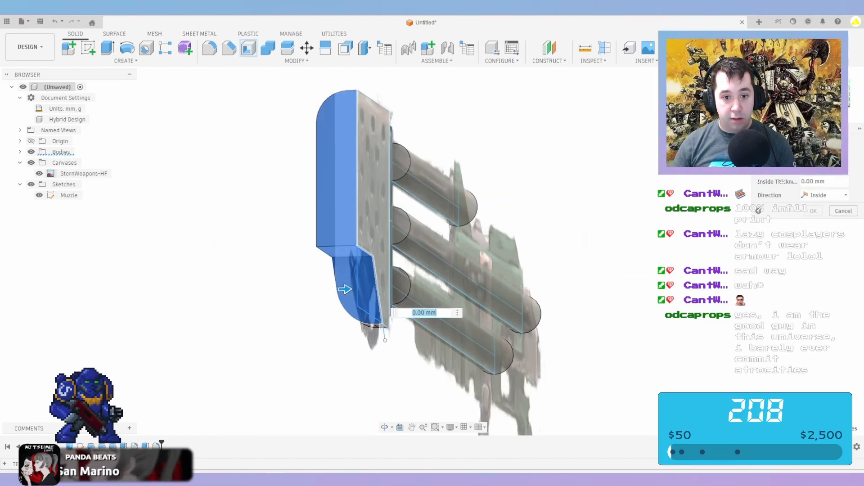
{"action": "left_click", "coordinate": [368, 223]}
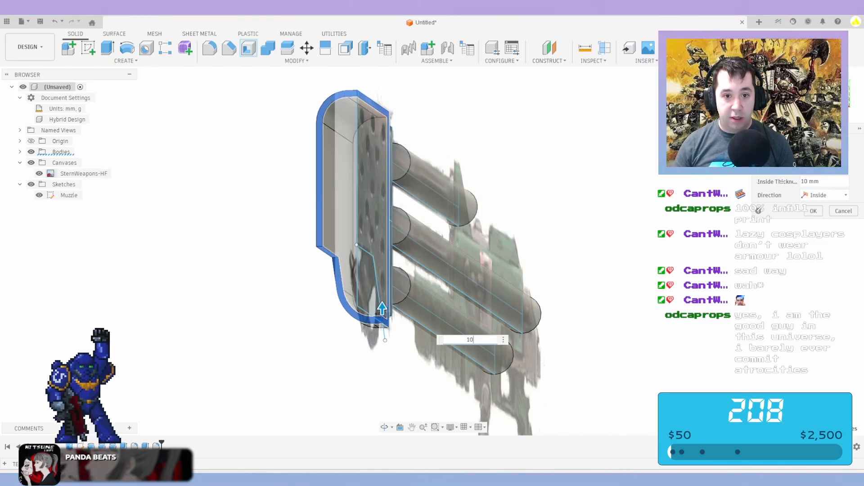
{"action": "mouse_move", "coordinate": [419, 180]}
{"action": "middle_mouse_down", "text": "shift"}
{"action": "mouse_move", "coordinate": [526, 178]}
{"action": "mouse_move", "coordinate": [544, 198]}
{"action": "mouse_move", "coordinate": [419, 188]}
{"action": "middle_mouse_up", "text": "shift"}
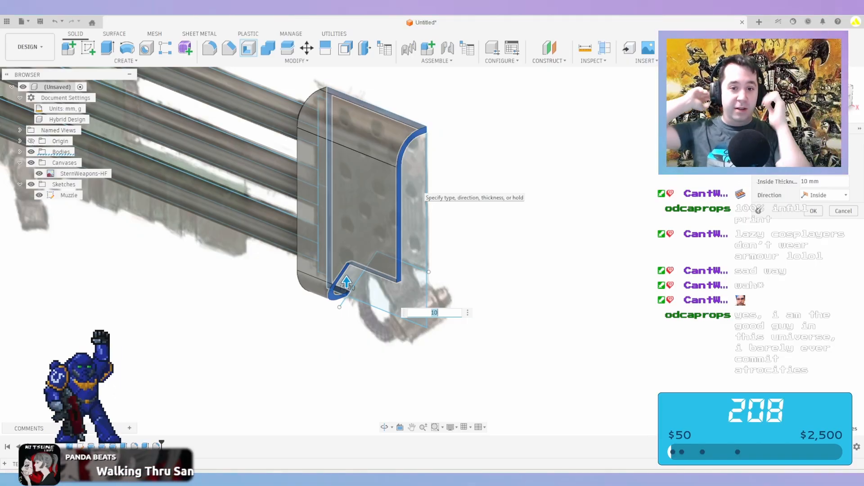
{"action": "scroll", "coordinate": [346, 295], "scroll_direction": "up", "scroll_amount": 5}
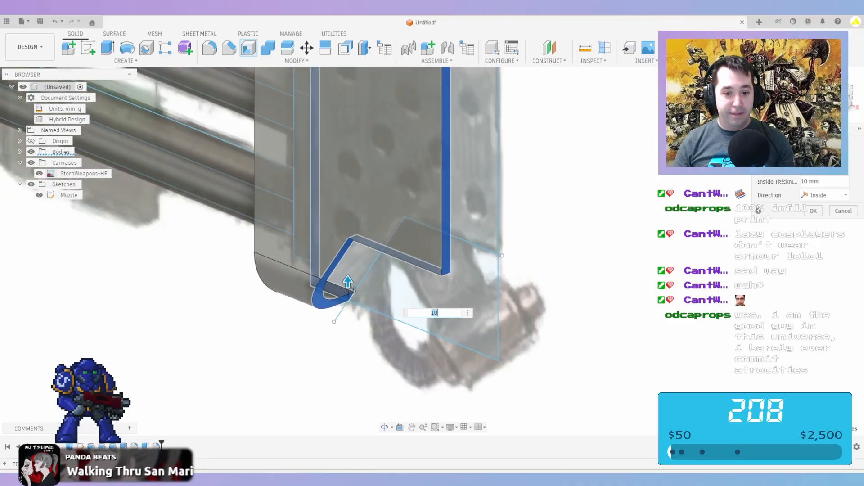
{"action": "middle_click_drag", "start_coordinate": [351, 293], "coordinate": [371, 283], "text": "shift"}
{"action": "key", "text": "Return"}
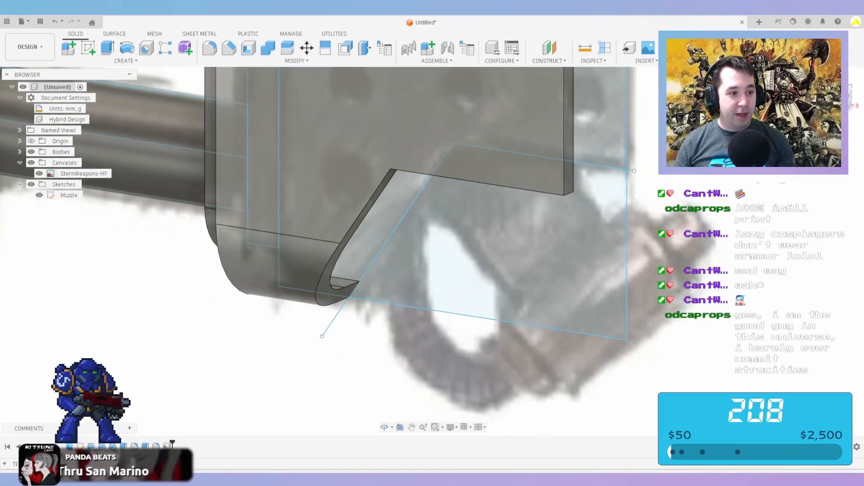
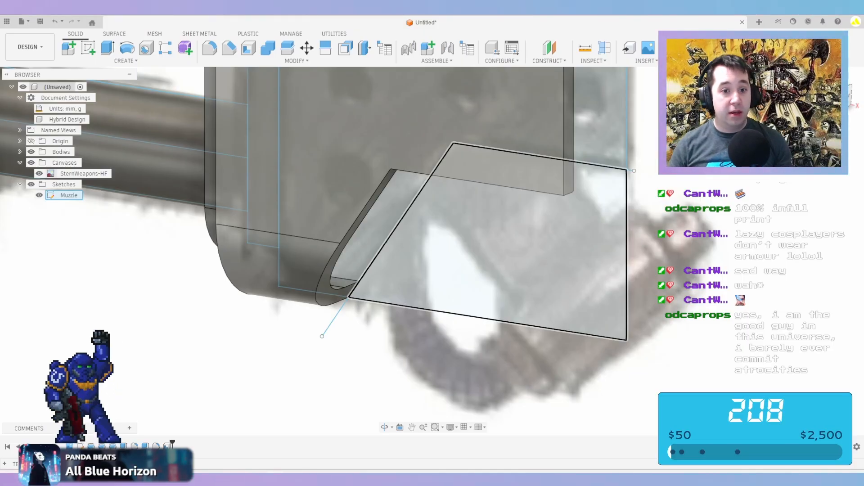
{"action": "scroll", "coordinate": [365, 281], "scroll_direction": "down", "scroll_amount": 5}
{"action": "middle_click_drag", "start_coordinate": [360, 281], "coordinate": [441, 328], "text": "shift"}
{"action": "scroll", "coordinate": [353, 307], "scroll_direction": "down", "scroll_amount": 6}
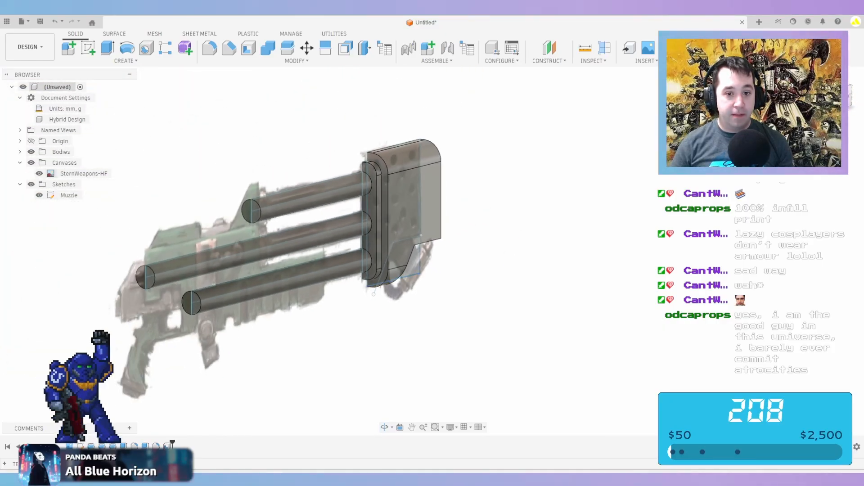
{"action": "middle_click_drag", "start_coordinate": [499, 299], "coordinate": [446, 262], "text": "shift"}
{"action": "scroll", "coordinate": [446, 259], "scroll_direction": "down", "scroll_amount": 1}
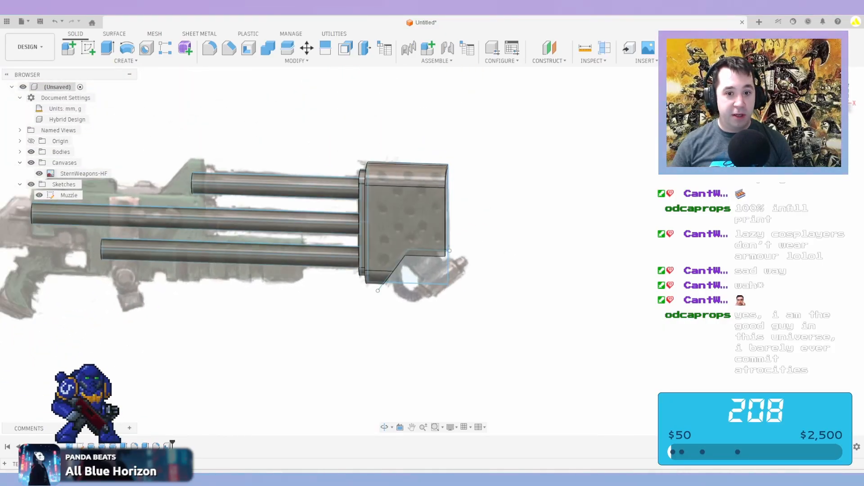
Start a sketch on the canvas-parallel origin plane and draw a rectangle about 486 by 117 mm over the gun's green upper receiver
{"action": "left_click", "coordinate": [838, 96]}
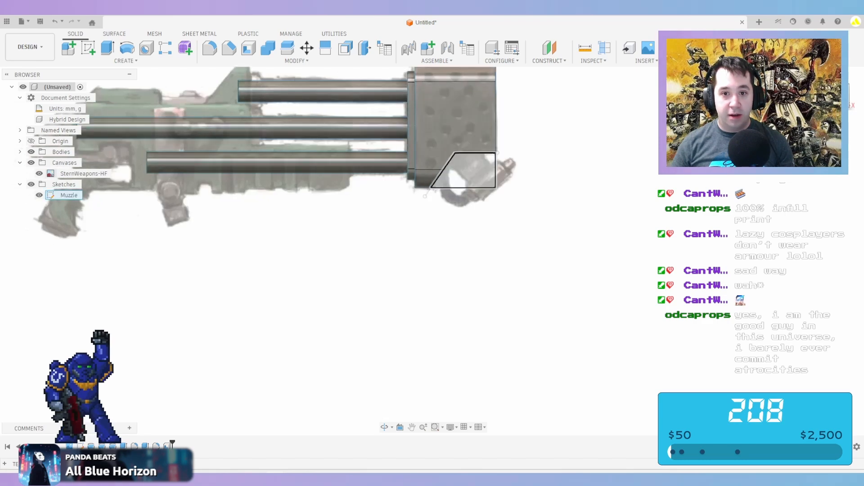
{"action": "middle_click_drag", "start_coordinate": [469, 188], "coordinate": [538, 260]}
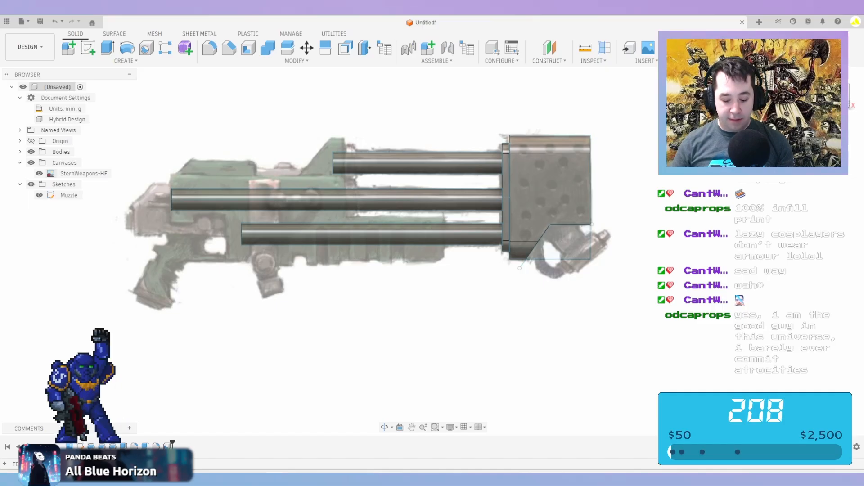
{"action": "key", "text": "l"}
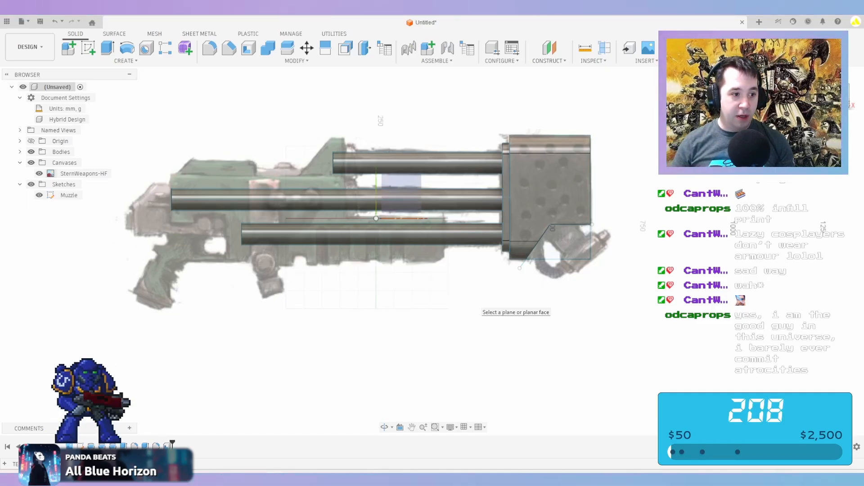
{"action": "left_click", "coordinate": [403, 193]}
{"action": "scroll", "coordinate": [258, 224], "scroll_direction": "up", "scroll_amount": 1}
{"action": "scroll", "coordinate": [258, 224], "scroll_direction": "up", "scroll_amount": 1}
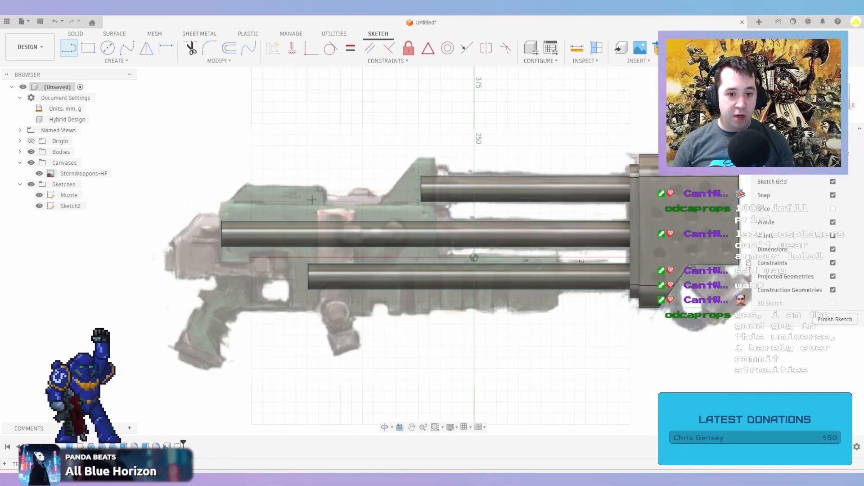
{"action": "scroll", "coordinate": [376, 197], "scroll_direction": "up", "scroll_amount": 1}
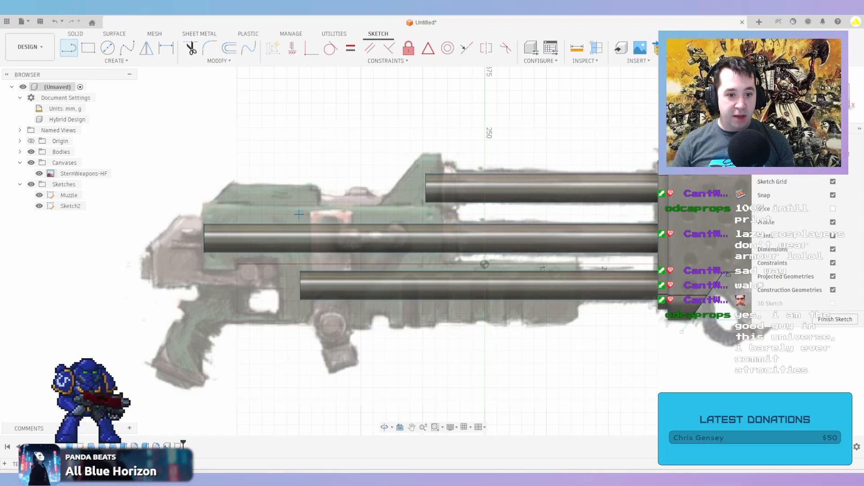
{"action": "scroll", "coordinate": [211, 207], "scroll_direction": "up", "scroll_amount": 2}
{"action": "key", "text": "r"}
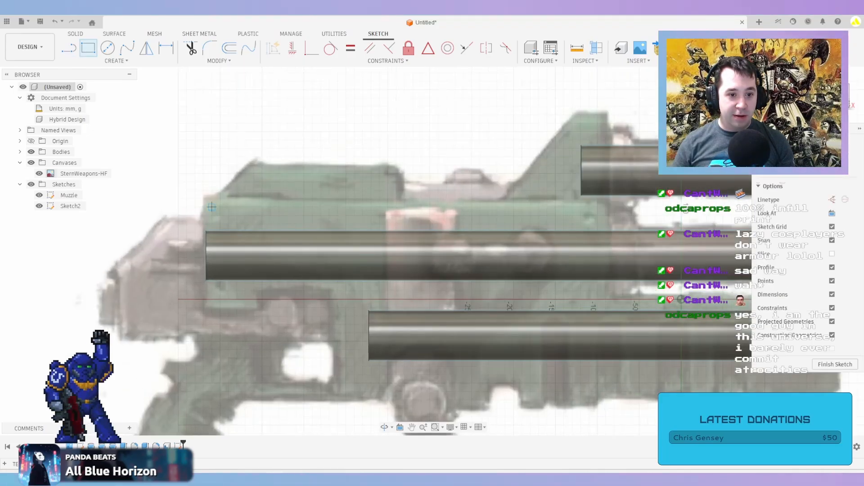
{"action": "left_click", "coordinate": [203, 198]}
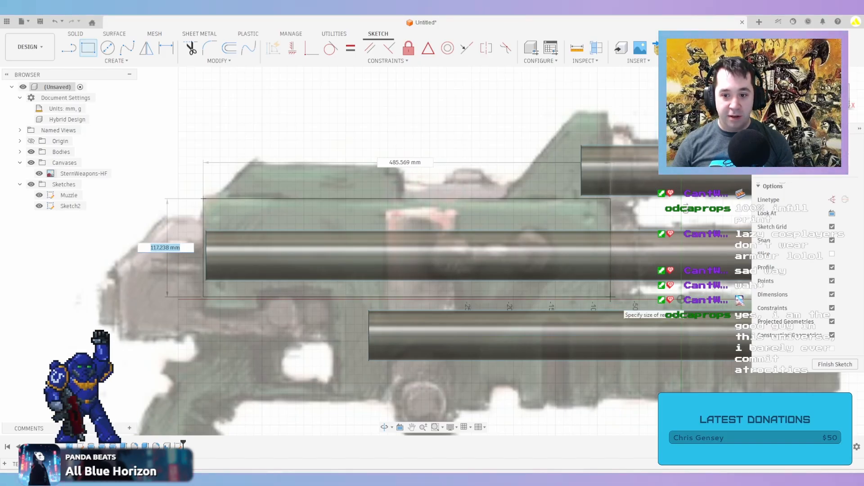
{"action": "left_click", "coordinate": [611, 297]}
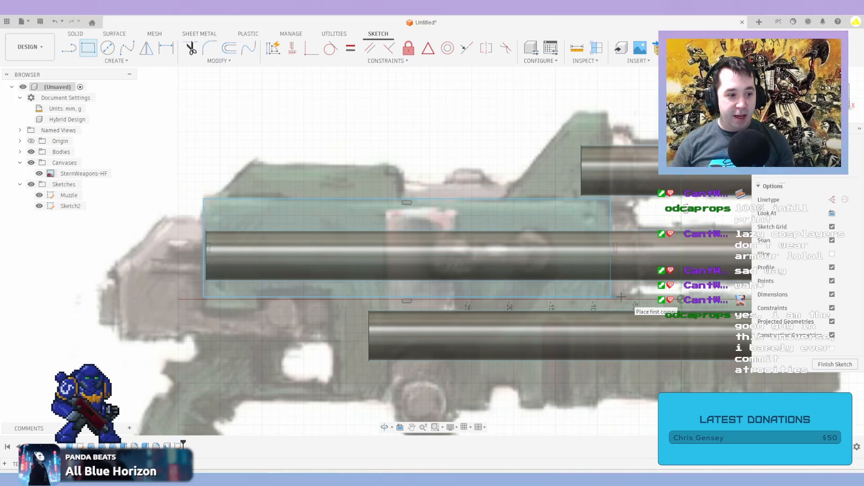
{"action": "key", "text": "Escape"}
Draw a second rectangle over the ribbed lower foregrip, with its upper edge in line with the receiver rectangle's lower edge
{"action": "mouse_move", "coordinate": [619, 297]}
{"action": "middle_mouse_down"}
{"action": "mouse_move", "coordinate": [481, 276]}
{"action": "mouse_move", "coordinate": [470, 266]}
{"action": "middle_mouse_up"}
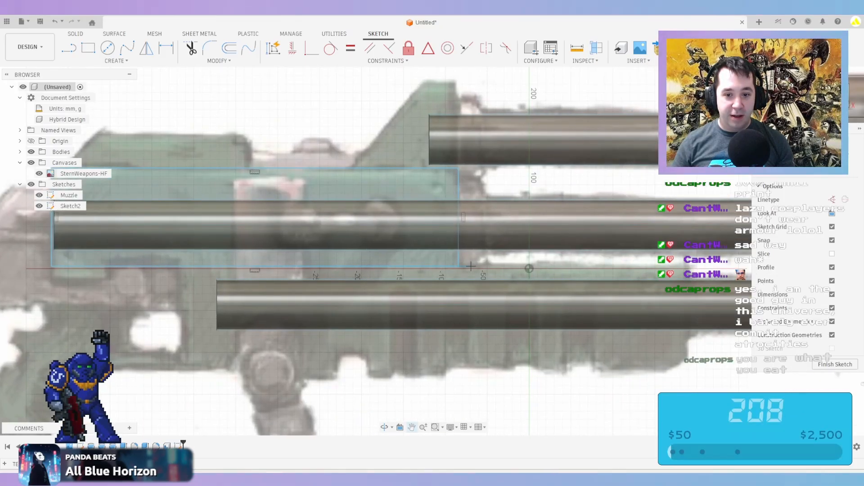
{"action": "key", "text": "r"}
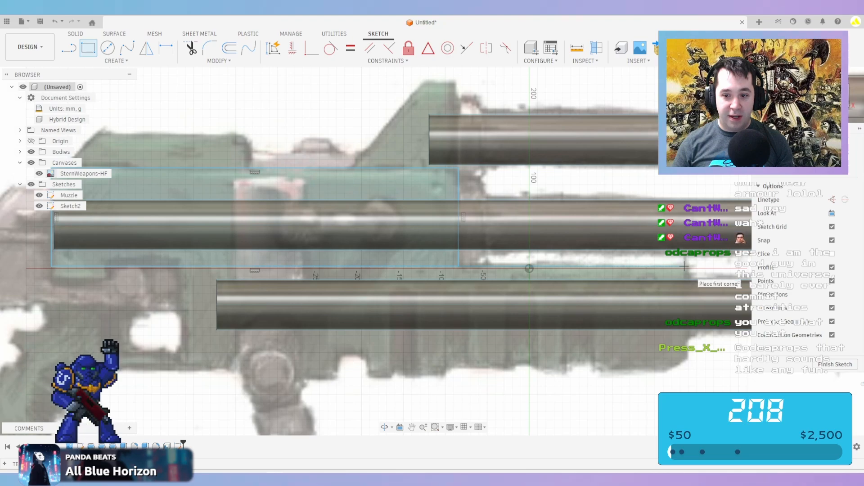
{"action": "left_click", "coordinate": [684, 267]}
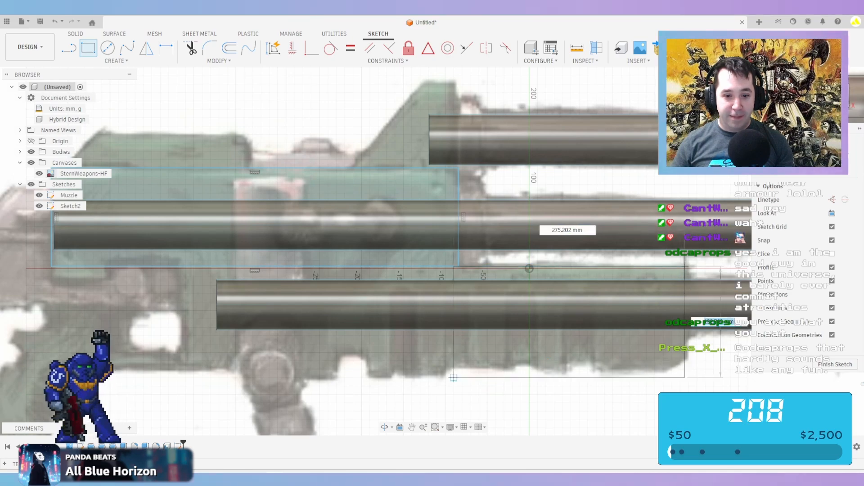
{"action": "left_click", "coordinate": [369, 377]}
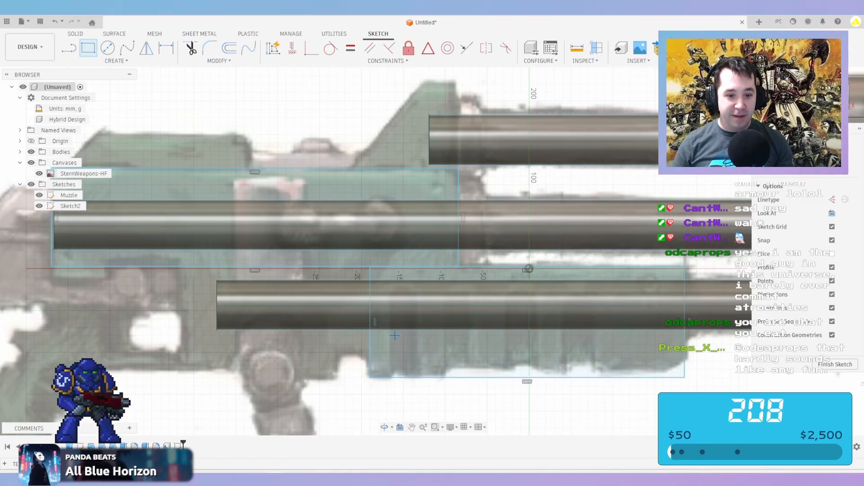
{"action": "scroll", "coordinate": [394, 335], "scroll_direction": "down", "scroll_amount": 2}
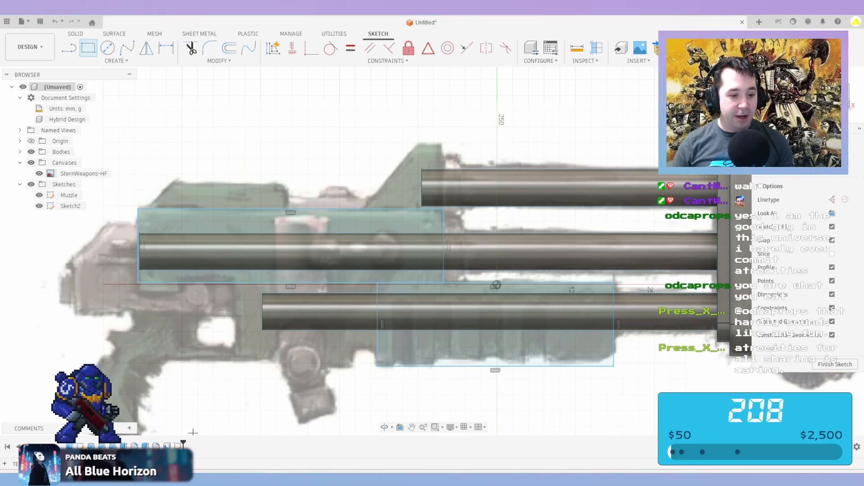
Switch to the web browser, replace the PVC pipe search tab with an image search for "kroot warhammer 40k", and preview the Lexicanum artwork
{"action": "left_click", "coordinate": [193, 478]}
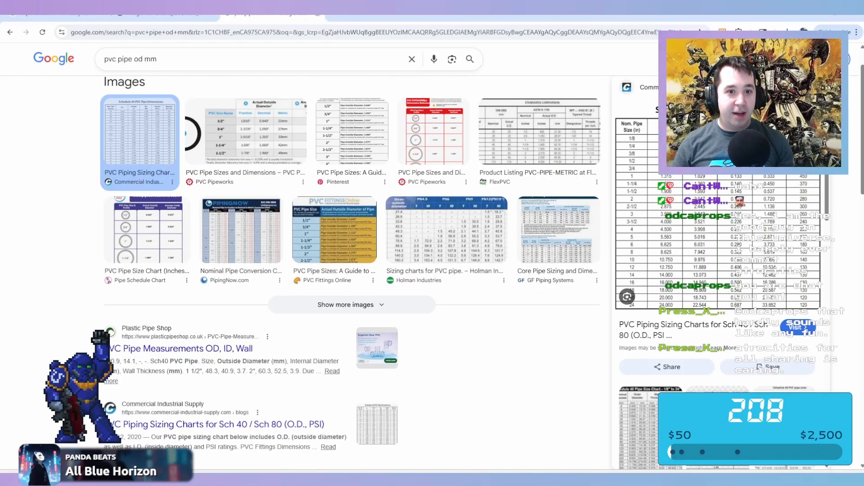
{"action": "left_click", "coordinate": [317, 14]}
{"action": "left_click", "coordinate": [227, 13]}
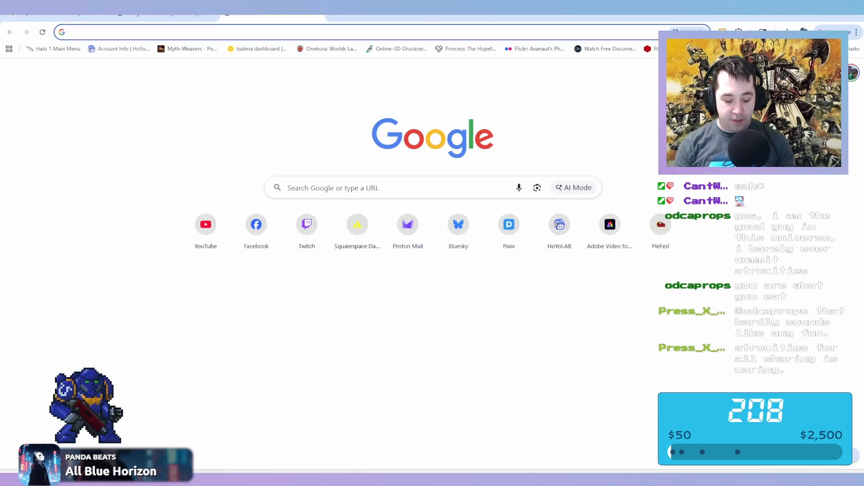
{"action": "type", "text": "kroot"}
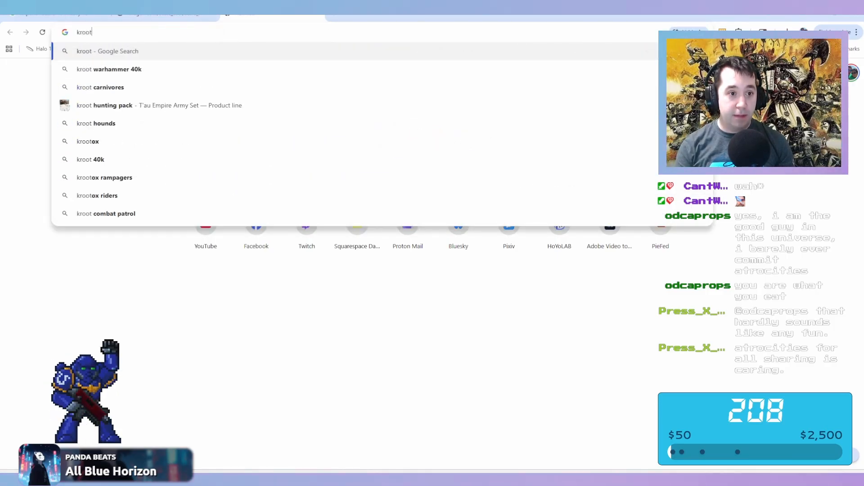
{"action": "key", "text": "Down"}
{"action": "key", "text": "Return"}
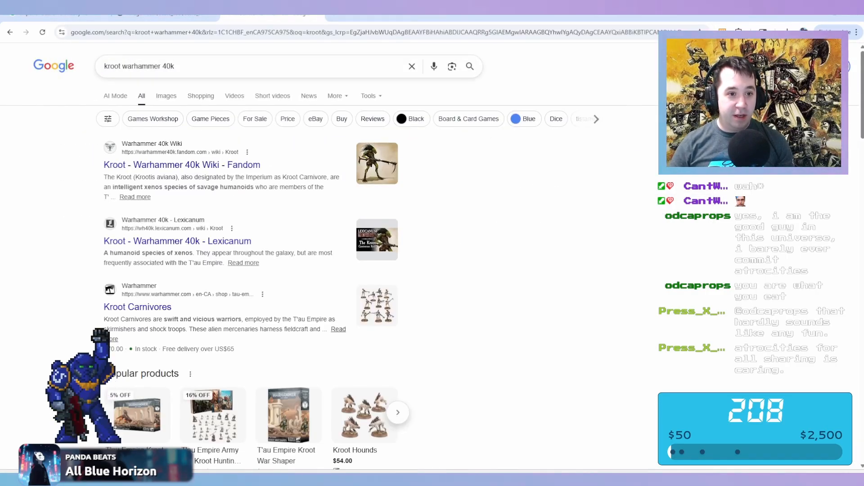
{"action": "left_click", "coordinate": [166, 95]}
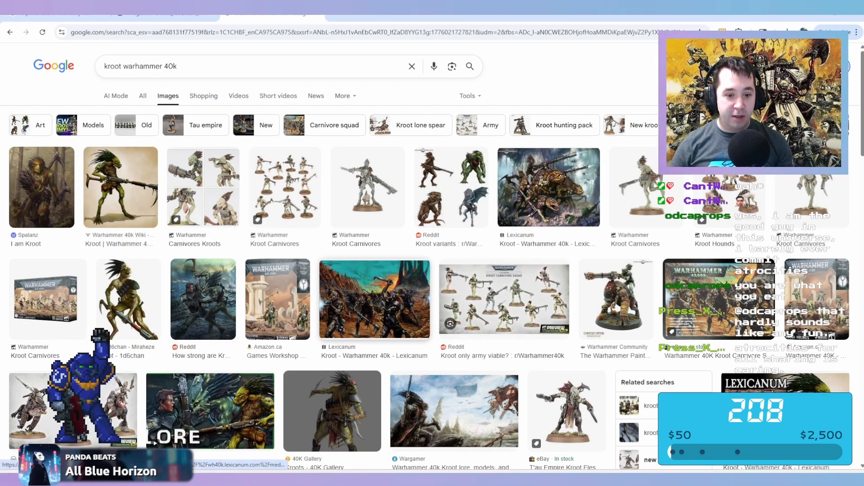
{"action": "left_click", "coordinate": [375, 299]}
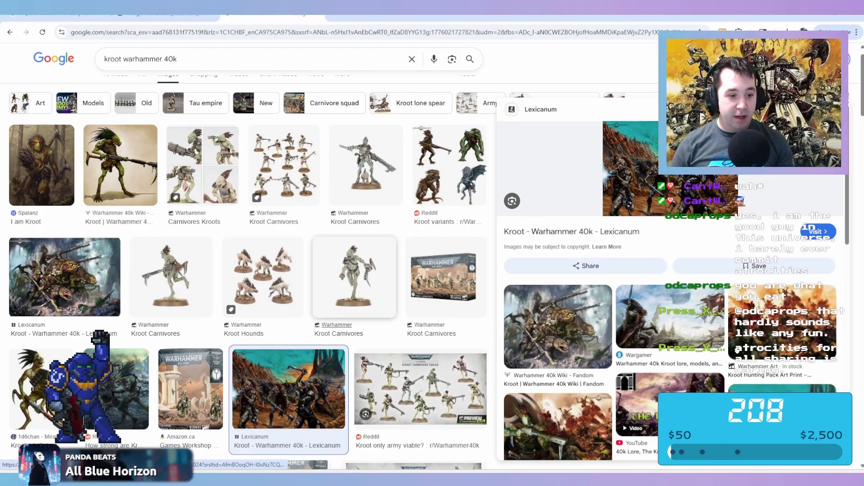
Browse the Kroot image results, previewing the mounted Kroot artwork, the Bell of Lost Souls miniatures and the Kroot Hounds
{"action": "scroll", "coordinate": [346, 293], "scroll_direction": "down", "scroll_amount": 1}
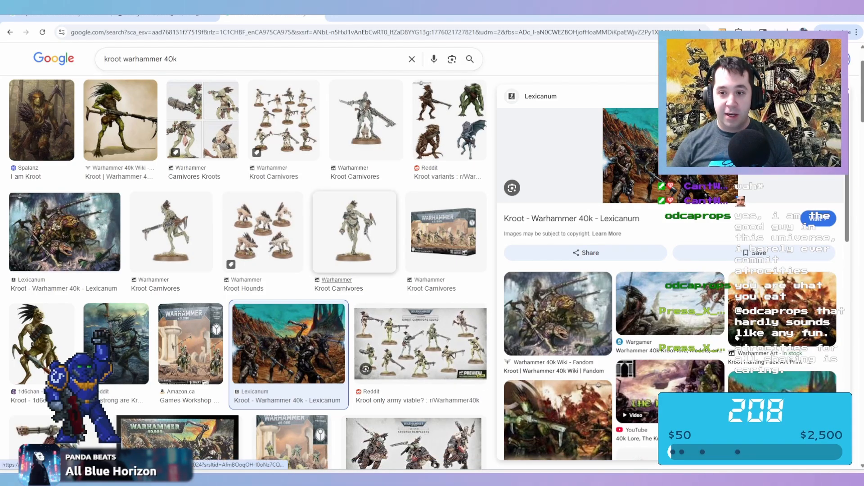
{"action": "scroll", "coordinate": [374, 275], "scroll_direction": "down", "scroll_amount": 1}
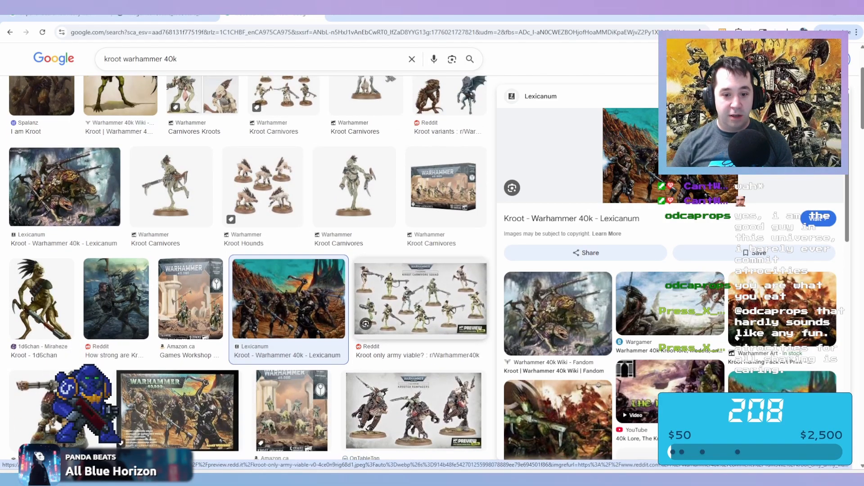
{"action": "scroll", "coordinate": [373, 293], "scroll_direction": "down", "scroll_amount": 5}
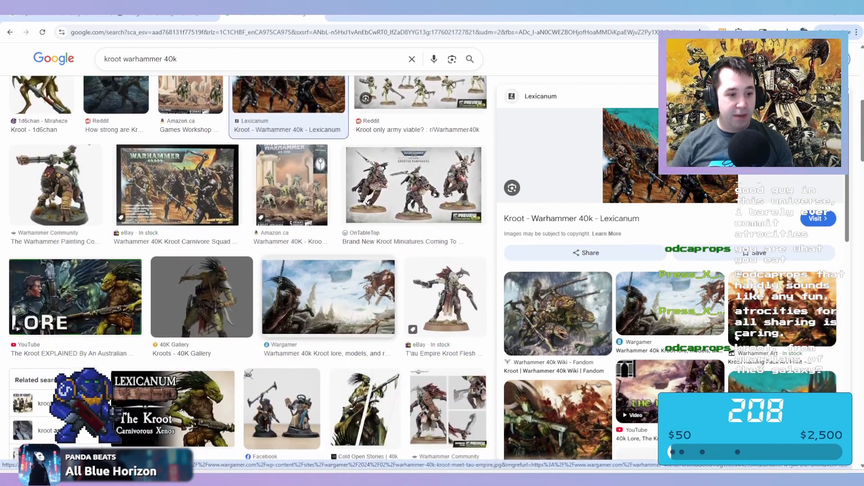
{"action": "scroll", "coordinate": [364, 293], "scroll_direction": "down", "scroll_amount": 3}
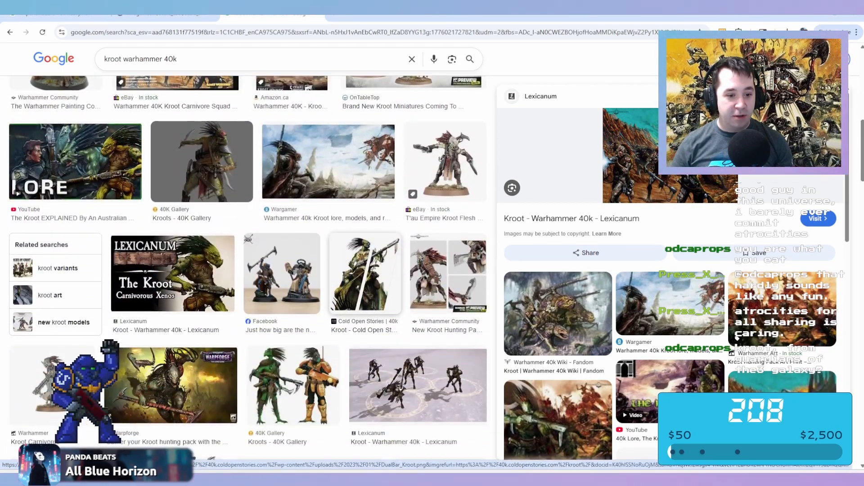
{"action": "scroll", "coordinate": [367, 276], "scroll_direction": "down", "scroll_amount": 1}
{"action": "scroll", "coordinate": [367, 276], "scroll_direction": "down", "scroll_amount": 2}
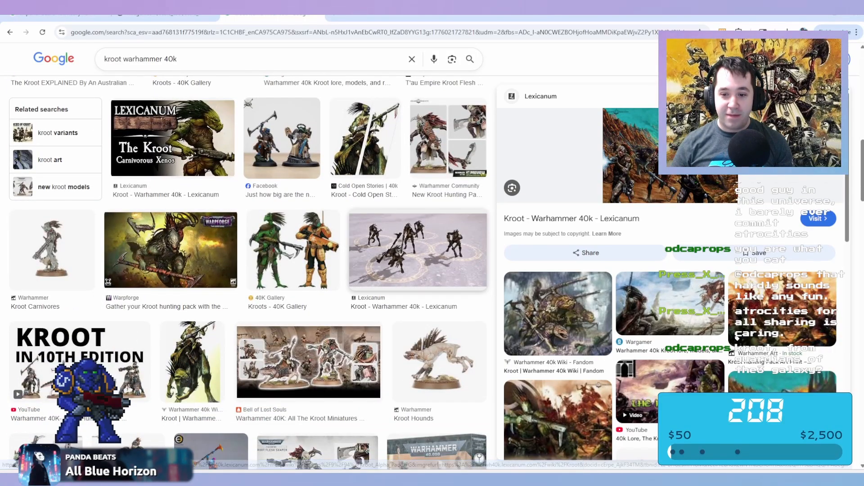
{"action": "left_click", "coordinate": [193, 360]}
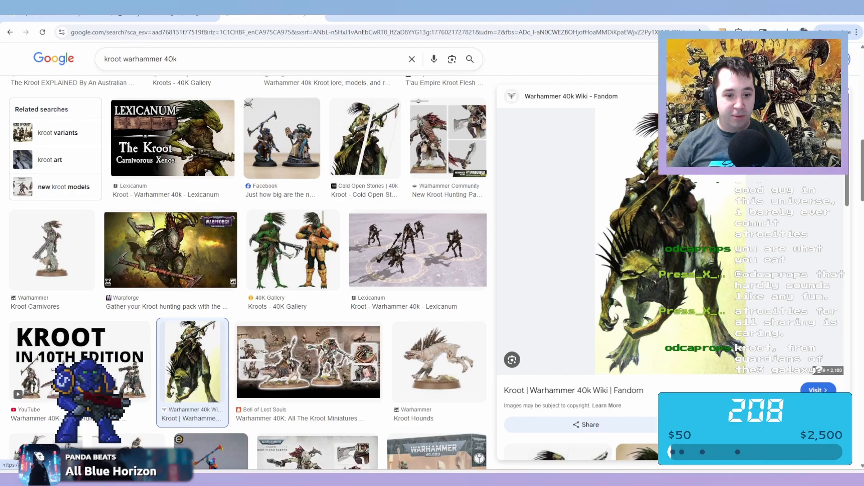
{"action": "left_click", "coordinate": [309, 362]}
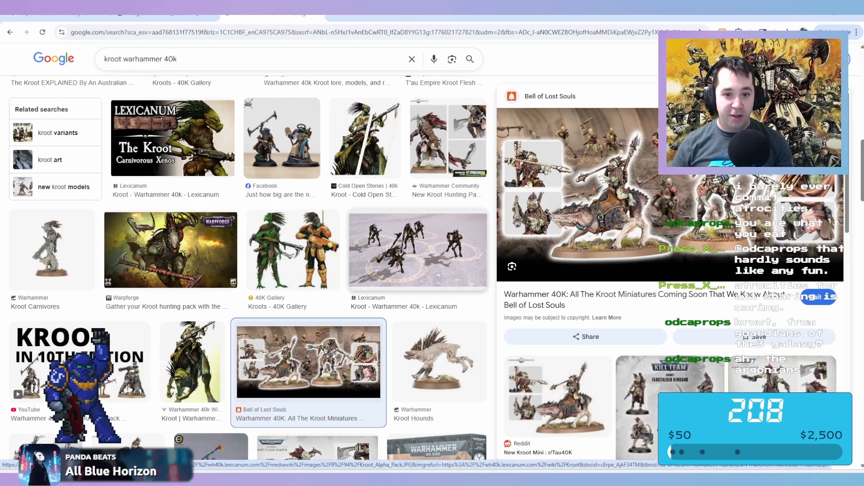
{"action": "left_click", "coordinate": [439, 355]}
{"action": "scroll", "coordinate": [444, 284], "scroll_direction": "up", "scroll_amount": 4}
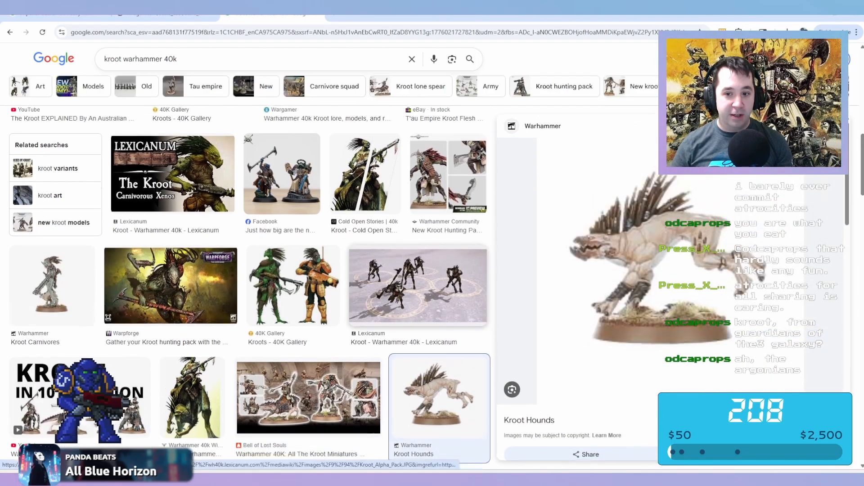
{"action": "scroll", "coordinate": [252, 289], "scroll_direction": "up", "scroll_amount": 5}
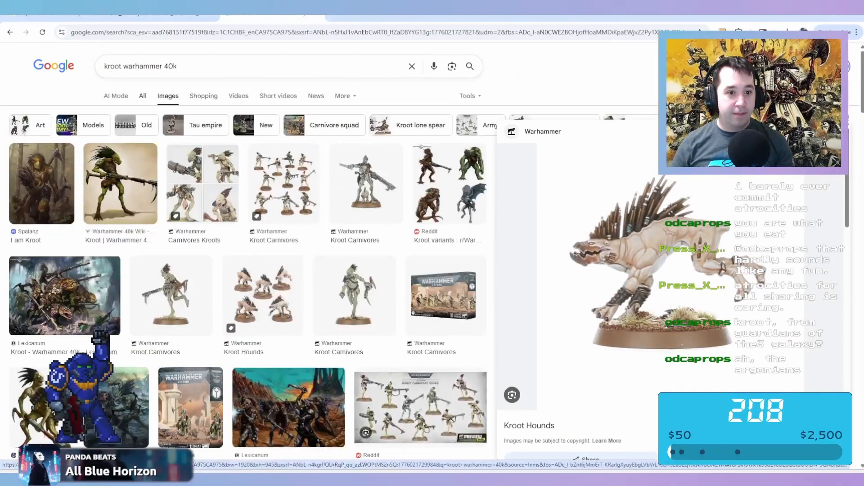
Search images for "kroot great knarloc", preview the Fandom and Reddit pictures, close that tab and return to the Fusion sketch
{"action": "key", "text": "ctrl+a"}
{"action": "type", "text": "kr"}
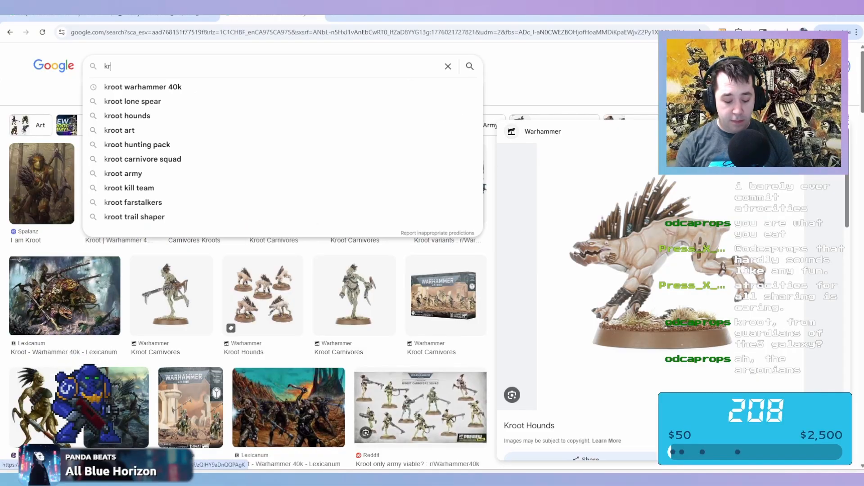
{"action": "type", "text": "oot great"}
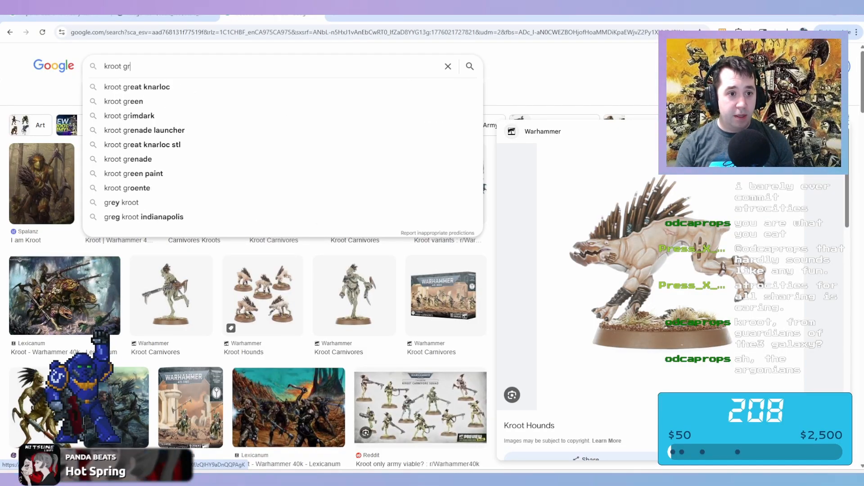
{"action": "key", "text": "Down"}
{"action": "key", "text": "Return"}
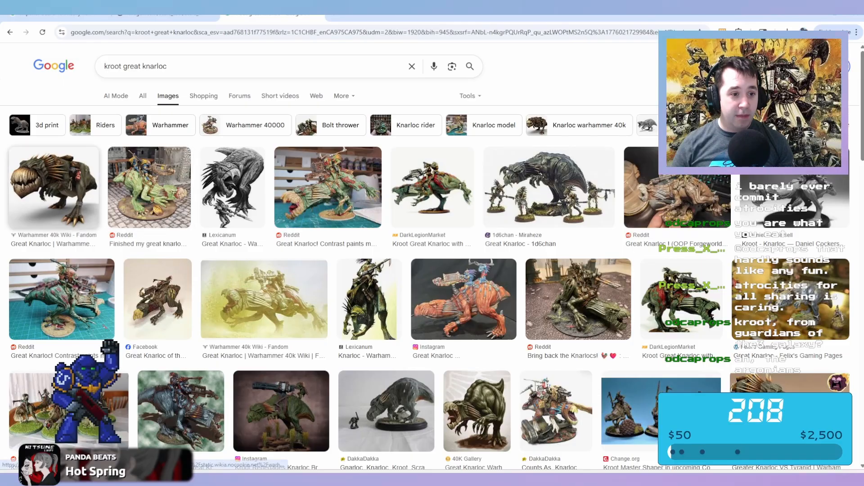
{"action": "left_click", "coordinate": [54, 189]}
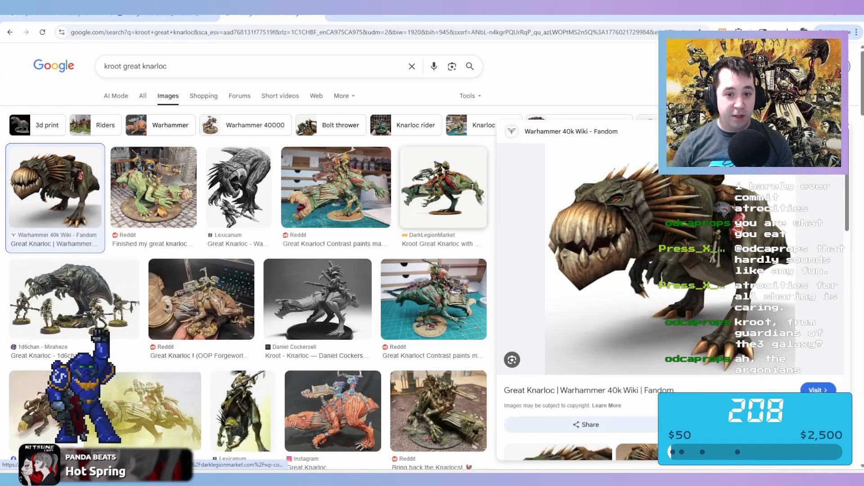
{"action": "left_click", "coordinate": [336, 187]}
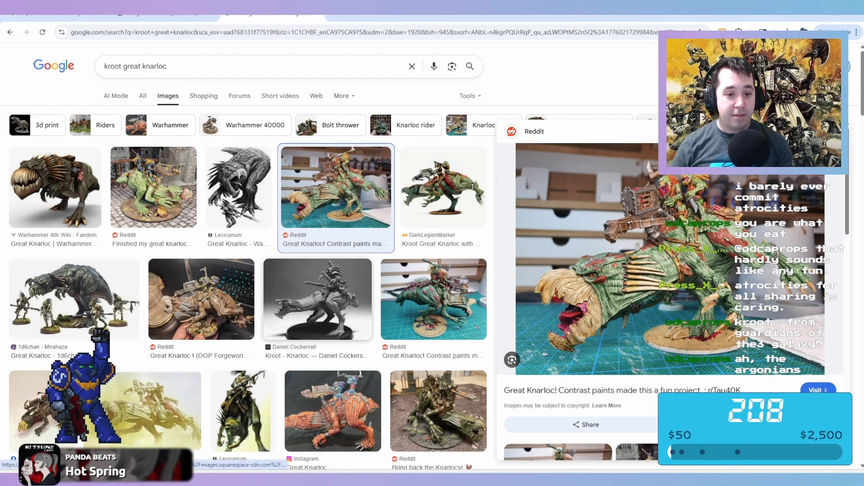
{"action": "left_click", "coordinate": [317, 13]}
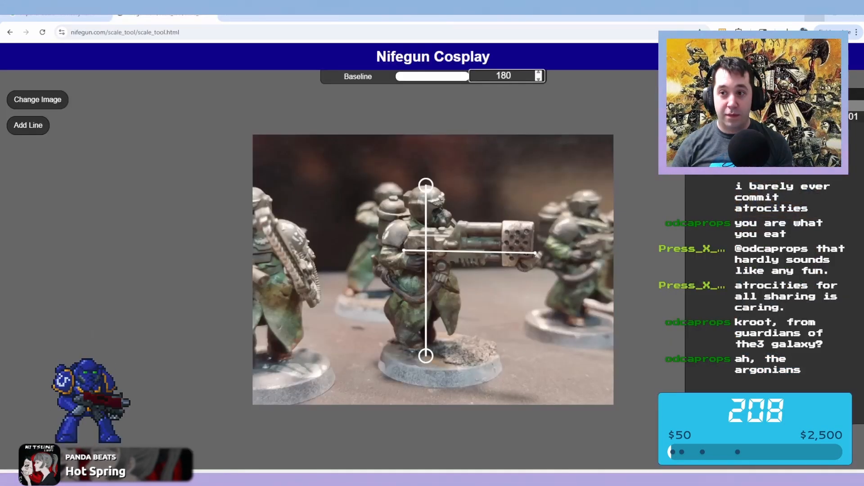
{"action": "left_click", "coordinate": [815, 14]}
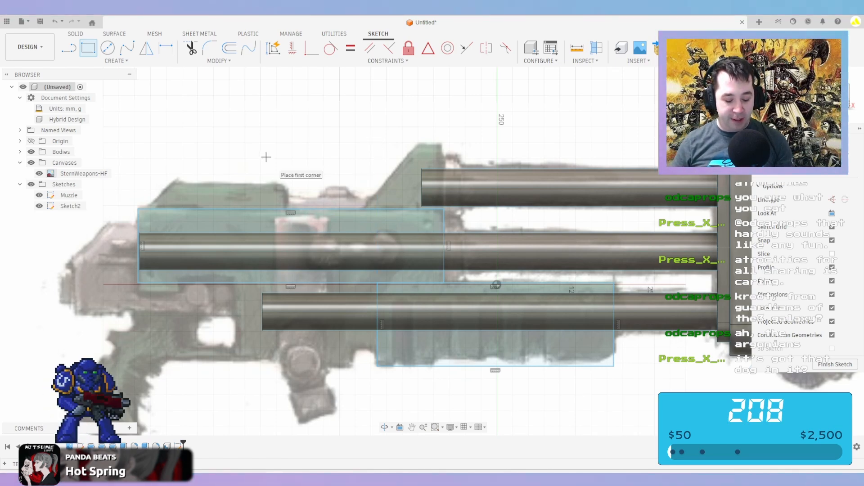
Draw a rectangle about 186 by 44 mm over the raised block atop the receiver, with a sloped line from its rear upper corner down to the receiver
{"action": "scroll", "coordinate": [266, 160], "scroll_direction": "up", "scroll_amount": 2}
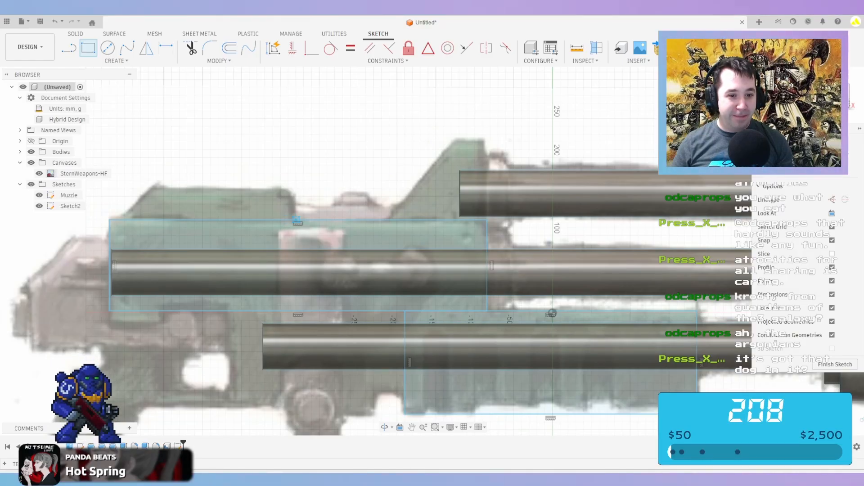
{"action": "left_click", "coordinate": [297, 221]}
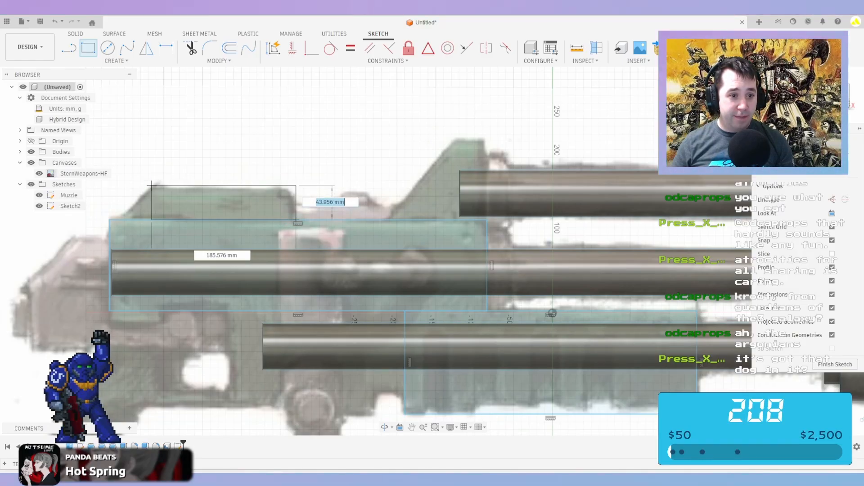
{"action": "left_click", "coordinate": [151, 185]}
{"action": "key", "text": "l"}
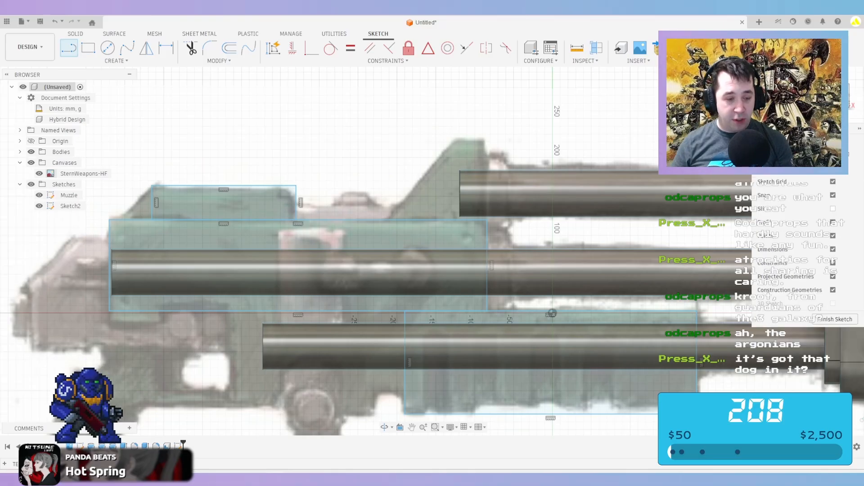
{"action": "left_click", "coordinate": [151, 185]}
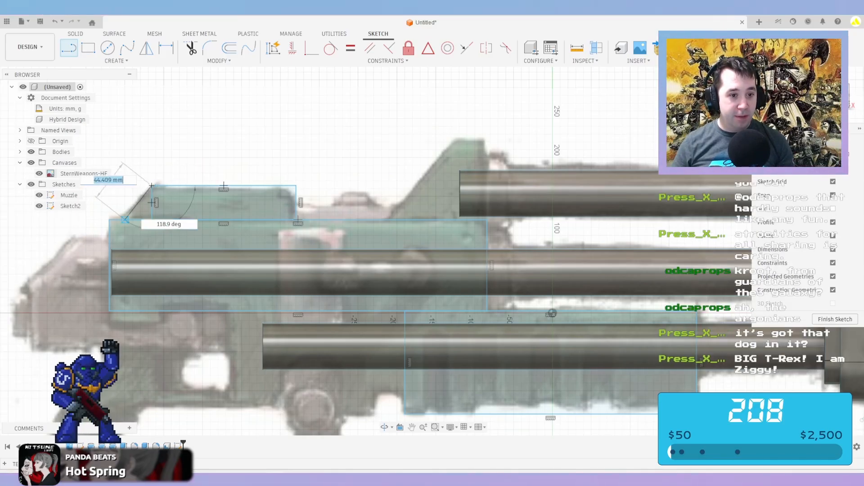
{"action": "left_click", "coordinate": [116, 220]}
{"action": "key", "text": "Escape"}
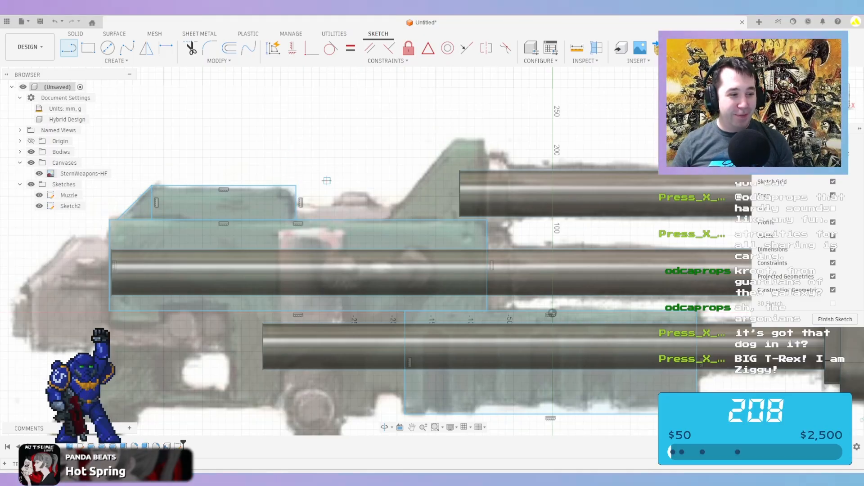
Trim away the vertical rear edge of the raised block's rectangle, leaving the sloped line as its rear outline
{"action": "middle_click_drag", "start_coordinate": [397, 235], "coordinate": [509, 213]}
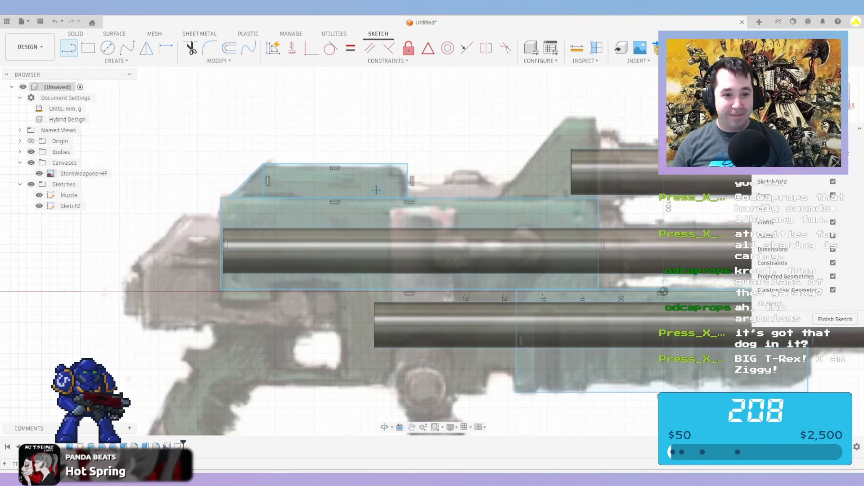
{"action": "key", "text": "t"}
{"action": "scroll", "coordinate": [400, 143], "scroll_direction": "down", "scroll_amount": 2}
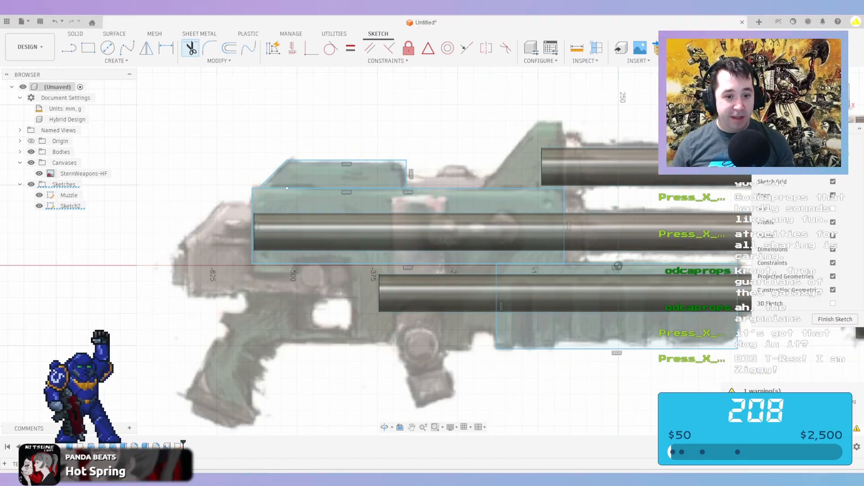
Draw a rectangle over the grey housing behind and below the receiver, overlapping the receiver rectangle's lower rear corner
{"action": "key", "text": "r"}
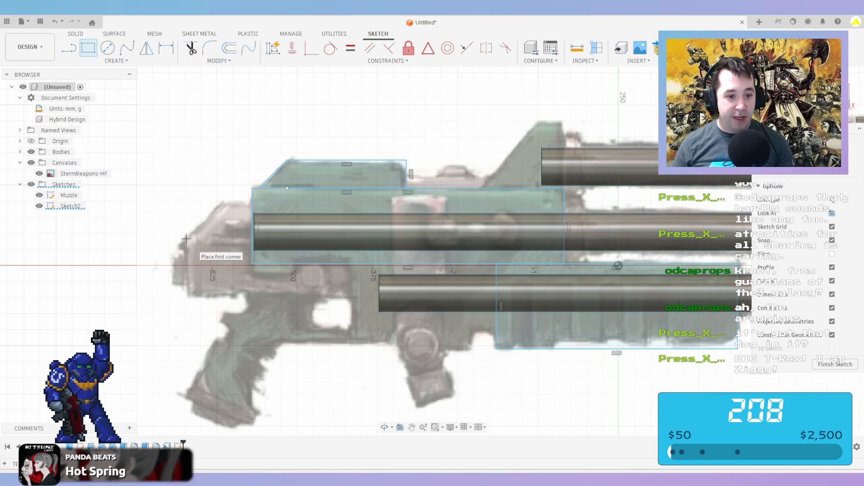
{"action": "left_click", "coordinate": [187, 239]}
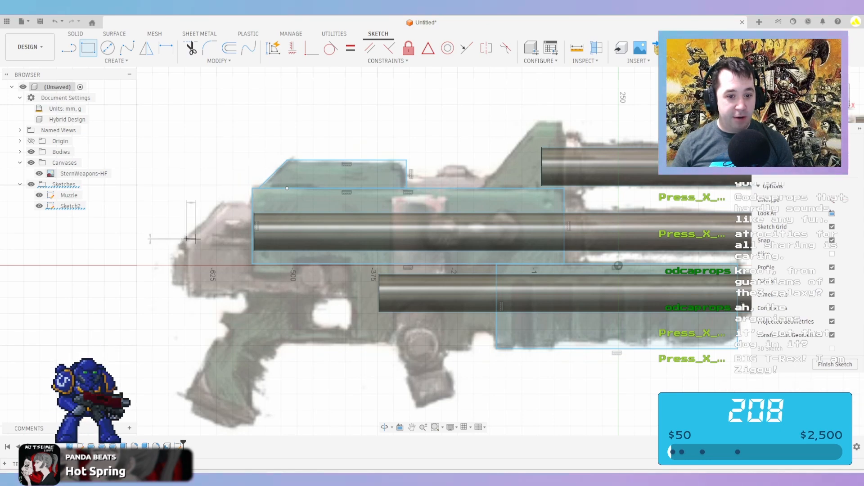
{"action": "left_click", "coordinate": [354, 296]}
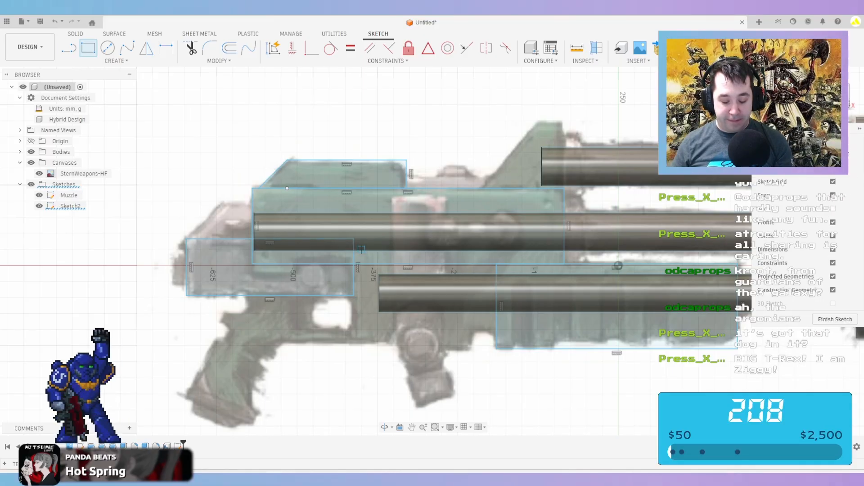
Draw a stepped line inside the rear housing, starting about 91 mm rearward from its front edge, stepping down and ending at the receiver's rear edge
{"action": "key", "text": "l"}
{"action": "scroll", "coordinate": [342, 256], "scroll_direction": "up", "scroll_amount": 3}
{"action": "left_click", "coordinate": [369, 260]}
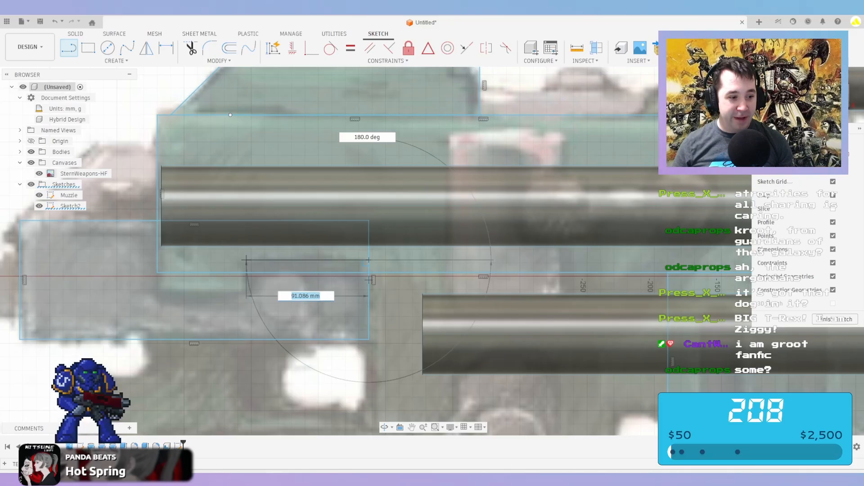
{"action": "left_click", "coordinate": [246, 260]}
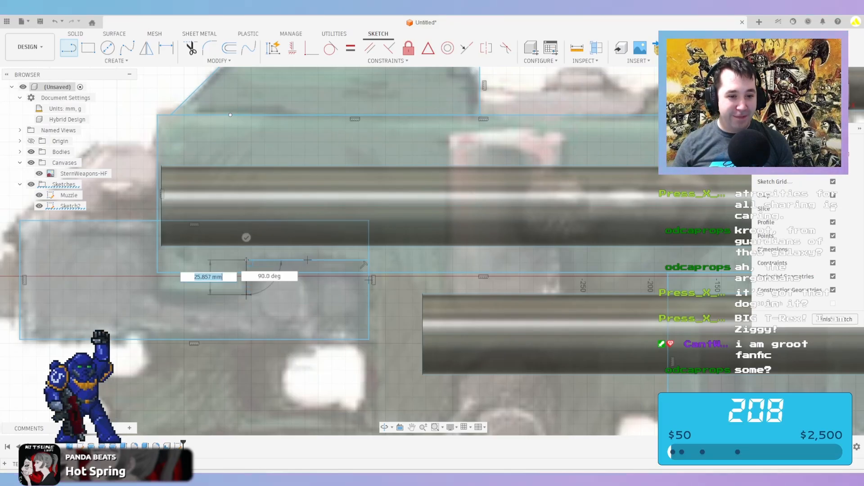
{"action": "left_click", "coordinate": [246, 289]}
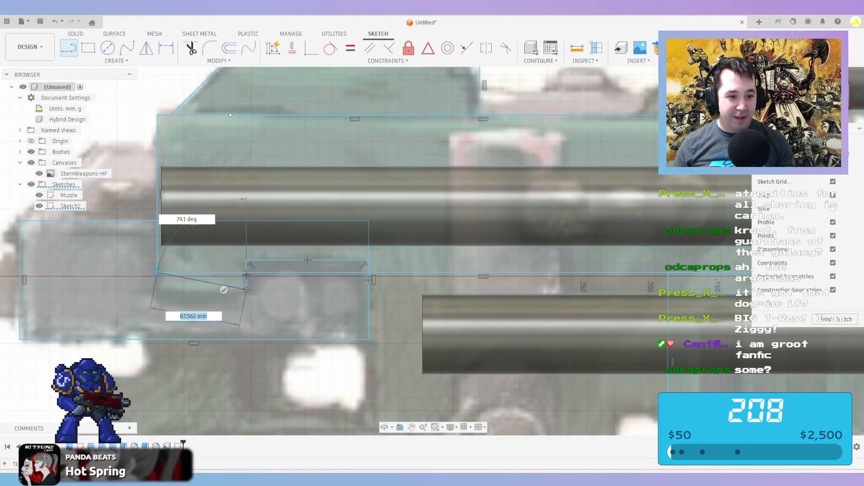
{"action": "left_click", "coordinate": [154, 289]}
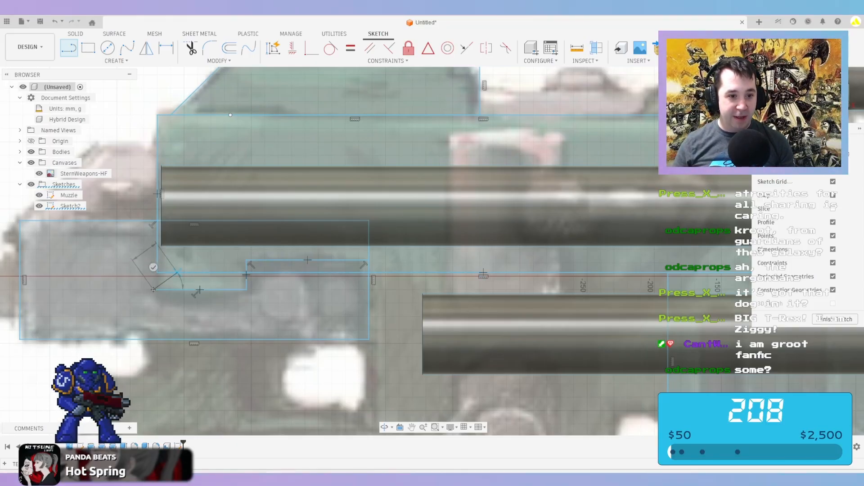
{"action": "scroll", "coordinate": [164, 265], "scroll_direction": "up", "scroll_amount": 3}
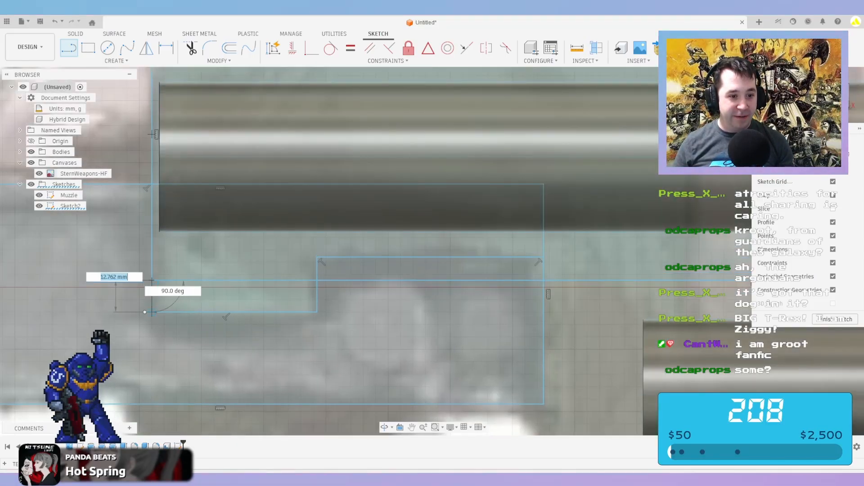
{"action": "left_click", "coordinate": [151, 311]}
Trim the overlapping receiver and housing edges so the stepped line alone separates the two outlines
{"action": "key", "text": "t"}
{"action": "scroll", "coordinate": [154, 289], "scroll_direction": "up", "scroll_amount": 1}
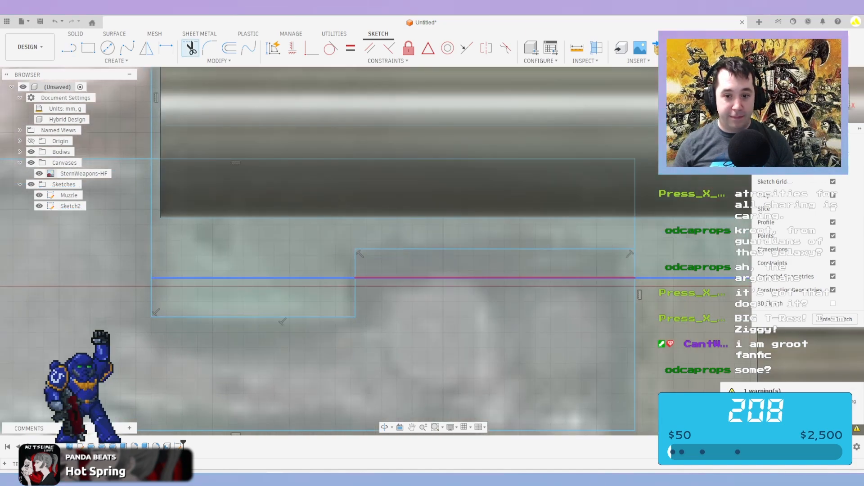
{"action": "left_click", "coordinate": [253, 283]}
{"action": "scroll", "coordinate": [406, 231], "scroll_direction": "down", "scroll_amount": 3}
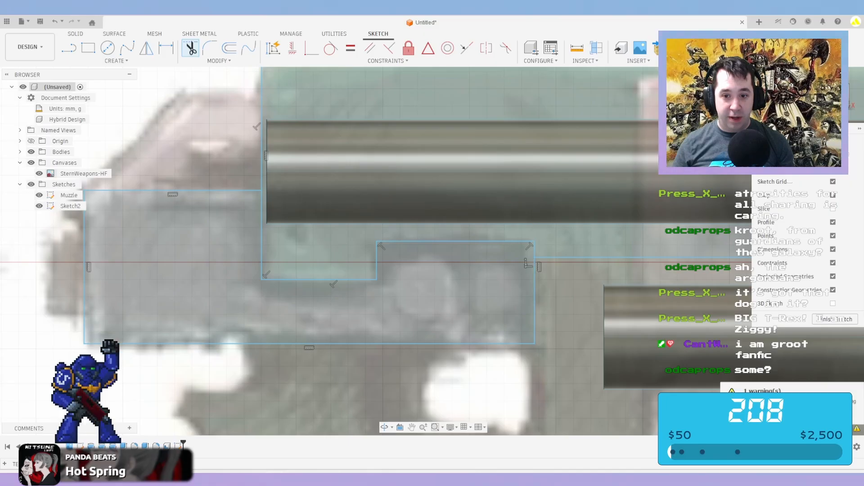
Draw the rear cap outline behind the receiver with a short horizontal top, a slope at 140 degrees, a short vertical drop and a horizontal base
{"action": "scroll", "coordinate": [533, 211], "scroll_direction": "down", "scroll_amount": 3}
{"action": "middle_click_drag", "start_coordinate": [533, 211], "coordinate": [596, 257]}
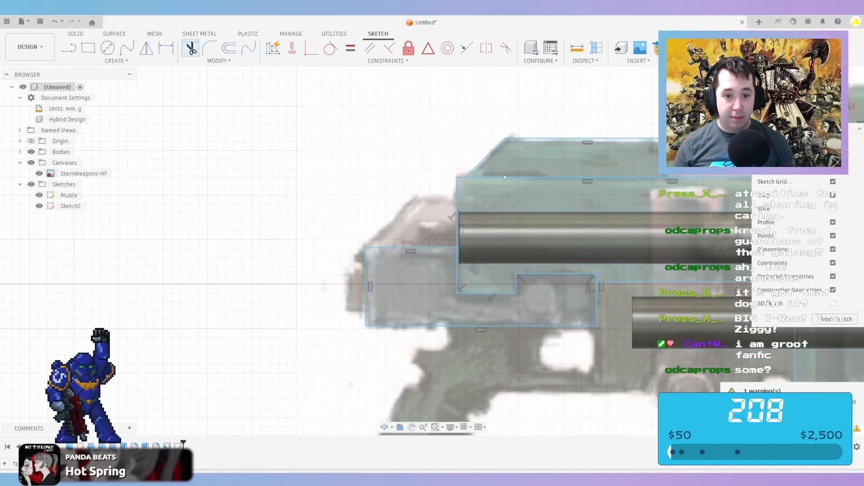
{"action": "key", "text": "l"}
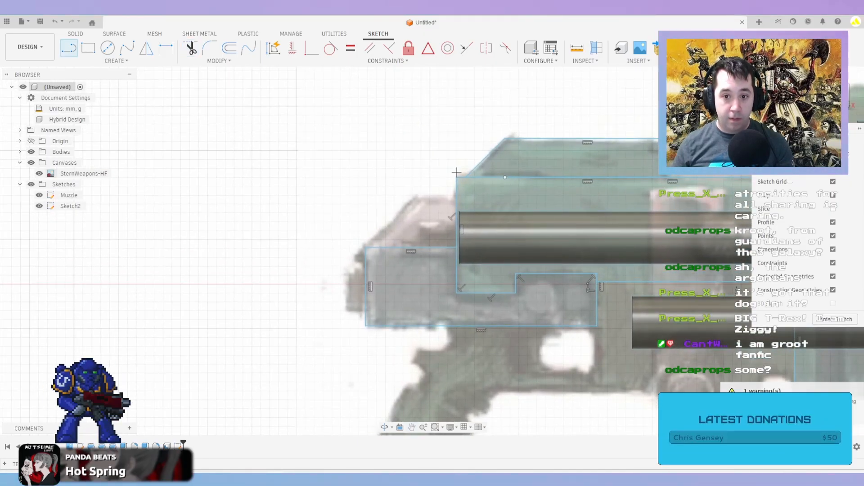
{"action": "scroll", "coordinate": [454, 180], "scroll_direction": "up", "scroll_amount": 2}
{"action": "left_click", "coordinate": [456, 202]}
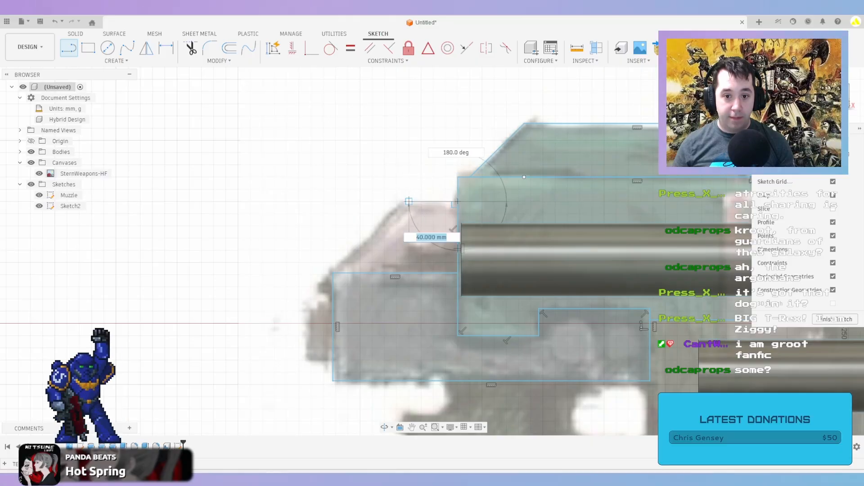
{"action": "left_click", "coordinate": [404, 201]}
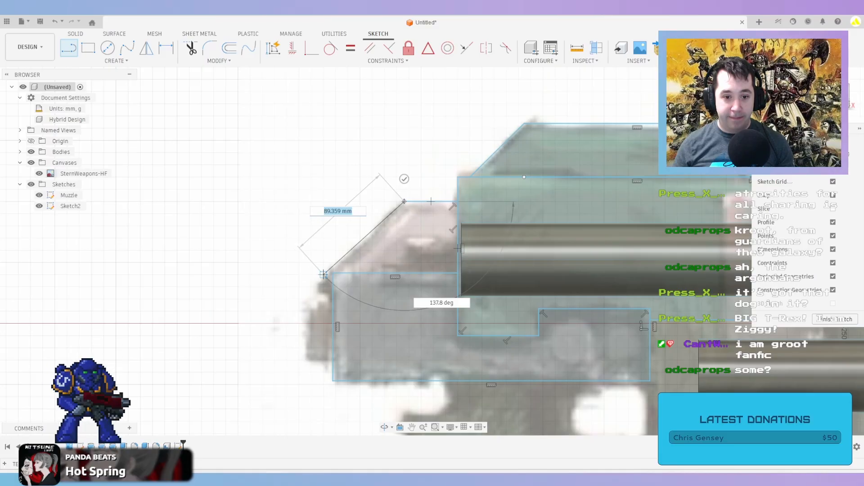
{"action": "key", "text": "Tab"}
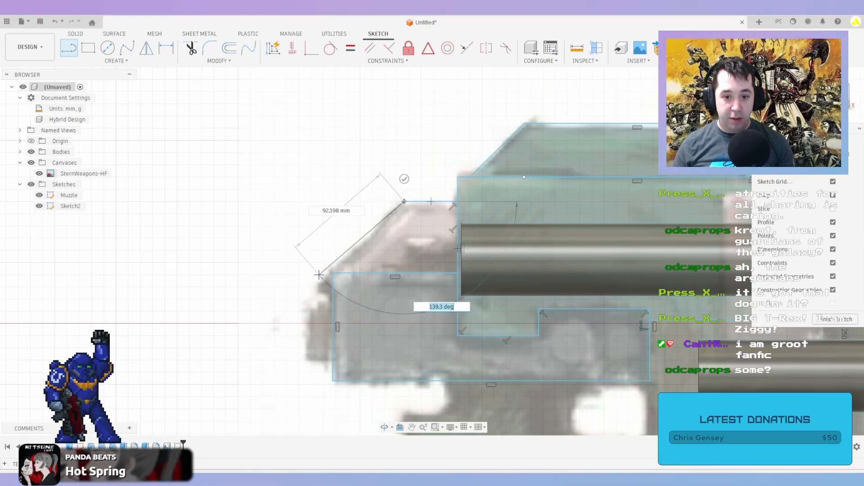
{"action": "type", "text": "140"}
{"action": "key", "text": "Return"}
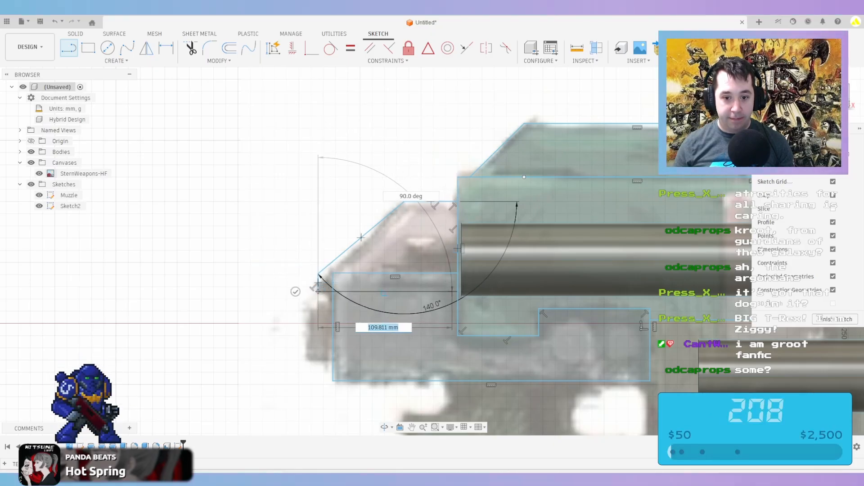
{"action": "key", "text": "Escape"}
Trim away the rear housing's old top edge and the short piece of its rear edge inside the cap outline
{"action": "key", "text": "t"}
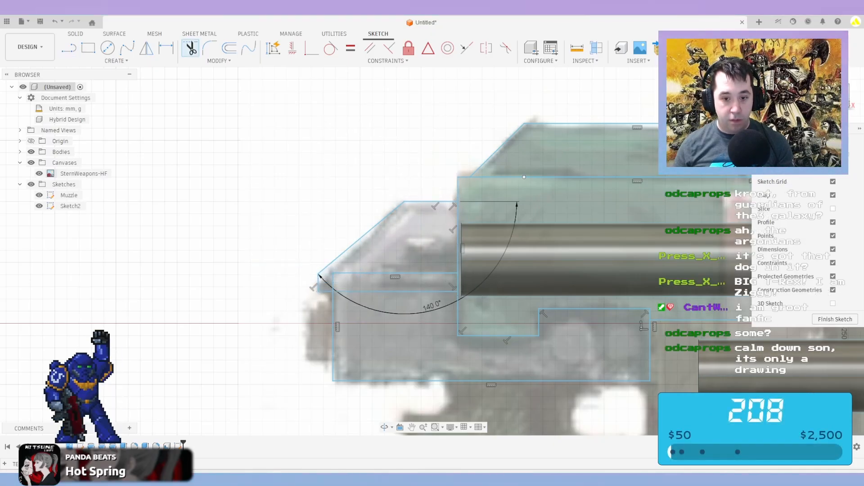
{"action": "scroll", "coordinate": [338, 272], "scroll_direction": "up", "scroll_amount": 2}
{"action": "left_click", "coordinate": [332, 285]}
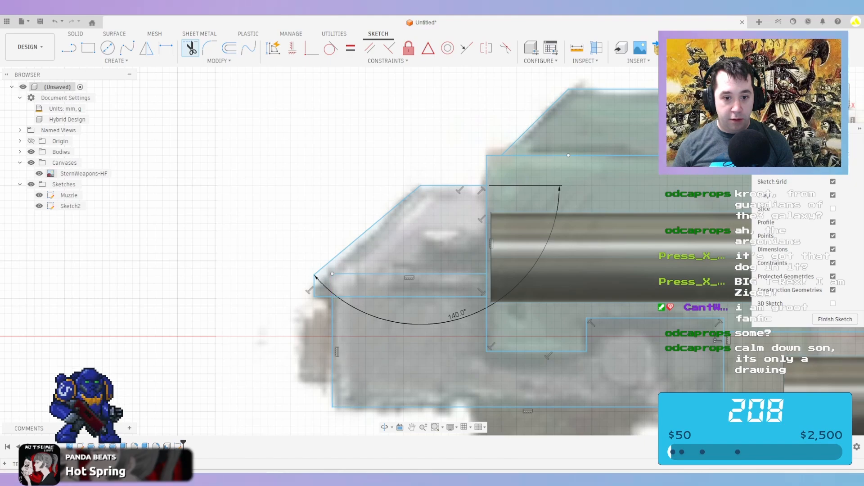
{"action": "left_click", "coordinate": [419, 273]}
{"action": "scroll", "coordinate": [421, 253], "scroll_direction": "down", "scroll_amount": 3}
{"action": "scroll", "coordinate": [419, 254], "scroll_direction": "down", "scroll_amount": 3}
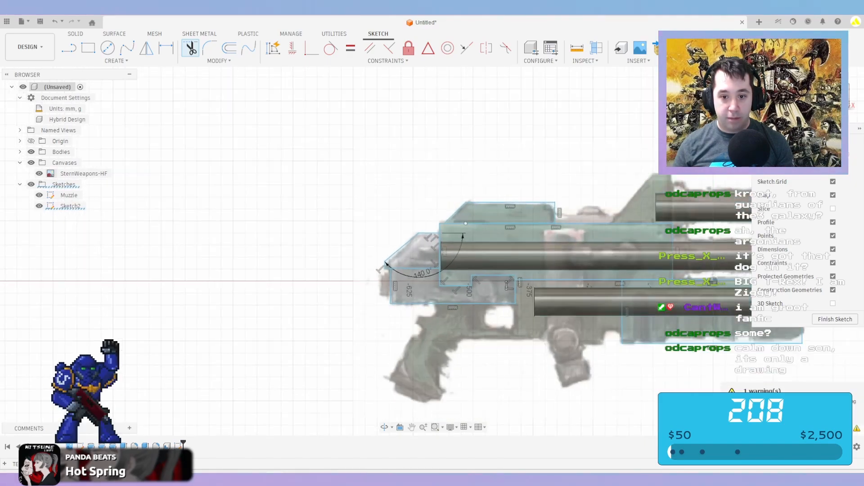
Hide the bodies and draw the stepped lower frame outline from rear housing to foregrip, with a leg about 67 mm wide and a notch 80 mm deep
{"action": "middle_click_drag", "start_coordinate": [419, 254], "coordinate": [300, 246]}
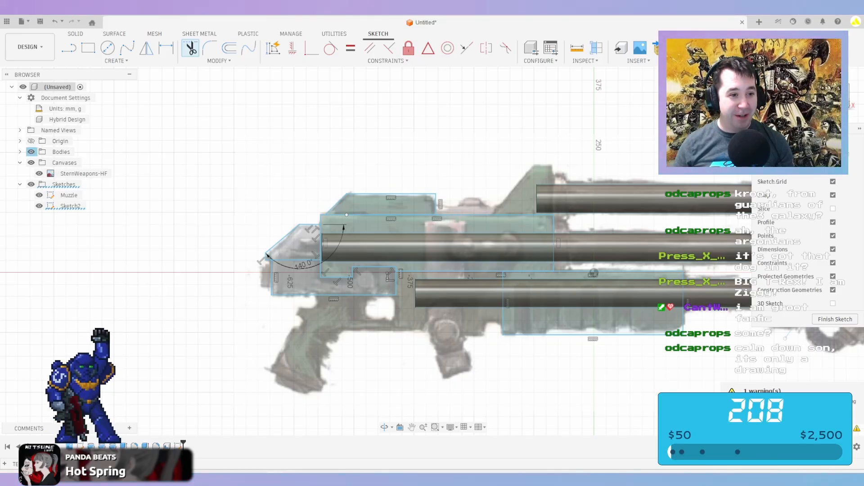
{"action": "left_click", "coordinate": [31, 151]}
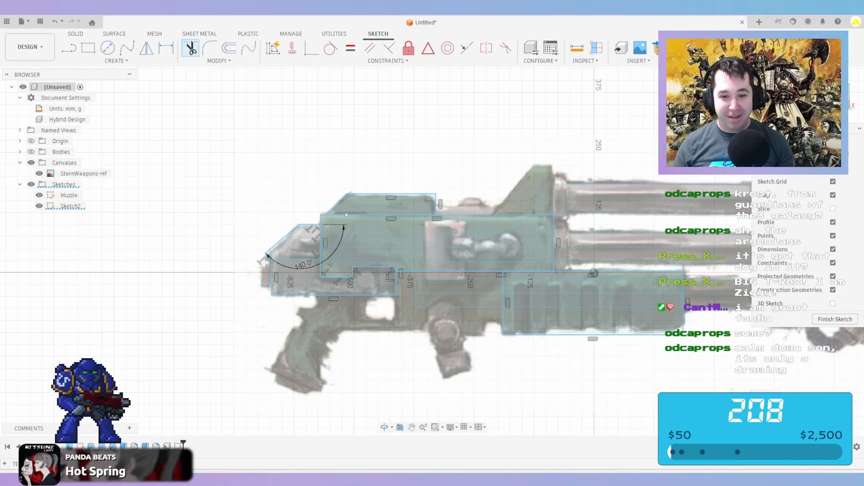
{"action": "scroll", "coordinate": [434, 301], "scroll_direction": "up", "scroll_amount": 4}
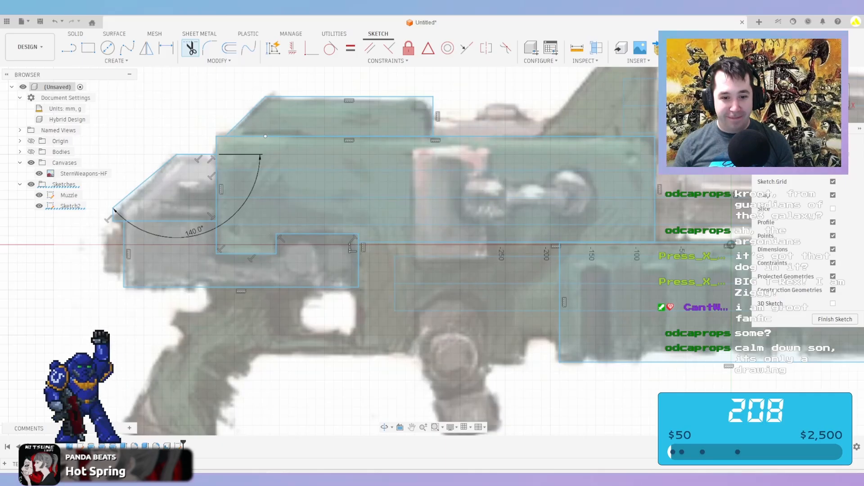
{"action": "key", "text": "l"}
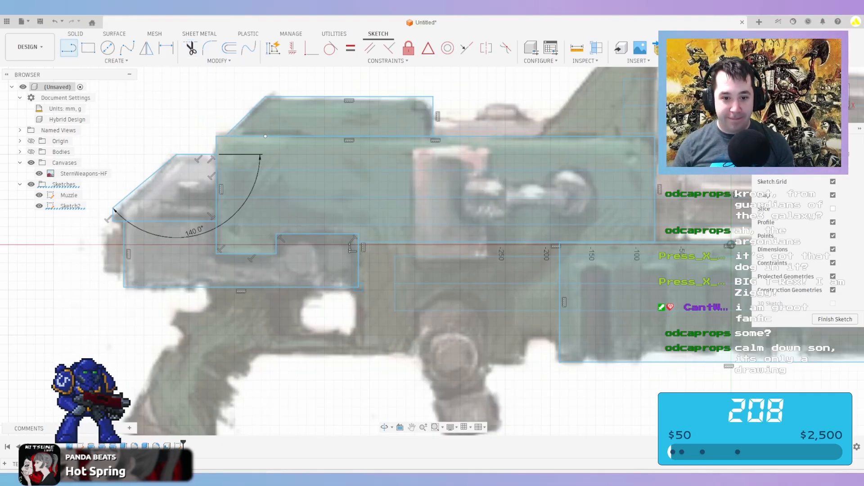
{"action": "left_click", "coordinate": [358, 288]}
{"action": "left_click", "coordinate": [358, 352]}
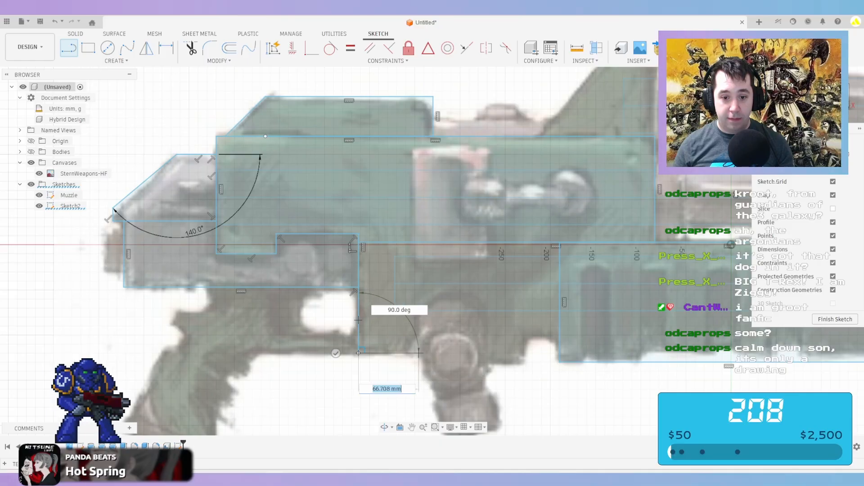
{"action": "left_click", "coordinate": [419, 353]}
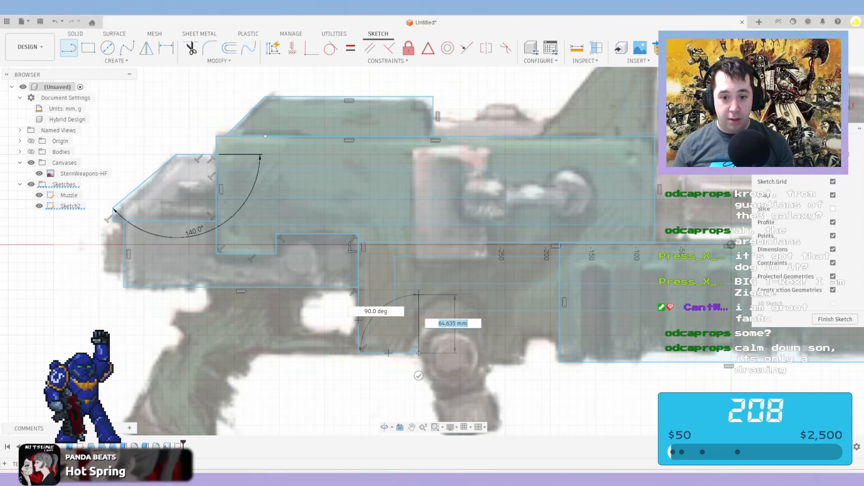
{"action": "left_click", "coordinate": [418, 289]}
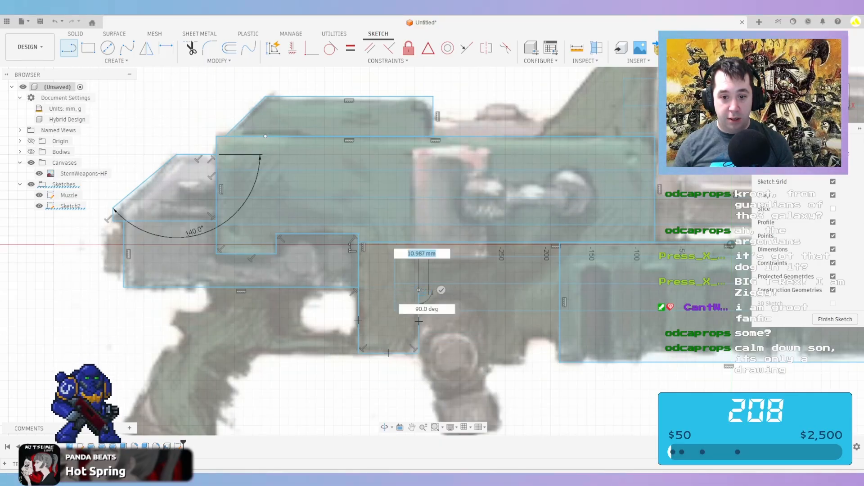
{"action": "left_click", "coordinate": [487, 290]}
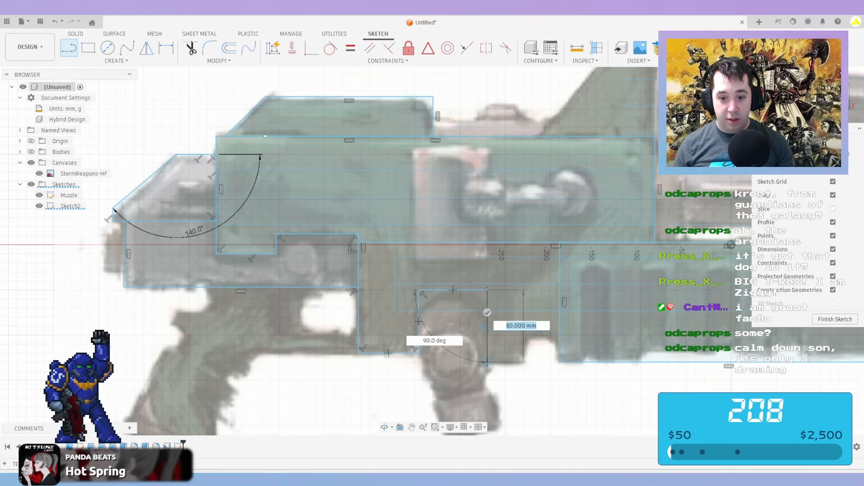
{"action": "left_click", "coordinate": [487, 362]}
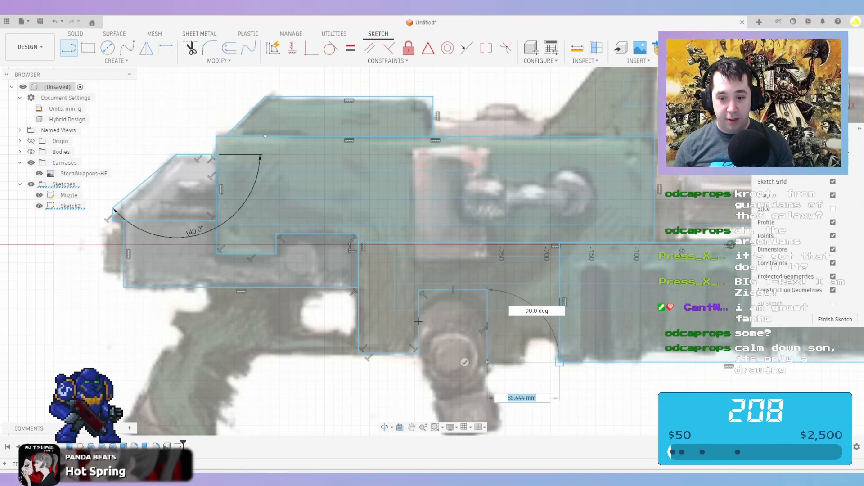
{"action": "left_click", "coordinate": [523, 362]}
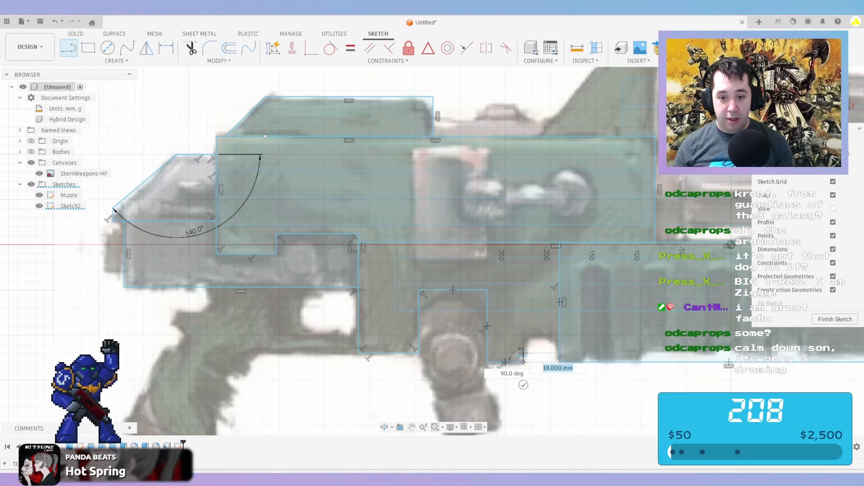
{"action": "left_click", "coordinate": [523, 335]}
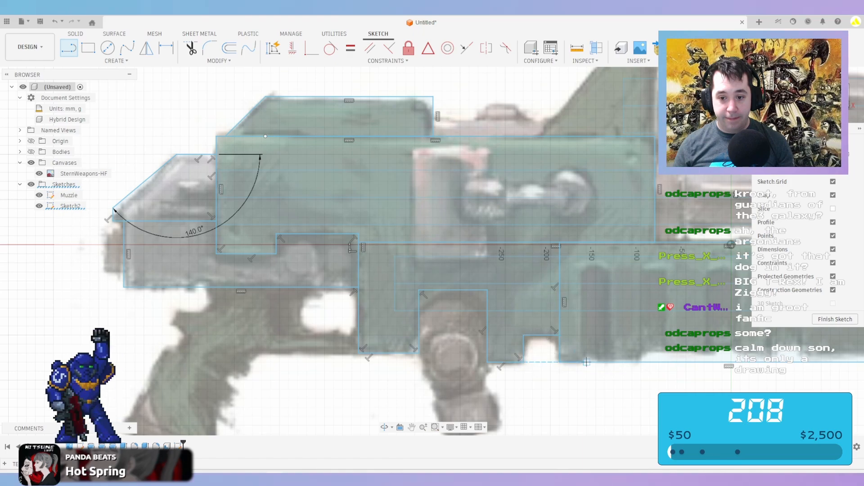
Fillet the front upper corner of the lower frame's deep notch with a 35 mm radius
{"action": "scroll", "coordinate": [571, 351], "scroll_direction": "down", "scroll_amount": 3}
{"action": "middle_click_drag", "start_coordinate": [570, 350], "coordinate": [572, 291]}
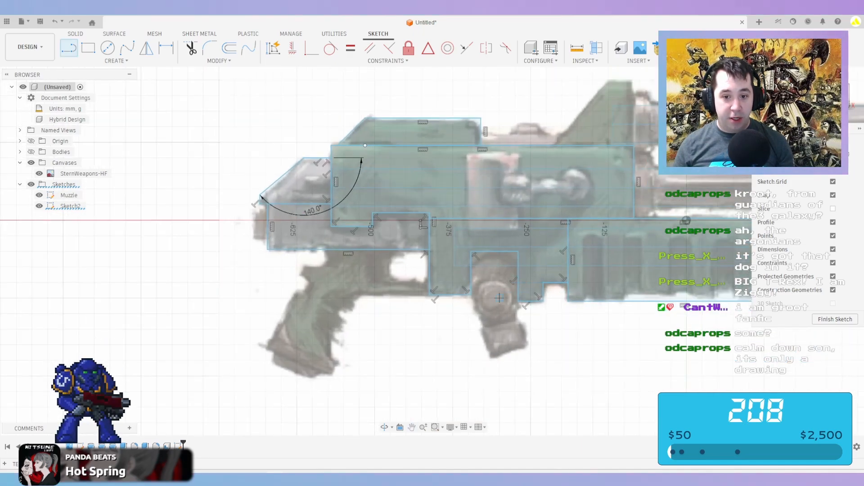
{"action": "left_click", "coordinate": [210, 47]}
{"action": "scroll", "coordinate": [545, 306], "scroll_direction": "up", "scroll_amount": 2}
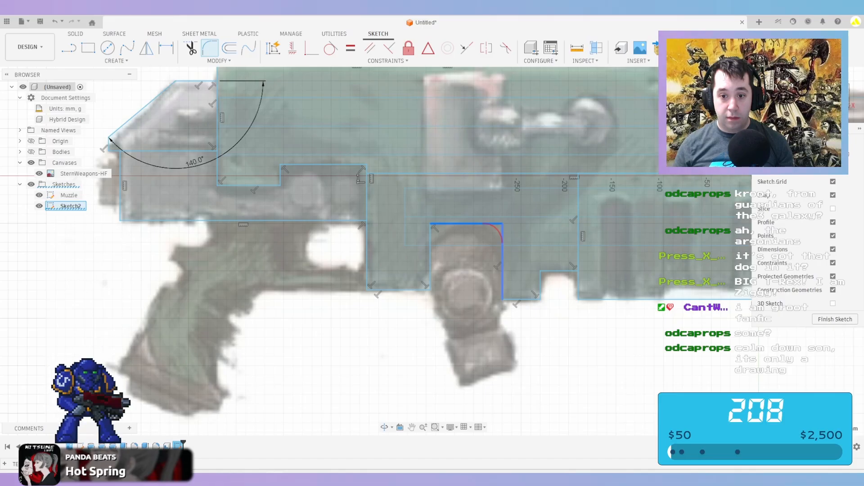
{"action": "left_click", "coordinate": [500, 224]}
{"action": "scroll", "coordinate": [500, 224], "scroll_direction": "up", "scroll_amount": 2}
{"action": "left_click_drag", "start_coordinate": [502, 221], "coordinate": [497, 228]}
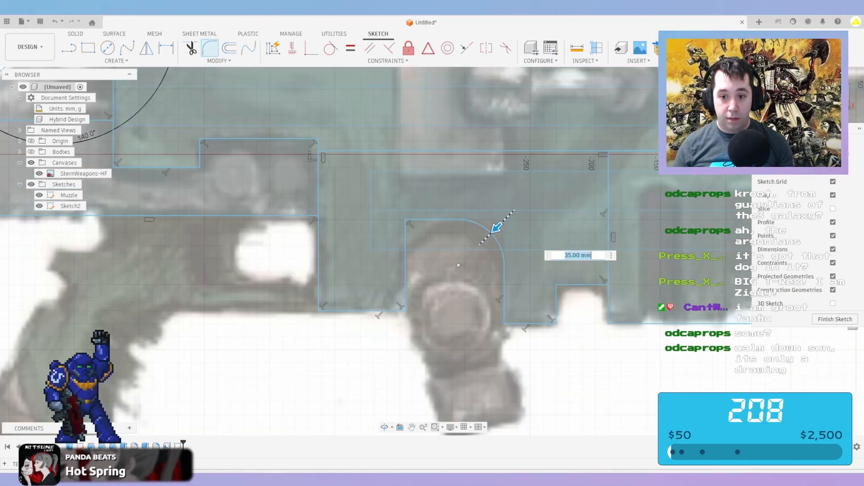
Fillet both upper corners of the notch around the foregrip with a 35 mm radius
{"action": "key", "text": "Return"}
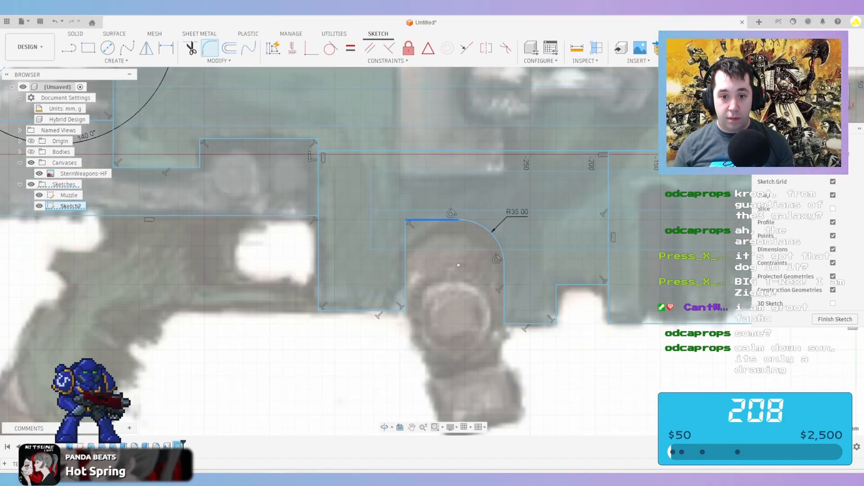
{"action": "left_click", "coordinate": [406, 221]}
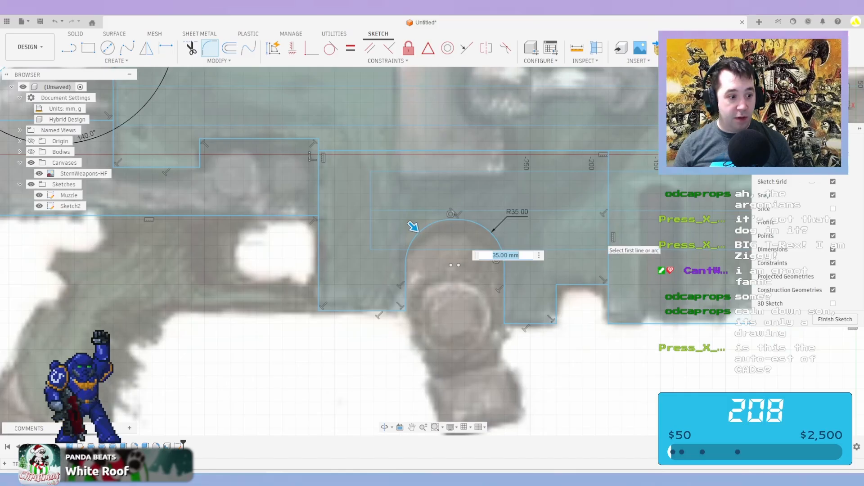
{"action": "key", "text": "Return"}
{"action": "key", "text": "Escape"}
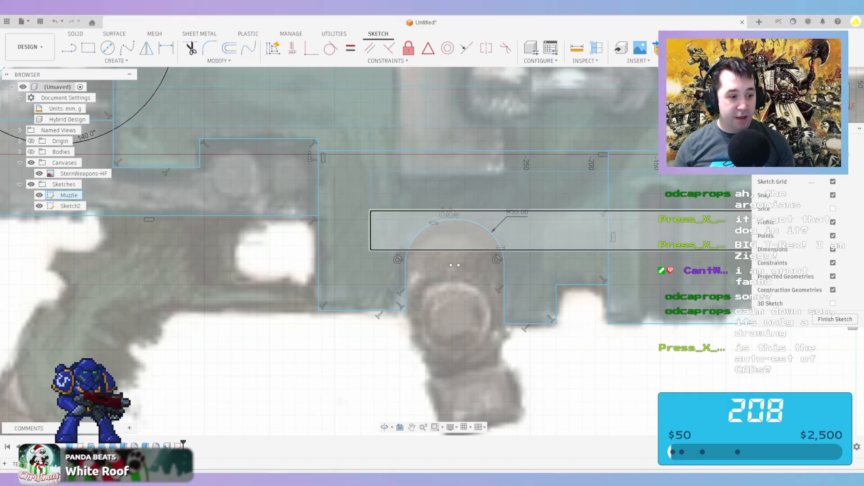
Hide the Muzzle sketch
{"action": "scroll", "coordinate": [256, 398], "scroll_direction": "down", "scroll_amount": 4}
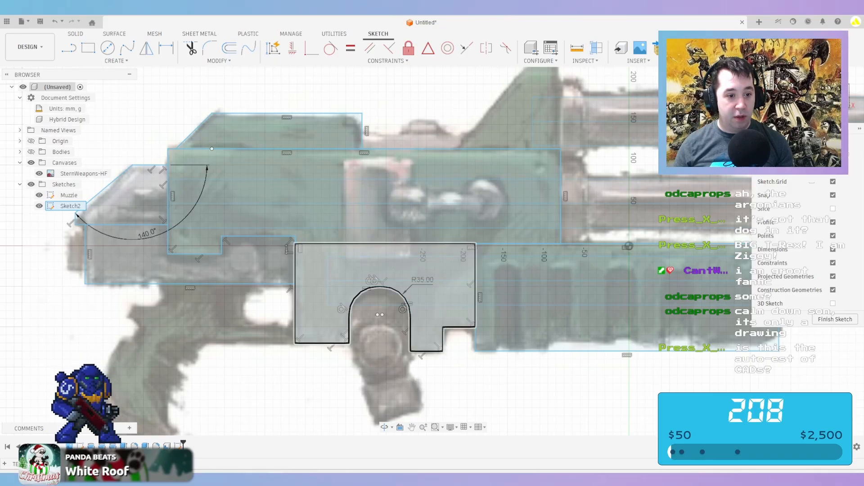
{"action": "scroll", "coordinate": [513, 229], "scroll_direction": "down", "scroll_amount": 2}
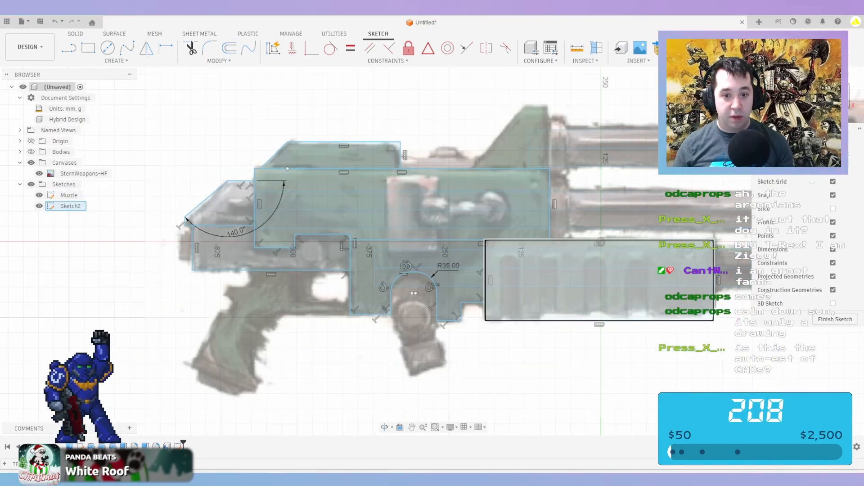
{"action": "middle_click_drag", "start_coordinate": [606, 265], "coordinate": [496, 283]}
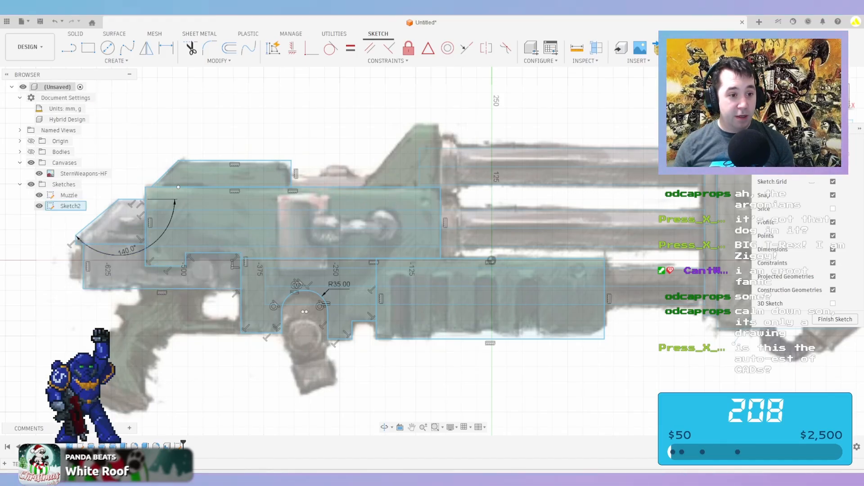
{"action": "left_click", "coordinate": [39, 196]}
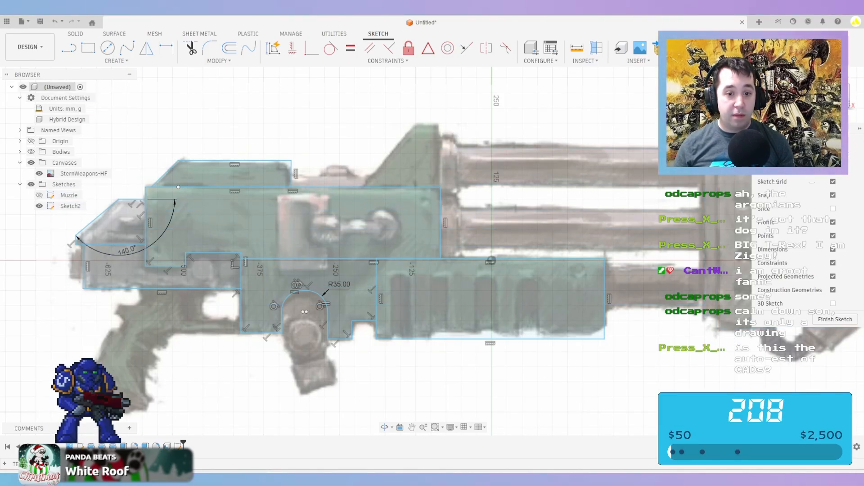
Outline the fin from the receiver's upper front corner: 105 mm vertical line, short horizontal top, and slanted rear edge at 130 degrees down to the receiver
{"action": "middle_click_drag", "start_coordinate": [450, 216], "coordinate": [365, 238]}
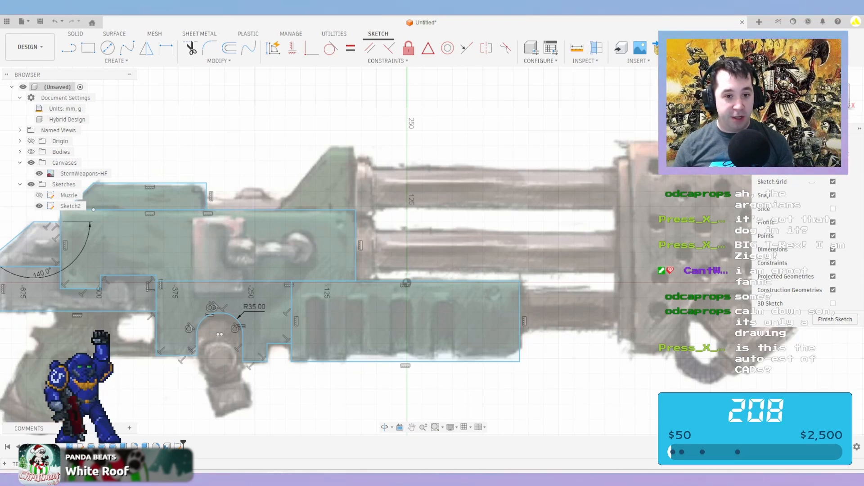
{"action": "key", "text": "l"}
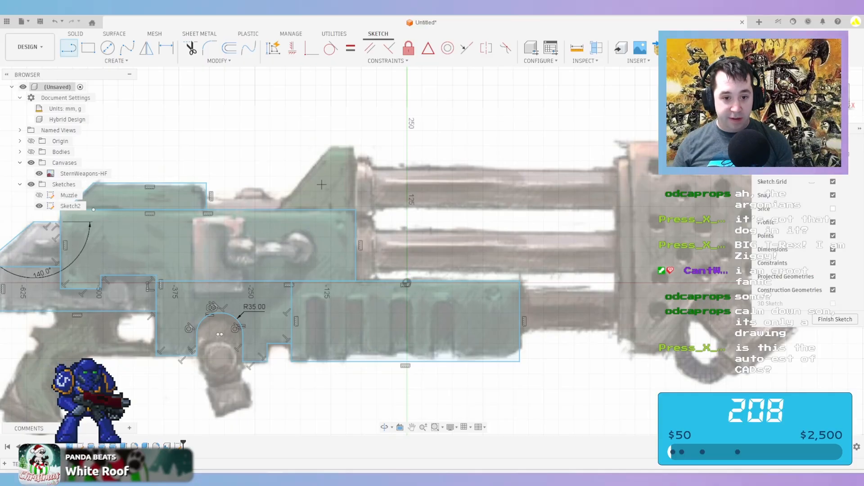
{"action": "left_click", "coordinate": [356, 209]}
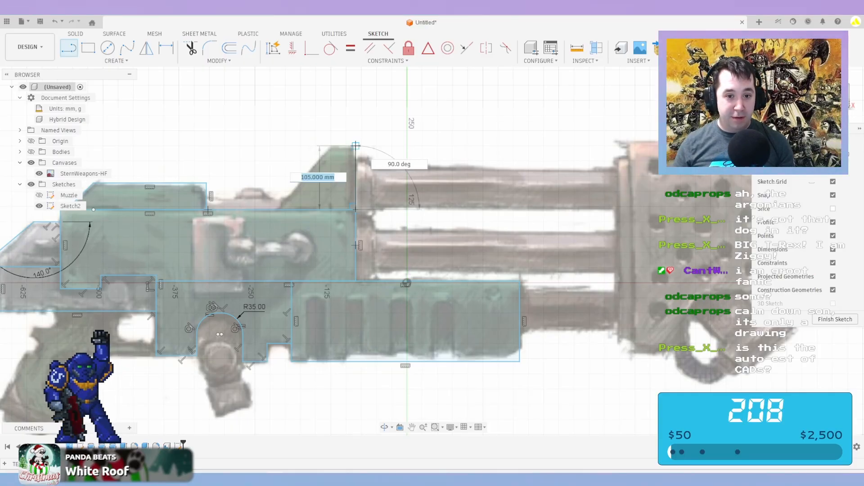
{"action": "left_click", "coordinate": [355, 146]}
{"action": "left_click", "coordinate": [331, 145]}
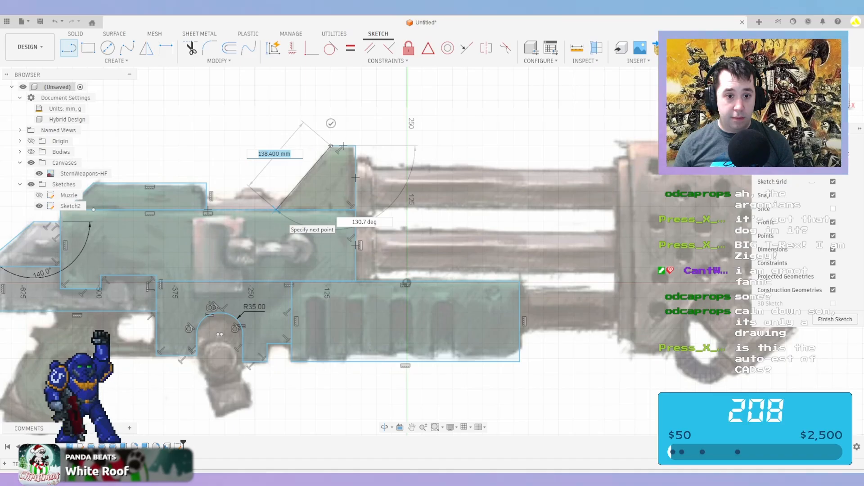
{"action": "key", "text": "Tab"}
{"action": "key", "text": "Tab"}
{"action": "key", "text": "Tab"}
{"action": "type", "text": "13"}
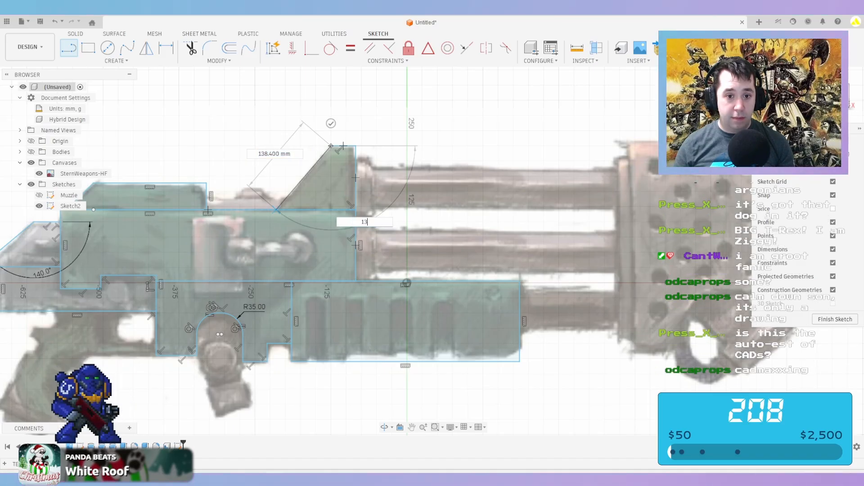
{"action": "type", "text": "0"}
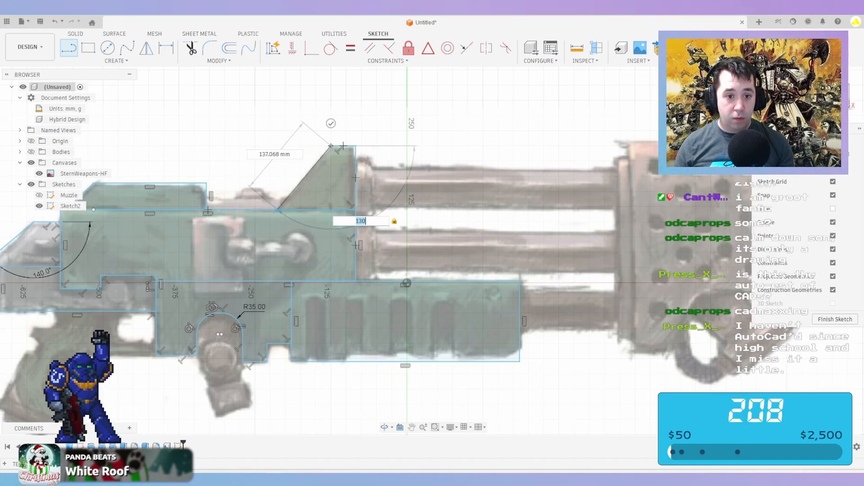
{"action": "key", "text": "Return"}
Draw a horizontal line about 135 mm long from the rear raised block's front edge to the fin's slanted edge
{"action": "scroll", "coordinate": [206, 197], "scroll_direction": "up", "scroll_amount": 3}
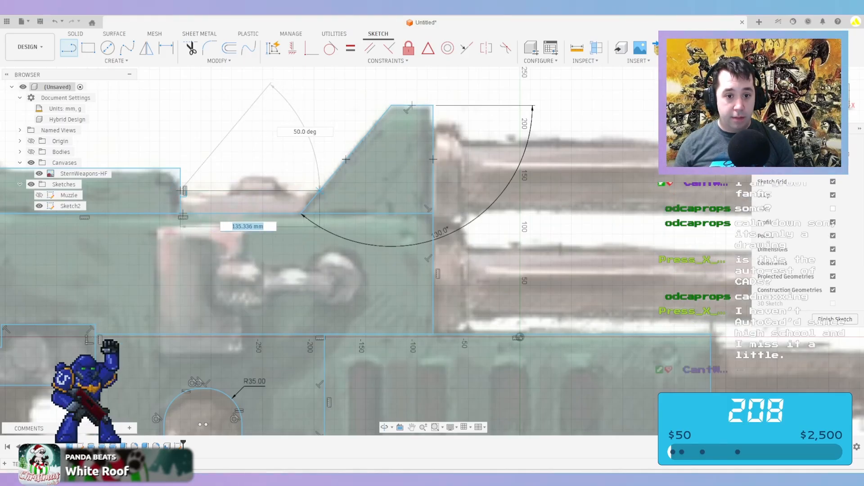
{"action": "double_click", "coordinate": [320, 190]}
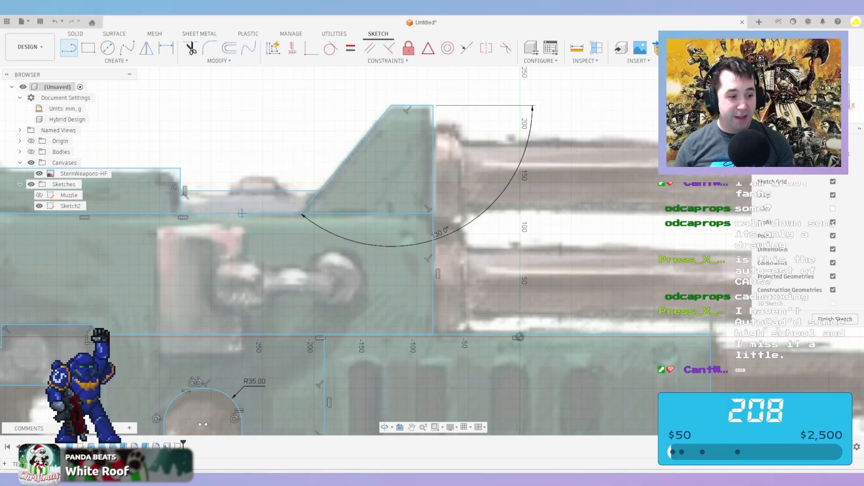
{"action": "key", "text": "Escape"}
{"action": "left_click_drag", "start_coordinate": [257, 191], "coordinate": [257, 194]}
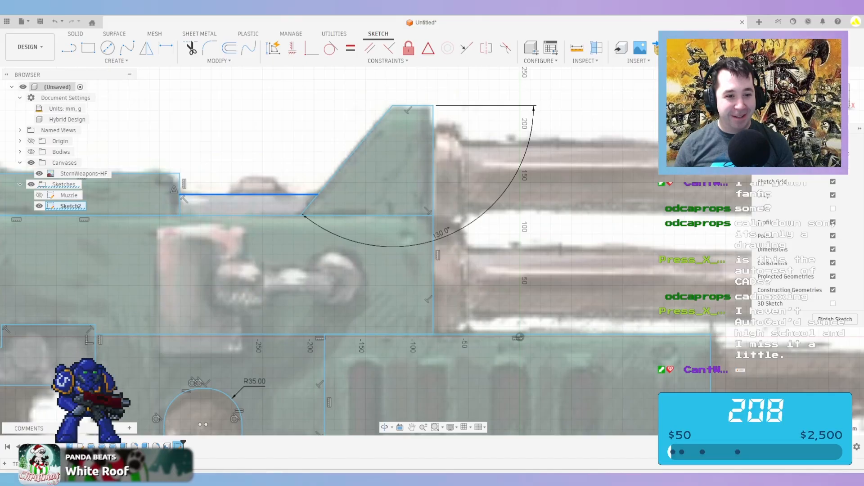
{"action": "key", "text": "ctrl+z"}
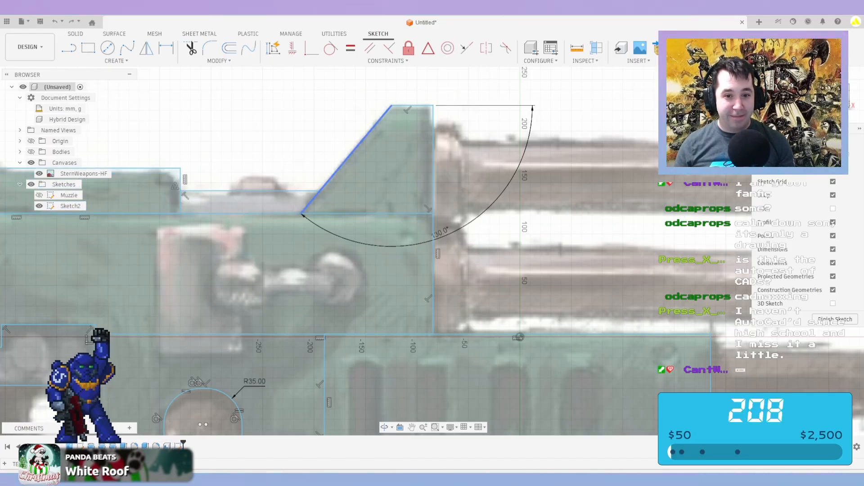
Draw a horizontal line across the arched notch, slightly above its lower rear corner
{"action": "scroll", "coordinate": [362, 118], "scroll_direction": "down", "scroll_amount": 6}
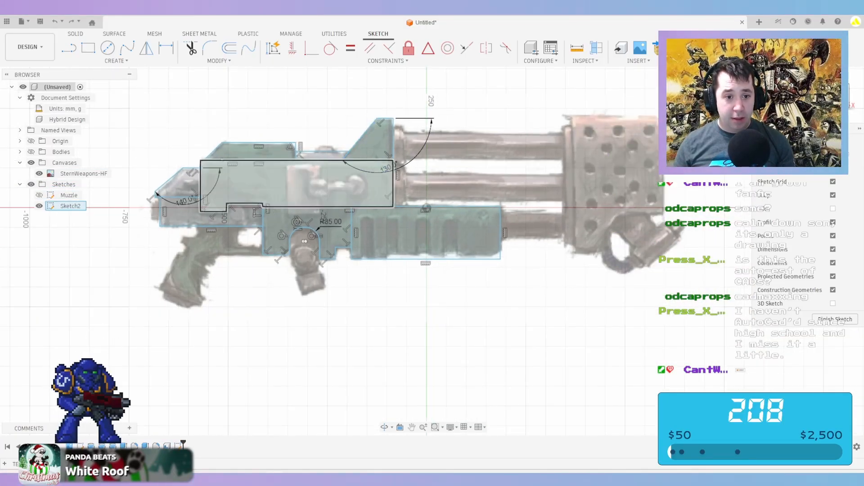
{"action": "scroll", "coordinate": [300, 243], "scroll_direction": "up", "scroll_amount": 4}
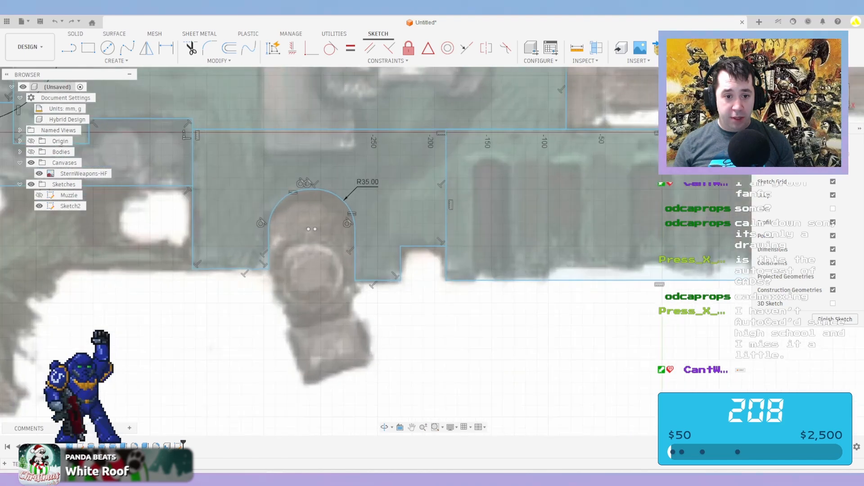
{"action": "key", "text": "l"}
{"action": "scroll", "coordinate": [269, 268], "scroll_direction": "up", "scroll_amount": 2}
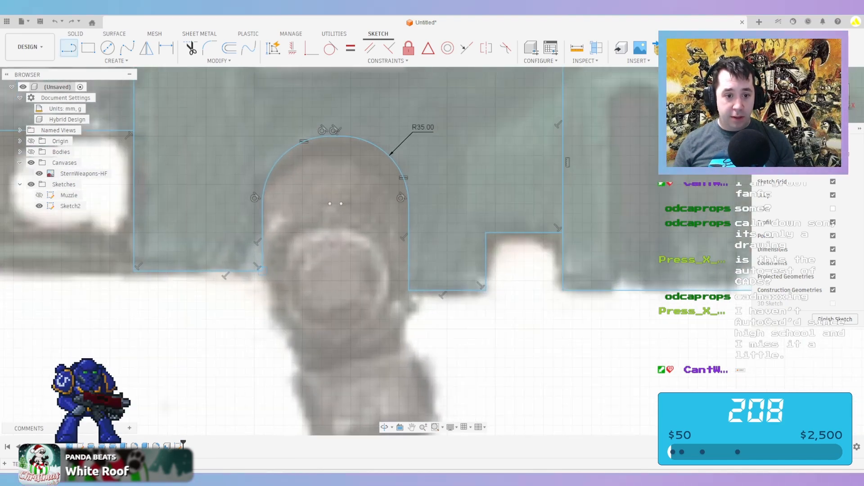
{"action": "left_click", "coordinate": [262, 259]}
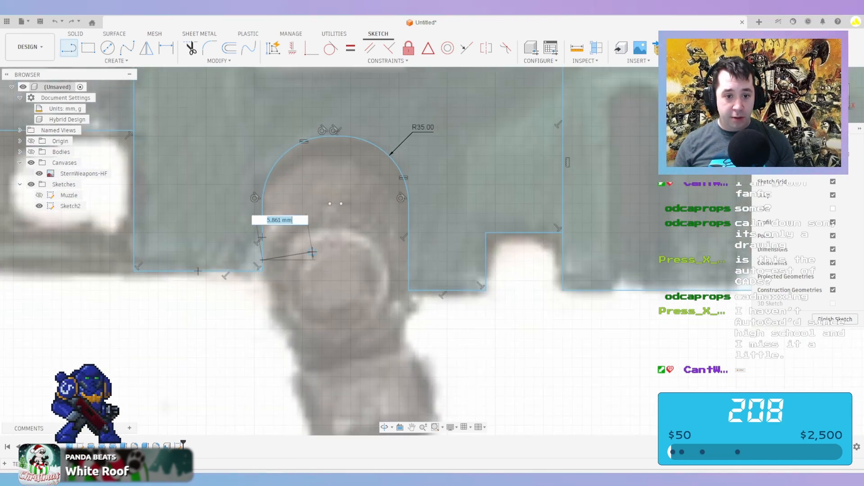
{"action": "left_click", "coordinate": [408, 259]}
{"action": "key", "text": "Escape"}
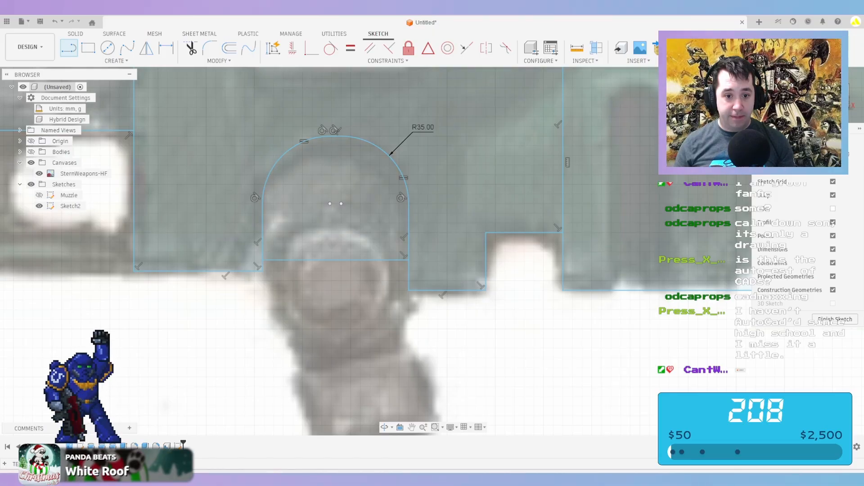
Draw a vertical line about 46 mm long downward from the midpoint of the horizontal line across the notch
{"action": "left_click", "coordinate": [336, 260]}
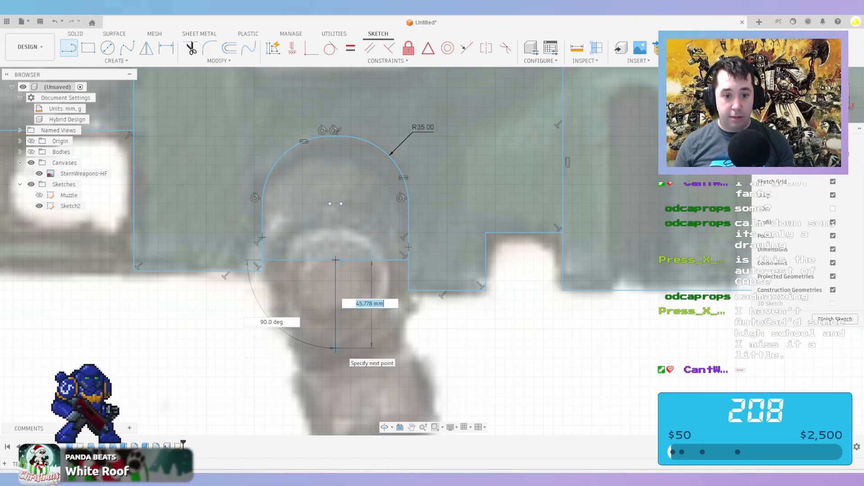
{"action": "left_click", "coordinate": [336, 348]}
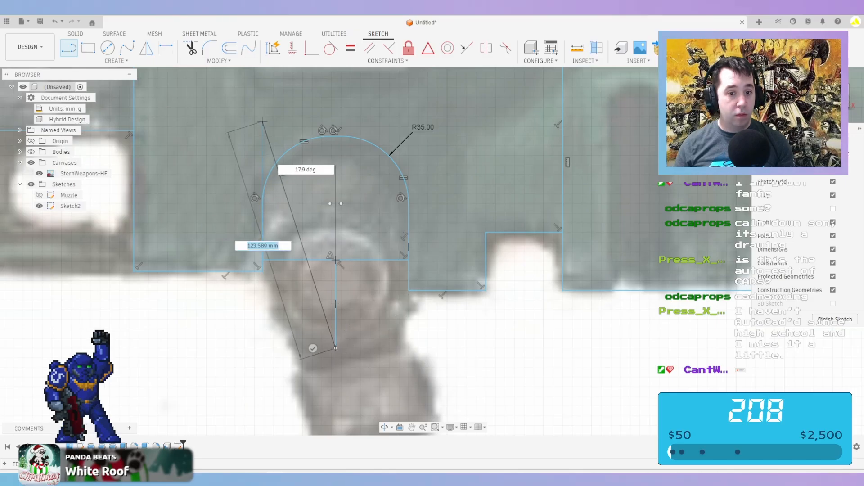
{"action": "key", "text": "Escape"}
Draw a two-point circle from the vertical line's lower end upward, enclosing the round part of the foregrip in the reference image
{"action": "left_click", "coordinate": [116, 61]}
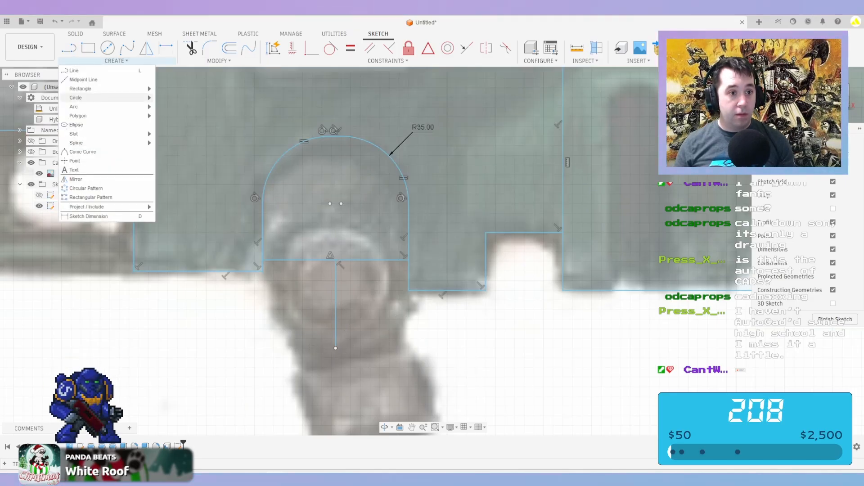
{"action": "mouse_move", "coordinate": [78, 98]}
{"action": "left_click", "coordinate": [176, 107]}
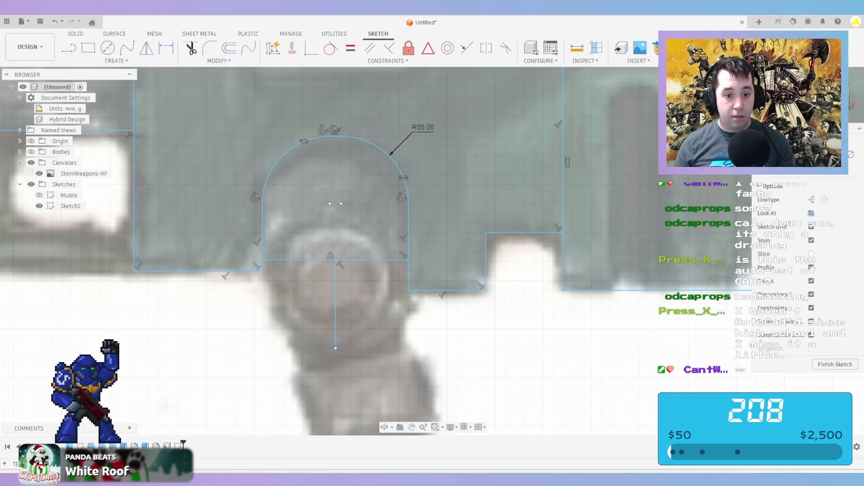
{"action": "left_click", "coordinate": [336, 347]}
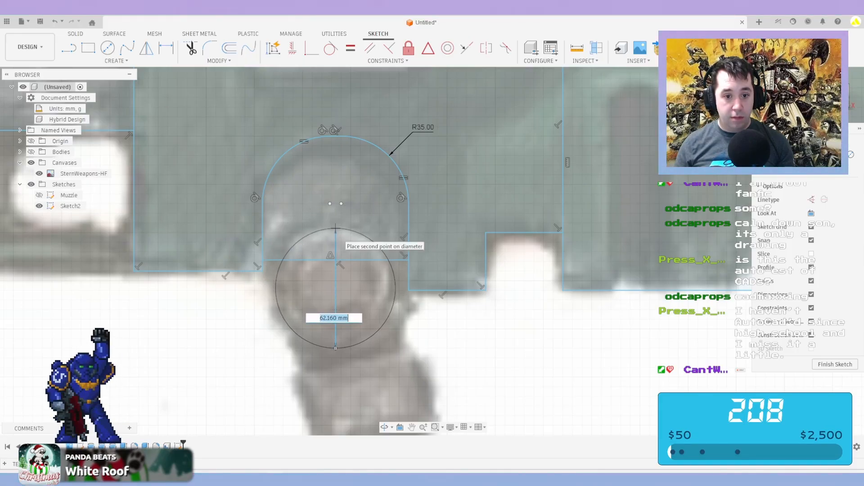
{"action": "left_click", "coordinate": [335, 225]}
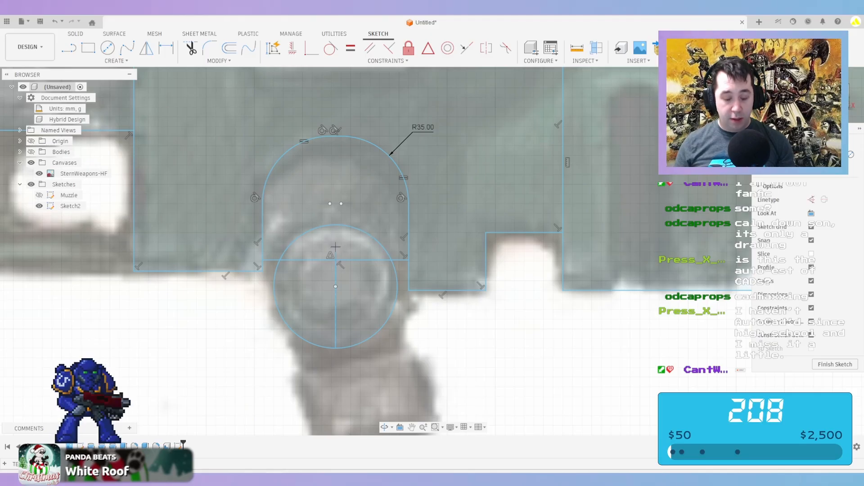
Draw vertical lines about 14 mm long from both sides of the circle up to the horizontal line across the notch
{"action": "key", "text": "l"}
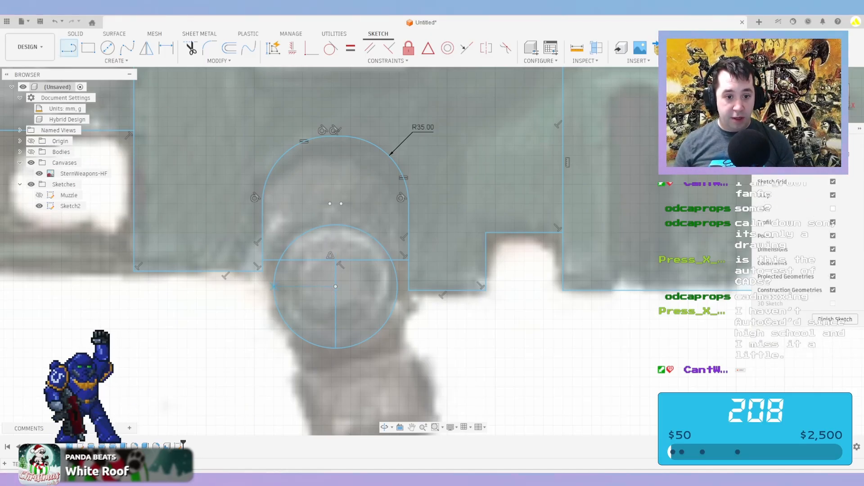
{"action": "left_click", "coordinate": [273, 260]}
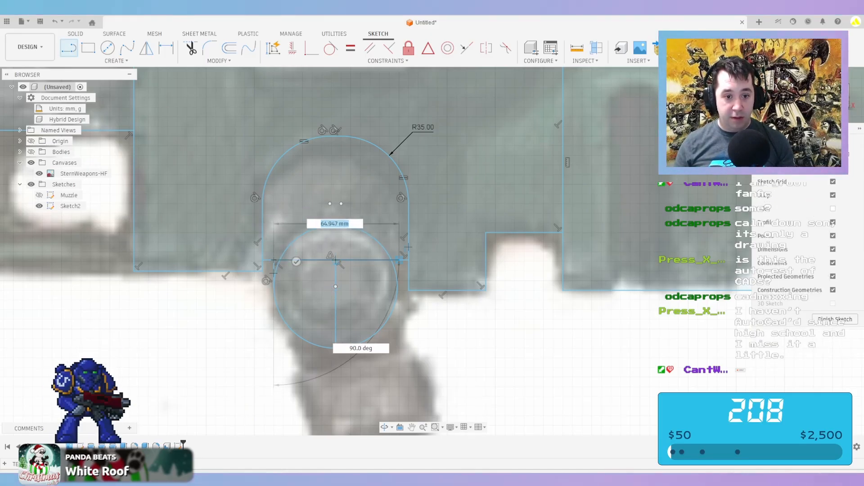
{"action": "key", "text": "Escape"}
{"action": "key", "text": "l"}
{"action": "scroll", "coordinate": [419, 266], "scroll_direction": "up", "scroll_amount": 3}
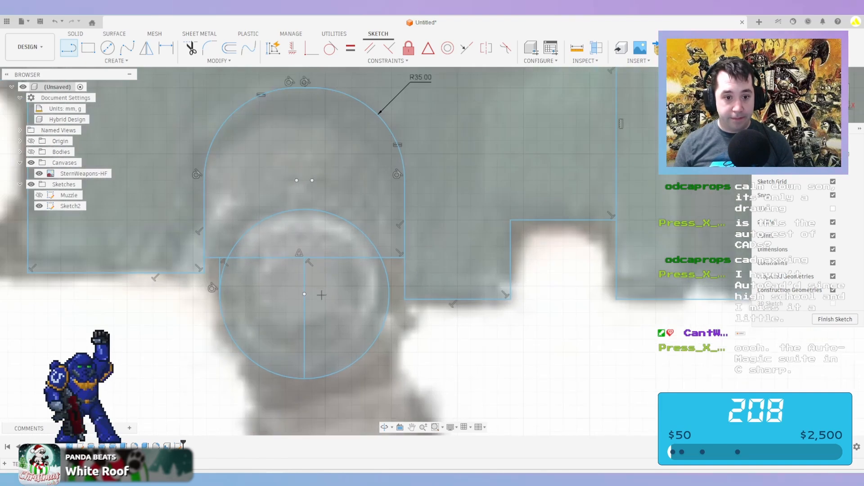
{"action": "left_click", "coordinate": [389, 294]}
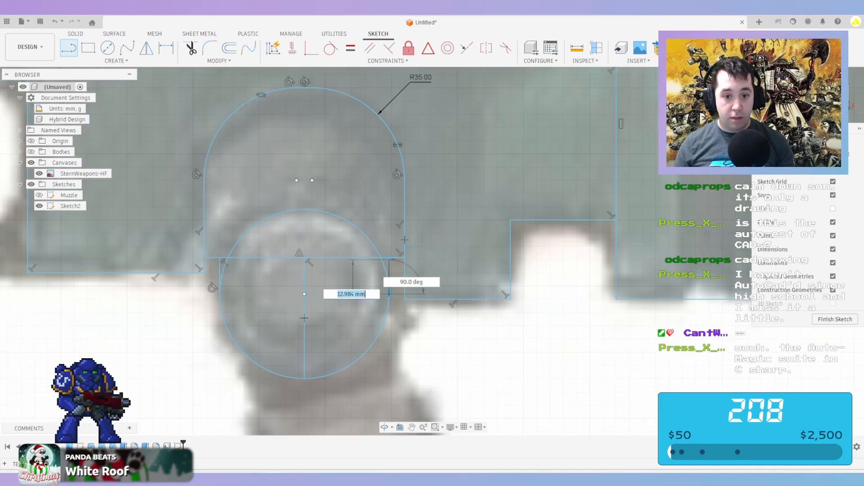
{"action": "scroll", "coordinate": [390, 256], "scroll_direction": "up", "scroll_amount": 3}
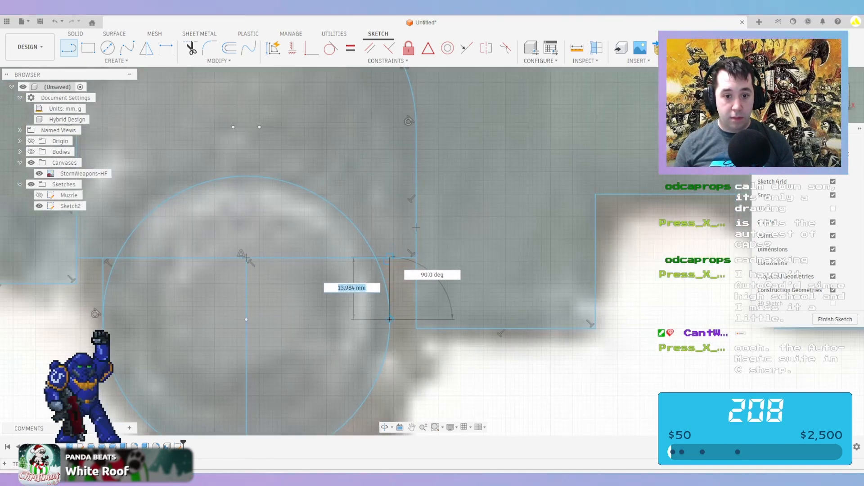
{"action": "left_click", "coordinate": [390, 258]}
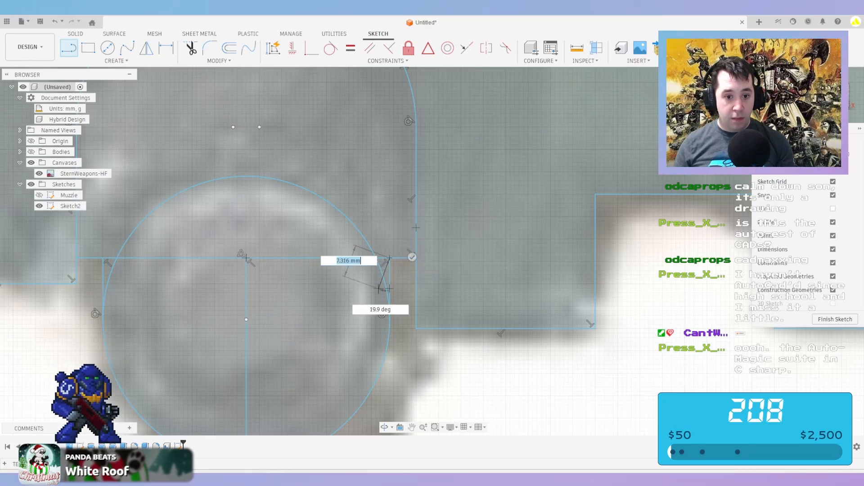
{"action": "key", "text": "Escape"}
Trim the circle's upper arcs, the horizontal line between the two verticals, and the vertical centre line, leaving a U-shaped outline below the notch
{"action": "key", "text": "t"}
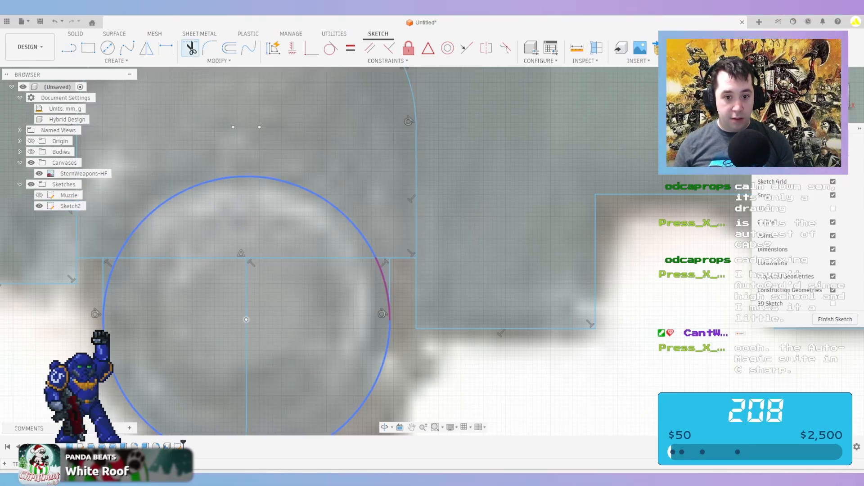
{"action": "left_click", "coordinate": [385, 284]}
{"action": "left_click", "coordinate": [348, 219]}
{"action": "left_click", "coordinate": [107, 283]}
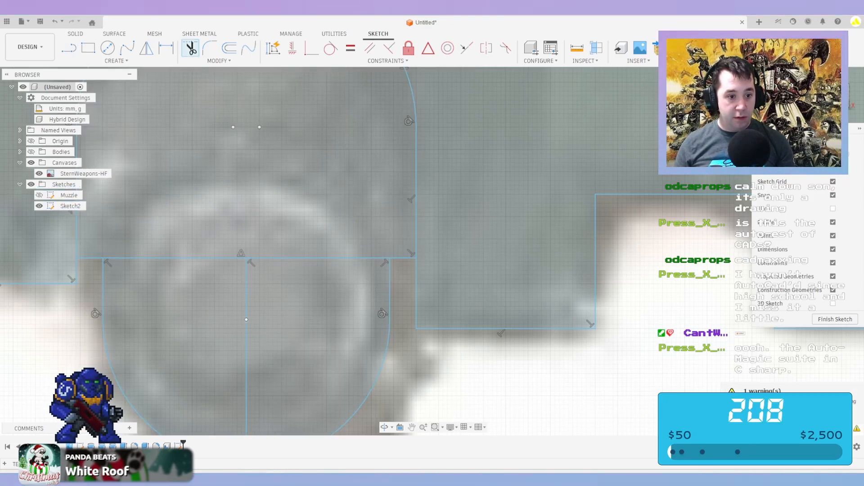
{"action": "left_click", "coordinate": [176, 258]}
{"action": "left_click", "coordinate": [318, 258]}
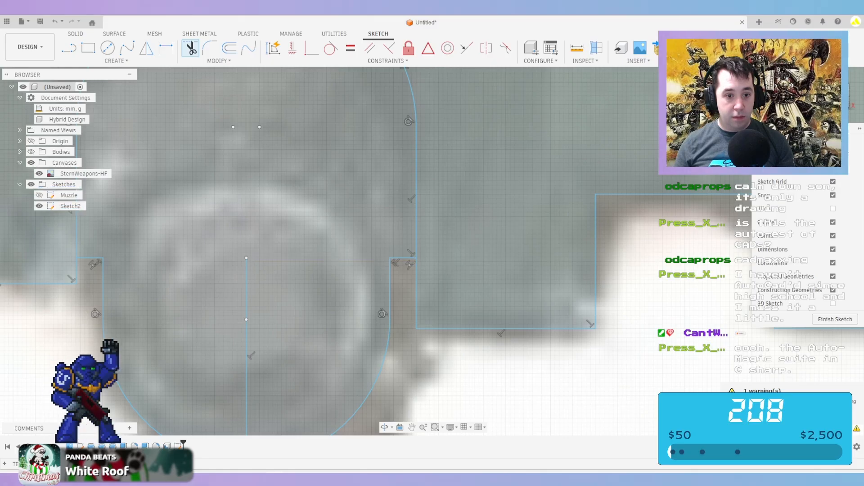
{"action": "left_click", "coordinate": [247, 280]}
{"action": "scroll", "coordinate": [280, 234], "scroll_direction": "down", "scroll_amount": 7}
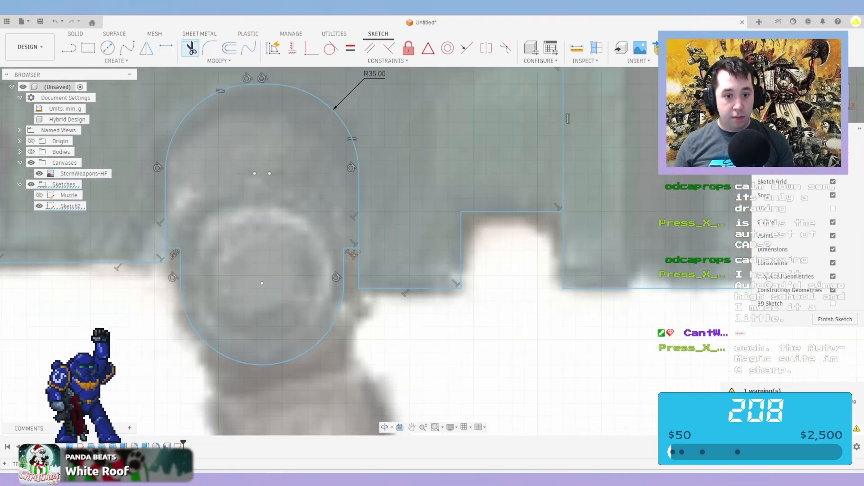
{"action": "scroll", "coordinate": [273, 232], "scroll_direction": "down", "scroll_amount": 4}
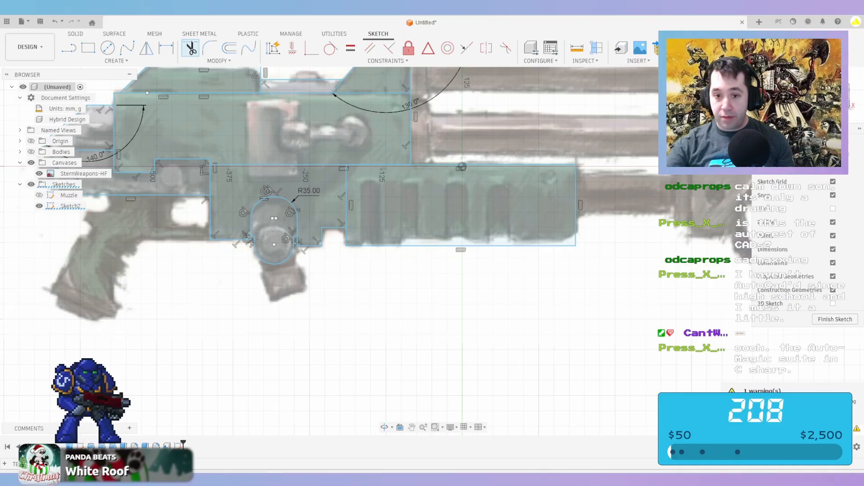
Save the design as "Guard Heavy Flamer" in the Warhammer 40K location
{"action": "scroll", "coordinate": [248, 263], "scroll_direction": "down", "scroll_amount": 3}
{"action": "scroll", "coordinate": [247, 263], "scroll_direction": "up", "scroll_amount": 1}
{"action": "mouse_move", "coordinate": [247, 263]}
{"action": "middle_mouse_down"}
{"action": "mouse_move", "coordinate": [312, 331]}
{"action": "mouse_move", "coordinate": [279, 329]}
{"action": "middle_mouse_up"}
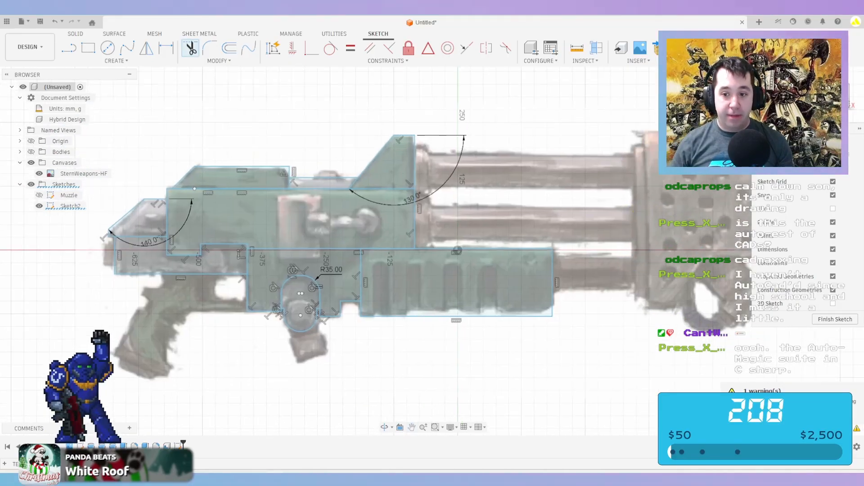
{"action": "key", "text": "ctrl+s"}
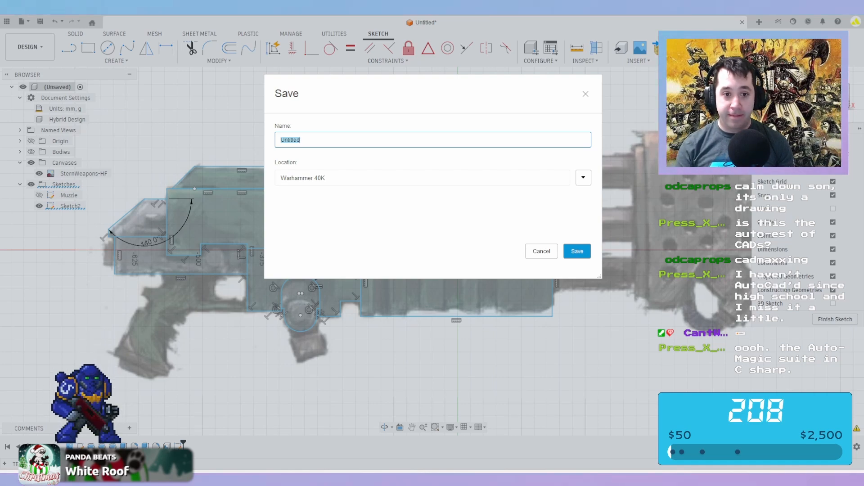
{"action": "type", "text": "H"}
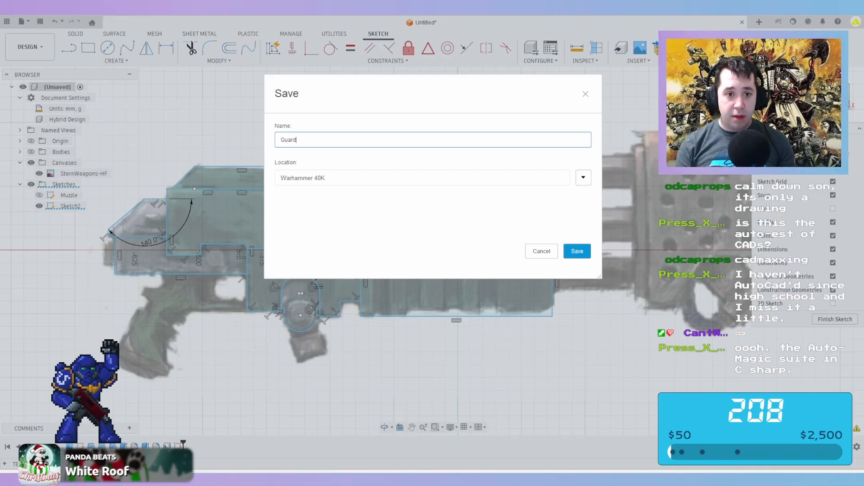
{"action": "type", "text": "uard Heavy G"}
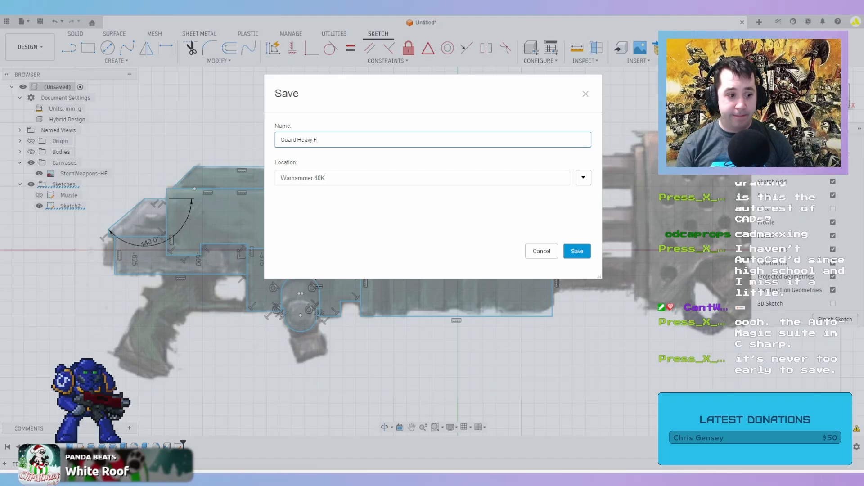
{"action": "key", "text": "Return"}
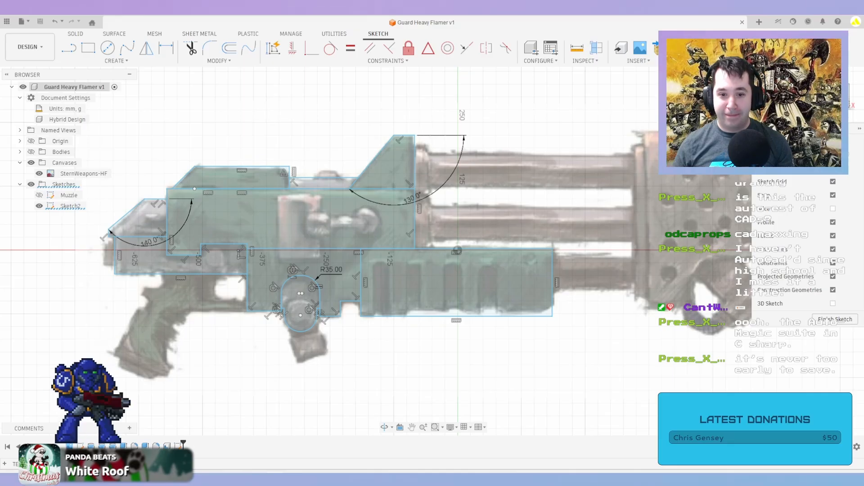
Finish the side profile sketch and show the barrel and muzzle bodies
{"action": "left_click", "coordinate": [835, 319]}
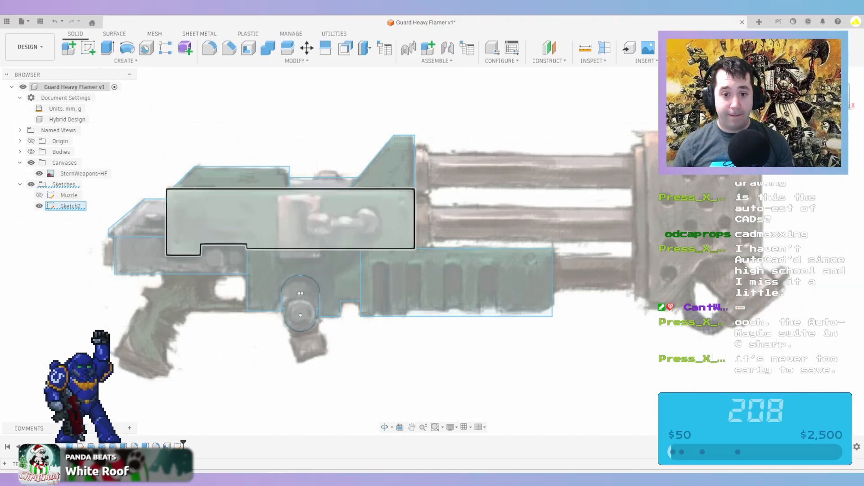
{"action": "left_click", "coordinate": [39, 196]}
{"action": "left_click", "coordinate": [31, 152]}
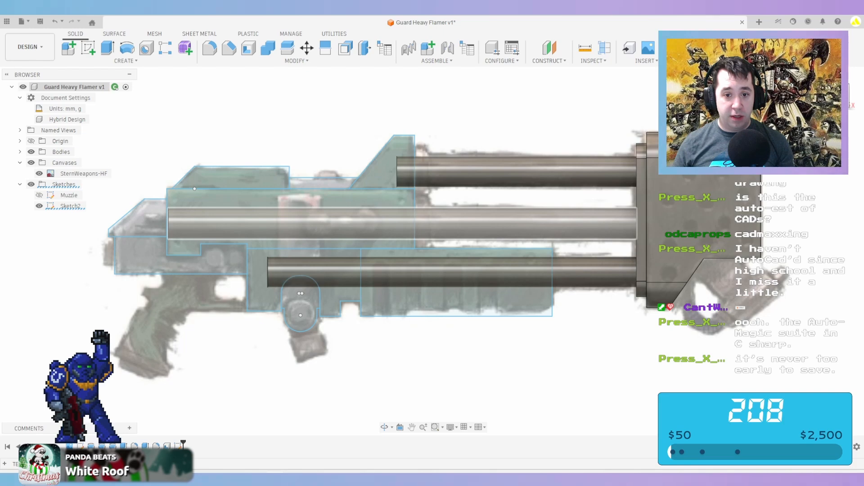
{"action": "middle_click_drag", "start_coordinate": [641, 221], "coordinate": [653, 222], "text": "shift"}
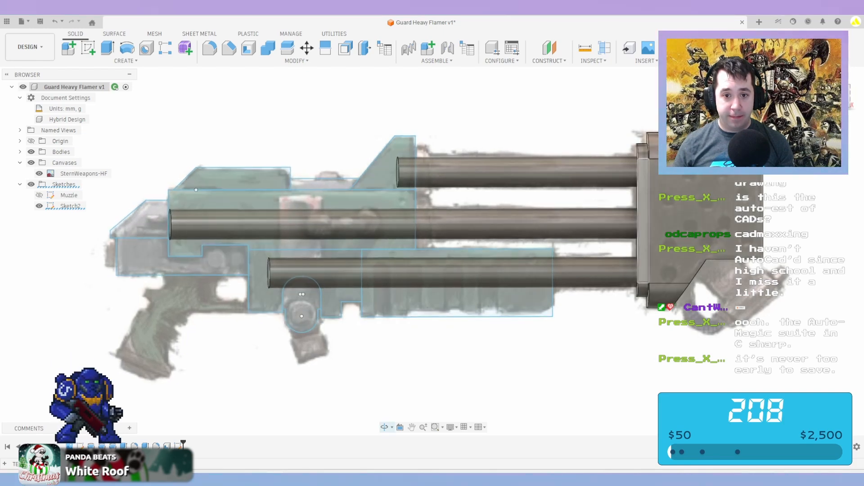
Extrude the upper barrel's rear end face by -65 mm, forward along the barrel, as a new body
{"action": "scroll", "coordinate": [413, 151], "scroll_direction": "up", "scroll_amount": 5}
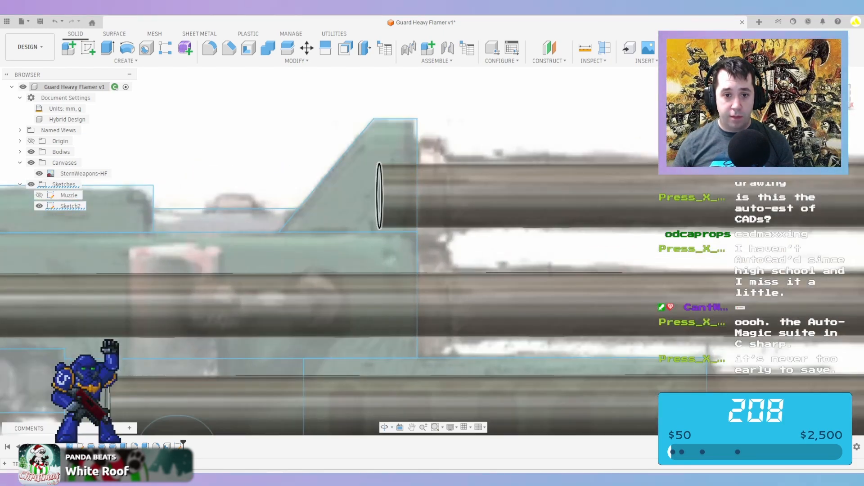
{"action": "left_click", "coordinate": [379, 187]}
{"action": "scroll", "coordinate": [380, 188], "scroll_direction": "up", "scroll_amount": 2}
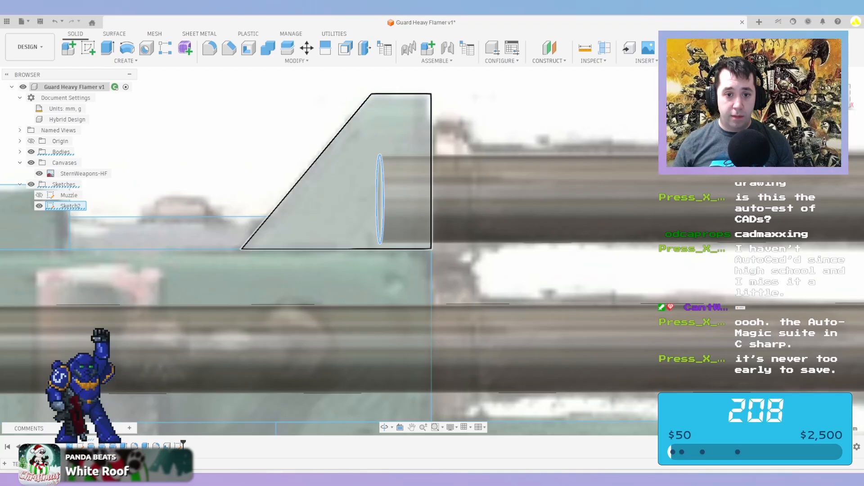
{"action": "key", "text": "e"}
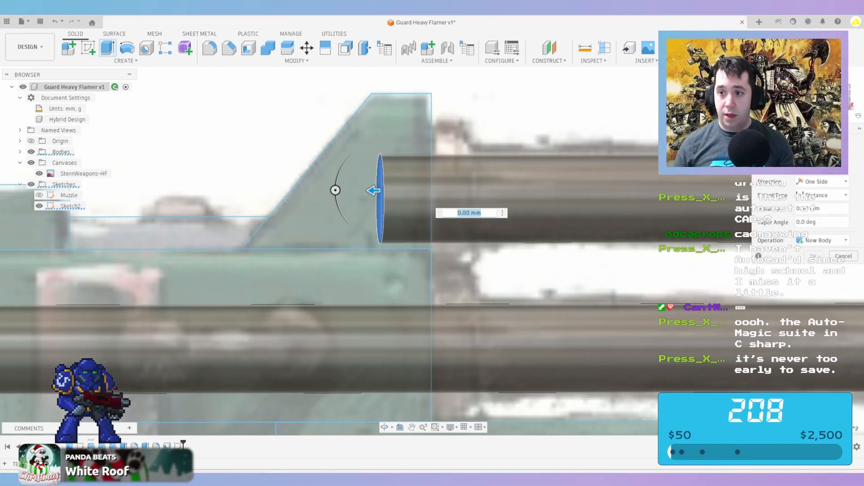
{"action": "left_click", "coordinate": [833, 95]}
{"action": "left_click_drag", "start_coordinate": [366, 187], "coordinate": [479, 186]}
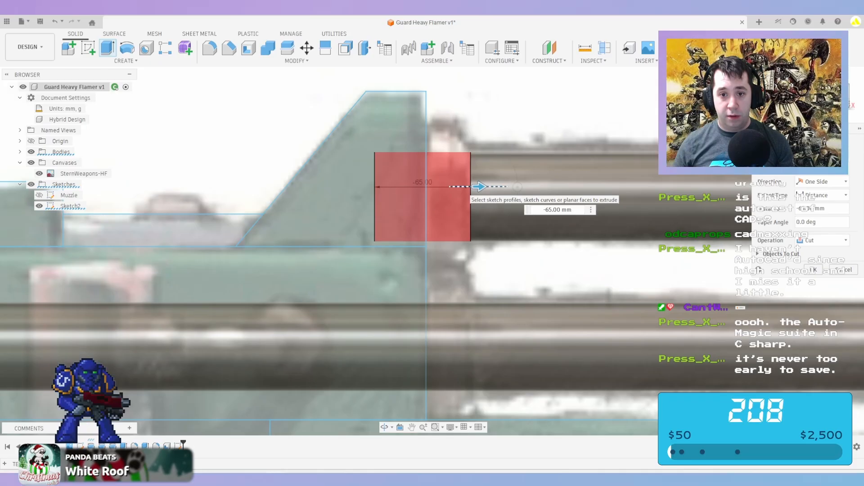
{"action": "left_click", "coordinate": [824, 241]}
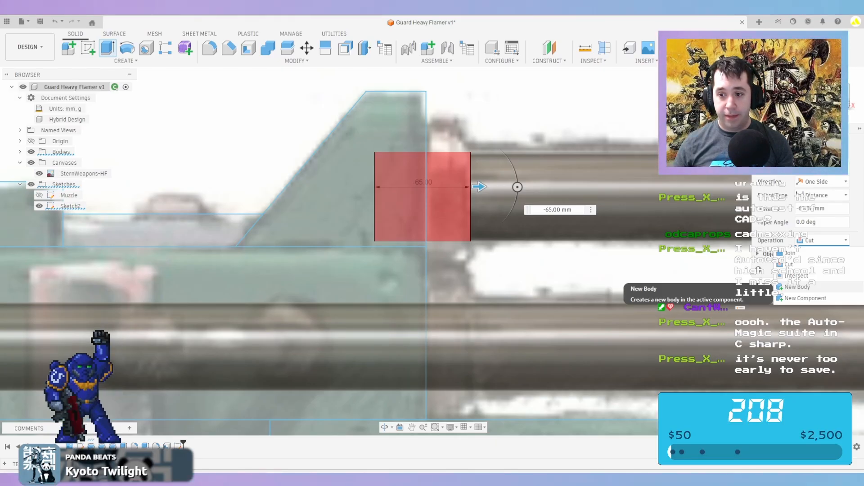
{"action": "left_click", "coordinate": [797, 287]}
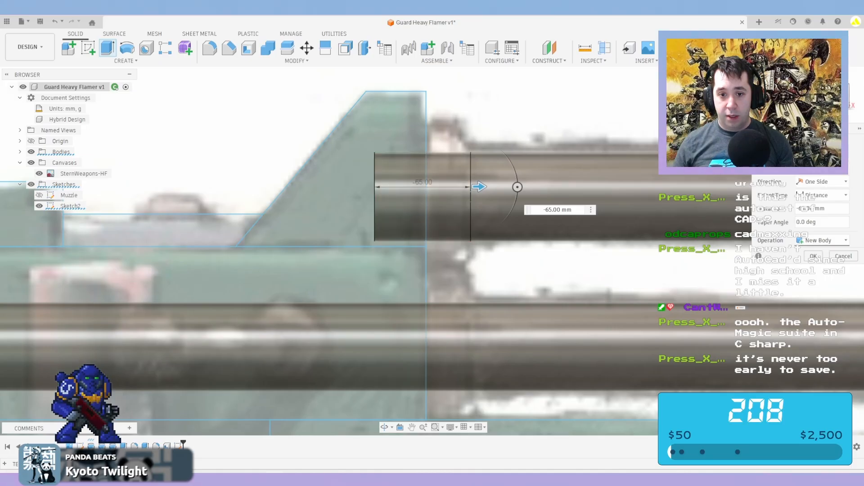
{"action": "key", "text": "Return"}
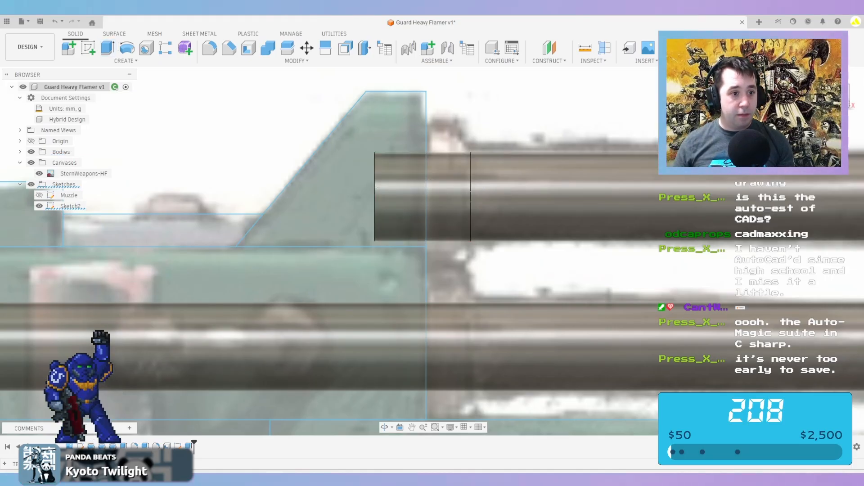
Hide Body1, Body2, Body3 and Body4 to isolate the short cylinder at the upper barrel's rear end
{"action": "left_click", "coordinate": [20, 152]}
{"action": "left_click", "coordinate": [68, 206]}
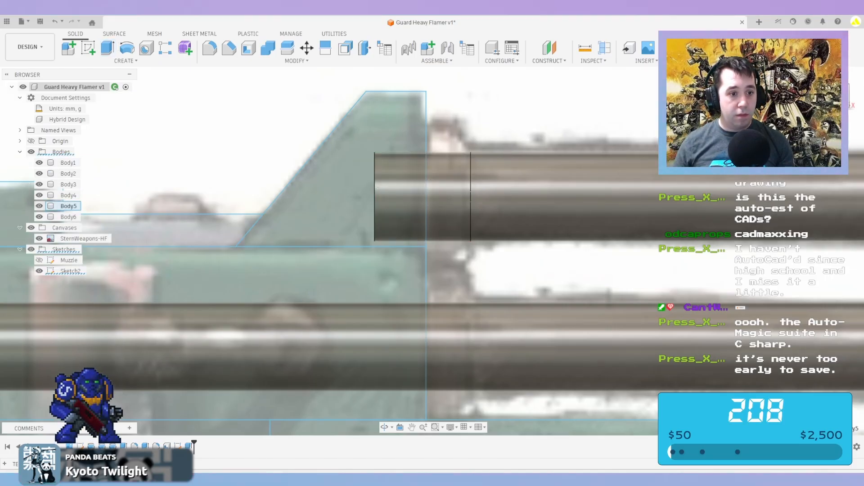
{"action": "left_click", "coordinate": [40, 195]}
{"action": "left_click", "coordinate": [39, 185]}
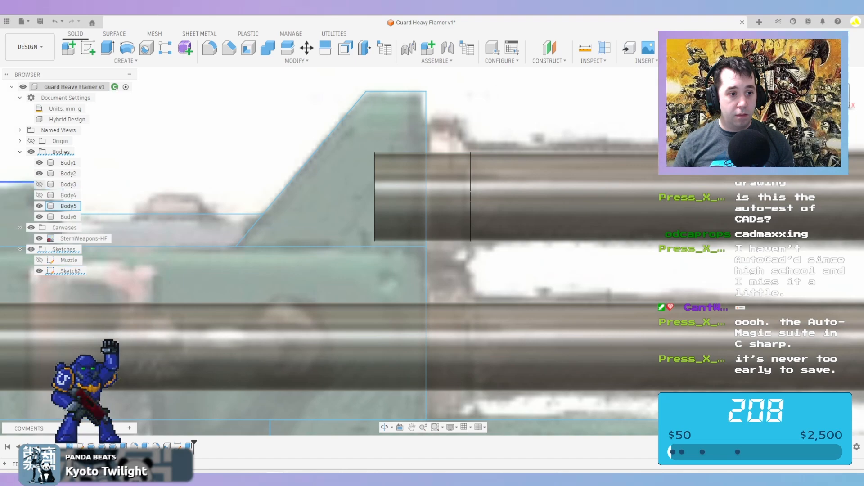
{"action": "left_click", "coordinate": [40, 173]}
{"action": "left_click", "coordinate": [40, 163]}
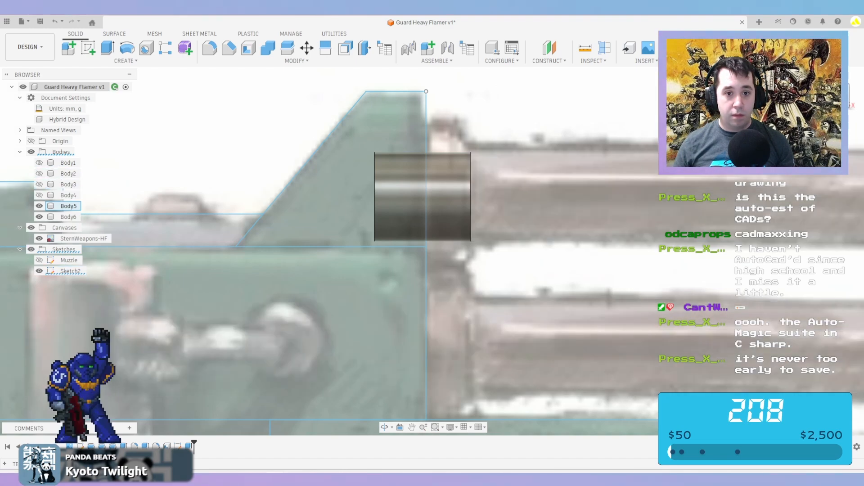
Offset the short cylinder's outer round face outward by 5 mm
{"action": "left_click", "coordinate": [325, 48]}
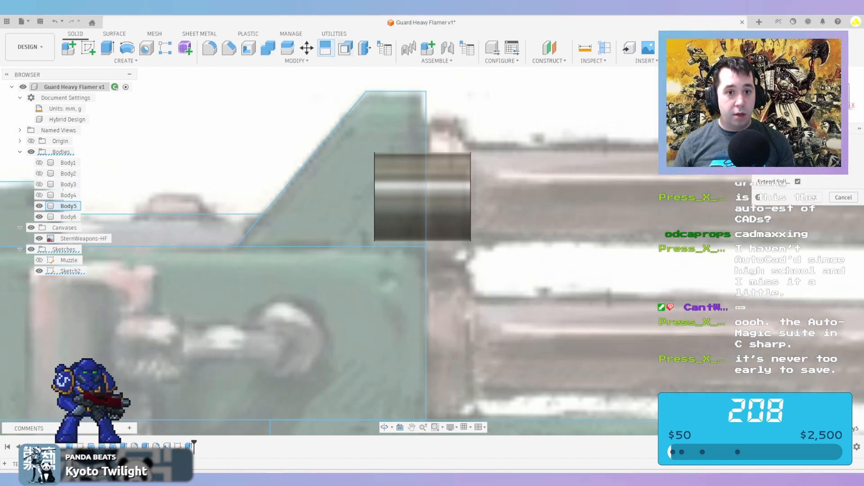
{"action": "left_click", "coordinate": [346, 47]}
{"action": "left_click", "coordinate": [467, 163]}
{"action": "scroll", "coordinate": [467, 161], "scroll_direction": "up", "scroll_amount": 3}
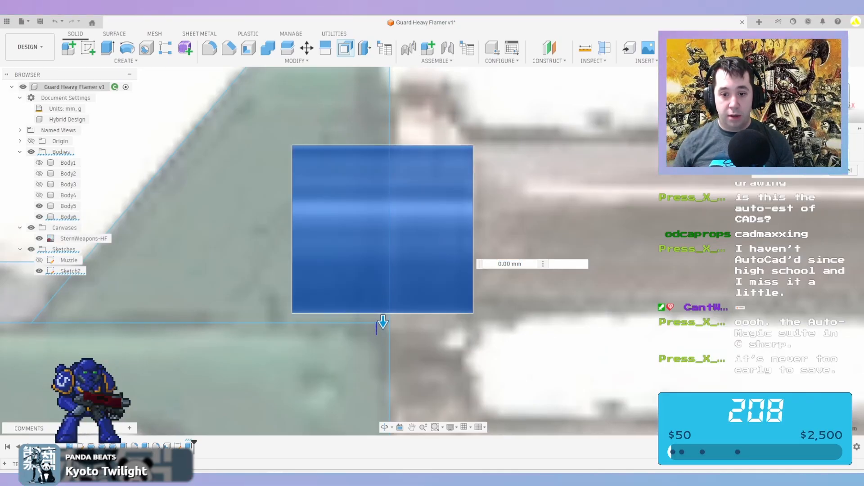
{"action": "left_click_drag", "start_coordinate": [383, 321], "coordinate": [383, 335]}
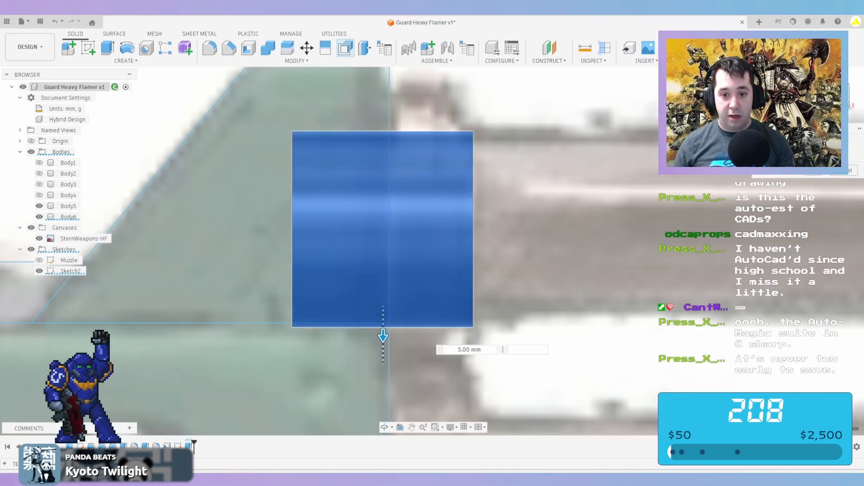
{"action": "key", "text": "Tab"}
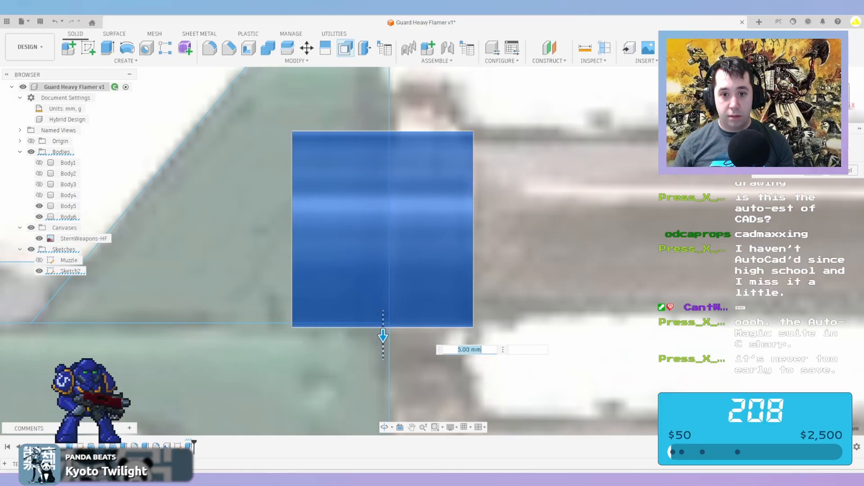
{"action": "key", "text": "Return"}
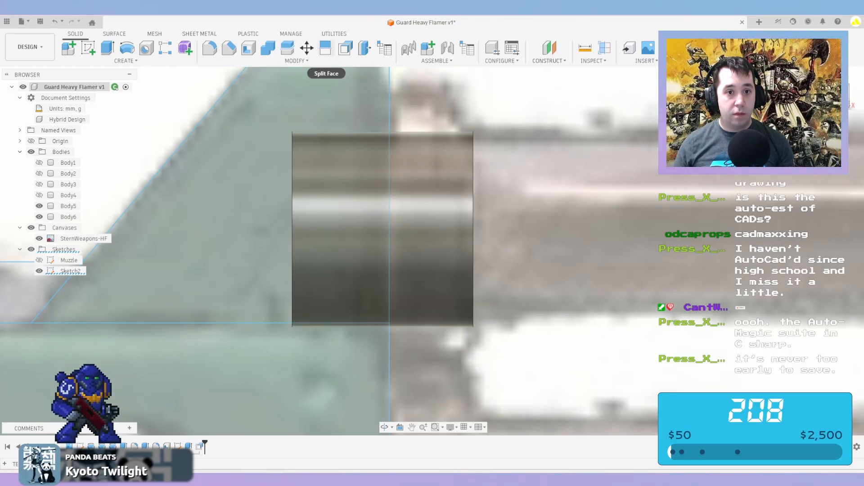
Split the short cylinder body along the profile's vertical front line and remove the piece behind it
{"action": "left_click", "coordinate": [287, 47]}
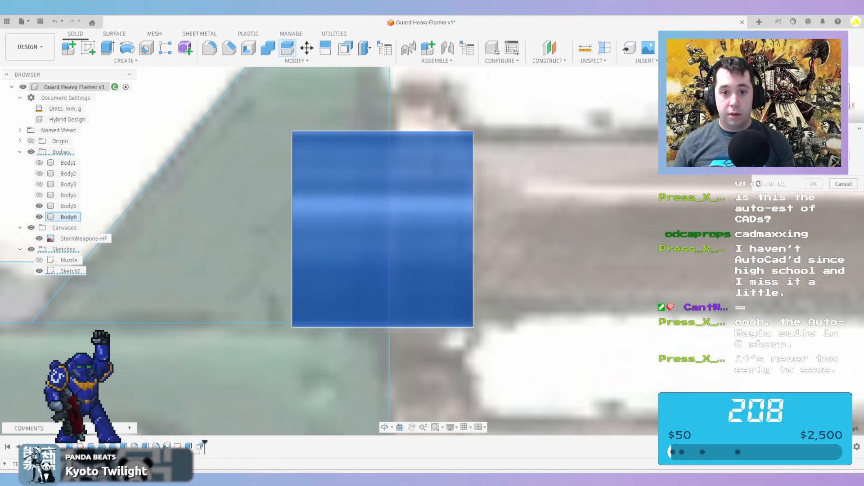
{"action": "left_click", "coordinate": [830, 154]}
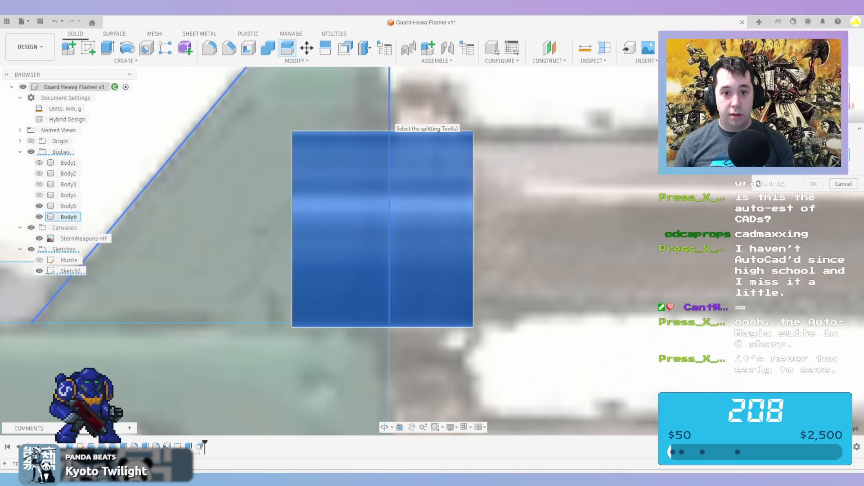
{"action": "left_click", "coordinate": [390, 119]}
{"action": "key", "text": "Return"}
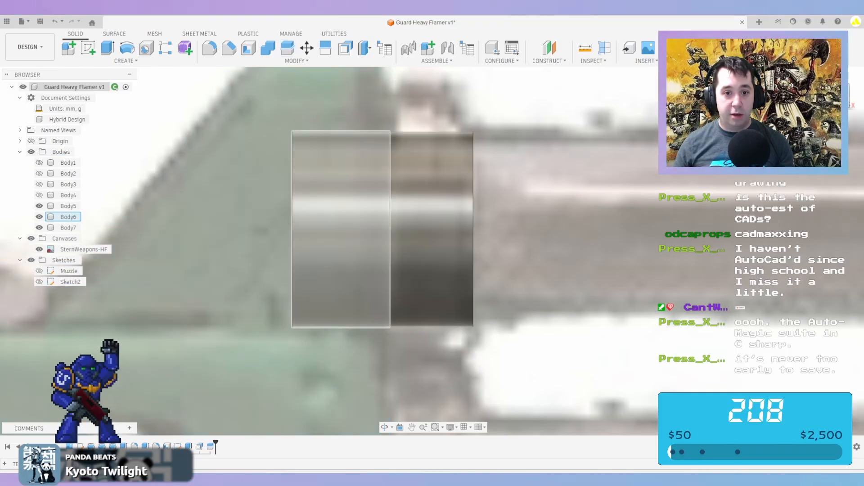
{"action": "right_click", "coordinate": [72, 217]}
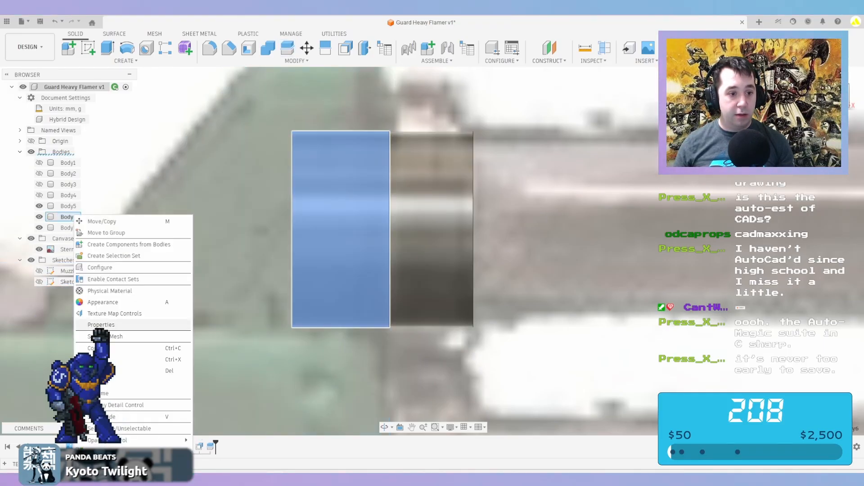
{"action": "left_click", "coordinate": [100, 382]}
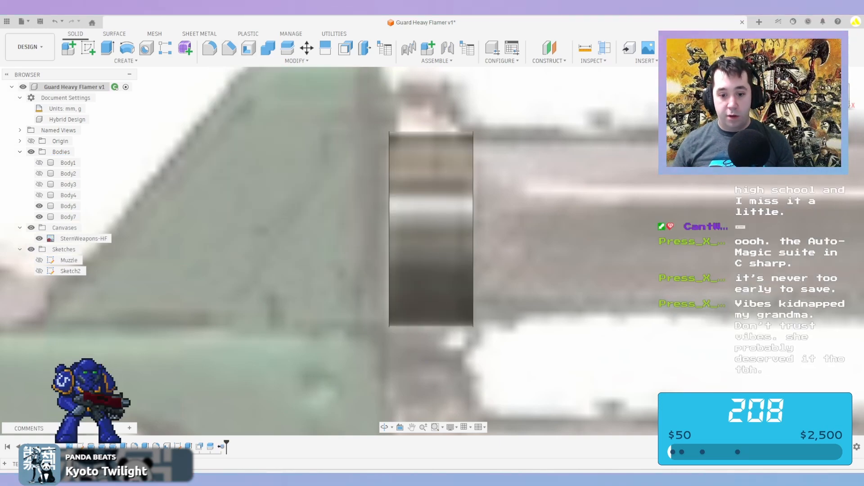
Edit the collar's offset feature so its outer round face is offset outward by 22.5 mm
{"action": "right_click", "coordinate": [199, 447]}
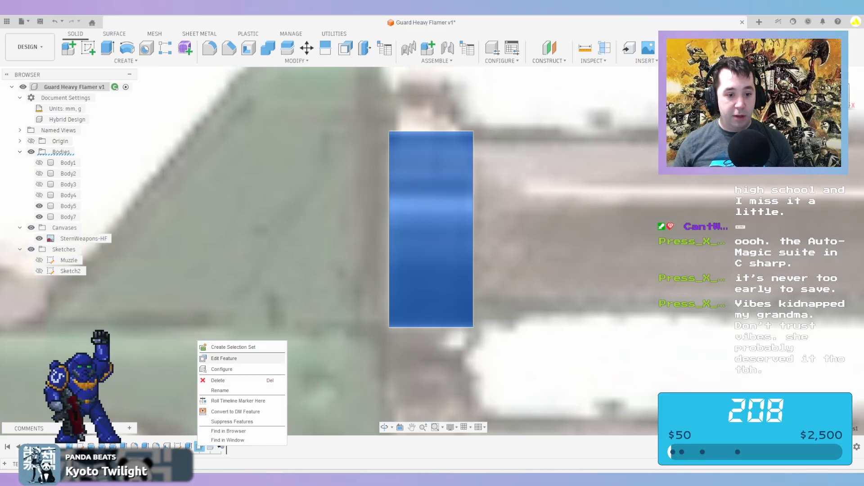
{"action": "left_click", "coordinate": [224, 358]}
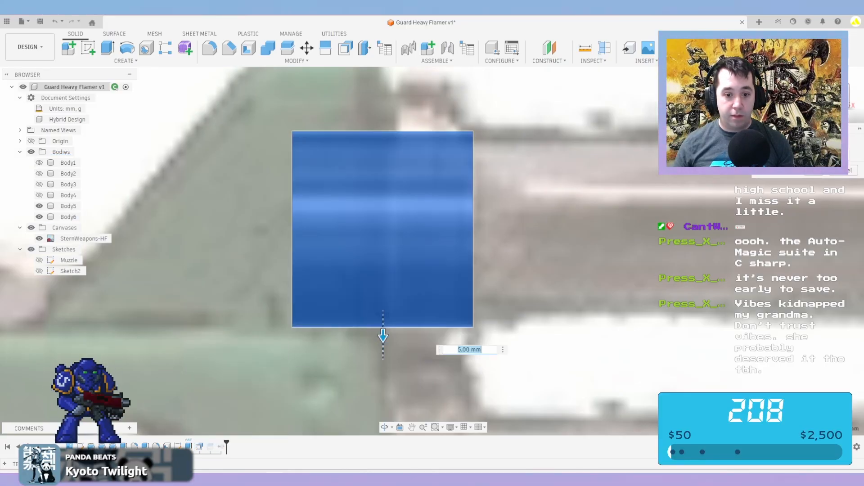
{"action": "left_click_drag", "start_coordinate": [383, 351], "coordinate": [383, 392]}
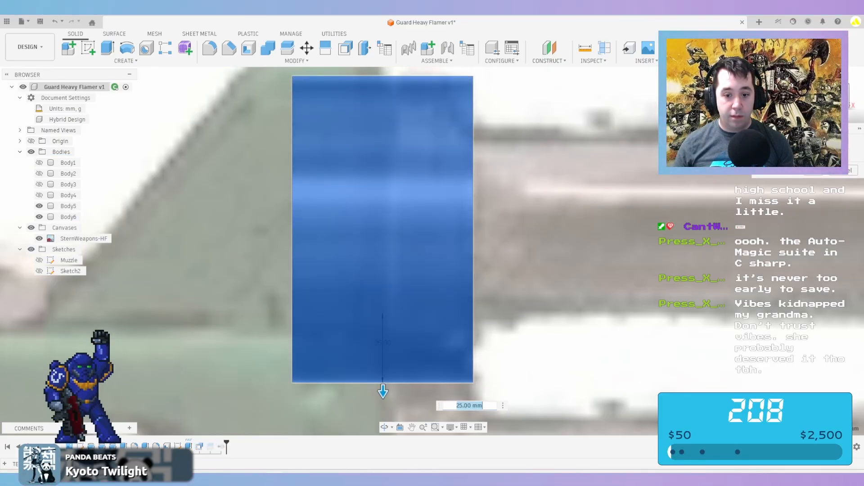
{"action": "type", "text": "22.5"}
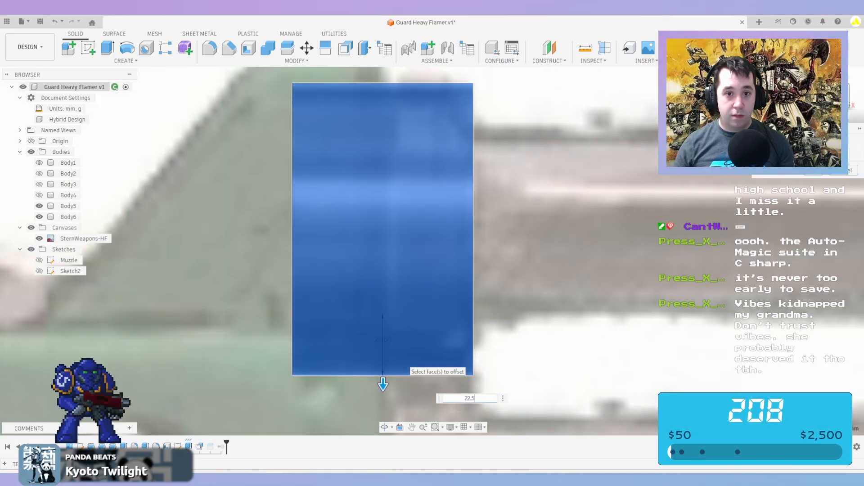
{"action": "key", "text": "Return"}
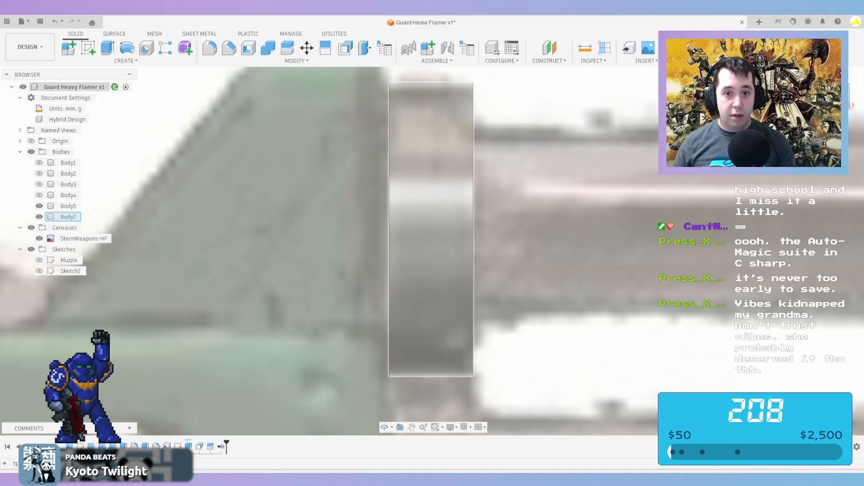
Chamfer the collar's front outer edge by 10 mm, show Body1 for reference, and switch the chamfer type to Distance and Angle
{"action": "left_click", "coordinate": [229, 48]}
{"action": "left_click", "coordinate": [473, 185]}
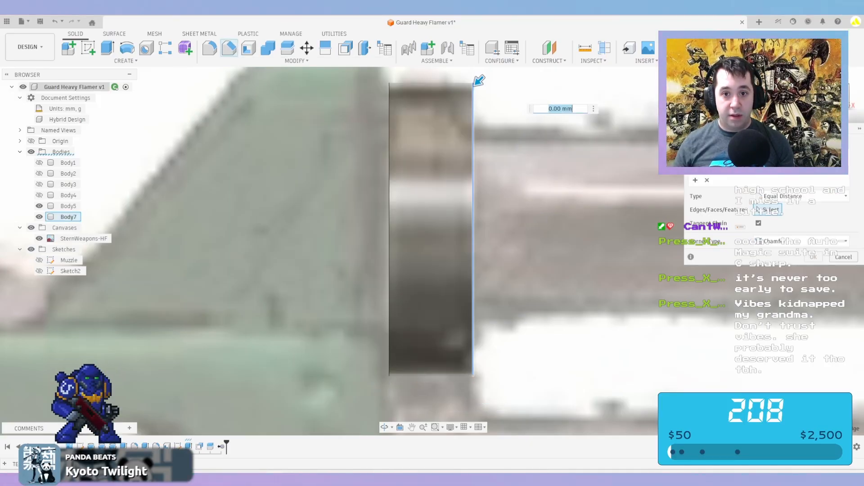
{"action": "left_click_drag", "start_coordinate": [479, 81], "coordinate": [465, 95]}
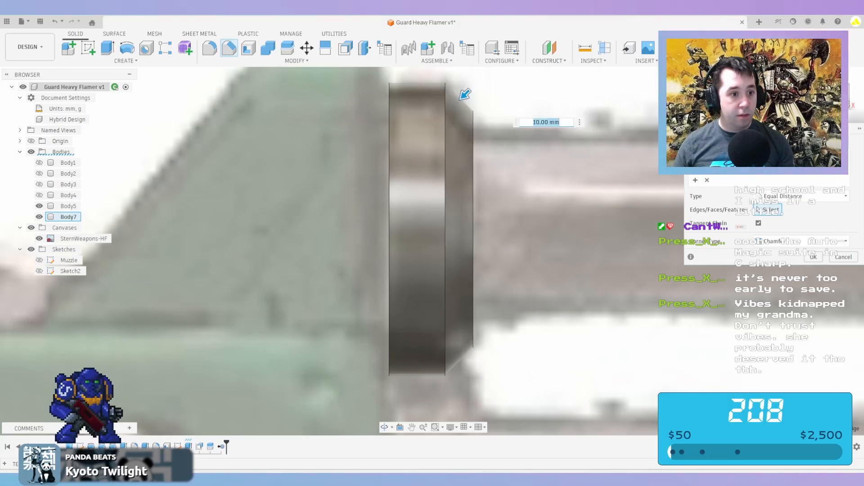
{"action": "left_click", "coordinate": [39, 163]}
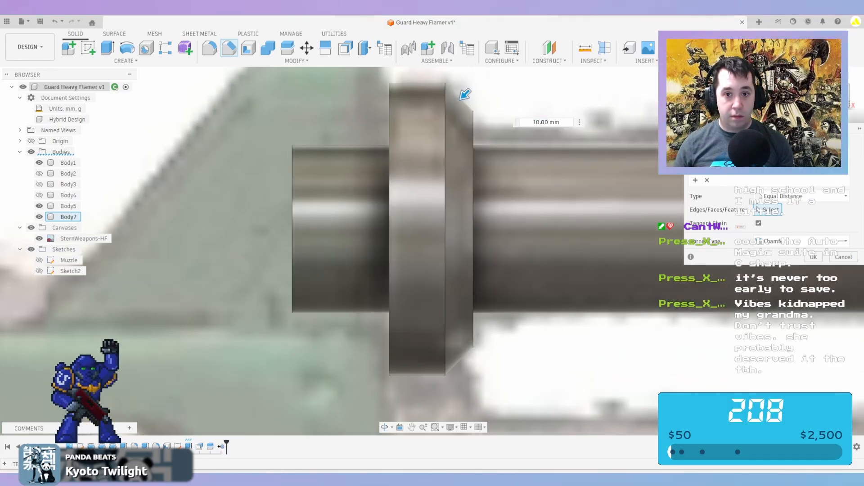
{"action": "left_click", "coordinate": [768, 197]}
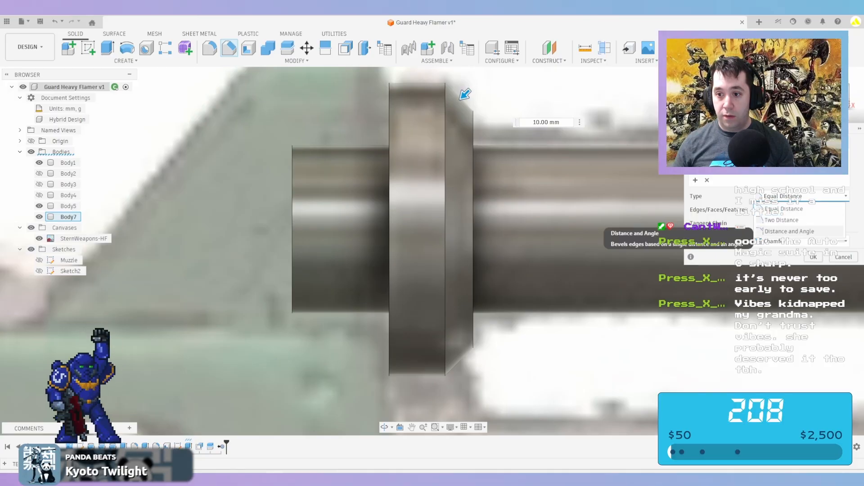
{"action": "left_click", "coordinate": [789, 231]}
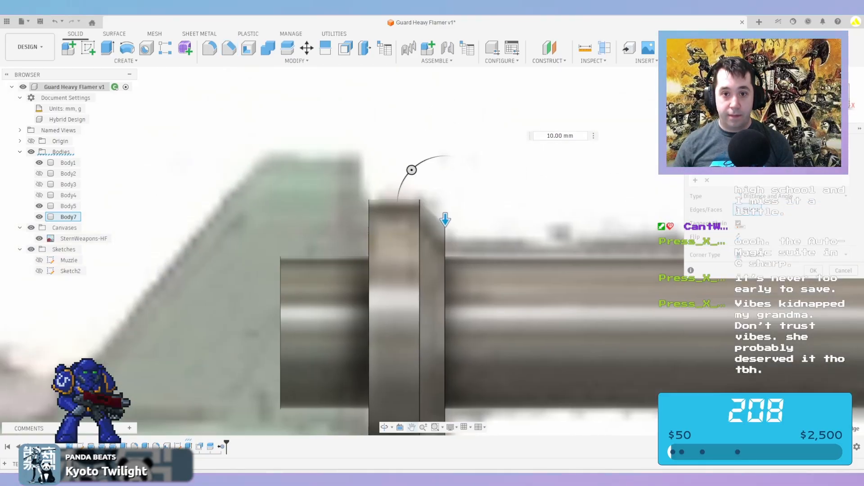
Set the collar chamfer's distance to 19 mm and its angle to 30 degrees, and finish the chamfer
{"action": "key", "text": "Tab"}
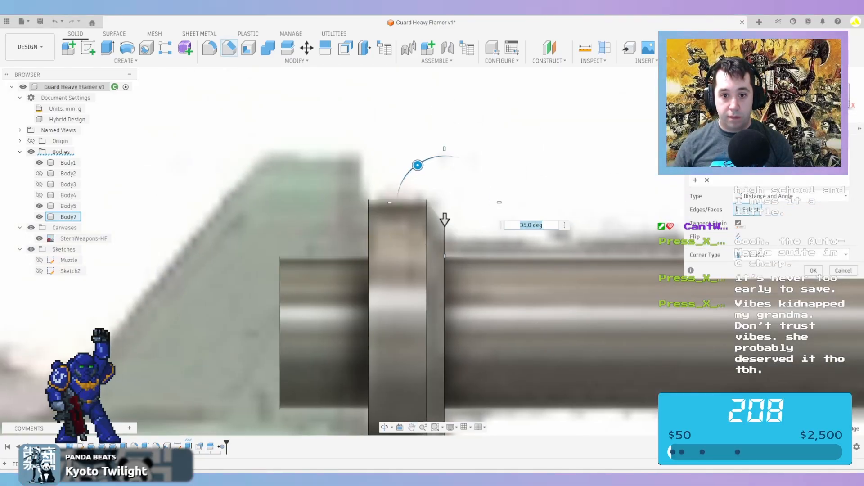
{"action": "left_click_drag", "start_coordinate": [445, 219], "coordinate": [444, 245]}
{"action": "middle_click_drag", "start_coordinate": [540, 254], "coordinate": [515, 255], "text": "shift"}
{"action": "scroll", "coordinate": [515, 255], "scroll_direction": "up", "scroll_amount": 4}
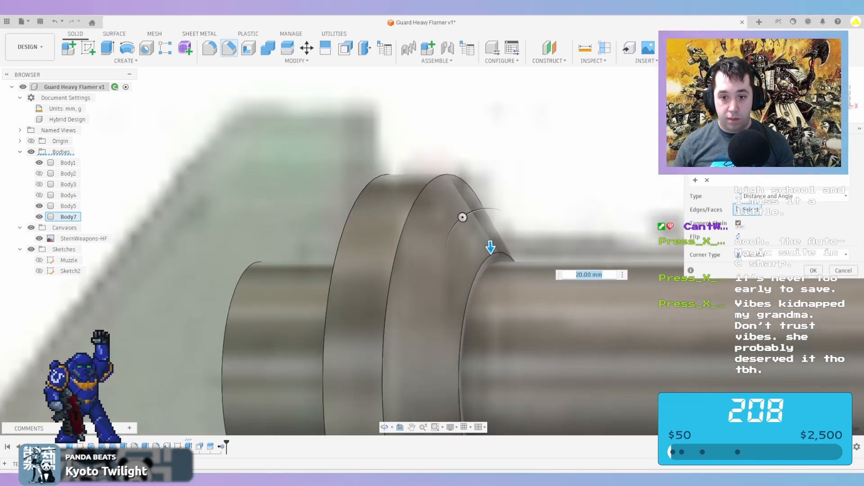
{"action": "left_click_drag", "start_coordinate": [489, 248], "coordinate": [488, 243]}
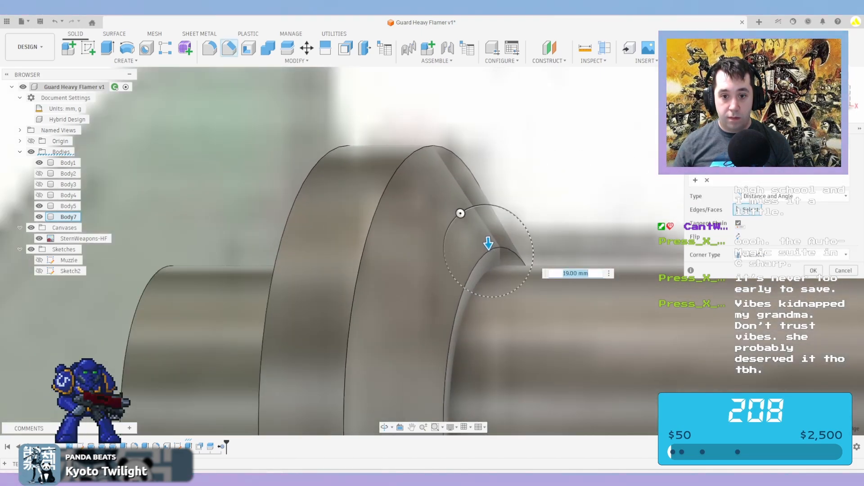
{"action": "left_click_drag", "start_coordinate": [461, 212], "coordinate": [464, 211]}
{"action": "left_click", "coordinate": [833, 94]}
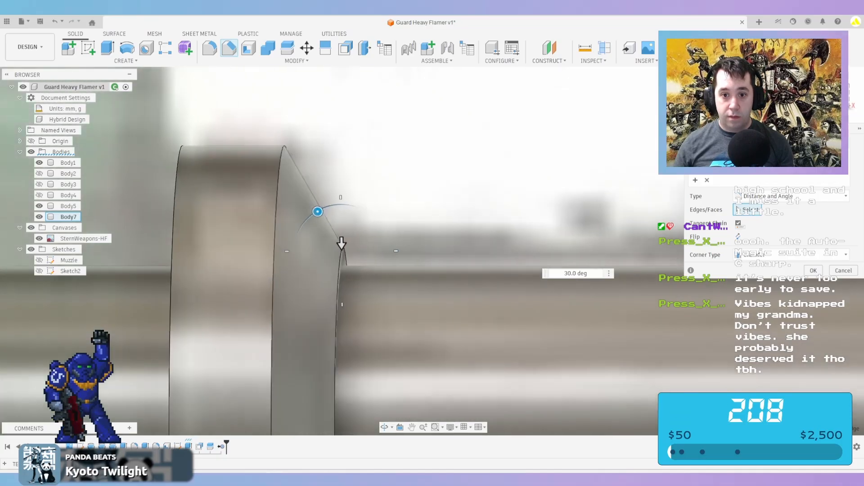
{"action": "scroll", "coordinate": [558, 183], "scroll_direction": "down", "scroll_amount": 3}
{"action": "middle_click_drag", "start_coordinate": [408, 217], "coordinate": [525, 197], "text": "shift"}
{"action": "scroll", "coordinate": [529, 199], "scroll_direction": "down", "scroll_amount": 3}
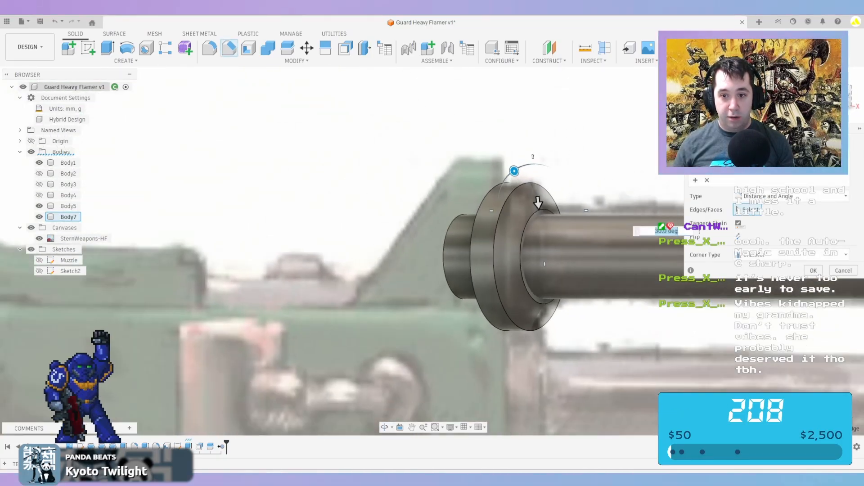
{"action": "middle_click_drag", "start_coordinate": [538, 202], "coordinate": [290, 202], "text": "shift"}
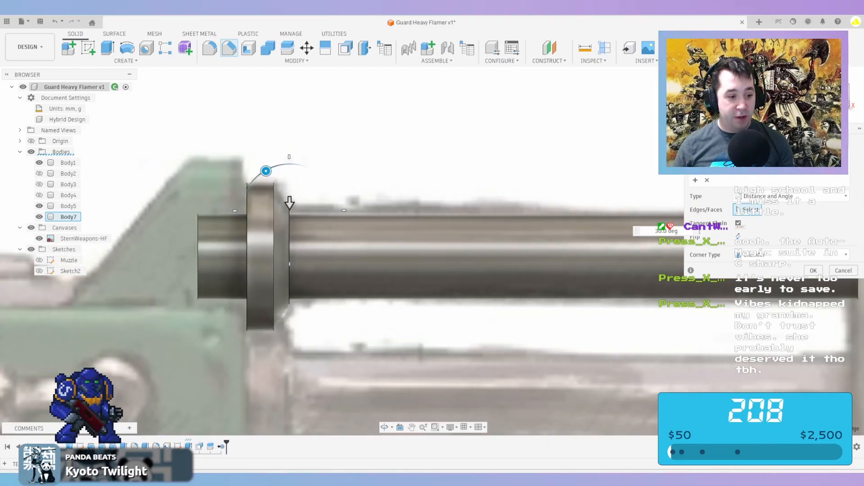
{"action": "key", "text": "Return"}
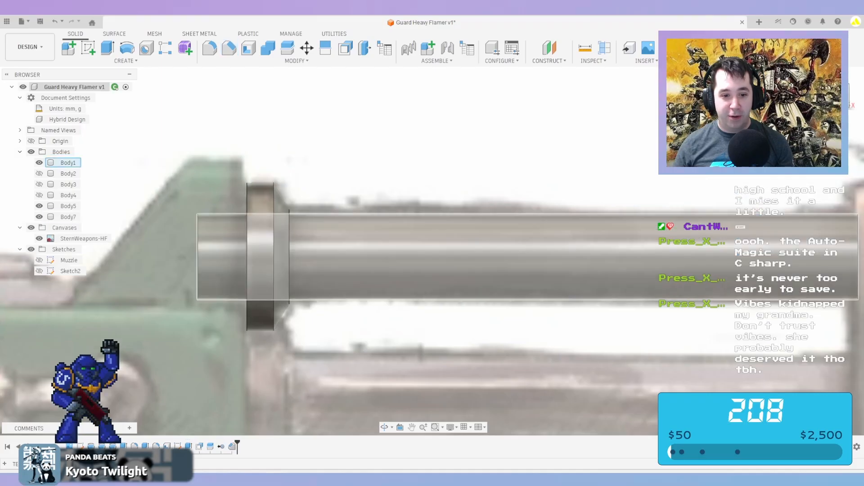
Show Body2, Body3 and Body4 again and return to the side view of the whole weapon
{"action": "middle_click_drag", "start_coordinate": [495, 270], "coordinate": [563, 119]}
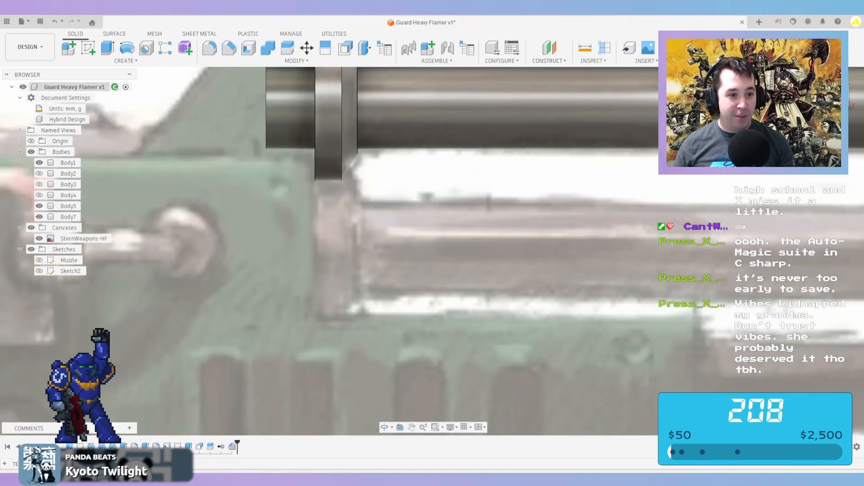
{"action": "left_click", "coordinate": [39, 173]}
{"action": "scroll", "coordinate": [419, 138], "scroll_direction": "down", "scroll_amount": 4}
{"action": "mouse_move", "coordinate": [418, 138]}
{"action": "middle_mouse_down", "text": "shift"}
{"action": "mouse_move", "coordinate": [392, 156]}
{"action": "mouse_move", "coordinate": [424, 143]}
{"action": "middle_mouse_up", "text": "shift"}
{"action": "scroll", "coordinate": [279, 189], "scroll_direction": "down", "scroll_amount": 1}
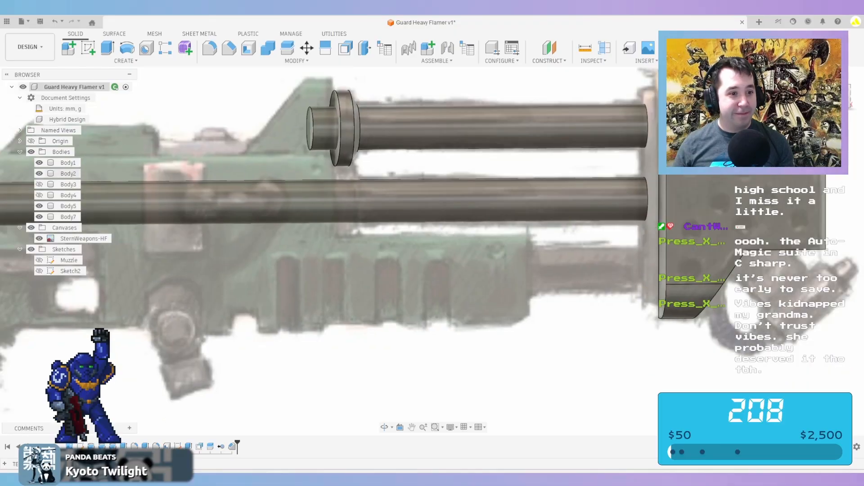
{"action": "left_click", "coordinate": [39, 184]}
{"action": "left_click", "coordinate": [39, 195]}
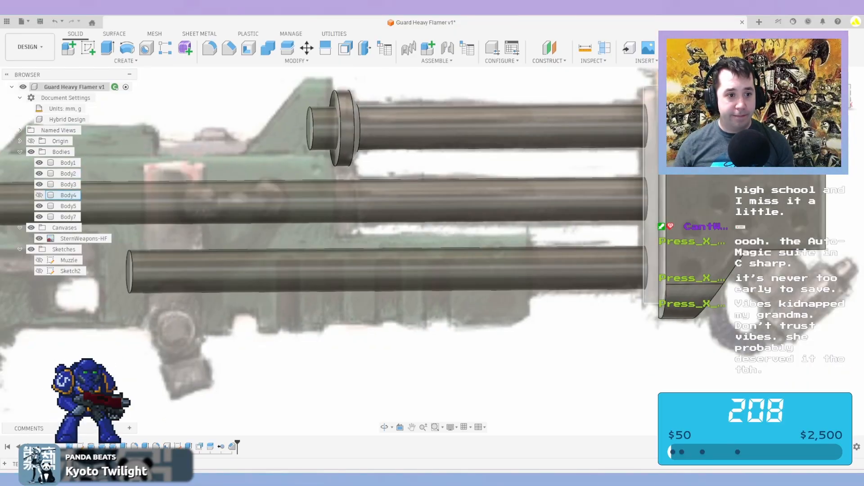
{"action": "scroll", "coordinate": [506, 194], "scroll_direction": "down", "scroll_amount": 2}
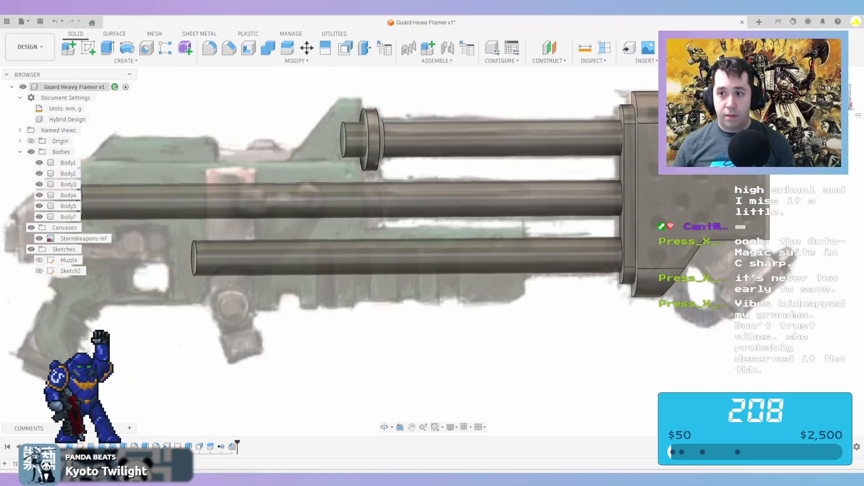
{"action": "left_click", "coordinate": [836, 96]}
Create a copy of the collar body and move it -100 mm in X down onto the middle barrel
{"action": "left_click", "coordinate": [125, 61]}
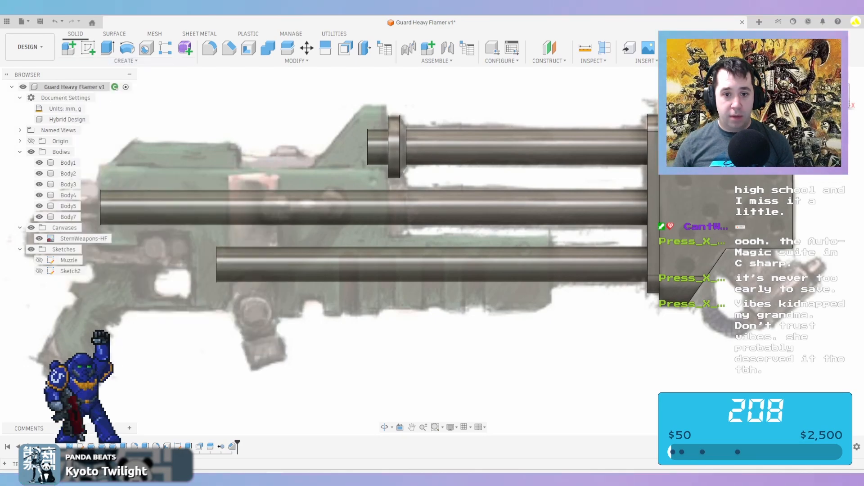
{"action": "middle_click_drag", "start_coordinate": [360, 234], "coordinate": [423, 239], "text": "shift"}
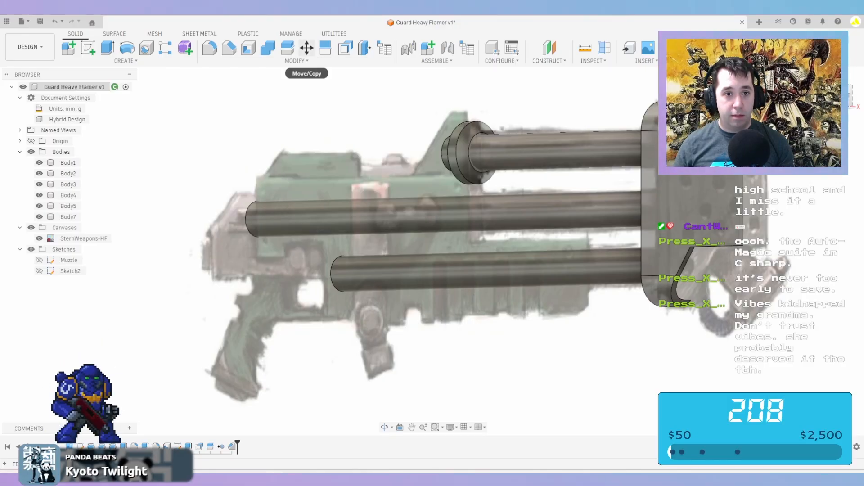
{"action": "left_click", "coordinate": [307, 48]}
{"action": "left_click", "coordinate": [470, 155]}
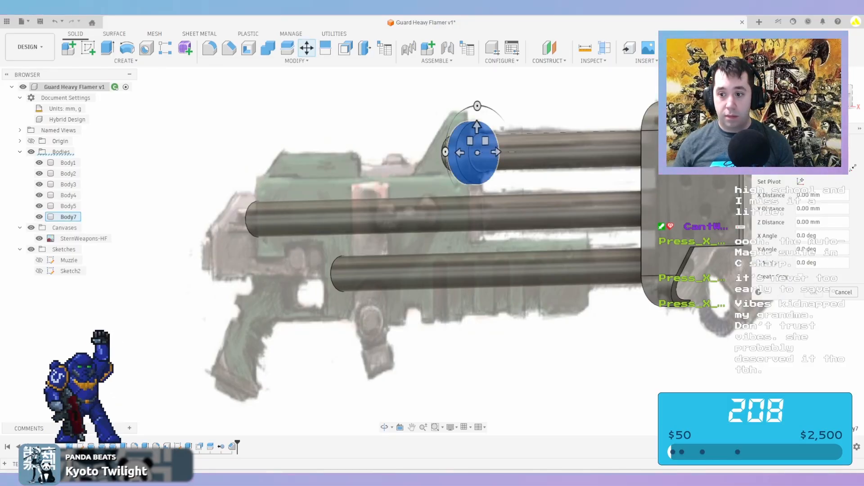
{"action": "left_click", "coordinate": [801, 277]}
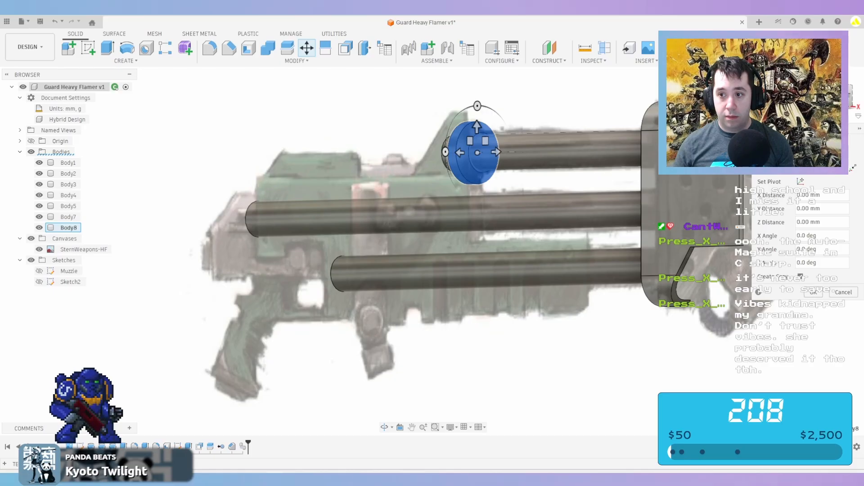
{"action": "scroll", "coordinate": [480, 128], "scroll_direction": "up", "scroll_amount": 1}
{"action": "left_click_drag", "start_coordinate": [476, 127], "coordinate": [477, 197]}
{"action": "scroll", "coordinate": [490, 210], "scroll_direction": "up", "scroll_amount": 6}
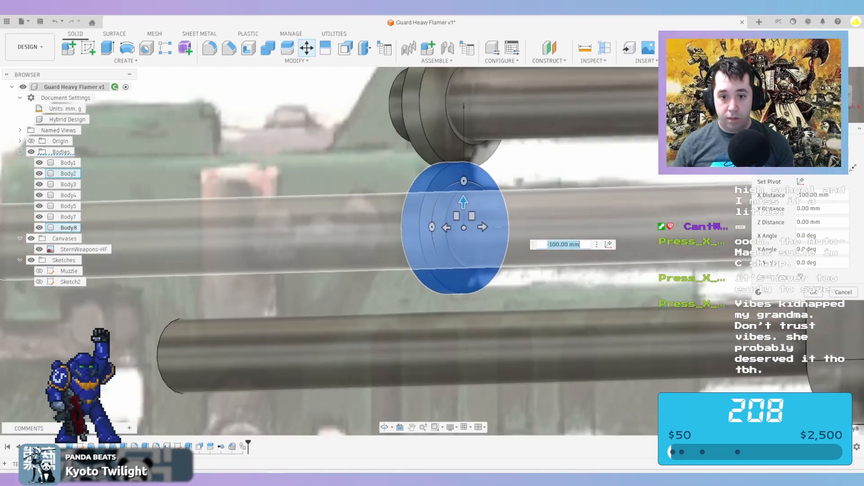
{"action": "middle_click_drag", "start_coordinate": [491, 211], "coordinate": [534, 217], "text": "shift"}
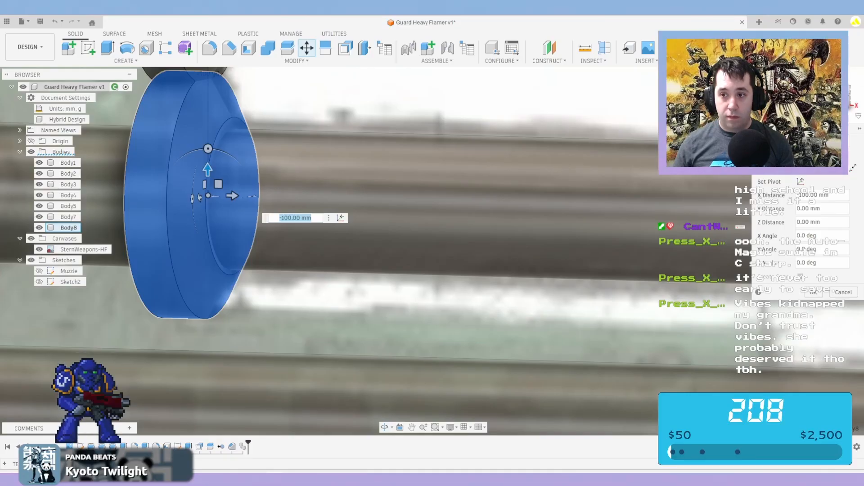
Set the copied collar's X distance to -105 mm and complete the move
{"action": "left_click", "coordinate": [836, 96]}
{"action": "scroll", "coordinate": [430, 126], "scroll_direction": "down", "scroll_amount": 4}
{"action": "middle_click_drag", "start_coordinate": [185, 184], "coordinate": [227, 210]}
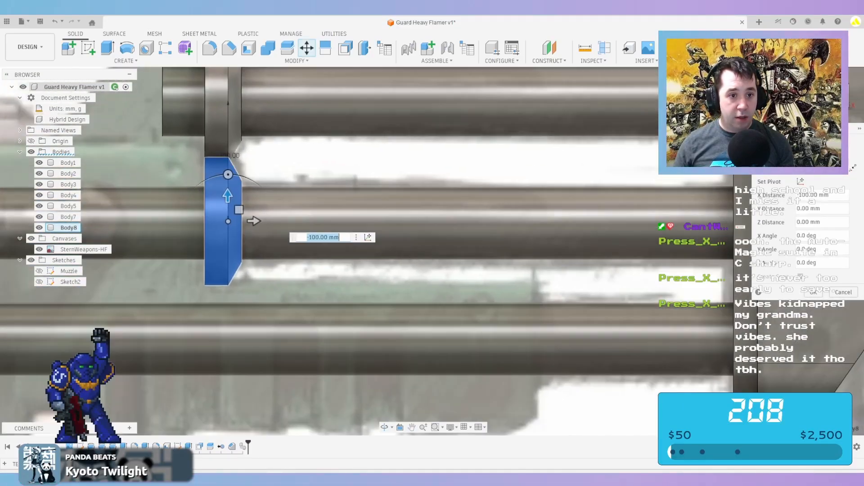
{"action": "scroll", "coordinate": [227, 210], "scroll_direction": "up", "scroll_amount": 5}
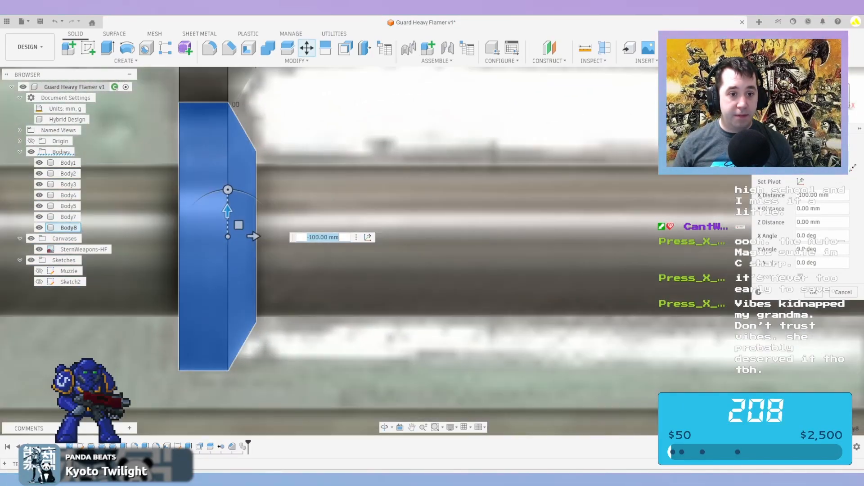
{"action": "left_click_drag", "start_coordinate": [227, 211], "coordinate": [228, 224]}
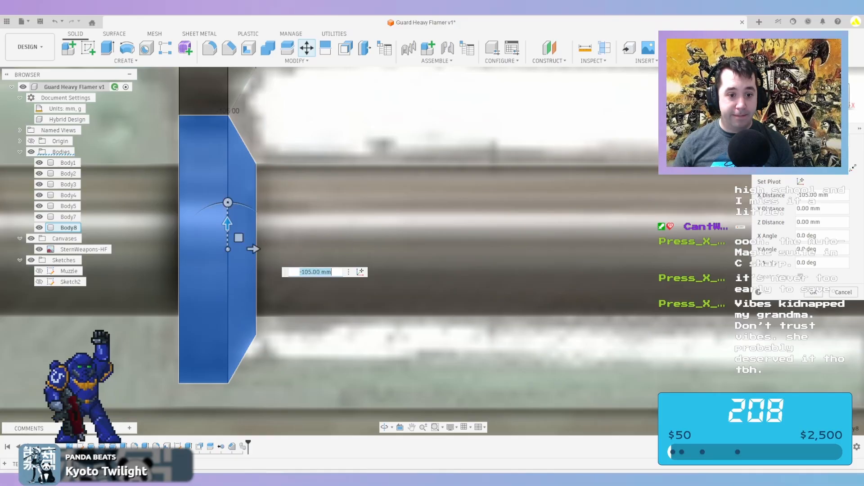
{"action": "scroll", "coordinate": [466, 135], "scroll_direction": "down", "scroll_amount": 3}
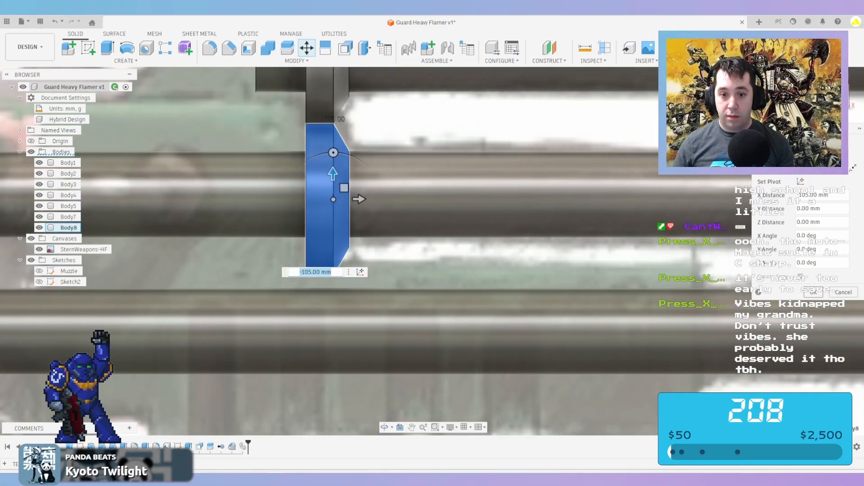
{"action": "left_click", "coordinate": [813, 292]}
Align the copied collar's front circular edge with the middle barrel so that both share the same axis
{"action": "left_click", "coordinate": [297, 60]}
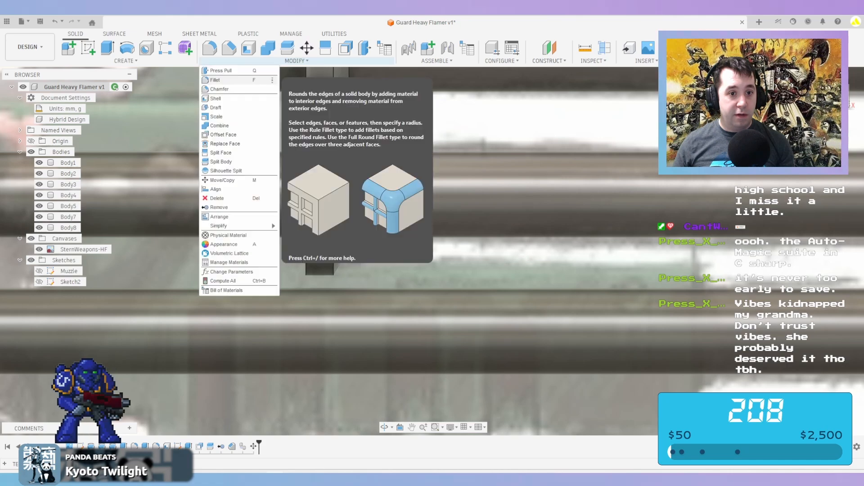
{"action": "left_click", "coordinate": [222, 181]}
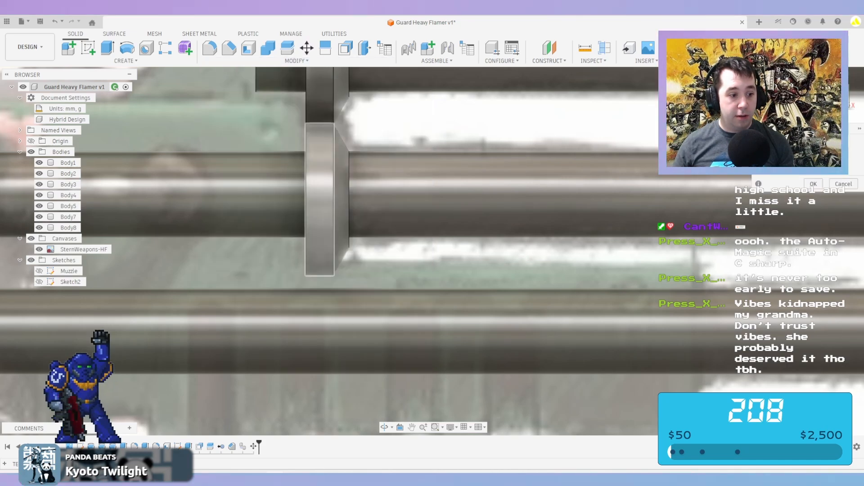
{"action": "scroll", "coordinate": [362, 199], "scroll_direction": "up", "scroll_amount": 2}
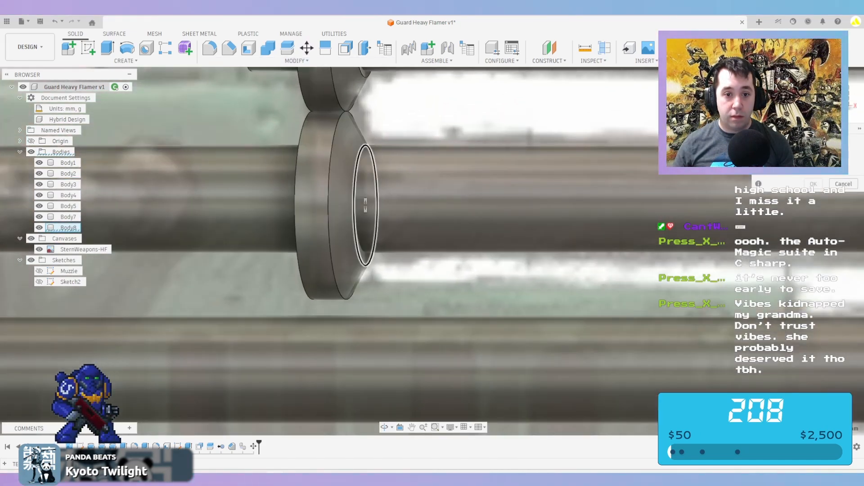
{"action": "left_click", "coordinate": [365, 205]}
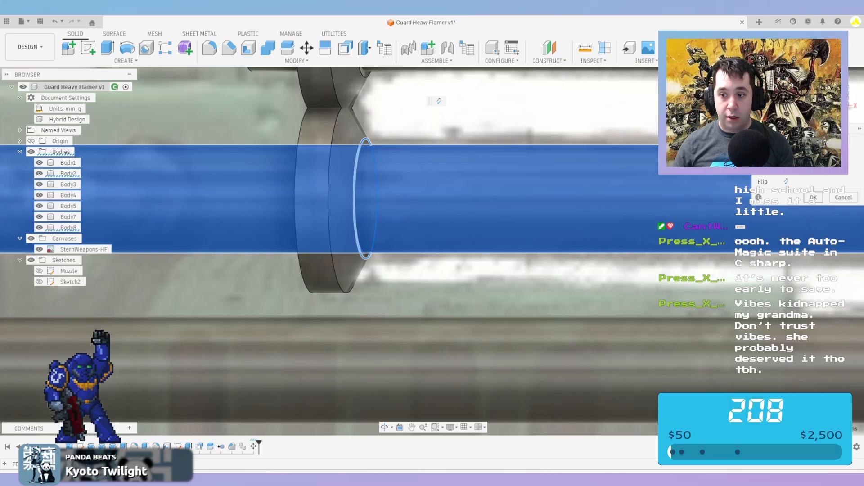
{"action": "key", "text": "Return"}
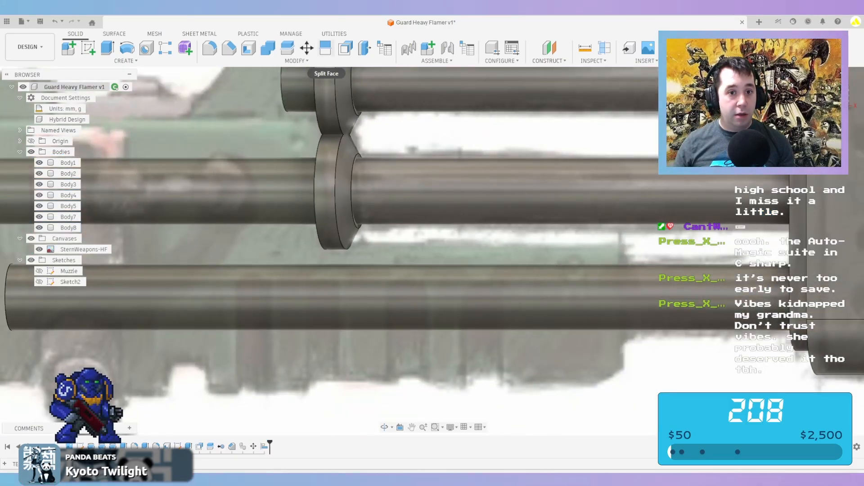
Offset the outer cylindrical faces of the upper and middle barrel collars by -2 mm
{"action": "left_click", "coordinate": [346, 48]}
{"action": "left_click", "coordinate": [326, 105]}
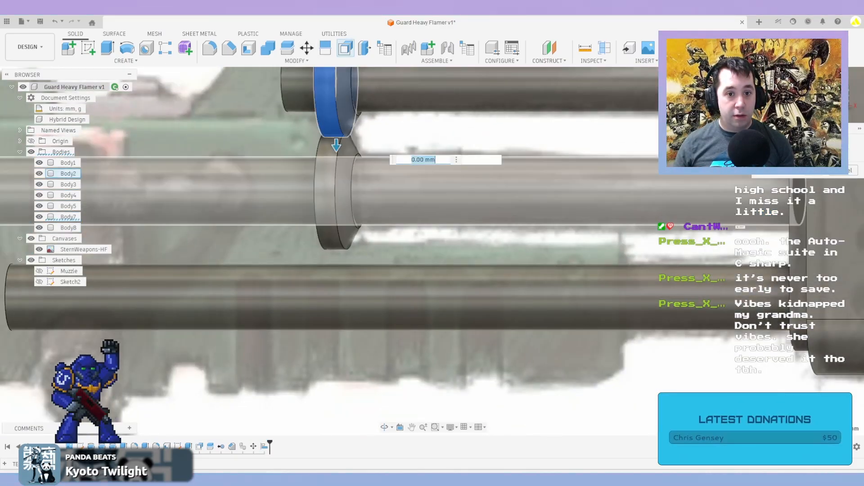
{"action": "left_click", "coordinate": [328, 174]}
{"action": "scroll", "coordinate": [332, 178], "scroll_direction": "up", "scroll_amount": 5}
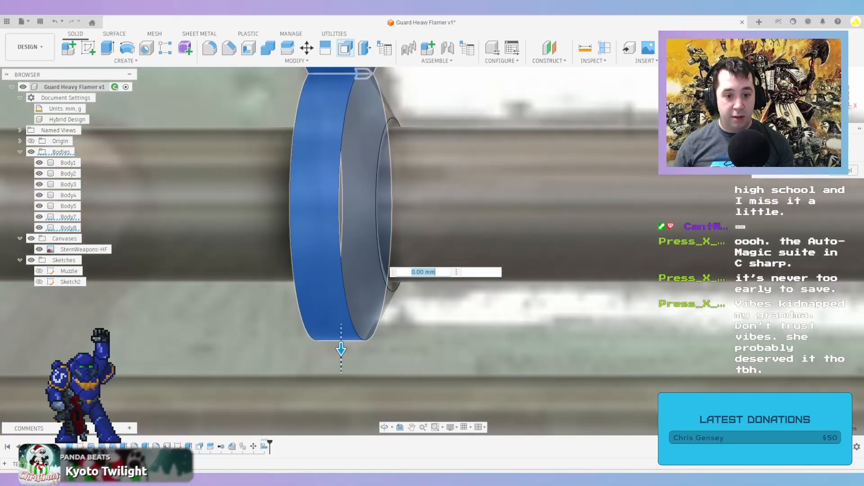
{"action": "left_click_drag", "start_coordinate": [341, 349], "coordinate": [340, 320]}
{"action": "scroll", "coordinate": [341, 320], "scroll_direction": "down", "scroll_amount": 5}
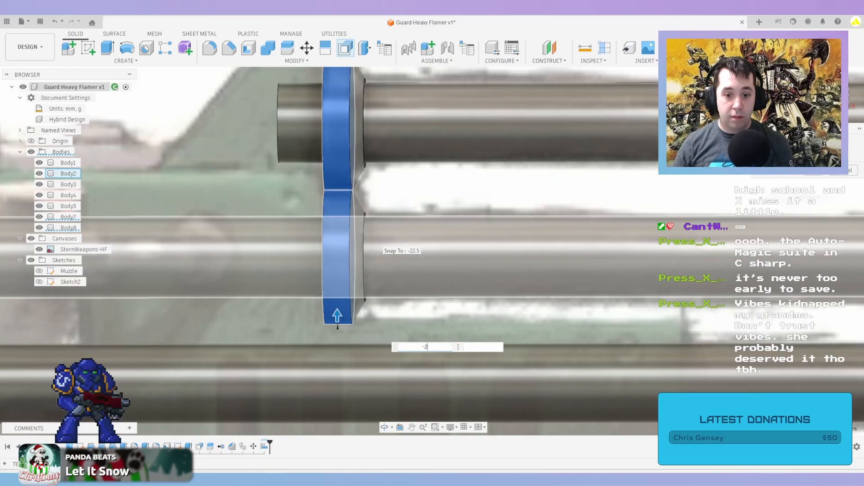
{"action": "key", "text": "Return"}
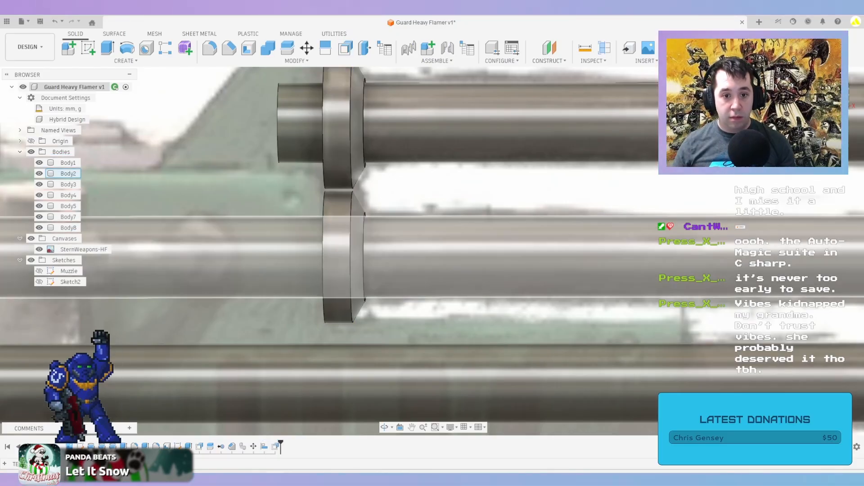
Return to the side view of the weapon and make Sketch2 visible
{"action": "scroll", "coordinate": [386, 228], "scroll_direction": "down", "scroll_amount": 3}
{"action": "left_click_drag", "start_coordinate": [828, 90], "coordinate": [815, 92]}
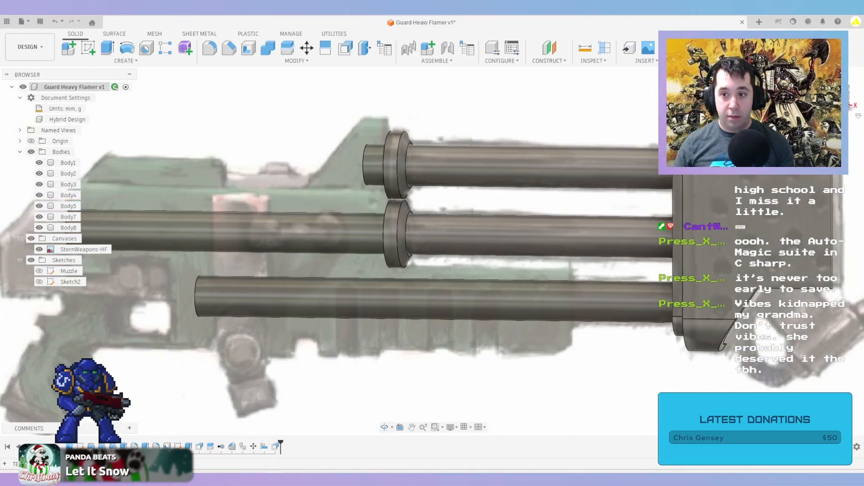
{"action": "left_click", "coordinate": [832, 92]}
{"action": "scroll", "coordinate": [476, 212], "scroll_direction": "down", "scroll_amount": 4}
{"action": "middle_click_drag", "start_coordinate": [477, 229], "coordinate": [581, 213]}
{"action": "left_click", "coordinate": [39, 282]}
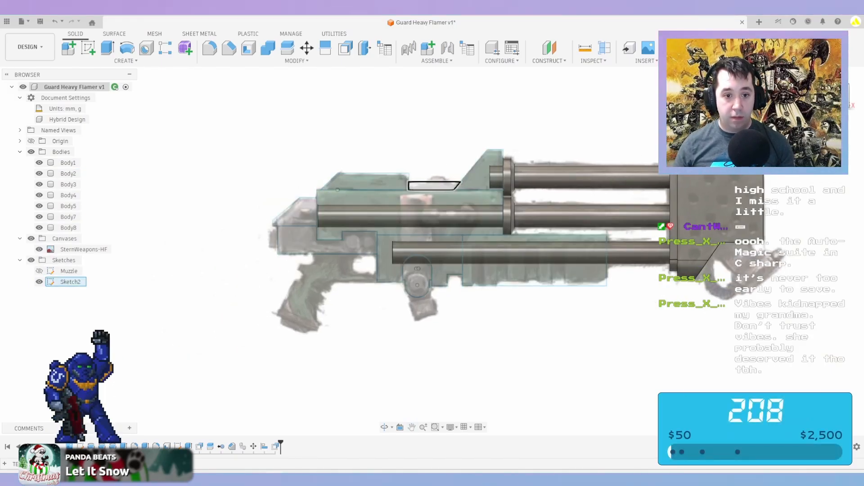
Extrude only the main receiver profile of Sketch2 by 66 mm, leaving out the raised profile behind the upper barrel
{"action": "key", "text": "e"}
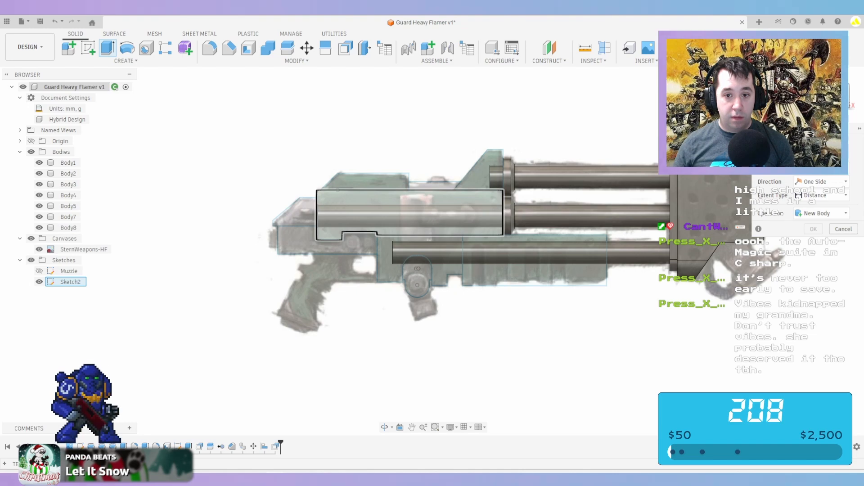
{"action": "left_click", "coordinate": [438, 205]}
{"action": "left_click", "coordinate": [484, 174]}
{"action": "scroll", "coordinate": [462, 182], "scroll_direction": "up", "scroll_amount": 3}
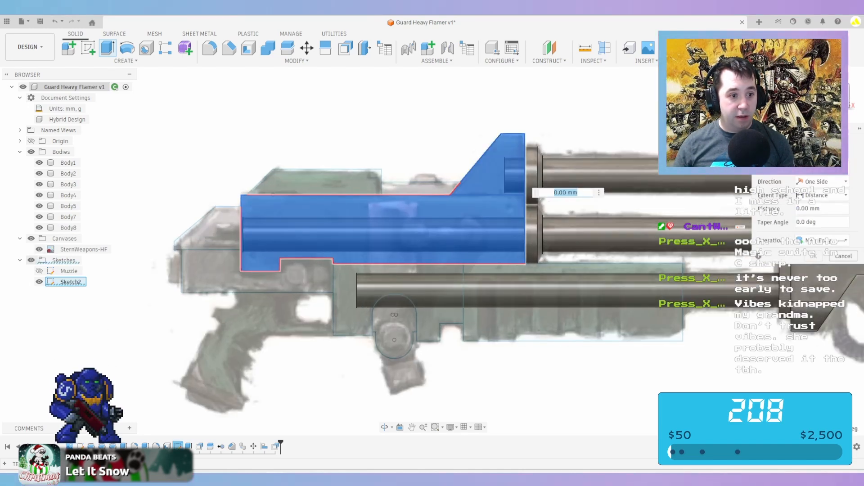
{"action": "left_click", "coordinate": [31, 151]}
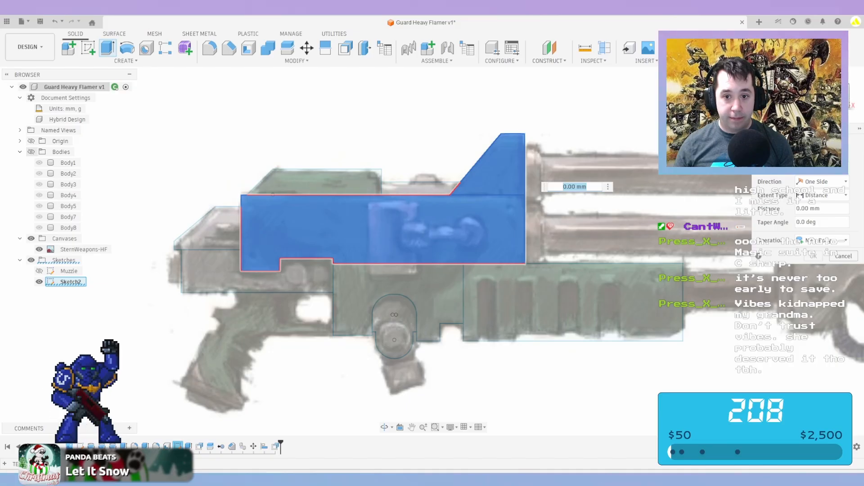
{"action": "left_click", "coordinate": [31, 152]}
{"action": "left_click", "coordinate": [491, 174]}
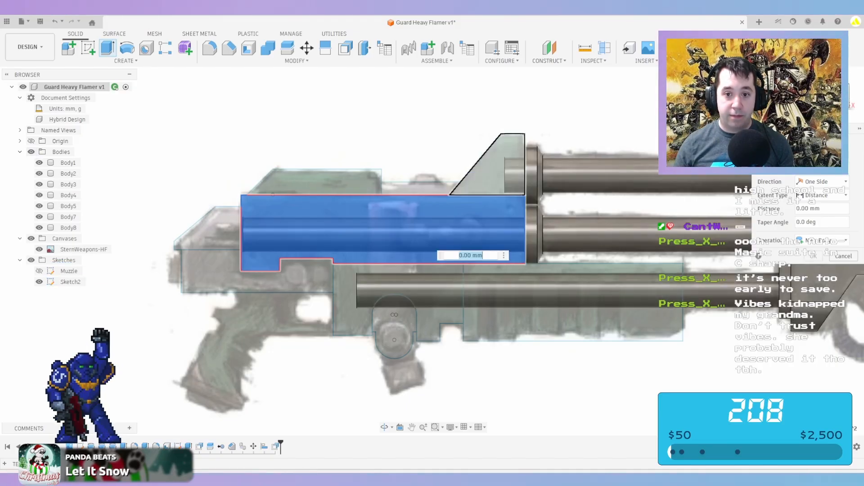
{"action": "middle_click_drag", "start_coordinate": [468, 216], "coordinate": [488, 136], "text": "shift"}
{"action": "type", "text": "66"}
Set the receiver extrusion to create a new body and finish it
{"action": "middle_click_drag", "start_coordinate": [495, 262], "coordinate": [288, 245], "text": "shift"}
{"action": "scroll", "coordinate": [288, 167], "scroll_direction": "down", "scroll_amount": 1}
{"action": "scroll", "coordinate": [234, 157], "scroll_direction": "up", "scroll_amount": 3}
{"action": "middle_click_drag", "start_coordinate": [234, 158], "coordinate": [140, 180], "text": "shift"}
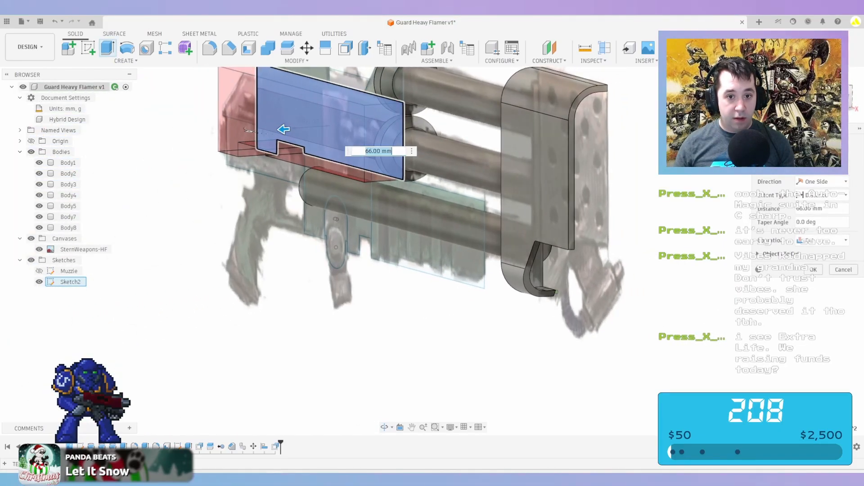
{"action": "left_click", "coordinate": [823, 241]}
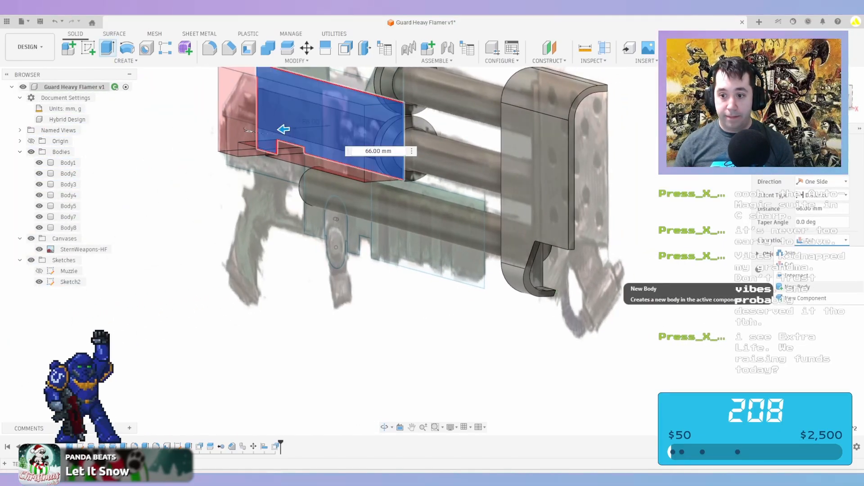
{"action": "left_click", "coordinate": [815, 287]}
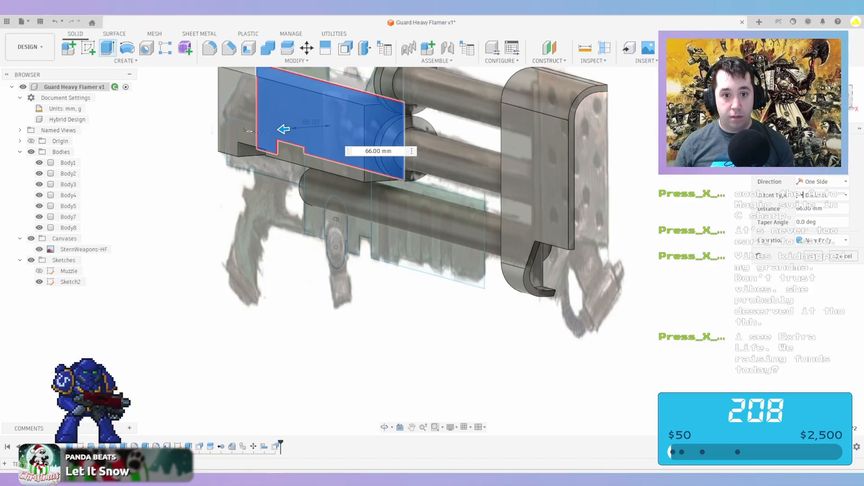
{"action": "key", "text": "Return"}
Extrude the rear top block profile and the sloped profile behind the upper barrel together by 50 mm
{"action": "middle_click_drag", "start_coordinate": [428, 218], "coordinate": [491, 322]}
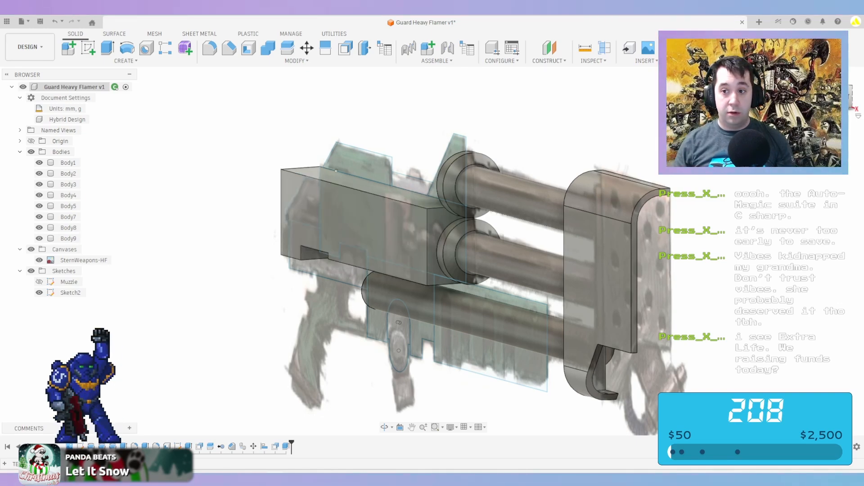
{"action": "left_click", "coordinate": [839, 96]}
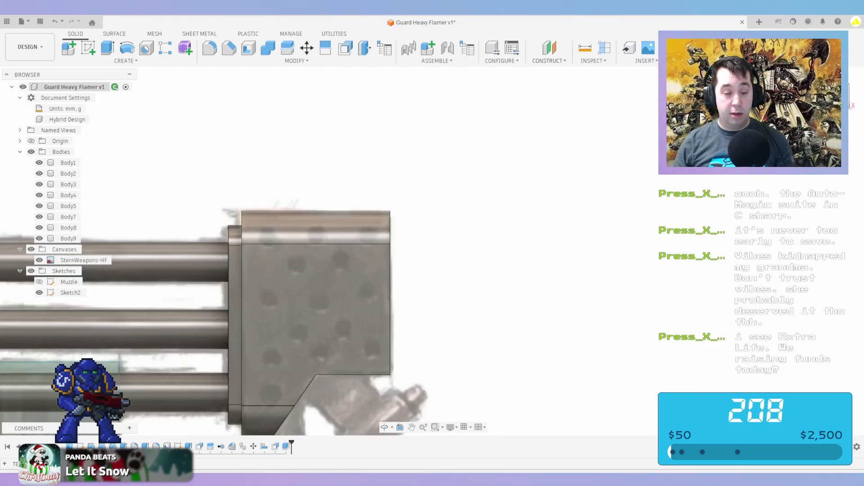
{"action": "middle_click_drag", "start_coordinate": [313, 320], "coordinate": [540, 247]}
{"action": "middle_click_drag", "start_coordinate": [405, 253], "coordinate": [687, 227]}
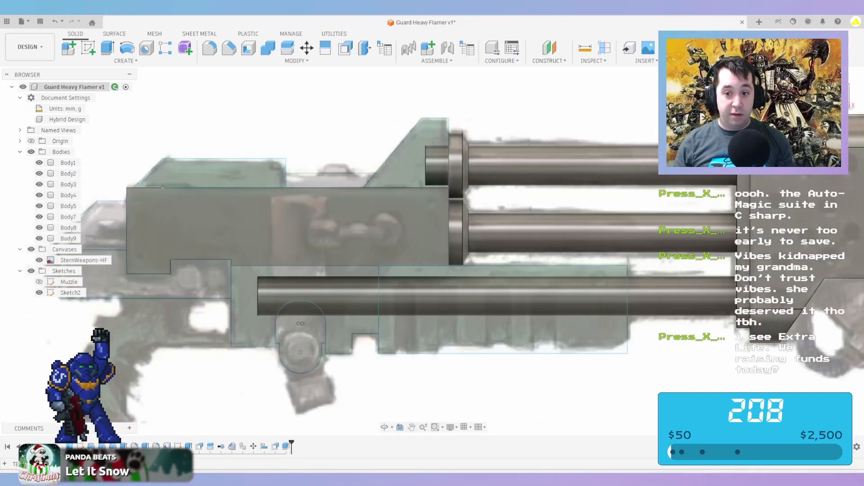
{"action": "scroll", "coordinate": [681, 202], "scroll_direction": "up", "scroll_amount": 1}
{"action": "scroll", "coordinate": [687, 203], "scroll_direction": "down", "scroll_amount": 2}
{"action": "key", "text": "e"}
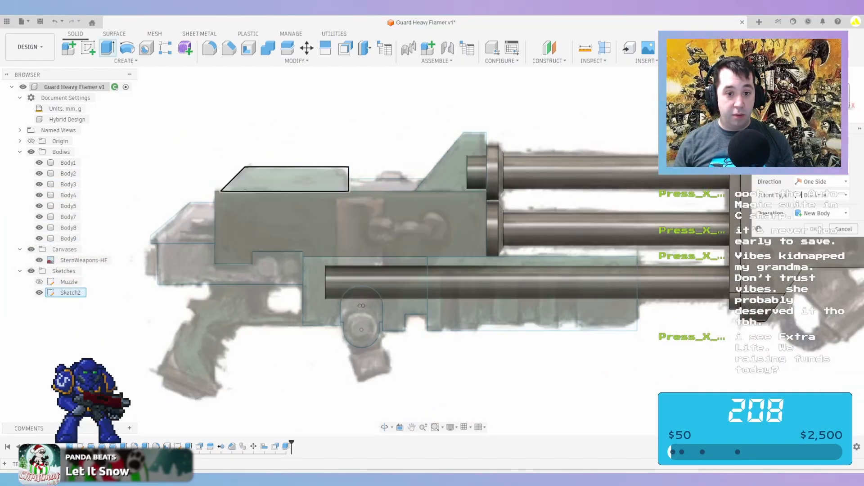
{"action": "left_click", "coordinate": [297, 179]}
{"action": "left_click", "coordinate": [462, 171]}
{"action": "middle_click_drag", "start_coordinate": [464, 173], "coordinate": [541, 235], "text": "shift"}
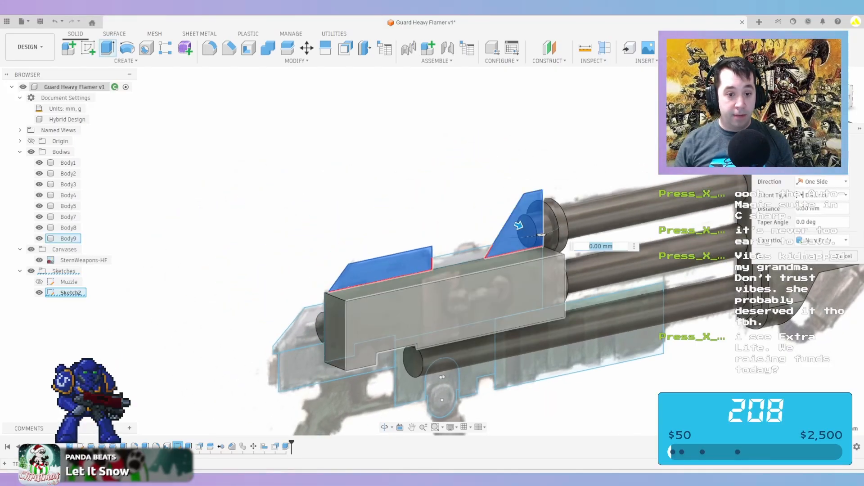
{"action": "mouse_move", "coordinate": [519, 225]}
{"action": "left_mouse_down"}
{"action": "mouse_move", "coordinate": [541, 234]}
{"action": "mouse_move", "coordinate": [509, 226]}
{"action": "left_mouse_up"}
{"action": "scroll", "coordinate": [566, 237], "scroll_direction": "up", "scroll_amount": 3}
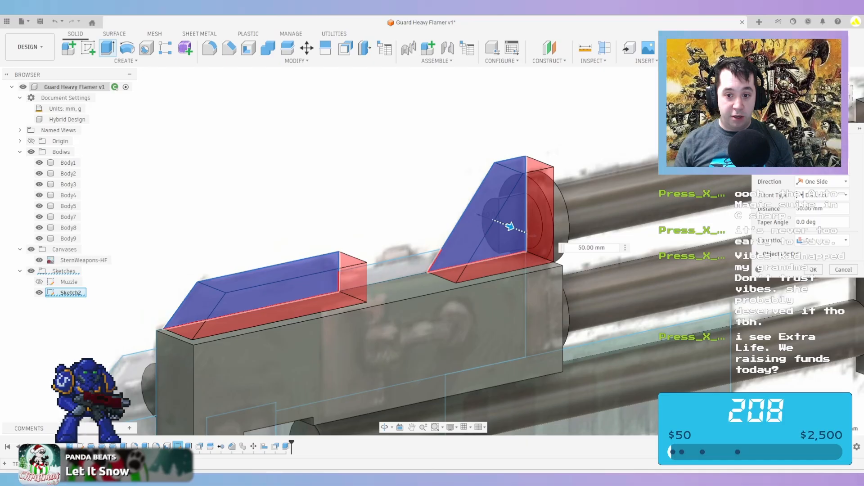
Set the extrusion of the two raised blocks to 55 mm, make them new bodies, and finish the extrusion
{"action": "scroll", "coordinate": [509, 227], "scroll_direction": "down", "scroll_amount": 3}
{"action": "middle_click_drag", "start_coordinate": [509, 227], "coordinate": [405, 216], "text": "shift"}
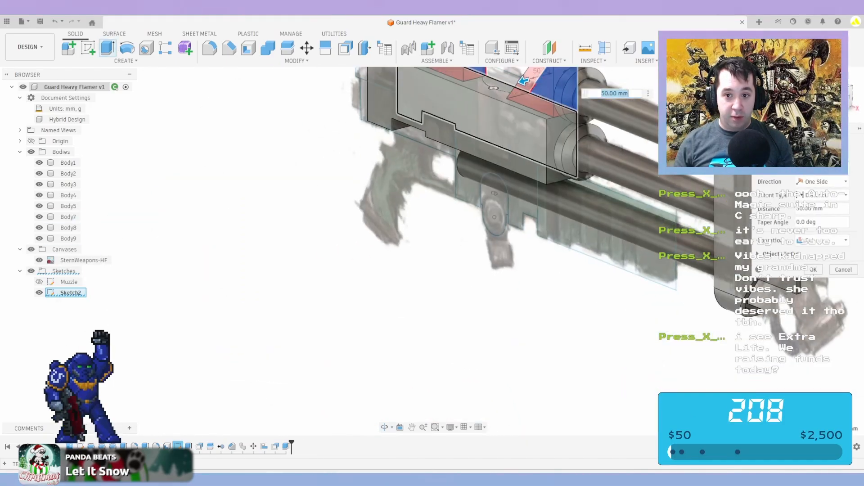
{"action": "middle_click_drag", "start_coordinate": [548, 80], "coordinate": [439, 233]}
{"action": "scroll", "coordinate": [482, 231], "scroll_direction": "up", "scroll_amount": 4}
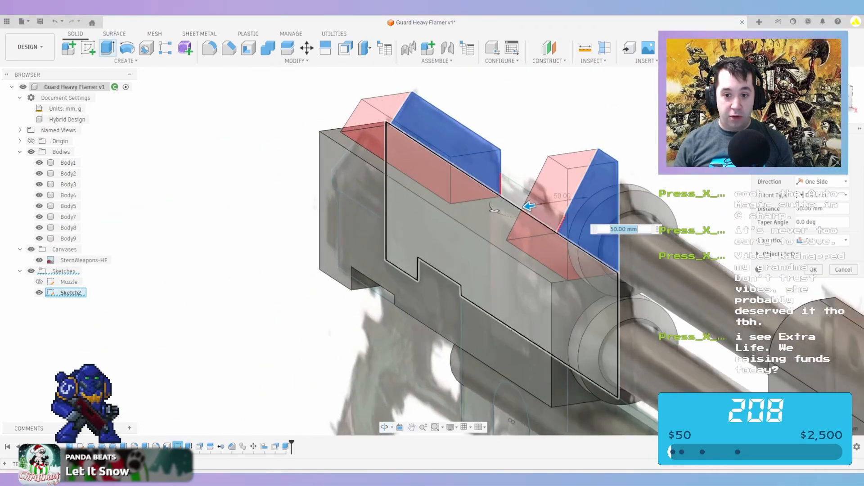
{"action": "scroll", "coordinate": [494, 210], "scroll_direction": "up", "scroll_amount": 4}
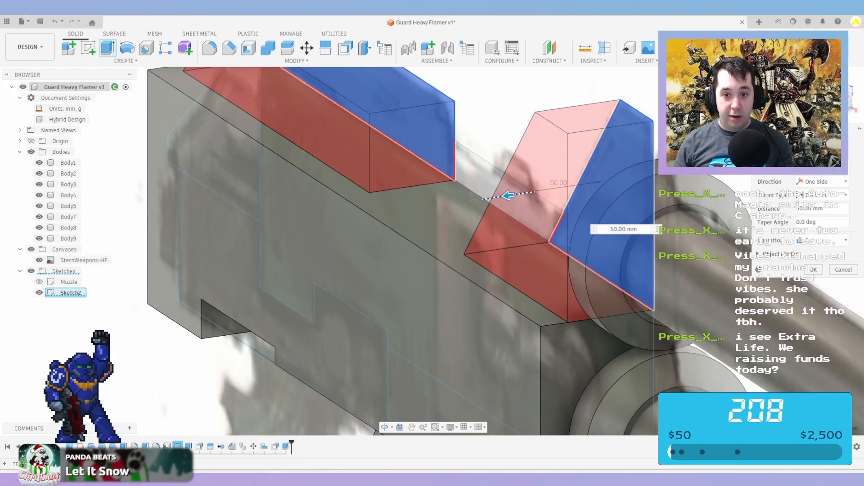
{"action": "left_click_drag", "start_coordinate": [508, 195], "coordinate": [500, 196]}
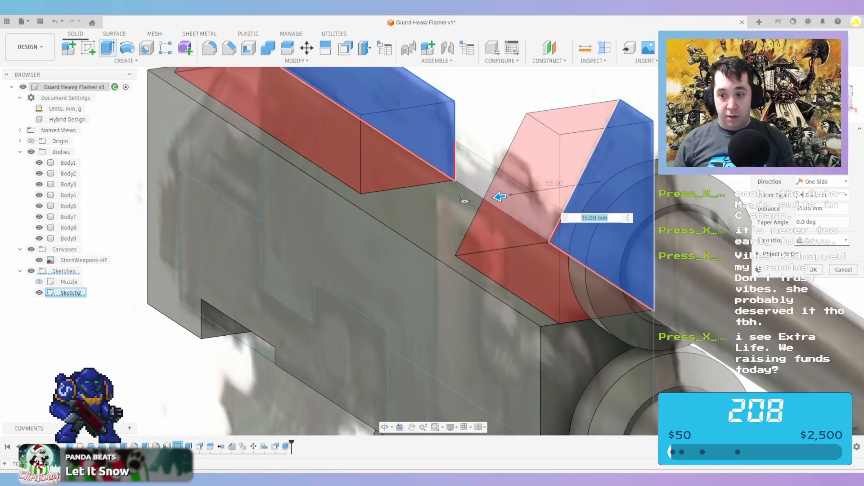
{"action": "left_click", "coordinate": [823, 240]}
{"action": "left_click", "coordinate": [817, 287]}
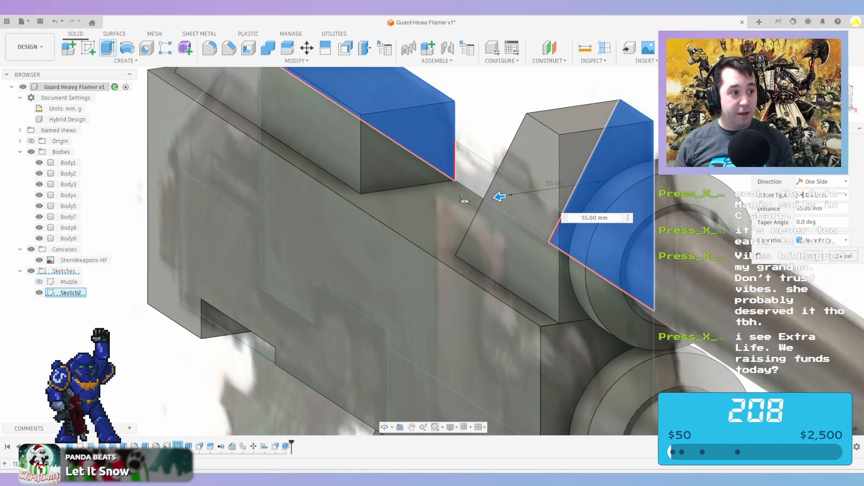
{"action": "key", "text": "Return"}
Edit the main receiver's extrusion and set its distance to 70 mm
{"action": "scroll", "coordinate": [499, 275], "scroll_direction": "down", "scroll_amount": 5}
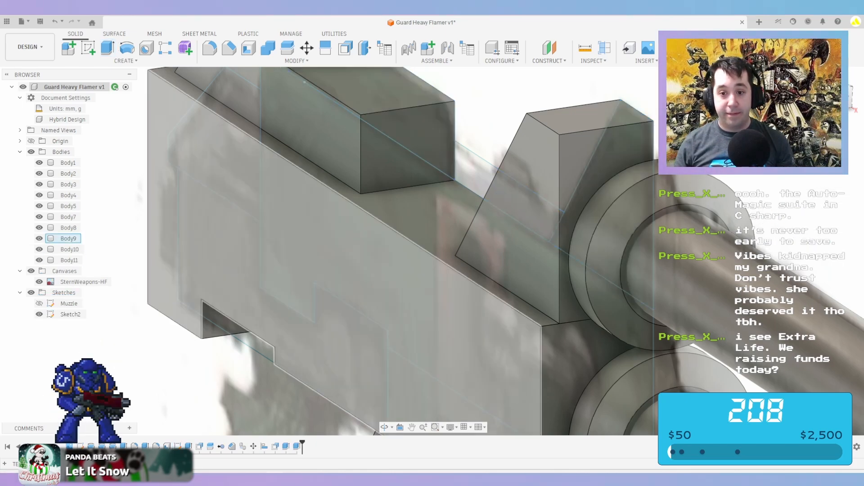
{"action": "middle_click_drag", "start_coordinate": [500, 275], "coordinate": [563, 239], "text": "shift"}
{"action": "scroll", "coordinate": [468, 315], "scroll_direction": "down", "scroll_amount": 4}
{"action": "middle_click_drag", "start_coordinate": [419, 346], "coordinate": [599, 212]}
{"action": "scroll", "coordinate": [664, 269], "scroll_direction": "down", "scroll_amount": 2}
{"action": "scroll", "coordinate": [665, 269], "scroll_direction": "up", "scroll_amount": 5}
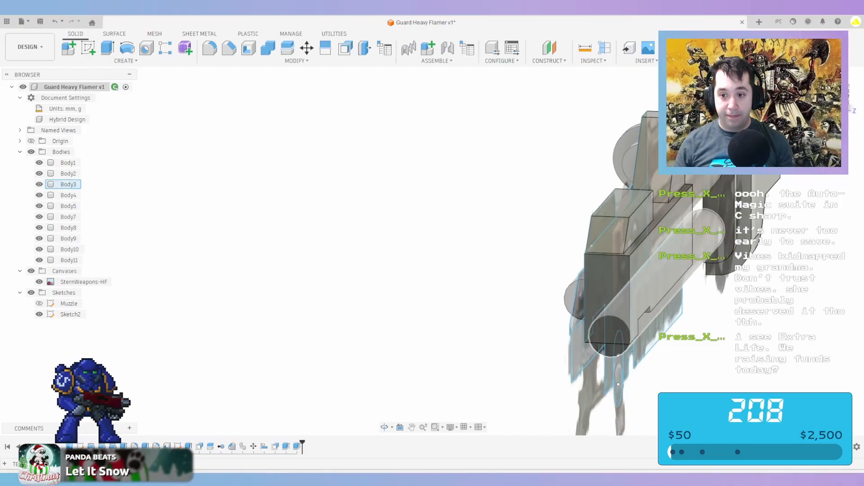
{"action": "middle_click_drag", "start_coordinate": [664, 269], "coordinate": [536, 239], "text": "shift"}
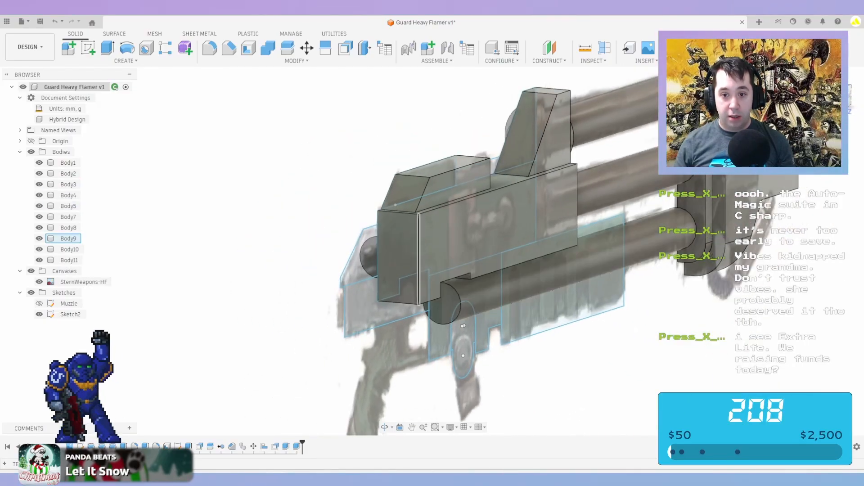
{"action": "left_click", "coordinate": [513, 232]}
{"action": "key", "text": "Escape"}
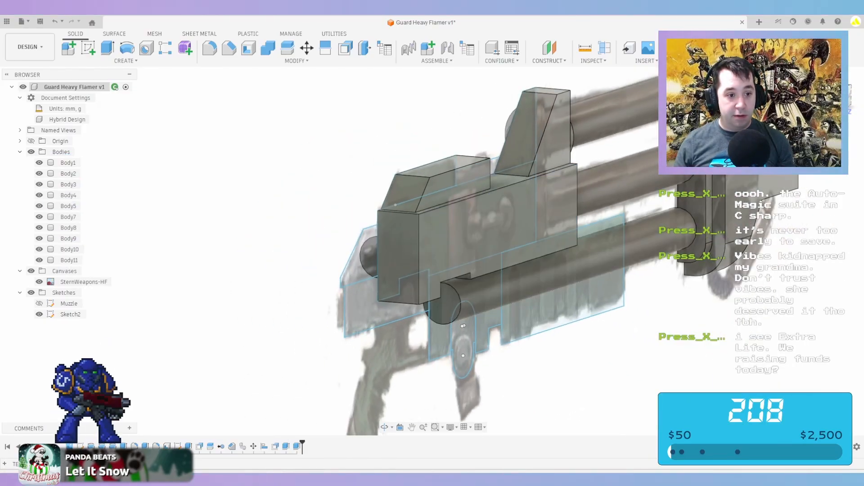
{"action": "right_click", "coordinate": [287, 446]}
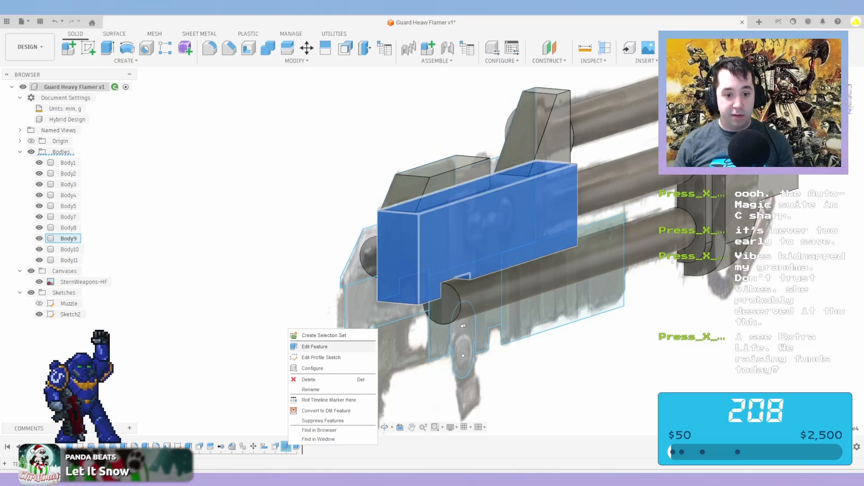
{"action": "left_click", "coordinate": [311, 347]}
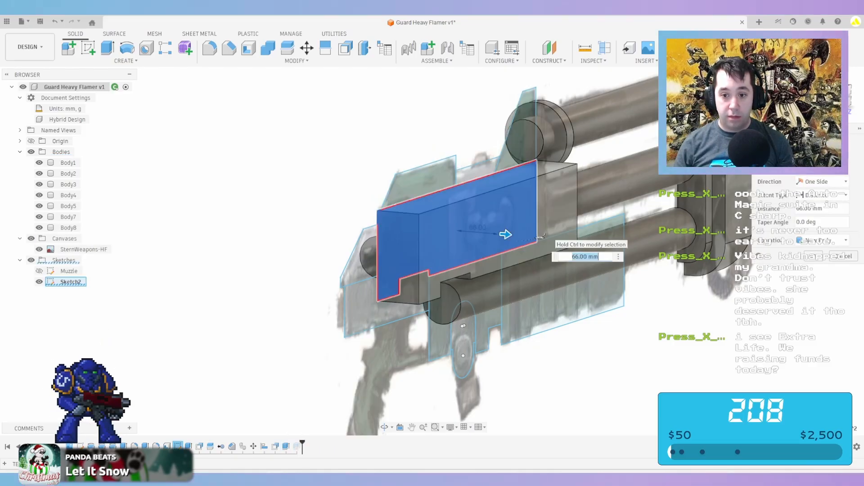
{"action": "type", "text": "70"}
{"action": "key", "text": "Return"}
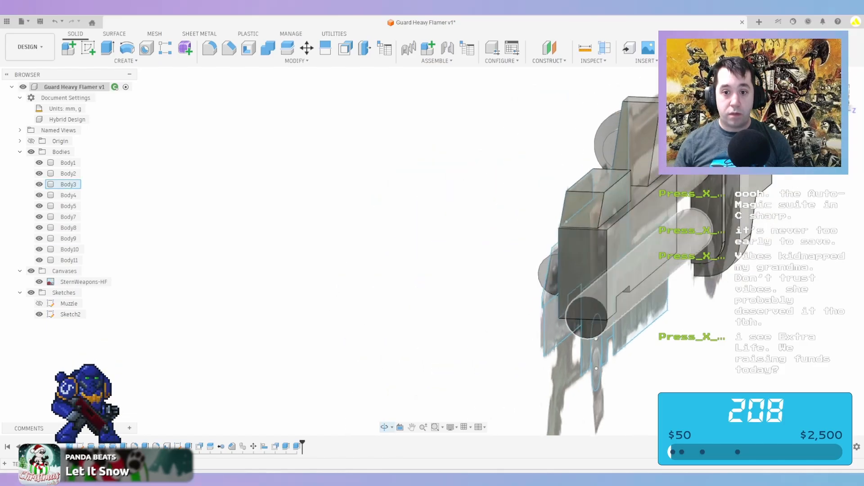
Inspect the receiver and its raised blocks from the rear and side, finishing with a straight side view of the rear half
{"action": "middle_click_drag", "start_coordinate": [563, 263], "coordinate": [650, 266], "text": "shift"}
{"action": "scroll", "coordinate": [488, 234], "scroll_direction": "down", "scroll_amount": 3}
{"action": "scroll", "coordinate": [529, 220], "scroll_direction": "down", "scroll_amount": 1}
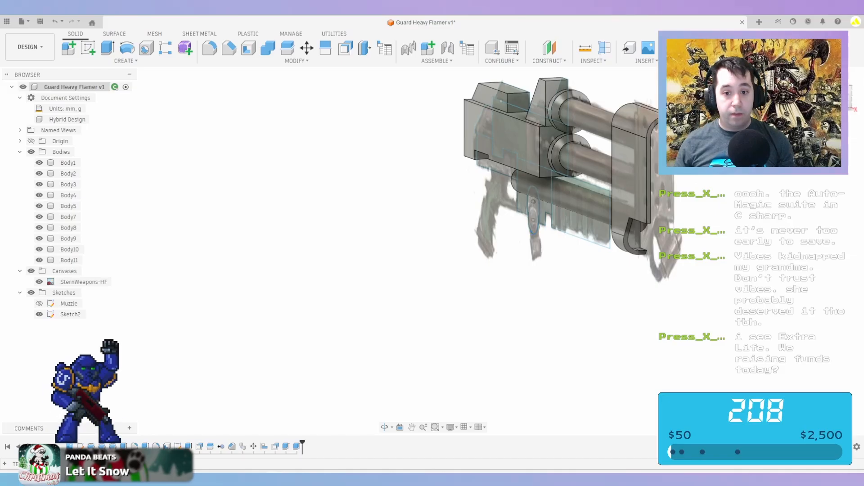
{"action": "scroll", "coordinate": [556, 203], "scroll_direction": "up", "scroll_amount": 2}
{"action": "middle_click_drag", "start_coordinate": [550, 214], "coordinate": [653, 198], "text": "shift"}
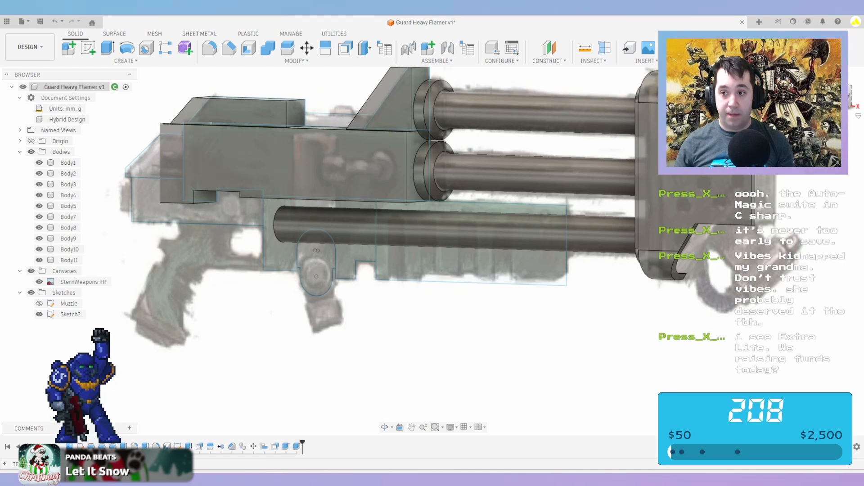
{"action": "left_click", "coordinate": [837, 95]}
{"action": "middle_click_drag", "start_coordinate": [495, 278], "coordinate": [714, 257]}
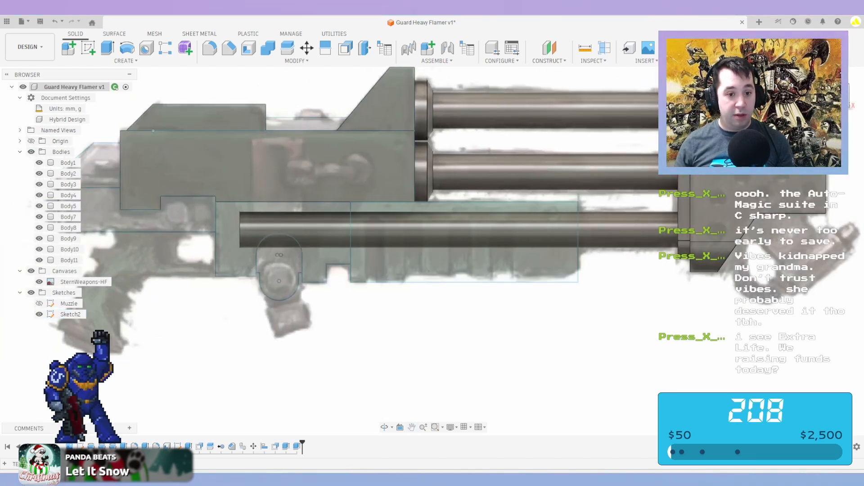
{"action": "middle_click_drag", "start_coordinate": [342, 306], "coordinate": [517, 313]}
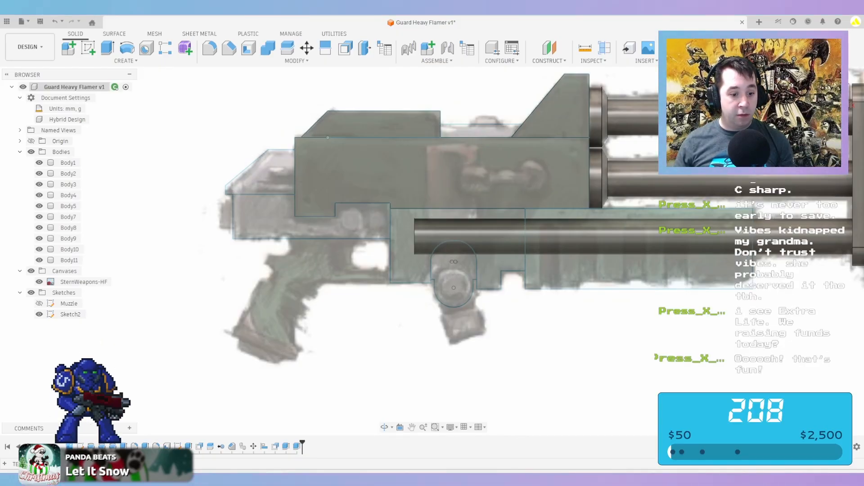
{"action": "mouse_move", "coordinate": [156, 477]}
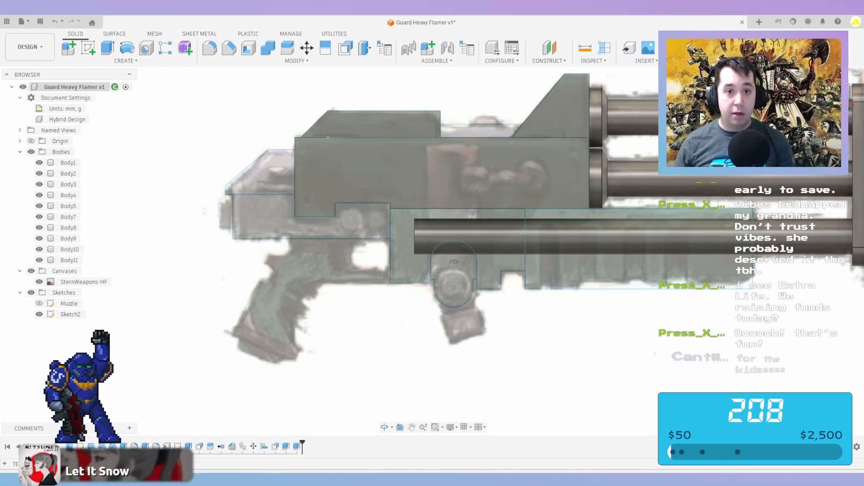
{"action": "key", "text": "ctrl+n"}
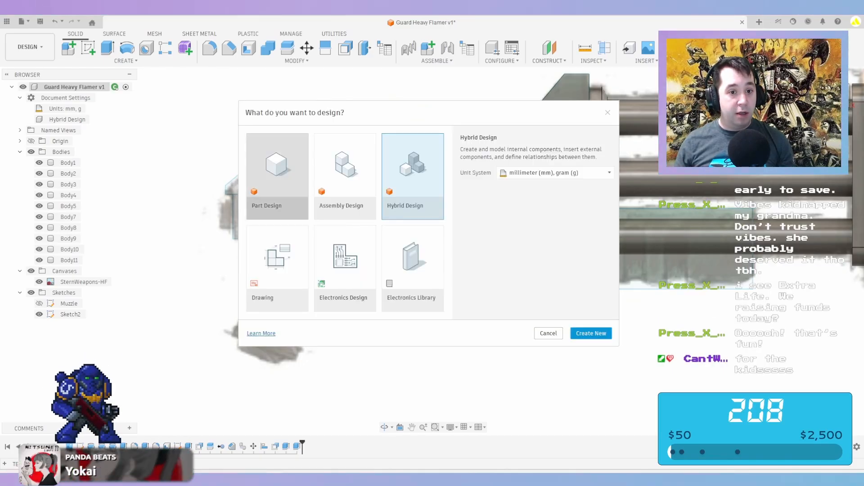
{"action": "key", "text": "Escape"}
Open the Pulse Pistol, PulseRifle and RailRifle designs from the project's Tau Empire folder
{"action": "left_click", "coordinate": [6, 21]}
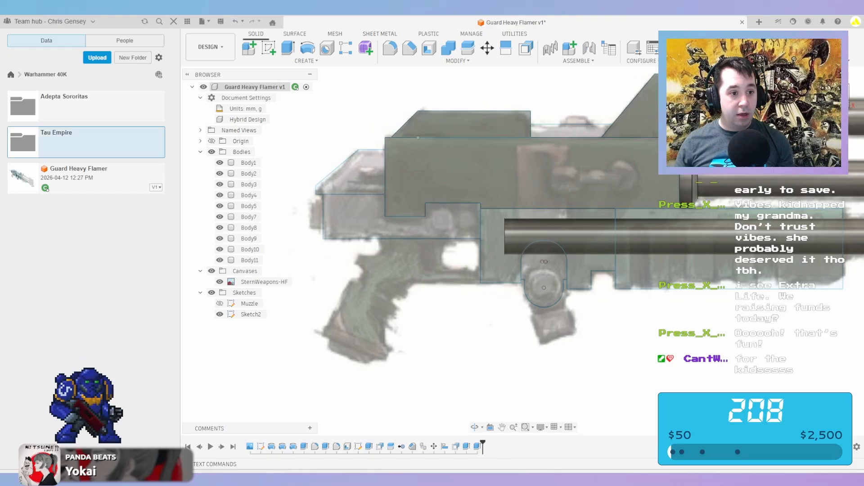
{"action": "left_click", "coordinate": [56, 135]}
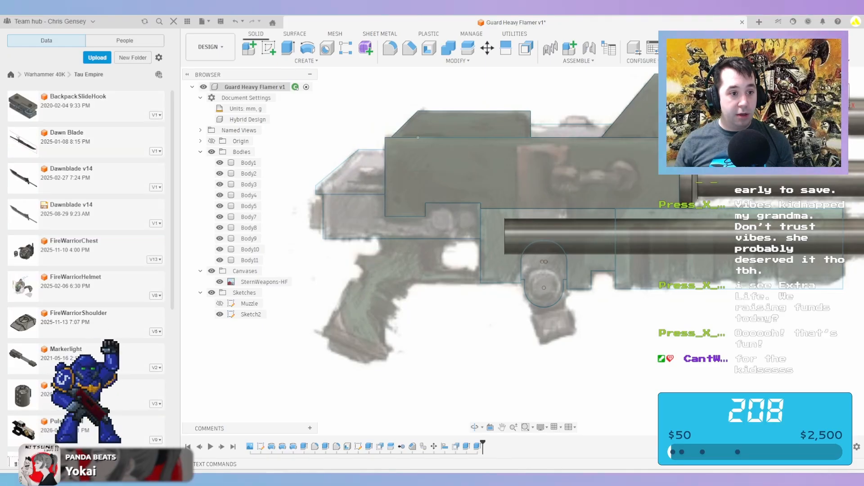
{"action": "scroll", "coordinate": [85, 270], "scroll_direction": "down", "scroll_amount": 3}
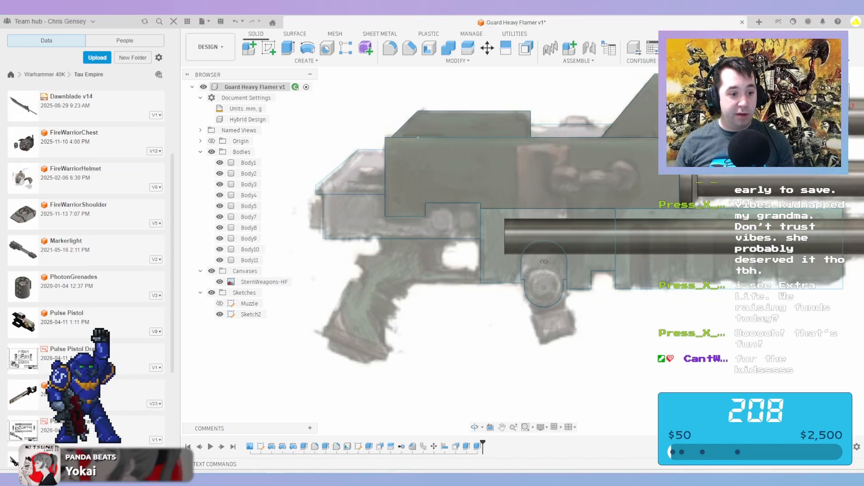
{"action": "left_click", "coordinate": [86, 323]}
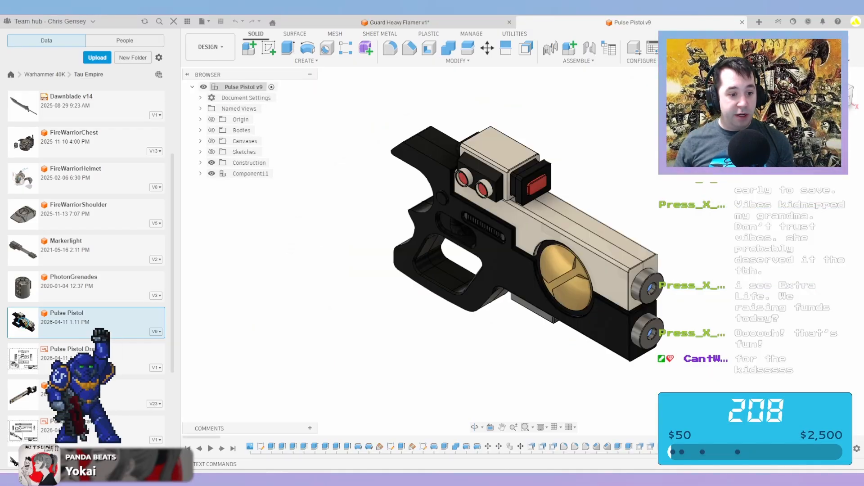
{"action": "left_click", "coordinate": [85, 394]}
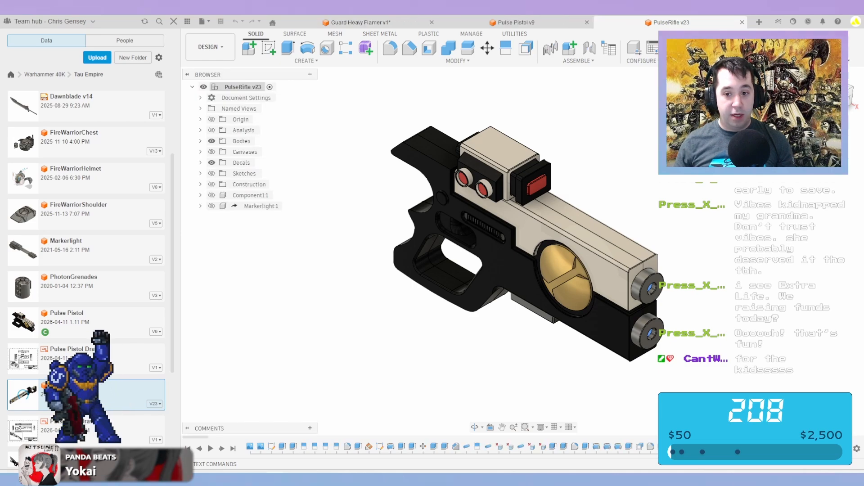
{"action": "scroll", "coordinate": [85, 270], "scroll_direction": "down", "scroll_amount": 2}
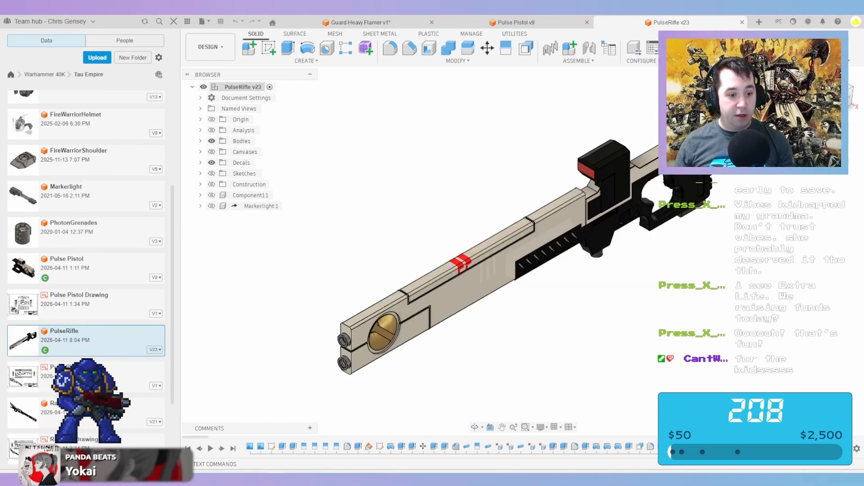
{"action": "double_click", "coordinate": [85, 412]}
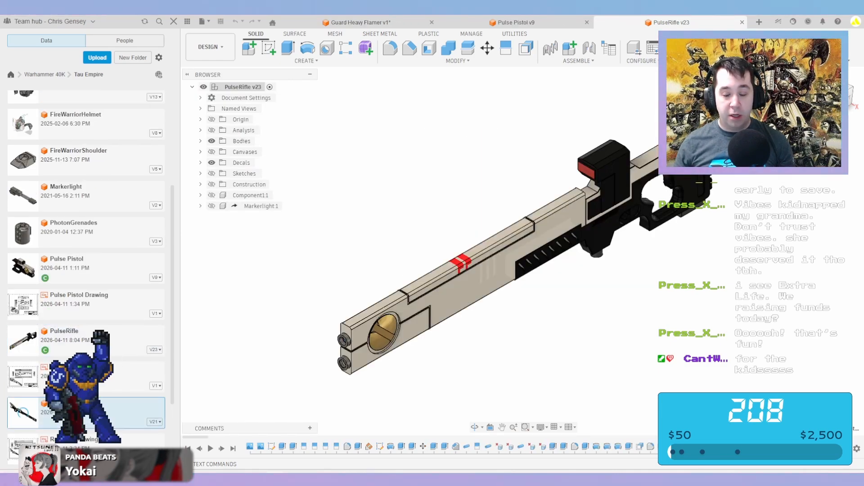
Look through the remaining designs in the Tau Empire folder and return to the Warhammer 40K folder
{"action": "scroll", "coordinate": [86, 270], "scroll_direction": "down", "scroll_amount": 3}
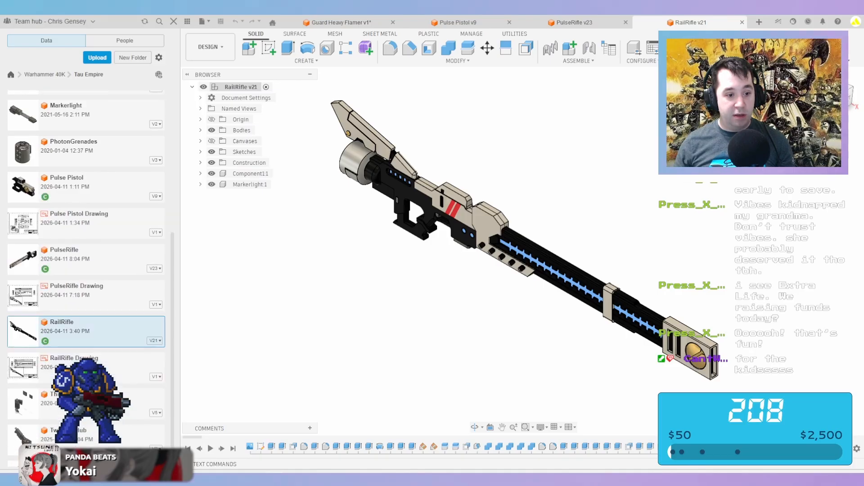
{"action": "scroll", "coordinate": [85, 270], "scroll_direction": "down", "scroll_amount": 1}
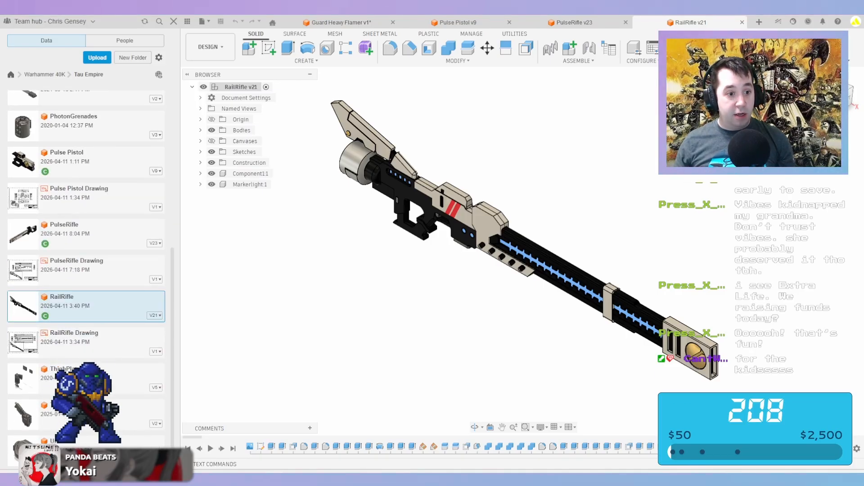
{"action": "scroll", "coordinate": [85, 270], "scroll_direction": "up", "scroll_amount": 10}
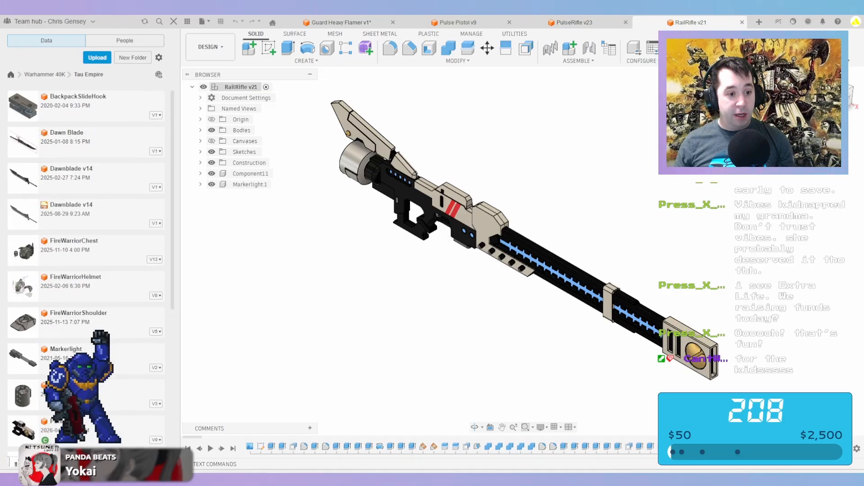
{"action": "left_click", "coordinate": [45, 75]}
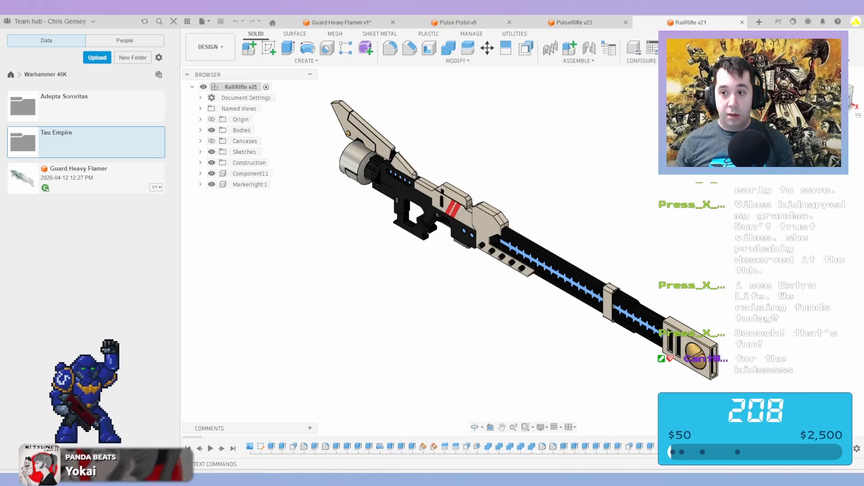
Examine the RailRifle model straight from the side and at an angle
{"action": "left_click", "coordinate": [830, 102]}
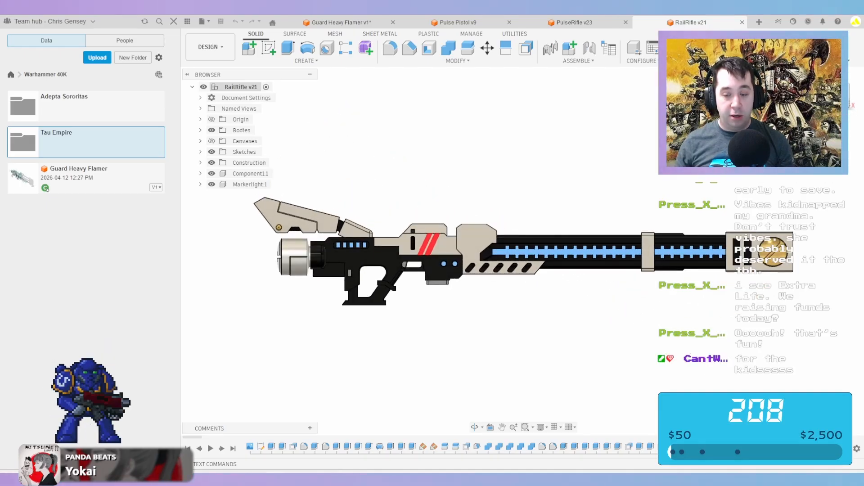
{"action": "middle_click_drag", "start_coordinate": [540, 198], "coordinate": [424, 243], "text": "shift"}
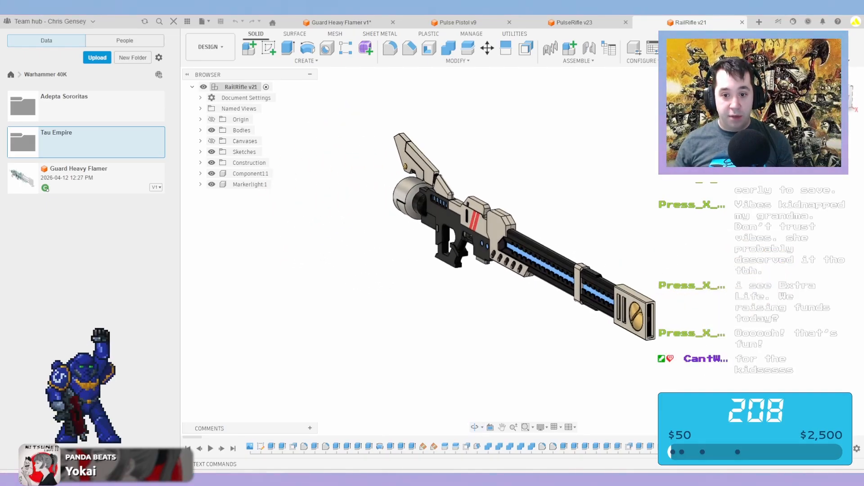
{"action": "middle_click_drag", "start_coordinate": [625, 251], "coordinate": [697, 245]}
{"action": "scroll", "coordinate": [605, 249], "scroll_direction": "up", "scroll_amount": 3}
{"action": "scroll", "coordinate": [574, 247], "scroll_direction": "down", "scroll_amount": 2}
{"action": "scroll", "coordinate": [503, 232], "scroll_direction": "down", "scroll_amount": 1}
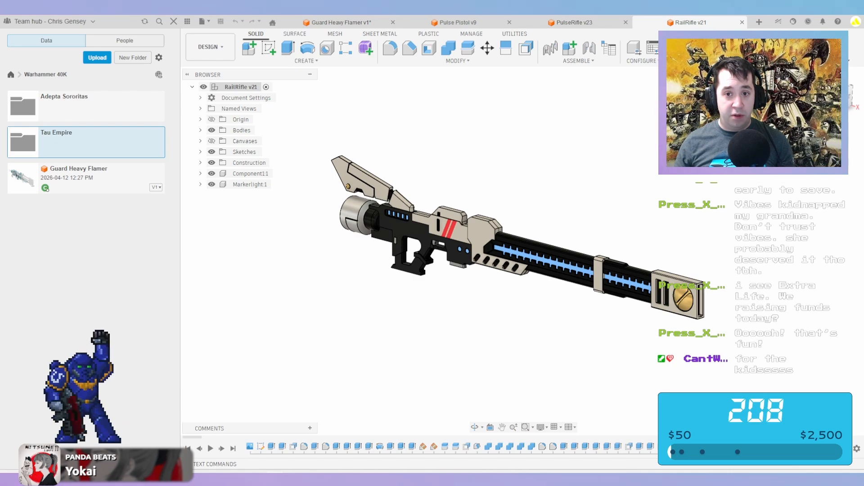
Switch to the PulseRifle design and examine its side with the grip, sight and barrel markings
{"action": "left_click", "coordinate": [575, 22]}
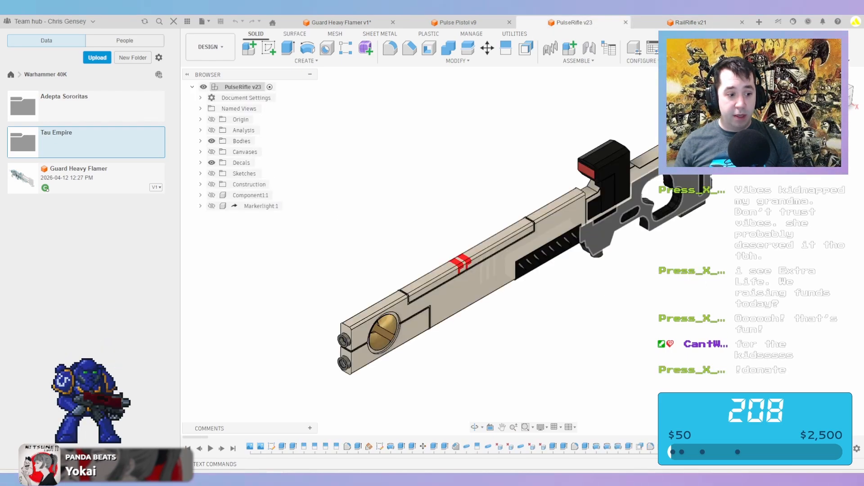
{"action": "middle_click_drag", "start_coordinate": [450, 292], "coordinate": [596, 270], "text": "shift"}
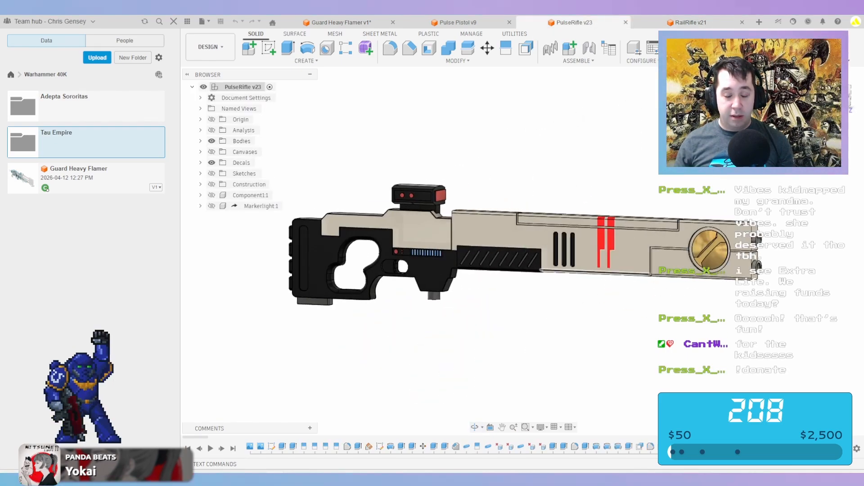
{"action": "middle_click_drag", "start_coordinate": [477, 270], "coordinate": [544, 305], "text": "shift"}
{"action": "middle_click_drag", "start_coordinate": [523, 250], "coordinate": [441, 239], "text": "shift"}
Switch to the Pulse Pistol design and examine the model from different angles
{"action": "left_click", "coordinate": [457, 22]}
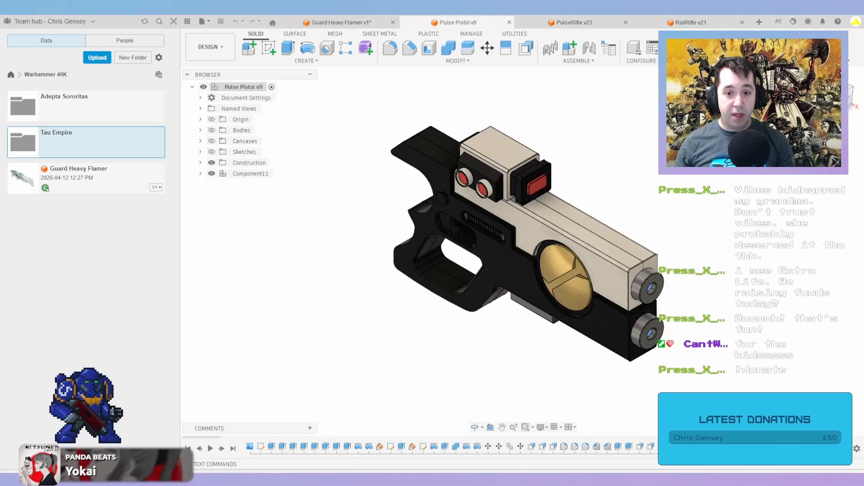
{"action": "middle_click_drag", "start_coordinate": [540, 270], "coordinate": [414, 220], "text": "shift"}
{"action": "middle_click_drag", "start_coordinate": [523, 251], "coordinate": [675, 267], "text": "shift"}
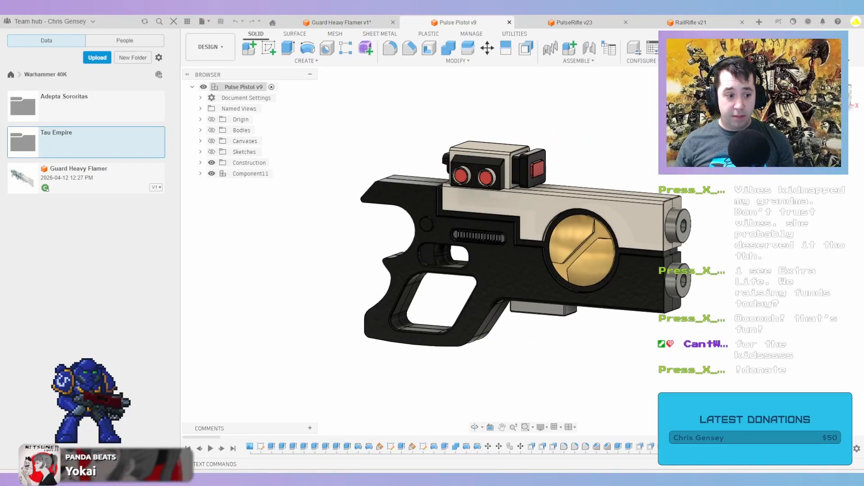
Close the Pulse Pistol, PulseRifle and RailRifle designs and hide the project file browser to return to the Guard Heavy Flamer
{"action": "left_click", "coordinate": [509, 22]}
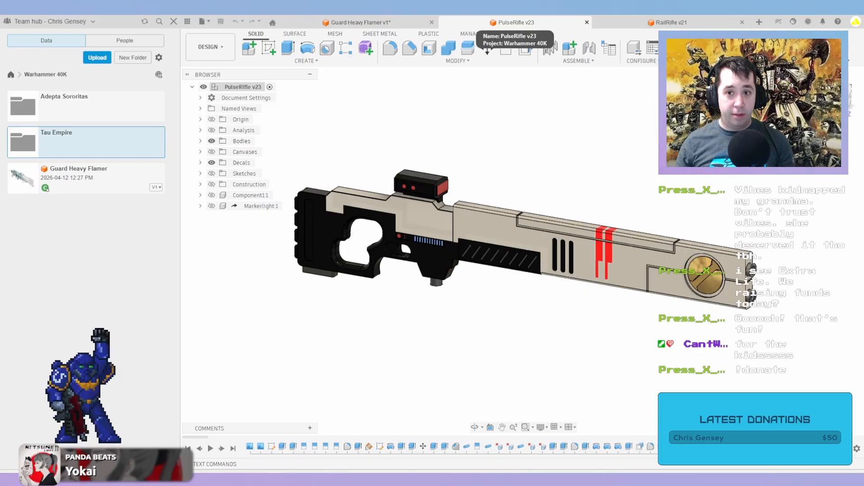
{"action": "left_click", "coordinate": [587, 22]}
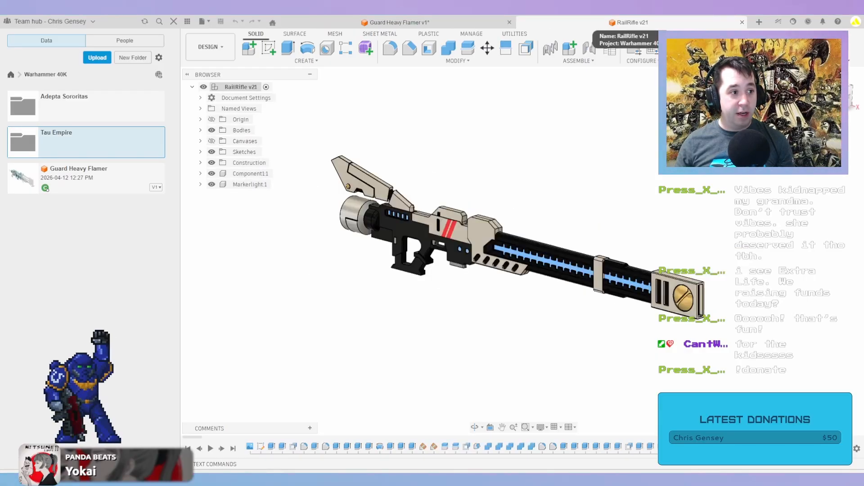
{"action": "left_click", "coordinate": [742, 22]}
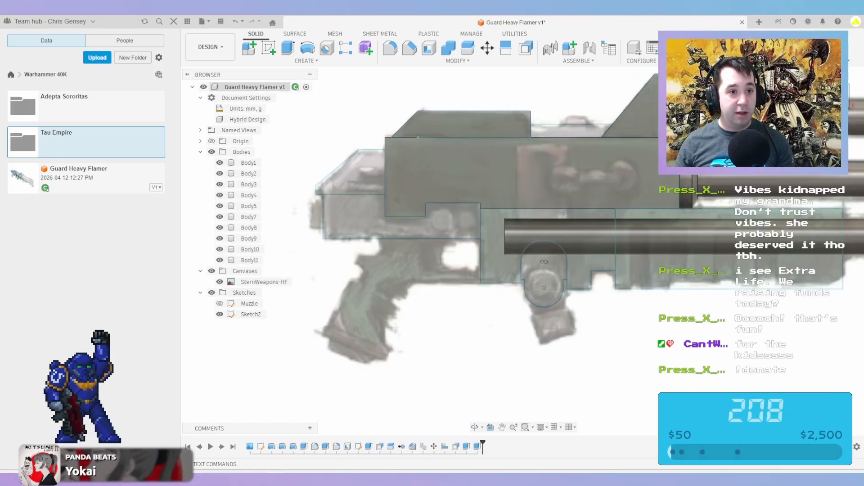
{"action": "left_click", "coordinate": [173, 21]}
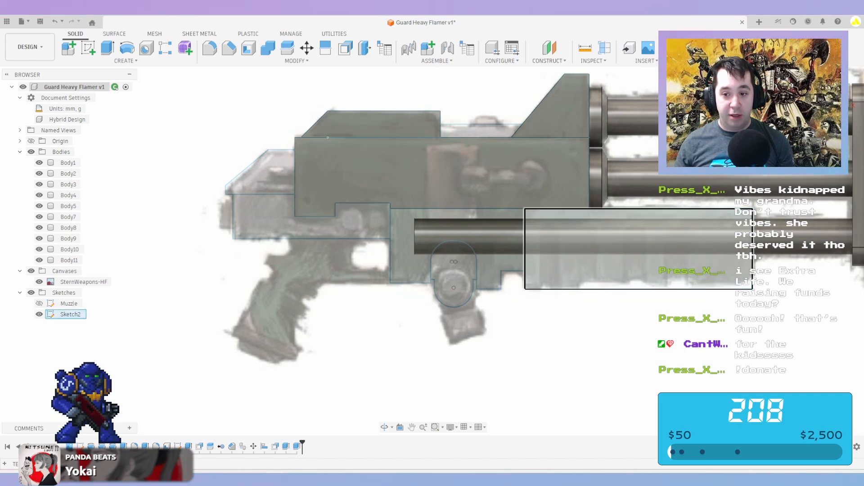
{"action": "left_click", "coordinate": [630, 261]}
{"action": "middle_click_drag", "start_coordinate": [630, 261], "coordinate": [595, 257], "text": "shift"}
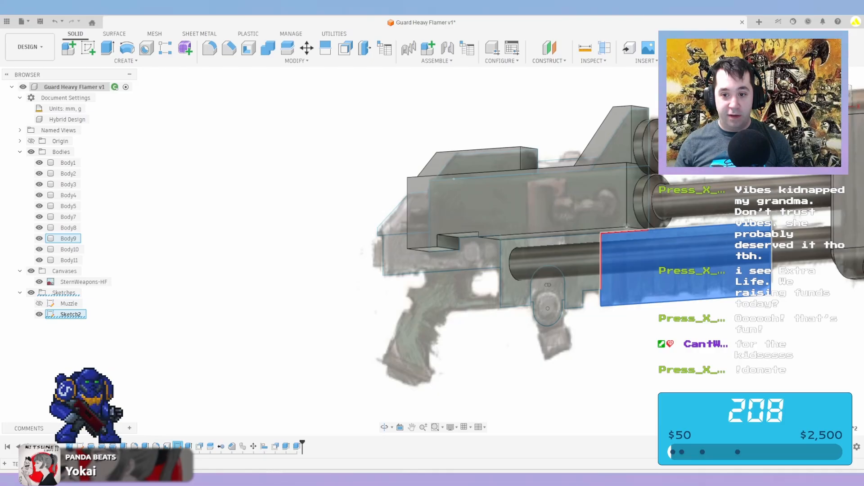
{"action": "key", "text": "Escape"}
{"action": "left_click", "coordinate": [681, 264]}
{"action": "type", "text": "e"}
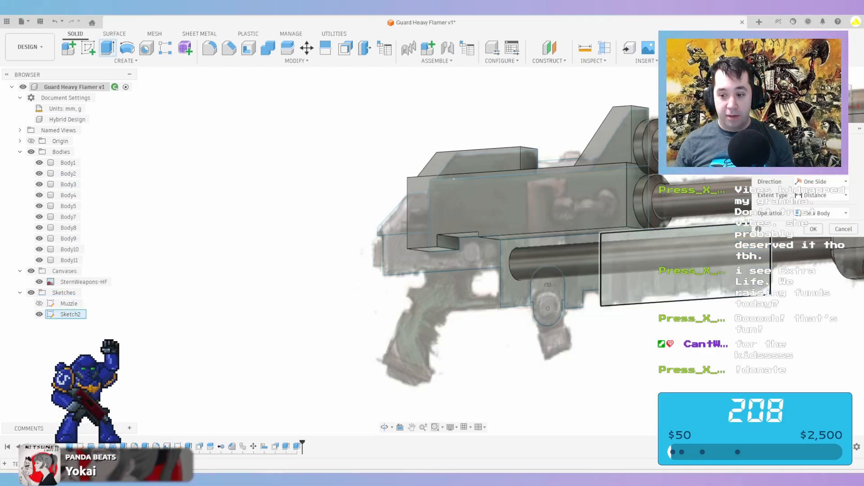
{"action": "type", "text": "70"}
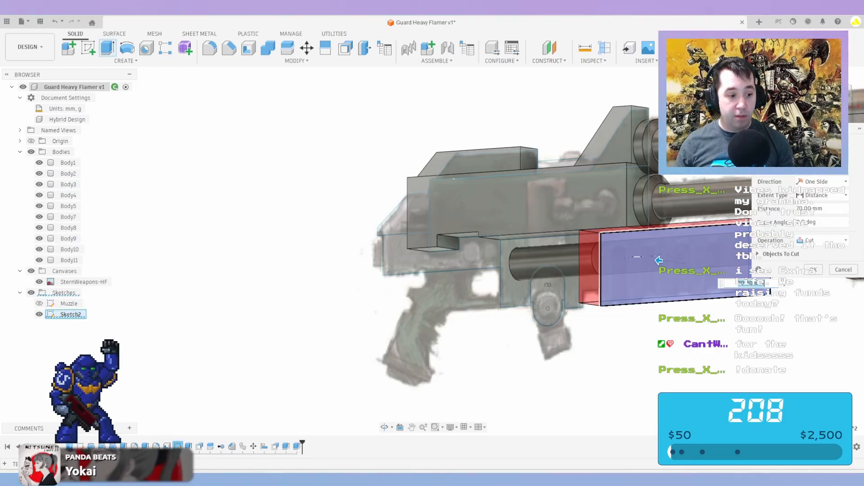
{"action": "key", "text": "Return"}
{"action": "scroll", "coordinate": [674, 248], "scroll_direction": "down", "scroll_amount": 1}
{"action": "scroll", "coordinate": [674, 248], "scroll_direction": "up", "scroll_amount": 3}
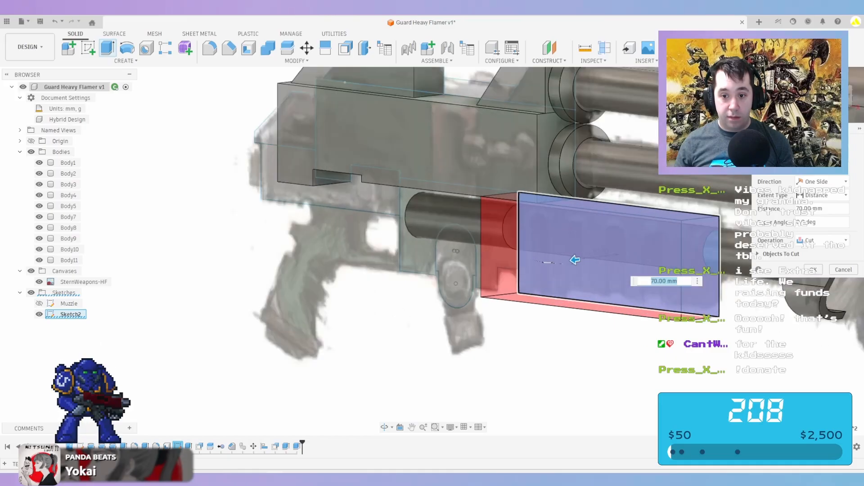
{"action": "left_click_drag", "start_coordinate": [575, 259], "coordinate": [585, 259]}
{"action": "middle_click_drag", "start_coordinate": [586, 259], "coordinate": [707, 253], "text": "shift"}
{"action": "middle_click_drag", "start_coordinate": [725, 220], "coordinate": [484, 260], "text": "shift"}
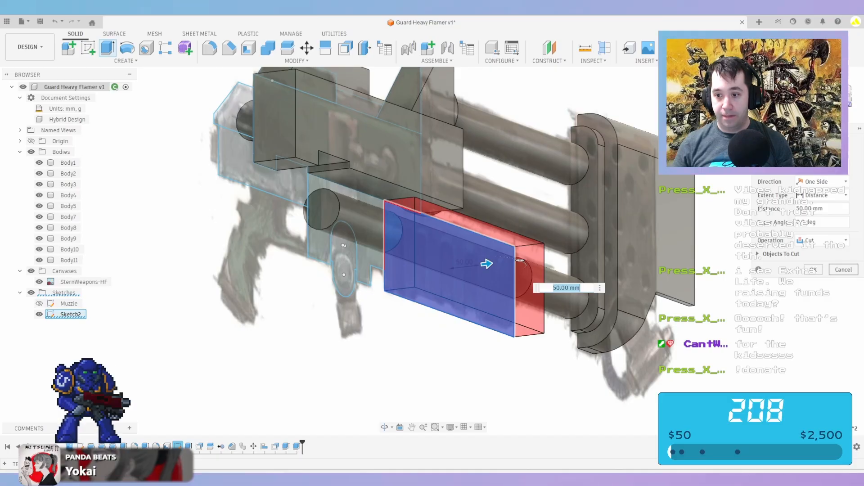
{"action": "left_click", "coordinate": [843, 269]}
Return to the straight side view and save the design with the version description User Saved
{"action": "left_click", "coordinate": [831, 97]}
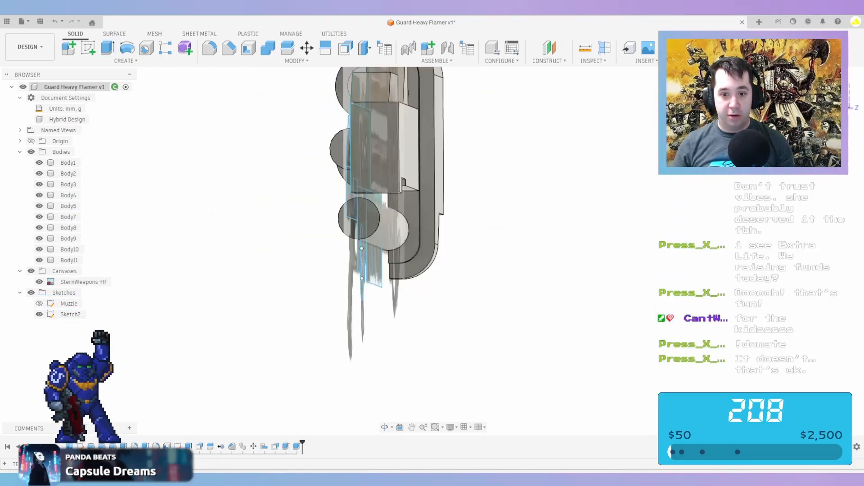
{"action": "left_click", "coordinate": [854, 96]}
{"action": "scroll", "coordinate": [598, 245], "scroll_direction": "down", "scroll_amount": 4}
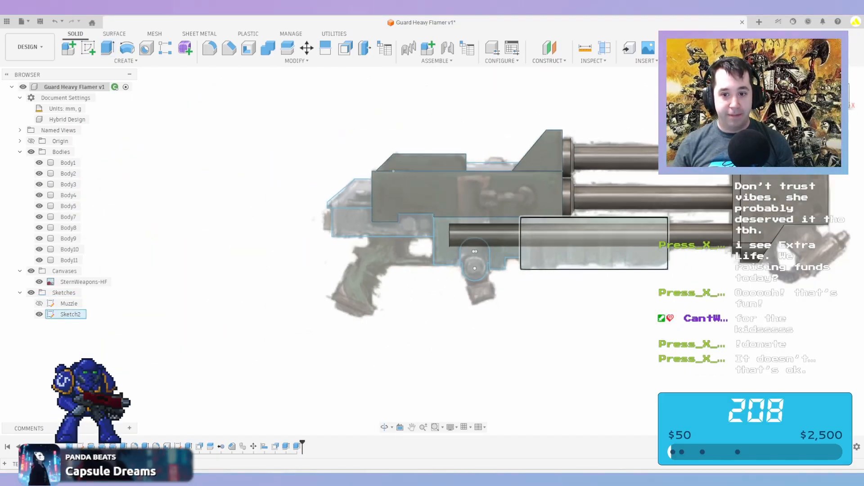
{"action": "middle_click_drag", "start_coordinate": [599, 246], "coordinate": [504, 263]}
{"action": "key", "text": "ctrl+s"}
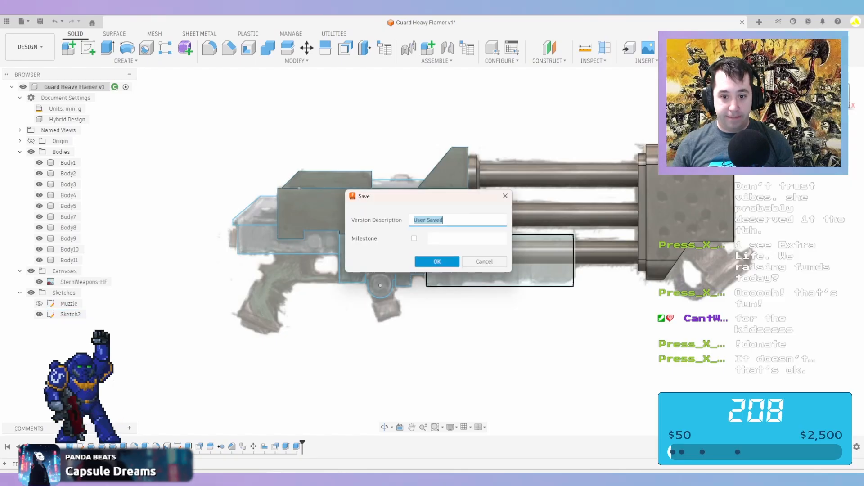
{"action": "key", "text": "Return"}
Insert the HereticFlamer image from the computer as a canvas on the side origin plane
{"action": "left_click", "coordinate": [646, 61]}
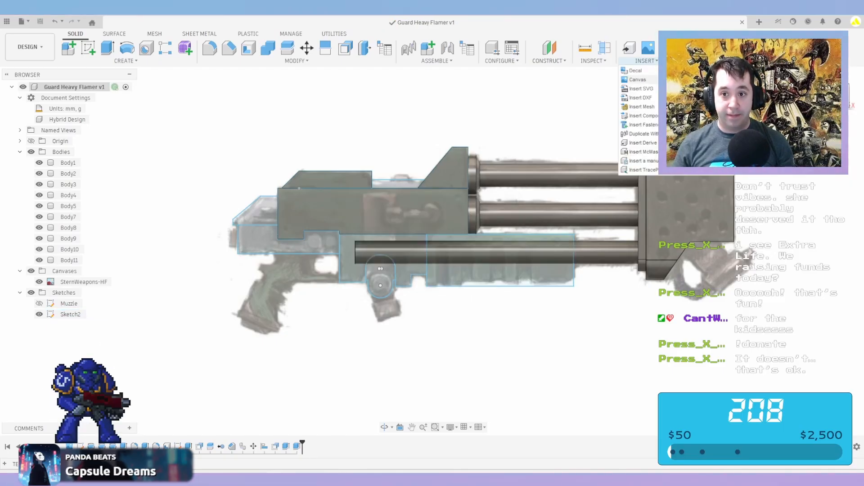
{"action": "left_click", "coordinate": [637, 80]}
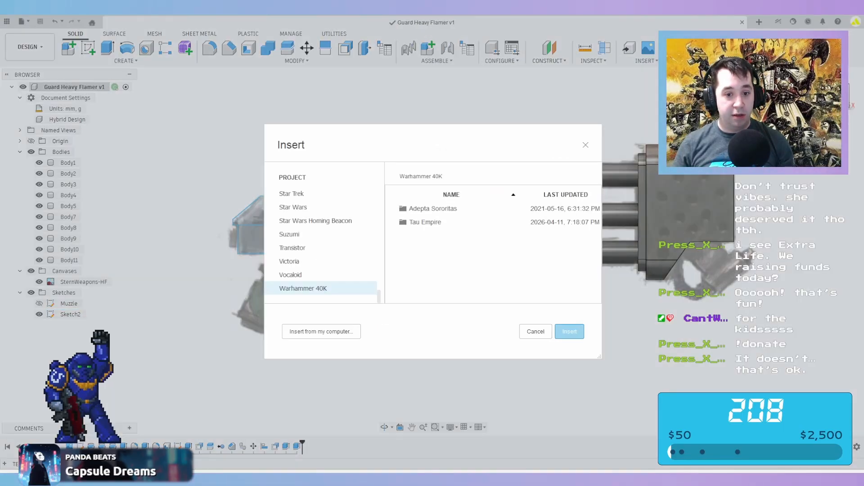
{"action": "left_click", "coordinate": [323, 332]}
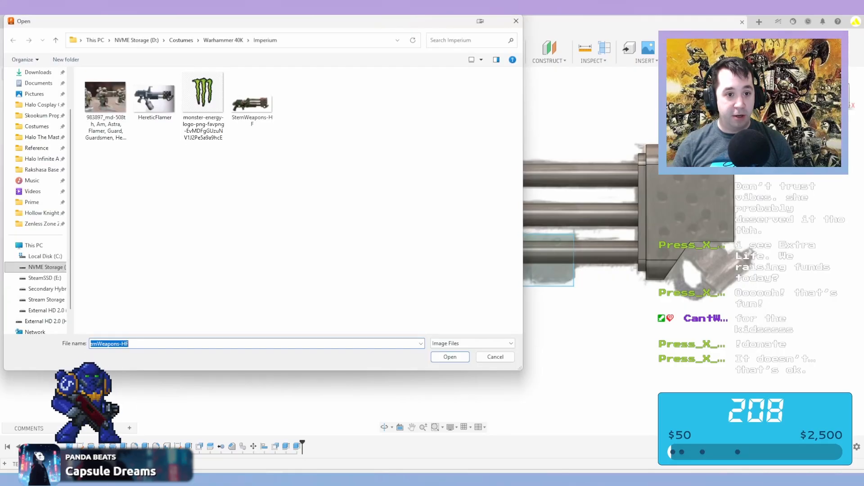
{"action": "left_click", "coordinate": [154, 97]}
{"action": "double_click", "coordinate": [154, 96]}
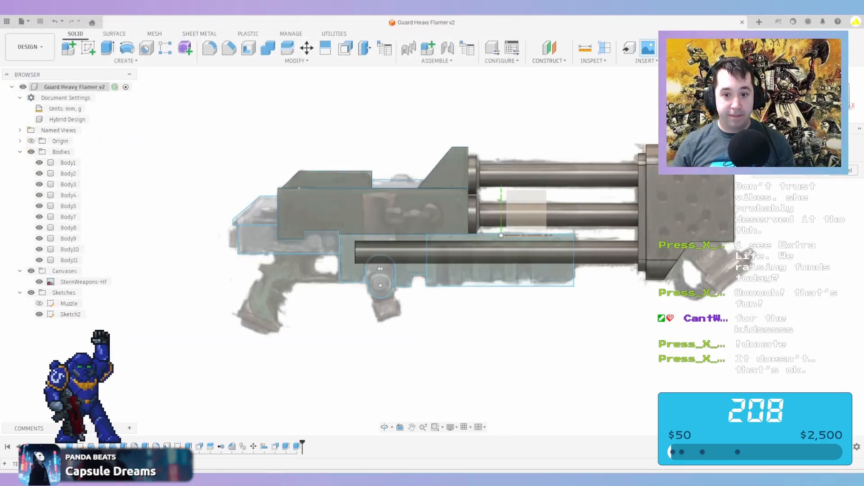
{"action": "left_click", "coordinate": [528, 212]}
Scale the HereticFlamer canvas up more than 60 times to roughly the gun's size and move it over the model
{"action": "left_click_drag", "start_coordinate": [521, 215], "coordinate": [567, 170]}
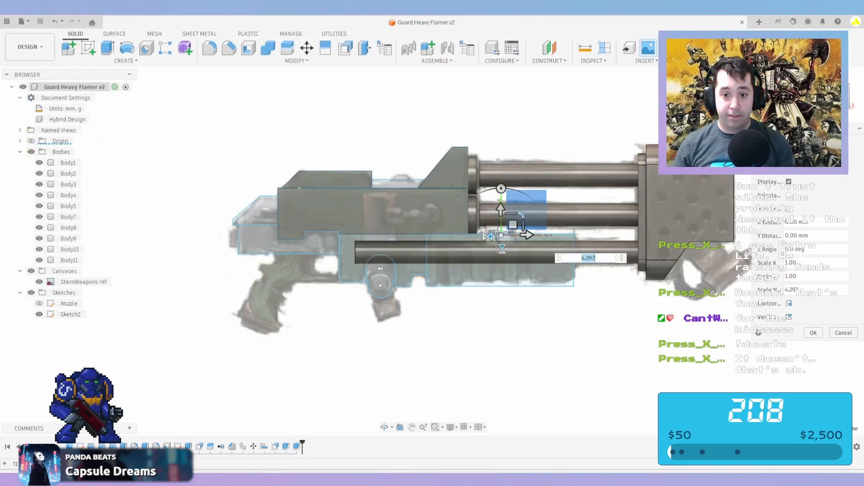
{"action": "left_click_drag", "start_coordinate": [522, 214], "coordinate": [571, 167]}
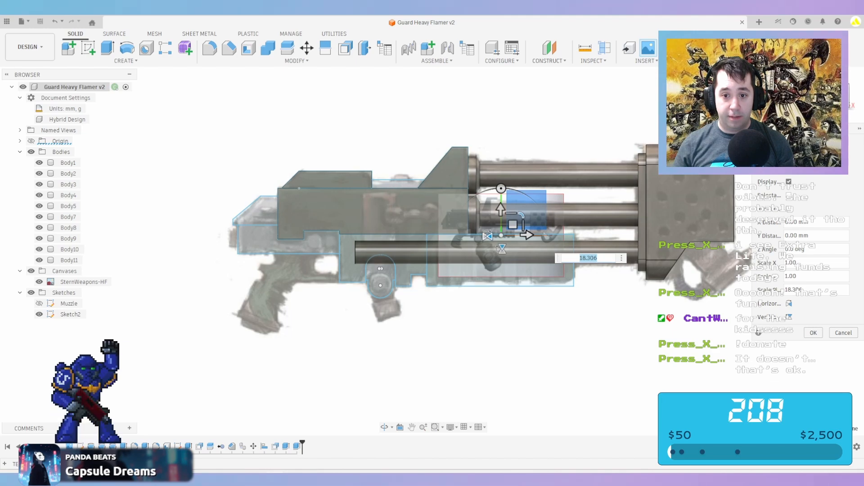
{"action": "left_click_drag", "start_coordinate": [522, 215], "coordinate": [573, 165]}
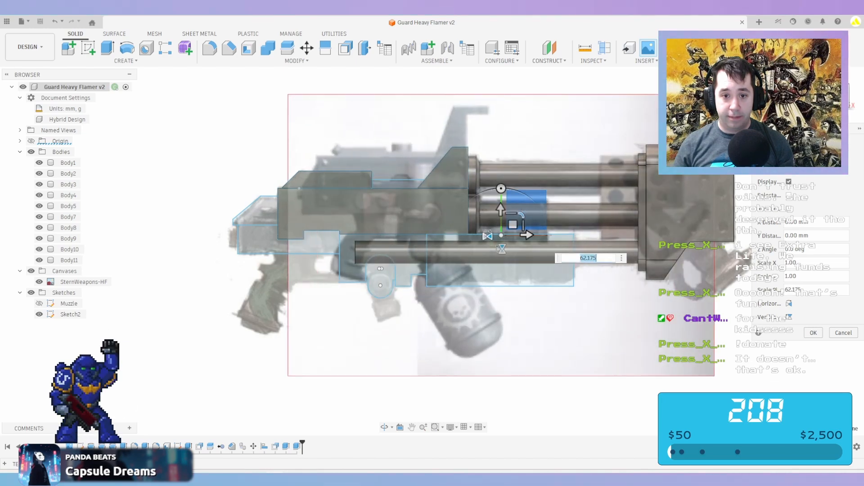
{"action": "left_click_drag", "start_coordinate": [512, 224], "coordinate": [477, 283]}
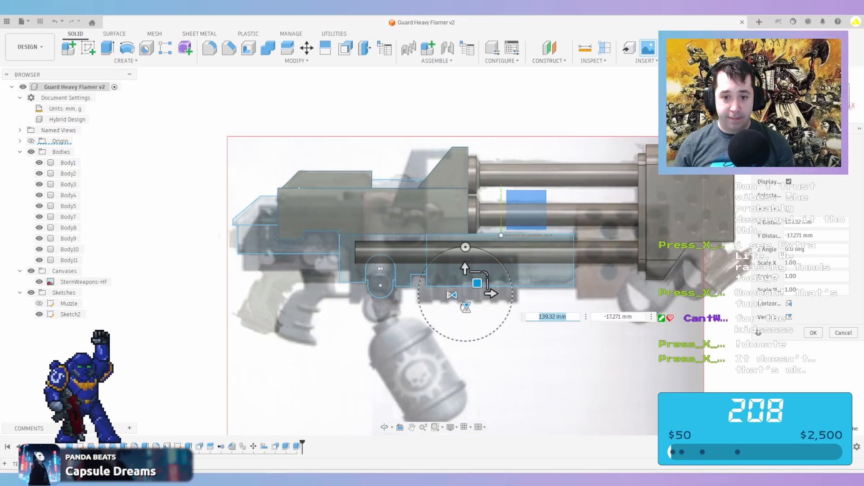
Rotate the canvas by -10 and another -5 degrees, shift it so the canister hangs below the sketched round mount, and accept the placement
{"action": "left_click_drag", "start_coordinate": [465, 247], "coordinate": [473, 248]}
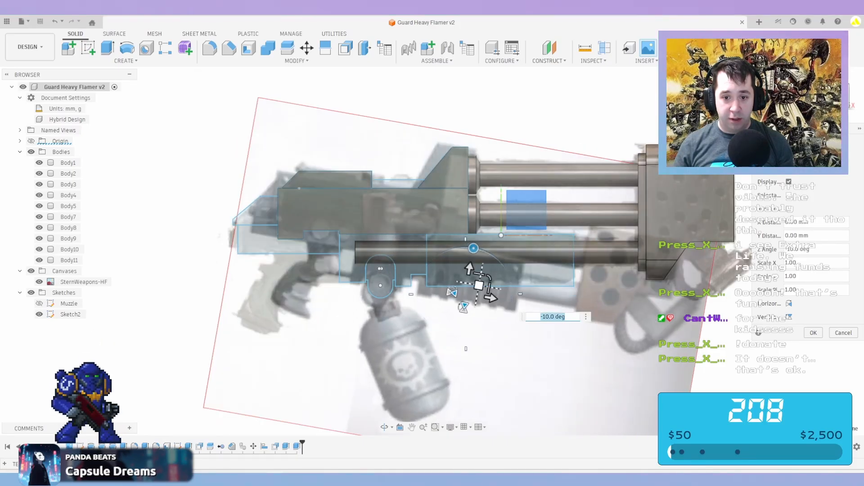
{"action": "left_click_drag", "start_coordinate": [479, 285], "coordinate": [489, 297]}
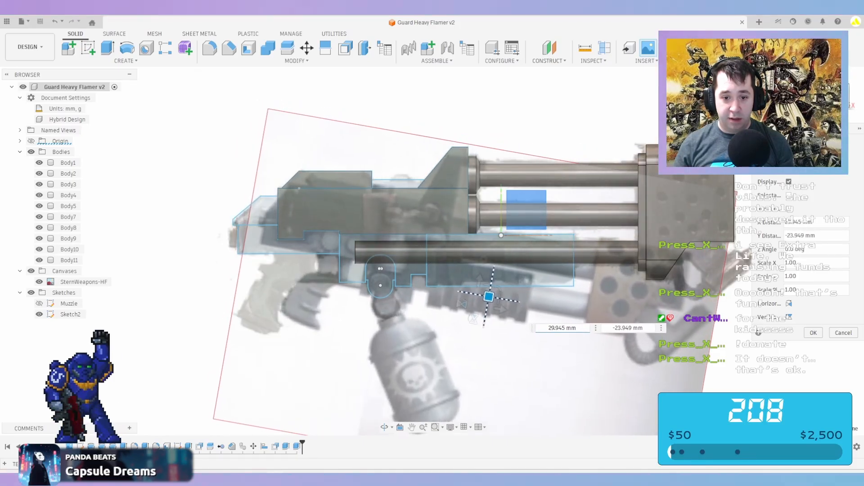
{"action": "scroll", "coordinate": [483, 282], "scroll_direction": "up", "scroll_amount": 1}
{"action": "left_click_drag", "start_coordinate": [482, 264], "coordinate": [485, 265]}
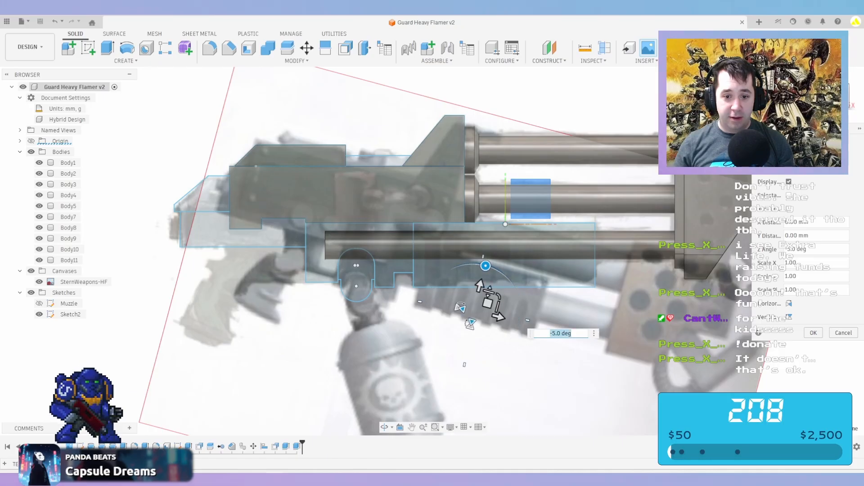
{"action": "left_click_drag", "start_coordinate": [487, 303], "coordinate": [490, 313]}
{"action": "left_click", "coordinate": [813, 332]}
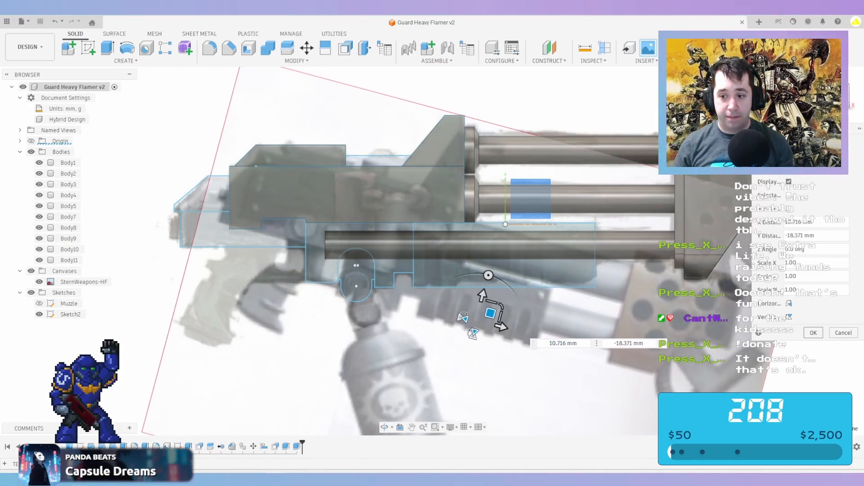
{"action": "middle_click_drag", "start_coordinate": [517, 342], "coordinate": [498, 239]}
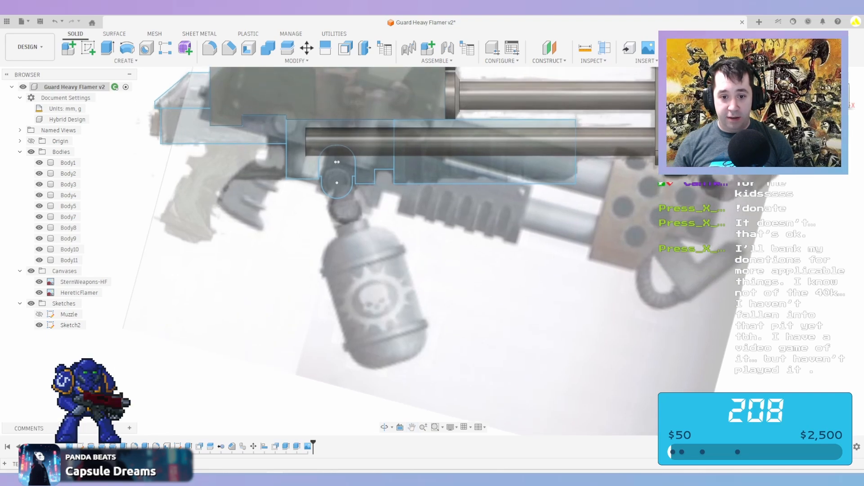
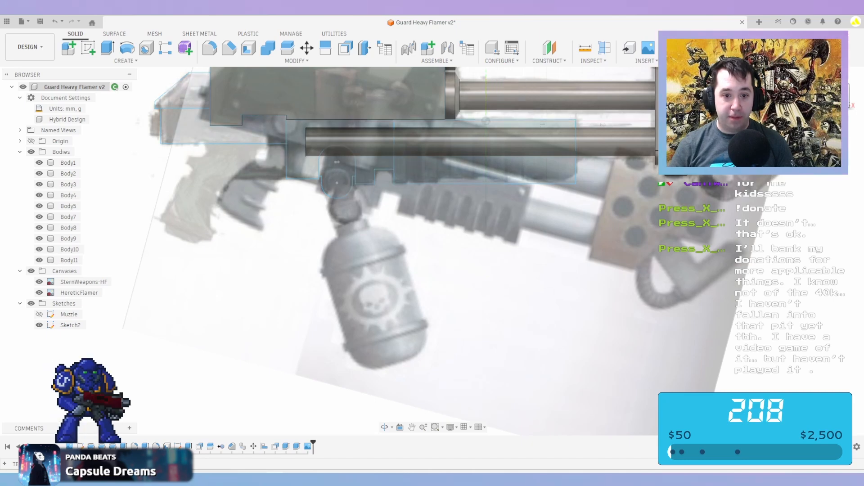
Start a new sketch on the side plane and project the centre point of the round mount into it
{"action": "middle_click_drag", "start_coordinate": [455, 180], "coordinate": [401, 310]}
{"action": "left_click", "coordinate": [401, 310]}
{"action": "middle_click_drag", "start_coordinate": [301, 364], "coordinate": [349, 220]}
{"action": "scroll", "coordinate": [349, 220], "scroll_direction": "up", "scroll_amount": 2}
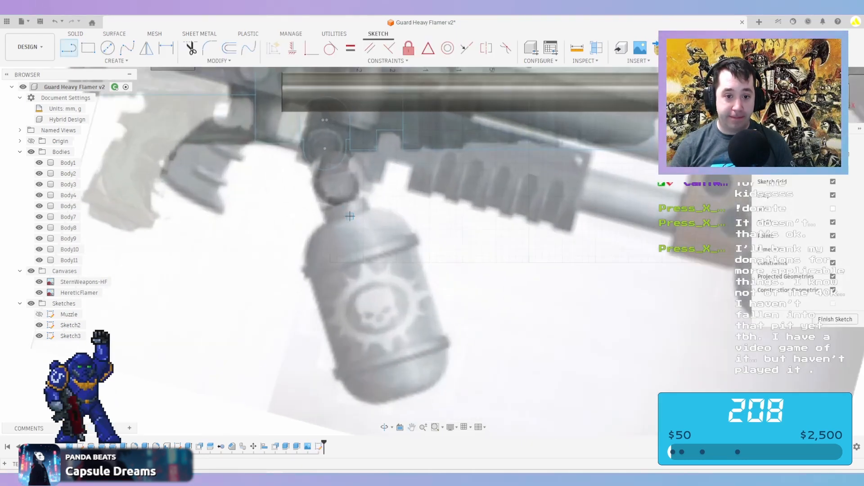
{"action": "left_click", "coordinate": [350, 217]}
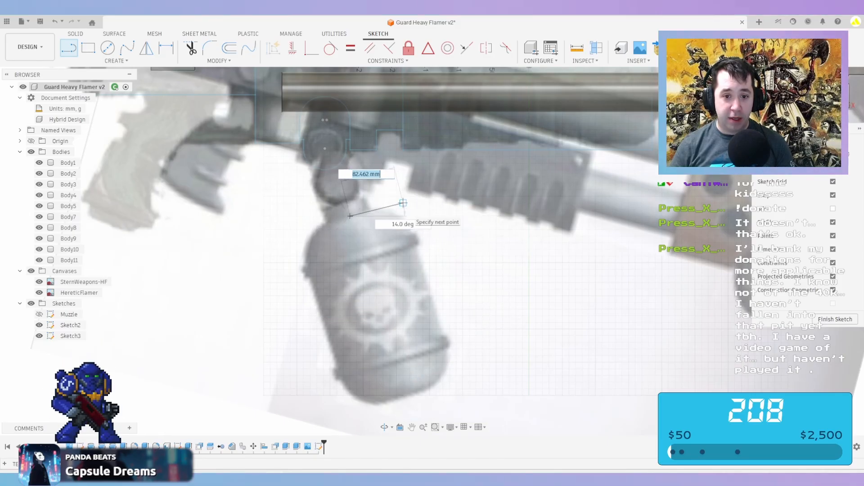
{"action": "key", "text": "Escape"}
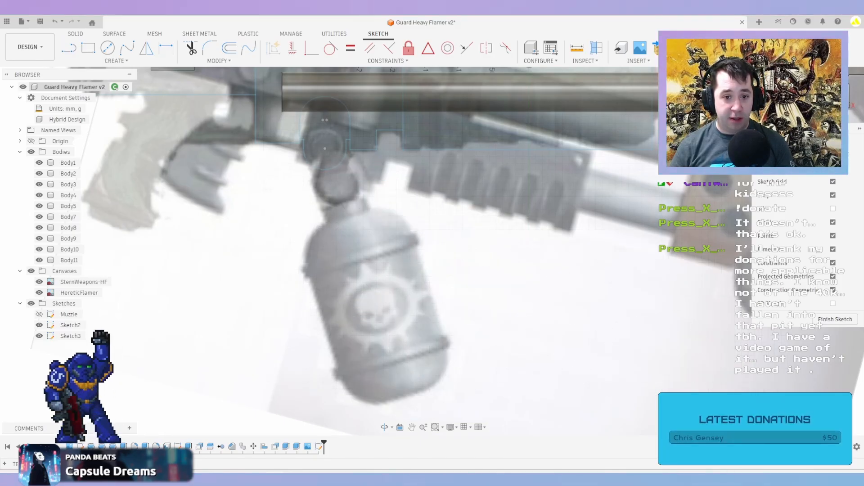
{"action": "key", "text": "l"}
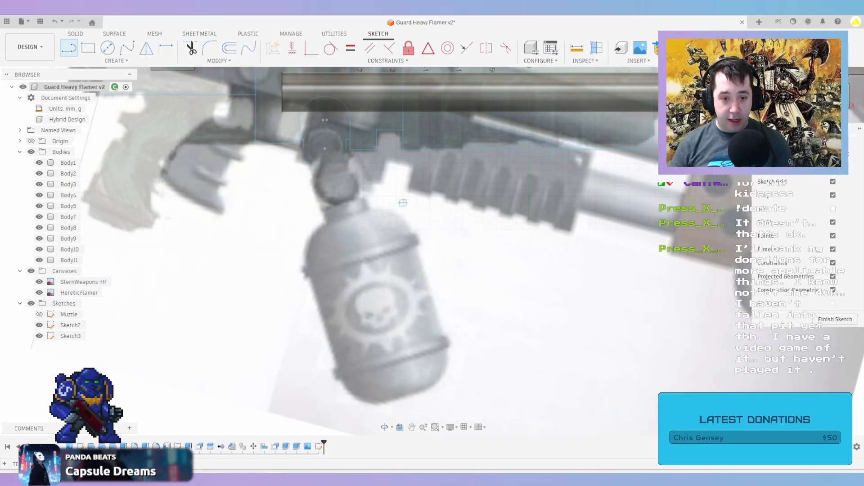
{"action": "key", "text": "p"}
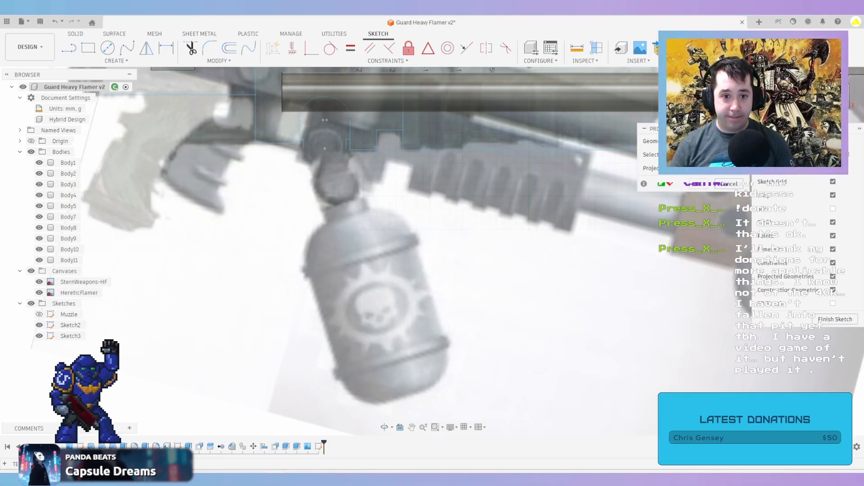
{"action": "key", "text": "Return"}
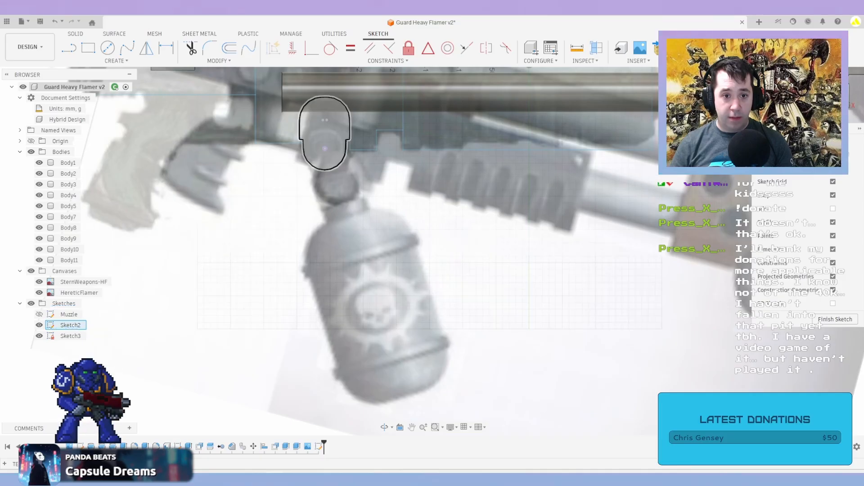
Draw a line about 390 mm long from the projected mount centre along the canister's axis to its lower end
{"action": "key", "text": "l"}
{"action": "left_click", "coordinate": [324, 149]}
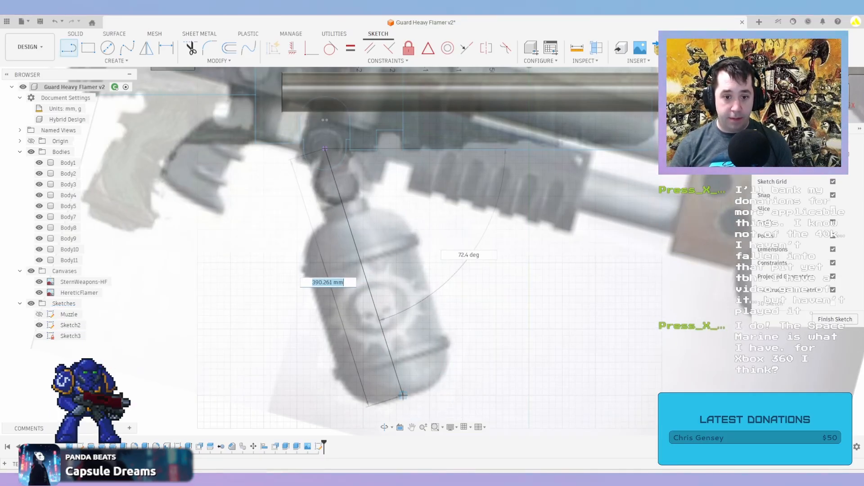
{"action": "left_click", "coordinate": [403, 395]}
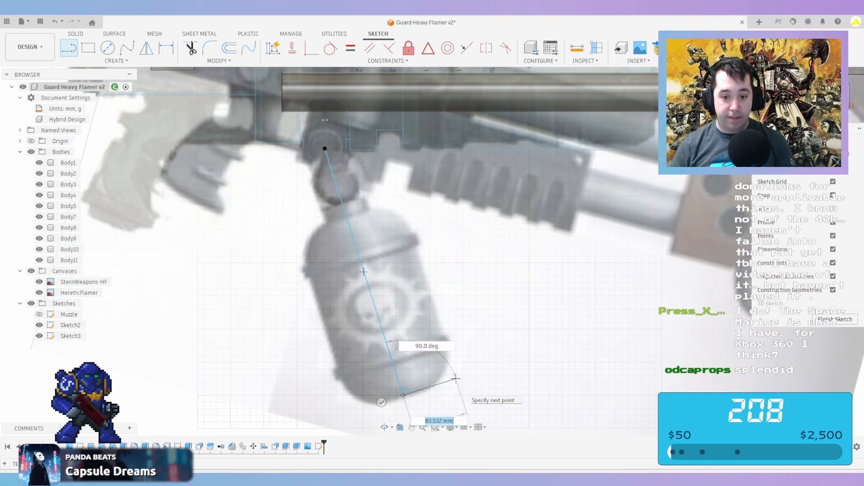
Draw the canister's half outline with a perpendicular bottom edge about 84 mm long, a straight side and a top edge closing on the axis
{"action": "left_click", "coordinate": [456, 378]}
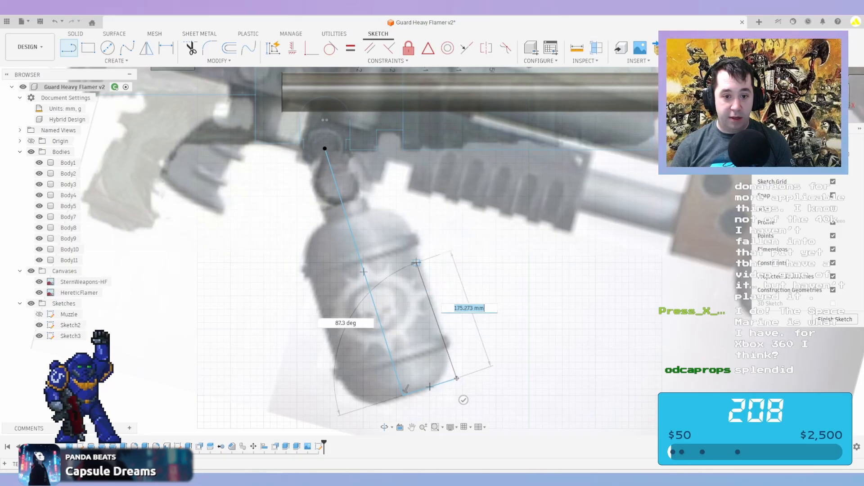
{"action": "left_click", "coordinate": [400, 200]}
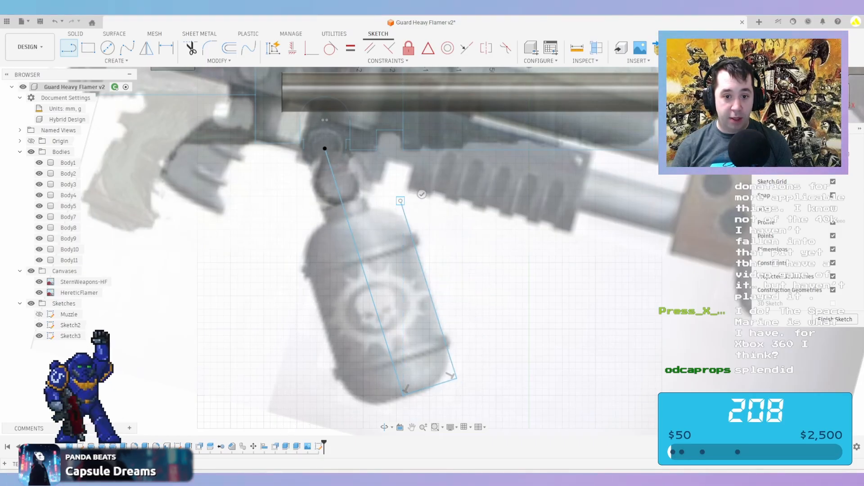
{"action": "left_click", "coordinate": [346, 217]}
{"action": "scroll", "coordinate": [368, 216], "scroll_direction": "up", "scroll_amount": 2}
{"action": "key", "text": "Escape"}
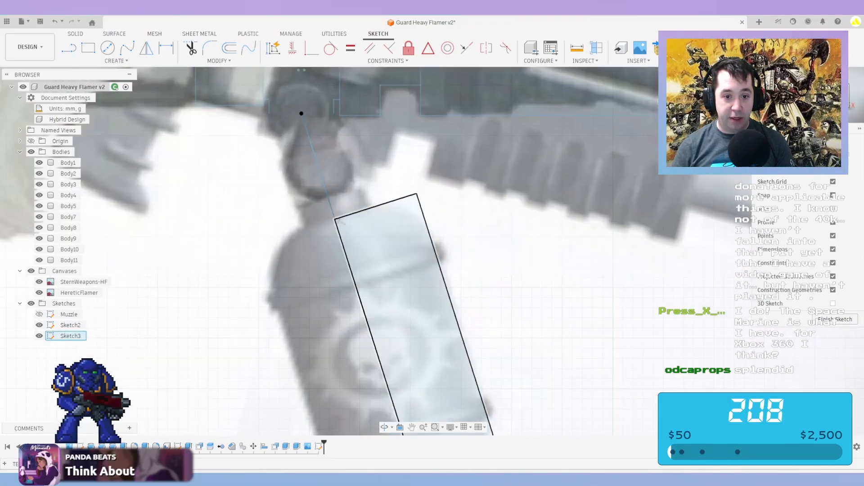
Shift the top edge of the canister's half outline slightly upward along the axis
{"action": "left_click", "coordinate": [376, 206]}
{"action": "left_click_drag", "start_coordinate": [341, 222], "coordinate": [339, 219]}
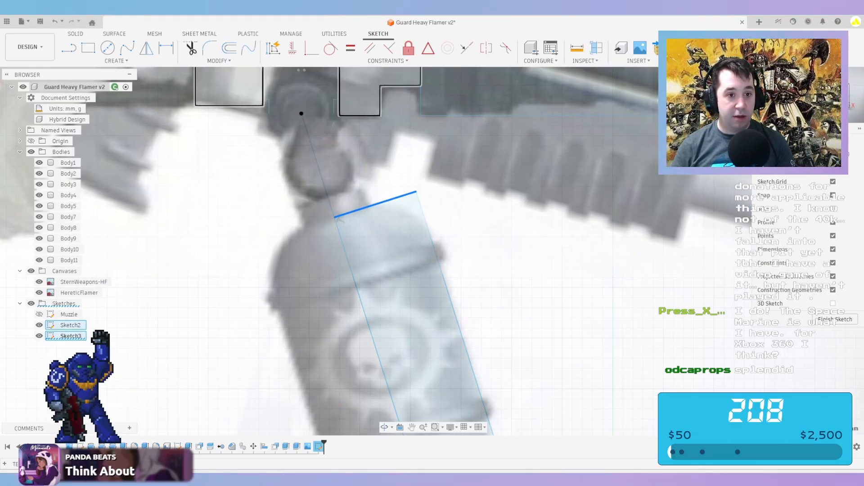
{"action": "key", "text": "f"}
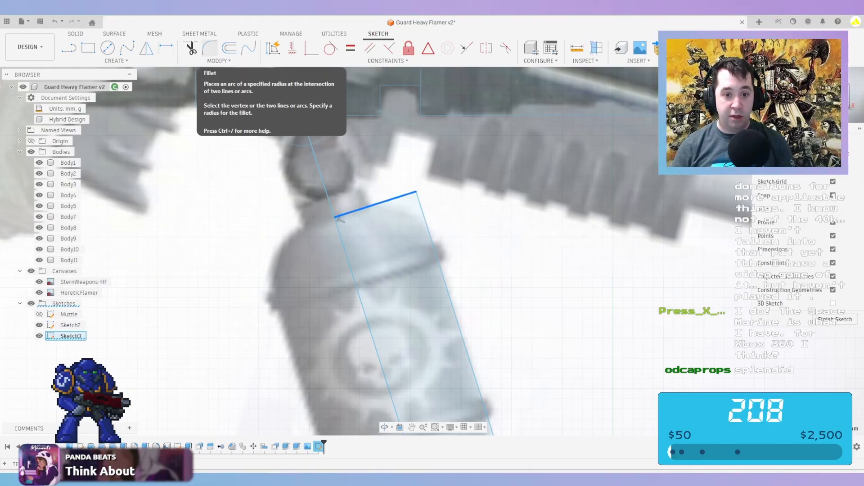
{"action": "key", "text": "Escape"}
Draw a three-point rectangle about 38 by 21 mm for the canister's neck, standing on the top edge beside the axis
{"action": "key", "text": "r"}
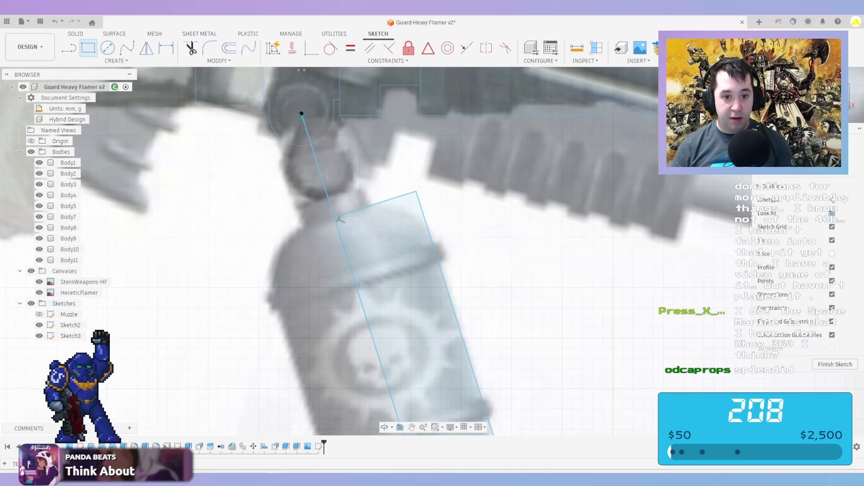
{"action": "left_click", "coordinate": [116, 60]}
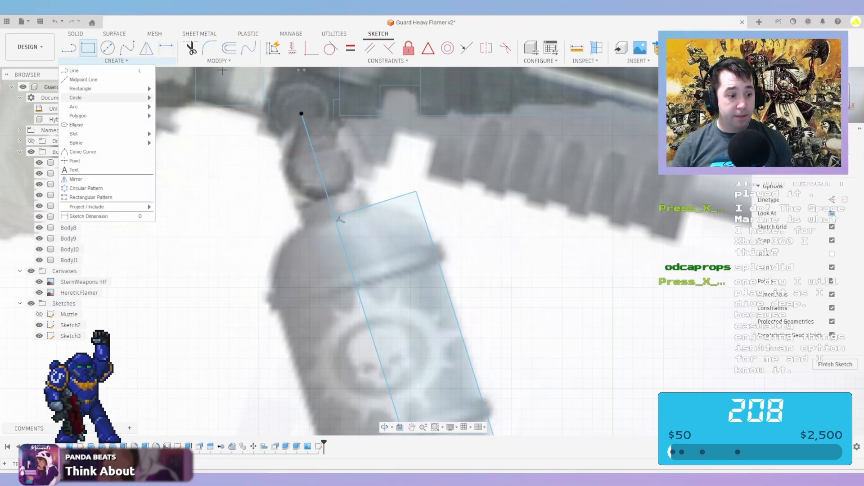
{"action": "mouse_move", "coordinate": [103, 88]}
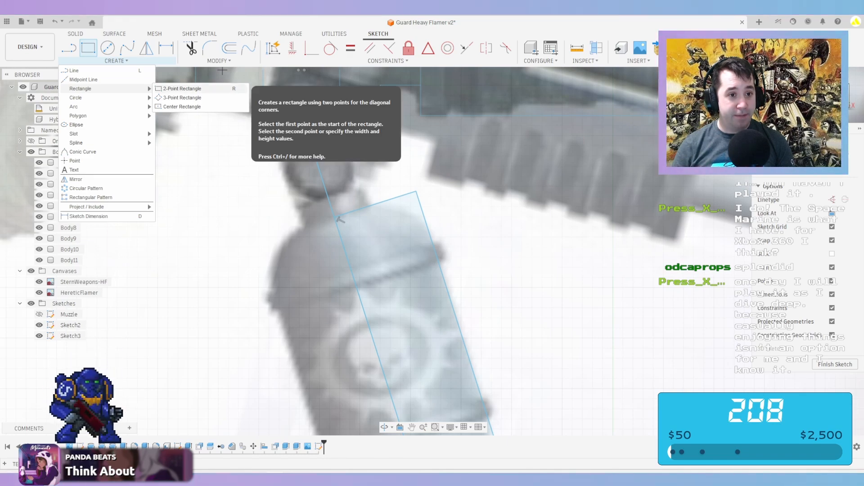
{"action": "left_click", "coordinate": [182, 88]}
{"action": "left_click", "coordinate": [335, 216]}
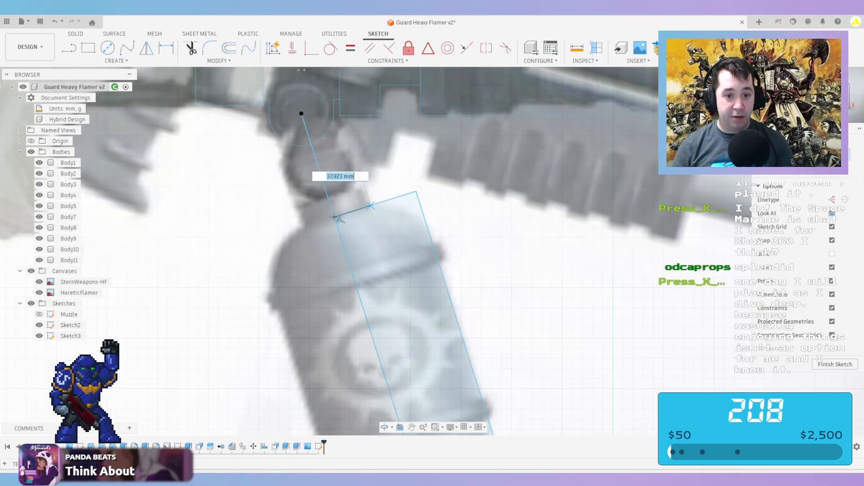
{"action": "left_click", "coordinate": [361, 185]}
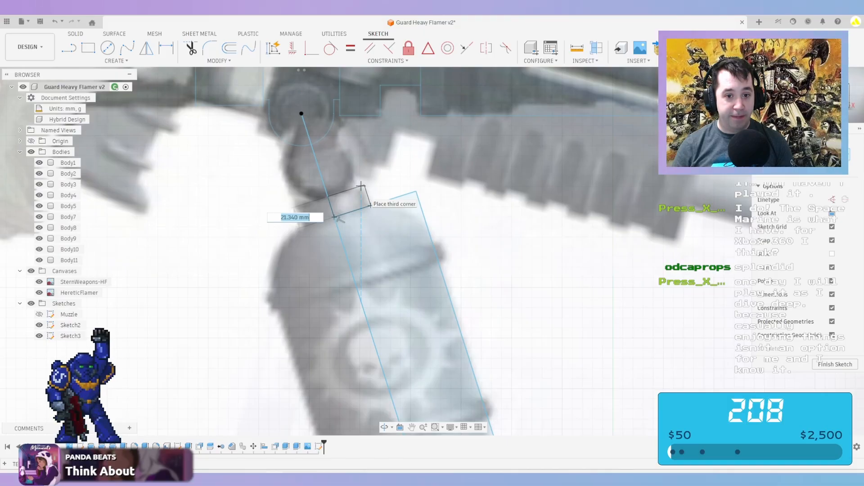
{"action": "left_click", "coordinate": [370, 205]}
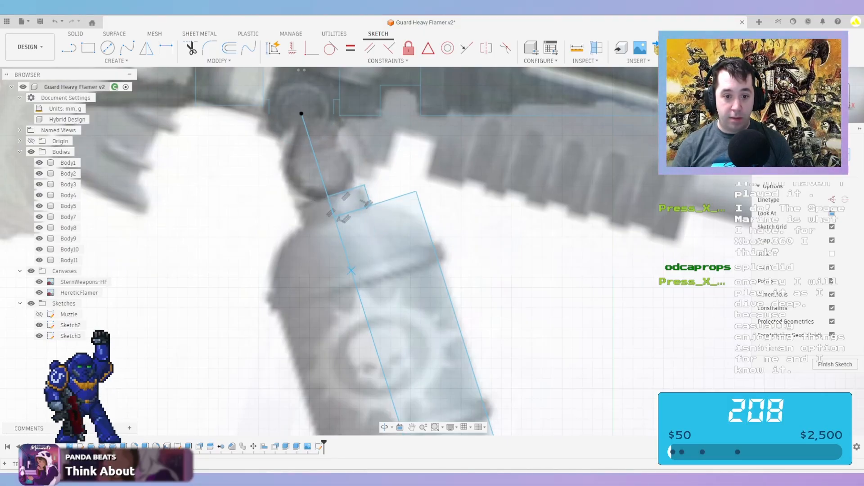
Draw a 16 mm high three-point rectangle from the axis past the canister's side, tracing the upper band
{"action": "left_click", "coordinate": [351, 271]}
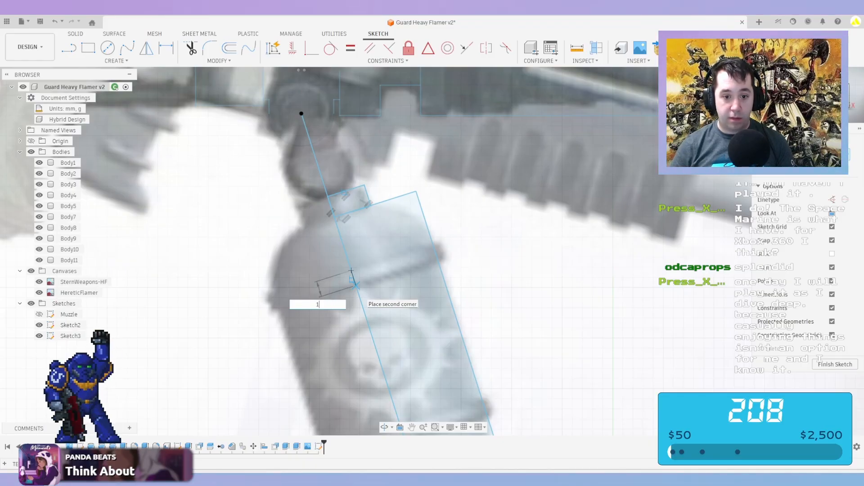
{"action": "type", "text": "1"}
{"action": "key", "text": "Tab"}
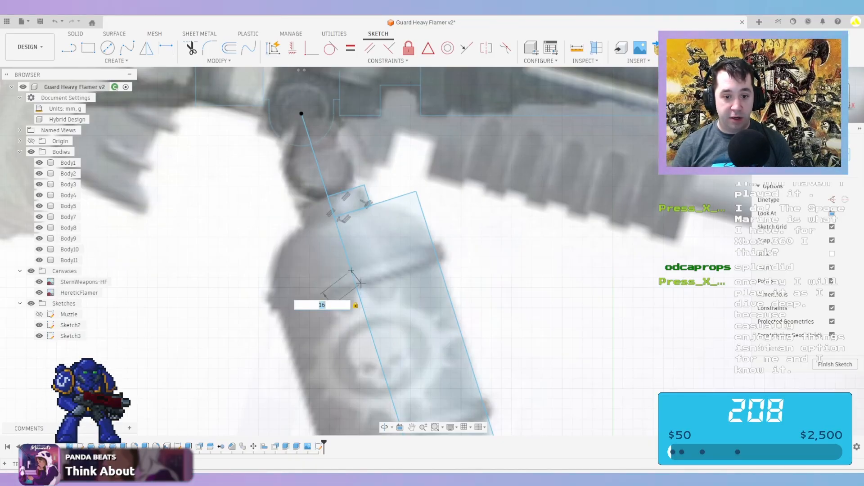
{"action": "left_click", "coordinate": [447, 262]}
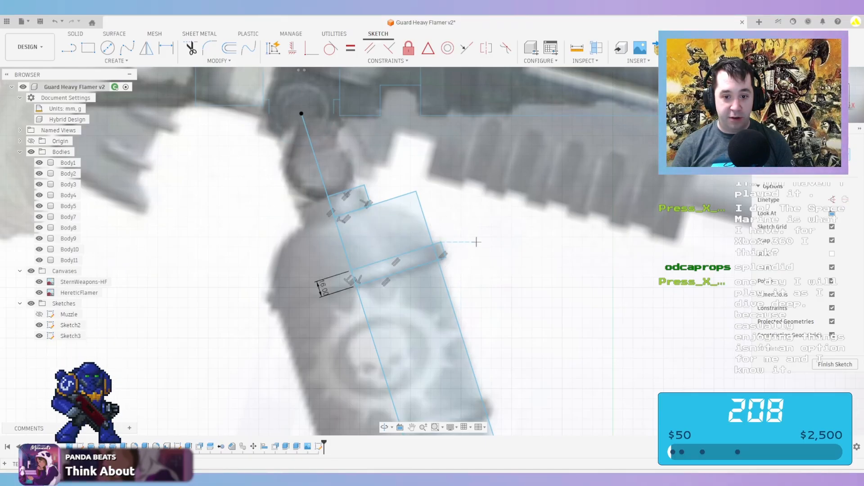
Measure the distance along the axis between the upper band and the canister's top edge using a temporary line
{"action": "middle_click_drag", "start_coordinate": [472, 253], "coordinate": [461, 174]}
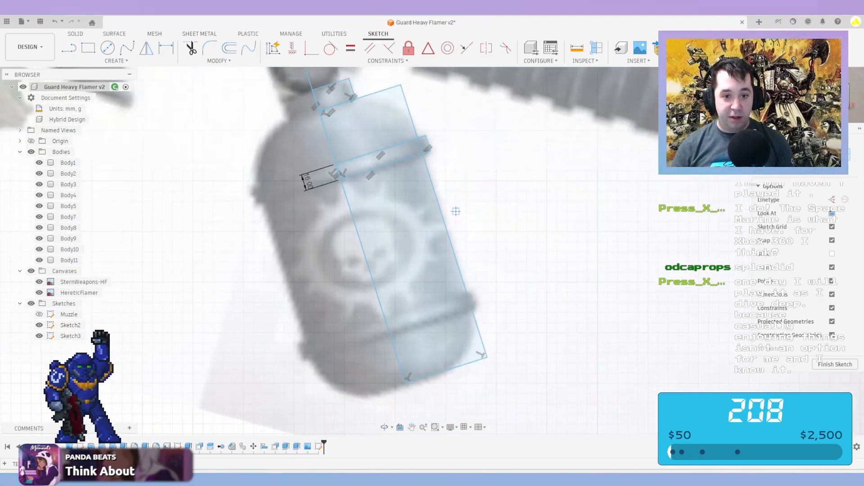
{"action": "key", "text": "l"}
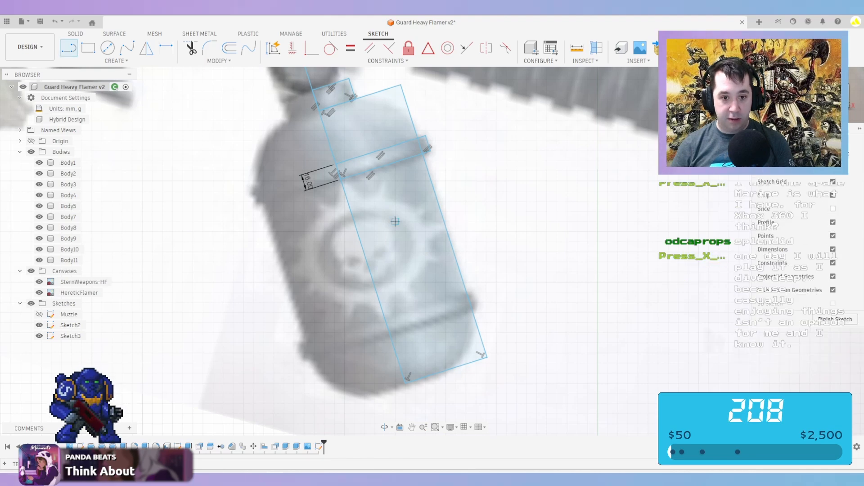
{"action": "left_click", "coordinate": [337, 165]}
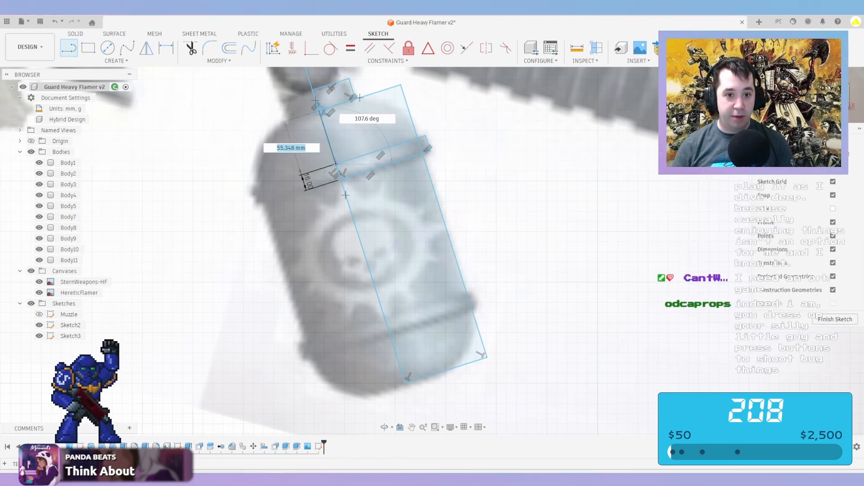
{"action": "key", "text": "Escape"}
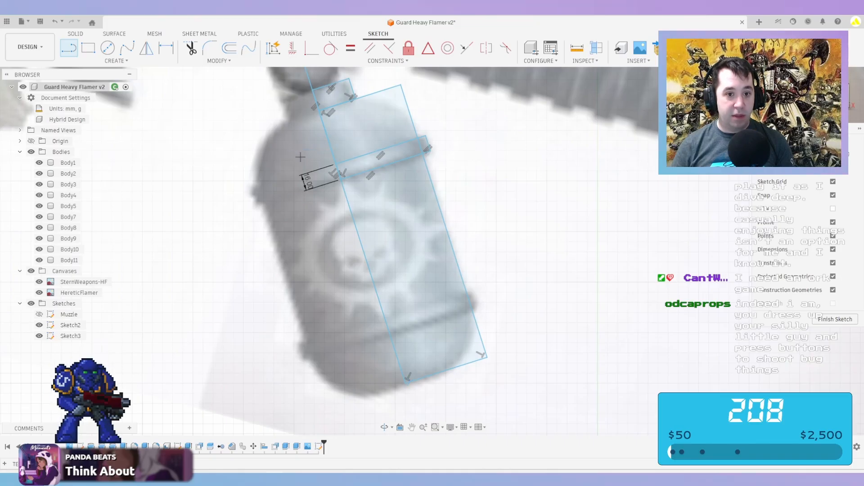
{"action": "key", "text": "d"}
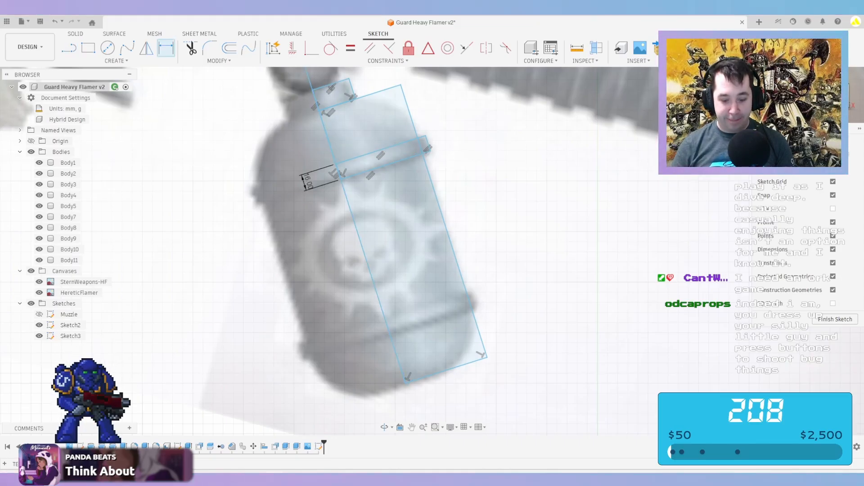
Draw a 55 mm line along the axis upward from the canister's lower end
{"action": "key", "text": "l"}
{"action": "left_click", "coordinate": [395, 348]}
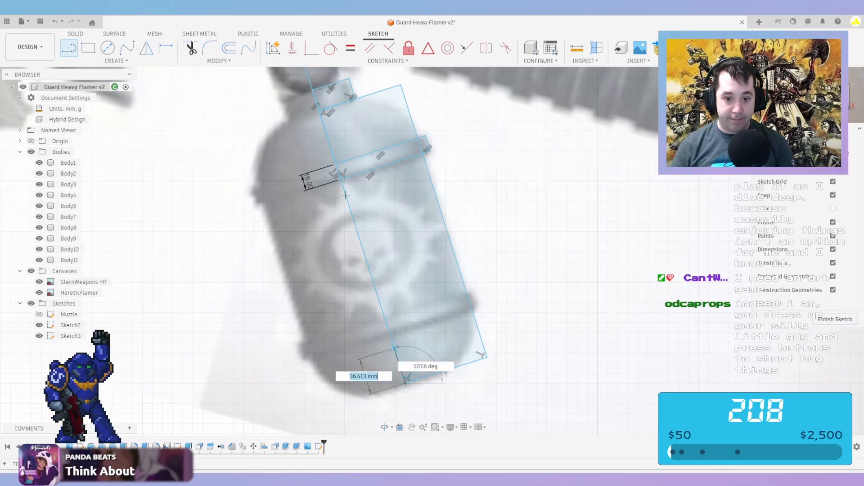
{"action": "type", "text": "55"}
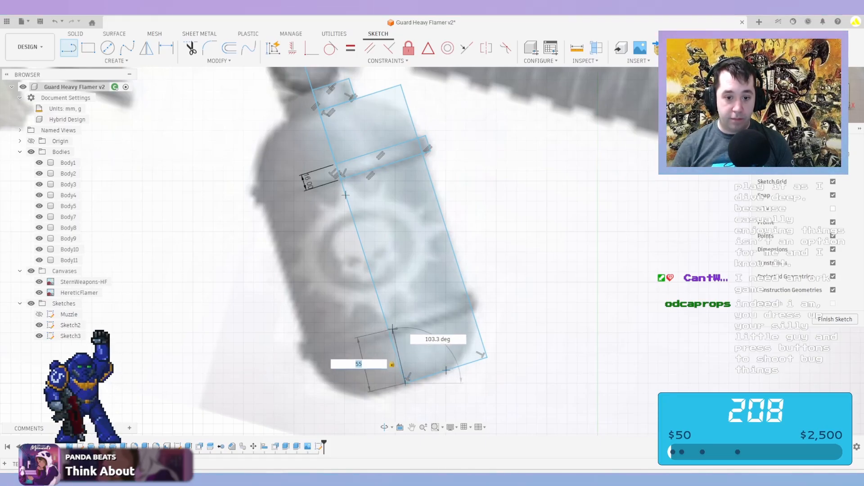
{"action": "key", "text": "Return"}
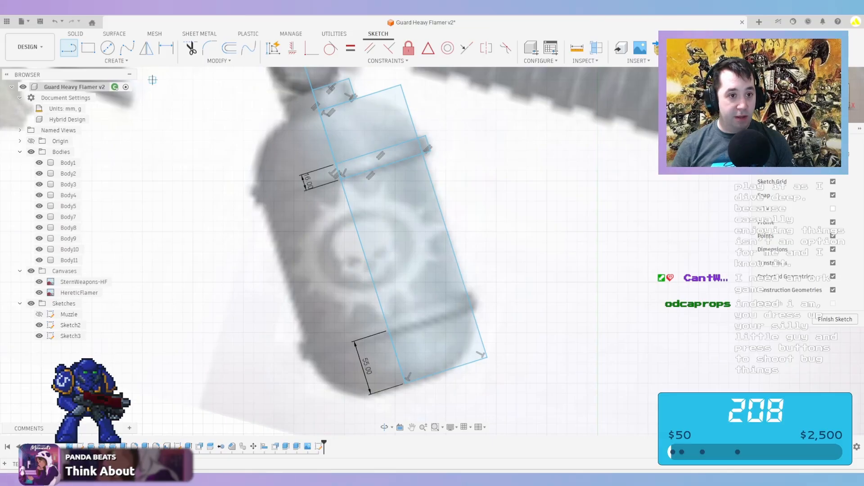
Draw a 15 mm high three-point rectangle from the end of the 55 mm line past the canister's side for the lower band
{"action": "left_click", "coordinate": [117, 61]}
{"action": "mouse_move", "coordinate": [135, 89]}
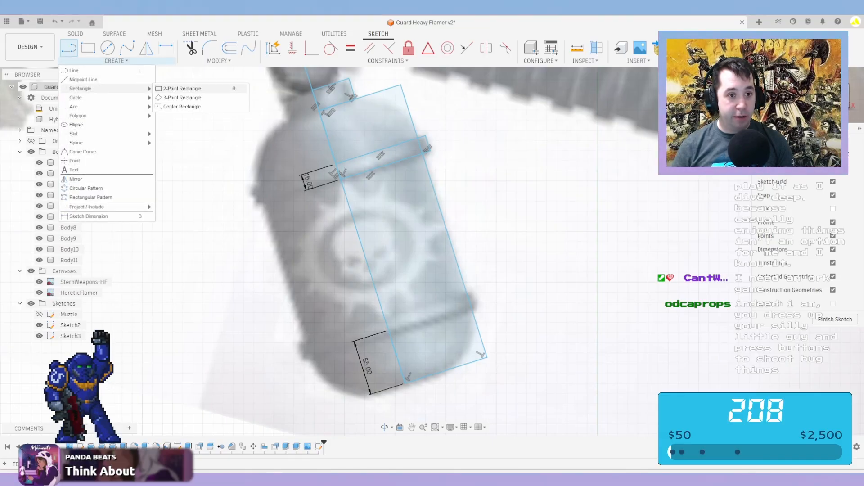
{"action": "left_click", "coordinate": [183, 89]}
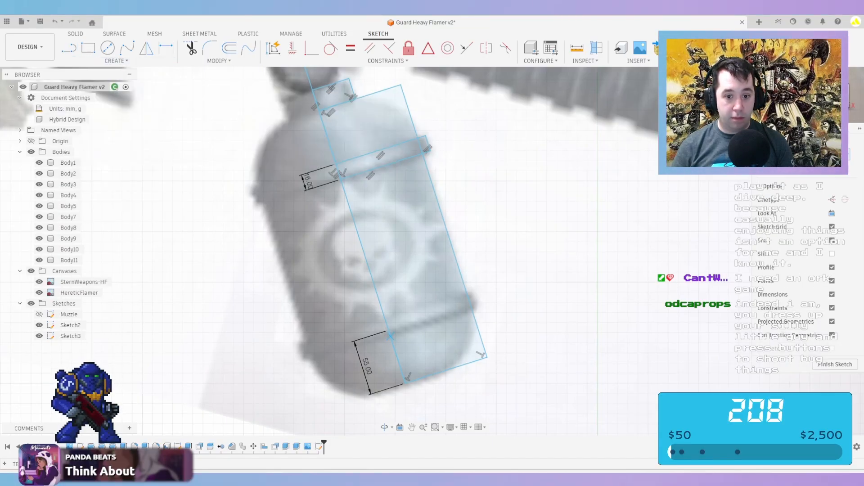
{"action": "left_click", "coordinate": [386, 322]}
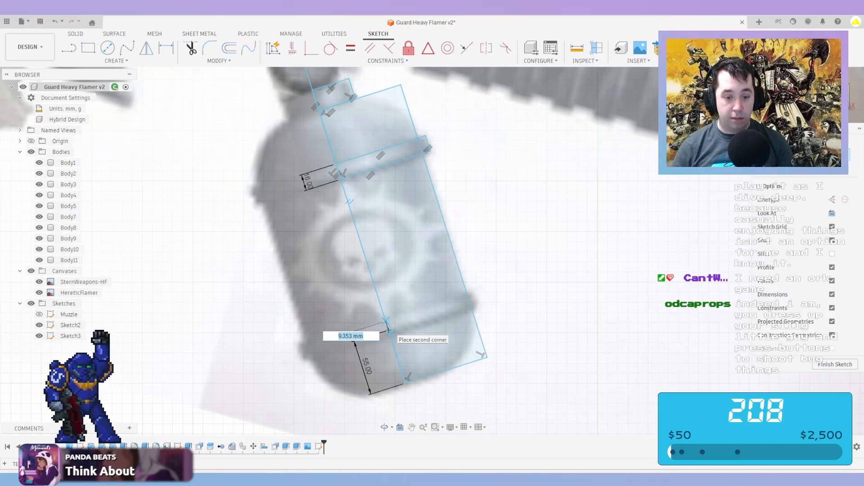
{"action": "type", "text": "16"}
{"action": "key", "text": "Tab"}
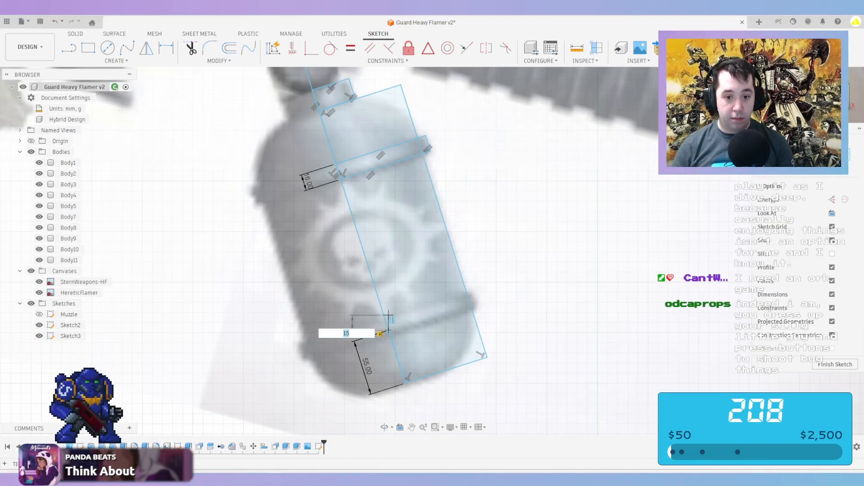
{"action": "left_click", "coordinate": [384, 315]}
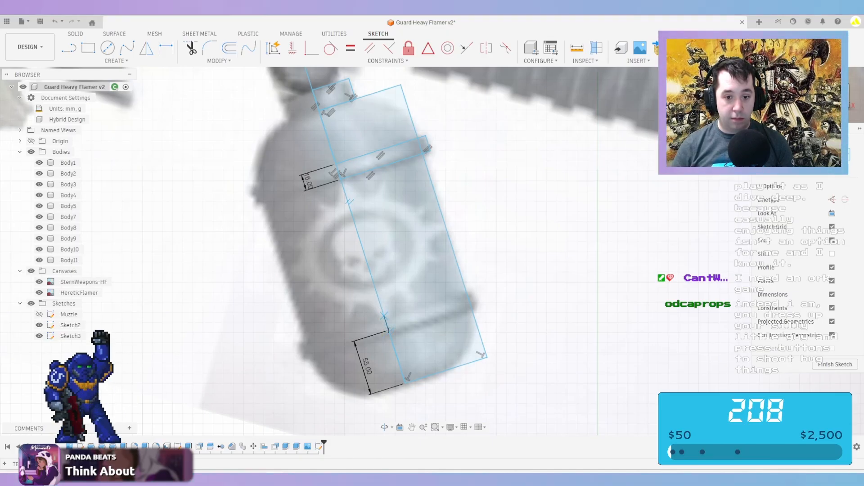
{"action": "left_click", "coordinate": [482, 292]}
Draw a guide line from the upper band's outer lower corner along the canister's side to beyond the lower band
{"action": "key", "text": "l"}
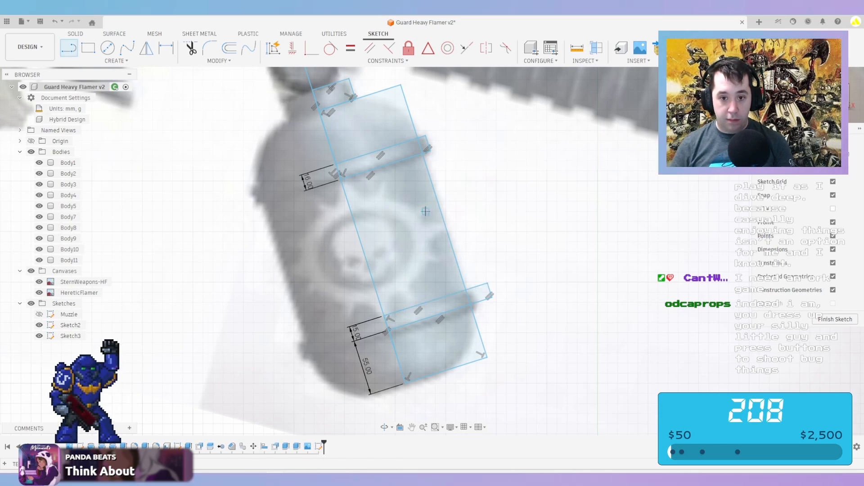
{"action": "left_click", "coordinate": [428, 146]}
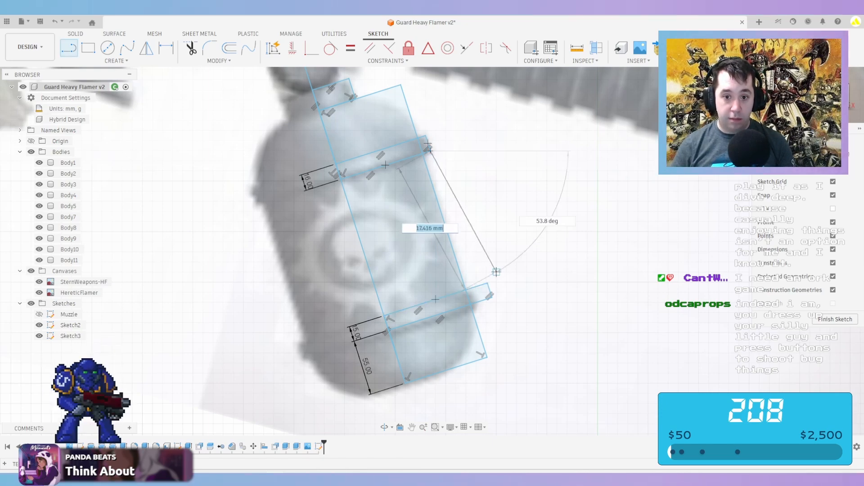
{"action": "left_click", "coordinate": [490, 340]}
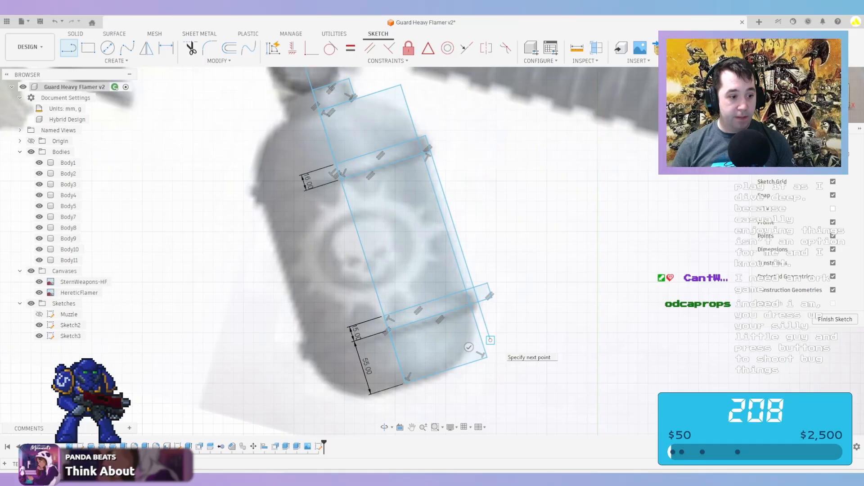
{"action": "key", "text": "Escape"}
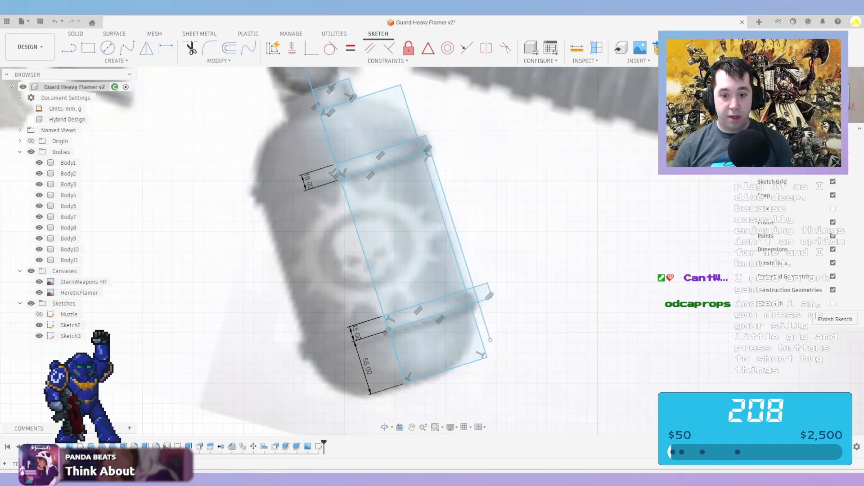
Trim the lower band's overhang, the surplus guide line, and the canister's side line inside both bands
{"action": "key", "text": "t"}
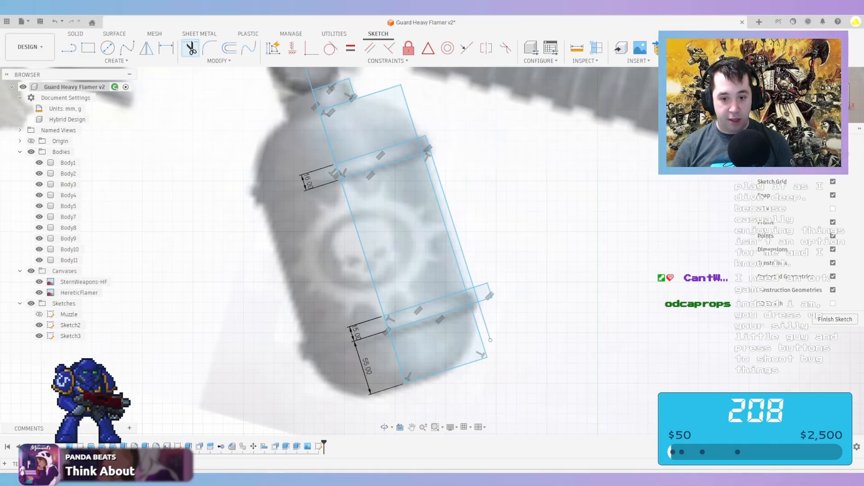
{"action": "left_click", "coordinate": [487, 299]}
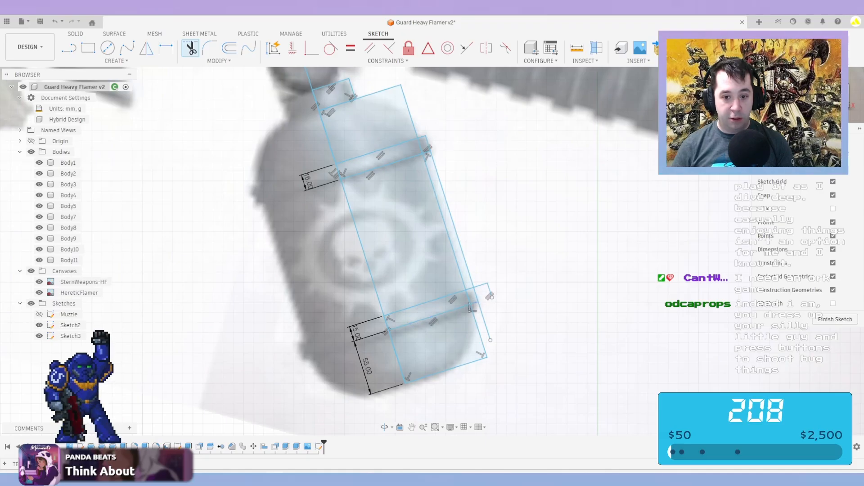
{"action": "left_click", "coordinate": [490, 291]}
{"action": "left_click", "coordinate": [481, 286]}
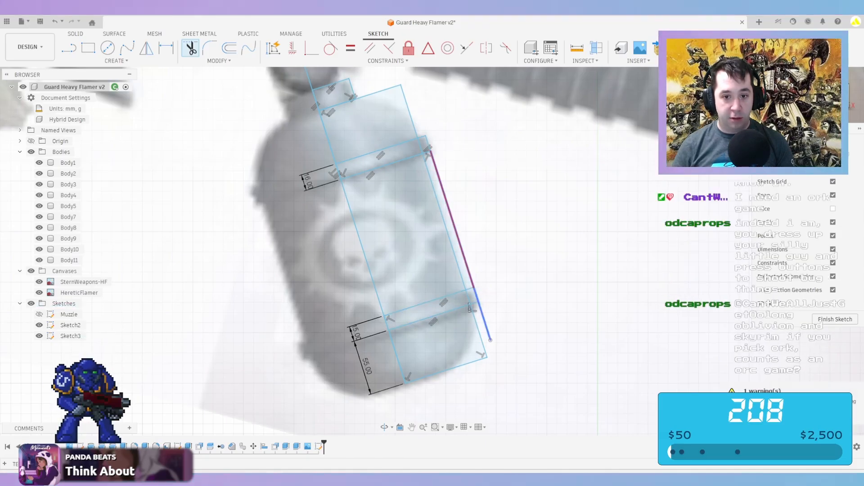
{"action": "left_click", "coordinate": [466, 270]}
{"action": "left_click", "coordinate": [479, 302]}
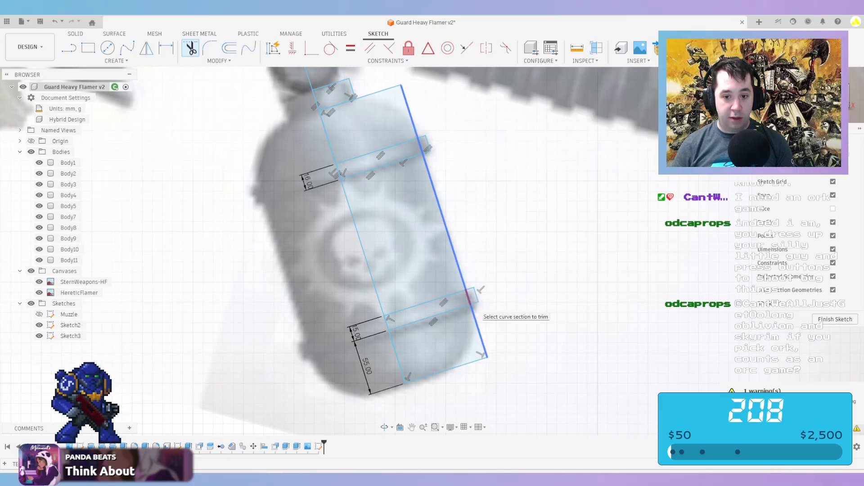
{"action": "left_click", "coordinate": [468, 299]}
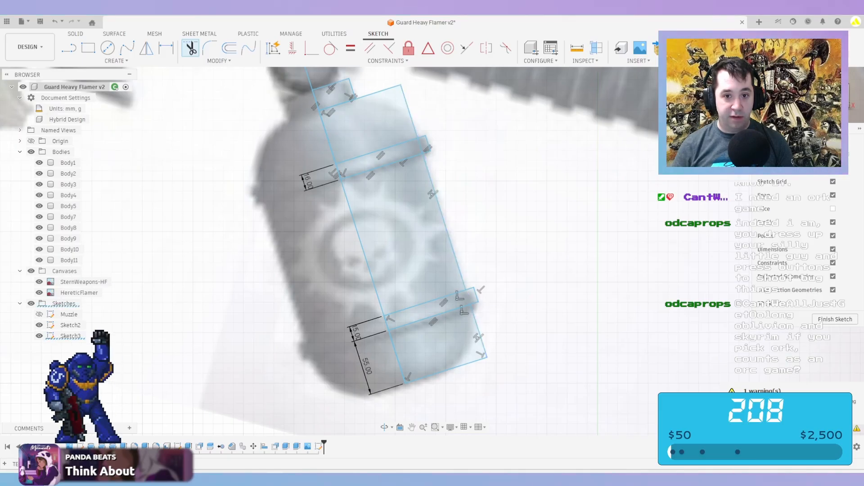
{"action": "left_click", "coordinate": [421, 145]}
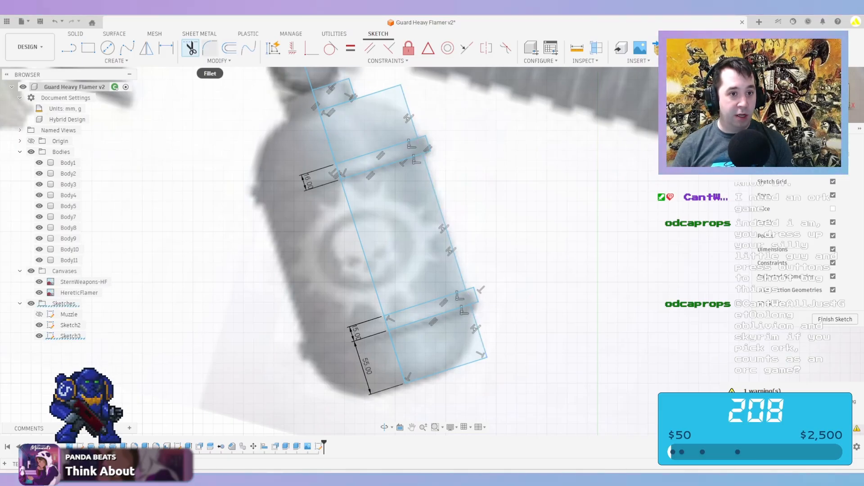
Fillet the canister profile's upper and lower outer corners with a 45 mm radius
{"action": "left_click", "coordinate": [210, 48]}
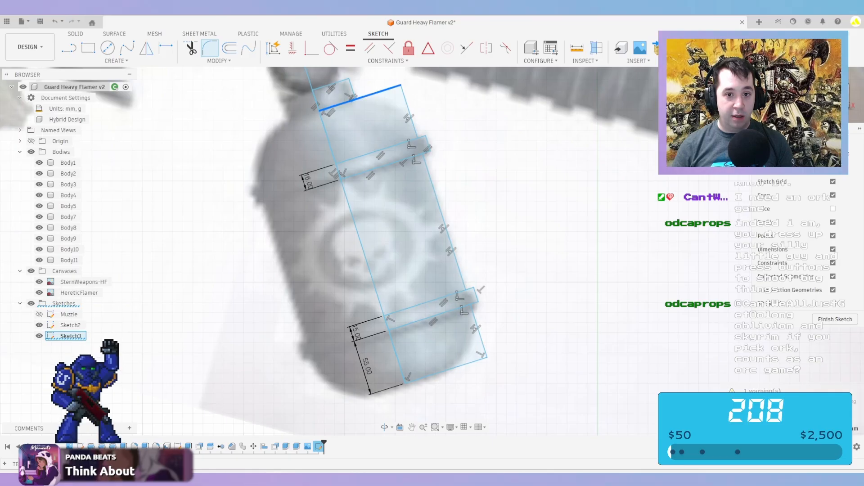
{"action": "left_click", "coordinate": [402, 87]}
{"action": "left_click_drag", "start_coordinate": [403, 81], "coordinate": [396, 95]}
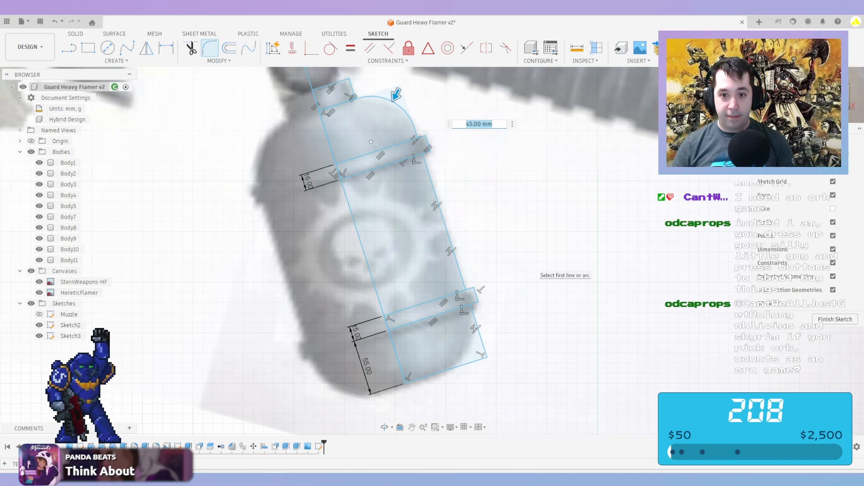
{"action": "key", "text": "Return"}
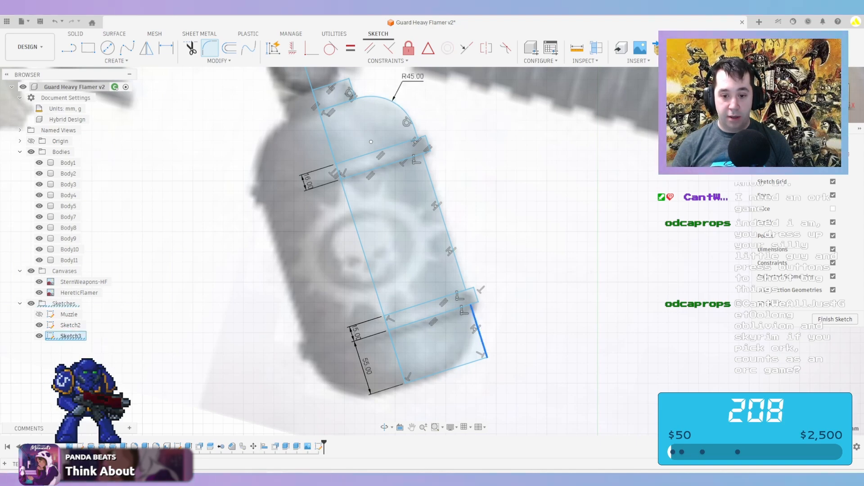
{"action": "left_click", "coordinate": [481, 353]}
{"action": "key", "text": "Return"}
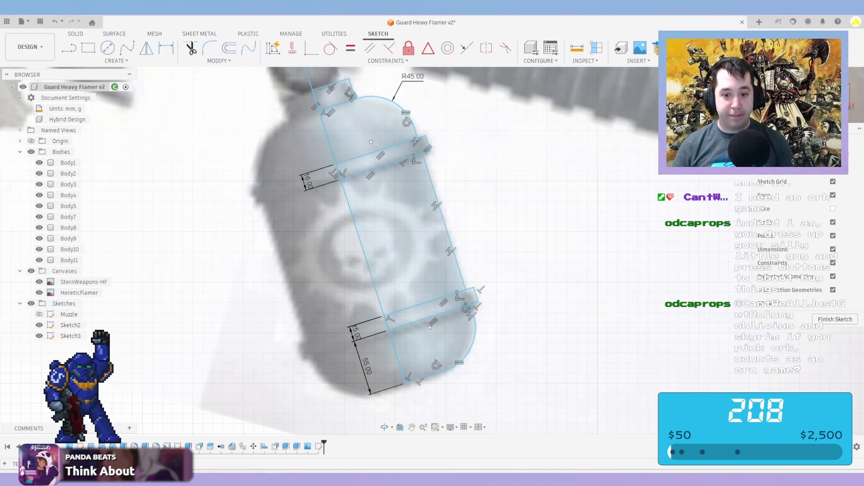
Finish the canister sketch and rename it FuelTank
{"action": "scroll", "coordinate": [586, 314], "scroll_direction": "down", "scroll_amount": 1}
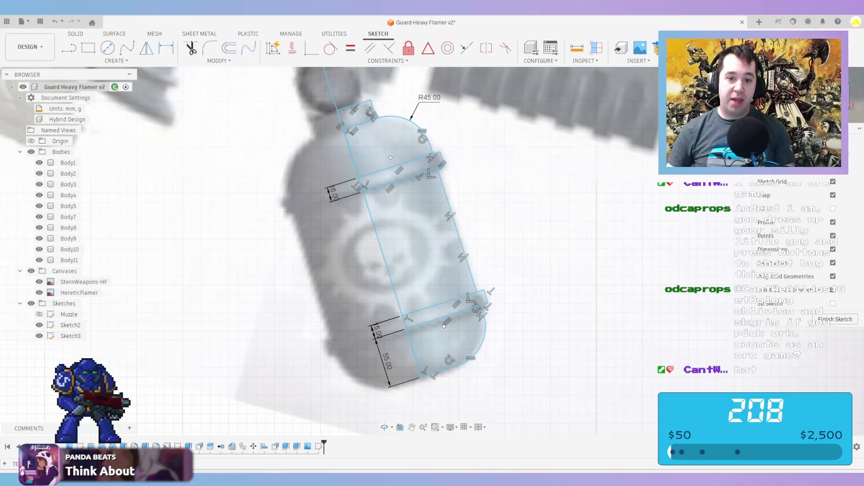
{"action": "middle_click_drag", "start_coordinate": [289, 86], "coordinate": [335, 140]}
{"action": "scroll", "coordinate": [335, 139], "scroll_direction": "down", "scroll_amount": 3}
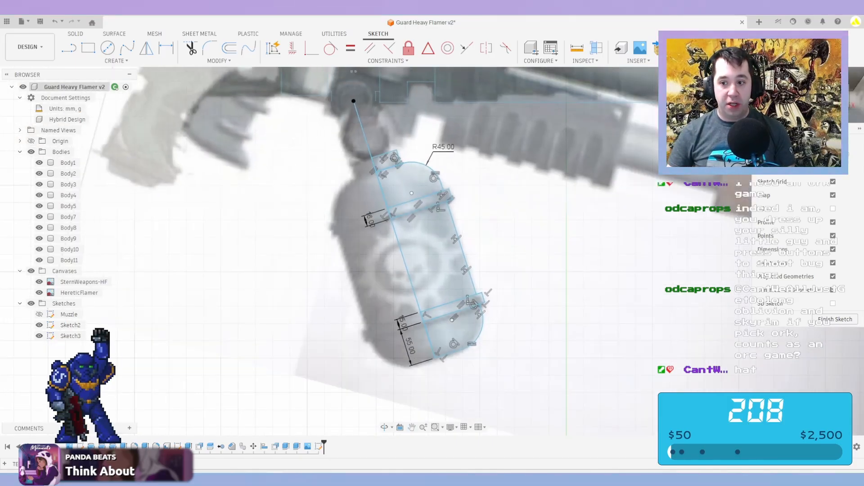
{"action": "left_click", "coordinate": [835, 319]}
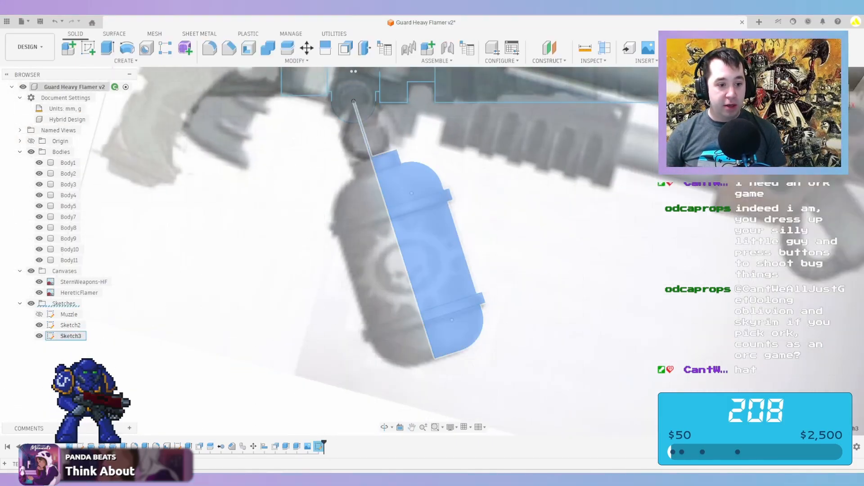
{"action": "double_click", "coordinate": [71, 336]}
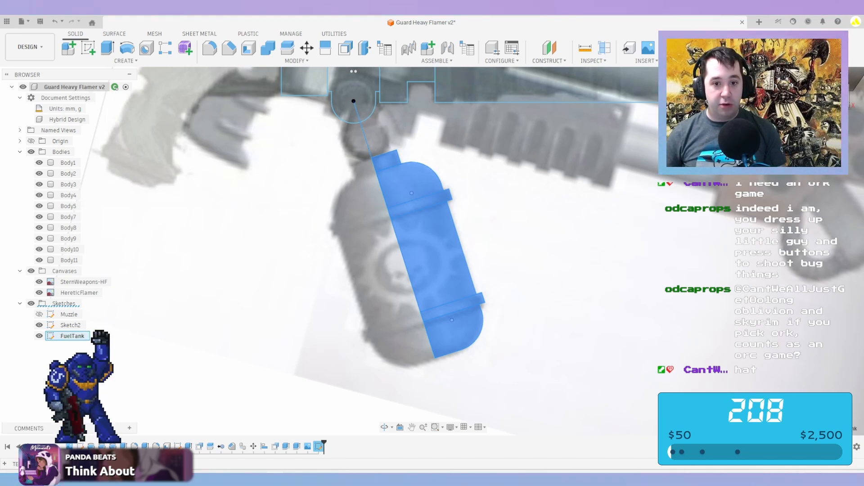
Revolve all five regions of the canister's half profile 360 degrees about the slanted axis line as a new body
{"action": "left_click", "coordinate": [127, 47]}
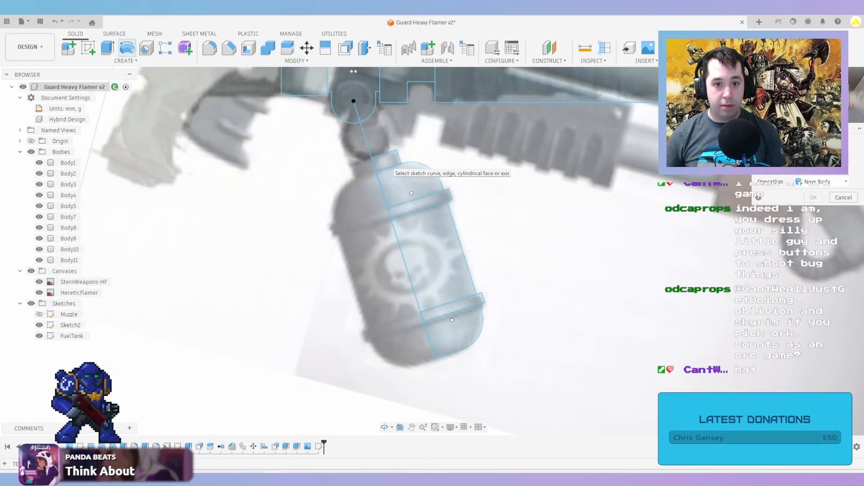
{"action": "left_click", "coordinate": [387, 161]}
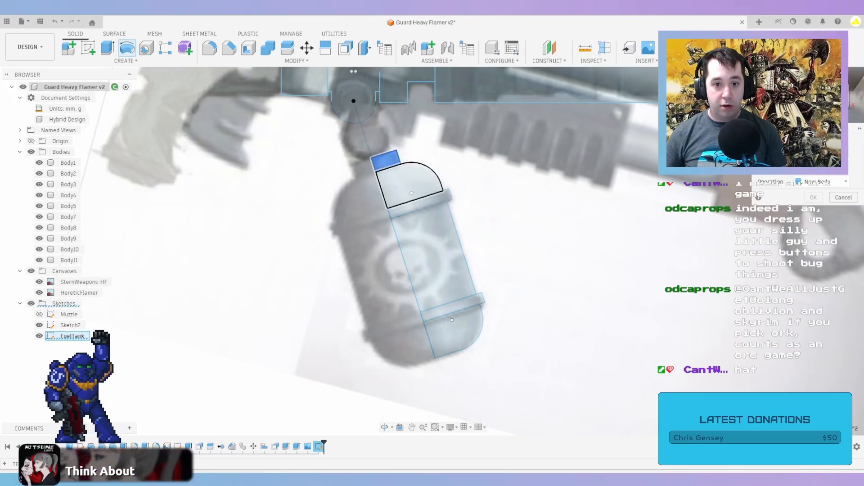
{"action": "left_click", "coordinate": [409, 184]}
{"action": "left_click", "coordinate": [419, 205]}
{"action": "left_click", "coordinate": [434, 252]}
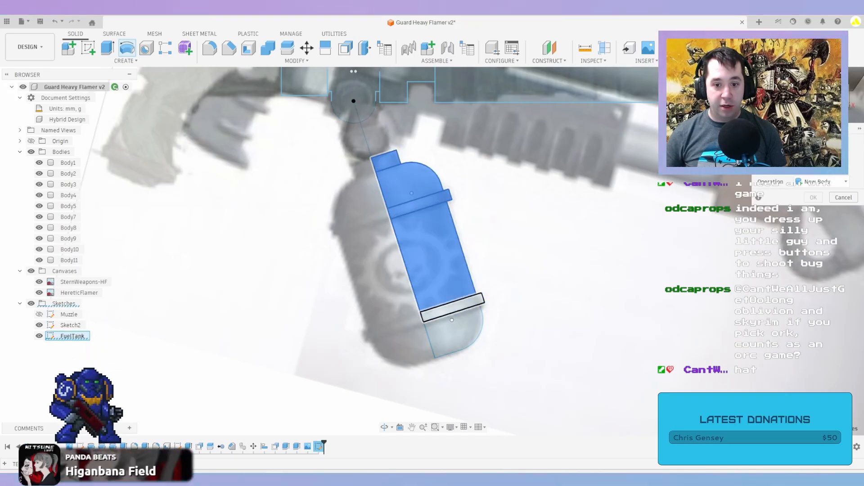
{"action": "left_click", "coordinate": [452, 308]}
{"action": "left_click", "coordinate": [455, 330]}
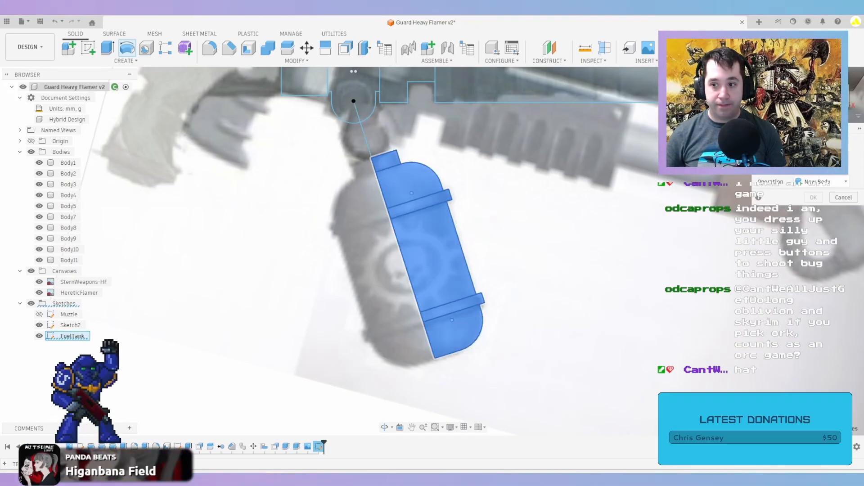
{"action": "left_click", "coordinate": [363, 131]}
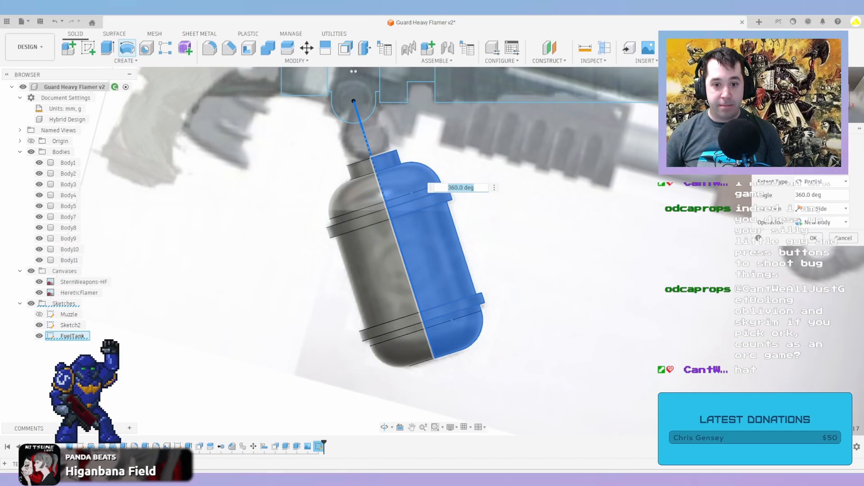
{"action": "key", "text": "Return"}
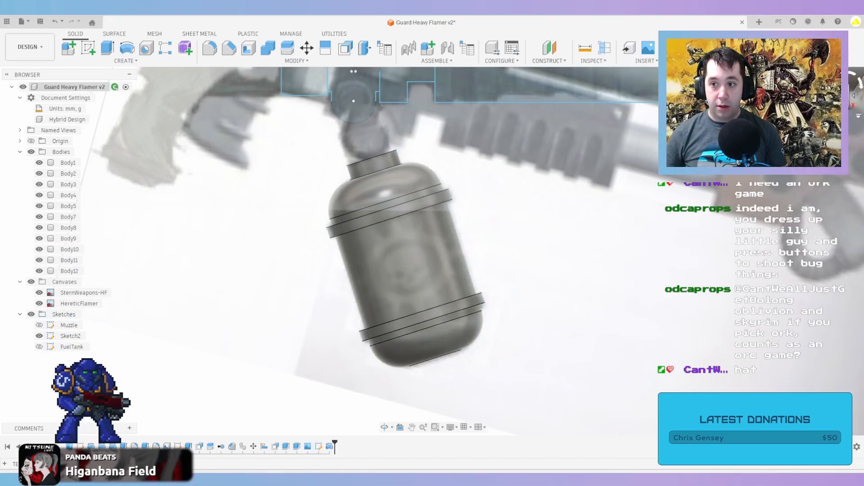
Examine the revolved fuel tank end-on and from the side for its size and position relative to the gun
{"action": "left_click", "coordinate": [854, 96]}
{"action": "scroll", "coordinate": [508, 229], "scroll_direction": "down", "scroll_amount": 5}
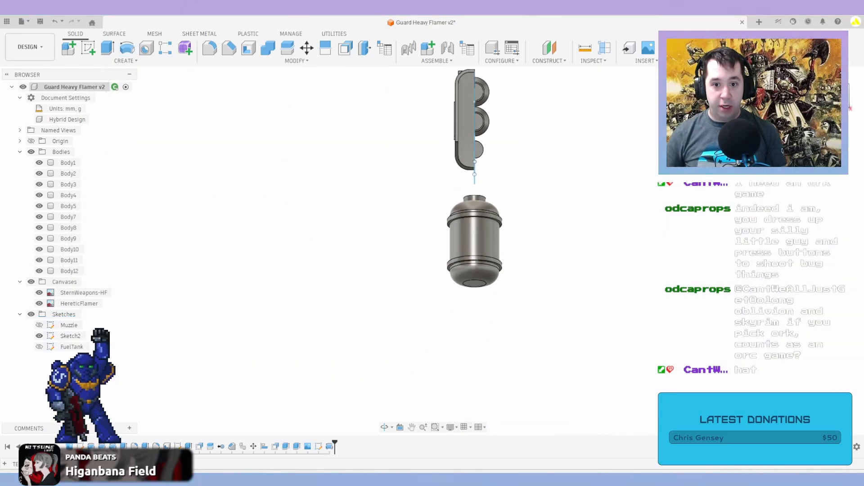
{"action": "scroll", "coordinate": [509, 228], "scroll_direction": "down", "scroll_amount": 1}
{"action": "scroll", "coordinate": [505, 213], "scroll_direction": "up", "scroll_amount": 3}
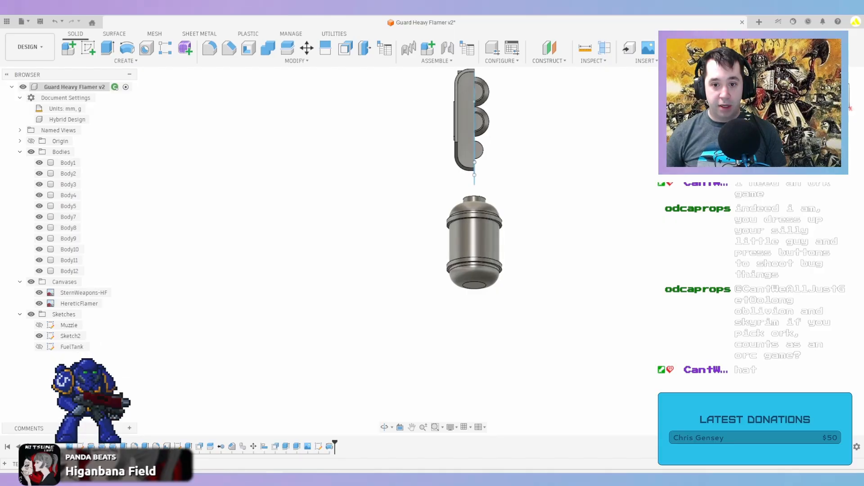
{"action": "mouse_move", "coordinate": [505, 212]}
{"action": "middle_mouse_down", "text": "shift"}
{"action": "mouse_move", "coordinate": [574, 208]}
{"action": "mouse_move", "coordinate": [493, 209]}
{"action": "mouse_move", "coordinate": [514, 209]}
{"action": "middle_mouse_up", "text": "shift"}
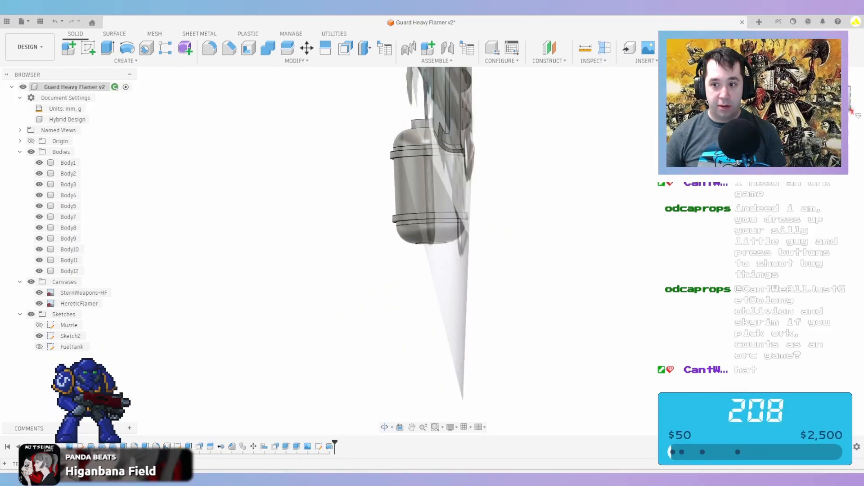
{"action": "left_click", "coordinate": [837, 97]}
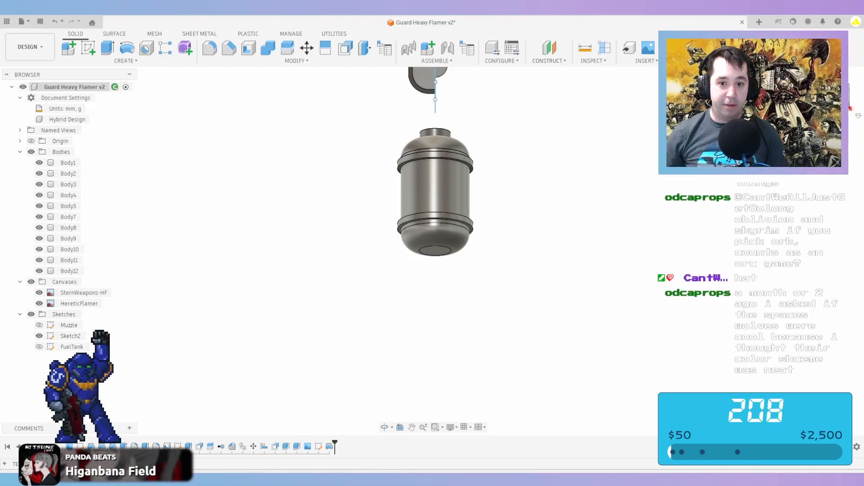
{"action": "middle_click_drag", "start_coordinate": [486, 171], "coordinate": [514, 320]}
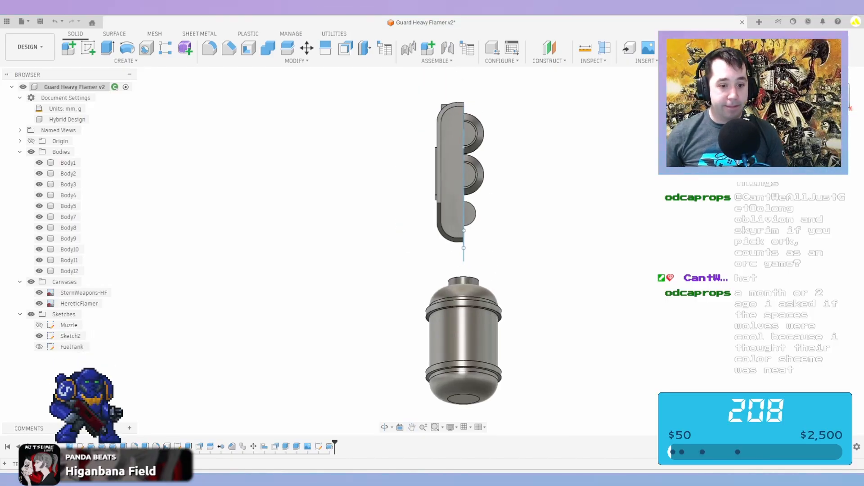
{"action": "mouse_move", "coordinate": [156, 479]}
{"action": "scroll", "coordinate": [343, 274], "scroll_direction": "down", "scroll_amount": 2}
{"action": "middle_click_drag", "start_coordinate": [343, 274], "coordinate": [505, 276], "text": "shift"}
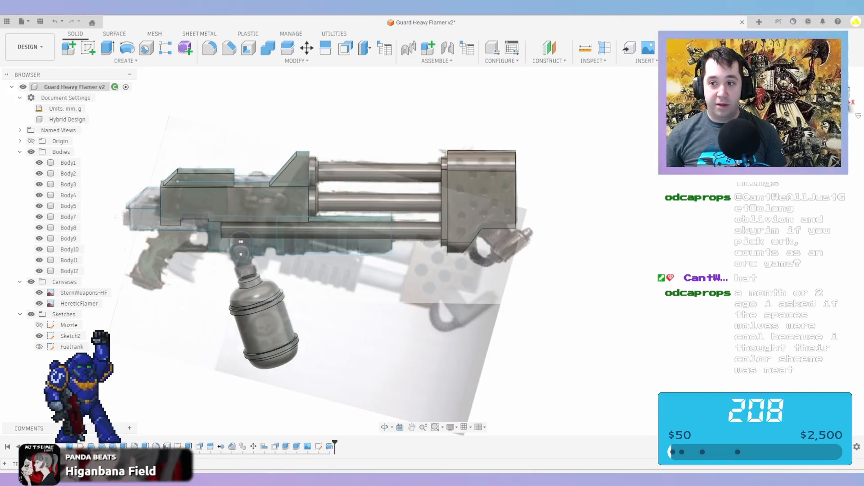
Hide the HereticFlamer canvas with the gun in side view
{"action": "left_click", "coordinate": [833, 90]}
{"action": "scroll", "coordinate": [425, 257], "scroll_direction": "up", "scroll_amount": 2}
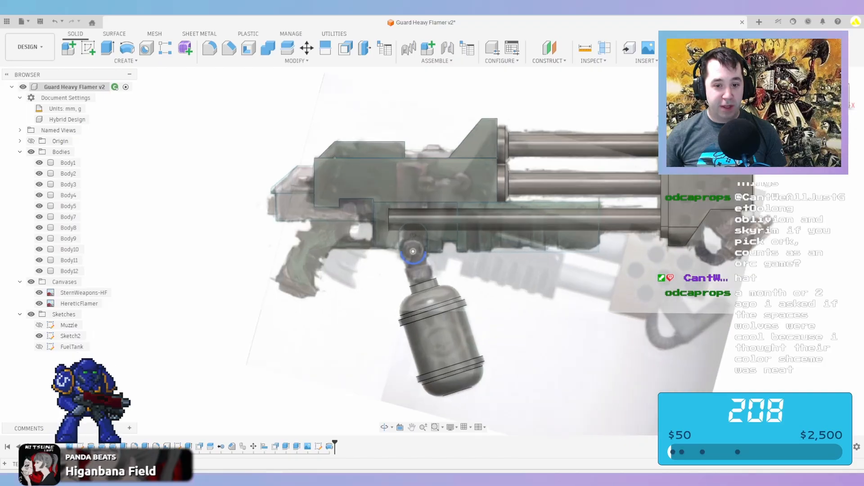
{"action": "scroll", "coordinate": [413, 252], "scroll_direction": "up", "scroll_amount": 2}
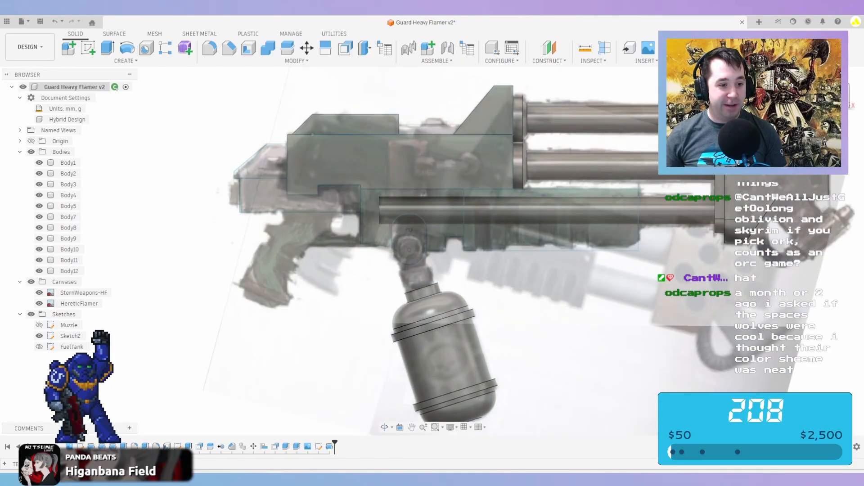
{"action": "left_click", "coordinate": [40, 304]}
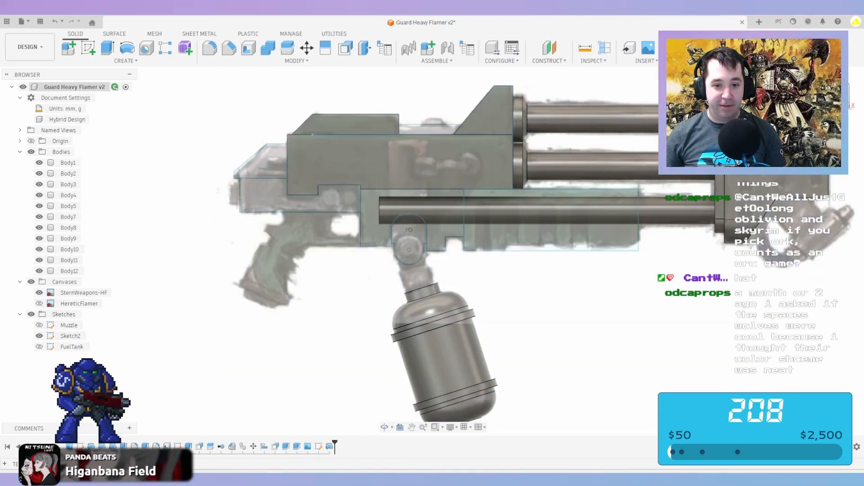
{"action": "middle_click_drag", "start_coordinate": [427, 270], "coordinate": [463, 292]}
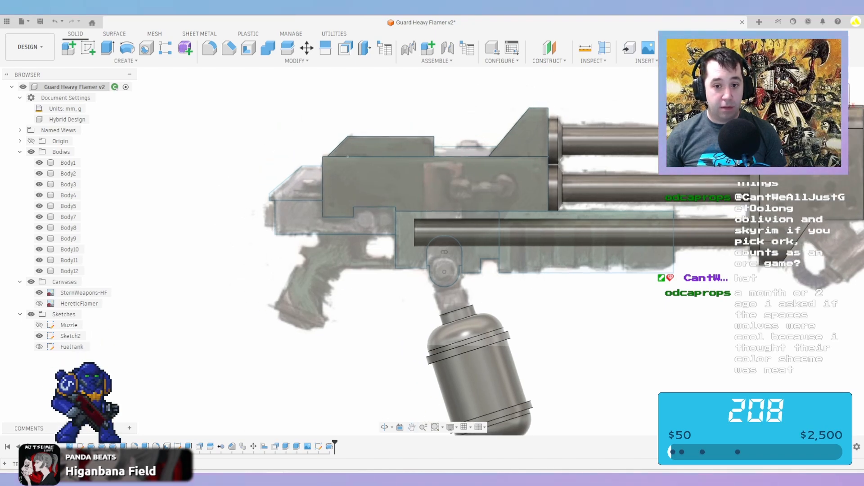
Extrude the rectangular foregrip profile around the lowest barrel 50 mm as a new body
{"action": "key", "text": "e"}
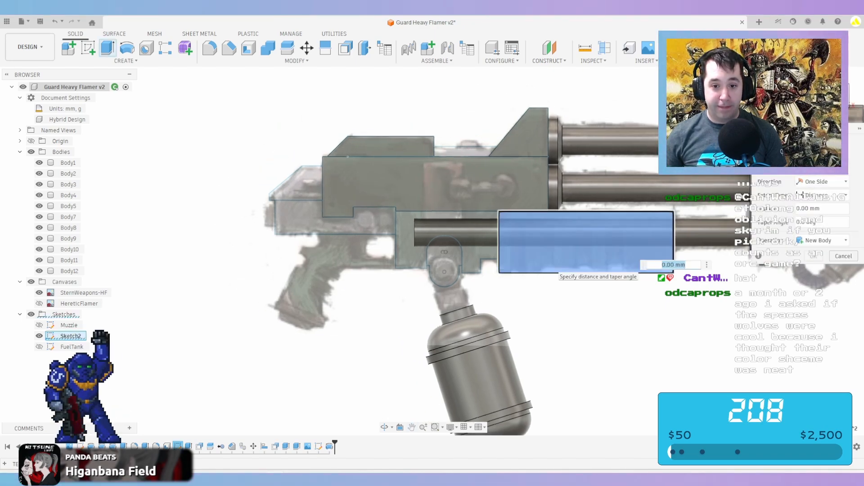
{"action": "middle_click_drag", "start_coordinate": [551, 267], "coordinate": [463, 283], "text": "shift"}
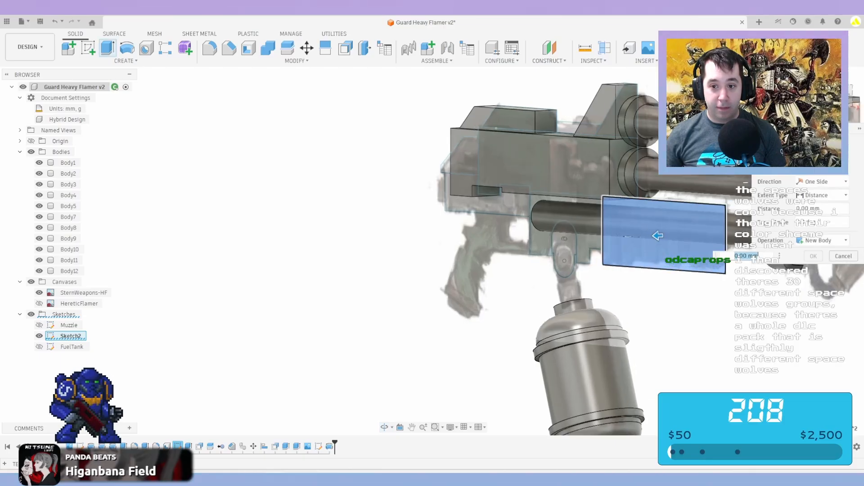
{"action": "scroll", "coordinate": [606, 238], "scroll_direction": "up", "scroll_amount": 2}
{"action": "middle_click_drag", "start_coordinate": [605, 238], "coordinate": [556, 245], "text": "shift"}
{"action": "middle_click_drag", "start_coordinate": [721, 245], "coordinate": [547, 270]}
{"action": "scroll", "coordinate": [547, 270], "scroll_direction": "down", "scroll_amount": 1}
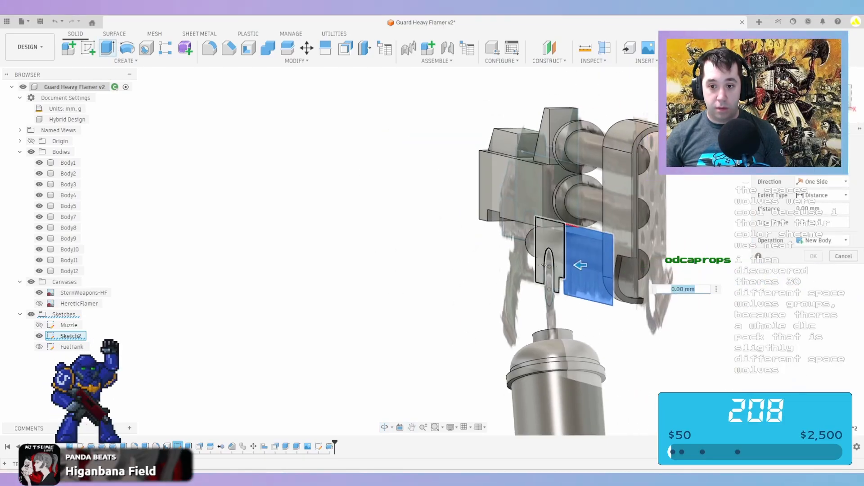
{"action": "left_click_drag", "start_coordinate": [579, 267], "coordinate": [544, 269]}
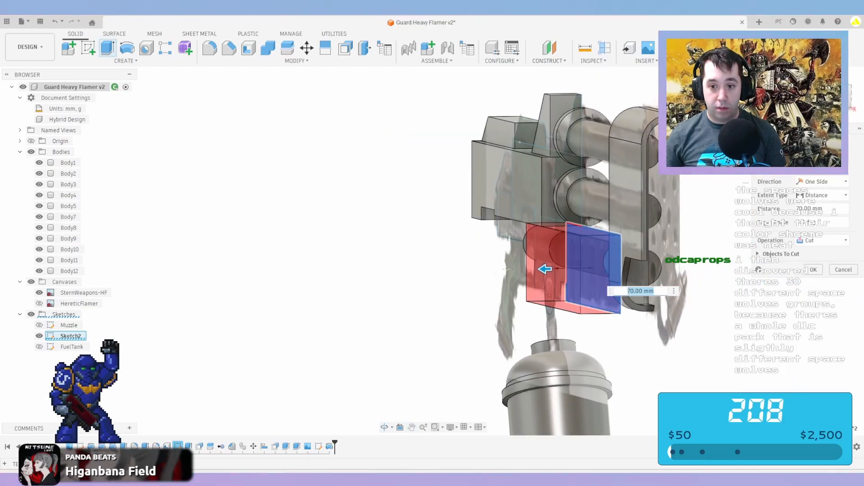
{"action": "middle_click_drag", "start_coordinate": [571, 202], "coordinate": [655, 207], "text": "shift"}
{"action": "left_click", "coordinate": [823, 240]}
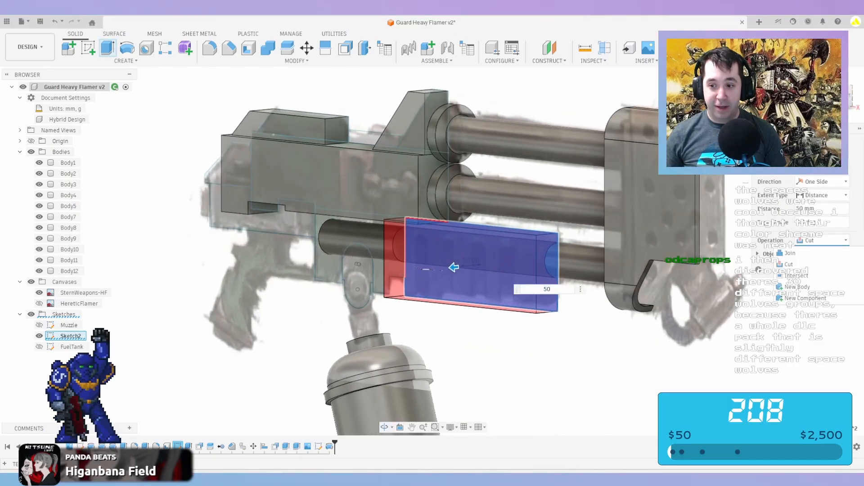
{"action": "left_click", "coordinate": [797, 287]}
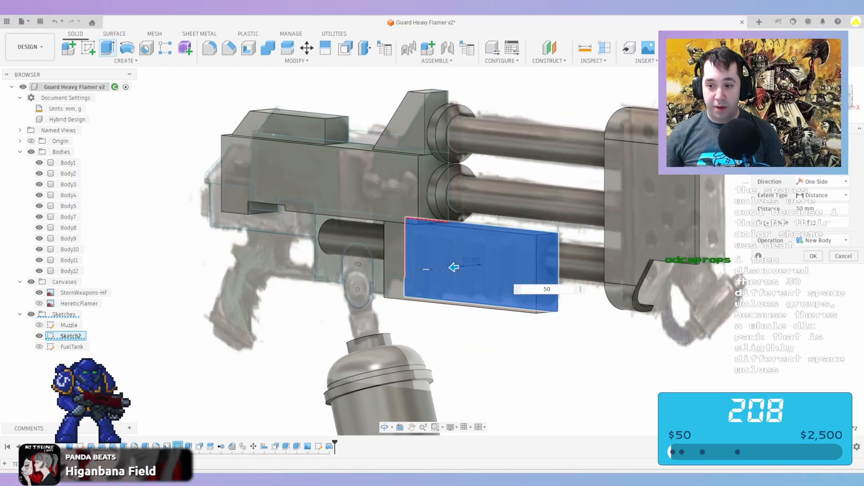
{"action": "key", "text": "Return"}
Sketch a narrow upright rectangle on the gun's side plane, over the foregrip's first reference groove and extending slightly below the block
{"action": "scroll", "coordinate": [535, 234], "scroll_direction": "up", "scroll_amount": 3}
{"action": "middle_click_drag", "start_coordinate": [535, 234], "coordinate": [524, 220], "text": "shift"}
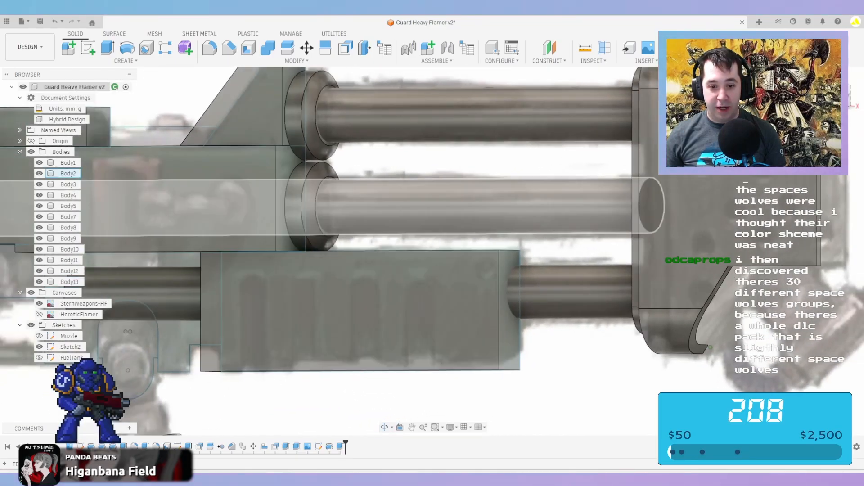
{"action": "scroll", "coordinate": [459, 211], "scroll_direction": "down", "scroll_amount": 1}
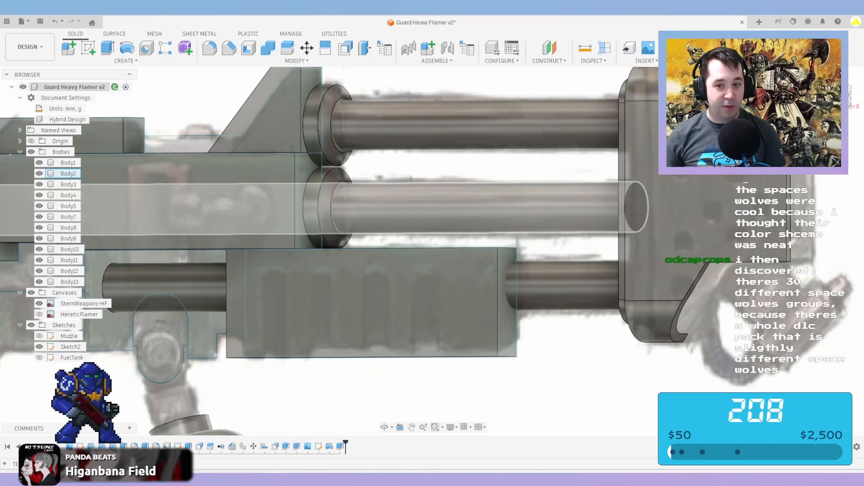
{"action": "left_click", "coordinate": [832, 94]}
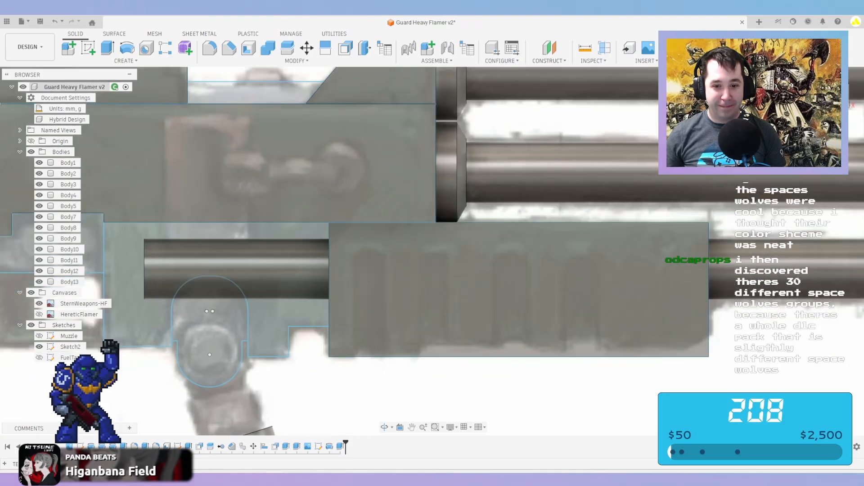
{"action": "scroll", "coordinate": [461, 365], "scroll_direction": "up", "scroll_amount": 2}
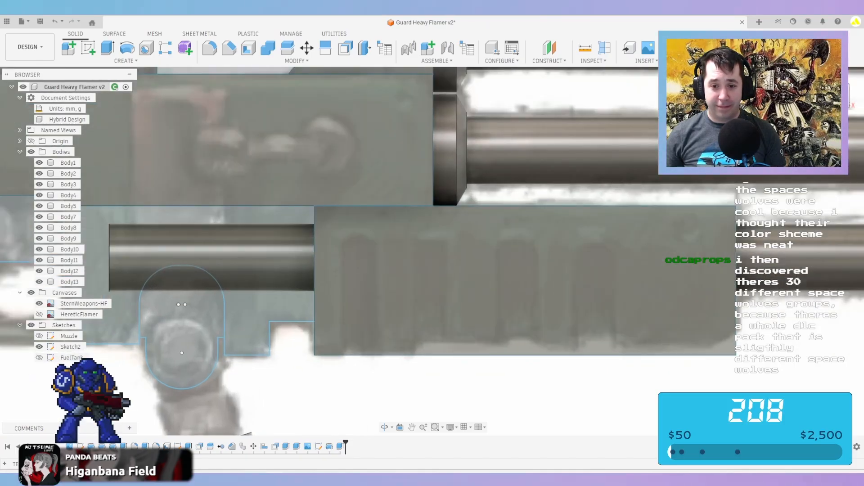
{"action": "key", "text": "r"}
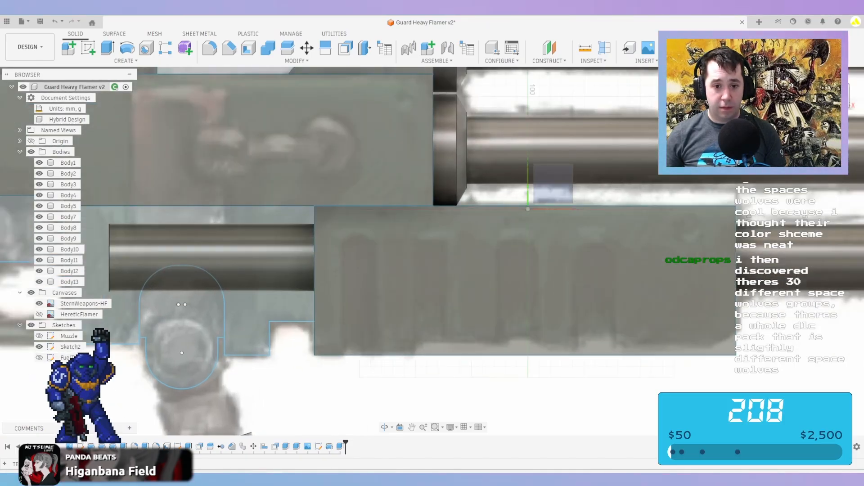
{"action": "left_click", "coordinate": [553, 183]}
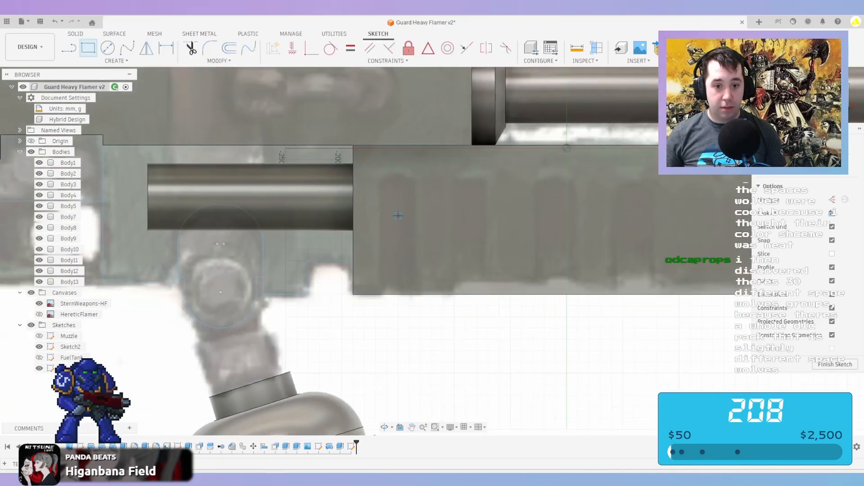
{"action": "left_click", "coordinate": [381, 175]}
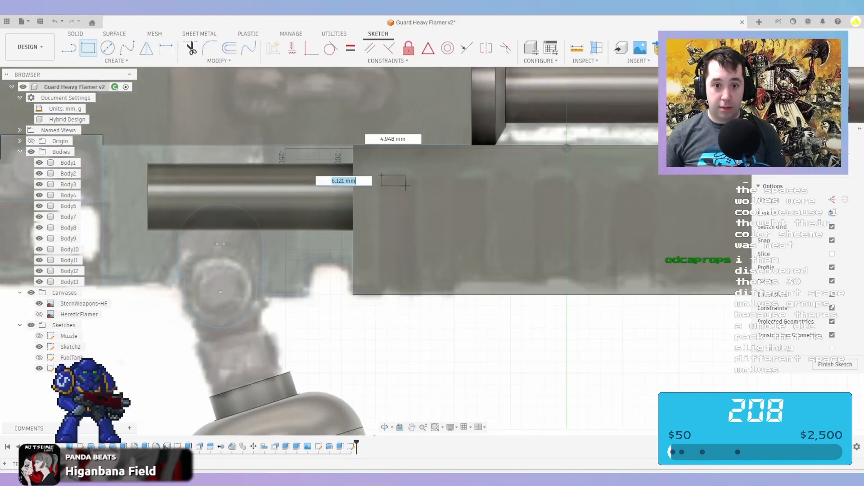
{"action": "left_click", "coordinate": [416, 304]}
{"action": "key", "text": "Escape"}
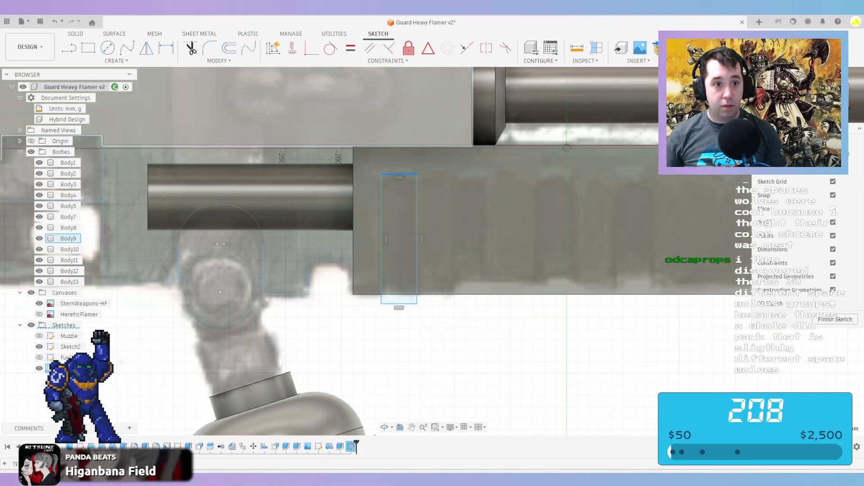
{"action": "left_click", "coordinate": [115, 61]}
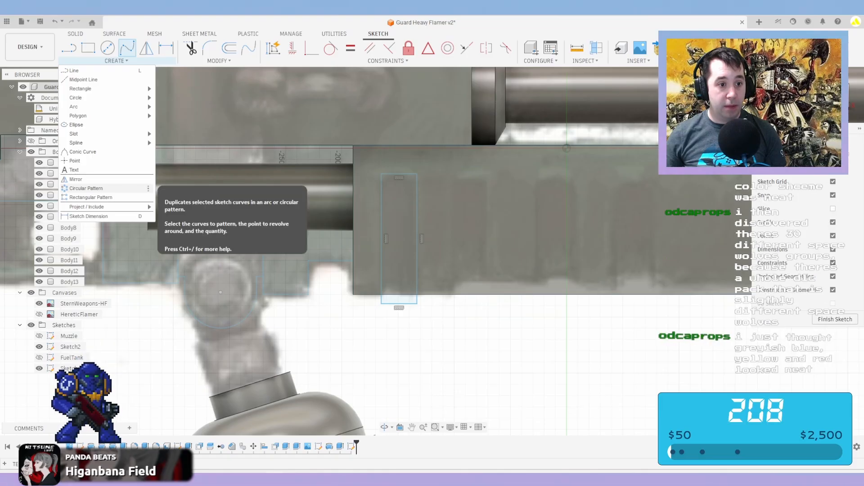
{"action": "left_click", "coordinate": [90, 197]}
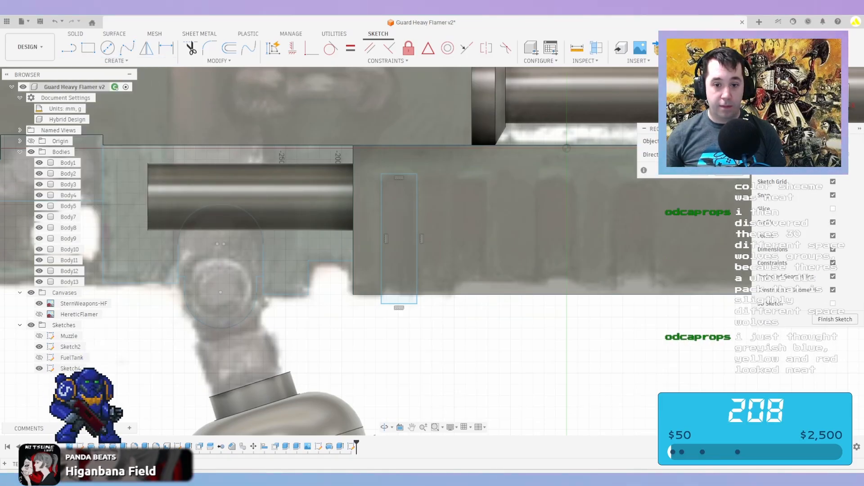
{"action": "left_click", "coordinate": [418, 239]}
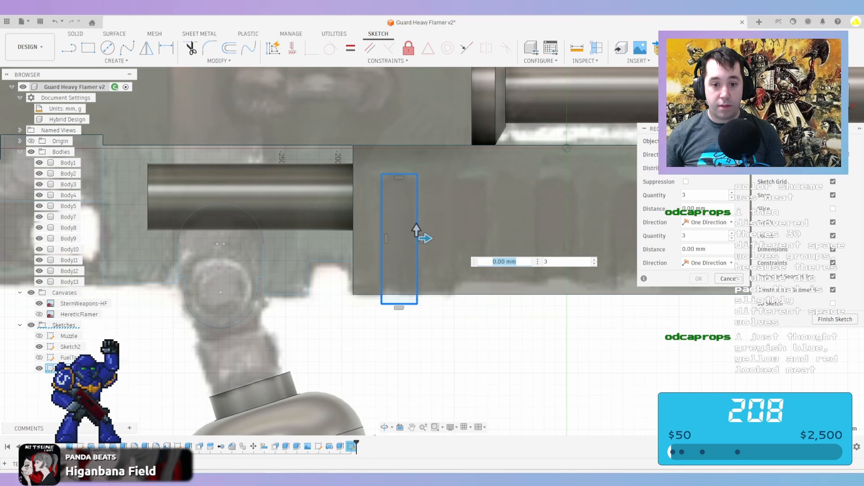
{"action": "mouse_move", "coordinate": [417, 231]}
{"action": "middle_mouse_down"}
{"action": "mouse_move", "coordinate": [252, 225]}
{"action": "mouse_move", "coordinate": [262, 223]}
{"action": "middle_mouse_up"}
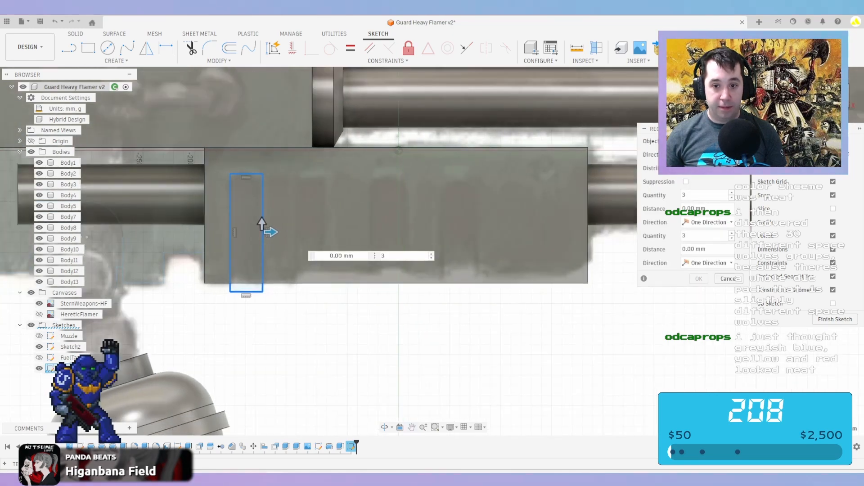
{"action": "left_click_drag", "start_coordinate": [270, 232], "coordinate": [485, 232]}
{"action": "scroll", "coordinate": [483, 237], "scroll_direction": "up", "scroll_amount": 5}
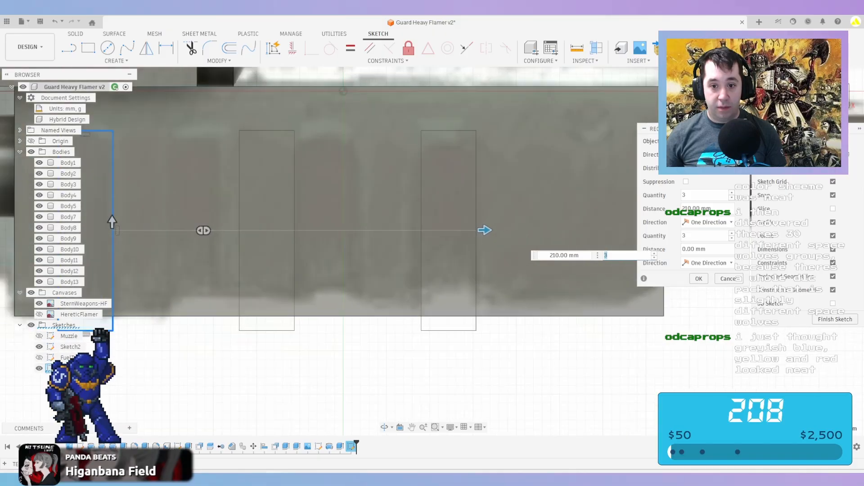
{"action": "scroll", "coordinate": [483, 237], "scroll_direction": "down", "scroll_amount": 3}
{"action": "scroll", "coordinate": [486, 231], "scroll_direction": "up", "scroll_amount": 2}
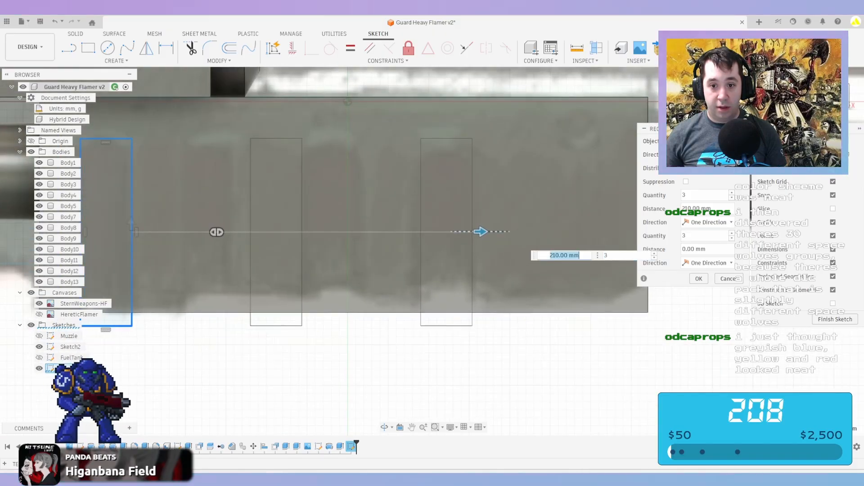
{"action": "left_click_drag", "start_coordinate": [480, 232], "coordinate": [567, 232]}
{"action": "scroll", "coordinate": [569, 232], "scroll_direction": "up", "scroll_amount": 1}
{"action": "scroll", "coordinate": [566, 232], "scroll_direction": "down", "scroll_amount": 4}
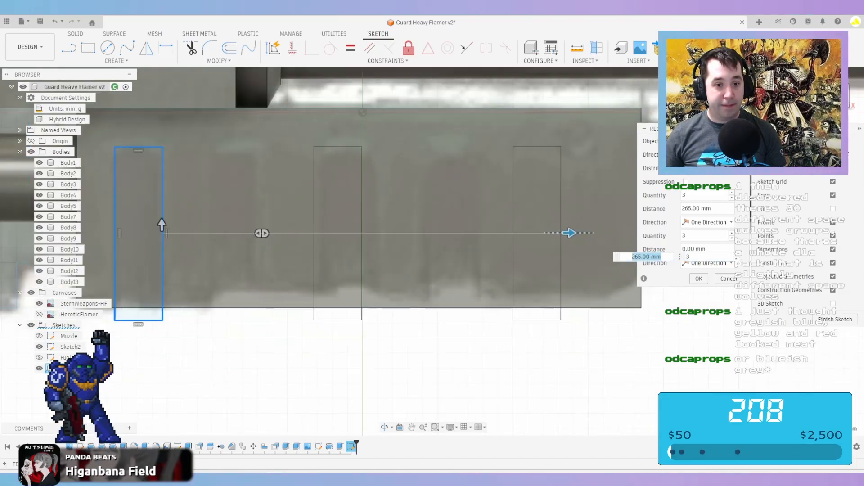
{"action": "key", "text": "Tab"}
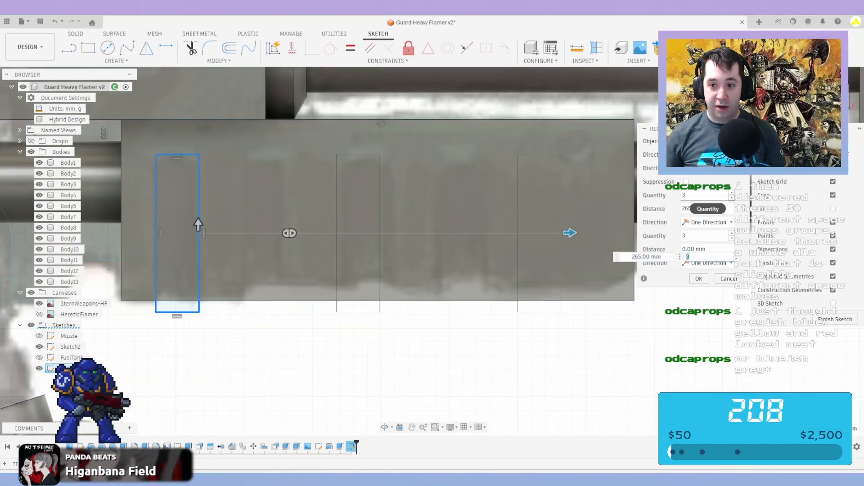
{"action": "type", "text": "4"}
{"action": "key", "text": "BackSpace"}
{"action": "type", "text": "5"}
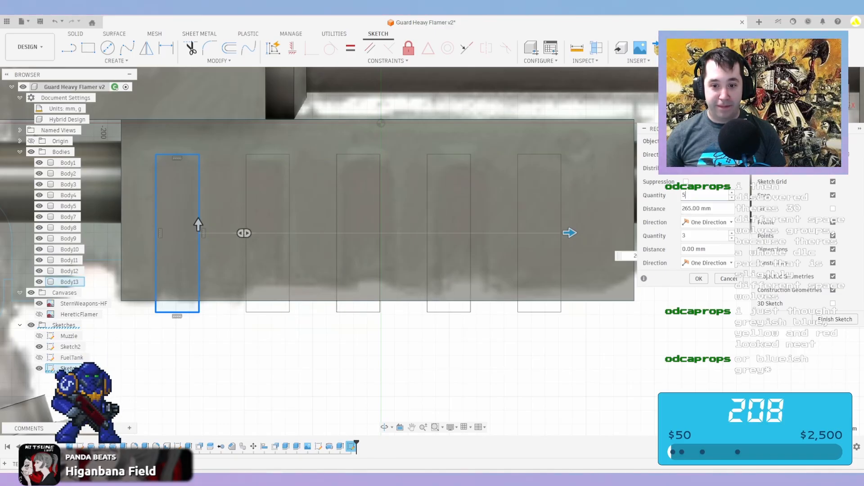
{"action": "key", "text": "BackSpace"}
{"action": "type", "text": "4"}
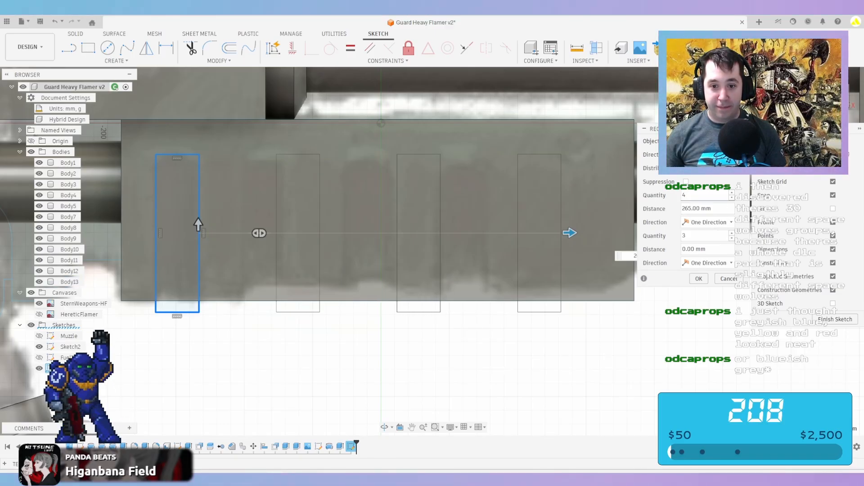
{"action": "left_click_drag", "start_coordinate": [569, 233], "coordinate": [491, 232]}
{"action": "scroll", "coordinate": [488, 233], "scroll_direction": "up", "scroll_amount": 1}
{"action": "scroll", "coordinate": [500, 233], "scroll_direction": "down", "scroll_amount": 4}
{"action": "scroll", "coordinate": [495, 233], "scroll_direction": "up", "scroll_amount": 4}
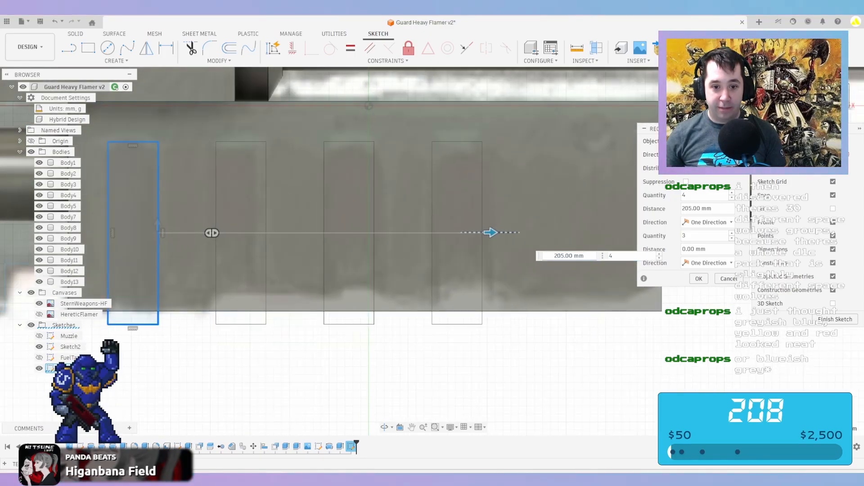
{"action": "key", "text": "Tab"}
{"action": "scroll", "coordinate": [511, 229], "scroll_direction": "down", "scroll_amount": 5}
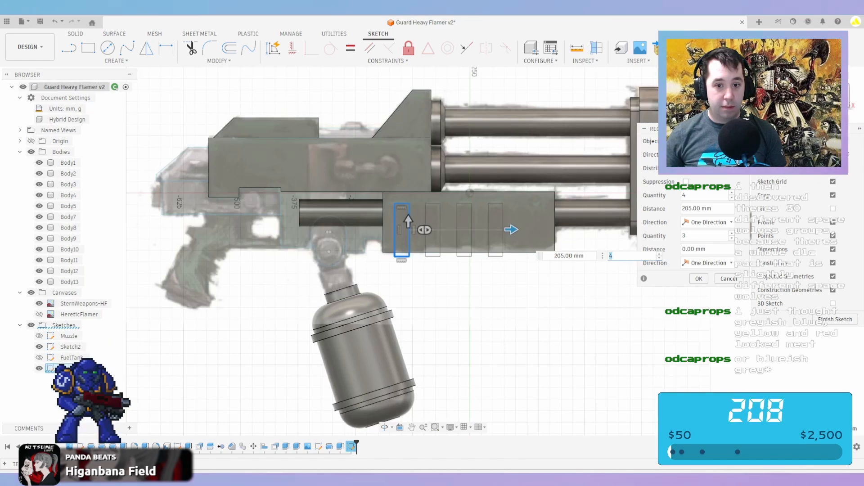
{"action": "key", "text": "Escape"}
Round both upper corners of the groove rectangle with 12.5 mm sketch fillets
{"action": "scroll", "coordinate": [471, 170], "scroll_direction": "up", "scroll_amount": 4}
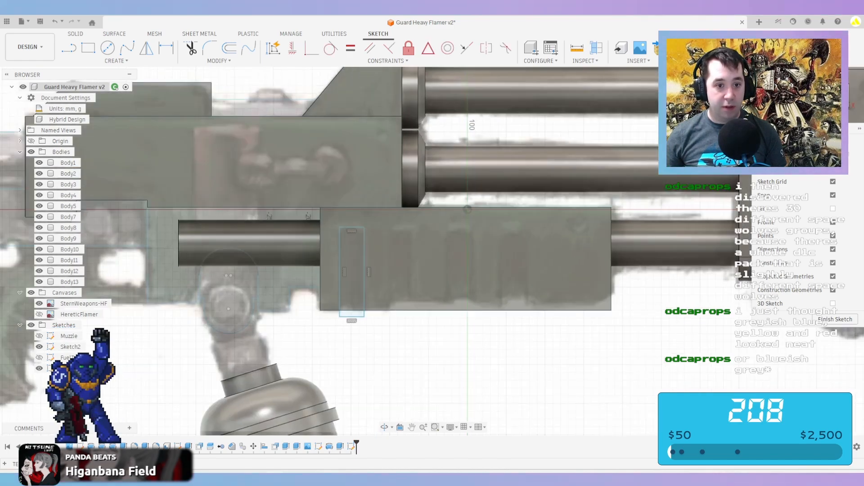
{"action": "left_click", "coordinate": [210, 48]}
{"action": "scroll", "coordinate": [389, 274], "scroll_direction": "up", "scroll_amount": 2}
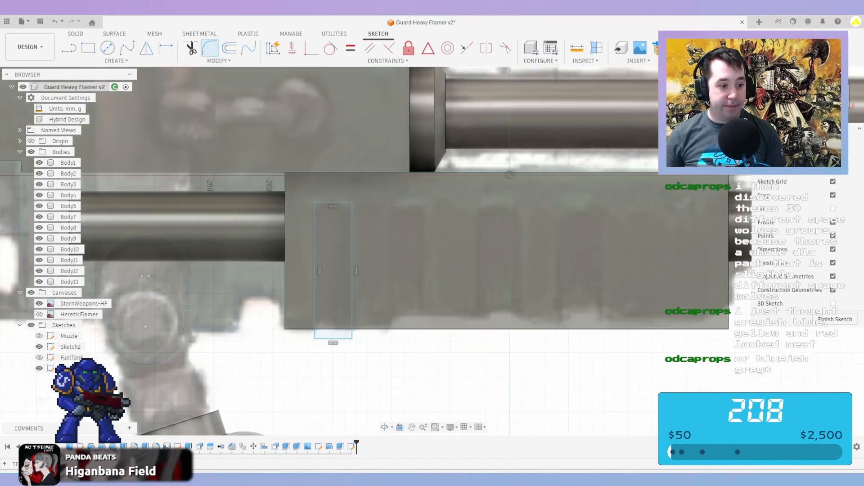
{"action": "scroll", "coordinate": [320, 211], "scroll_direction": "up", "scroll_amount": 2}
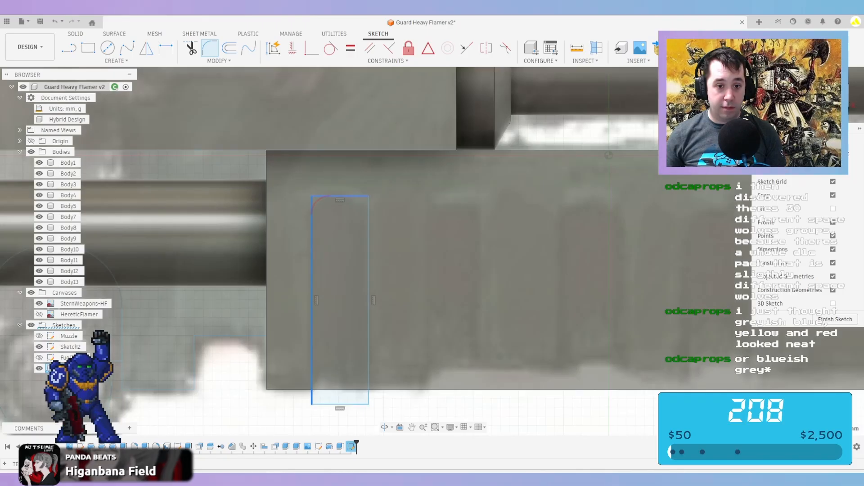
{"action": "left_click", "coordinate": [314, 198]}
{"action": "scroll", "coordinate": [315, 198], "scroll_direction": "up", "scroll_amount": 3}
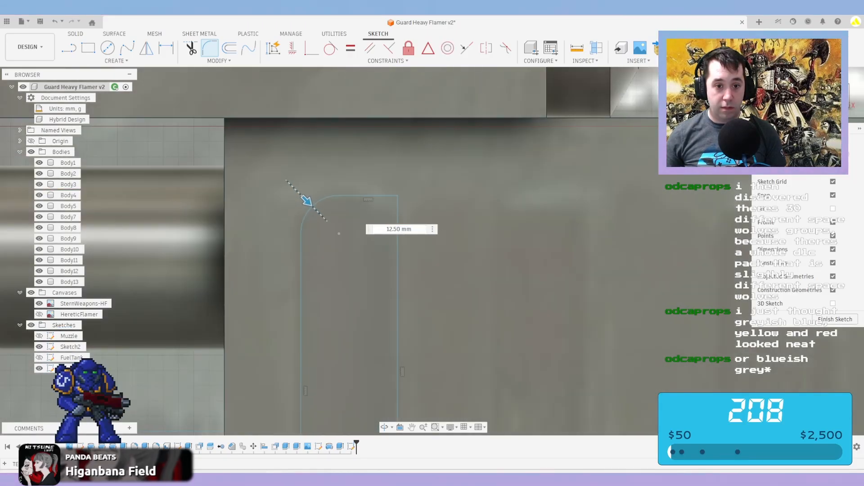
{"action": "key", "text": "Return"}
{"action": "left_click", "coordinate": [389, 203]}
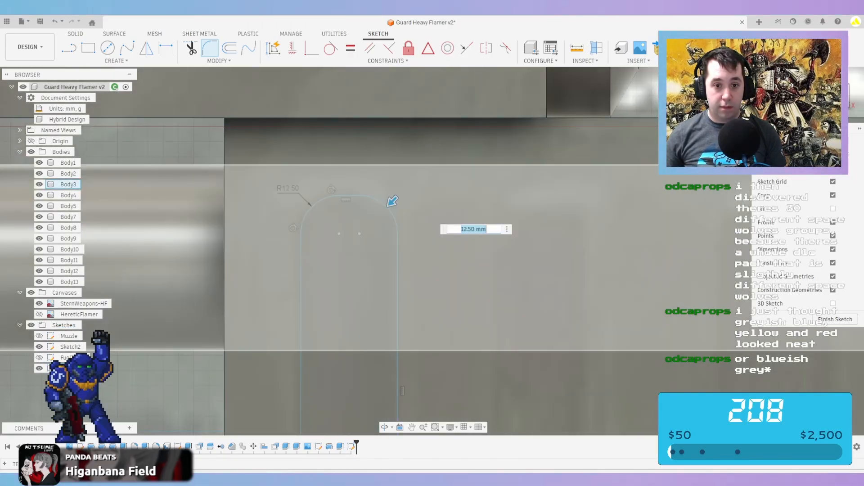
{"action": "key", "text": "Return"}
Create a rectangular pattern of the round-topped groove profile along the foregrip, with quantity 4 over a 210 mm distance
{"action": "scroll", "coordinate": [203, 78], "scroll_direction": "down", "scroll_amount": 3}
{"action": "left_click", "coordinate": [116, 61]}
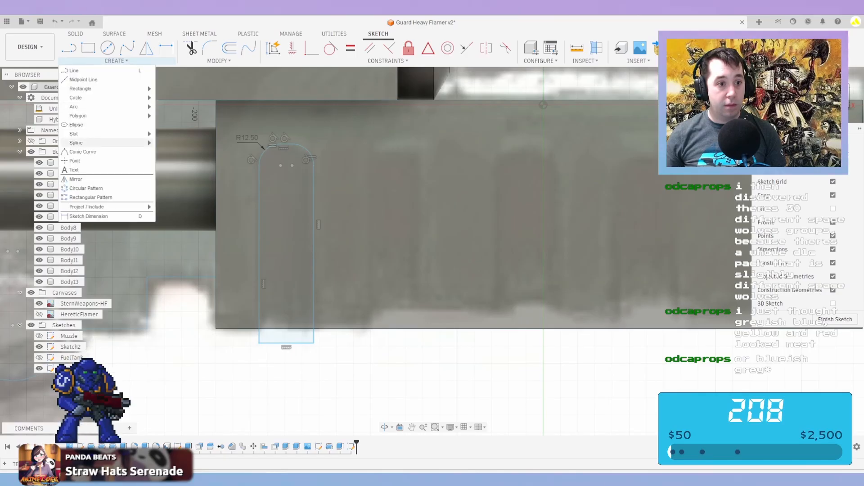
{"action": "mouse_move", "coordinate": [90, 134]}
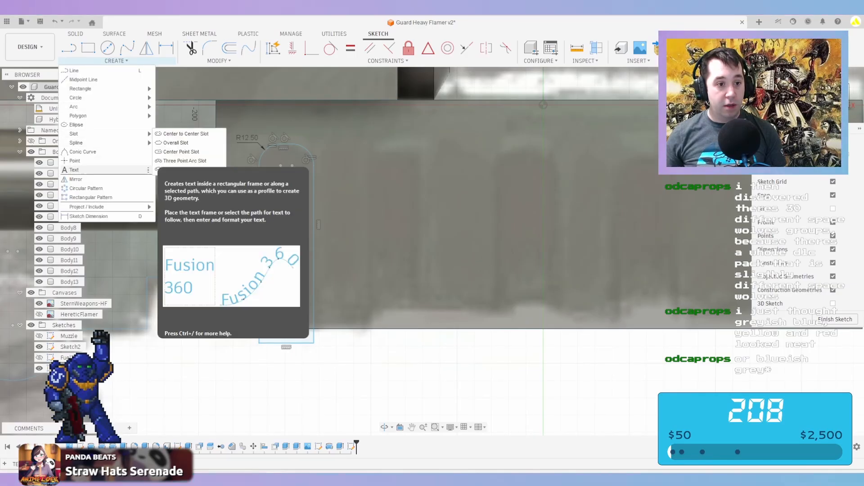
{"action": "left_click", "coordinate": [91, 197]}
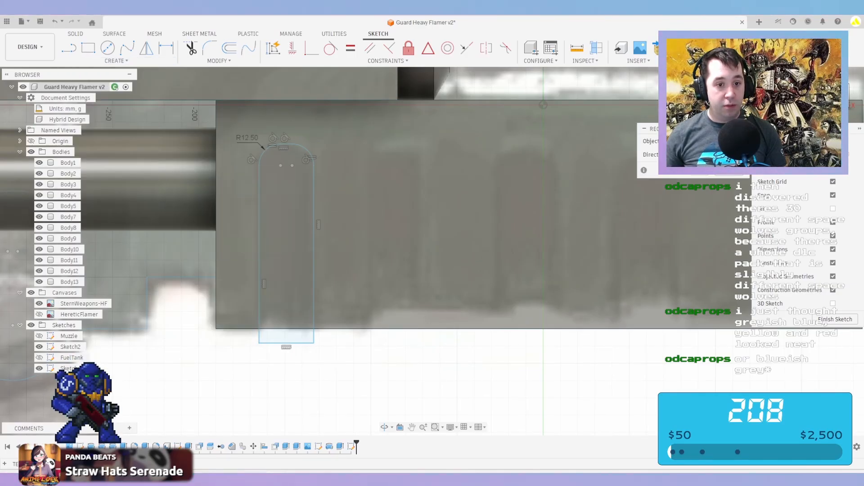
{"action": "left_click", "coordinate": [314, 246]}
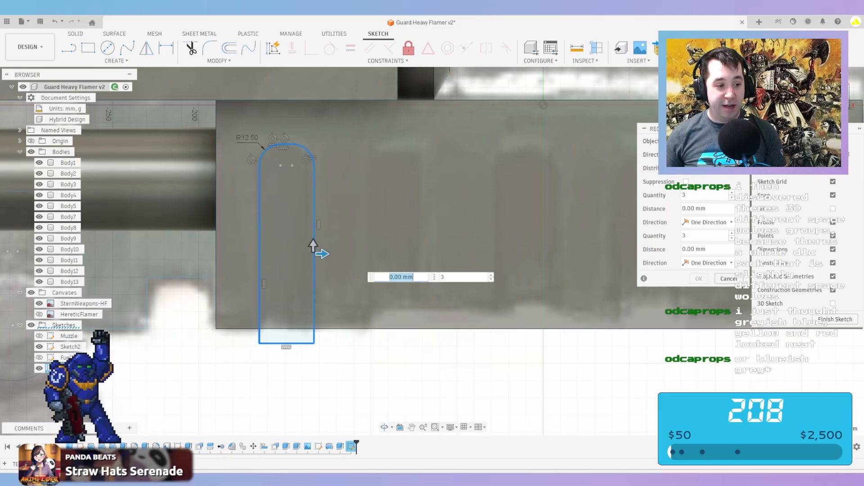
{"action": "scroll", "coordinate": [313, 245], "scroll_direction": "down", "scroll_amount": 1}
{"action": "middle_click_drag", "start_coordinate": [309, 240], "coordinate": [203, 243]}
{"action": "left_click_drag", "start_coordinate": [214, 256], "coordinate": [528, 255]}
{"action": "scroll", "coordinate": [538, 266], "scroll_direction": "up", "scroll_amount": 2}
{"action": "key", "text": "Tab"}
{"action": "type", "text": "205"}
{"action": "key", "text": "Return"}
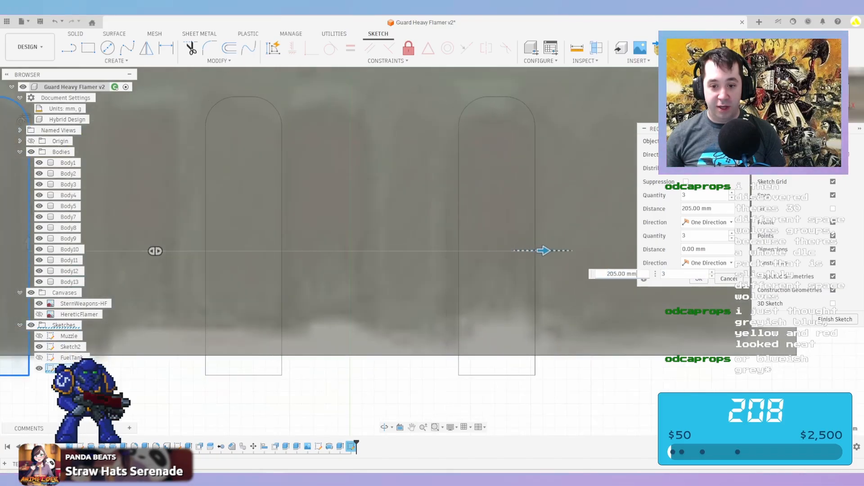
{"action": "key", "text": "Tab"}
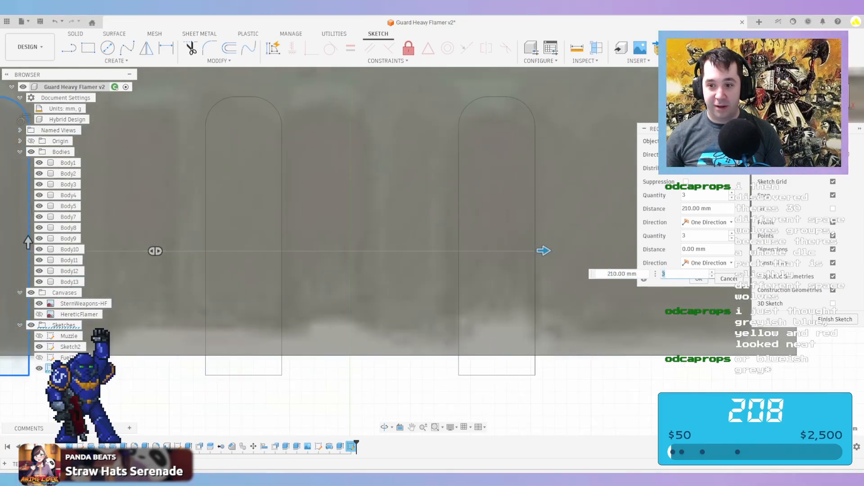
{"action": "type", "text": "4"}
{"action": "scroll", "coordinate": [221, 246], "scroll_direction": "down", "scroll_amount": 3}
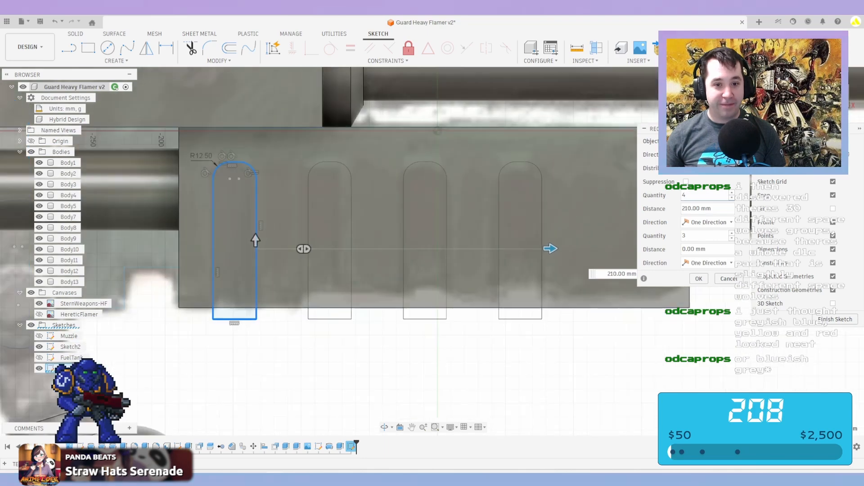
{"action": "key", "text": "Return"}
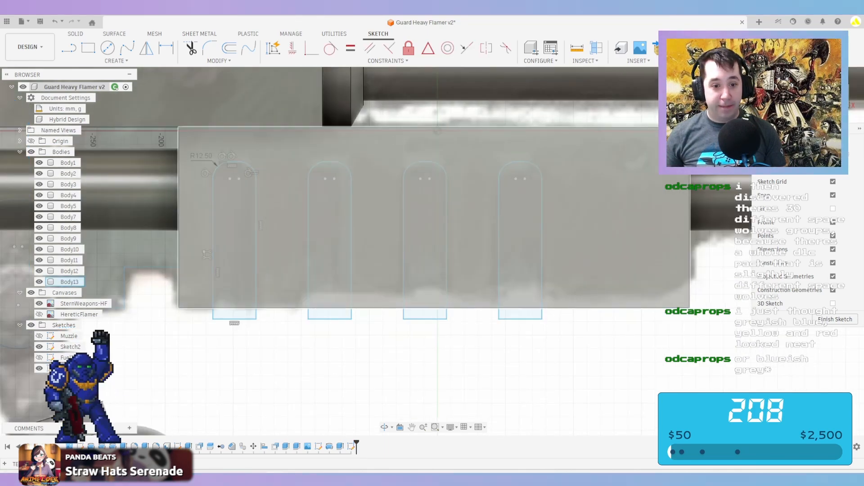
Finish the groove sketch and fillet the foregrip block's lower outer edge with a 45 mm radius
{"action": "scroll", "coordinate": [513, 252], "scroll_direction": "down", "scroll_amount": 2}
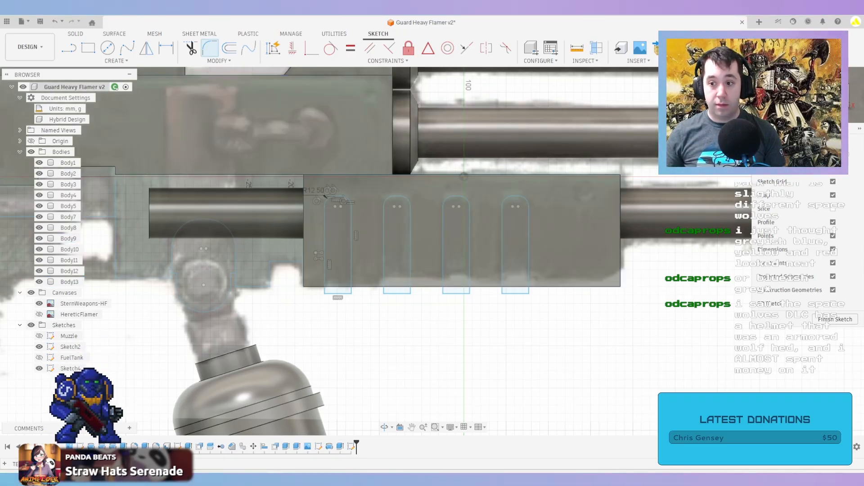
{"action": "left_click", "coordinate": [835, 319]}
{"action": "left_click", "coordinate": [210, 47]}
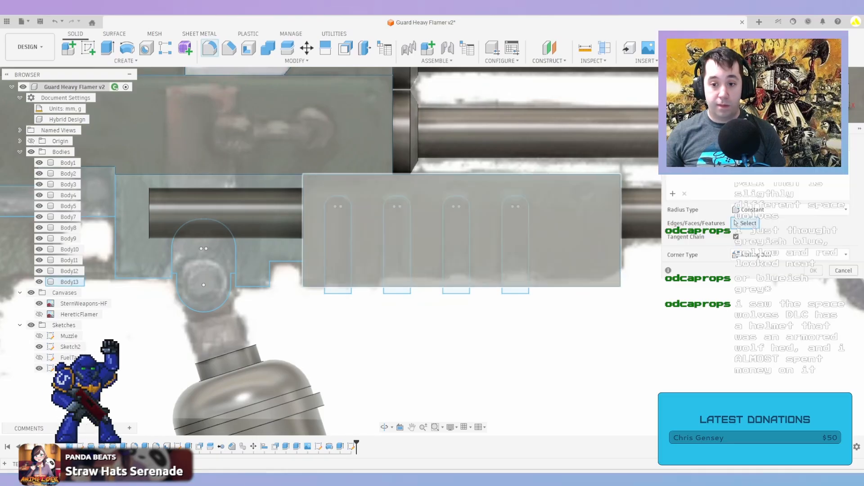
{"action": "left_click", "coordinate": [496, 286]}
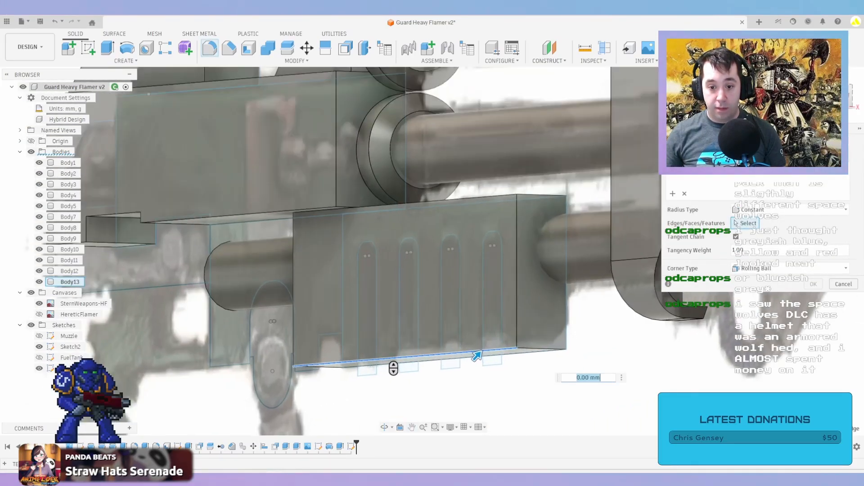
{"action": "left_click_drag", "start_coordinate": [477, 356], "coordinate": [490, 340]}
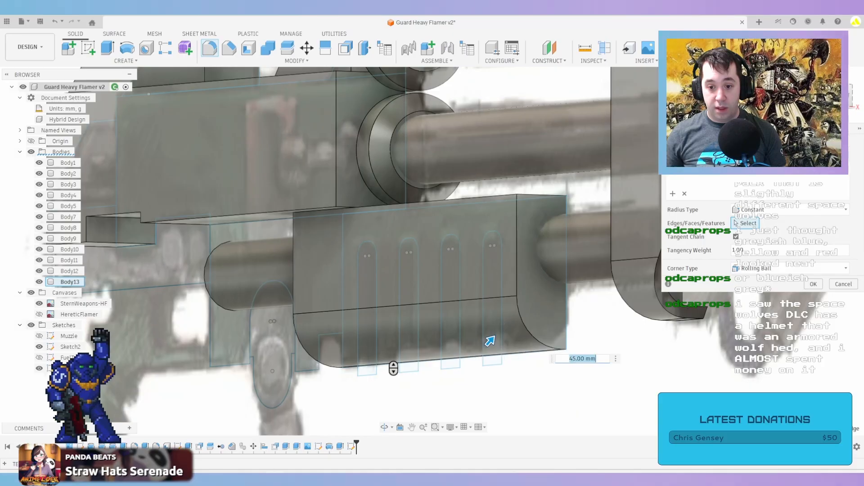
{"action": "middle_click_drag", "start_coordinate": [490, 341], "coordinate": [365, 334], "text": "shift"}
{"action": "middle_click_drag", "start_coordinate": [600, 359], "coordinate": [361, 324], "text": "shift"}
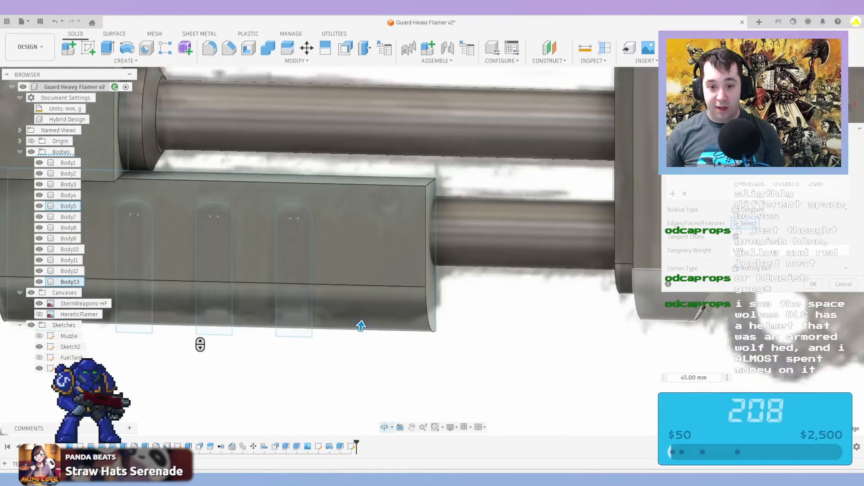
{"action": "left_click", "coordinate": [831, 95]}
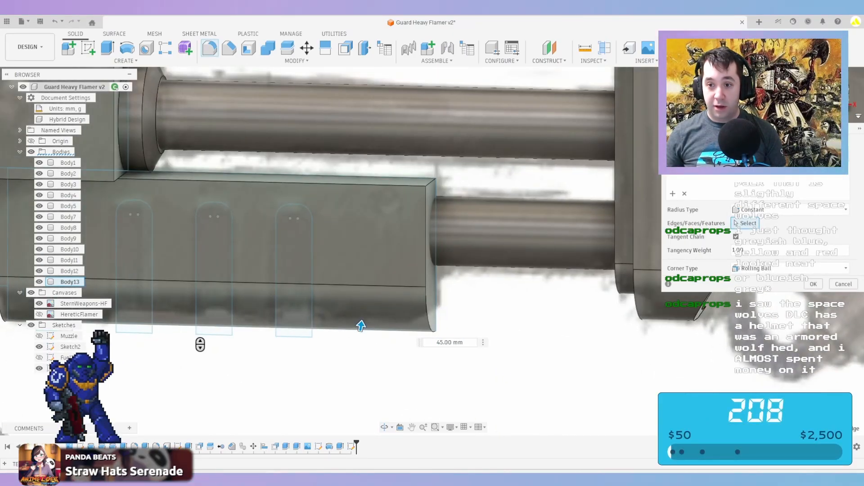
{"action": "middle_click_drag", "start_coordinate": [432, 241], "coordinate": [625, 217]}
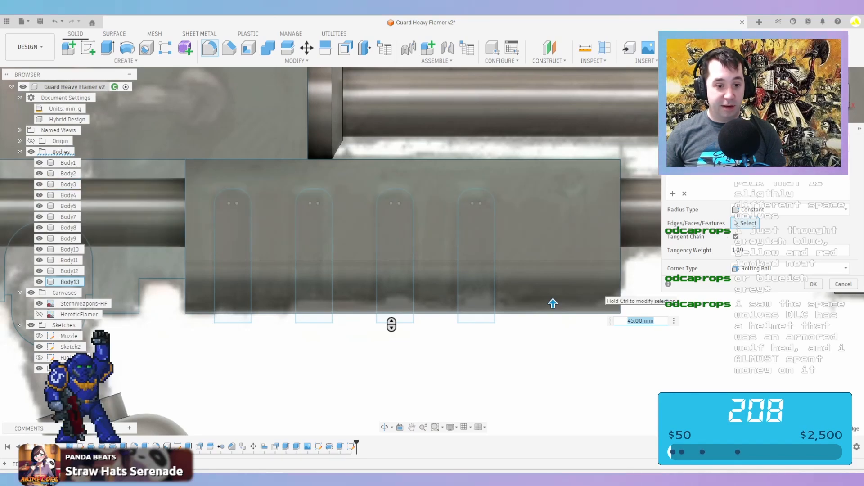
{"action": "key", "text": "Escape"}
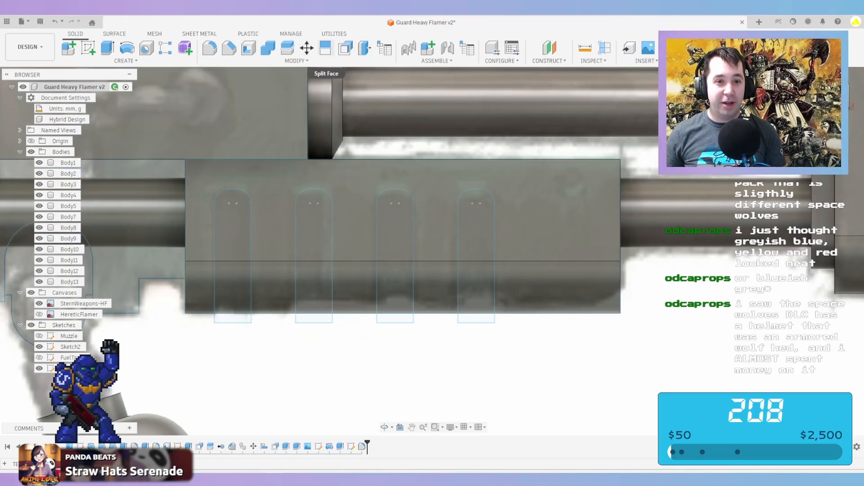
{"action": "left_click", "coordinate": [288, 47]}
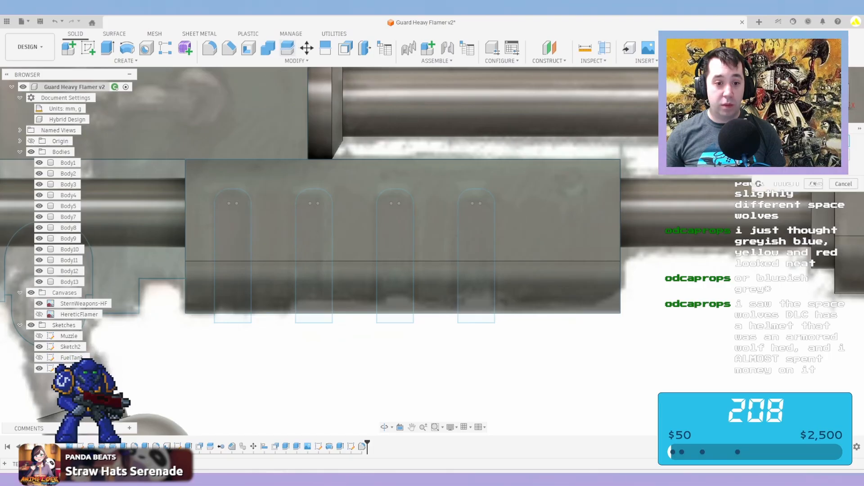
{"action": "left_click", "coordinate": [406, 180]}
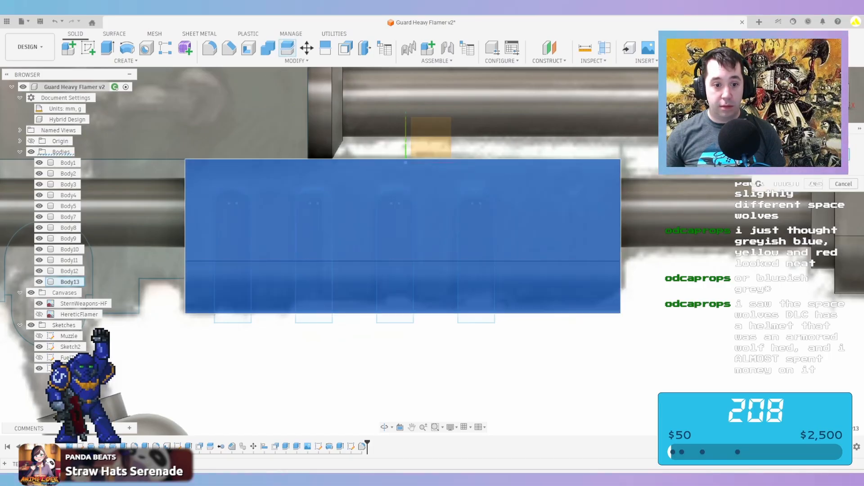
{"action": "left_click", "coordinate": [232, 322]}
{"action": "left_click", "coordinate": [315, 322]}
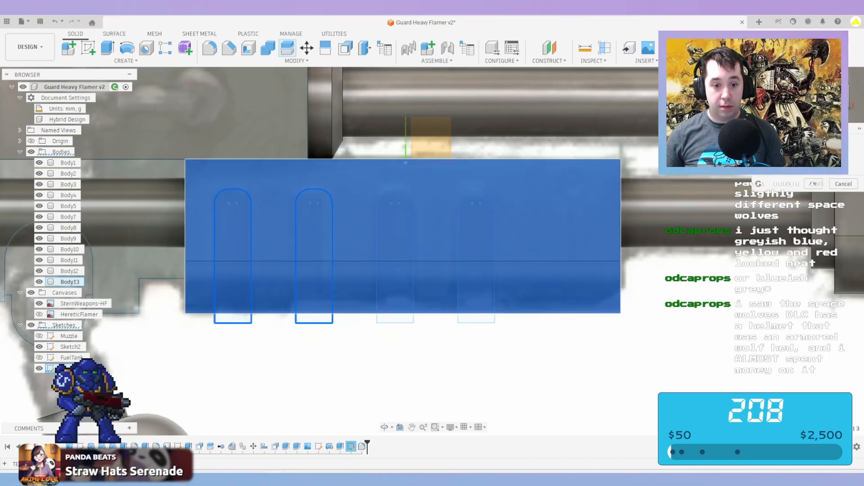
{"action": "left_click", "coordinate": [396, 323]}
{"action": "left_click", "coordinate": [476, 323]}
{"action": "key", "text": "Escape"}
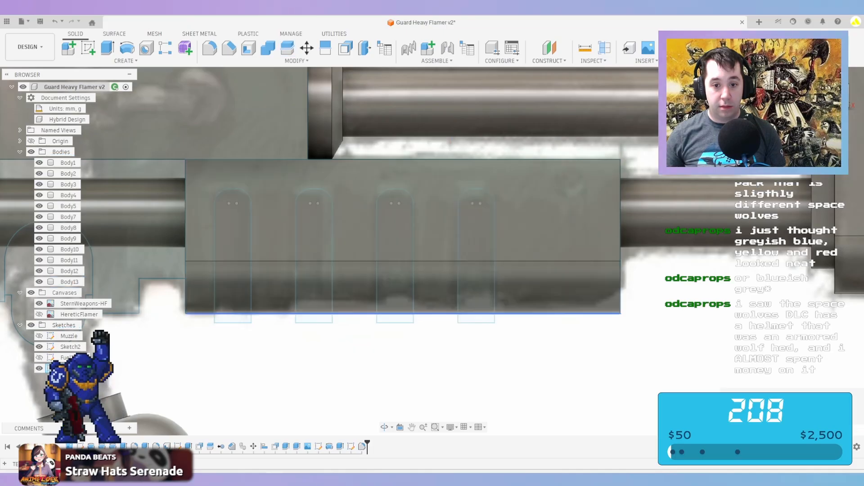
Split the foregrip body using the groove profile nearest the muzzle as the splitting tool
{"action": "right_click", "coordinate": [524, 366]}
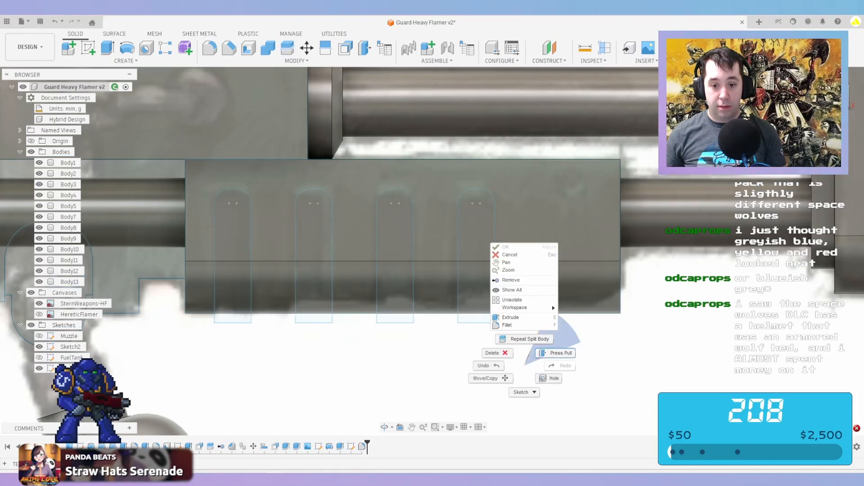
{"action": "left_click", "coordinate": [526, 340]}
{"action": "left_click", "coordinate": [522, 286]}
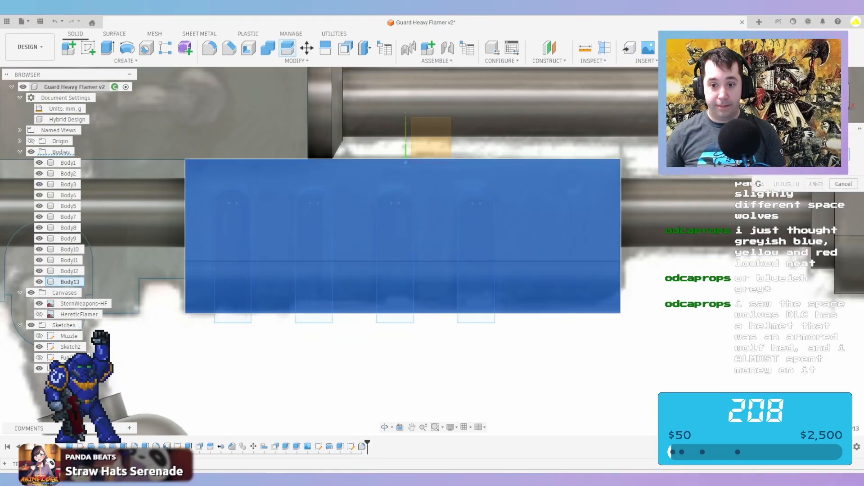
{"action": "left_click", "coordinate": [478, 324]}
{"action": "key", "text": "Return"}
Show the groove sketch again and split the main foregrip body with the third groove profile from the rear
{"action": "right_click", "coordinate": [500, 358]}
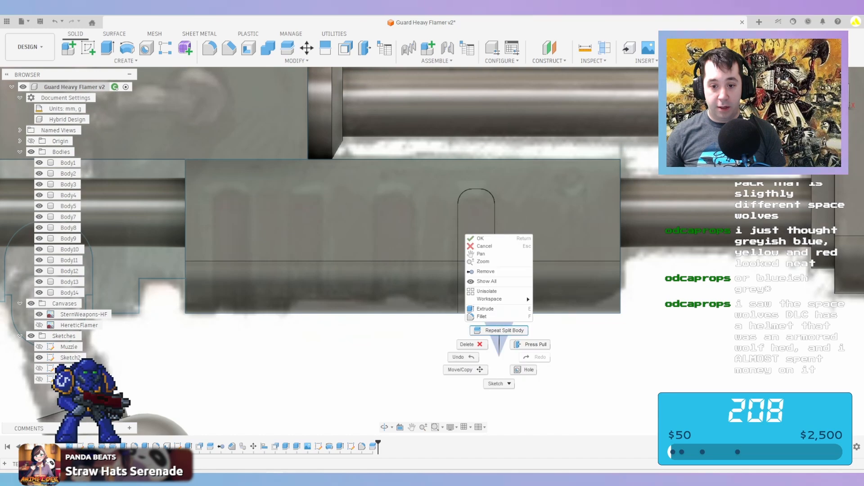
{"action": "left_click", "coordinate": [500, 330]}
{"action": "left_click", "coordinate": [39, 379]}
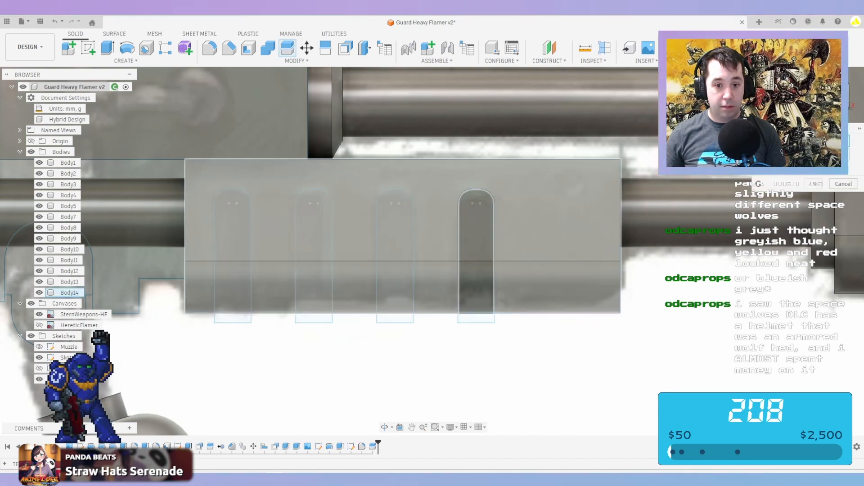
{"action": "left_click", "coordinate": [531, 243]}
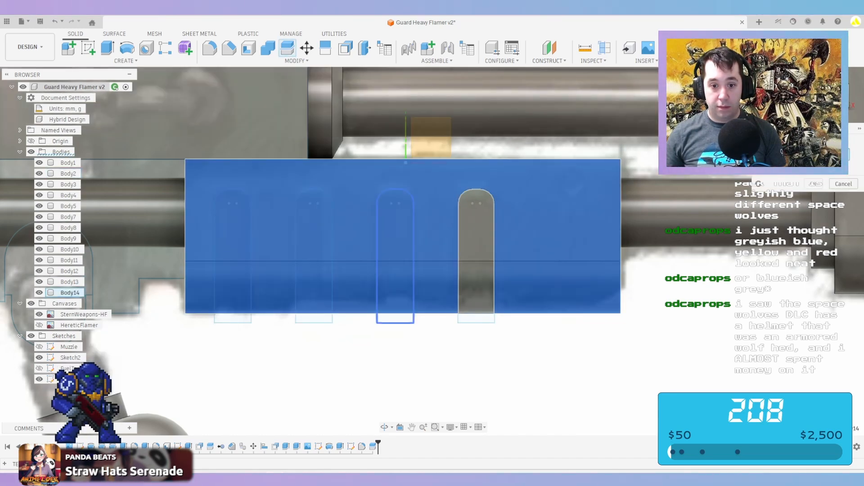
{"action": "left_click", "coordinate": [395, 323]}
{"action": "key", "text": "Return"}
Split the main foregrip body with the second groove profile from the rear
{"action": "right_click", "coordinate": [281, 390]}
{"action": "left_click", "coordinate": [281, 363]}
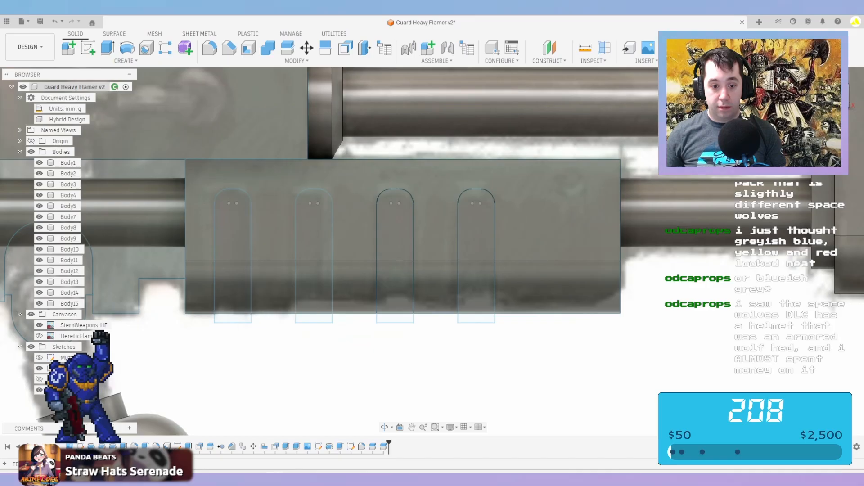
{"action": "left_click", "coordinate": [276, 288]}
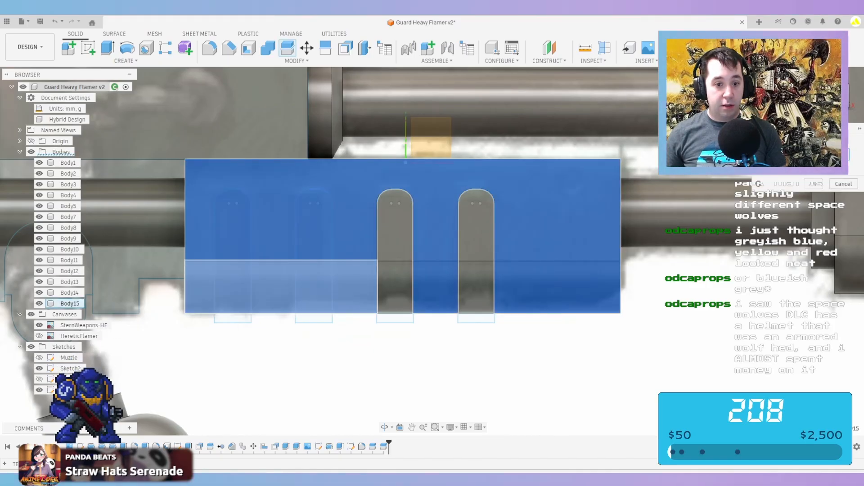
{"action": "left_click", "coordinate": [316, 321]}
{"action": "key", "text": "Return"}
Split the main foregrip body with the rearmost groove profile
{"action": "right_click", "coordinate": [498, 355]}
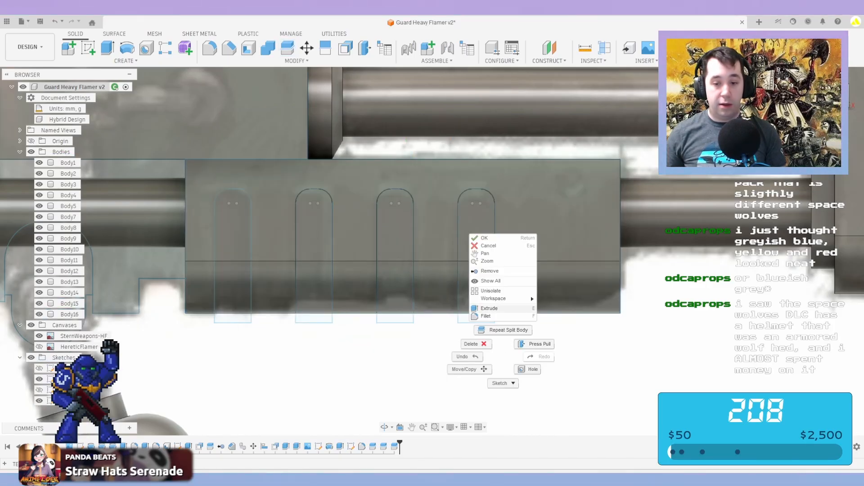
{"action": "left_click", "coordinate": [497, 330]}
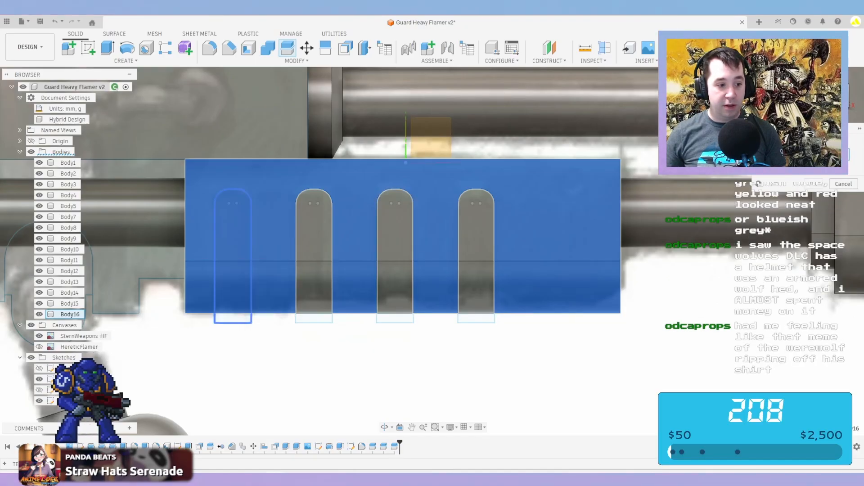
{"action": "left_click", "coordinate": [247, 285]}
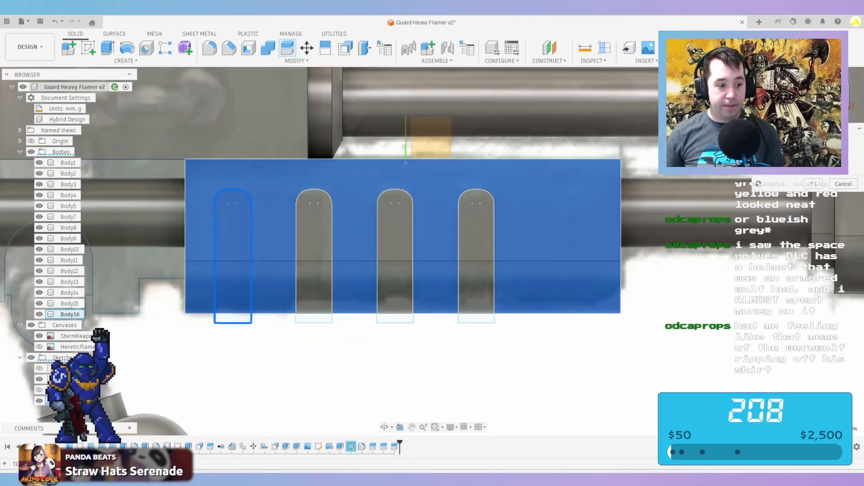
{"action": "key", "text": "Return"}
{"action": "middle_click_drag", "start_coordinate": [313, 288], "coordinate": [303, 276], "text": "shift"}
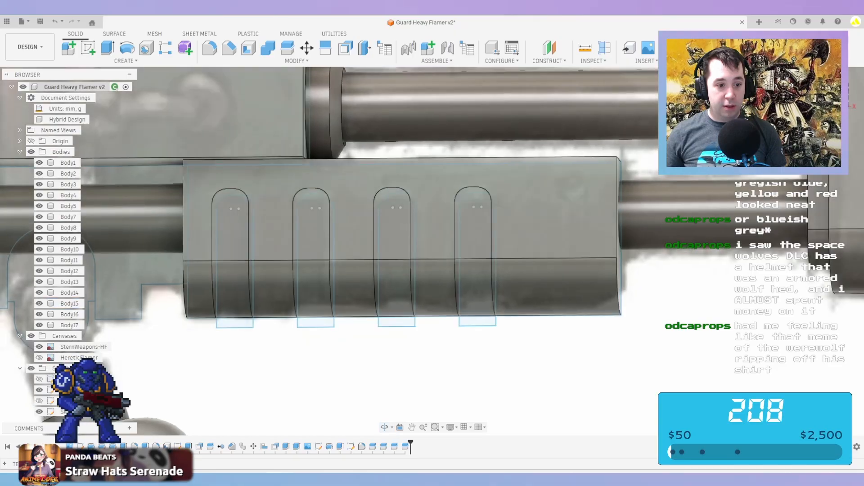
Offset the flat side, curved and underside faces of all four groove bodies inward by 10 mm
{"action": "left_click", "coordinate": [67, 412]}
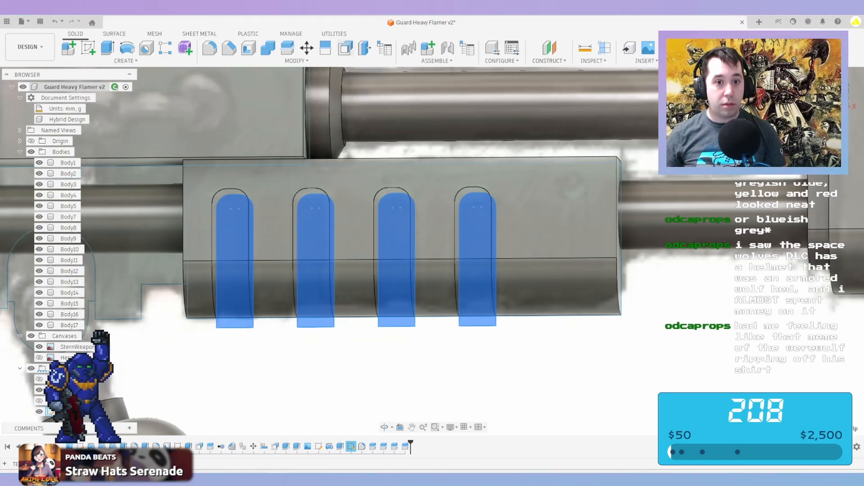
{"action": "left_click", "coordinate": [345, 48]}
{"action": "scroll", "coordinate": [389, 293], "scroll_direction": "up", "scroll_amount": 5}
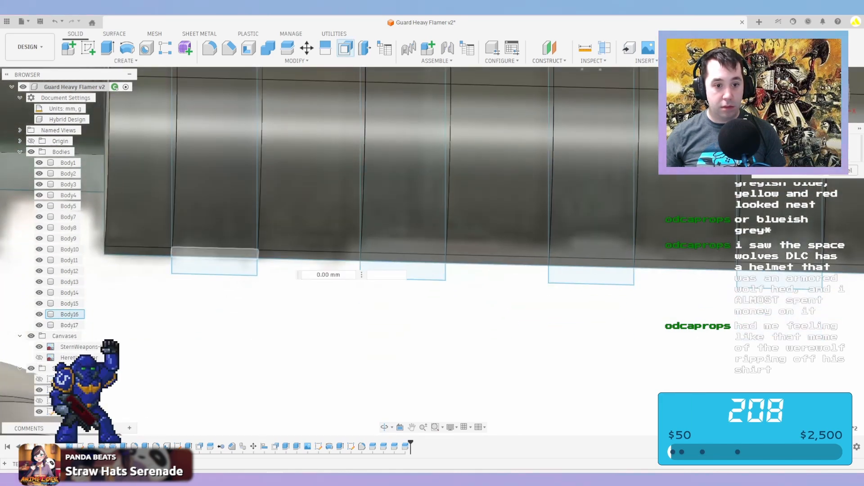
{"action": "left_click", "coordinate": [219, 167]}
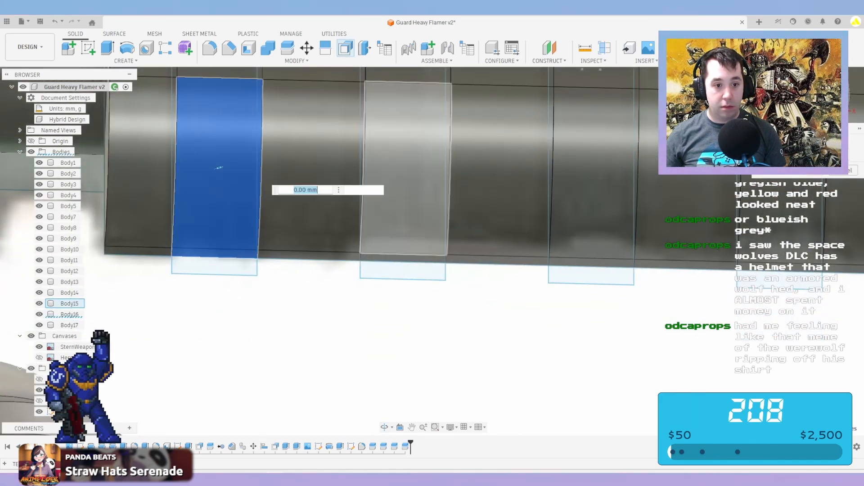
{"action": "left_click", "coordinate": [405, 173]}
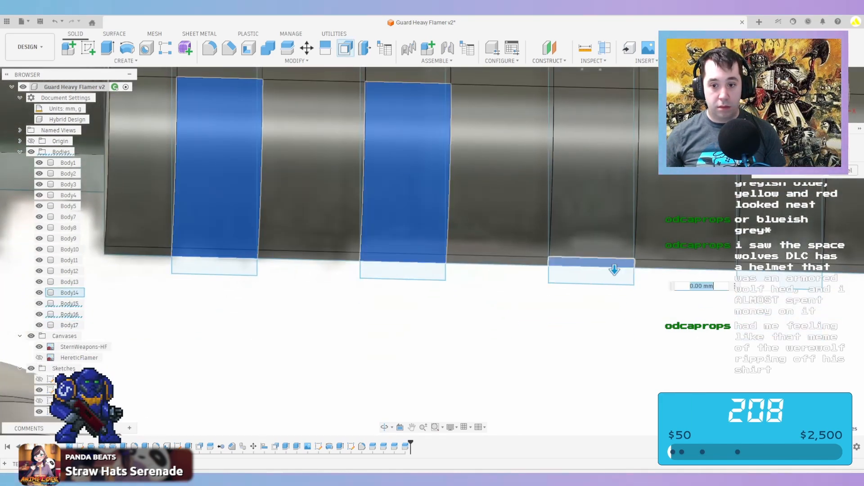
{"action": "left_click", "coordinate": [590, 180]}
{"action": "middle_click_drag", "start_coordinate": [589, 180], "coordinate": [655, 268], "text": "shift"}
{"action": "left_click", "coordinate": [655, 268]}
{"action": "left_click", "coordinate": [515, 262]}
{"action": "left_click", "coordinate": [360, 253]}
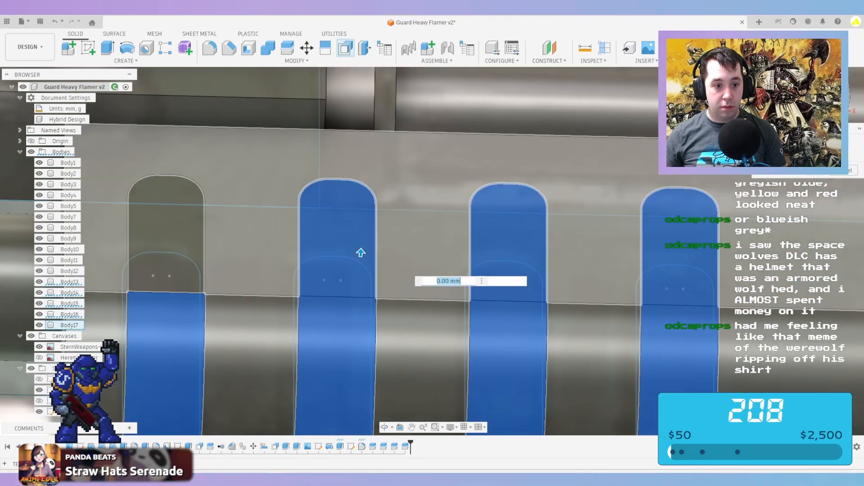
{"action": "left_click", "coordinate": [185, 262]}
{"action": "scroll", "coordinate": [224, 233], "scroll_direction": "down", "scroll_amount": 3}
{"action": "middle_click_drag", "start_coordinate": [224, 234], "coordinate": [298, 287], "text": "shift"}
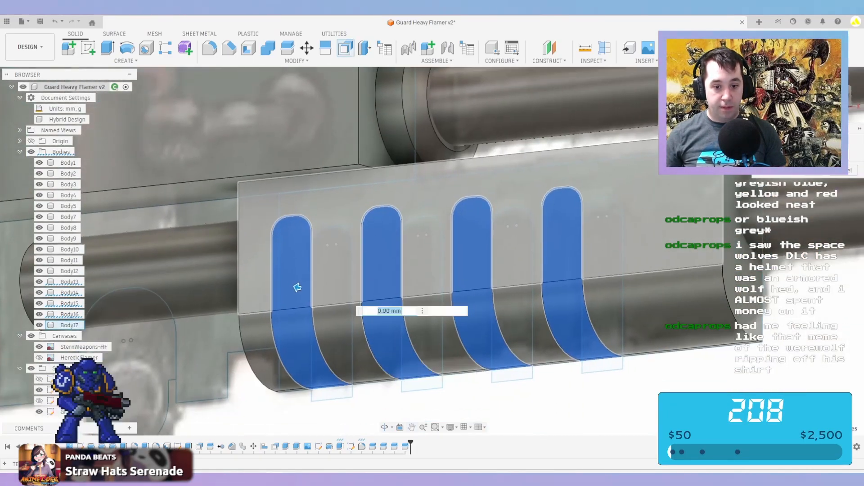
{"action": "scroll", "coordinate": [297, 287], "scroll_direction": "up", "scroll_amount": 2}
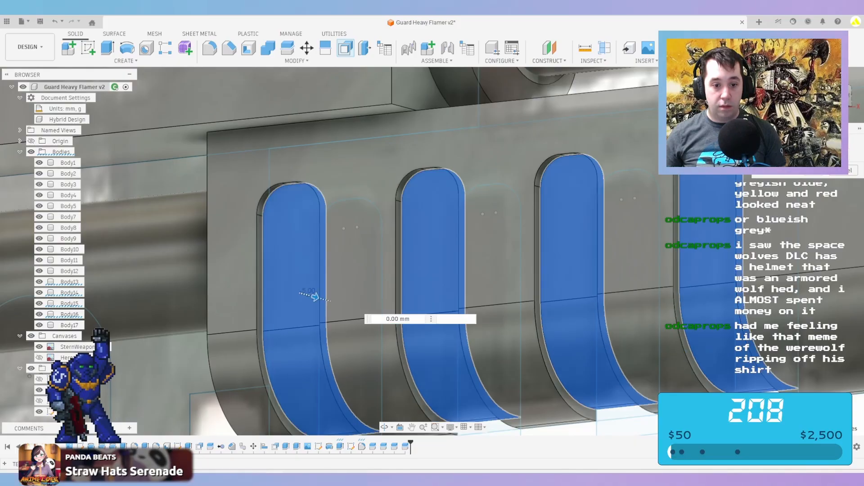
{"action": "left_click_drag", "start_coordinate": [315, 297], "coordinate": [321, 299]}
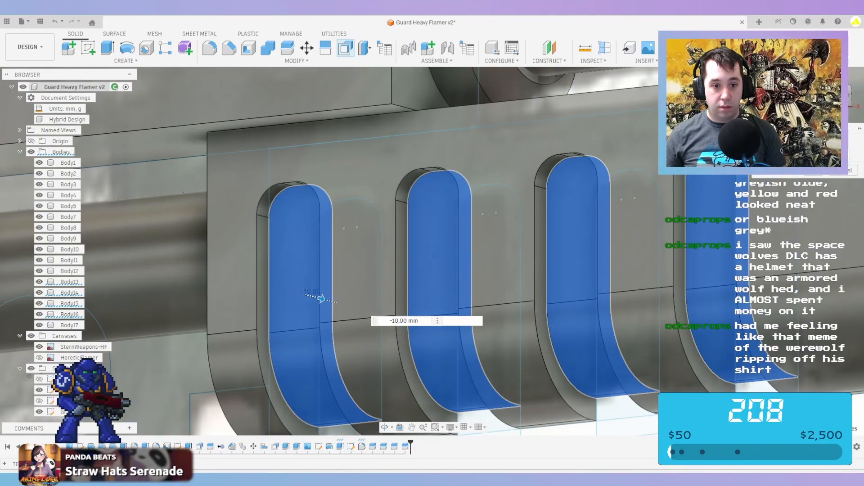
Change the inward offset of the groove faces to -8 mm and apply it
{"action": "scroll", "coordinate": [321, 298], "scroll_direction": "down", "scroll_amount": 3}
{"action": "middle_click_drag", "start_coordinate": [321, 298], "coordinate": [261, 280], "text": "shift"}
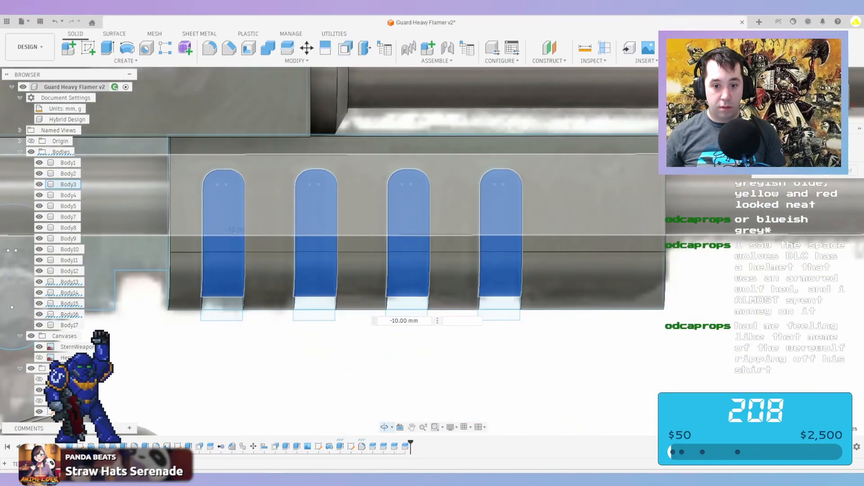
{"action": "middle_click_drag", "start_coordinate": [396, 269], "coordinate": [404, 266], "text": "shift"}
{"action": "scroll", "coordinate": [404, 266], "scroll_direction": "down", "scroll_amount": 1}
{"action": "type", "text": "-"}
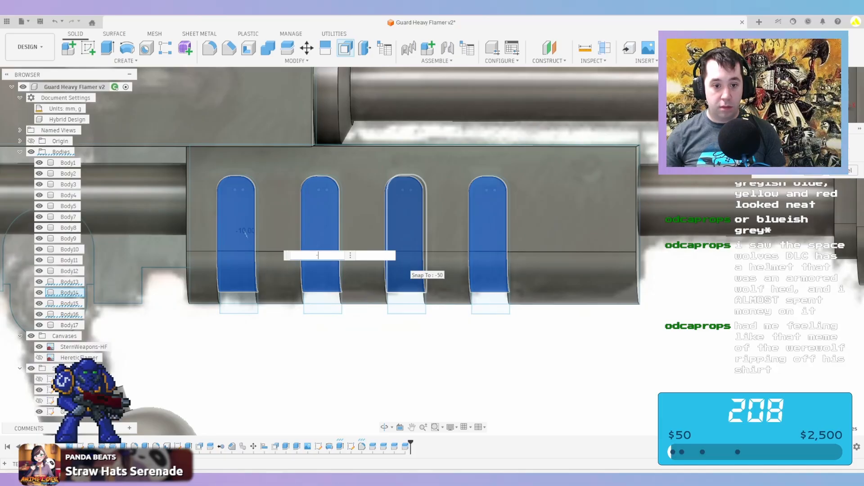
{"action": "type", "text": "8"}
{"action": "key", "text": "Return"}
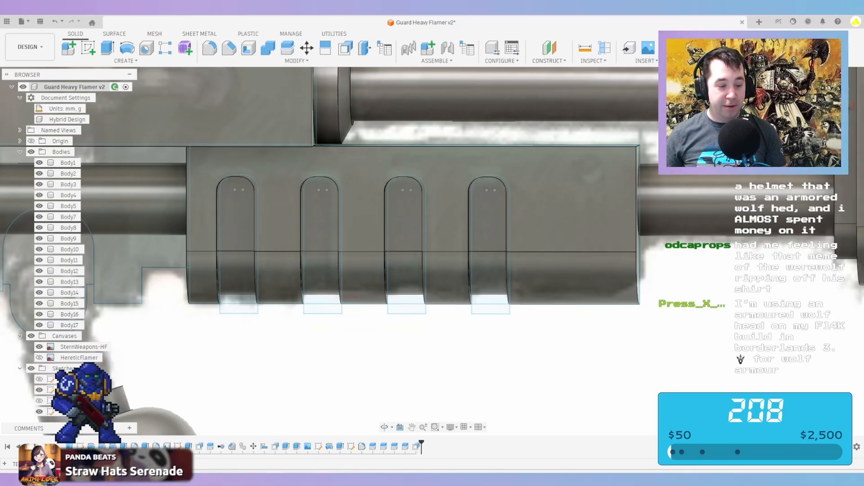
{"action": "middle_click_drag", "start_coordinate": [446, 253], "coordinate": [477, 270]}
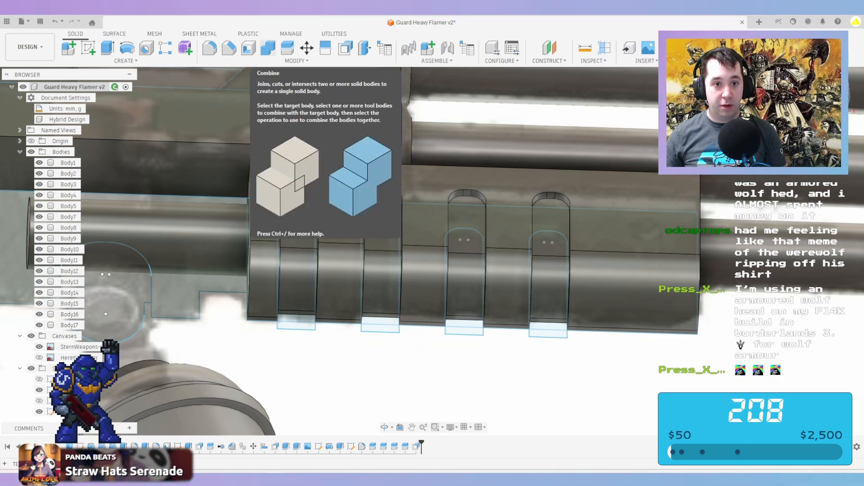
Combine the four recessed groove bodies with the main foregrip body into one solid
{"action": "left_click", "coordinate": [268, 48]}
{"action": "left_click", "coordinate": [506, 275]}
{"action": "left_click", "coordinate": [550, 279]}
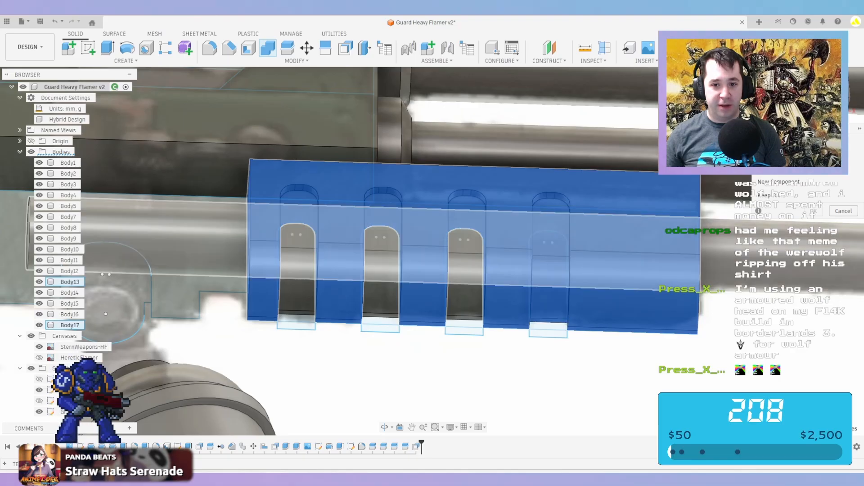
{"action": "left_click", "coordinate": [465, 274]}
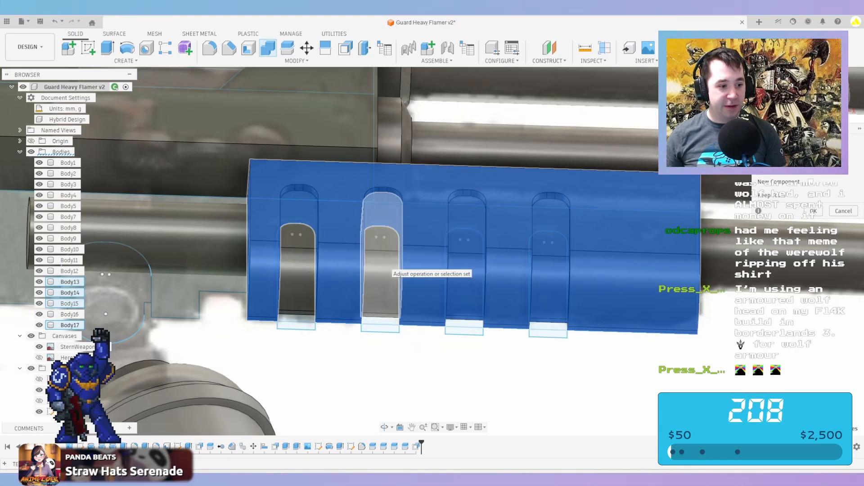
{"action": "left_click", "coordinate": [387, 267]}
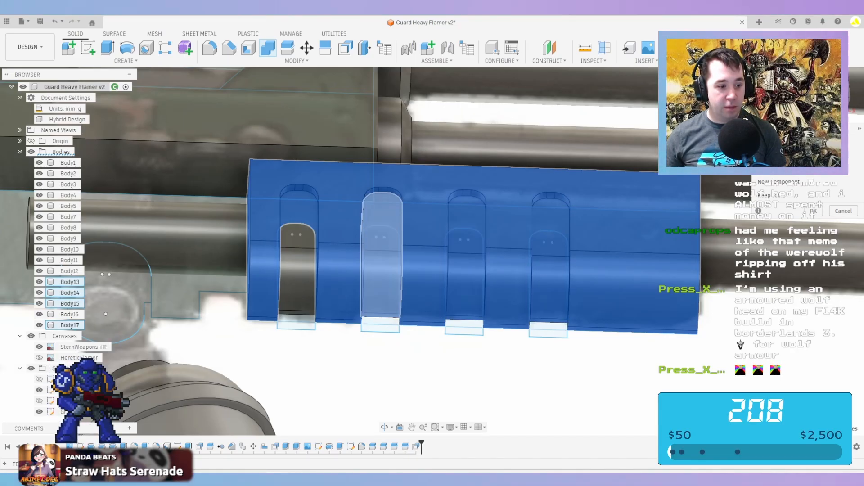
{"action": "left_click", "coordinate": [298, 261]}
{"action": "scroll", "coordinate": [475, 205], "scroll_direction": "down", "scroll_amount": 5}
{"action": "middle_click_drag", "start_coordinate": [475, 205], "coordinate": [425, 203], "text": "shift"}
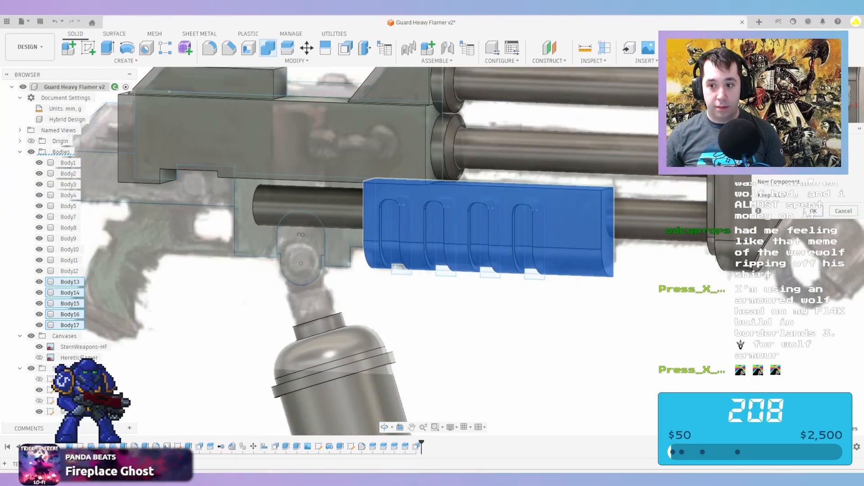
{"action": "left_click", "coordinate": [813, 211]}
Chamfer the foregrip's front end edge with a distance of 20 mm and an angle of 35 degrees
{"action": "left_click", "coordinate": [835, 93]}
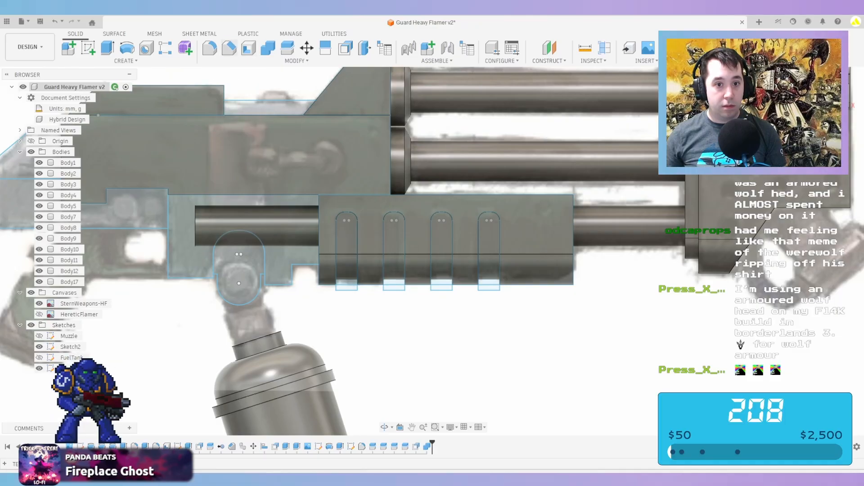
{"action": "left_click", "coordinate": [229, 47]}
{"action": "left_click", "coordinate": [573, 258]}
{"action": "scroll", "coordinate": [573, 258], "scroll_direction": "up", "scroll_amount": 4}
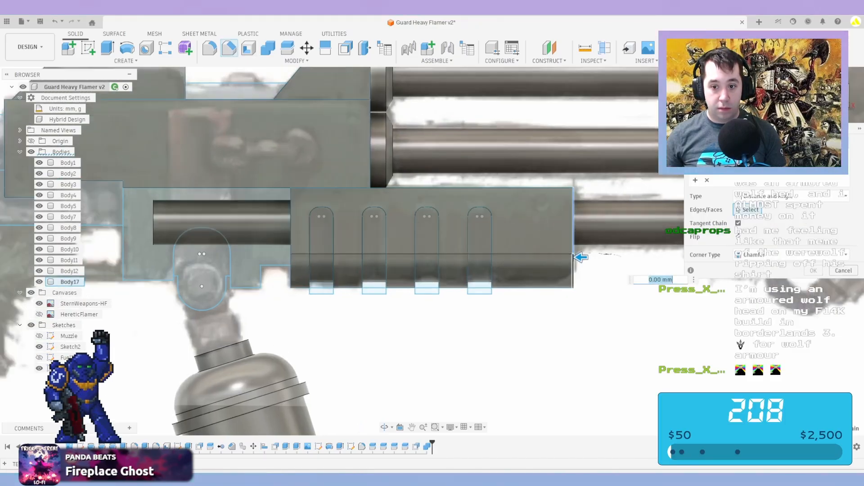
{"action": "left_click_drag", "start_coordinate": [580, 256], "coordinate": [555, 256]}
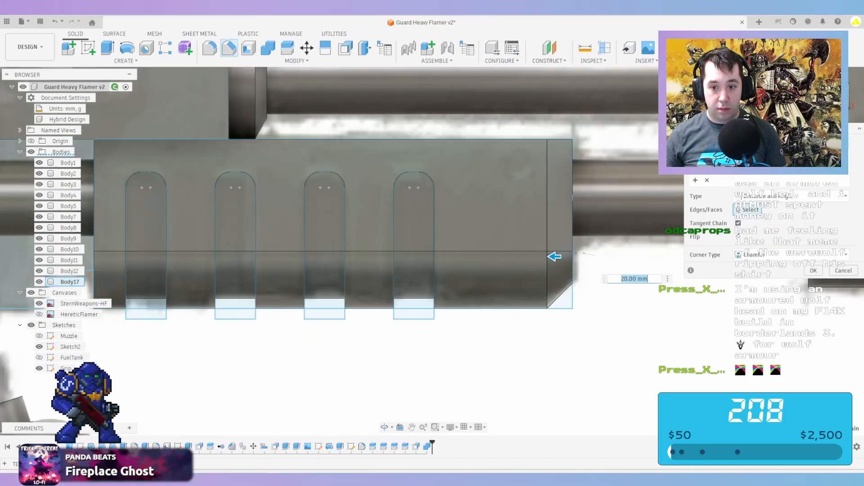
{"action": "middle_click_drag", "start_coordinate": [558, 259], "coordinate": [626, 228], "text": "shift"}
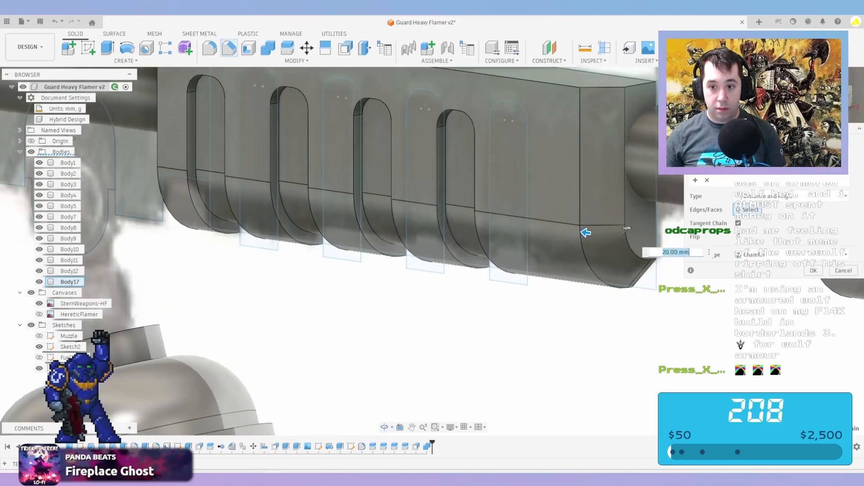
{"action": "key", "text": "Tab"}
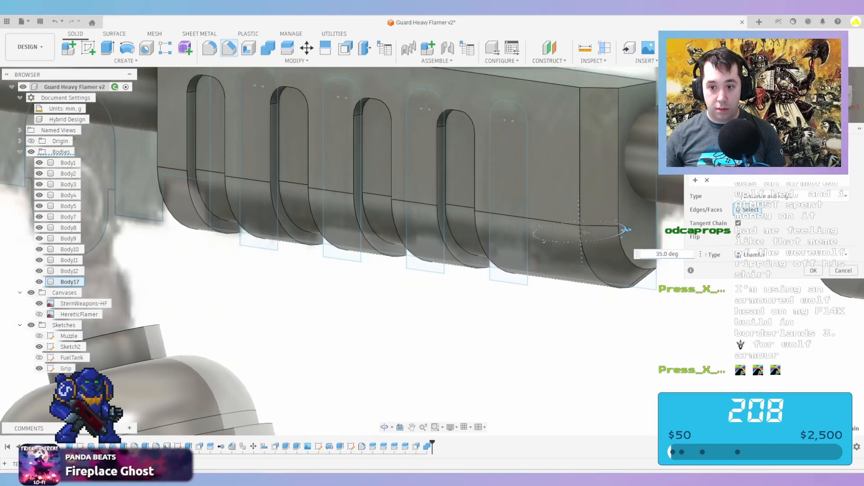
{"action": "left_click", "coordinate": [836, 95]}
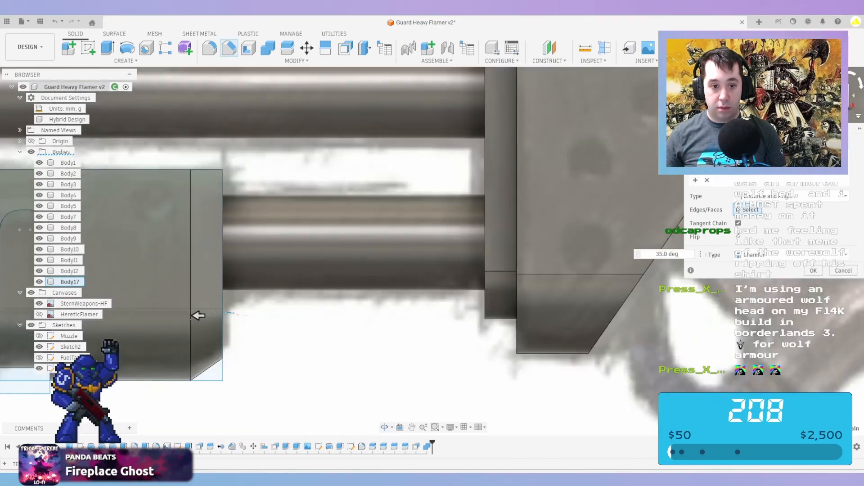
{"action": "scroll", "coordinate": [536, 236], "scroll_direction": "down", "scroll_amount": 6}
{"action": "key", "text": "Return"}
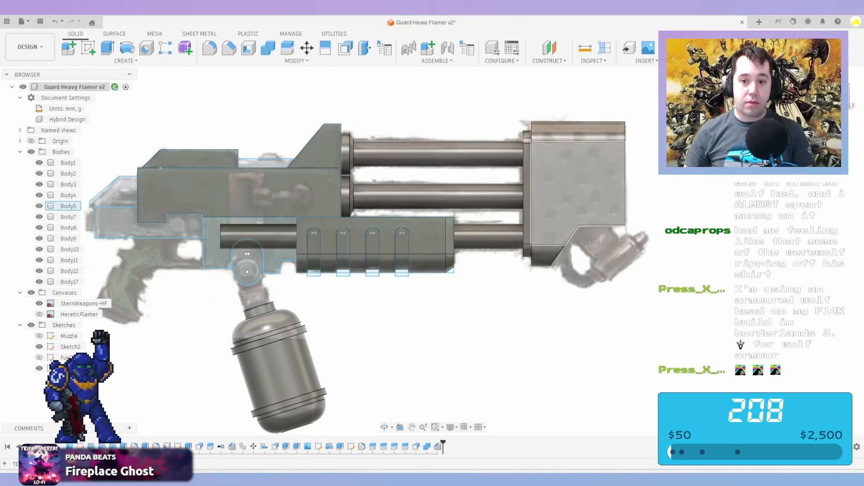
Hide the Grip sketch and review the flamer model from both sides
{"action": "scroll", "coordinate": [557, 230], "scroll_direction": "down", "scroll_amount": 2}
{"action": "middle_click_drag", "start_coordinate": [557, 230], "coordinate": [309, 232], "text": "shift"}
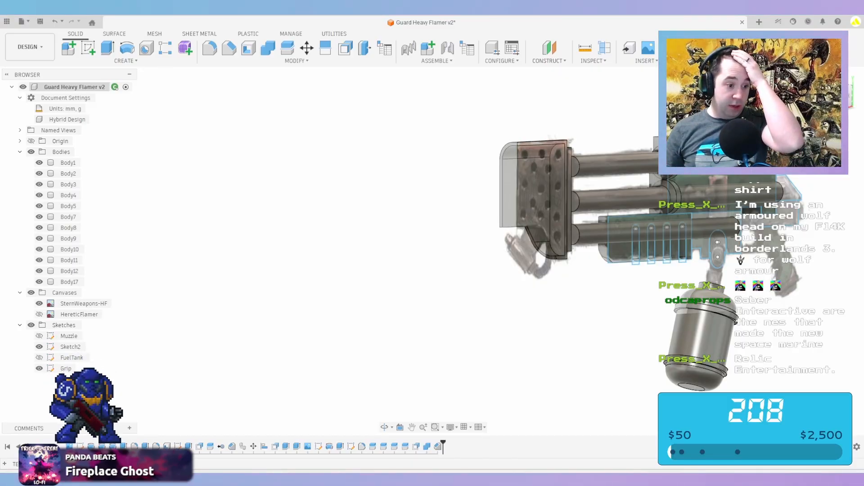
{"action": "scroll", "coordinate": [554, 204], "scroll_direction": "up", "scroll_amount": 3}
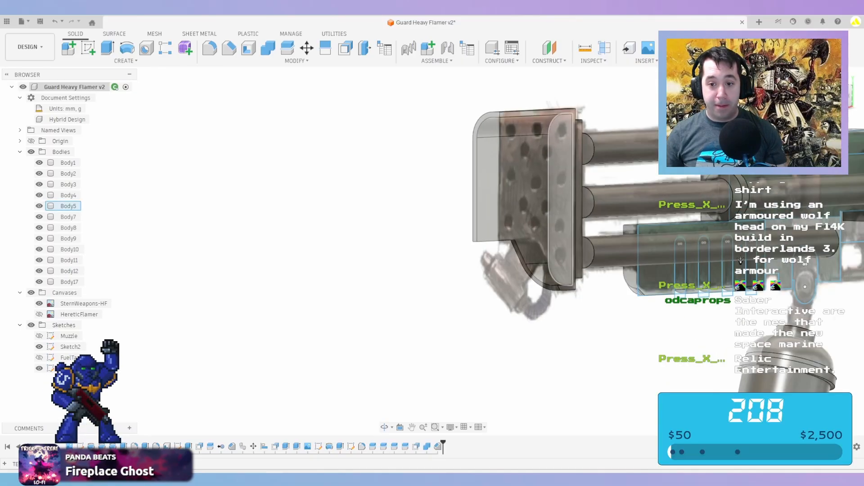
{"action": "middle_click_drag", "start_coordinate": [554, 295], "coordinate": [738, 298], "text": "shift"}
{"action": "left_click", "coordinate": [39, 369]}
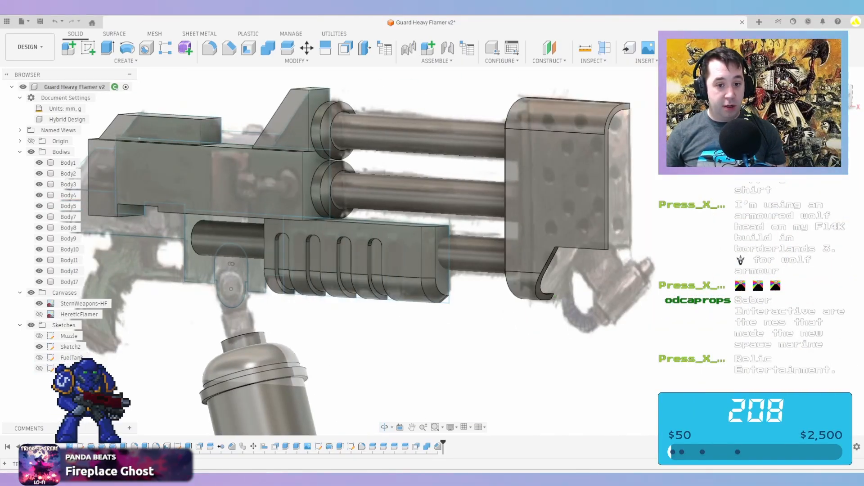
{"action": "scroll", "coordinate": [436, 319], "scroll_direction": "down", "scroll_amount": 2}
{"action": "mouse_move", "coordinate": [435, 319]}
{"action": "middle_mouse_down", "text": "shift"}
{"action": "mouse_move", "coordinate": [477, 306]}
{"action": "mouse_move", "coordinate": [466, 304]}
{"action": "middle_mouse_up", "text": "shift"}
{"action": "left_click_drag", "start_coordinate": [466, 305], "coordinate": [459, 304], "text": "shift"}
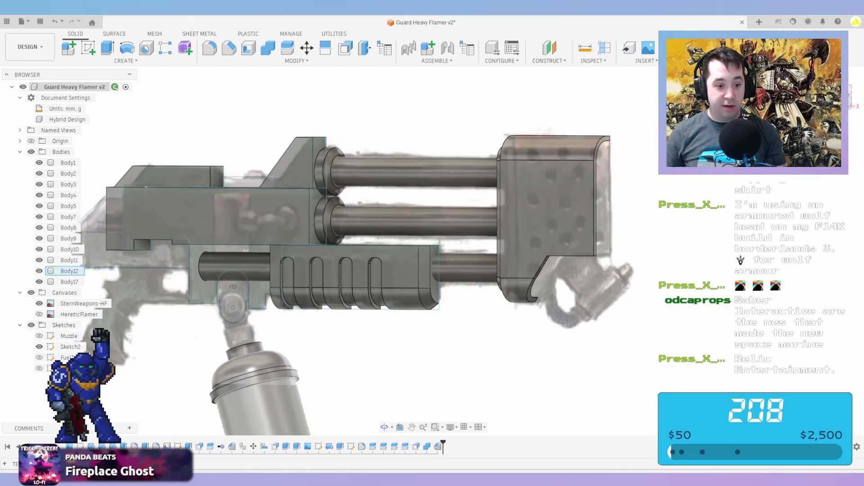
Switch to a new Chrome window and search Google for "flamethrower nozzle"
{"action": "left_click", "coordinate": [155, 478]}
{"action": "right_click", "coordinate": [156, 478]}
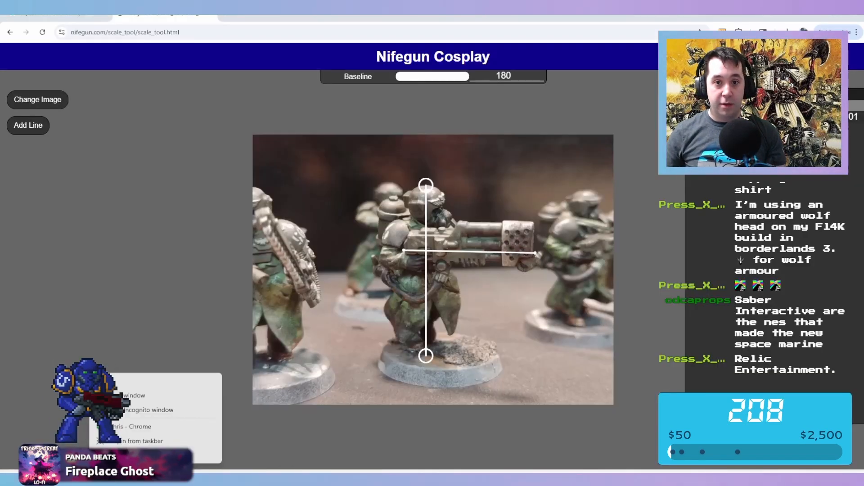
{"action": "left_click", "coordinate": [126, 396]}
{"action": "type", "text": "fl"}
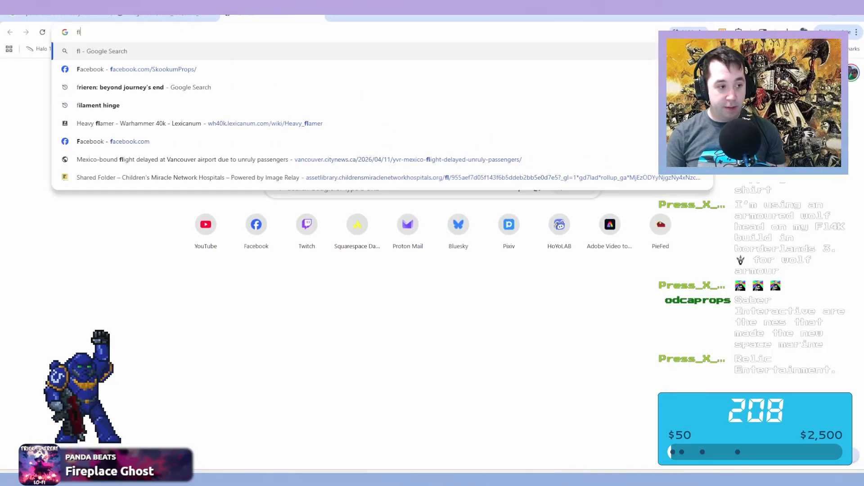
{"action": "type", "text": "amethrowe"}
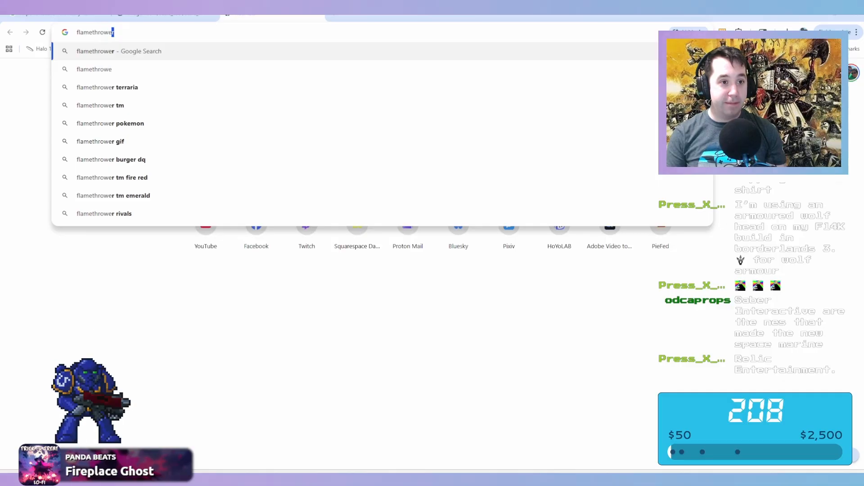
{"action": "type", "text": "r nozzle"}
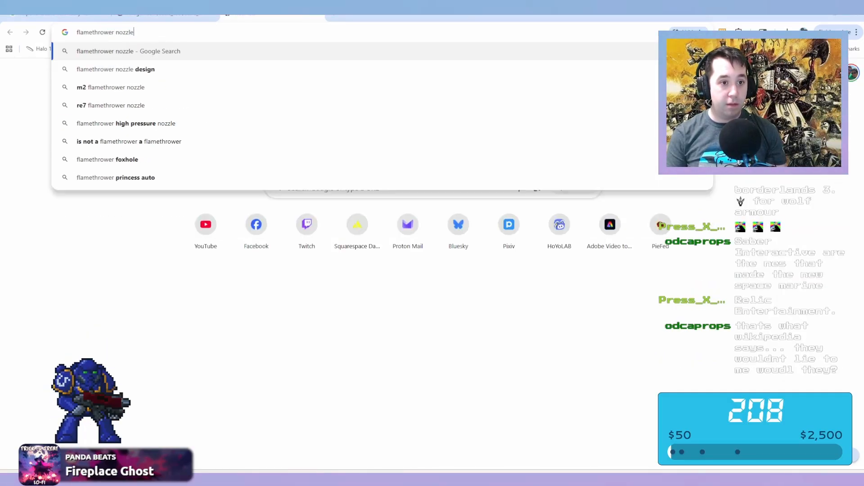
{"action": "key", "text": "Return"}
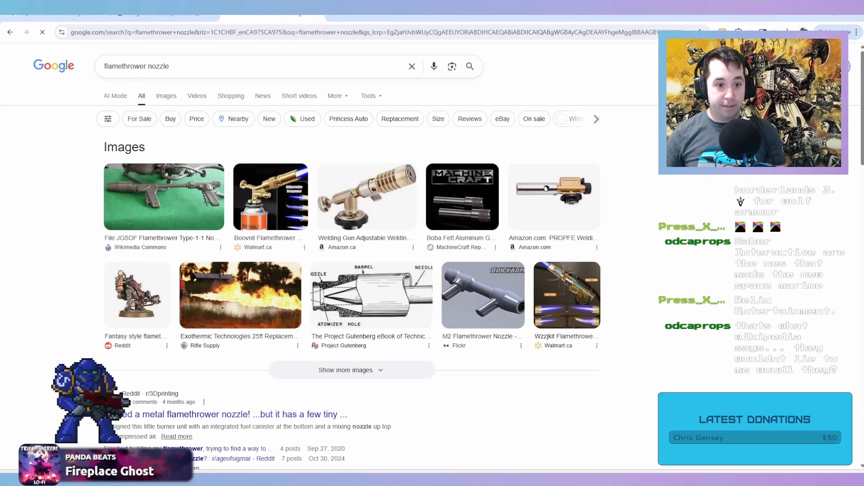
Preview the JGSDF flamethrower nozzle image and examine the search results for nozzle shapes, comparing them with the Fusion model
{"action": "left_click", "coordinate": [159, 195]}
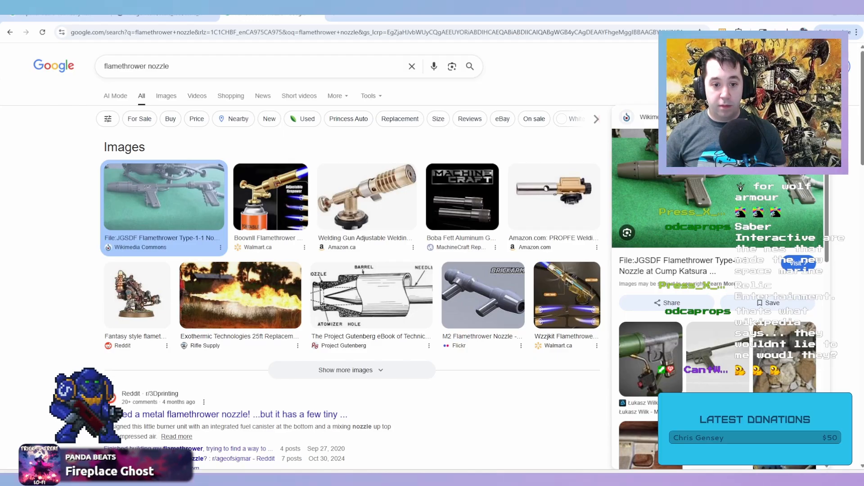
{"action": "scroll", "coordinate": [351, 225], "scroll_direction": "down", "scroll_amount": 1}
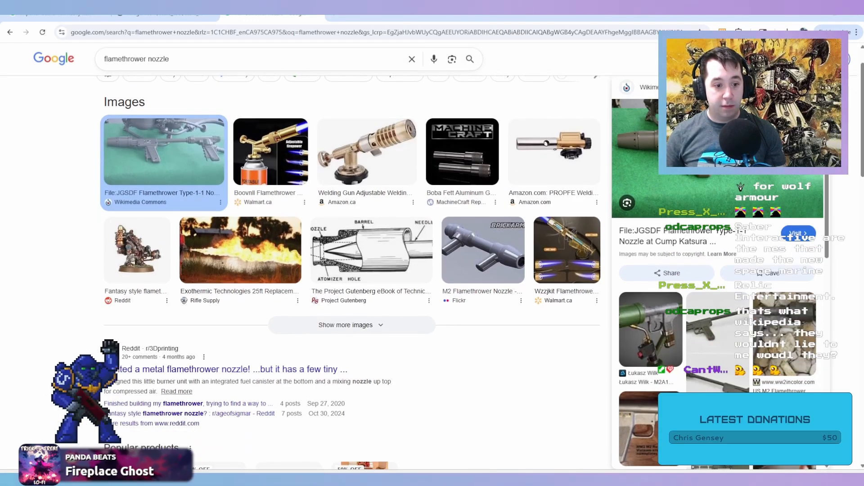
{"action": "scroll", "coordinate": [351, 225], "scroll_direction": "down", "scroll_amount": 2}
{"action": "scroll", "coordinate": [351, 225], "scroll_direction": "down", "scroll_amount": 6}
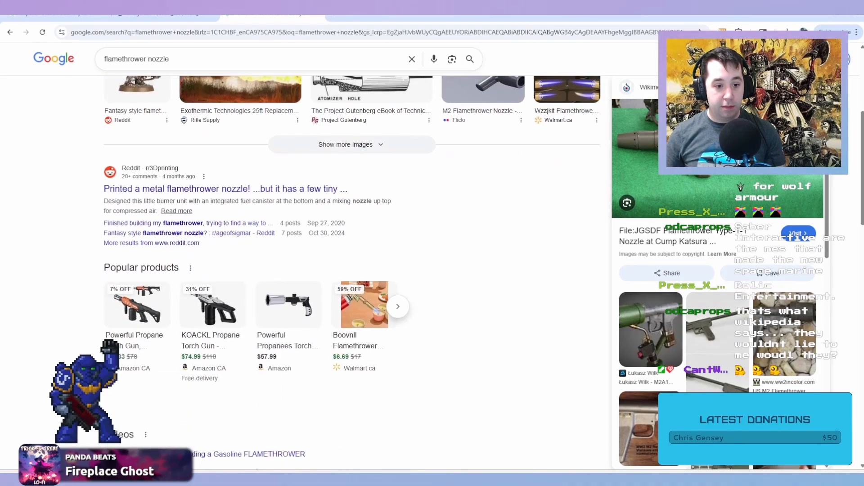
{"action": "scroll", "coordinate": [351, 225], "scroll_direction": "up", "scroll_amount": 6}
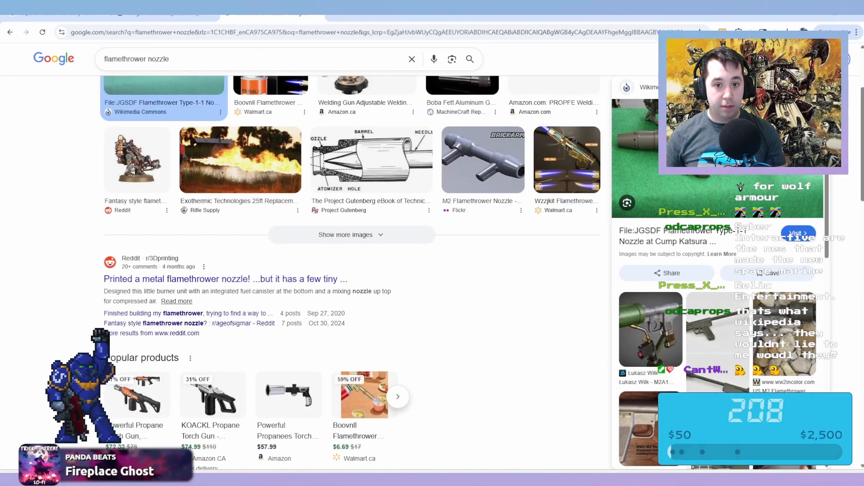
{"action": "scroll", "coordinate": [351, 225], "scroll_direction": "up", "scroll_amount": 3}
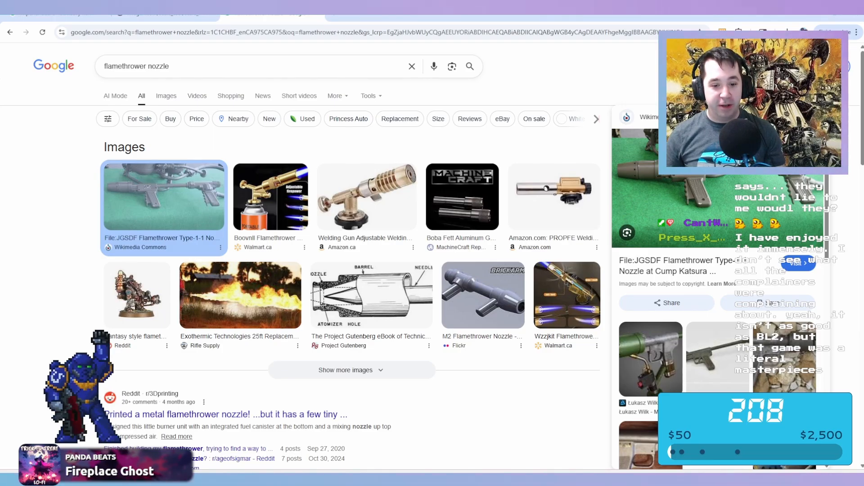
{"action": "key", "text": "alt+Tab"}
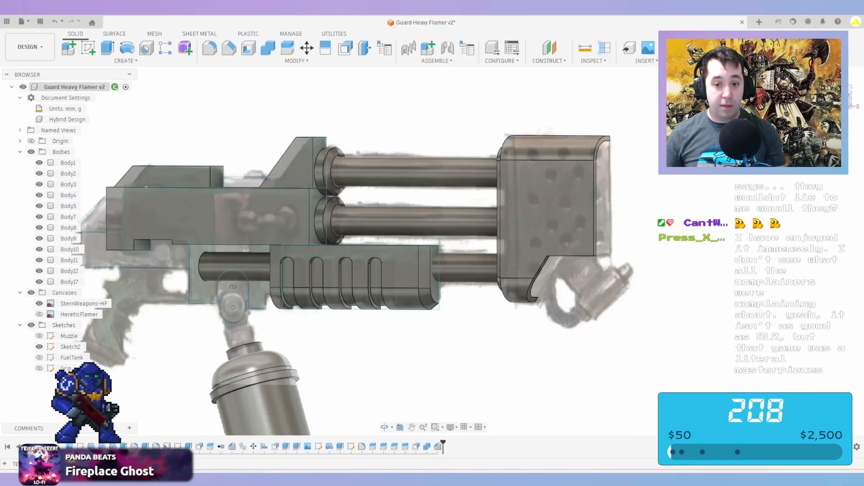
{"action": "key", "text": "alt+Tab"}
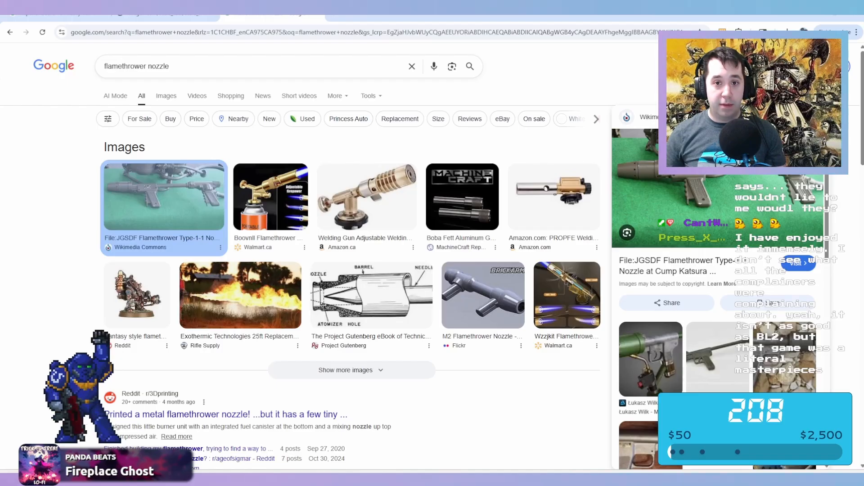
Search for "wikipedia" in a new browser tab and open Wikipedia's main page
{"action": "key", "text": "ctrl+t"}
{"action": "type", "text": "wi"}
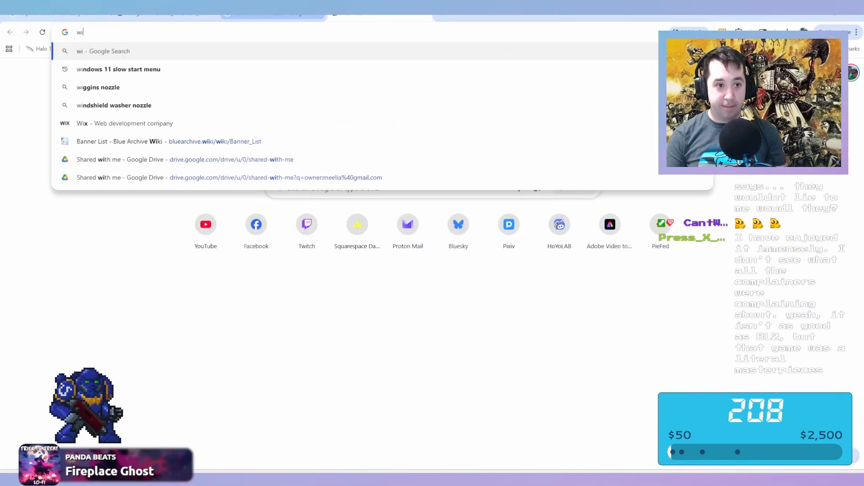
{"action": "type", "text": "kipen"}
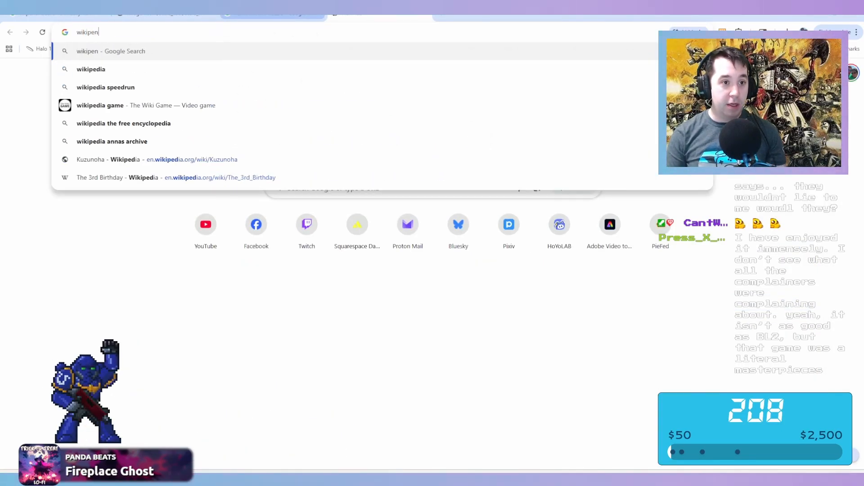
{"action": "key", "text": "BackSpace"}
{"action": "type", "text": "dia"}
{"action": "key", "text": "Return"}
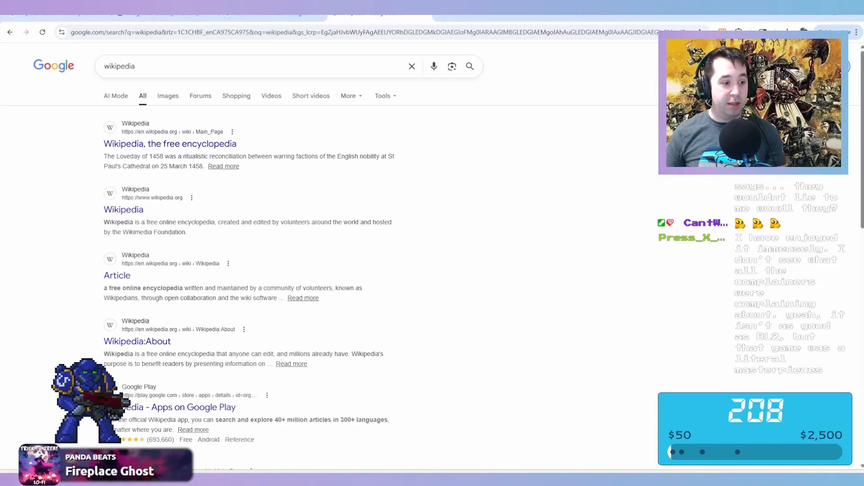
{"action": "left_click", "coordinate": [170, 144]}
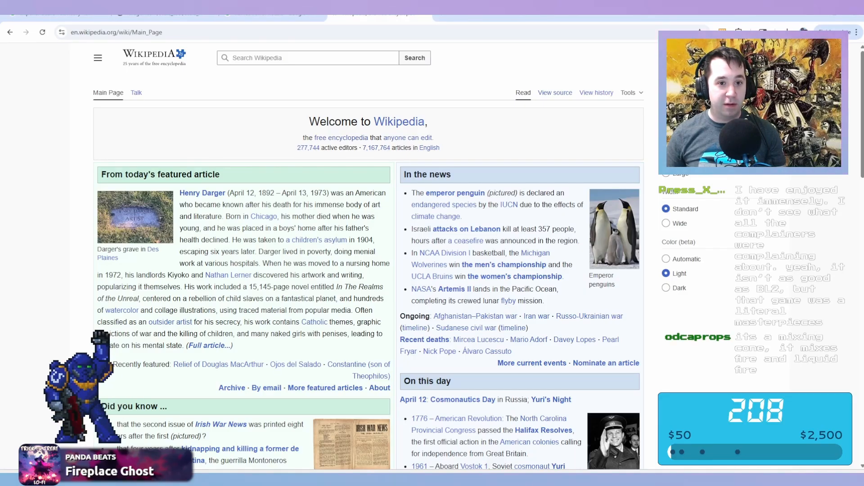
Search Wikipedia for "space marine 2" and open the game's article
{"action": "left_click", "coordinate": [308, 57]}
{"action": "type", "text": "sapc"}
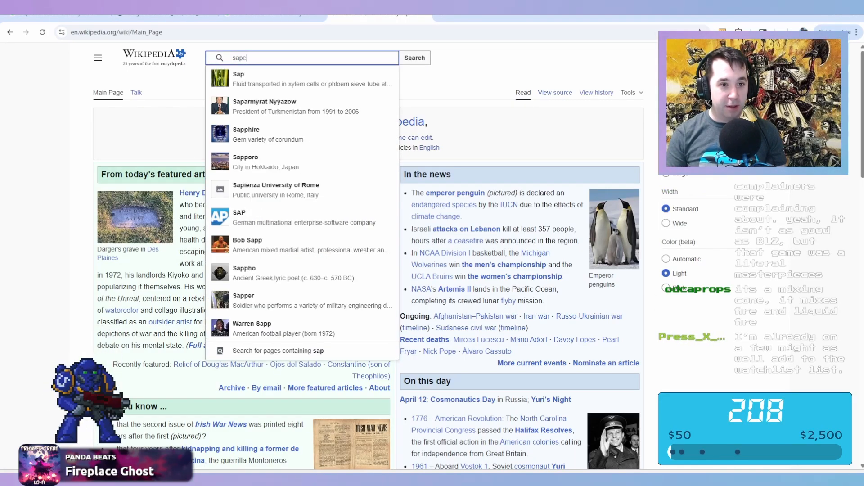
{"action": "key", "text": "BackSpace"}
{"action": "key", "text": "BackSpace"}
{"action": "key", "text": "BackSpace"}
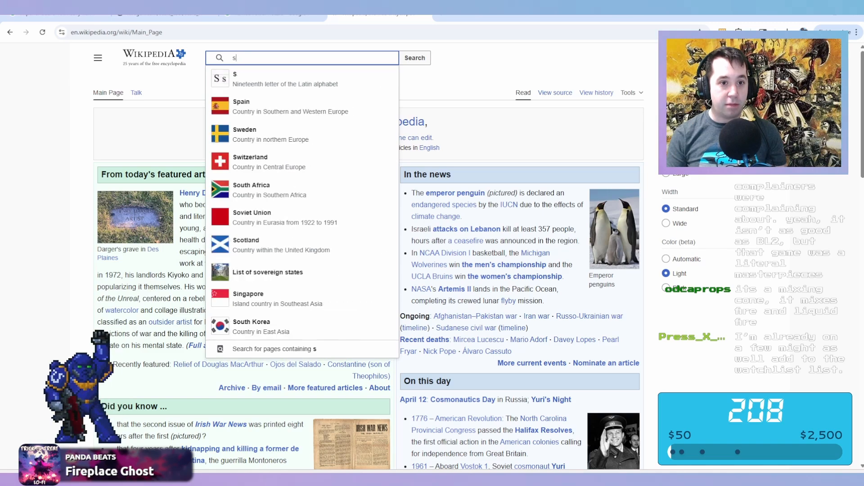
{"action": "type", "text": "pace ma"}
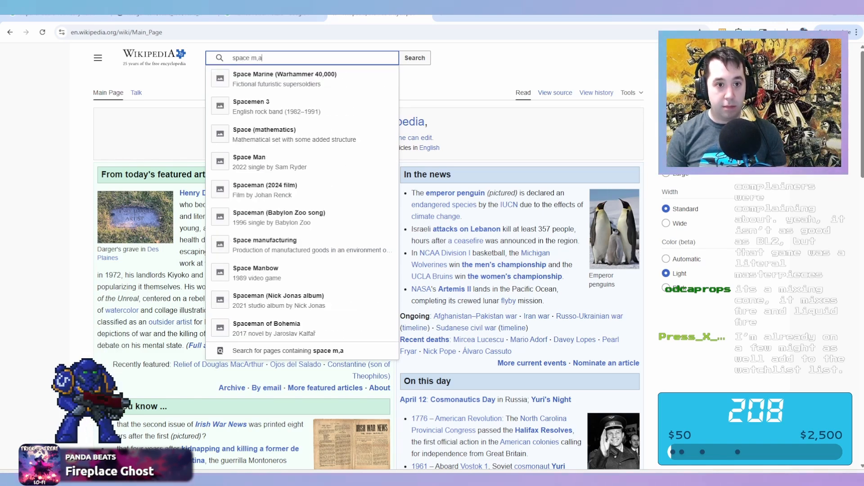
{"action": "type", "text": "rine 2"}
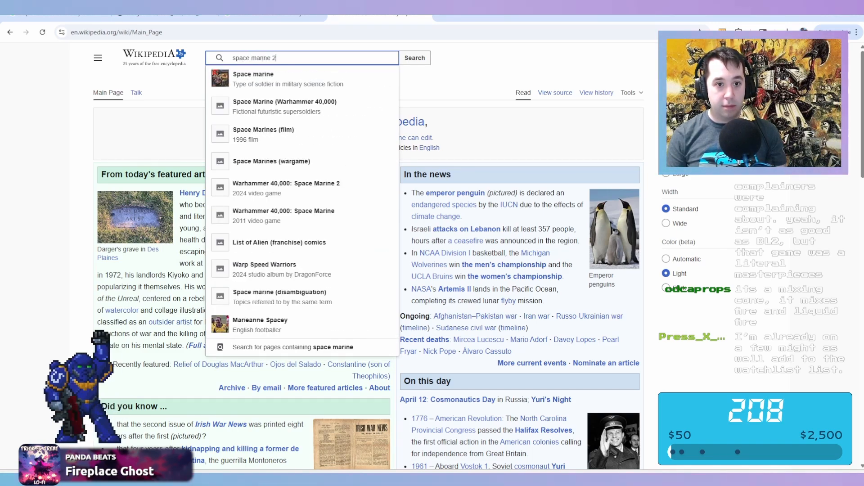
{"action": "key", "text": "Return"}
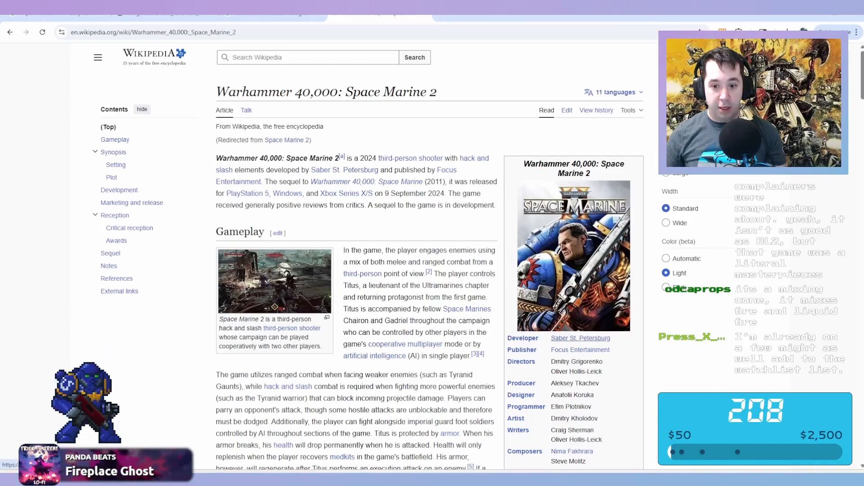
Read the Space Marine 2 article's introduction and developer details, and return to the flamer model in Fusion
{"action": "scroll", "coordinate": [356, 252], "scroll_direction": "down", "scroll_amount": 1}
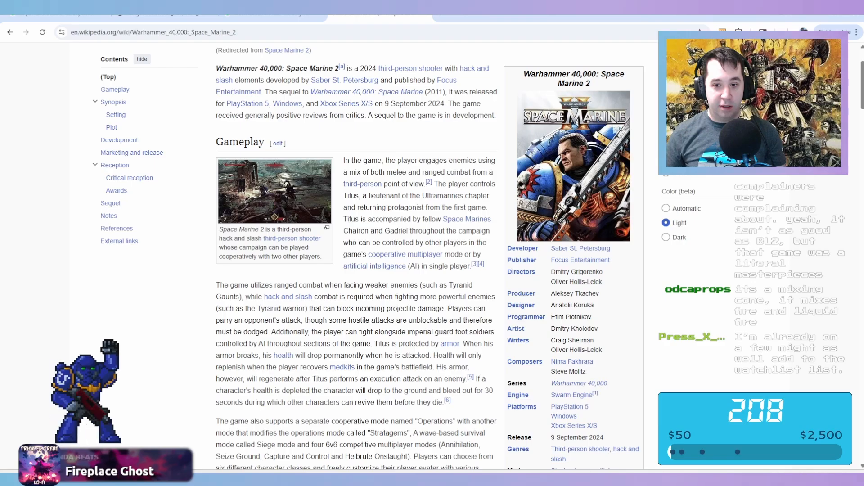
{"action": "scroll", "coordinate": [356, 252], "scroll_direction": "down", "scroll_amount": 1}
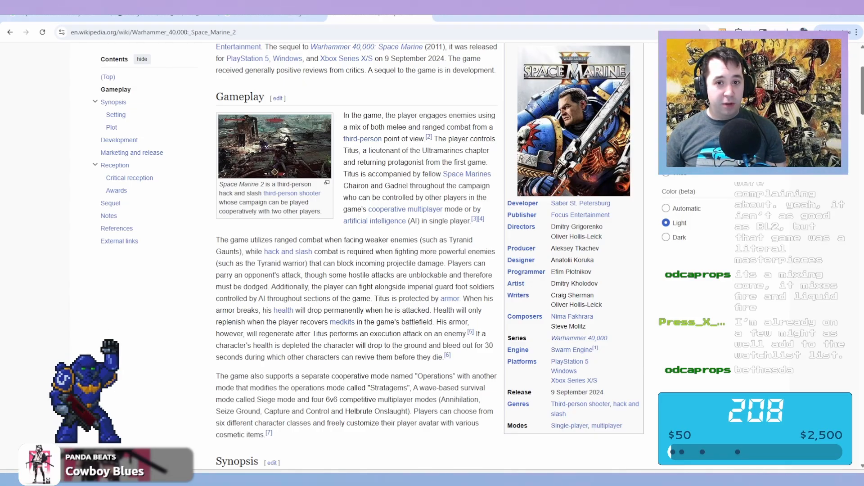
{"action": "left_click", "coordinate": [815, 18]}
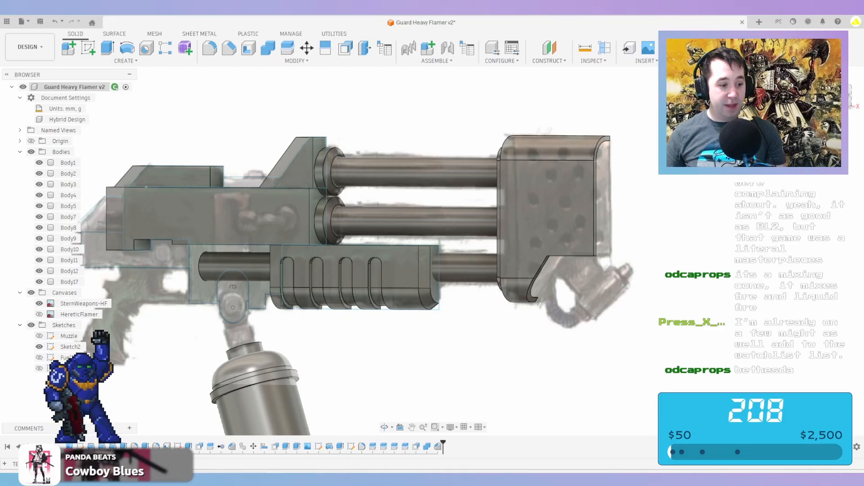
Switch to the browser and open the source of the Wikipedia article Warhammer 40,000: Space Marine 2 for editing
{"action": "left_click", "coordinate": [836, 96]}
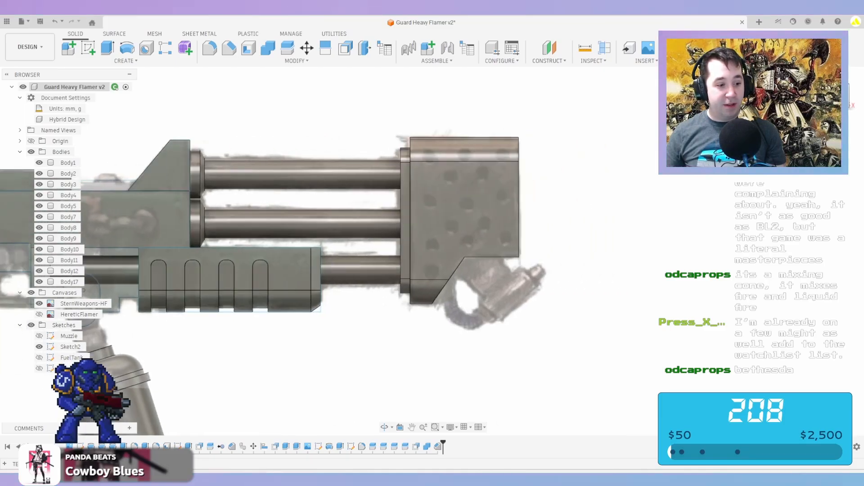
{"action": "middle_click_drag", "start_coordinate": [316, 279], "coordinate": [515, 266]}
{"action": "mouse_move", "coordinate": [158, 478]}
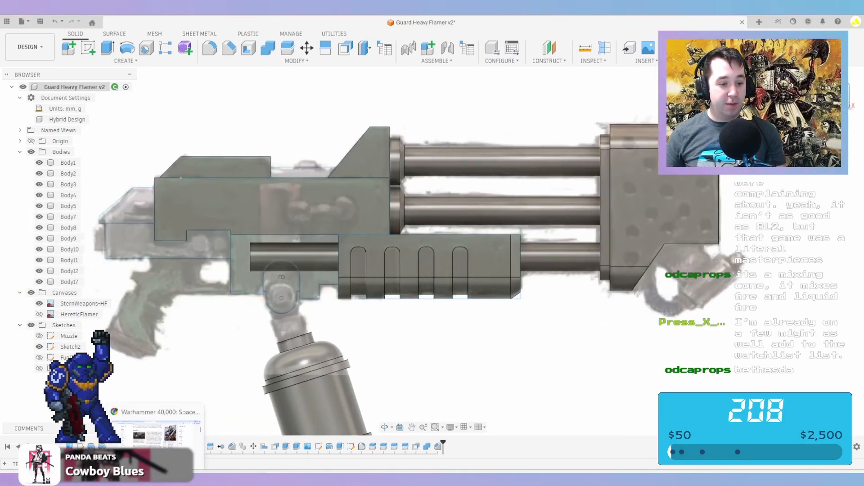
{"action": "left_click", "coordinate": [158, 428]}
{"action": "scroll", "coordinate": [356, 252], "scroll_direction": "up", "scroll_amount": 4}
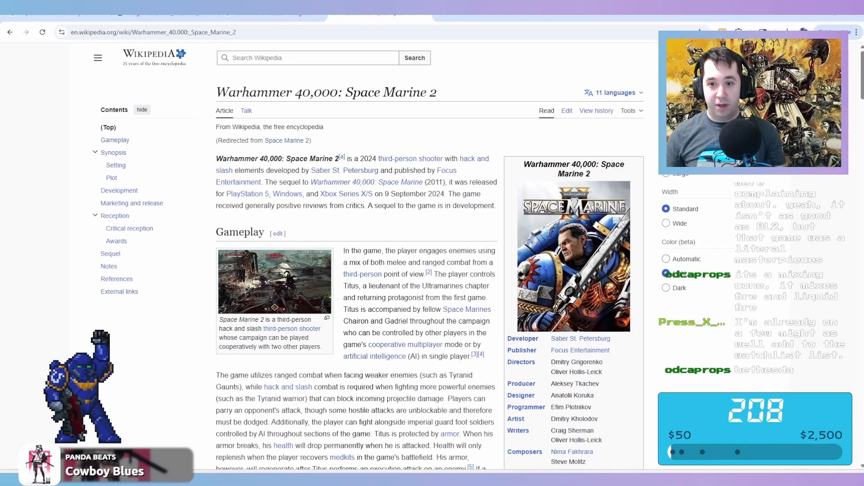
{"action": "left_click", "coordinate": [567, 111]}
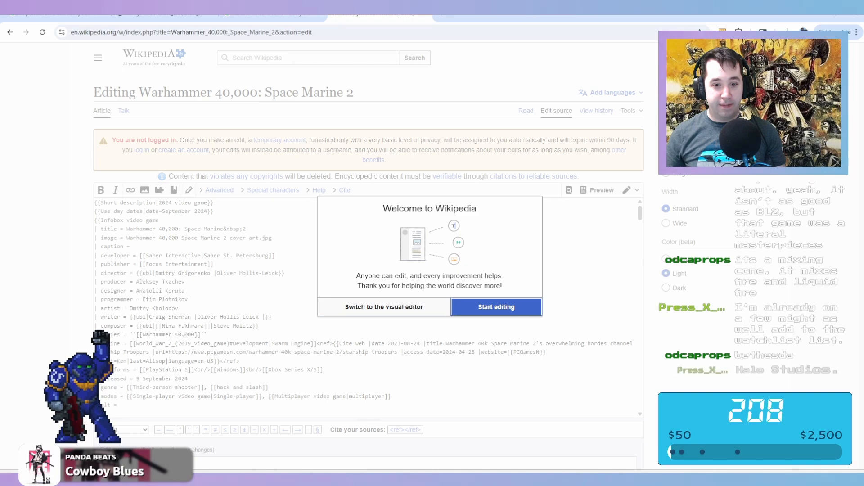
{"action": "left_click", "coordinate": [497, 306]}
{"action": "scroll", "coordinate": [367, 307], "scroll_direction": "down", "scroll_amount": 1}
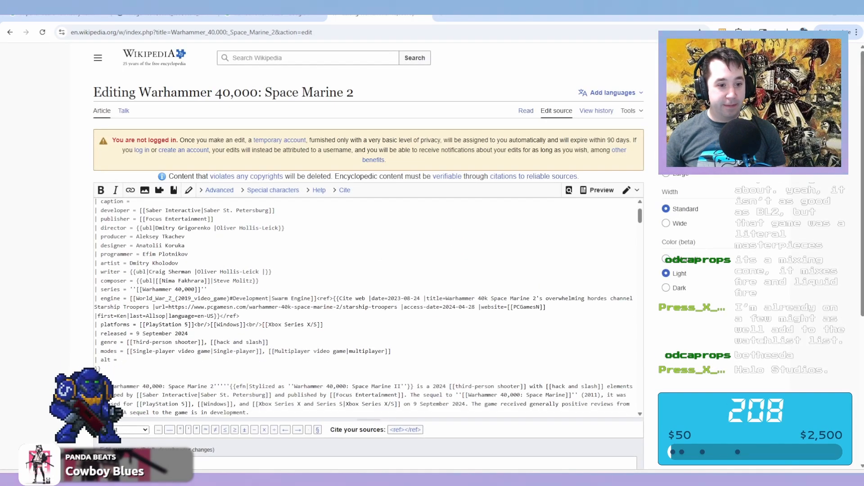
{"action": "scroll", "coordinate": [366, 306], "scroll_direction": "up", "scroll_amount": 1}
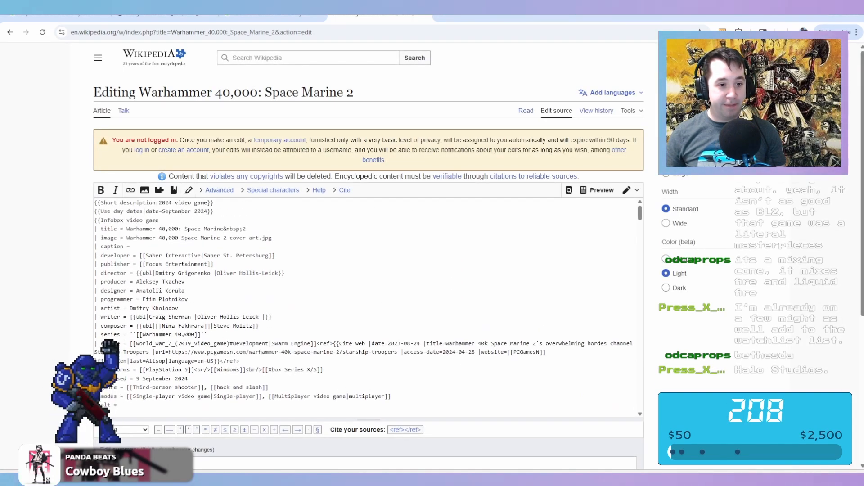
Search for "wikipedia bethesda" in a new browser tab and open the Bethesda Softworks article on Wikipedia
{"action": "key", "text": "ctrl+t"}
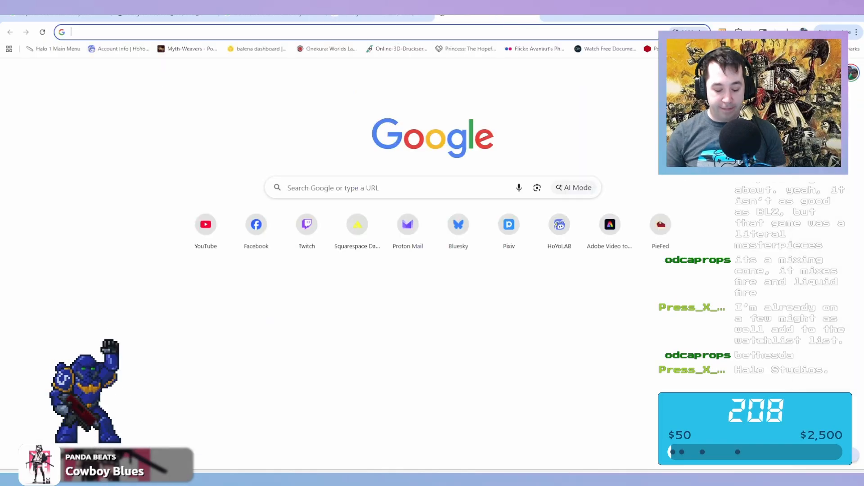
{"action": "type", "text": "wikipedia bethe"}
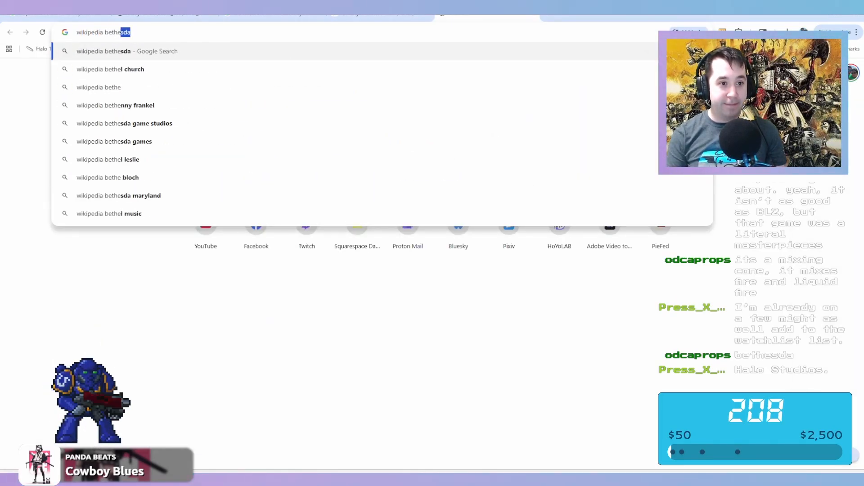
{"action": "key", "text": "Return"}
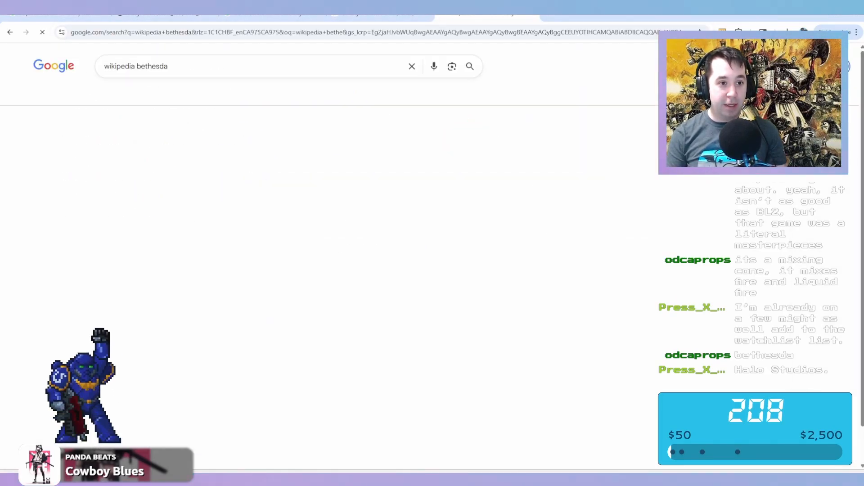
{"action": "left_click", "coordinate": [145, 143]}
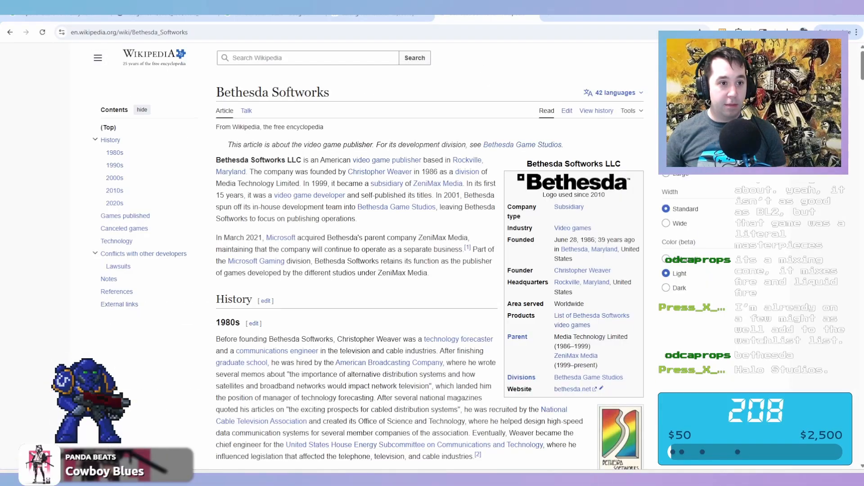
{"action": "left_click", "coordinate": [153, 33]}
Replace Saber Interactive with Bethesda in the developer line of the Space Marine 2 infobox source and switch back to Fusion
{"action": "left_click", "coordinate": [380, 16]}
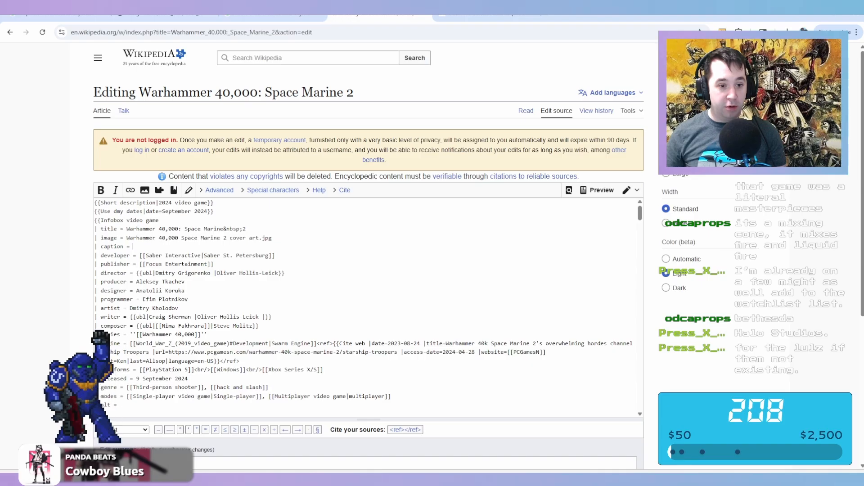
{"action": "left_click_drag", "start_coordinate": [195, 256], "coordinate": [160, 255]}
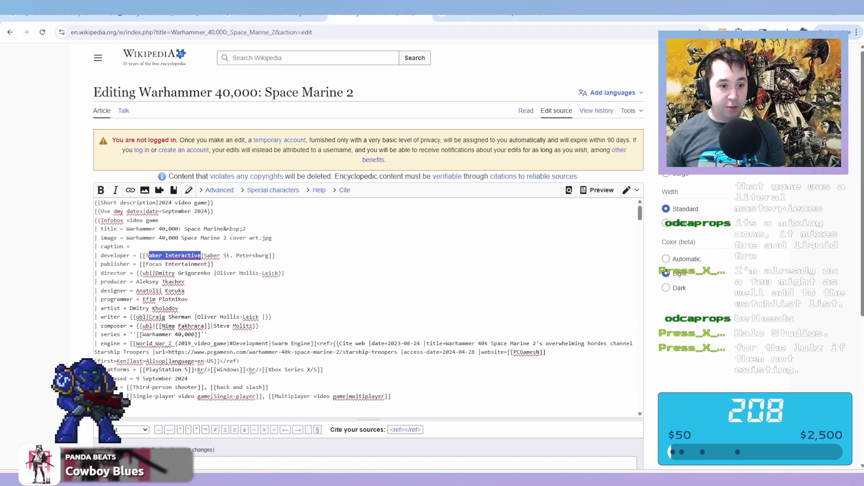
{"action": "type", "text": "Bethesd"}
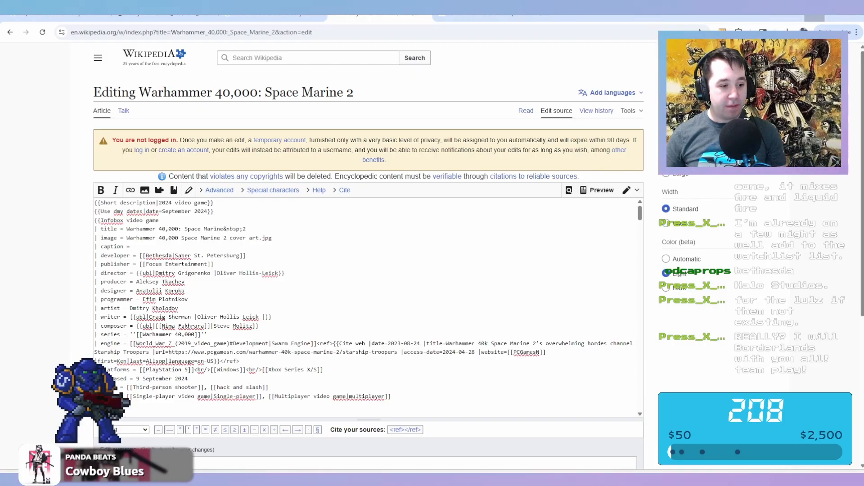
{"action": "left_click", "coordinate": [815, 18]}
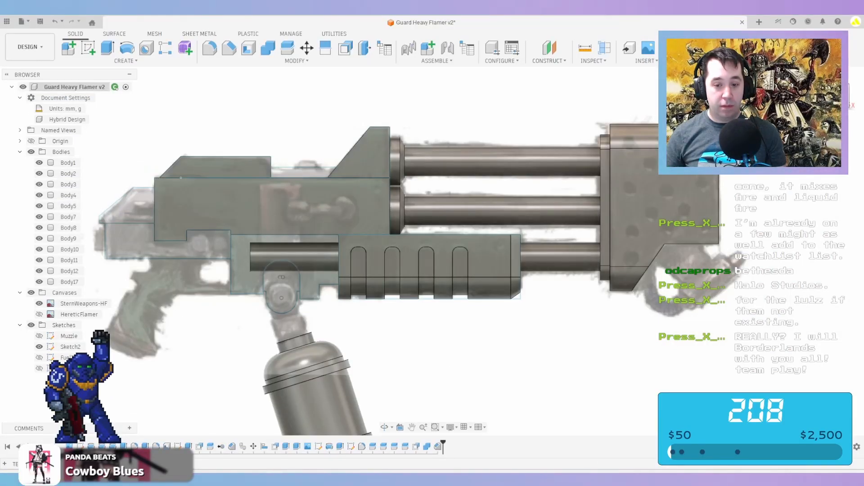
Extrude the rounded pivot profile above the fuel tank 40 mm as a new body
{"action": "middle_click_drag", "start_coordinate": [337, 322], "coordinate": [412, 314]}
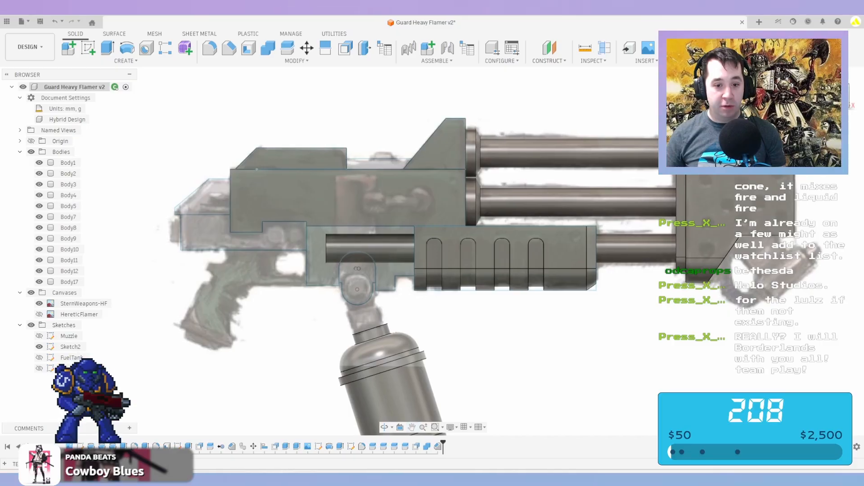
{"action": "scroll", "coordinate": [412, 315], "scroll_direction": "up", "scroll_amount": 3}
{"action": "scroll", "coordinate": [412, 311], "scroll_direction": "up", "scroll_amount": 1}
{"action": "key", "text": "e"}
{"action": "left_click", "coordinate": [329, 261]}
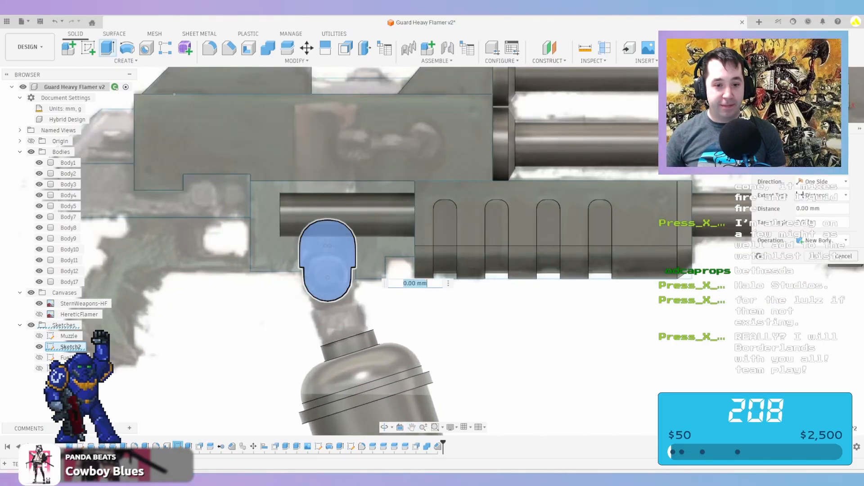
{"action": "middle_click_drag", "start_coordinate": [329, 266], "coordinate": [405, 270], "text": "shift"}
{"action": "scroll", "coordinate": [507, 256], "scroll_direction": "up", "scroll_amount": 5}
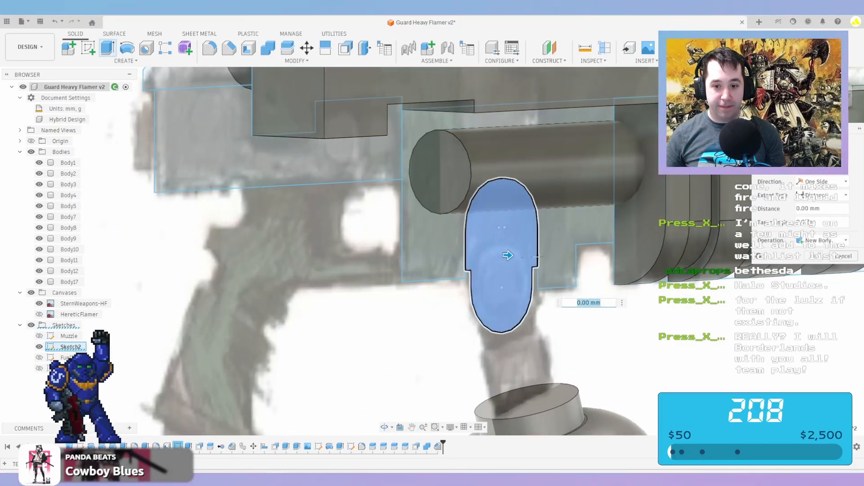
{"action": "left_click_drag", "start_coordinate": [508, 256], "coordinate": [549, 257]}
{"action": "middle_click_drag", "start_coordinate": [502, 248], "coordinate": [601, 207], "text": "shift"}
{"action": "left_click", "coordinate": [835, 97]}
{"action": "scroll", "coordinate": [601, 207], "scroll_direction": "down", "scroll_amount": 3}
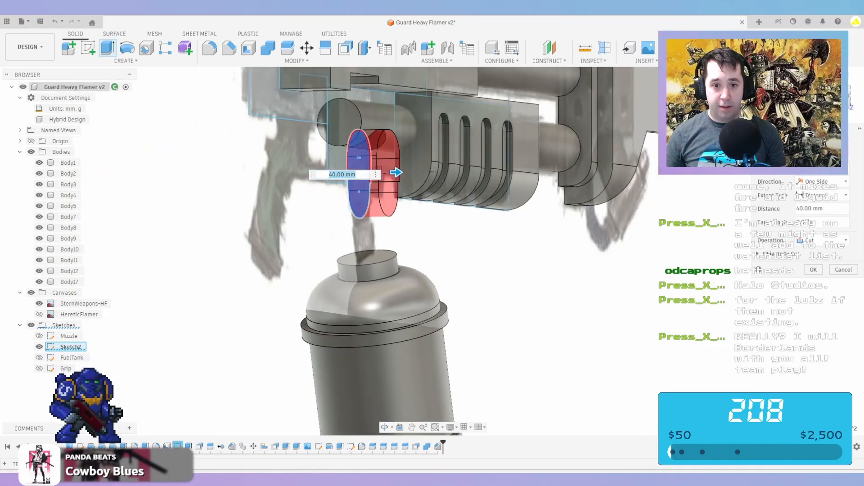
{"action": "left_click", "coordinate": [823, 240]}
{"action": "left_click", "coordinate": [819, 287]}
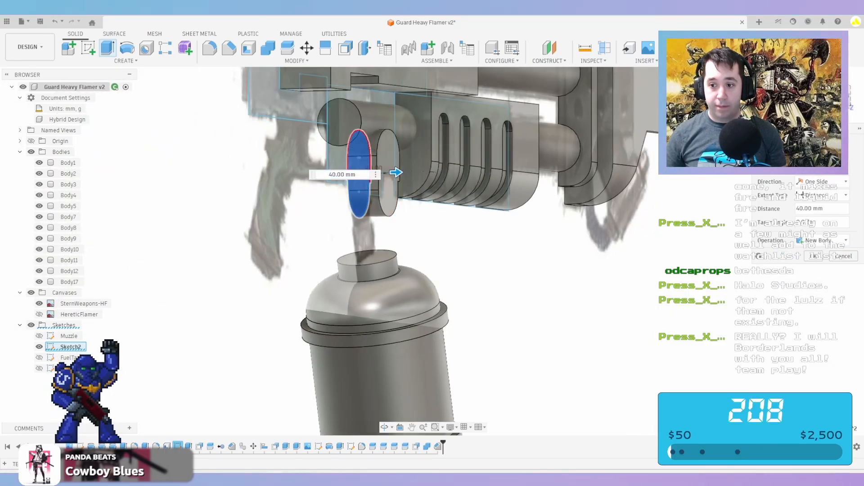
{"action": "key", "text": "Return"}
Extrude the lower receiver profile around the pivot, behind the slotted handguard, 45 mm as a new body
{"action": "scroll", "coordinate": [489, 180], "scroll_direction": "down", "scroll_amount": 3}
{"action": "middle_click_drag", "start_coordinate": [486, 184], "coordinate": [333, 187], "text": "shift"}
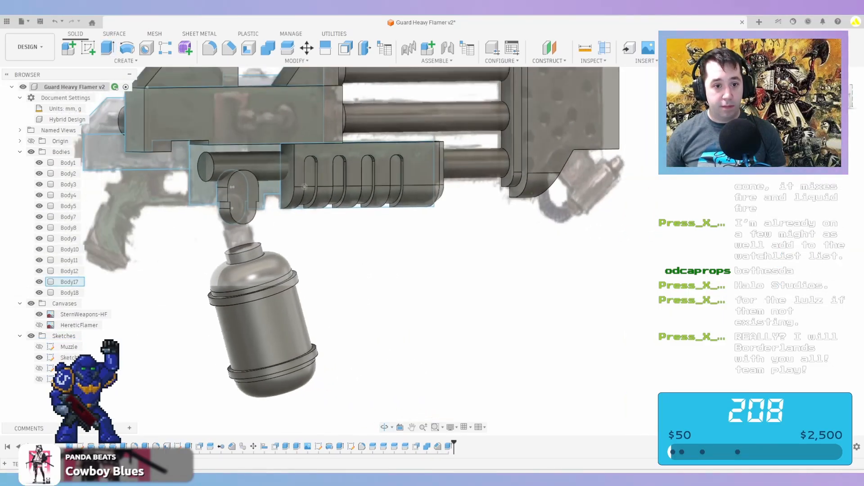
{"action": "scroll", "coordinate": [288, 191], "scroll_direction": "down", "scroll_amount": 1}
{"action": "key", "text": "e"}
{"action": "left_click", "coordinate": [246, 171]}
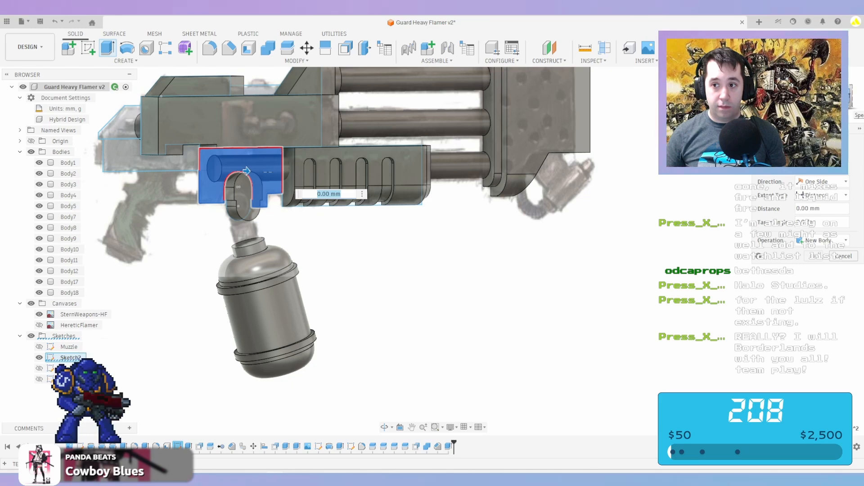
{"action": "left_click", "coordinate": [837, 96]}
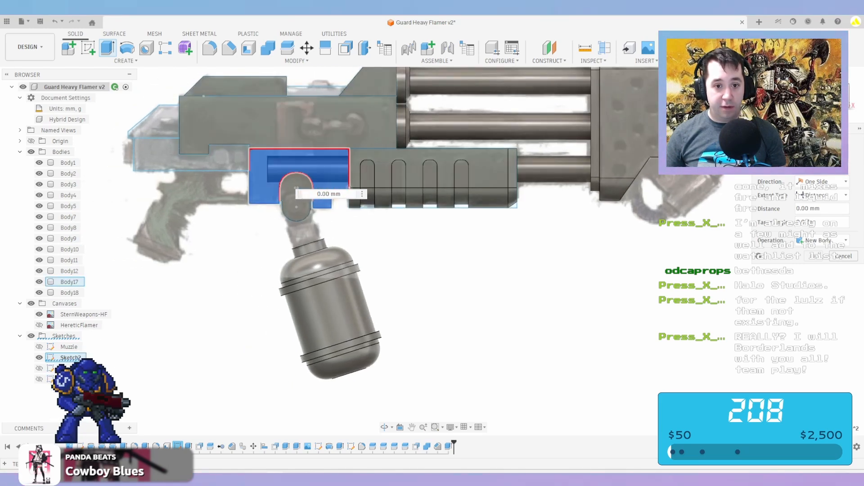
{"action": "middle_click_drag", "start_coordinate": [354, 153], "coordinate": [484, 144], "text": "shift"}
{"action": "scroll", "coordinate": [498, 149], "scroll_direction": "up", "scroll_amount": 2}
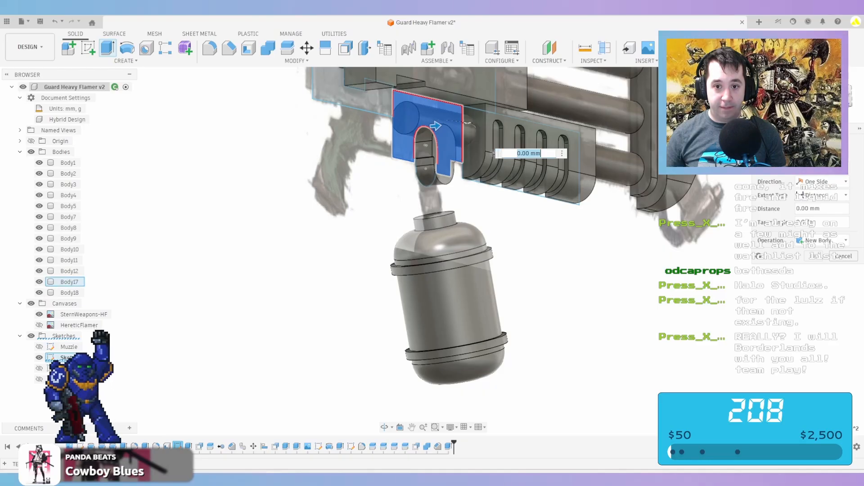
{"action": "left_click_drag", "start_coordinate": [435, 125], "coordinate": [458, 123]}
{"action": "middle_click_drag", "start_coordinate": [468, 126], "coordinate": [605, 187], "text": "shift"}
{"action": "scroll", "coordinate": [625, 198], "scroll_direction": "up", "scroll_amount": 1}
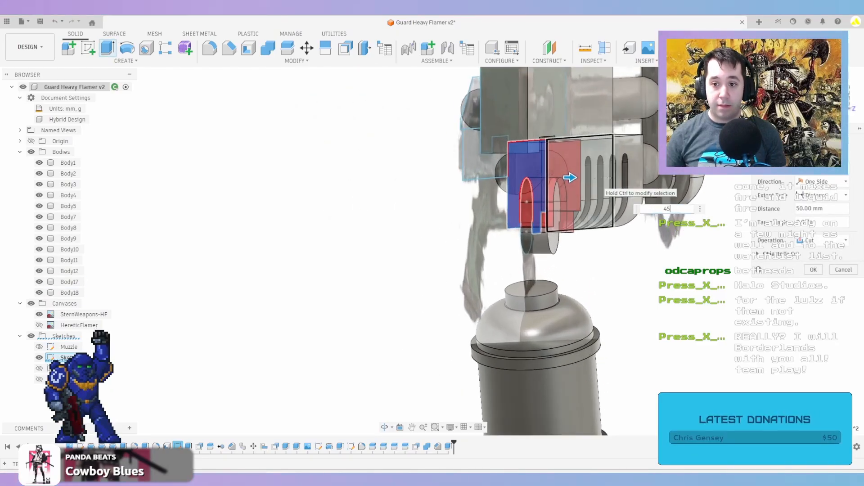
{"action": "type", "text": "45"}
{"action": "left_click", "coordinate": [822, 241]}
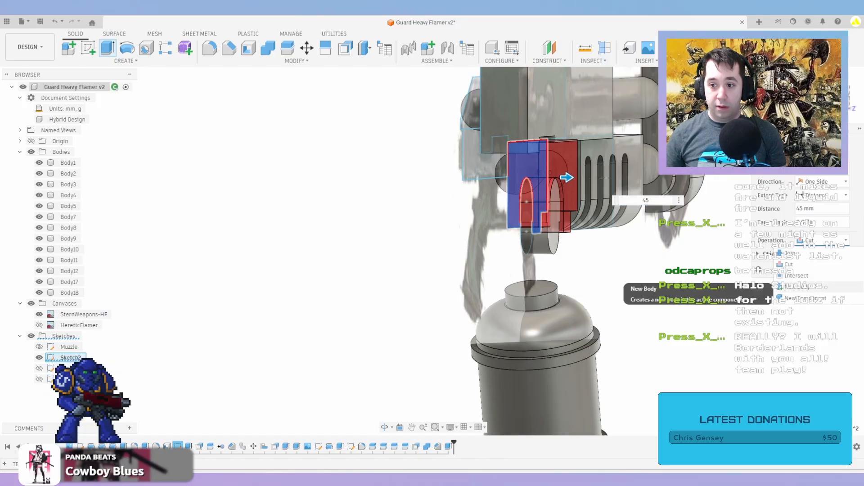
{"action": "left_click", "coordinate": [821, 286]}
{"action": "left_click", "coordinate": [813, 256]}
Temporarily hide the bodies and sketches to examine the reference canvas around the receiver, and show them again
{"action": "scroll", "coordinate": [566, 212], "scroll_direction": "down", "scroll_amount": 3}
{"action": "middle_click_drag", "start_coordinate": [568, 216], "coordinate": [467, 190], "text": "shift"}
{"action": "middle_click_drag", "start_coordinate": [365, 186], "coordinate": [435, 252]}
{"action": "scroll", "coordinate": [388, 250], "scroll_direction": "up", "scroll_amount": 4}
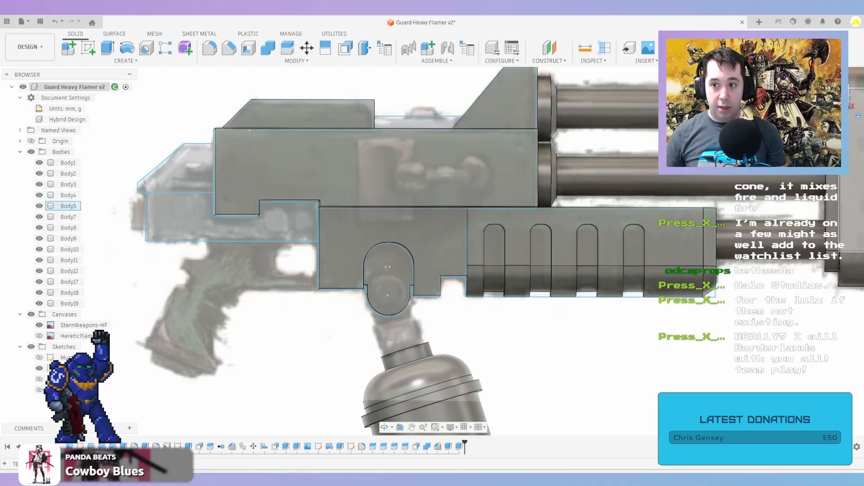
{"action": "left_click", "coordinate": [836, 94]}
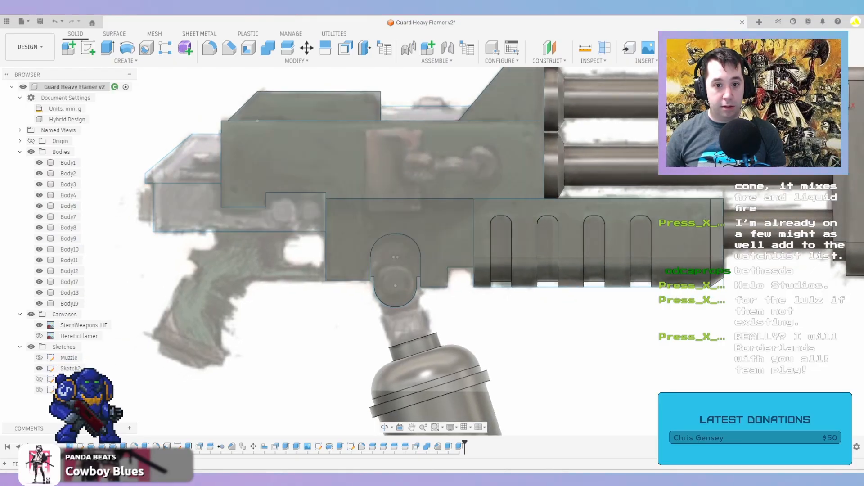
{"action": "left_click", "coordinate": [31, 152]}
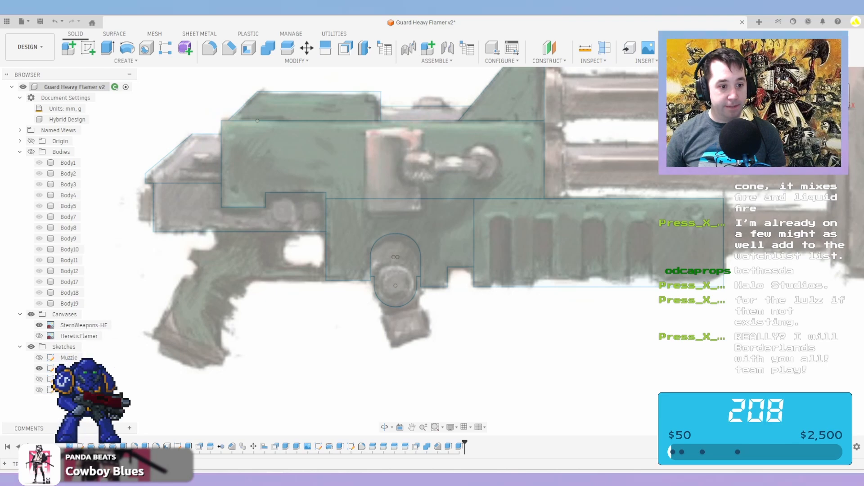
{"action": "left_click", "coordinate": [31, 346]}
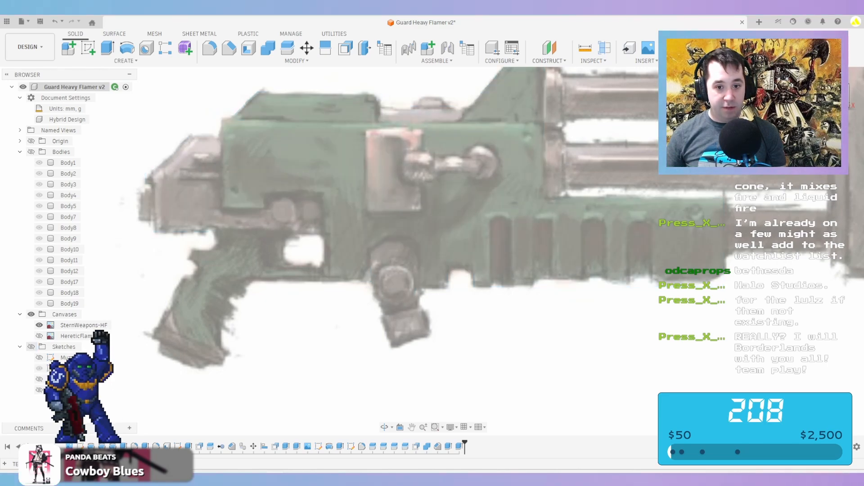
{"action": "left_click", "coordinate": [31, 346]}
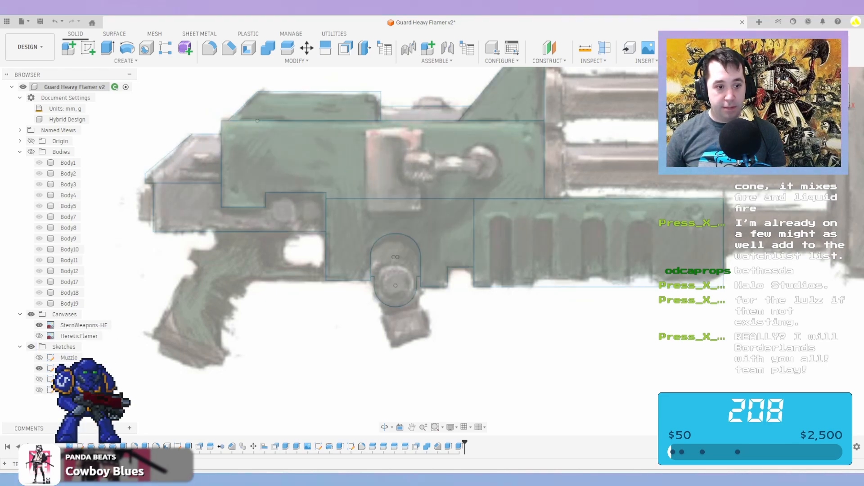
{"action": "left_click", "coordinate": [31, 152]}
Offset the slotted handguard's flat side face outward by 5 mm
{"action": "middle_click_drag", "start_coordinate": [540, 252], "coordinate": [543, 205], "text": "shift"}
{"action": "scroll", "coordinate": [542, 205], "scroll_direction": "up", "scroll_amount": 2}
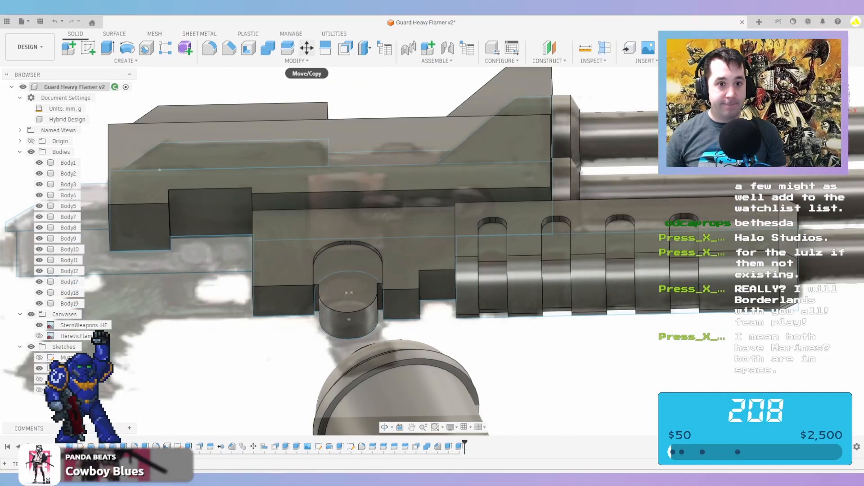
{"action": "left_click", "coordinate": [345, 48]}
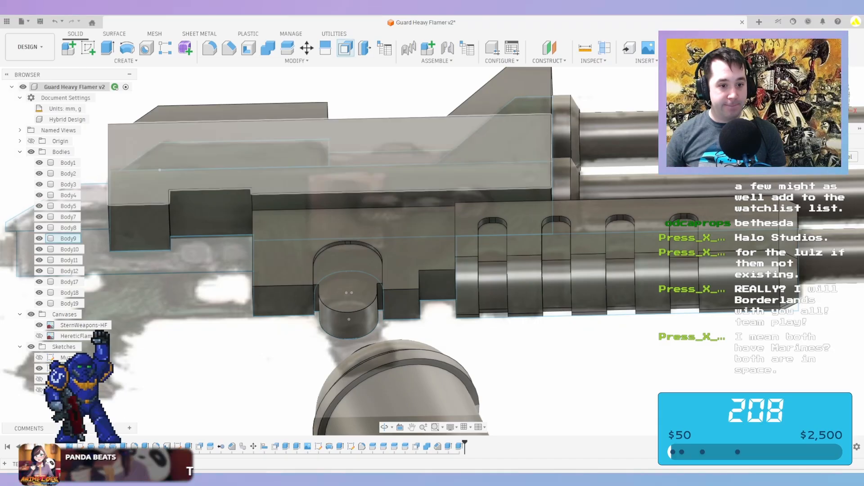
{"action": "left_click", "coordinate": [491, 207]}
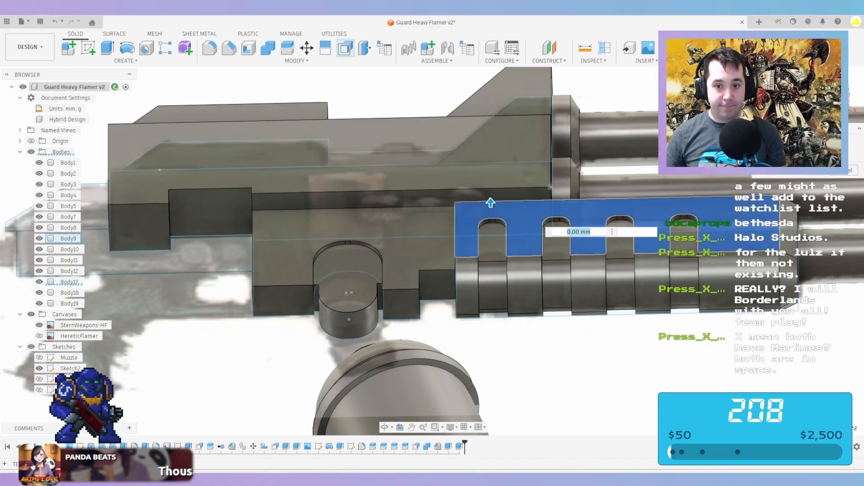
{"action": "left_click_drag", "start_coordinate": [490, 203], "coordinate": [491, 189]}
{"action": "middle_click_drag", "start_coordinate": [573, 191], "coordinate": [518, 153], "text": "shift"}
{"action": "middle_click_drag", "start_coordinate": [536, 359], "coordinate": [555, 182], "text": "shift"}
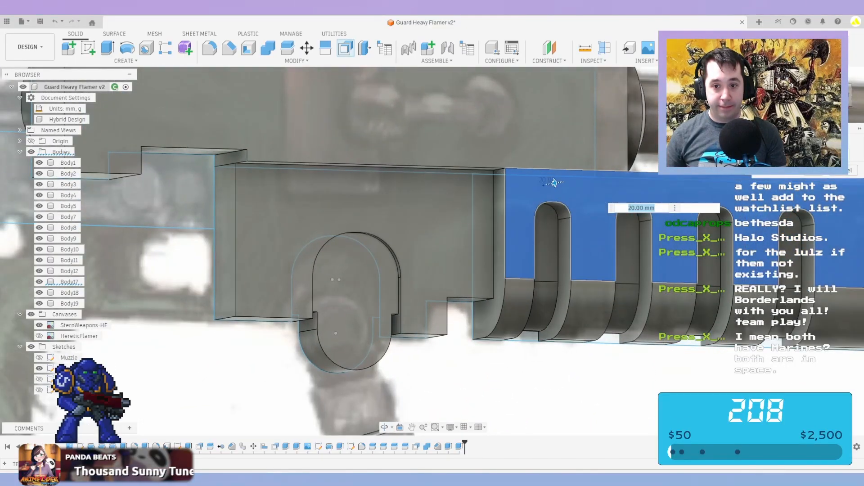
{"action": "left_click_drag", "start_coordinate": [554, 183], "coordinate": [546, 186]}
{"action": "scroll", "coordinate": [478, 202], "scroll_direction": "down", "scroll_amount": 3}
{"action": "middle_click_drag", "start_coordinate": [523, 191], "coordinate": [602, 227], "text": "shift"}
{"action": "scroll", "coordinate": [600, 225], "scroll_direction": "up", "scroll_amount": 4}
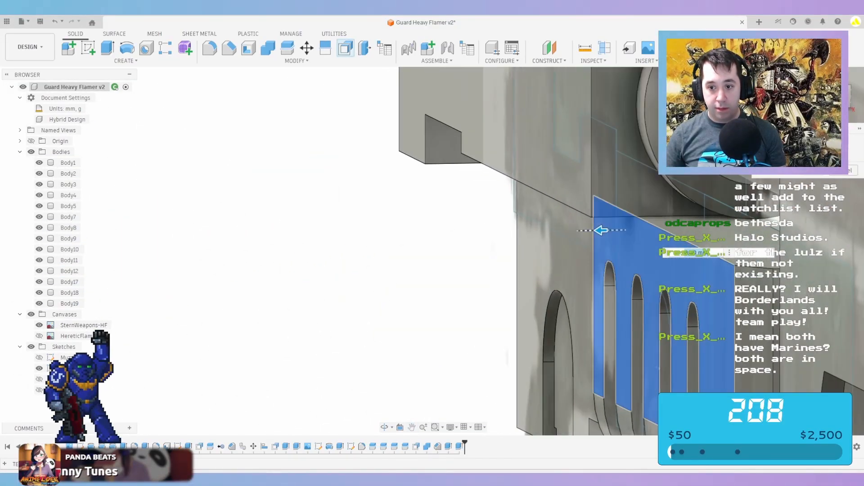
{"action": "left_click_drag", "start_coordinate": [601, 230], "coordinate": [591, 231]}
{"action": "scroll", "coordinate": [581, 221], "scroll_direction": "down", "scroll_amount": 3}
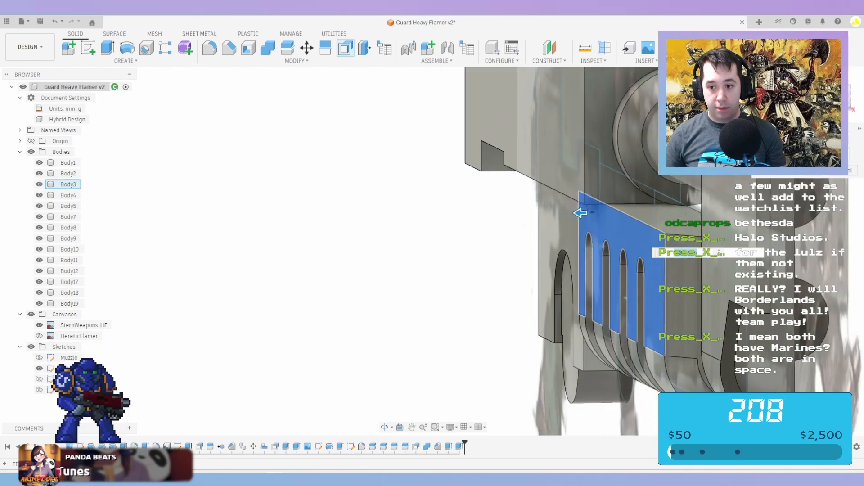
{"action": "middle_click_drag", "start_coordinate": [580, 220], "coordinate": [721, 207], "text": "shift"}
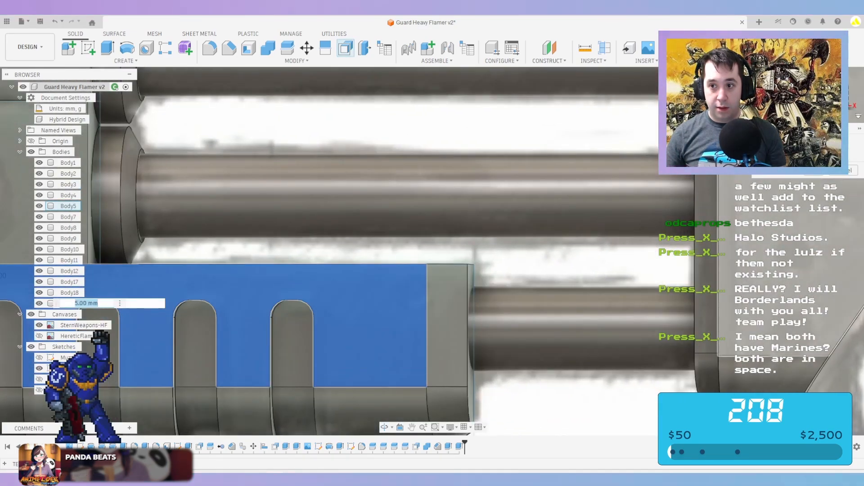
{"action": "left_click", "coordinate": [831, 93]}
{"action": "scroll", "coordinate": [432, 293], "scroll_direction": "down", "scroll_amount": 3}
{"action": "scroll", "coordinate": [691, 259], "scroll_direction": "down", "scroll_amount": 3}
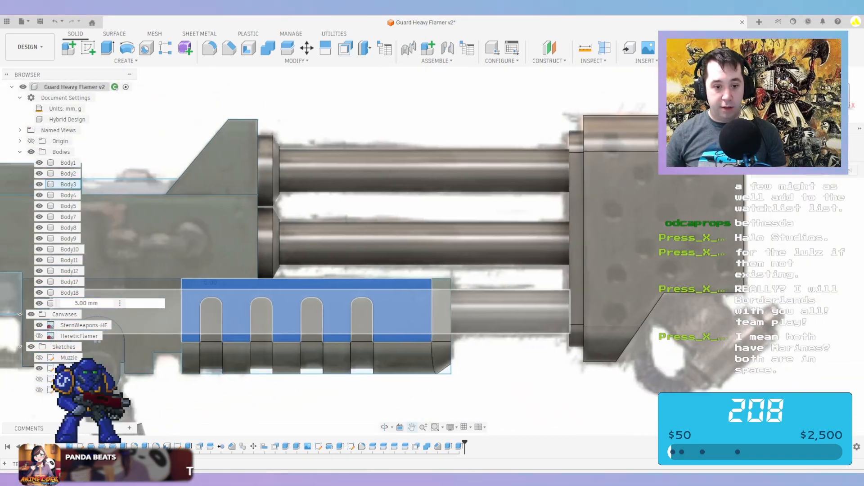
{"action": "middle_click_drag", "start_coordinate": [496, 252], "coordinate": [428, 284], "text": "shift"}
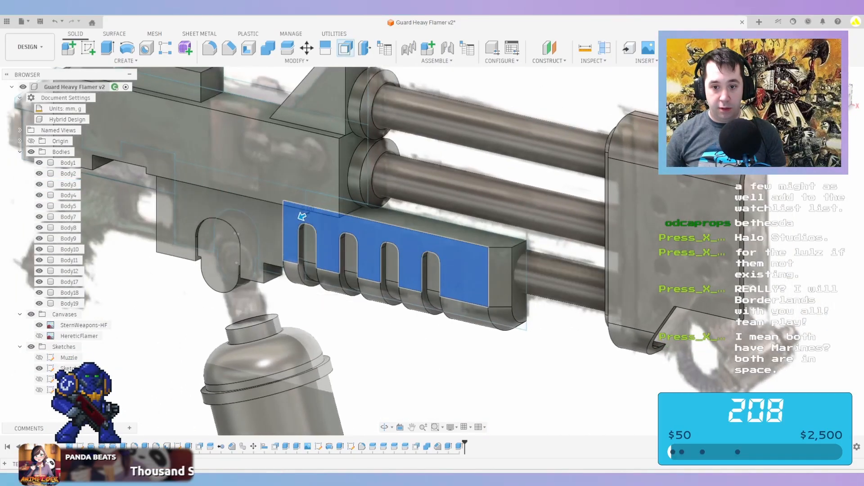
{"action": "key", "text": "Return"}
Offset the side face of the lower receiver around the pivot outward by 10 mm
{"action": "left_click", "coordinate": [832, 97]}
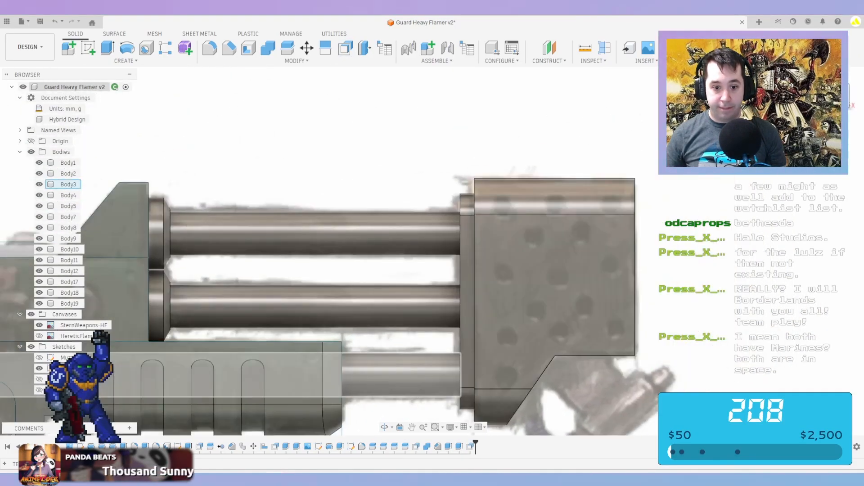
{"action": "middle_click_drag", "start_coordinate": [333, 383], "coordinate": [669, 251]}
{"action": "middle_click_drag", "start_coordinate": [360, 288], "coordinate": [368, 236], "text": "shift"}
{"action": "scroll", "coordinate": [369, 249], "scroll_direction": "down", "scroll_amount": 1}
{"action": "left_click", "coordinate": [369, 258]}
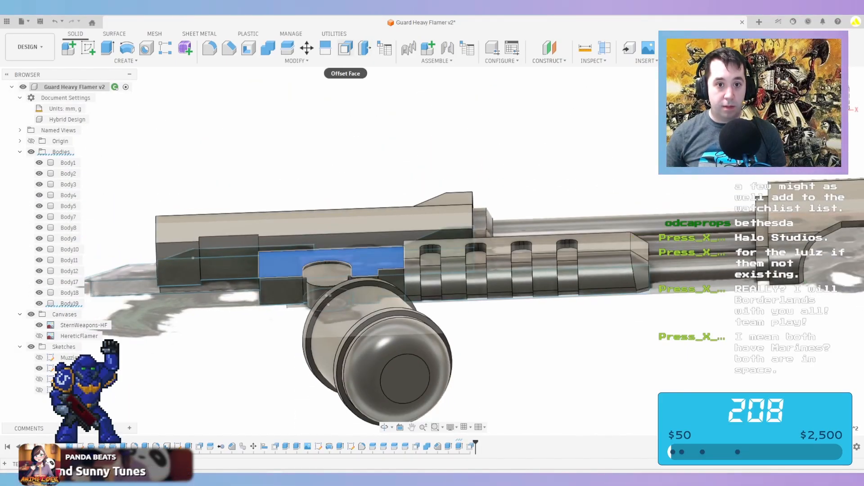
{"action": "left_click", "coordinate": [345, 47]}
{"action": "left_click_drag", "start_coordinate": [365, 250], "coordinate": [398, 238]}
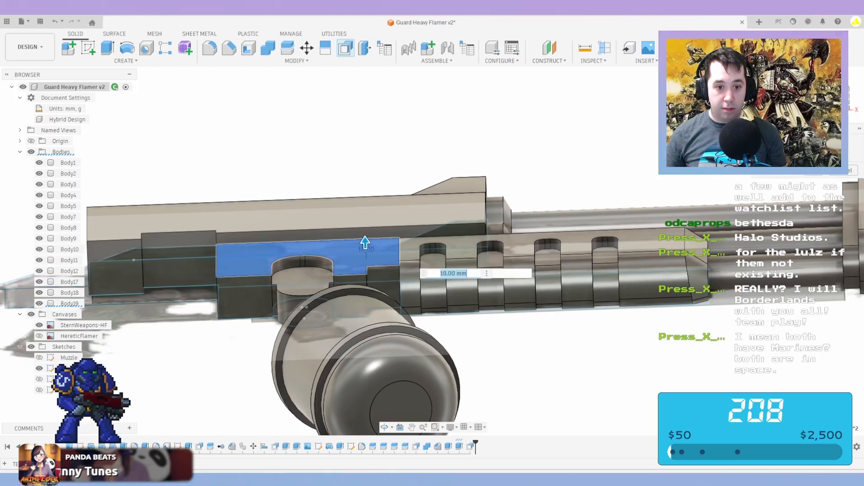
{"action": "key", "text": "Return"}
Offset the rounded pivot's side face outward, keeping it slightly recessed within the lower receiver
{"action": "scroll", "coordinate": [450, 217], "scroll_direction": "down", "scroll_amount": 3}
{"action": "middle_click_drag", "start_coordinate": [450, 220], "coordinate": [509, 329], "text": "shift"}
{"action": "right_click", "coordinate": [509, 332]}
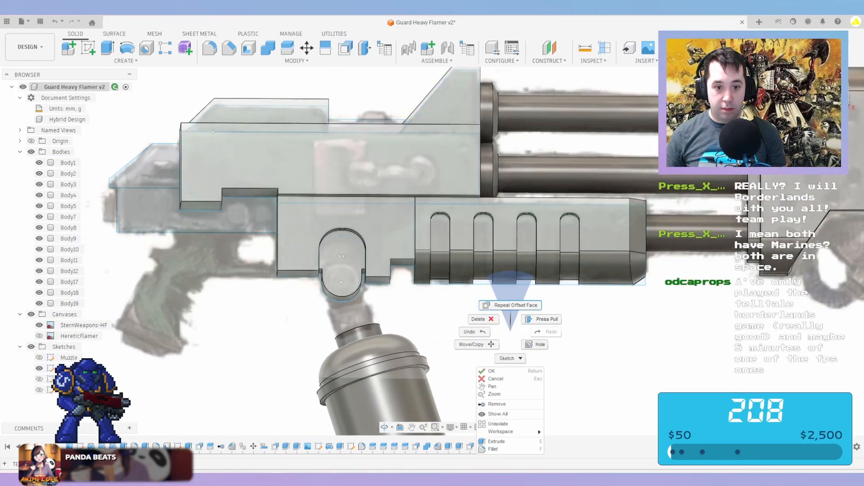
{"action": "left_click", "coordinate": [510, 305]}
{"action": "left_click", "coordinate": [342, 265]}
{"action": "middle_click_drag", "start_coordinate": [342, 265], "coordinate": [337, 198], "text": "shift"}
{"action": "scroll", "coordinate": [355, 268], "scroll_direction": "up", "scroll_amount": 3}
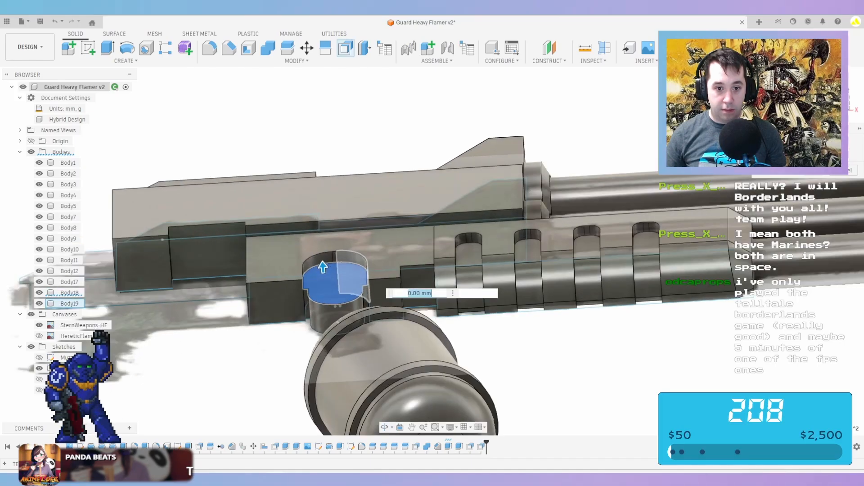
{"action": "left_click_drag", "start_coordinate": [315, 270], "coordinate": [314, 256]}
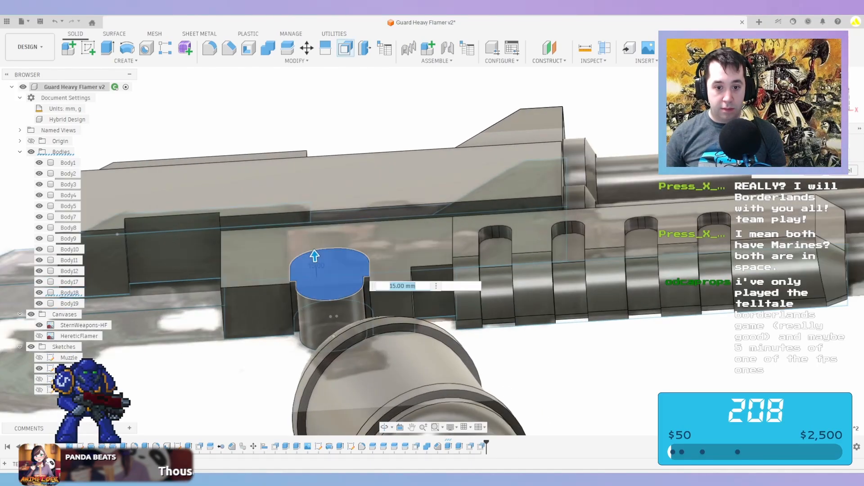
{"action": "key", "text": "Return"}
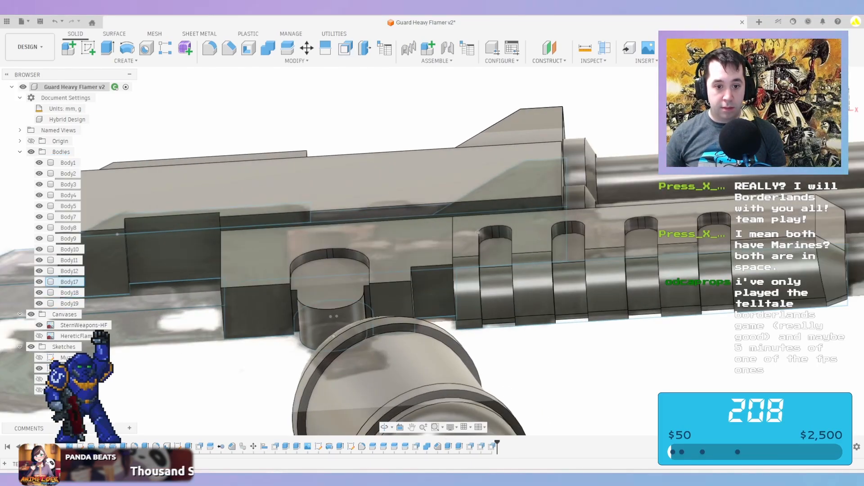
Combine the slotted handguard and the lower receiver around the pivot into one body
{"action": "scroll", "coordinate": [477, 212], "scroll_direction": "down", "scroll_amount": 3}
{"action": "middle_click_drag", "start_coordinate": [476, 213], "coordinate": [417, 256], "text": "shift"}
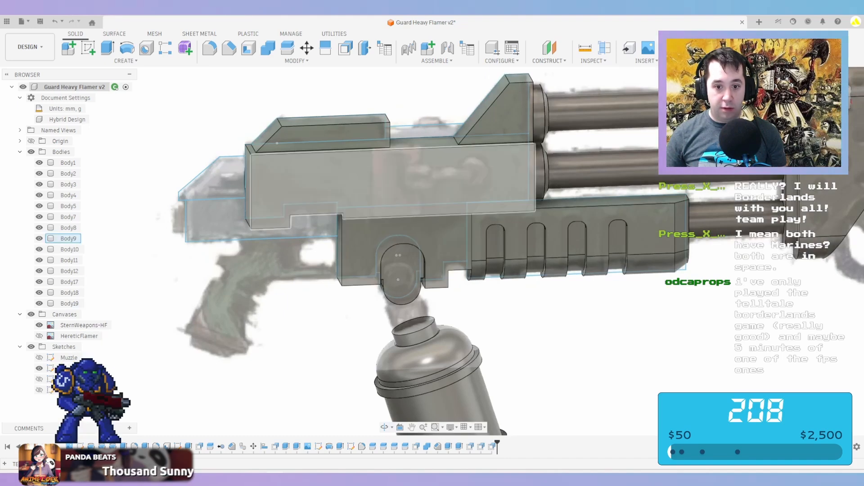
{"action": "left_click", "coordinate": [268, 48]}
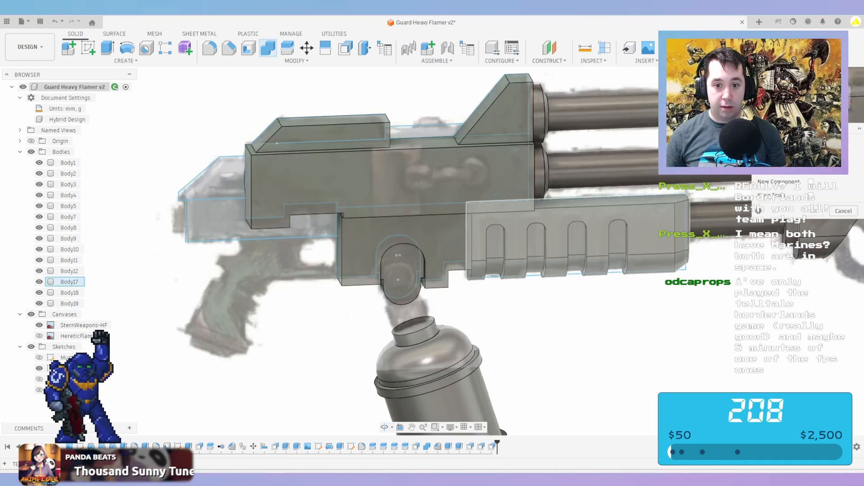
{"action": "left_click", "coordinate": [813, 211]}
Extrude the notched lower rear receiver profile above the grip 45 mm as a new body
{"action": "scroll", "coordinate": [486, 220], "scroll_direction": "down", "scroll_amount": 3}
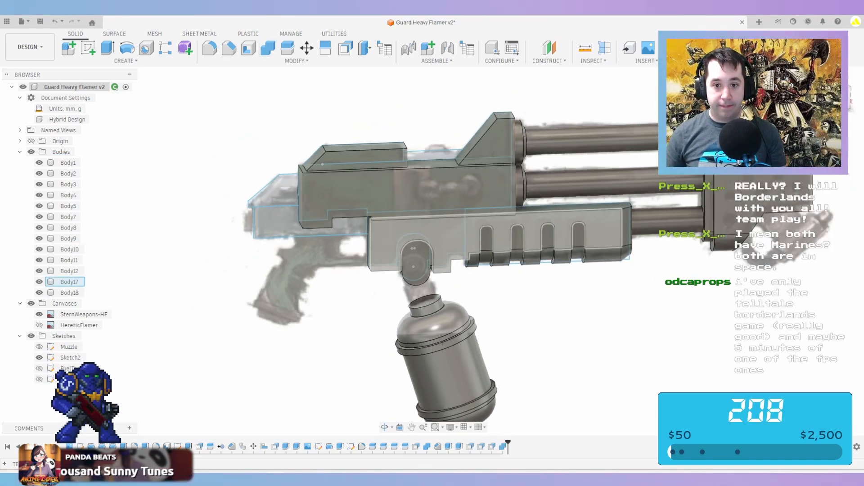
{"action": "middle_click_drag", "start_coordinate": [487, 221], "coordinate": [461, 200], "text": "shift"}
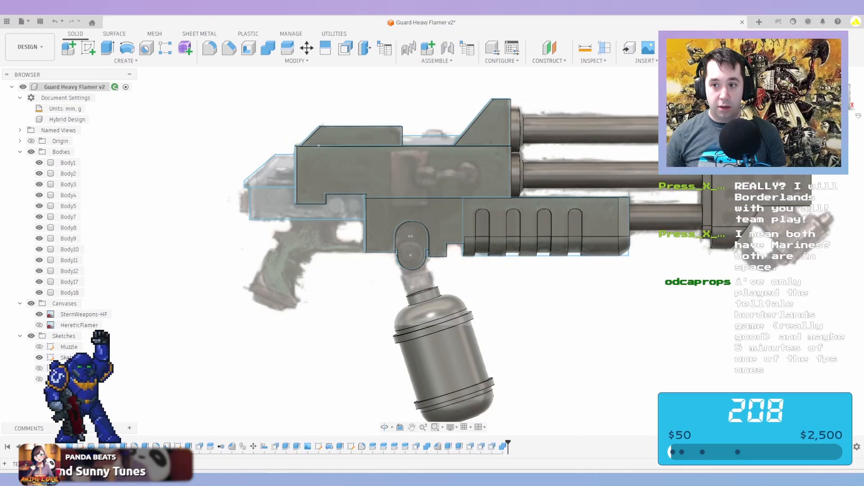
{"action": "left_click", "coordinate": [837, 95]}
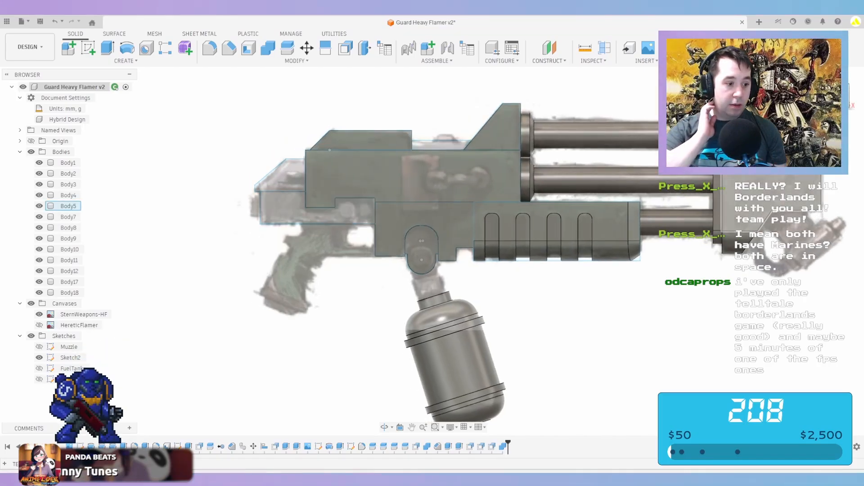
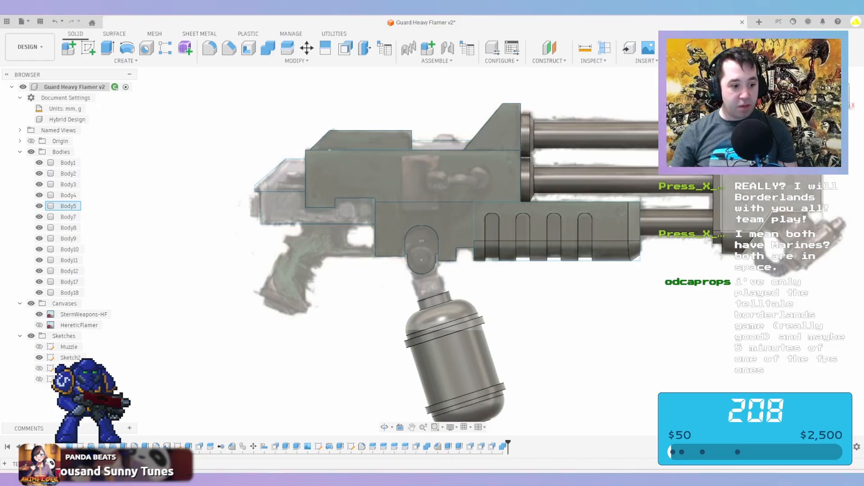
{"action": "scroll", "coordinate": [315, 263], "scroll_direction": "up", "scroll_amount": 3}
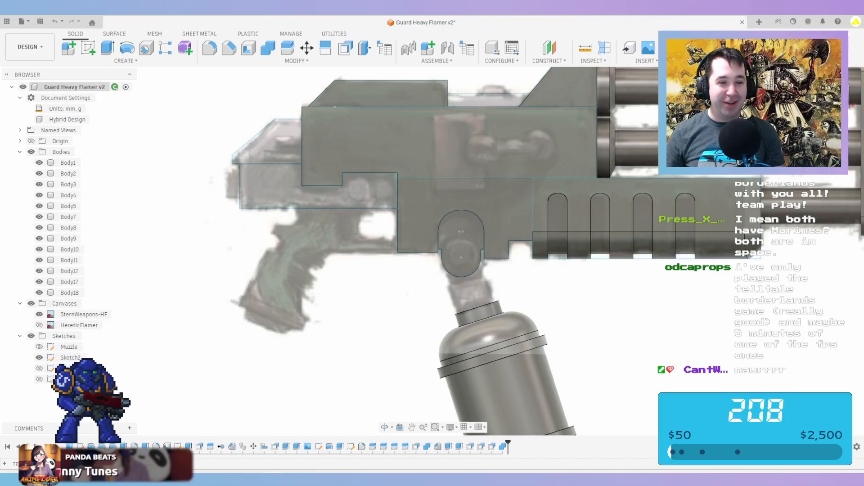
{"action": "left_click", "coordinate": [317, 197]}
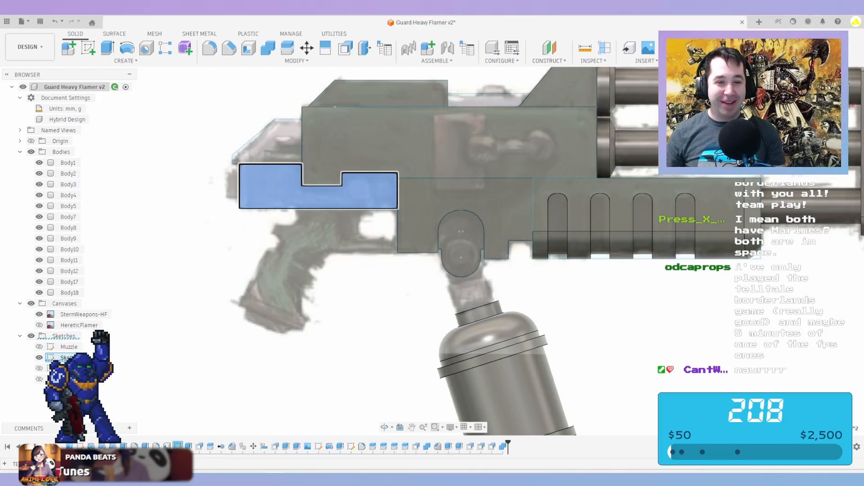
{"action": "key", "text": "e"}
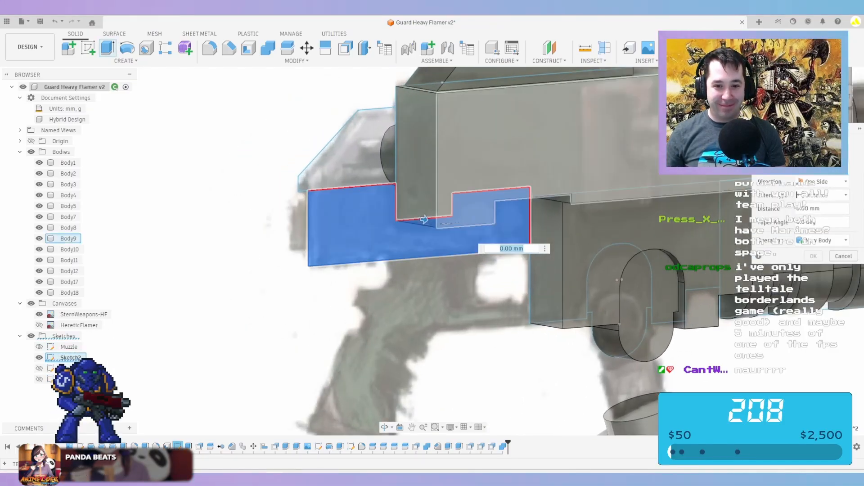
{"action": "left_click_drag", "start_coordinate": [424, 220], "coordinate": [457, 223]}
{"action": "scroll", "coordinate": [436, 226], "scroll_direction": "up", "scroll_amount": 3}
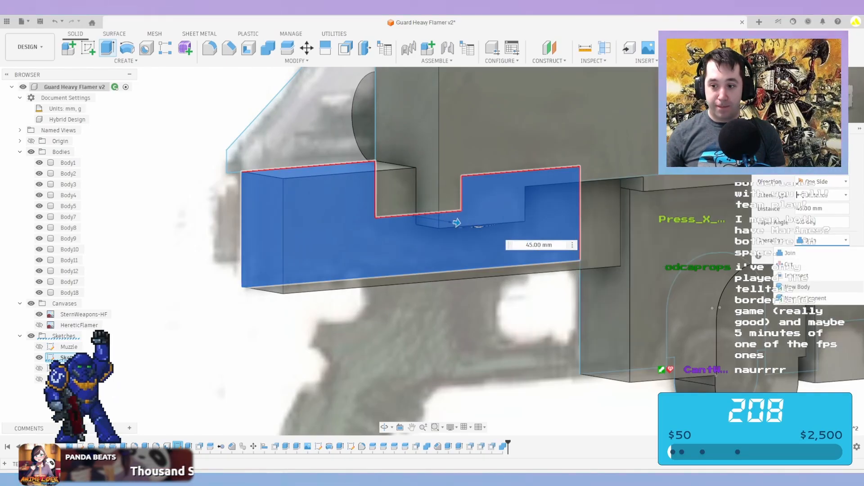
{"action": "key", "text": "Return"}
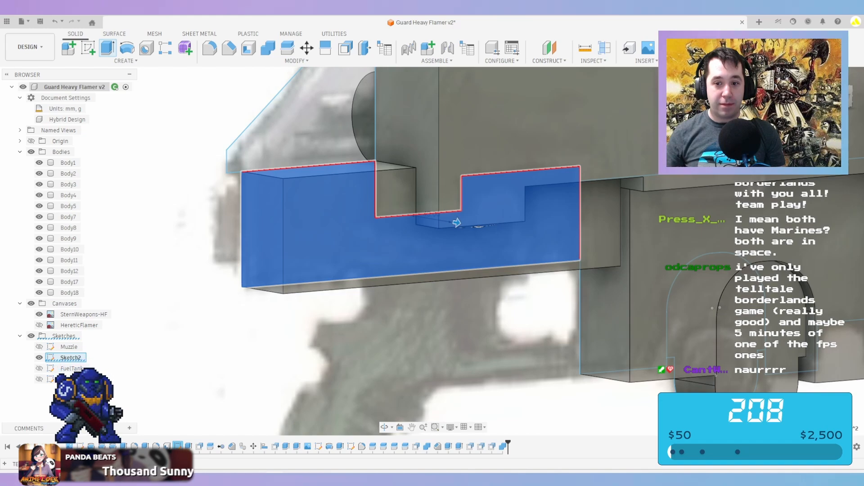
{"action": "scroll", "coordinate": [331, 145], "scroll_direction": "down", "scroll_amount": 3}
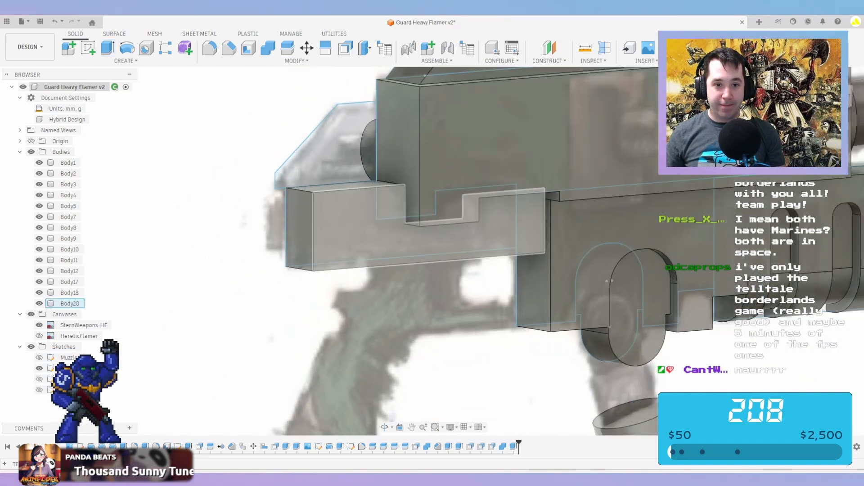
Extrude the sloped rear profile above the lower rear receiver 60 mm as a new body
{"action": "key", "text": "e"}
{"action": "left_click", "coordinate": [331, 145]}
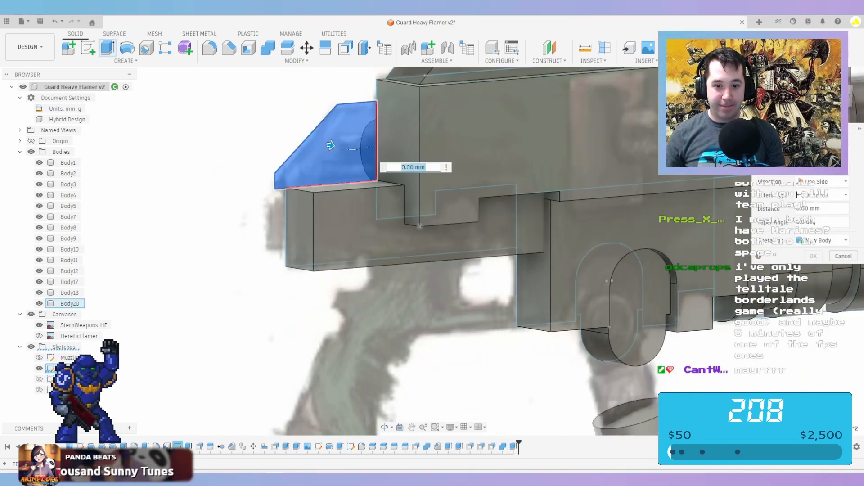
{"action": "middle_click_drag", "start_coordinate": [408, 225], "coordinate": [466, 216], "text": "shift"}
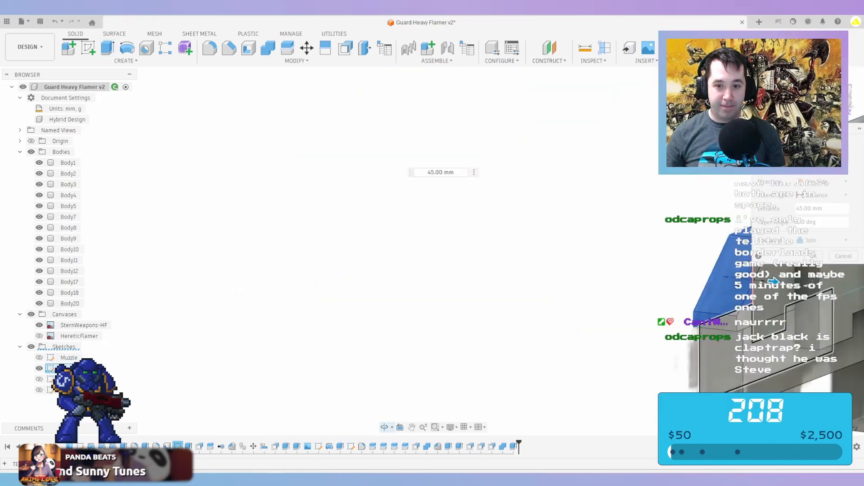
{"action": "scroll", "coordinate": [466, 216], "scroll_direction": "down", "scroll_amount": 4}
{"action": "scroll", "coordinate": [549, 263], "scroll_direction": "up", "scroll_amount": 3}
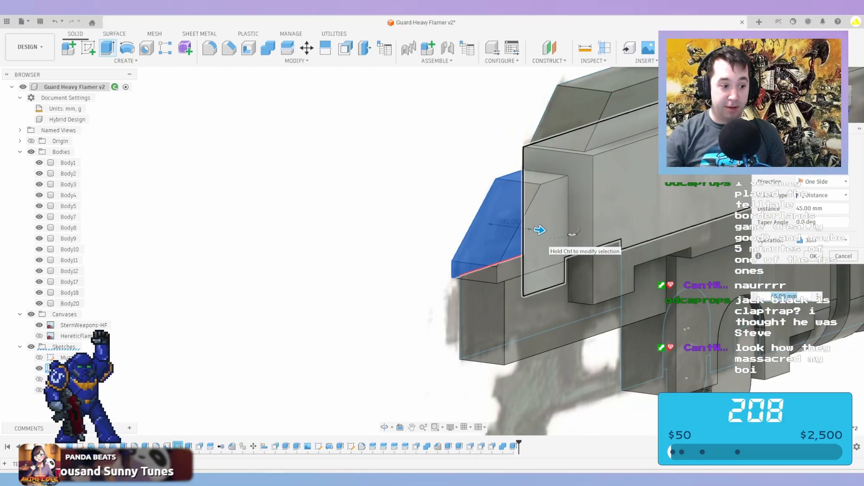
{"action": "scroll", "coordinate": [555, 223], "scroll_direction": "up", "scroll_amount": 2}
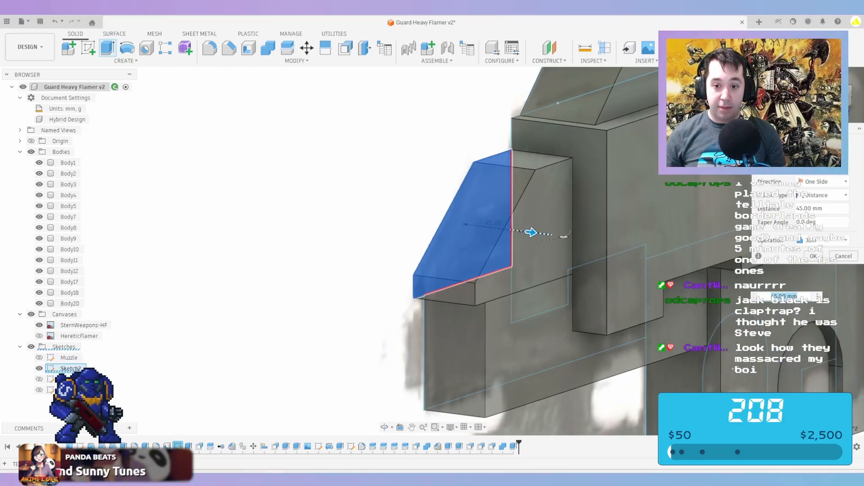
{"action": "left_click_drag", "start_coordinate": [531, 232], "coordinate": [544, 234]}
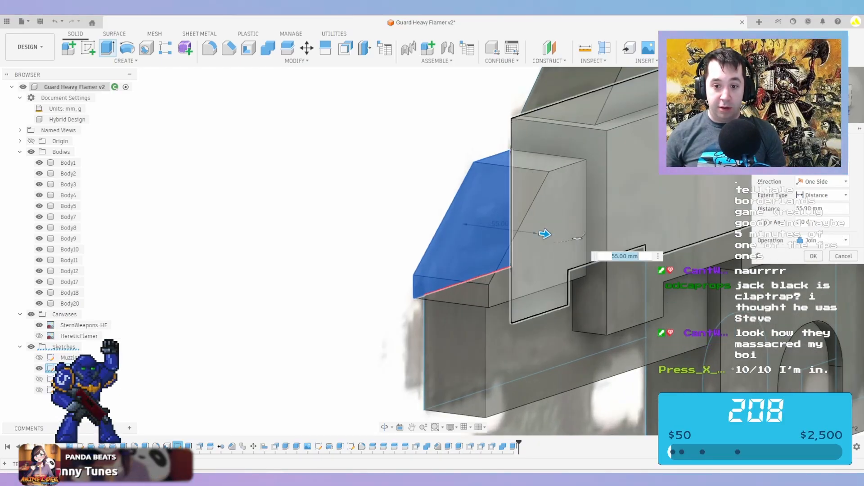
{"action": "scroll", "coordinate": [545, 236], "scroll_direction": "down", "scroll_amount": 3}
{"action": "mouse_move", "coordinate": [546, 236]}
{"action": "middle_mouse_down", "text": "shift"}
{"action": "mouse_move", "coordinate": [598, 234]}
{"action": "mouse_move", "coordinate": [553, 238]}
{"action": "middle_mouse_up", "text": "shift"}
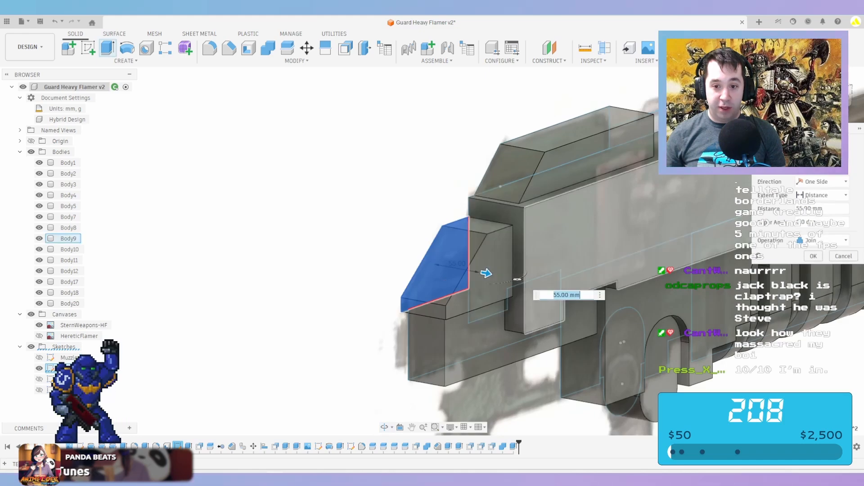
{"action": "scroll", "coordinate": [512, 270], "scroll_direction": "up", "scroll_amount": 2}
{"action": "left_click_drag", "start_coordinate": [474, 274], "coordinate": [479, 275]}
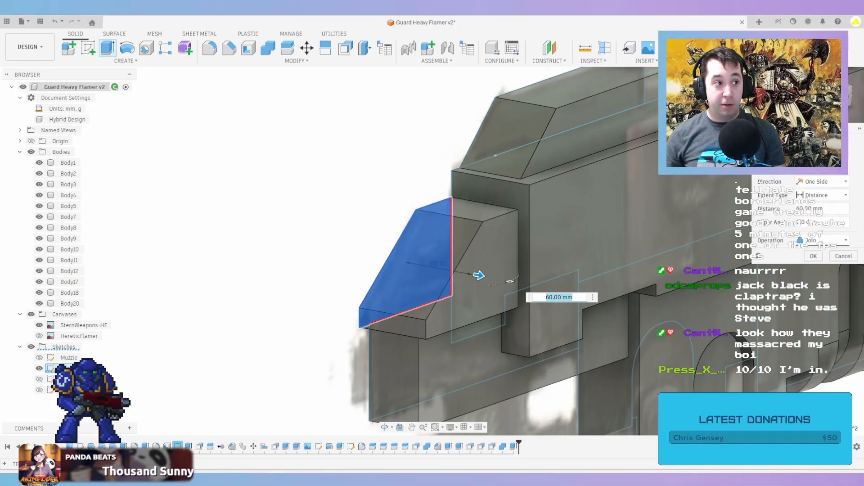
{"action": "left_click", "coordinate": [823, 241]}
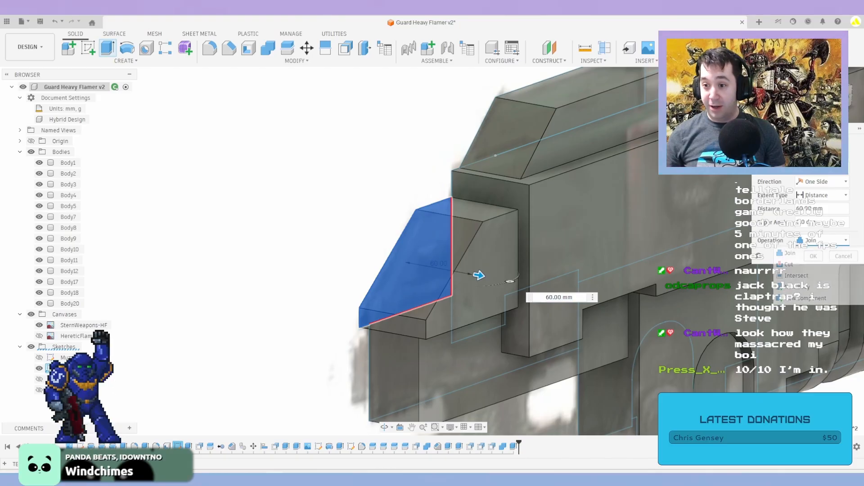
{"action": "left_click", "coordinate": [826, 287]}
{"action": "left_click", "coordinate": [814, 256]}
{"action": "scroll", "coordinate": [596, 242], "scroll_direction": "down", "scroll_amount": 3}
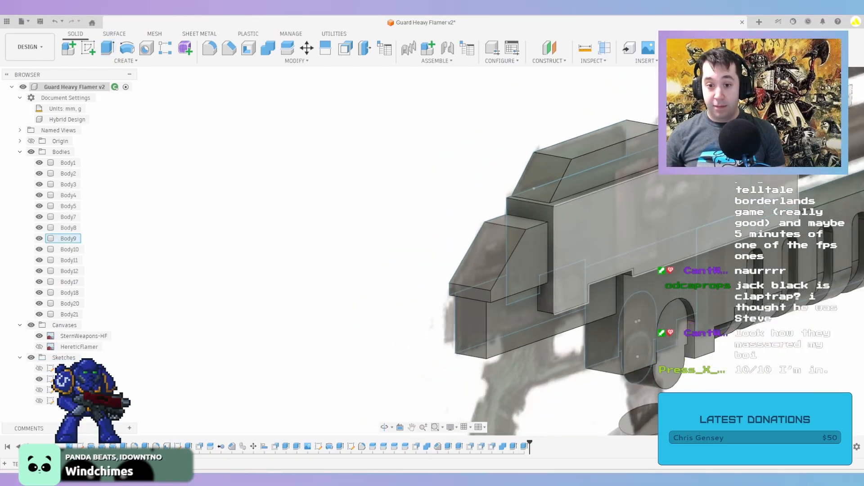
Extrude the thin strip between the raised top block and the angled front fin 35 mm as a new body
{"action": "left_click", "coordinate": [835, 95]}
{"action": "middle_click_drag", "start_coordinate": [544, 225], "coordinate": [697, 268]}
{"action": "scroll", "coordinate": [519, 269], "scroll_direction": "down", "scroll_amount": 2}
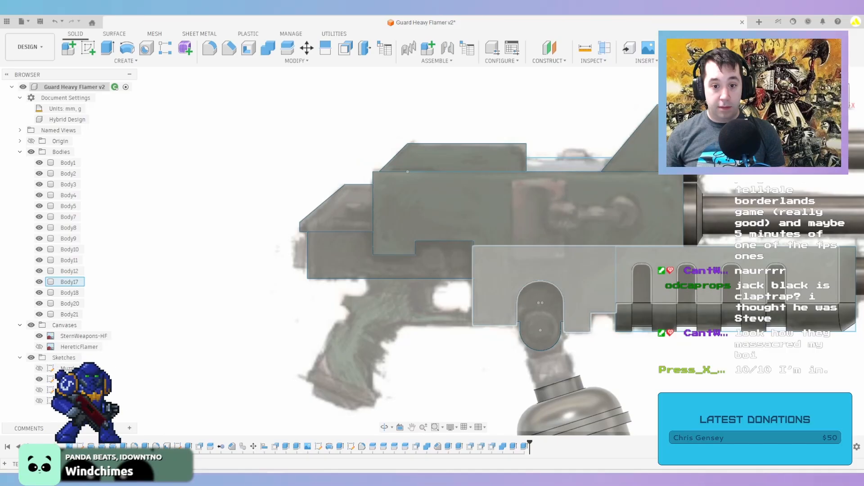
{"action": "scroll", "coordinate": [519, 270], "scroll_direction": "down", "scroll_amount": 2}
{"action": "scroll", "coordinate": [572, 210], "scroll_direction": "up", "scroll_amount": 3}
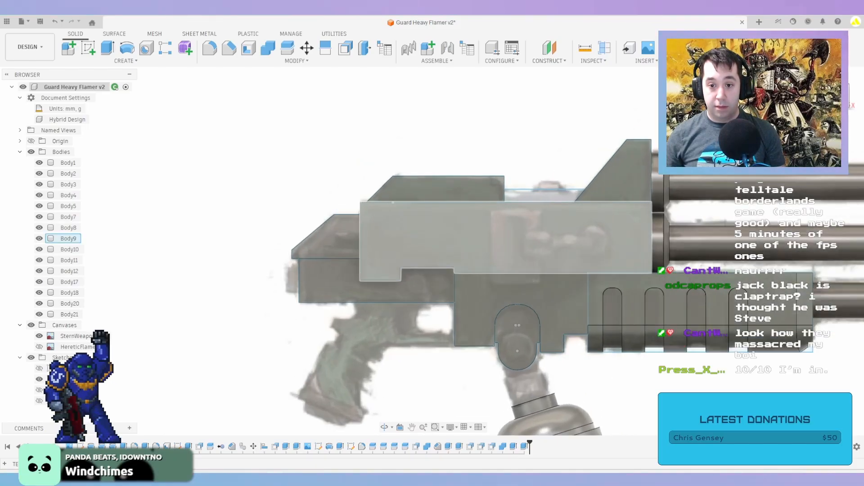
{"action": "key", "text": "e"}
{"action": "left_click", "coordinate": [559, 192]}
{"action": "middle_click_drag", "start_coordinate": [581, 225], "coordinate": [645, 279], "text": "shift"}
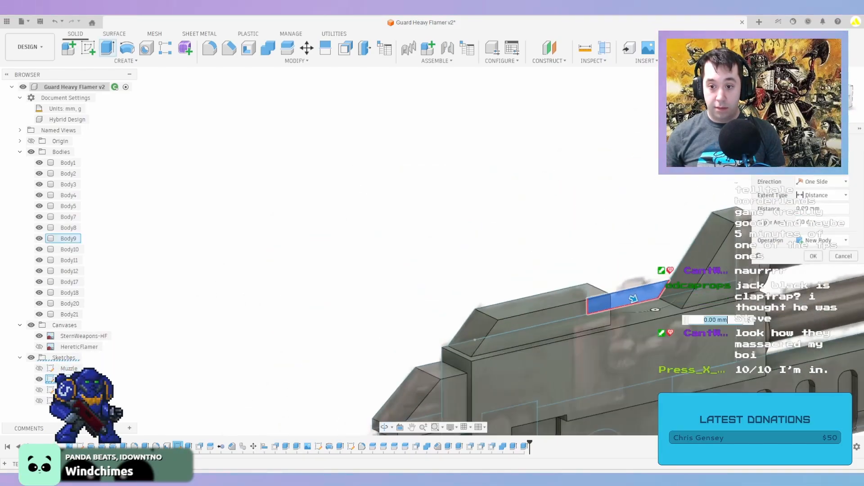
{"action": "scroll", "coordinate": [644, 306], "scroll_direction": "up", "scroll_amount": 2}
{"action": "scroll", "coordinate": [614, 291], "scroll_direction": "up", "scroll_amount": 2}
{"action": "left_click_drag", "start_coordinate": [614, 290], "coordinate": [640, 304]}
{"action": "scroll", "coordinate": [641, 305], "scroll_direction": "down", "scroll_amount": 2}
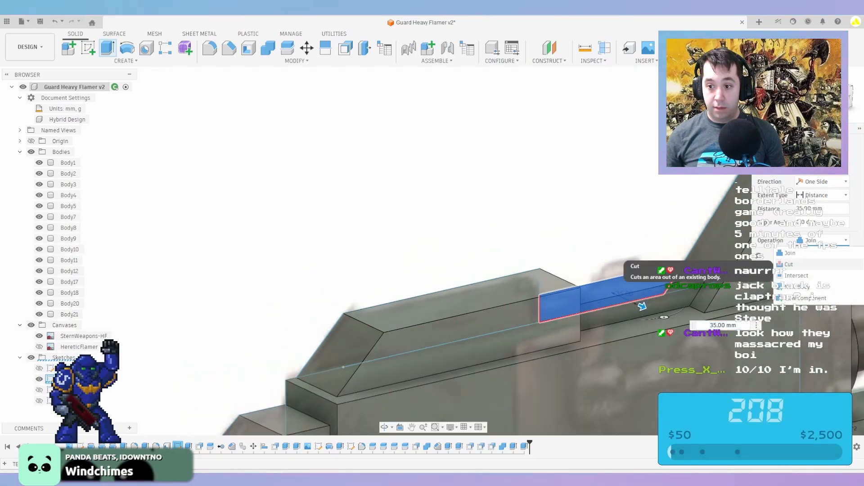
{"action": "key", "text": "Return"}
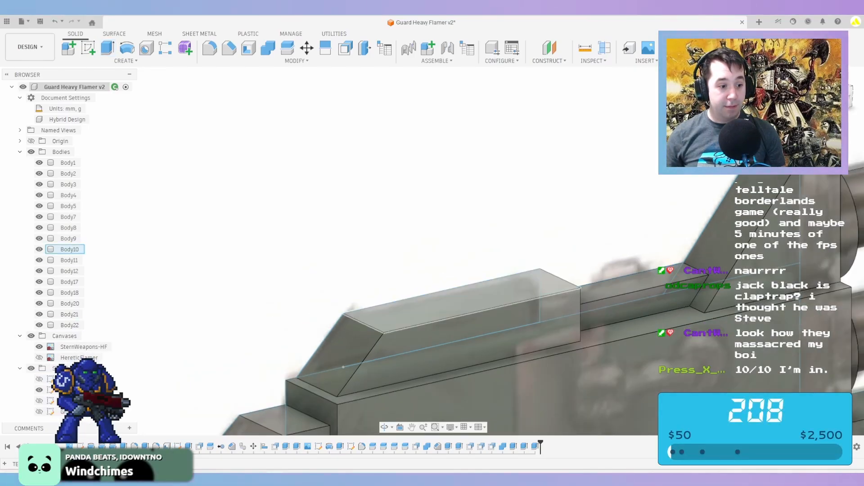
Start a side-view sketch and project the pivot receiver's rear edge and the lower rear receiver's bottom edge into it
{"action": "middle_click_drag", "start_coordinate": [491, 198], "coordinate": [427, 151], "text": "shift"}
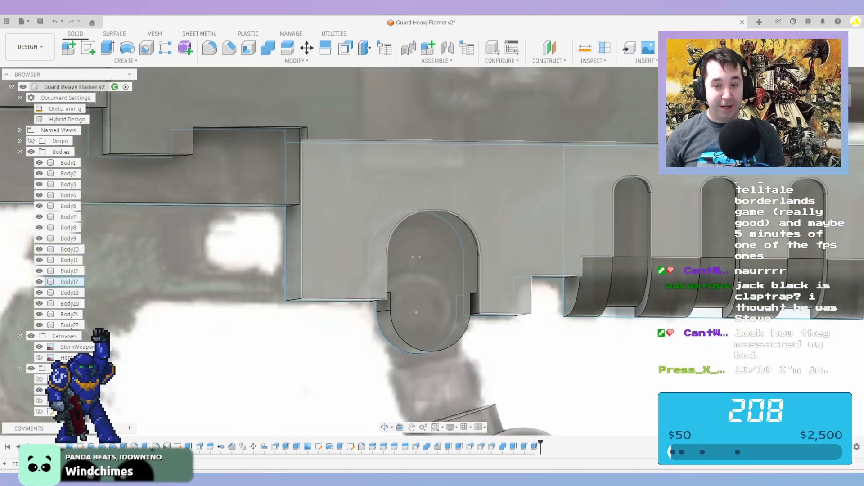
{"action": "left_click", "coordinate": [838, 96]}
{"action": "scroll", "coordinate": [447, 190], "scroll_direction": "down", "scroll_amount": 4}
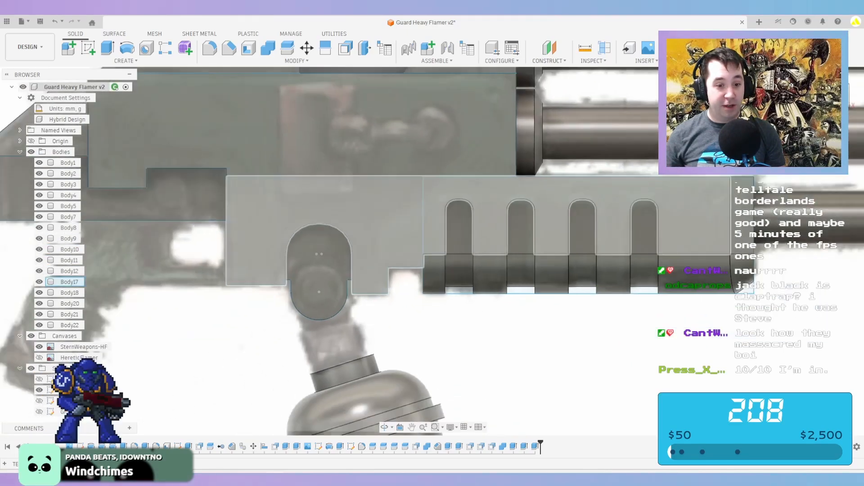
{"action": "middle_click_drag", "start_coordinate": [335, 259], "coordinate": [490, 205]}
{"action": "scroll", "coordinate": [493, 180], "scroll_direction": "up", "scroll_amount": 1}
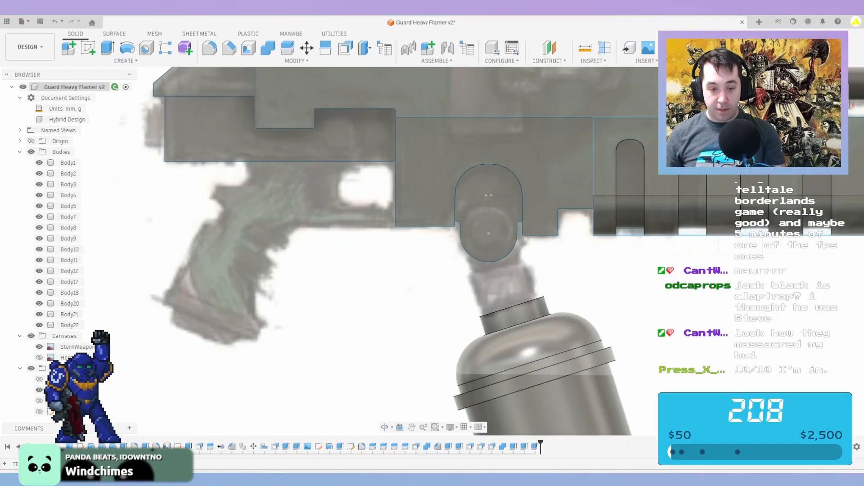
{"action": "left_click", "coordinate": [702, 244]}
{"action": "middle_click_drag", "start_coordinate": [189, 315], "coordinate": [427, 199]}
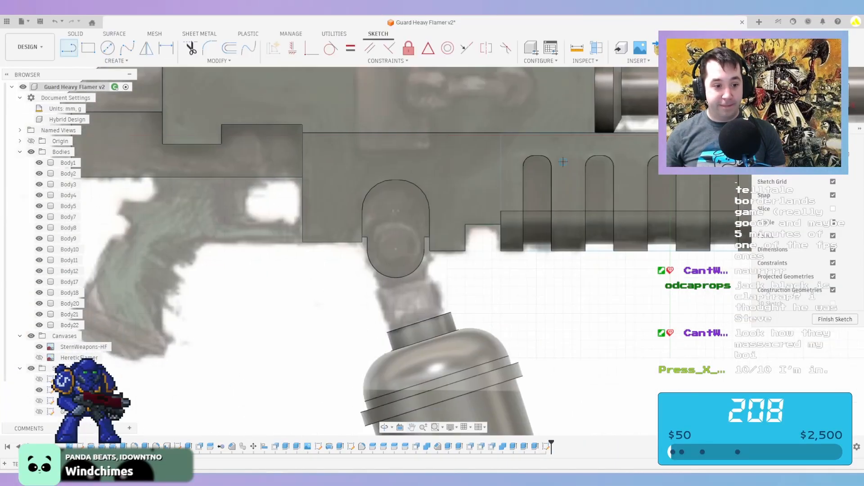
{"action": "middle_click_drag", "start_coordinate": [198, 260], "coordinate": [302, 291]}
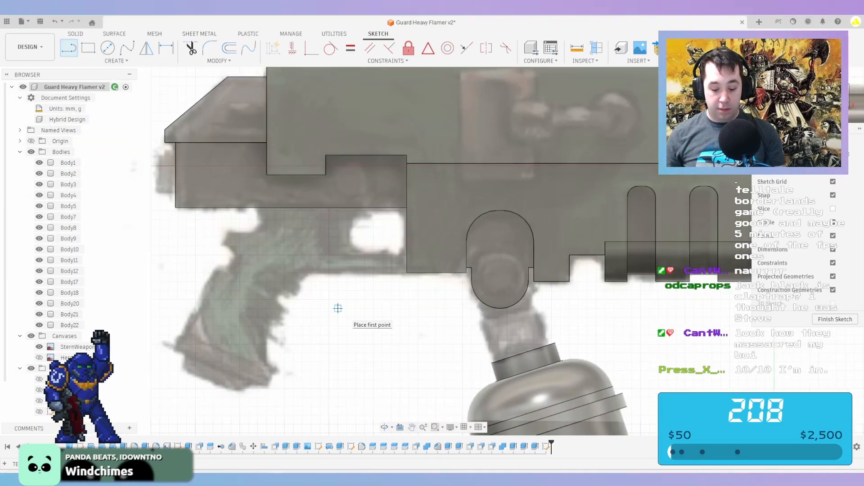
{"action": "key", "text": "p"}
{"action": "left_click", "coordinate": [407, 236]}
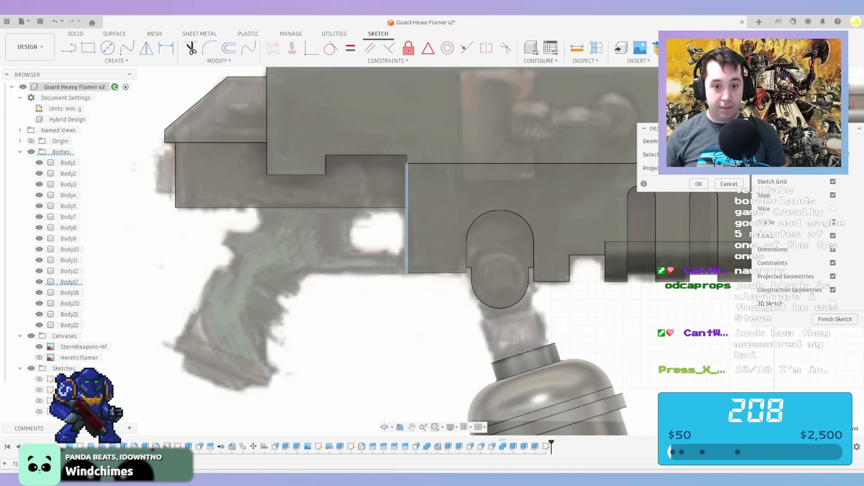
{"action": "left_click", "coordinate": [376, 208]}
{"action": "key", "text": "Return"}
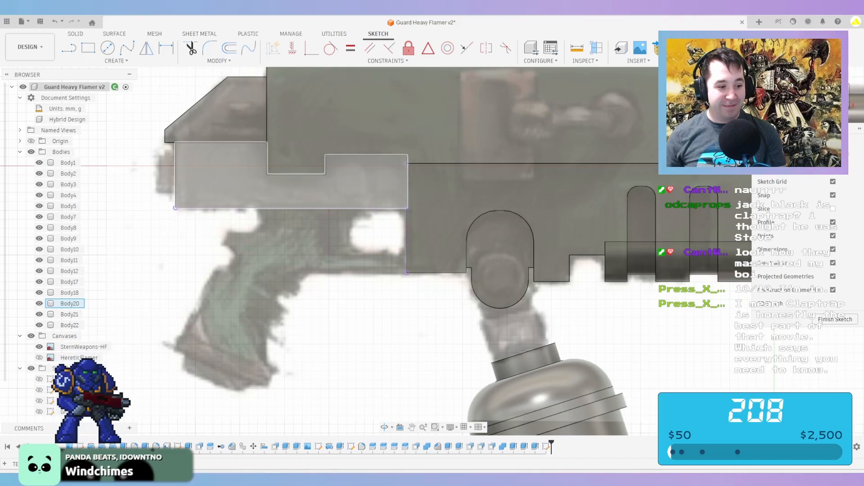
Draw a horizontal line from the pivot receiver's lower rear corner back to the front of the grip, along the trigger guard's underside
{"action": "scroll", "coordinate": [406, 243], "scroll_direction": "up", "scroll_amount": 3}
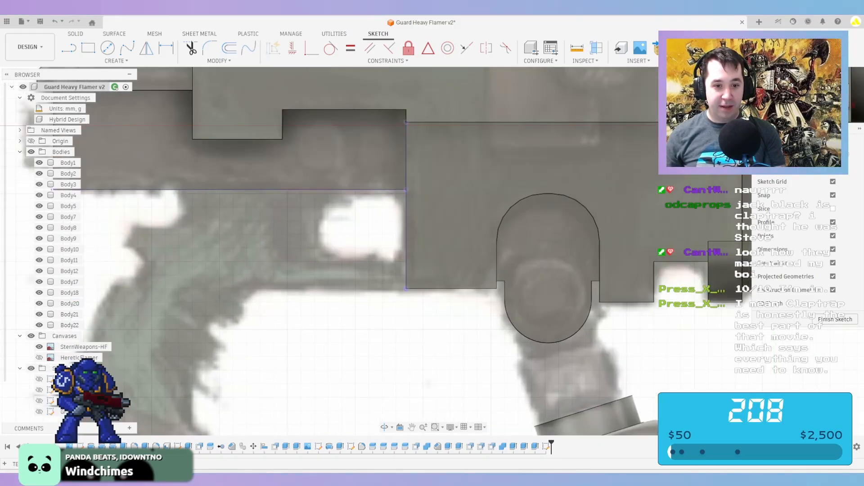
{"action": "key", "text": "l"}
{"action": "scroll", "coordinate": [407, 289], "scroll_direction": "up", "scroll_amount": 1}
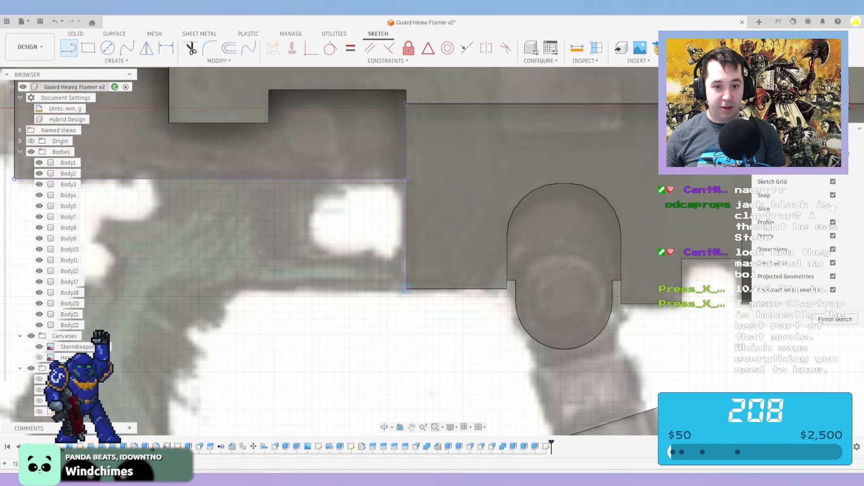
{"action": "mouse_move", "coordinate": [406, 289]}
{"action": "left_mouse_down"}
{"action": "mouse_move", "coordinate": [240, 288]}
{"action": "mouse_move", "coordinate": [248, 288]}
{"action": "left_mouse_up"}
{"action": "scroll", "coordinate": [243, 289], "scroll_direction": "down", "scroll_amount": 2}
{"action": "left_click", "coordinate": [248, 289]}
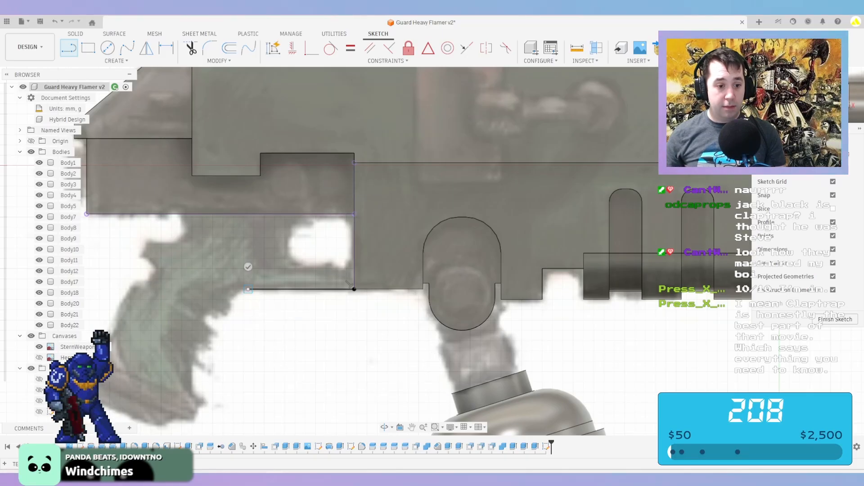
{"action": "key", "text": "Escape"}
Sketch a tilted three-point rectangle about 18 mm thick across the base of the pistol grip on the canvas
{"action": "middle_click_drag", "start_coordinate": [248, 266], "coordinate": [377, 189]}
{"action": "scroll", "coordinate": [360, 183], "scroll_direction": "down", "scroll_amount": 1}
{"action": "left_click", "coordinate": [116, 61]}
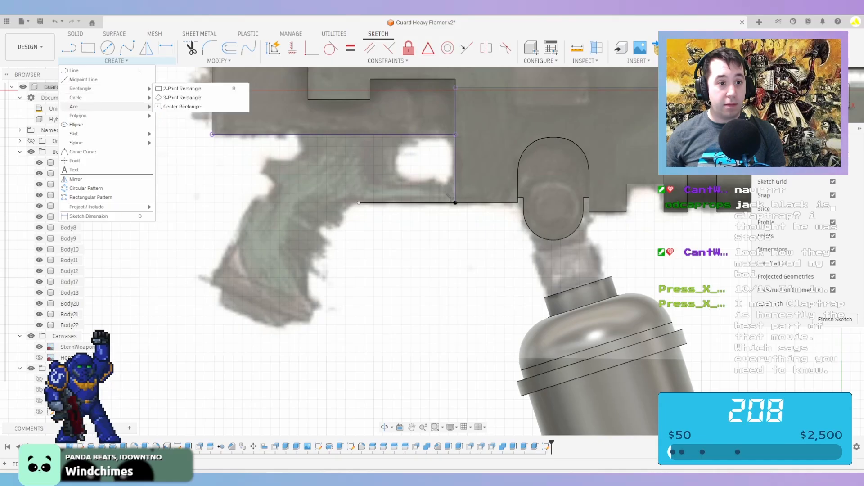
{"action": "left_click", "coordinate": [176, 107]}
{"action": "scroll", "coordinate": [231, 269], "scroll_direction": "up", "scroll_amount": 3}
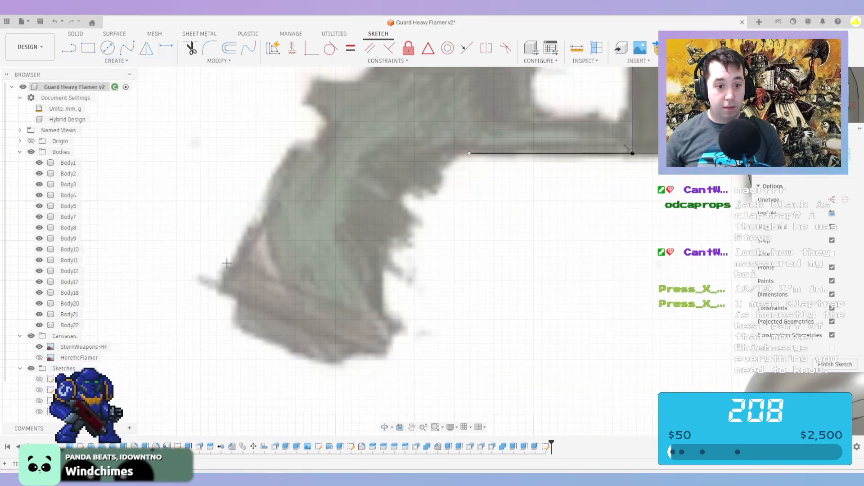
{"action": "left_click", "coordinate": [227, 263]}
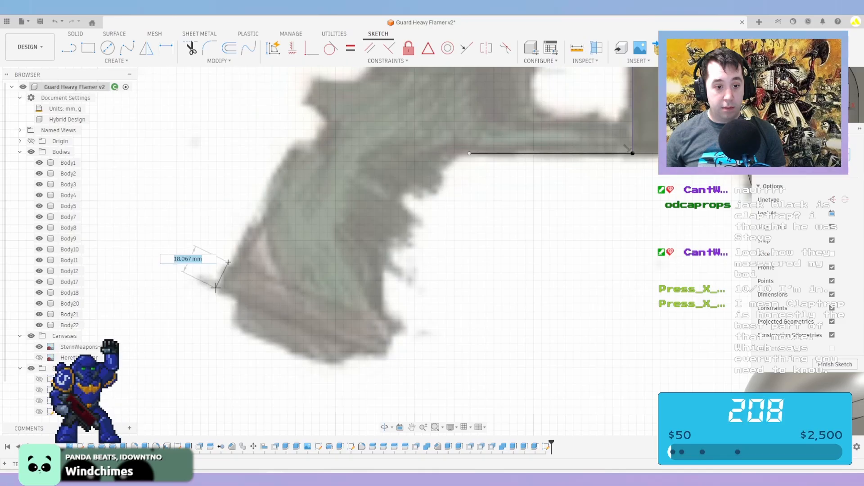
{"action": "left_click", "coordinate": [217, 287]}
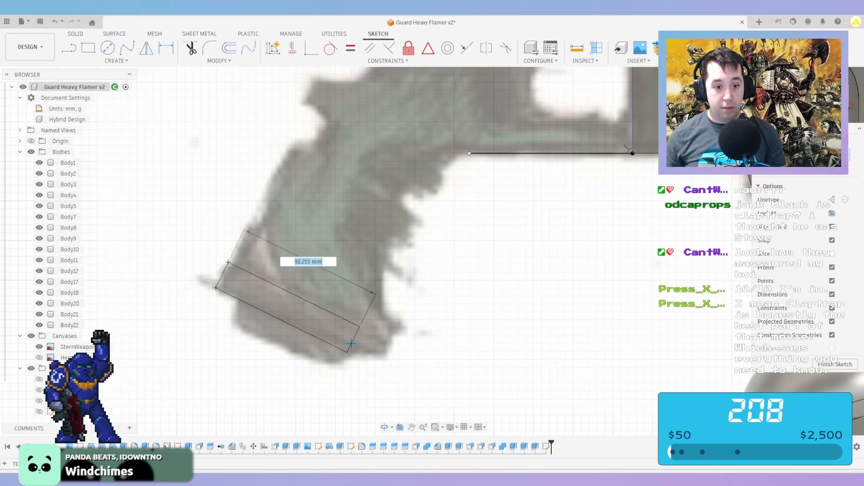
{"action": "left_click", "coordinate": [387, 355]}
Rotate the grip's base rectangle 2 degrees about Z and shift it 1.541 mm in X and 3.362 mm in Y to fit the canvas
{"action": "left_click", "coordinate": [343, 319]}
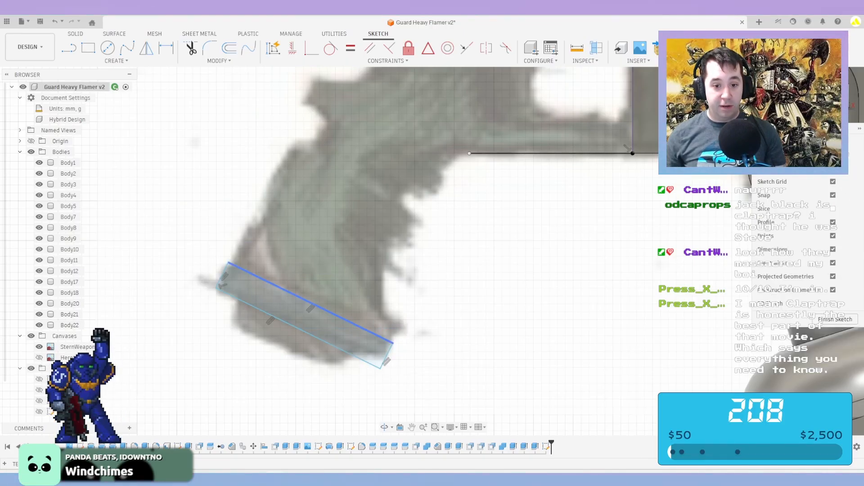
{"action": "double_click", "coordinate": [343, 319]}
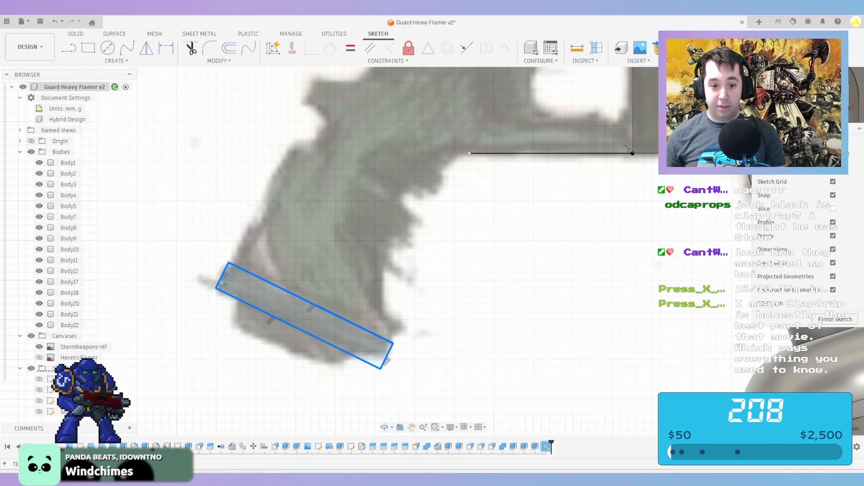
{"action": "right_click", "coordinate": [361, 331]}
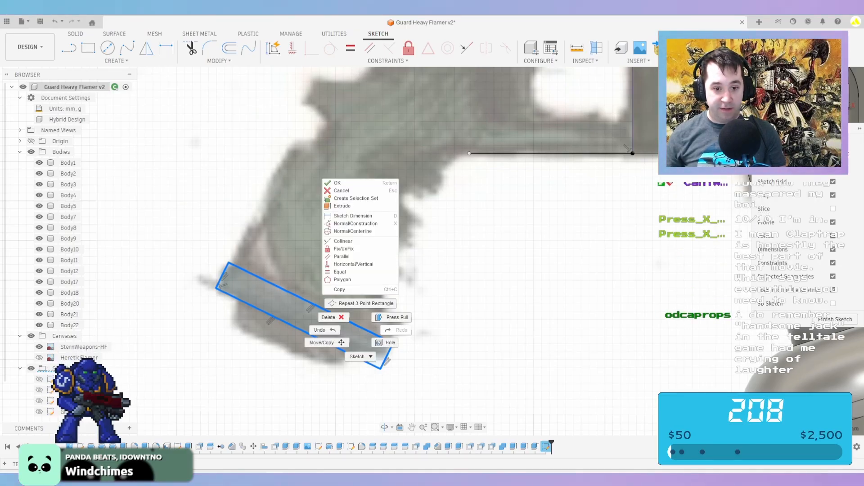
{"action": "key", "text": "Escape"}
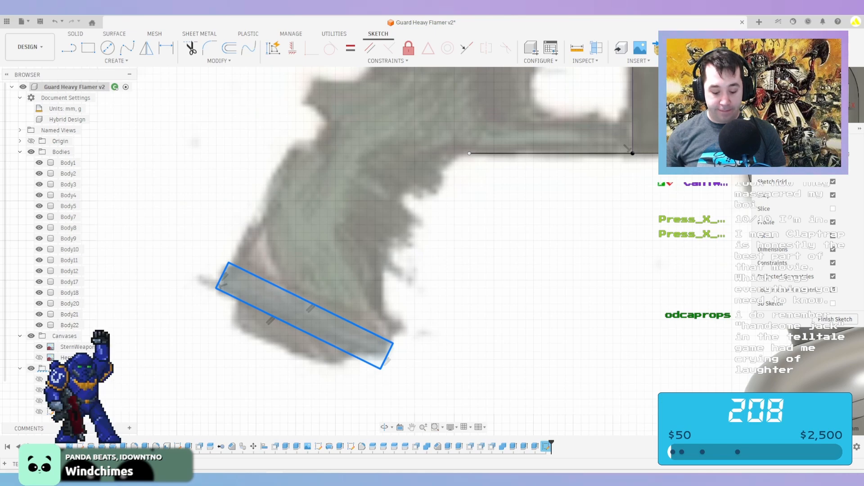
{"action": "key", "text": "m"}
{"action": "left_click", "coordinate": [686, 181]}
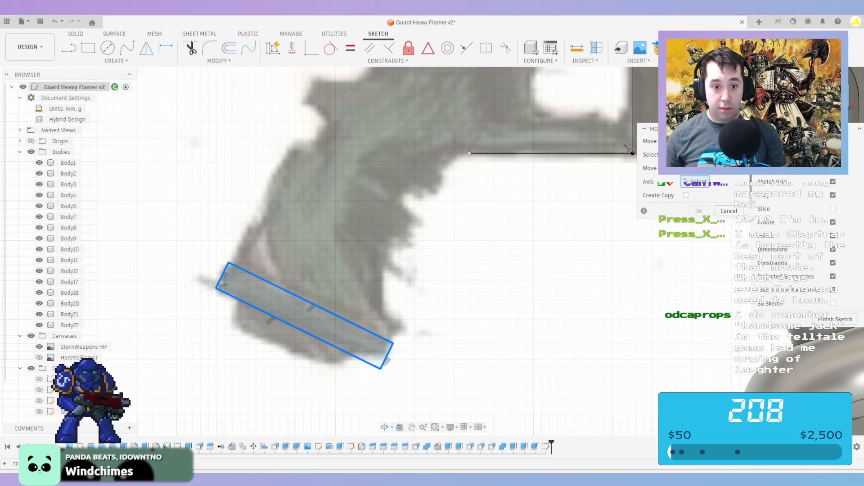
{"action": "left_click", "coordinate": [311, 302]}
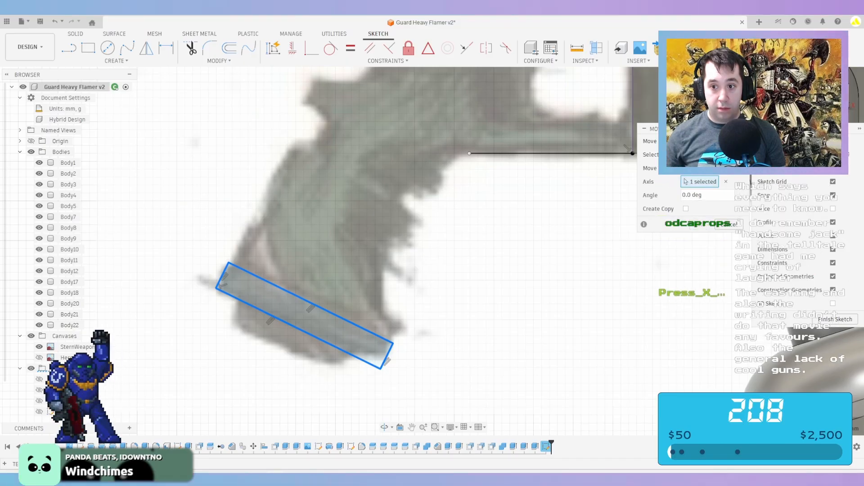
{"action": "left_click", "coordinate": [686, 168]}
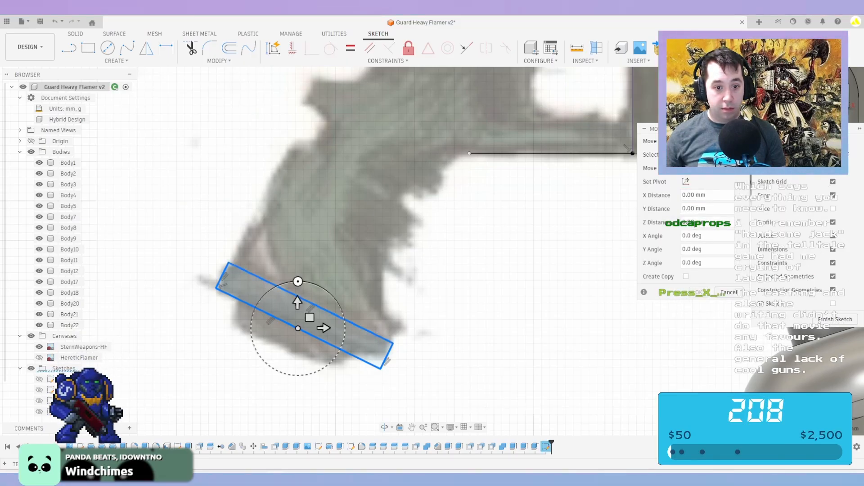
{"action": "left_click_drag", "start_coordinate": [297, 281], "coordinate": [294, 282]}
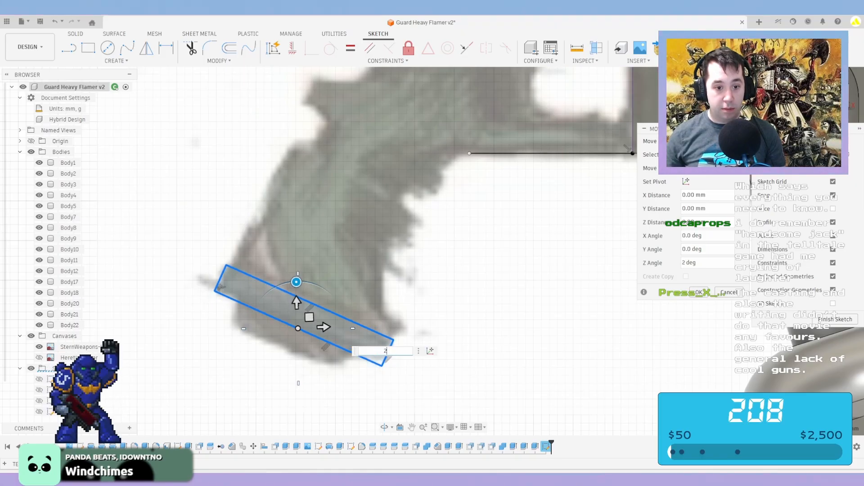
{"action": "left_click_drag", "start_coordinate": [310, 317], "coordinate": [312, 311]}
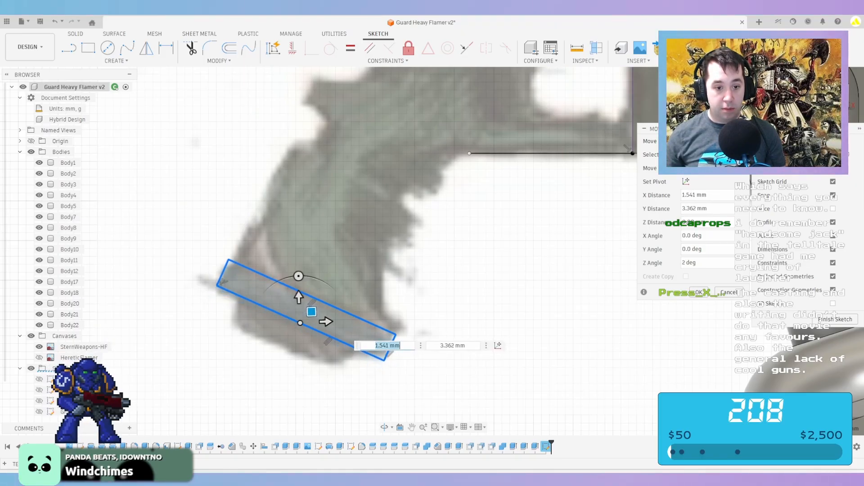
{"action": "key", "text": "Return"}
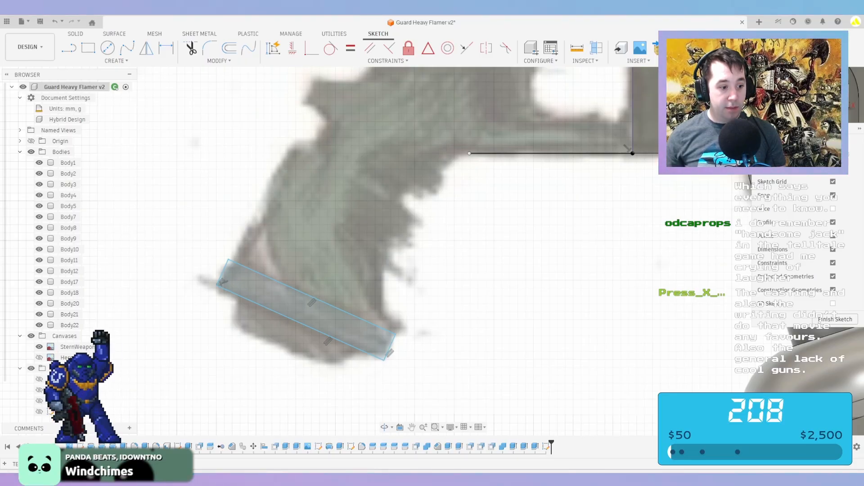
{"action": "middle_click_drag", "start_coordinate": [360, 216], "coordinate": [358, 322]}
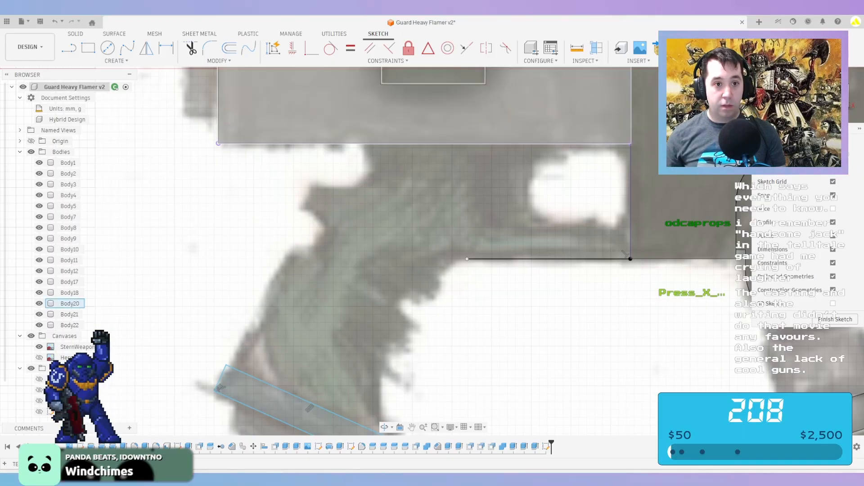
{"action": "left_click", "coordinate": [116, 60]}
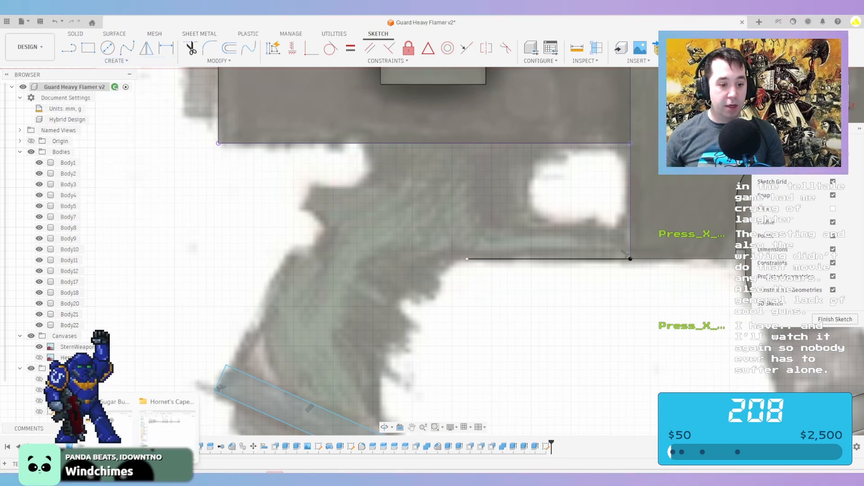
{"action": "right_click", "coordinate": [136, 478]}
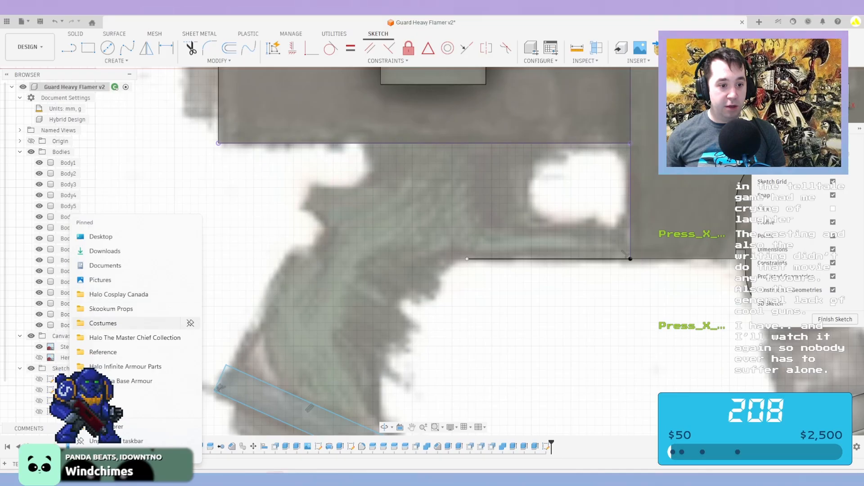
{"action": "left_click", "coordinate": [112, 323]}
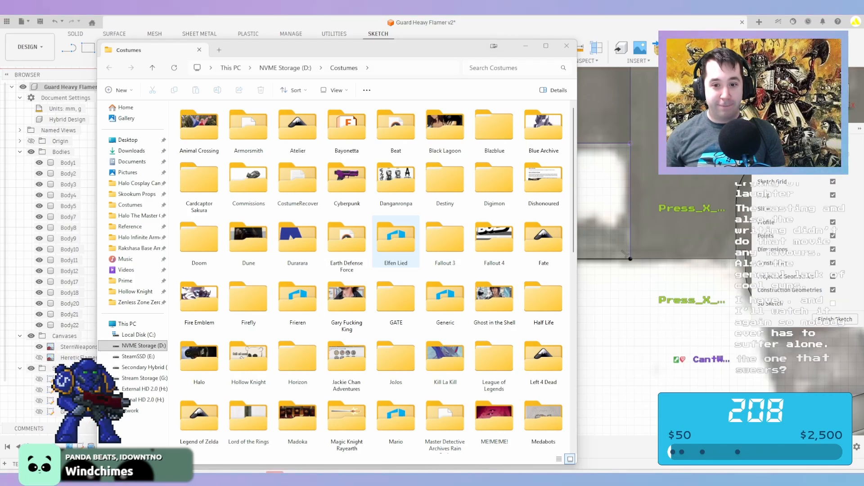
{"action": "left_click", "coordinate": [566, 46]}
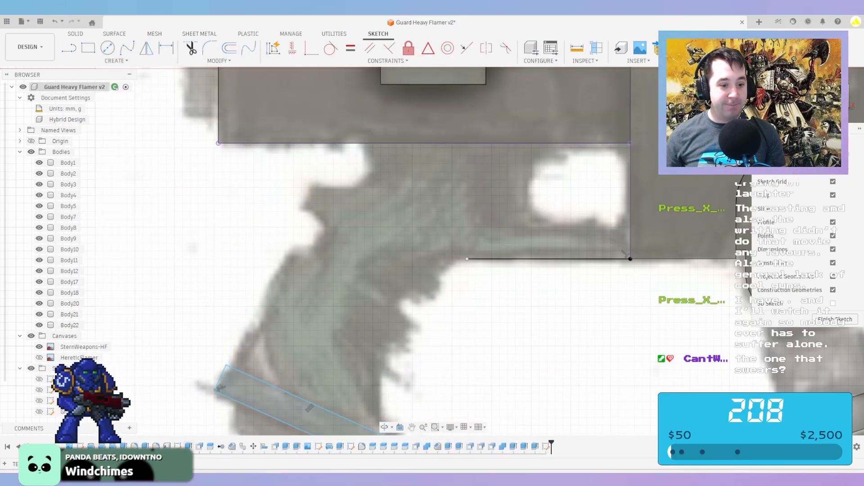
Switch to the web browser, search in a new tab for "borderlands gun that yells" and open the Borderlands Wiki article on Bane
{"action": "left_click", "coordinate": [157, 478]}
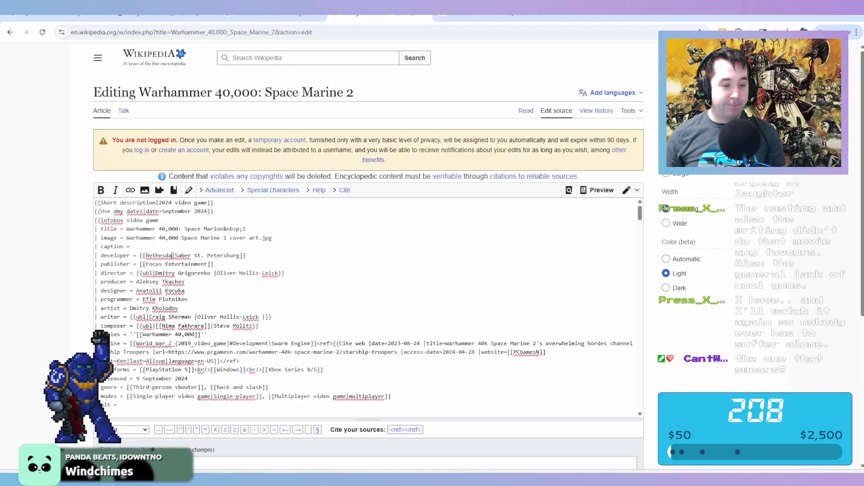
{"action": "key", "text": "ctrl+t"}
{"action": "type", "text": "bor"}
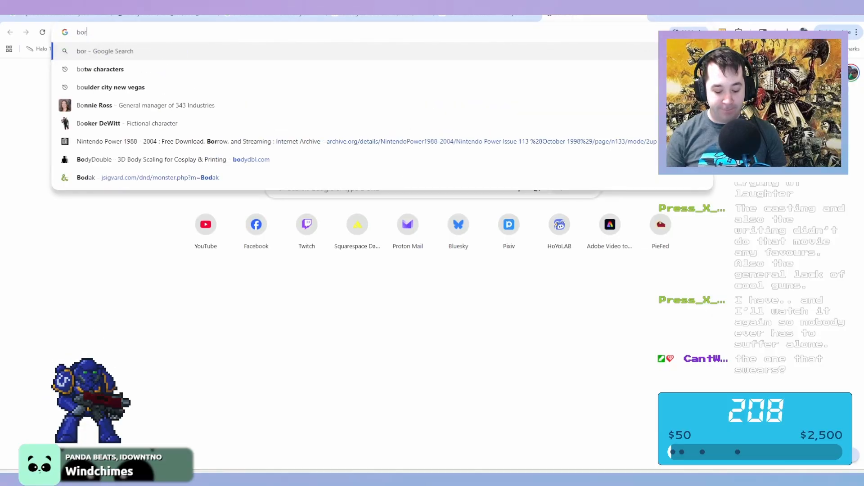
{"action": "type", "text": "derlands "}
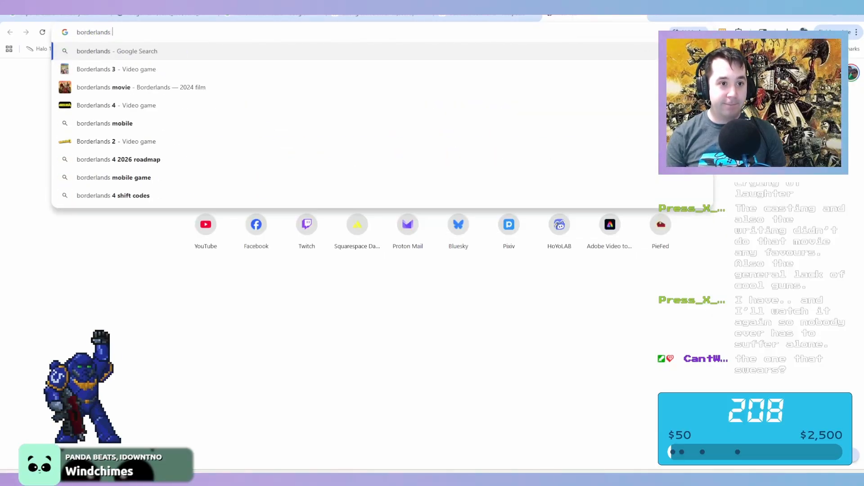
{"action": "type", "text": "gun that"}
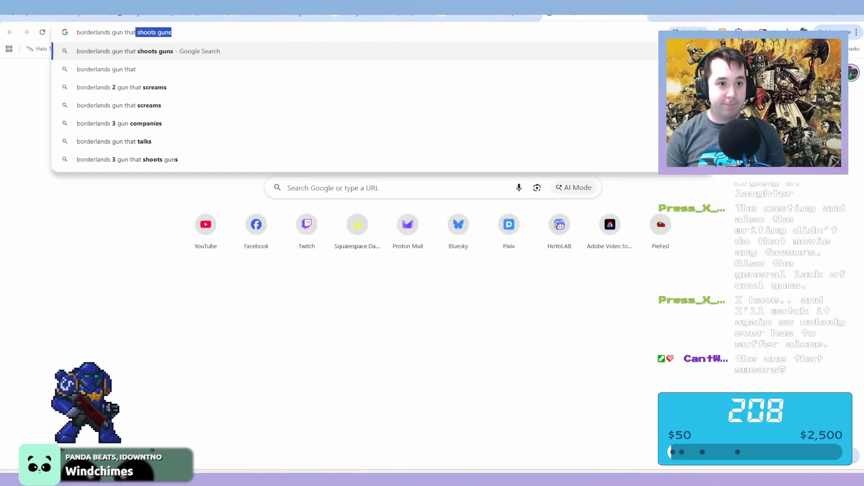
{"action": "type", "text": " yells"}
{"action": "key", "text": "Return"}
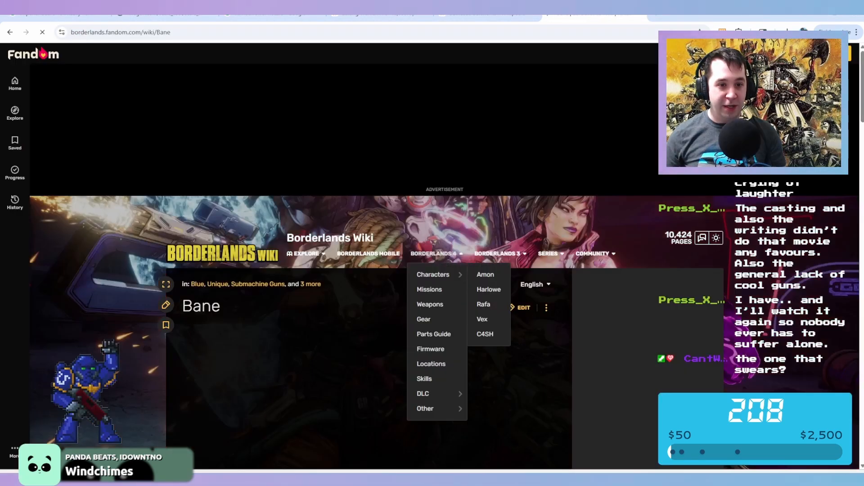
Read through the Bane article's weapon effects, usage, quotes, notes and trivia sections
{"action": "scroll", "coordinate": [382, 270], "scroll_direction": "down", "scroll_amount": 5}
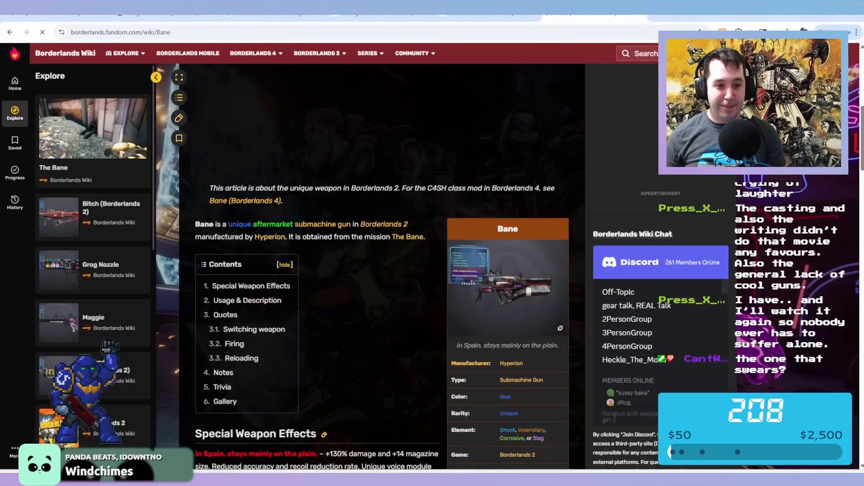
{"action": "scroll", "coordinate": [383, 270], "scroll_direction": "down", "scroll_amount": 2}
{"action": "scroll", "coordinate": [383, 270], "scroll_direction": "down", "scroll_amount": 4}
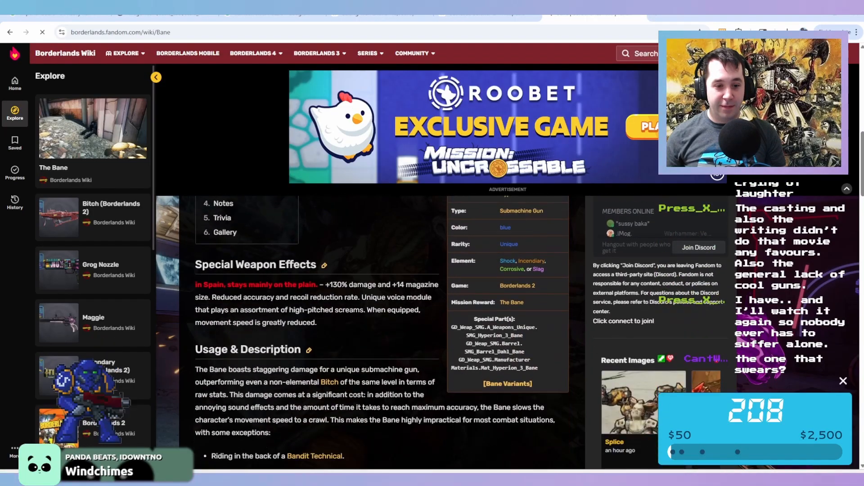
{"action": "scroll", "coordinate": [383, 270], "scroll_direction": "down", "scroll_amount": 1}
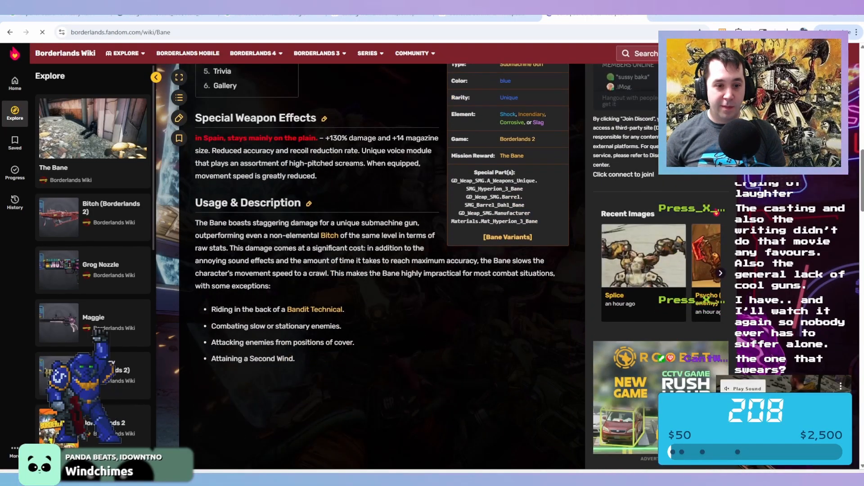
{"action": "scroll", "coordinate": [382, 270], "scroll_direction": "down", "scroll_amount": 6}
{"action": "scroll", "coordinate": [383, 271], "scroll_direction": "down", "scroll_amount": 1}
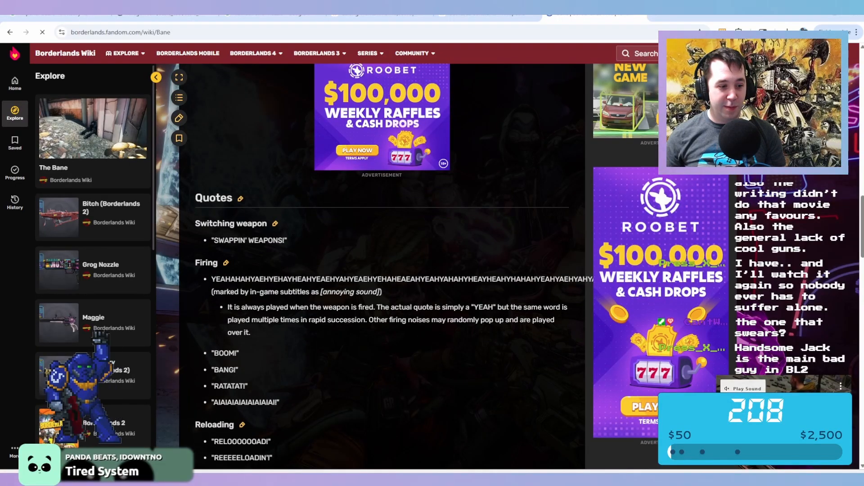
{"action": "scroll", "coordinate": [383, 270], "scroll_direction": "down", "scroll_amount": 1}
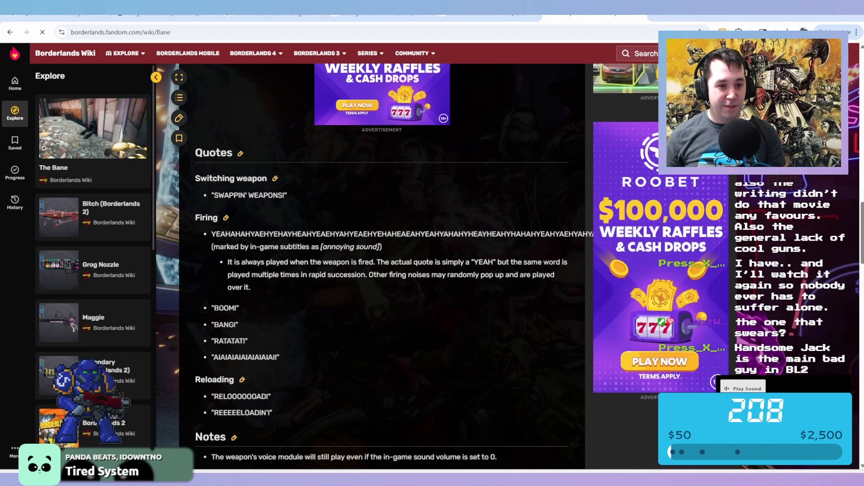
{"action": "scroll", "coordinate": [382, 270], "scroll_direction": "down", "scroll_amount": 1}
{"action": "scroll", "coordinate": [383, 270], "scroll_direction": "down", "scroll_amount": 1}
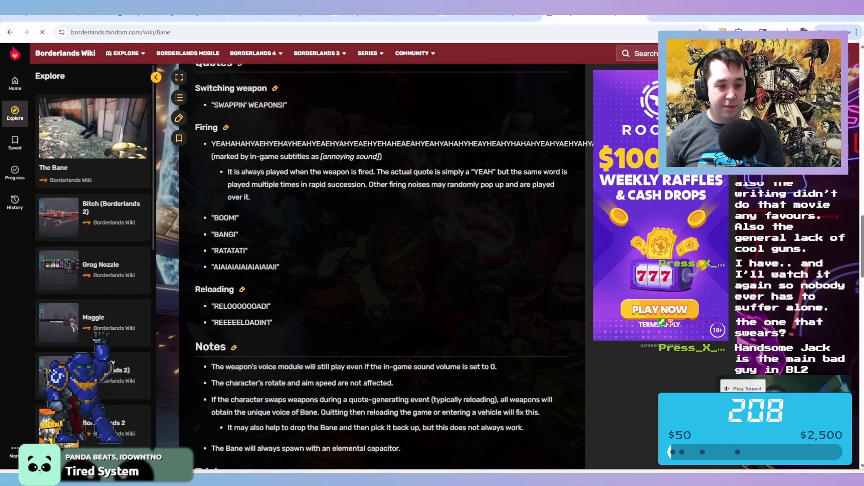
{"action": "scroll", "coordinate": [382, 270], "scroll_direction": "down", "scroll_amount": 4}
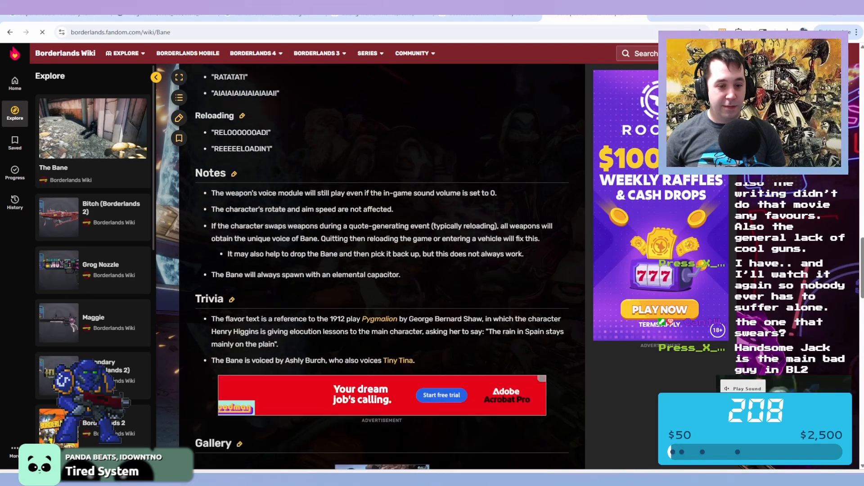
{"action": "scroll", "coordinate": [382, 270], "scroll_direction": "down", "scroll_amount": 7}
{"action": "scroll", "coordinate": [383, 270], "scroll_direction": "up", "scroll_amount": 14}
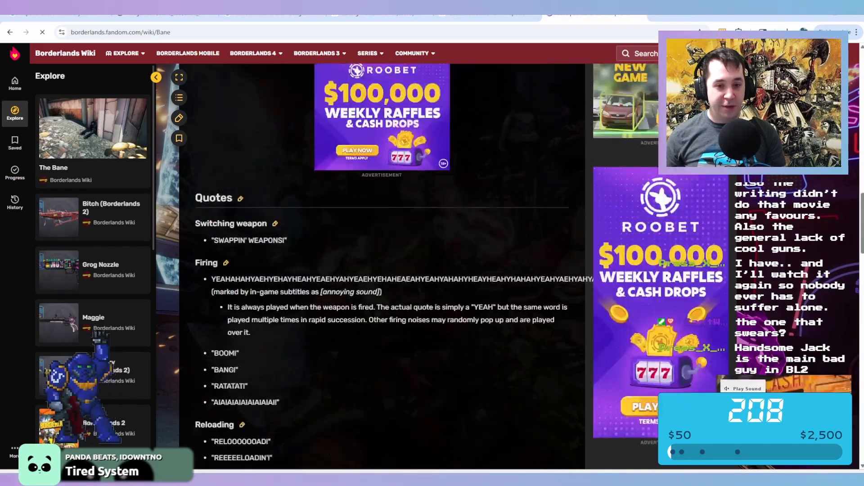
{"action": "scroll", "coordinate": [382, 270], "scroll_direction": "up", "scroll_amount": 12}
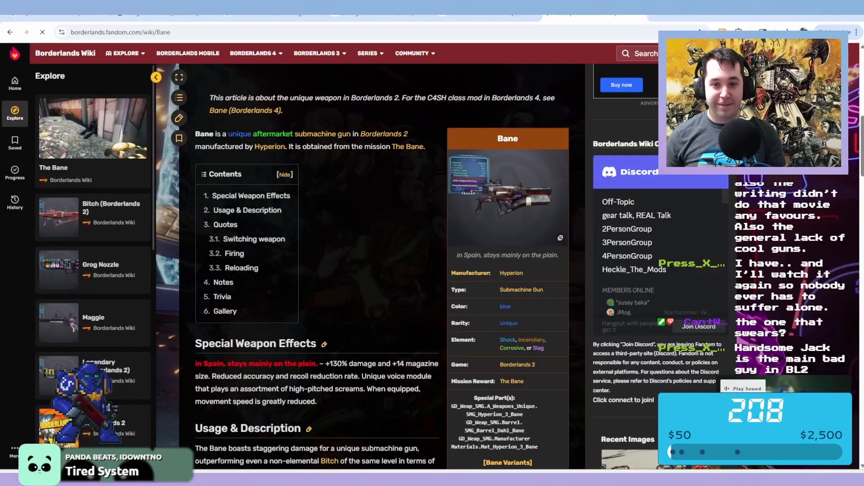
Return to Fusion and draw a three-point arc along the grip's rear edge, from the base rectangle's upper rear corner to the receiver's bottom edge
{"action": "key", "text": "alt+Tab"}
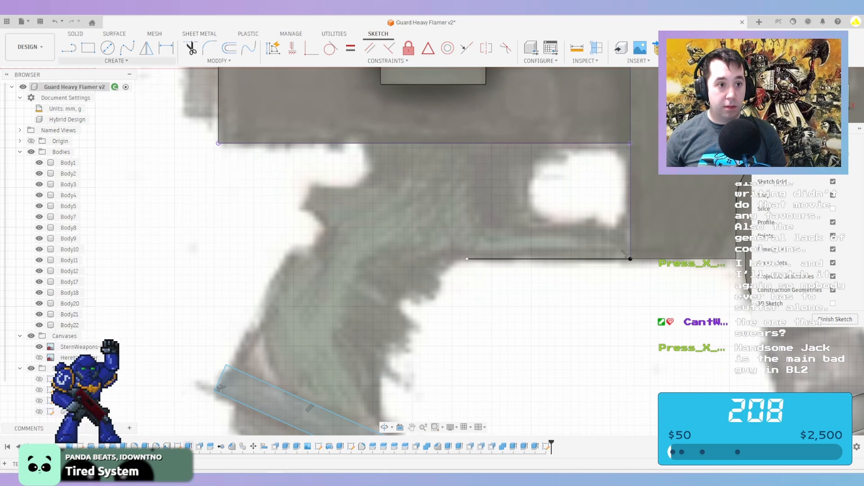
{"action": "left_click", "coordinate": [116, 61]}
{"action": "mouse_move", "coordinate": [103, 106]}
{"action": "left_click", "coordinate": [175, 107]}
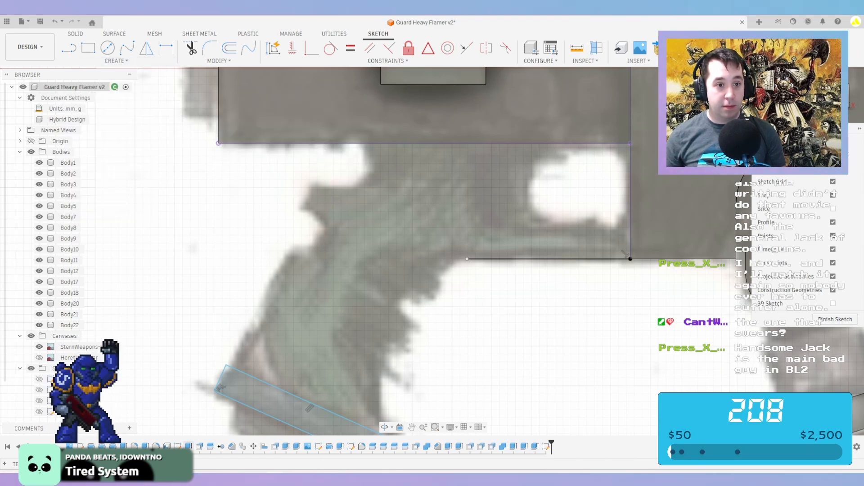
{"action": "left_click", "coordinate": [226, 364]}
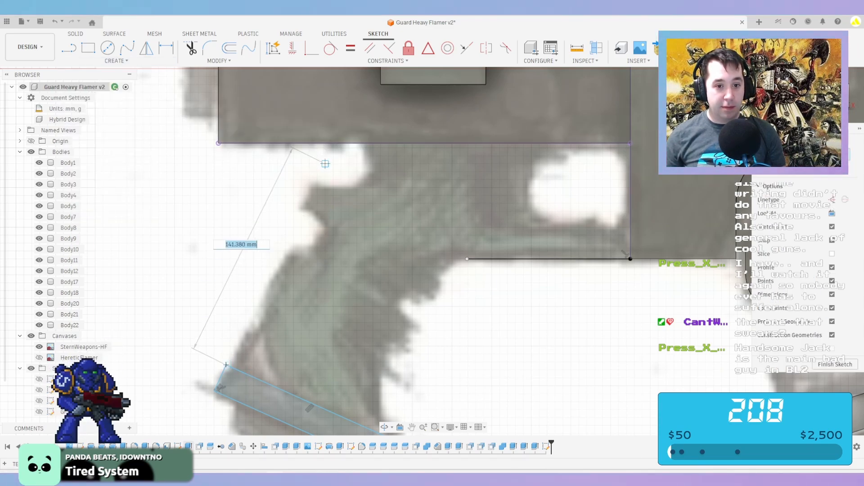
{"action": "left_click", "coordinate": [345, 143]}
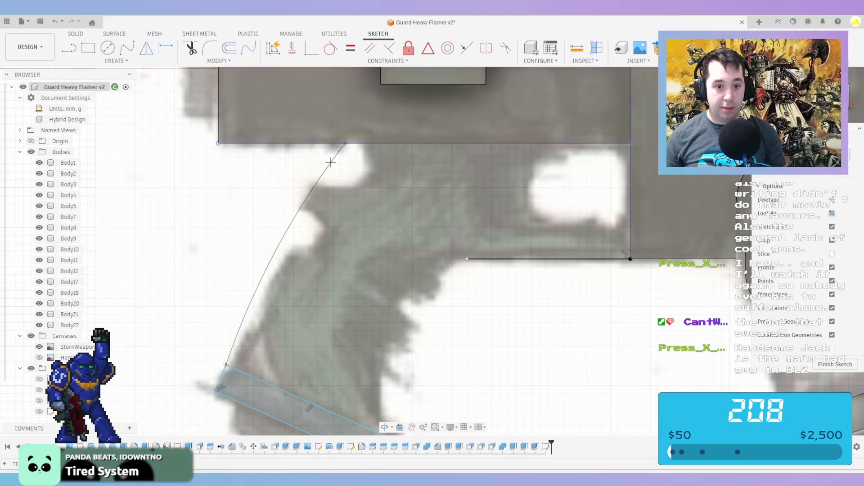
{"action": "left_click", "coordinate": [332, 163]}
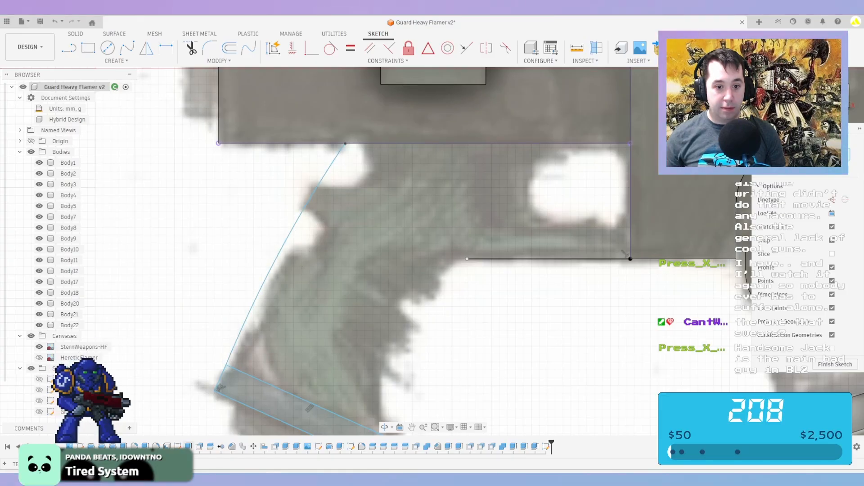
{"action": "middle_click_drag", "start_coordinate": [384, 398], "coordinate": [366, 299]}
{"action": "scroll", "coordinate": [366, 299], "scroll_direction": "down", "scroll_amount": 1}
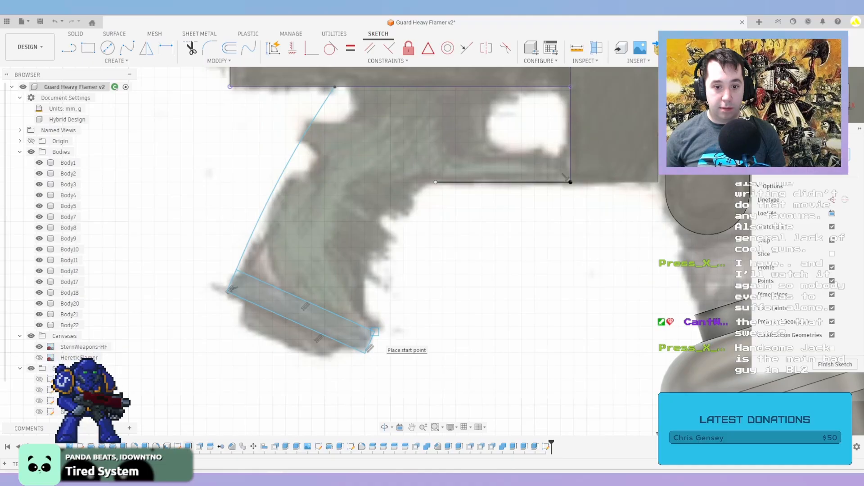
Draw a three-point arc along the grip's front edge, from the base rectangle's upper front corner to the rear end of the trigger guard's bottom line
{"action": "left_click", "coordinate": [374, 332]}
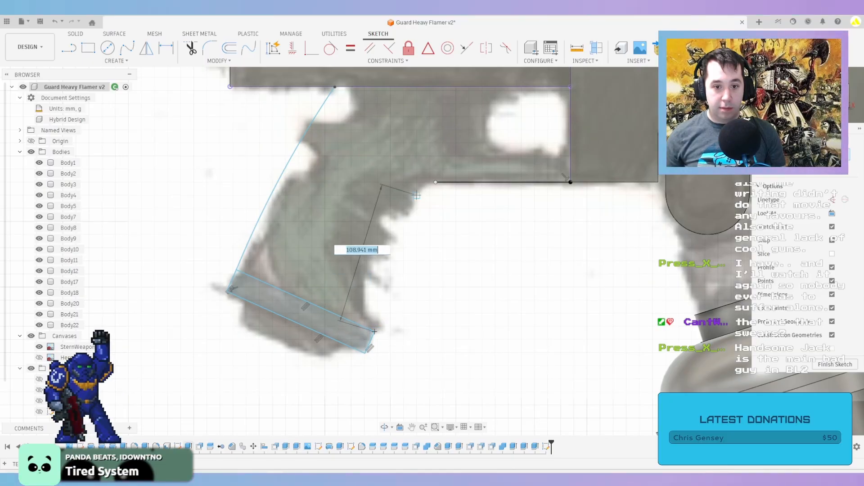
{"action": "left_click", "coordinate": [435, 182]}
{"action": "left_click", "coordinate": [411, 204]}
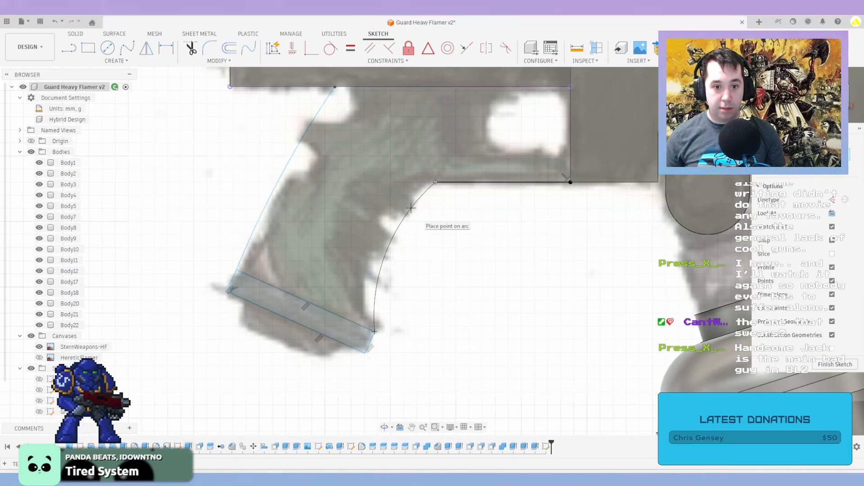
{"action": "scroll", "coordinate": [436, 258], "scroll_direction": "down", "scroll_amount": 1}
{"action": "scroll", "coordinate": [435, 257], "scroll_direction": "down", "scroll_amount": 2}
{"action": "scroll", "coordinate": [450, 167], "scroll_direction": "up", "scroll_amount": 2}
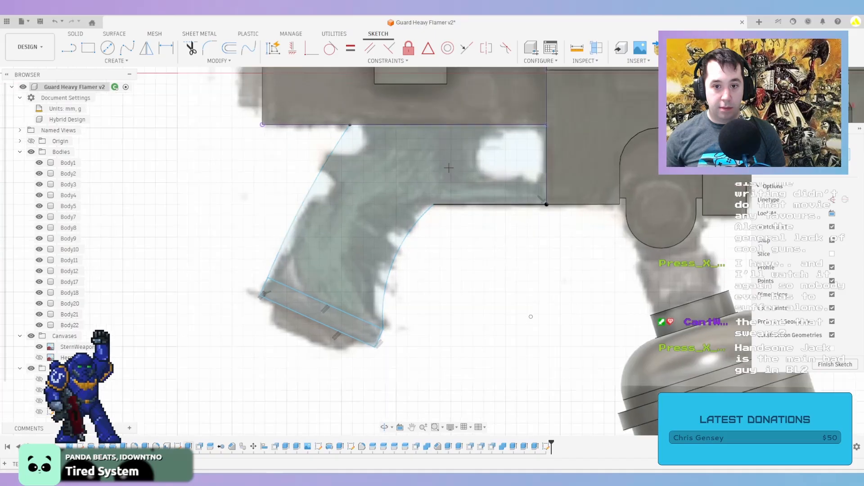
Draw a two-point rectangle for the trigger opening, from the receiver's inner corner down and back to just above the guard's bottom line
{"action": "key", "text": "r"}
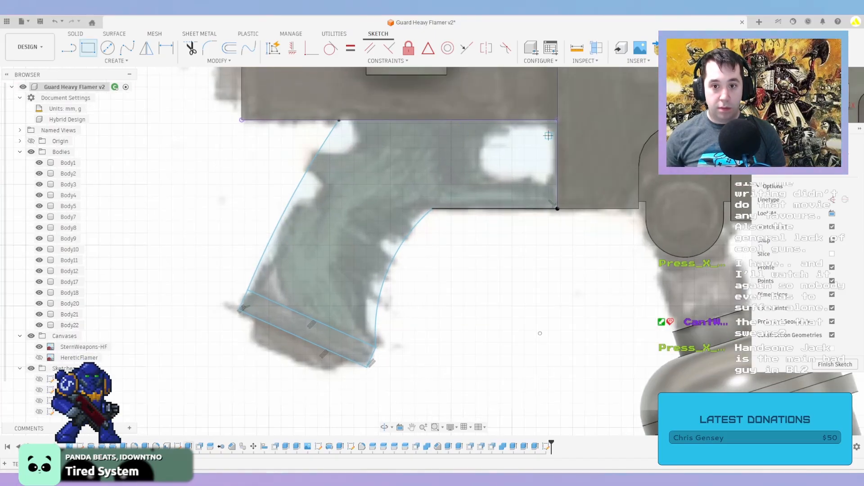
{"action": "left_click", "coordinate": [557, 120]}
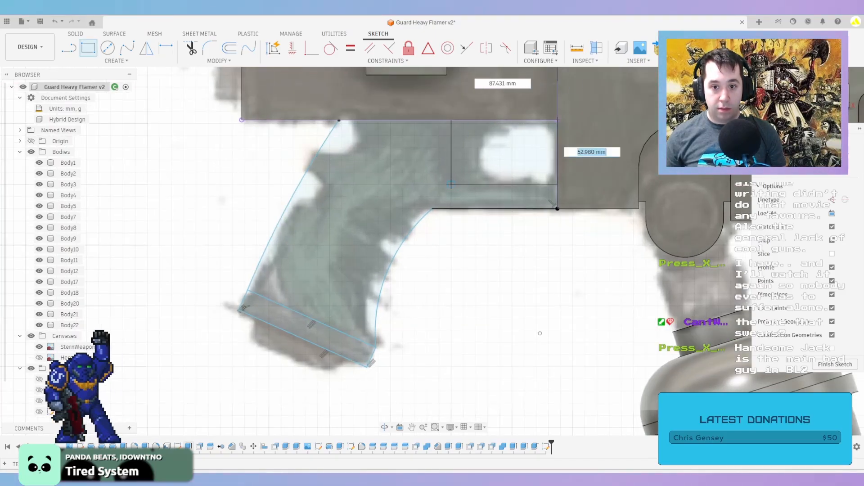
{"action": "left_click", "coordinate": [436, 190]}
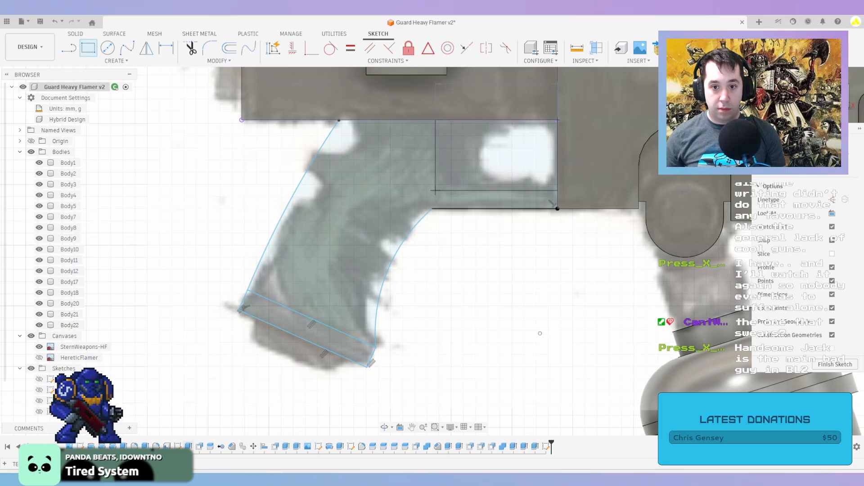
{"action": "key", "text": "l"}
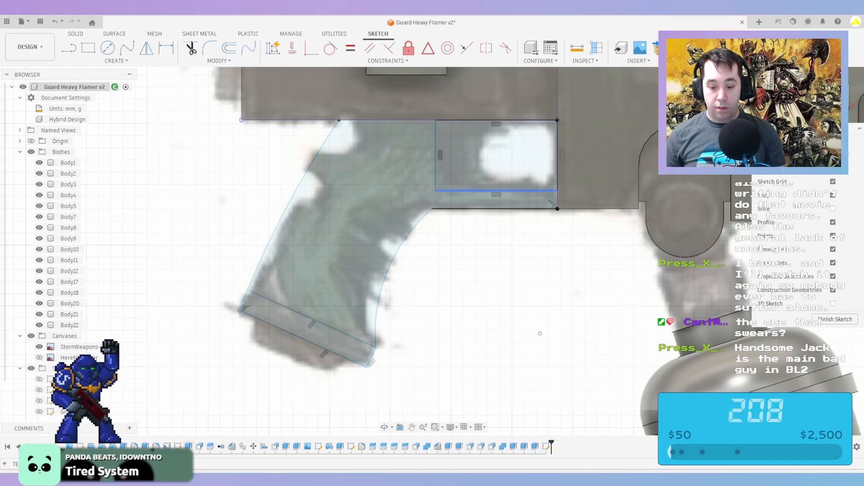
{"action": "left_click", "coordinate": [557, 208]}
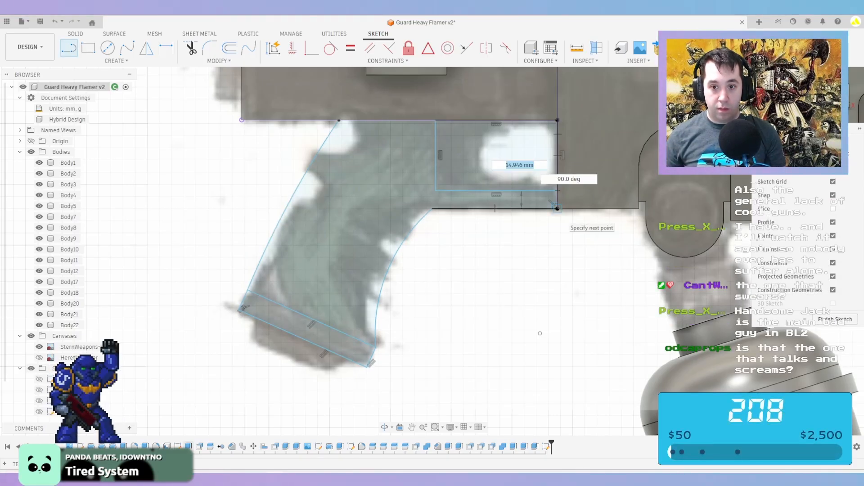
{"action": "key", "text": "Escape"}
Move the trigger opening's bottom edge slightly lower and fillet its lower rear corner with a 35 mm radius
{"action": "scroll", "coordinate": [553, 207], "scroll_direction": "up", "scroll_amount": 1}
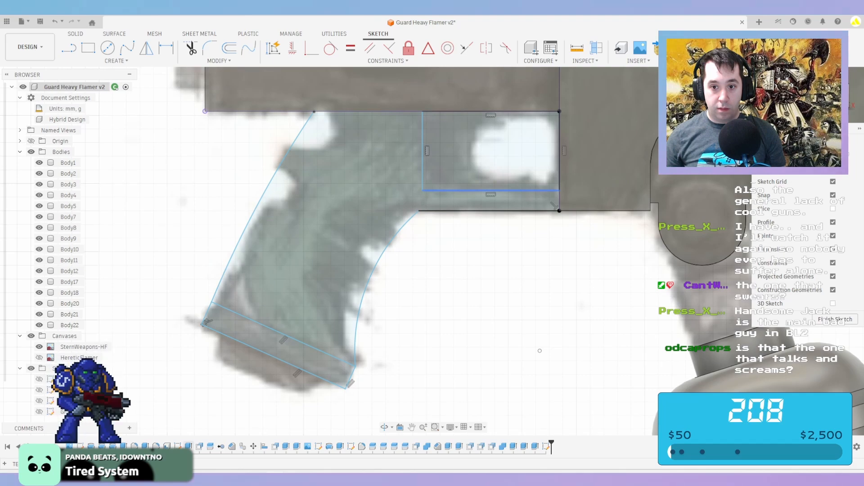
{"action": "left_click_drag", "start_coordinate": [500, 191], "coordinate": [500, 194]}
{"action": "scroll", "coordinate": [497, 139], "scroll_direction": "down", "scroll_amount": 1}
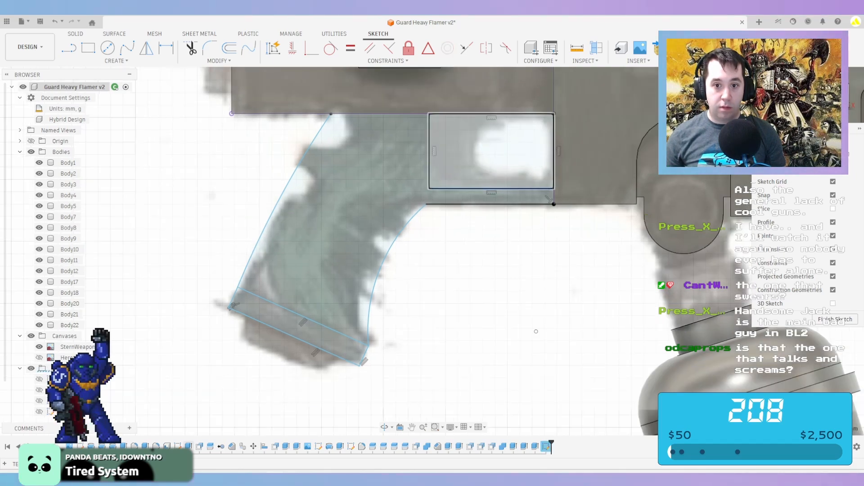
{"action": "left_click", "coordinate": [210, 47]}
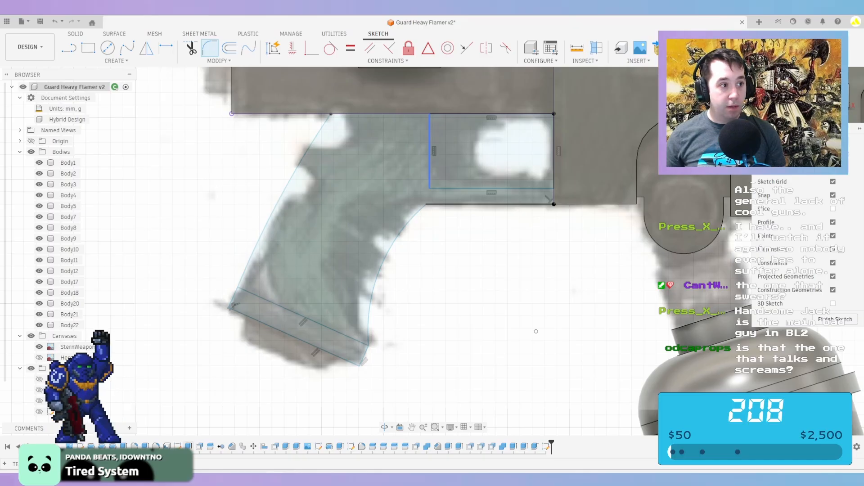
{"action": "left_click", "coordinate": [428, 185]}
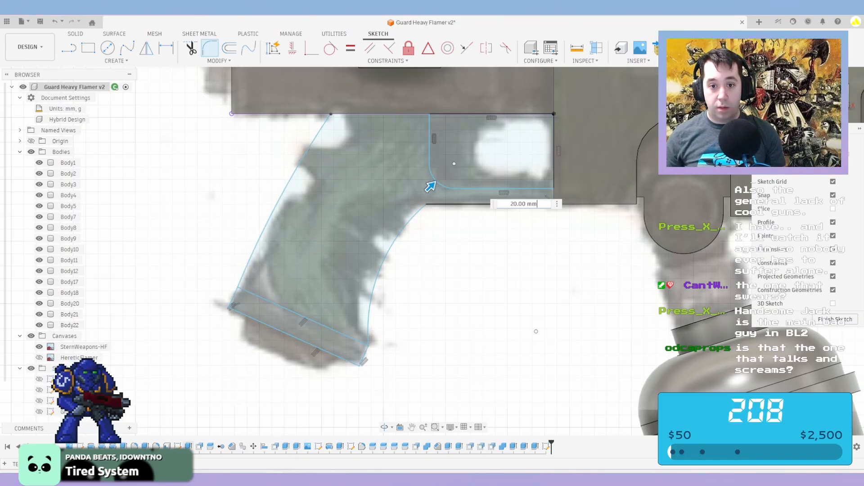
{"action": "left_click_drag", "start_coordinate": [430, 186], "coordinate": [436, 180]}
{"action": "key", "text": "Return"}
{"action": "scroll", "coordinate": [530, 236], "scroll_direction": "down", "scroll_amount": 4}
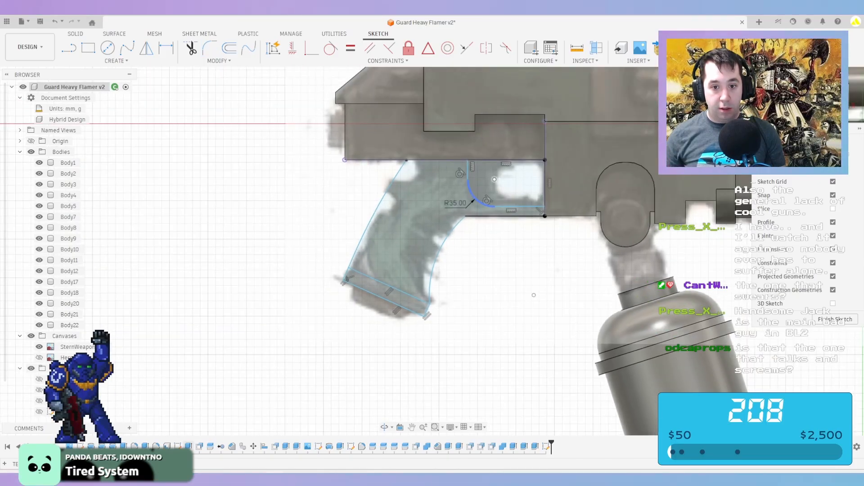
Extend the trigger guard's bottom edge rearward into the grip with a horizontal line about 54 mm long
{"action": "key", "text": "l"}
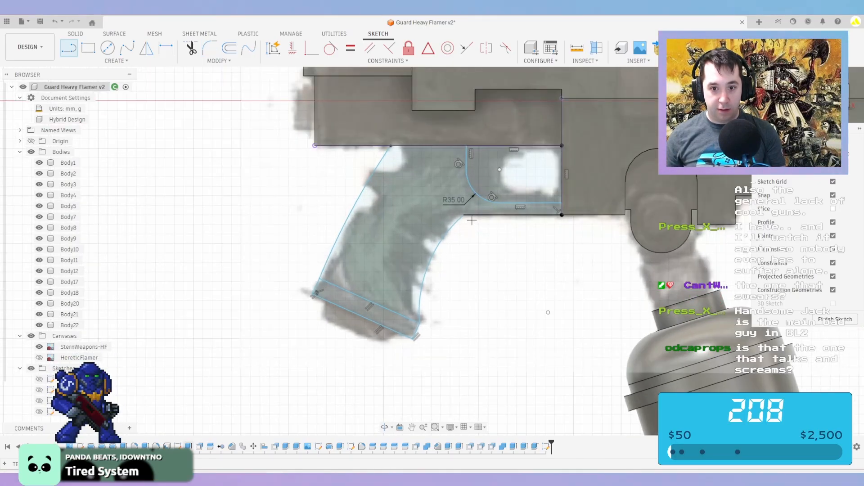
{"action": "scroll", "coordinate": [485, 226], "scroll_direction": "up", "scroll_amount": 1}
{"action": "left_click", "coordinate": [463, 215]}
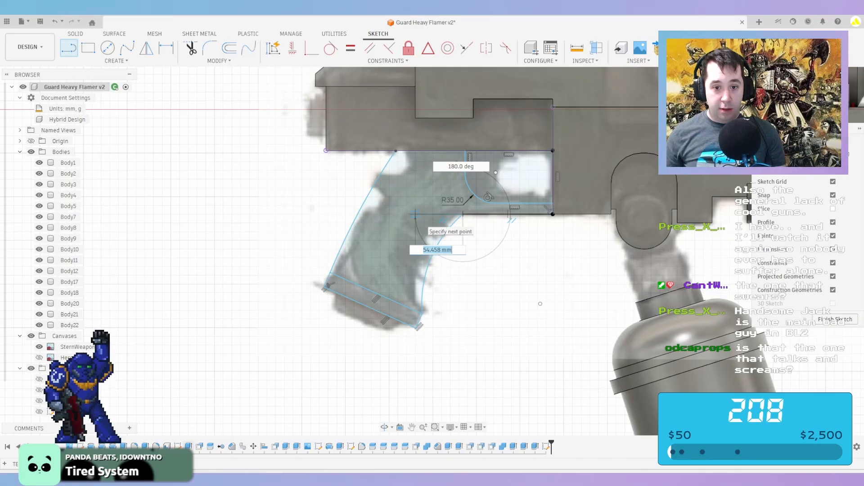
{"action": "left_click", "coordinate": [416, 214]}
{"action": "key", "text": "Escape"}
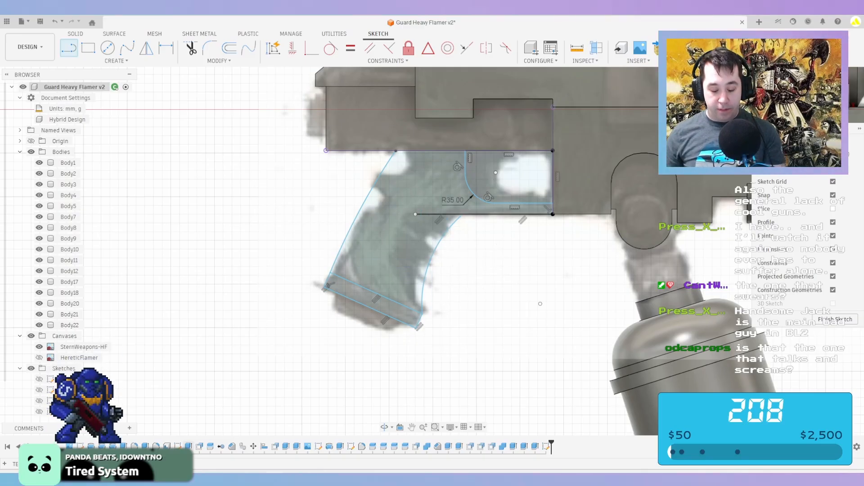
Draw a slanted line about 71 mm long from the base rectangle's upper front corner up into the grip, at about 122 degrees
{"action": "scroll", "coordinate": [419, 307], "scroll_direction": "up", "scroll_amount": 2}
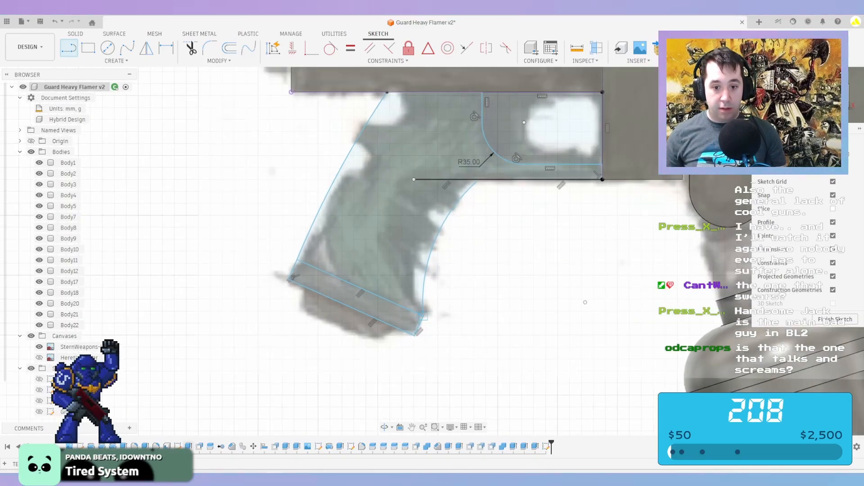
{"action": "left_click", "coordinate": [422, 315]}
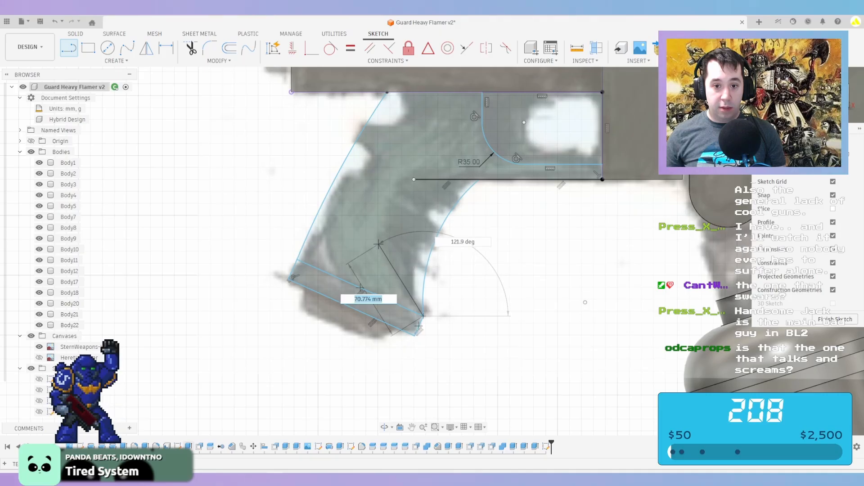
{"action": "left_click", "coordinate": [379, 244]}
{"action": "key", "text": "Escape"}
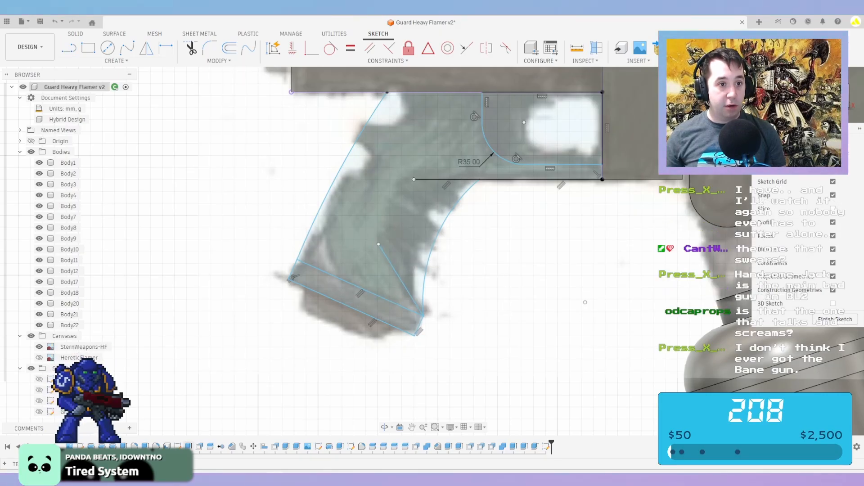
Connect the rear end of the horizontal line to the slanted line's upper end with a three-point arc bulging toward the grip's rear
{"action": "left_click", "coordinate": [116, 61]}
{"action": "mouse_move", "coordinate": [108, 107]}
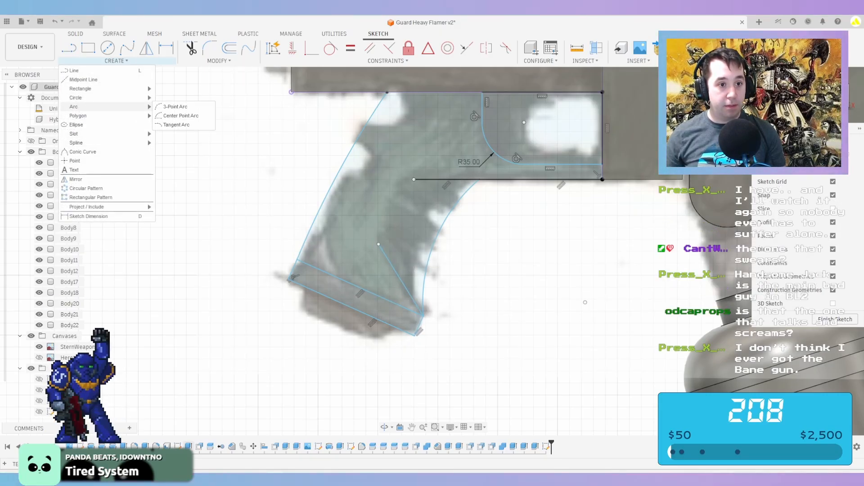
{"action": "left_click", "coordinate": [176, 107]}
{"action": "left_click", "coordinate": [413, 180]}
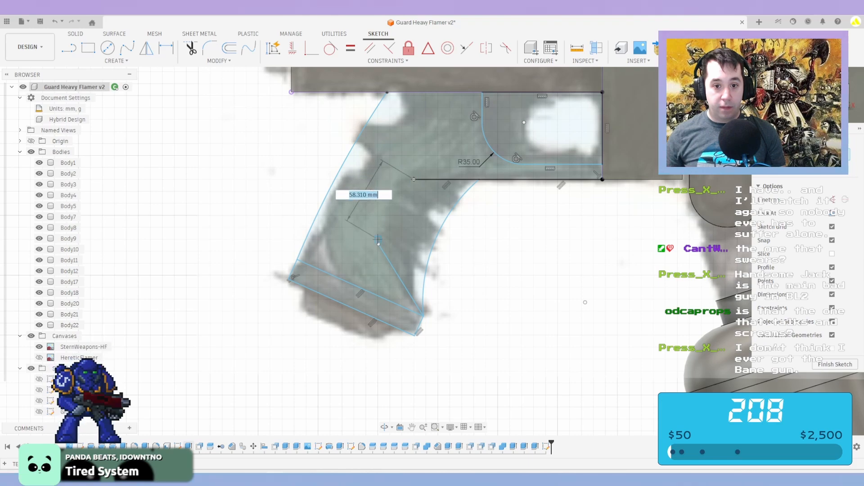
{"action": "left_click", "coordinate": [379, 244]}
{"action": "left_click", "coordinate": [390, 206]}
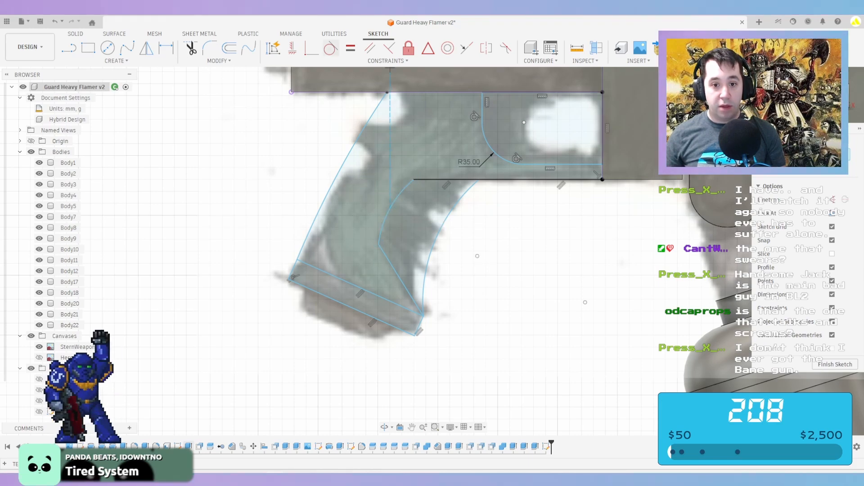
Fillet the corner between the inner grip arc and the horizontal guard line with a 20 mm radius
{"action": "left_click", "coordinate": [210, 47]}
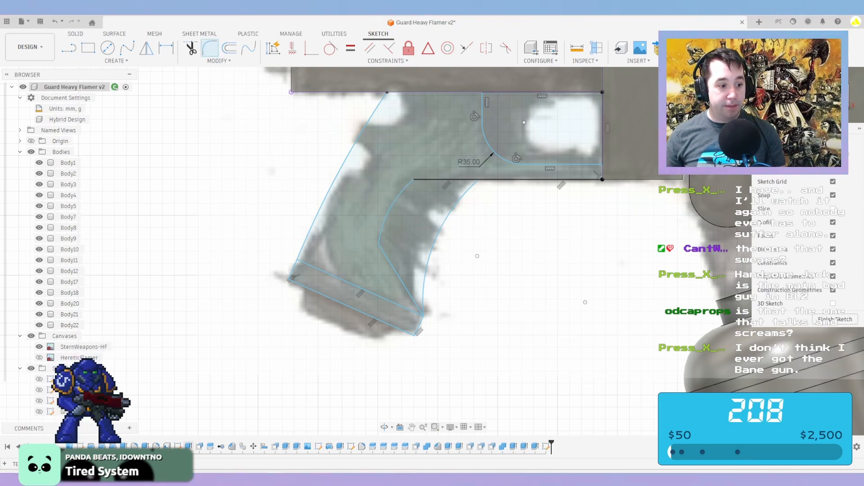
{"action": "scroll", "coordinate": [344, 142], "scroll_direction": "up", "scroll_amount": 2}
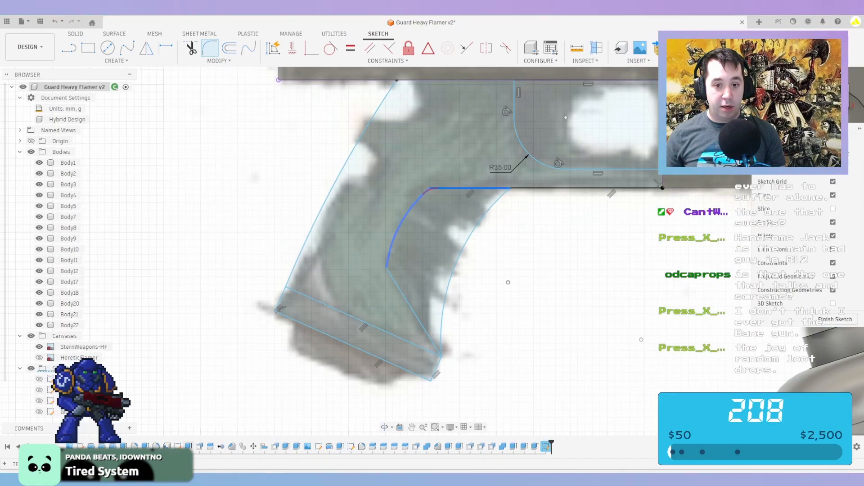
{"action": "left_click", "coordinate": [431, 189]}
{"action": "scroll", "coordinate": [440, 188], "scroll_direction": "up", "scroll_amount": 1}
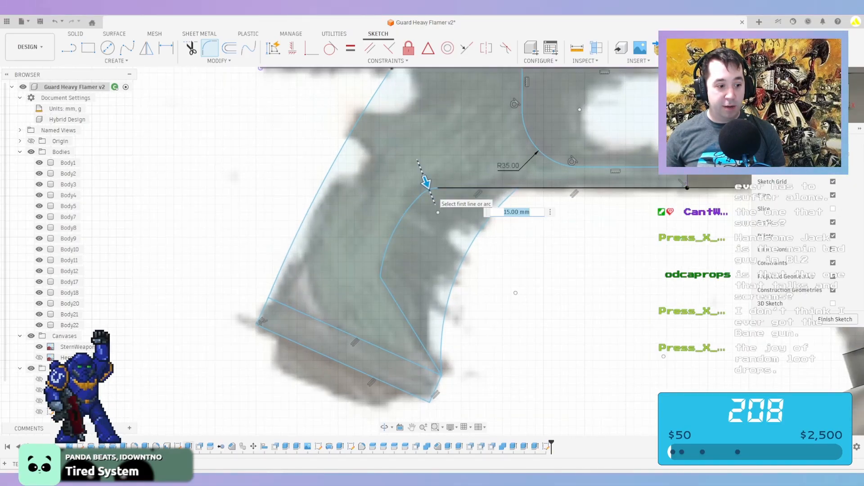
{"action": "scroll", "coordinate": [421, 185], "scroll_direction": "up", "scroll_amount": 2}
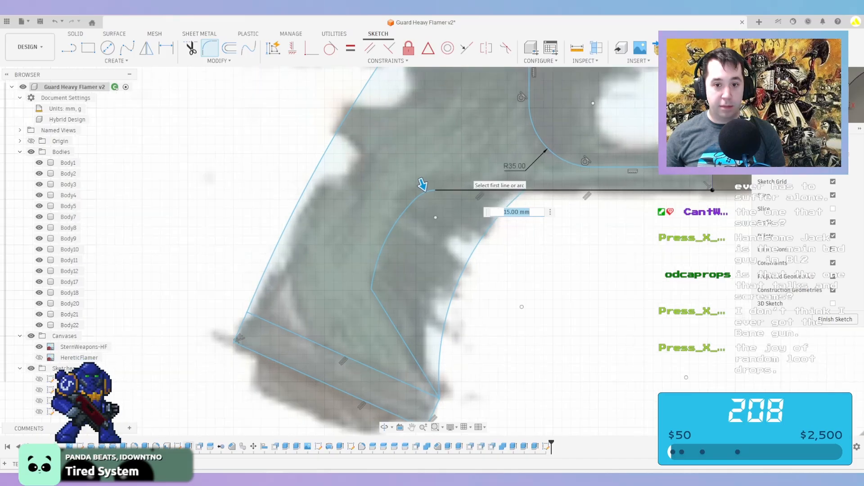
{"action": "type", "text": "20"}
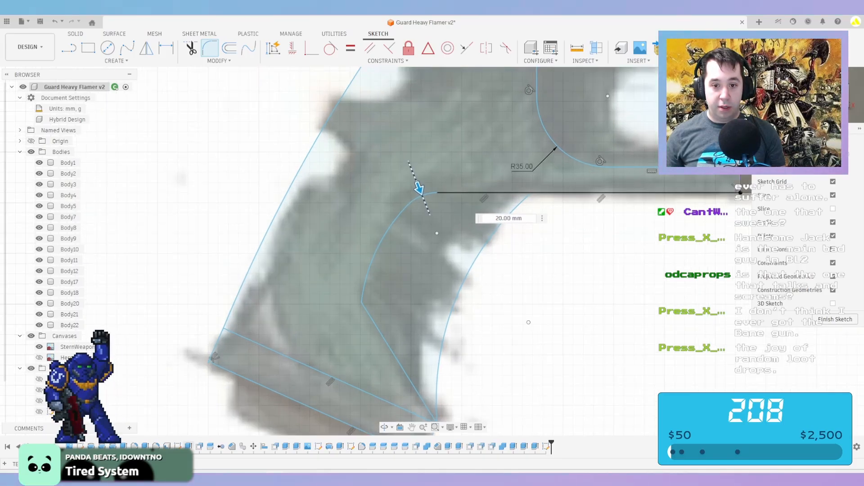
{"action": "key", "text": "Return"}
{"action": "scroll", "coordinate": [503, 172], "scroll_direction": "down", "scroll_amount": 1}
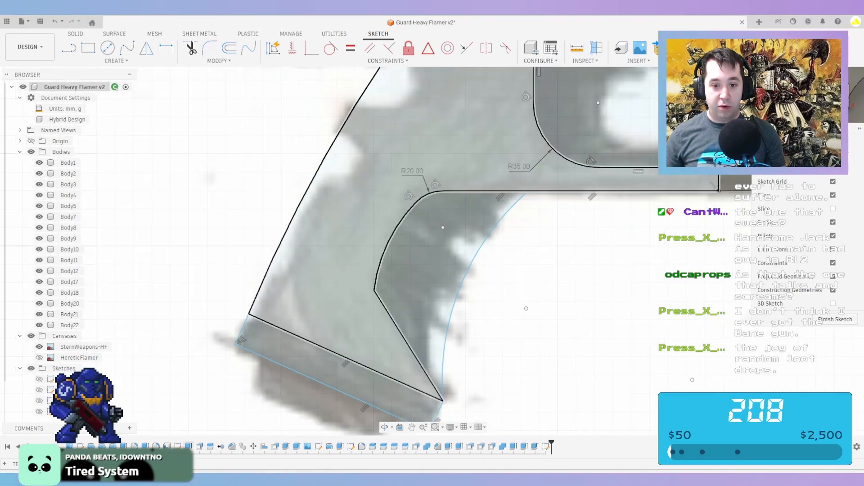
Draw a slanted three-point rectangle about 7 mm wide across the lower front of the grip, reaching past the inner grip outline
{"action": "left_click", "coordinate": [116, 60]}
{"action": "mouse_move", "coordinate": [108, 89]}
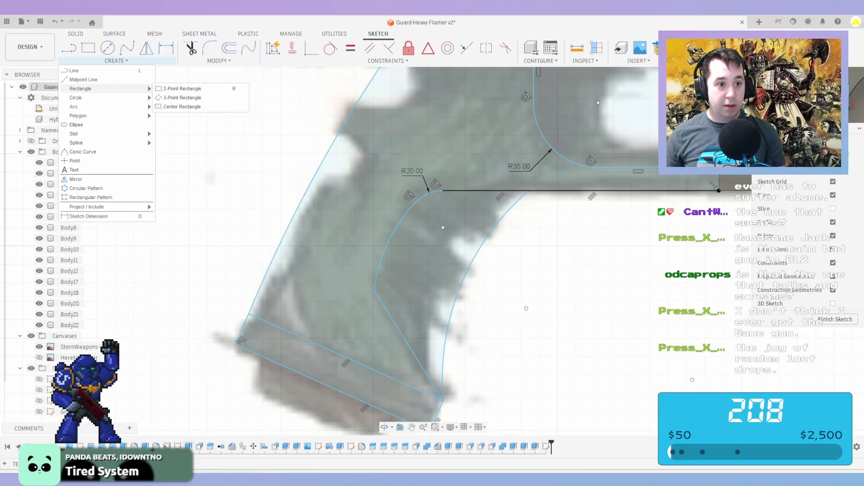
{"action": "left_click", "coordinate": [183, 98]}
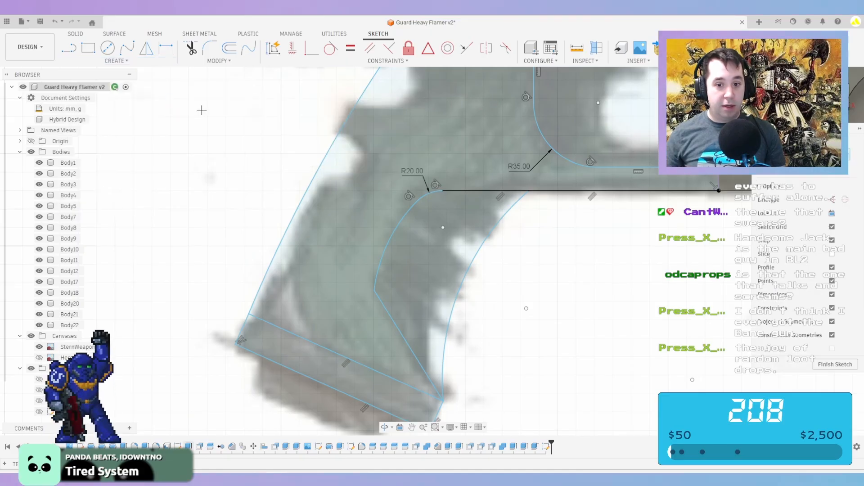
{"action": "left_click", "coordinate": [467, 332]}
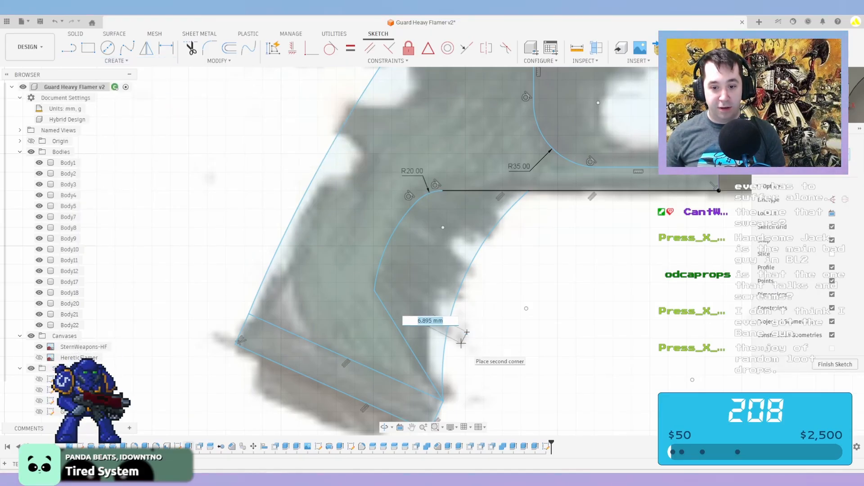
{"action": "left_click", "coordinate": [330, 288]}
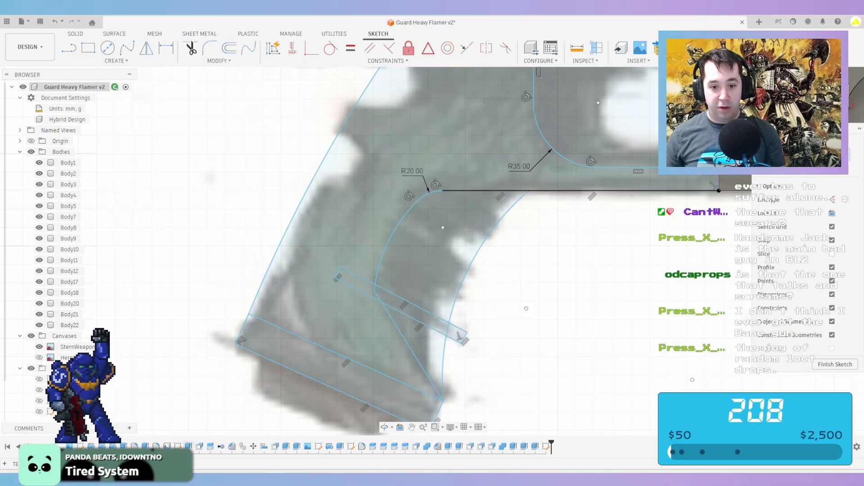
{"action": "key", "text": "Escape"}
Pattern the slanted groove rectangle rectangularly up the grip, parallel to its short side, with a quantity of 3 over 60 mm
{"action": "left_click", "coordinate": [116, 61]}
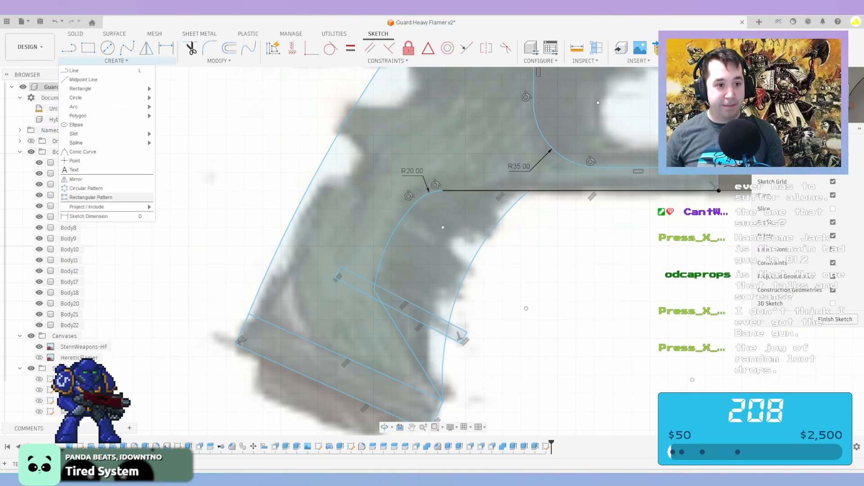
{"action": "left_click", "coordinate": [90, 197]}
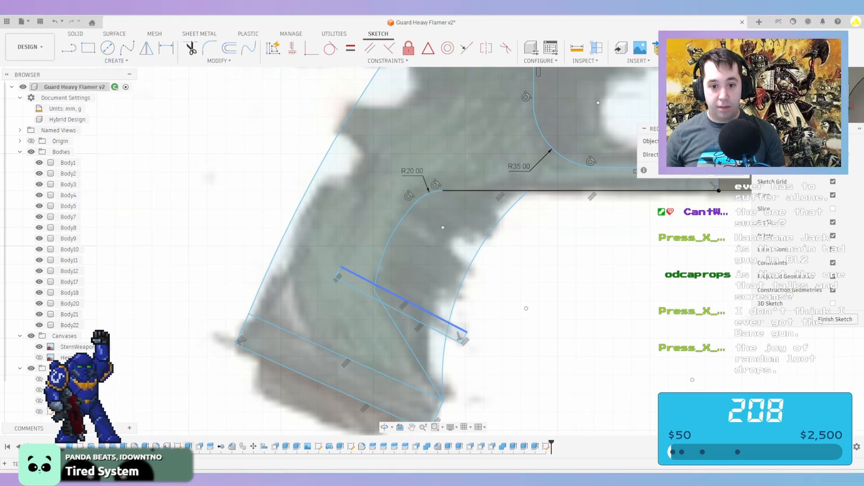
{"action": "left_click", "coordinate": [403, 290]}
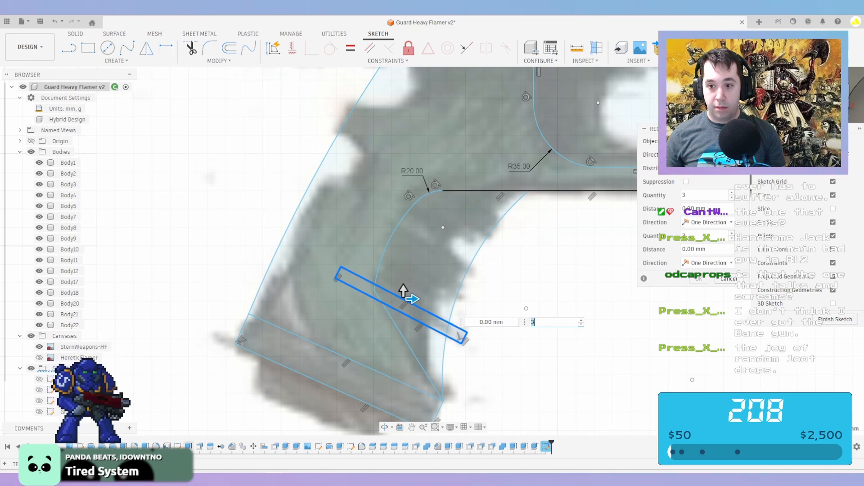
{"action": "left_click", "coordinate": [699, 154]}
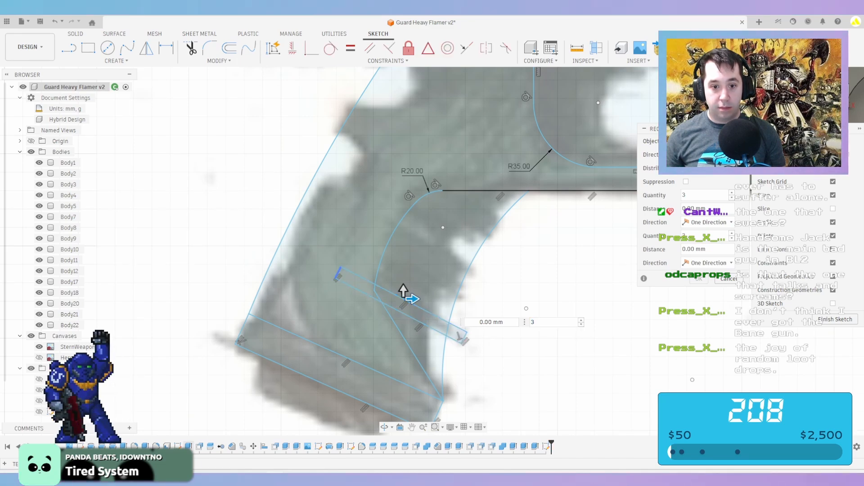
{"action": "left_click", "coordinate": [339, 273]}
{"action": "left_click_drag", "start_coordinate": [404, 298], "coordinate": [455, 198]}
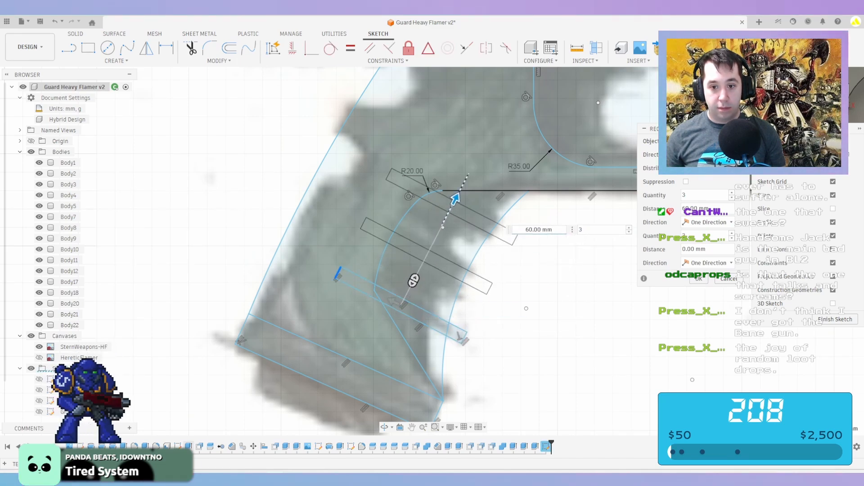
{"action": "key", "text": "Tab"}
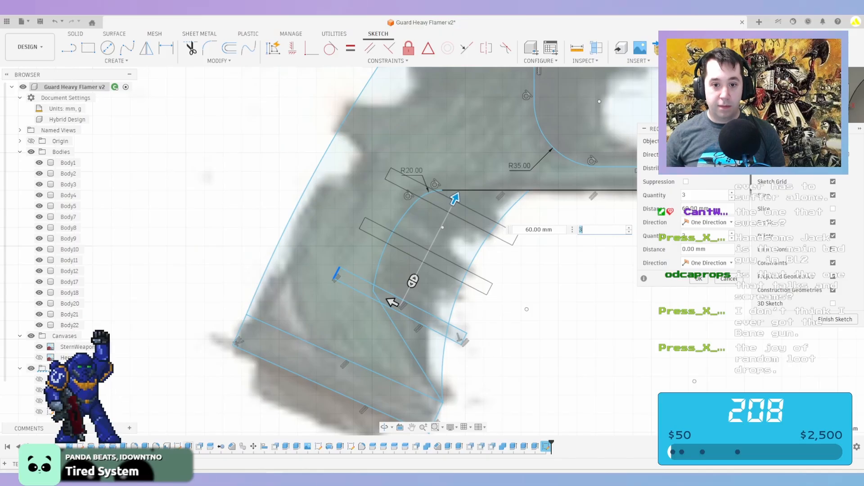
{"action": "key", "text": "Return"}
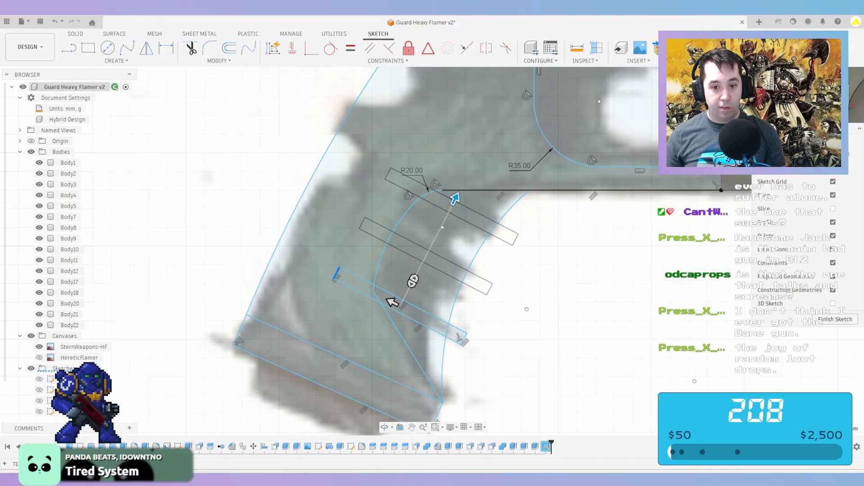
Draw a three-point arc from the base rectangle's upper edge to a point just outside the grip's rear edge, following the canvas
{"action": "scroll", "coordinate": [515, 267], "scroll_direction": "down", "scroll_amount": 3}
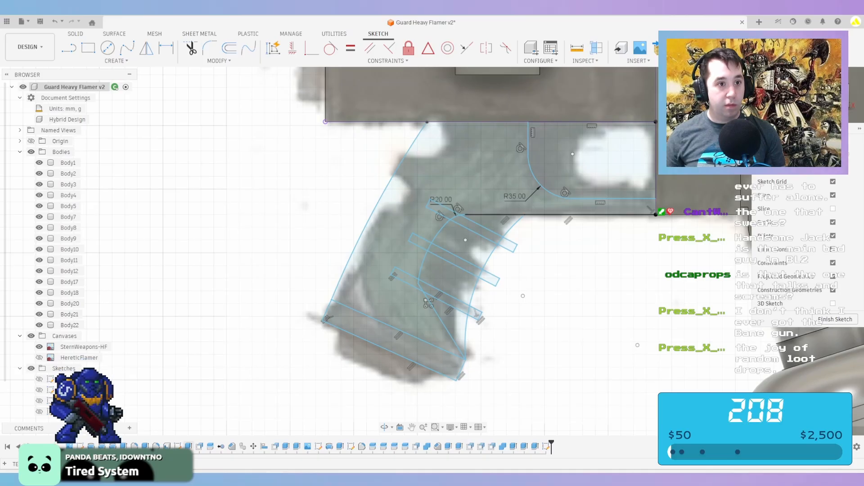
{"action": "left_click", "coordinate": [116, 61]}
{"action": "mouse_move", "coordinate": [108, 106]}
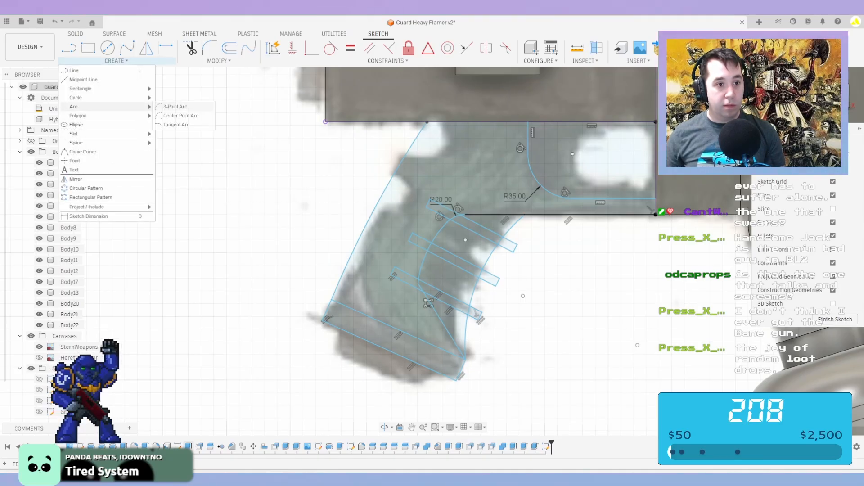
{"action": "left_click", "coordinate": [176, 107]}
{"action": "left_click", "coordinate": [381, 321]}
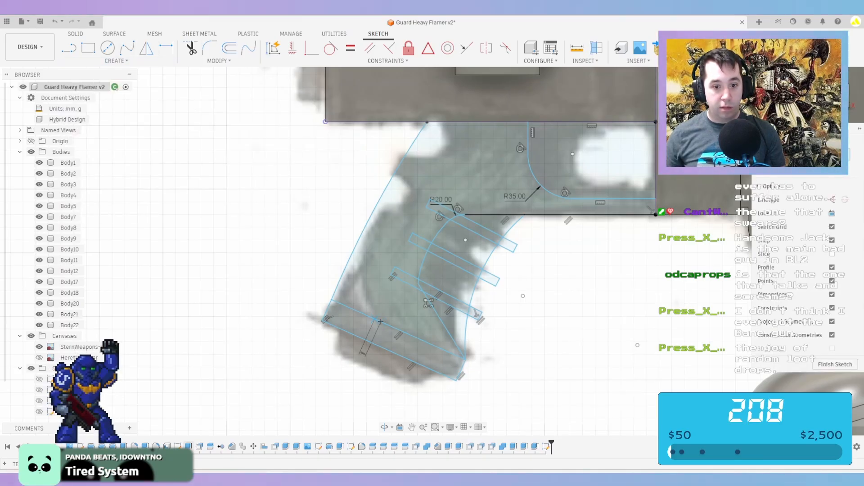
{"action": "left_click", "coordinate": [351, 235]}
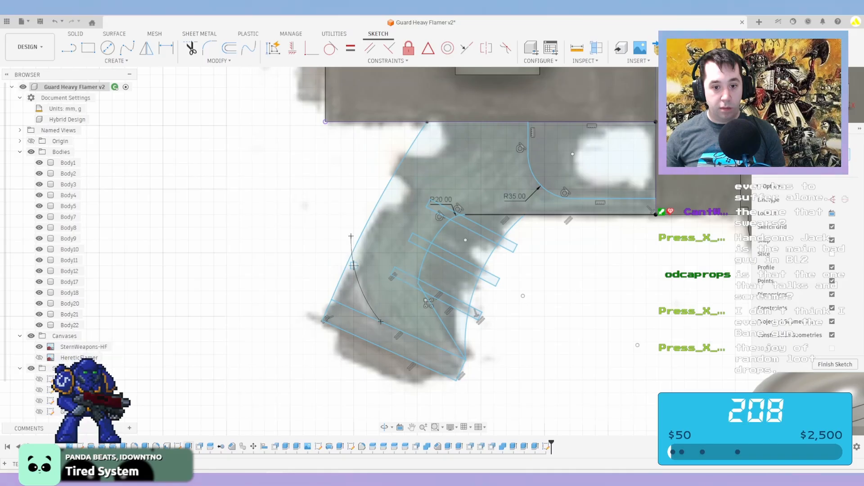
{"action": "left_click", "coordinate": [354, 266]}
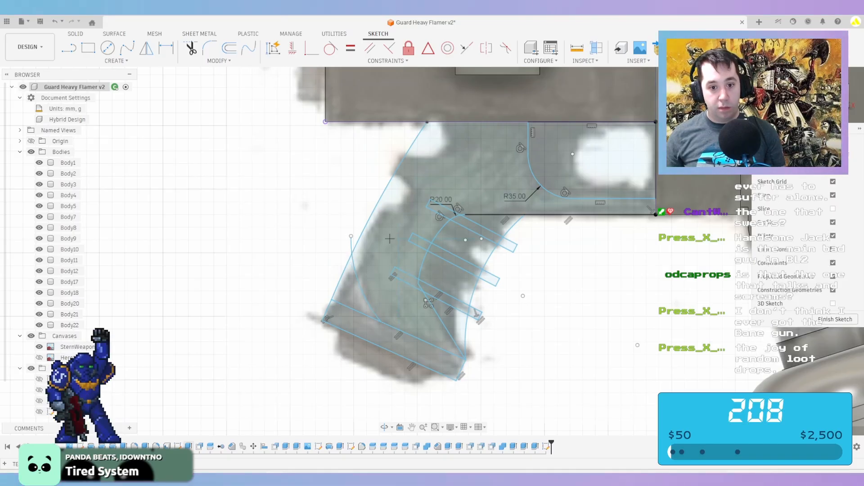
Fillet the corner between the new rear arc and the base rectangle's upper edge with a 25 mm radius
{"action": "scroll", "coordinate": [391, 345], "scroll_direction": "up", "scroll_amount": 2}
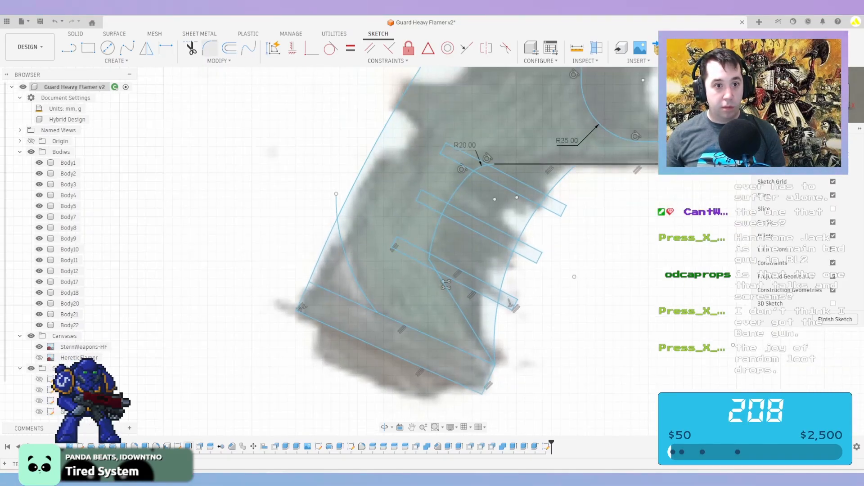
{"action": "left_click", "coordinate": [210, 48]}
{"action": "left_click", "coordinate": [363, 292]}
{"action": "left_click", "coordinate": [396, 321]}
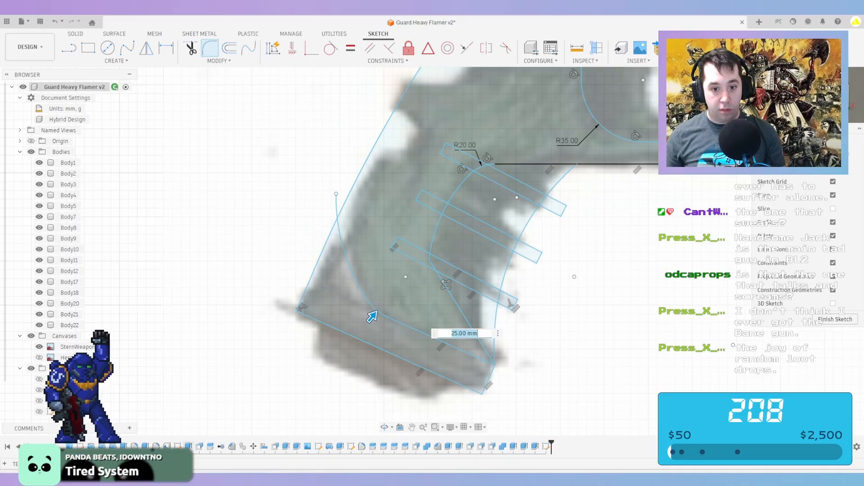
{"action": "key", "text": "Return"}
{"action": "scroll", "coordinate": [347, 197], "scroll_direction": "down", "scroll_amount": 4}
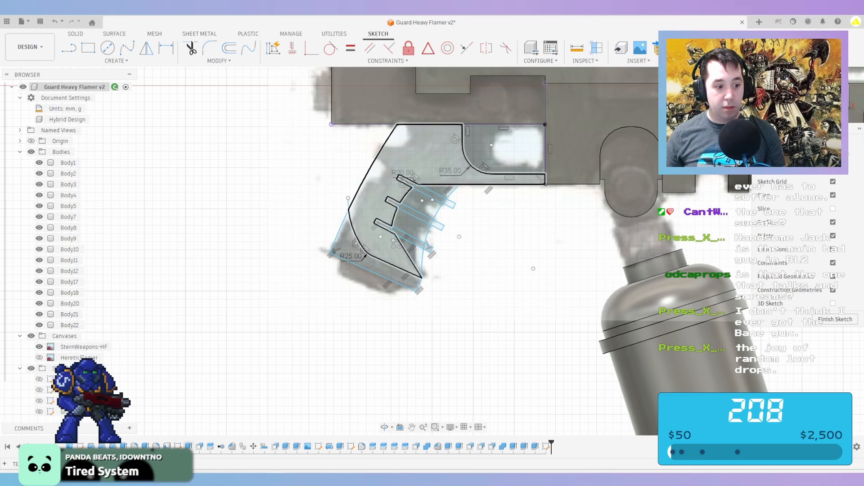
{"action": "scroll", "coordinate": [431, 130], "scroll_direction": "up", "scroll_amount": 2}
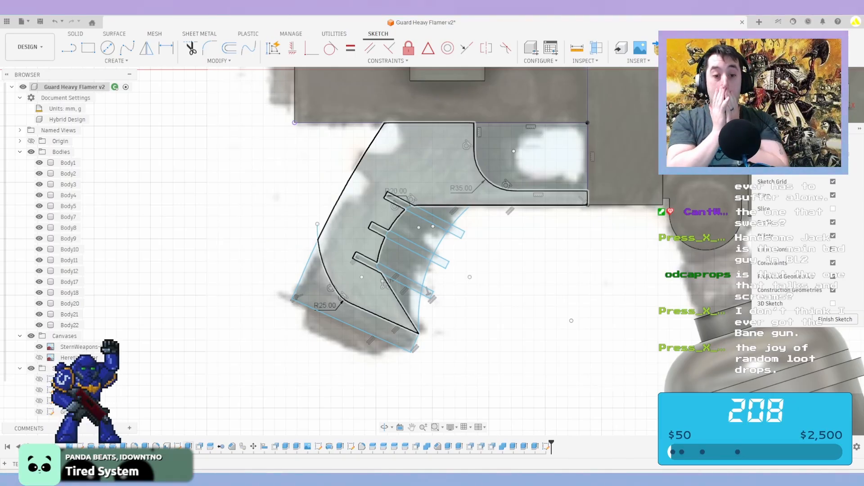
Draw a three-segment outline below the base rectangle: about 21 mm down, slanting forward, and about 30 mm up to its lower front corner
{"action": "key", "text": "l"}
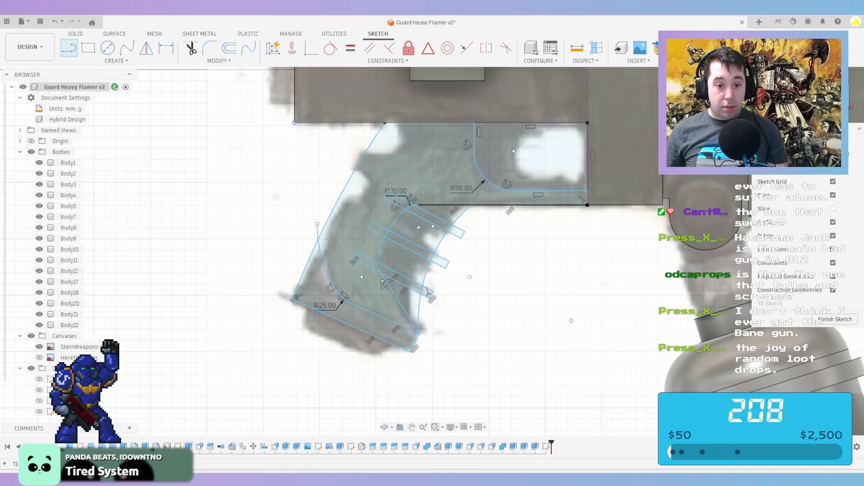
{"action": "scroll", "coordinate": [316, 307], "scroll_direction": "up", "scroll_amount": 2}
{"action": "left_click", "coordinate": [304, 333]}
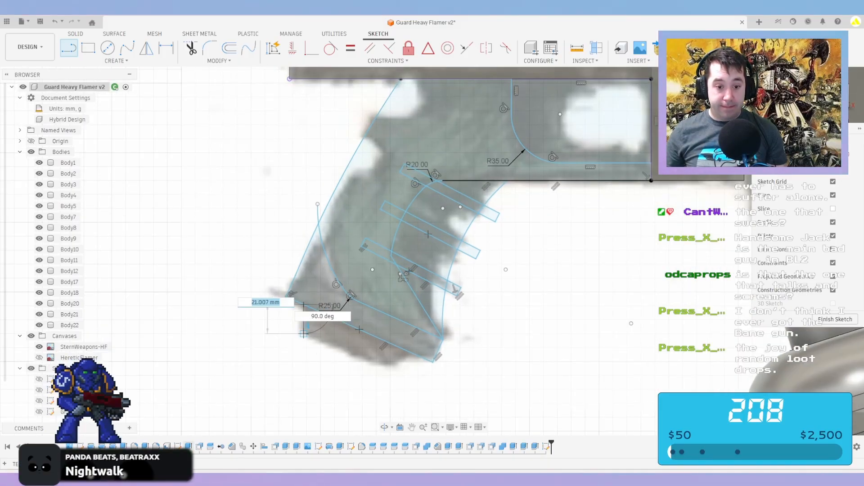
{"action": "left_click", "coordinate": [382, 369]}
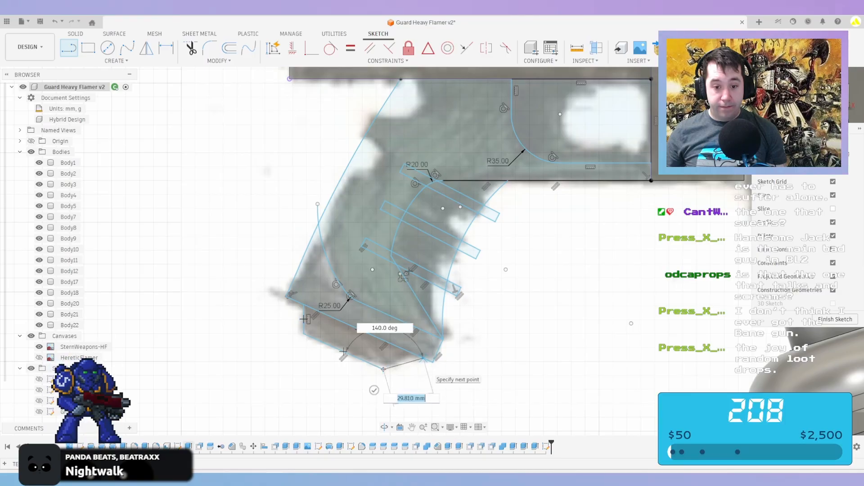
{"action": "key", "text": "Escape"}
Draw a vertical line about 60 mm long across the trigger opening, from its top edge to the horizontal guard line
{"action": "scroll", "coordinate": [516, 295], "scroll_direction": "down", "scroll_amount": 5}
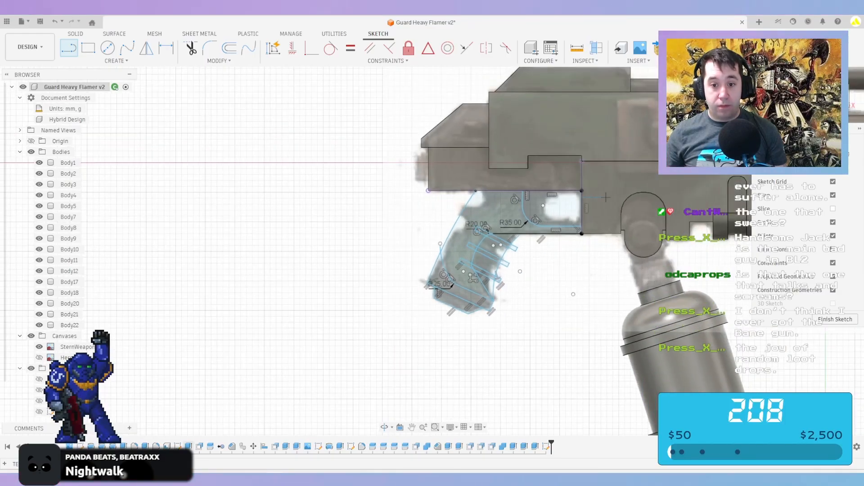
{"action": "scroll", "coordinate": [555, 198], "scroll_direction": "up", "scroll_amount": 5}
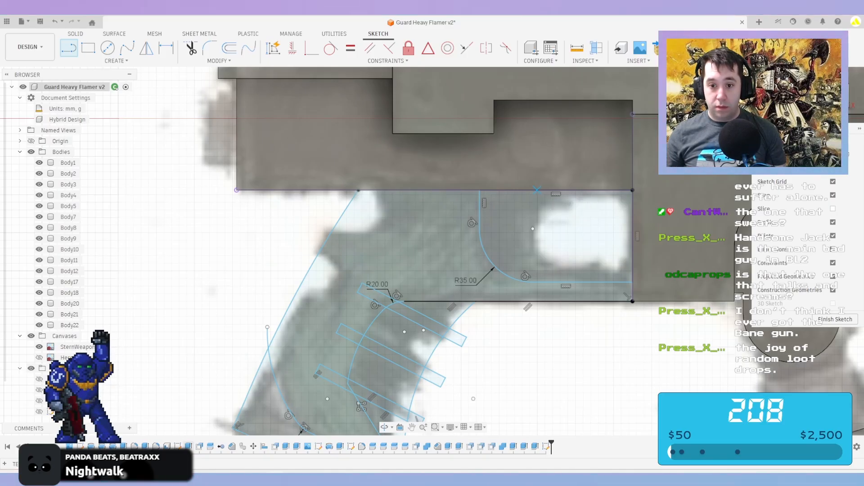
{"action": "left_click", "coordinate": [537, 189]}
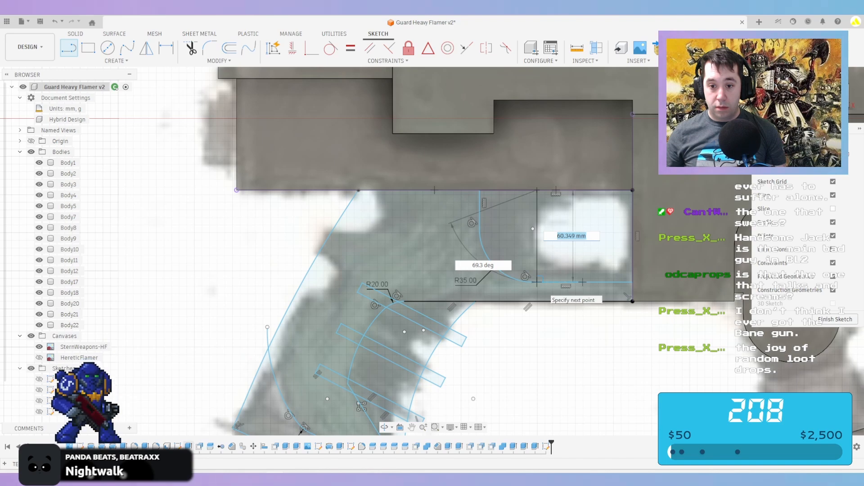
{"action": "key", "text": "Escape"}
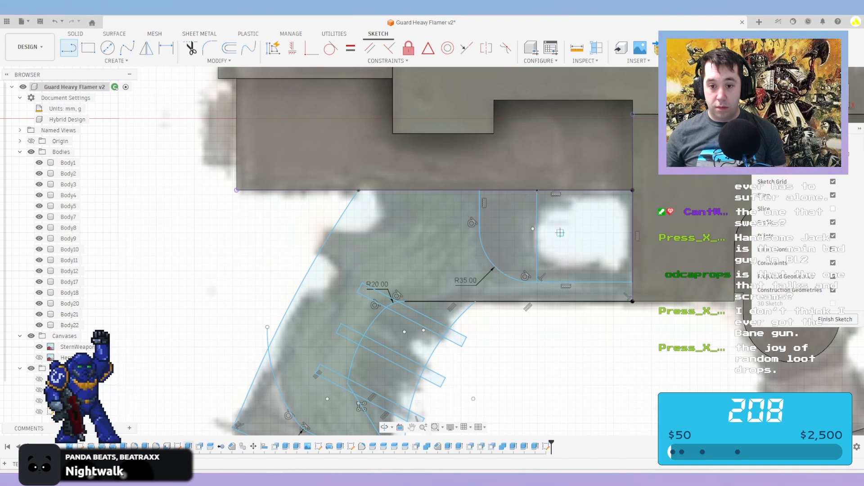
Fillet the lower corner between the vertical trigger line and the horizontal guard line with a 30 mm radius
{"action": "left_click", "coordinate": [209, 48]}
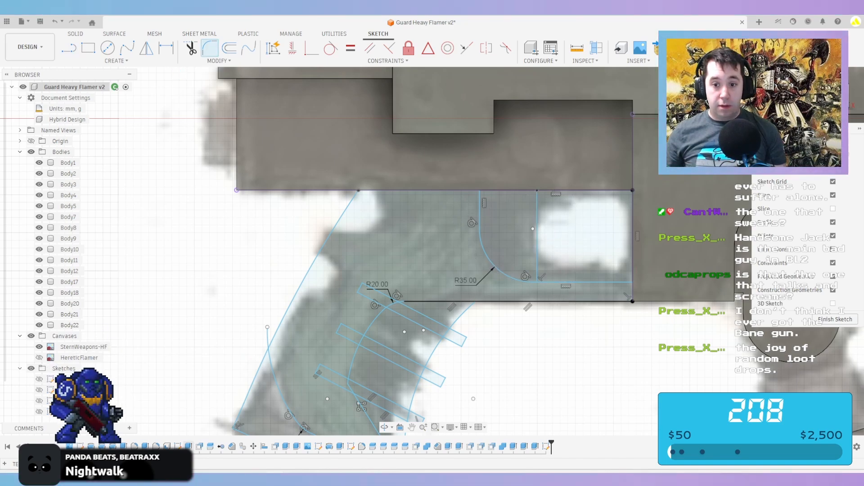
{"action": "left_click", "coordinate": [538, 279]}
{"action": "scroll", "coordinate": [535, 282], "scroll_direction": "up", "scroll_amount": 2}
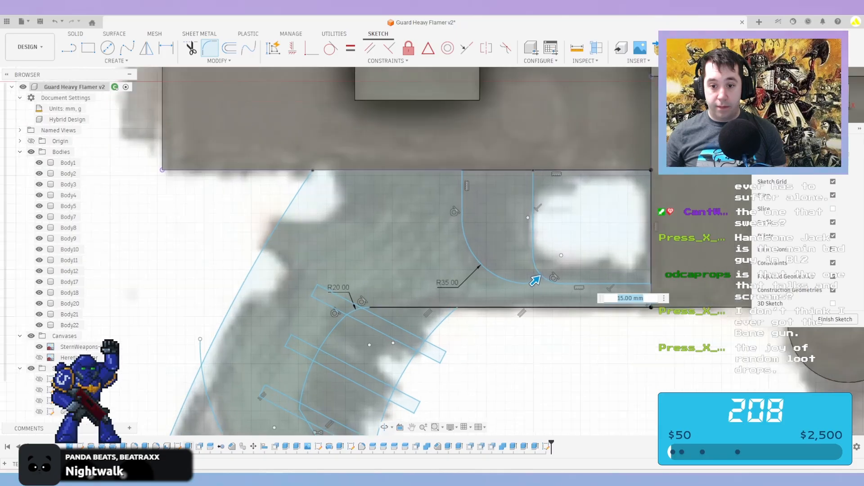
{"action": "left_click_drag", "start_coordinate": [535, 281], "coordinate": [544, 272]}
{"action": "right_click", "coordinate": [558, 245]}
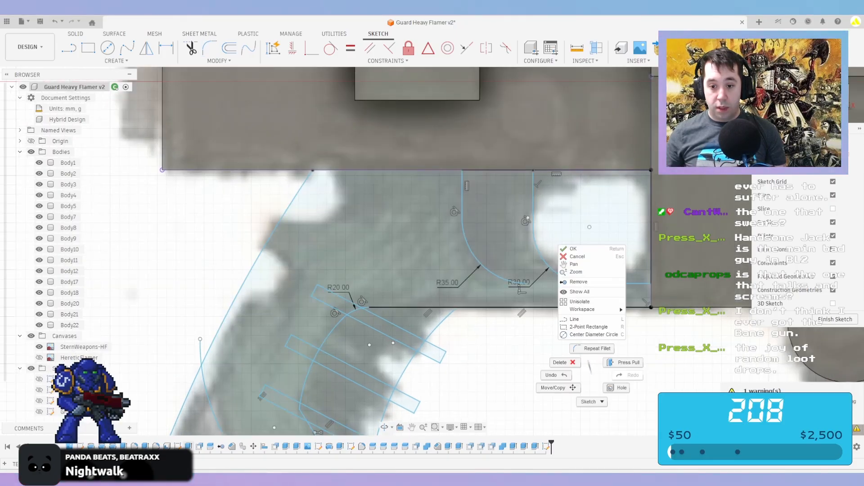
{"action": "left_click", "coordinate": [568, 250]}
Fillet the upper corner between the vertical trigger line and the opening's top edge with a 27.5 mm radius
{"action": "left_click", "coordinate": [534, 171]}
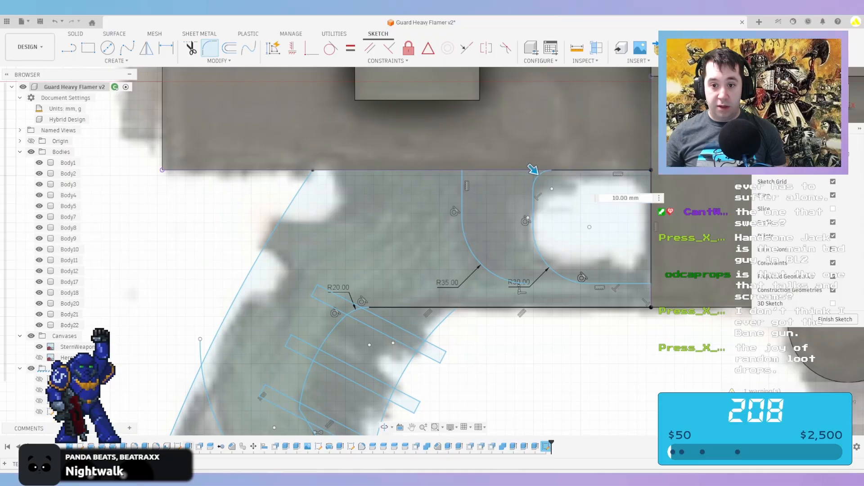
{"action": "left_click_drag", "start_coordinate": [535, 173], "coordinate": [543, 179]}
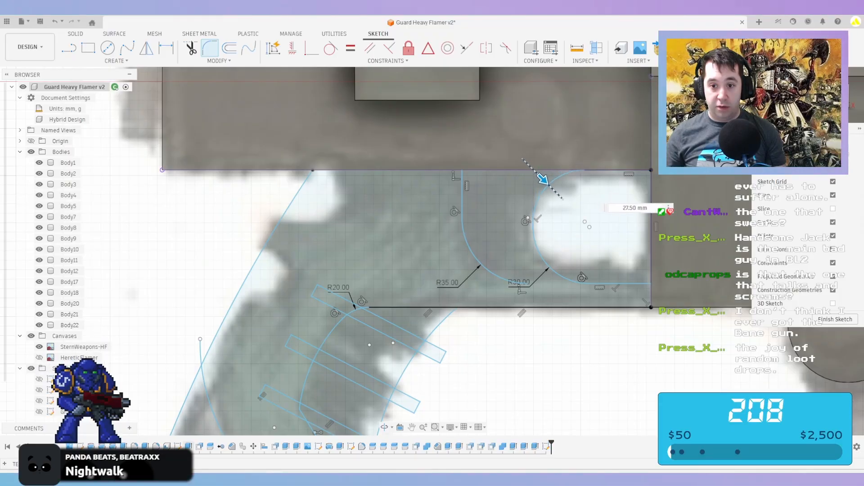
{"action": "key", "text": "Return"}
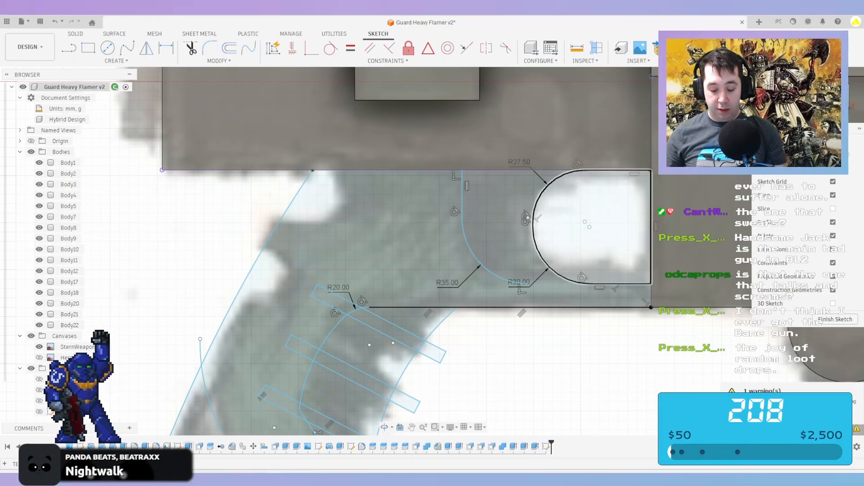
Draw a horizontal line about 33 mm long from the trigger opening's lower fillet back to the end of the 35 mm arc
{"action": "key", "text": "l"}
{"action": "left_click", "coordinate": [589, 284]}
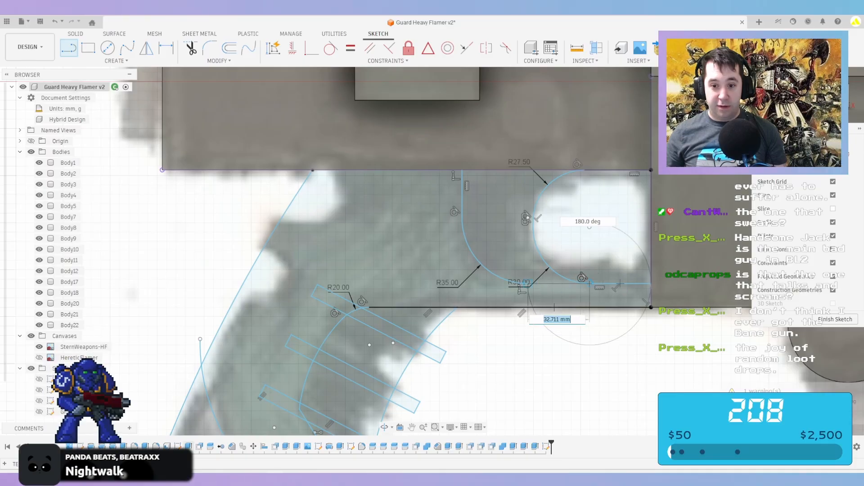
{"action": "scroll", "coordinate": [585, 274], "scroll_direction": "down", "scroll_amount": 3}
{"action": "scroll", "coordinate": [546, 324], "scroll_direction": "down", "scroll_amount": 2}
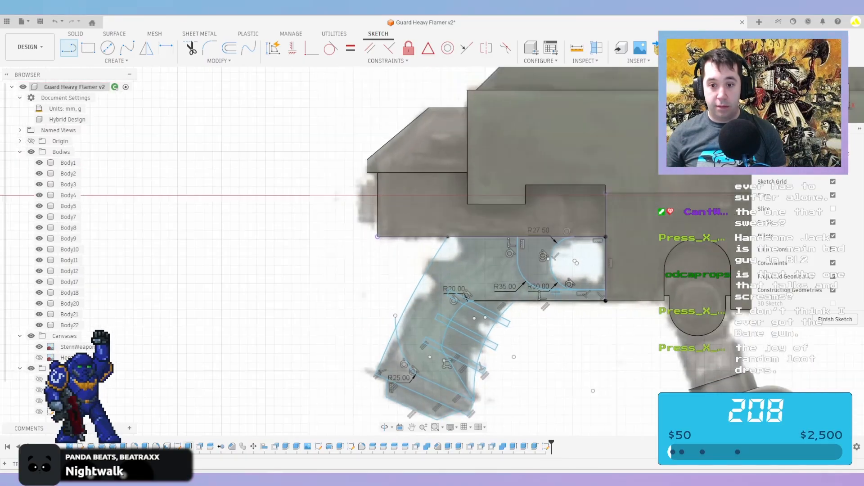
{"action": "key", "text": "Escape"}
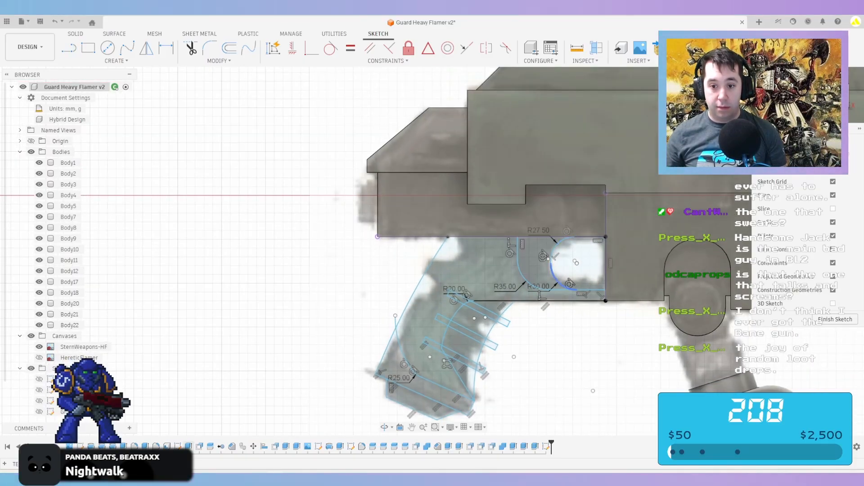
Start an extrusion of the grip and trigger guard, adding the profile regions between and inside the front grooves
{"action": "key", "text": "e"}
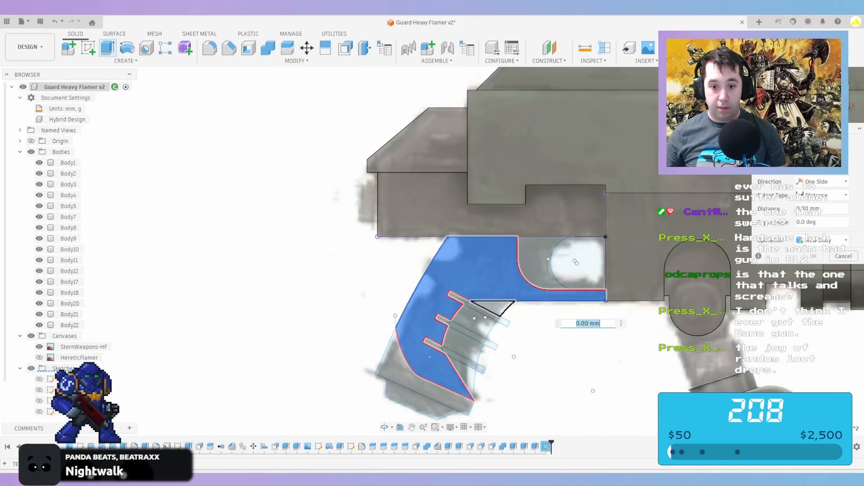
{"action": "left_click", "coordinate": [497, 306]}
{"action": "left_click", "coordinate": [482, 311]}
{"action": "left_click", "coordinate": [457, 297]}
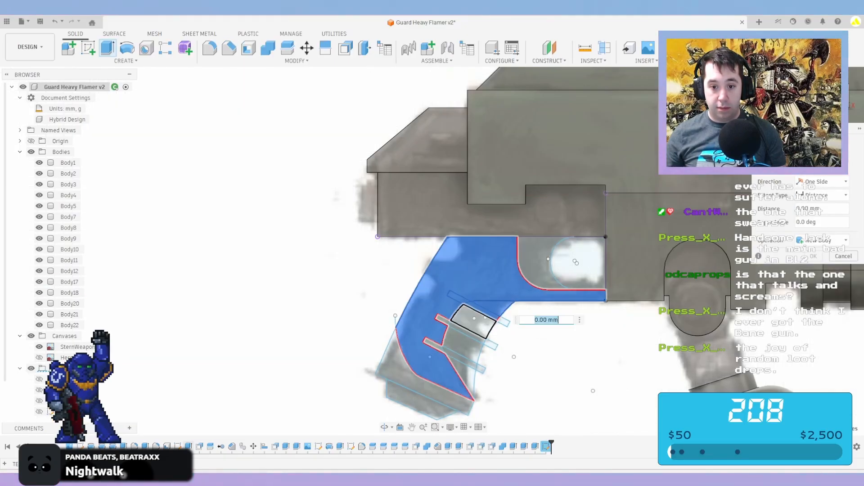
{"action": "left_click", "coordinate": [471, 321]}
{"action": "left_click", "coordinate": [466, 333]}
{"action": "left_click", "coordinate": [443, 320]}
{"action": "left_click", "coordinate": [460, 345]}
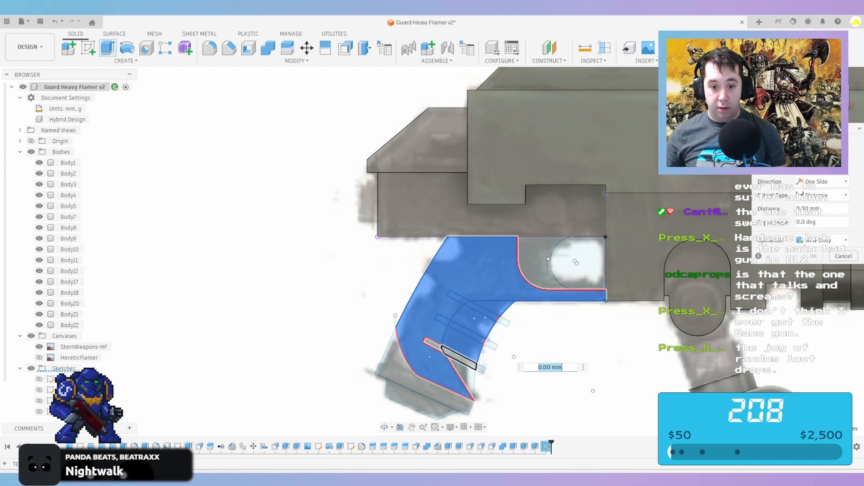
{"action": "left_click", "coordinate": [455, 356]}
{"action": "left_click", "coordinate": [433, 344]}
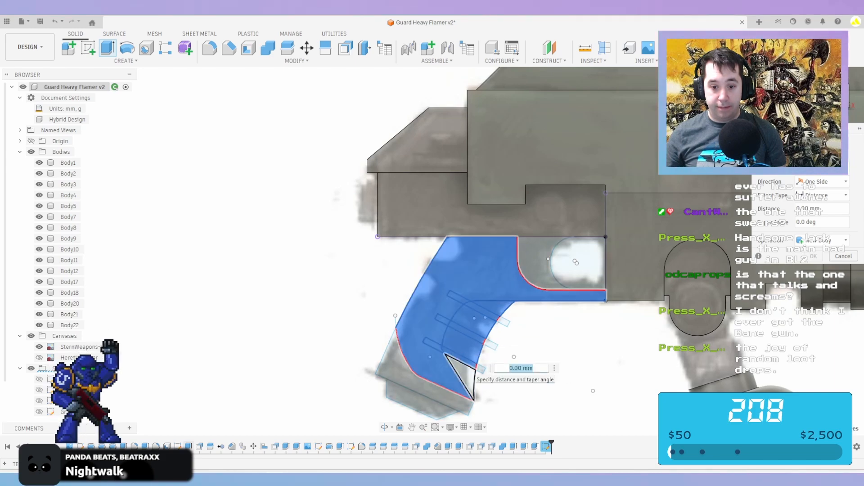
{"action": "left_click", "coordinate": [466, 372]}
{"action": "left_click", "coordinate": [424, 386]}
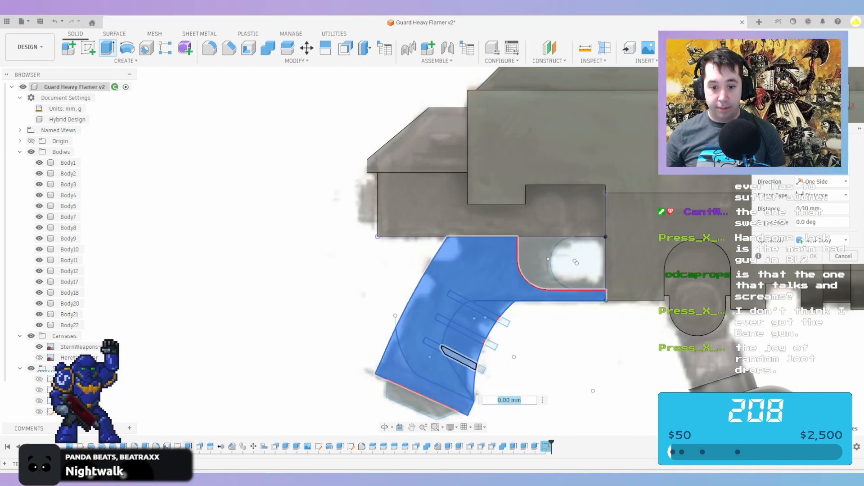
{"action": "left_click", "coordinate": [423, 386]}
Extrude the selected grip profiles 35 mm as a new body
{"action": "middle_click_drag", "start_coordinate": [423, 390], "coordinate": [489, 319], "text": "shift"}
{"action": "scroll", "coordinate": [462, 341], "scroll_direction": "up", "scroll_amount": 1}
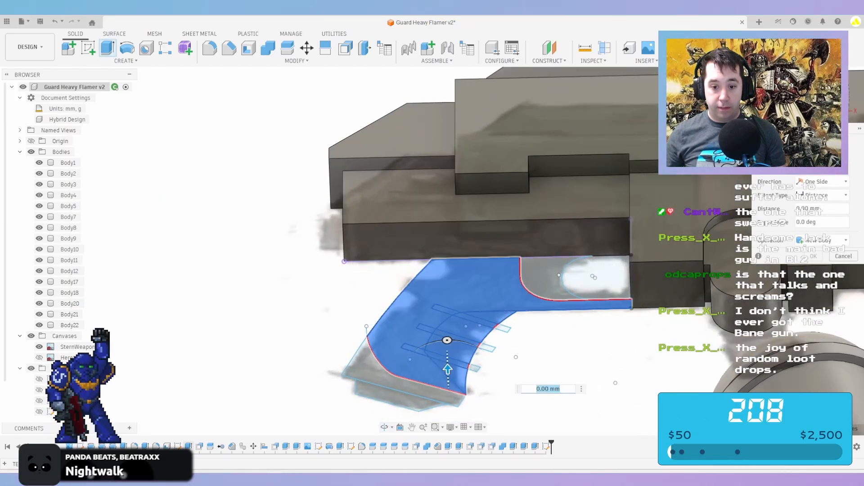
{"action": "left_click_drag", "start_coordinate": [448, 366], "coordinate": [447, 345]}
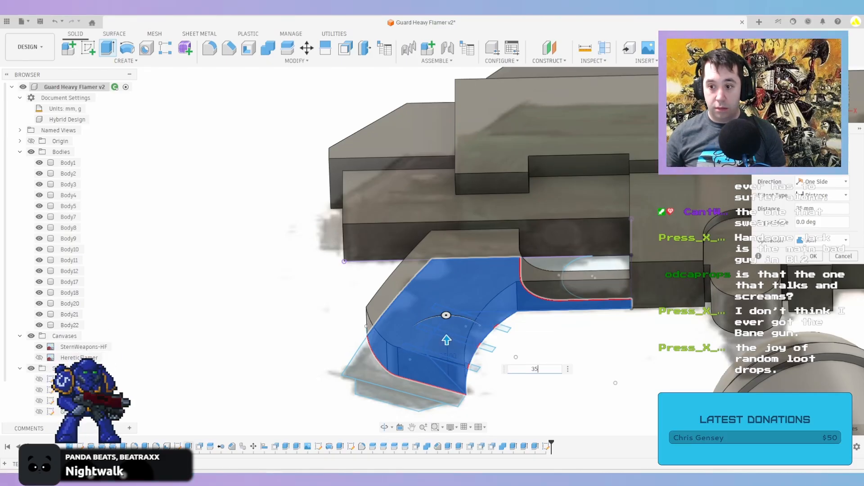
{"action": "left_click", "coordinate": [821, 240]}
{"action": "left_click", "coordinate": [798, 286]}
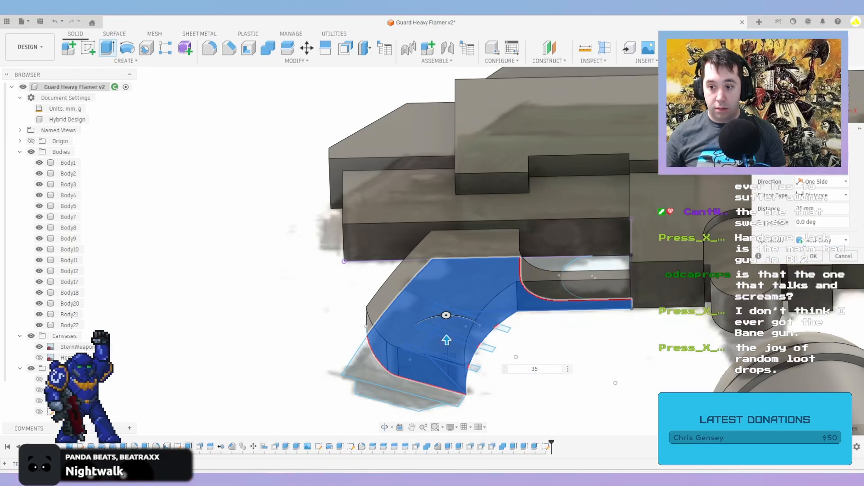
{"action": "left_click", "coordinate": [813, 256]}
Show the grip sketch again and edit the grip extrusion to include the lower rear profile down to the slanted base line
{"action": "scroll", "coordinate": [67, 247], "scroll_direction": "down", "scroll_amount": 2}
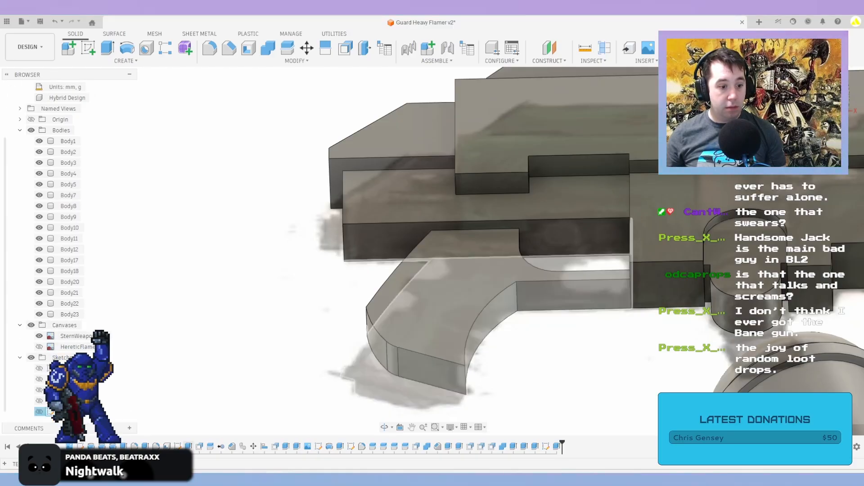
{"action": "left_click", "coordinate": [546, 446]}
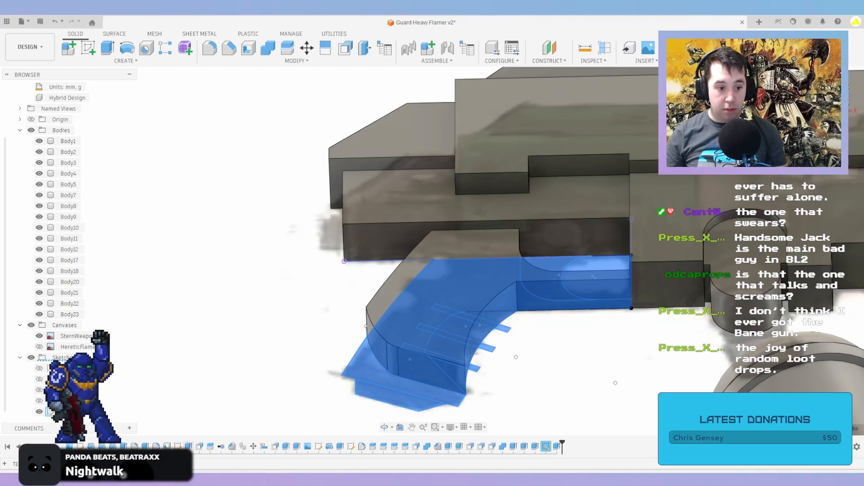
{"action": "key", "text": "Escape"}
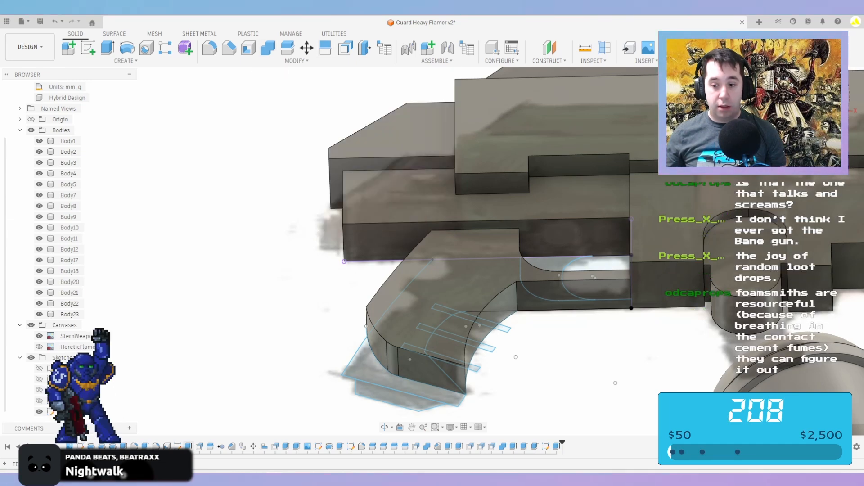
{"action": "right_click", "coordinate": [556, 446]}
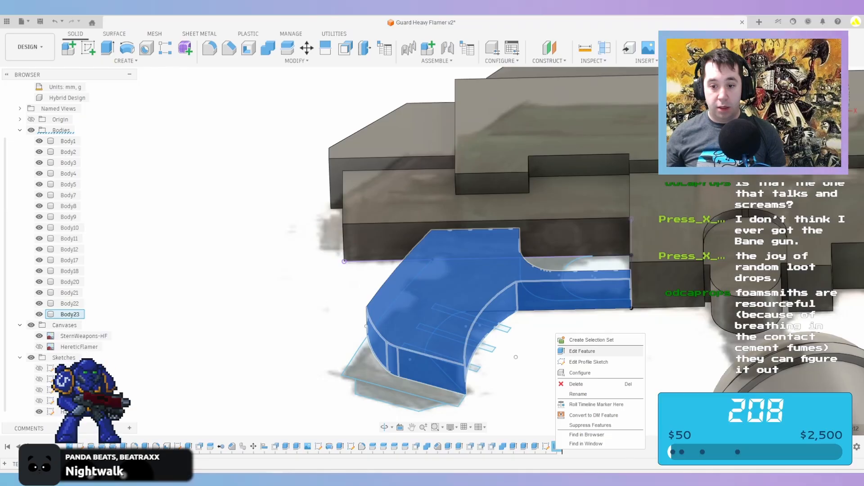
{"action": "left_click", "coordinate": [586, 351]}
{"action": "key", "text": "Return"}
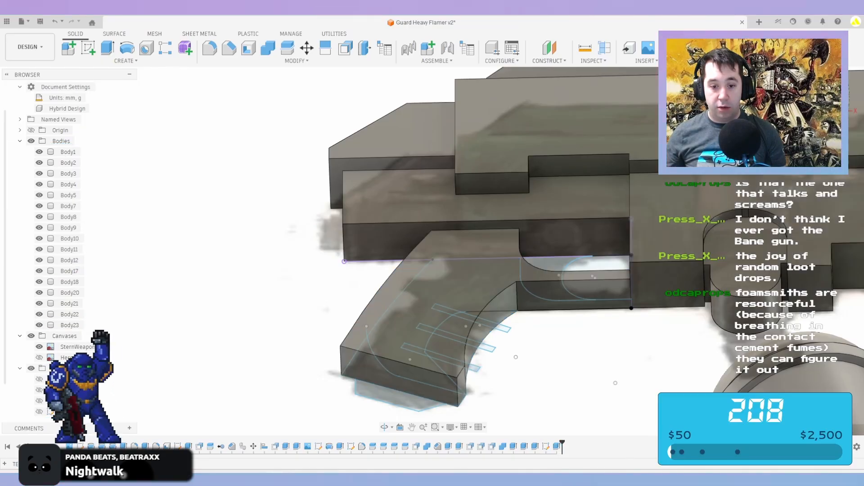
Start a fillet on the grip's long rear and front outer edges with a trial radius of 10 mm
{"action": "left_click", "coordinate": [210, 48]}
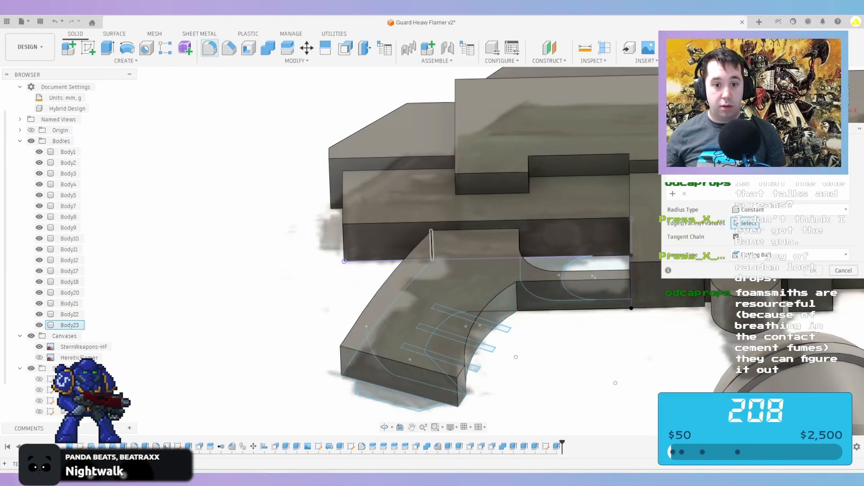
{"action": "left_click", "coordinate": [389, 272]}
{"action": "left_click", "coordinate": [473, 330]}
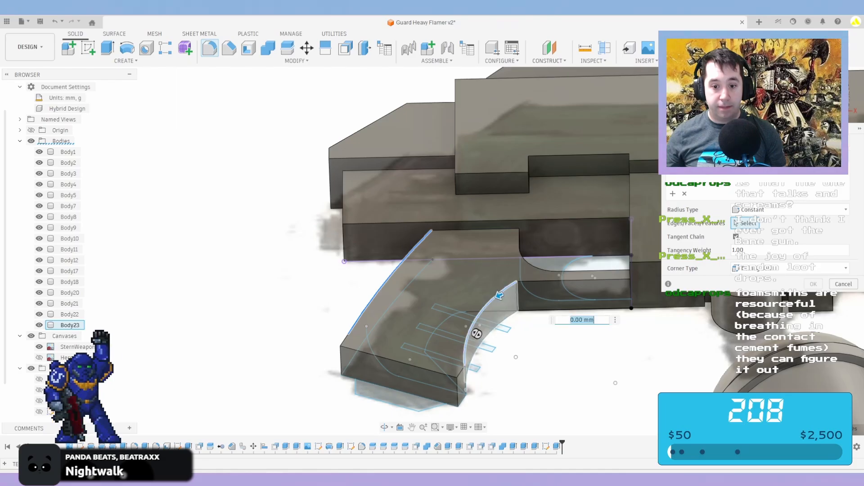
{"action": "scroll", "coordinate": [476, 326], "scroll_direction": "up", "scroll_amount": 2}
{"action": "scroll", "coordinate": [481, 320], "scroll_direction": "down", "scroll_amount": 2}
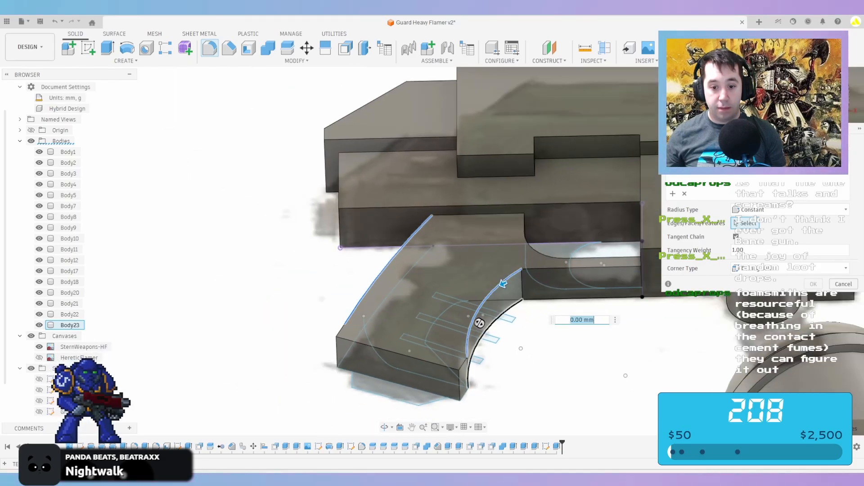
{"action": "scroll", "coordinate": [480, 321], "scroll_direction": "up", "scroll_amount": 2}
{"action": "type", "text": "10"}
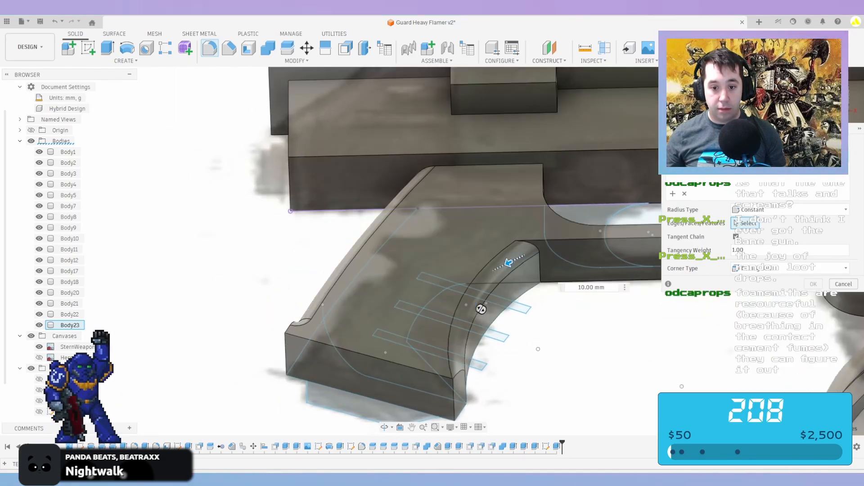
Extend the fillet to the short lower edges of the grip's front and rear and set its radius to 37.5 mm
{"action": "left_click_drag", "start_coordinate": [509, 263], "coordinate": [513, 261]}
{"action": "scroll", "coordinate": [452, 393], "scroll_direction": "up", "scroll_amount": 2}
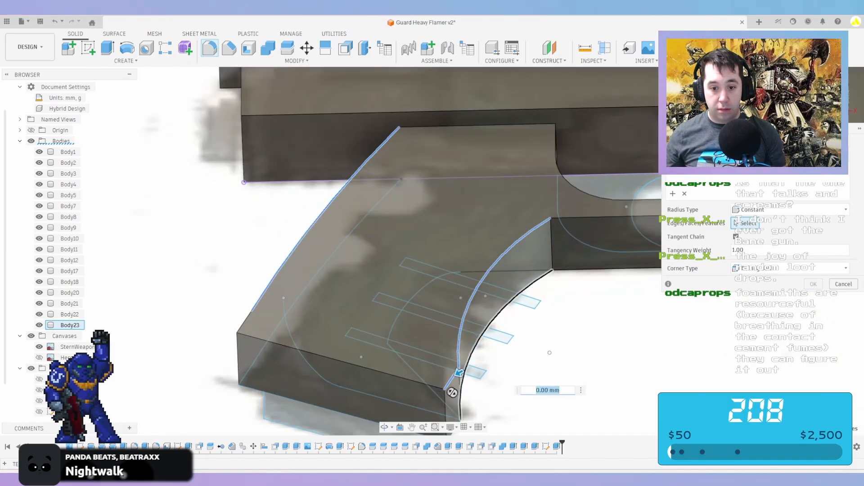
{"action": "scroll", "coordinate": [452, 392], "scroll_direction": "up", "scroll_amount": 3}
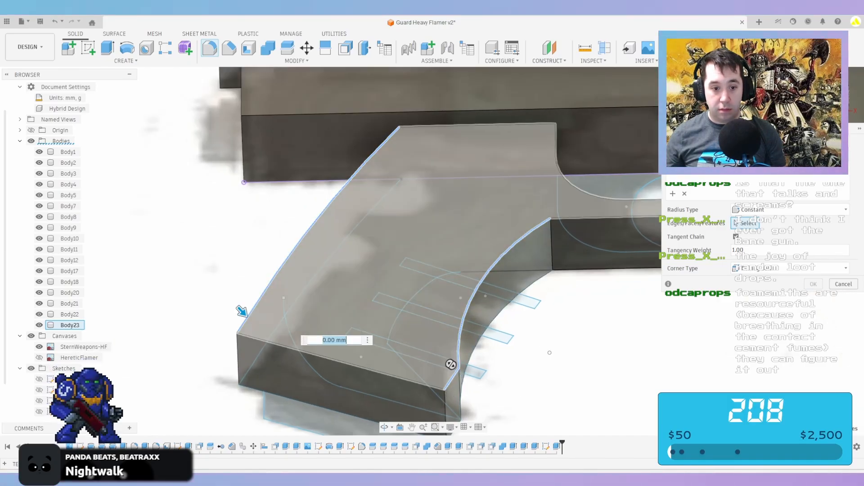
{"action": "type", "text": "30"}
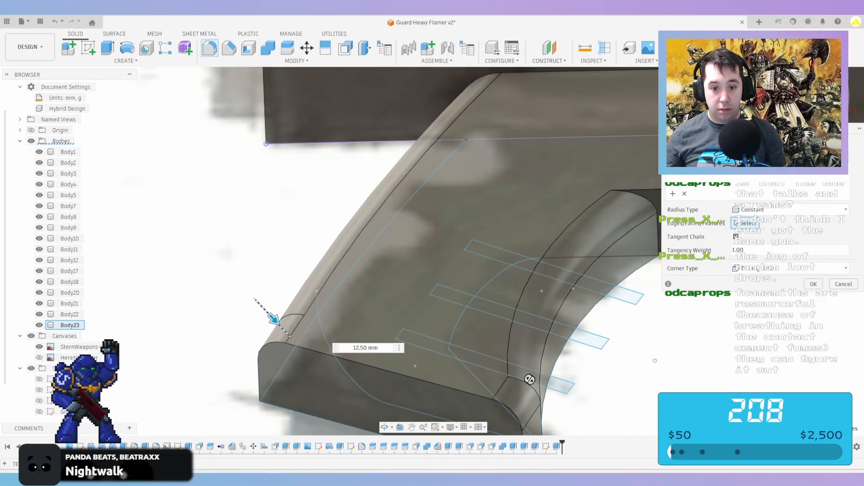
{"action": "left_click_drag", "start_coordinate": [286, 332], "coordinate": [286, 333]}
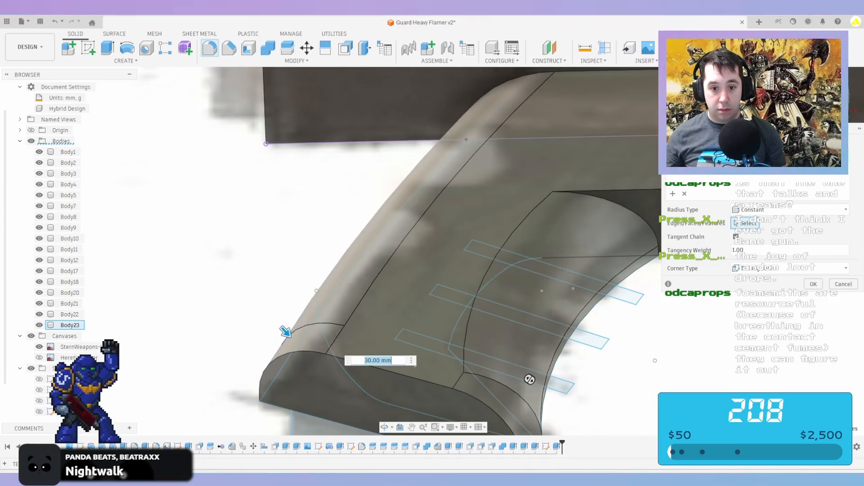
{"action": "middle_click_drag", "start_coordinate": [529, 379], "coordinate": [535, 345], "text": "shift"}
{"action": "type", "text": "37.5"}
{"action": "key", "text": "Return"}
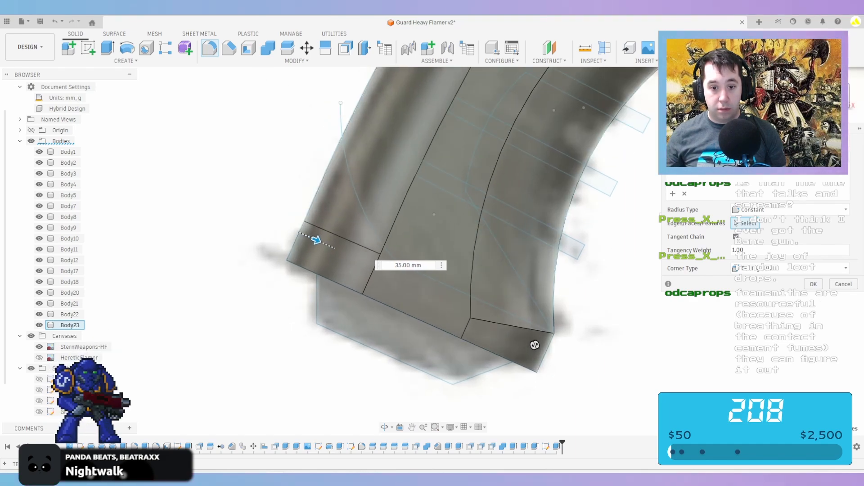
{"action": "middle_click_drag", "start_coordinate": [535, 345], "coordinate": [395, 276], "text": "shift"}
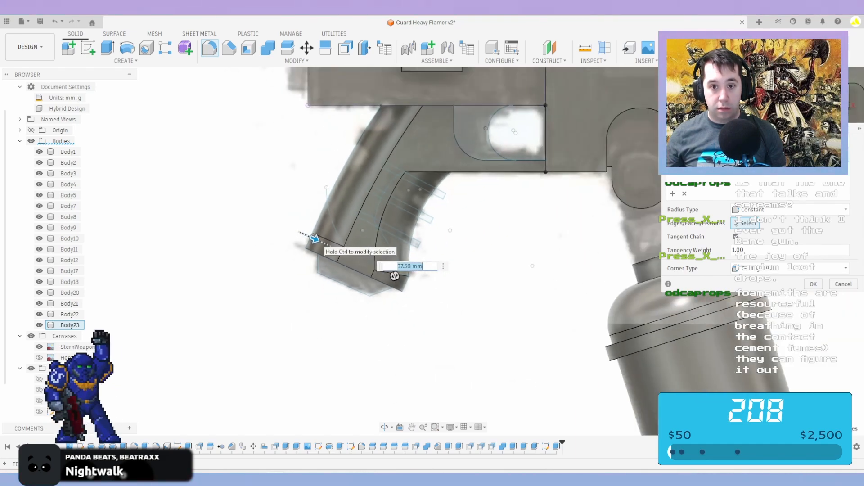
{"action": "key", "text": "Return"}
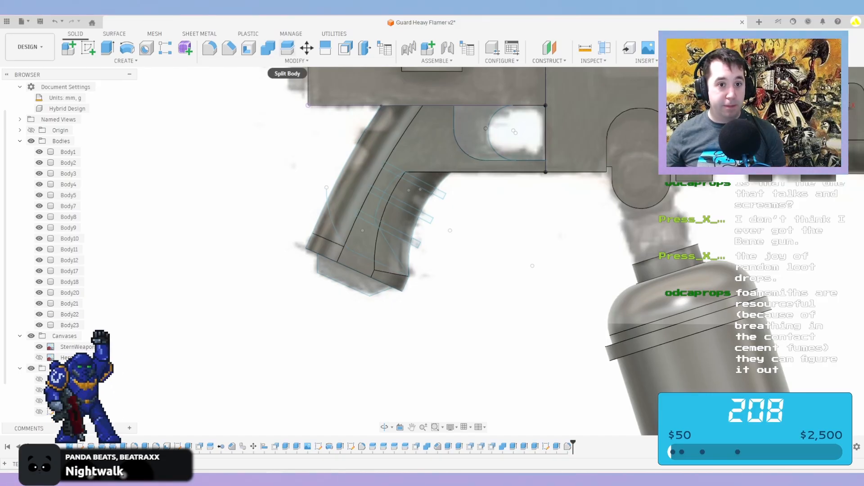
Split the grip body using the sketched curve and diagonal line around the front finger area
{"action": "left_click", "coordinate": [287, 47]}
{"action": "scroll", "coordinate": [384, 166], "scroll_direction": "up", "scroll_amount": 2}
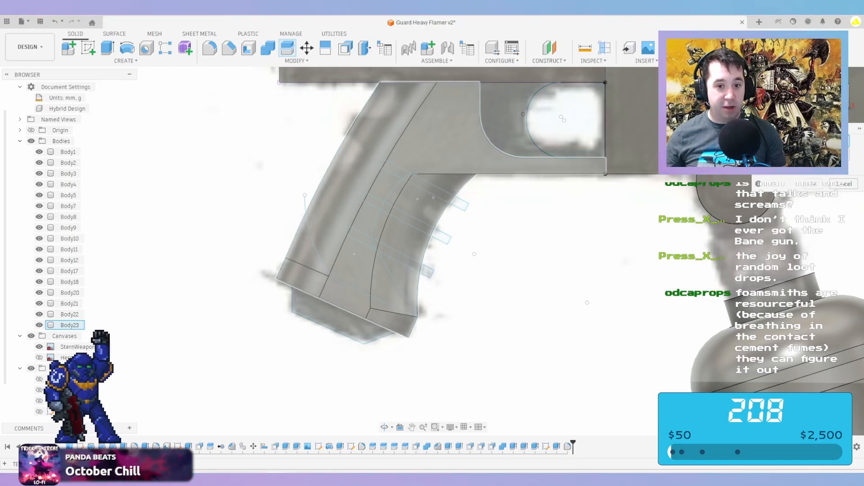
{"action": "left_click", "coordinate": [385, 166]}
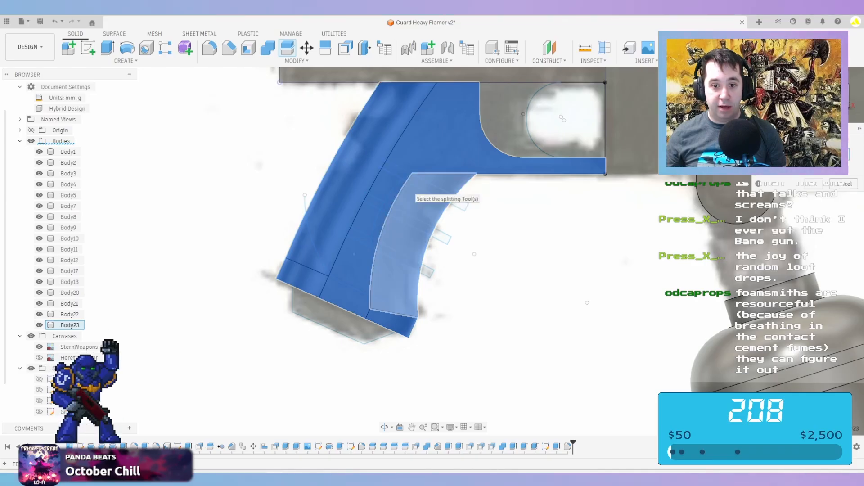
{"action": "left_click", "coordinate": [389, 194]}
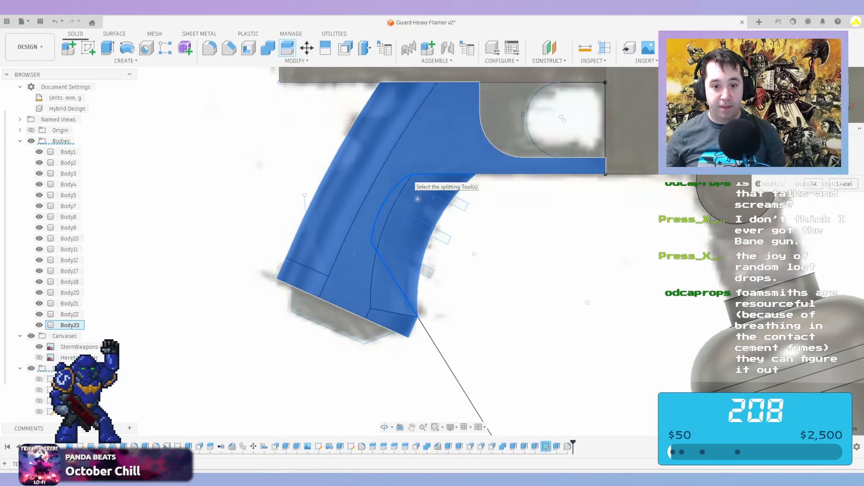
{"action": "key", "text": "Return"}
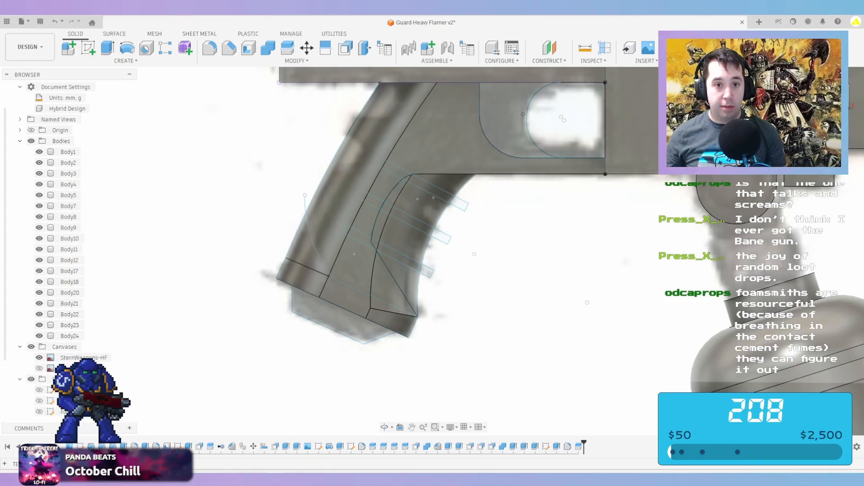
Offset the outer faces of the split-off front finger section inward by 5 mm
{"action": "left_click", "coordinate": [346, 49]}
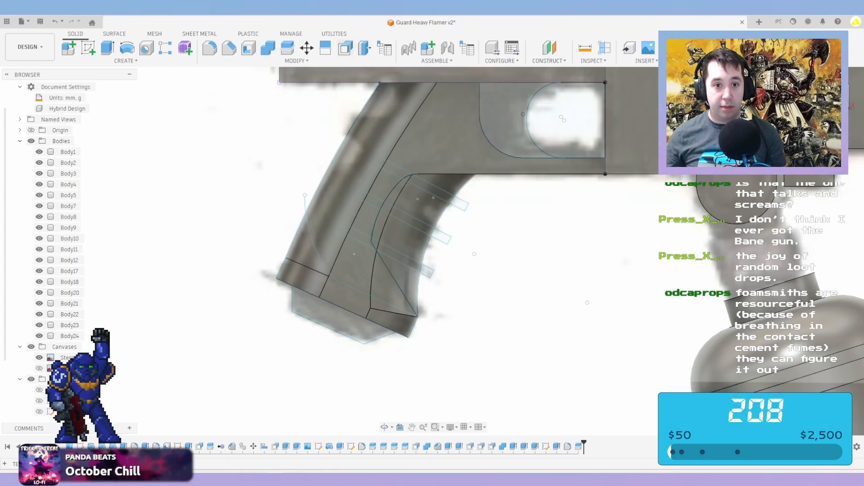
{"action": "middle_click_drag", "start_coordinate": [405, 261], "coordinate": [405, 180], "text": "shift"}
{"action": "scroll", "coordinate": [443, 151], "scroll_direction": "down", "scroll_amount": 1}
{"action": "left_click", "coordinate": [439, 146]}
{"action": "scroll", "coordinate": [404, 118], "scroll_direction": "up", "scroll_amount": 3}
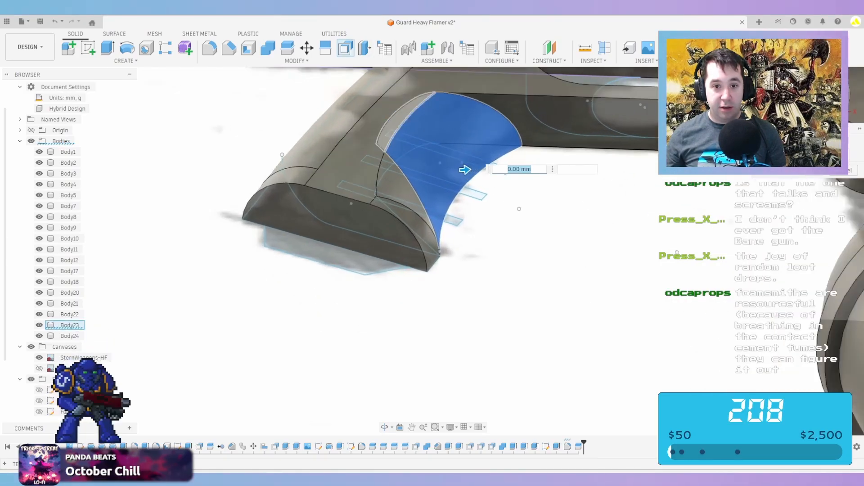
{"action": "left_click", "coordinate": [397, 118]}
{"action": "scroll", "coordinate": [399, 118], "scroll_direction": "up", "scroll_amount": 2}
{"action": "left_click_drag", "start_coordinate": [396, 107], "coordinate": [396, 132]}
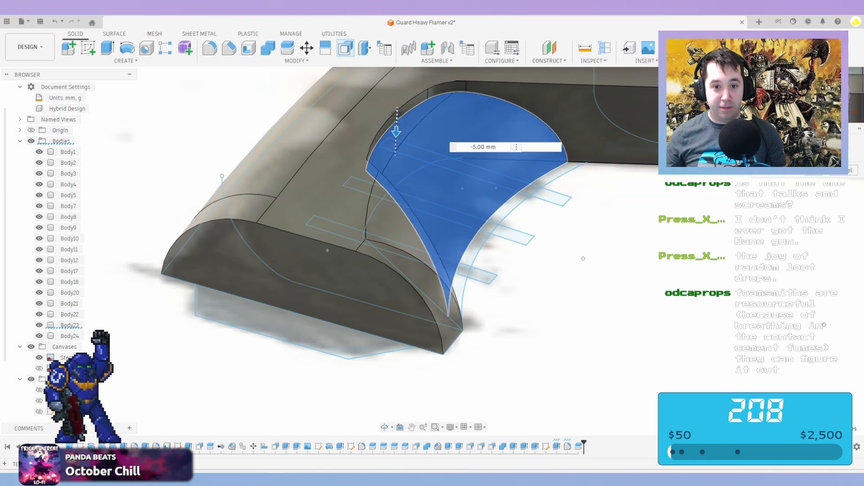
{"action": "key", "text": "Return"}
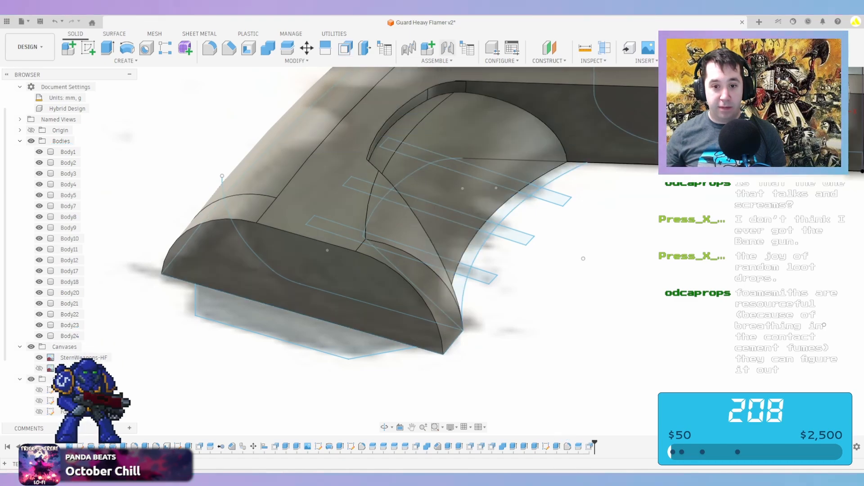
{"action": "middle_click_drag", "start_coordinate": [486, 121], "coordinate": [498, 159], "text": "shift"}
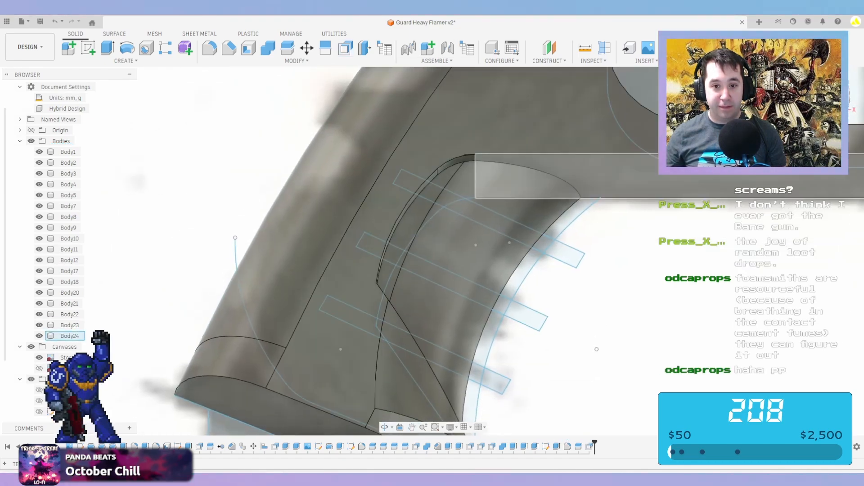
{"action": "scroll", "coordinate": [499, 160], "scroll_direction": "up", "scroll_amount": 3}
{"action": "scroll", "coordinate": [455, 148], "scroll_direction": "up", "scroll_amount": 6}
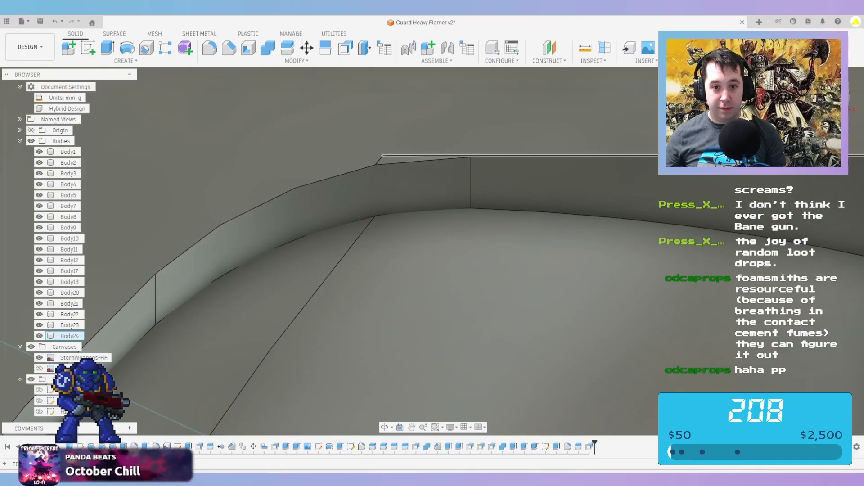
{"action": "scroll", "coordinate": [432, 130], "scroll_direction": "down", "scroll_amount": 3}
{"action": "scroll", "coordinate": [432, 135], "scroll_direction": "down", "scroll_amount": 5}
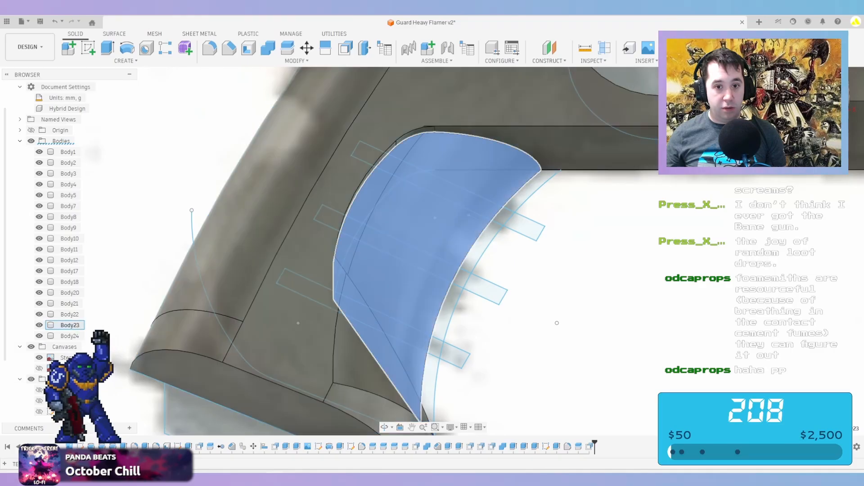
Split the grip body along the sketched curve that sweeps from the rear edge across the grip's lower end
{"action": "scroll", "coordinate": [243, 128], "scroll_direction": "down", "scroll_amount": 2}
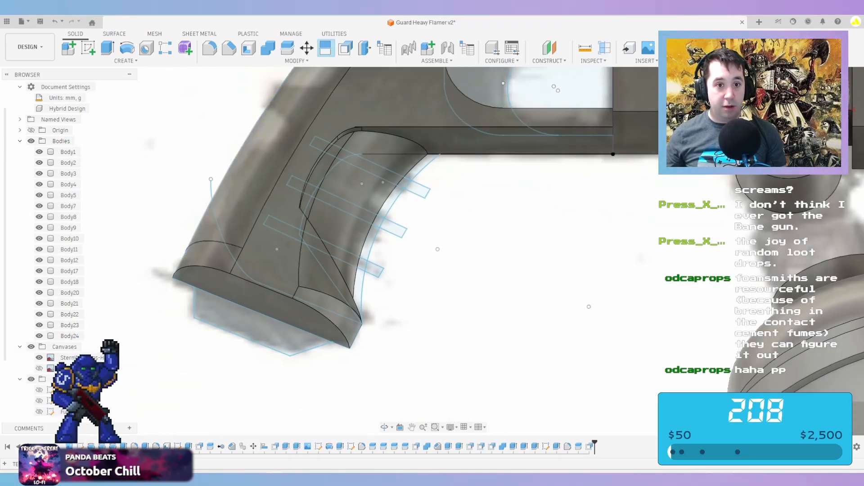
{"action": "left_click", "coordinate": [325, 47]}
{"action": "key", "text": "Escape"}
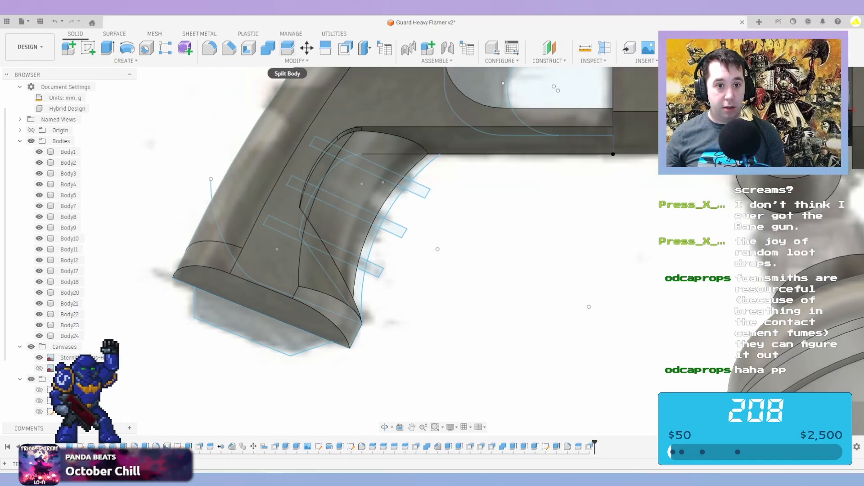
{"action": "left_click", "coordinate": [287, 47]}
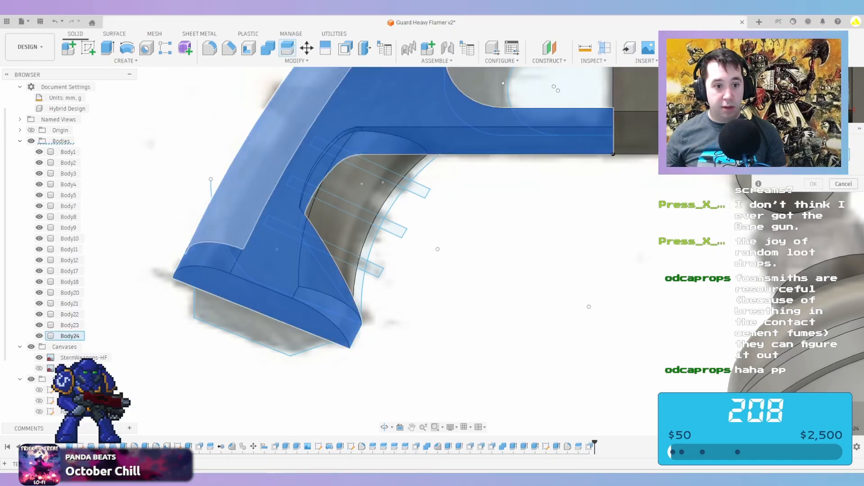
{"action": "left_click", "coordinate": [211, 191]}
{"action": "key", "text": "Return"}
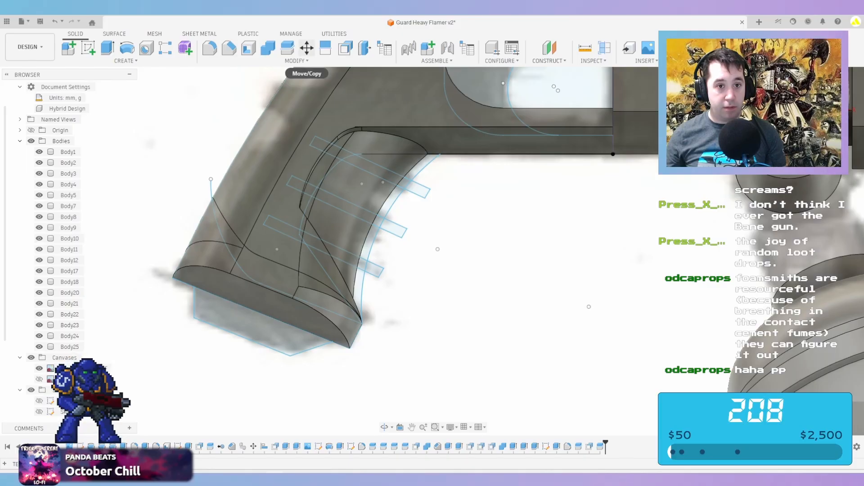
Offset the outer side faces of the split-off lower grip section outward by 3 mm
{"action": "left_click", "coordinate": [325, 48]}
{"action": "left_click", "coordinate": [345, 48]}
{"action": "scroll", "coordinate": [359, 350], "scroll_direction": "up", "scroll_amount": 2}
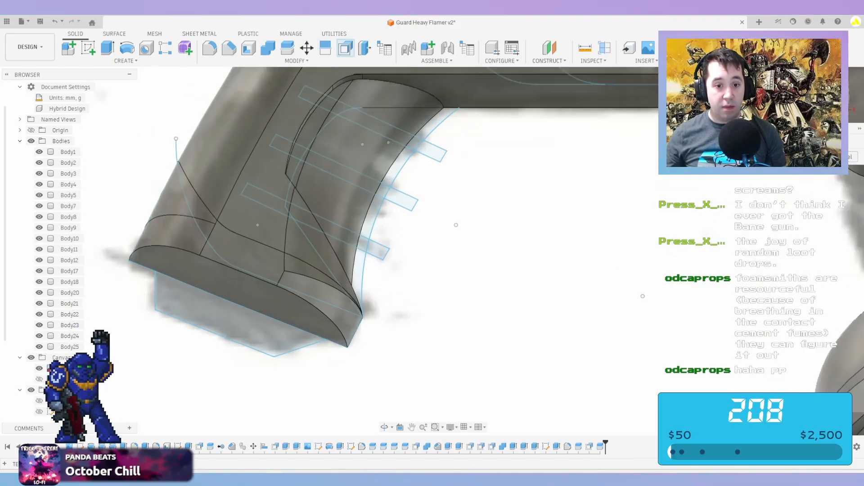
{"action": "middle_click_drag", "start_coordinate": [405, 225], "coordinate": [442, 238], "text": "shift"}
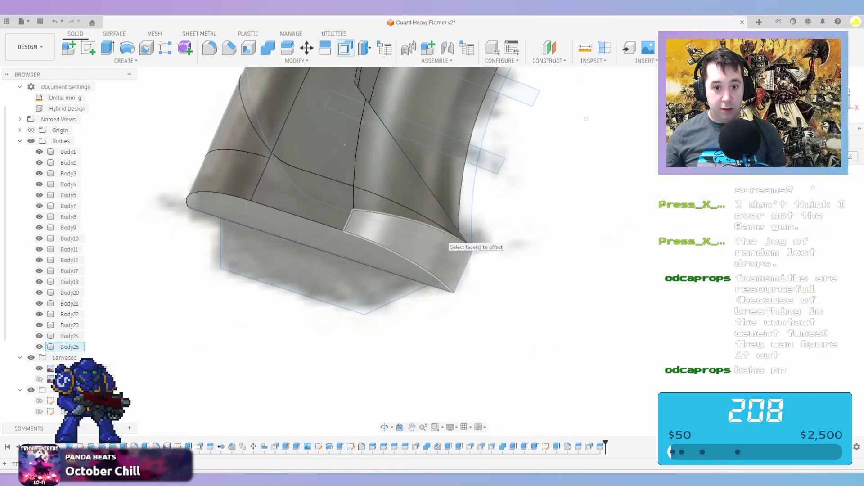
{"action": "left_click", "coordinate": [442, 238]}
{"action": "left_click", "coordinate": [391, 206]}
{"action": "left_click", "coordinate": [294, 205]}
{"action": "left_click", "coordinate": [233, 175]}
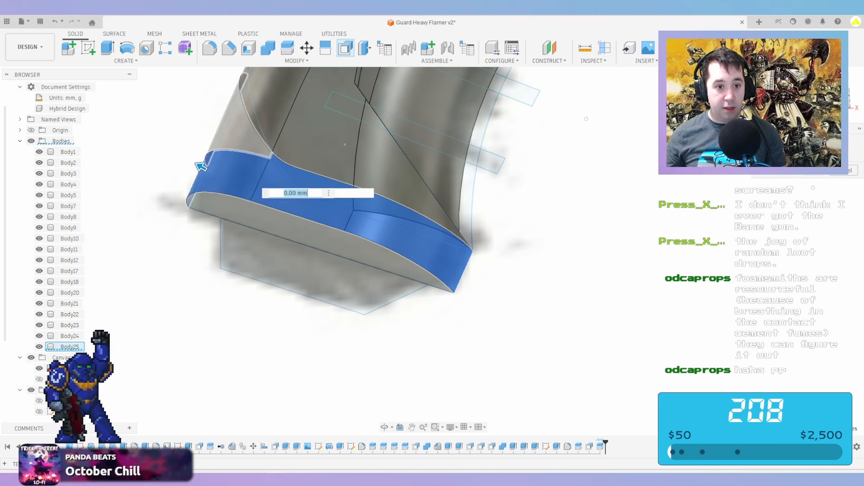
{"action": "left_click", "coordinate": [241, 125]}
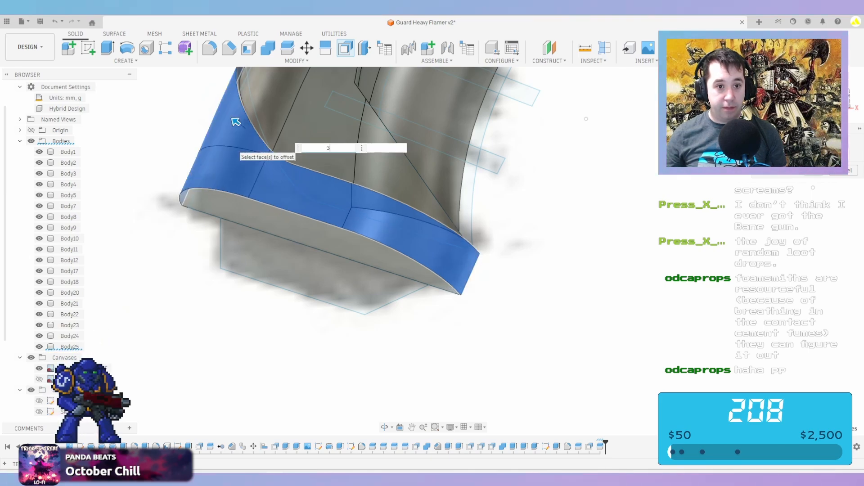
{"action": "key", "text": "Return"}
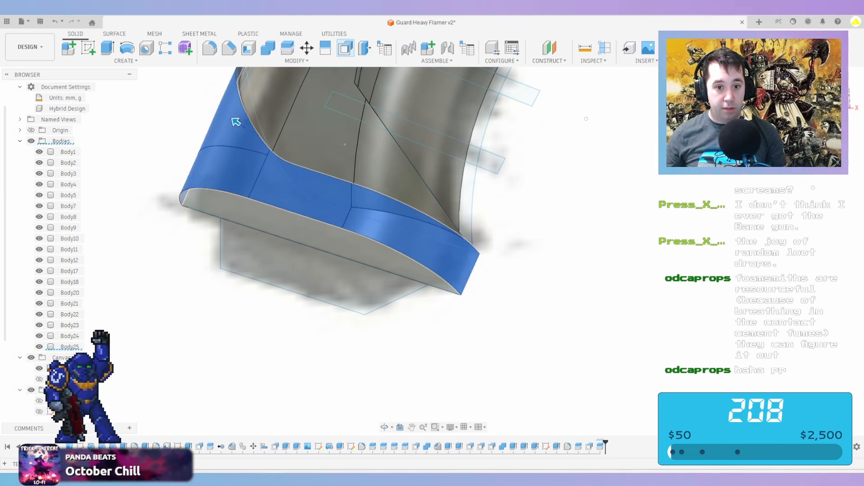
Extrude the angular sketch profile beneath the grip's base 30 mm to one side as a new body
{"action": "scroll", "coordinate": [376, 216], "scroll_direction": "down", "scroll_amount": 4}
{"action": "middle_click_drag", "start_coordinate": [383, 203], "coordinate": [432, 225], "text": "shift"}
{"action": "scroll", "coordinate": [421, 198], "scroll_direction": "down", "scroll_amount": 1}
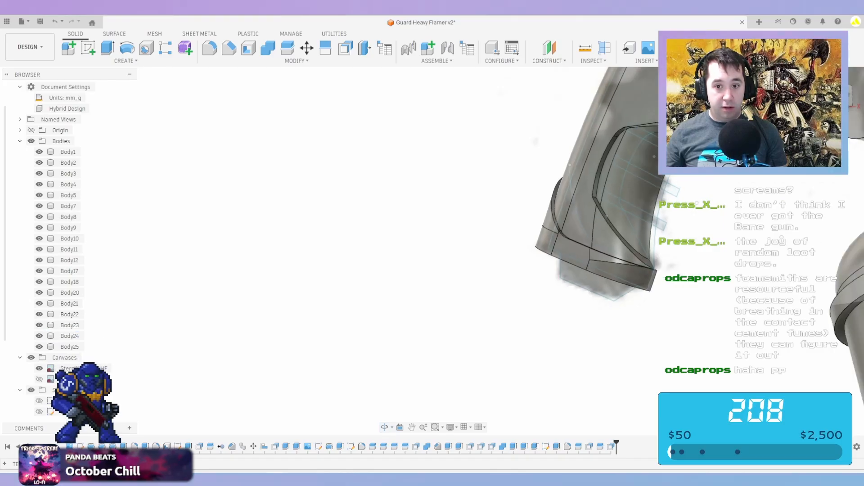
{"action": "scroll", "coordinate": [585, 263], "scroll_direction": "down", "scroll_amount": 4}
{"action": "middle_click_drag", "start_coordinate": [585, 264], "coordinate": [396, 279]}
{"action": "scroll", "coordinate": [293, 311], "scroll_direction": "up", "scroll_amount": 5}
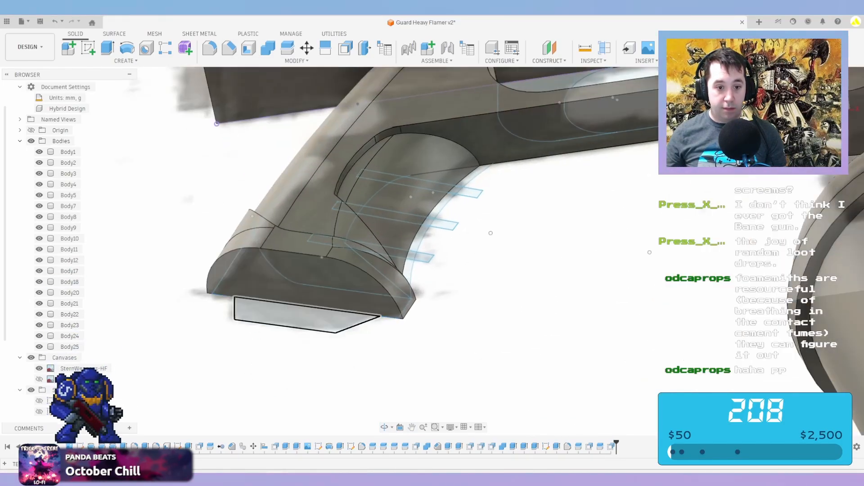
{"action": "key", "text": "e"}
{"action": "left_click", "coordinate": [300, 304]}
{"action": "left_click_drag", "start_coordinate": [295, 275], "coordinate": [287, 246]}
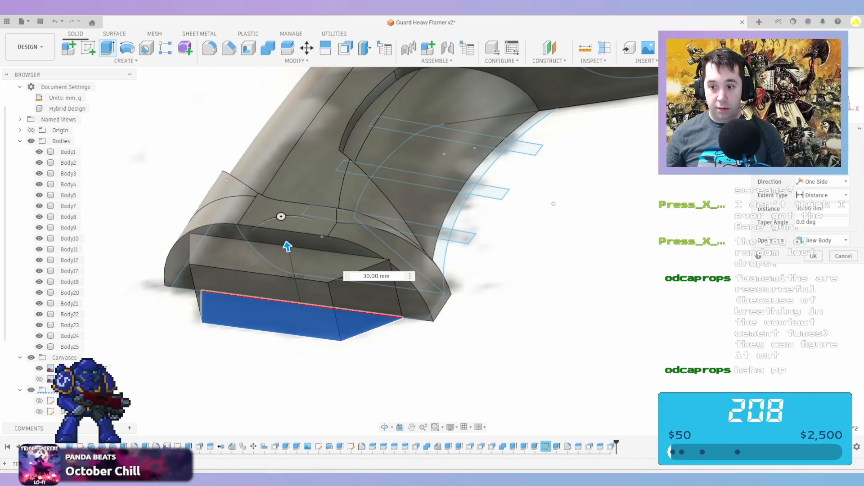
{"action": "left_click", "coordinate": [814, 256]}
Fillet the outer rear and front edges of the block beneath the grip with a 27.5 mm radius
{"action": "key", "text": "f"}
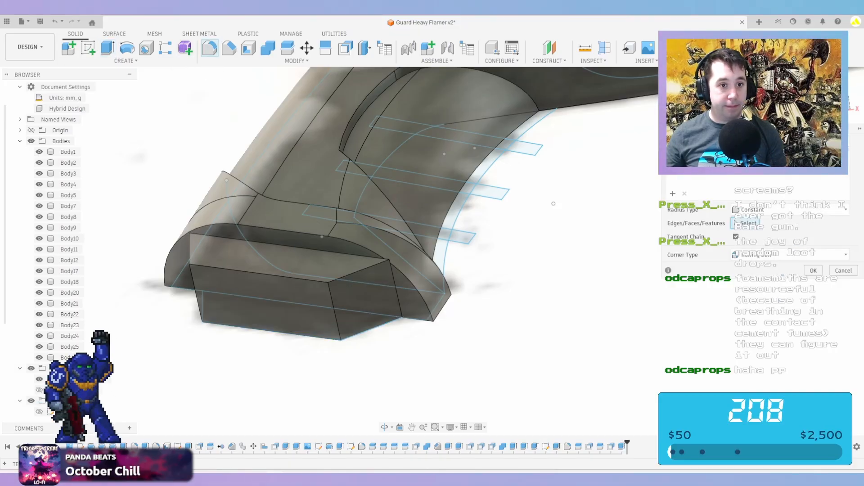
{"action": "left_click", "coordinate": [189, 249]}
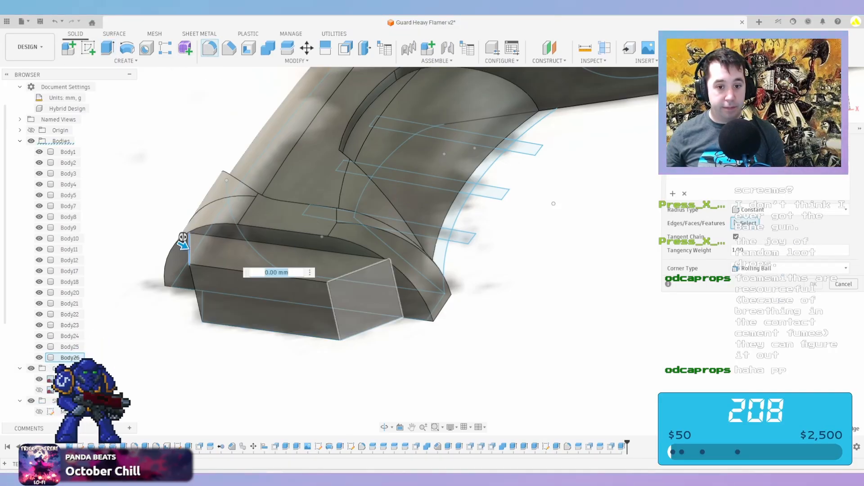
{"action": "left_click", "coordinate": [351, 275]}
{"action": "type", "text": "30"}
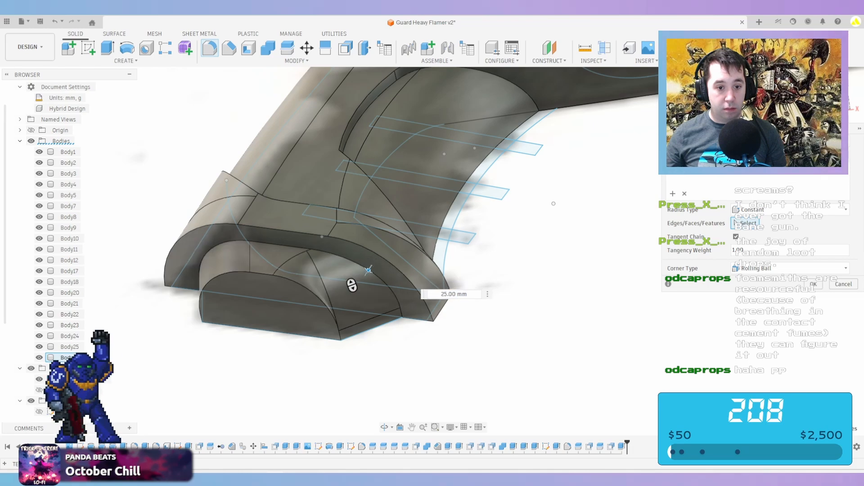
{"action": "left_click_drag", "start_coordinate": [368, 271], "coordinate": [370, 271]}
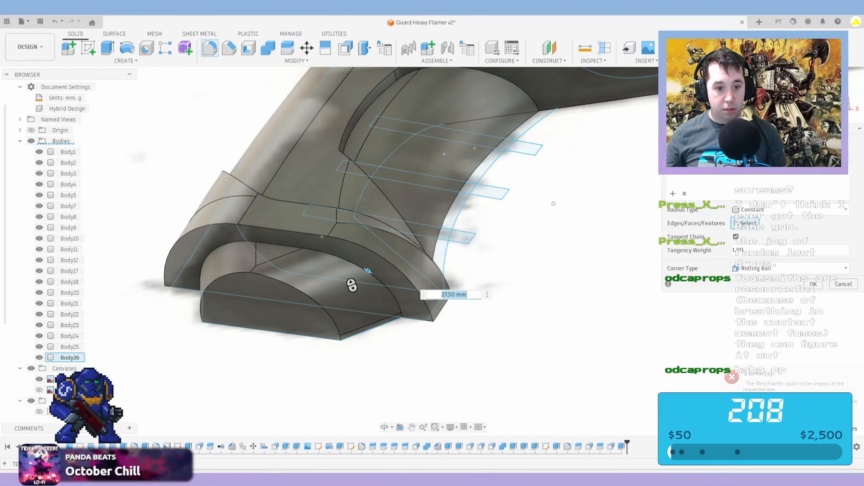
{"action": "scroll", "coordinate": [353, 283], "scroll_direction": "down", "scroll_amount": 6}
{"action": "left_click", "coordinate": [830, 93]}
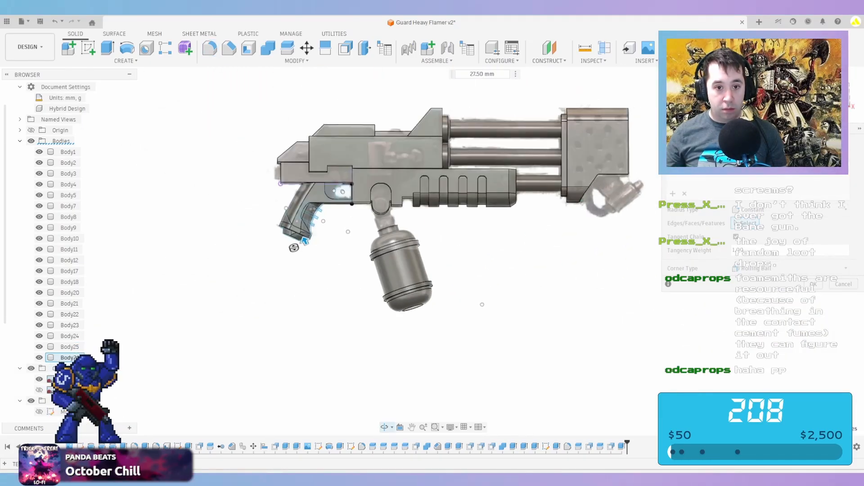
{"action": "key", "text": "Return"}
Split the front finger section of the grip with the uppermost narrow sketched rectangle
{"action": "scroll", "coordinate": [302, 210], "scroll_direction": "up", "scroll_amount": 5}
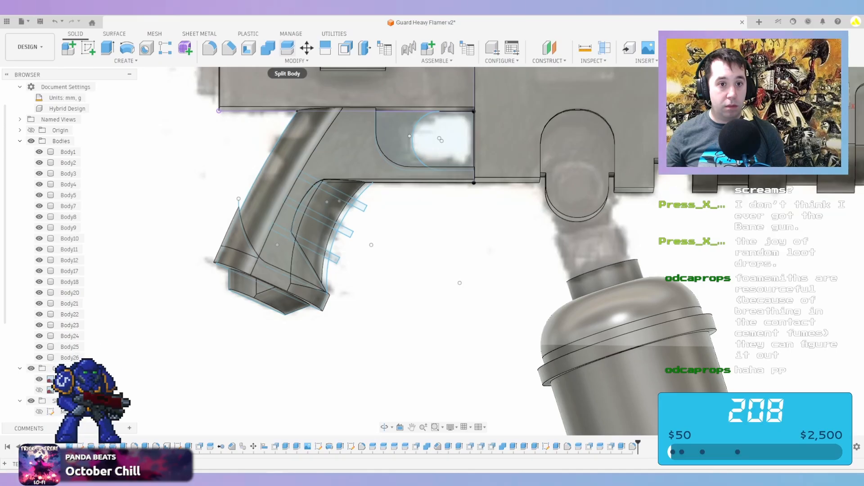
{"action": "left_click", "coordinate": [287, 48]}
{"action": "scroll", "coordinate": [318, 191], "scroll_direction": "up", "scroll_amount": 1}
{"action": "left_click", "coordinate": [318, 192]}
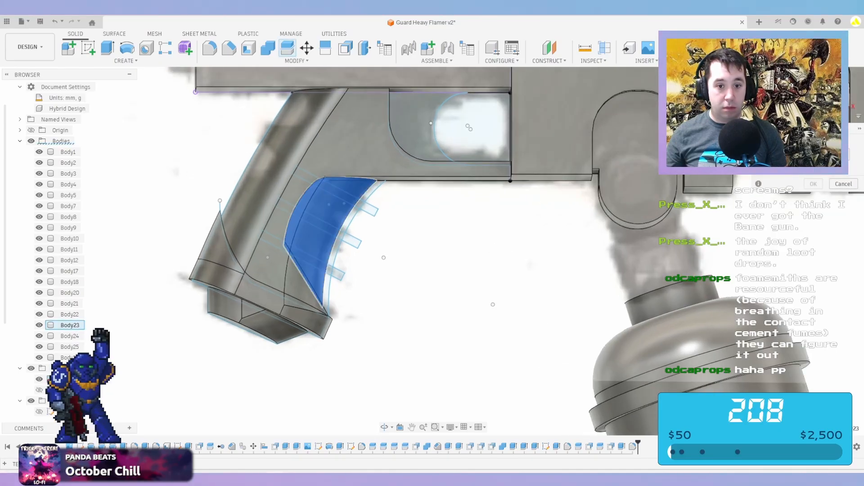
{"action": "left_click", "coordinate": [370, 209]}
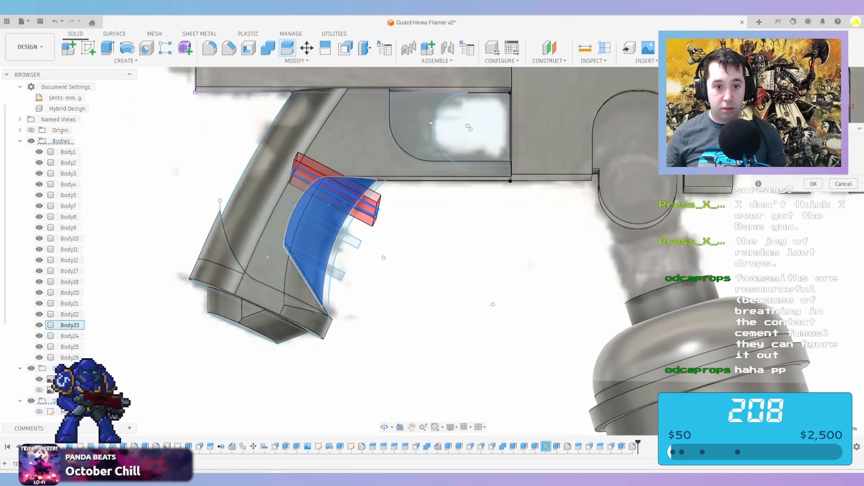
{"action": "key", "text": "Return"}
Split the remaining lower part of the finger section with the middle narrow sketched rectangle
{"action": "right_click", "coordinate": [412, 229]}
{"action": "left_click", "coordinate": [412, 203]}
{"action": "left_click", "coordinate": [327, 221]}
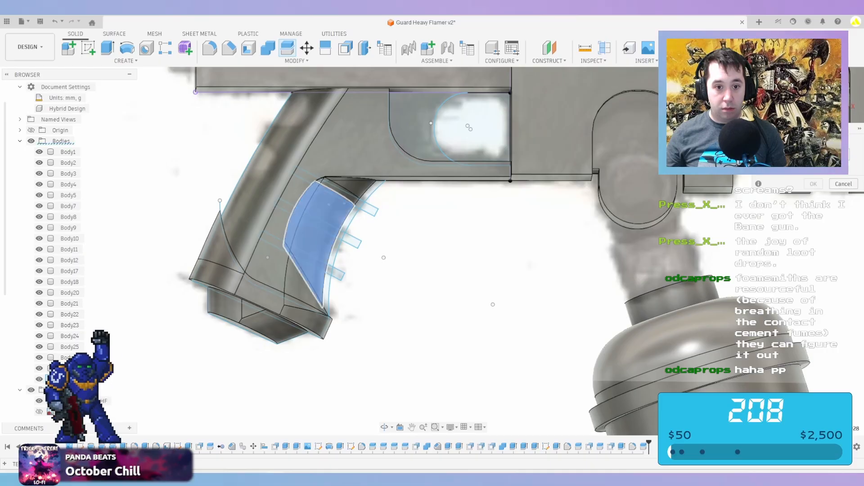
{"action": "left_click", "coordinate": [826, 155]}
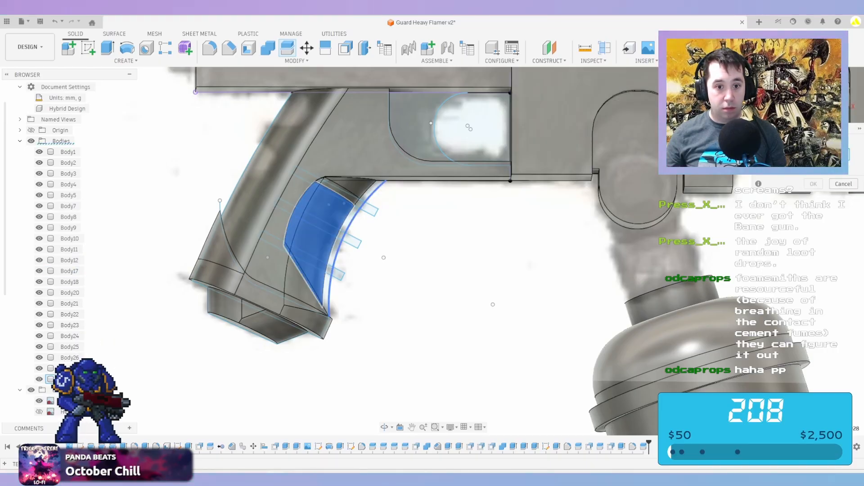
{"action": "left_click", "coordinate": [353, 216]}
{"action": "left_click", "coordinate": [356, 240]}
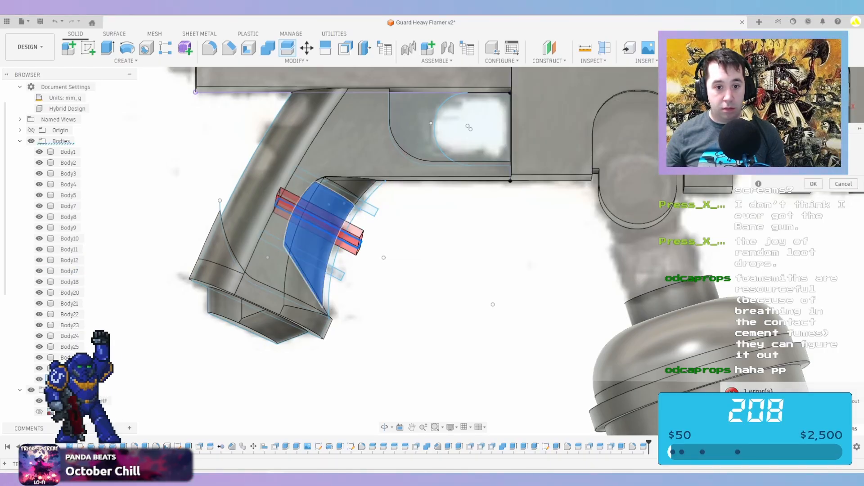
{"action": "key", "text": "Return"}
Split the lowest remaining part of the finger section with the bottom narrow sketched rectangle
{"action": "right_click", "coordinate": [401, 244]}
{"action": "left_click", "coordinate": [404, 223]}
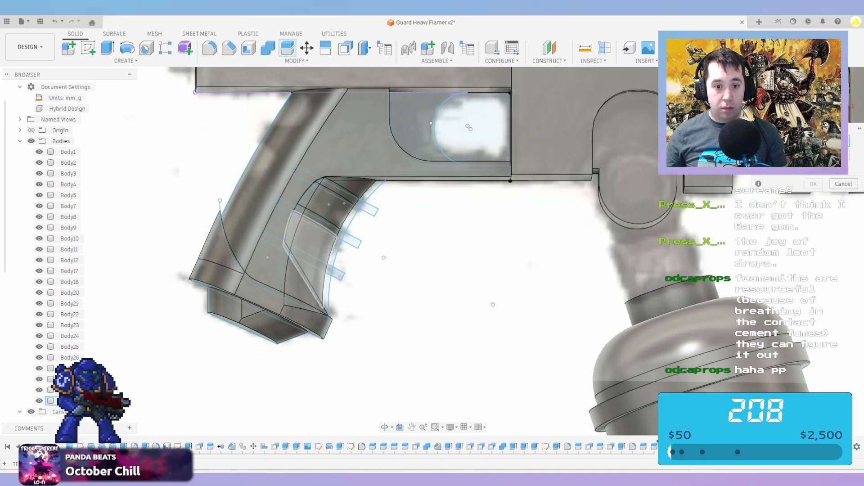
{"action": "left_click", "coordinate": [317, 246]}
{"action": "left_click", "coordinate": [337, 273]}
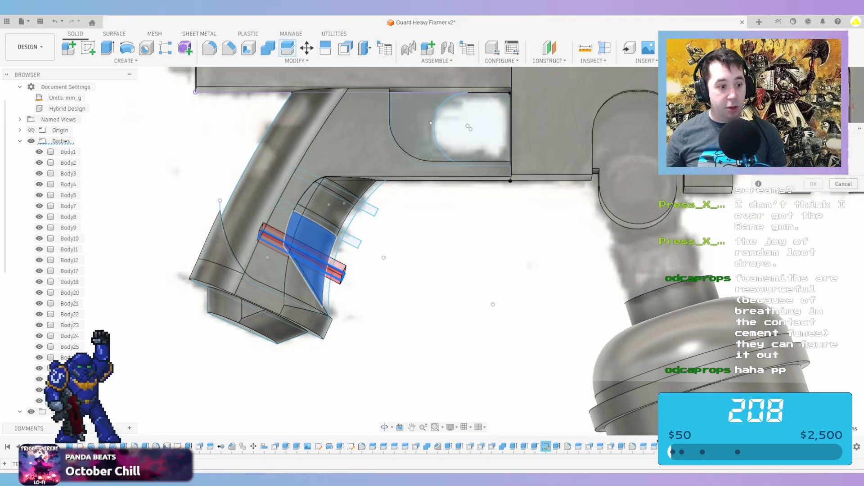
{"action": "key", "text": "Return"}
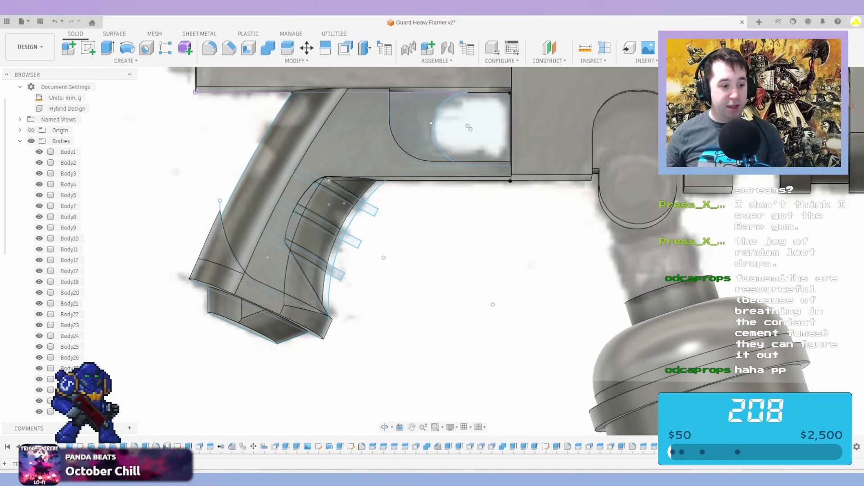
Offset the outer faces of the three narrow strips across the grip's front finger section
{"action": "left_click", "coordinate": [345, 48]}
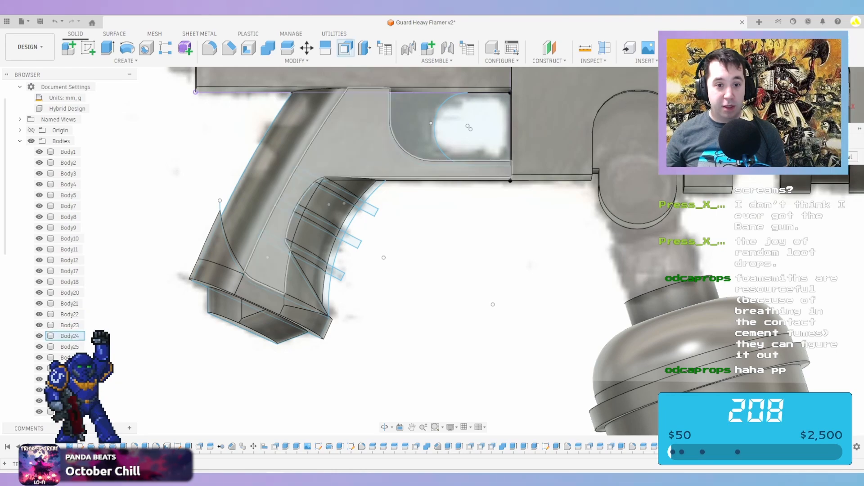
{"action": "scroll", "coordinate": [278, 277], "scroll_direction": "up", "scroll_amount": 3}
{"action": "left_click", "coordinate": [310, 246]}
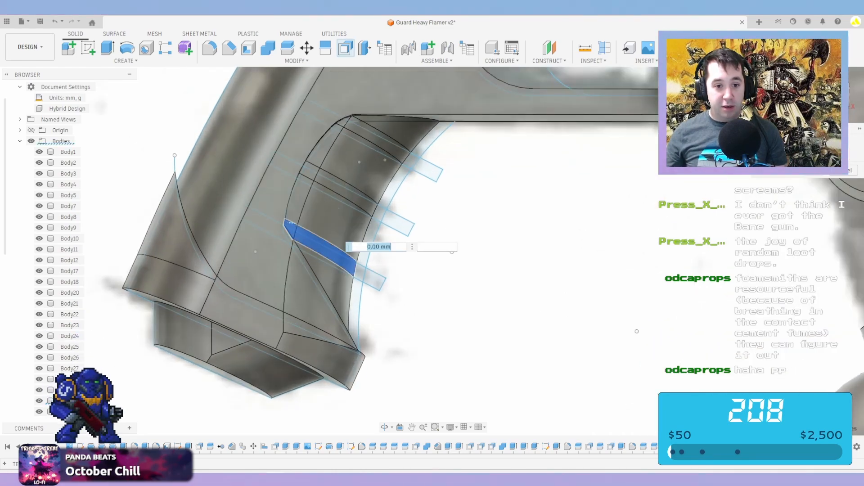
{"action": "middle_click_drag", "start_coordinate": [342, 216], "coordinate": [316, 189], "text": "shift"}
{"action": "middle_click_drag", "start_coordinate": [441, 360], "coordinate": [364, 182]}
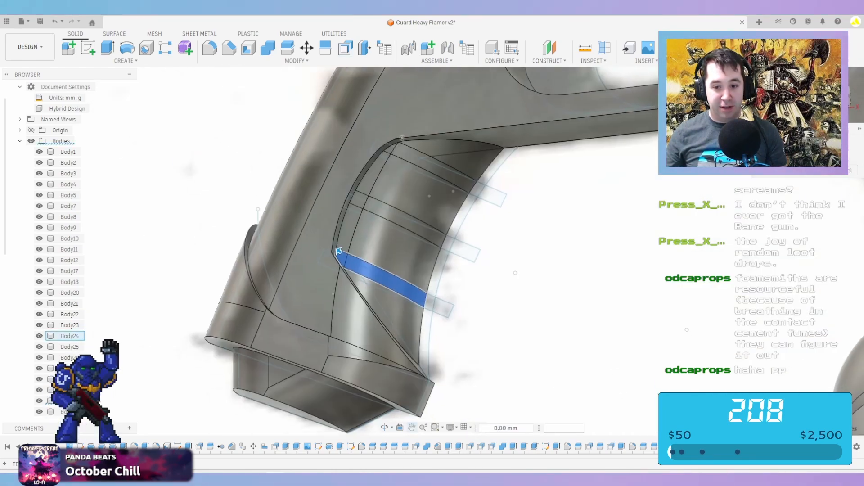
{"action": "scroll", "coordinate": [339, 251], "scroll_direction": "up", "scroll_amount": 5}
{"action": "left_click", "coordinate": [432, 191]}
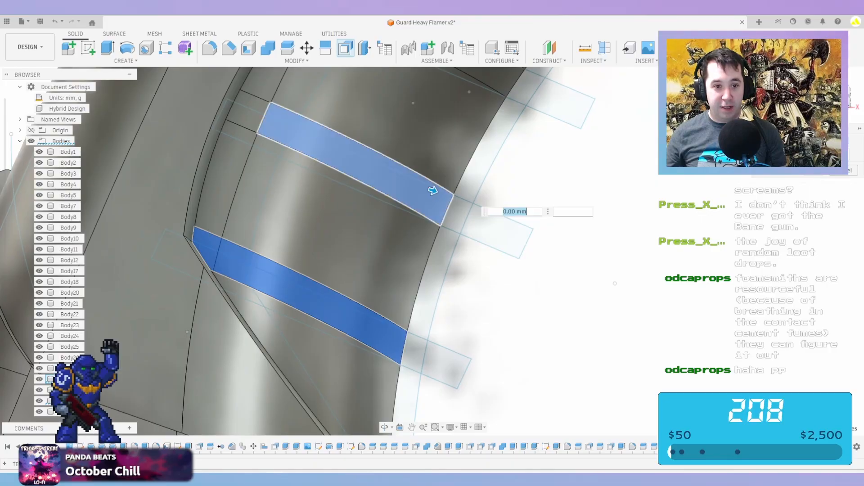
{"action": "left_click", "coordinate": [250, 112]}
{"action": "middle_click_drag", "start_coordinate": [342, 149], "coordinate": [311, 308]}
{"action": "left_click", "coordinate": [441, 201]}
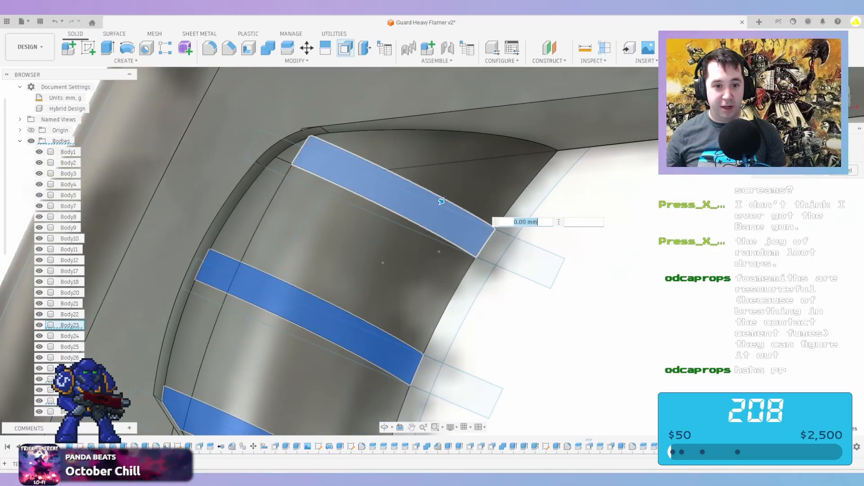
{"action": "scroll", "coordinate": [349, 177], "scroll_direction": "up", "scroll_amount": 1}
{"action": "left_click", "coordinate": [283, 147]}
{"action": "scroll", "coordinate": [281, 147], "scroll_direction": "up", "scroll_amount": 2}
{"action": "left_click_drag", "start_coordinate": [280, 147], "coordinate": [271, 141]}
{"action": "scroll", "coordinate": [276, 141], "scroll_direction": "down", "scroll_amount": 3}
{"action": "key", "text": "Return"}
Join the raised strips and the pieces between them on the grip's front finger section into a single body
{"action": "scroll", "coordinate": [277, 141], "scroll_direction": "down", "scroll_amount": 5}
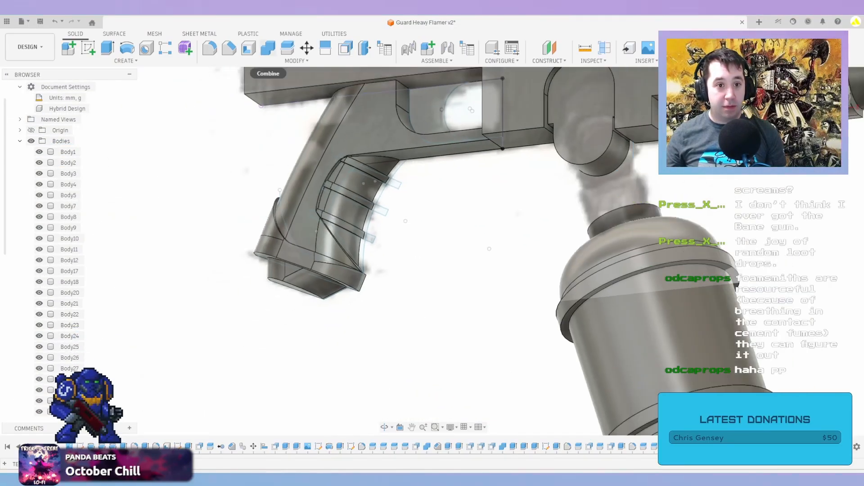
{"action": "left_click", "coordinate": [268, 48]}
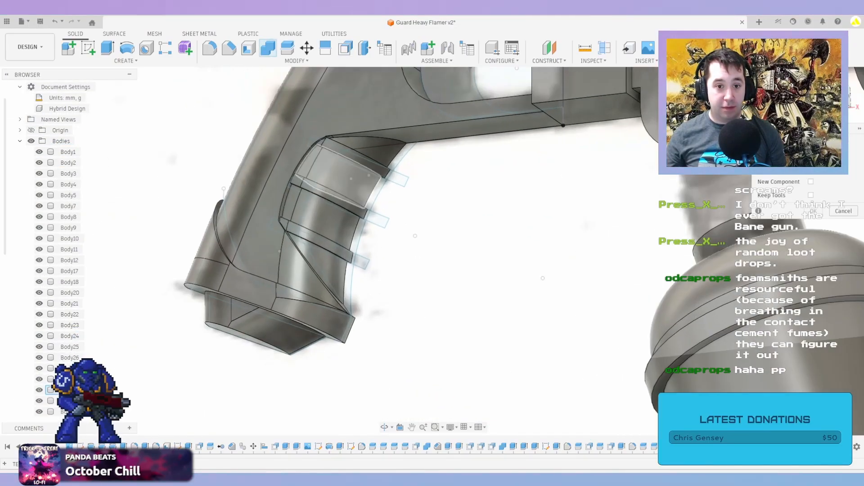
{"action": "scroll", "coordinate": [407, 161], "scroll_direction": "up", "scroll_amount": 2}
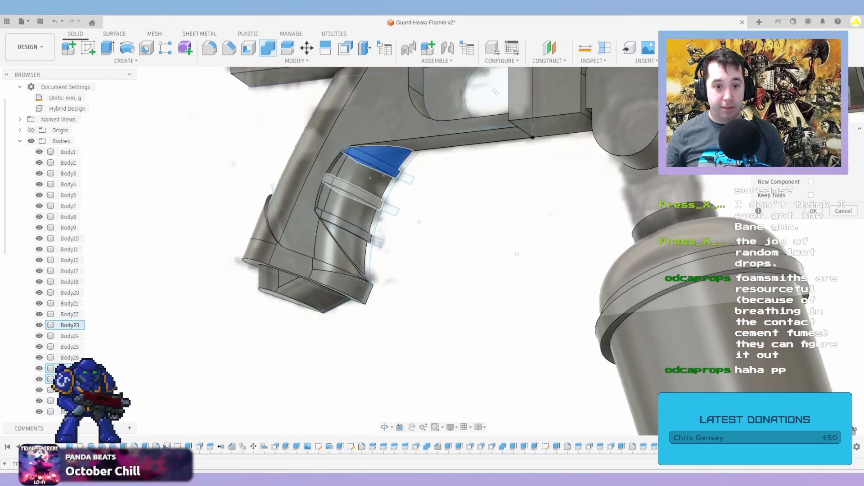
{"action": "left_click", "coordinate": [363, 179]}
{"action": "left_click", "coordinate": [356, 194]}
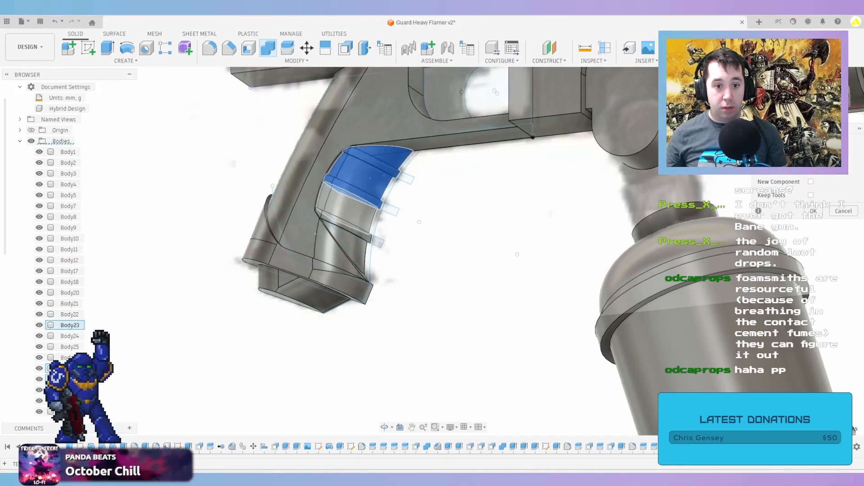
{"action": "left_click", "coordinate": [349, 211]}
{"action": "left_click", "coordinate": [346, 229]}
{"action": "left_click", "coordinate": [350, 246]}
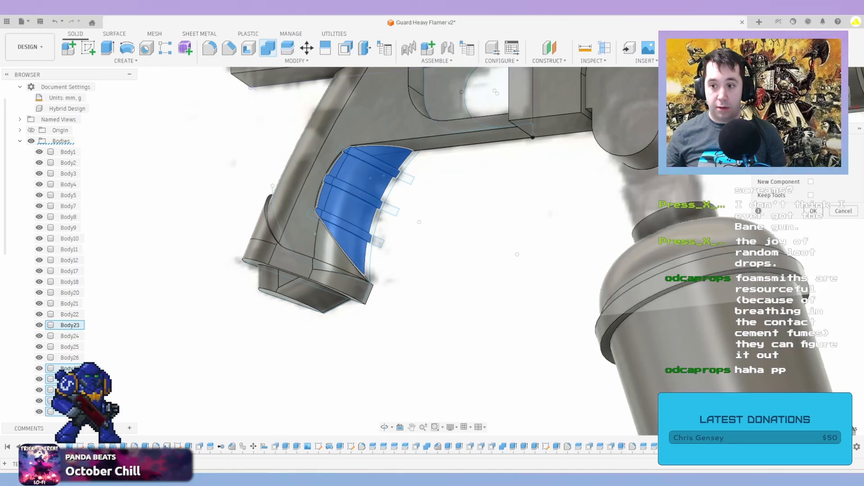
{"action": "left_click", "coordinate": [813, 211]}
Extrude the crescent-shaped sketch profile in the trigger opening 20 mm as a new body
{"action": "scroll", "coordinate": [273, 238], "scroll_direction": "down", "scroll_amount": 5}
{"action": "middle_click_drag", "start_coordinate": [273, 237], "coordinate": [321, 286], "text": "shift"}
{"action": "scroll", "coordinate": [324, 206], "scroll_direction": "down", "scroll_amount": 4}
{"action": "scroll", "coordinate": [335, 220], "scroll_direction": "up", "scroll_amount": 5}
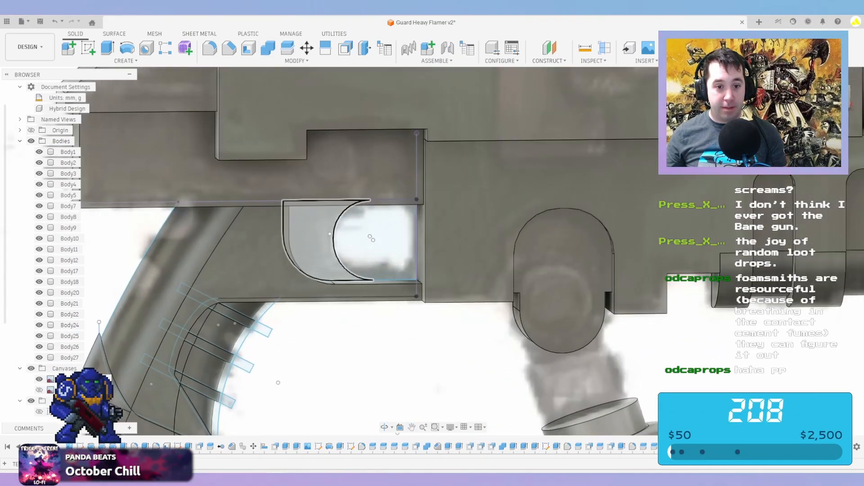
{"action": "key", "text": "e"}
{"action": "middle_click_drag", "start_coordinate": [335, 225], "coordinate": [293, 238], "text": "shift"}
{"action": "middle_click_drag", "start_coordinate": [292, 239], "coordinate": [468, 155]}
{"action": "scroll", "coordinate": [468, 154], "scroll_direction": "up", "scroll_amount": 3}
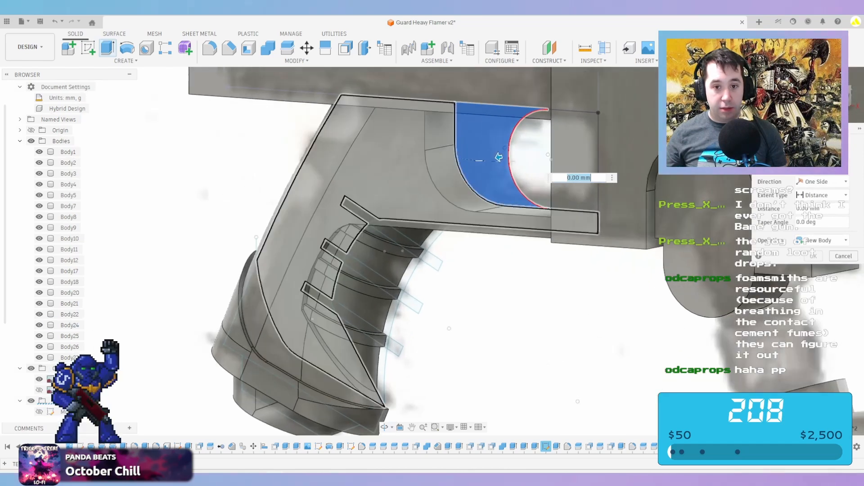
{"action": "left_click_drag", "start_coordinate": [504, 155], "coordinate": [485, 159]}
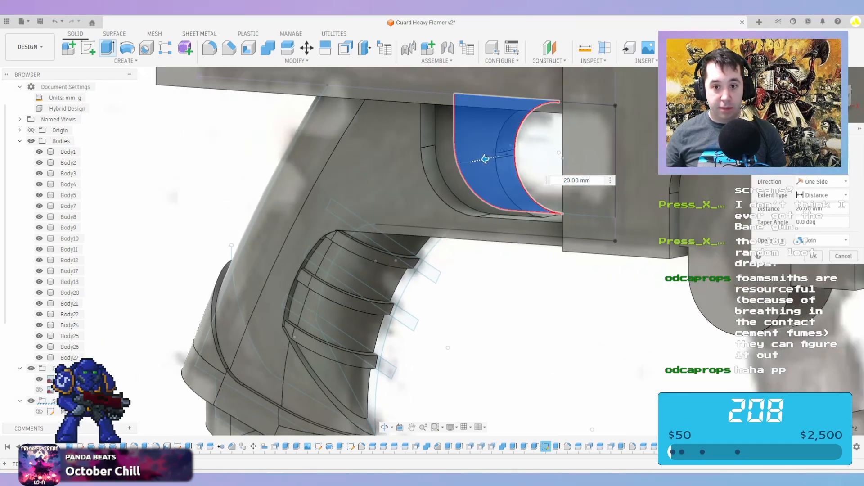
{"action": "left_click_drag", "start_coordinate": [485, 158], "coordinate": [485, 158]}
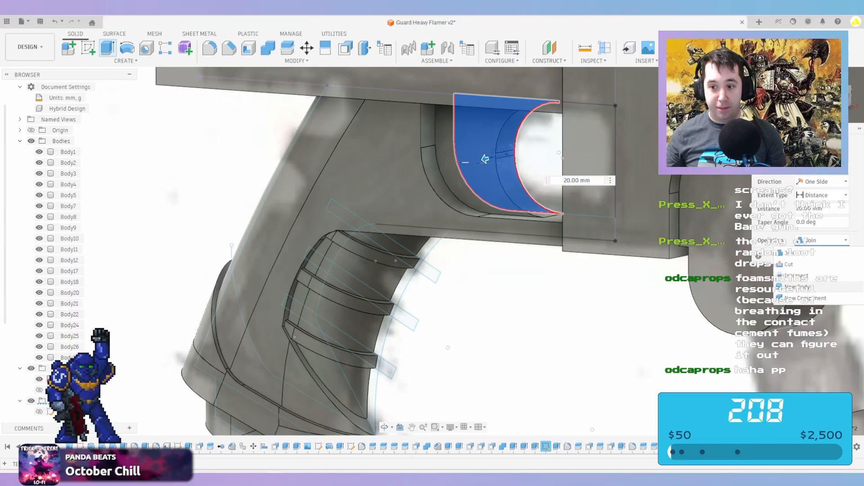
{"action": "key", "text": "Return"}
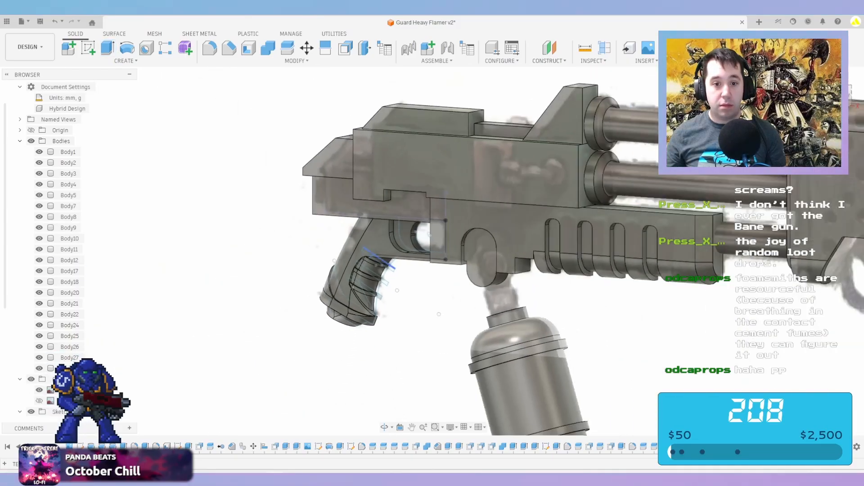
Start a sketch on the grip's flat side face for a detail on the rear strip
{"action": "scroll", "coordinate": [450, 225], "scroll_direction": "up", "scroll_amount": 5}
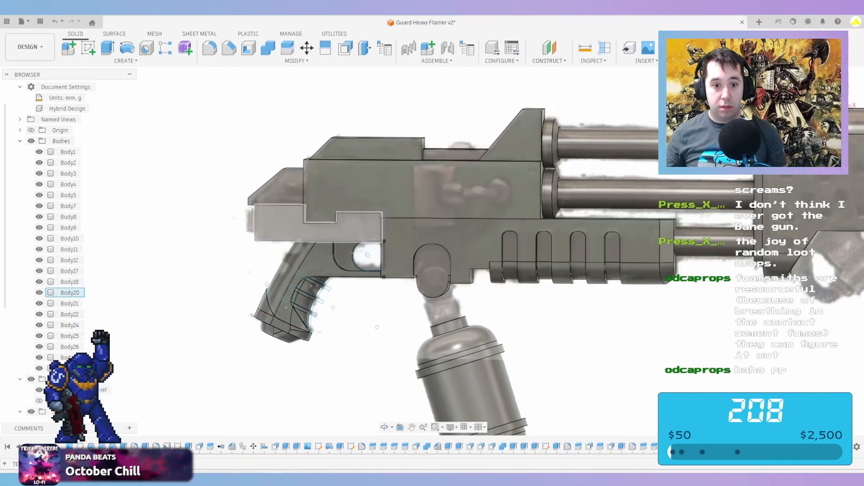
{"action": "scroll", "coordinate": [310, 277], "scroll_direction": "up", "scroll_amount": 3}
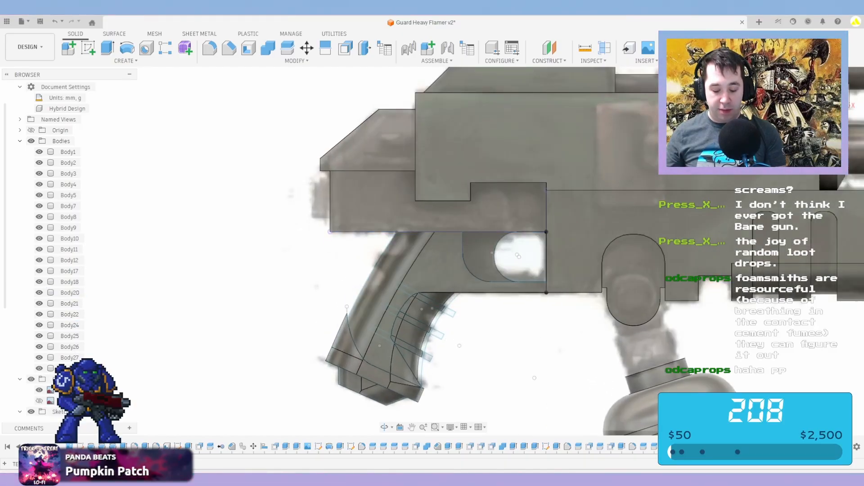
{"action": "left_click", "coordinate": [451, 270]}
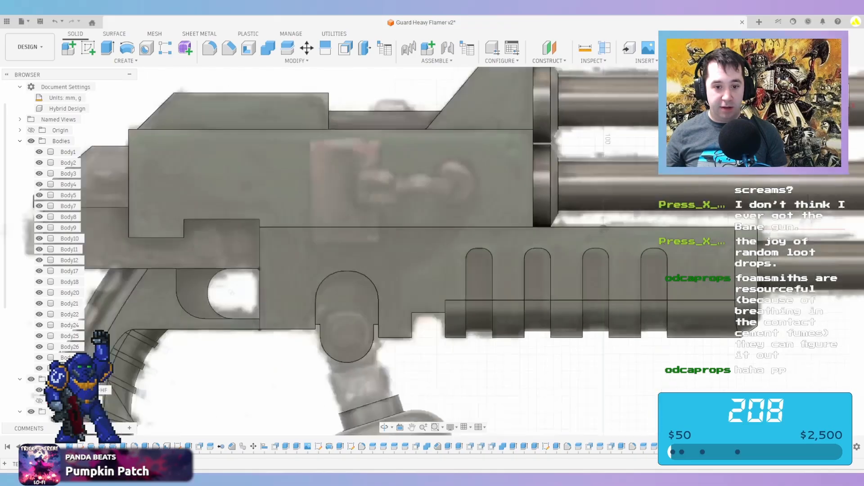
{"action": "middle_click_drag", "start_coordinate": [340, 284], "coordinate": [709, 224]}
{"action": "middle_click_drag", "start_coordinate": [390, 266], "coordinate": [486, 273]}
{"action": "scroll", "coordinate": [486, 273], "scroll_direction": "up", "scroll_amount": 5}
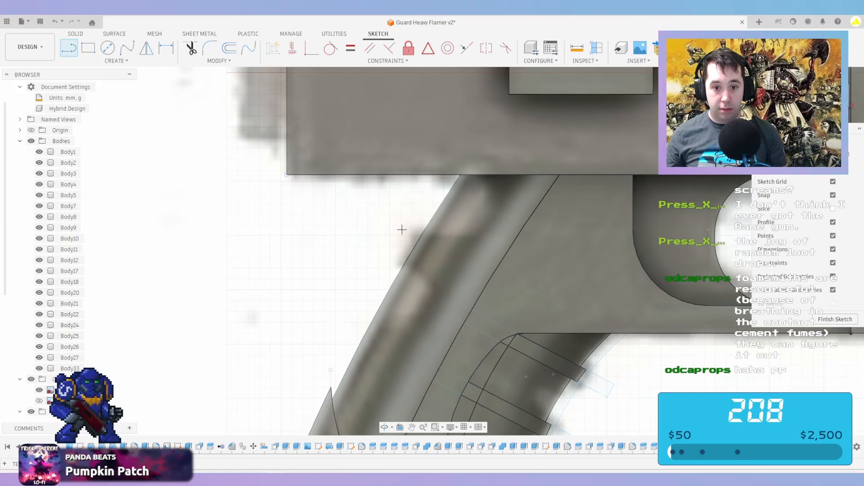
{"action": "left_click", "coordinate": [402, 230]}
{"action": "key", "text": "Escape"}
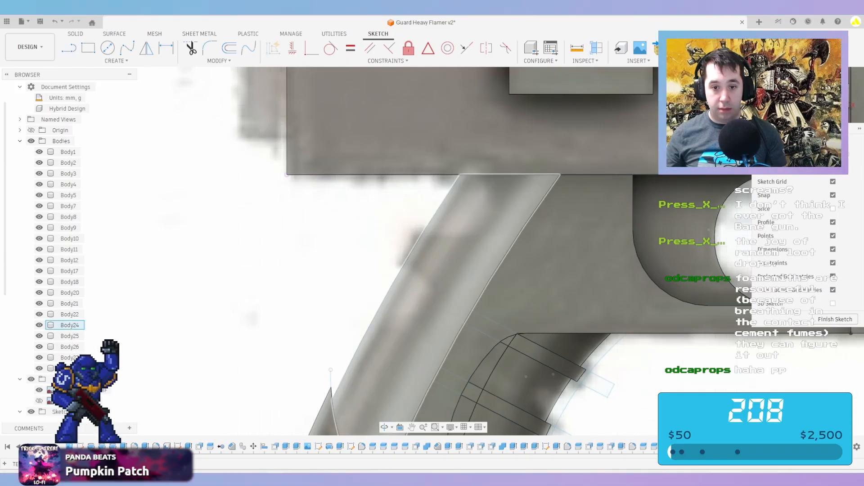
Project the inner edge of the grip's rear strip and offset it 15.82 mm toward the grip's back
{"action": "key", "text": "p"}
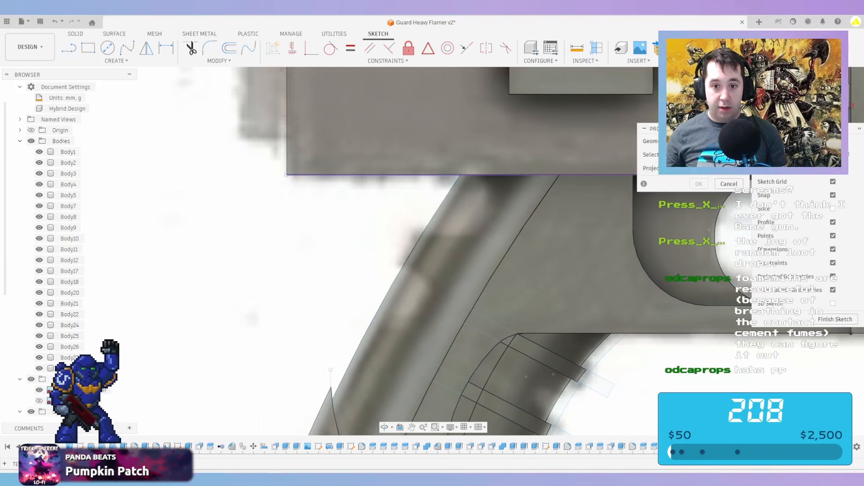
{"action": "left_click", "coordinate": [549, 192]}
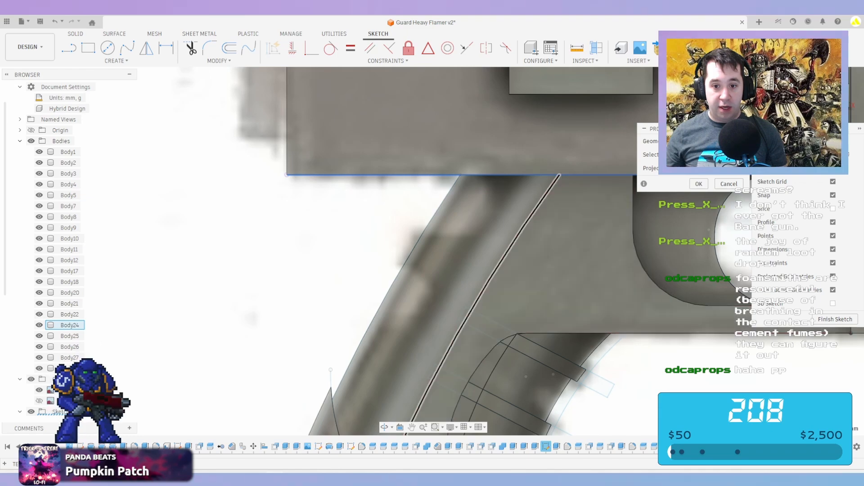
{"action": "key", "text": "Return"}
{"action": "key", "text": "o"}
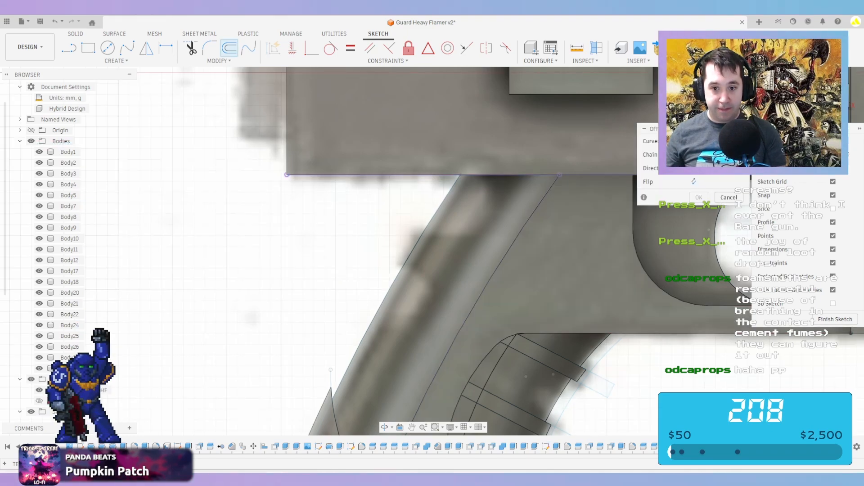
{"action": "left_click", "coordinate": [508, 226]}
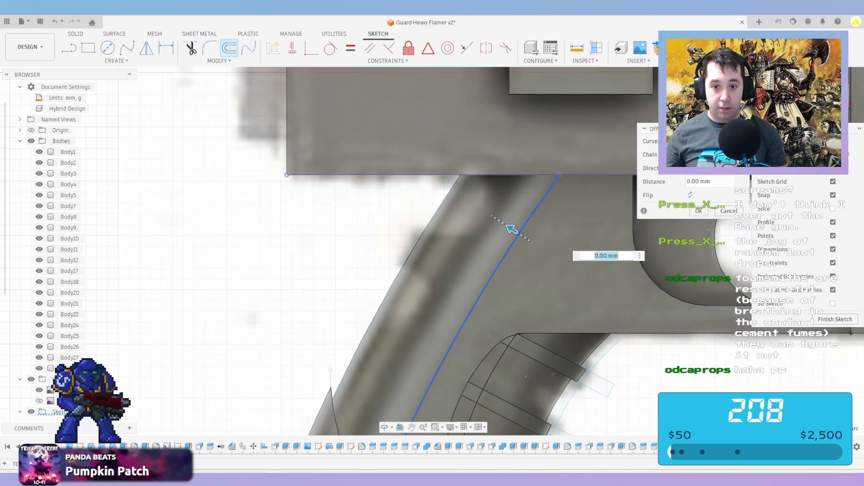
{"action": "key", "text": "Return"}
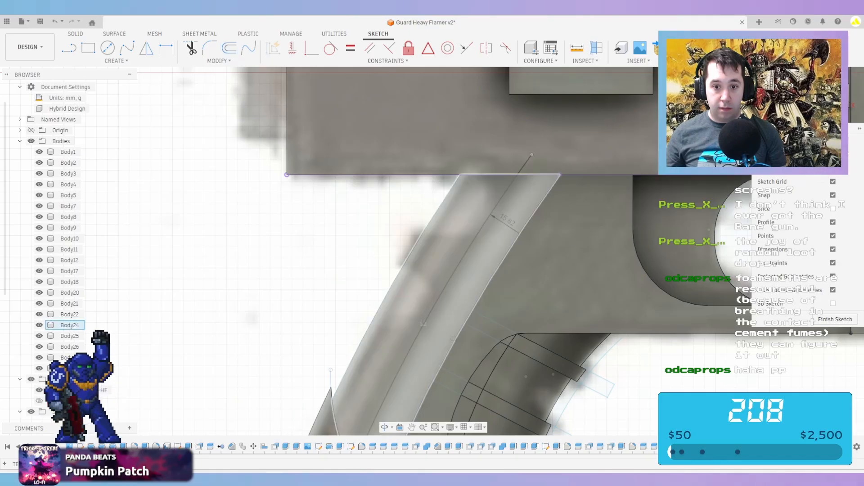
Sketch three horizontal lines from the offset curve out past the grip's rear edge, the middle one about 71 mm long
{"action": "key", "text": "l"}
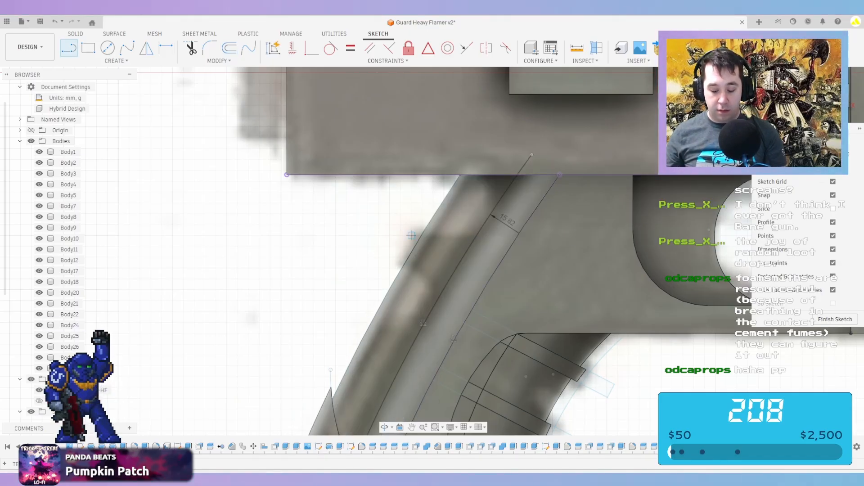
{"action": "left_click", "coordinate": [476, 236]}
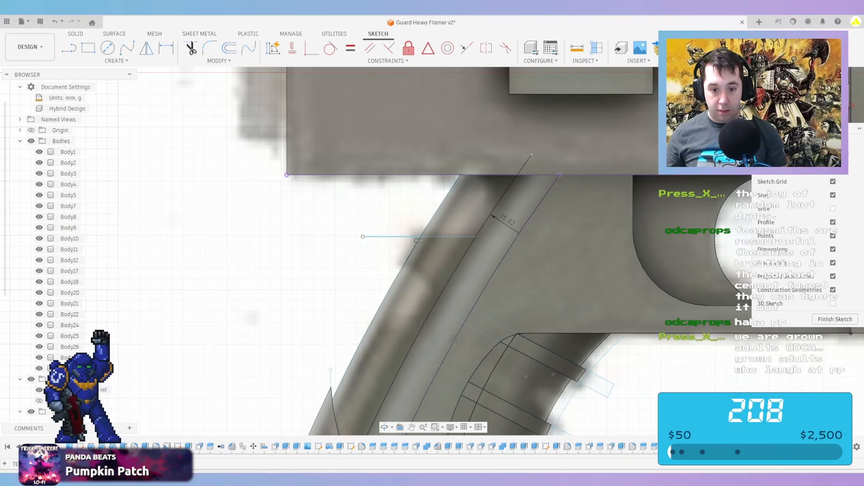
{"action": "left_click", "coordinate": [423, 331]}
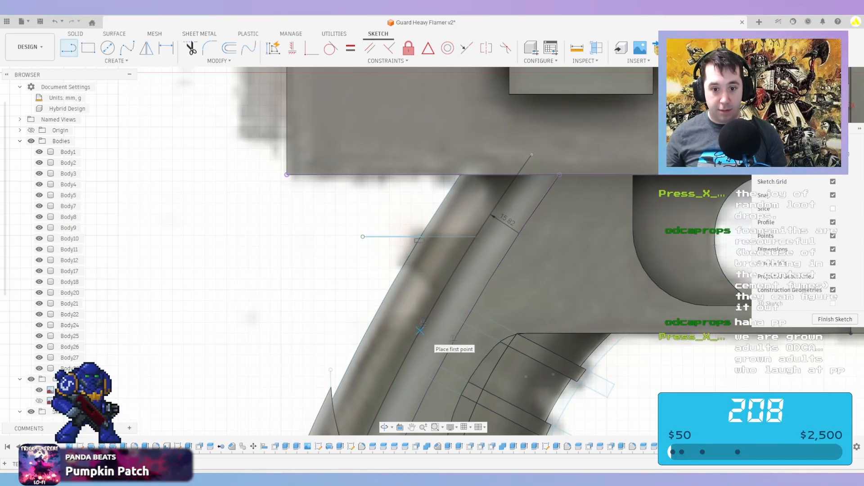
{"action": "left_click", "coordinate": [303, 330]}
{"action": "key", "text": "Escape"}
{"action": "key", "text": "l"}
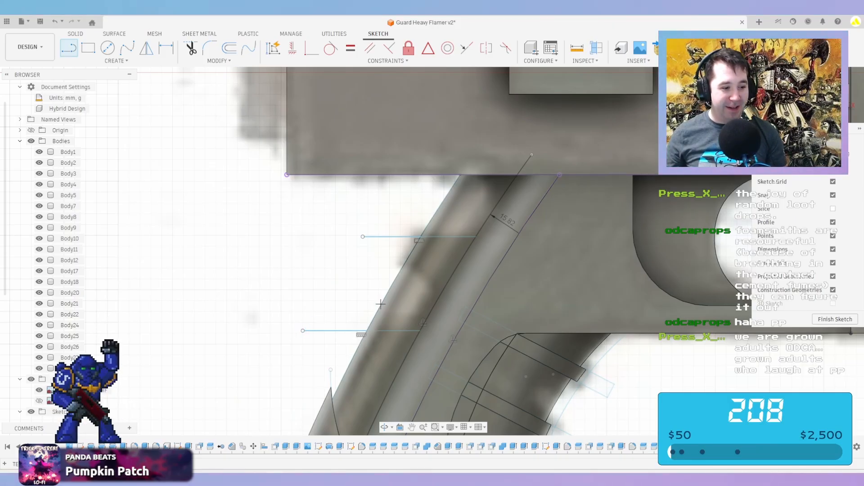
{"action": "left_click", "coordinate": [457, 267]}
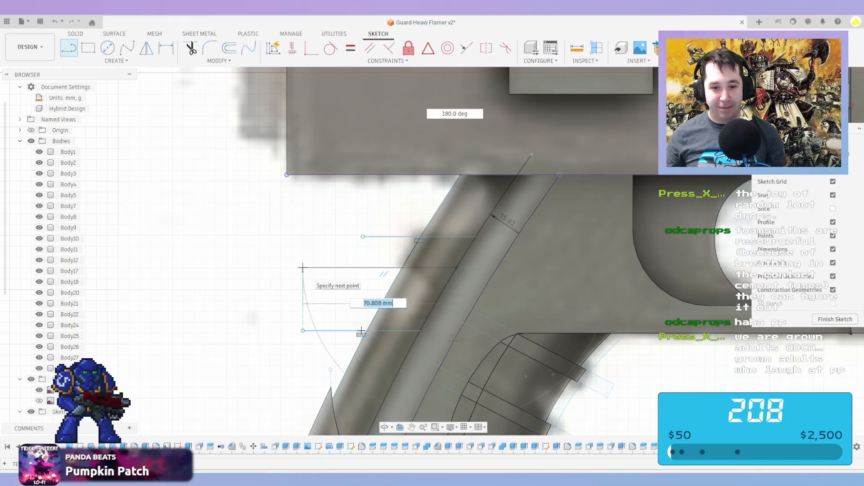
{"action": "left_click", "coordinate": [303, 267]}
{"action": "key", "text": "Escape"}
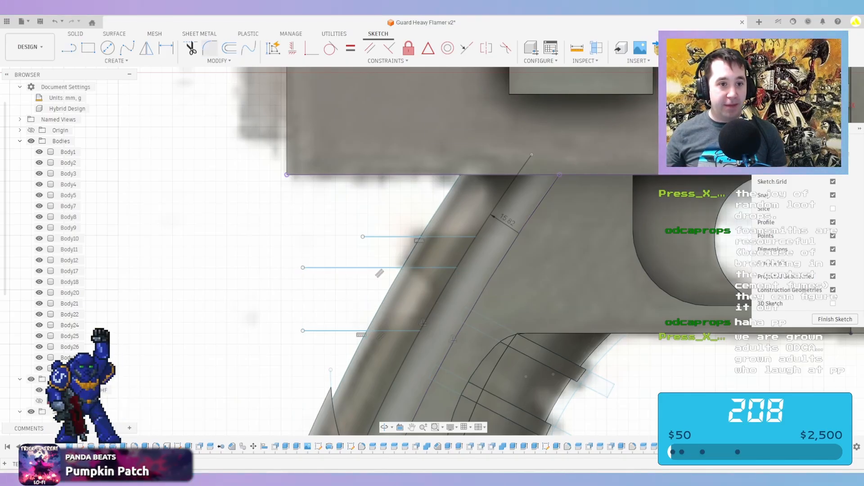
Round the corner between the lowest horizontal line and the offset curve with a 22.5 mm sketch fillet
{"action": "scroll", "coordinate": [450, 296], "scroll_direction": "up", "scroll_amount": 1}
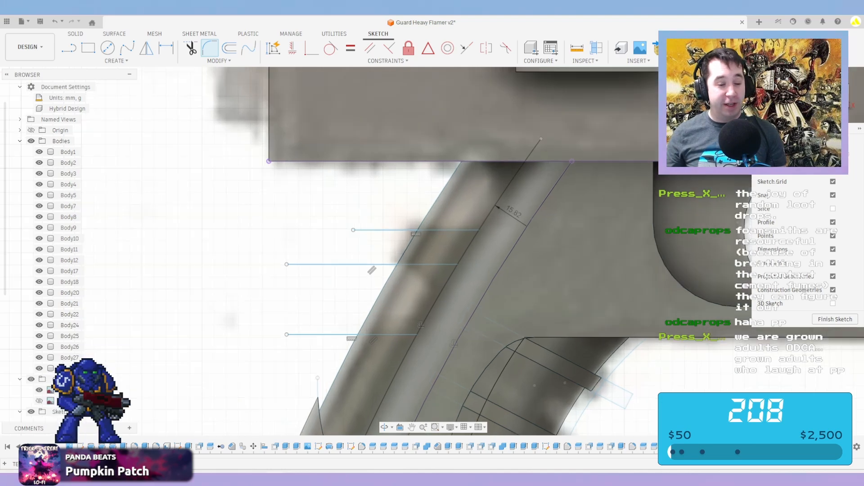
{"action": "left_click", "coordinate": [407, 335]}
{"action": "left_click", "coordinate": [419, 332]}
{"action": "scroll", "coordinate": [418, 333], "scroll_direction": "up", "scroll_amount": 2}
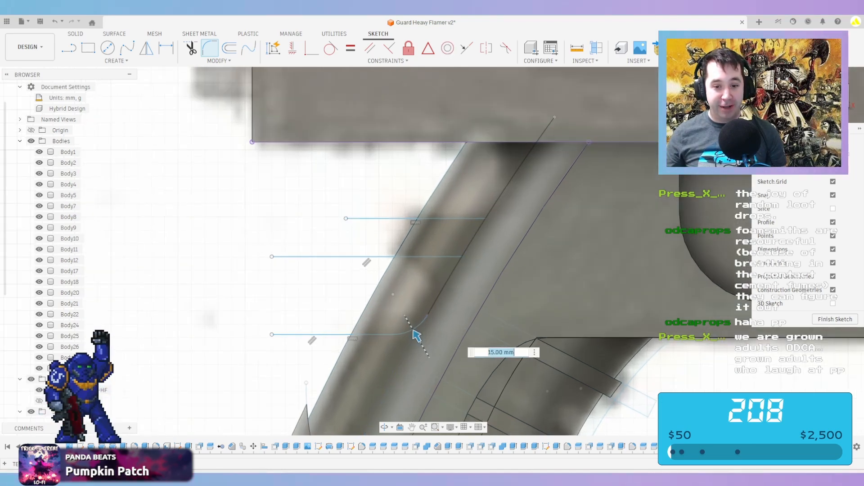
{"action": "type", "text": "22.5"}
{"action": "key", "text": "Return"}
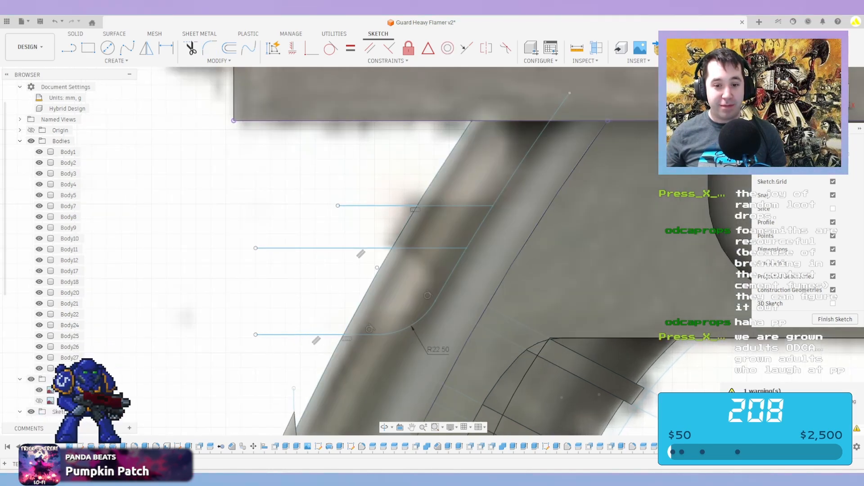
Try a 10 mm sketch fillet between the middle horizontal line and the offset curve, then undo it
{"action": "right_click", "coordinate": [334, 281]}
{"action": "left_click", "coordinate": [361, 254]}
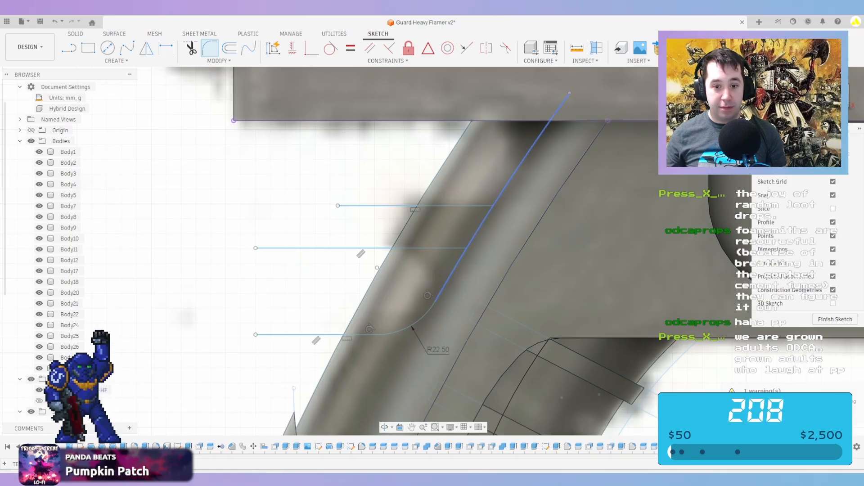
{"action": "left_click", "coordinate": [451, 248]}
{"action": "left_click_drag", "start_coordinate": [421, 273], "coordinate": [446, 259]}
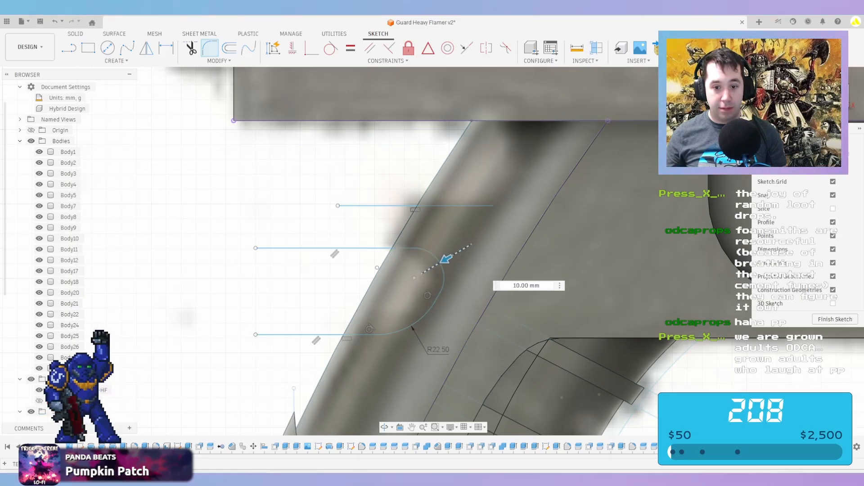
{"action": "key", "text": "Return"}
{"action": "right_click", "coordinate": [365, 220]}
{"action": "left_click", "coordinate": [365, 193]}
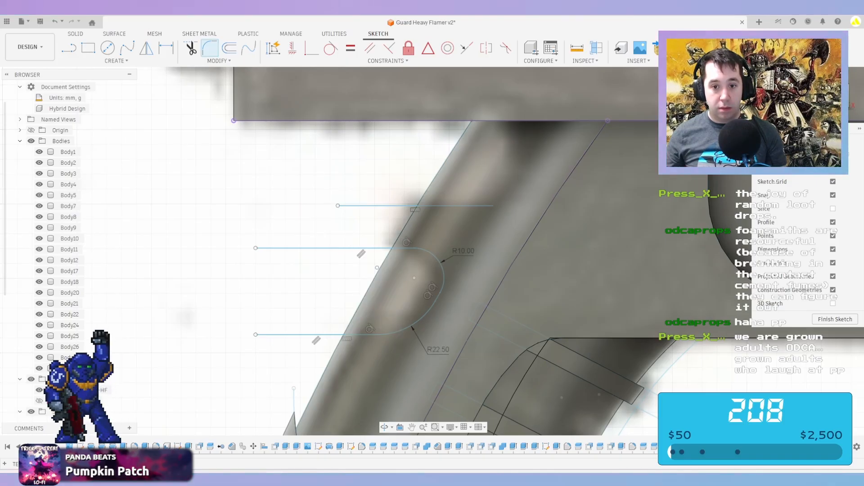
{"action": "key", "text": "Escape"}
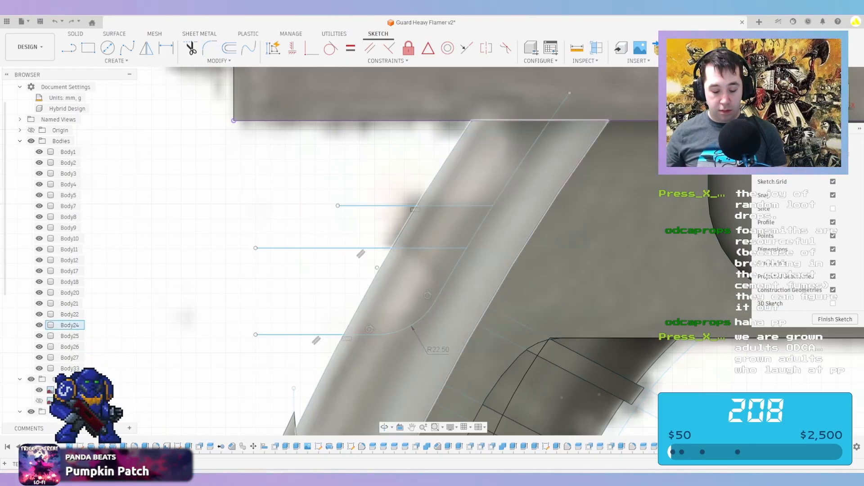
Trim the offset curve between the upper two horizontal lines and round the middle line's corner with a 10 mm sketch fillet
{"action": "key", "text": "t"}
{"action": "left_click", "coordinate": [480, 226]}
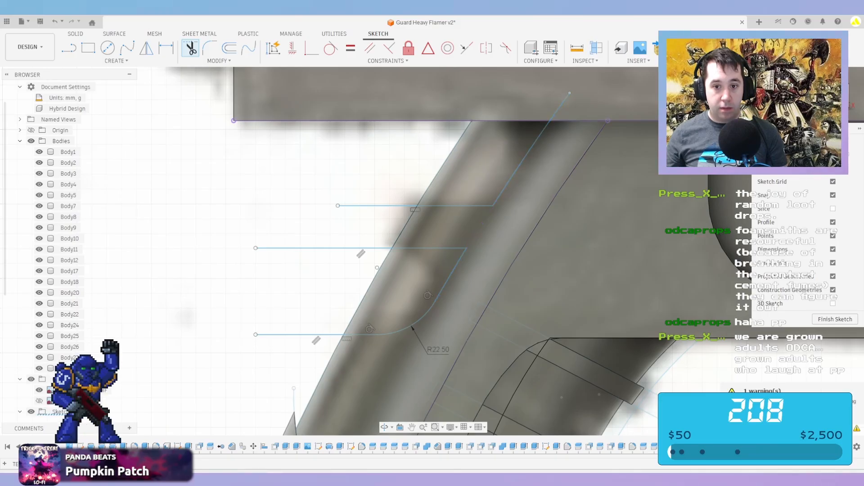
{"action": "left_click", "coordinate": [210, 48]}
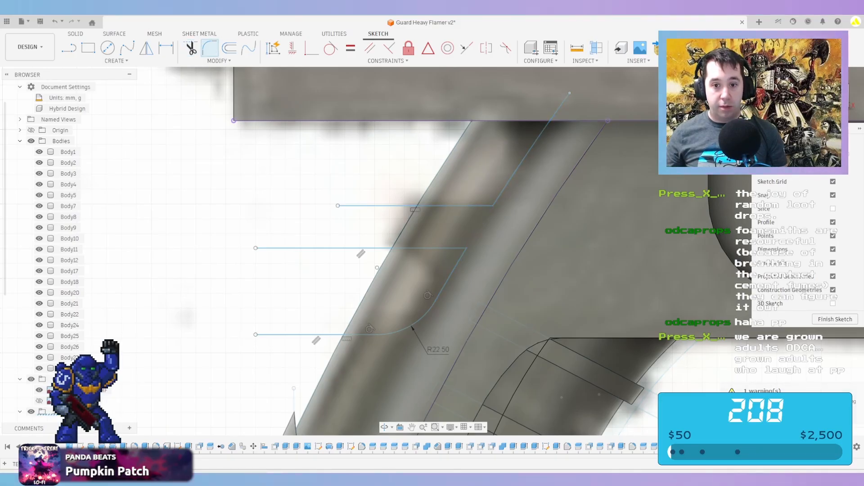
{"action": "left_click", "coordinate": [440, 248]}
{"action": "left_click", "coordinate": [455, 268]}
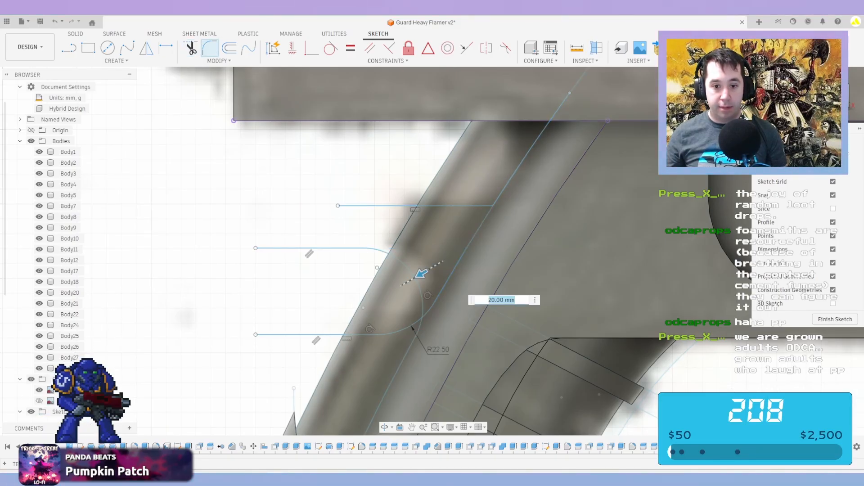
{"action": "type", "text": "10"}
{"action": "key", "text": "Return"}
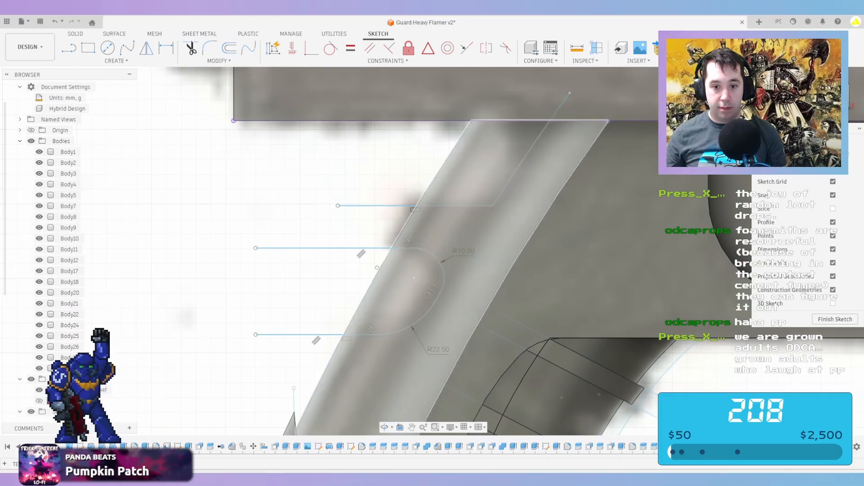
{"action": "right_click", "coordinate": [365, 211]}
{"action": "key", "text": "Escape"}
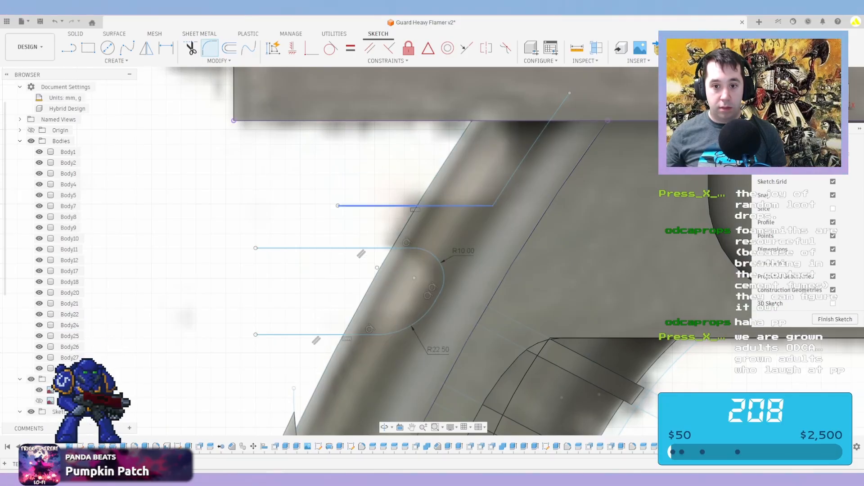
Round the corner between the uppermost horizontal line and the offset curve with a 22.5 mm sketch fillet
{"action": "left_click", "coordinate": [492, 206]}
{"action": "type", "text": "22.5"}
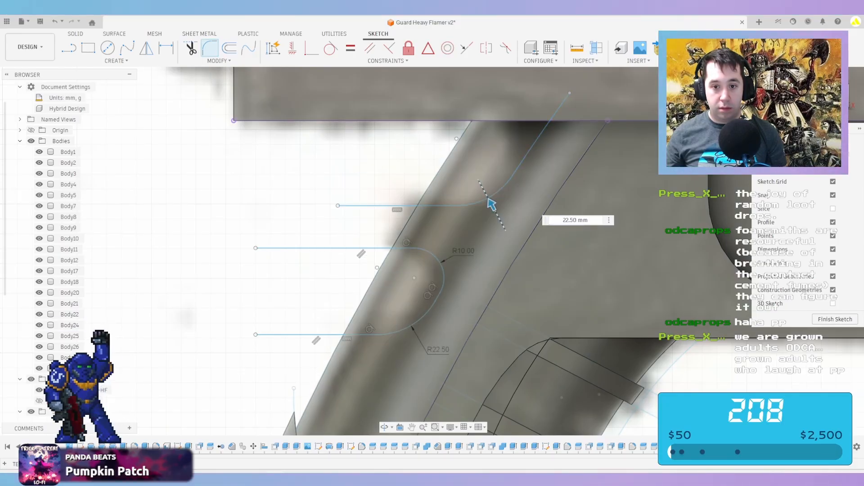
{"action": "key", "text": "Return"}
Sketch a line along the grip's top edge, round its corner with the offset curve using a 10 mm fillet, and finish the sketch
{"action": "right_click", "coordinate": [381, 166]}
{"action": "left_click", "coordinate": [382, 139]}
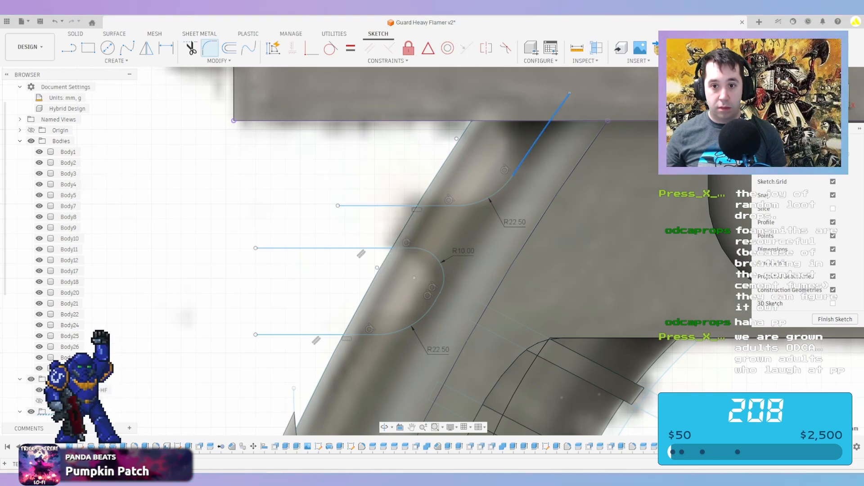
{"action": "key", "text": "l"}
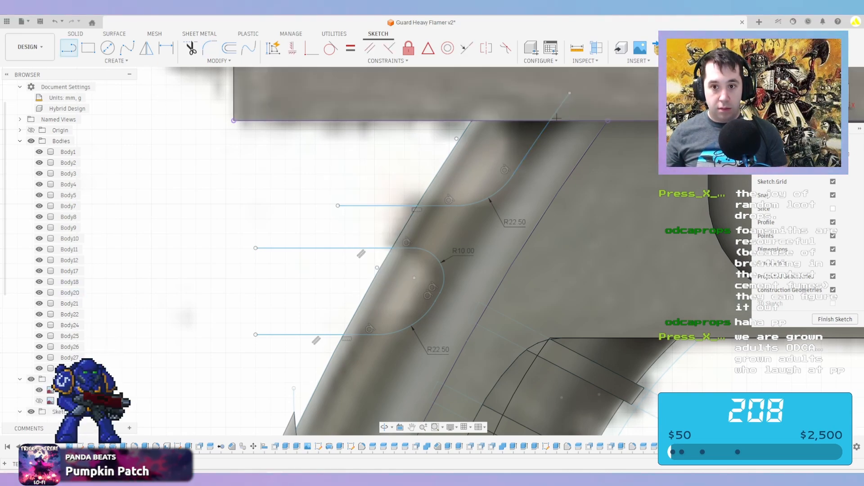
{"action": "key", "text": "Escape"}
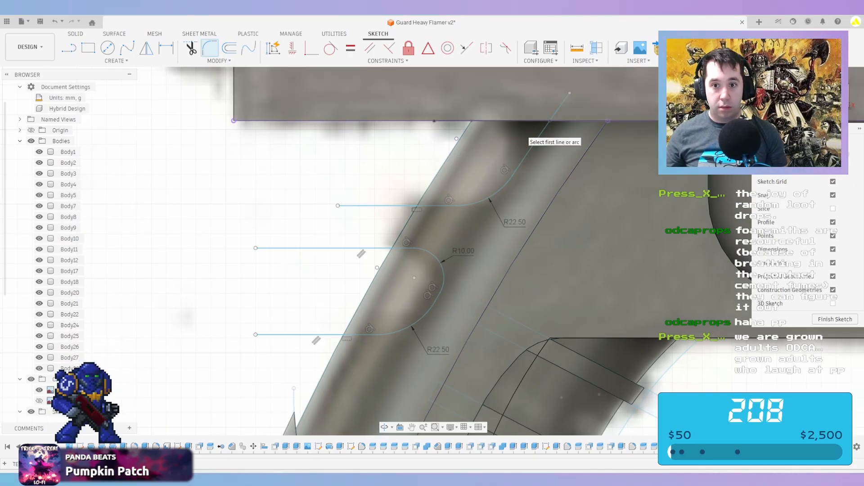
{"action": "left_click", "coordinate": [524, 134]}
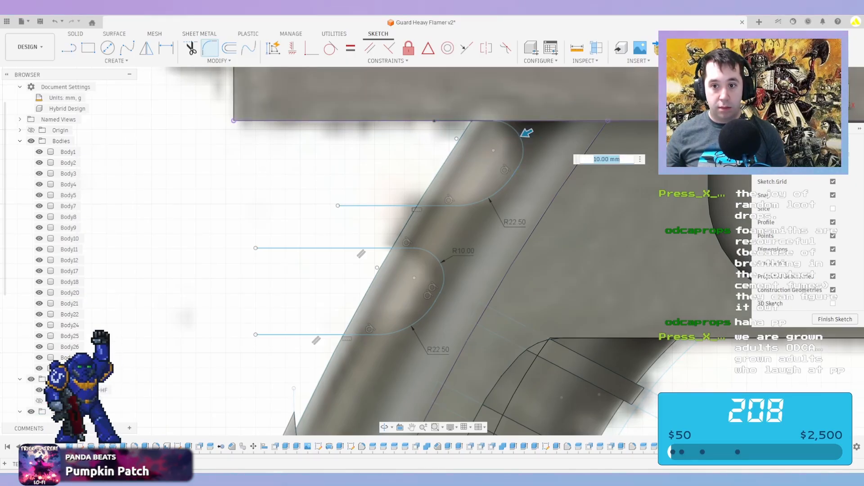
{"action": "key", "text": "Return"}
{"action": "scroll", "coordinate": [607, 132], "scroll_direction": "down", "scroll_amount": 2}
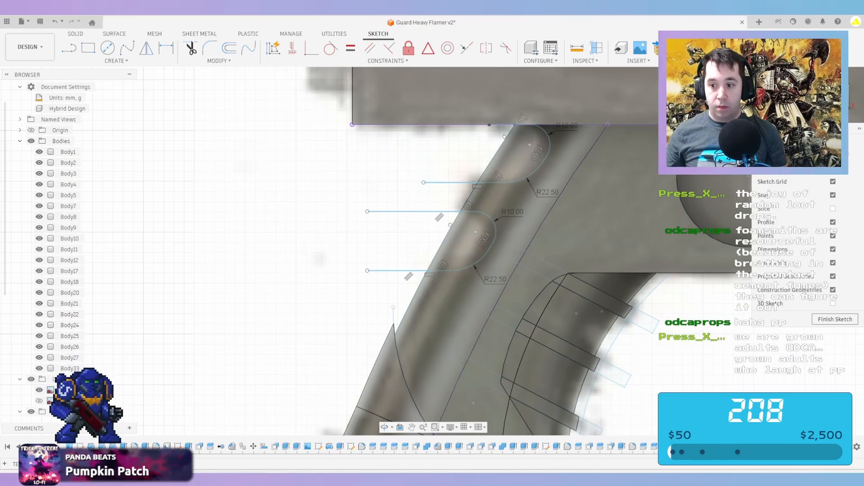
{"action": "left_click", "coordinate": [719, 48]}
Split the side face of the grip's rear strip along the upper rounded sketch profile
{"action": "left_click", "coordinate": [325, 48]}
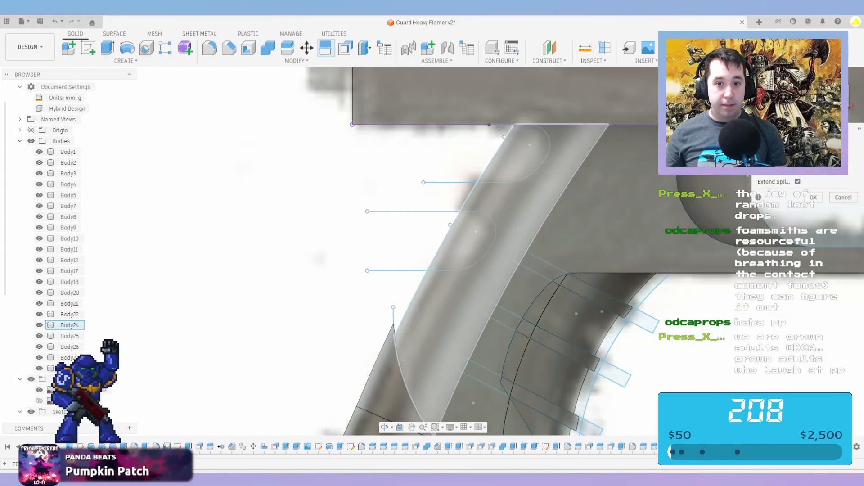
{"action": "left_click", "coordinate": [533, 146]}
{"action": "middle_click_drag", "start_coordinate": [450, 203], "coordinate": [504, 235], "text": "shift"}
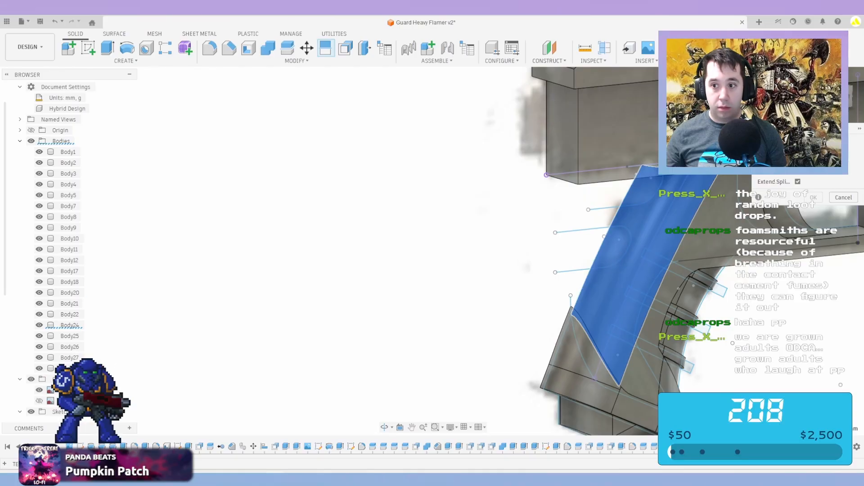
{"action": "left_click", "coordinate": [810, 155]}
{"action": "left_click", "coordinate": [643, 204]}
{"action": "key", "text": "Return"}
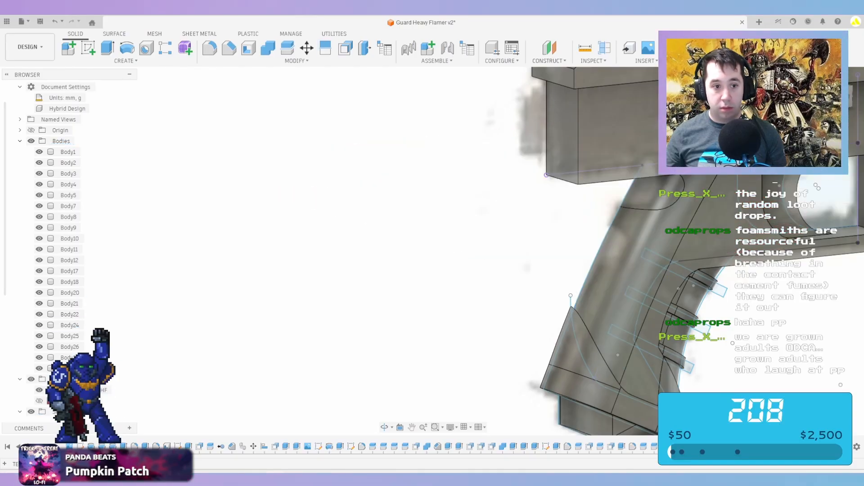
Split the rear strip's side face again along the lower rounded sketch profile
{"action": "right_click", "coordinate": [244, 211]}
{"action": "left_click", "coordinate": [245, 174]}
{"action": "scroll", "coordinate": [70, 247], "scroll_direction": "down", "scroll_amount": 3}
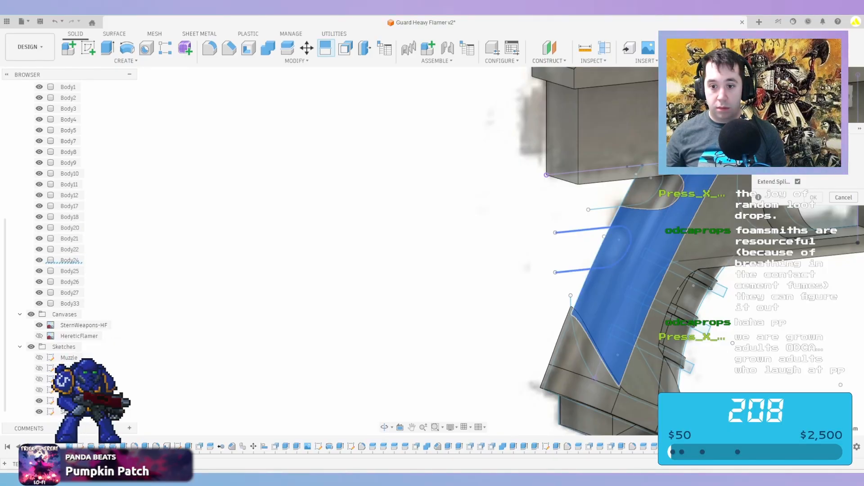
{"action": "left_click", "coordinate": [63, 261]}
{"action": "left_click", "coordinate": [813, 197]}
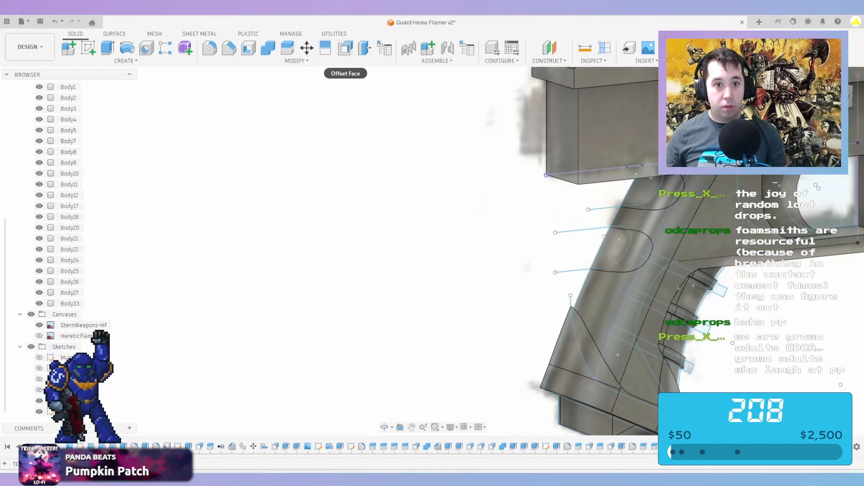
Try to offset the two rounded faces by -2 mm, then undo both face splits
{"action": "left_click", "coordinate": [345, 47]}
{"action": "left_click", "coordinate": [617, 235]}
{"action": "left_click", "coordinate": [657, 191]}
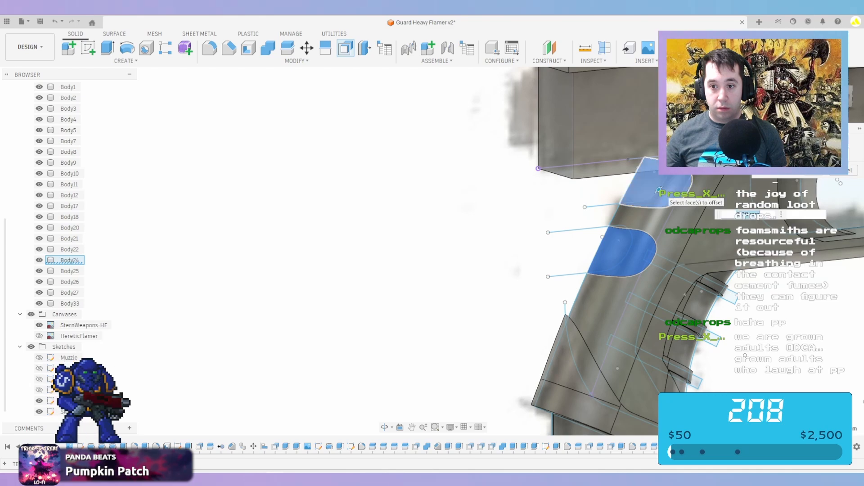
{"action": "type", "text": "-2"}
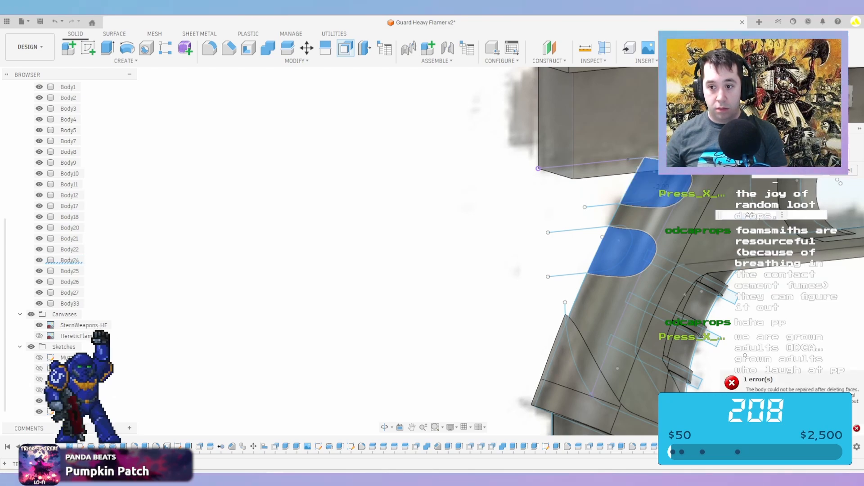
{"action": "key", "text": "Escape"}
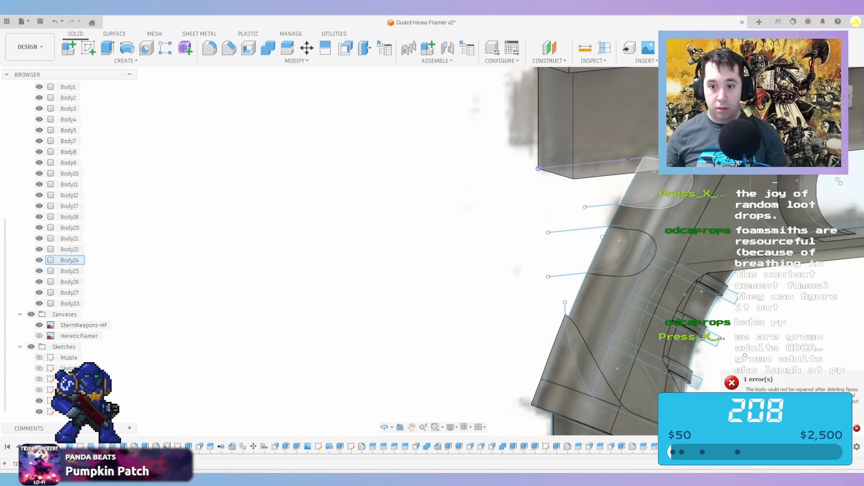
{"action": "key", "text": "ctrl+z"}
{"action": "key", "text": "ctrl+z"}
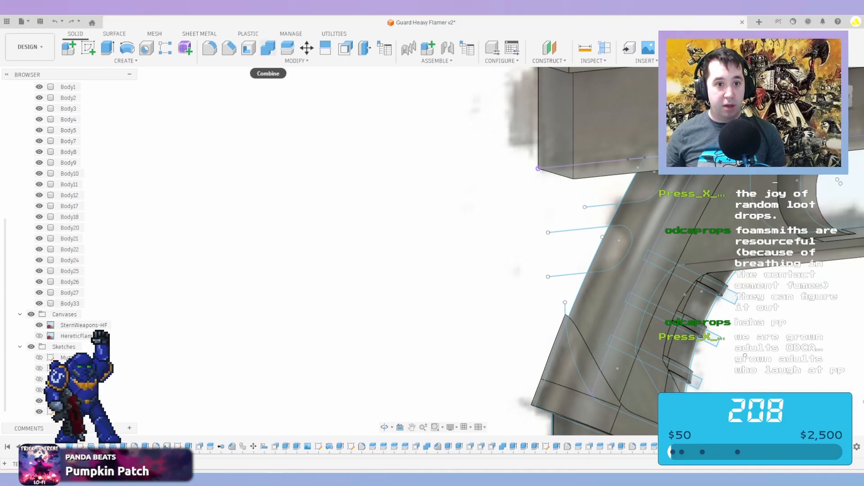
Split the grip body with the upper rounded sketch profile
{"action": "left_click", "coordinate": [287, 47]}
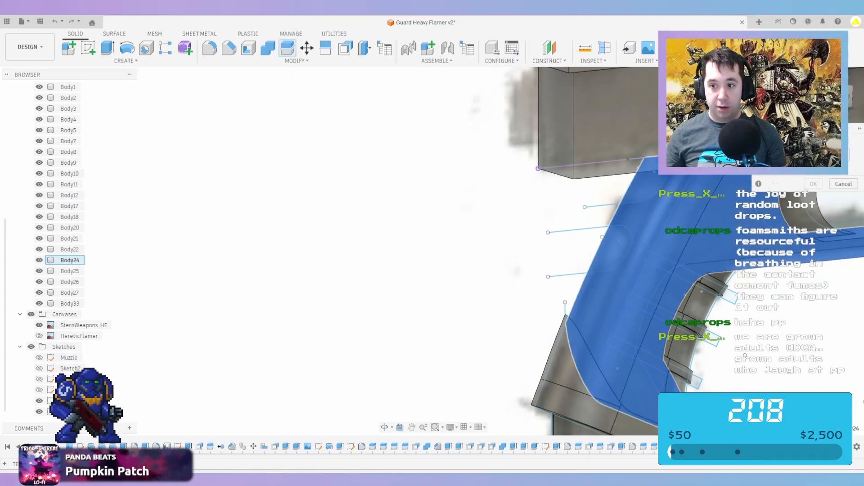
{"action": "left_click", "coordinate": [606, 205]}
{"action": "key", "text": "Return"}
Split the remaining grip body with the lower rounded sketch profile
{"action": "right_click", "coordinate": [487, 236]}
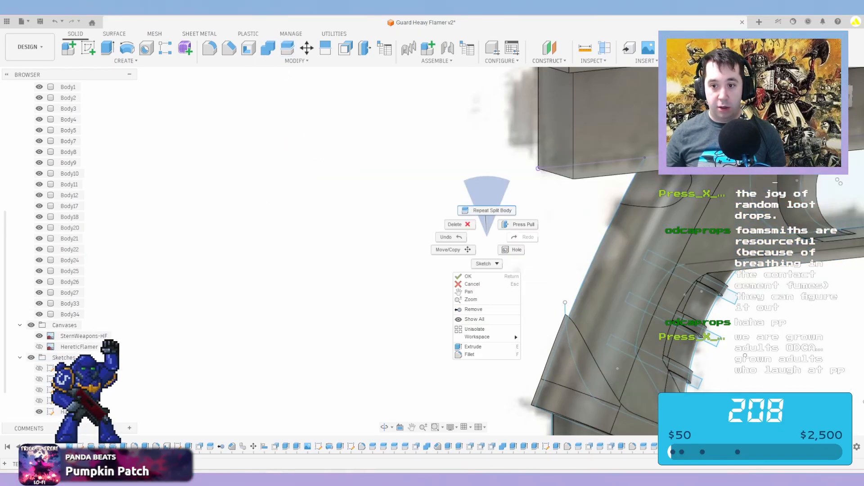
{"action": "left_click", "coordinate": [487, 211]}
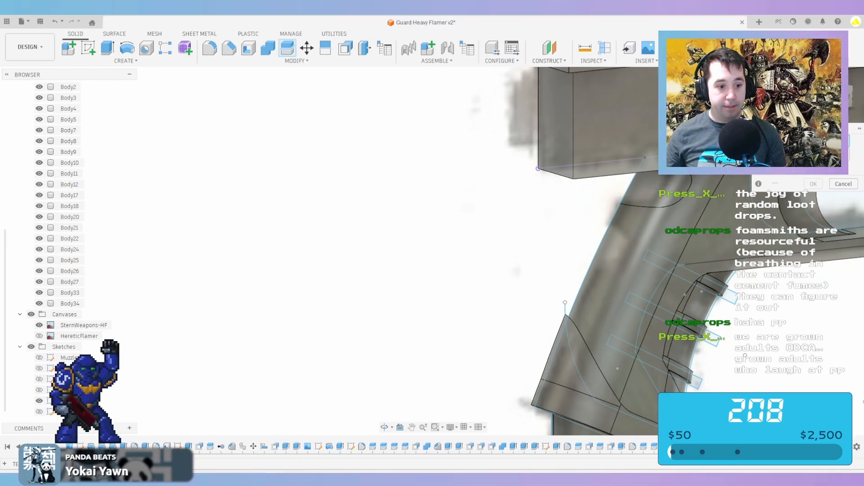
{"action": "left_click", "coordinate": [626, 288]}
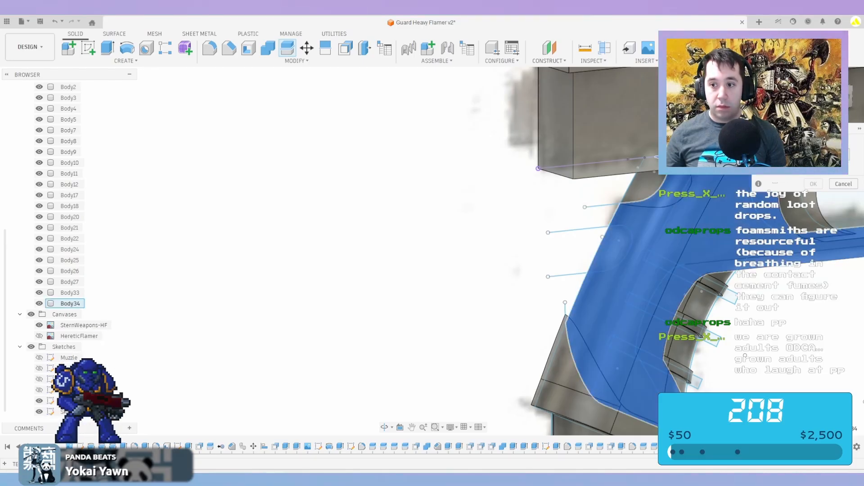
{"action": "left_click", "coordinate": [578, 229]}
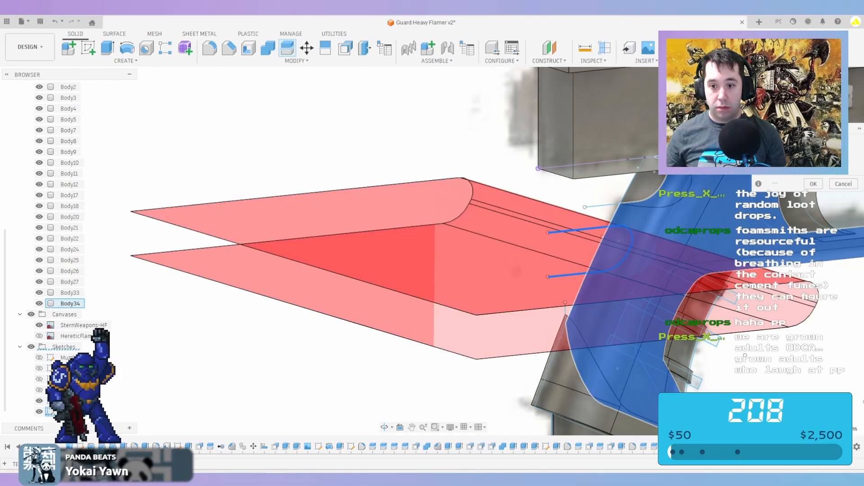
{"action": "key", "text": "Return"}
Offset the side faces of the two rounded grip pieces by -2 mm to recess them
{"action": "left_click", "coordinate": [345, 48]}
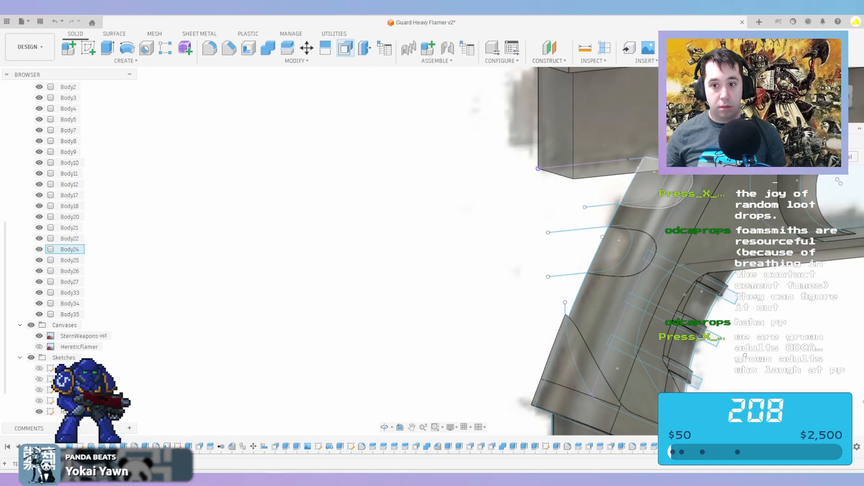
{"action": "left_click", "coordinate": [655, 178]}
{"action": "key", "text": "BackSpace"}
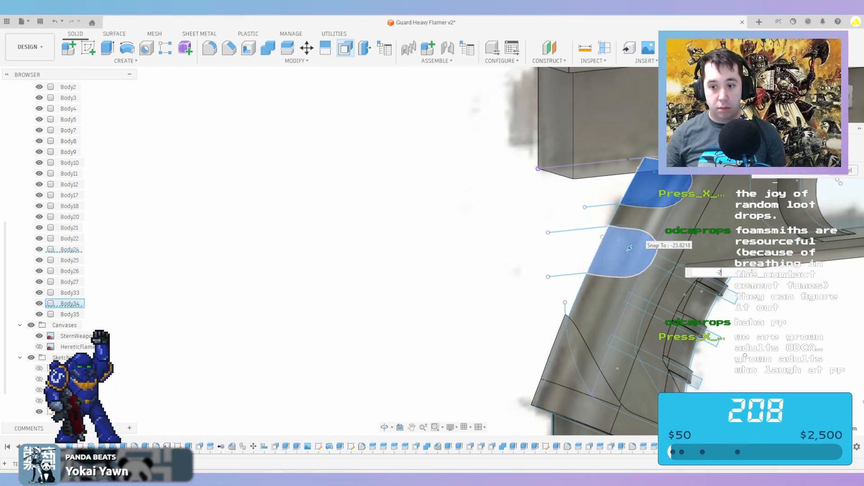
{"action": "type", "text": "-2"}
{"action": "key", "text": "Return"}
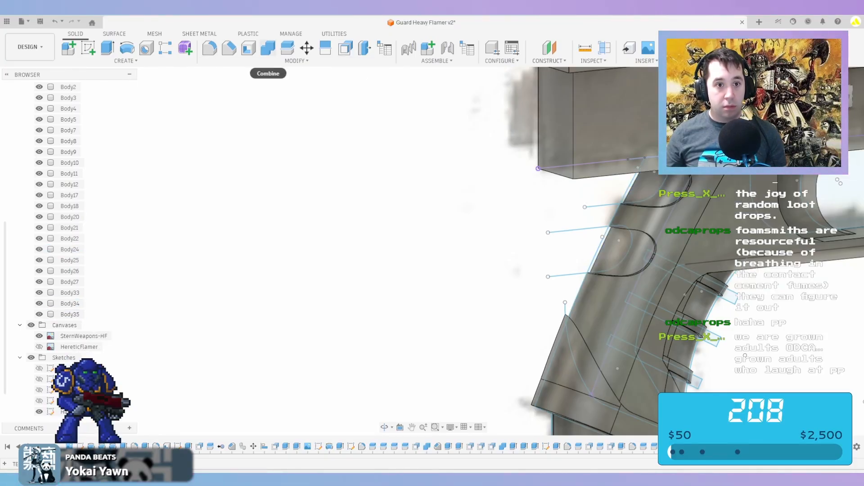
Combine the main grip body with the two recessed rounded pieces into a single body
{"action": "left_click", "coordinate": [268, 47]}
{"action": "left_click", "coordinate": [675, 229]}
{"action": "left_click", "coordinate": [654, 189]}
{"action": "left_click", "coordinate": [629, 252]}
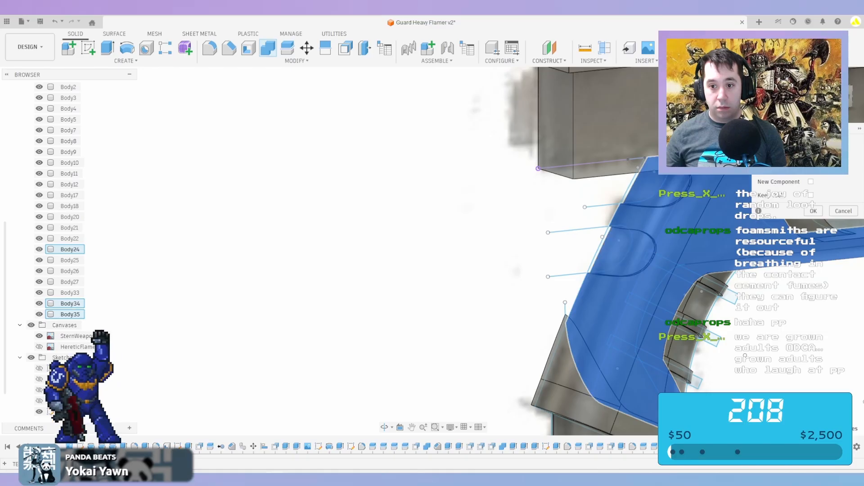
{"action": "key", "text": "Return"}
Examine the grip and the upper receiver from the side and at an angle against the reference canvas
{"action": "scroll", "coordinate": [630, 198], "scroll_direction": "down", "scroll_amount": 6}
{"action": "middle_click_drag", "start_coordinate": [703, 252], "coordinate": [639, 214]}
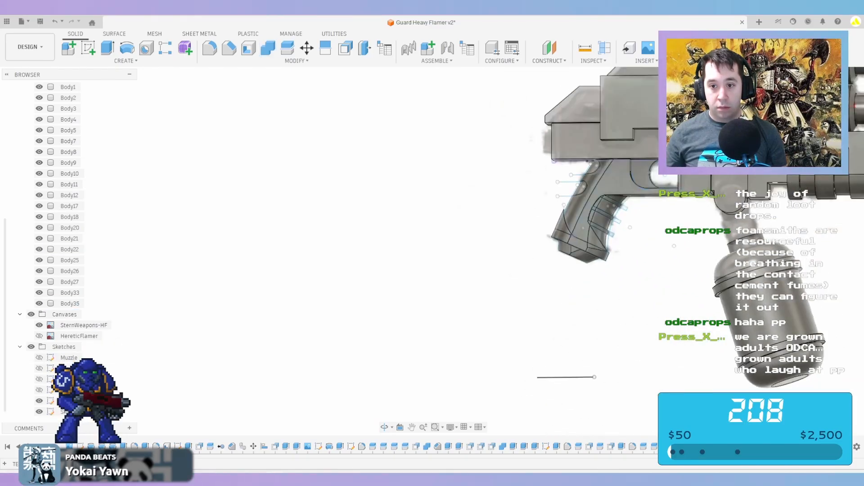
{"action": "middle_click_drag", "start_coordinate": [738, 135], "coordinate": [566, 220]}
{"action": "scroll", "coordinate": [666, 208], "scroll_direction": "down", "scroll_amount": 1}
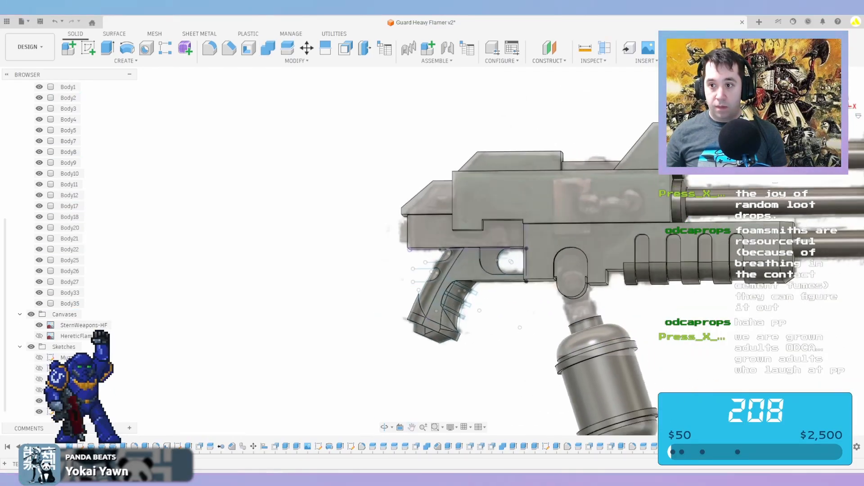
{"action": "scroll", "coordinate": [525, 184], "scroll_direction": "down", "scroll_amount": 3}
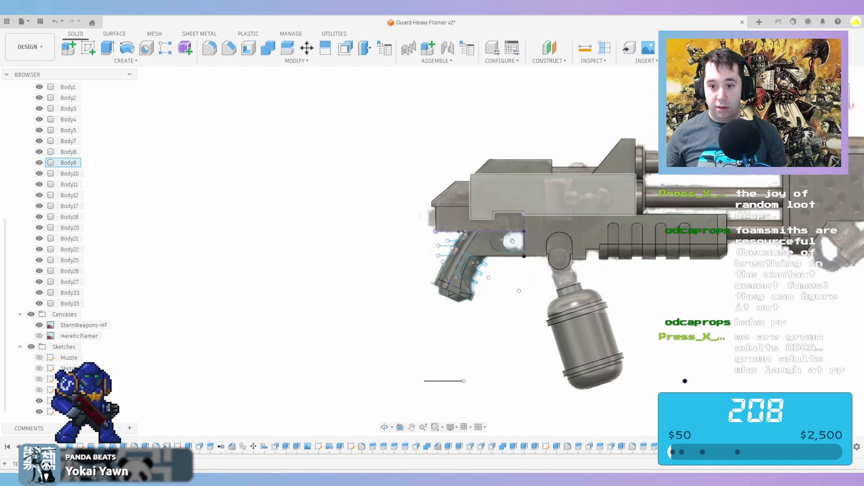
{"action": "scroll", "coordinate": [303, 302], "scroll_direction": "down", "scroll_amount": 2}
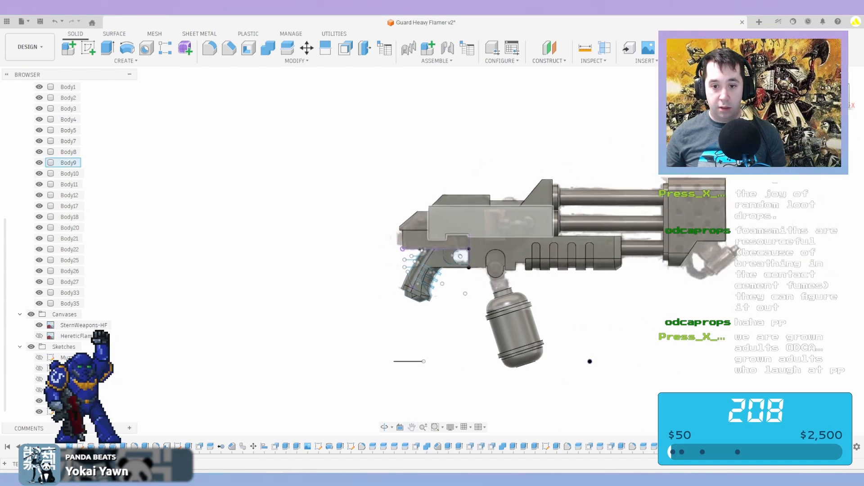
{"action": "middle_click_drag", "start_coordinate": [490, 221], "coordinate": [583, 246], "text": "shift"}
{"action": "scroll", "coordinate": [588, 250], "scroll_direction": "up", "scroll_amount": 5}
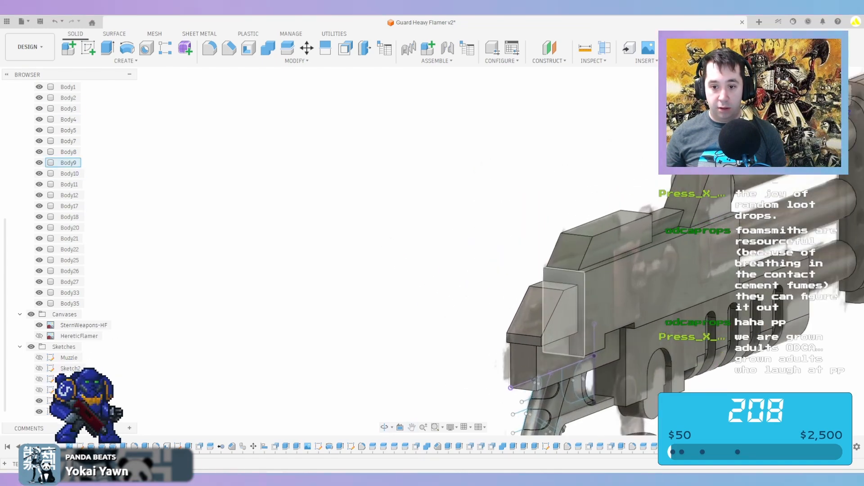
{"action": "scroll", "coordinate": [578, 268], "scroll_direction": "up", "scroll_amount": 1}
{"action": "left_click", "coordinate": [837, 96]}
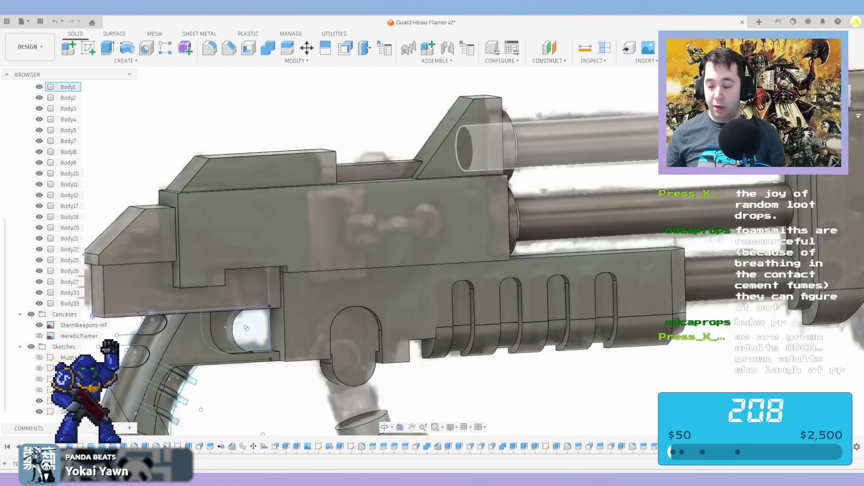
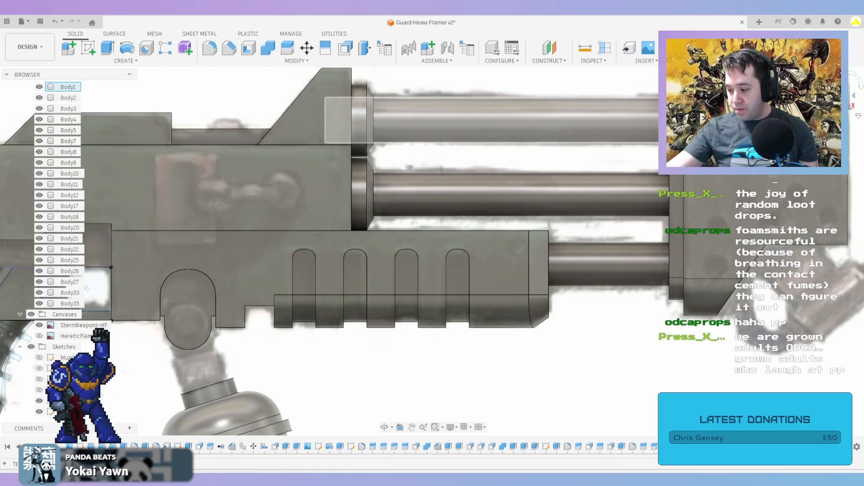
Extrude the flat top face of the canister's neck 45 mm toward the receiver
{"action": "scroll", "coordinate": [668, 161], "scroll_direction": "down", "scroll_amount": 4}
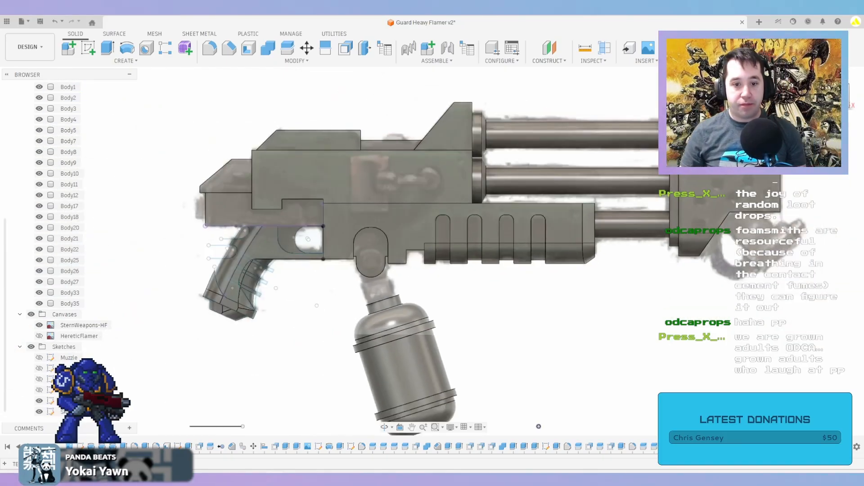
{"action": "middle_click_drag", "start_coordinate": [668, 160], "coordinate": [684, 149]}
{"action": "scroll", "coordinate": [373, 274], "scroll_direction": "up", "scroll_amount": 5}
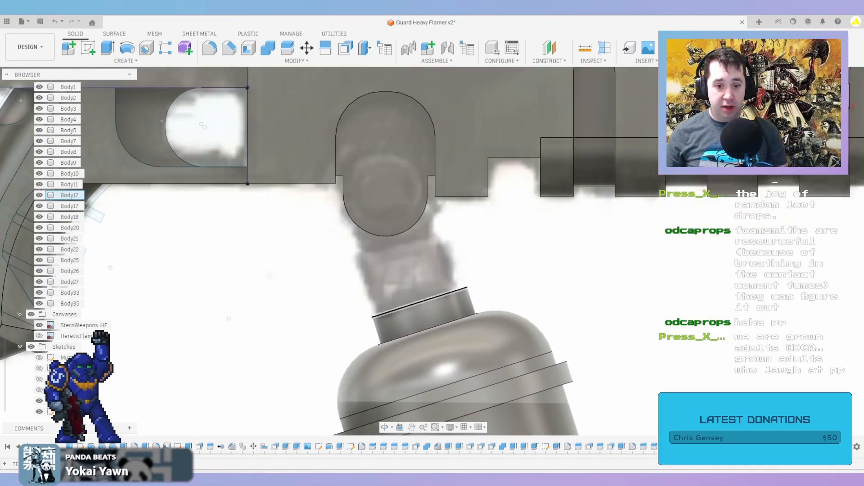
{"action": "scroll", "coordinate": [383, 202], "scroll_direction": "up", "scroll_amount": 4}
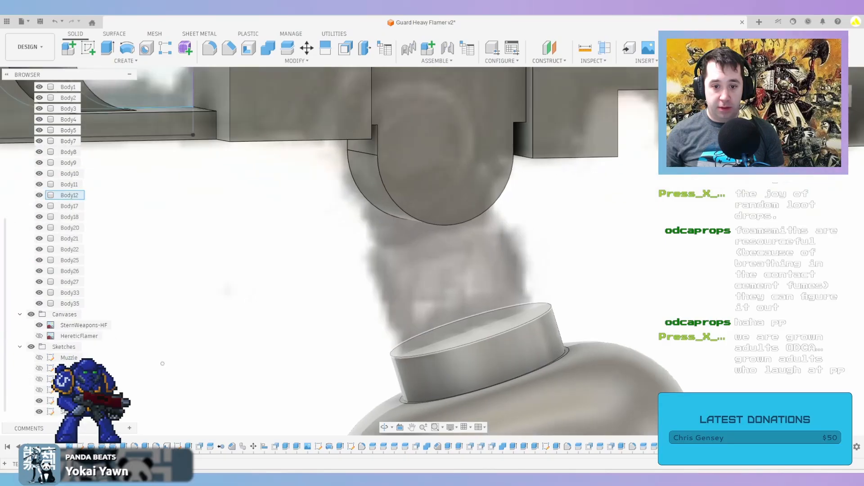
{"action": "left_click", "coordinate": [469, 333]}
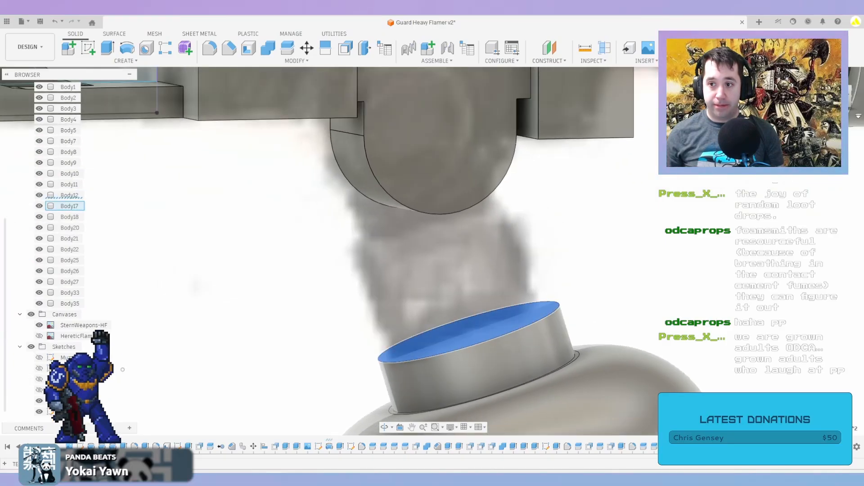
{"action": "left_click", "coordinate": [833, 93]}
{"action": "key", "text": "e"}
{"action": "scroll", "coordinate": [335, 269], "scroll_direction": "up", "scroll_amount": 1}
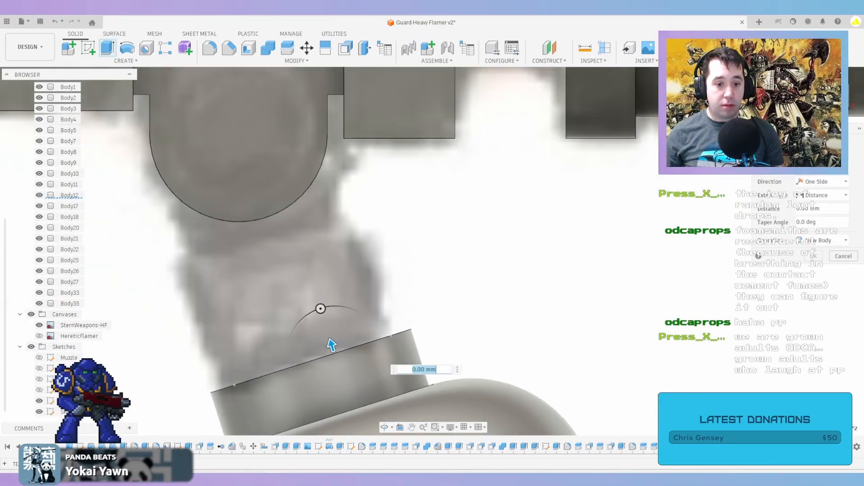
{"action": "left_click_drag", "start_coordinate": [332, 346], "coordinate": [293, 225]}
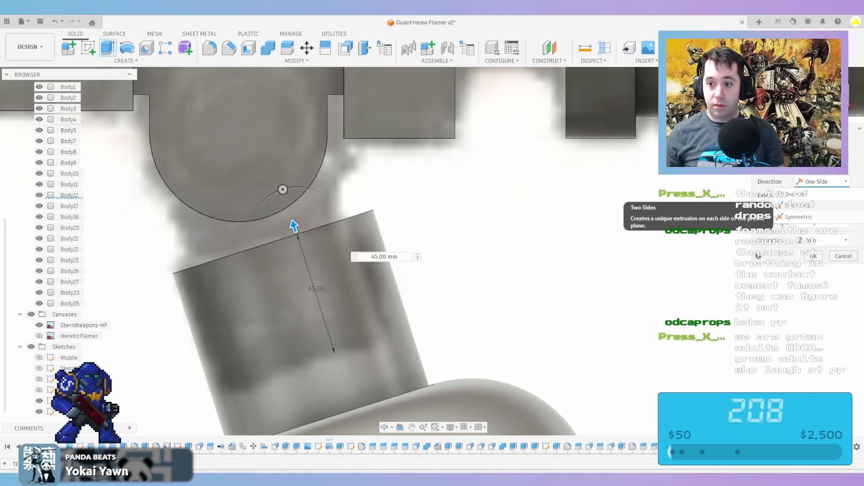
Make the neck extrusion two-sided, pulling its second side upward to leave a separate collar about 10 mm above the neck
{"action": "left_click", "coordinate": [798, 207]}
{"action": "middle_click_drag", "start_coordinate": [518, 270], "coordinate": [530, 217]}
{"action": "left_click_drag", "start_coordinate": [350, 308], "coordinate": [334, 265]}
{"action": "scroll", "coordinate": [305, 171], "scroll_direction": "down", "scroll_amount": 3}
{"action": "key", "text": "Return"}
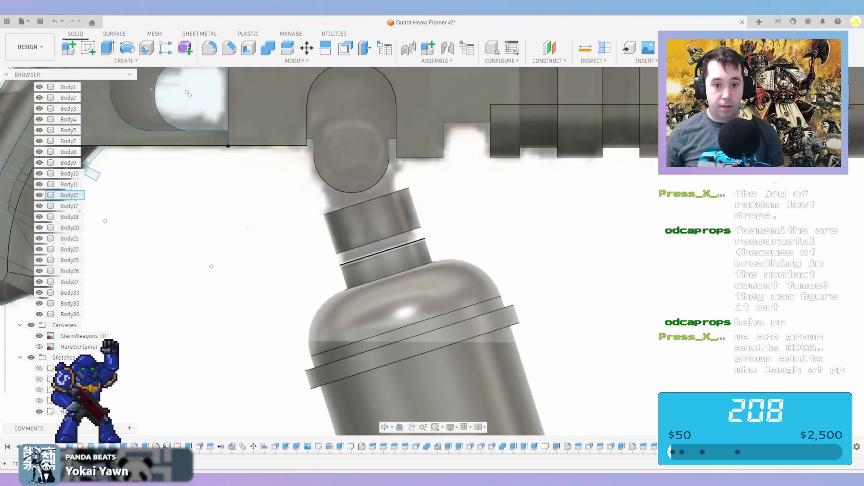
Extrude the collar's underside 10 mm down to the canister neck as a new body
{"action": "middle_click_drag", "start_coordinate": [397, 248], "coordinate": [390, 236], "text": "shift"}
{"action": "scroll", "coordinate": [389, 236], "scroll_direction": "up", "scroll_amount": 5}
{"action": "left_click", "coordinate": [389, 241]}
{"action": "key", "text": "e"}
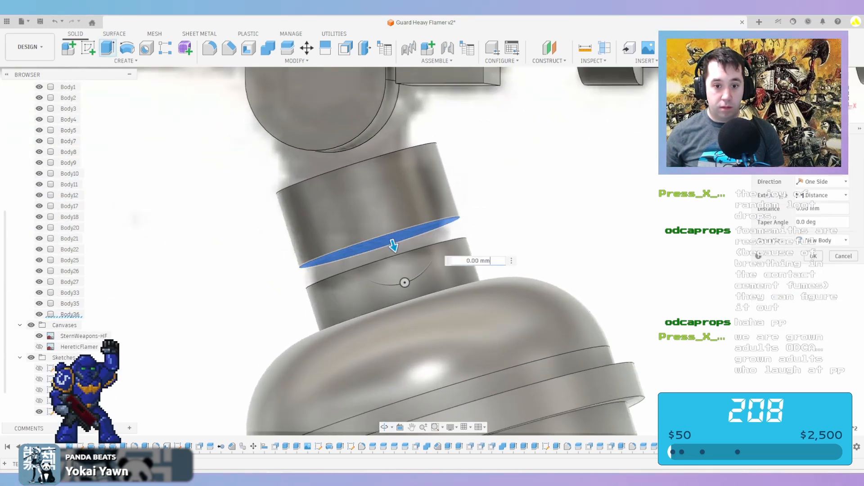
{"action": "middle_click_drag", "start_coordinate": [391, 266], "coordinate": [389, 283], "text": "shift"}
{"action": "left_click_drag", "start_coordinate": [387, 226], "coordinate": [393, 245]}
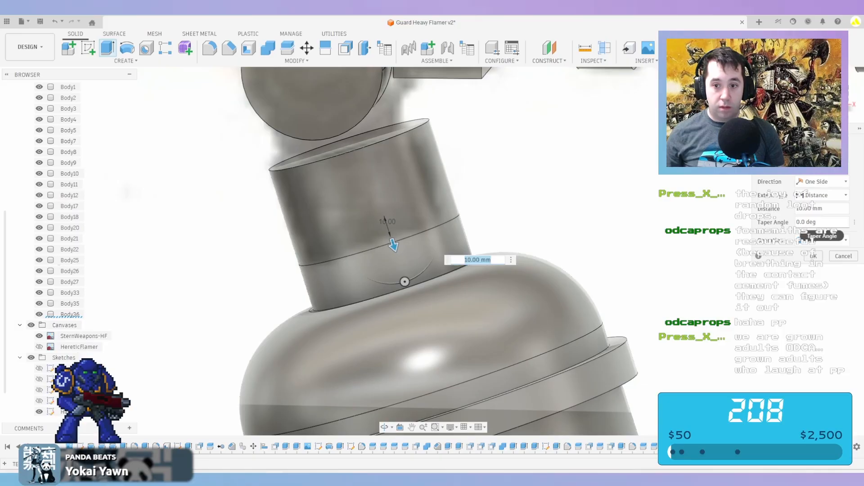
{"action": "left_click", "coordinate": [821, 240]}
{"action": "left_click", "coordinate": [792, 287]}
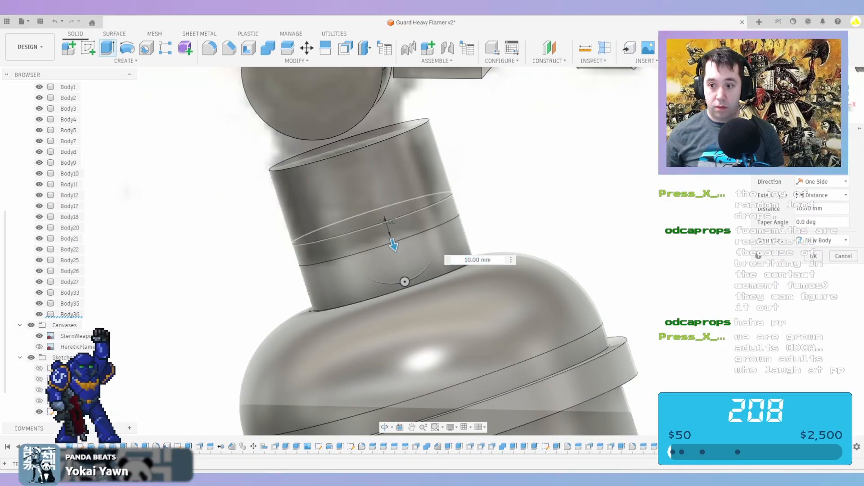
{"action": "key", "text": "Return"}
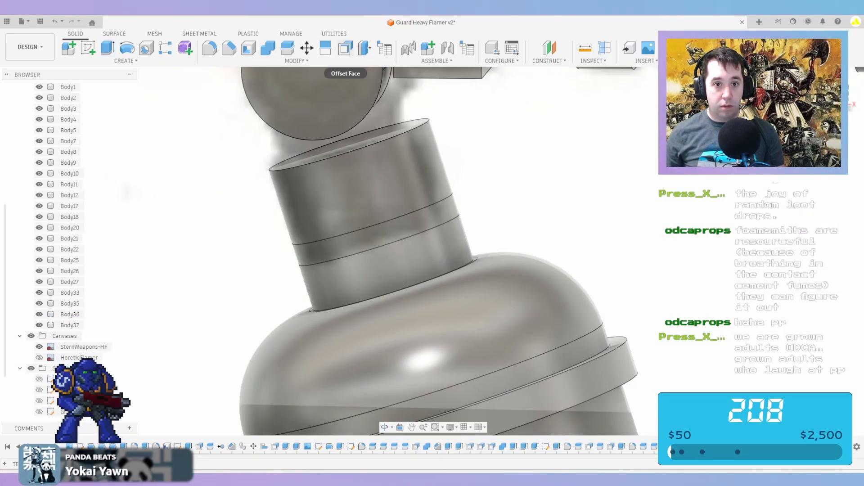
Offset the outer face of the narrow ring between collar and neck by -5 mm
{"action": "left_click", "coordinate": [367, 241]}
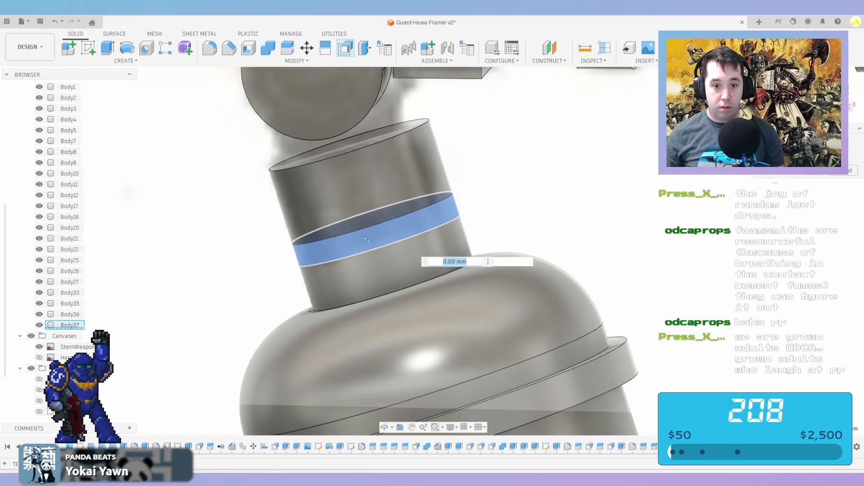
{"action": "left_click_drag", "start_coordinate": [367, 240], "coordinate": [369, 236]}
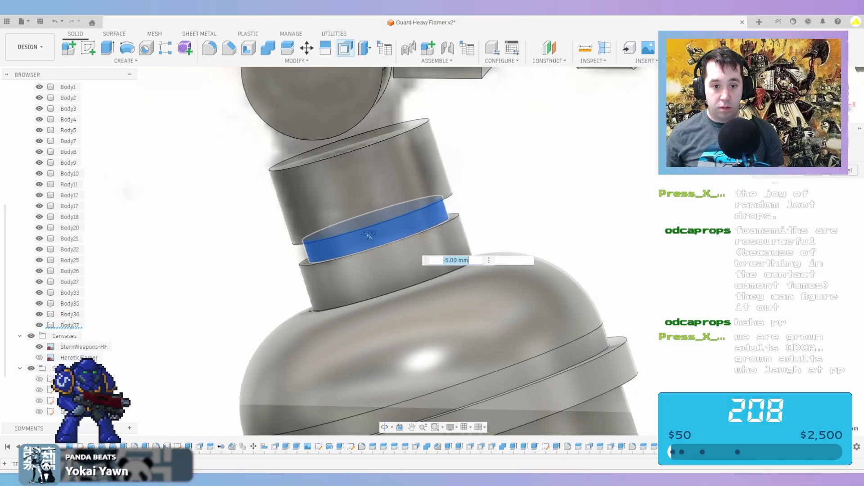
{"action": "key", "text": "Return"}
{"action": "scroll", "coordinate": [297, 177], "scroll_direction": "down", "scroll_amount": 8}
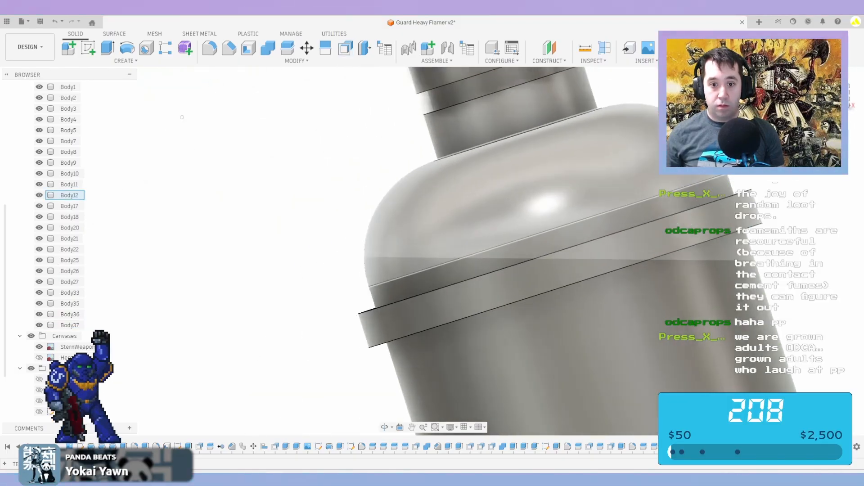
Extrude the collar's top face 55 mm up into the rounded receiver mount as a new body
{"action": "scroll", "coordinate": [297, 178], "scroll_direction": "up", "scroll_amount": 4}
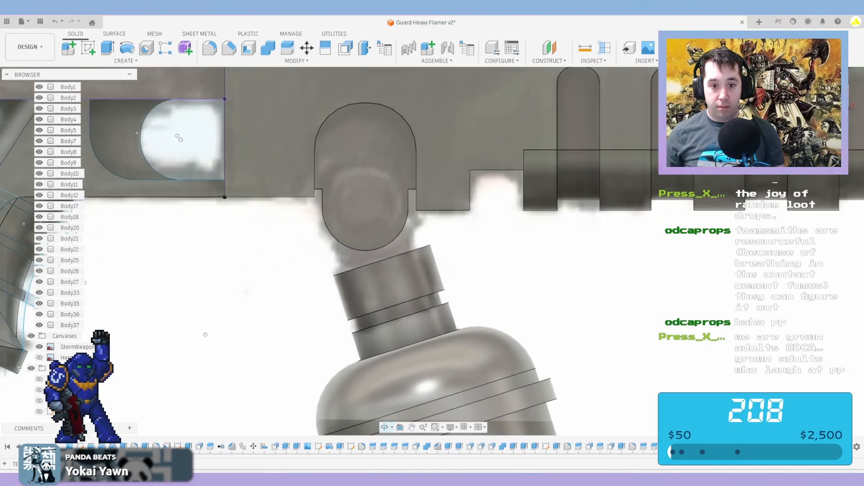
{"action": "middle_click_drag", "start_coordinate": [360, 243], "coordinate": [396, 263], "text": "shift"}
{"action": "scroll", "coordinate": [398, 259], "scroll_direction": "up", "scroll_amount": 3}
{"action": "left_click", "coordinate": [391, 266]}
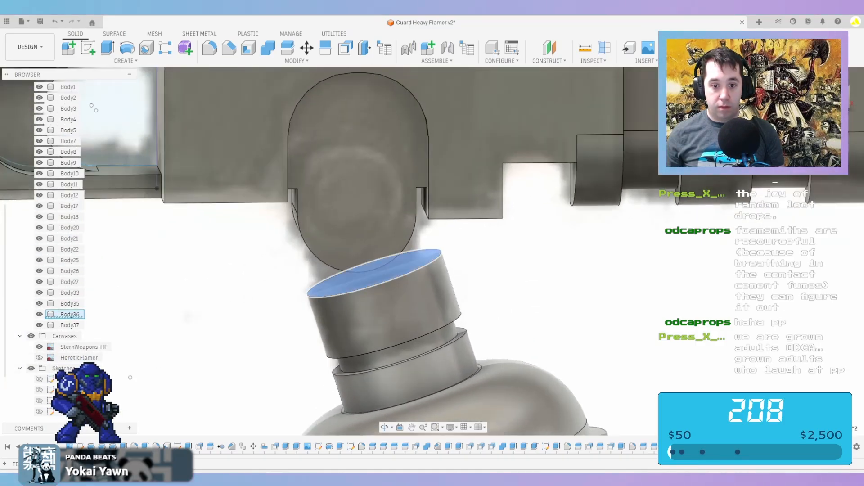
{"action": "key", "text": "e"}
{"action": "left_click", "coordinate": [837, 91]}
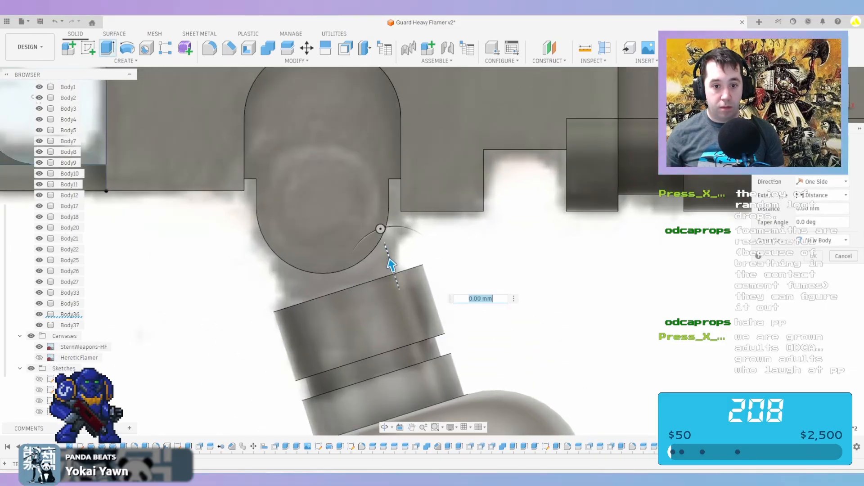
{"action": "left_click_drag", "start_coordinate": [392, 266], "coordinate": [357, 157]}
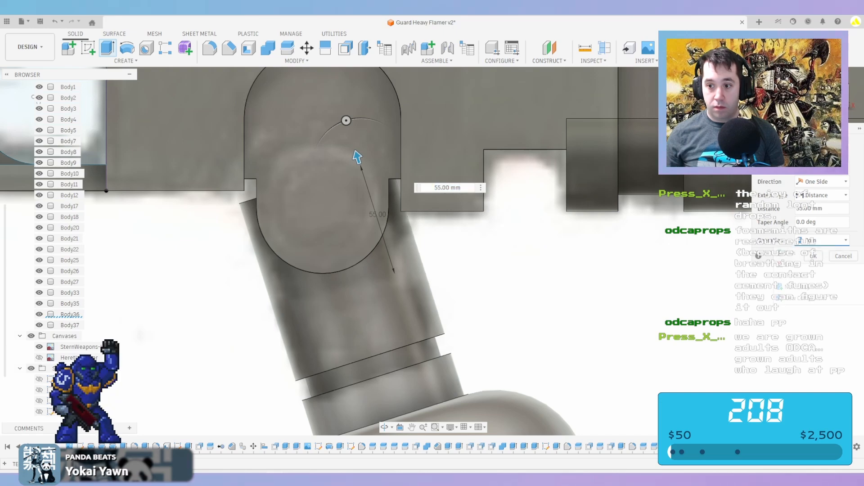
{"action": "left_click", "coordinate": [814, 255]}
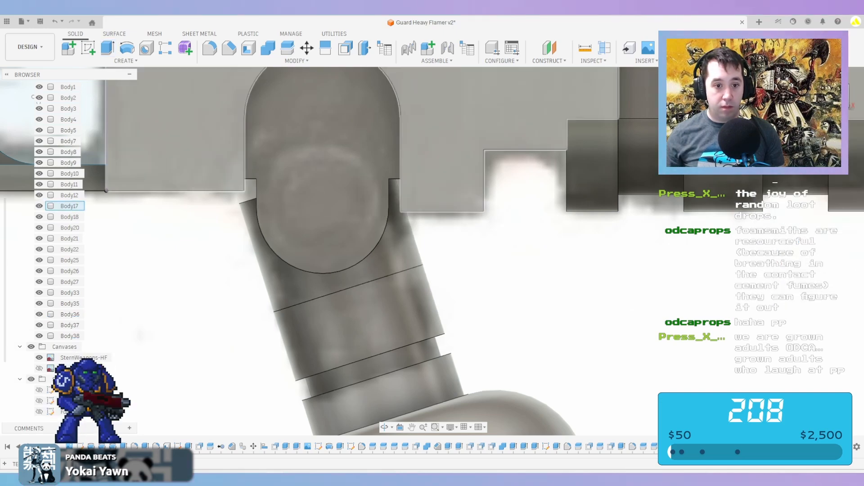
Offset the cylindrical face of the upper connecting tube by -6 mm
{"action": "left_click", "coordinate": [345, 48]}
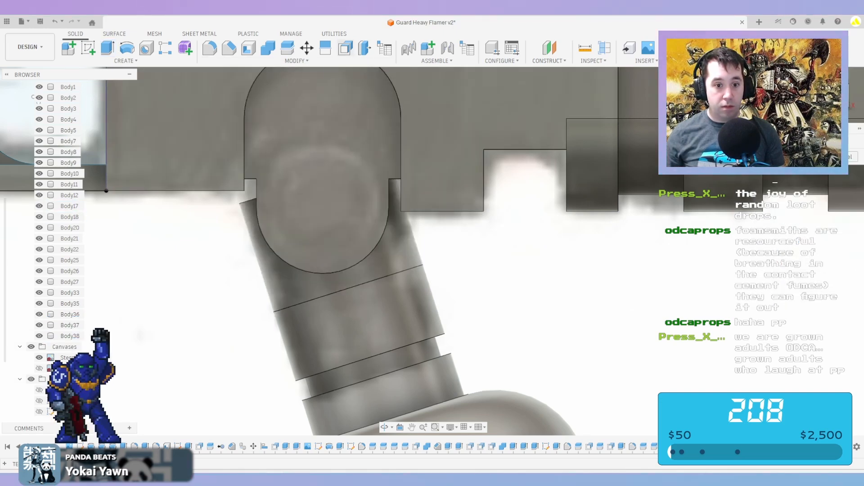
{"action": "left_click", "coordinate": [342, 234]}
{"action": "scroll", "coordinate": [405, 225], "scroll_direction": "up", "scroll_amount": 2}
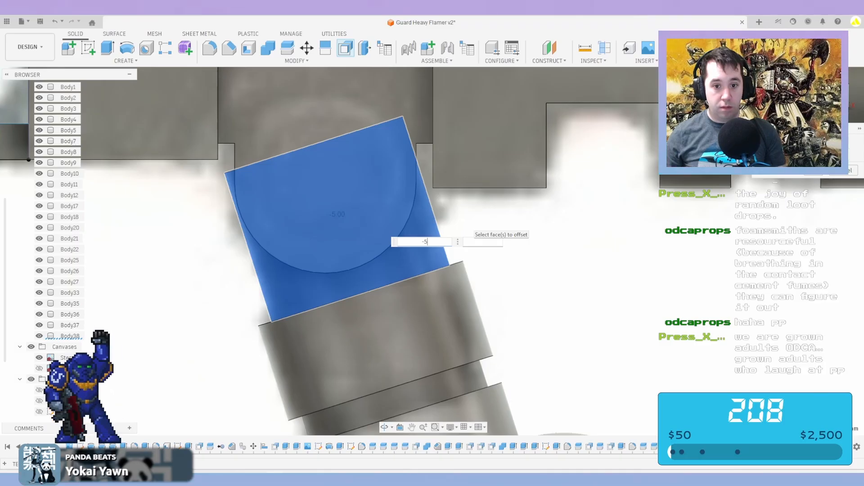
{"action": "key", "text": "Return"}
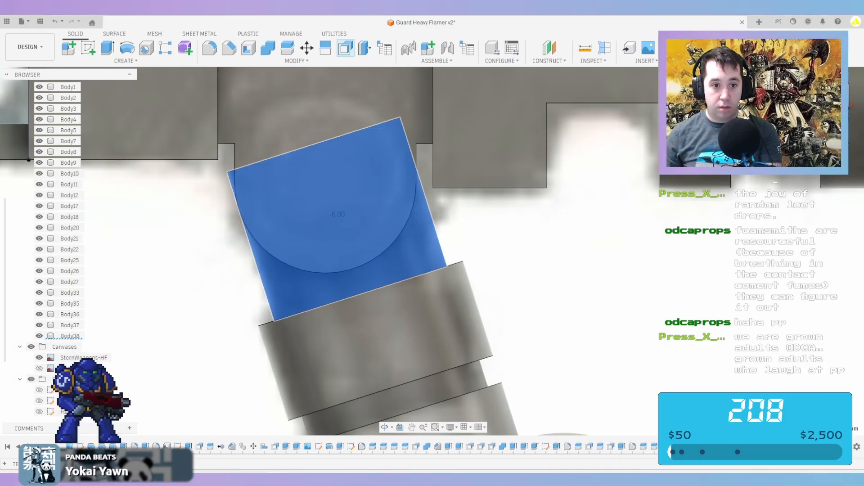
{"action": "key", "text": "f"}
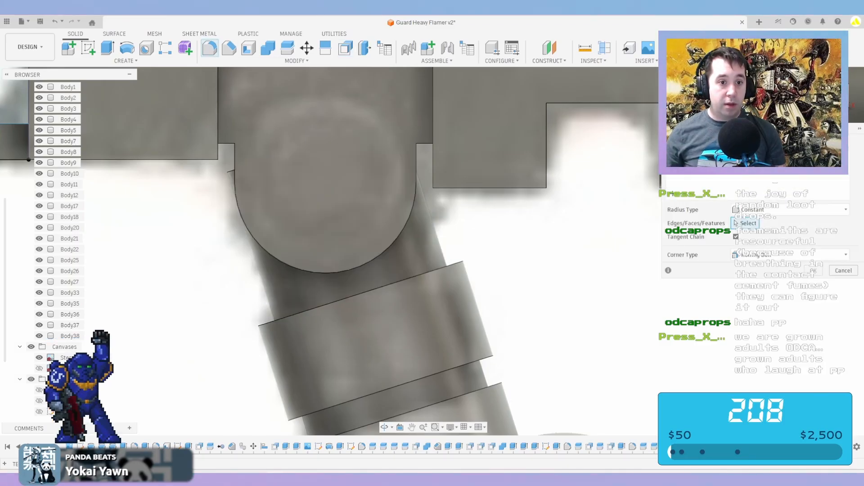
{"action": "left_click", "coordinate": [229, 169]}
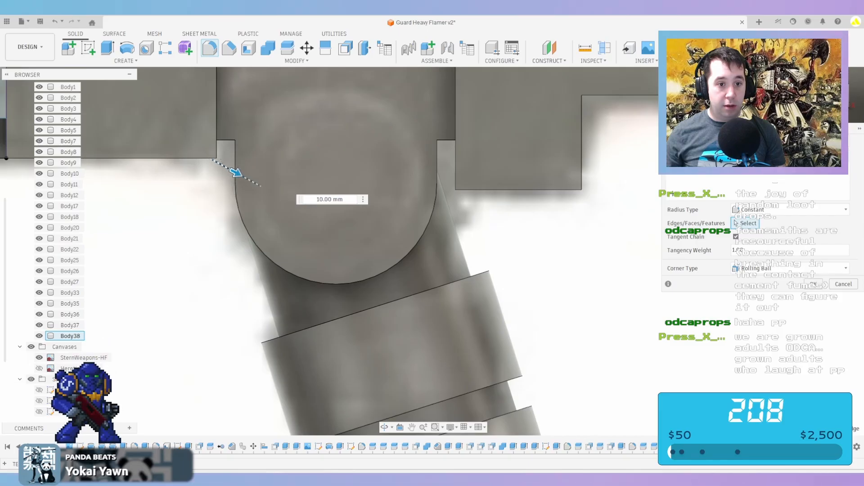
{"action": "key", "text": "Escape"}
Check the finished canister connection against the reference canvas and save the design as a new version
{"action": "scroll", "coordinate": [246, 182], "scroll_direction": "down", "scroll_amount": 4}
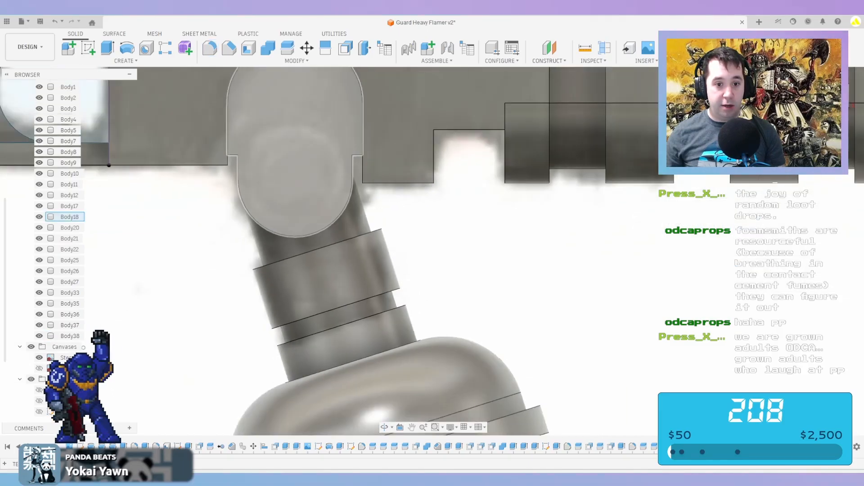
{"action": "middle_click_drag", "start_coordinate": [247, 182], "coordinate": [280, 198], "text": "shift"}
{"action": "middle_click_drag", "start_coordinate": [158, 401], "coordinate": [144, 330]}
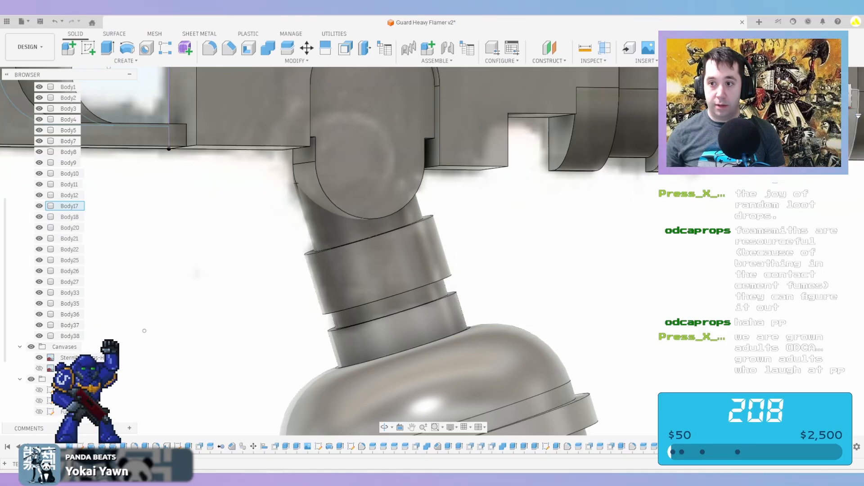
{"action": "left_click", "coordinate": [832, 99]}
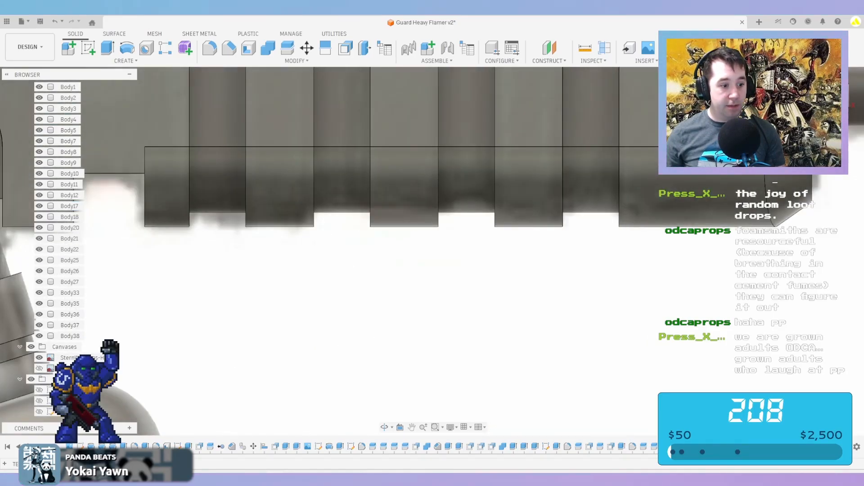
{"action": "scroll", "coordinate": [432, 270], "scroll_direction": "down", "scroll_amount": 5}
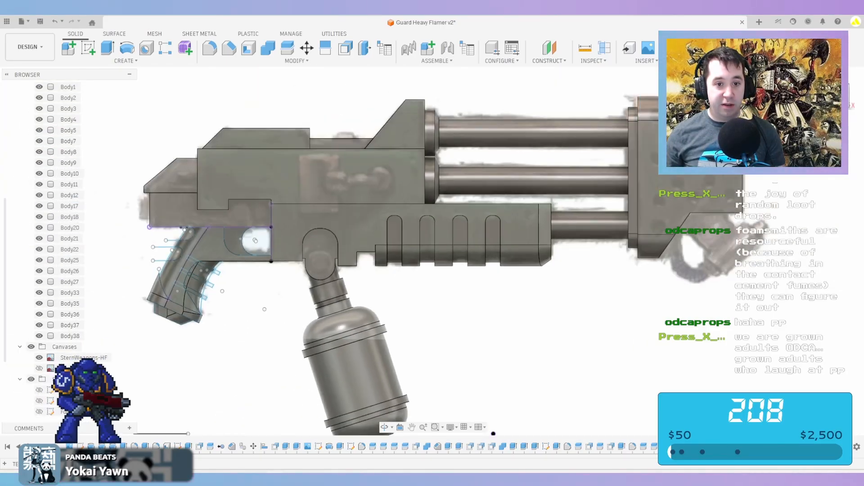
{"action": "key", "text": "ctrl+s"}
{"action": "key", "text": "Return"}
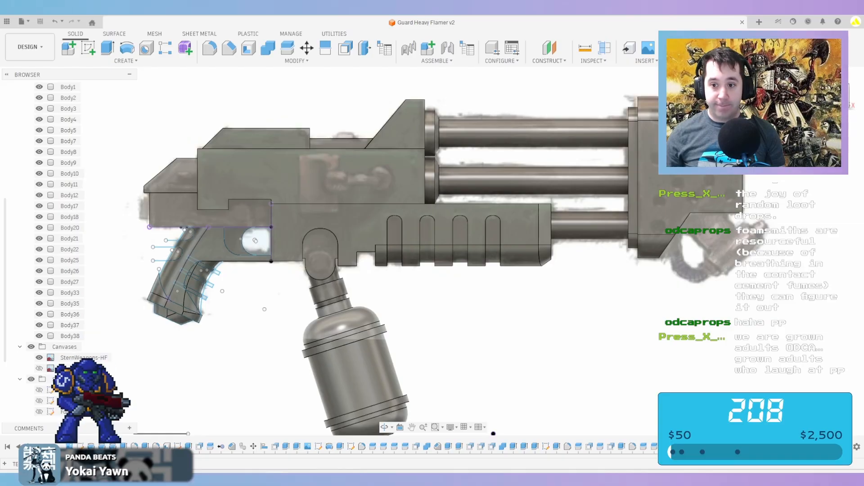
Start a new sketch on the side plane and project the outline of the rounded canister mount's side face
{"action": "middle_click_drag", "start_coordinate": [315, 181], "coordinate": [355, 214]}
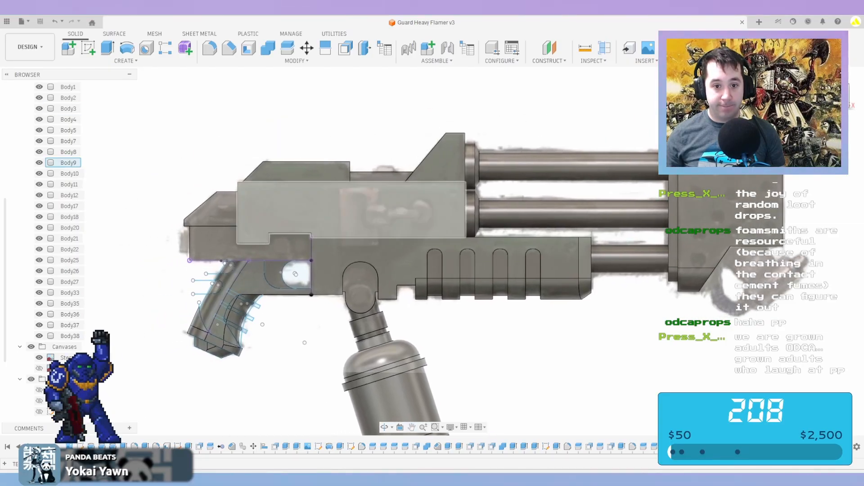
{"action": "scroll", "coordinate": [388, 205], "scroll_direction": "up", "scroll_amount": 5}
{"action": "scroll", "coordinate": [393, 206], "scroll_direction": "down", "scroll_amount": 4}
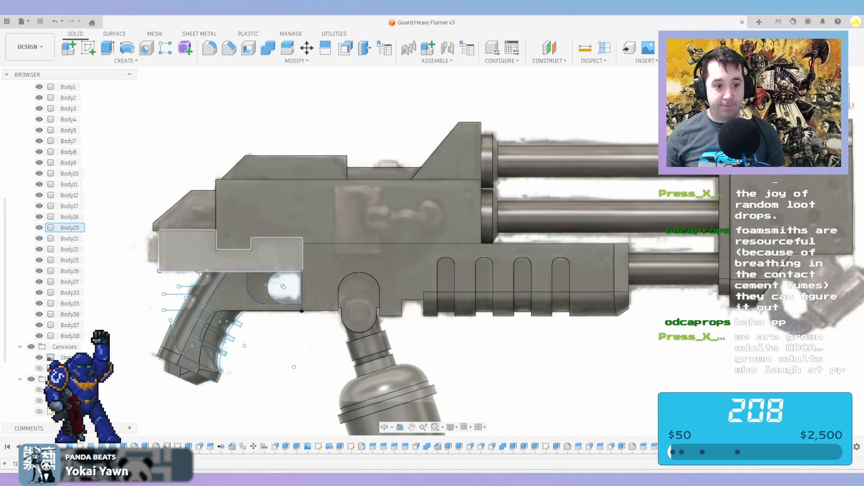
{"action": "key", "text": "c"}
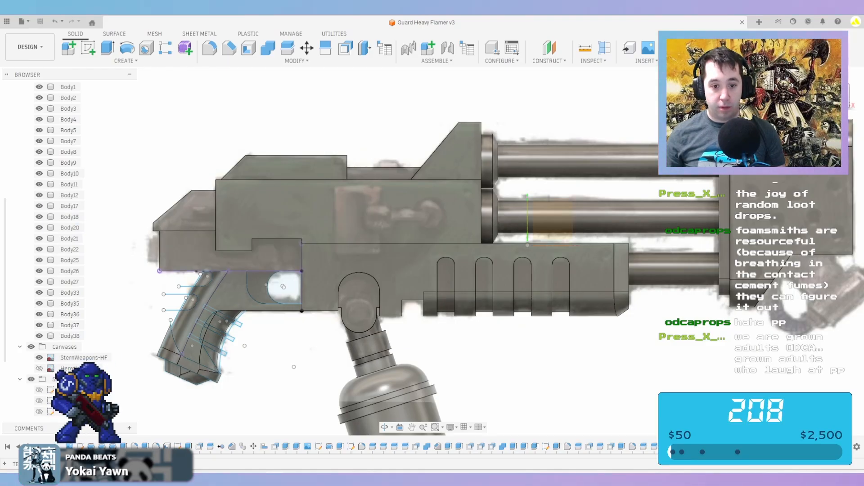
{"action": "left_click", "coordinate": [553, 227]}
{"action": "middle_click_drag", "start_coordinate": [379, 325], "coordinate": [619, 321]}
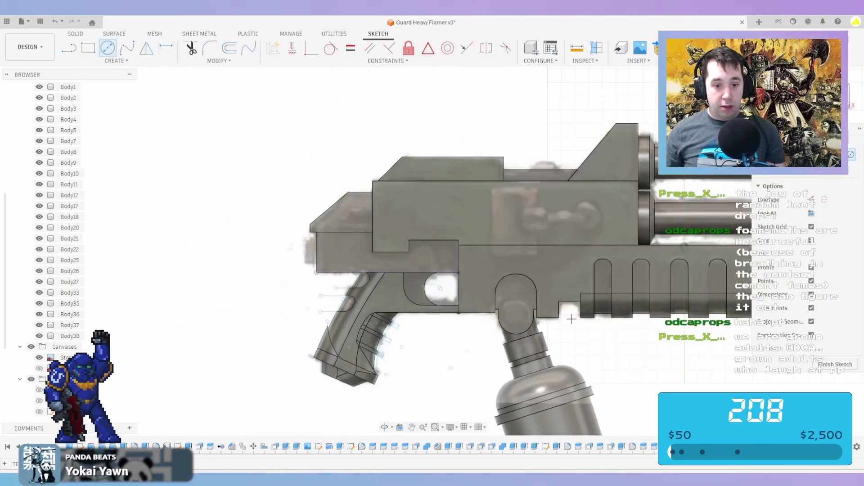
{"action": "key", "text": "p"}
{"action": "scroll", "coordinate": [528, 321], "scroll_direction": "up", "scroll_amount": 3}
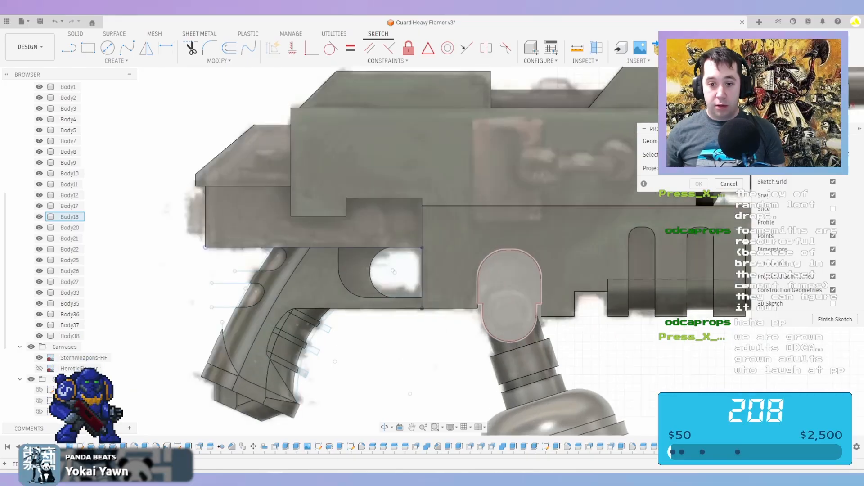
{"action": "left_click", "coordinate": [517, 310]}
{"action": "key", "text": "Return"}
Draw two concentric circles centred on the mount's lower arc, one matching the arc's edge and an inner one 40 mm in diameter
{"action": "scroll", "coordinate": [515, 306], "scroll_direction": "up", "scroll_amount": 4}
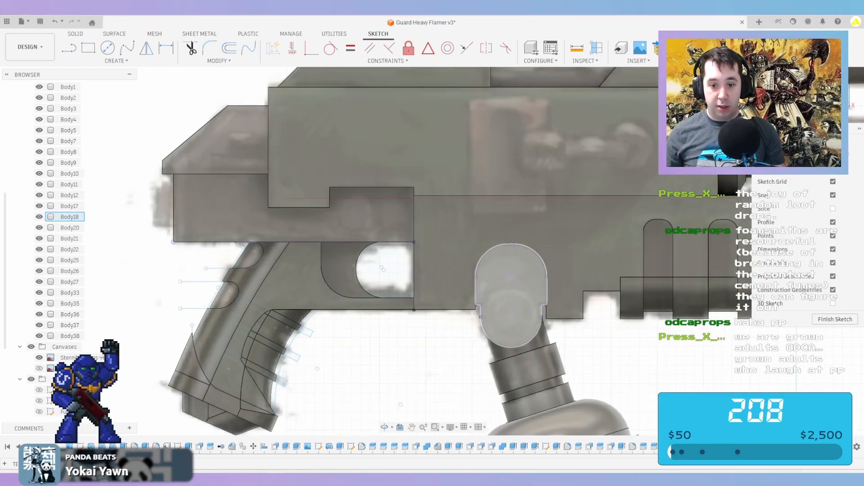
{"action": "key", "text": "c"}
{"action": "scroll", "coordinate": [515, 322], "scroll_direction": "up", "scroll_amount": 1}
{"action": "left_click", "coordinate": [505, 321]}
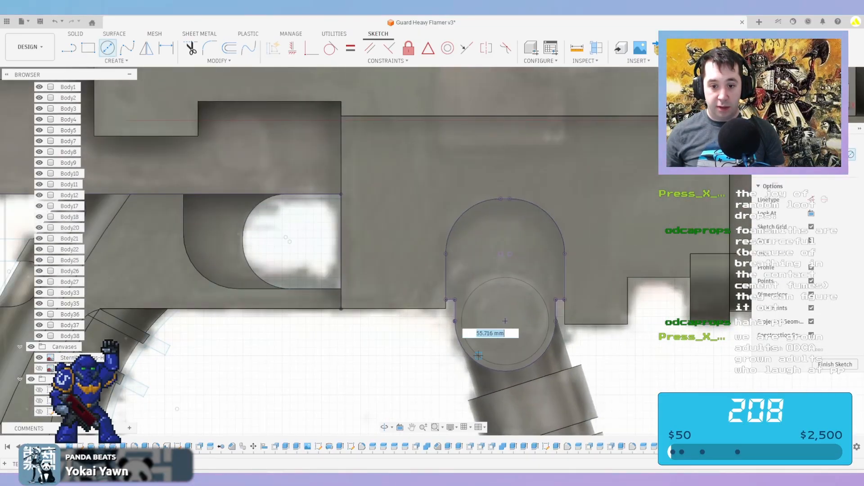
{"action": "left_click", "coordinate": [470, 356]}
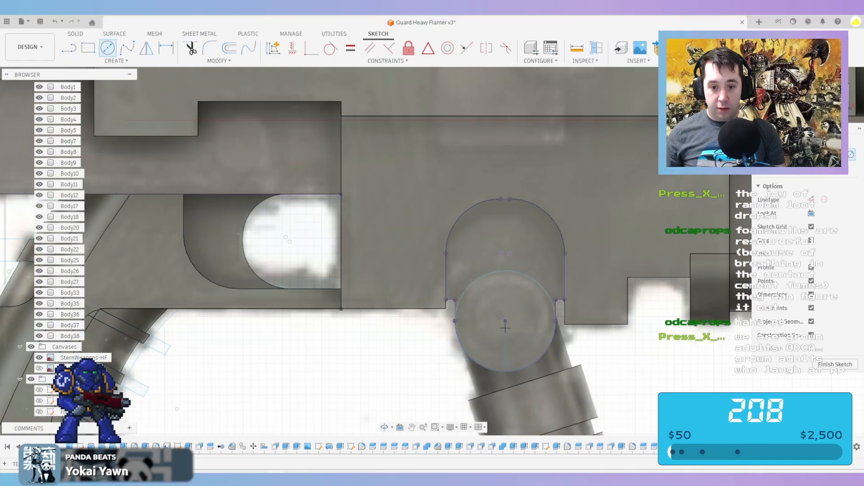
{"action": "left_click", "coordinate": [505, 321]}
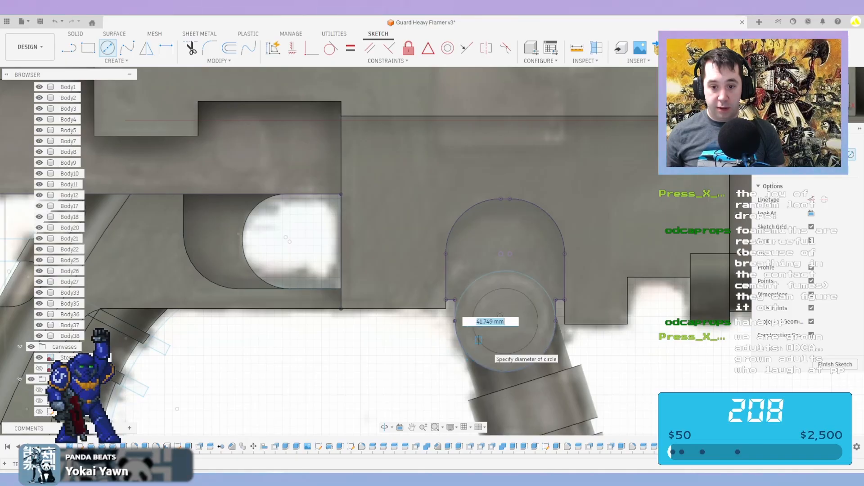
{"action": "type", "text": "40"}
{"action": "key", "text": "Return"}
{"action": "scroll", "coordinate": [509, 298], "scroll_direction": "down", "scroll_amount": 3}
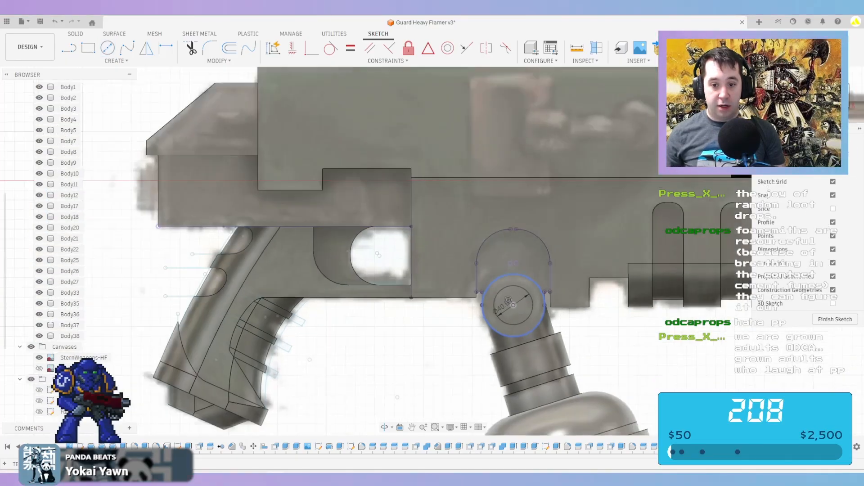
Draw a 32.5 mm circle and a 30 mm circle side by side on the raised part of the block above the trigger opening
{"action": "scroll", "coordinate": [323, 186], "scroll_direction": "up", "scroll_amount": 3}
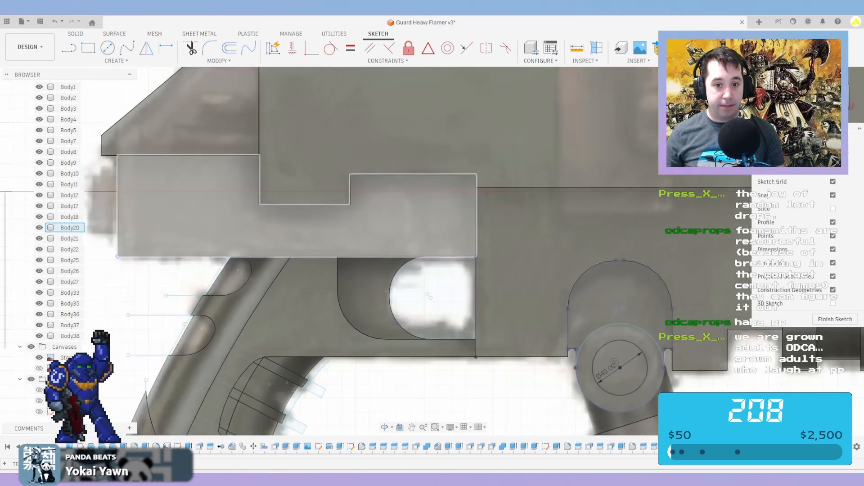
{"action": "key", "text": "c"}
{"action": "scroll", "coordinate": [393, 212], "scroll_direction": "up", "scroll_amount": 2}
{"action": "left_click", "coordinate": [386, 213]}
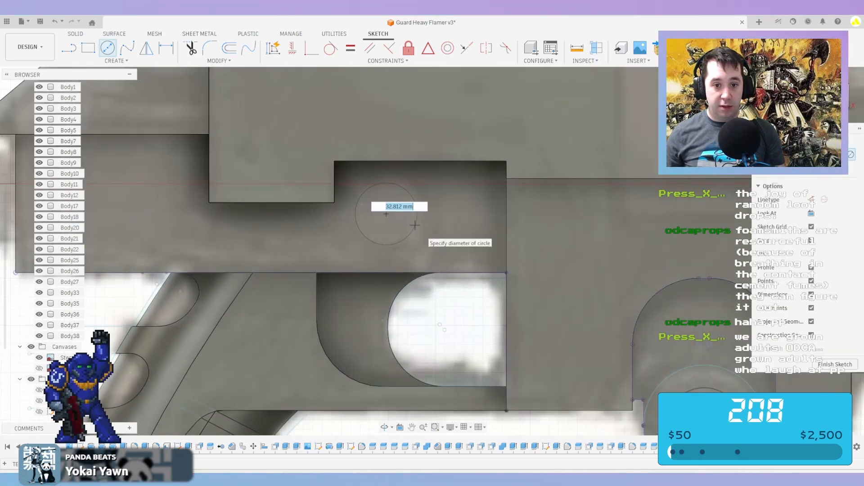
{"action": "type", "text": "32.5"}
{"action": "key", "text": "Return"}
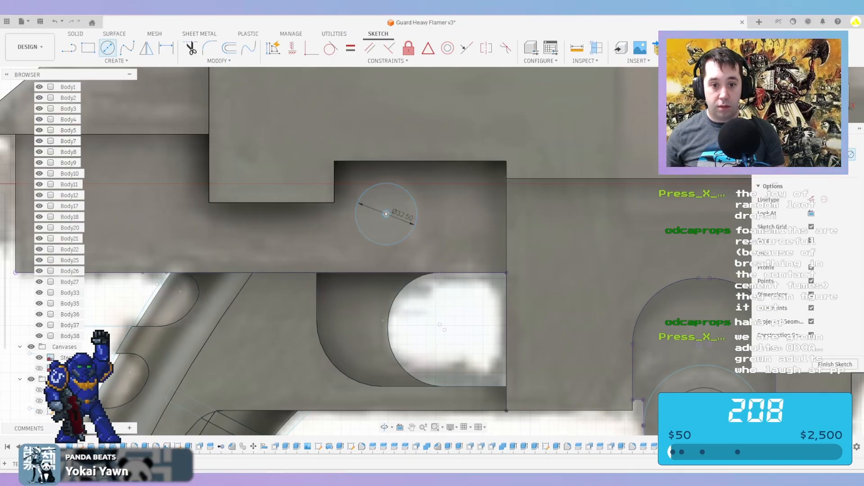
{"action": "left_click", "coordinate": [465, 213]}
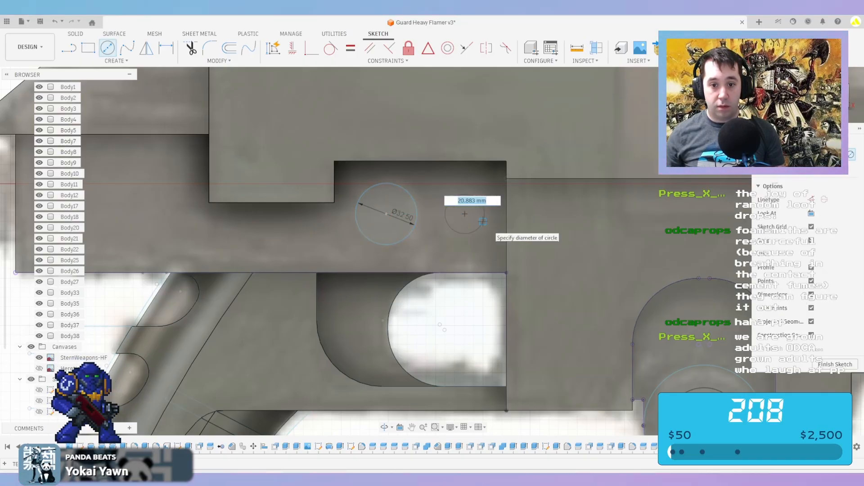
{"action": "key", "text": "Return"}
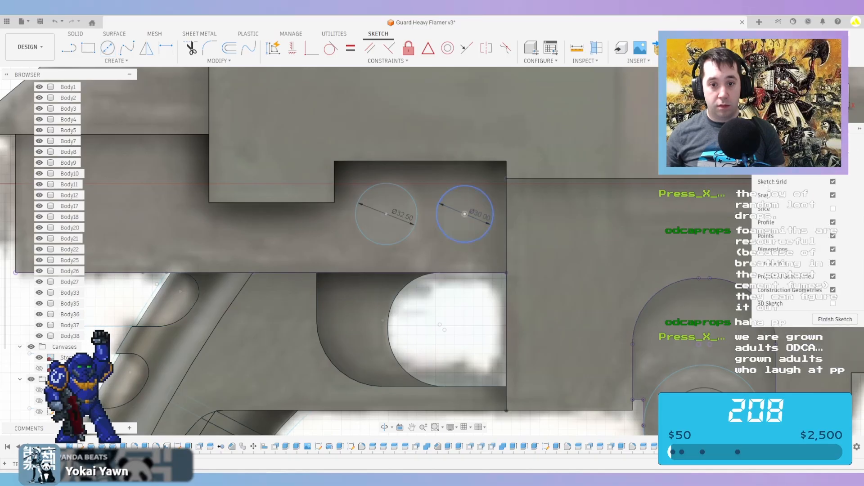
{"action": "scroll", "coordinate": [529, 217], "scroll_direction": "down", "scroll_amount": 5}
{"action": "scroll", "coordinate": [407, 171], "scroll_direction": "up", "scroll_amount": 6}
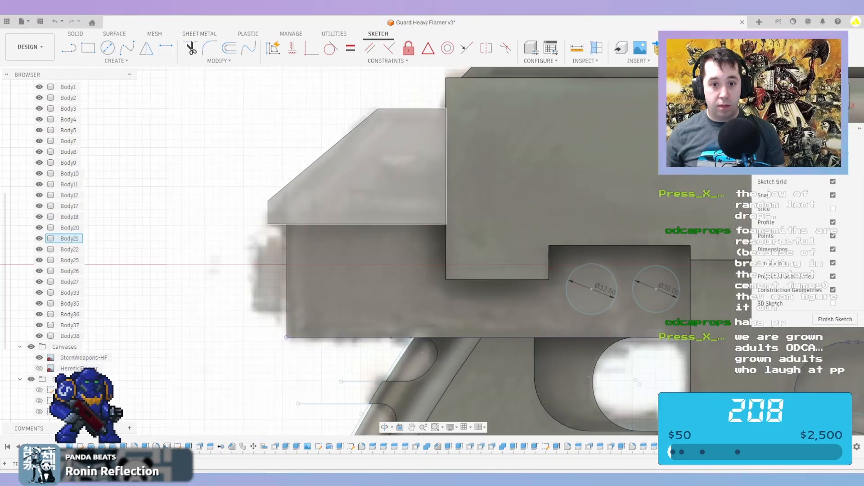
Sketch a 30 mm wide by 10 mm high rectangle over the light marking on the sloped rear block
{"action": "key", "text": "r"}
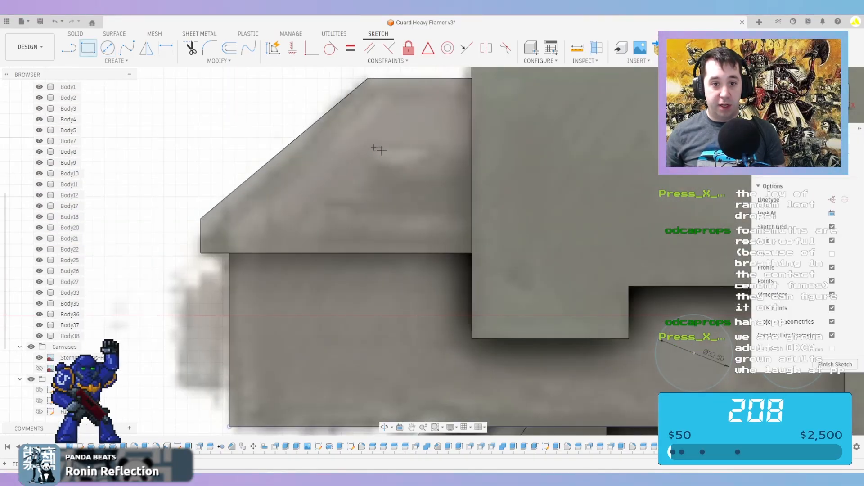
{"action": "left_click", "coordinate": [373, 147]}
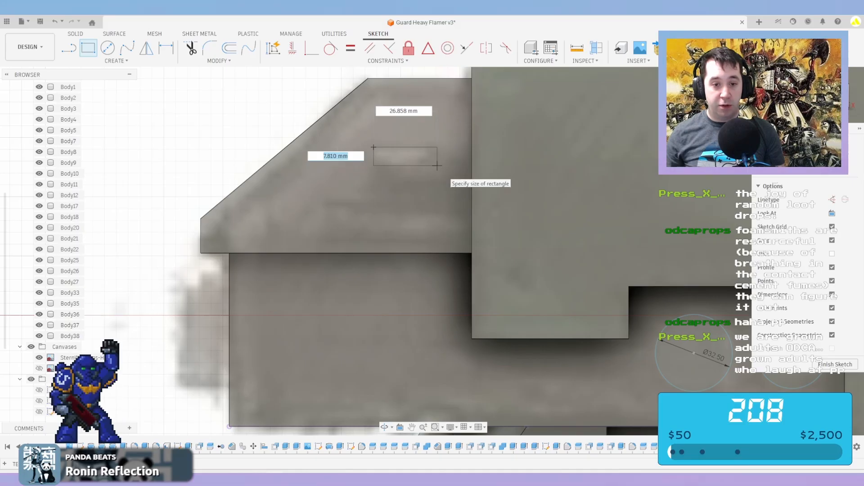
{"action": "key", "text": "Tab"}
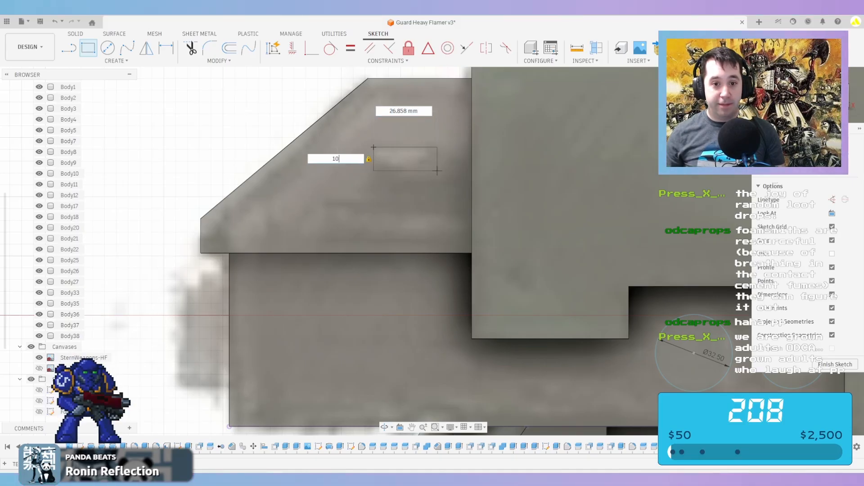
{"action": "key", "text": "Return"}
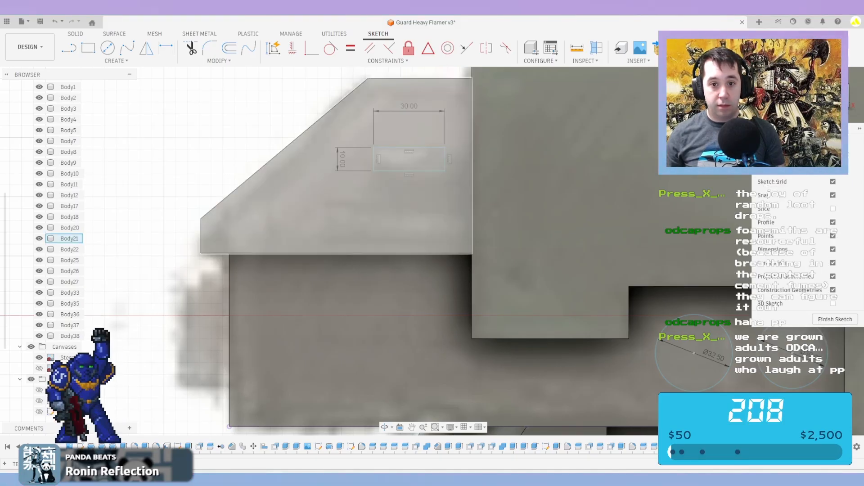
Project the large receiver body's rear edge and sketch a long thin rectangle from it rearward across the sloped block, beneath the 30 mm rectangle
{"action": "scroll", "coordinate": [466, 166], "scroll_direction": "down", "scroll_amount": 4}
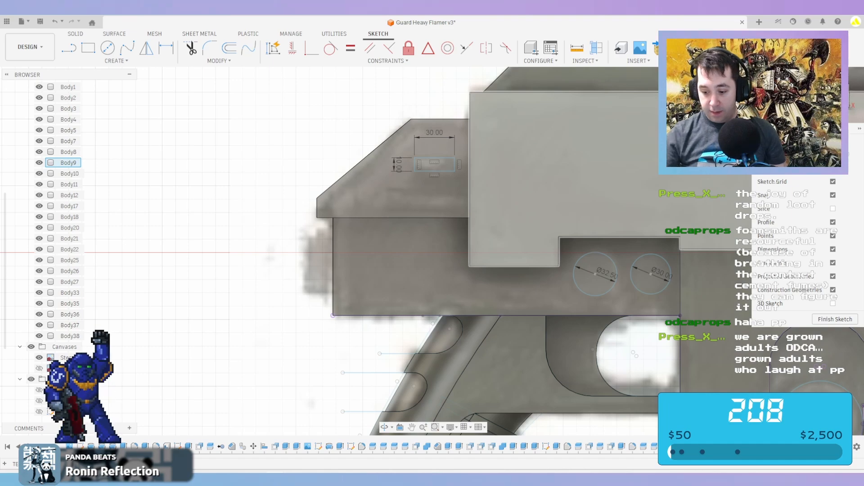
{"action": "key", "text": "r"}
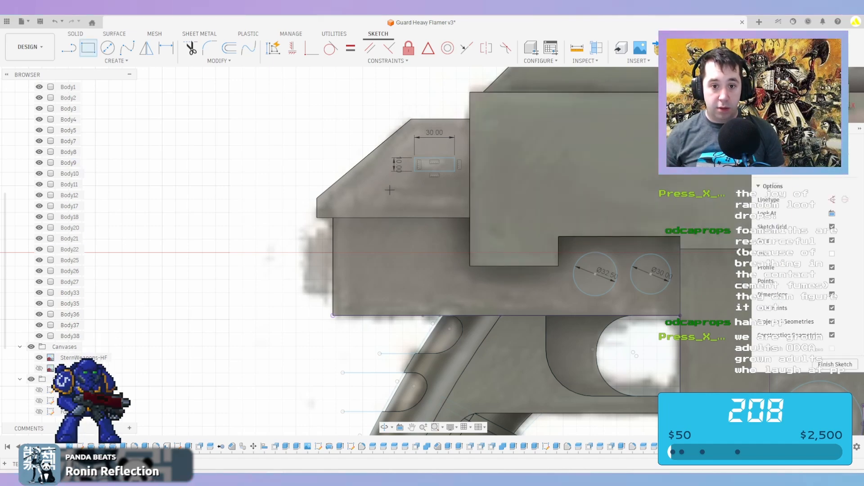
{"action": "key", "text": "Escape"}
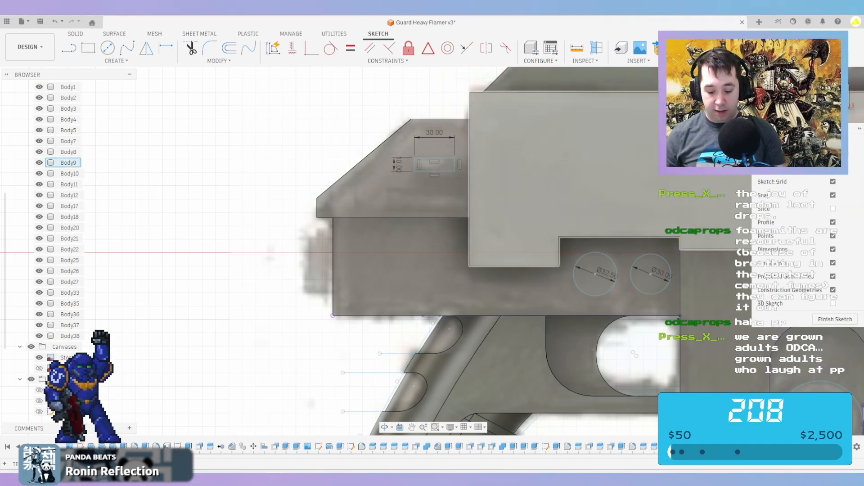
{"action": "key", "text": "p"}
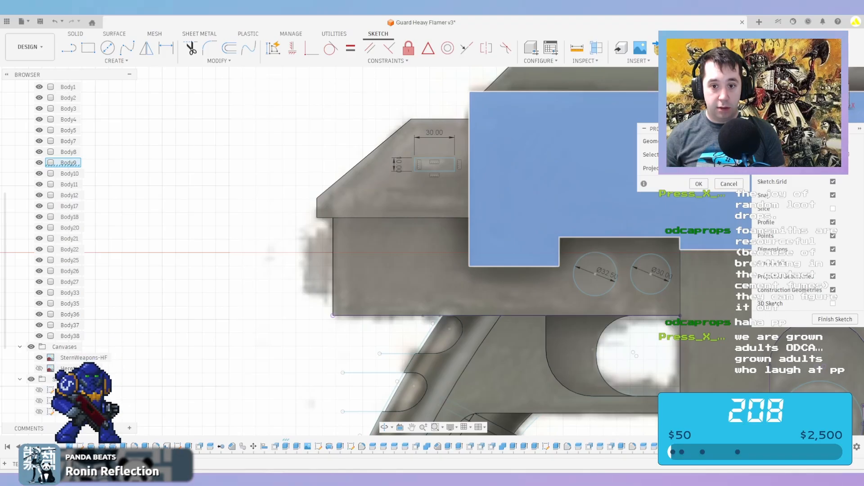
{"action": "key", "text": "r"}
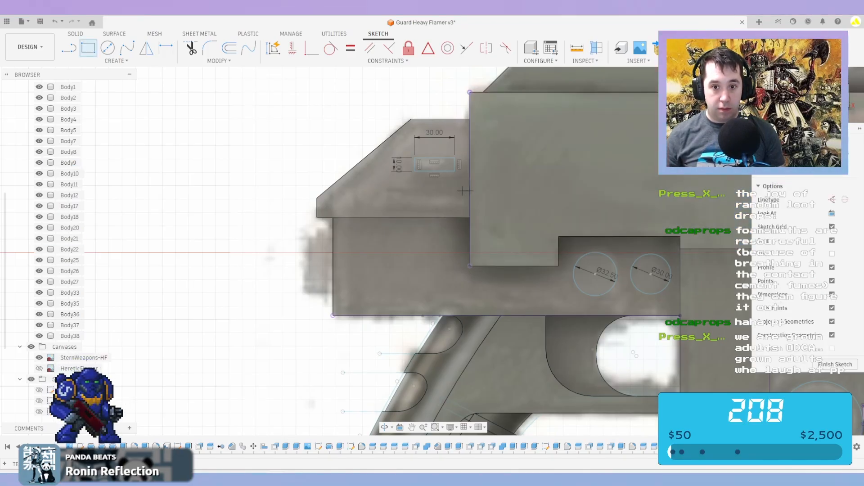
{"action": "left_click", "coordinate": [470, 191]}
{"action": "left_click", "coordinate": [388, 205]}
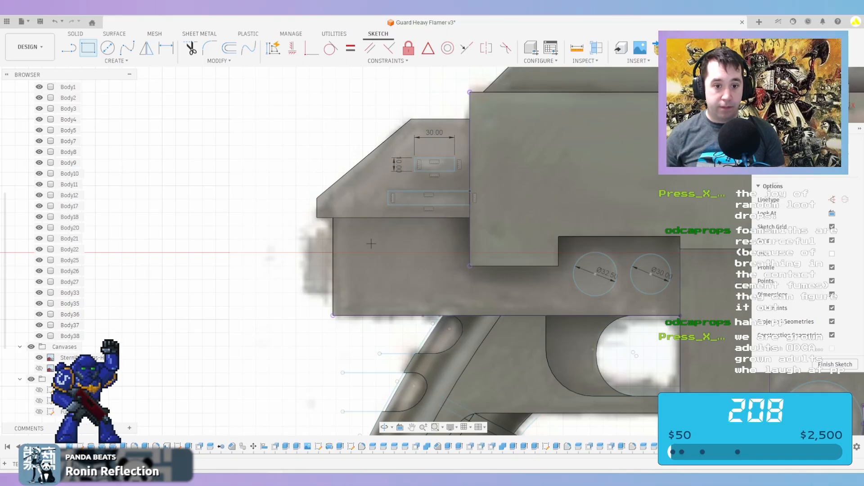
Project the lower body's rear edge and sketch a rectangle against it over the stub protruding from the back in the reference image
{"action": "key", "text": "p"}
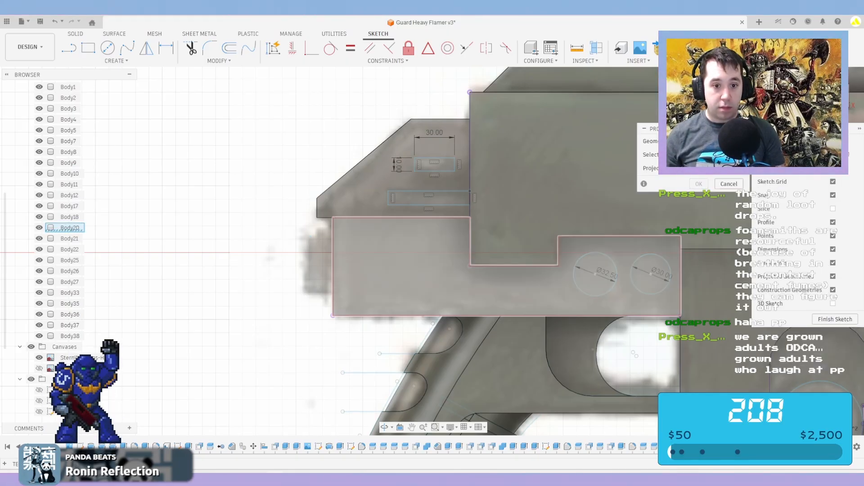
{"action": "left_click", "coordinate": [337, 243]}
{"action": "left_click", "coordinate": [337, 244]}
{"action": "key", "text": "r"}
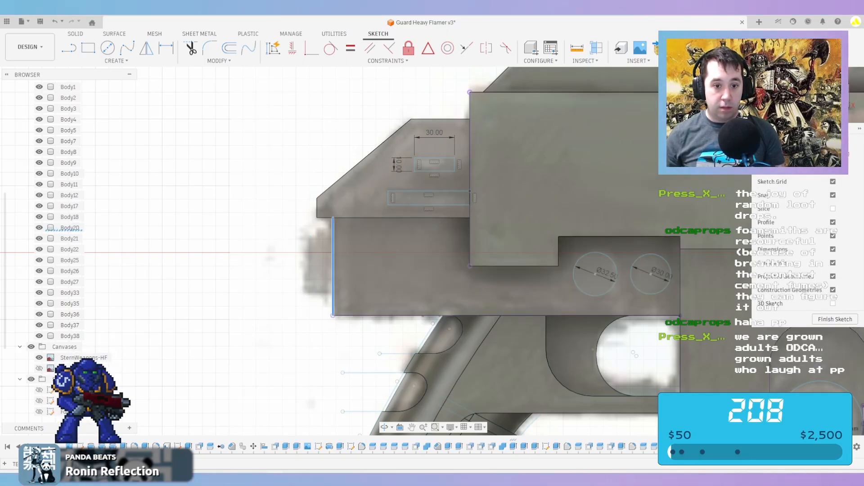
{"action": "left_click", "coordinate": [309, 239]}
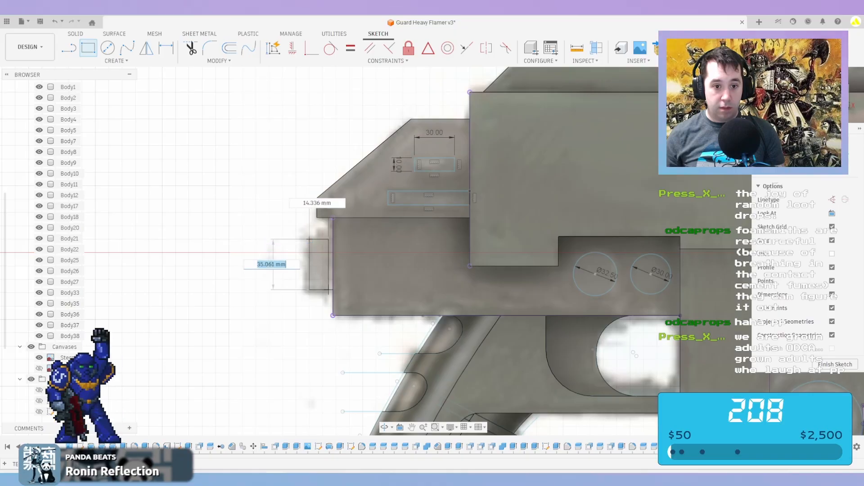
{"action": "left_click", "coordinate": [332, 293]}
Project only the top edge of the low section between the two raised parts on top of the receiver
{"action": "scroll", "coordinate": [362, 238], "scroll_direction": "down", "scroll_amount": 5}
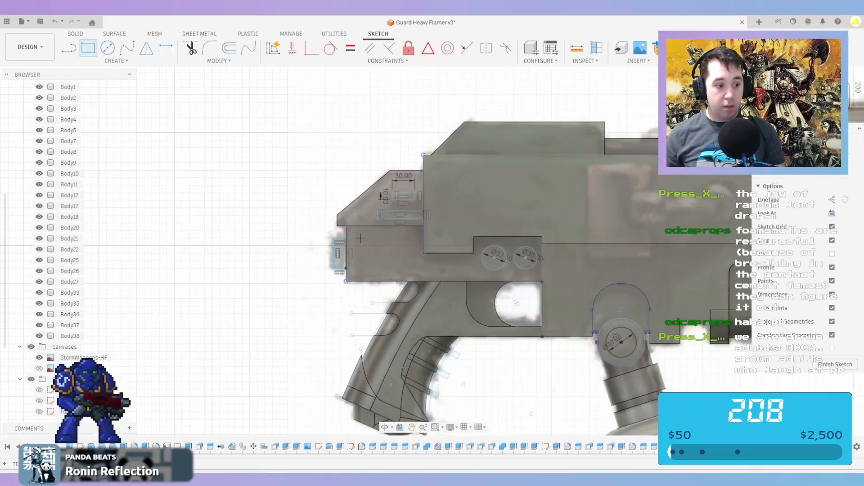
{"action": "scroll", "coordinate": [494, 196], "scroll_direction": "up", "scroll_amount": 6}
{"action": "scroll", "coordinate": [493, 197], "scroll_direction": "up", "scroll_amount": 2}
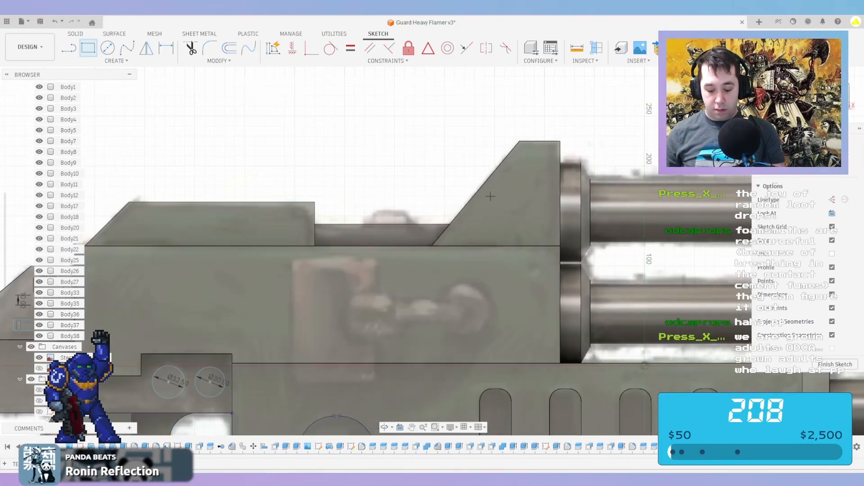
{"action": "key", "text": "p"}
{"action": "left_click", "coordinate": [411, 235]}
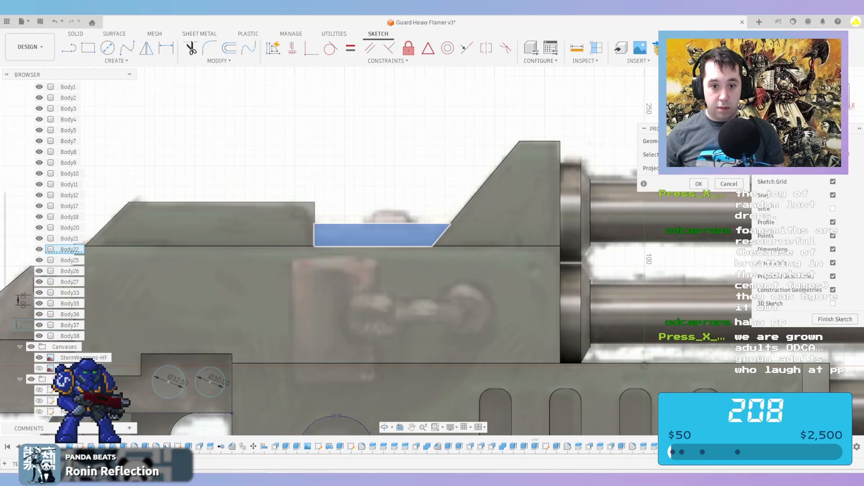
{"action": "left_click", "coordinate": [411, 235]}
{"action": "left_click", "coordinate": [400, 224]}
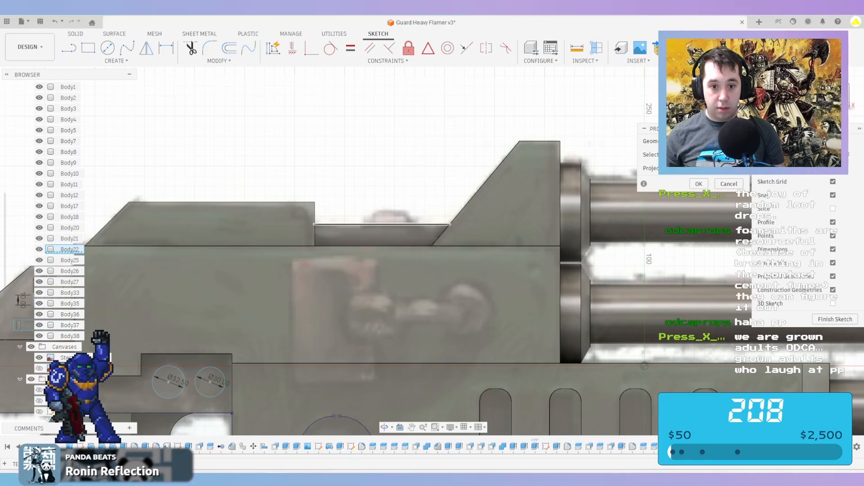
{"action": "key", "text": "Return"}
Sketch a central rectangle on the projected top edge over the reference knob, with a shorter rectangle about 6.5 mm high on each side
{"action": "key", "text": "r"}
{"action": "scroll", "coordinate": [386, 213], "scroll_direction": "up", "scroll_amount": 3}
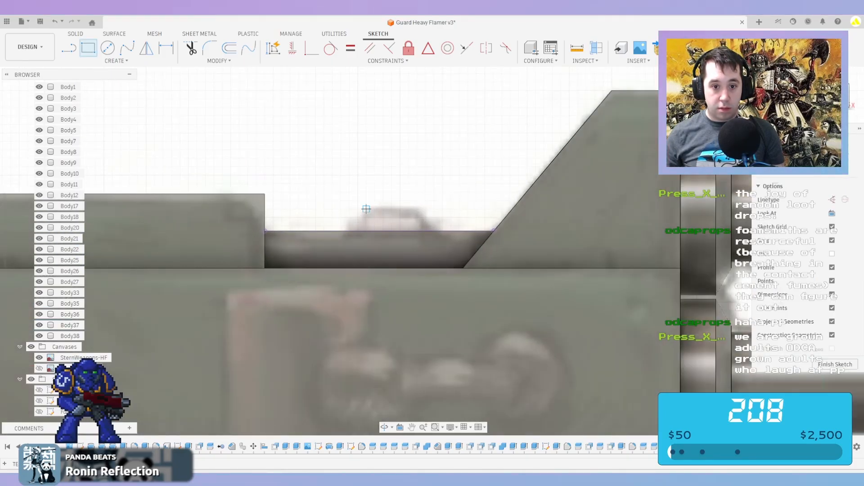
{"action": "left_click", "coordinate": [366, 208]}
{"action": "left_click", "coordinate": [420, 231]}
{"action": "scroll", "coordinate": [365, 227], "scroll_direction": "up", "scroll_amount": 2}
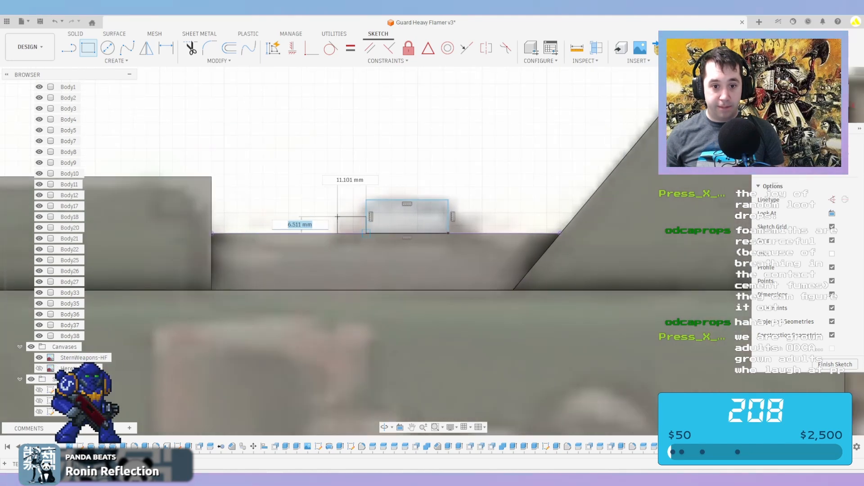
{"action": "left_click", "coordinate": [367, 233]}
{"action": "left_click", "coordinate": [448, 233]}
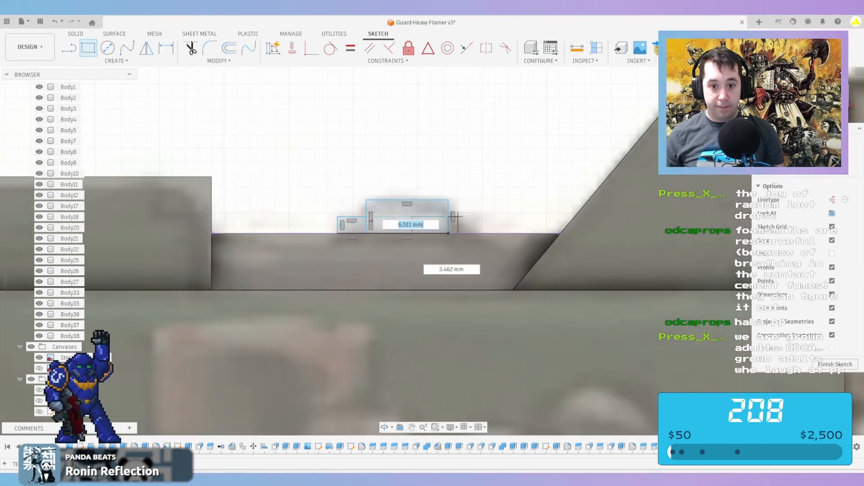
{"action": "left_click", "coordinate": [473, 217]}
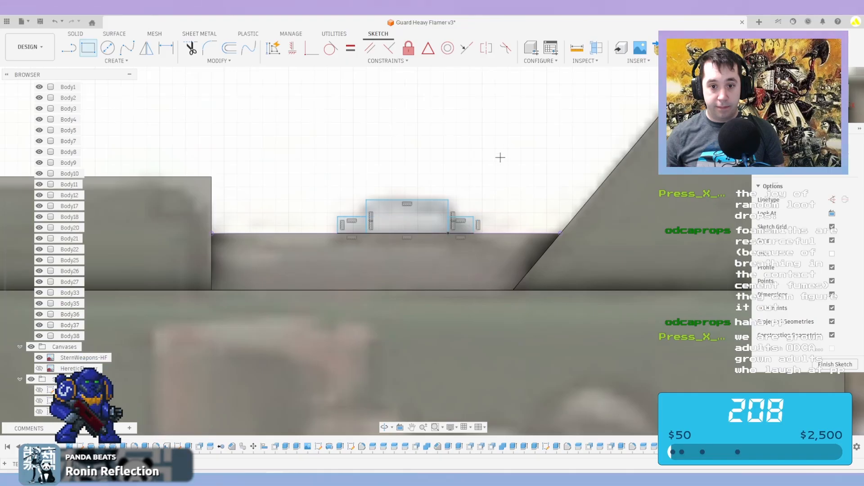
Sketch a tall rectangle on the receiver's side, tracing the light panel in the reference image
{"action": "scroll", "coordinate": [432, 198], "scroll_direction": "down", "scroll_amount": 8}
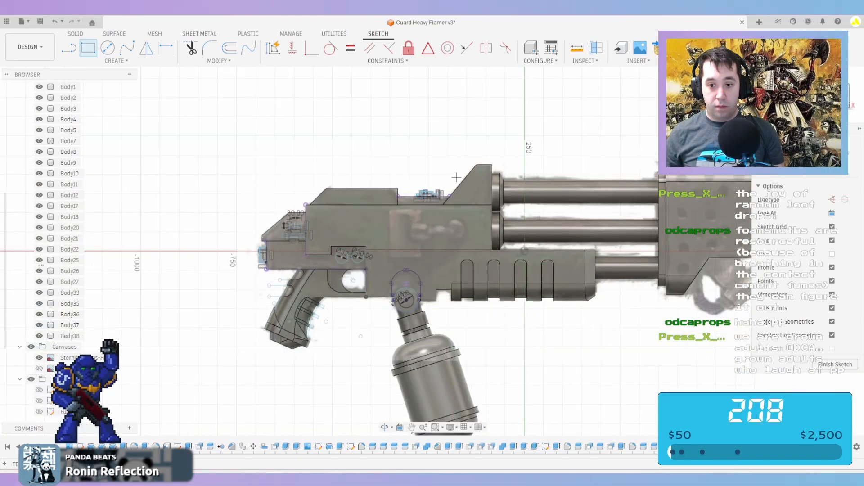
{"action": "scroll", "coordinate": [485, 194], "scroll_direction": "down", "scroll_amount": 2}
{"action": "scroll", "coordinate": [446, 191], "scroll_direction": "up", "scroll_amount": 3}
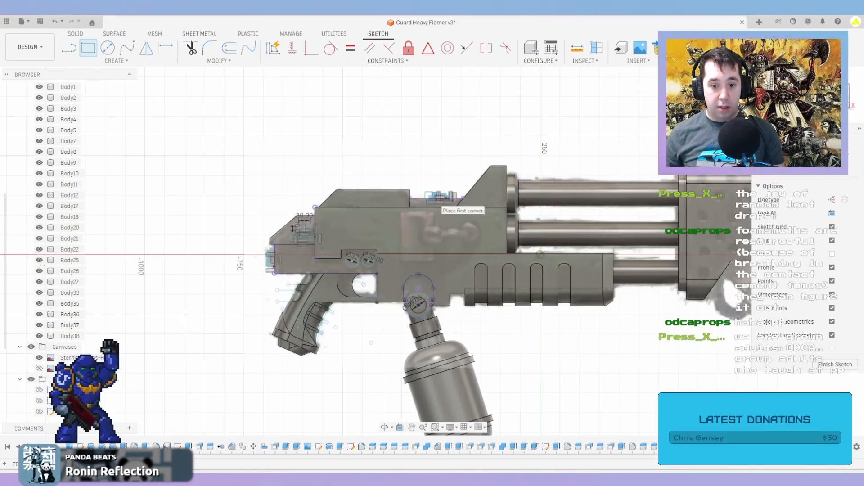
{"action": "scroll", "coordinate": [272, 207], "scroll_direction": "up", "scroll_amount": 2}
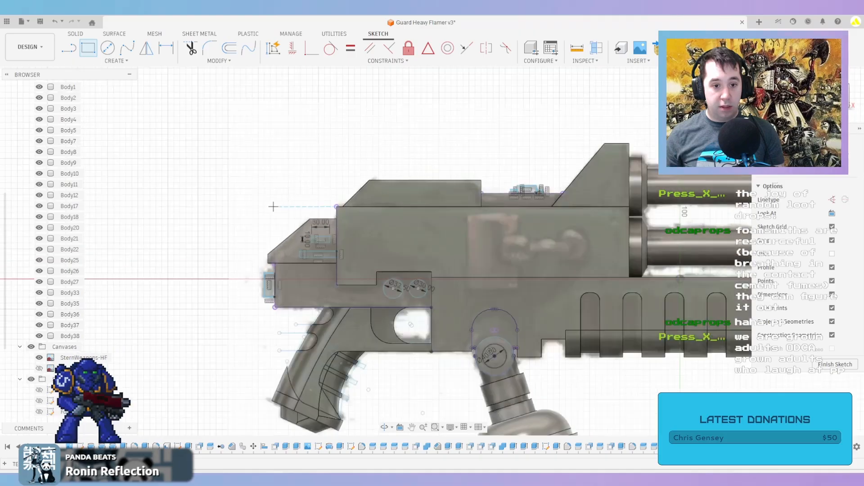
{"action": "scroll", "coordinate": [487, 211], "scroll_direction": "up", "scroll_amount": 2}
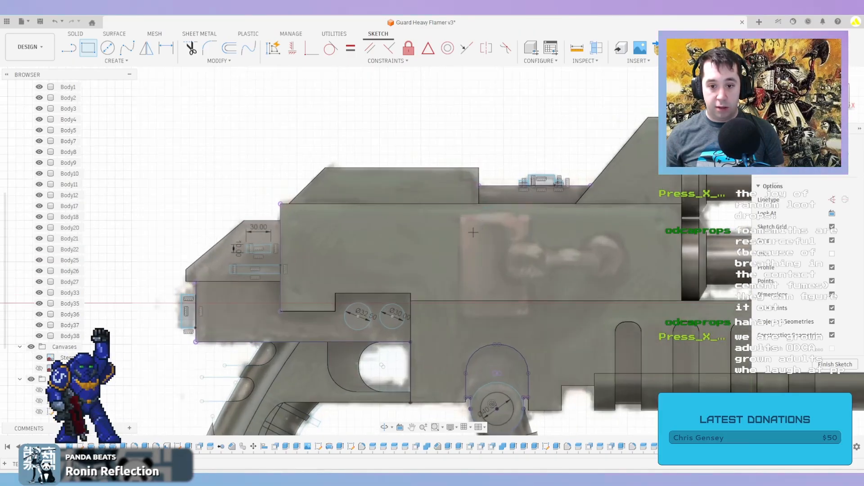
{"action": "left_click", "coordinate": [459, 213]}
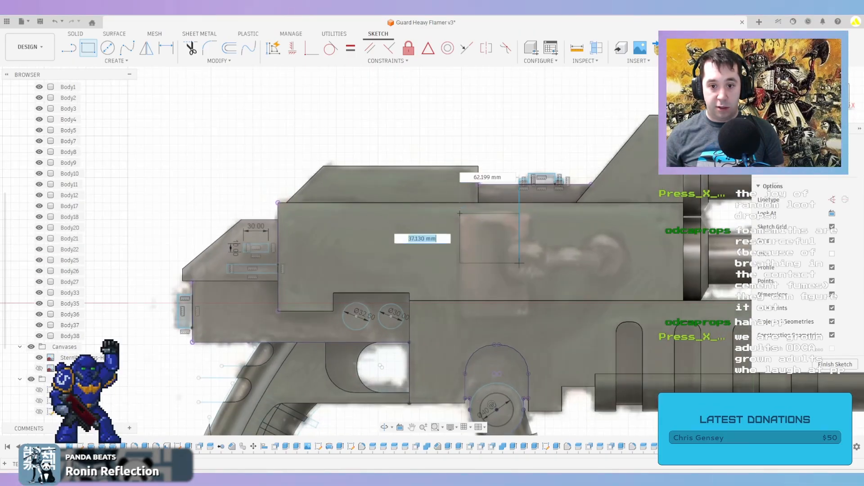
{"action": "left_click", "coordinate": [529, 319]}
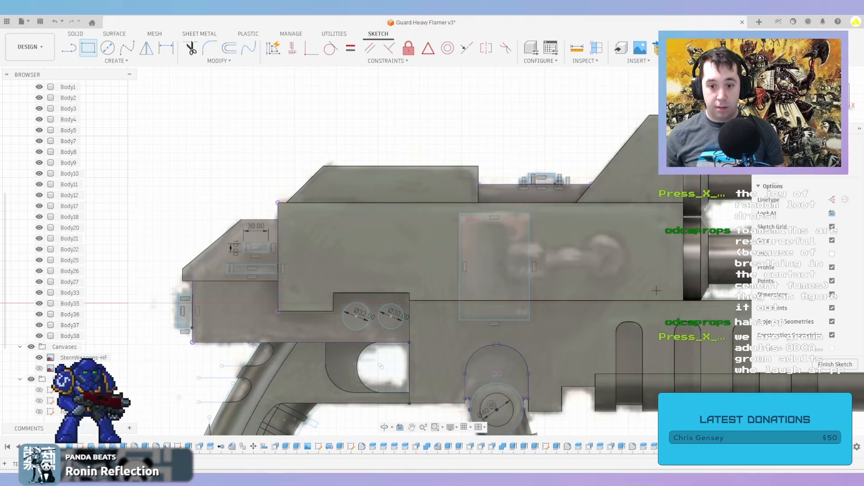
Sketch a 55 mm diameter circle over the round end of the pipe detail on the receiver's side
{"action": "key", "text": "c"}
{"action": "scroll", "coordinate": [601, 256], "scroll_direction": "up", "scroll_amount": 3}
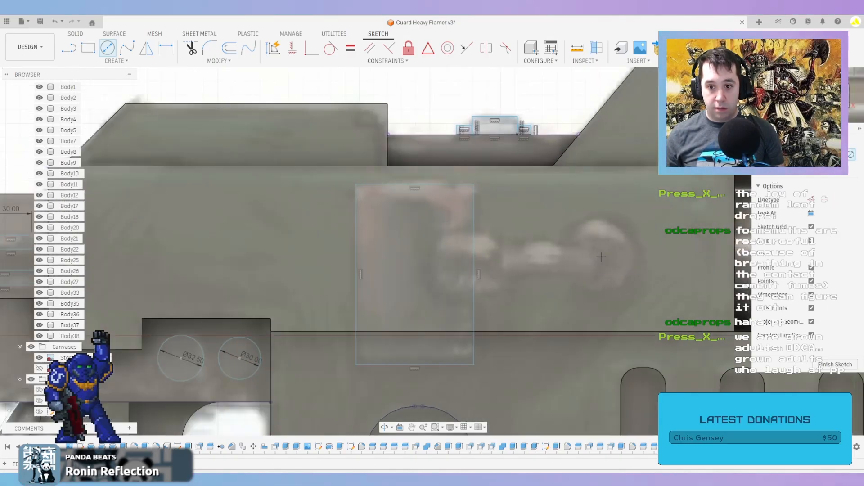
{"action": "left_click", "coordinate": [599, 265]}
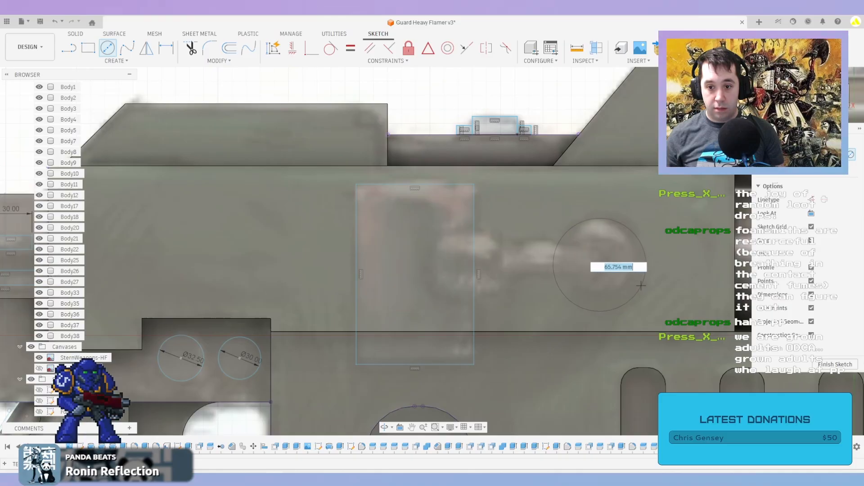
{"action": "type", "text": "55"}
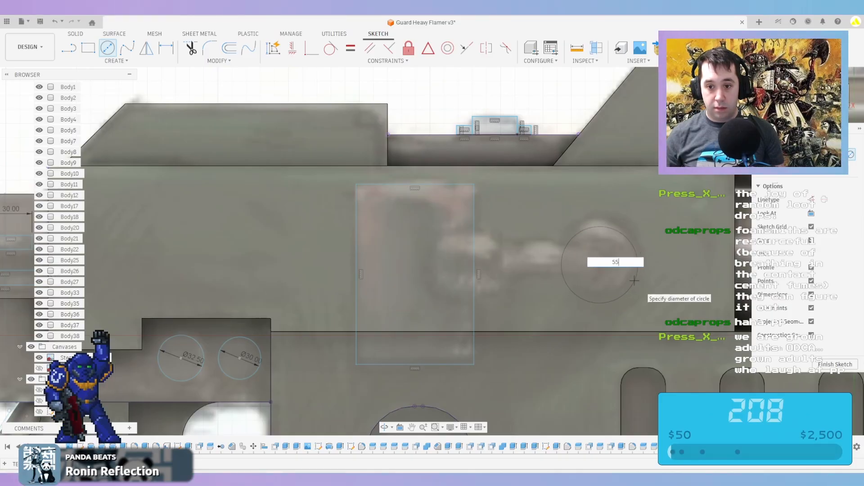
{"action": "key", "text": "Return"}
{"action": "key", "text": "Escape"}
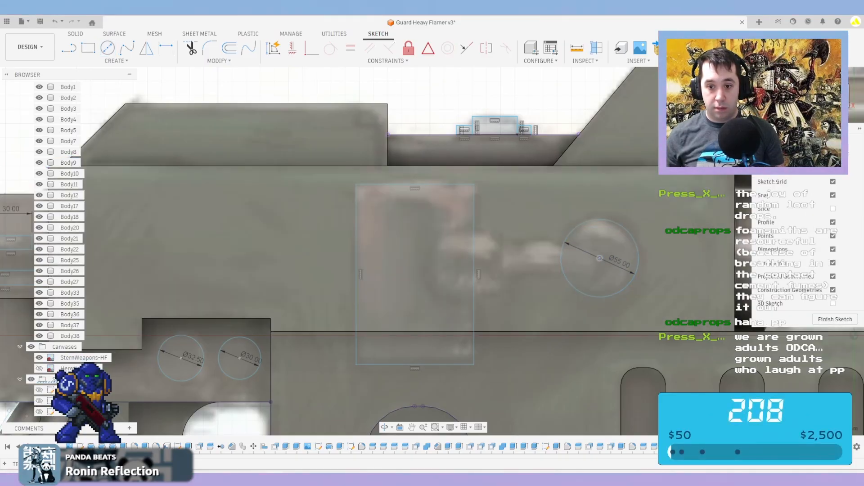
Sketch a 27.5 mm square inside the front edge of the tall panel rectangle on the receiver's side and finish the sketch
{"action": "scroll", "coordinate": [547, 249], "scroll_direction": "down", "scroll_amount": 4}
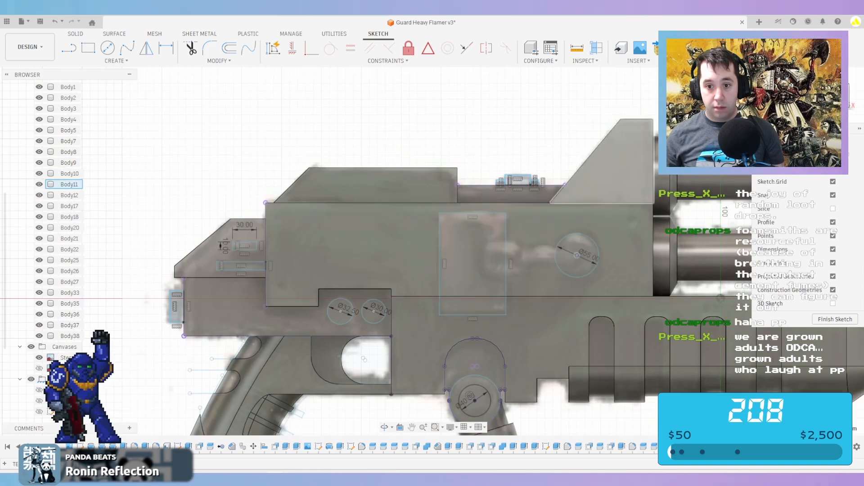
{"action": "scroll", "coordinate": [437, 244], "scroll_direction": "up", "scroll_amount": 3}
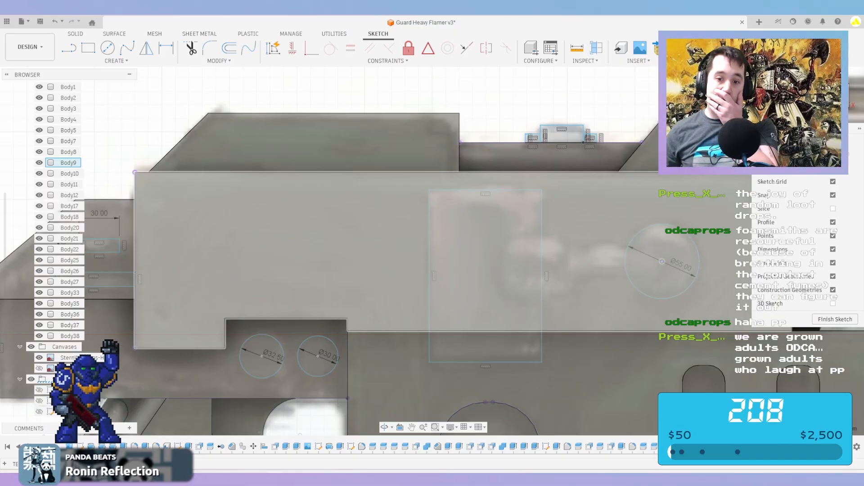
{"action": "key", "text": "r"}
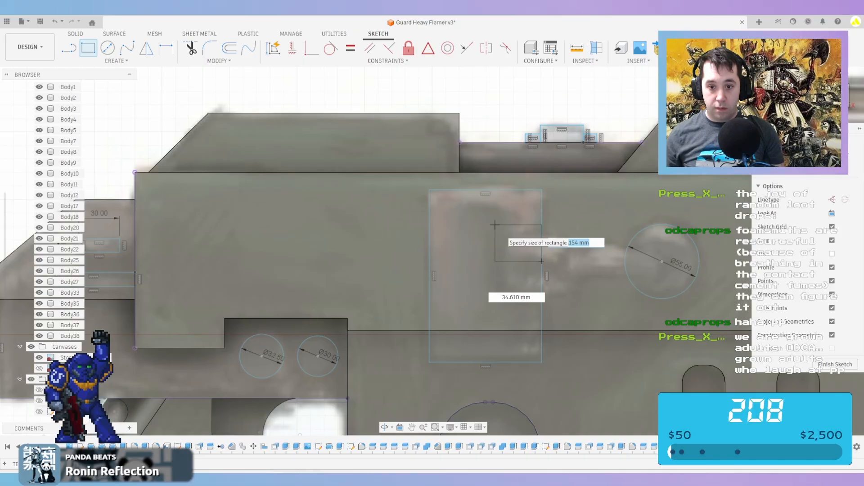
{"action": "key", "text": "Tab"}
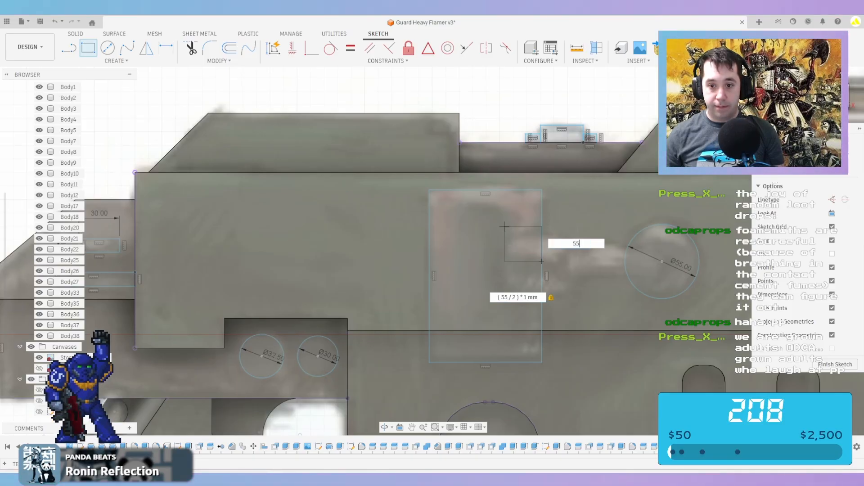
{"action": "key", "text": "Tab"}
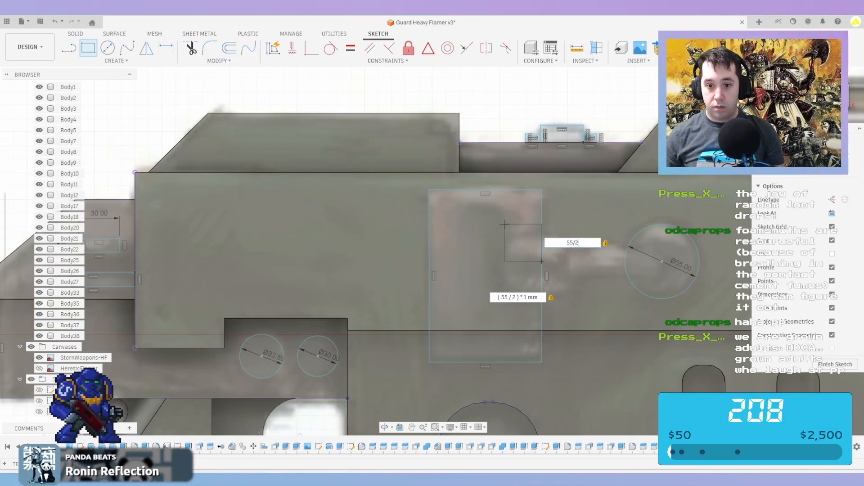
{"action": "key", "text": "Return"}
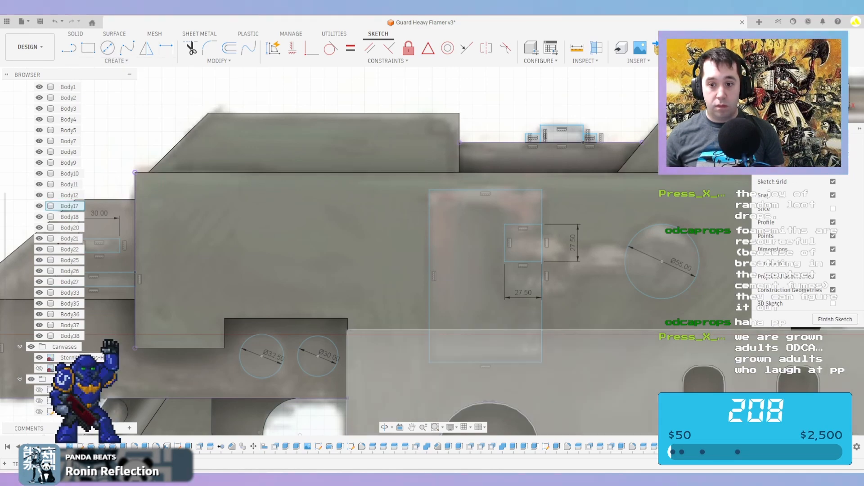
{"action": "left_click", "coordinate": [835, 319]}
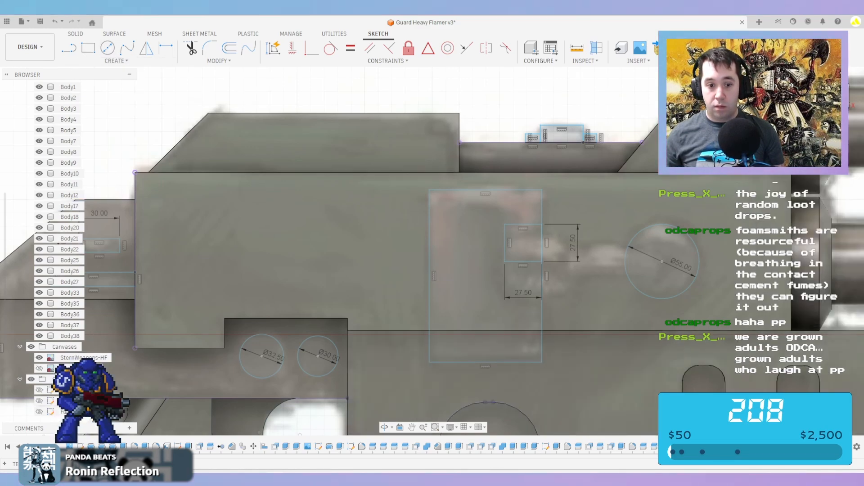
Extrude the two small circles above the trigger opening 50 mm as new bodies
{"action": "scroll", "coordinate": [539, 218], "scroll_direction": "down", "scroll_amount": 5}
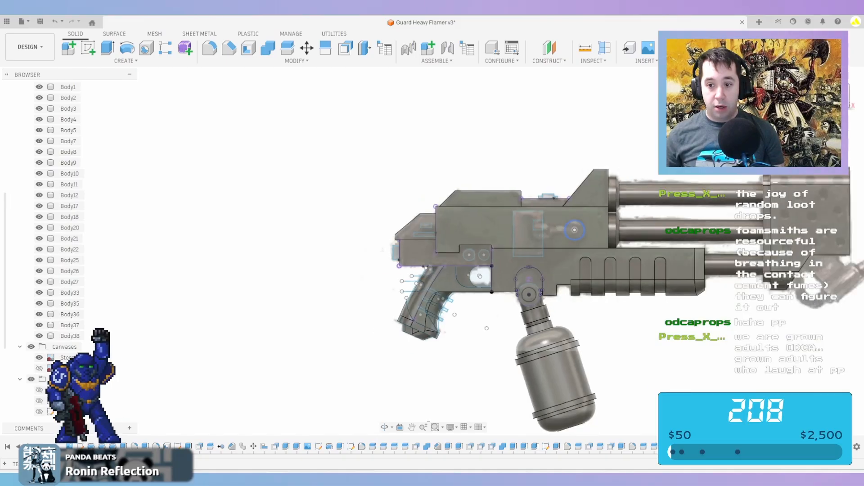
{"action": "scroll", "coordinate": [575, 231], "scroll_direction": "up", "scroll_amount": 2}
{"action": "key", "text": "e"}
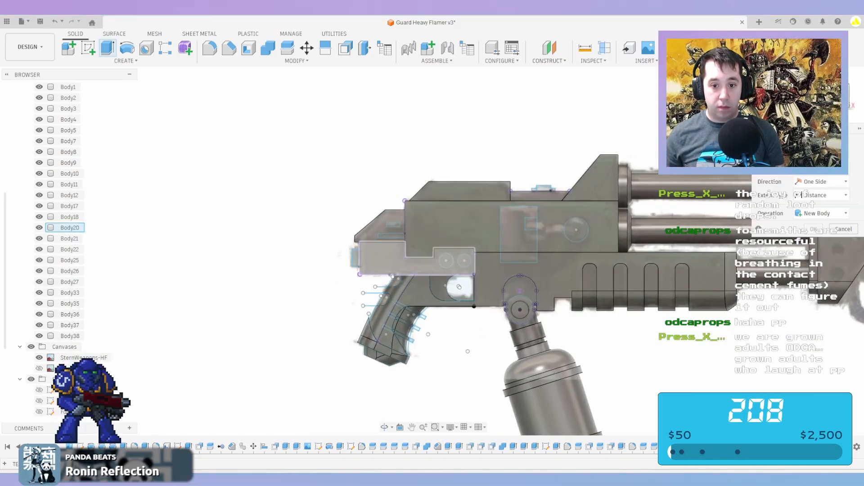
{"action": "middle_click_drag", "start_coordinate": [417, 266], "coordinate": [389, 189], "text": "shift"}
{"action": "middle_click_drag", "start_coordinate": [639, 279], "coordinate": [540, 256]}
{"action": "scroll", "coordinate": [540, 256], "scroll_direction": "up", "scroll_amount": 4}
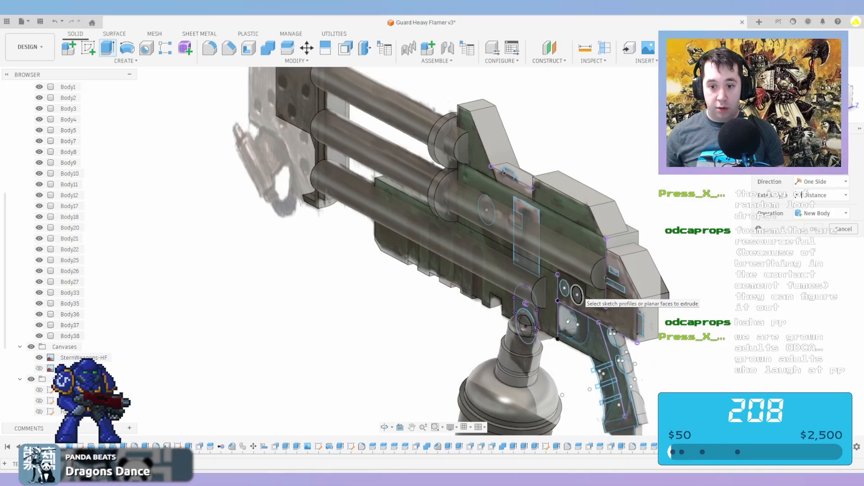
{"action": "left_click", "coordinate": [577, 295]}
{"action": "left_click", "coordinate": [564, 288]}
{"action": "middle_click_drag", "start_coordinate": [535, 244], "coordinate": [351, 234], "text": "shift"}
{"action": "scroll", "coordinate": [633, 226], "scroll_direction": "down", "scroll_amount": 2}
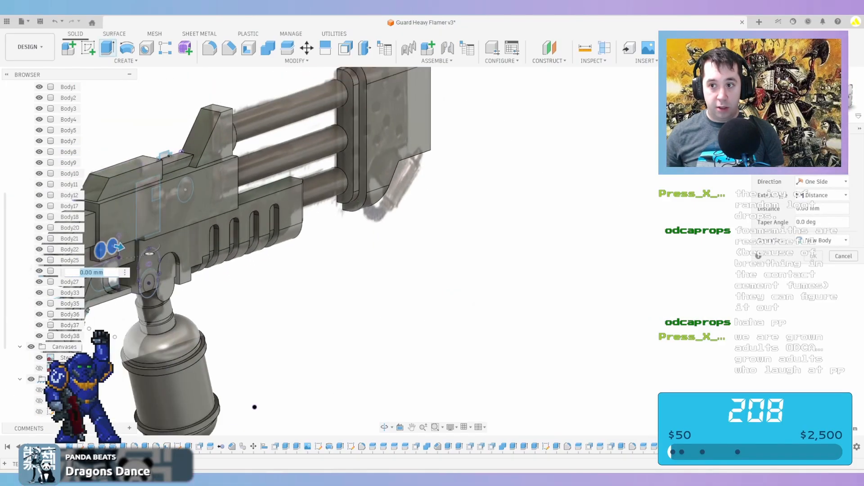
{"action": "left_click", "coordinate": [836, 95]}
{"action": "middle_click_drag", "start_coordinate": [225, 180], "coordinate": [651, 258]}
{"action": "type", "text": "45"}
{"action": "middle_click_drag", "start_coordinate": [432, 253], "coordinate": [387, 257], "text": "shift"}
{"action": "scroll", "coordinate": [435, 233], "scroll_direction": "up", "scroll_amount": 5}
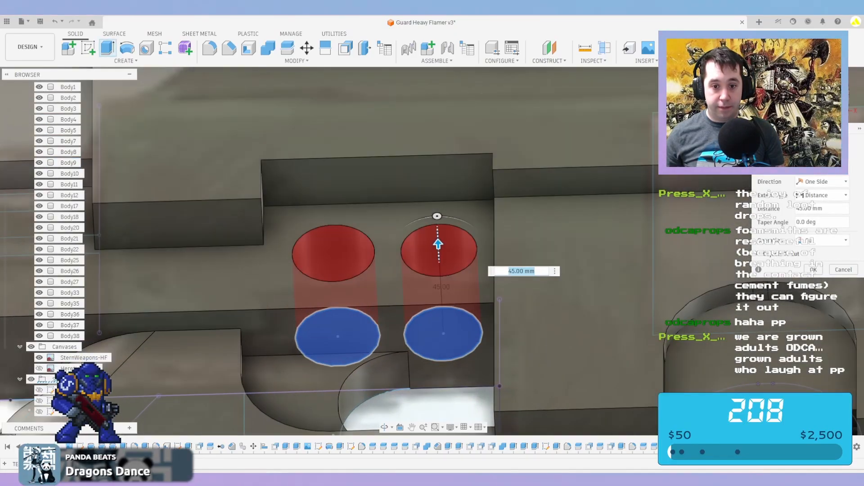
{"action": "left_click_drag", "start_coordinate": [438, 242], "coordinate": [438, 234]}
{"action": "left_click", "coordinate": [822, 241]}
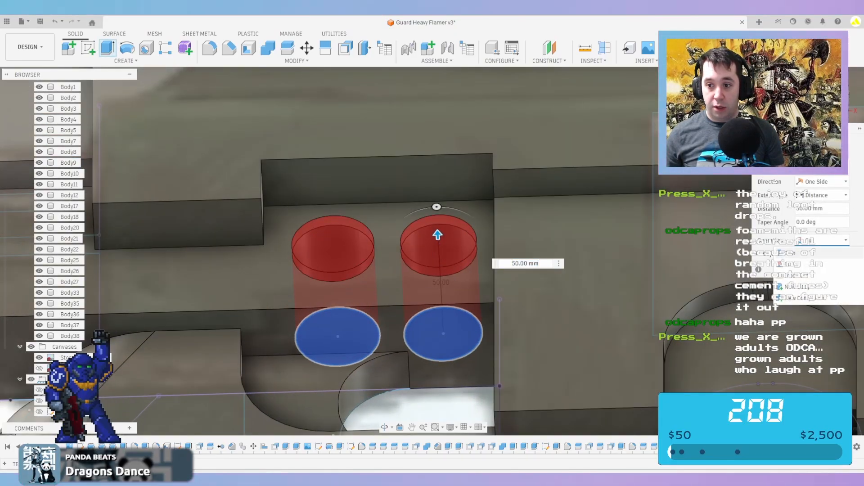
{"action": "left_click", "coordinate": [799, 287]}
{"action": "key", "text": "Return"}
Make the side detail sketch visible again
{"action": "scroll", "coordinate": [456, 212], "scroll_direction": "down", "scroll_amount": 7}
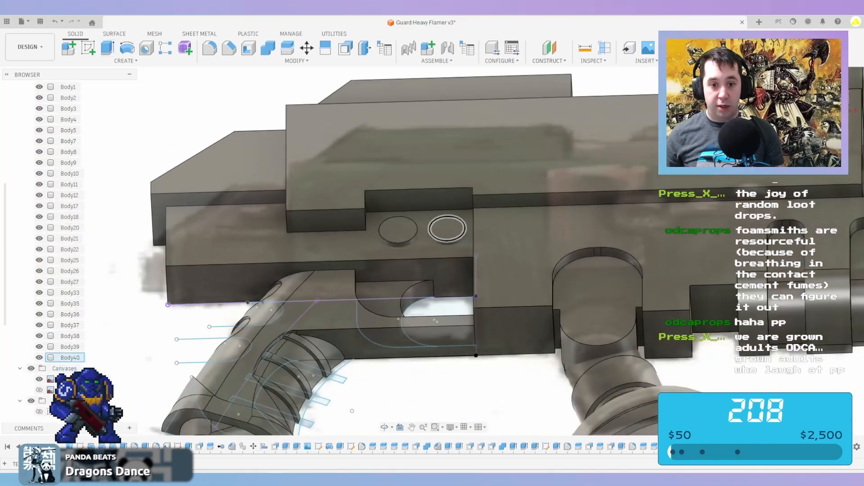
{"action": "middle_click_drag", "start_coordinate": [477, 184], "coordinate": [517, 205], "text": "shift"}
{"action": "scroll", "coordinate": [41, 380], "scroll_direction": "down", "scroll_amount": 3}
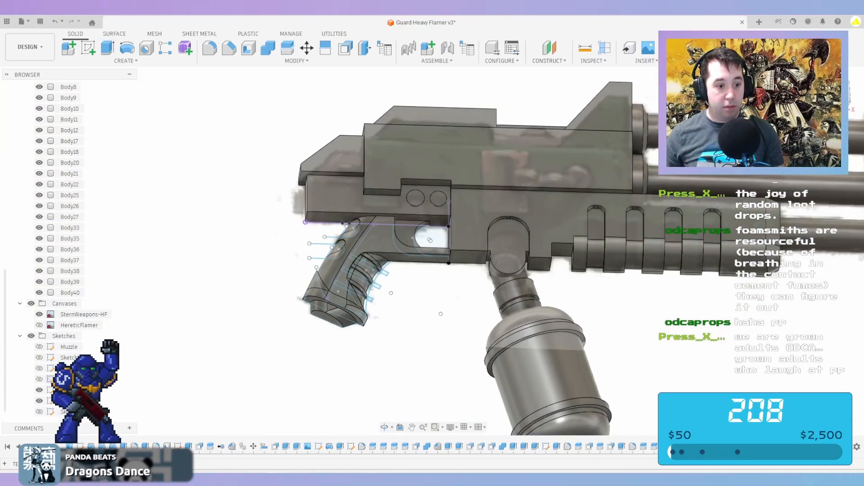
{"action": "left_click", "coordinate": [39, 412]}
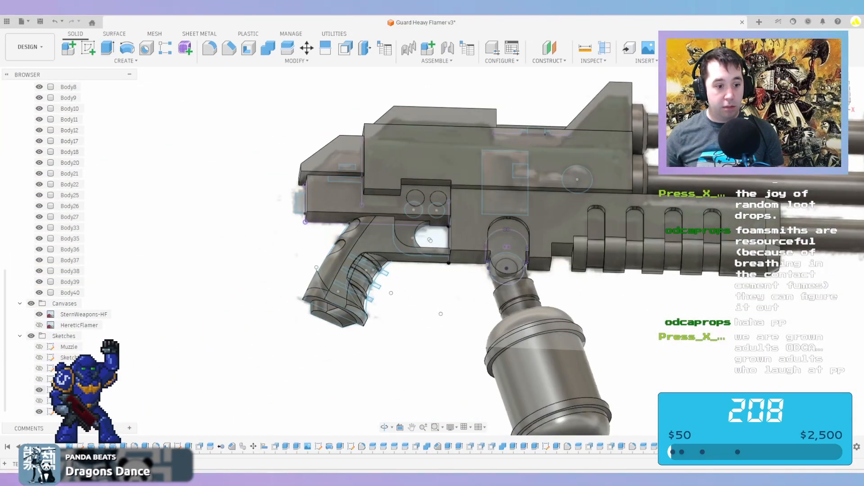
Extrude the small rectangle at the rear end of the receiver 35 mm
{"action": "key", "text": "e"}
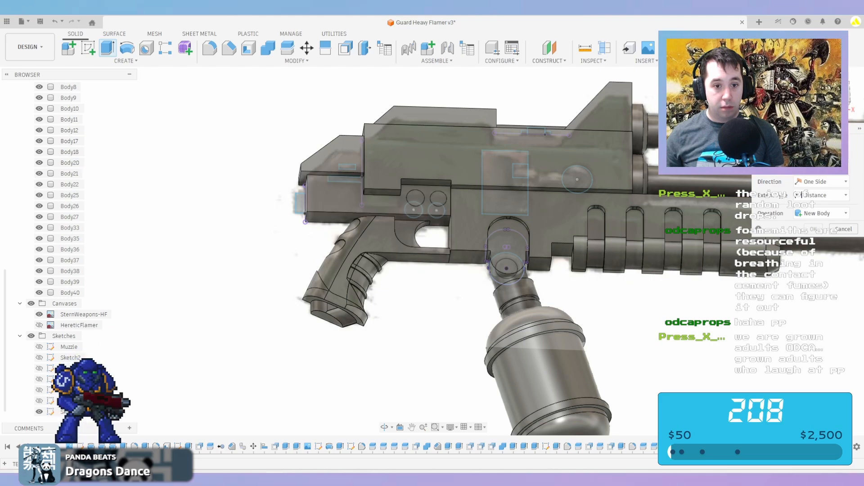
{"action": "left_click", "coordinate": [299, 204]}
{"action": "middle_click_drag", "start_coordinate": [300, 204], "coordinate": [295, 163], "text": "shift"}
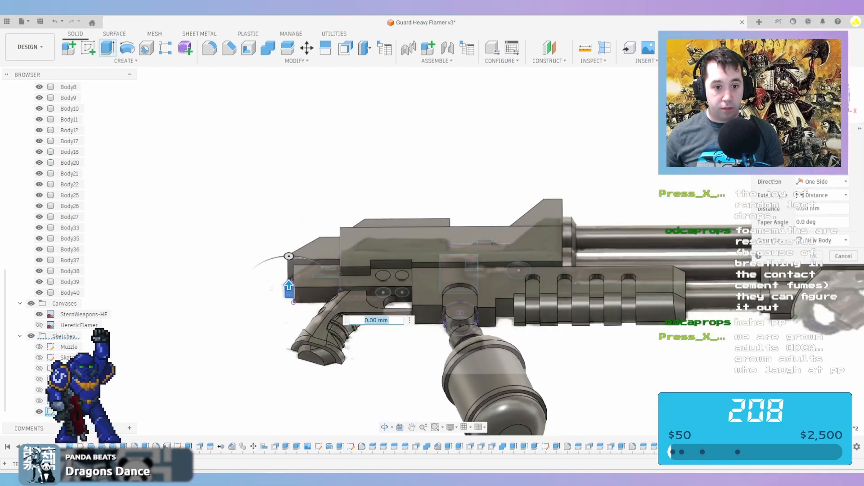
{"action": "scroll", "coordinate": [295, 268], "scroll_direction": "up", "scroll_amount": 5}
{"action": "type", "text": "35"}
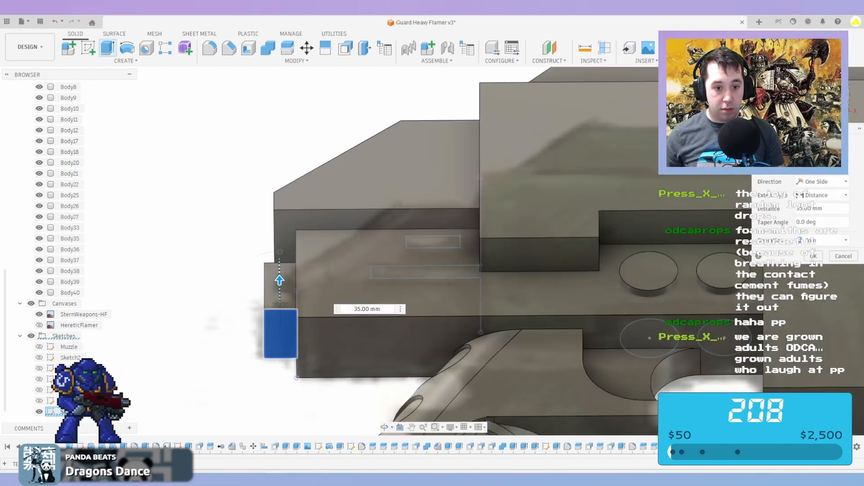
{"action": "middle_click_drag", "start_coordinate": [396, 265], "coordinate": [451, 315], "text": "shift"}
{"action": "scroll", "coordinate": [433, 198], "scroll_direction": "down", "scroll_amount": 3}
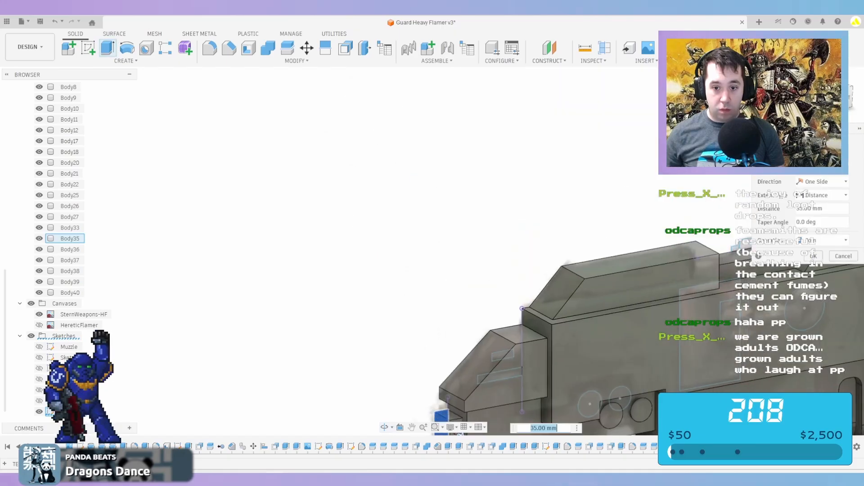
{"action": "middle_click_drag", "start_coordinate": [653, 324], "coordinate": [621, 216], "text": "shift"}
{"action": "scroll", "coordinate": [427, 280], "scroll_direction": "up", "scroll_amount": 3}
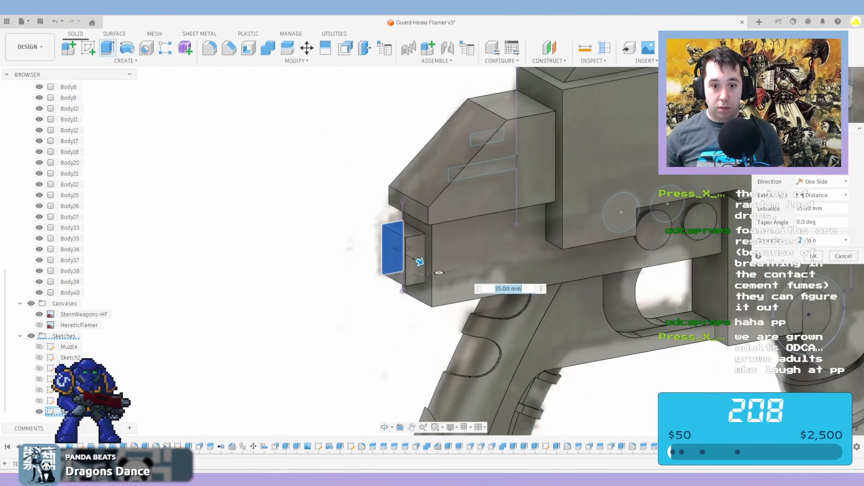
{"action": "key", "text": "Return"}
{"action": "middle_click_drag", "start_coordinate": [499, 238], "coordinate": [473, 297]}
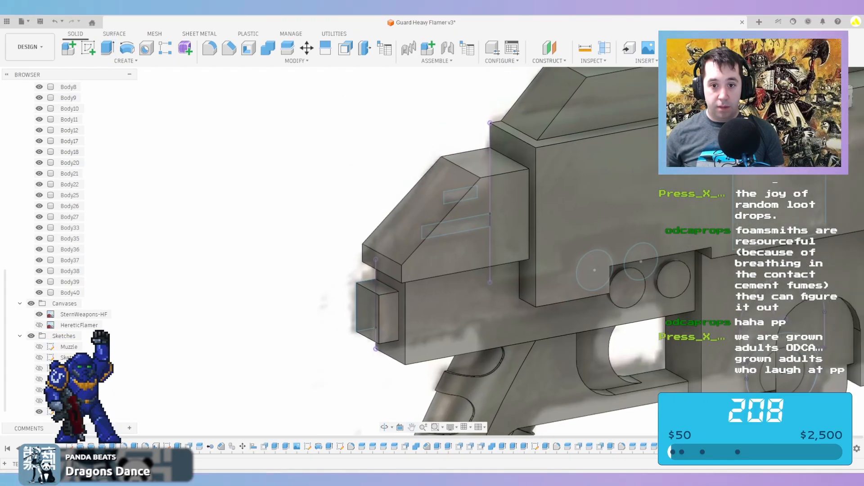
Extrude the two narrow rectangles through the angled rear block 63 mm as a cut
{"action": "key", "text": "e"}
{"action": "mouse_move", "coordinate": [486, 225]}
{"action": "middle_mouse_down", "text": "shift"}
{"action": "mouse_move", "coordinate": [563, 234]}
{"action": "mouse_move", "coordinate": [545, 239]}
{"action": "mouse_move", "coordinate": [535, 229]}
{"action": "mouse_move", "coordinate": [599, 234]}
{"action": "mouse_move", "coordinate": [486, 239]}
{"action": "middle_mouse_up", "text": "shift"}
{"action": "middle_click_drag", "start_coordinate": [747, 311], "coordinate": [719, 312]}
{"action": "scroll", "coordinate": [719, 312], "scroll_direction": "up", "scroll_amount": 5}
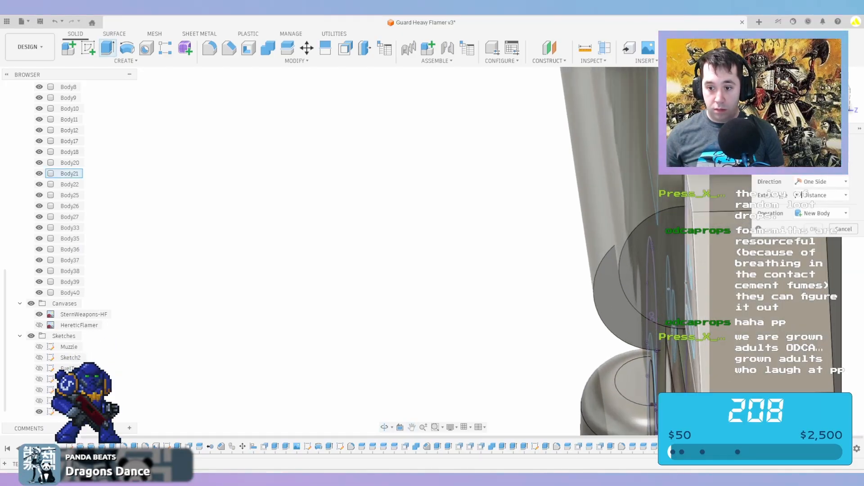
{"action": "scroll", "coordinate": [691, 319], "scroll_direction": "up", "scroll_amount": 2}
{"action": "left_click", "coordinate": [691, 320]}
{"action": "left_click", "coordinate": [689, 247]}
{"action": "scroll", "coordinate": [687, 243], "scroll_direction": "down", "scroll_amount": 4}
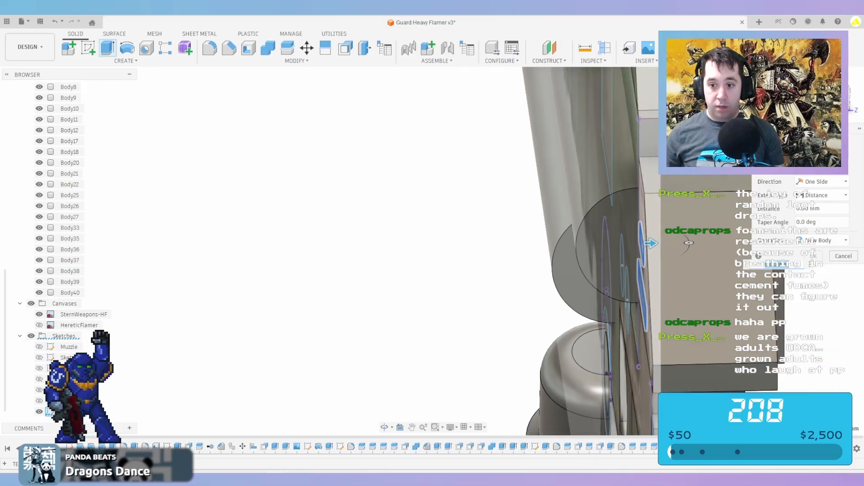
{"action": "middle_click_drag", "start_coordinate": [686, 242], "coordinate": [628, 232]}
{"action": "scroll", "coordinate": [193, 158], "scroll_direction": "down", "scroll_amount": 2}
{"action": "middle_click_drag", "start_coordinate": [194, 158], "coordinate": [428, 202]}
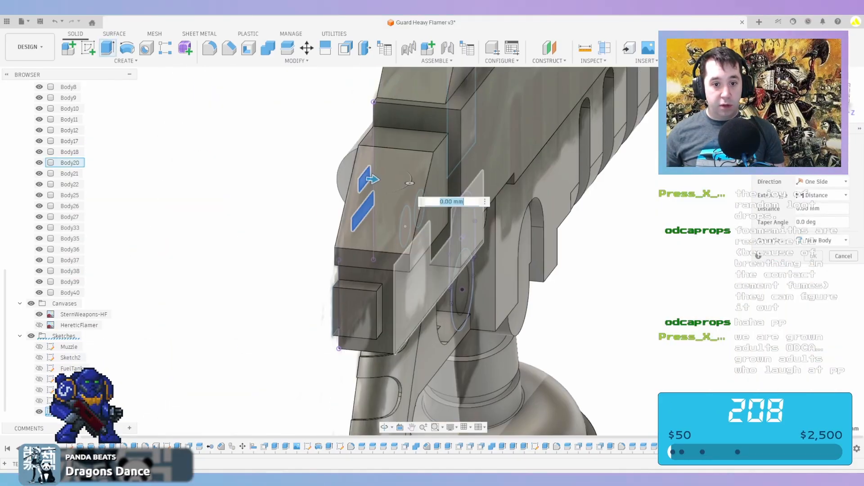
{"action": "scroll", "coordinate": [446, 193], "scroll_direction": "up", "scroll_amount": 5}
{"action": "left_click_drag", "start_coordinate": [372, 179], "coordinate": [481, 178]}
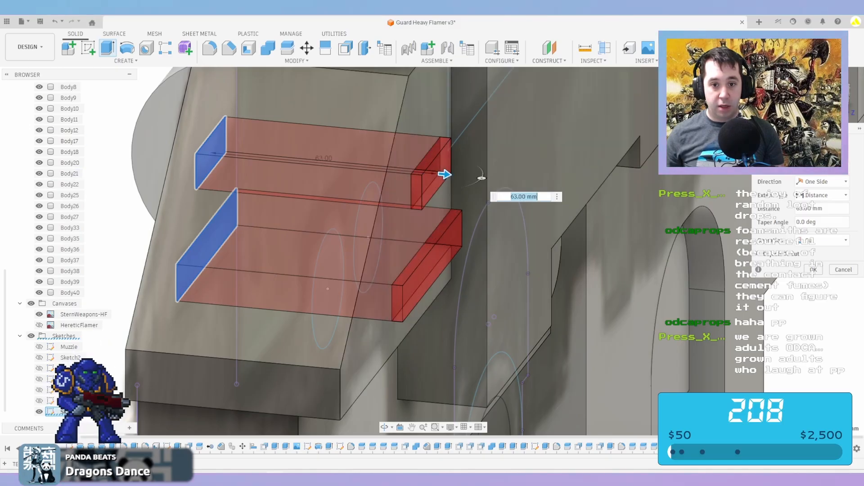
{"action": "key", "text": "Return"}
{"action": "scroll", "coordinate": [481, 178], "scroll_direction": "down", "scroll_amount": 5}
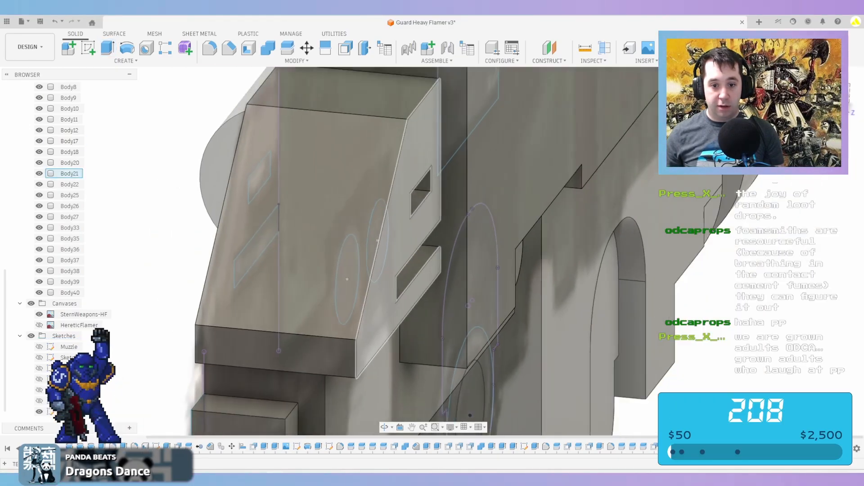
Edit the extrusion of the two narrow rectangles on the angled rear block and set its operation to Join
{"action": "right_click", "coordinate": [838, 446]}
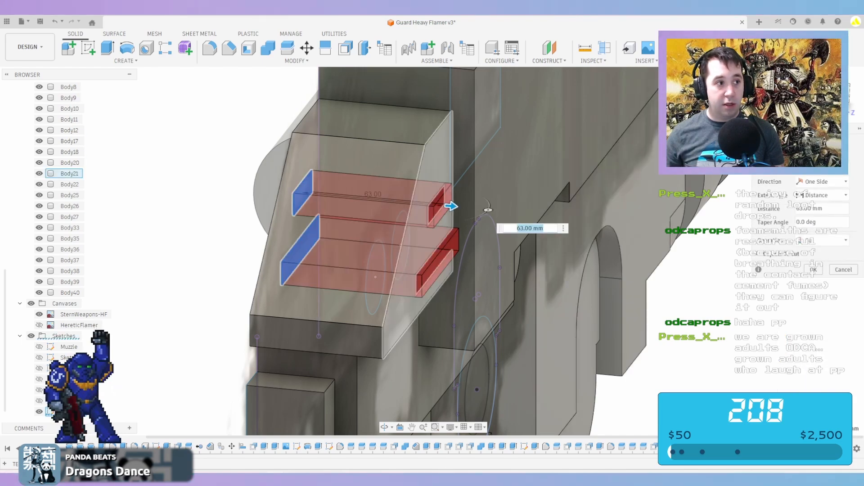
{"action": "scroll", "coordinate": [488, 210], "scroll_direction": "down", "scroll_amount": 4}
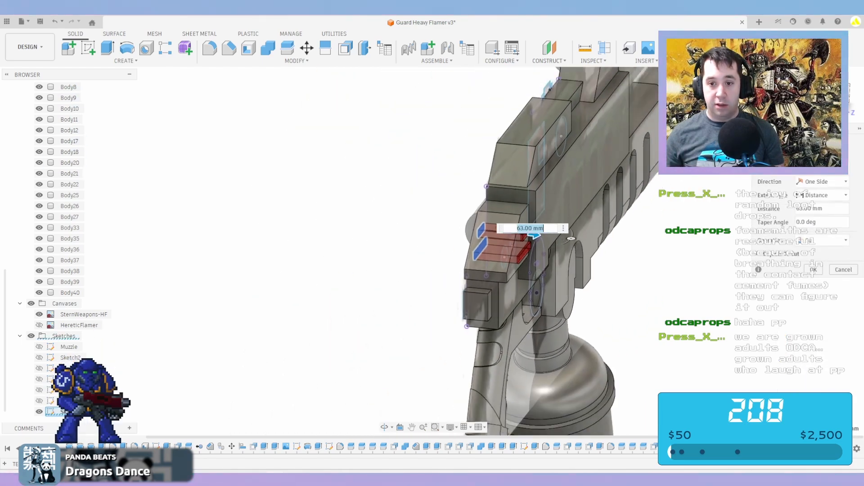
{"action": "scroll", "coordinate": [608, 231], "scroll_direction": "down", "scroll_amount": 3}
{"action": "middle_click_drag", "start_coordinate": [608, 231], "coordinate": [400, 318], "text": "shift"}
{"action": "scroll", "coordinate": [427, 225], "scroll_direction": "down", "scroll_amount": 1}
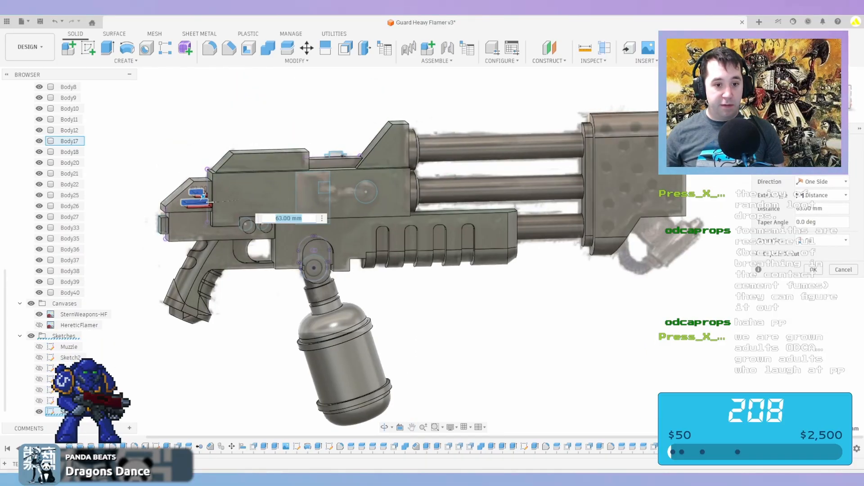
{"action": "scroll", "coordinate": [340, 194], "scroll_direction": "up", "scroll_amount": 5}
{"action": "scroll", "coordinate": [341, 193], "scroll_direction": "up", "scroll_amount": 4}
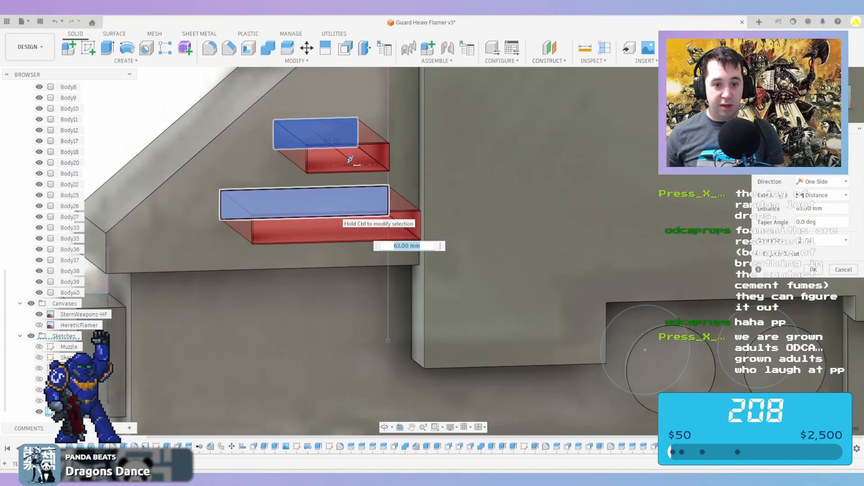
{"action": "left_click", "coordinate": [823, 240]}
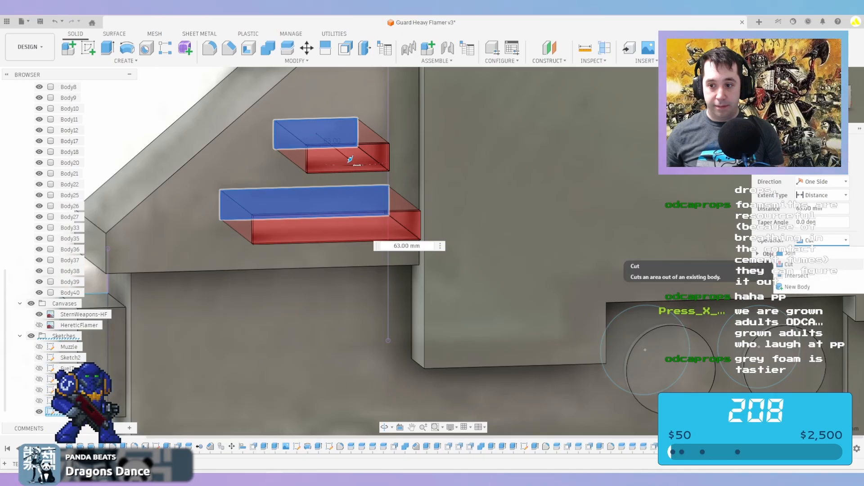
{"action": "left_click", "coordinate": [815, 253]}
{"action": "key", "text": "Return"}
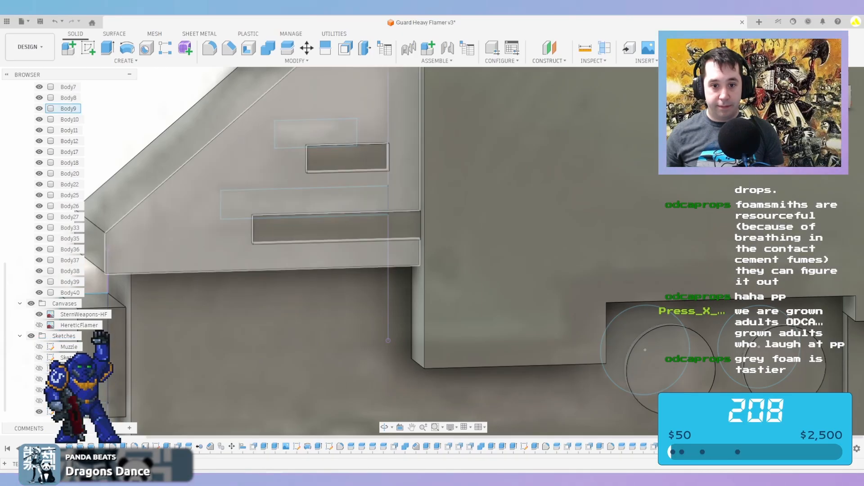
Extrude the outer face of the longer rectangular detail on the angled rear block slightly inward
{"action": "key", "text": "e"}
{"action": "left_click", "coordinate": [362, 226]}
{"action": "left_click_drag", "start_coordinate": [361, 226], "coordinate": [350, 218]}
{"action": "key", "text": "Return"}
{"action": "scroll", "coordinate": [279, 190], "scroll_direction": "down", "scroll_amount": 5}
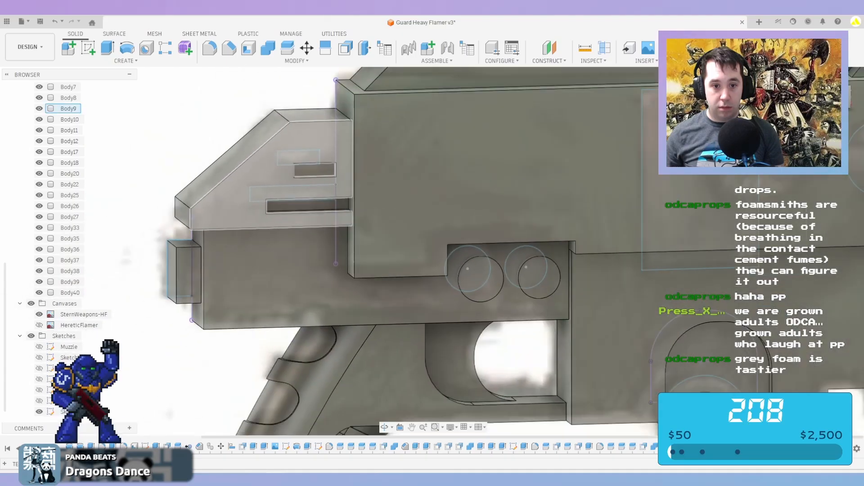
{"action": "middle_click_drag", "start_coordinate": [278, 191], "coordinate": [47, 266]}
{"action": "scroll", "coordinate": [337, 167], "scroll_direction": "down", "scroll_amount": 1}
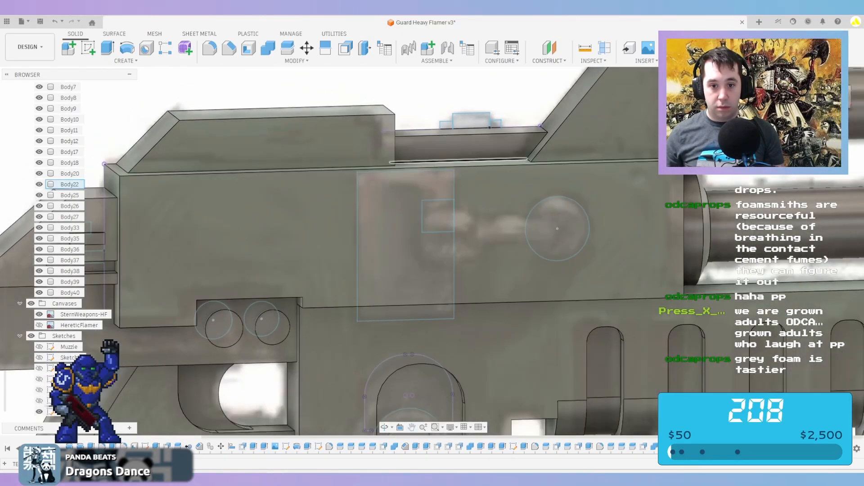
Extrude the larger central rectangle of the small detail on the top rail 20 mm as a join
{"action": "scroll", "coordinate": [470, 146], "scroll_direction": "down", "scroll_amount": 1}
{"action": "key", "text": "e"}
{"action": "scroll", "coordinate": [473, 119], "scroll_direction": "up", "scroll_amount": 3}
{"action": "left_click", "coordinate": [476, 123]}
{"action": "scroll", "coordinate": [478, 121], "scroll_direction": "up", "scroll_amount": 2}
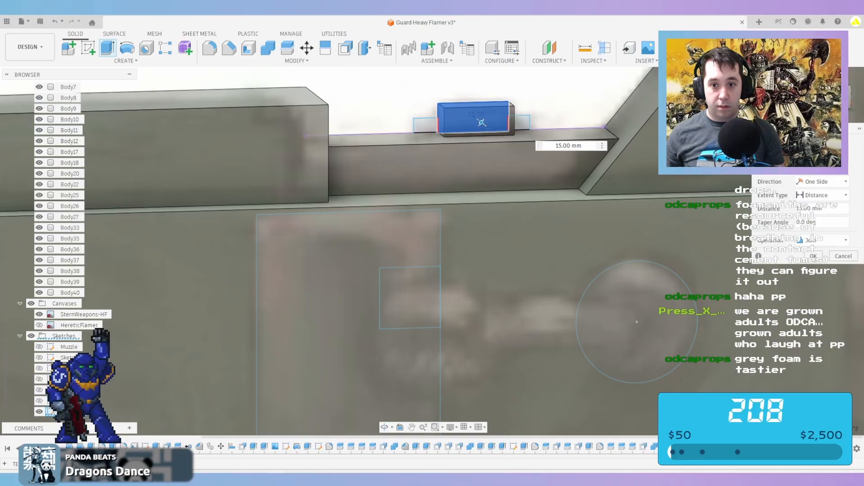
{"action": "middle_click_drag", "start_coordinate": [483, 124], "coordinate": [498, 273]}
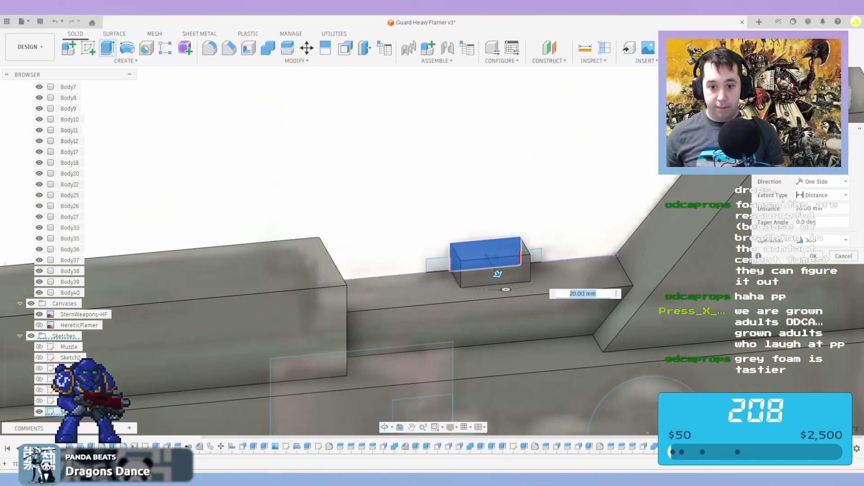
{"action": "left_click", "coordinate": [498, 274]}
Extrude the two small rectangles flanking the central block on the top rail, keeping them shallower than that block
{"action": "left_click", "coordinate": [439, 266]}
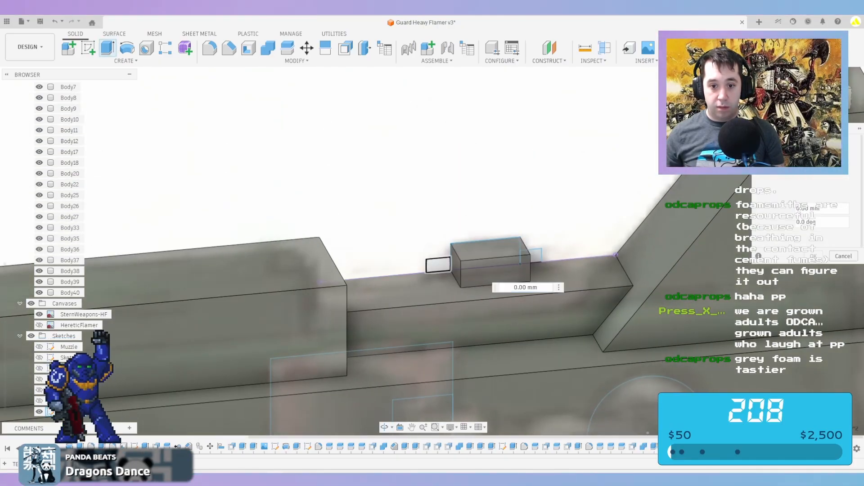
{"action": "left_click", "coordinate": [533, 259]}
{"action": "left_click_drag", "start_coordinate": [533, 258], "coordinate": [541, 272]}
{"action": "key", "text": "Return"}
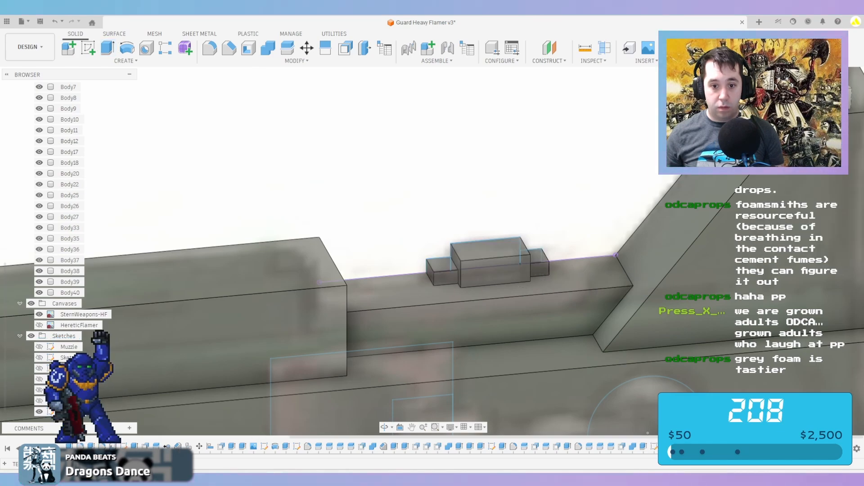
Extrude the tall rectangular profile and the circle on the receiver's side 70 mm outward
{"action": "scroll", "coordinate": [342, 189], "scroll_direction": "down", "scroll_amount": 6}
{"action": "mouse_move", "coordinate": [426, 259]}
{"action": "middle_mouse_down", "text": "shift"}
{"action": "mouse_move", "coordinate": [468, 236]}
{"action": "mouse_move", "coordinate": [585, 243]}
{"action": "middle_mouse_up", "text": "shift"}
{"action": "scroll", "coordinate": [585, 238], "scroll_direction": "up", "scroll_amount": 3}
{"action": "left_click", "coordinate": [571, 339]}
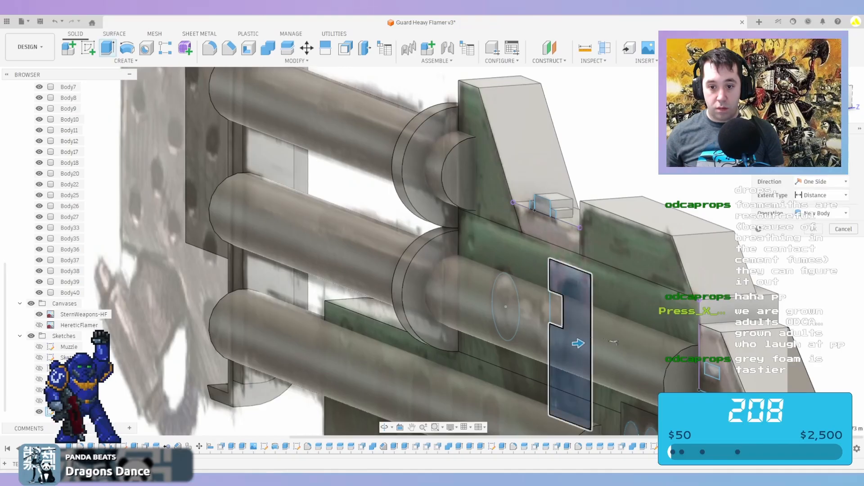
{"action": "key", "text": "e"}
{"action": "left_click", "coordinate": [506, 311]}
{"action": "scroll", "coordinate": [506, 311], "scroll_direction": "down", "scroll_amount": 5}
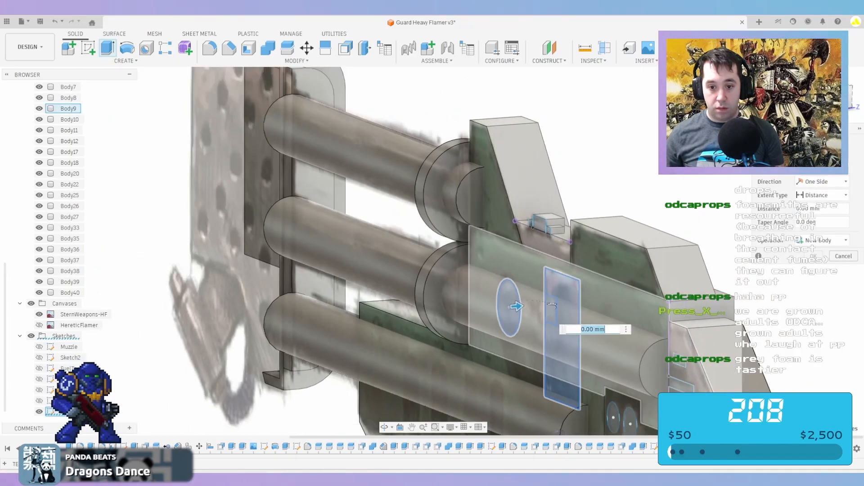
{"action": "middle_click_drag", "start_coordinate": [506, 311], "coordinate": [327, 304], "text": "shift"}
{"action": "scroll", "coordinate": [274, 264], "scroll_direction": "up", "scroll_amount": 4}
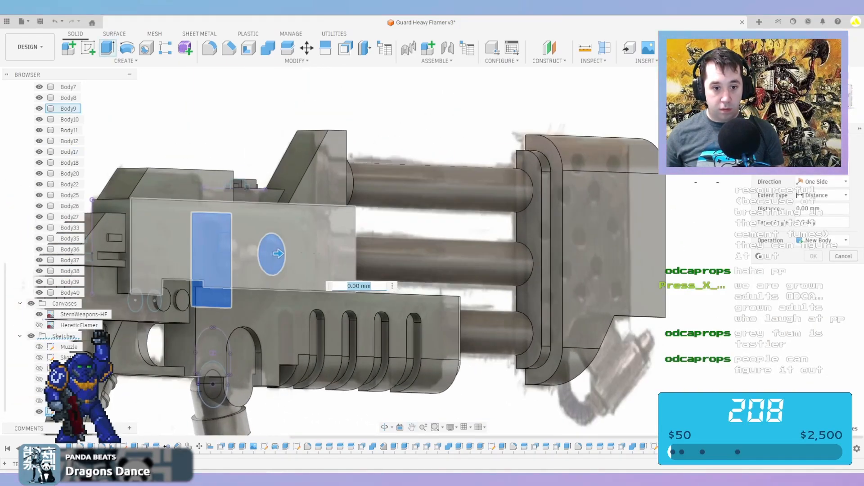
{"action": "left_click_drag", "start_coordinate": [275, 257], "coordinate": [335, 256]}
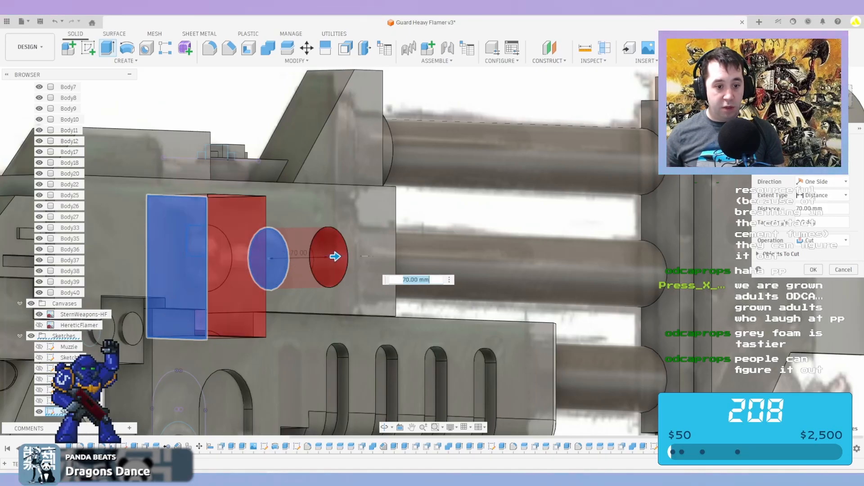
Set the extrusion distance of the tall rectangle and circle to 75 mm and the operation to New Body
{"action": "scroll", "coordinate": [315, 225], "scroll_direction": "down", "scroll_amount": 3}
{"action": "middle_click_drag", "start_coordinate": [315, 225], "coordinate": [424, 274], "text": "shift"}
{"action": "scroll", "coordinate": [427, 284], "scroll_direction": "up", "scroll_amount": 5}
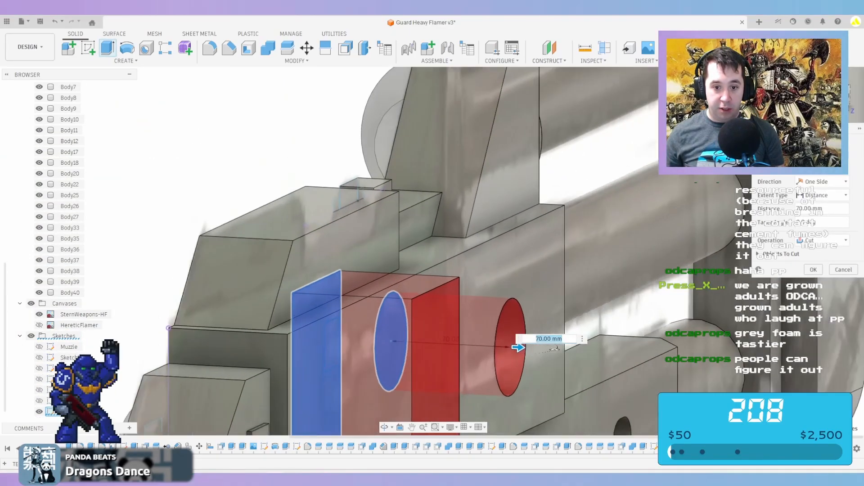
{"action": "scroll", "coordinate": [450, 306], "scroll_direction": "up", "scroll_amount": 1}
{"action": "middle_click_drag", "start_coordinate": [519, 354], "coordinate": [549, 212]}
{"action": "scroll", "coordinate": [549, 212], "scroll_direction": "up", "scroll_amount": 4}
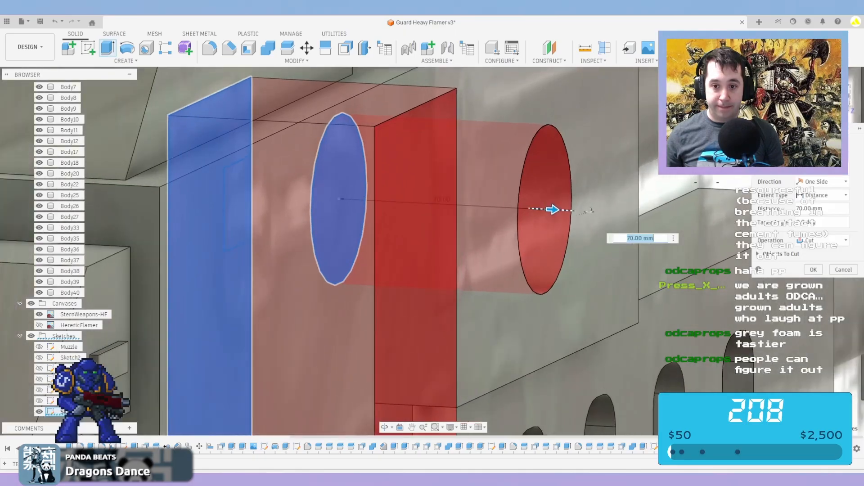
{"action": "left_click_drag", "start_coordinate": [553, 210], "coordinate": [568, 211]}
{"action": "scroll", "coordinate": [569, 213], "scroll_direction": "down", "scroll_amount": 3}
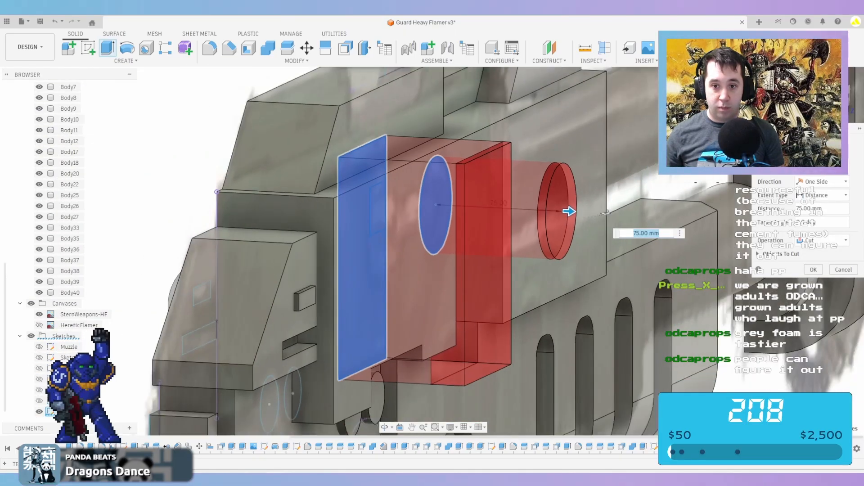
{"action": "left_click", "coordinate": [823, 241]}
{"action": "left_click", "coordinate": [810, 292]}
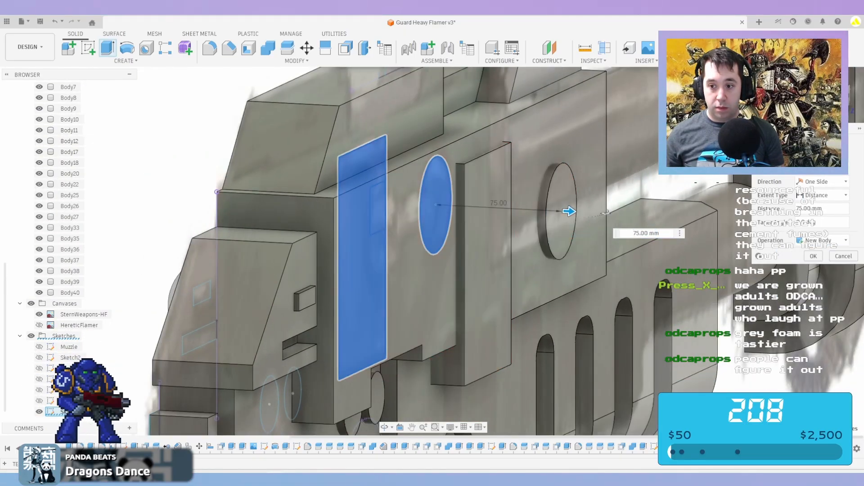
{"action": "key", "text": "Return"}
Extrude the small square inside the tall rectangle by 75 mm + 55/2 as a new body
{"action": "scroll", "coordinate": [518, 212], "scroll_direction": "down", "scroll_amount": 4}
{"action": "middle_click_drag", "start_coordinate": [518, 212], "coordinate": [616, 229], "text": "shift"}
{"action": "middle_click_drag", "start_coordinate": [698, 288], "coordinate": [620, 256]}
{"action": "scroll", "coordinate": [621, 342], "scroll_direction": "up", "scroll_amount": 4}
{"action": "key", "text": "e"}
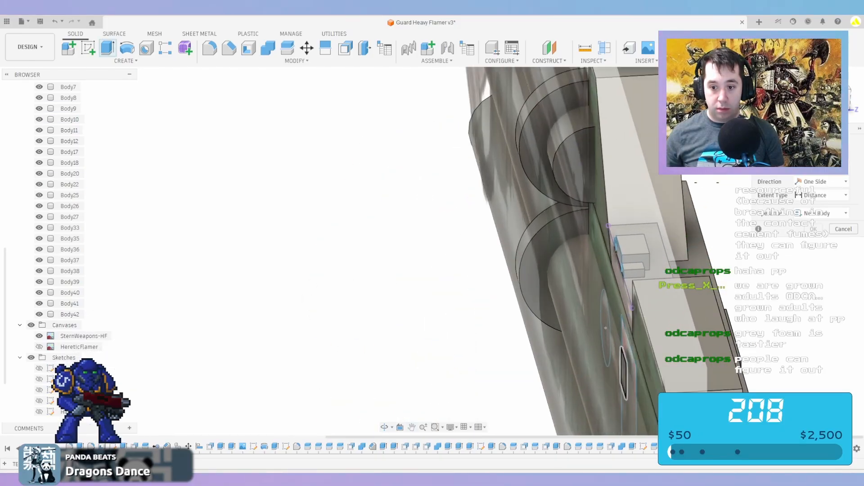
{"action": "left_click", "coordinate": [624, 373]}
{"action": "mouse_move", "coordinate": [624, 374]}
{"action": "middle_mouse_down", "text": "shift"}
{"action": "mouse_move", "coordinate": [531, 356]}
{"action": "mouse_move", "coordinate": [504, 338]}
{"action": "middle_mouse_up", "text": "shift"}
{"action": "scroll", "coordinate": [419, 301], "scroll_direction": "down", "scroll_amount": 4}
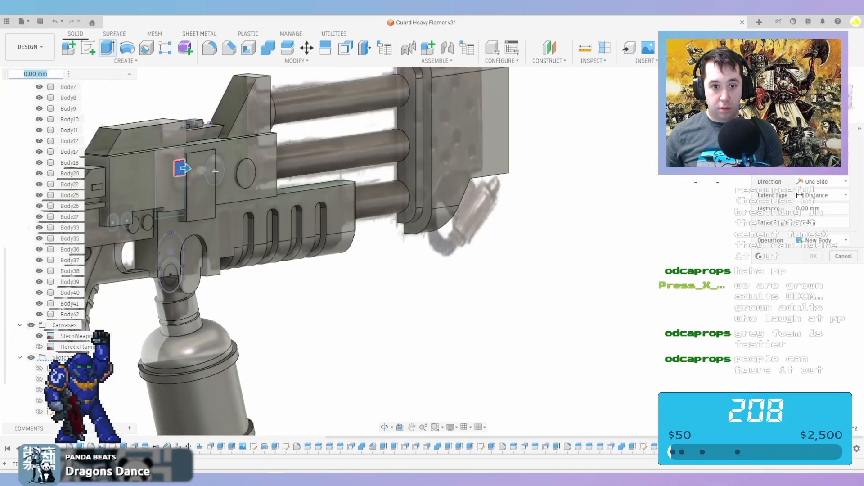
{"action": "middle_click_drag", "start_coordinate": [418, 302], "coordinate": [396, 288], "text": "shift"}
{"action": "scroll", "coordinate": [229, 155], "scroll_direction": "up", "scroll_amount": 4}
{"action": "left_click_drag", "start_coordinate": [142, 205], "coordinate": [209, 211]}
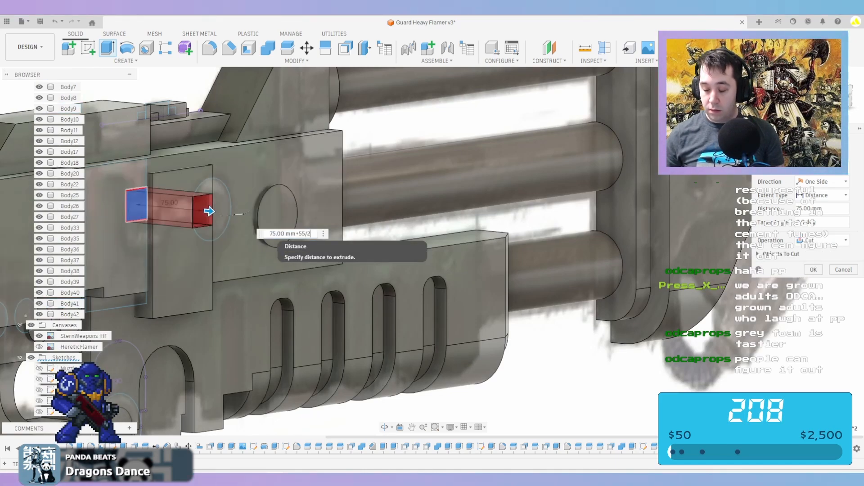
{"action": "key", "text": "Return"}
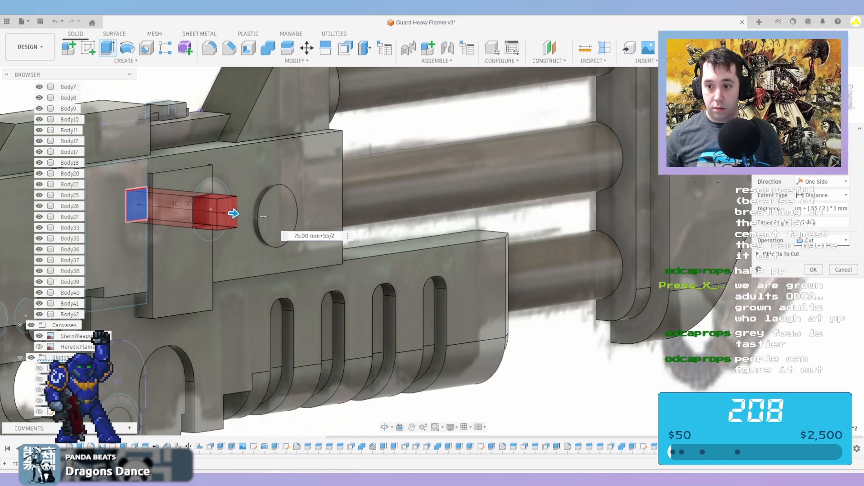
{"action": "left_click", "coordinate": [824, 240]}
{"action": "left_click", "coordinate": [824, 288]}
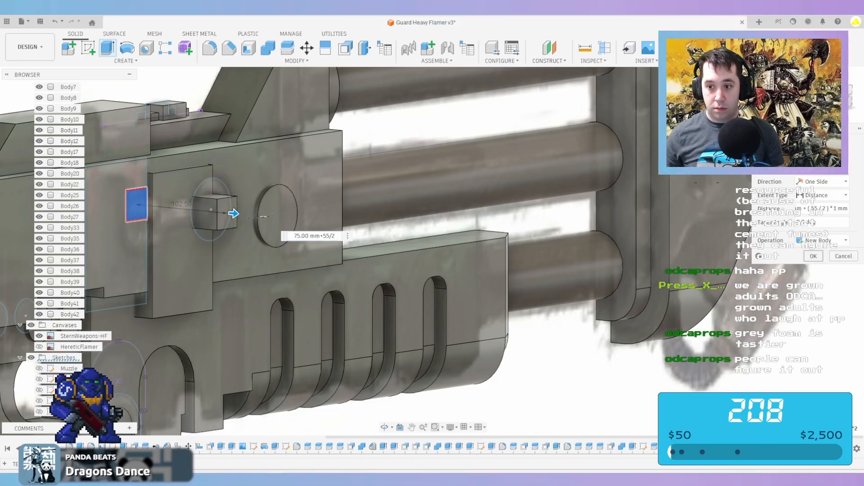
{"action": "key", "text": "Return"}
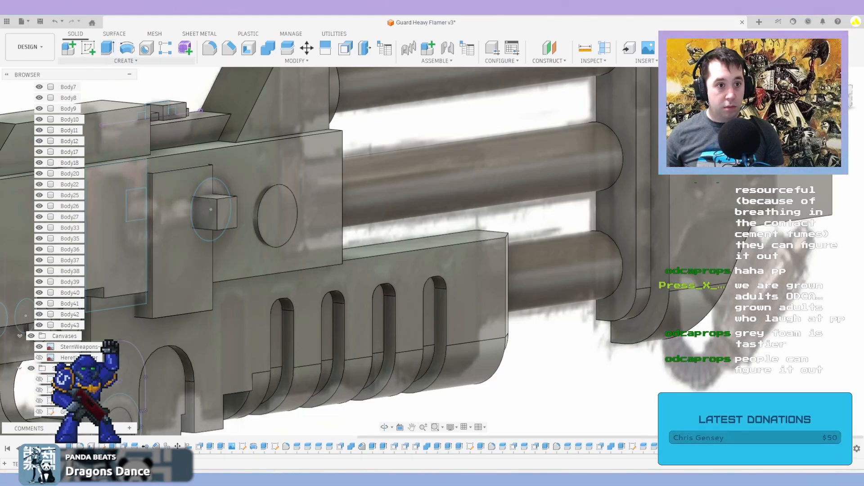
Mirror the small square block's body across its bottom face with the operation set to Join
{"action": "left_click", "coordinate": [125, 60]}
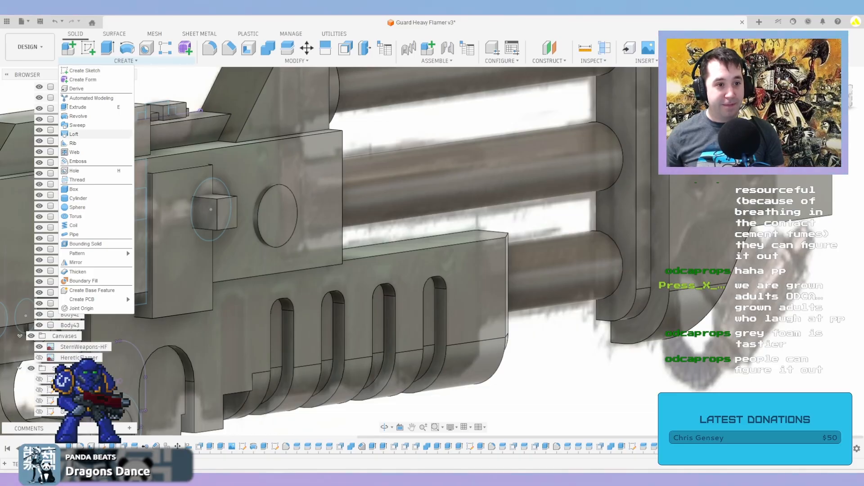
{"action": "left_click", "coordinate": [85, 263]}
{"action": "left_click", "coordinate": [222, 213]}
{"action": "middle_click_drag", "start_coordinate": [222, 213], "coordinate": [383, 346], "text": "shift"}
{"action": "scroll", "coordinate": [190, 241], "scroll_direction": "up", "scroll_amount": 4}
{"action": "left_click", "coordinate": [190, 239]}
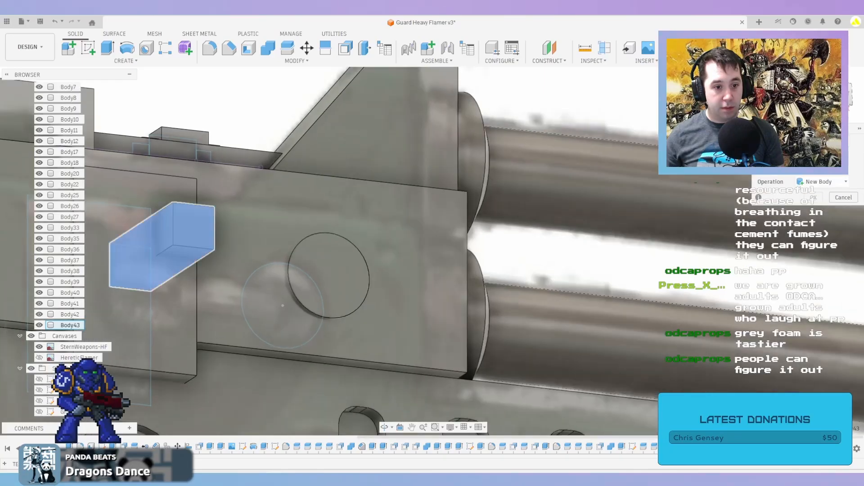
{"action": "left_click", "coordinate": [816, 168]}
{"action": "left_click", "coordinate": [164, 269]}
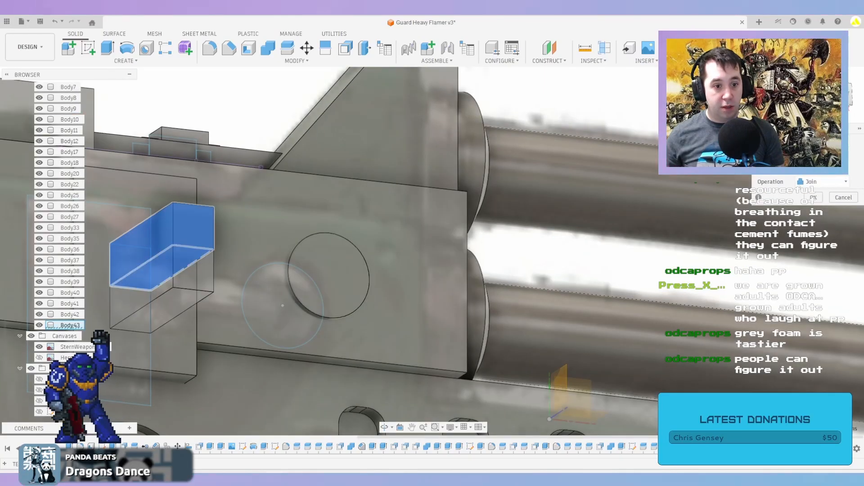
{"action": "left_click", "coordinate": [814, 197]}
Fillet the upper and lower outer edges of the mirrored block with a radius of 55/2 mm
{"action": "key", "text": "f"}
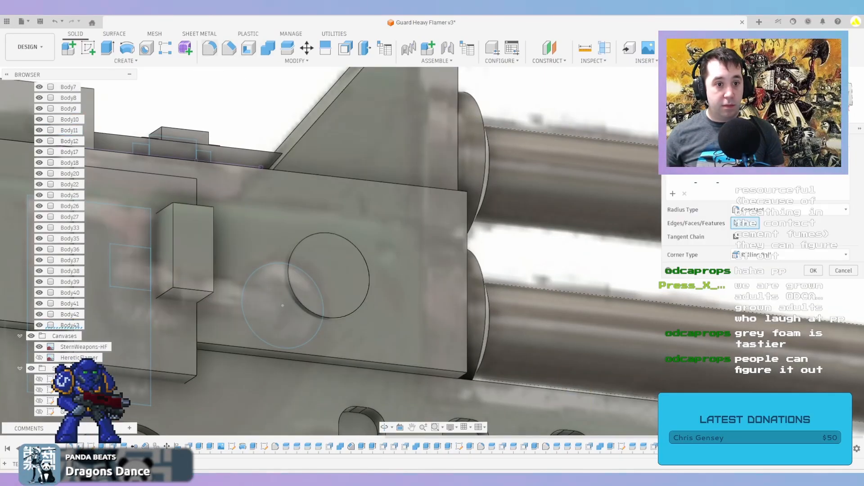
{"action": "left_click", "coordinate": [193, 290]}
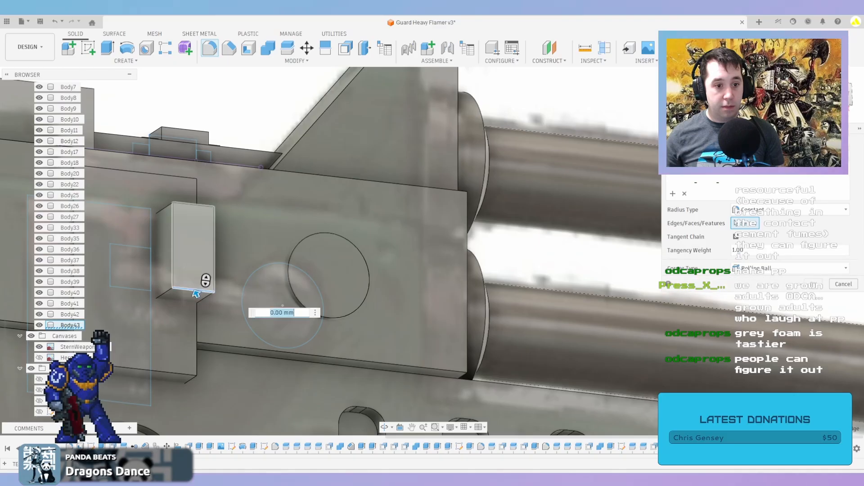
{"action": "left_click", "coordinate": [193, 205]}
{"action": "left_click_drag", "start_coordinate": [191, 198], "coordinate": [185, 212]}
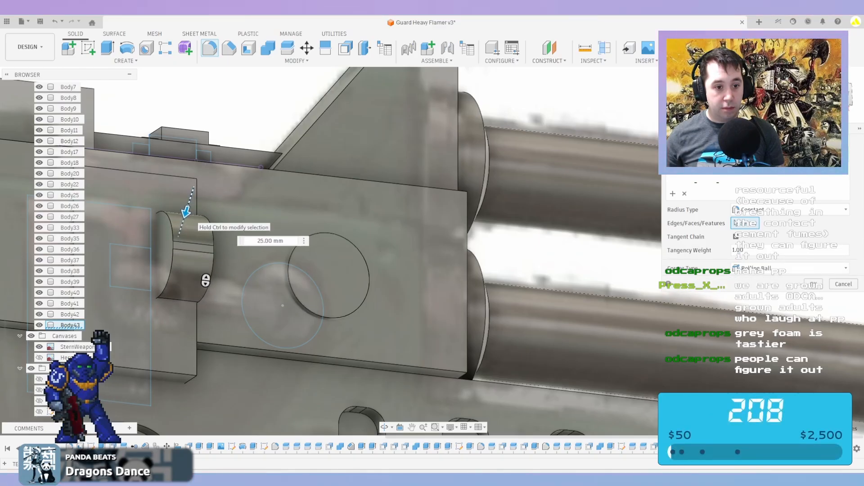
{"action": "type", "text": "/"}
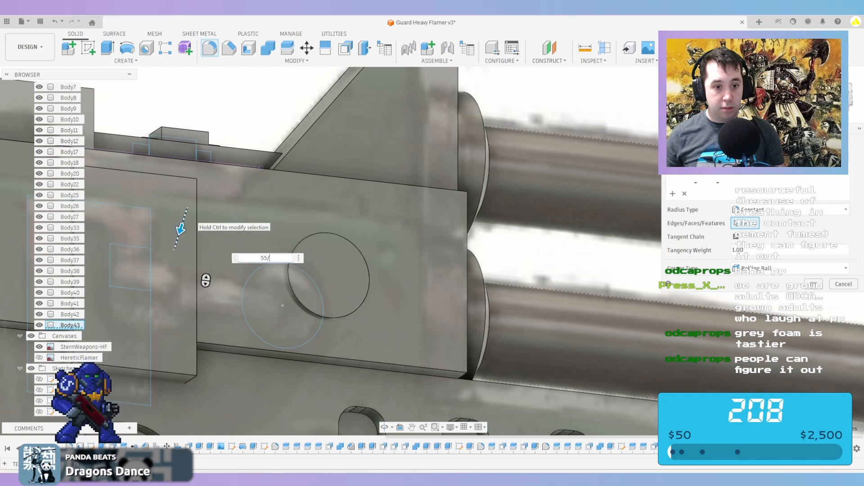
{"action": "type", "text": "2"}
{"action": "key", "text": "Return"}
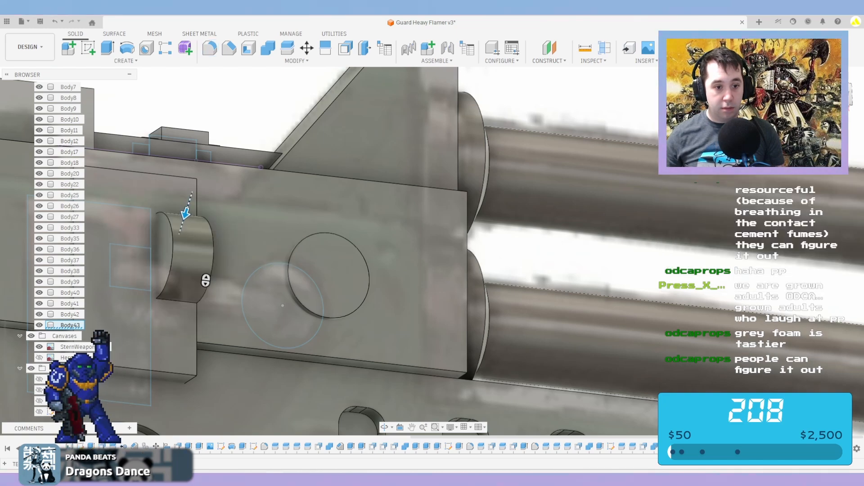
Fillet the curved rear edge of the rounded block with a radius of 55/2 mm
{"action": "scroll", "coordinate": [205, 276], "scroll_direction": "down", "scroll_amount": 3}
{"action": "right_click", "coordinate": [187, 127]}
{"action": "left_click", "coordinate": [187, 102]}
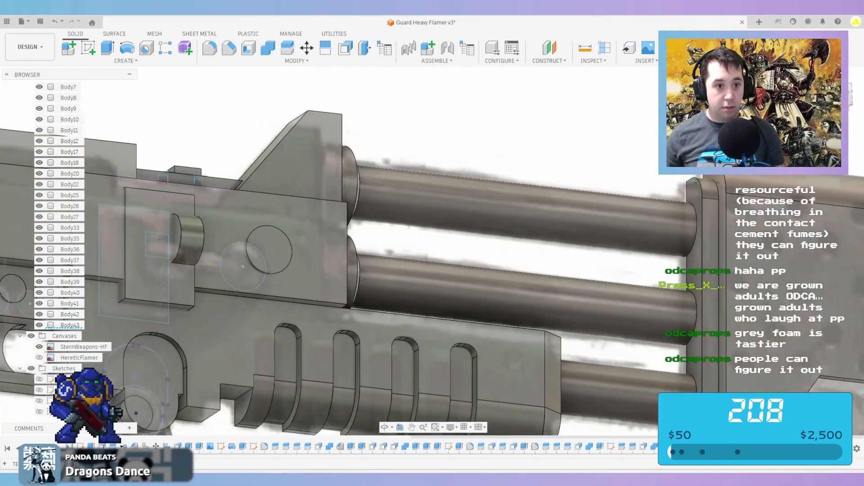
{"action": "left_click", "coordinate": [177, 221]}
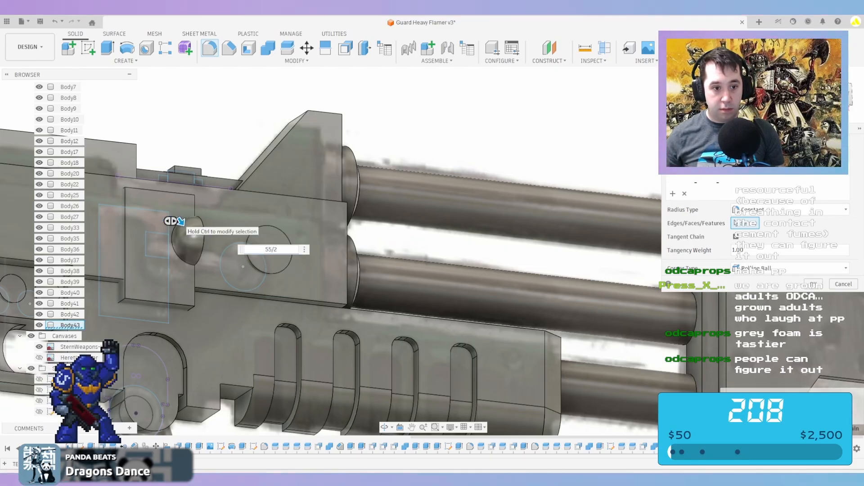
{"action": "key", "text": "Return"}
Edit the rounded block's original extrusion and set its distance to 75 mm + 55 mm
{"action": "scroll", "coordinate": [202, 214], "scroll_direction": "down", "scroll_amount": 4}
{"action": "middle_click_drag", "start_coordinate": [203, 214], "coordinate": [160, 239], "text": "shift"}
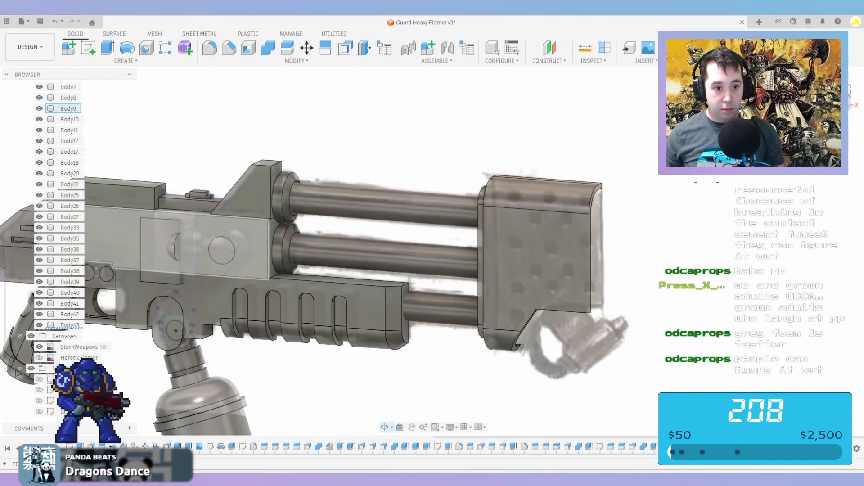
{"action": "scroll", "coordinate": [158, 241], "scroll_direction": "up", "scroll_amount": 6}
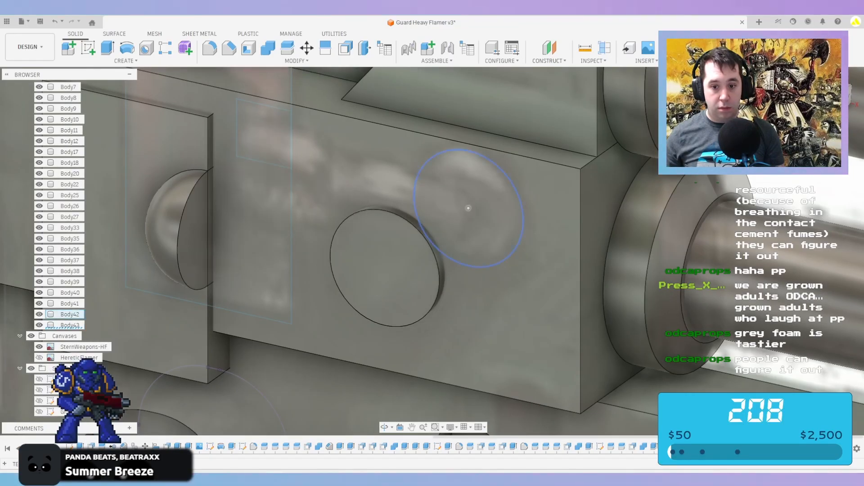
{"action": "left_click", "coordinate": [193, 236]}
{"action": "right_click", "coordinate": [801, 447]}
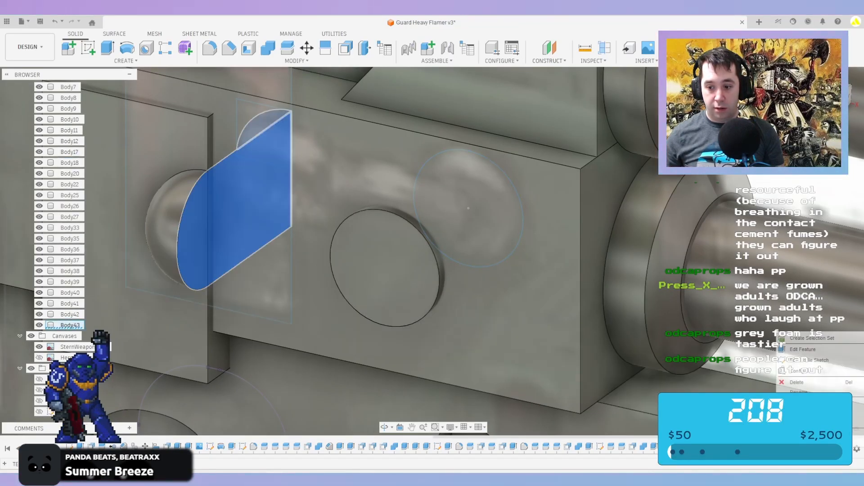
{"action": "left_click", "coordinate": [802, 350]}
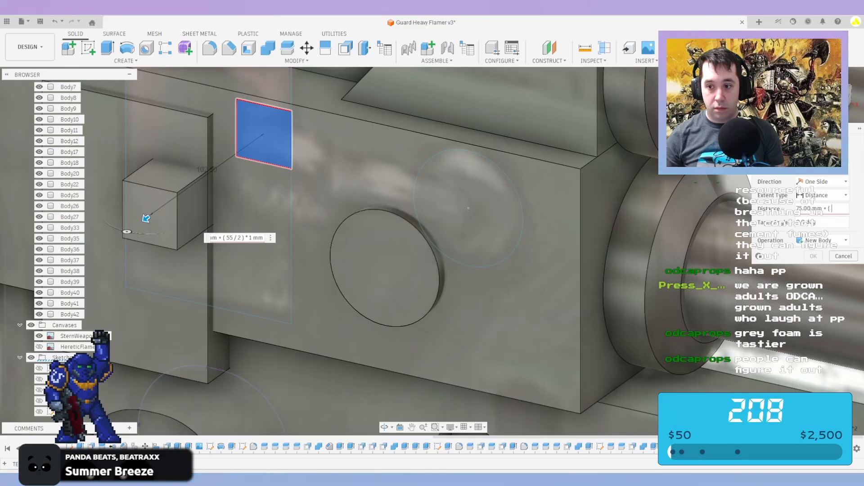
{"action": "key", "text": "Return"}
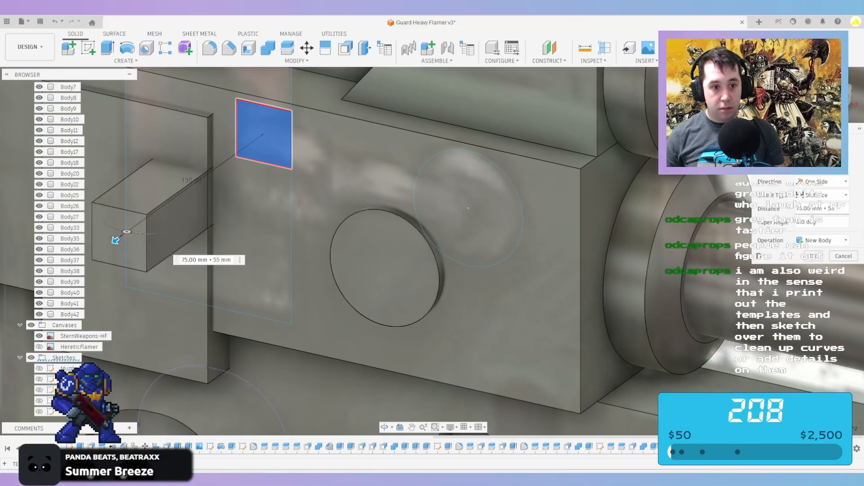
{"action": "key", "text": "Return"}
{"action": "scroll", "coordinate": [567, 233], "scroll_direction": "down", "scroll_amount": 5}
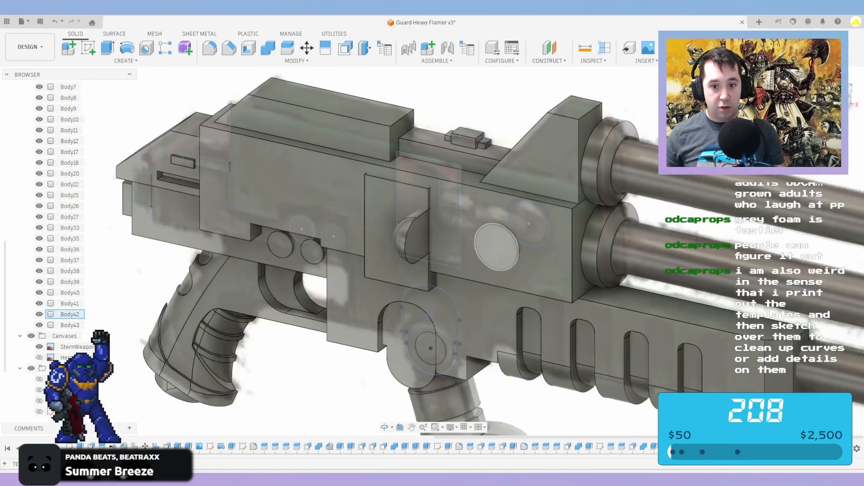
{"action": "left_click", "coordinate": [497, 247]}
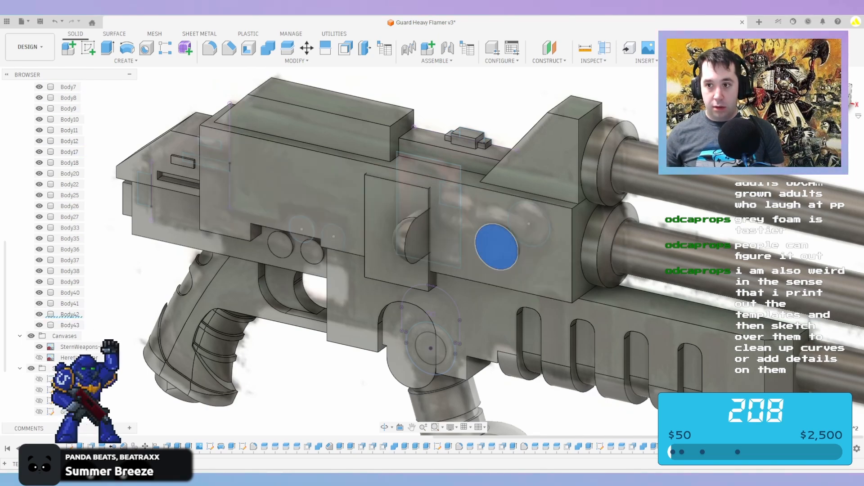
{"action": "left_click", "coordinate": [835, 87]}
{"action": "scroll", "coordinate": [513, 167], "scroll_direction": "down", "scroll_amount": 4}
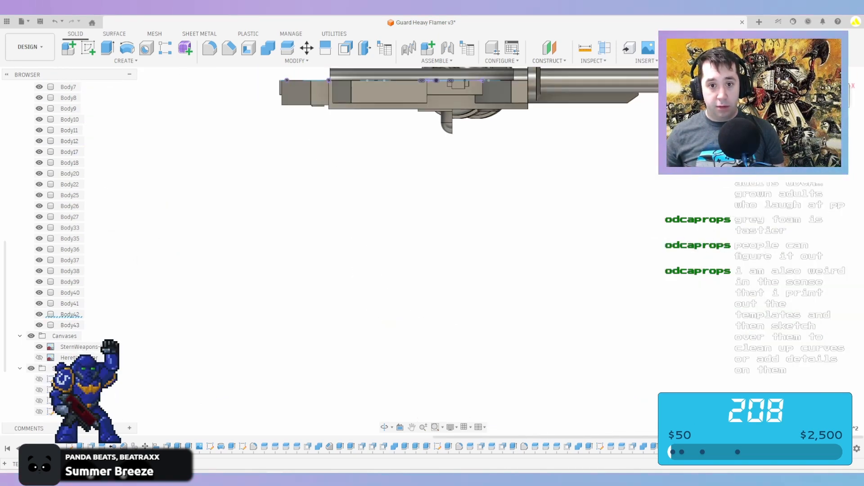
{"action": "scroll", "coordinate": [474, 153], "scroll_direction": "up", "scroll_amount": 3}
{"action": "middle_click_drag", "start_coordinate": [452, 114], "coordinate": [452, 145]}
{"action": "scroll", "coordinate": [468, 135], "scroll_direction": "up", "scroll_amount": 2}
{"action": "scroll", "coordinate": [486, 95], "scroll_direction": "up", "scroll_amount": 1}
{"action": "left_click", "coordinate": [486, 95]}
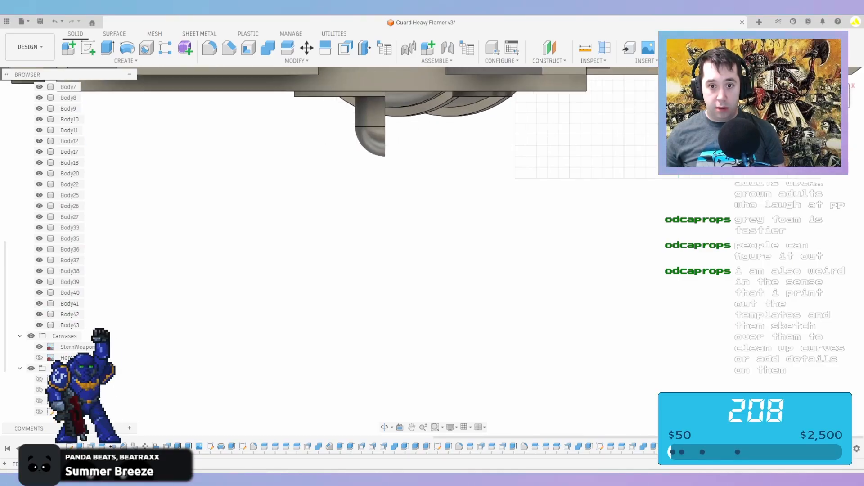
{"action": "key", "text": "p"}
{"action": "key", "text": "Escape"}
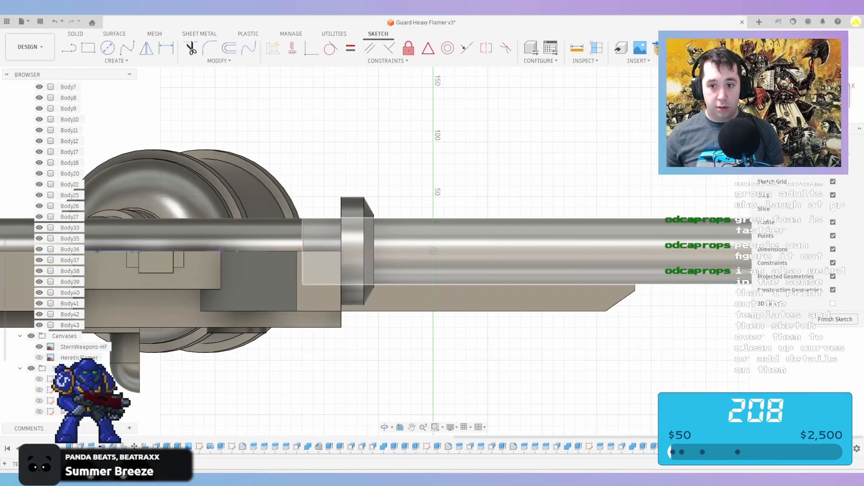
{"action": "key", "text": "ctrl+z"}
Create a construction plane offset from the horizontal origin plane by 81.593 mm - 55/2
{"action": "middle_click_drag", "start_coordinate": [443, 279], "coordinate": [455, 198], "text": "shift"}
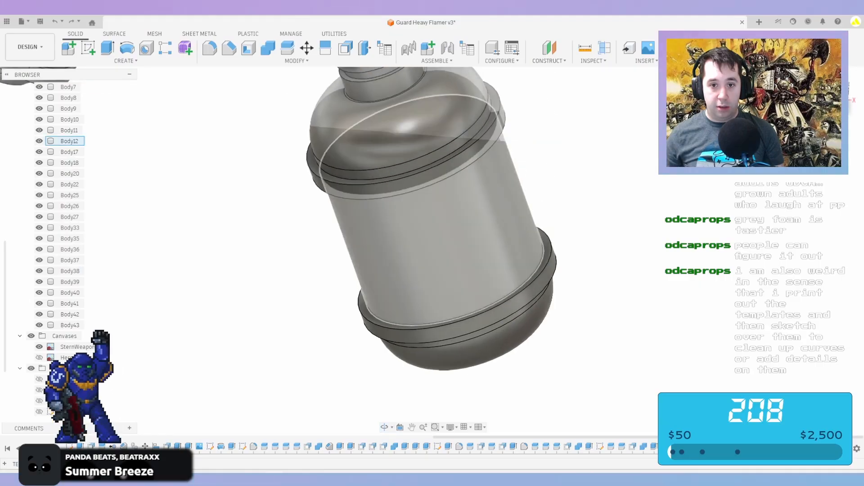
{"action": "scroll", "coordinate": [455, 199], "scroll_direction": "down", "scroll_amount": 3}
{"action": "scroll", "coordinate": [458, 173], "scroll_direction": "down", "scroll_amount": 5}
{"action": "middle_click_drag", "start_coordinate": [458, 165], "coordinate": [457, 256]}
{"action": "scroll", "coordinate": [456, 252], "scroll_direction": "up", "scroll_amount": 6}
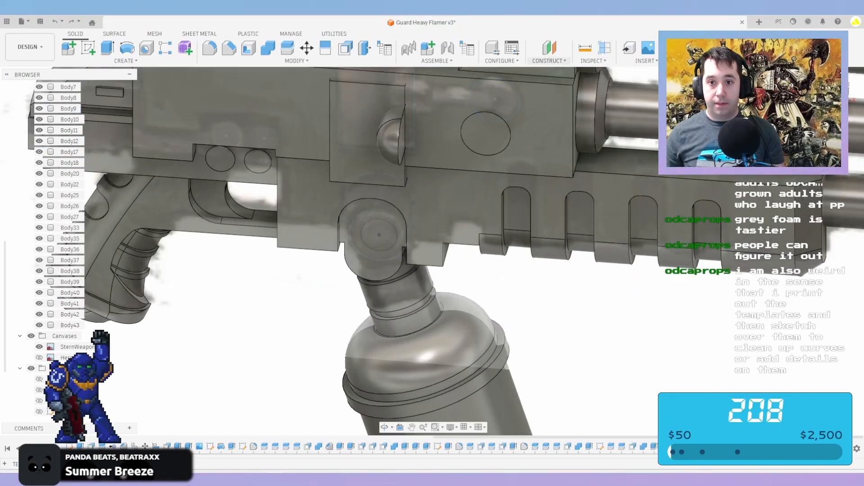
{"action": "left_click", "coordinate": [549, 48]}
{"action": "scroll", "coordinate": [538, 80], "scroll_direction": "down", "scroll_amount": 8}
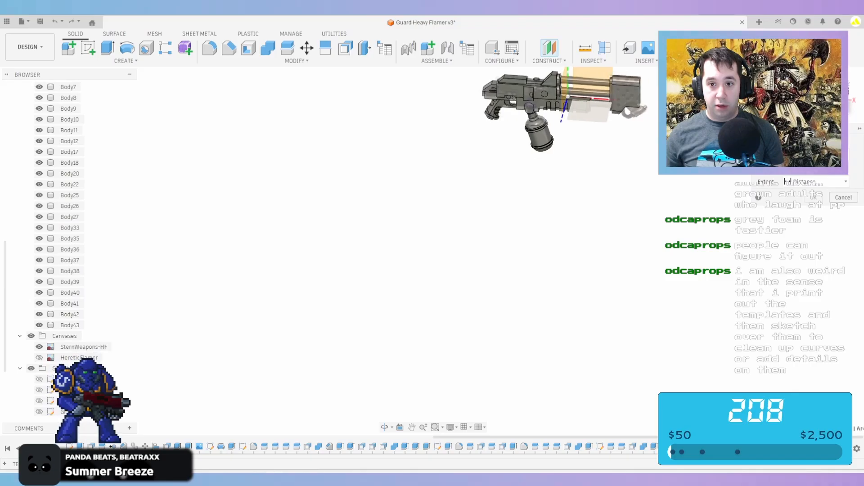
{"action": "left_click", "coordinate": [589, 85]}
{"action": "scroll", "coordinate": [585, 81], "scroll_direction": "up", "scroll_amount": 3}
{"action": "scroll", "coordinate": [486, 94], "scroll_direction": "up", "scroll_amount": 6}
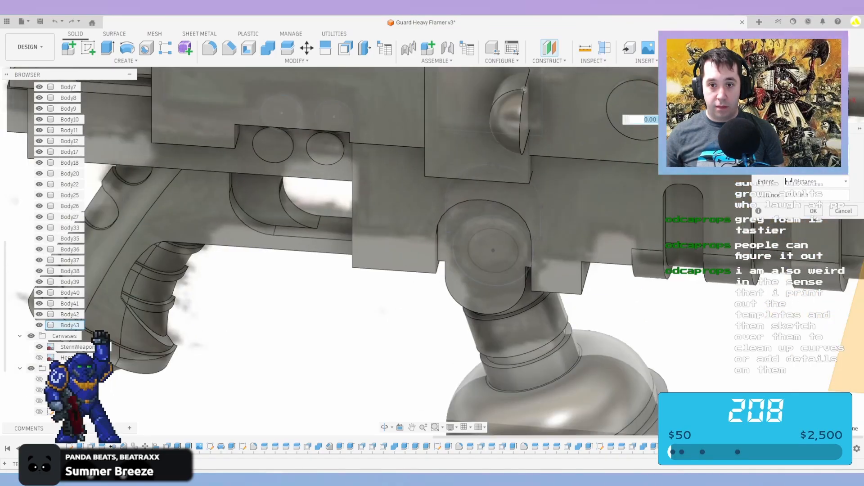
{"action": "scroll", "coordinate": [556, 107], "scroll_direction": "down", "scroll_amount": 5}
{"action": "middle_click_drag", "start_coordinate": [556, 107], "coordinate": [385, 247]}
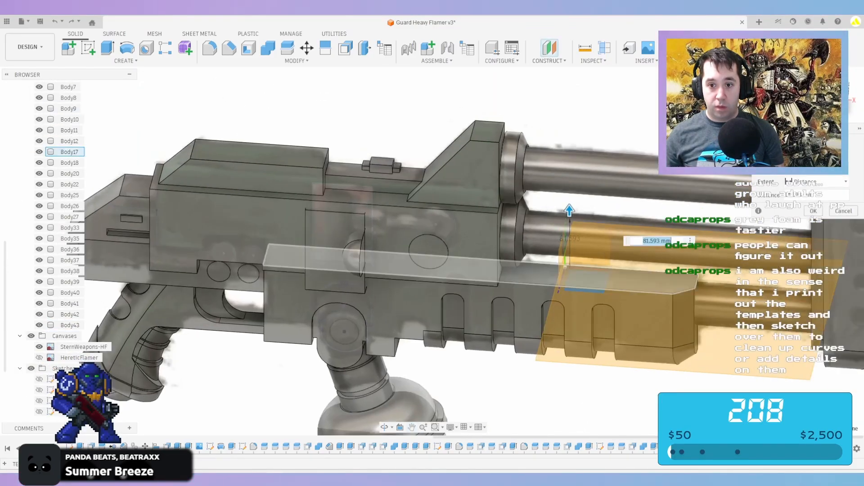
{"action": "scroll", "coordinate": [386, 247], "scroll_direction": "down", "scroll_amount": 1}
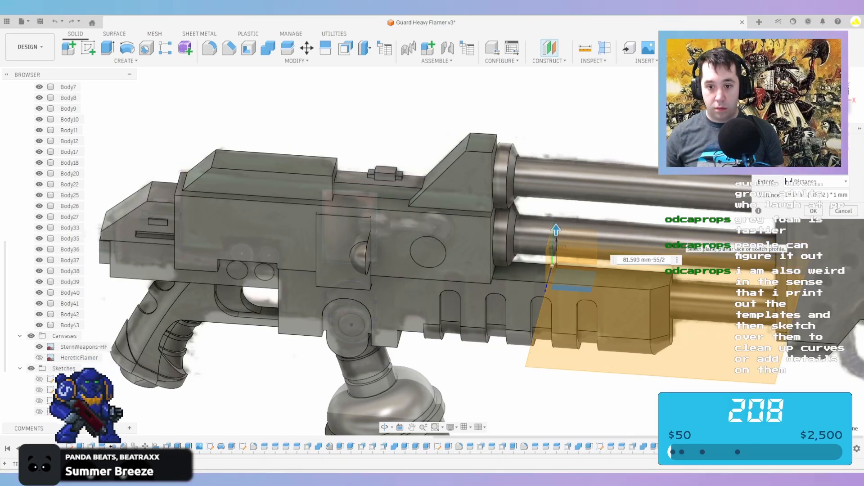
{"action": "key", "text": "Escape"}
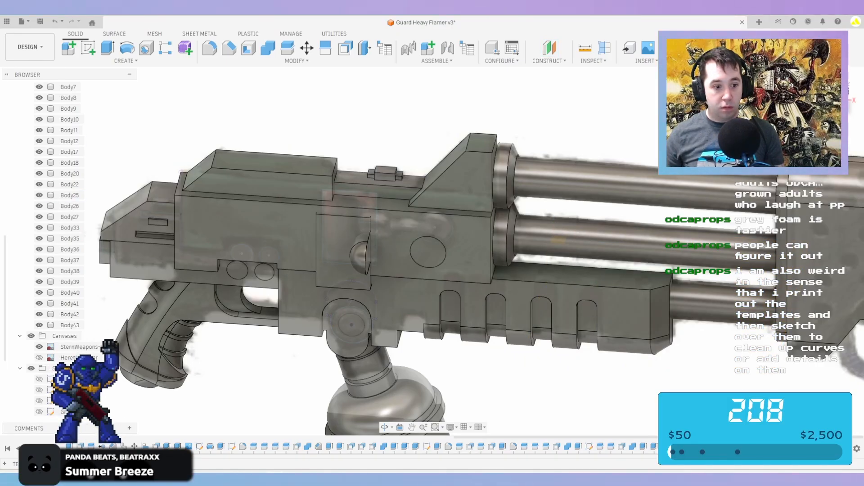
Start a sketch on the offset plane and project the round disc's outer face and the centre of the rounded block's flat front
{"action": "scroll", "coordinate": [574, 253], "scroll_direction": "down", "scroll_amount": 4}
{"action": "mouse_move", "coordinate": [574, 253]}
{"action": "middle_mouse_down", "text": "shift"}
{"action": "mouse_move", "coordinate": [711, 212]}
{"action": "mouse_move", "coordinate": [578, 254]}
{"action": "middle_mouse_up", "text": "shift"}
{"action": "scroll", "coordinate": [579, 254], "scroll_direction": "down", "scroll_amount": 5}
{"action": "scroll", "coordinate": [533, 281], "scroll_direction": "up", "scroll_amount": 8}
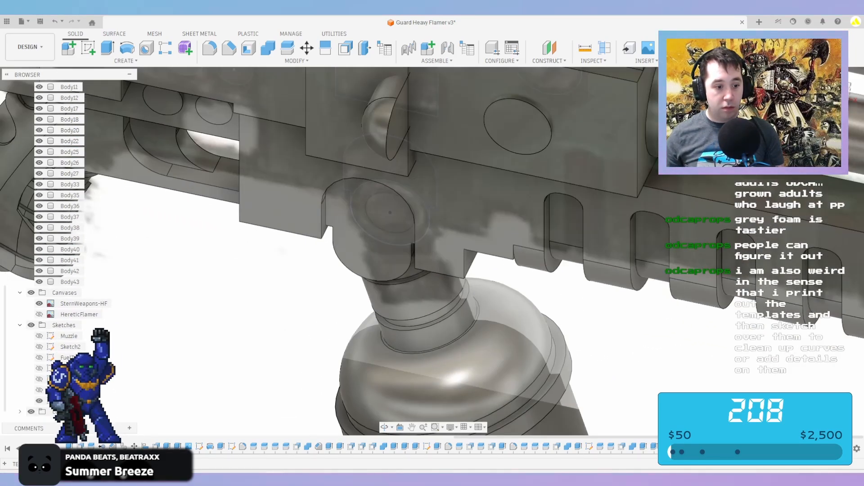
{"action": "scroll", "coordinate": [68, 225], "scroll_direction": "down", "scroll_amount": 1}
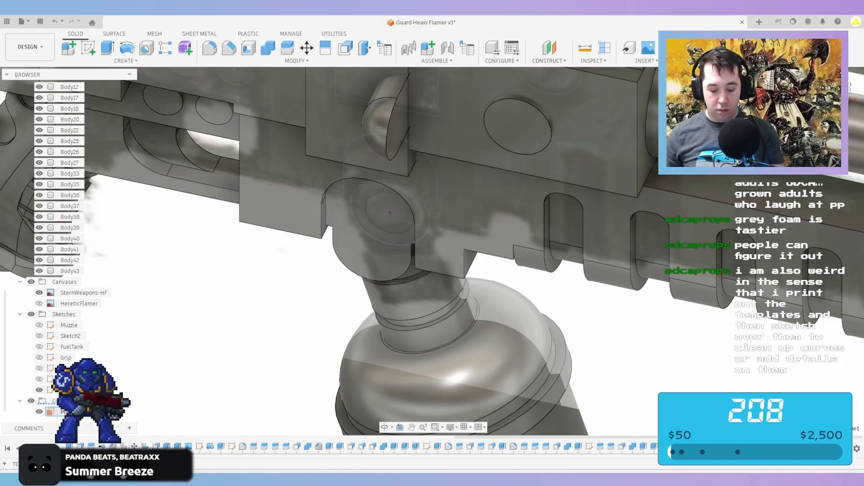
{"action": "left_click", "coordinate": [390, 212]}
{"action": "key", "text": "p"}
{"action": "scroll", "coordinate": [441, 333], "scroll_direction": "up", "scroll_amount": 3}
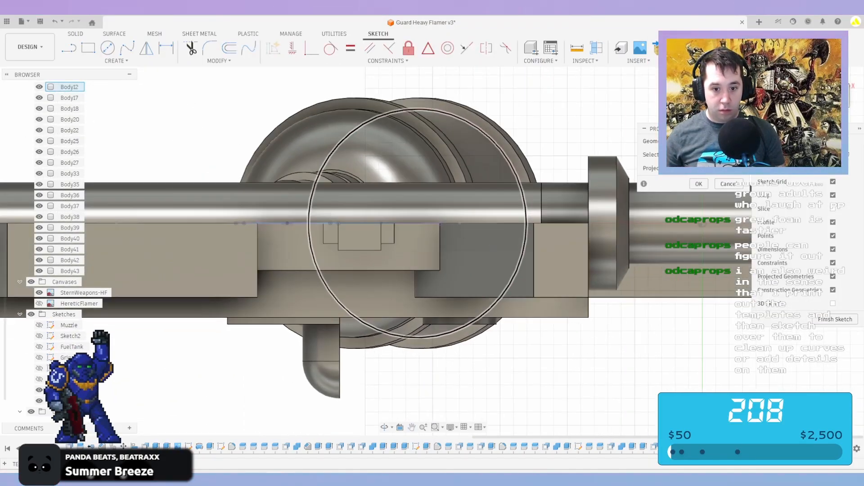
{"action": "left_click", "coordinate": [455, 323]}
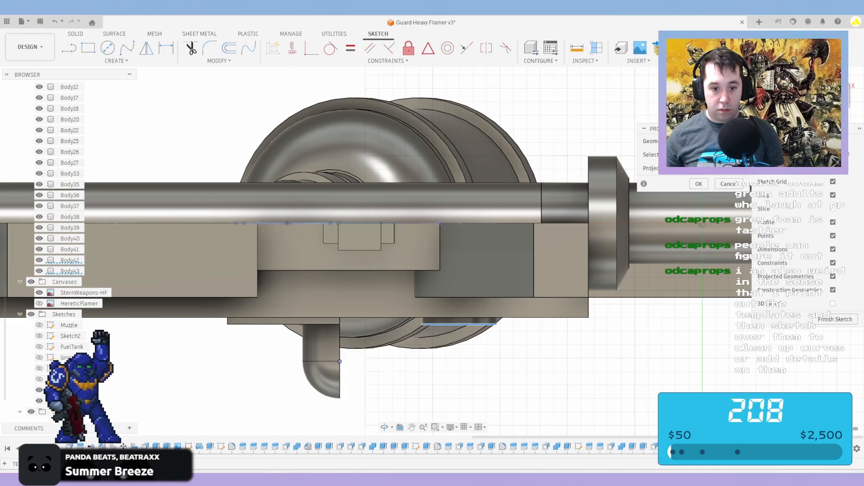
{"action": "key", "text": "Return"}
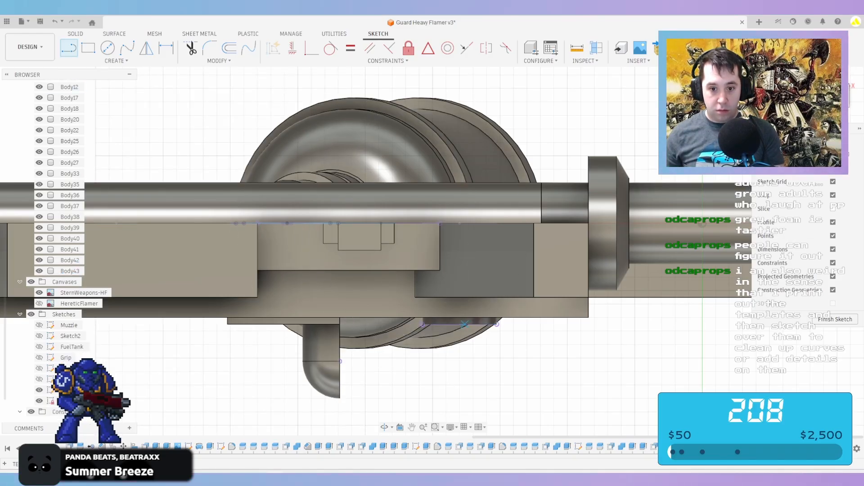
Sketch an L-shaped path straight out from the projected disc's midpoint, then across to the rounded block's projected centre point
{"action": "left_click", "coordinate": [455, 322]}
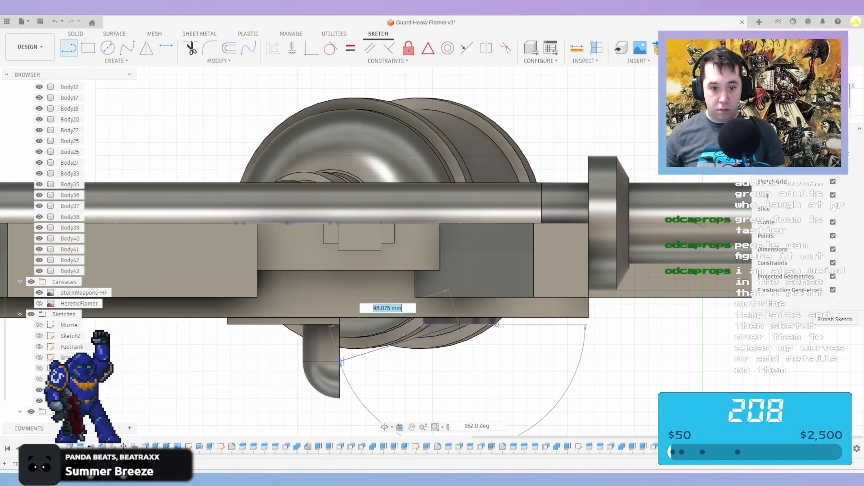
{"action": "left_click", "coordinate": [459, 361]}
{"action": "left_click", "coordinate": [340, 361]}
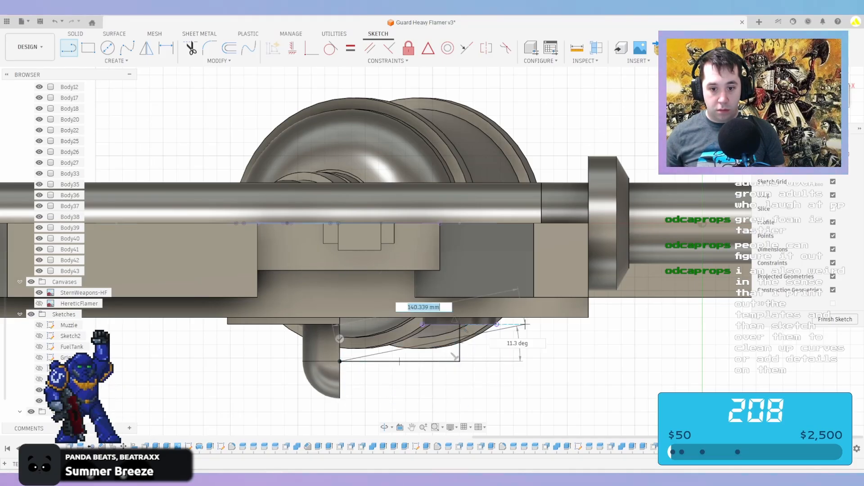
{"action": "key", "text": "Escape"}
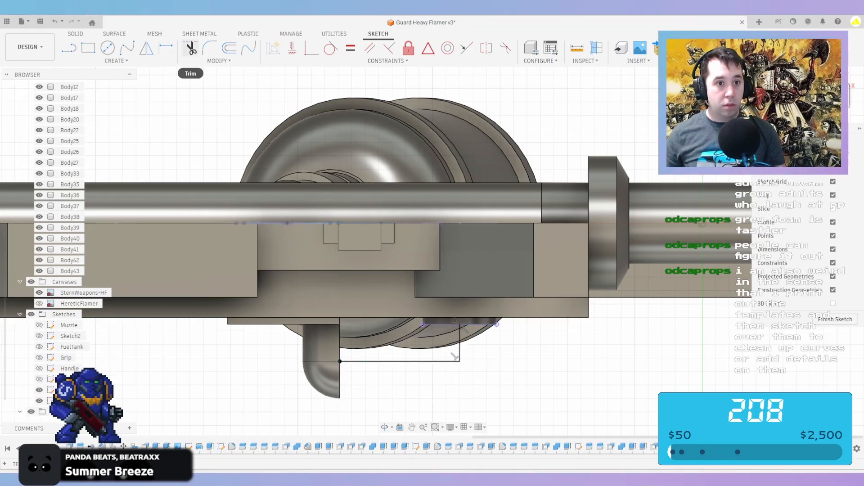
Fillet the path's corner with a 12.5 mm radius and finish the sketch
{"action": "left_click", "coordinate": [210, 48]}
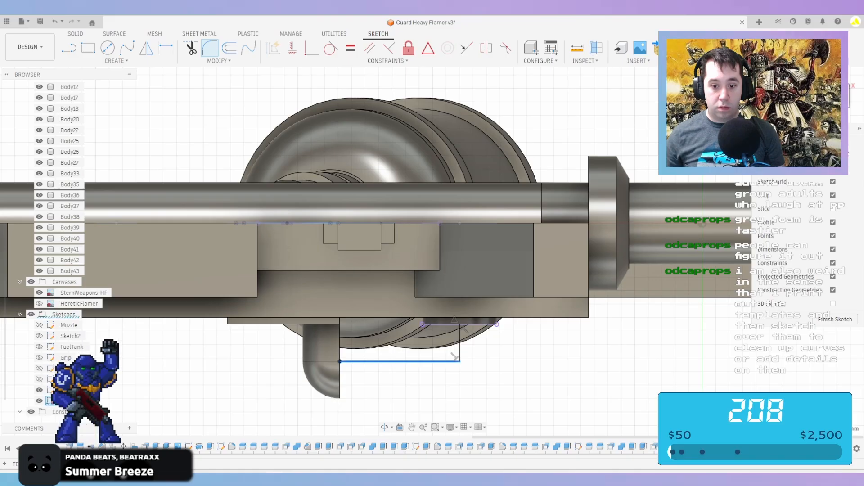
{"action": "left_click", "coordinate": [456, 356]}
{"action": "scroll", "coordinate": [453, 357], "scroll_direction": "up", "scroll_amount": 3}
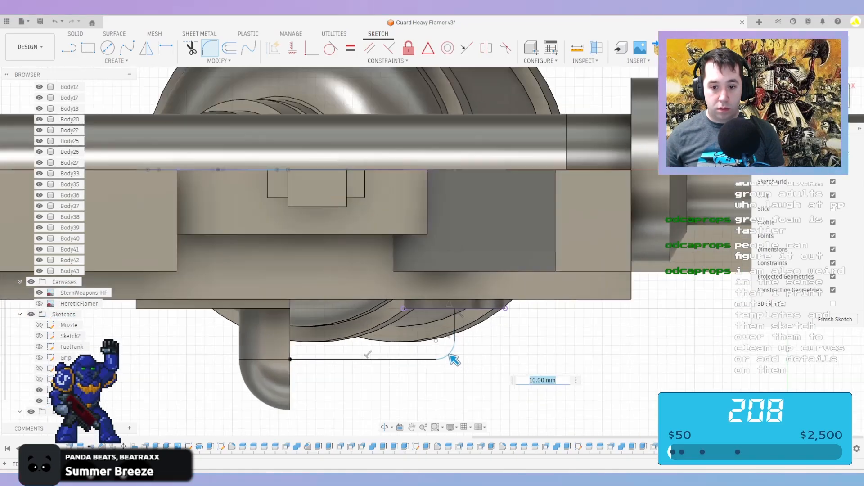
{"action": "left_click_drag", "start_coordinate": [446, 351], "coordinate": [443, 349]}
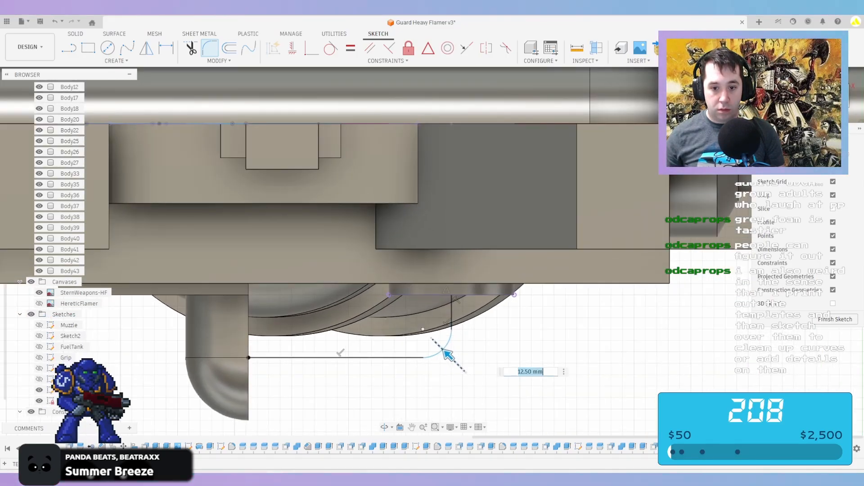
{"action": "key", "text": "Return"}
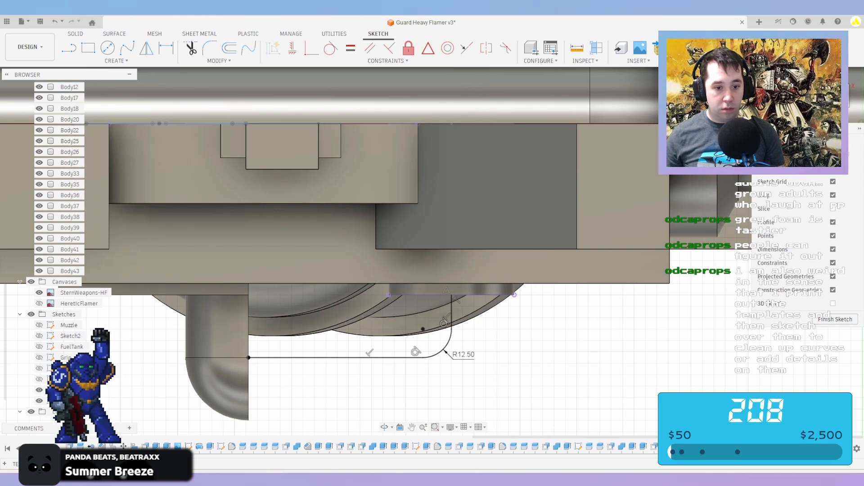
{"action": "middle_click_drag", "start_coordinate": [360, 358], "coordinate": [396, 234], "text": "shift"}
{"action": "scroll", "coordinate": [360, 126], "scroll_direction": "up", "scroll_amount": 5}
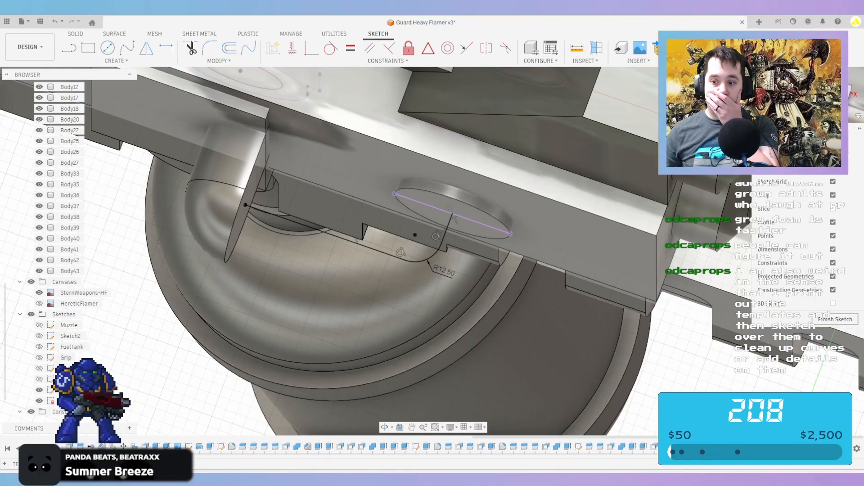
{"action": "left_click", "coordinate": [835, 319]}
Sketch a 32.5 mm diameter circle centred on the round disc's outer face and finish the sketch
{"action": "scroll", "coordinate": [453, 221], "scroll_direction": "up", "scroll_amount": 1}
{"action": "left_click", "coordinate": [452, 221]}
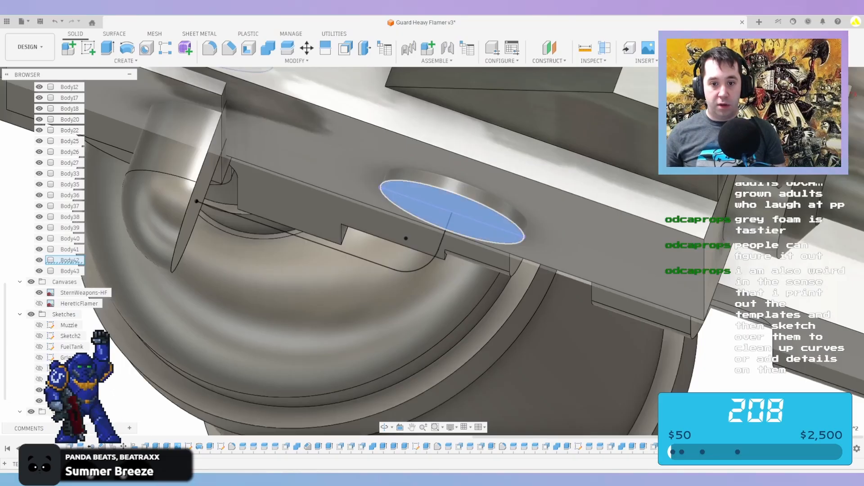
{"action": "key", "text": "c"}
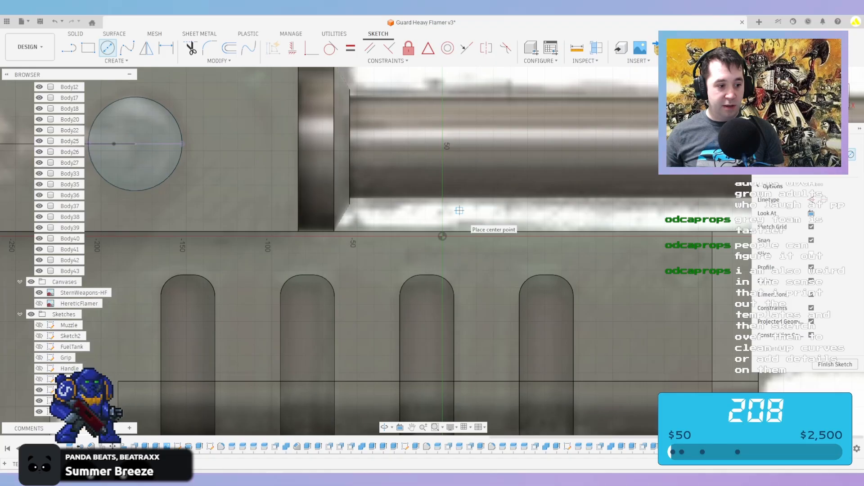
{"action": "scroll", "coordinate": [459, 210], "scroll_direction": "down", "scroll_amount": 5}
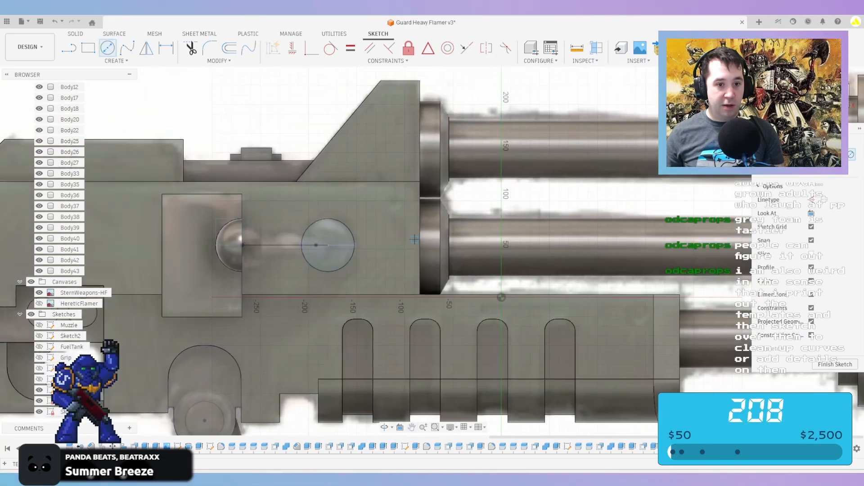
{"action": "scroll", "coordinate": [317, 245], "scroll_direction": "up", "scroll_amount": 2}
{"action": "left_click", "coordinate": [332, 244]}
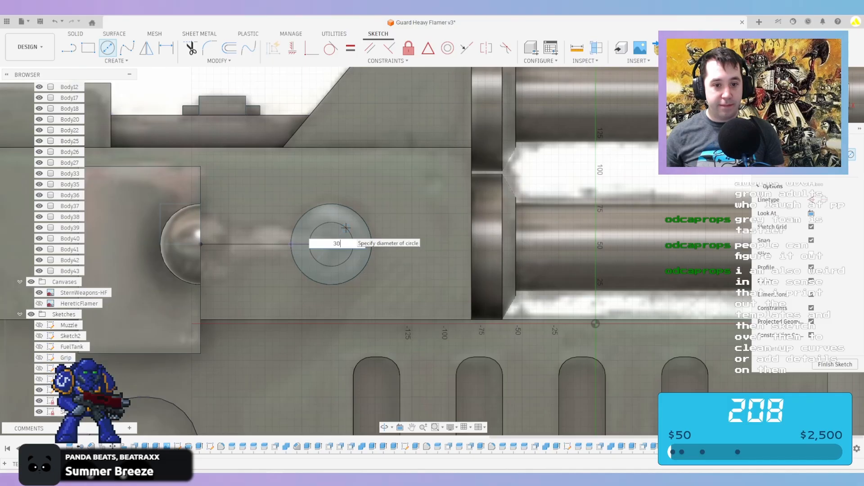
{"action": "type", "text": "32.5"}
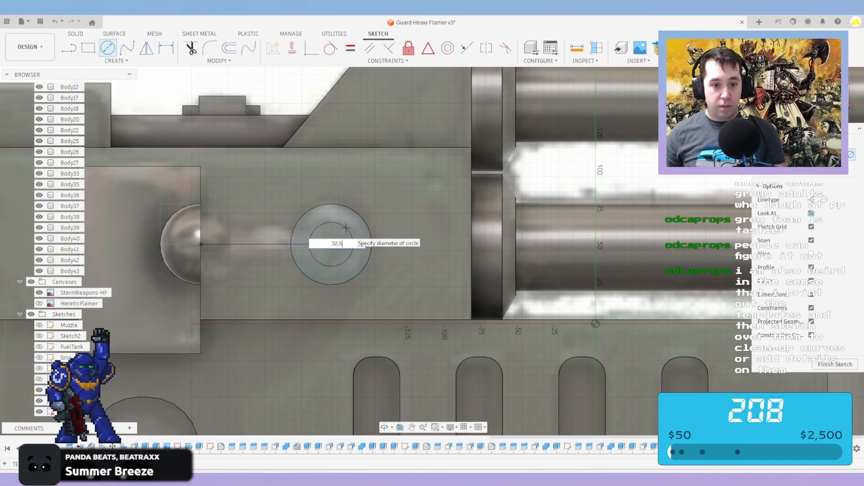
{"action": "type", "text": "0"}
{"action": "key", "text": "Return"}
{"action": "scroll", "coordinate": [391, 203], "scroll_direction": "down", "scroll_amount": 4}
{"action": "middle_click_drag", "start_coordinate": [391, 252], "coordinate": [355, 274], "text": "shift"}
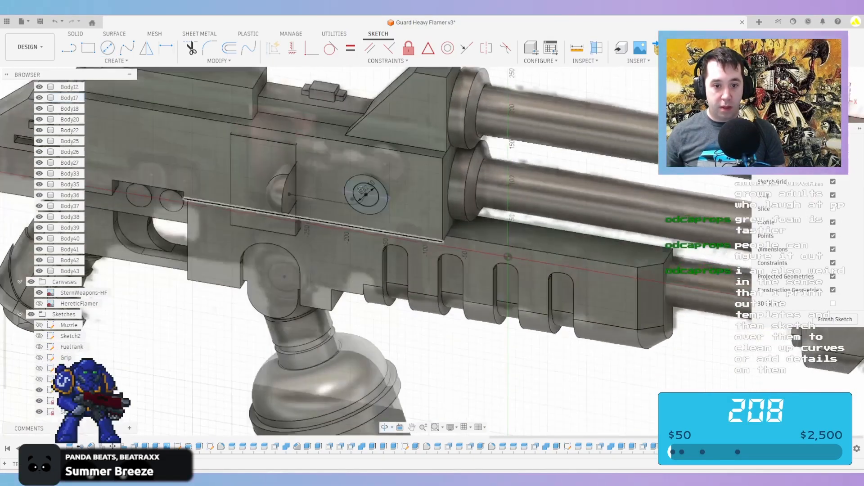
{"action": "left_click", "coordinate": [835, 319]}
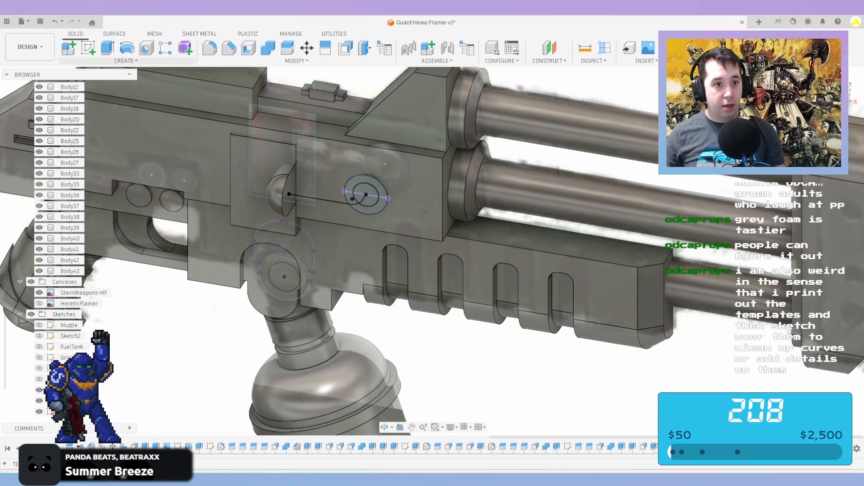
Sweep the 32.5 mm circle along the filleted L-shaped path to the rounded block as a new body
{"action": "left_click", "coordinate": [125, 61]}
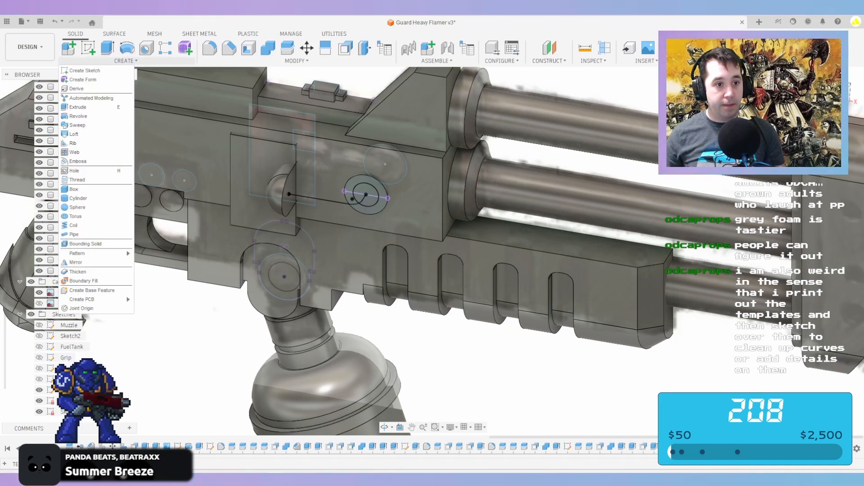
{"action": "left_click", "coordinate": [77, 124]}
{"action": "scroll", "coordinate": [360, 198], "scroll_direction": "up", "scroll_amount": 3}
{"action": "left_click", "coordinate": [349, 201]}
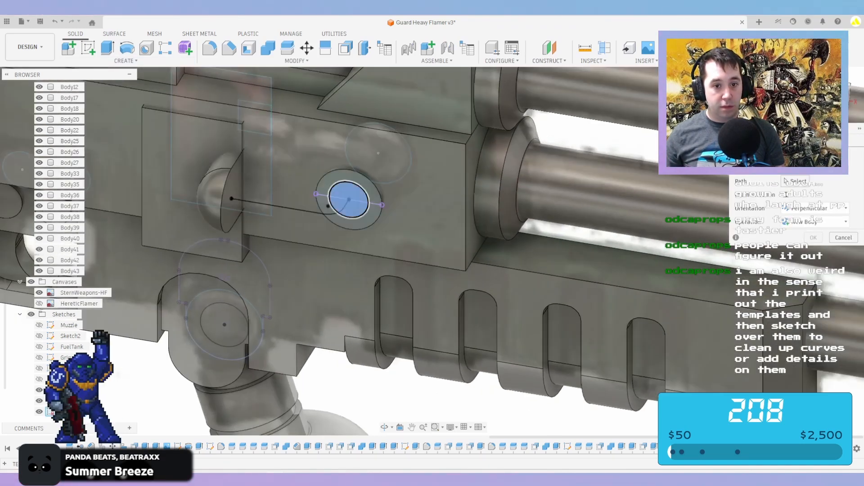
{"action": "scroll", "coordinate": [346, 203], "scroll_direction": "up", "scroll_amount": 1}
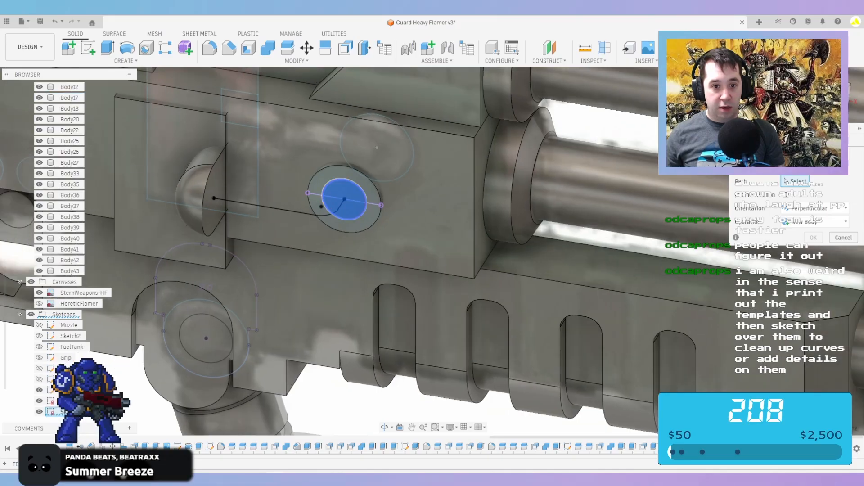
{"action": "left_click", "coordinate": [334, 213]}
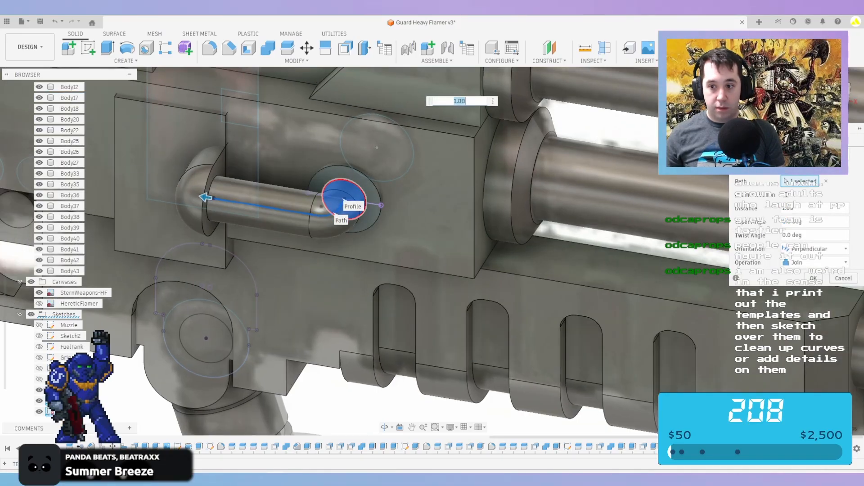
{"action": "left_click", "coordinate": [815, 262]}
{"action": "left_click", "coordinate": [806, 309]}
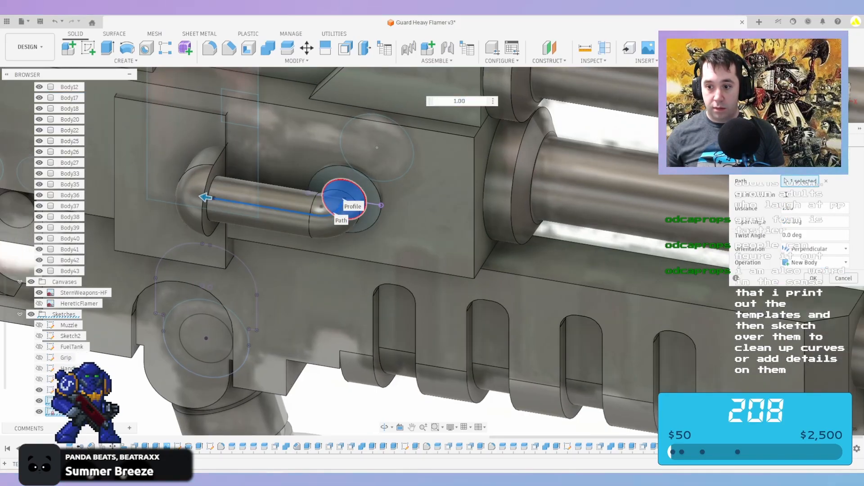
{"action": "left_click", "coordinate": [813, 277]}
Examine the gun from the side, comparing the barrels and muzzle shroud with the reference image
{"action": "scroll", "coordinate": [813, 278], "scroll_direction": "down", "scroll_amount": 5}
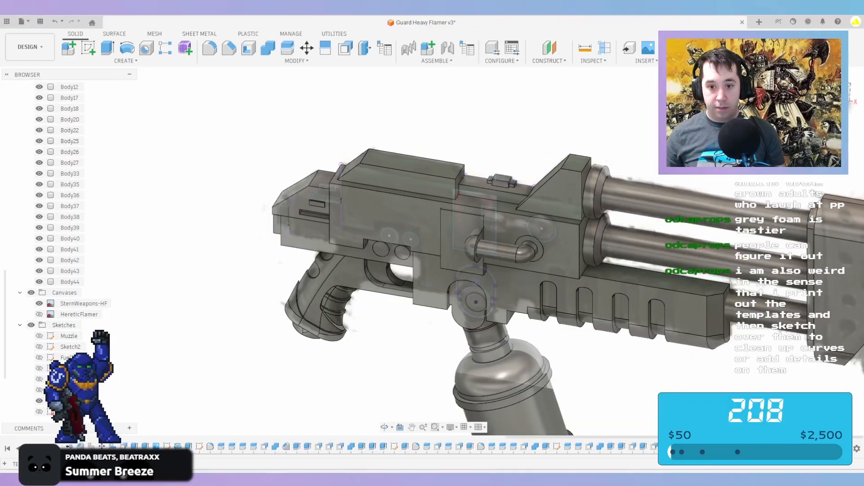
{"action": "scroll", "coordinate": [813, 278], "scroll_direction": "down", "scroll_amount": 2}
{"action": "left_click", "coordinate": [834, 94]}
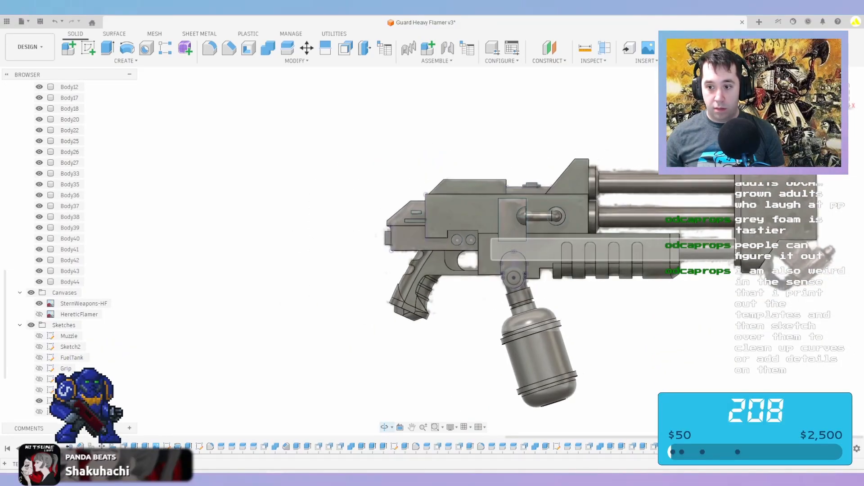
{"action": "scroll", "coordinate": [831, 105], "scroll_direction": "down", "scroll_amount": 1}
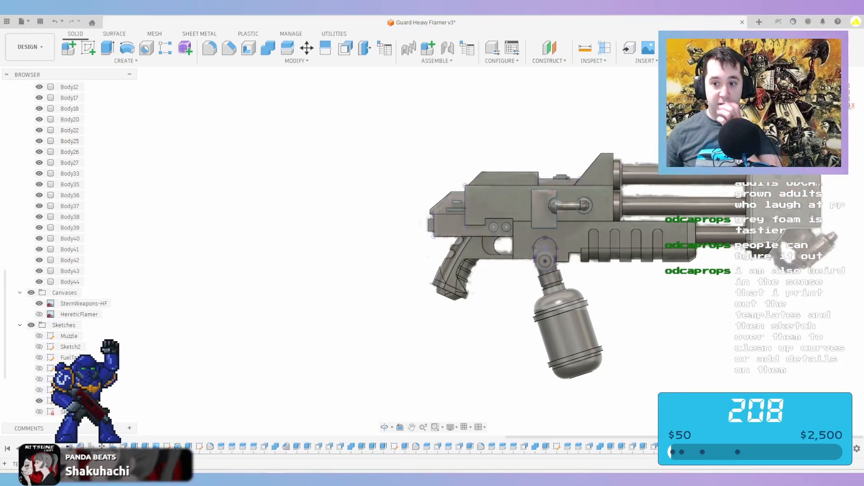
{"action": "middle_click_drag", "start_coordinate": [702, 270], "coordinate": [508, 255]}
{"action": "scroll", "coordinate": [609, 248], "scroll_direction": "up", "scroll_amount": 4}
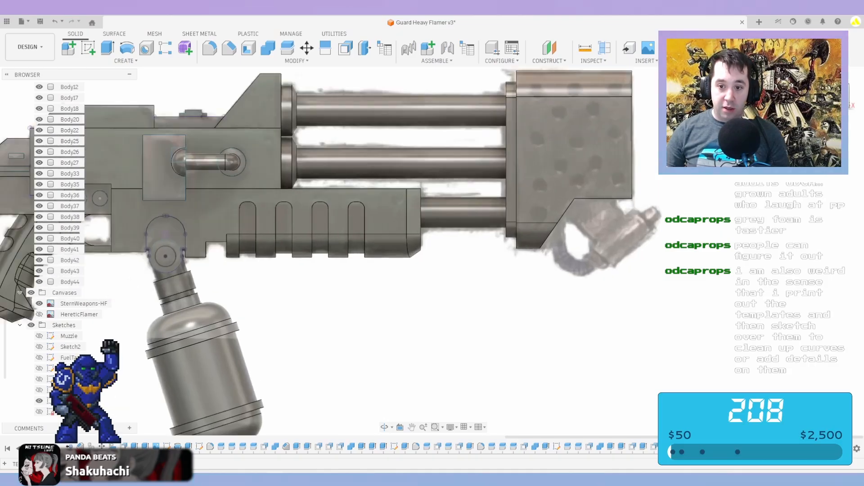
{"action": "scroll", "coordinate": [610, 248], "scroll_direction": "down", "scroll_amount": 1}
{"action": "scroll", "coordinate": [630, 177], "scroll_direction": "down", "scroll_amount": 3}
Offset the end faces of the two upper barrels by 150 mm so they extend into the muzzle shroud
{"action": "middle_click_drag", "start_coordinate": [644, 180], "coordinate": [578, 140], "text": "shift"}
{"action": "scroll", "coordinate": [601, 135], "scroll_direction": "down", "scroll_amount": 1}
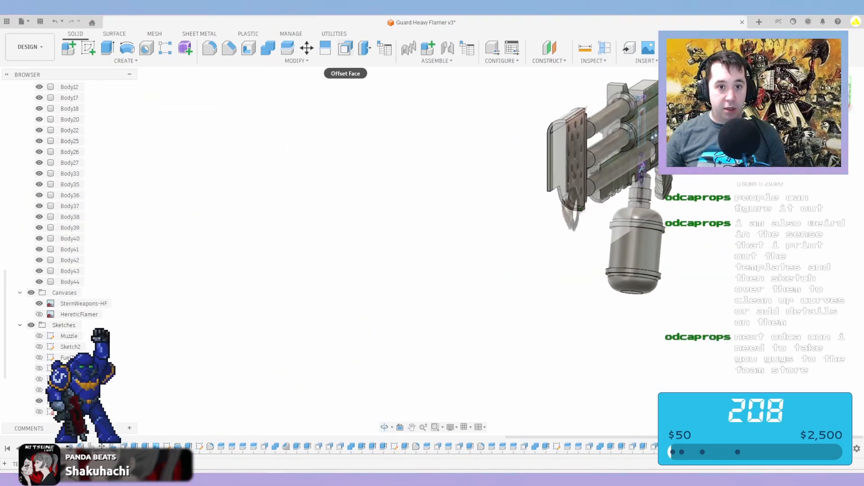
{"action": "left_click", "coordinate": [345, 48]}
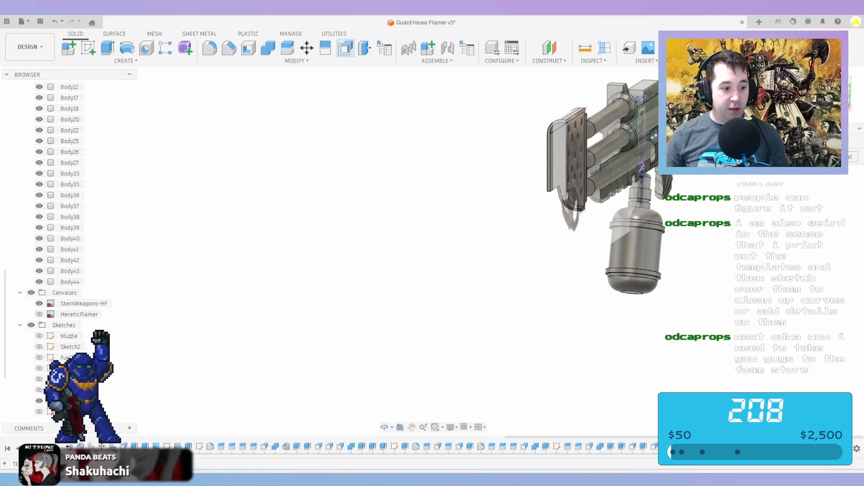
{"action": "scroll", "coordinate": [612, 189], "scroll_direction": "up", "scroll_amount": 5}
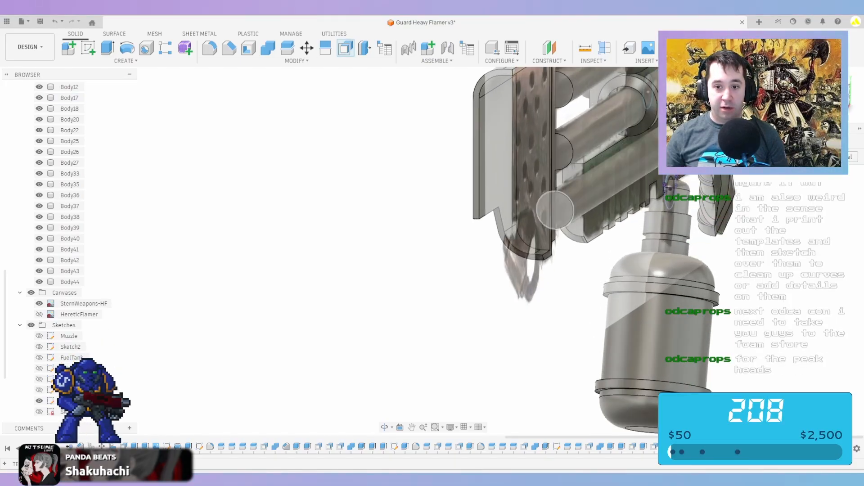
{"action": "mouse_move", "coordinate": [554, 209]}
{"action": "middle_mouse_down", "text": "shift"}
{"action": "mouse_move", "coordinate": [563, 198]}
{"action": "mouse_move", "coordinate": [550, 203]}
{"action": "middle_mouse_up", "text": "shift"}
{"action": "left_click", "coordinate": [549, 204]}
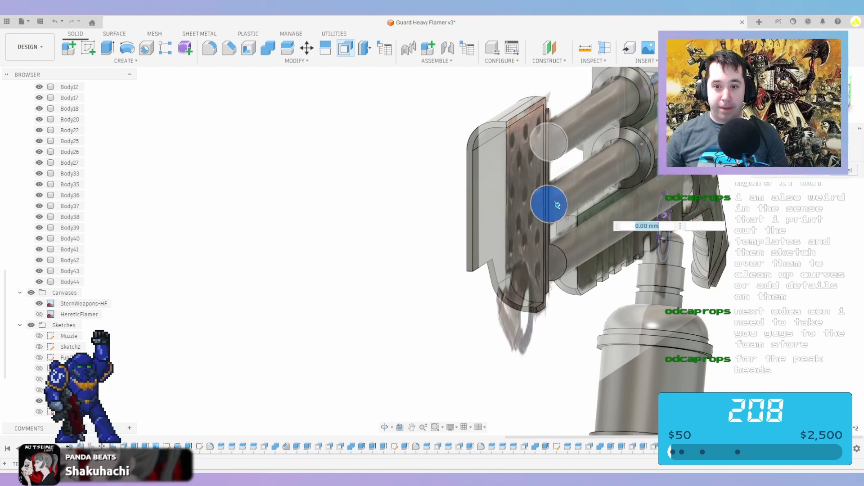
{"action": "left_click", "coordinate": [551, 140]}
{"action": "left_click_drag", "start_coordinate": [551, 139], "coordinate": [527, 154]}
{"action": "middle_click_drag", "start_coordinate": [527, 154], "coordinate": [456, 161], "text": "shift"}
{"action": "type", "text": "150"}
{"action": "key", "text": "Return"}
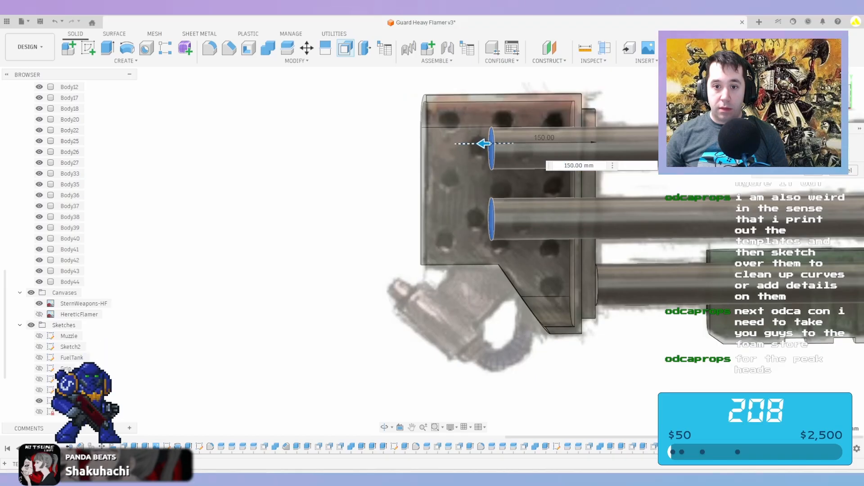
{"action": "key", "text": "Return"}
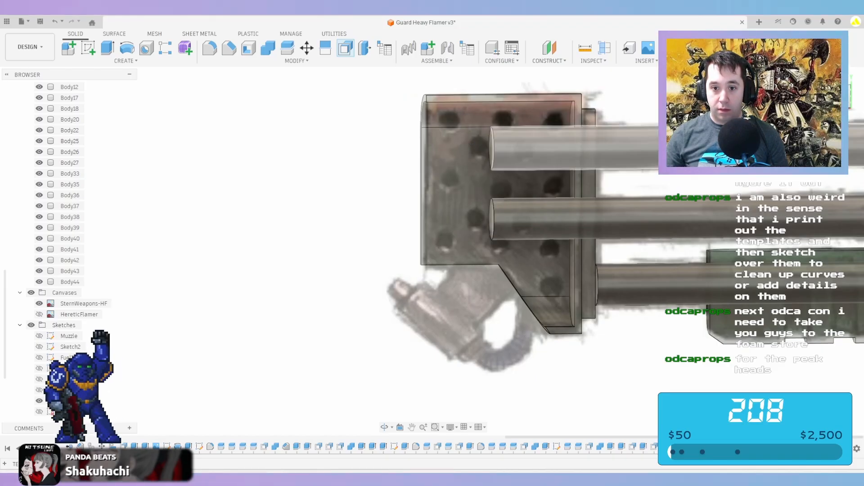
Start a sketch on the gun's lengthwise vertical plane and project the lower barrel's circular end edge
{"action": "scroll", "coordinate": [452, 180], "scroll_direction": "down", "scroll_amount": 3}
{"action": "middle_click_drag", "start_coordinate": [500, 204], "coordinate": [730, 228], "text": "shift"}
{"action": "left_click", "coordinate": [836, 98]}
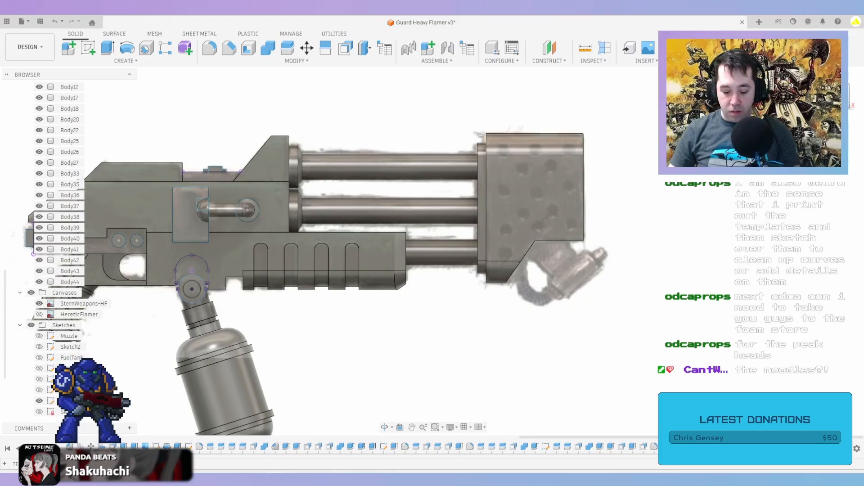
{"action": "key", "text": "l"}
{"action": "left_click", "coordinate": [354, 208]}
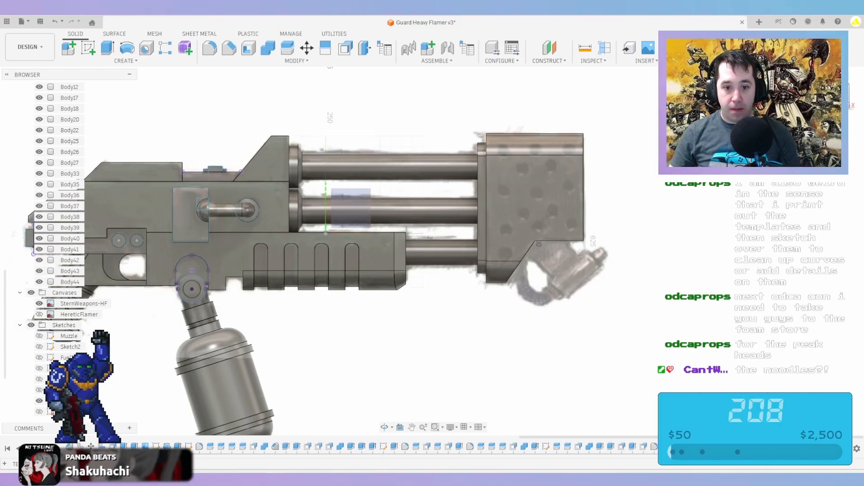
{"action": "scroll", "coordinate": [674, 255], "scroll_direction": "up", "scroll_amount": 3}
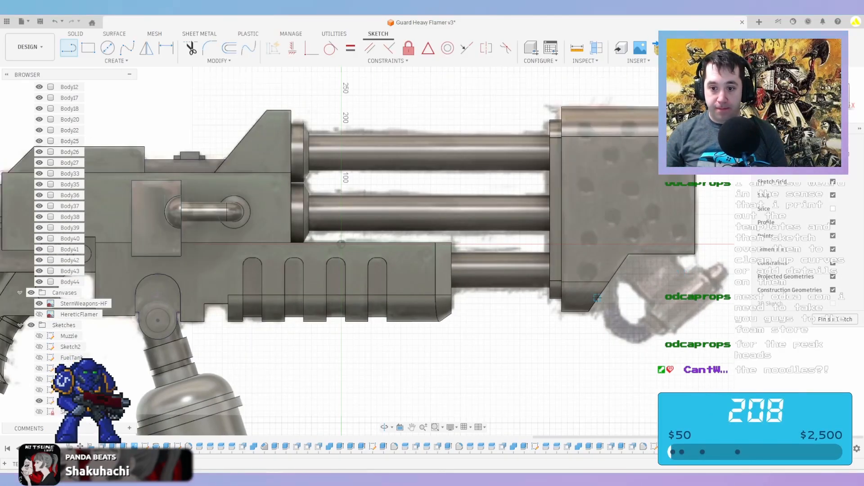
{"action": "key", "text": "p"}
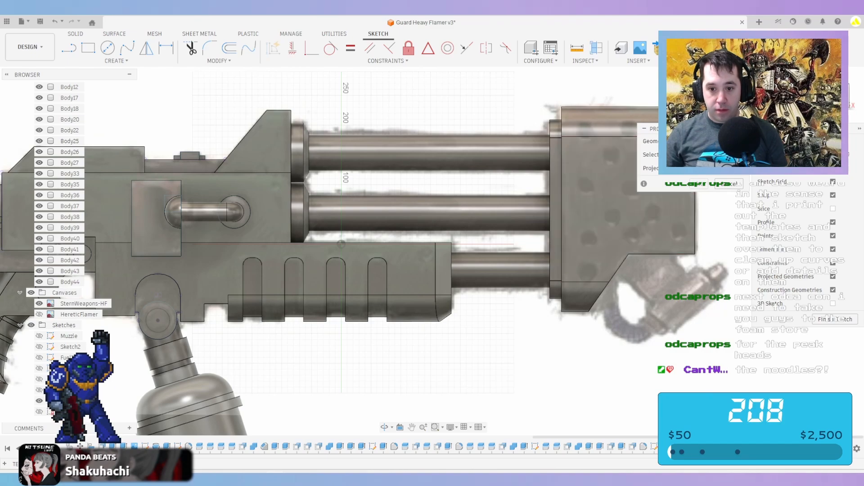
{"action": "middle_click_drag", "start_coordinate": [580, 269], "coordinate": [387, 270], "text": "shift"}
{"action": "scroll", "coordinate": [648, 253], "scroll_direction": "down", "scroll_amount": 2}
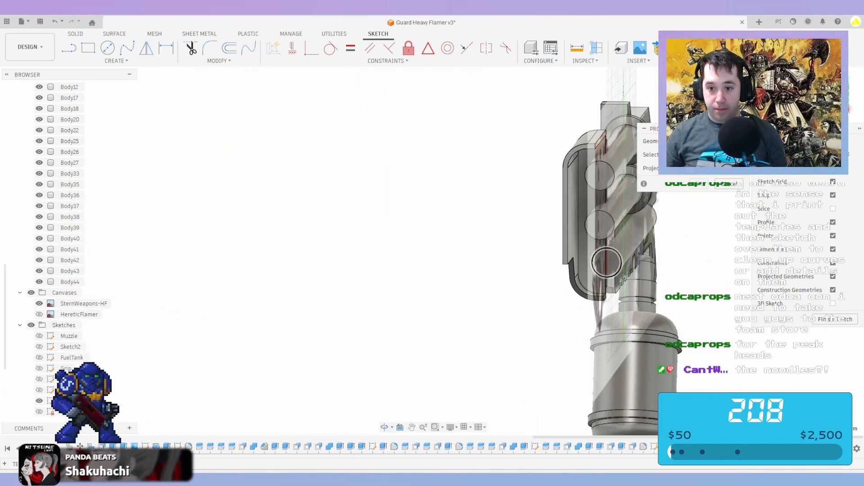
{"action": "left_click", "coordinate": [622, 262]}
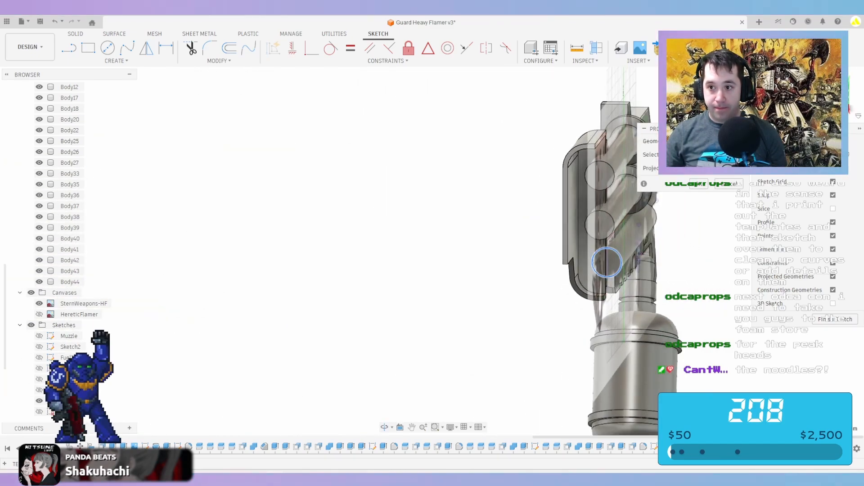
{"action": "left_click", "coordinate": [828, 99]}
{"action": "left_click", "coordinate": [822, 96]}
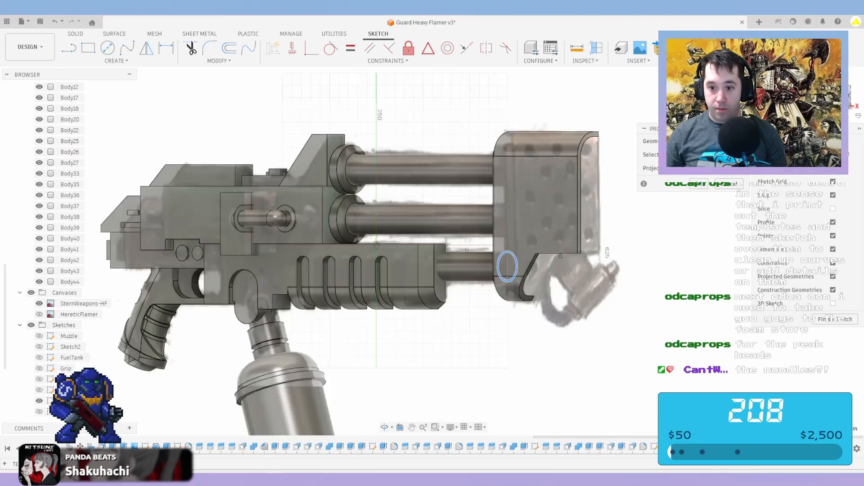
{"action": "key", "text": "Return"}
Sketch a rectangle about 115 mm long and 60 mm high from the projected barrel end into the muzzle shroud
{"action": "scroll", "coordinate": [437, 270], "scroll_direction": "up", "scroll_amount": 2}
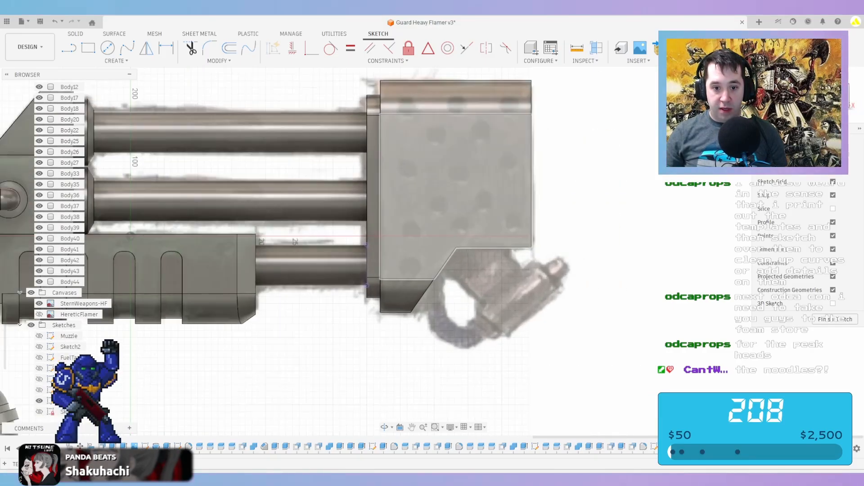
{"action": "key", "text": "r"}
{"action": "left_click", "coordinate": [367, 245]}
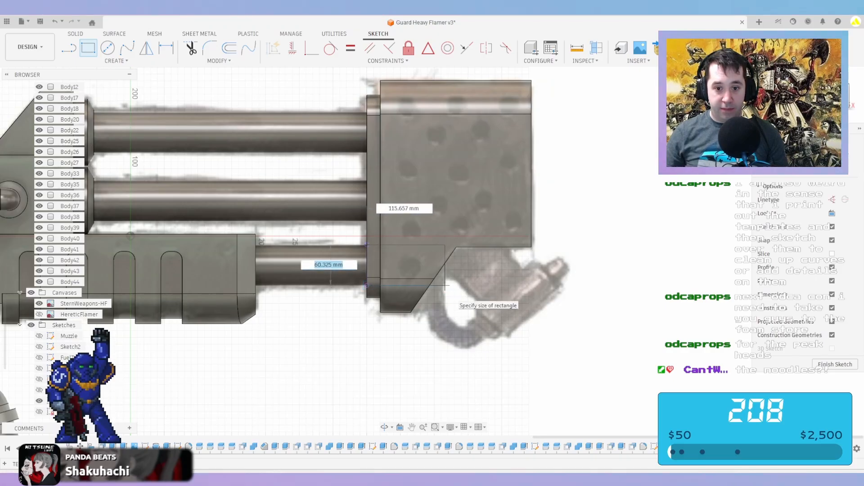
{"action": "left_click", "coordinate": [444, 284]}
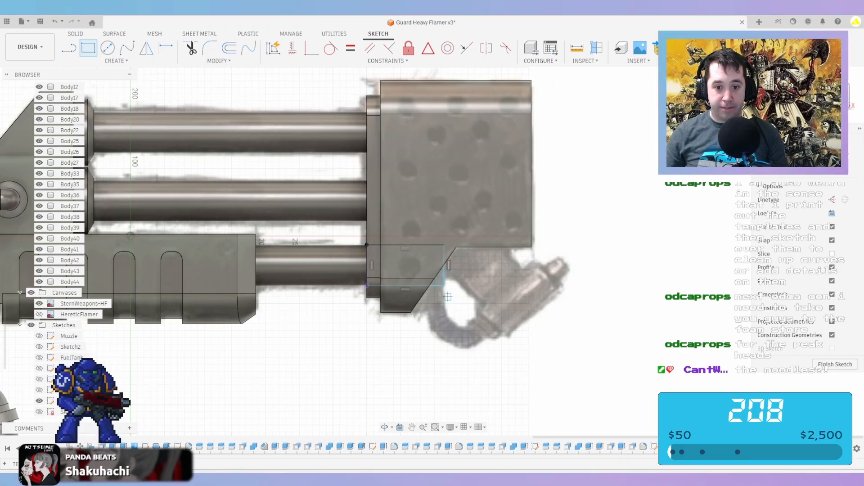
Project the short lower edge at the bottom of the muzzle shroud into the sketch
{"action": "scroll", "coordinate": [391, 284], "scroll_direction": "up", "scroll_amount": 3}
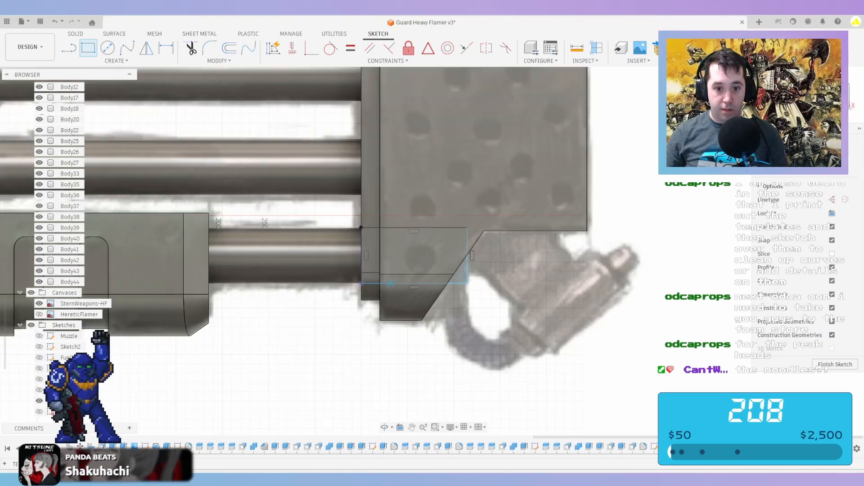
{"action": "middle_click_drag", "start_coordinate": [408, 284], "coordinate": [314, 275], "text": "shift"}
{"action": "key", "text": "p"}
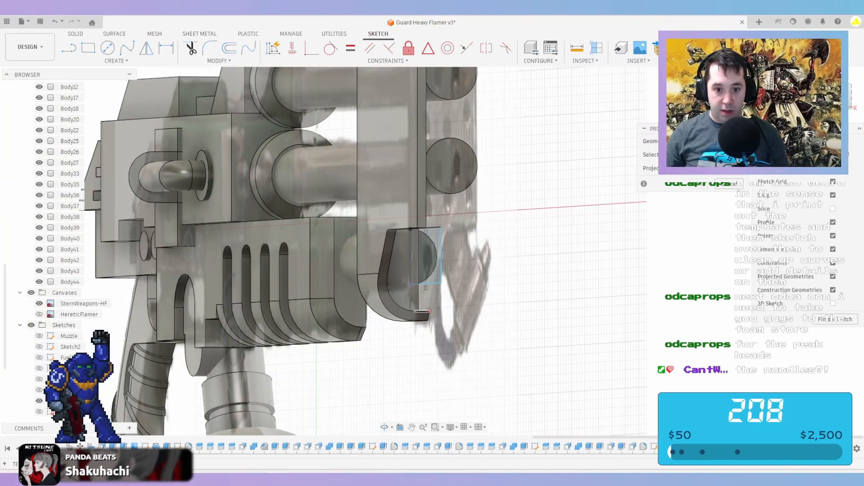
{"action": "middle_click_drag", "start_coordinate": [428, 311], "coordinate": [421, 258], "text": "shift"}
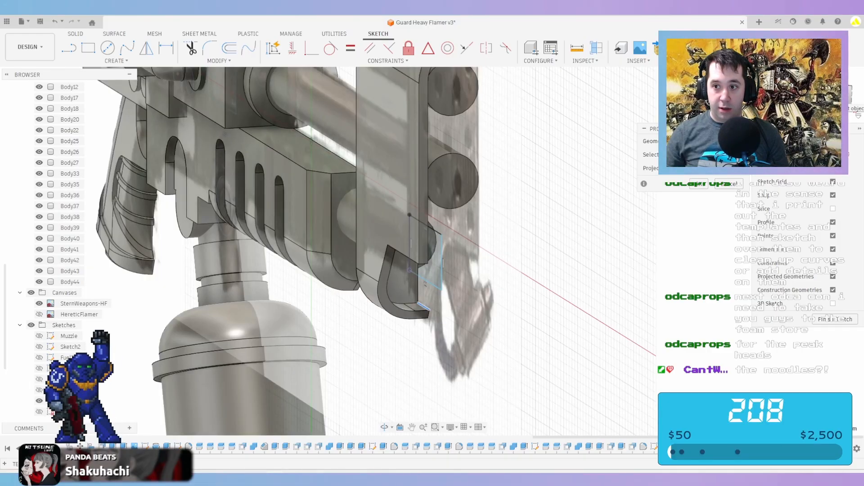
{"action": "left_click", "coordinate": [830, 98]}
{"action": "key", "text": "Return"}
Sketch a second rectangle from the projected shroud edge's rear end up to the first rectangle's lower front corner
{"action": "middle_click_drag", "start_coordinate": [382, 292], "coordinate": [496, 305]}
{"action": "key", "text": "r"}
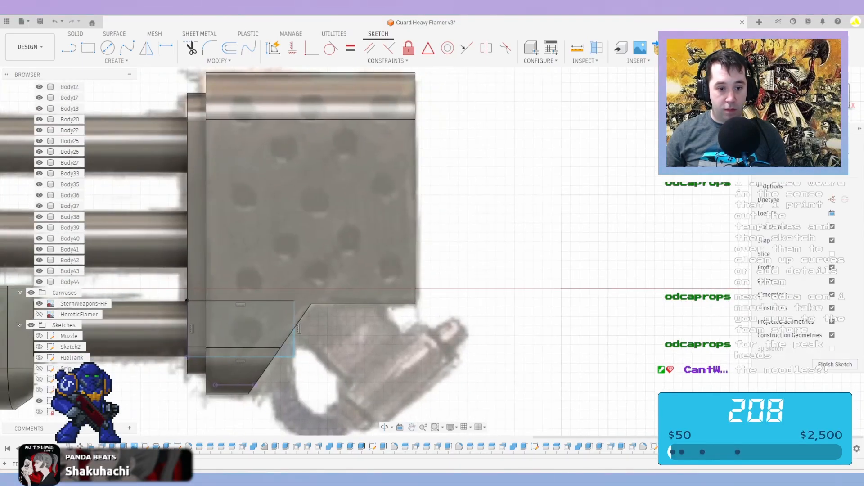
{"action": "scroll", "coordinate": [281, 347], "scroll_direction": "up", "scroll_amount": 2}
{"action": "left_click", "coordinate": [202, 390]}
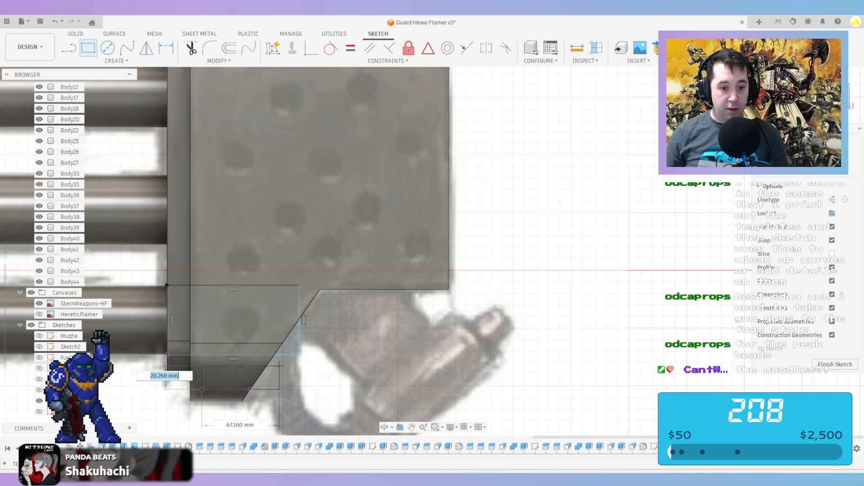
{"action": "left_click", "coordinate": [300, 356]}
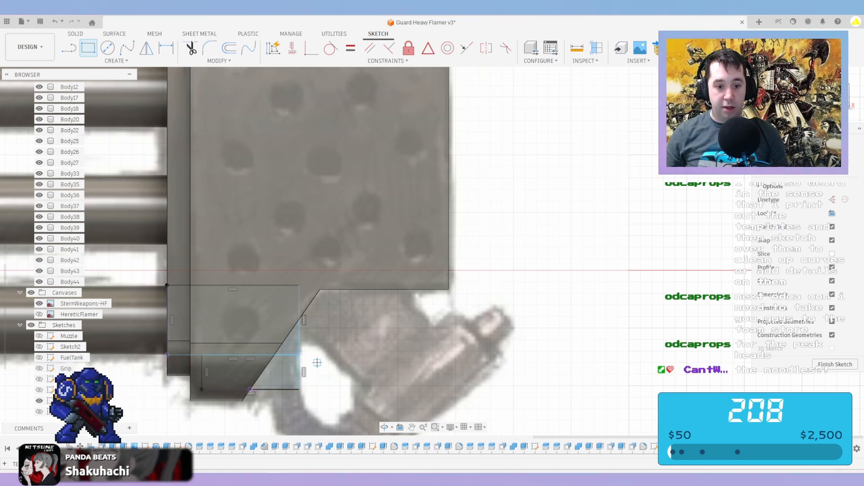
Trace the igniter mount's lower outline with lines about 81 mm and 51 mm long, ending on the first rectangle's front edge
{"action": "mouse_move", "coordinate": [318, 362]}
{"action": "middle_mouse_down"}
{"action": "mouse_move", "coordinate": [339, 257]}
{"action": "mouse_move", "coordinate": [354, 293]}
{"action": "middle_mouse_up"}
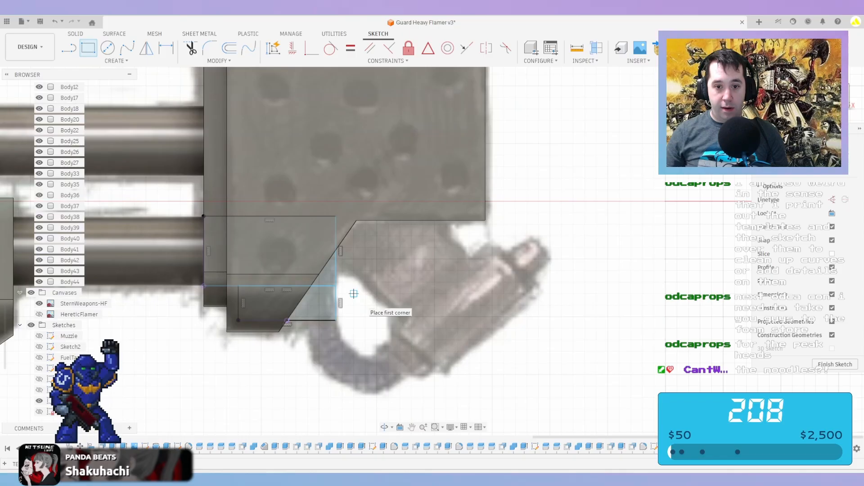
{"action": "scroll", "coordinate": [325, 265], "scroll_direction": "down", "scroll_amount": 1}
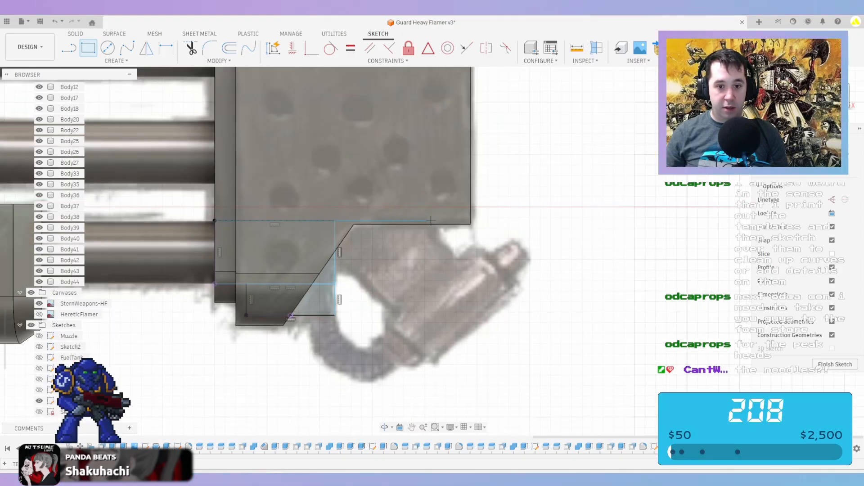
{"action": "key", "text": "l"}
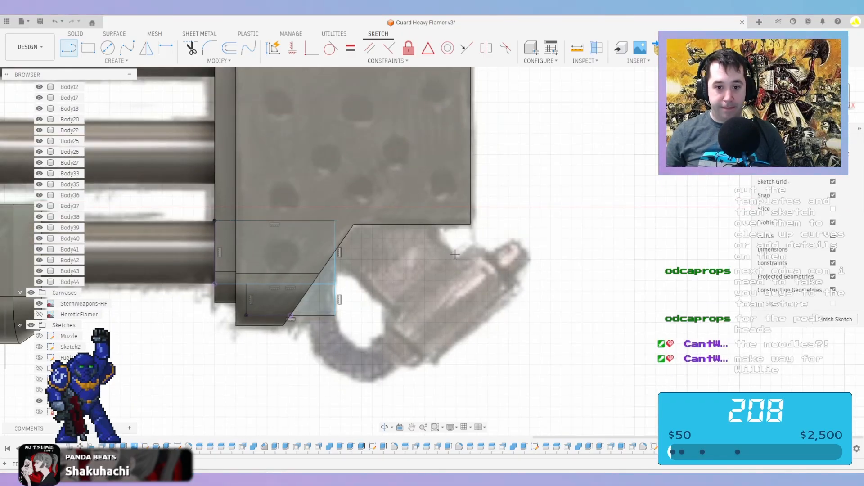
{"action": "left_click", "coordinate": [455, 255]}
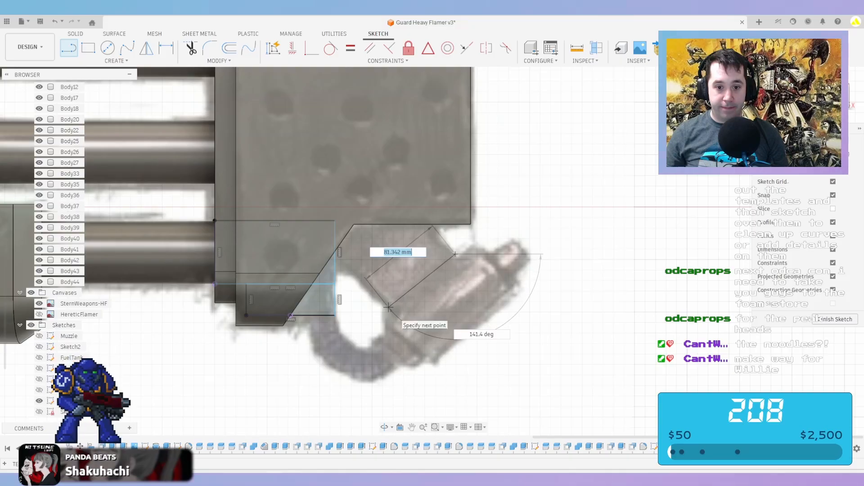
{"action": "left_click", "coordinate": [391, 307]}
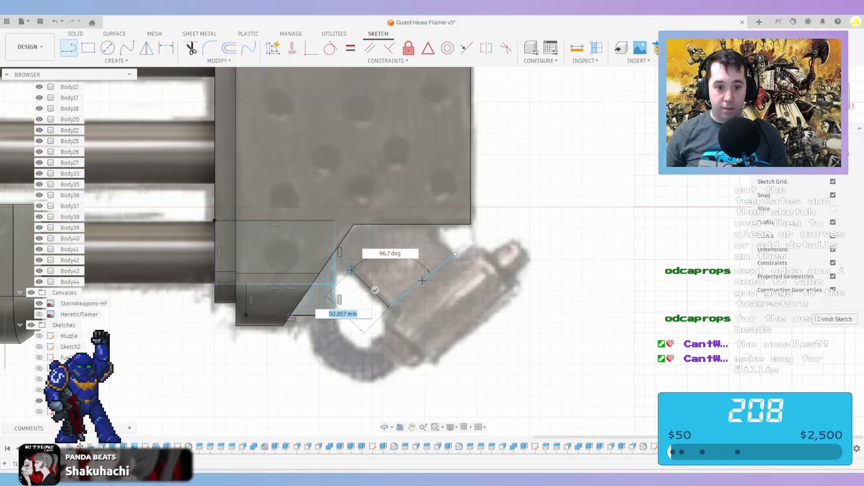
{"action": "left_click", "coordinate": [351, 270]}
{"action": "left_click", "coordinate": [335, 270]}
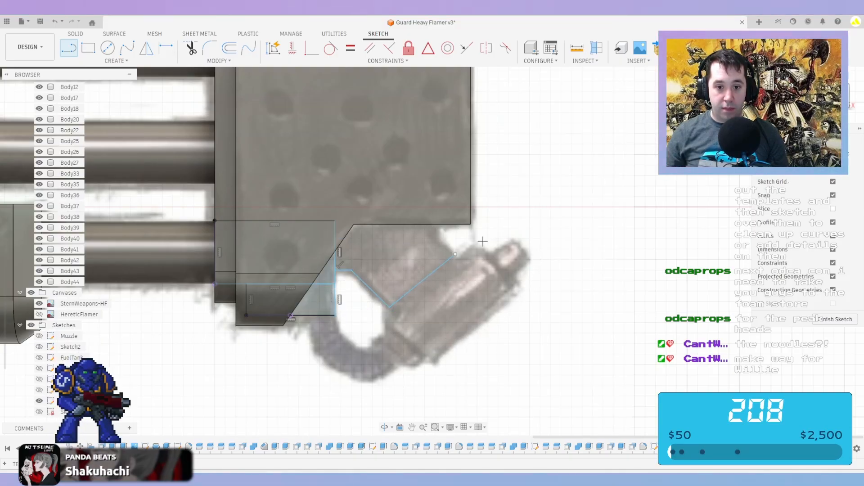
Close the mount outline from its front corner diagonally up into the shroud, about 154 mm rearward, and down to the rectangle edge
{"action": "left_click", "coordinate": [456, 254]}
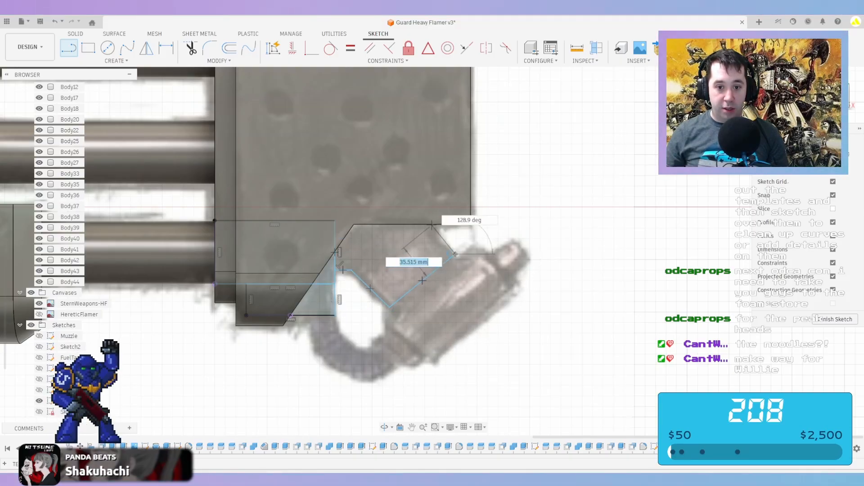
{"action": "left_click", "coordinate": [408, 208]}
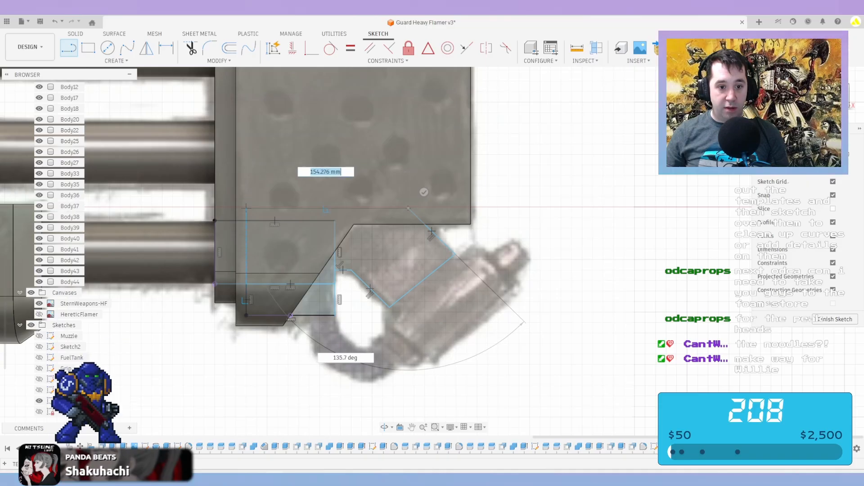
{"action": "left_click", "coordinate": [246, 208]}
{"action": "left_click", "coordinate": [246, 284]}
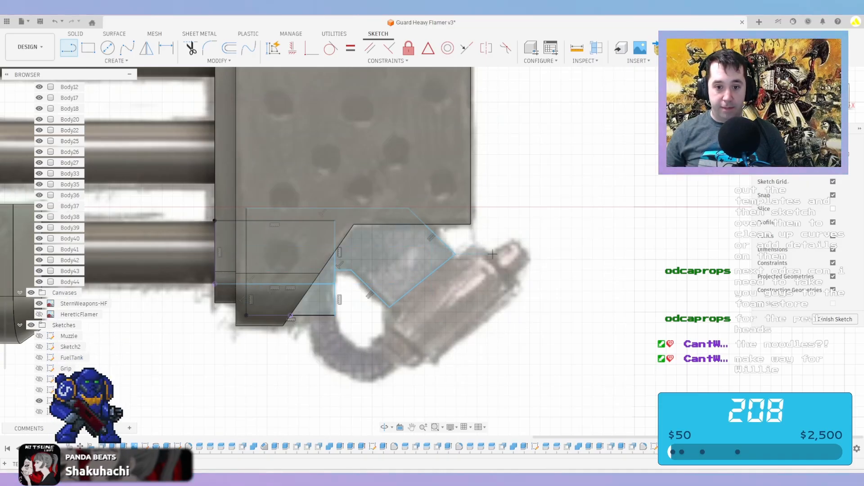
Sketch the igniter body's front edge about 64 mm long from the mount's front corner, a short forward line, and its long underside
{"action": "left_click", "coordinate": [456, 255]}
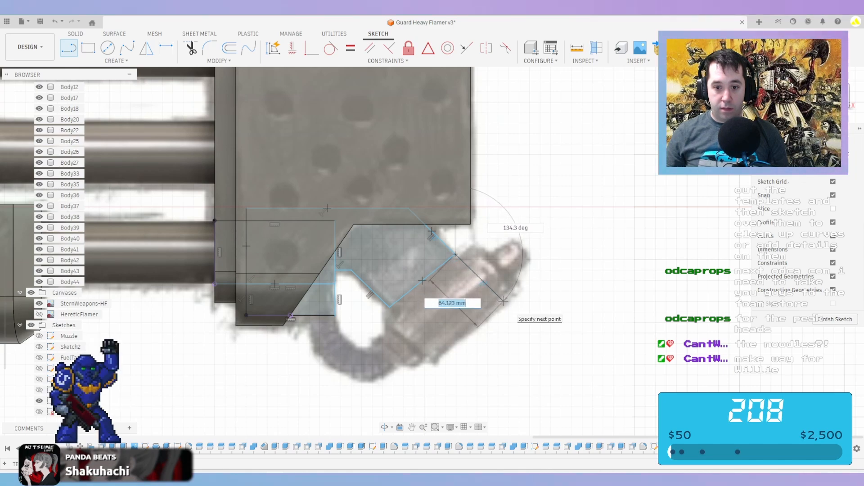
{"action": "left_click", "coordinate": [520, 284]}
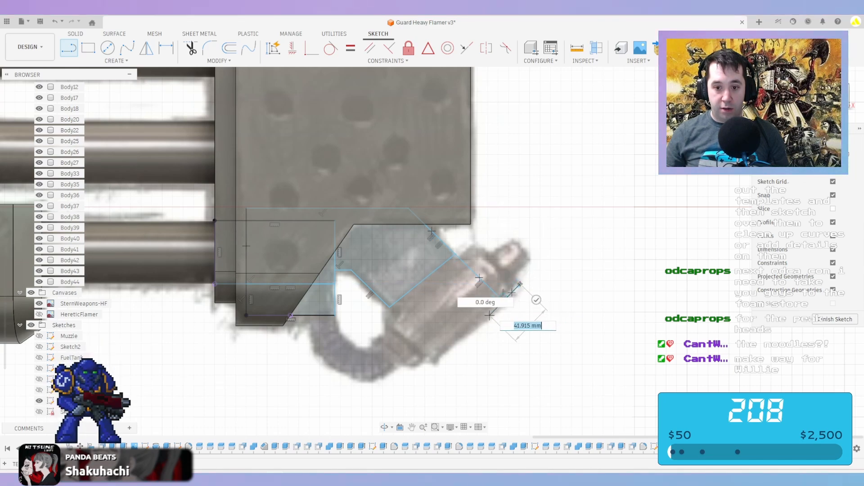
{"action": "left_click", "coordinate": [440, 366]}
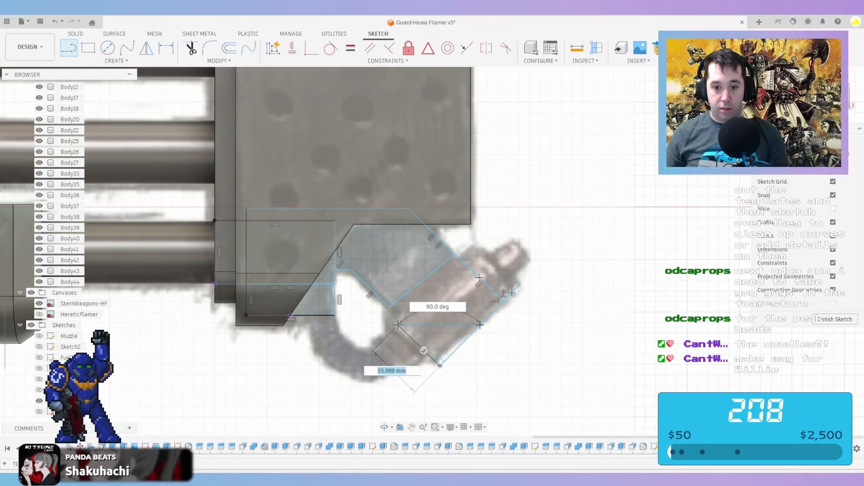
{"action": "key", "text": "Escape"}
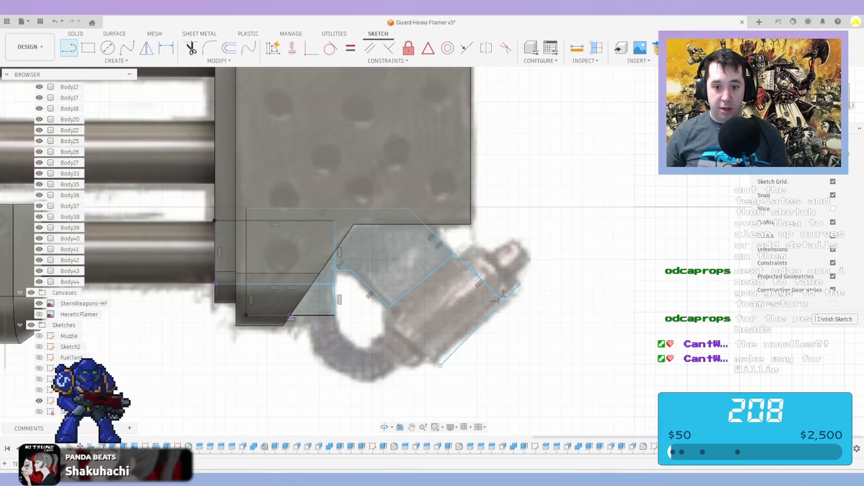
Outline the igniter's narrow front tip from the front edge's midpoint, ending with a perpendicular line about 29 mm long beside the tip
{"action": "left_click", "coordinate": [479, 278]}
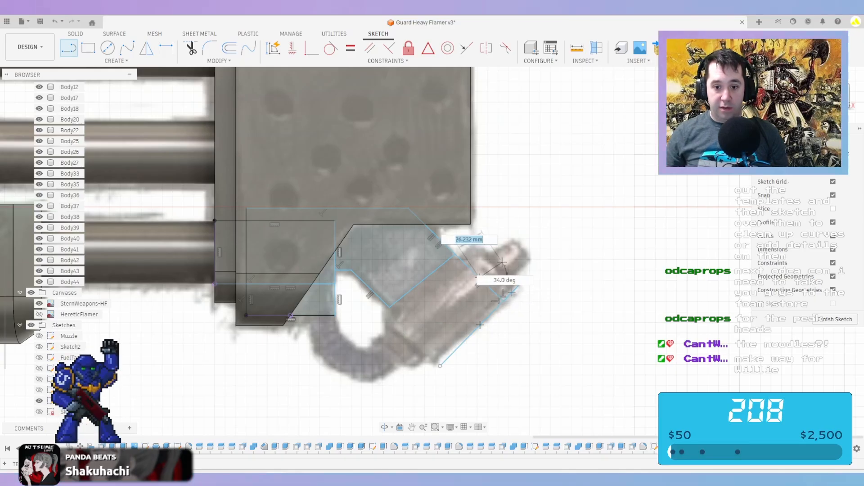
{"action": "left_click", "coordinate": [520, 236]}
{"action": "key", "text": "Escape"}
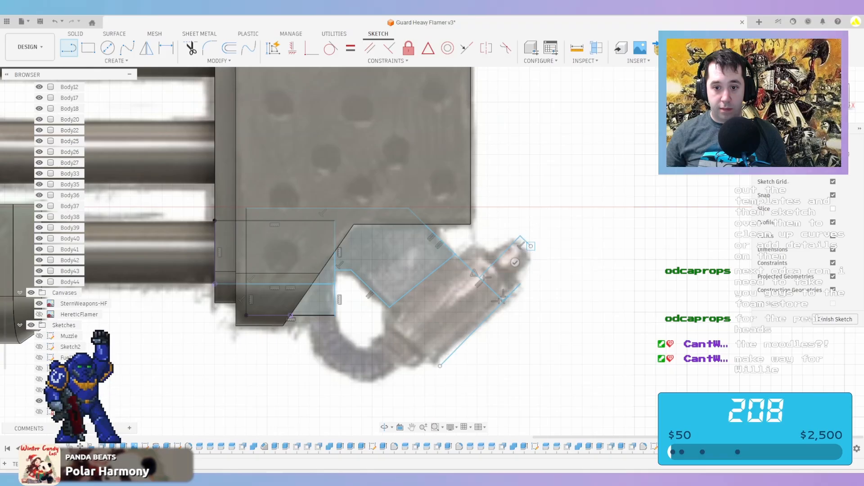
{"action": "left_click", "coordinate": [531, 246]}
{"action": "left_click", "coordinate": [504, 274]}
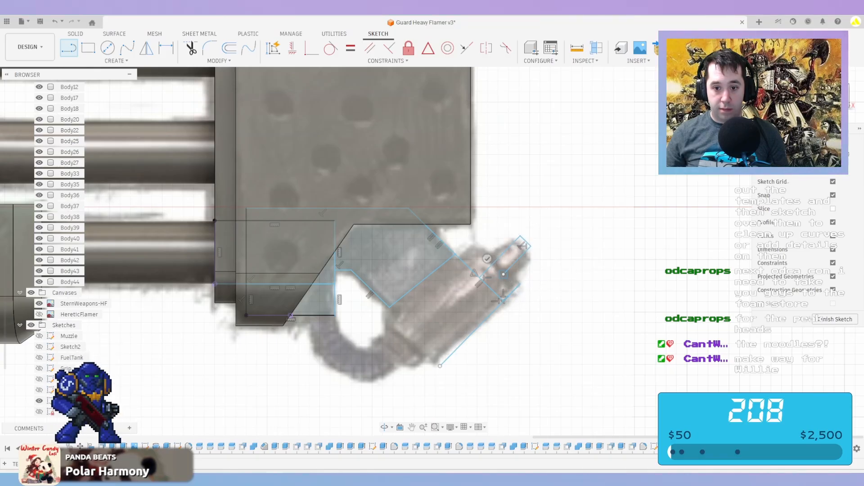
{"action": "scroll", "coordinate": [518, 288], "scroll_direction": "up", "scroll_amount": 3}
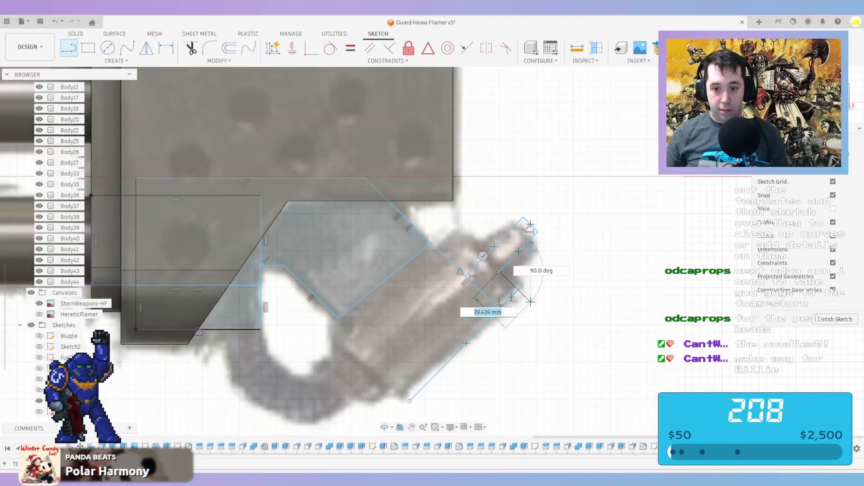
{"action": "left_click", "coordinate": [530, 302]}
{"action": "key", "text": "Escape"}
{"action": "middle_click_drag", "start_coordinate": [531, 302], "coordinate": [566, 202]}
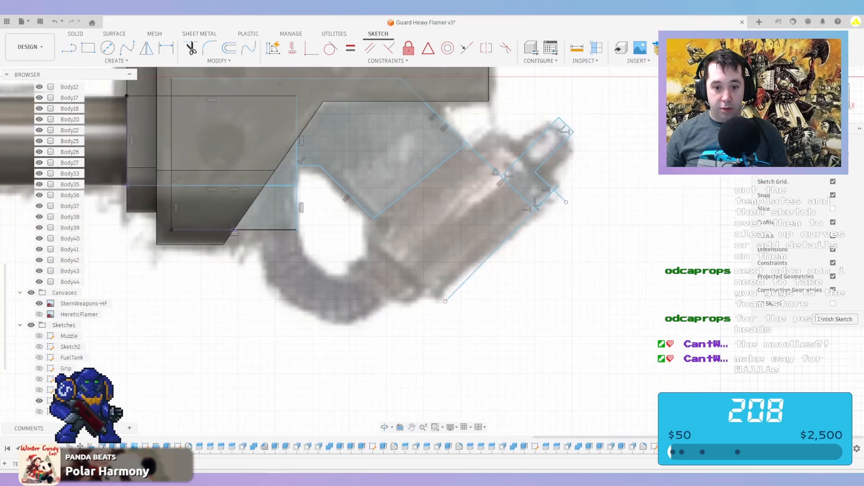
Sketch the igniter body's rear edge from the underside line's lower end diagonally up past the mount's lower corner
{"action": "key", "text": "l"}
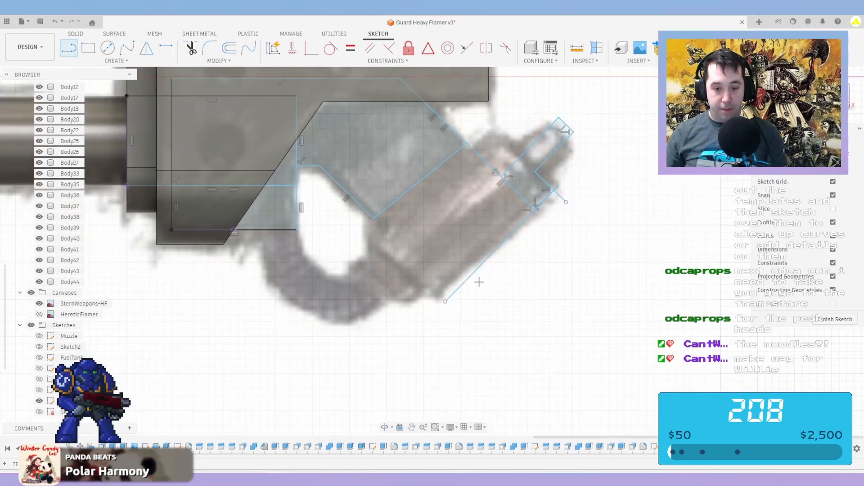
{"action": "left_click", "coordinate": [445, 301]}
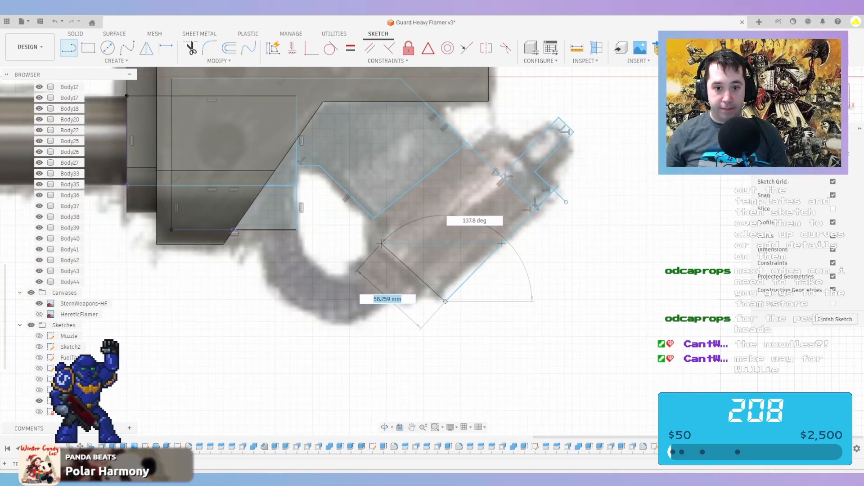
{"action": "left_click", "coordinate": [367, 224]}
{"action": "key", "text": "Escape"}
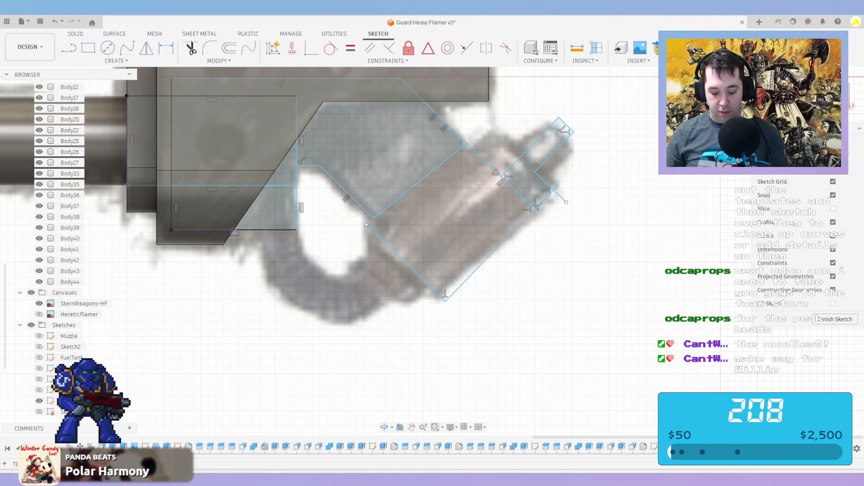
Sketch the igniter body's centreline past its rear edge and close a small rear stub about 15 mm wide and 18 mm long
{"action": "left_click", "coordinate": [501, 177]}
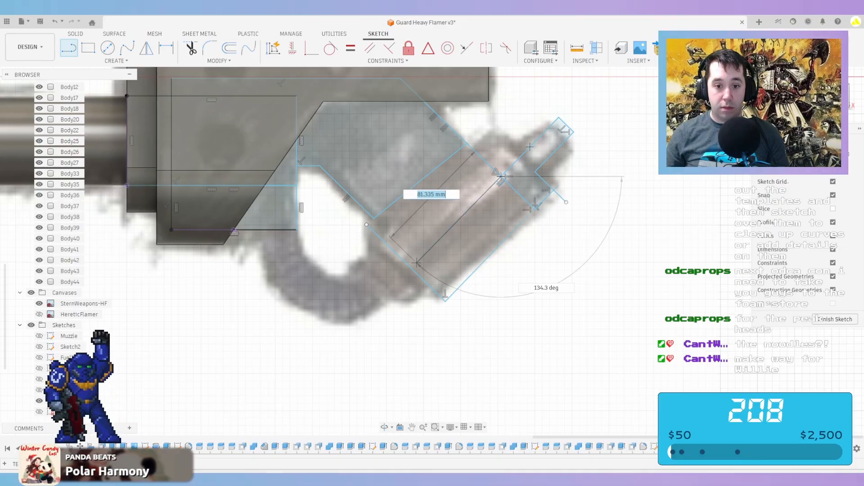
{"action": "left_click", "coordinate": [393, 287]}
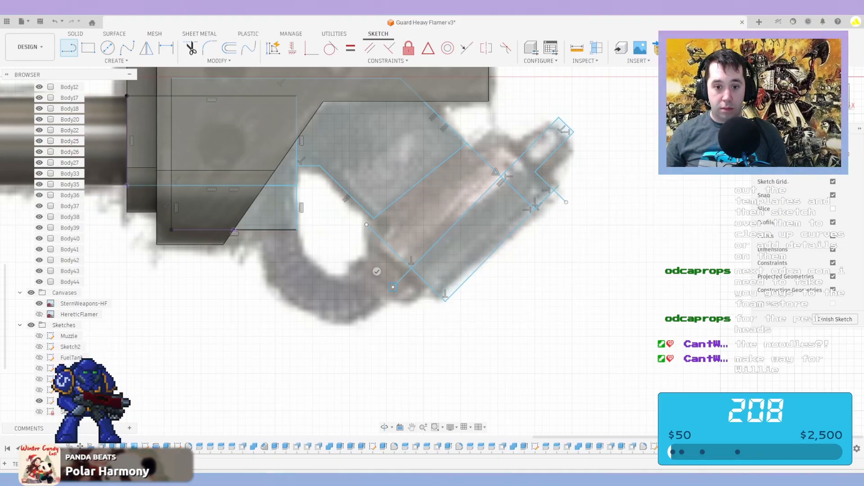
{"action": "key", "text": "Escape"}
{"action": "key", "text": "l"}
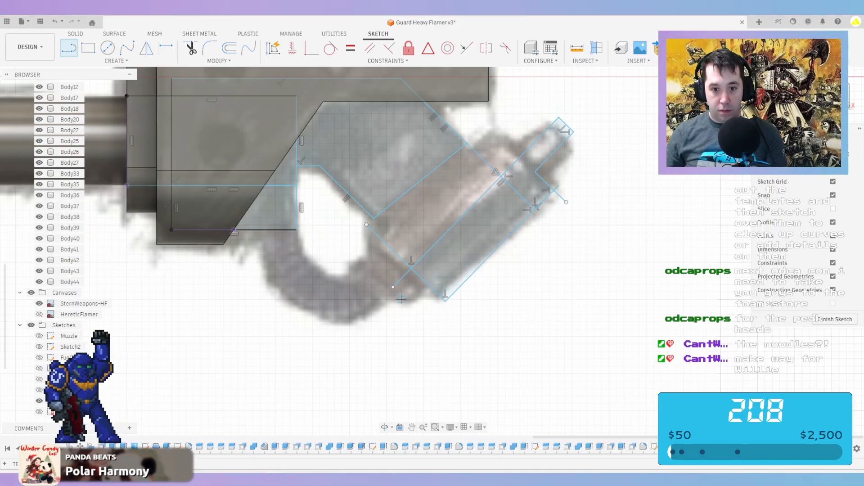
{"action": "left_click", "coordinate": [393, 286]}
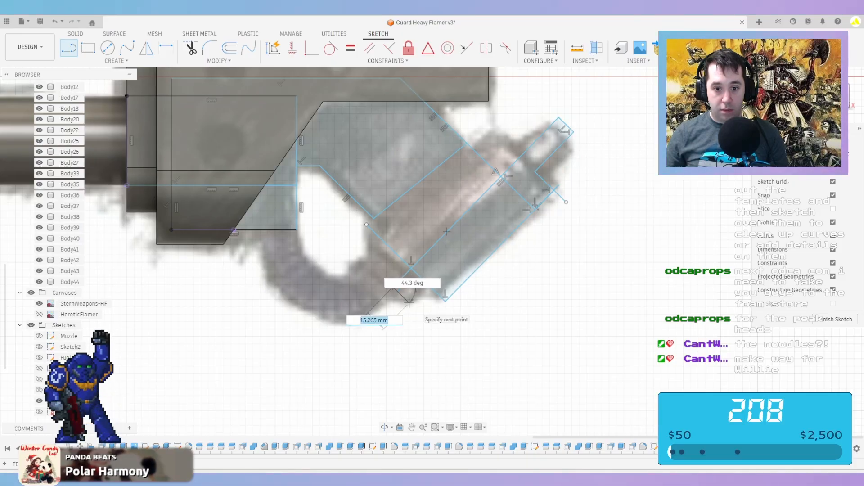
{"action": "left_click", "coordinate": [410, 303]}
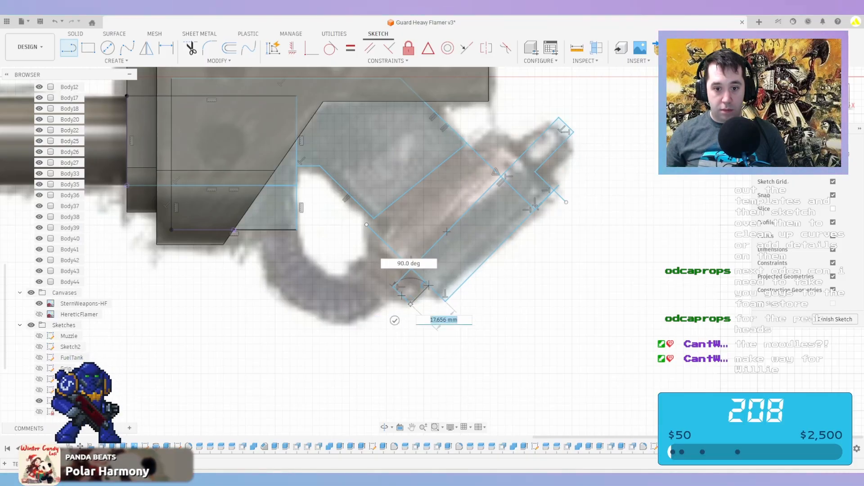
{"action": "left_click", "coordinate": [428, 285]}
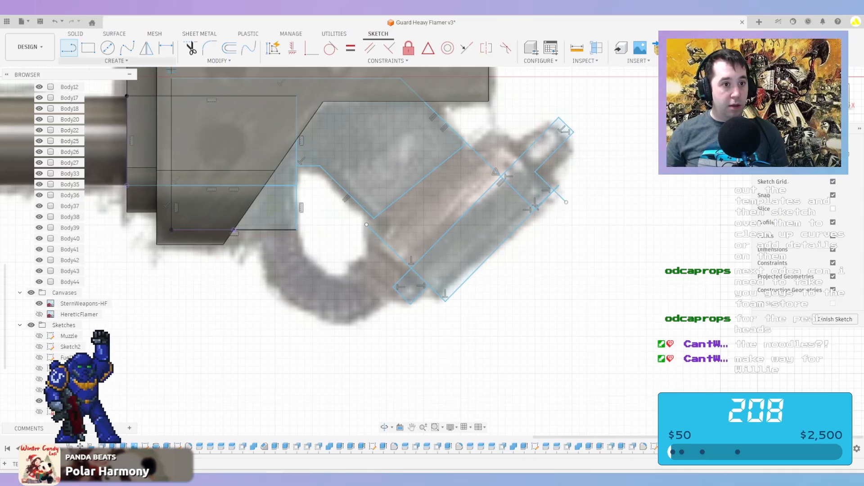
Trace the curved hose with a fit-point spline from the lower shroud rectangle's bottom edge through the rear stub onto the igniter centreline
{"action": "left_click", "coordinate": [127, 47]}
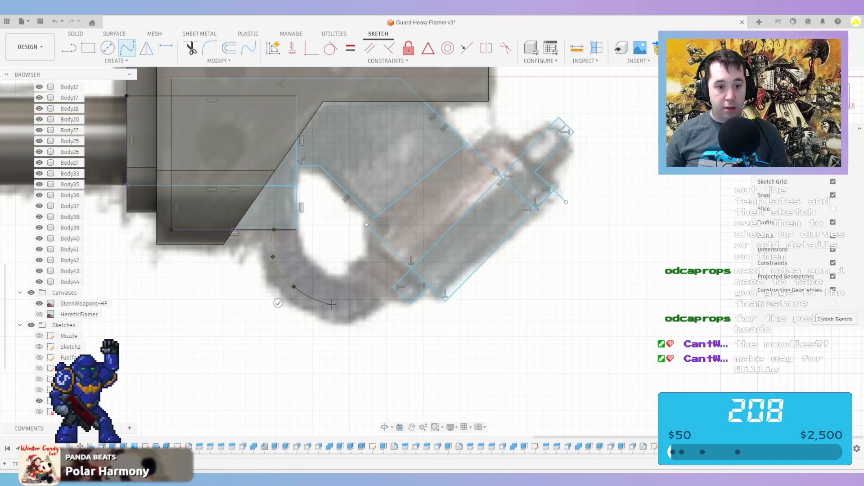
{"action": "left_click", "coordinate": [371, 303]}
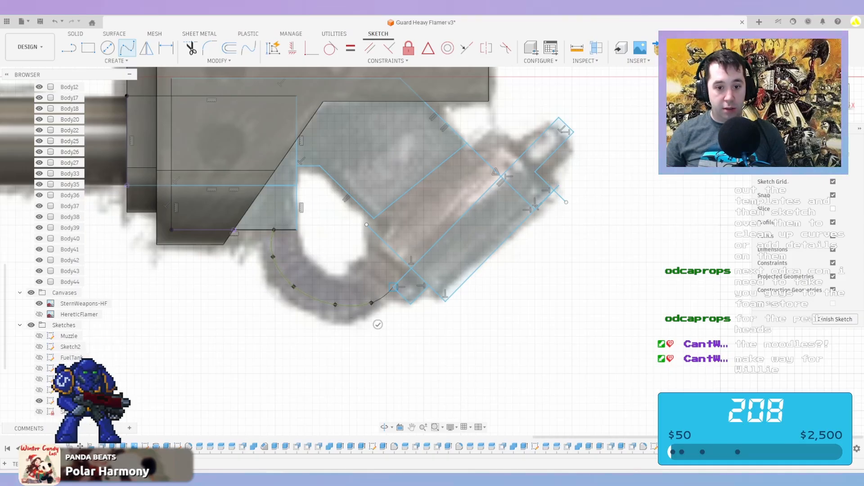
{"action": "left_click", "coordinate": [393, 287]}
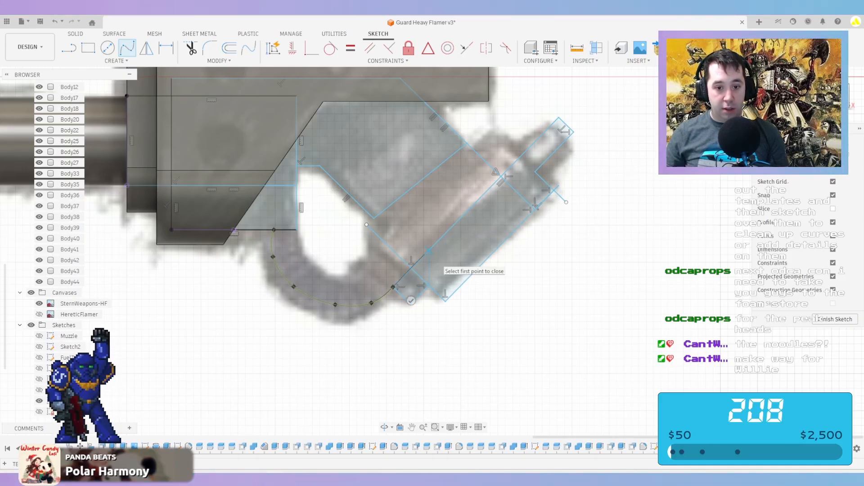
{"action": "left_click", "coordinate": [428, 251]}
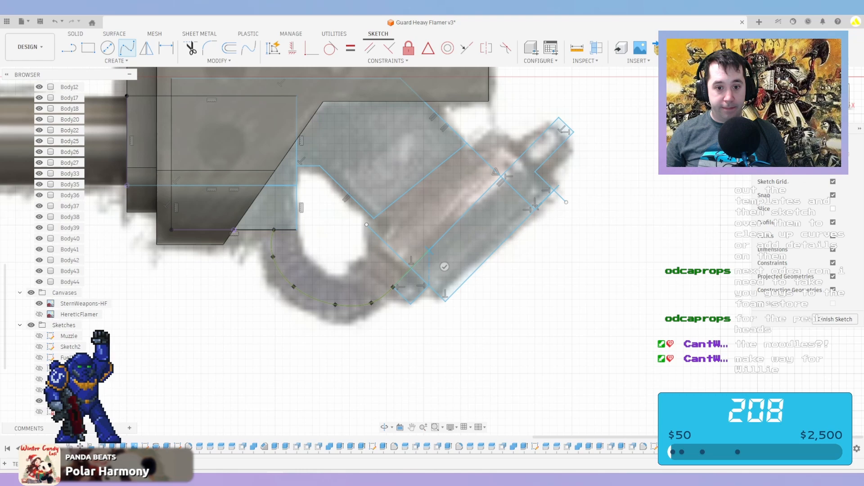
{"action": "left_click", "coordinate": [445, 267]}
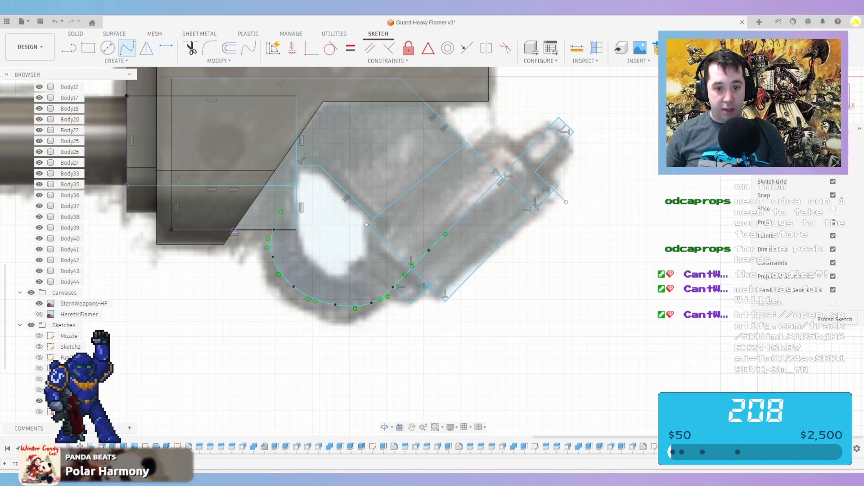
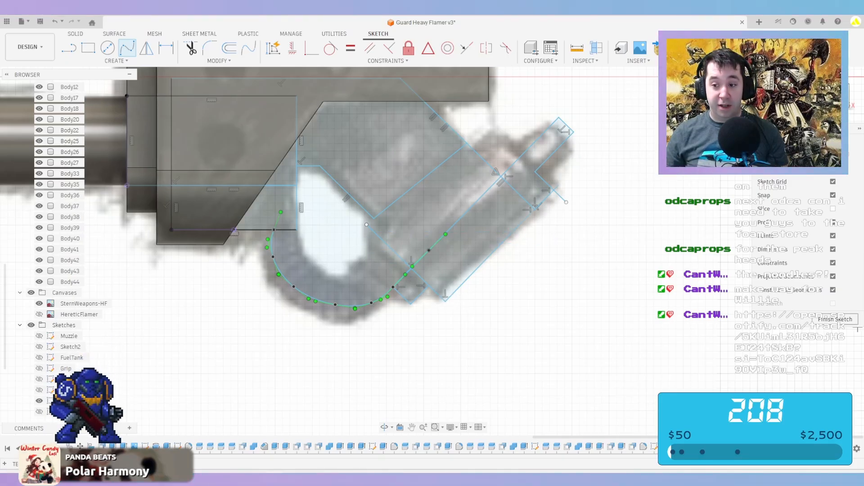
Adjust the tangent handle at the hose spline's upper end, beneath the shroud, to match the reference curve
{"action": "scroll", "coordinate": [280, 217], "scroll_direction": "up", "scroll_amount": 1}
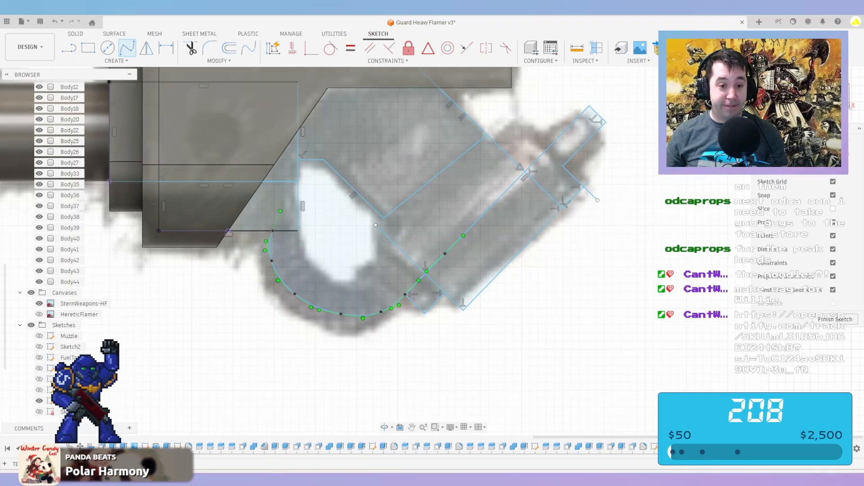
{"action": "key", "text": "Escape"}
{"action": "left_click_drag", "start_coordinate": [280, 211], "coordinate": [268, 197]}
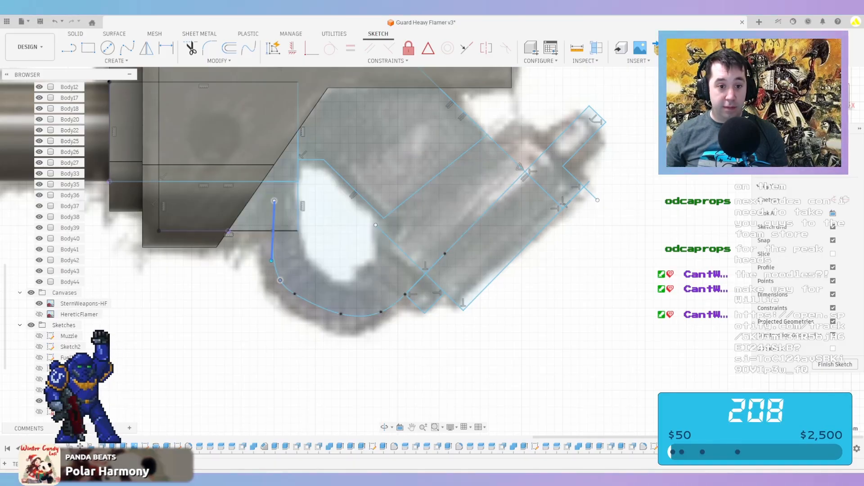
Straighten the hose spline's upper tangent handle to vertical, move the mount's lower corner closer to the igniter body, and finish the sketch
{"action": "left_click_drag", "start_coordinate": [274, 201], "coordinate": [271, 197]}
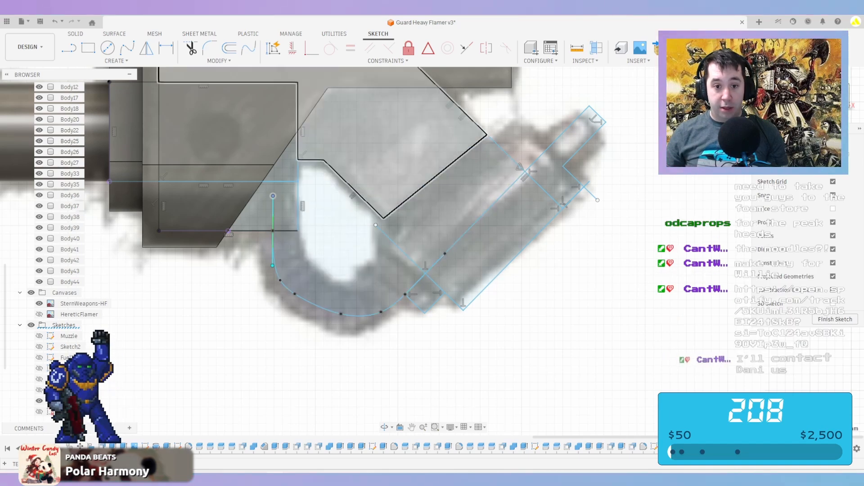
{"action": "middle_click_drag", "start_coordinate": [373, 249], "coordinate": [367, 274]}
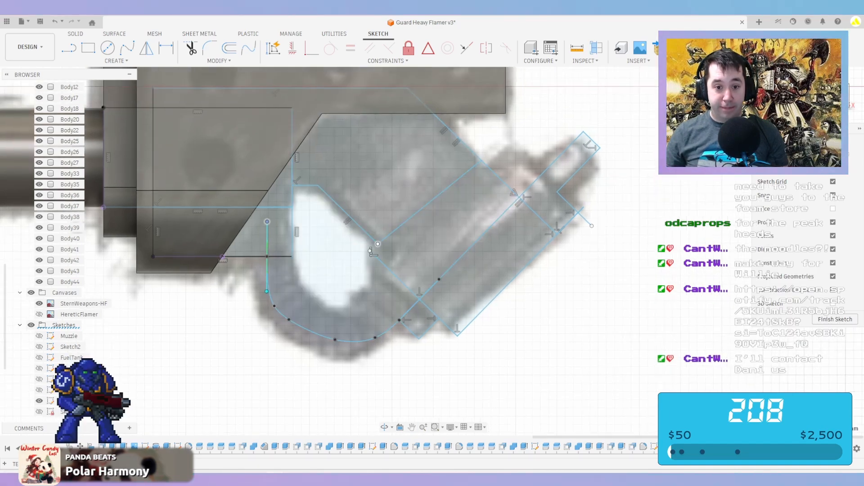
{"action": "mouse_move", "coordinate": [378, 244]}
{"action": "left_mouse_down"}
{"action": "mouse_move", "coordinate": [382, 262]}
{"action": "mouse_move", "coordinate": [386, 246]}
{"action": "left_mouse_up"}
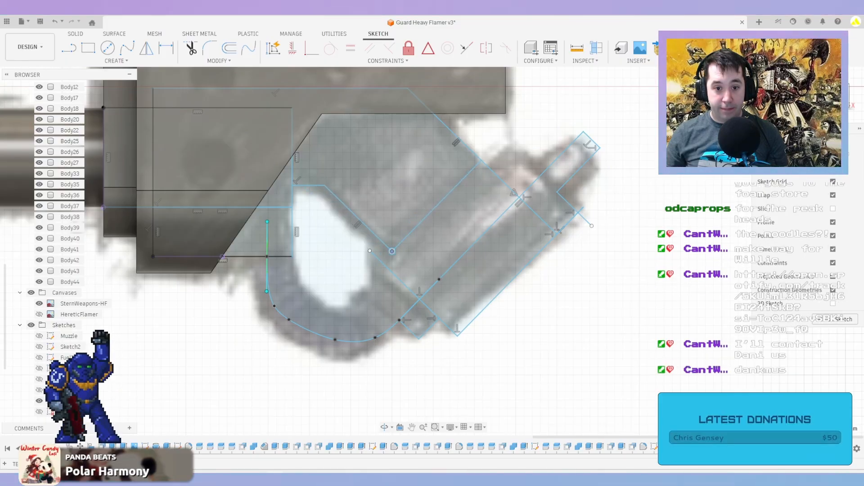
{"action": "scroll", "coordinate": [495, 227], "scroll_direction": "down", "scroll_amount": 2}
{"action": "scroll", "coordinate": [497, 226], "scroll_direction": "up", "scroll_amount": 1}
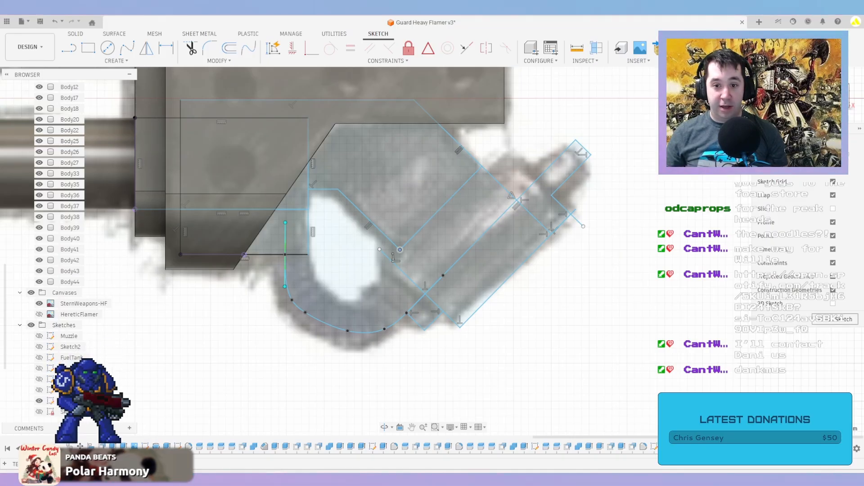
{"action": "scroll", "coordinate": [569, 273], "scroll_direction": "down", "scroll_amount": 5}
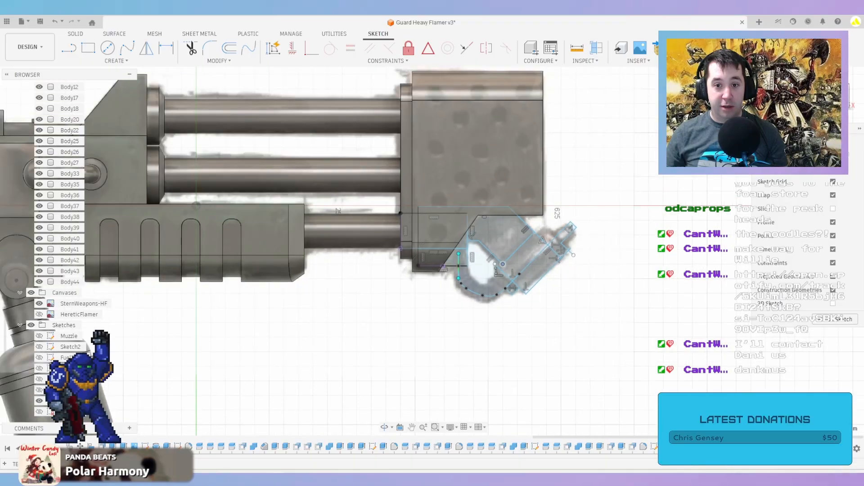
{"action": "left_click", "coordinate": [834, 319]}
{"action": "scroll", "coordinate": [496, 233], "scroll_direction": "up", "scroll_amount": 3}
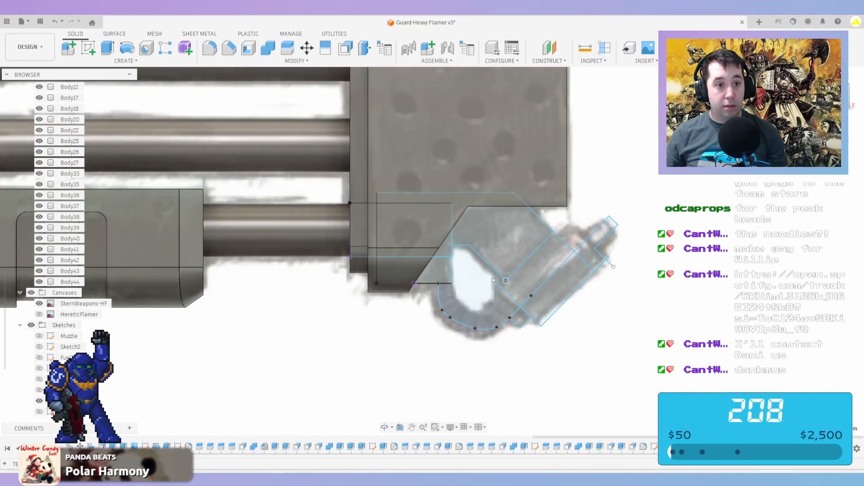
{"action": "key", "text": "e"}
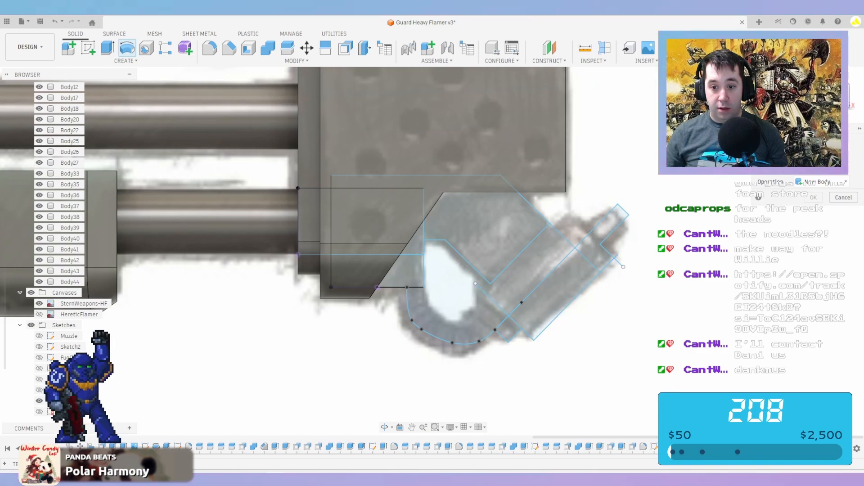
{"action": "scroll", "coordinate": [532, 308], "scroll_direction": "up", "scroll_amount": 4}
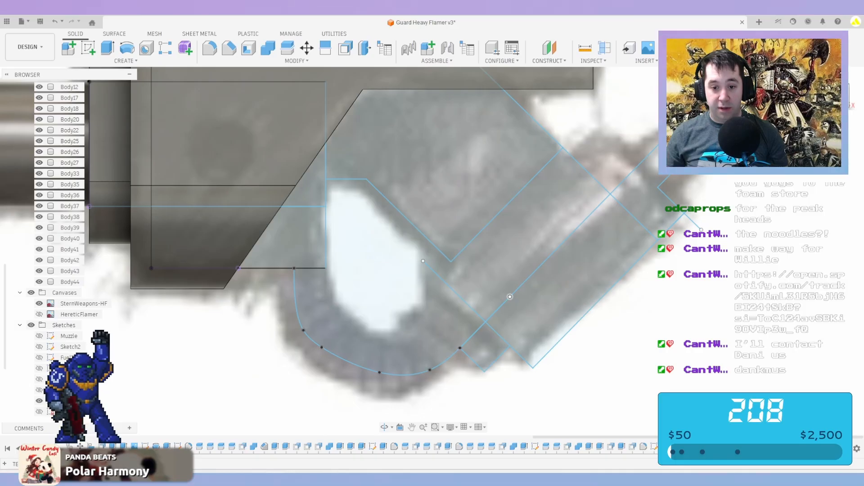
{"action": "double_click", "coordinate": [510, 297]}
{"action": "middle_click_drag", "start_coordinate": [760, 387], "coordinate": [260, 218]}
{"action": "scroll", "coordinate": [260, 218], "scroll_direction": "down", "scroll_amount": 3}
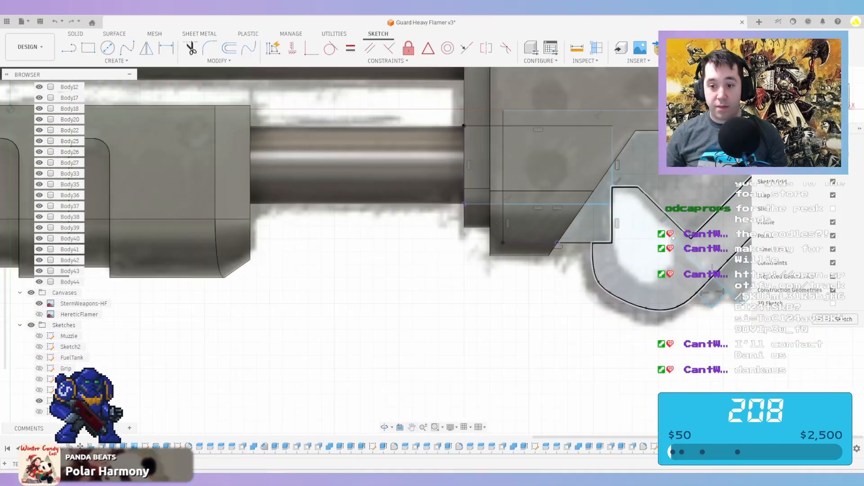
{"action": "middle_click_drag", "start_coordinate": [682, 263], "coordinate": [335, 286]}
{"action": "scroll", "coordinate": [335, 286], "scroll_direction": "up", "scroll_amount": 3}
{"action": "left_click", "coordinate": [183, 251]}
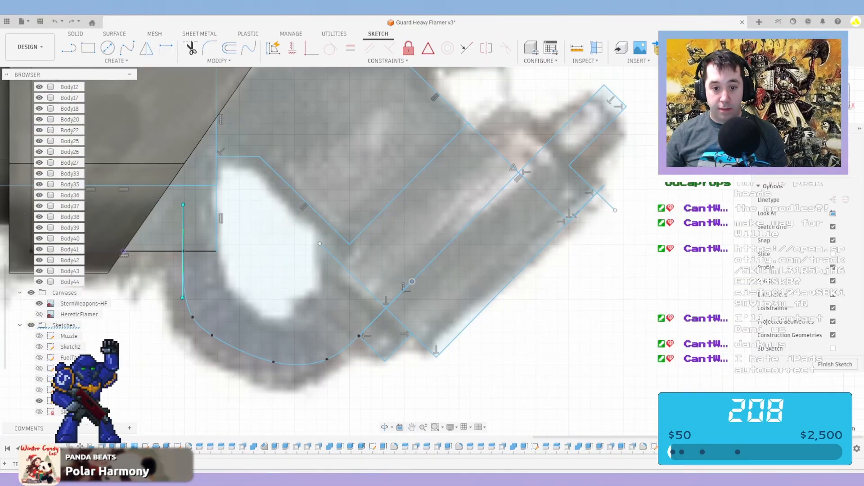
Revolve the igniter body, front nozzle and rear stub profiles 360° about the igniter centreline as a new body
{"action": "left_click", "coordinate": [504, 234]}
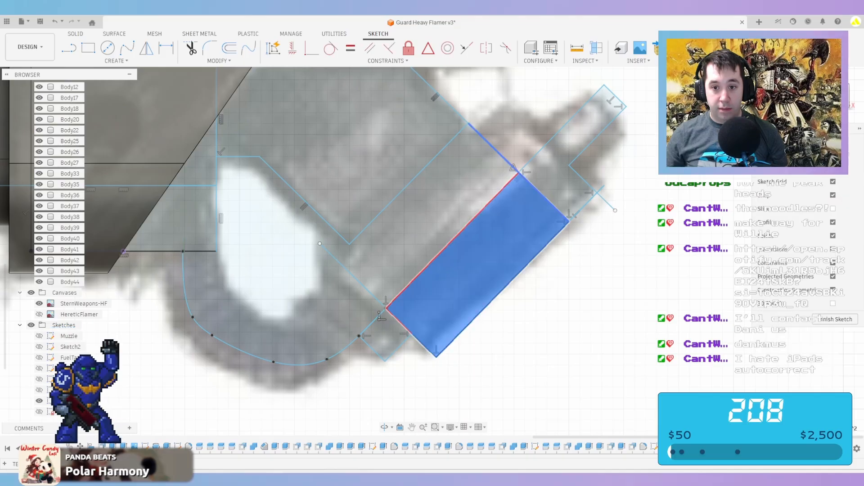
{"action": "left_click", "coordinate": [558, 182], "text": "ctrl"}
{"action": "key", "text": "e"}
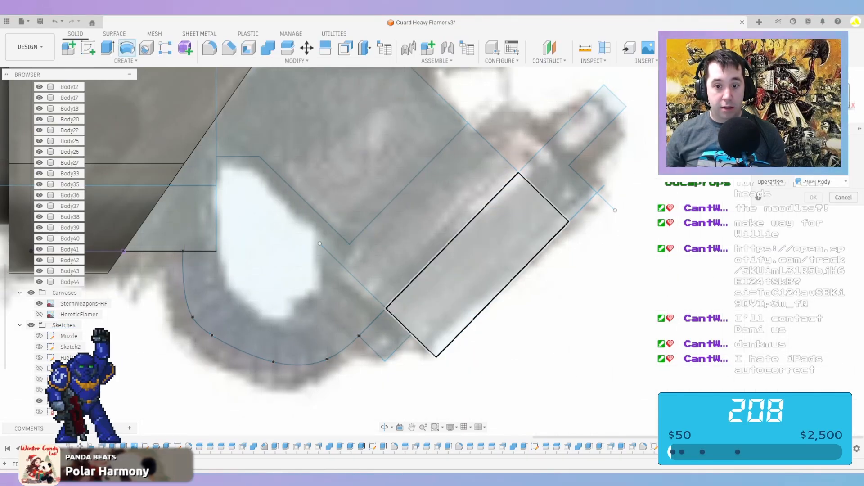
{"action": "left_click", "coordinate": [473, 270]}
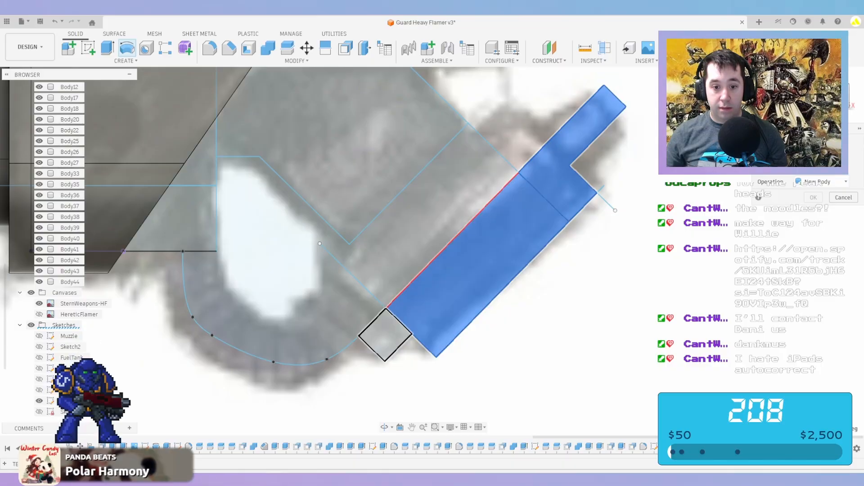
{"action": "left_click", "coordinate": [385, 335]}
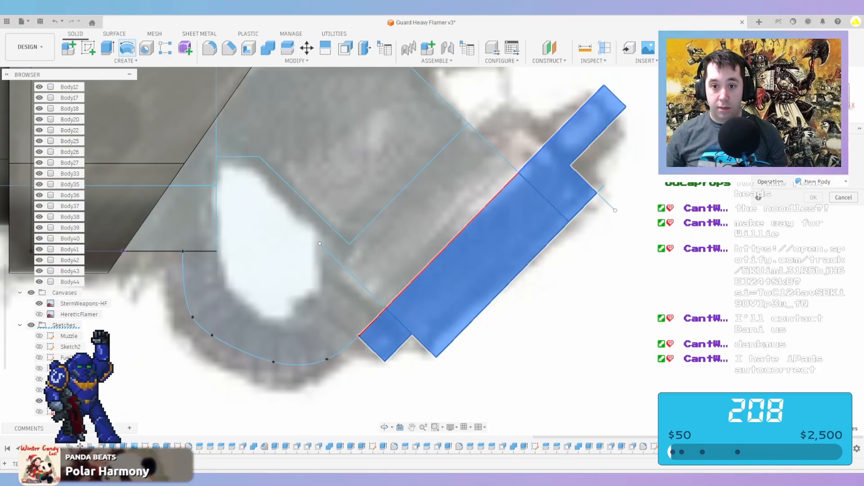
{"action": "scroll", "coordinate": [564, 179], "scroll_direction": "down", "scroll_amount": 2}
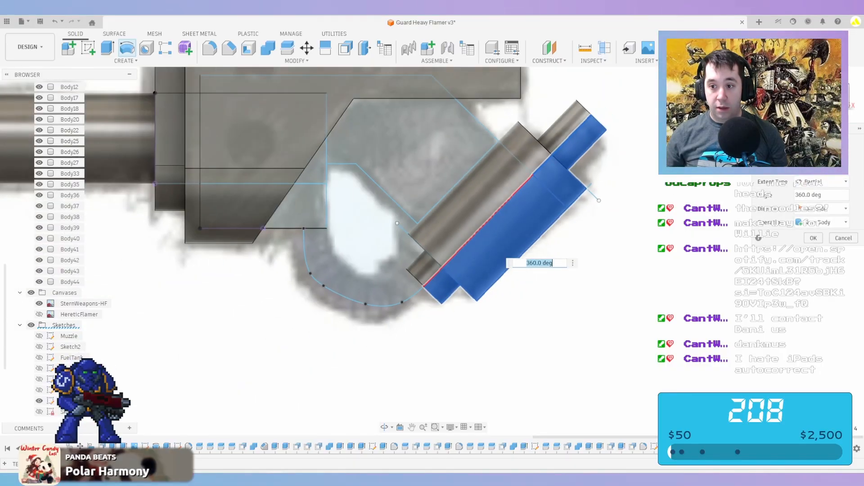
{"action": "key", "text": "Return"}
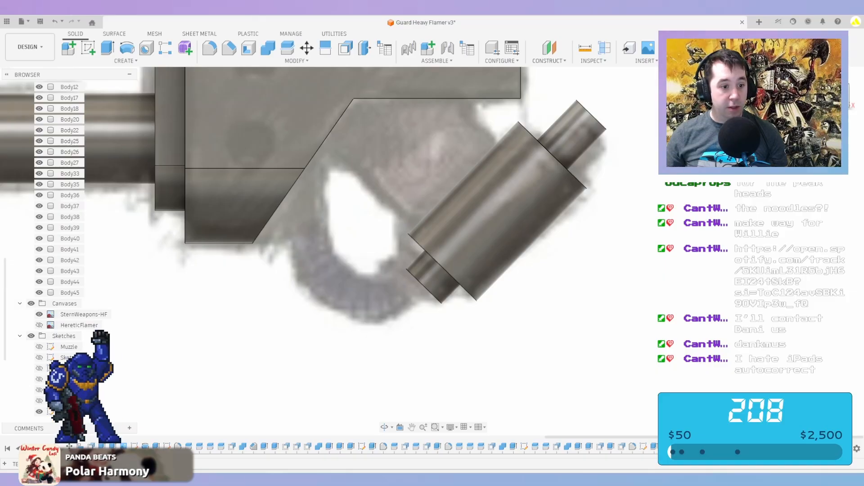
Show the igniter sketch again and extrude all of the igniter mount's profiles 16 mm to one side as a new body
{"action": "scroll", "coordinate": [39, 390], "scroll_direction": "down", "scroll_amount": 2}
{"action": "left_click", "coordinate": [39, 390]}
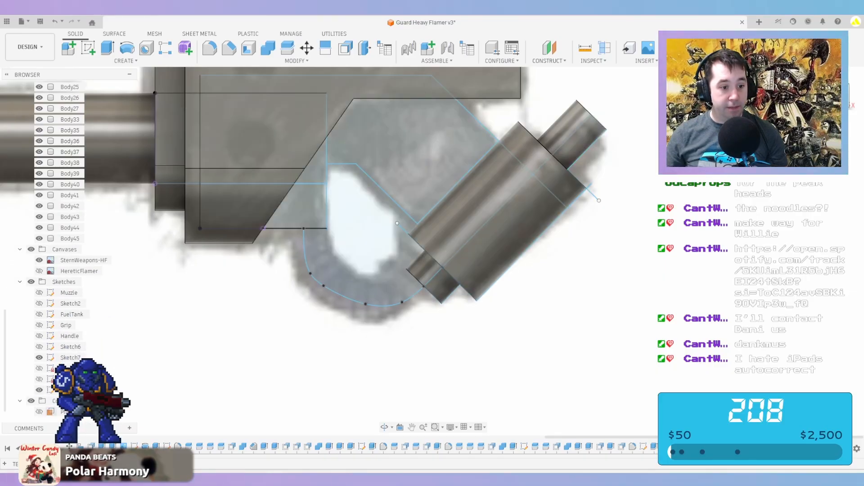
{"action": "scroll", "coordinate": [332, 211], "scroll_direction": "down", "scroll_amount": 1}
{"action": "left_click", "coordinate": [306, 206]}
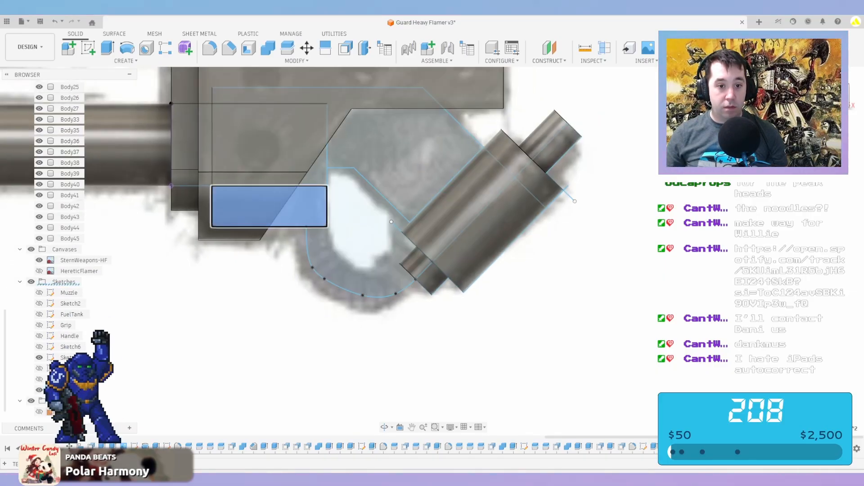
{"action": "left_click", "coordinate": [313, 157], "text": "ctrl"}
{"action": "left_click", "coordinate": [339, 128], "text": "ctrl"}
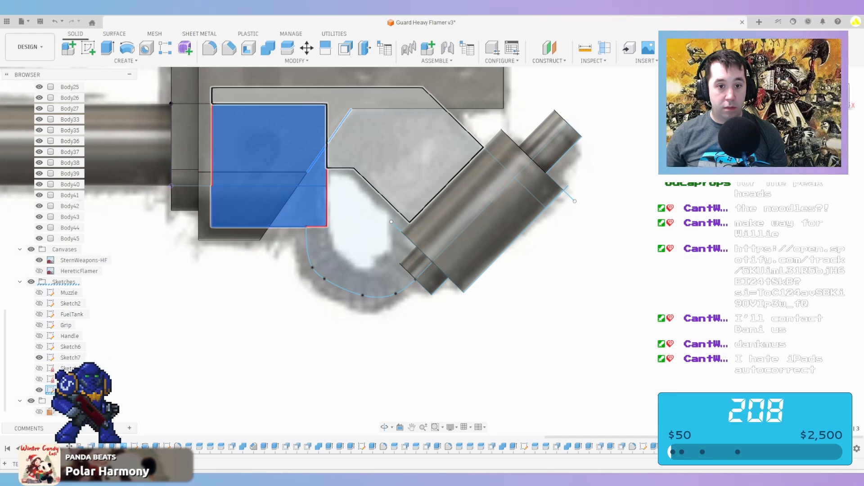
{"action": "left_click", "coordinate": [360, 139], "text": "ctrl"}
{"action": "key", "text": "e"}
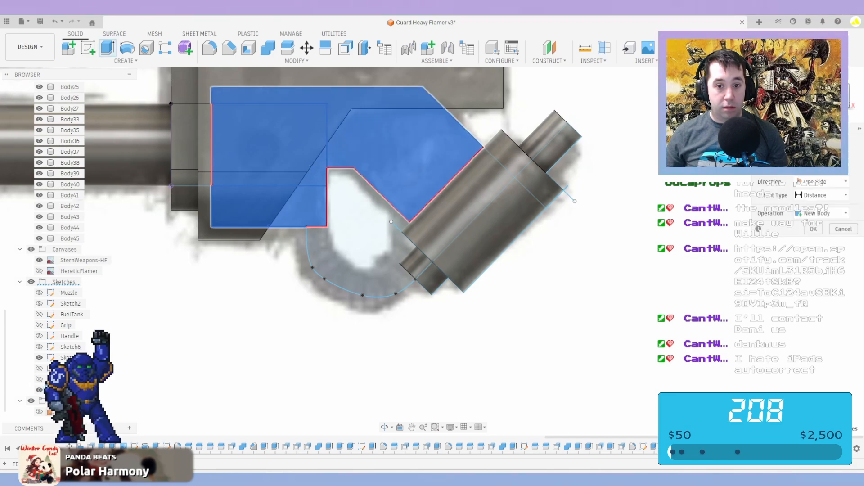
{"action": "middle_click_drag", "start_coordinate": [405, 158], "coordinate": [288, 184], "text": "shift"}
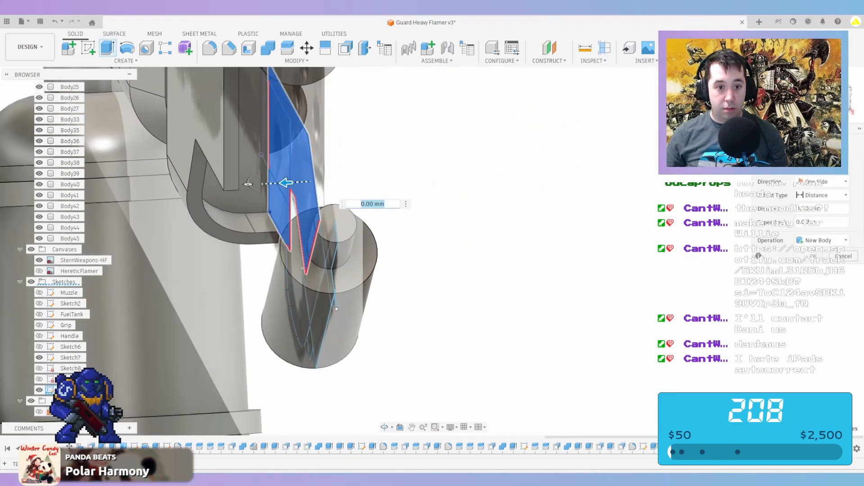
{"action": "left_click_drag", "start_coordinate": [285, 183], "coordinate": [261, 183]}
{"action": "middle_click_drag", "start_coordinate": [261, 183], "coordinate": [326, 167], "text": "shift"}
{"action": "left_click", "coordinate": [823, 240]}
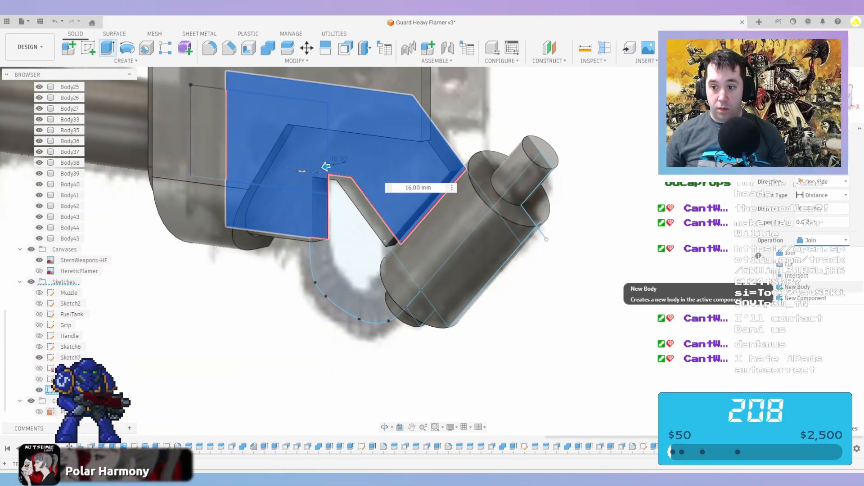
{"action": "left_click", "coordinate": [819, 286]}
{"action": "key", "text": "Return"}
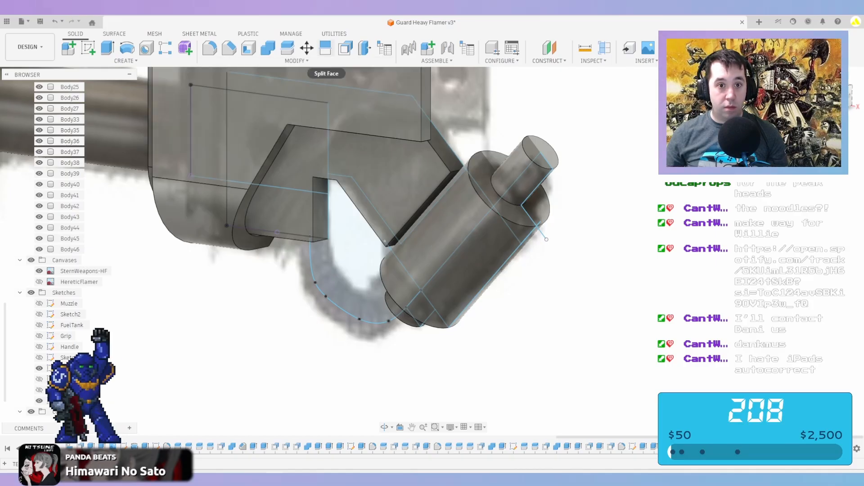
Offset the mount's angled end face 10 mm into the igniter cylinder
{"action": "scroll", "coordinate": [444, 183], "scroll_direction": "up", "scroll_amount": 4}
{"action": "left_click", "coordinate": [447, 193]}
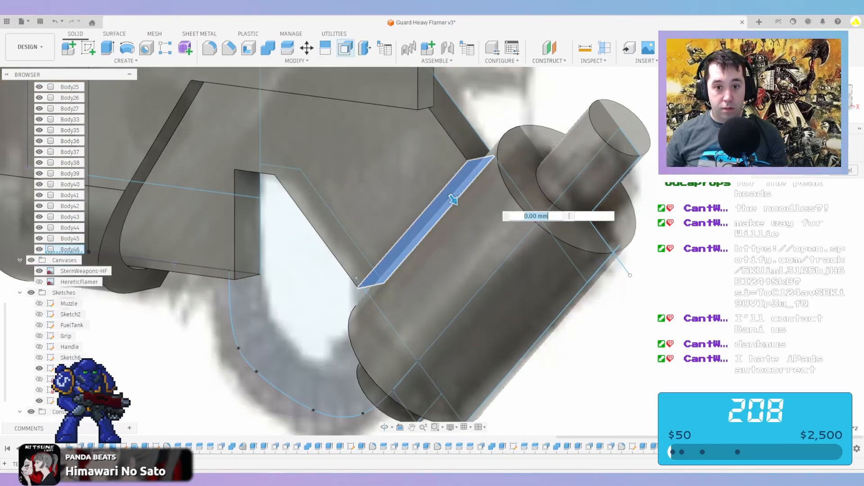
{"action": "left_click_drag", "start_coordinate": [453, 200], "coordinate": [460, 209]}
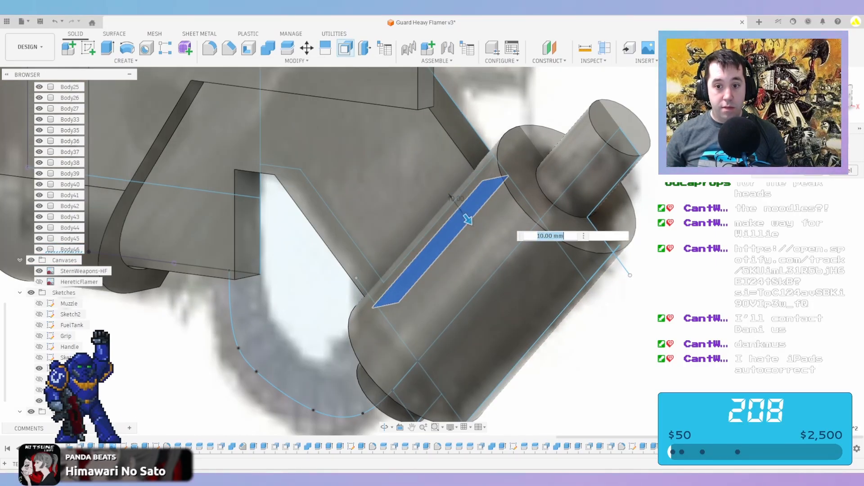
{"action": "key", "text": "Return"}
Sketch a 15 mm diameter circle centred on the igniter rear stub's end face and finish the sketch
{"action": "scroll", "coordinate": [432, 160], "scroll_direction": "down", "scroll_amount": 4}
{"action": "middle_click_drag", "start_coordinate": [383, 198], "coordinate": [464, 137], "text": "shift"}
{"action": "scroll", "coordinate": [432, 275], "scroll_direction": "up", "scroll_amount": 3}
{"action": "left_click", "coordinate": [430, 278]}
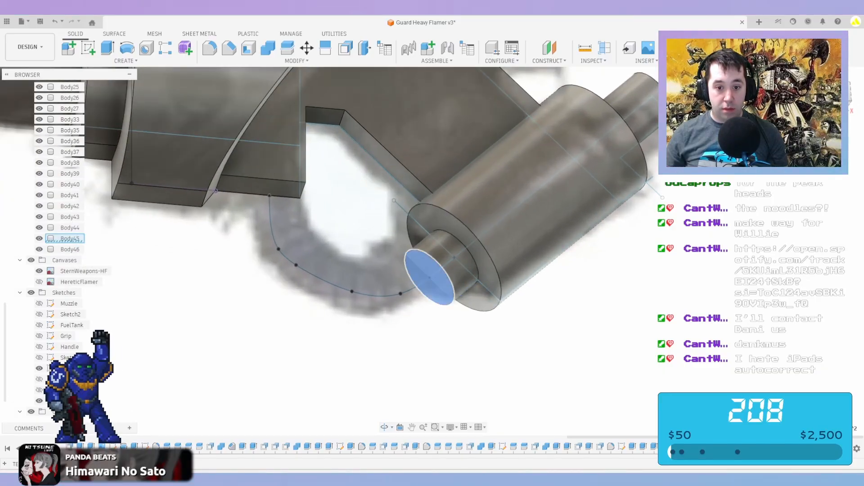
{"action": "key", "text": "c"}
{"action": "middle_click_drag", "start_coordinate": [429, 278], "coordinate": [343, 144]}
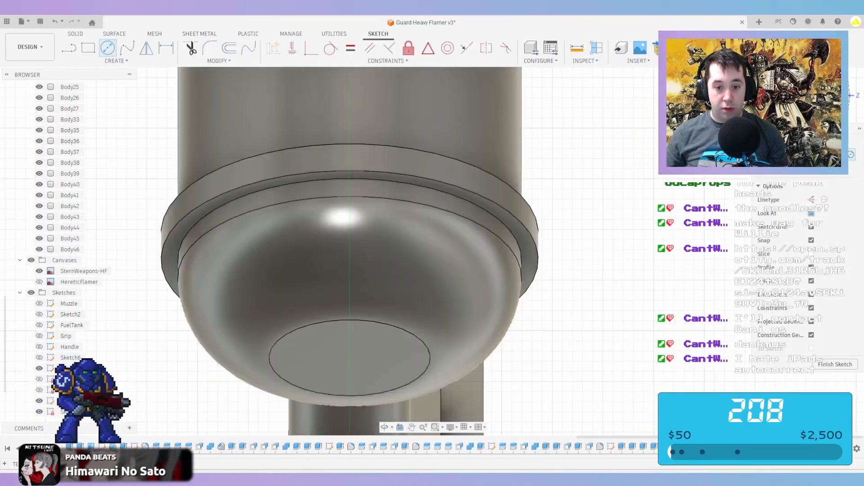
{"action": "scroll", "coordinate": [343, 145], "scroll_direction": "down", "scroll_amount": 6}
{"action": "scroll", "coordinate": [343, 144], "scroll_direction": "up", "scroll_amount": 6}
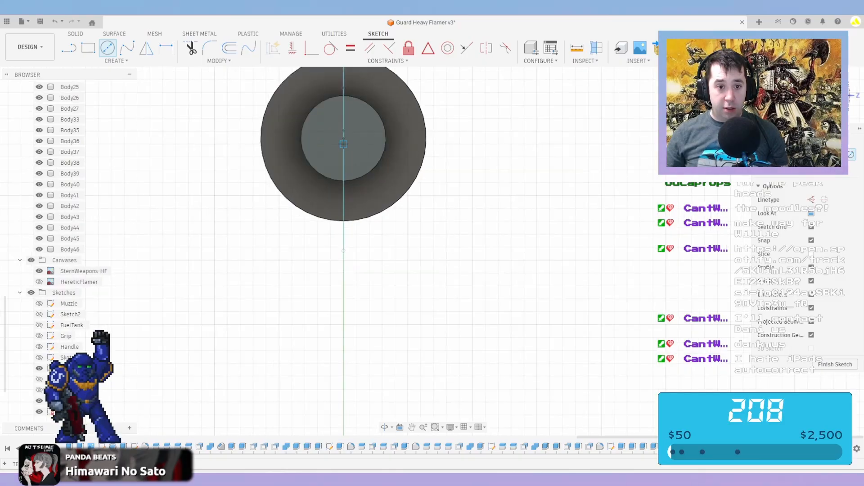
{"action": "left_click", "coordinate": [343, 139]}
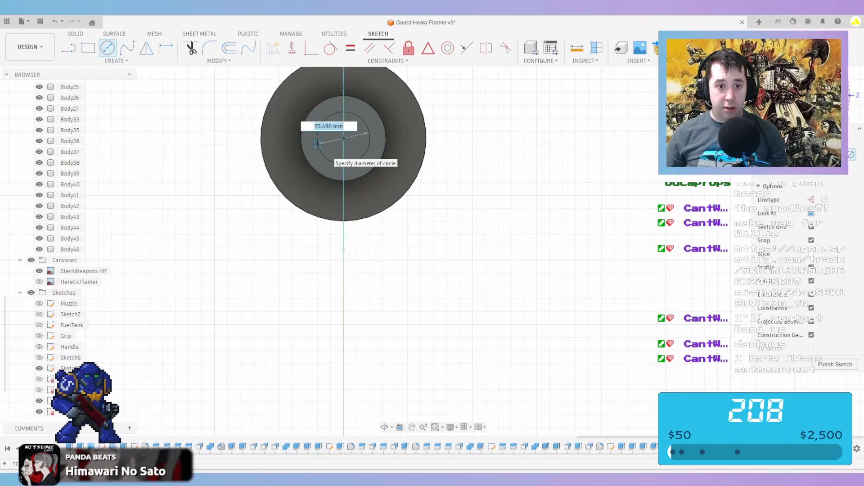
{"action": "key", "text": "Tab"}
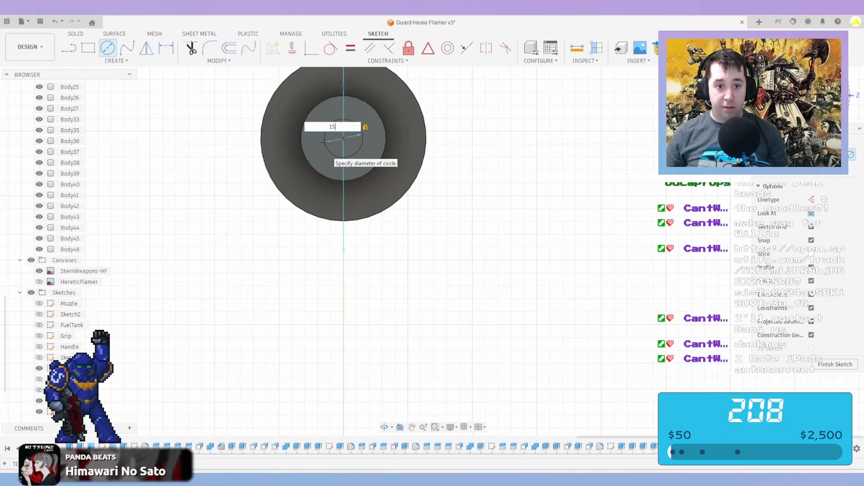
{"action": "key", "text": "Return"}
{"action": "scroll", "coordinate": [509, 159], "scroll_direction": "down", "scroll_amount": 3}
{"action": "middle_click_drag", "start_coordinate": [509, 159], "coordinate": [384, 377], "text": "shift"}
{"action": "left_click", "coordinate": [835, 319]}
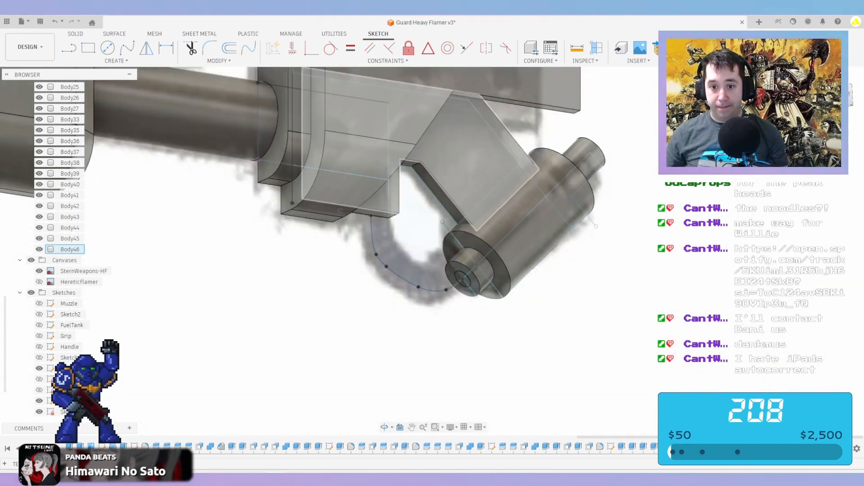
Sweep the 15 mm circle on the igniter's rear stub along the curved hose path as a new body
{"action": "left_click", "coordinate": [126, 61]}
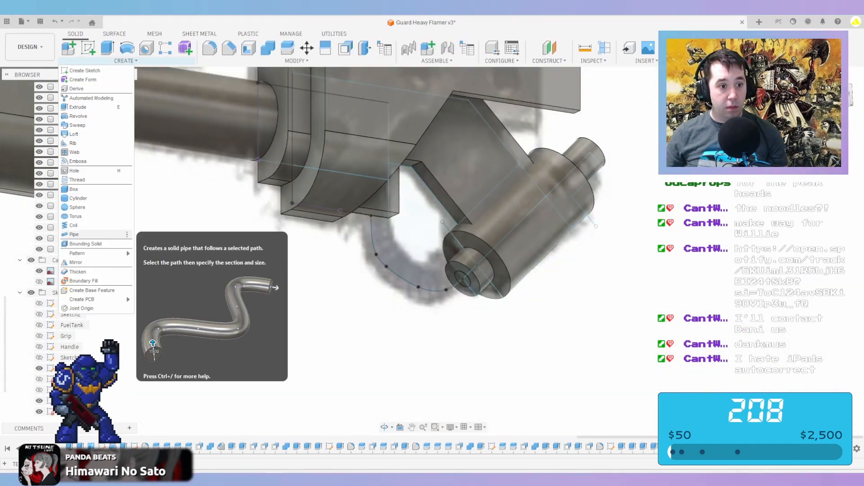
{"action": "left_click", "coordinate": [77, 124]}
{"action": "scroll", "coordinate": [464, 276], "scroll_direction": "up", "scroll_amount": 3}
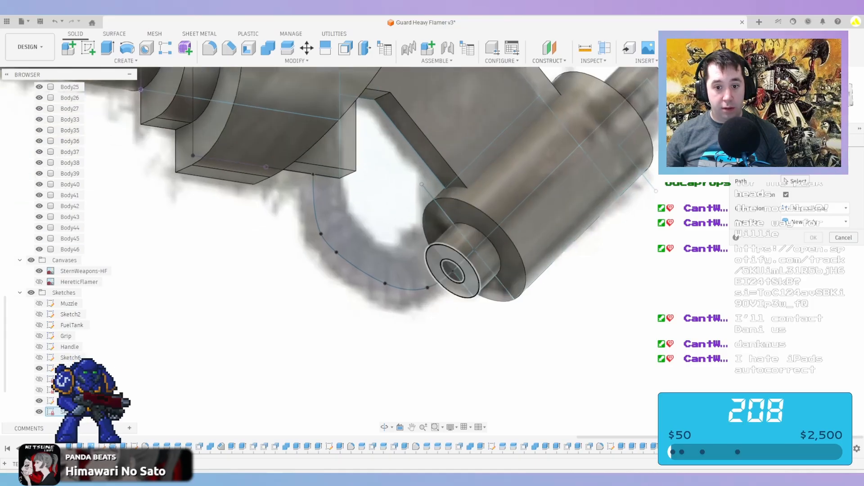
{"action": "left_click", "coordinate": [451, 269]}
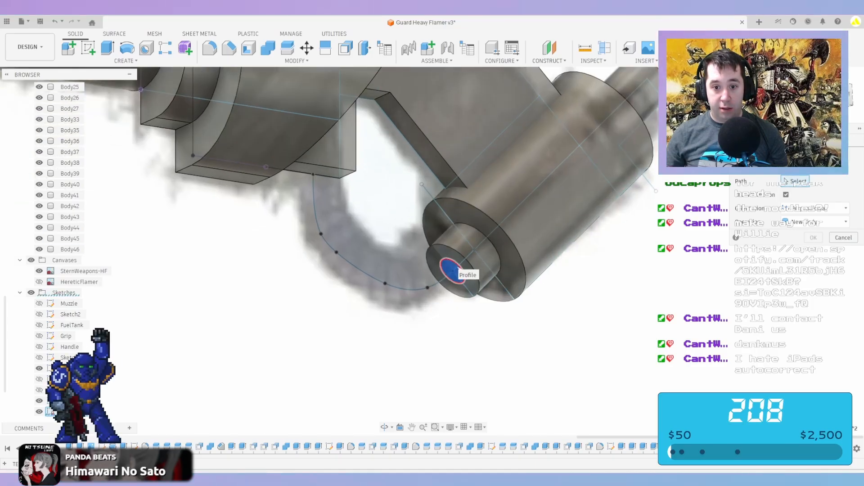
{"action": "left_click", "coordinate": [415, 290]}
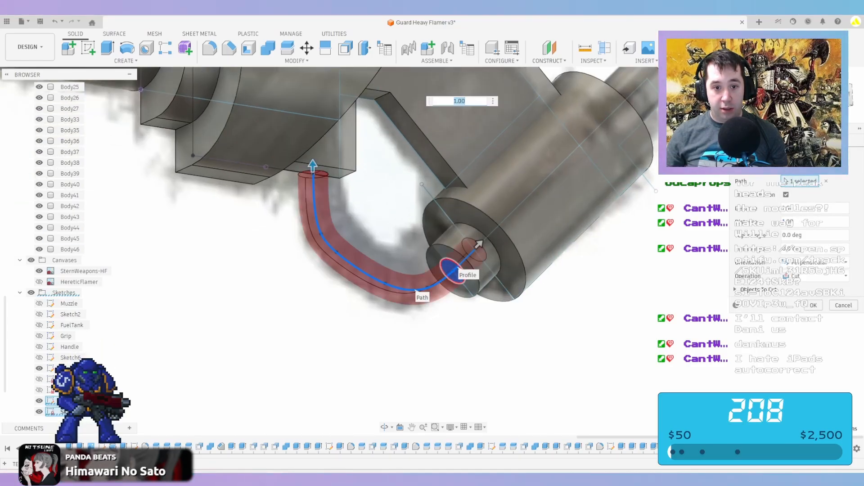
{"action": "left_click", "coordinate": [815, 276]}
{"action": "left_click", "coordinate": [805, 323]}
{"action": "scroll", "coordinate": [399, 261], "scroll_direction": "down", "scroll_amount": 3}
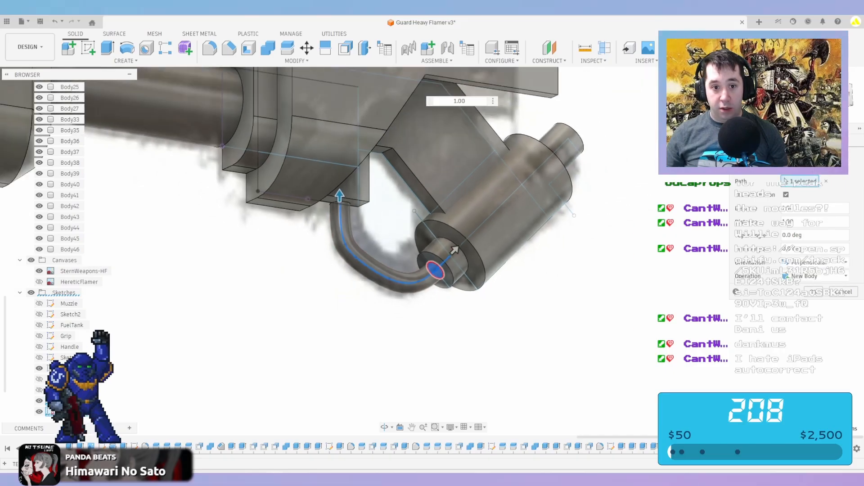
{"action": "middle_click_drag", "start_coordinate": [398, 261], "coordinate": [399, 291], "text": "shift"}
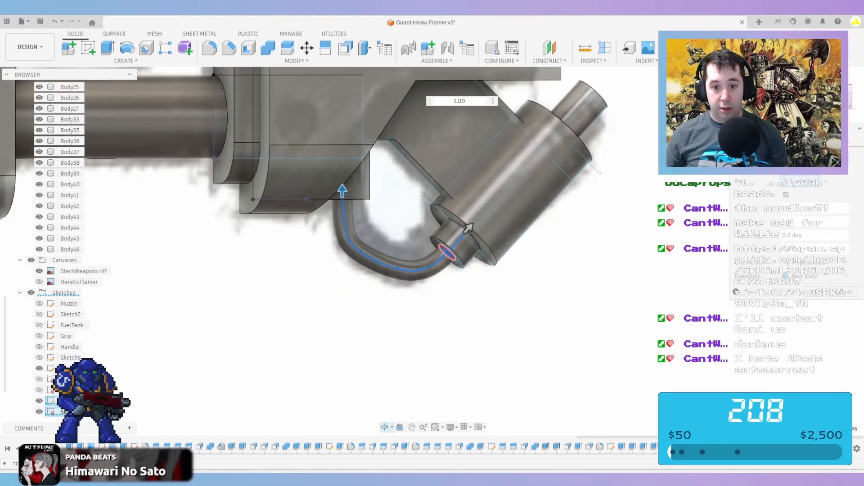
{"action": "key", "text": "Return"}
Edit the hose profile sketch to set the circle's diameter to 20 mm and finish the sketch
{"action": "scroll", "coordinate": [422, 189], "scroll_direction": "up", "scroll_amount": 3}
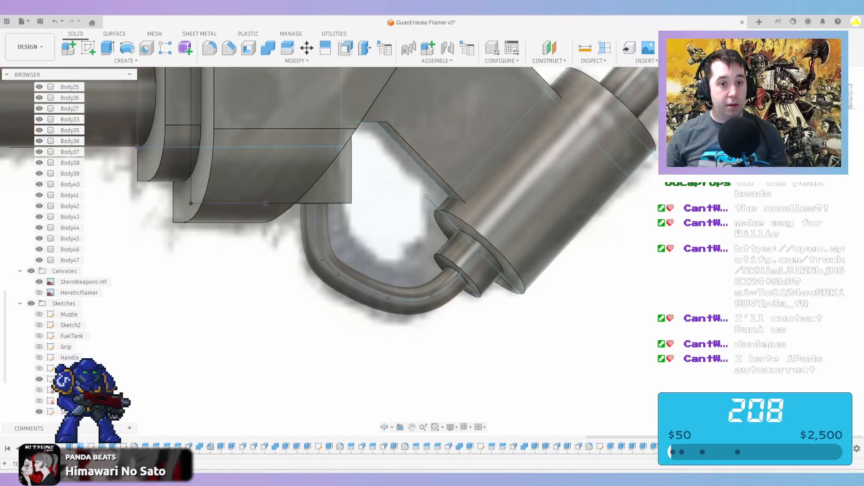
{"action": "scroll", "coordinate": [375, 279], "scroll_direction": "up", "scroll_amount": 2}
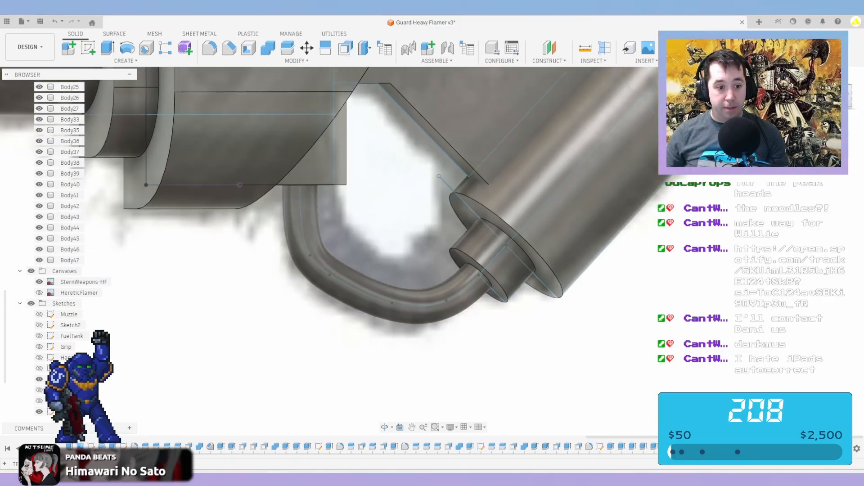
{"action": "scroll", "coordinate": [67, 248], "scroll_direction": "down", "scroll_amount": 1}
{"action": "scroll", "coordinate": [460, 296], "scroll_direction": "up", "scroll_amount": 4}
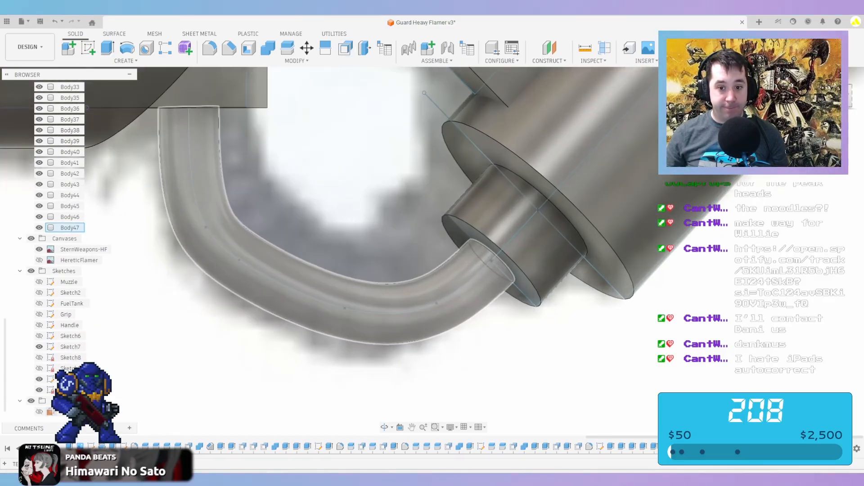
{"action": "right_click", "coordinate": [63, 391]}
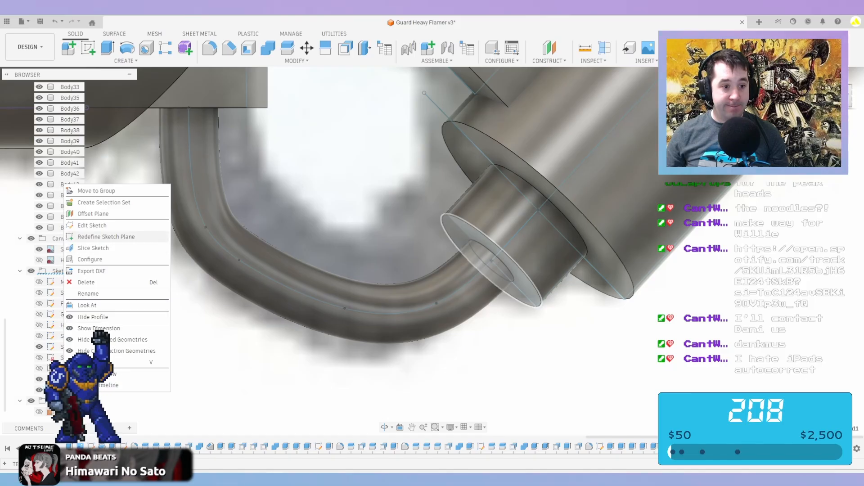
{"action": "left_click", "coordinate": [92, 225]}
{"action": "scroll", "coordinate": [494, 280], "scroll_direction": "up", "scroll_amount": 4}
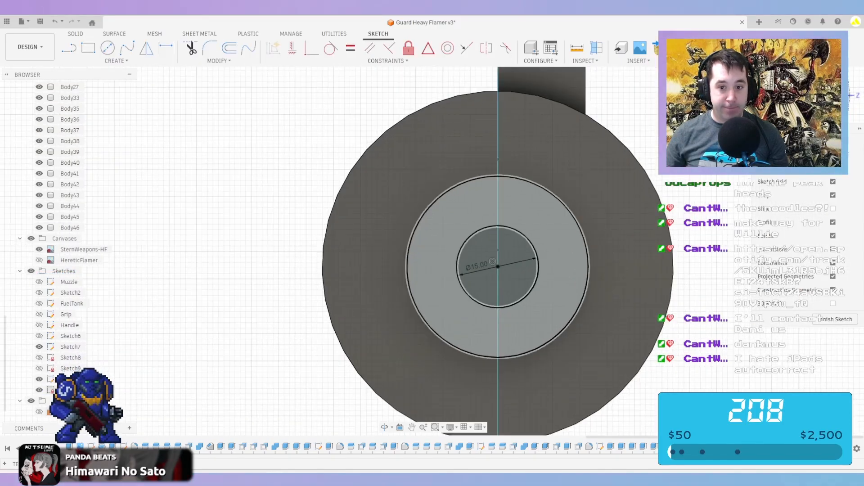
{"action": "left_click", "coordinate": [494, 256]}
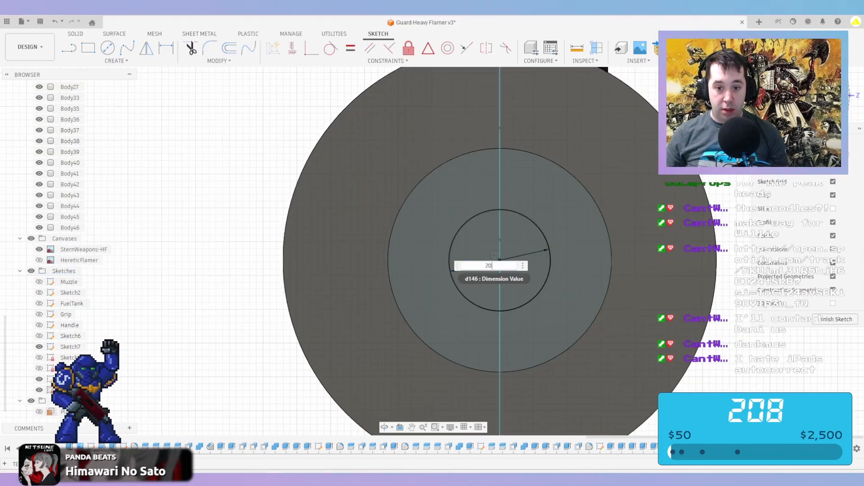
{"action": "key", "text": "Return"}
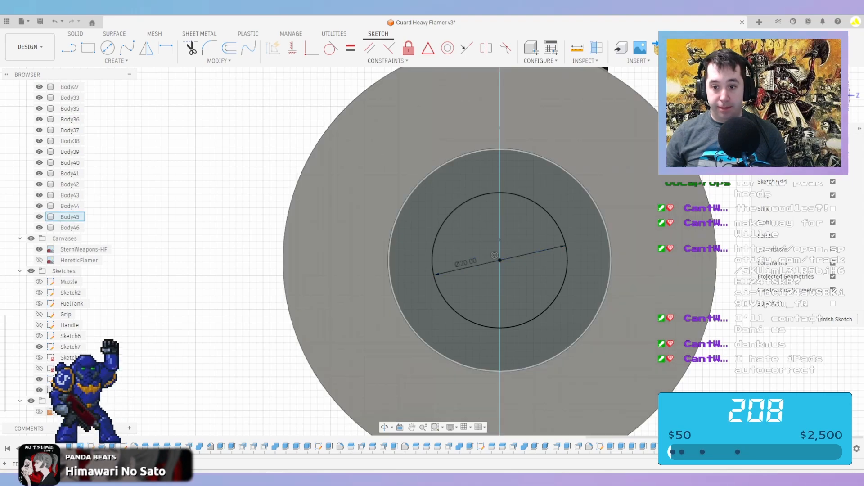
{"action": "left_click", "coordinate": [835, 320]}
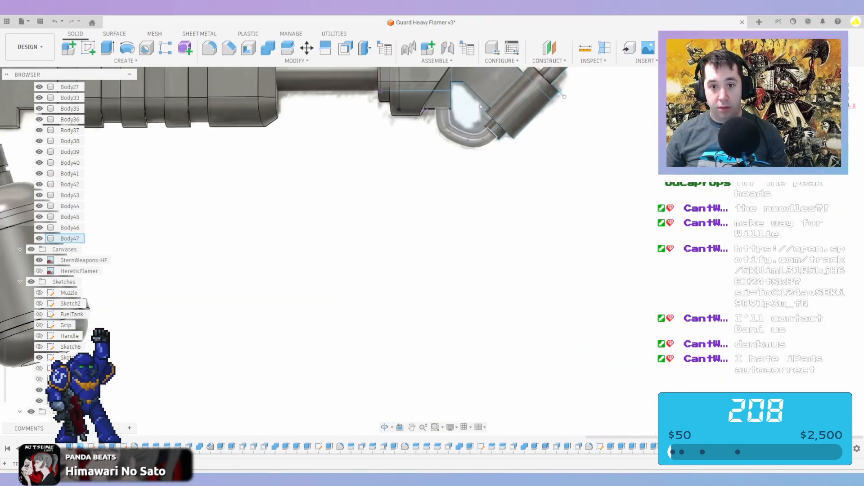
Extrude both the ring and inner circle profiles at the fuel tank's neck pivot 50 mm as a new body
{"action": "scroll", "coordinate": [427, 233], "scroll_direction": "down", "scroll_amount": 2}
{"action": "middle_click_drag", "start_coordinate": [420, 229], "coordinate": [403, 234], "text": "shift"}
{"action": "middle_click_drag", "start_coordinate": [209, 233], "coordinate": [331, 233]}
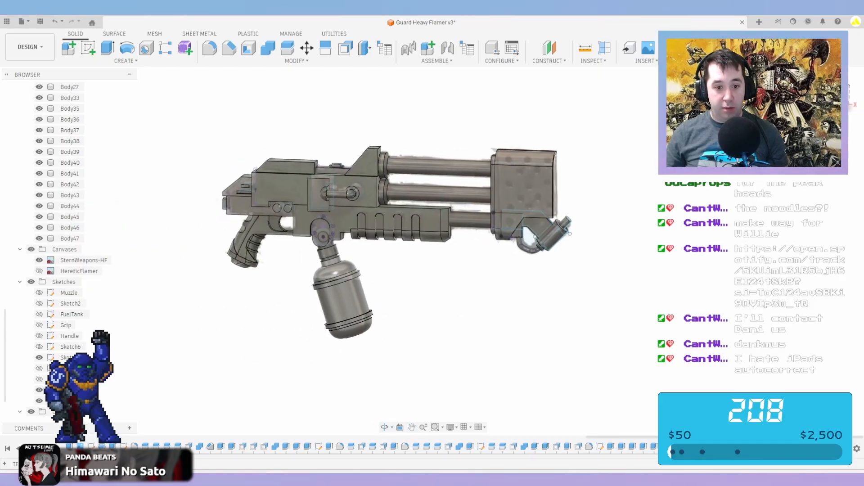
{"action": "scroll", "coordinate": [331, 233], "scroll_direction": "up", "scroll_amount": 5}
{"action": "key", "text": "e"}
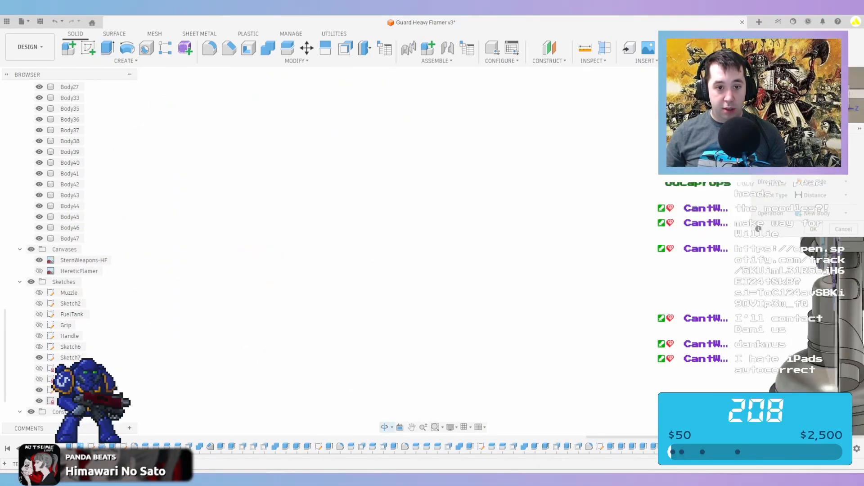
{"action": "middle_click_drag", "start_coordinate": [405, 245], "coordinate": [572, 257], "text": "shift"}
{"action": "left_click", "coordinate": [595, 270]}
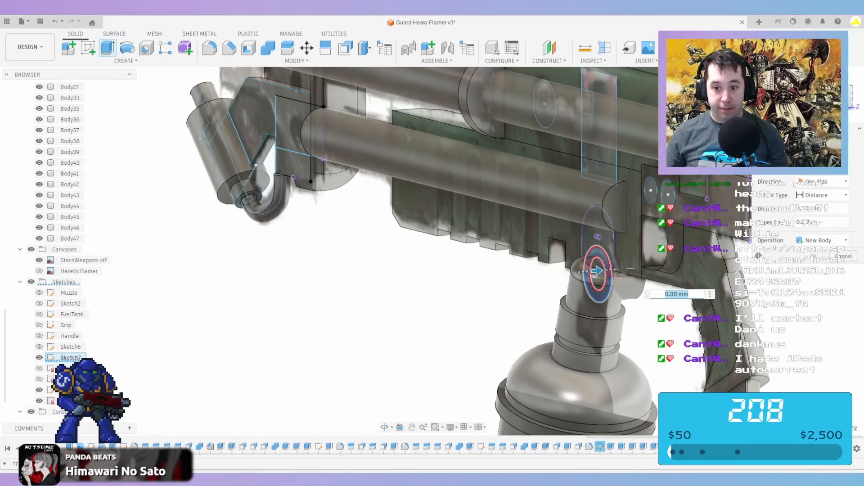
{"action": "middle_click_drag", "start_coordinate": [605, 273], "coordinate": [235, 258], "text": "shift"}
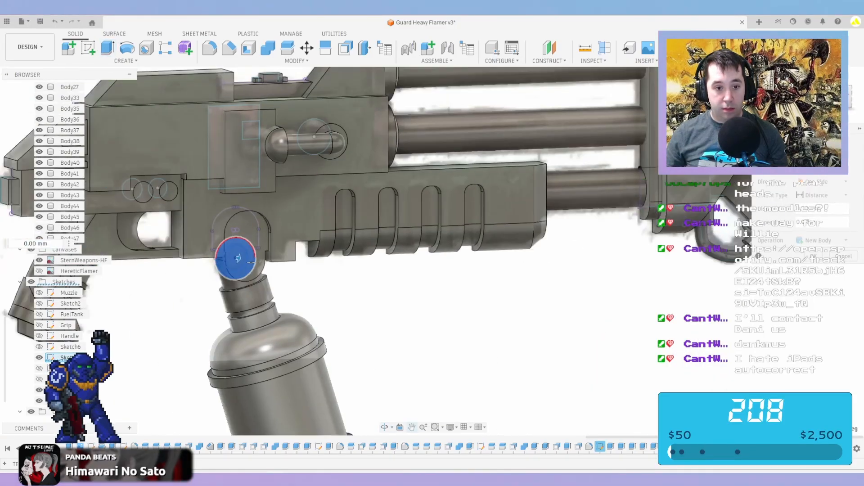
{"action": "scroll", "coordinate": [236, 259], "scroll_direction": "up", "scroll_amount": 5}
{"action": "type", "text": "50"}
{"action": "scroll", "coordinate": [236, 258], "scroll_direction": "up", "scroll_amount": 4}
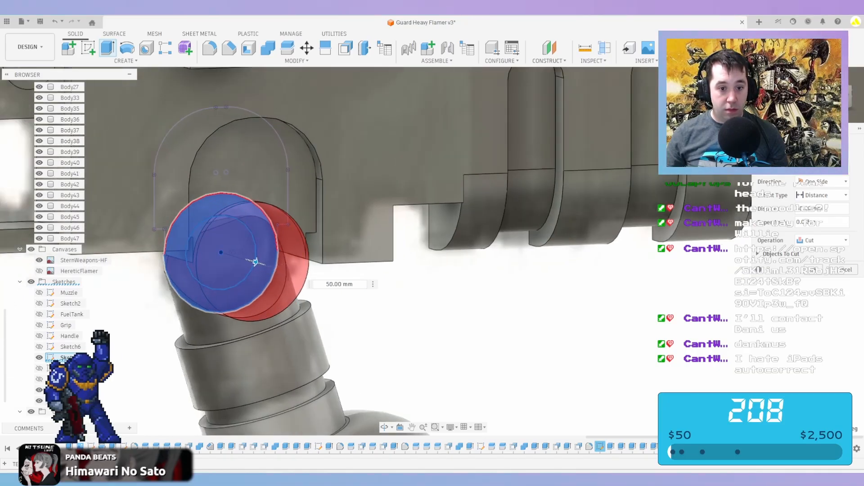
{"action": "left_click", "coordinate": [255, 262]}
{"action": "middle_click_drag", "start_coordinate": [255, 261], "coordinate": [318, 278]}
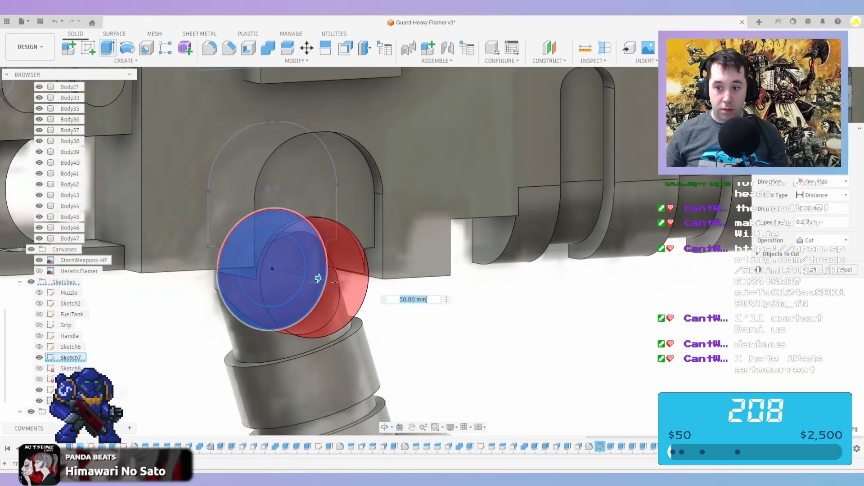
{"action": "left_click", "coordinate": [821, 240]}
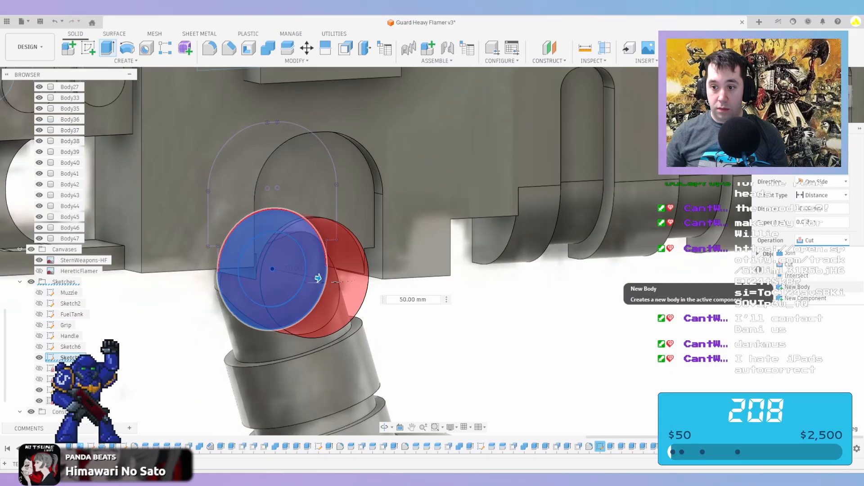
{"action": "left_click", "coordinate": [813, 286]}
{"action": "key", "text": "Return"}
{"action": "scroll", "coordinate": [318, 278], "scroll_direction": "down", "scroll_amount": 5}
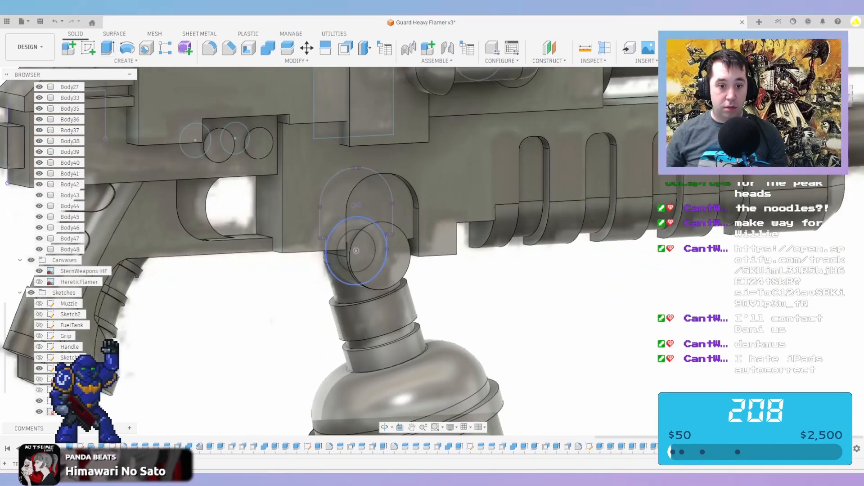
Extrude only the inner circle of the fuel tank pivot 55 mm as a new body
{"action": "mouse_move", "coordinate": [816, 255]}
{"action": "middle_mouse_down"}
{"action": "mouse_move", "coordinate": [688, 263]}
{"action": "mouse_move", "coordinate": [225, 252]}
{"action": "middle_mouse_up"}
{"action": "key", "text": "e"}
{"action": "left_click", "coordinate": [688, 263]}
{"action": "middle_click_drag", "start_coordinate": [72, 252], "coordinate": [478, 277]}
{"action": "scroll", "coordinate": [468, 277], "scroll_direction": "up", "scroll_amount": 1}
{"action": "left_click_drag", "start_coordinate": [426, 274], "coordinate": [484, 283]}
{"action": "scroll", "coordinate": [478, 273], "scroll_direction": "up", "scroll_amount": 2}
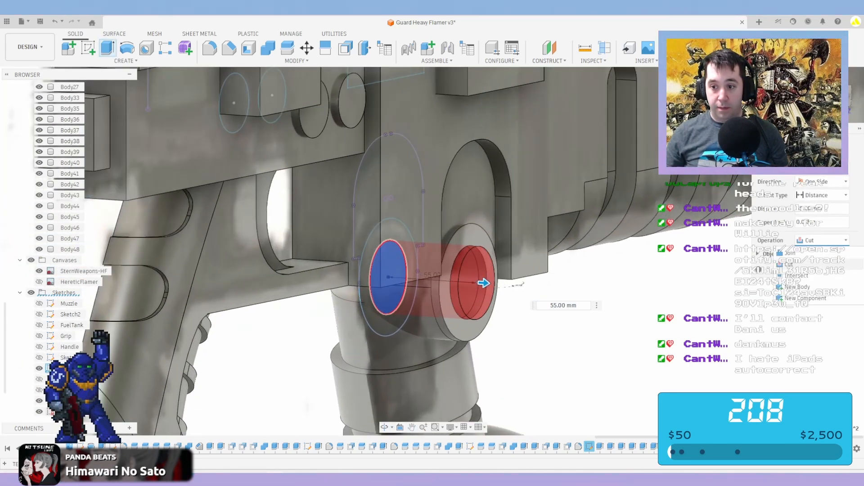
{"action": "left_click", "coordinate": [817, 270]}
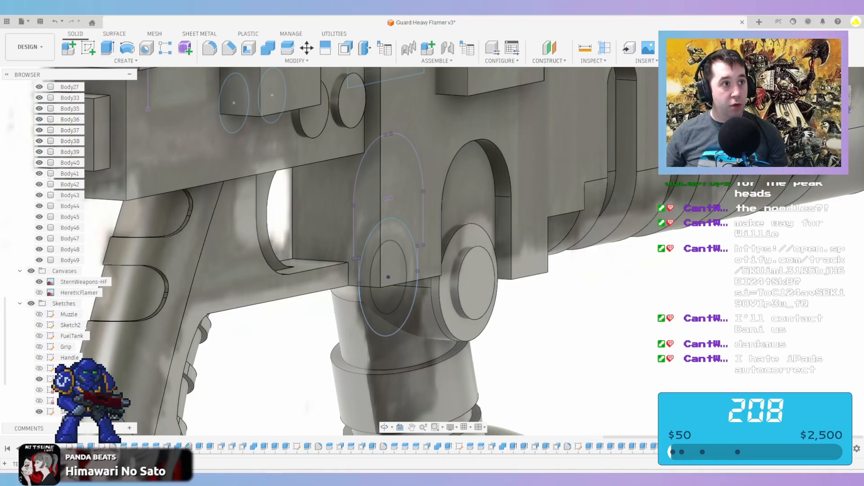
Hide all the sketches and reference canvases so only the flamer's bodies are shown from the side
{"action": "scroll", "coordinate": [617, 279], "scroll_direction": "down", "scroll_amount": 4}
{"action": "middle_click_drag", "start_coordinate": [617, 279], "coordinate": [508, 274], "text": "shift"}
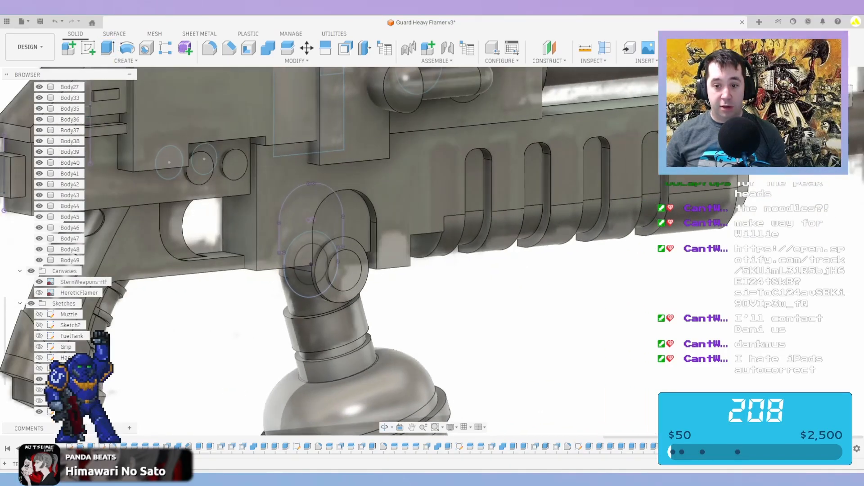
{"action": "left_click", "coordinate": [838, 98]}
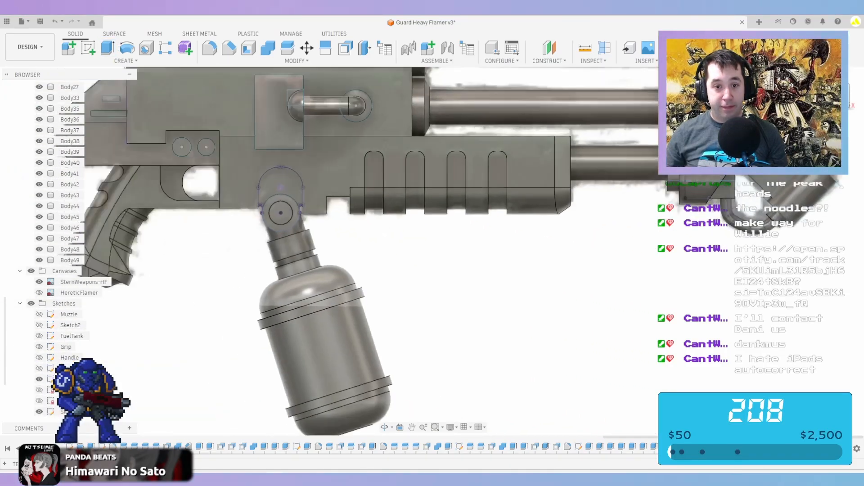
{"action": "middle_click_drag", "start_coordinate": [738, 72], "coordinate": [764, 165]}
{"action": "middle_click_drag", "start_coordinate": [588, 306], "coordinate": [588, 307]}
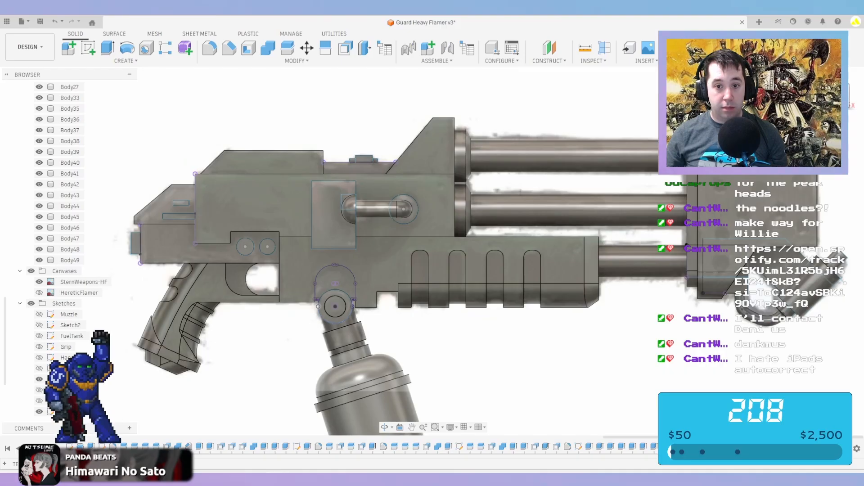
{"action": "scroll", "coordinate": [321, 299], "scroll_direction": "down", "scroll_amount": 3}
{"action": "middle_click_drag", "start_coordinate": [321, 299], "coordinate": [307, 228]}
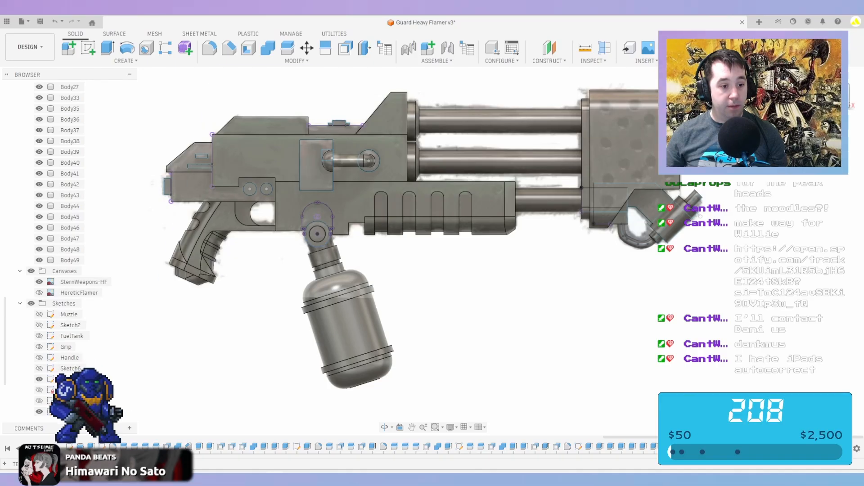
{"action": "left_click", "coordinate": [31, 303]}
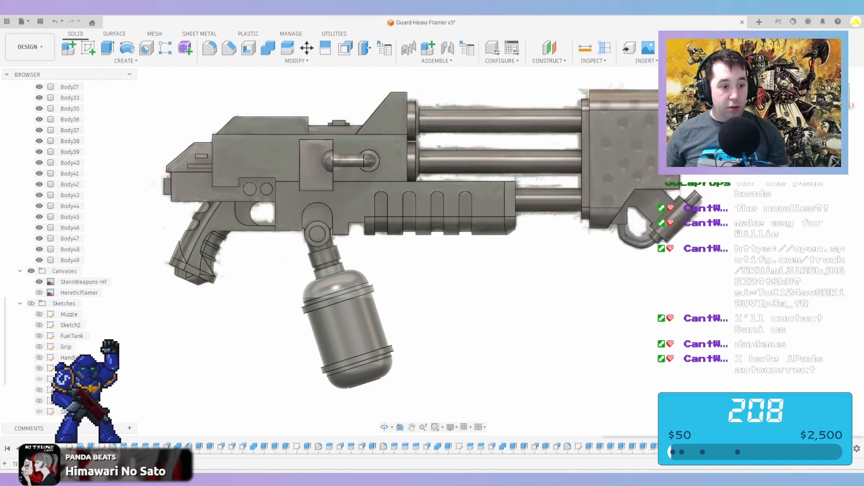
{"action": "left_click", "coordinate": [20, 303]}
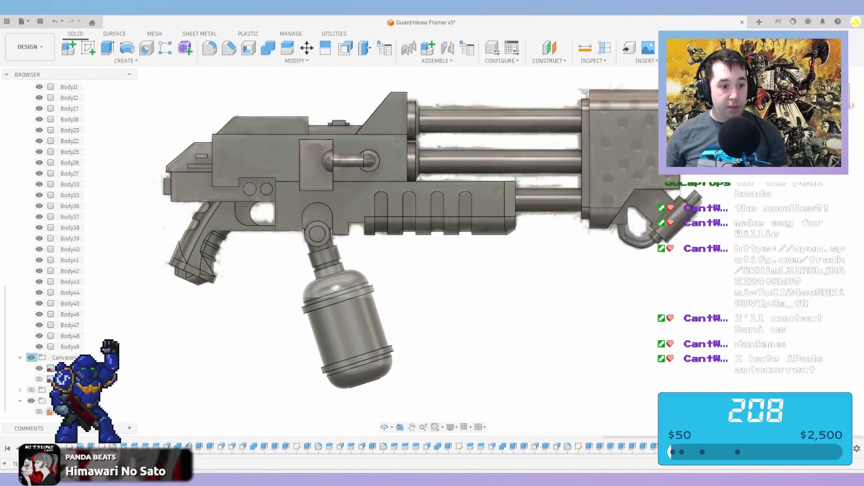
{"action": "left_click", "coordinate": [31, 357]}
{"action": "middle_click_drag", "start_coordinate": [271, 289], "coordinate": [310, 332]}
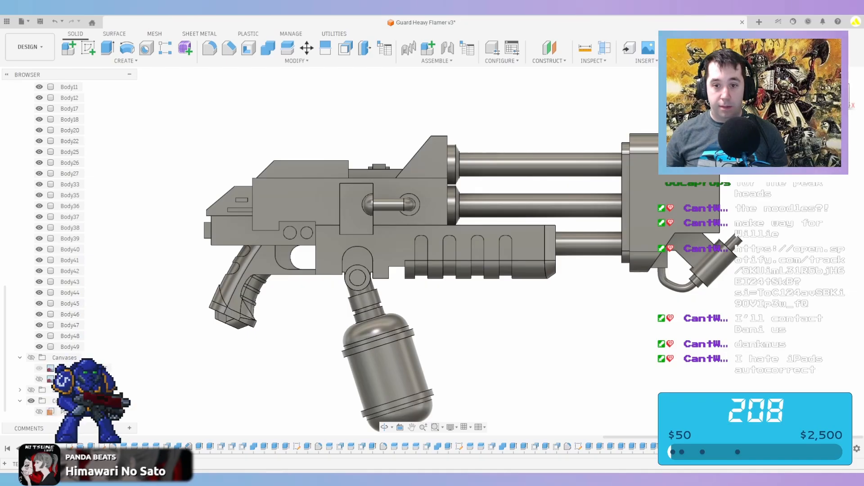
Start a Mirror of bodies and select all the half-bodies of the pistol grip, including its base, finger grooves and trigger guard
{"action": "left_click", "coordinate": [125, 60]}
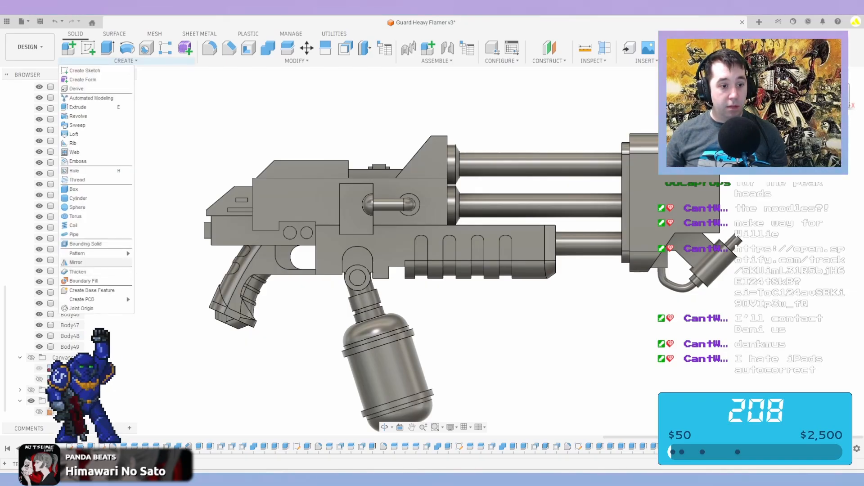
{"action": "left_click", "coordinate": [76, 262]}
{"action": "left_click", "coordinate": [270, 266]}
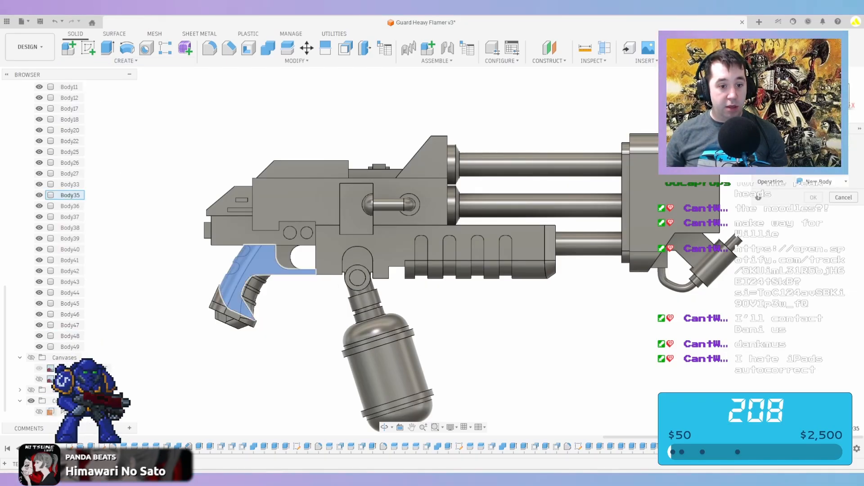
{"action": "left_click", "coordinate": [222, 304]}
{"action": "scroll", "coordinate": [239, 303], "scroll_direction": "up", "scroll_amount": 2}
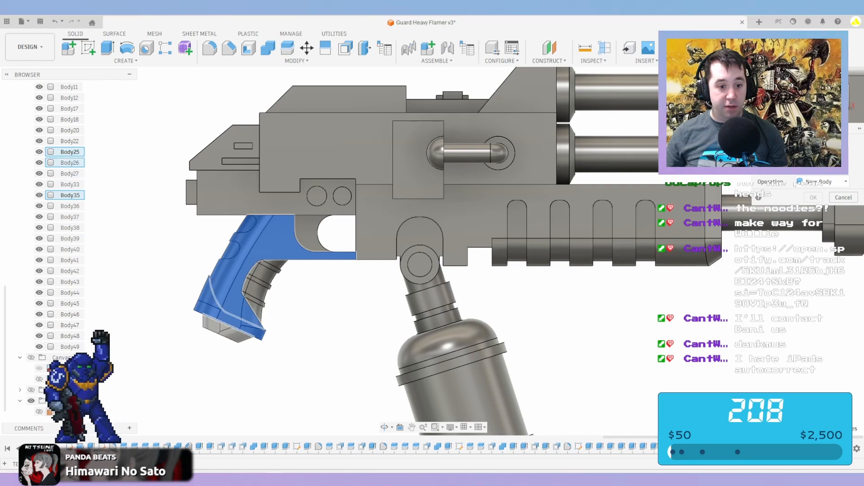
{"action": "left_click", "coordinate": [232, 328]}
{"action": "left_click", "coordinate": [262, 285]}
{"action": "left_click", "coordinate": [307, 246]}
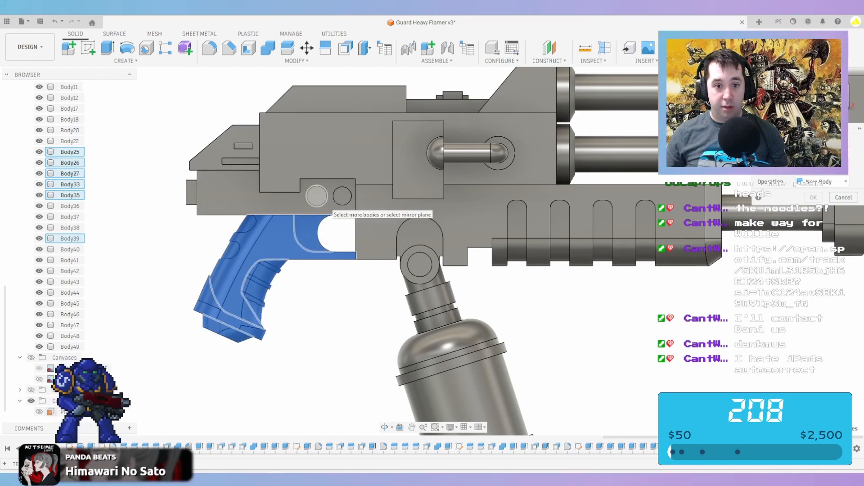
Add the half-bodies of the receiver, top cover, fore-end, tank pivot, raised sight block, small top detail and muzzle shroud to the mirror selection
{"action": "left_click", "coordinate": [293, 171]}
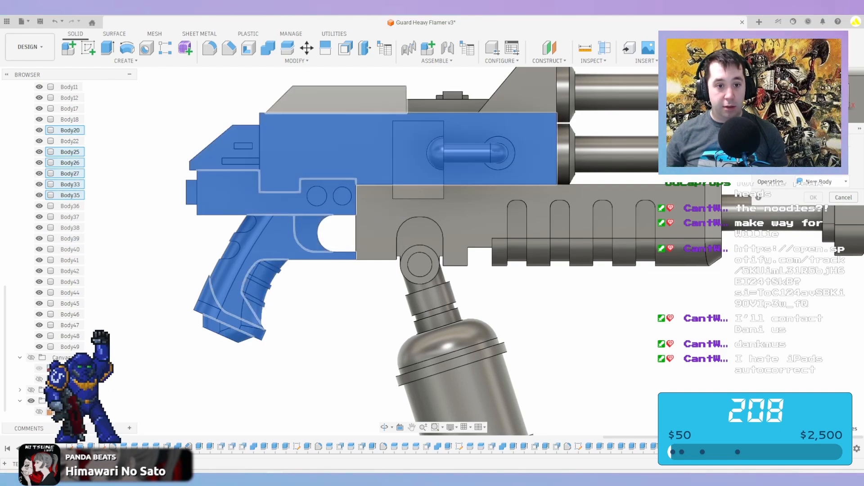
{"action": "left_click", "coordinate": [339, 100]}
{"action": "left_click", "coordinate": [385, 220]}
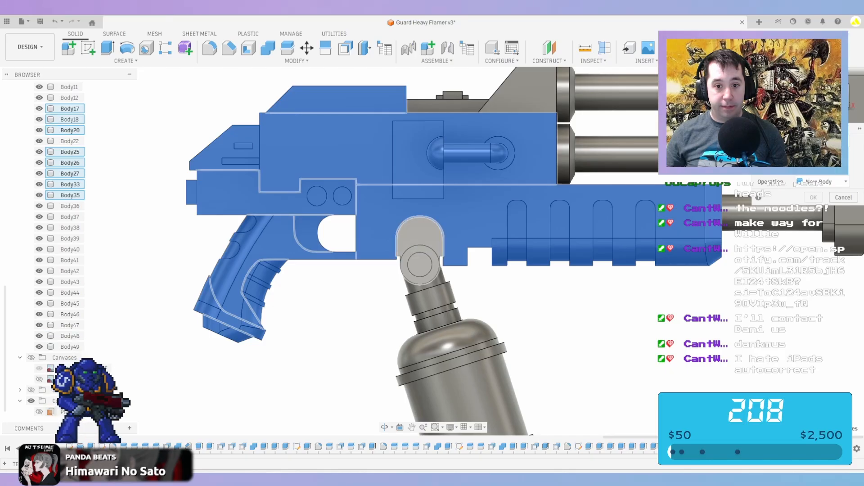
{"action": "left_click", "coordinate": [420, 245]}
{"action": "scroll", "coordinate": [514, 243], "scroll_direction": "down", "scroll_amount": 3}
{"action": "left_click", "coordinate": [522, 135]}
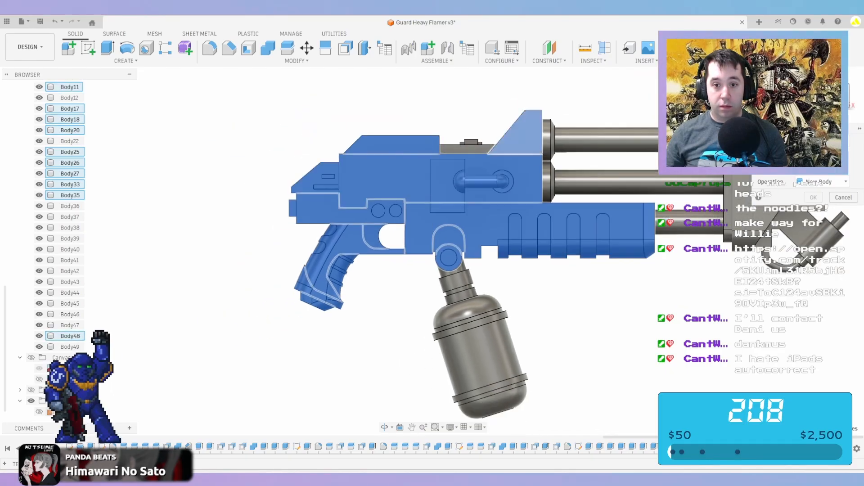
{"action": "left_click", "coordinate": [471, 149]}
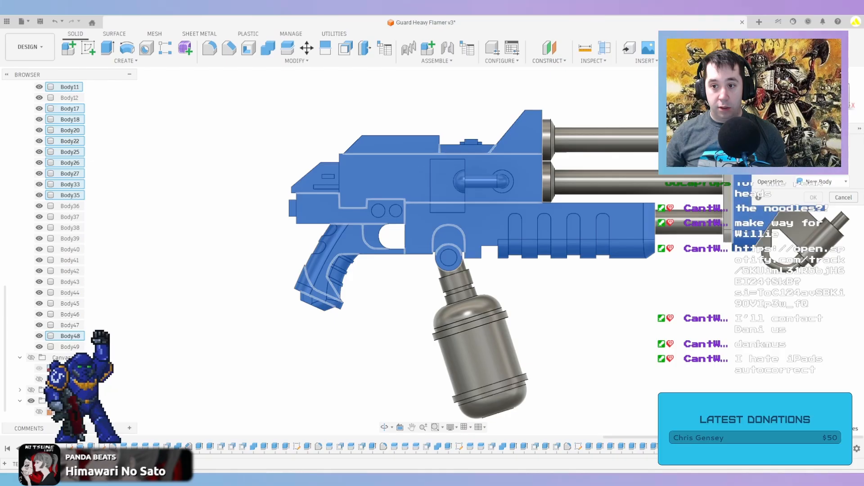
{"action": "left_click", "coordinate": [791, 223]}
{"action": "scroll", "coordinate": [791, 224], "scroll_direction": "down", "scroll_amount": 3}
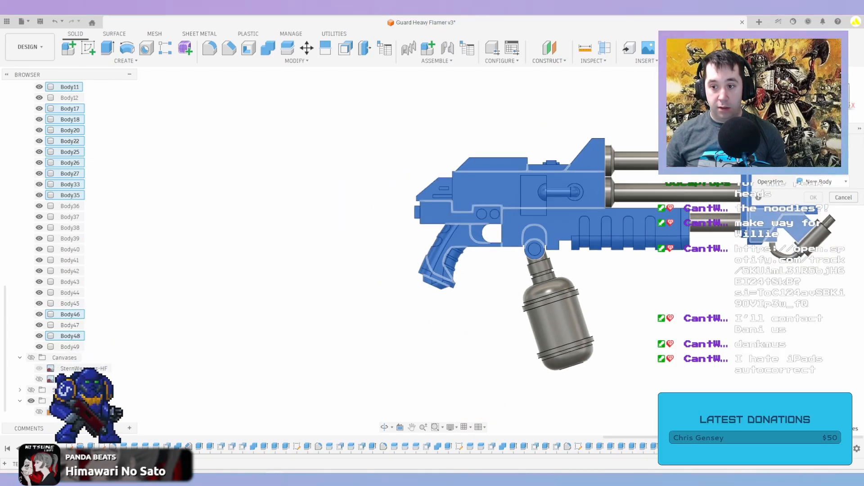
Mirror the selected half-bodies across the gun's lengthwise centre plane using the Join operation
{"action": "middle_click_drag", "start_coordinate": [791, 224], "coordinate": [504, 220], "text": "shift"}
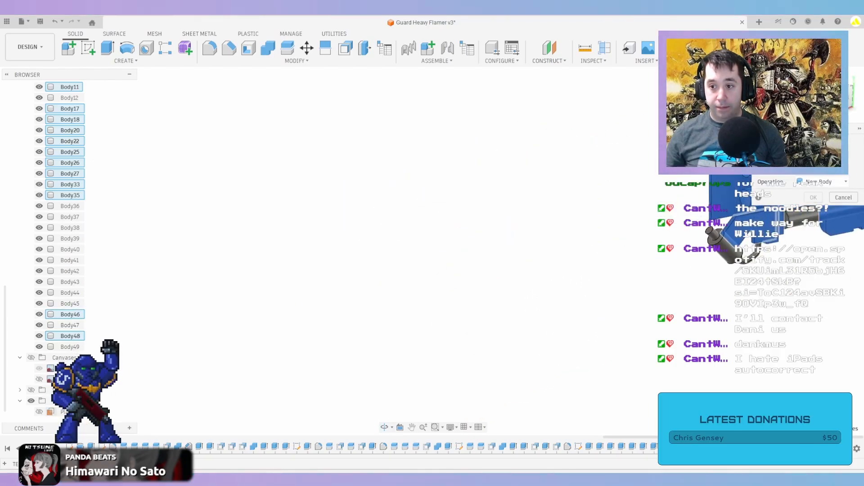
{"action": "middle_click_drag", "start_coordinate": [783, 221], "coordinate": [486, 283]}
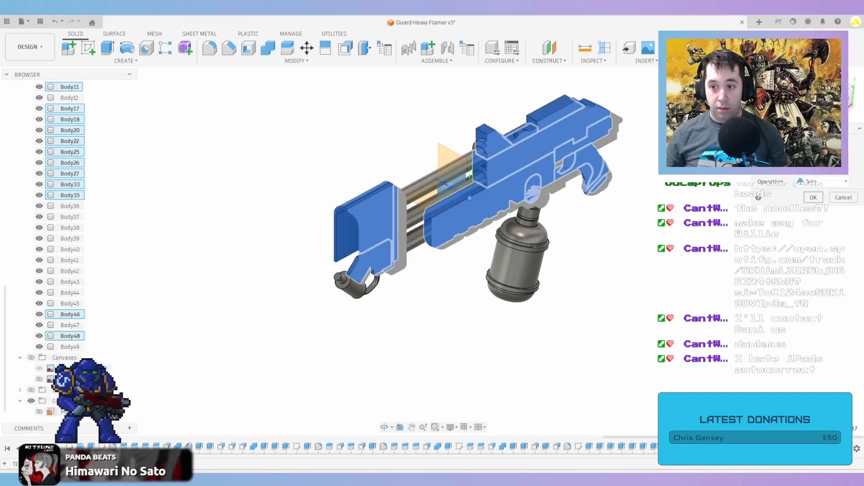
{"action": "left_click", "coordinate": [813, 197]}
{"action": "scroll", "coordinate": [485, 262], "scroll_direction": "up", "scroll_amount": 1}
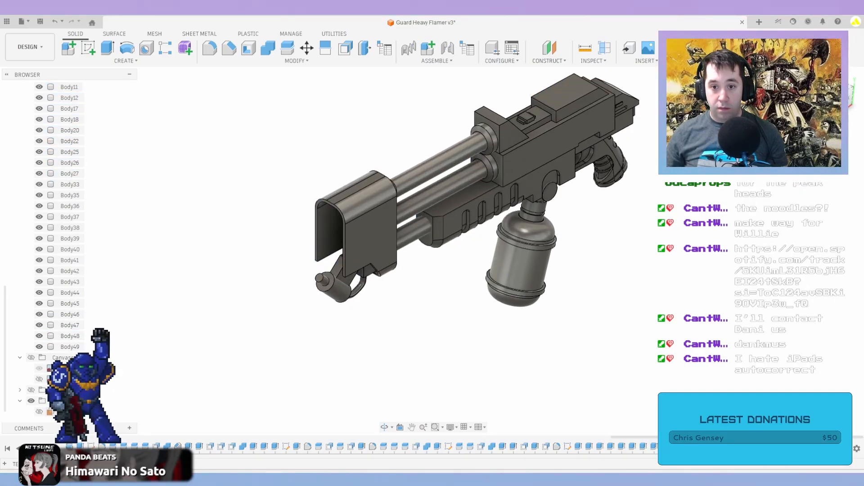
{"action": "middle_click_drag", "start_coordinate": [485, 261], "coordinate": [833, 227], "text": "shift"}
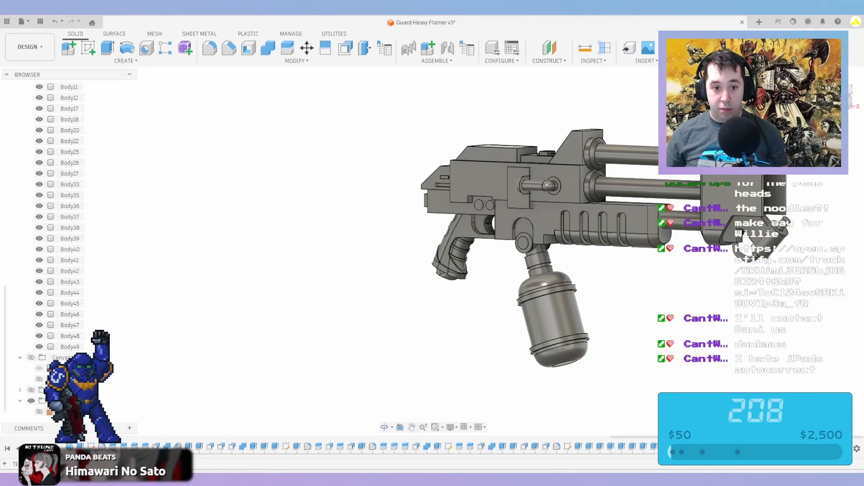
Collapse the list of bodies in the browser and save the design as a new version
{"action": "middle_click_drag", "start_coordinate": [421, 274], "coordinate": [382, 275]}
{"action": "scroll", "coordinate": [383, 274], "scroll_direction": "down", "scroll_amount": 1}
{"action": "scroll", "coordinate": [67, 203], "scroll_direction": "up", "scroll_amount": 10}
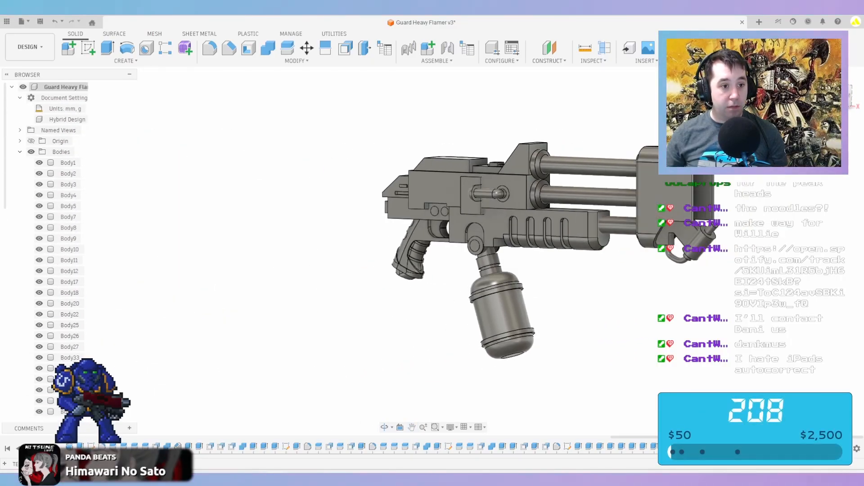
{"action": "left_click", "coordinate": [20, 152]}
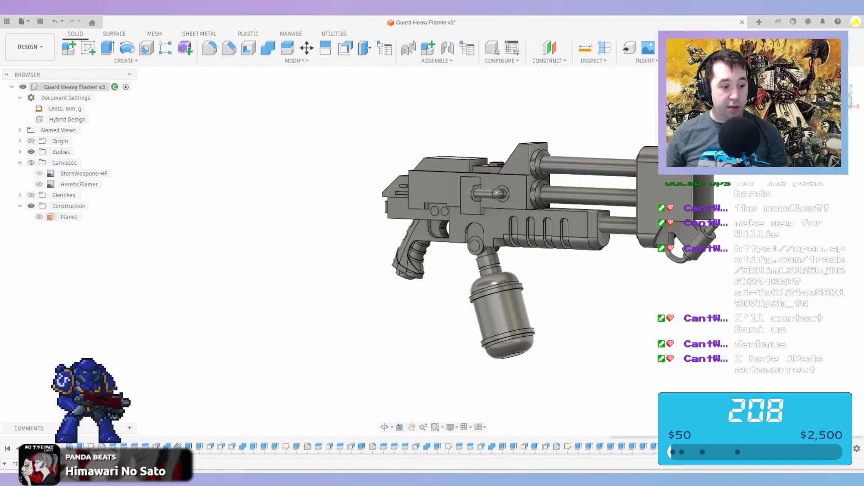
{"action": "key", "text": "ctrl+s"}
{"action": "key", "text": "Return"}
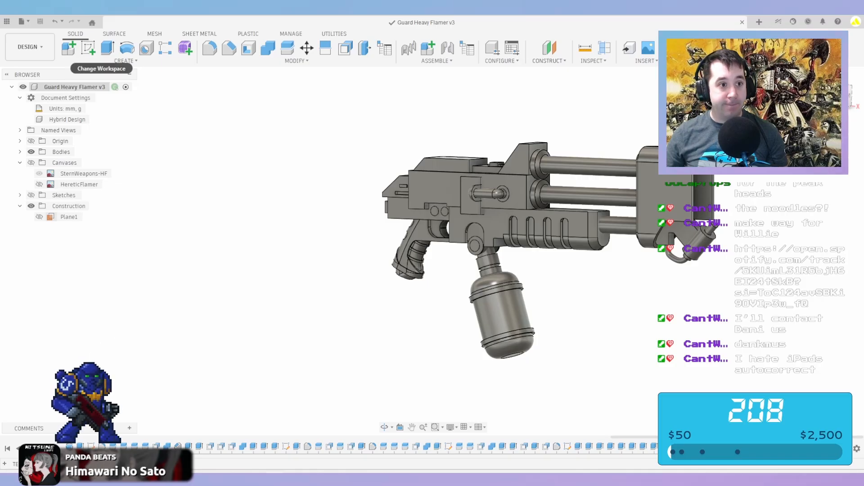
Save the whole design as a mesh in STL (Binary) format, in millimetres and as one file, with the default refinement settings
{"action": "right_click", "coordinate": [57, 86]}
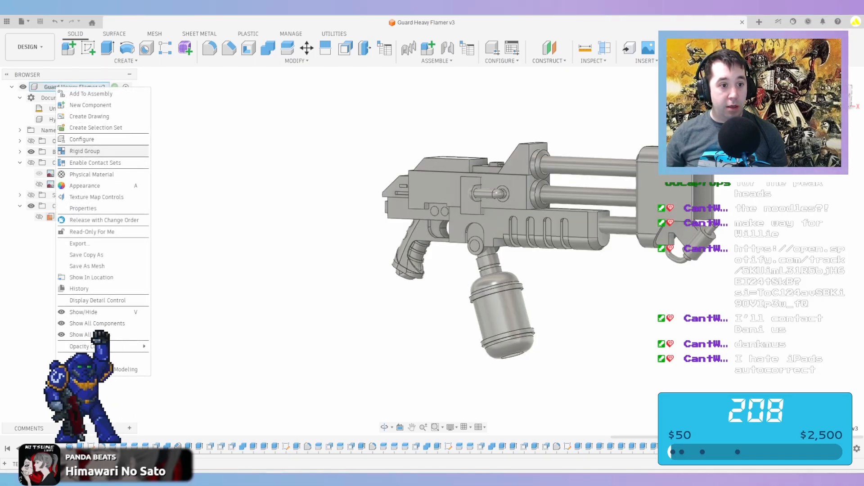
{"action": "left_click", "coordinate": [87, 266]}
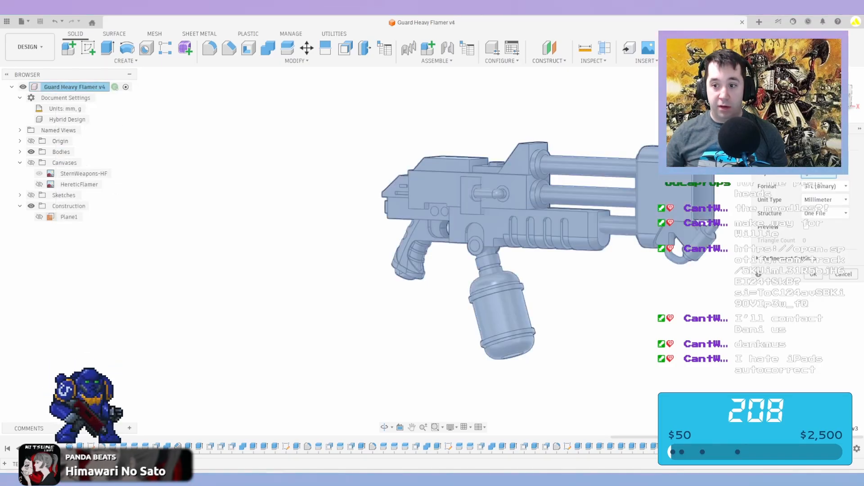
{"action": "left_click", "coordinate": [759, 258]}
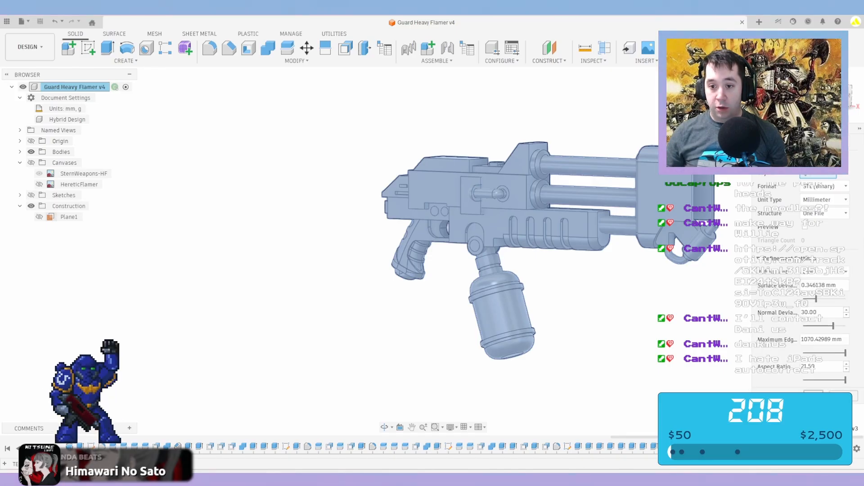
{"action": "left_click", "coordinate": [813, 396]}
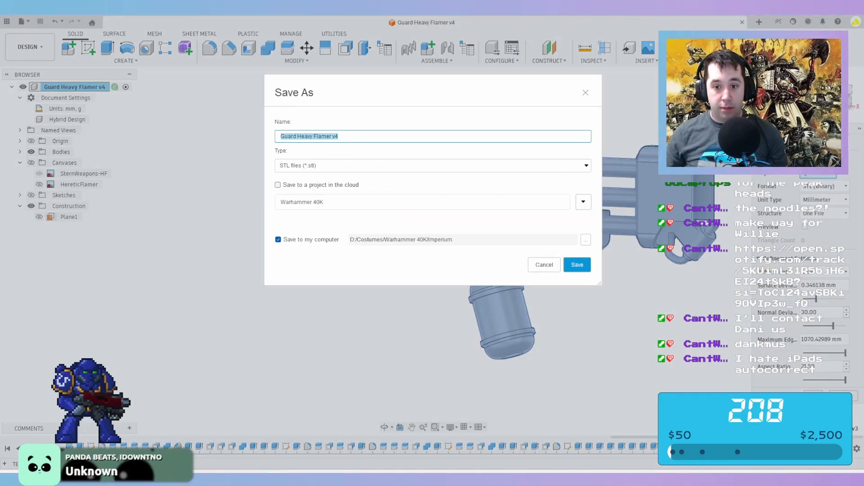
Browse for the STL's location on the computer and create a folder named Heavy Flamer inside the Imperium folder
{"action": "left_click", "coordinate": [586, 239]}
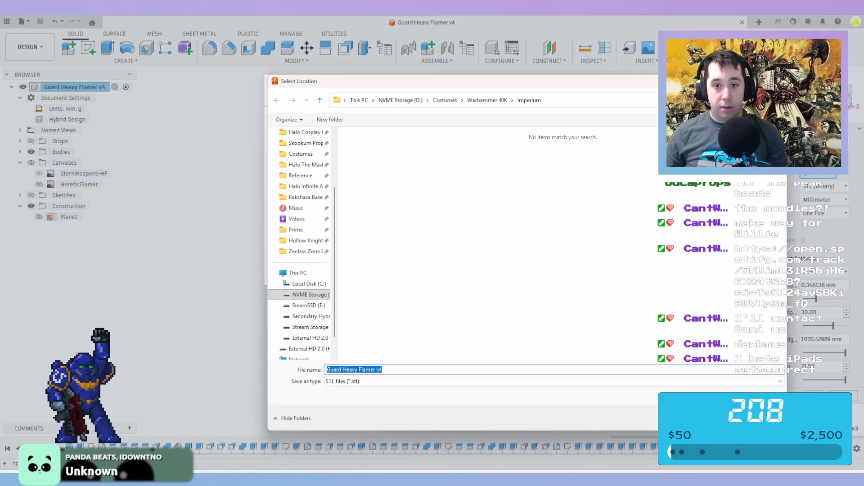
{"action": "right_click", "coordinate": [482, 229]}
{"action": "mouse_move", "coordinate": [518, 356]}
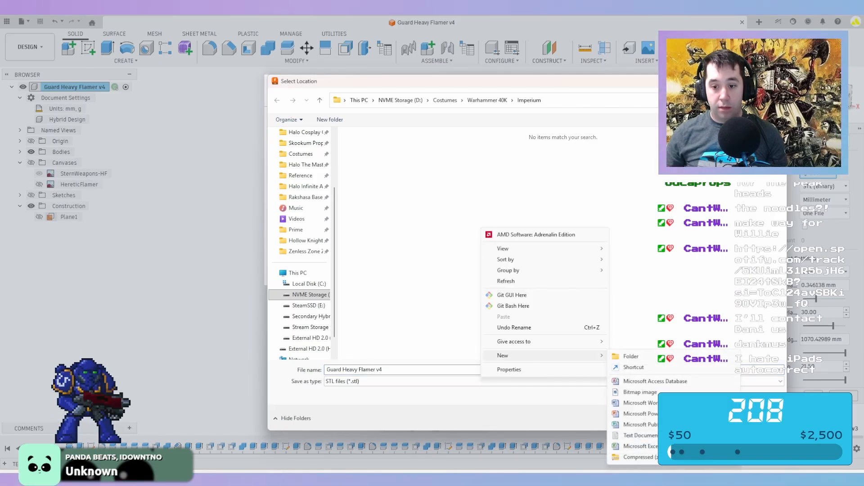
{"action": "left_click", "coordinate": [630, 356]}
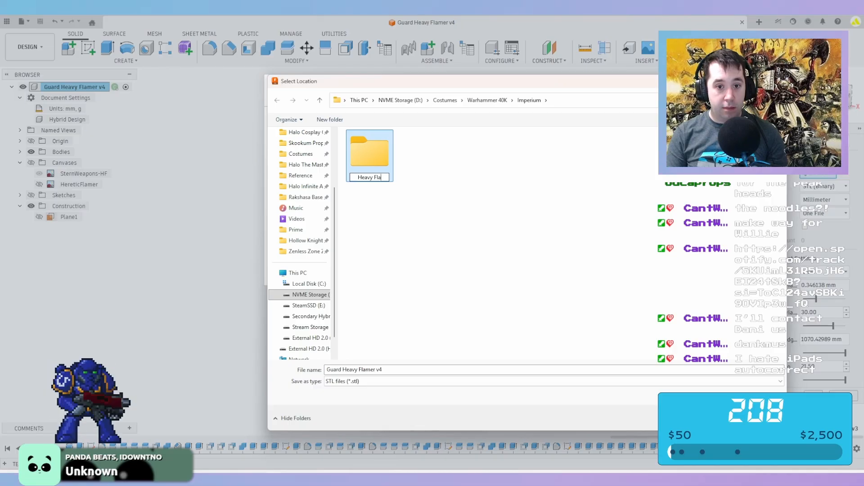
{"action": "type", "text": "Heavy Flamer"}
{"action": "key", "text": "Return"}
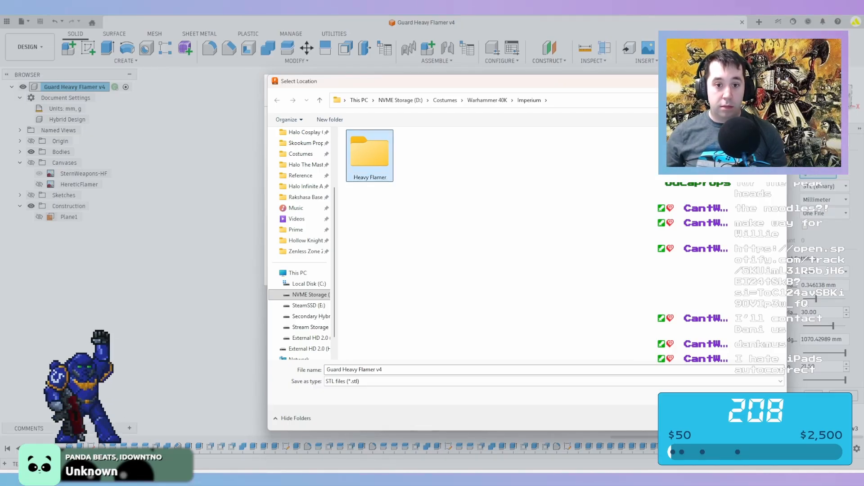
Open the Heavy Flamer folder and create a subfolder named Pepakura in it
{"action": "double_click", "coordinate": [369, 153]}
{"action": "right_click", "coordinate": [402, 215]}
{"action": "mouse_move", "coordinate": [450, 360]}
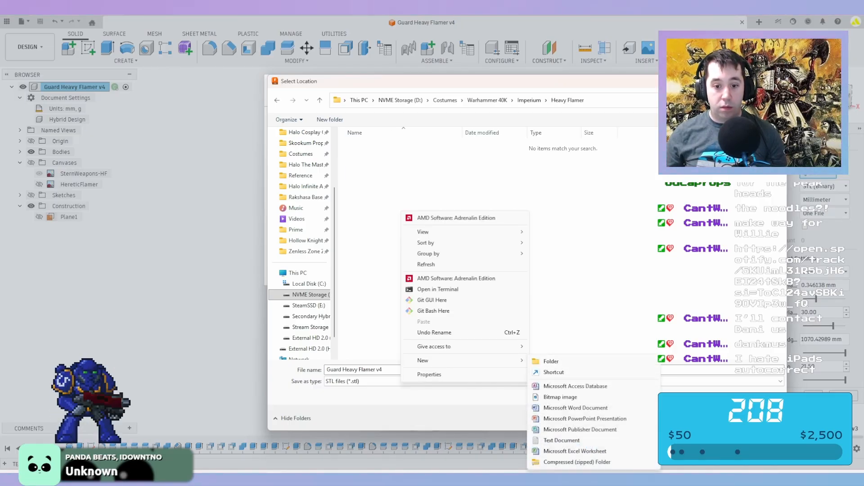
{"action": "left_click", "coordinate": [552, 361]}
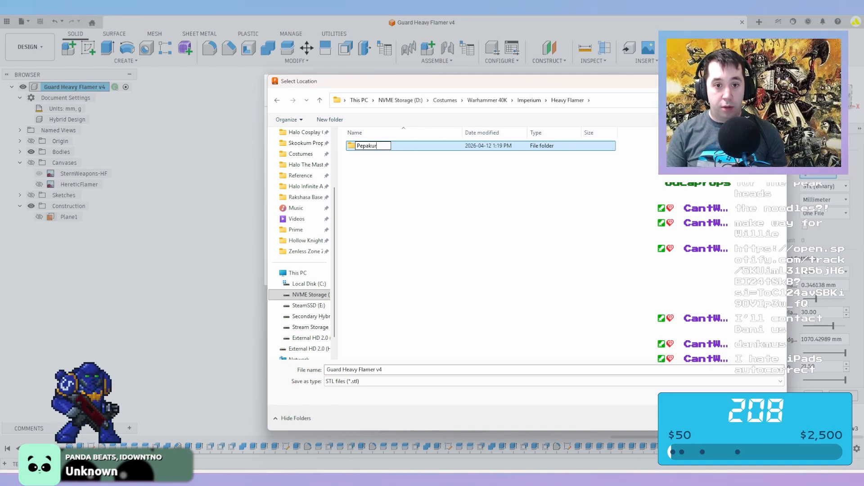
{"action": "key", "text": "Return"}
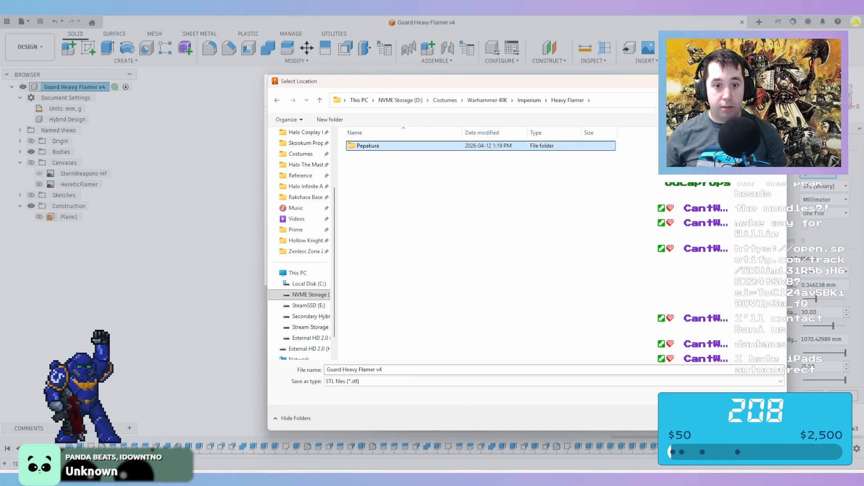
Choose the Pepakura folder as the location and save the STL file as Guard Heavy Flamer v4
{"action": "key", "text": "Return"}
{"action": "key", "text": "Return"}
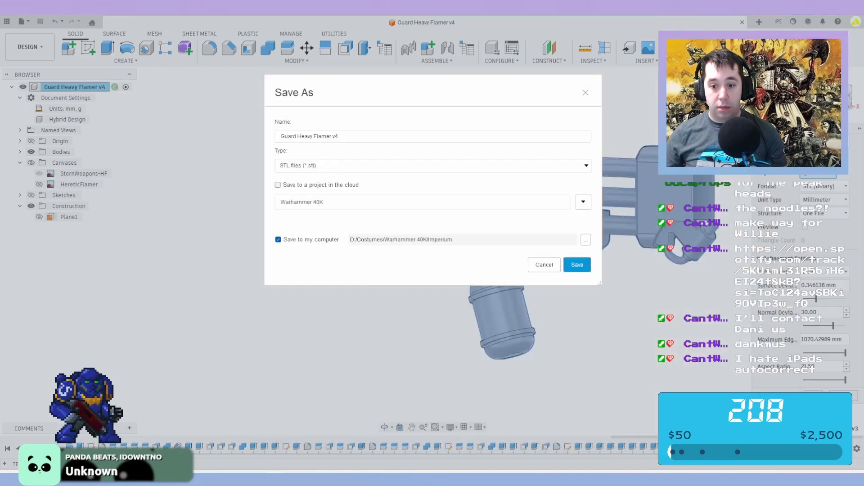
{"action": "key", "text": "Return"}
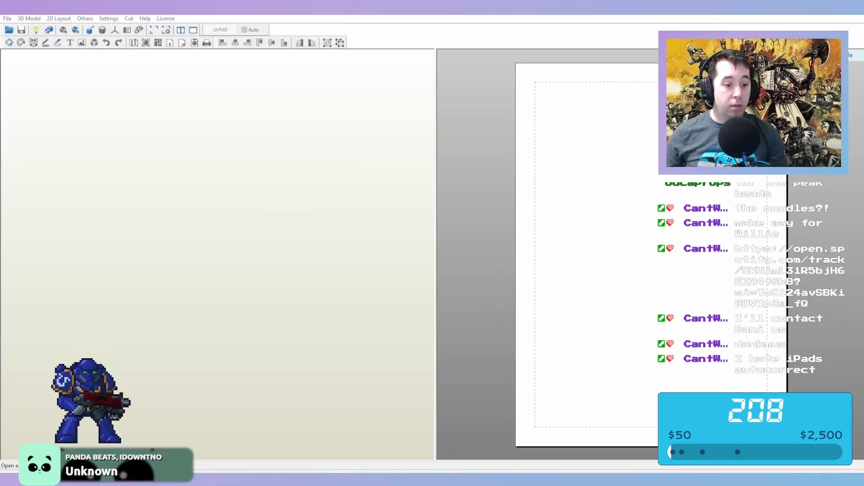
Switch to File Explorer and open the Pepakura folder under Costumes > Warhammer 40K > Imperium > Heavy Flamer
{"action": "mouse_move", "coordinate": [134, 478]}
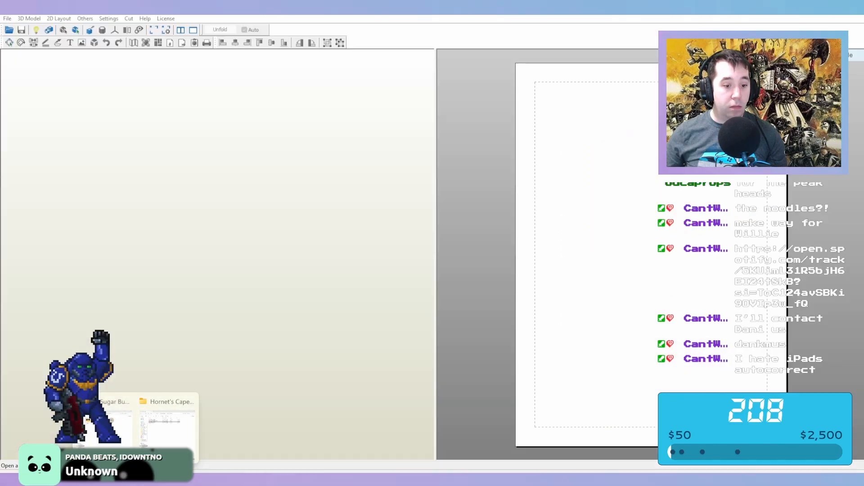
{"action": "right_click", "coordinate": [134, 478]}
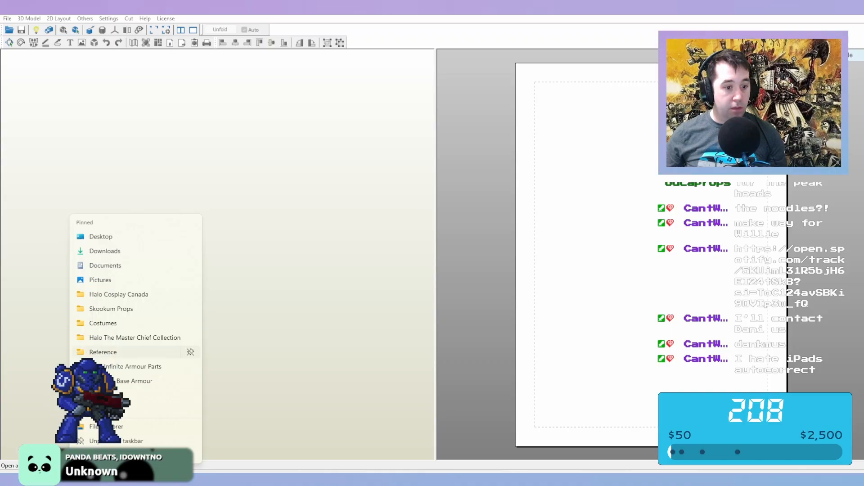
{"action": "left_click", "coordinate": [121, 323]}
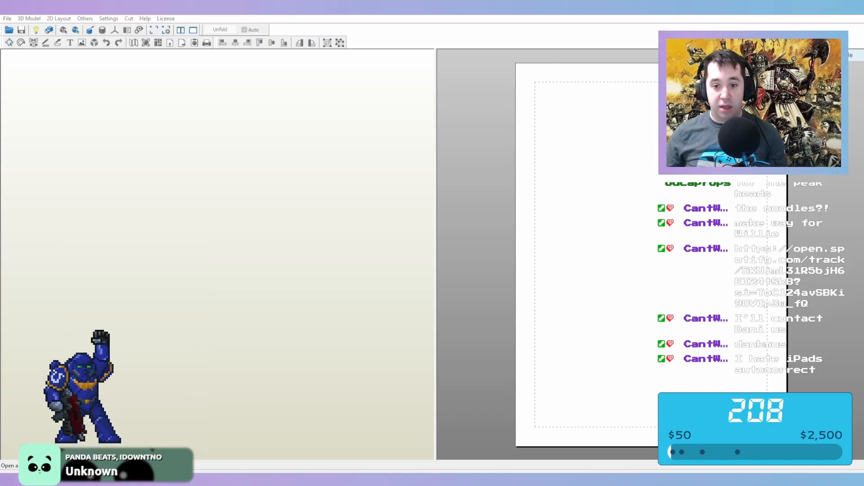
{"action": "scroll", "coordinate": [396, 311], "scroll_direction": "down", "scroll_amount": 8}
{"action": "scroll", "coordinate": [396, 311], "scroll_direction": "up", "scroll_amount": 2}
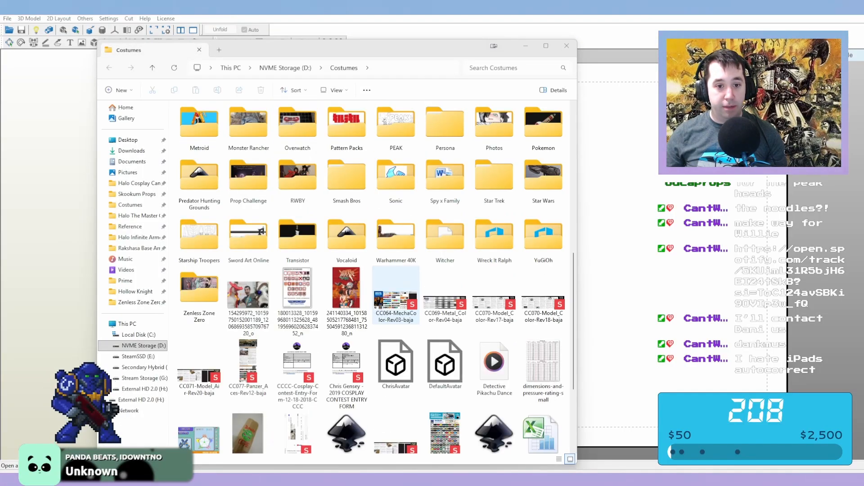
{"action": "double_click", "coordinate": [396, 237]}
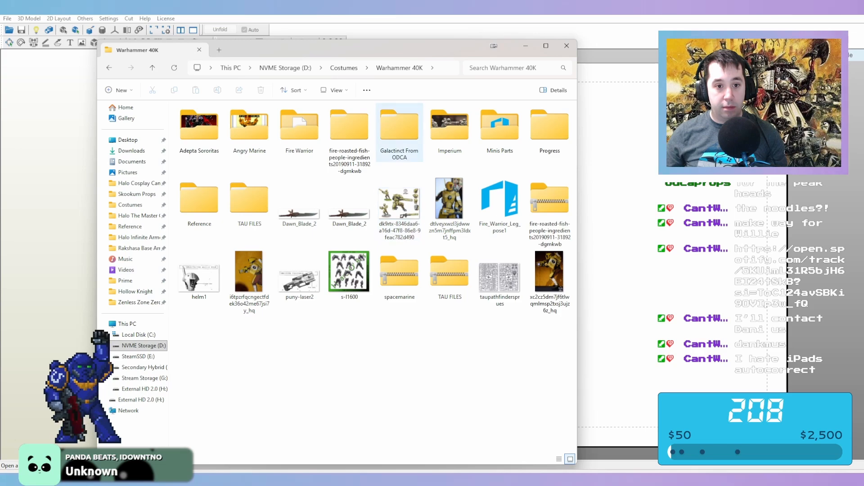
{"action": "double_click", "coordinate": [450, 129]}
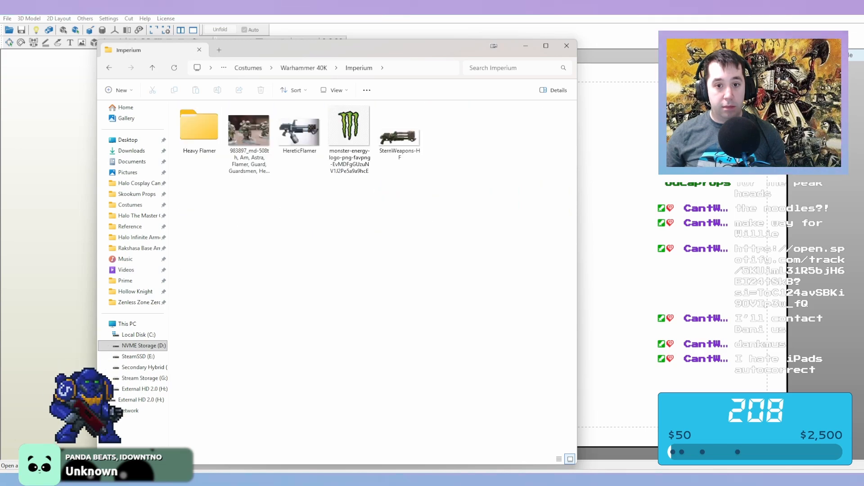
{"action": "double_click", "coordinate": [199, 128]}
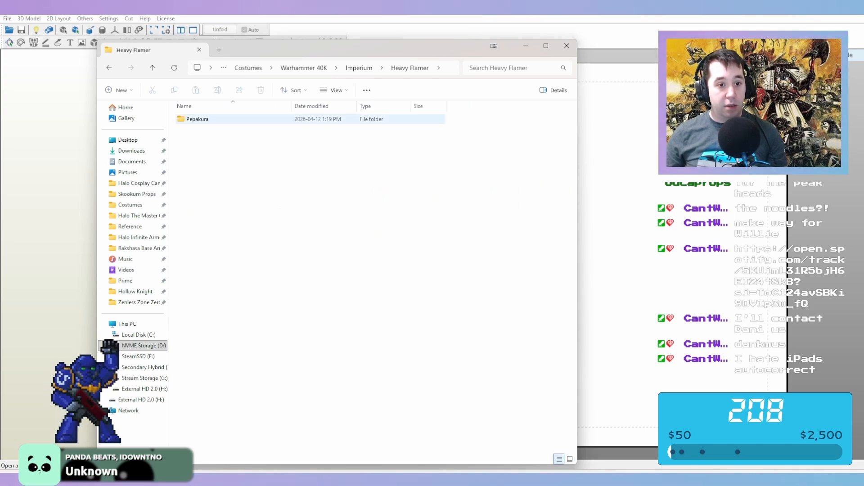
{"action": "double_click", "coordinate": [199, 120]}
Load the Guard Heavy Flamer v4 STL into Pepakura Designer, keeping the faces unflipped and accepting the default import settings
{"action": "left_click", "coordinate": [199, 120]}
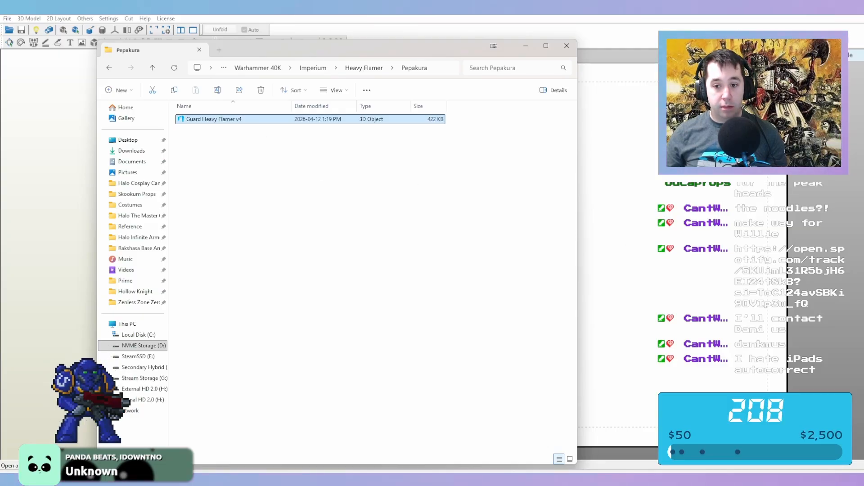
{"action": "left_click_drag", "start_coordinate": [214, 119], "coordinate": [50, 148]}
{"action": "left_click", "coordinate": [459, 247]}
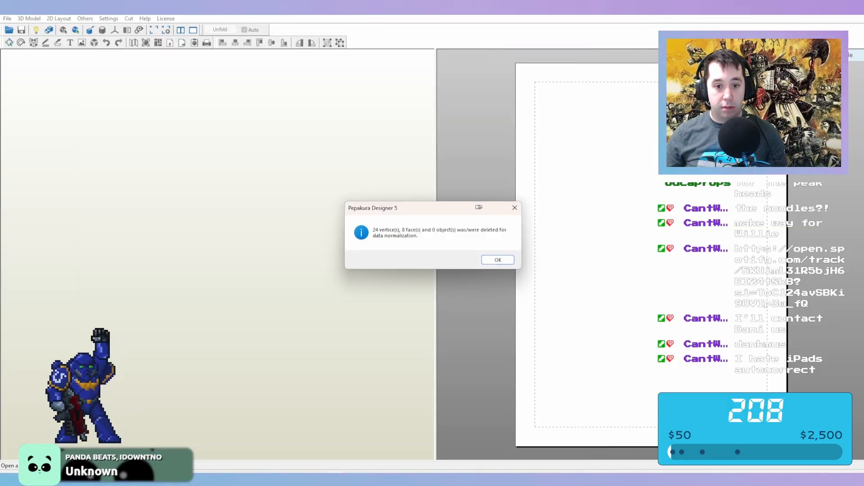
{"action": "key", "text": "Return"}
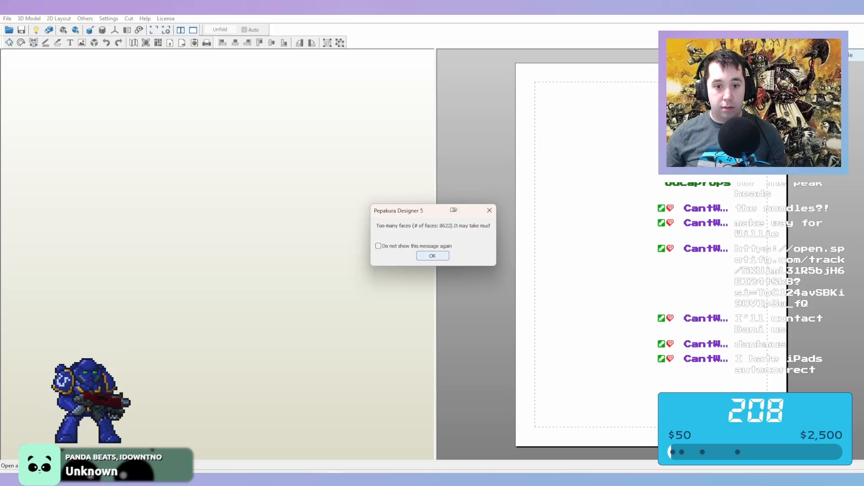
{"action": "key", "text": "Return"}
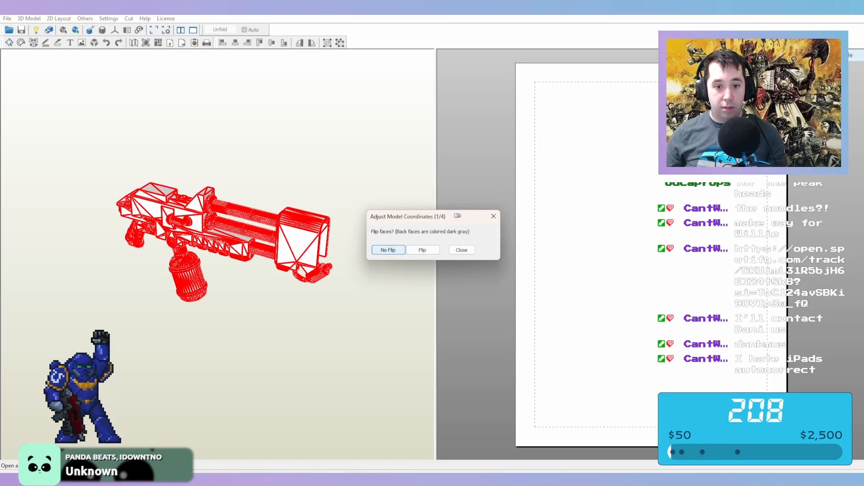
{"action": "key", "text": "Return"}
{"action": "key", "text": "Return"}
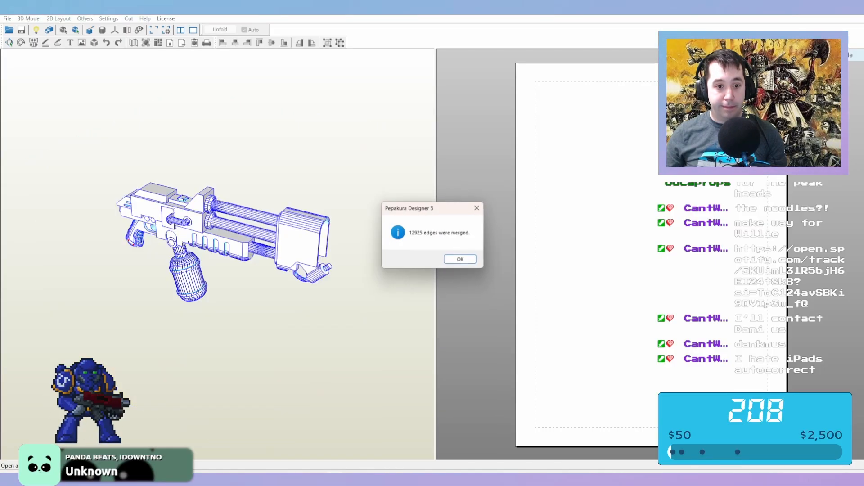
{"action": "key", "text": "Return"}
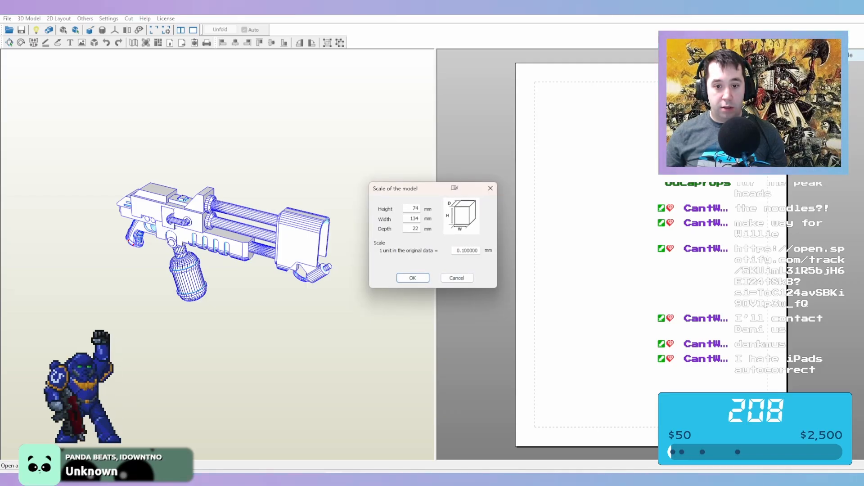
Set the scale to 1 mm per unit of the original data and unfold the model into 2D parts
{"action": "left_click", "coordinate": [458, 250]}
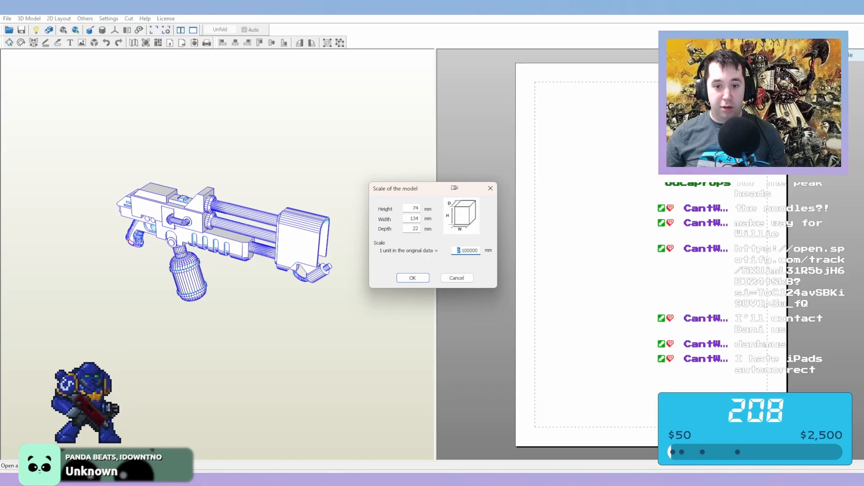
{"action": "type", "text": "1"}
{"action": "key", "text": "Delete"}
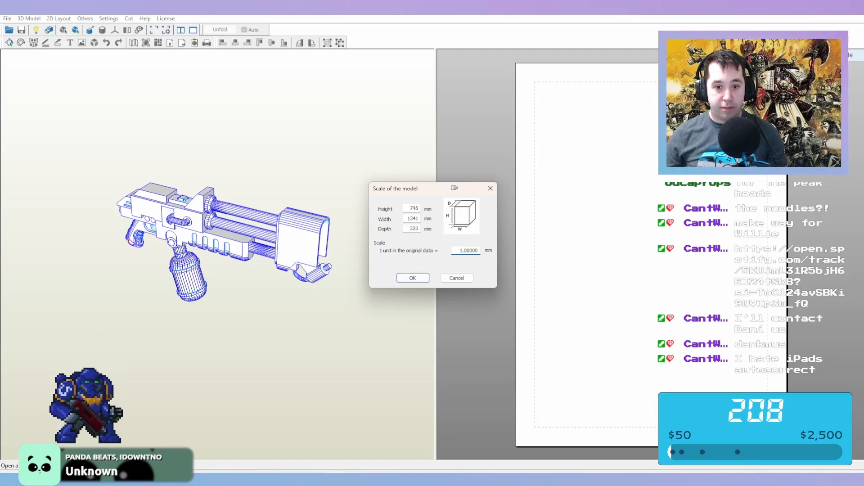
{"action": "key", "text": "Return"}
{"action": "mouse_move", "coordinate": [225, 252]}
{"action": "right_mouse_down"}
{"action": "mouse_move", "coordinate": [149, 247]}
{"action": "mouse_move", "coordinate": [225, 243]}
{"action": "mouse_move", "coordinate": [279, 257]}
{"action": "mouse_move", "coordinate": [225, 252]}
{"action": "right_mouse_up"}
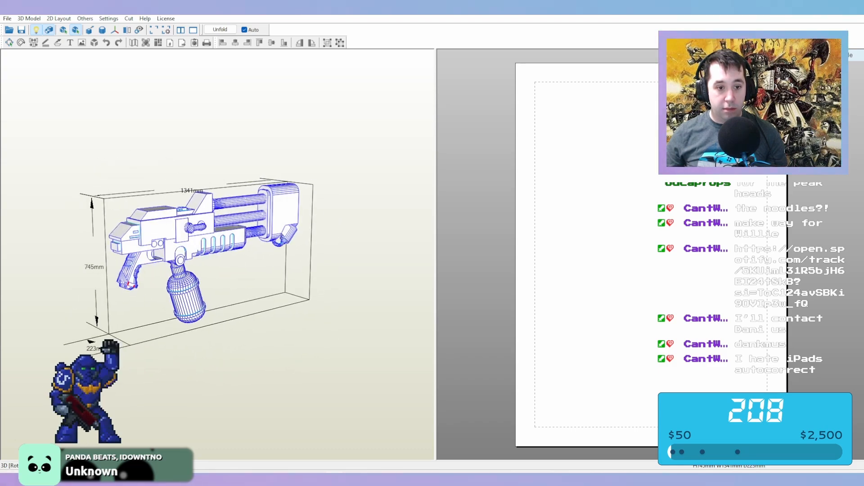
{"action": "left_click", "coordinate": [220, 30]}
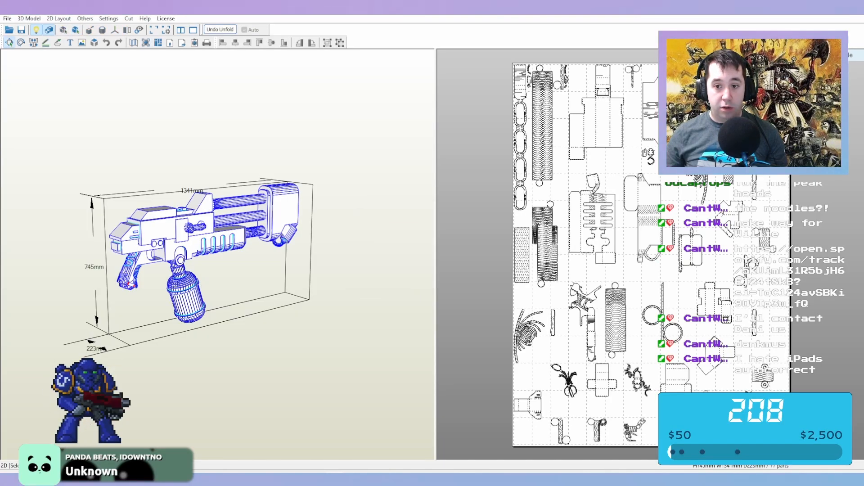
Examine where the unfolded canister, tube, lower housing and main body parts sit on the 3D flamer
{"action": "left_click", "coordinate": [521, 255]}
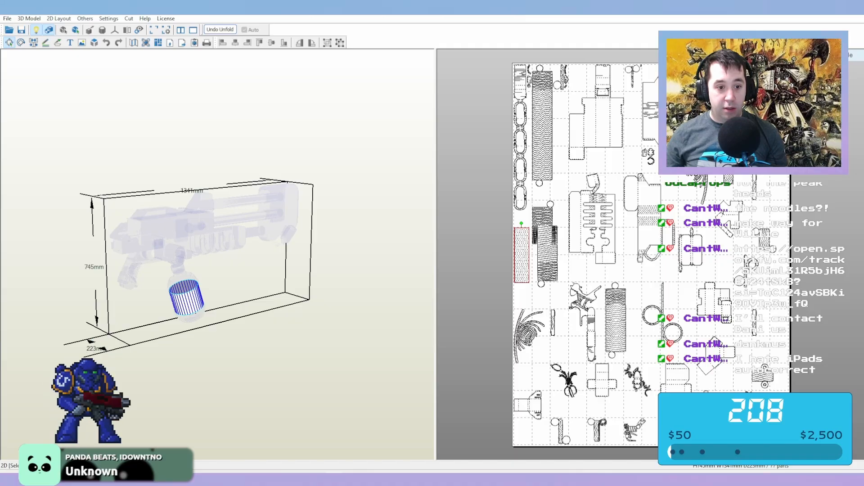
{"action": "left_click", "coordinate": [700, 183], "text": "shift"}
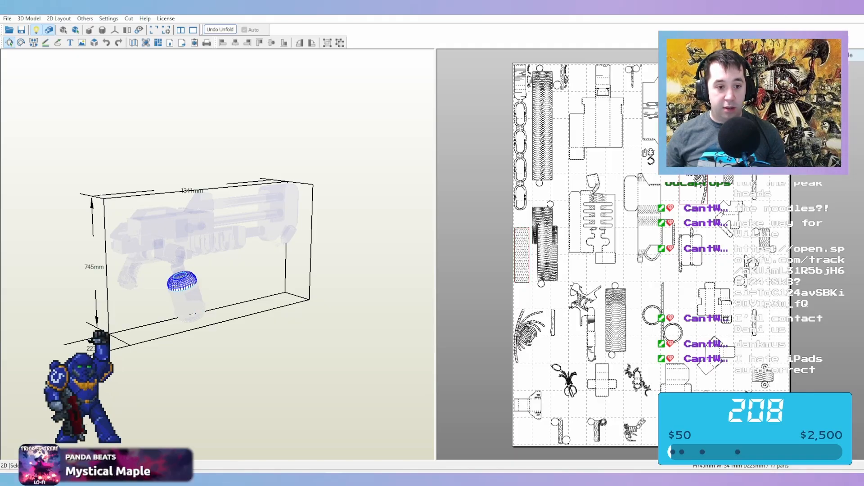
{"action": "left_click", "coordinate": [545, 245]}
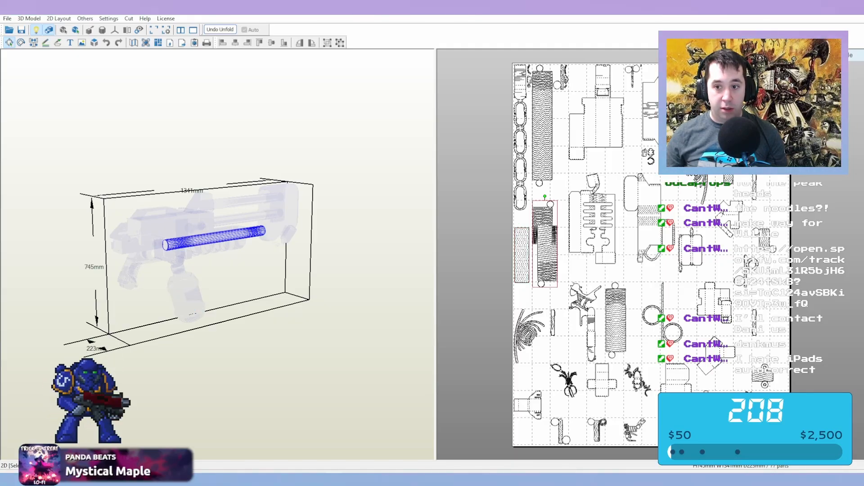
{"action": "right_click_drag", "start_coordinate": [234, 257], "coordinate": [173, 255]}
{"action": "key", "text": "Escape"}
{"action": "left_click", "coordinate": [595, 221]}
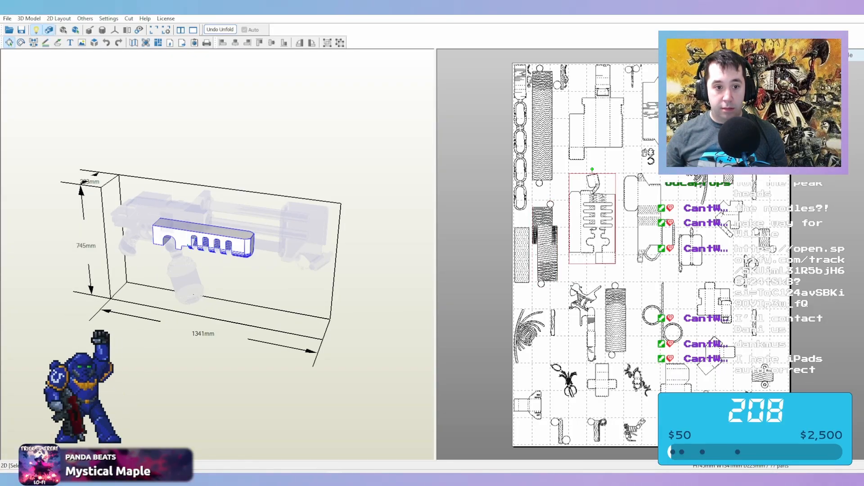
{"action": "left_click", "coordinate": [649, 154]}
{"action": "left_click", "coordinate": [599, 121]}
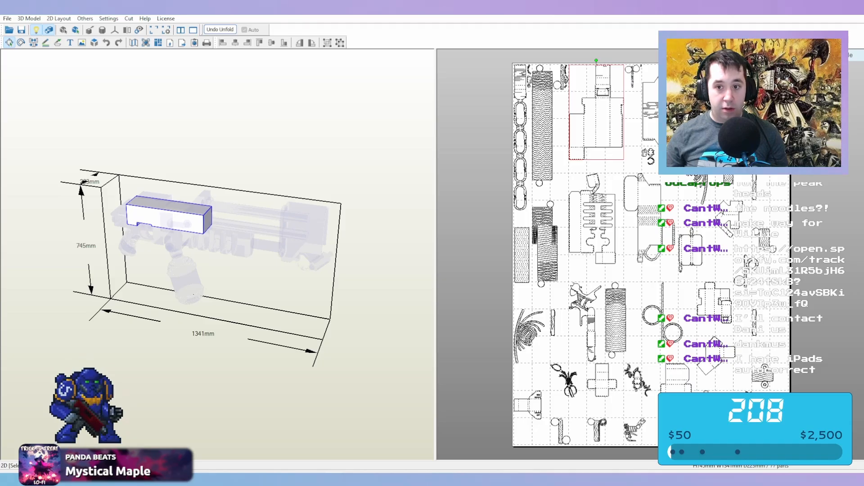
{"action": "scroll", "coordinate": [216, 254], "scroll_direction": "up", "scroll_amount": 3}
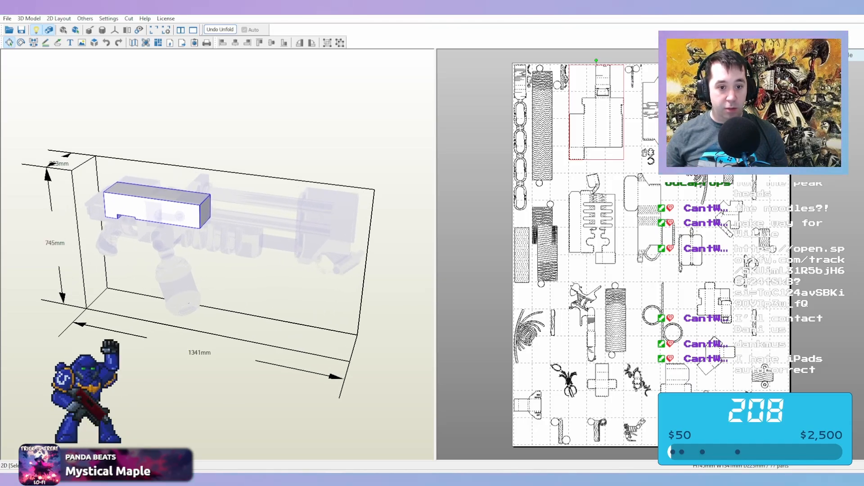
{"action": "right_click_drag", "start_coordinate": [216, 254], "coordinate": [265, 265]}
{"action": "left_click", "coordinate": [266, 266]}
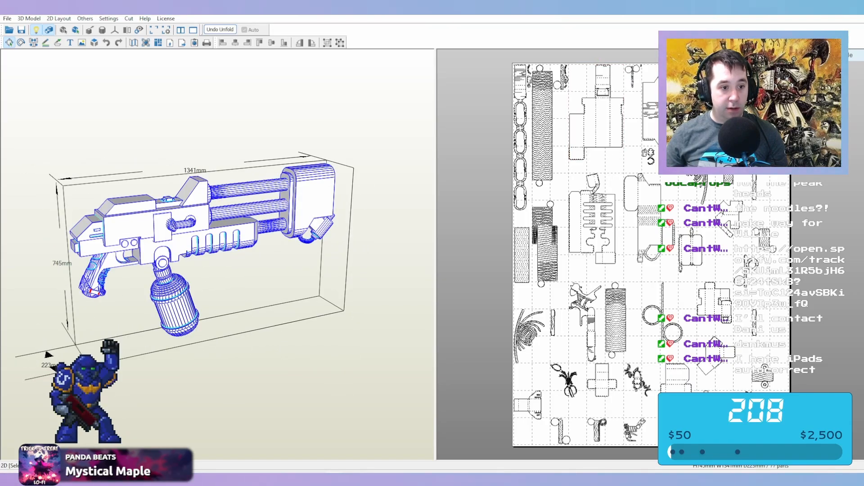
Examine how the rear body, grip, lower housing, muzzle block and top wedge parts match between the 3D model and the unfolded layout
{"action": "left_click", "coordinate": [527, 405]}
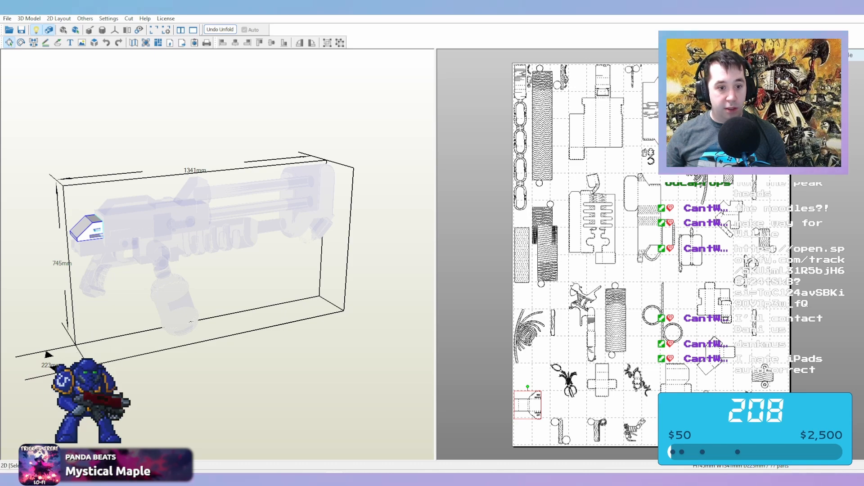
{"action": "right_click_drag", "start_coordinate": [216, 254], "coordinate": [193, 257]}
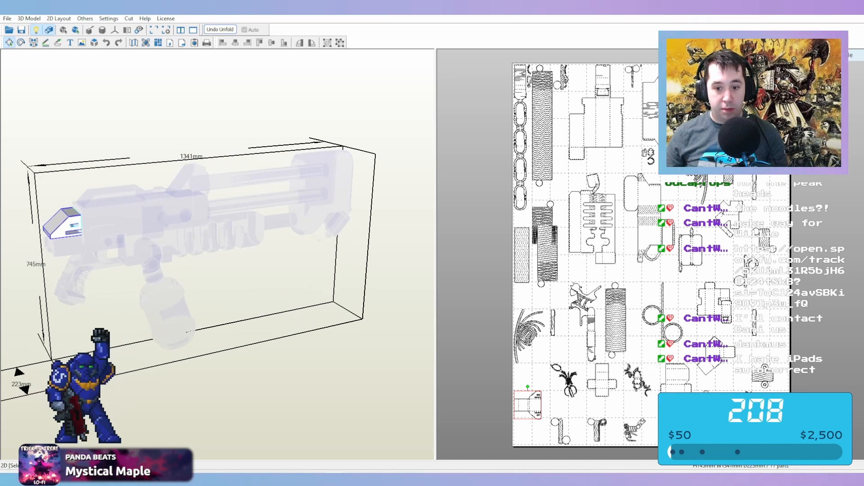
{"action": "left_click", "coordinate": [715, 301]}
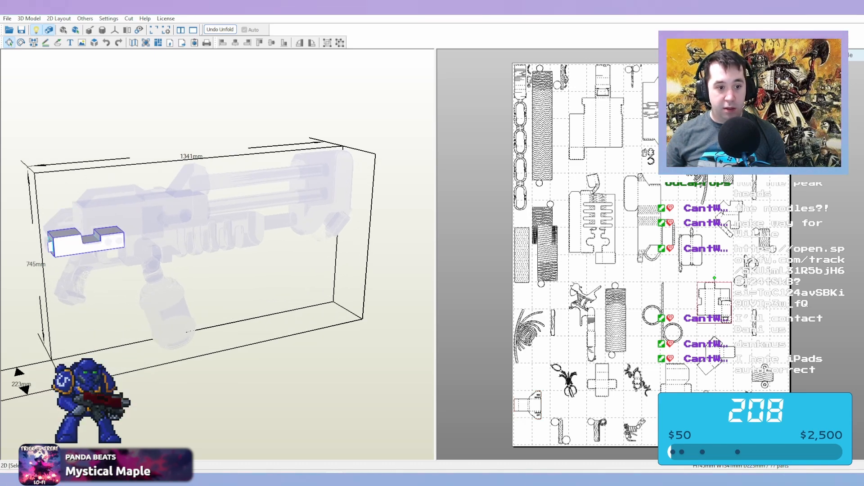
{"action": "left_click", "coordinate": [602, 123]}
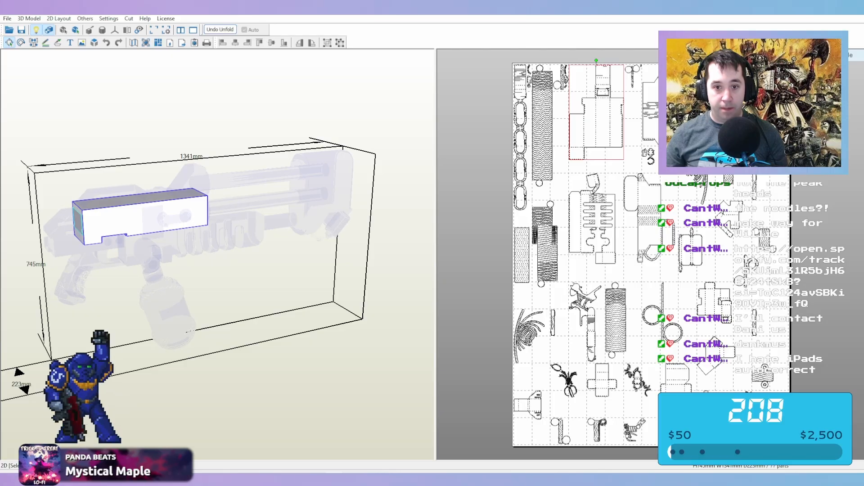
{"action": "left_click", "coordinate": [585, 306]}
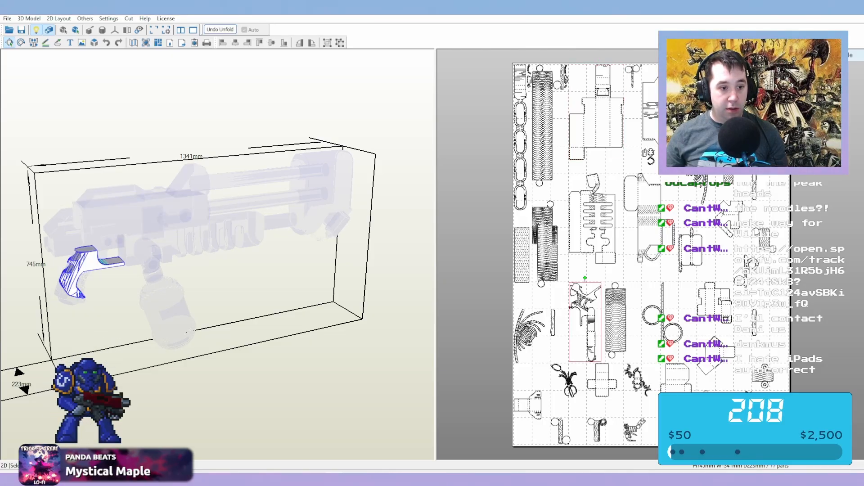
{"action": "right_click_drag", "start_coordinate": [203, 270], "coordinate": [230, 243]}
{"action": "left_click", "coordinate": [645, 153]}
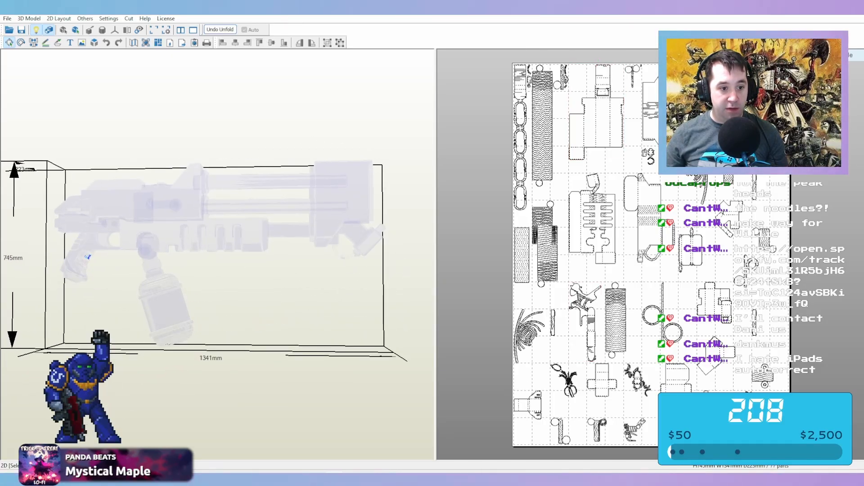
{"action": "left_click", "coordinate": [593, 216]}
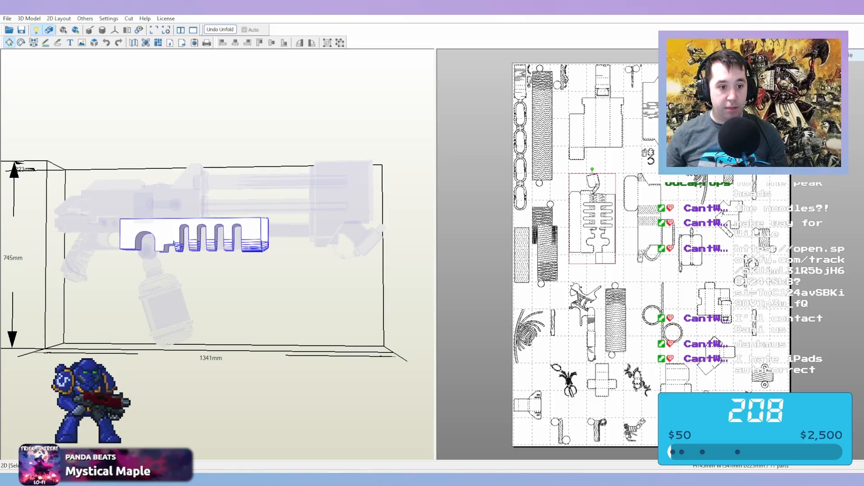
{"action": "right_click_drag", "start_coordinate": [234, 279], "coordinate": [302, 281]}
{"action": "left_click", "coordinate": [648, 216]}
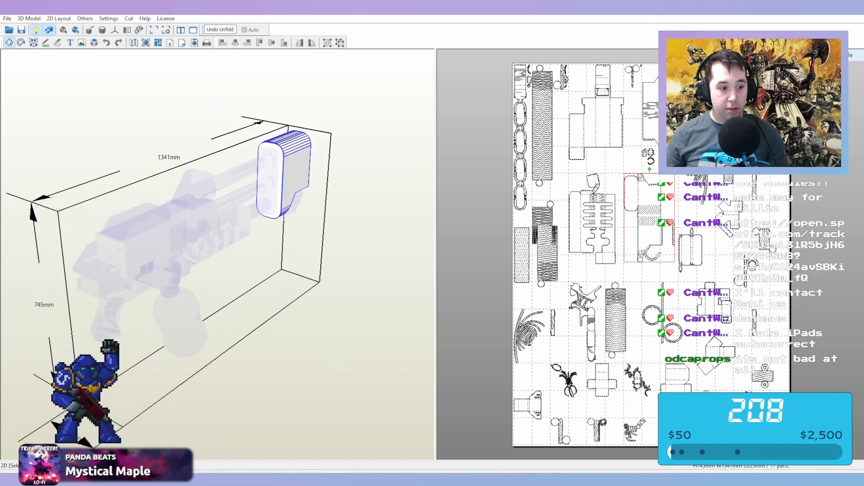
{"action": "left_click", "coordinate": [196, 184]}
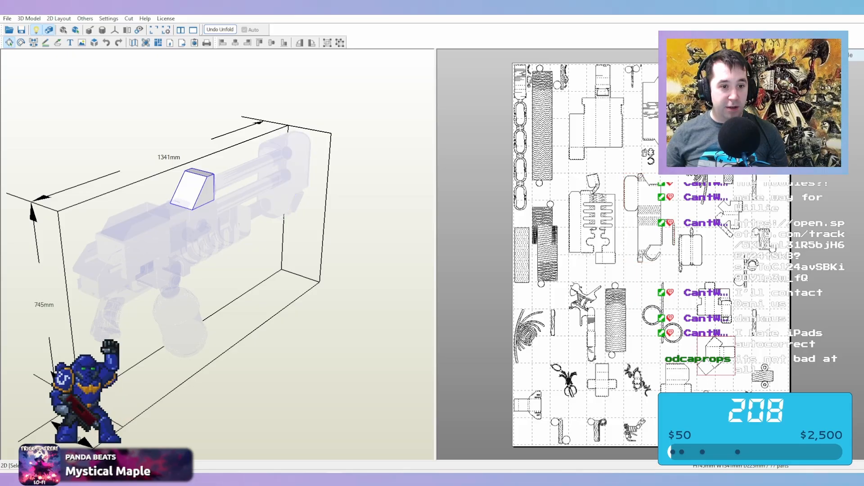
{"action": "right_click_drag", "start_coordinate": [225, 270], "coordinate": [122, 266]}
{"action": "scroll", "coordinate": [218, 254], "scroll_direction": "down", "scroll_amount": 2}
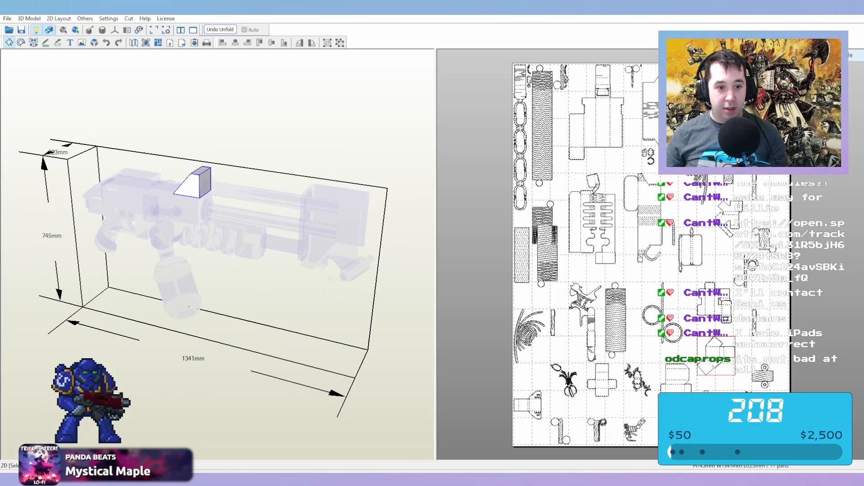
{"action": "scroll", "coordinate": [217, 255], "scroll_direction": "up", "scroll_amount": 4}
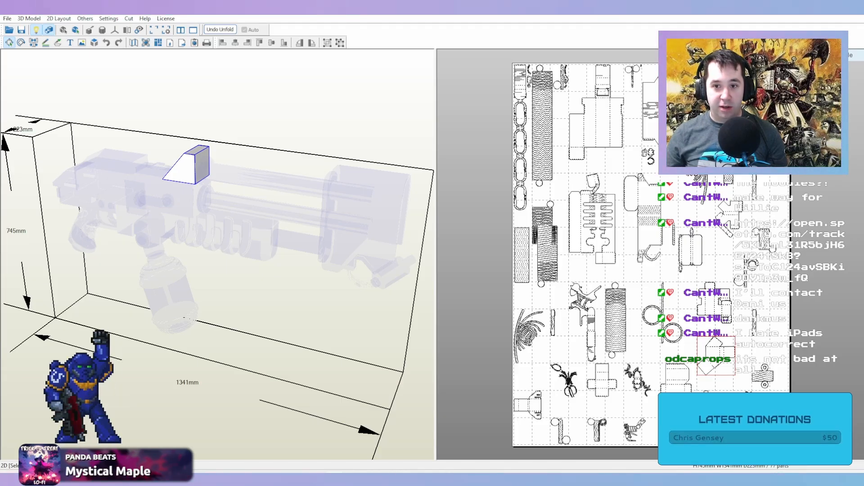
Move the three unfolded barrel tube parts off the page into the empty area beside it
{"action": "right_click_drag", "start_coordinate": [216, 270], "coordinate": [282, 241]}
{"action": "scroll", "coordinate": [488, 234], "scroll_direction": "up", "scroll_amount": 4}
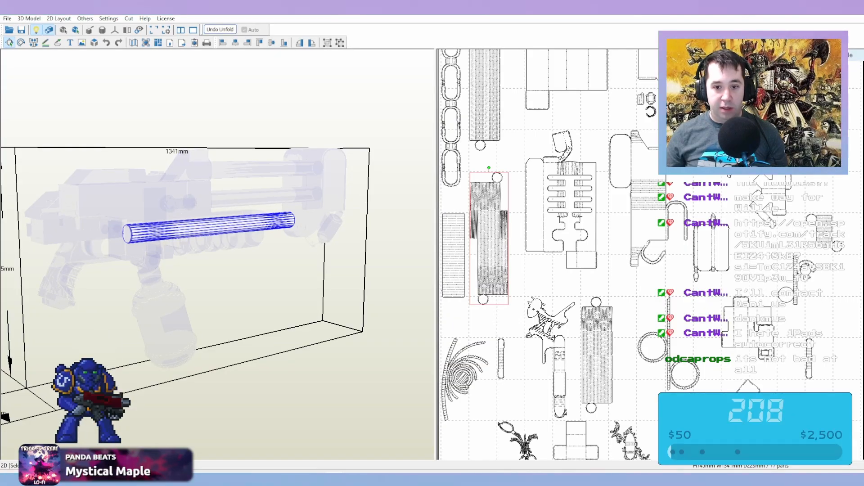
{"action": "scroll", "coordinate": [635, 252], "scroll_direction": "down", "scroll_amount": 3}
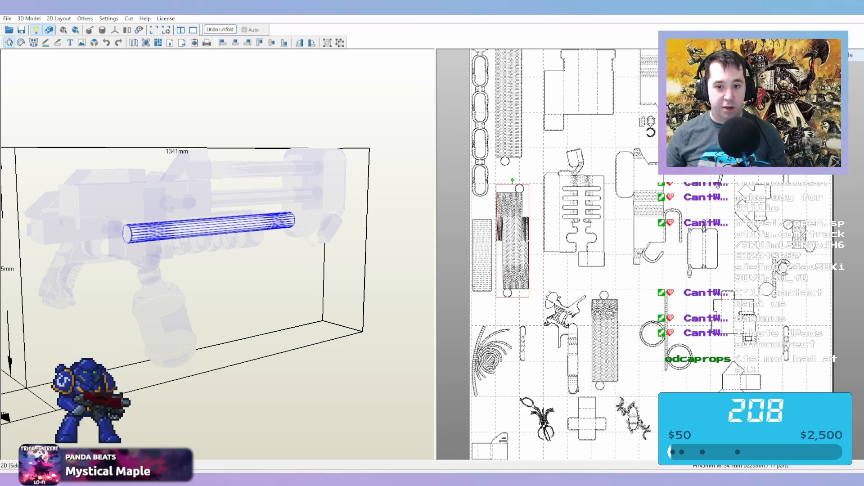
{"action": "scroll", "coordinate": [545, 243], "scroll_direction": "down", "scroll_amount": 2}
{"action": "left_click_drag", "start_coordinate": [545, 244], "coordinate": [454, 230]}
{"action": "left_click_drag", "start_coordinate": [615, 320], "coordinate": [482, 235]}
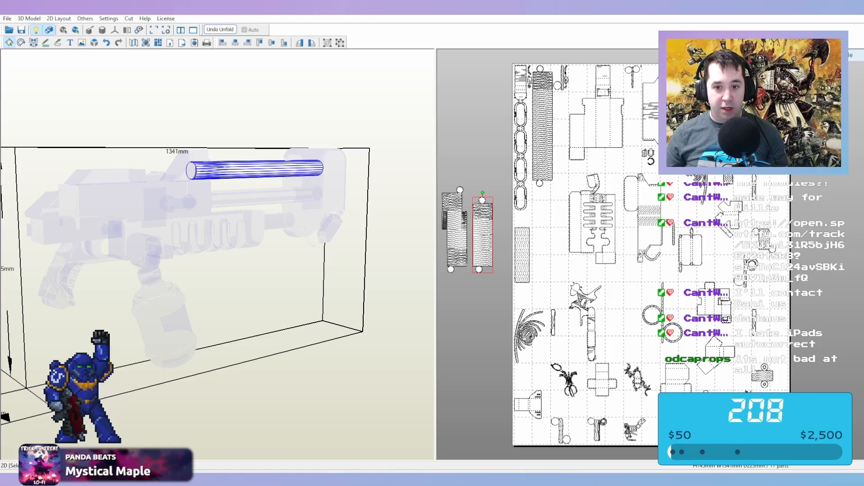
{"action": "left_click_drag", "start_coordinate": [542, 131], "coordinate": [428, 218]}
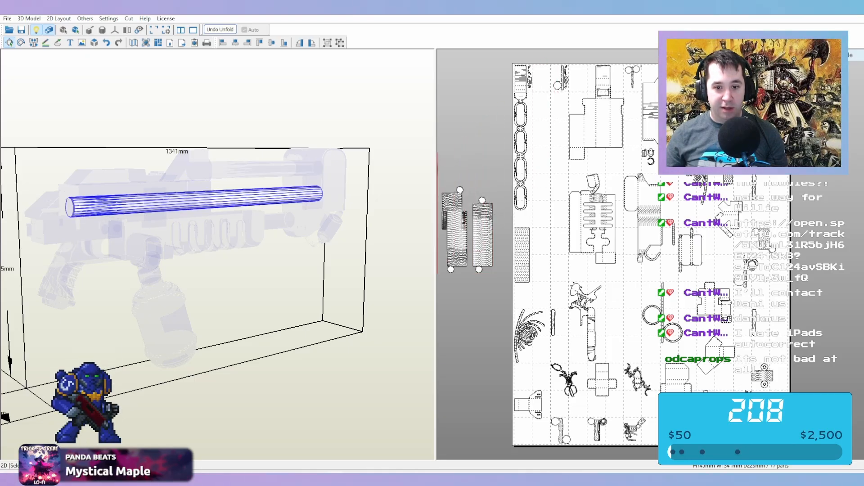
Compare the three tube parts set aside next to the page with their matching barrels on the 3D model
{"action": "left_click", "coordinate": [483, 235]}
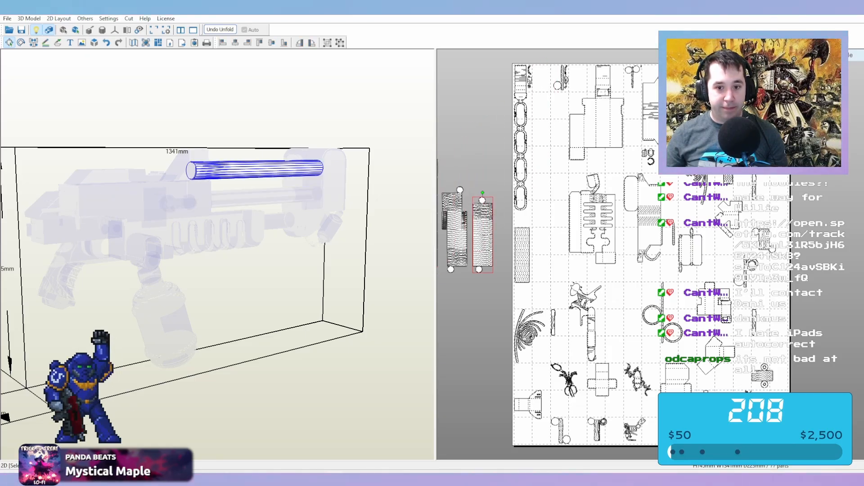
{"action": "left_click", "coordinate": [438, 219]}
{"action": "left_click", "coordinate": [455, 230]}
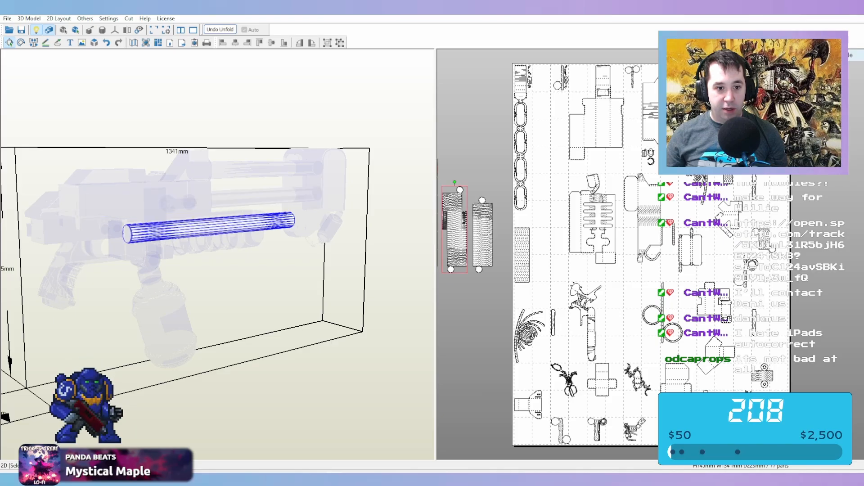
{"action": "scroll", "coordinate": [455, 231], "scroll_direction": "up", "scroll_amount": 1}
{"action": "scroll", "coordinate": [455, 231], "scroll_direction": "down", "scroll_amount": 3}
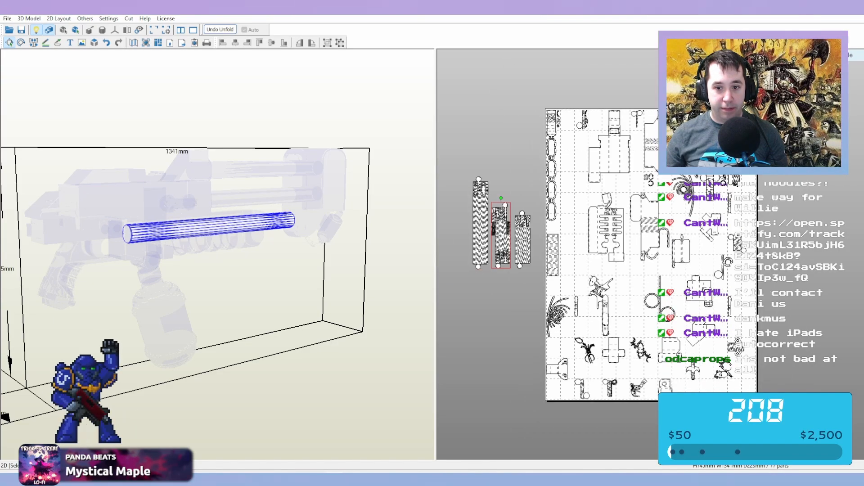
{"action": "middle_click_drag", "start_coordinate": [459, 232], "coordinate": [482, 238]}
{"action": "scroll", "coordinate": [517, 238], "scroll_direction": "down", "scroll_amount": 2}
{"action": "scroll", "coordinate": [518, 238], "scroll_direction": "up", "scroll_amount": 6}
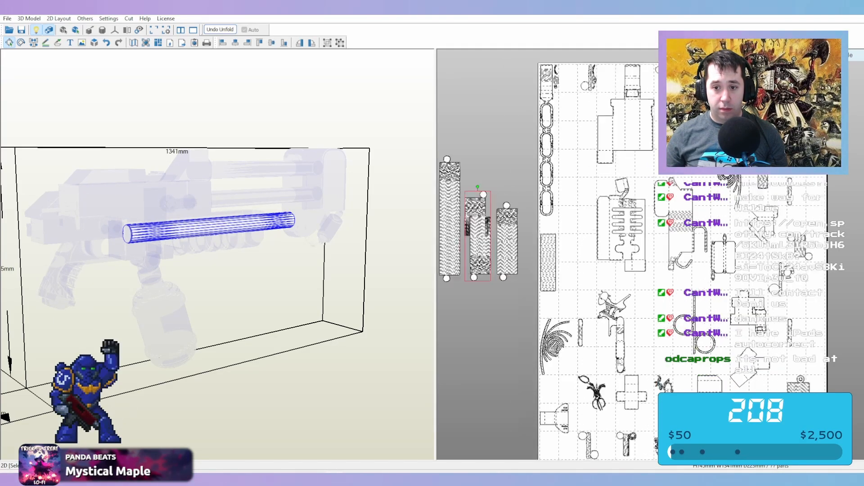
Identify the lower housing and its slot inserts on the flamer, and gather the insert parts side by side in the layout
{"action": "left_click", "coordinate": [184, 248]}
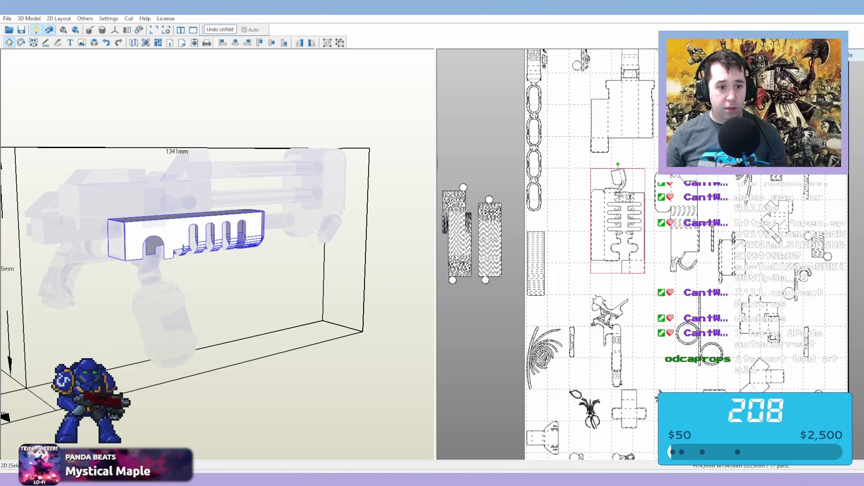
{"action": "left_click_drag", "start_coordinate": [183, 247], "coordinate": [166, 246]}
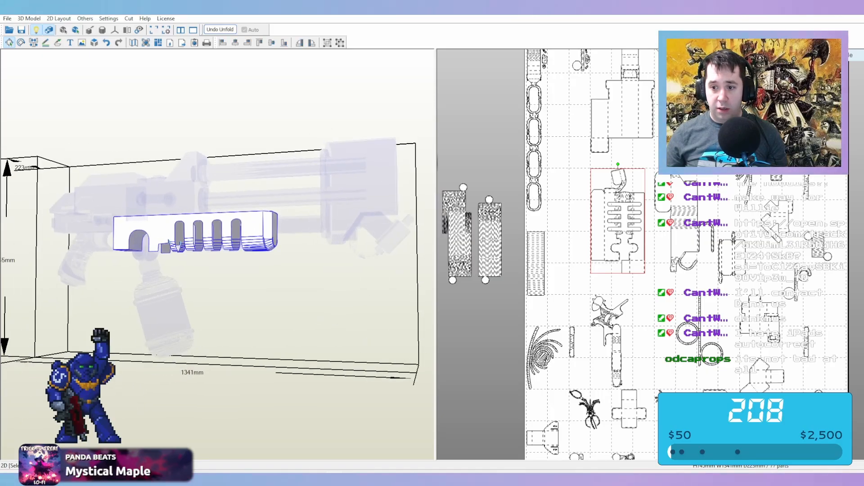
{"action": "middle_click_drag", "start_coordinate": [585, 216], "coordinate": [544, 279]}
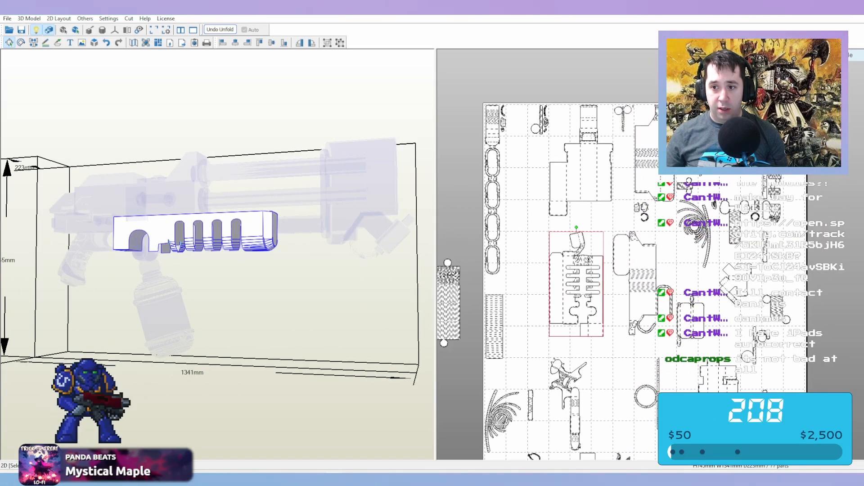
{"action": "left_click", "coordinate": [238, 234]}
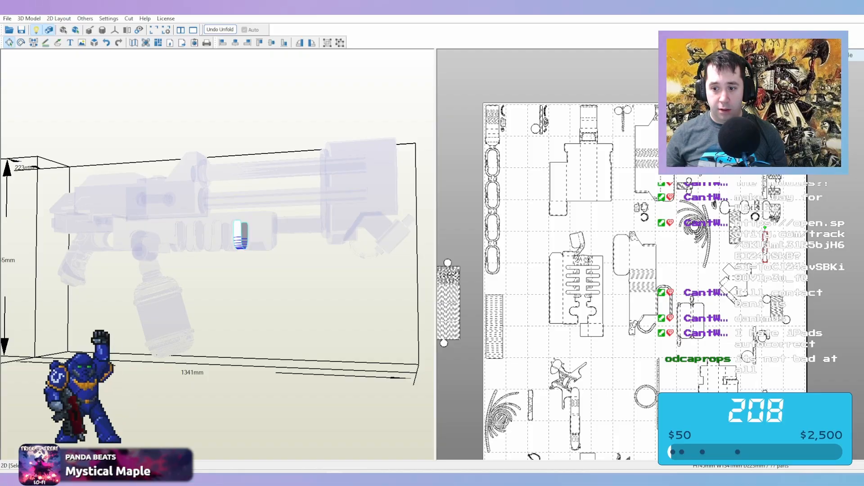
{"action": "left_click_drag", "start_coordinate": [765, 407], "coordinate": [772, 246]}
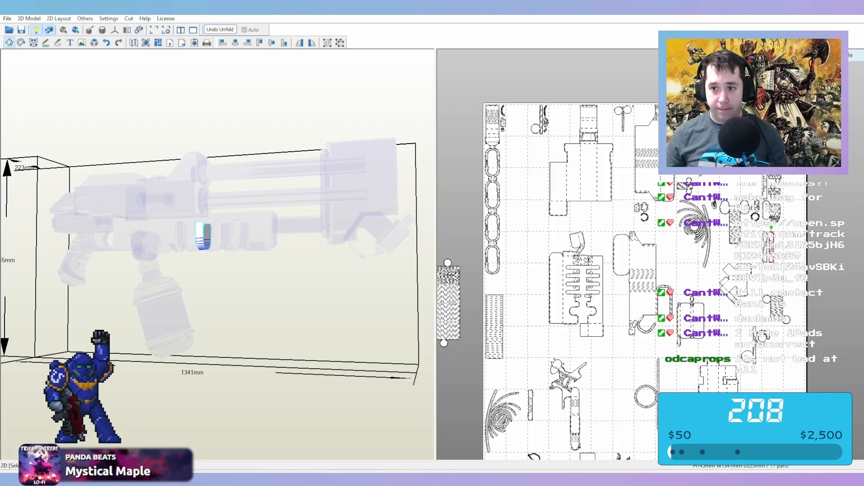
{"action": "middle_click_drag", "start_coordinate": [771, 246], "coordinate": [765, 199]}
{"action": "scroll", "coordinate": [765, 198], "scroll_direction": "down", "scroll_amount": 1}
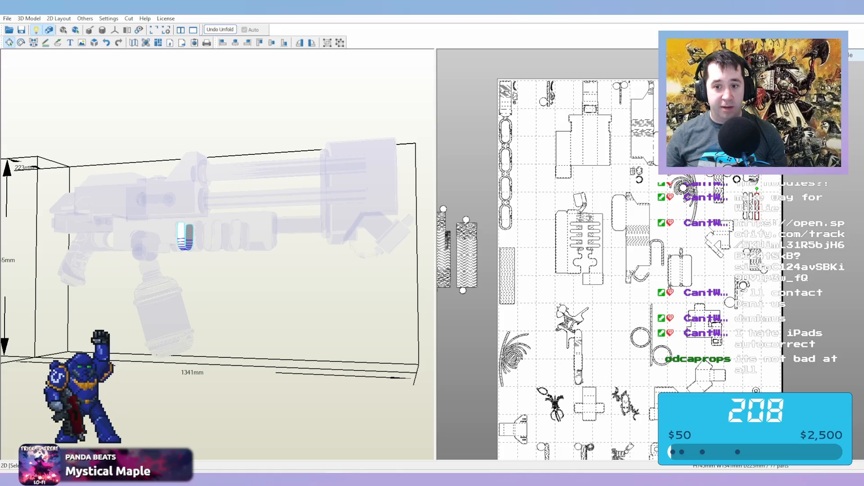
Examine the muzzle block and the slot lining strip of the lower housing on the 3D model
{"action": "right_click_drag", "start_coordinate": [216, 270], "coordinate": [237, 269]}
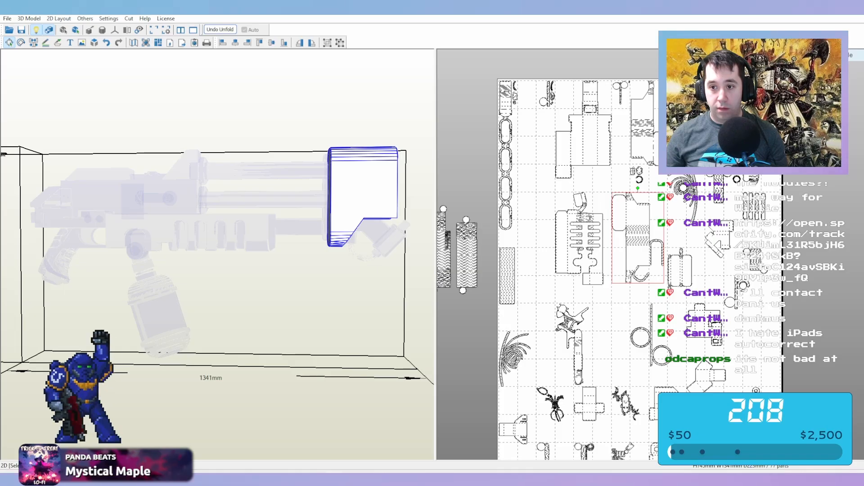
{"action": "right_click_drag", "start_coordinate": [216, 225], "coordinate": [160, 268]}
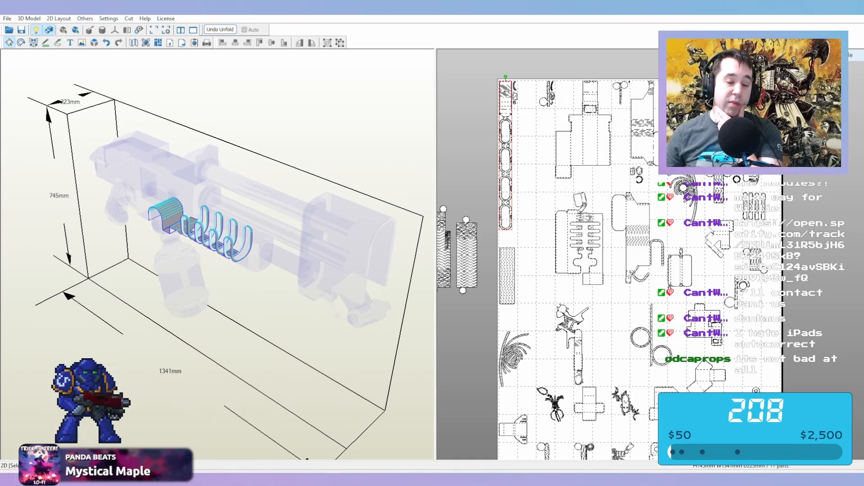
{"action": "right_click_drag", "start_coordinate": [270, 270], "coordinate": [245, 256]}
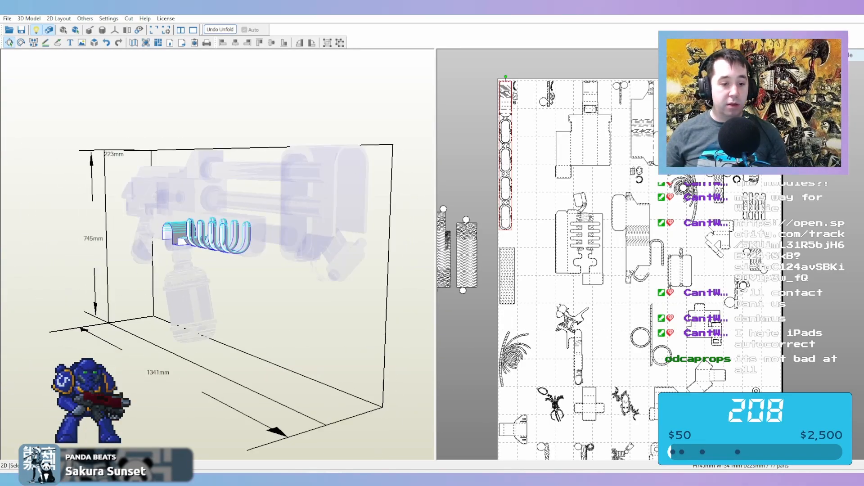
Switch to Fusion and save the whole design as an STL mesh named Guard Heavy Flamer v4-Half in the Heavy Flamer Pepakura folder
{"action": "key", "text": "alt+Tab"}
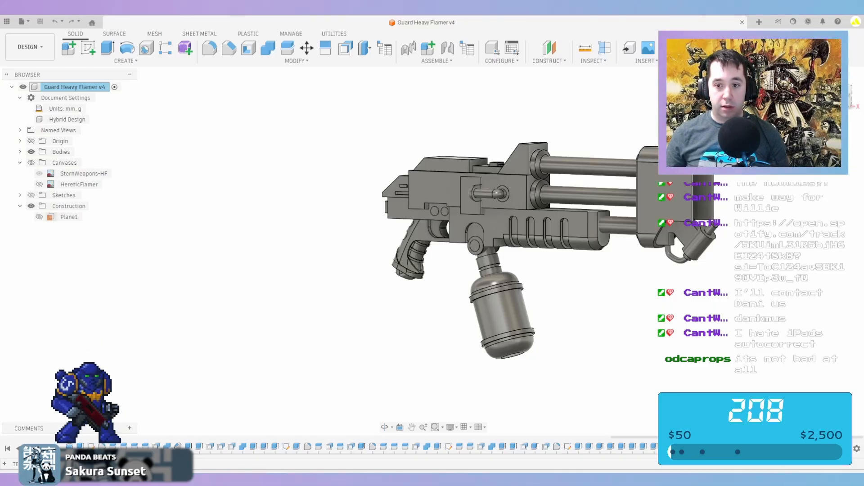
{"action": "middle_click_drag", "start_coordinate": [245, 256], "coordinate": [196, 267], "text": "shift"}
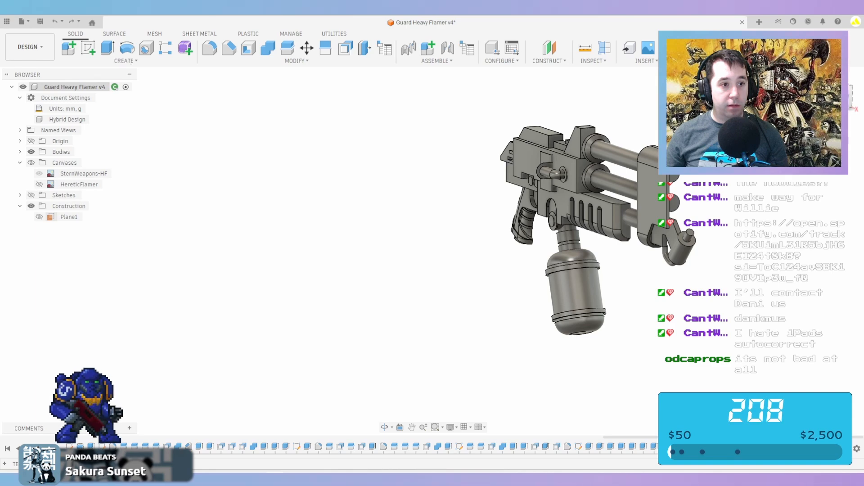
{"action": "right_click", "coordinate": [49, 89]}
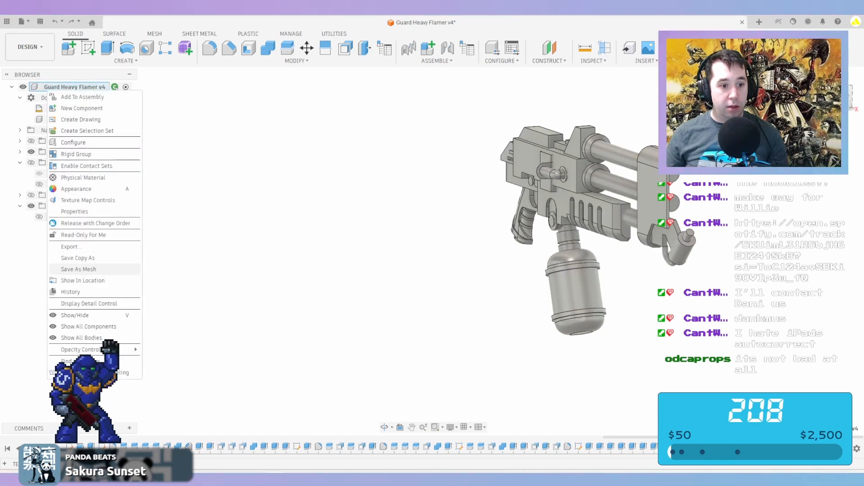
{"action": "left_click", "coordinate": [78, 269]}
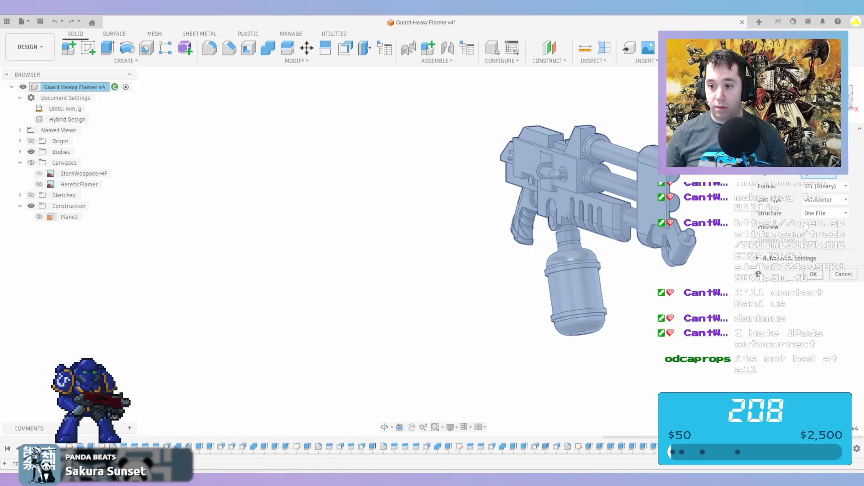
{"action": "left_click", "coordinate": [813, 274]}
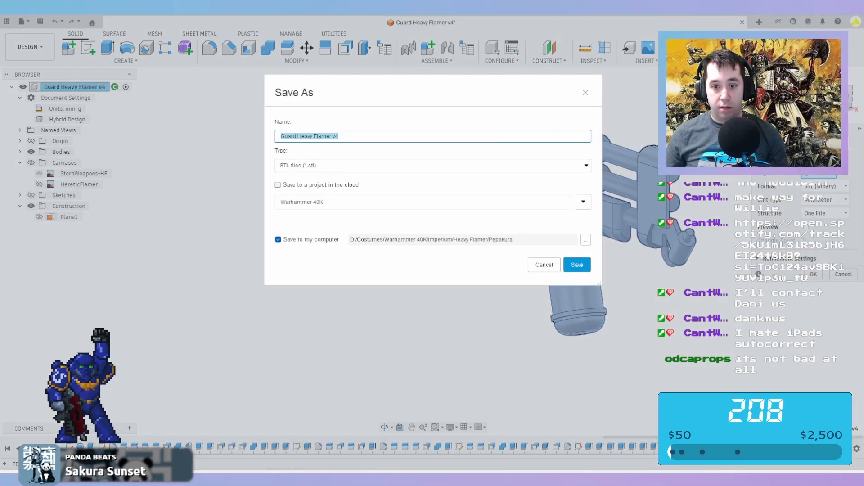
{"action": "key", "text": "End"}
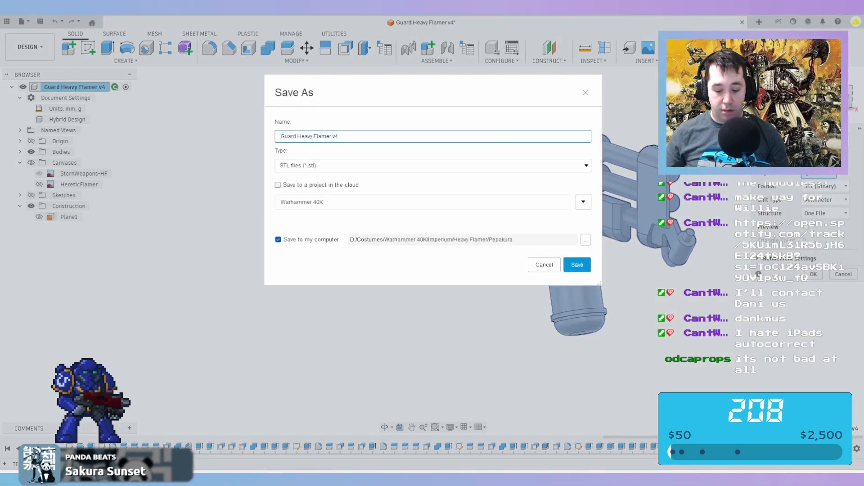
{"action": "type", "text": "-Hal"}
{"action": "type", "text": "d"}
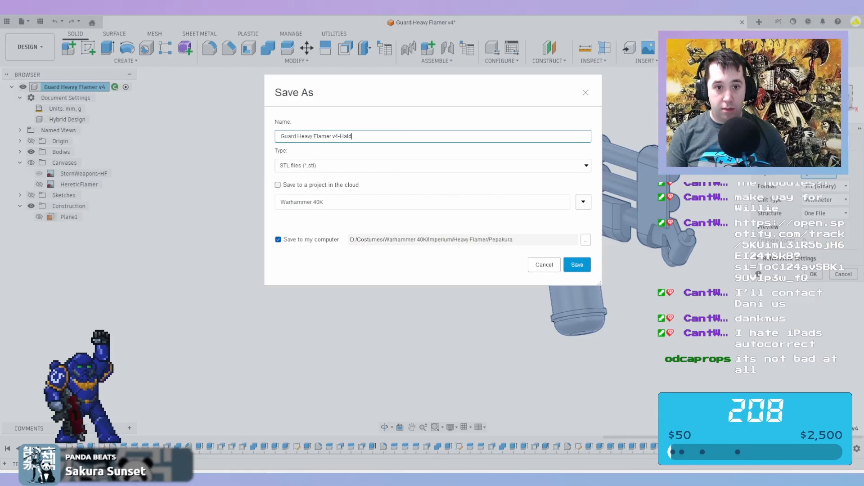
{"action": "key", "text": "Return"}
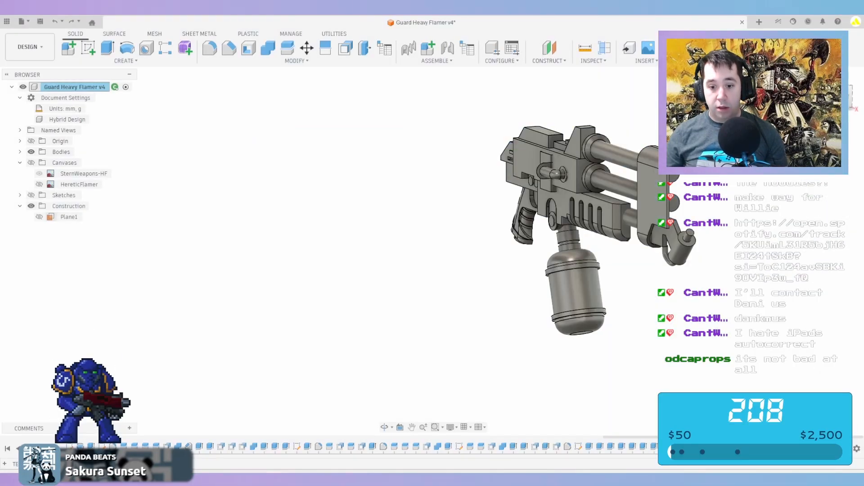
Switch back to Pepakura Designer and choose Costumes > Warhammer 40K > Imperium > Heavy Flamer > Pepakura as the save location for the project
{"action": "key", "text": "alt+Tab"}
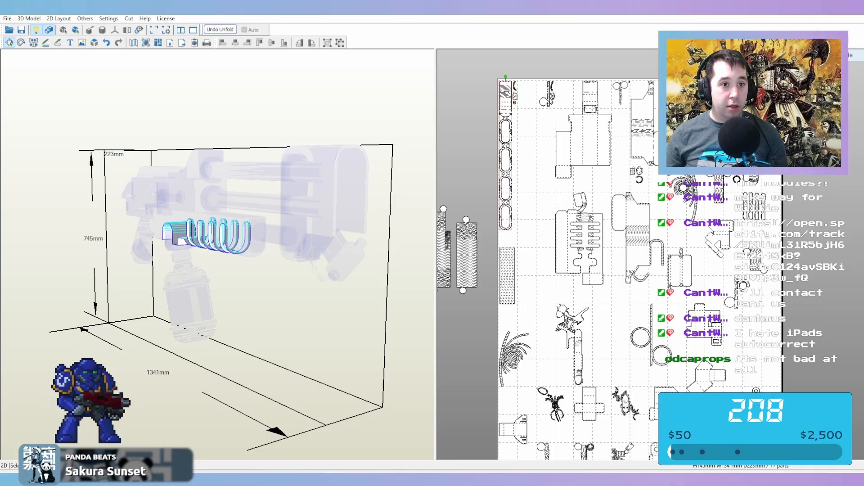
{"action": "key", "text": "ctrl+s"}
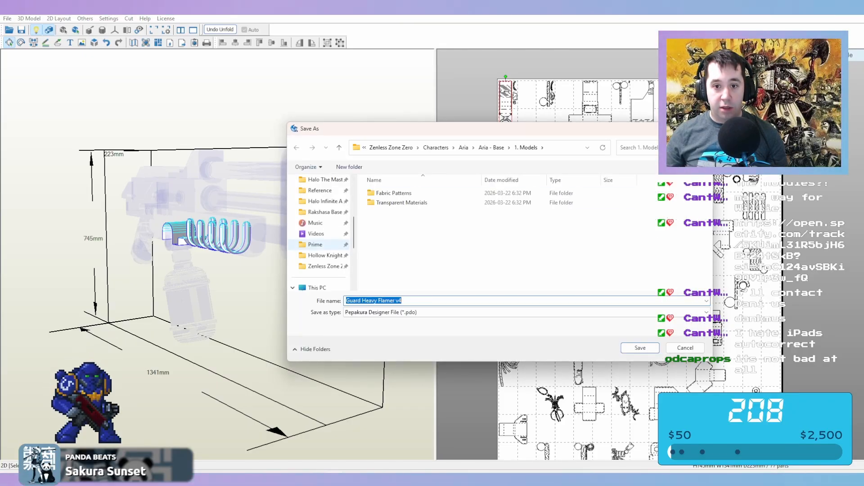
{"action": "scroll", "coordinate": [320, 238], "scroll_direction": "up", "scroll_amount": 1}
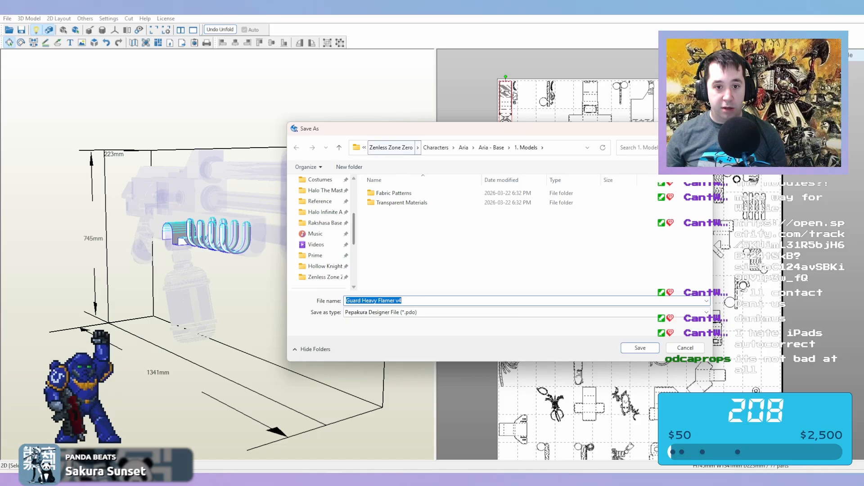
{"action": "left_click", "coordinate": [391, 147]}
{"action": "left_click", "coordinate": [466, 148]}
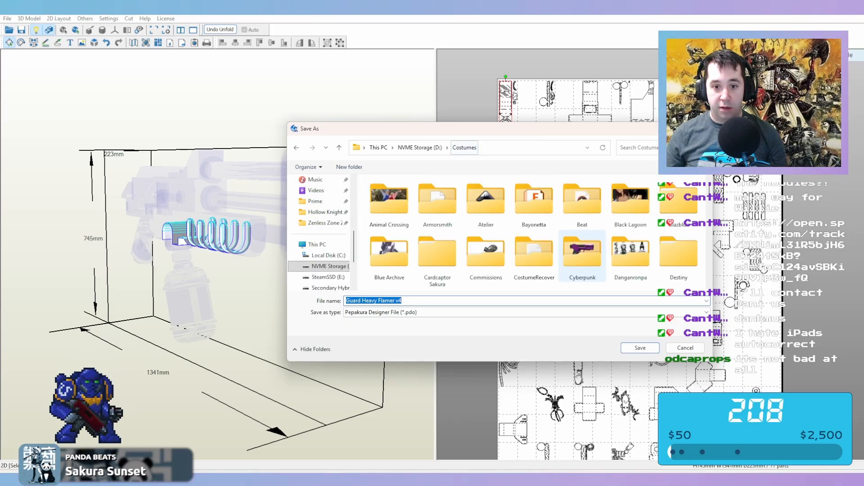
{"action": "scroll", "coordinate": [584, 259], "scroll_direction": "down", "scroll_amount": 10}
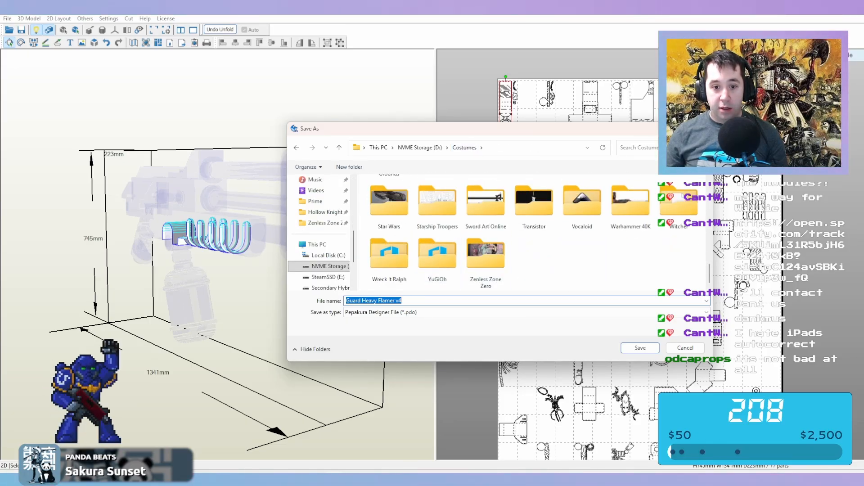
{"action": "double_click", "coordinate": [609, 204]}
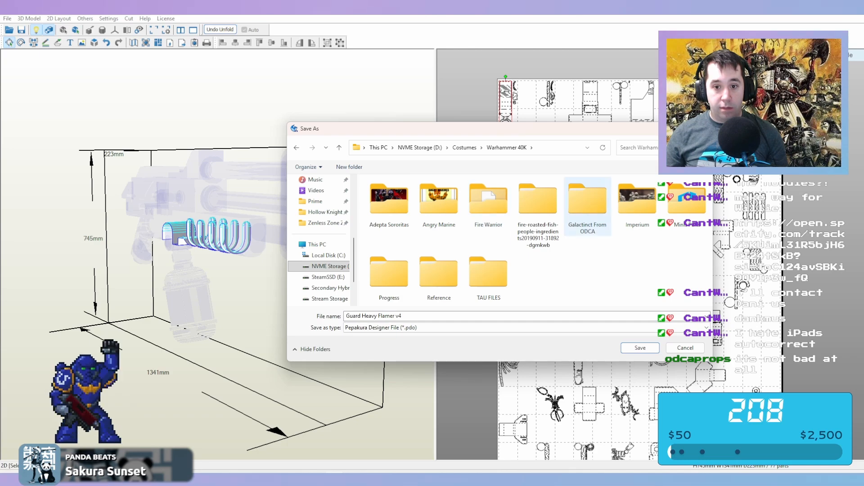
{"action": "double_click", "coordinate": [637, 200]}
{"action": "double_click", "coordinate": [389, 200]}
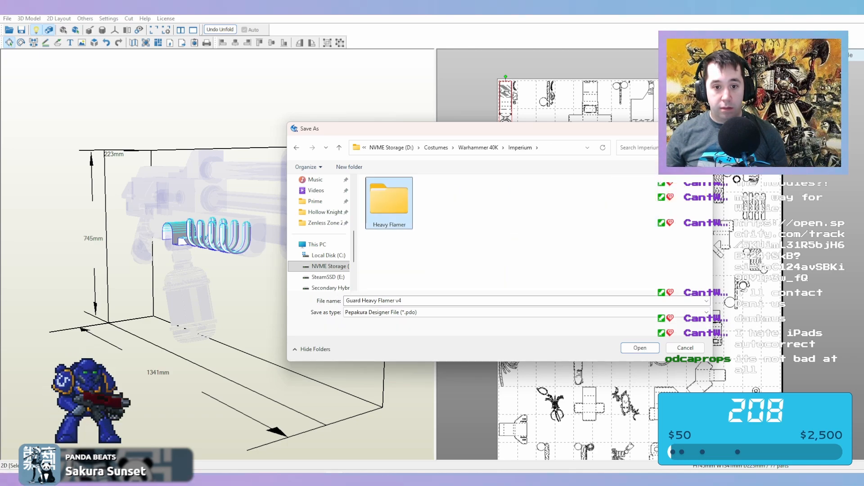
{"action": "double_click", "coordinate": [397, 193]}
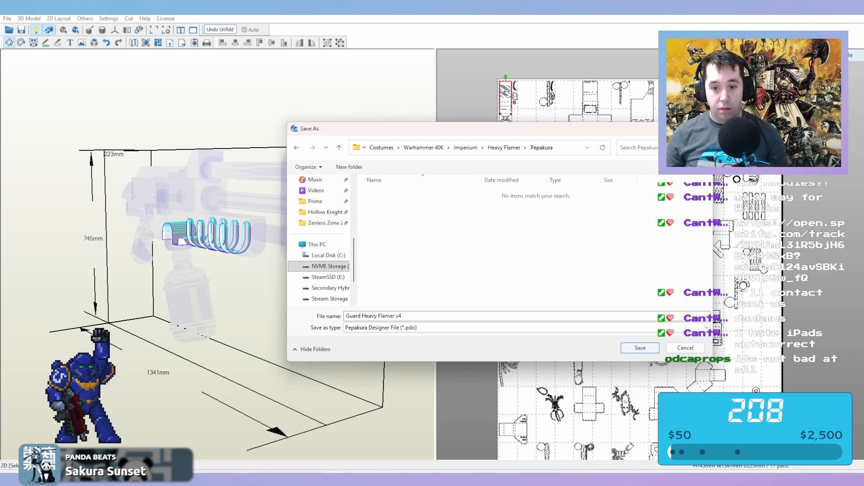
Name the Pepakura project Guard Heavy Flamer and save it as a PDO file
{"action": "left_click", "coordinate": [509, 316]}
{"action": "left_click", "coordinate": [508, 316]}
{"action": "key", "text": "BackSpace"}
{"action": "key", "text": "BackSpace"}
{"action": "key", "text": "BackSpace"}
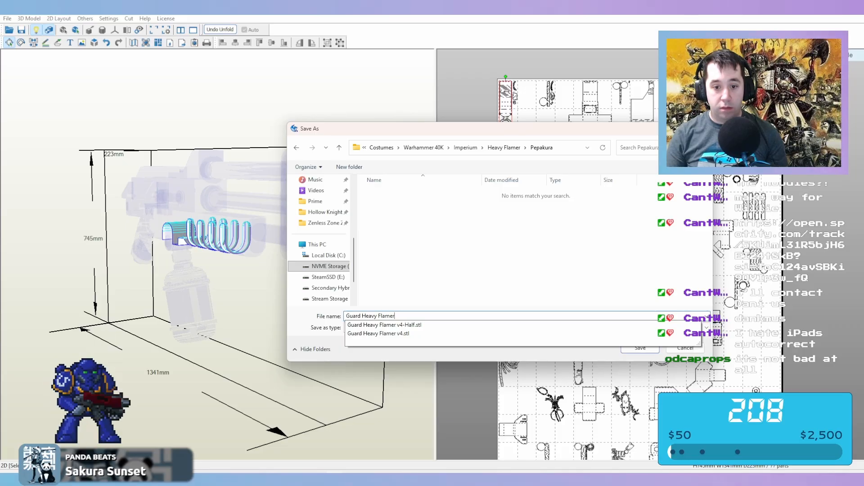
{"action": "key", "text": "Return"}
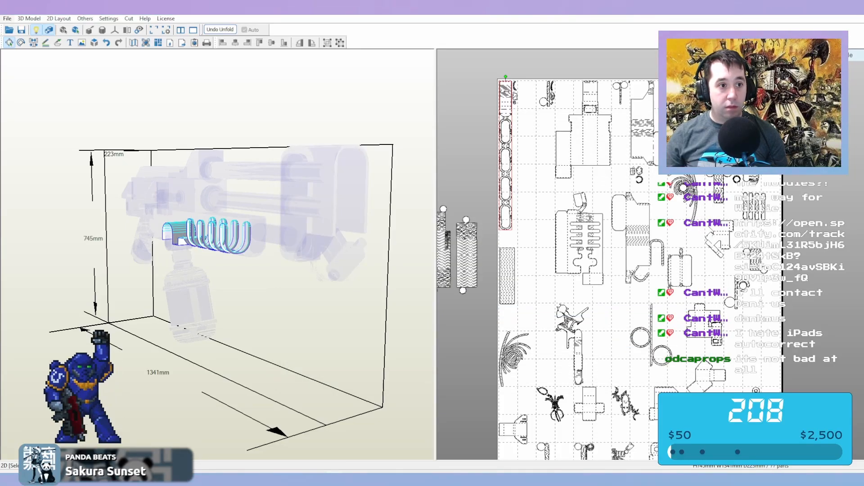
{"action": "left_click", "coordinate": [7, 18]}
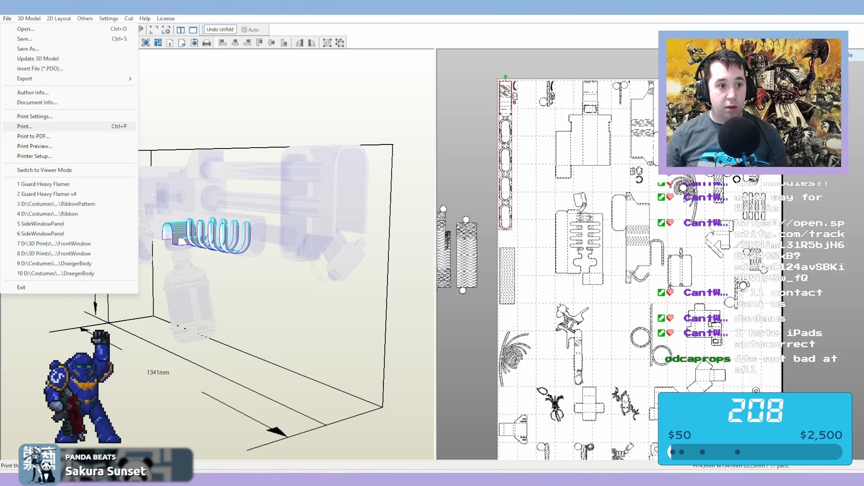
{"action": "left_click", "coordinate": [153, 306]}
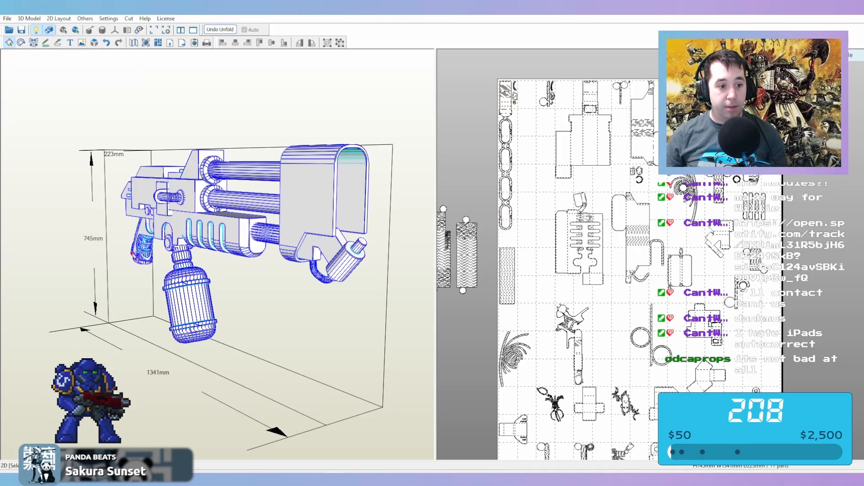
Switch to the Pepakura folder in File Explorer and load the Guard Heavy Flamer v4-Half STL into a new, empty Pepakura Designer window
{"action": "key", "text": "alt+Tab"}
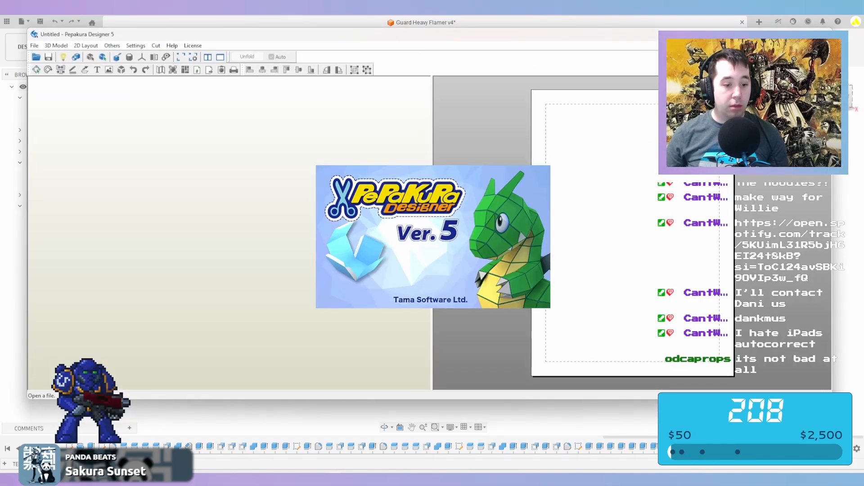
{"action": "mouse_move", "coordinate": [168, 479]}
{"action": "left_click", "coordinate": [200, 430]}
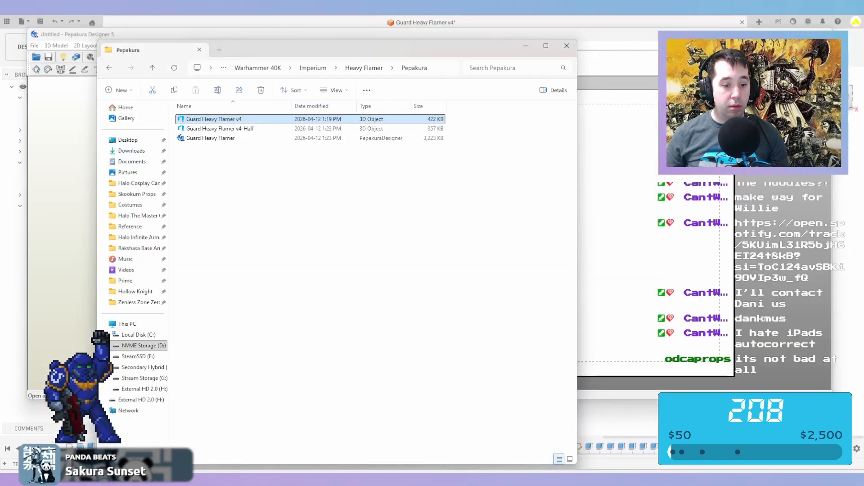
{"action": "left_click", "coordinate": [220, 128]}
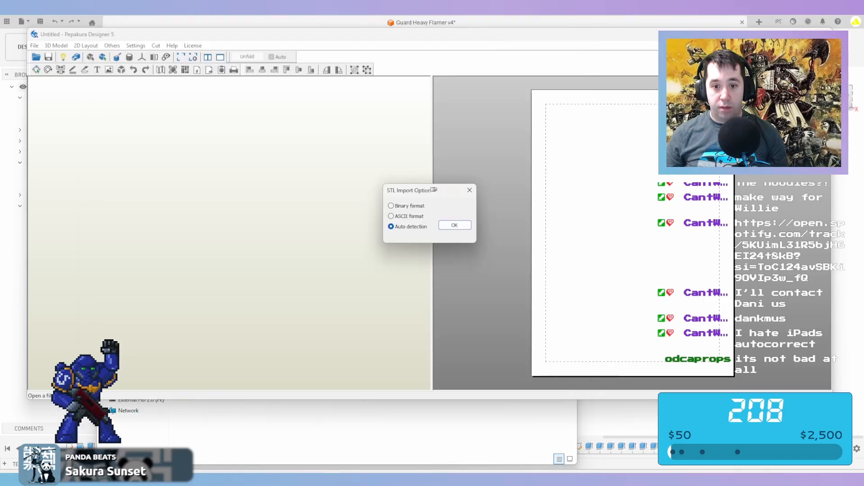
Import the half-model STL with auto format detection, accepting the default face direction and model coordinates
{"action": "key", "text": "Return"}
{"action": "key", "text": "Return"}
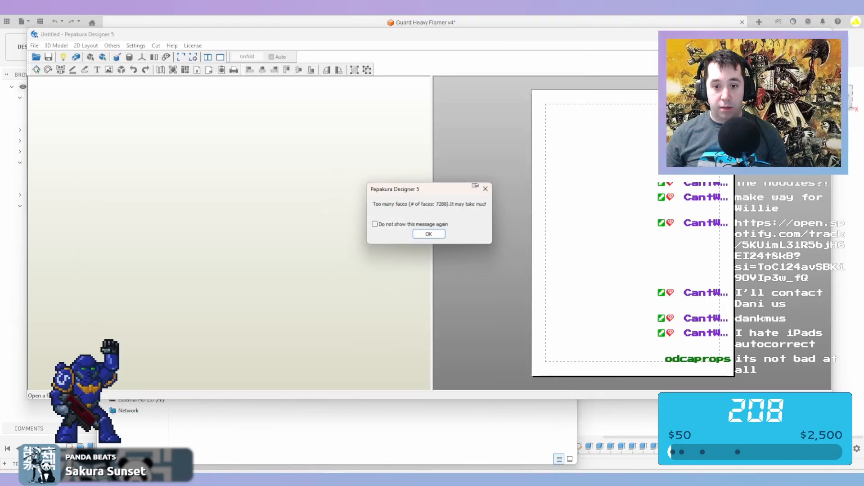
{"action": "key", "text": "Return"}
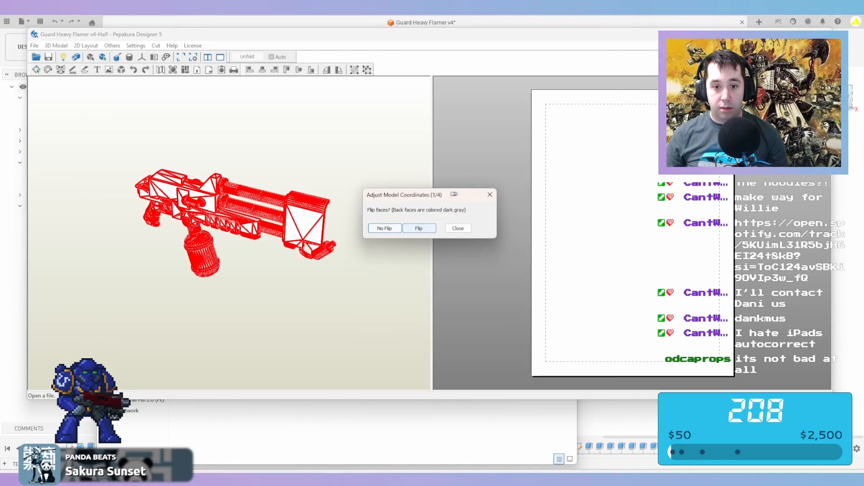
{"action": "key", "text": "Return"}
{"action": "key", "text": "Return"}
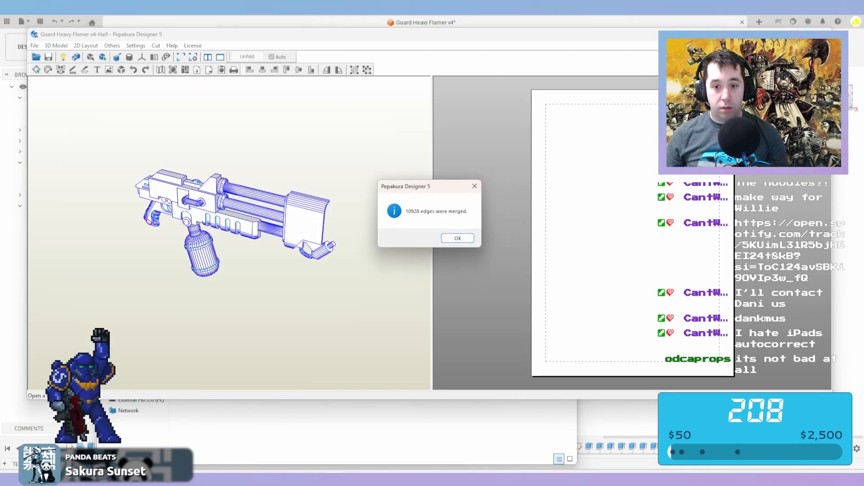
Scale the imported flamer model so one original unit equals 1 mm, and unfold it into flat parts
{"action": "key", "text": "Return"}
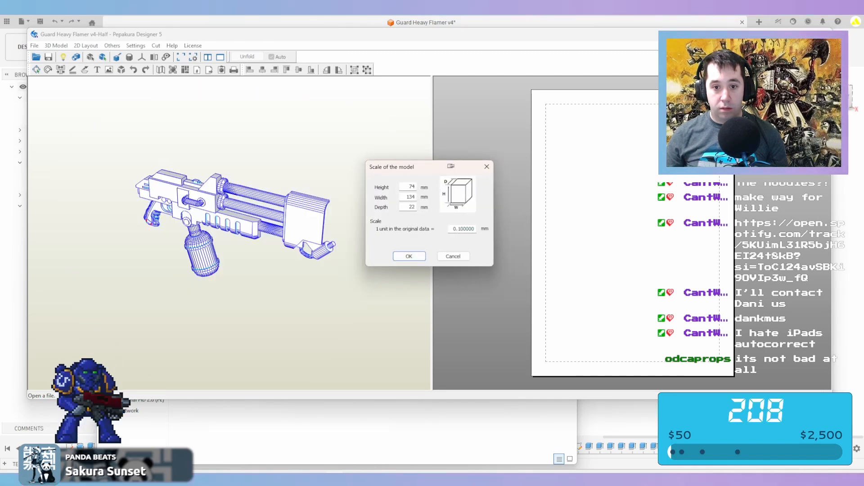
{"action": "left_click", "coordinate": [460, 228]}
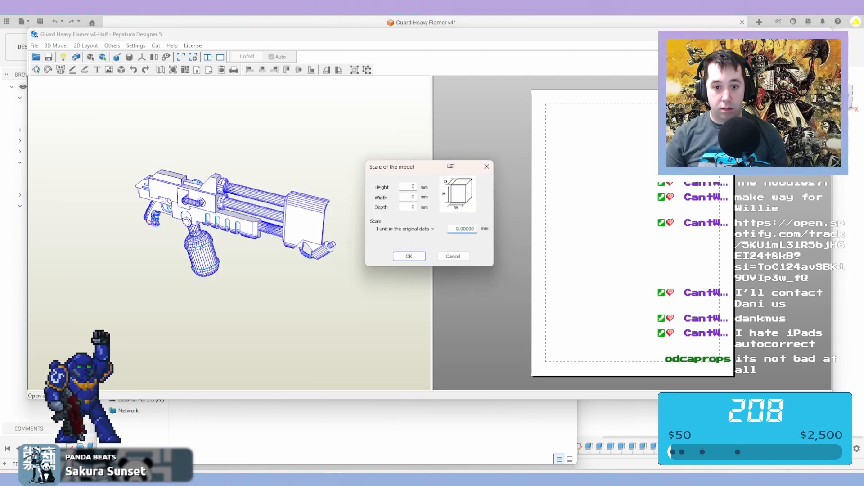
{"action": "key", "text": "BackSpace"}
{"action": "key", "text": "BackSpace"}
{"action": "key", "text": "BackSpace"}
{"action": "type", "text": "1."}
{"action": "key", "text": "Return"}
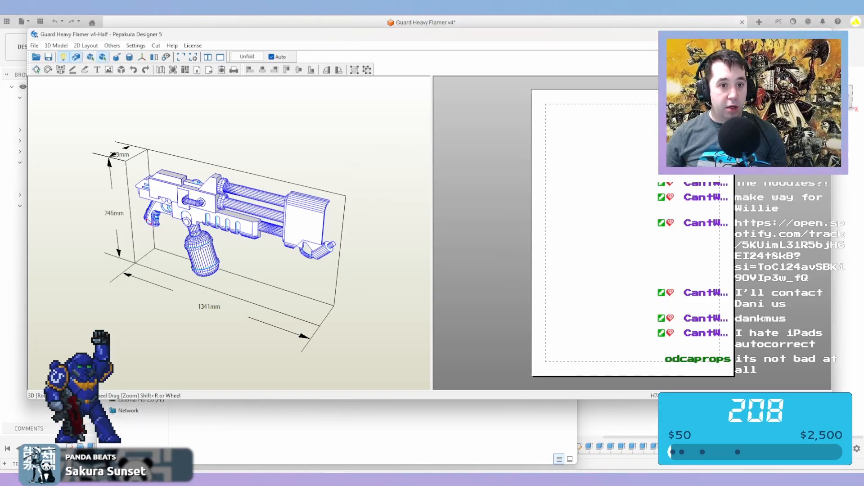
{"action": "left_click", "coordinate": [247, 56]}
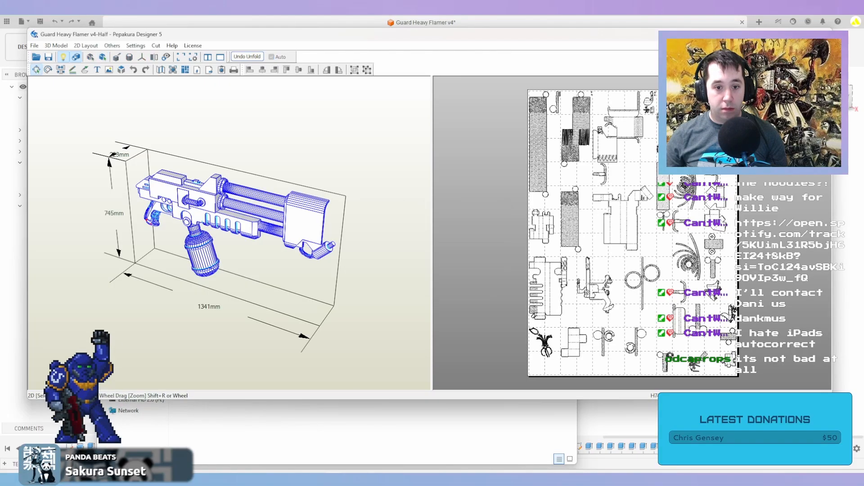
Move the three long, densely lined barrel-pipe parts off the pattern sheet into the empty area beside it
{"action": "mouse_move", "coordinate": [288, 207]}
{"action": "right_mouse_down"}
{"action": "mouse_move", "coordinate": [225, 221]}
{"action": "mouse_move", "coordinate": [189, 216]}
{"action": "mouse_move", "coordinate": [144, 194]}
{"action": "mouse_move", "coordinate": [187, 229]}
{"action": "mouse_move", "coordinate": [288, 209]}
{"action": "right_mouse_up"}
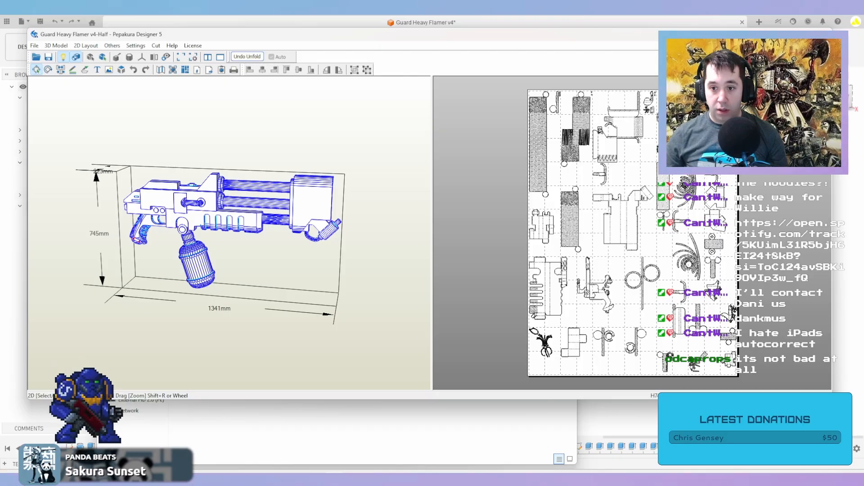
{"action": "left_click_drag", "start_coordinate": [539, 144], "coordinate": [495, 143]}
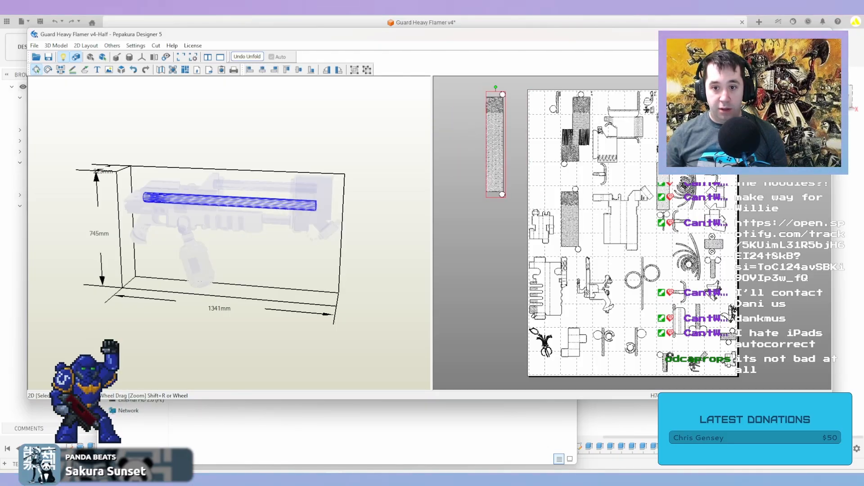
{"action": "left_click", "coordinate": [570, 219]}
{"action": "left_click_drag", "start_coordinate": [570, 219], "coordinate": [490, 143]}
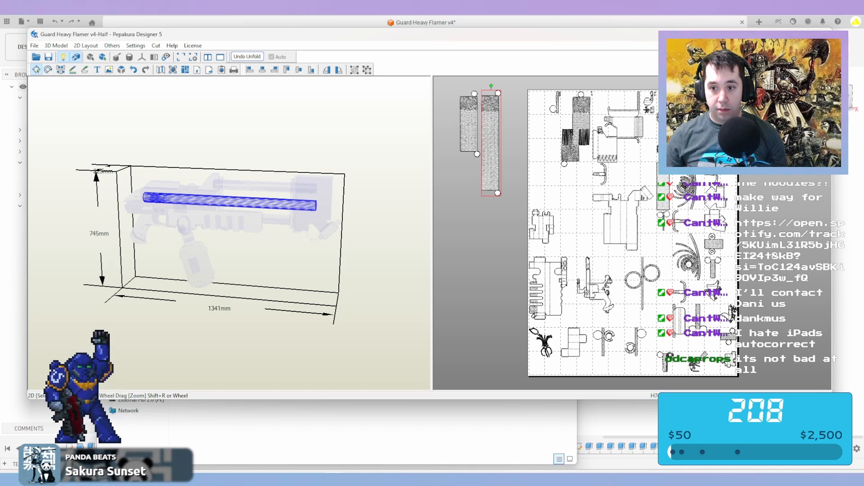
{"action": "left_click", "coordinate": [576, 131]}
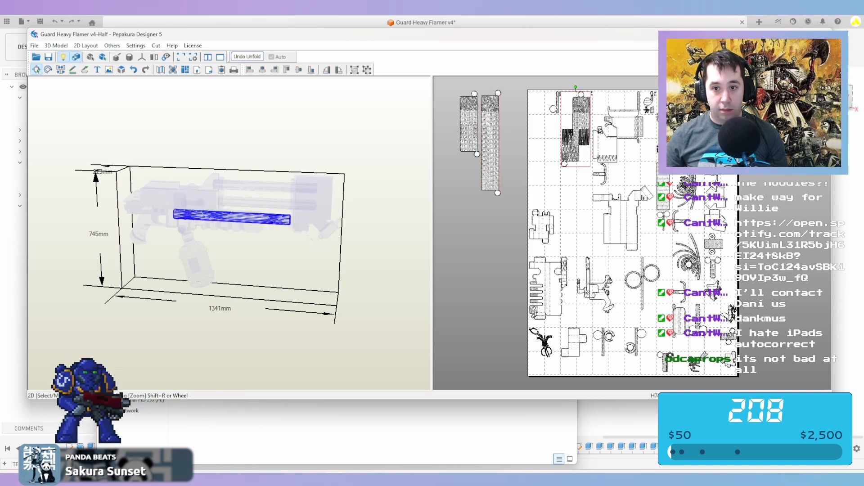
{"action": "left_click_drag", "start_coordinate": [576, 130], "coordinate": [514, 130]}
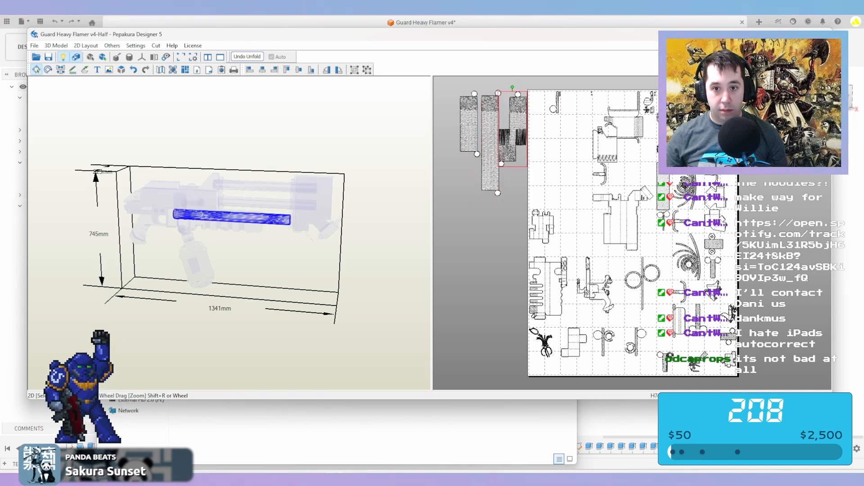
{"action": "left_click_drag", "start_coordinate": [450, 82], "coordinate": [463, 147]}
Examine individual unfolded parts on the sheet to see which sections of the flamer they belong to
{"action": "left_click", "coordinate": [542, 227]}
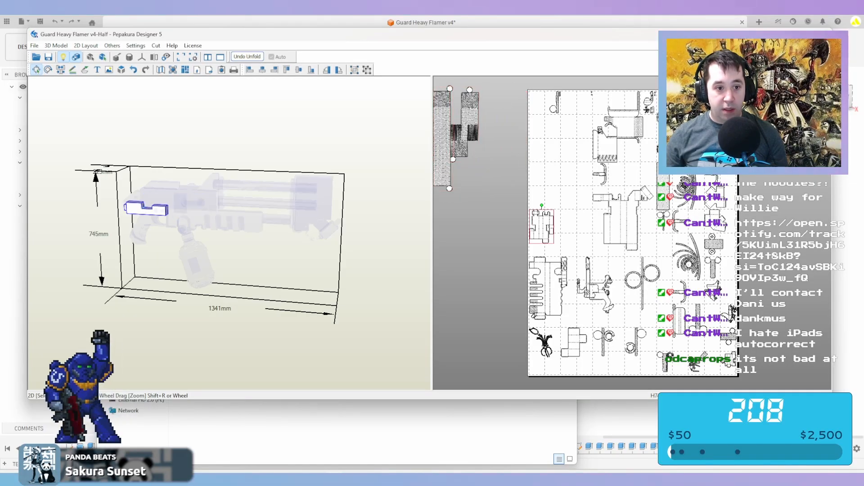
{"action": "left_click", "coordinate": [547, 288]}
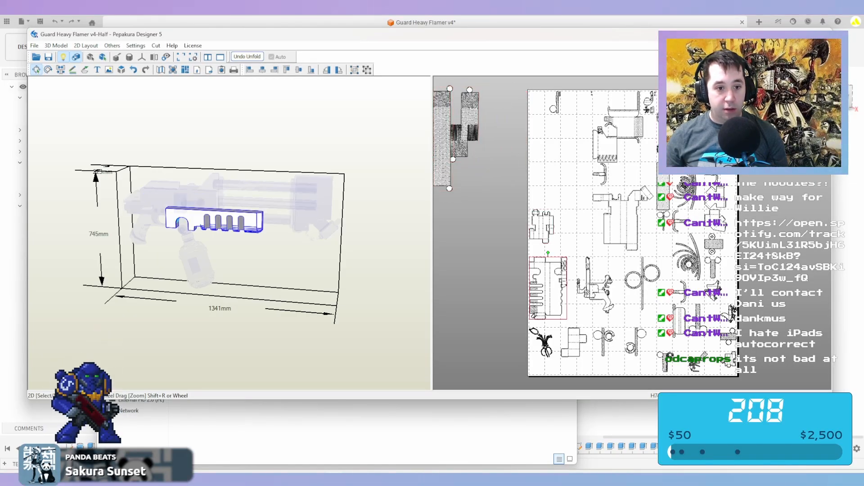
{"action": "left_click", "coordinate": [622, 221]}
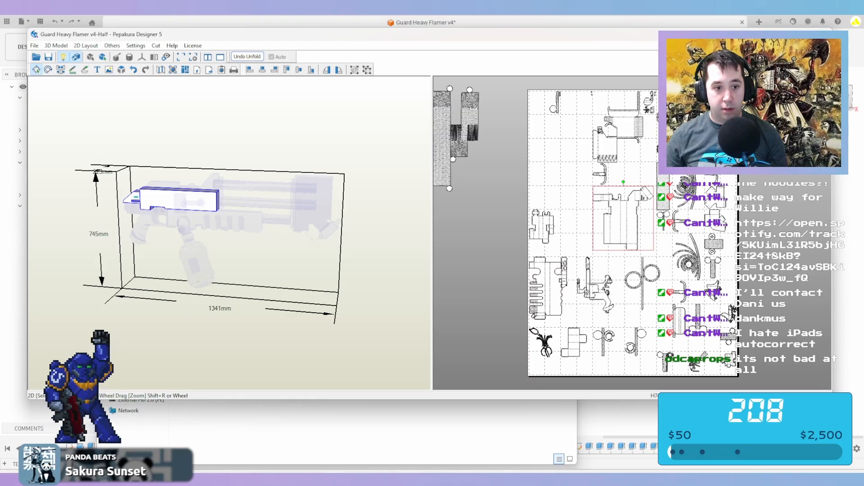
{"action": "left_click", "coordinate": [643, 282]}
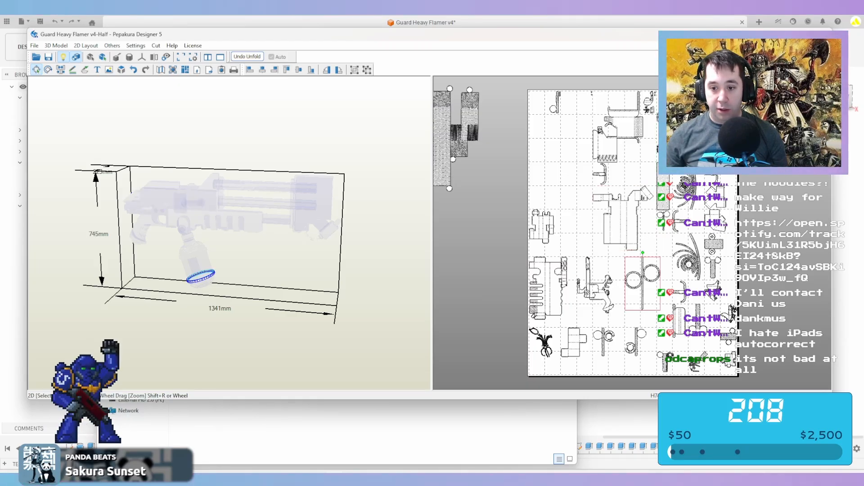
{"action": "left_click", "coordinate": [685, 187]}
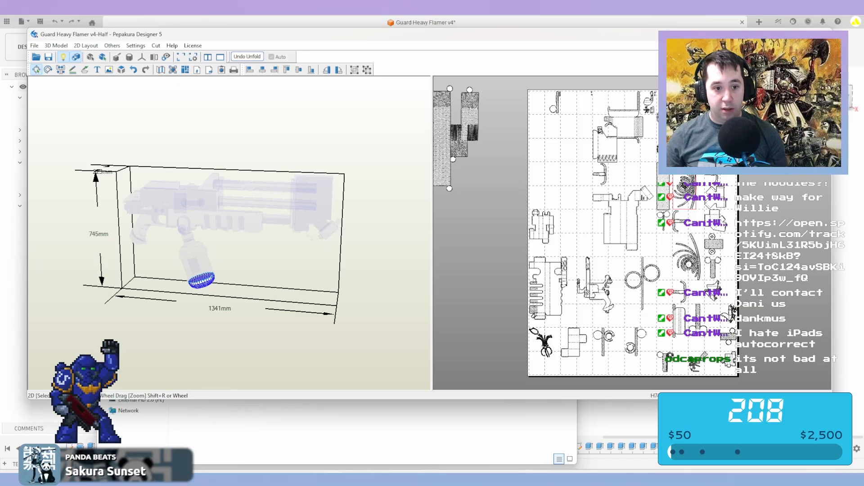
{"action": "key", "text": "Escape"}
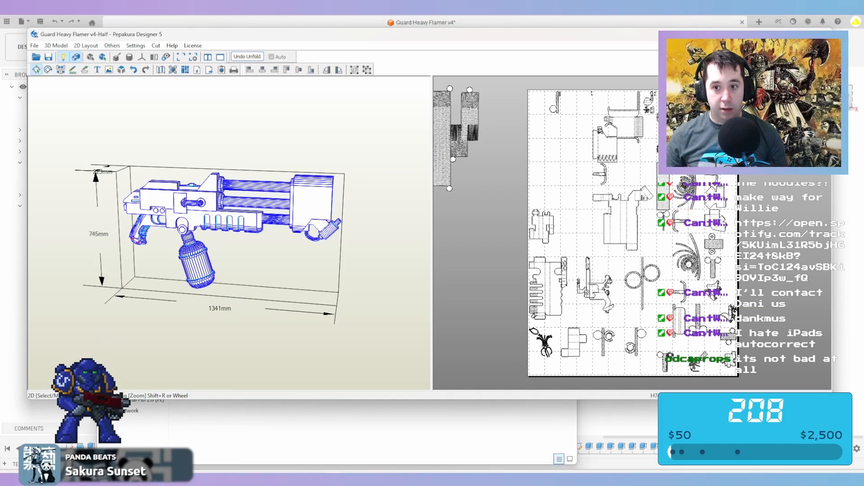
{"action": "left_click", "coordinate": [687, 146]}
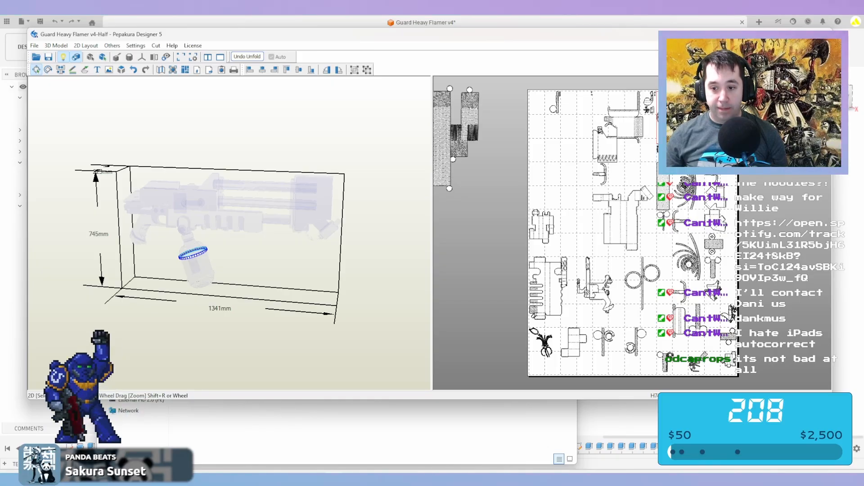
{"action": "left_click", "coordinate": [698, 319]}
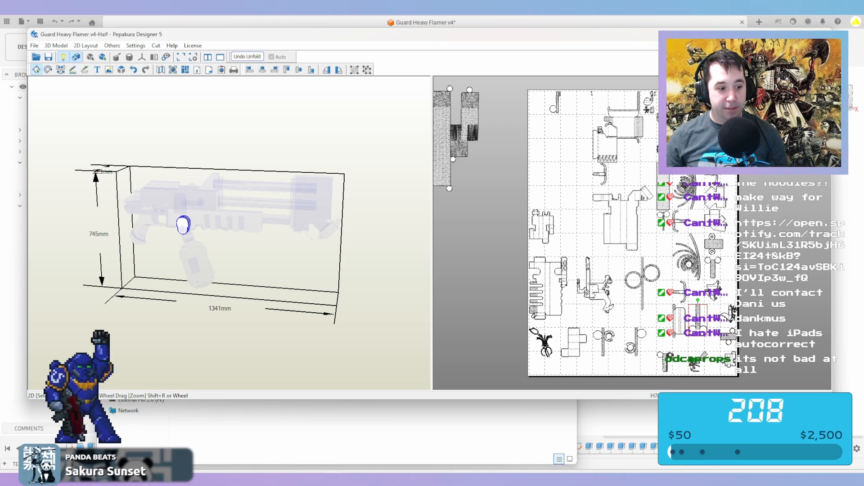
{"action": "left_click", "coordinate": [732, 311]}
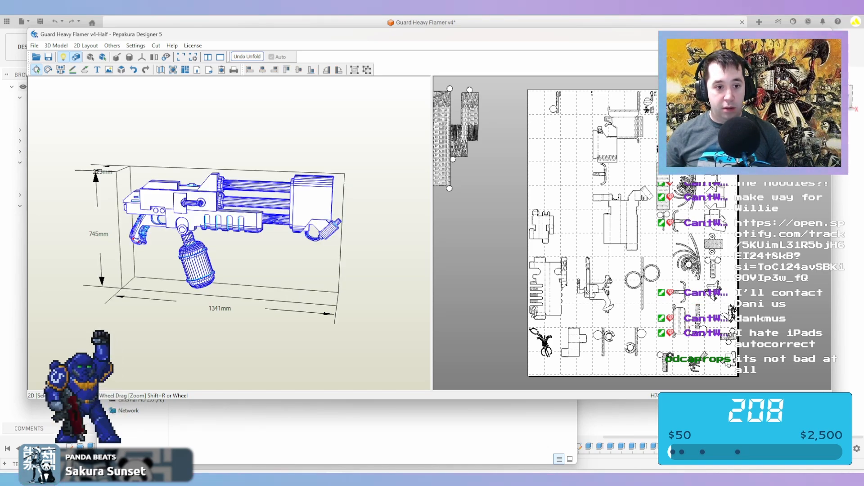
Save the unfolded pattern in the Pepakura folder as Guard Heavy Flamer Half
{"action": "key", "text": "ctrl+s"}
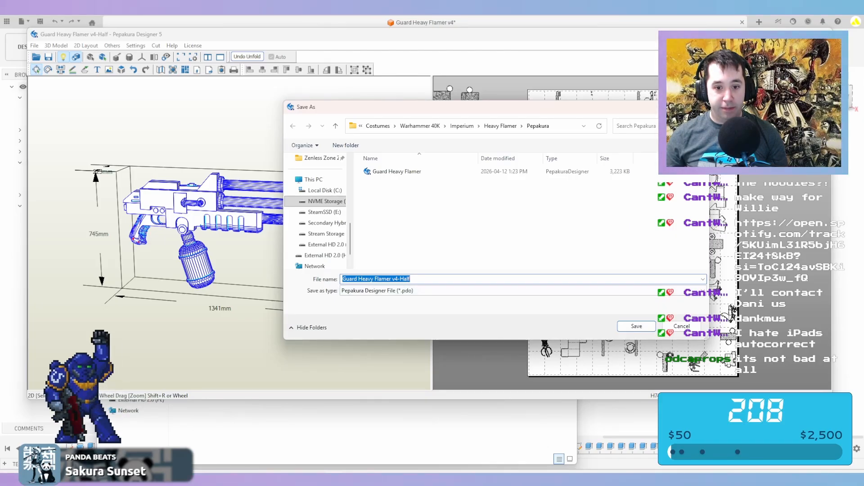
{"action": "left_click", "coordinate": [400, 279]}
{"action": "key", "text": "BackSpace"}
{"action": "key", "text": "BackSpace"}
{"action": "key", "text": "BackSpace"}
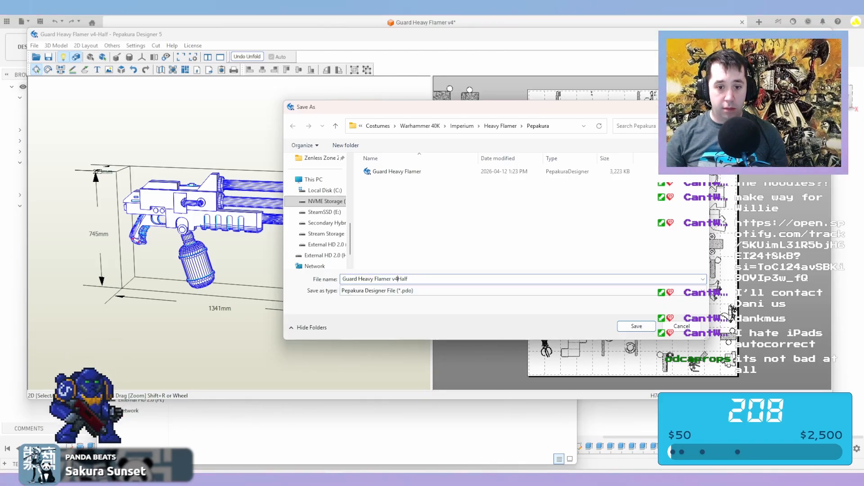
{"action": "key", "text": "Return"}
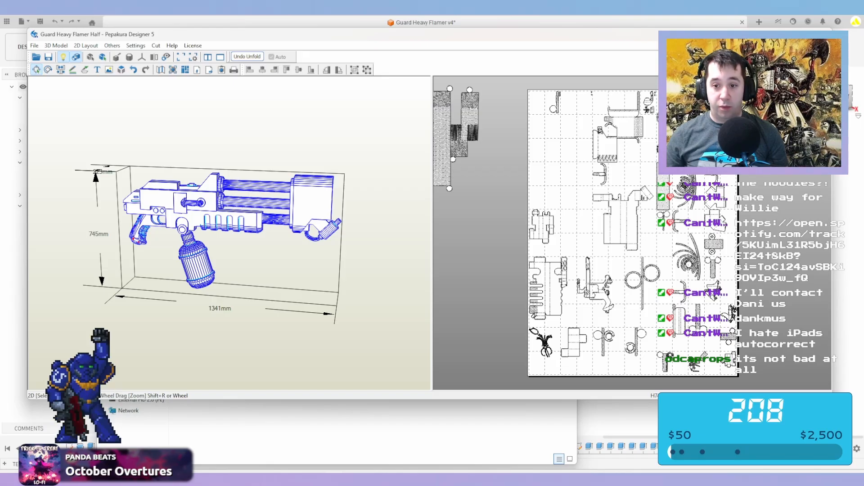
{"action": "scroll", "coordinate": [639, 239], "scroll_direction": "up", "scroll_amount": 3}
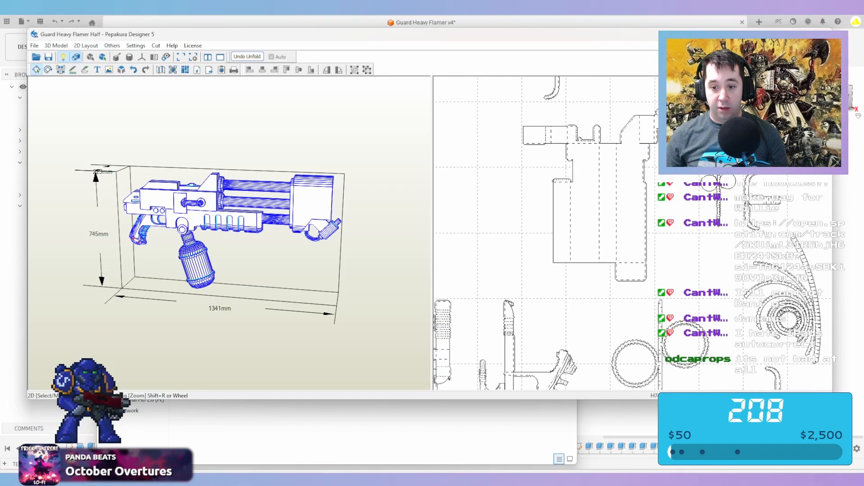
{"action": "scroll", "coordinate": [585, 234], "scroll_direction": "down", "scroll_amount": 5}
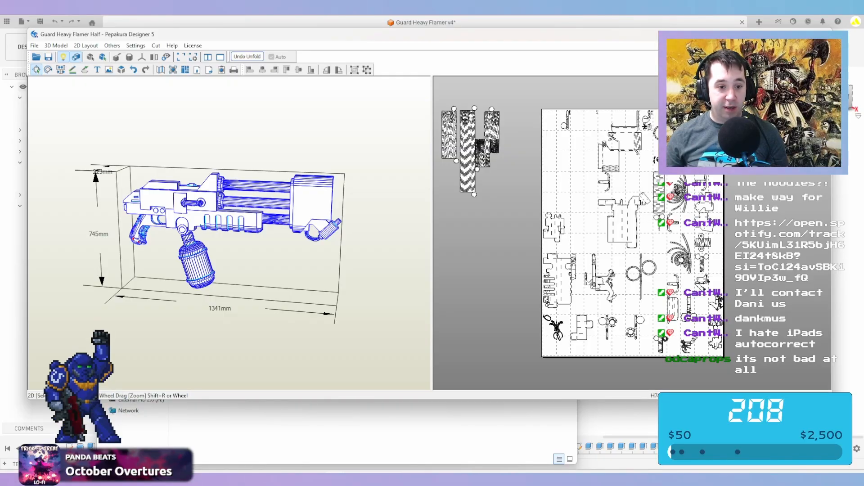
{"action": "right_click_drag", "start_coordinate": [181, 225], "coordinate": [171, 270]}
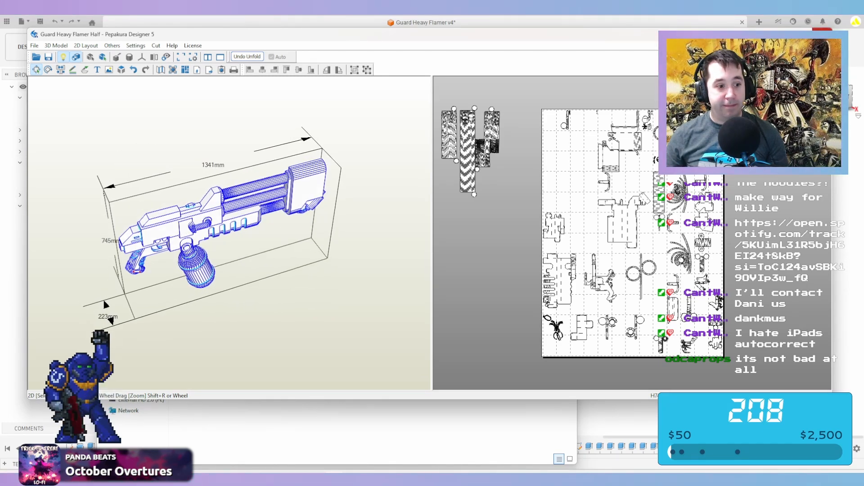
{"action": "right_click_drag", "start_coordinate": [252, 243], "coordinate": [225, 207]}
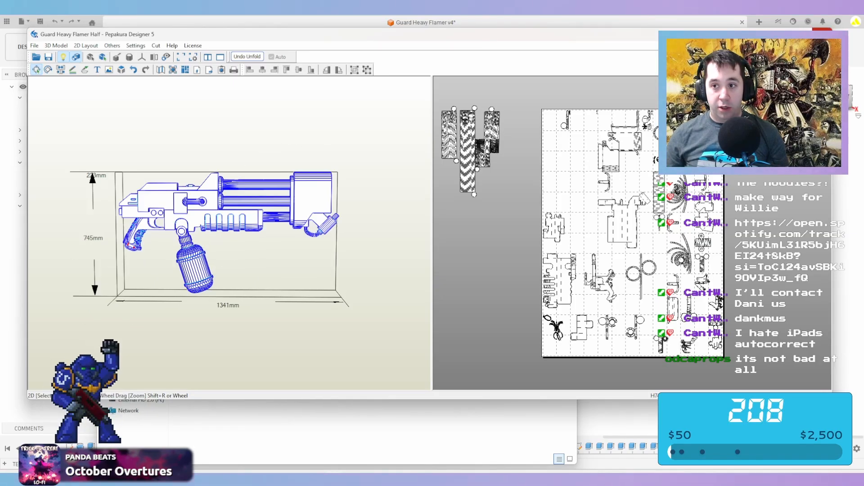
Switch to the Guard Heavy Flamer design in Fusion and examine the fuel canister beneath the gun
{"action": "left_click", "coordinate": [822, 33]}
{"action": "left_click", "coordinate": [567, 46]}
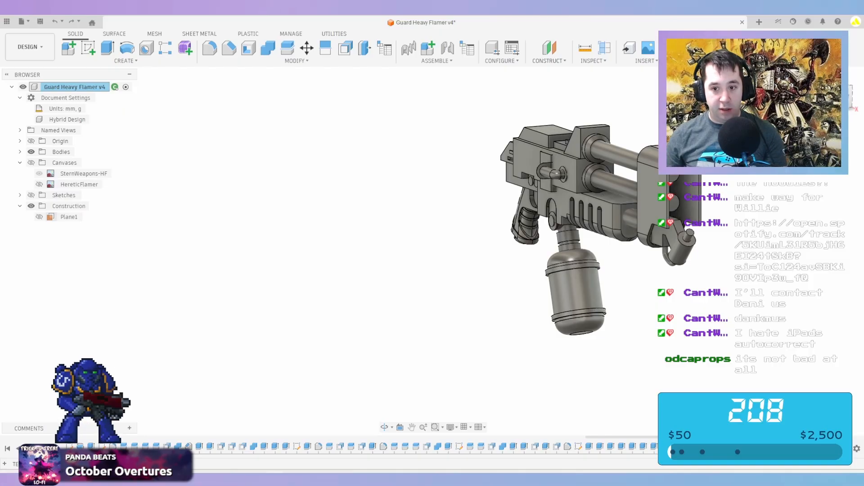
{"action": "mouse_move", "coordinate": [540, 270]}
{"action": "middle_mouse_down", "text": "shift"}
{"action": "mouse_move", "coordinate": [369, 270]}
{"action": "mouse_move", "coordinate": [532, 270]}
{"action": "middle_mouse_up", "text": "shift"}
{"action": "left_click", "coordinate": [832, 97]}
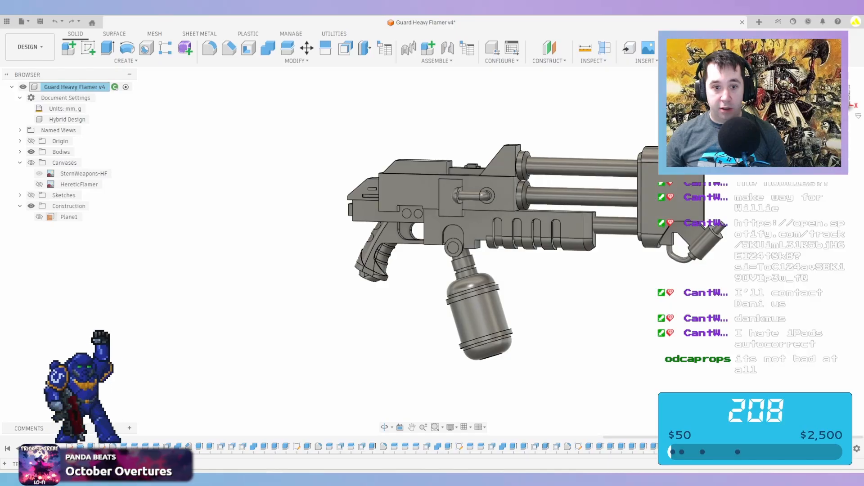
{"action": "scroll", "coordinate": [552, 288], "scroll_direction": "up", "scroll_amount": 4}
{"action": "middle_click_drag", "start_coordinate": [607, 261], "coordinate": [513, 288], "text": "shift"}
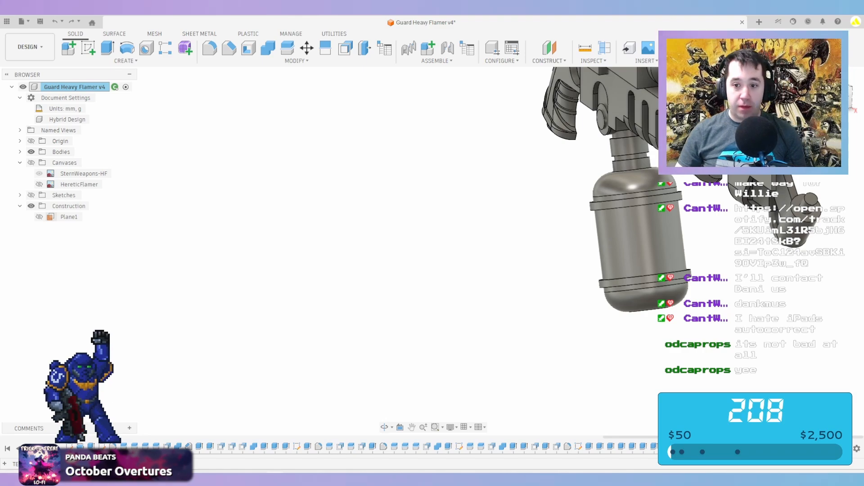
{"action": "middle_click_drag", "start_coordinate": [495, 270], "coordinate": [419, 259], "text": "shift"}
{"action": "left_click", "coordinate": [502, 279]}
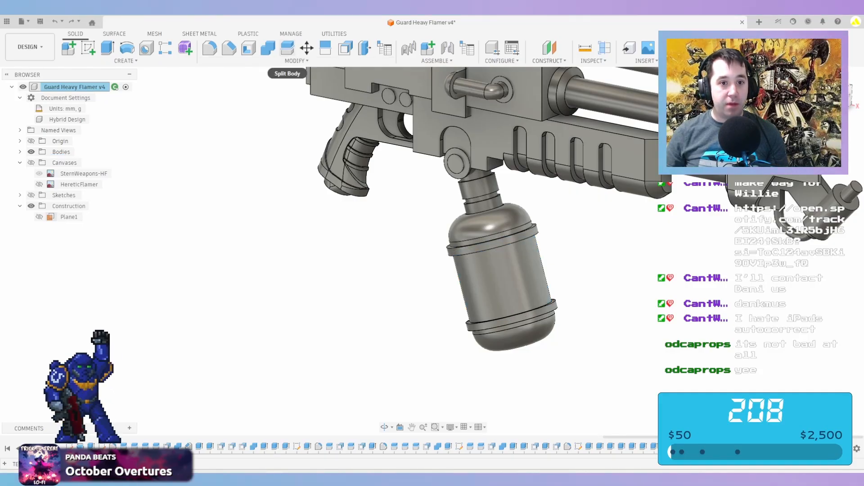
Split the fuel canister body using the underside face of its upper ring as the splitting tool
{"action": "left_click", "coordinate": [287, 47]}
{"action": "left_click", "coordinate": [500, 270]}
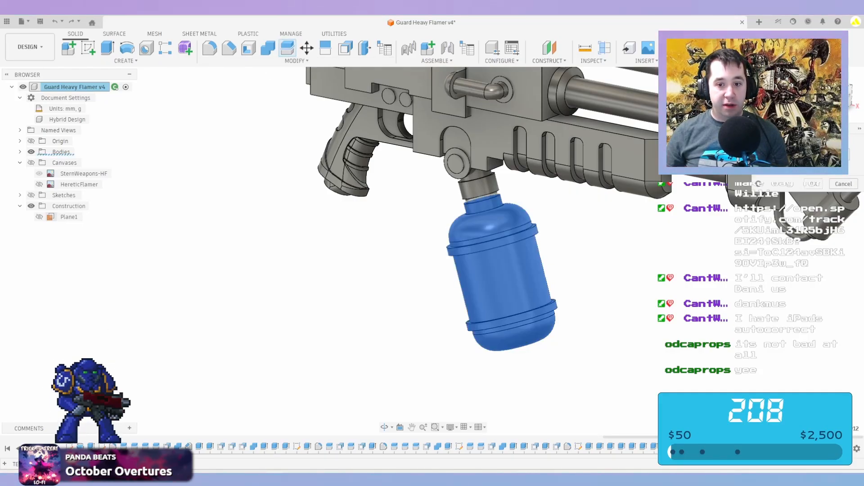
{"action": "scroll", "coordinate": [484, 202], "scroll_direction": "up", "scroll_amount": 6}
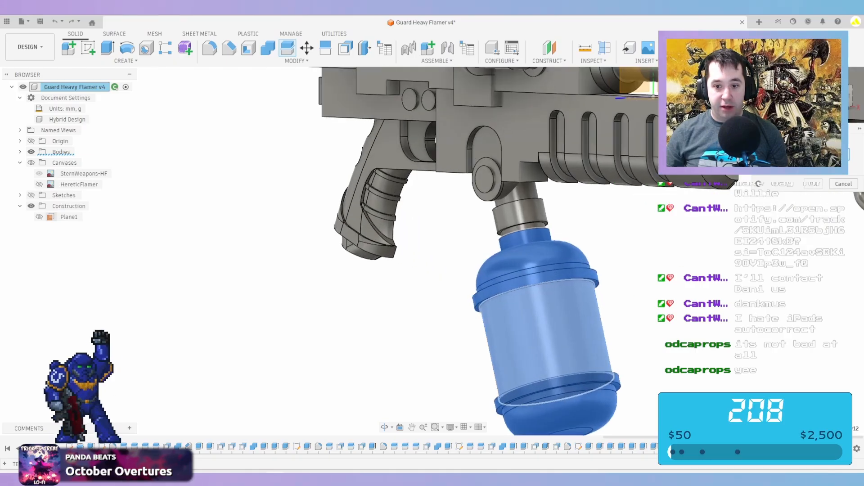
{"action": "scroll", "coordinate": [604, 288], "scroll_direction": "up", "scroll_amount": 3}
{"action": "left_click", "coordinate": [605, 289]}
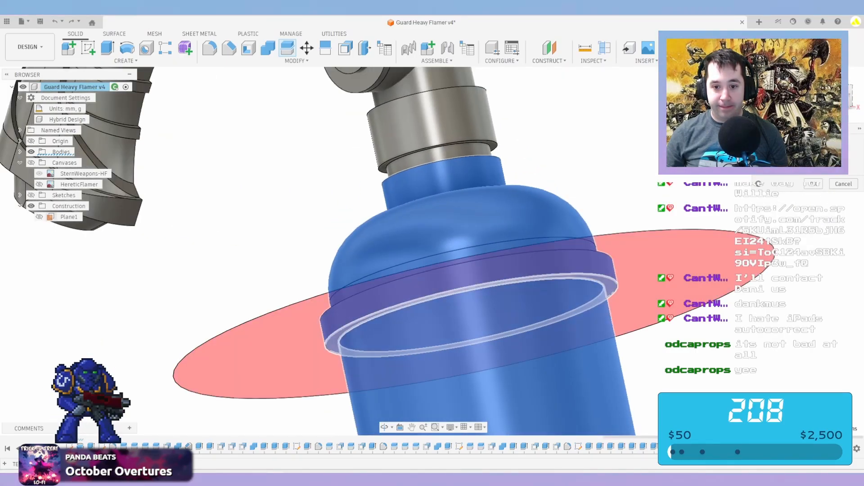
{"action": "scroll", "coordinate": [604, 289], "scroll_direction": "down", "scroll_amount": 4}
{"action": "key", "text": "Return"}
{"action": "scroll", "coordinate": [664, 232], "scroll_direction": "down", "scroll_amount": 3}
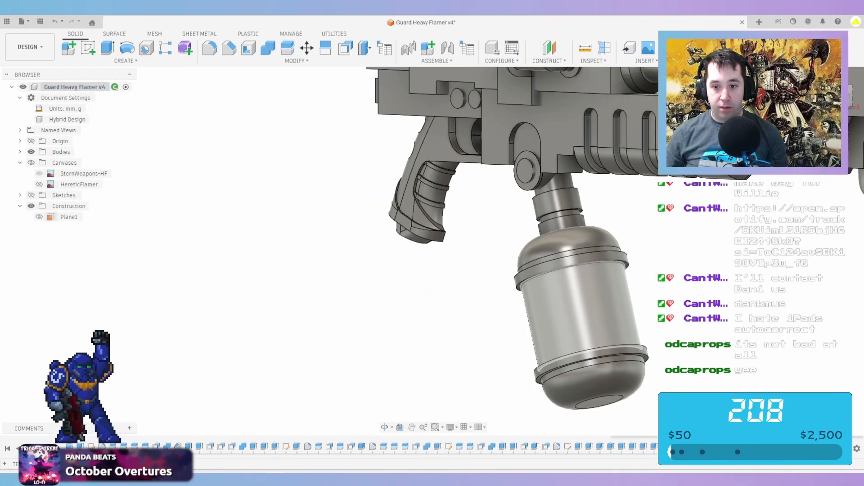
Find the fuel canister's upper section, Body12, in the bodies list and hide it
{"action": "left_click", "coordinate": [580, 315]}
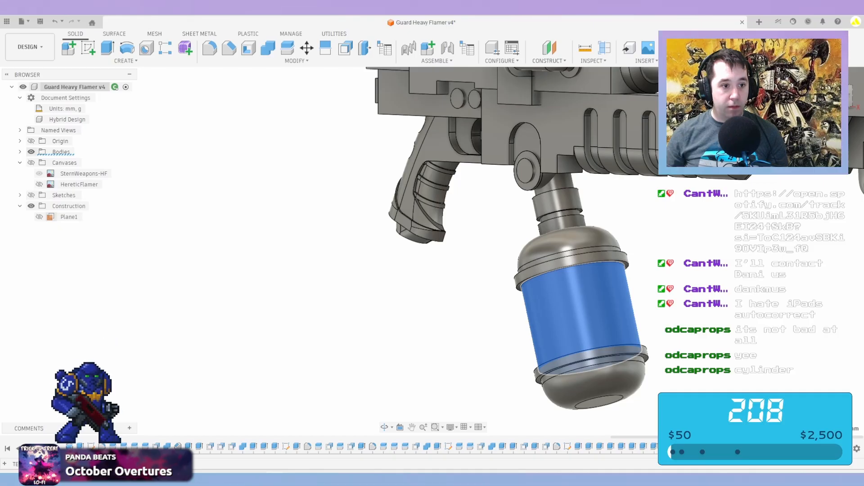
{"action": "left_click", "coordinate": [20, 152]}
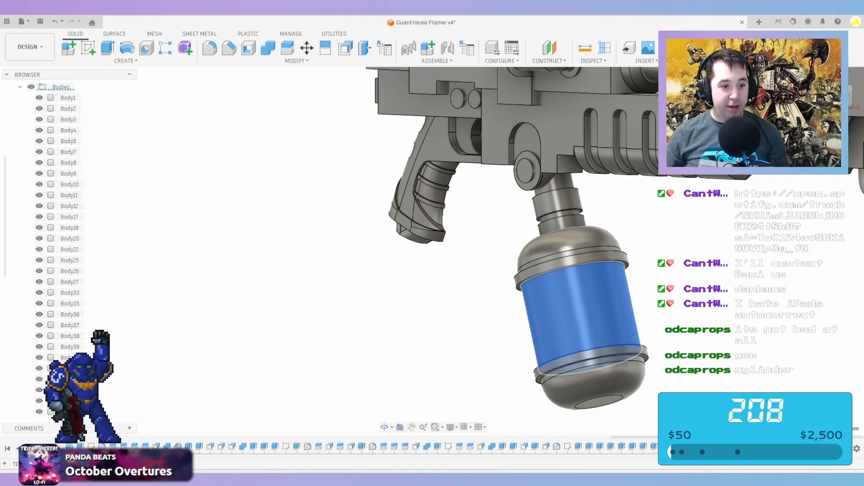
{"action": "scroll", "coordinate": [69, 360], "scroll_direction": "down", "scroll_amount": 2}
{"action": "left_click", "coordinate": [69, 412]}
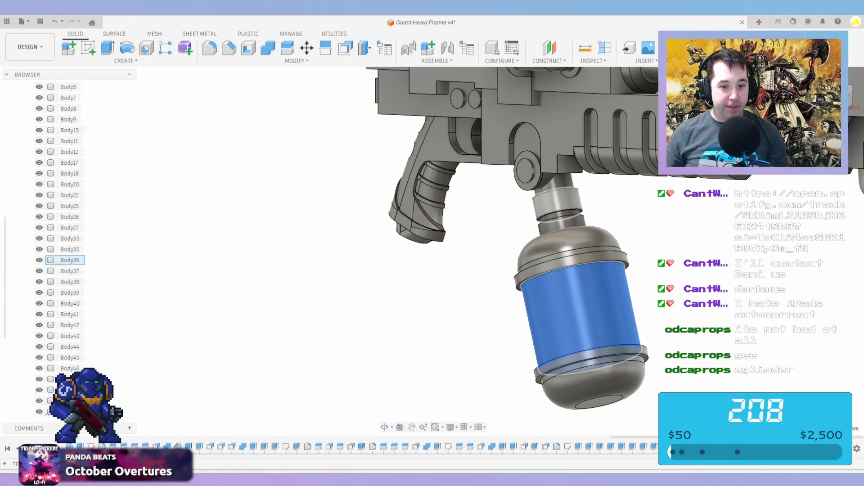
{"action": "left_click", "coordinate": [569, 269]}
{"action": "left_click", "coordinate": [70, 152]}
{"action": "scroll", "coordinate": [351, 178], "scroll_direction": "down", "scroll_amount": 3}
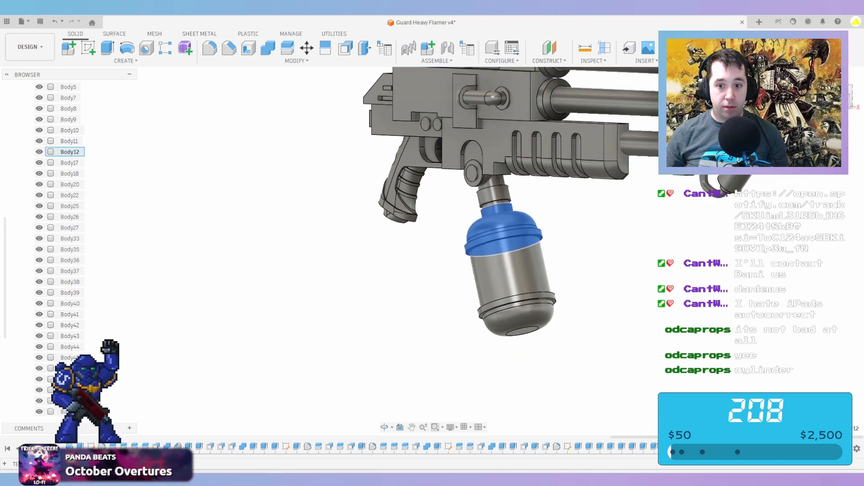
{"action": "key", "text": "v"}
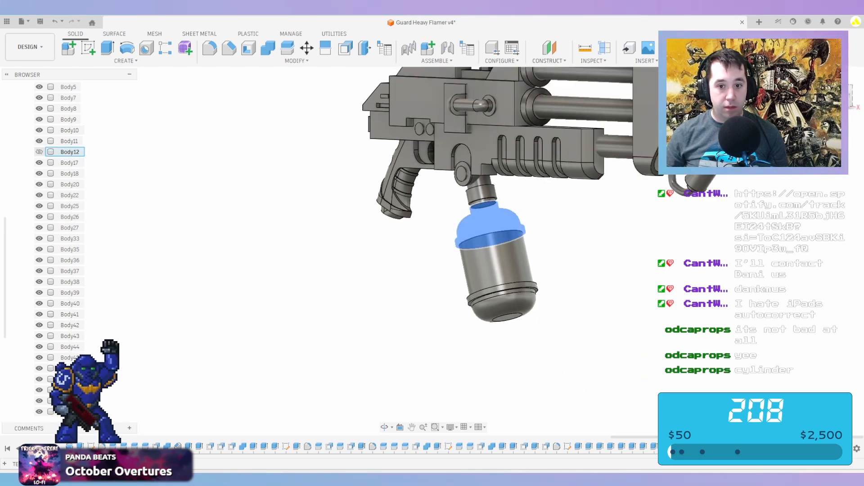
{"action": "key", "text": "Escape"}
{"action": "left_click", "coordinate": [840, 95]}
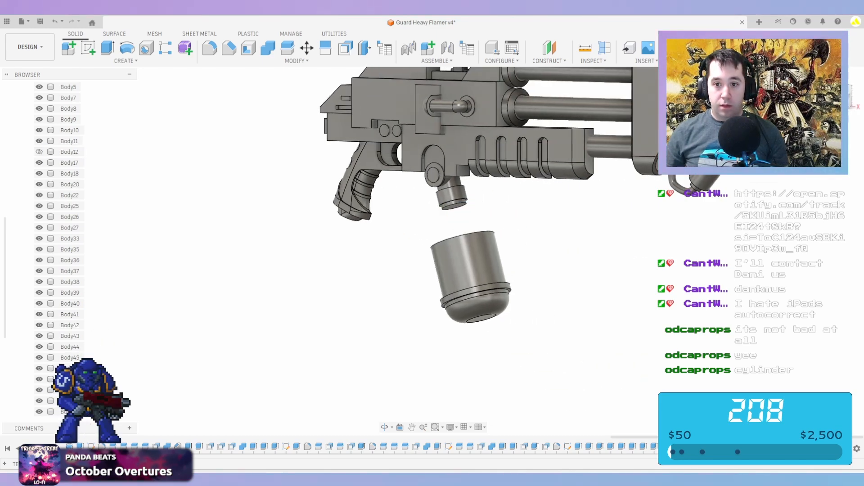
Hide all the gun bodies so that only the lower section of the fuel canister remains displayed
{"action": "middle_click_drag", "start_coordinate": [318, 115], "coordinate": [387, 211]}
{"action": "left_click_drag", "start_coordinate": [182, 107], "coordinate": [775, 328]}
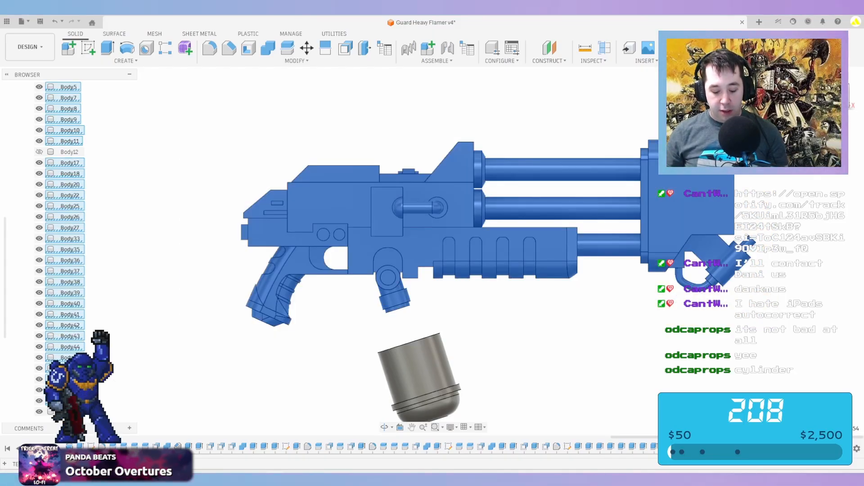
{"action": "key", "text": "v"}
{"action": "key", "text": "Escape"}
Start a sketch on the flat upper face of the lower canister section
{"action": "middle_click_drag", "start_coordinate": [425, 360], "coordinate": [441, 190]}
{"action": "middle_click_drag", "start_coordinate": [441, 191], "coordinate": [445, 227], "text": "shift"}
{"action": "left_click", "coordinate": [444, 219]}
{"action": "key", "text": "c"}
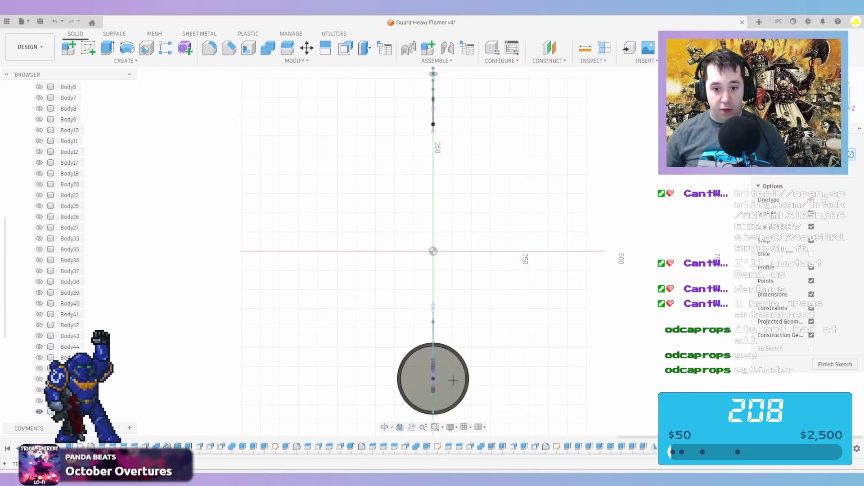
Try a 75 mm diameter circle centred on the canister's upper face
{"action": "left_click", "coordinate": [436, 311]}
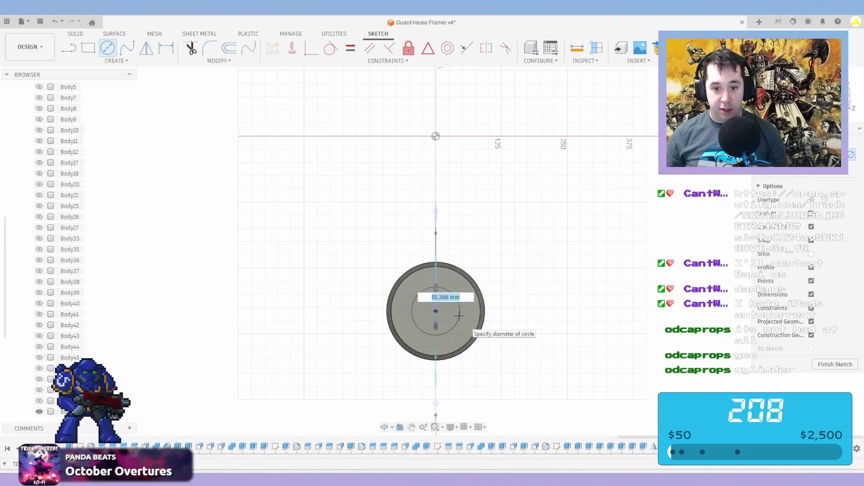
{"action": "type", "text": "7"}
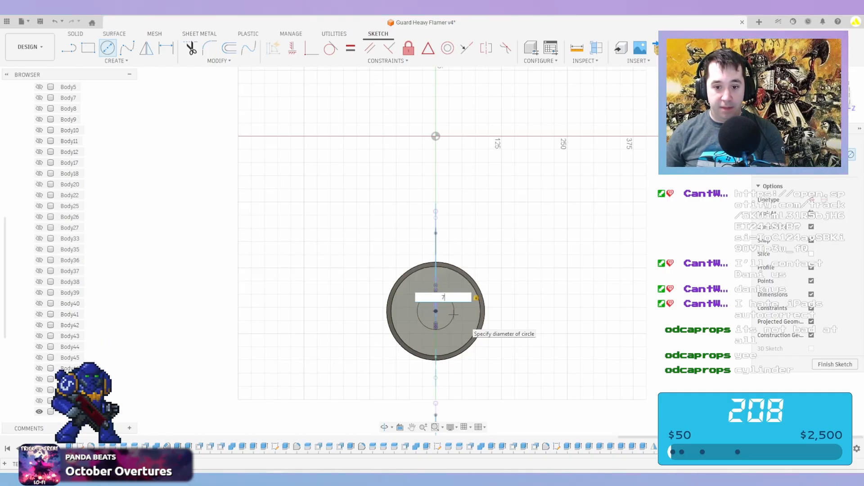
{"action": "type", "text": "05"}
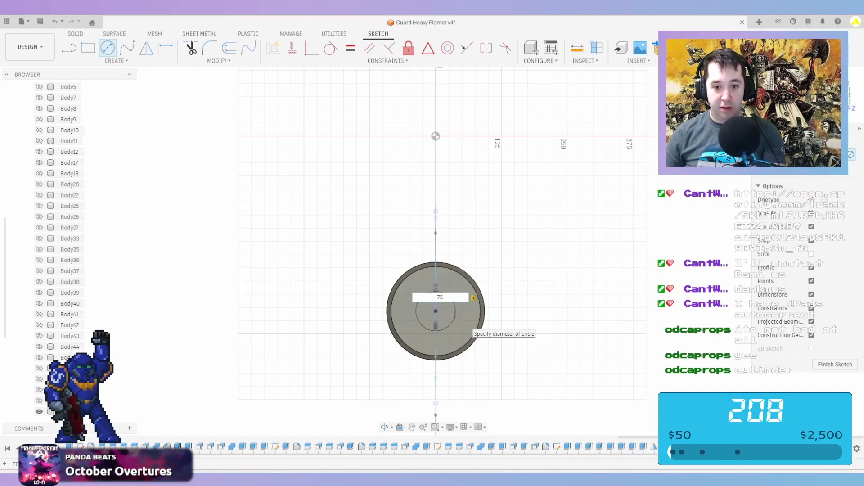
{"action": "key", "text": "Return"}
{"action": "scroll", "coordinate": [453, 315], "scroll_direction": "up", "scroll_amount": 2}
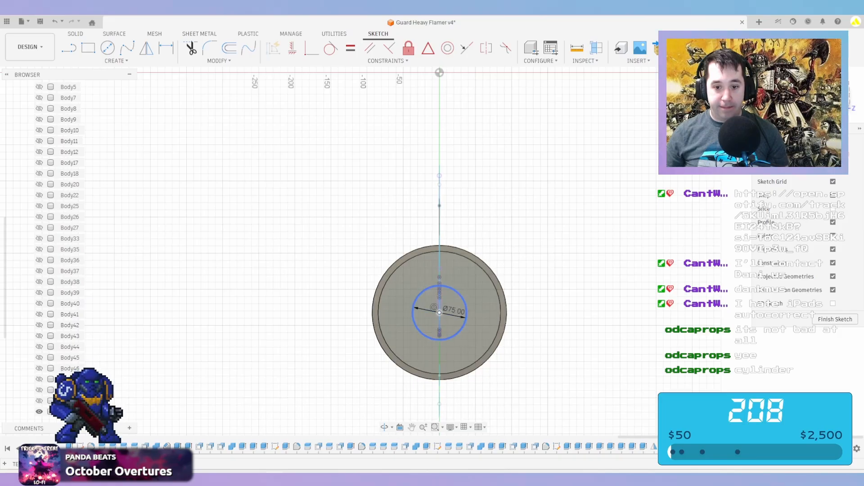
{"action": "key", "text": "Escape"}
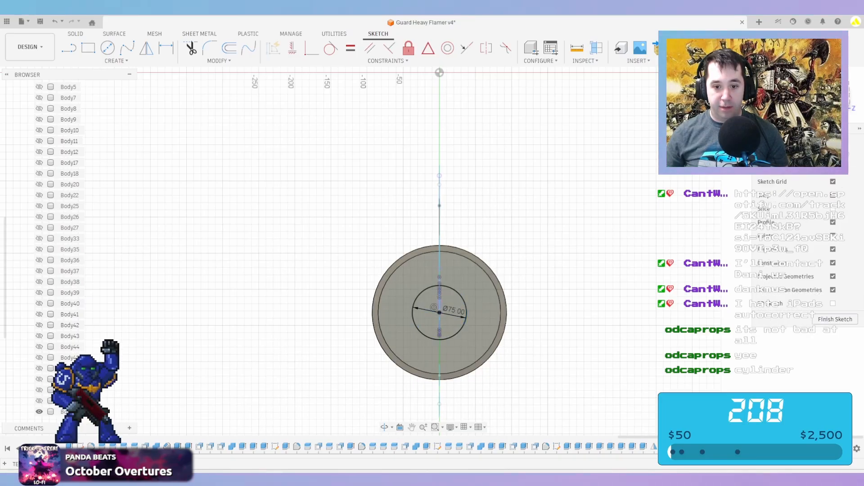
{"action": "key", "text": "ctrl+z"}
Draw a vertical line about 85 mm long from the canister's centre up to the inner circular edge
{"action": "key", "text": "l"}
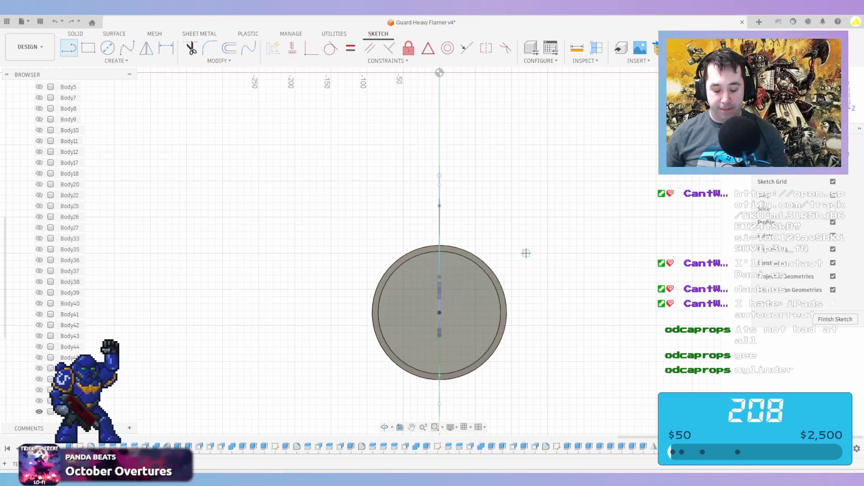
{"action": "left_click", "coordinate": [439, 312]}
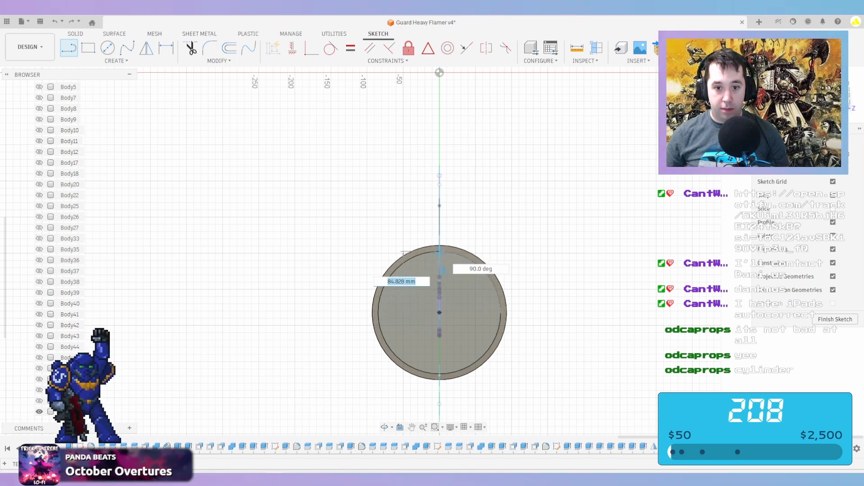
{"action": "left_click", "coordinate": [440, 251]}
{"action": "key", "text": "Escape"}
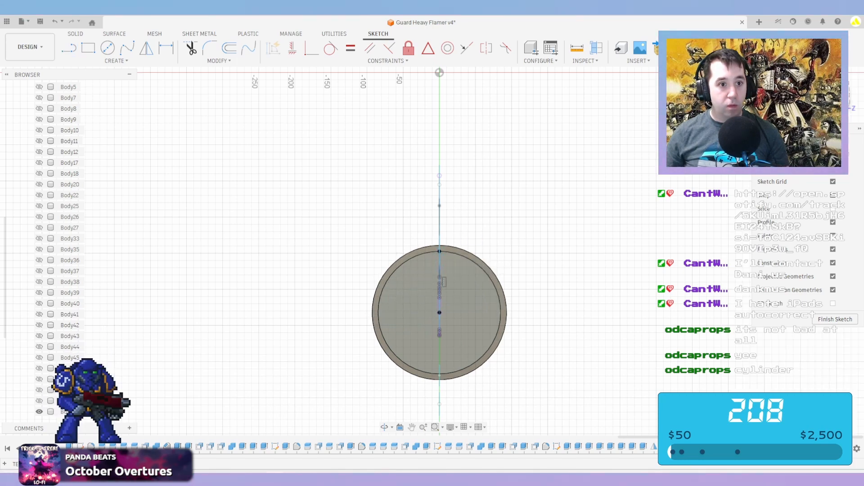
Draw a 2-point circle 75 mm in diameter along the vertical line, starting just inside the canister's inner edge
{"action": "left_click", "coordinate": [117, 61]}
{"action": "mouse_move", "coordinate": [104, 98]}
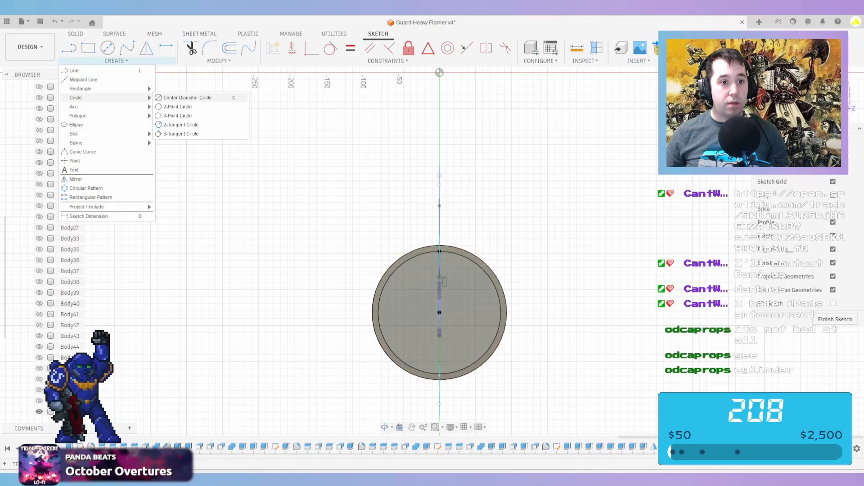
{"action": "left_click", "coordinate": [178, 106]}
{"action": "scroll", "coordinate": [444, 269], "scroll_direction": "up", "scroll_amount": 5}
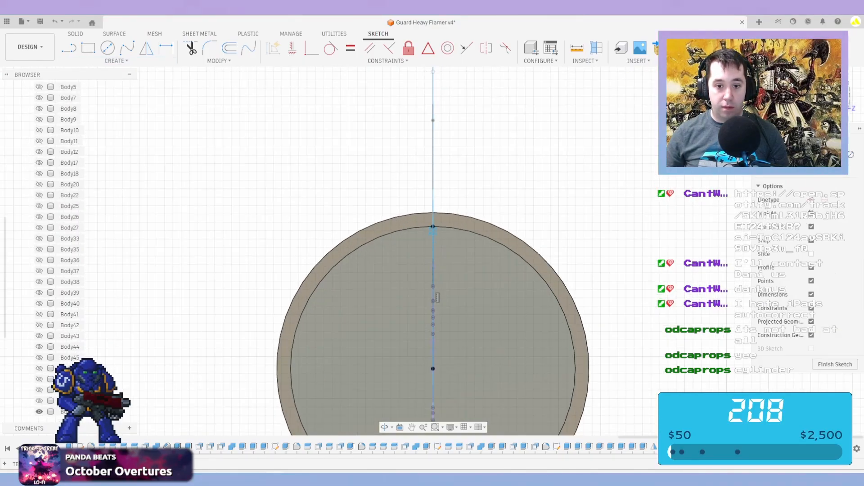
{"action": "scroll", "coordinate": [437, 297], "scroll_direction": "up", "scroll_amount": 2}
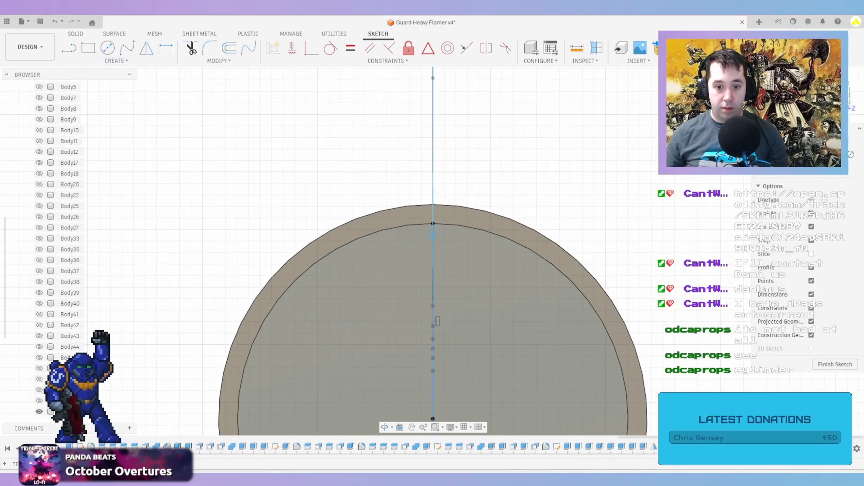
{"action": "left_click", "coordinate": [433, 235]}
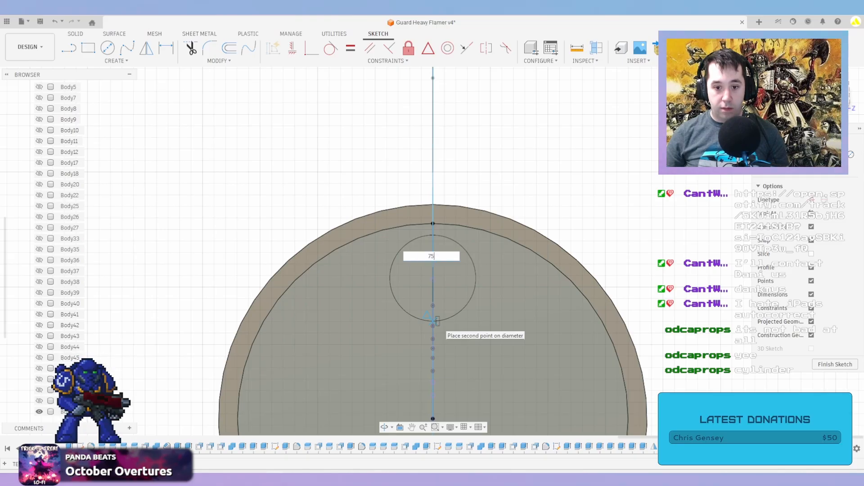
{"action": "key", "text": "Tab"}
{"action": "middle_click_drag", "start_coordinate": [437, 320], "coordinate": [444, 233]}
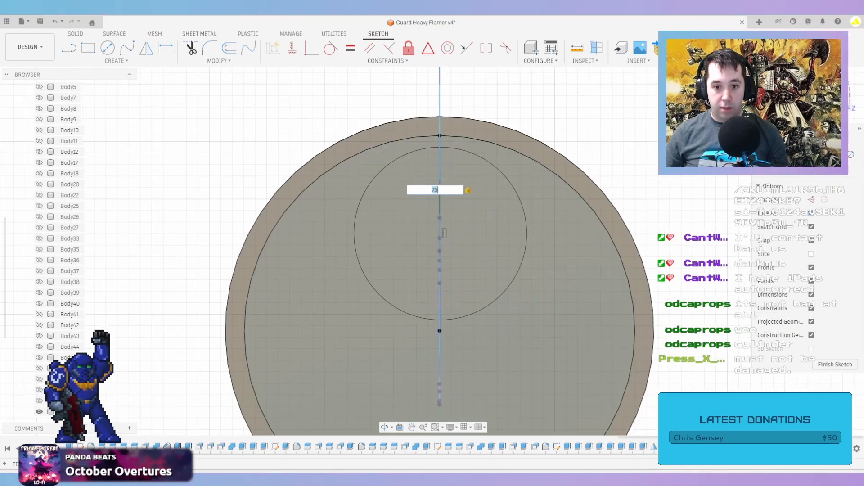
{"action": "left_click", "coordinate": [477, 272]}
{"action": "scroll", "coordinate": [480, 266], "scroll_direction": "down", "scroll_amount": 2}
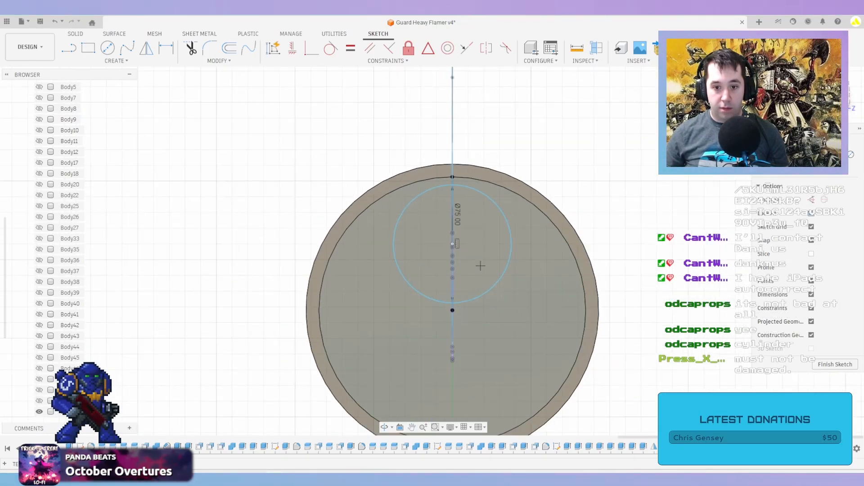
Create a circular pattern of the 75 mm circle around the canister's centre with a quantity of 3
{"action": "left_click", "coordinate": [116, 61]}
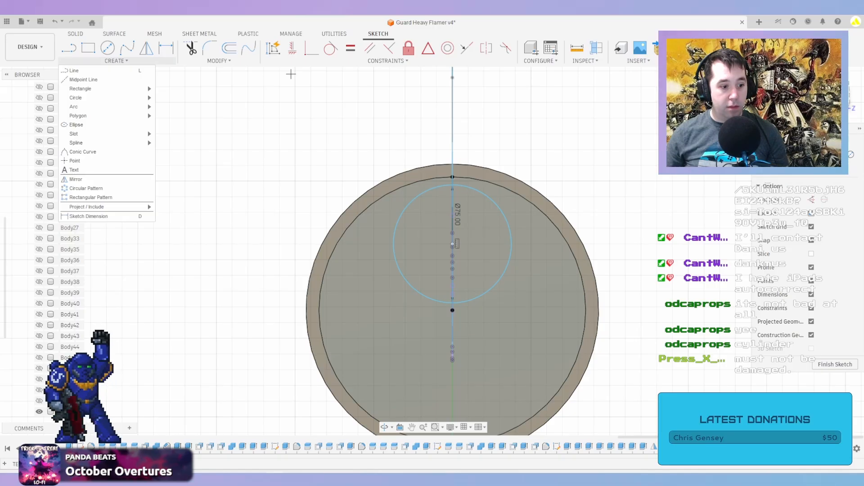
{"action": "left_click", "coordinate": [85, 188]}
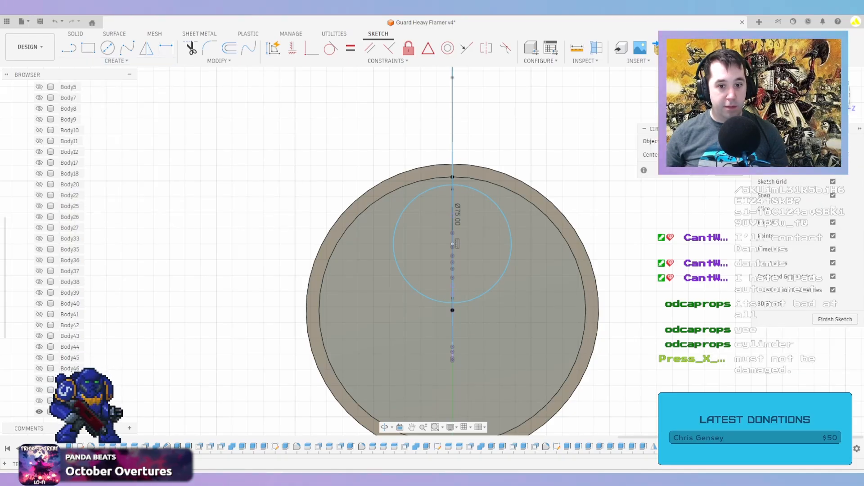
{"action": "left_click", "coordinate": [396, 224]}
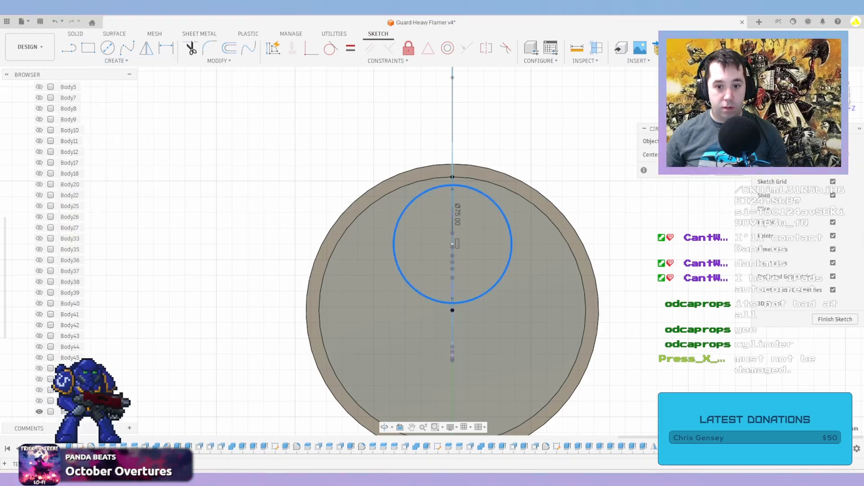
{"action": "key", "text": "Escape"}
{"action": "left_click", "coordinate": [452, 310]}
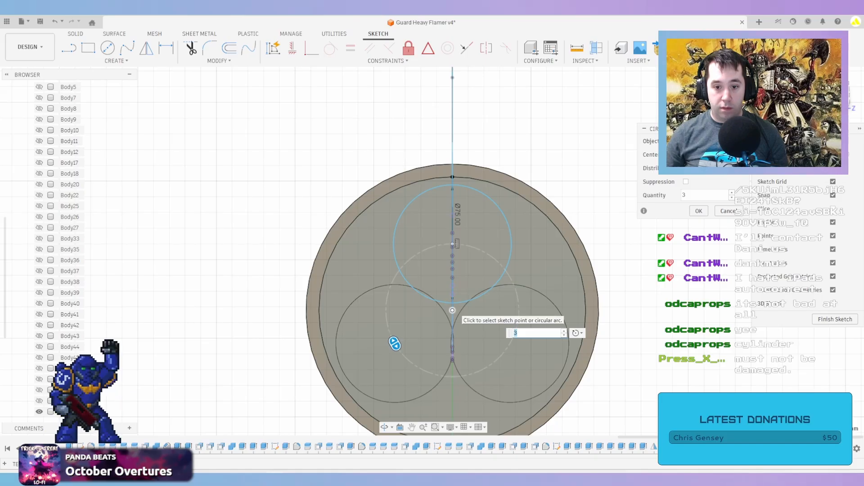
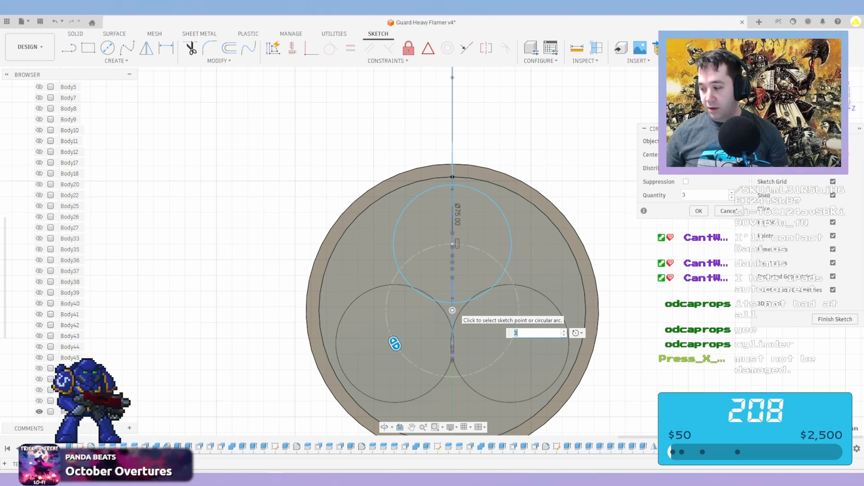
{"action": "key", "text": "Return"}
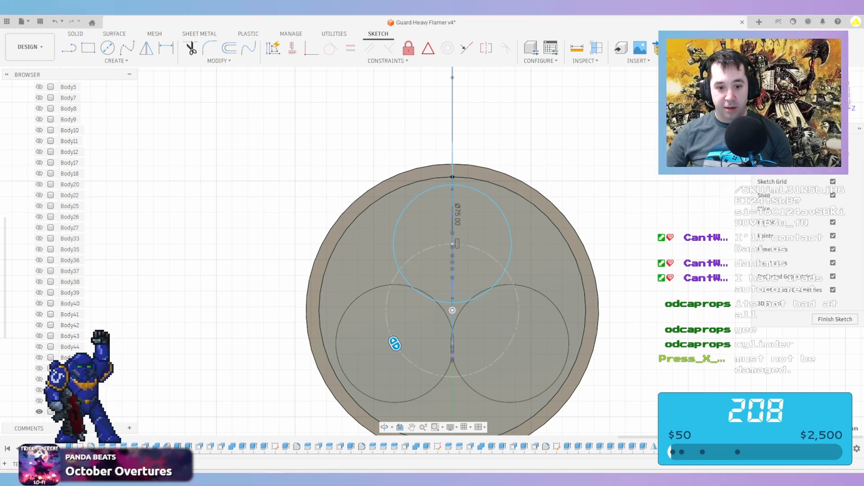
{"action": "scroll", "coordinate": [342, 379], "scroll_direction": "up", "scroll_amount": 3}
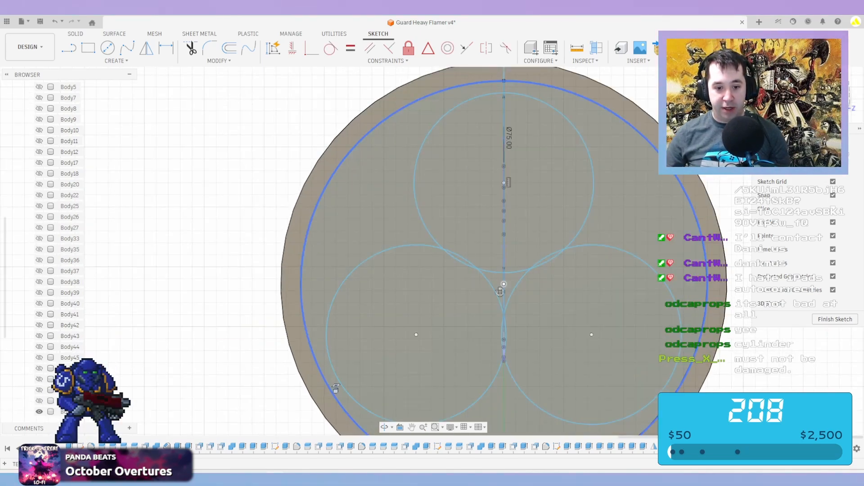
{"action": "left_click", "coordinate": [330, 389]}
{"action": "left_click", "coordinate": [340, 384], "text": "shift"}
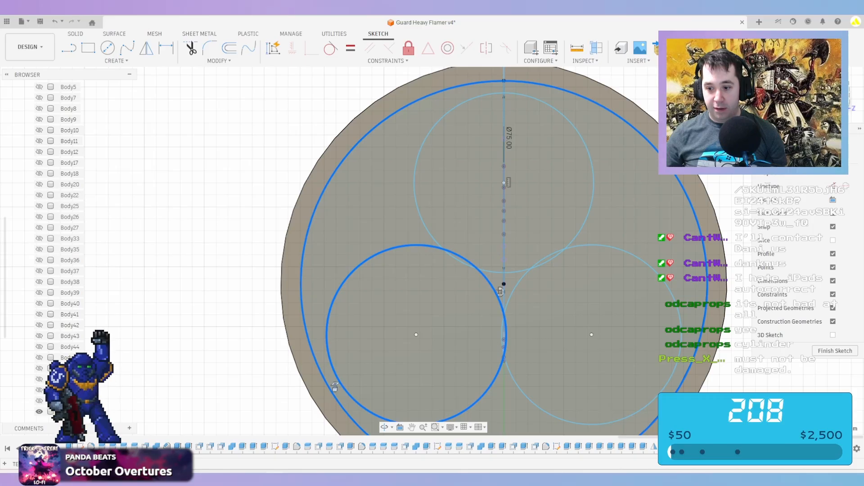
{"action": "key", "text": "Escape"}
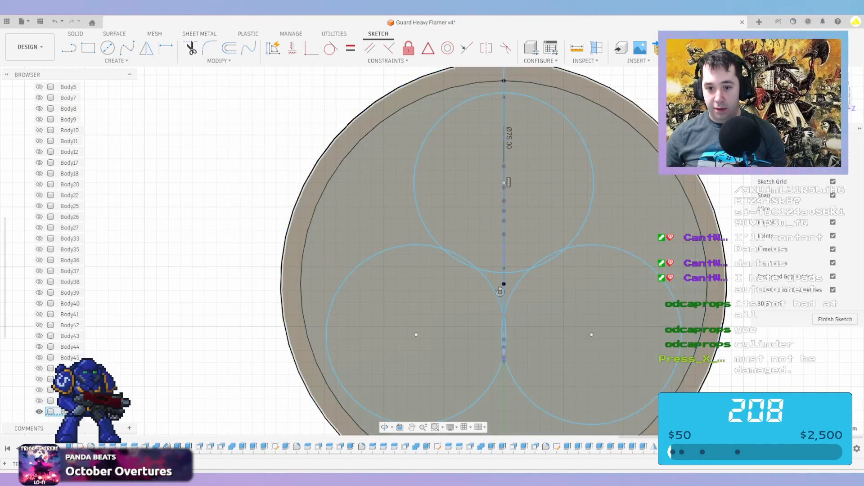
Draw a line from the canister's centre through the lower-right circle's centre to that circle's far edge
{"action": "middle_click_drag", "start_coordinate": [501, 292], "coordinate": [472, 240]}
{"action": "key", "text": "l"}
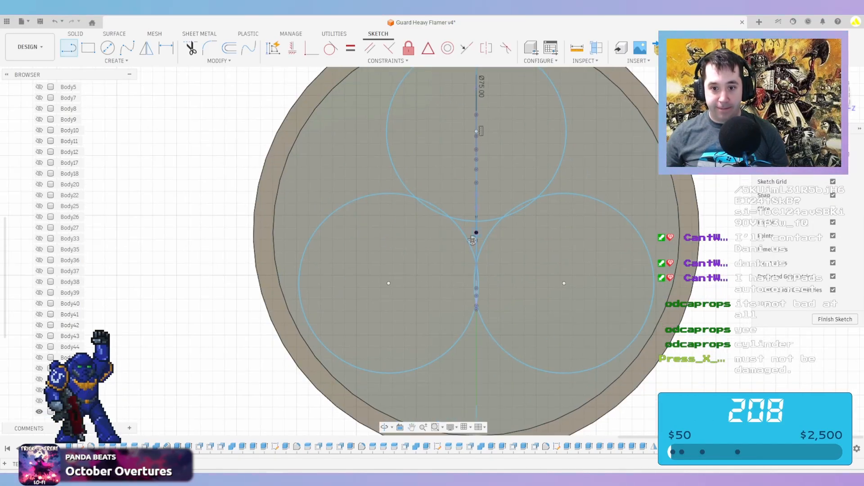
{"action": "left_click", "coordinate": [475, 234]}
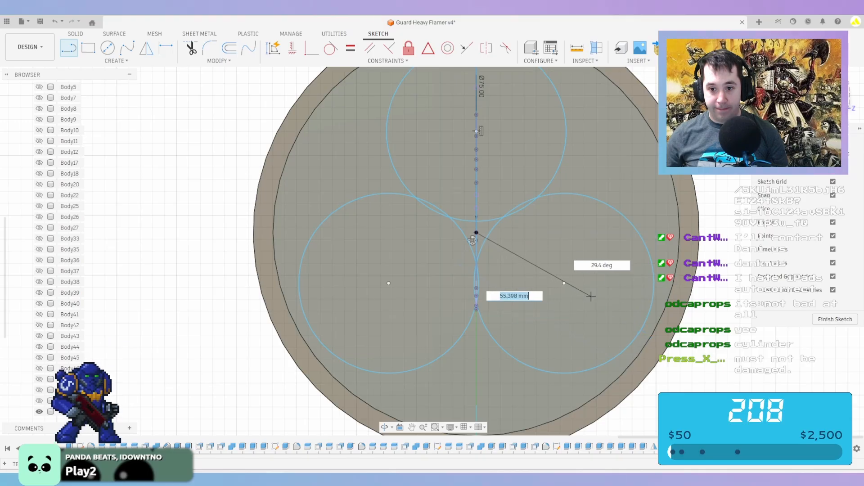
{"action": "left_click", "coordinate": [564, 283]}
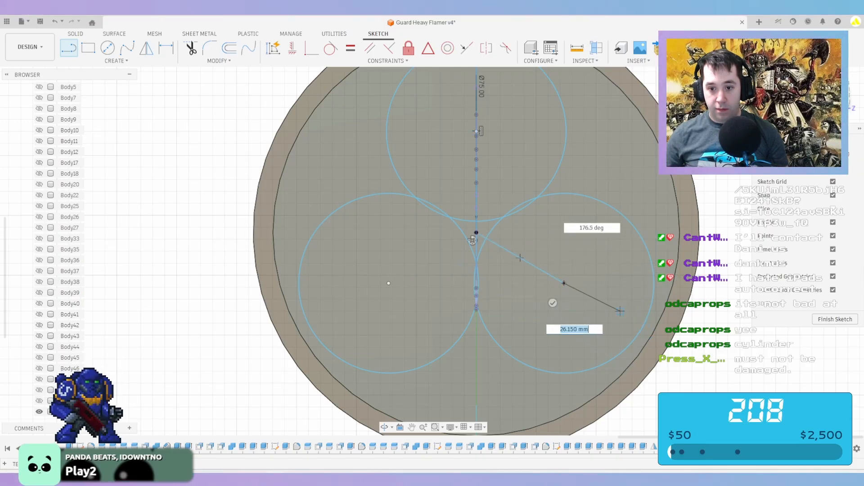
{"action": "left_click", "coordinate": [652, 335]}
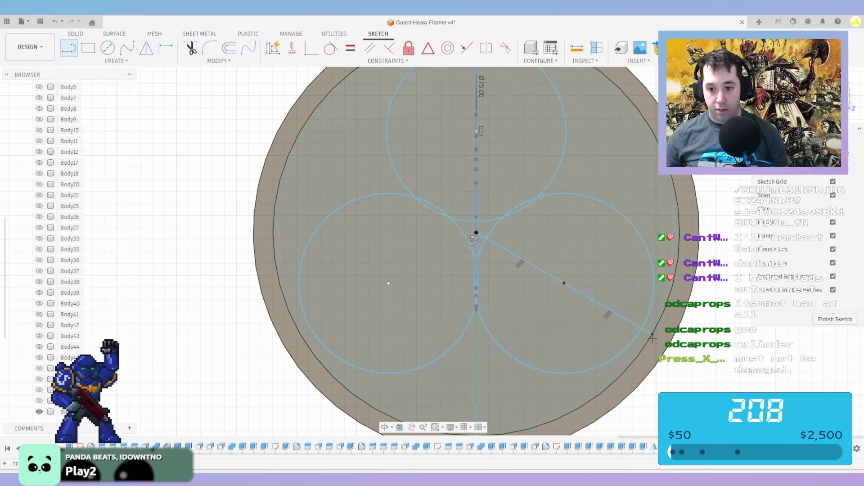
Leave the Line tool and undo the line through the lower-right circle's centre
{"action": "scroll", "coordinate": [652, 339], "scroll_direction": "up", "scroll_amount": 2}
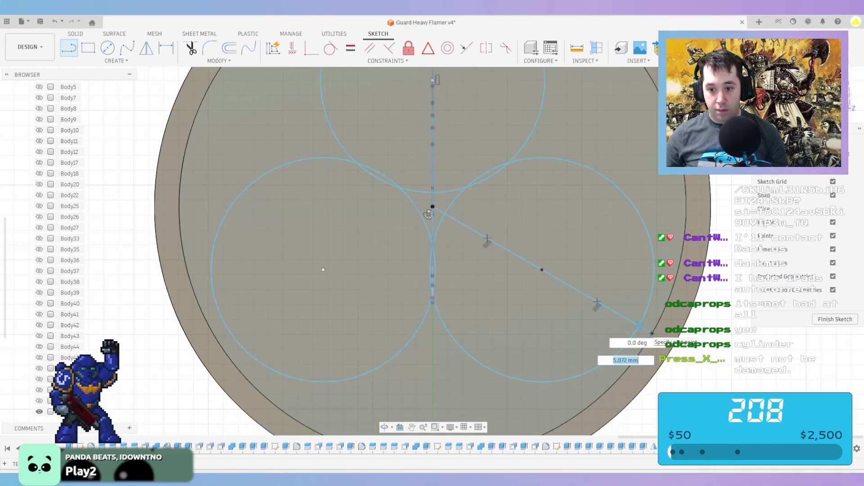
{"action": "key", "text": "Escape"}
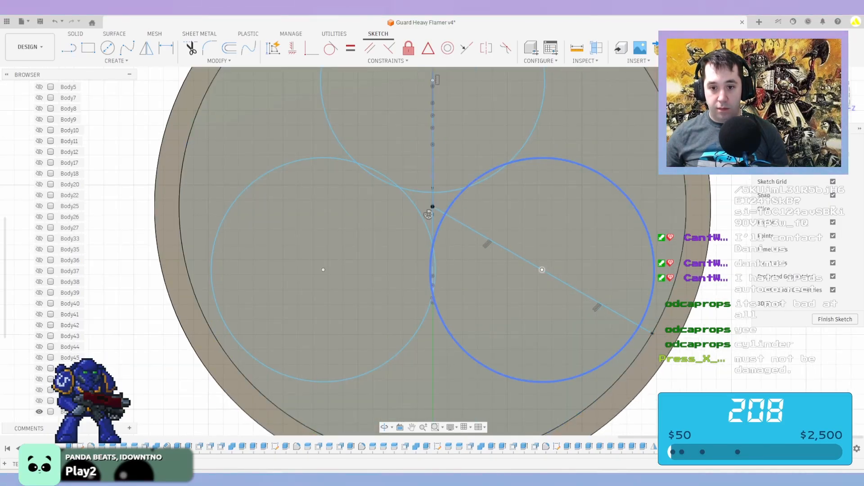
{"action": "key", "text": "ctrl+z"}
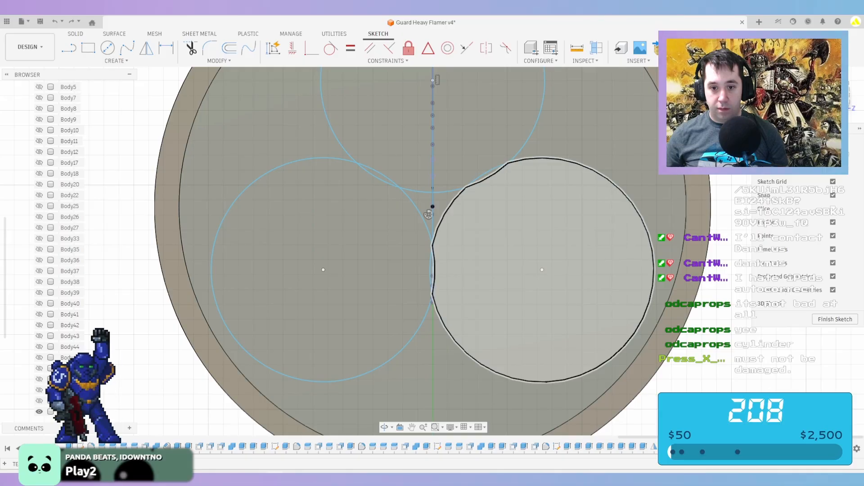
Move the upper 75 mm circle slightly up the vertical line, closer to the canister's inner edge
{"action": "middle_click_drag", "start_coordinate": [428, 214], "coordinate": [436, 338]}
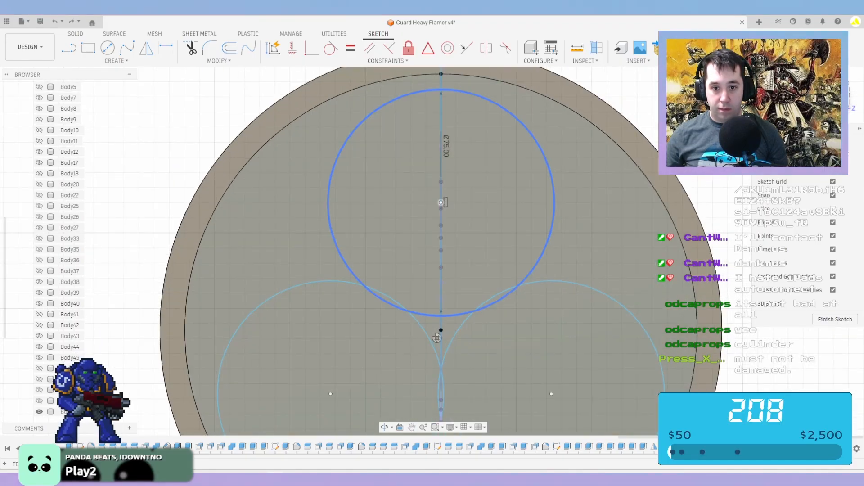
{"action": "left_click_drag", "start_coordinate": [441, 202], "coordinate": [441, 198]}
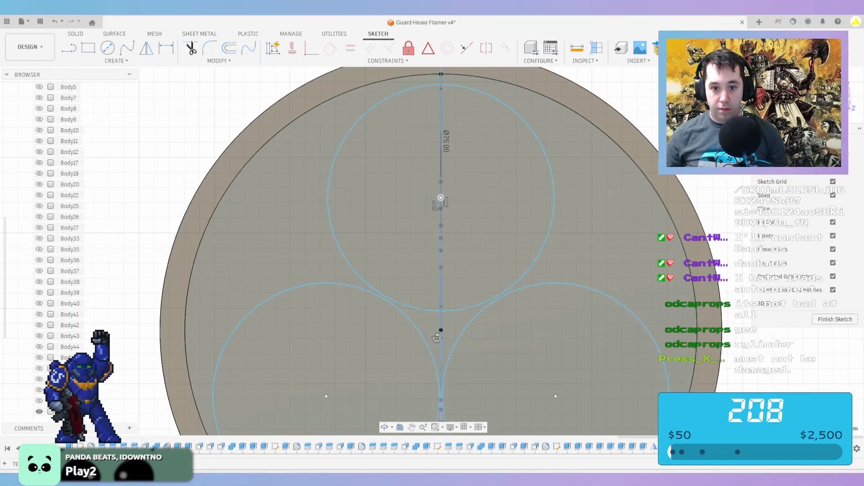
{"action": "scroll", "coordinate": [436, 338], "scroll_direction": "down", "scroll_amount": 2}
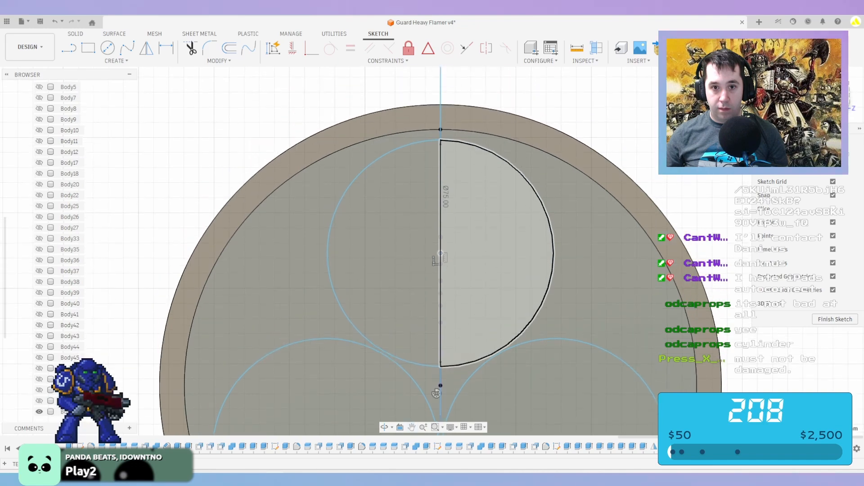
{"action": "key", "text": "l"}
{"action": "scroll", "coordinate": [435, 163], "scroll_direction": "up", "scroll_amount": 3}
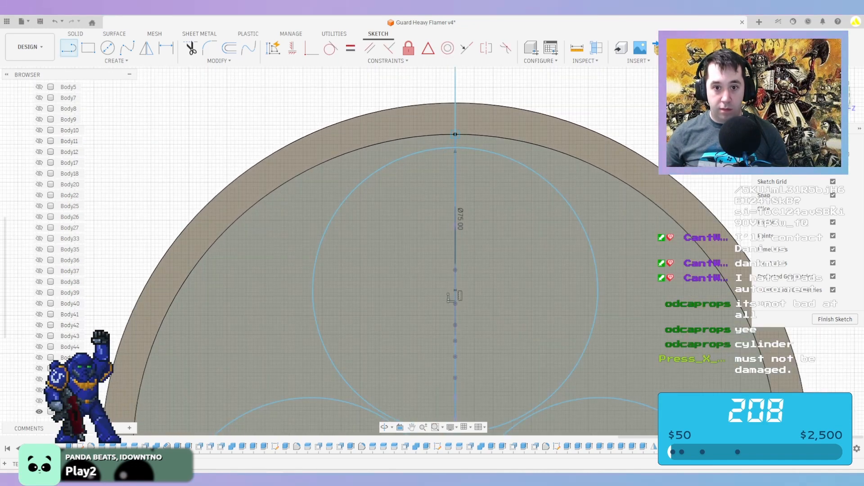
{"action": "left_click", "coordinate": [455, 134]}
{"action": "left_click", "coordinate": [455, 134]}
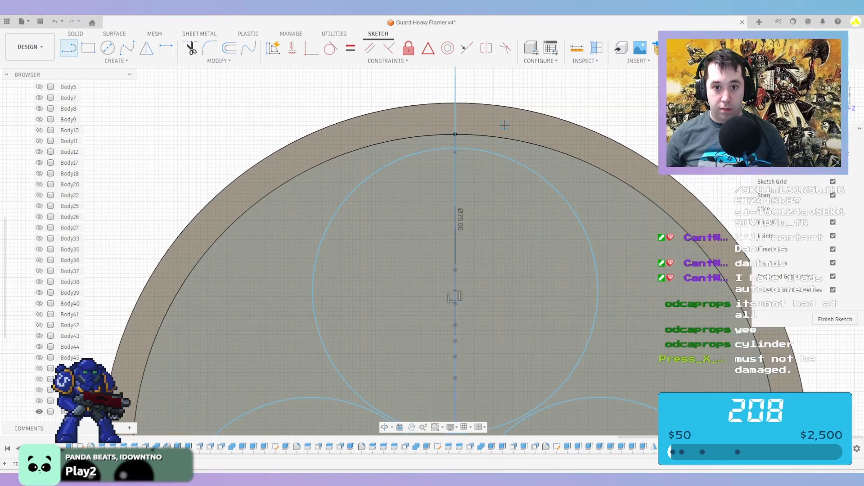
{"action": "key", "text": "d"}
{"action": "scroll", "coordinate": [512, 128], "scroll_direction": "up", "scroll_amount": 1}
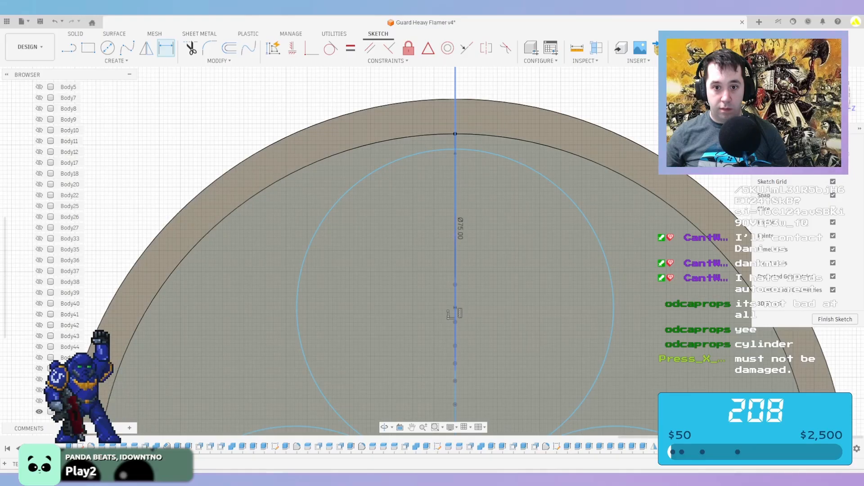
{"action": "key", "text": "Escape"}
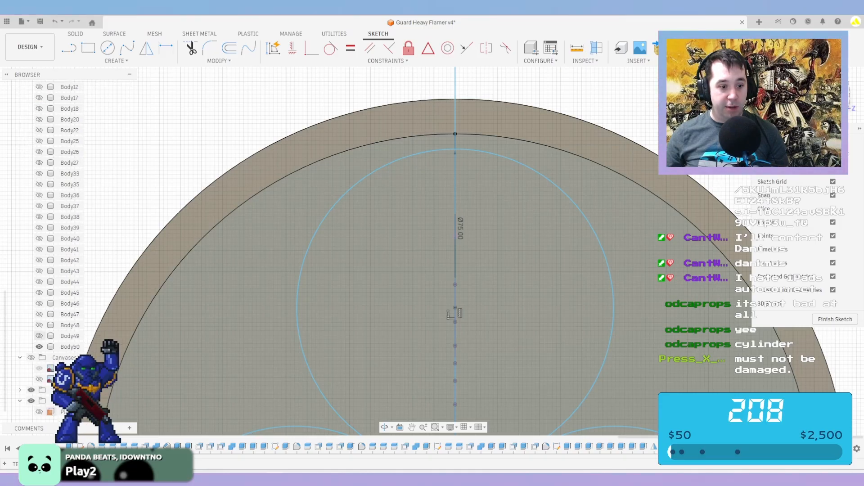
List the design's sketches and hide the older visible ones, leaving only the current circle sketch shown
{"action": "left_click", "coordinate": [20, 390]}
{"action": "scroll", "coordinate": [27, 387], "scroll_direction": "down", "scroll_amount": 4}
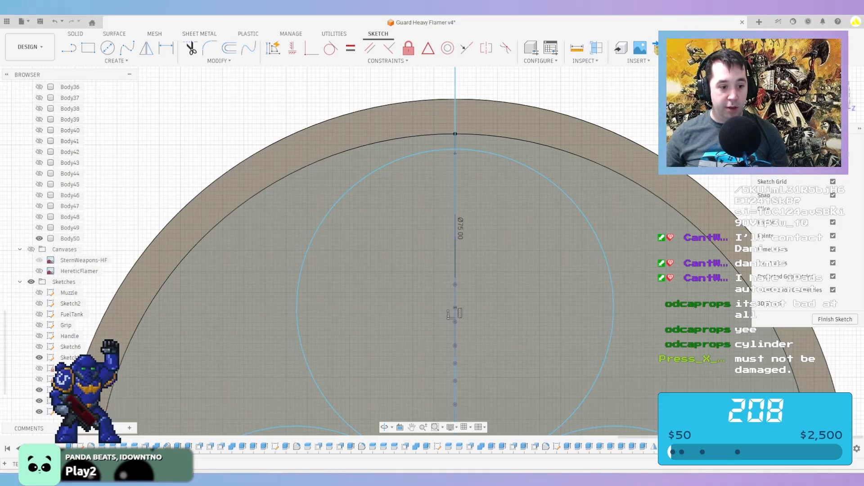
{"action": "left_click", "coordinate": [39, 335]}
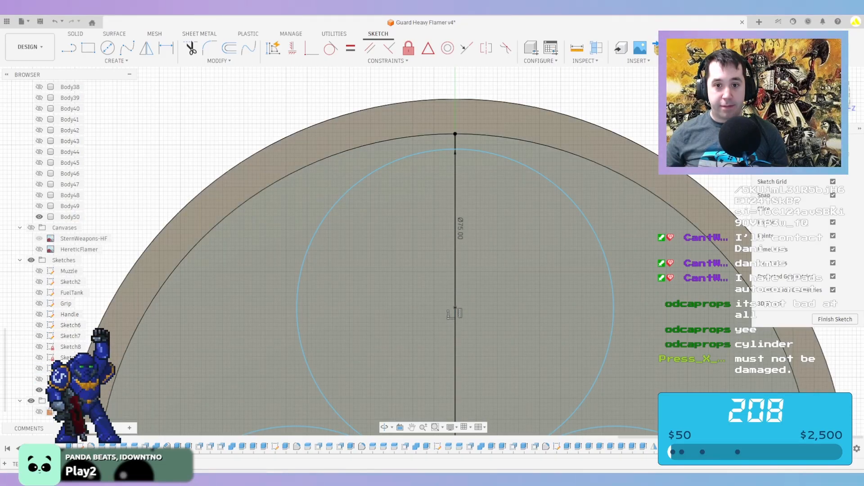
Dimension the gap between the canister's inner edge and the top of the upper circle to 3.5 mm
{"action": "key", "text": "d"}
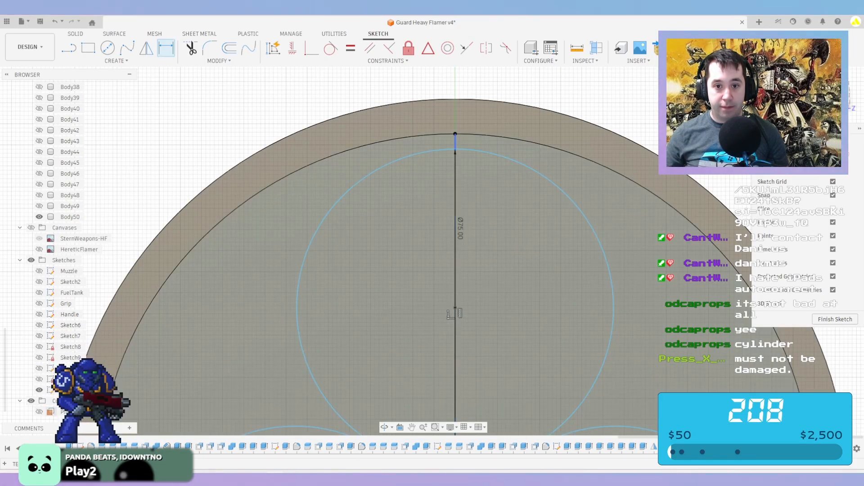
{"action": "key", "text": "Escape"}
{"action": "left_click", "coordinate": [454, 310]}
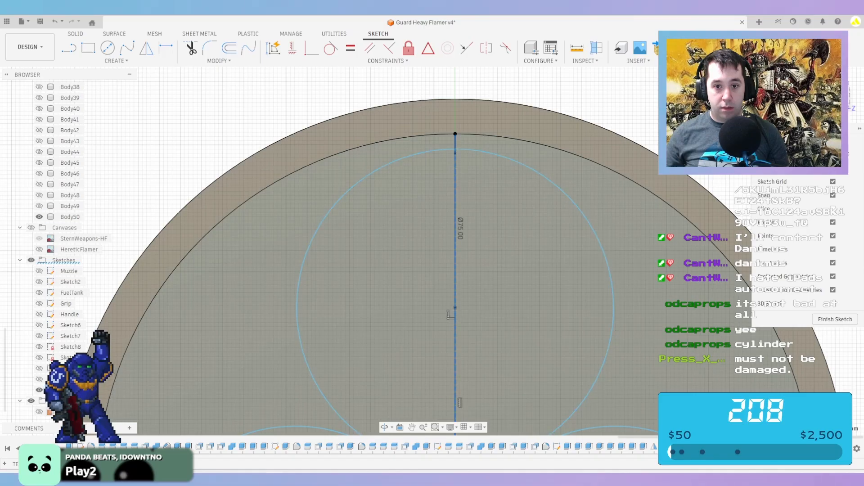
{"action": "key", "text": "d"}
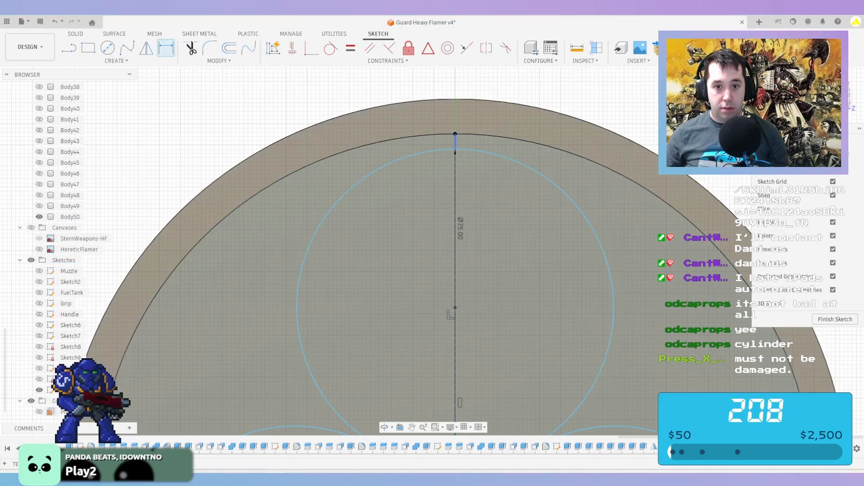
{"action": "left_click", "coordinate": [516, 142]}
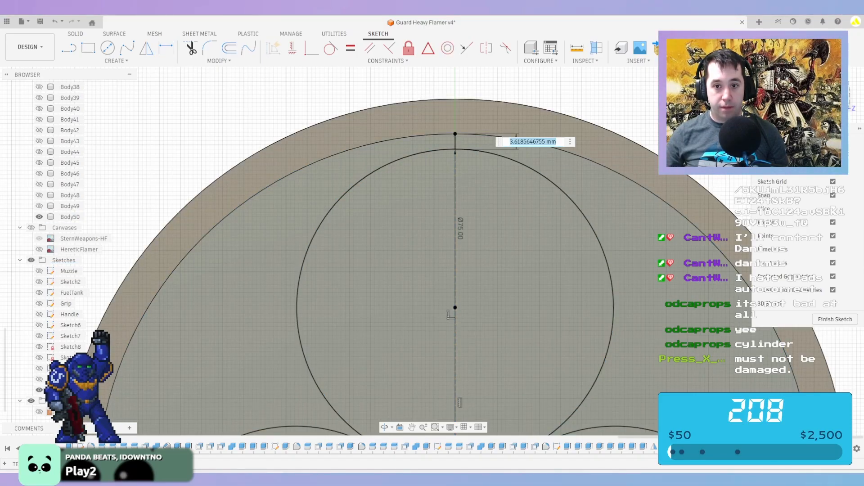
{"action": "type", "text": "3.5"}
{"action": "key", "text": "Return"}
{"action": "scroll", "coordinate": [632, 129], "scroll_direction": "down", "scroll_amount": 5}
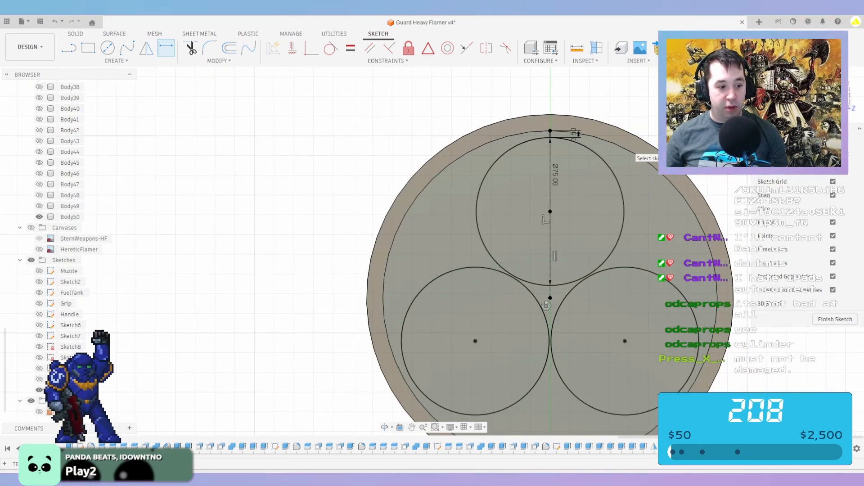
Show the sketches and extrude the three circular profiles -130 mm into the canister
{"action": "key", "text": "e"}
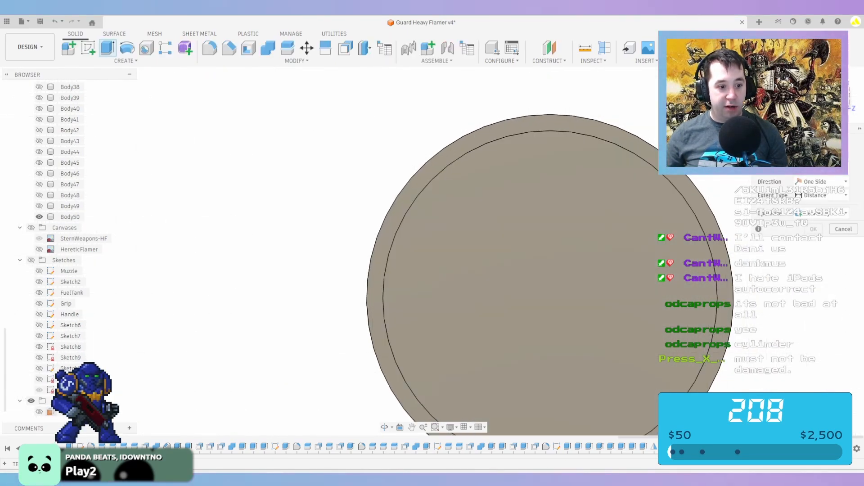
{"action": "left_click", "coordinate": [31, 261]}
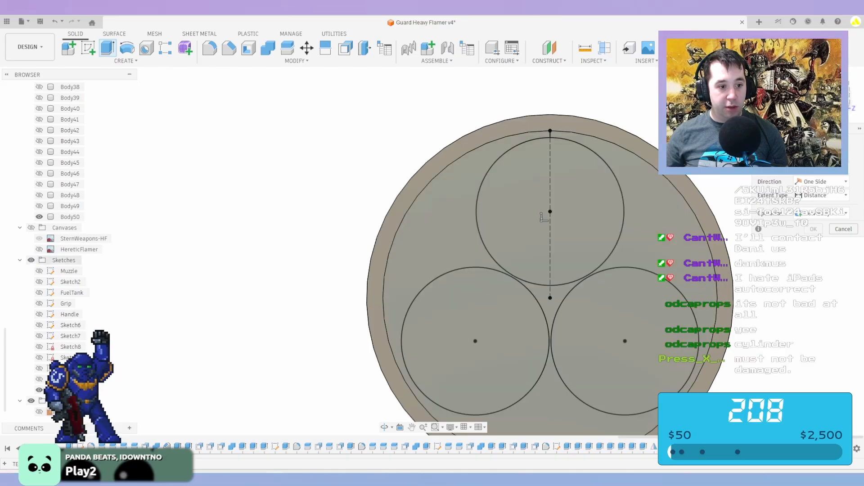
{"action": "scroll", "coordinate": [403, 256], "scroll_direction": "down", "scroll_amount": 3}
{"action": "left_click", "coordinate": [470, 316]}
{"action": "left_click", "coordinate": [560, 316]}
{"action": "left_click", "coordinate": [528, 218]}
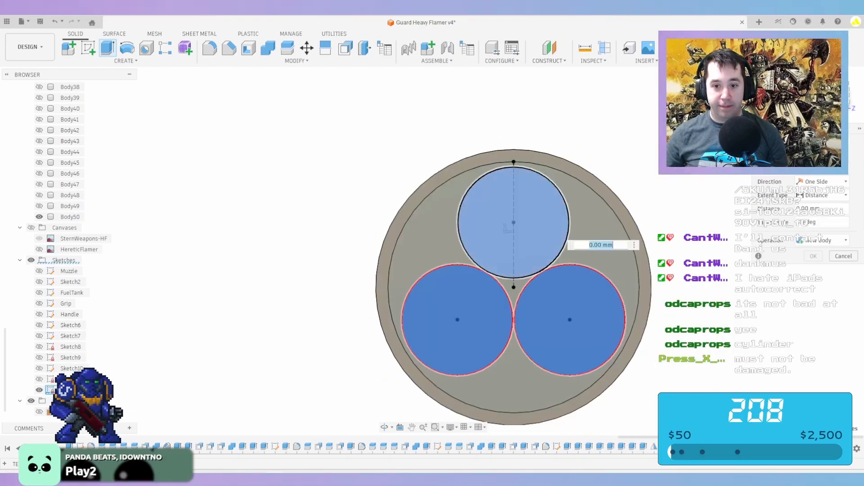
{"action": "middle_click_drag", "start_coordinate": [528, 218], "coordinate": [451, 127], "text": "shift"}
{"action": "scroll", "coordinate": [451, 127], "scroll_direction": "down", "scroll_amount": 5}
{"action": "scroll", "coordinate": [452, 129], "scroll_direction": "up", "scroll_amount": 8}
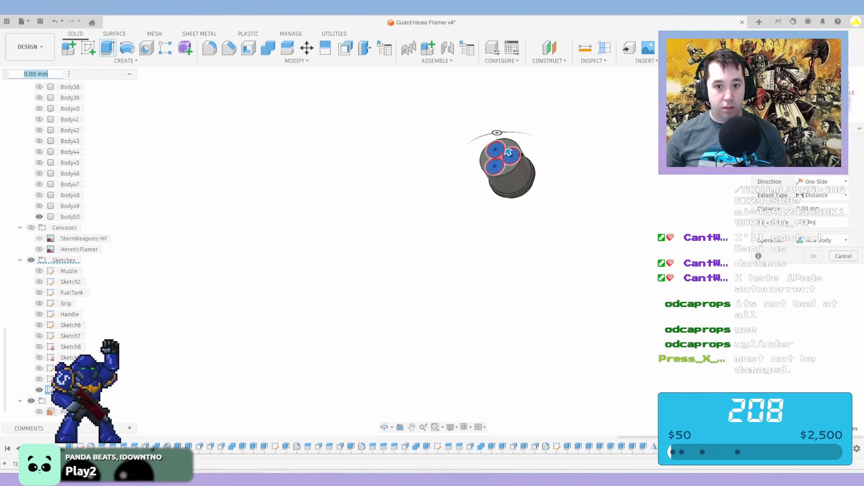
{"action": "left_click_drag", "start_coordinate": [507, 158], "coordinate": [551, 230]}
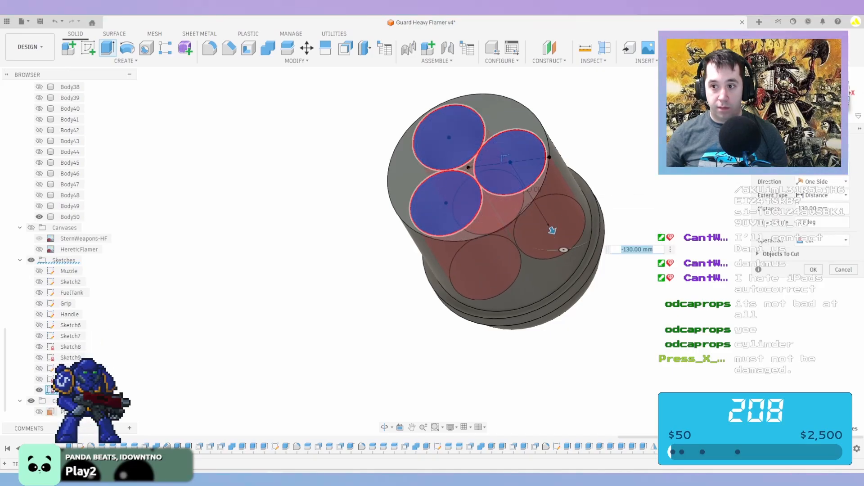
Deepen the extrusion of the three circles to -170 mm, past the canister's raised ring
{"action": "middle_click_drag", "start_coordinate": [552, 230], "coordinate": [655, 256], "text": "shift"}
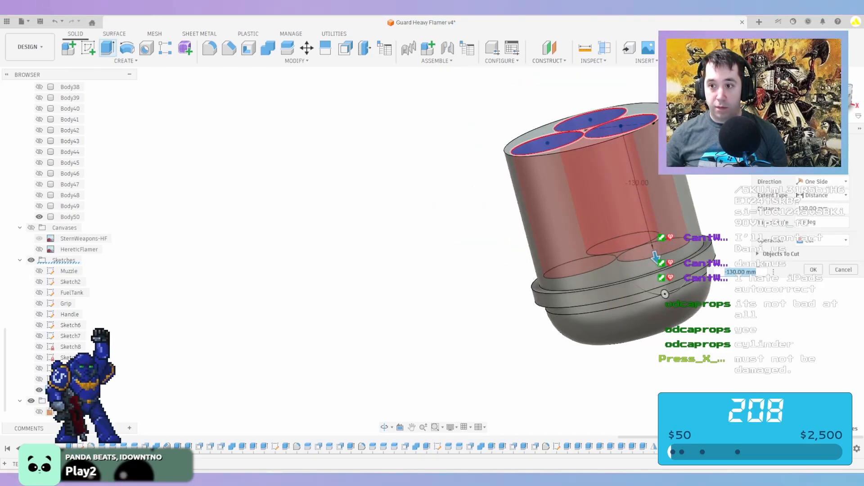
{"action": "left_click", "coordinate": [838, 95]}
{"action": "middle_click_drag", "start_coordinate": [832, 351], "coordinate": [342, 302]}
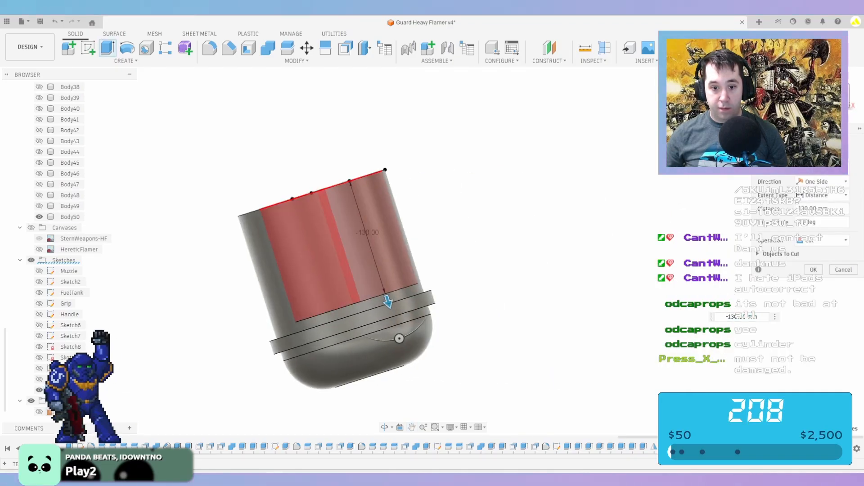
{"action": "scroll", "coordinate": [341, 302], "scroll_direction": "up", "scroll_amount": 2}
{"action": "left_click_drag", "start_coordinate": [399, 300], "coordinate": [409, 332]}
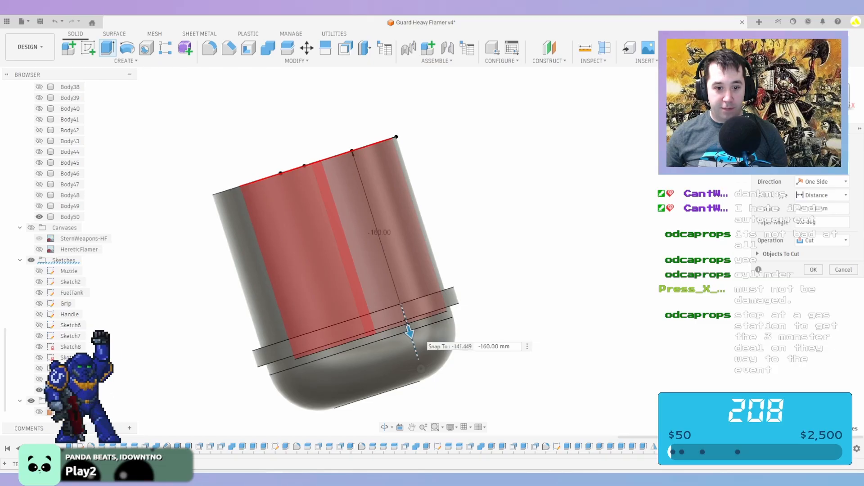
{"action": "left_click_drag", "start_coordinate": [409, 333], "coordinate": [409, 332]}
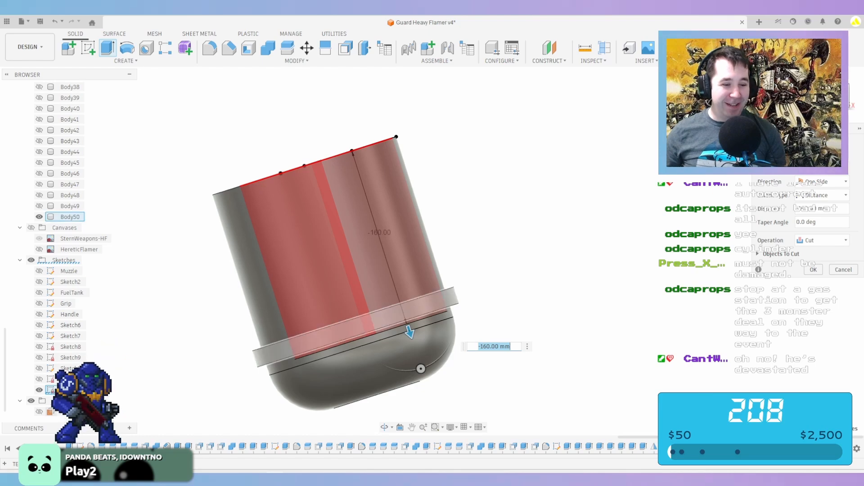
{"action": "left_click_drag", "start_coordinate": [409, 332], "coordinate": [412, 343]}
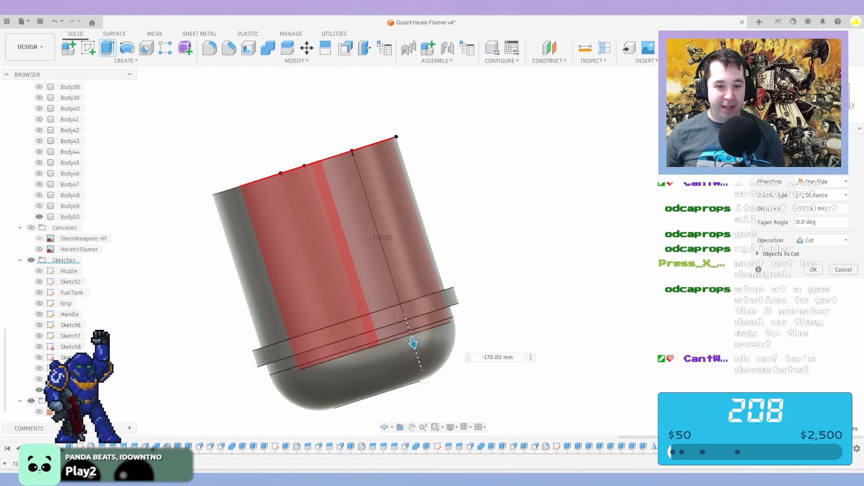
{"action": "scroll", "coordinate": [420, 328], "scroll_direction": "down", "scroll_amount": 3}
{"action": "middle_click_drag", "start_coordinate": [421, 327], "coordinate": [424, 374], "text": "shift"}
{"action": "scroll", "coordinate": [394, 318], "scroll_direction": "up", "scroll_amount": 3}
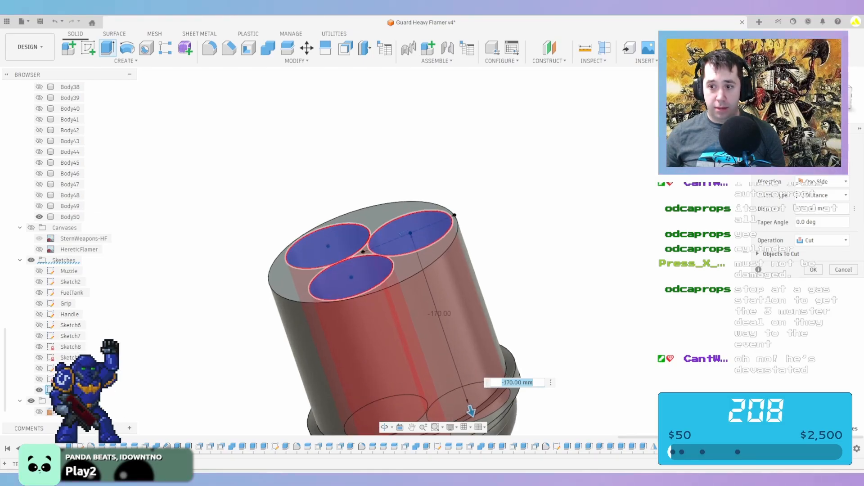
Make the extrusion two-sided with -20 mm on the second side, and create the cylinders as new bodies
{"action": "left_click", "coordinate": [823, 208]}
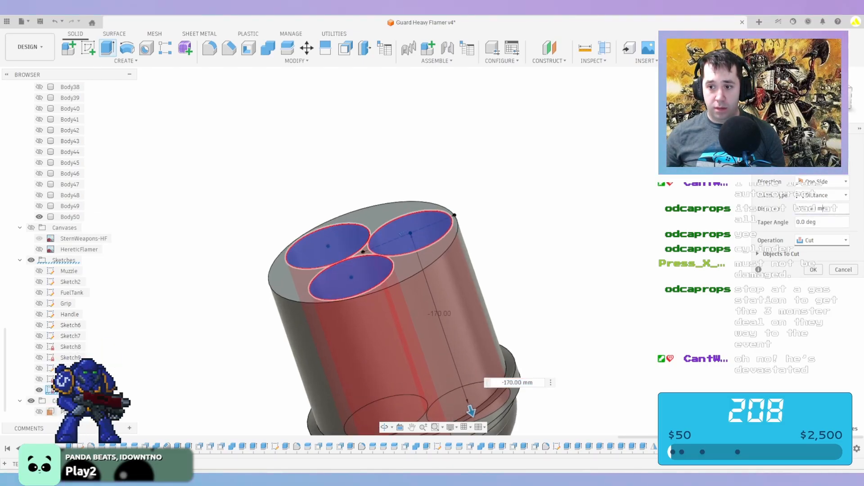
{"action": "left_click", "coordinate": [822, 182]}
{"action": "left_click", "coordinate": [817, 206]}
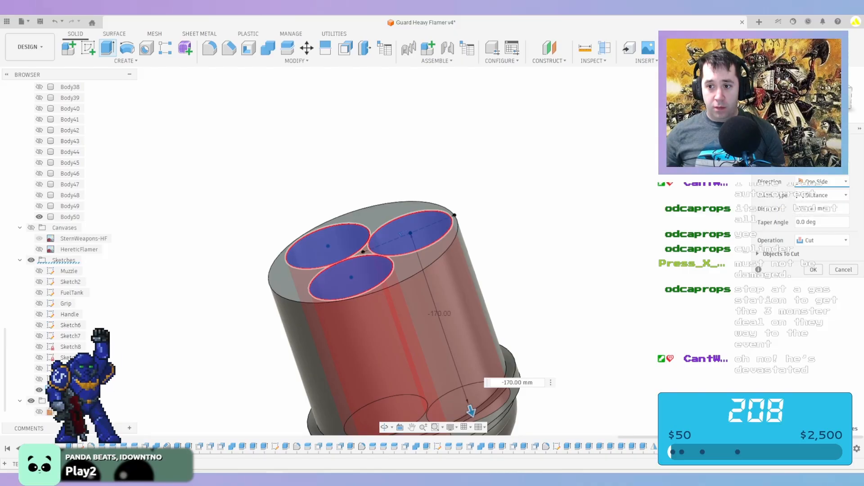
{"action": "left_click", "coordinate": [413, 239]}
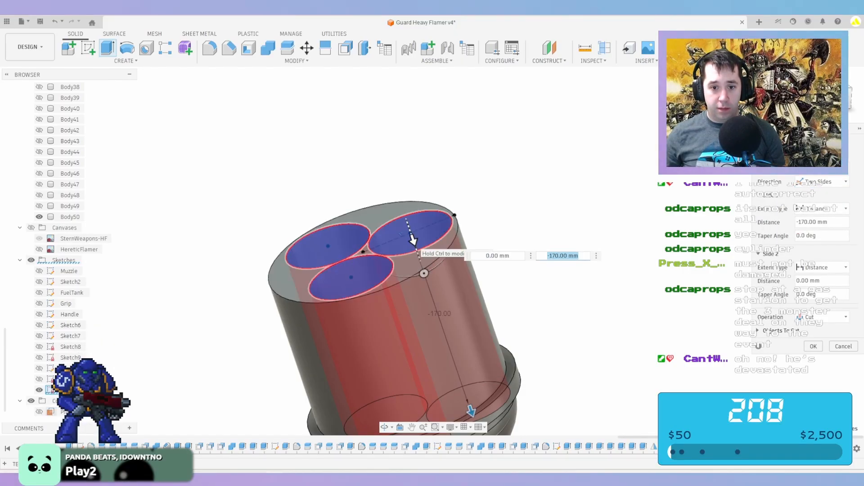
{"action": "left_click_drag", "start_coordinate": [412, 240], "coordinate": [400, 206]}
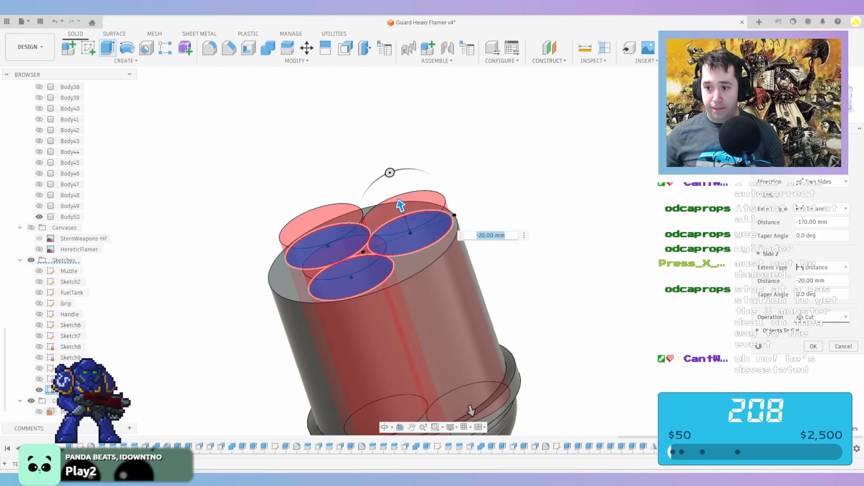
{"action": "left_click", "coordinate": [823, 317]}
{"action": "left_click", "coordinate": [810, 364]}
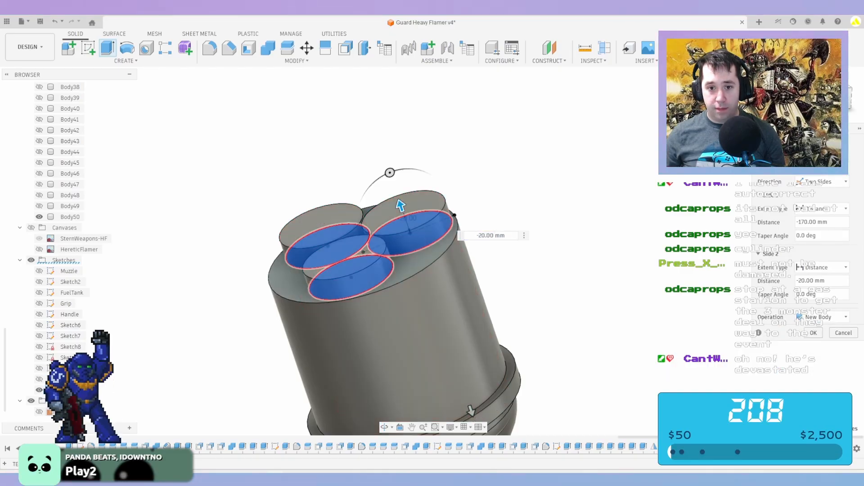
{"action": "key", "text": "Return"}
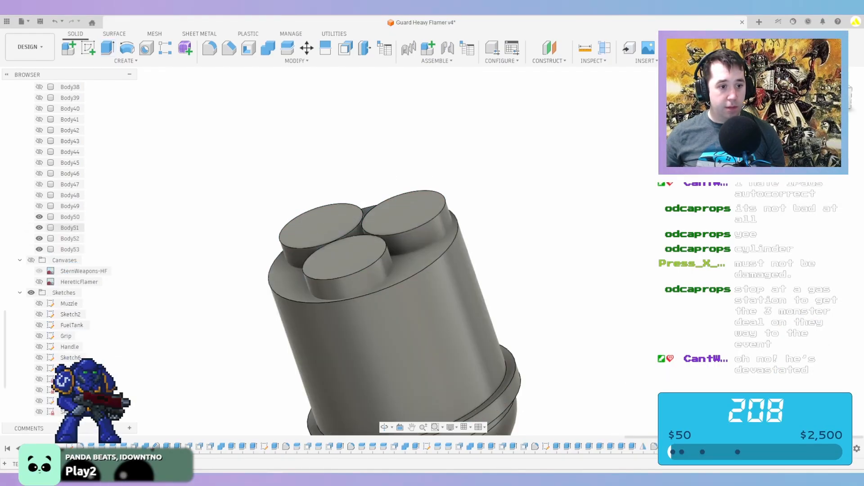
Rename the three new cylinder bodies as MonsterEnergyDummy and hide the canister body surrounding them
{"action": "left_click", "coordinate": [69, 228]}
{"action": "left_click", "coordinate": [70, 250], "text": "shift"}
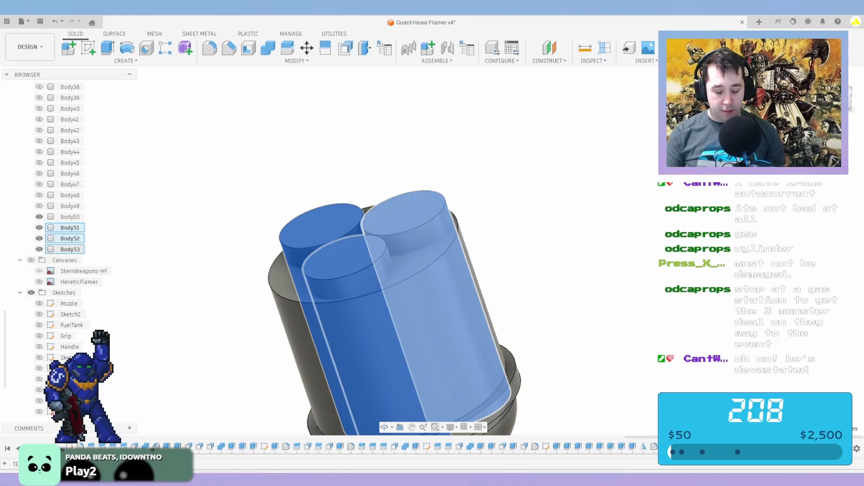
{"action": "left_click", "coordinate": [70, 228]}
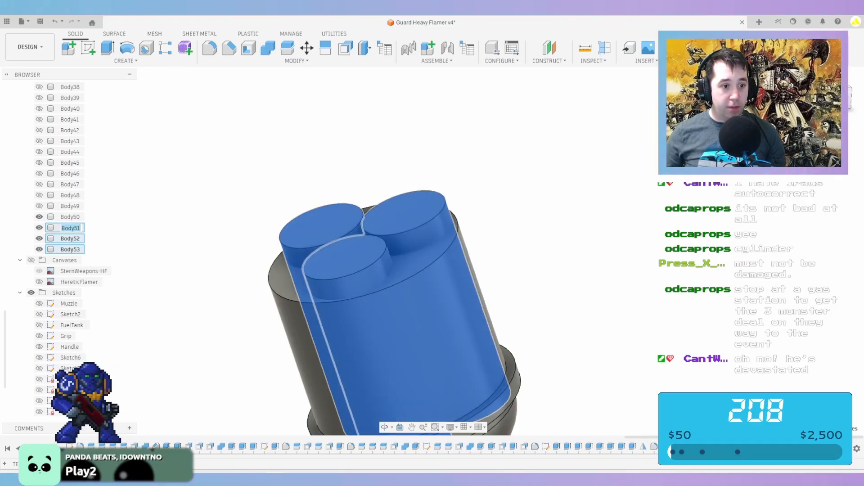
{"action": "type", "text": "MonsterEnergyDummy"}
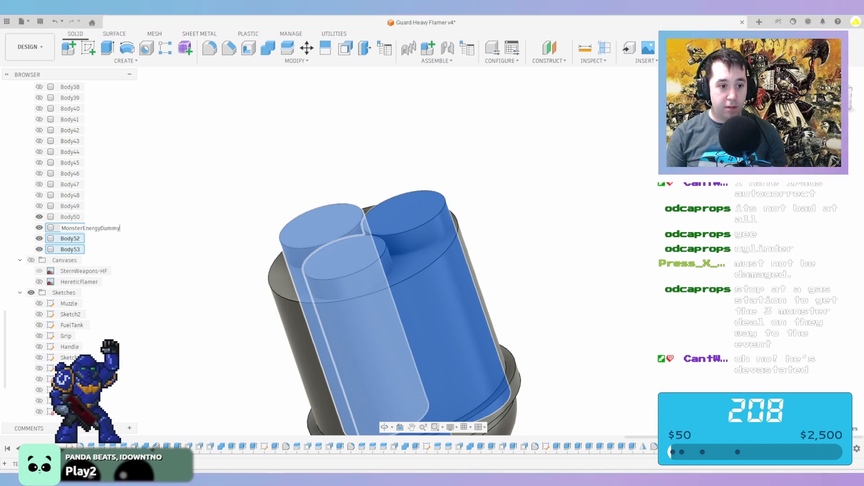
{"action": "key", "text": "Return"}
{"action": "key", "text": "Escape"}
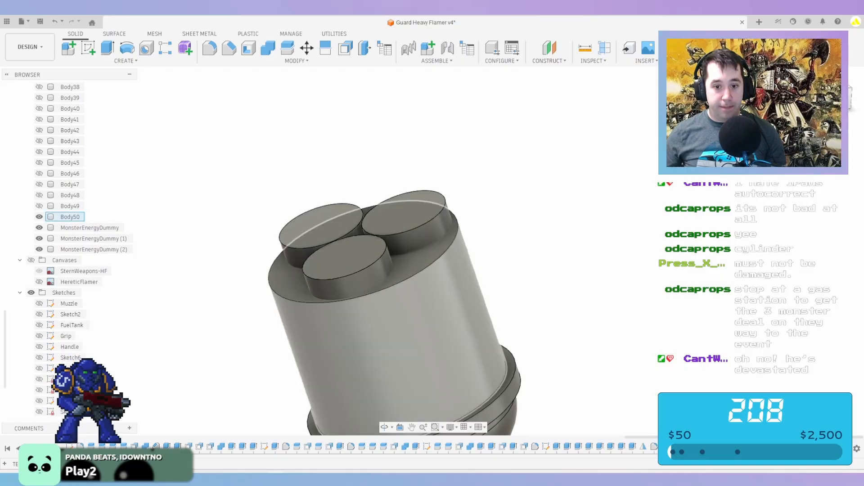
{"action": "left_click", "coordinate": [39, 217]}
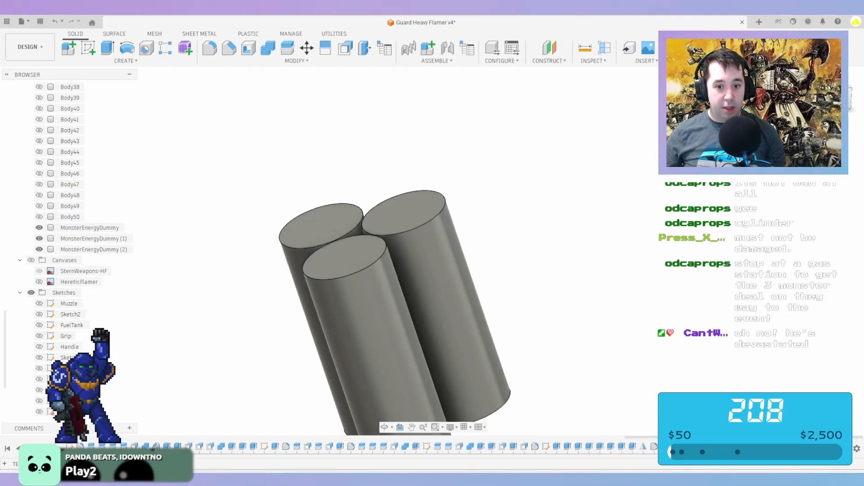
Switch to the web browser and search for "monster energy label" in a new tab
{"action": "key", "text": "alt+Tab"}
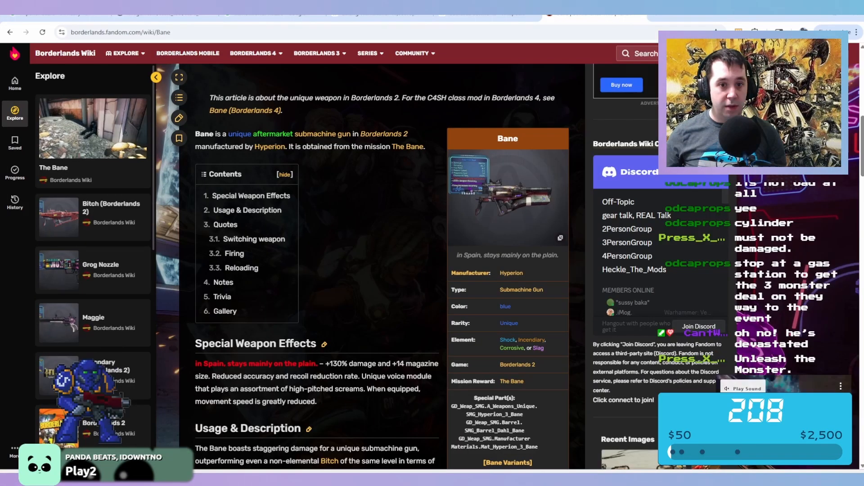
{"action": "key", "text": "ctrl+t"}
{"action": "type", "text": "monster"}
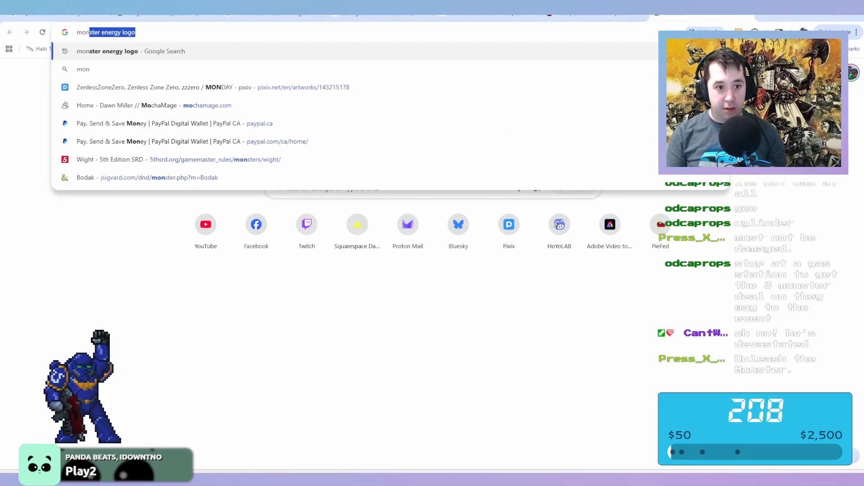
{"action": "type", "text": " err"}
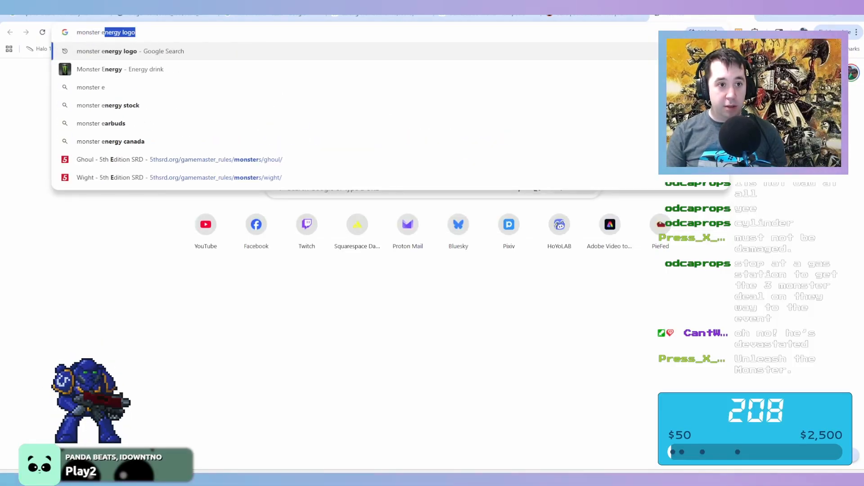
{"action": "key", "text": "BackSpace"}
{"action": "key", "text": "BackSpace"}
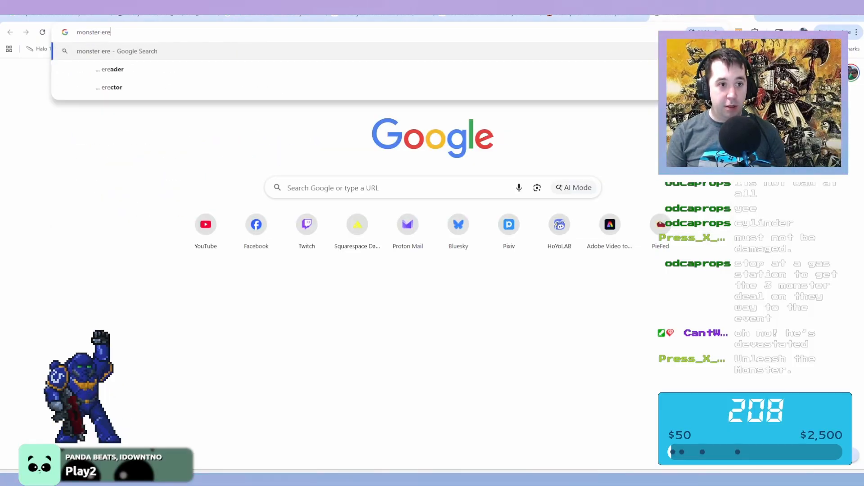
{"action": "type", "text": "ner"}
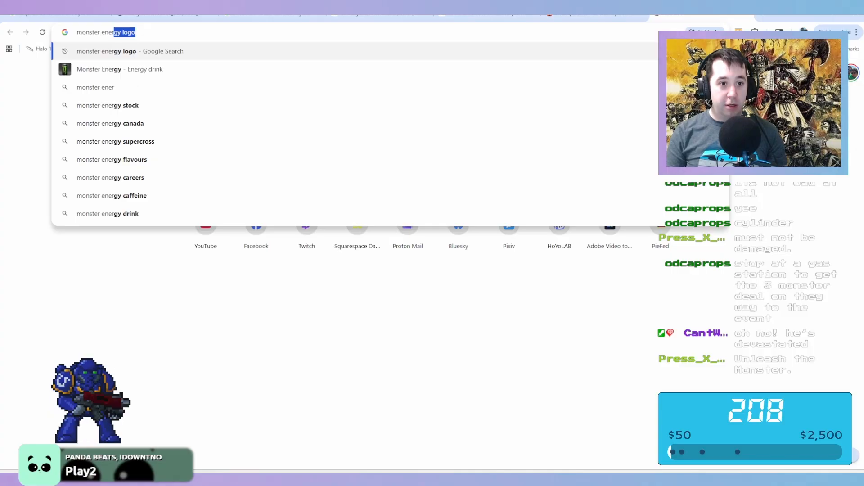
{"action": "type", "text": "gy label"}
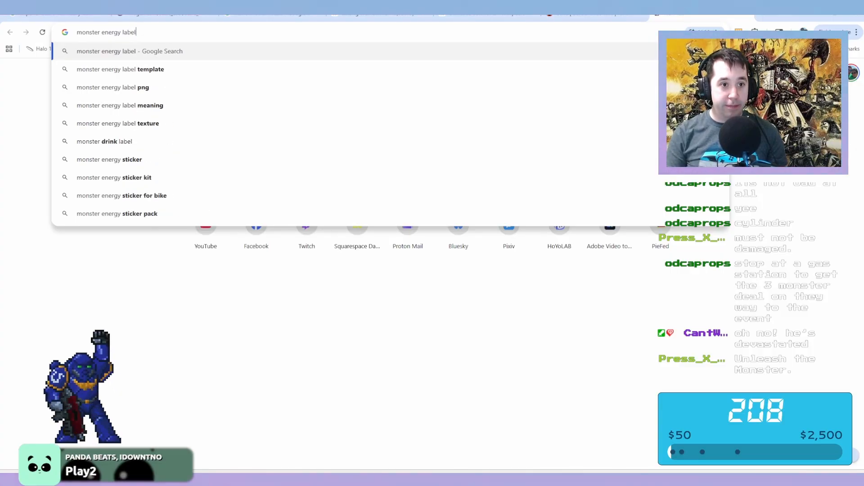
{"action": "key", "text": "Return"}
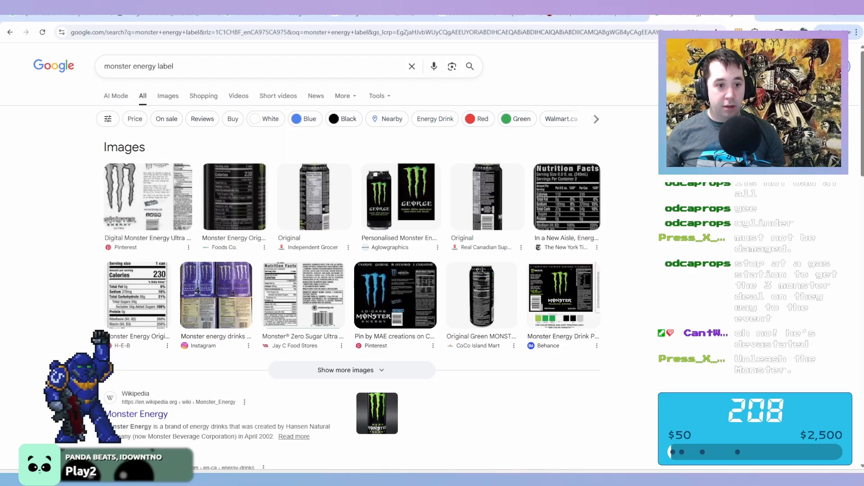
Examine the image results and related previews for flat Monster Energy label artwork, including the Digital Monster Energy Ultra label
{"action": "left_click", "coordinate": [149, 198]}
{"action": "right_click", "coordinate": [756, 207]}
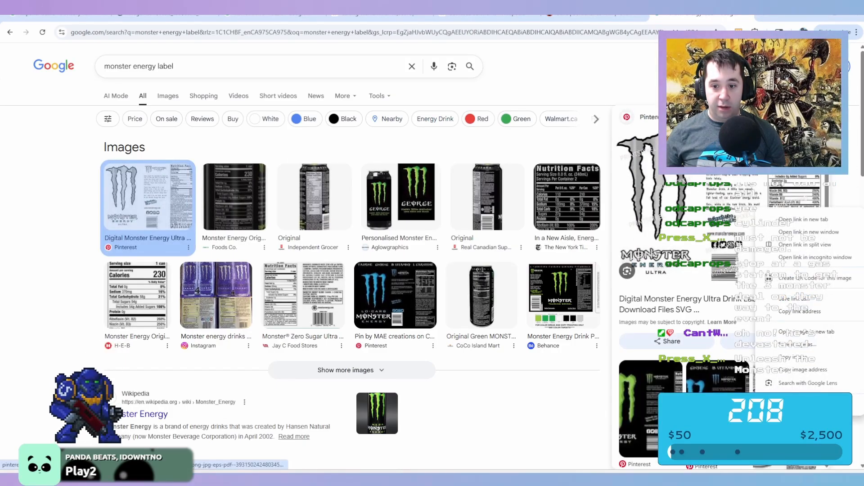
{"action": "key", "text": "Escape"}
{"action": "scroll", "coordinate": [738, 234], "scroll_direction": "down", "scroll_amount": 13}
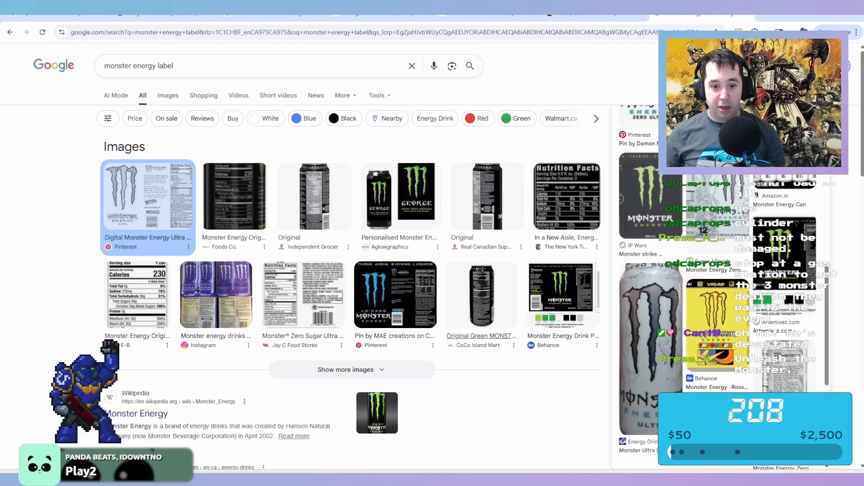
{"action": "scroll", "coordinate": [315, 270], "scroll_direction": "down", "scroll_amount": 4}
{"action": "scroll", "coordinate": [315, 270], "scroll_direction": "down", "scroll_amount": 2}
{"action": "scroll", "coordinate": [315, 270], "scroll_direction": "up", "scroll_amount": 6}
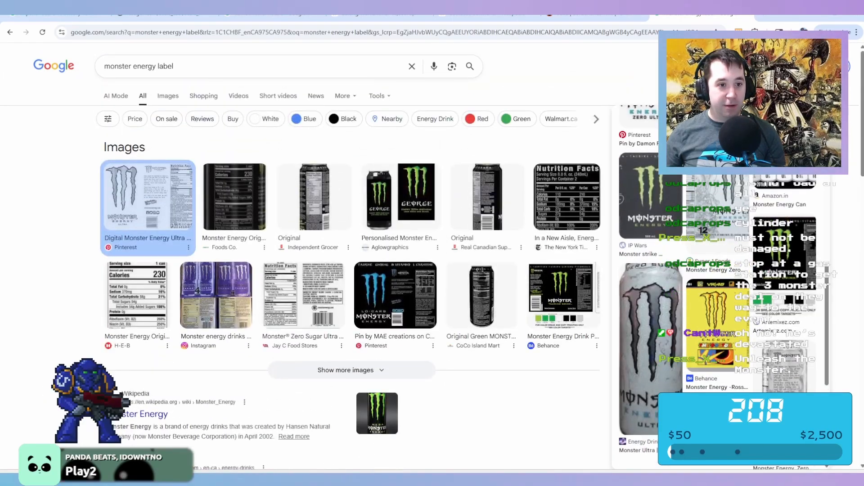
{"action": "left_click", "coordinate": [147, 202]}
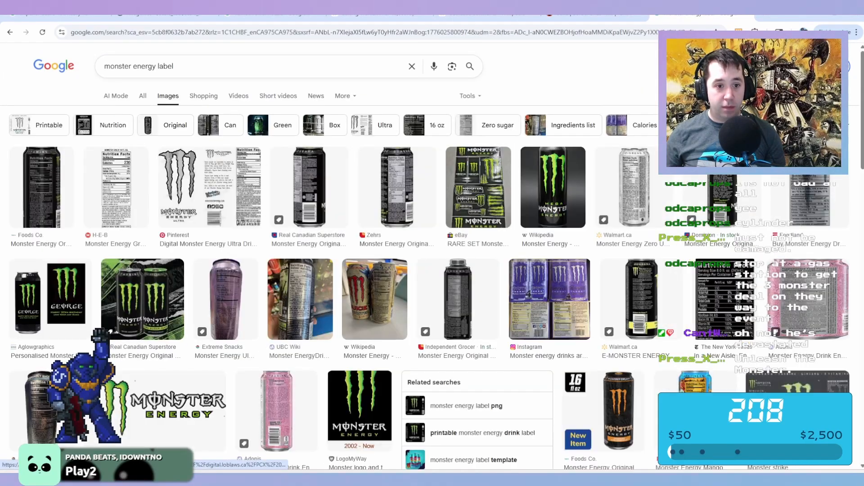
{"action": "left_click", "coordinate": [210, 188]}
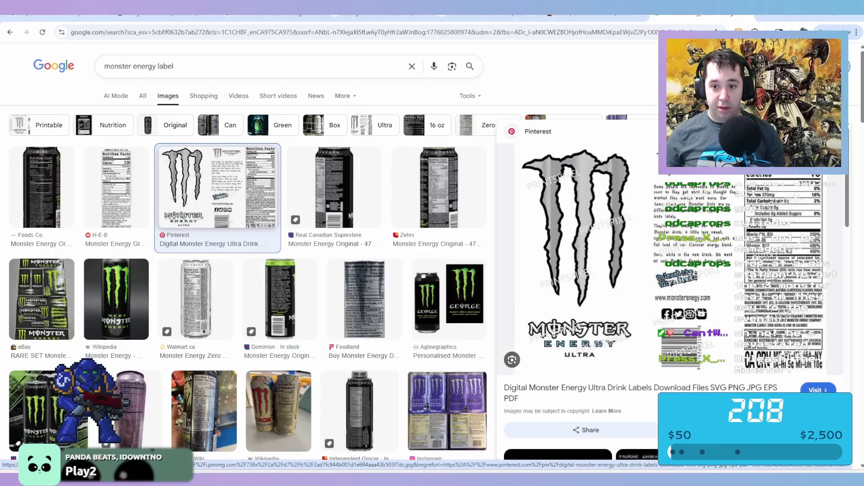
{"action": "scroll", "coordinate": [671, 288], "scroll_direction": "down", "scroll_amount": 8}
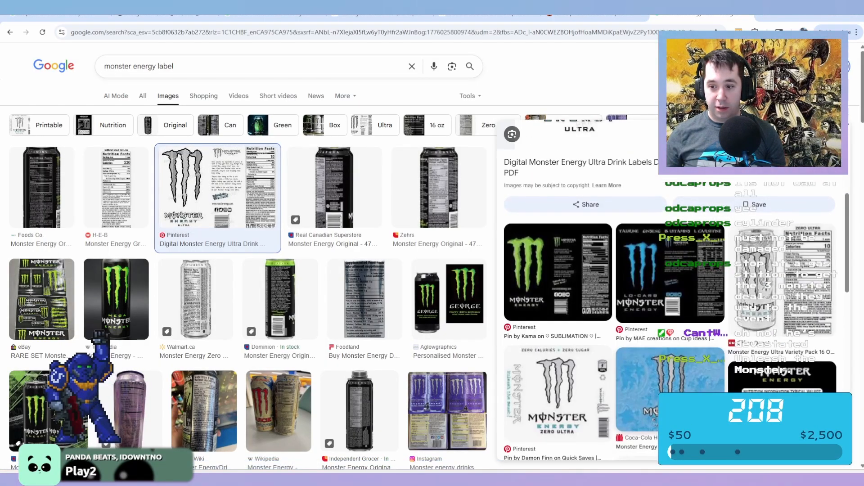
{"action": "scroll", "coordinate": [693, 247], "scroll_direction": "down", "scroll_amount": 4}
{"action": "left_click", "coordinate": [693, 248]}
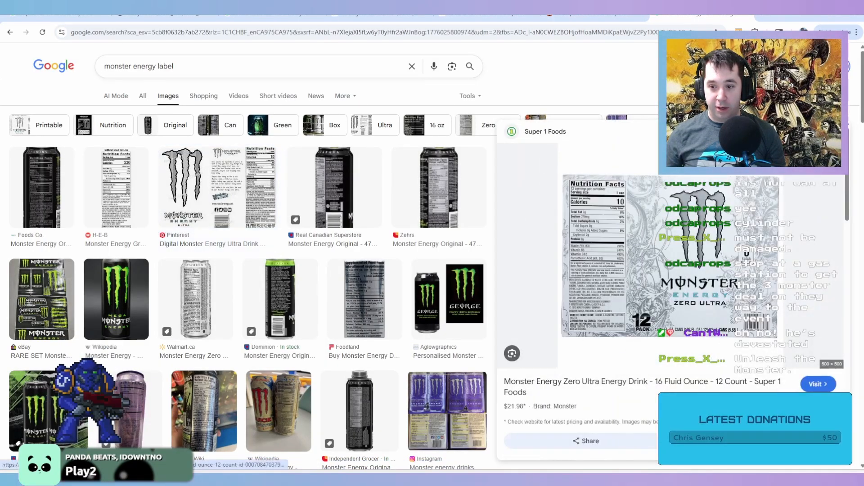
{"action": "right_click", "coordinate": [708, 248]}
{"action": "left_click", "coordinate": [749, 385]}
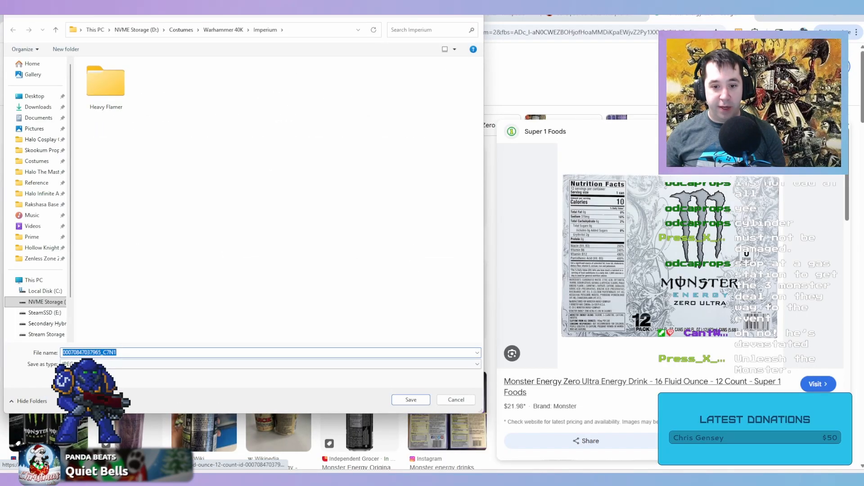
{"action": "left_click", "coordinate": [456, 400]}
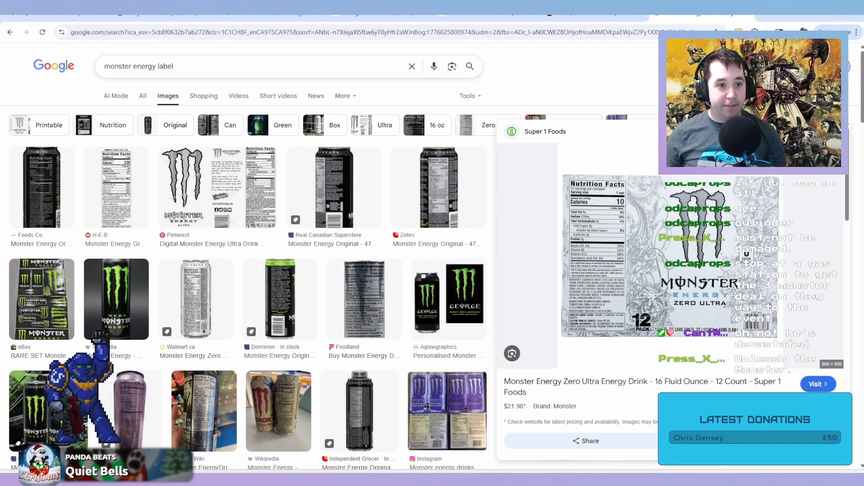
Refine the image search to "monster energy can label"
{"action": "left_click", "coordinate": [158, 66]}
{"action": "type", "text": "can"}
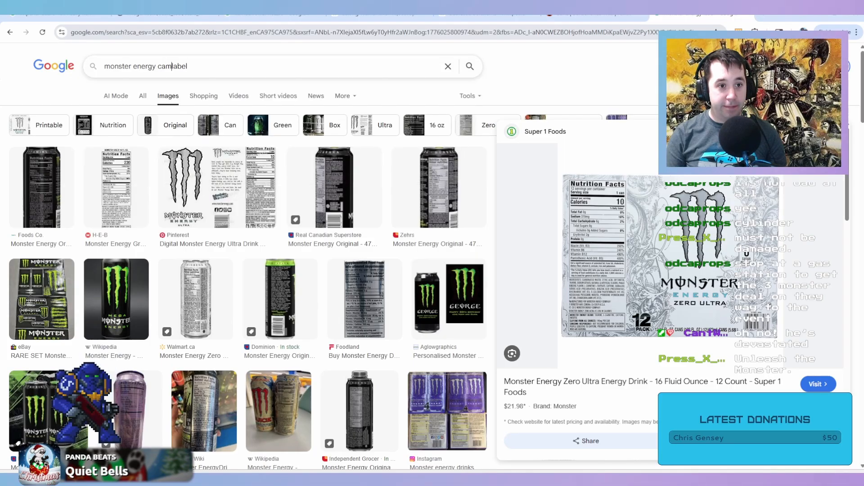
{"action": "key", "text": "BackSpace"}
{"action": "type", "text": "n"}
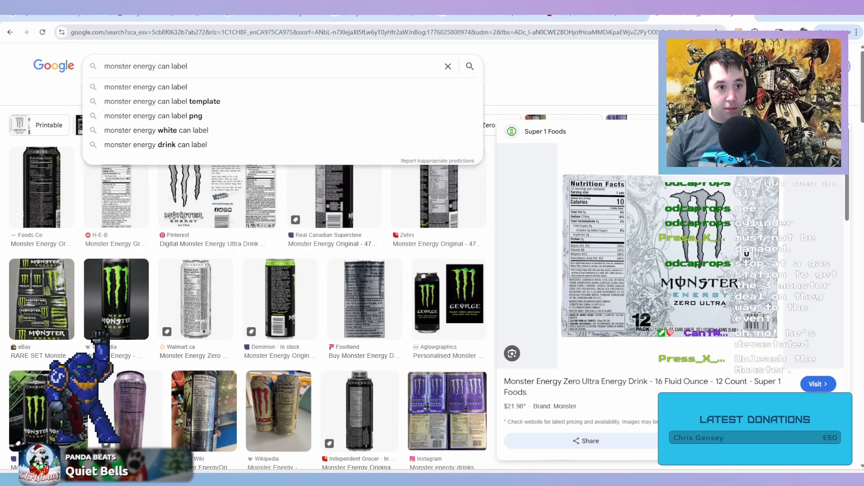
{"action": "key", "text": "Return"}
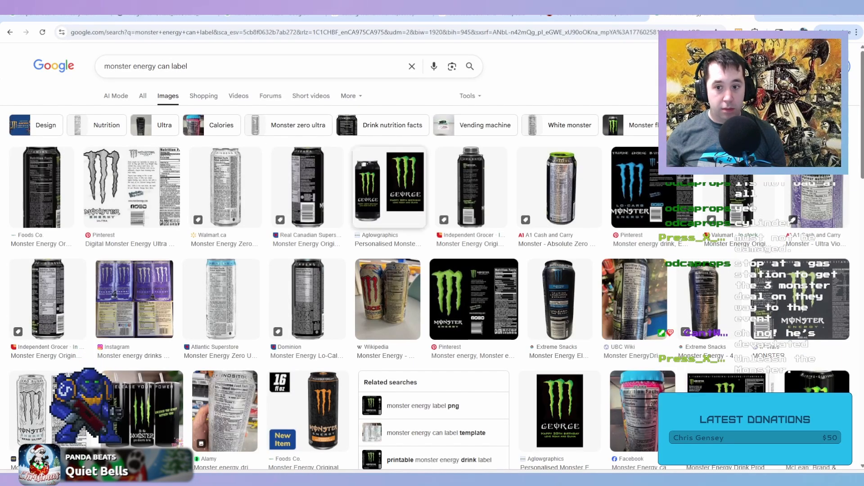
Save the blue Lo-Carb Monster Energy label image into the Imperium folder under its suggested file name
{"action": "left_click", "coordinate": [639, 189]}
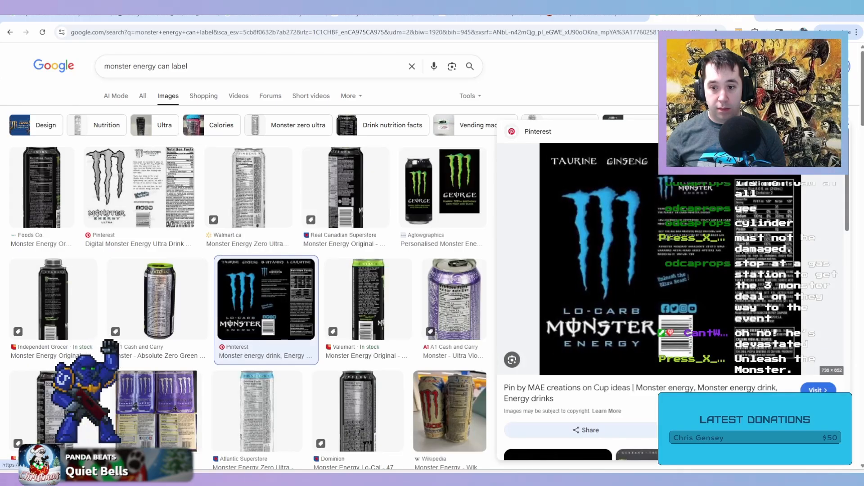
{"action": "right_click", "coordinate": [735, 246]}
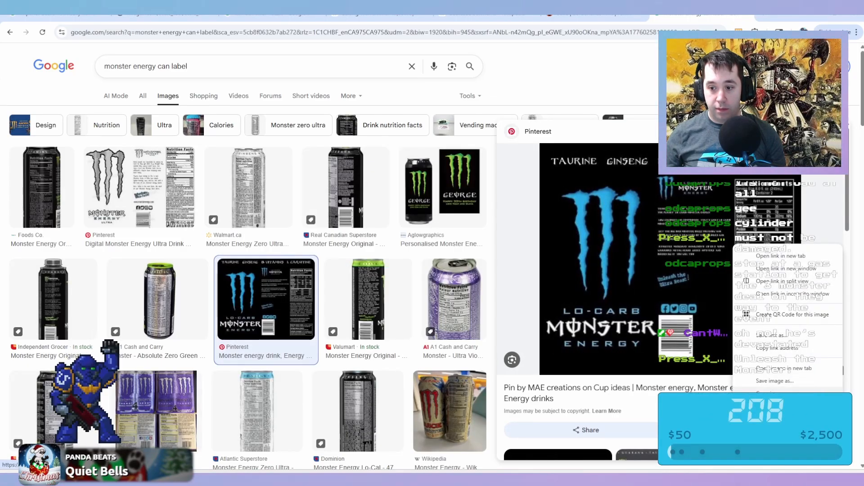
{"action": "left_click", "coordinate": [775, 380]}
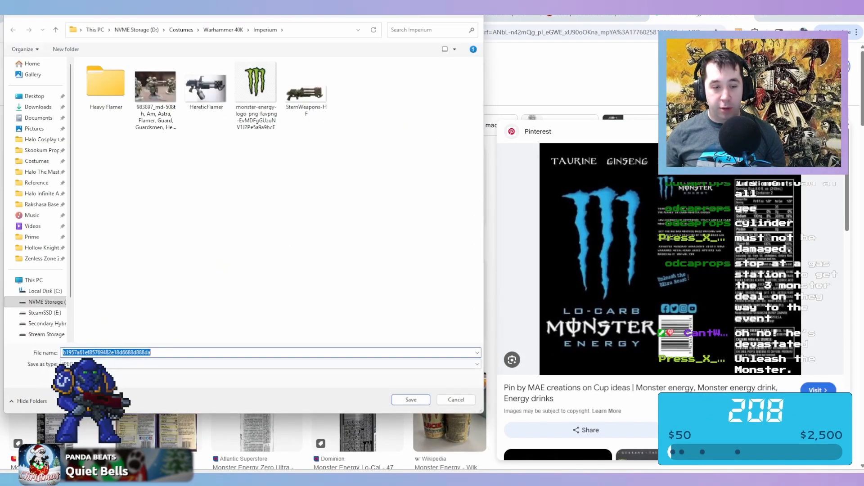
{"action": "left_click", "coordinate": [411, 400]}
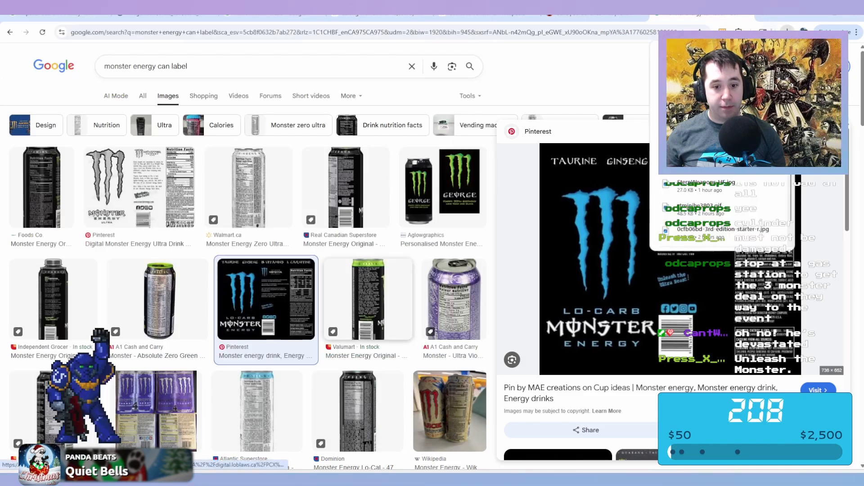
Find the white Monster Energy Ultra label among the related images and save it into the Imperium folder
{"action": "scroll", "coordinate": [247, 270], "scroll_direction": "down", "scroll_amount": 5}
{"action": "scroll", "coordinate": [248, 270], "scroll_direction": "down", "scroll_amount": 7}
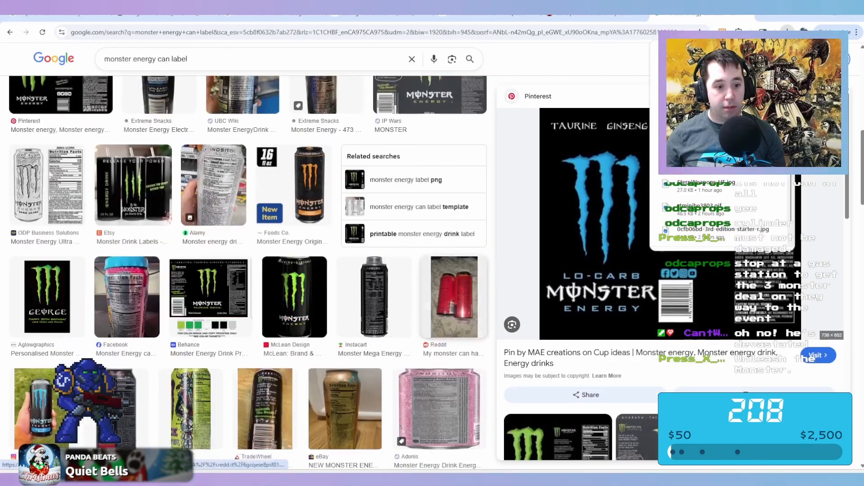
{"action": "scroll", "coordinate": [671, 280], "scroll_direction": "down", "scroll_amount": 4}
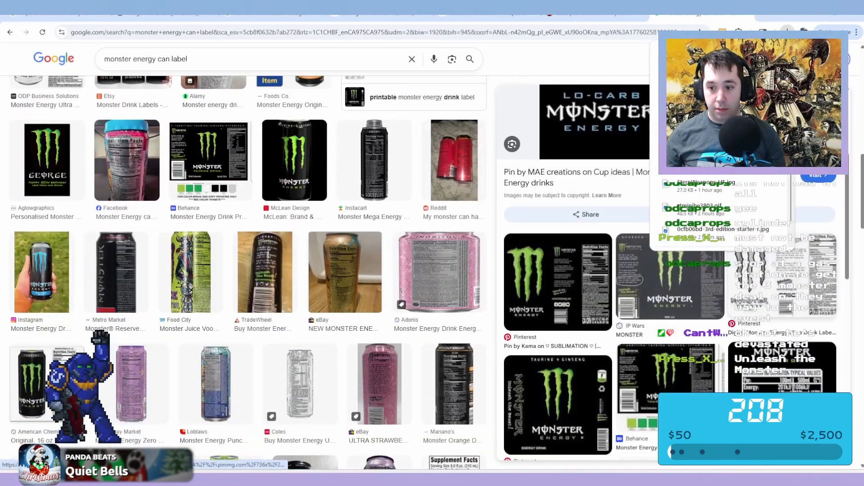
{"action": "left_click", "coordinate": [790, 279]}
{"action": "right_click", "coordinate": [662, 251]}
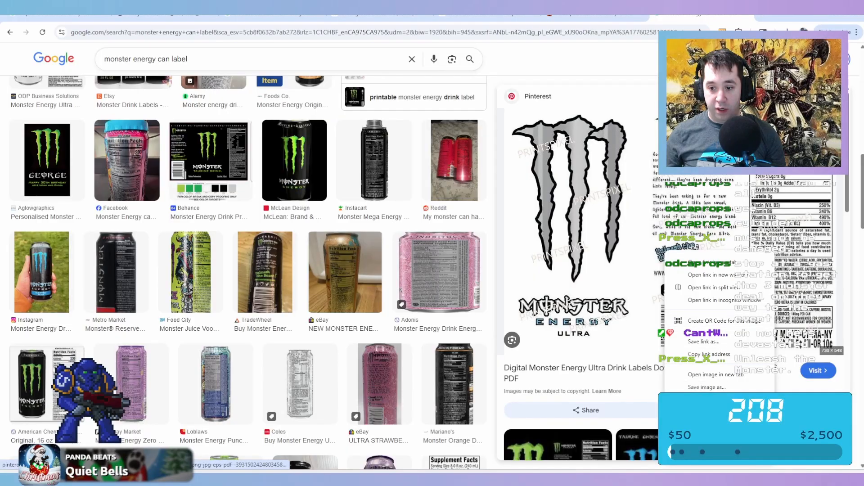
{"action": "left_click", "coordinate": [702, 386]}
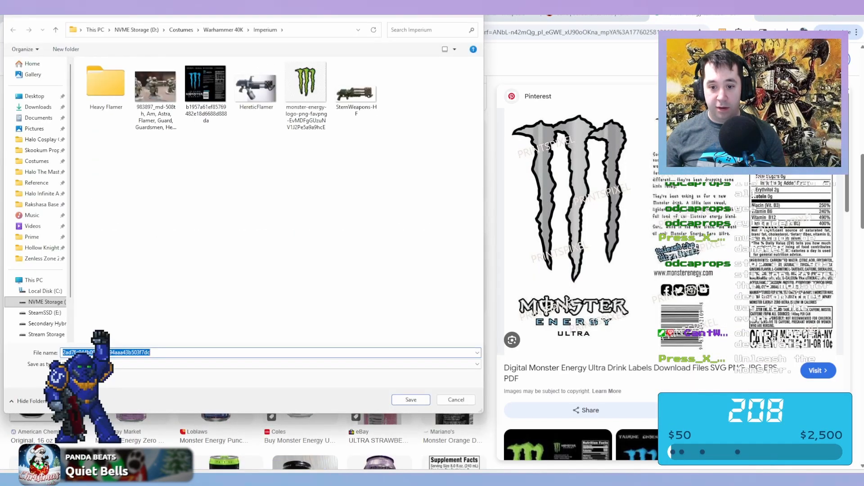
{"action": "key", "text": "Return"}
Find the green Monster Energy label among the related images and save it into the Imperium folder under its suggested name
{"action": "scroll", "coordinate": [671, 270], "scroll_direction": "down", "scroll_amount": 4}
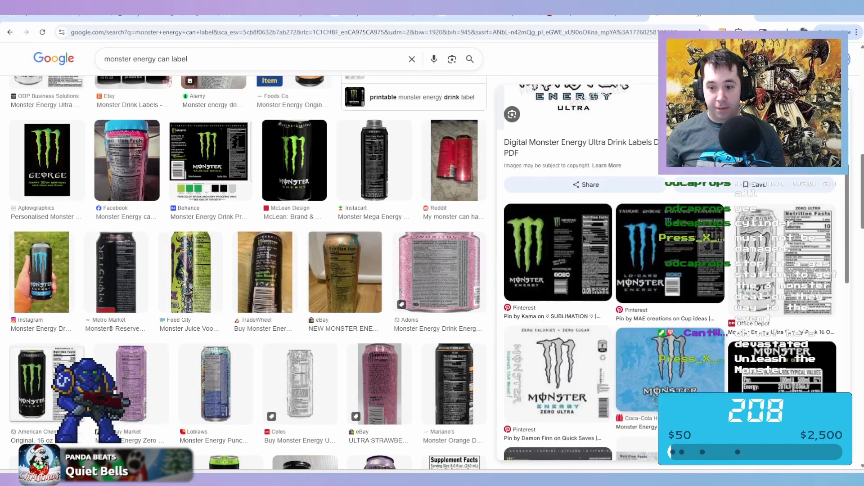
{"action": "left_click", "coordinate": [581, 261]}
{"action": "right_click", "coordinate": [638, 264]}
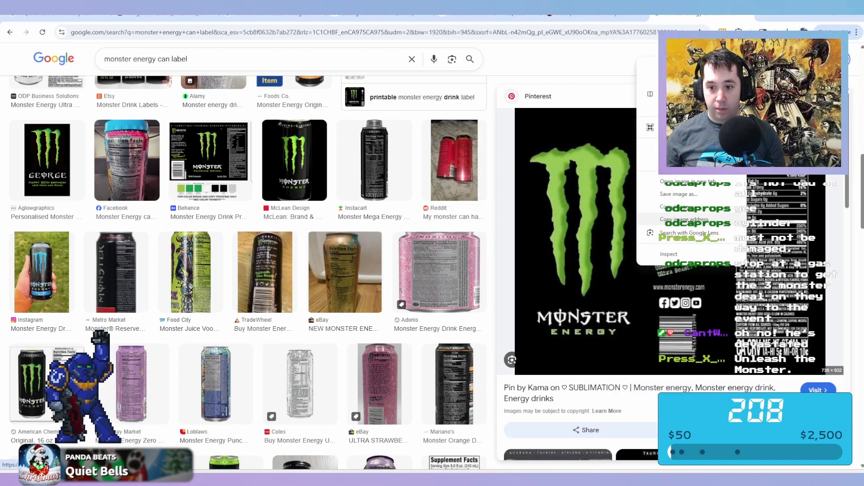
{"action": "left_click", "coordinate": [679, 194]}
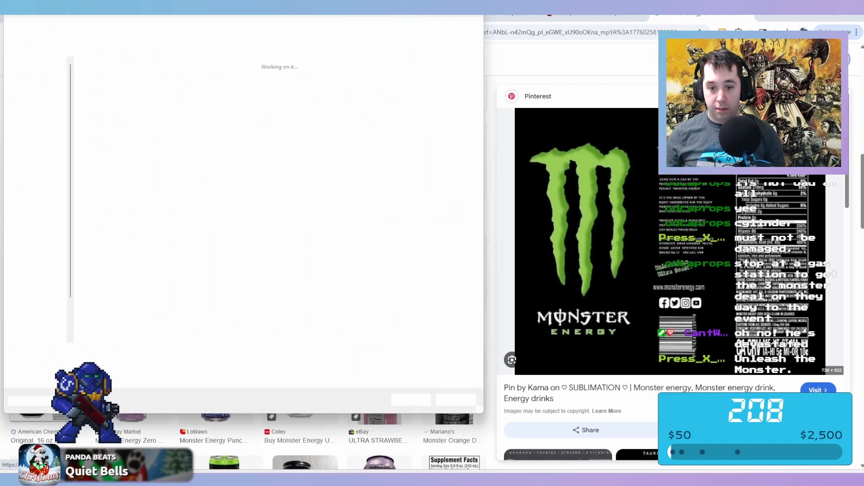
{"action": "key", "text": "Return"}
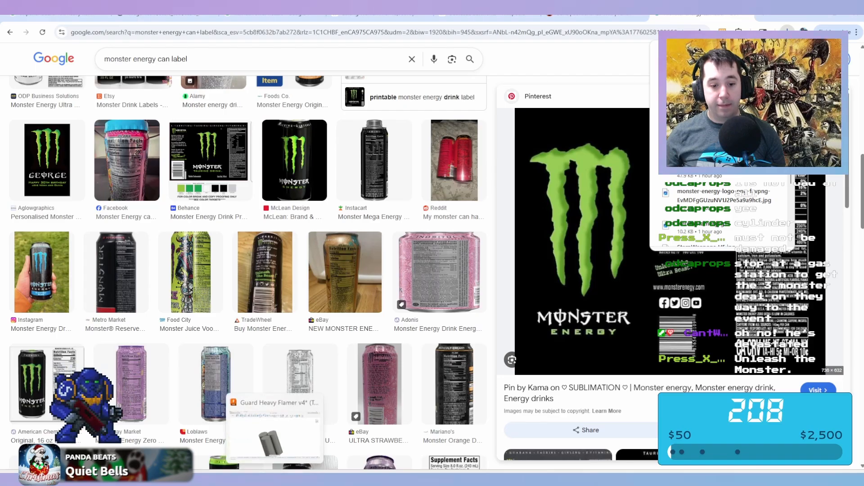
Switch to Fusion and insert the white Monster Energy Ultra label from the Imperium folder as a decal on the front can
{"action": "left_click", "coordinate": [274, 403]}
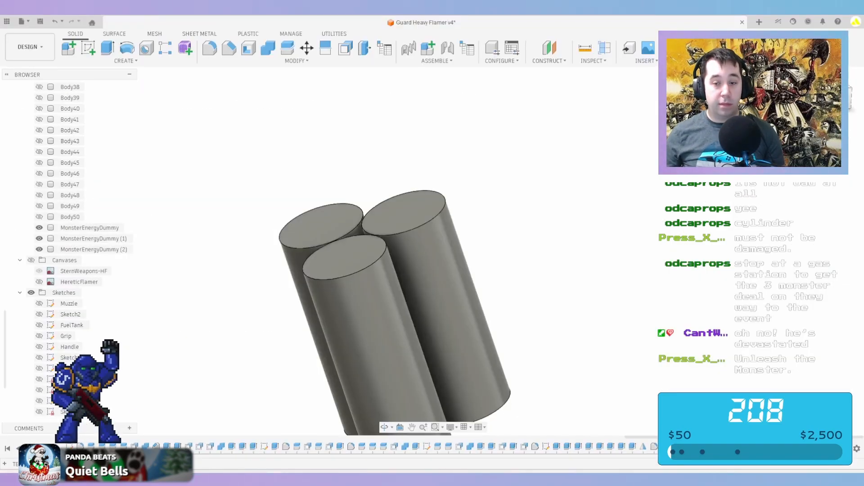
{"action": "left_click", "coordinate": [646, 61]}
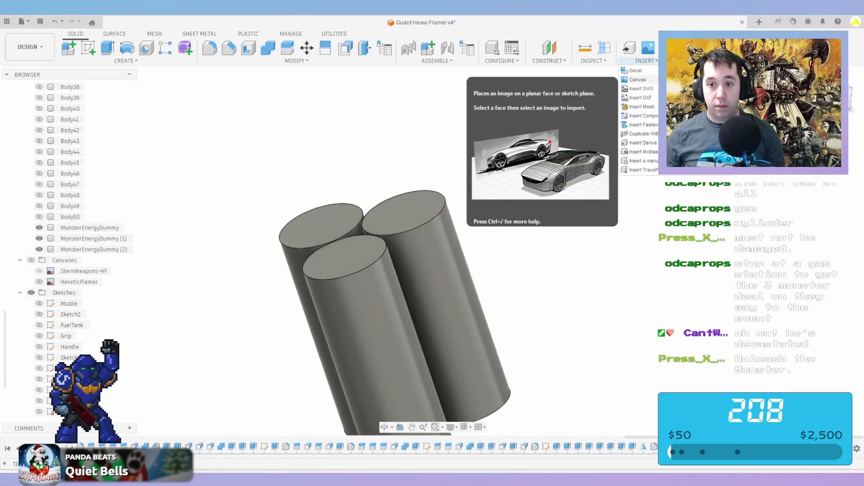
{"action": "left_click", "coordinate": [636, 71]}
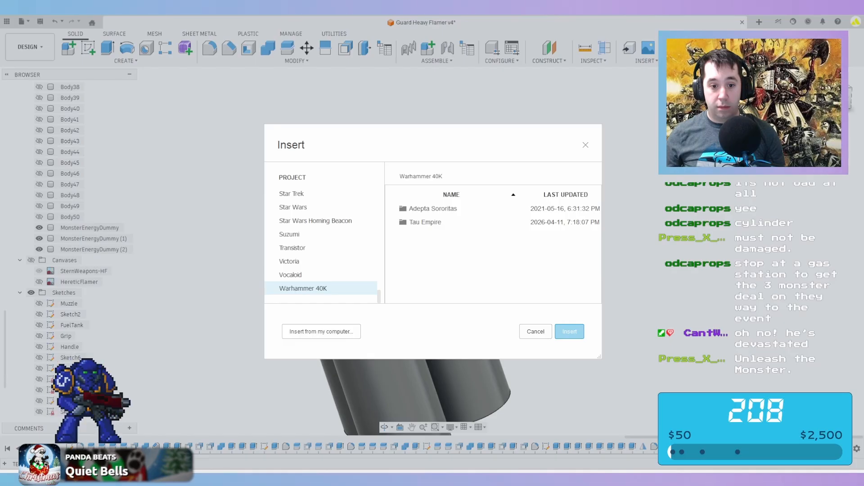
{"action": "left_click", "coordinate": [322, 331]}
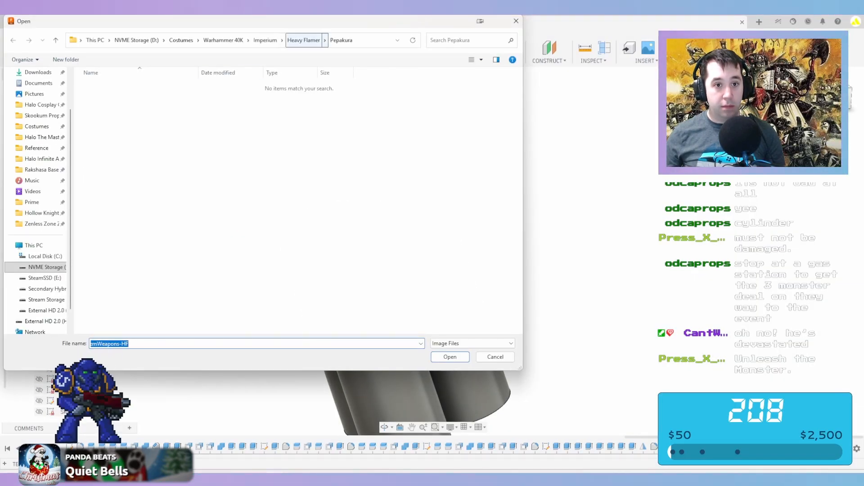
{"action": "left_click", "coordinate": [303, 40]}
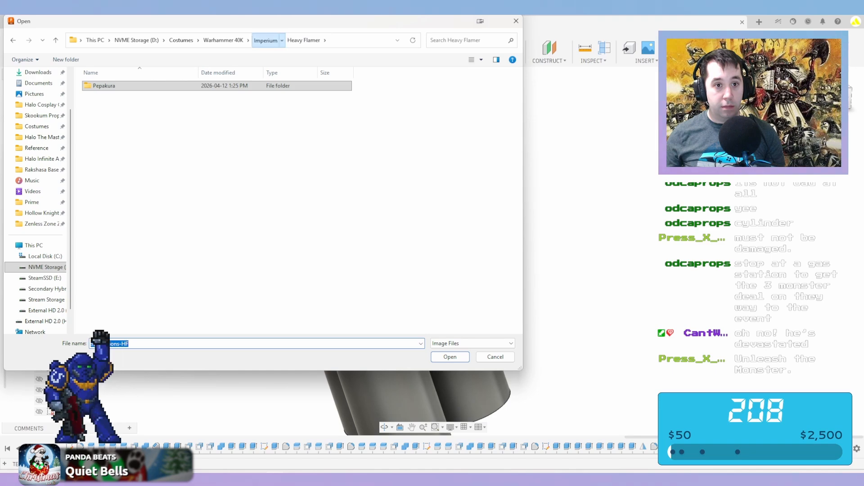
{"action": "left_click", "coordinate": [265, 40]}
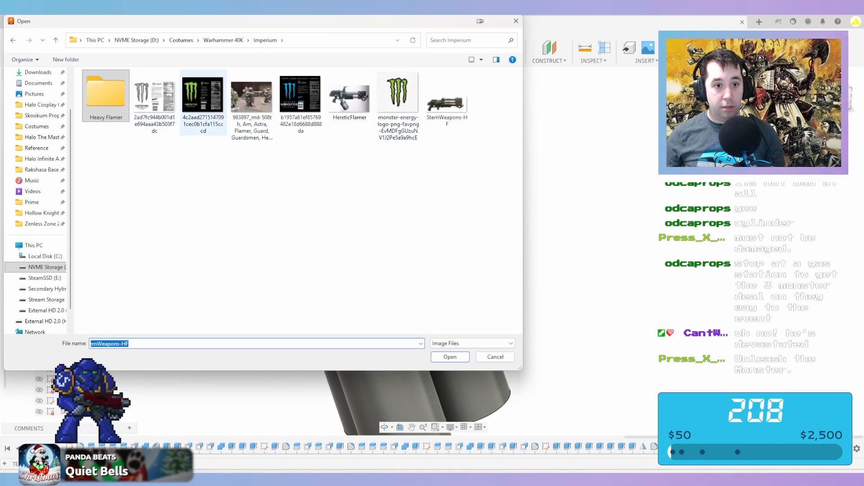
{"action": "left_click", "coordinate": [154, 102]}
{"action": "left_click", "coordinate": [450, 357]}
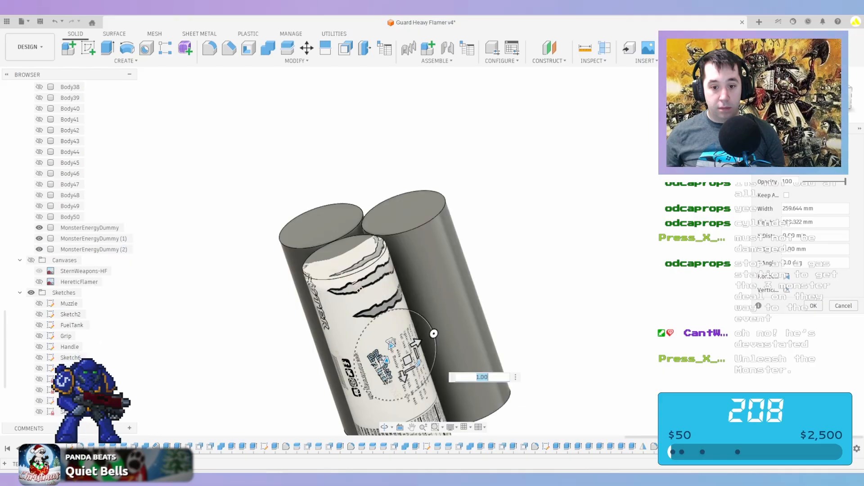
Rotate the white label decal upright, scale it to about 231 mm wide and shift it down along the can
{"action": "left_click_drag", "start_coordinate": [434, 334], "coordinate": [381, 315]}
{"action": "middle_click_drag", "start_coordinate": [454, 417], "coordinate": [433, 253], "text": "shift"}
{"action": "scroll", "coordinate": [433, 253], "scroll_direction": "up", "scroll_amount": 2}
{"action": "mouse_move", "coordinate": [435, 215]}
{"action": "left_mouse_down"}
{"action": "mouse_move", "coordinate": [426, 234]}
{"action": "mouse_move", "coordinate": [430, 227]}
{"action": "left_mouse_up"}
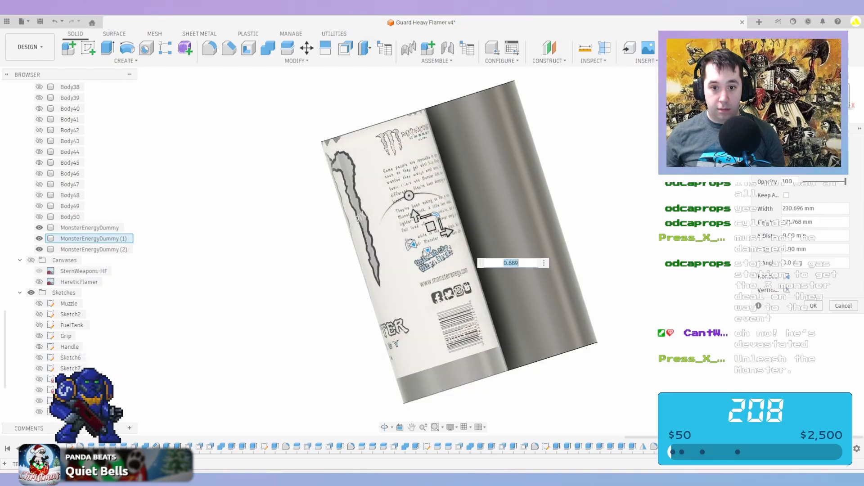
{"action": "left_click_drag", "start_coordinate": [408, 195], "coordinate": [400, 176]}
{"action": "left_click_drag", "start_coordinate": [422, 206], "coordinate": [437, 239]}
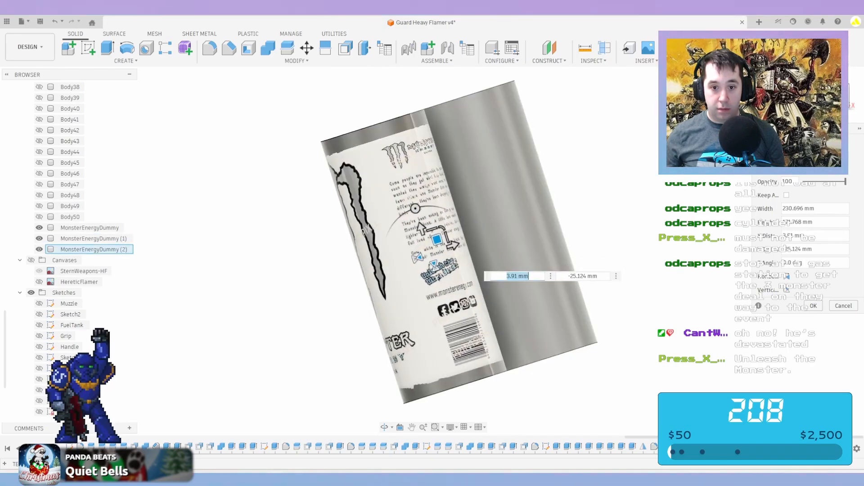
Enlarge the white label decal to about 246 mm wide so it fills the can's height, and finish the decal
{"action": "scroll", "coordinate": [464, 225], "scroll_direction": "down", "scroll_amount": 3}
{"action": "middle_click_drag", "start_coordinate": [464, 225], "coordinate": [468, 183], "text": "shift"}
{"action": "scroll", "coordinate": [467, 184], "scroll_direction": "down", "scroll_amount": 2}
{"action": "scroll", "coordinate": [467, 184], "scroll_direction": "up", "scroll_amount": 2}
{"action": "scroll", "coordinate": [464, 176], "scroll_direction": "up", "scroll_amount": 2}
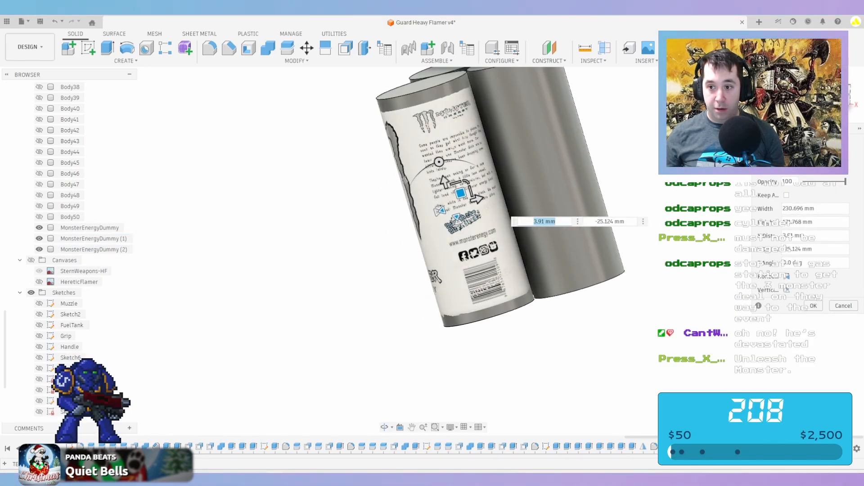
{"action": "scroll", "coordinate": [459, 225], "scroll_direction": "up", "scroll_amount": 3}
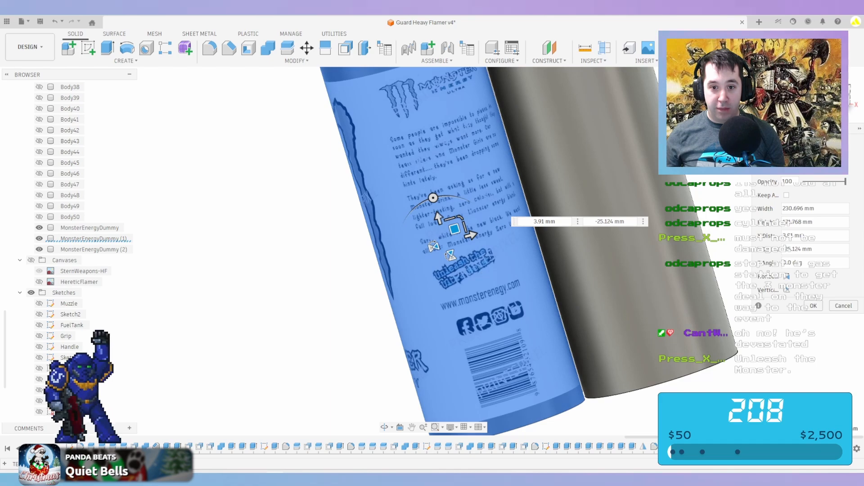
{"action": "left_click_drag", "start_coordinate": [460, 218], "coordinate": [492, 185]}
{"action": "scroll", "coordinate": [493, 183], "scroll_direction": "down", "scroll_amount": 3}
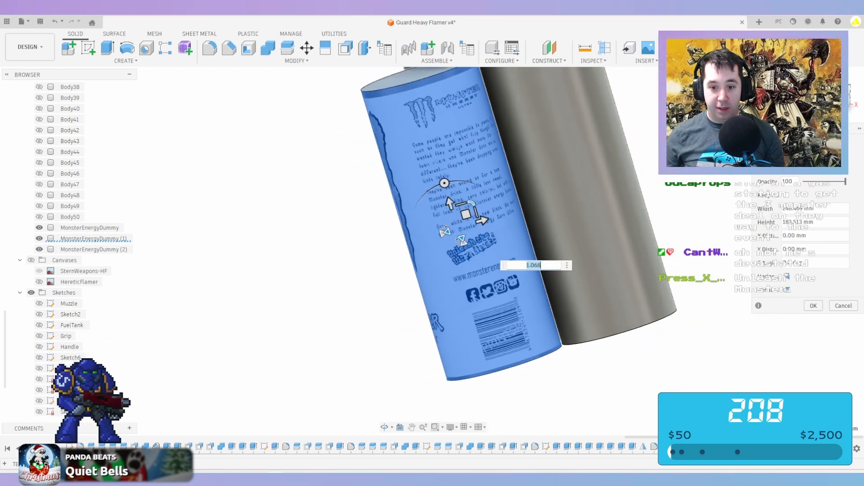
{"action": "left_click_drag", "start_coordinate": [449, 205], "coordinate": [449, 205]}
{"action": "key", "text": "Return"}
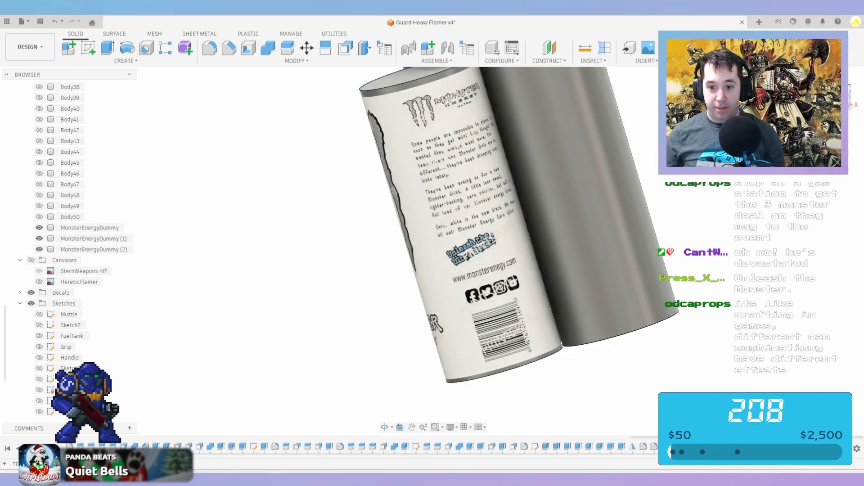
Insert the green Monster Energy label from the Imperium folder as a second decal on the plain can beside the white one
{"action": "right_click", "coordinate": [710, 236]}
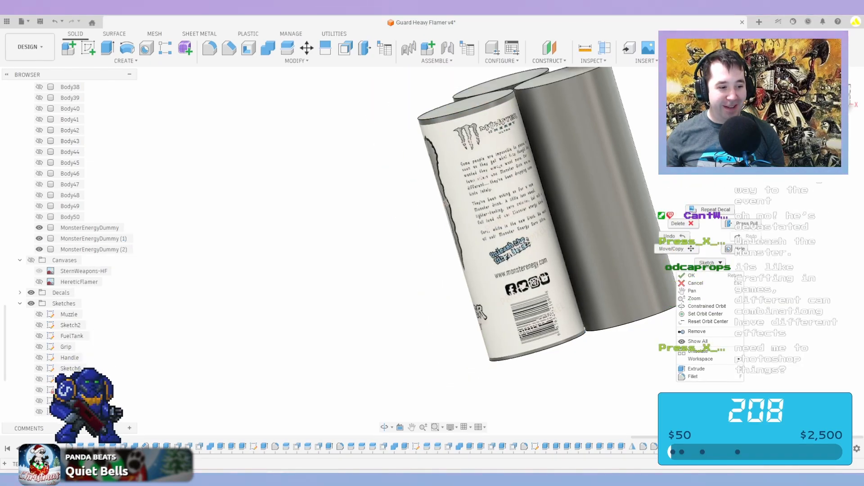
{"action": "left_click", "coordinate": [712, 210]}
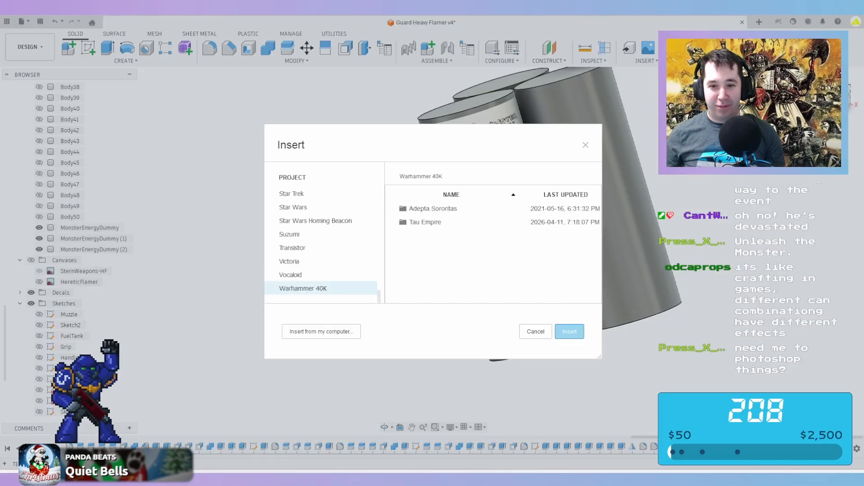
{"action": "left_click", "coordinate": [321, 331]}
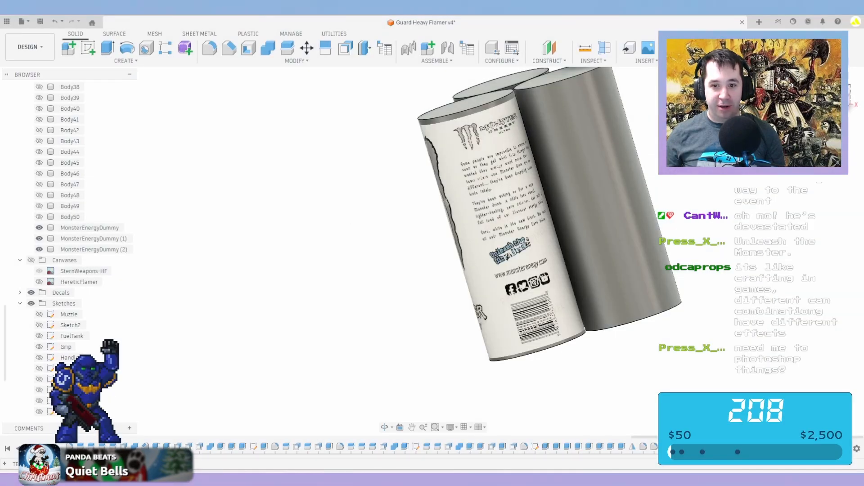
{"action": "left_click", "coordinate": [203, 102]}
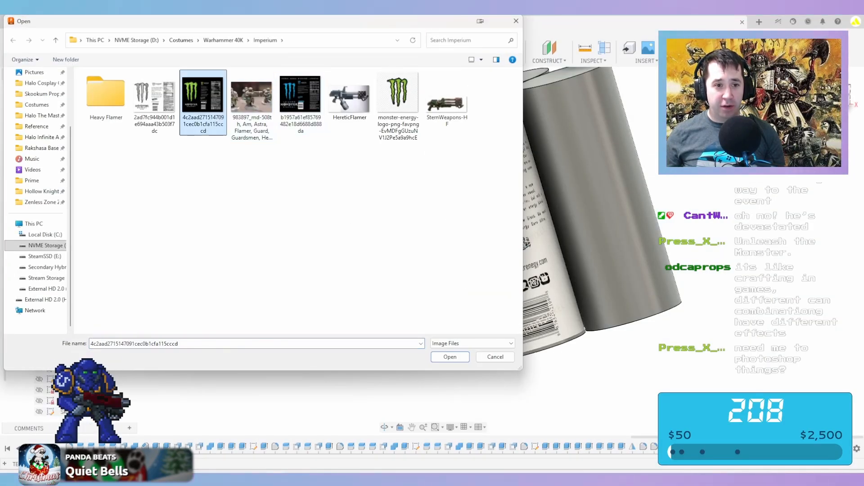
{"action": "left_click", "coordinate": [450, 357]}
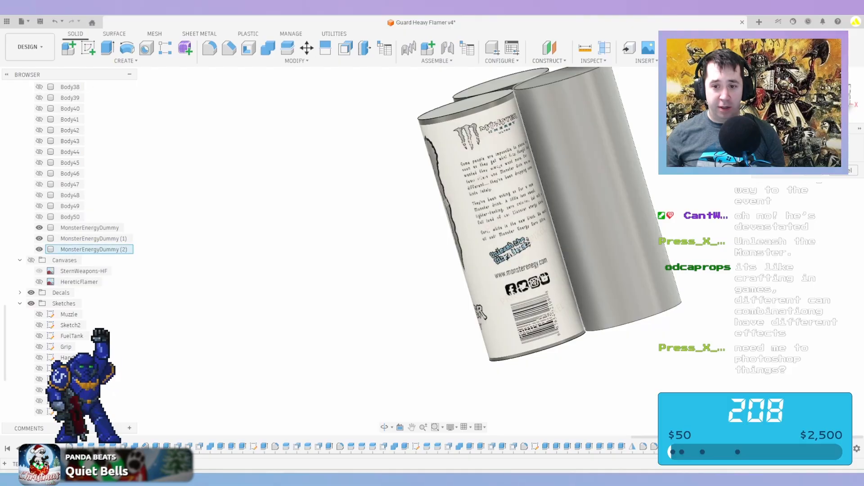
{"action": "left_click", "coordinate": [595, 212]}
Rotate the green label decal 90 degrees, scale it to about 218 mm wide and shift it about 12.9 mm by 7.4 mm
{"action": "scroll", "coordinate": [600, 205], "scroll_direction": "up", "scroll_amount": 1}
{"action": "left_click_drag", "start_coordinate": [627, 206], "coordinate": [572, 173]}
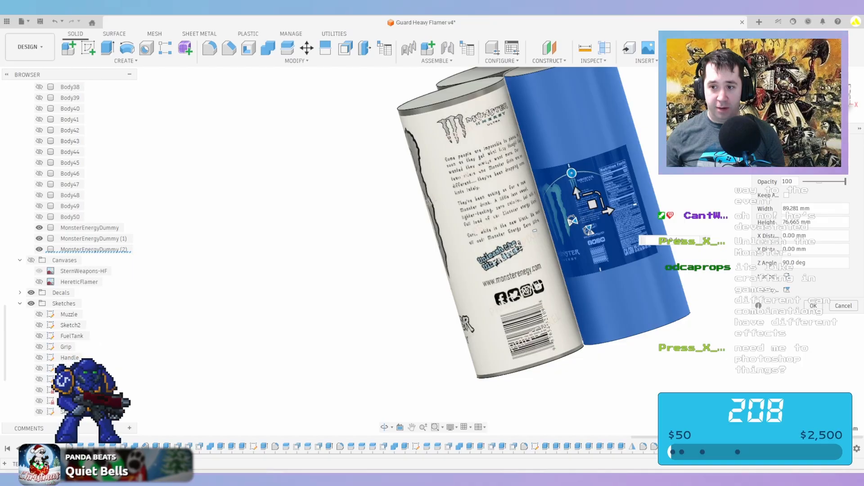
{"action": "left_click_drag", "start_coordinate": [598, 193], "coordinate": [616, 160]}
{"action": "left_click_drag", "start_coordinate": [592, 204], "coordinate": [607, 189]}
{"action": "scroll", "coordinate": [624, 212], "scroll_direction": "down", "scroll_amount": 4}
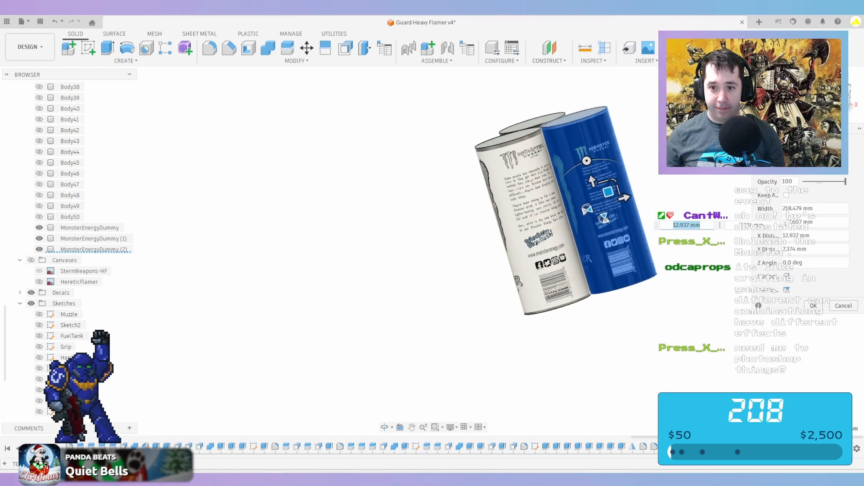
Move the green label decal around and up the can until it covers the full height, and finish the decal
{"action": "middle_click_drag", "start_coordinate": [623, 212], "coordinate": [630, 180], "text": "shift"}
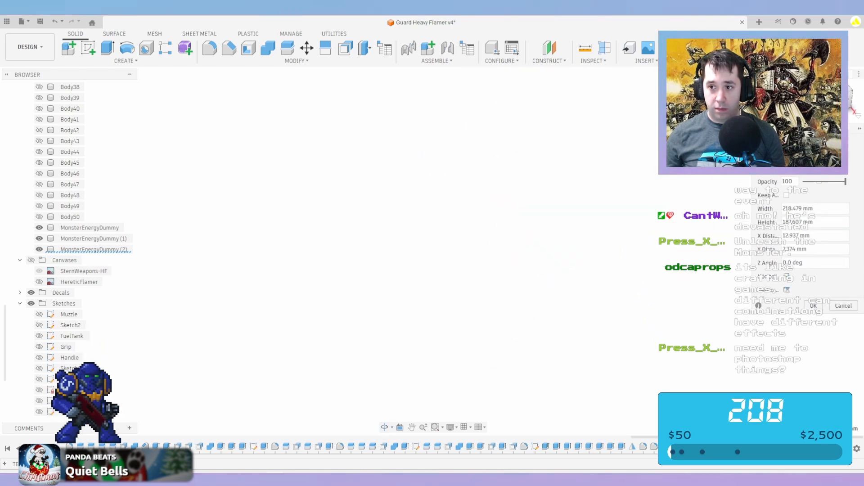
{"action": "left_click", "coordinate": [839, 98]}
{"action": "middle_click_drag", "start_coordinate": [495, 180], "coordinate": [500, 225]}
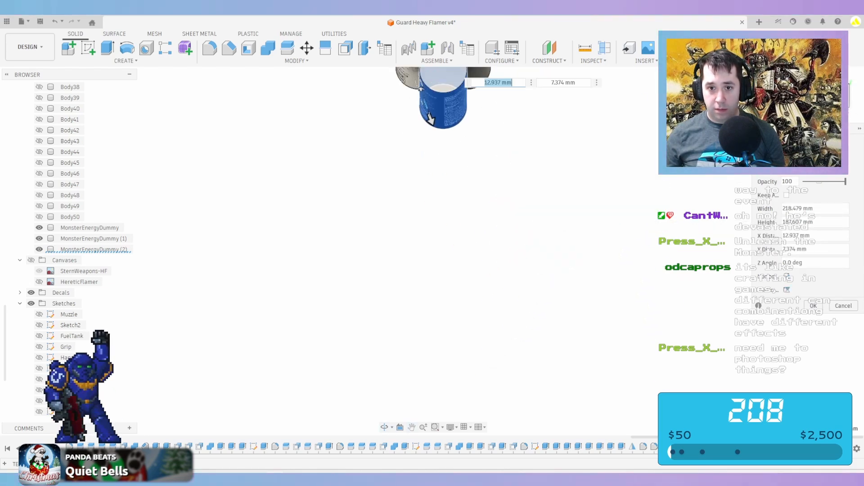
{"action": "scroll", "coordinate": [500, 225], "scroll_direction": "down", "scroll_amount": 2}
{"action": "scroll", "coordinate": [465, 117], "scroll_direction": "up", "scroll_amount": 4}
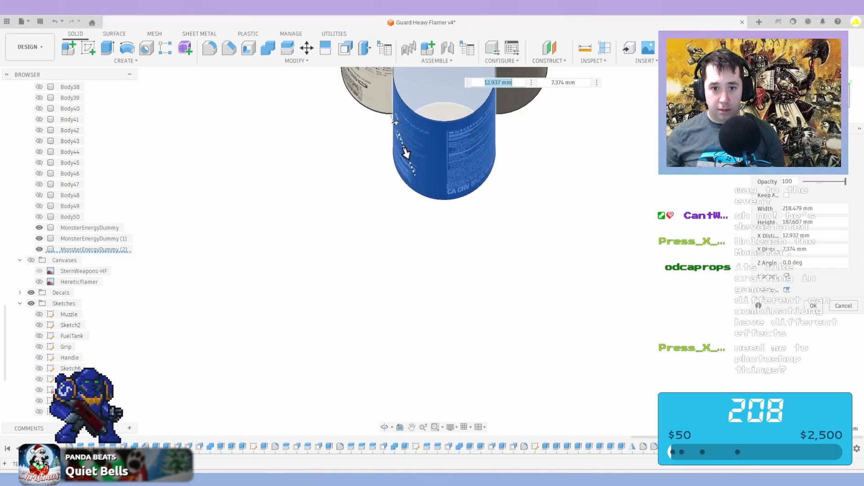
{"action": "left_click_drag", "start_coordinate": [406, 154], "coordinate": [425, 171]}
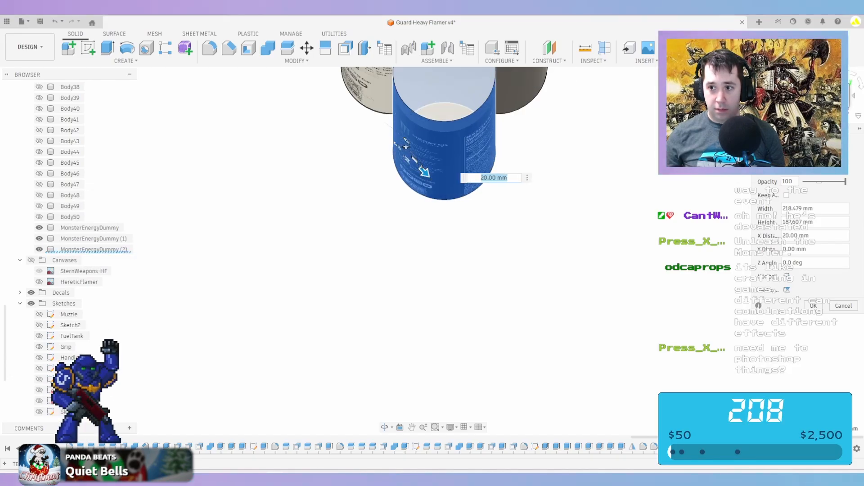
{"action": "left_click", "coordinate": [839, 111]}
{"action": "middle_click_drag", "start_coordinate": [488, 360], "coordinate": [511, 176]}
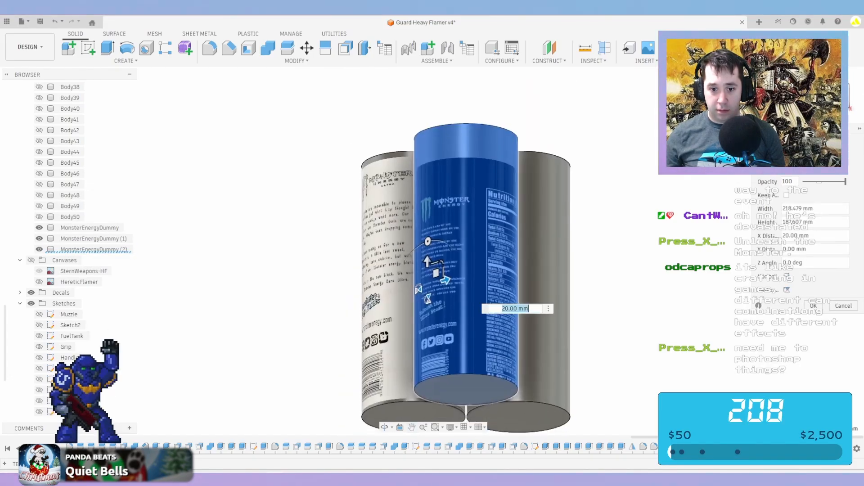
{"action": "left_click_drag", "start_coordinate": [436, 273], "coordinate": [491, 238]}
{"action": "key", "text": "Return"}
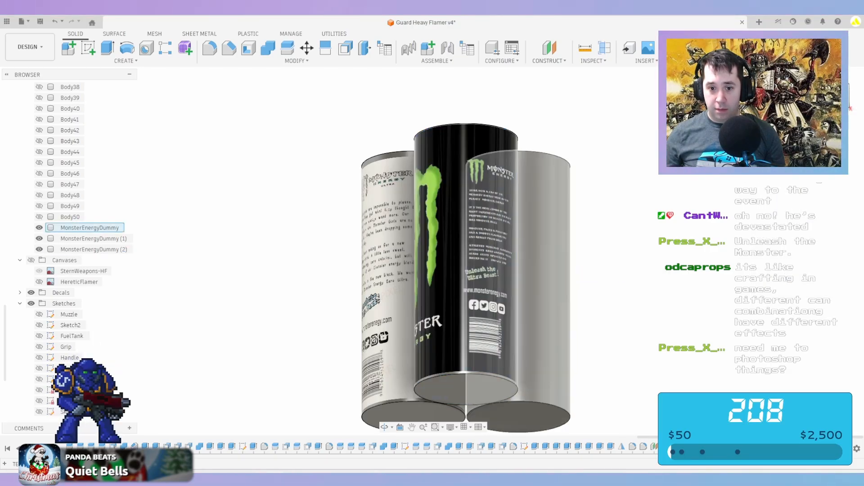
Insert the blue Monster Energy label image from the Imperium folder as a decal on the remaining plain can
{"action": "scroll", "coordinate": [494, 222], "scroll_direction": "down", "scroll_amount": 5}
{"action": "middle_click_drag", "start_coordinate": [493, 221], "coordinate": [567, 274], "text": "shift"}
{"action": "middle_click_drag", "start_coordinate": [432, 217], "coordinate": [597, 74]}
{"action": "scroll", "coordinate": [457, 228], "scroll_direction": "up", "scroll_amount": 3}
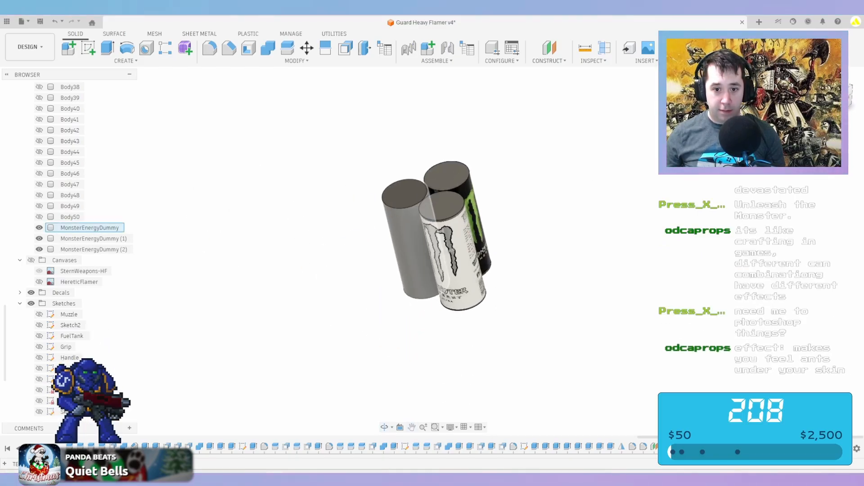
{"action": "right_click", "coordinate": [616, 275]}
{"action": "left_click", "coordinate": [617, 256]}
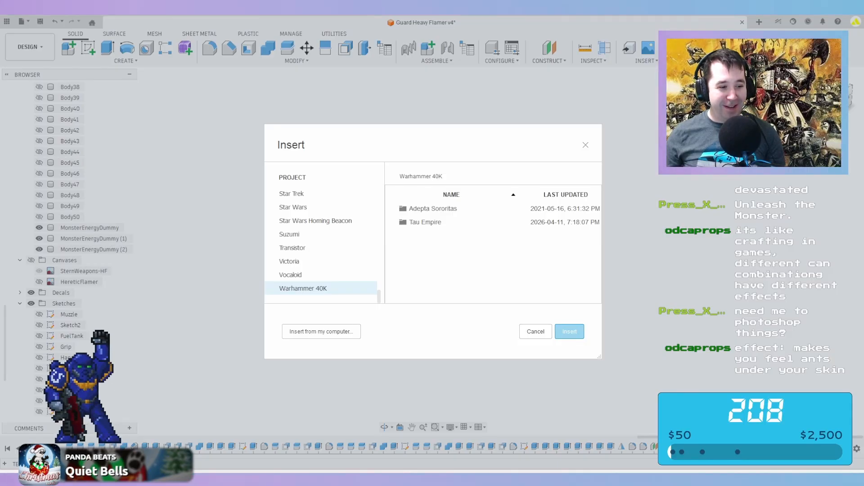
{"action": "left_click", "coordinate": [321, 332]}
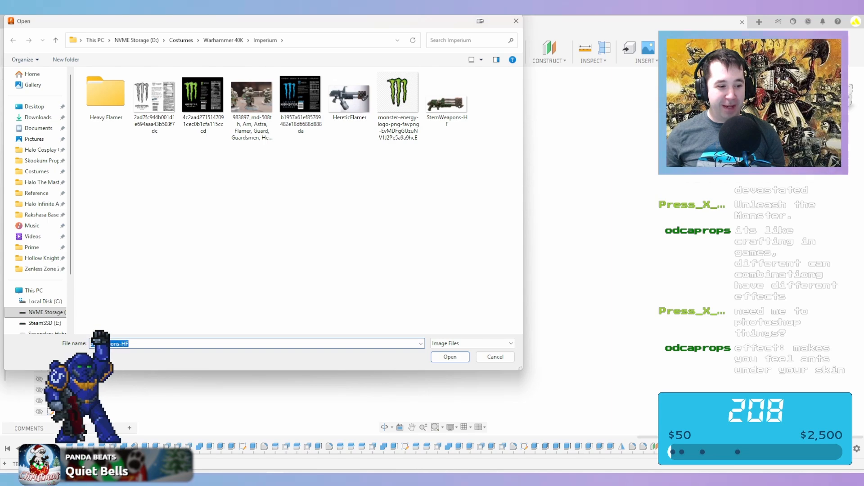
{"action": "left_click", "coordinate": [300, 97]}
{"action": "left_click", "coordinate": [450, 357]}
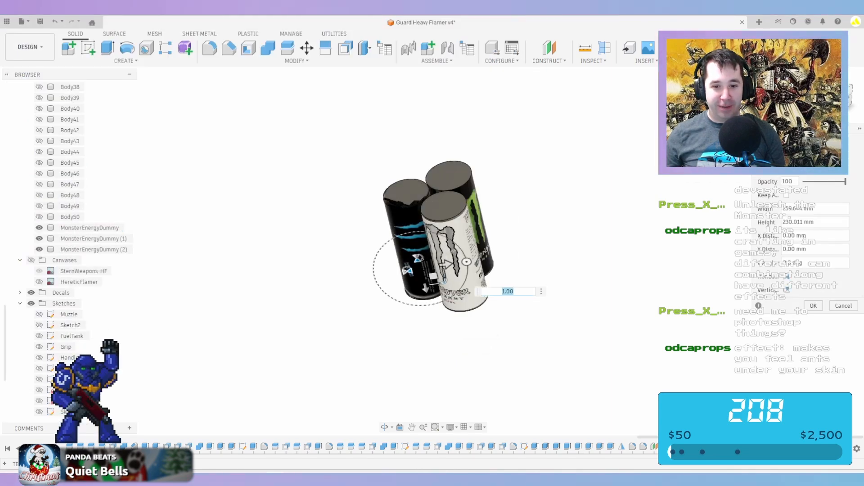
Rotate the blue label decal 90 degrees, move it up the can, and finish the decal
{"action": "left_click_drag", "start_coordinate": [466, 262], "coordinate": [412, 233]}
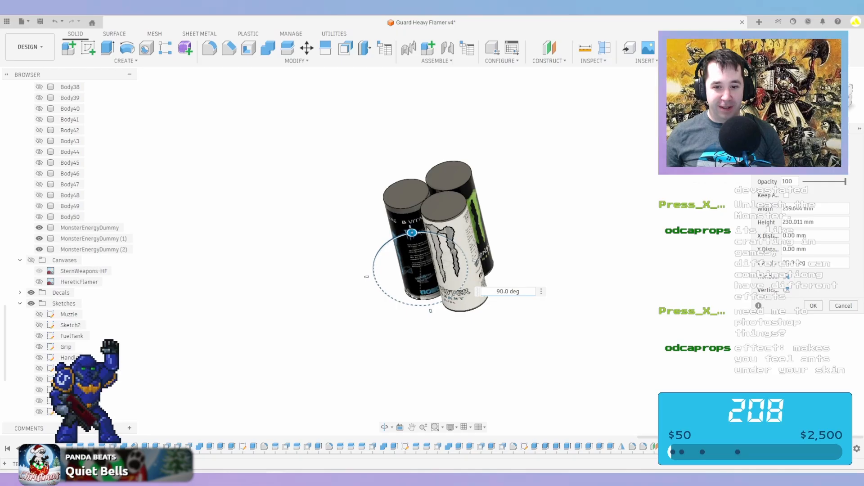
{"action": "scroll", "coordinate": [415, 252], "scroll_direction": "up", "scroll_amount": 3}
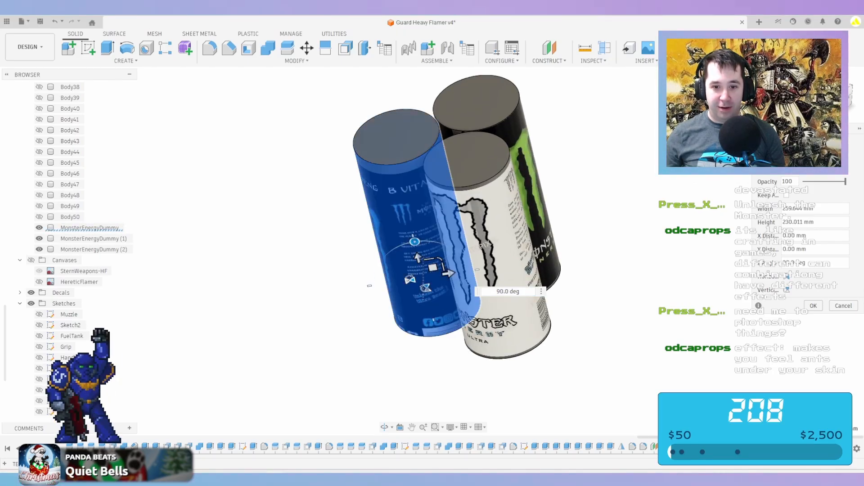
{"action": "left_click_drag", "start_coordinate": [433, 268], "coordinate": [431, 236]}
{"action": "scroll", "coordinate": [431, 253], "scroll_direction": "up", "scroll_amount": 1}
{"action": "key", "text": "Return"}
{"action": "scroll", "coordinate": [486, 256], "scroll_direction": "down", "scroll_amount": 3}
{"action": "middle_click_drag", "start_coordinate": [486, 256], "coordinate": [401, 227], "text": "shift"}
{"action": "scroll", "coordinate": [552, 219], "scroll_direction": "down", "scroll_amount": 4}
{"action": "middle_click_drag", "start_coordinate": [450, 216], "coordinate": [489, 260]}
{"action": "scroll", "coordinate": [207, 270], "scroll_direction": "down", "scroll_amount": 1}
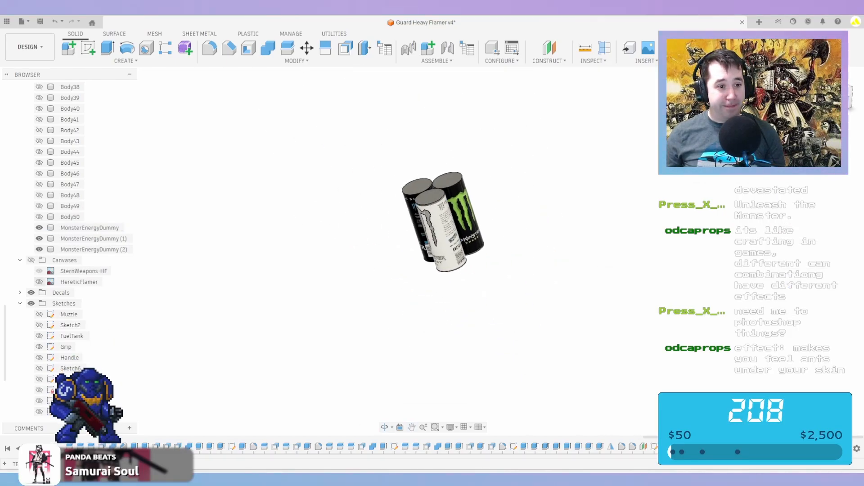
Show Body50 and cut the three MonsterEnergyDummy cans out of it with Combine, keeping the tool bodies
{"action": "left_click", "coordinate": [39, 217]}
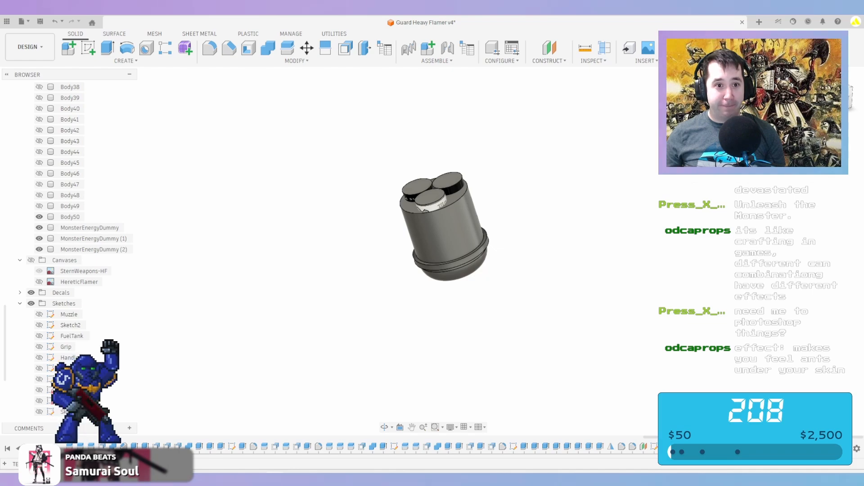
{"action": "left_click", "coordinate": [70, 217]}
{"action": "left_click", "coordinate": [74, 239]}
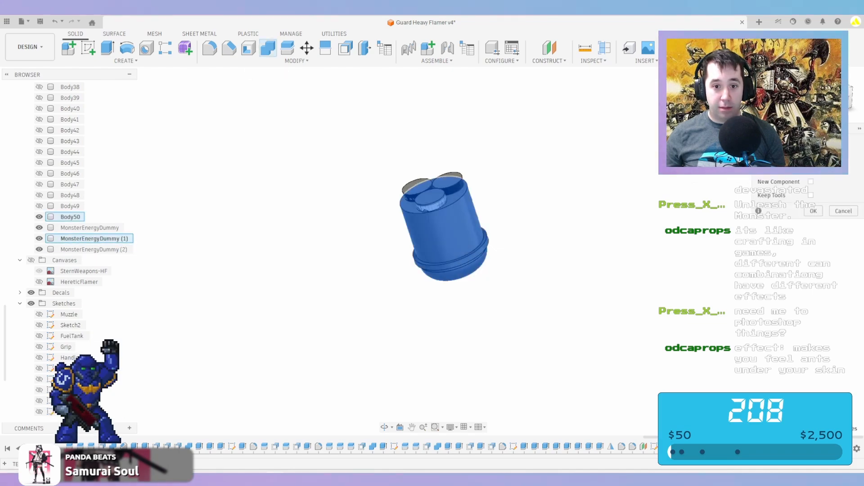
{"action": "left_click", "coordinate": [414, 187]}
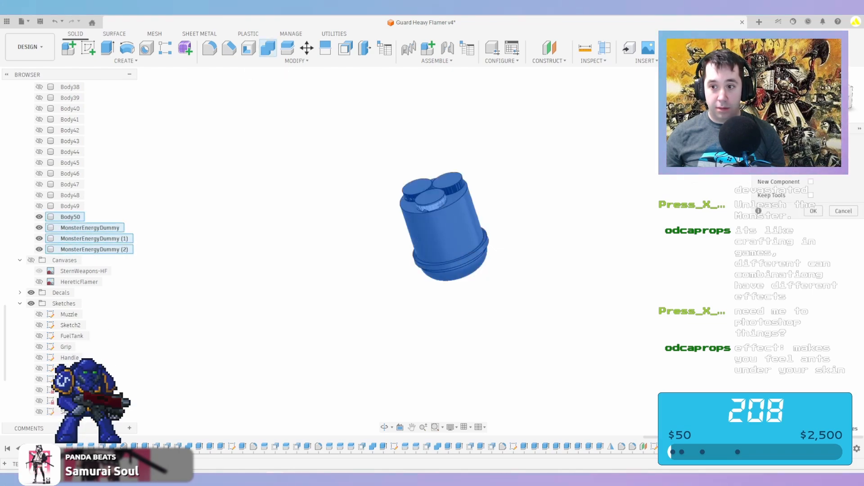
{"action": "left_click", "coordinate": [811, 195]}
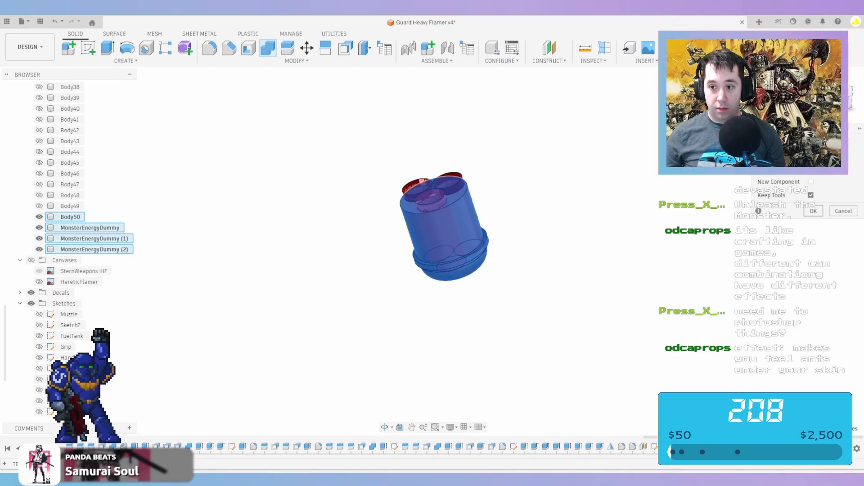
{"action": "left_click", "coordinate": [814, 211]}
{"action": "scroll", "coordinate": [467, 211], "scroll_direction": "up", "scroll_amount": 4}
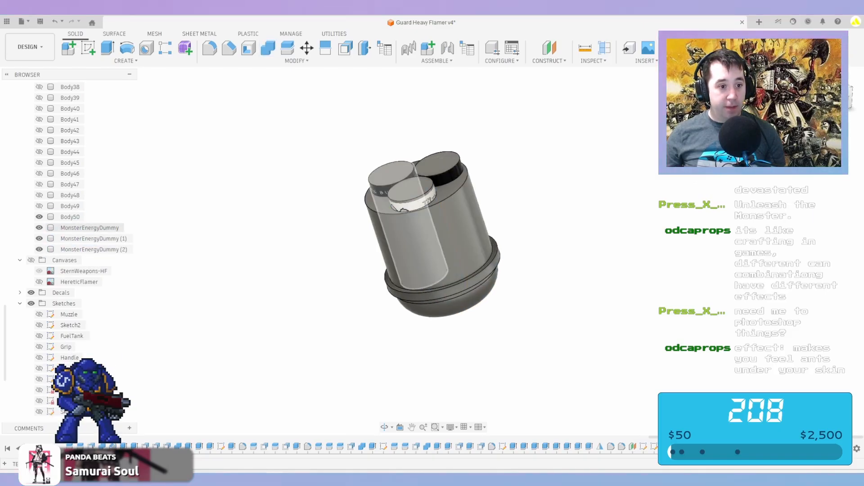
Hide the three MonsterEnergyDummy bodies and show Body12, the tank's domed top
{"action": "left_click", "coordinate": [39, 228]}
{"action": "left_click", "coordinate": [39, 238]}
{"action": "left_click", "coordinate": [39, 249]}
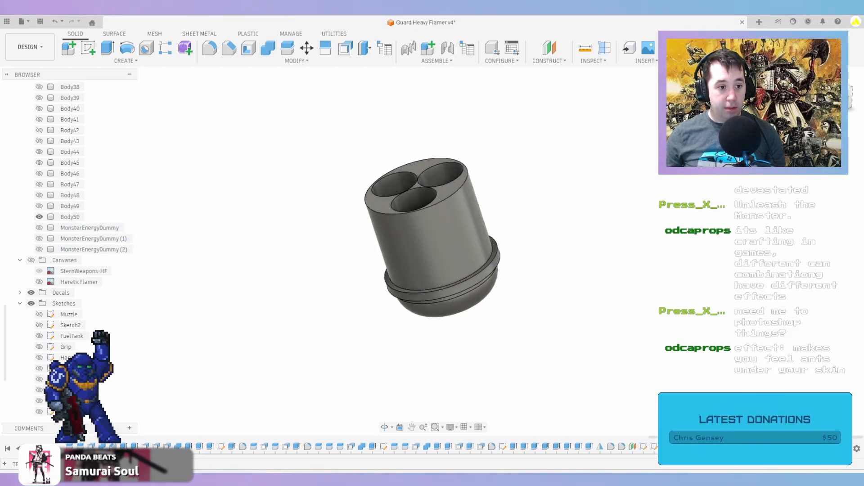
{"action": "scroll", "coordinate": [67, 206], "scroll_direction": "up", "scroll_amount": 3}
{"action": "scroll", "coordinate": [72, 225], "scroll_direction": "up", "scroll_amount": 3}
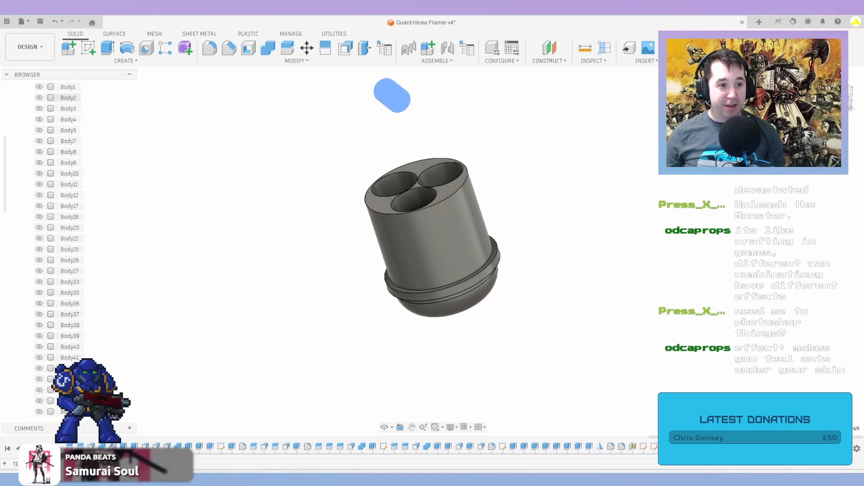
{"action": "scroll", "coordinate": [72, 226], "scroll_direction": "up", "scroll_amount": 1}
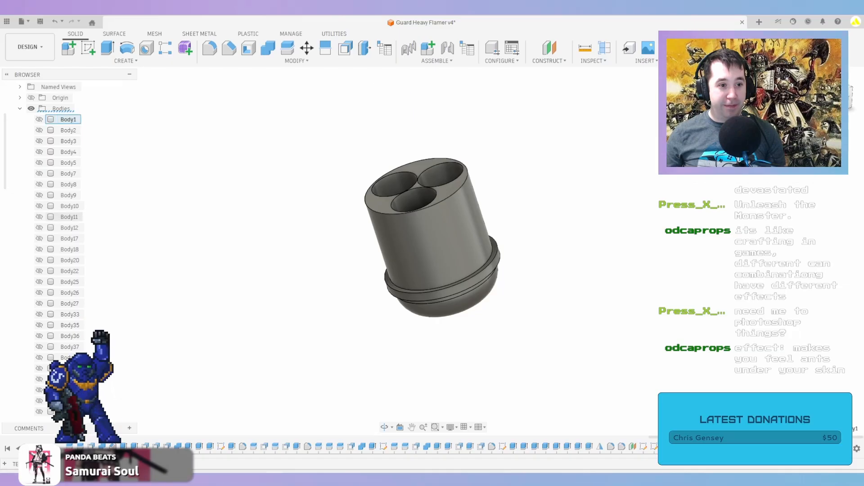
{"action": "left_click", "coordinate": [69, 217], "text": "shift"}
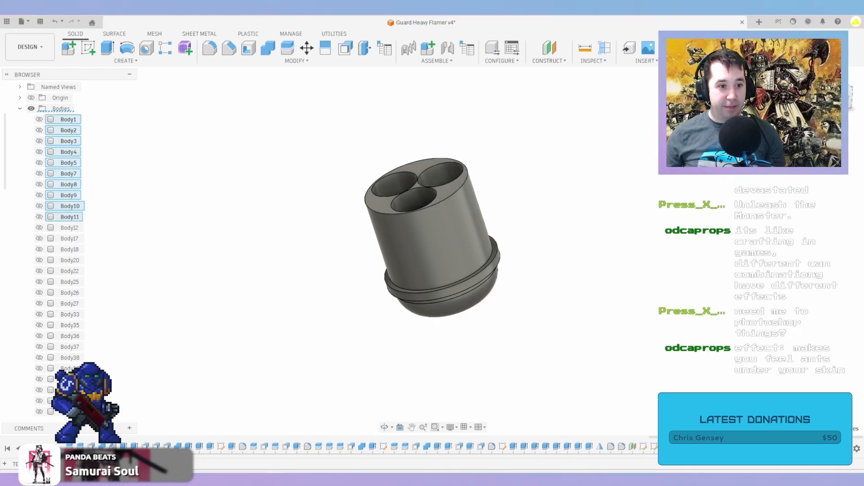
{"action": "left_click", "coordinate": [104, 227]}
{"action": "left_click", "coordinate": [69, 228]}
{"action": "key", "text": "v"}
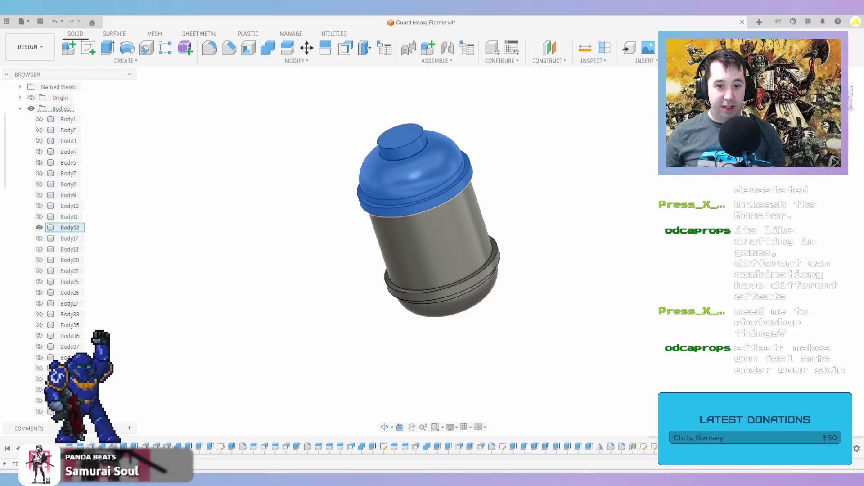
{"action": "key", "text": "Escape"}
Cut the three MonsterEnergyDummy cans out of the domed top Body12 with Combine, keeping the tool bodies
{"action": "left_click", "coordinate": [268, 49]}
{"action": "left_click", "coordinate": [407, 187]}
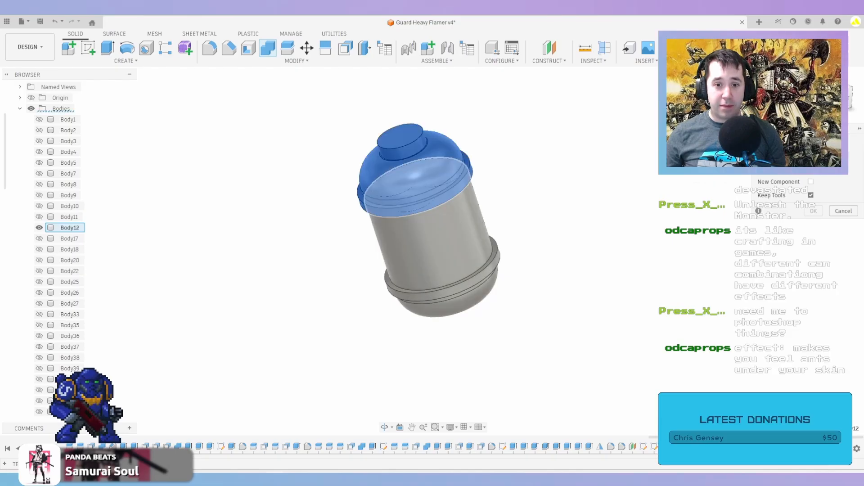
{"action": "scroll", "coordinate": [69, 252], "scroll_direction": "down", "scroll_amount": 4}
{"action": "scroll", "coordinate": [90, 377], "scroll_direction": "down", "scroll_amount": 2}
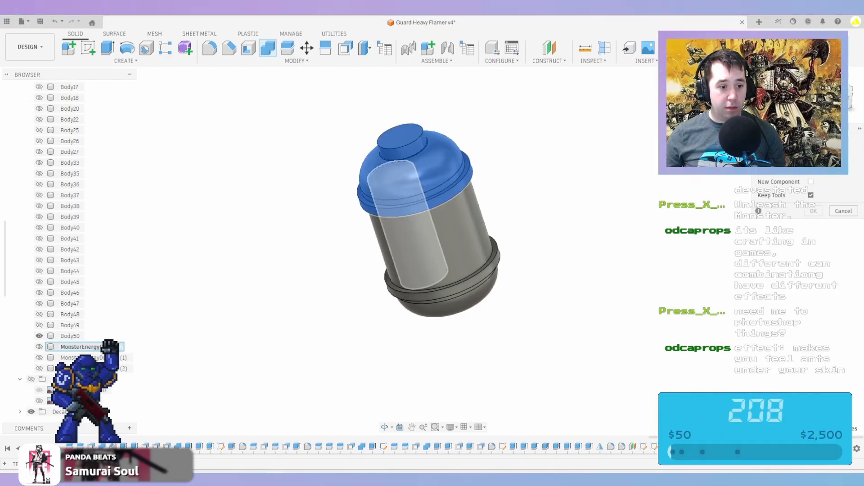
{"action": "left_click", "coordinate": [90, 347]}
{"action": "left_click", "coordinate": [90, 358]}
{"action": "left_click", "coordinate": [90, 368]}
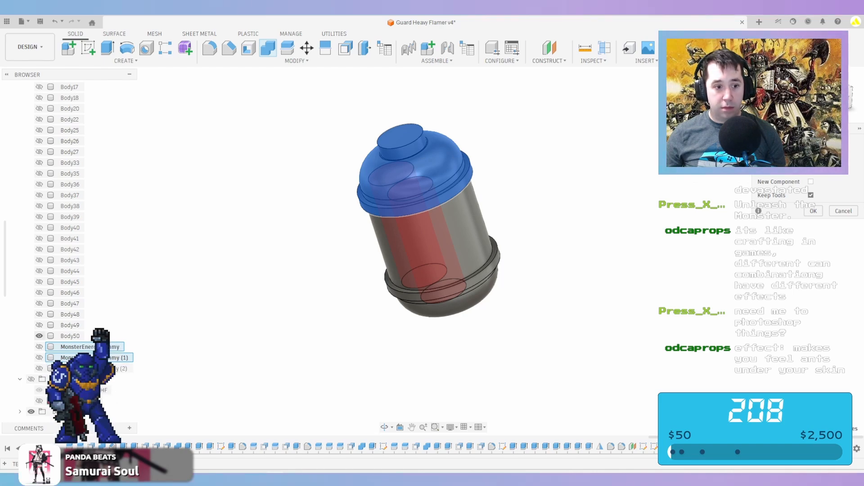
{"action": "double_click", "coordinate": [90, 346]}
{"action": "double_click", "coordinate": [90, 357]}
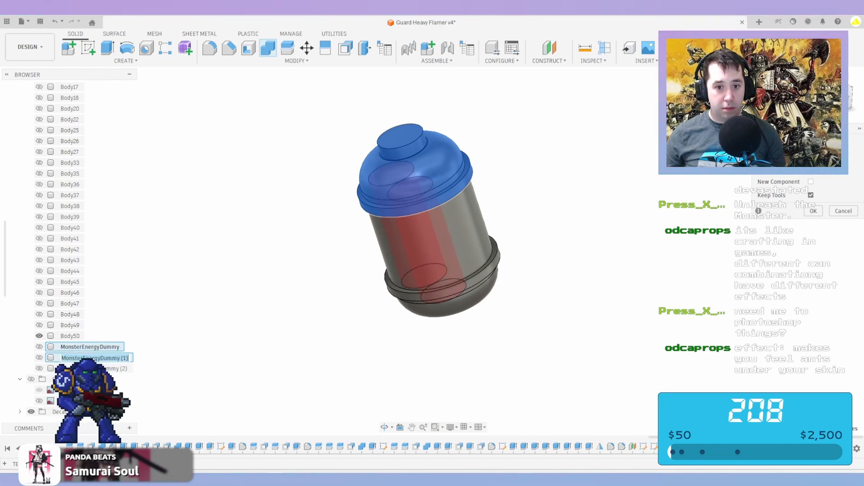
{"action": "left_click", "coordinate": [94, 368]}
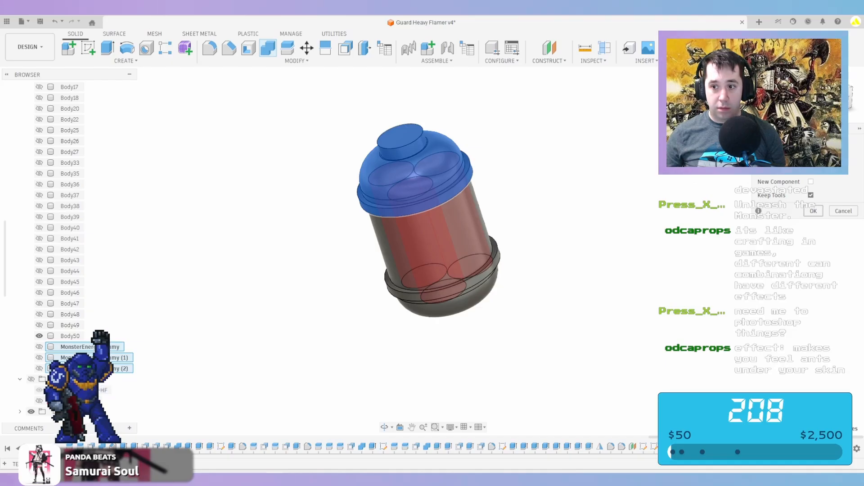
{"action": "key", "text": "Return"}
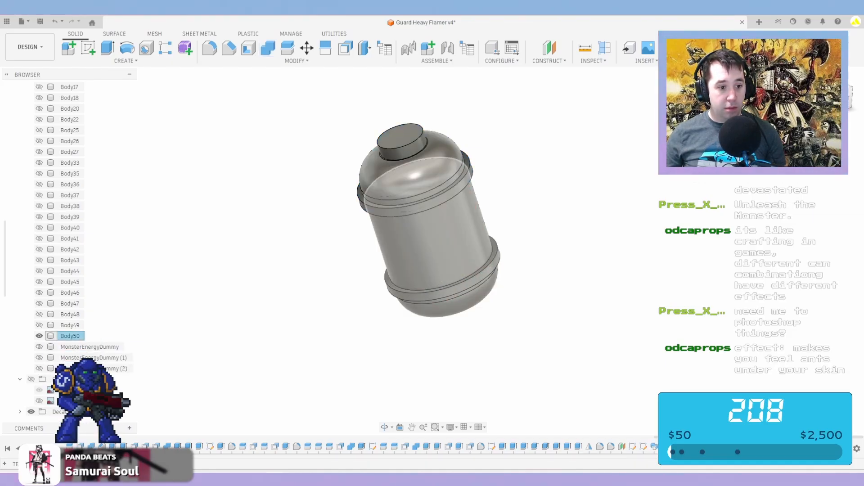
Reorder the body list so that Body50 sits directly below Body12
{"action": "left_click", "coordinate": [70, 336]}
{"action": "scroll", "coordinate": [70, 336], "scroll_direction": "up", "scroll_amount": 5}
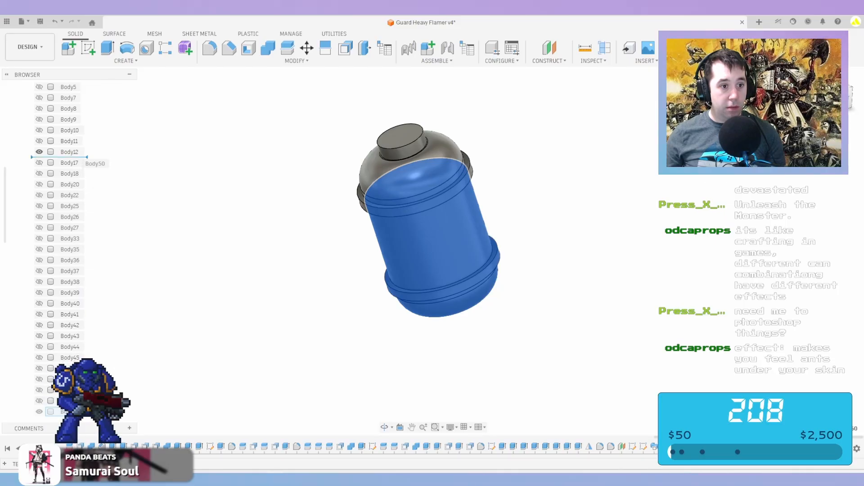
{"action": "left_click_drag", "start_coordinate": [83, 160], "coordinate": [83, 158]}
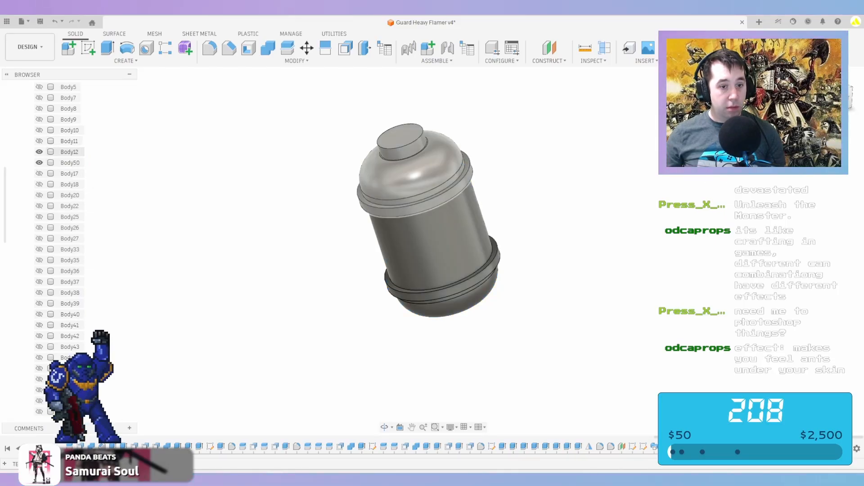
Rename Body12 as FuelTankTop and Body50 as FuelTankBottom
{"action": "double_click", "coordinate": [70, 152]}
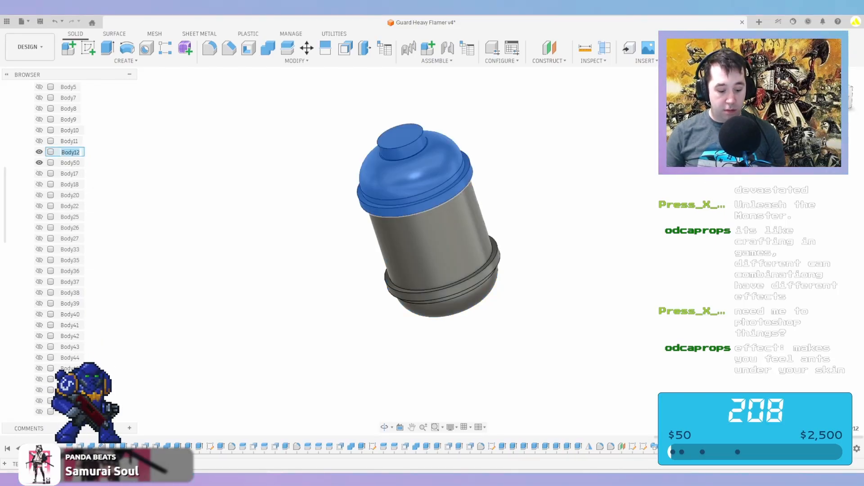
{"action": "type", "text": "FuelT"}
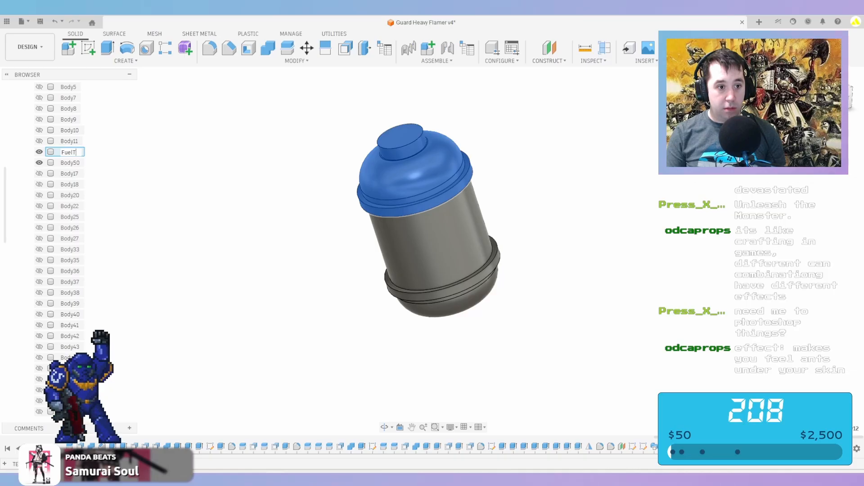
{"action": "type", "text": "ankTop"}
{"action": "key", "text": "Return"}
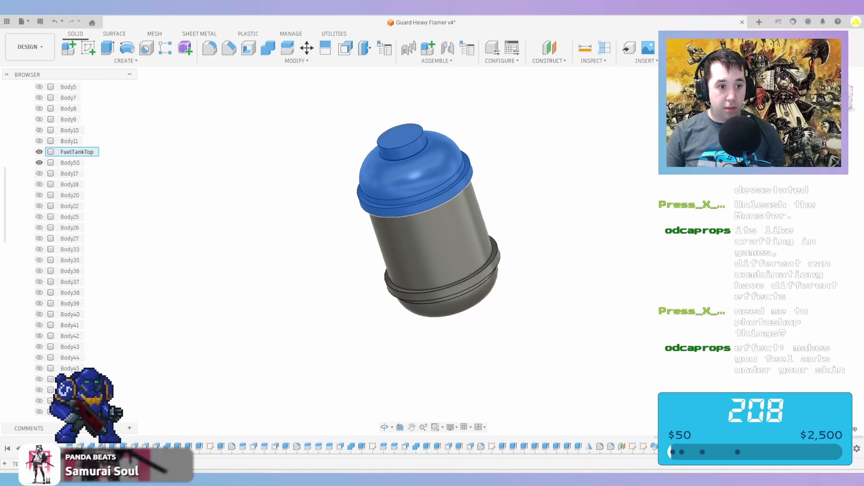
{"action": "double_click", "coordinate": [70, 163]}
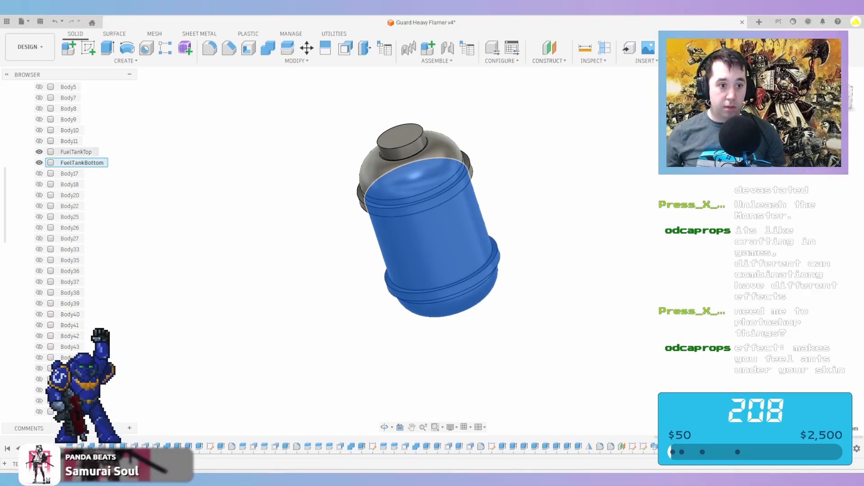
{"action": "key", "text": "Escape"}
Hide FuelTankBottom and turn the model to expose the underside of FuelTankTop with its three can recesses
{"action": "scroll", "coordinate": [362, 198], "scroll_direction": "up", "scroll_amount": 3}
{"action": "middle_click_drag", "start_coordinate": [423, 234], "coordinate": [459, 189]}
{"action": "left_click", "coordinate": [39, 163]}
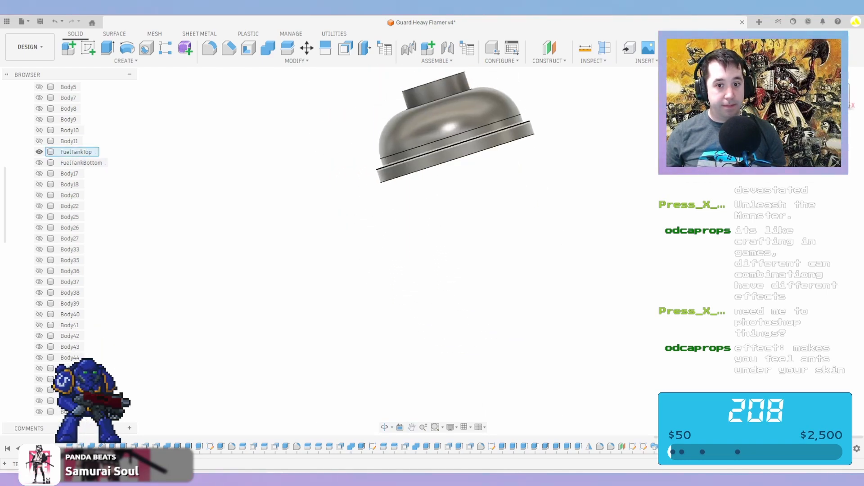
{"action": "middle_click_drag", "start_coordinate": [315, 202], "coordinate": [369, 306], "text": "shift"}
{"action": "scroll", "coordinate": [571, 270], "scroll_direction": "down", "scroll_amount": 1}
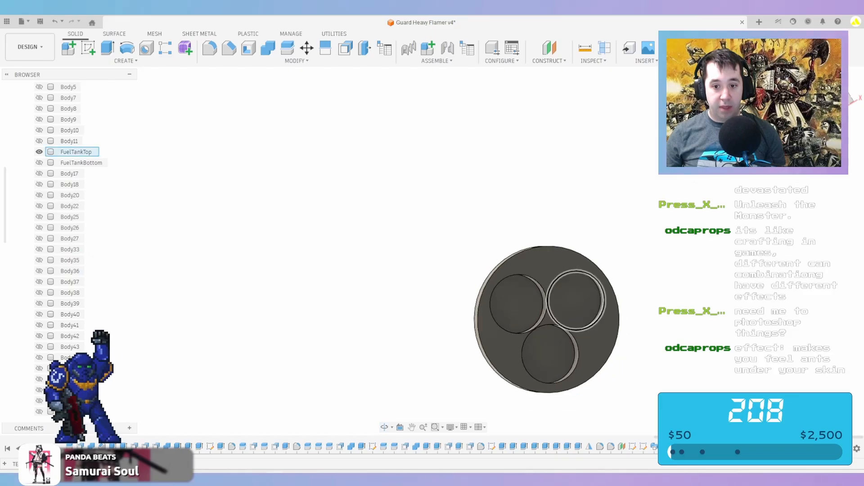
Start a sketch on the underside of FuelTankTop and draw a centred circle just enclosing the three can recesses
{"action": "left_click", "coordinate": [565, 265]}
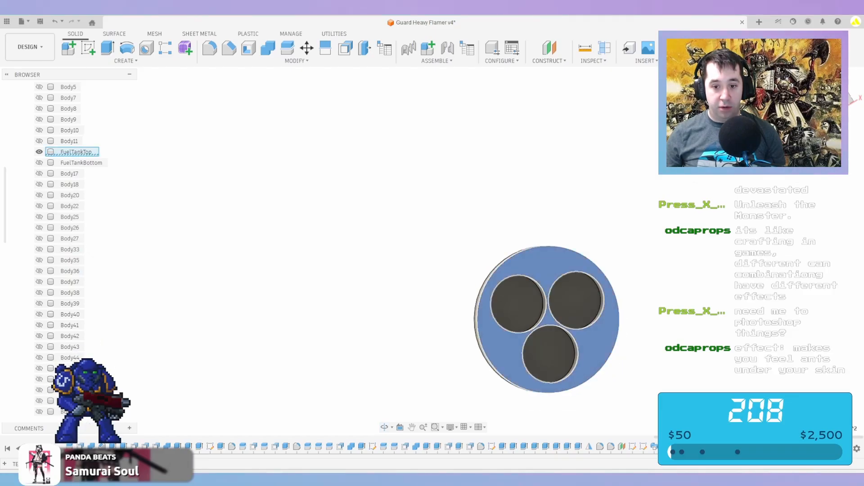
{"action": "key", "text": "c"}
{"action": "middle_click_drag", "start_coordinate": [430, 295], "coordinate": [430, 135]}
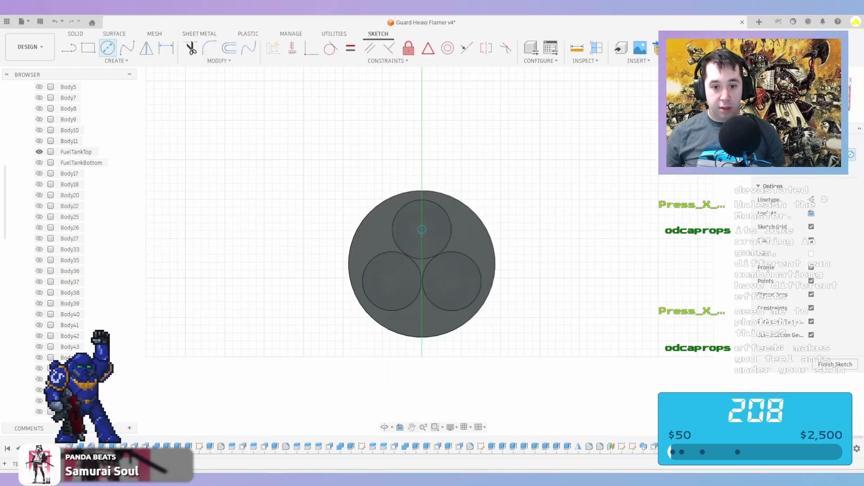
{"action": "scroll", "coordinate": [422, 242], "scroll_direction": "up", "scroll_amount": 2}
{"action": "left_click", "coordinate": [421, 275]}
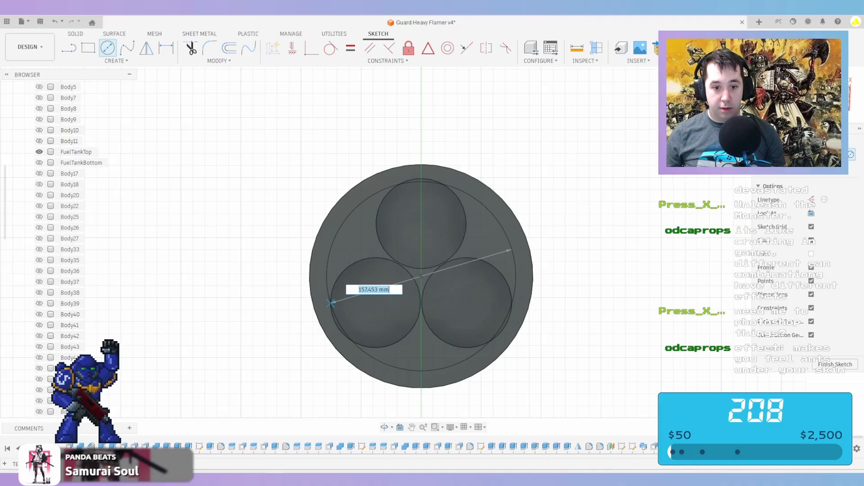
{"action": "left_click", "coordinate": [339, 330]}
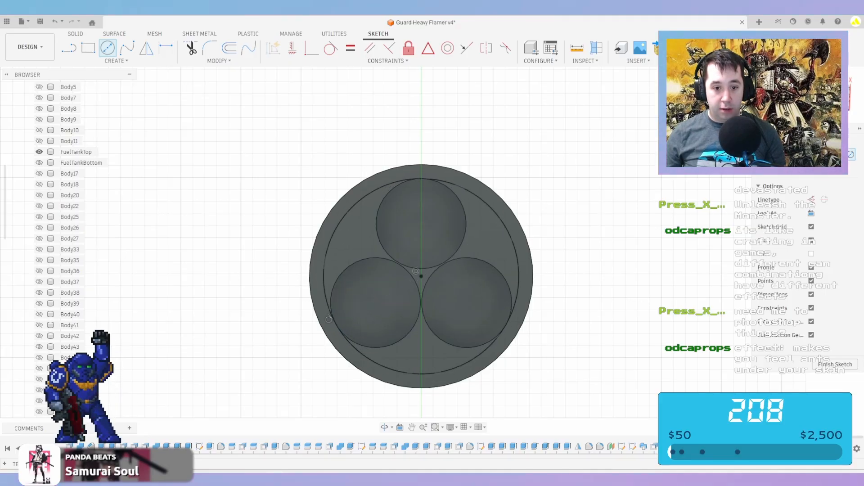
Extrude-cut the whole area inside the circle, including the can recesses, 20 mm deep into the underside of FuelTankTop
{"action": "key", "text": "e"}
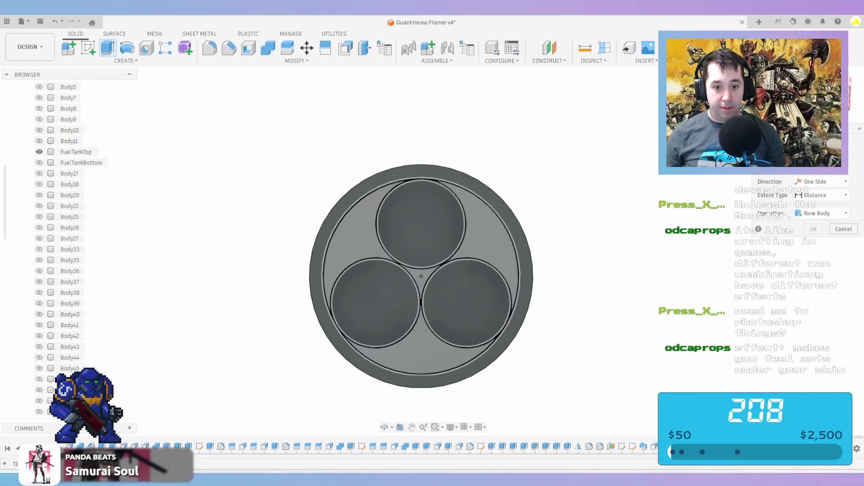
{"action": "left_click", "coordinate": [359, 249]}
{"action": "middle_click_drag", "start_coordinate": [360, 249], "coordinate": [379, 259], "text": "shift"}
{"action": "scroll", "coordinate": [229, 212], "scroll_direction": "down", "scroll_amount": 3}
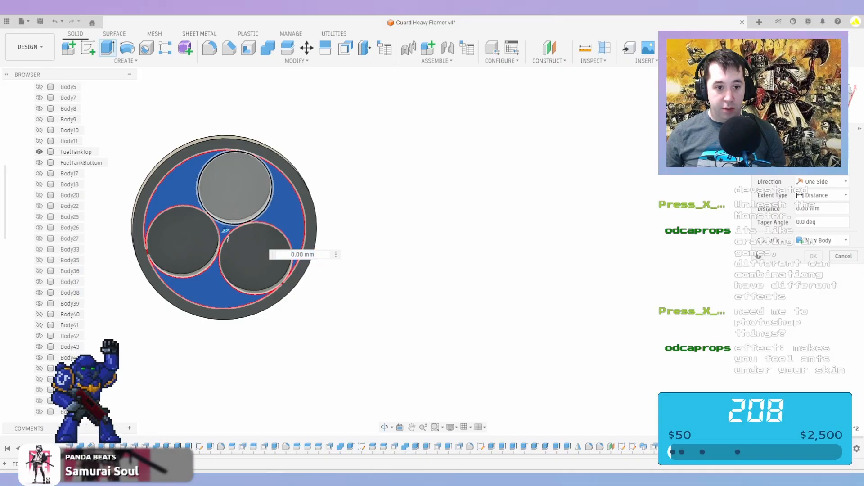
{"action": "left_click", "coordinate": [236, 189]}
{"action": "left_click", "coordinate": [235, 188]}
{"action": "middle_click_drag", "start_coordinate": [235, 188], "coordinate": [365, 387], "text": "shift"}
{"action": "scroll", "coordinate": [321, 337], "scroll_direction": "up", "scroll_amount": 4}
{"action": "left_click_drag", "start_coordinate": [289, 299], "coordinate": [283, 263]}
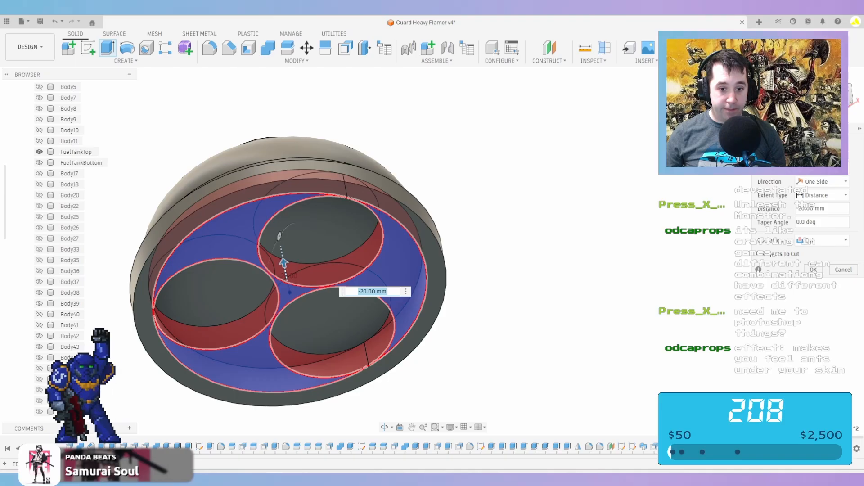
{"action": "key", "text": "Return"}
{"action": "scroll", "coordinate": [358, 272], "scroll_direction": "down", "scroll_amount": 3}
{"action": "middle_click_drag", "start_coordinate": [358, 271], "coordinate": [436, 328], "text": "shift"}
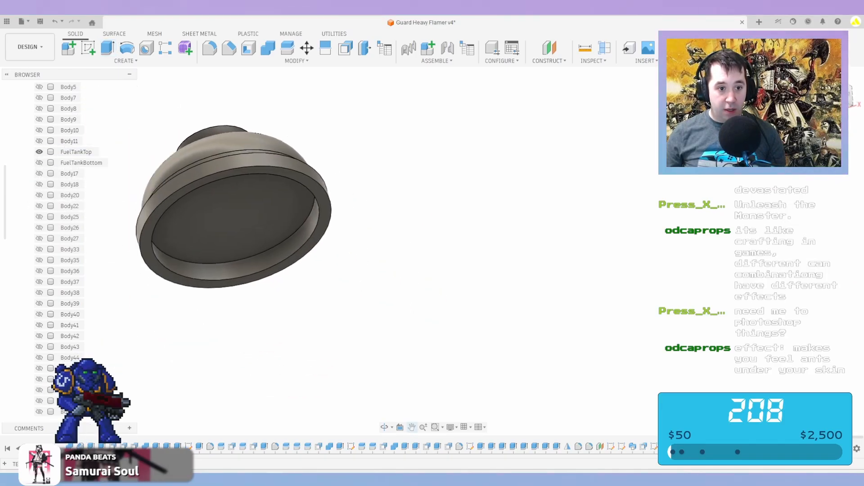
Show FuelTankBottom again together with FuelTankTop
{"action": "scroll", "coordinate": [336, 294], "scroll_direction": "down", "scroll_amount": 1}
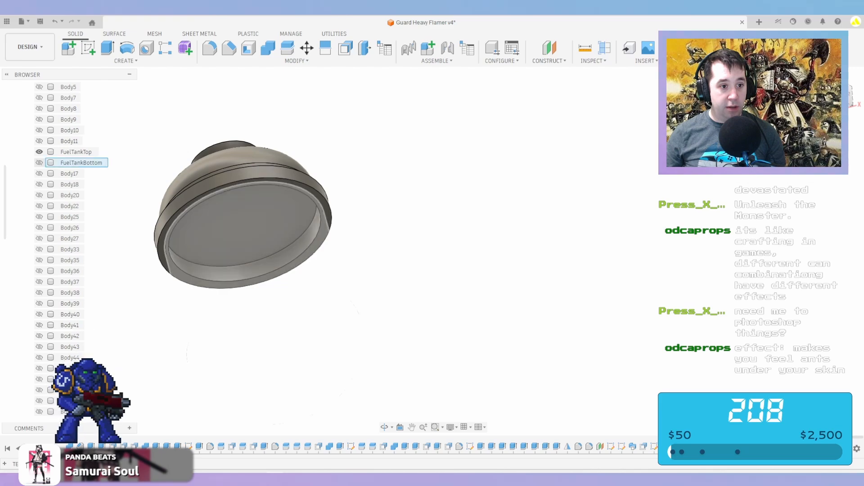
{"action": "left_click", "coordinate": [39, 162]}
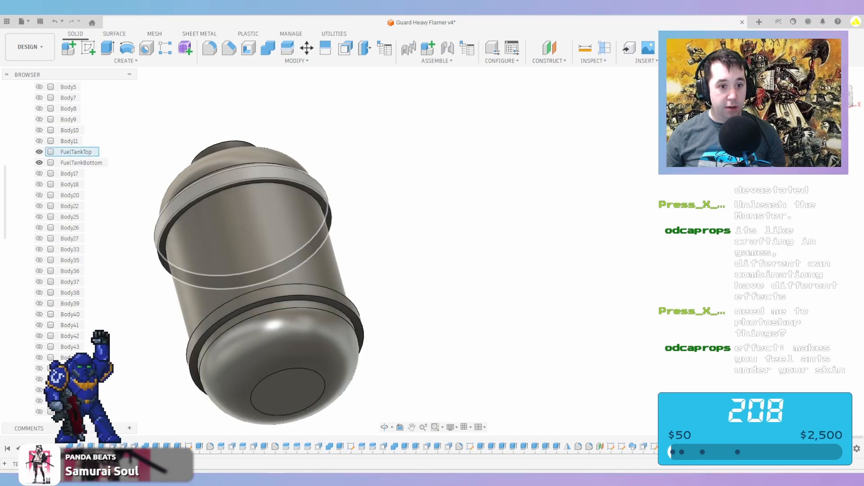
{"action": "left_click", "coordinate": [252, 173]}
{"action": "middle_click_drag", "start_coordinate": [259, 216], "coordinate": [261, 247], "text": "shift"}
{"action": "middle_click_drag", "start_coordinate": [270, 130], "coordinate": [301, 340]}
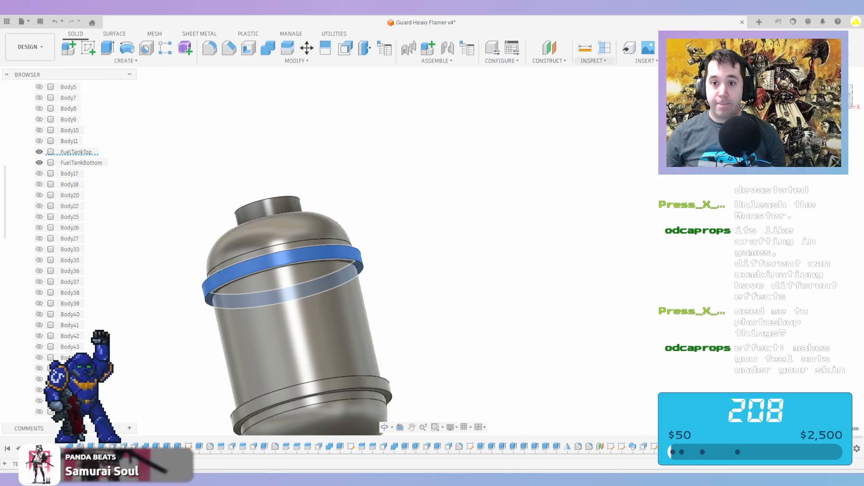
Create a section analysis lengthwise through the middle of both tank halves on an origin plane with 0 mm offset
{"action": "left_click", "coordinate": [593, 61]}
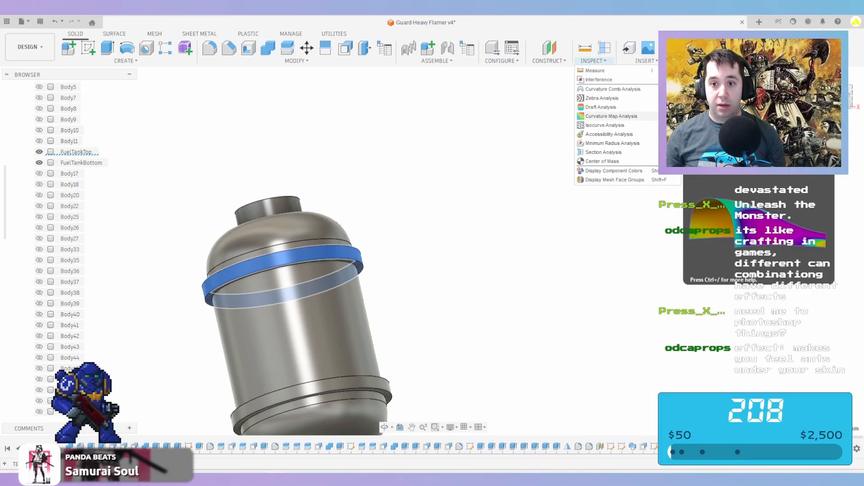
{"action": "left_click", "coordinate": [618, 152]}
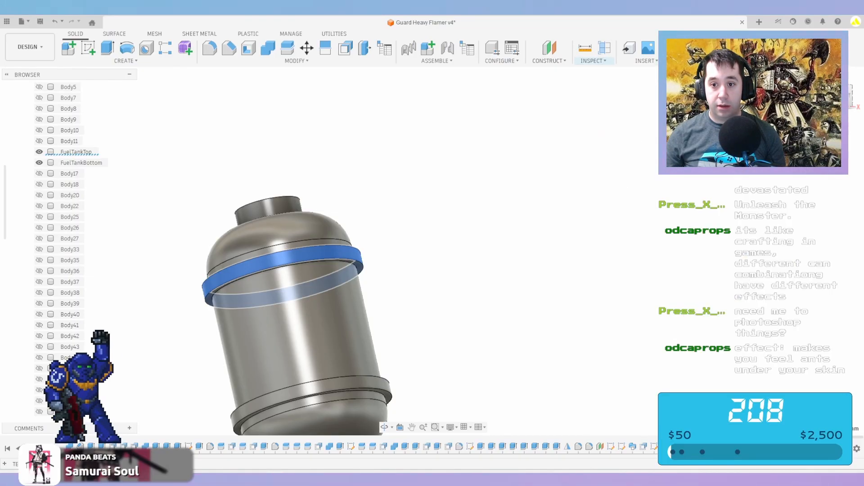
{"action": "scroll", "coordinate": [625, 137], "scroll_direction": "down", "scroll_amount": 4}
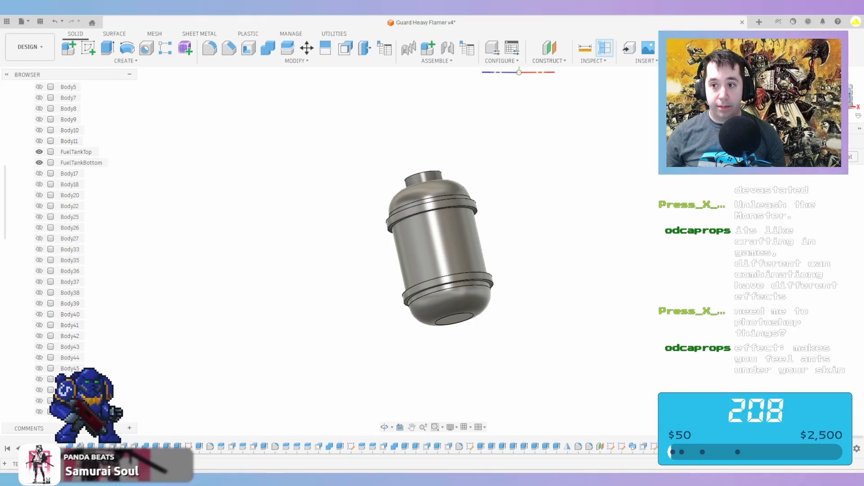
{"action": "left_click", "coordinate": [844, 95]}
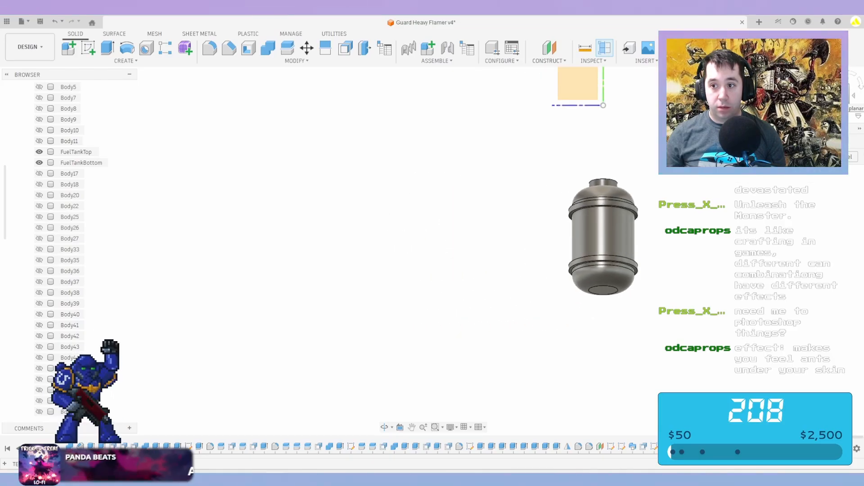
{"action": "left_click", "coordinate": [854, 96]}
{"action": "left_click", "coordinate": [428, 86]}
{"action": "scroll", "coordinate": [331, 205], "scroll_direction": "up", "scroll_amount": 2}
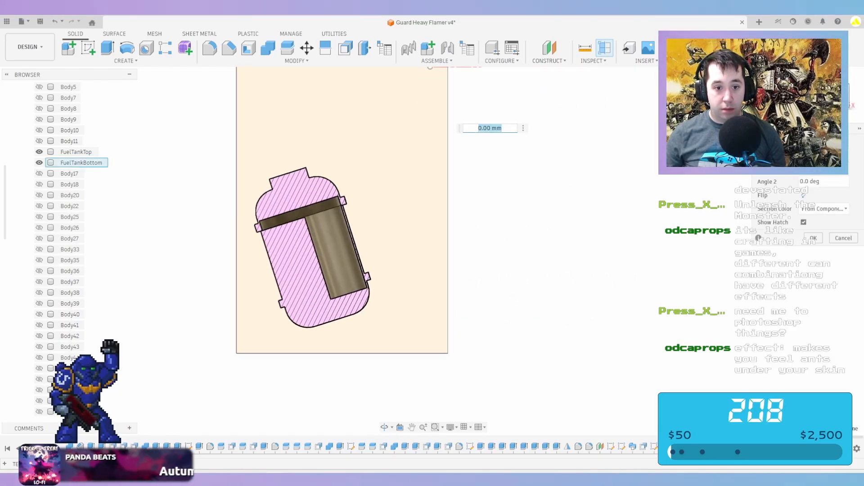
{"action": "scroll", "coordinate": [274, 231], "scroll_direction": "up", "scroll_amount": 3}
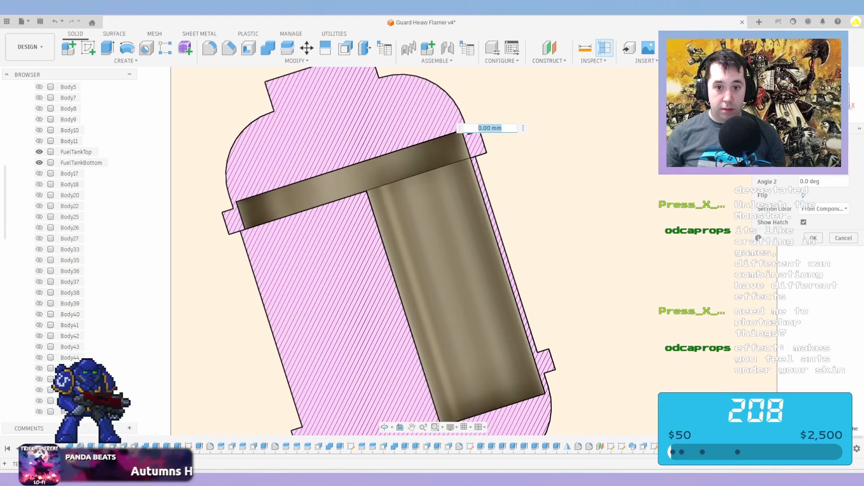
{"action": "key", "text": "Return"}
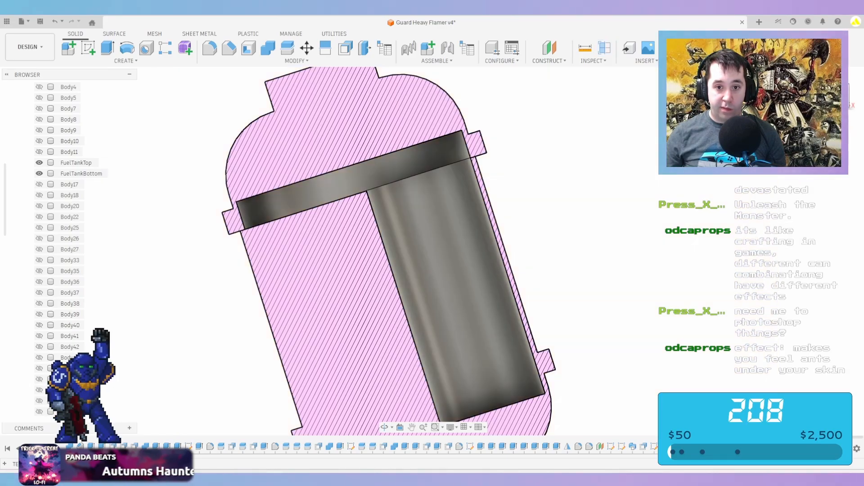
Hide FuelTankTop and sketch two concentric circles of about 169.7 mm and 162.7 mm diameter on the upper face of FuelTankBottom
{"action": "scroll", "coordinate": [393, 170], "scroll_direction": "down", "scroll_amount": 3}
{"action": "middle_click_drag", "start_coordinate": [393, 170], "coordinate": [397, 198], "text": "shift"}
{"action": "left_click", "coordinate": [39, 162]}
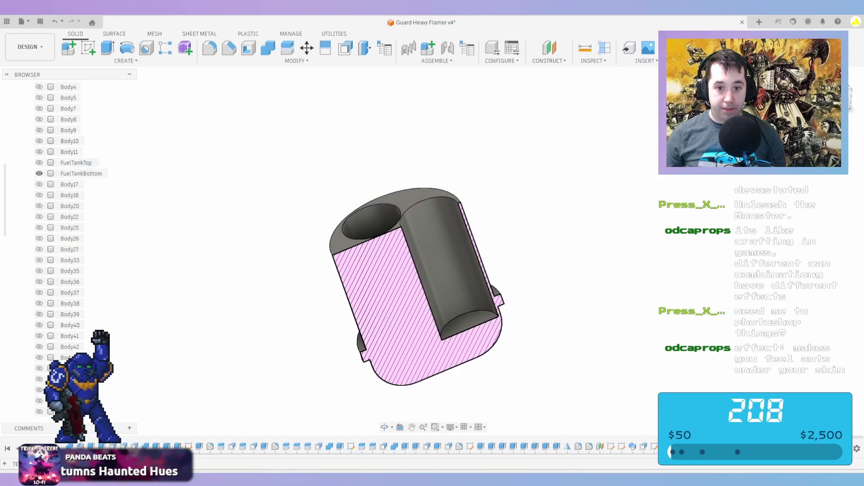
{"action": "scroll", "coordinate": [500, 206], "scroll_direction": "up", "scroll_amount": 3}
{"action": "left_click", "coordinate": [382, 185]}
{"action": "key", "text": "c"}
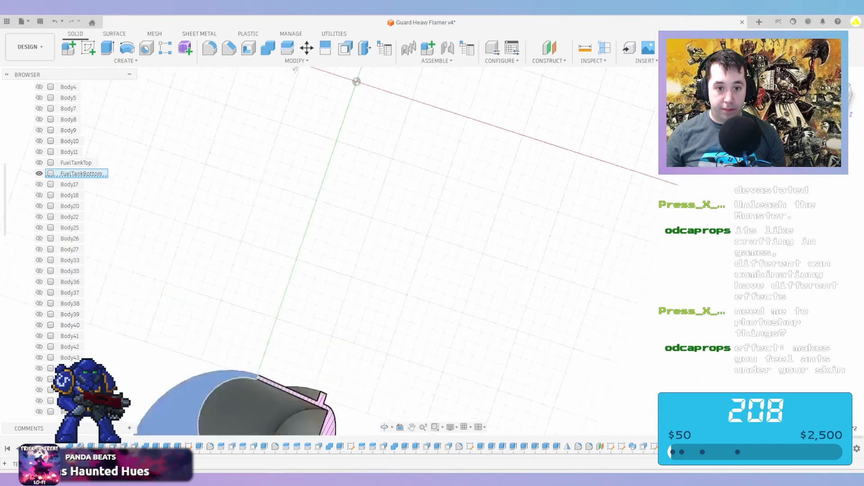
{"action": "scroll", "coordinate": [382, 185], "scroll_direction": "down", "scroll_amount": 2}
{"action": "middle_click_drag", "start_coordinate": [394, 248], "coordinate": [391, 135]}
{"action": "scroll", "coordinate": [415, 359], "scroll_direction": "up", "scroll_amount": 2}
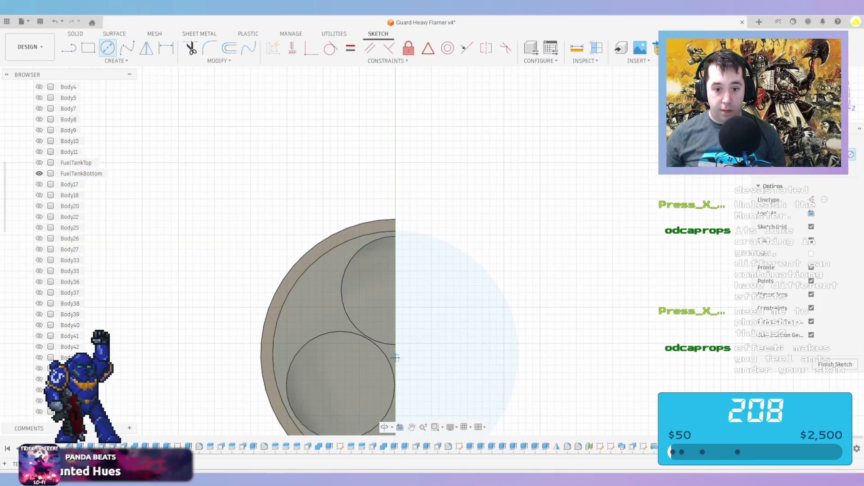
{"action": "left_click", "coordinate": [396, 354]}
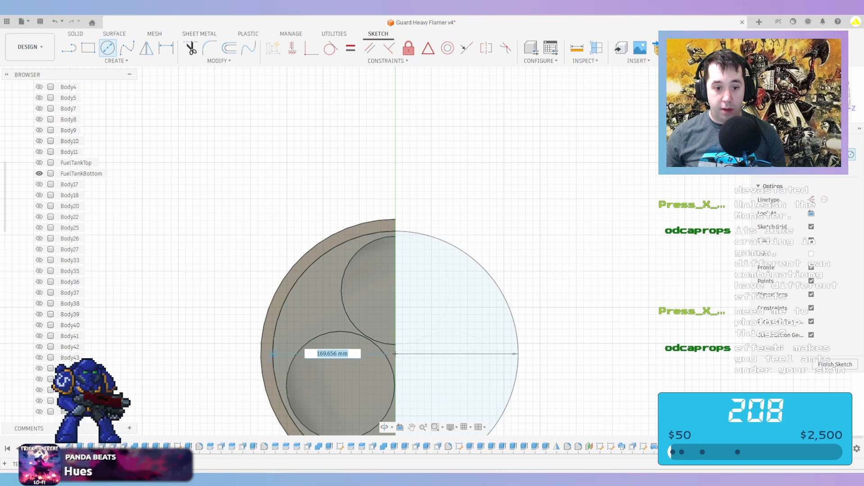
{"action": "left_click", "coordinate": [285, 354]}
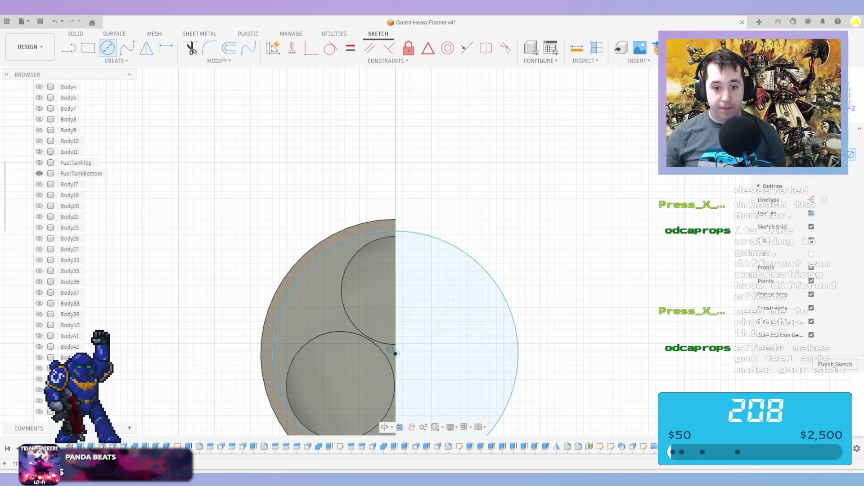
{"action": "left_click", "coordinate": [396, 353]}
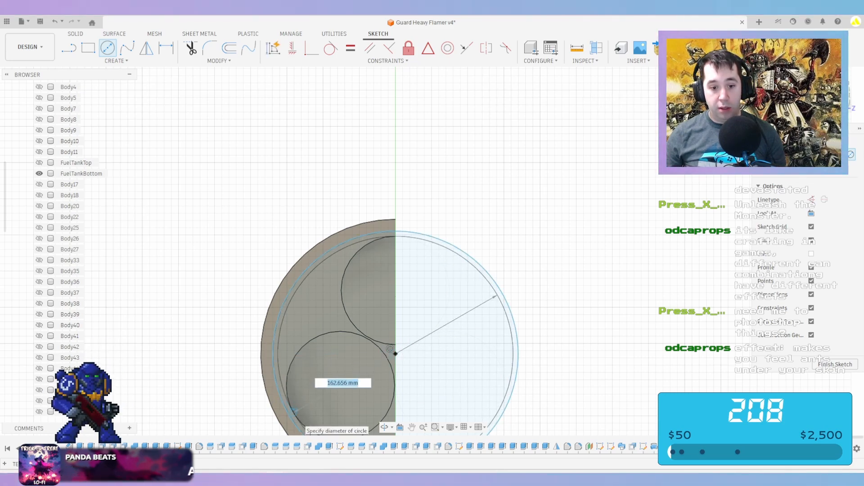
{"action": "key", "text": "Escape"}
Show FuelTankTop and extrude the narrow ring between the two circles 10 mm upward as a new body
{"action": "key", "text": "e"}
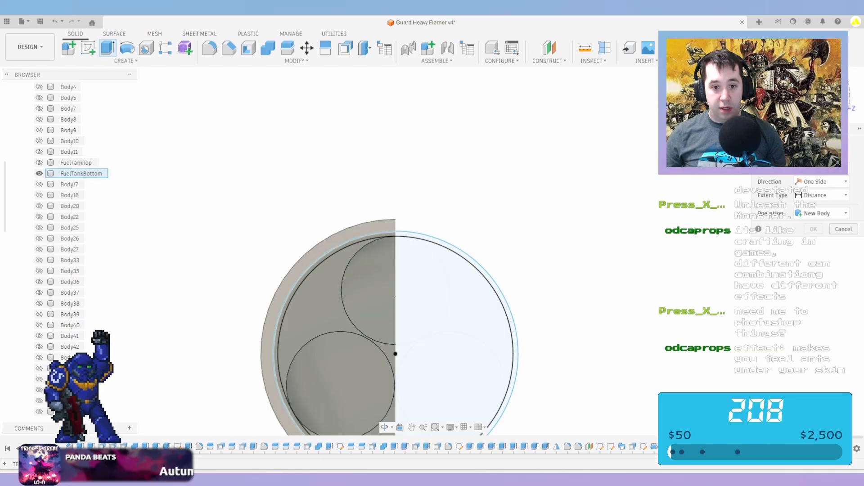
{"action": "left_click", "coordinate": [480, 269]}
{"action": "middle_click_drag", "start_coordinate": [480, 268], "coordinate": [535, 330], "text": "shift"}
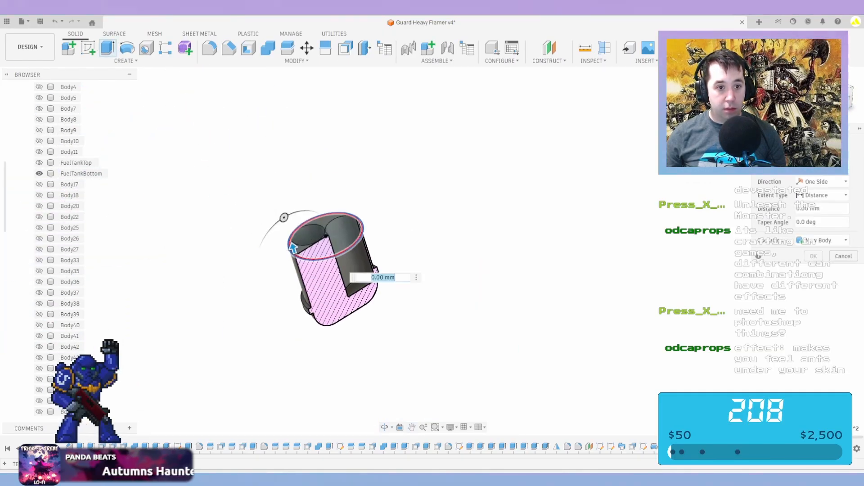
{"action": "left_click", "coordinate": [39, 162]}
{"action": "scroll", "coordinate": [324, 224], "scroll_direction": "up", "scroll_amount": 4}
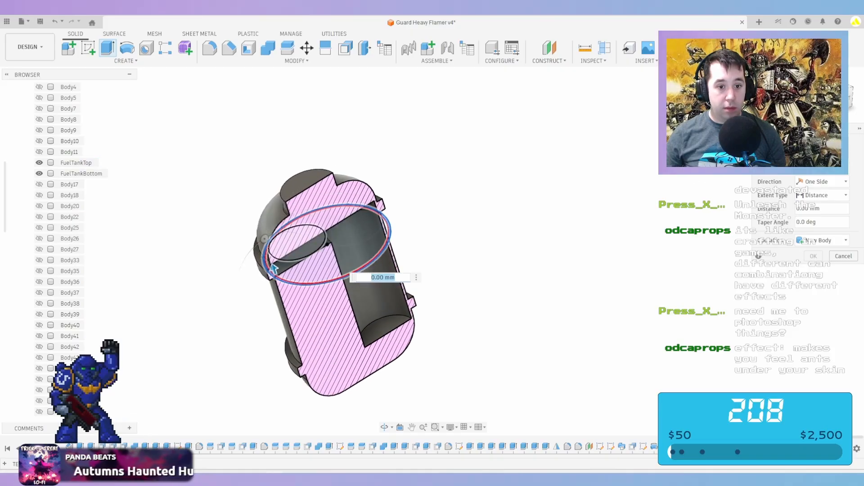
{"action": "middle_click_drag", "start_coordinate": [273, 269], "coordinate": [255, 253], "text": "shift"}
{"action": "scroll", "coordinate": [255, 253], "scroll_direction": "up", "scroll_amount": 4}
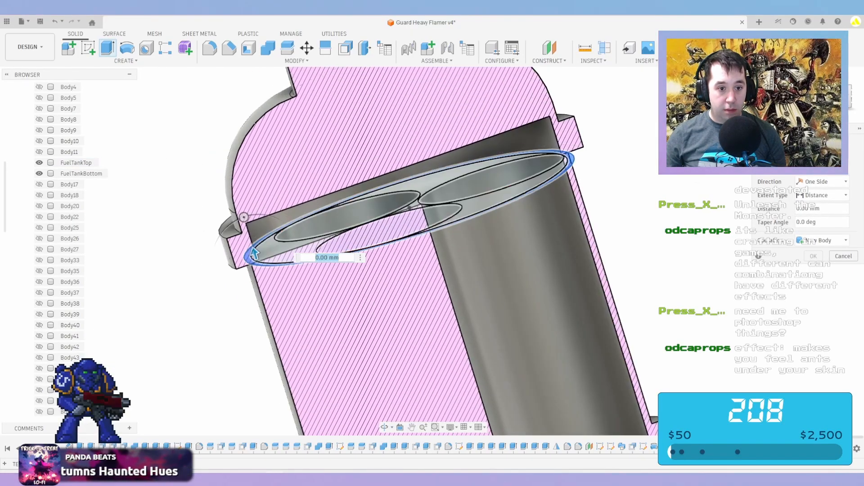
{"action": "scroll", "coordinate": [275, 248], "scroll_direction": "up", "scroll_amount": 3}
{"action": "left_click_drag", "start_coordinate": [243, 261], "coordinate": [253, 216]}
{"action": "scroll", "coordinate": [299, 199], "scroll_direction": "down", "scroll_amount": 3}
{"action": "scroll", "coordinate": [254, 199], "scroll_direction": "up", "scroll_amount": 3}
{"action": "left_click", "coordinate": [822, 241]}
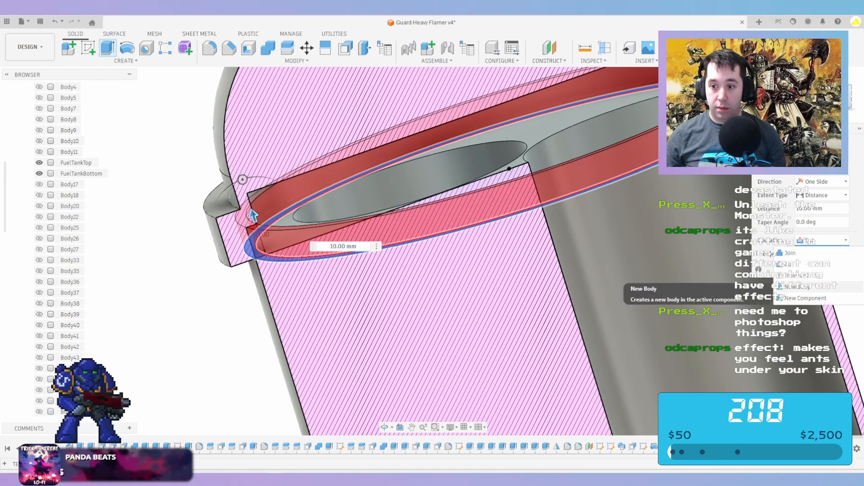
{"action": "left_click", "coordinate": [796, 286]}
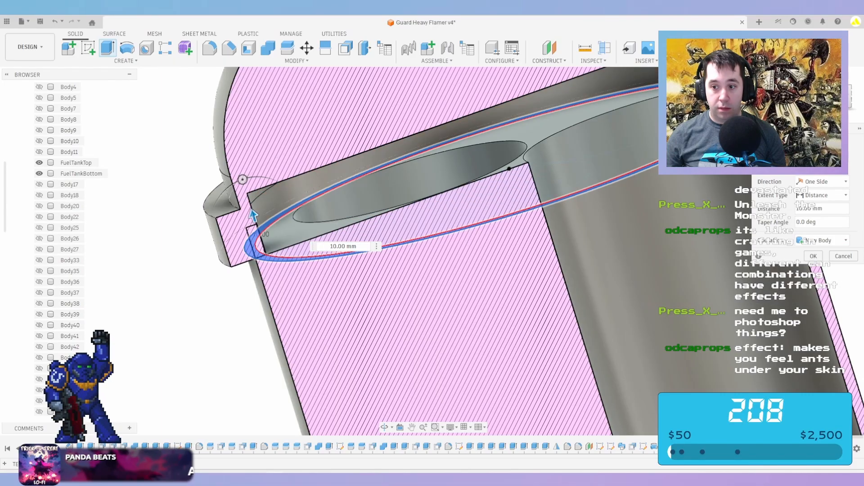
{"action": "key", "text": "Return"}
{"action": "scroll", "coordinate": [328, 184], "scroll_direction": "down", "scroll_amount": 2}
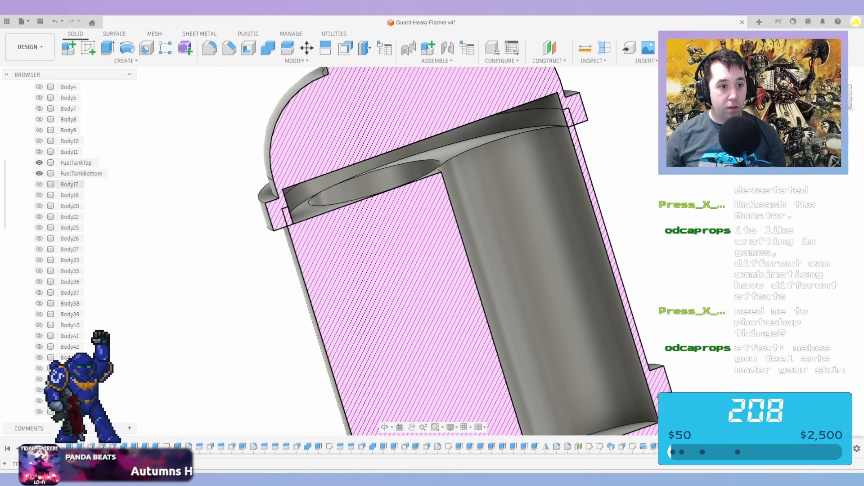
Hide FuelTankTop and switch off the section analysis
{"action": "left_click", "coordinate": [39, 163]}
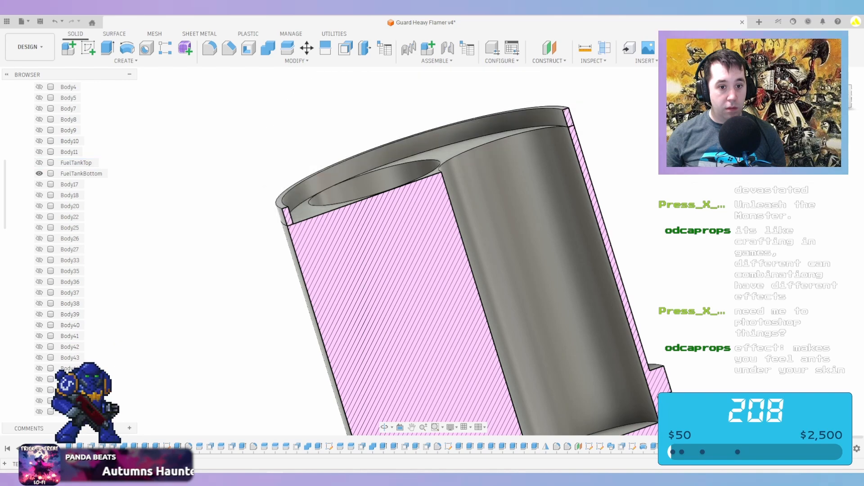
{"action": "scroll", "coordinate": [54, 163], "scroll_direction": "up", "scroll_amount": 4}
{"action": "left_click", "coordinate": [31, 151]}
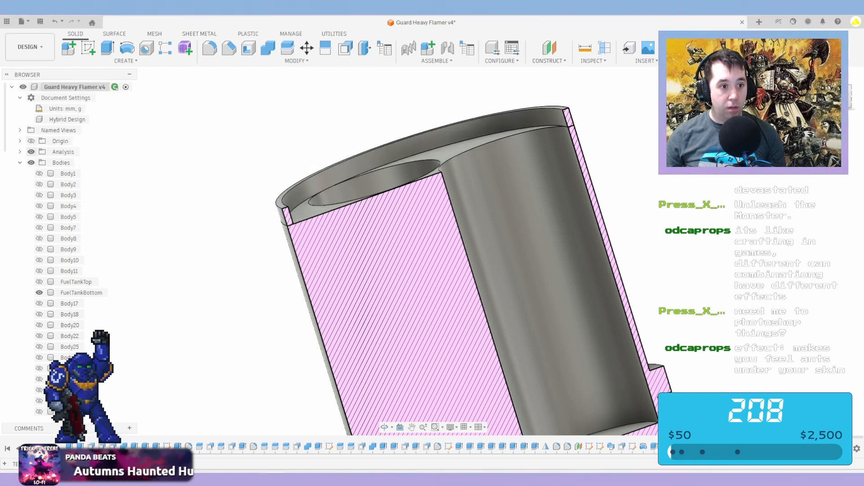
{"action": "left_click", "coordinate": [268, 48]}
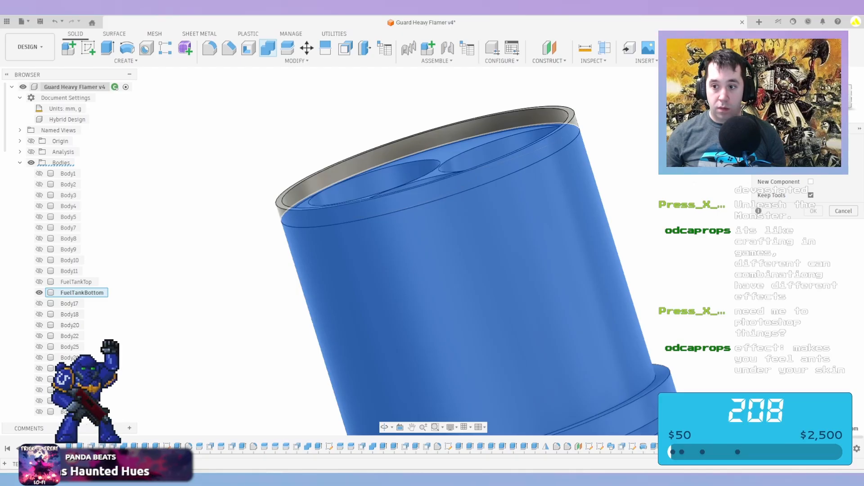
{"action": "left_click", "coordinate": [844, 211]}
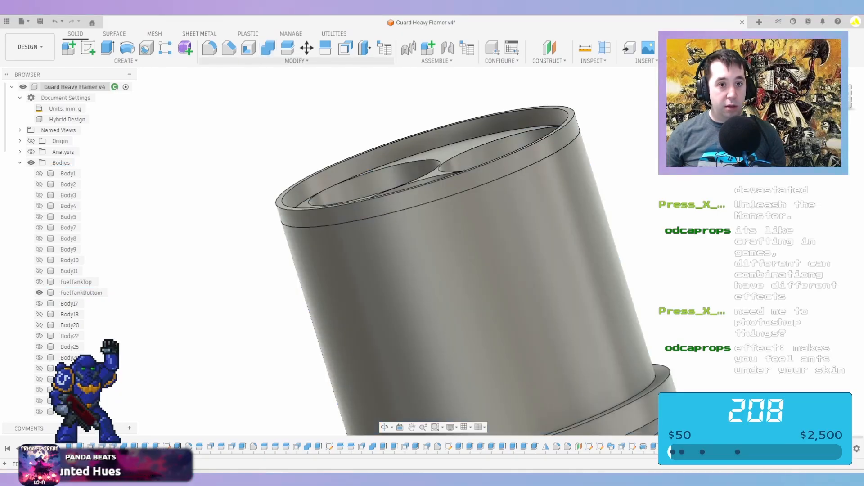
Save the design as a new version with the description "User Saved"
{"action": "key", "text": "ctrl+s"}
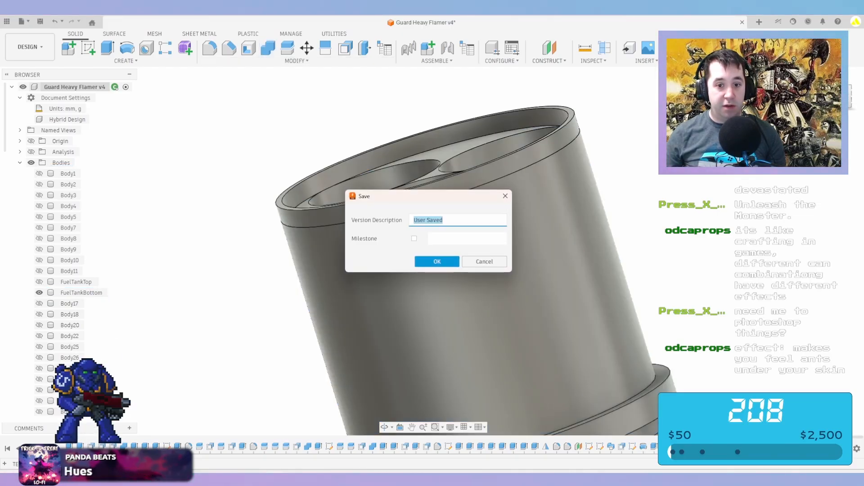
{"action": "key", "text": "Return"}
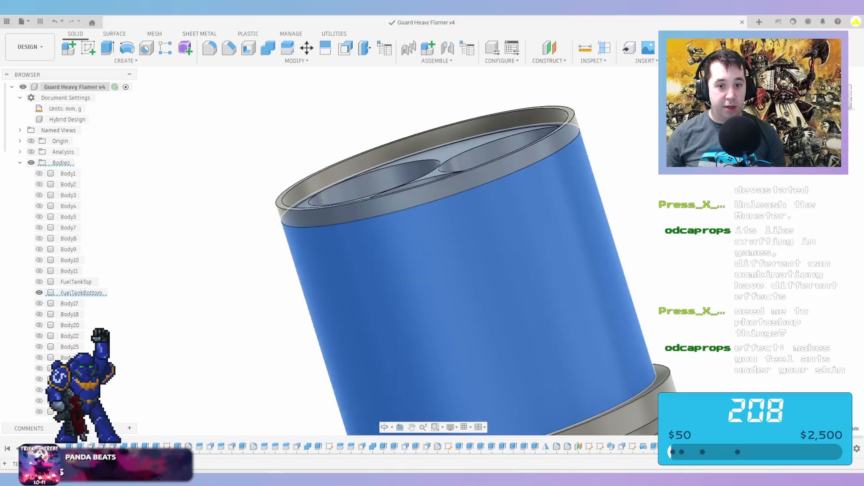
Start a Coil on the upper face of FuelTankBottom, centred on the tank with a base diameter of about 169.7 mm
{"action": "left_click", "coordinate": [126, 60]}
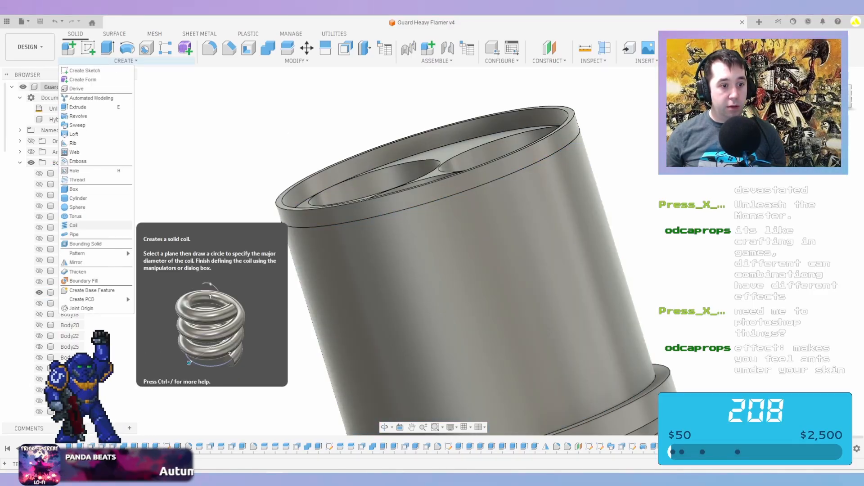
{"action": "left_click", "coordinate": [74, 225]}
{"action": "left_click", "coordinate": [291, 209]}
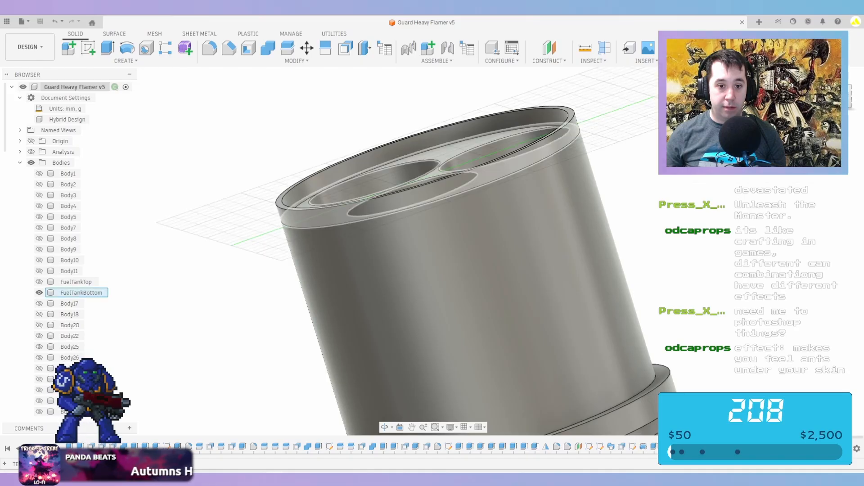
{"action": "scroll", "coordinate": [291, 210], "scroll_direction": "up", "scroll_amount": 1}
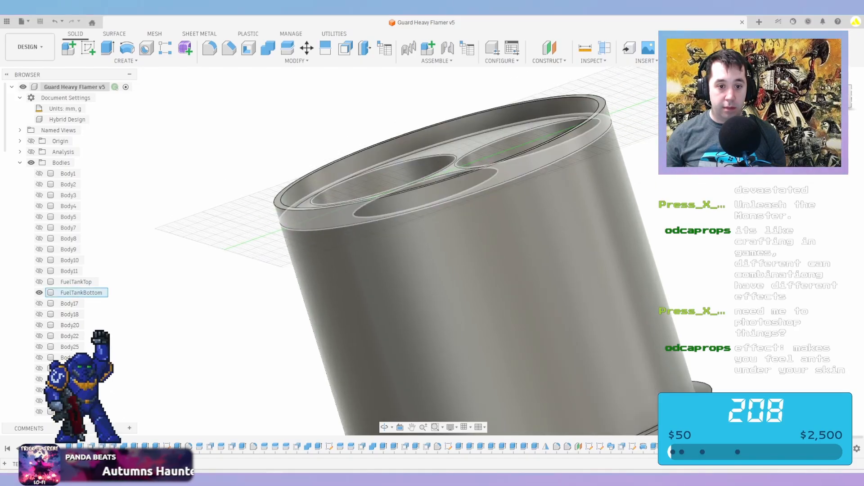
{"action": "left_click", "coordinate": [304, 204]}
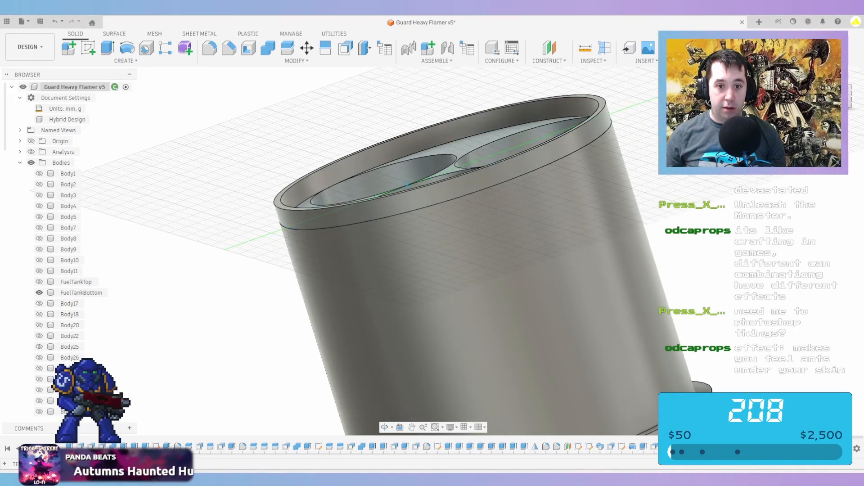
{"action": "middle_click_drag", "start_coordinate": [294, 228], "coordinate": [722, 282], "text": "shift"}
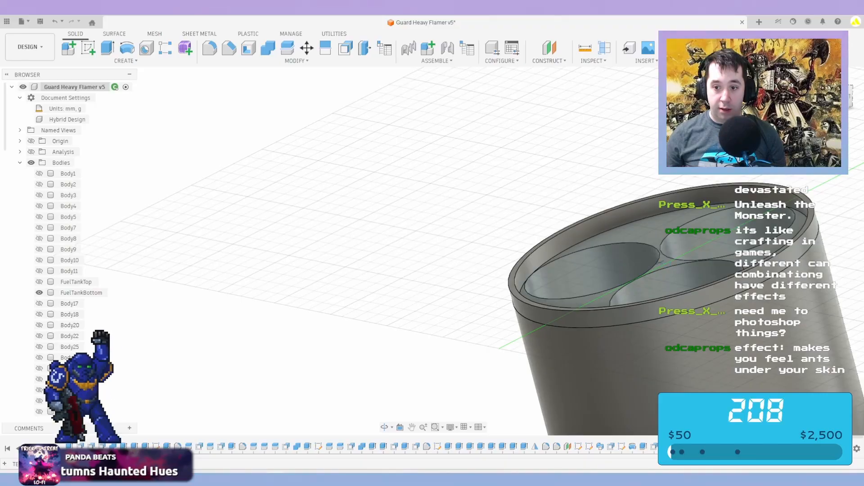
{"action": "left_click", "coordinate": [665, 264]}
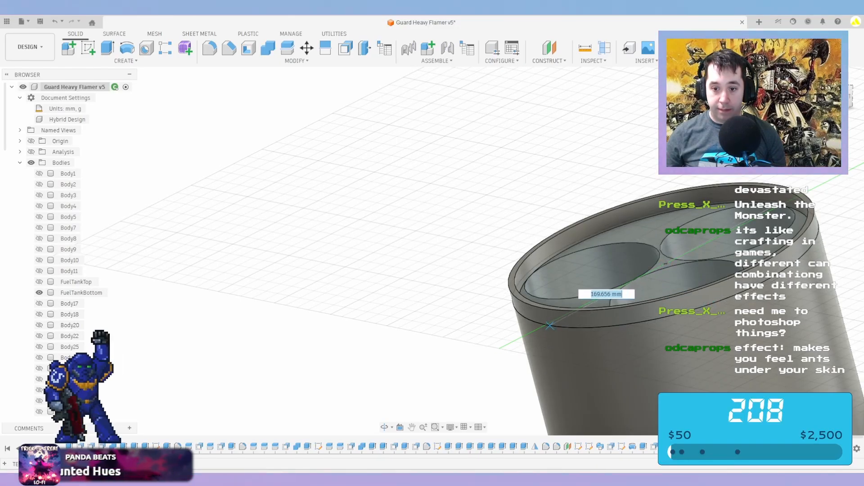
{"action": "left_click", "coordinate": [546, 325]}
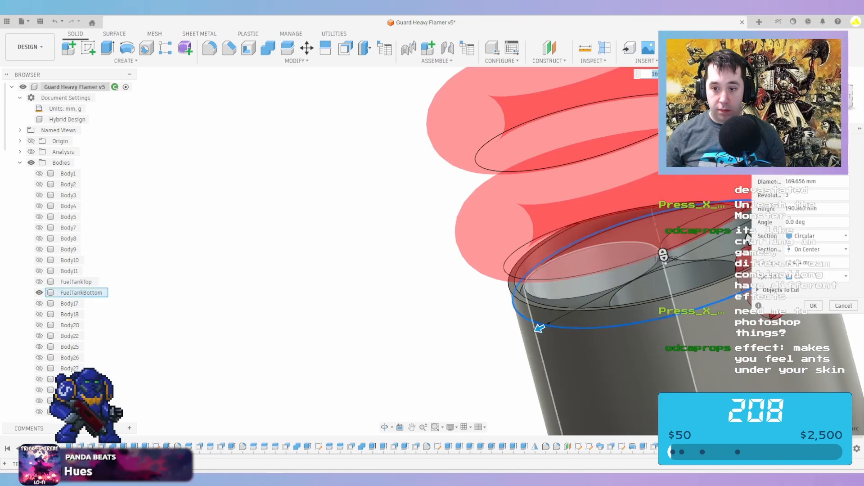
Set the coil's circular section size to 3 mm and its overall height to 10 mm
{"action": "scroll", "coordinate": [731, 257], "scroll_direction": "up", "scroll_amount": 2}
{"action": "left_click_drag", "start_coordinate": [669, 251], "coordinate": [648, 298]}
{"action": "scroll", "coordinate": [677, 283], "scroll_direction": "up", "scroll_amount": 5}
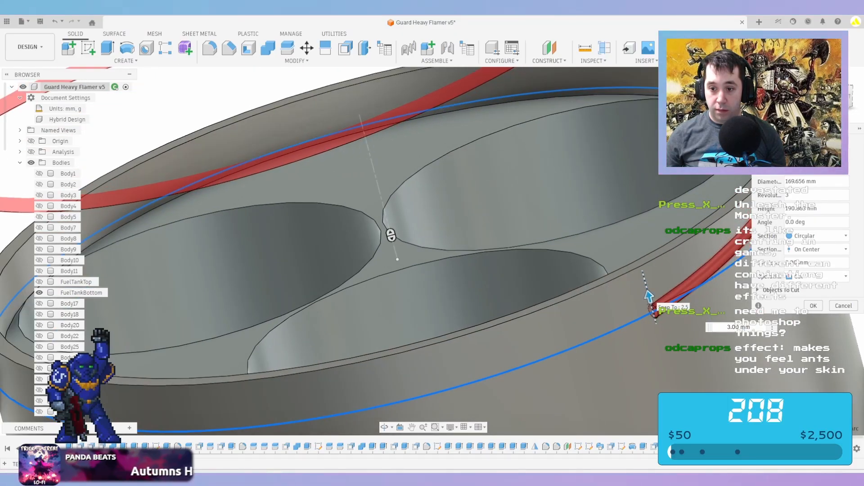
{"action": "scroll", "coordinate": [649, 297], "scroll_direction": "down", "scroll_amount": 5}
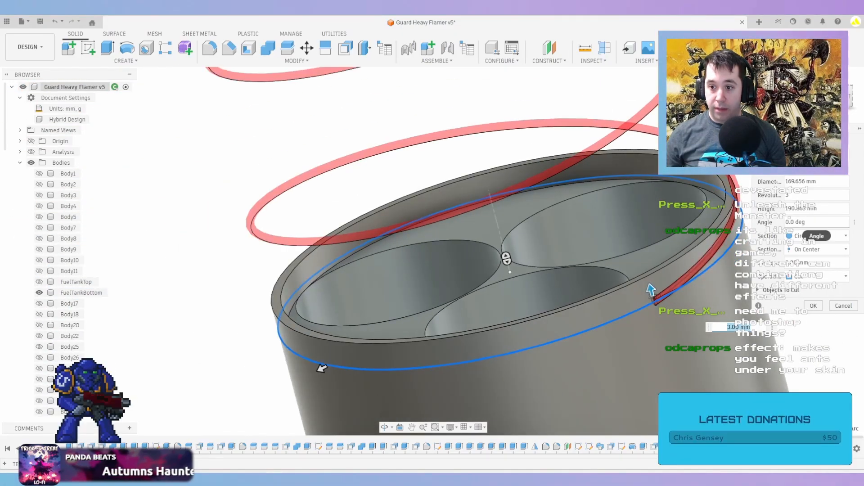
{"action": "scroll", "coordinate": [649, 297], "scroll_direction": "down", "scroll_amount": 6}
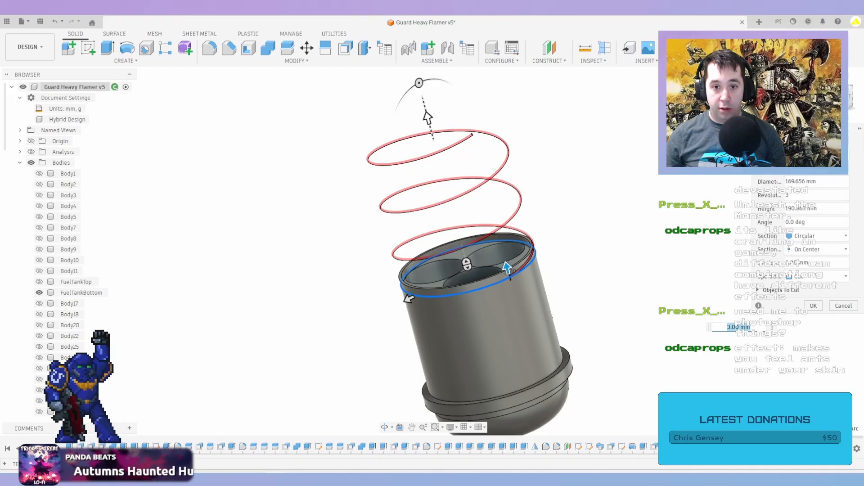
{"action": "left_click_drag", "start_coordinate": [428, 118], "coordinate": [500, 282]}
{"action": "scroll", "coordinate": [500, 282], "scroll_direction": "up", "scroll_amount": 5}
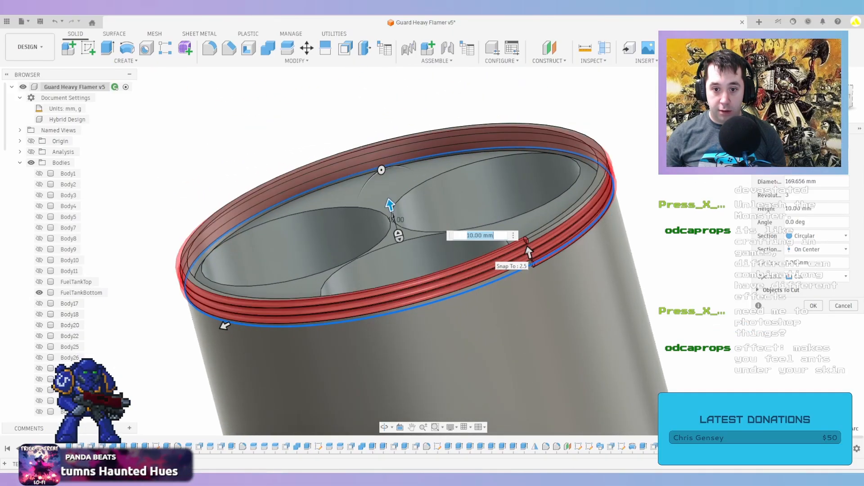
{"action": "scroll", "coordinate": [492, 258], "scroll_direction": "down", "scroll_amount": 3}
{"action": "middle_click_drag", "start_coordinate": [491, 258], "coordinate": [470, 281]}
{"action": "scroll", "coordinate": [470, 281], "scroll_direction": "down", "scroll_amount": 1}
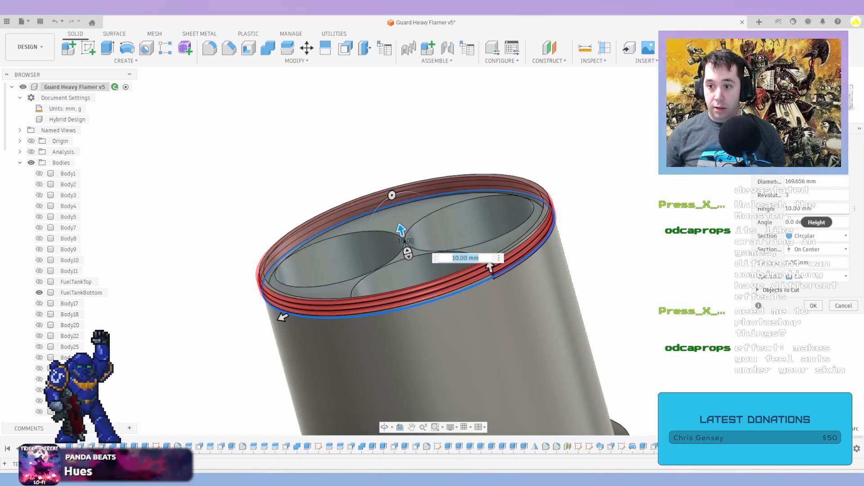
Set the coil to 1.5 revolutions and create it as a new body
{"action": "left_click", "coordinate": [788, 195]}
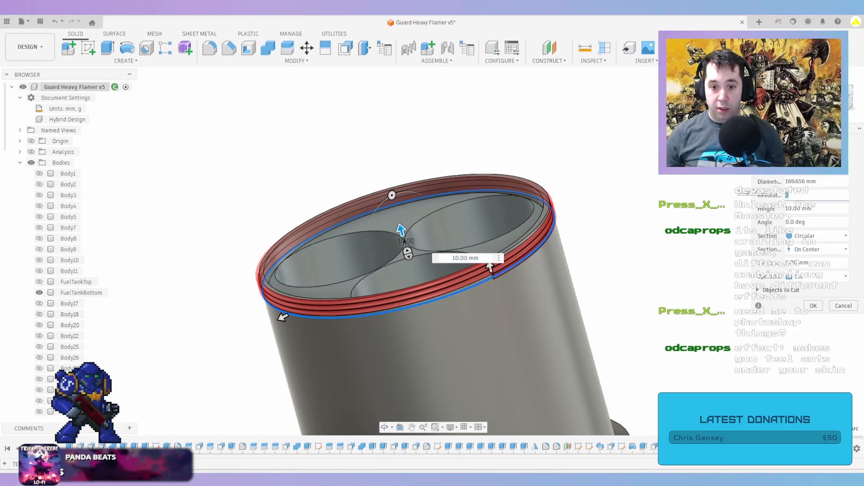
{"action": "type", "text": "1.5"}
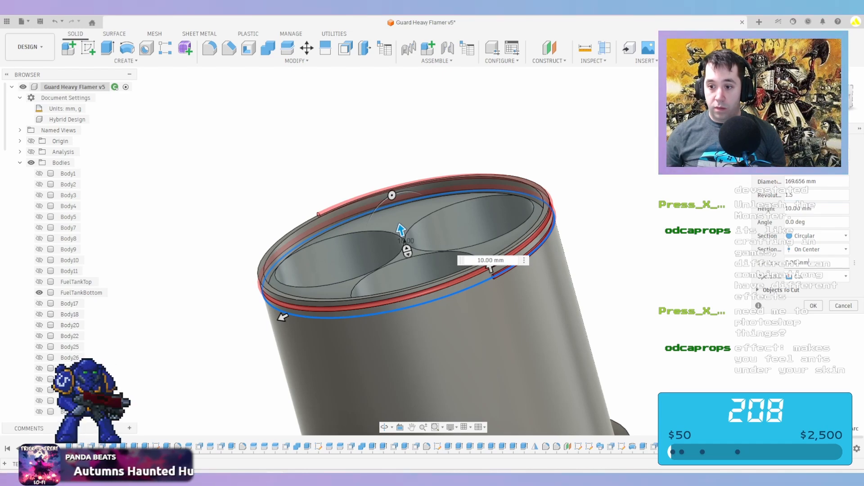
{"action": "left_click", "coordinate": [817, 276]}
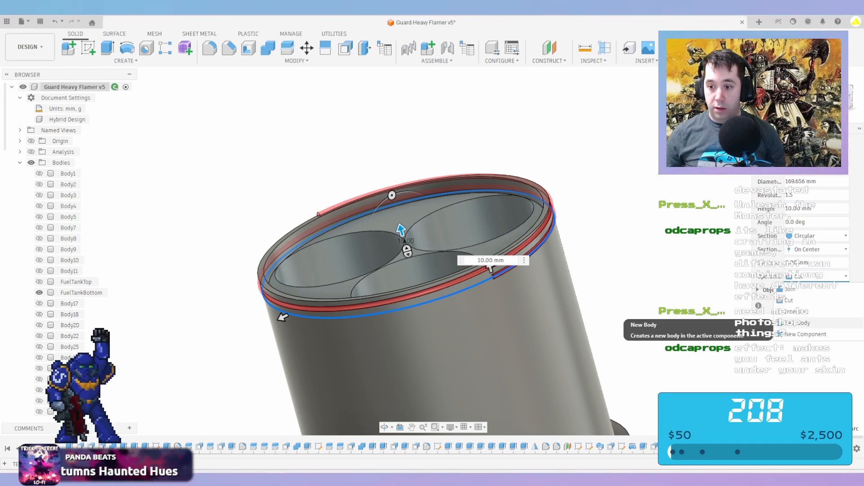
{"action": "left_click", "coordinate": [796, 323]}
{"action": "key", "text": "Return"}
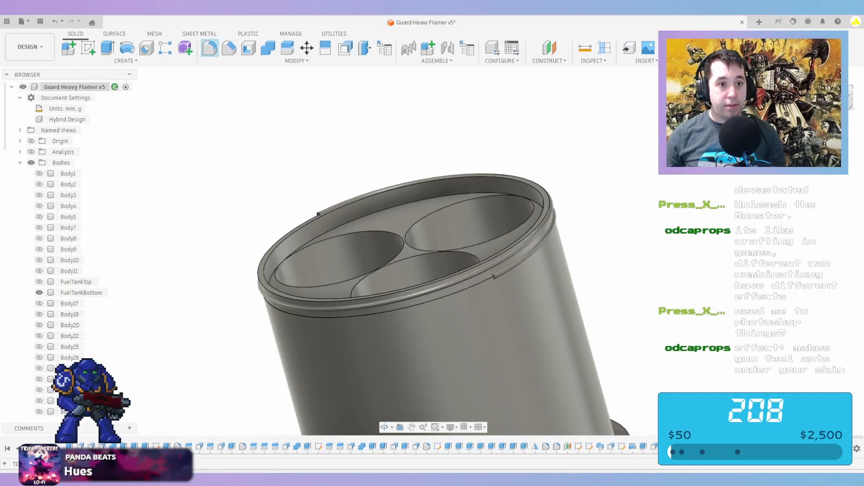
Show FuelTankTop and cut the coil body out of it with Combine, keeping the tool body
{"action": "scroll", "coordinate": [416, 266], "scroll_direction": "up", "scroll_amount": 3}
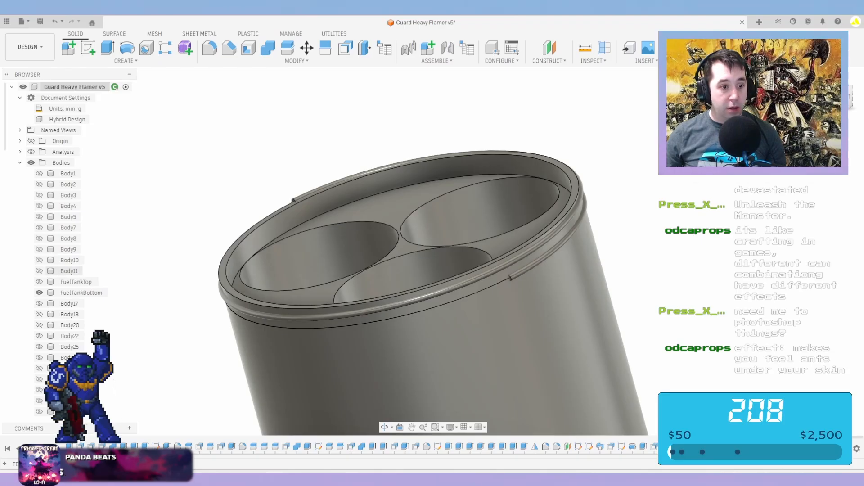
{"action": "left_click", "coordinate": [39, 282]}
{"action": "left_click", "coordinate": [268, 48]}
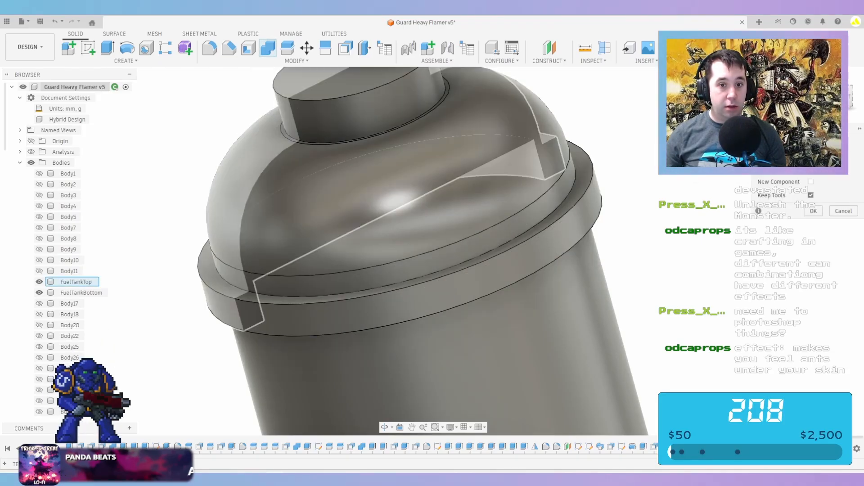
{"action": "left_click", "coordinate": [324, 166]}
{"action": "scroll", "coordinate": [68, 252], "scroll_direction": "down", "scroll_amount": 10}
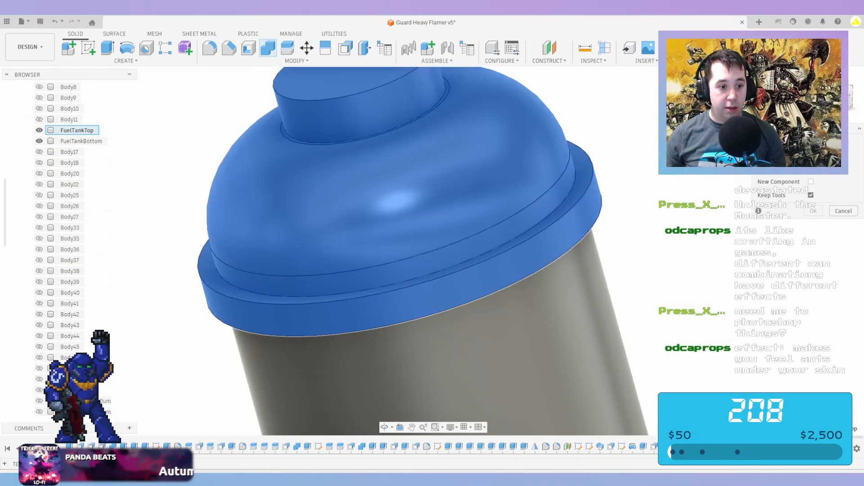
{"action": "left_click", "coordinate": [70, 260]}
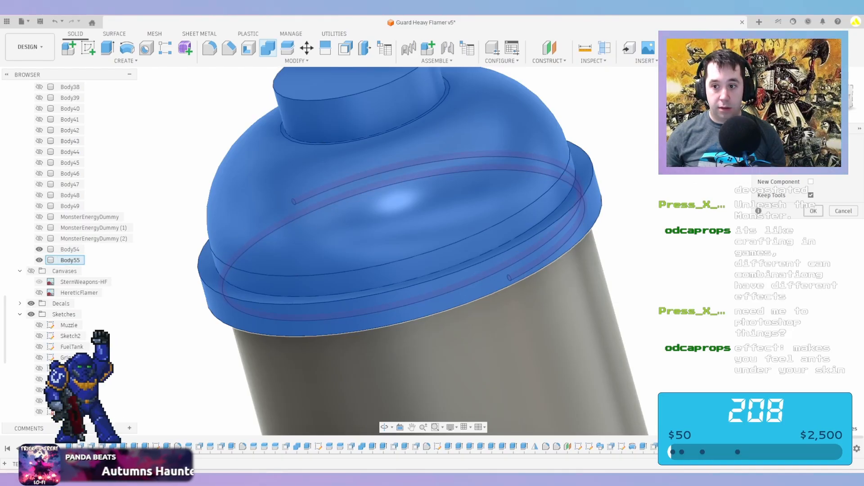
{"action": "key", "text": "Return"}
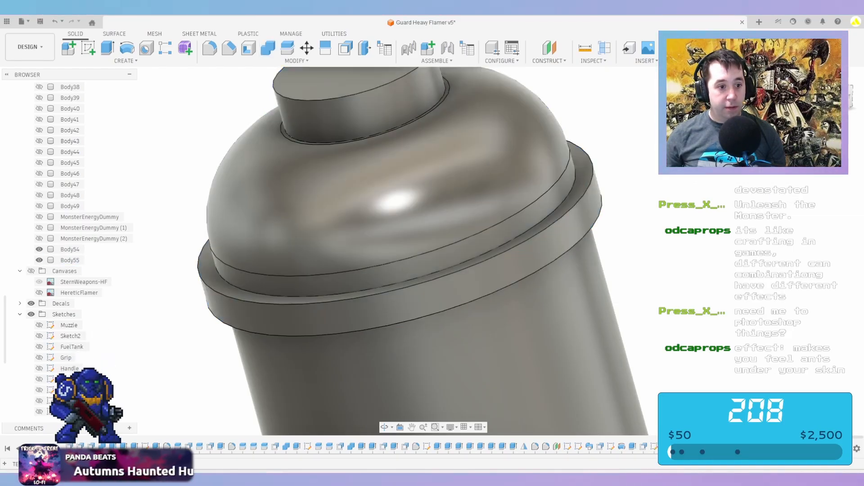
Hide FuelTankTop and join the raised ring and coil bodies to FuelTankBottom without keeping the tool bodies
{"action": "left_click", "coordinate": [40, 260]}
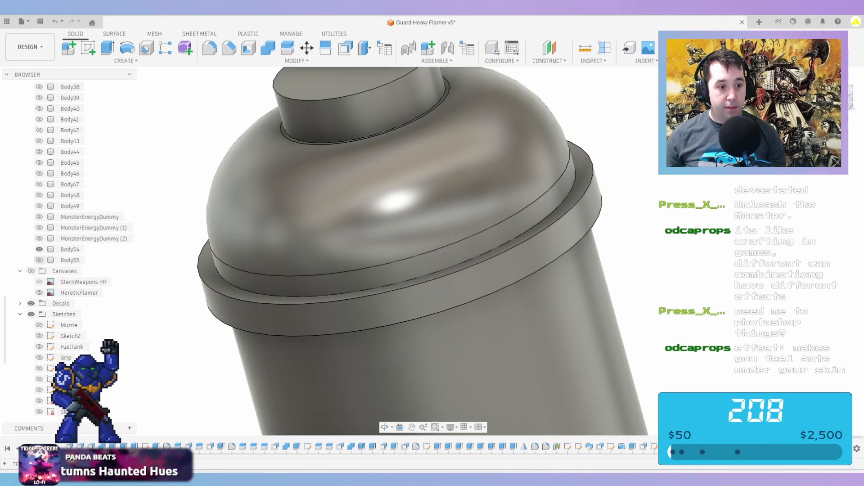
{"action": "scroll", "coordinate": [72, 248], "scroll_direction": "up", "scroll_amount": 5}
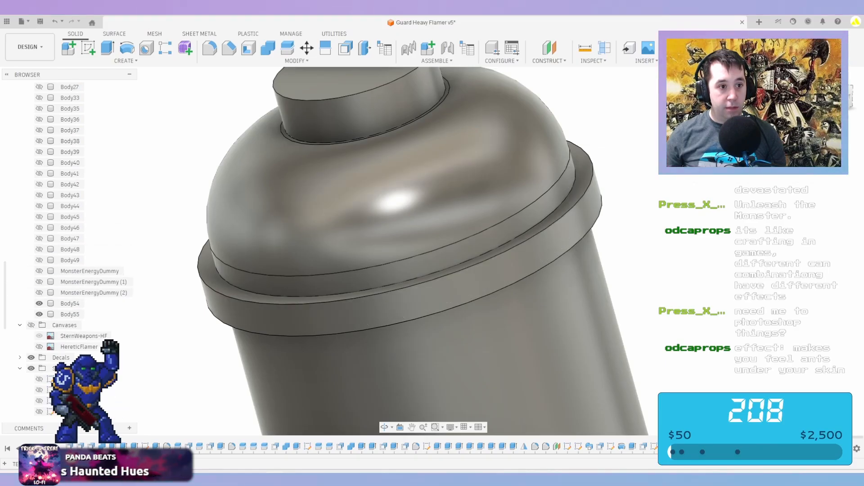
{"action": "left_click", "coordinate": [40, 97]}
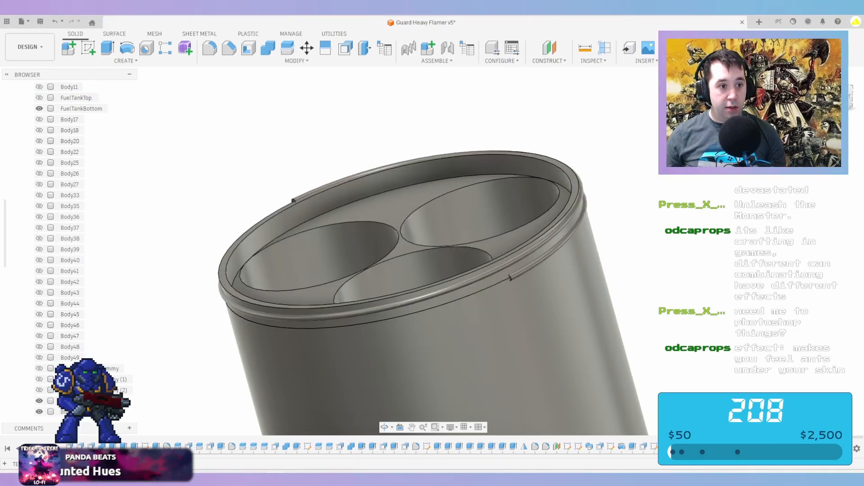
{"action": "left_click", "coordinate": [268, 47]}
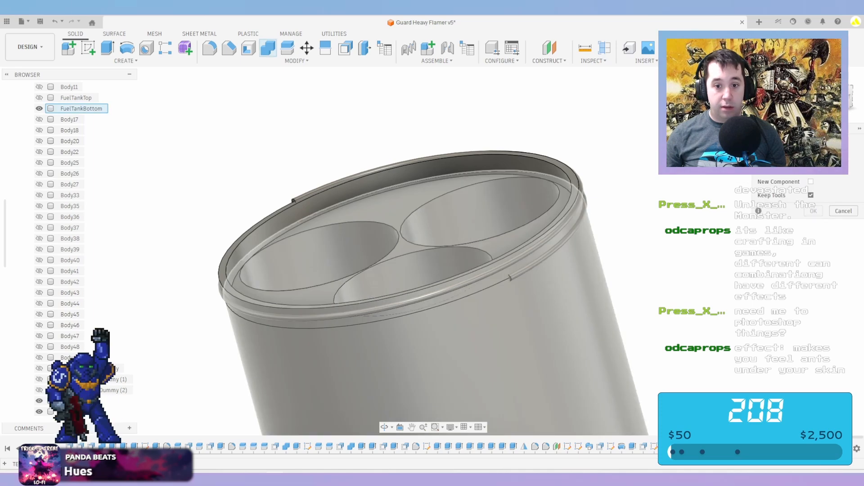
{"action": "left_click", "coordinate": [82, 108]}
{"action": "left_click", "coordinate": [510, 279]}
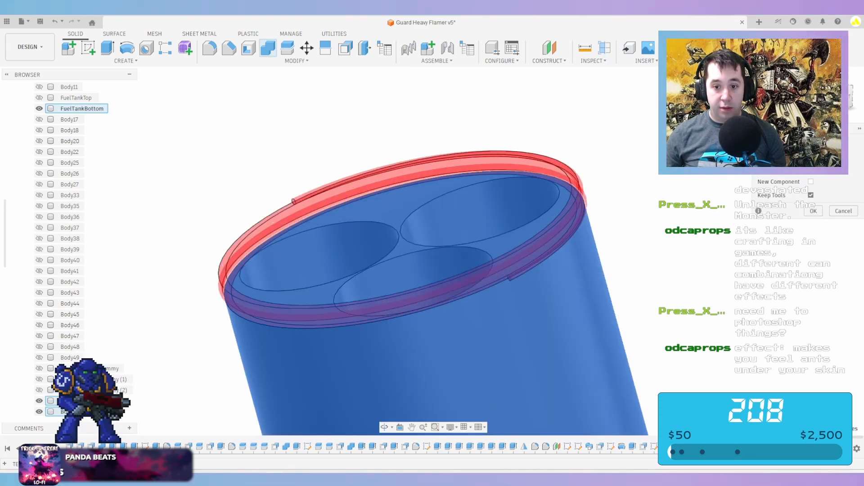
{"action": "left_click", "coordinate": [810, 195]}
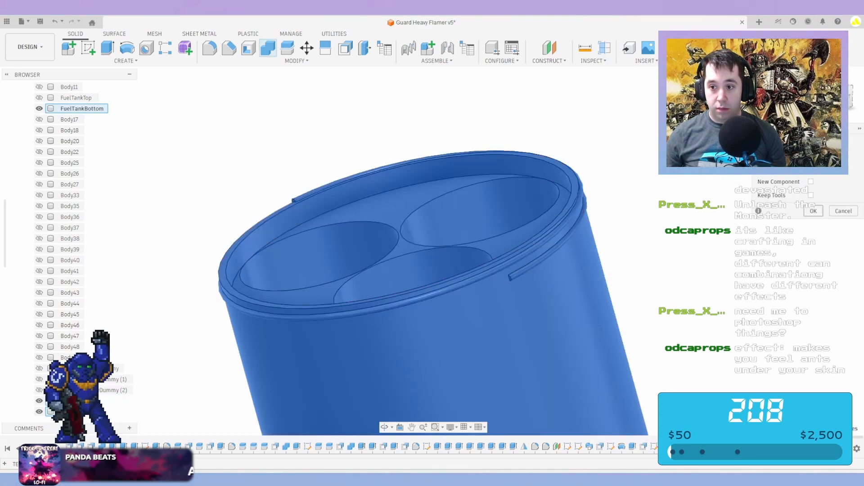
{"action": "left_click", "coordinate": [813, 211]}
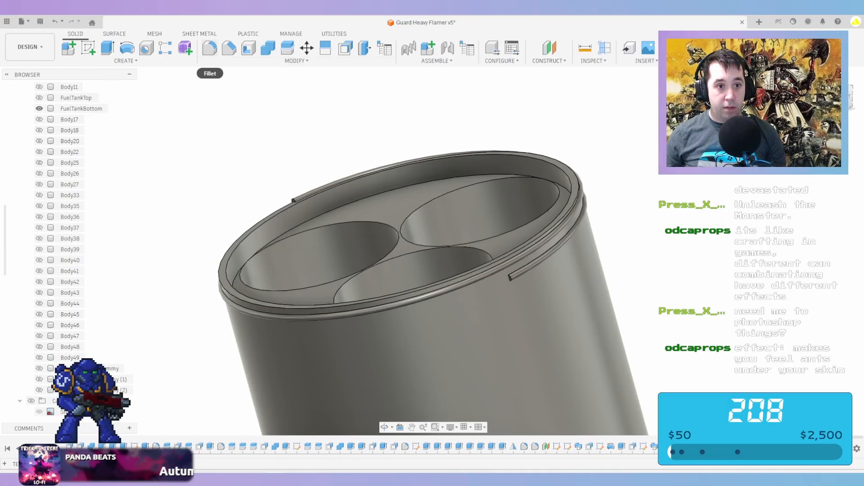
Fillet the end edges at both ends of the coil thread on FuelTankBottom with a 0.5 mm radius
{"action": "left_click", "coordinate": [210, 48]}
{"action": "key", "text": "Escape"}
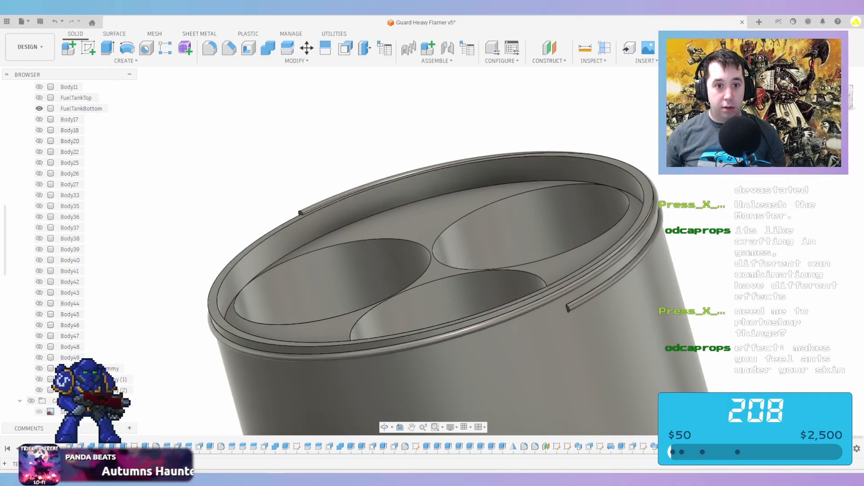
{"action": "left_click", "coordinate": [210, 48]}
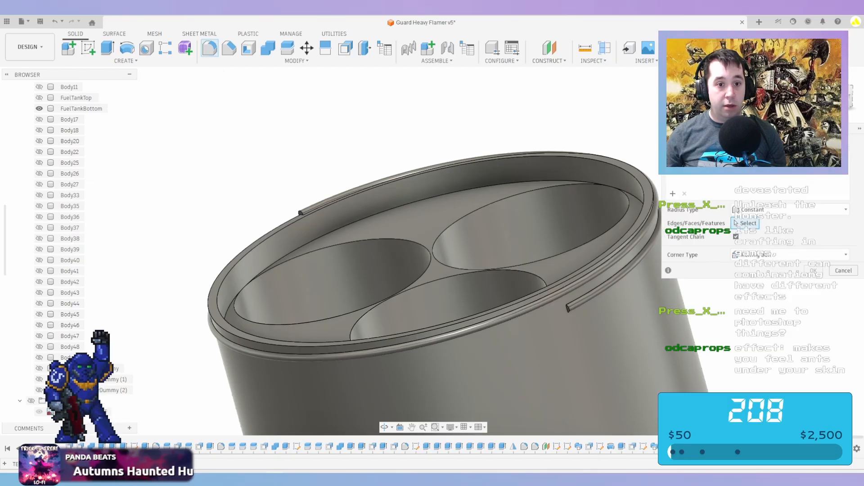
{"action": "left_click", "coordinate": [301, 215]}
{"action": "scroll", "coordinate": [288, 212], "scroll_direction": "up", "scroll_amount": 5}
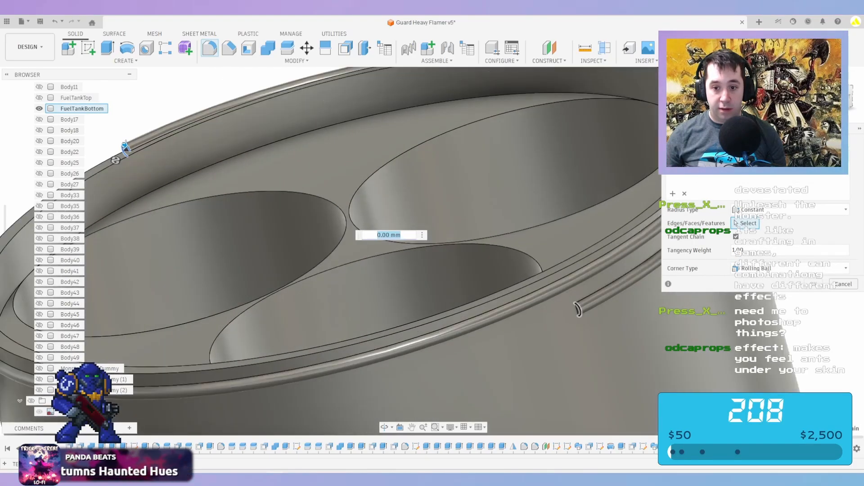
{"action": "scroll", "coordinate": [581, 311], "scroll_direction": "up", "scroll_amount": 3}
{"action": "left_click_drag", "start_coordinate": [572, 303], "coordinate": [576, 304]}
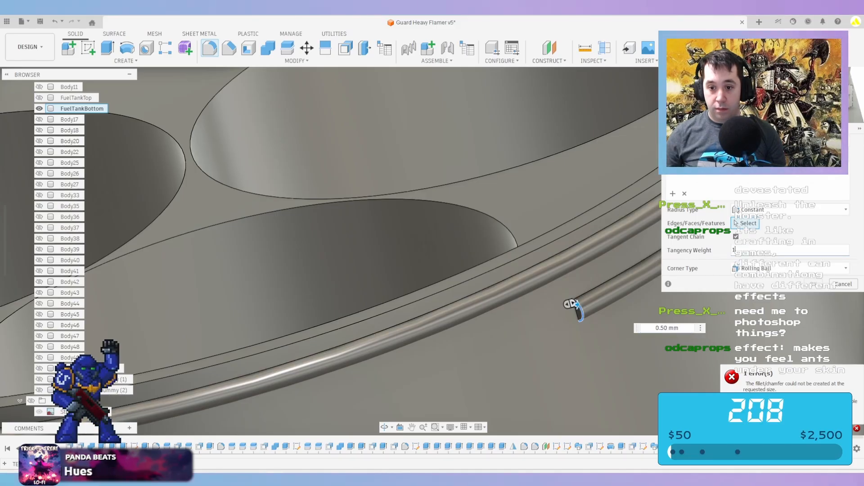
{"action": "scroll", "coordinate": [572, 304], "scroll_direction": "up", "scroll_amount": 5}
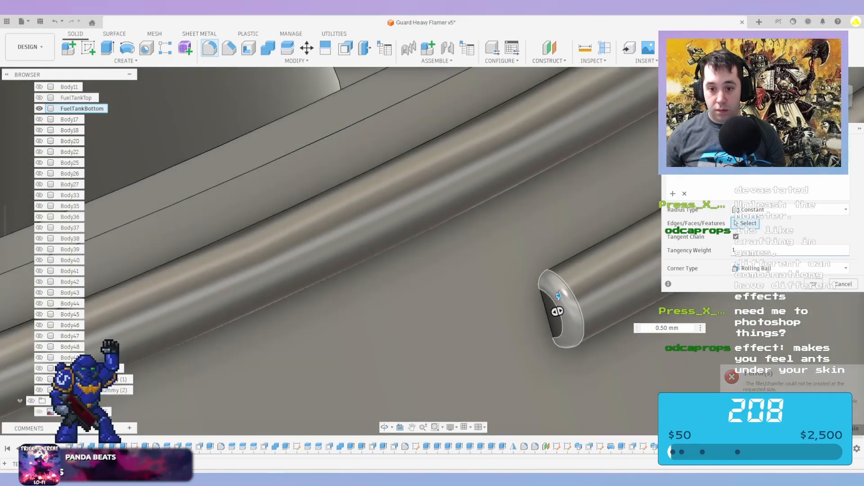
{"action": "left_click_drag", "start_coordinate": [558, 296], "coordinate": [558, 295]}
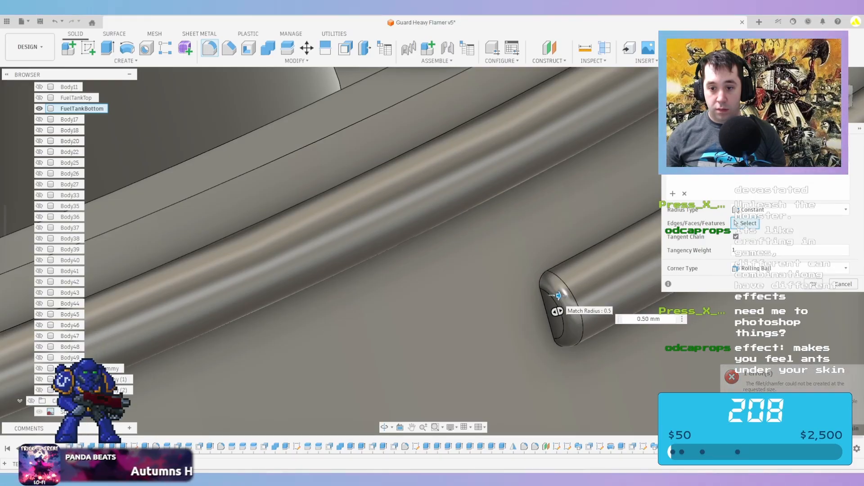
{"action": "key", "text": "Return"}
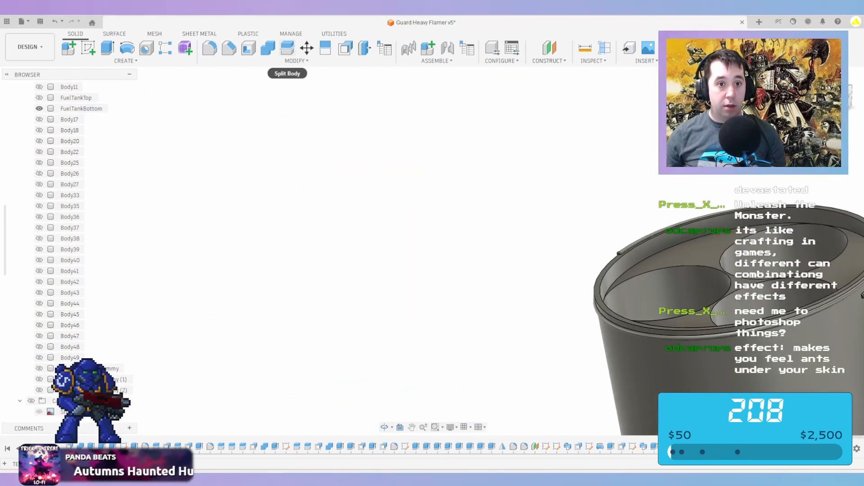
Split FuelTankBottom along the flat top face of its raised ring and remove the piece of coil thread protruding above it
{"action": "left_click", "coordinate": [287, 48]}
{"action": "left_click", "coordinate": [82, 108]}
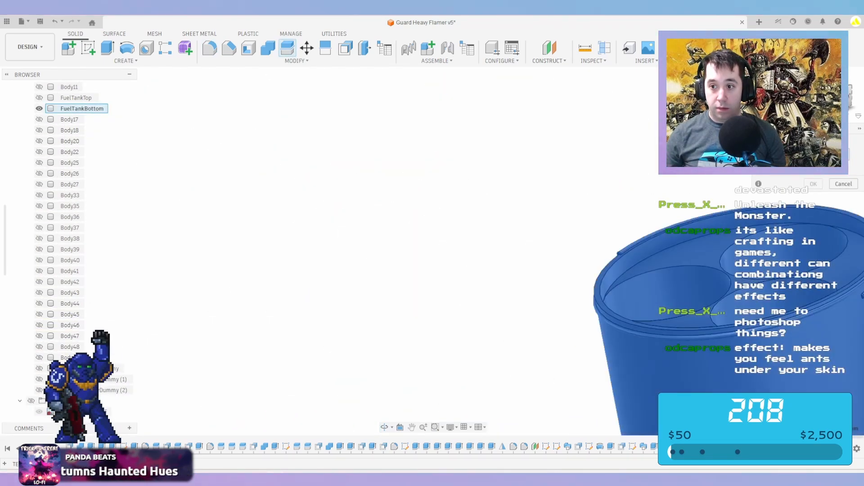
{"action": "left_click", "coordinate": [631, 259]}
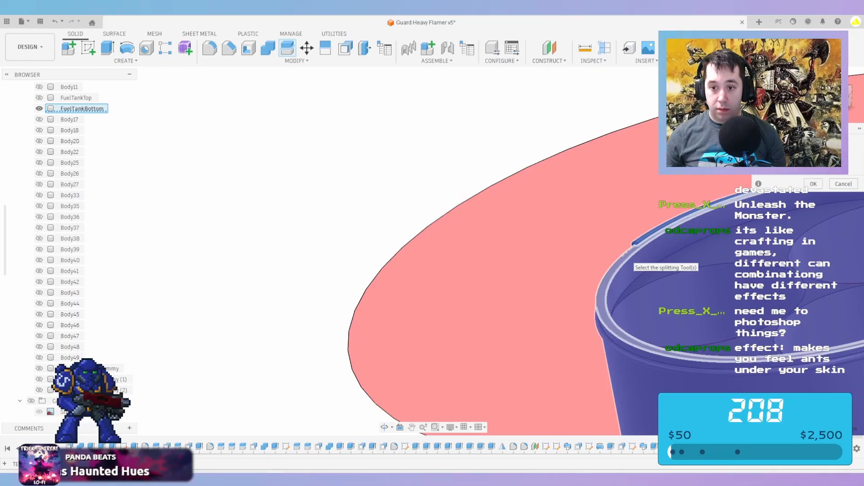
{"action": "key", "text": "Return"}
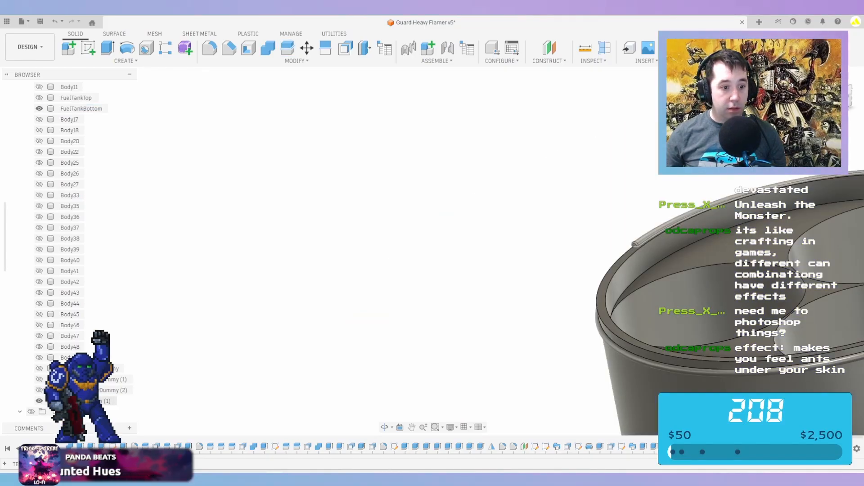
{"action": "right_click", "coordinate": [108, 400]}
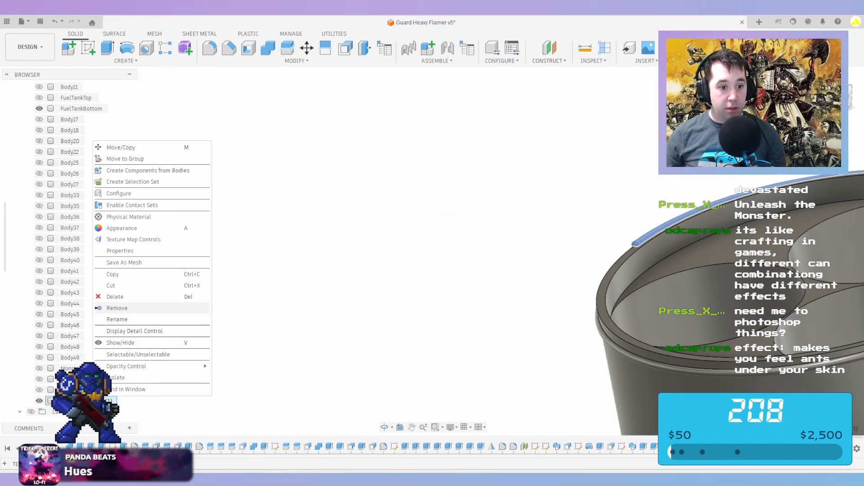
{"action": "left_click", "coordinate": [117, 308]}
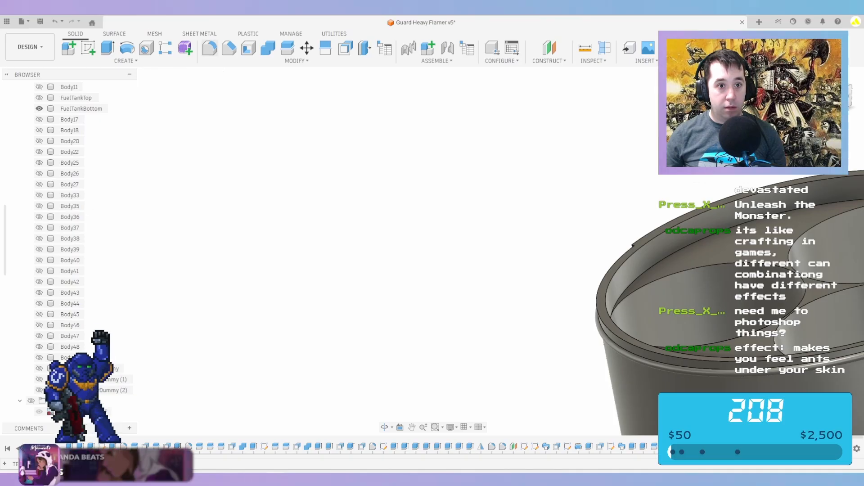
Fillet the trimmed coil thread's edge along FuelTankBottom's outer rim with a 0.75 mm radius
{"action": "left_click", "coordinate": [210, 47]}
{"action": "left_click", "coordinate": [633, 241]}
{"action": "scroll", "coordinate": [453, 229], "scroll_direction": "down", "scroll_amount": 5}
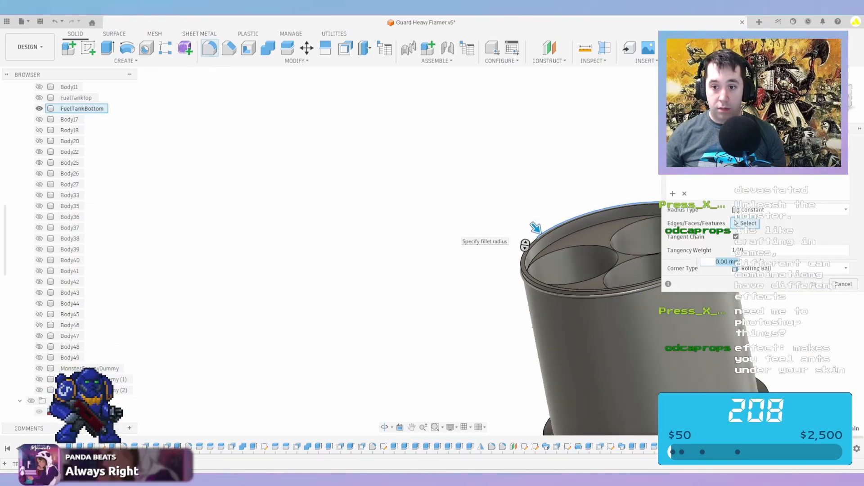
{"action": "scroll", "coordinate": [540, 217], "scroll_direction": "up", "scroll_amount": 6}
{"action": "scroll", "coordinate": [436, 362], "scroll_direction": "up", "scroll_amount": 4}
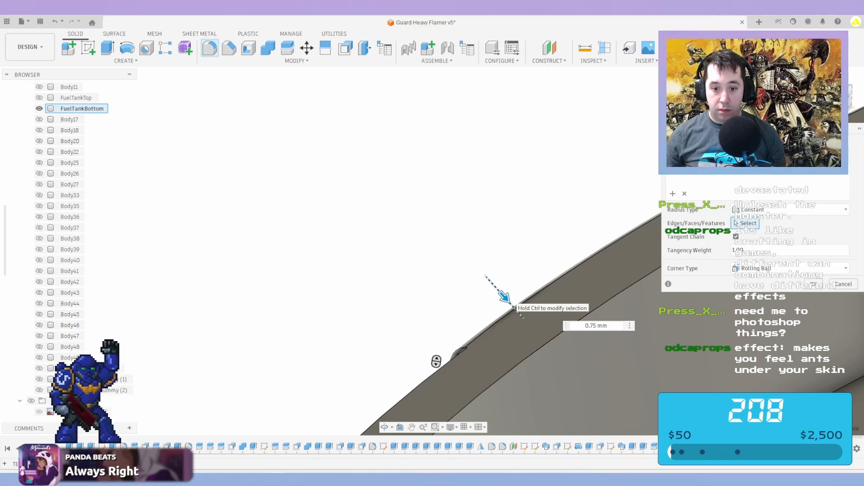
{"action": "key", "text": "Return"}
Chamfer the inner and outer top edges of FuelTankBottom's raised ring by 0.2 mm
{"action": "scroll", "coordinate": [450, 252], "scroll_direction": "down", "scroll_amount": 4}
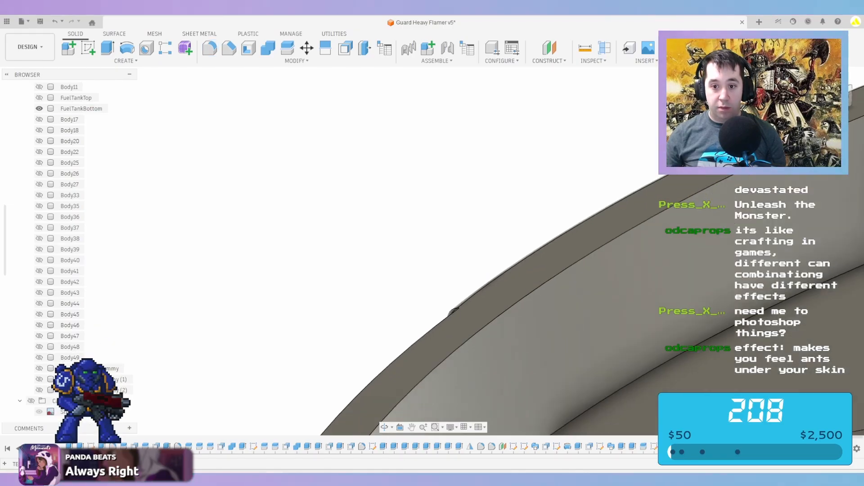
{"action": "scroll", "coordinate": [444, 238], "scroll_direction": "down", "scroll_amount": 2}
{"action": "left_click", "coordinate": [229, 47]}
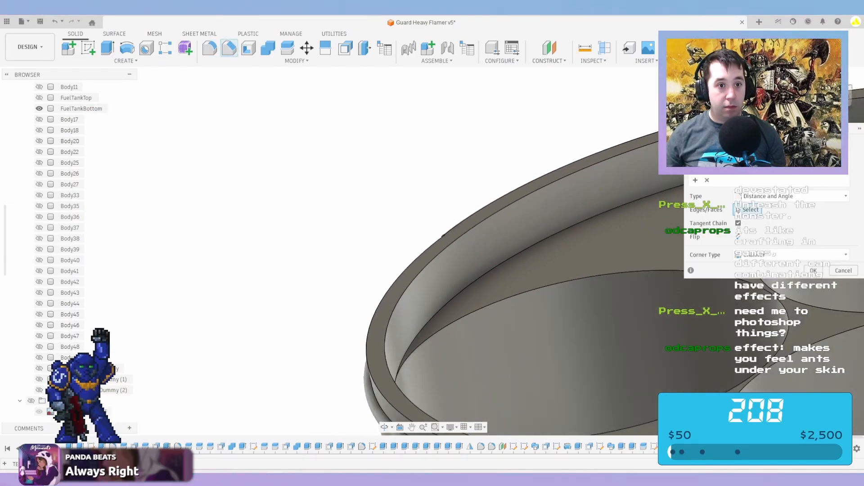
{"action": "left_click", "coordinate": [413, 279]}
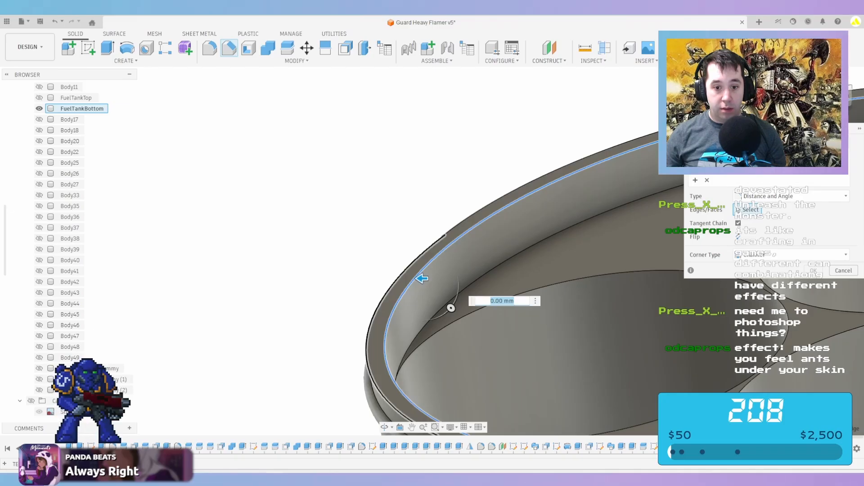
{"action": "scroll", "coordinate": [418, 279], "scroll_direction": "down", "scroll_amount": 4}
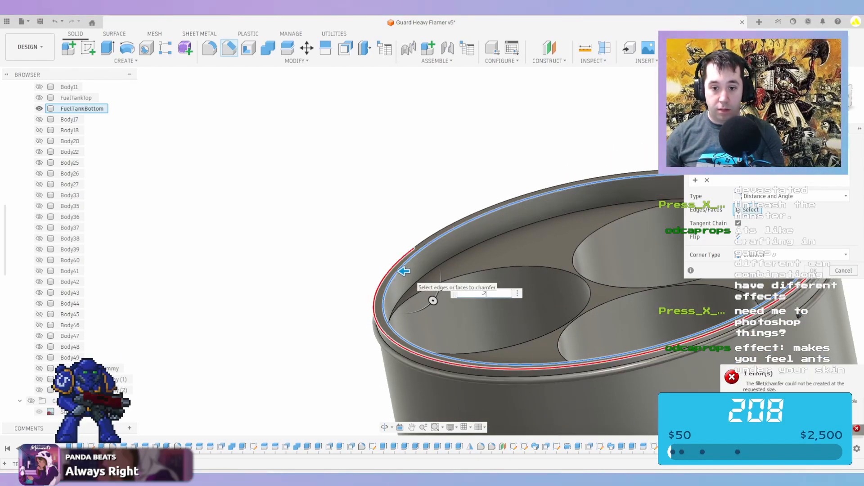
{"action": "type", "text": "5"}
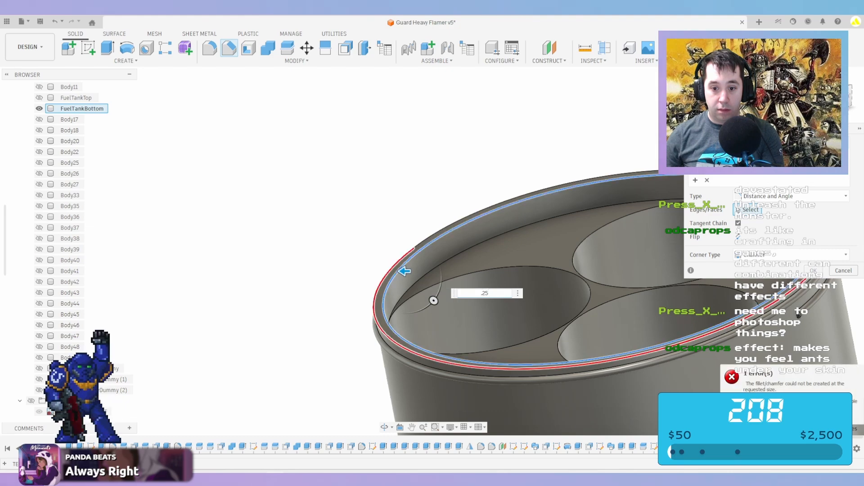
{"action": "key", "text": "BackSpace"}
{"action": "type", "text": "1"}
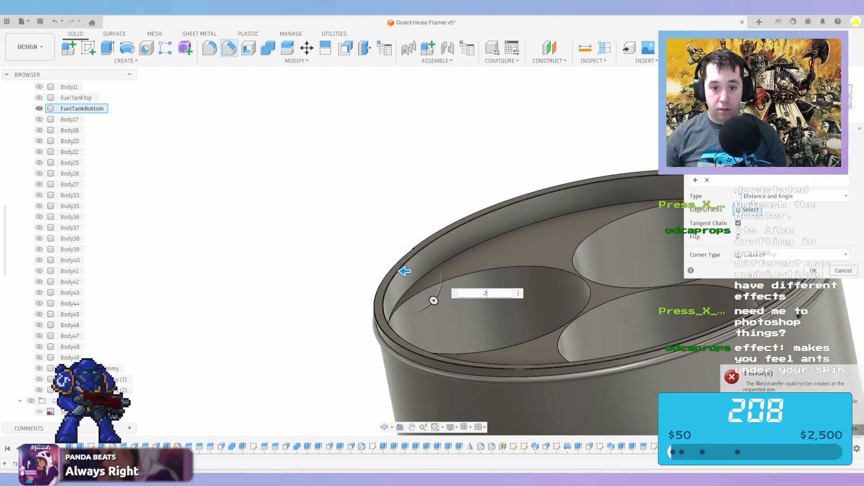
{"action": "key", "text": "Return"}
{"action": "scroll", "coordinate": [409, 417], "scroll_direction": "down", "scroll_amount": 5}
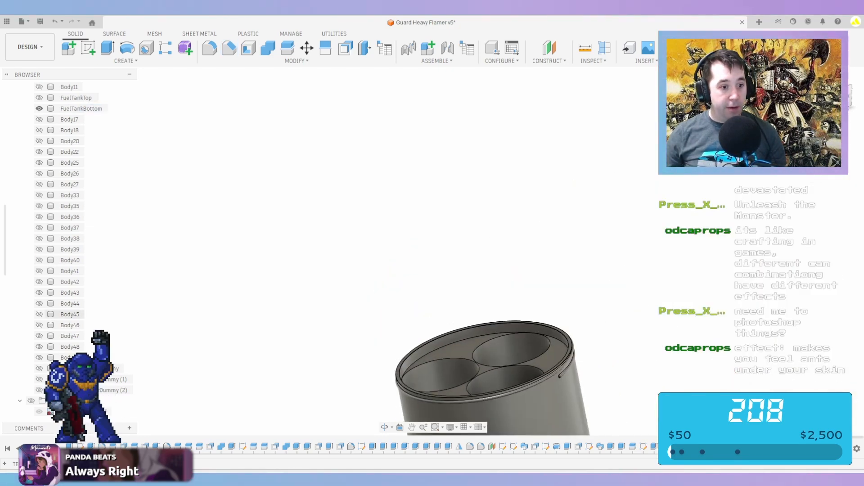
Hide FuelTankBottom and show FuelTankTop on its own, seen from its open underside
{"action": "scroll", "coordinate": [112, 268], "scroll_direction": "up", "scroll_amount": 3}
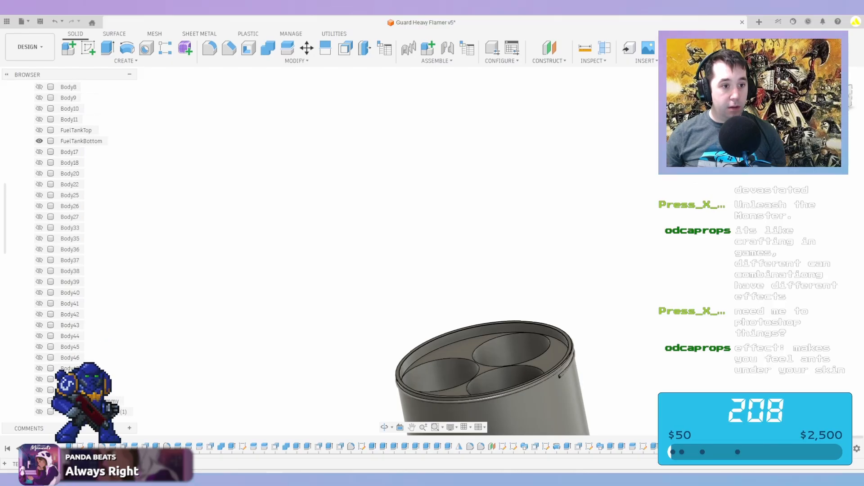
{"action": "left_click", "coordinate": [39, 163]}
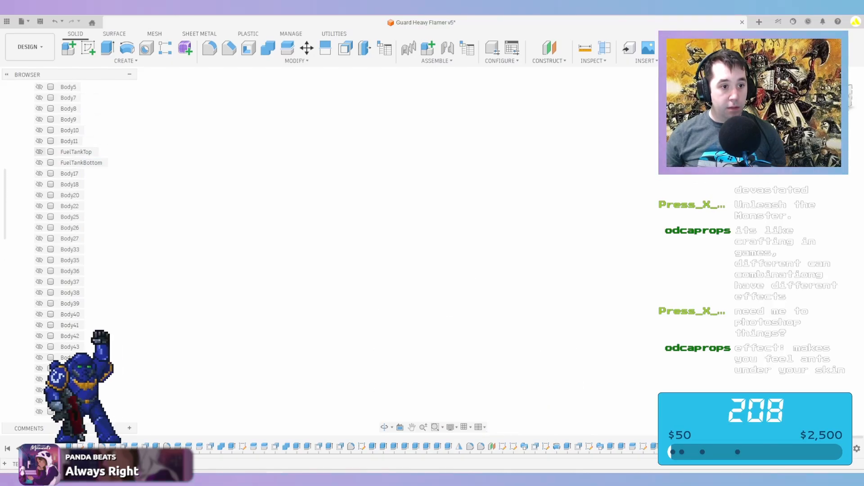
{"action": "left_click", "coordinate": [39, 152]}
{"action": "middle_click_drag", "start_coordinate": [445, 302], "coordinate": [540, 288], "text": "shift"}
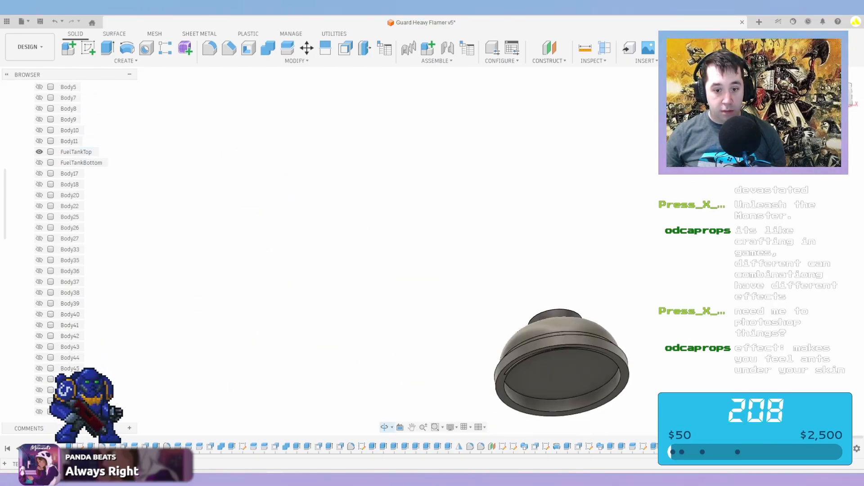
{"action": "middle_click_drag", "start_coordinate": [576, 373], "coordinate": [568, 279]}
{"action": "scroll", "coordinate": [568, 279], "scroll_direction": "up", "scroll_amount": 2}
{"action": "scroll", "coordinate": [503, 228], "scroll_direction": "up", "scroll_amount": 3}
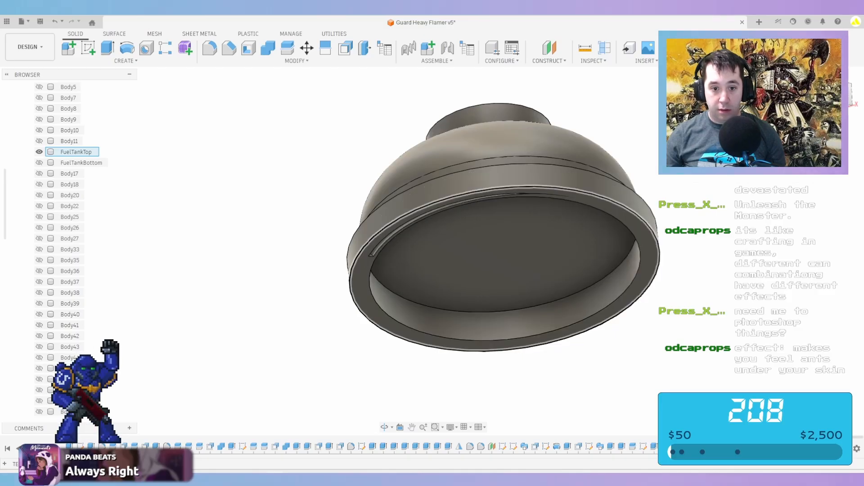
{"action": "left_click", "coordinate": [326, 48]}
{"action": "scroll", "coordinate": [369, 256], "scroll_direction": "up", "scroll_amount": 4}
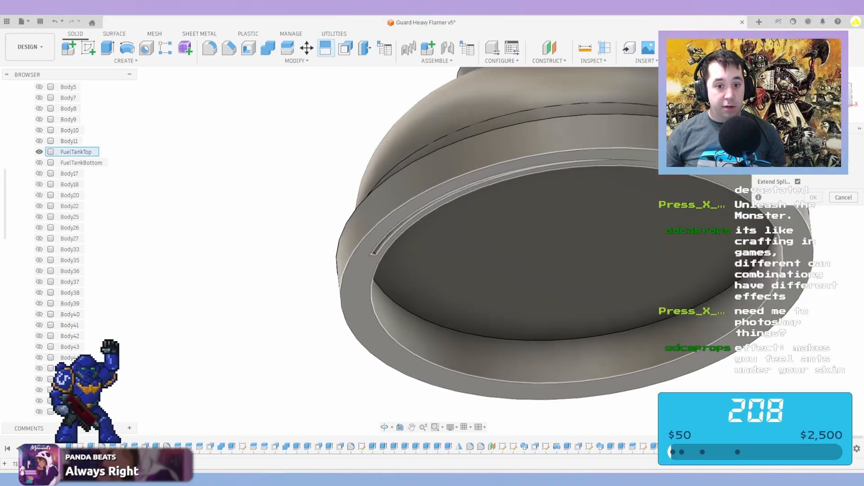
{"action": "left_click_drag", "start_coordinate": [369, 256], "coordinate": [450, 256], "text": "shift"}
{"action": "middle_click_drag", "start_coordinate": [450, 255], "coordinate": [477, 266], "text": "shift"}
{"action": "scroll", "coordinate": [477, 265], "scroll_direction": "down", "scroll_amount": 3}
{"action": "scroll", "coordinate": [769, 248], "scroll_direction": "up", "scroll_amount": 6}
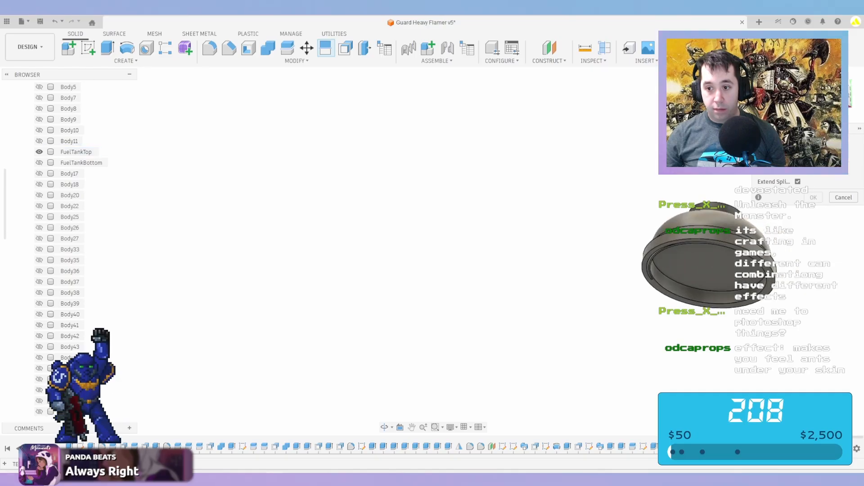
{"action": "scroll", "coordinate": [546, 258], "scroll_direction": "up", "scroll_amount": 1}
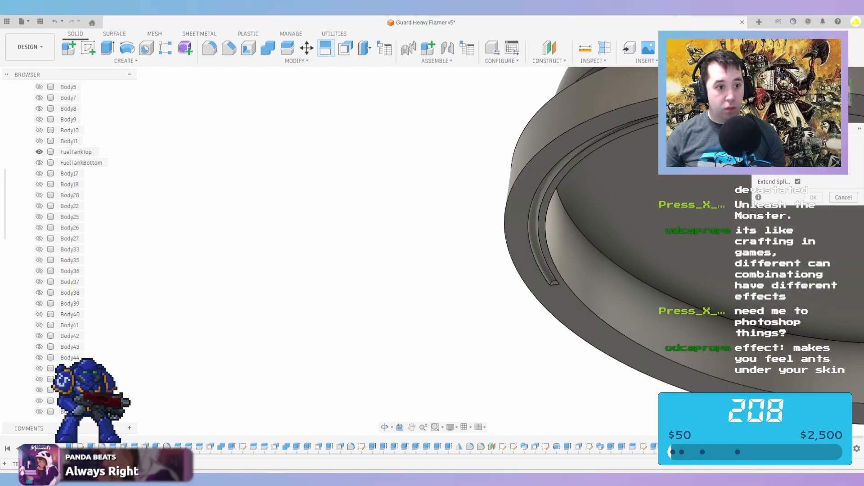
Show FuelTankBottom and cut it out of FuelTankTop with Combine, keeping the tool body
{"action": "left_click", "coordinate": [40, 163]}
{"action": "left_click", "coordinate": [268, 48]}
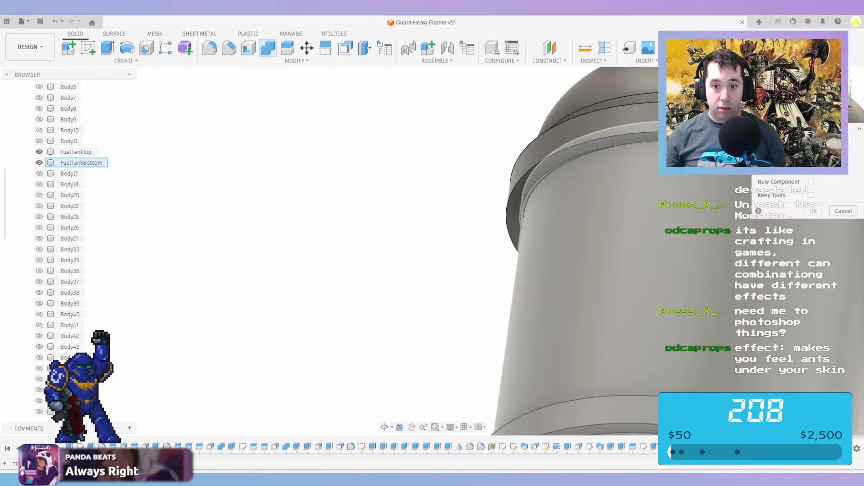
{"action": "left_click", "coordinate": [76, 152]}
{"action": "left_click", "coordinate": [81, 163]}
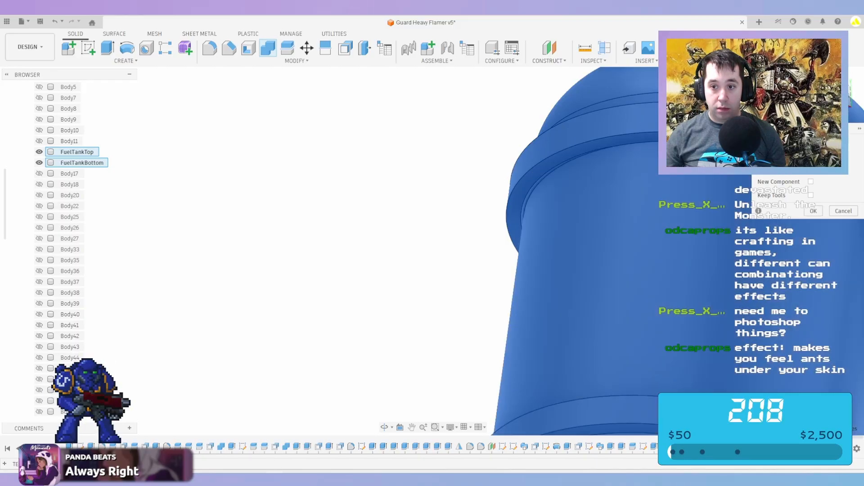
{"action": "left_click", "coordinate": [811, 195]}
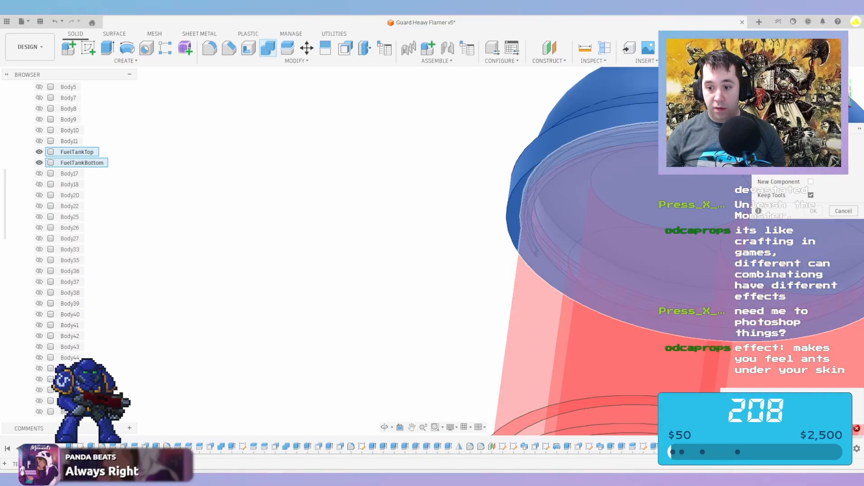
{"action": "key", "text": "Escape"}
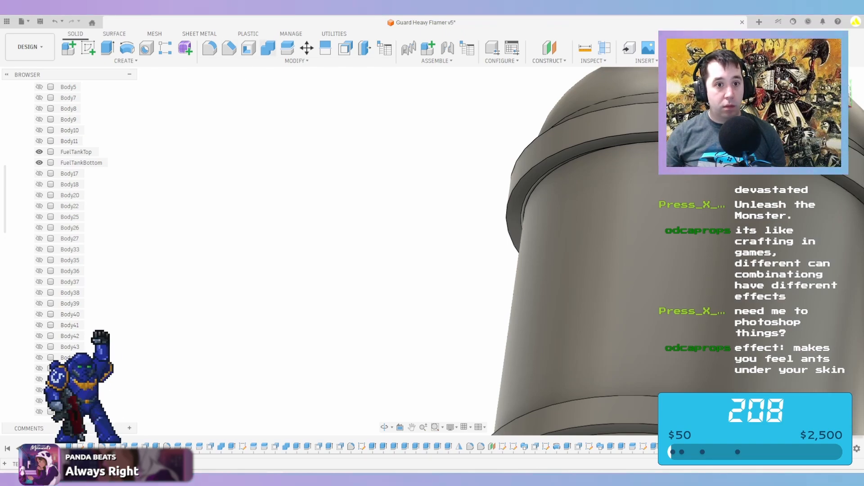
Combine FuelTankTop as the target with Body54 as the tool body
{"action": "left_click", "coordinate": [268, 48]}
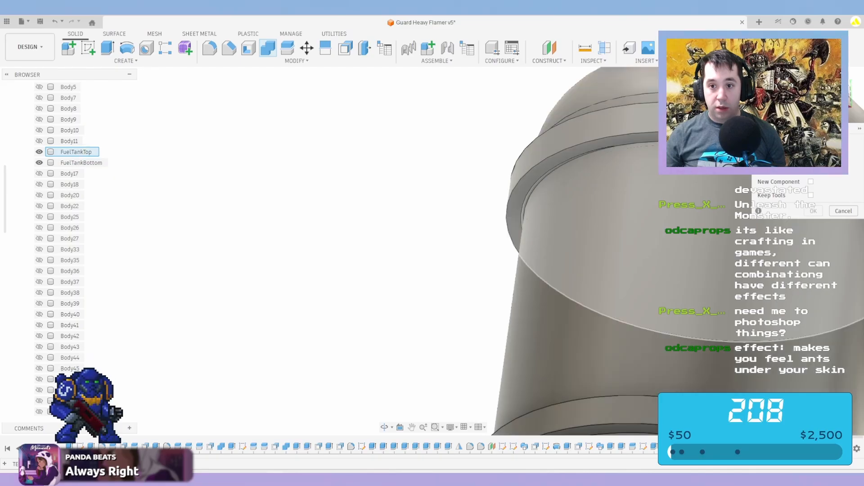
{"action": "left_click", "coordinate": [75, 152]}
{"action": "scroll", "coordinate": [77, 225], "scroll_direction": "down", "scroll_amount": 6}
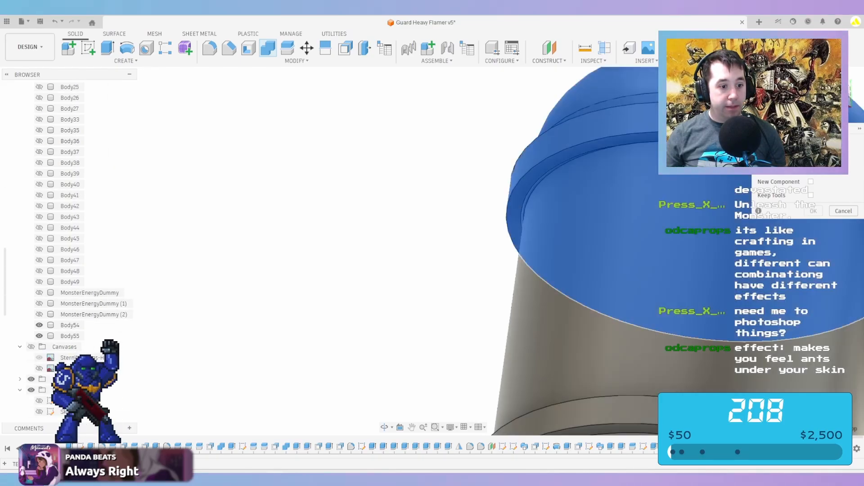
{"action": "left_click", "coordinate": [69, 325]}
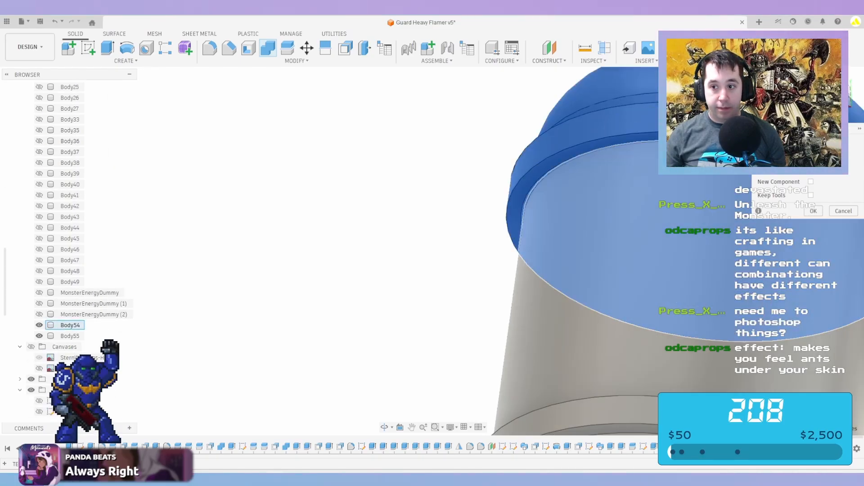
{"action": "left_click", "coordinate": [824, 168]}
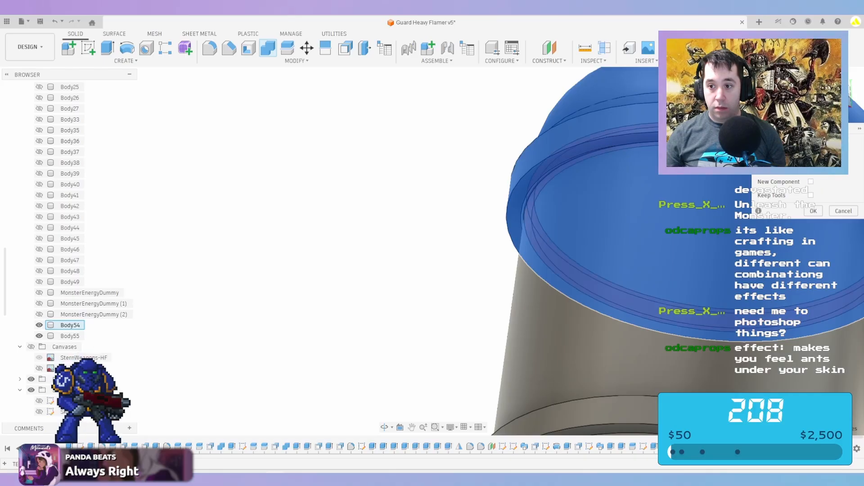
{"action": "key", "text": "Return"}
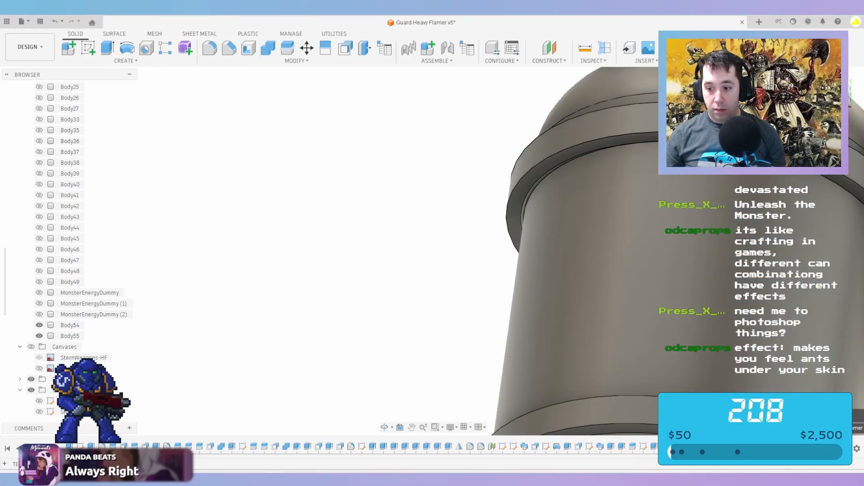
Turn on the section analysis and examine the threaded joint between FuelTankTop and FuelTankBottom
{"action": "scroll", "coordinate": [67, 248], "scroll_direction": "up", "scroll_amount": 5}
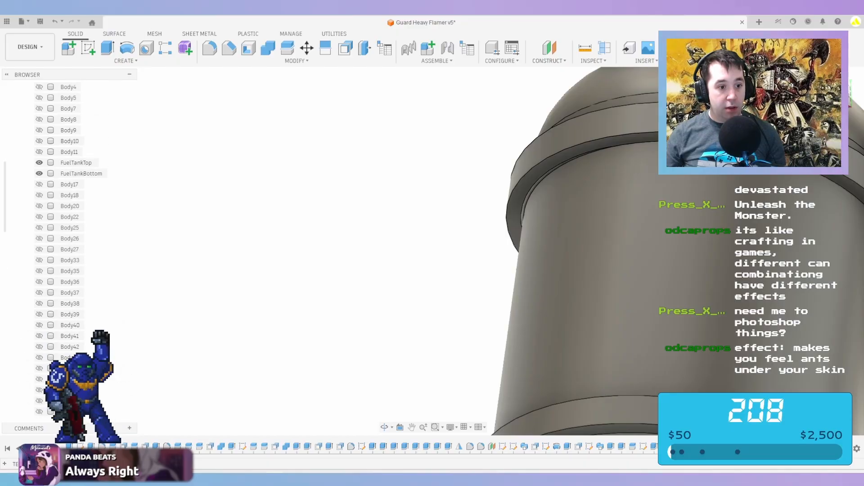
{"action": "scroll", "coordinate": [68, 247], "scroll_direction": "up", "scroll_amount": 1}
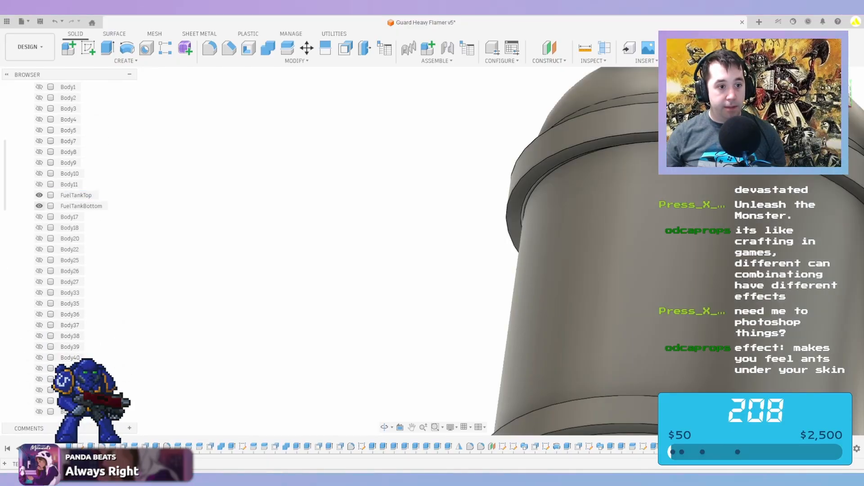
{"action": "scroll", "coordinate": [68, 247], "scroll_direction": "up", "scroll_amount": 3}
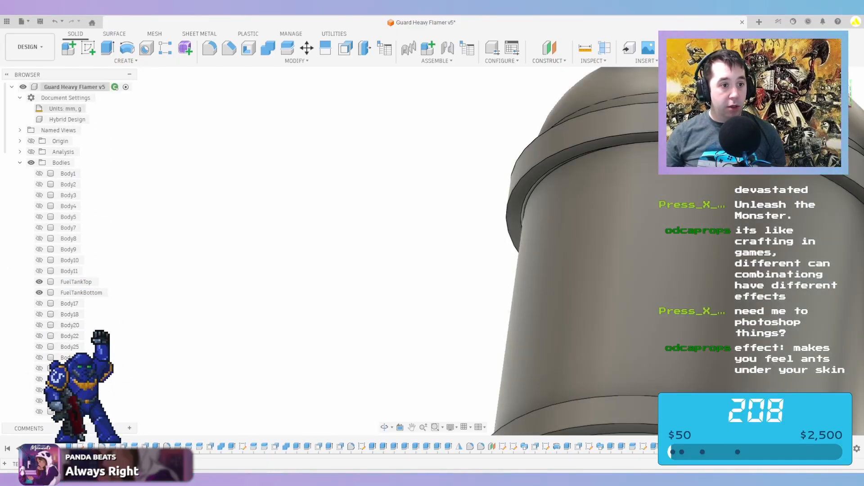
{"action": "left_click", "coordinate": [31, 152]}
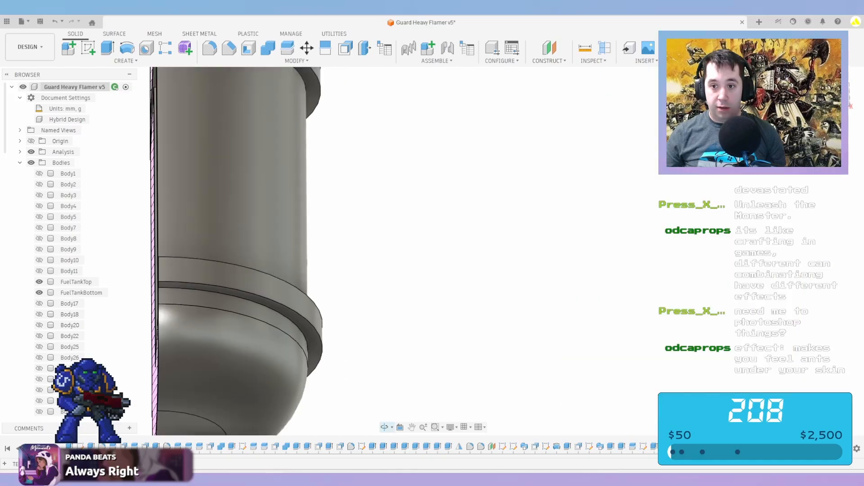
{"action": "middle_click_drag", "start_coordinate": [198, 180], "coordinate": [244, 220]}
{"action": "scroll", "coordinate": [239, 211], "scroll_direction": "up", "scroll_amount": 6}
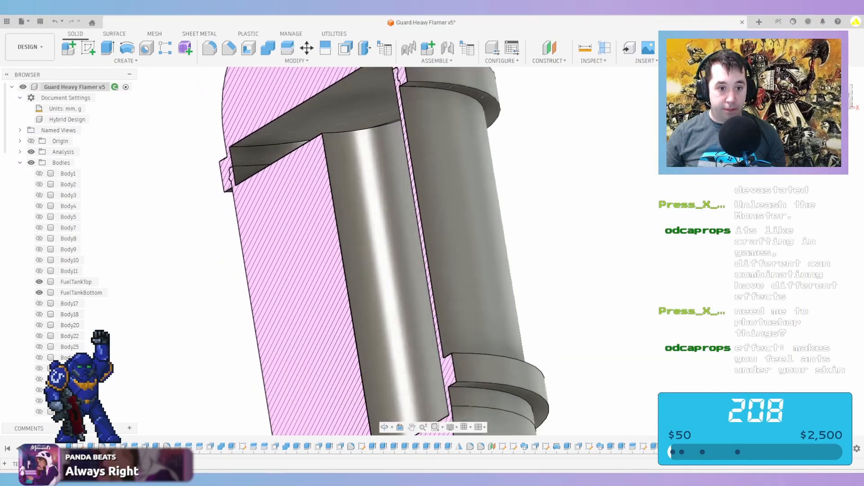
Turn off the section analysis and hide FuelTankBottom to expose the internal thread of FuelTankTop
{"action": "middle_click_drag", "start_coordinate": [405, 234], "coordinate": [203, 225]}
{"action": "scroll", "coordinate": [180, 225], "scroll_direction": "down", "scroll_amount": 3}
{"action": "scroll", "coordinate": [238, 247], "scroll_direction": "down", "scroll_amount": 6}
{"action": "middle_click_drag", "start_coordinate": [225, 194], "coordinate": [284, 219]}
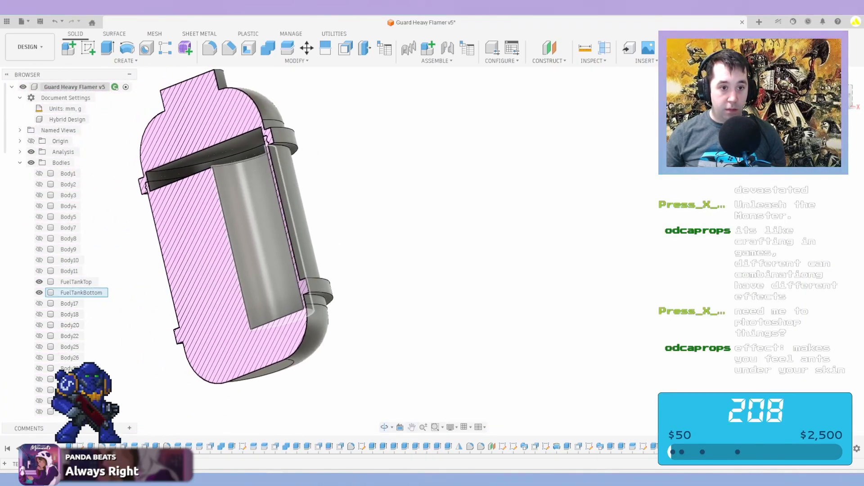
{"action": "scroll", "coordinate": [283, 140], "scroll_direction": "up", "scroll_amount": 7}
{"action": "scroll", "coordinate": [252, 248], "scroll_direction": "down", "scroll_amount": 7}
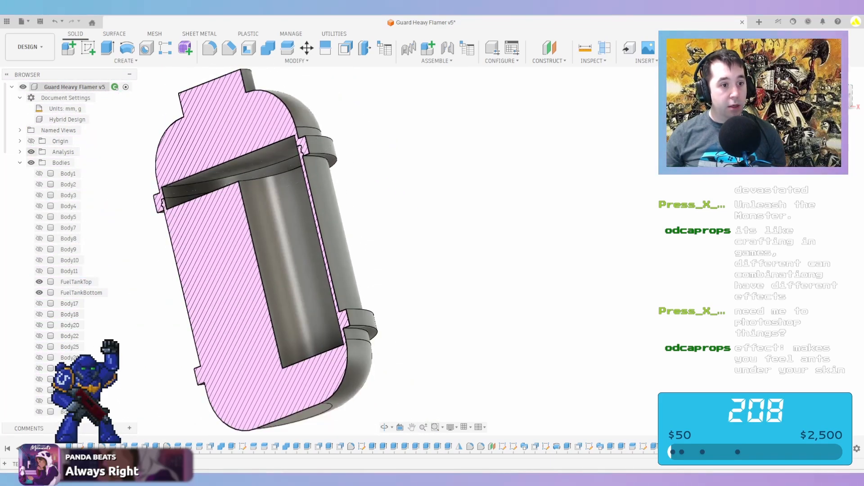
{"action": "left_click", "coordinate": [32, 152]}
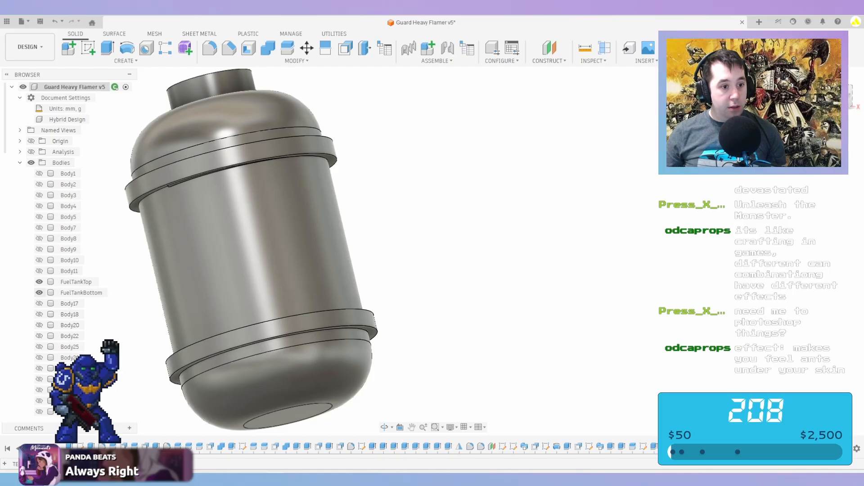
{"action": "left_click", "coordinate": [39, 293]}
{"action": "scroll", "coordinate": [259, 171], "scroll_direction": "up", "scroll_amount": 5}
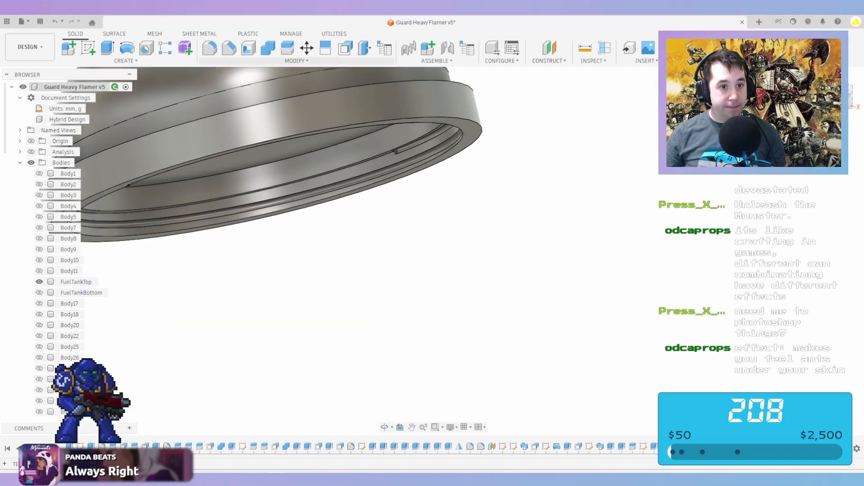
Offset the internal thread groove and its adjoining wall faces in FuelTankTop by -0.3 mm
{"action": "left_click", "coordinate": [345, 48]}
{"action": "scroll", "coordinate": [375, 161], "scroll_direction": "up", "scroll_amount": 5}
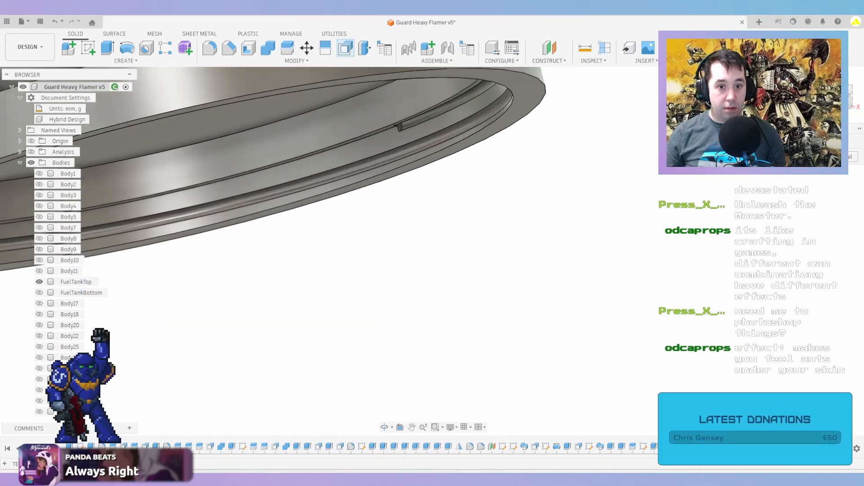
{"action": "left_click", "coordinate": [369, 158]}
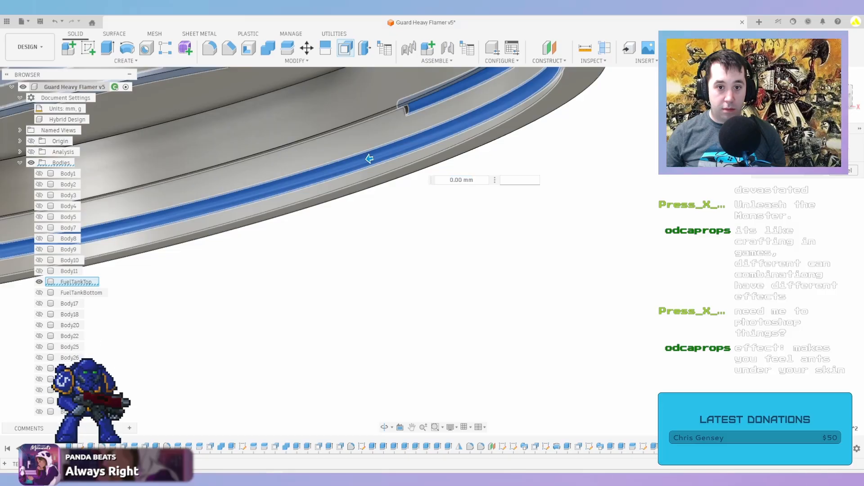
{"action": "left_click", "coordinate": [371, 137]}
{"action": "scroll", "coordinate": [372, 128], "scroll_direction": "up", "scroll_amount": 3}
{"action": "left_click", "coordinate": [377, 117]}
{"action": "scroll", "coordinate": [360, 123], "scroll_direction": "down", "scroll_amount": 3}
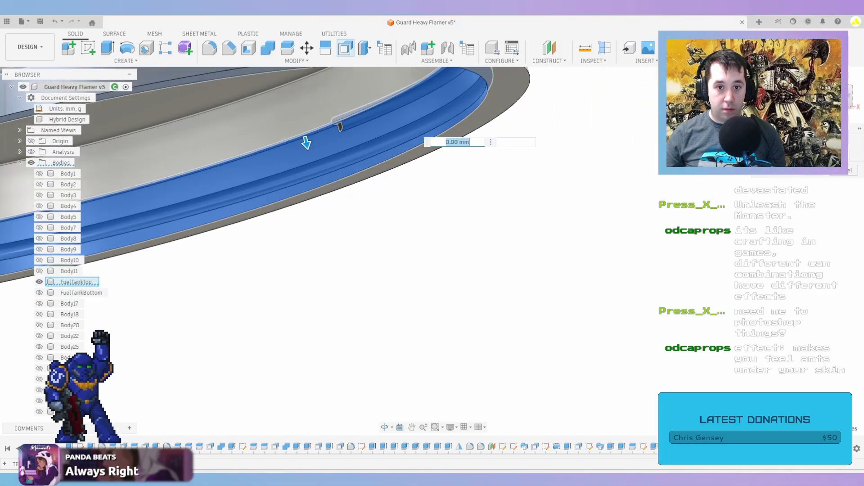
{"action": "scroll", "coordinate": [306, 143], "scroll_direction": "down", "scroll_amount": 3}
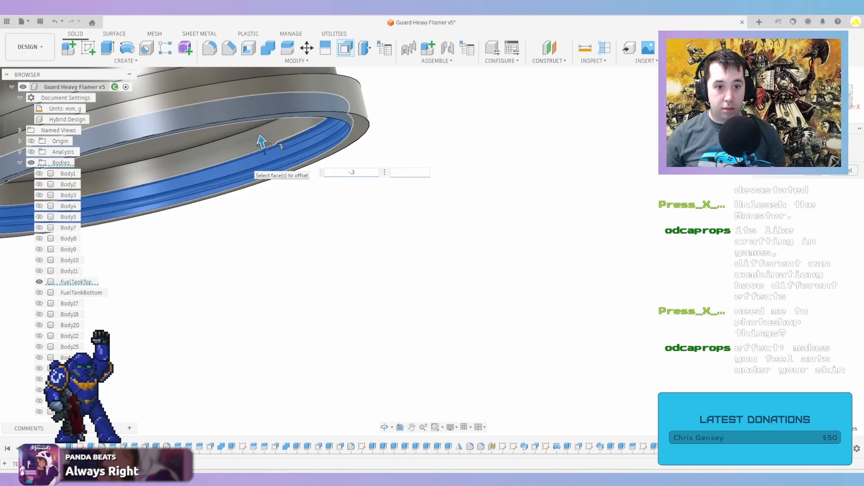
{"action": "key", "text": "Return"}
{"action": "scroll", "coordinate": [261, 142], "scroll_direction": "down", "scroll_amount": 3}
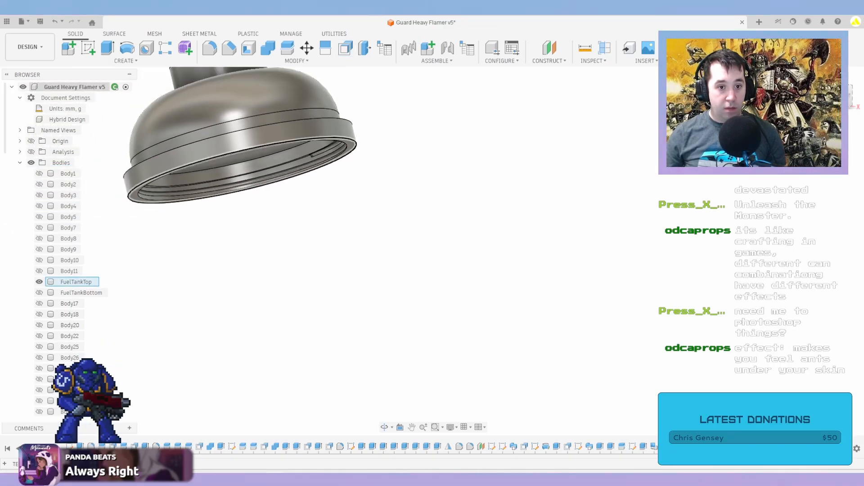
Show FuelTankBottom and turn the section analysis back on to check the clearance at the threaded joint
{"action": "left_click", "coordinate": [39, 292]}
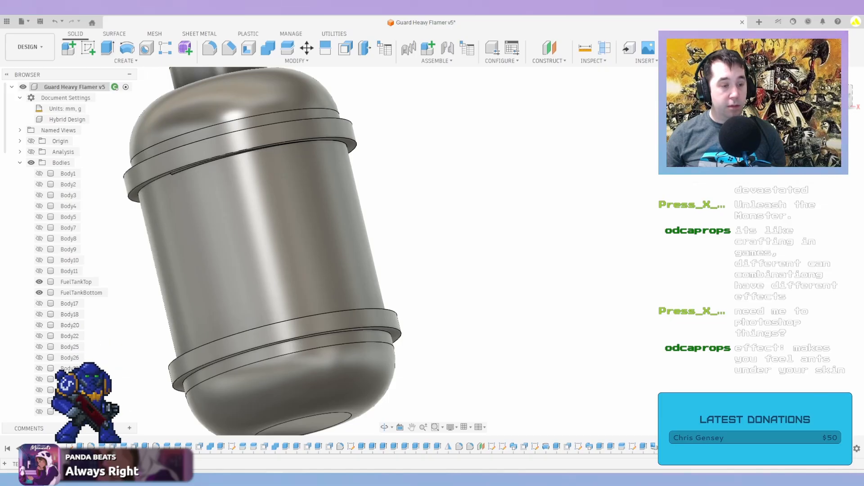
{"action": "left_click", "coordinate": [31, 152]}
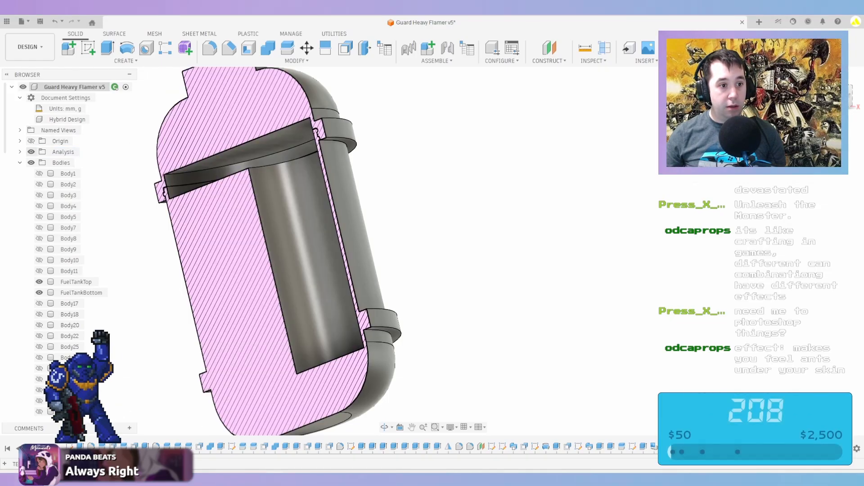
{"action": "middle_click_drag", "start_coordinate": [149, 153], "coordinate": [218, 177]}
{"action": "scroll", "coordinate": [218, 177], "scroll_direction": "up", "scroll_amount": 8}
{"action": "middle_click_drag", "start_coordinate": [300, 195], "coordinate": [435, 201]}
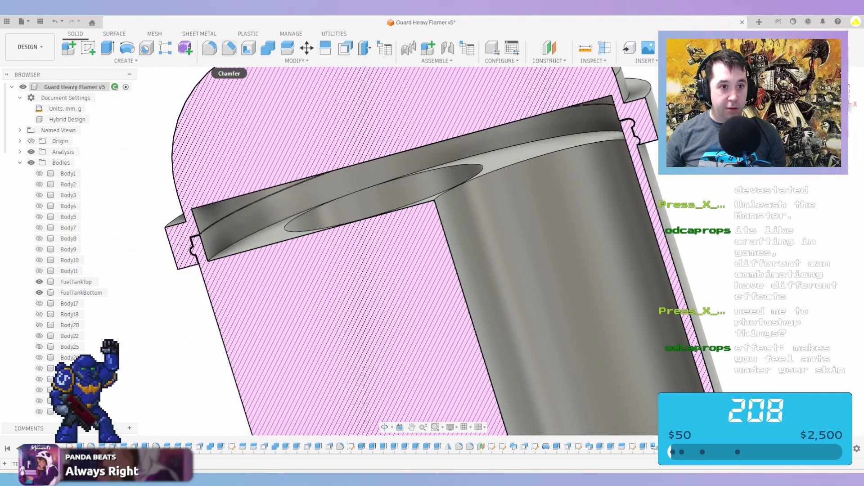
Chamfer the inner recess edges of FuelTankTop above the threaded joint by 1.5 mm
{"action": "left_click", "coordinate": [229, 48]}
{"action": "scroll", "coordinate": [226, 203], "scroll_direction": "up", "scroll_amount": 5}
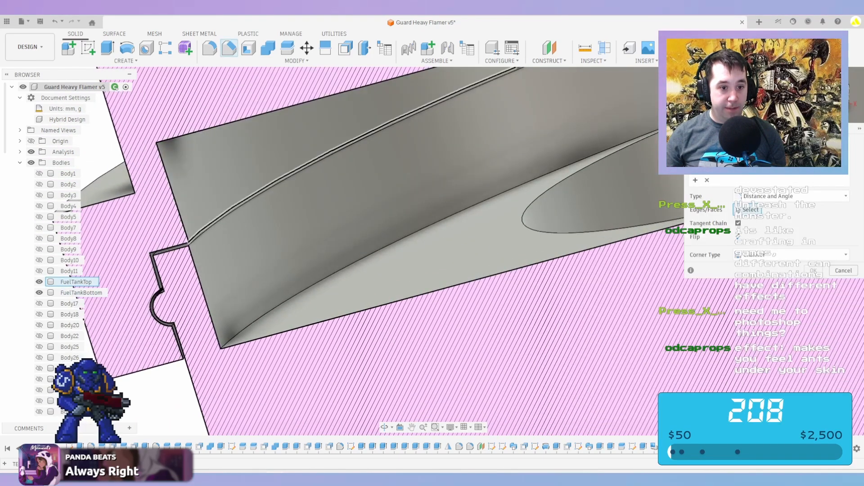
{"action": "left_click", "coordinate": [205, 230]}
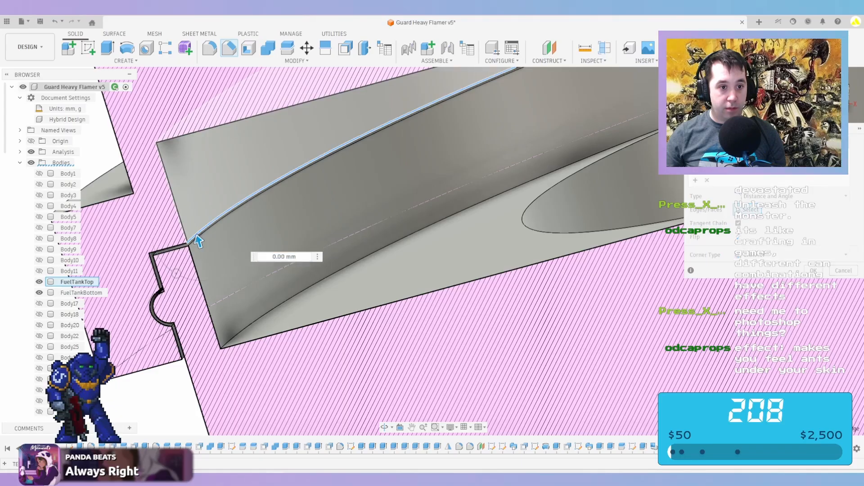
{"action": "middle_click_drag", "start_coordinate": [205, 230], "coordinate": [315, 234], "text": "shift"}
{"action": "scroll", "coordinate": [231, 143], "scroll_direction": "down", "scroll_amount": 3}
{"action": "middle_click_drag", "start_coordinate": [232, 143], "coordinate": [439, 83]}
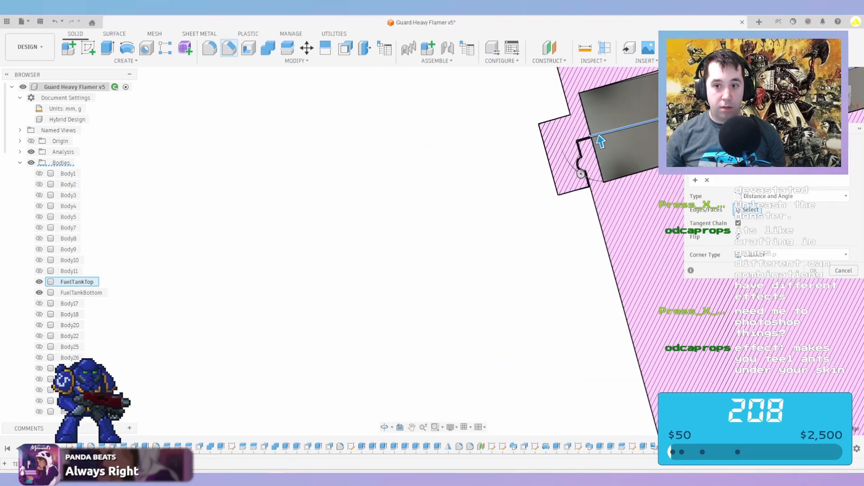
{"action": "scroll", "coordinate": [558, 85], "scroll_direction": "up", "scroll_amount": 2}
{"action": "scroll", "coordinate": [621, 88], "scroll_direction": "up", "scroll_amount": 3}
{"action": "middle_click_drag", "start_coordinate": [621, 88], "coordinate": [484, 132]}
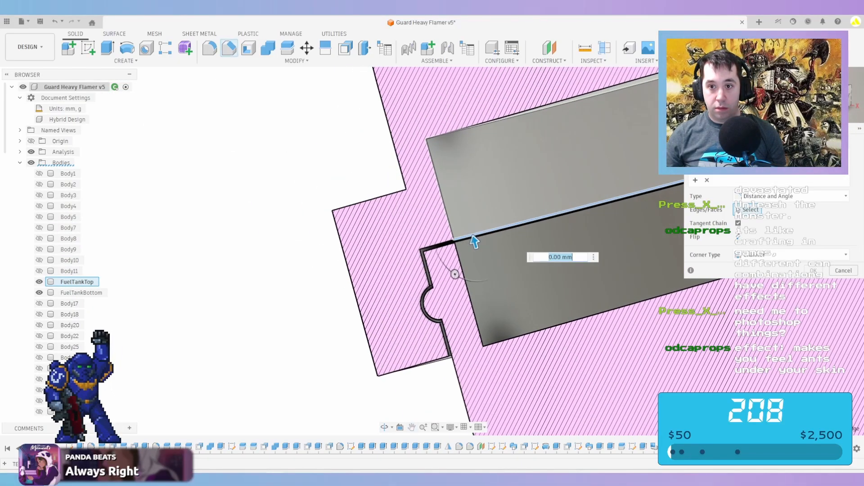
{"action": "left_click", "coordinate": [458, 246]}
{"action": "type", "text": "1.5"}
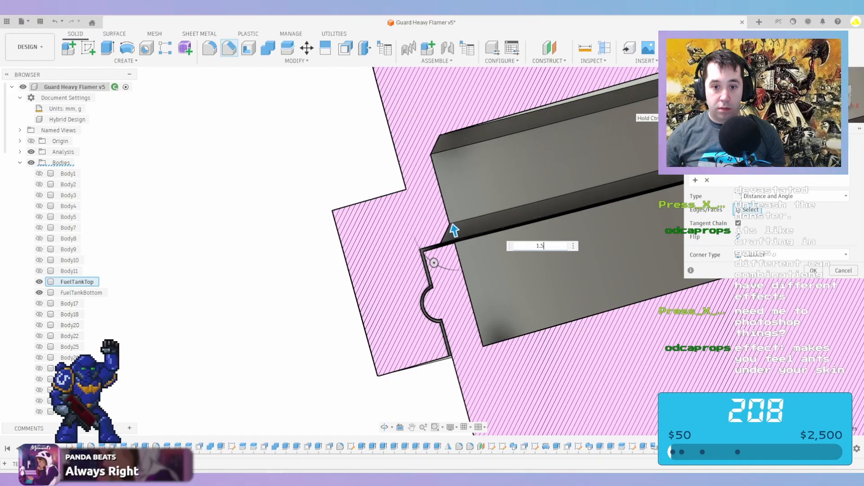
{"action": "key", "text": "Return"}
{"action": "scroll", "coordinate": [621, 126], "scroll_direction": "down", "scroll_amount": 6}
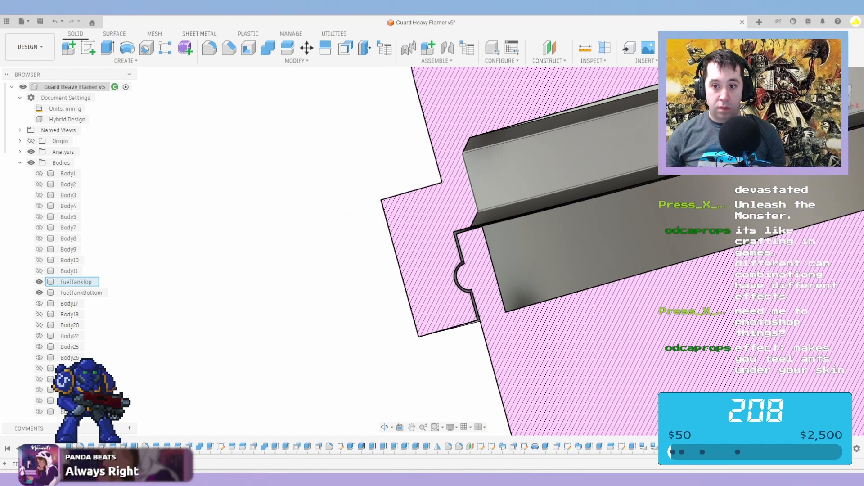
{"action": "middle_click_drag", "start_coordinate": [621, 126], "coordinate": [434, 167]}
{"action": "scroll", "coordinate": [311, 181], "scroll_direction": "down", "scroll_amount": 6}
{"action": "middle_click_drag", "start_coordinate": [401, 189], "coordinate": [311, 216]}
{"action": "middle_click_drag", "start_coordinate": [310, 216], "coordinate": [434, 162], "text": "shift"}
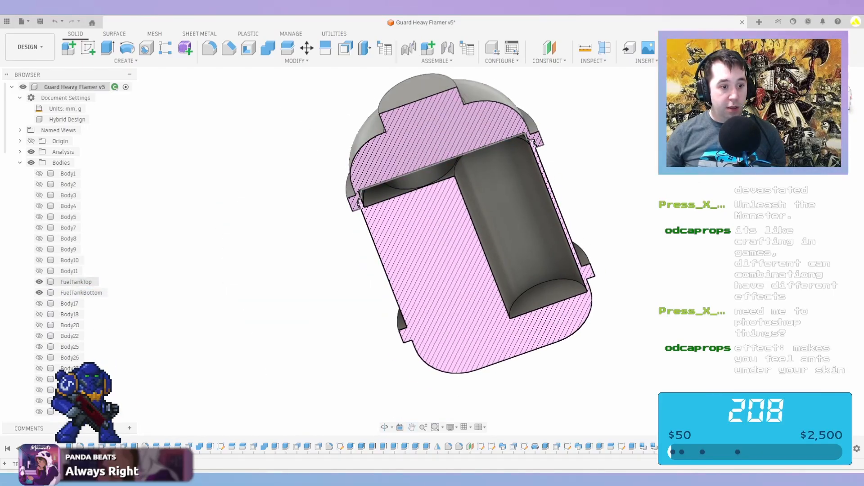
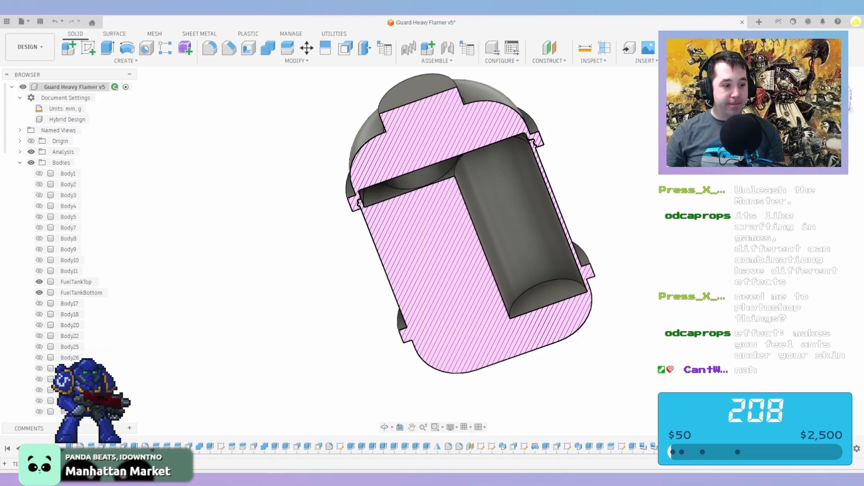
Create a new group under Bodies and name it DummyCans
{"action": "scroll", "coordinate": [68, 247], "scroll_direction": "down", "scroll_amount": 5}
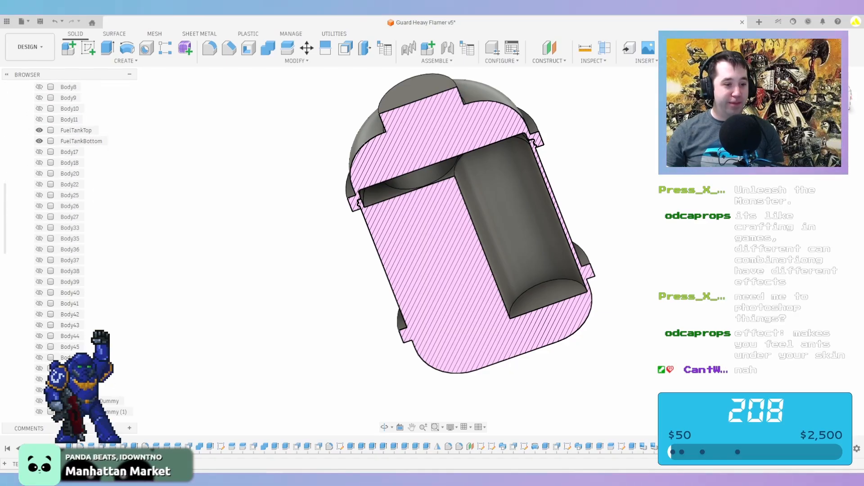
{"action": "scroll", "coordinate": [58, 162], "scroll_direction": "up", "scroll_amount": 5}
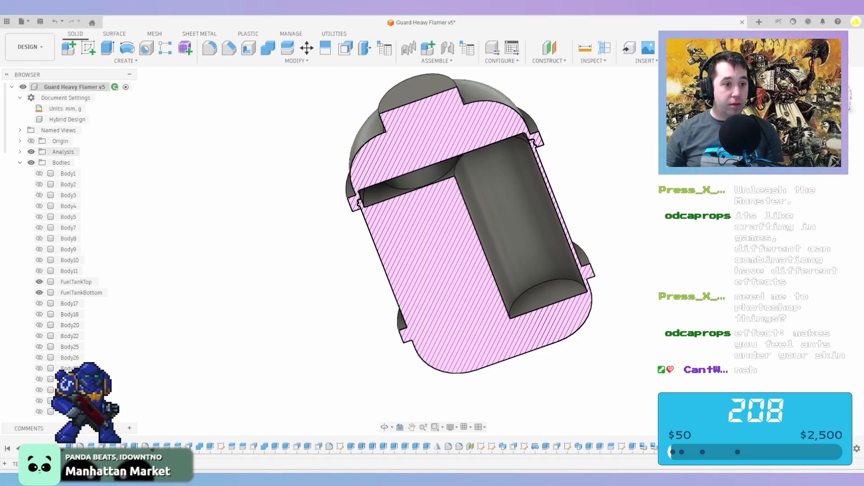
{"action": "right_click", "coordinate": [60, 163]}
{"action": "left_click", "coordinate": [99, 180]}
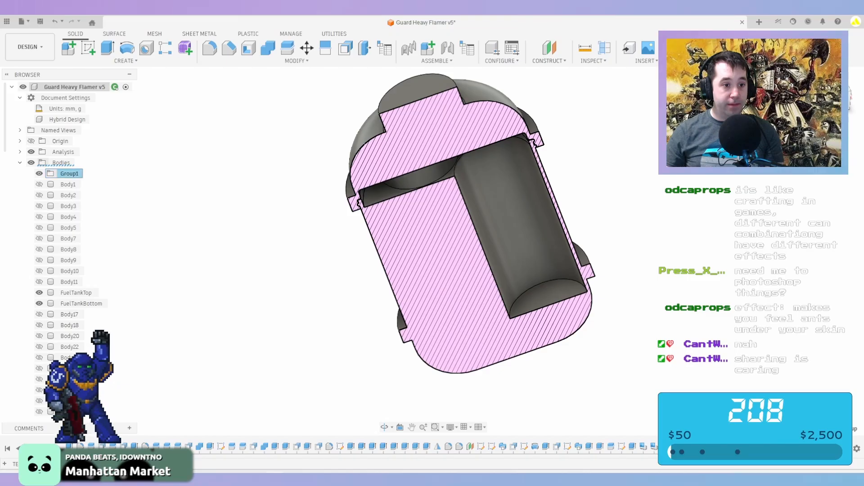
{"action": "type", "text": "Dumm"}
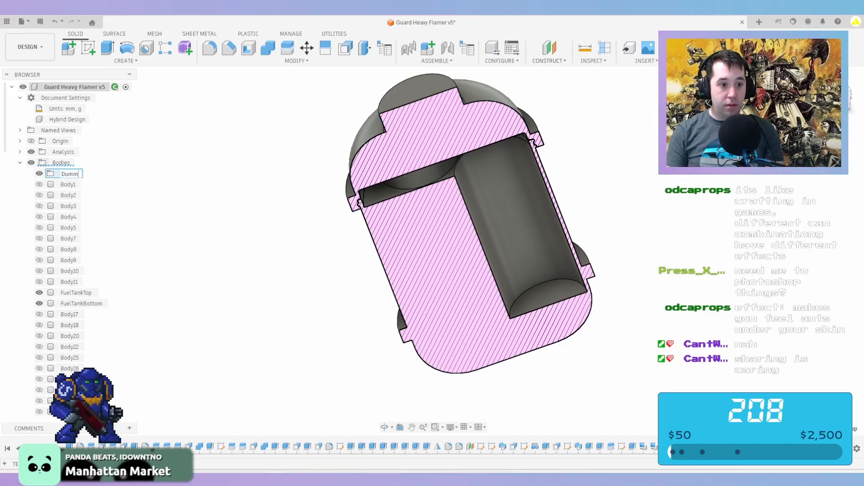
{"action": "type", "text": "yCans"}
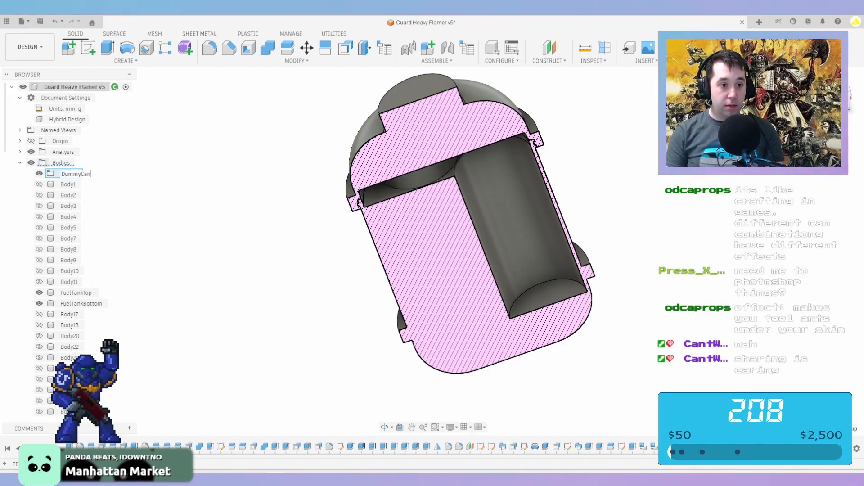
{"action": "key", "text": "Return"}
Move the three MonsterEnergyDummy bodies into the DummyCans group
{"action": "scroll", "coordinate": [68, 225], "scroll_direction": "down", "scroll_amount": 10}
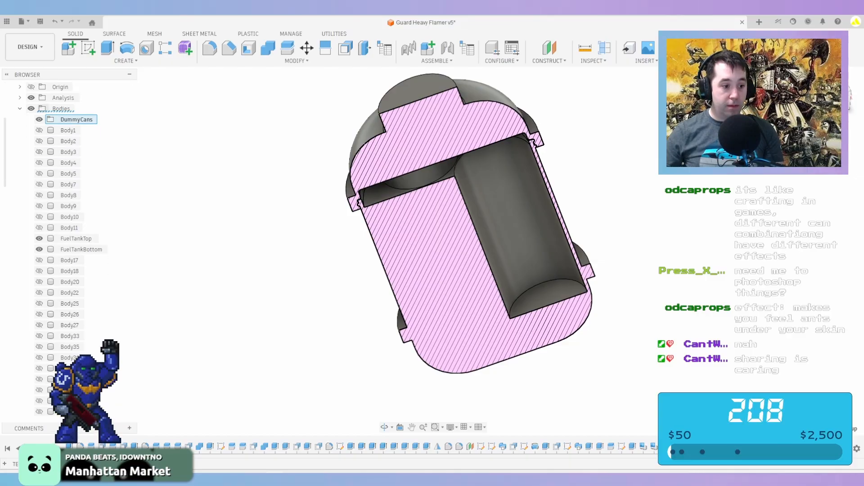
{"action": "left_click", "coordinate": [90, 358]}
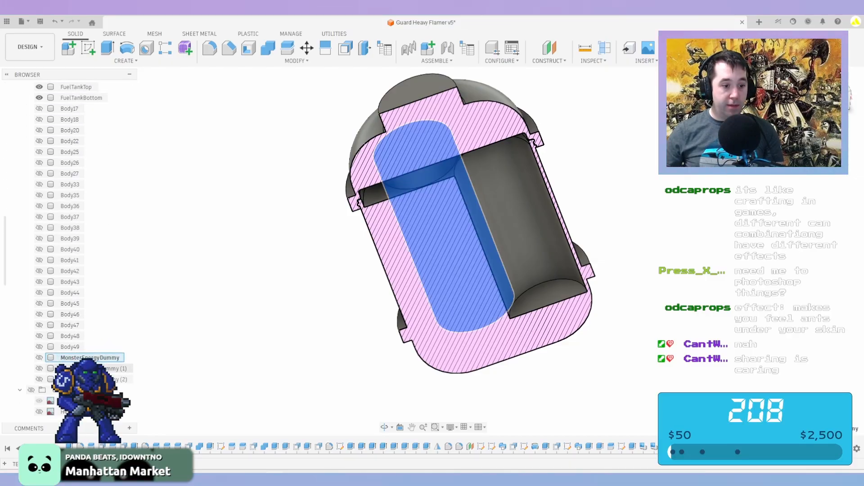
{"action": "left_click", "coordinate": [92, 379], "text": "shift"}
{"action": "left_click_drag", "start_coordinate": [90, 358], "coordinate": [94, 142]}
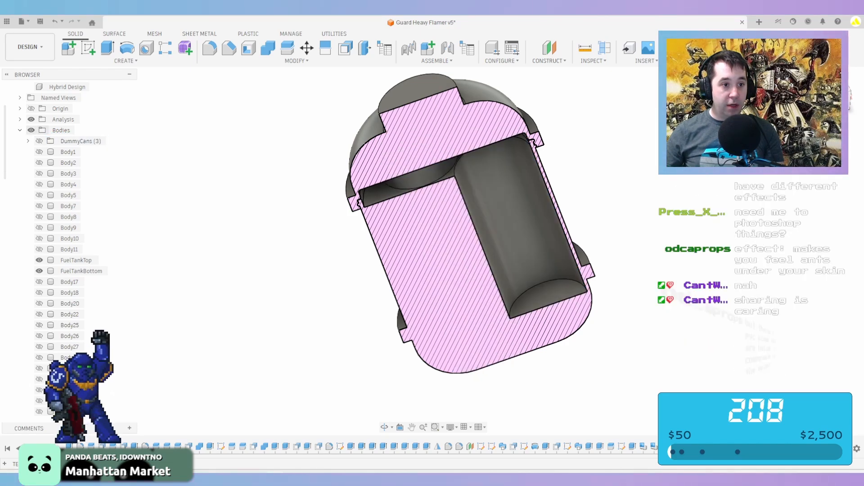
Turn off the section analysis and chamfer the outer edges of both raised bands around the canister by 1.5 mm
{"action": "left_click", "coordinate": [31, 119]}
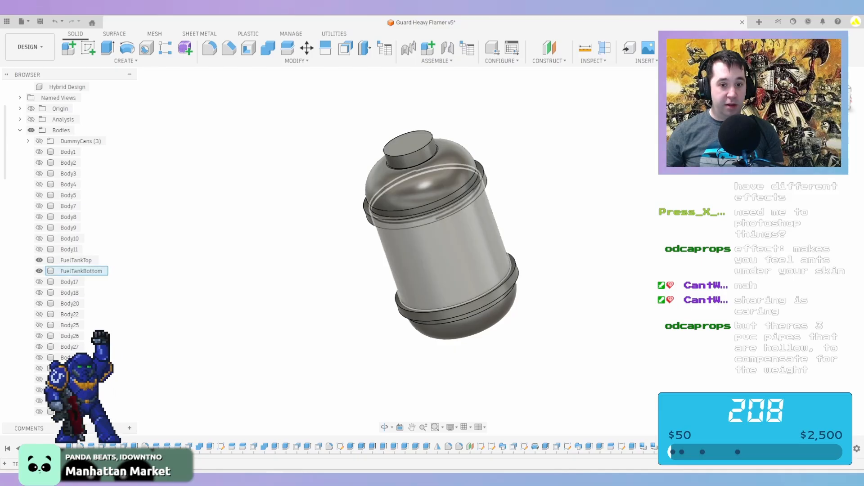
{"action": "left_click", "coordinate": [229, 48]}
{"action": "scroll", "coordinate": [421, 222], "scroll_direction": "up", "scroll_amount": 3}
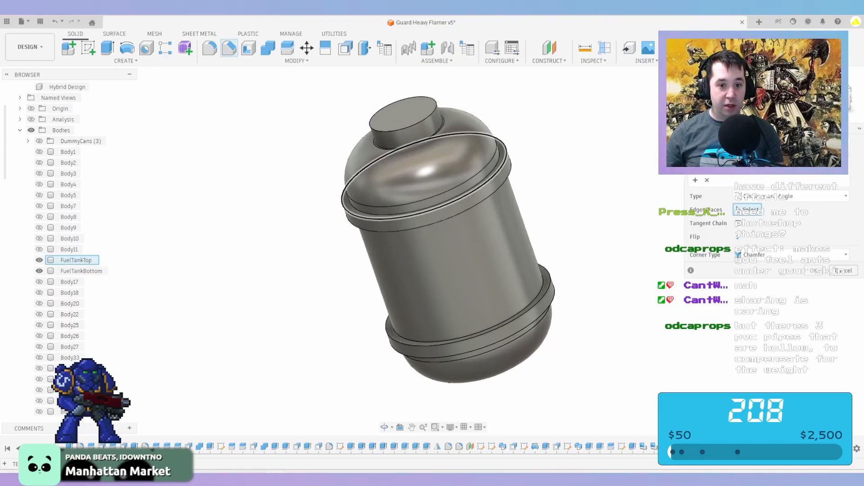
{"action": "left_click", "coordinate": [396, 219]}
{"action": "left_click", "coordinate": [398, 232]}
{"action": "left_click", "coordinate": [427, 346]}
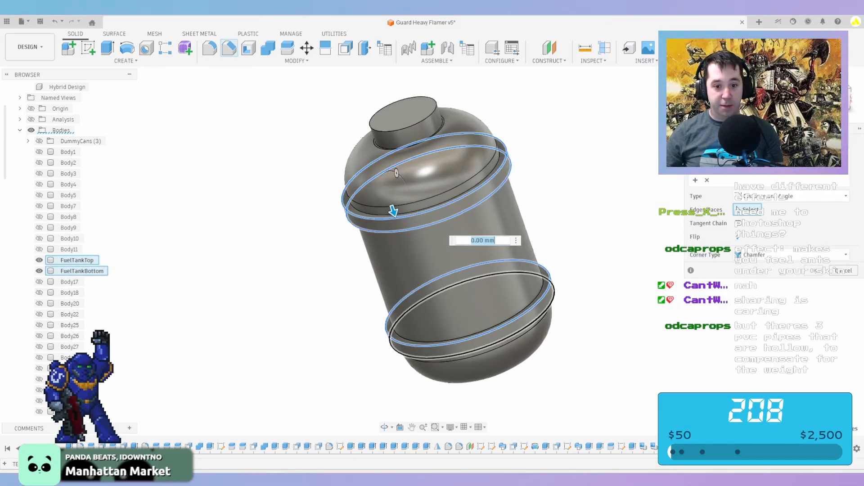
{"action": "scroll", "coordinate": [387, 203], "scroll_direction": "up", "scroll_amount": 2}
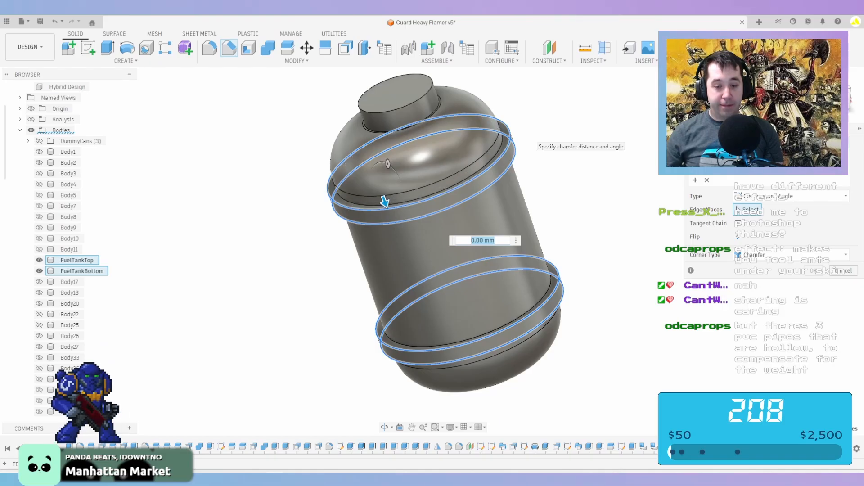
{"action": "key", "text": "BackSpace"}
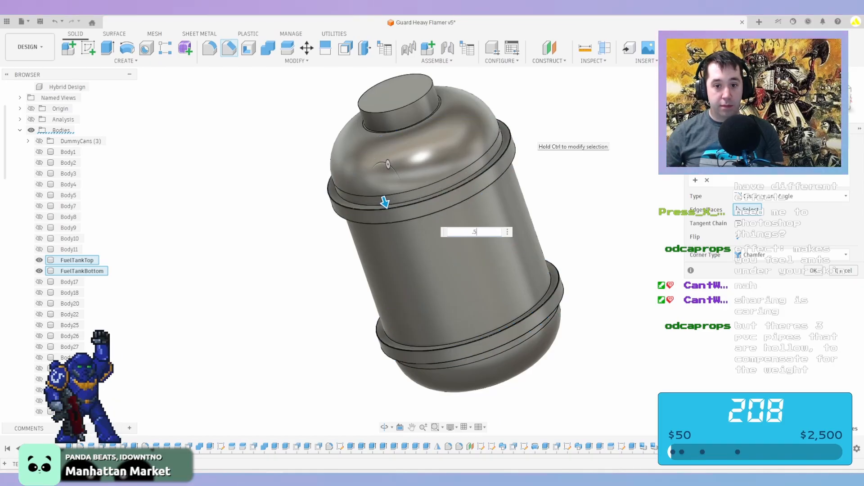
{"action": "key", "text": "BackSpace"}
{"action": "key", "text": "BackSpace"}
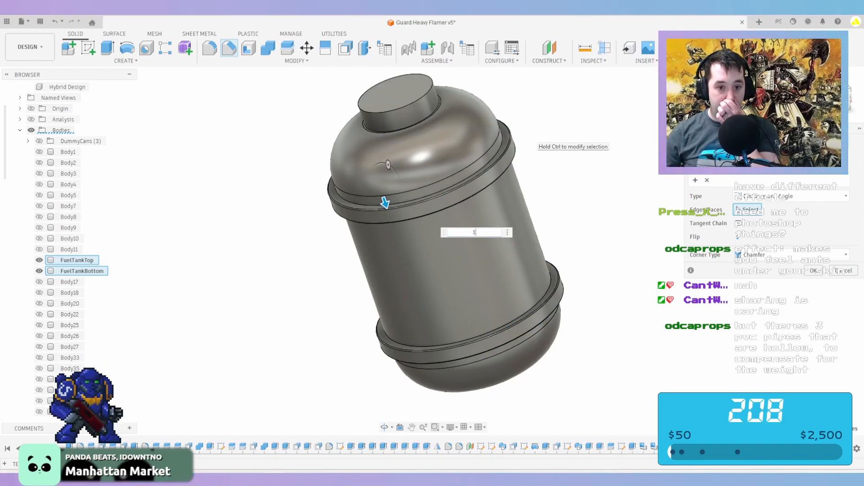
{"action": "type", "text": ".5"}
{"action": "key", "text": "Return"}
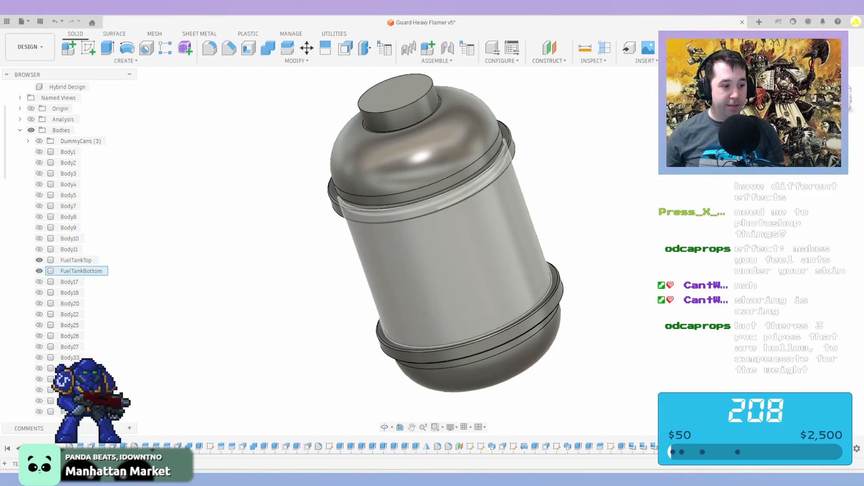
Insert the Monster Energy logo image from the computer as a canvas facing the fuel tank's side
{"action": "key", "text": "Escape"}
{"action": "middle_click_drag", "start_coordinate": [466, 234], "coordinate": [562, 174], "text": "shift"}
{"action": "scroll", "coordinate": [470, 193], "scroll_direction": "up", "scroll_amount": 2}
{"action": "scroll", "coordinate": [488, 187], "scroll_direction": "down", "scroll_amount": 2}
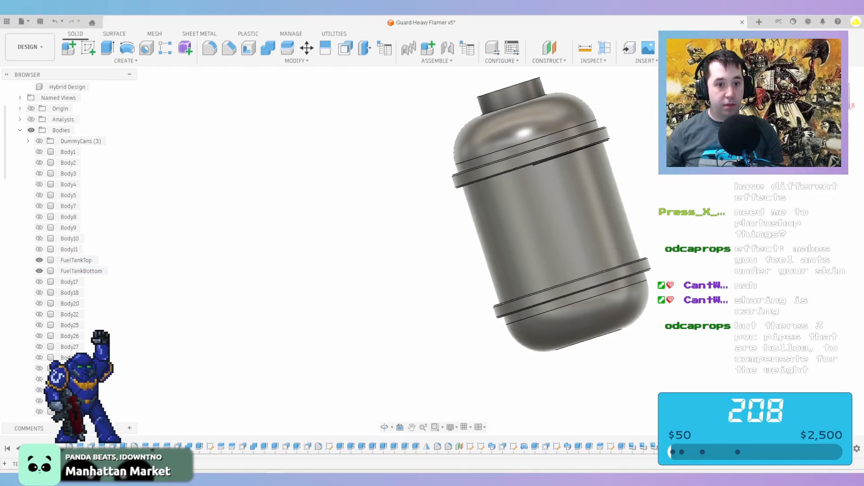
{"action": "left_click", "coordinate": [644, 61]}
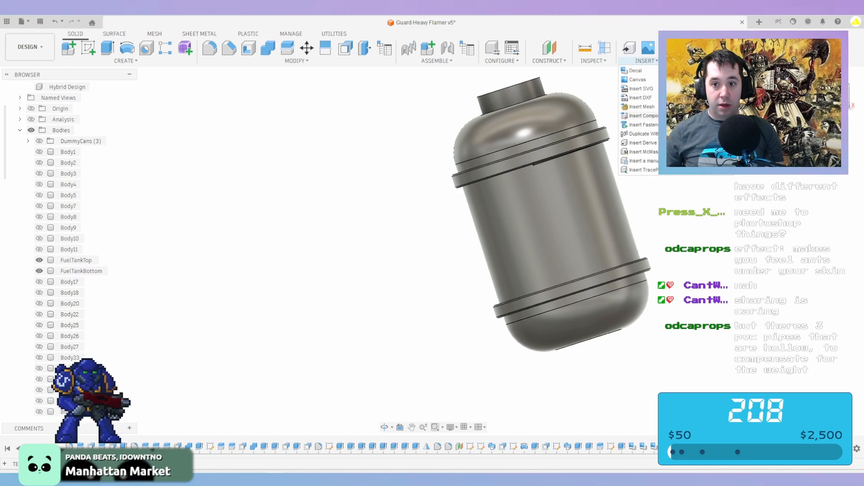
{"action": "left_click", "coordinate": [637, 79]}
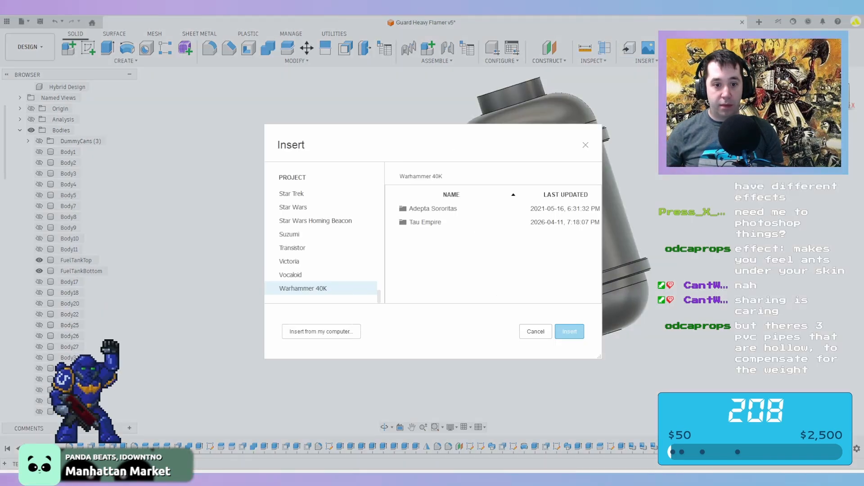
{"action": "left_click", "coordinate": [321, 332]}
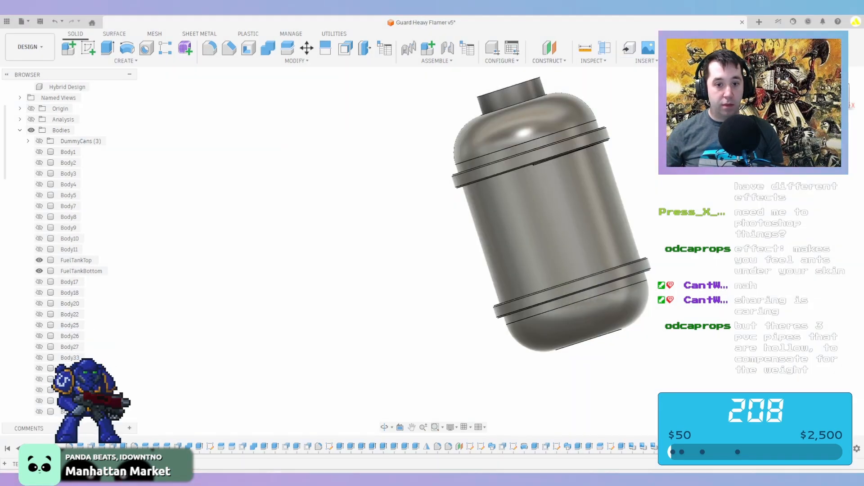
{"action": "double_click", "coordinate": [397, 95]}
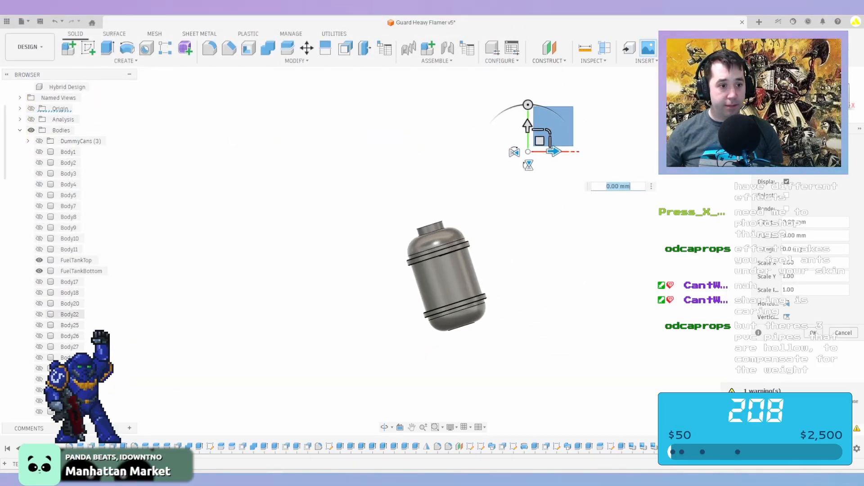
Show the reference canvases, then move the logo canvas onto the middle of the fuel tank and enlarge it
{"action": "scroll", "coordinate": [66, 292], "scroll_direction": "up", "scroll_amount": 1}
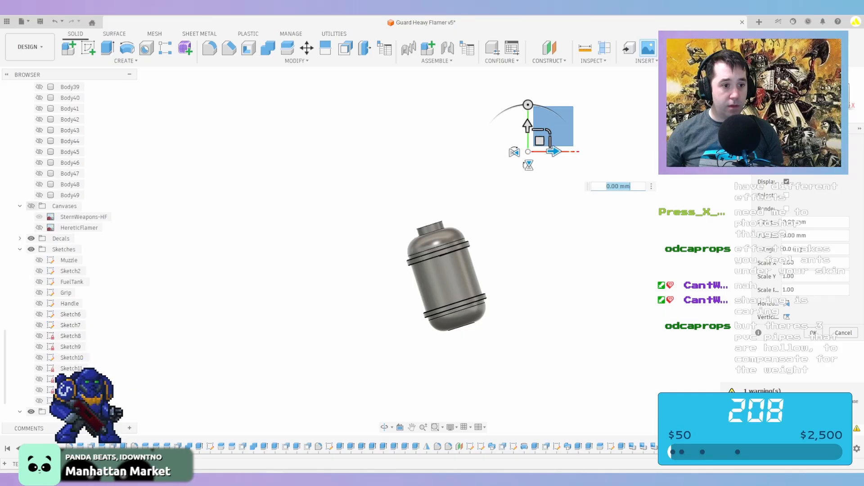
{"action": "left_click", "coordinate": [31, 207]}
{"action": "scroll", "coordinate": [542, 146], "scroll_direction": "up", "scroll_amount": 2}
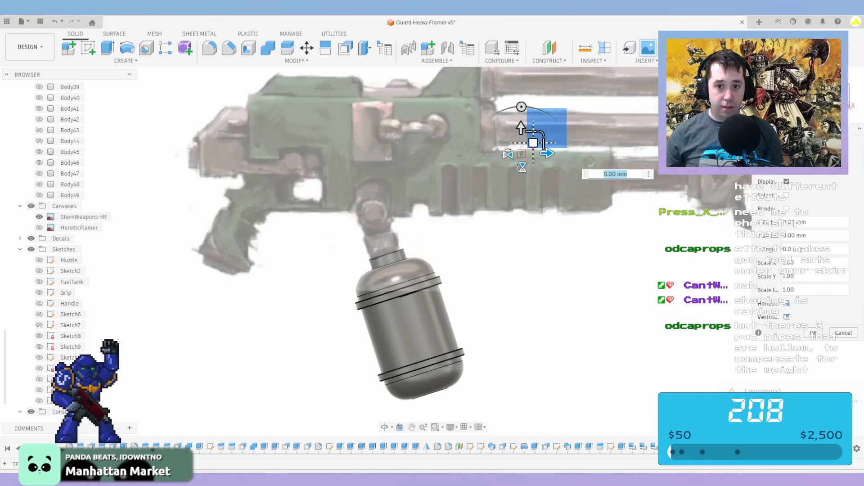
{"action": "left_click_drag", "start_coordinate": [533, 142], "coordinate": [454, 290]}
{"action": "scroll", "coordinate": [426, 320], "scroll_direction": "up", "scroll_amount": 3}
{"action": "scroll", "coordinate": [426, 319], "scroll_direction": "up", "scroll_amount": 1}
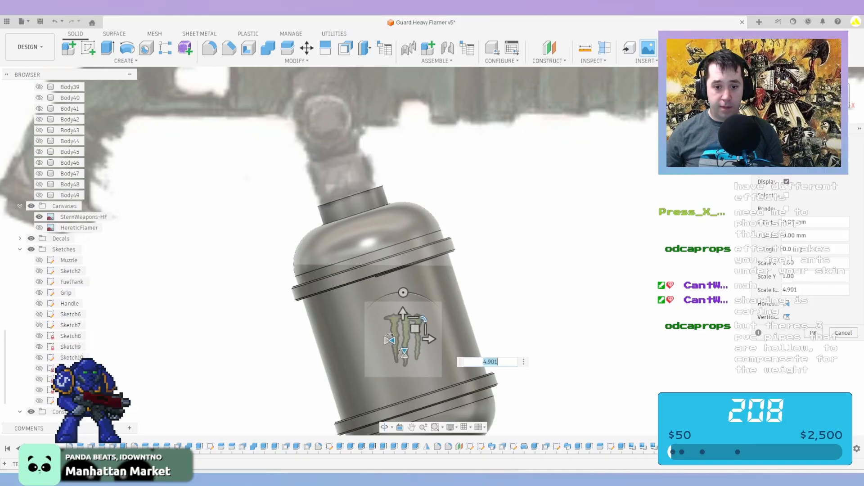
Rotate the logo canvas to 18.5 degrees, centre it on the tank at about X -8.399 mm, Y 3.371 mm, and accept it
{"action": "left_click_drag", "start_coordinate": [424, 320], "coordinate": [395, 319]}
{"action": "scroll", "coordinate": [393, 303], "scroll_direction": "up", "scroll_amount": 2}
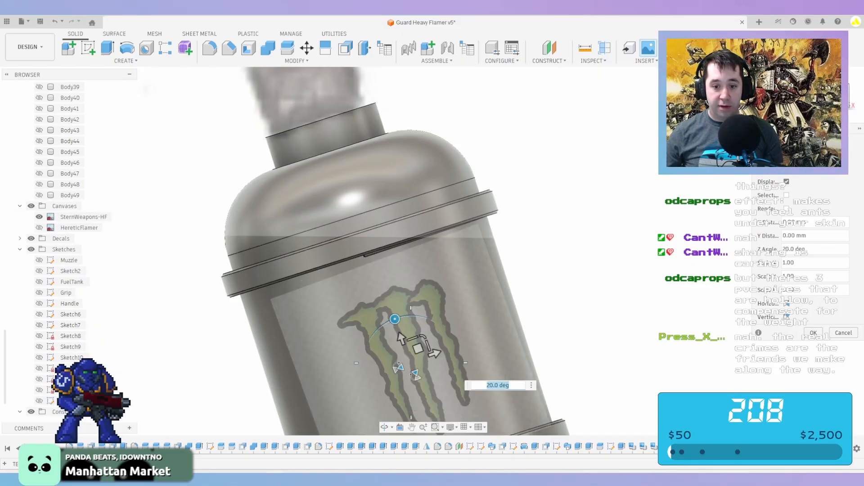
{"action": "type", "text": "18"}
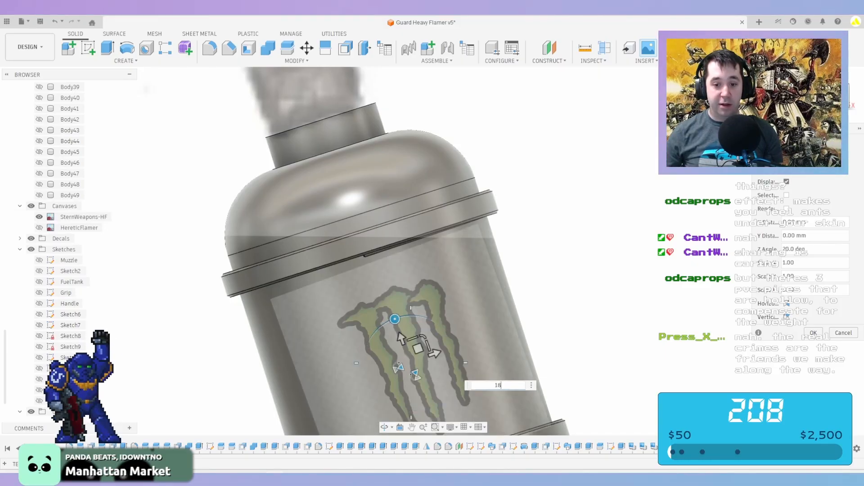
{"action": "type", "text": ".5"}
{"action": "scroll", "coordinate": [416, 334], "scroll_direction": "up", "scroll_amount": 1}
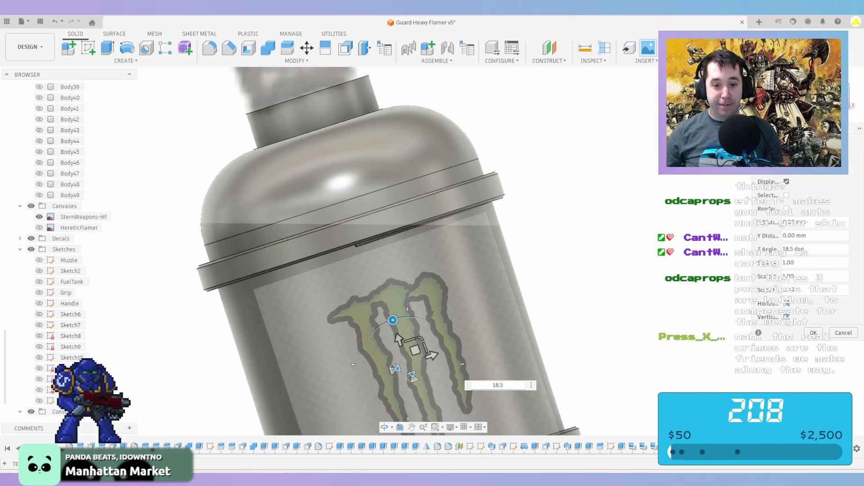
{"action": "middle_click_drag", "start_coordinate": [416, 334], "coordinate": [483, 234]}
{"action": "left_click_drag", "start_coordinate": [484, 250], "coordinate": [469, 248]}
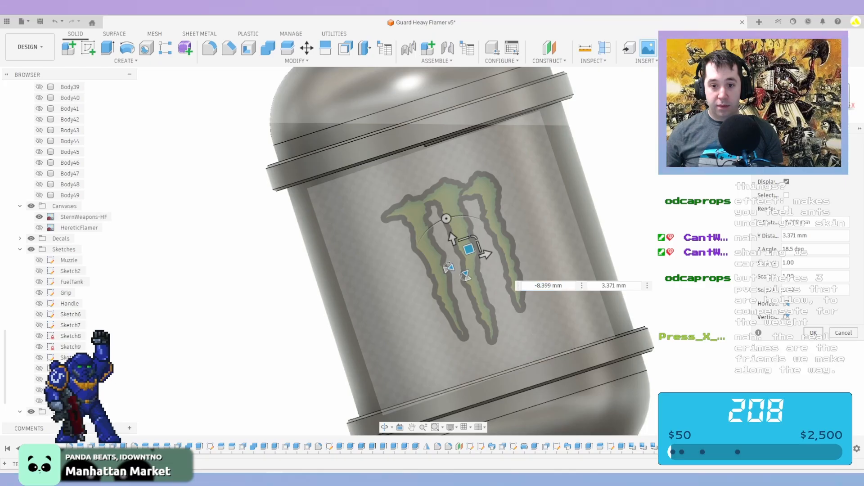
{"action": "key", "text": "Return"}
Launch Inkscape with a blank document for vectorising the logo
{"action": "key", "text": "alt+Tab"}
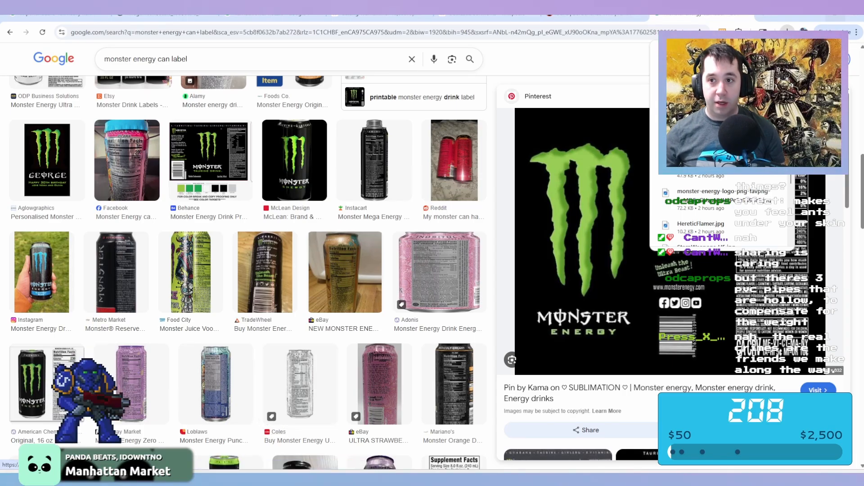
{"action": "key", "text": "alt+Tab"}
{"action": "key", "text": "super"}
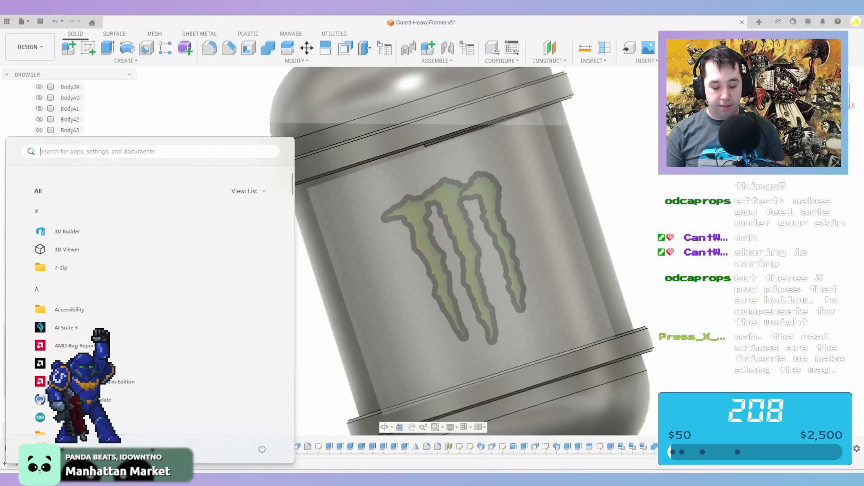
{"action": "type", "text": "in"}
{"action": "key", "text": "Return"}
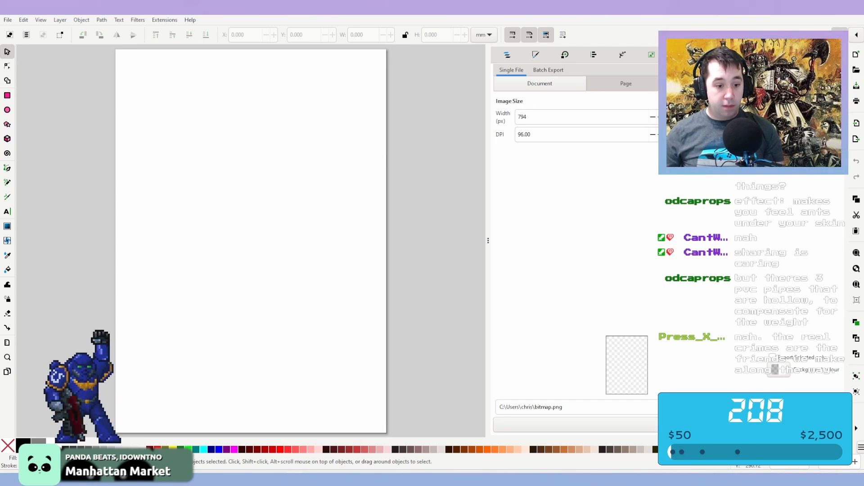
Import the monster-energy-logo PNG from the Imperium reference folder into the blank Inkscape page as an embedded image
{"action": "mouse_move", "coordinate": [164, 479]}
{"action": "left_click", "coordinate": [201, 435]}
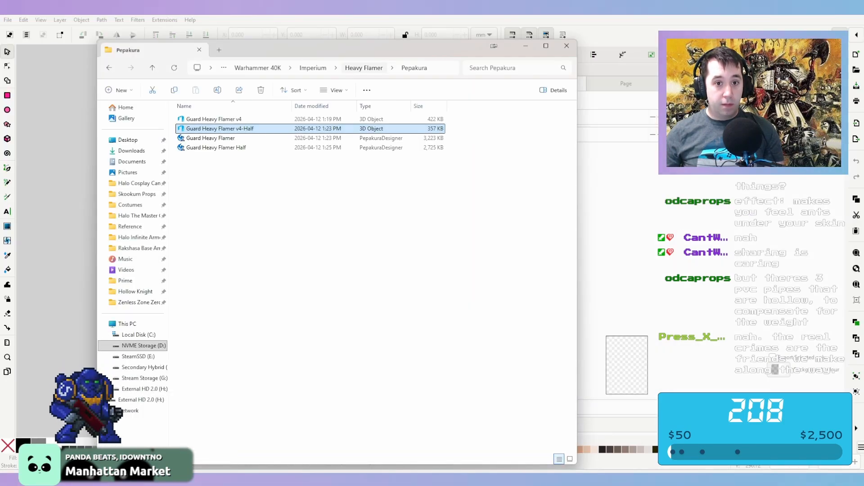
{"action": "key", "text": "alt+Up"}
{"action": "key", "text": "alt+Up"}
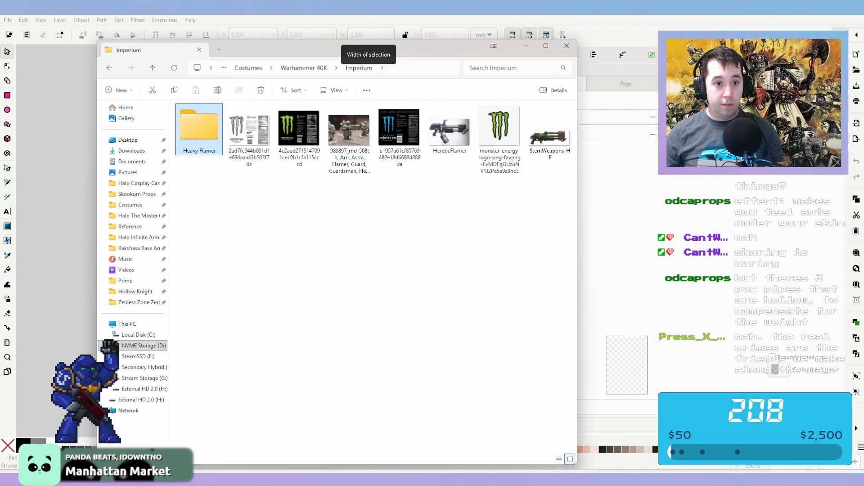
{"action": "key", "text": "m"}
{"action": "left_click_drag", "start_coordinate": [500, 129], "coordinate": [67, 288]}
{"action": "key", "text": "Return"}
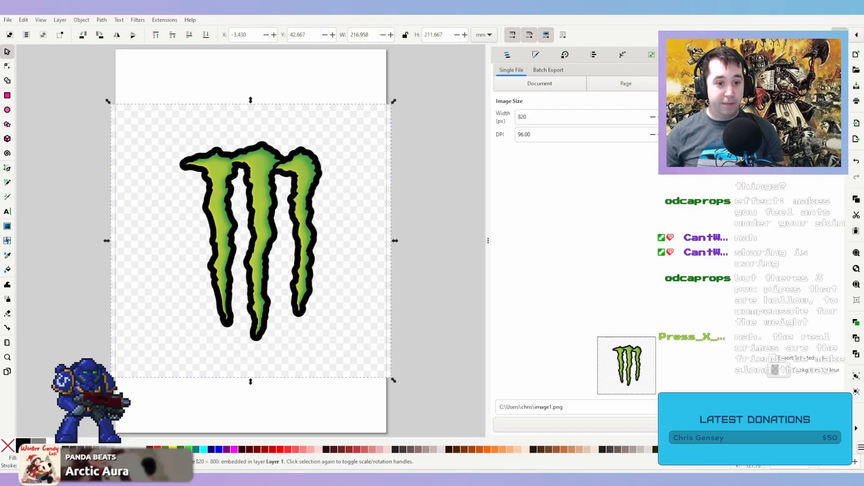
Trace the logo image into a vector path with a single scan using Brightness cutoff detection
{"action": "left_click_drag", "start_coordinate": [251, 241], "coordinate": [251, 241]}
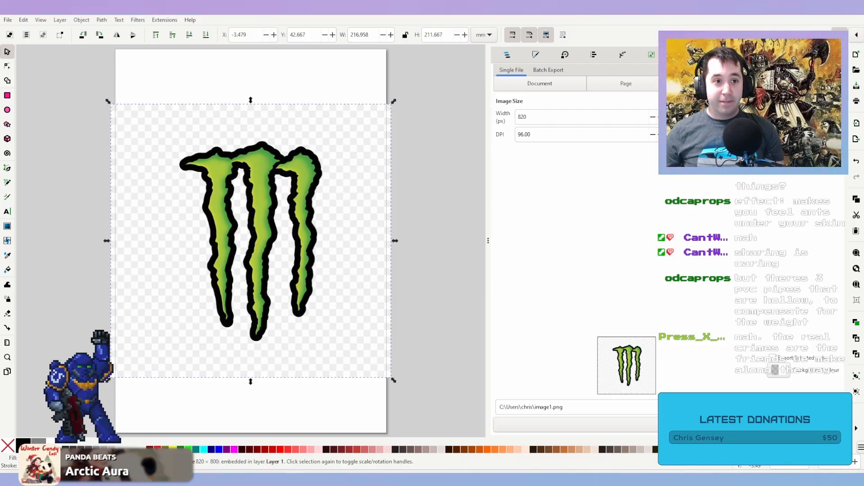
{"action": "left_click", "coordinate": [119, 20]}
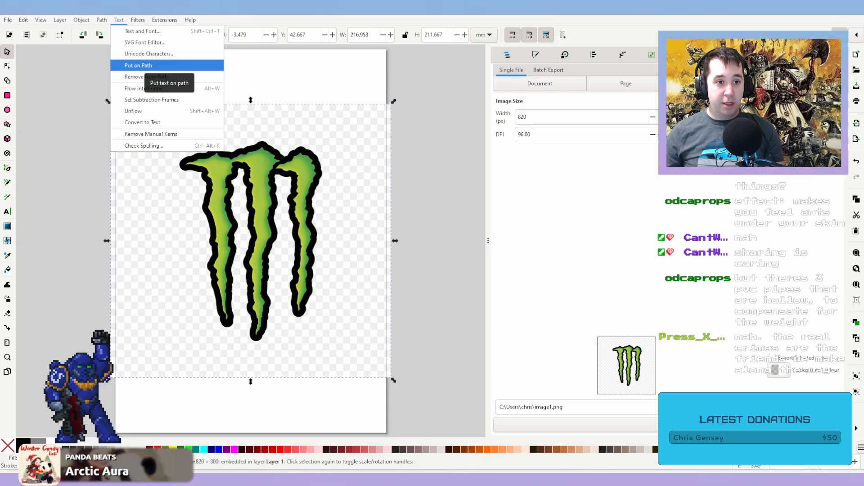
{"action": "mouse_move", "coordinate": [165, 20]}
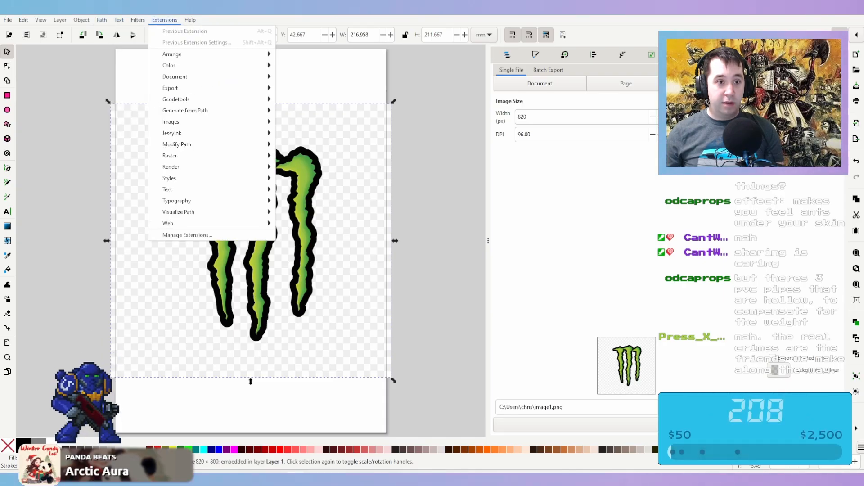
{"action": "mouse_move", "coordinate": [102, 20]}
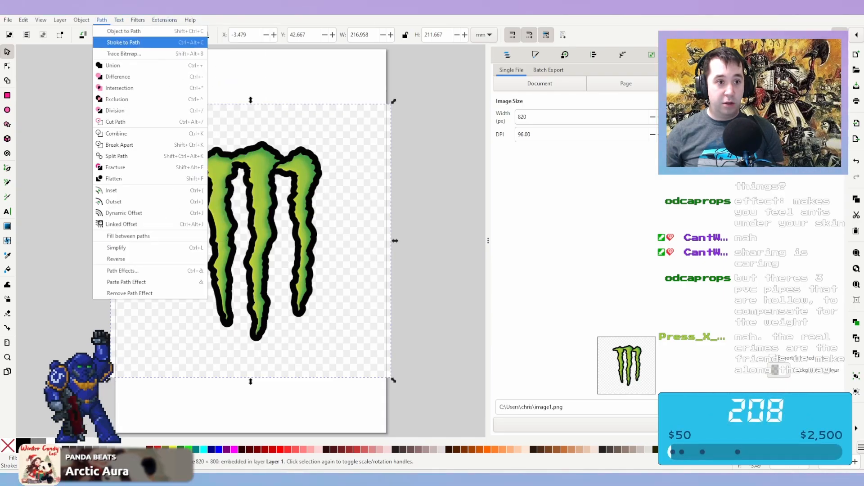
{"action": "left_click", "coordinate": [124, 54]}
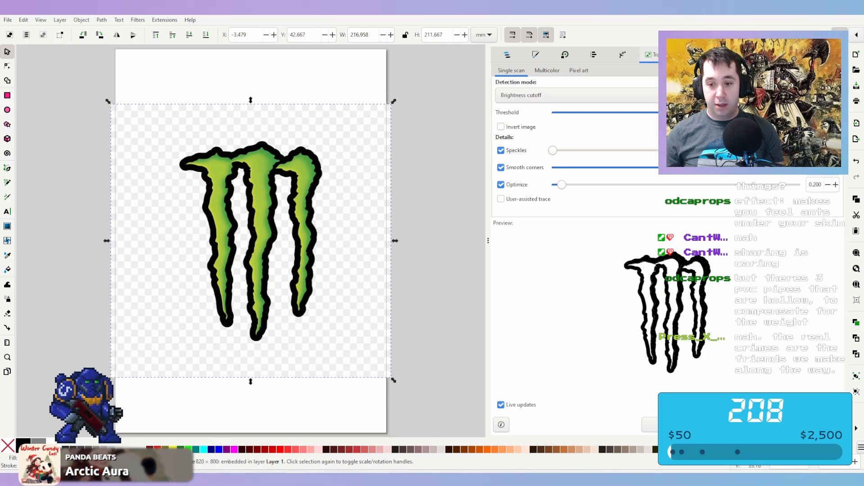
{"action": "left_click", "coordinate": [650, 426]}
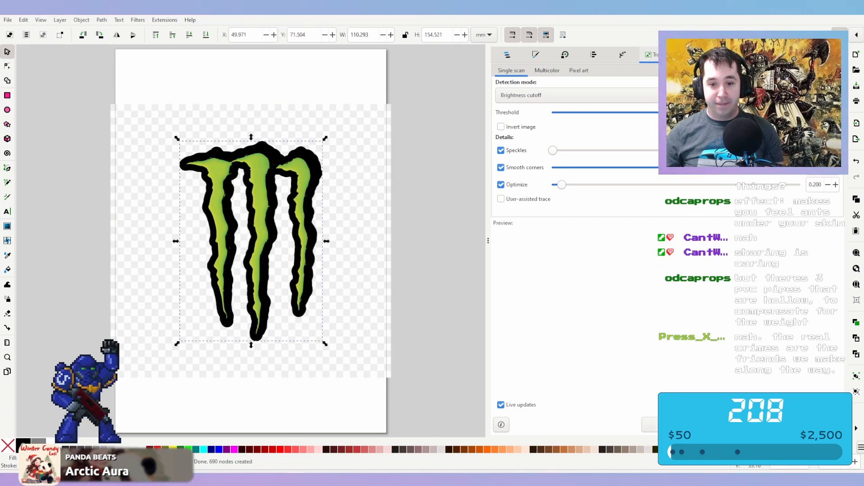
Move the traced outline off the source image beyond the page and check the quality of its edges up close
{"action": "mouse_move", "coordinate": [243, 170]}
{"action": "left_mouse_down"}
{"action": "mouse_move", "coordinate": [385, 172]}
{"action": "mouse_move", "coordinate": [388, 184]}
{"action": "left_mouse_up"}
{"action": "middle_click_drag", "start_coordinate": [390, 187], "coordinate": [279, 177]}
{"action": "left_click_drag", "start_coordinate": [280, 176], "coordinate": [385, 162]}
{"action": "scroll", "coordinate": [435, 152], "scroll_direction": "up", "scroll_amount": 3, "text": "ctrl"}
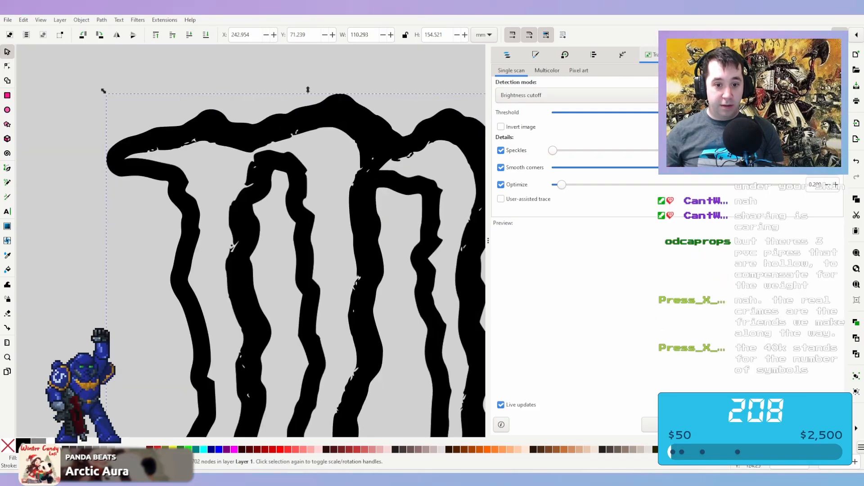
Undo the outline's moves and the bitmap trace, then reselect the source logo image
{"action": "key", "text": "ctrl+z"}
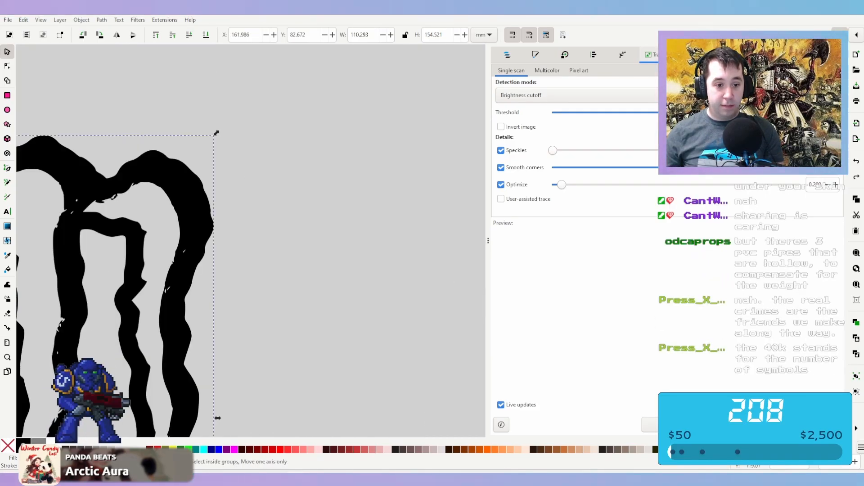
{"action": "key", "text": "ctrl+z"}
{"action": "scroll", "coordinate": [398, 263], "scroll_direction": "down", "scroll_amount": 3, "text": "ctrl"}
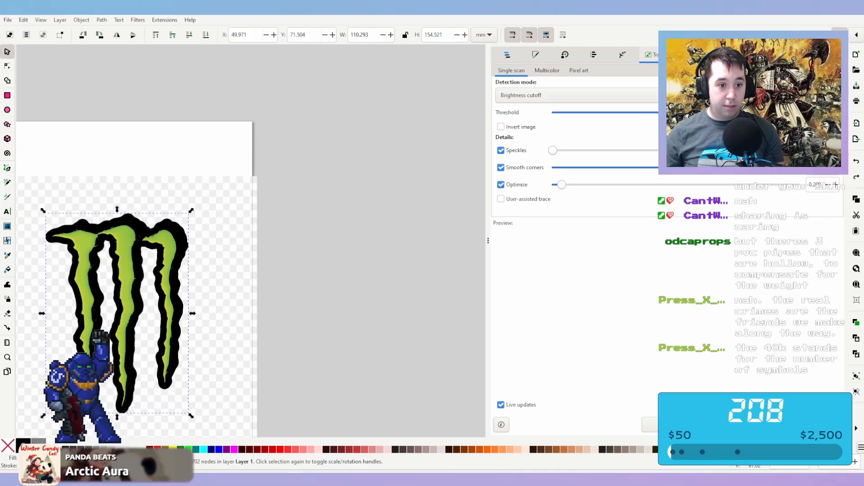
{"action": "key", "text": "ctrl+z"}
{"action": "left_click", "coordinate": [135, 249]}
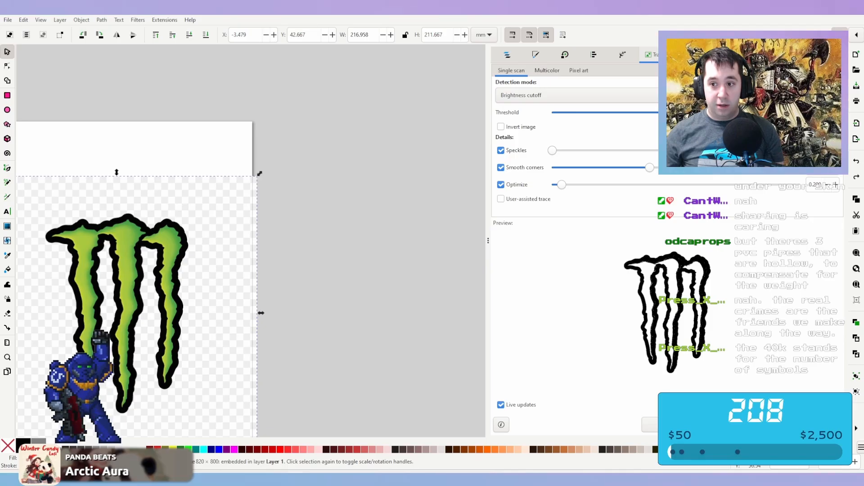
Trace the logo with Optimize raised to about 1.9 and move the traced outline to the right of the source image
{"action": "left_click_drag", "start_coordinate": [562, 185], "coordinate": [649, 185]}
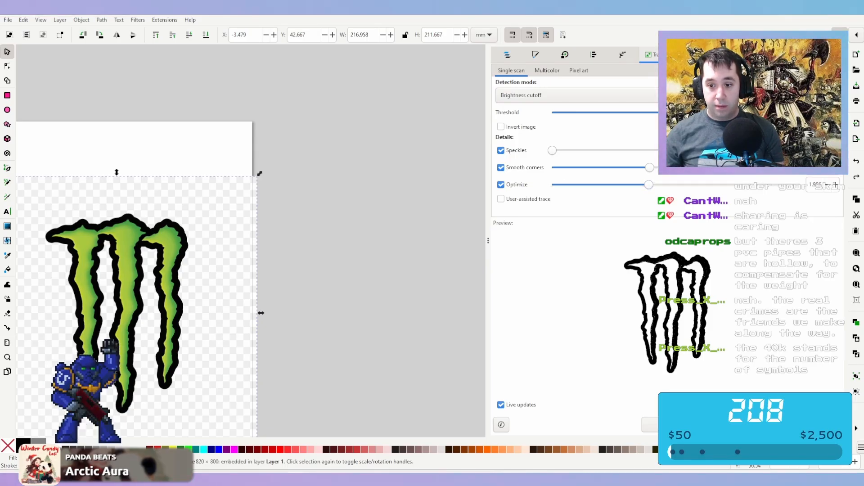
{"action": "left_click", "coordinate": [650, 425]}
{"action": "mouse_move", "coordinate": [175, 243]}
{"action": "left_mouse_down"}
{"action": "mouse_move", "coordinate": [464, 273]}
{"action": "mouse_move", "coordinate": [420, 234]}
{"action": "left_mouse_up"}
Edit the traced path's nodes and delete the stray clusters along the underside of the left claw's upper outline
{"action": "scroll", "coordinate": [416, 234], "scroll_direction": "up", "scroll_amount": 3, "text": "ctrl"}
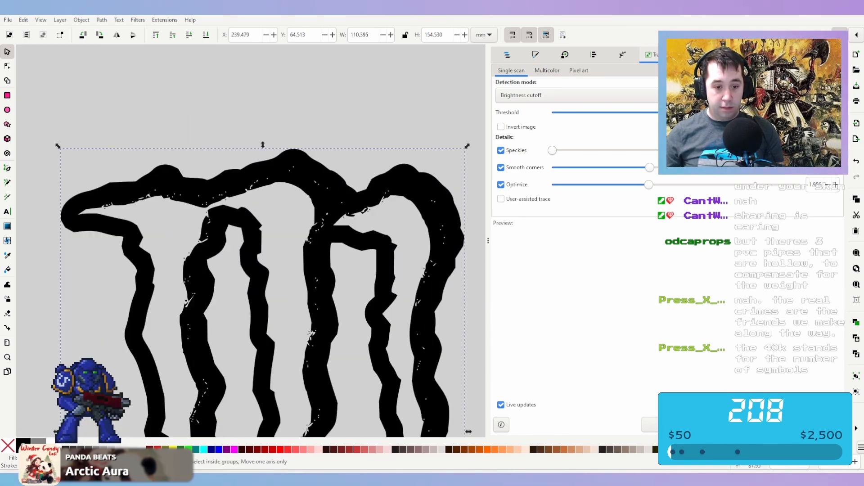
{"action": "scroll", "coordinate": [118, 202], "scroll_direction": "up", "scroll_amount": 2, "text": "ctrl"}
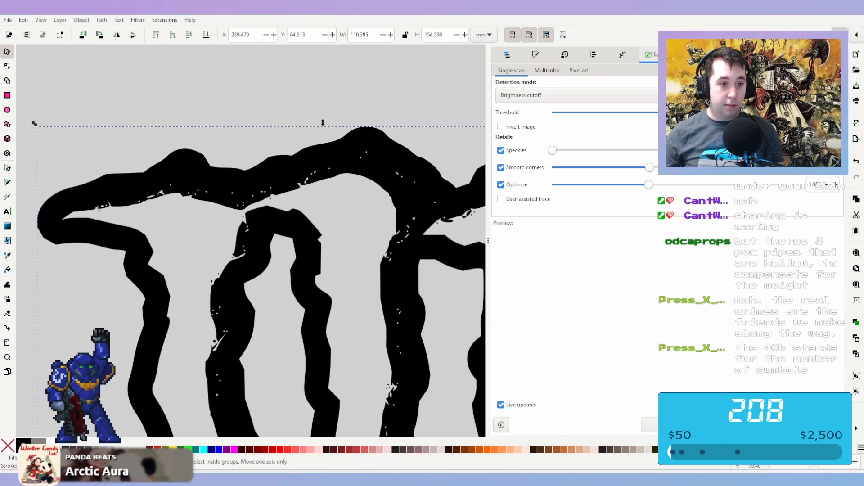
{"action": "key", "text": "n"}
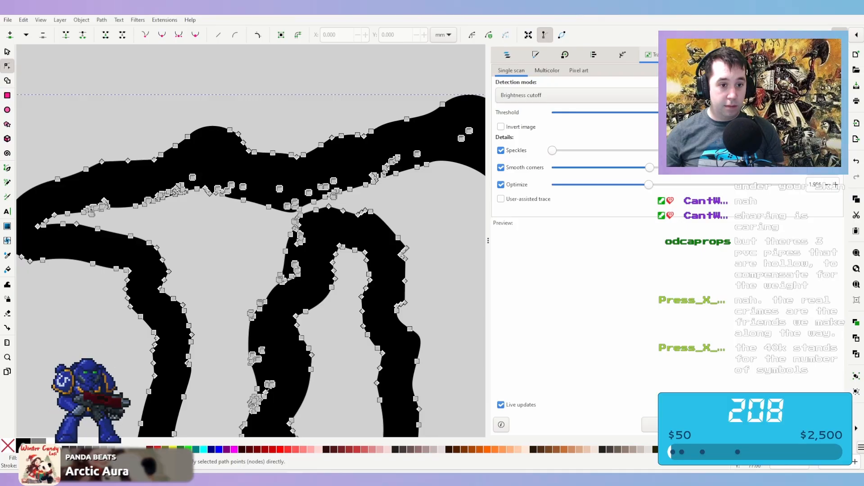
{"action": "scroll", "coordinate": [86, 187], "scroll_direction": "up", "scroll_amount": 3, "text": "ctrl"}
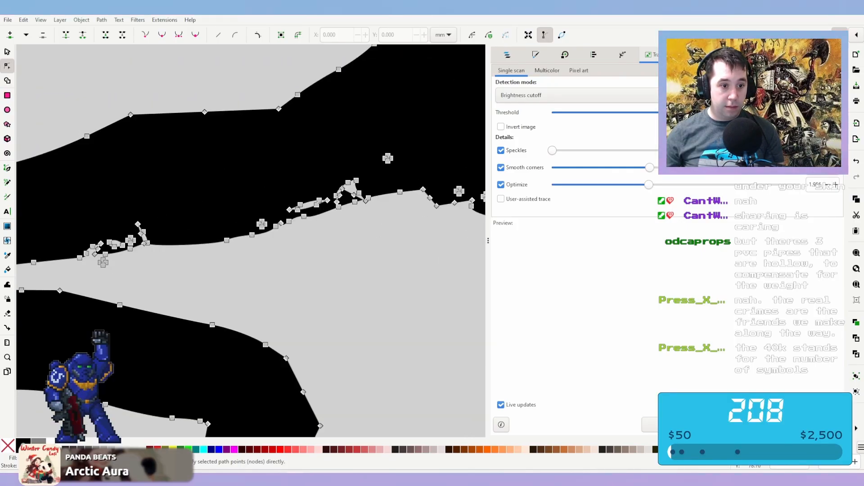
{"action": "left_click_drag", "start_coordinate": [77, 219], "coordinate": [166, 271]}
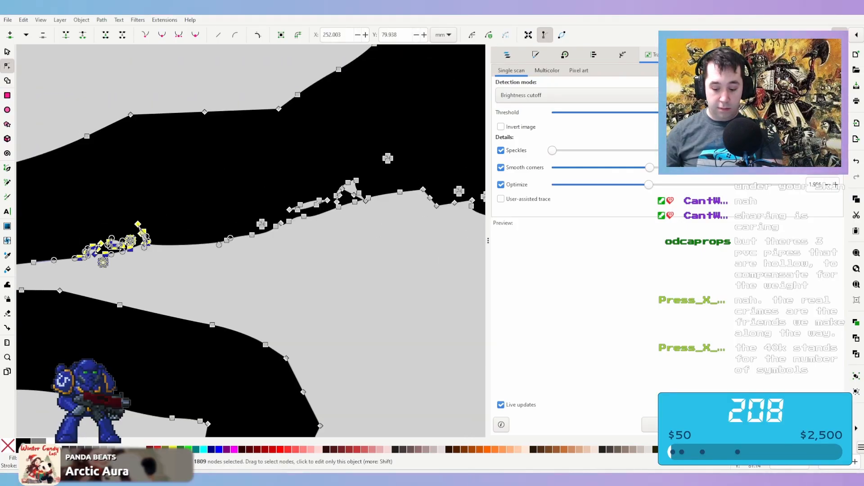
{"action": "key", "text": "Delete"}
{"action": "left_click_drag", "start_coordinate": [359, 138], "coordinate": [403, 174]}
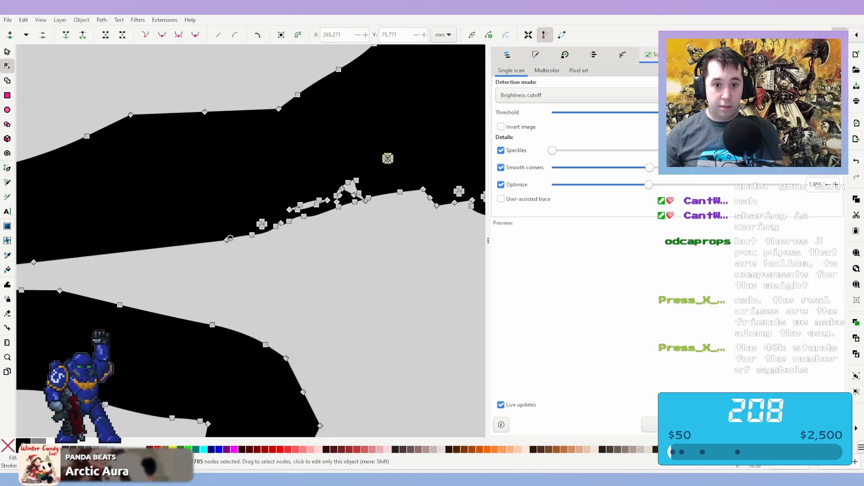
{"action": "key", "text": "Delete"}
{"action": "left_click_drag", "start_coordinate": [273, 172], "coordinate": [385, 240]}
{"action": "key", "text": "Delete"}
Delete the specks and extra nodes beneath the hump in the left claw's top outline
{"action": "middle_click_drag", "start_coordinate": [387, 239], "coordinate": [202, 271]}
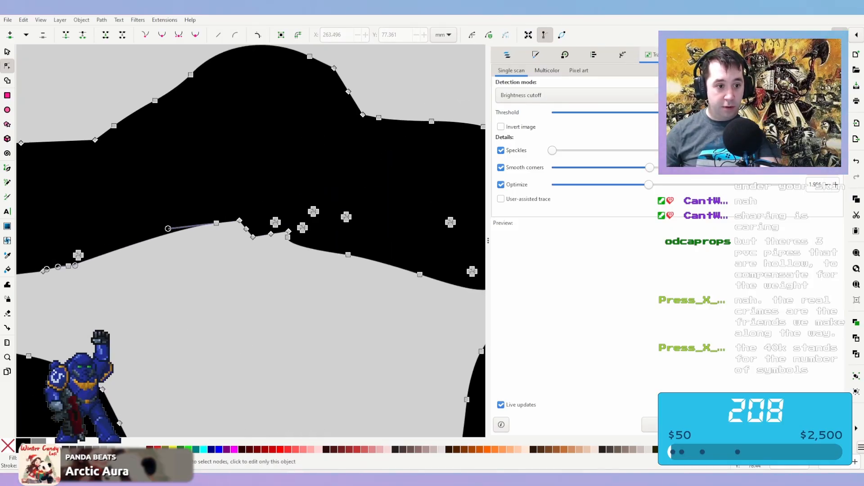
{"action": "left_click_drag", "start_coordinate": [56, 244], "coordinate": [100, 262]}
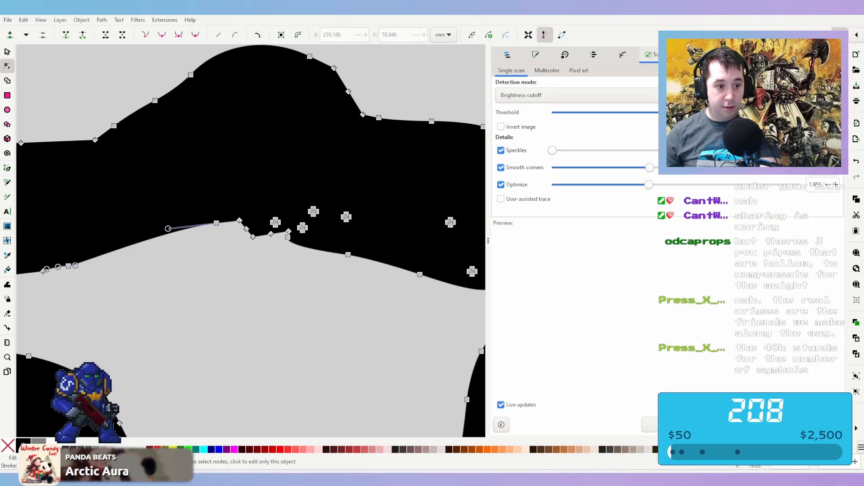
{"action": "left_click_drag", "start_coordinate": [264, 193], "coordinate": [364, 236]}
{"action": "key", "text": "Delete"}
Delete the stray specks above the gap where the left claw's outline meets the middle claw's, including the bumps on its lower edge
{"action": "middle_click_drag", "start_coordinate": [387, 198], "coordinate": [225, 168]}
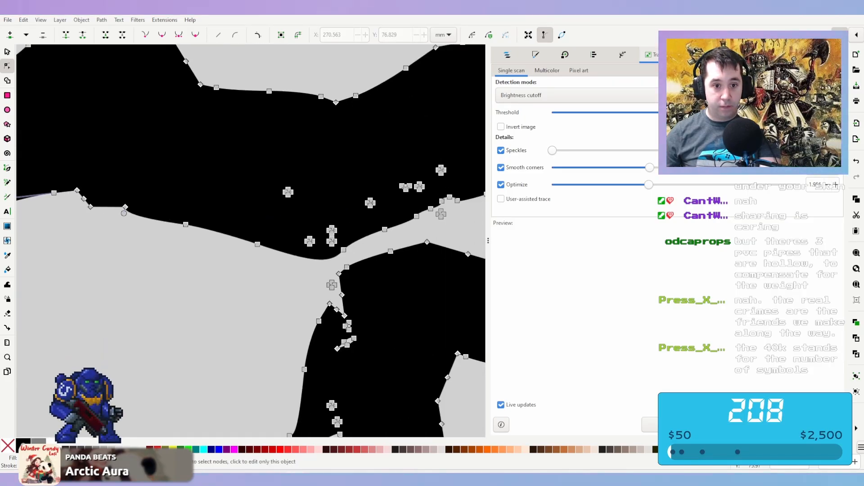
{"action": "left_click_drag", "start_coordinate": [282, 164], "coordinate": [348, 250]}
{"action": "key", "text": "Delete"}
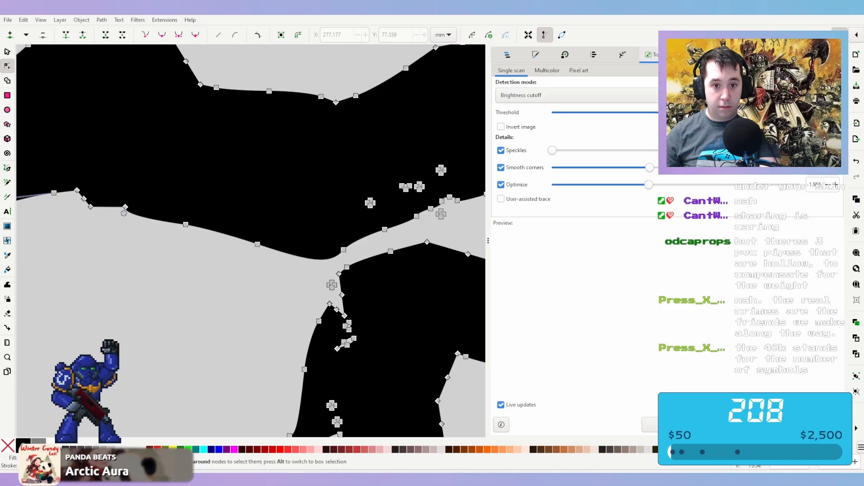
{"action": "left_click_drag", "start_coordinate": [480, 204], "coordinate": [449, 224]}
{"action": "key", "text": "Delete"}
{"action": "key", "text": "Delete"}
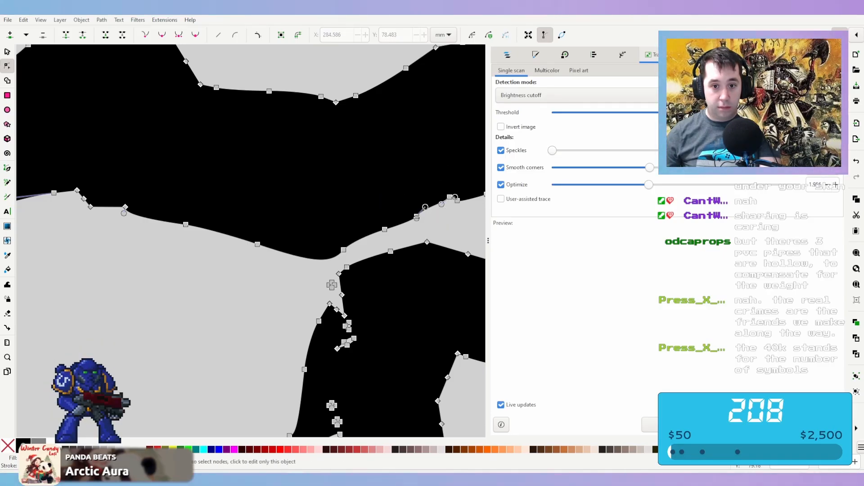
Delete the speck clusters inside the top outline where it rises toward the middle claw's peak
{"action": "middle_click_drag", "start_coordinate": [400, 117], "coordinate": [138, 253]}
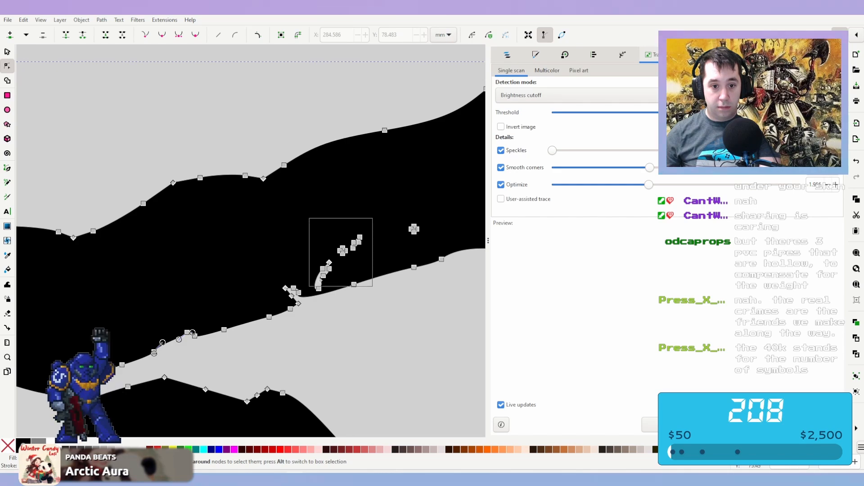
{"action": "key", "text": "Delete"}
{"action": "left_click_drag", "start_coordinate": [396, 202], "coordinate": [430, 257]}
{"action": "key", "text": "Delete"}
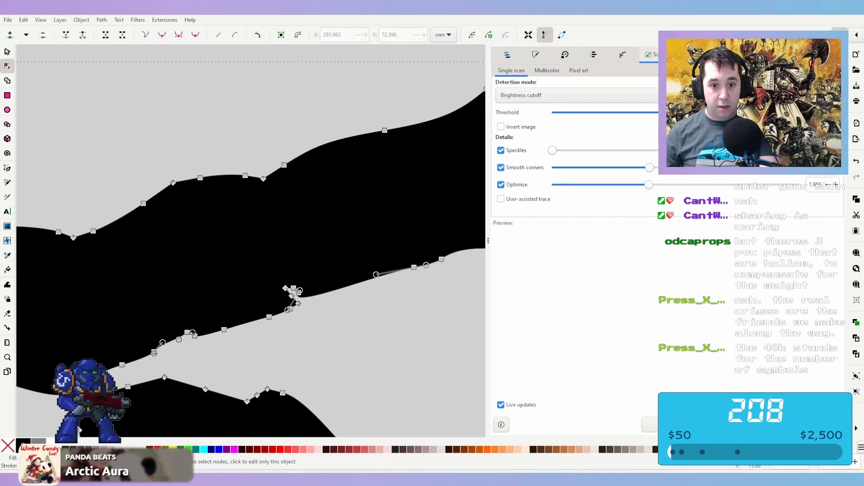
Delete the specks inside the thick outline around the middle claw's peak
{"action": "scroll", "coordinate": [251, 240], "scroll_direction": "right", "scroll_amount": 10}
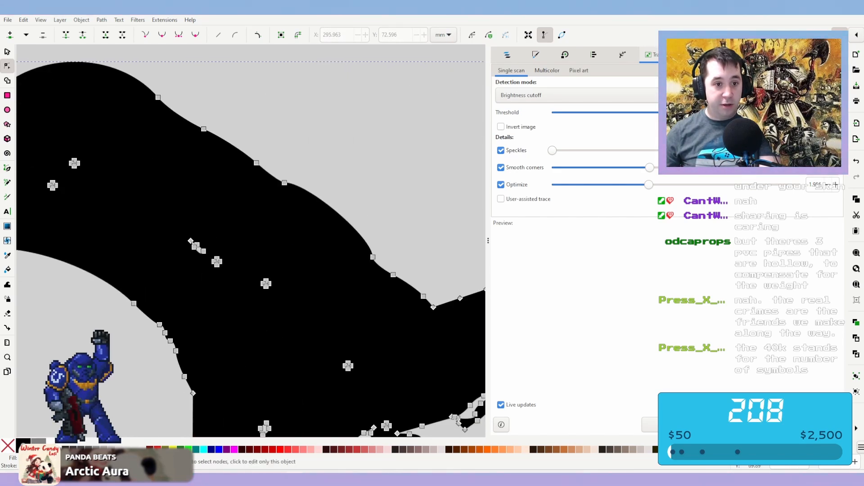
{"action": "scroll", "coordinate": [251, 241], "scroll_direction": "left", "scroll_amount": 1}
{"action": "scroll", "coordinate": [251, 241], "scroll_direction": "left", "scroll_amount": 5}
{"action": "left_click_drag", "start_coordinate": [217, 148], "coordinate": [470, 309]}
{"action": "key", "text": "Delete"}
{"action": "key", "text": "Delete"}
Delete the specks inside the outline on the shoulder sloping from the middle claw's peak toward the right claw
{"action": "scroll", "coordinate": [469, 309], "scroll_direction": "down", "scroll_amount": 3}
{"action": "scroll", "coordinate": [470, 310], "scroll_direction": "right", "scroll_amount": 5}
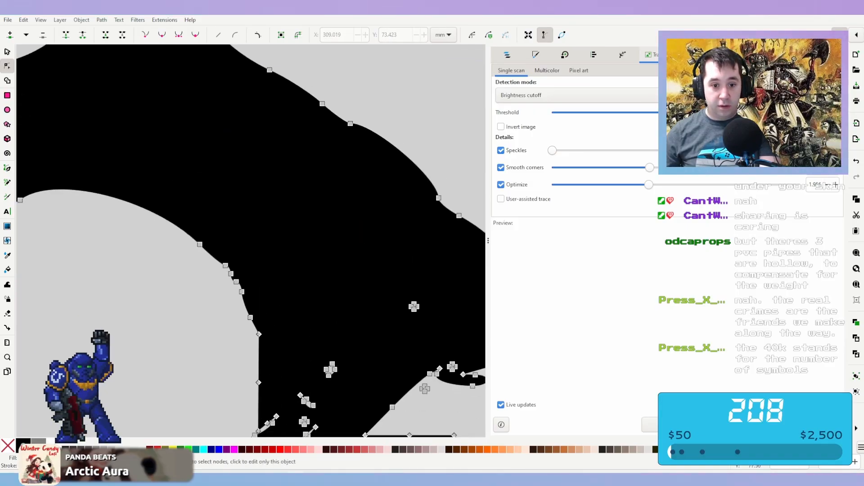
{"action": "scroll", "coordinate": [258, 202], "scroll_direction": "up", "scroll_amount": 2}
{"action": "left_click_drag", "start_coordinate": [257, 201], "coordinate": [379, 336]}
{"action": "key", "text": "Delete"}
Delete the stray clusters and the notch at the junction of the middle and right claw outlines
{"action": "middle_click_drag", "start_coordinate": [378, 334], "coordinate": [470, 159]}
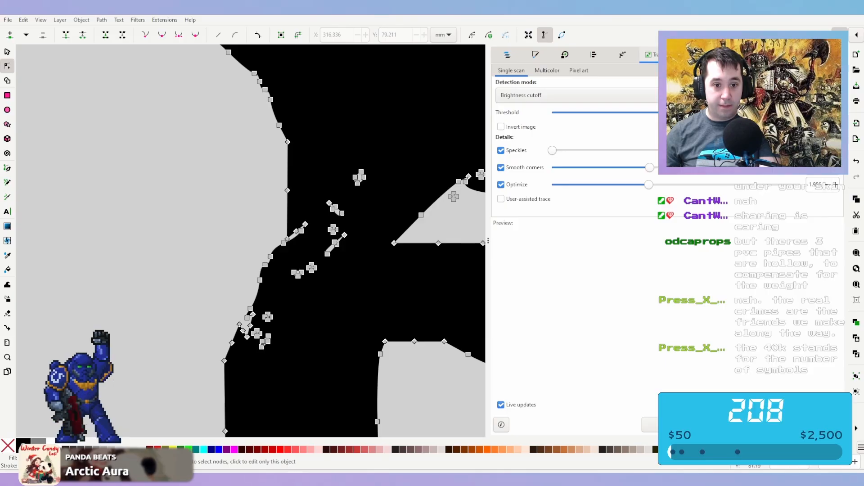
{"action": "left_click_drag", "start_coordinate": [304, 154], "coordinate": [373, 286]}
{"action": "key", "text": "Delete"}
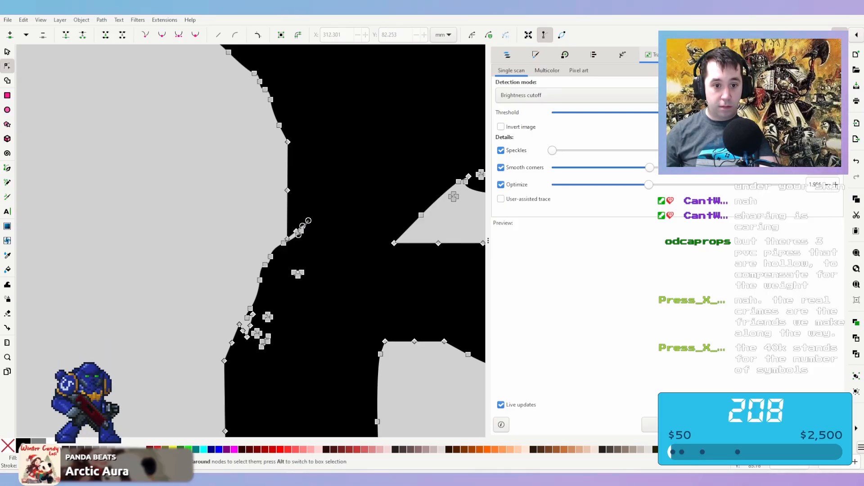
{"action": "left_click_drag", "start_coordinate": [298, 207], "coordinate": [346, 302]}
{"action": "key", "text": "Delete"}
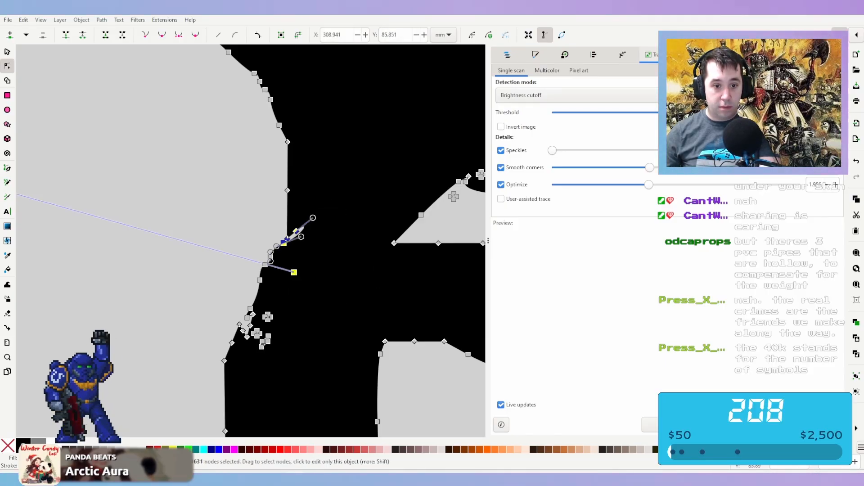
{"action": "key", "text": "Delete"}
Delete the stray nodes down the inner edge of the upper part of the middle claw's right-hand outline
{"action": "middle_click_drag", "start_coordinate": [346, 302], "coordinate": [408, 149]}
{"action": "left_click_drag", "start_coordinate": [313, 179], "coordinate": [297, 146]}
{"action": "key", "text": "Delete"}
{"action": "middle_click_drag", "start_coordinate": [356, 335], "coordinate": [359, 185]}
{"action": "left_click_drag", "start_coordinate": [382, 316], "coordinate": [343, 210]}
{"action": "key", "text": "Delete"}
{"action": "middle_click_drag", "start_coordinate": [374, 383], "coordinate": [353, 188]}
{"action": "left_click_drag", "start_coordinate": [373, 238], "coordinate": [315, 154]}
{"action": "key", "text": "Delete"}
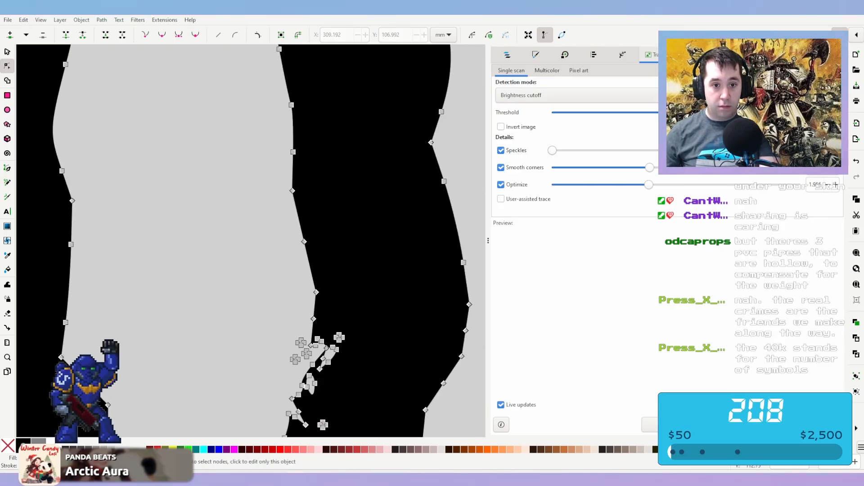
Delete the jagged node clusters at the first bend in the inner edge of the middle claw's right-hand outline
{"action": "middle_click_drag", "start_coordinate": [333, 360], "coordinate": [347, 180]}
{"action": "left_click_drag", "start_coordinate": [373, 267], "coordinate": [277, 187]}
{"action": "key", "text": "Delete"}
{"action": "key", "text": "Delete"}
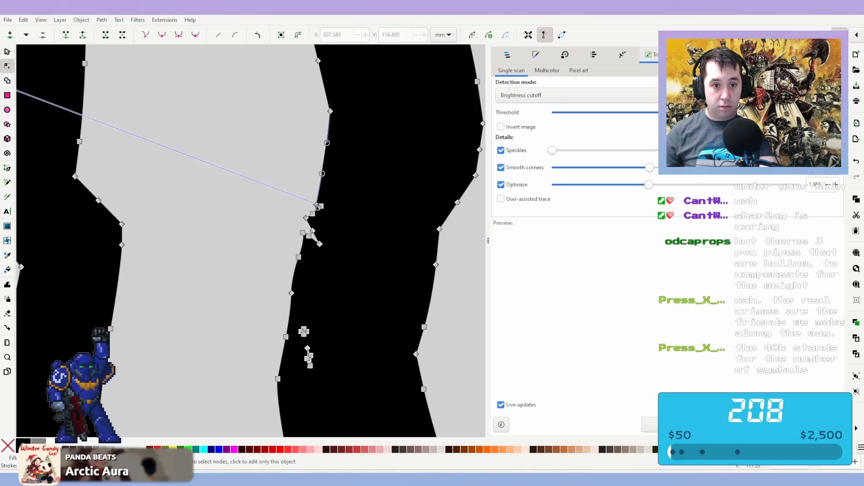
{"action": "left_click_drag", "start_coordinate": [338, 193], "coordinate": [284, 258]}
{"action": "key", "text": "Delete"}
{"action": "key", "text": "Delete"}
Delete the isolated specks just below the first bend of the middle claw's right-hand outline
{"action": "scroll", "coordinate": [353, 265], "scroll_direction": "down", "scroll_amount": 7}
{"action": "scroll", "coordinate": [353, 265], "scroll_direction": "up", "scroll_amount": 1, "text": "ctrl"}
{"action": "scroll", "coordinate": [353, 265], "scroll_direction": "up", "scroll_amount": 4}
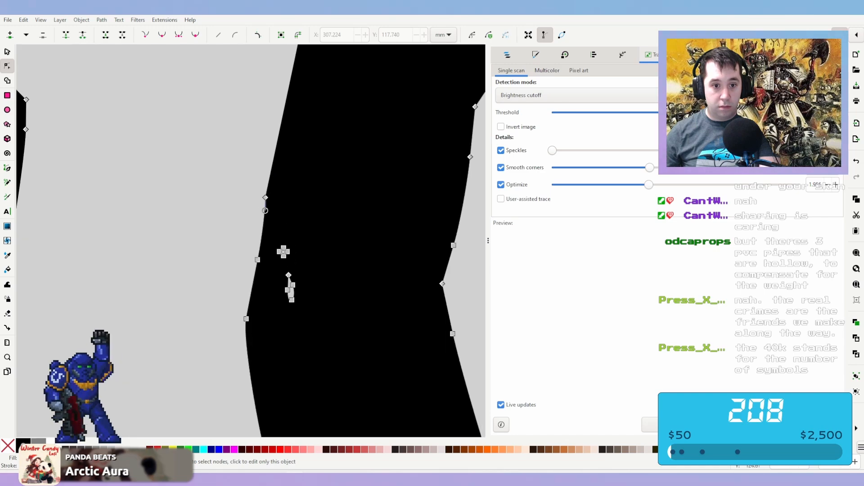
{"action": "left_click_drag", "start_coordinate": [332, 342], "coordinate": [273, 238]}
{"action": "key", "text": "Delete"}
Delete the dense jagged node clusters along the inner edge halfway down the middle claw's right-hand outline
{"action": "scroll", "coordinate": [384, 422], "scroll_direction": "down", "scroll_amount": 5}
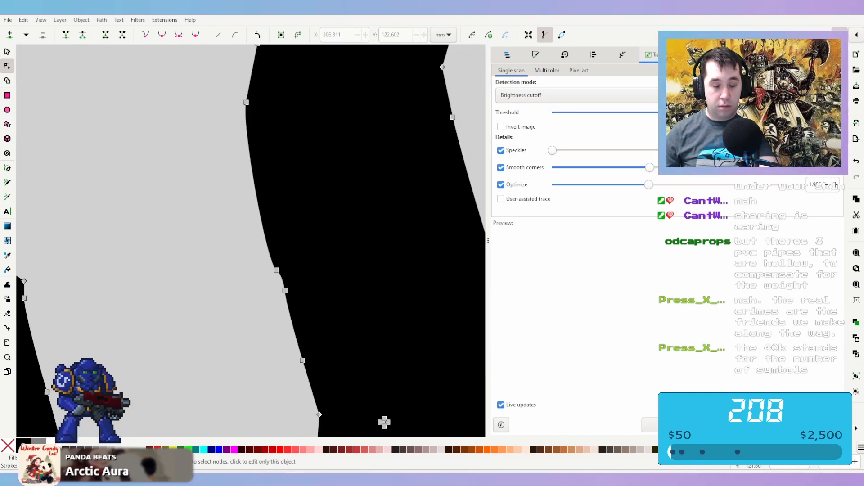
{"action": "scroll", "coordinate": [384, 422], "scroll_direction": "down", "scroll_amount": 2}
{"action": "scroll", "coordinate": [365, 349], "scroll_direction": "down", "scroll_amount": 2, "text": "ctrl"}
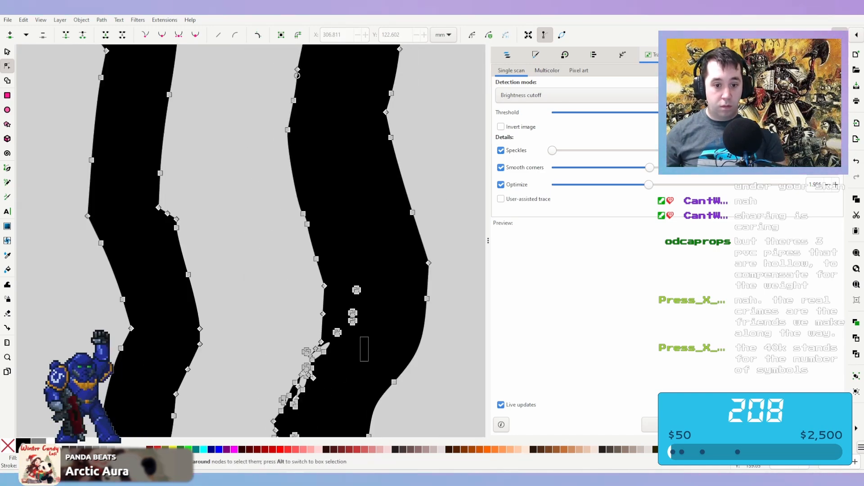
{"action": "scroll", "coordinate": [352, 318], "scroll_direction": "down", "scroll_amount": 4}
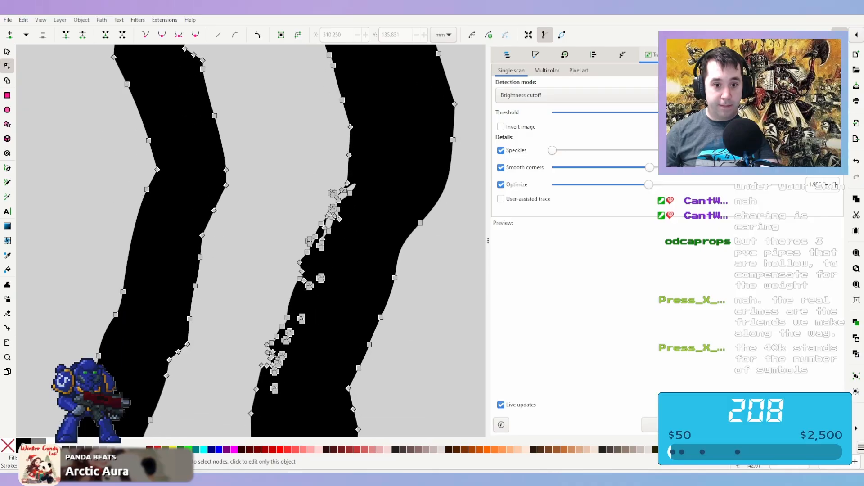
{"action": "left_click_drag", "start_coordinate": [366, 163], "coordinate": [320, 231]}
{"action": "key", "text": "Delete"}
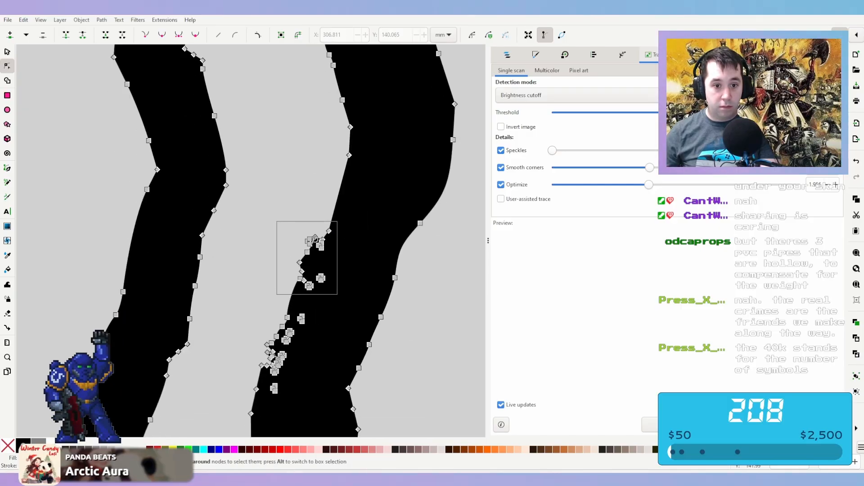
{"action": "scroll", "coordinate": [288, 234], "scroll_direction": "down", "scroll_amount": 3}
{"action": "scroll", "coordinate": [280, 229], "scroll_direction": "up", "scroll_amount": 1, "text": "ctrl"}
{"action": "left_click_drag", "start_coordinate": [306, 271], "coordinate": [228, 340]}
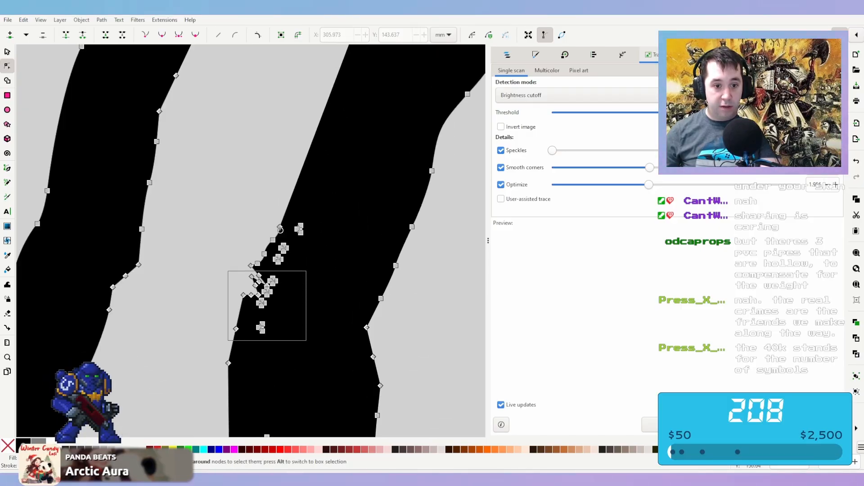
{"action": "key", "text": "Delete"}
Delete the remaining specks beside the slanted inner edge halfway down the middle claw's right-hand outline
{"action": "middle_click_drag", "start_coordinate": [280, 229], "coordinate": [308, 150]}
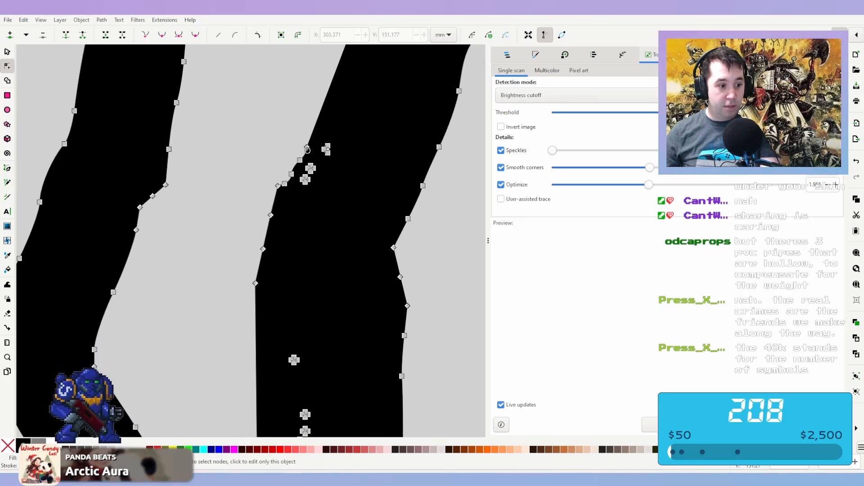
{"action": "left_click_drag", "start_coordinate": [311, 163], "coordinate": [351, 207]}
{"action": "key", "text": "Delete"}
{"action": "left_click_drag", "start_coordinate": [319, 140], "coordinate": [354, 170]}
{"action": "key", "text": "Delete"}
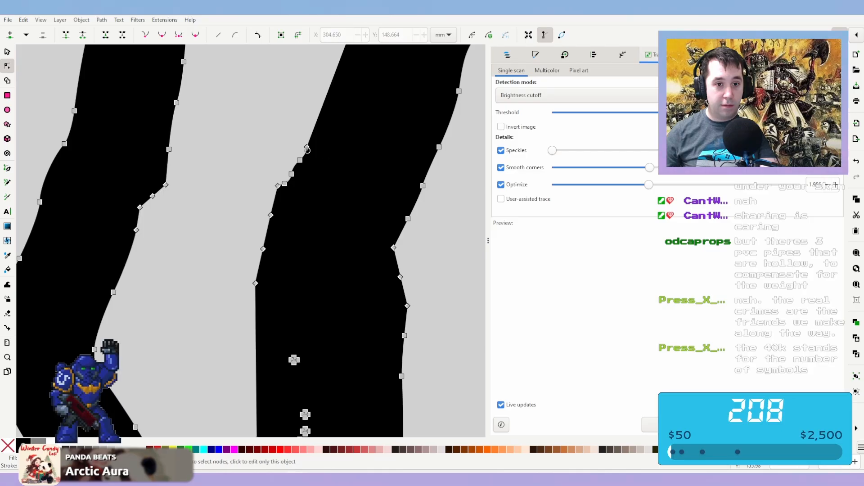
Delete the speck groups in the straight section below the midpoint of the middle claw's right-hand outline
{"action": "scroll", "coordinate": [307, 150], "scroll_direction": "down", "scroll_amount": 5}
{"action": "left_click_drag", "start_coordinate": [368, 267], "coordinate": [293, 136]}
{"action": "key", "text": "Delete"}
{"action": "scroll", "coordinate": [293, 137], "scroll_direction": "down", "scroll_amount": 6}
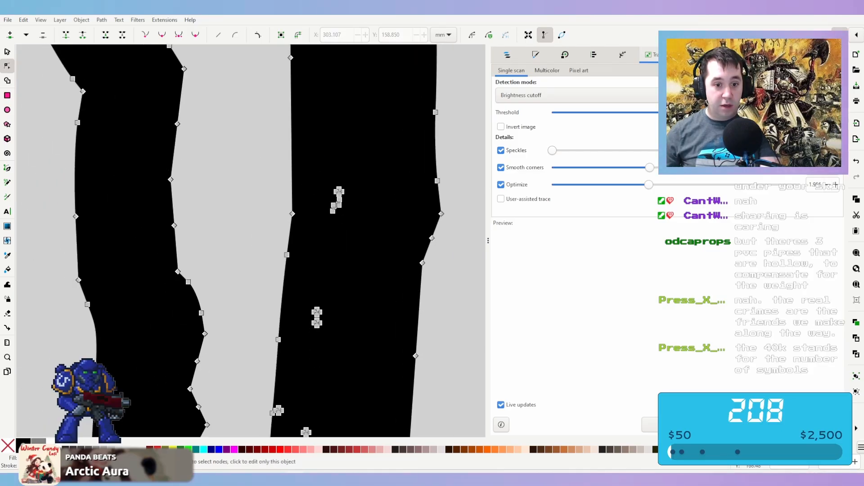
{"action": "left_click_drag", "start_coordinate": [350, 264], "coordinate": [302, 158]}
{"action": "key", "text": "Delete"}
Delete the paired specks and the scattered ones by the inner edge in the lower half of the middle claw's right-hand outline
{"action": "scroll", "coordinate": [302, 158], "scroll_direction": "down", "scroll_amount": 6}
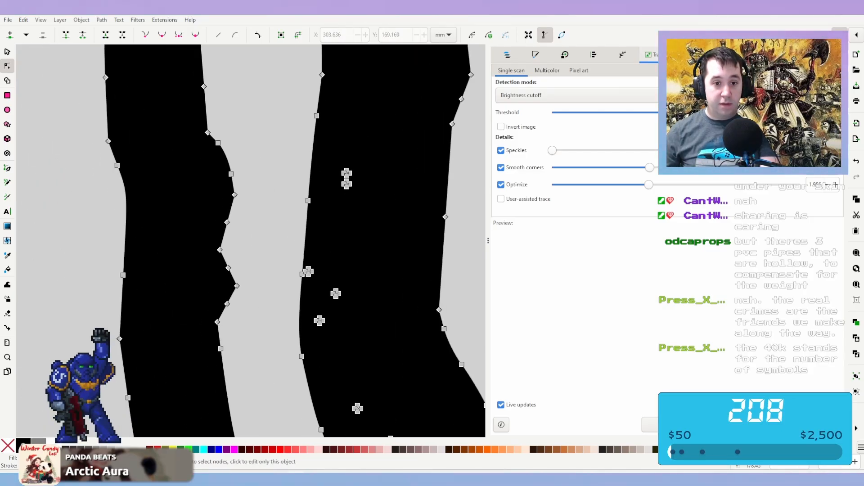
{"action": "left_click_drag", "start_coordinate": [367, 241], "coordinate": [328, 145]}
{"action": "key", "text": "Delete"}
{"action": "scroll", "coordinate": [328, 145], "scroll_direction": "down", "scroll_amount": 6}
{"action": "left_click_drag", "start_coordinate": [369, 264], "coordinate": [297, 183]}
{"action": "key", "text": "Delete"}
Delete the remaining speck groups inside the middle claw's right-hand outline, from its lower curve down toward the tip
{"action": "scroll", "coordinate": [297, 183], "scroll_direction": "down", "scroll_amount": 6}
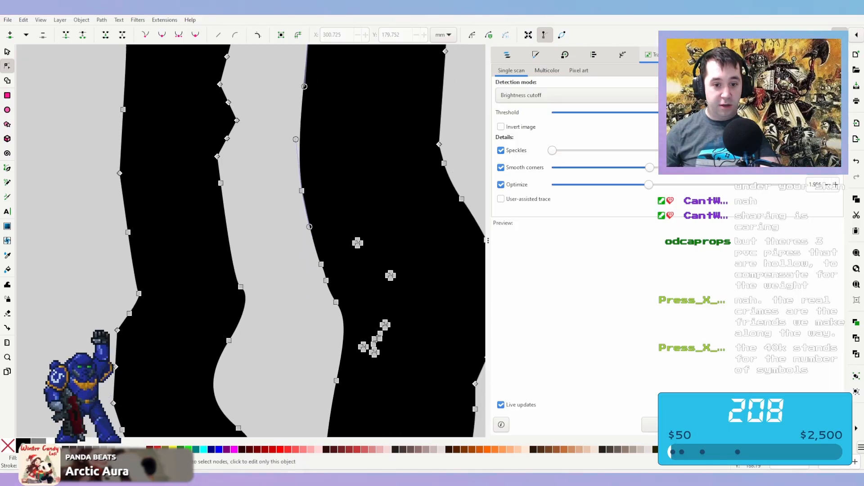
{"action": "left_click_drag", "start_coordinate": [409, 293], "coordinate": [341, 217]}
{"action": "key", "text": "Delete"}
{"action": "scroll", "coordinate": [342, 217], "scroll_direction": "down", "scroll_amount": 5}
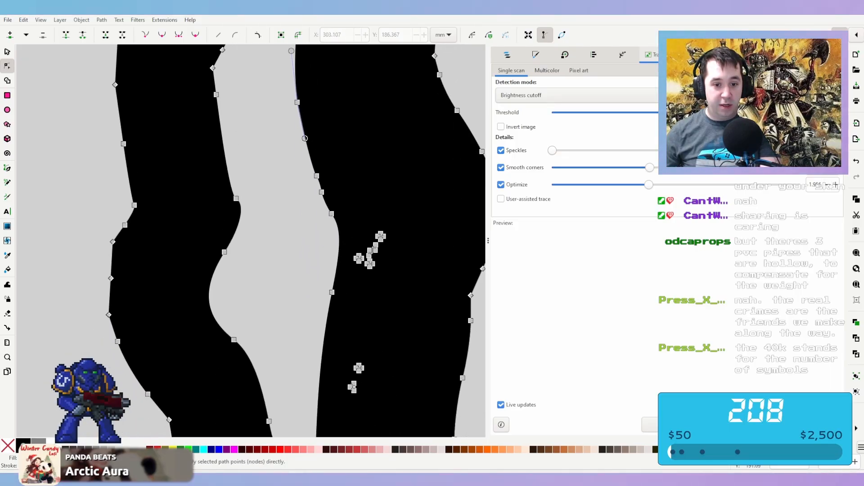
{"action": "left_click_drag", "start_coordinate": [403, 305], "coordinate": [370, 256]}
{"action": "left_click_drag", "start_coordinate": [354, 217], "coordinate": [355, 217]}
{"action": "key", "text": "Delete"}
{"action": "scroll", "coordinate": [354, 217], "scroll_direction": "down", "scroll_amount": 7}
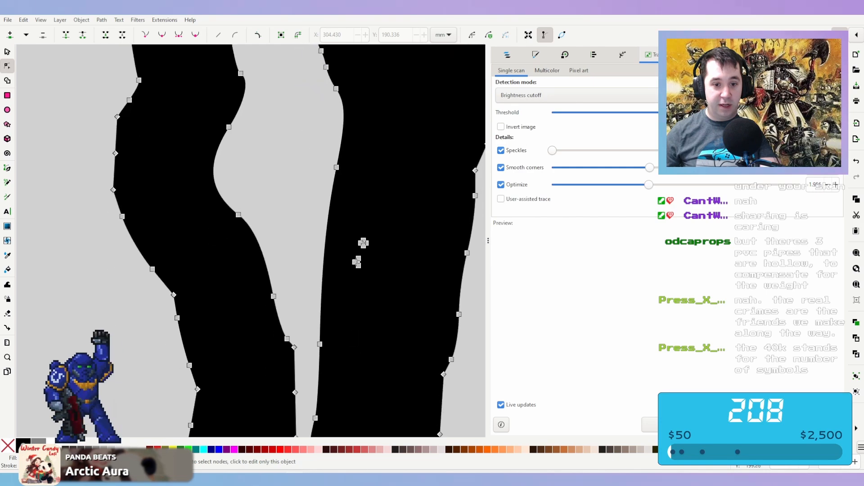
{"action": "key", "text": "Delete"}
{"action": "scroll", "coordinate": [315, 244], "scroll_direction": "down", "scroll_amount": 15}
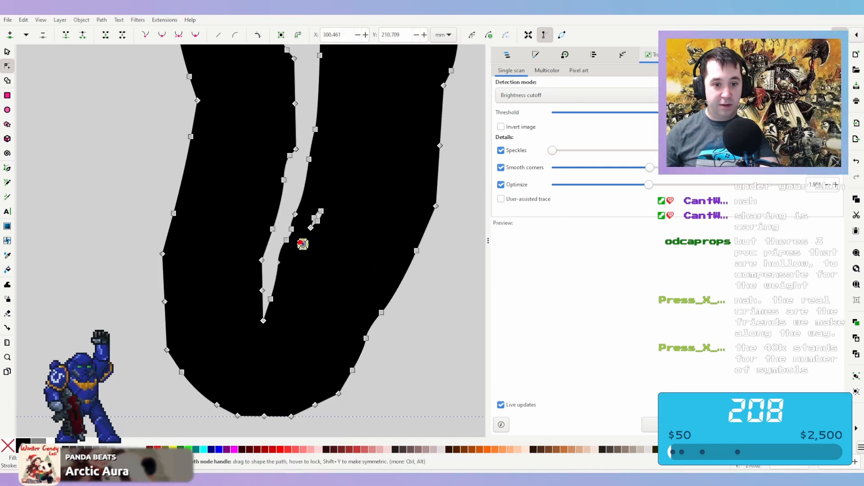
Delete the last specks above the middle claw's inner tip and the lowest speck group inside the left claw's right-hand outline
{"action": "left_click_drag", "start_coordinate": [352, 259], "coordinate": [352, 260]}
{"action": "key", "text": "Delete"}
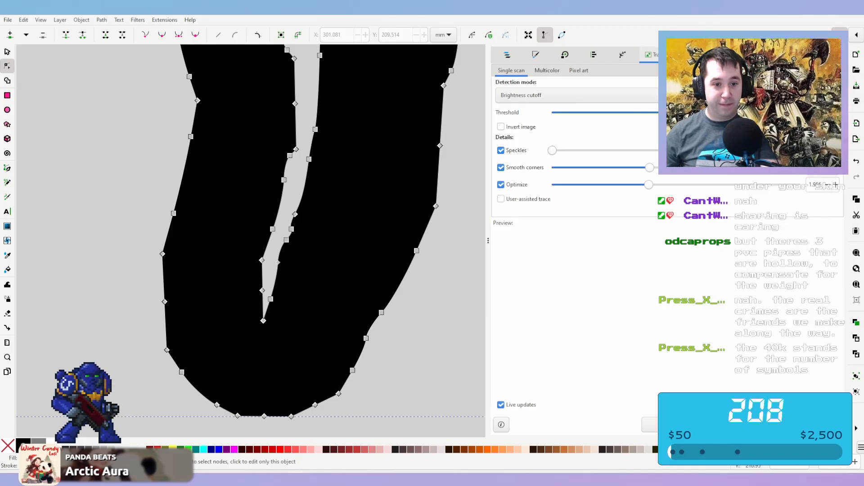
{"action": "scroll", "coordinate": [378, 251], "scroll_direction": "down", "scroll_amount": 20}
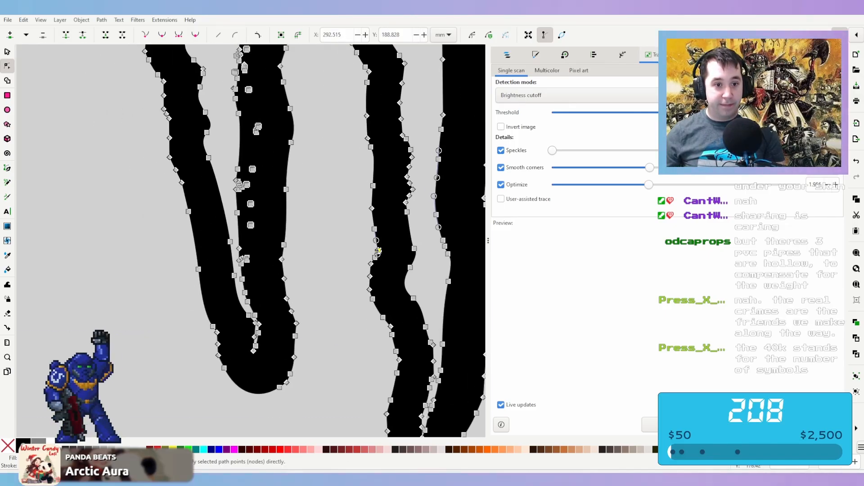
{"action": "scroll", "coordinate": [265, 218], "scroll_direction": "up", "scroll_amount": 2}
{"action": "scroll", "coordinate": [266, 217], "scroll_direction": "up", "scroll_amount": 2, "text": "ctrl"}
{"action": "left_click_drag", "start_coordinate": [247, 391], "coordinate": [217, 361]}
{"action": "key", "text": "Delete"}
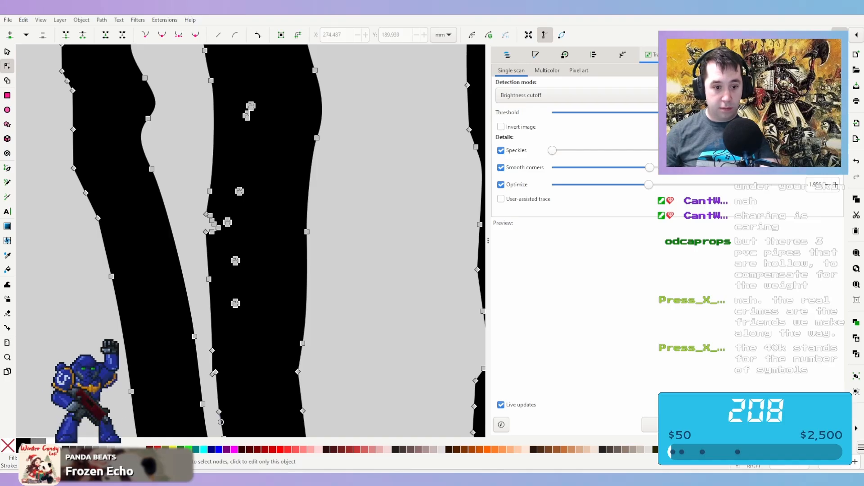
Delete the two round specks and the jagged node cluster by the inner edge in the left claw's lower right-hand outline
{"action": "left_click_drag", "start_coordinate": [268, 337], "coordinate": [206, 210]}
{"action": "key", "text": "Delete"}
{"action": "key", "text": "Delete"}
{"action": "left_click_drag", "start_coordinate": [226, 252], "coordinate": [194, 208]}
{"action": "key", "text": "Delete"}
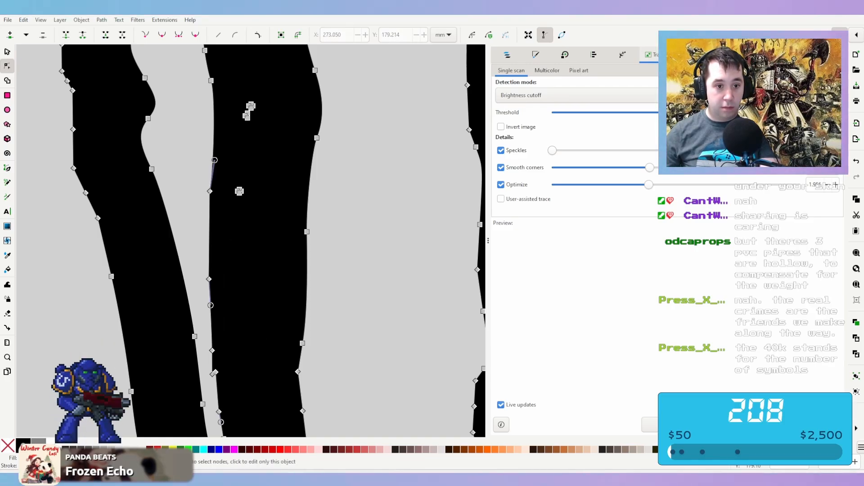
Delete the single speck and the paired specks higher up in the straight section of the left claw's right-hand outline
{"action": "middle_click_drag", "start_coordinate": [252, 205], "coordinate": [285, 279]}
{"action": "left_click_drag", "start_coordinate": [291, 286], "coordinate": [257, 257]}
{"action": "key", "text": "Delete"}
{"action": "middle_click_drag", "start_coordinate": [265, 225], "coordinate": [292, 345]}
{"action": "left_click_drag", "start_coordinate": [289, 247], "coordinate": [286, 197]}
{"action": "key", "text": "Delete"}
Delete the stacked specks and the slanted row above them in the left claw's right-hand outline, at the start of its slanted section
{"action": "middle_click_drag", "start_coordinate": [287, 198], "coordinate": [331, 421]}
{"action": "middle_click_drag", "start_coordinate": [313, 379], "coordinate": [307, 300]}
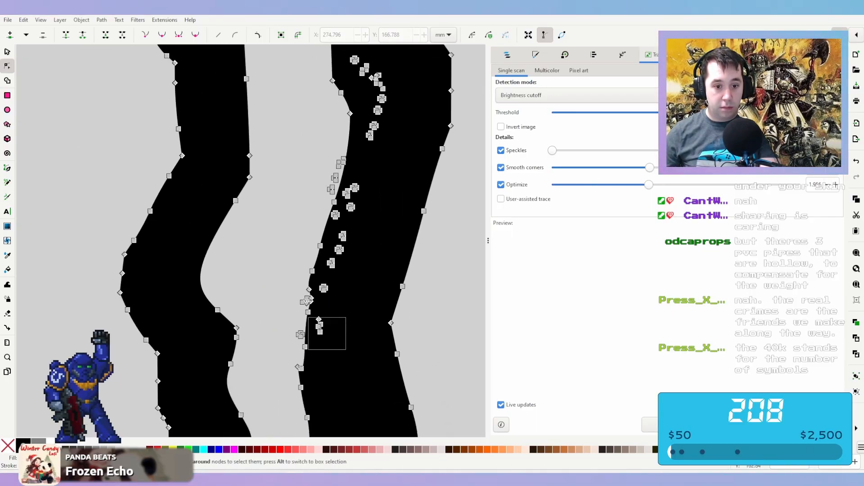
{"action": "key", "text": "Delete"}
{"action": "left_click_drag", "start_coordinate": [357, 286], "coordinate": [323, 225]}
{"action": "key", "text": "Delete"}
Delete the scattered specks along the slanted inner edge and the curved speck chain above it in the left claw's right-hand outline
{"action": "middle_click_drag", "start_coordinate": [325, 226], "coordinate": [349, 270]}
{"action": "left_click_drag", "start_coordinate": [395, 277], "coordinate": [366, 256]}
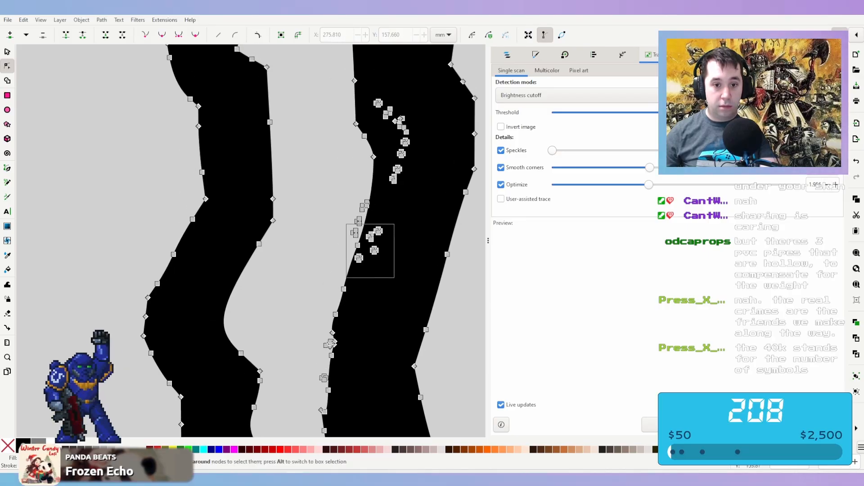
{"action": "key", "text": "Delete"}
{"action": "middle_click_drag", "start_coordinate": [346, 225], "coordinate": [350, 294]}
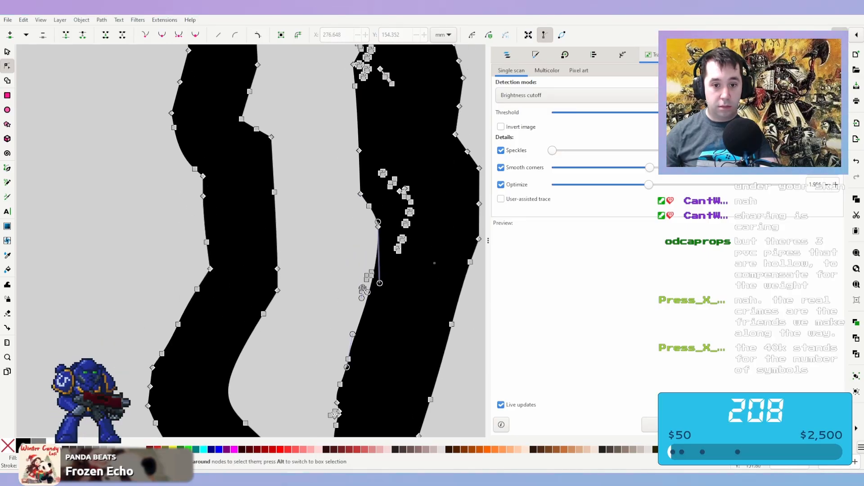
{"action": "left_click_drag", "start_coordinate": [436, 264], "coordinate": [374, 163]}
{"action": "key", "text": "Delete"}
Delete the dense speck and node clusters at the inner-edge corner halfway up the left claw's right-hand outline
{"action": "middle_click_drag", "start_coordinate": [374, 155], "coordinate": [390, 386]}
{"action": "left_click_drag", "start_coordinate": [430, 317], "coordinate": [399, 301]}
{"action": "left_click_drag", "start_coordinate": [422, 333], "coordinate": [379, 280]}
{"action": "left_click_drag", "start_coordinate": [405, 311], "coordinate": [379, 281]}
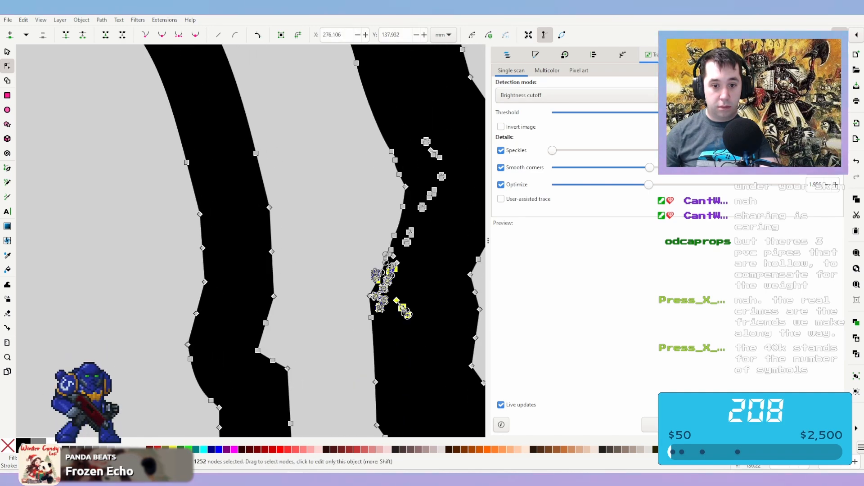
{"action": "key", "text": "Delete"}
{"action": "left_click_drag", "start_coordinate": [437, 275], "coordinate": [382, 246]}
{"action": "key", "text": "Delete"}
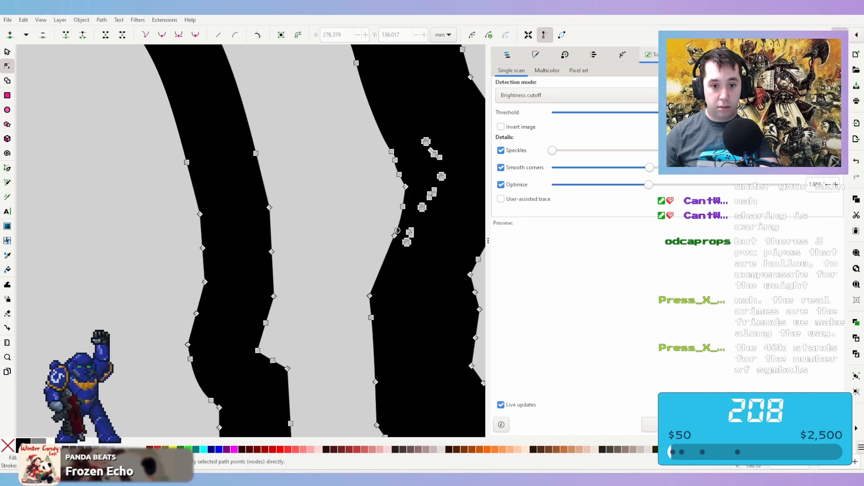
Delete the speck pair and the curved speck chain beside the inner-edge notch above the midpoint of the left claw's right-hand outline
{"action": "middle_click_drag", "start_coordinate": [384, 252], "coordinate": [364, 315]}
{"action": "left_click_drag", "start_coordinate": [411, 328], "coordinate": [376, 283]}
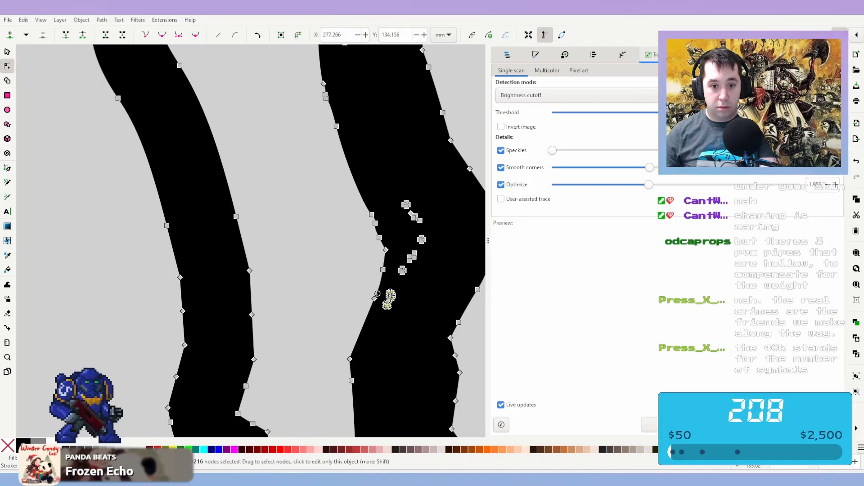
{"action": "key", "text": "Delete"}
{"action": "left_click_drag", "start_coordinate": [448, 282], "coordinate": [391, 187]}
{"action": "key", "text": "Delete"}
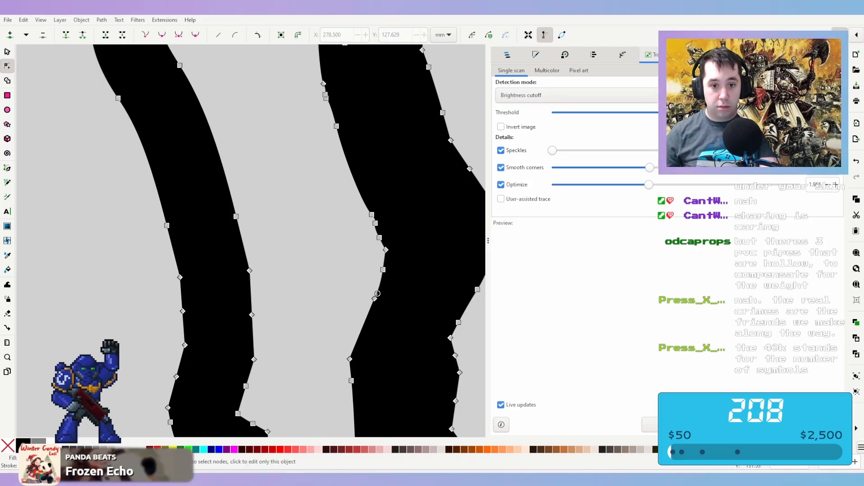
Delete the three specks in the straight upper section of the left claw's right-hand outline
{"action": "scroll", "coordinate": [397, 361], "scroll_direction": "down", "scroll_amount": 2, "text": "ctrl"}
{"action": "scroll", "coordinate": [397, 361], "scroll_direction": "up", "scroll_amount": 2, "text": "ctrl"}
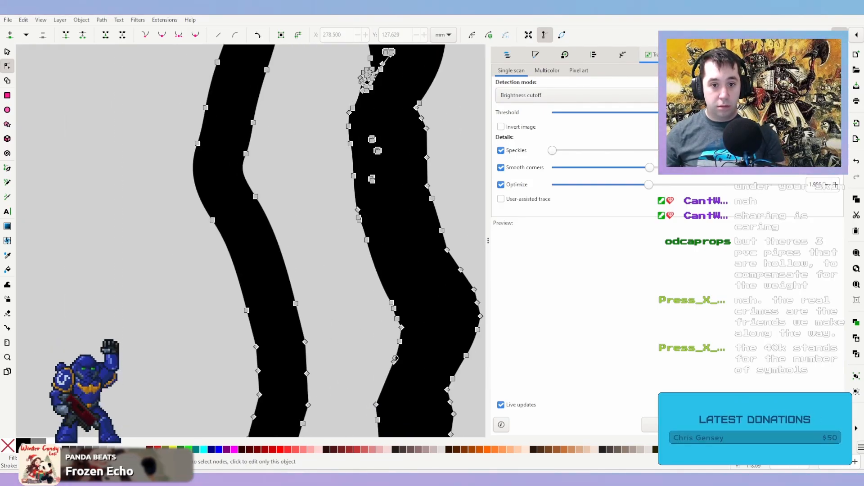
{"action": "left_click_drag", "start_coordinate": [390, 200], "coordinate": [360, 132]}
{"action": "key", "text": "Delete"}
Delete the dense inner-edge cluster and the small speck group above it in the upper part of the left claw's right-hand outline
{"action": "scroll", "coordinate": [361, 330], "scroll_direction": "up", "scroll_amount": 10}
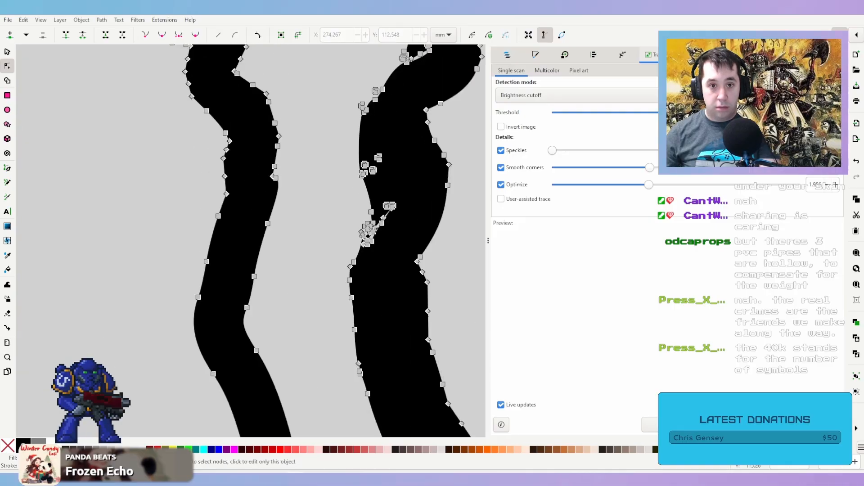
{"action": "scroll", "coordinate": [361, 331], "scroll_direction": "down", "scroll_amount": 2}
{"action": "left_click_drag", "start_coordinate": [401, 251], "coordinate": [352, 268]}
{"action": "key", "text": "Delete"}
{"action": "scroll", "coordinate": [356, 291], "scroll_direction": "up", "scroll_amount": 3}
{"action": "key", "text": "Delete"}
{"action": "key", "text": "Delete"}
{"action": "middle_click_drag", "start_coordinate": [354, 278], "coordinate": [355, 285]}
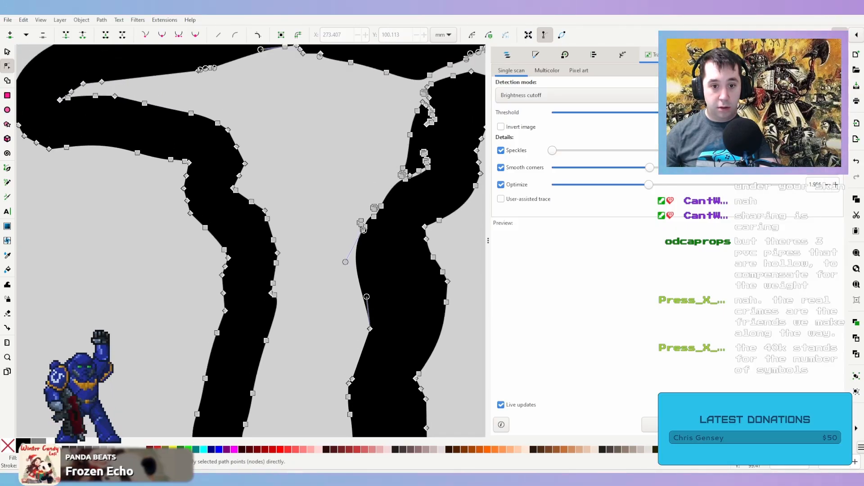
Delete the specks along the uppermost inner edge of the left claw's right-hand outline, up to where it meets the top bar
{"action": "middle_click_drag", "start_coordinate": [364, 230], "coordinate": [366, 257]}
{"action": "left_click_drag", "start_coordinate": [409, 247], "coordinate": [372, 227]}
{"action": "key", "text": "Delete"}
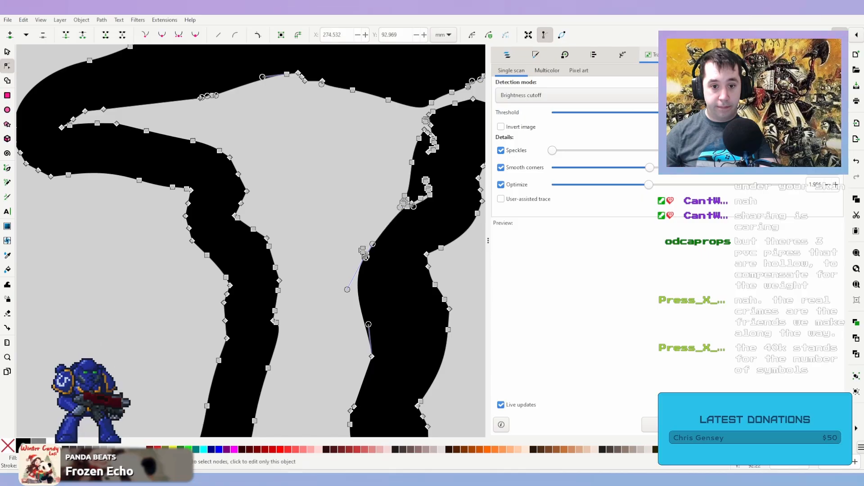
{"action": "middle_click_drag", "start_coordinate": [397, 208], "coordinate": [341, 259]}
{"action": "left_click_drag", "start_coordinate": [386, 263], "coordinate": [357, 224]}
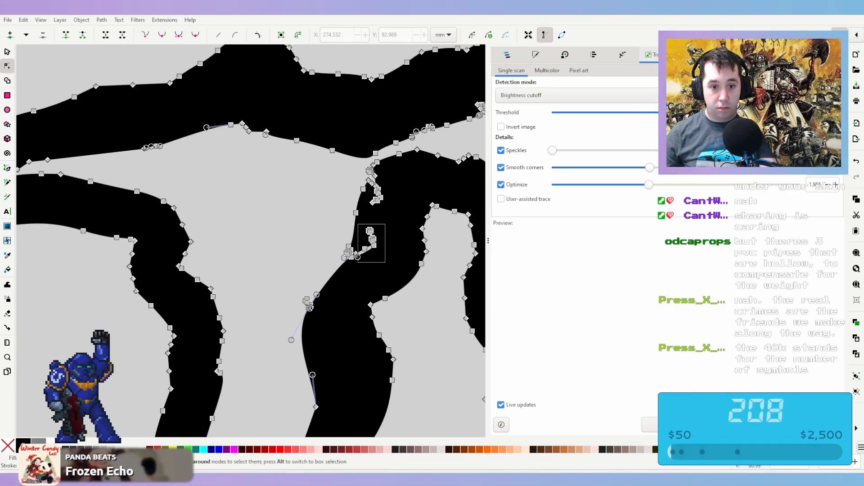
{"action": "key", "text": "Delete"}
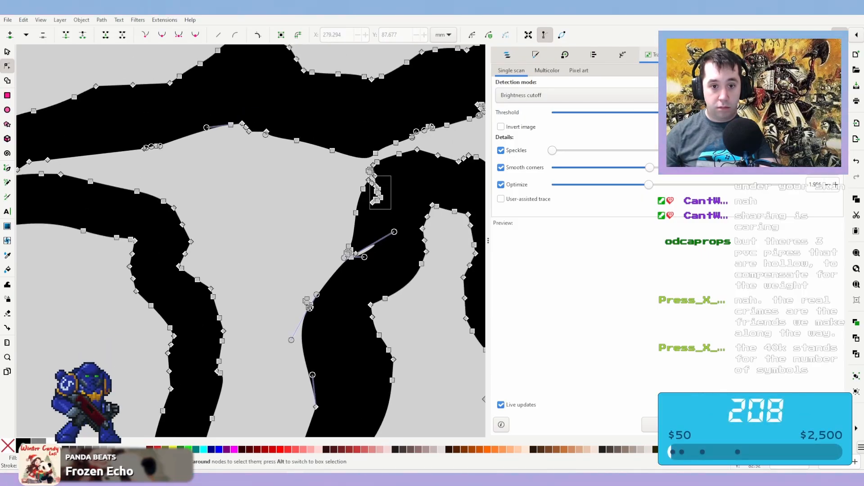
{"action": "key", "text": "Delete"}
{"action": "left_click_drag", "start_coordinate": [391, 199], "coordinate": [367, 169]}
{"action": "key", "text": "Delete"}
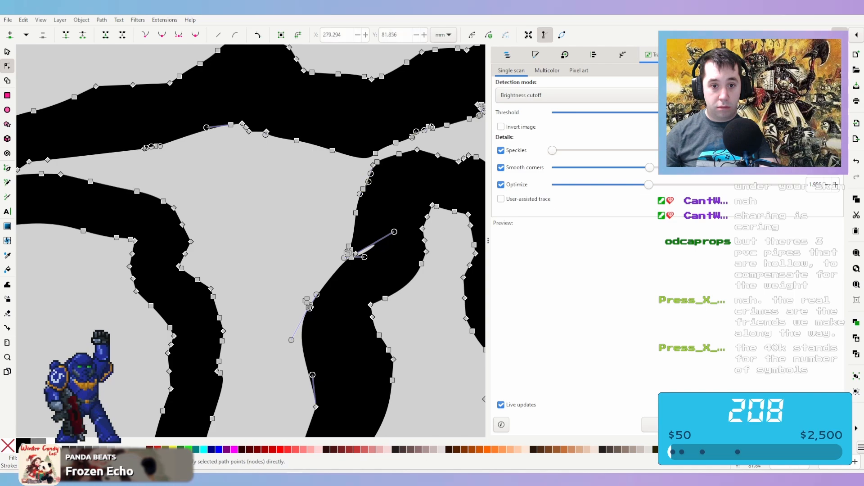
Delete the leftover sliver and notch nodes on the left claw's upper inner edge, and realign the remaining node's handle with the edge
{"action": "left_click_drag", "start_coordinate": [378, 266], "coordinate": [349, 251]}
{"action": "key", "text": "Delete"}
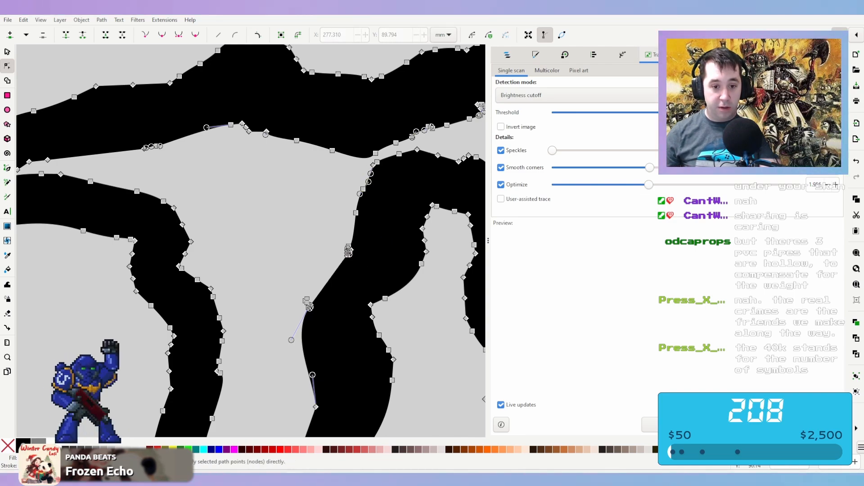
{"action": "scroll", "coordinate": [349, 252], "scroll_direction": "up", "scroll_amount": 6, "text": "ctrl"}
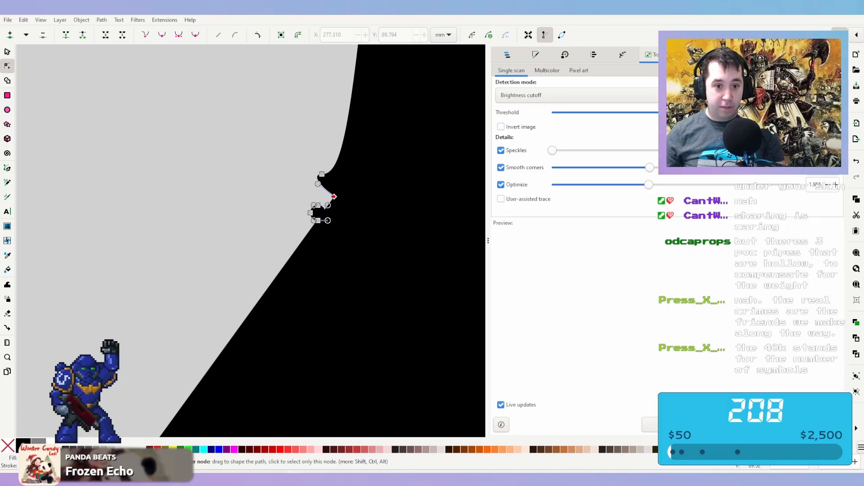
{"action": "left_click_drag", "start_coordinate": [343, 216], "coordinate": [364, 222]}
{"action": "left_click_drag", "start_coordinate": [307, 189], "coordinate": [308, 190]}
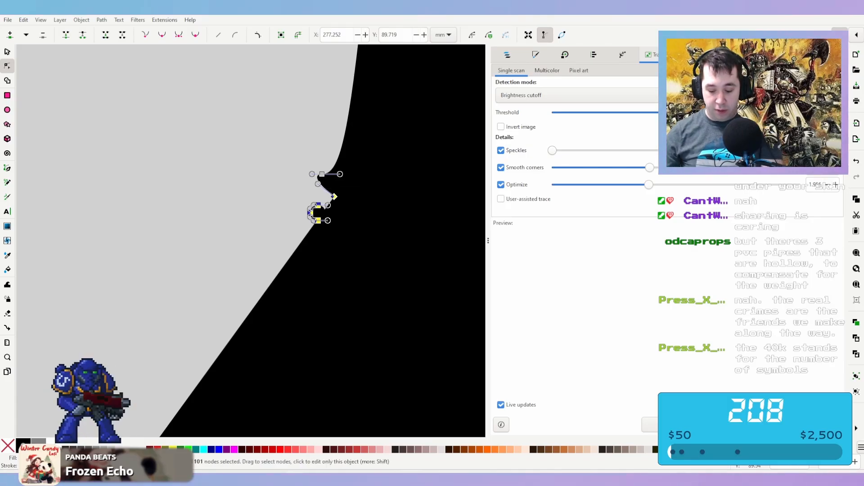
{"action": "key", "text": "Delete"}
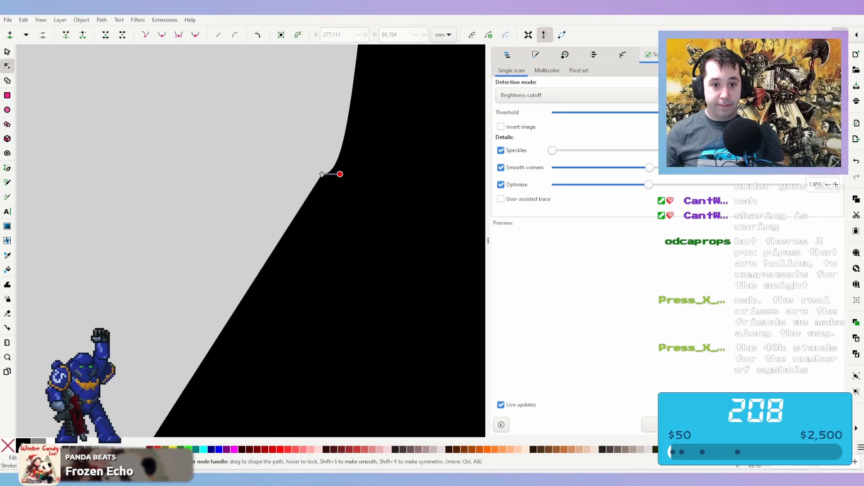
{"action": "left_click_drag", "start_coordinate": [339, 174], "coordinate": [330, 161]}
Delete the jagged node clusters along the upper edge of the right claw's inner opening, from its pointed corner to the top curve
{"action": "scroll", "coordinate": [336, 173], "scroll_direction": "down", "scroll_amount": 9, "text": "ctrl"}
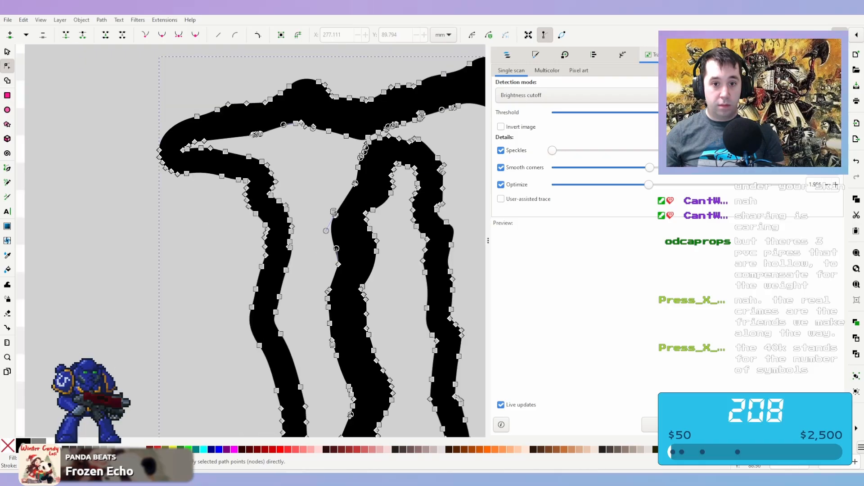
{"action": "scroll", "coordinate": [450, 181], "scroll_direction": "up", "scroll_amount": 3, "text": "ctrl"}
{"action": "scroll", "coordinate": [21, 315], "scroll_direction": "up", "scroll_amount": 6, "text": "ctrl"}
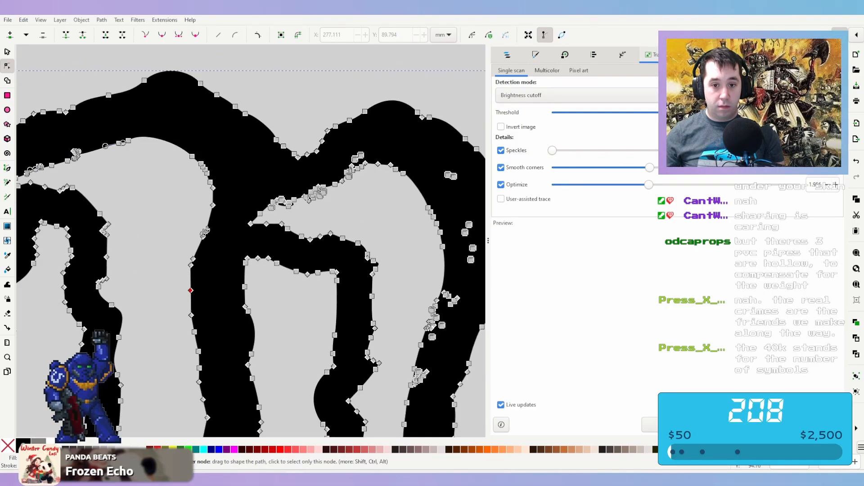
{"action": "mouse_move", "coordinate": [289, 151]}
{"action": "left_mouse_down"}
{"action": "mouse_move", "coordinate": [344, 179]}
{"action": "mouse_move", "coordinate": [211, 265]}
{"action": "mouse_move", "coordinate": [186, 278]}
{"action": "mouse_move", "coordinate": [154, 269]}
{"action": "mouse_move", "coordinate": [139, 283]}
{"action": "left_mouse_up"}
{"action": "key", "text": "Delete"}
{"action": "key", "text": "Delete"}
{"action": "key", "text": "Delete"}
{"action": "key", "text": "Delete"}
{"action": "key", "text": "Delete"}
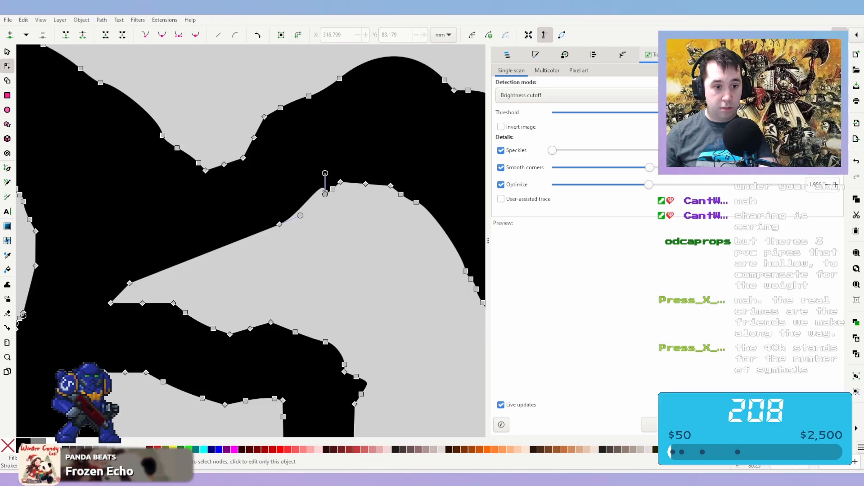
Delete the speck pairs inside the upper outer curve of the right claw's right-hand outline
{"action": "scroll", "coordinate": [140, 283], "scroll_direction": "up", "scroll_amount": 1, "text": "ctrl"}
{"action": "middle_click_drag", "start_coordinate": [140, 283], "coordinate": [82, 160]}
{"action": "scroll", "coordinate": [336, 263], "scroll_direction": "down", "scroll_amount": 3, "text": "ctrl"}
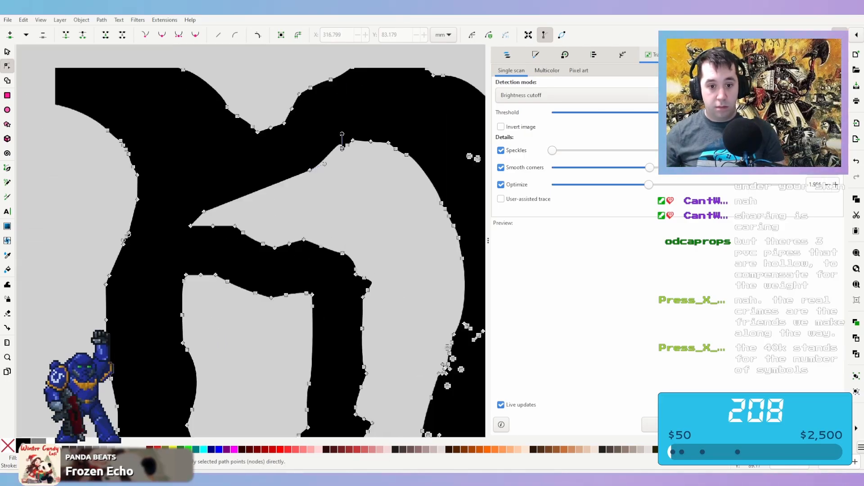
{"action": "middle_click_drag", "start_coordinate": [336, 263], "coordinate": [271, 252]}
{"action": "left_click_drag", "start_coordinate": [354, 166], "coordinate": [381, 188]}
{"action": "key", "text": "Delete"}
{"action": "left_click_drag", "start_coordinate": [372, 217], "coordinate": [402, 271]}
{"action": "key", "text": "Delete"}
{"action": "key", "text": "Delete"}
Delete the speck and node clusters along the inner edge just below the right claw's upper curve
{"action": "left_click_drag", "start_coordinate": [381, 319], "coordinate": [340, 293]}
{"action": "key", "text": "Delete"}
{"action": "key", "text": "Delete"}
{"action": "middle_click_drag", "start_coordinate": [356, 389], "coordinate": [363, 183]}
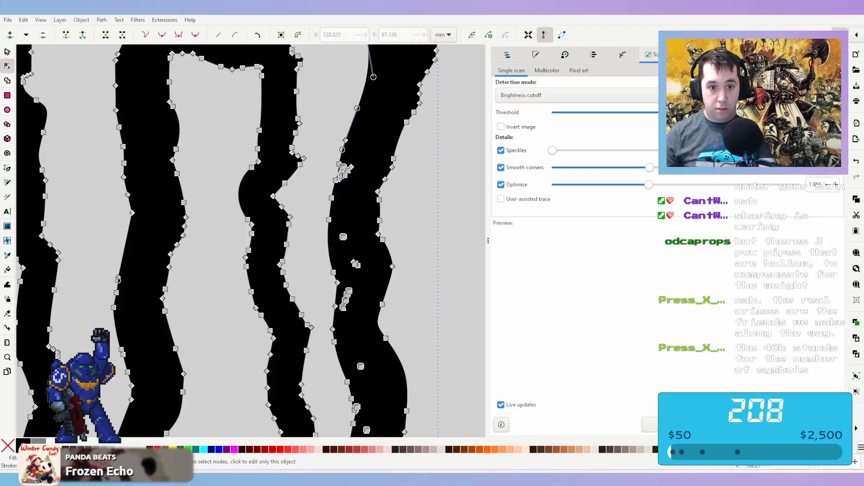
{"action": "left_click_drag", "start_coordinate": [360, 158], "coordinate": [327, 186]}
{"action": "key", "text": "Delete"}
Delete the single specks and the slanted speck groups in the upper middle section of the right claw's right-hand outline
{"action": "left_click_drag", "start_coordinate": [368, 282], "coordinate": [340, 233]}
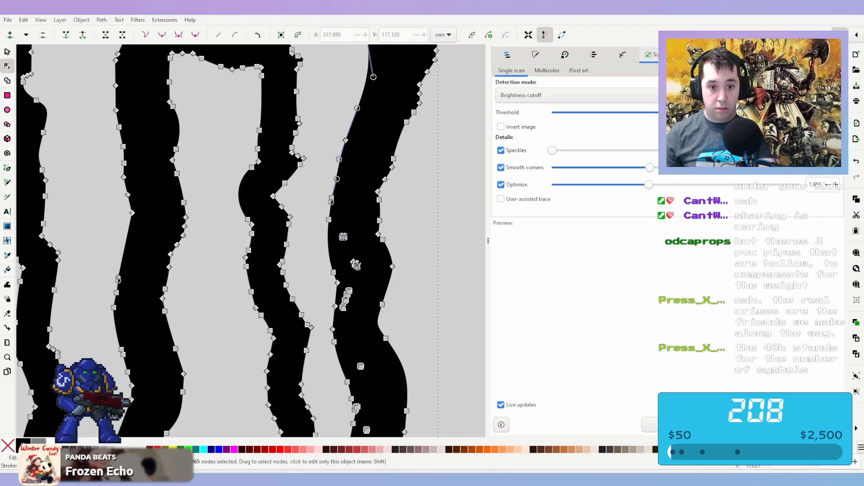
{"action": "key", "text": "Delete"}
{"action": "left_click_drag", "start_coordinate": [361, 278], "coordinate": [339, 333]}
{"action": "key", "text": "Delete"}
{"action": "middle_click_drag", "start_coordinate": [363, 387], "coordinate": [359, 263]}
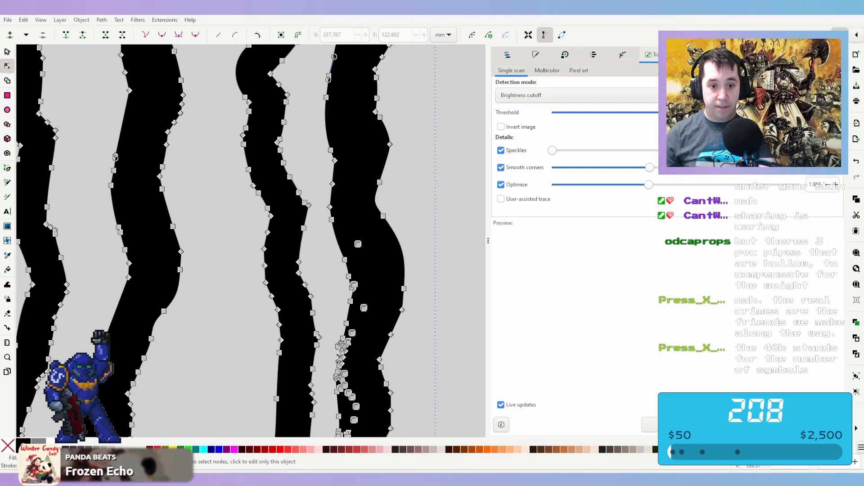
{"action": "left_click_drag", "start_coordinate": [375, 263], "coordinate": [350, 230]}
{"action": "key", "text": "Delete"}
Delete the specks and dense inner-edge clusters around the midpoint of the right claw's right-hand outline
{"action": "middle_click_drag", "start_coordinate": [353, 259], "coordinate": [362, 206]}
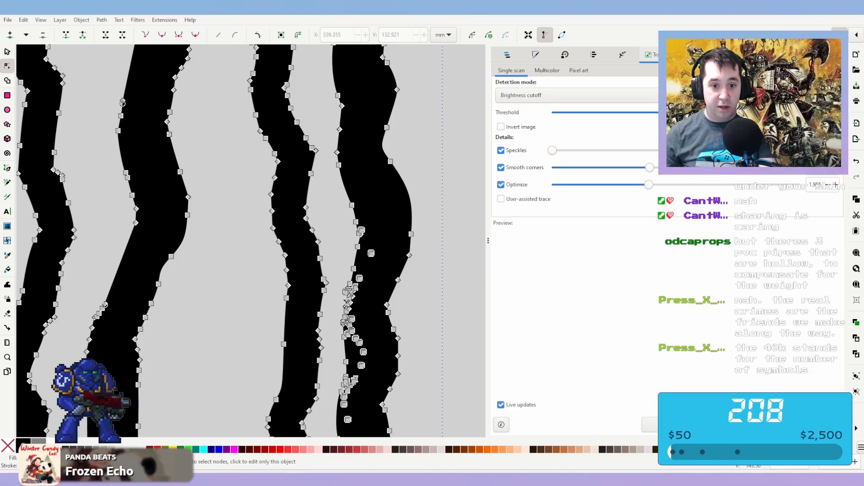
{"action": "left_click_drag", "start_coordinate": [377, 268], "coordinate": [357, 213]}
{"action": "key", "text": "Delete"}
{"action": "middle_click_drag", "start_coordinate": [359, 311], "coordinate": [357, 217]}
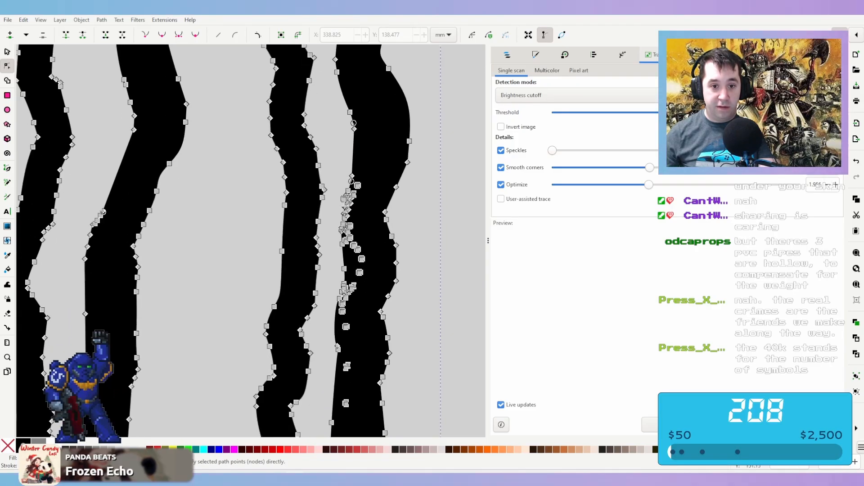
{"action": "left_click_drag", "start_coordinate": [366, 231], "coordinate": [346, 170]}
{"action": "key", "text": "Delete"}
{"action": "left_click_drag", "start_coordinate": [372, 282], "coordinate": [343, 205]}
{"action": "key", "text": "Delete"}
Delete the next speck group and inner-edge node cluster just below the midpoint of the right claw's right-hand outline
{"action": "middle_click_drag", "start_coordinate": [356, 315], "coordinate": [361, 241]}
{"action": "left_click_drag", "start_coordinate": [364, 250], "coordinate": [349, 198]}
{"action": "key", "text": "Delete"}
{"action": "key", "text": "Delete"}
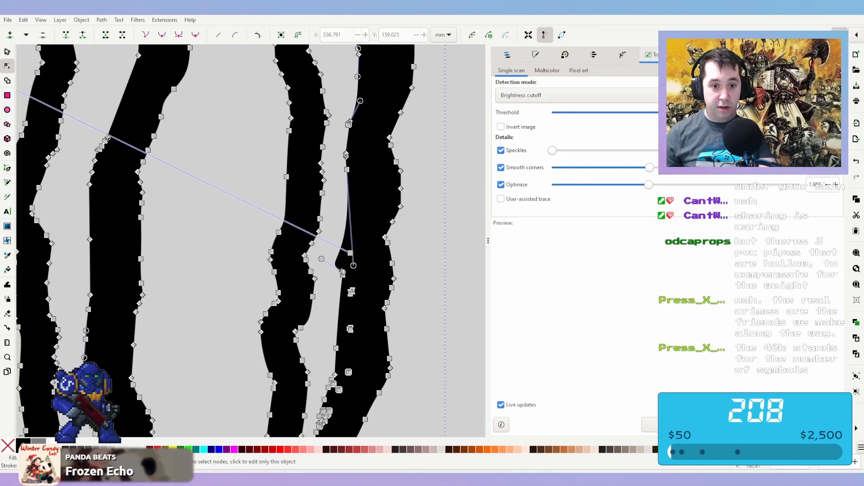
Pull in the overlong handles on the right claw's distorted inner edge and delete the protruding corner node
{"action": "left_click_drag", "start_coordinate": [322, 259], "coordinate": [351, 231]}
{"action": "left_click", "coordinate": [350, 253]}
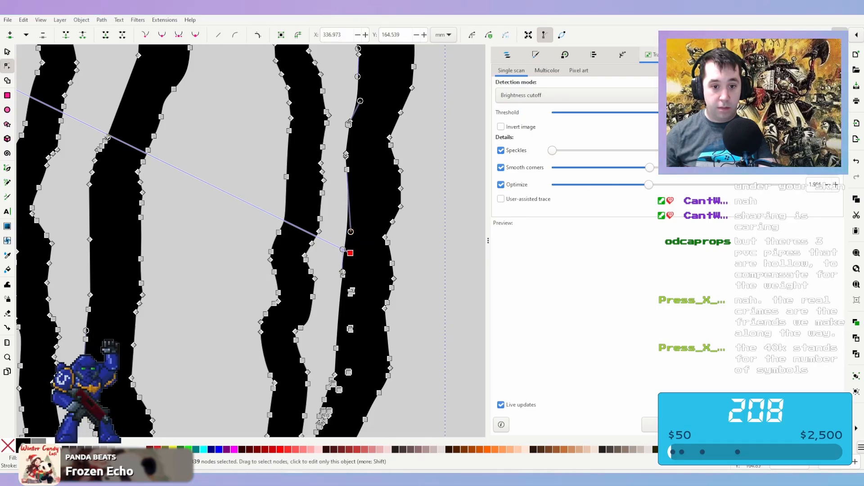
{"action": "key", "text": "Delete"}
Delete the two small speck groups in the lower straight section of the right claw's right-hand outline
{"action": "left_click_drag", "start_coordinate": [363, 308], "coordinate": [344, 285]}
{"action": "key", "text": "Delete"}
{"action": "middle_click_drag", "start_coordinate": [355, 317], "coordinate": [347, 235]}
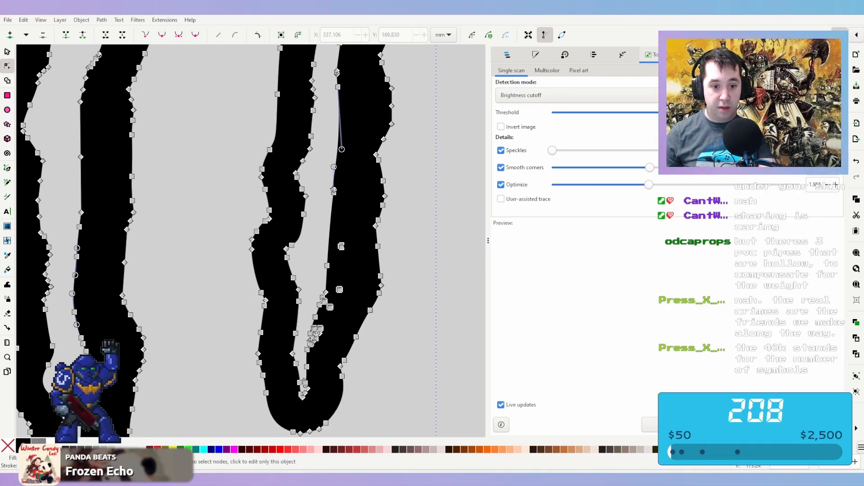
{"action": "left_click_drag", "start_coordinate": [348, 261], "coordinate": [329, 232]}
{"action": "key", "text": "Delete"}
{"action": "middle_click_drag", "start_coordinate": [344, 292], "coordinate": [341, 267]}
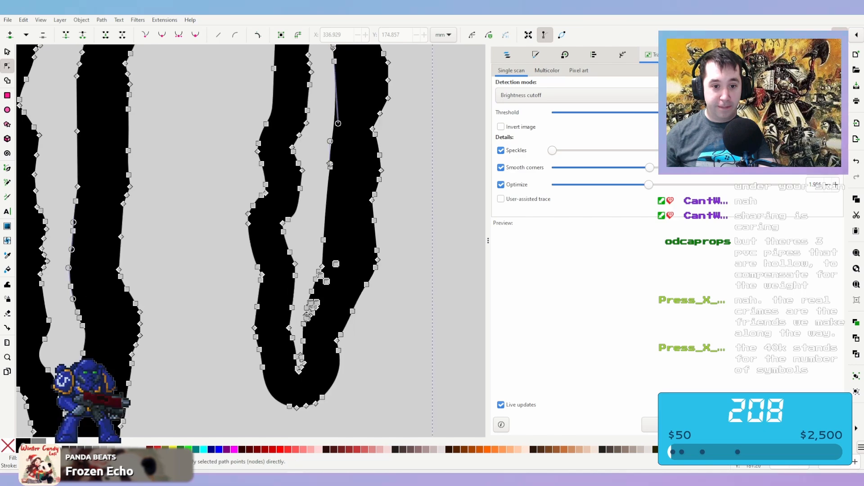
Delete the remaining specks and dense inner-edge node clusters just above the right claw's tip and deselect the path
{"action": "left_click_drag", "start_coordinate": [347, 292], "coordinate": [327, 249]}
{"action": "left_click_drag", "start_coordinate": [337, 299], "coordinate": [313, 269]}
{"action": "key", "text": "Delete"}
{"action": "left_click_drag", "start_coordinate": [327, 323], "coordinate": [308, 297]}
{"action": "key", "text": "Delete"}
{"action": "left_click_drag", "start_coordinate": [316, 333], "coordinate": [298, 302]}
{"action": "key", "text": "Delete"}
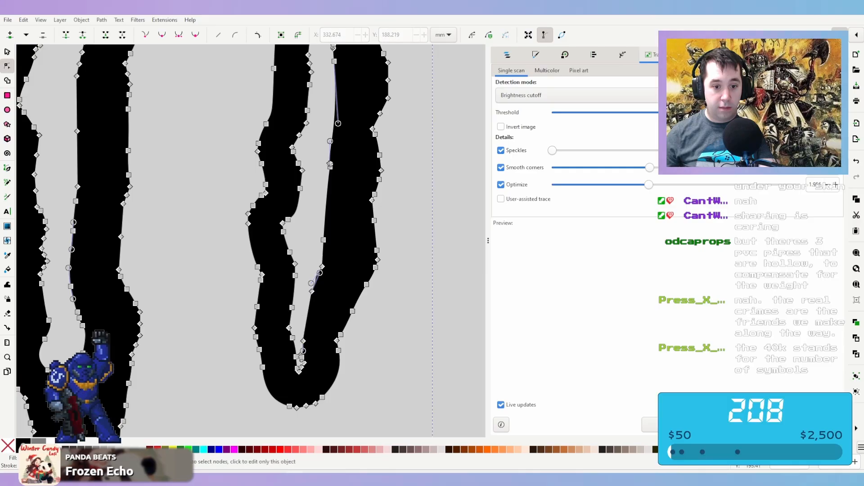
{"action": "scroll", "coordinate": [373, 274], "scroll_direction": "down", "scroll_amount": 5, "text": "ctrl"}
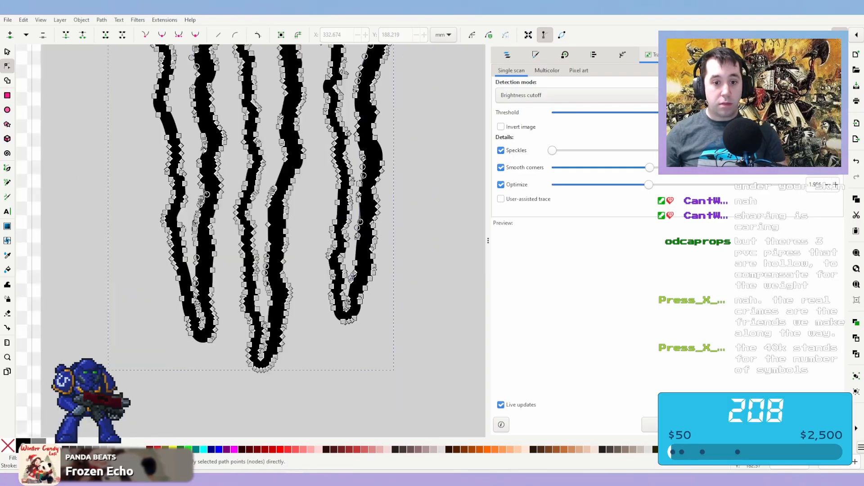
{"action": "key", "text": "Escape"}
{"action": "left_click", "coordinate": [324, 306]}
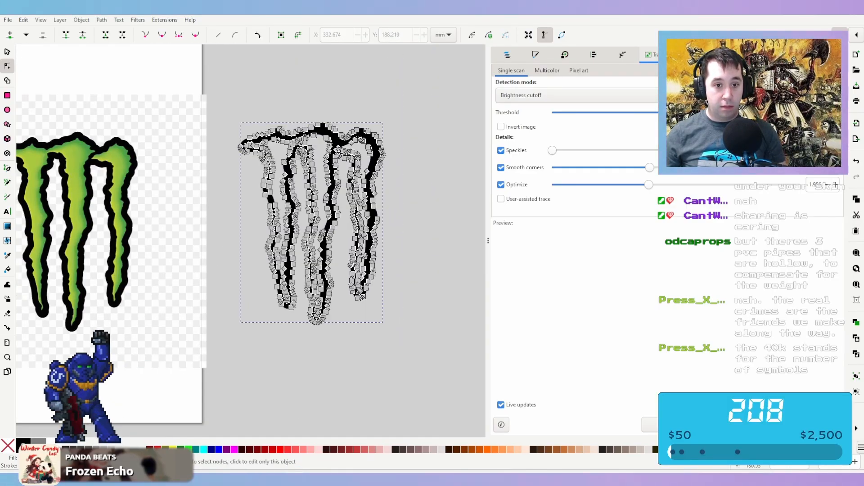
{"action": "key", "text": "Escape"}
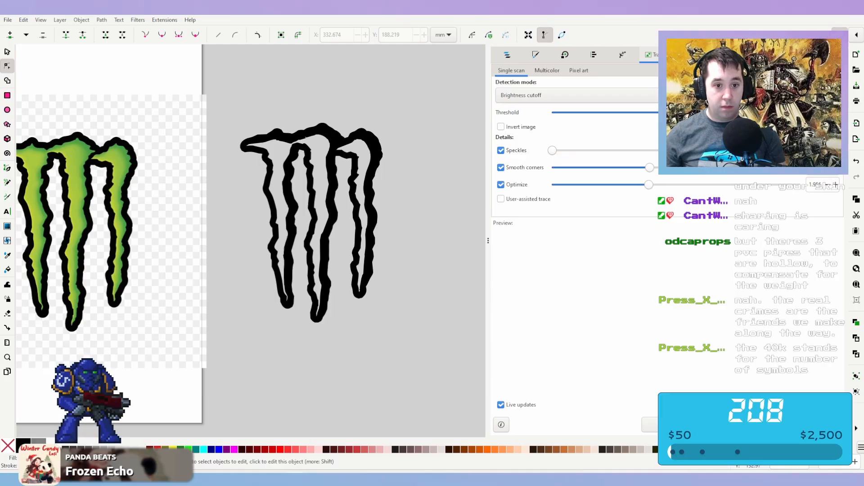
Delete the node cluster on the top bar's lower edge and the jagged corner nodes on the arch between the left and middle claws
{"action": "scroll", "coordinate": [316, 164], "scroll_direction": "up", "scroll_amount": 2, "text": "ctrl"}
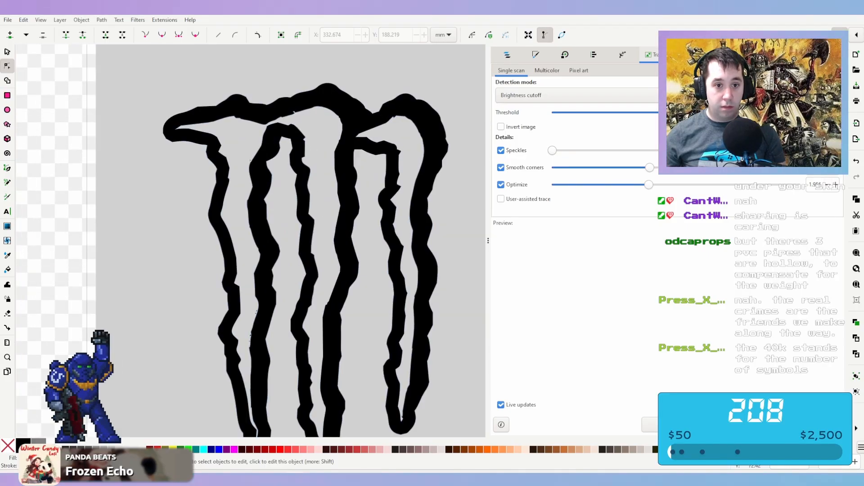
{"action": "left_click", "coordinate": [288, 108]}
{"action": "scroll", "coordinate": [289, 108], "scroll_direction": "up", "scroll_amount": 6, "text": "ctrl"}
{"action": "left_click_drag", "start_coordinate": [318, 124], "coordinate": [360, 172]}
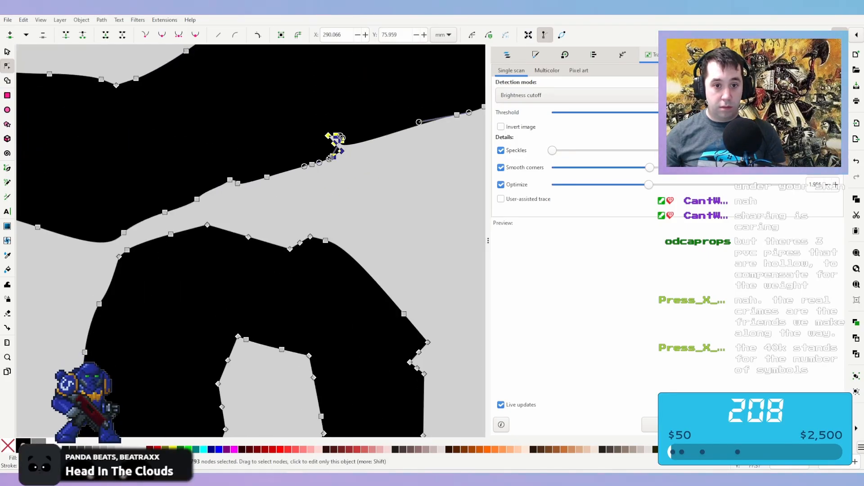
{"action": "key", "text": "Delete"}
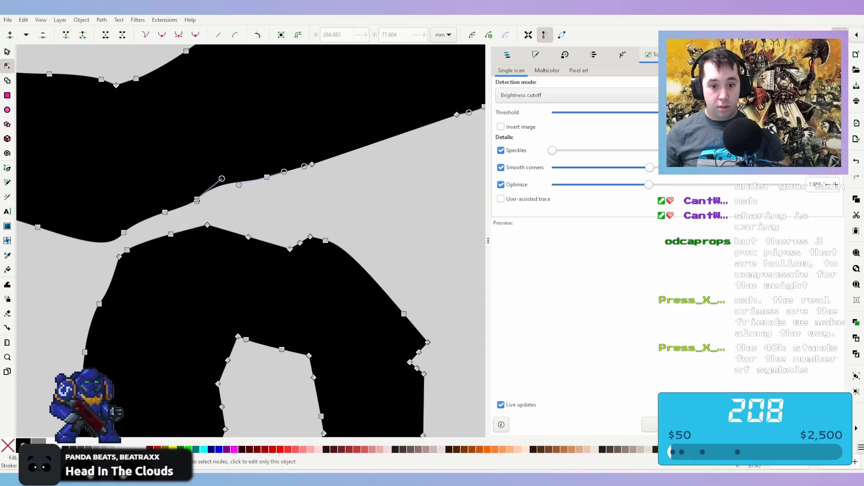
{"action": "left_click_drag", "start_coordinate": [435, 384], "coordinate": [396, 337]}
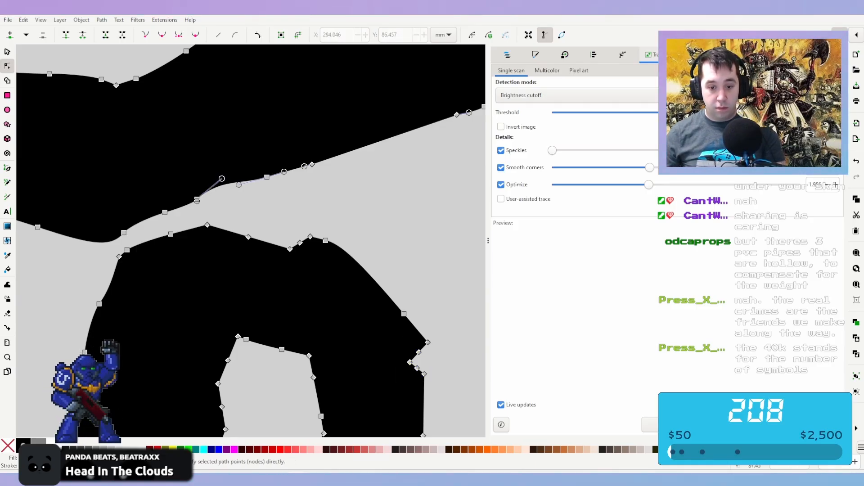
{"action": "left_click_drag", "start_coordinate": [437, 390], "coordinate": [398, 339]}
{"action": "key", "text": "Delete"}
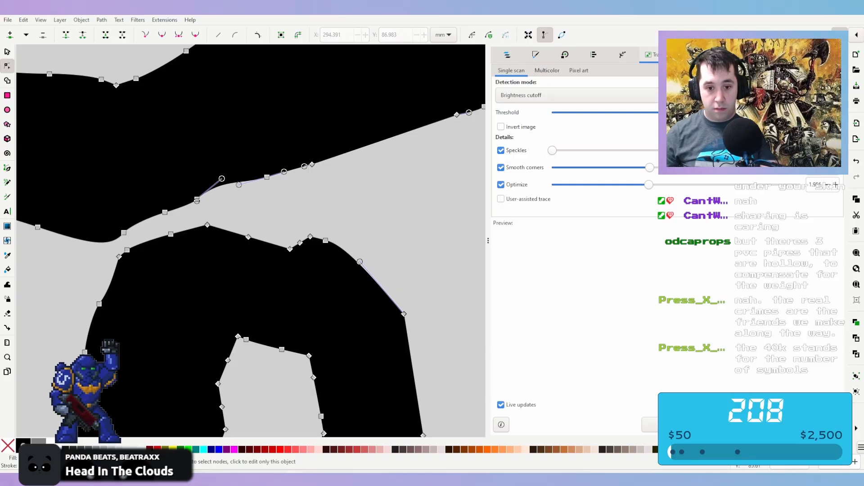
{"action": "scroll", "coordinate": [408, 337], "scroll_direction": "down", "scroll_amount": 5, "text": "ctrl"}
{"action": "key", "text": "Escape"}
{"action": "scroll", "coordinate": [319, 208], "scroll_direction": "down", "scroll_amount": 2, "text": "ctrl"}
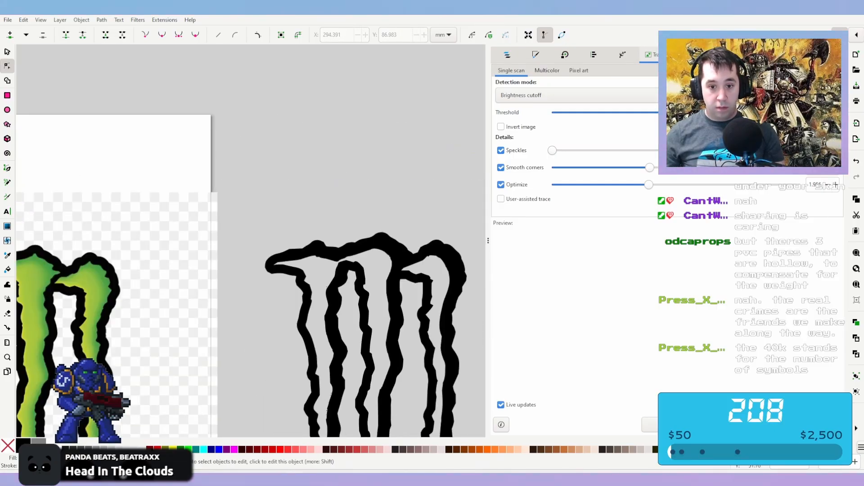
Open the export settings, select the traced logo path for export and open the file chooser for its destination
{"action": "middle_click_drag", "start_coordinate": [396, 311], "coordinate": [298, 207]}
{"action": "left_click", "coordinate": [297, 205]}
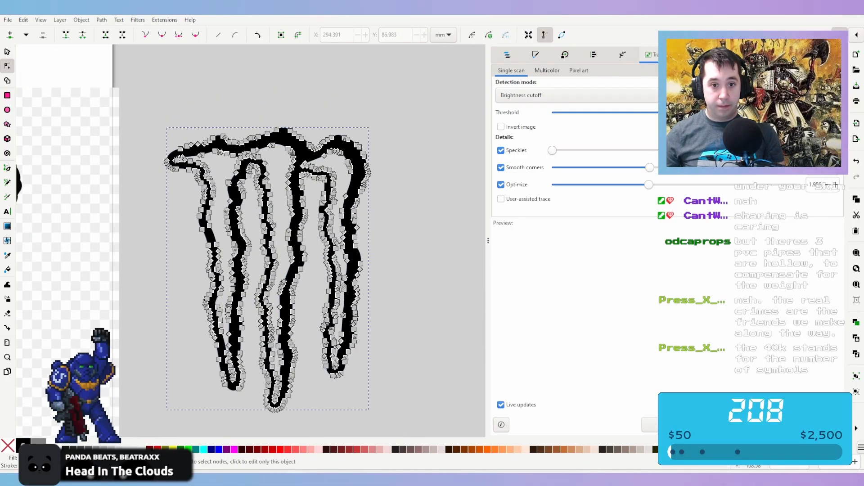
{"action": "key", "text": "Escape"}
{"action": "key", "text": "ctrl+shift+e"}
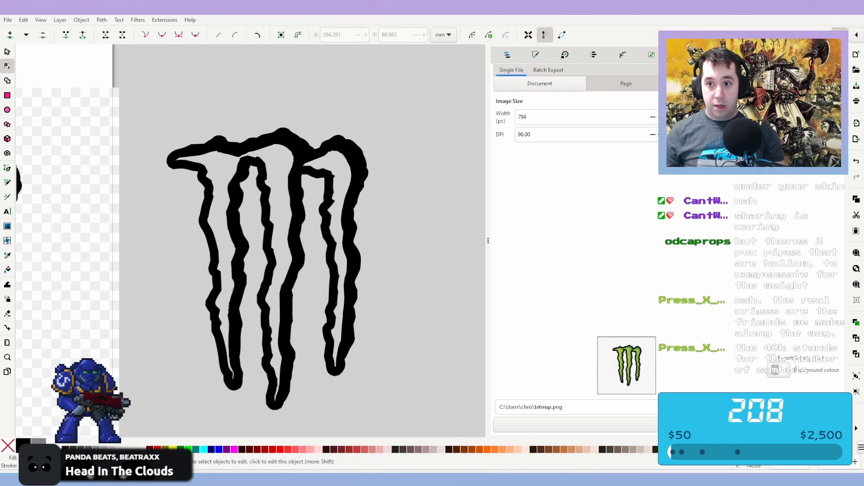
{"action": "left_click", "coordinate": [296, 264]}
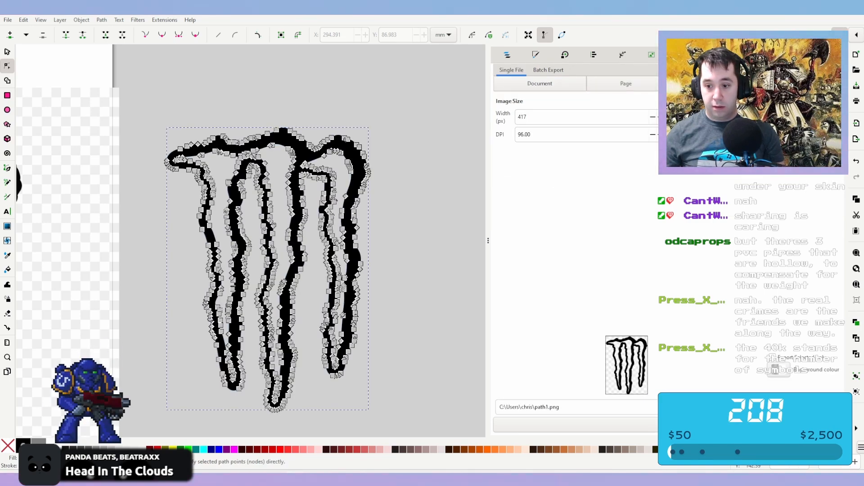
{"action": "left_click", "coordinate": [756, 407]}
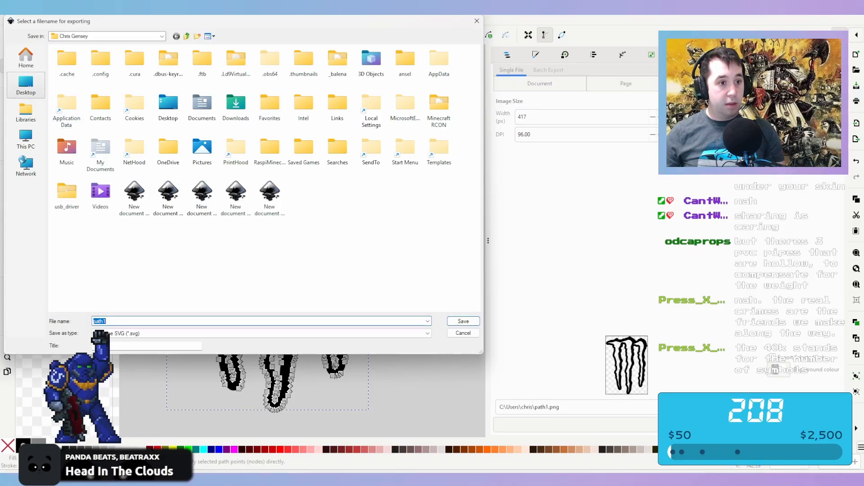
Set the export destination to the Imperium folder inside Costumes, Warhammer 40K
{"action": "left_click", "coordinate": [26, 58]}
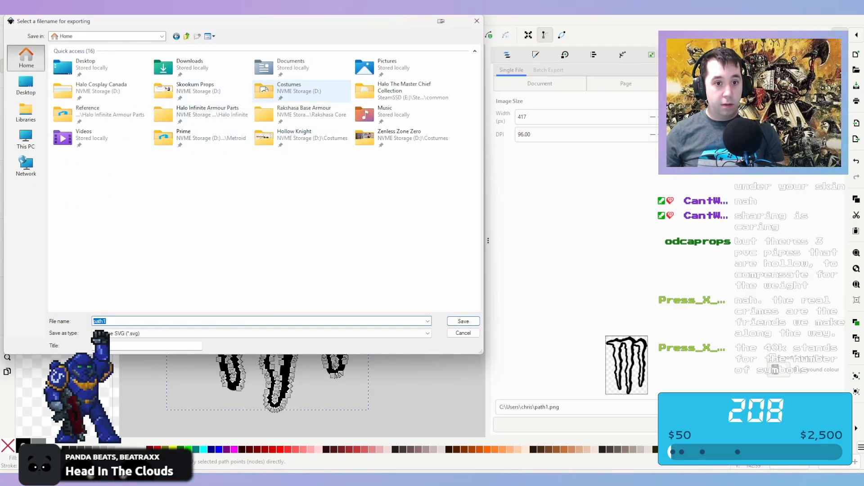
{"action": "double_click", "coordinate": [291, 90]}
{"action": "scroll", "coordinate": [263, 212], "scroll_direction": "down", "scroll_amount": 5}
{"action": "left_click", "coordinate": [262, 216]}
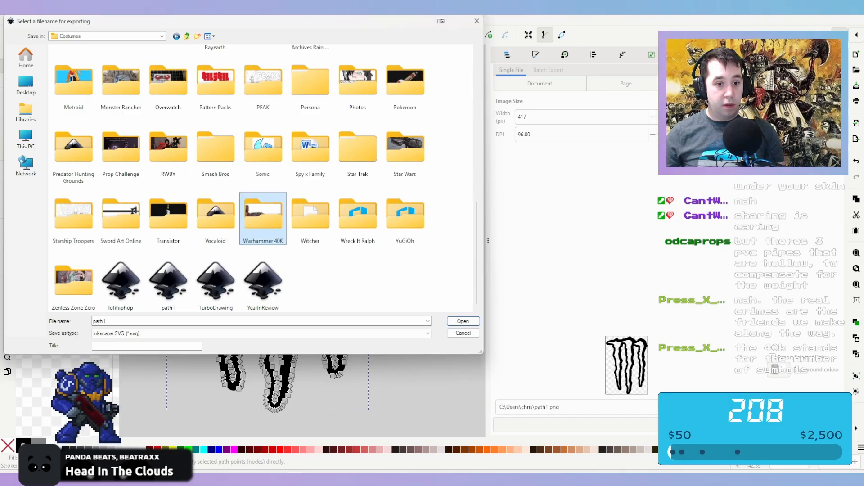
{"action": "double_click", "coordinate": [263, 216]}
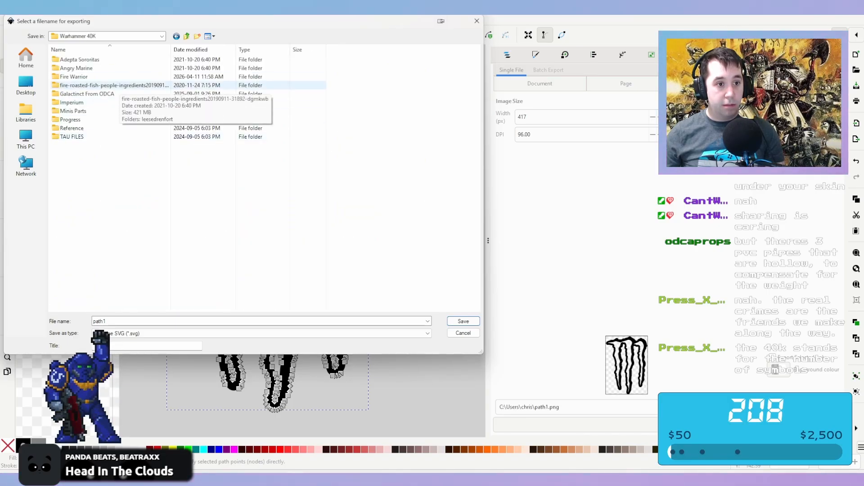
{"action": "double_click", "coordinate": [72, 103]}
Name the export file MonsterPath and save it as an Inkscape SVG
{"action": "left_click", "coordinate": [73, 72]}
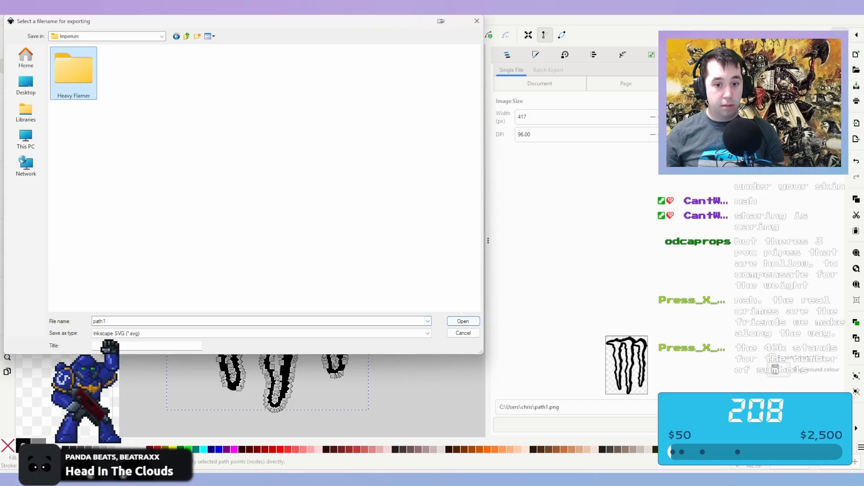
{"action": "key", "text": "Tab"}
{"action": "type", "text": "Mo"}
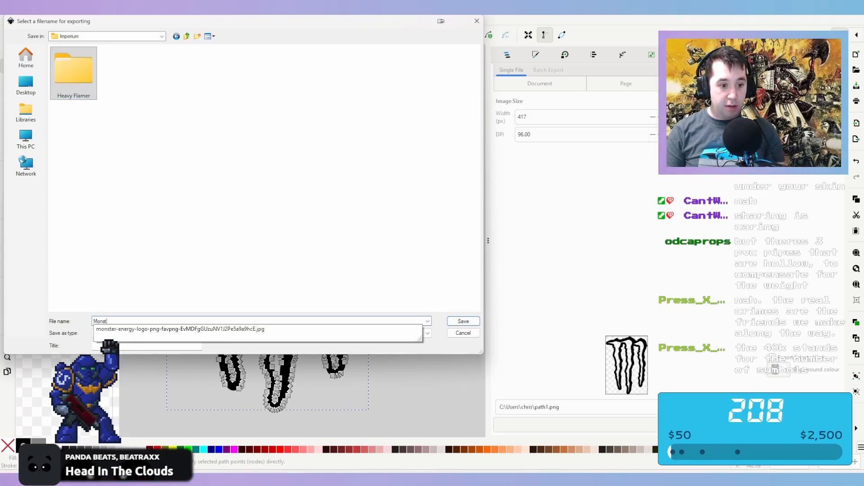
{"action": "type", "text": "nsterPath"}
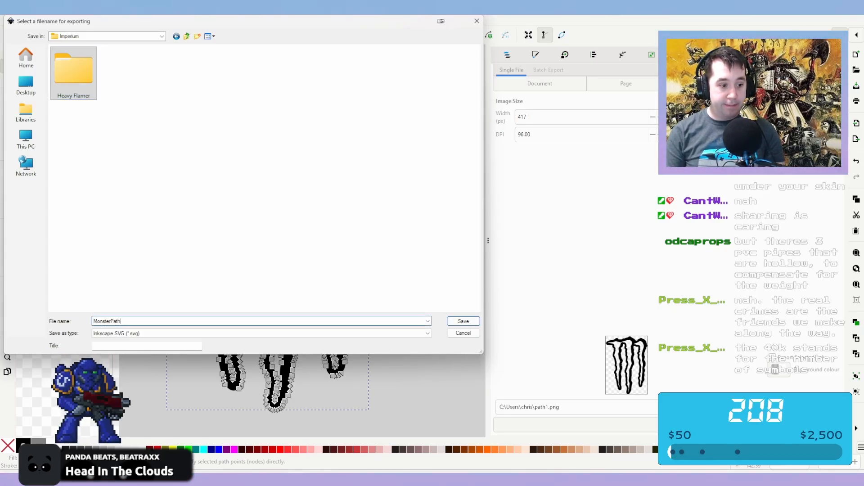
{"action": "key", "text": "Return"}
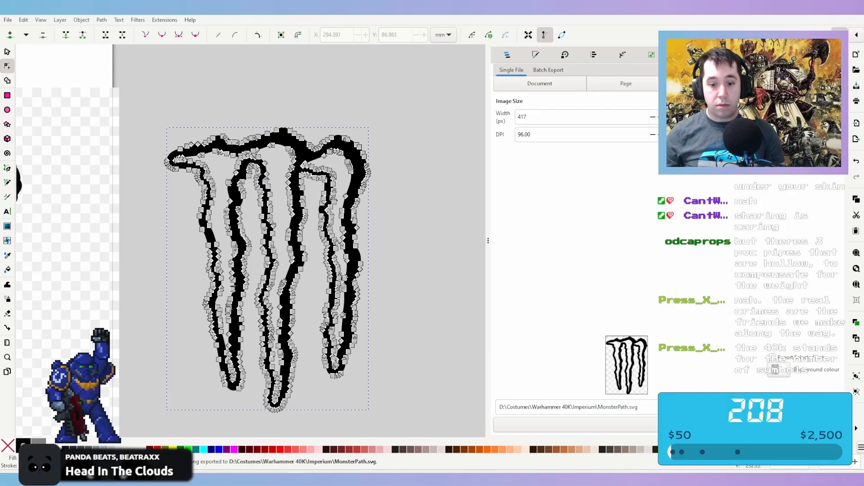
Switch to Fusion and insert the MonsterPath SVG from the computer, choosing a sketch plane at the logo on the fuel tank
{"action": "key", "text": "alt+Tab"}
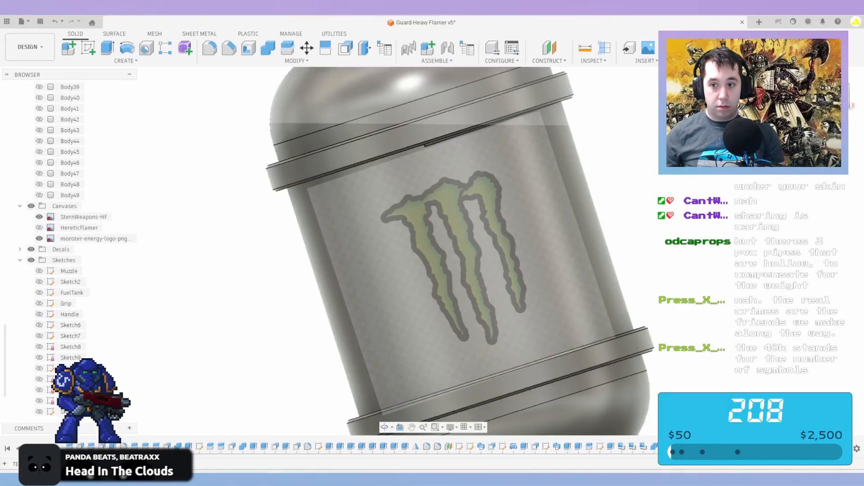
{"action": "left_click", "coordinate": [645, 61]}
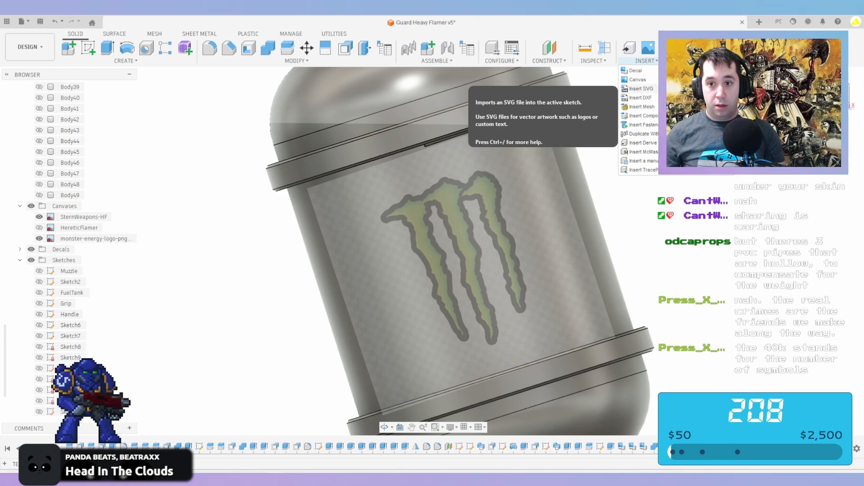
{"action": "left_click", "coordinate": [641, 88]}
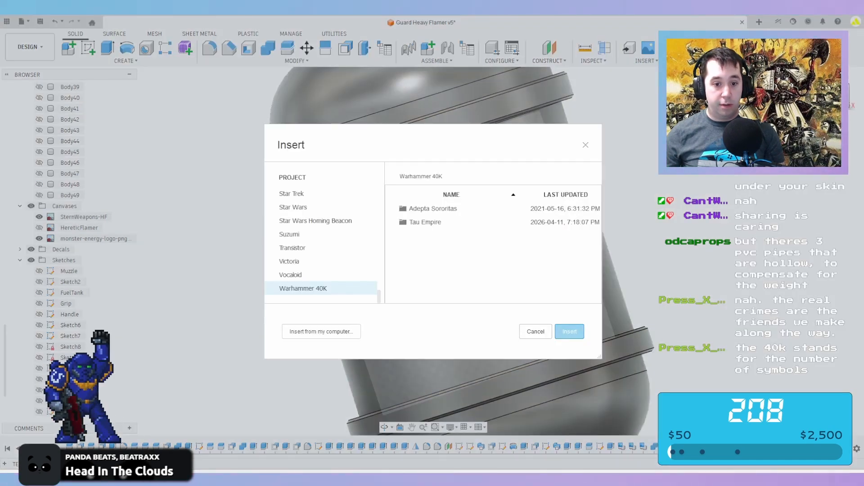
{"action": "left_click", "coordinate": [321, 331]}
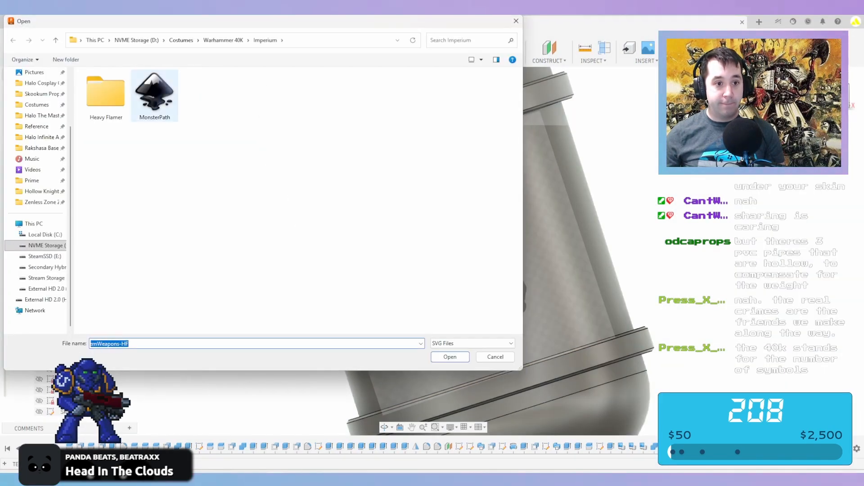
{"action": "double_click", "coordinate": [155, 96]}
{"action": "scroll", "coordinate": [501, 265], "scroll_direction": "down", "scroll_amount": 5}
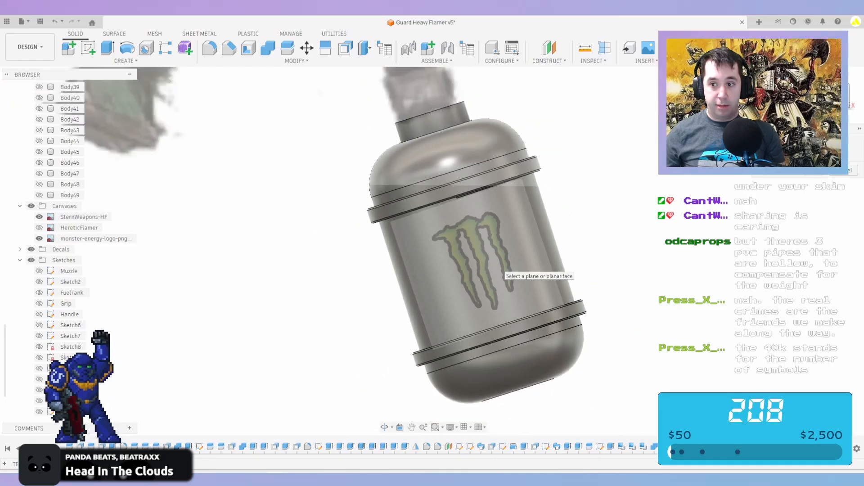
{"action": "left_click", "coordinate": [500, 264]}
{"action": "left_click", "coordinate": [433, 251]}
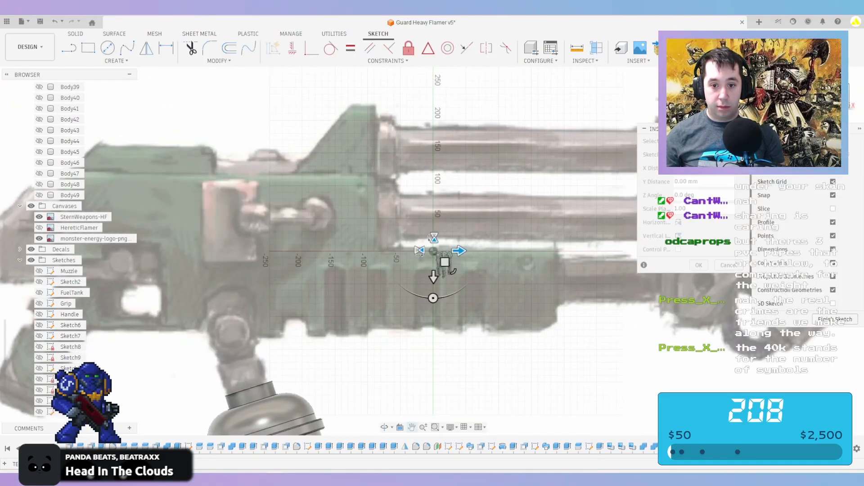
Move the inserted SVG outline onto the logo canvas on the fuel tank and rotate it to match the logo's tilt
{"action": "left_click_drag", "start_coordinate": [484, 118], "coordinate": [344, 323]}
{"action": "scroll", "coordinate": [342, 325], "scroll_direction": "down", "scroll_amount": 2}
{"action": "scroll", "coordinate": [349, 333], "scroll_direction": "up", "scroll_amount": 5}
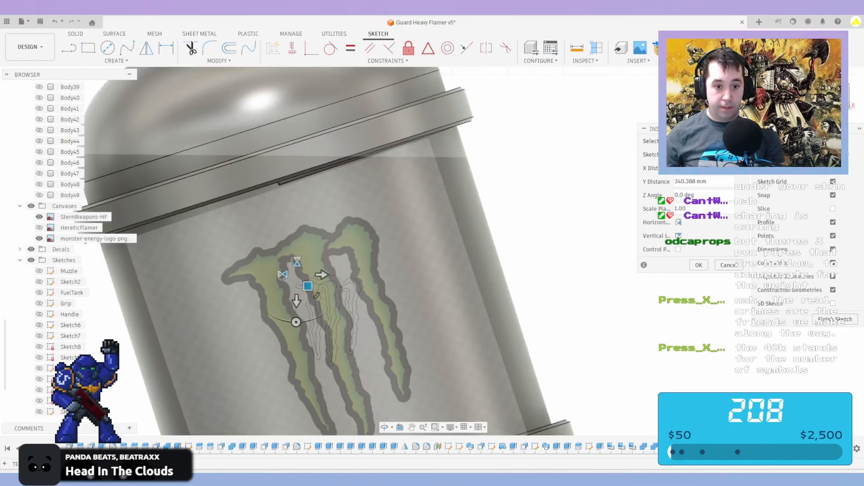
{"action": "middle_click_drag", "start_coordinate": [349, 333], "coordinate": [356, 282]}
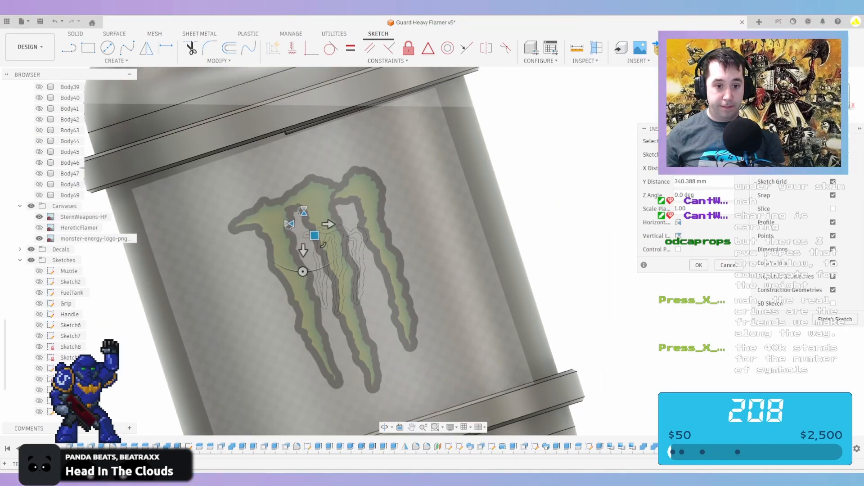
{"action": "mouse_move", "coordinate": [303, 271]}
{"action": "left_mouse_down"}
{"action": "mouse_move", "coordinate": [322, 267]}
{"action": "mouse_move", "coordinate": [314, 269]}
{"action": "left_mouse_up"}
{"action": "left_click_drag", "start_coordinate": [328, 239], "coordinate": [239, 204]}
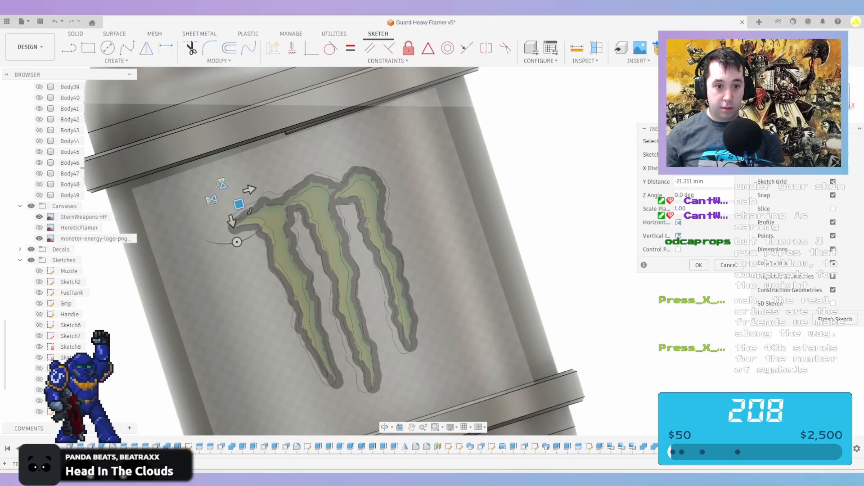
Fine-tune the inserted SVG's rotation by setting its Z angle to -1.5 degrees
{"action": "scroll", "coordinate": [259, 228], "scroll_direction": "up", "scroll_amount": 2}
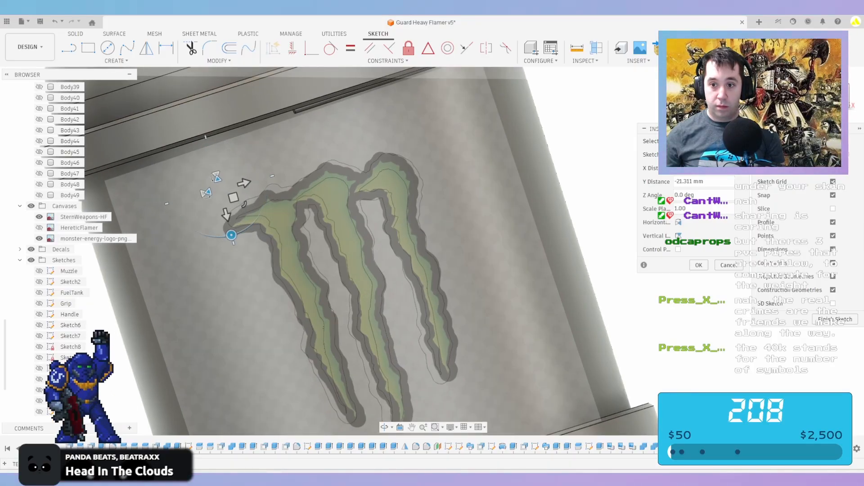
{"action": "mouse_move", "coordinate": [231, 235]}
{"action": "left_mouse_down"}
{"action": "mouse_move", "coordinate": [239, 231]}
{"action": "mouse_move", "coordinate": [231, 235]}
{"action": "left_mouse_up"}
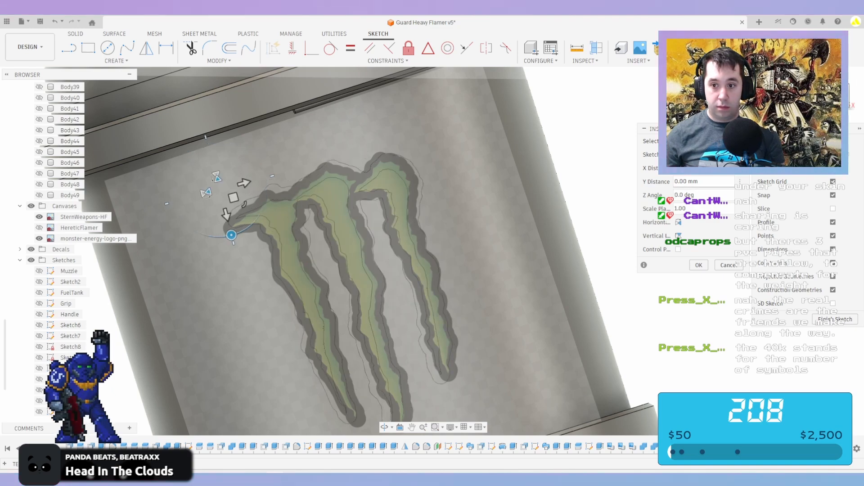
{"action": "key", "text": "ctrl+a"}
{"action": "type", "text": "2"}
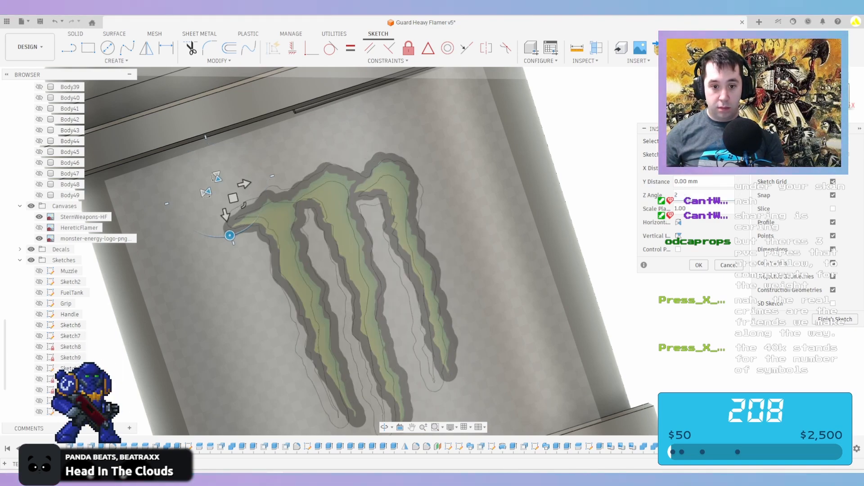
{"action": "key", "text": "BackSpace"}
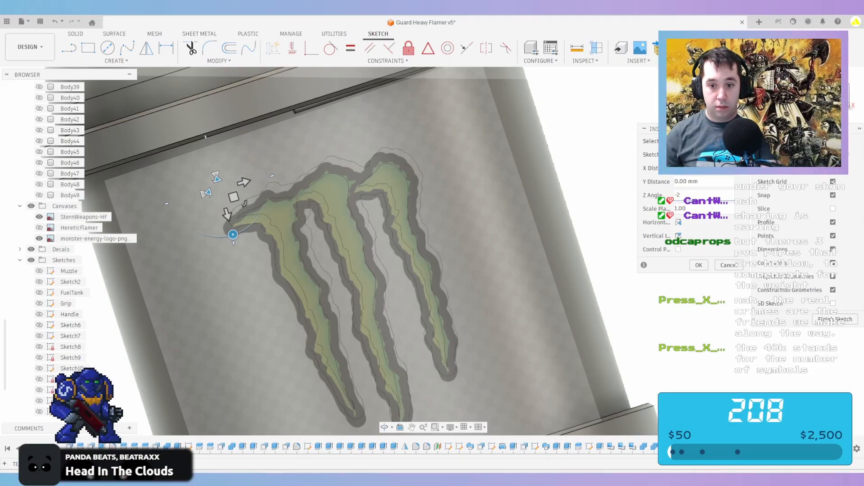
{"action": "type", "text": "1.5"}
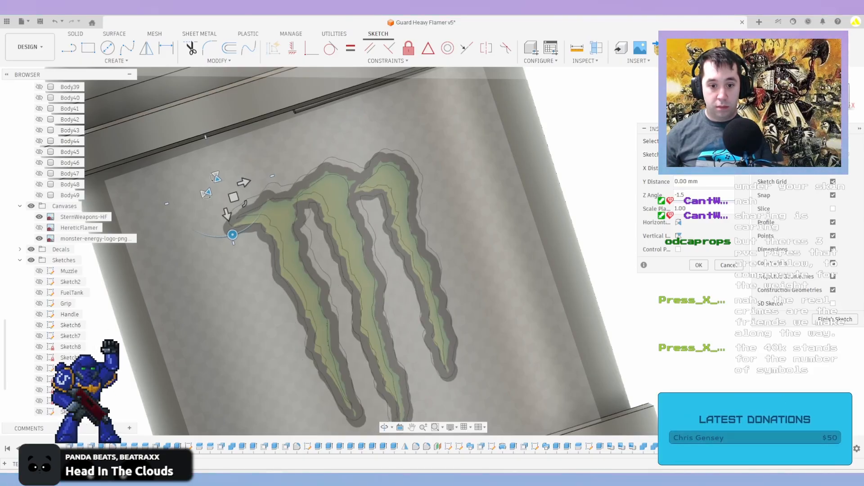
Shift the inserted SVG outline to a Y distance of about 1.19 mm over the logo canvas, accept it and finish the sketch
{"action": "scroll", "coordinate": [465, 216], "scroll_direction": "down", "scroll_amount": 5}
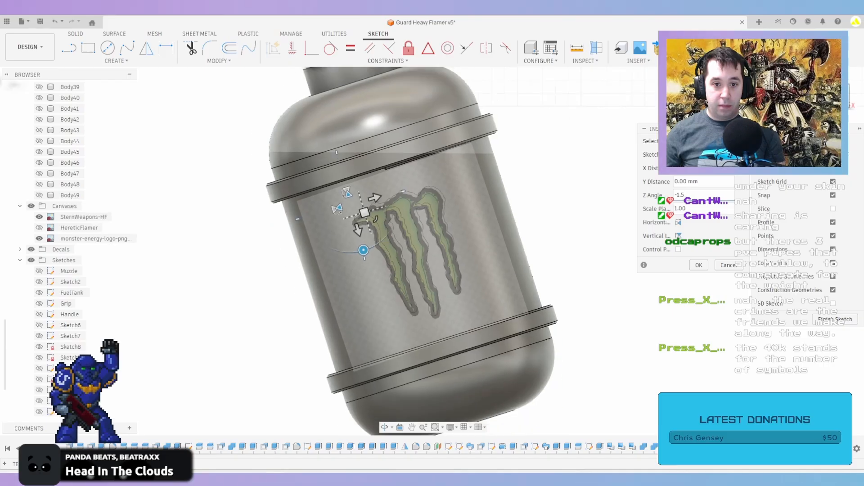
{"action": "left_click_drag", "start_coordinate": [364, 213], "coordinate": [362, 215]}
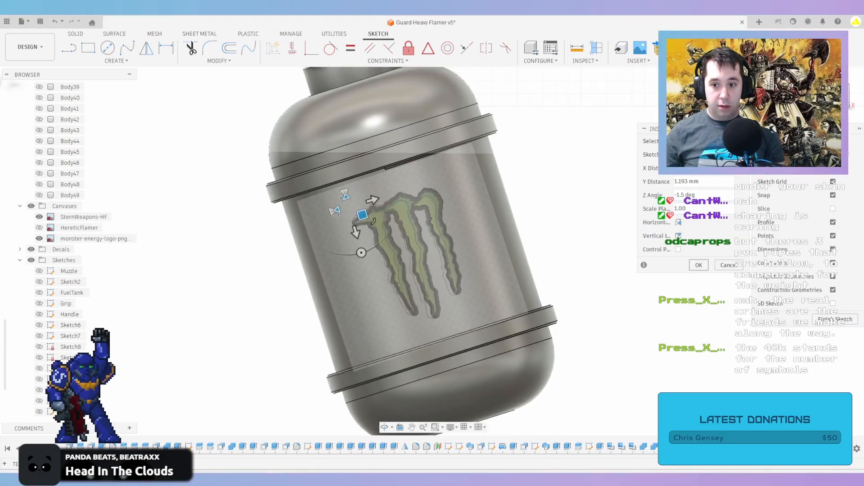
{"action": "key", "text": "Return"}
{"action": "scroll", "coordinate": [415, 223], "scroll_direction": "up", "scroll_amount": 5}
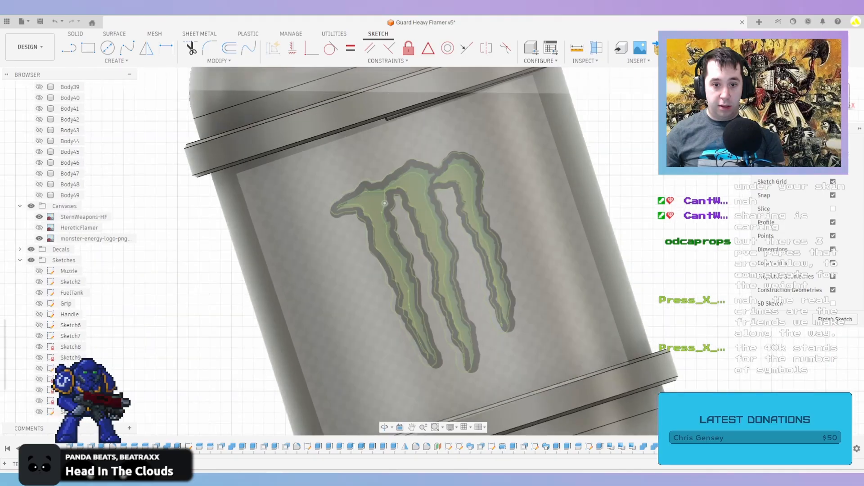
{"action": "scroll", "coordinate": [381, 213], "scroll_direction": "up", "scroll_amount": 8}
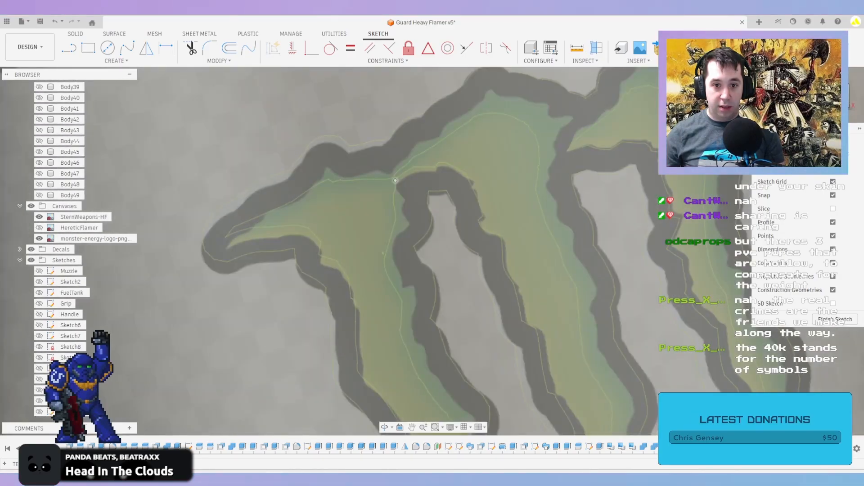
{"action": "scroll", "coordinate": [405, 225], "scroll_direction": "down", "scroll_amount": 7}
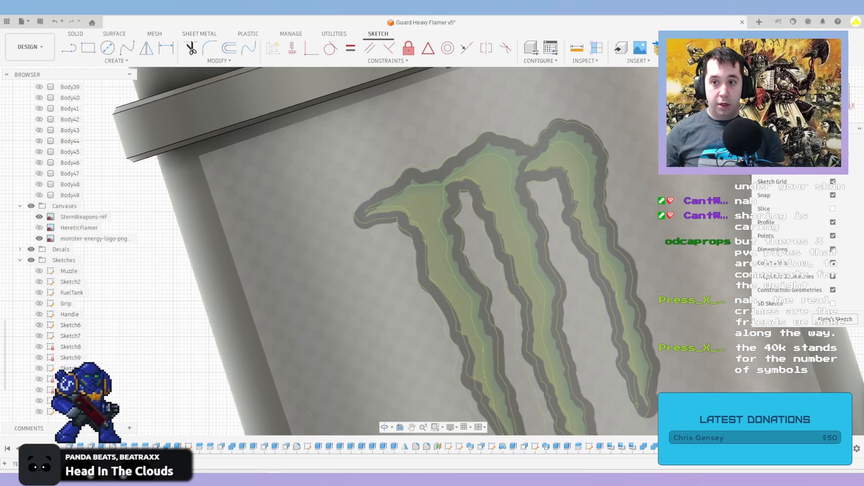
{"action": "left_click", "coordinate": [835, 319]}
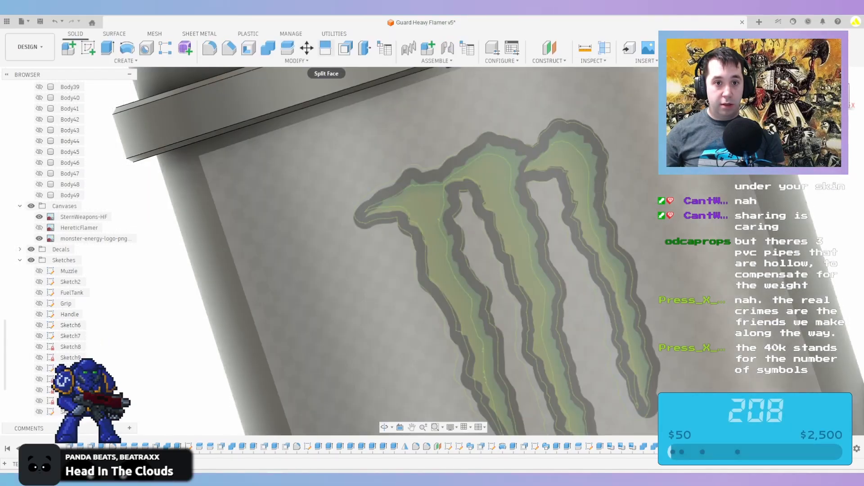
Split the lower fuel tank body into front and back halves using the origin plane through its middle
{"action": "scroll", "coordinate": [540, 99], "scroll_direction": "down", "scroll_amount": 5}
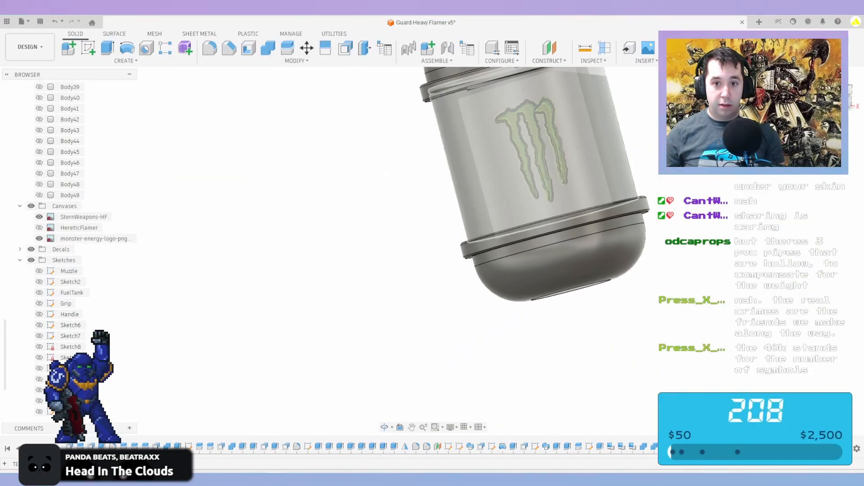
{"action": "left_click", "coordinate": [345, 48]}
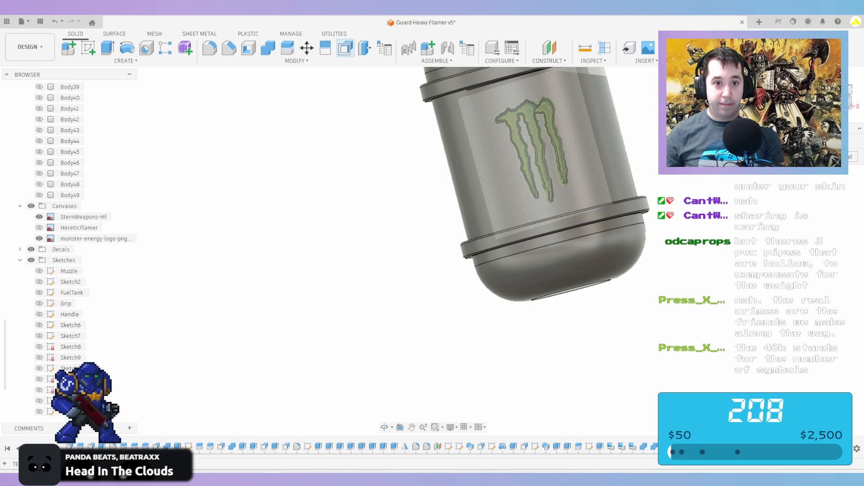
{"action": "left_click", "coordinate": [287, 48]}
{"action": "left_click", "coordinate": [558, 157]}
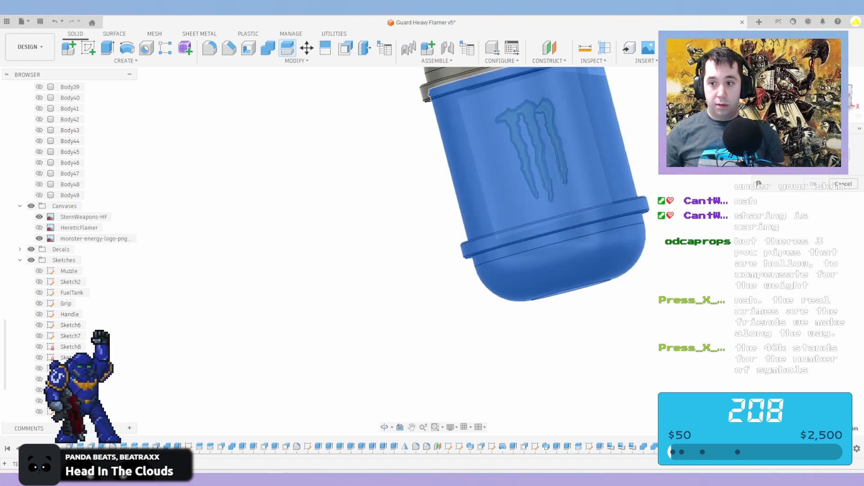
{"action": "scroll", "coordinate": [564, 251], "scroll_direction": "down", "scroll_amount": 5}
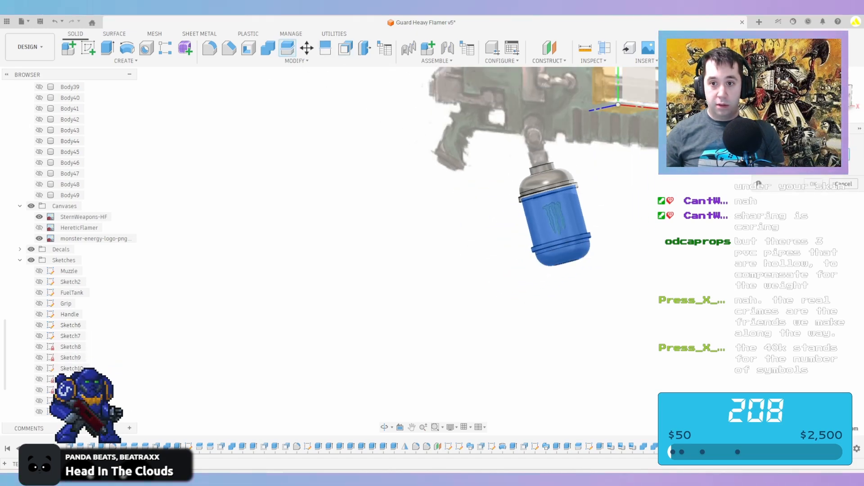
{"action": "left_click", "coordinate": [639, 87]}
{"action": "key", "text": "Return"}
{"action": "scroll", "coordinate": [596, 210], "scroll_direction": "up", "scroll_amount": 5}
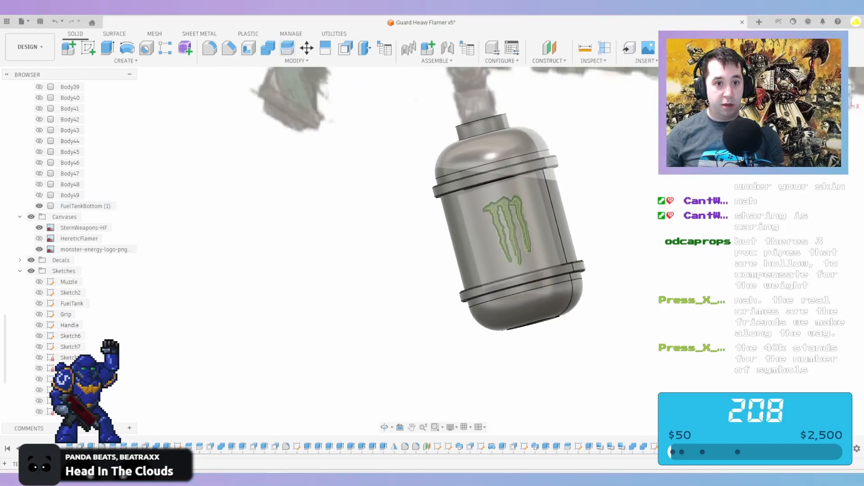
Split the front body FuelTankBottom (1) along the sketched logo's outer outline and save the design
{"action": "left_click", "coordinate": [288, 47]}
{"action": "left_click", "coordinate": [86, 206]}
{"action": "scroll", "coordinate": [517, 220], "scroll_direction": "up", "scroll_amount": 5}
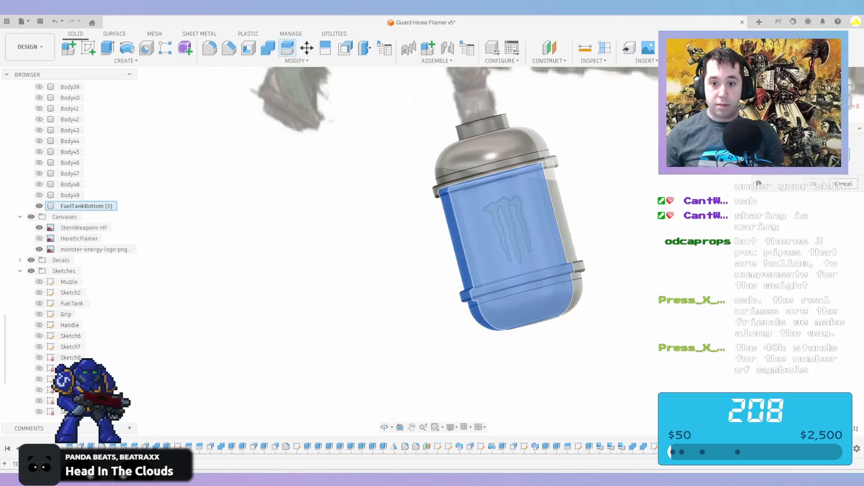
{"action": "scroll", "coordinate": [525, 209], "scroll_direction": "up", "scroll_amount": 3}
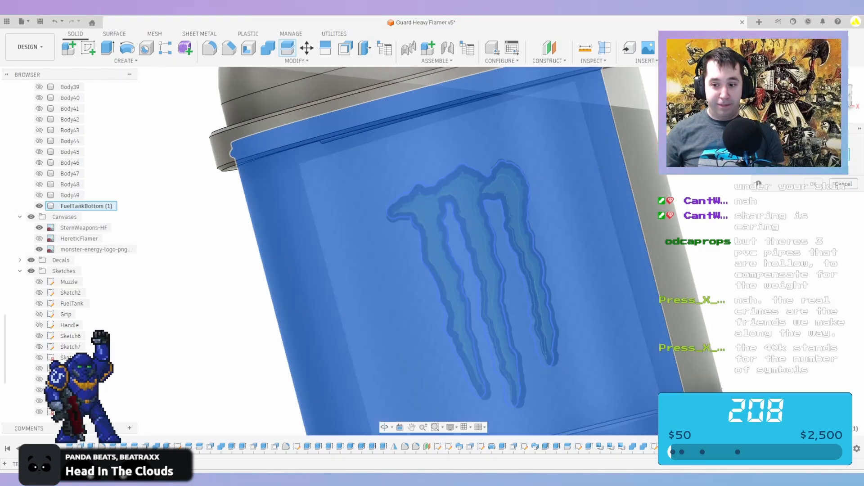
{"action": "left_click", "coordinate": [527, 206]}
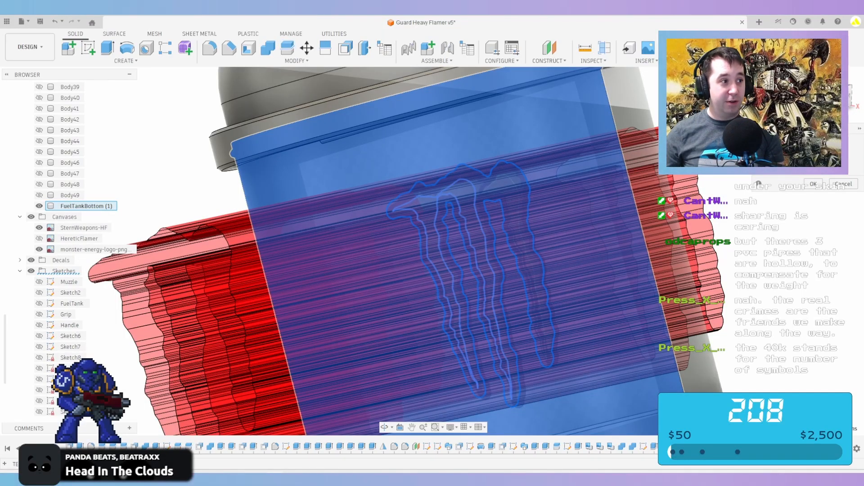
{"action": "key", "text": "Return"}
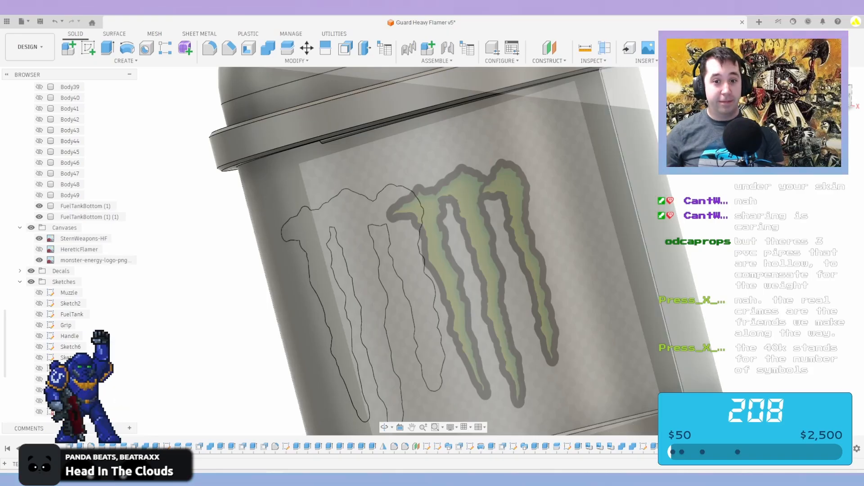
{"action": "key", "text": "ctrl+s"}
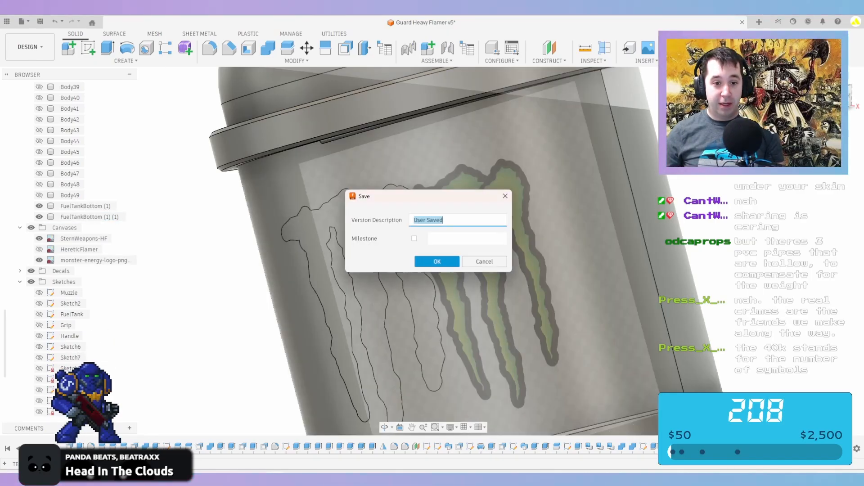
{"action": "key", "text": "Return"}
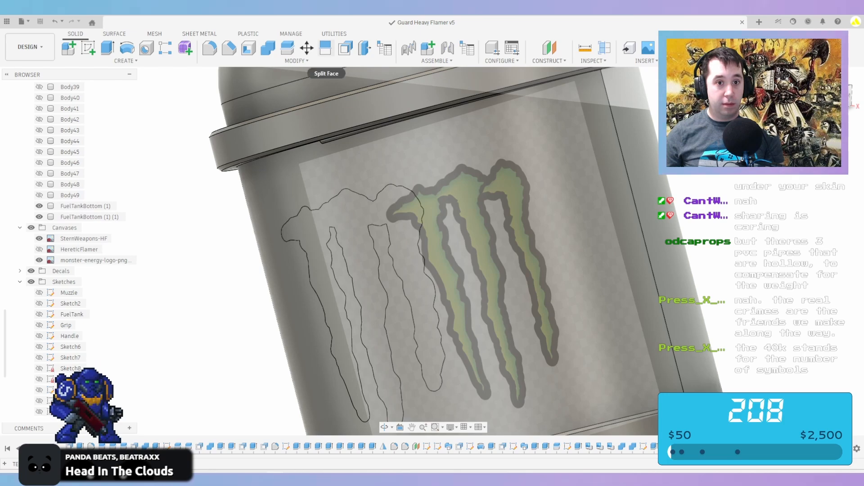
Show the logo sketch again and split the logo-shaped body along the inner outline of the rightmost claw
{"action": "left_click", "coordinate": [287, 47]}
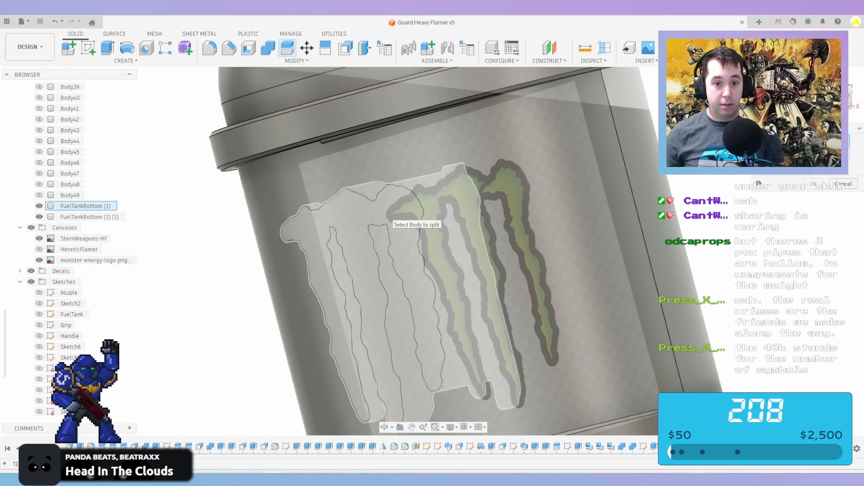
{"action": "left_click", "coordinate": [390, 217]}
{"action": "scroll", "coordinate": [81, 234], "scroll_direction": "down", "scroll_amount": 5}
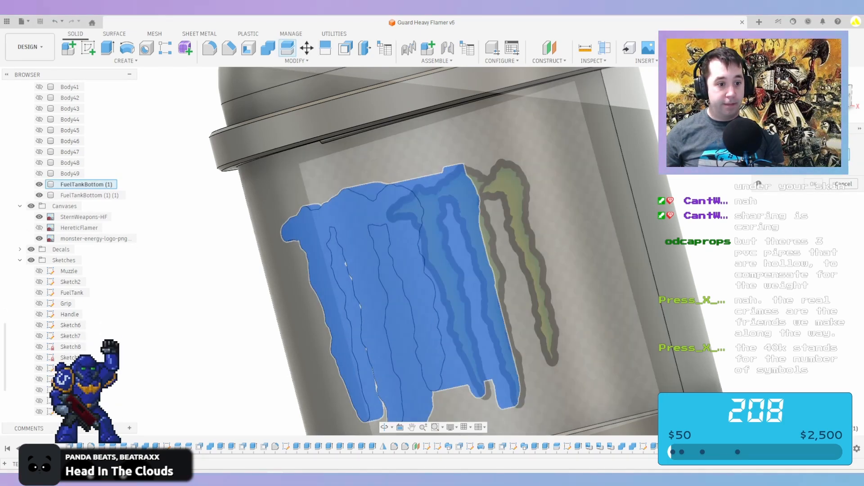
{"action": "left_click", "coordinate": [39, 390]}
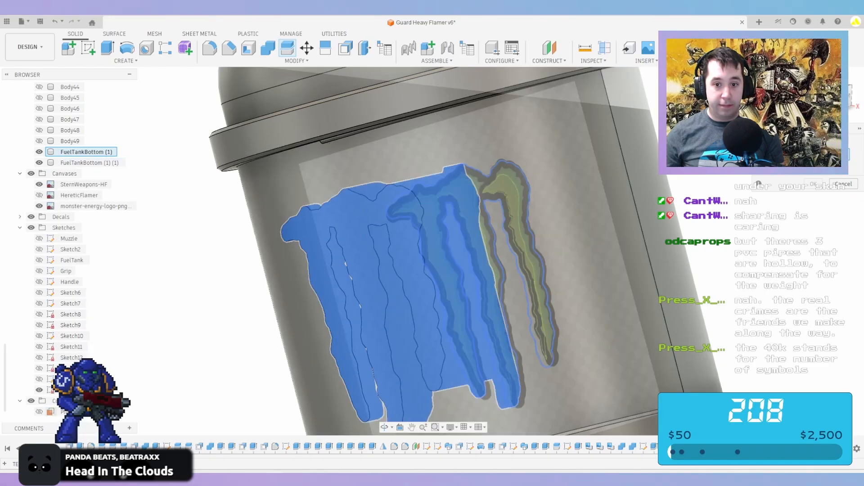
{"action": "left_click", "coordinate": [86, 162]}
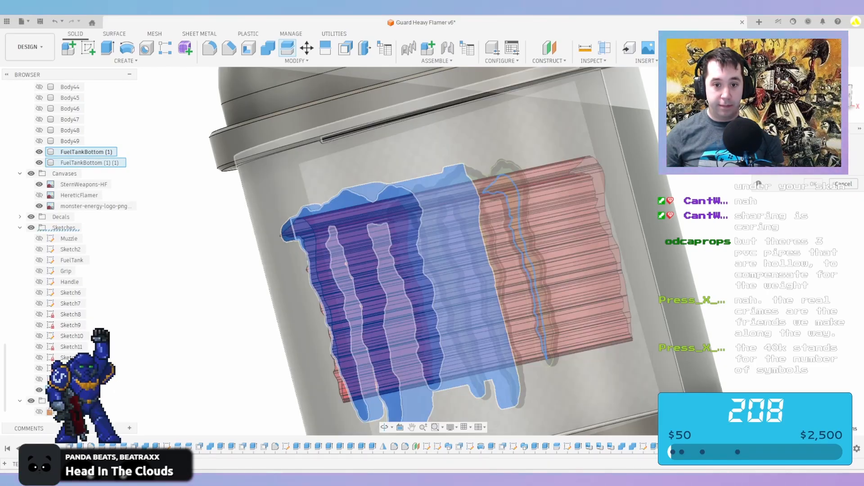
{"action": "left_click", "coordinate": [814, 184]}
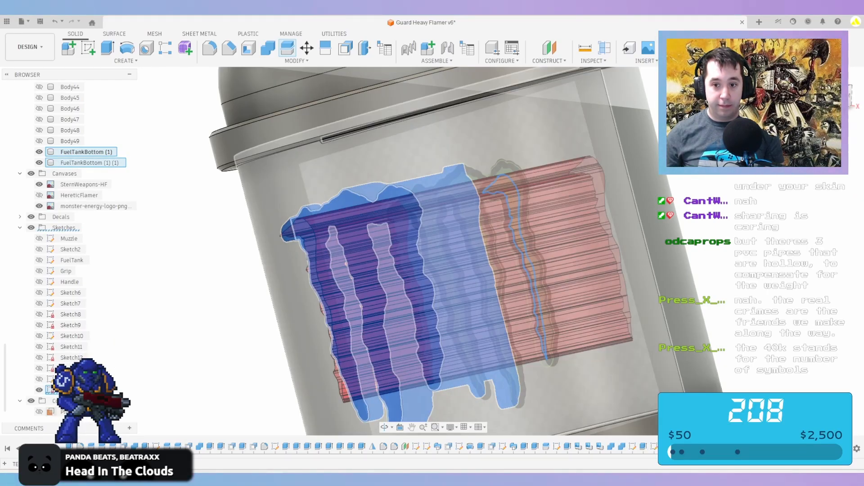
Repeat Split Body on the logo border body, using the inner outline of the other two claws
{"action": "right_click", "coordinate": [704, 163]}
{"action": "left_click", "coordinate": [703, 136]}
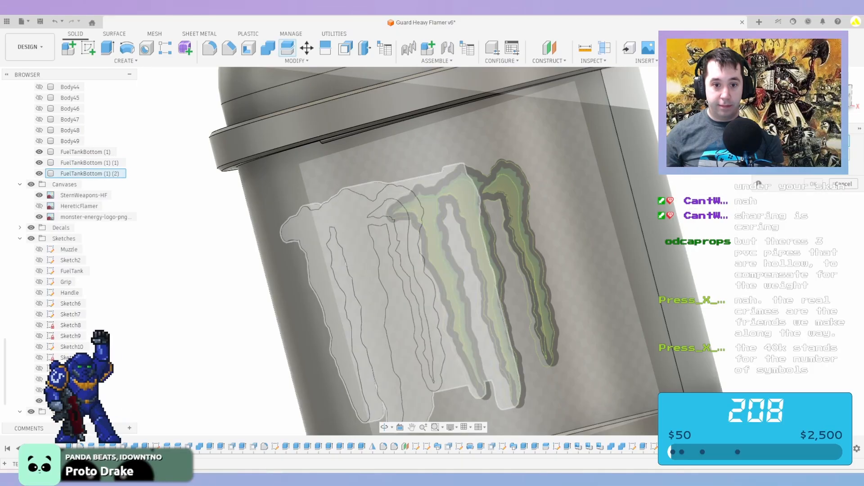
{"action": "left_click", "coordinate": [437, 257]}
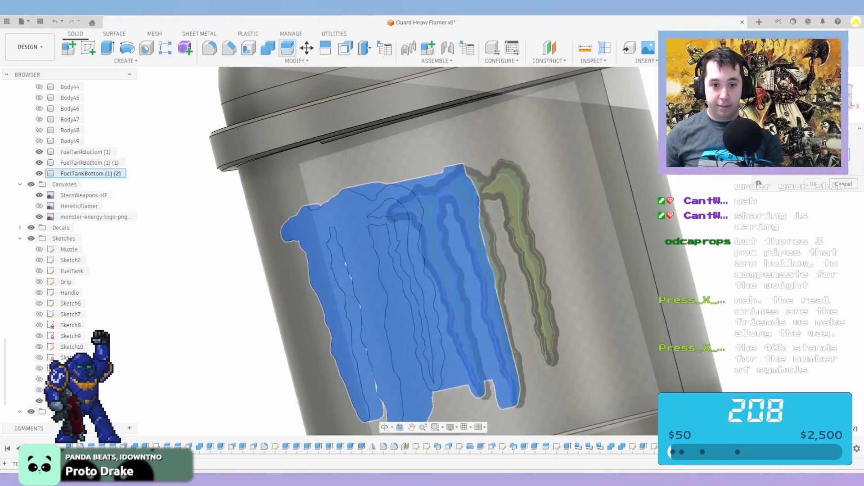
{"action": "left_click", "coordinate": [468, 181]}
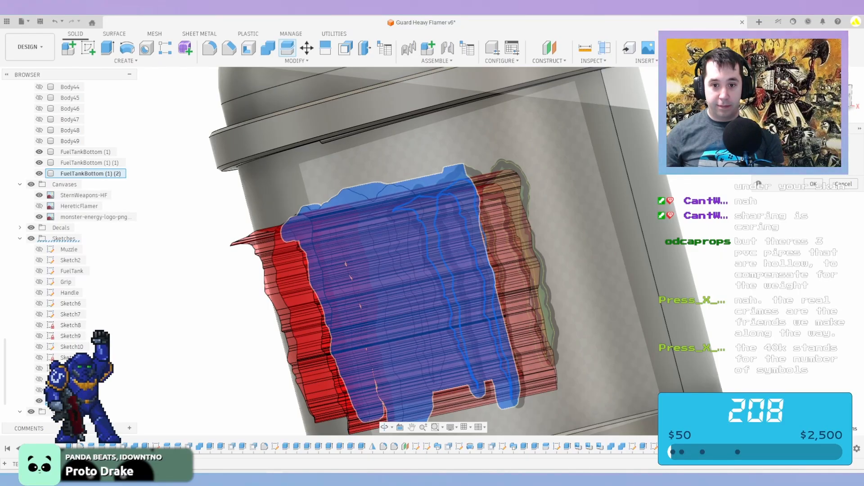
{"action": "key", "text": "Return"}
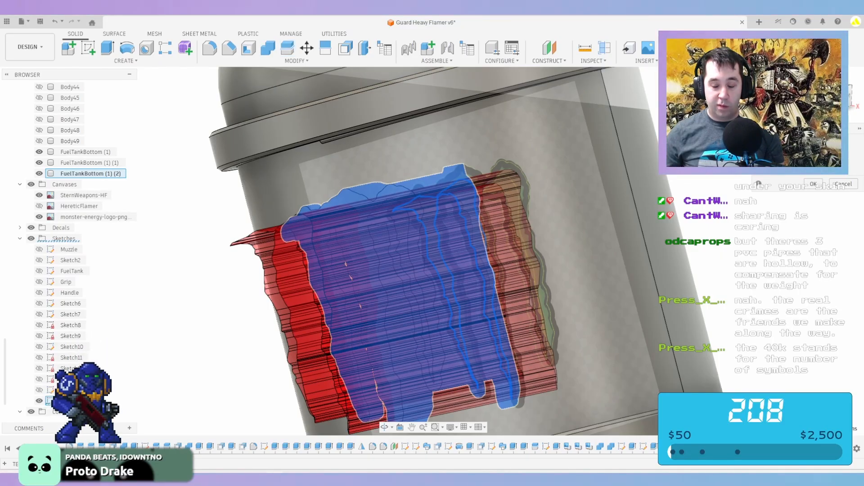
Hide the monster-energy-logo canvas and the inserted logo sketch to leave only the split bodies on the tank
{"action": "scroll", "coordinate": [431, 223], "scroll_direction": "down", "scroll_amount": 3}
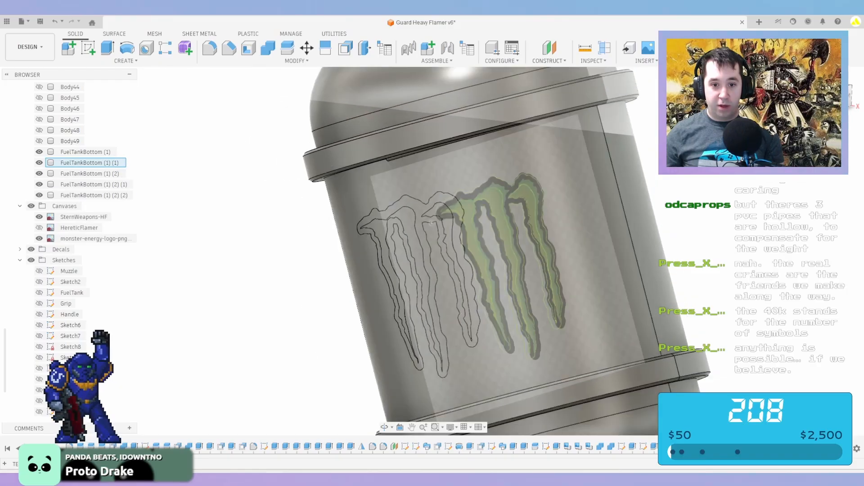
{"action": "middle_click_drag", "start_coordinate": [431, 223], "coordinate": [420, 165], "text": "shift"}
{"action": "scroll", "coordinate": [421, 165], "scroll_direction": "down", "scroll_amount": 1}
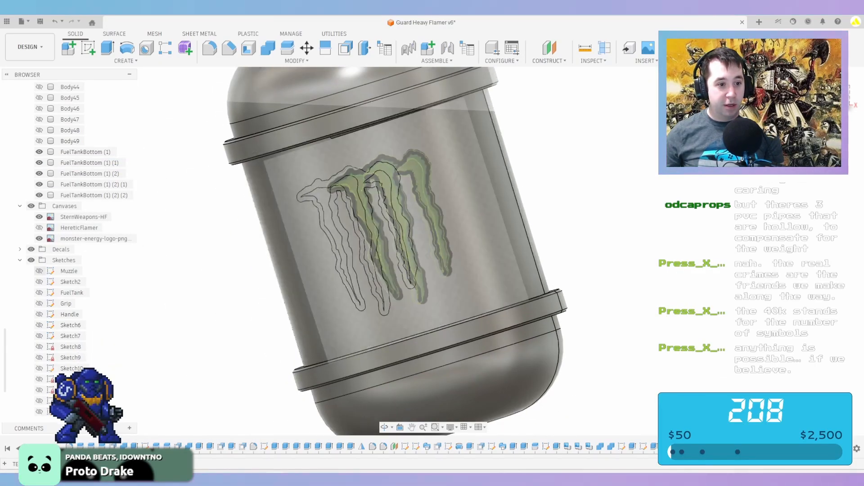
{"action": "left_click", "coordinate": [39, 239]}
{"action": "scroll", "coordinate": [40, 239], "scroll_direction": "down", "scroll_amount": 1}
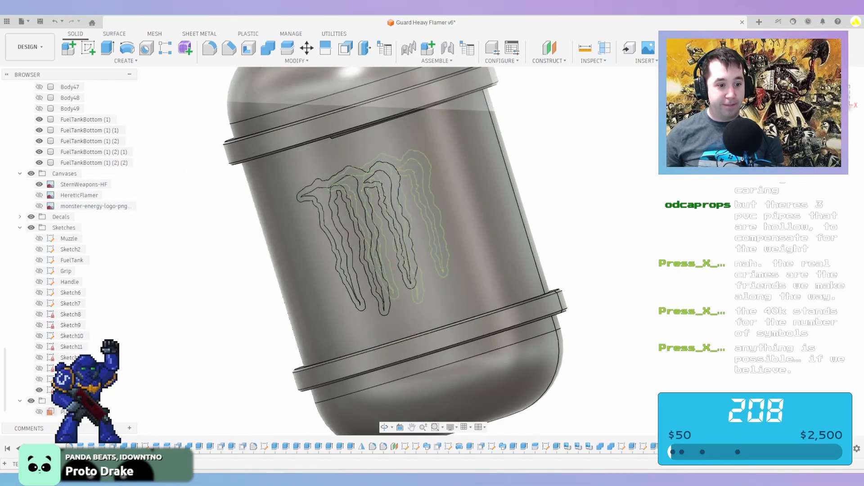
{"action": "left_click", "coordinate": [70, 390]}
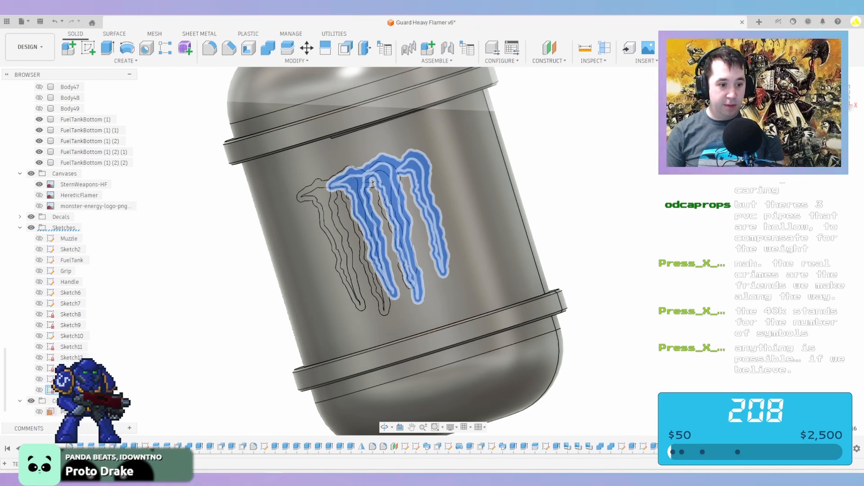
{"action": "key", "text": "Escape"}
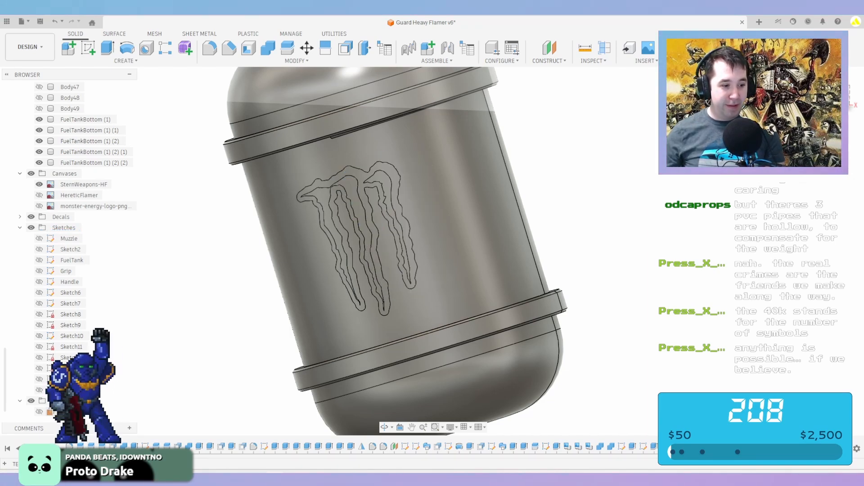
Offset the front face of the logo border body by 1 mm
{"action": "scroll", "coordinate": [360, 252], "scroll_direction": "up", "scroll_amount": 3}
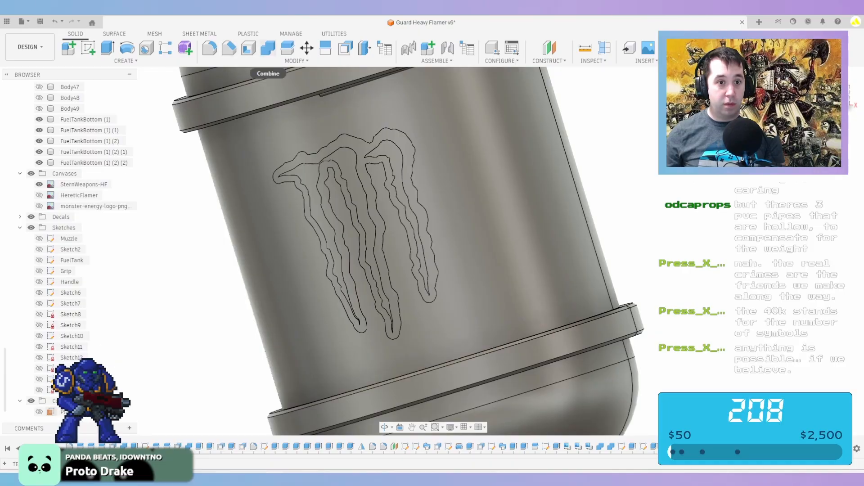
{"action": "left_click", "coordinate": [346, 48]}
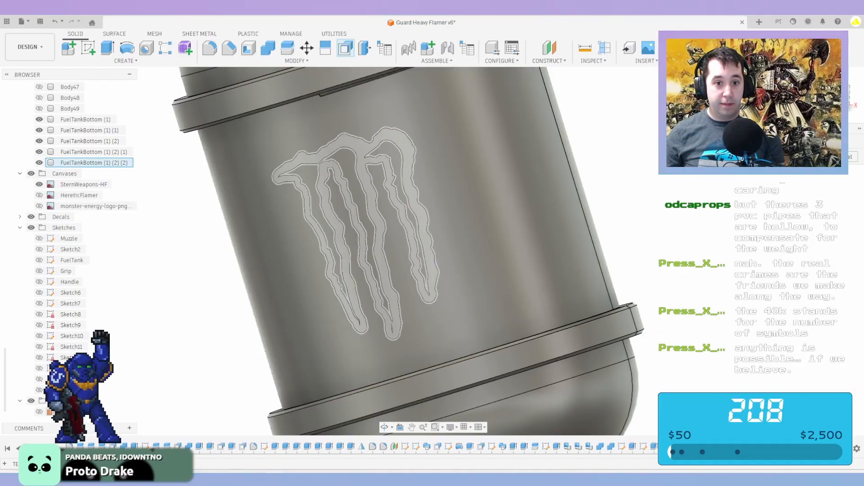
{"action": "left_click", "coordinate": [360, 239]}
{"action": "type", "text": "1"}
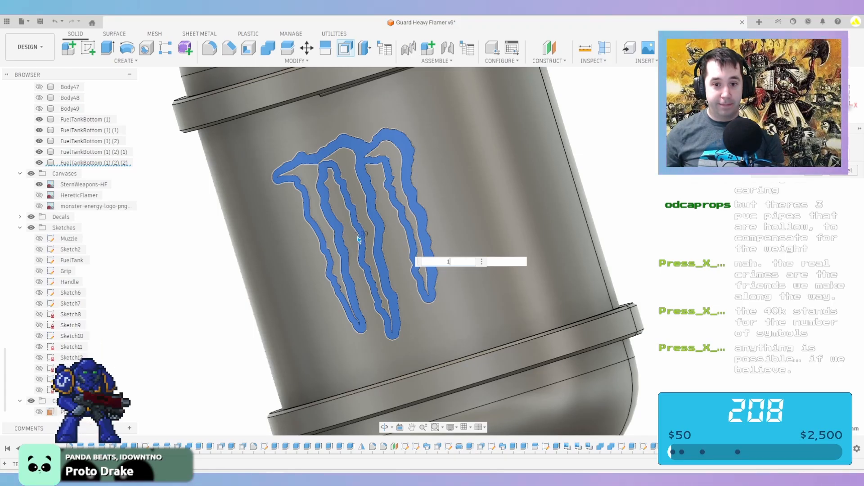
{"action": "key", "text": "Return"}
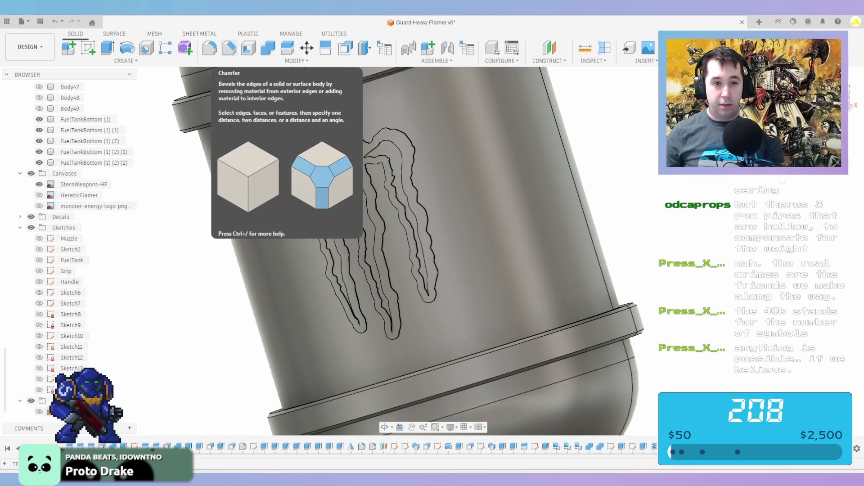
Try to chamfer the edges of the logo border body's front face by 0.5 mm
{"action": "left_click", "coordinate": [230, 47]}
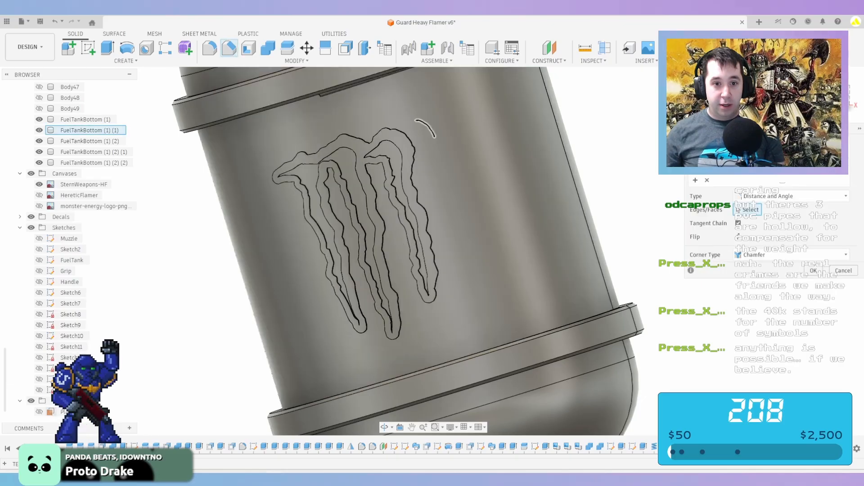
{"action": "scroll", "coordinate": [396, 181], "scroll_direction": "up", "scroll_amount": 5}
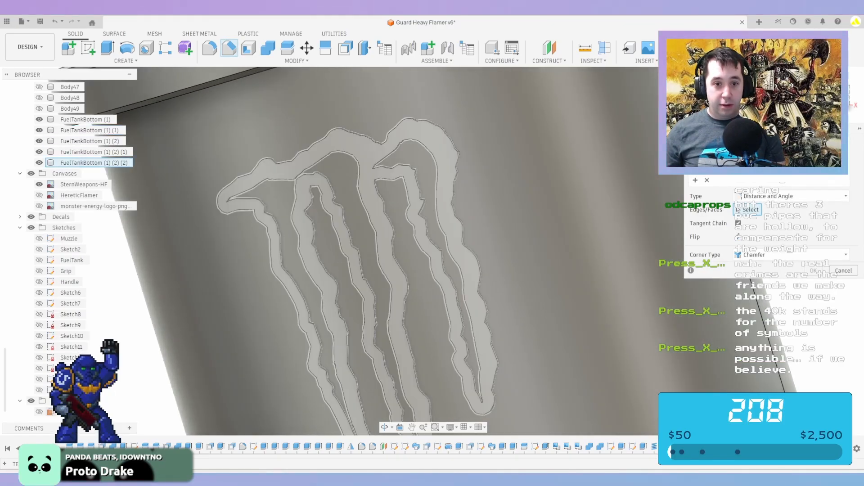
{"action": "left_click", "coordinate": [346, 163]}
{"action": "type", "text": ".5"}
{"action": "key", "text": "Return"}
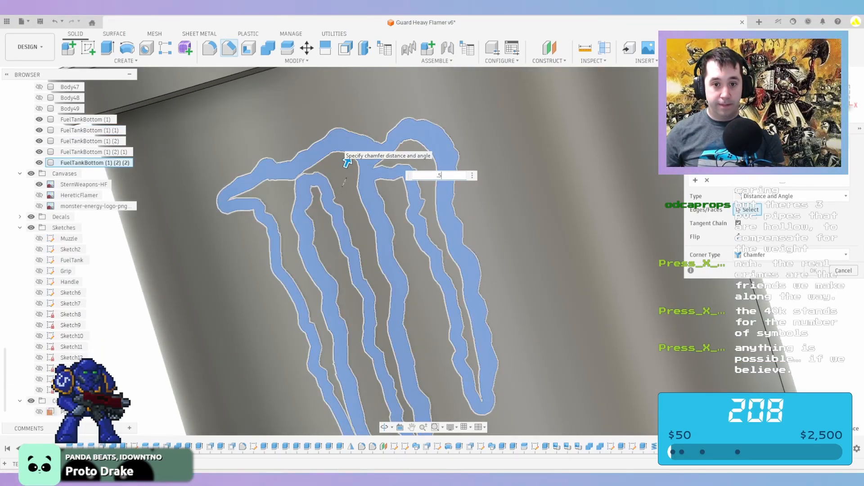
{"action": "key", "text": "Escape"}
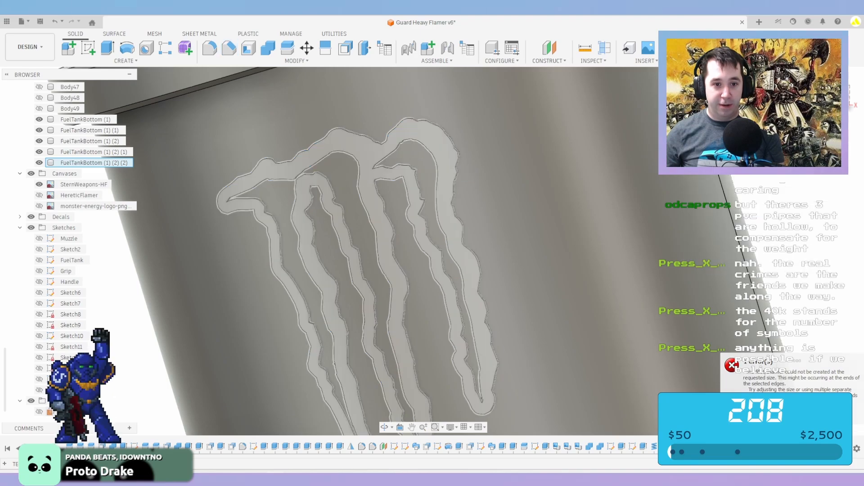
Try to fillet the edges of the logo border body's front face with radii of 0.5 mm and 0.2 mm
{"action": "scroll", "coordinate": [348, 162], "scroll_direction": "down", "scroll_amount": 5}
{"action": "key", "text": "f"}
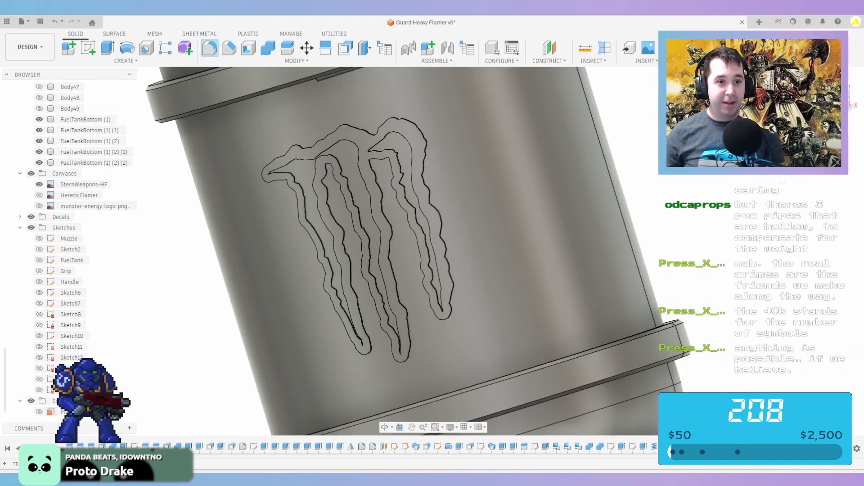
{"action": "scroll", "coordinate": [389, 149], "scroll_direction": "up", "scroll_amount": 2}
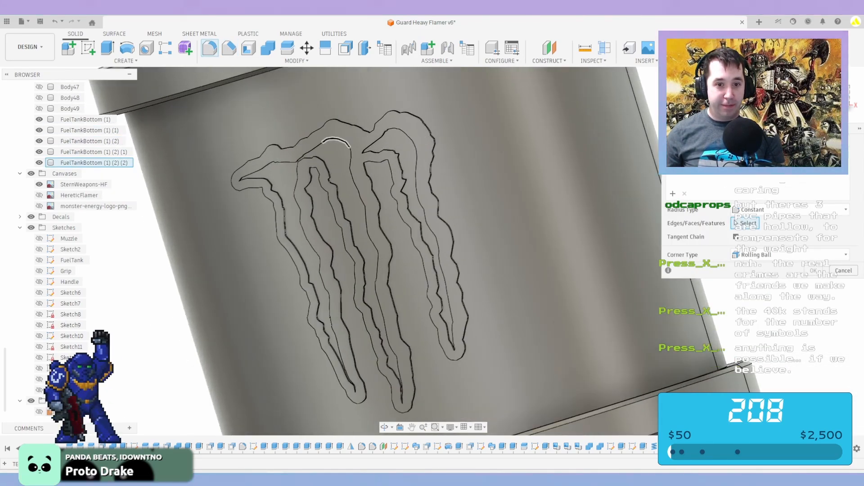
{"action": "scroll", "coordinate": [366, 139], "scroll_direction": "up", "scroll_amount": 2}
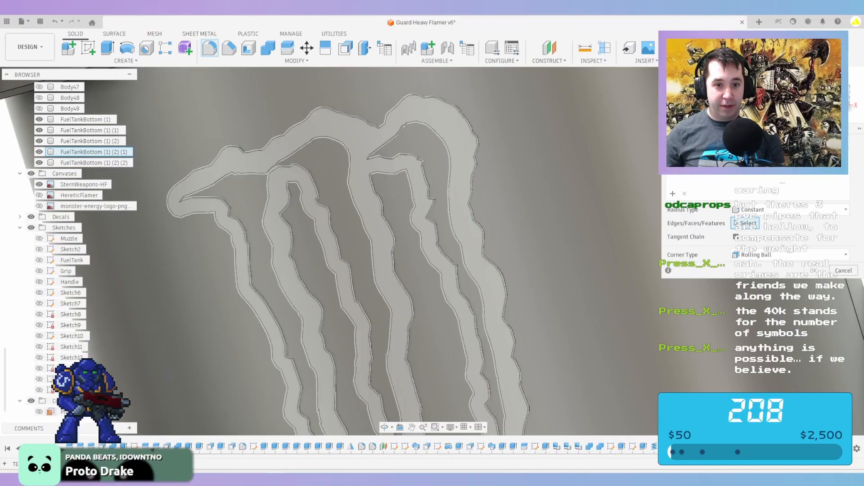
{"action": "left_click", "coordinate": [335, 146]}
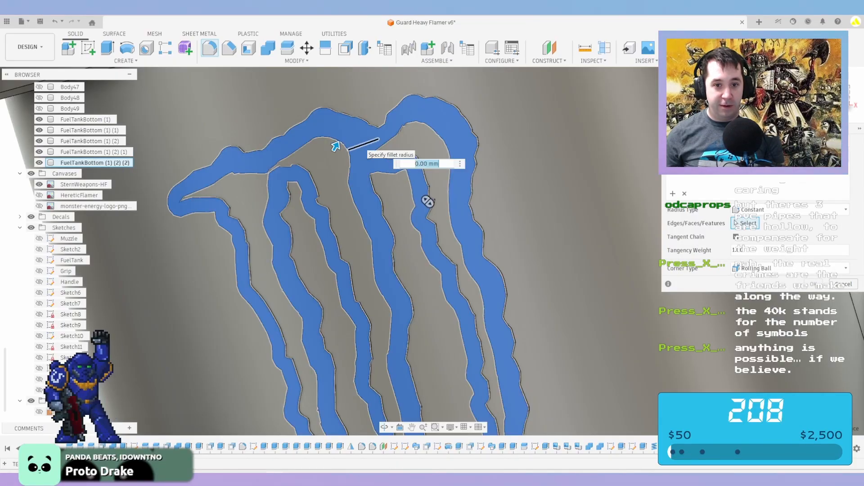
{"action": "type", "text": ".5"}
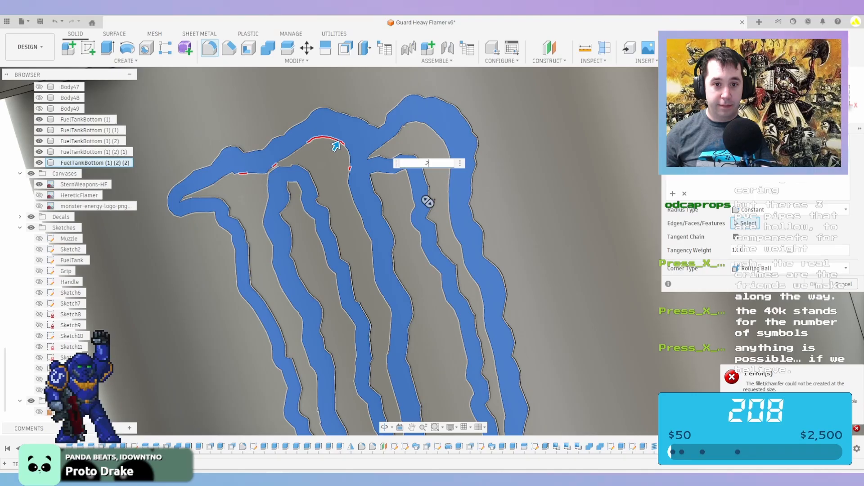
{"action": "key", "text": "Escape"}
{"action": "scroll", "coordinate": [336, 146], "scroll_direction": "down", "scroll_amount": 5}
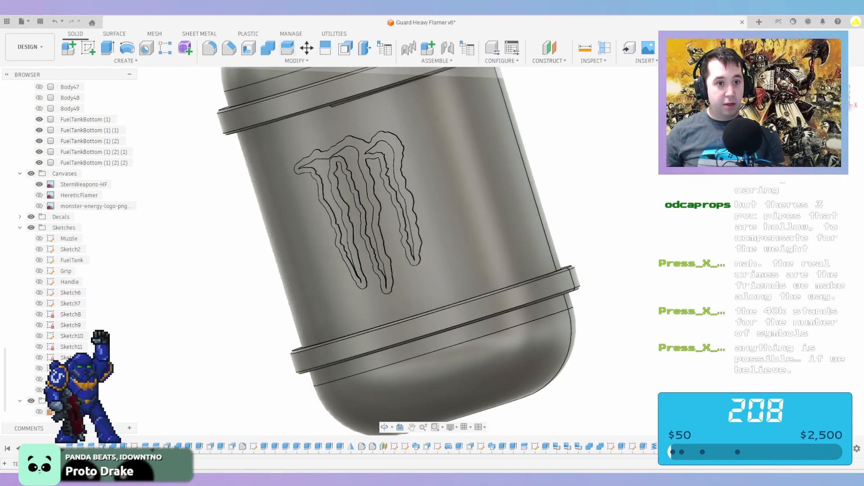
Combine FuelTankBottom (1) with the four other bodies split from it, keeping the tool bodies
{"action": "left_click", "coordinate": [268, 47]}
{"action": "left_click", "coordinate": [86, 120]}
{"action": "left_click", "coordinate": [90, 130]}
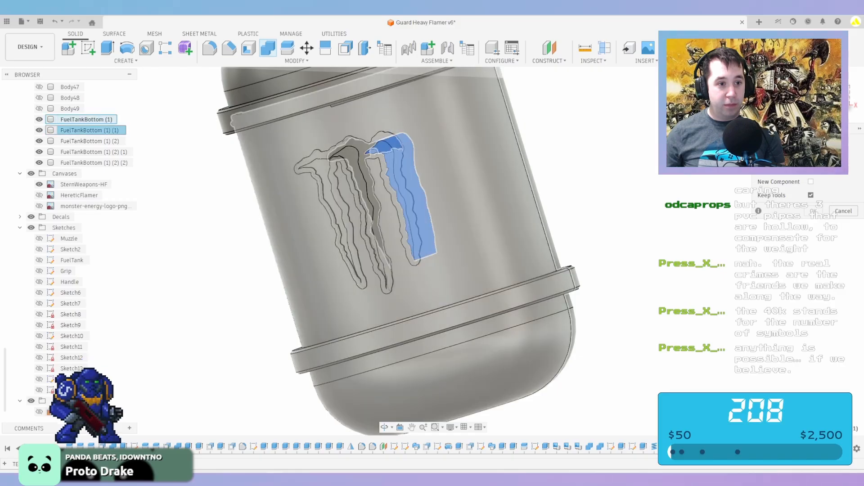
{"action": "left_click", "coordinate": [95, 152]}
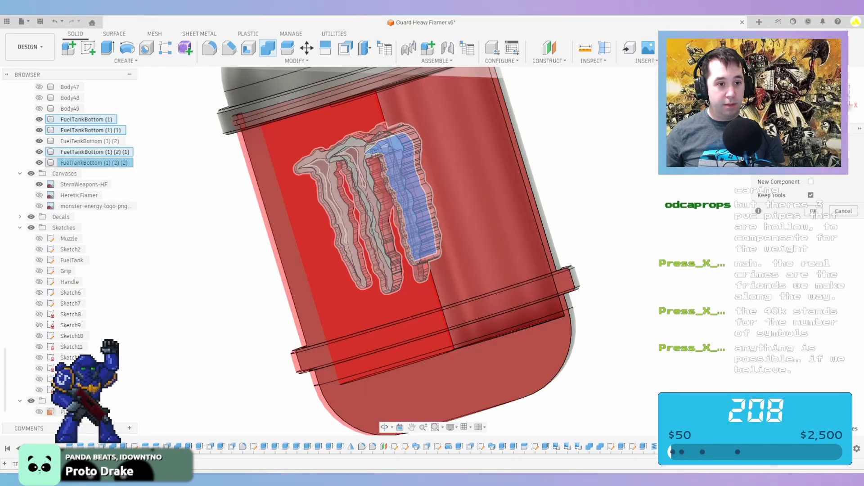
{"action": "left_click", "coordinate": [94, 162]}
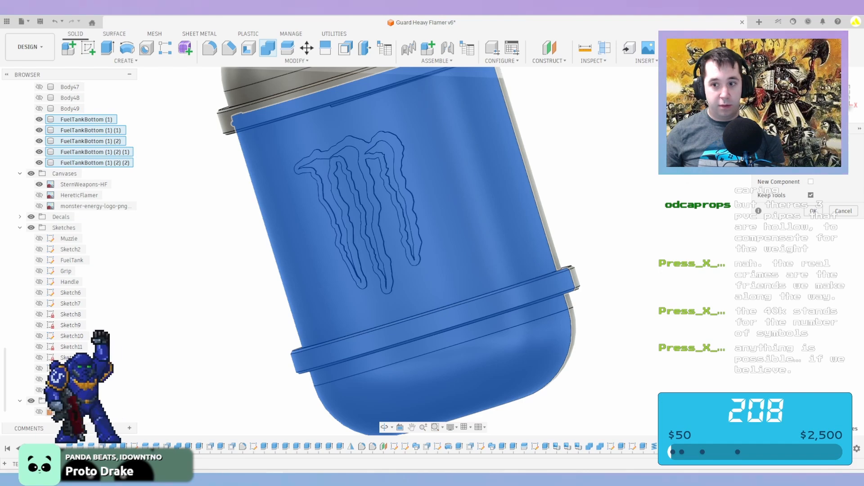
{"action": "scroll", "coordinate": [504, 286], "scroll_direction": "down", "scroll_amount": 3}
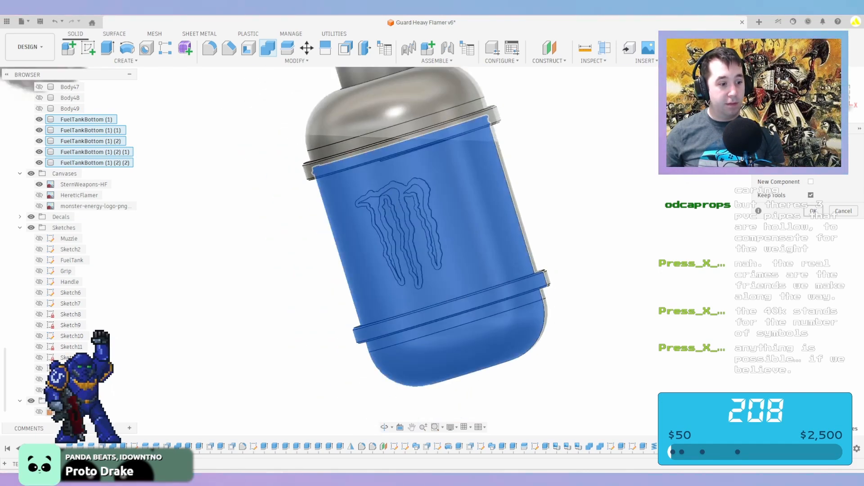
{"action": "left_click", "coordinate": [813, 210]}
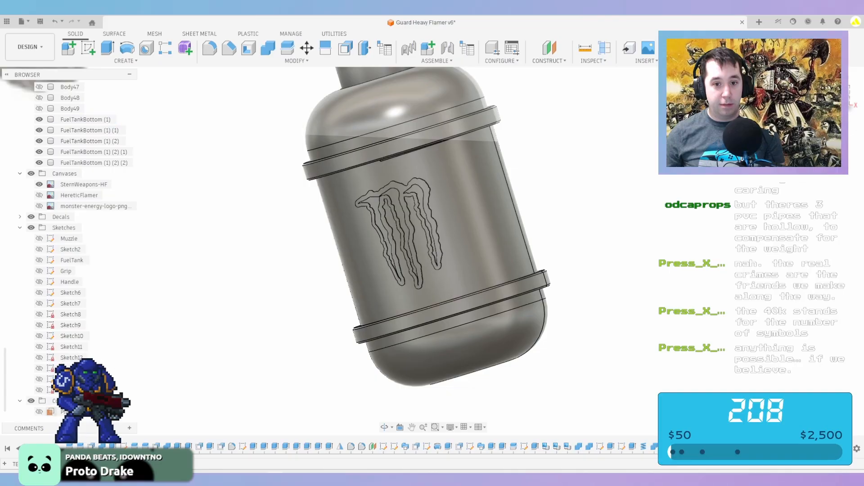
Run Combine again on the joined lower tank body and the tank body next to it, keeping the tools
{"action": "middle_click_drag", "start_coordinate": [428, 225], "coordinate": [540, 207], "text": "shift"}
{"action": "key", "text": "Return"}
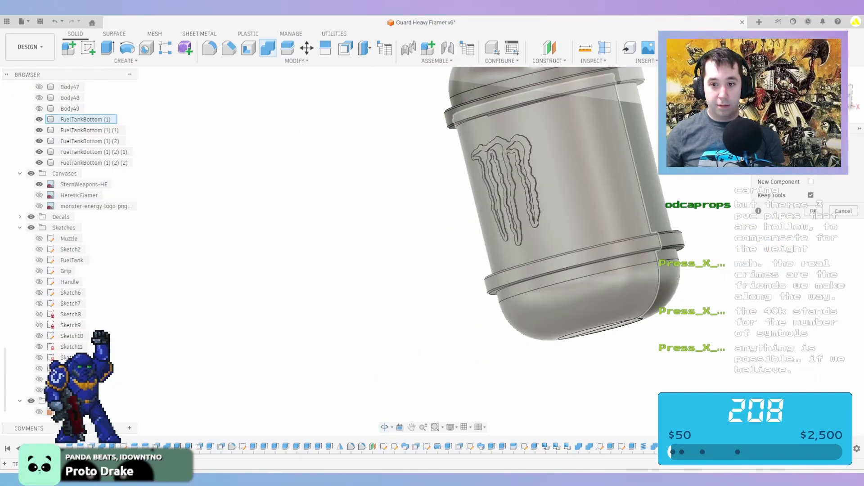
{"action": "left_click", "coordinate": [581, 189]}
{"action": "left_click", "coordinate": [647, 176]}
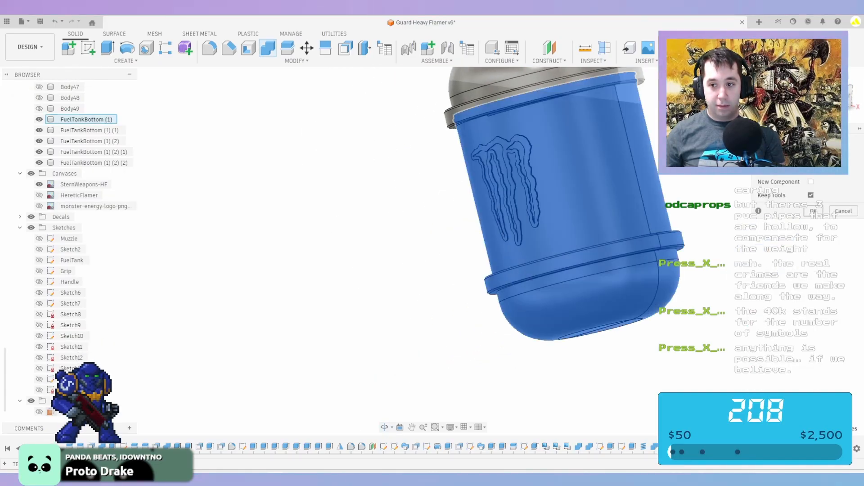
{"action": "key", "text": "Return"}
Try to combine all five FuelTankBottom (1) split bodies once more
{"action": "scroll", "coordinate": [477, 270], "scroll_direction": "down", "scroll_amount": 4}
{"action": "middle_click_drag", "start_coordinate": [396, 288], "coordinate": [441, 277], "text": "shift"}
{"action": "scroll", "coordinate": [434, 272], "scroll_direction": "down", "scroll_amount": 2}
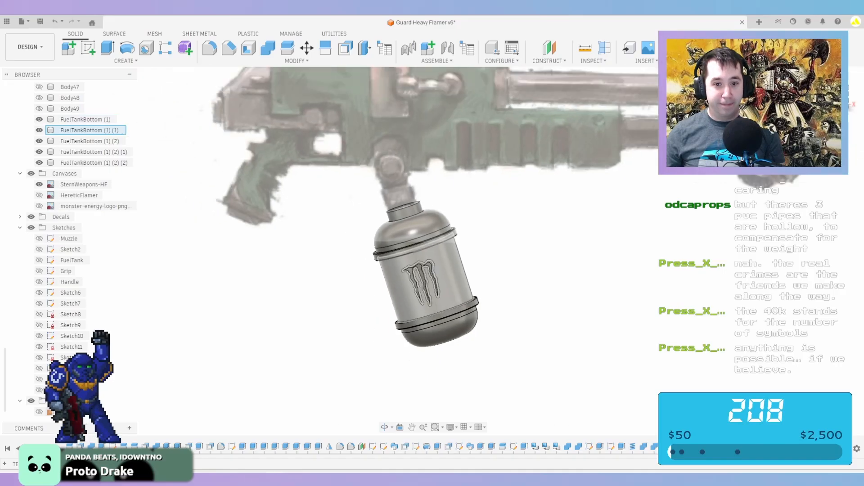
{"action": "scroll", "coordinate": [454, 281], "scroll_direction": "down", "scroll_amount": 1}
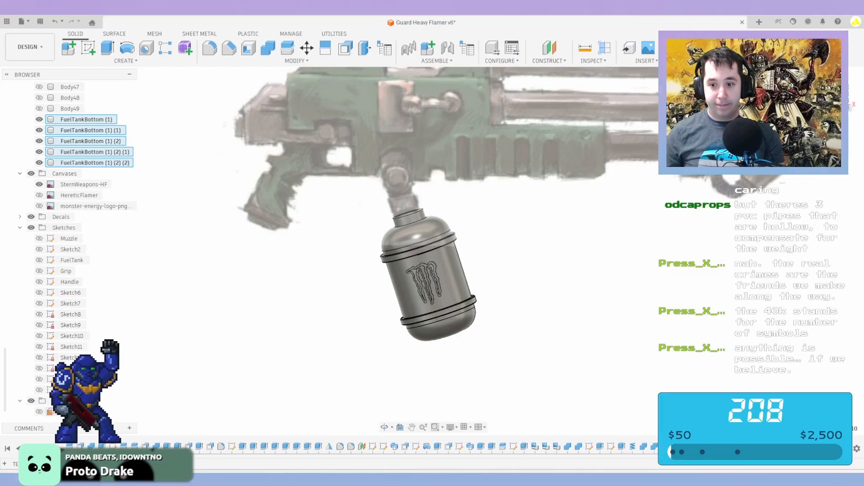
{"action": "left_click", "coordinate": [268, 49]}
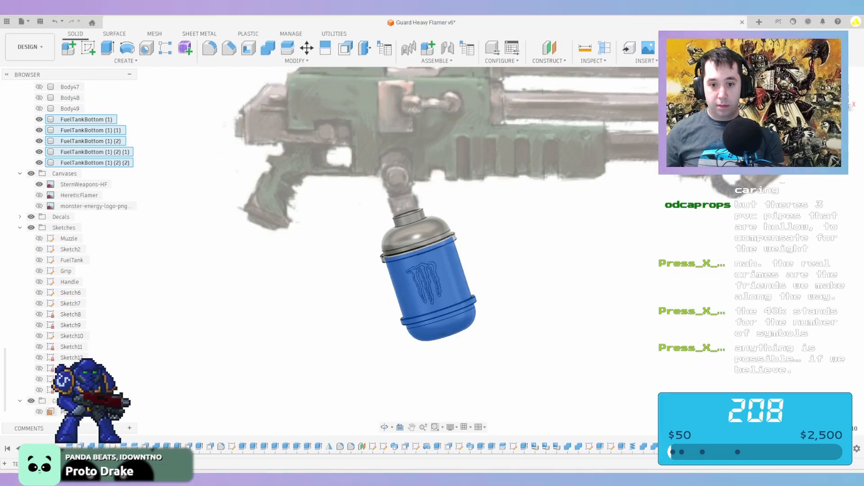
{"action": "key", "text": "Return"}
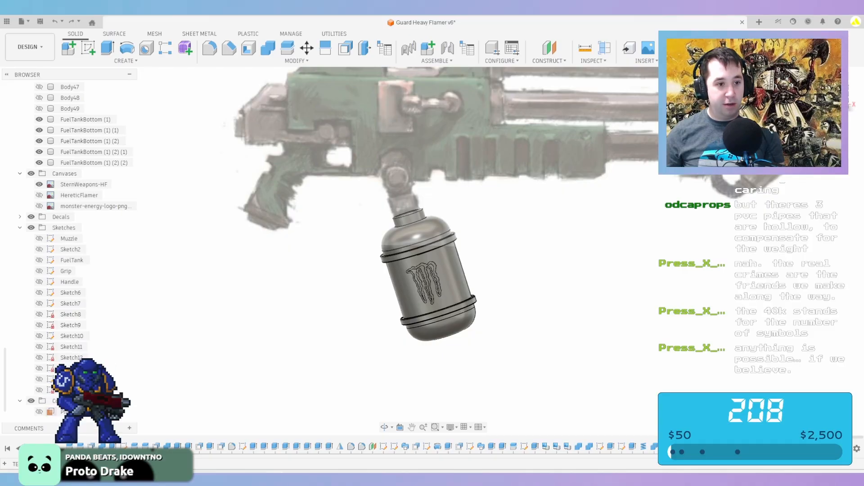
Create a new group among the bodies and name it FuelTank
{"action": "left_click", "coordinate": [95, 163]}
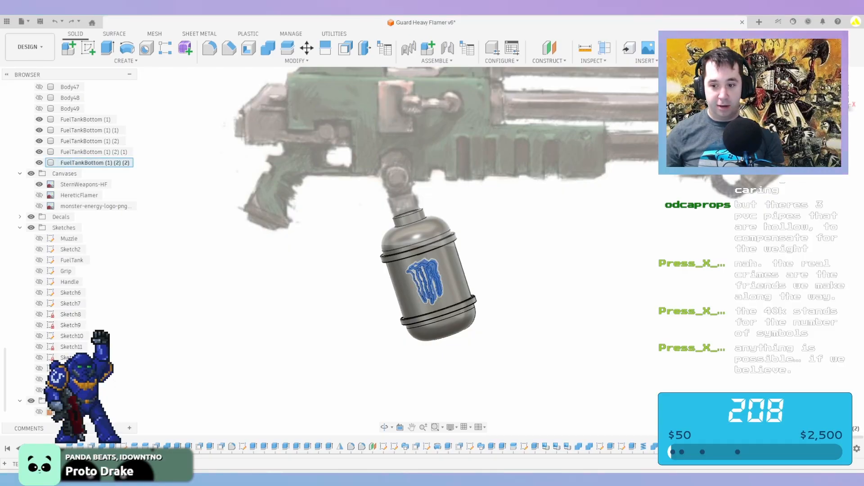
{"action": "scroll", "coordinate": [317, 235], "scroll_direction": "up", "scroll_amount": 2}
{"action": "left_click", "coordinate": [317, 235]}
{"action": "scroll", "coordinate": [86, 225], "scroll_direction": "up", "scroll_amount": 4}
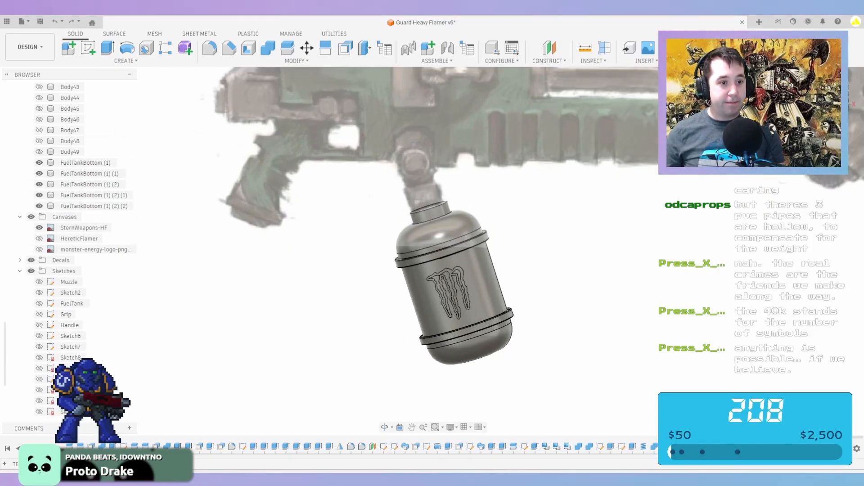
{"action": "scroll", "coordinate": [81, 180], "scroll_direction": "up", "scroll_amount": 8}
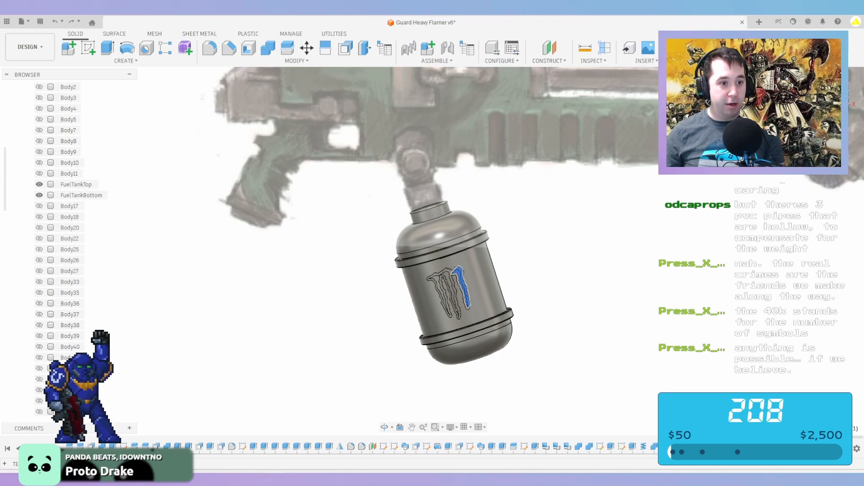
{"action": "scroll", "coordinate": [67, 144], "scroll_direction": "up", "scroll_amount": 3}
{"action": "right_click", "coordinate": [57, 142]}
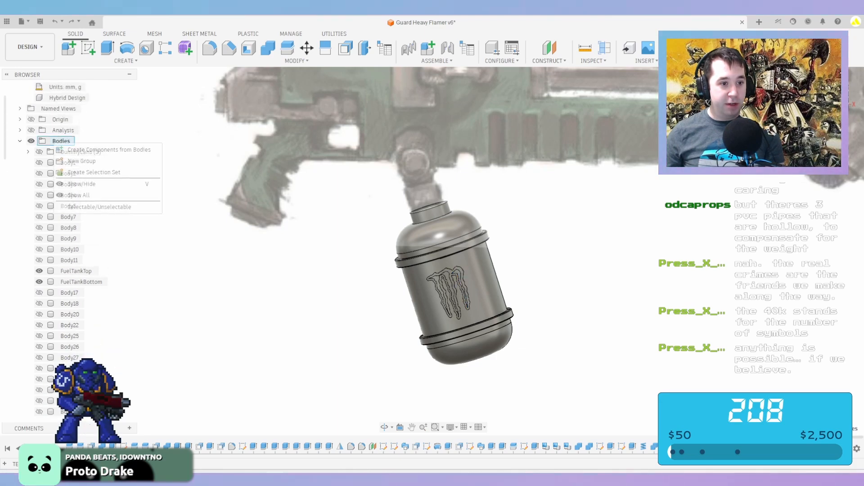
{"action": "left_click", "coordinate": [81, 160]}
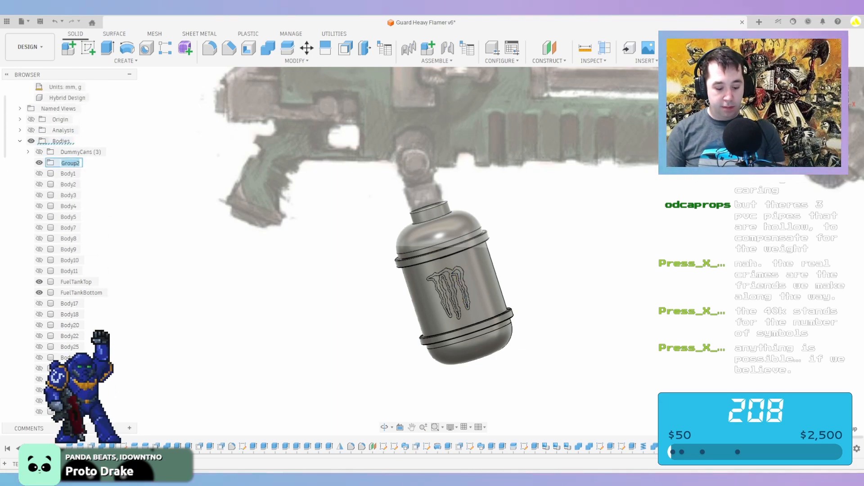
{"action": "type", "text": "FuelTank"}
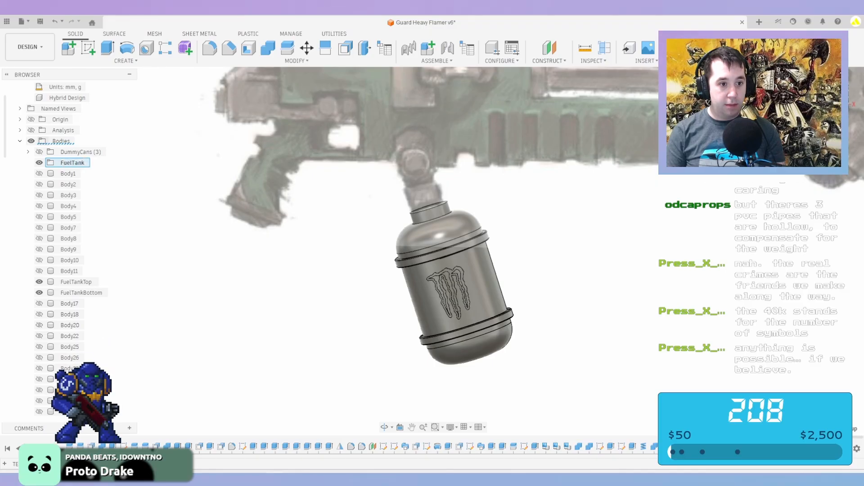
{"action": "key", "text": "Return"}
Move the FuelTankTop and FuelTankBottom bodies into the FuelTank group
{"action": "scroll", "coordinate": [67, 193], "scroll_direction": "down", "scroll_amount": 1}
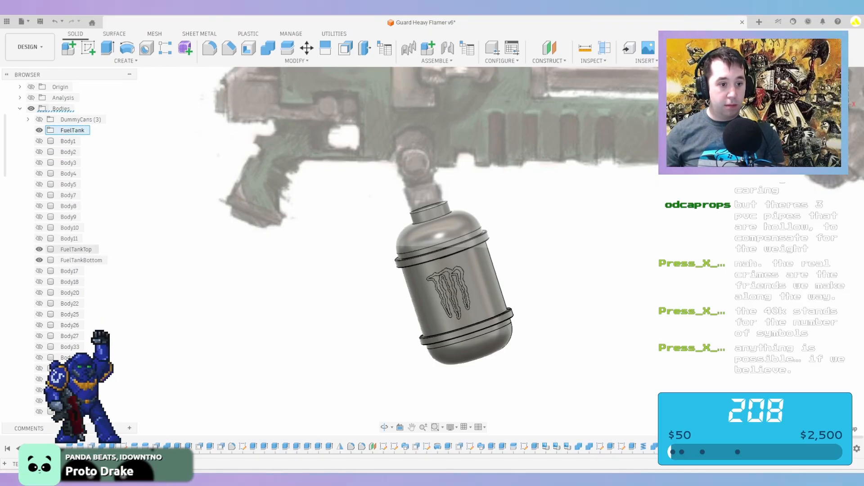
{"action": "left_click", "coordinate": [77, 249]}
{"action": "left_click", "coordinate": [81, 260], "text": "shift"}
{"action": "left_click_drag", "start_coordinate": [81, 261], "coordinate": [87, 131]}
Move the five FuelTankBottom (1) split bodies into the FuelTank group and check the group's contents
{"action": "scroll", "coordinate": [85, 136], "scroll_direction": "down", "scroll_amount": 4}
{"action": "scroll", "coordinate": [87, 270], "scroll_direction": "down", "scroll_amount": 1}
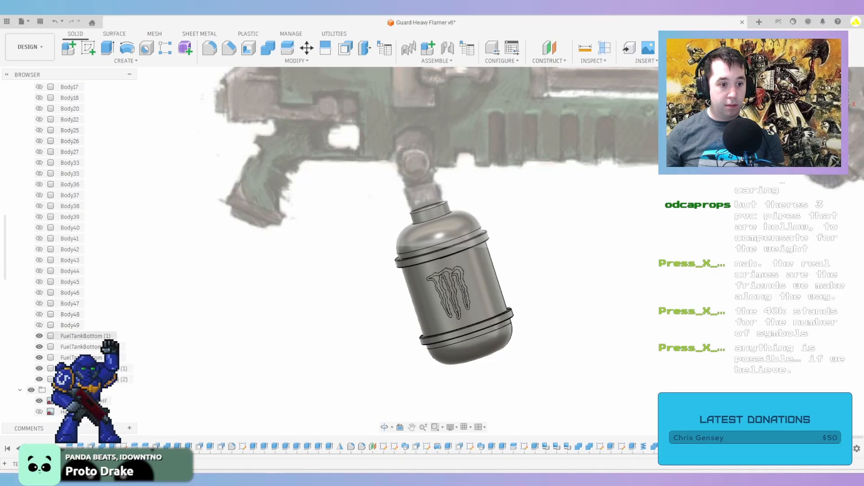
{"action": "left_click", "coordinate": [86, 336]}
{"action": "left_click", "coordinate": [90, 379], "text": "shift"}
{"action": "left_click_drag", "start_coordinate": [90, 379], "coordinate": [73, 185]}
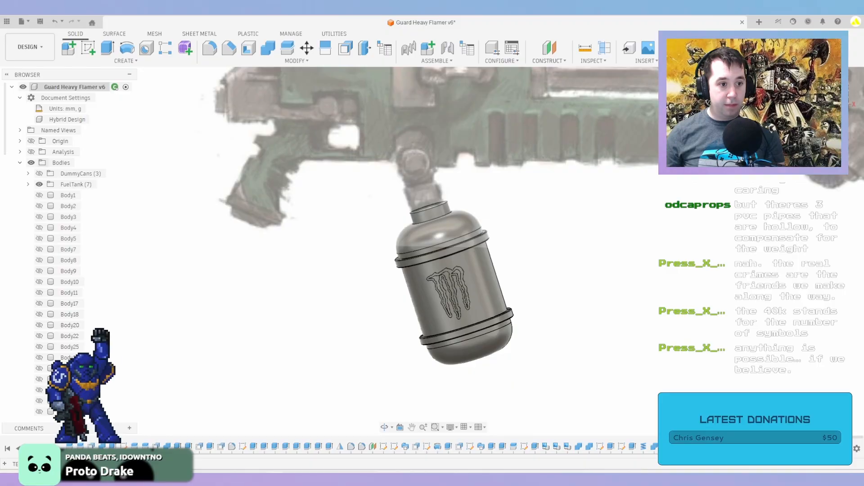
{"action": "left_click", "coordinate": [28, 184]}
{"action": "left_click", "coordinate": [28, 184]}
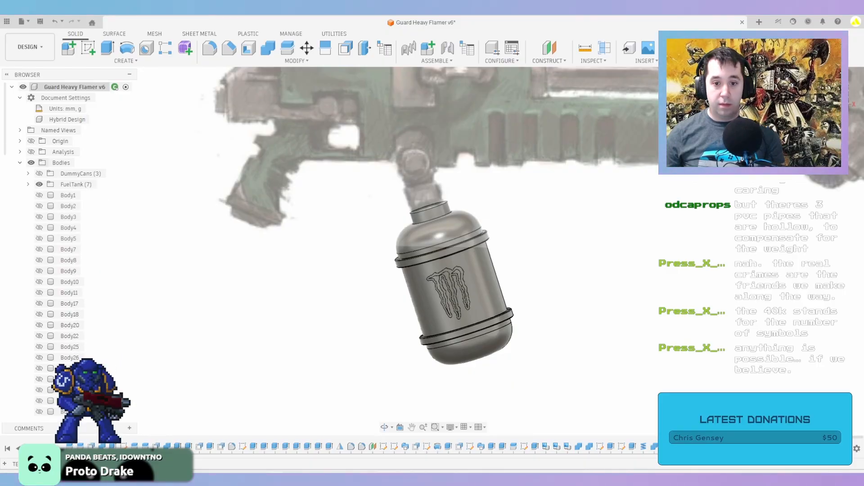
Show Body49, Body48 and Body47, the round joint parts above the fuel tank
{"action": "scroll", "coordinate": [324, 230], "scroll_direction": "down", "scroll_amount": 3}
{"action": "scroll", "coordinate": [322, 228], "scroll_direction": "up", "scroll_amount": 4}
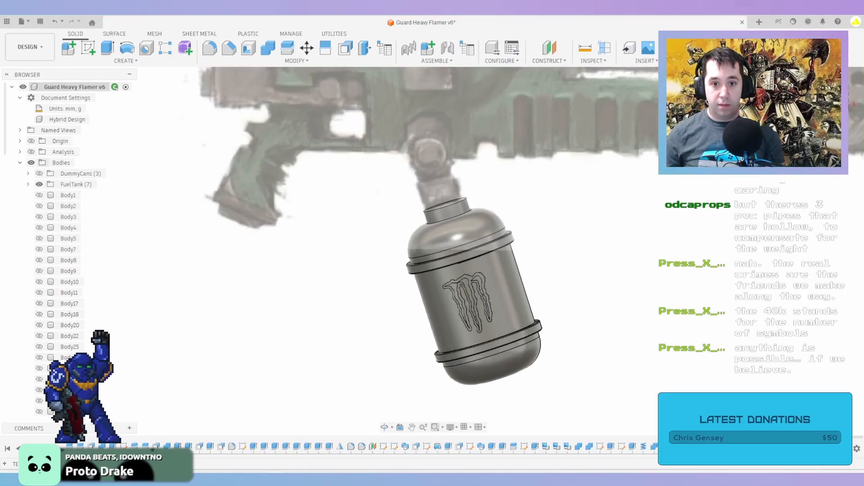
{"action": "middle_click_drag", "start_coordinate": [321, 227], "coordinate": [296, 311]}
{"action": "scroll", "coordinate": [68, 239], "scroll_direction": "down", "scroll_amount": 7}
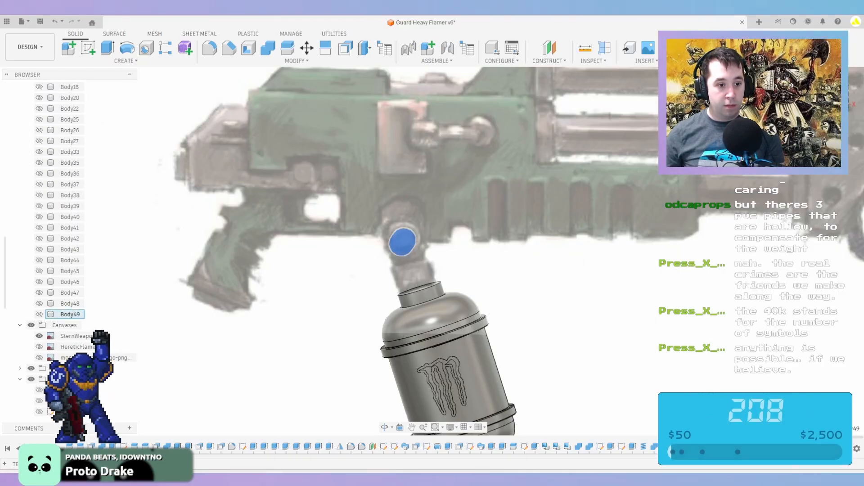
{"action": "left_click", "coordinate": [40, 314]}
{"action": "left_click", "coordinate": [39, 303]}
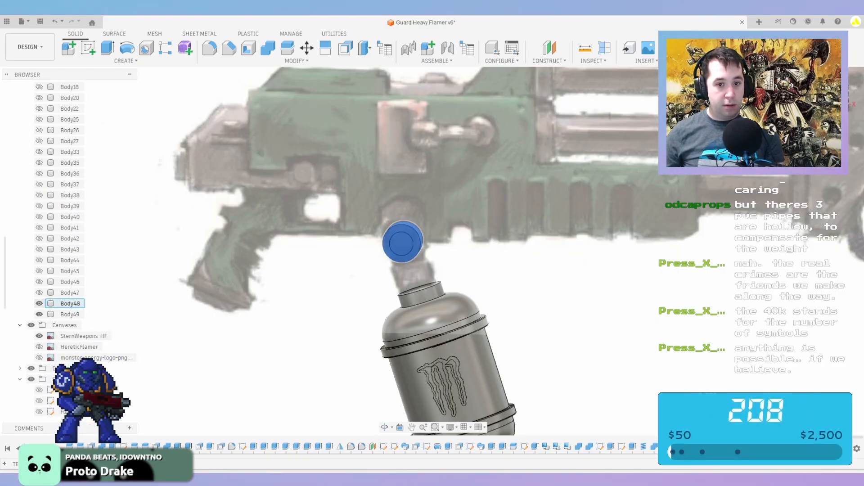
{"action": "left_click", "coordinate": [39, 292]}
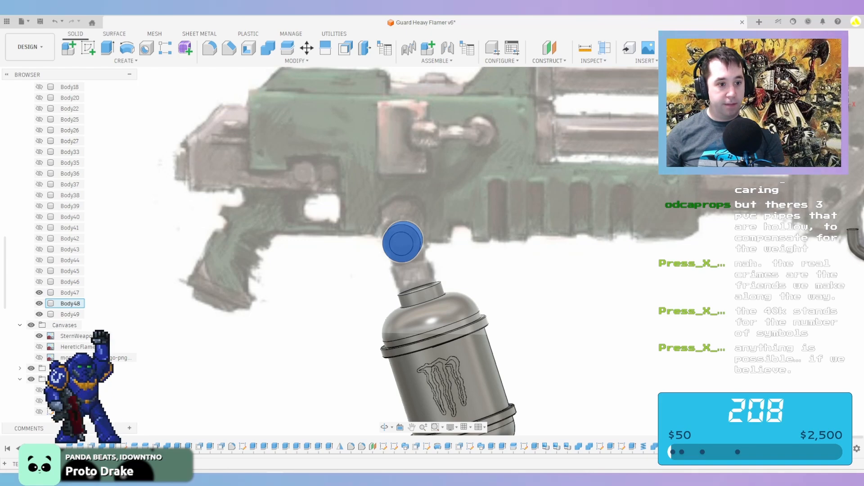
Show all the ungrouped bodies from Body1 through Body46
{"action": "left_click", "coordinate": [70, 282]}
{"action": "scroll", "coordinate": [69, 280], "scroll_direction": "up", "scroll_amount": 5}
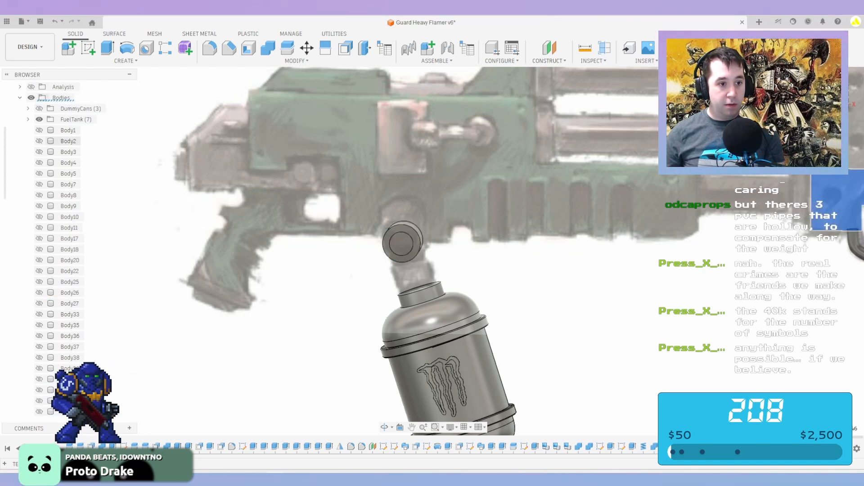
{"action": "left_click", "coordinate": [68, 130], "text": "shift"}
{"action": "key", "text": "v"}
{"action": "key", "text": "Escape"}
{"action": "middle_click_drag", "start_coordinate": [450, 288], "coordinate": [325, 270]}
{"action": "middle_click_drag", "start_coordinate": [405, 252], "coordinate": [369, 266], "text": "shift"}
{"action": "scroll", "coordinate": [499, 329], "scroll_direction": "down", "scroll_amount": 1}
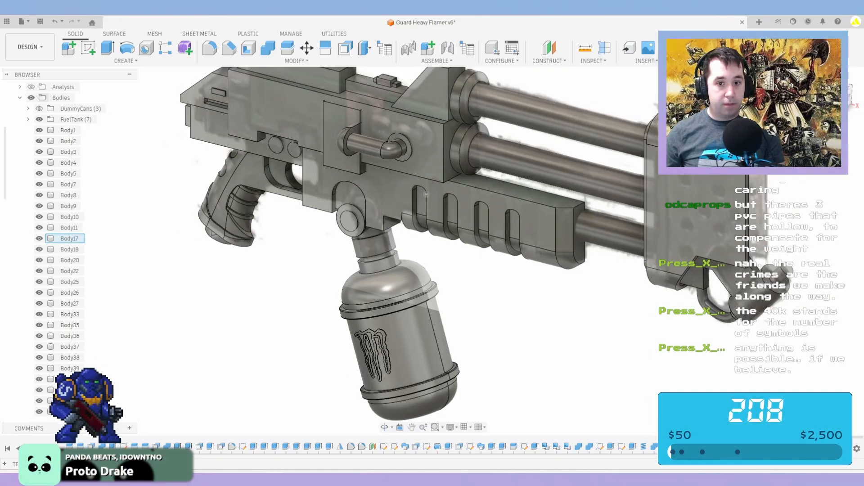
Rename the three long rod bodies, Body1 to Body3, together as 2"OD-PVC
{"action": "left_click", "coordinate": [69, 130]}
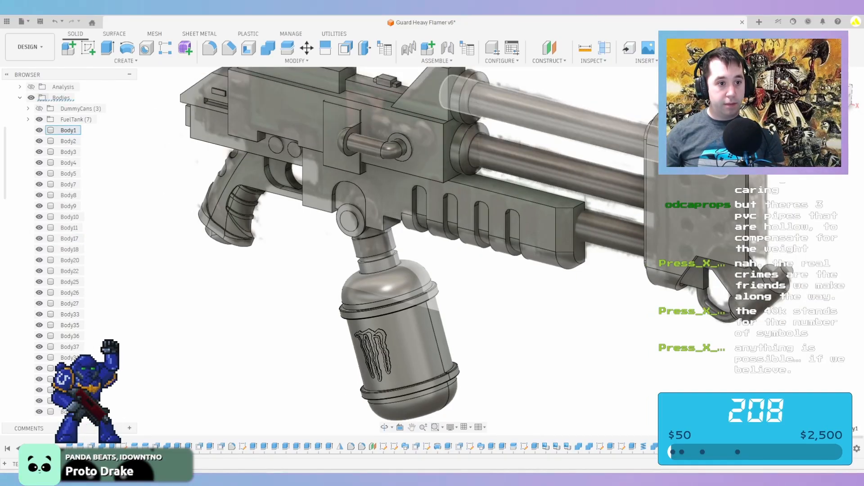
{"action": "left_click", "coordinate": [68, 152], "text": "shift"}
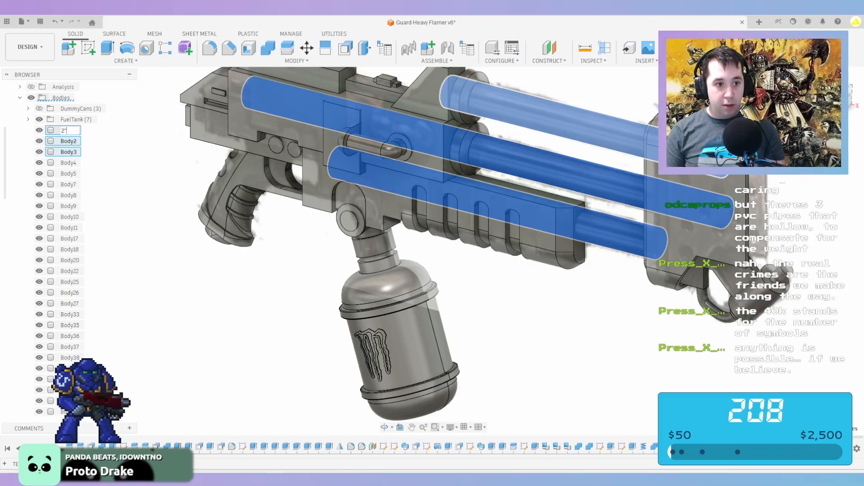
{"action": "type", "text": "2\"PV"}
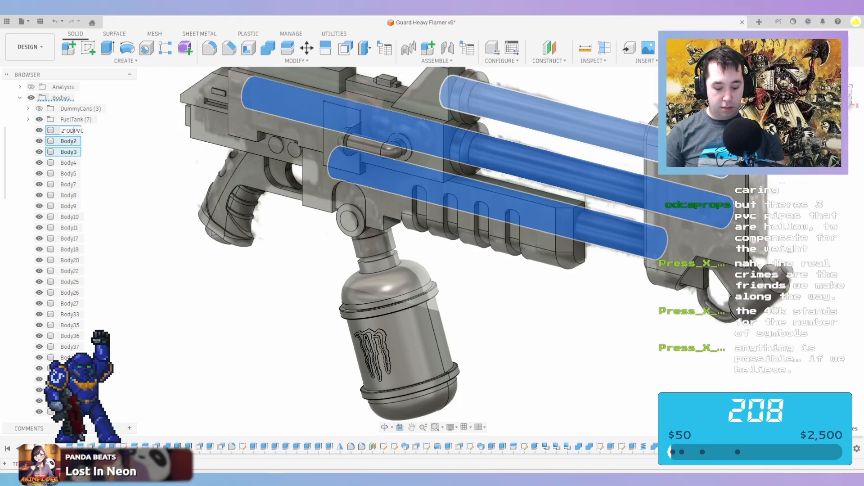
{"action": "key", "text": "Return"}
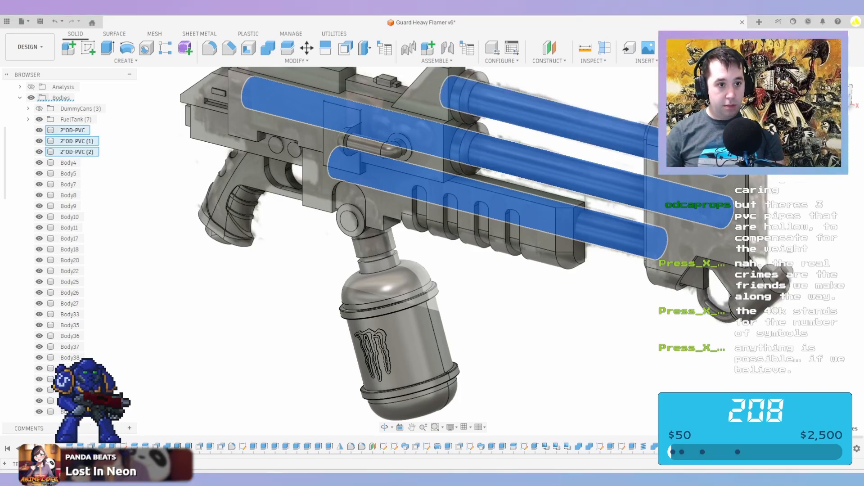
Create a body group named SupportRods and move the three 2"OD-PVC bodies into it
{"action": "right_click", "coordinate": [62, 99]}
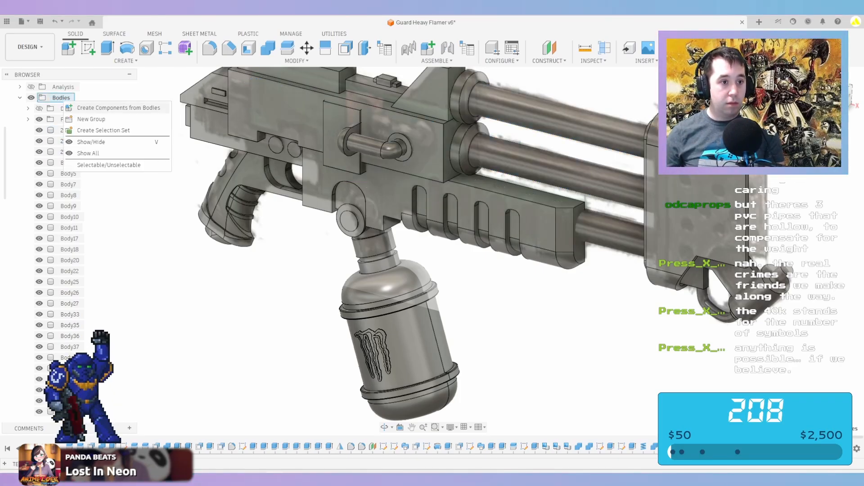
{"action": "left_click", "coordinate": [85, 119]}
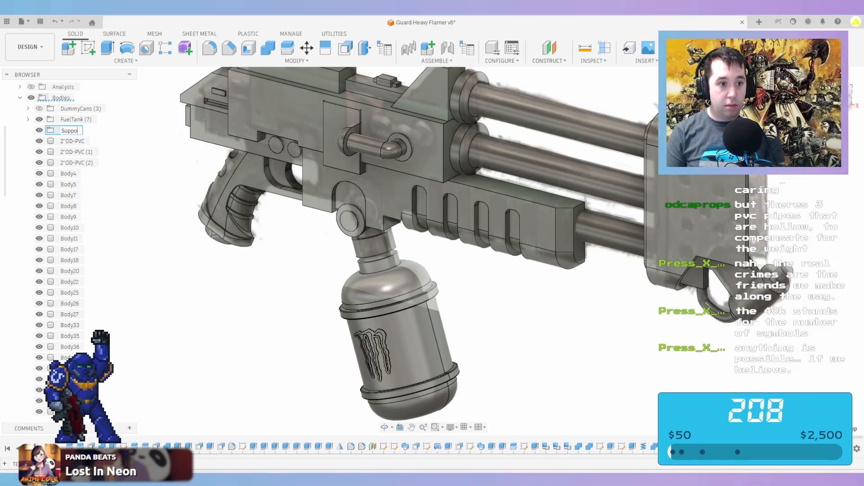
{"action": "key", "text": "Return"}
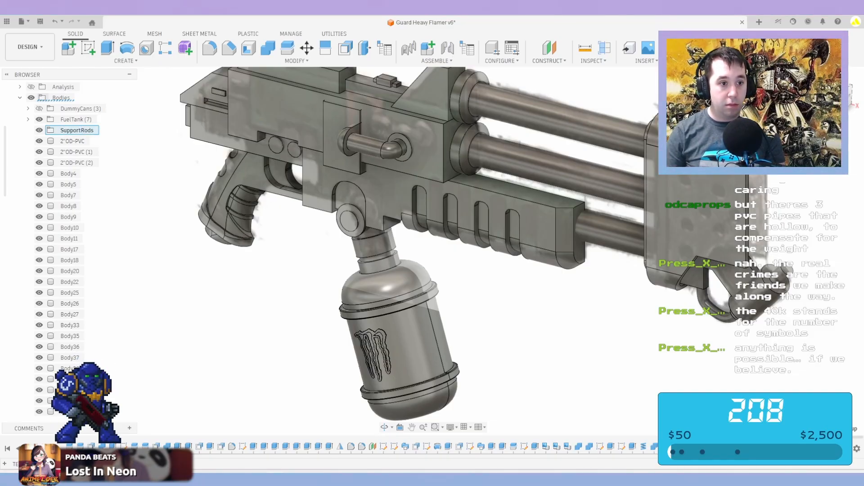
{"action": "left_click", "coordinate": [72, 141]}
{"action": "left_click", "coordinate": [75, 162], "text": "shift"}
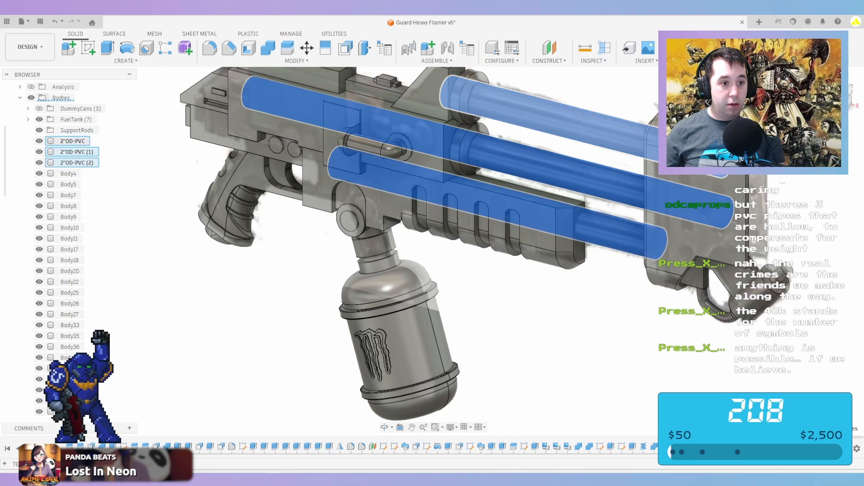
{"action": "left_click_drag", "start_coordinate": [75, 162], "coordinate": [77, 131]}
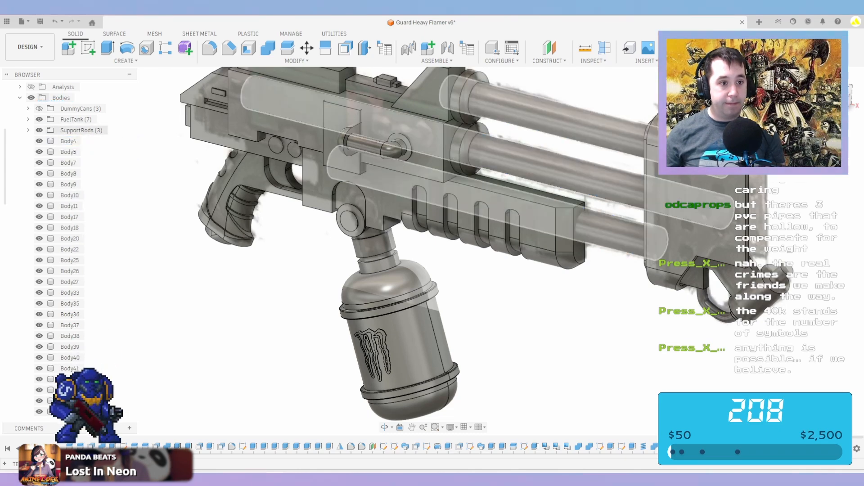
Hide the FuelTank group and save the design as a new version
{"action": "left_click", "coordinate": [39, 119]}
{"action": "middle_click_drag", "start_coordinate": [423, 252], "coordinate": [406, 279]}
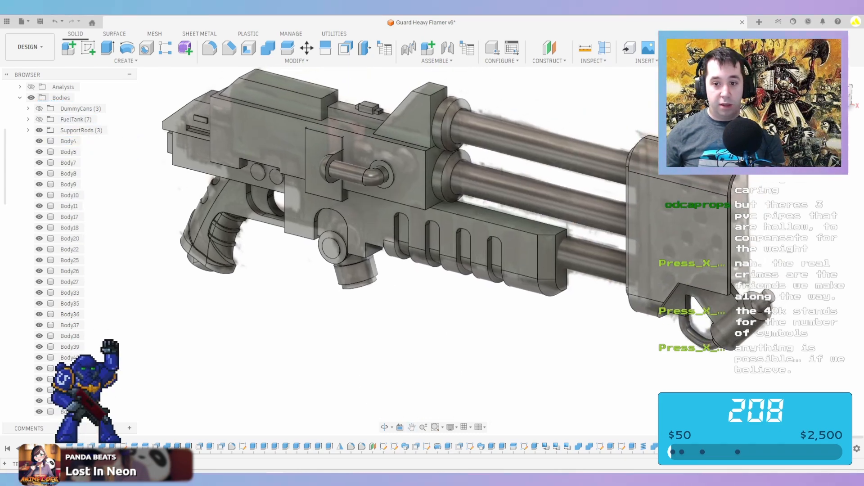
{"action": "scroll", "coordinate": [407, 279], "scroll_direction": "down", "scroll_amount": 1}
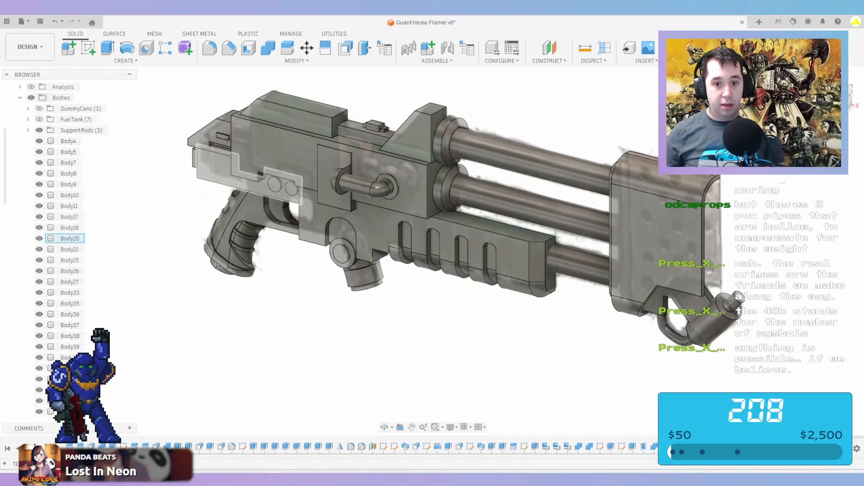
{"action": "left_click", "coordinate": [834, 95]}
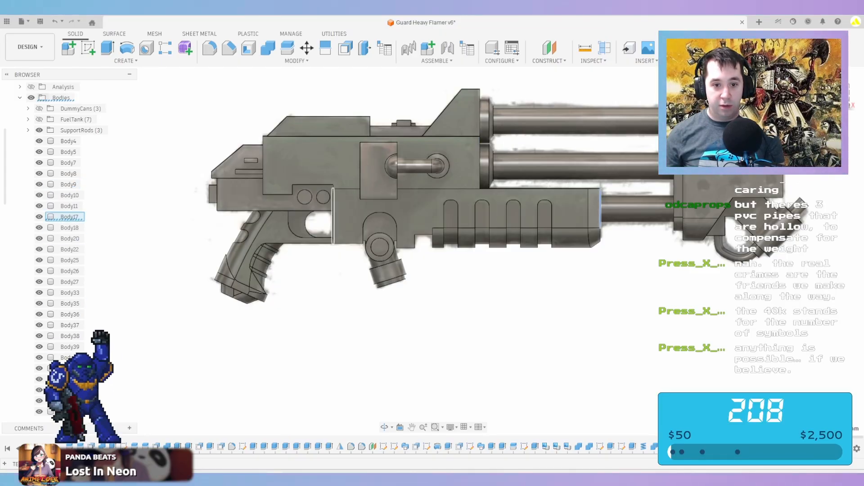
{"action": "middle_click_drag", "start_coordinate": [730, 165], "coordinate": [643, 238]}
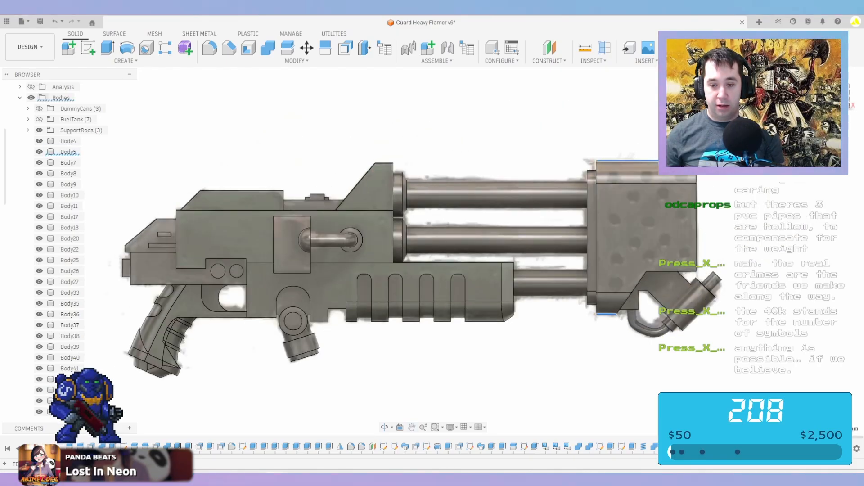
{"action": "middle_click_drag", "start_coordinate": [643, 239], "coordinate": [677, 208], "text": "shift"}
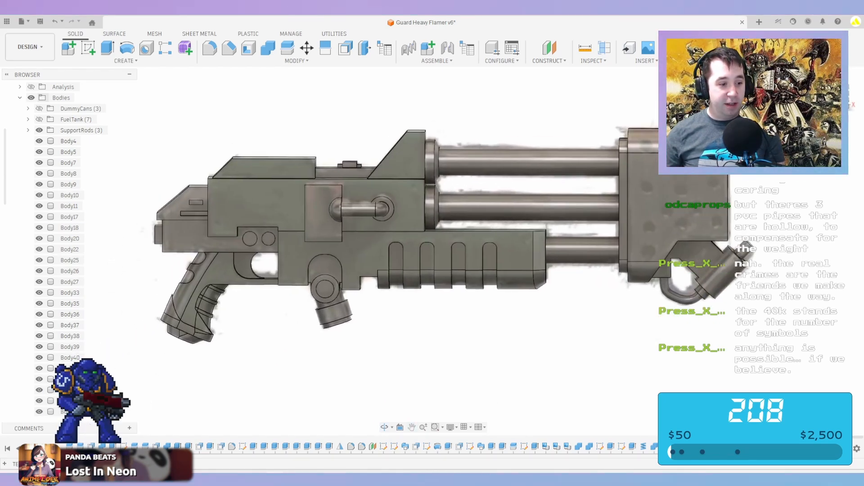
{"action": "key", "text": "ctrl+s"}
{"action": "key", "text": "Return"}
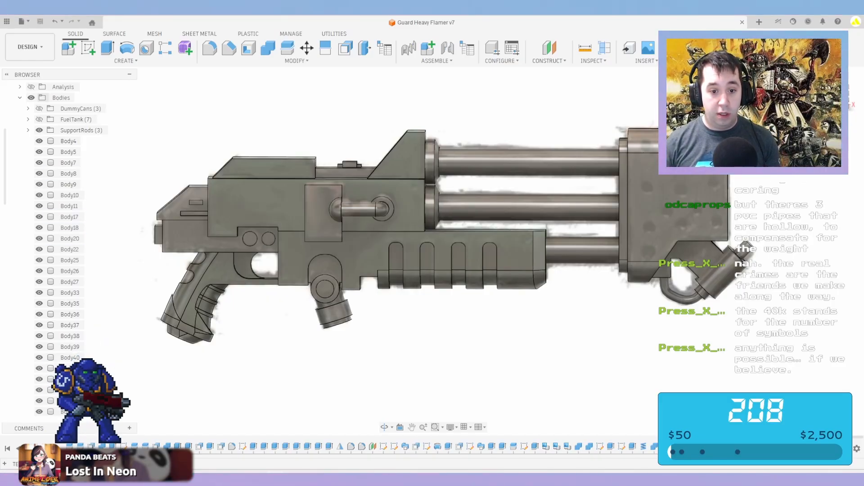
Extend the rear faces of the two round collars around the upper rods by 10 mm into the housing
{"action": "middle_click_drag", "start_coordinate": [563, 297], "coordinate": [484, 322], "text": "shift"}
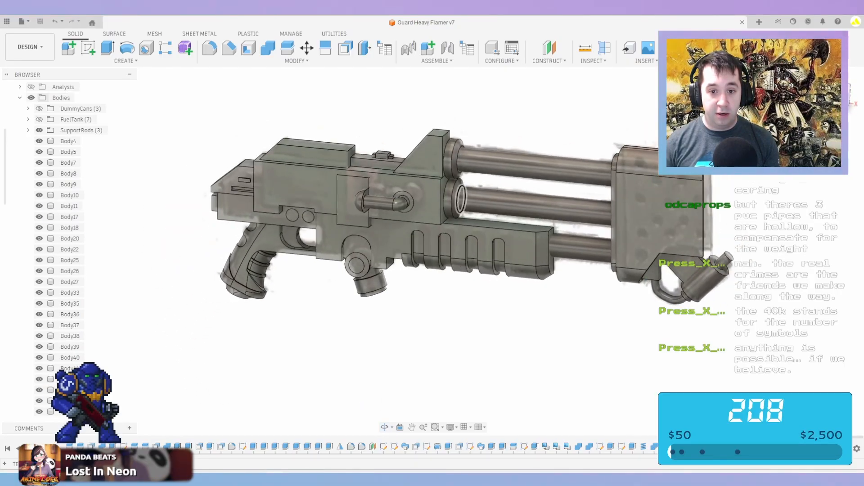
{"action": "scroll", "coordinate": [451, 155], "scroll_direction": "up", "scroll_amount": 3}
{"action": "middle_click_drag", "start_coordinate": [540, 162], "coordinate": [333, 176], "text": "shift"}
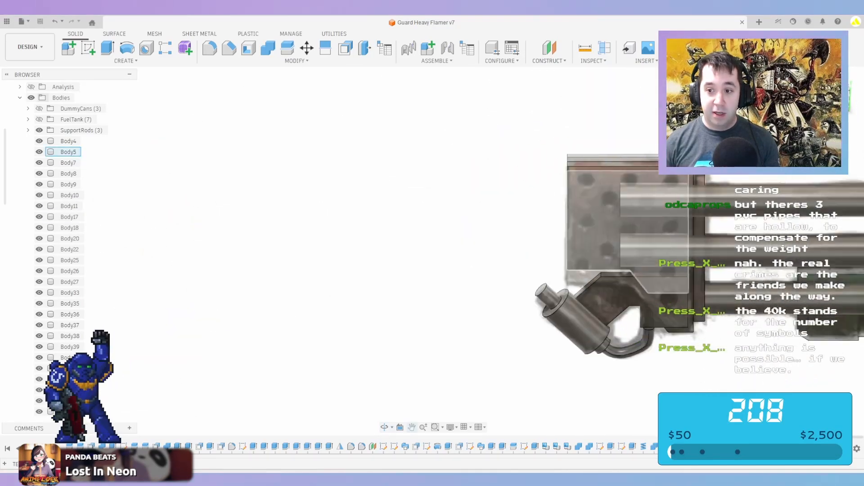
{"action": "middle_click_drag", "start_coordinate": [653, 225], "coordinate": [315, 211]}
{"action": "scroll", "coordinate": [569, 230], "scroll_direction": "down", "scroll_amount": 2}
{"action": "middle_click_drag", "start_coordinate": [570, 231], "coordinate": [448, 171], "text": "shift"}
{"action": "scroll", "coordinate": [419, 261], "scroll_direction": "up", "scroll_amount": 2}
{"action": "left_click", "coordinate": [345, 48]}
{"action": "scroll", "coordinate": [533, 163], "scroll_direction": "up", "scroll_amount": 3}
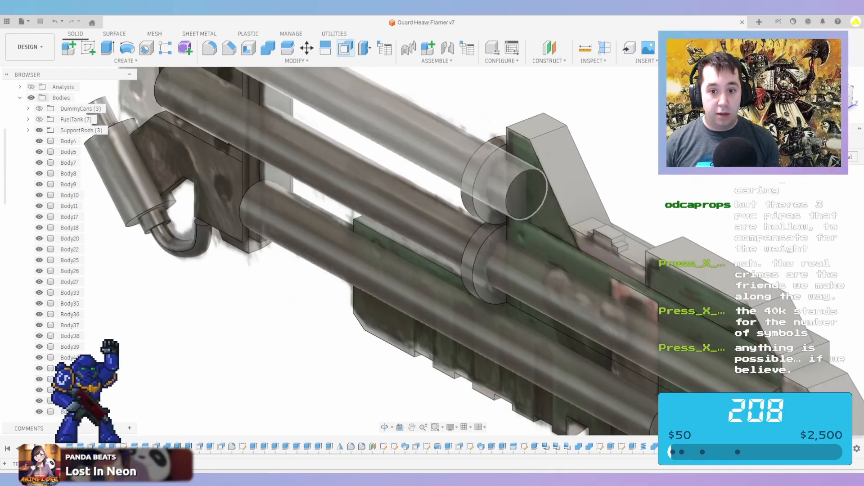
{"action": "left_click", "coordinate": [501, 162]}
{"action": "left_click", "coordinate": [505, 236]}
{"action": "scroll", "coordinate": [502, 241], "scroll_direction": "up", "scroll_amount": 2}
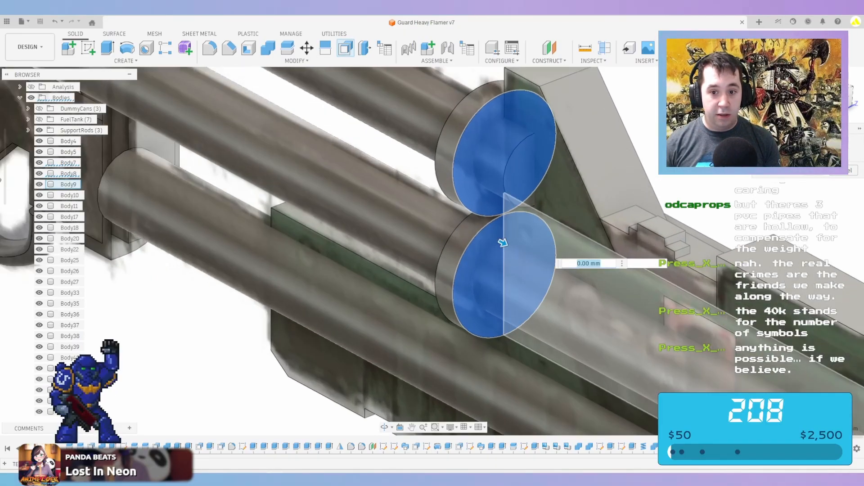
{"action": "left_click_drag", "start_coordinate": [502, 242], "coordinate": [520, 252]}
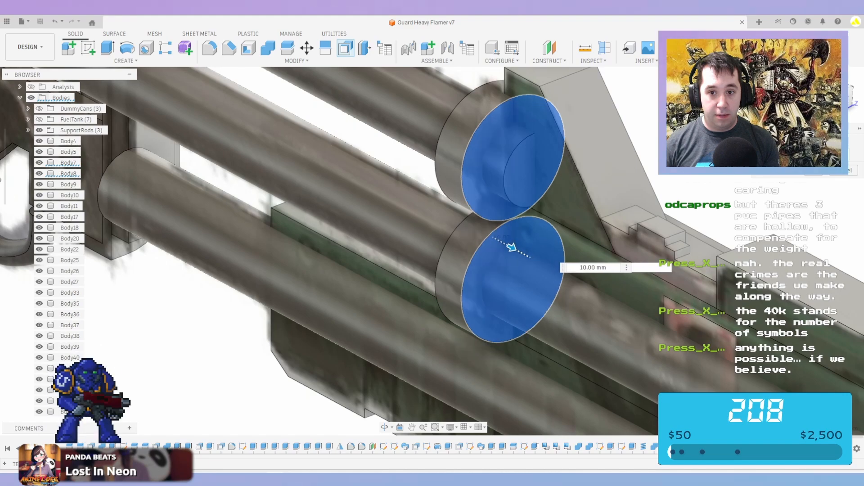
{"action": "key", "text": "Return"}
Combine the sloped wedge Body11 with the main upper housing Body9, with Keep Tools on
{"action": "scroll", "coordinate": [535, 157], "scroll_direction": "down", "scroll_amount": 3}
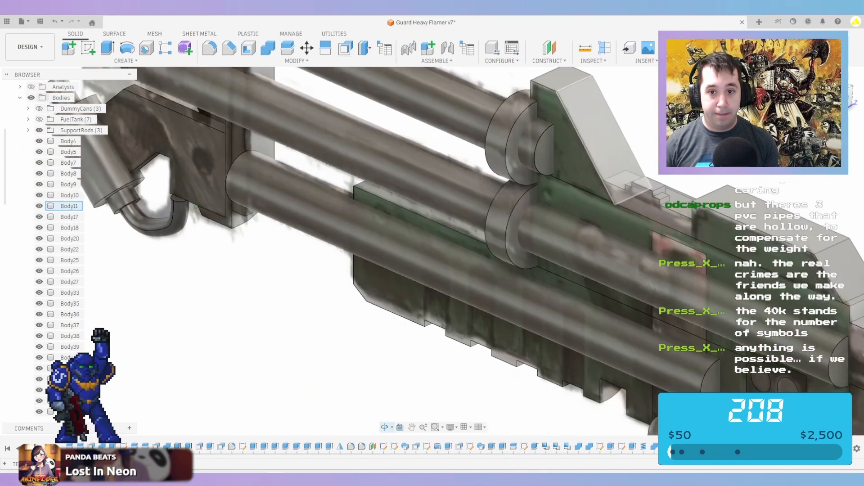
{"action": "middle_click_drag", "start_coordinate": [531, 144], "coordinate": [542, 180], "text": "shift"}
{"action": "left_click", "coordinate": [267, 47]}
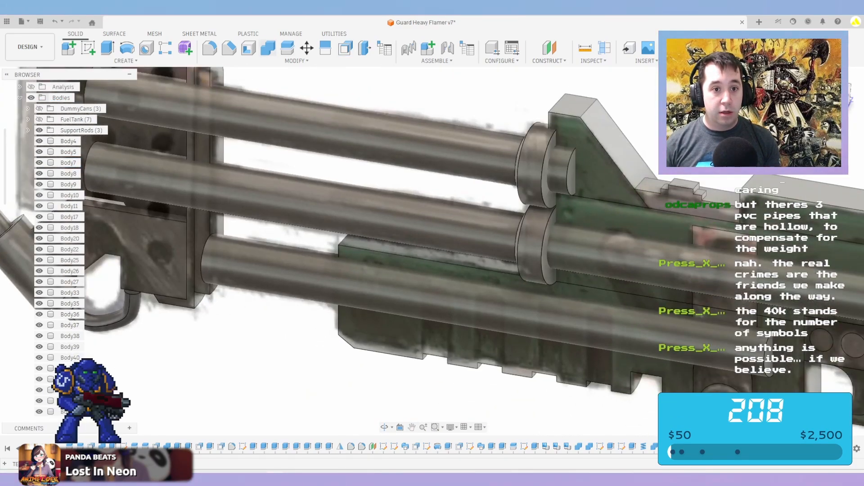
{"action": "left_click", "coordinate": [68, 206]}
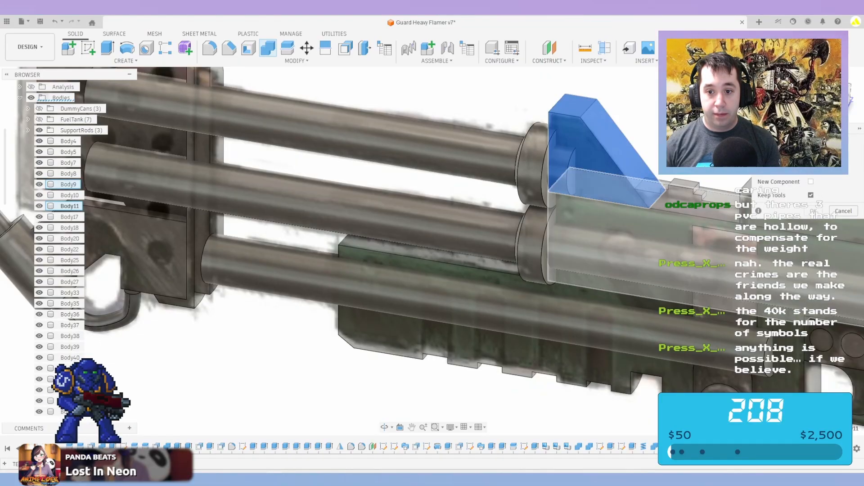
{"action": "left_click", "coordinate": [598, 219]}
{"action": "middle_click_drag", "start_coordinate": [599, 221], "coordinate": [328, 232]}
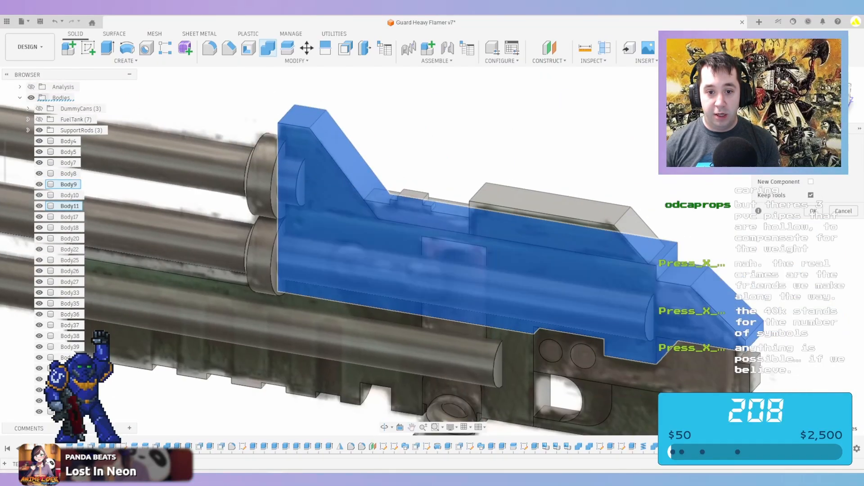
{"action": "scroll", "coordinate": [630, 221], "scroll_direction": "down", "scroll_amount": 3}
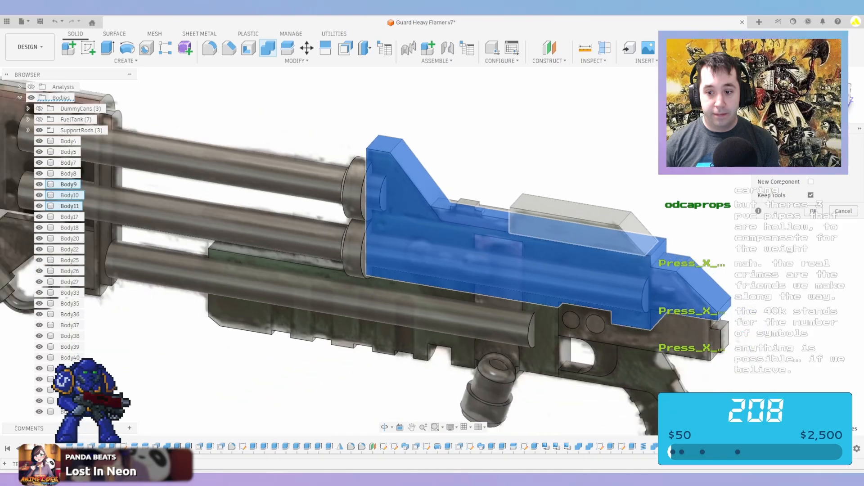
{"action": "middle_click_drag", "start_coordinate": [630, 221], "coordinate": [333, 200], "text": "shift"}
{"action": "middle_click_drag", "start_coordinate": [180, 225], "coordinate": [710, 243]}
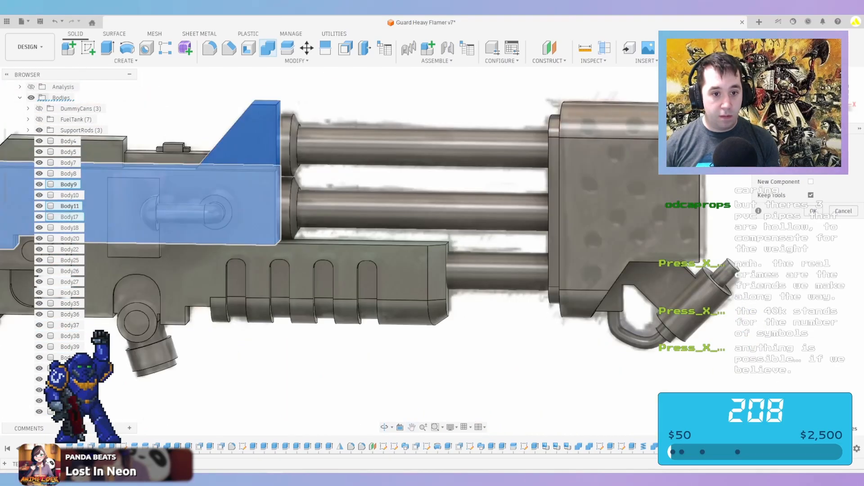
{"action": "middle_click_drag", "start_coordinate": [180, 207], "coordinate": [540, 254]}
{"action": "scroll", "coordinate": [419, 254], "scroll_direction": "up", "scroll_amount": 2}
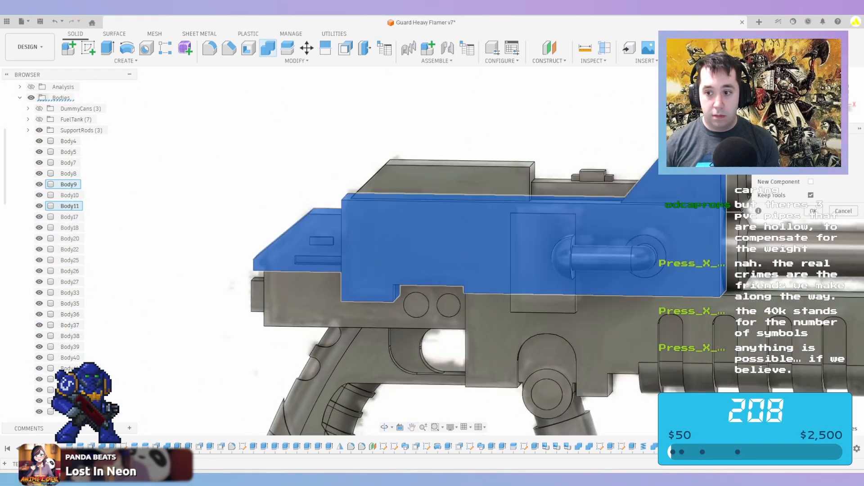
{"action": "left_click", "coordinate": [814, 210]}
Combine the main upper housing Body9 with the raised top block Body10, with Keep Tools on
{"action": "middle_click_drag", "start_coordinate": [739, 191], "coordinate": [564, 203]}
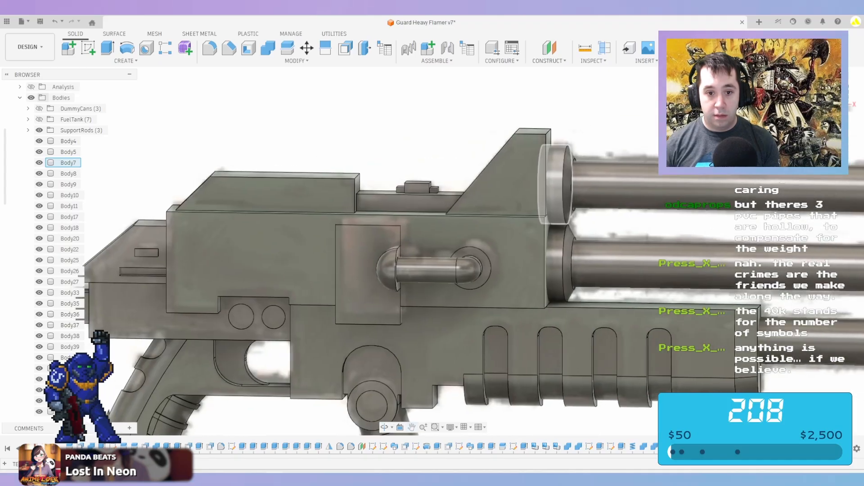
{"action": "right_click", "coordinate": [398, 147]}
{"action": "left_click", "coordinate": [397, 120]}
{"action": "left_click", "coordinate": [351, 238]}
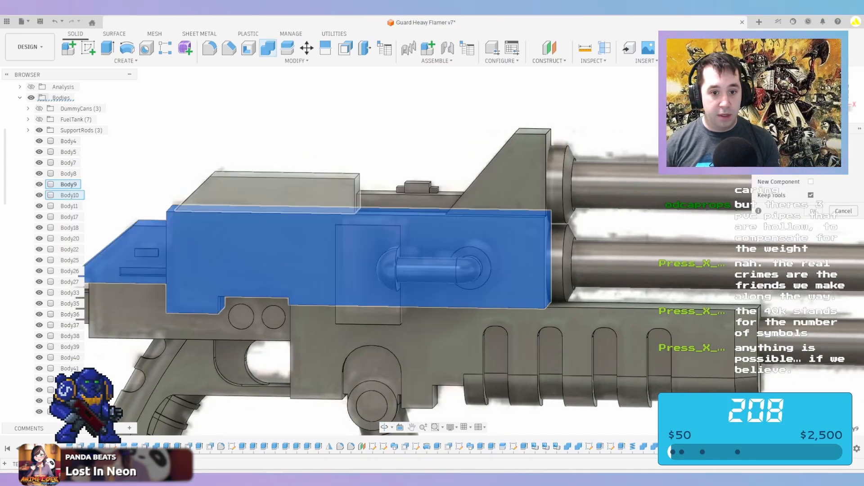
{"action": "left_click", "coordinate": [329, 194]}
{"action": "left_click", "coordinate": [813, 211]}
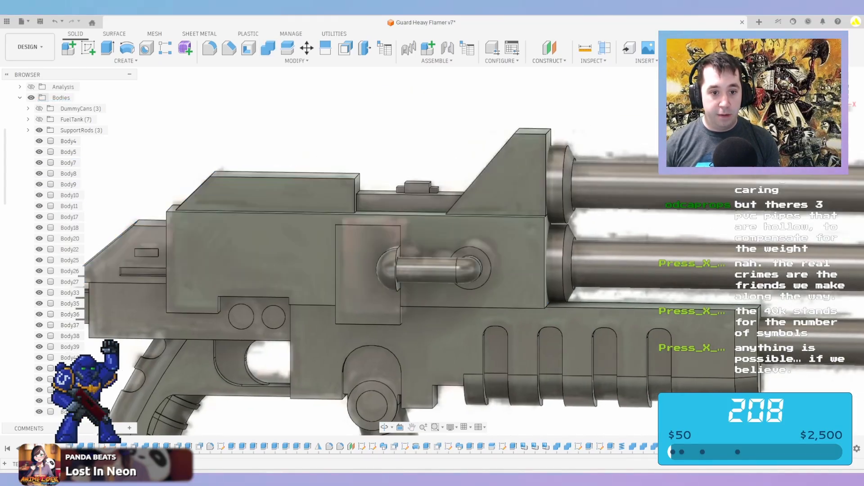
Cut the two round collars Body7 and Body8 out of the sloped wedge Body11, with Keep Tools on
{"action": "right_click", "coordinate": [457, 127]}
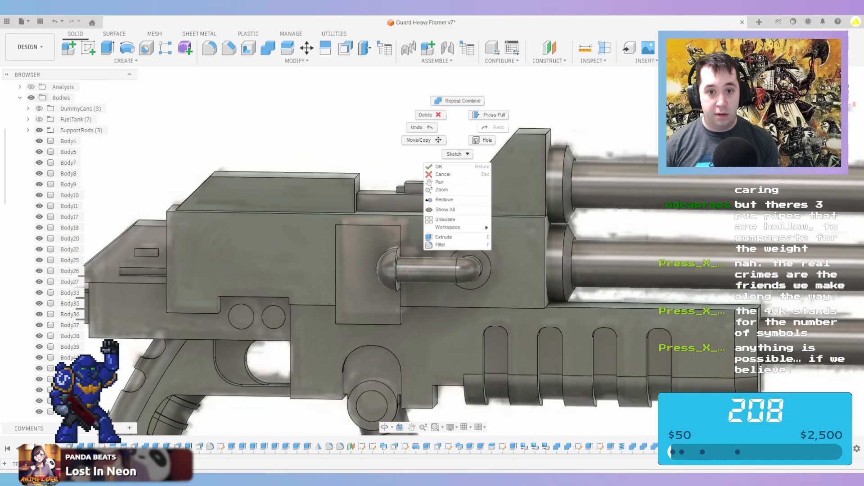
{"action": "left_click", "coordinate": [457, 100]}
{"action": "left_click", "coordinate": [504, 198]}
{"action": "left_click", "coordinate": [560, 189]}
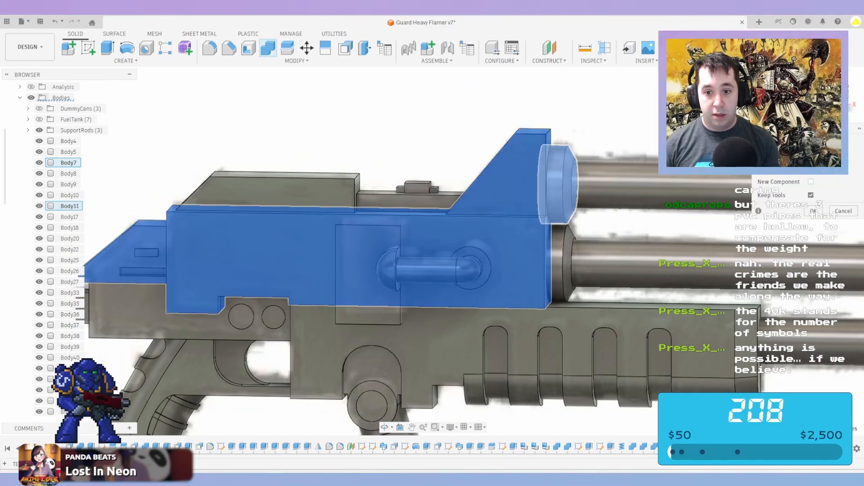
{"action": "left_click", "coordinate": [560, 261]}
{"action": "left_click", "coordinate": [823, 169]}
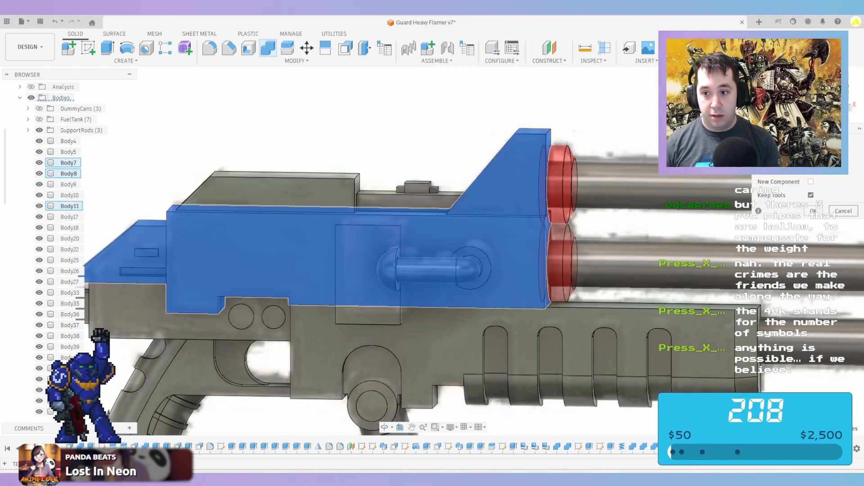
{"action": "left_click", "coordinate": [813, 211]}
Rename the two round collar bodies Body7 and Body8 together as FuelLineConnections
{"action": "scroll", "coordinate": [524, 157], "scroll_direction": "down", "scroll_amount": 2}
{"action": "middle_click_drag", "start_coordinate": [525, 158], "coordinate": [491, 180], "text": "shift"}
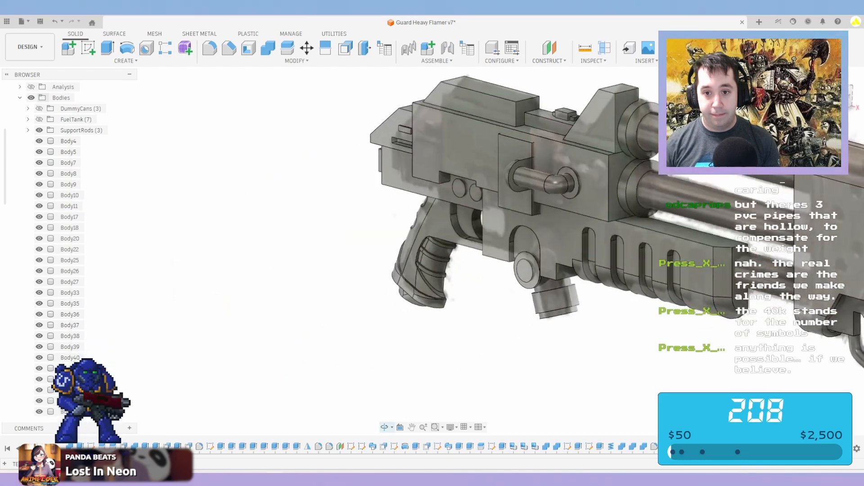
{"action": "middle_click_drag", "start_coordinate": [581, 126], "coordinate": [503, 202]}
{"action": "scroll", "coordinate": [515, 200], "scroll_direction": "up", "scroll_amount": 1}
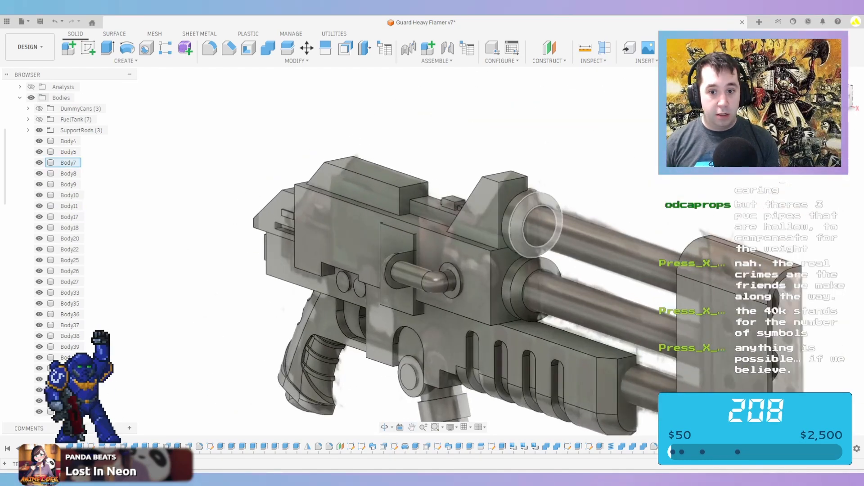
{"action": "left_click", "coordinate": [69, 162]}
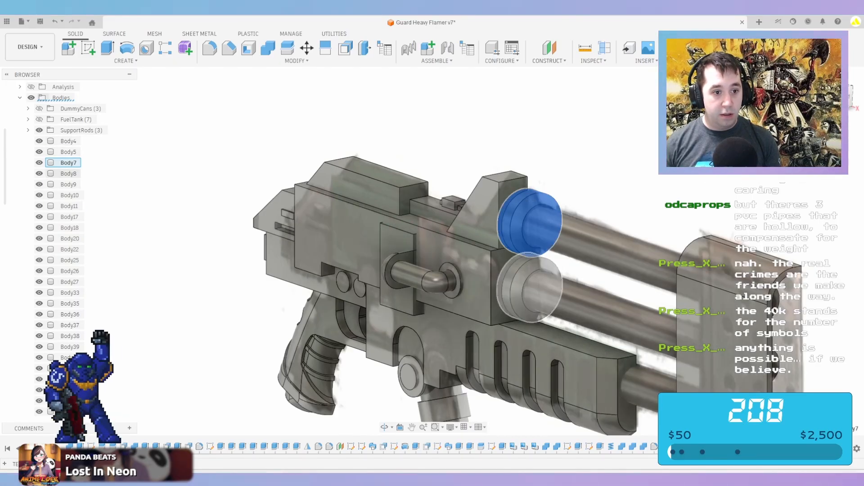
{"action": "left_click", "coordinate": [68, 173], "text": "ctrl"}
{"action": "left_click", "coordinate": [68, 163]}
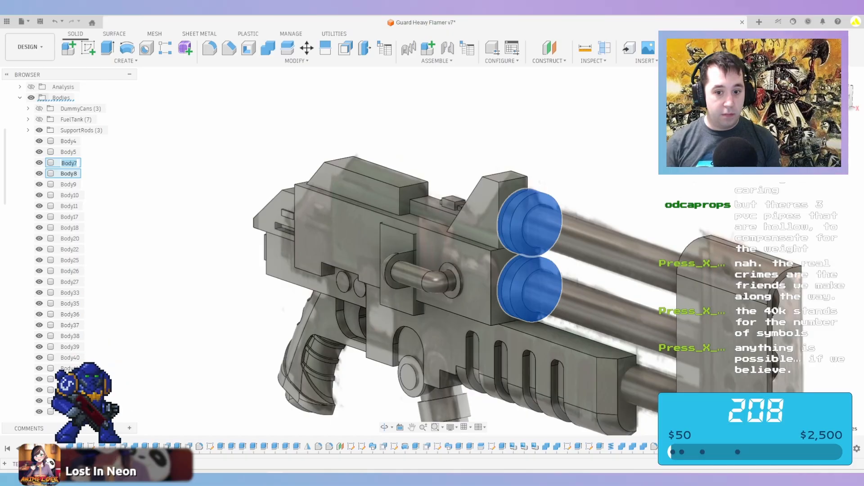
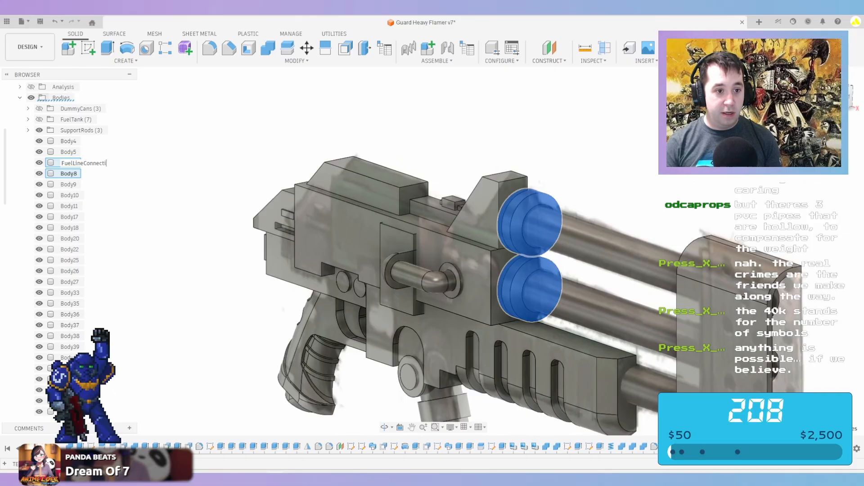
{"action": "key", "text": "Return"}
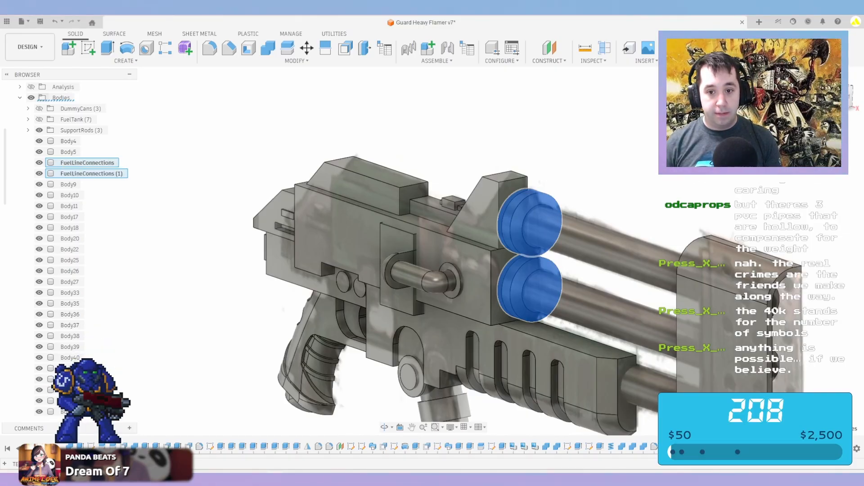
Cut the upper support rod out of the upper collar FuelLineConnections, with Keep Tools on
{"action": "key", "text": "Escape"}
{"action": "left_click", "coordinate": [268, 48]}
{"action": "left_click", "coordinate": [87, 162]}
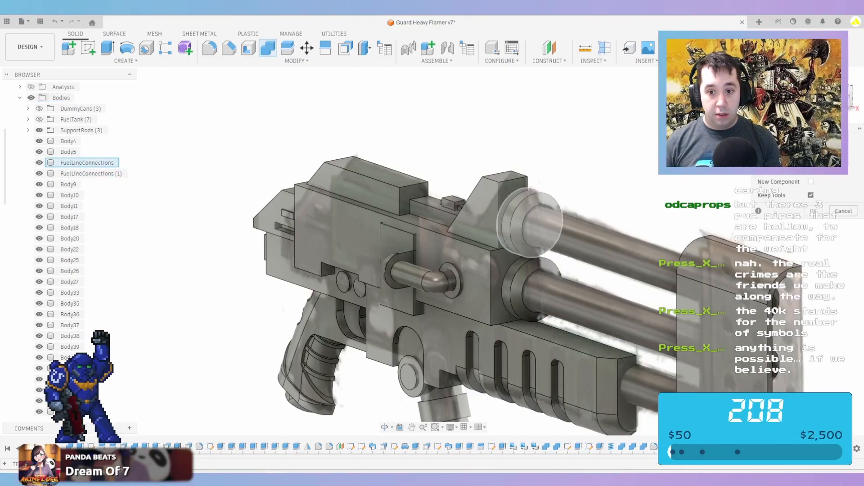
{"action": "left_click", "coordinate": [597, 240]}
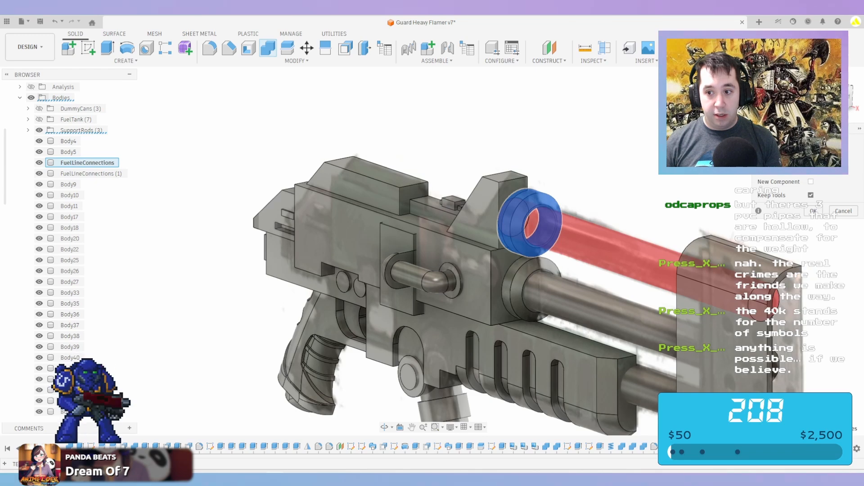
{"action": "key", "text": "Return"}
Cut the second support rod out of the lower collar FuelLineConnections (1), with Keep Tools on
{"action": "right_click", "coordinate": [573, 170]}
{"action": "left_click", "coordinate": [573, 145]}
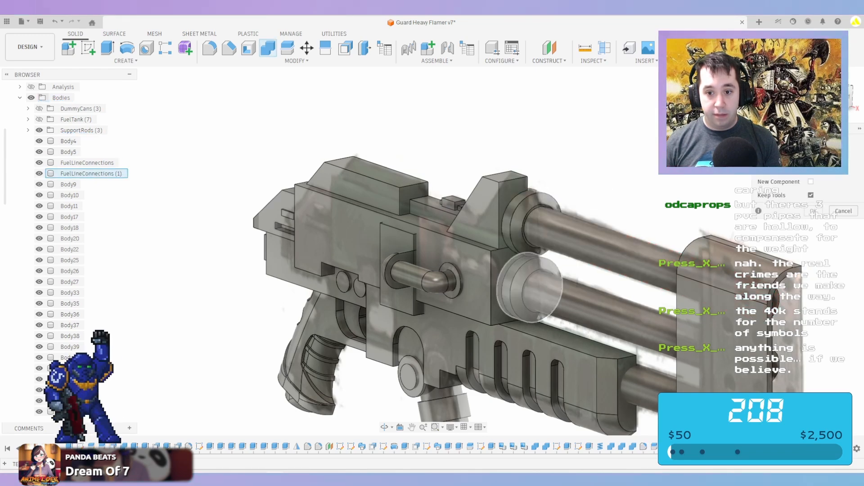
{"action": "left_click", "coordinate": [535, 267]}
{"action": "left_click", "coordinate": [603, 311]}
{"action": "key", "text": "Return"}
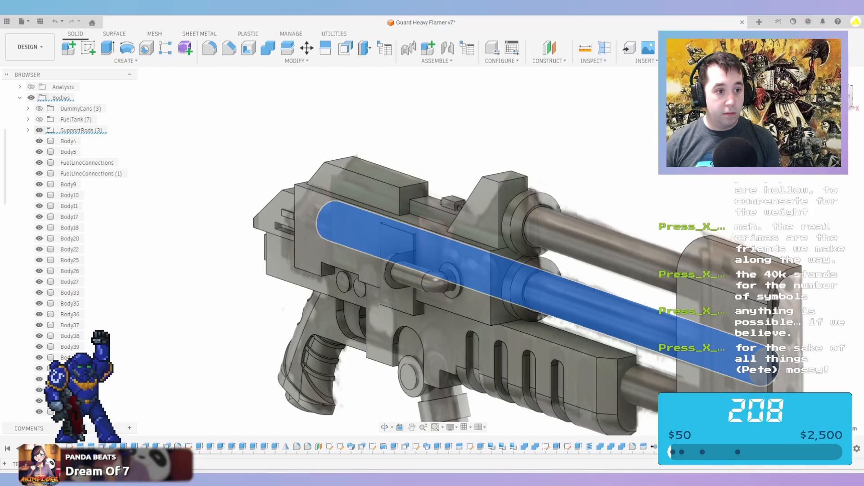
Hide the SupportRods group and offset the inner bore faces of both collars by -0.4 mm
{"action": "left_click", "coordinate": [39, 130]}
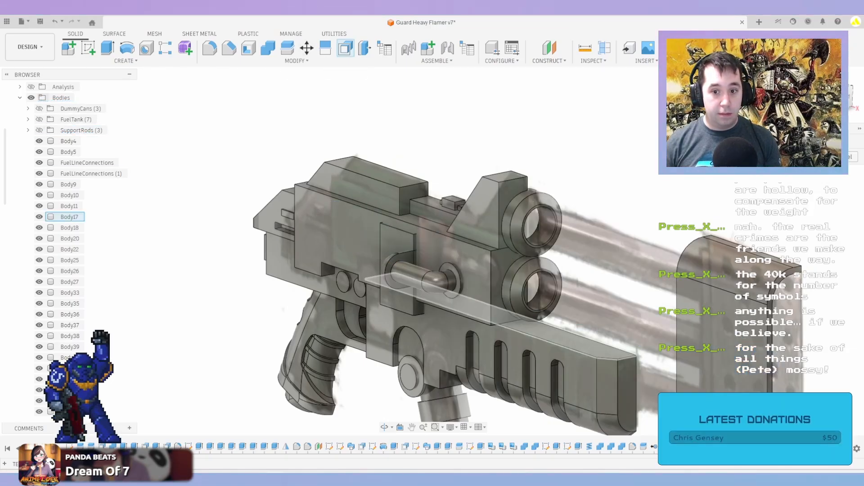
{"action": "scroll", "coordinate": [549, 297], "scroll_direction": "up", "scroll_amount": 3}
{"action": "left_click", "coordinate": [545, 279]}
{"action": "key", "text": "q"}
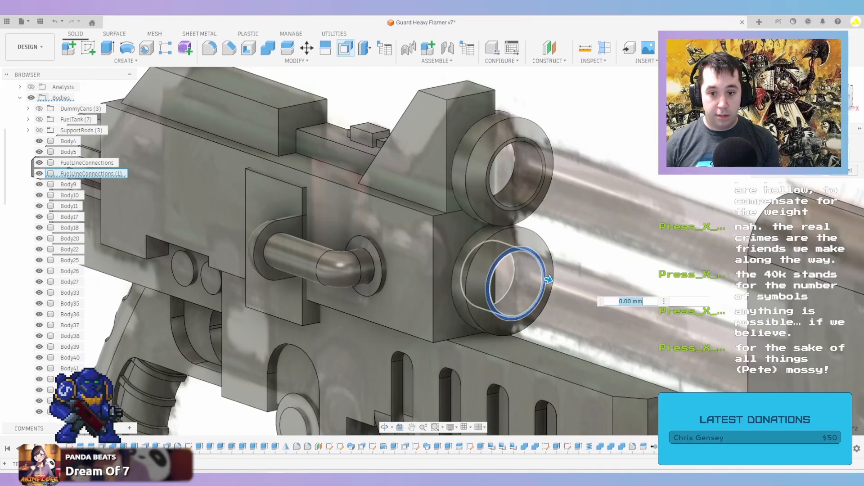
{"action": "key", "text": "Escape"}
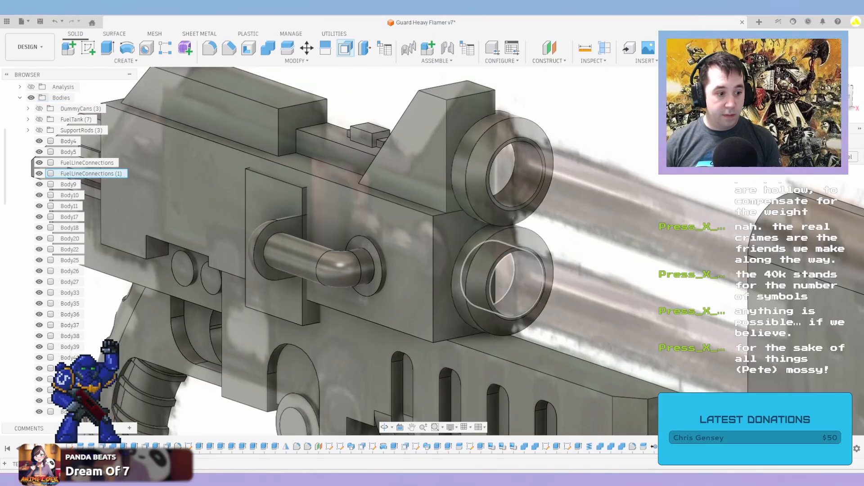
{"action": "left_click", "coordinate": [533, 282]}
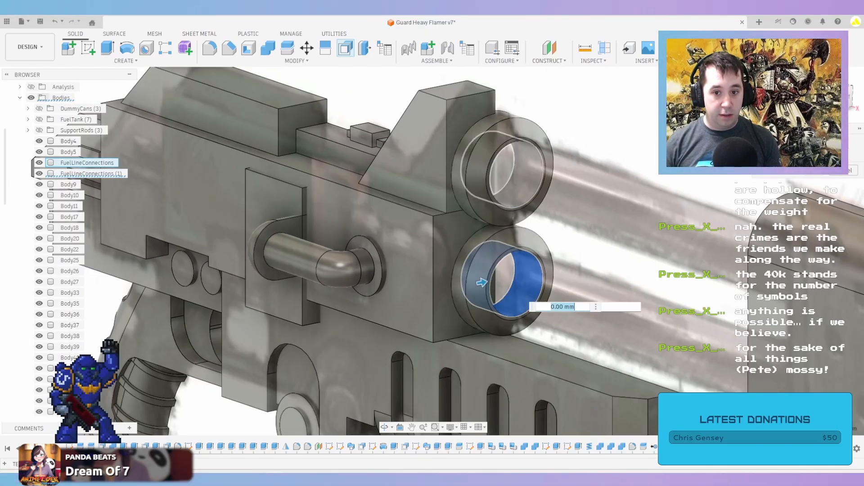
{"action": "left_click", "coordinate": [482, 172]}
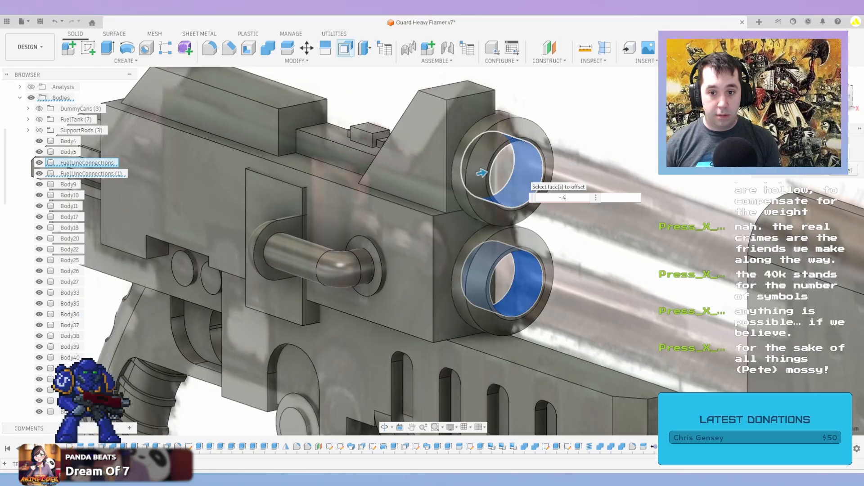
{"action": "key", "text": "Return"}
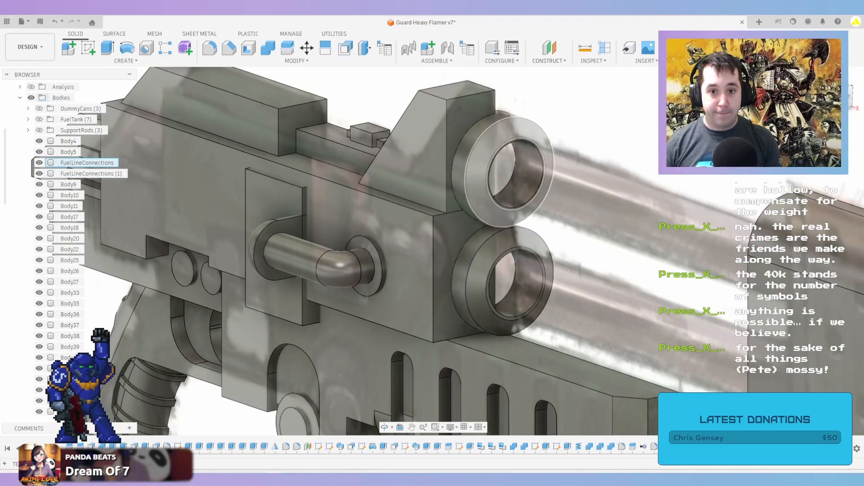
Join the sloped wedge Body11 into the main upper housing Body9, with Keep Tools off
{"action": "key", "text": "v"}
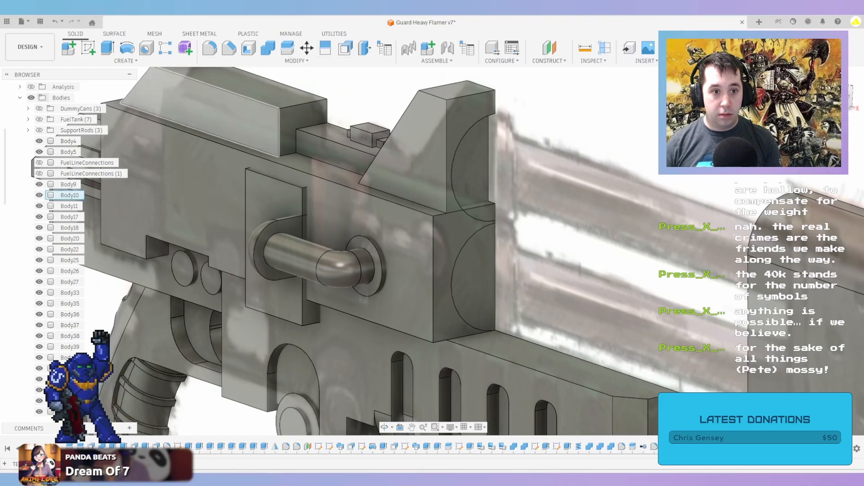
{"action": "key", "text": "v"}
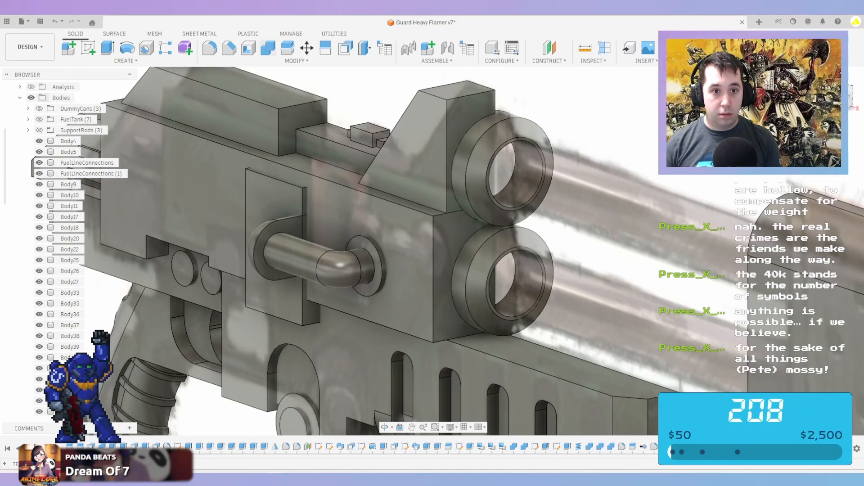
{"action": "left_click", "coordinate": [268, 48]}
{"action": "left_click", "coordinate": [288, 115]}
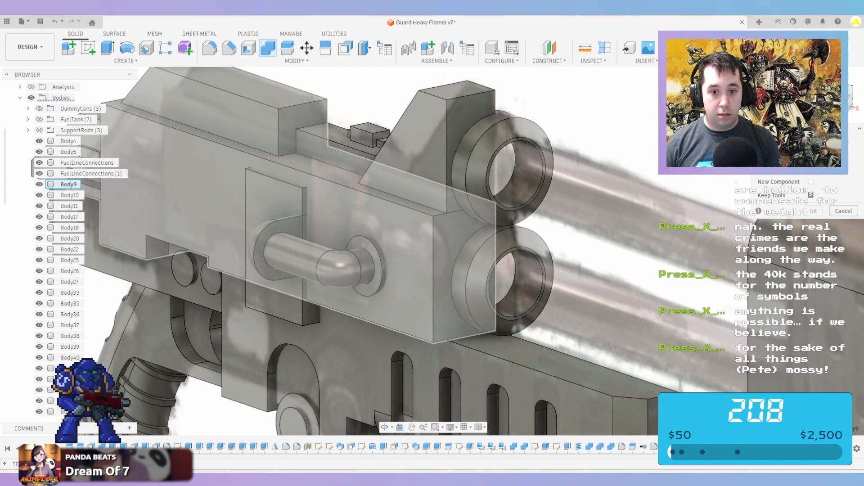
{"action": "left_click", "coordinate": [417, 174]}
{"action": "left_click", "coordinate": [811, 168]}
{"action": "left_click", "coordinate": [812, 157]}
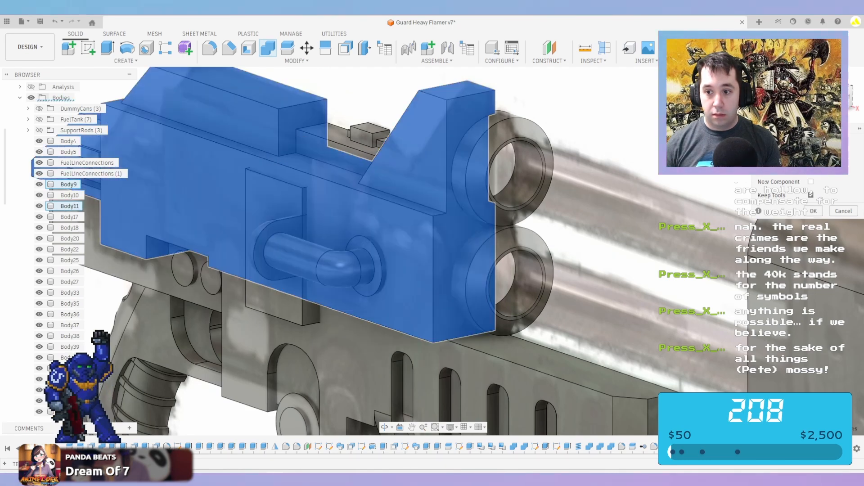
{"action": "left_click", "coordinate": [810, 195]}
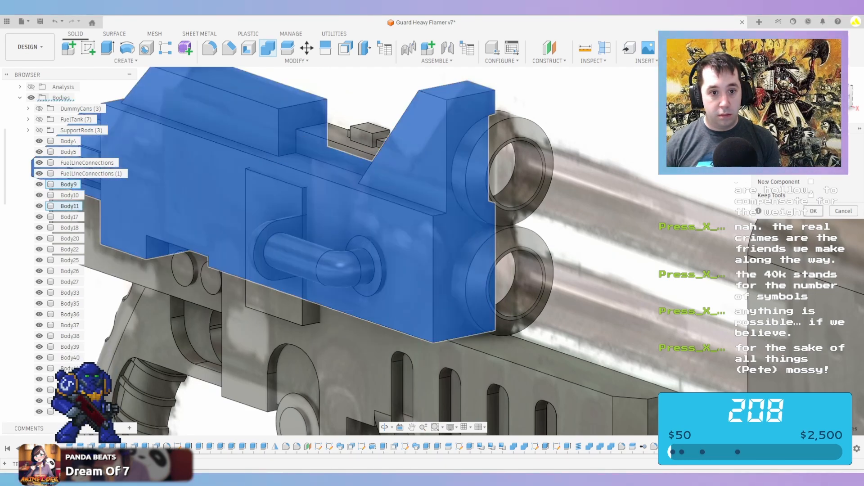
{"action": "left_click", "coordinate": [814, 211]}
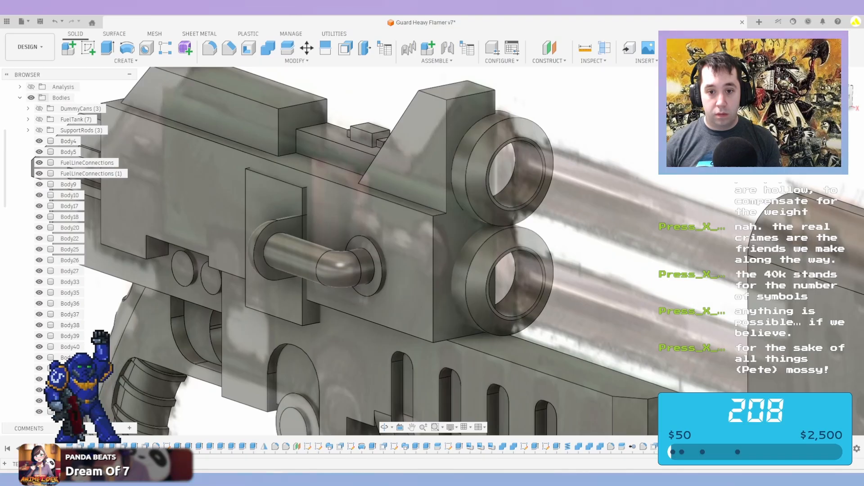
Cut the upper collar FuelLineConnections out of the joined housing Body9, keeping the collar body
{"action": "right_click", "coordinate": [641, 146]}
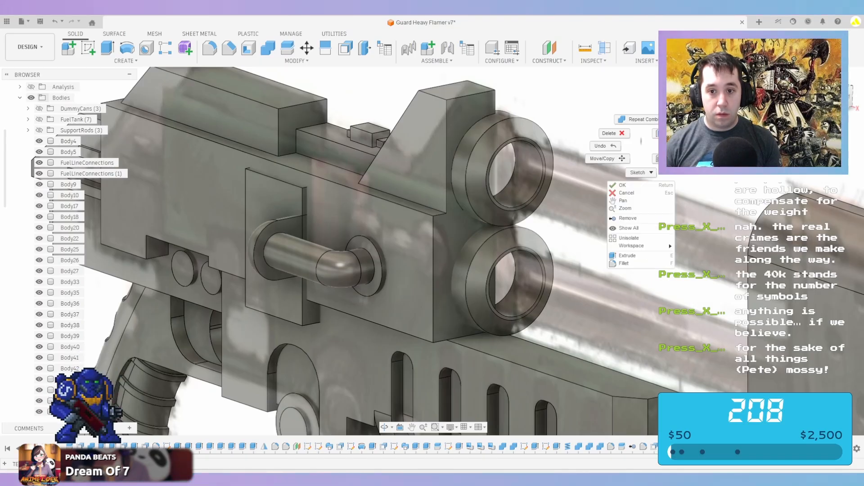
{"action": "left_click", "coordinate": [642, 119]}
{"action": "left_click", "coordinate": [428, 185]}
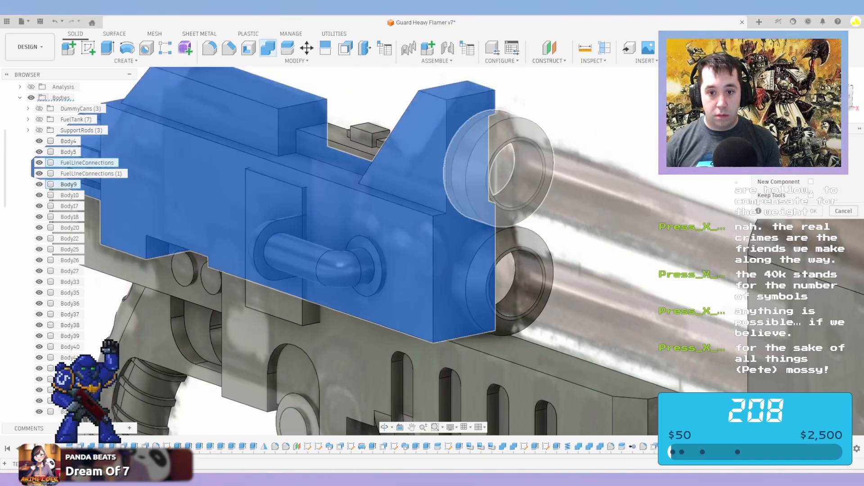
{"action": "left_click", "coordinate": [511, 130]}
{"action": "left_click", "coordinate": [817, 168]}
{"action": "left_click", "coordinate": [819, 181]}
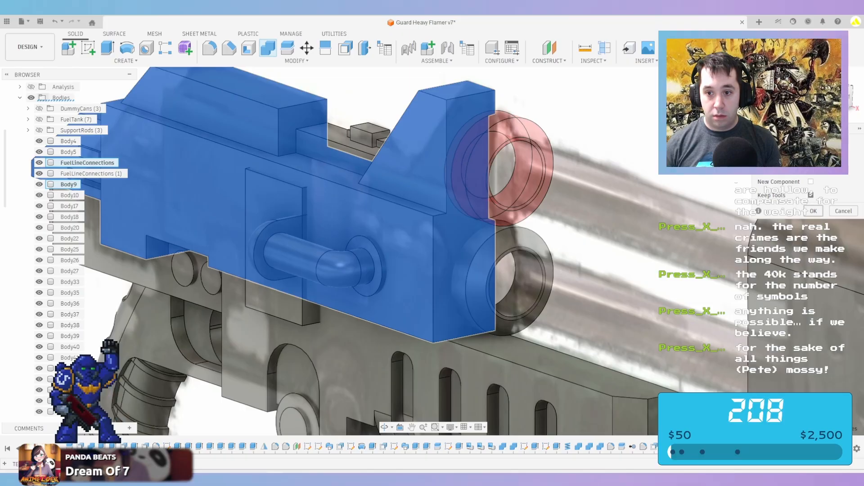
{"action": "left_click", "coordinate": [813, 211]}
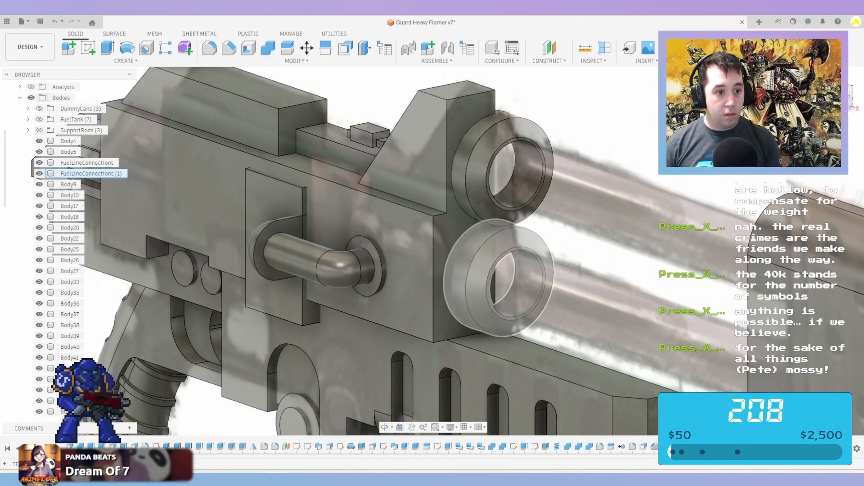
{"action": "key", "text": "v"}
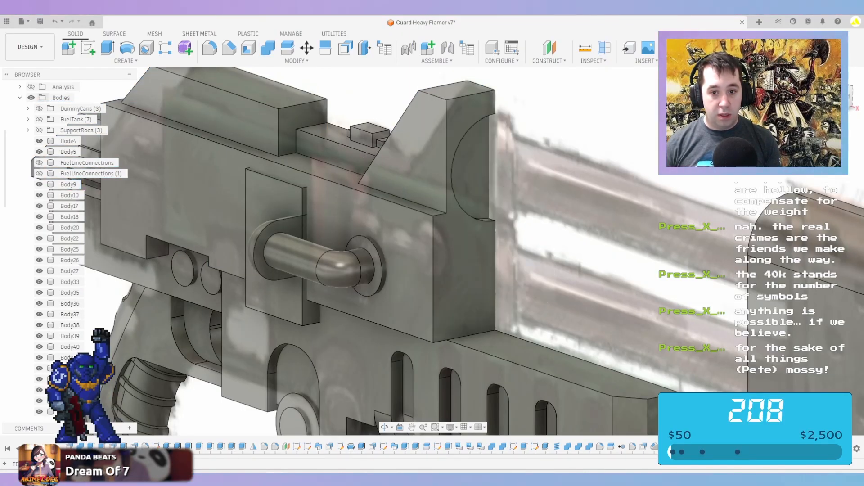
{"action": "key", "text": "ctrl+z"}
{"action": "key", "text": "ctrl+z"}
Cut the lower collar FuelLineConnections (1) out of housing Body9 while keeping the collar body, and hide that collar
{"action": "right_click", "coordinate": [644, 137]}
{"action": "left_click", "coordinate": [643, 113]}
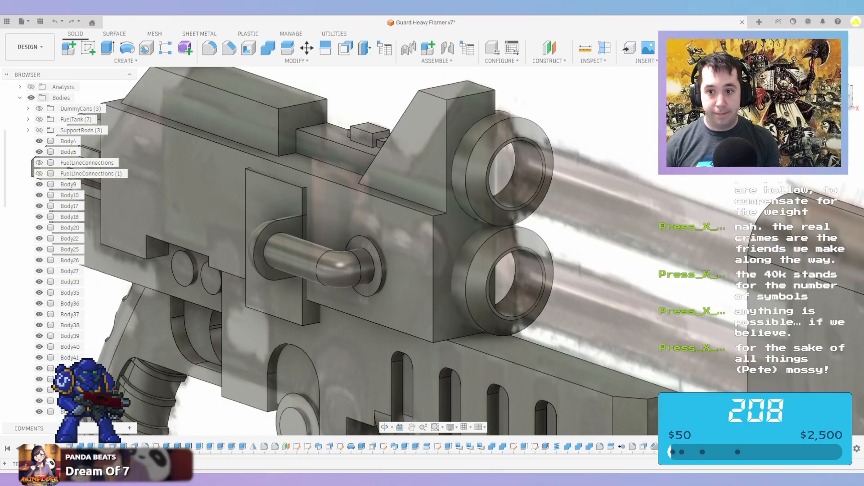
{"action": "left_click", "coordinate": [416, 275]}
{"action": "left_click", "coordinate": [476, 283]}
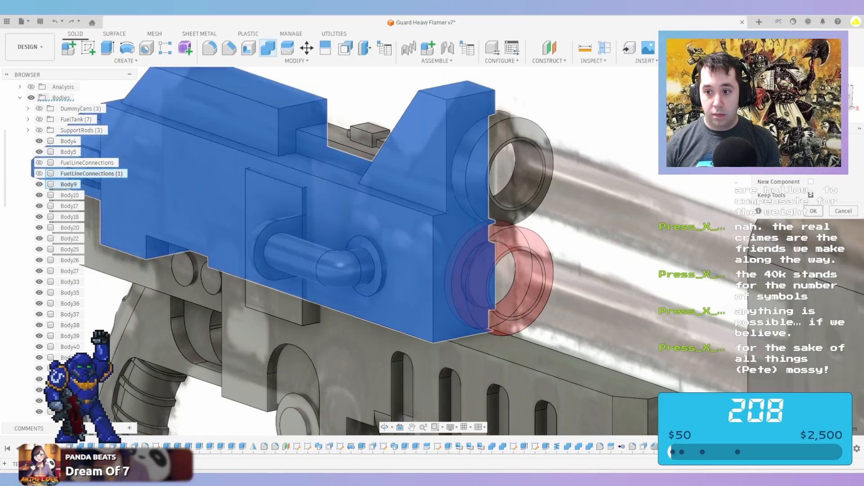
{"action": "left_click", "coordinate": [814, 211]}
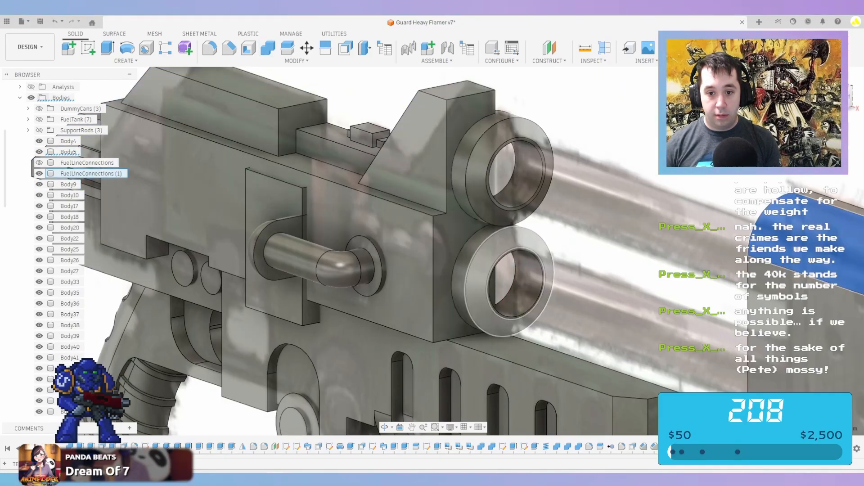
{"action": "left_click", "coordinate": [478, 292]}
{"action": "key", "text": "v"}
{"action": "key", "text": "Escape"}
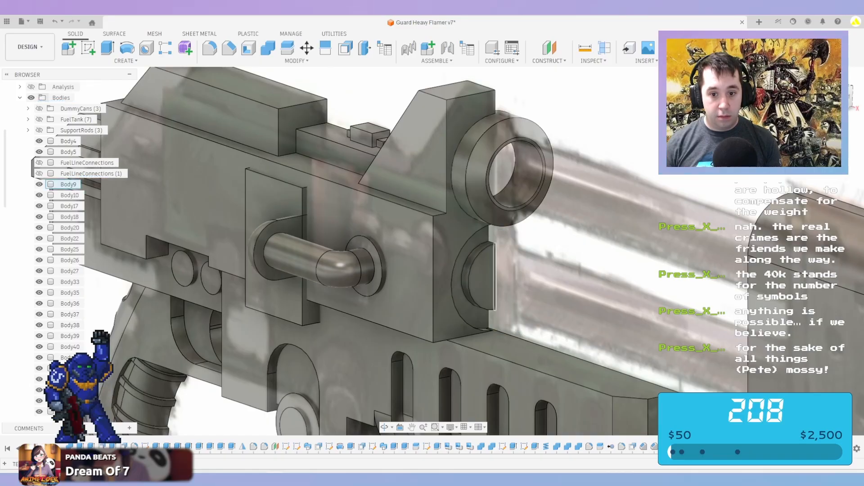
Extrude away the leftover half-round plug face inside the lower collar recess of housing Body9
{"action": "scroll", "coordinate": [494, 275], "scroll_direction": "up", "scroll_amount": 2}
{"action": "left_click", "coordinate": [477, 277]}
{"action": "key", "text": "e"}
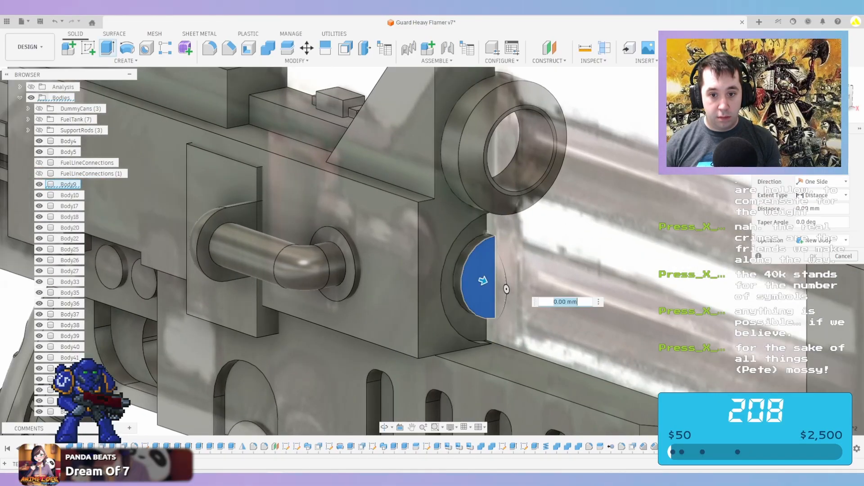
{"action": "key", "text": "Return"}
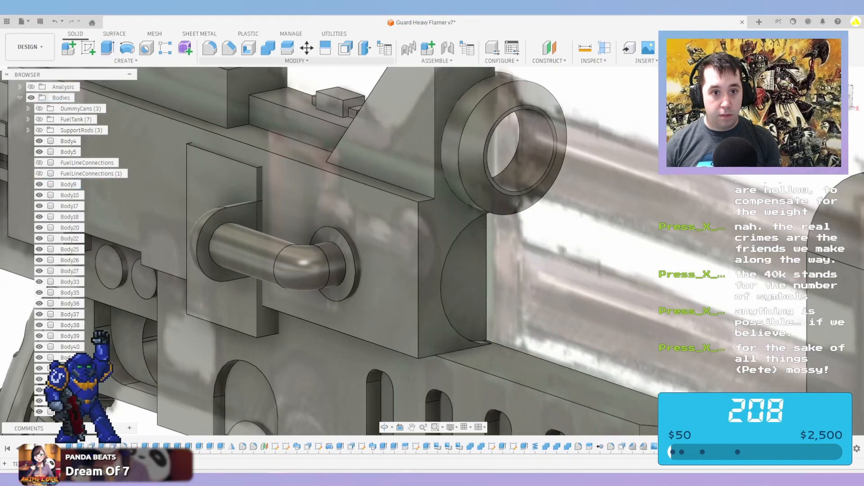
Offset the curved walls of both collar recesses in Body9 by -0.3 mm for clearance
{"action": "left_click", "coordinate": [345, 48]}
{"action": "scroll", "coordinate": [502, 342], "scroll_direction": "up", "scroll_amount": 2}
{"action": "middle_click_drag", "start_coordinate": [502, 315], "coordinate": [405, 279], "text": "shift"}
{"action": "scroll", "coordinate": [676, 243], "scroll_direction": "up", "scroll_amount": 1}
{"action": "left_click", "coordinate": [702, 252]}
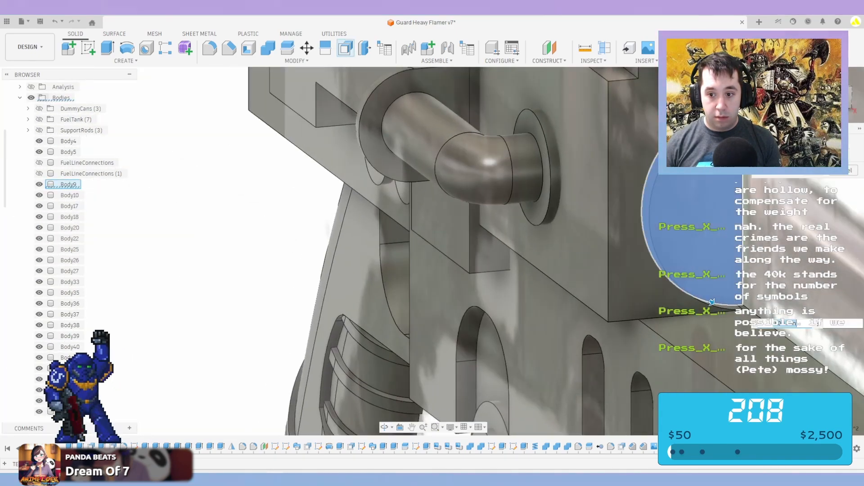
{"action": "left_click", "coordinate": [702, 252]}
{"action": "left_click", "coordinate": [647, 216]}
{"action": "scroll", "coordinate": [671, 279], "scroll_direction": "down", "scroll_amount": 3}
{"action": "middle_click_drag", "start_coordinate": [671, 279], "coordinate": [378, 385], "text": "shift"}
{"action": "scroll", "coordinate": [276, 257], "scroll_direction": "down", "scroll_amount": 1}
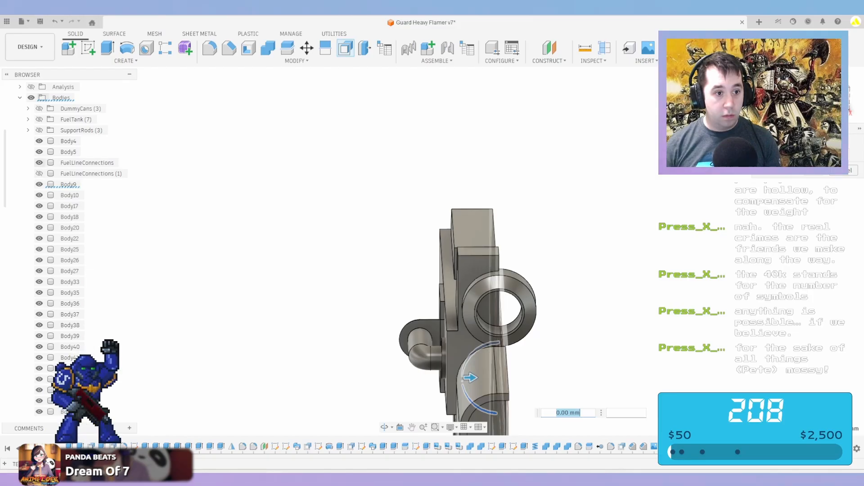
{"action": "scroll", "coordinate": [513, 351], "scroll_direction": "up", "scroll_amount": 10}
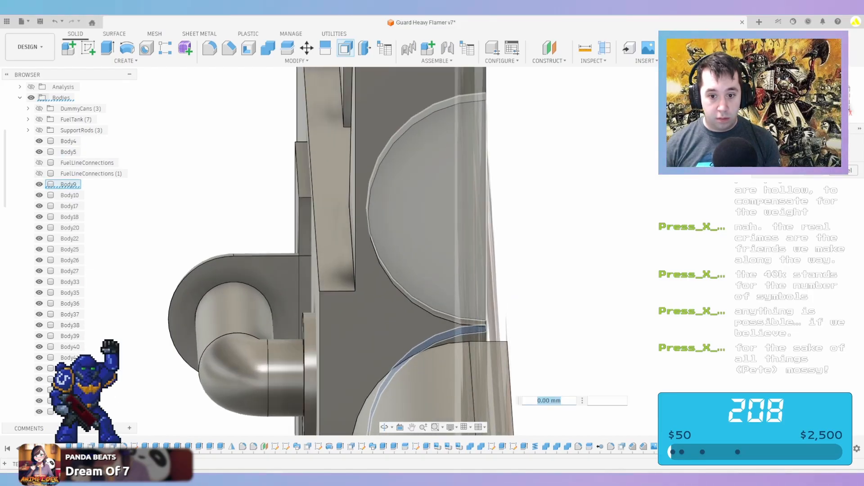
{"action": "left_click", "coordinate": [489, 328]}
{"action": "type", "text": "-.3"}
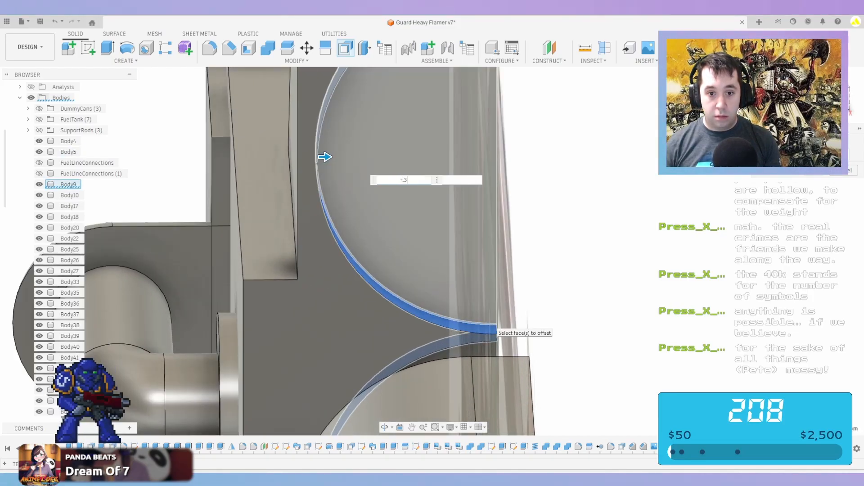
{"action": "key", "text": "Return"}
Chamfer the curved front edges of both collar recesses in Body9
{"action": "scroll", "coordinate": [531, 342], "scroll_direction": "down", "scroll_amount": 6}
{"action": "middle_click_drag", "start_coordinate": [486, 270], "coordinate": [517, 311], "text": "shift"}
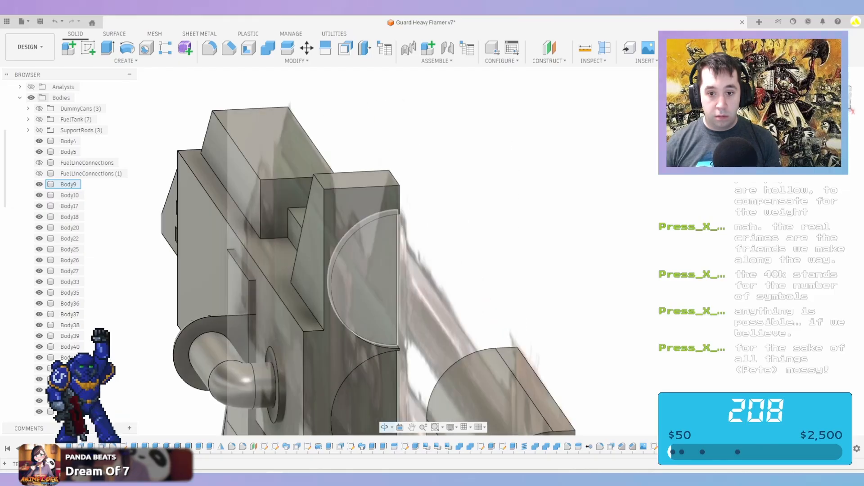
{"action": "middle_click_drag", "start_coordinate": [367, 288], "coordinate": [467, 141]}
{"action": "left_click", "coordinate": [229, 48]}
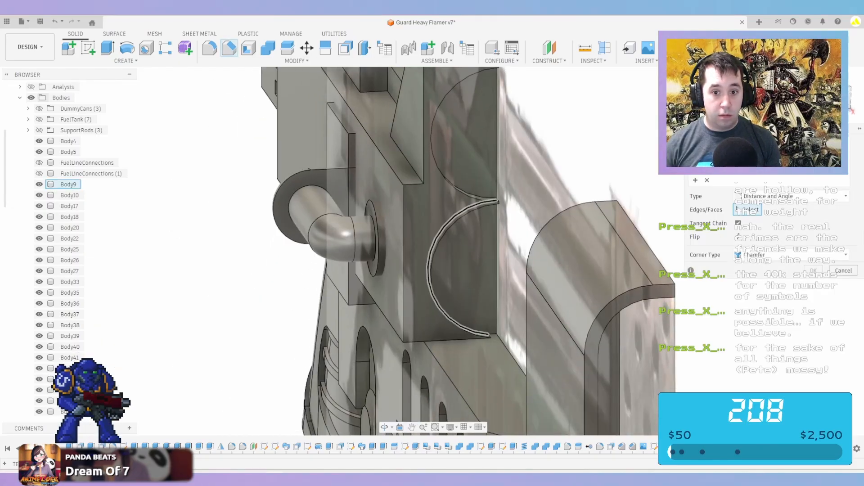
{"action": "left_click", "coordinate": [463, 221]}
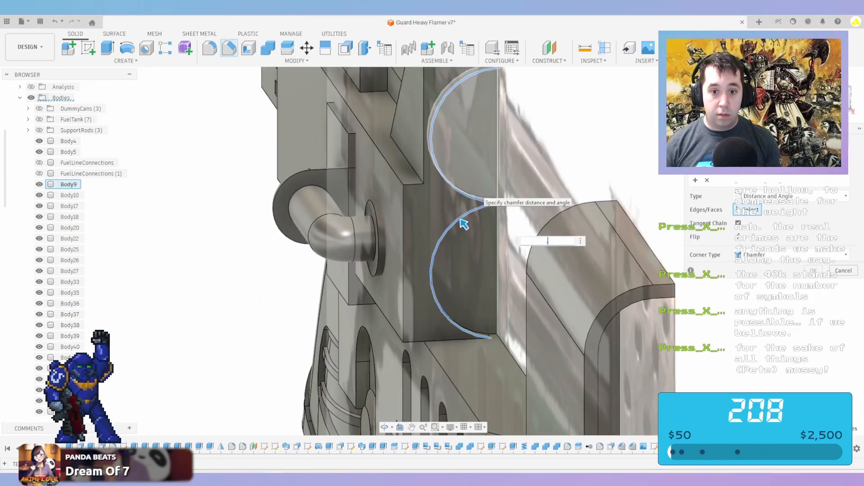
{"action": "key", "text": "Return"}
{"action": "scroll", "coordinate": [455, 180], "scroll_direction": "down", "scroll_amount": 4}
{"action": "middle_click_drag", "start_coordinate": [452, 162], "coordinate": [531, 167], "text": "shift"}
{"action": "middle_click_drag", "start_coordinate": [297, 239], "coordinate": [513, 218]}
{"action": "middle_click_drag", "start_coordinate": [432, 216], "coordinate": [527, 205], "text": "shift"}
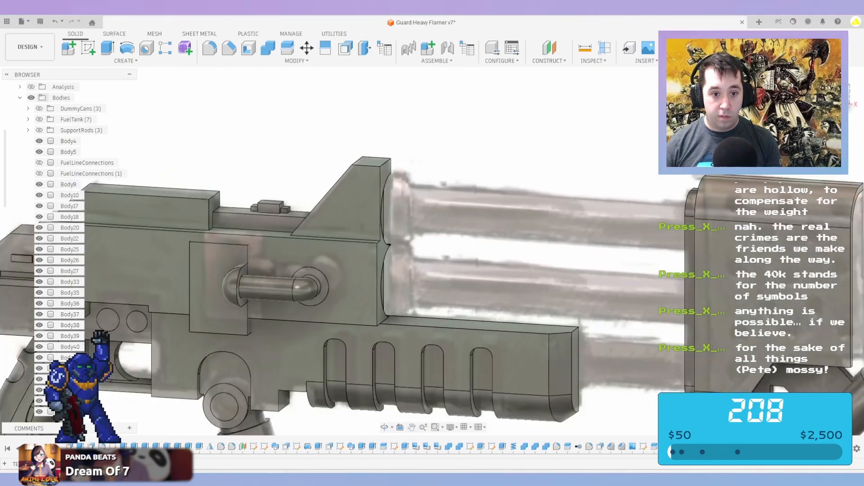
{"action": "middle_click_drag", "start_coordinate": [311, 256], "coordinate": [540, 253]}
{"action": "scroll", "coordinate": [502, 224], "scroll_direction": "up", "scroll_amount": 3}
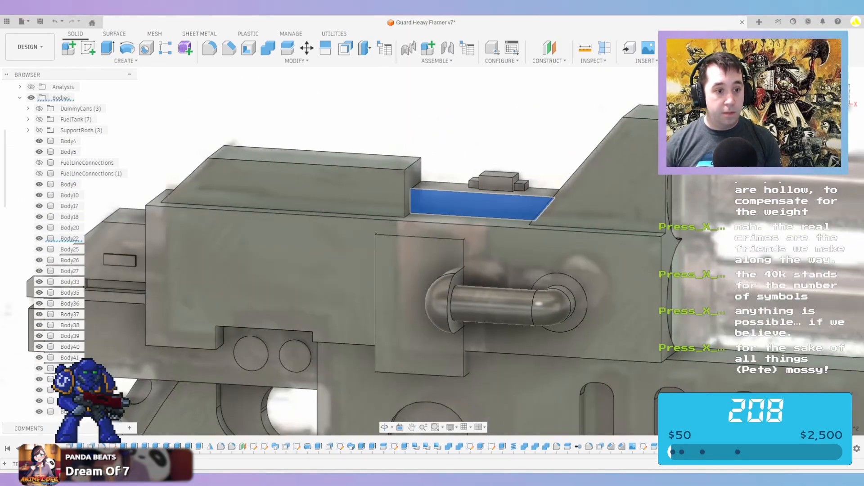
{"action": "left_click", "coordinate": [268, 48]}
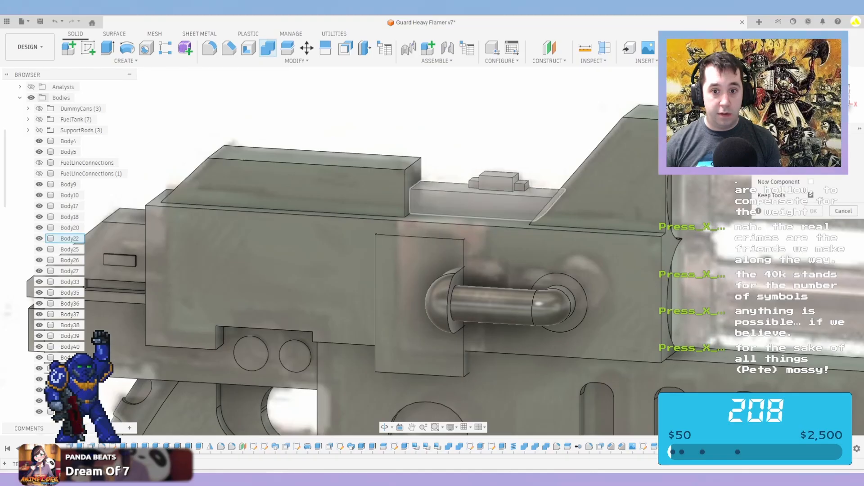
{"action": "left_click", "coordinate": [477, 201]}
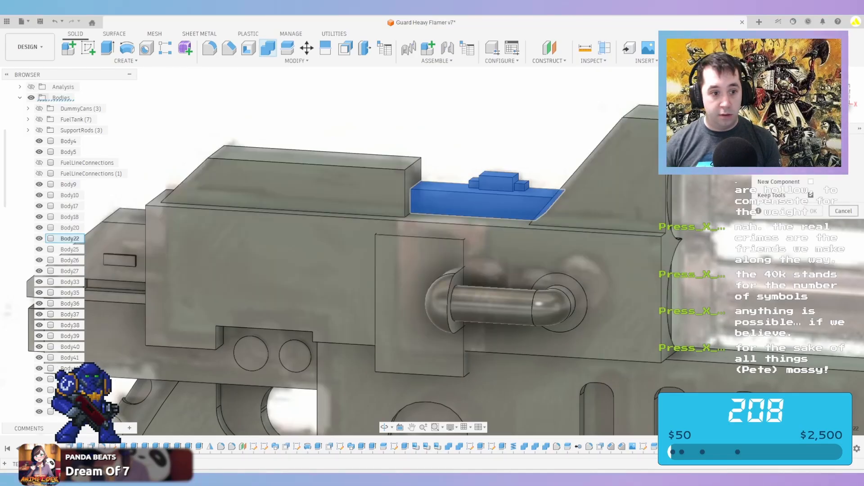
{"action": "key", "text": "Escape"}
{"action": "scroll", "coordinate": [483, 200], "scroll_direction": "up", "scroll_amount": 4}
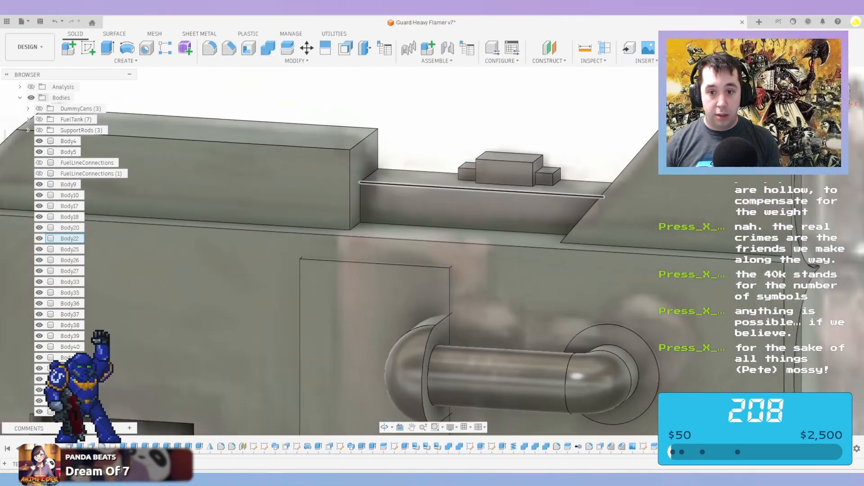
{"action": "scroll", "coordinate": [459, 270], "scroll_direction": "down", "scroll_amount": 3}
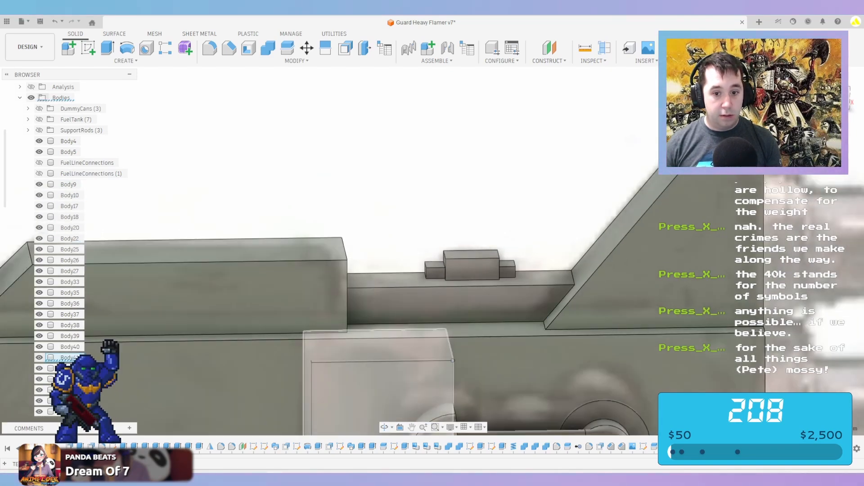
Hide housing Body9 and extrude the underside of the top rail Body22 downward by 10 mm, using Join
{"action": "key", "text": "v"}
{"action": "key", "text": "v"}
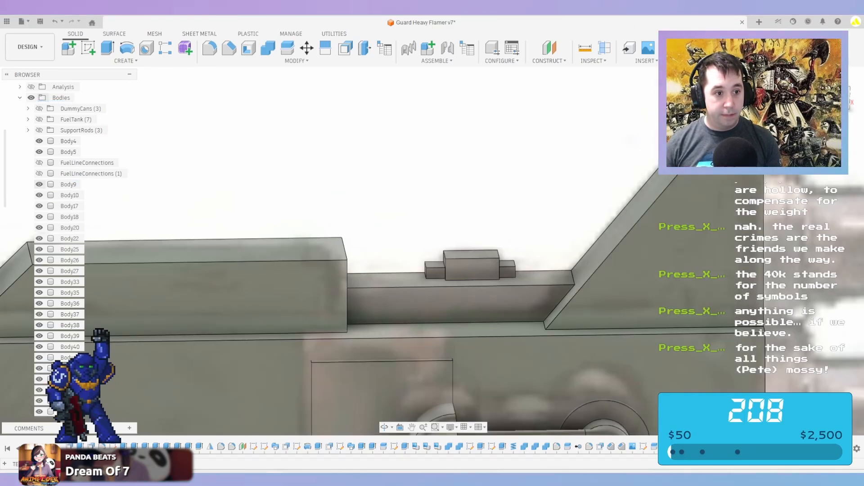
{"action": "key", "text": "v"}
{"action": "middle_click_drag", "start_coordinate": [473, 270], "coordinate": [456, 248], "text": "shift"}
{"action": "left_click", "coordinate": [520, 321]}
{"action": "key", "text": "e"}
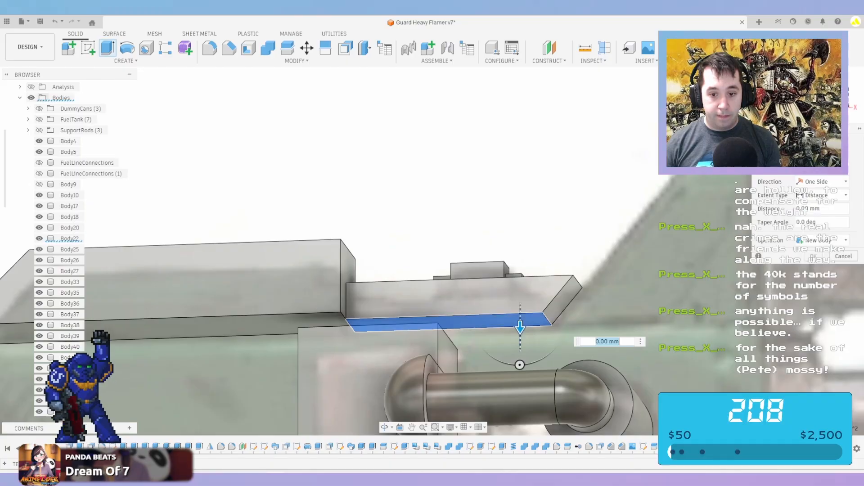
{"action": "left_click", "coordinate": [519, 321]}
{"action": "left_click", "coordinate": [520, 321]}
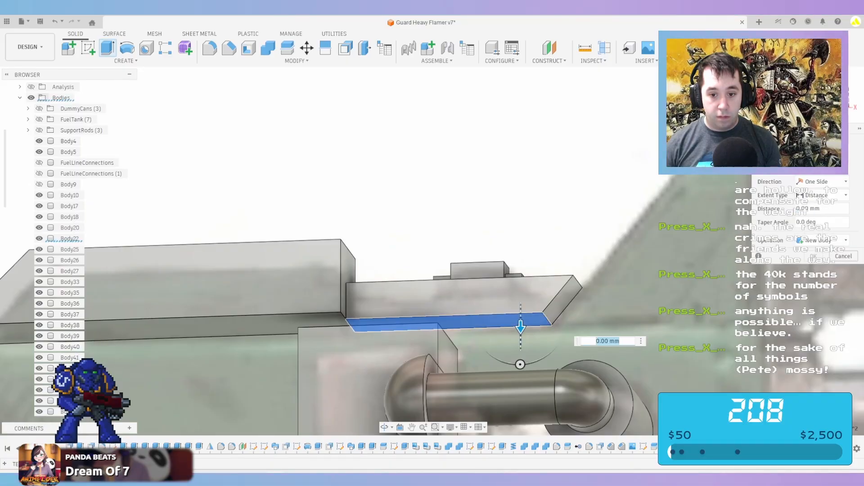
{"action": "left_click_drag", "start_coordinate": [520, 327], "coordinate": [521, 344]}
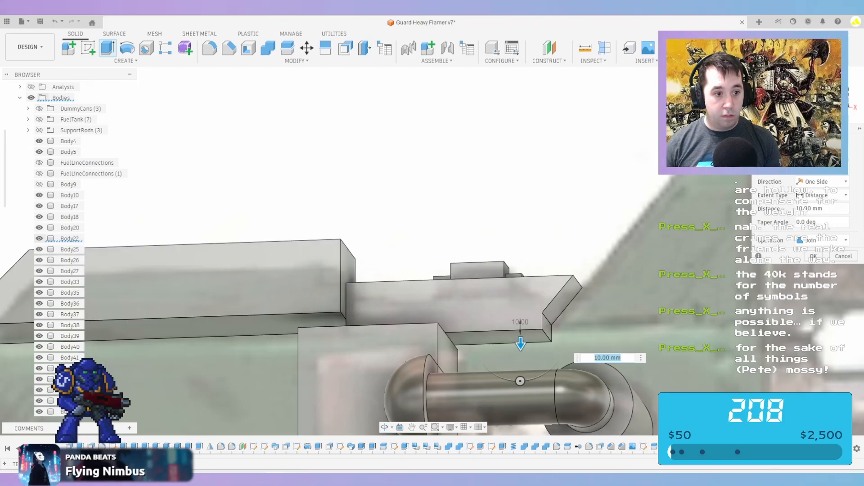
Hide Body10, Body17, Body18 and Body20, check the rail extension in side view, and accept the extrusion
{"action": "left_click", "coordinate": [40, 238]}
{"action": "left_click", "coordinate": [39, 238]}
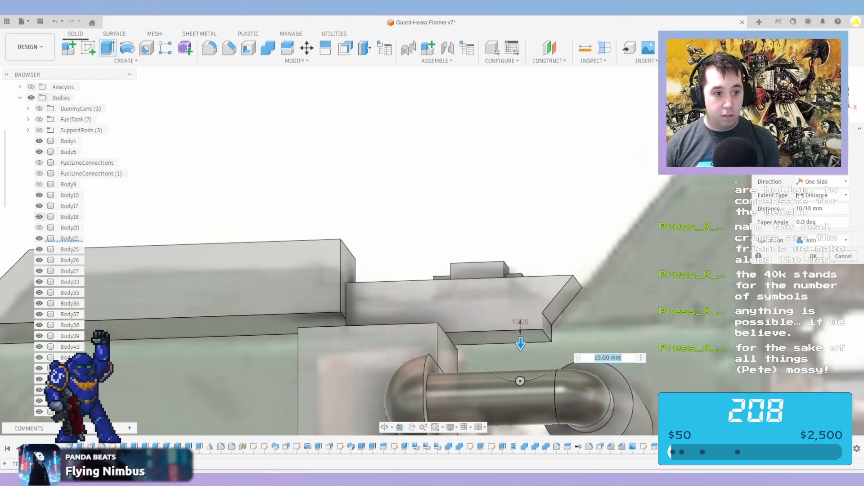
{"action": "left_click", "coordinate": [40, 195]}
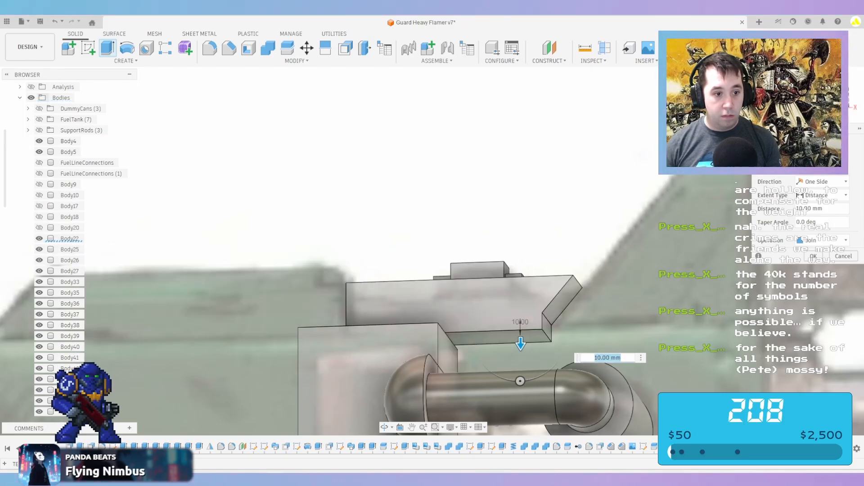
{"action": "scroll", "coordinate": [551, 243], "scroll_direction": "down", "scroll_amount": 3}
{"action": "left_click", "coordinate": [834, 95]}
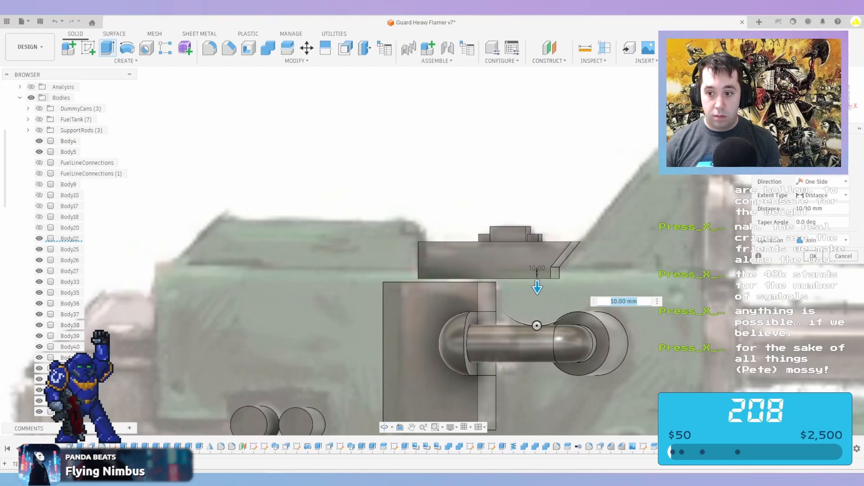
{"action": "key", "text": "Return"}
Show the hidden housing bodies Body9, Body10, Body17, Body18 and Body20 again
{"action": "left_click", "coordinate": [39, 195]}
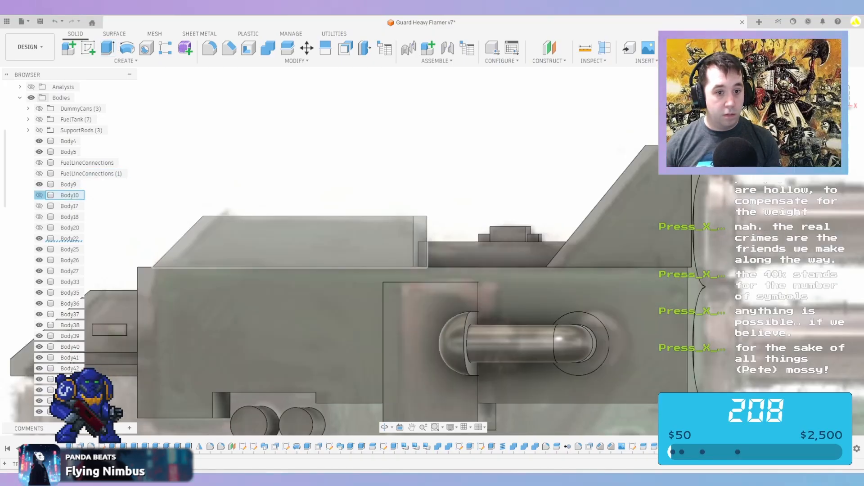
{"action": "left_click", "coordinate": [39, 205]}
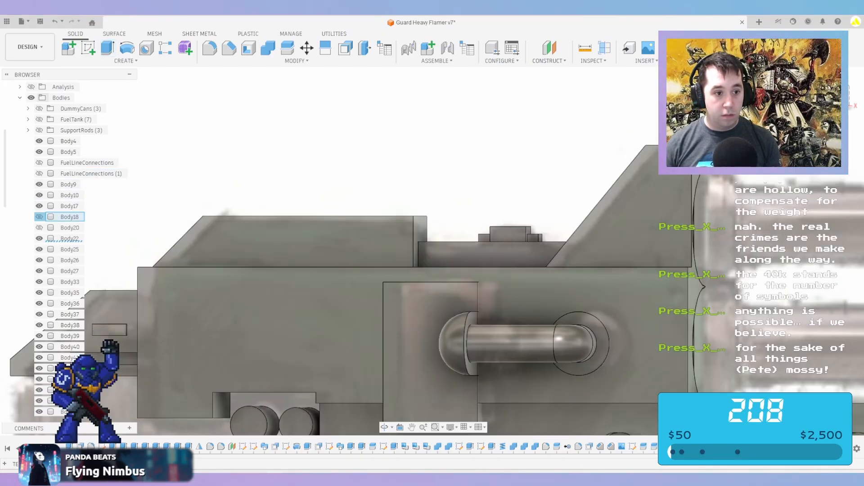
{"action": "left_click", "coordinate": [39, 217]}
Join Body10 into the main upper housing Body9, with Keep Tools off
{"action": "left_click", "coordinate": [268, 48]}
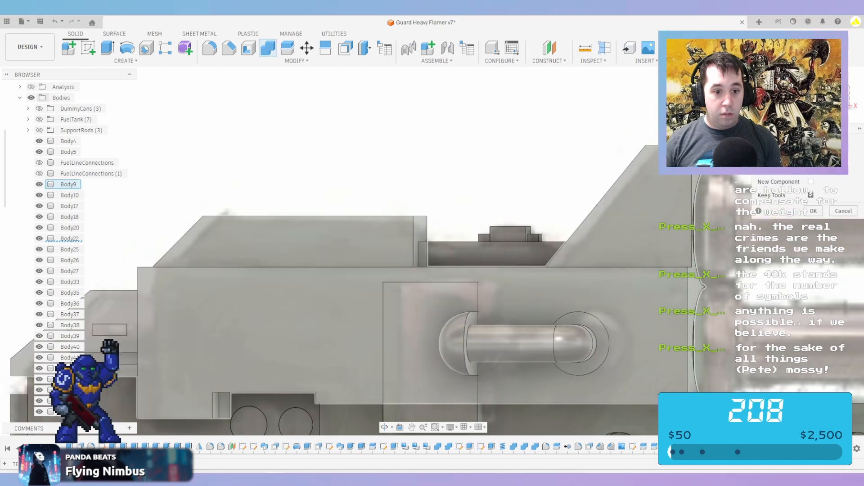
{"action": "left_click", "coordinate": [68, 184]}
{"action": "left_click", "coordinate": [70, 195]}
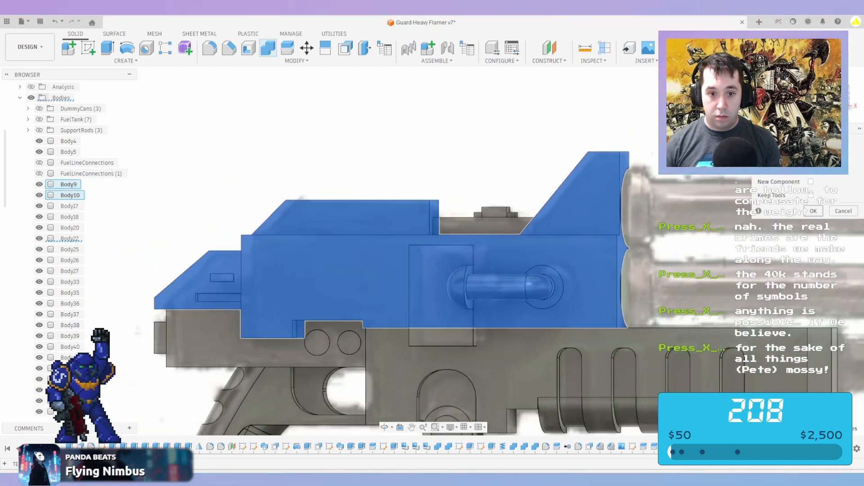
{"action": "key", "text": "Return"}
{"action": "scroll", "coordinate": [378, 195], "scroll_direction": "down", "scroll_amount": 3}
{"action": "middle_click_drag", "start_coordinate": [405, 200], "coordinate": [432, 221], "text": "shift"}
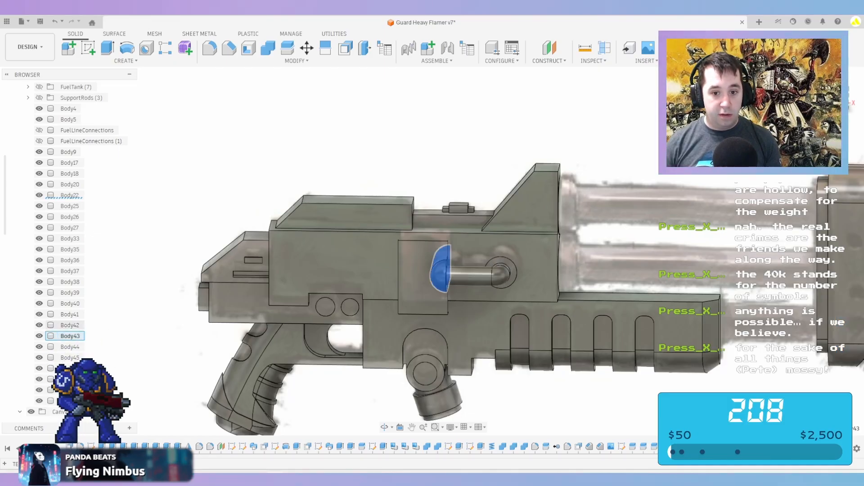
Identify which browser bodies correspond to the side pipe fittings, the two round pins and the angled lower fitting
{"action": "left_click", "coordinate": [502, 266]}
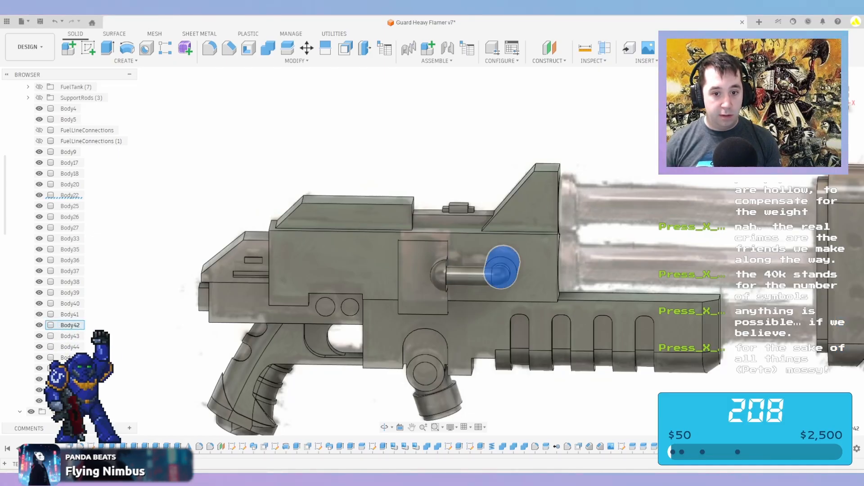
{"action": "left_click", "coordinate": [351, 305]}
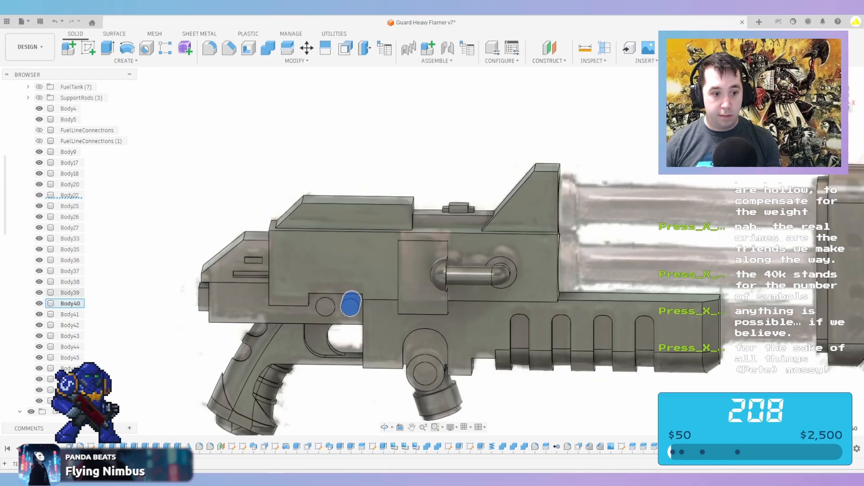
{"action": "left_click", "coordinate": [325, 307]}
{"action": "left_click", "coordinate": [428, 372]}
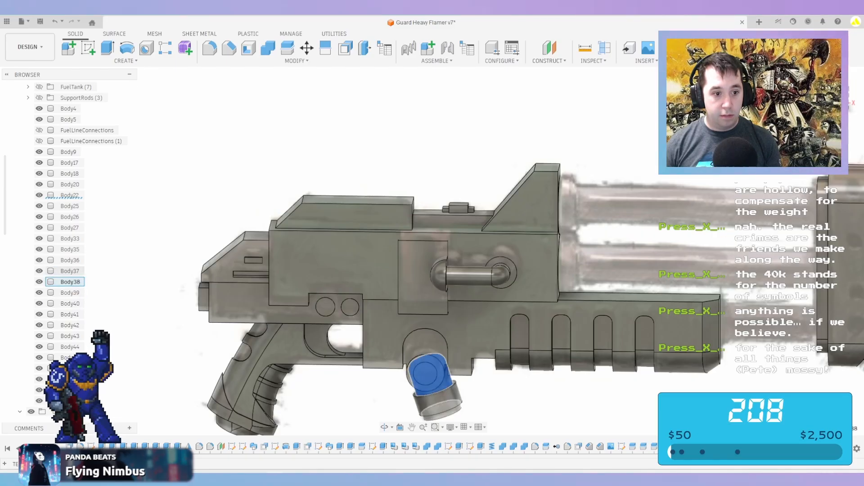
{"action": "left_click", "coordinate": [69, 271]}
{"action": "left_click", "coordinate": [69, 260]}
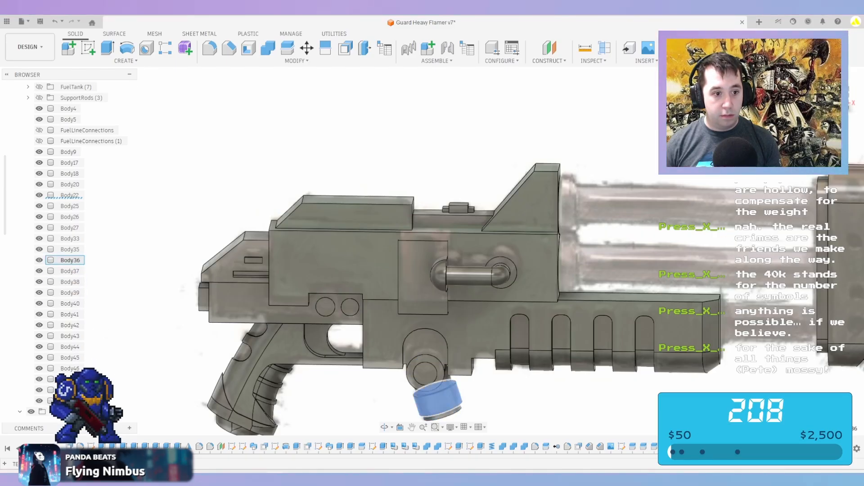
{"action": "key", "text": "Escape"}
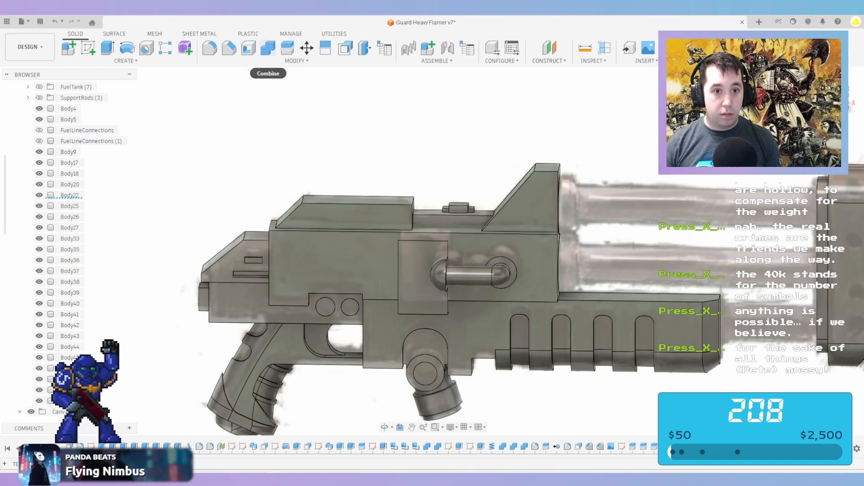
Join the cylindrical collar Body36 with the angled fitting Body38 below the receiver
{"action": "left_click", "coordinate": [268, 48]}
{"action": "scroll", "coordinate": [437, 362], "scroll_direction": "up", "scroll_amount": 4}
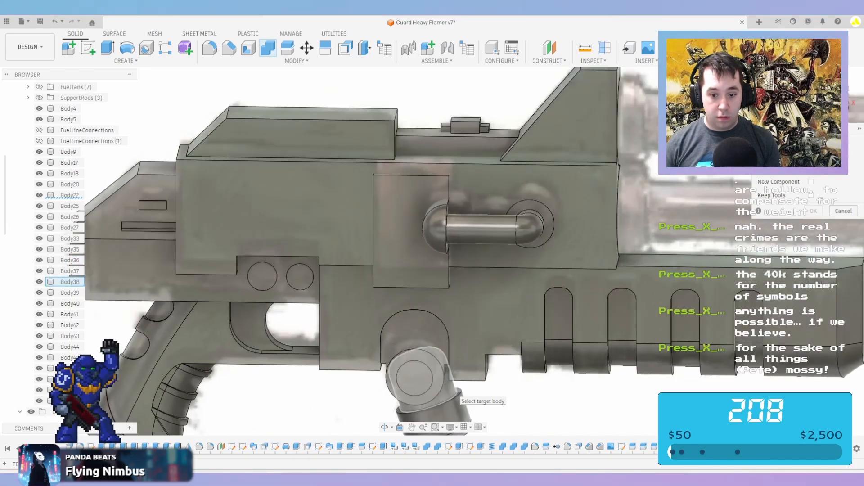
{"action": "left_click", "coordinate": [454, 392]}
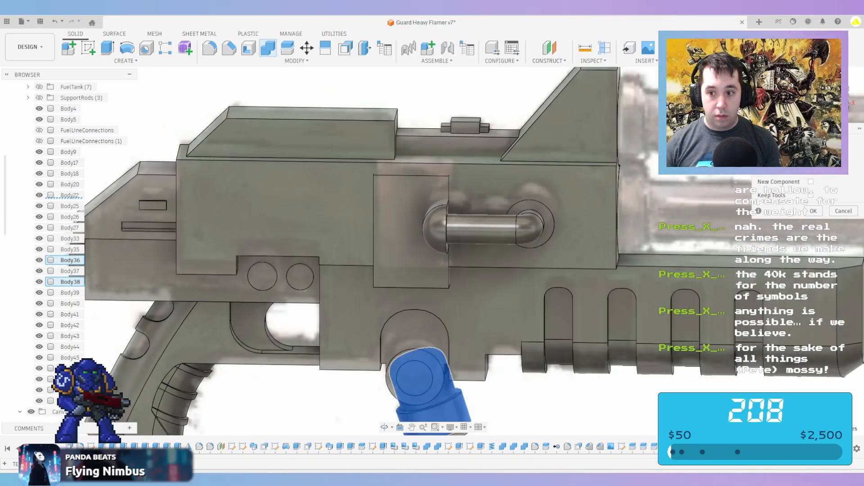
{"action": "key", "text": "Return"}
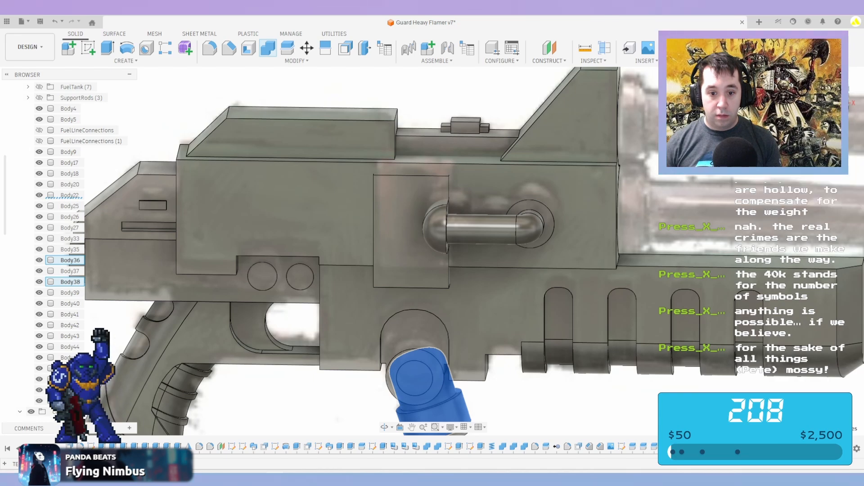
Join Body18 and the overlapping rounded mount and circular fitting below the receiver into one body
{"action": "right_click", "coordinate": [549, 391]}
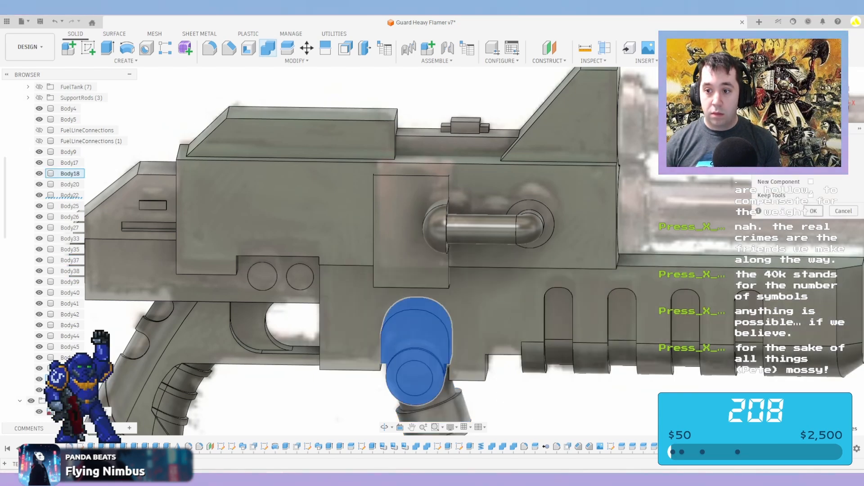
{"action": "key", "text": "Return"}
{"action": "scroll", "coordinate": [500, 365], "scroll_direction": "down", "scroll_amount": 3}
{"action": "middle_click_drag", "start_coordinate": [499, 364], "coordinate": [320, 297]}
{"action": "scroll", "coordinate": [405, 324], "scroll_direction": "down", "scroll_amount": 1}
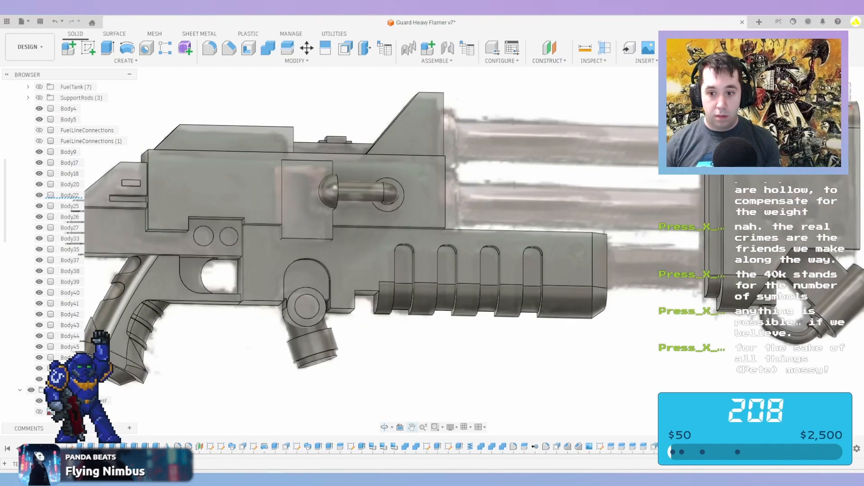
Join Body45 and Body46, the bracket and angled nozzle fitting beneath the front muzzle shroud
{"action": "middle_click_drag", "start_coordinate": [760, 340], "coordinate": [719, 355], "text": "shift"}
{"action": "scroll", "coordinate": [719, 354], "scroll_direction": "down", "scroll_amount": 1}
{"action": "right_click", "coordinate": [718, 355]}
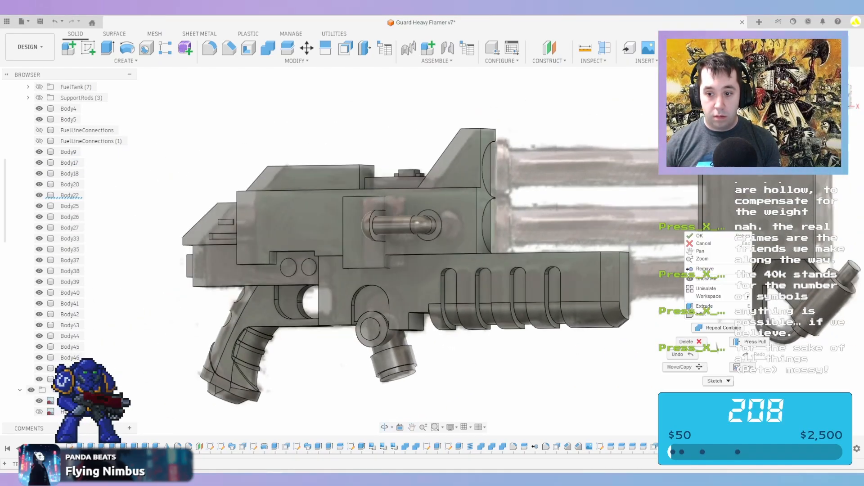
{"action": "left_click", "coordinate": [723, 328]}
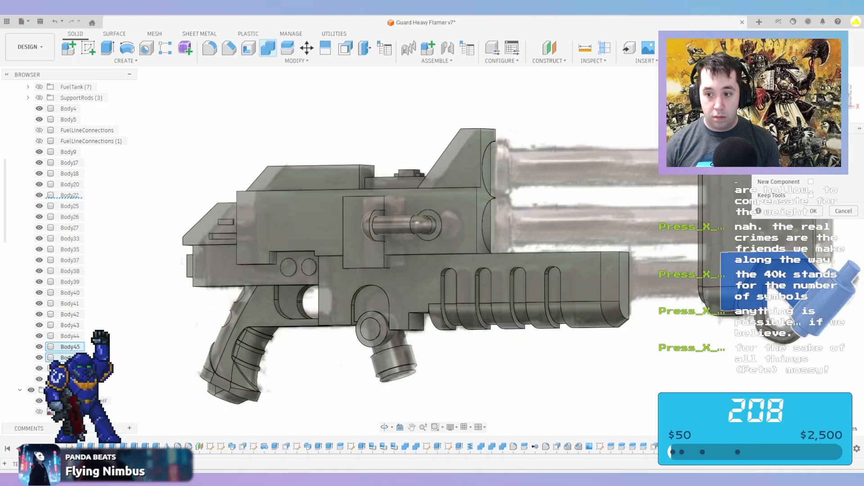
{"action": "key", "text": "Return"}
{"action": "middle_click_drag", "start_coordinate": [720, 266], "coordinate": [742, 272]}
{"action": "scroll", "coordinate": [642, 280], "scroll_direction": "up", "scroll_amount": 1}
{"action": "key", "text": "Escape"}
Show the hidden SupportRods folder so its three pipes are available for cutting
{"action": "scroll", "coordinate": [418, 233], "scroll_direction": "down", "scroll_amount": 1}
{"action": "middle_click_drag", "start_coordinate": [405, 225], "coordinate": [446, 226]}
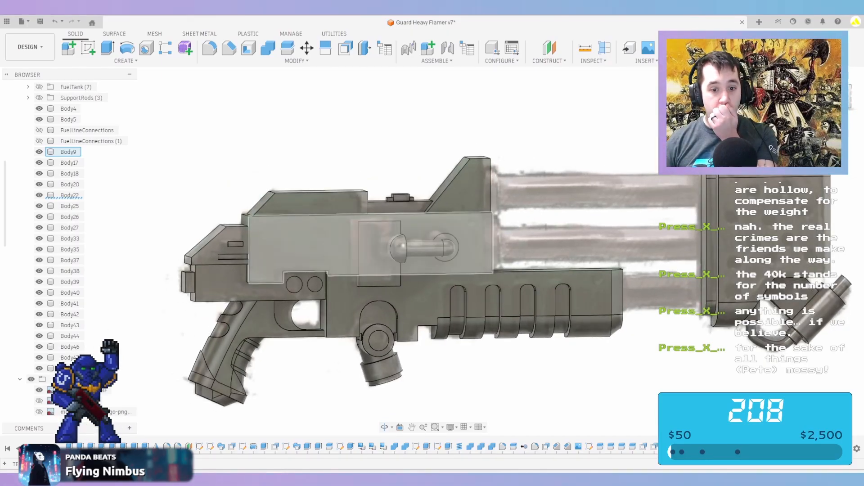
{"action": "middle_click_drag", "start_coordinate": [504, 239], "coordinate": [441, 270], "text": "shift"}
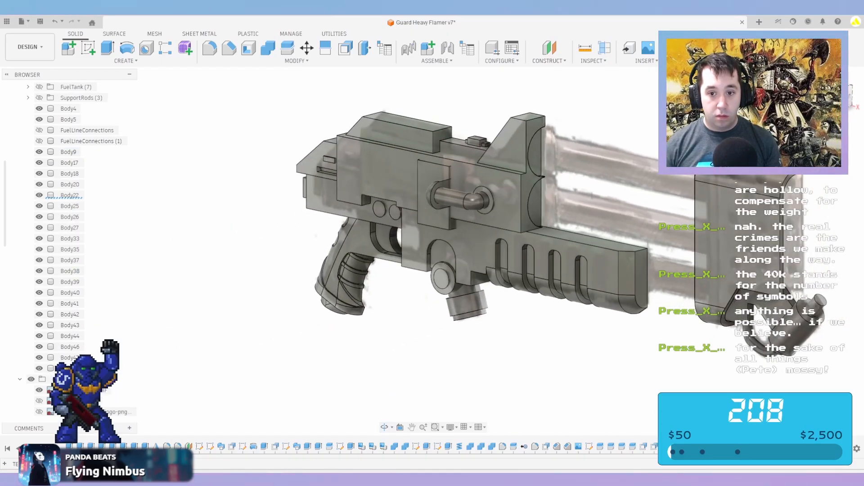
{"action": "scroll", "coordinate": [72, 141], "scroll_direction": "up", "scroll_amount": 3}
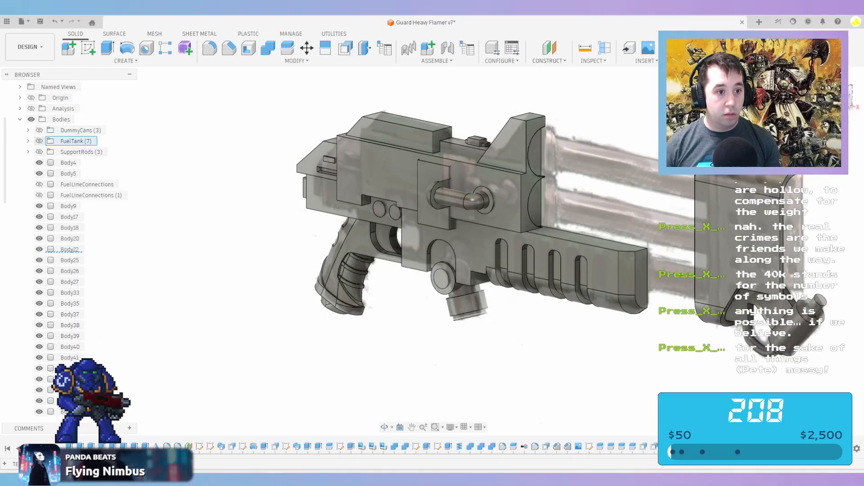
{"action": "left_click", "coordinate": [40, 151]}
Cut the three 2"OD-PVC support rods out of the upper housing Body9, with Keep Tools on
{"action": "right_click", "coordinate": [191, 221]}
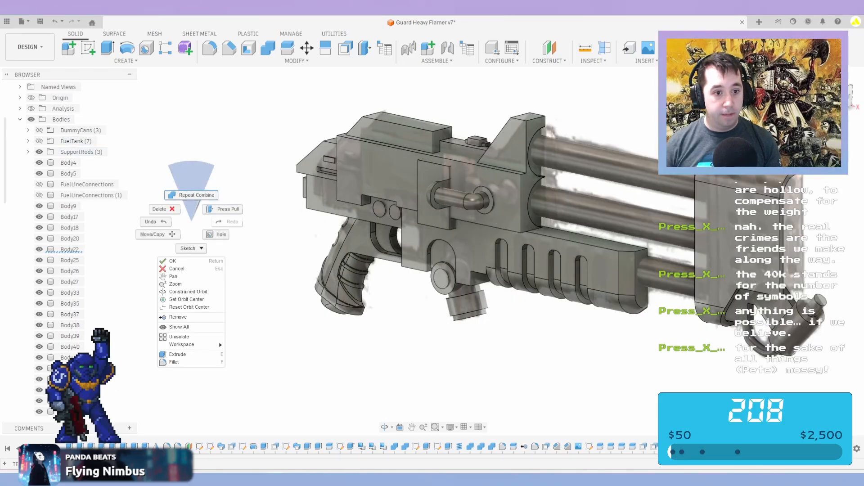
{"action": "left_click", "coordinate": [192, 194]}
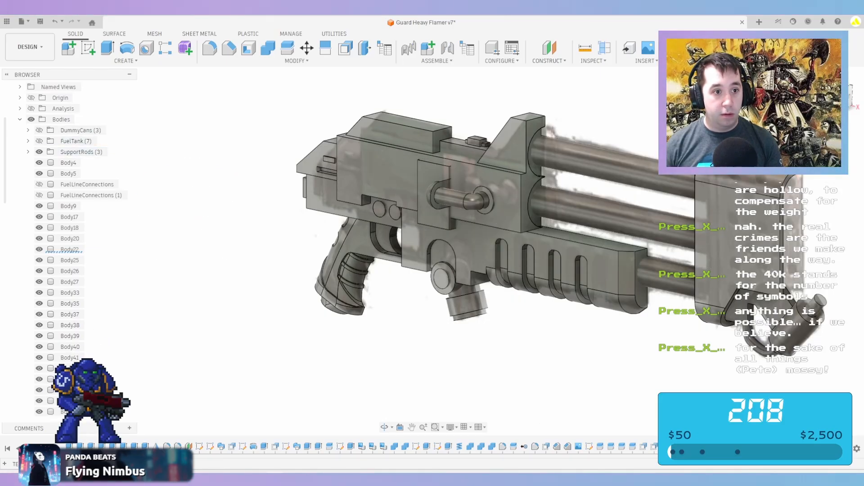
{"action": "right_click", "coordinate": [276, 145]}
{"action": "left_click", "coordinate": [276, 118]}
{"action": "left_click", "coordinate": [268, 48]}
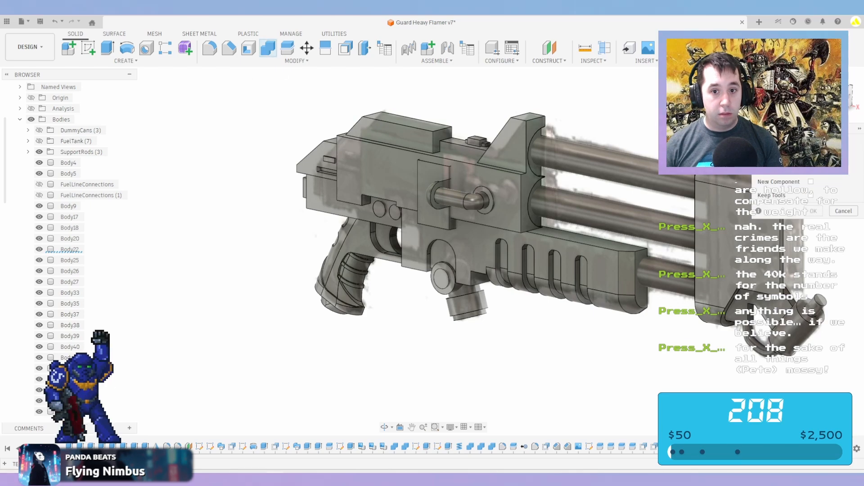
{"action": "left_click", "coordinate": [69, 206]}
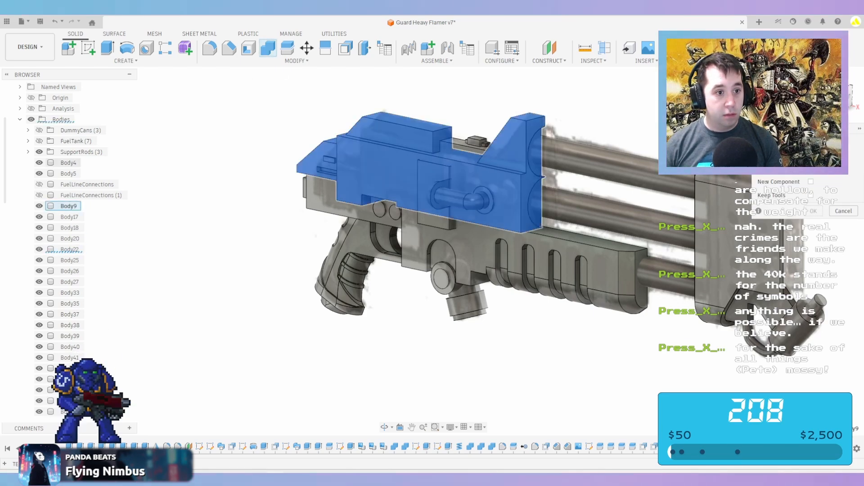
{"action": "left_click", "coordinate": [28, 151]}
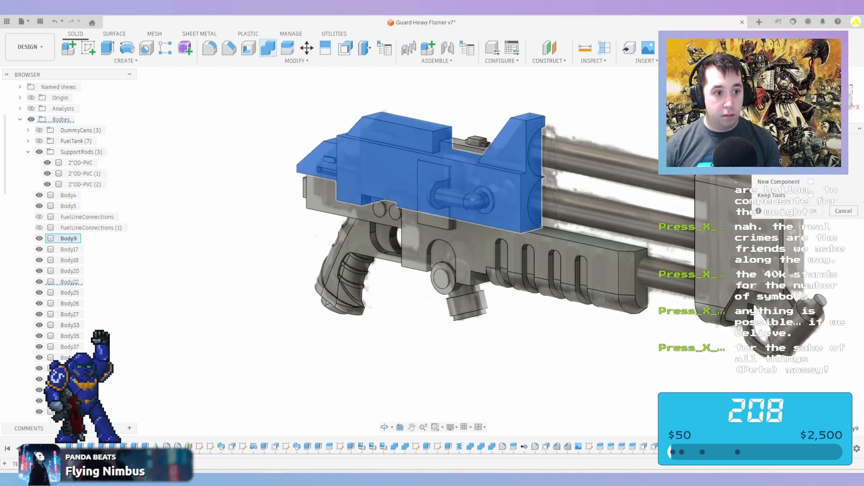
{"action": "left_click", "coordinate": [81, 162]}
{"action": "left_click", "coordinate": [84, 184]}
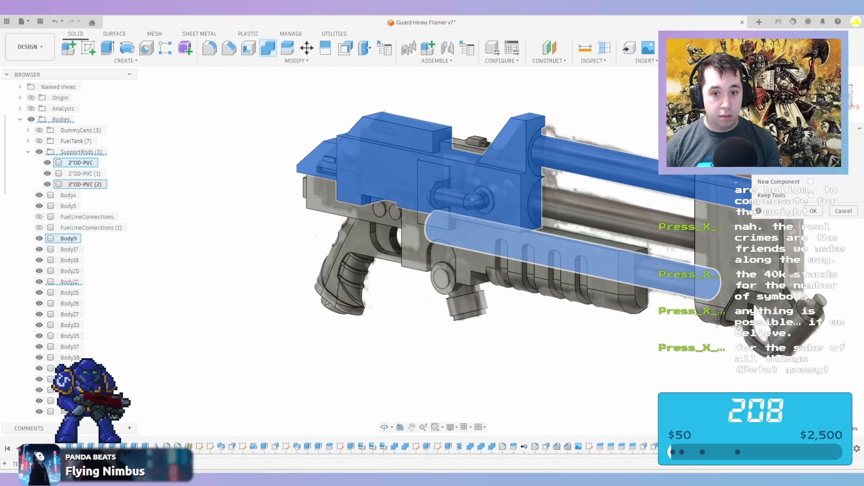
{"action": "left_click", "coordinate": [84, 184]}
{"action": "left_click", "coordinate": [85, 173]}
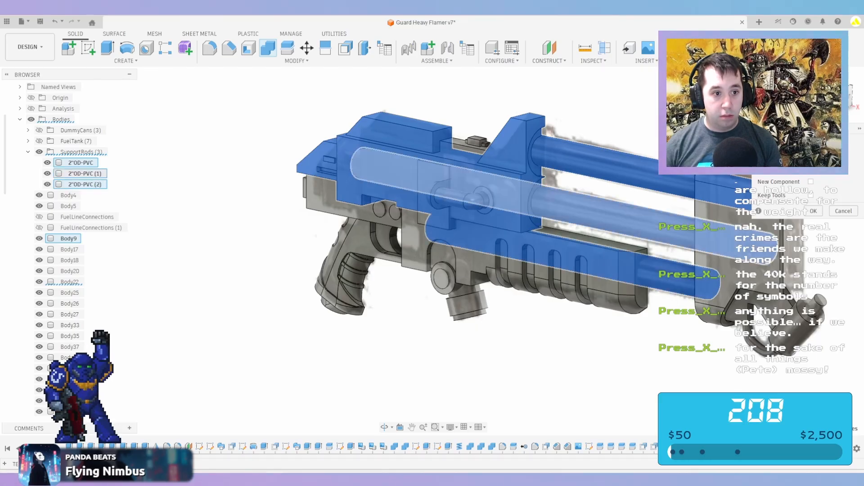
{"action": "left_click", "coordinate": [824, 168]}
{"action": "left_click", "coordinate": [811, 195]}
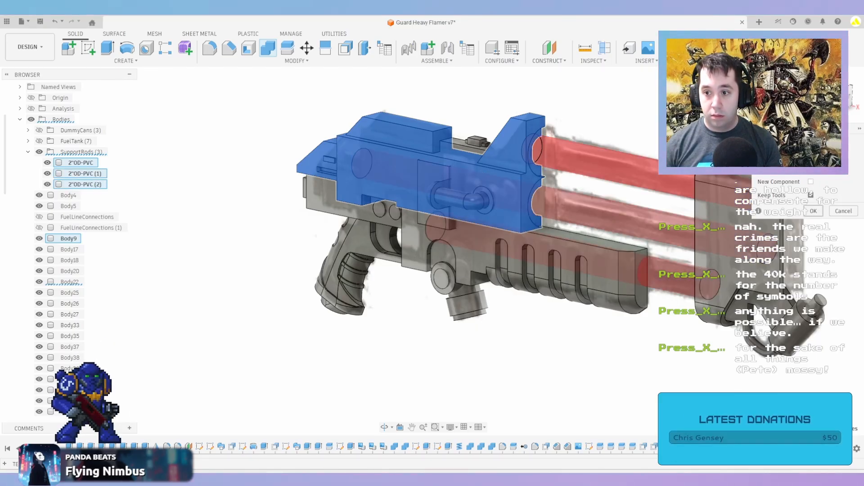
{"action": "left_click", "coordinate": [815, 213]}
Hide the SupportRods folder and all reference canvases to expose the front of the upper housing
{"action": "scroll", "coordinate": [532, 148], "scroll_direction": "up", "scroll_amount": 4}
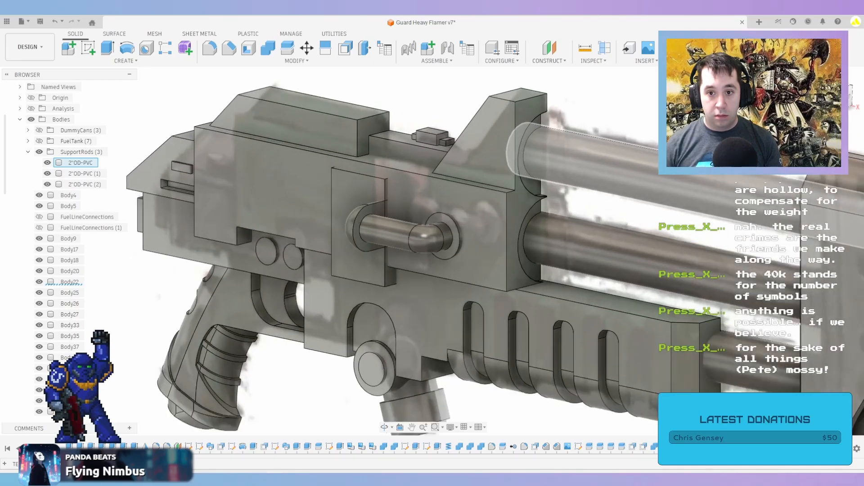
{"action": "middle_click_drag", "start_coordinate": [531, 148], "coordinate": [351, 158], "text": "shift"}
{"action": "middle_click_drag", "start_coordinate": [850, 135], "coordinate": [568, 153]}
{"action": "scroll", "coordinate": [568, 153], "scroll_direction": "down", "scroll_amount": 2}
{"action": "left_click", "coordinate": [39, 152]}
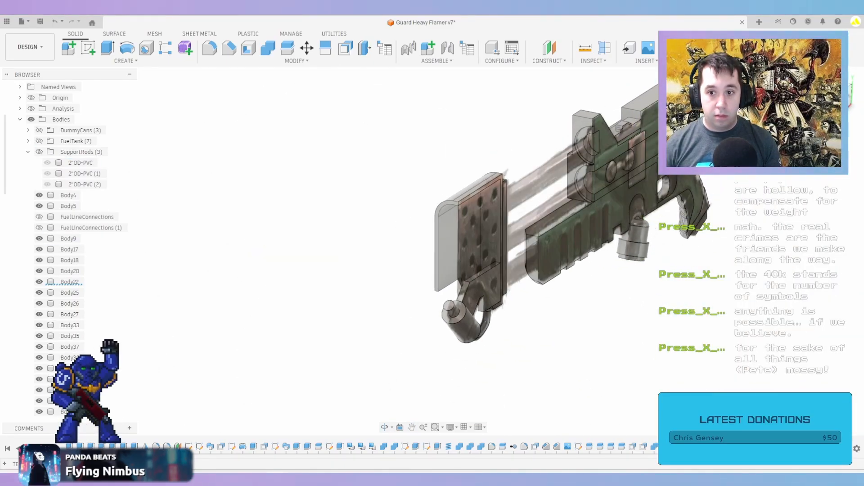
{"action": "scroll", "coordinate": [603, 135], "scroll_direction": "up", "scroll_amount": 5}
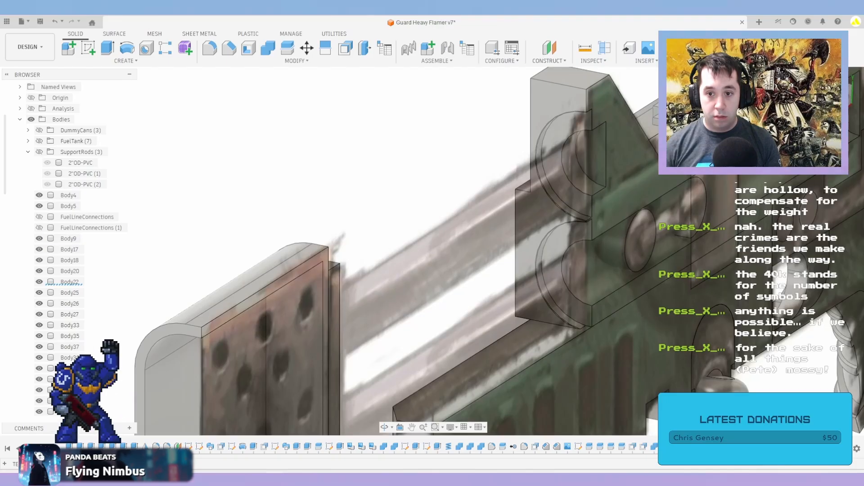
{"action": "scroll", "coordinate": [67, 247], "scroll_direction": "down", "scroll_amount": 8}
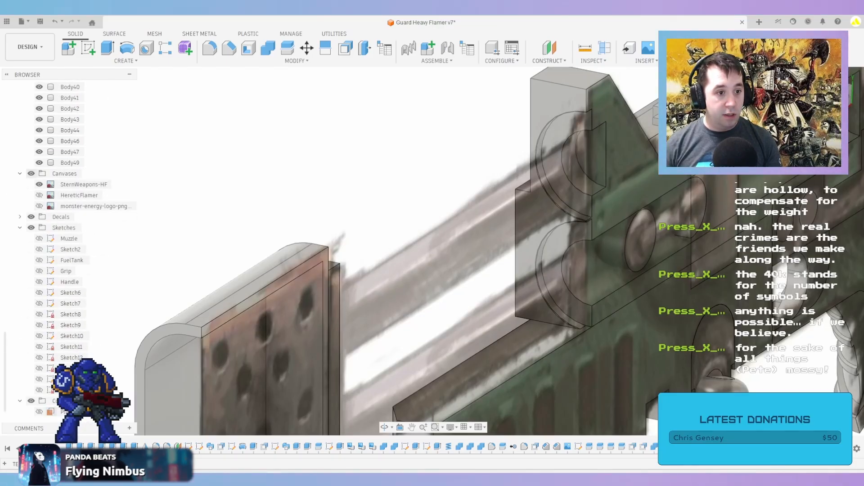
{"action": "left_click", "coordinate": [31, 173]}
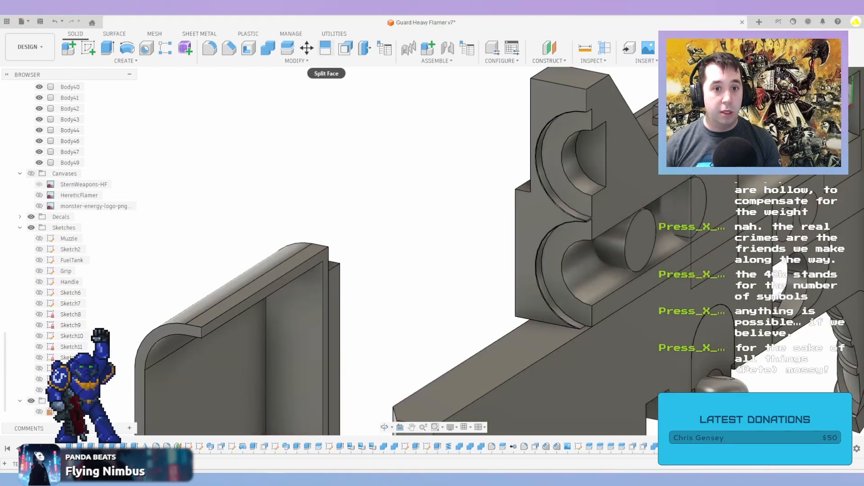
Offset the inner faces of the upper and lower rod channels in the upper housing
{"action": "left_click", "coordinate": [346, 47]}
{"action": "scroll", "coordinate": [625, 202], "scroll_direction": "up", "scroll_amount": 2}
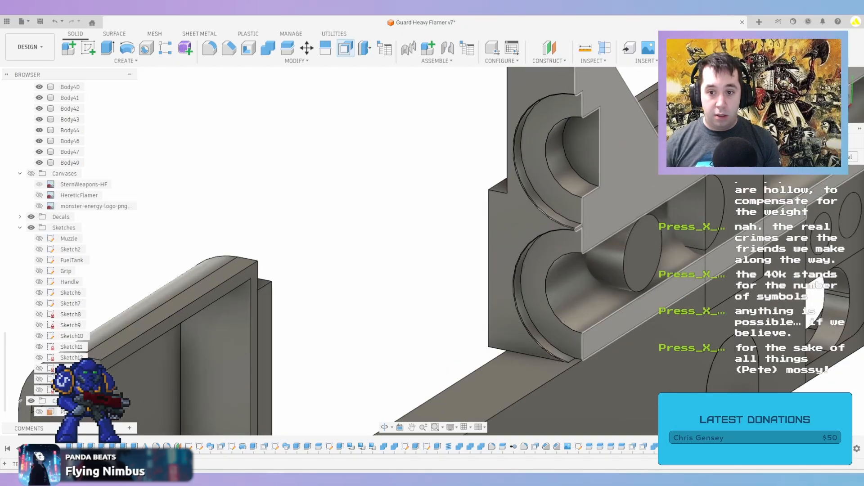
{"action": "left_click", "coordinate": [559, 145]}
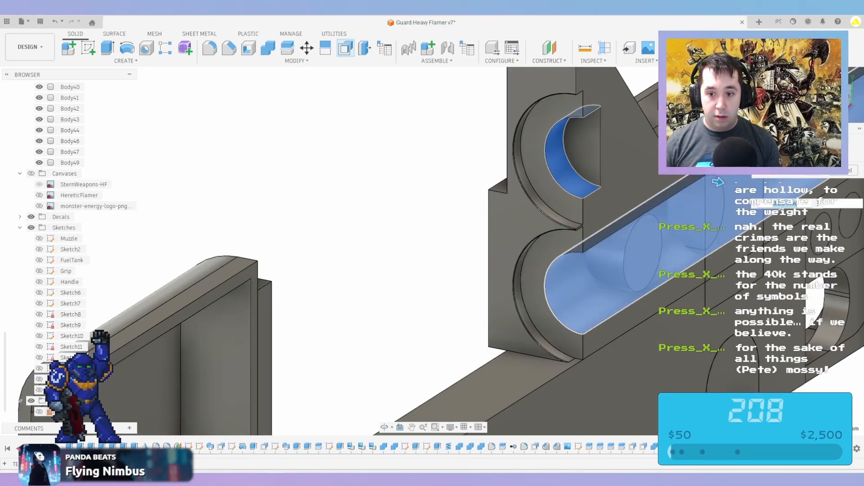
{"action": "left_click", "coordinate": [702, 179]}
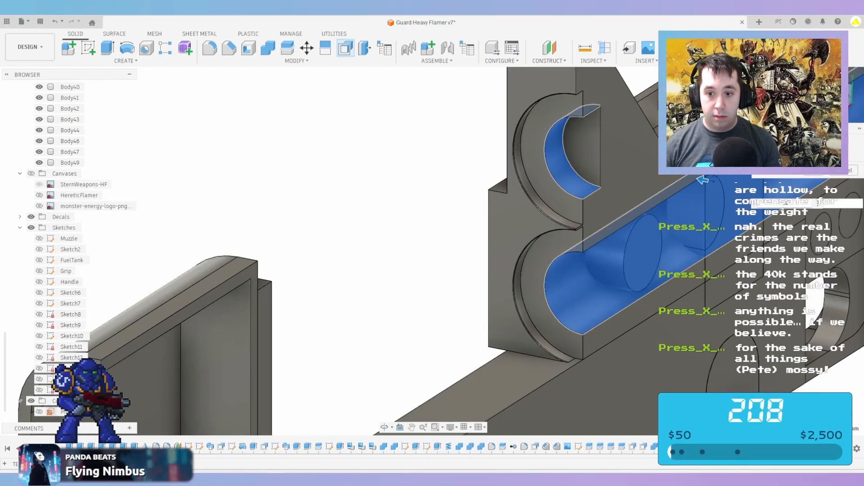
{"action": "key", "text": "Return"}
Cut the stepped top switch body out of the upper housing, with Keep Tools on
{"action": "scroll", "coordinate": [644, 261], "scroll_direction": "down", "scroll_amount": 3}
{"action": "middle_click_drag", "start_coordinate": [648, 266], "coordinate": [702, 270], "text": "shift"}
{"action": "middle_click_drag", "start_coordinate": [702, 315], "coordinate": [648, 275]}
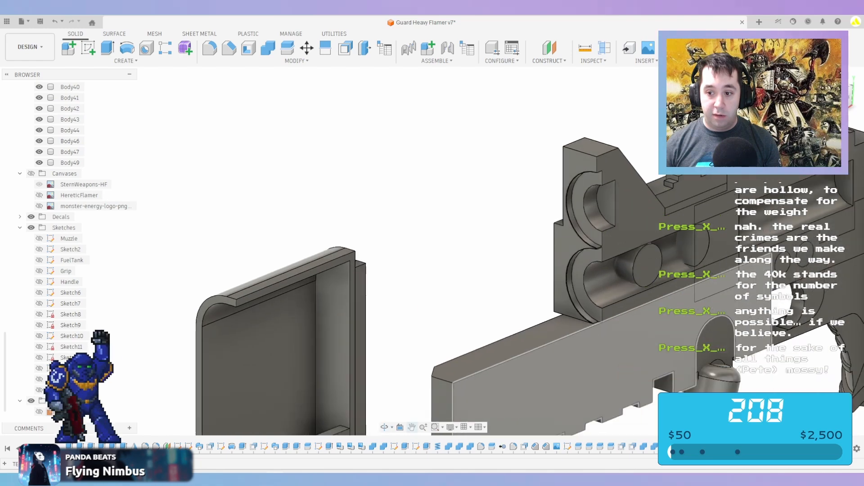
{"action": "middle_click_drag", "start_coordinate": [648, 316], "coordinate": [632, 307]}
{"action": "scroll", "coordinate": [609, 201], "scroll_direction": "up", "scroll_amount": 3}
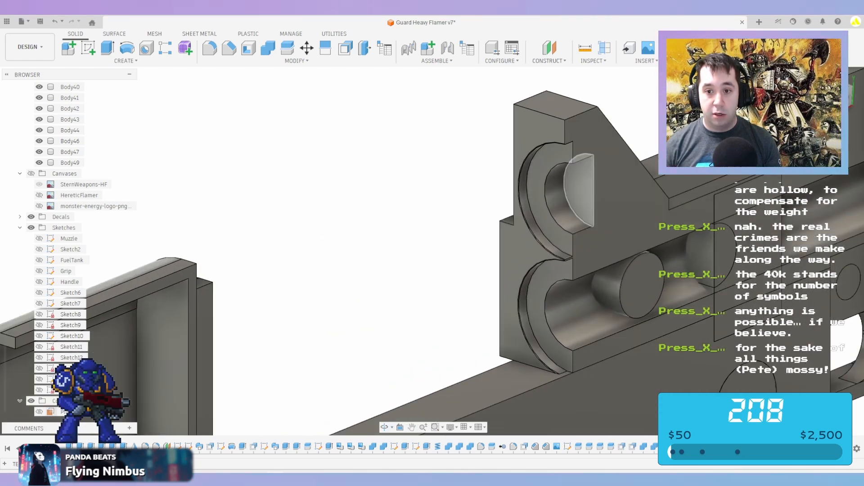
{"action": "scroll", "coordinate": [526, 188], "scroll_direction": "down", "scroll_amount": 2}
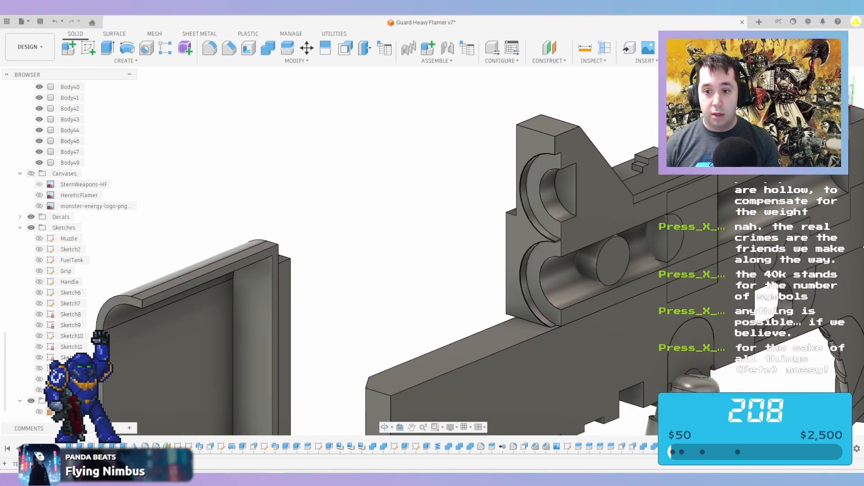
{"action": "left_click", "coordinate": [268, 48]}
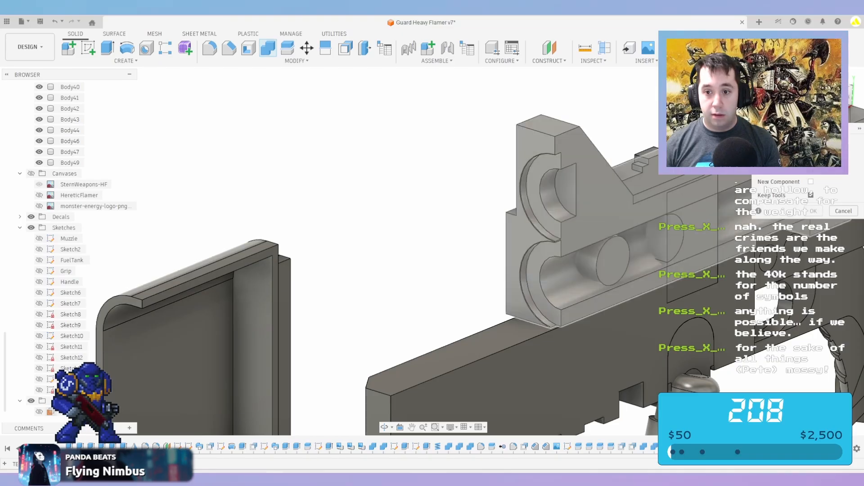
{"action": "left_click", "coordinate": [608, 208]}
{"action": "left_click", "coordinate": [644, 181]}
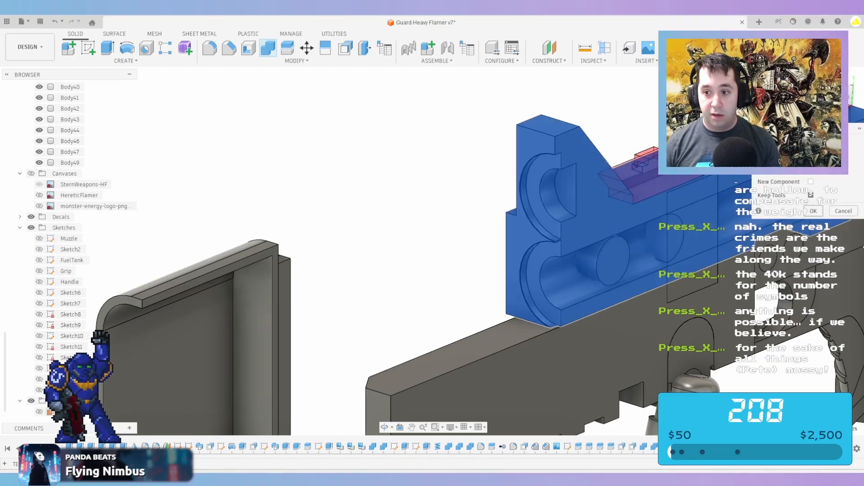
{"action": "left_click", "coordinate": [813, 211]}
Rename Body22, the stepped switch piece on top of the housing, to TopSwitch
{"action": "scroll", "coordinate": [664, 171], "scroll_direction": "up", "scroll_amount": 3}
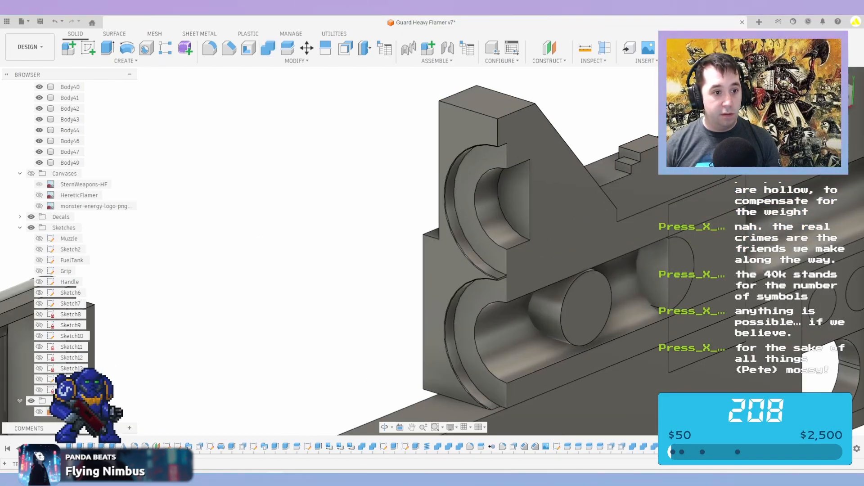
{"action": "scroll", "coordinate": [70, 154], "scroll_direction": "up", "scroll_amount": 3}
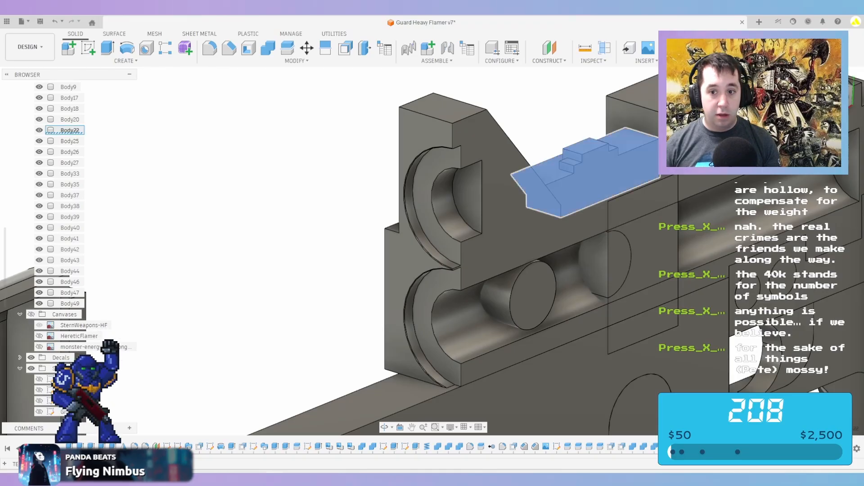
{"action": "left_click", "coordinate": [68, 130]}
{"action": "scroll", "coordinate": [68, 130], "scroll_direction": "up", "scroll_amount": 2}
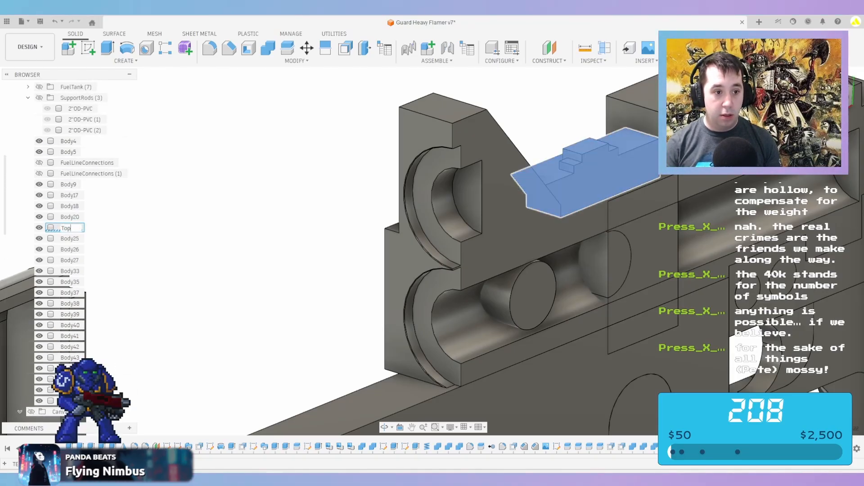
{"action": "key", "text": "Return"}
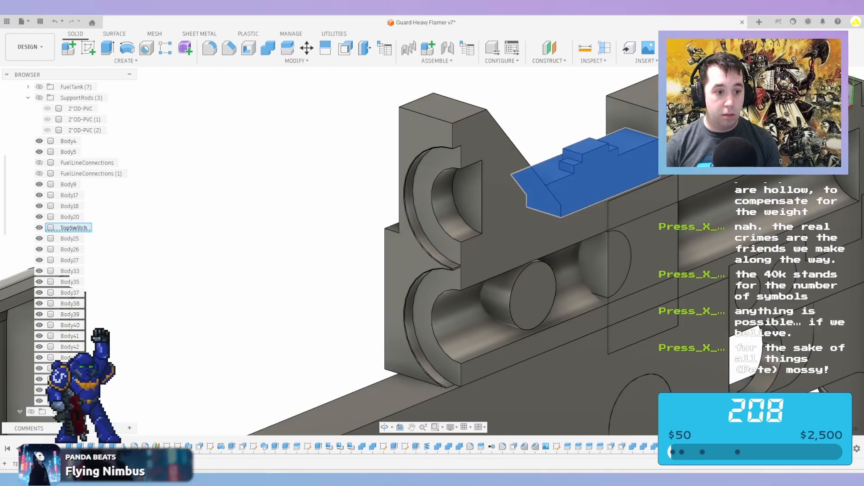
Rename the upper housing Body9 to MainUpper and clear the selection
{"action": "left_click", "coordinate": [69, 184]}
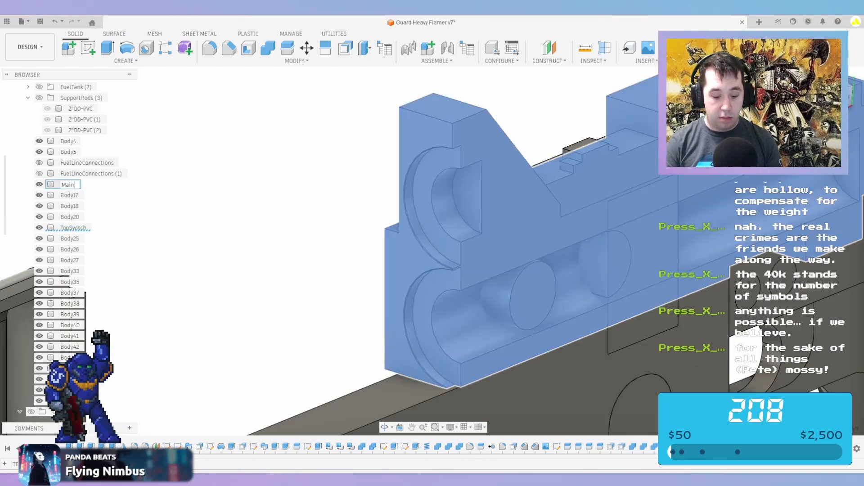
{"action": "type", "text": "MainUpper"}
{"action": "key", "text": "Return"}
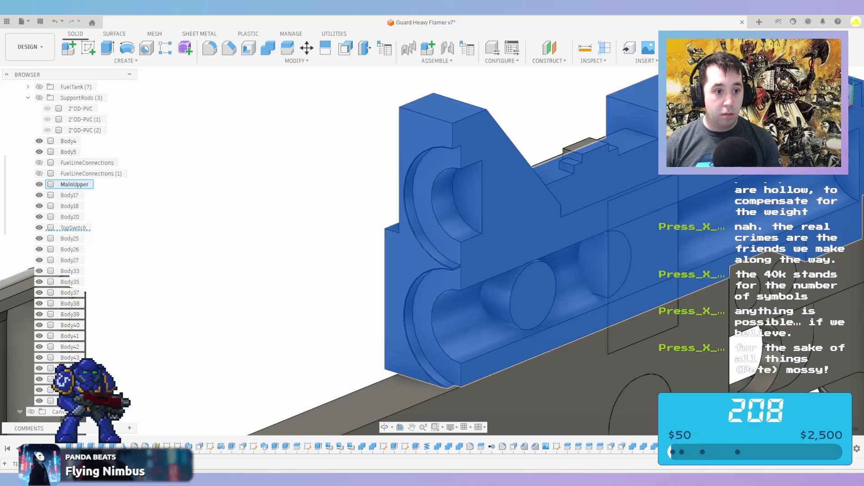
{"action": "key", "text": "Escape"}
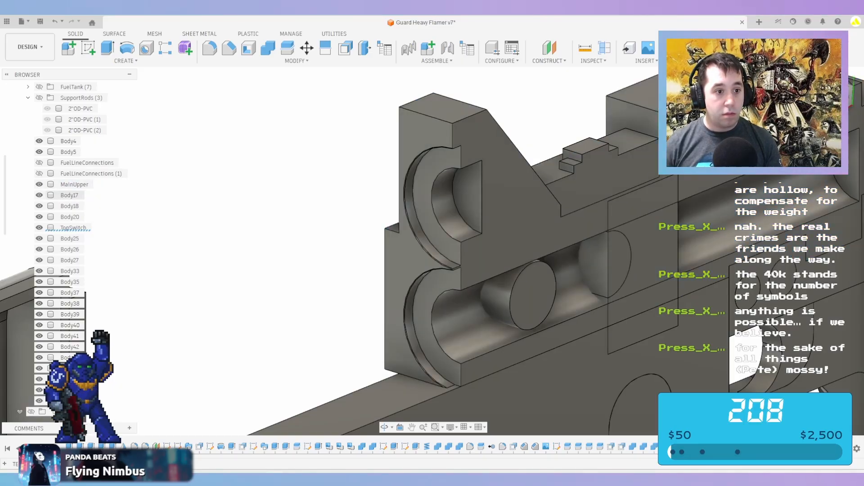
Rename Body17, the long lower housing, to MainLower and clear the selection
{"action": "left_click", "coordinate": [70, 195]}
{"action": "scroll", "coordinate": [421, 226], "scroll_direction": "down", "scroll_amount": 3}
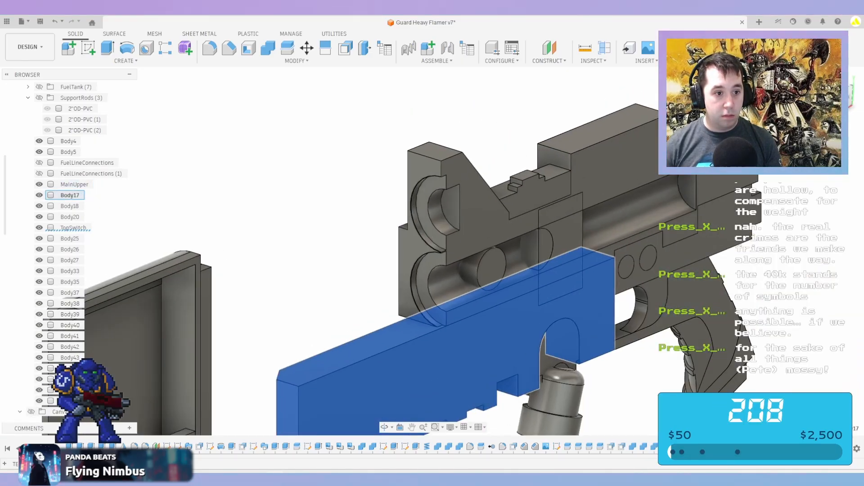
{"action": "left_click", "coordinate": [70, 195]}
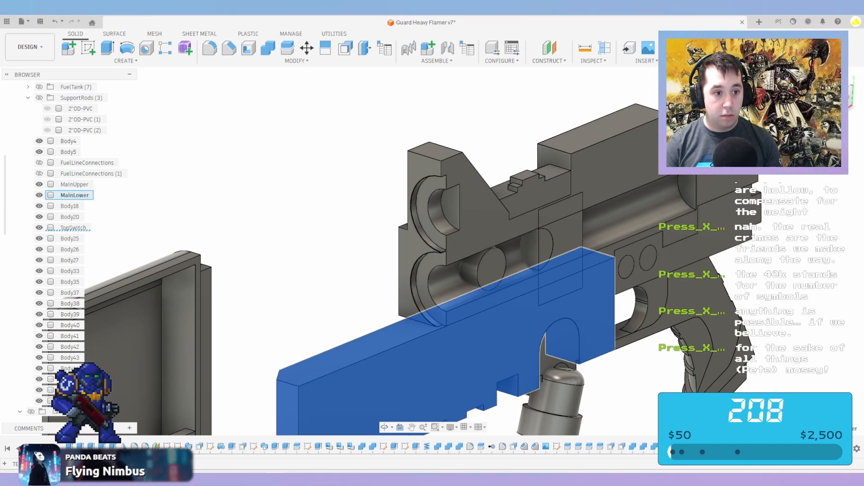
{"action": "key", "text": "Escape"}
Chamfer the circular edges of the round pivot cap below the arched recess in MainLower by 1.5 mm
{"action": "left_click", "coordinate": [70, 206]}
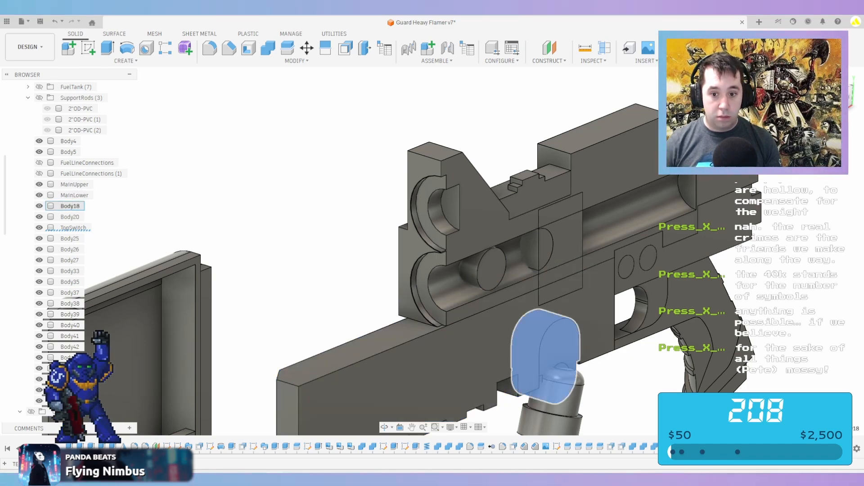
{"action": "key", "text": "Escape"}
{"action": "middle_click_drag", "start_coordinate": [432, 288], "coordinate": [432, 181]}
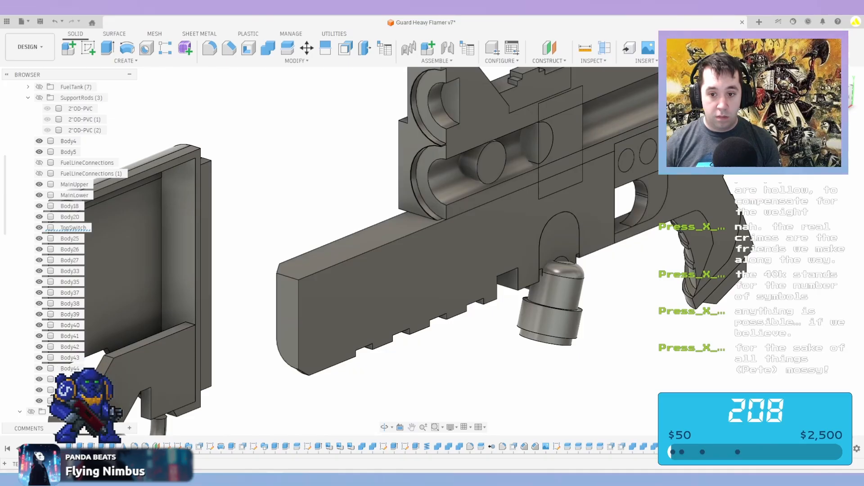
{"action": "middle_click_drag", "start_coordinate": [225, 288], "coordinate": [396, 292], "text": "shift"}
{"action": "middle_click_drag", "start_coordinate": [97, 305], "coordinate": [185, 319]}
{"action": "middle_click_drag", "start_coordinate": [184, 318], "coordinate": [455, 241]}
{"action": "scroll", "coordinate": [380, 244], "scroll_direction": "down", "scroll_amount": 1}
{"action": "middle_click_drag", "start_coordinate": [319, 214], "coordinate": [395, 272]}
{"action": "middle_click_drag", "start_coordinate": [356, 306], "coordinate": [423, 246]}
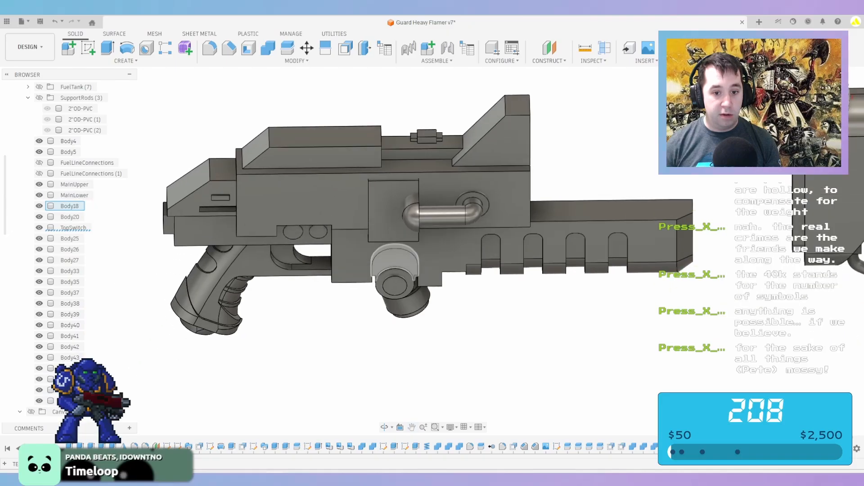
{"action": "scroll", "coordinate": [404, 280], "scroll_direction": "up", "scroll_amount": 5}
{"action": "left_click", "coordinate": [229, 47]}
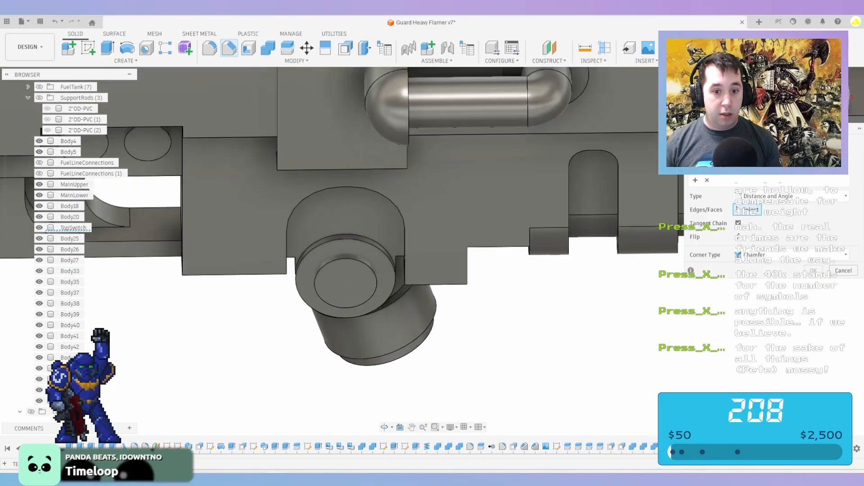
{"action": "left_click", "coordinate": [391, 249]}
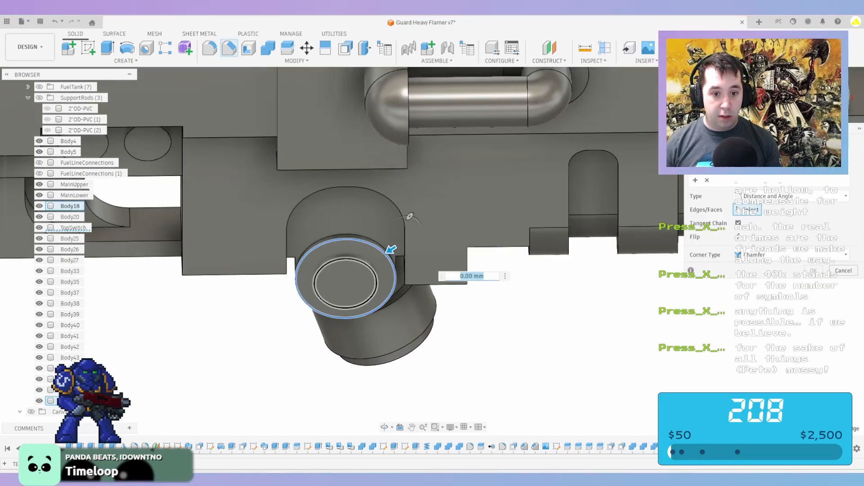
{"action": "scroll", "coordinate": [390, 249], "scroll_direction": "up", "scroll_amount": 2}
{"action": "type", "text": ".5"}
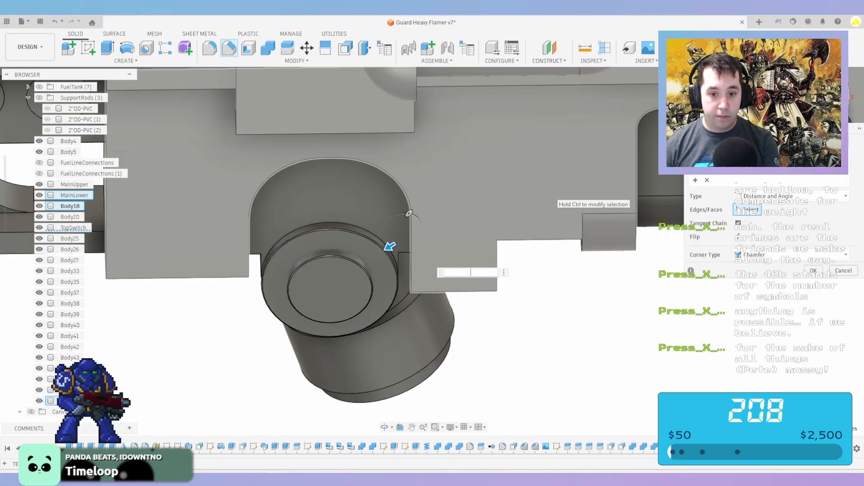
{"action": "type", "text": "1.5"}
{"action": "key", "text": "Return"}
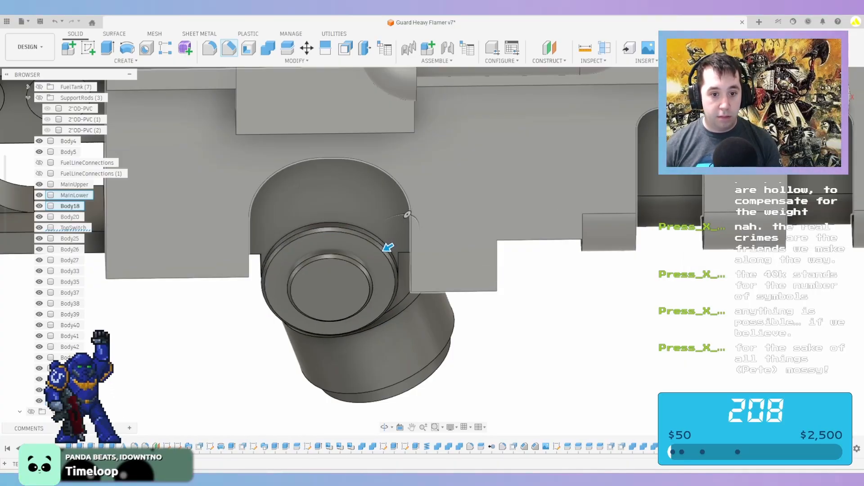
Chamfer the upper and lower rim edges of the wide collar on the angled tank connector by 2 mm
{"action": "scroll", "coordinate": [518, 194], "scroll_direction": "down", "scroll_amount": 3}
{"action": "middle_click_drag", "start_coordinate": [450, 283], "coordinate": [437, 300], "text": "shift"}
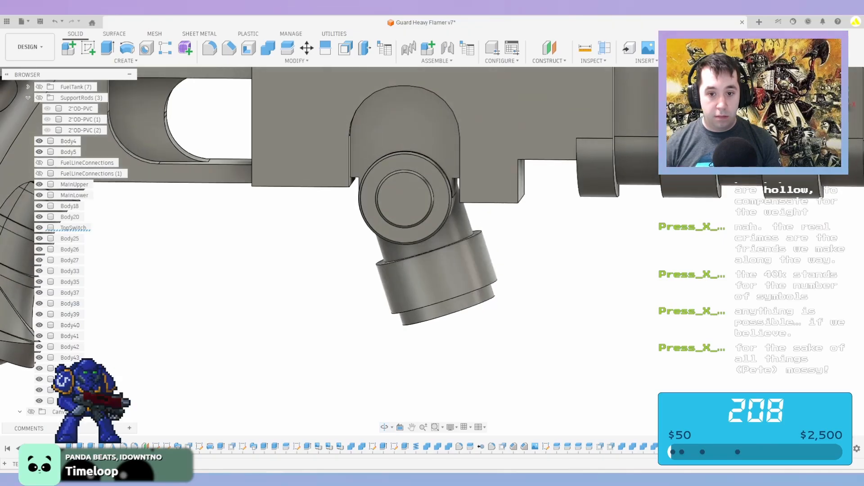
{"action": "scroll", "coordinate": [594, 327], "scroll_direction": "down", "scroll_amount": 1}
{"action": "right_click", "coordinate": [598, 327]}
{"action": "left_click", "coordinate": [598, 302]}
{"action": "scroll", "coordinate": [513, 245], "scroll_direction": "up", "scroll_amount": 3}
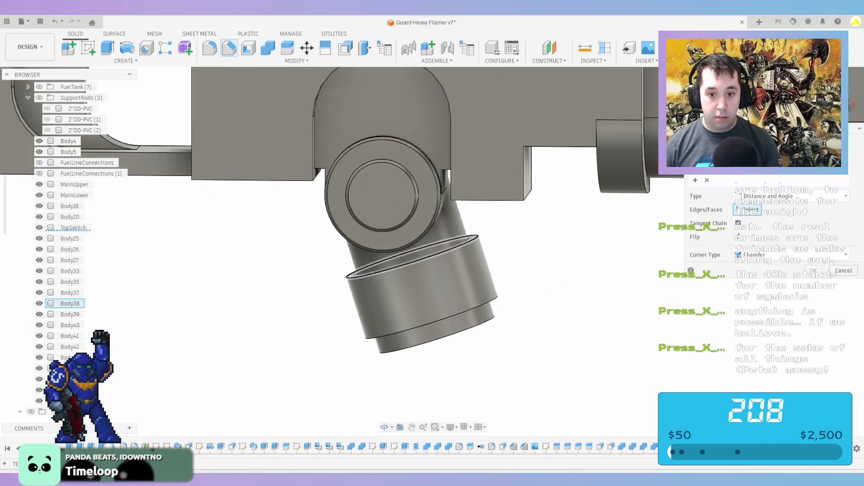
{"action": "left_click", "coordinate": [414, 255]}
{"action": "left_click", "coordinate": [444, 312]}
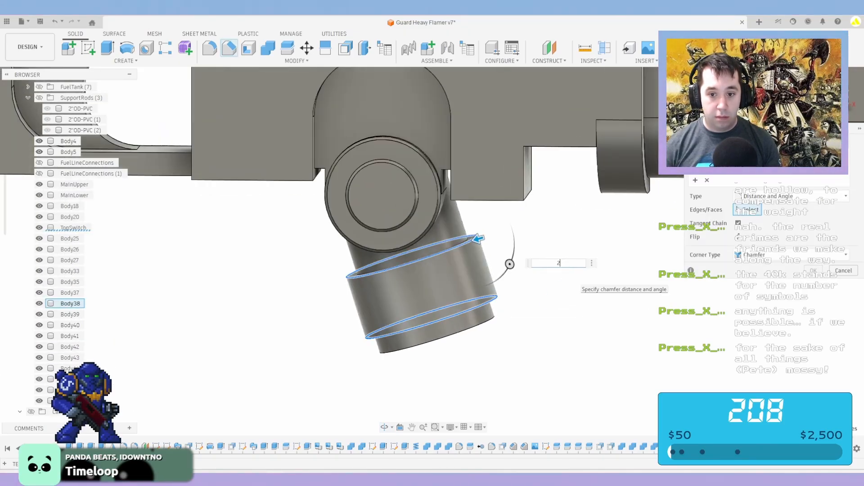
{"action": "type", "text": "2"}
{"action": "key", "text": "Return"}
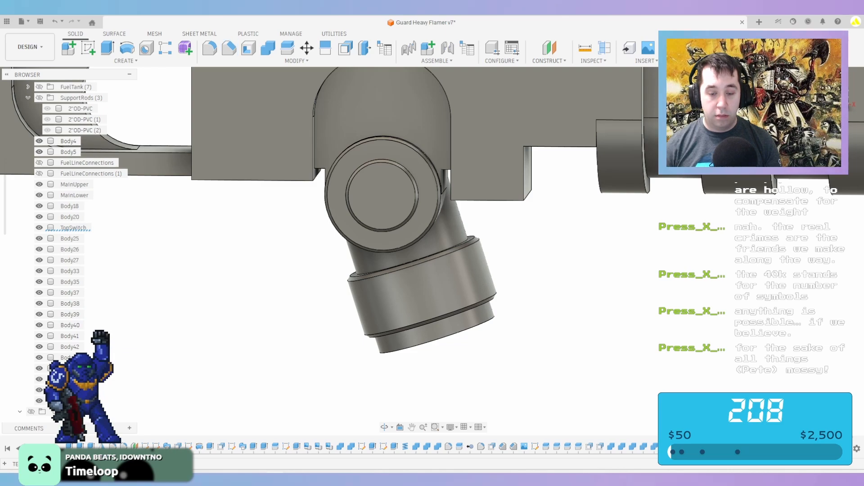
{"action": "scroll", "coordinate": [562, 278], "scroll_direction": "down", "scroll_amount": 2}
{"action": "left_click", "coordinate": [268, 48]}
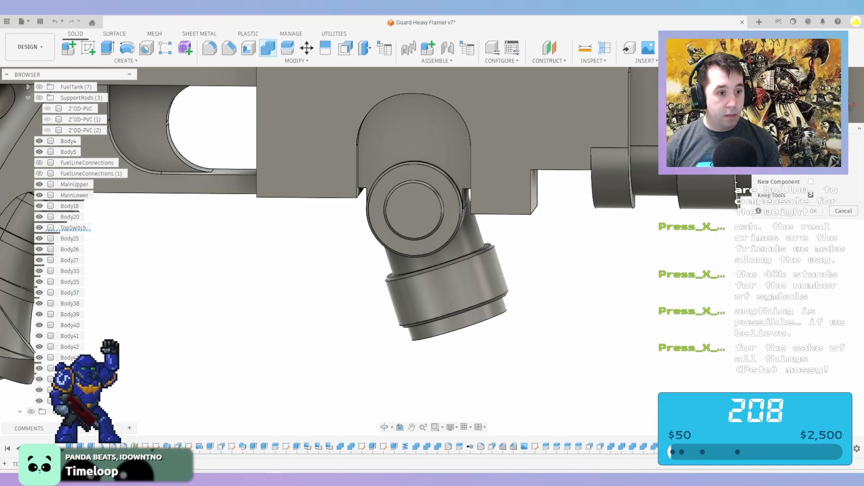
{"action": "scroll", "coordinate": [77, 180], "scroll_direction": "up", "scroll_amount": 2}
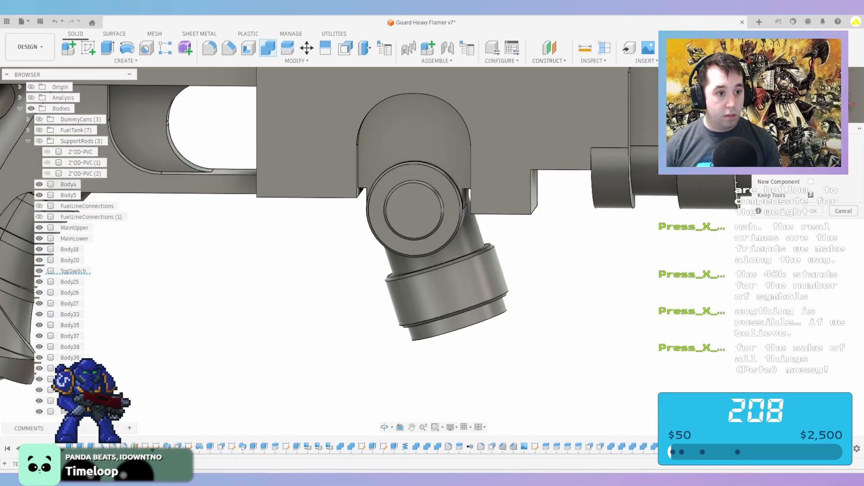
{"action": "left_click", "coordinate": [39, 130]}
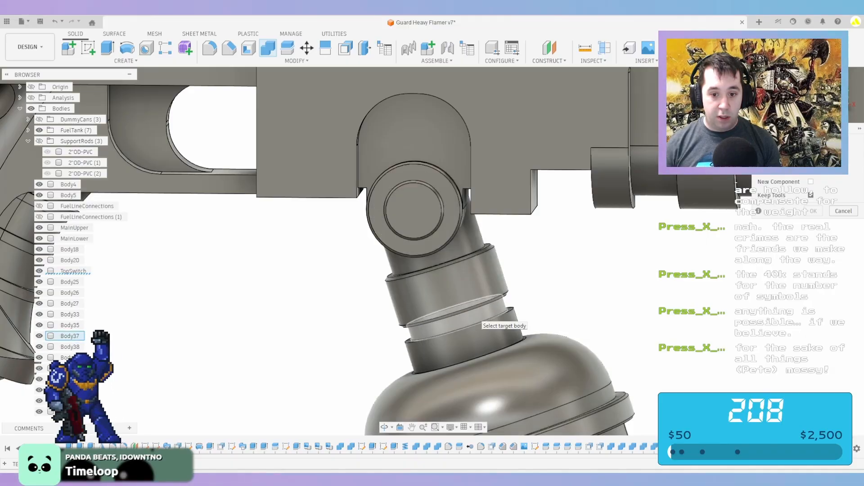
{"action": "scroll", "coordinate": [478, 322], "scroll_direction": "down", "scroll_amount": 5}
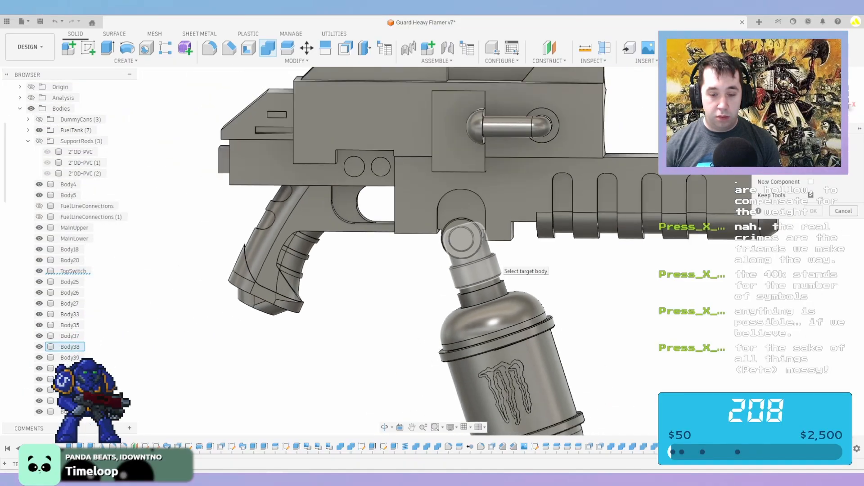
{"action": "scroll", "coordinate": [495, 261], "scroll_direction": "down", "scroll_amount": 3}
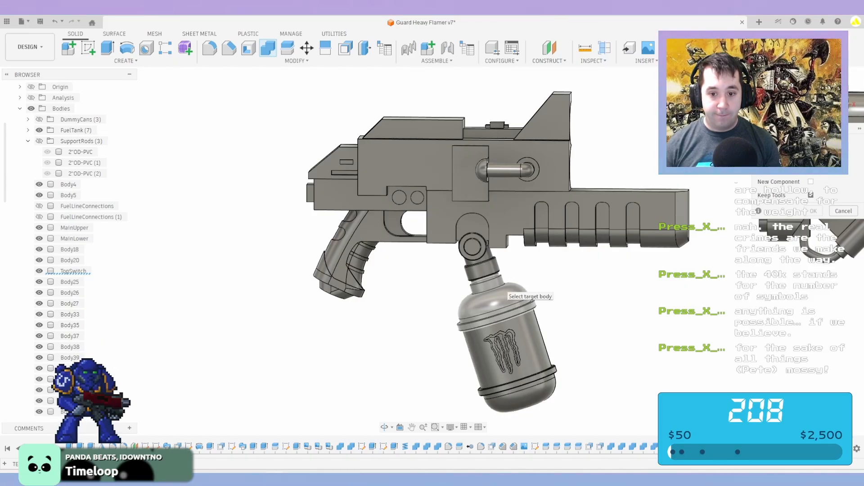
{"action": "key", "text": "Return"}
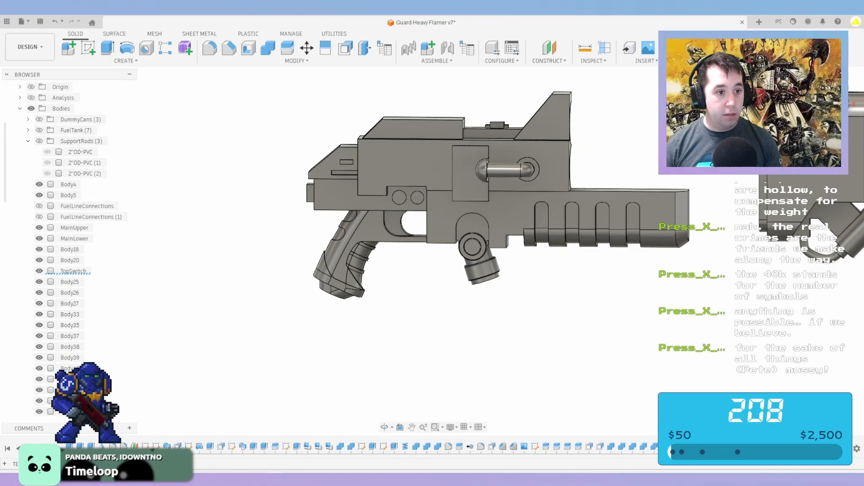
Collapse the SupportRods group and overlay the SternWeapons-HF canvas to compare the rear lower body with the artwork
{"action": "left_click", "coordinate": [28, 141]}
{"action": "middle_click_drag", "start_coordinate": [513, 270], "coordinate": [466, 321]}
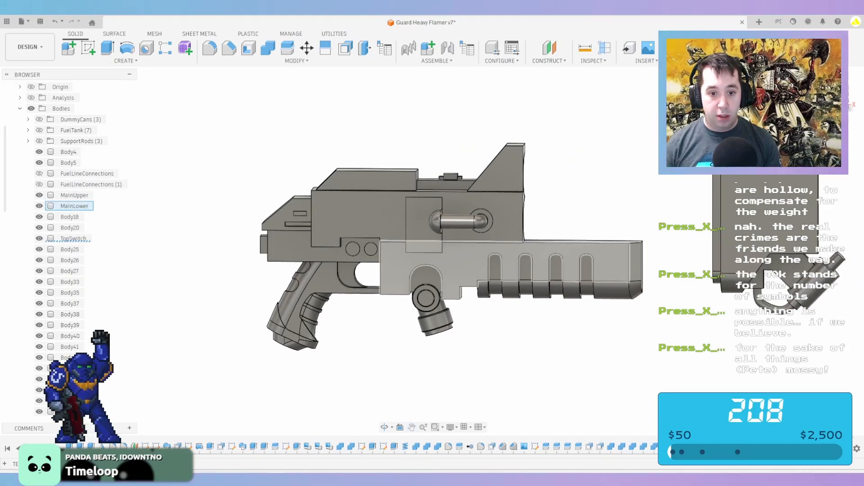
{"action": "right_click", "coordinate": [222, 242]}
{"action": "left_click", "coordinate": [222, 214]}
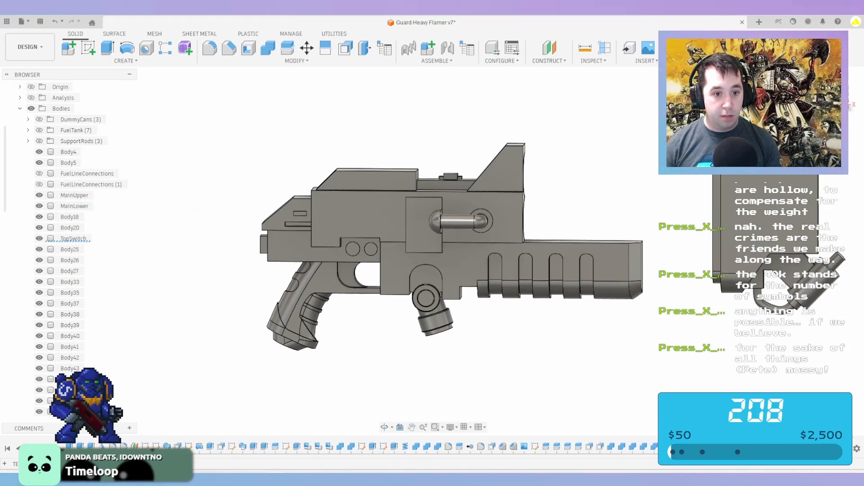
{"action": "scroll", "coordinate": [298, 242], "scroll_direction": "up", "scroll_amount": 2}
{"action": "left_click", "coordinate": [298, 243]}
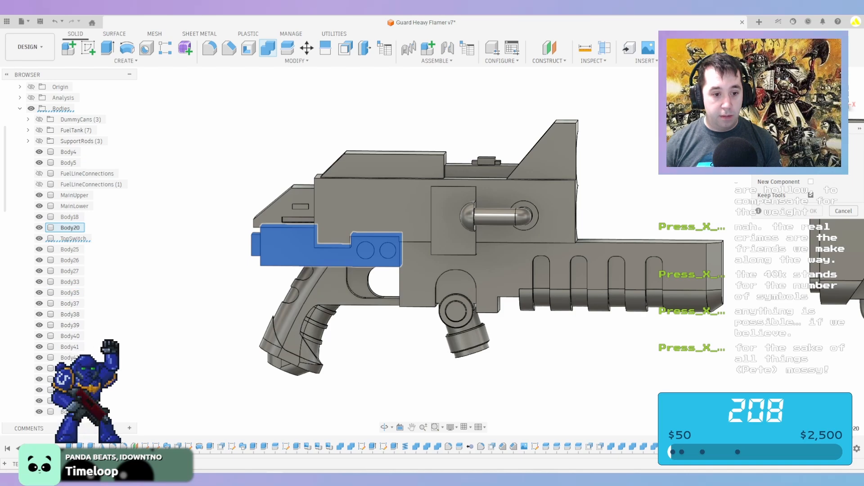
{"action": "scroll", "coordinate": [68, 248], "scroll_direction": "down", "scroll_amount": 6}
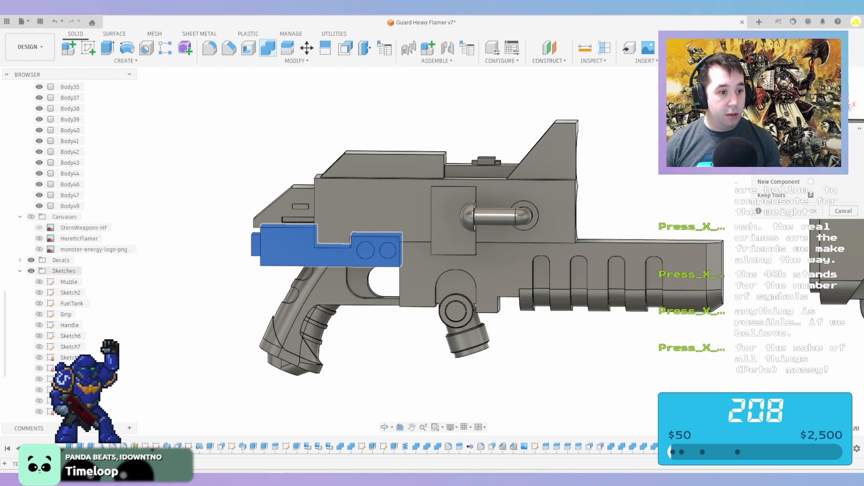
{"action": "scroll", "coordinate": [424, 263], "scroll_direction": "up", "scroll_amount": 3}
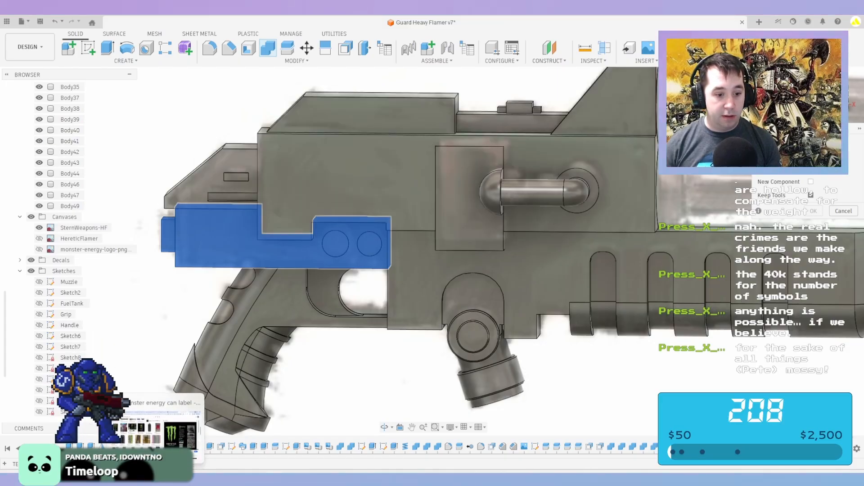
Switch to the Imperium folder in File Explorer, view the HereticFlamer and SternWeapons-HF reference images, and return to the model
{"action": "mouse_move", "coordinate": [171, 477]}
{"action": "left_click", "coordinate": [203, 425]}
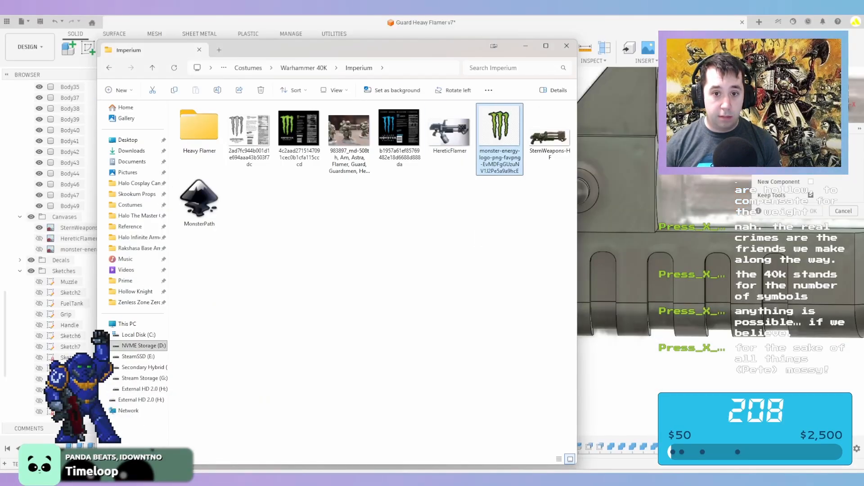
{"action": "double_click", "coordinate": [450, 133]}
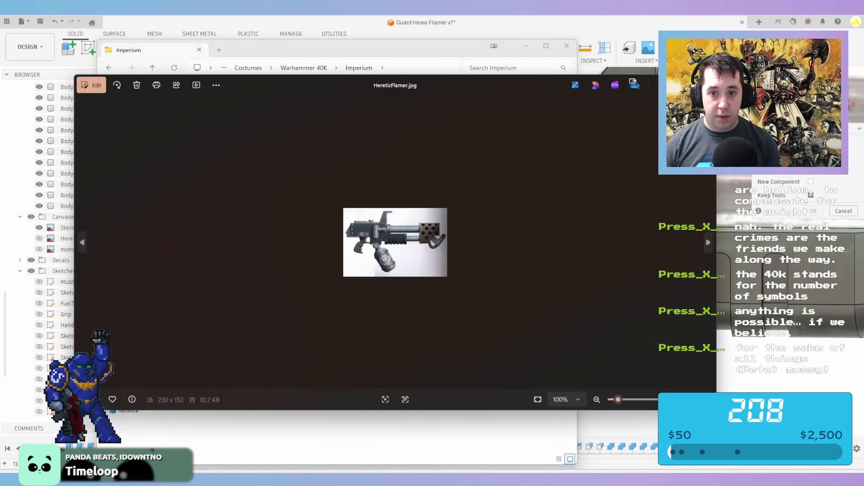
{"action": "left_click", "coordinate": [706, 81]}
{"action": "double_click", "coordinate": [550, 135]}
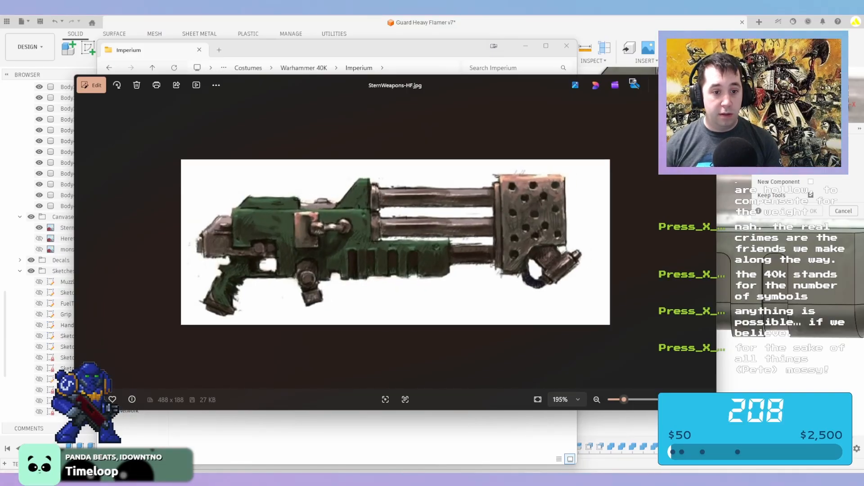
{"action": "left_click", "coordinate": [706, 83]}
{"action": "key", "text": "alt+Tab"}
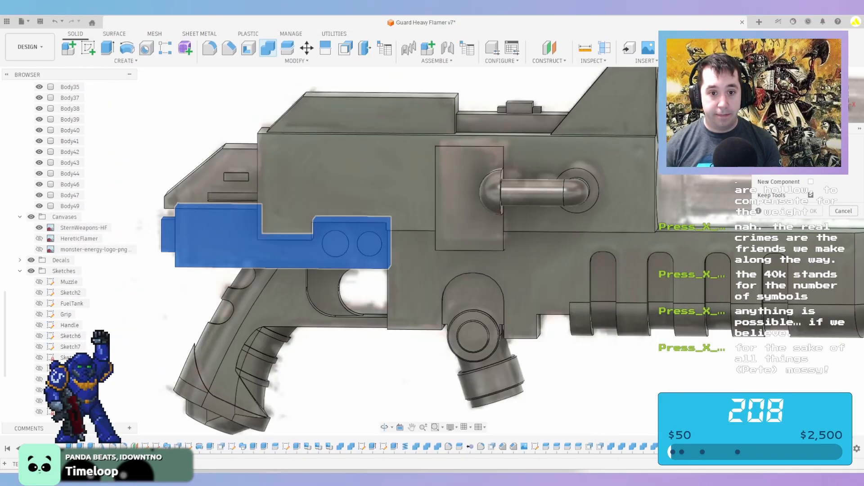
{"action": "key", "text": "Return"}
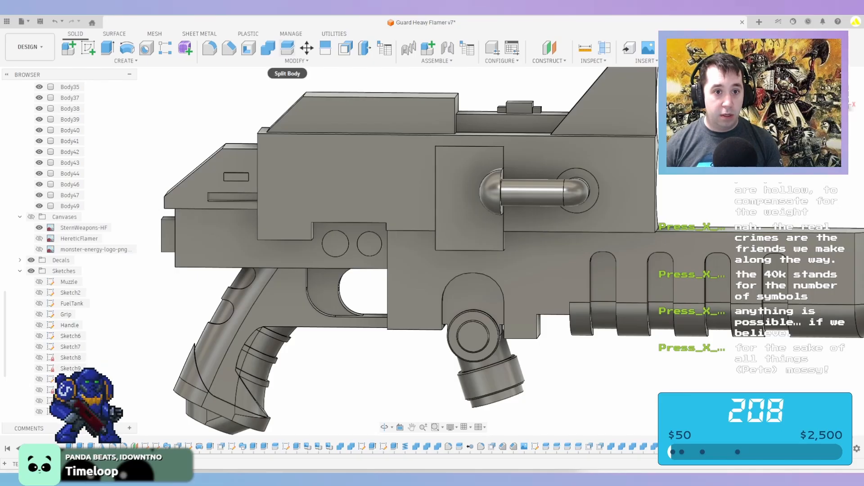
Split the sloped rear section off MainUpper, using the housing's vertical rear face as the splitting tool
{"action": "left_click", "coordinate": [287, 48]}
{"action": "left_click", "coordinate": [360, 180]}
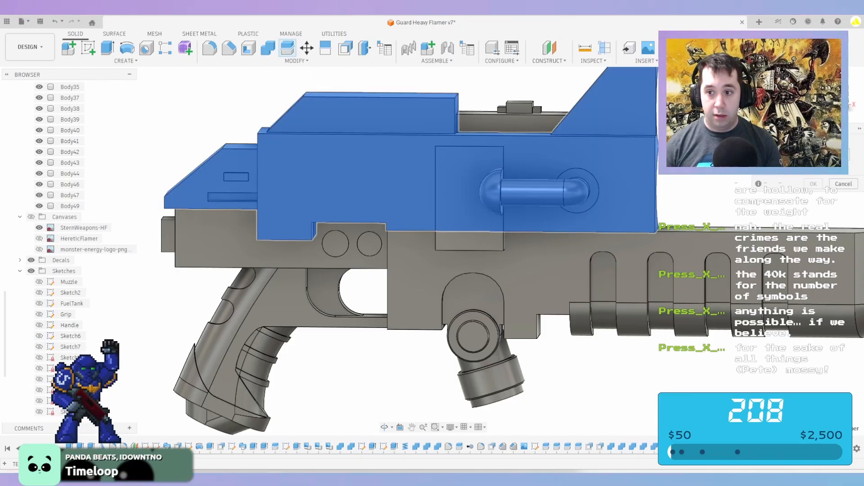
{"action": "middle_click_drag", "start_coordinate": [351, 216], "coordinate": [411, 274], "text": "shift"}
{"action": "scroll", "coordinate": [410, 302], "scroll_direction": "up", "scroll_amount": 3}
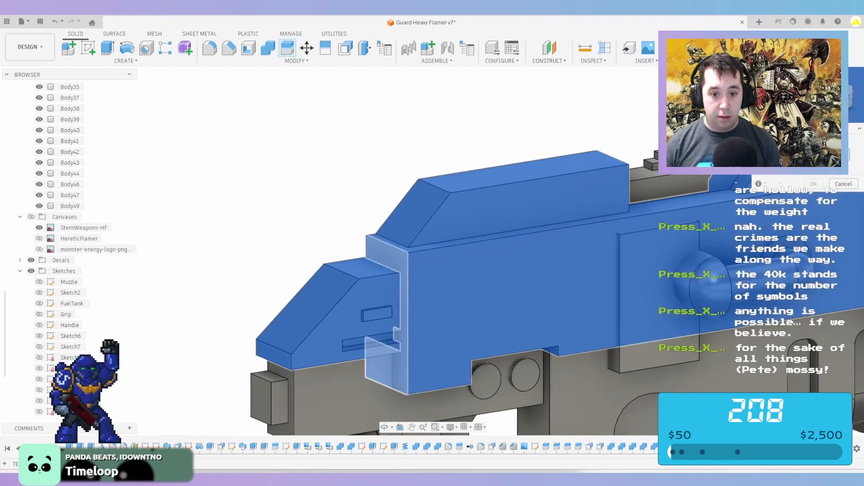
{"action": "left_click", "coordinate": [402, 302]}
{"action": "key", "text": "Return"}
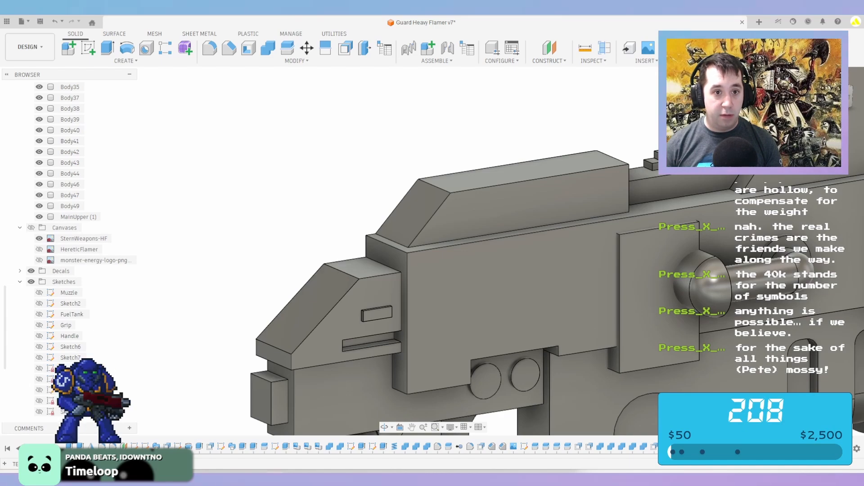
Combine the split-off sloped rear piece with Body20, the rear lower body above the grip
{"action": "left_click", "coordinate": [268, 48]}
{"action": "middle_click_drag", "start_coordinate": [375, 383], "coordinate": [374, 270]}
{"action": "scroll", "coordinate": [373, 270], "scroll_direction": "down", "scroll_amount": 1}
{"action": "left_click", "coordinate": [376, 279]}
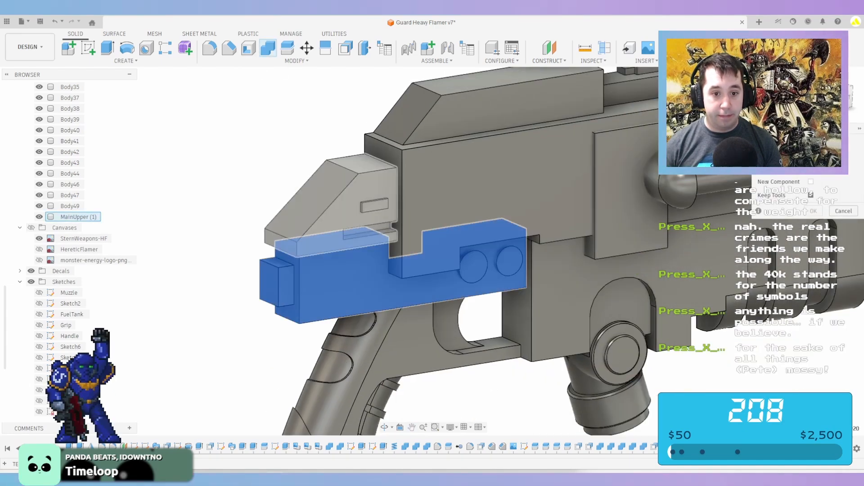
{"action": "left_click", "coordinate": [353, 198]}
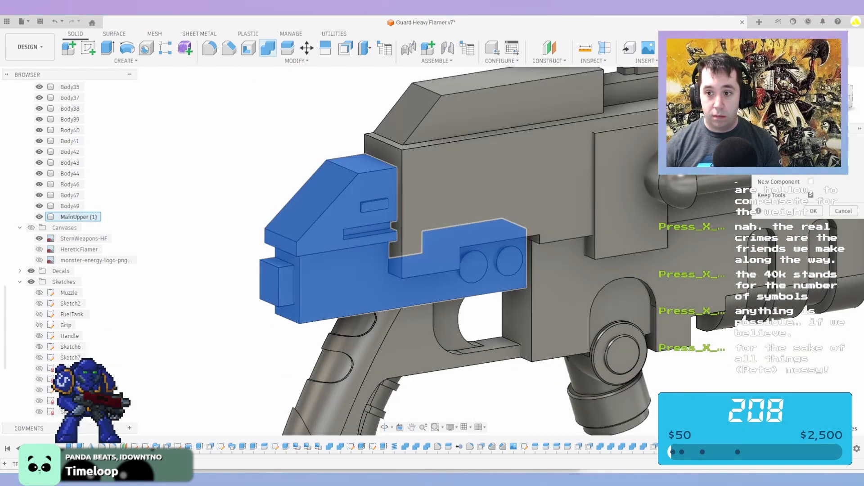
{"action": "left_click", "coordinate": [814, 211]}
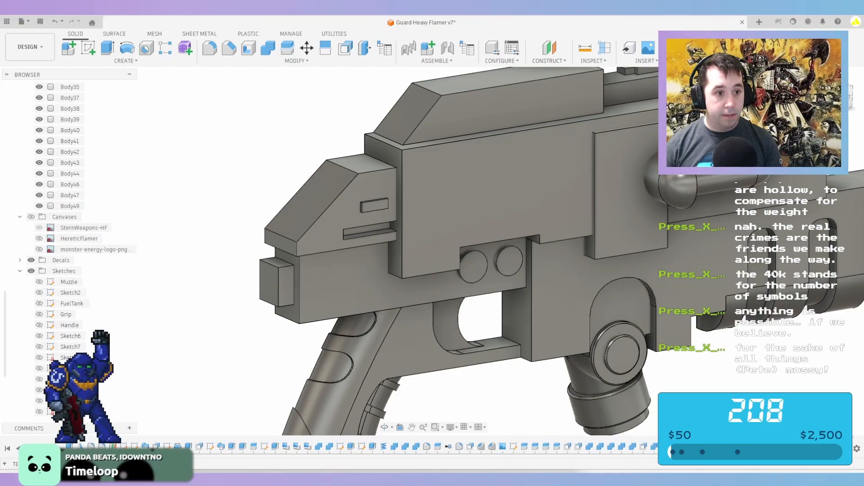
Rename Body20, the rear body, as Main and Body35, the pistol grip body, as Grip
{"action": "scroll", "coordinate": [72, 202], "scroll_direction": "up", "scroll_amount": 7}
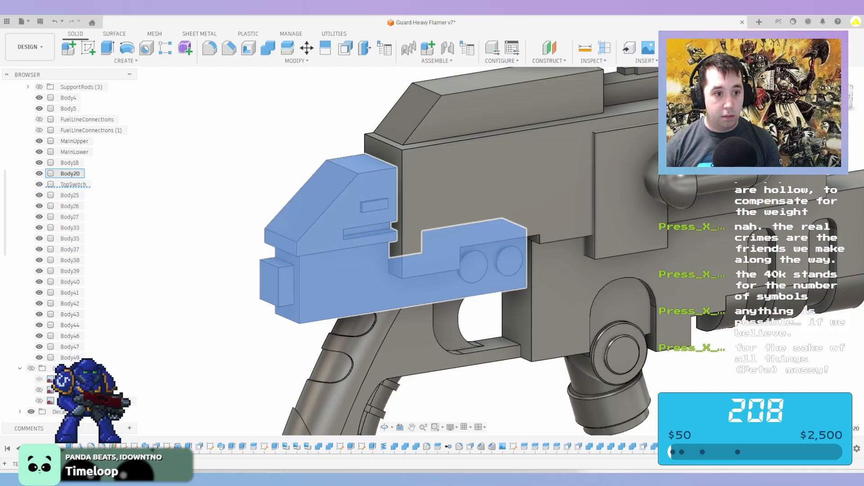
{"action": "double_click", "coordinate": [69, 173]}
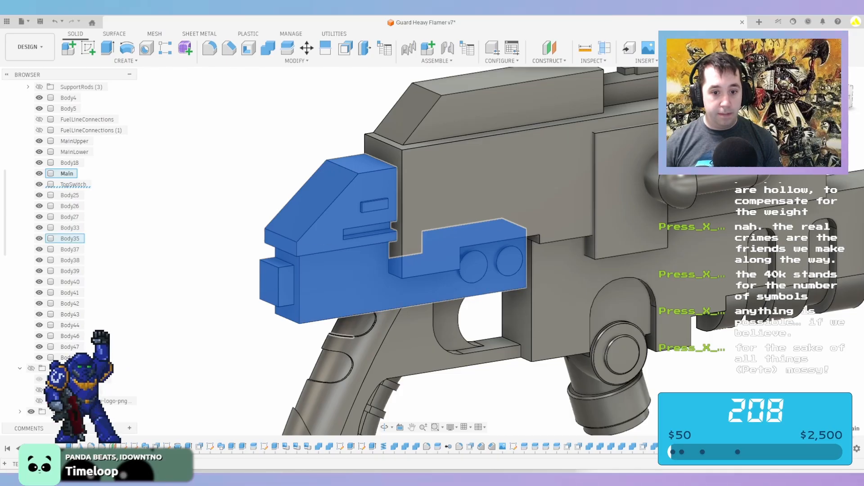
{"action": "left_click", "coordinate": [70, 239]}
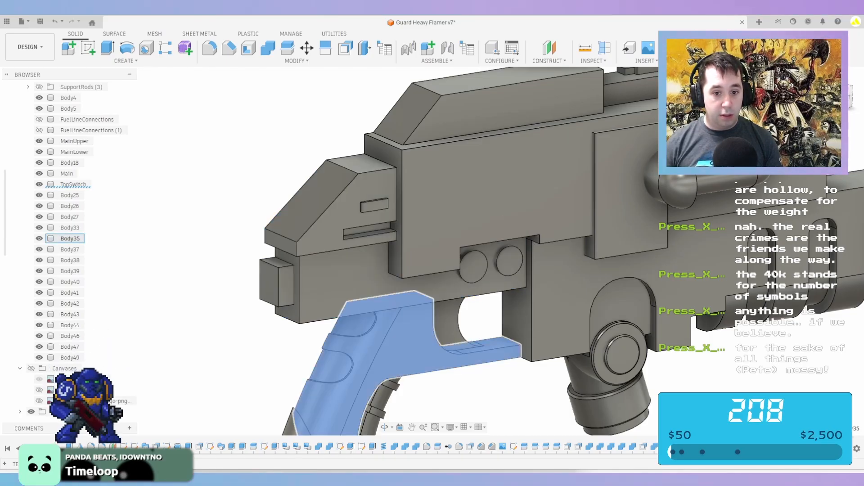
{"action": "double_click", "coordinate": [70, 238]}
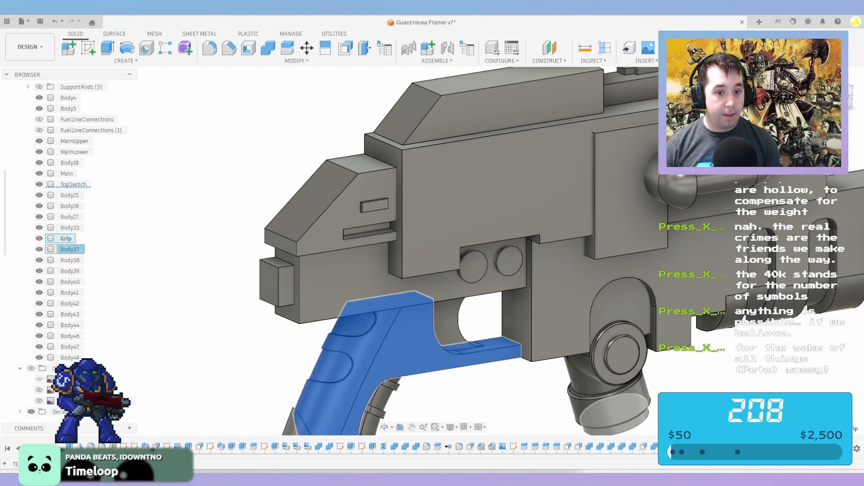
{"action": "left_click", "coordinate": [70, 249]}
{"action": "middle_click_drag", "start_coordinate": [400, 349], "coordinate": [380, 226]}
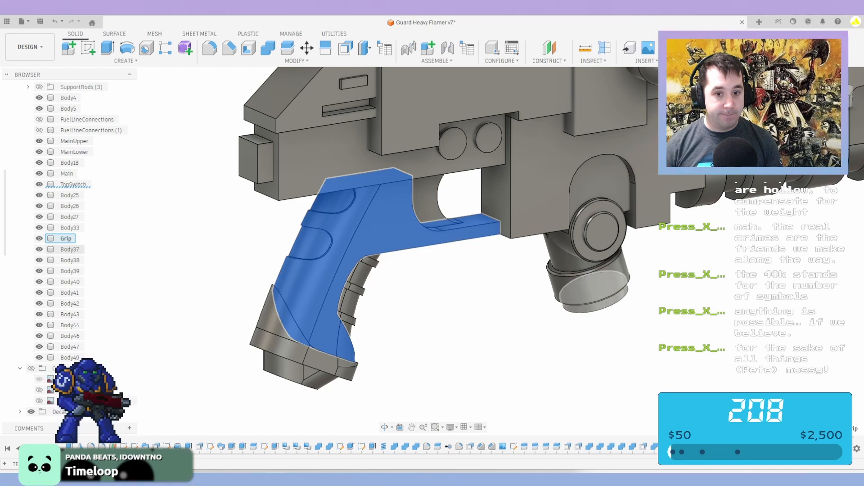
{"action": "left_click", "coordinate": [425, 201]}
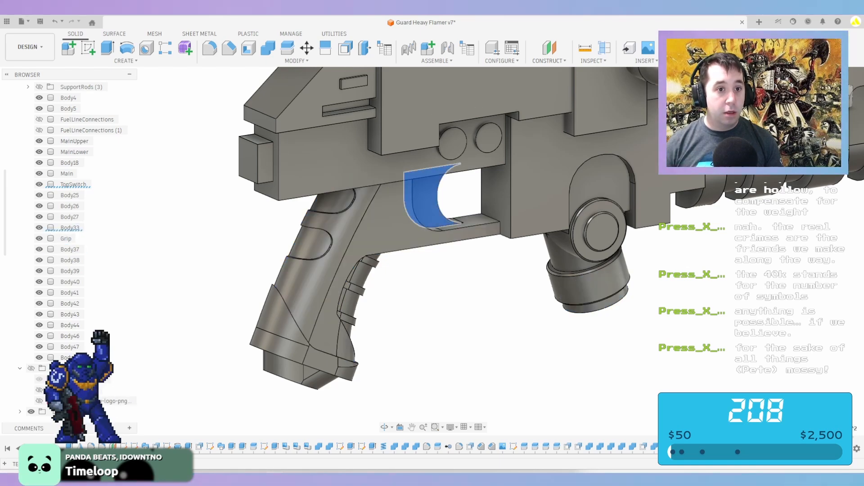
{"action": "left_click", "coordinate": [229, 48]}
{"action": "left_click", "coordinate": [837, 95]}
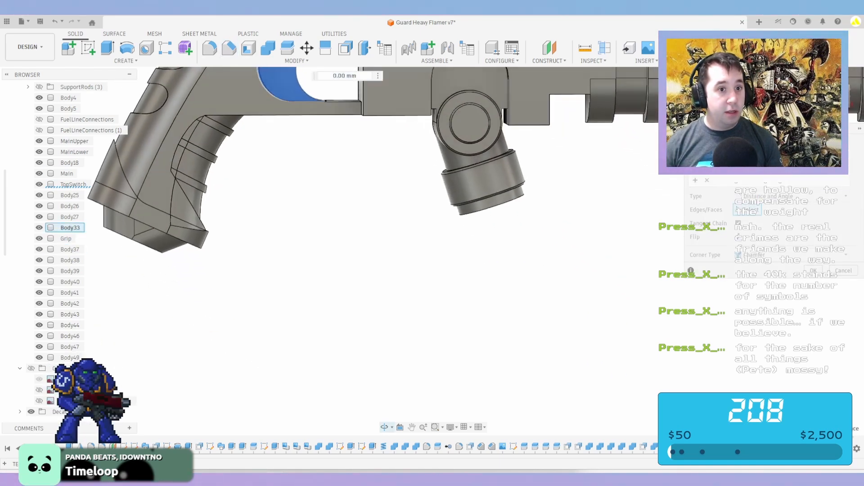
{"action": "middle_click_drag", "start_coordinate": [540, 117], "coordinate": [536, 371]}
{"action": "key", "text": "Escape"}
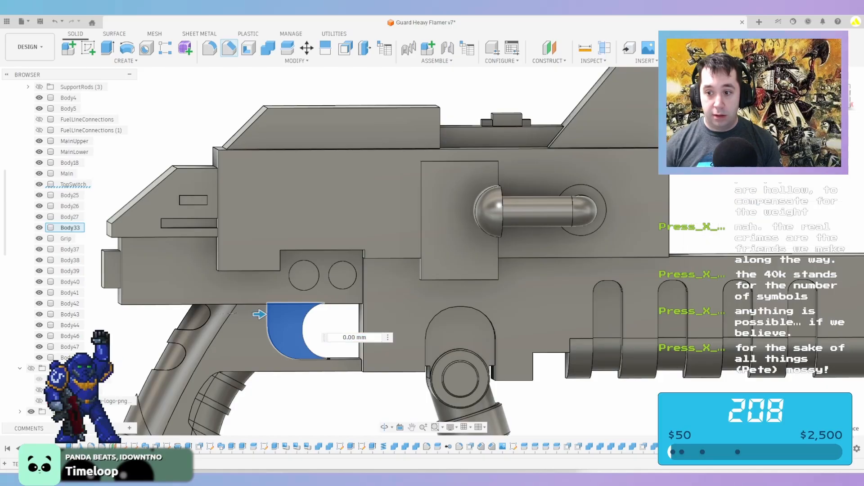
Chamfer the trigger's concave front edge using the Distance and Angle type
{"action": "left_click", "coordinate": [229, 48]}
{"action": "scroll", "coordinate": [326, 325], "scroll_direction": "up", "scroll_amount": 3}
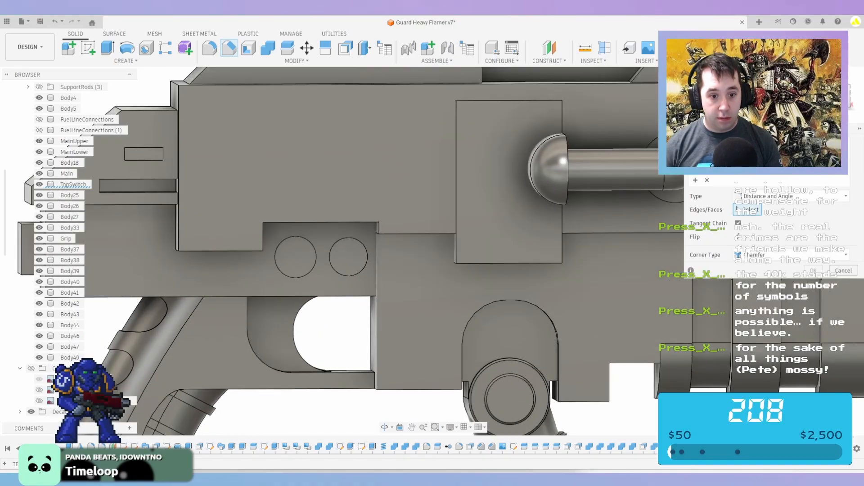
{"action": "left_click", "coordinate": [305, 306]}
{"action": "scroll", "coordinate": [303, 302], "scroll_direction": "down", "scroll_amount": 3}
{"action": "middle_click_drag", "start_coordinate": [351, 268], "coordinate": [328, 279], "text": "shift"}
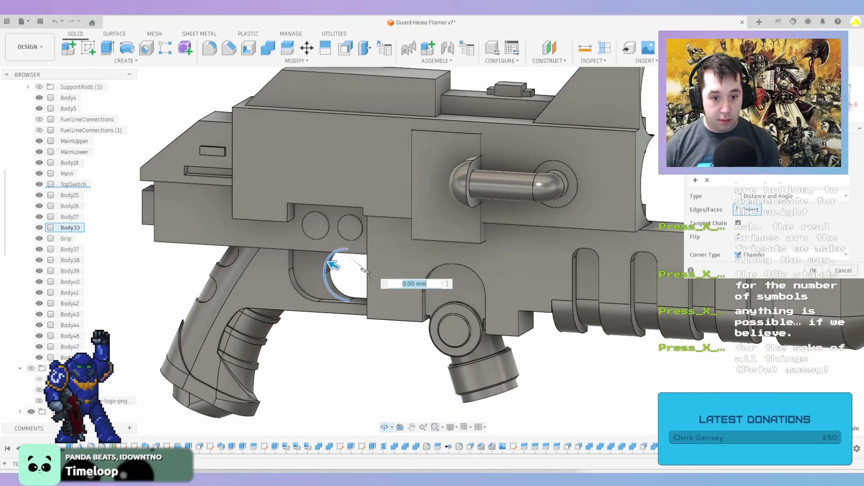
{"action": "scroll", "coordinate": [326, 278], "scroll_direction": "up", "scroll_amount": 4}
{"action": "scroll", "coordinate": [330, 251], "scroll_direction": "up", "scroll_amount": 2}
{"action": "left_click_drag", "start_coordinate": [329, 250], "coordinate": [311, 241]}
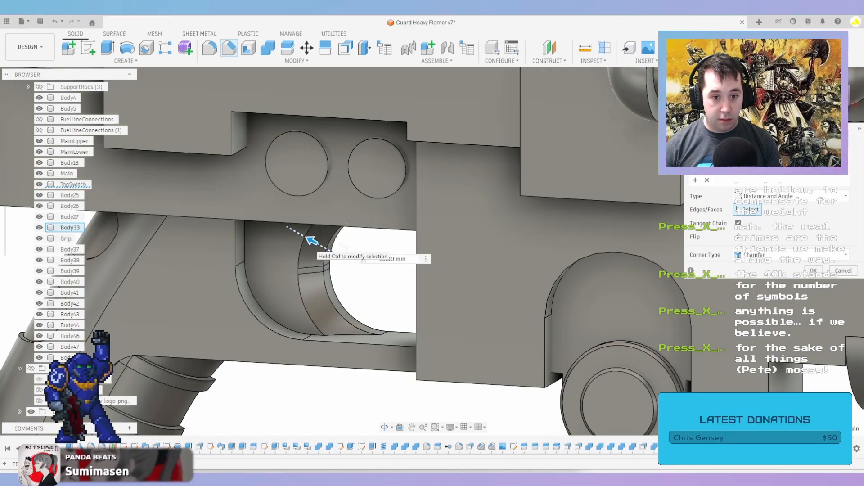
{"action": "scroll", "coordinate": [361, 247], "scroll_direction": "down", "scroll_amount": 3}
{"action": "key", "text": "Return"}
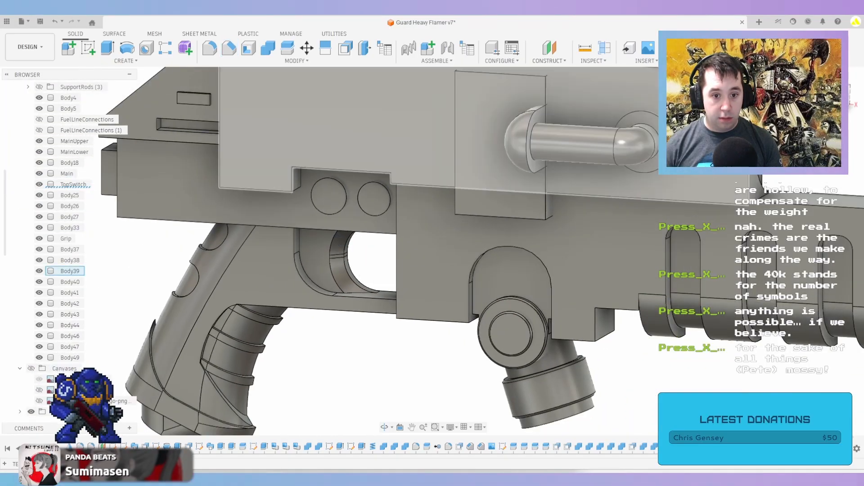
Hide the Grip body and start a line sketch on the trigger's flat side face
{"action": "scroll", "coordinate": [304, 221], "scroll_direction": "down", "scroll_amount": 3}
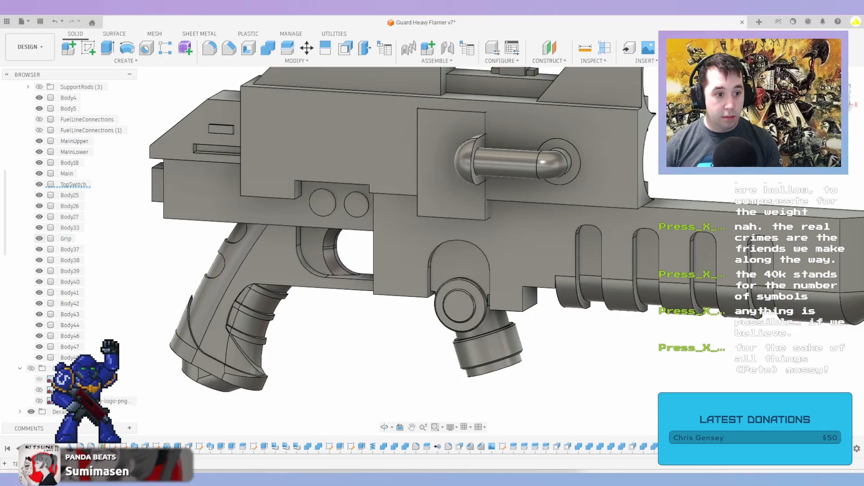
{"action": "left_click", "coordinate": [39, 238]}
{"action": "middle_click_drag", "start_coordinate": [252, 270], "coordinate": [315, 252], "text": "shift"}
{"action": "scroll", "coordinate": [518, 255], "scroll_direction": "down", "scroll_amount": 5}
{"action": "scroll", "coordinate": [657, 245], "scroll_direction": "up", "scroll_amount": 9}
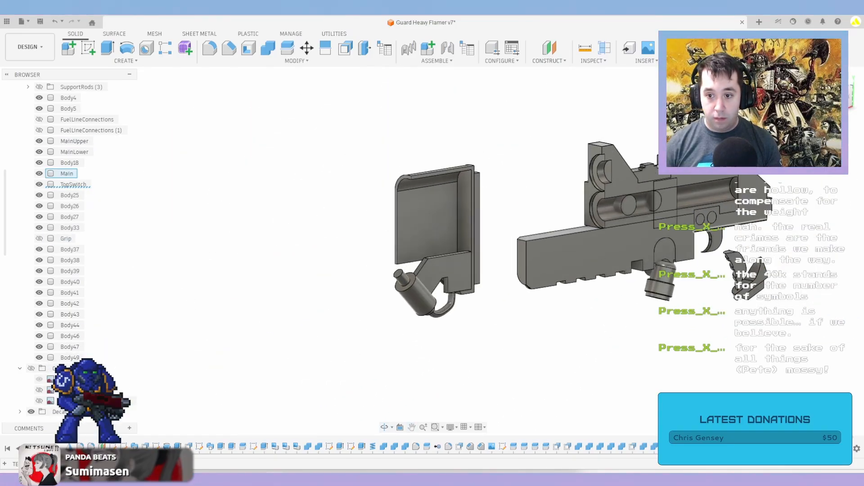
{"action": "left_click", "coordinate": [688, 247]}
{"action": "scroll", "coordinate": [689, 247], "scroll_direction": "down", "scroll_amount": 1}
{"action": "key", "text": "s"}
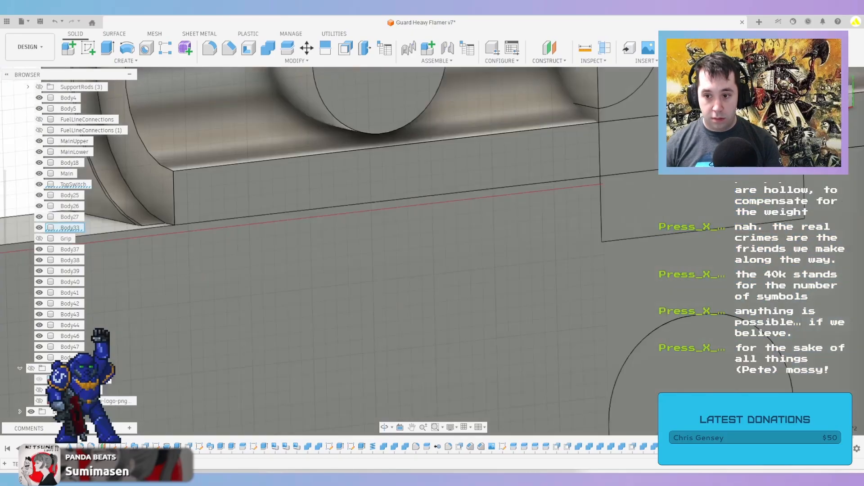
Sketch a horizontal line backward from the trigger's lower edge and a vertical line up to the underside of the Main body
{"action": "scroll", "coordinate": [540, 338], "scroll_direction": "up", "scroll_amount": 3}
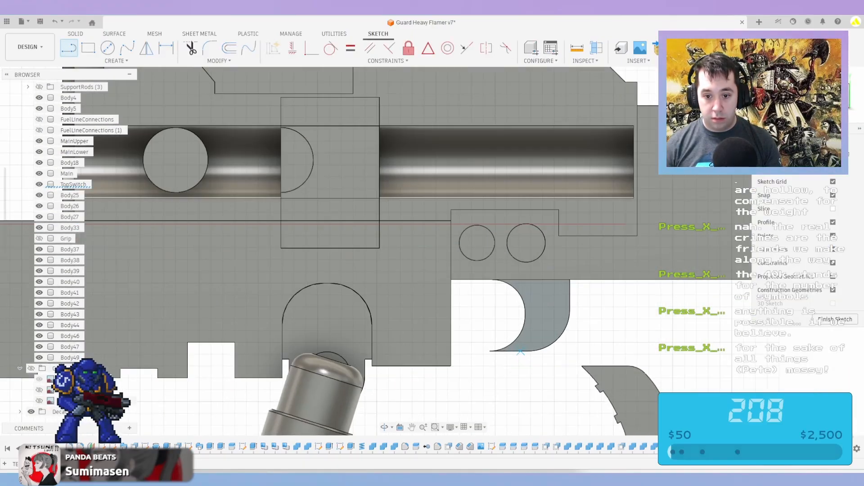
{"action": "left_click", "coordinate": [528, 351]}
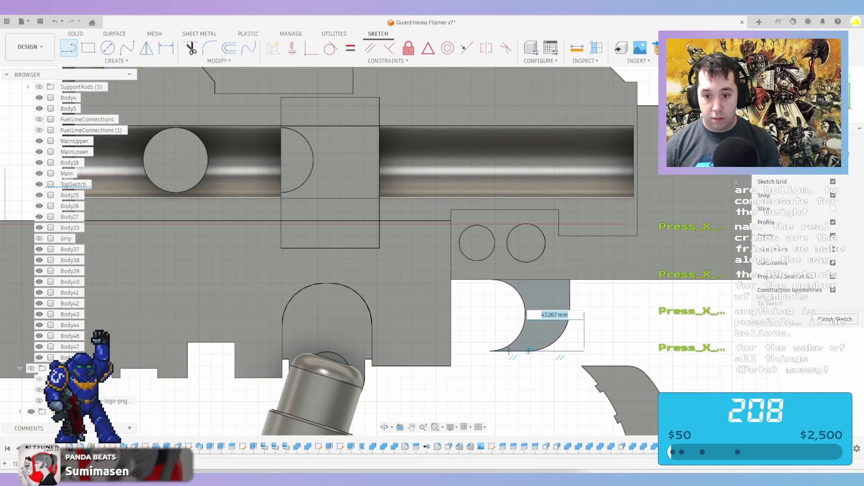
{"action": "left_click", "coordinate": [590, 351]}
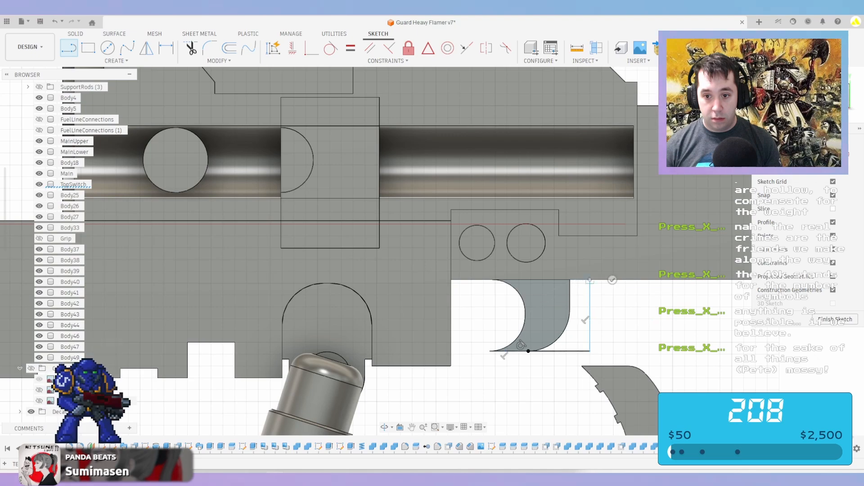
{"action": "left_click", "coordinate": [590, 280]}
Extrude the sketched profile behind the trigger
{"action": "key", "text": "e"}
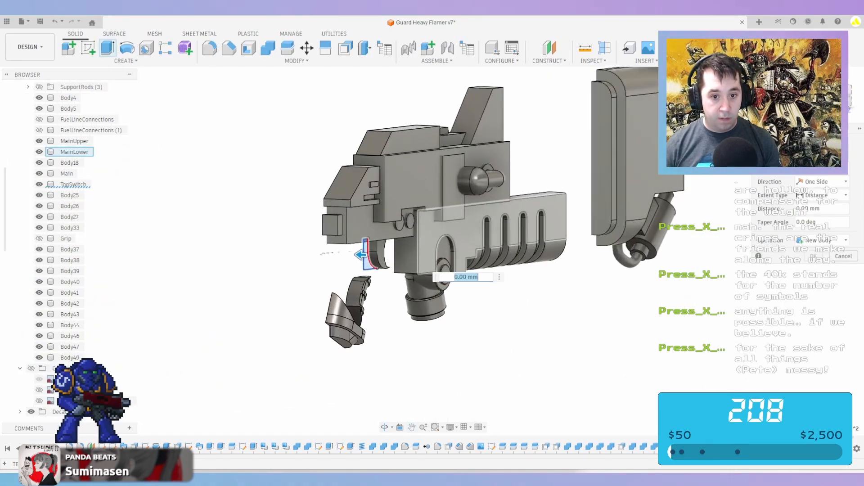
Extrude the selected profile at the trigger piece by -20 mm as a join, and hide the Main body
{"action": "type", "text": "-20"}
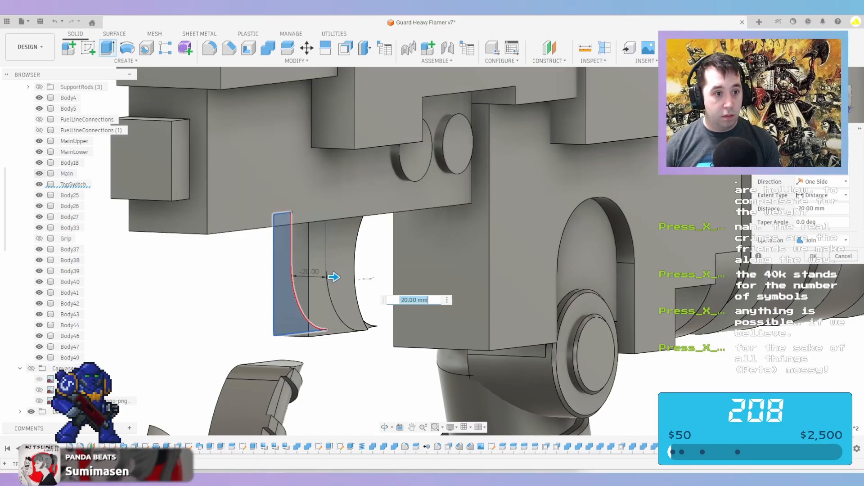
{"action": "left_click", "coordinate": [39, 173]}
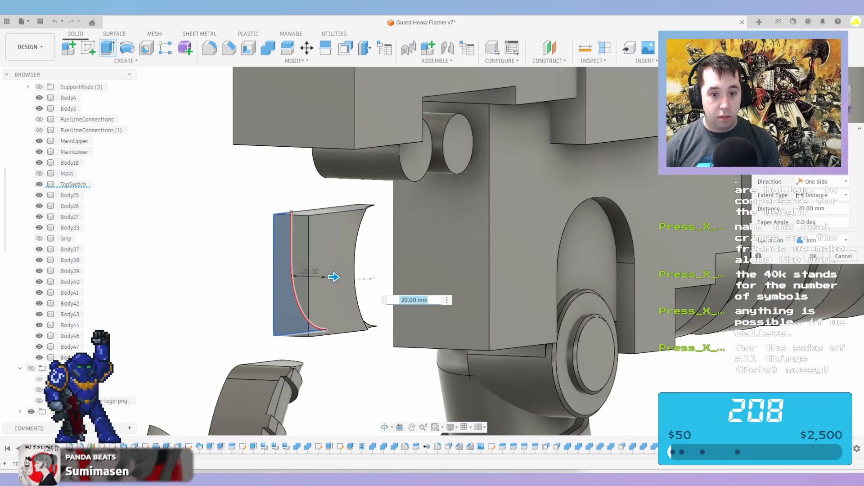
{"action": "key", "text": "Return"}
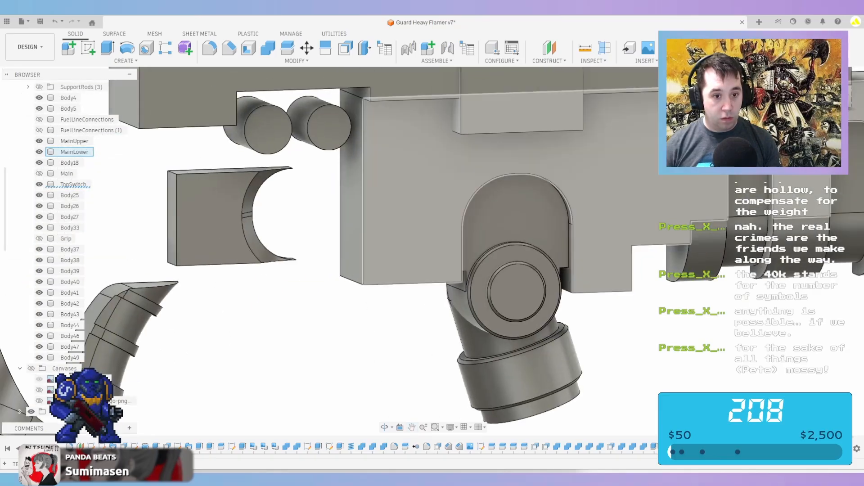
{"action": "middle_click_drag", "start_coordinate": [432, 225], "coordinate": [502, 249], "text": "shift"}
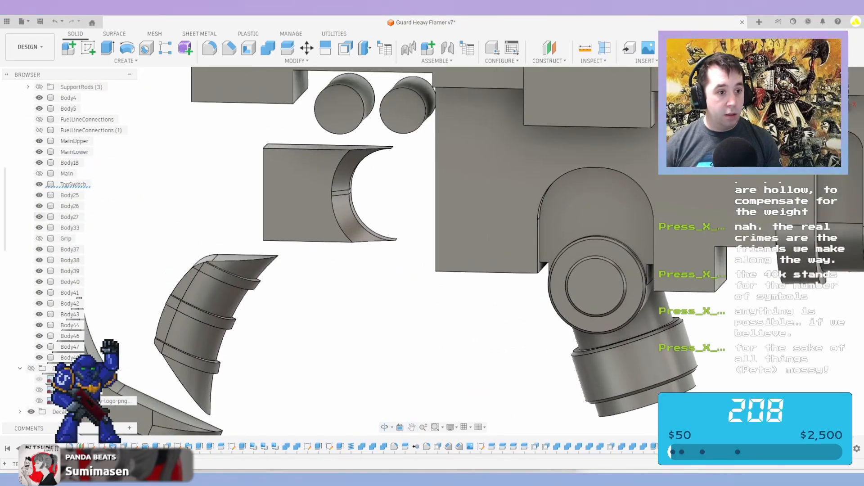
Show the Grip body and cut the trigger piece out of it with Combine, keeping the tool body
{"action": "left_click", "coordinate": [39, 238]}
{"action": "scroll", "coordinate": [317, 206], "scroll_direction": "down", "scroll_amount": 2}
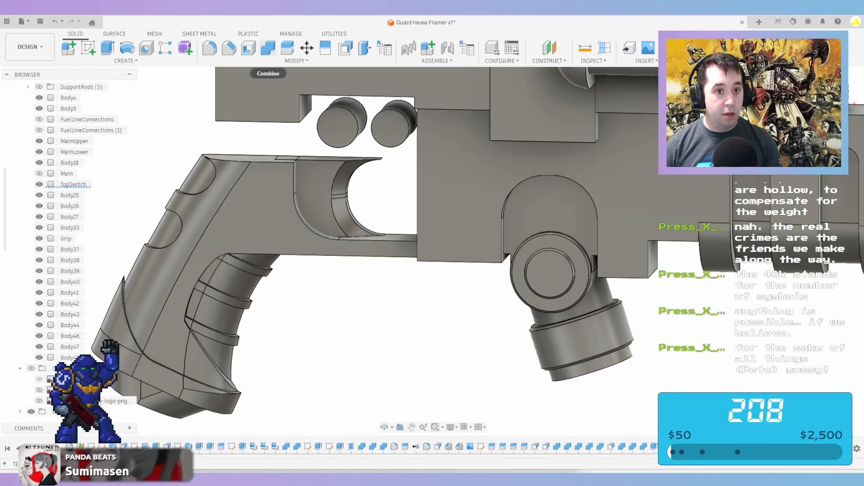
{"action": "left_click", "coordinate": [269, 48]}
{"action": "left_click", "coordinate": [264, 198]}
{"action": "left_click", "coordinate": [317, 194]}
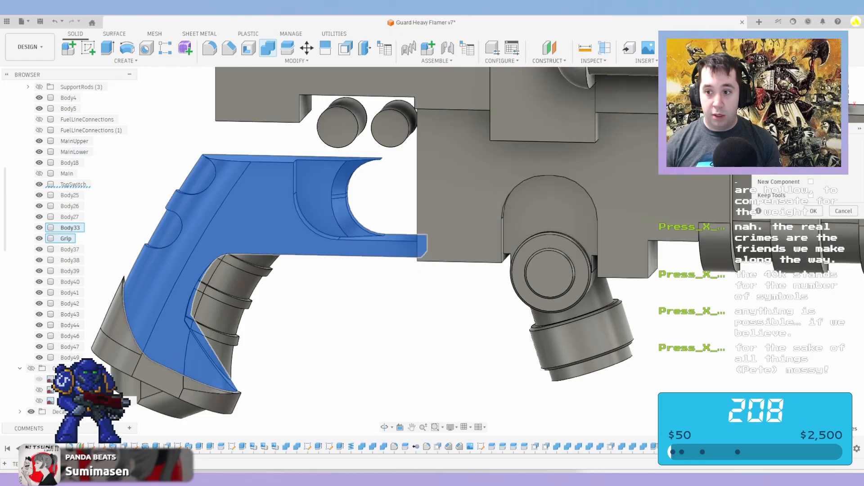
{"action": "left_click", "coordinate": [810, 195]}
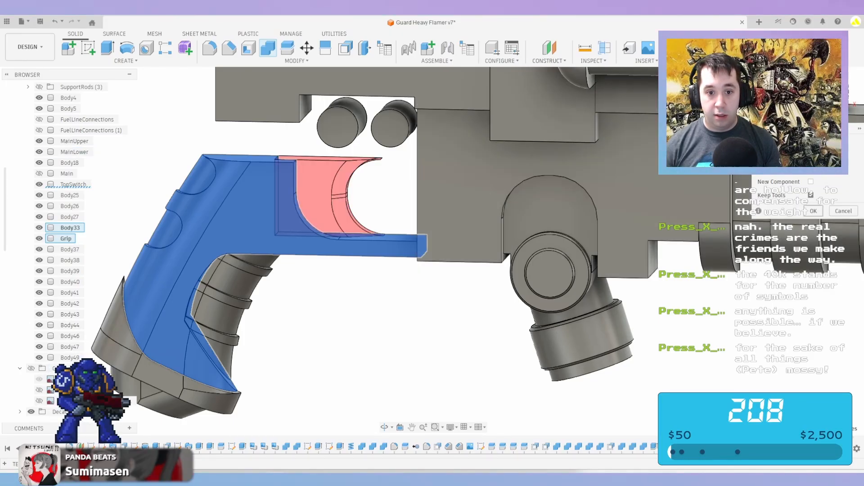
{"action": "left_click", "coordinate": [813, 211]}
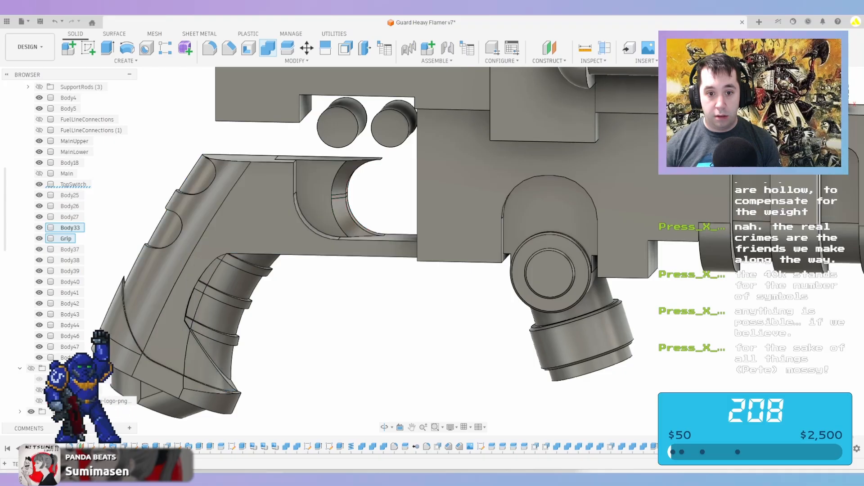
{"action": "scroll", "coordinate": [318, 194], "scroll_direction": "down", "scroll_amount": 2}
{"action": "scroll", "coordinate": [317, 193], "scroll_direction": "up", "scroll_amount": 1}
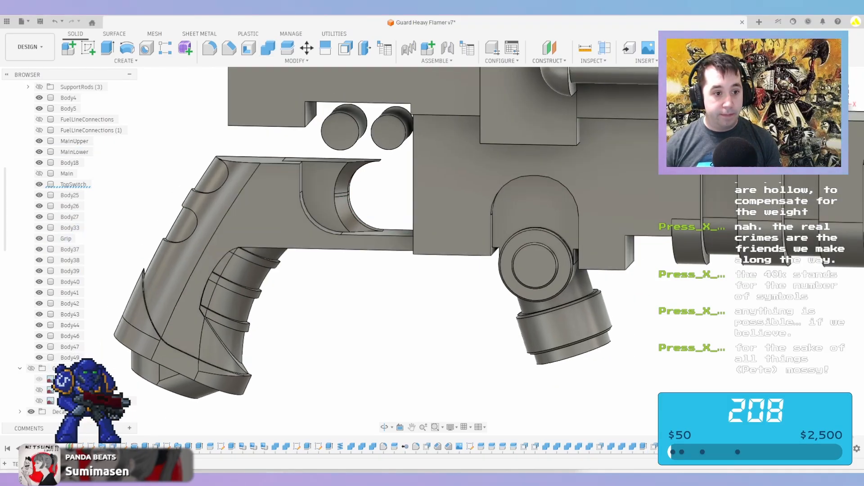
Rename Body33, the trigger piece, as Trigger
{"action": "left_click", "coordinate": [72, 228]}
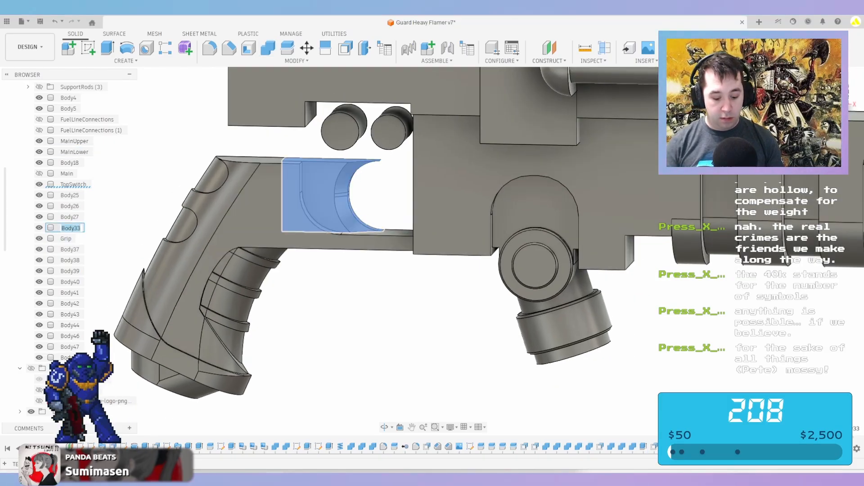
{"action": "type", "text": "Trigge"}
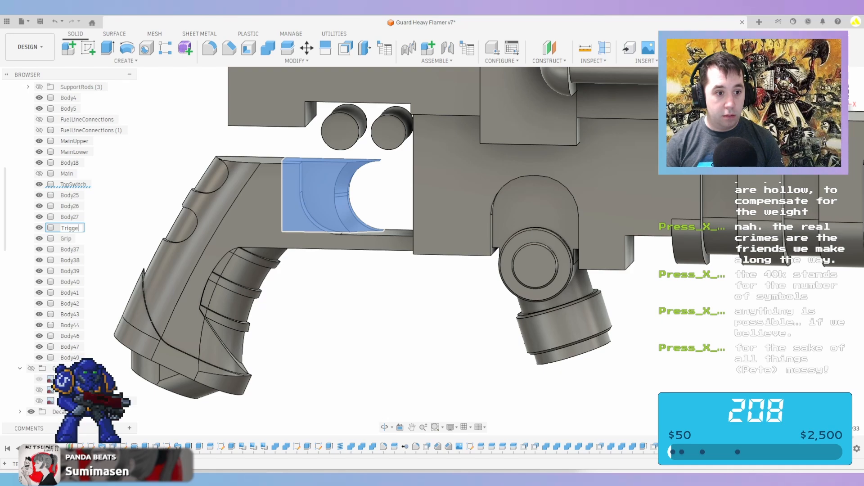
{"action": "type", "text": "r"}
{"action": "key", "text": "Return"}
{"action": "left_click", "coordinate": [391, 212]}
{"action": "scroll", "coordinate": [391, 213], "scroll_direction": "down", "scroll_amount": 6}
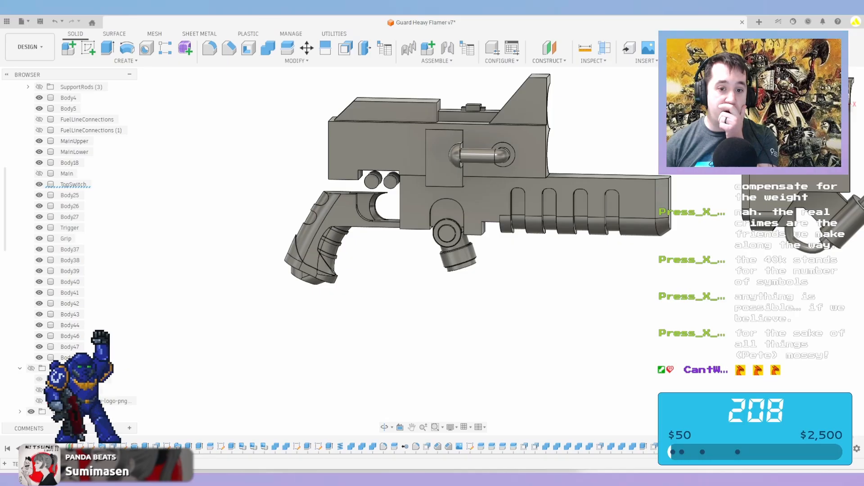
Hide the Trigger body to expose the recess it cut in the Grip
{"action": "scroll", "coordinate": [462, 244], "scroll_direction": "down", "scroll_amount": 3}
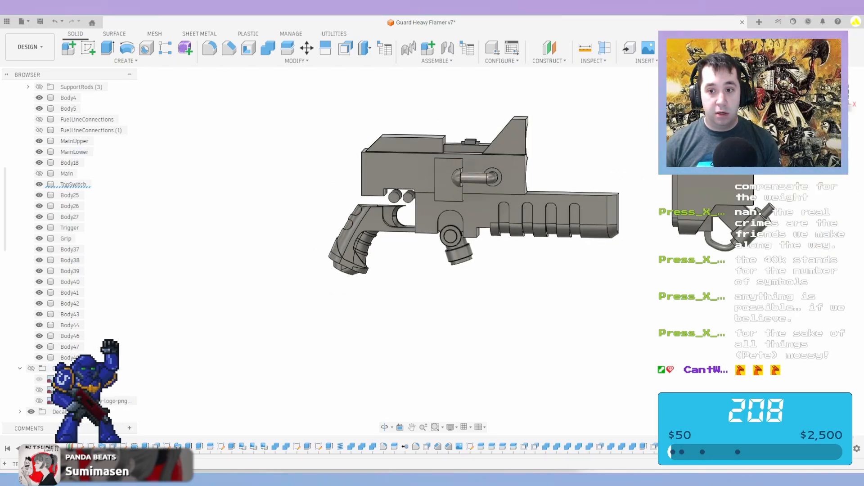
{"action": "scroll", "coordinate": [387, 207], "scroll_direction": "up", "scroll_amount": 5}
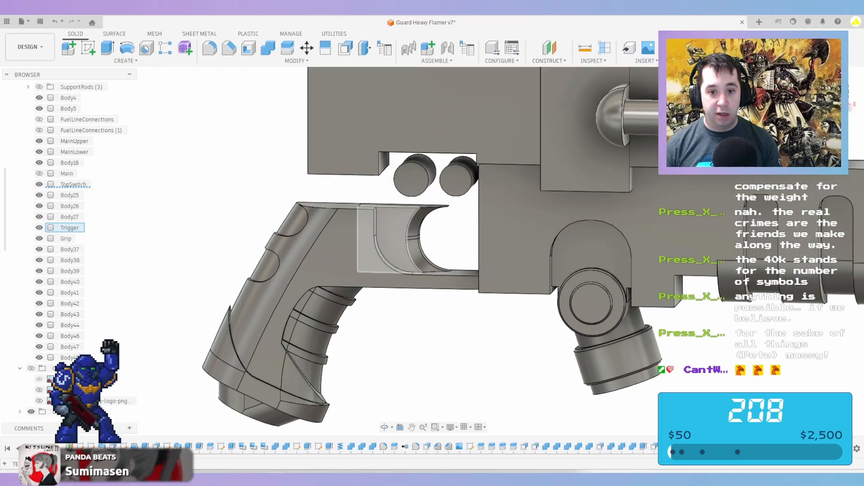
{"action": "middle_click_drag", "start_coordinate": [387, 225], "coordinate": [398, 252], "text": "shift"}
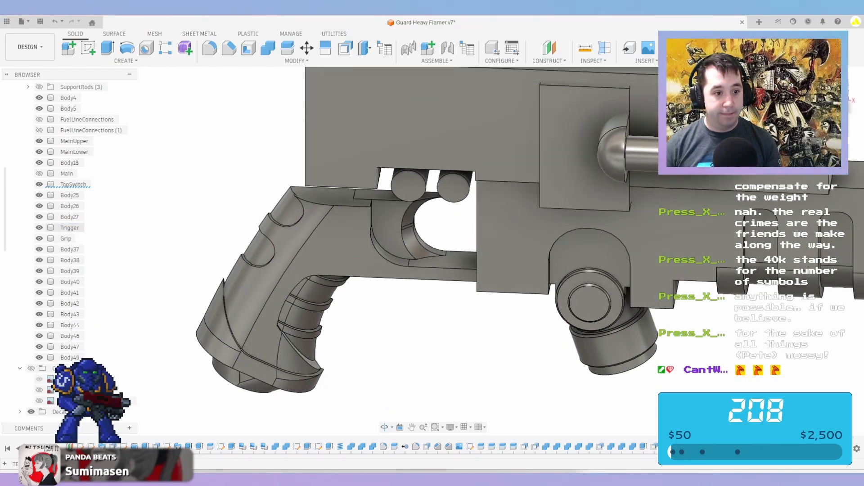
{"action": "left_click", "coordinate": [390, 225]}
{"action": "key", "text": "v"}
{"action": "middle_click_drag", "start_coordinate": [315, 243], "coordinate": [396, 279], "text": "shift"}
{"action": "scroll", "coordinate": [630, 248], "scroll_direction": "down", "scroll_amount": 6}
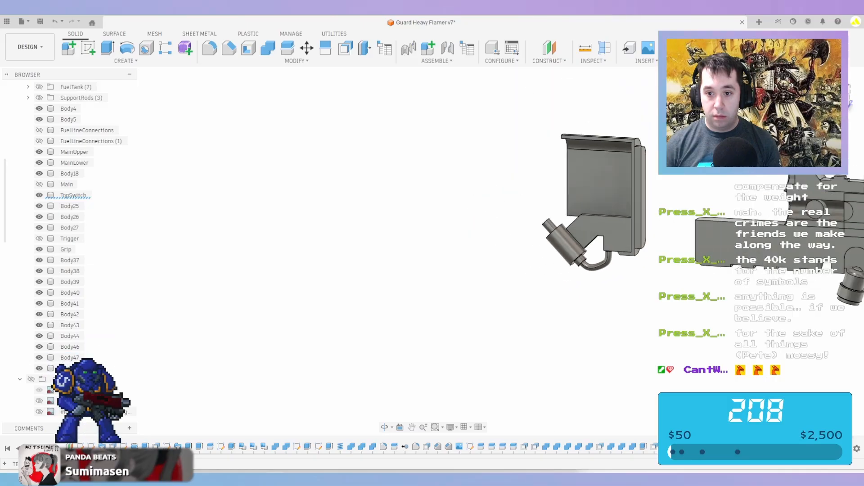
{"action": "middle_click_drag", "start_coordinate": [675, 246], "coordinate": [271, 250]}
{"action": "scroll", "coordinate": [432, 279], "scroll_direction": "up", "scroll_amount": 1}
{"action": "scroll", "coordinate": [412, 261], "scroll_direction": "up", "scroll_amount": 6}
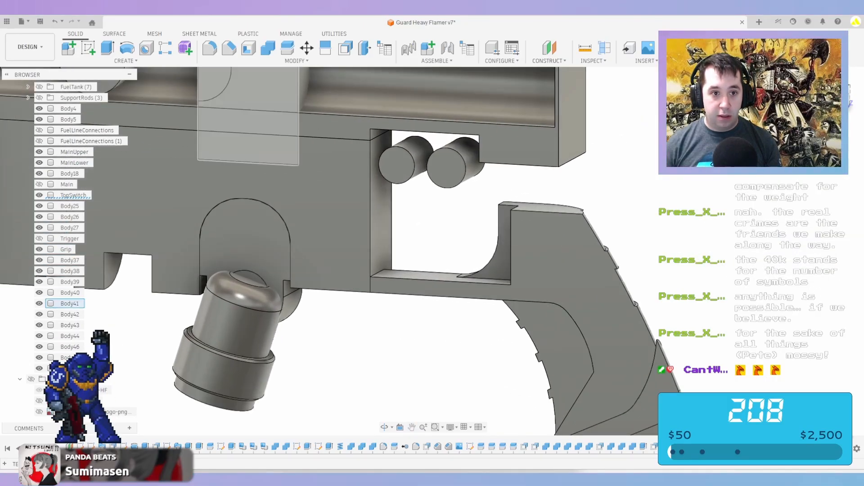
Offset the side and rear faces of the Grip's trigger recess by -0.4 mm
{"action": "left_click", "coordinate": [286, 47]}
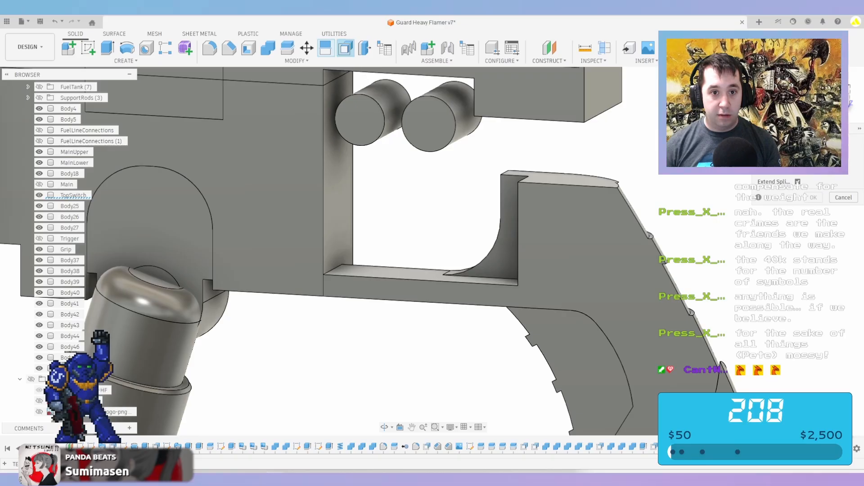
{"action": "left_click", "coordinate": [345, 48]}
{"action": "left_click", "coordinate": [495, 264]}
{"action": "scroll", "coordinate": [495, 264], "scroll_direction": "down", "scroll_amount": 4}
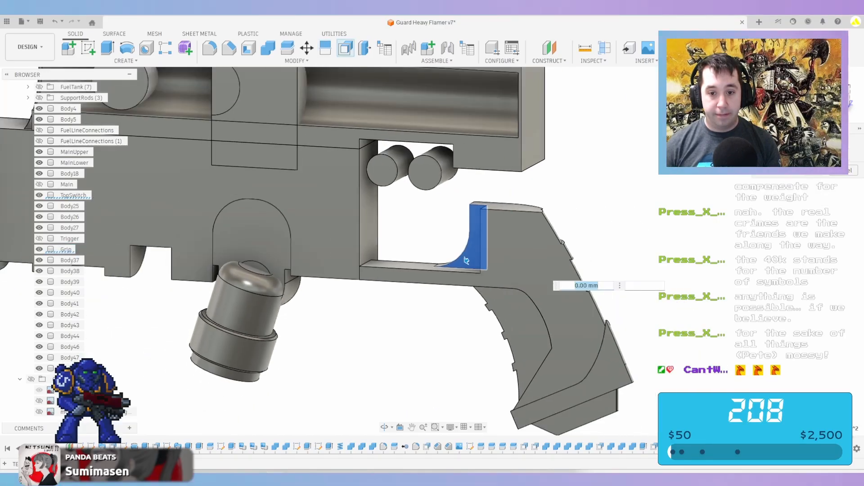
{"action": "middle_click_drag", "start_coordinate": [496, 264], "coordinate": [508, 126]}
{"action": "middle_click_drag", "start_coordinate": [474, 93], "coordinate": [430, 232]}
{"action": "scroll", "coordinate": [429, 234], "scroll_direction": "up", "scroll_amount": 4}
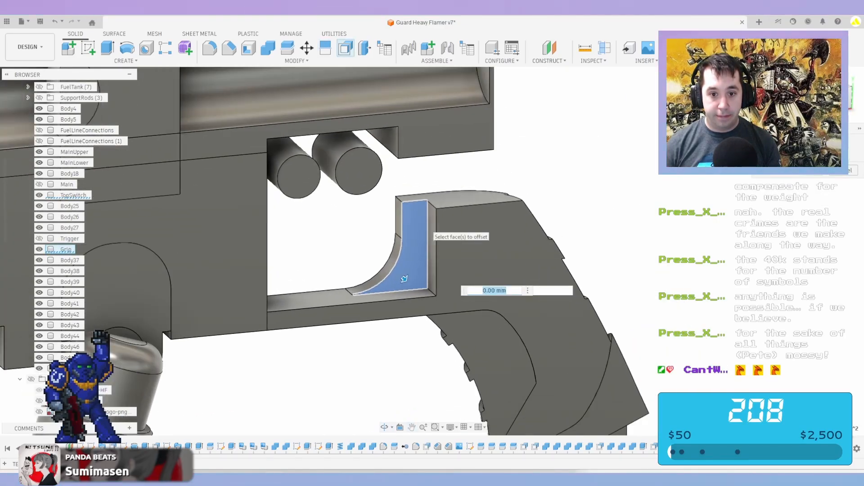
{"action": "left_click", "coordinate": [433, 229]}
{"action": "type", "text": "-."}
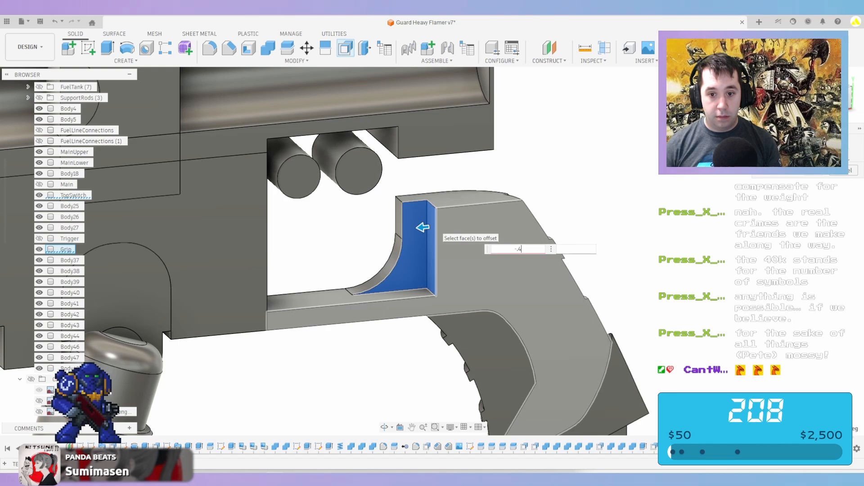
{"action": "type", "text": "4"}
{"action": "key", "text": "Return"}
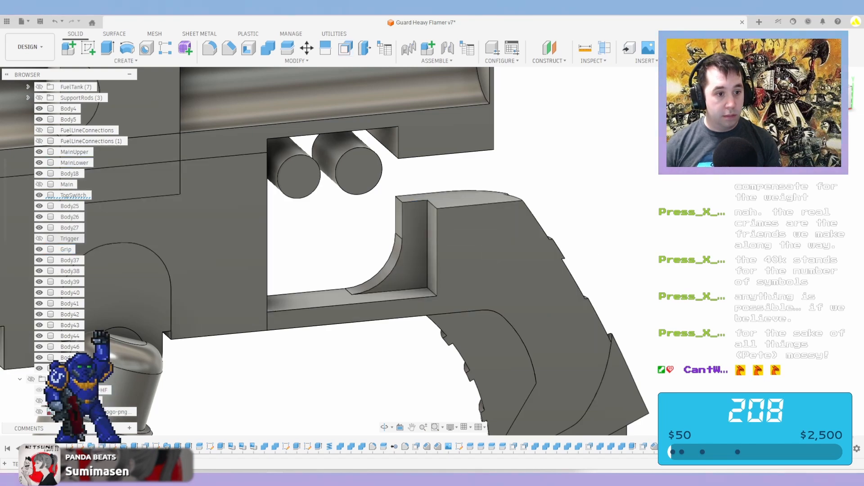
Show the Trigger, hide the Grip, and offset the Trigger's upper and lower faces by -0.4 mm
{"action": "left_click", "coordinate": [39, 239]}
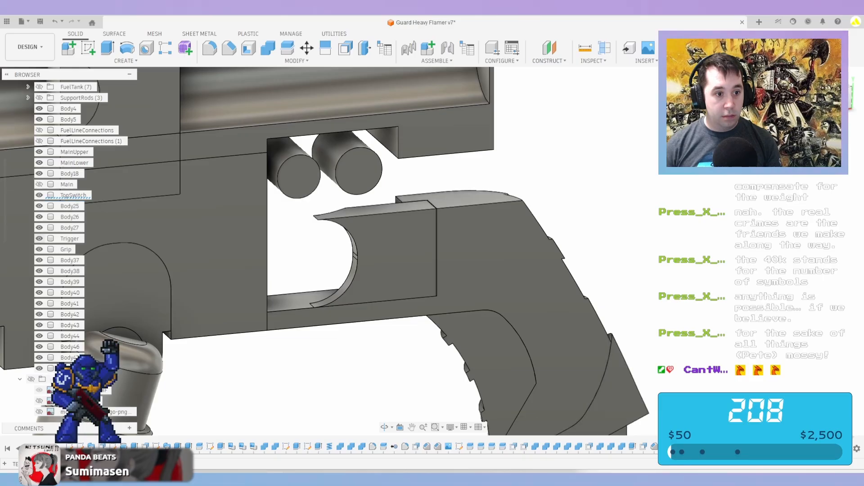
{"action": "left_click", "coordinate": [39, 250]}
{"action": "key", "text": "v"}
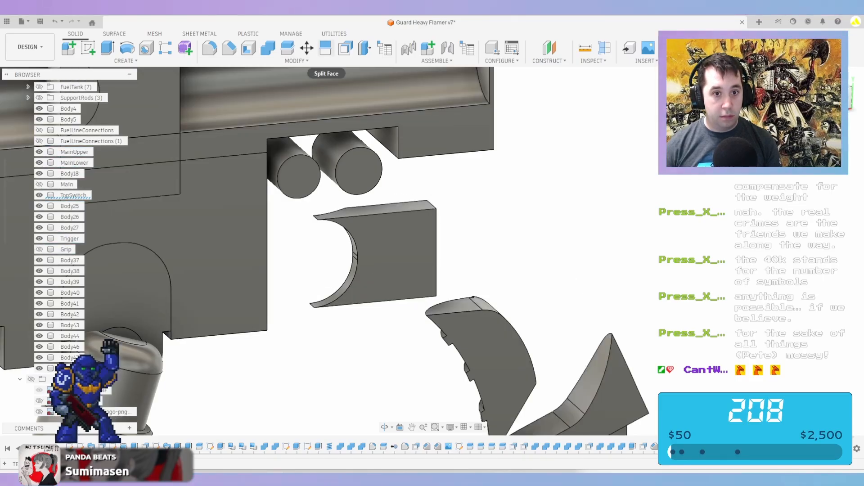
{"action": "left_click", "coordinate": [346, 47]}
{"action": "left_click", "coordinate": [392, 209]}
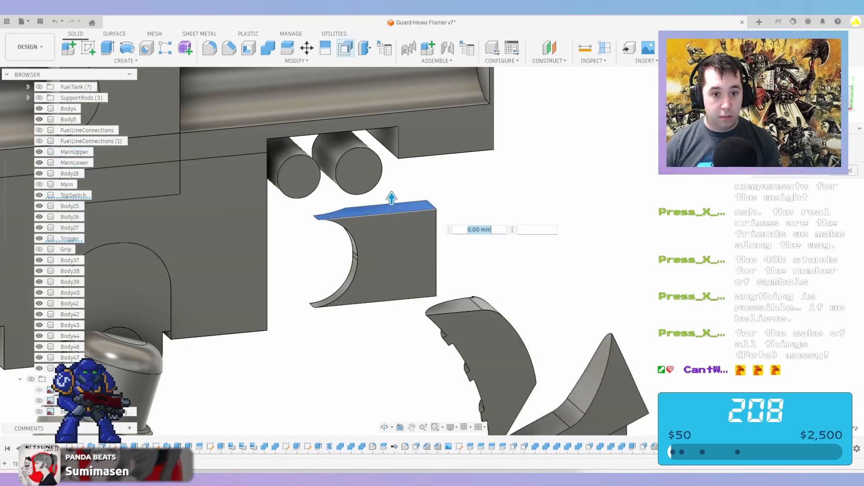
{"action": "middle_click_drag", "start_coordinate": [396, 234], "coordinate": [410, 211], "text": "shift"}
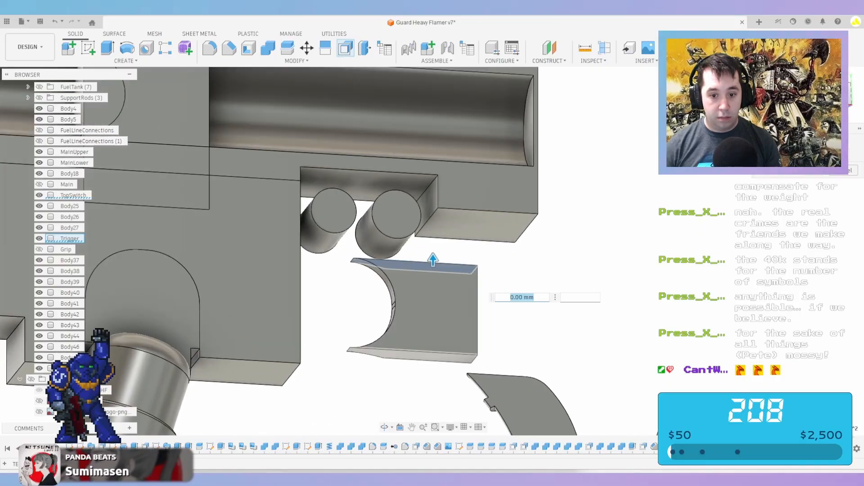
{"action": "left_click", "coordinate": [440, 358]}
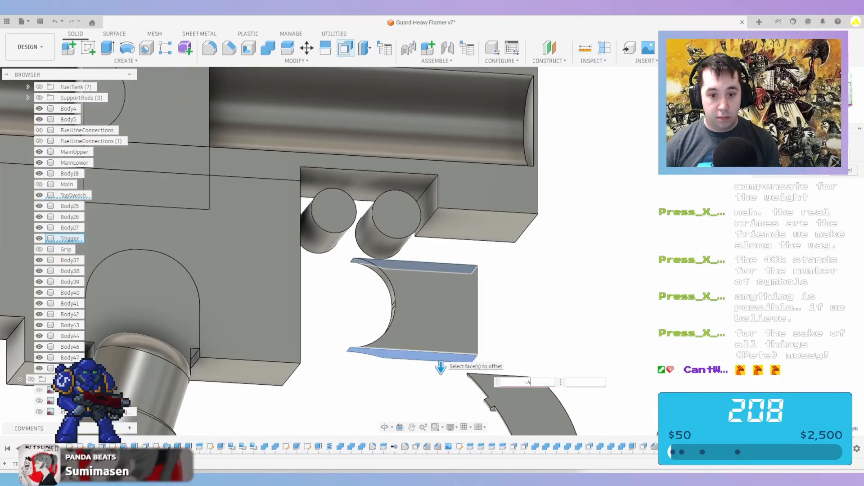
{"action": "key", "text": "Return"}
Show the Grip and Main bodies again to display the complete gun
{"action": "scroll", "coordinate": [418, 288], "scroll_direction": "down", "scroll_amount": 3}
{"action": "middle_click_drag", "start_coordinate": [418, 288], "coordinate": [356, 315], "text": "shift"}
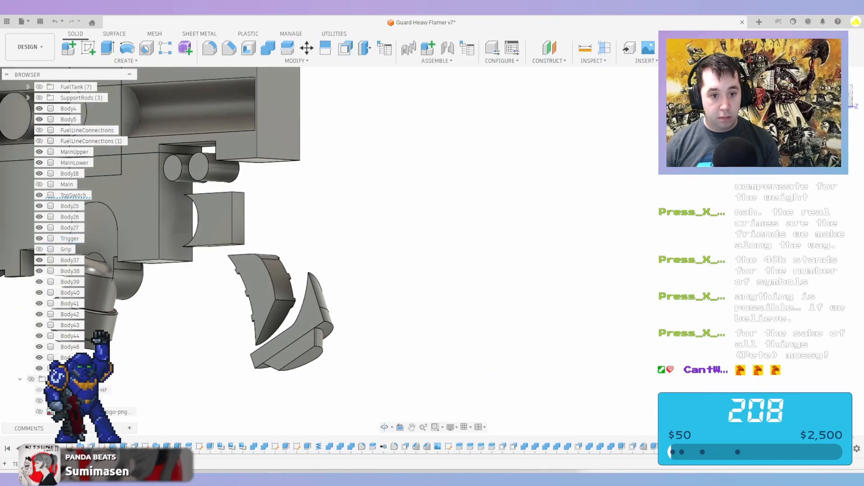
{"action": "scroll", "coordinate": [408, 270], "scroll_direction": "down", "scroll_amount": 3}
{"action": "middle_click_drag", "start_coordinate": [408, 270], "coordinate": [644, 270], "text": "shift"}
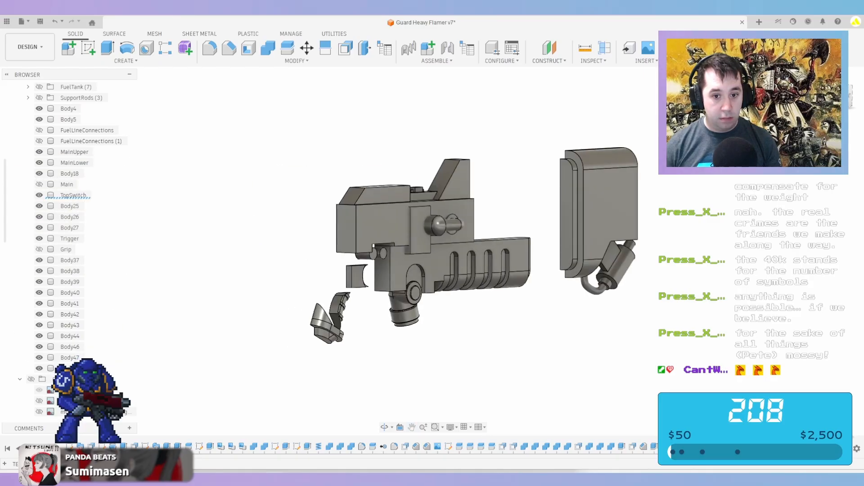
{"action": "scroll", "coordinate": [612, 270], "scroll_direction": "up", "scroll_amount": 3}
{"action": "left_click", "coordinate": [40, 249]}
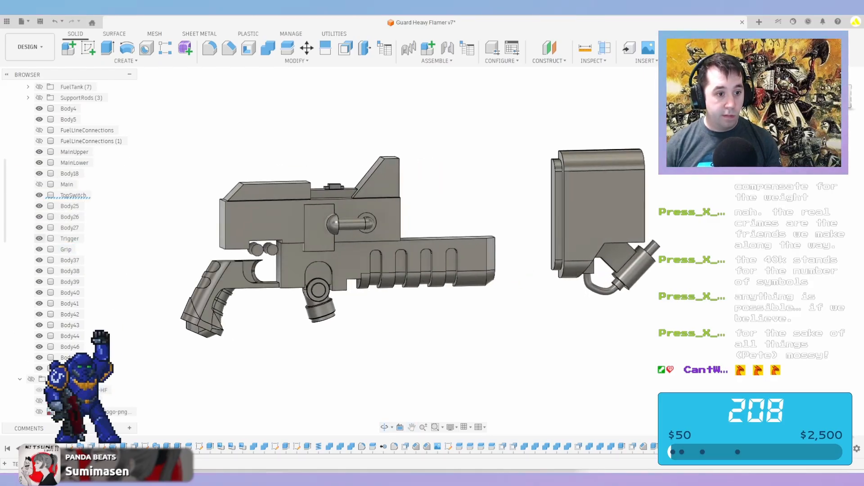
{"action": "middle_click_drag", "start_coordinate": [360, 279], "coordinate": [378, 291], "text": "shift"}
{"action": "left_click", "coordinate": [39, 184]}
{"action": "scroll", "coordinate": [426, 241], "scroll_direction": "up", "scroll_amount": 2}
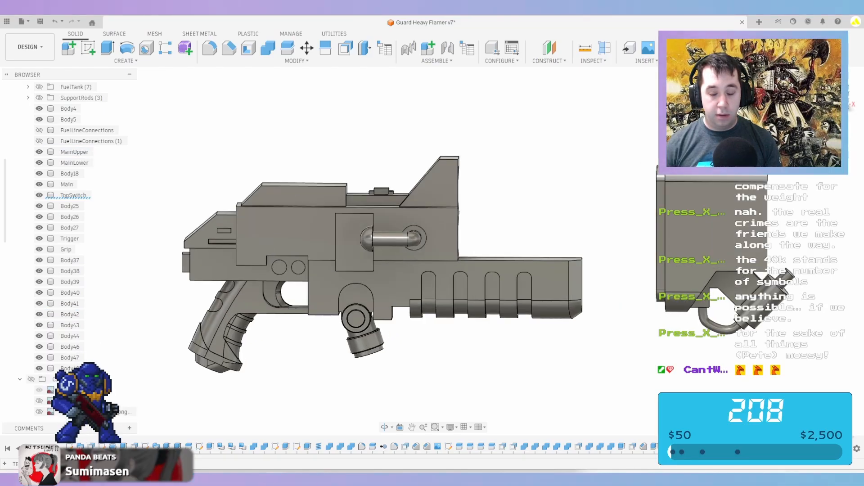
Start assigning appearances and expand the library's Paint category down to the smooth powder coats
{"action": "key", "text": "a"}
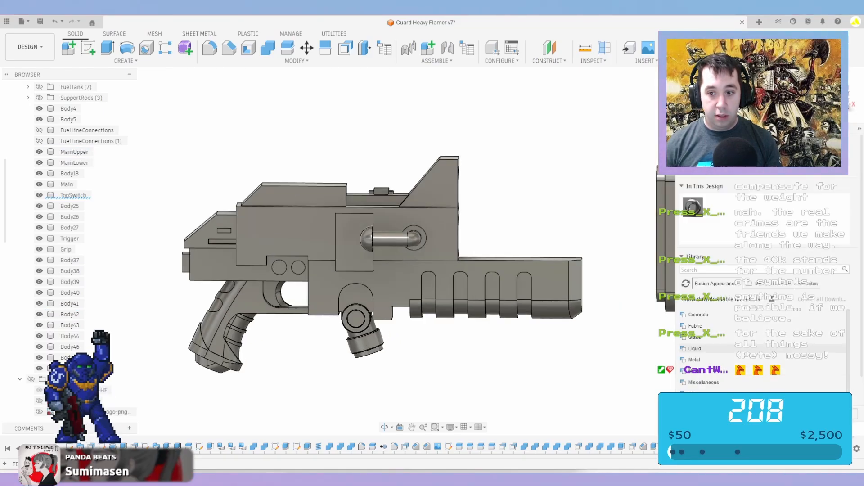
{"action": "scroll", "coordinate": [761, 315], "scroll_direction": "down", "scroll_amount": 2}
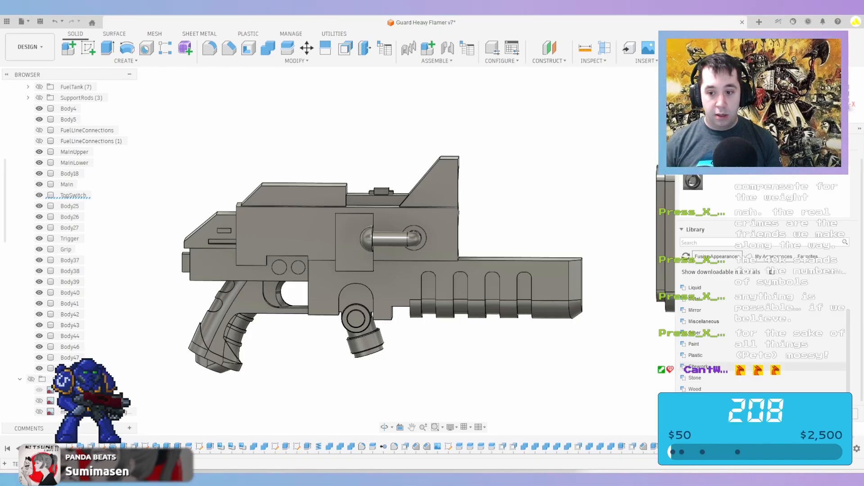
{"action": "left_click", "coordinate": [694, 344]}
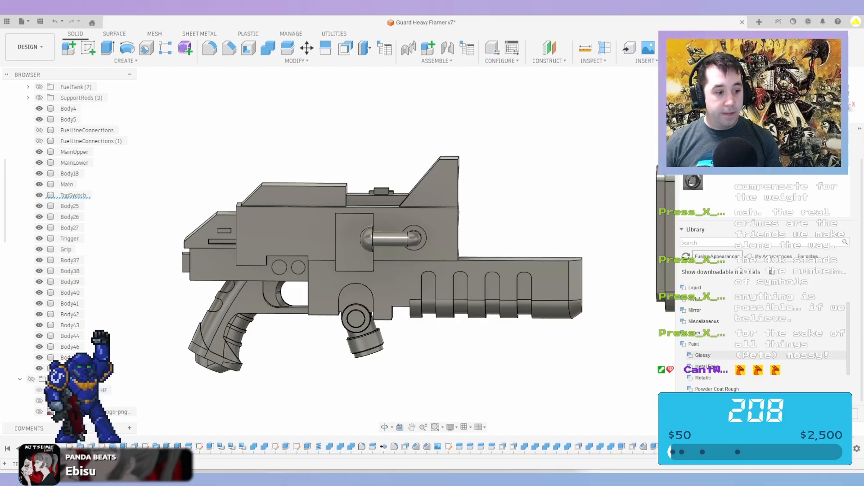
{"action": "scroll", "coordinate": [709, 367], "scroll_direction": "down", "scroll_amount": 3}
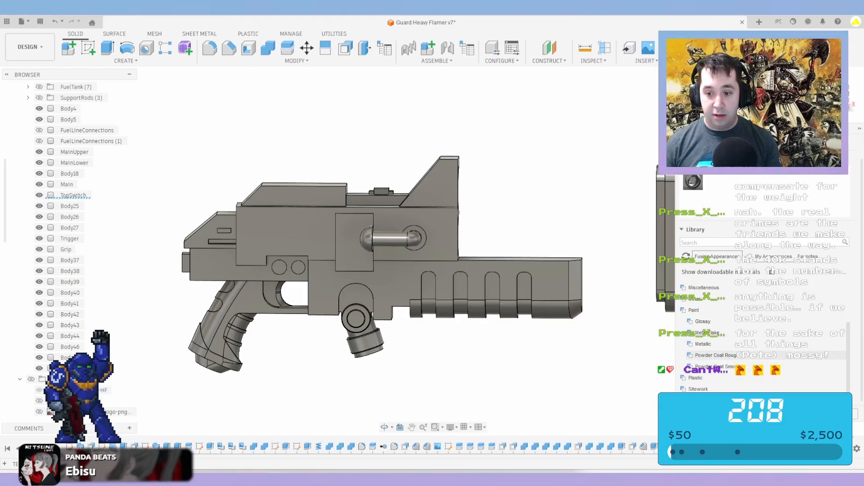
{"action": "left_click", "coordinate": [709, 366]}
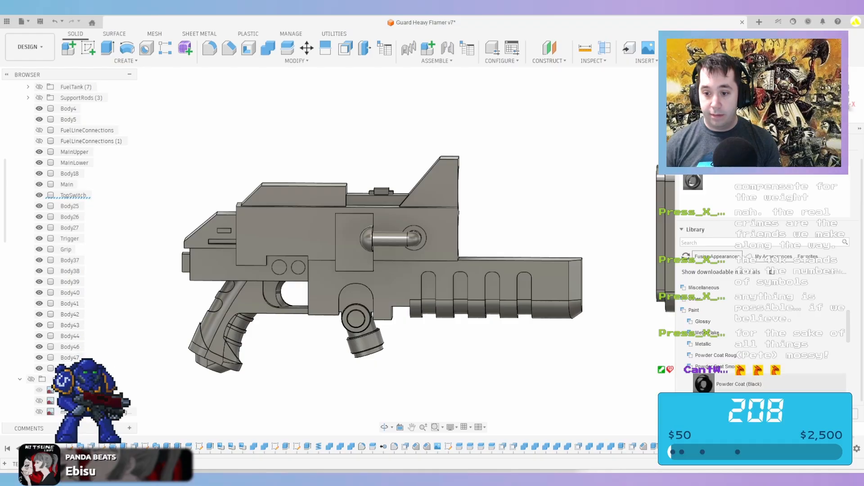
{"action": "scroll", "coordinate": [709, 367], "scroll_direction": "down", "scroll_amount": 6}
Apply Powder Coat (Green) to the MainUpper body and darken its color to RGB 82, 116, 61
{"action": "left_click_drag", "start_coordinate": [709, 364], "coordinate": [433, 221]}
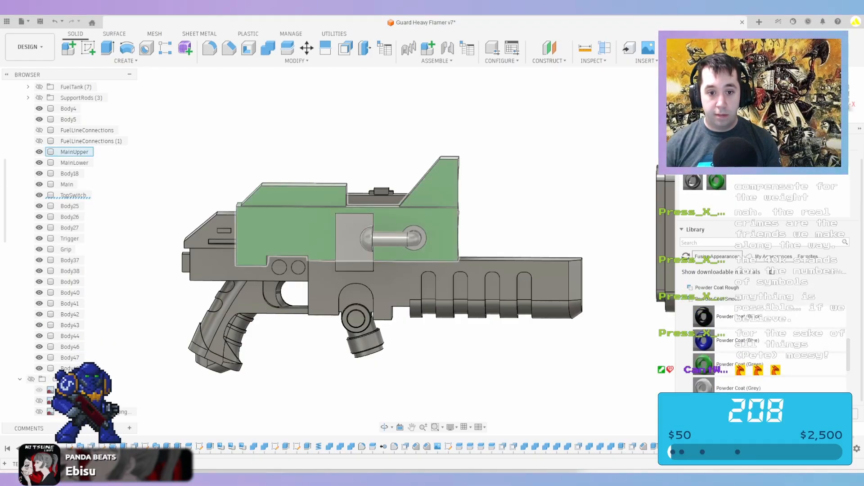
{"action": "right_click", "coordinate": [721, 181]}
{"action": "left_click", "coordinate": [737, 187]}
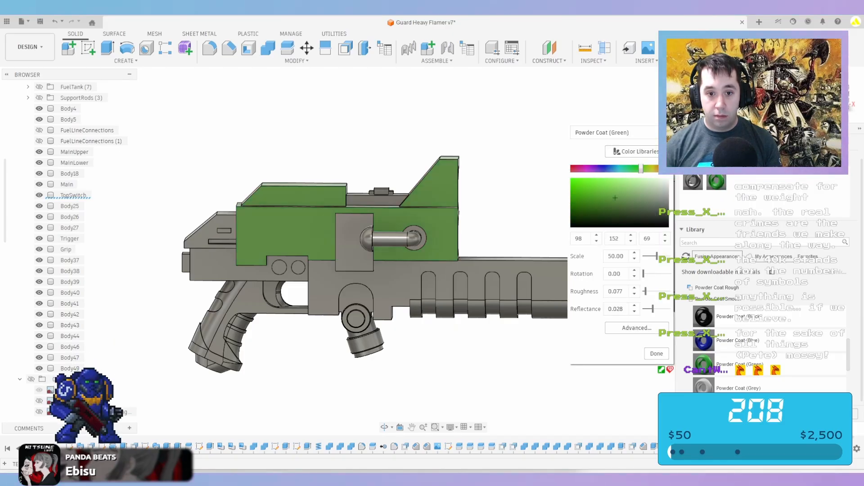
{"action": "left_click_drag", "start_coordinate": [615, 197], "coordinate": [620, 205]}
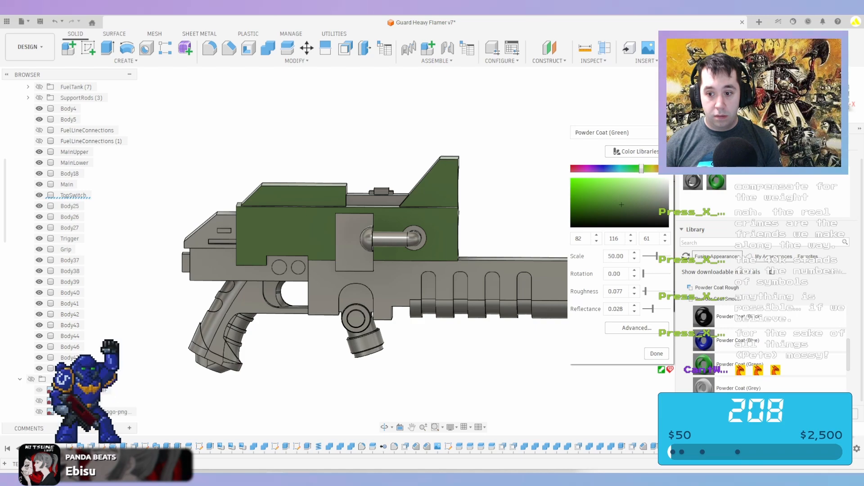
{"action": "left_click", "coordinate": [656, 354]}
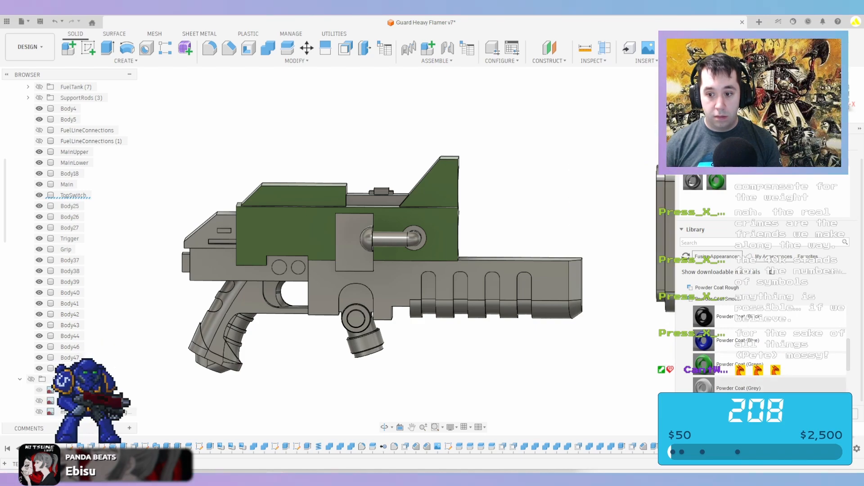
Apply the Powder Coat (Red) appearance to the MainUpper body
{"action": "scroll", "coordinate": [761, 377], "scroll_direction": "down", "scroll_amount": 1}
{"action": "left_click_drag", "start_coordinate": [704, 365], "coordinate": [434, 220]}
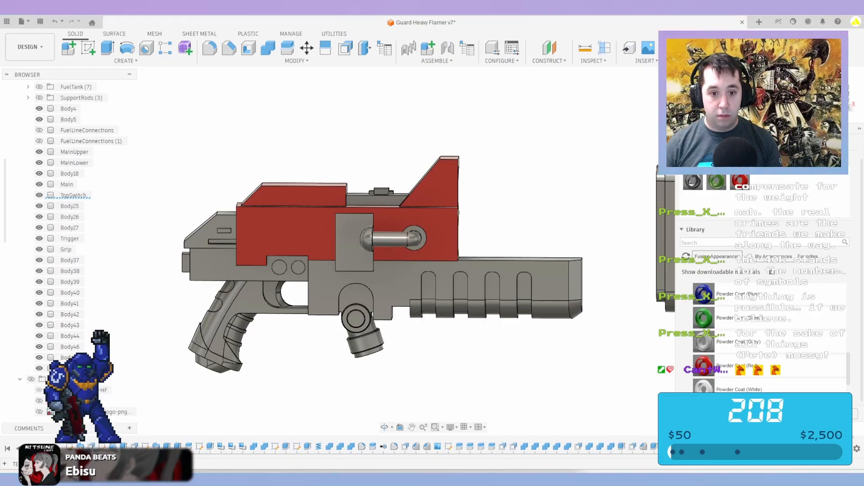
Apply the gold-colored metal coating to the rectangular side plate, the pipe's rounded mount and its round flange
{"action": "scroll", "coordinate": [765, 338], "scroll_direction": "up", "scroll_amount": 2}
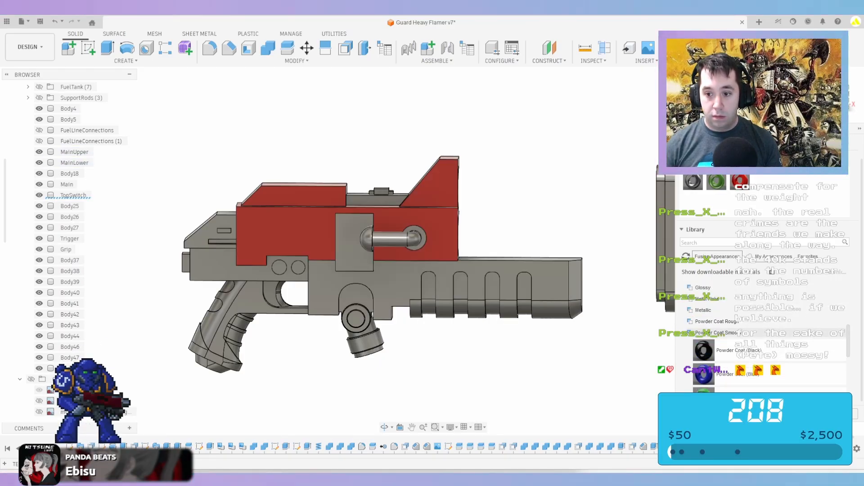
{"action": "scroll", "coordinate": [761, 324], "scroll_direction": "up", "scroll_amount": 3}
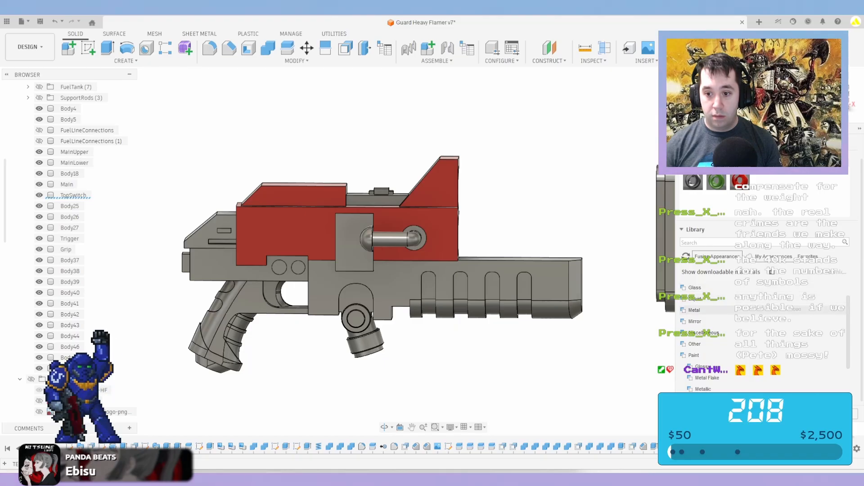
{"action": "left_click", "coordinate": [694, 310]}
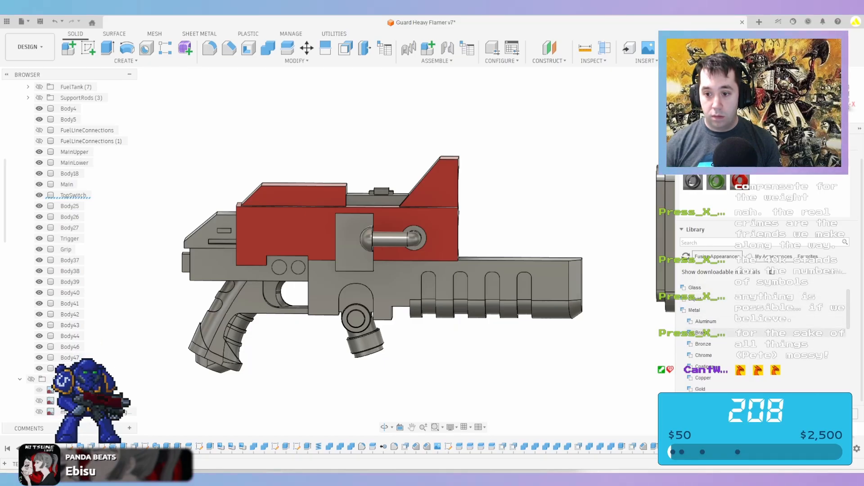
{"action": "left_click", "coordinate": [705, 367]}
{"action": "scroll", "coordinate": [704, 369], "scroll_direction": "down", "scroll_amount": 1}
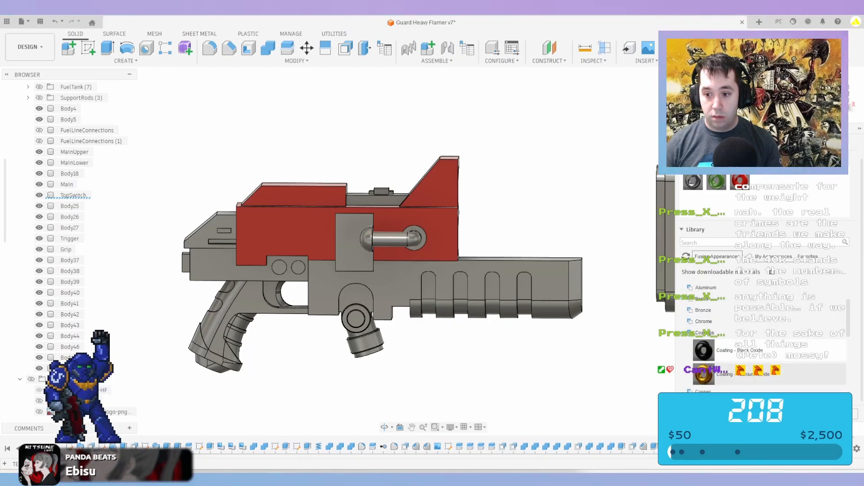
{"action": "left_click_drag", "start_coordinate": [705, 374], "coordinate": [725, 196]}
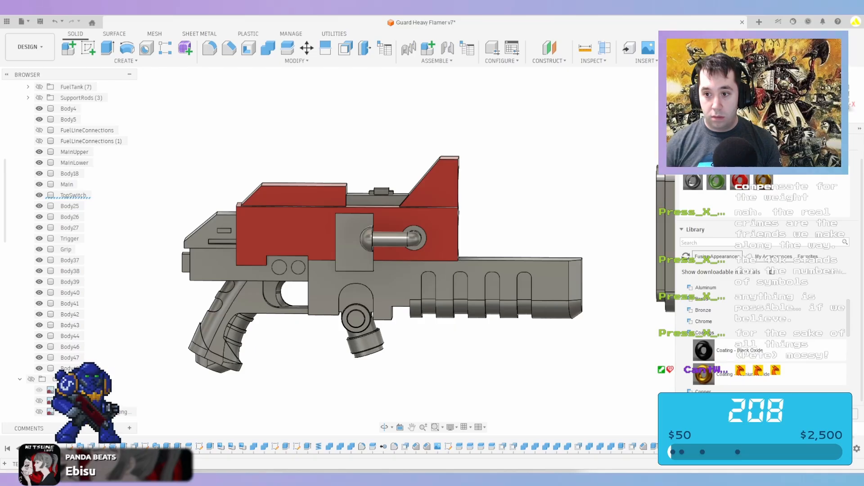
{"action": "left_click_drag", "start_coordinate": [763, 182], "coordinate": [355, 241]}
{"action": "scroll", "coordinate": [397, 217], "scroll_direction": "down", "scroll_amount": 1}
{"action": "scroll", "coordinate": [390, 241], "scroll_direction": "up", "scroll_amount": 5}
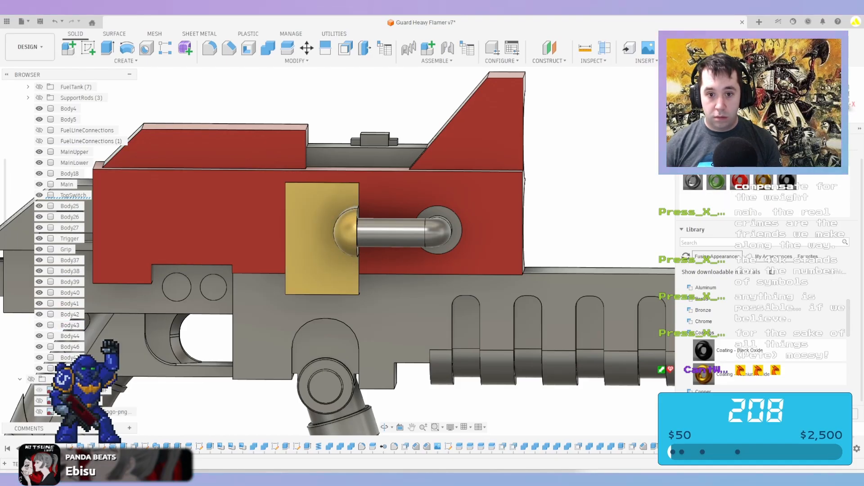
{"action": "middle_click_drag", "start_coordinate": [486, 198], "coordinate": [421, 220], "text": "shift"}
{"action": "middle_click_drag", "start_coordinate": [553, 144], "coordinate": [519, 223]}
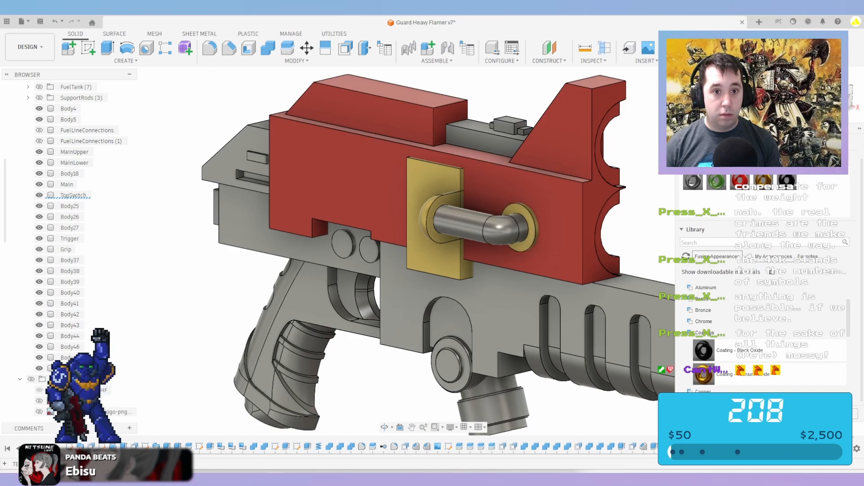
Chamfer the outer edge of the pipe's round flange by 5 mm
{"action": "left_click", "coordinate": [229, 47]}
{"action": "scroll", "coordinate": [558, 220], "scroll_direction": "up", "scroll_amount": 4}
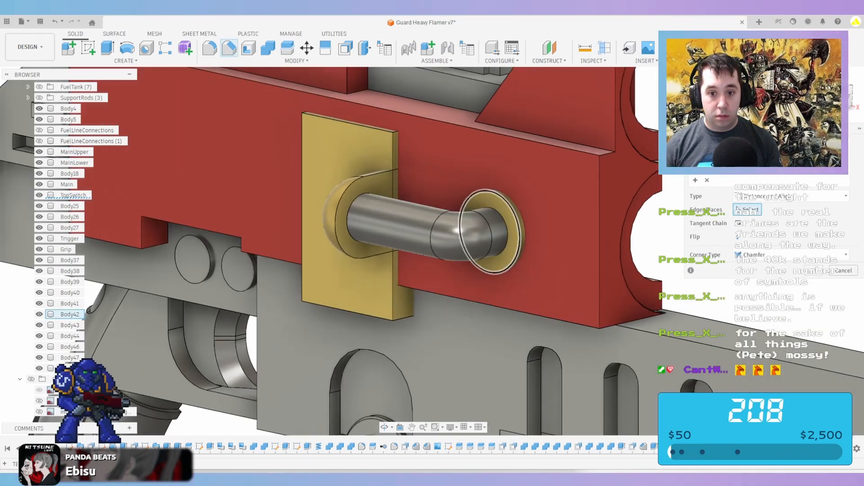
{"action": "left_click", "coordinate": [522, 225]}
{"action": "scroll", "coordinate": [554, 189], "scroll_direction": "up", "scroll_amount": 3}
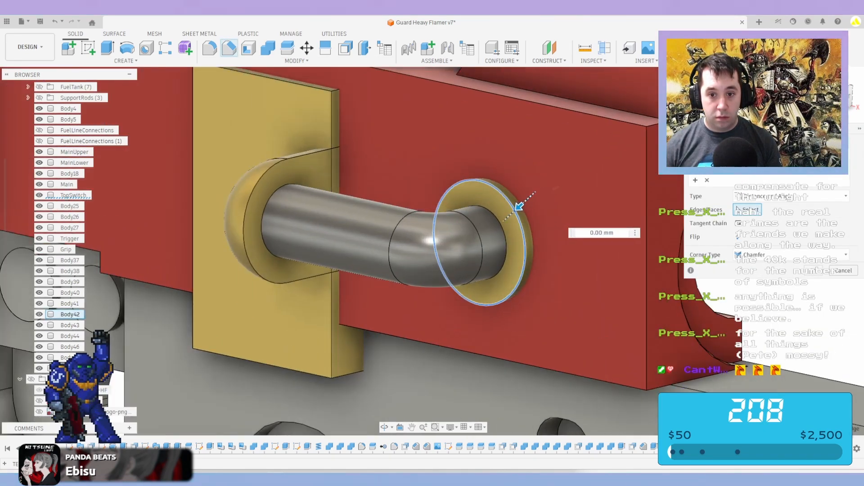
{"action": "left_click_drag", "start_coordinate": [519, 207], "coordinate": [512, 219]}
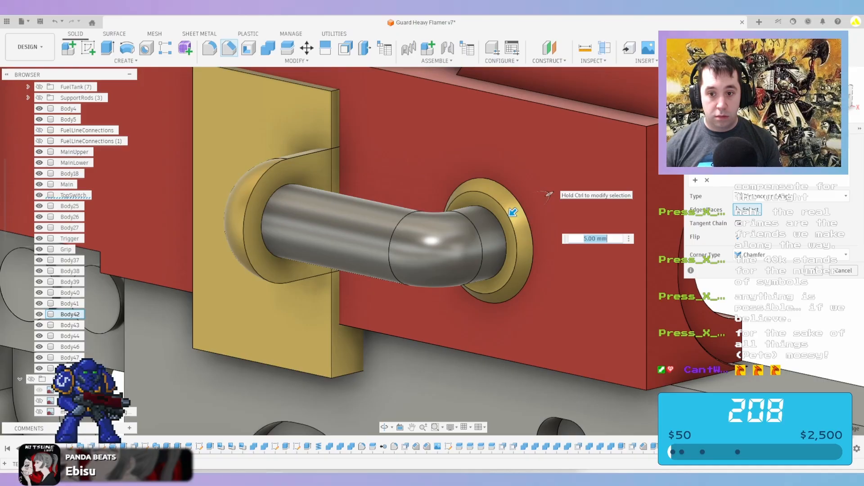
{"action": "key", "text": "Return"}
{"action": "scroll", "coordinate": [597, 186], "scroll_direction": "down", "scroll_amount": 4}
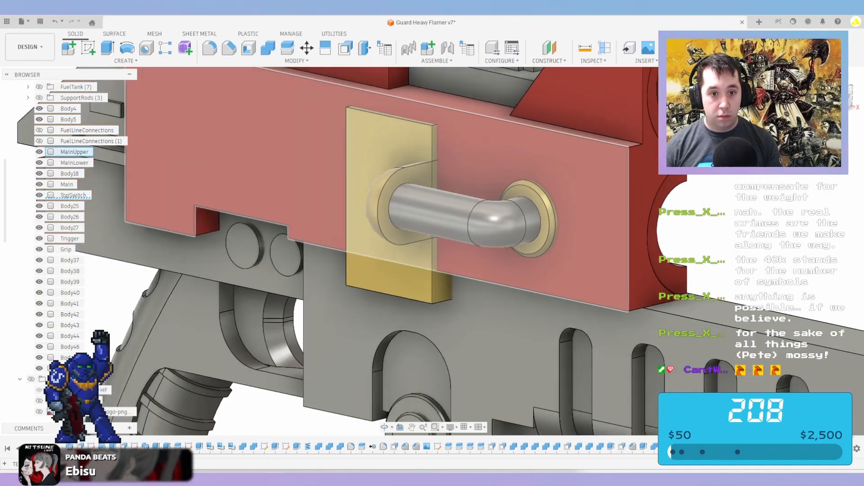
Chamfer the outer edge of the pipe's rounded mount by 2.5 mm
{"action": "right_click", "coordinate": [759, 225]}
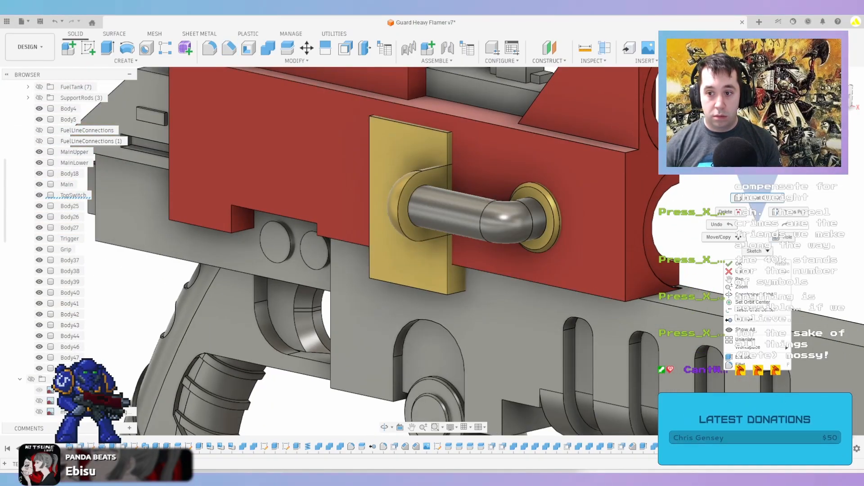
{"action": "left_click", "coordinate": [757, 198]}
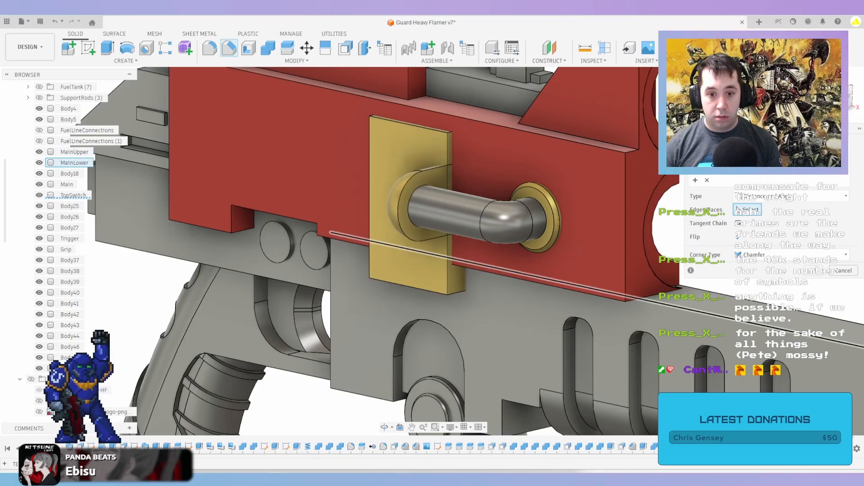
{"action": "left_click", "coordinate": [413, 242]}
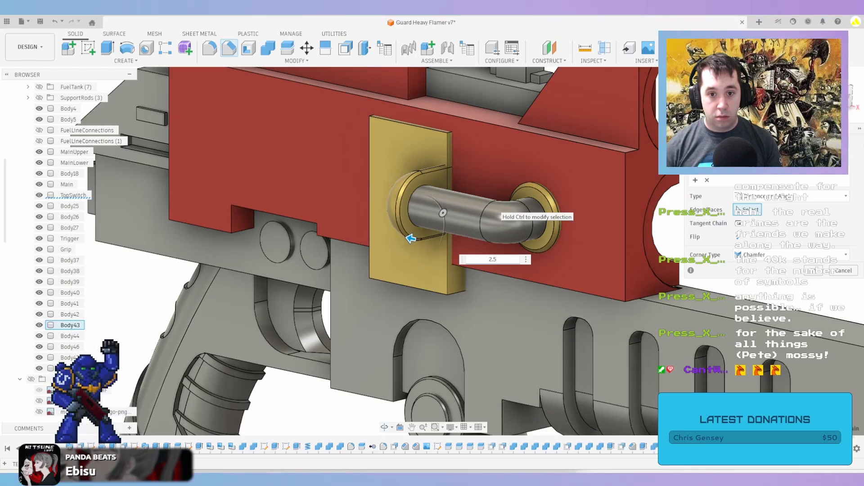
Chamfer the outer face edges of the gold rectangular side plate
{"action": "right_click", "coordinate": [733, 194]}
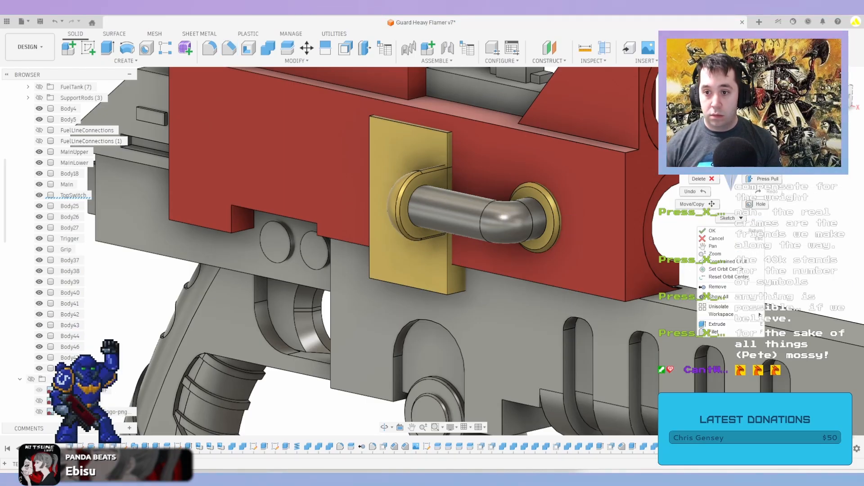
{"action": "left_click", "coordinate": [731, 180]}
{"action": "left_click", "coordinate": [408, 286]}
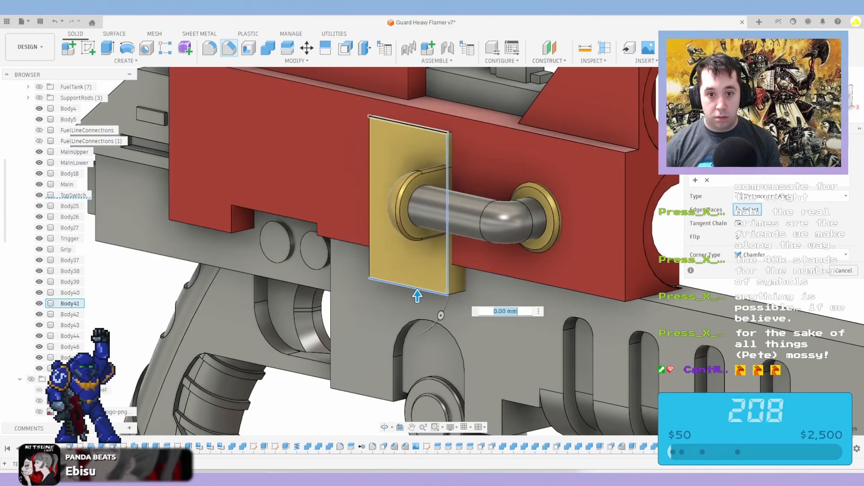
{"action": "left_click", "coordinate": [408, 124]}
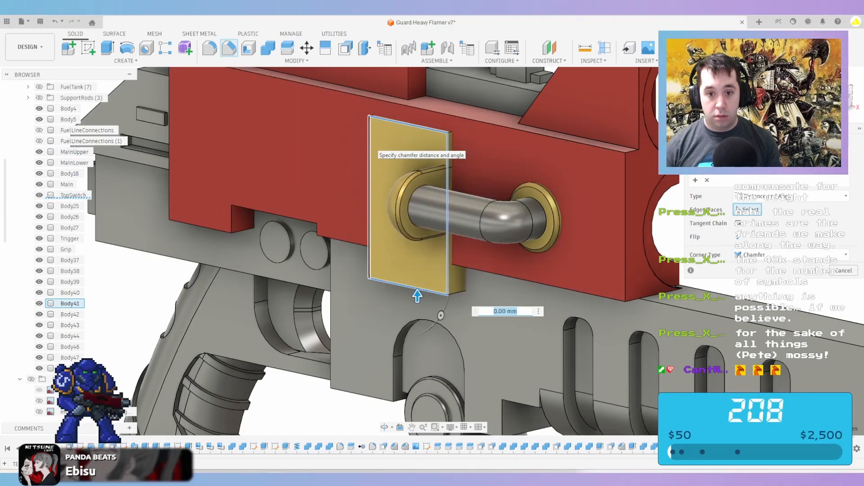
{"action": "key", "text": "Return"}
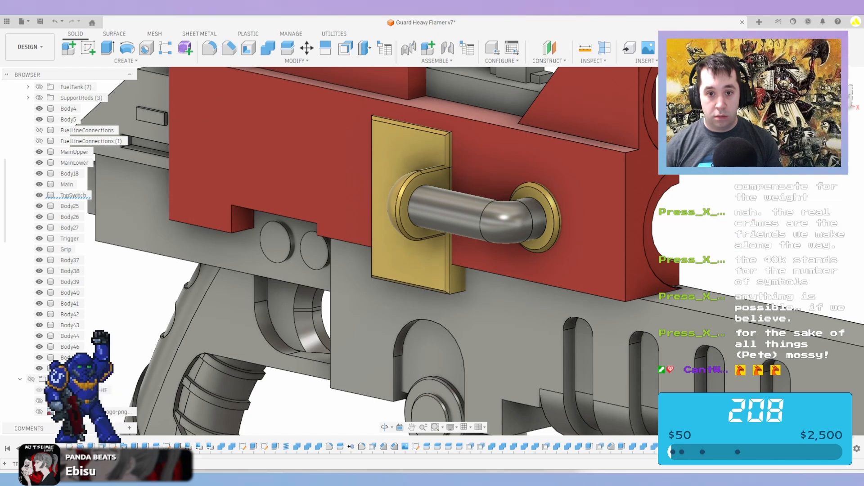
{"action": "scroll", "coordinate": [379, 148], "scroll_direction": "down", "scroll_amount": 4}
{"action": "middle_click_drag", "start_coordinate": [378, 149], "coordinate": [450, 119], "text": "shift"}
{"action": "scroll", "coordinate": [461, 177], "scroll_direction": "down", "scroll_amount": 2}
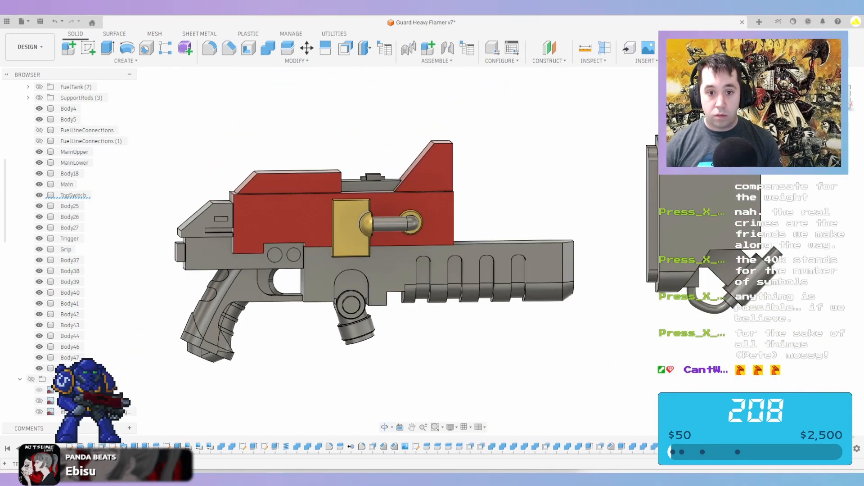
Offset the inner faces of the round flange, rectangular plate and rounded mount by -50 mm through the MainUpper body
{"action": "scroll", "coordinate": [387, 214], "scroll_direction": "up", "scroll_amount": 2}
{"action": "middle_click_drag", "start_coordinate": [387, 214], "coordinate": [495, 234], "text": "shift"}
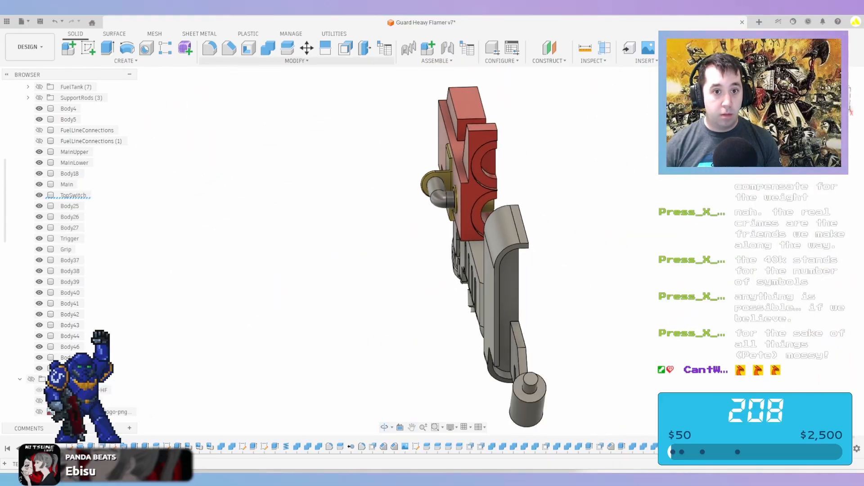
{"action": "left_click", "coordinate": [346, 48]}
{"action": "middle_click_drag", "start_coordinate": [585, 198], "coordinate": [490, 198], "text": "shift"}
{"action": "scroll", "coordinate": [761, 198], "scroll_direction": "up", "scroll_amount": 3}
{"action": "left_click", "coordinate": [703, 194]}
{"action": "middle_click_drag", "start_coordinate": [716, 175], "coordinate": [590, 251]}
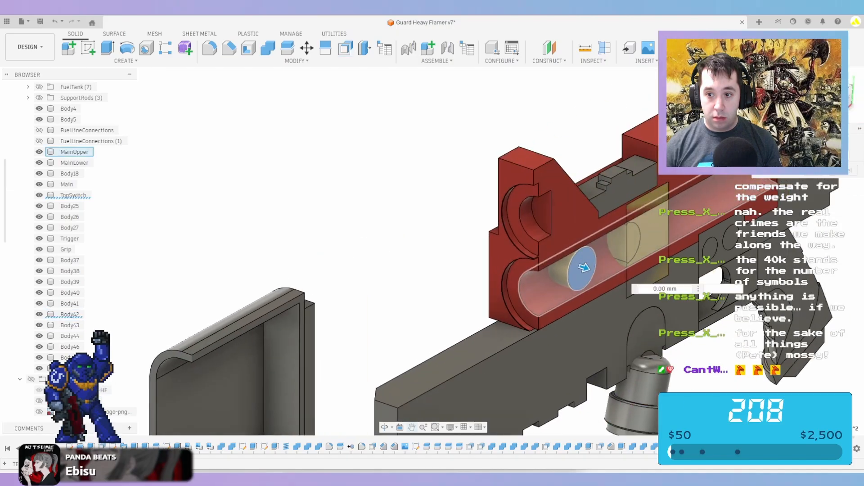
{"action": "scroll", "coordinate": [590, 251], "scroll_direction": "up", "scroll_amount": 1}
{"action": "left_click", "coordinate": [639, 238]}
{"action": "left_click", "coordinate": [633, 244]}
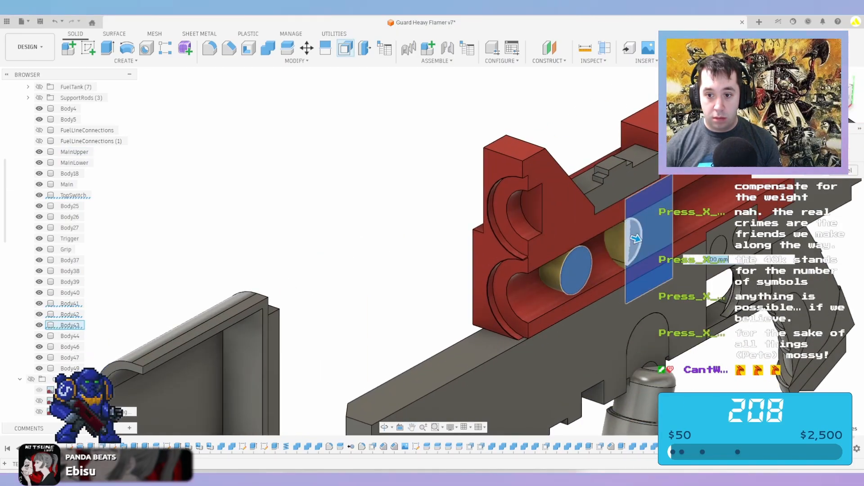
{"action": "left_click_drag", "start_coordinate": [635, 238], "coordinate": [587, 222]}
{"action": "scroll", "coordinate": [587, 222], "scroll_direction": "down", "scroll_amount": 2}
{"action": "middle_click_drag", "start_coordinate": [587, 223], "coordinate": [716, 239], "text": "shift"}
{"action": "scroll", "coordinate": [298, 253], "scroll_direction": "down", "scroll_amount": 1}
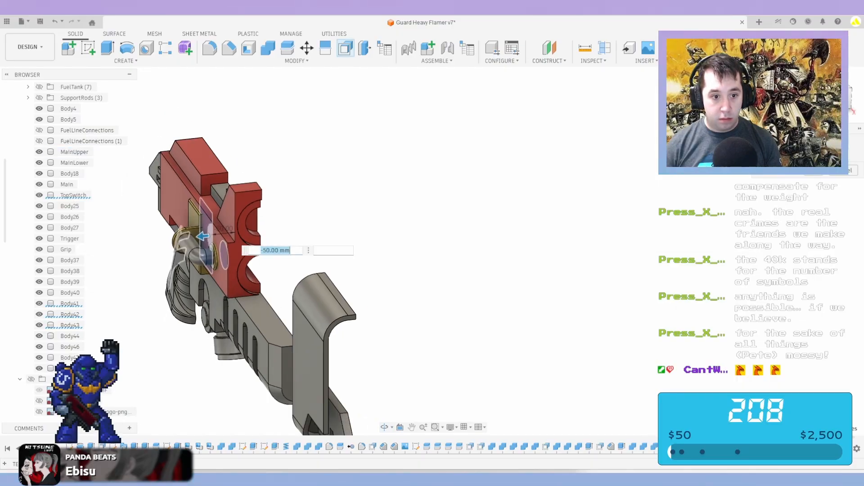
Set the offset of the round flange, rectangular plate and rounded mount's inner faces to -60 mm
{"action": "middle_click_drag", "start_coordinate": [184, 288], "coordinate": [298, 288]}
{"action": "scroll", "coordinate": [297, 288], "scroll_direction": "up", "scroll_amount": 1}
{"action": "scroll", "coordinate": [342, 234], "scroll_direction": "up", "scroll_amount": 5}
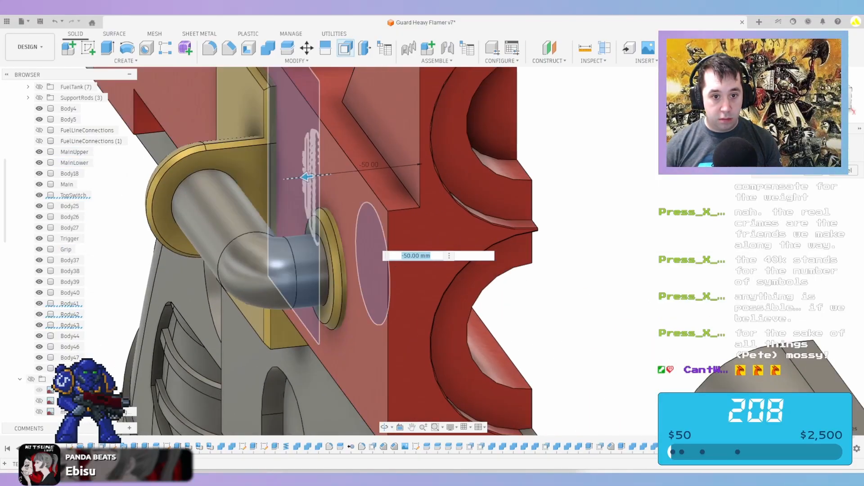
{"action": "left_click_drag", "start_coordinate": [307, 176], "coordinate": [285, 179]}
{"action": "scroll", "coordinate": [285, 179], "scroll_direction": "down", "scroll_amount": 2}
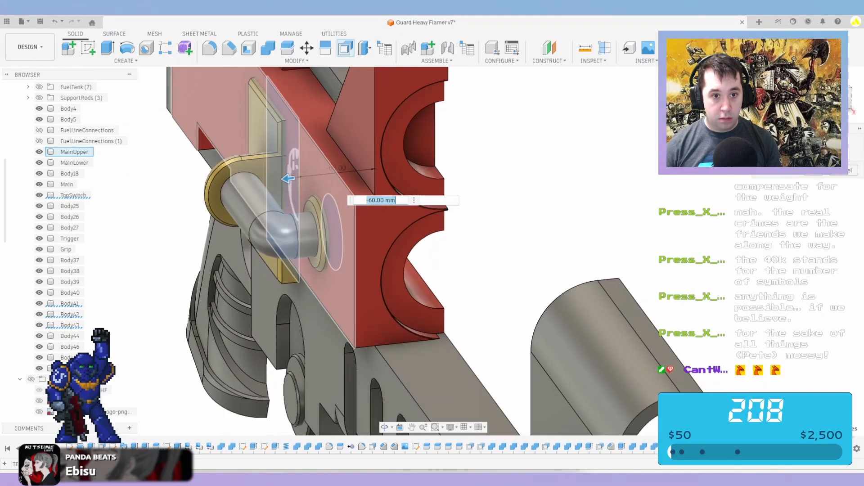
{"action": "key", "text": "Return"}
{"action": "scroll", "coordinate": [381, 232], "scroll_direction": "down", "scroll_amount": 3}
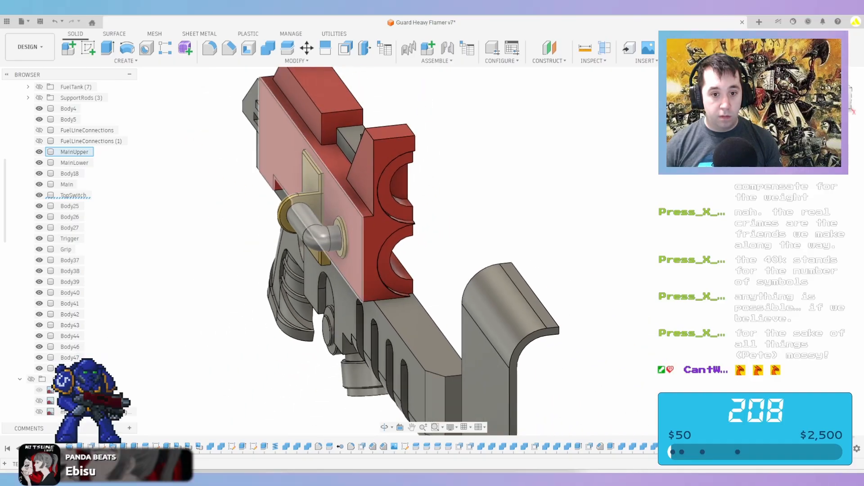
Fillet the upper inner corners of the notch between the swivel joint and the slotted barrel section of MainLower by 12.5 mm
{"action": "middle_click_drag", "start_coordinate": [486, 311], "coordinate": [571, 306], "text": "shift"}
{"action": "middle_click_drag", "start_coordinate": [360, 265], "coordinate": [430, 211]}
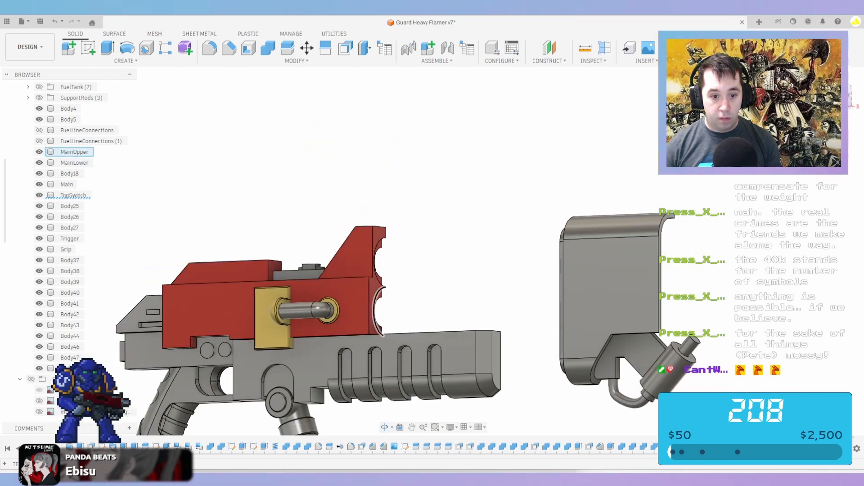
{"action": "middle_click_drag", "start_coordinate": [379, 310], "coordinate": [438, 199]}
{"action": "scroll", "coordinate": [419, 261], "scroll_direction": "down", "scroll_amount": 1}
{"action": "scroll", "coordinate": [389, 279], "scroll_direction": "up", "scroll_amount": 6}
{"action": "middle_click_drag", "start_coordinate": [387, 283], "coordinate": [357, 275], "text": "shift"}
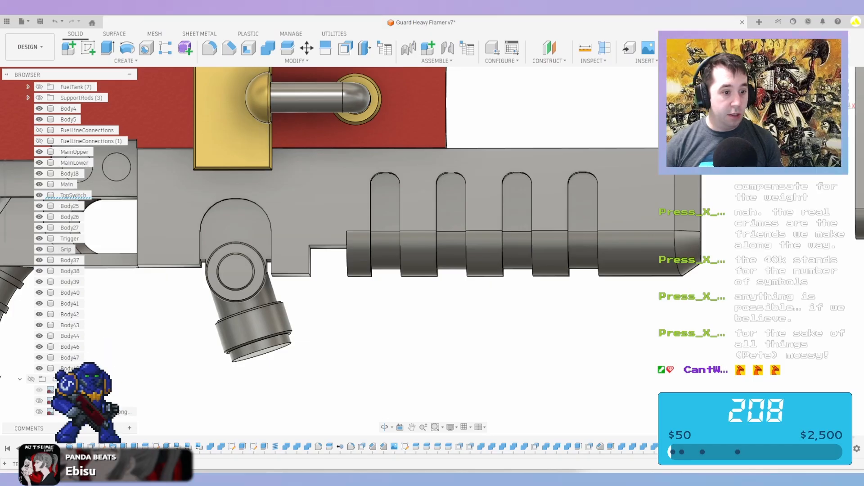
{"action": "scroll", "coordinate": [67, 225], "scroll_direction": "up", "scroll_amount": 1}
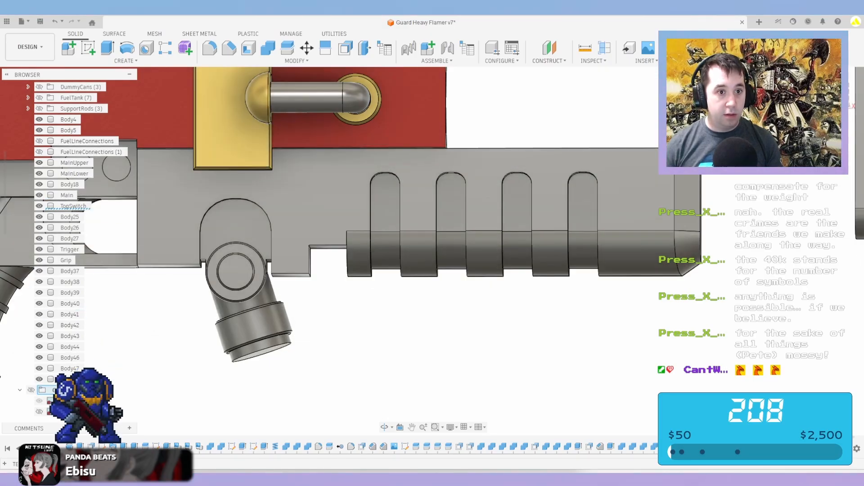
{"action": "scroll", "coordinate": [346, 252], "scroll_direction": "up", "scroll_amount": 4}
{"action": "middle_click_drag", "start_coordinate": [354, 261], "coordinate": [383, 245], "text": "shift"}
{"action": "left_click", "coordinate": [316, 257]}
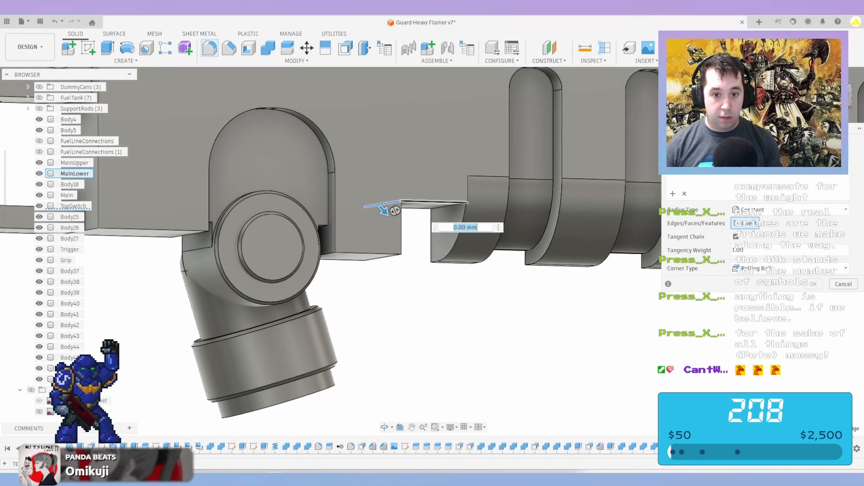
{"action": "left_click", "coordinate": [444, 206]}
{"action": "scroll", "coordinate": [438, 213], "scroll_direction": "up", "scroll_amount": 1}
{"action": "left_click_drag", "start_coordinate": [434, 213], "coordinate": [428, 220]}
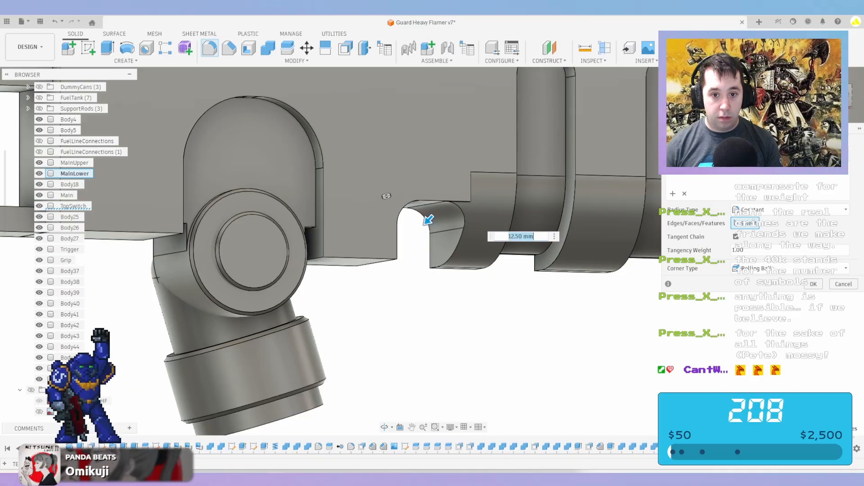
{"action": "scroll", "coordinate": [428, 219], "scroll_direction": "down", "scroll_amount": 3}
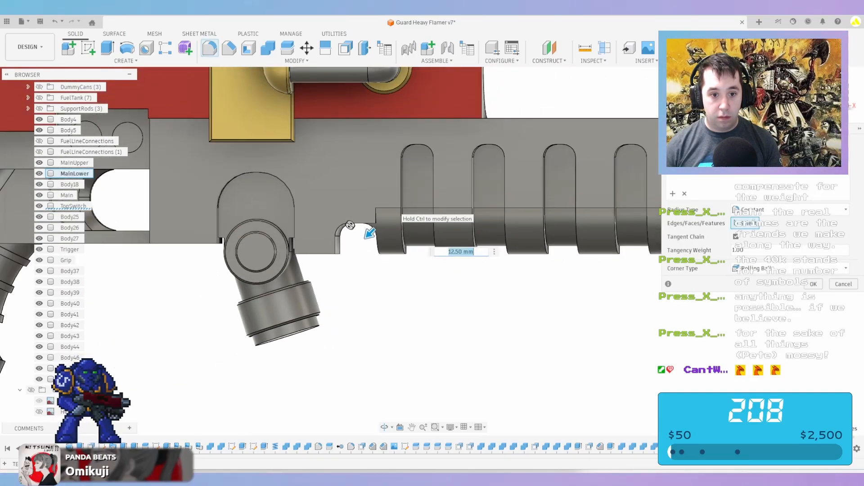
{"action": "scroll", "coordinate": [400, 208], "scroll_direction": "down", "scroll_amount": 2}
{"action": "key", "text": "Return"}
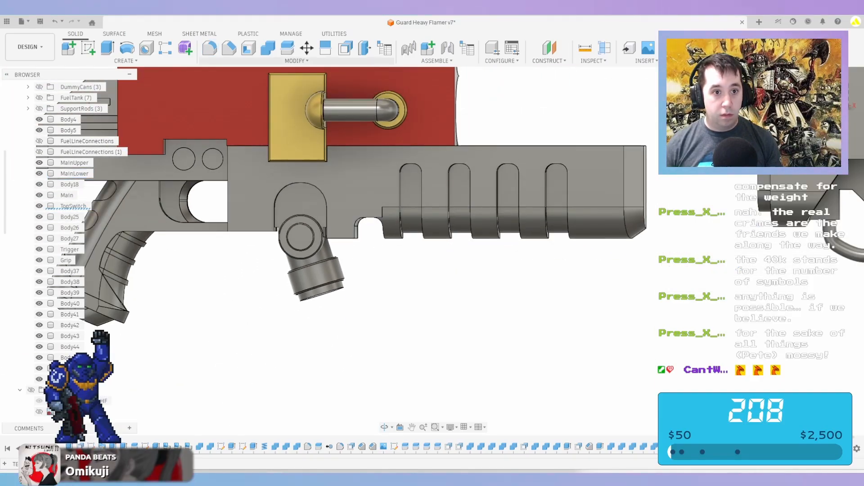
Chamfer the outer and inner edges of the four slots along MainLower's barrel section by 2 mm
{"action": "left_click", "coordinate": [229, 47]}
{"action": "scroll", "coordinate": [409, 167], "scroll_direction": "up", "scroll_amount": 2}
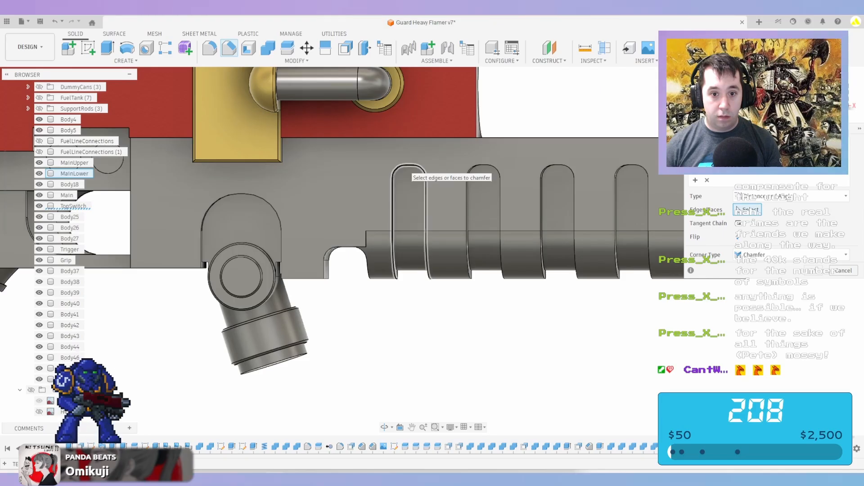
{"action": "left_click", "coordinate": [405, 170]}
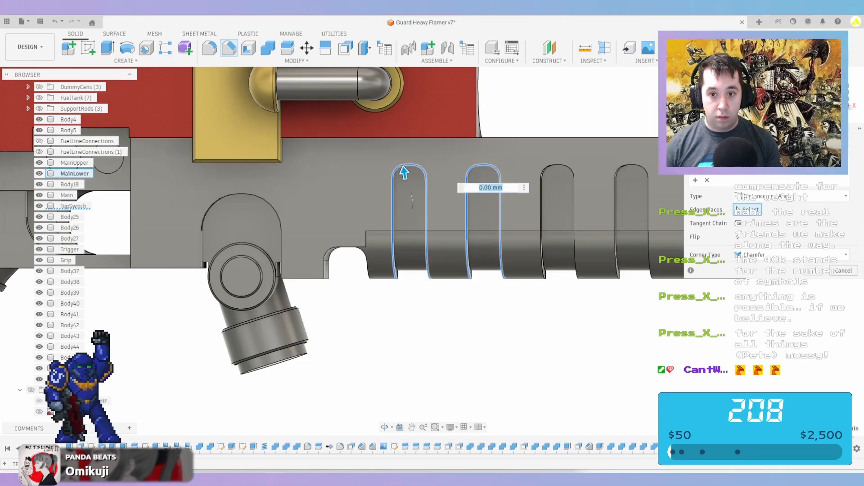
{"action": "left_click", "coordinate": [553, 165]}
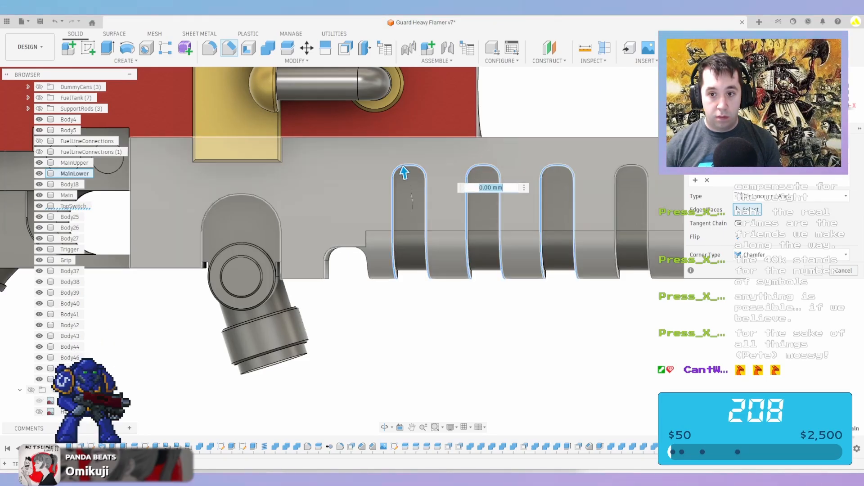
{"action": "left_click", "coordinate": [623, 167]}
{"action": "middle_click_drag", "start_coordinate": [560, 216], "coordinate": [546, 173], "text": "shift"}
{"action": "scroll", "coordinate": [624, 239], "scroll_direction": "down", "scroll_amount": 1}
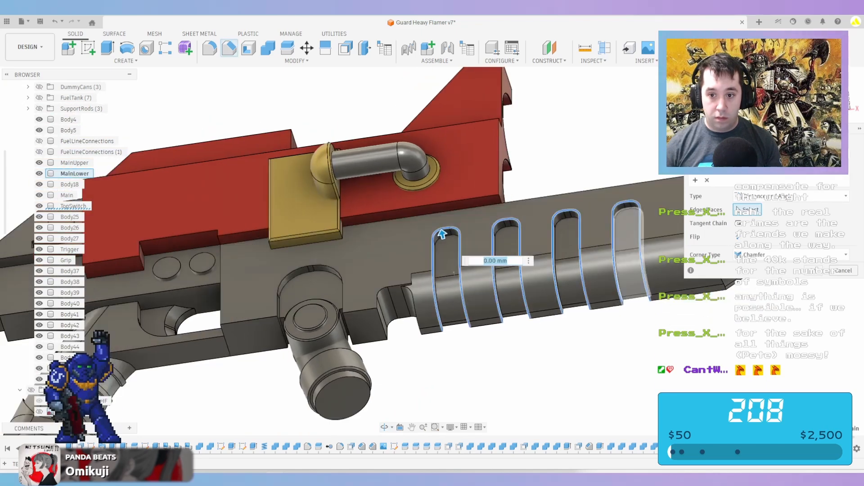
{"action": "left_click", "coordinate": [628, 209]}
{"action": "left_click", "coordinate": [567, 218]}
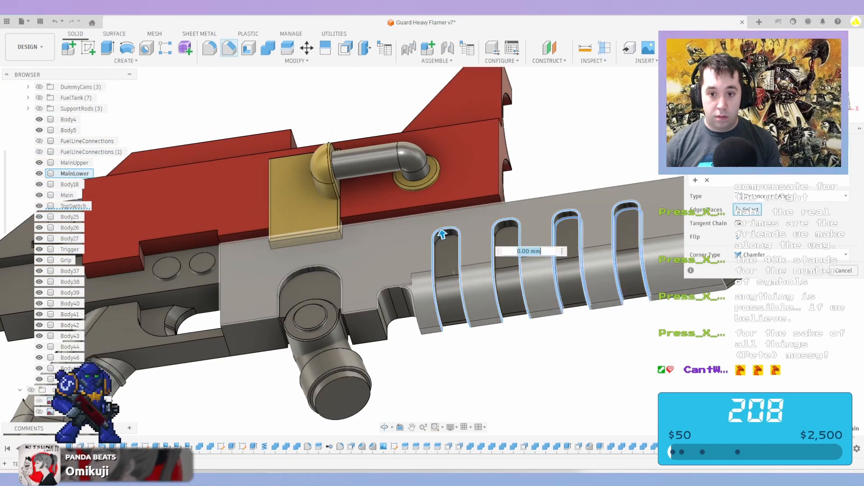
{"action": "left_click", "coordinate": [507, 227]}
{"action": "left_click", "coordinate": [447, 235]}
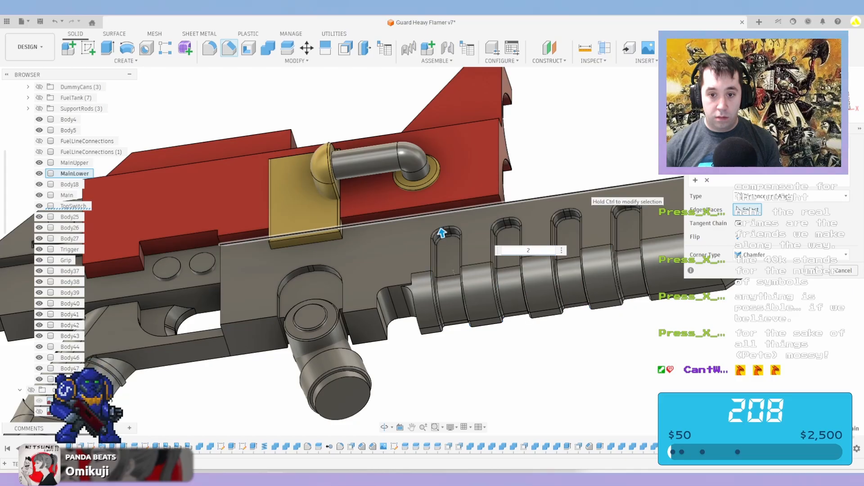
{"action": "key", "text": "Return"}
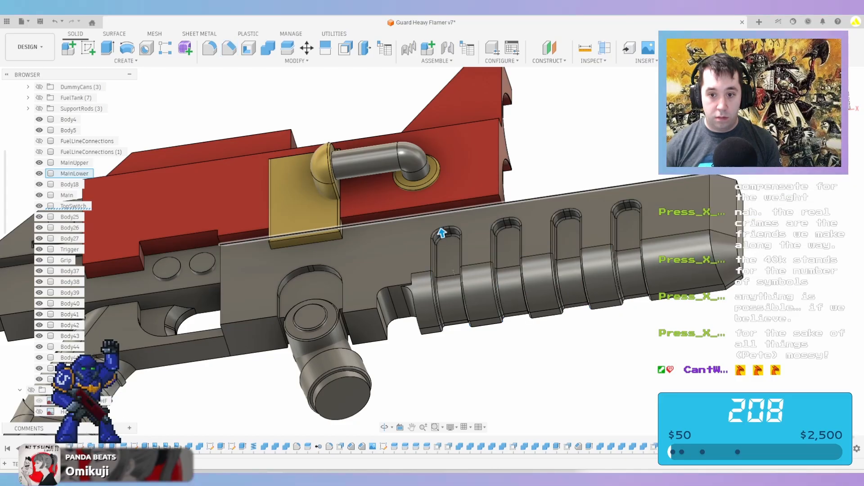
Chamfer MainLower's side-face edges around the arched recess, rear vertical edge, lower edges and filleted notch by 2 mm
{"action": "scroll", "coordinate": [522, 225], "scroll_direction": "down", "scroll_amount": 4}
{"action": "middle_click_drag", "start_coordinate": [643, 252], "coordinate": [643, 316], "text": "shift"}
{"action": "scroll", "coordinate": [443, 284], "scroll_direction": "down", "scroll_amount": 1}
{"action": "middle_click_drag", "start_coordinate": [444, 283], "coordinate": [496, 328]}
{"action": "scroll", "coordinate": [497, 330], "scroll_direction": "down", "scroll_amount": 1}
{"action": "right_click", "coordinate": [501, 353]}
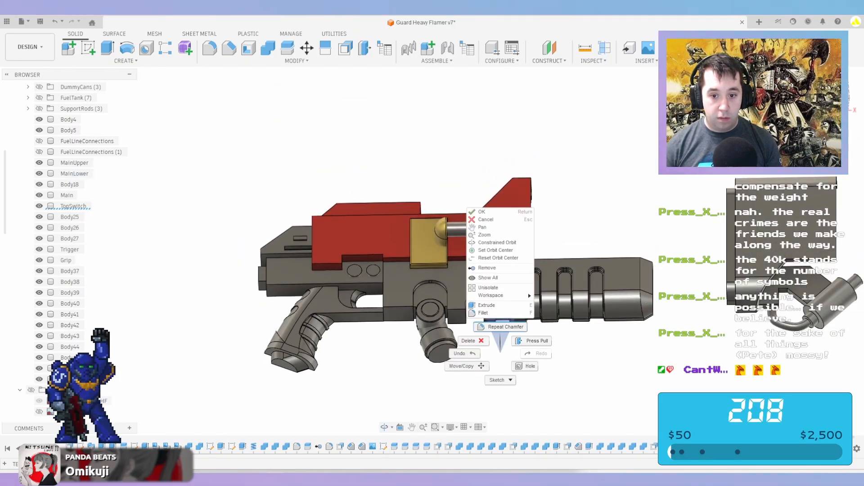
{"action": "left_click", "coordinate": [503, 328]}
{"action": "scroll", "coordinate": [470, 311], "scroll_direction": "up", "scroll_amount": 5}
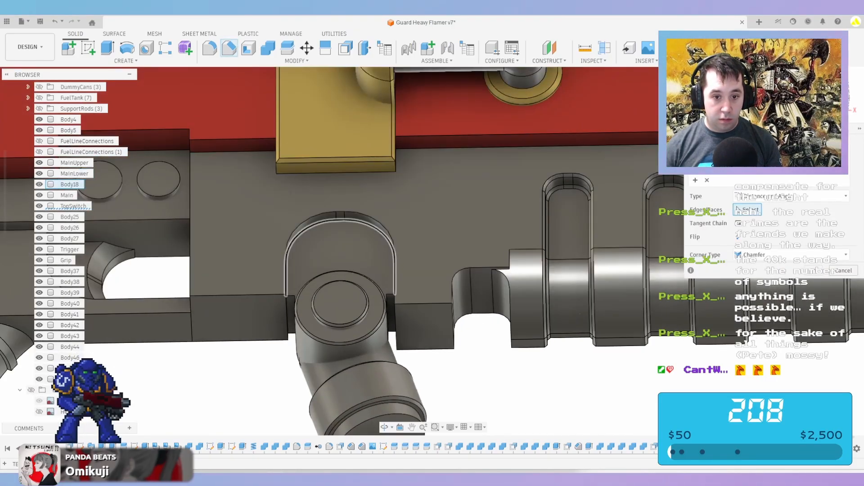
{"action": "left_click", "coordinate": [391, 237]}
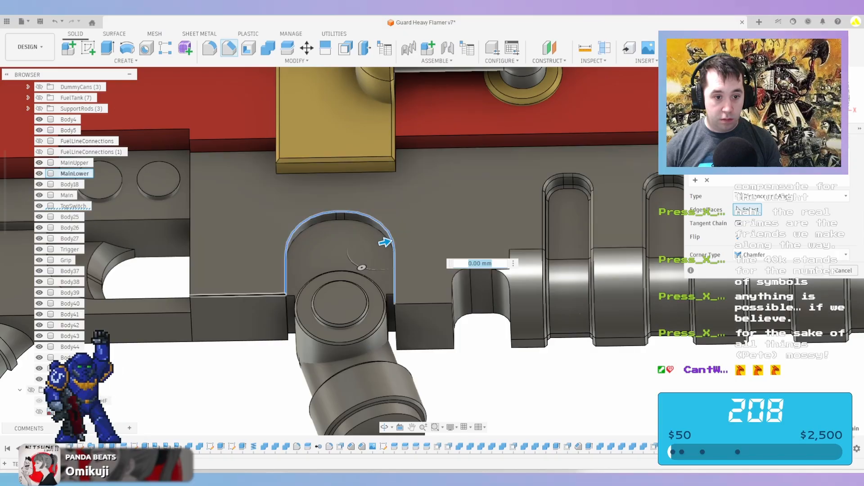
{"action": "left_click", "coordinate": [255, 294]}
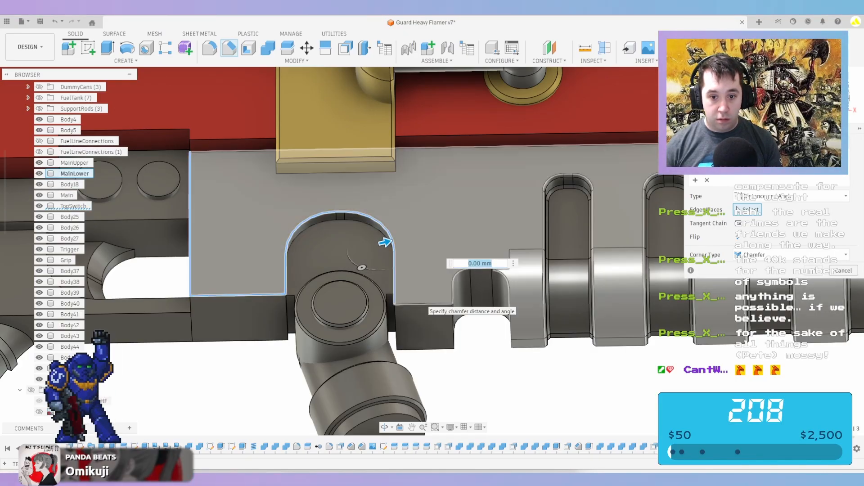
{"action": "left_click", "coordinate": [425, 304]}
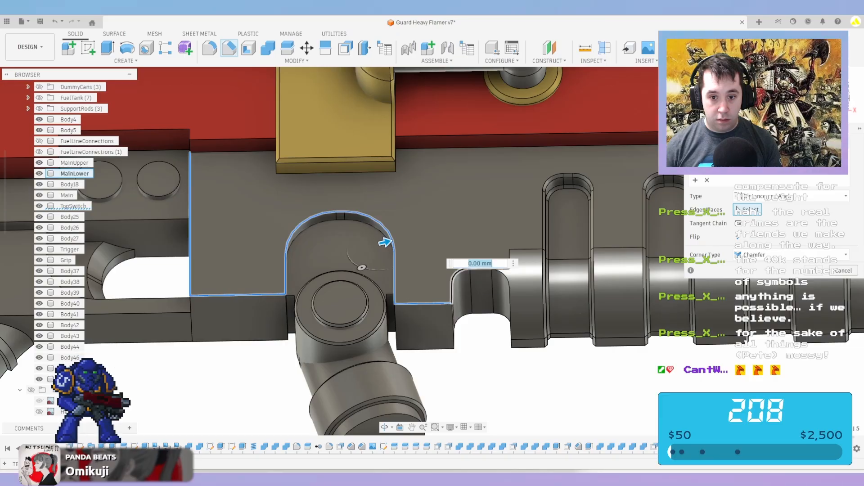
{"action": "scroll", "coordinate": [385, 242], "scroll_direction": "up", "scroll_amount": 5}
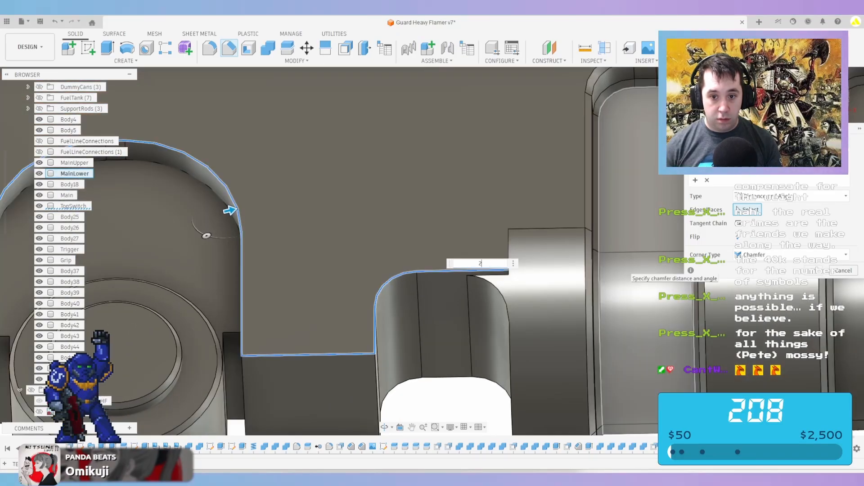
{"action": "key", "text": "Return"}
{"action": "scroll", "coordinate": [590, 270], "scroll_direction": "down", "scroll_amount": 8}
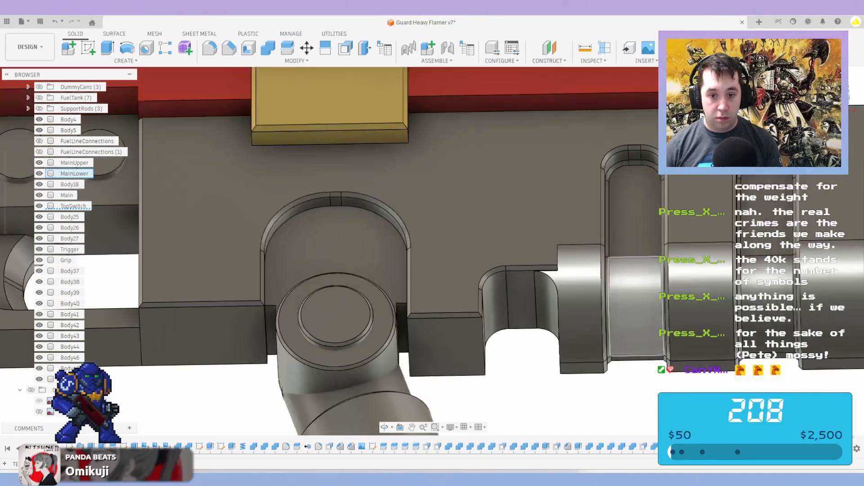
Chamfer the short lower edges of Body18 on both sides of the round swivel joint inside the arched recess
{"action": "middle_click_drag", "start_coordinate": [468, 207], "coordinate": [470, 229], "text": "shift"}
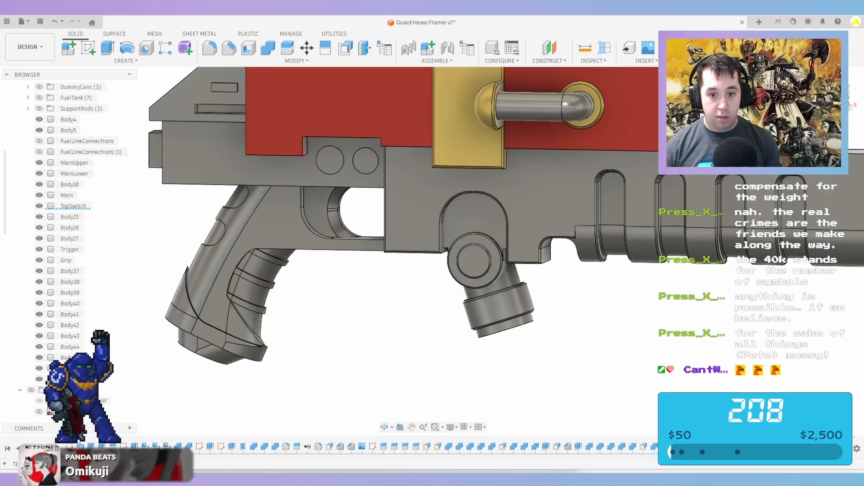
{"action": "scroll", "coordinate": [450, 313], "scroll_direction": "up", "scroll_amount": 3}
{"action": "right_click", "coordinate": [454, 321]}
{"action": "left_click", "coordinate": [459, 295]}
{"action": "scroll", "coordinate": [450, 225], "scroll_direction": "up", "scroll_amount": 3}
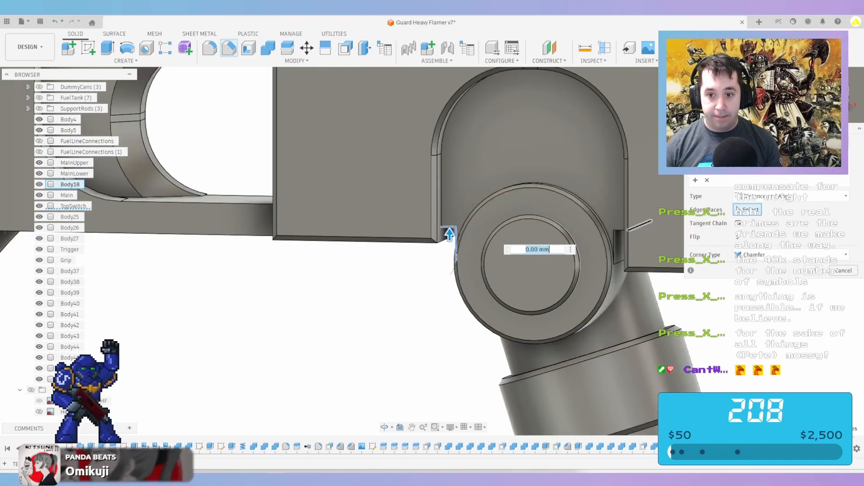
{"action": "left_click", "coordinate": [614, 246]}
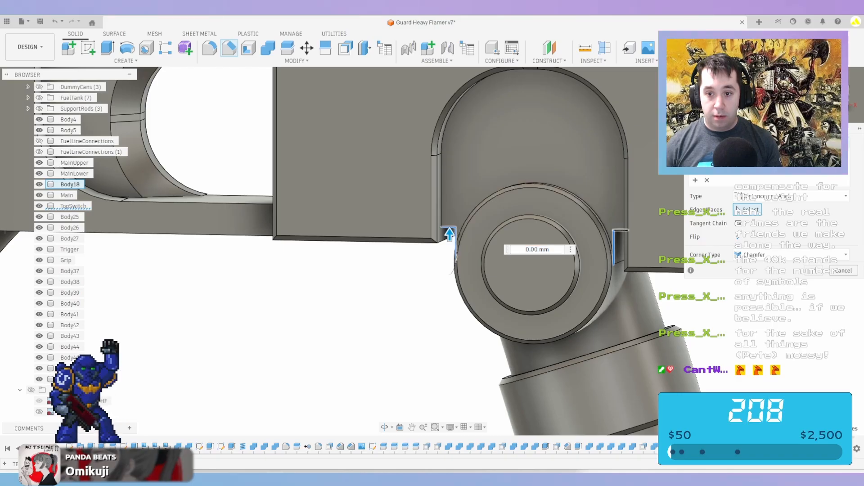
{"action": "key", "text": "Return"}
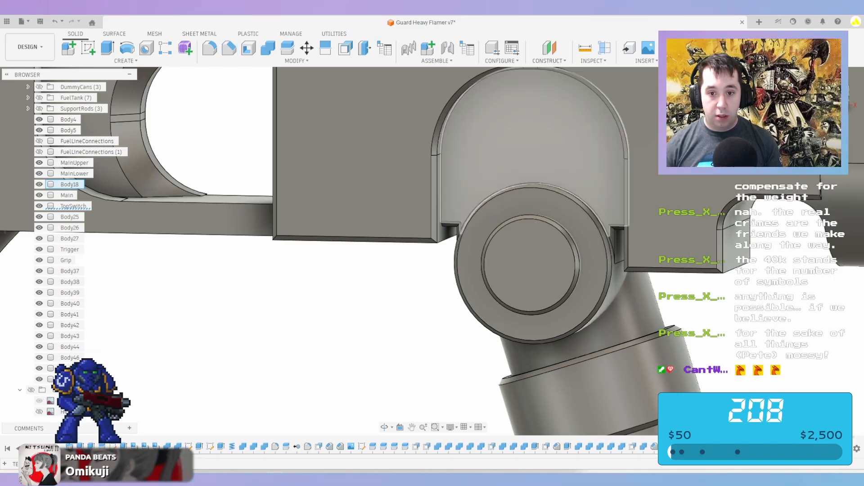
Apply the design's existing red appearance to the Grip body
{"action": "scroll", "coordinate": [449, 234], "scroll_direction": "down", "scroll_amount": 5}
{"action": "scroll", "coordinate": [406, 337], "scroll_direction": "down", "scroll_amount": 4}
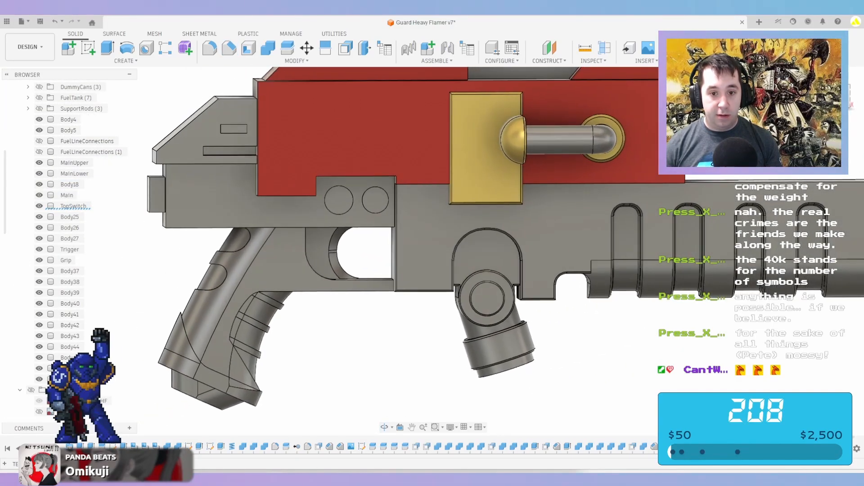
{"action": "middle_click_drag", "start_coordinate": [504, 313], "coordinate": [424, 354], "text": "shift"}
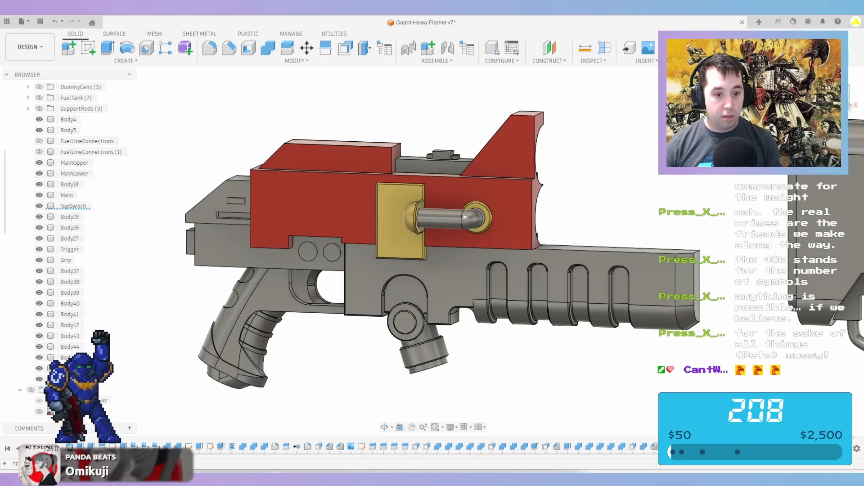
{"action": "middle_click_drag", "start_coordinate": [432, 270], "coordinate": [395, 266]}
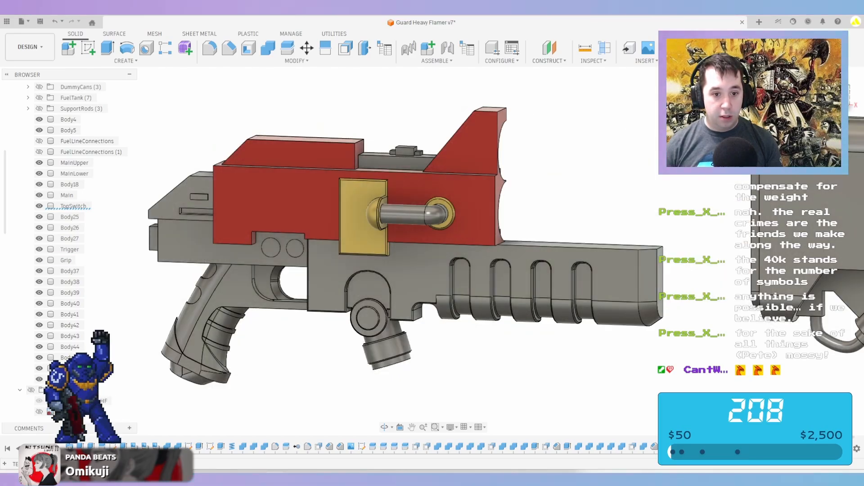
{"action": "key", "text": "a"}
{"action": "left_click_drag", "start_coordinate": [787, 207], "coordinate": [227, 287]}
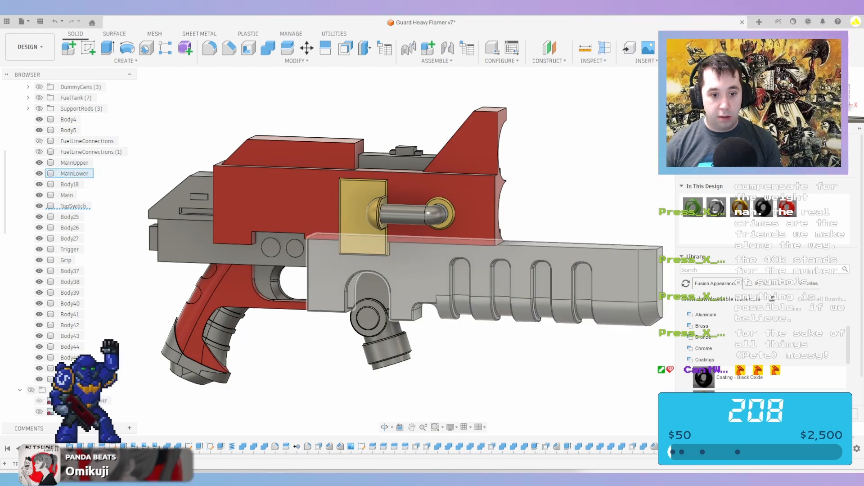
Apply the design's Coating - Black Oxide appearance to the two rounded notches along the Grip's rear edge
{"action": "scroll", "coordinate": [194, 293], "scroll_direction": "up", "scroll_amount": 2}
{"action": "scroll", "coordinate": [189, 302], "scroll_direction": "up", "scroll_amount": 2}
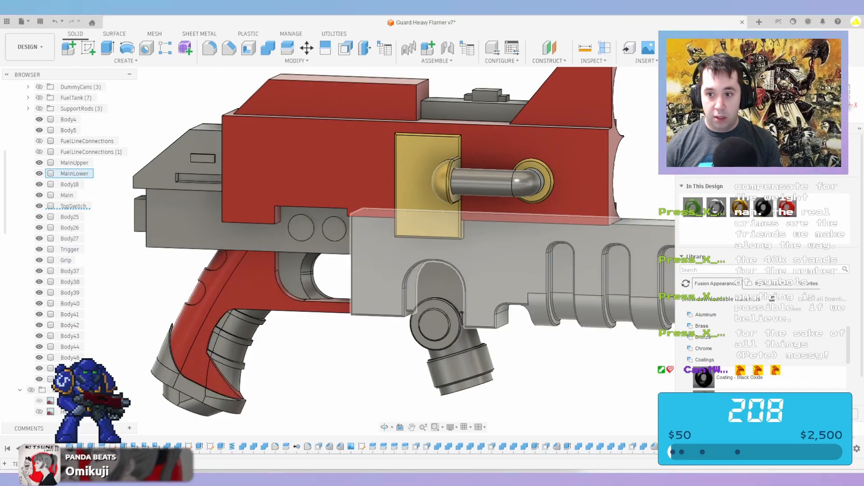
{"action": "middle_click_drag", "start_coordinate": [252, 288], "coordinate": [355, 276], "text": "shift"}
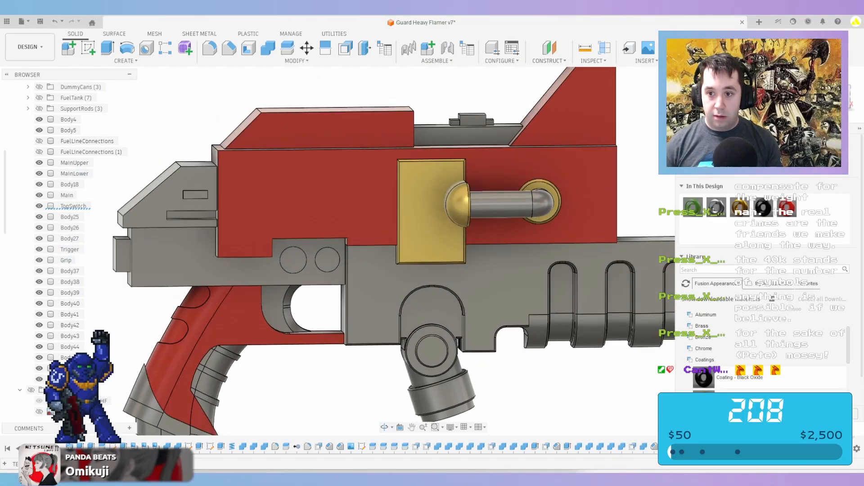
{"action": "scroll", "coordinate": [251, 336], "scroll_direction": "up", "scroll_amount": 3}
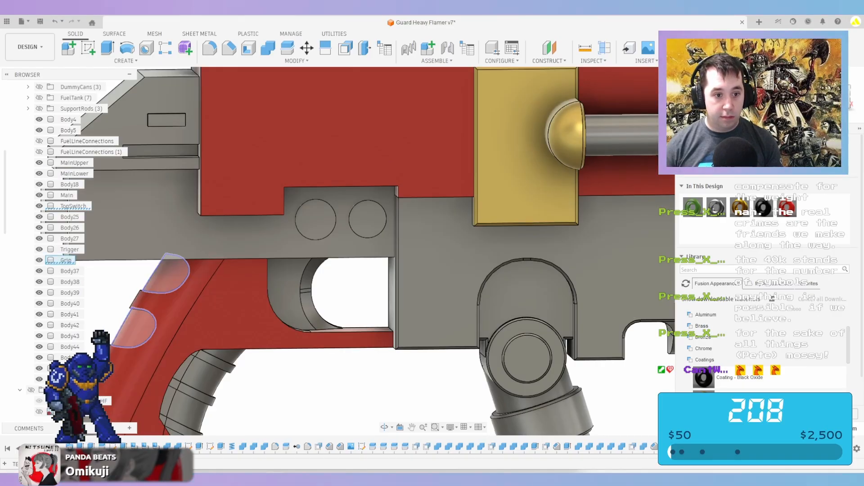
{"action": "scroll", "coordinate": [239, 293], "scroll_direction": "down", "scroll_amount": 2}
Check the colour settings of Coating - Black Oxide and apply that appearance to the grip's base cap, Body25
{"action": "right_click", "coordinate": [763, 208]}
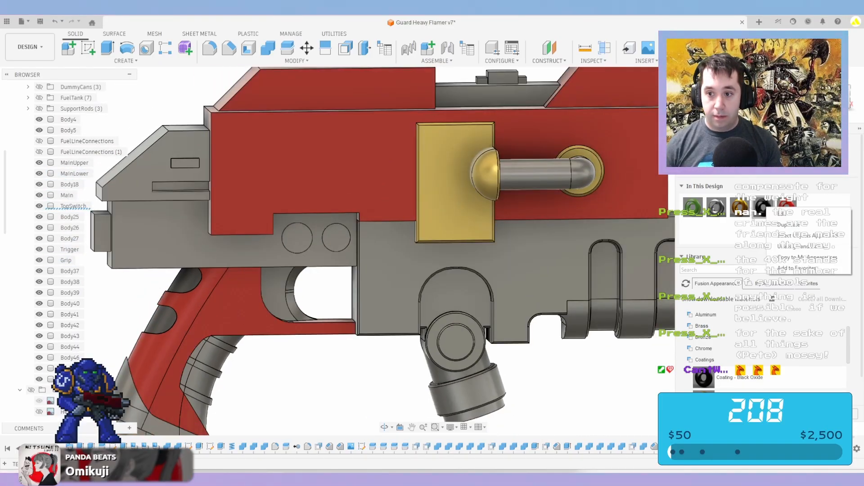
{"action": "left_click", "coordinate": [781, 213]}
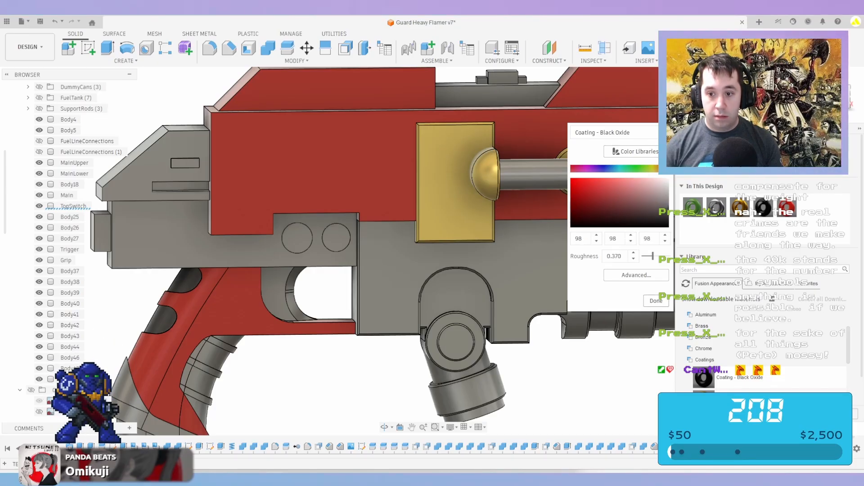
{"action": "left_click", "coordinate": [656, 300]}
{"action": "middle_click_drag", "start_coordinate": [218, 331], "coordinate": [300, 225]}
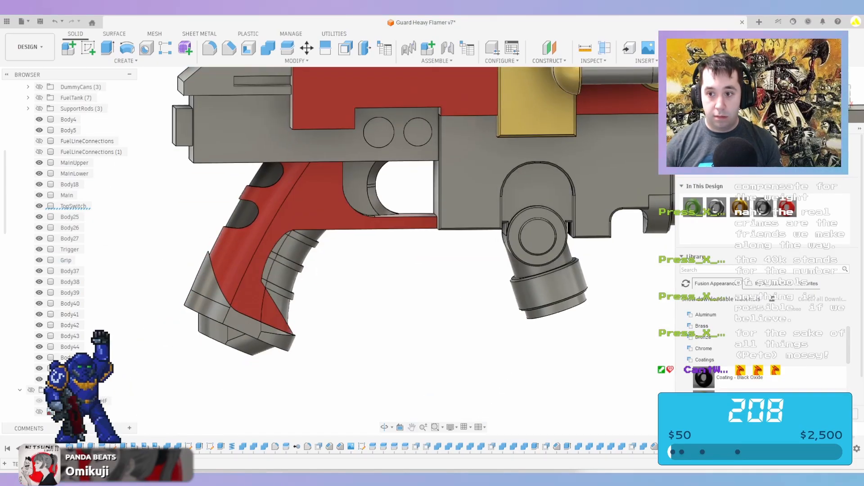
{"action": "left_click_drag", "start_coordinate": [764, 208], "coordinate": [241, 319]}
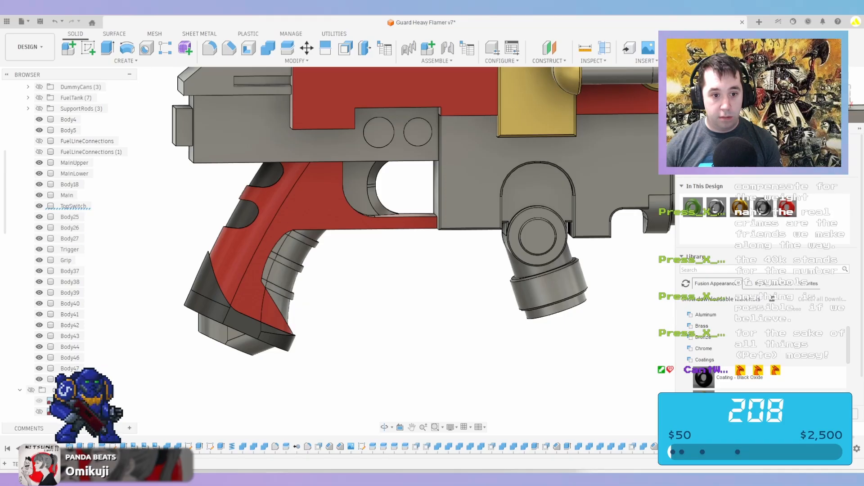
Fillet Body25's upper contour edge along the red Grip and its curved lower outer edge with a 2 mm radius
{"action": "left_click", "coordinate": [210, 48]}
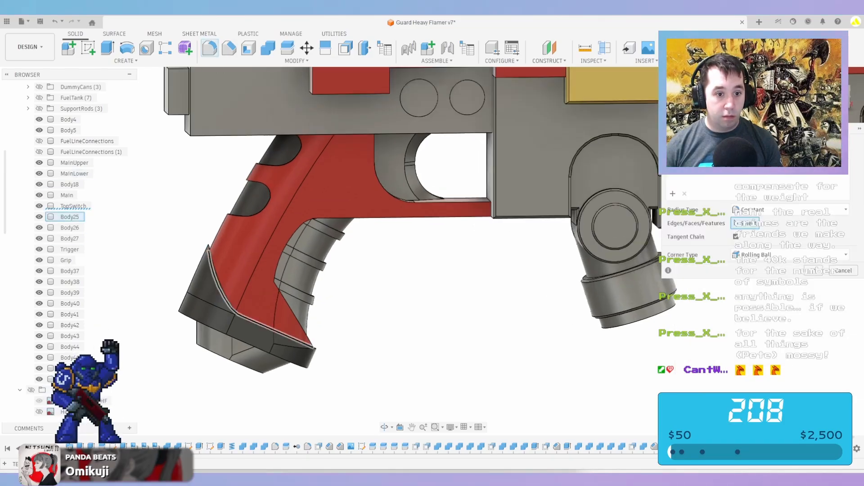
{"action": "scroll", "coordinate": [234, 274], "scroll_direction": "up", "scroll_amount": 5}
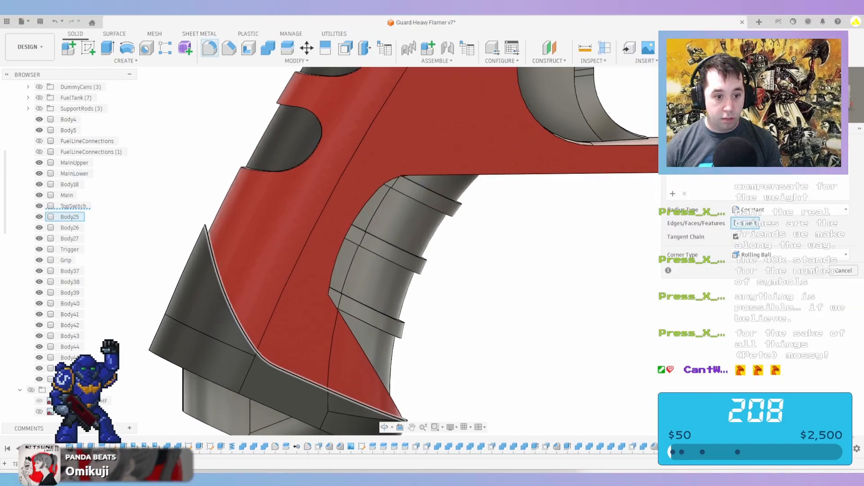
{"action": "left_click", "coordinate": [231, 302]}
{"action": "left_click", "coordinate": [243, 395]}
{"action": "middle_click_drag", "start_coordinate": [280, 285], "coordinate": [276, 256]}
{"action": "scroll", "coordinate": [276, 257], "scroll_direction": "up", "scroll_amount": 1}
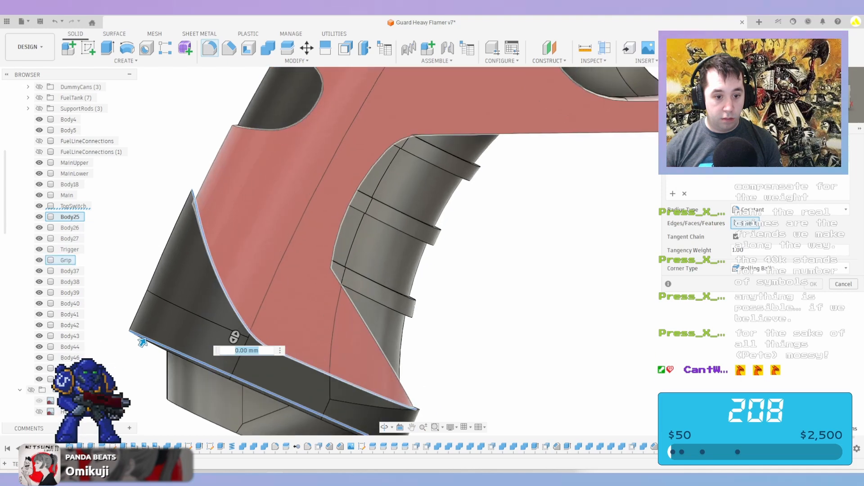
{"action": "middle_click_drag", "start_coordinate": [142, 343], "coordinate": [142, 166]}
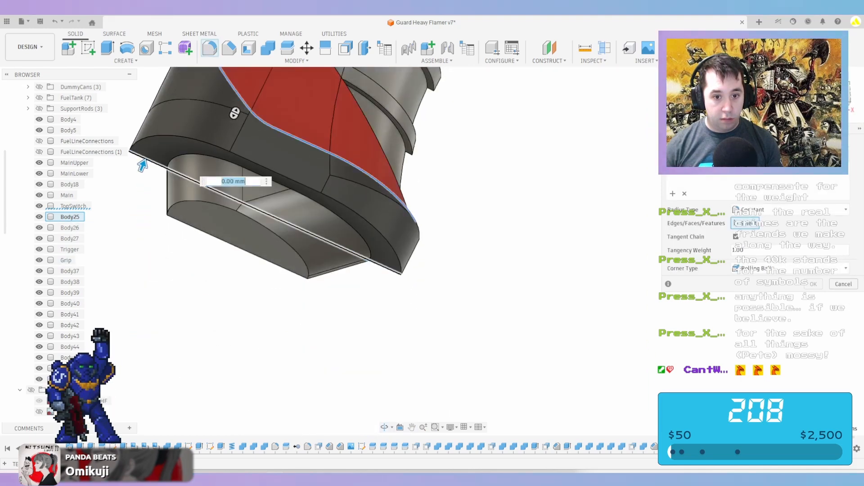
{"action": "left_click", "coordinate": [384, 265]}
{"action": "left_click", "coordinate": [380, 233]}
{"action": "scroll", "coordinate": [381, 228], "scroll_direction": "up", "scroll_amount": 1}
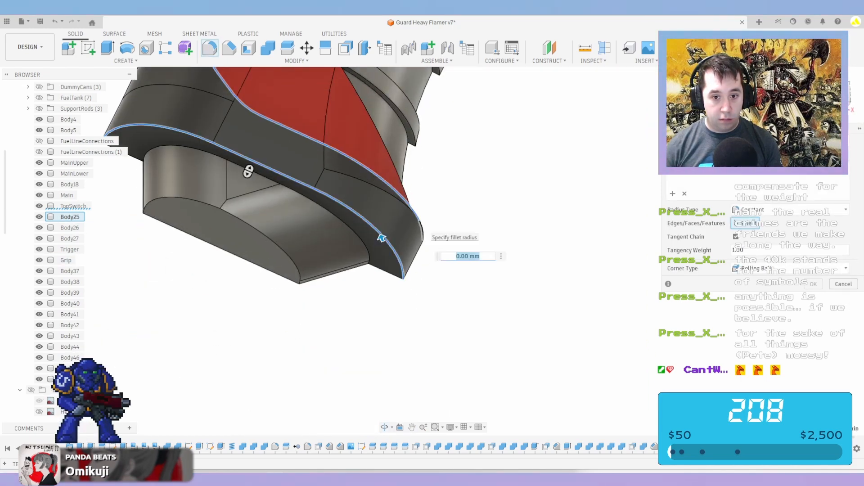
{"action": "scroll", "coordinate": [414, 239], "scroll_direction": "up", "scroll_amount": 2}
{"action": "type", "text": "2"}
{"action": "key", "text": "Return"}
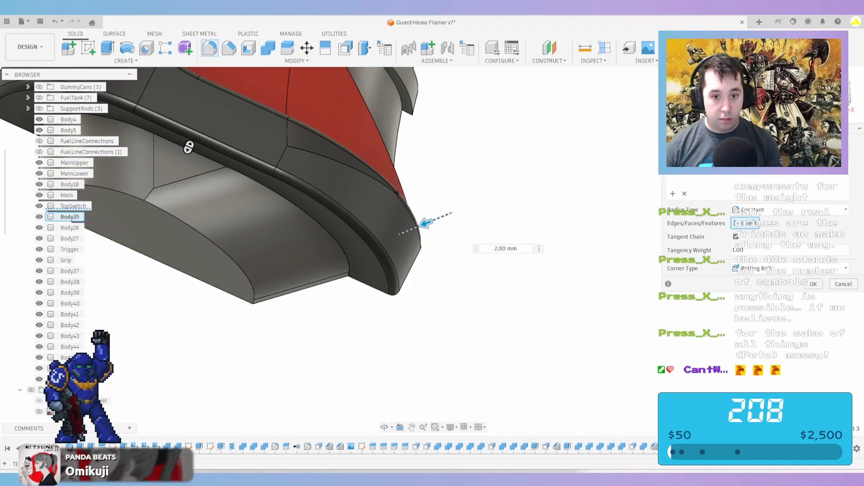
{"action": "scroll", "coordinate": [423, 194], "scroll_direction": "down", "scroll_amount": 5}
{"action": "middle_click_drag", "start_coordinate": [424, 194], "coordinate": [324, 237], "text": "shift"}
{"action": "scroll", "coordinate": [324, 237], "scroll_direction": "up", "scroll_amount": 3}
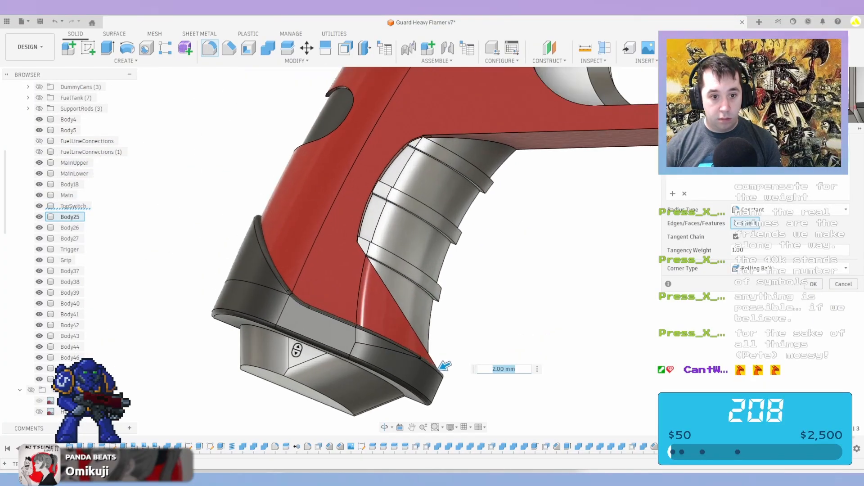
{"action": "key", "text": "Return"}
Start a fillet on the upper and lower edges of all three ribs on the front grip insert, Body27
{"action": "right_click", "coordinate": [561, 299]}
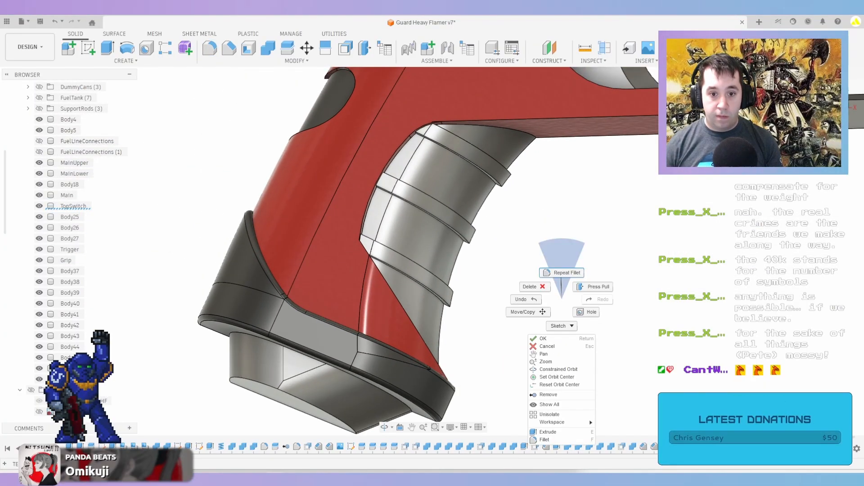
{"action": "left_click", "coordinate": [564, 271]}
{"action": "scroll", "coordinate": [408, 264], "scroll_direction": "up", "scroll_amount": 1}
{"action": "scroll", "coordinate": [410, 266], "scroll_direction": "up", "scroll_amount": 1}
{"action": "left_click", "coordinate": [408, 277]}
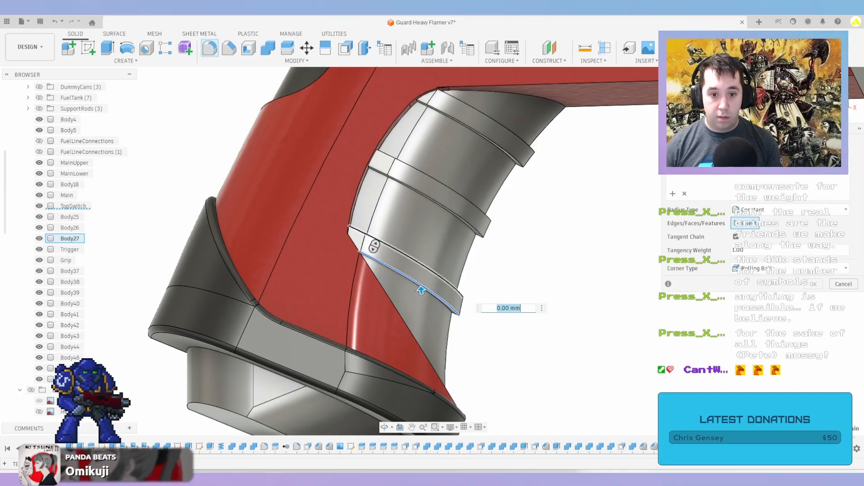
{"action": "left_click", "coordinate": [435, 265]}
{"action": "left_click", "coordinate": [455, 218]}
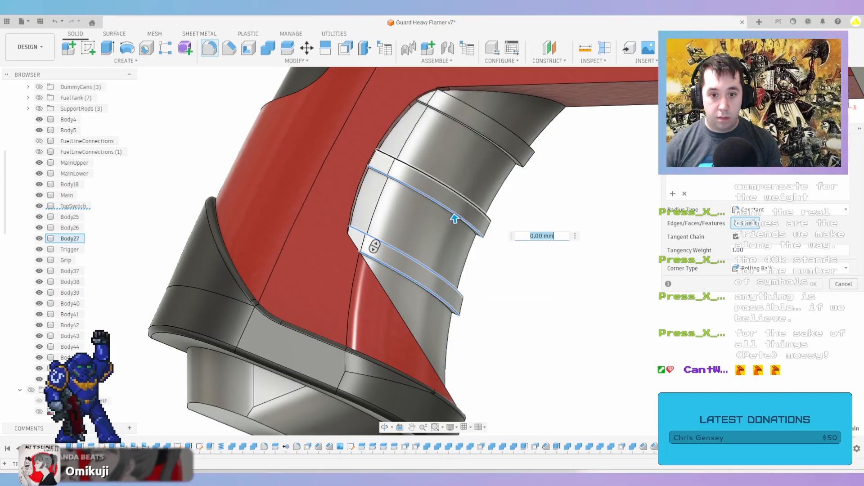
{"action": "left_click", "coordinate": [464, 193]}
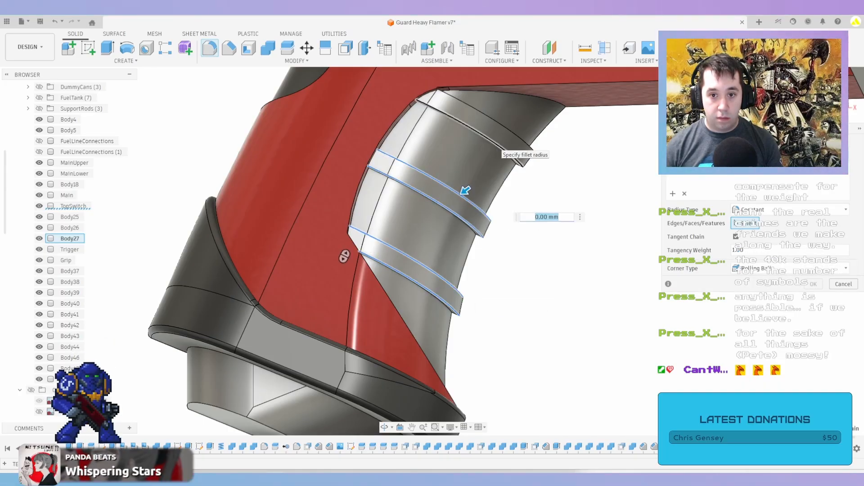
{"action": "left_click", "coordinate": [517, 129]}
{"action": "scroll", "coordinate": [515, 128], "scroll_direction": "up", "scroll_amount": 2}
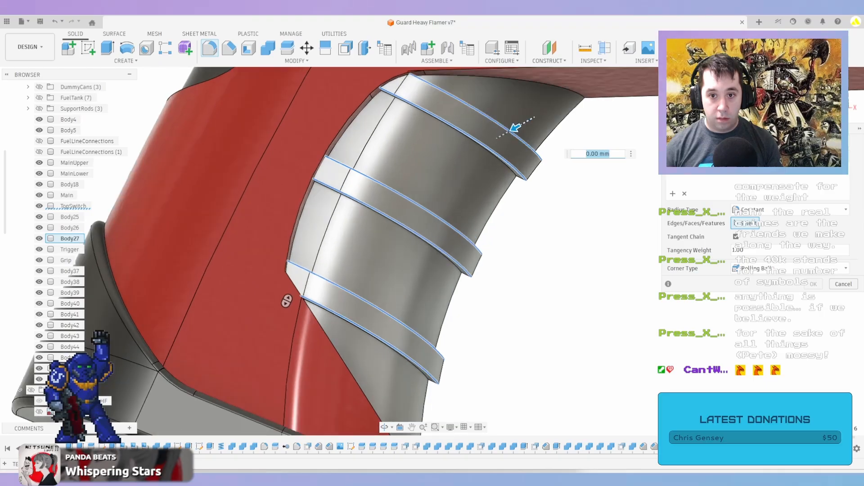
Try fillet radii of 1.5 mm and 0.75 mm on the Body27 rib edges
{"action": "left_click_drag", "start_coordinate": [515, 128], "coordinate": [511, 131]}
{"action": "scroll", "coordinate": [513, 131], "scroll_direction": "down", "scroll_amount": 4}
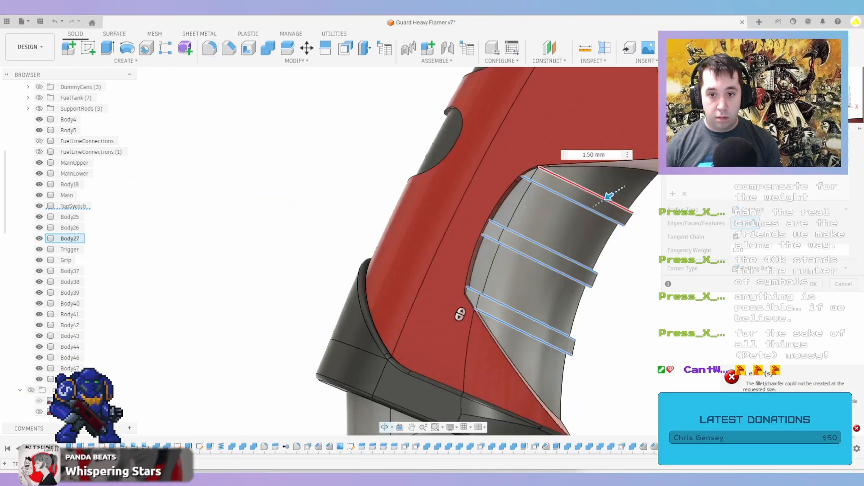
{"action": "middle_click_drag", "start_coordinate": [513, 180], "coordinate": [630, 203], "text": "shift"}
{"action": "scroll", "coordinate": [526, 267], "scroll_direction": "up", "scroll_amount": 10}
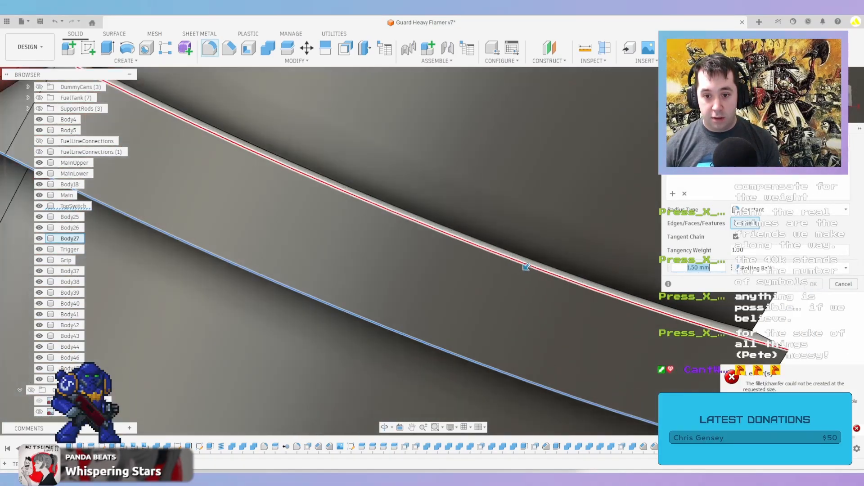
{"action": "scroll", "coordinate": [525, 266], "scroll_direction": "up", "scroll_amount": 2}
{"action": "left_click_drag", "start_coordinate": [525, 266], "coordinate": [528, 264]}
{"action": "scroll", "coordinate": [559, 241], "scroll_direction": "down", "scroll_amount": 3}
{"action": "scroll", "coordinate": [223, 113], "scroll_direction": "up", "scroll_amount": 9}
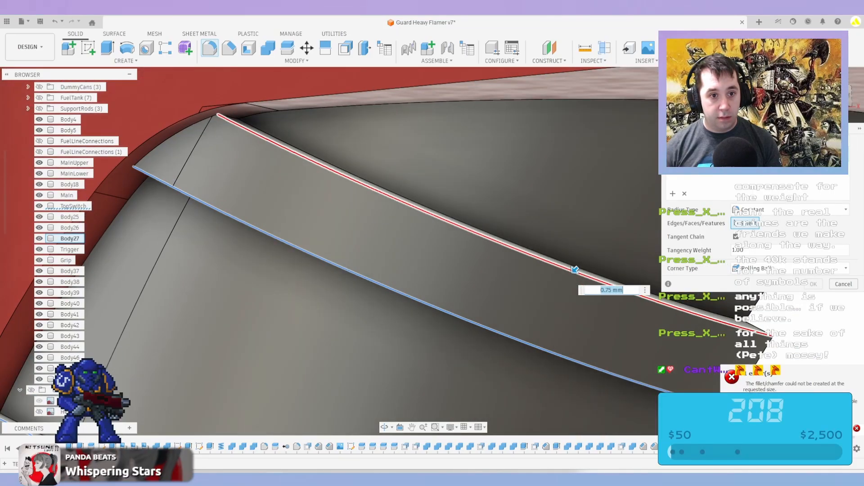
Set the fillet radius of the Body27 rib edges to 0.5 mm and finish the fillet
{"action": "scroll", "coordinate": [526, 263], "scroll_direction": "down", "scroll_amount": 6}
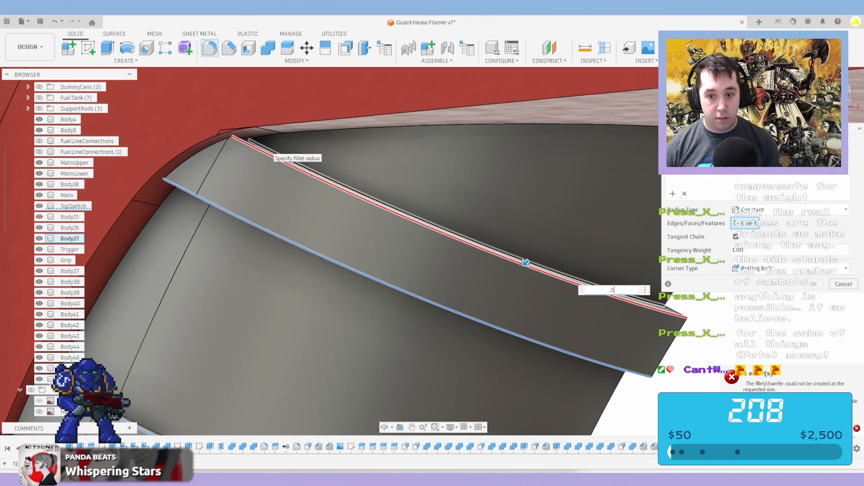
{"action": "key", "text": "Return"}
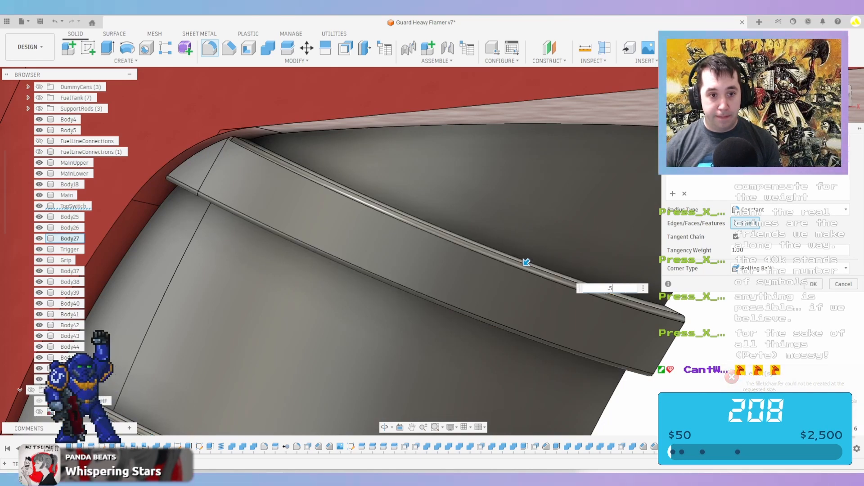
{"action": "key", "text": "Escape"}
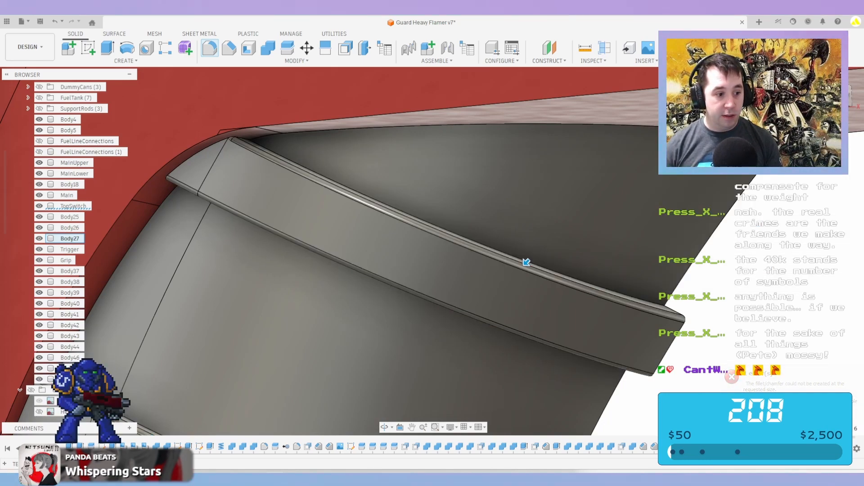
Search the appearance library for rubber, add Rubber - Hard to the design and apply it to the ribbed grip insert, Body27
{"action": "scroll", "coordinate": [526, 262], "scroll_direction": "down", "scroll_amount": 6}
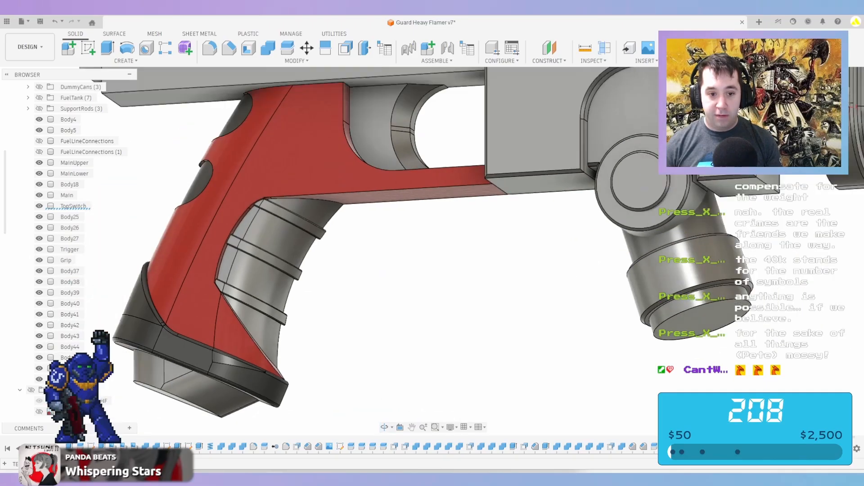
{"action": "scroll", "coordinate": [526, 262], "scroll_direction": "down", "scroll_amount": 2}
{"action": "key", "text": "a"}
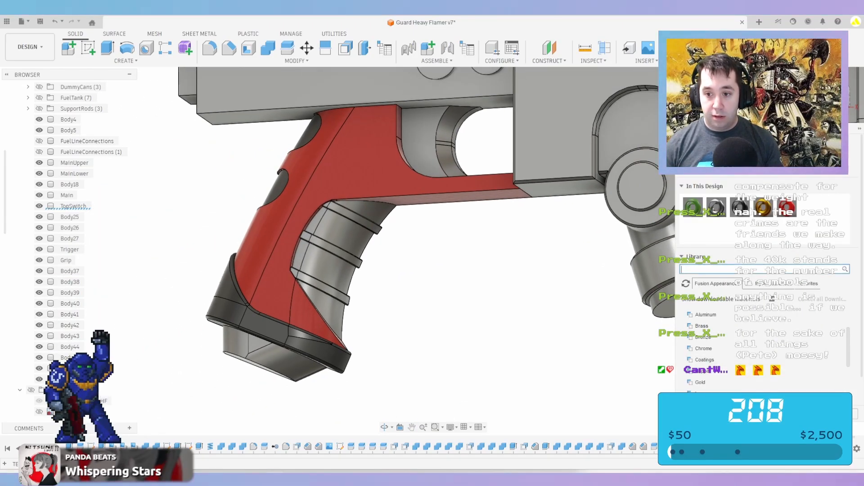
{"action": "type", "text": "rubber"}
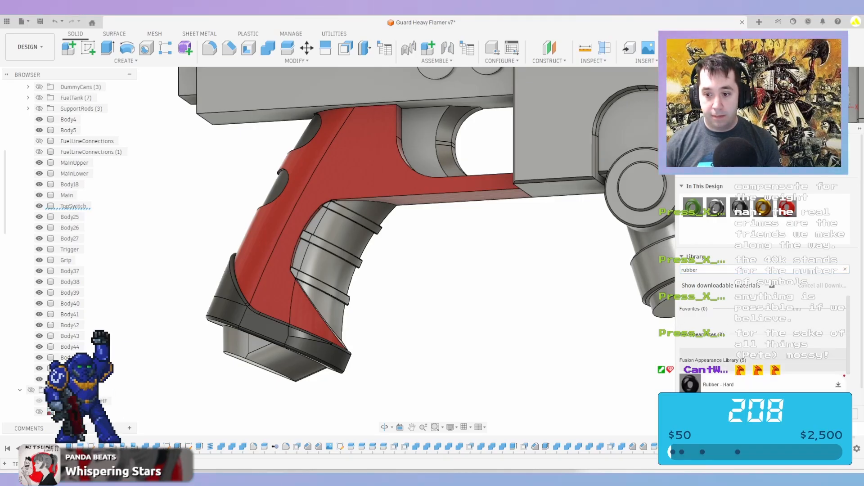
{"action": "scroll", "coordinate": [765, 317], "scroll_direction": "up", "scroll_amount": 1}
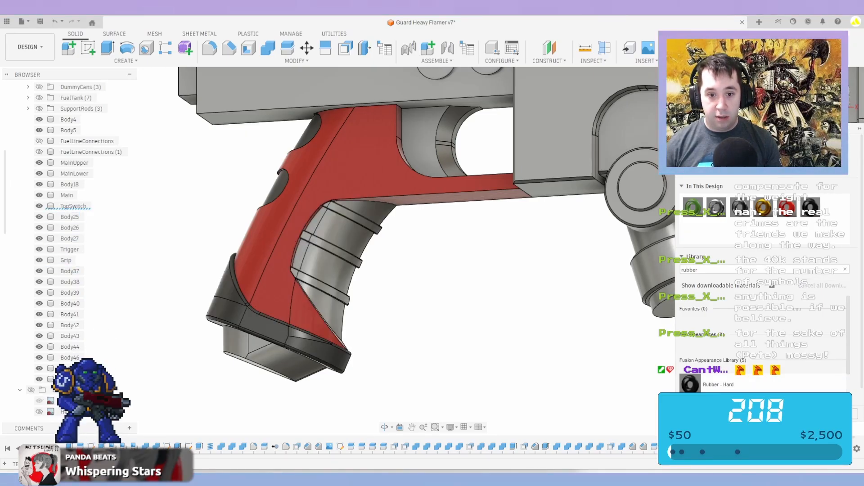
{"action": "scroll", "coordinate": [368, 291], "scroll_direction": "up", "scroll_amount": 3}
{"action": "left_click_drag", "start_coordinate": [810, 207], "coordinate": [315, 221]}
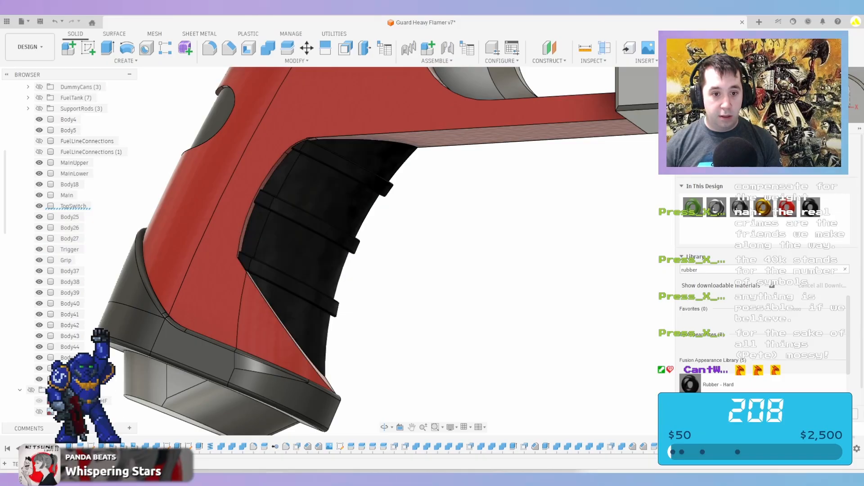
Examine the appearance coverage along the weapon's side from the grip to the barrel
{"action": "scroll", "coordinate": [441, 227], "scroll_direction": "down", "scroll_amount": 4}
{"action": "middle_click_drag", "start_coordinate": [441, 227], "coordinate": [421, 259], "text": "shift"}
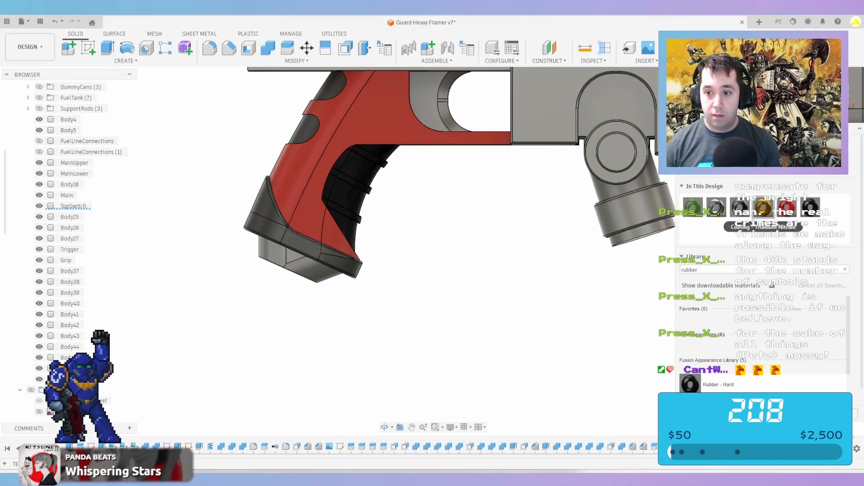
{"action": "scroll", "coordinate": [302, 334], "scroll_direction": "down", "scroll_amount": 4}
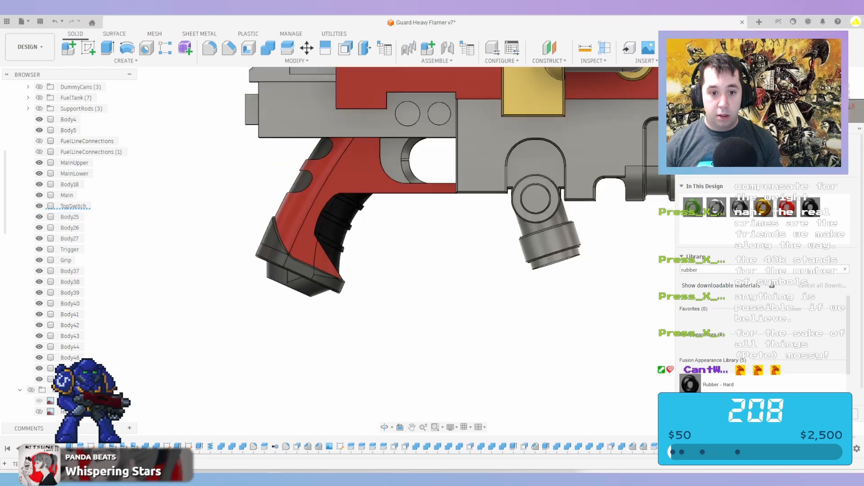
{"action": "middle_click_drag", "start_coordinate": [432, 173], "coordinate": [376, 248]}
{"action": "scroll", "coordinate": [365, 249], "scroll_direction": "down", "scroll_amount": 2}
{"action": "scroll", "coordinate": [326, 254], "scroll_direction": "up", "scroll_amount": 2}
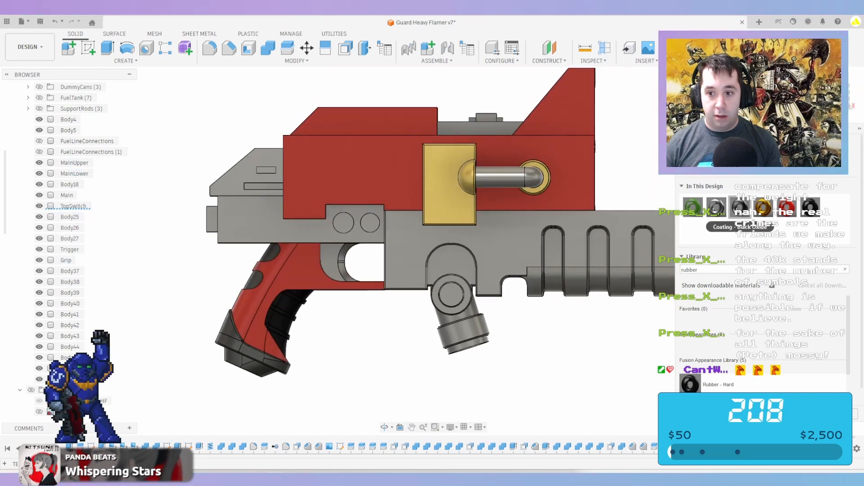
{"action": "scroll", "coordinate": [370, 320], "scroll_direction": "down", "scroll_amount": 2}
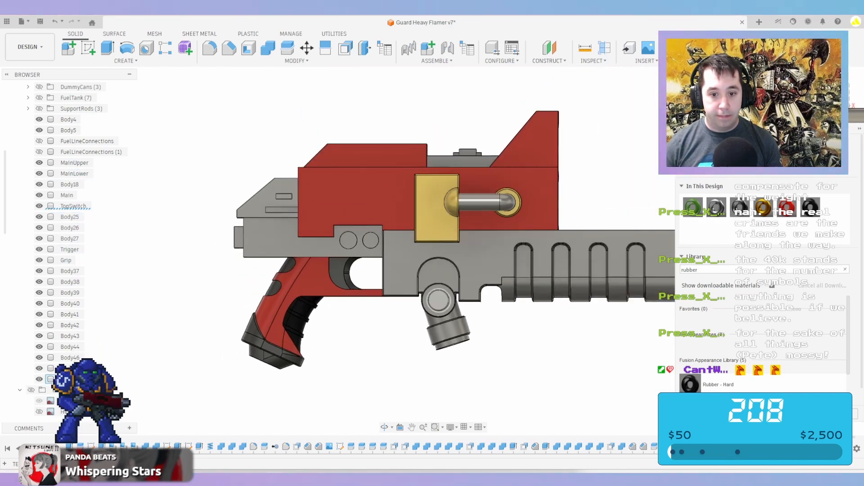
{"action": "scroll", "coordinate": [464, 288], "scroll_direction": "down", "scroll_amount": 1}
{"action": "middle_click_drag", "start_coordinate": [464, 288], "coordinate": [346, 314]}
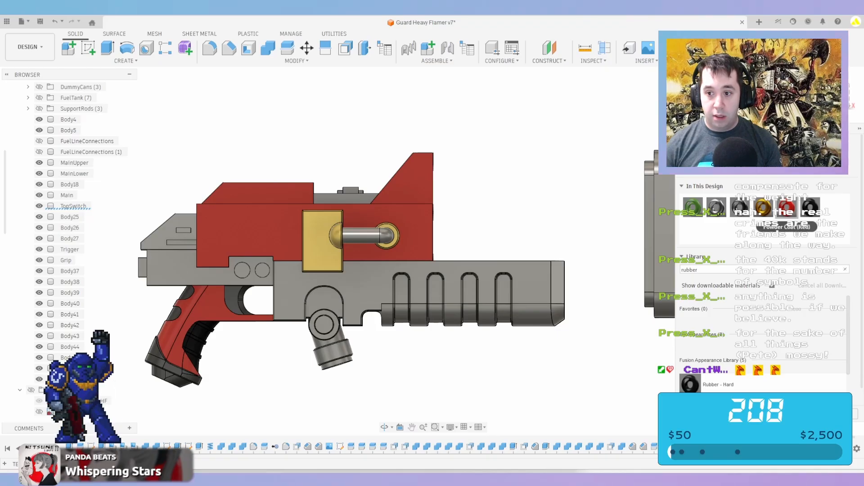
Apply the Powder Coat (Red) appearance to the lower barrel housing, MainLower
{"action": "left_click_drag", "start_coordinate": [514, 273], "coordinate": [500, 280]}
{"action": "middle_click_drag", "start_coordinate": [499, 280], "coordinate": [393, 292]}
{"action": "scroll", "coordinate": [394, 292], "scroll_direction": "down", "scroll_amount": 1}
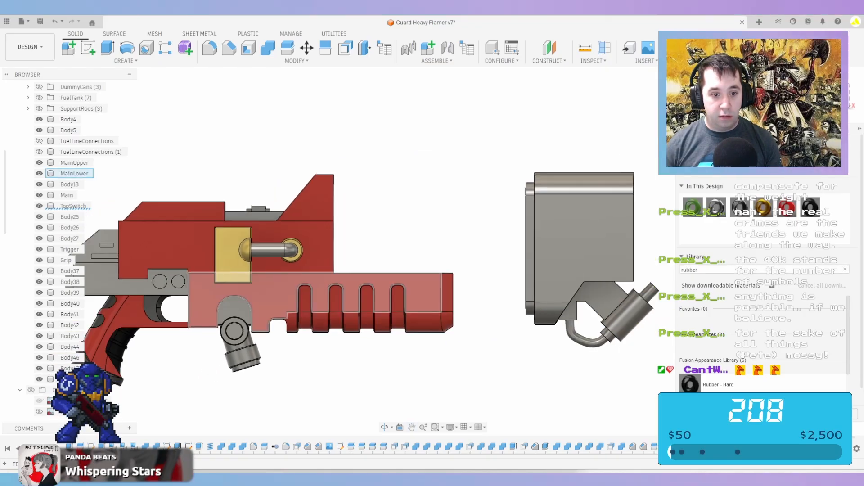
{"action": "middle_click_drag", "start_coordinate": [311, 252], "coordinate": [454, 230]}
{"action": "mouse_move", "coordinate": [390, 230]}
{"action": "middle_mouse_down", "text": "shift"}
{"action": "mouse_move", "coordinate": [435, 254]}
{"action": "mouse_move", "coordinate": [383, 224]}
{"action": "mouse_move", "coordinate": [391, 225]}
{"action": "middle_mouse_up", "text": "shift"}
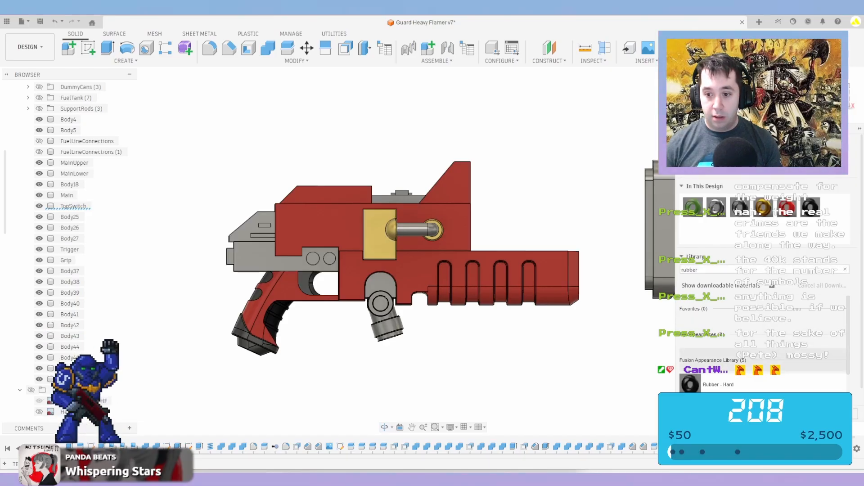
Clear the rubber search, find LED (Red) among the emissive appearances and apply it to the two round side buttons, Body39 and Body40
{"action": "left_click", "coordinate": [738, 360]}
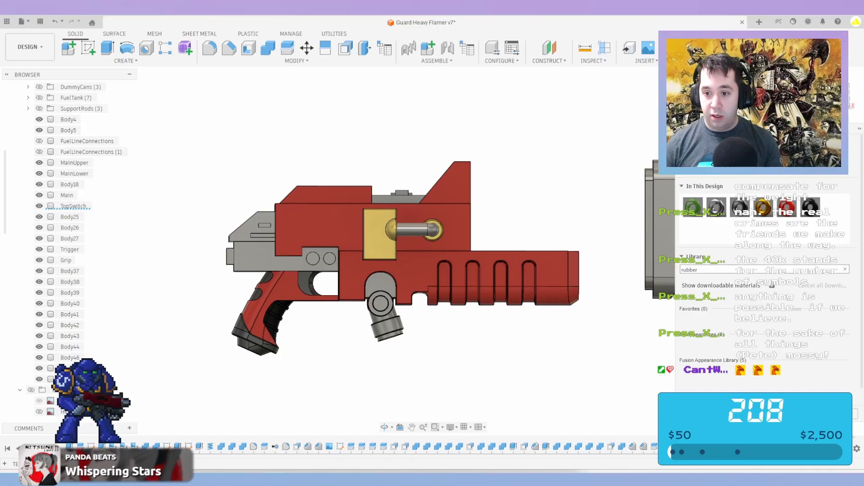
{"action": "left_click", "coordinate": [846, 269]}
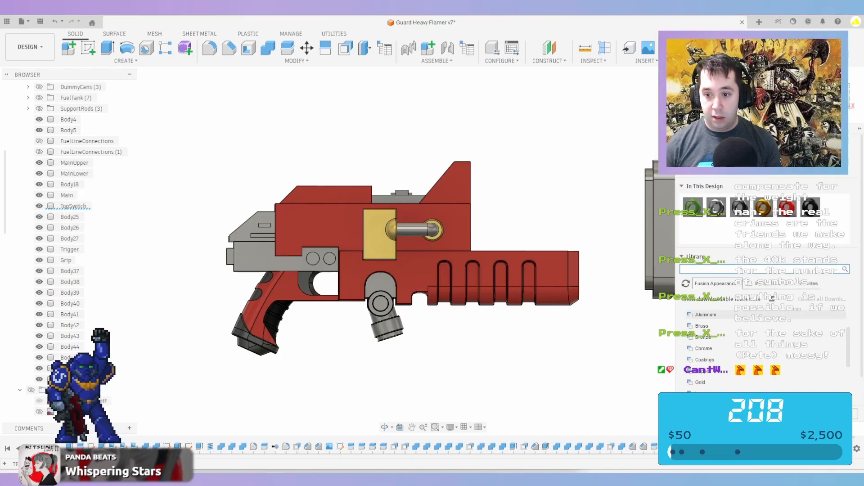
{"action": "scroll", "coordinate": [765, 383], "scroll_direction": "down", "scroll_amount": 4}
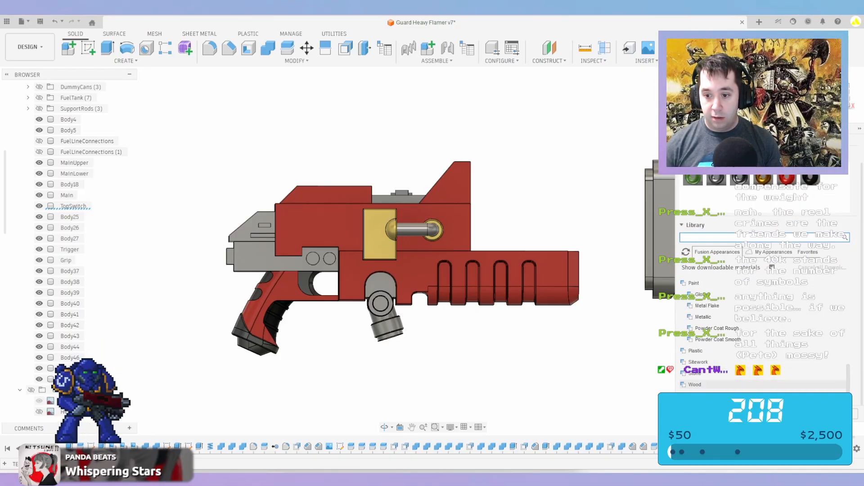
{"action": "scroll", "coordinate": [765, 340], "scroll_direction": "up", "scroll_amount": 3}
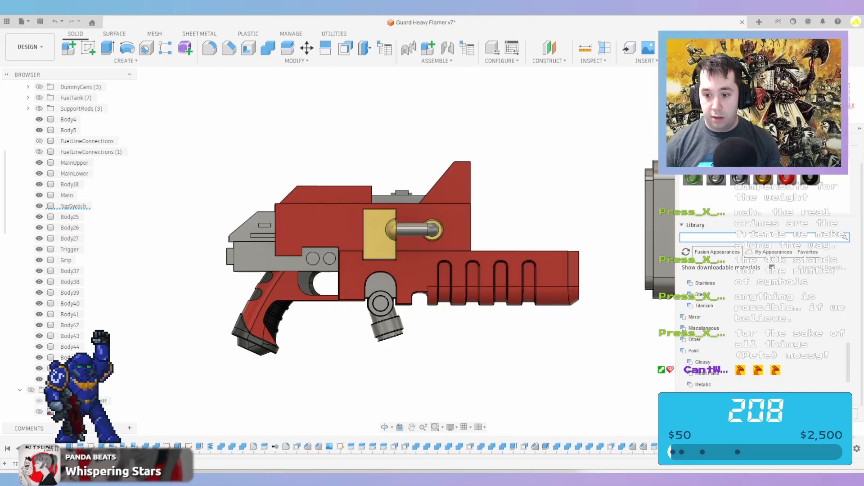
{"action": "left_click", "coordinate": [694, 339]}
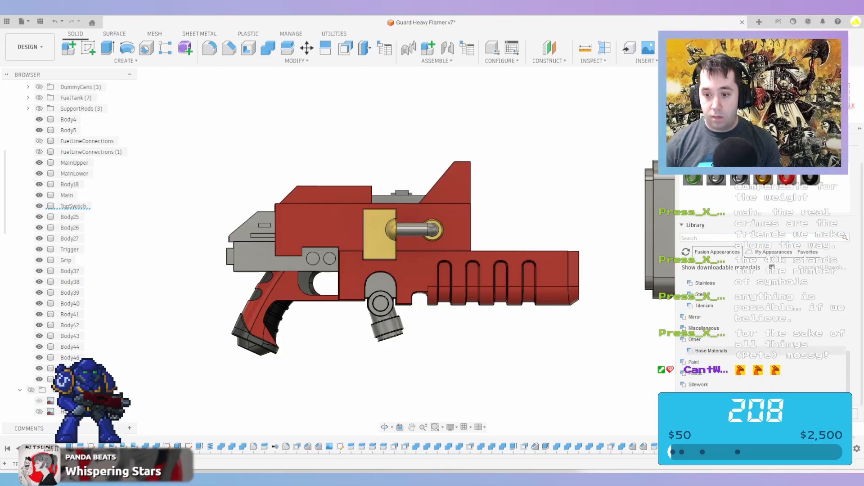
{"action": "left_click", "coordinate": [711, 351]}
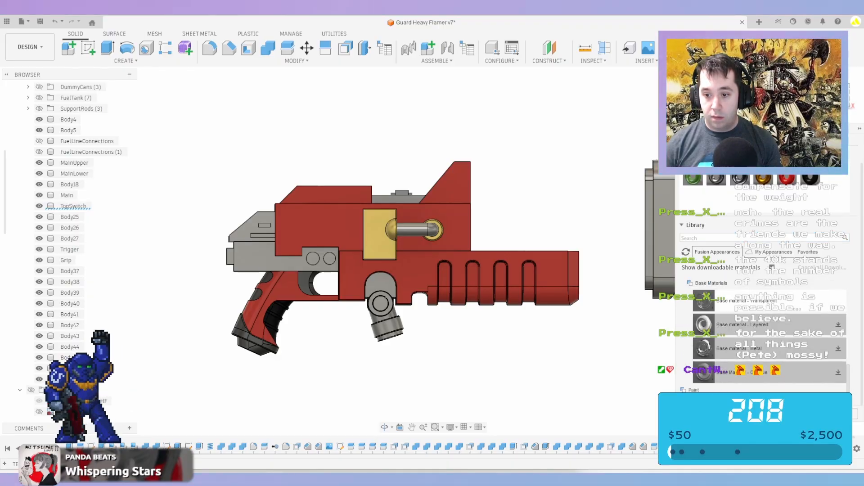
{"action": "scroll", "coordinate": [711, 340], "scroll_direction": "up", "scroll_amount": 2}
{"action": "left_click", "coordinate": [695, 328]}
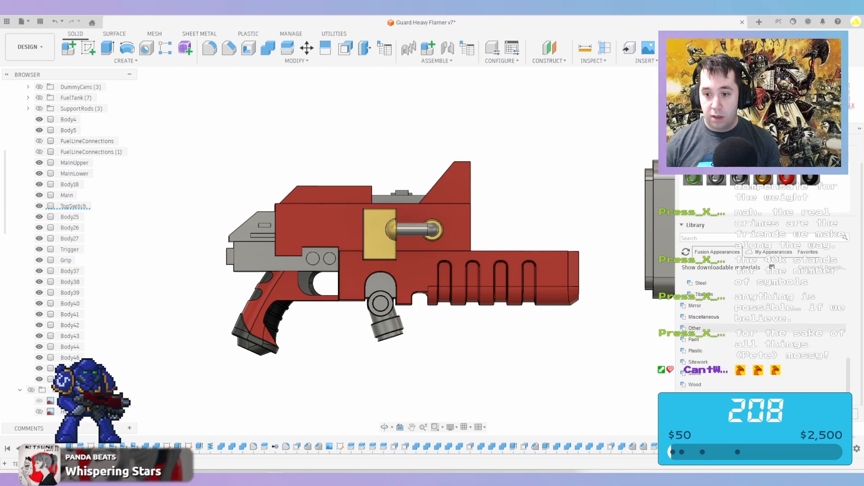
{"action": "left_click", "coordinate": [704, 317]}
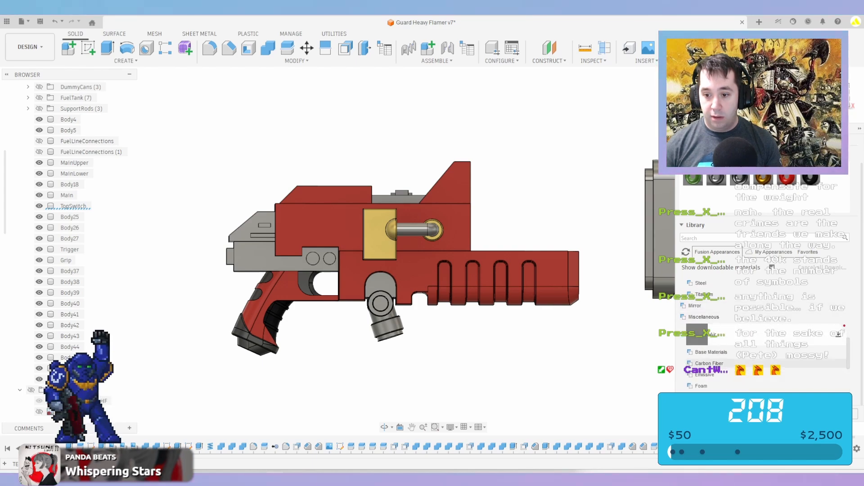
{"action": "left_click", "coordinate": [704, 374]}
{"action": "scroll", "coordinate": [743, 333], "scroll_direction": "down", "scroll_amount": 2}
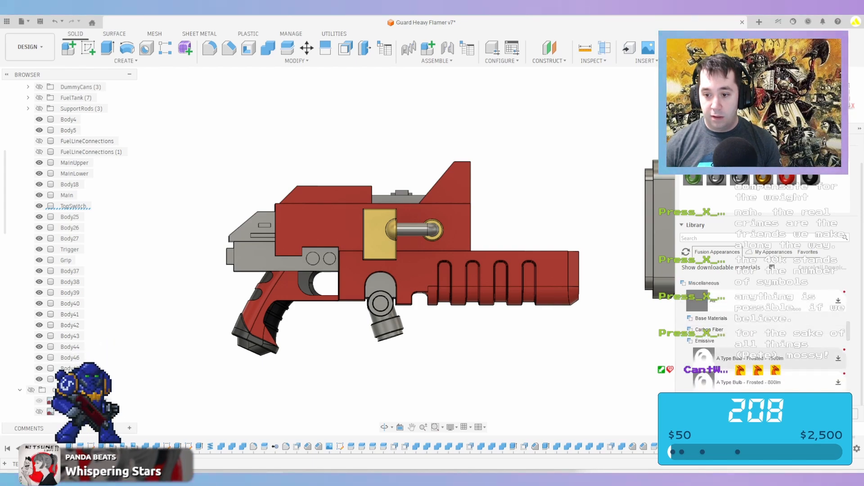
{"action": "scroll", "coordinate": [765, 333], "scroll_direction": "down", "scroll_amount": 5}
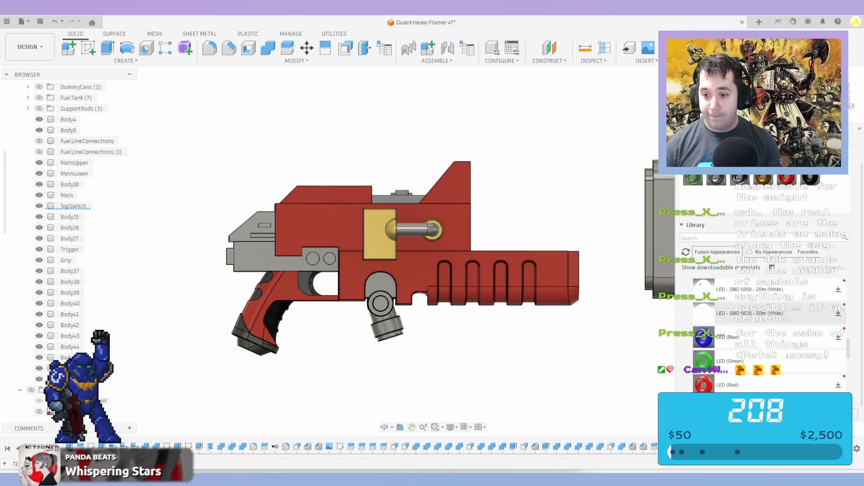
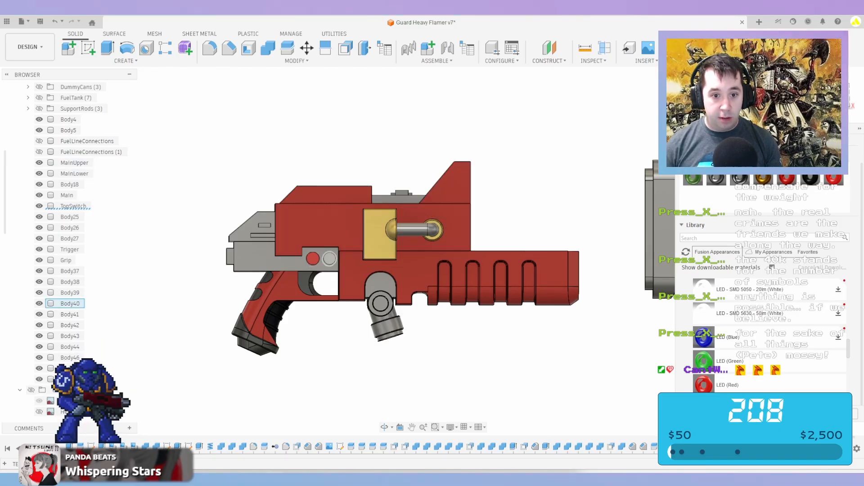
Chamfer the outer circular edges of the two red side buttons by 1 mm
{"action": "scroll", "coordinate": [340, 249], "scroll_direction": "up", "scroll_amount": 3}
{"action": "scroll", "coordinate": [308, 271], "scroll_direction": "up", "scroll_amount": 5}
{"action": "middle_click_drag", "start_coordinate": [309, 271], "coordinate": [338, 258], "text": "shift"}
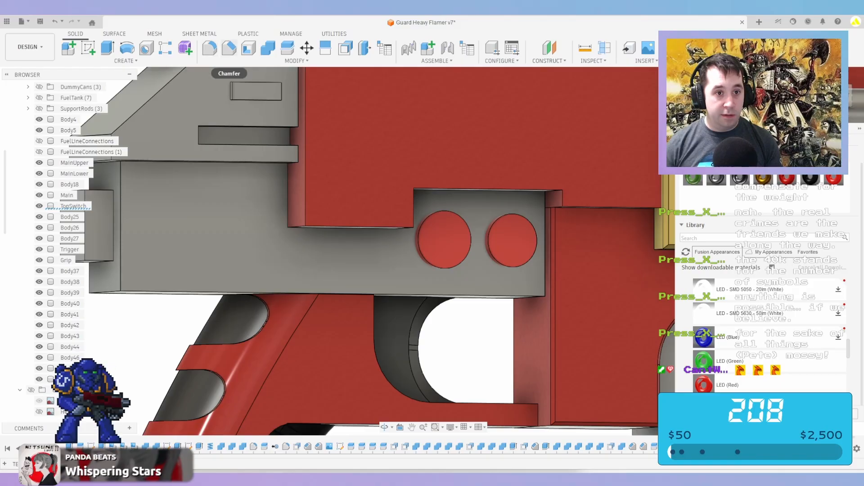
{"action": "left_click", "coordinate": [229, 48]}
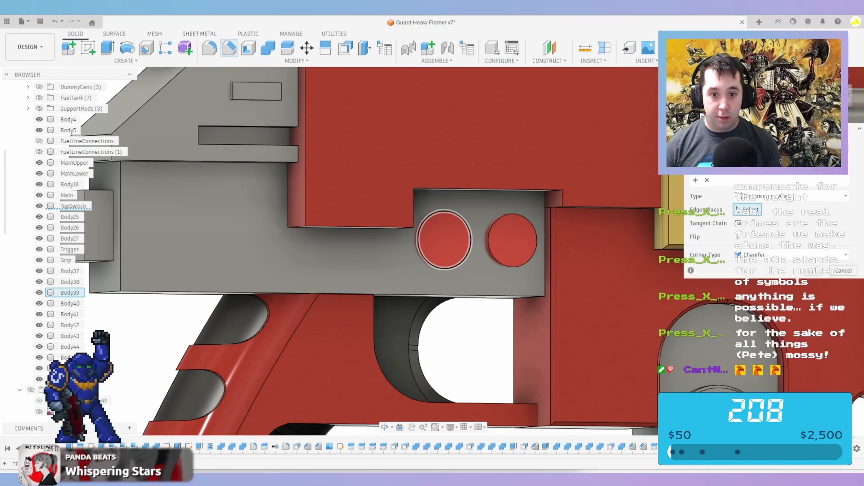
{"action": "left_click", "coordinate": [468, 225]}
{"action": "left_click", "coordinate": [499, 217]}
{"action": "scroll", "coordinate": [509, 232], "scroll_direction": "up", "scroll_amount": 1}
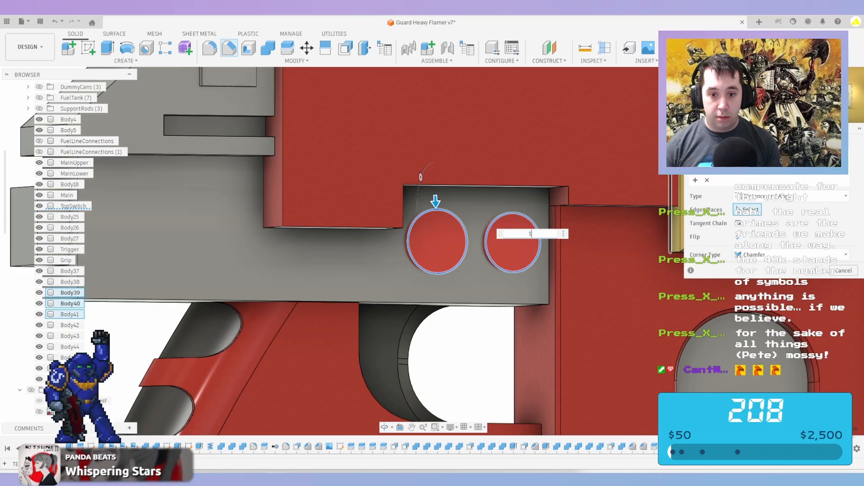
{"action": "key", "text": "Return"}
Offset the two buttons' end faces on the weapon's opposite side by -35 mm
{"action": "scroll", "coordinate": [607, 241], "scroll_direction": "down", "scroll_amount": 10}
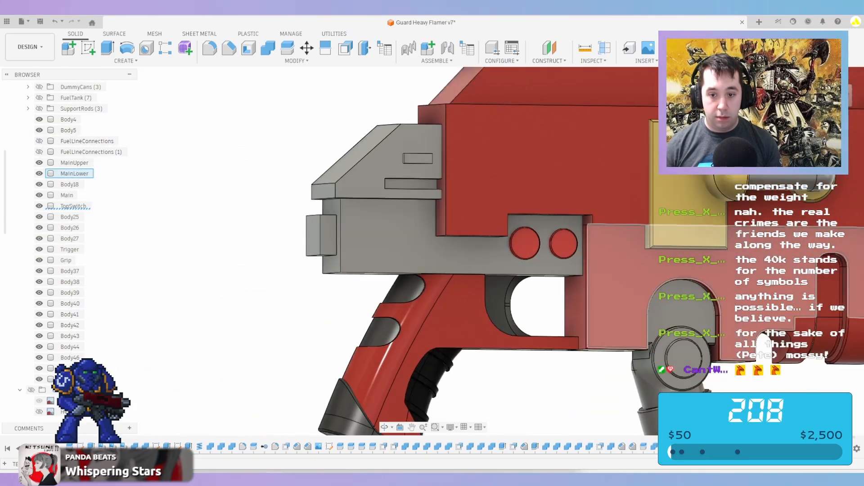
{"action": "middle_click_drag", "start_coordinate": [606, 241], "coordinate": [449, 245]}
{"action": "scroll", "coordinate": [842, 238], "scroll_direction": "down", "scroll_amount": 4}
{"action": "scroll", "coordinate": [629, 248], "scroll_direction": "up", "scroll_amount": 4}
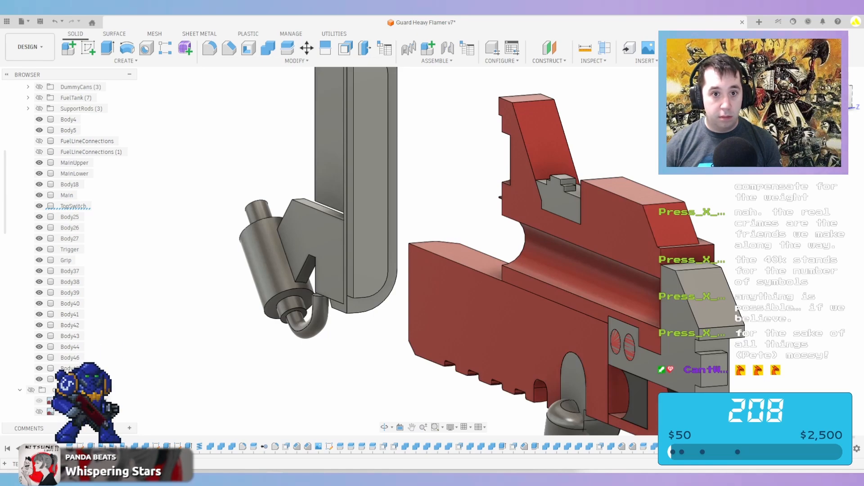
{"action": "left_click", "coordinate": [345, 48]}
{"action": "scroll", "coordinate": [645, 325], "scroll_direction": "up", "scroll_amount": 3}
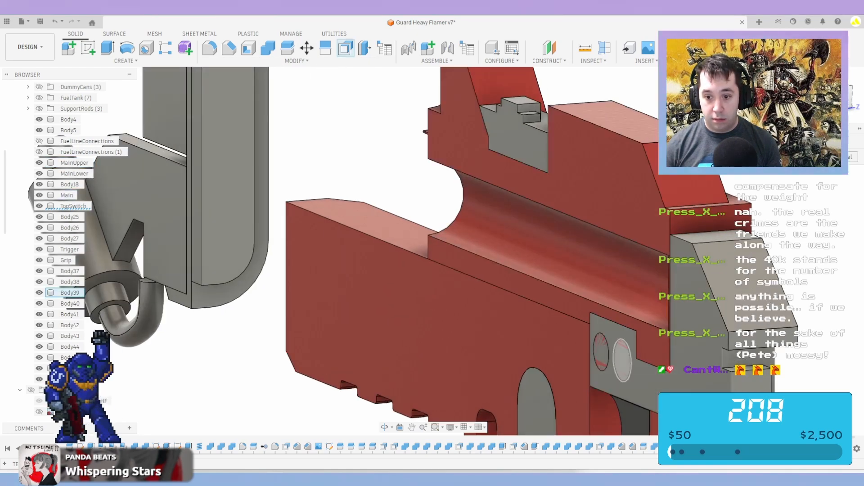
{"action": "left_click", "coordinate": [623, 359]}
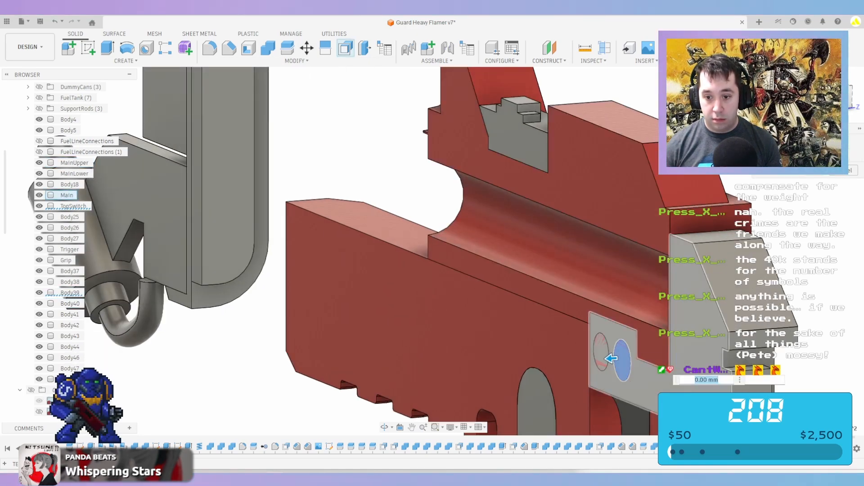
{"action": "scroll", "coordinate": [626, 360], "scroll_direction": "up", "scroll_amount": 2}
{"action": "left_click", "coordinate": [602, 351]}
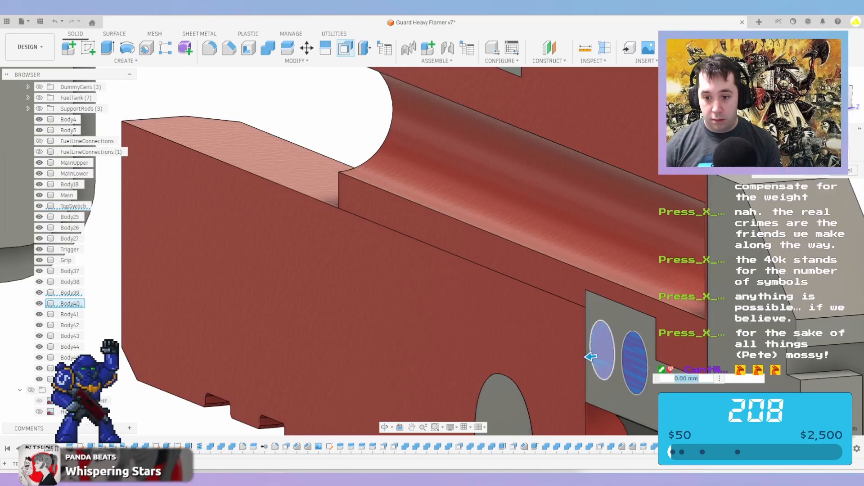
{"action": "left_click_drag", "start_coordinate": [590, 355], "coordinate": [653, 348]}
{"action": "scroll", "coordinate": [626, 323], "scroll_direction": "down", "scroll_amount": 4}
{"action": "middle_click_drag", "start_coordinate": [626, 323], "coordinate": [252, 315], "text": "shift"}
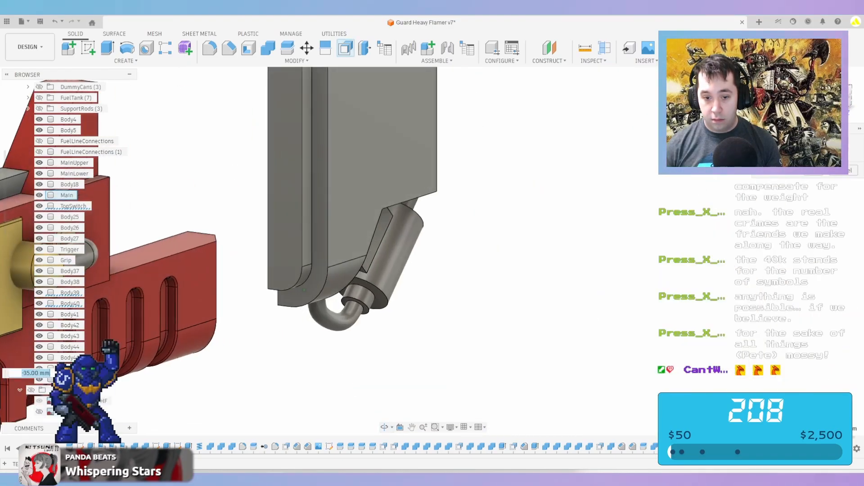
{"action": "middle_click_drag", "start_coordinate": [189, 298], "coordinate": [517, 239]}
{"action": "scroll", "coordinate": [390, 238], "scroll_direction": "up", "scroll_amount": 5}
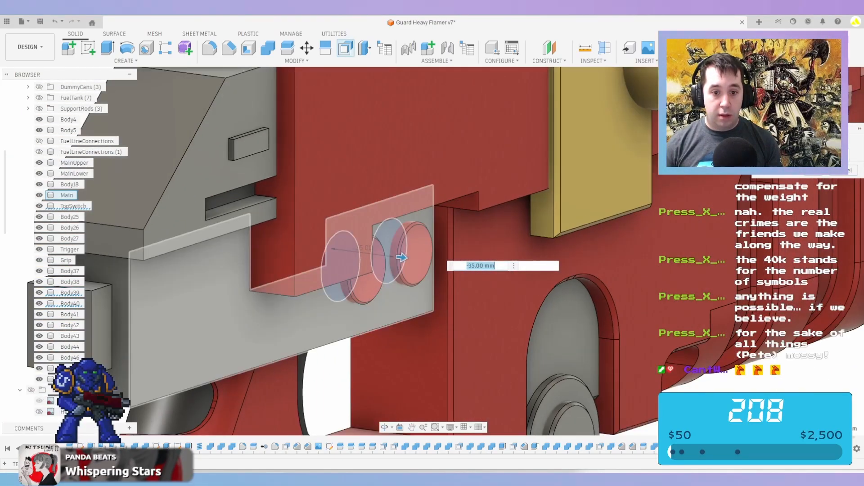
{"action": "key", "text": "Return"}
{"action": "scroll", "coordinate": [463, 193], "scroll_direction": "down", "scroll_amount": 6}
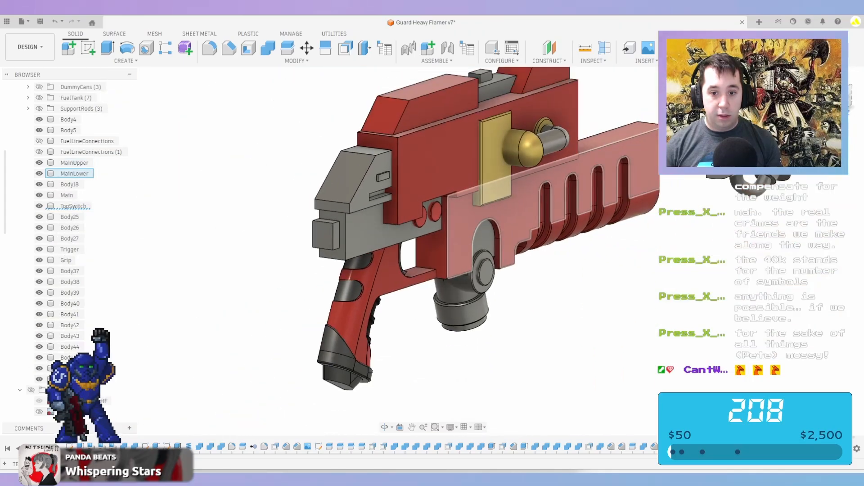
Apply the design's green appearance to MainLower, MainUpper and Grip, keeping the appearances already assigned to the grip's faces
{"action": "middle_click_drag", "start_coordinate": [462, 193], "coordinate": [435, 279], "text": "shift"}
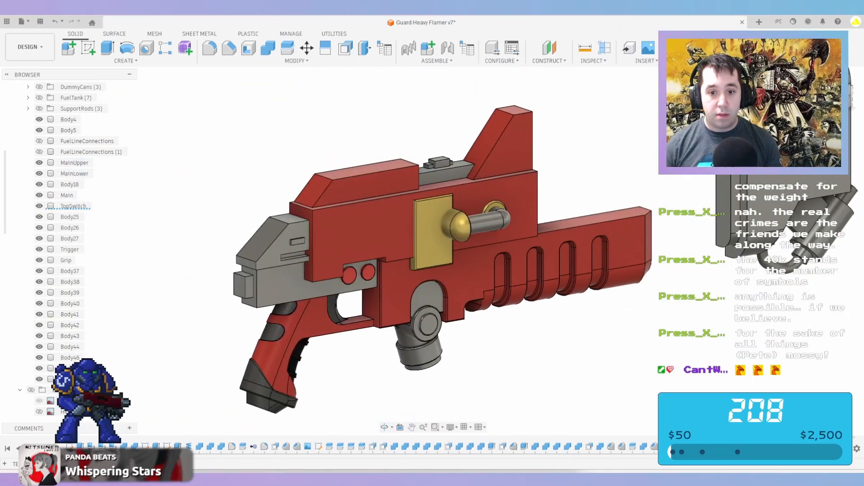
{"action": "key", "text": "a"}
{"action": "left_click_drag", "start_coordinate": [693, 207], "coordinate": [580, 239]}
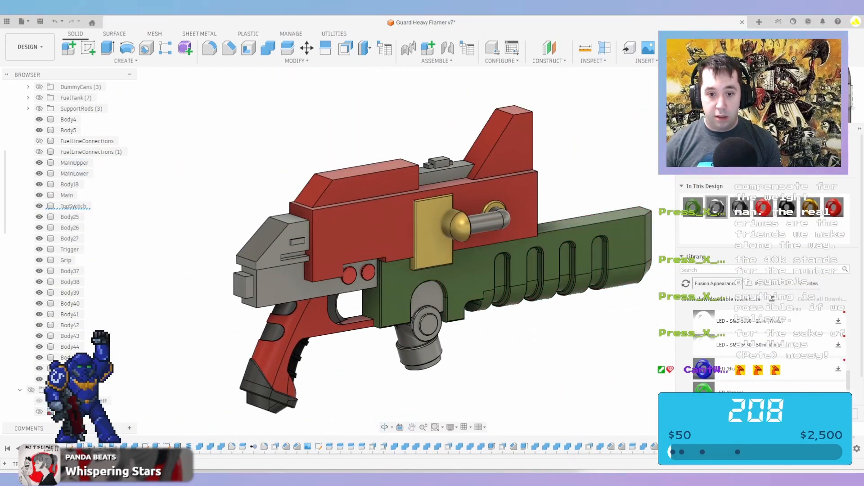
{"action": "left_click_drag", "start_coordinate": [692, 207], "coordinate": [508, 194]}
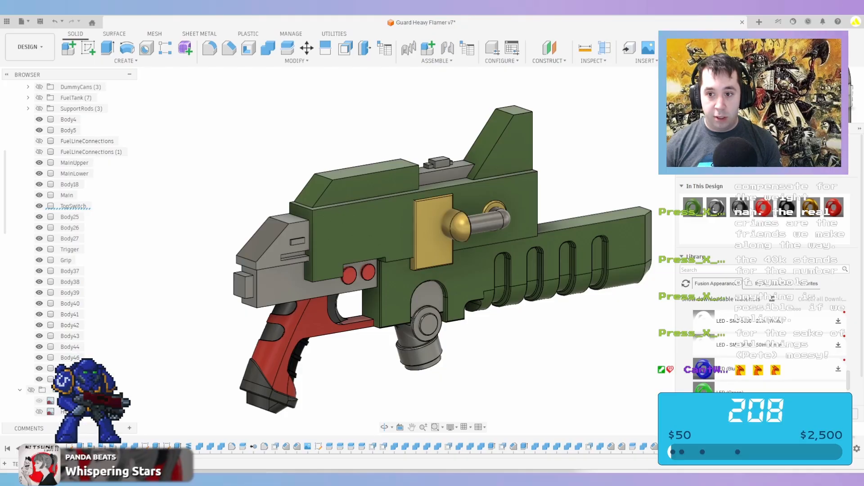
{"action": "left_click_drag", "start_coordinate": [717, 207], "coordinate": [283, 342]}
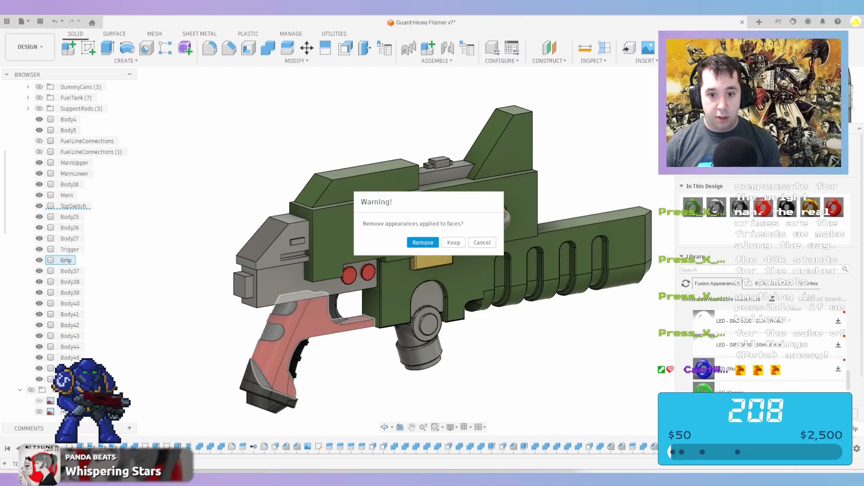
{"action": "left_click", "coordinate": [454, 243]}
Show the FuelLineConnections (1) and FuelLineConnections bodies at the front of the weapon
{"action": "scroll", "coordinate": [405, 301], "scroll_direction": "down", "scroll_amount": 2}
{"action": "middle_click_drag", "start_coordinate": [405, 302], "coordinate": [346, 270], "text": "shift"}
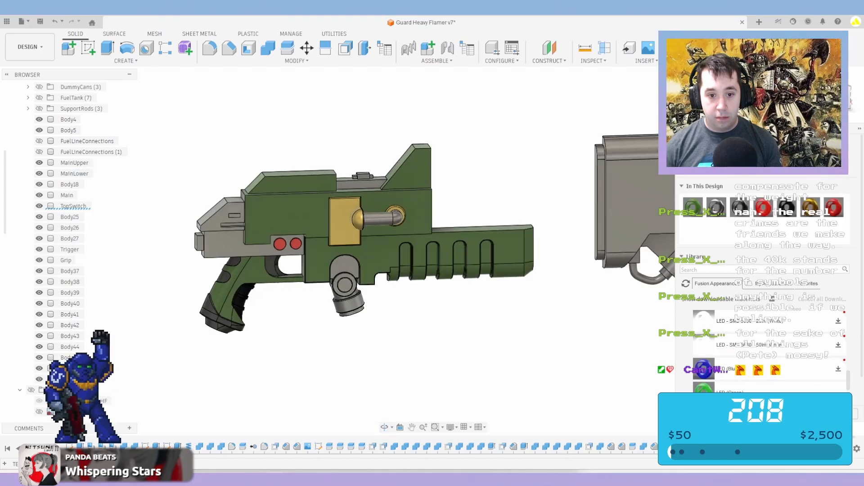
{"action": "middle_click_drag", "start_coordinate": [345, 225], "coordinate": [293, 280]}
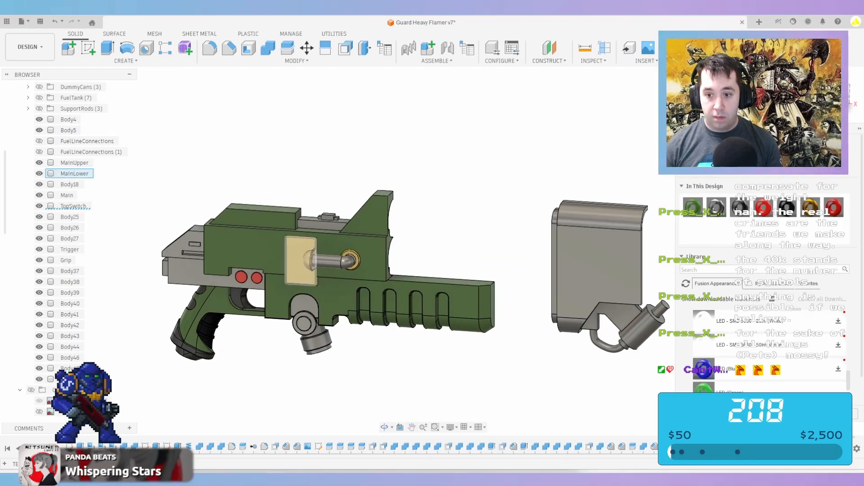
{"action": "left_click", "coordinate": [39, 152]}
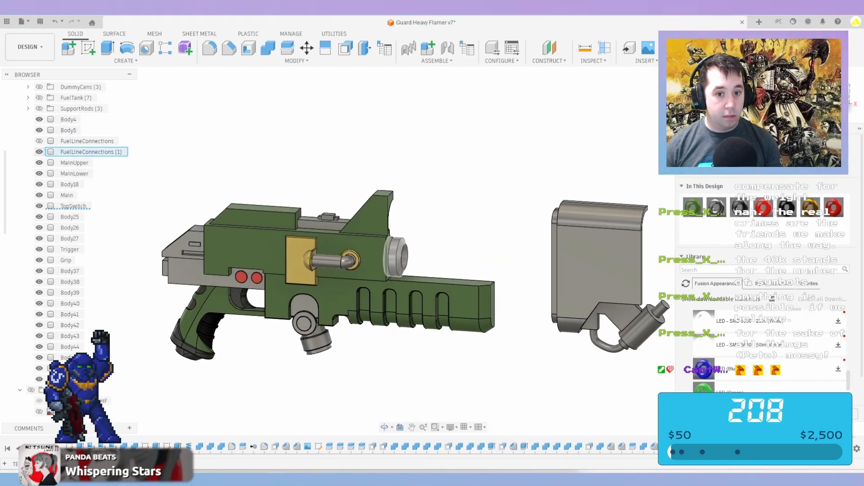
{"action": "left_click", "coordinate": [40, 141]}
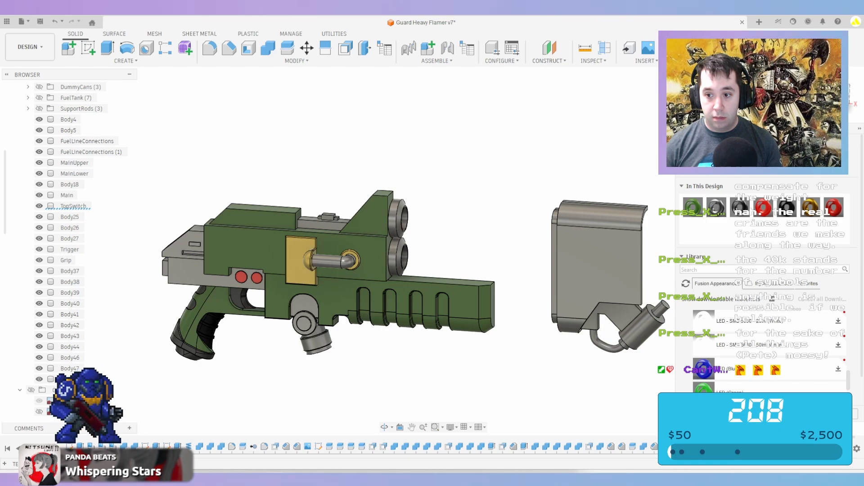
Browse the appearance library's Metal and other material categories for a finish for the round front fittings
{"action": "scroll", "coordinate": [765, 369], "scroll_direction": "up", "scroll_amount": 5}
{"action": "scroll", "coordinate": [765, 351], "scroll_direction": "down", "scroll_amount": 5}
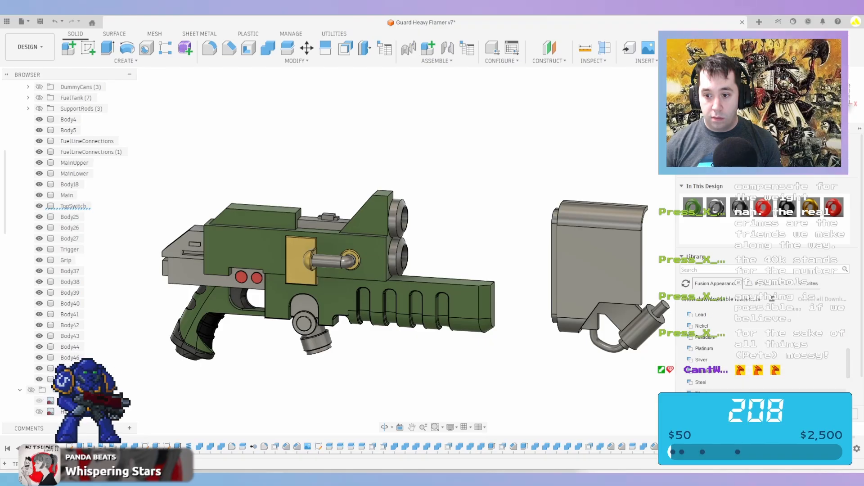
{"action": "scroll", "coordinate": [765, 349], "scroll_direction": "up", "scroll_amount": 3}
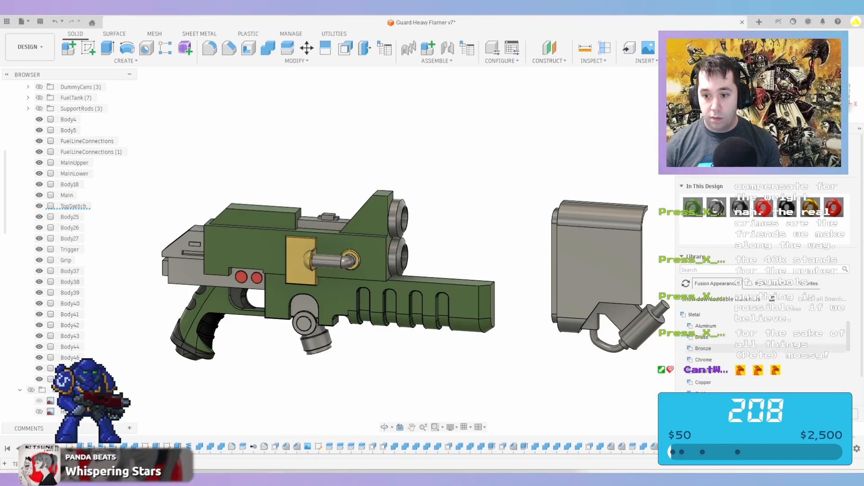
{"action": "left_click", "coordinate": [705, 325]}
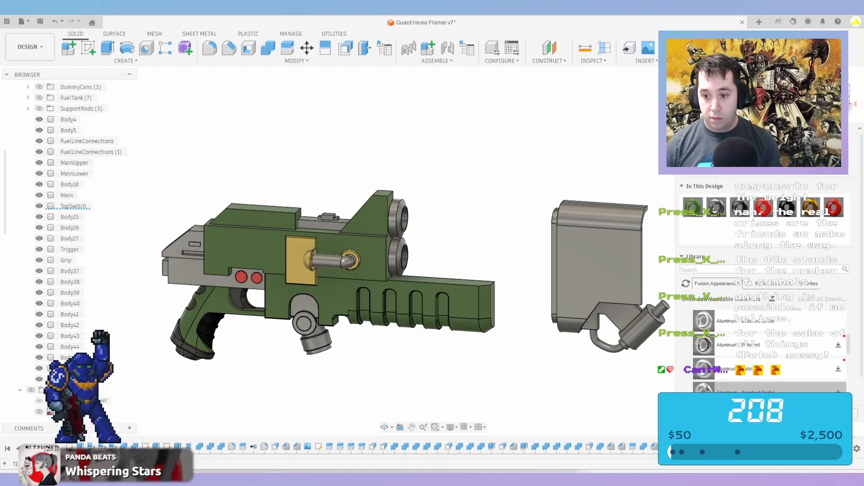
{"action": "scroll", "coordinate": [765, 382], "scroll_direction": "up", "scroll_amount": 2}
{"action": "scroll", "coordinate": [765, 367], "scroll_direction": "up", "scroll_amount": 3}
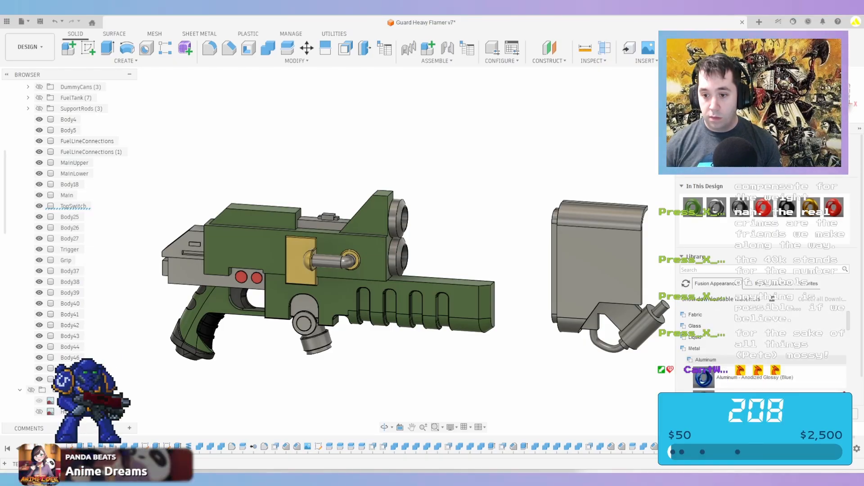
{"action": "scroll", "coordinate": [765, 351], "scroll_direction": "up", "scroll_amount": 2}
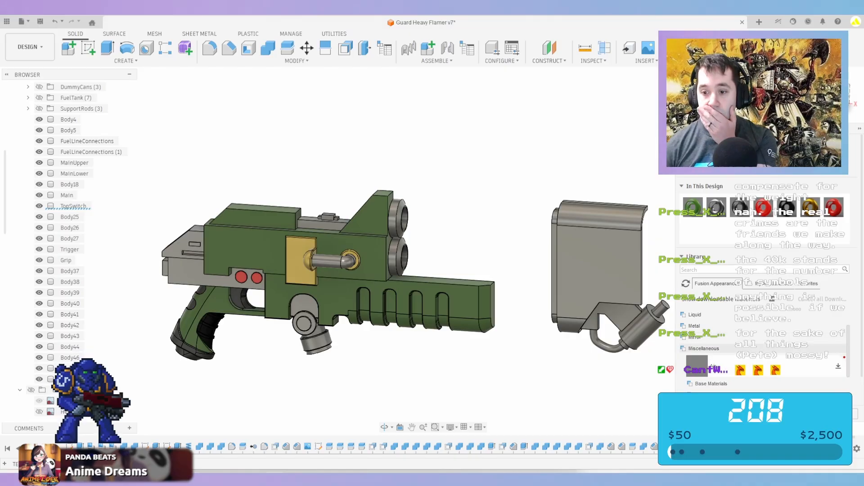
{"action": "scroll", "coordinate": [765, 351], "scroll_direction": "down", "scroll_amount": 3}
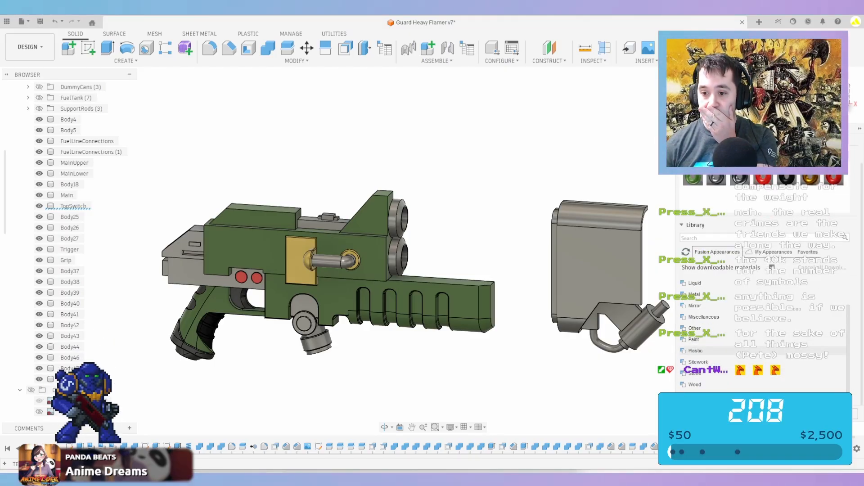
Apply the Paint - Metallic (Black) appearance to the two round fittings stacked at the front of the upper body
{"action": "left_click", "coordinate": [693, 340]}
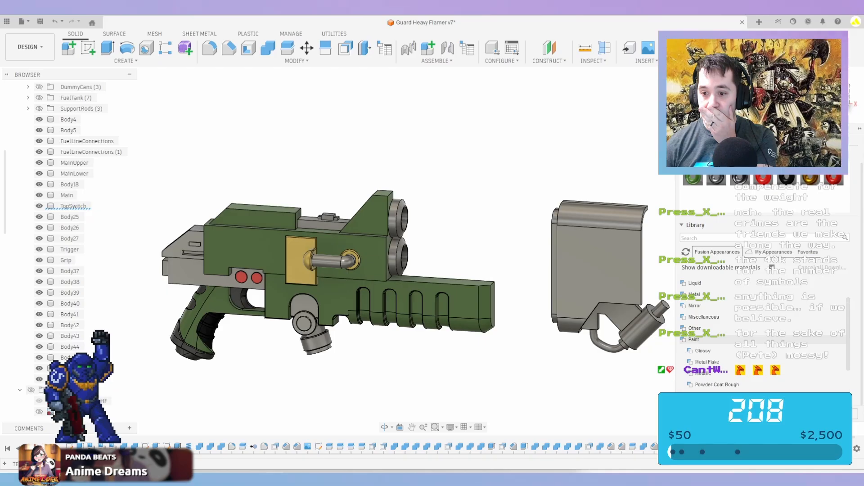
{"action": "left_click", "coordinate": [703, 373]}
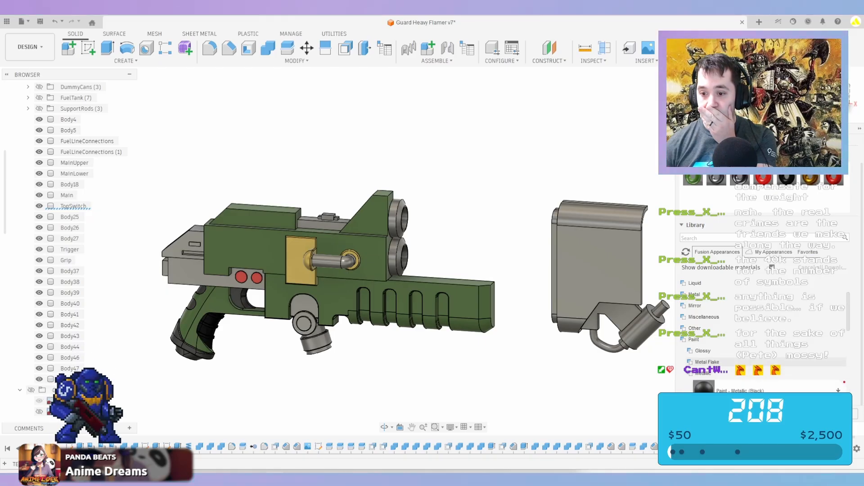
{"action": "scroll", "coordinate": [702, 366], "scroll_direction": "down", "scroll_amount": 2}
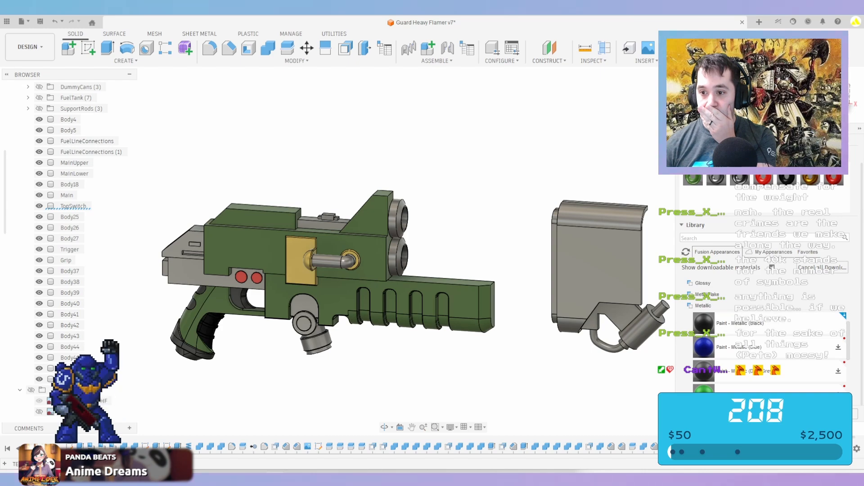
{"action": "mouse_move", "coordinate": [704, 323]}
{"action": "left_mouse_down"}
{"action": "mouse_move", "coordinate": [693, 203]}
{"action": "mouse_move", "coordinate": [379, 253]}
{"action": "mouse_move", "coordinate": [398, 258]}
{"action": "left_mouse_up"}
{"action": "scroll", "coordinate": [447, 224], "scroll_direction": "up", "scroll_amount": 3}
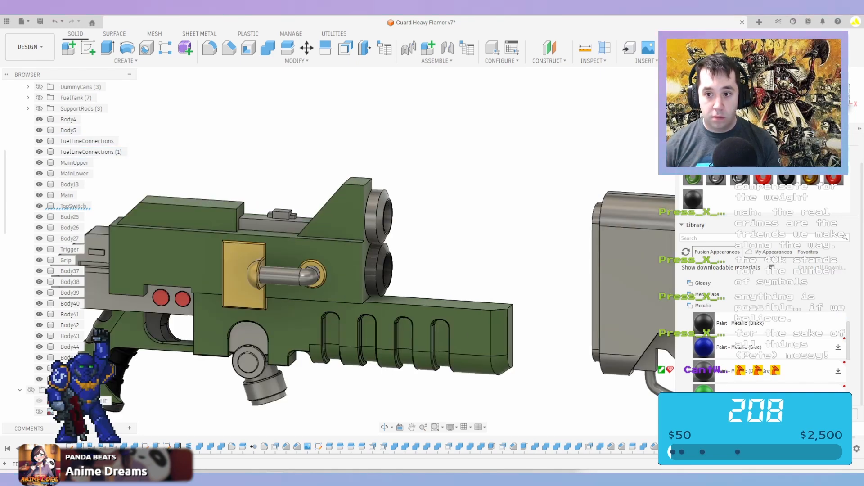
{"action": "left_click_drag", "start_coordinate": [693, 199], "coordinate": [380, 216]}
{"action": "scroll", "coordinate": [468, 169], "scroll_direction": "down", "scroll_amount": 3}
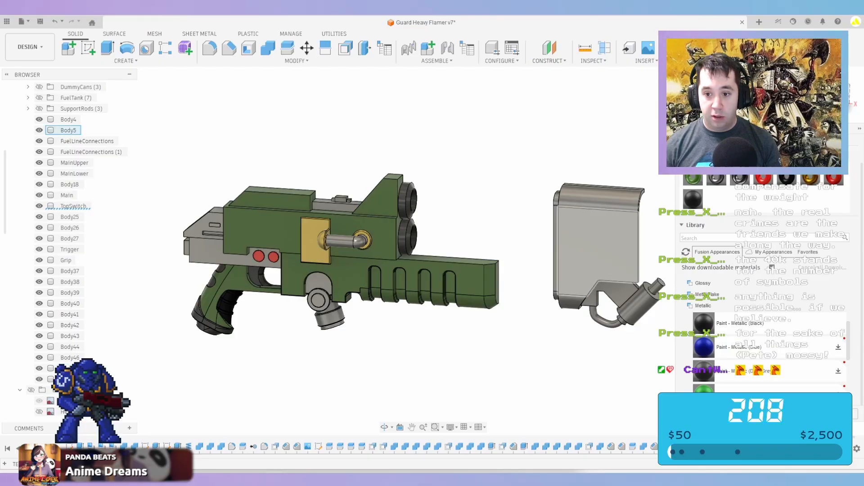
{"action": "left_click", "coordinate": [846, 414]}
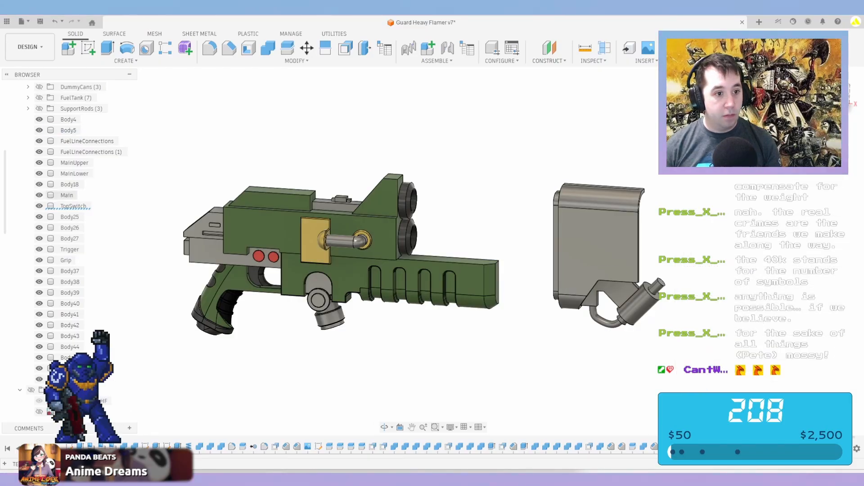
Show the SupportRods and FuelTank body groups
{"action": "scroll", "coordinate": [67, 203], "scroll_direction": "up", "scroll_amount": 2}
{"action": "left_click", "coordinate": [39, 152]}
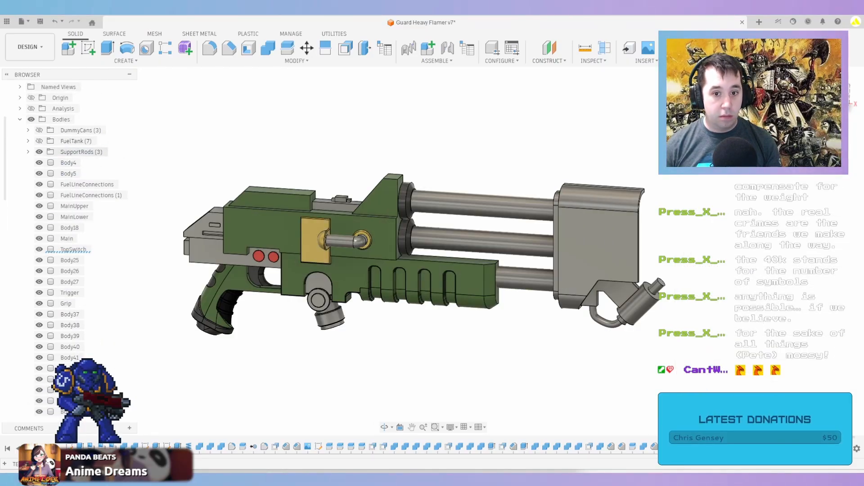
{"action": "middle_click_drag", "start_coordinate": [481, 238], "coordinate": [513, 241], "text": "shift"}
{"action": "scroll", "coordinate": [315, 241], "scroll_direction": "up", "scroll_amount": 2}
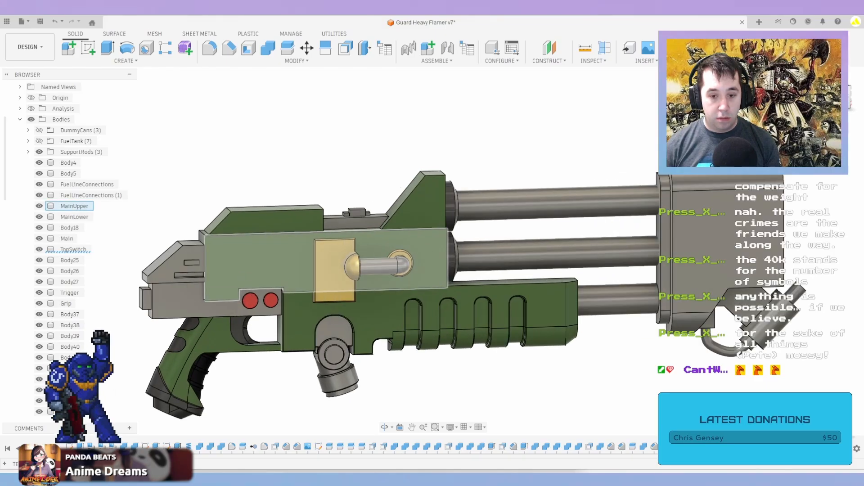
{"action": "scroll", "coordinate": [493, 288], "scroll_direction": "down", "scroll_amount": 2}
{"action": "middle_click_drag", "start_coordinate": [493, 290], "coordinate": [478, 293], "text": "shift"}
{"action": "scroll", "coordinate": [86, 194], "scroll_direction": "up", "scroll_amount": 1}
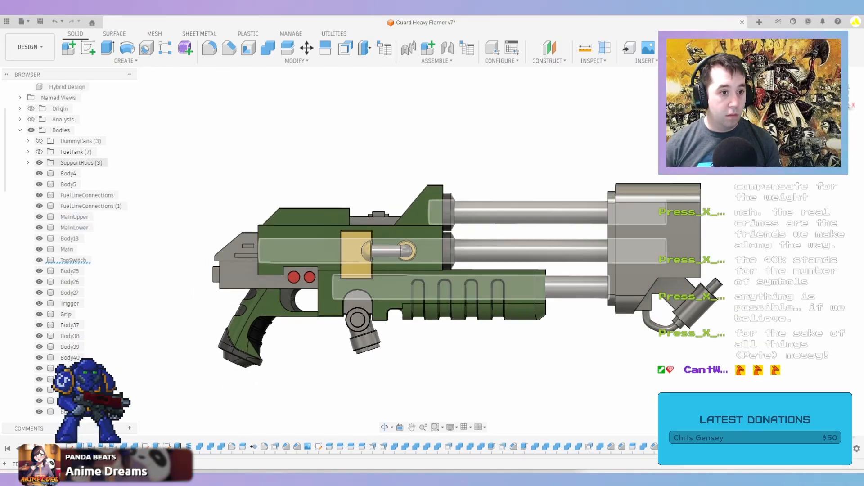
{"action": "left_click", "coordinate": [39, 151]}
{"action": "scroll", "coordinate": [373, 280], "scroll_direction": "up", "scroll_amount": 1}
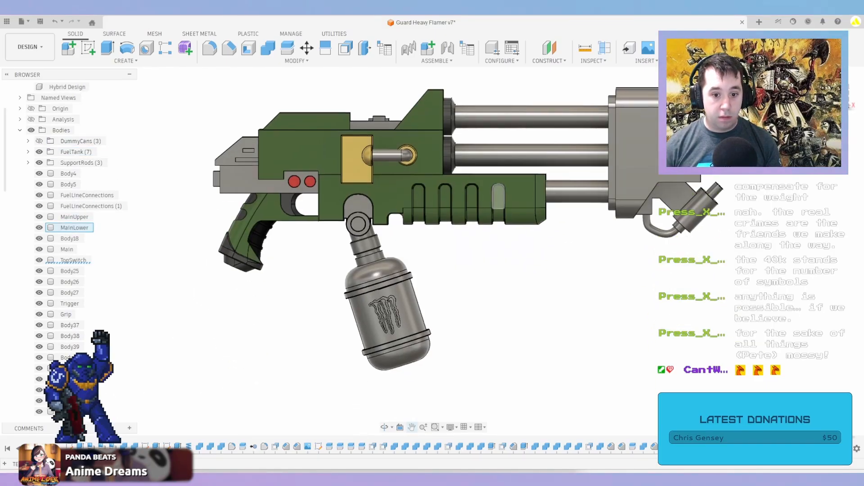
Add Paint - Metallic (Green) to the design and apply Paint - Metallic (Black) to the border of the fuel tank's claw logo
{"action": "scroll", "coordinate": [383, 304], "scroll_direction": "up", "scroll_amount": 3}
{"action": "scroll", "coordinate": [422, 298], "scroll_direction": "up", "scroll_amount": 2}
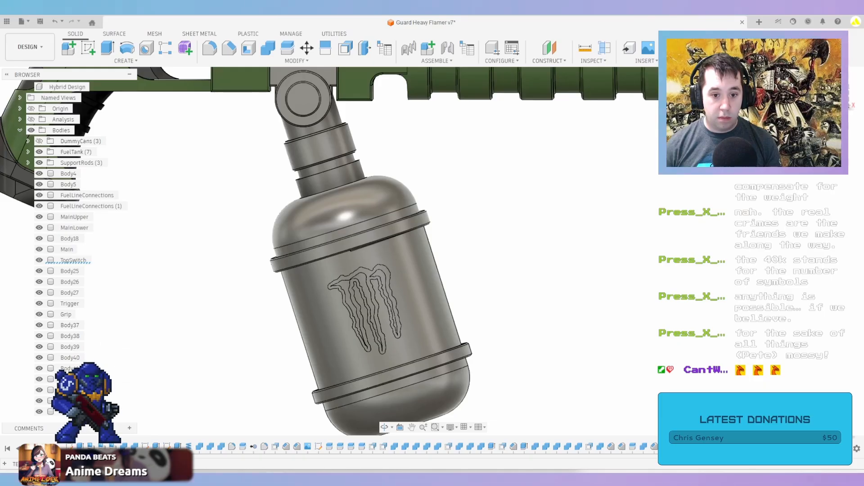
{"action": "key", "text": "a"}
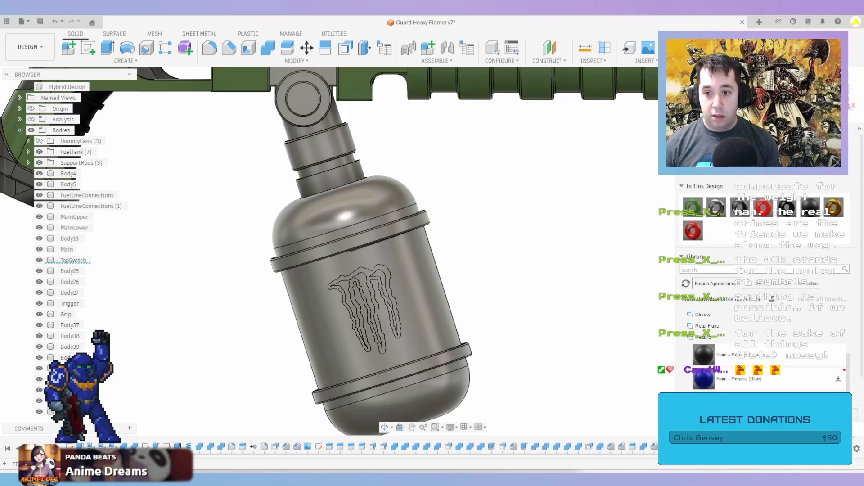
{"action": "scroll", "coordinate": [765, 342], "scroll_direction": "down", "scroll_amount": 3}
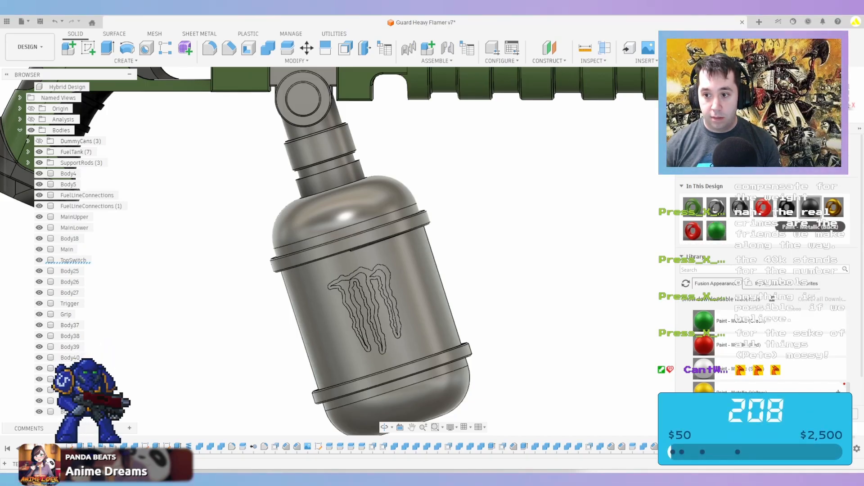
{"action": "left_click_drag", "start_coordinate": [810, 208], "coordinate": [379, 293]}
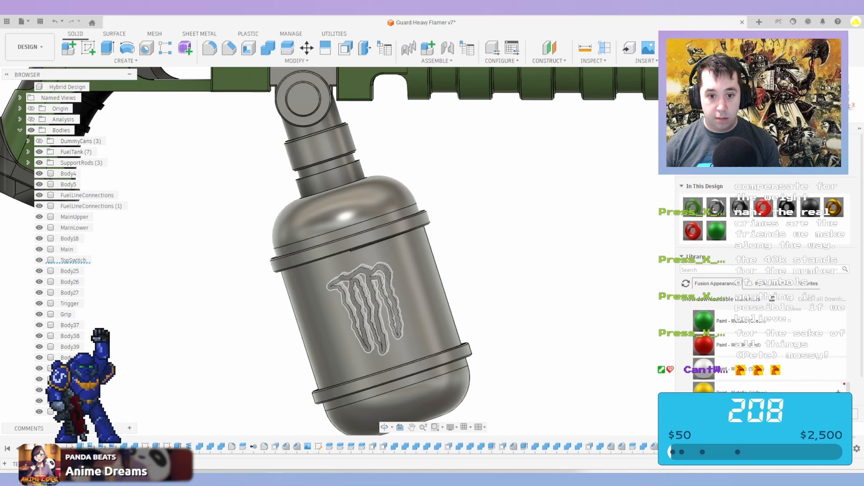
{"action": "scroll", "coordinate": [369, 303], "scroll_direction": "up", "scroll_amount": 5}
Change the Paint - Metallic (Green) appearance to a brighter green and apply it to the claw marks inside the fuel tank's logo
{"action": "right_click", "coordinate": [717, 231]}
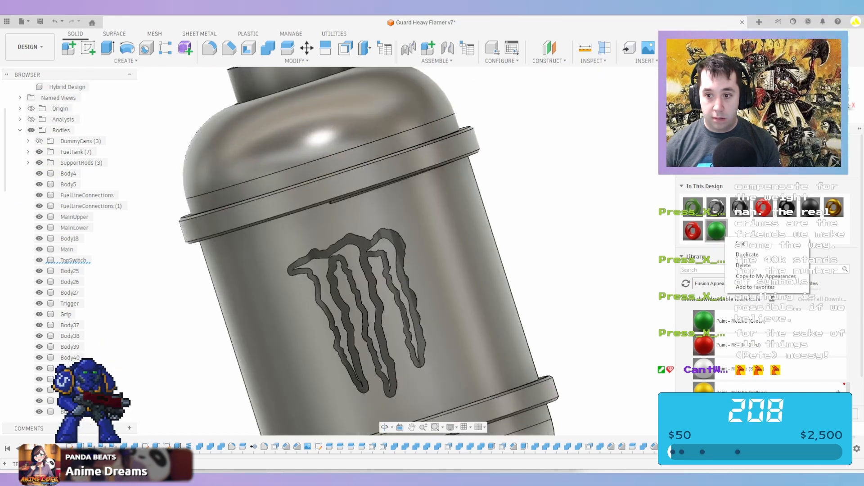
{"action": "left_click", "coordinate": [742, 243]}
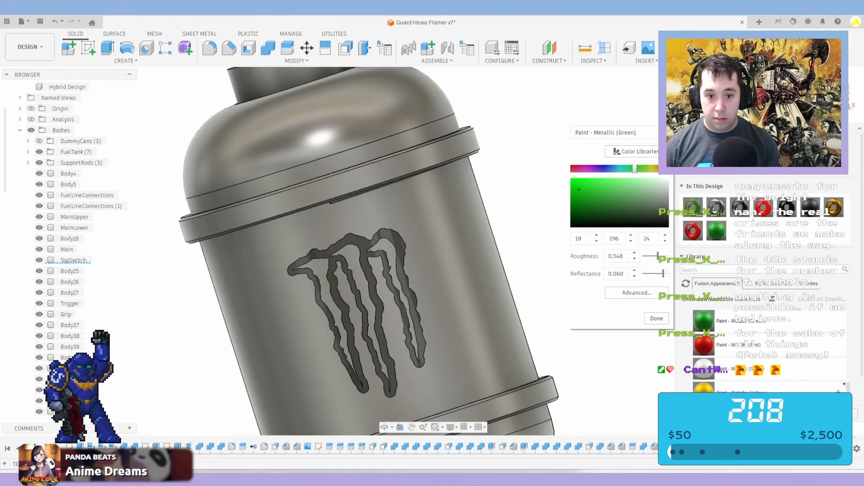
{"action": "left_click", "coordinate": [656, 318]}
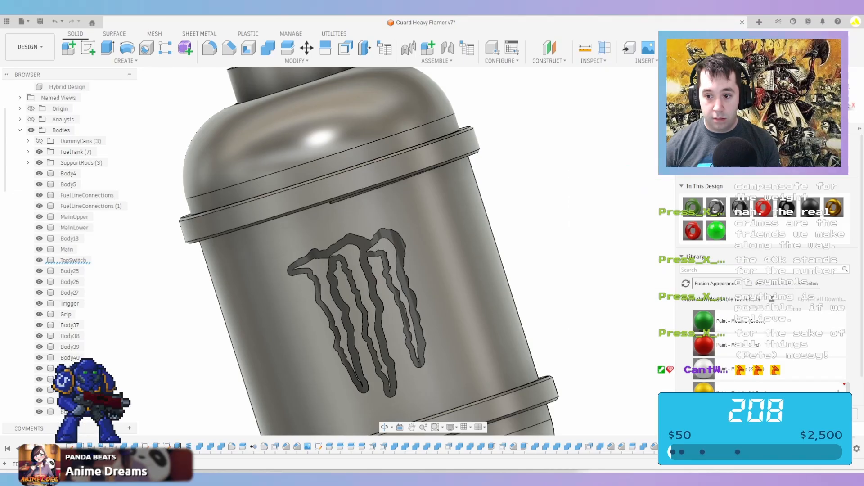
{"action": "left_click_drag", "start_coordinate": [716, 230], "coordinate": [358, 271]}
{"action": "left_click_drag", "start_coordinate": [717, 230], "coordinate": [390, 248]}
{"action": "scroll", "coordinate": [476, 185], "scroll_direction": "down", "scroll_amount": 3}
{"action": "scroll", "coordinate": [504, 252], "scroll_direction": "down", "scroll_amount": 2}
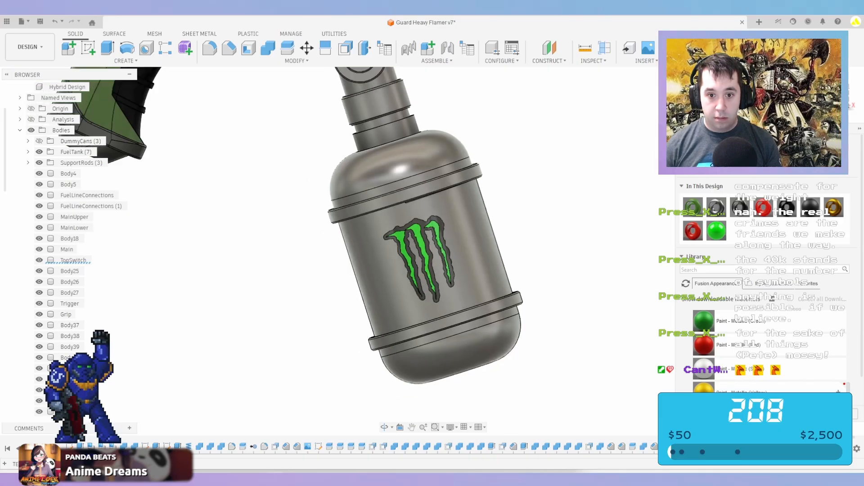
{"action": "scroll", "coordinate": [505, 252], "scroll_direction": "down", "scroll_amount": 2}
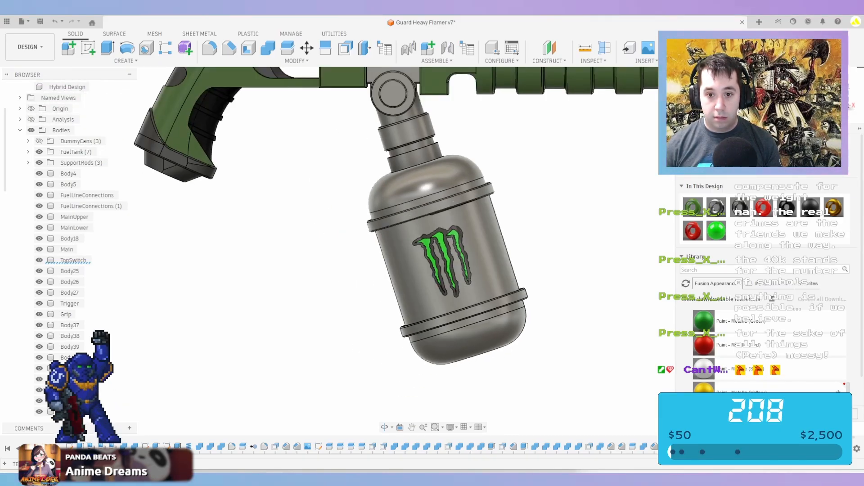
Apply a black finish to the fuel tank's main body and its domed top section
{"action": "middle_click_drag", "start_coordinate": [450, 252], "coordinate": [491, 272], "text": "shift"}
{"action": "scroll", "coordinate": [578, 237], "scroll_direction": "down", "scroll_amount": 1}
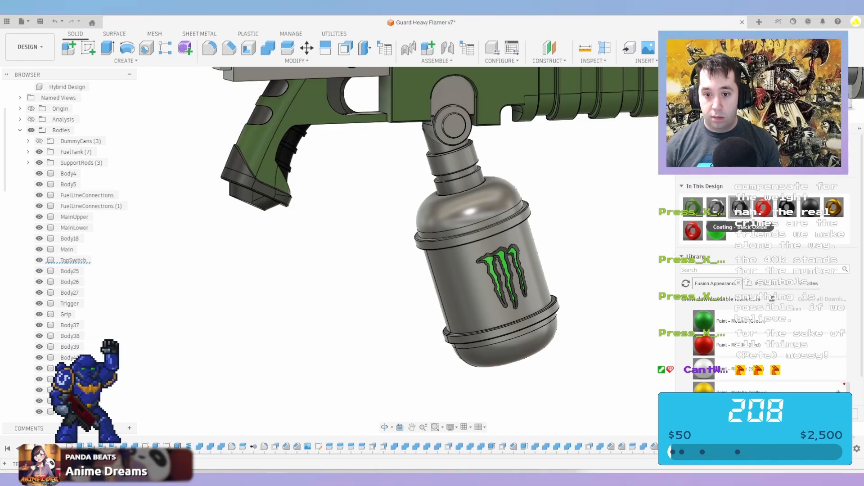
{"action": "left_click_drag", "start_coordinate": [810, 207], "coordinate": [472, 283]}
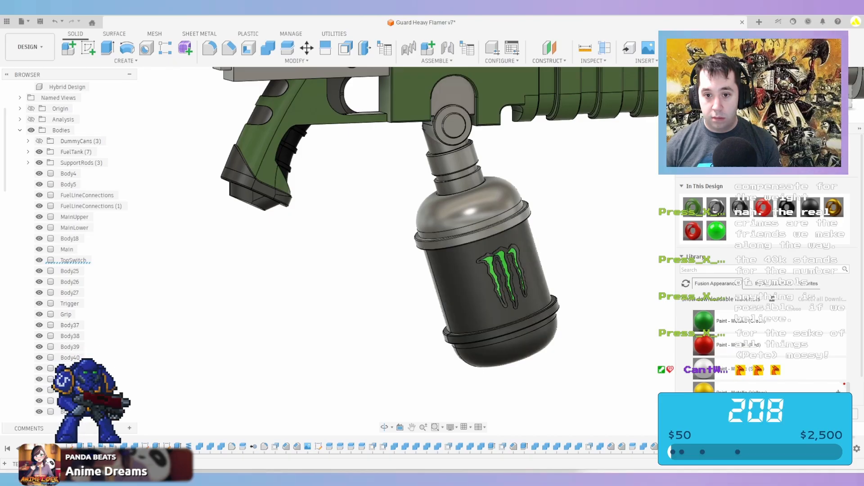
{"action": "left_click_drag", "start_coordinate": [740, 207], "coordinate": [473, 210]}
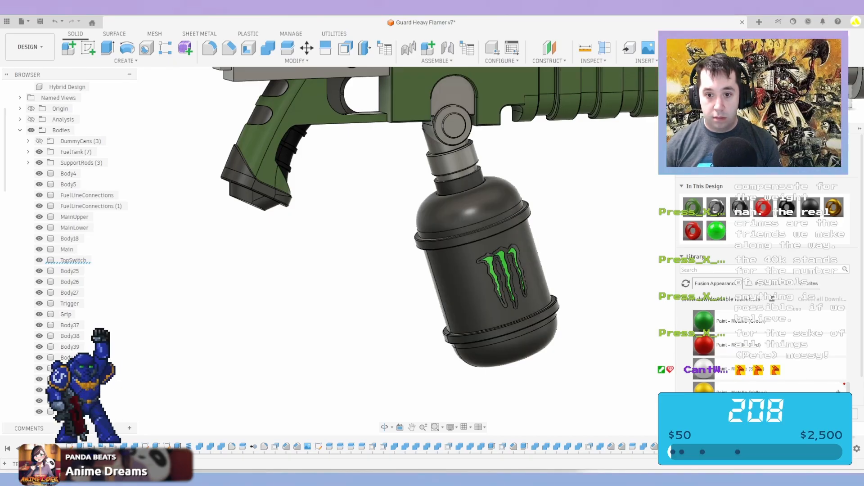
Apply Steel - Satin to the faces of the raised rims around the top and base of the fuel tank
{"action": "scroll", "coordinate": [571, 201], "scroll_direction": "up", "scroll_amount": 1}
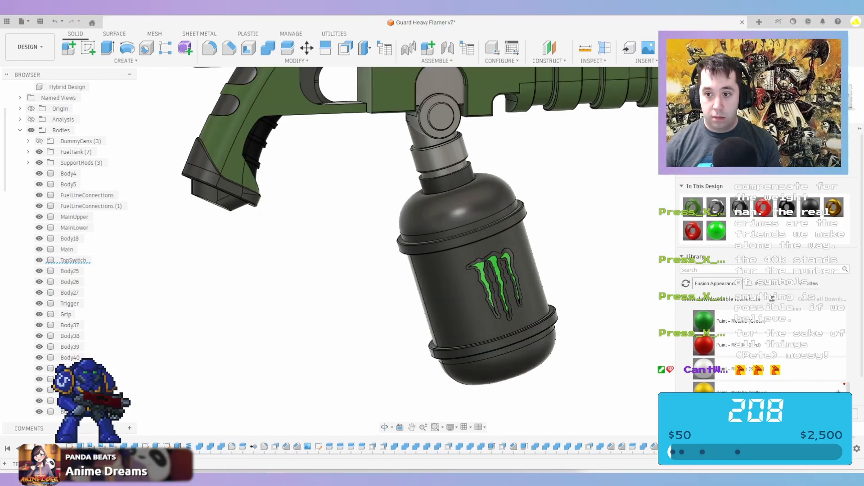
{"action": "scroll", "coordinate": [504, 189], "scroll_direction": "up", "scroll_amount": 8}
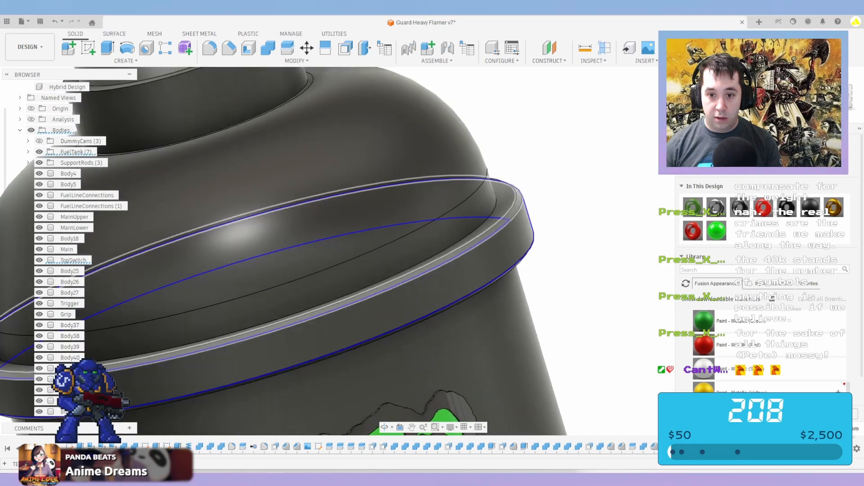
{"action": "middle_click_drag", "start_coordinate": [504, 211], "coordinate": [502, 128], "text": "shift"}
{"action": "scroll", "coordinate": [392, 203], "scroll_direction": "down", "scroll_amount": 5}
{"action": "middle_click_drag", "start_coordinate": [389, 360], "coordinate": [382, 270]}
{"action": "scroll", "coordinate": [380, 272], "scroll_direction": "up", "scroll_amount": 5}
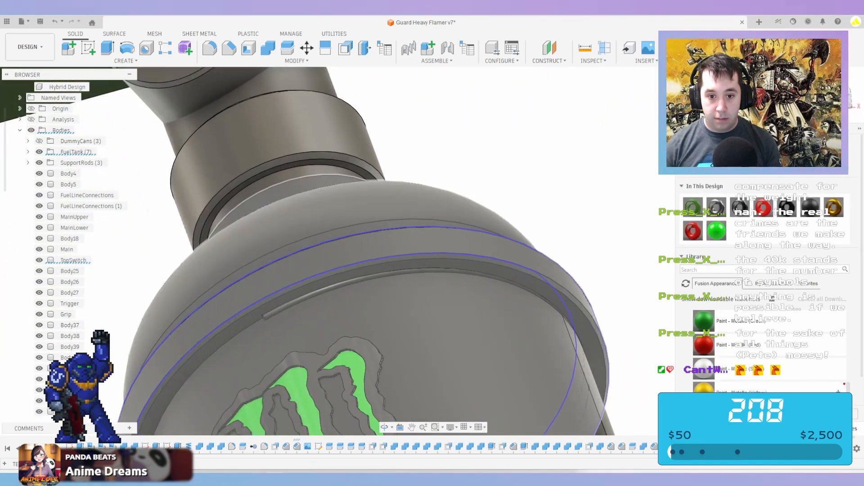
{"action": "scroll", "coordinate": [383, 274], "scroll_direction": "up", "scroll_amount": 3}
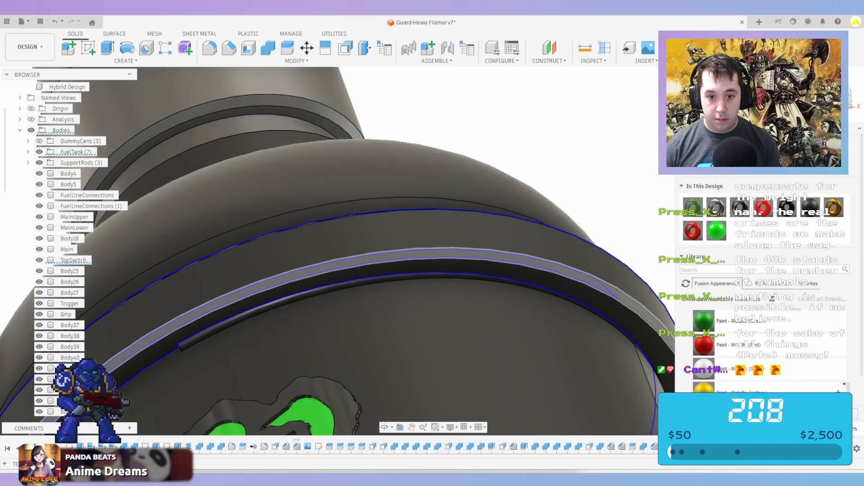
{"action": "scroll", "coordinate": [455, 153], "scroll_direction": "down", "scroll_amount": 6}
{"action": "scroll", "coordinate": [455, 153], "scroll_direction": "down", "scroll_amount": 2}
{"action": "scroll", "coordinate": [483, 258], "scroll_direction": "up", "scroll_amount": 5}
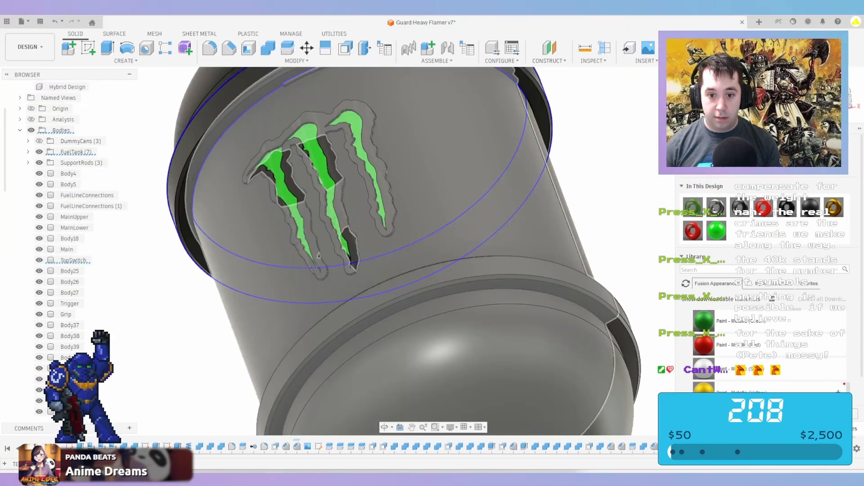
{"action": "scroll", "coordinate": [482, 288], "scroll_direction": "up", "scroll_amount": 2}
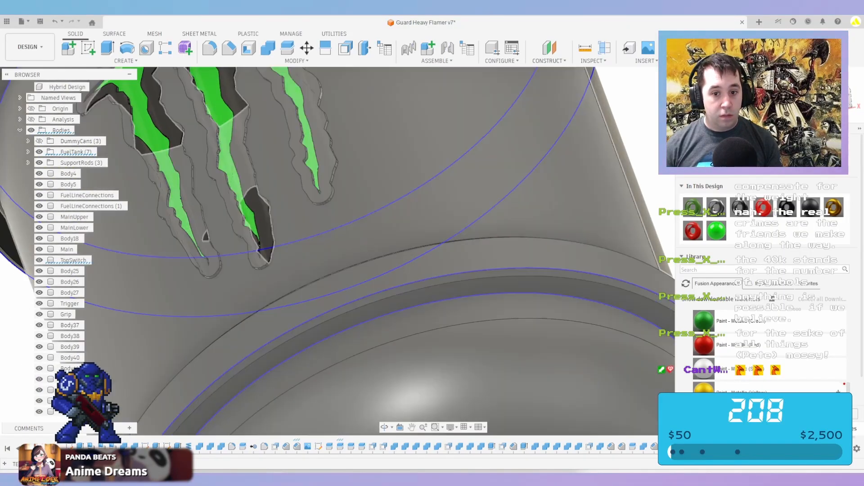
{"action": "scroll", "coordinate": [460, 198], "scroll_direction": "down", "scroll_amount": 3}
{"action": "middle_click_drag", "start_coordinate": [460, 198], "coordinate": [453, 299], "text": "shift"}
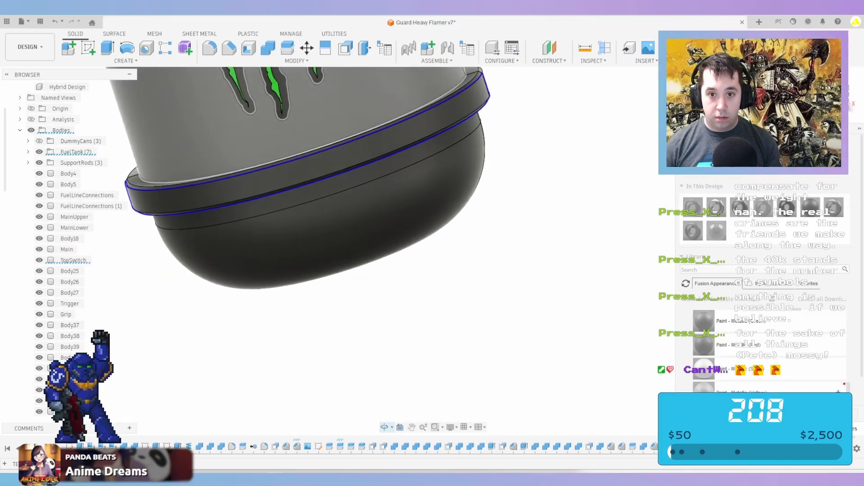
{"action": "scroll", "coordinate": [487, 112], "scroll_direction": "down", "scroll_amount": 2}
{"action": "scroll", "coordinate": [473, 86], "scroll_direction": "up", "scroll_amount": 4}
{"action": "scroll", "coordinate": [476, 90], "scroll_direction": "up", "scroll_amount": 2}
{"action": "left_click", "coordinate": [473, 132], "text": "ctrl"}
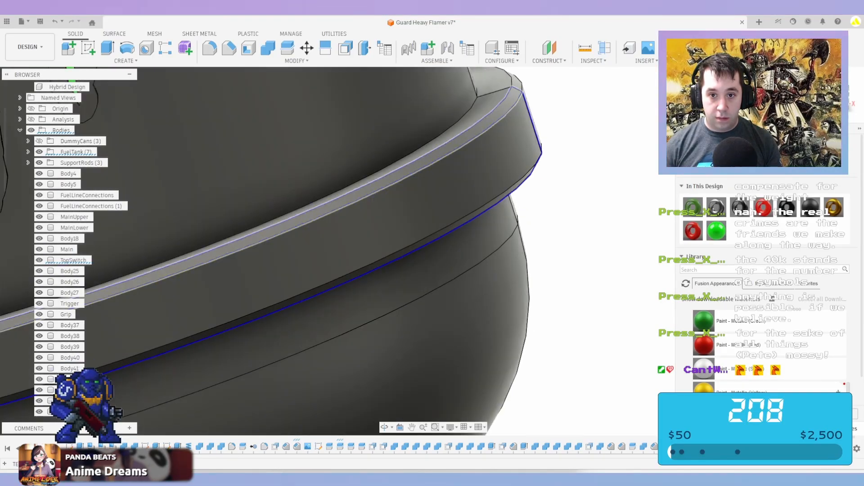
{"action": "left_click", "coordinate": [478, 110], "text": "ctrl"}
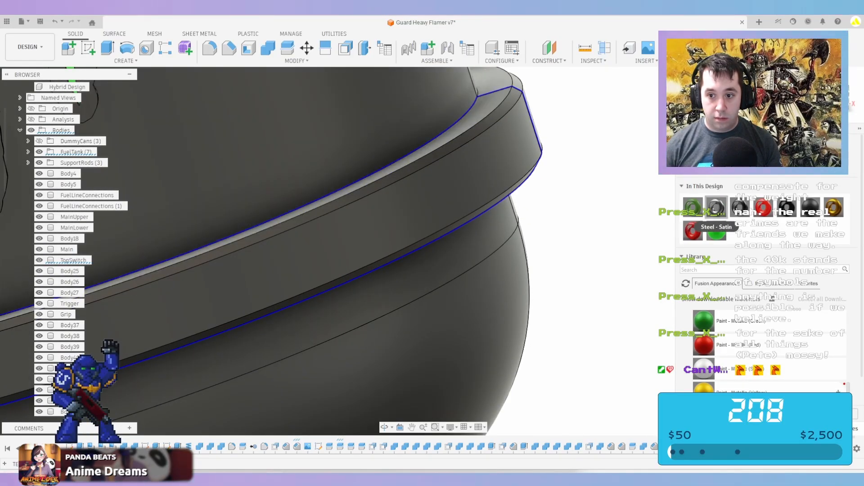
{"action": "left_click_drag", "start_coordinate": [715, 208], "coordinate": [316, 216]}
{"action": "scroll", "coordinate": [496, 117], "scroll_direction": "down", "scroll_amount": 8}
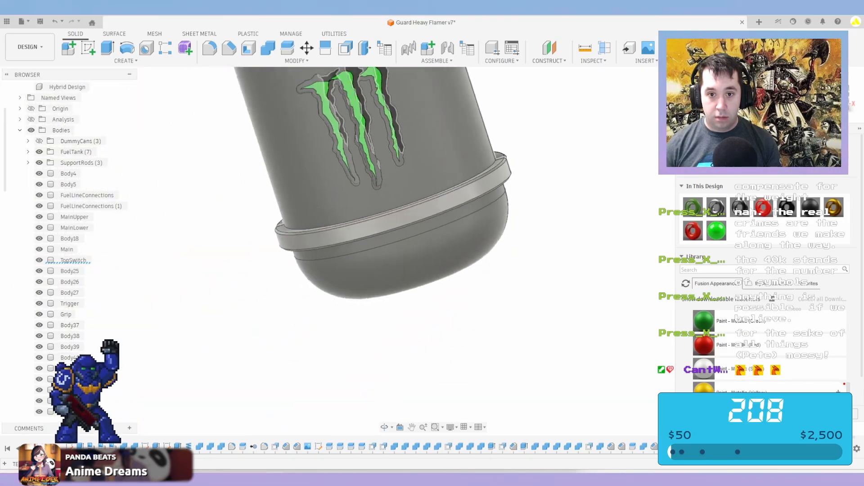
Apply the black finish to the remaining unpainted faces on the back of the fuel tank's main body and rounded bottom
{"action": "middle_click_drag", "start_coordinate": [495, 225], "coordinate": [412, 253], "text": "shift"}
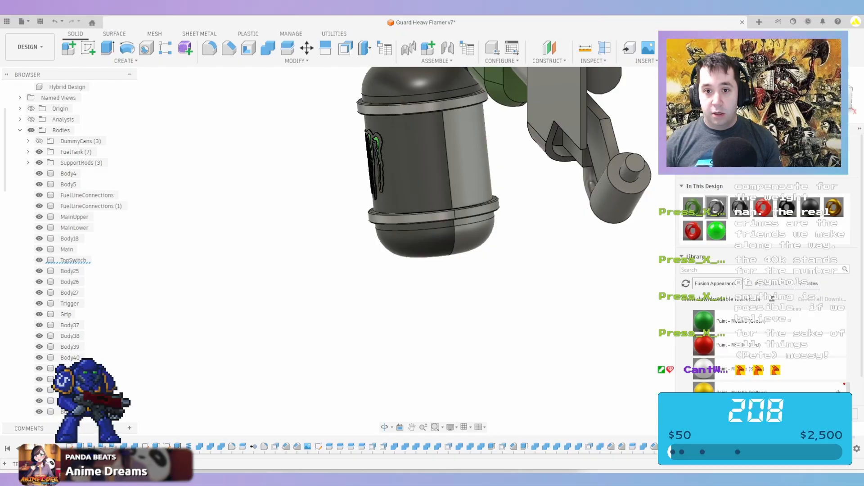
{"action": "left_click_drag", "start_coordinate": [716, 211], "coordinate": [432, 149]}
{"action": "left_click", "coordinate": [477, 198]}
{"action": "scroll", "coordinate": [480, 208], "scroll_direction": "up", "scroll_amount": 3}
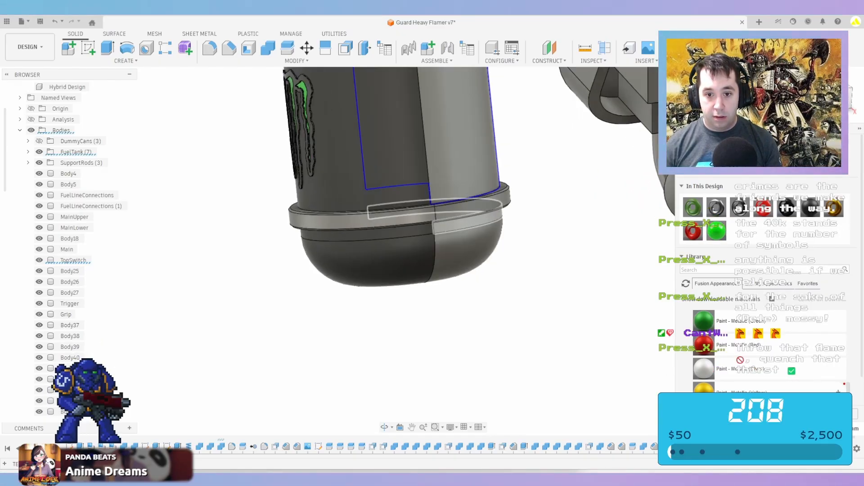
{"action": "left_click", "coordinate": [450, 252], "text": "ctrl"}
{"action": "middle_click_drag", "start_coordinate": [450, 257], "coordinate": [504, 193], "text": "shift"}
{"action": "middle_click_drag", "start_coordinate": [489, 292], "coordinate": [464, 103]}
{"action": "scroll", "coordinate": [464, 104], "scroll_direction": "down", "scroll_amount": 2}
{"action": "middle_click_drag", "start_coordinate": [477, 180], "coordinate": [486, 133]}
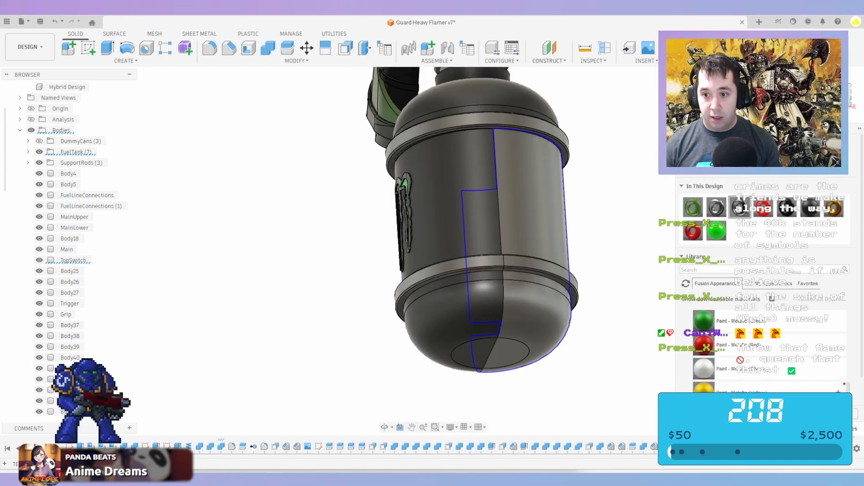
{"action": "left_click_drag", "start_coordinate": [739, 208], "coordinate": [535, 210]}
{"action": "scroll", "coordinate": [574, 197], "scroll_direction": "down", "scroll_amount": 4}
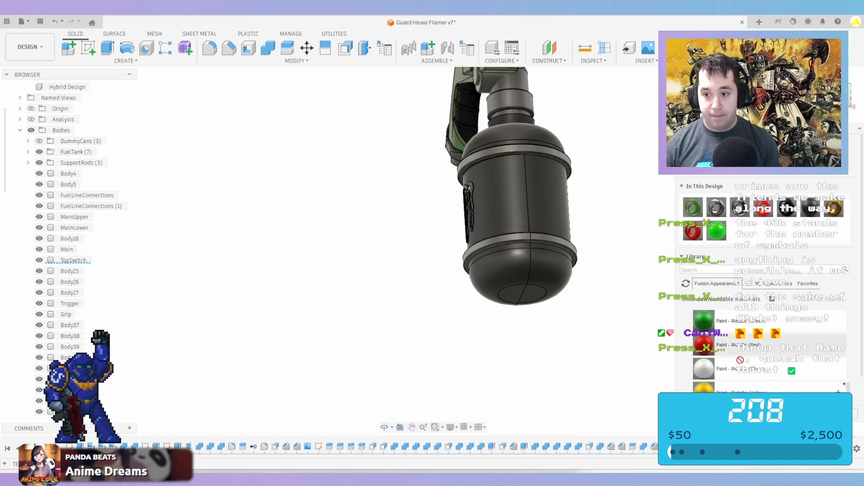
{"action": "left_click", "coordinate": [849, 414]}
Apply Coating - Titanium Nitride to the faces of the collar between the fuel tank's neck and the pivot joint
{"action": "middle_click_drag", "start_coordinate": [150, 182], "coordinate": [488, 299], "text": "shift"}
{"action": "scroll", "coordinate": [457, 290], "scroll_direction": "up", "scroll_amount": 3}
{"action": "scroll", "coordinate": [553, 265], "scroll_direction": "down", "scroll_amount": 3}
{"action": "scroll", "coordinate": [531, 258], "scroll_direction": "up", "scroll_amount": 6}
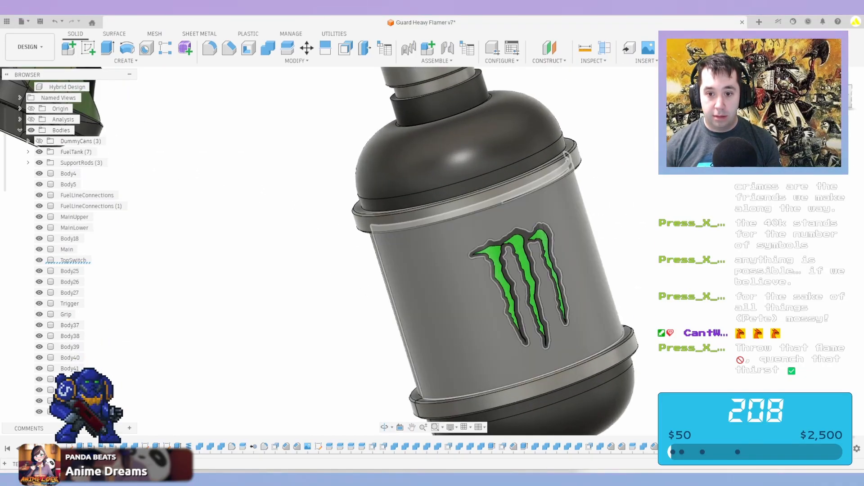
{"action": "scroll", "coordinate": [517, 329], "scroll_direction": "down", "scroll_amount": 6}
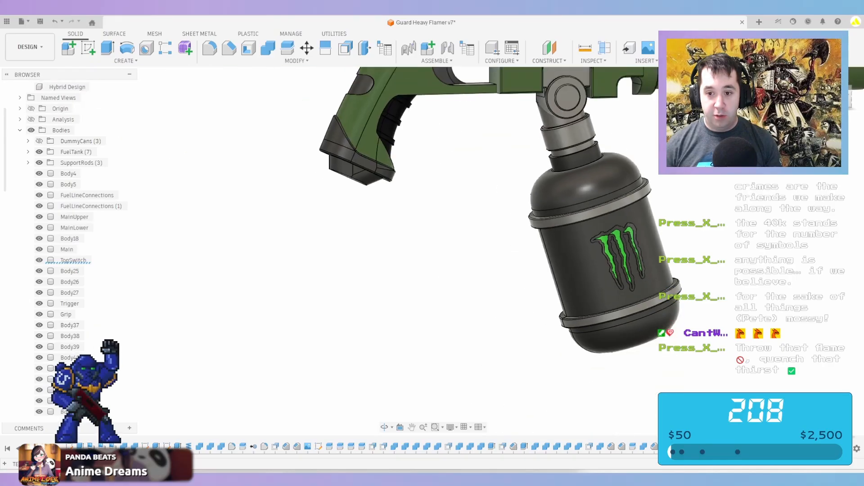
{"action": "scroll", "coordinate": [478, 209], "scroll_direction": "up", "scroll_amount": 3}
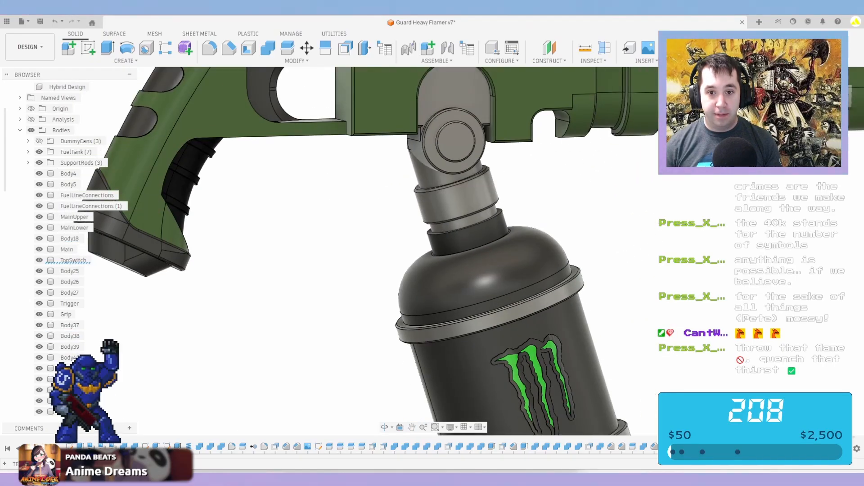
{"action": "key", "text": "a"}
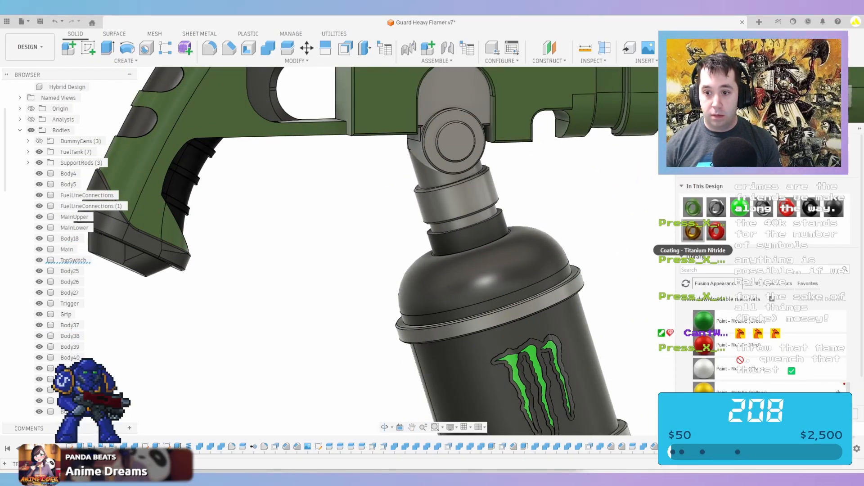
{"action": "left_click_drag", "start_coordinate": [693, 230], "coordinate": [465, 196]}
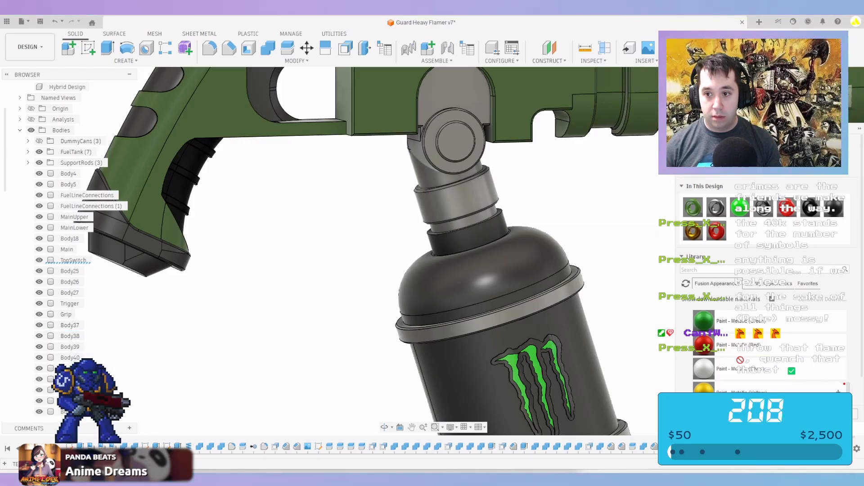
{"action": "scroll", "coordinate": [421, 189], "scroll_direction": "up", "scroll_amount": 5}
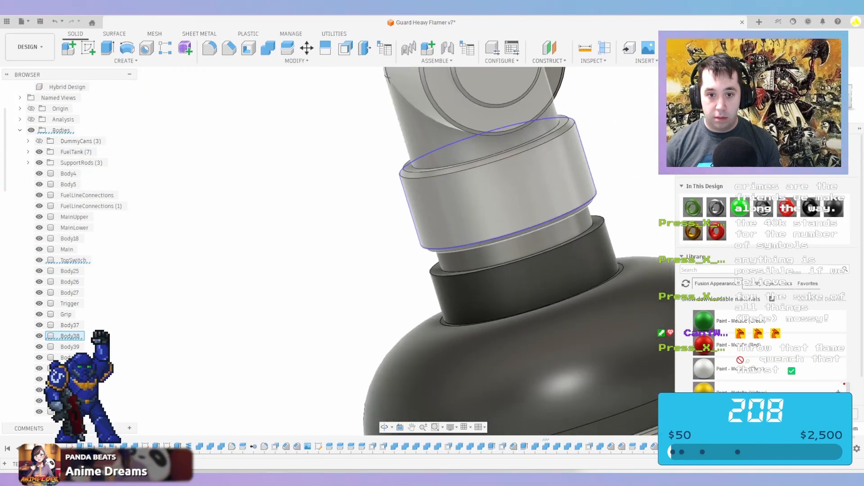
{"action": "scroll", "coordinate": [517, 252], "scroll_direction": "up", "scroll_amount": 5}
{"action": "scroll", "coordinate": [517, 252], "scroll_direction": "down", "scroll_amount": 5}
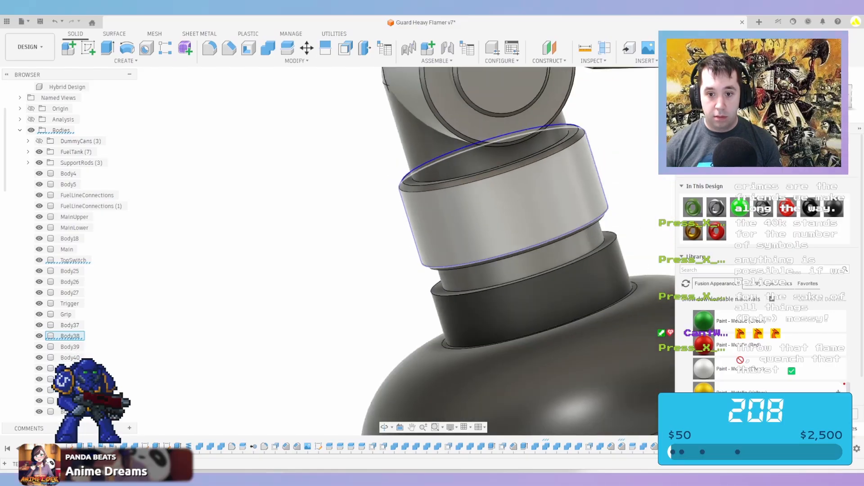
{"action": "middle_click_drag", "start_coordinate": [513, 257], "coordinate": [488, 211], "text": "shift"}
{"action": "scroll", "coordinate": [488, 216], "scroll_direction": "up", "scroll_amount": 5}
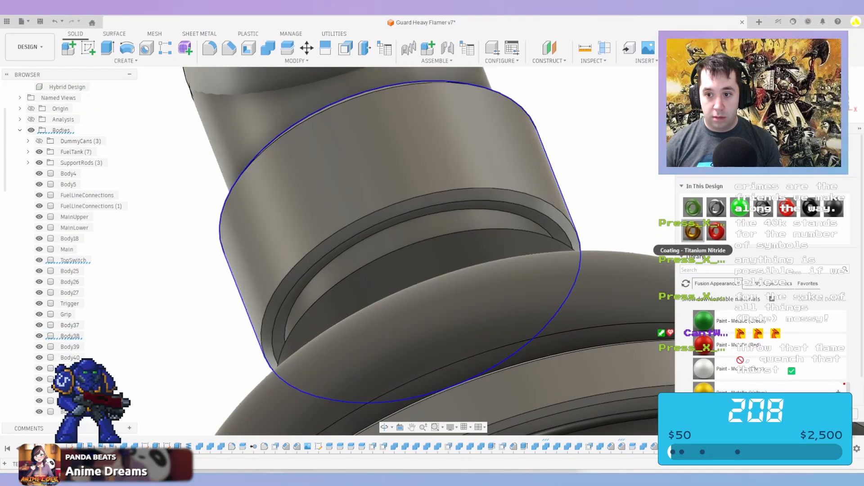
{"action": "left_click_drag", "start_coordinate": [694, 232], "coordinate": [401, 212]}
{"action": "scroll", "coordinate": [400, 211], "scroll_direction": "down", "scroll_amount": 5}
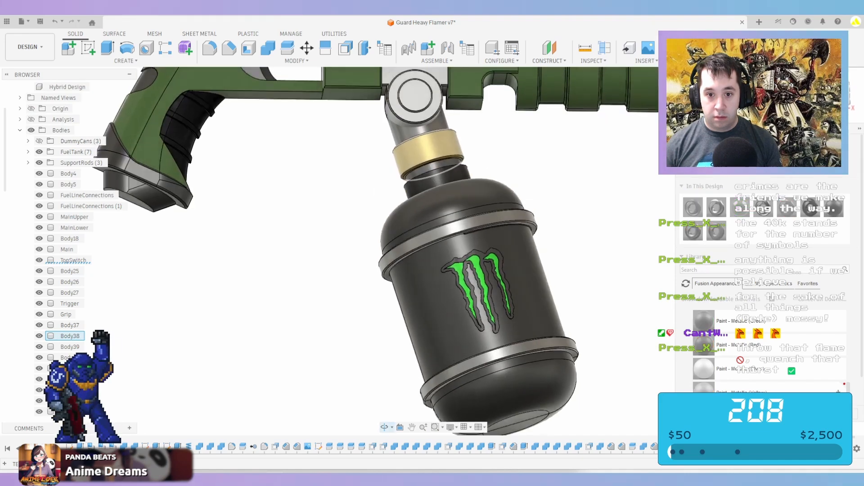
Examine the colors of the whole flamer from the side, from the fuel tank to the barrels and muzzle housing
{"action": "middle_click_drag", "start_coordinate": [417, 180], "coordinate": [410, 198], "text": "shift"}
{"action": "scroll", "coordinate": [408, 200], "scroll_direction": "down", "scroll_amount": 4}
{"action": "middle_click_drag", "start_coordinate": [419, 148], "coordinate": [321, 242], "text": "shift"}
{"action": "scroll", "coordinate": [407, 209], "scroll_direction": "down", "scroll_amount": 3}
{"action": "scroll", "coordinate": [327, 197], "scroll_direction": "up", "scroll_amount": 2}
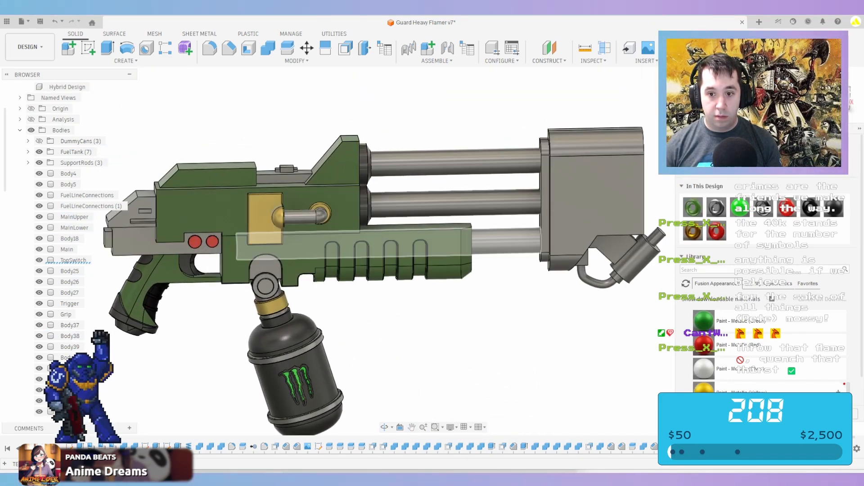
{"action": "middle_click_drag", "start_coordinate": [568, 217], "coordinate": [517, 226]}
{"action": "scroll", "coordinate": [518, 228], "scroll_direction": "up", "scroll_amount": 1}
{"action": "scroll", "coordinate": [776, 322], "scroll_direction": "up", "scroll_amount": 3}
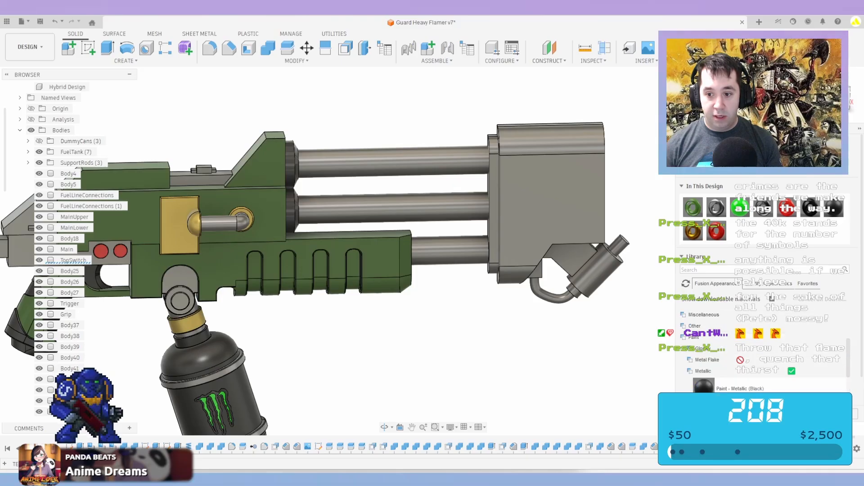
Browse the library's metal appearances, including the Chrome, Palladium and Titanium finishes, and close the appearance settings
{"action": "left_click", "coordinate": [696, 338]}
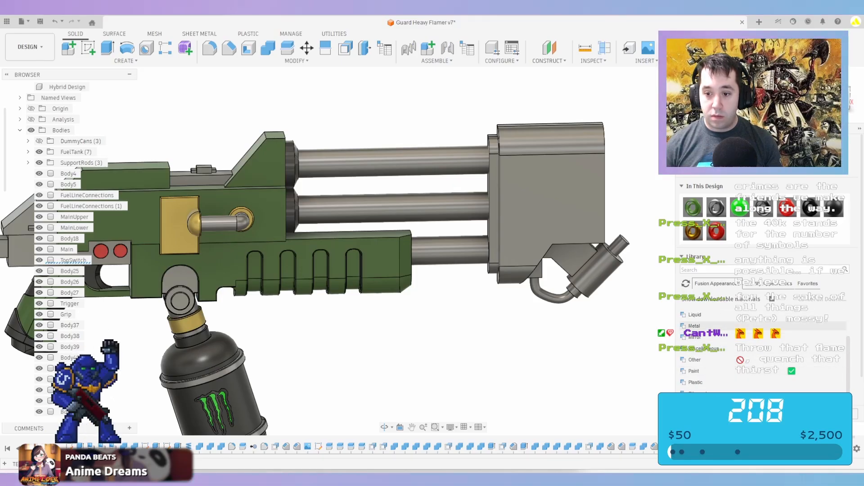
{"action": "left_click", "coordinate": [695, 326]}
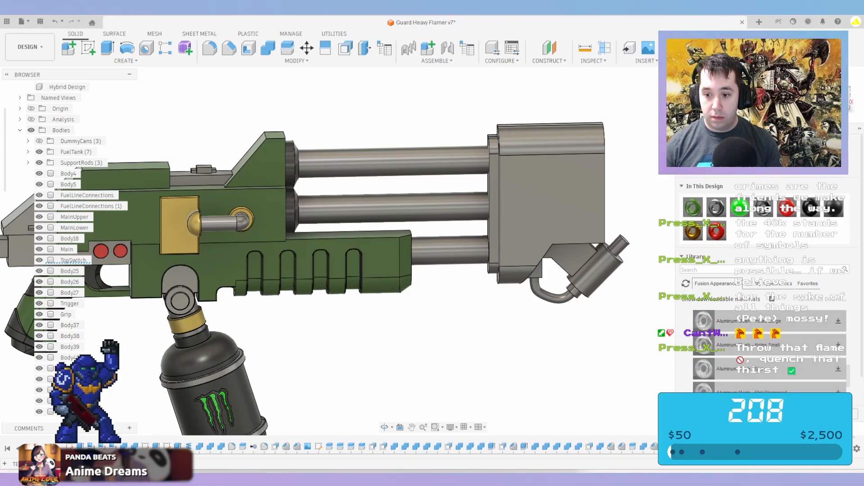
{"action": "scroll", "coordinate": [765, 346], "scroll_direction": "down", "scroll_amount": 3}
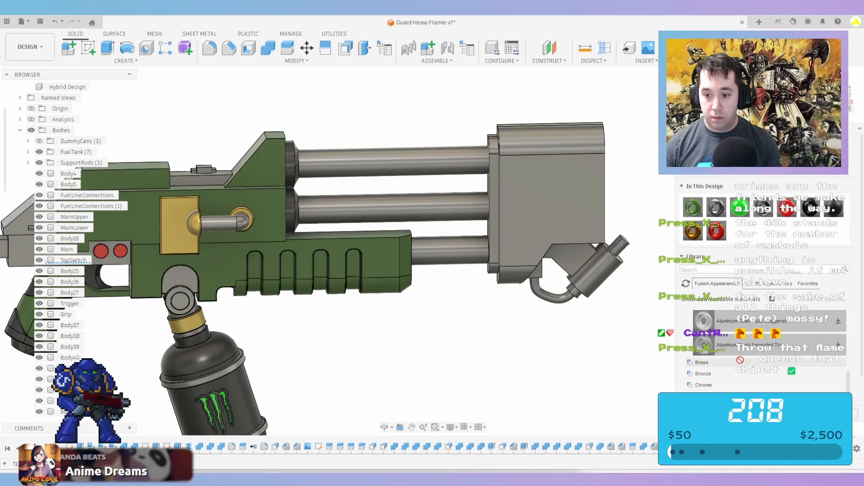
{"action": "left_click", "coordinate": [703, 385]}
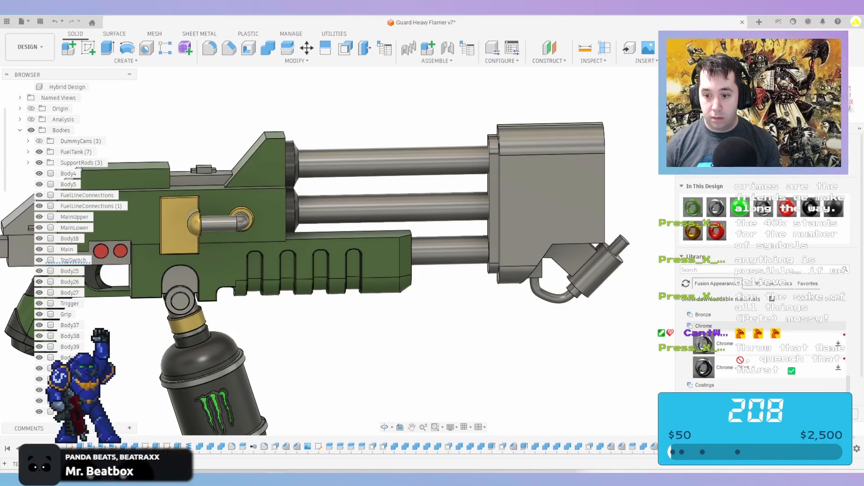
{"action": "scroll", "coordinate": [704, 383], "scroll_direction": "down", "scroll_amount": 3}
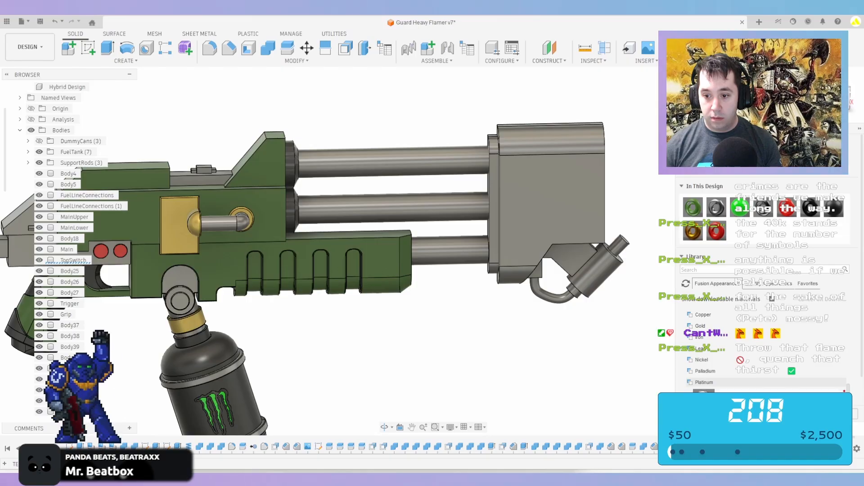
{"action": "left_click", "coordinate": [705, 370]}
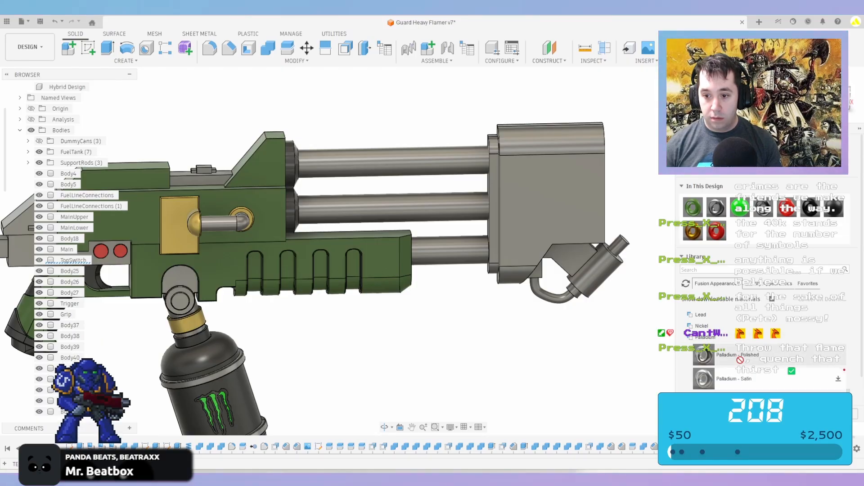
{"action": "left_click", "coordinate": [705, 337]}
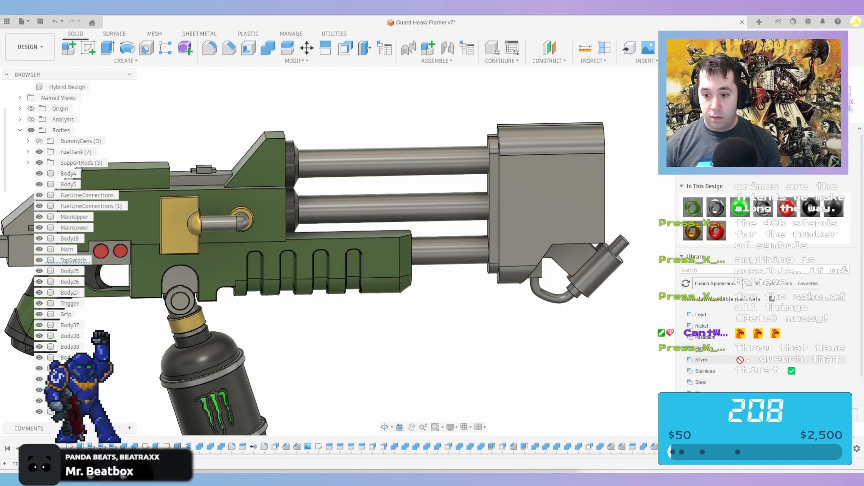
{"action": "scroll", "coordinate": [701, 360], "scroll_direction": "down", "scroll_amount": 2}
{"action": "left_click", "coordinate": [704, 326]}
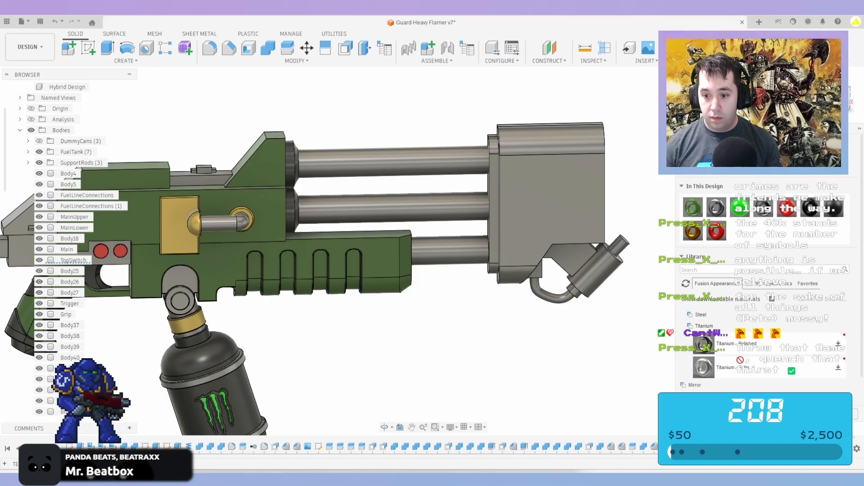
{"action": "scroll", "coordinate": [704, 338], "scroll_direction": "down", "scroll_amount": 2}
{"action": "scroll", "coordinate": [704, 338], "scroll_direction": "up", "scroll_amount": 5}
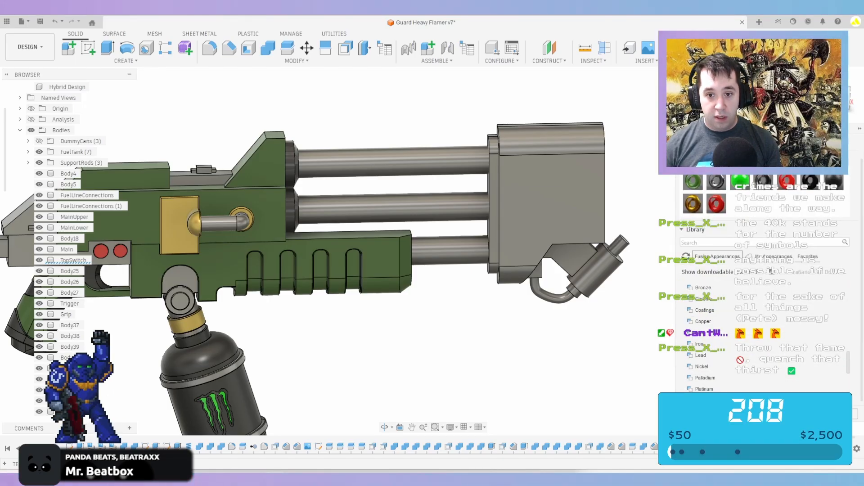
{"action": "key", "text": "Escape"}
{"action": "left_click", "coordinate": [834, 95]}
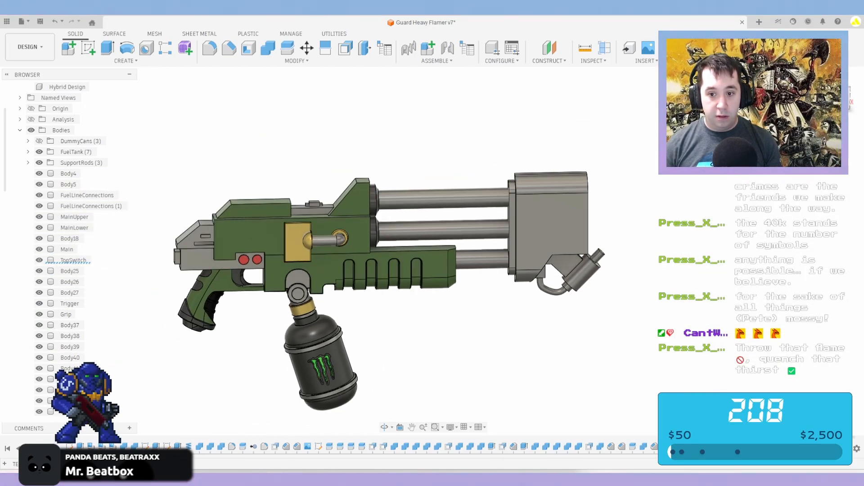
Combine the arched bracket under the main housing with the round pivot disc in front of it, keeping the tool body
{"action": "scroll", "coordinate": [68, 247], "scroll_direction": "down", "scroll_amount": 3}
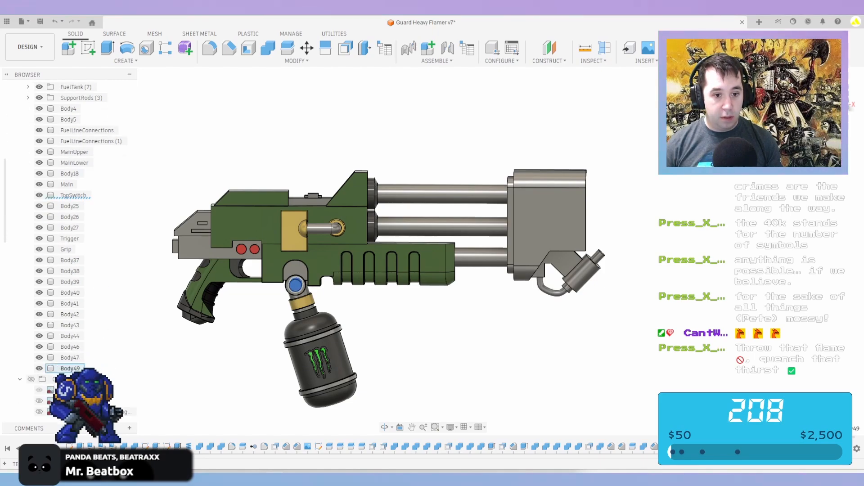
{"action": "scroll", "coordinate": [295, 285], "scroll_direction": "up", "scroll_amount": 8}
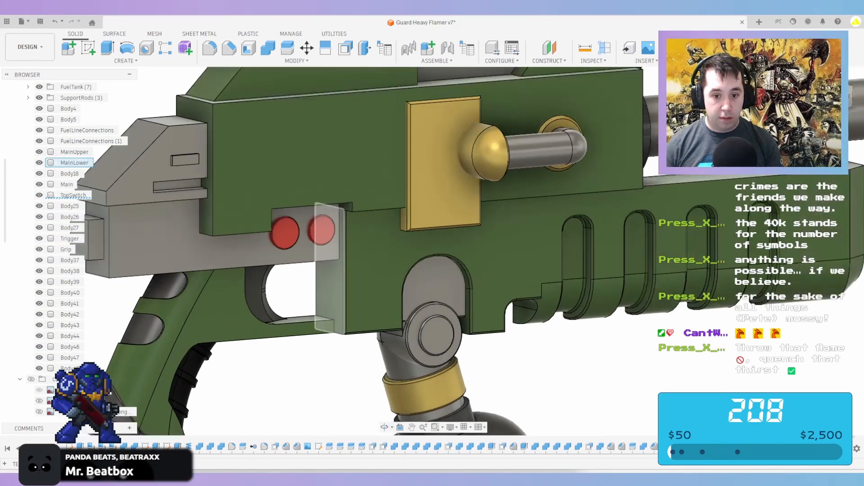
{"action": "scroll", "coordinate": [341, 273], "scroll_direction": "down", "scroll_amount": 1}
{"action": "left_click", "coordinate": [268, 48]}
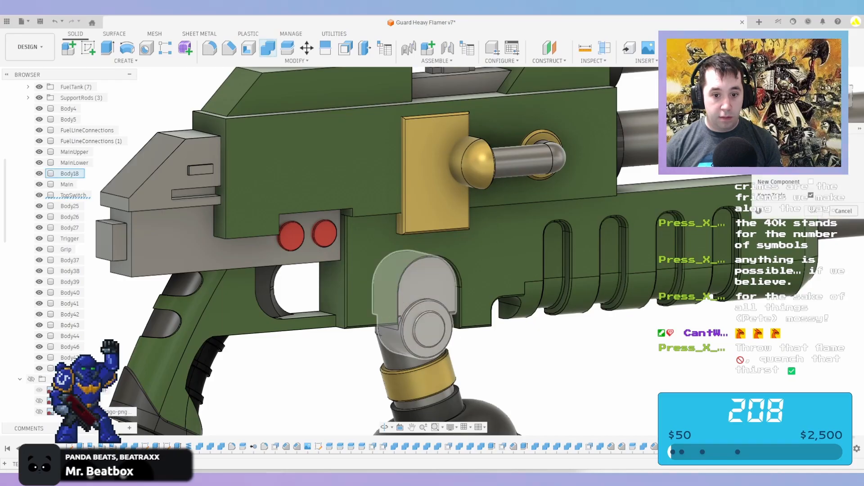
{"action": "left_click", "coordinate": [416, 313]}
{"action": "left_click", "coordinate": [429, 330]}
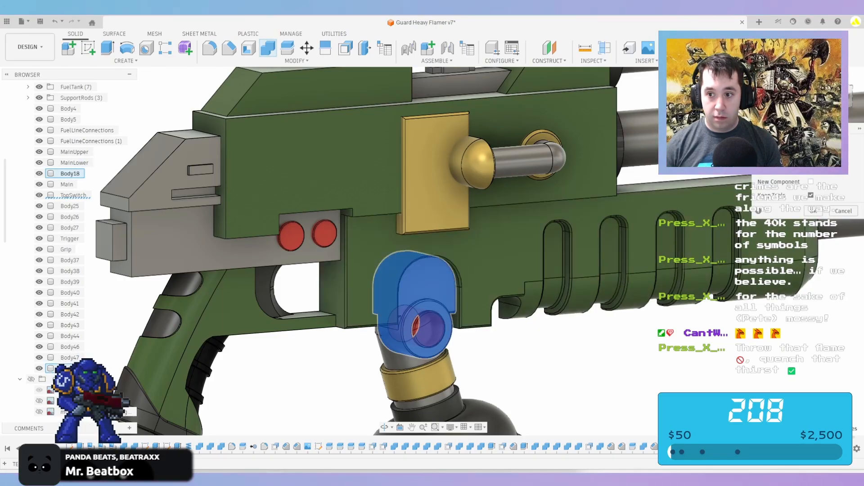
{"action": "left_click", "coordinate": [813, 211]}
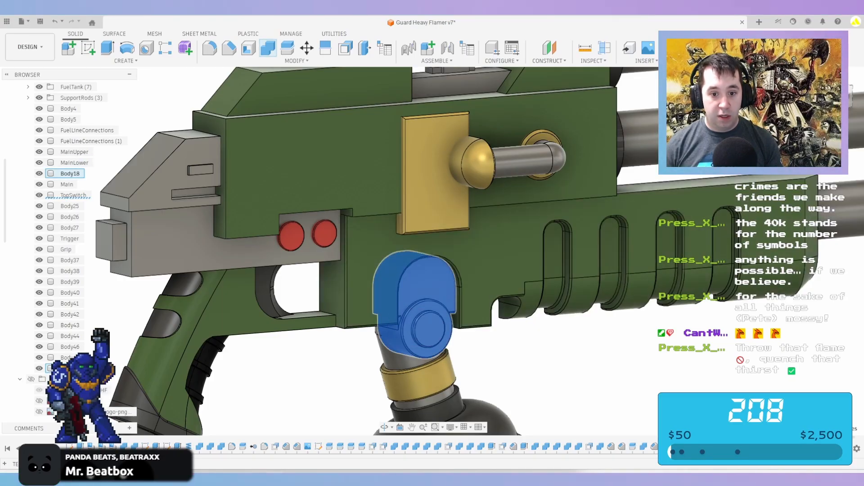
{"action": "key", "text": "Escape"}
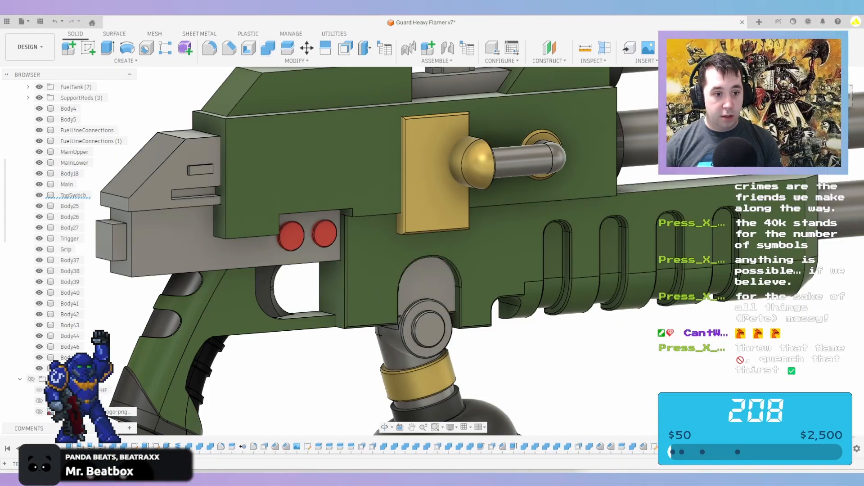
Rename the body of the red light nearest the rear of the gun as Indicator
{"action": "scroll", "coordinate": [322, 384], "scroll_direction": "down", "scroll_amount": 1}
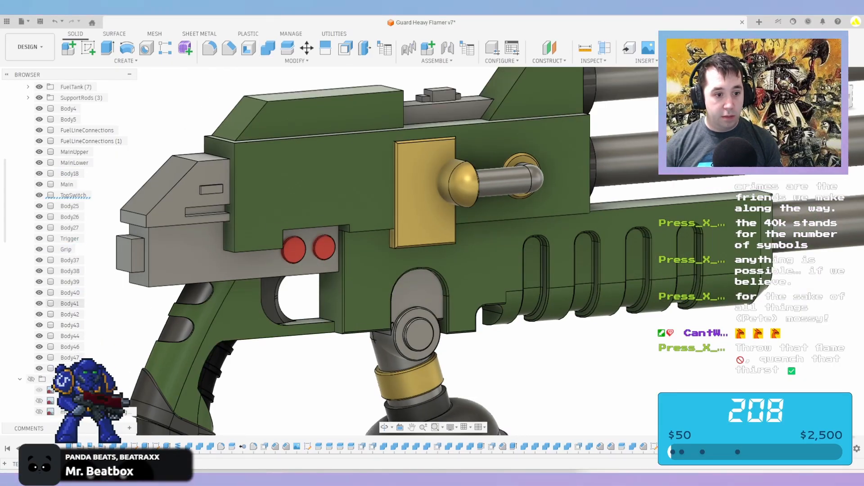
{"action": "left_click", "coordinate": [322, 247]}
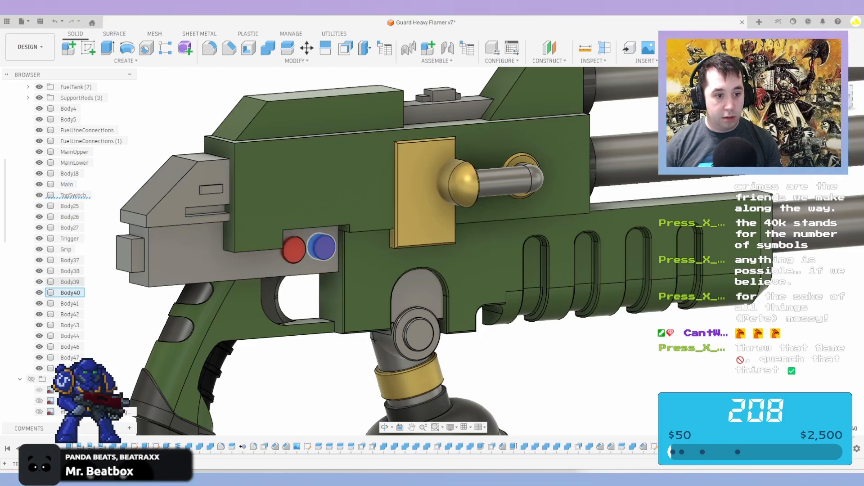
{"action": "left_click", "coordinate": [292, 250], "text": "ctrl"}
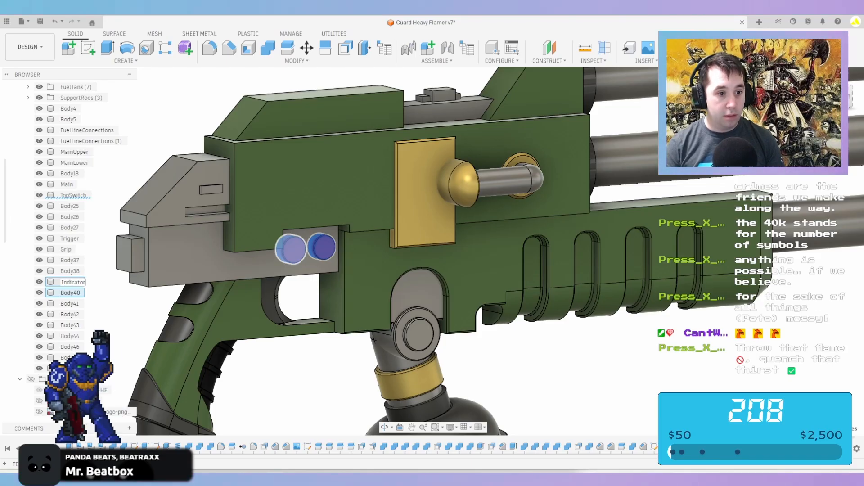
{"action": "key", "text": "Return"}
Create a body group named Emissive and move the two red light bodies into it
{"action": "scroll", "coordinate": [68, 180], "scroll_direction": "up", "scroll_amount": 5}
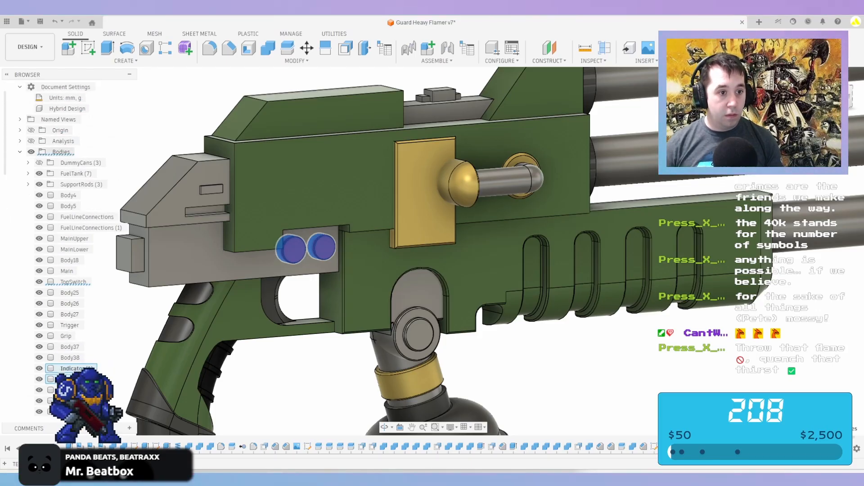
{"action": "right_click", "coordinate": [60, 152]}
{"action": "left_click", "coordinate": [93, 171]}
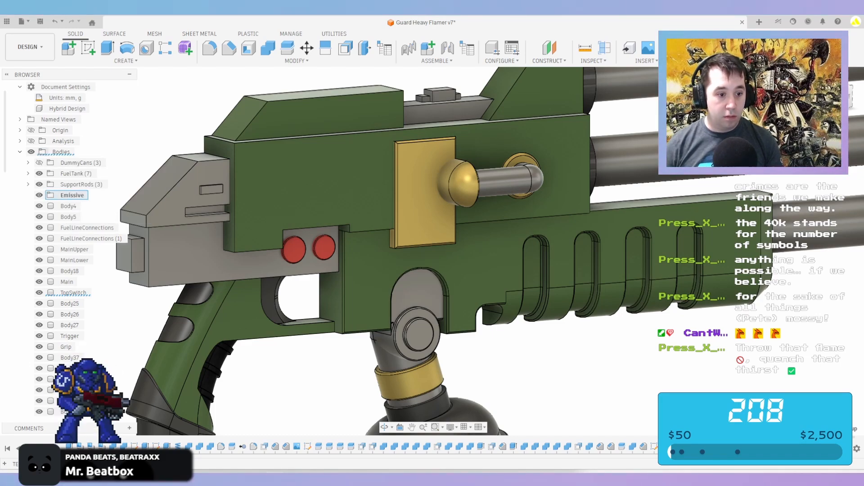
{"action": "scroll", "coordinate": [67, 189], "scroll_direction": "down", "scroll_amount": 2}
{"action": "left_click", "coordinate": [74, 357]}
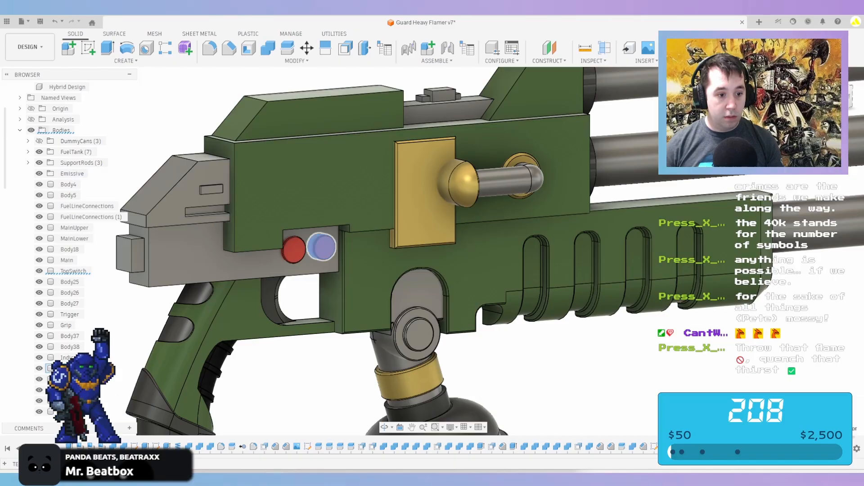
{"action": "left_click", "coordinate": [72, 368], "text": "shift"}
{"action": "left_click_drag", "start_coordinate": [72, 368], "coordinate": [85, 177]}
Rename the body of the gold rectangular plate on the housing's side as SidePanel
{"action": "scroll", "coordinate": [76, 189], "scroll_direction": "down", "scroll_amount": 4}
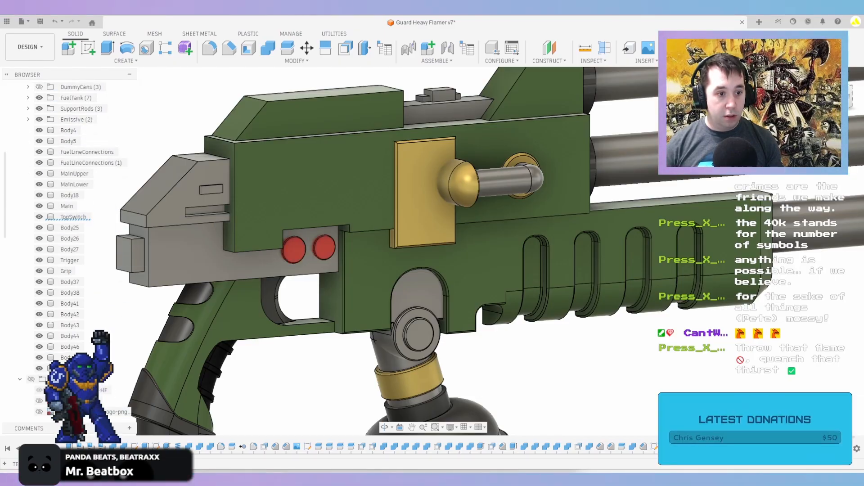
{"action": "scroll", "coordinate": [77, 189], "scroll_direction": "up", "scroll_amount": 4}
{"action": "scroll", "coordinate": [477, 288], "scroll_direction": "down", "scroll_amount": 5}
{"action": "scroll", "coordinate": [573, 283], "scroll_direction": "up", "scroll_amount": 3}
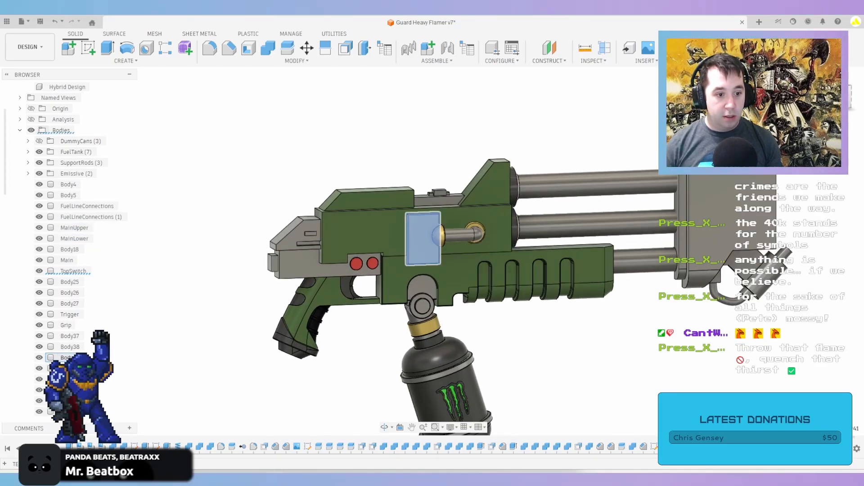
{"action": "double_click", "coordinate": [70, 358]}
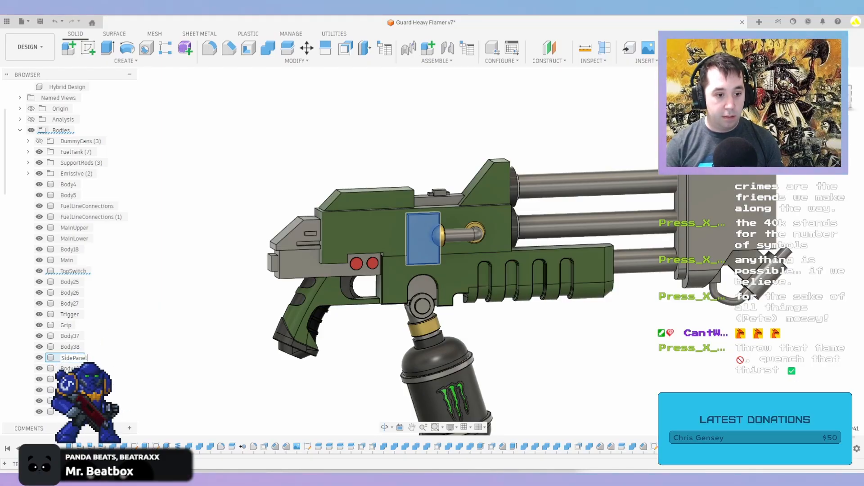
{"action": "left_click", "coordinate": [70, 347]}
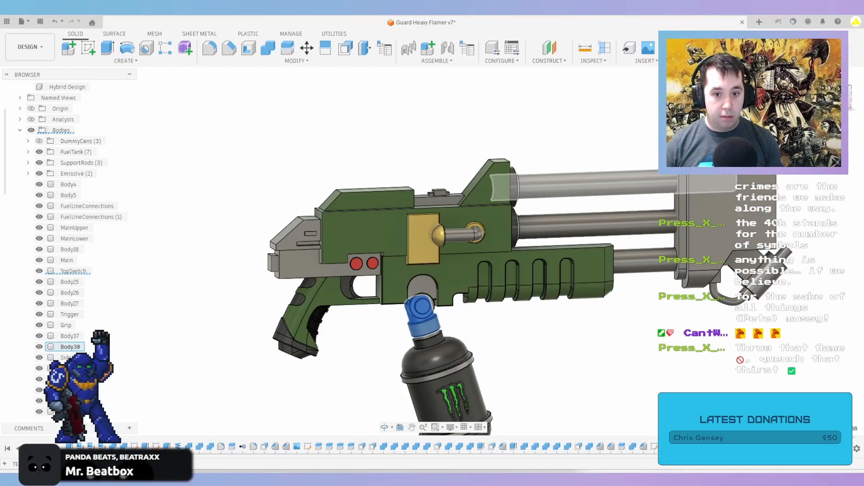
Combine the gold side panel with the gold dome on its front edge, keeping the tool body
{"action": "scroll", "coordinate": [459, 222], "scroll_direction": "up", "scroll_amount": 3}
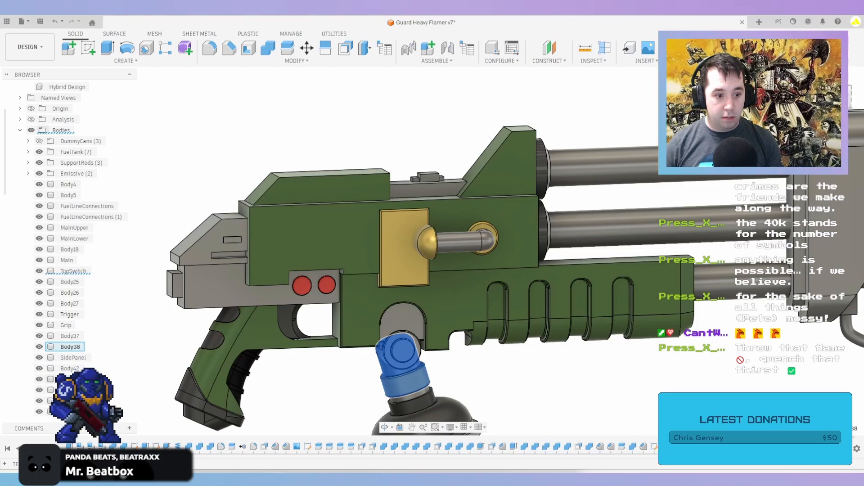
{"action": "left_click", "coordinate": [426, 242]}
{"action": "key", "text": "Escape"}
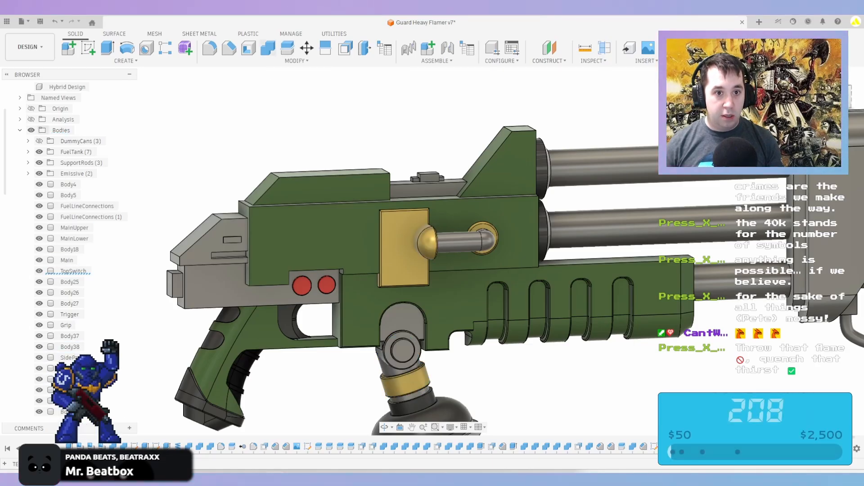
{"action": "left_click", "coordinate": [267, 47]}
{"action": "left_click", "coordinate": [404, 252]}
{"action": "left_click", "coordinate": [423, 242]}
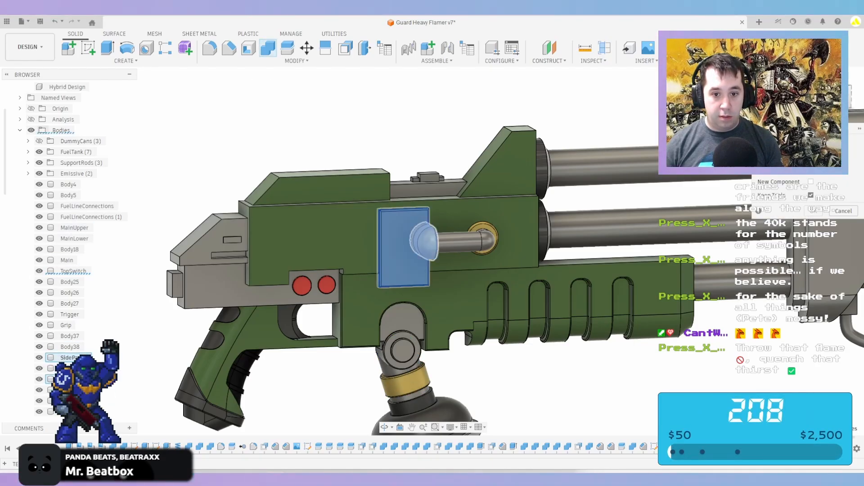
{"action": "key", "text": "Return"}
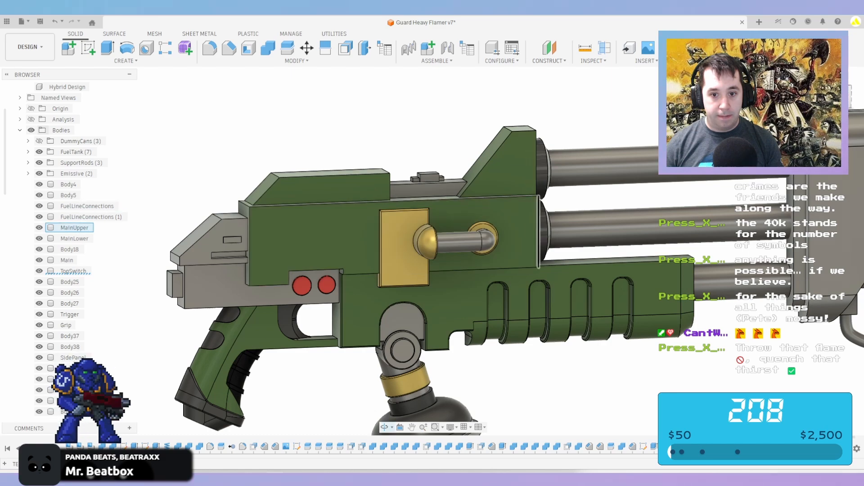
Rename the body of the gold ring fitting at the side pipe's elbow as SideHoseConnection
{"action": "middle_click_drag", "start_coordinate": [463, 219], "coordinate": [432, 211], "text": "shift"}
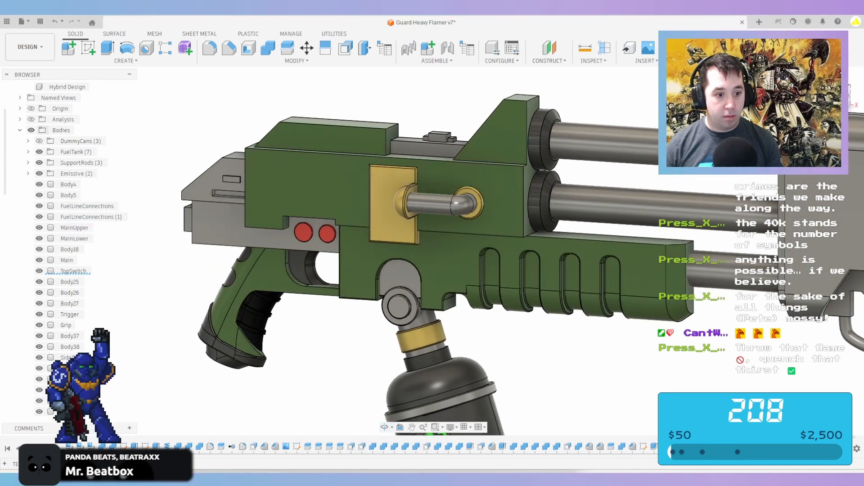
{"action": "left_click", "coordinate": [68, 368]}
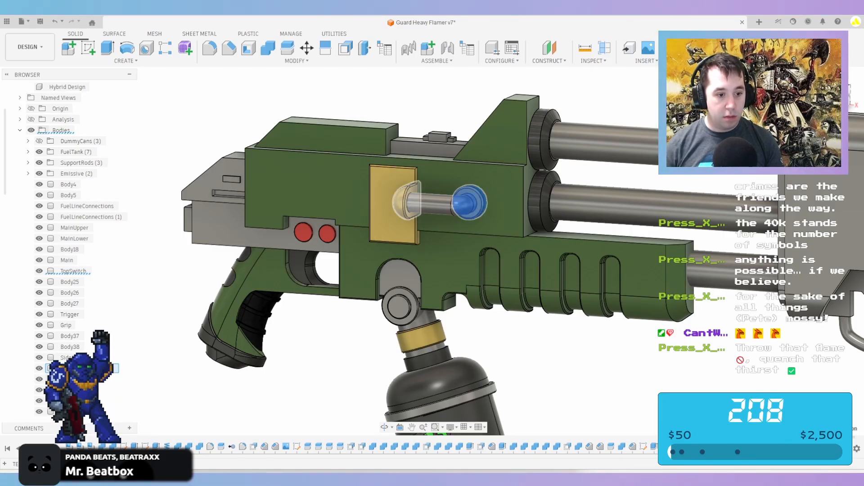
Combine the gold dome with the side panel again, with Keep Tools turned off
{"action": "left_click", "coordinate": [68, 379]}
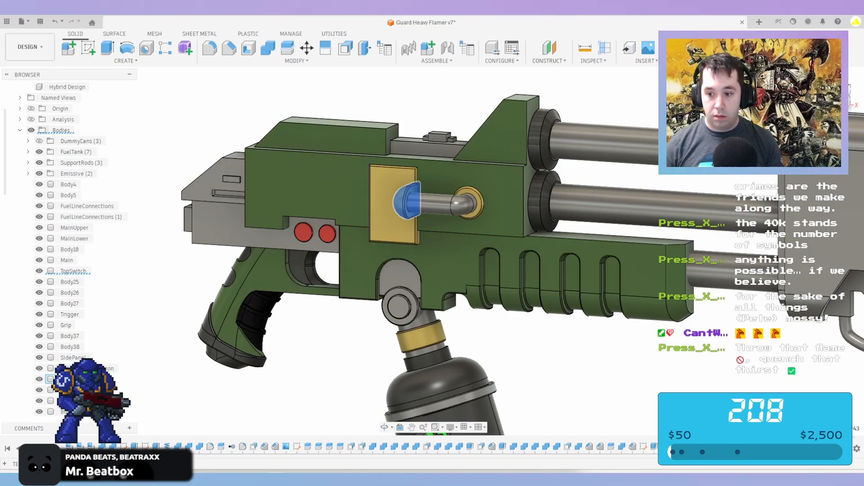
{"action": "left_click", "coordinate": [70, 249]}
{"action": "left_click", "coordinate": [73, 357]}
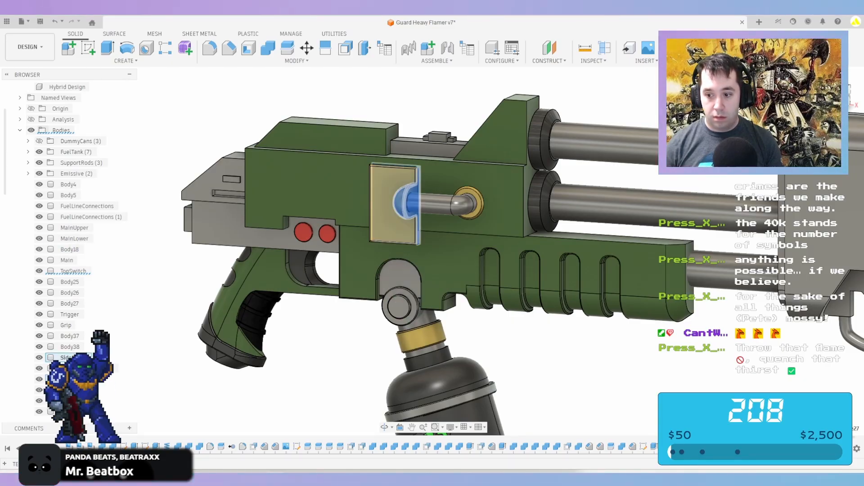
{"action": "key", "text": "s"}
{"action": "key", "text": "Return"}
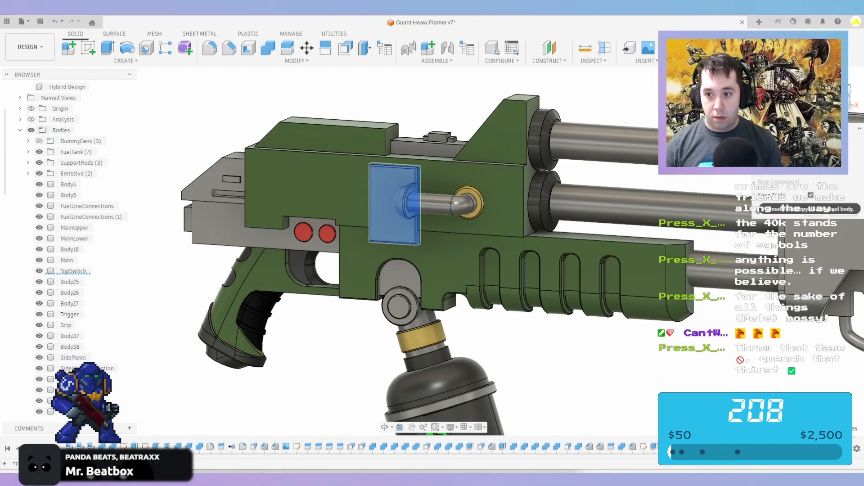
{"action": "left_click", "coordinate": [811, 196]}
{"action": "key", "text": "Return"}
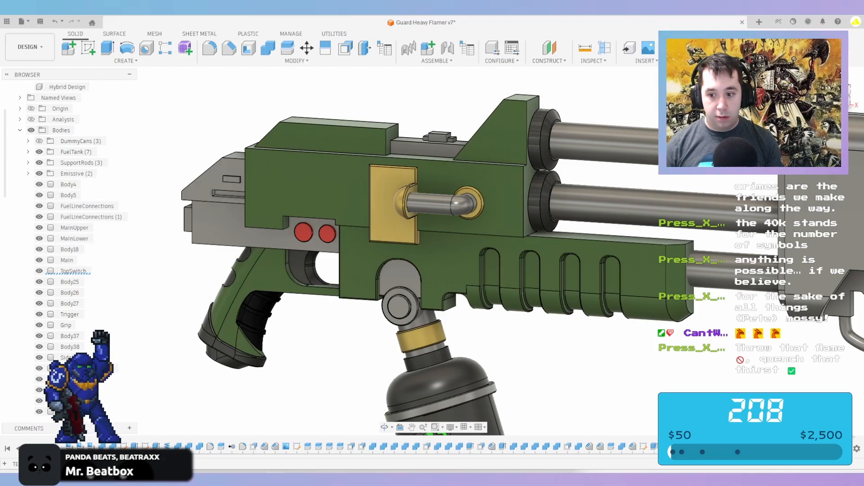
Combine the leftover round pivot disc with the arched bracket without keeping a separate tool body
{"action": "left_click", "coordinate": [399, 306]}
{"action": "key", "text": "s"}
{"action": "key", "text": "Return"}
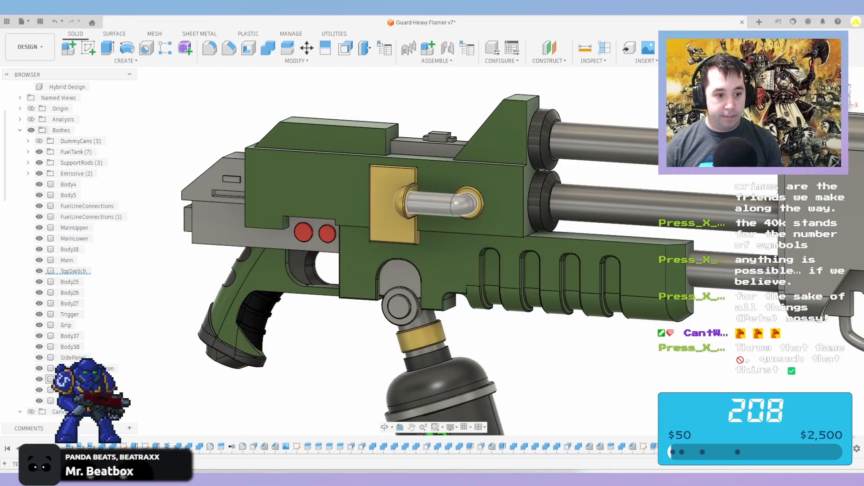
Rename the body of the steel side pipe and name the band around the grip's lower end GripBase
{"action": "left_click", "coordinate": [439, 204]}
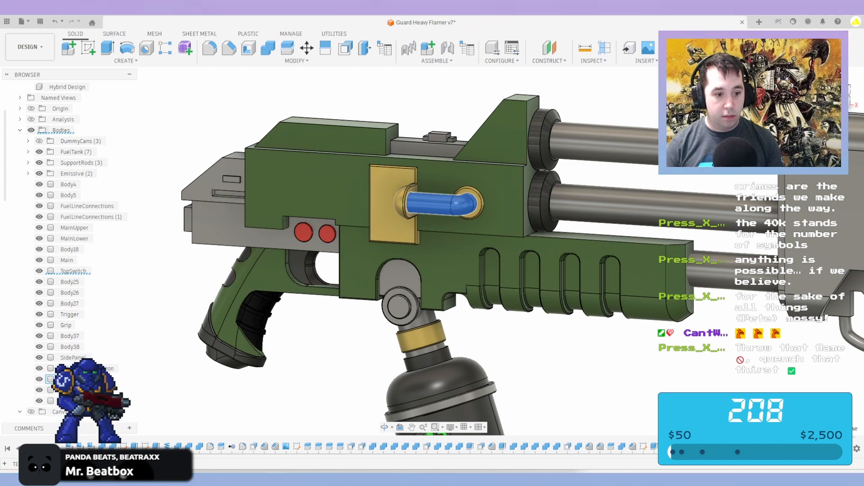
{"action": "left_click", "coordinate": [70, 282]}
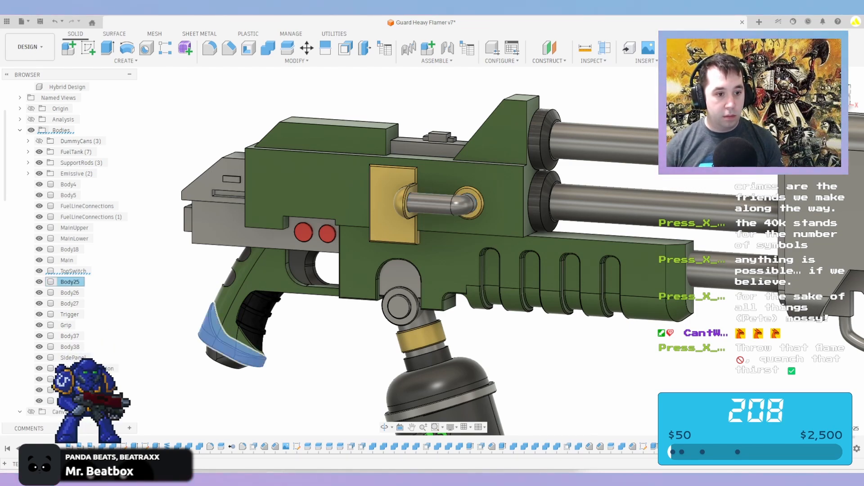
{"action": "left_click", "coordinate": [70, 282]}
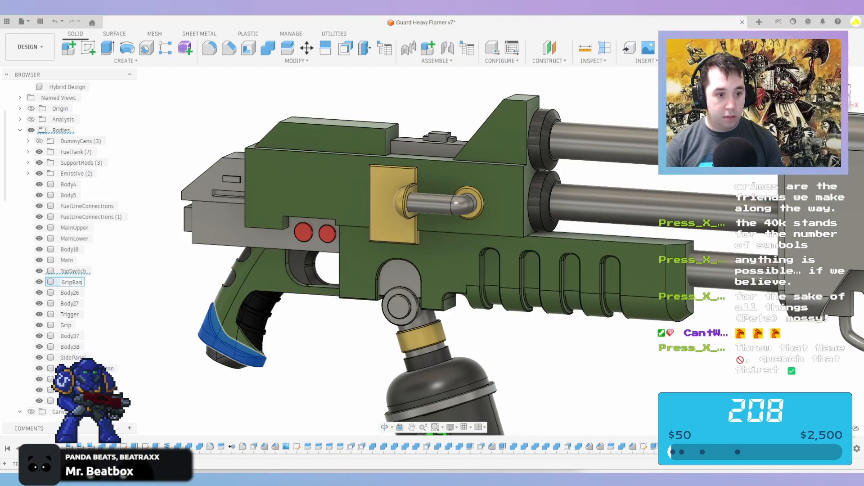
Name the cap at the bottom of the grip GripBase and rename the band above it as GripBasePlate
{"action": "left_click", "coordinate": [70, 293]}
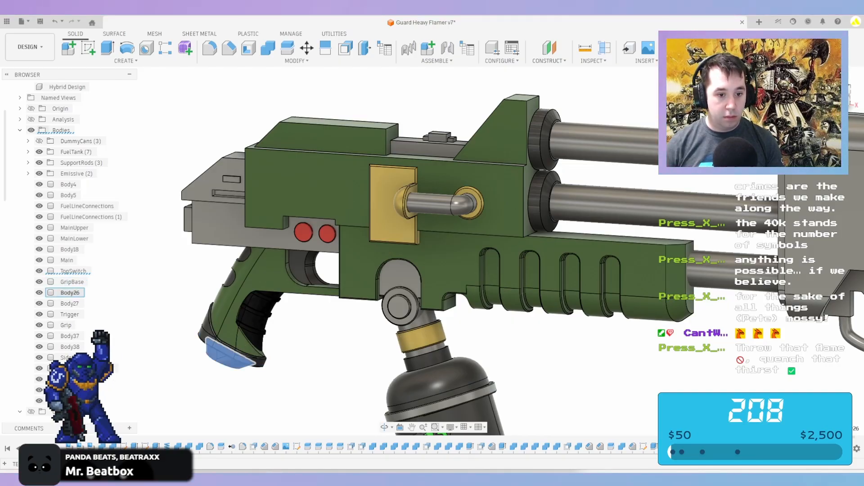
{"action": "left_click", "coordinate": [70, 293]}
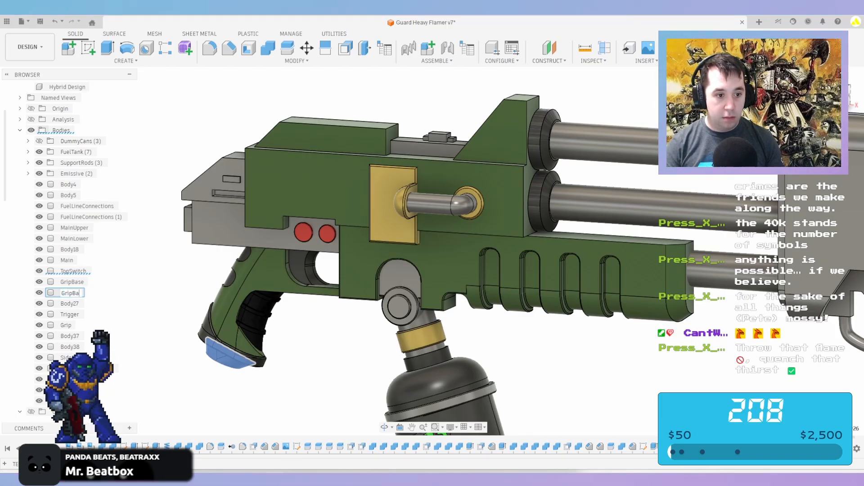
{"action": "double_click", "coordinate": [72, 282]}
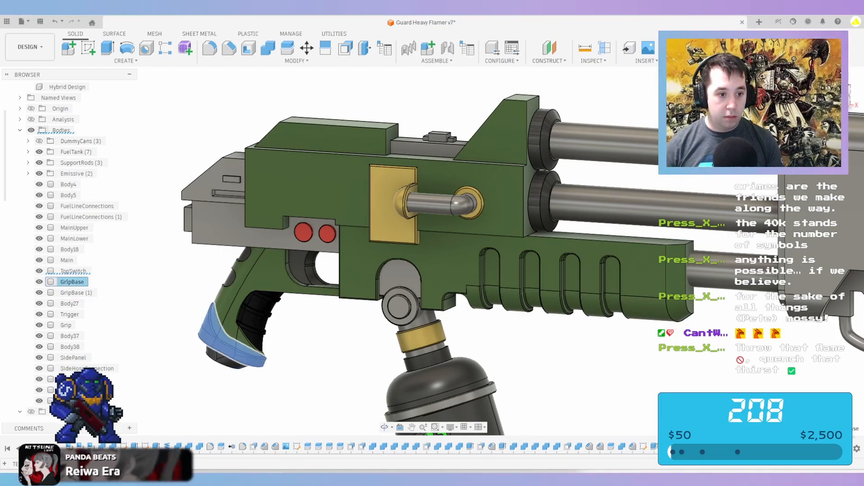
{"action": "left_click", "coordinate": [85, 282]}
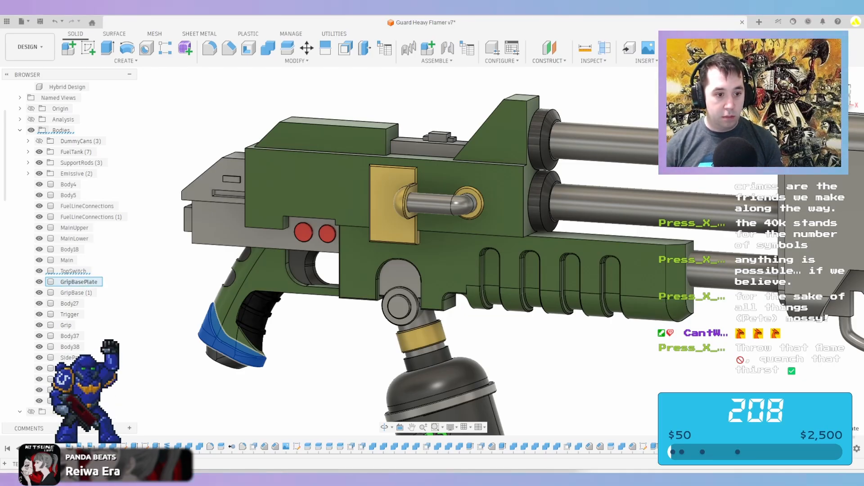
{"action": "double_click", "coordinate": [76, 293]}
{"action": "left_click_drag", "start_coordinate": [87, 293], "coordinate": [95, 293]}
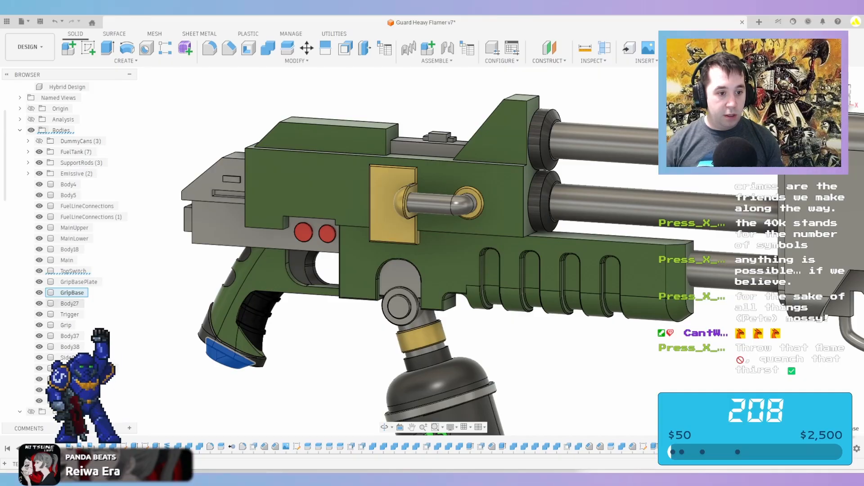
Rename the black grip insert's body as GripPad and the arched pivot bracket's body as TankConnection
{"action": "left_click", "coordinate": [69, 304]}
{"action": "left_click", "coordinate": [70, 304]}
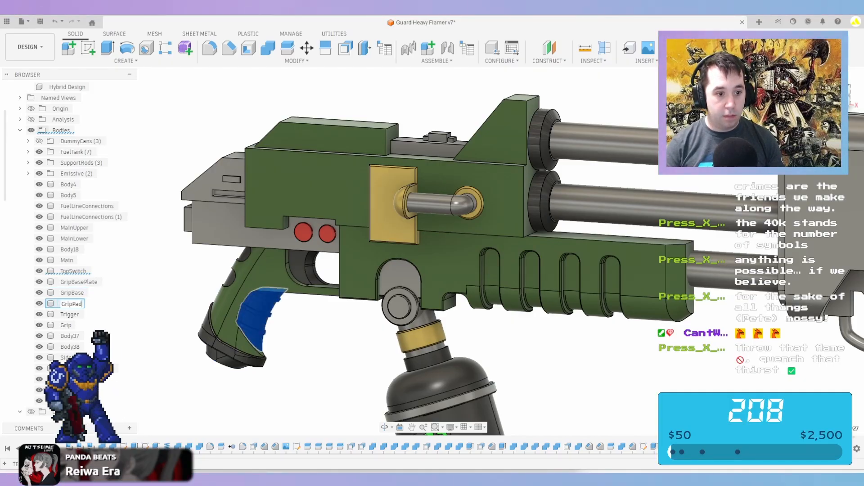
{"action": "left_click", "coordinate": [69, 250]}
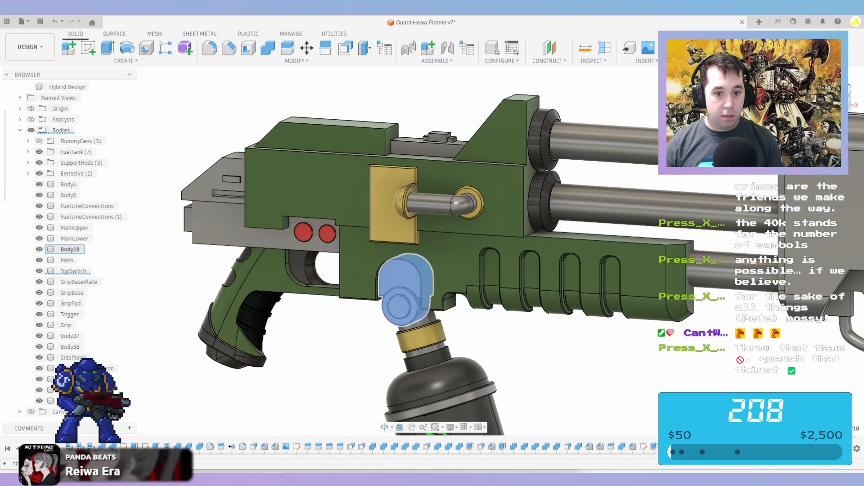
{"action": "left_click", "coordinate": [70, 249]}
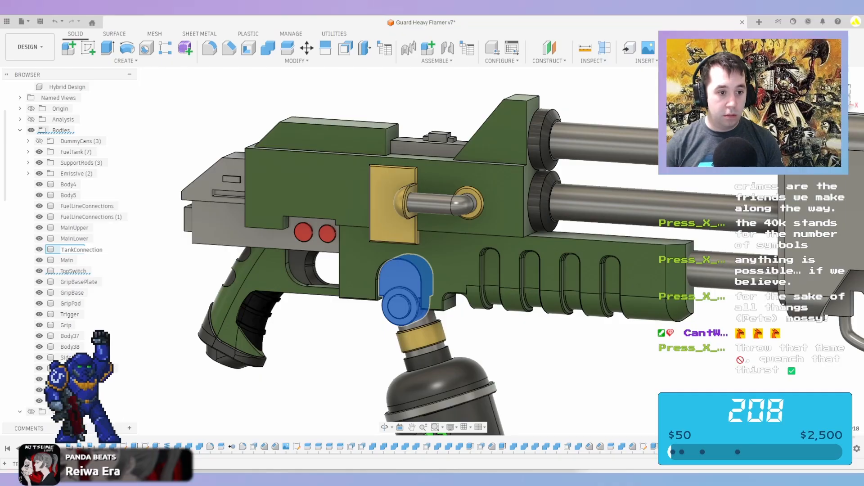
Highlight the remaining unnamed bodies around the tank neck and muzzle to identify which parts they are
{"action": "left_click", "coordinate": [69, 336]}
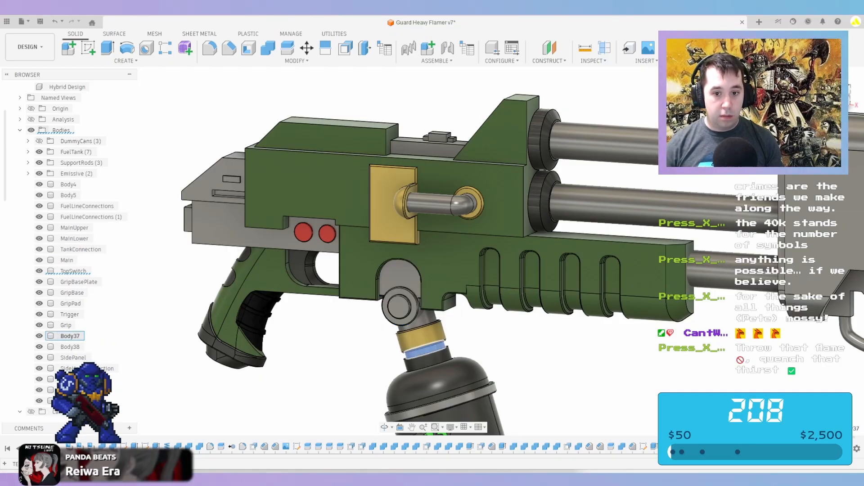
{"action": "scroll", "coordinate": [358, 312], "scroll_direction": "down", "scroll_amount": 2}
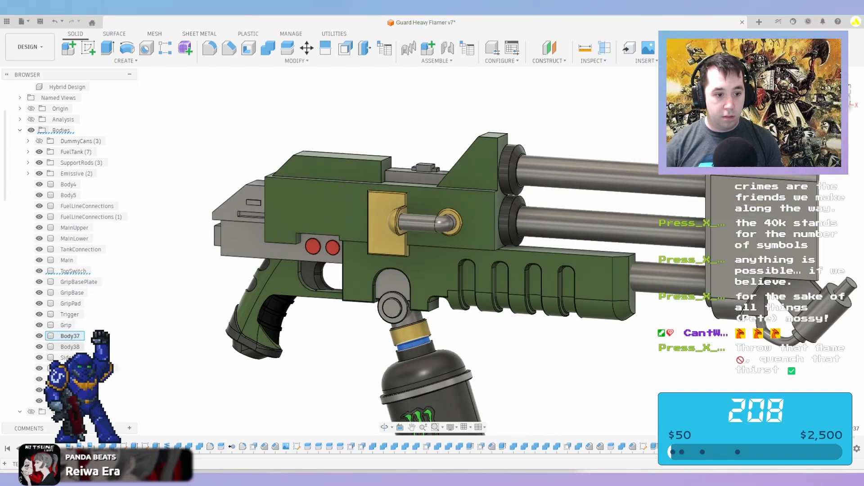
{"action": "left_click", "coordinate": [70, 346]}
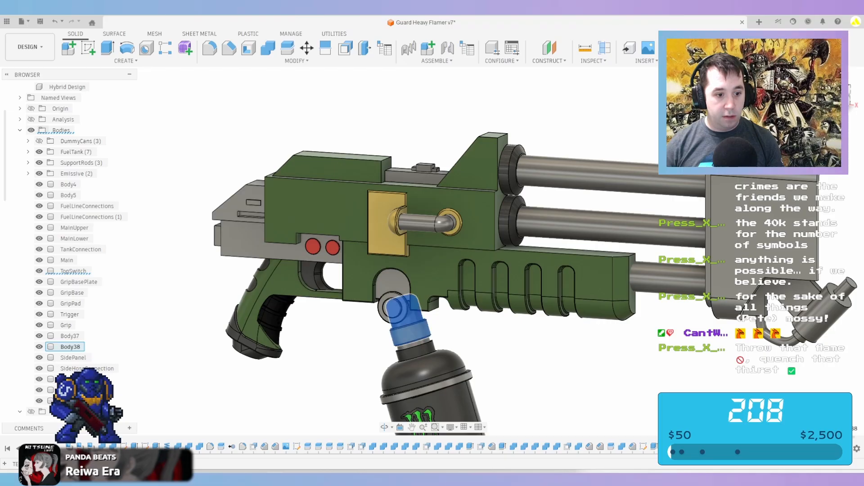
{"action": "left_click", "coordinate": [70, 389]}
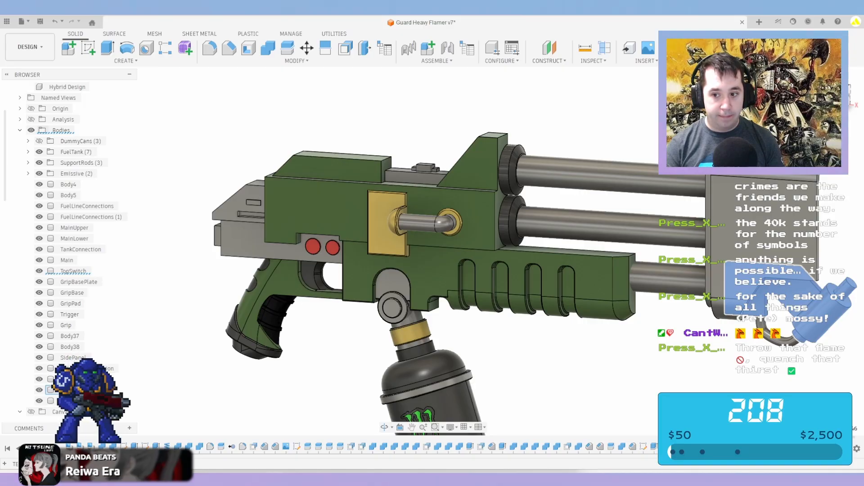
{"action": "left_click", "coordinate": [63, 412]}
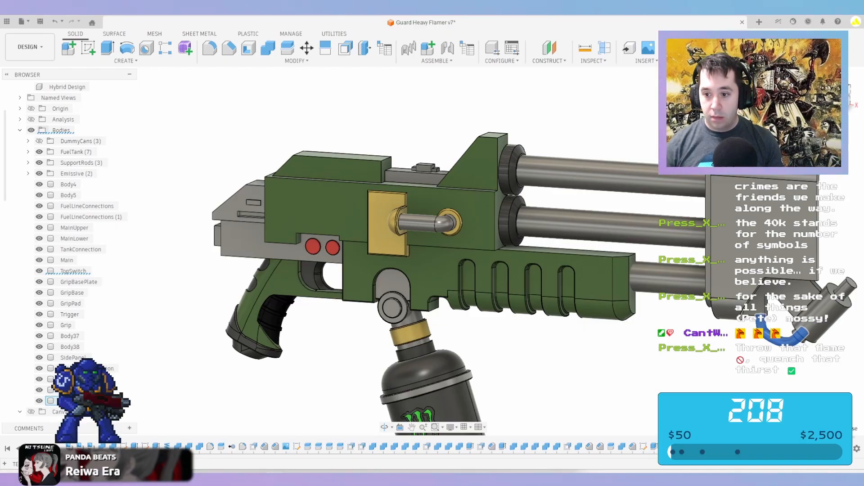
Apply the Paint - Metallic (Black) appearance to the curved tube below the muzzle shroud
{"action": "middle_click_drag", "start_coordinate": [630, 333], "coordinate": [445, 286]}
{"action": "scroll", "coordinate": [445, 286], "scroll_direction": "down", "scroll_amount": 1}
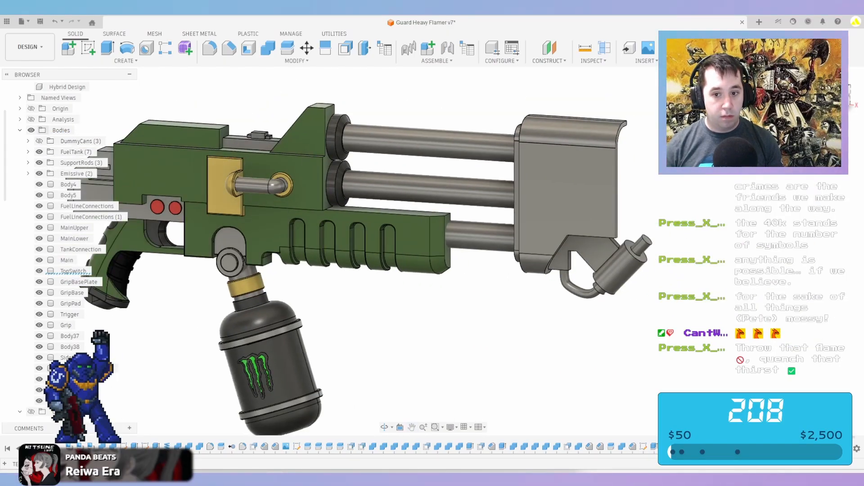
{"action": "key", "text": "a"}
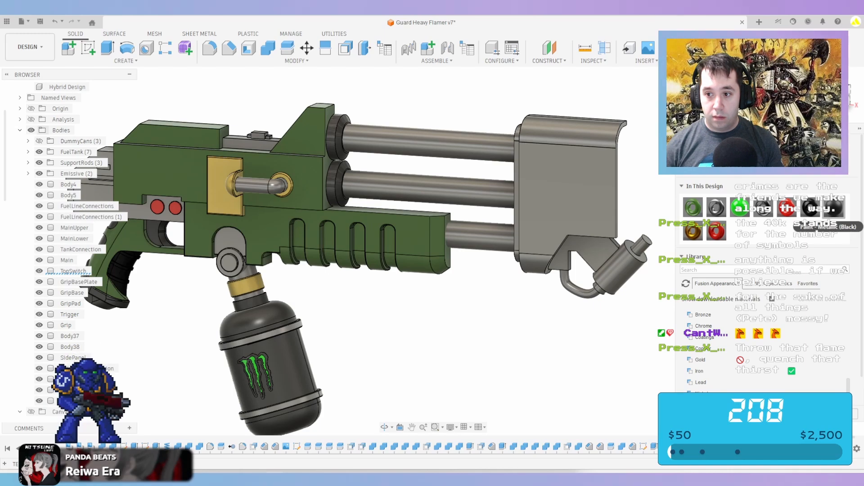
{"action": "left_click_drag", "start_coordinate": [833, 208], "coordinate": [578, 290]}
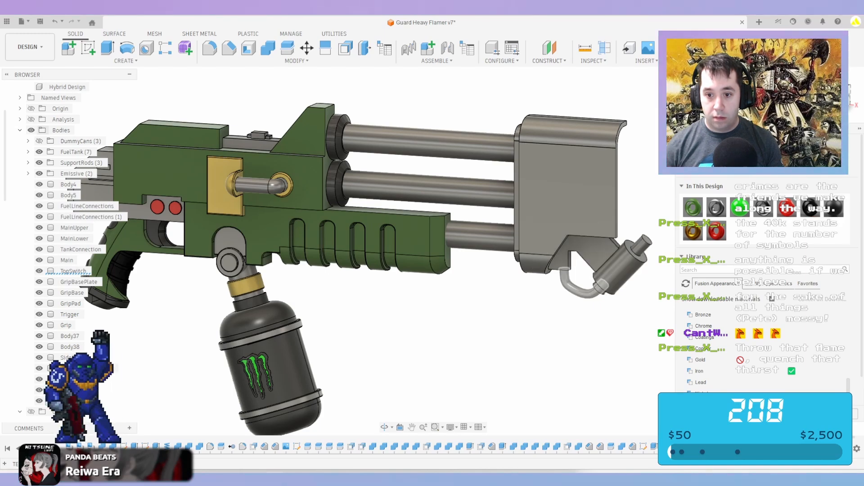
{"action": "left_click", "coordinate": [855, 414]}
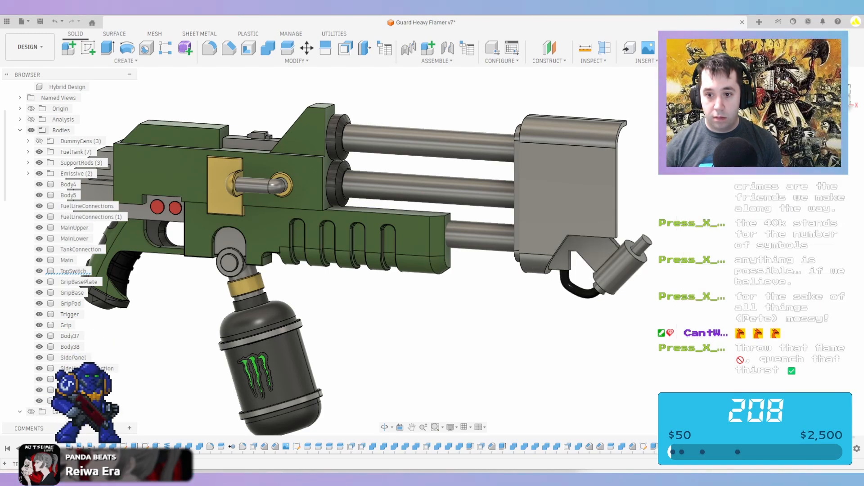
Sketch a 12 mm diameter circle centred on the end face of the small igniter nozzle
{"action": "middle_click_drag", "start_coordinate": [783, 225], "coordinate": [540, 227], "text": "shift"}
{"action": "scroll", "coordinate": [497, 247], "scroll_direction": "up", "scroll_amount": 5}
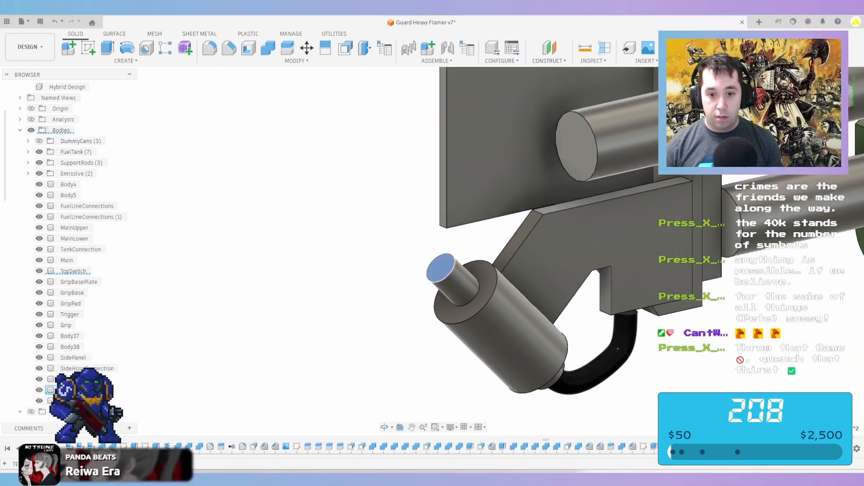
{"action": "left_click", "coordinate": [441, 266]}
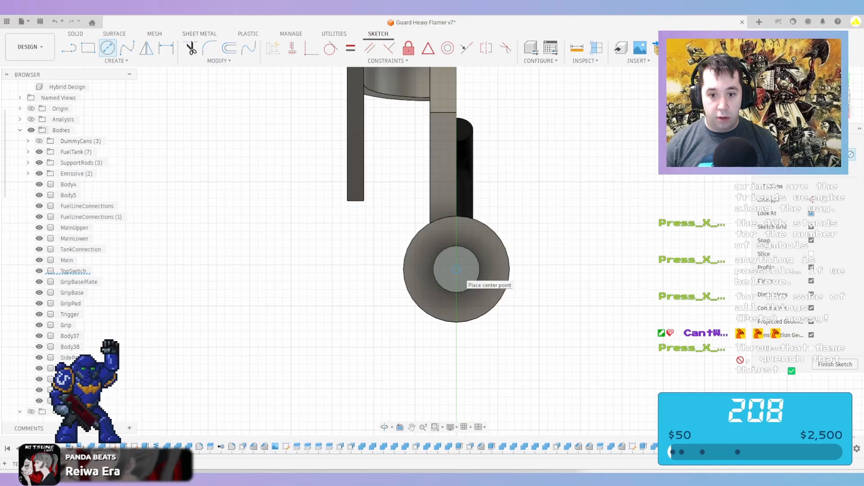
{"action": "left_click", "coordinate": [456, 269]}
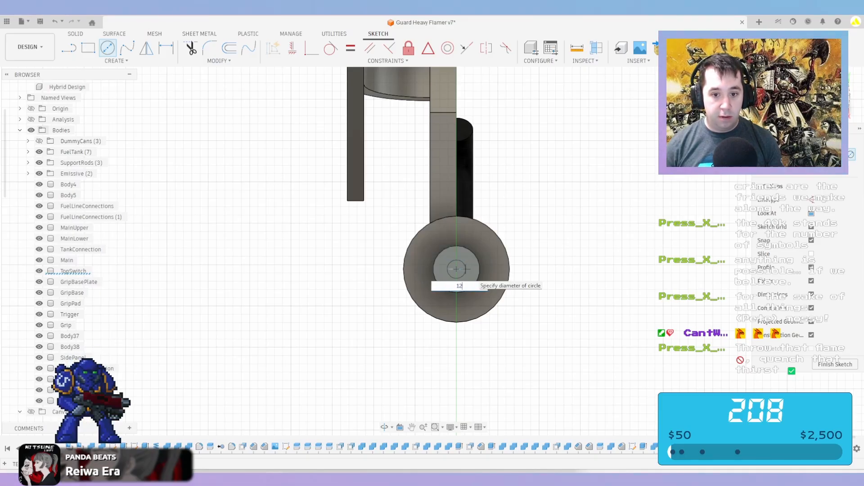
{"action": "type", "text": "12"}
{"action": "key", "text": "Return"}
Extrude the circle inward as a cut to hollow out the igniter nozzle's tip
{"action": "key", "text": "e"}
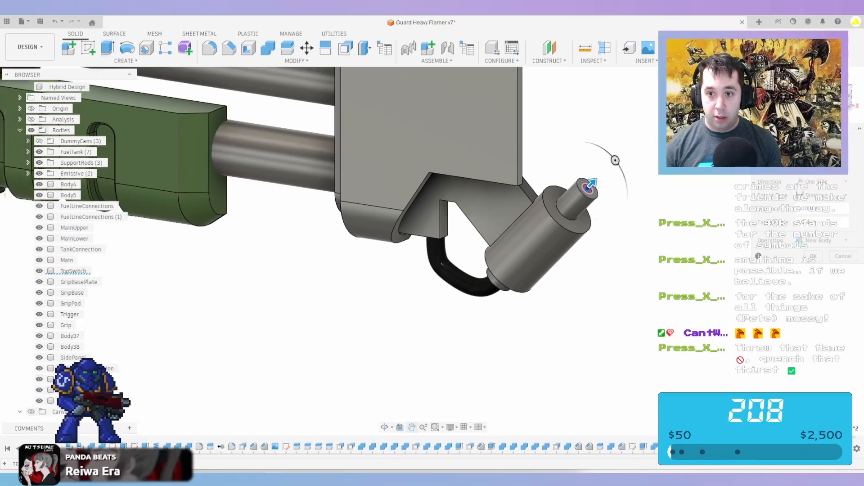
{"action": "left_click_drag", "start_coordinate": [582, 202], "coordinate": [550, 235]}
{"action": "key", "text": "Return"}
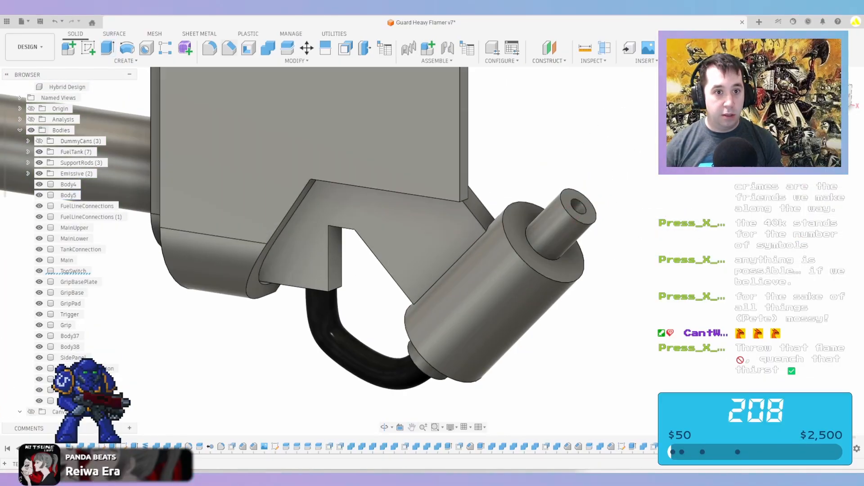
Chamfer the outer edge of the igniter nozzle's tip by 35 mm to taper it into a cone
{"action": "left_click", "coordinate": [229, 48]}
{"action": "scroll", "coordinate": [627, 210], "scroll_direction": "up", "scroll_amount": 1}
{"action": "left_click", "coordinate": [564, 187]}
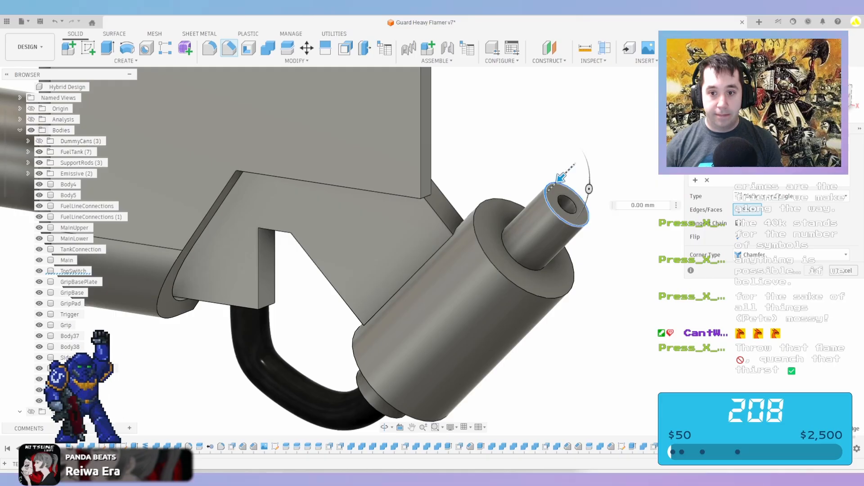
{"action": "scroll", "coordinate": [562, 189], "scroll_direction": "up", "scroll_amount": 1}
{"action": "left_click_drag", "start_coordinate": [559, 178], "coordinate": [524, 213]}
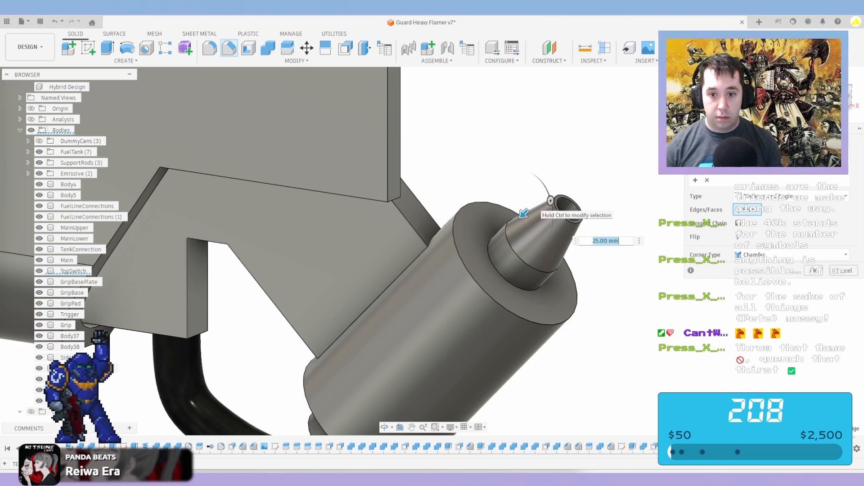
{"action": "left_click_drag", "start_coordinate": [550, 200], "coordinate": [510, 228]}
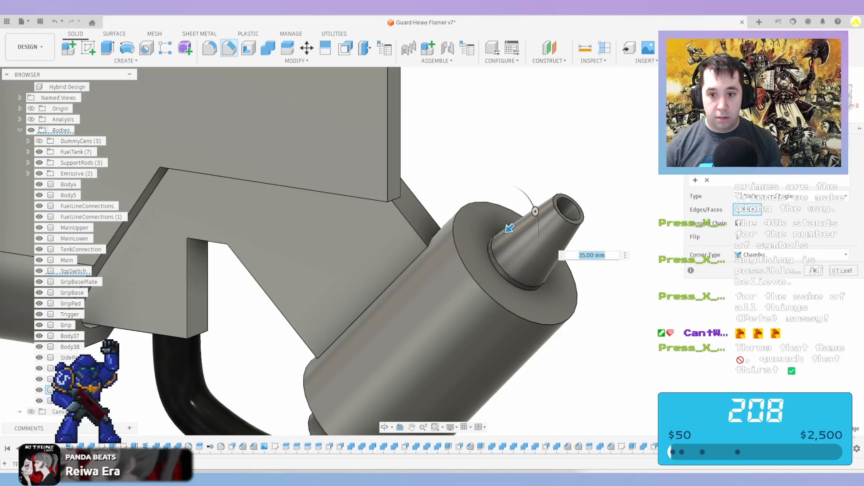
{"action": "key", "text": "Return"}
Chamfer both end edges of the igniter cylinder and the edge of its rear collar by 2 mm
{"action": "scroll", "coordinate": [530, 191], "scroll_direction": "down", "scroll_amount": 3}
{"action": "right_click", "coordinate": [627, 322]}
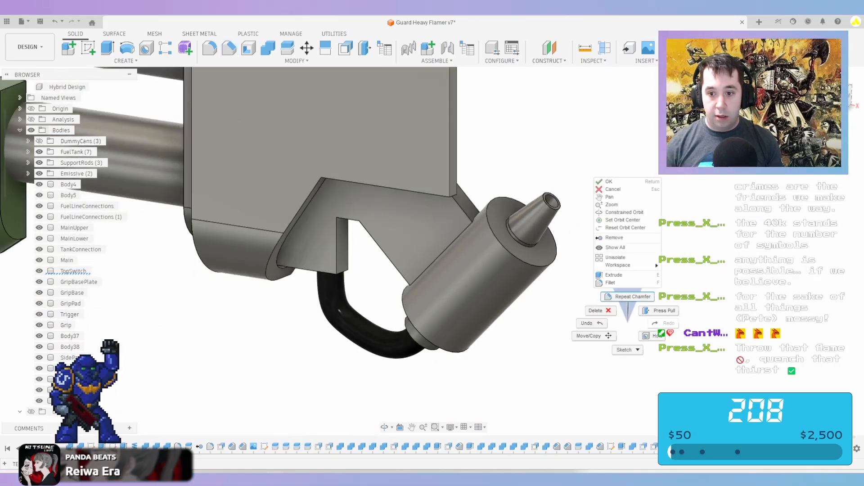
{"action": "left_click", "coordinate": [627, 297]}
{"action": "left_click", "coordinate": [556, 254]}
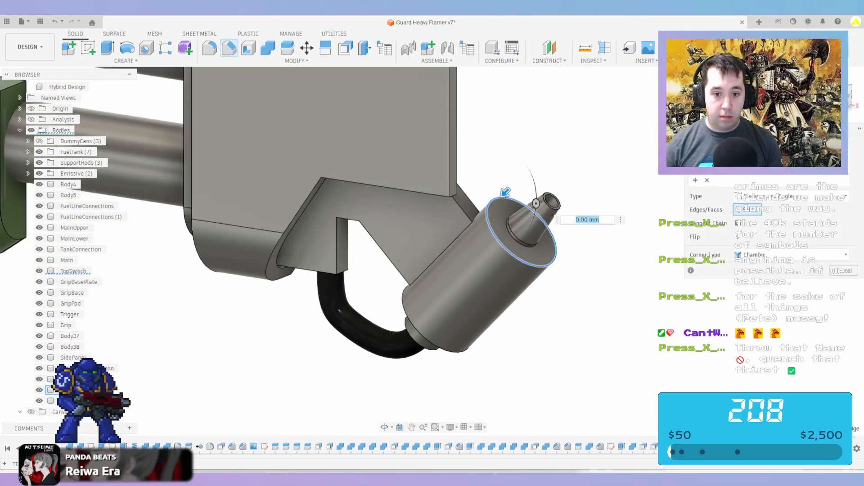
{"action": "left_click", "coordinate": [402, 296]}
{"action": "scroll", "coordinate": [403, 296], "scroll_direction": "up", "scroll_amount": 3}
{"action": "left_click", "coordinate": [404, 298]}
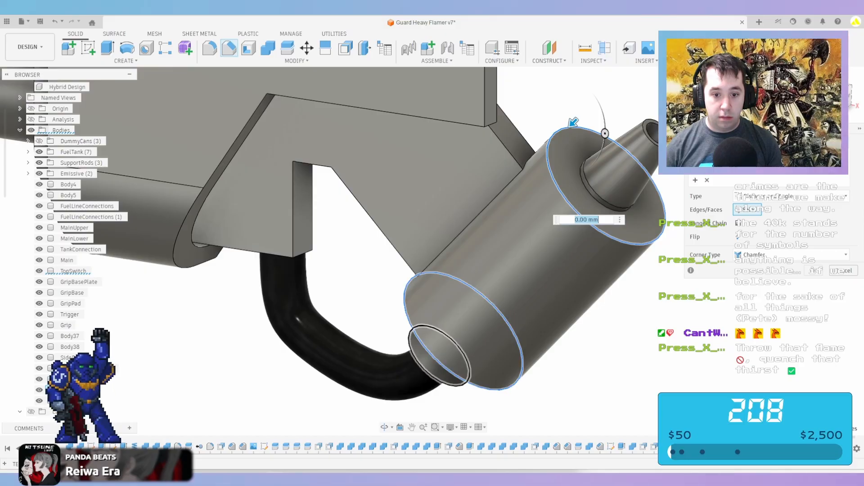
{"action": "left_click", "coordinate": [411, 336]}
{"action": "type", "text": "2"}
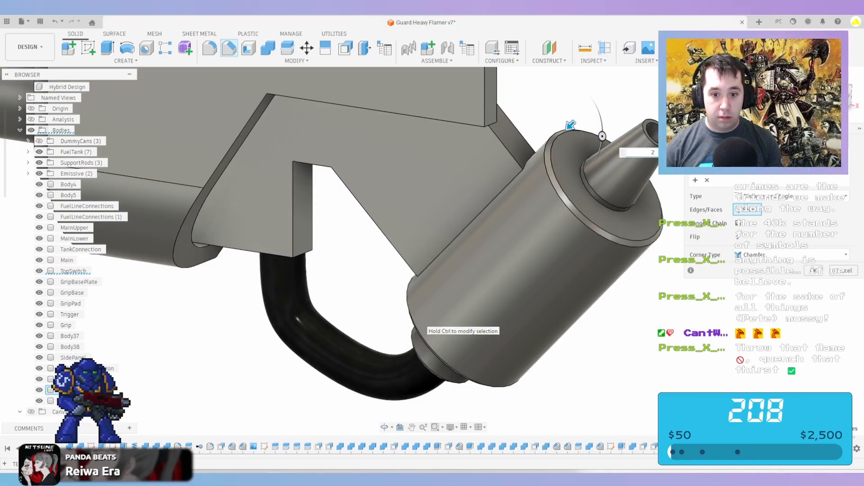
{"action": "key", "text": "Return"}
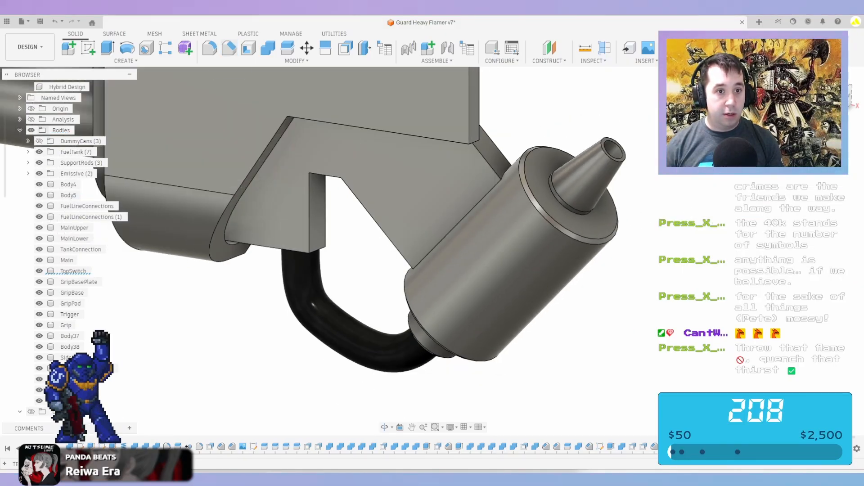
{"action": "left_click", "coordinate": [209, 47]}
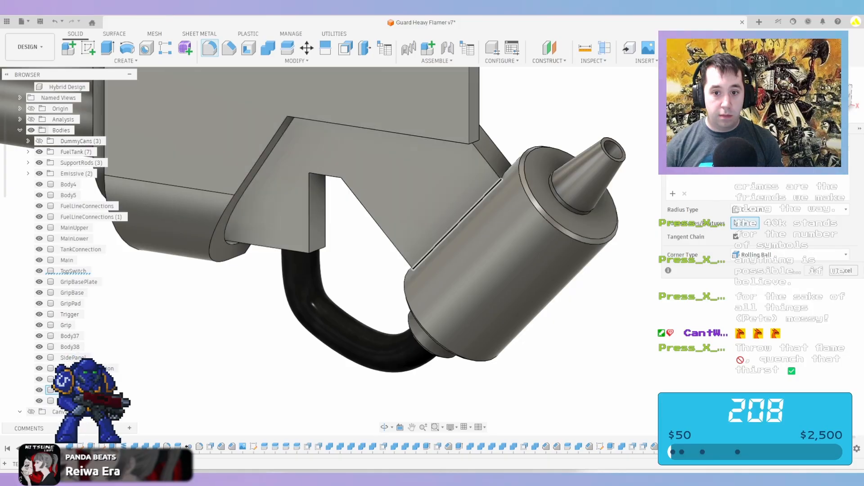
{"action": "scroll", "coordinate": [470, 204], "scroll_direction": "up", "scroll_amount": 2}
{"action": "left_click", "coordinate": [471, 206]}
{"action": "scroll", "coordinate": [466, 206], "scroll_direction": "down", "scroll_amount": 3}
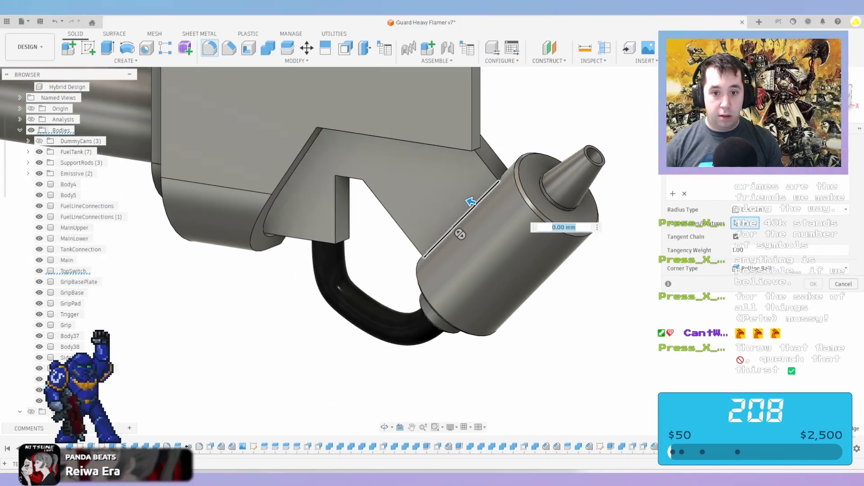
{"action": "middle_click_drag", "start_coordinate": [466, 206], "coordinate": [252, 212], "text": "shift"}
{"action": "mouse_move", "coordinate": [390, 214]}
{"action": "middle_mouse_down", "text": "shift"}
{"action": "mouse_move", "coordinate": [455, 230]}
{"action": "mouse_move", "coordinate": [396, 228]}
{"action": "middle_mouse_up", "text": "shift"}
{"action": "scroll", "coordinate": [394, 232], "scroll_direction": "down", "scroll_amount": 1}
{"action": "key", "text": "Escape"}
Offset the flat side face of the igniter's support bracket outward by 10 mm
{"action": "scroll", "coordinate": [394, 234], "scroll_direction": "down", "scroll_amount": 2}
{"action": "scroll", "coordinate": [392, 234], "scroll_direction": "down", "scroll_amount": 1}
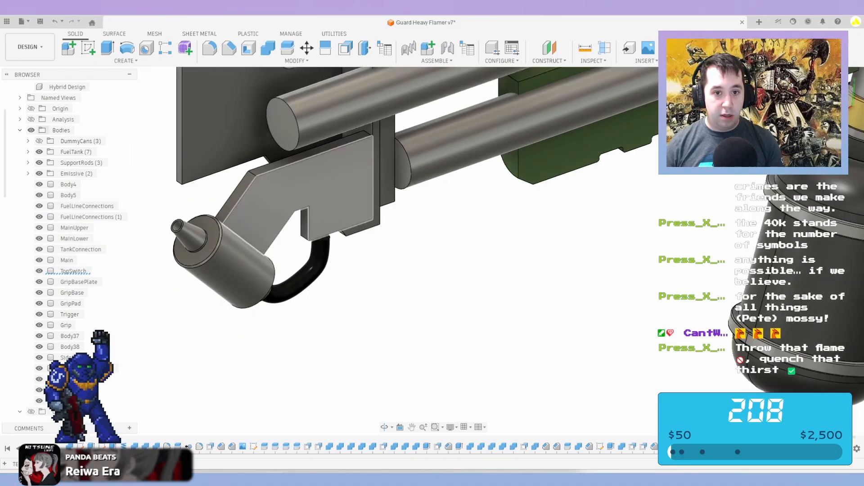
{"action": "scroll", "coordinate": [190, 230], "scroll_direction": "up", "scroll_amount": 3}
{"action": "middle_click_drag", "start_coordinate": [243, 215], "coordinate": [371, 207], "text": "shift"}
{"action": "scroll", "coordinate": [420, 181], "scroll_direction": "down", "scroll_amount": 1}
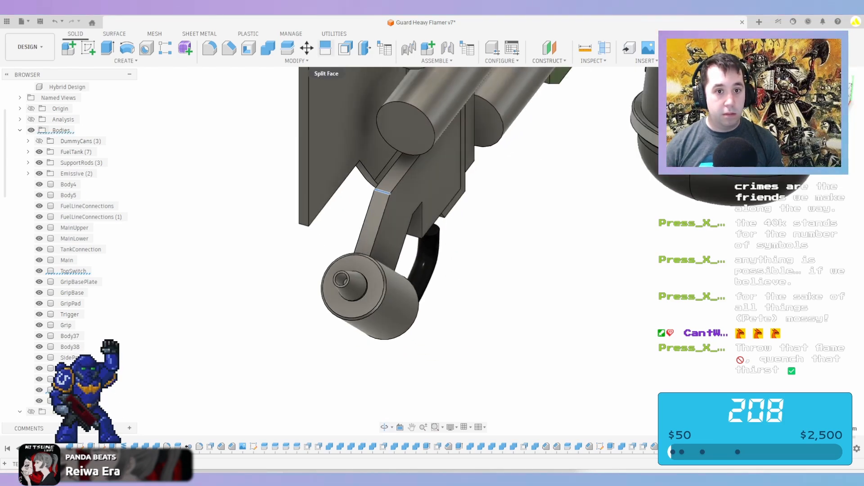
{"action": "left_click", "coordinate": [345, 48]}
{"action": "left_click", "coordinate": [430, 196]}
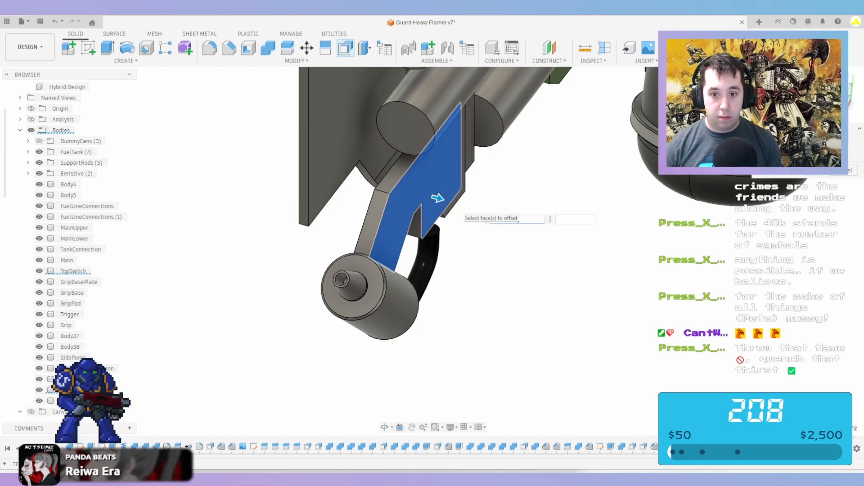
{"action": "type", "text": "10"}
{"action": "key", "text": "Return"}
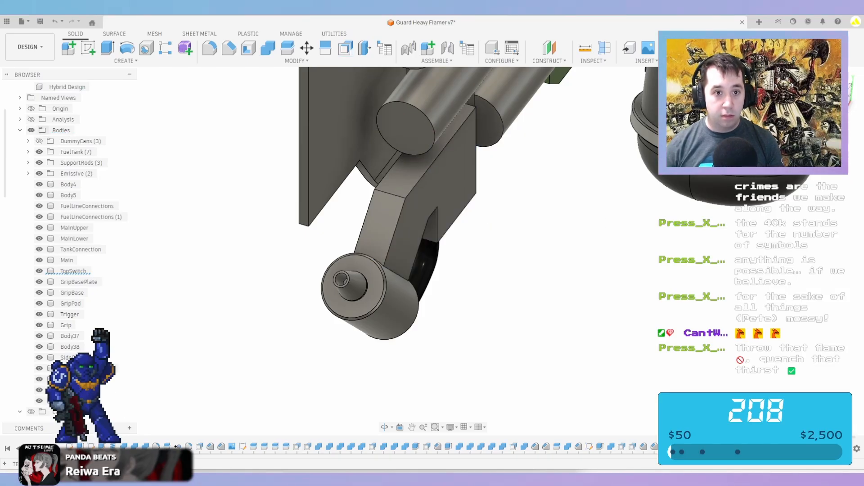
Fillet the edges where the support bracket meets the igniter cylinder with a 15 mm radius
{"action": "left_click", "coordinate": [209, 48]}
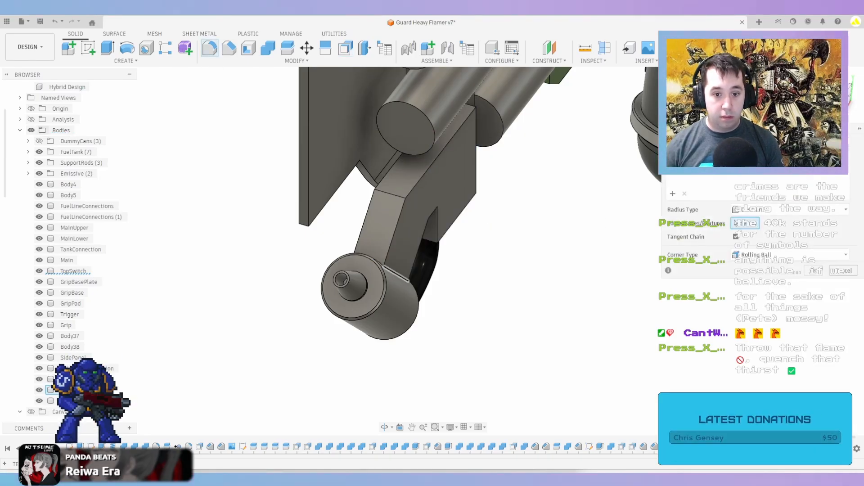
{"action": "left_click", "coordinate": [384, 274]}
{"action": "middle_click_drag", "start_coordinate": [384, 274], "coordinate": [517, 270], "text": "shift"}
{"action": "scroll", "coordinate": [508, 258], "scroll_direction": "up", "scroll_amount": 5}
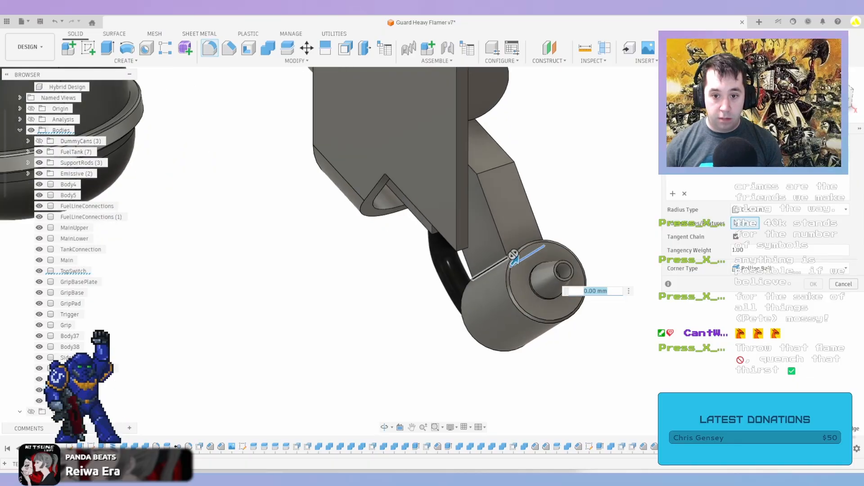
{"action": "left_click_drag", "start_coordinate": [487, 264], "coordinate": [483, 263]}
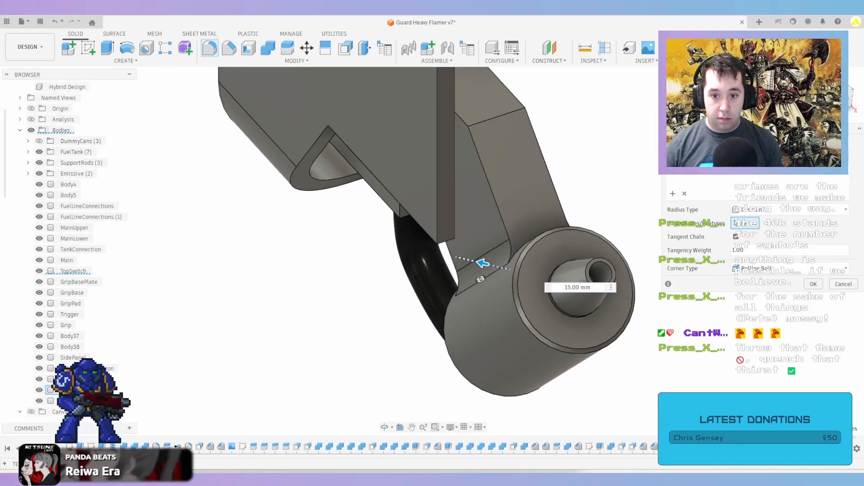
{"action": "key", "text": "Return"}
{"action": "scroll", "coordinate": [483, 264], "scroll_direction": "down", "scroll_amount": 4}
{"action": "middle_click_drag", "start_coordinate": [482, 264], "coordinate": [549, 207], "text": "shift"}
{"action": "scroll", "coordinate": [405, 175], "scroll_direction": "down", "scroll_amount": 2}
{"action": "scroll", "coordinate": [303, 86], "scroll_direction": "down", "scroll_amount": 1}
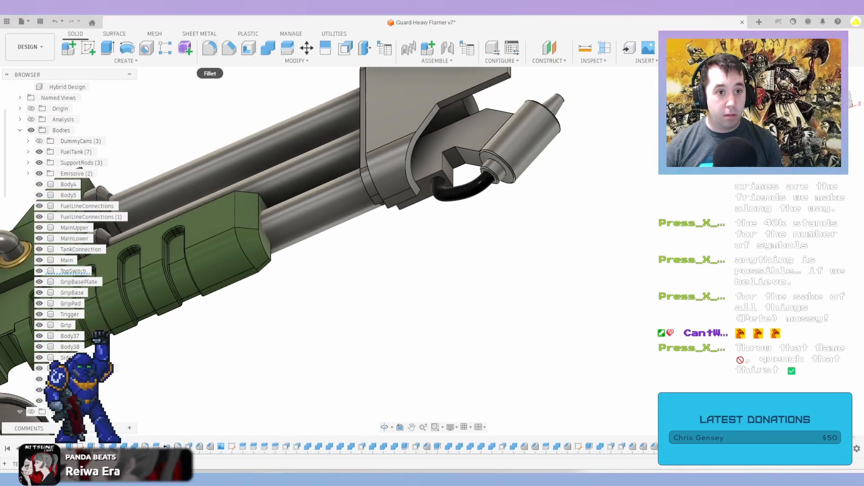
Fillet the vertical outer edges of the small bracket block where the igniter hose enters
{"action": "left_click", "coordinate": [210, 47]}
{"action": "scroll", "coordinate": [432, 176], "scroll_direction": "up", "scroll_amount": 5}
{"action": "left_click", "coordinate": [430, 173]}
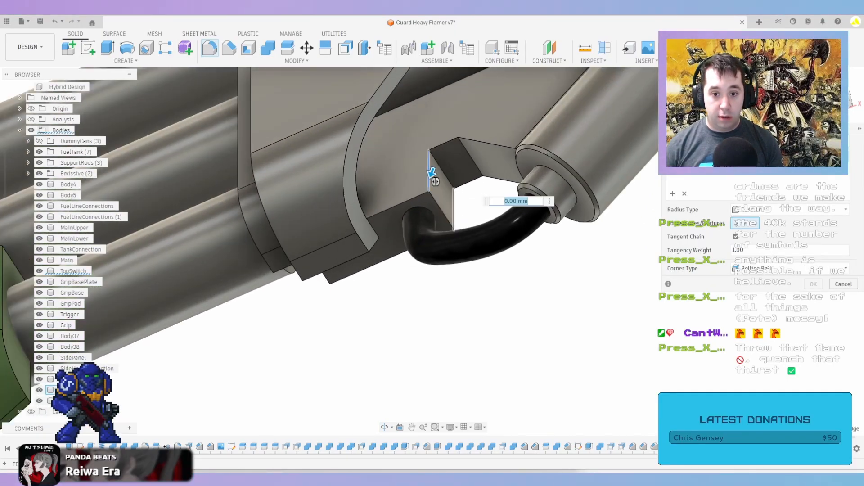
{"action": "scroll", "coordinate": [459, 207], "scroll_direction": "up", "scroll_amount": 2}
{"action": "left_click_drag", "start_coordinate": [461, 208], "coordinate": [445, 203]}
{"action": "key", "text": "Return"}
{"action": "scroll", "coordinate": [445, 198], "scroll_direction": "down", "scroll_amount": 3}
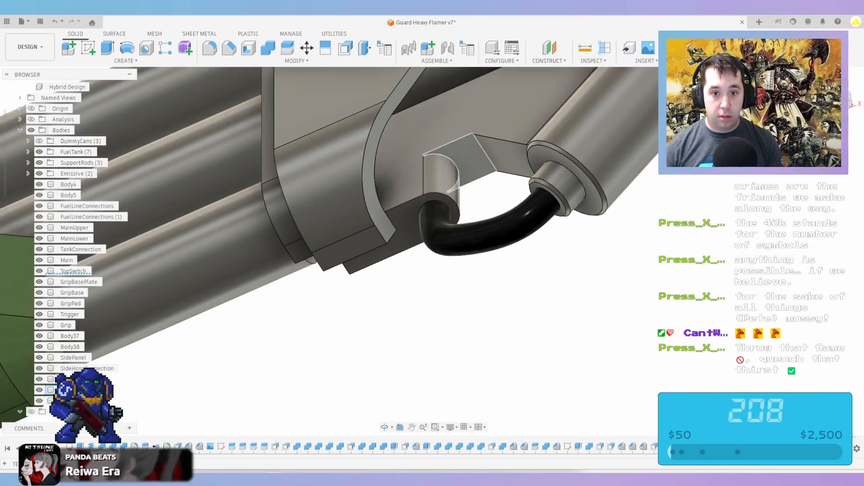
Chamfer the upper and lower outline edges on both sides of the igniter's support bracket by 2 mm
{"action": "middle_click_drag", "start_coordinate": [443, 173], "coordinate": [435, 196], "text": "shift"}
{"action": "scroll", "coordinate": [377, 175], "scroll_direction": "down", "scroll_amount": 1}
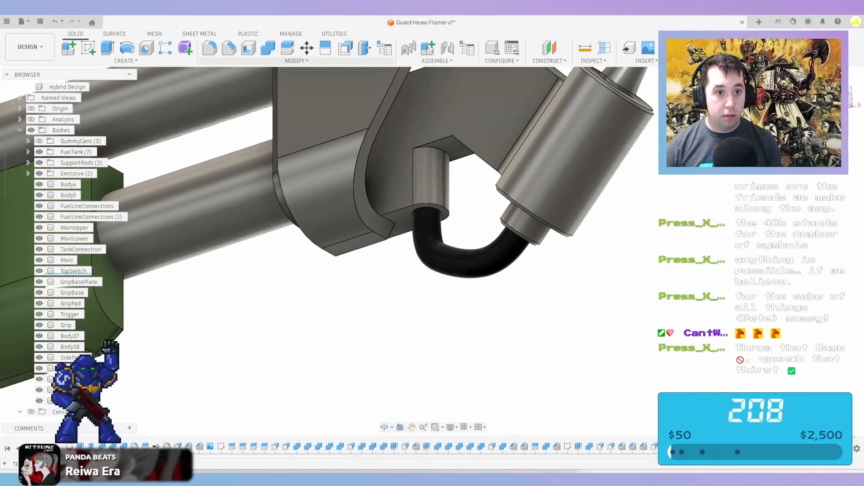
{"action": "left_click", "coordinate": [230, 48]}
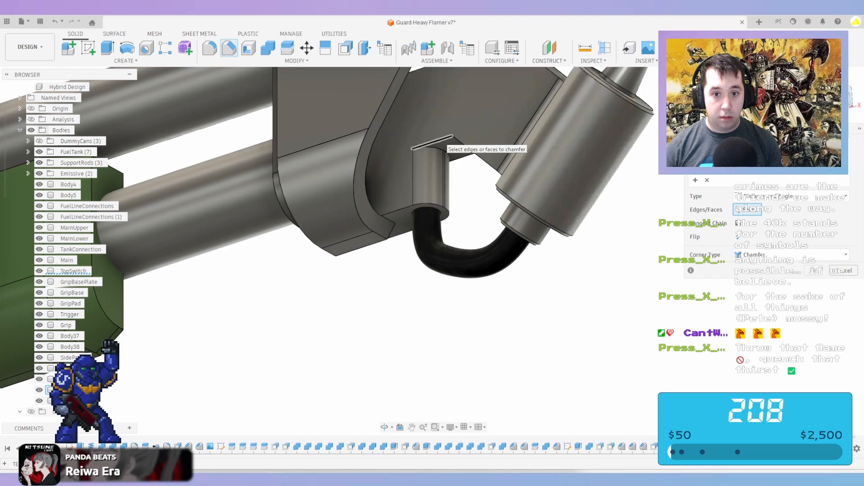
{"action": "left_click", "coordinate": [442, 139]}
{"action": "left_click", "coordinate": [476, 155]}
{"action": "middle_click_drag", "start_coordinate": [470, 85], "coordinate": [405, 193]}
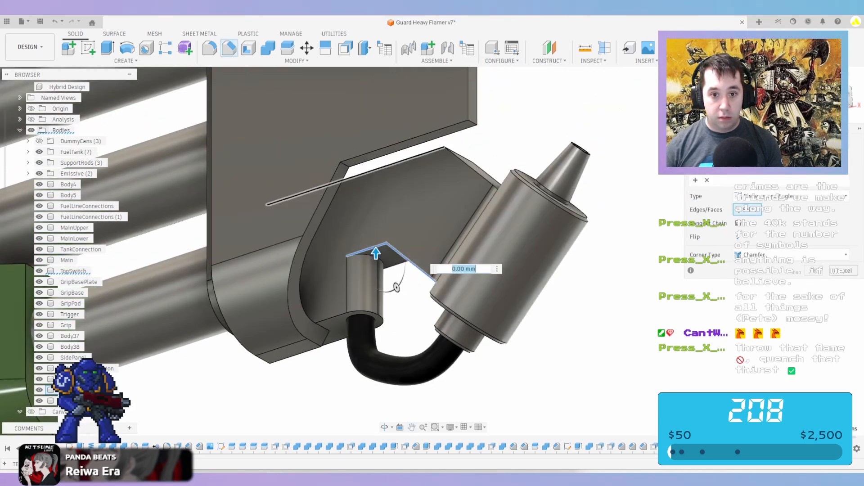
{"action": "left_click", "coordinate": [407, 159]}
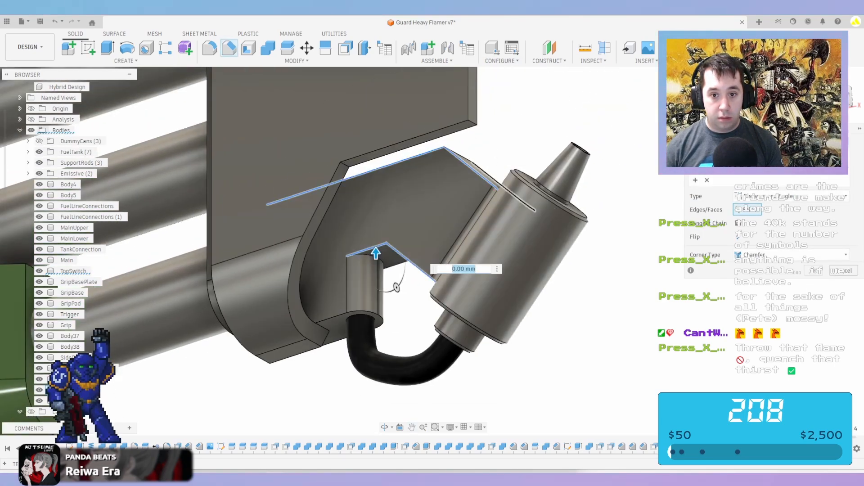
{"action": "left_click", "coordinate": [516, 195]}
{"action": "middle_click_drag", "start_coordinate": [516, 195], "coordinate": [318, 229], "text": "shift"}
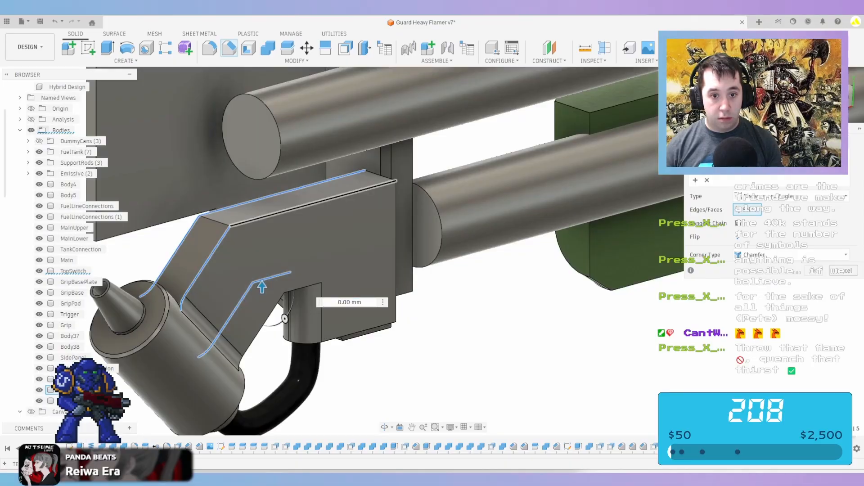
{"action": "left_click", "coordinate": [316, 203]}
{"action": "left_click", "coordinate": [264, 324]}
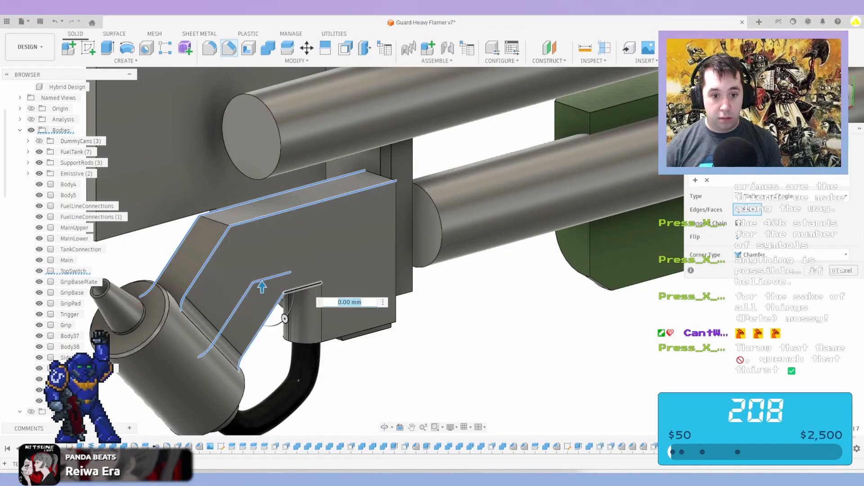
{"action": "type", "text": "2"}
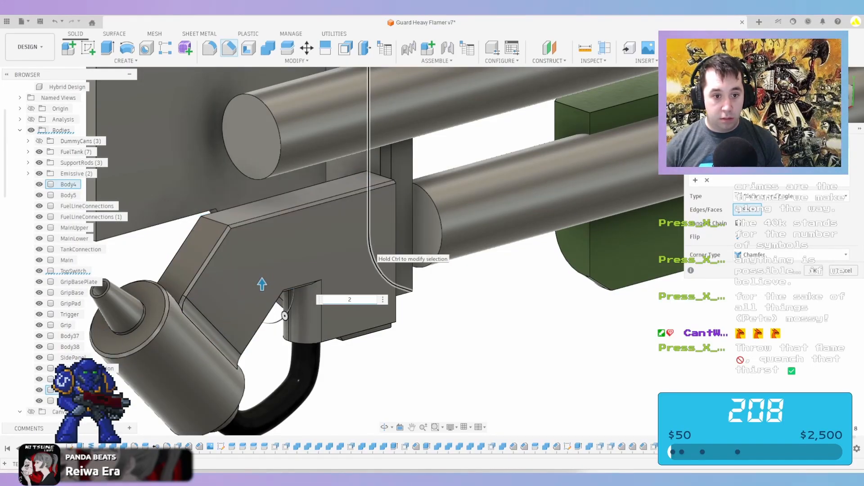
{"action": "key", "text": "Return"}
Start a sketch on the middle rod's front end face and draw an 80 mm circle concentric with the rod
{"action": "scroll", "coordinate": [373, 247], "scroll_direction": "down", "scroll_amount": 3}
{"action": "middle_click_drag", "start_coordinate": [374, 247], "coordinate": [261, 274], "text": "shift"}
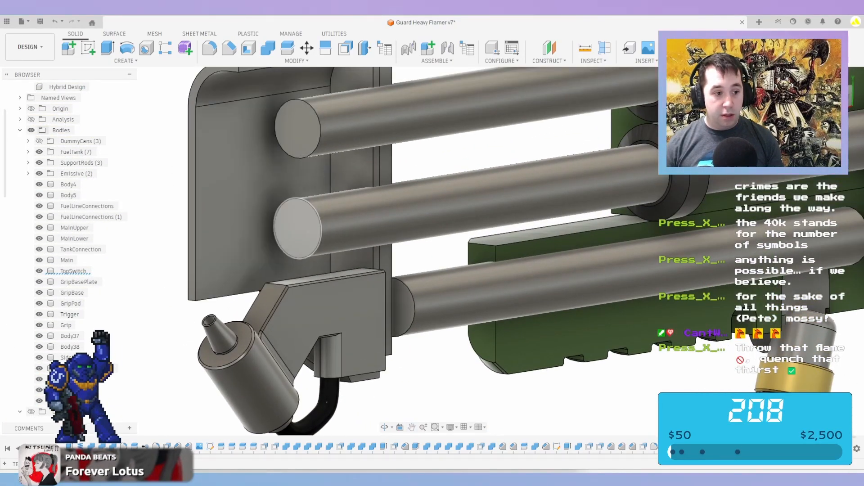
{"action": "left_click", "coordinate": [298, 228]}
{"action": "key", "text": "c"}
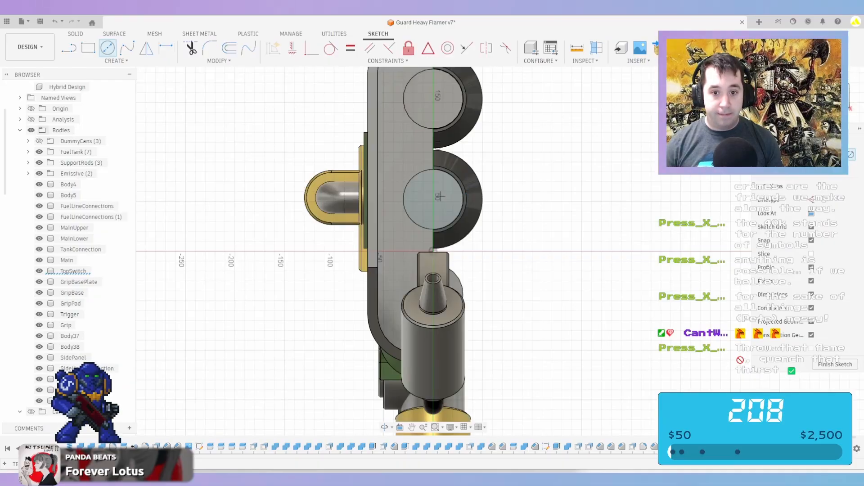
{"action": "left_click", "coordinate": [434, 199]}
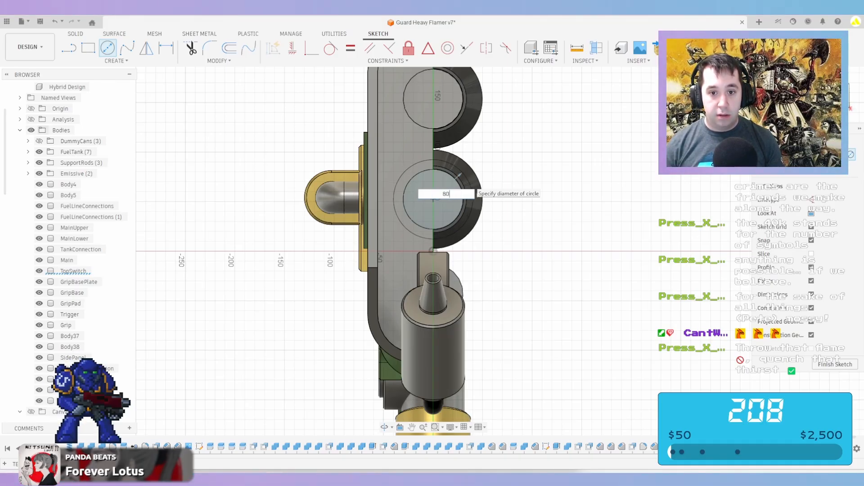
{"action": "key", "text": "Return"}
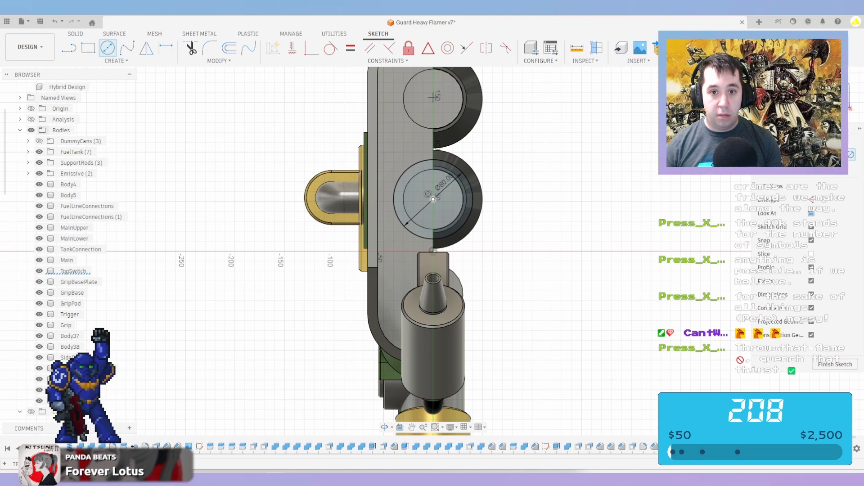
Project the upper rod's end face into the sketch and draw an 80 mm circle around its centre
{"action": "key", "text": "Escape"}
{"action": "key", "text": "p"}
{"action": "left_click", "coordinate": [434, 97]}
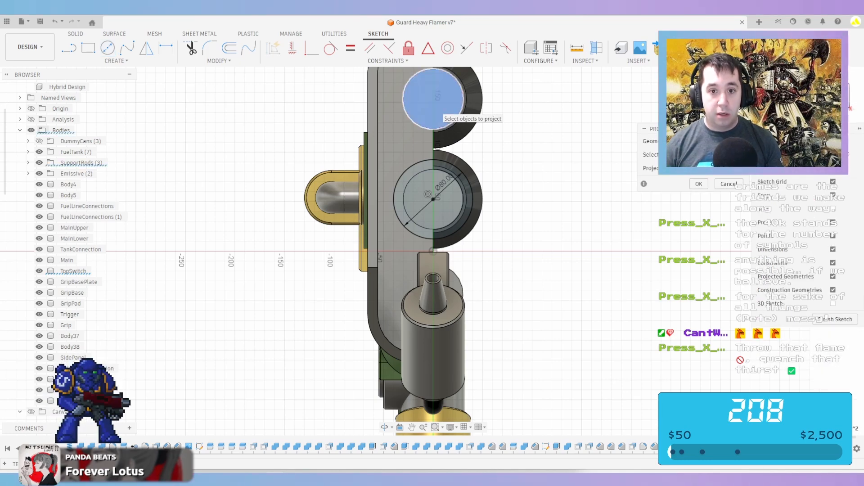
{"action": "key", "text": "Return"}
{"action": "key", "text": "c"}
{"action": "left_click", "coordinate": [434, 98]}
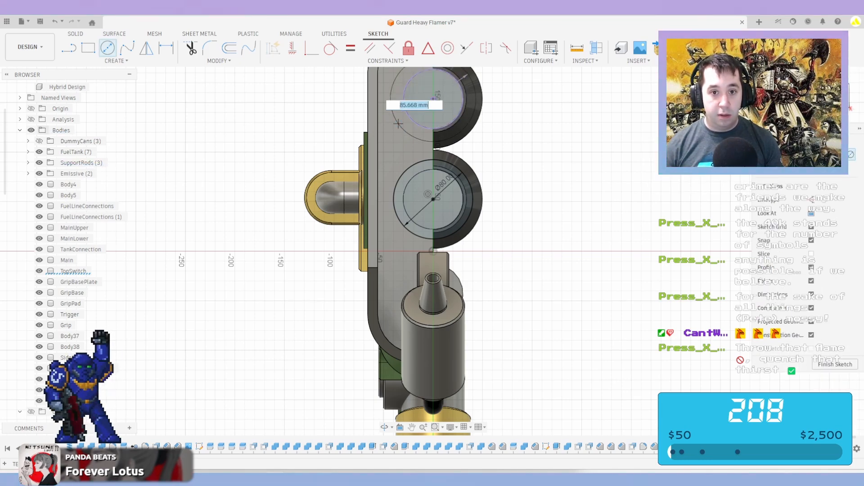
{"action": "key", "text": "Return"}
{"action": "key", "text": "Escape"}
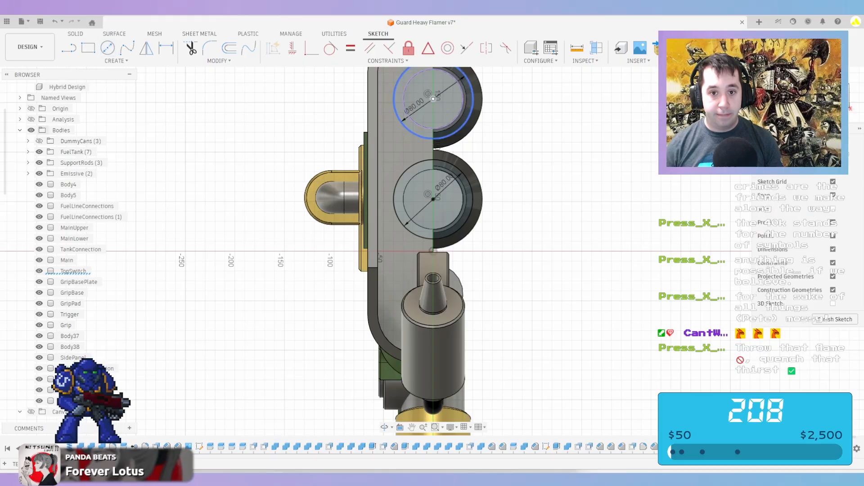
Set up an extrusion of both 80 mm circles 30 mm backward over the rods as new bodies
{"action": "scroll", "coordinate": [398, 125], "scroll_direction": "down", "scroll_amount": 3}
{"action": "mouse_move", "coordinate": [398, 125]}
{"action": "middle_mouse_down", "text": "shift"}
{"action": "mouse_move", "coordinate": [329, 134]}
{"action": "mouse_move", "coordinate": [324, 143]}
{"action": "middle_mouse_up", "text": "shift"}
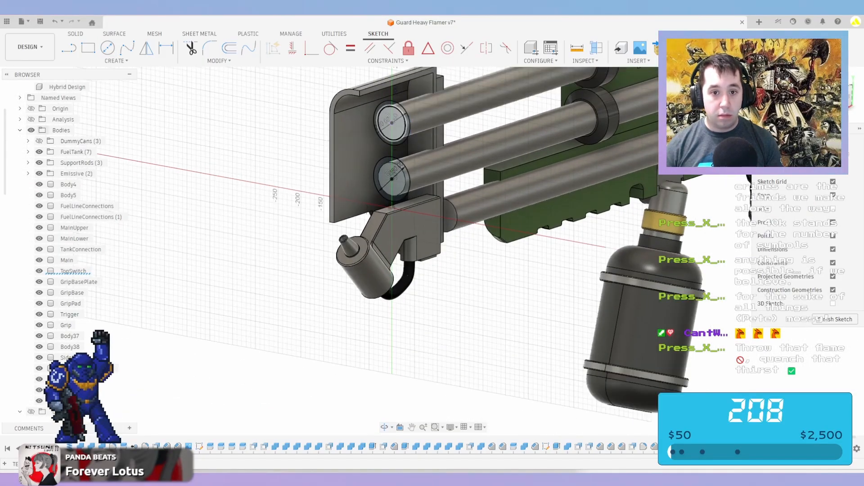
{"action": "key", "text": "e"}
{"action": "scroll", "coordinate": [408, 121], "scroll_direction": "up", "scroll_amount": 3}
{"action": "left_click", "coordinate": [411, 130]}
{"action": "left_click", "coordinate": [391, 131]}
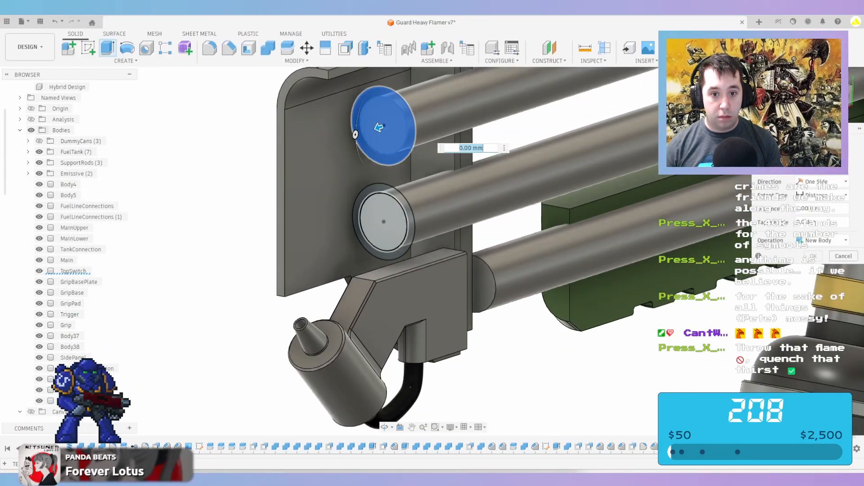
{"action": "left_click", "coordinate": [390, 217]}
{"action": "left_click", "coordinate": [410, 225]}
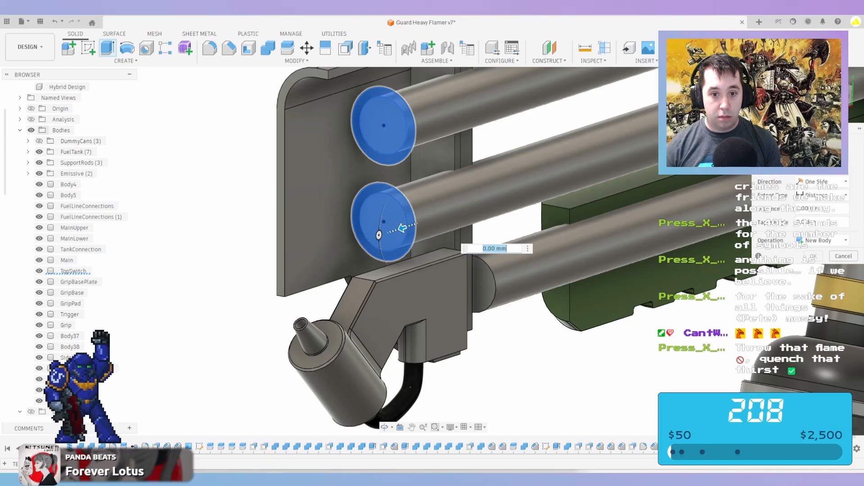
{"action": "left_click_drag", "start_coordinate": [402, 228], "coordinate": [430, 218]}
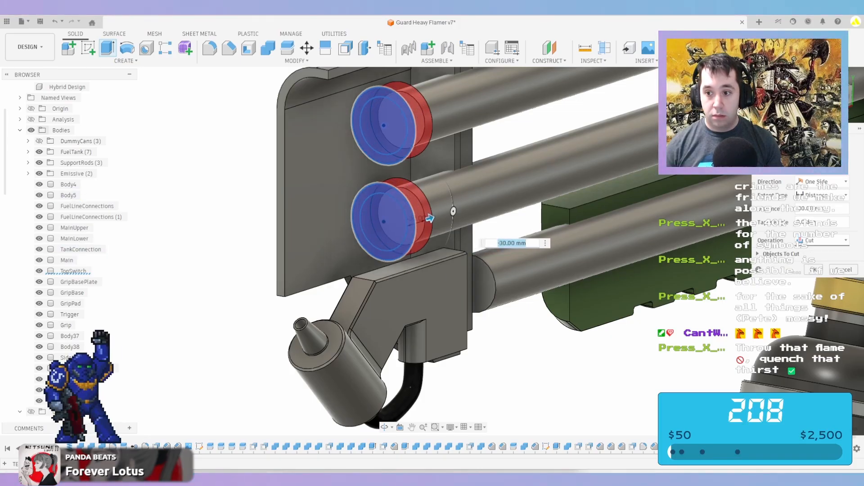
{"action": "left_click", "coordinate": [823, 240]}
{"action": "left_click", "coordinate": [820, 286]}
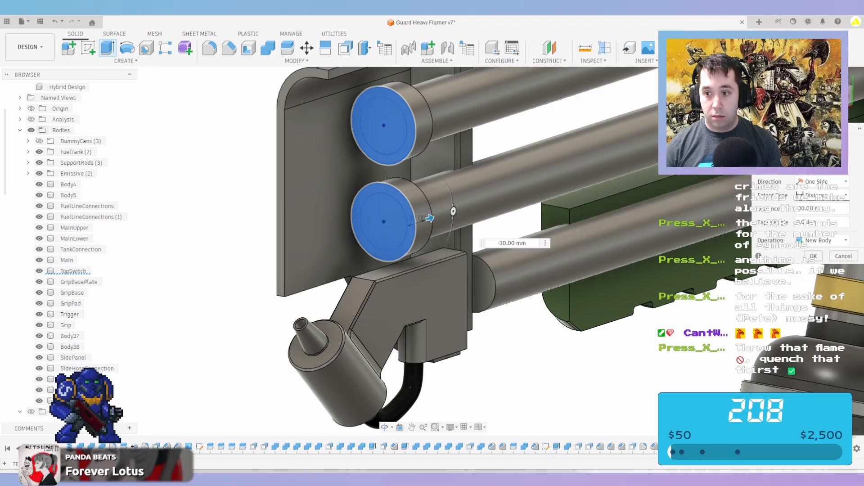
Make the extrusion two-sided, extending it 50 mm forward past the rod ends
{"action": "left_click", "coordinate": [822, 182]}
{"action": "left_click", "coordinate": [820, 205]}
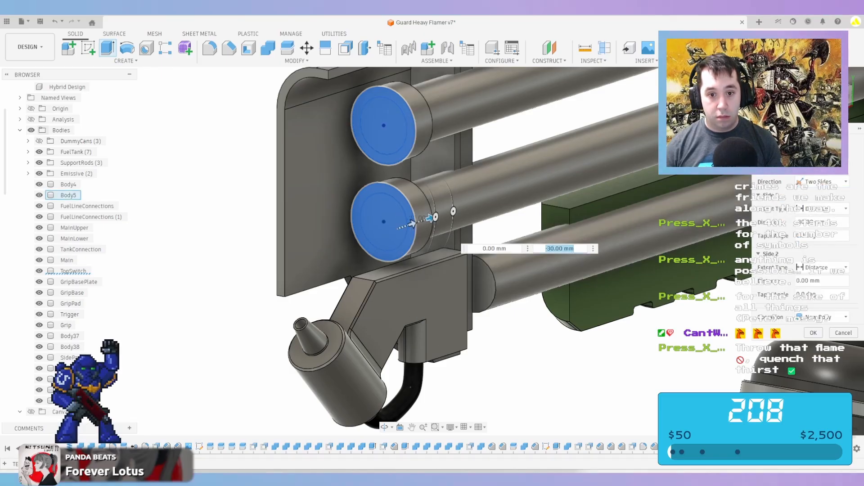
{"action": "left_click_drag", "start_coordinate": [411, 224], "coordinate": [373, 237]}
{"action": "key", "text": "Return"}
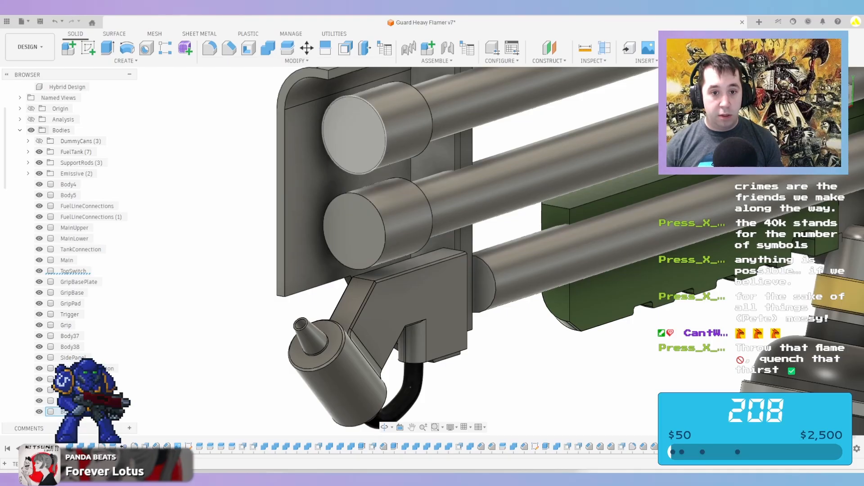
Edit the nozzle sketch to add a concentric 30 mm circle inside each of the two 80 mm circles
{"action": "scroll", "coordinate": [67, 248], "scroll_direction": "down", "scroll_amount": 5}
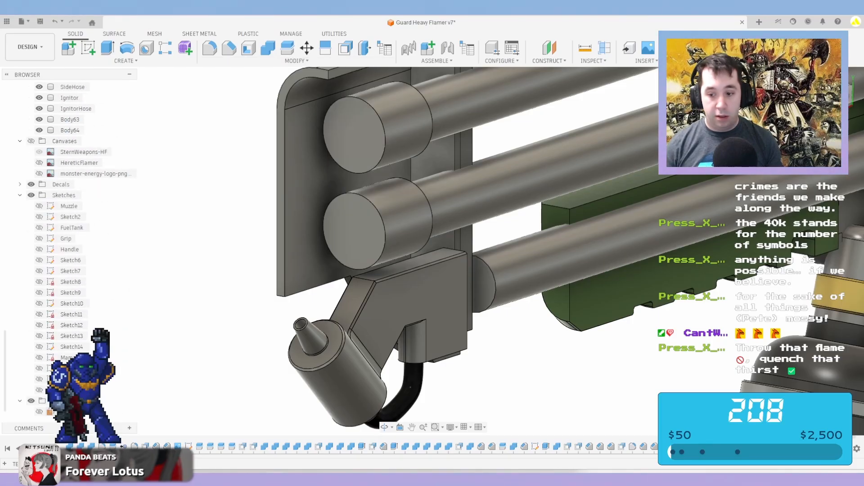
{"action": "right_click", "coordinate": [775, 447]}
{"action": "left_click", "coordinate": [803, 351]}
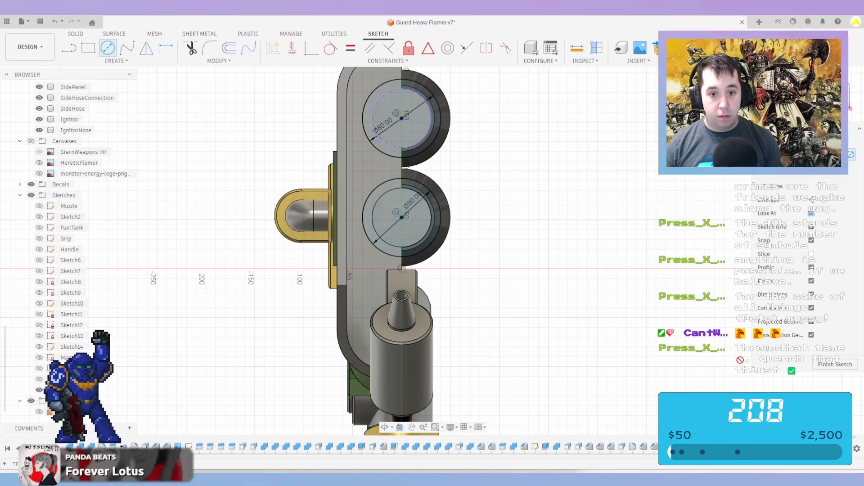
{"action": "left_click", "coordinate": [401, 217]}
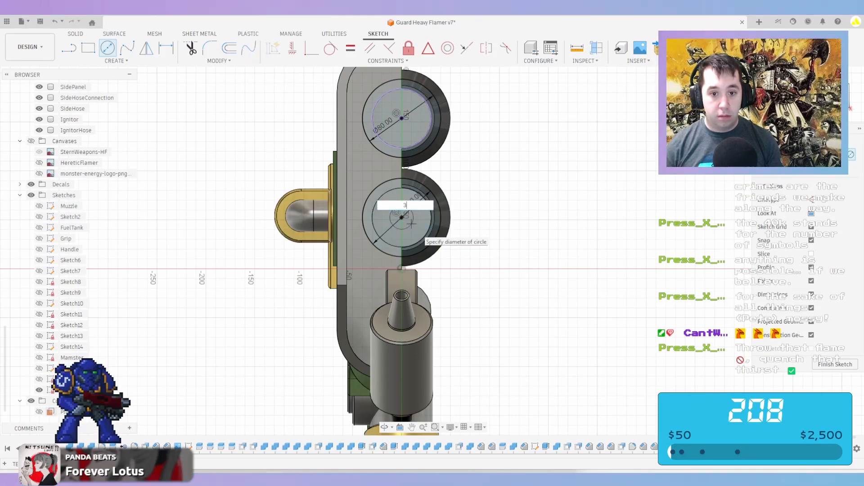
{"action": "key", "text": "Return"}
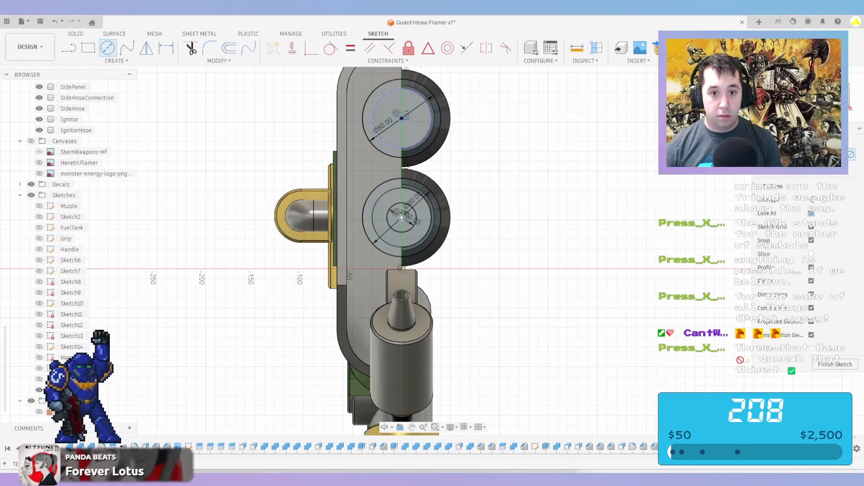
{"action": "left_click", "coordinate": [402, 118]}
{"action": "type", "text": "30"}
{"action": "key", "text": "Return"}
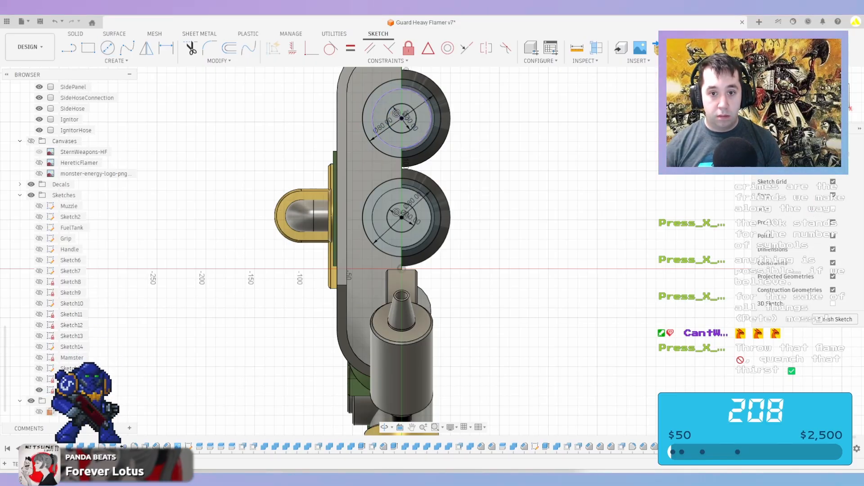
{"action": "left_click", "coordinate": [835, 319]}
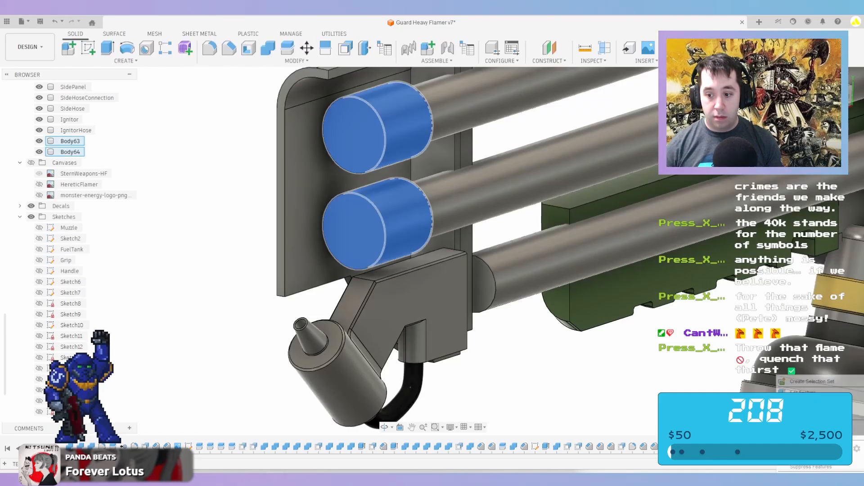
Edit the nozzle extrusion to use only the ring profiles, leaving a 30 mm bore in both cylinders
{"action": "right_click", "coordinate": [778, 377]}
{"action": "left_click", "coordinate": [803, 392]}
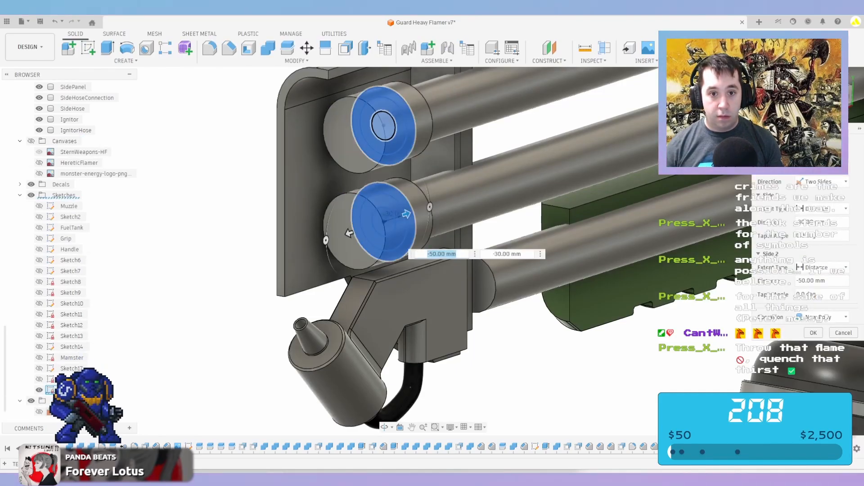
{"action": "key", "text": "Return"}
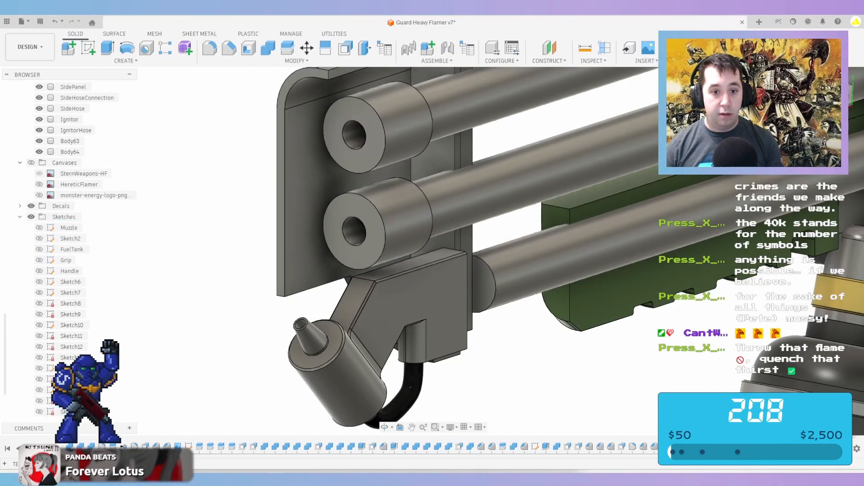
Chamfer the front outer edges of both nozzle cylinders at a 70 degree angle to taper them into cones
{"action": "left_click", "coordinate": [230, 48]}
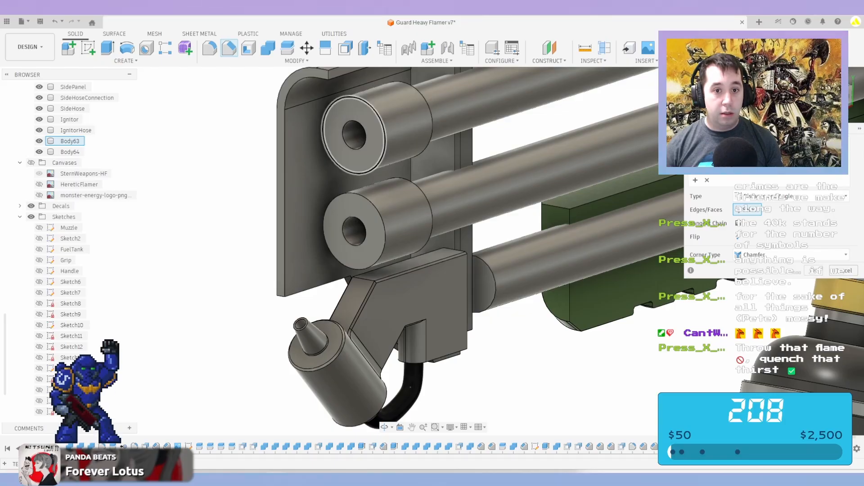
{"action": "left_click", "coordinate": [381, 118]}
{"action": "left_click", "coordinate": [379, 211]}
{"action": "scroll", "coordinate": [383, 207], "scroll_direction": "up", "scroll_amount": 3}
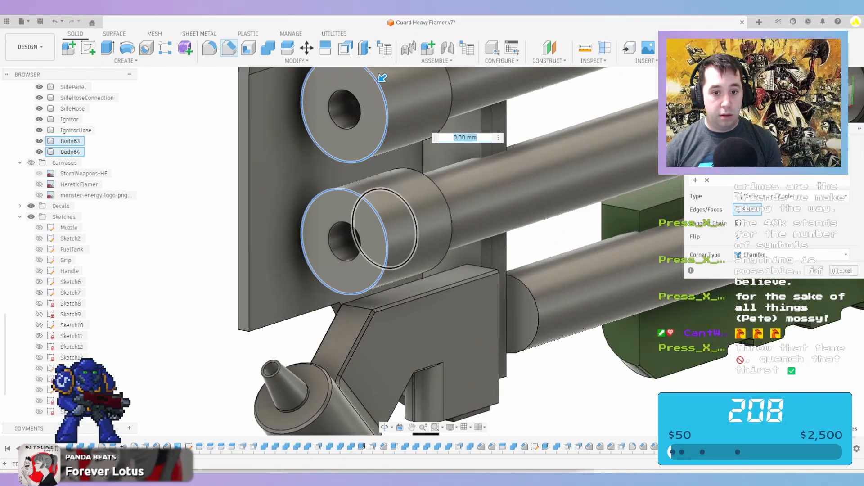
{"action": "middle_click_drag", "start_coordinate": [390, 110], "coordinate": [381, 188]}
{"action": "scroll", "coordinate": [382, 189], "scroll_direction": "down", "scroll_amount": 1}
{"action": "left_click_drag", "start_coordinate": [372, 158], "coordinate": [390, 155]}
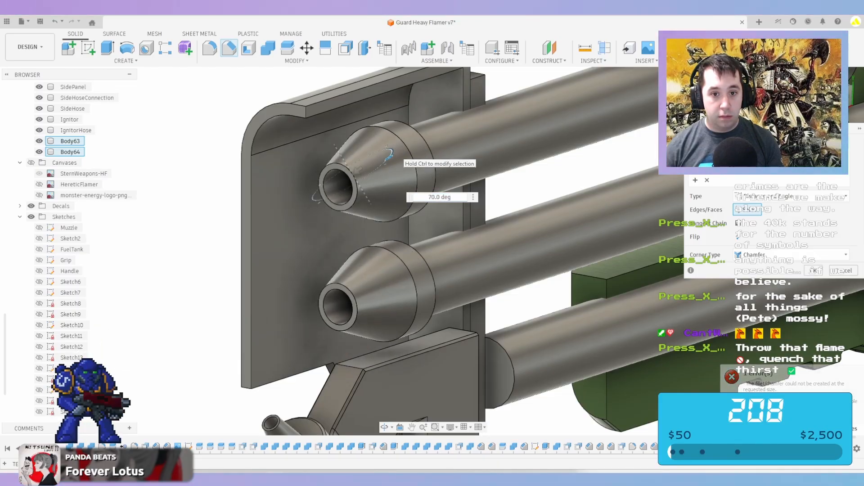
{"action": "key", "text": "Return"}
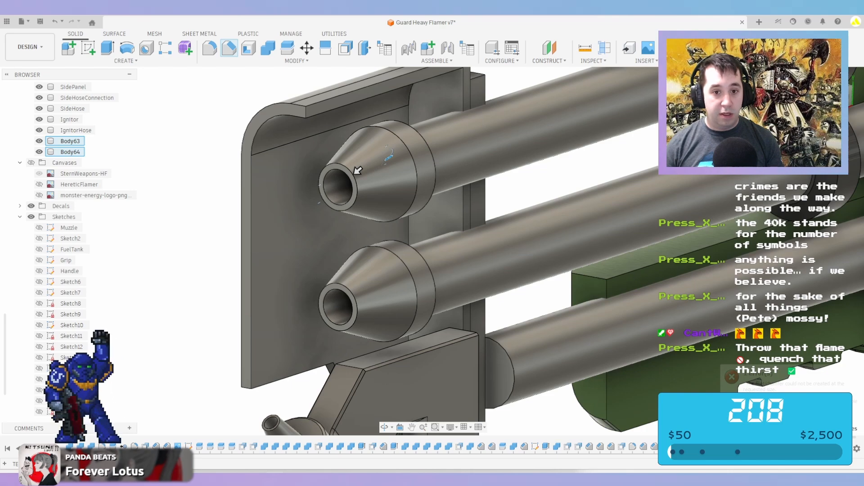
Use Combine to cut each of the two barrel rods out of its nozzle body, keeping the rods as tools
{"action": "left_click", "coordinate": [267, 48]}
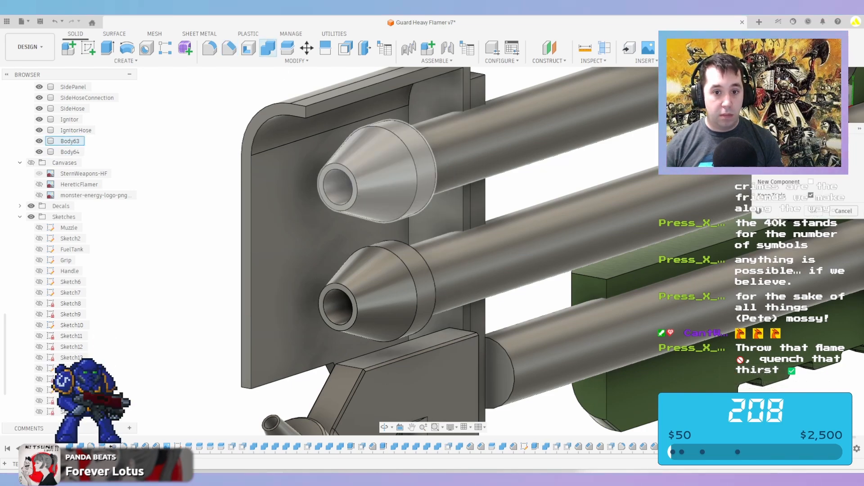
{"action": "left_click", "coordinate": [486, 143]}
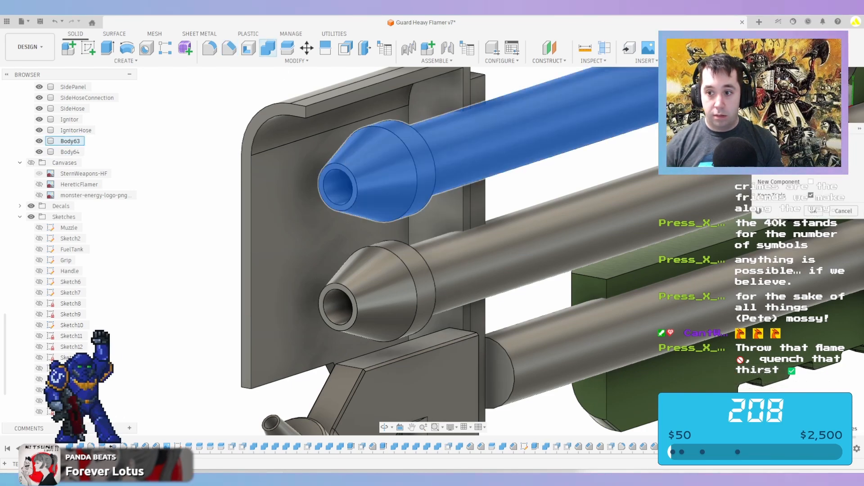
{"action": "left_click", "coordinate": [814, 210]}
{"action": "right_click", "coordinate": [631, 161]}
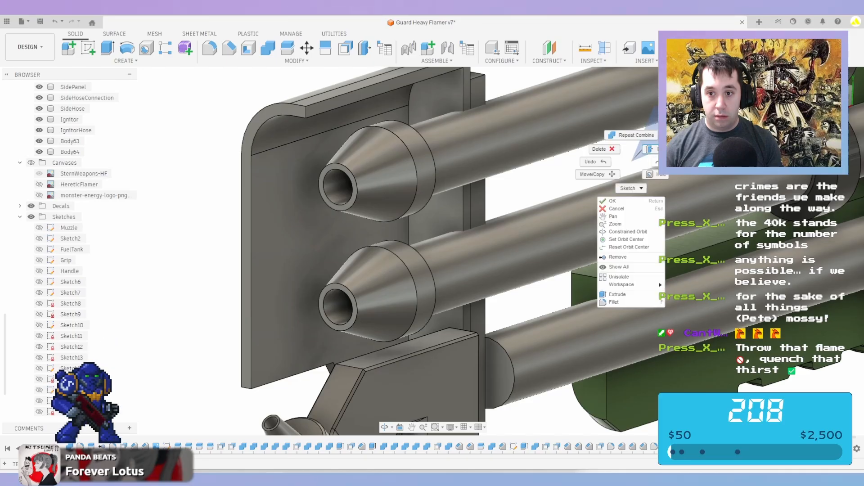
{"action": "left_click", "coordinate": [634, 136]}
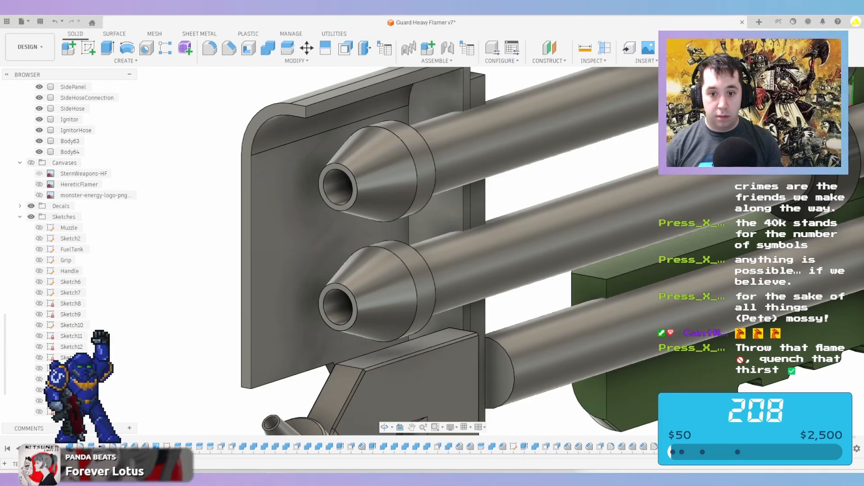
{"action": "left_click", "coordinate": [389, 288]}
{"action": "left_click", "coordinate": [468, 265]}
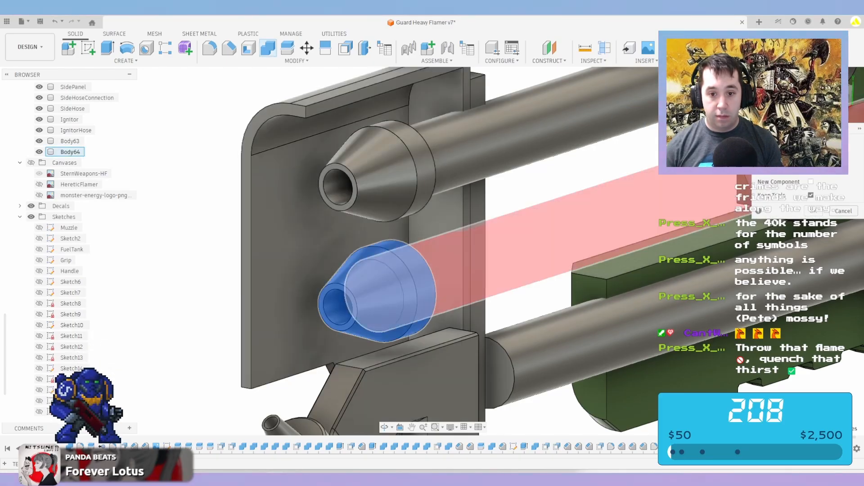
{"action": "key", "text": "Return"}
Join the curved front shield and the plate behind it into a single body with Combine
{"action": "scroll", "coordinate": [706, 185], "scroll_direction": "down", "scroll_amount": 3}
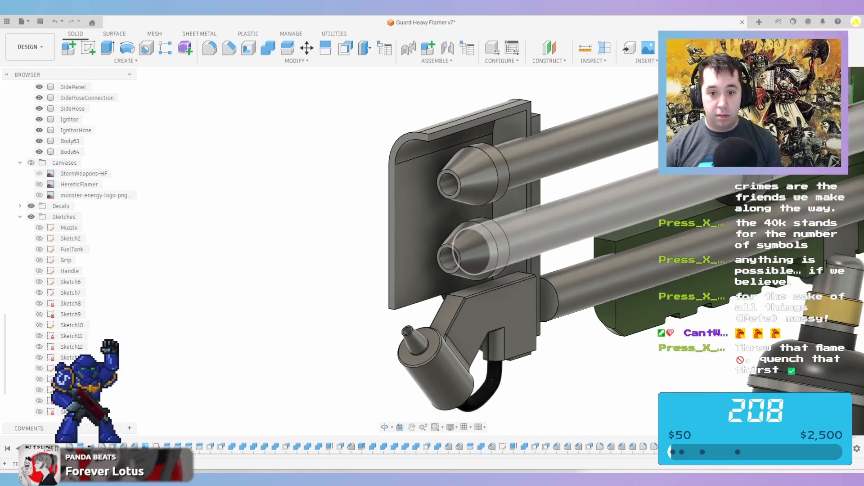
{"action": "right_click", "coordinate": [585, 185]}
{"action": "left_click", "coordinate": [585, 128]}
{"action": "left_click", "coordinate": [495, 203]}
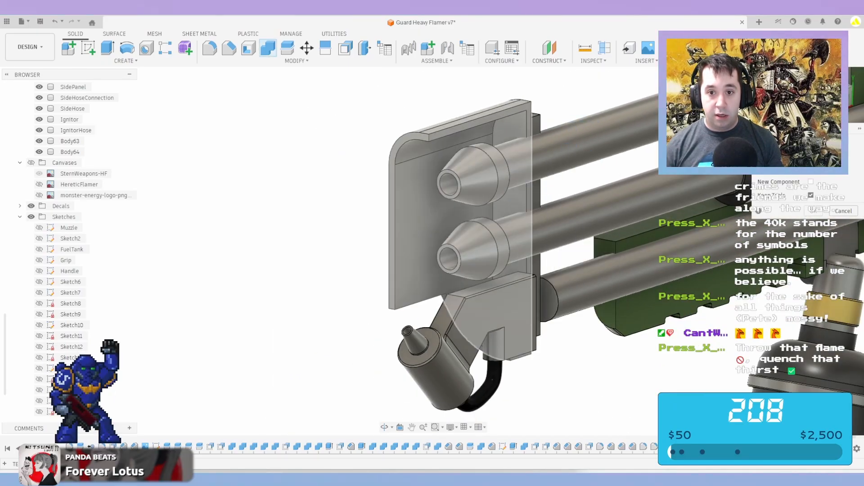
{"action": "left_click", "coordinate": [536, 196]}
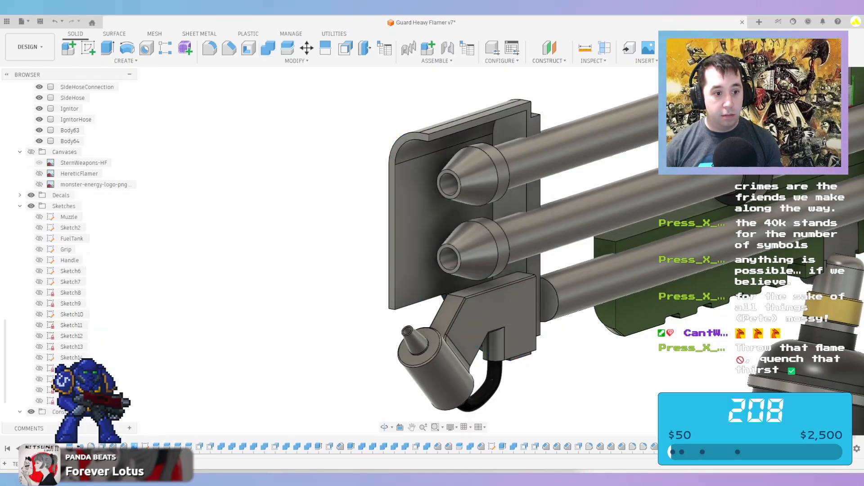
Rename the joined front shield body as Muzzle
{"action": "scroll", "coordinate": [67, 202], "scroll_direction": "up", "scroll_amount": 7}
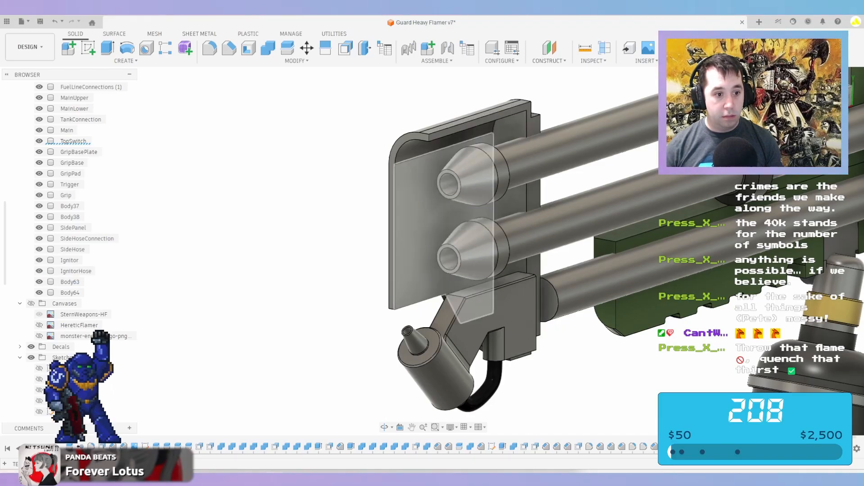
{"action": "left_click", "coordinate": [420, 217]}
{"action": "scroll", "coordinate": [72, 141], "scroll_direction": "up", "scroll_amount": 2}
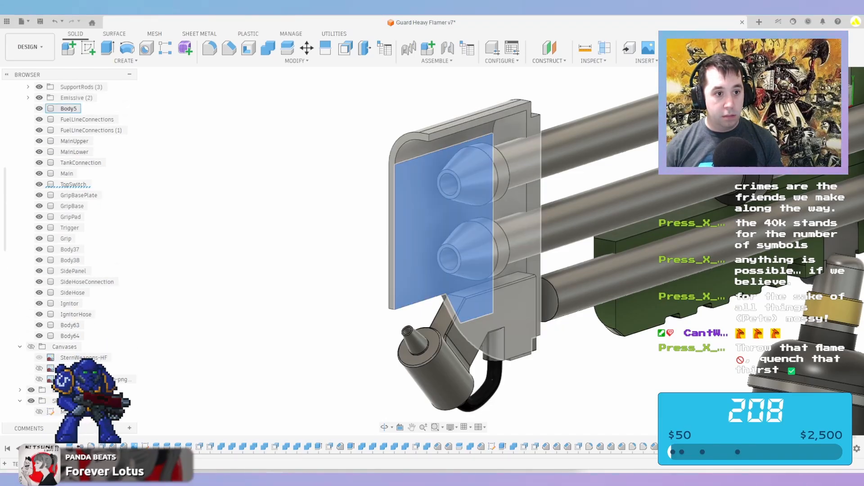
{"action": "double_click", "coordinate": [69, 108]}
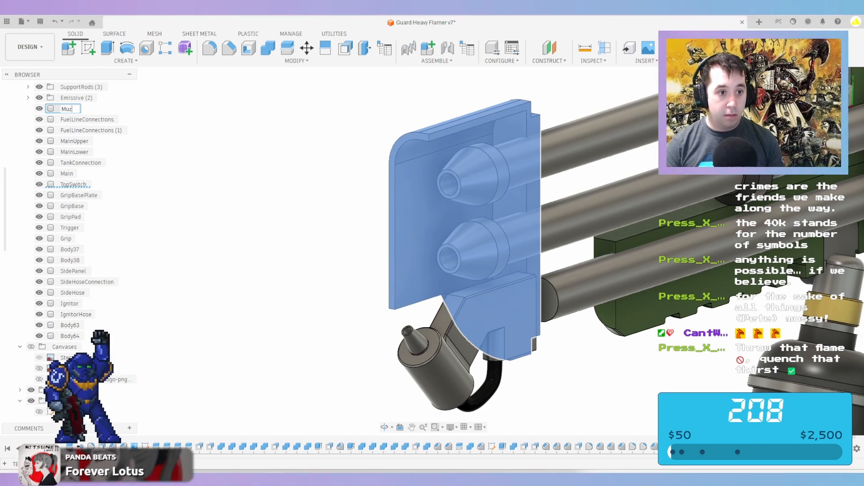
{"action": "type", "text": "Muzzle"}
{"action": "key", "text": "Return"}
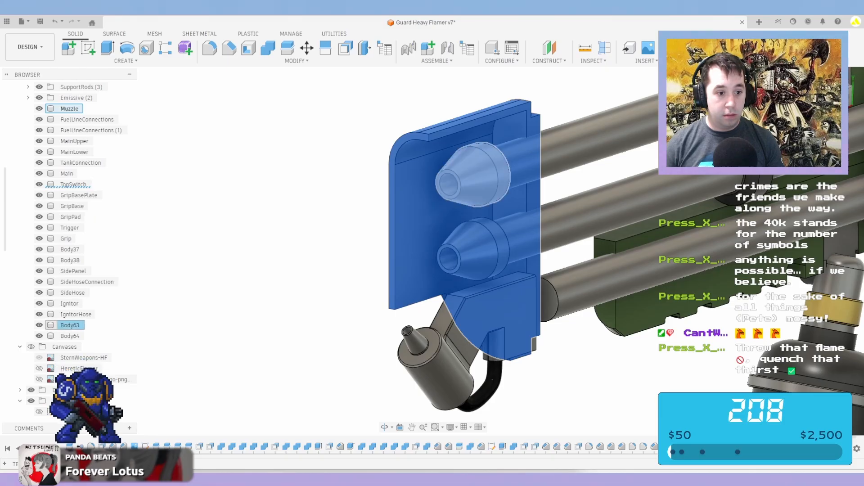
Rename the two nozzle bodies together as Nozzle
{"action": "left_click", "coordinate": [70, 325]}
{"action": "left_click", "coordinate": [70, 336], "text": "ctrl"}
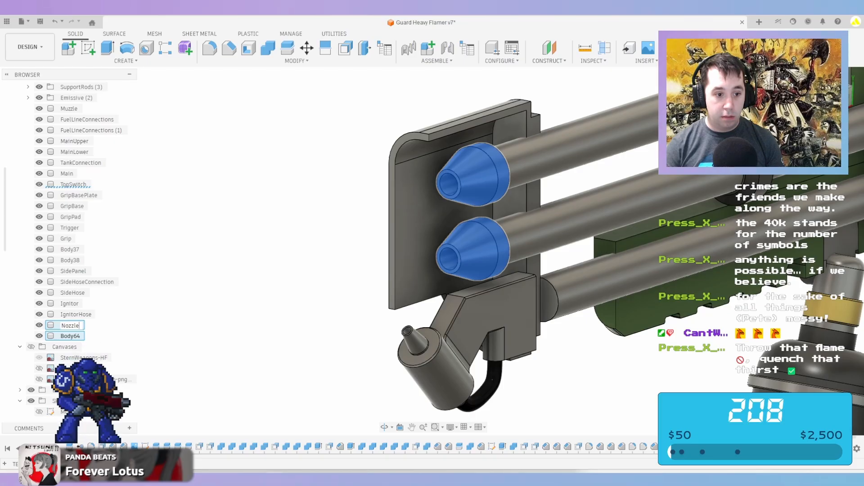
{"action": "key", "text": "Return"}
{"action": "key", "text": "Escape"}
Chamfer the rear outer edges of both nozzles by 1 mm
{"action": "middle_click_drag", "start_coordinate": [472, 245], "coordinate": [424, 247], "text": "shift"}
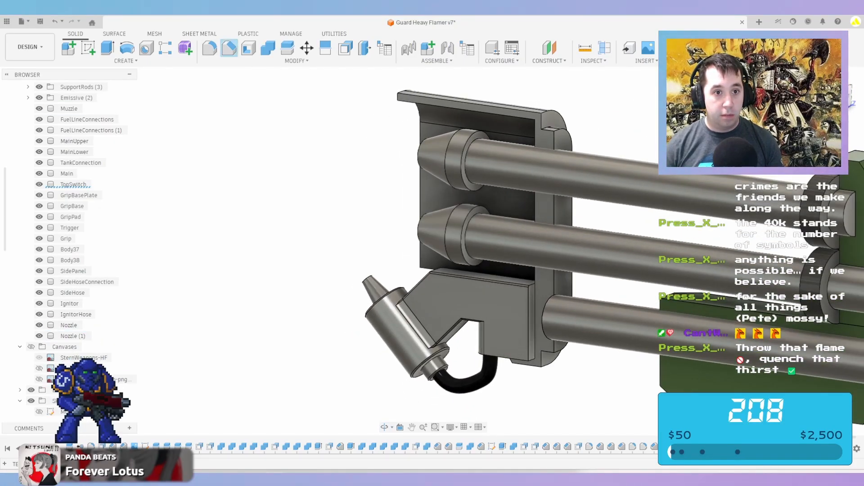
{"action": "left_click", "coordinate": [229, 48]}
{"action": "scroll", "coordinate": [479, 135], "scroll_direction": "up", "scroll_amount": 3}
{"action": "left_click", "coordinate": [479, 135]}
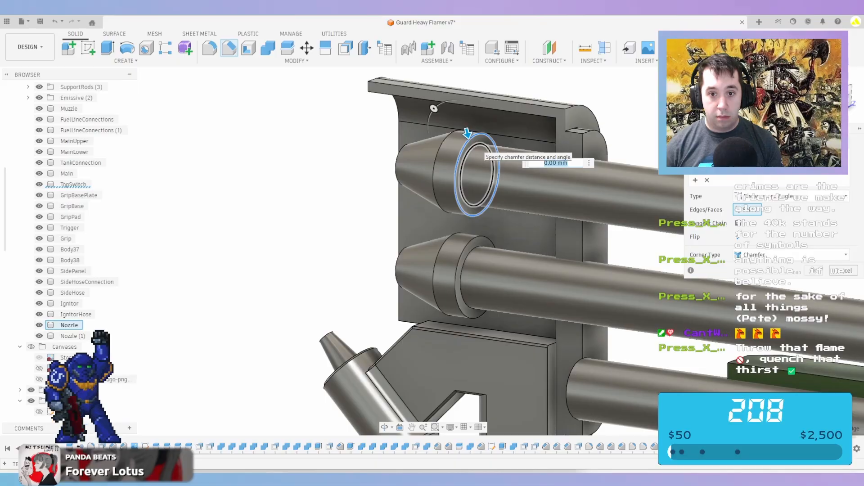
{"action": "left_click", "coordinate": [483, 241]}
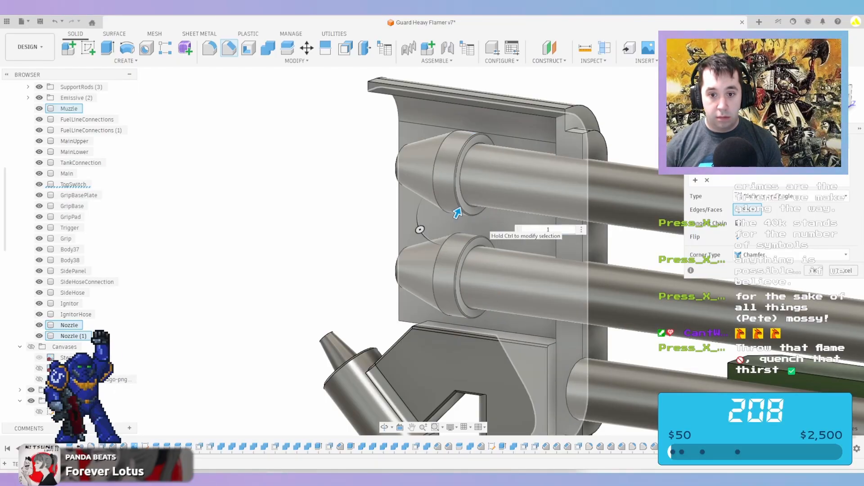
{"action": "key", "text": "Return"}
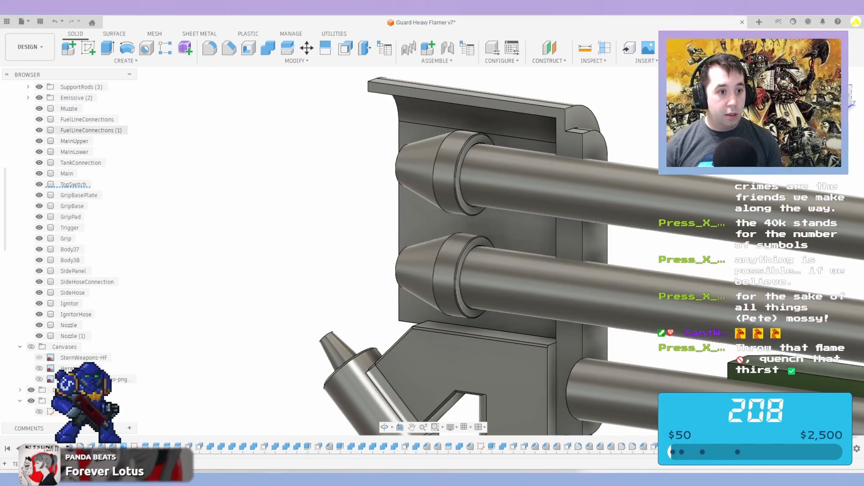
Hide the support rods and offset the inner rod socket faces of both nozzles by -0.1 mm
{"action": "scroll", "coordinate": [68, 194], "scroll_direction": "up", "scroll_amount": 2}
{"action": "left_click", "coordinate": [40, 130]}
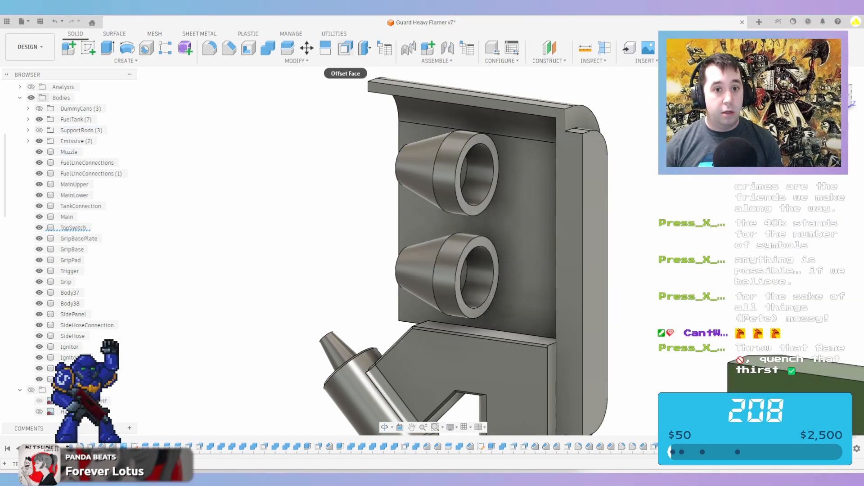
{"action": "left_click", "coordinate": [345, 47]}
{"action": "scroll", "coordinate": [471, 173], "scroll_direction": "up", "scroll_amount": 3}
{"action": "left_click", "coordinate": [481, 172]}
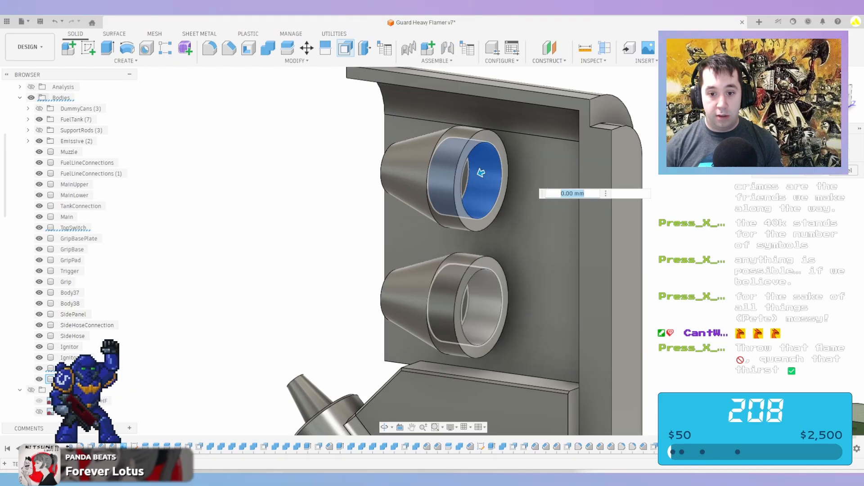
{"action": "left_click", "coordinate": [481, 299]}
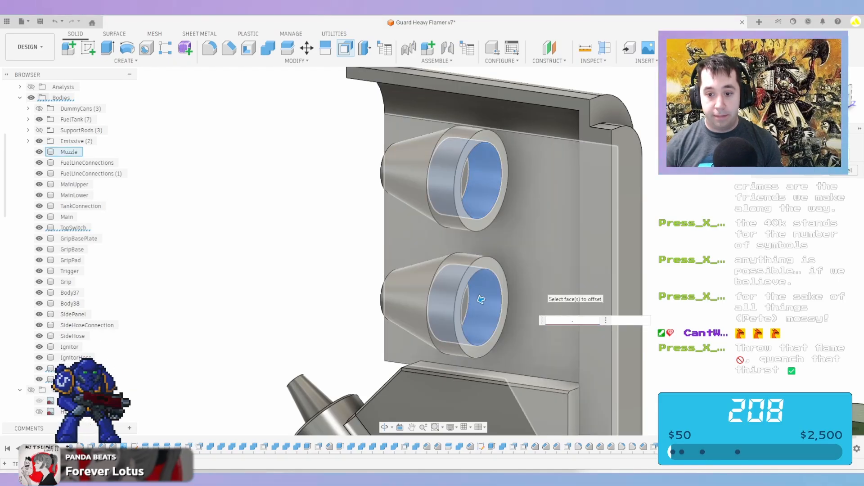
{"action": "type", "text": "-.1"}
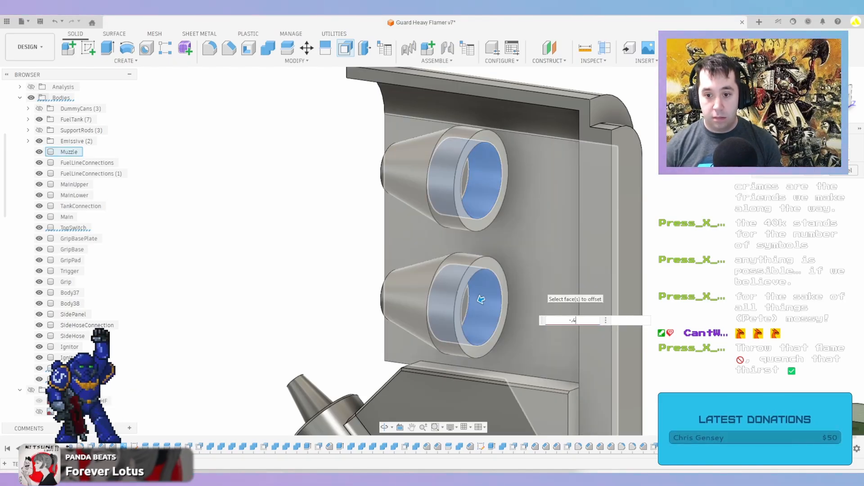
{"action": "key", "text": "Return"}
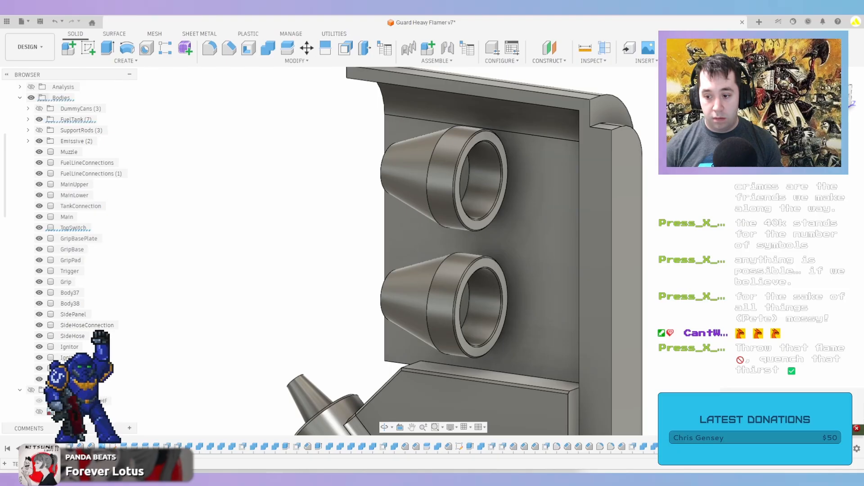
Delete the latest feature from the timeline and show the support rods again
{"action": "right_click", "coordinate": [777, 447]}
{"action": "left_click", "coordinate": [806, 371]}
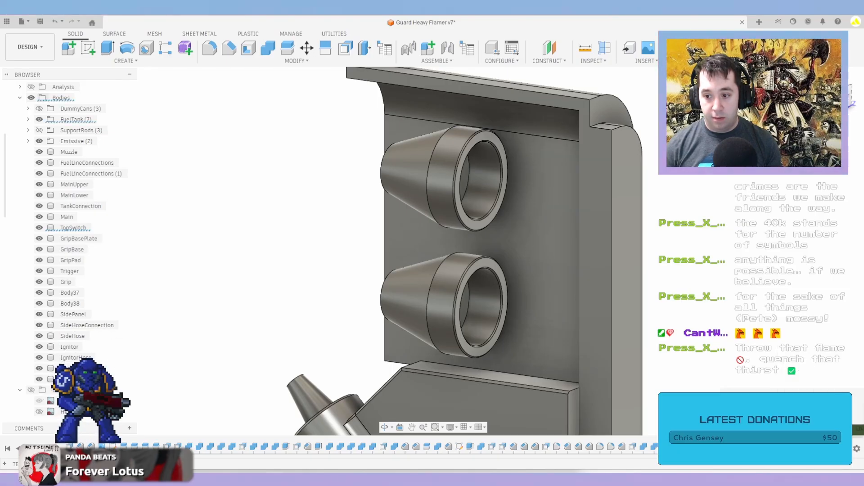
{"action": "left_click", "coordinate": [39, 130]}
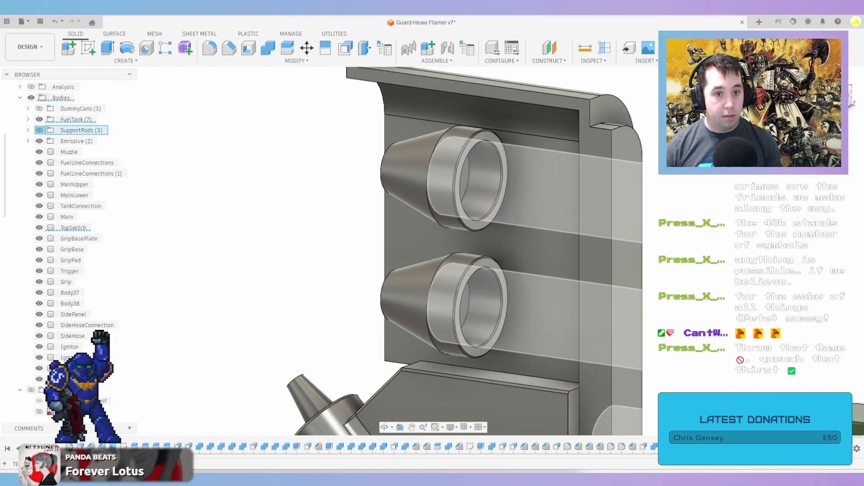
Use Combine to cut the two upper support rods out of the Muzzle body, keeping the rods
{"action": "scroll", "coordinate": [563, 141], "scroll_direction": "down", "scroll_amount": 3}
{"action": "left_click", "coordinate": [268, 47]}
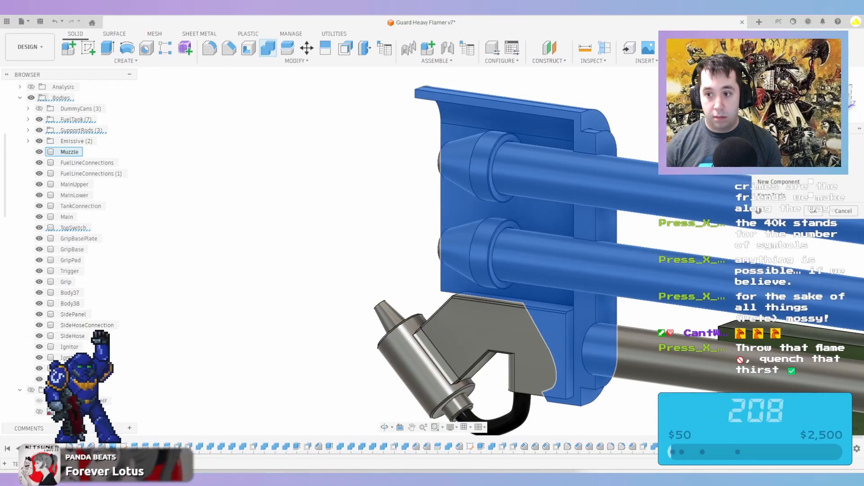
{"action": "left_click", "coordinate": [824, 168]}
{"action": "left_click", "coordinate": [814, 210]}
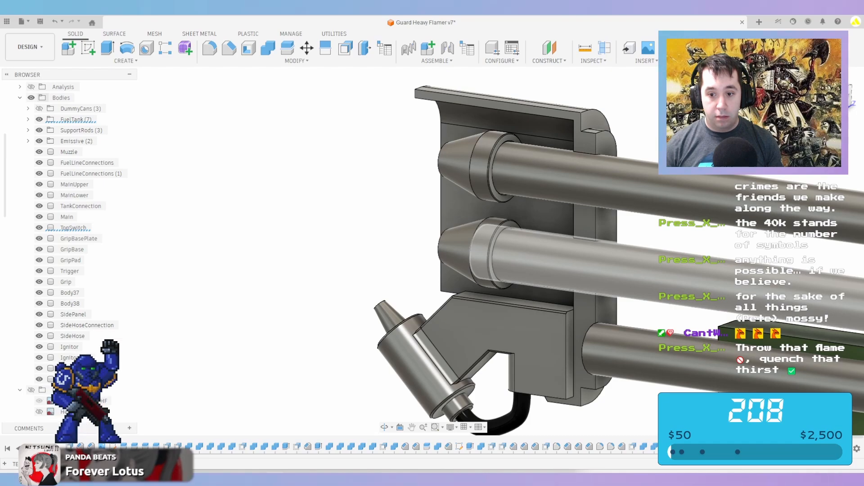
Extend the front end face of the lowest support rod by 20 mm into the muzzle plate
{"action": "middle_click_drag", "start_coordinate": [536, 310], "coordinate": [604, 333], "text": "shift"}
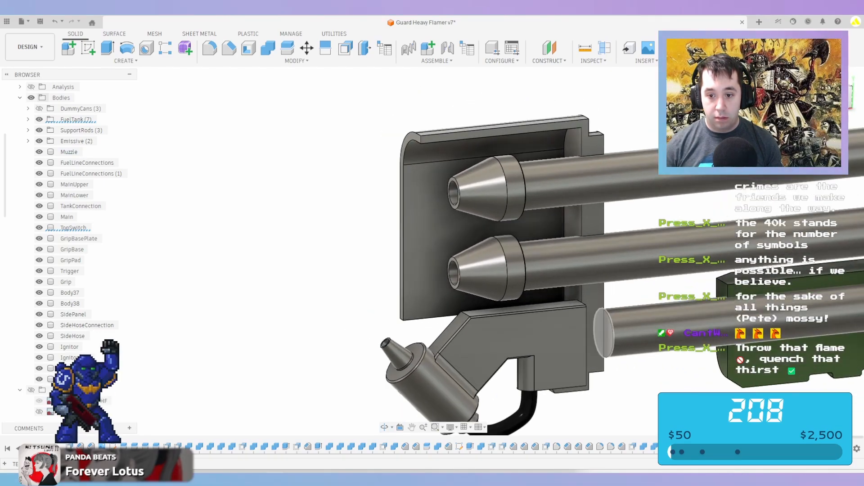
{"action": "left_click", "coordinate": [604, 333]}
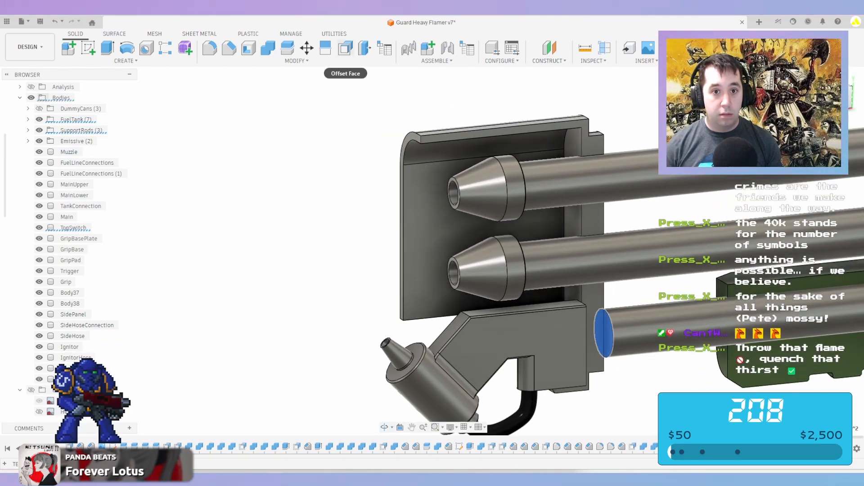
{"action": "left_click", "coordinate": [346, 49]}
{"action": "scroll", "coordinate": [639, 287], "scroll_direction": "up", "scroll_amount": 4}
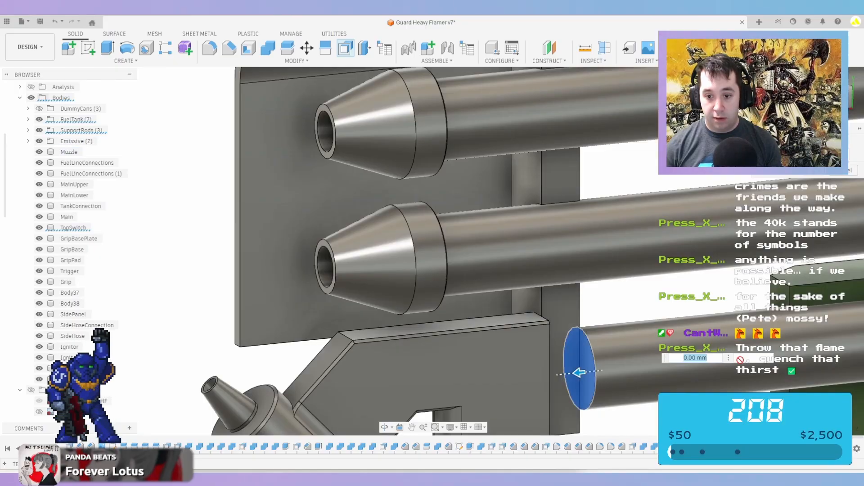
{"action": "left_click_drag", "start_coordinate": [579, 372], "coordinate": [554, 374]}
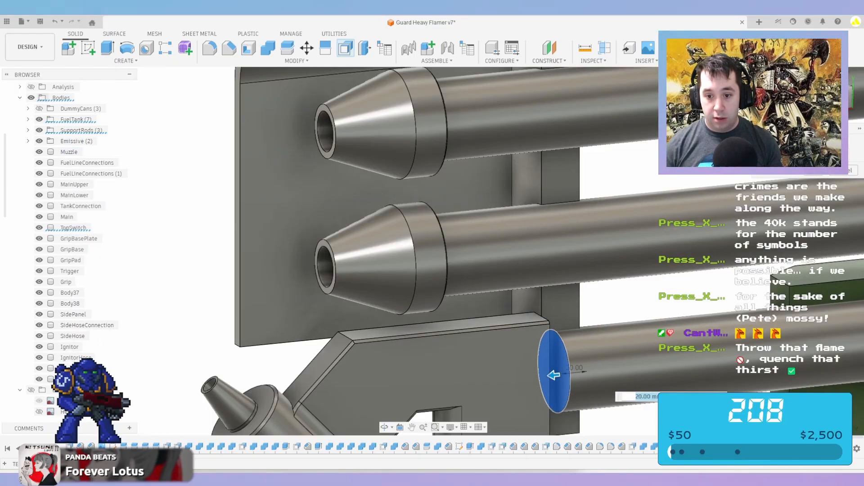
{"action": "key", "text": "Return"}
Cut the lowest support rod out of the Muzzle body with Combine, keeping the rod
{"action": "left_click", "coordinate": [269, 48]}
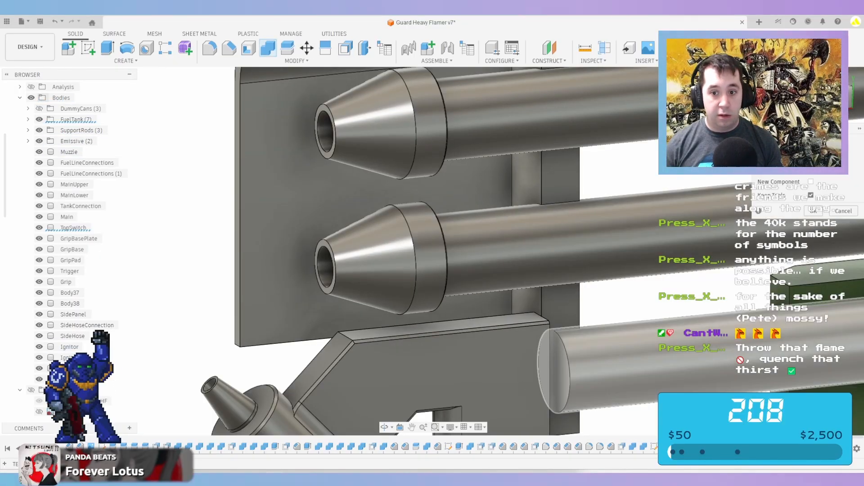
{"action": "left_click", "coordinate": [509, 367]}
{"action": "left_click", "coordinate": [599, 366]}
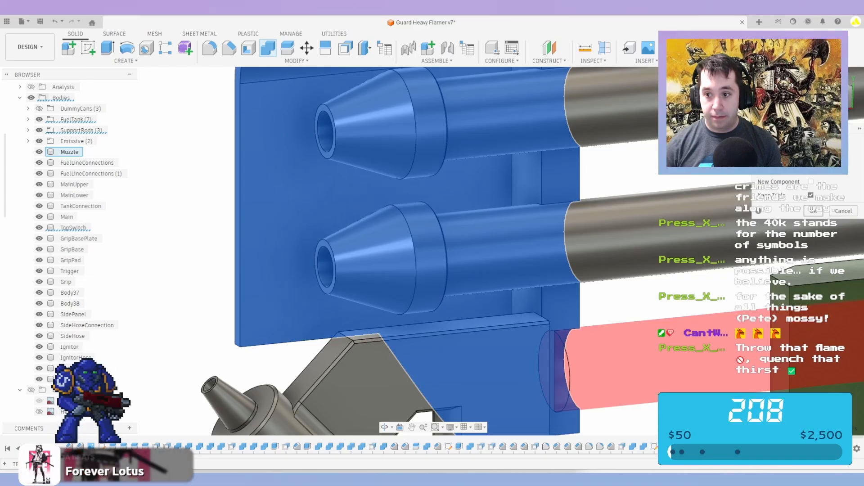
{"action": "key", "text": "Return"}
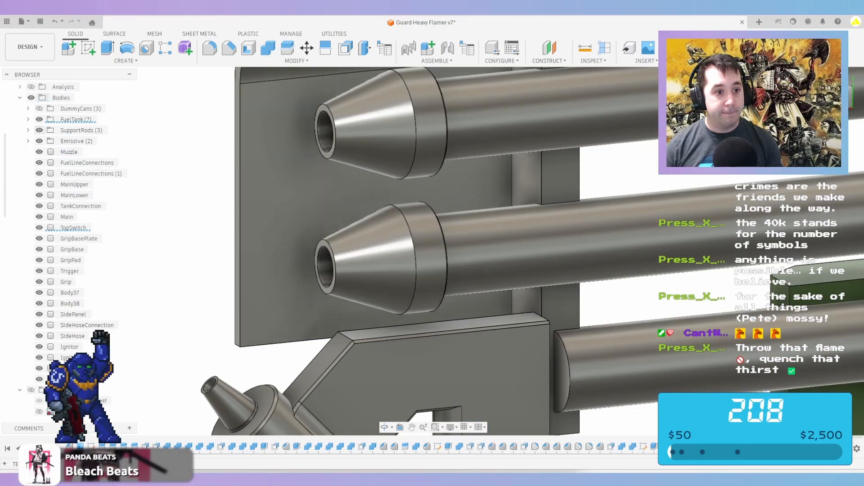
Hide the support rods and start an Offset Face on the upper rod cutout of the Muzzle body
{"action": "left_click", "coordinate": [39, 130]}
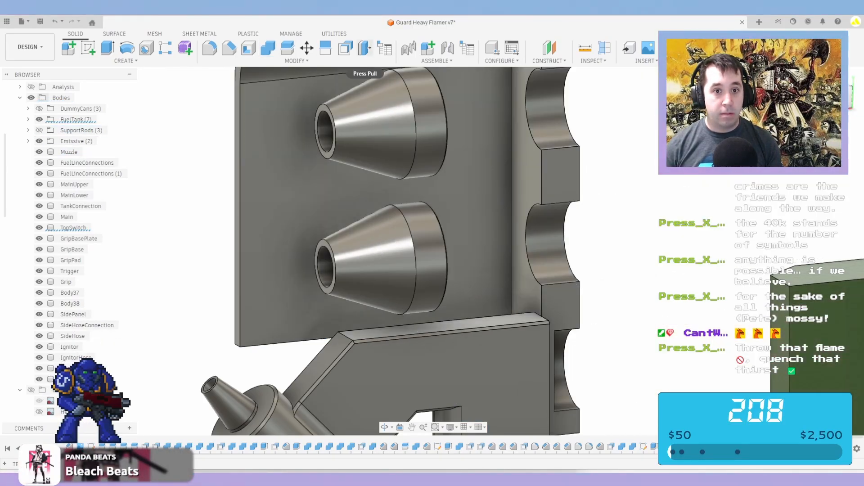
{"action": "left_click", "coordinate": [346, 47]}
{"action": "left_click", "coordinate": [550, 108]}
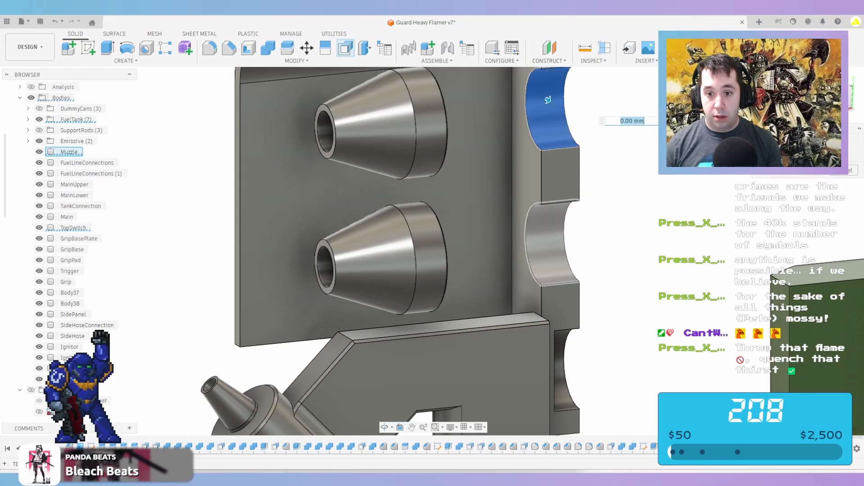
Offset the three half-round cutout faces on the muzzle's rear flange by -0.4 mm
{"action": "left_click", "coordinate": [548, 234]}
{"action": "left_click", "coordinate": [554, 361]}
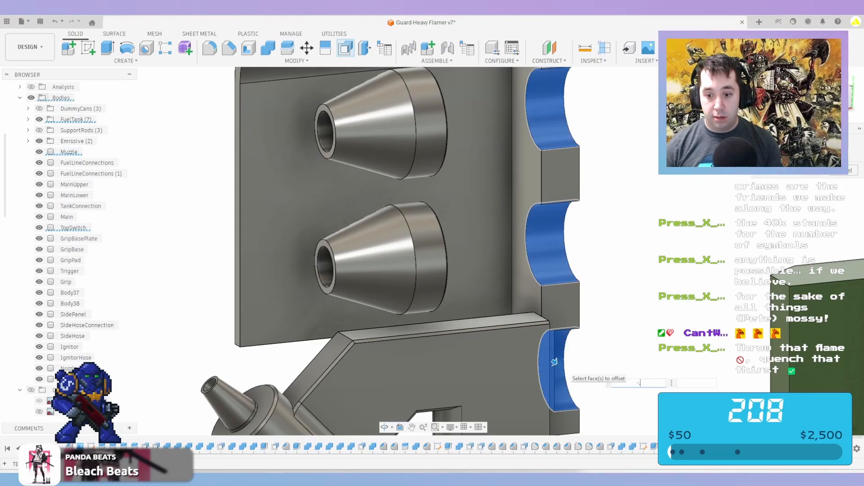
{"action": "type", "text": "-4"}
{"action": "key", "text": "Return"}
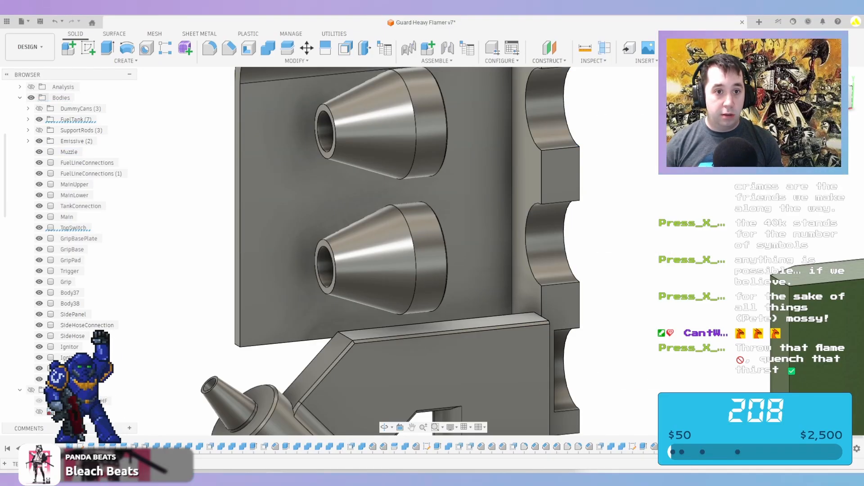
Chamfer the front and rear edges of the muzzle's half-round cutouts by 1 mm
{"action": "key", "text": "shift+c"}
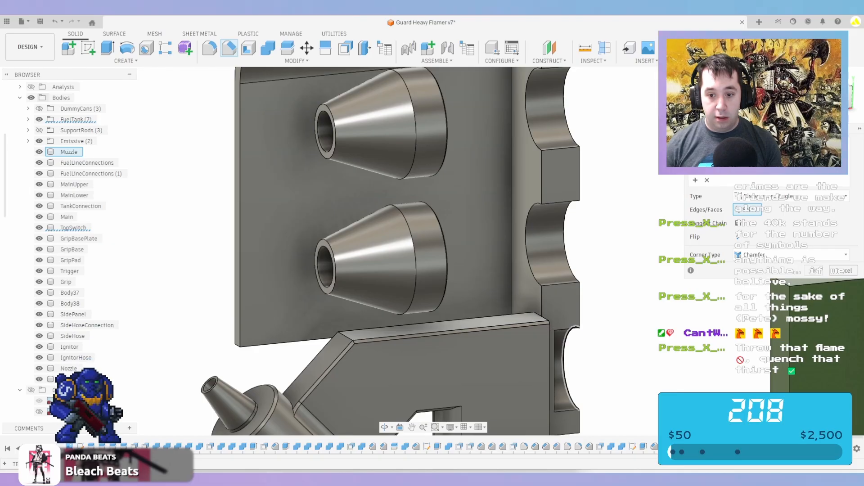
{"action": "left_click", "coordinate": [565, 341]}
{"action": "left_click", "coordinate": [563, 241]}
{"action": "left_click", "coordinate": [566, 113]}
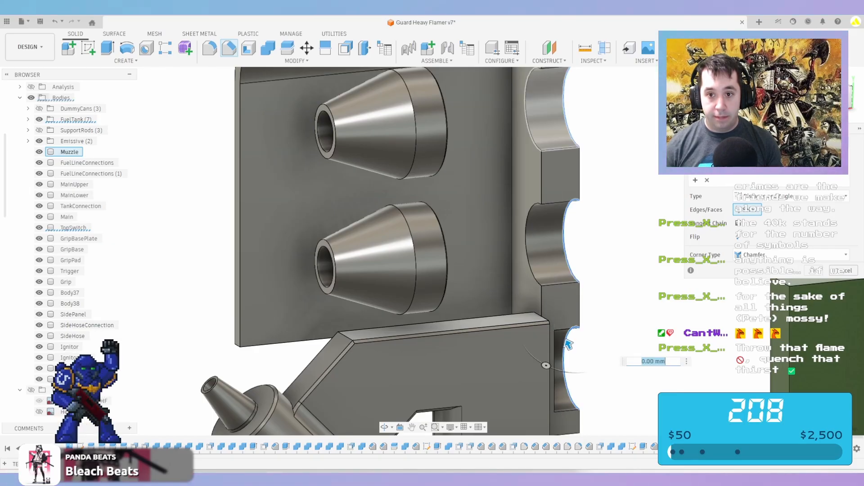
{"action": "left_click", "coordinate": [529, 128]}
{"action": "left_click", "coordinate": [526, 225]}
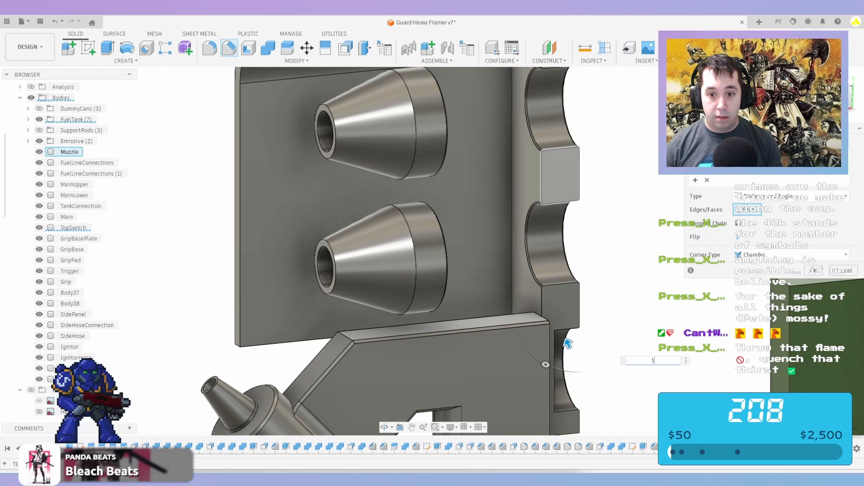
{"action": "key", "text": "Return"}
{"action": "scroll", "coordinate": [559, 212], "scroll_direction": "down", "scroll_amount": 4}
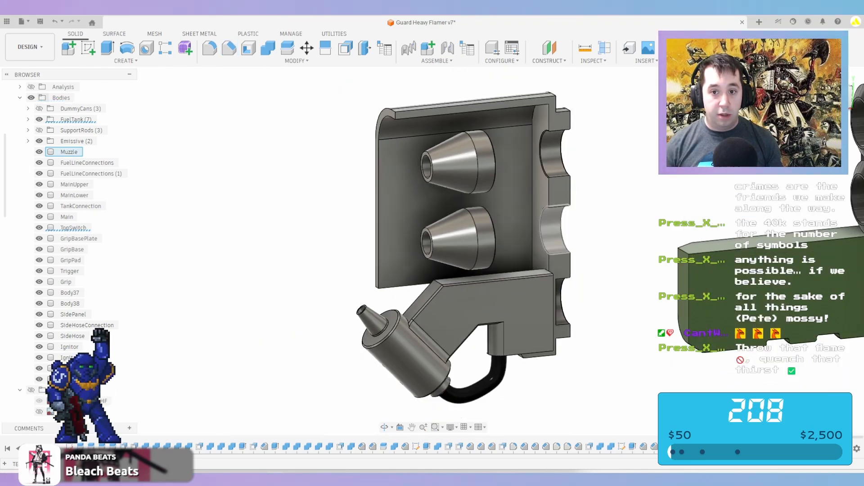
Chamfer the outer and inner edges of the muzzle shroud's open front rim, including its angled lower cutaway, by 1 mm
{"action": "middle_click_drag", "start_coordinate": [333, 225], "coordinate": [454, 266], "text": "shift"}
{"action": "middle_click_drag", "start_coordinate": [540, 266], "coordinate": [694, 278], "text": "shift"}
{"action": "scroll", "coordinate": [693, 278], "scroll_direction": "down", "scroll_amount": 2}
{"action": "right_click", "coordinate": [693, 278]}
{"action": "left_click", "coordinate": [693, 251]}
{"action": "scroll", "coordinate": [529, 340], "scroll_direction": "up", "scroll_amount": 2}
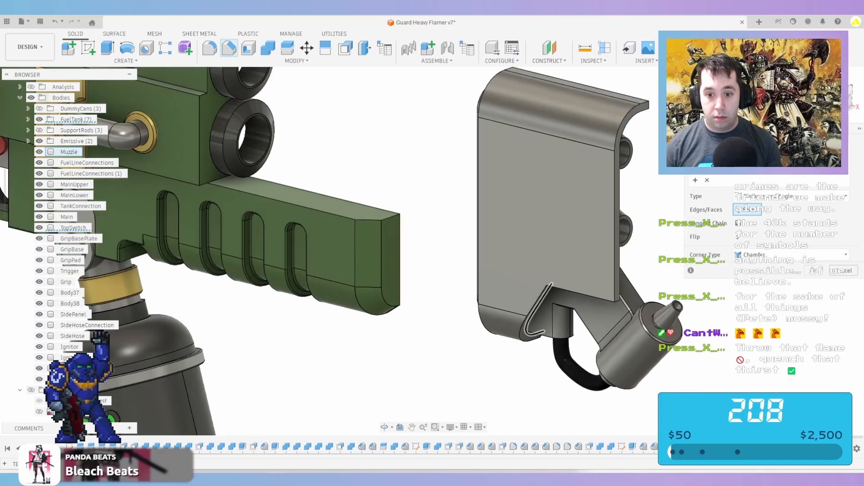
{"action": "left_click", "coordinate": [531, 343]}
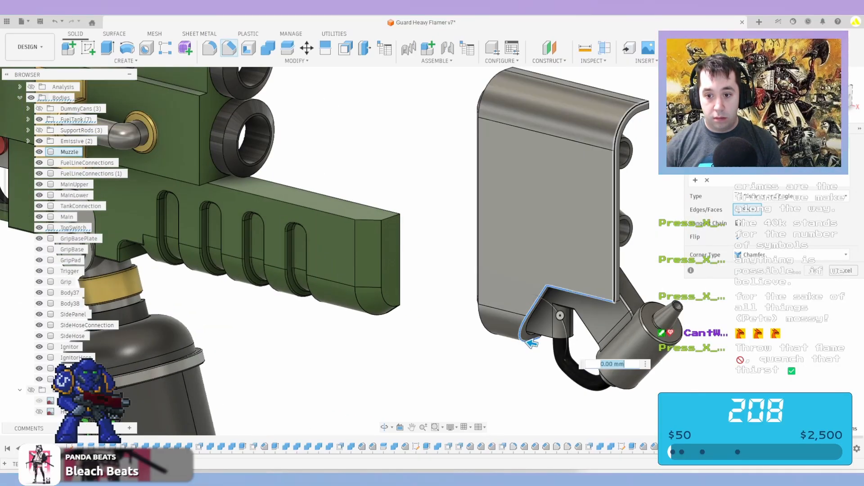
{"action": "left_click", "coordinate": [619, 298]}
{"action": "scroll", "coordinate": [615, 299], "scroll_direction": "up", "scroll_amount": 3}
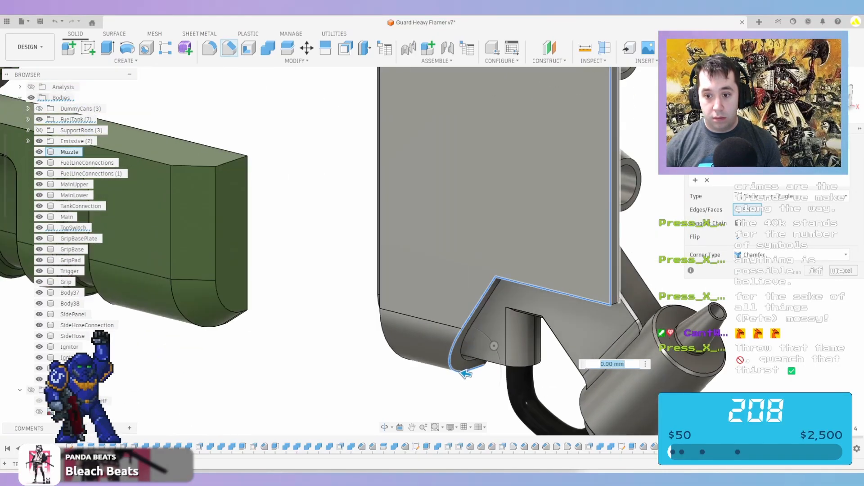
{"action": "middle_click_drag", "start_coordinate": [615, 299], "coordinate": [538, 237], "text": "shift"}
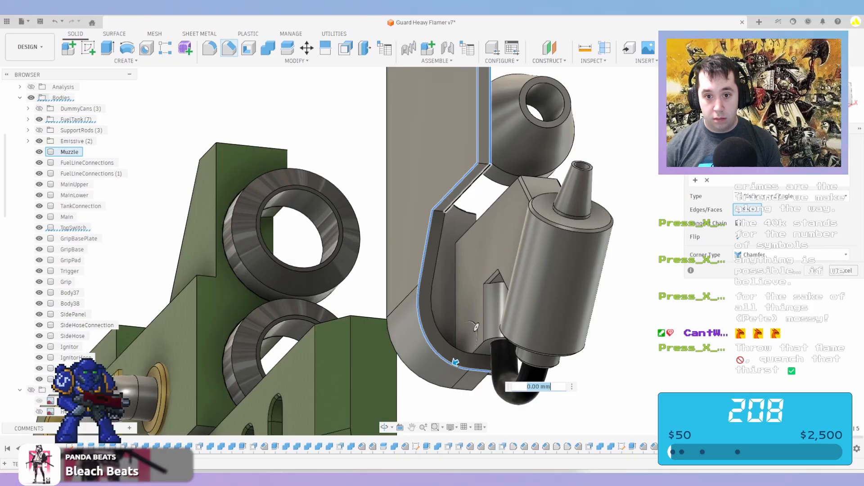
{"action": "left_click", "coordinate": [469, 188]}
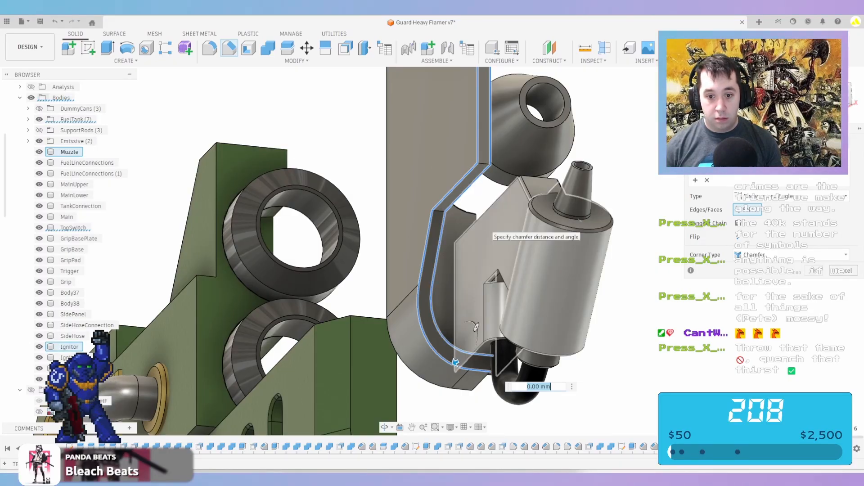
{"action": "type", "text": "1"}
{"action": "key", "text": "Return"}
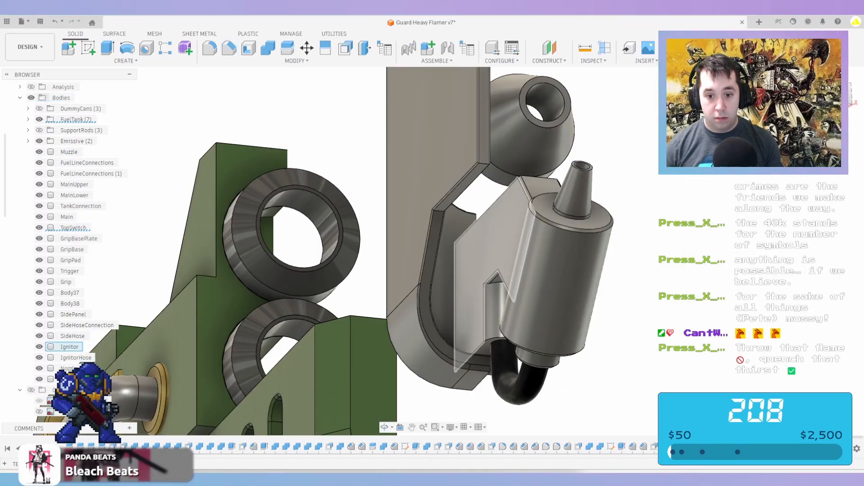
Chamfer the outer edge loops at the rear of the muzzle shroud and its flange by 1 mm
{"action": "scroll", "coordinate": [534, 221], "scroll_direction": "down", "scroll_amount": 3}
{"action": "middle_click_drag", "start_coordinate": [534, 221], "coordinate": [639, 268], "text": "shift"}
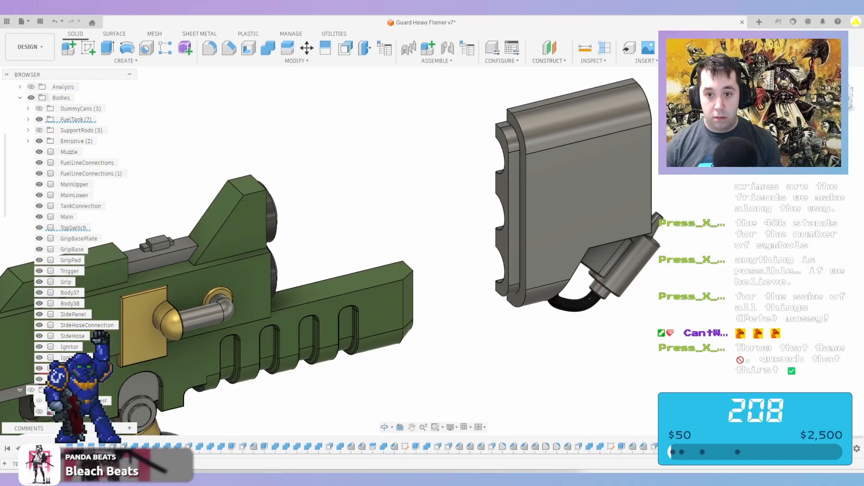
{"action": "right_click", "coordinate": [708, 291]}
{"action": "left_click", "coordinate": [708, 265]}
{"action": "scroll", "coordinate": [510, 272], "scroll_direction": "up", "scroll_amount": 2}
{"action": "left_click", "coordinate": [509, 273]}
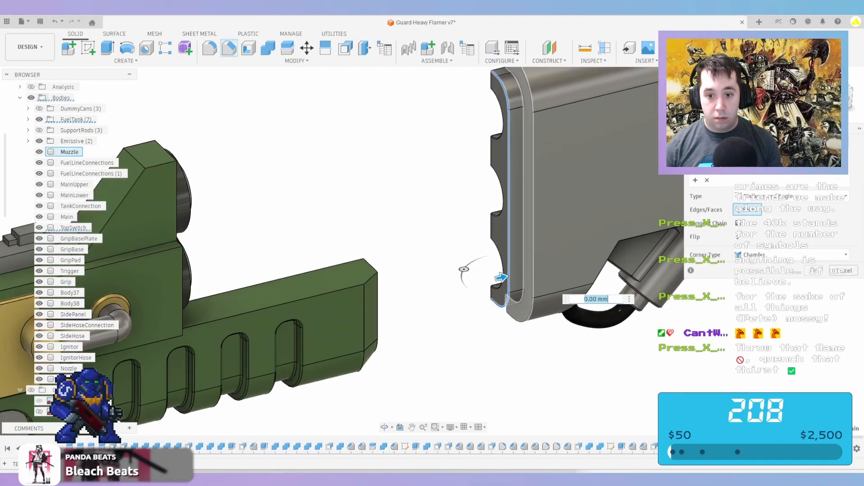
{"action": "left_click", "coordinate": [532, 271]}
{"action": "type", "text": "1"}
{"action": "key", "text": "Return"}
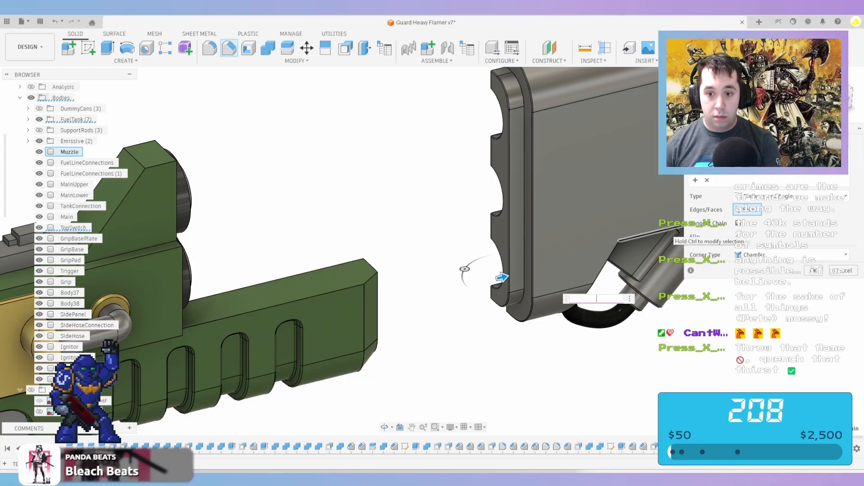
{"action": "key", "text": "Return"}
Show the SupportRods bodies and the reference canvas over the muzzle in side view
{"action": "scroll", "coordinate": [682, 236], "scroll_direction": "down", "scroll_amount": 4}
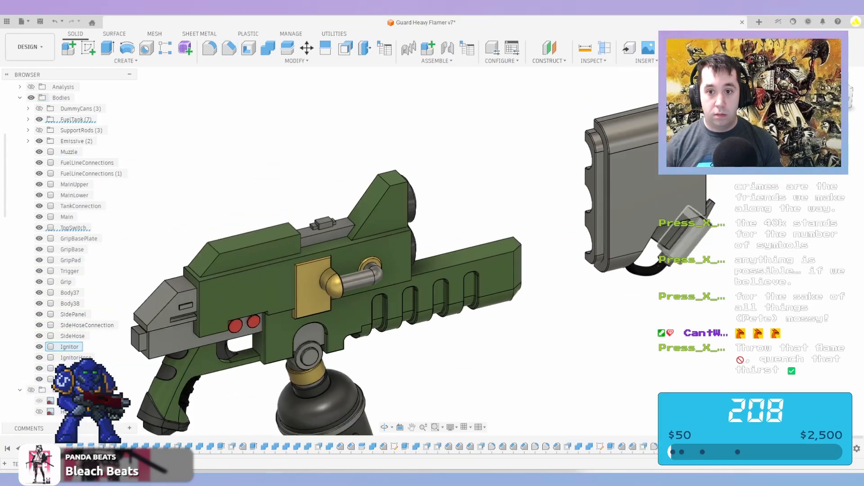
{"action": "middle_click_drag", "start_coordinate": [684, 236], "coordinate": [641, 210], "text": "shift"}
{"action": "middle_click_drag", "start_coordinate": [540, 216], "coordinate": [561, 205], "text": "shift"}
{"action": "middle_click_drag", "start_coordinate": [412, 250], "coordinate": [430, 253], "text": "shift"}
{"action": "scroll", "coordinate": [430, 253], "scroll_direction": "down", "scroll_amount": 3}
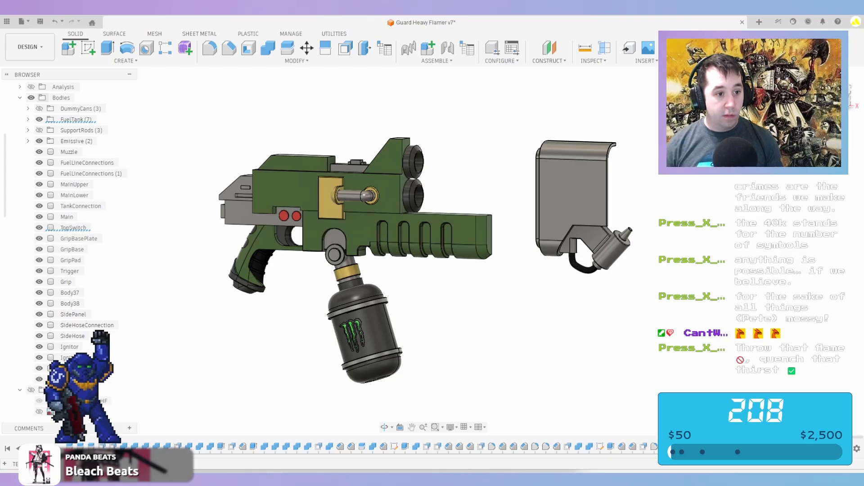
{"action": "left_click", "coordinate": [40, 130]}
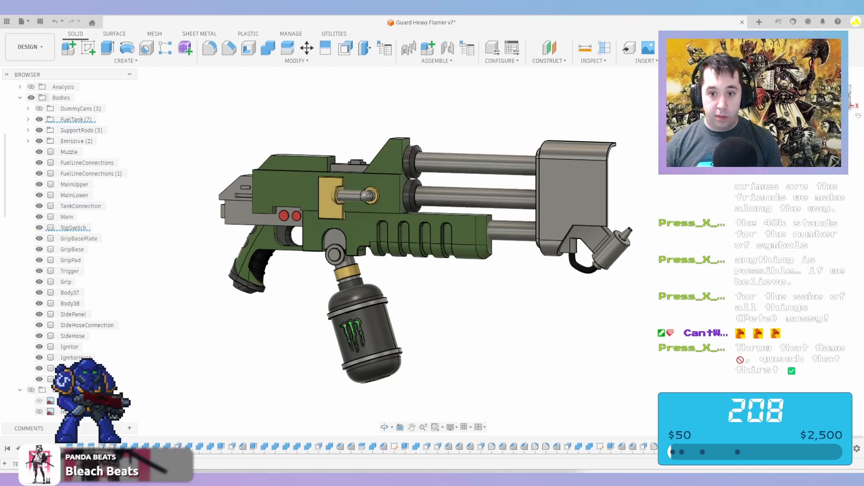
{"action": "middle_click_drag", "start_coordinate": [585, 211], "coordinate": [642, 221], "text": "shift"}
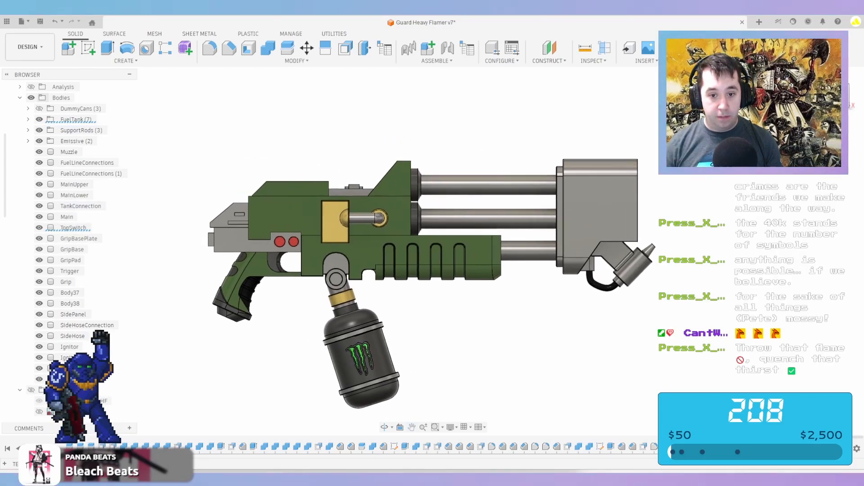
{"action": "scroll", "coordinate": [643, 221], "scroll_direction": "up", "scroll_amount": 3}
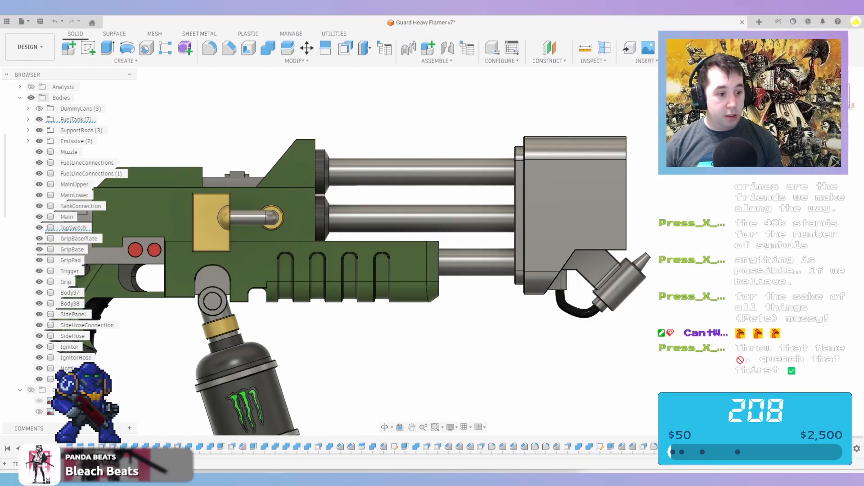
{"action": "scroll", "coordinate": [684, 227], "scroll_direction": "up", "scroll_amount": 2}
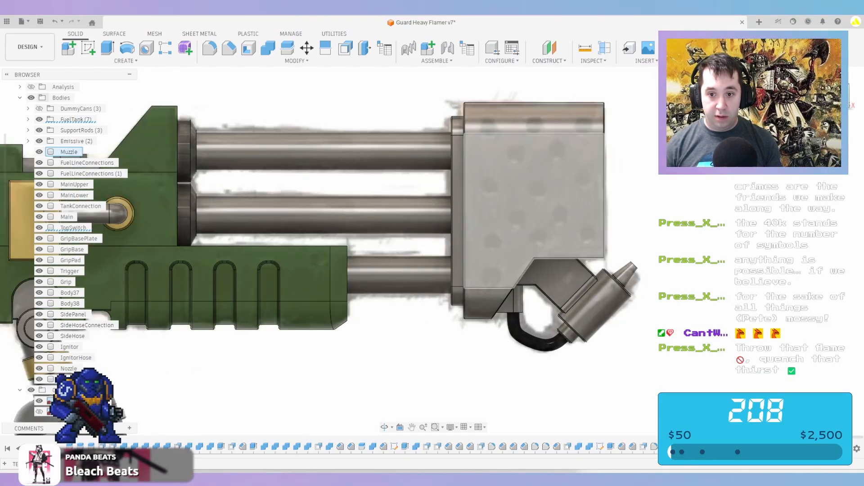
Start a sketch on the muzzle's flat side face and draw a horizontal construction line about 223 mm long across its full width
{"action": "left_click", "coordinate": [534, 202]}
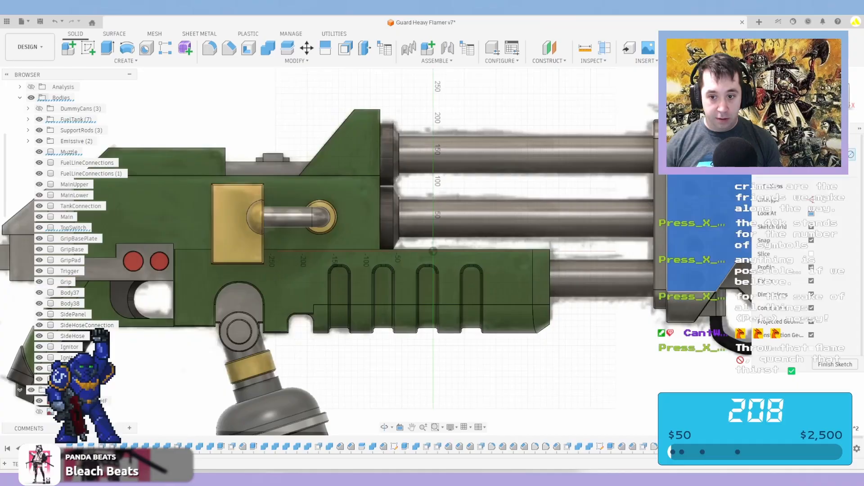
{"action": "middle_click_drag", "start_coordinate": [736, 222], "coordinate": [416, 237]}
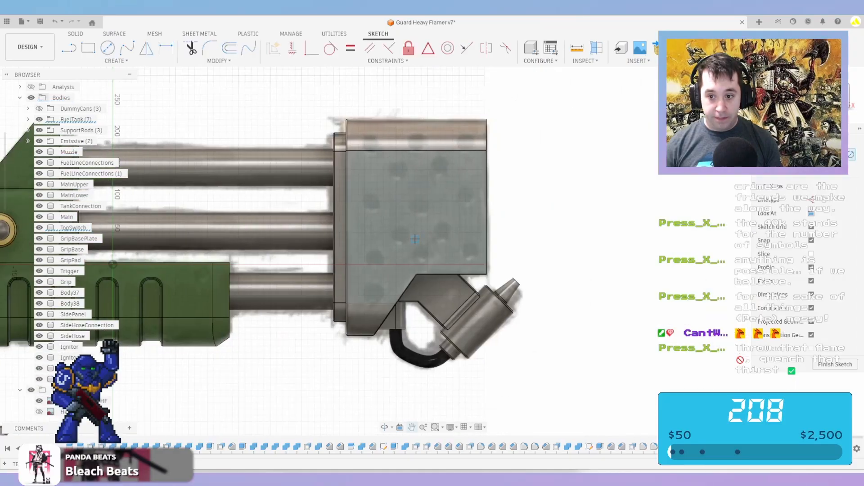
{"action": "key", "text": "c"}
{"action": "scroll", "coordinate": [402, 251], "scroll_direction": "up", "scroll_amount": 3}
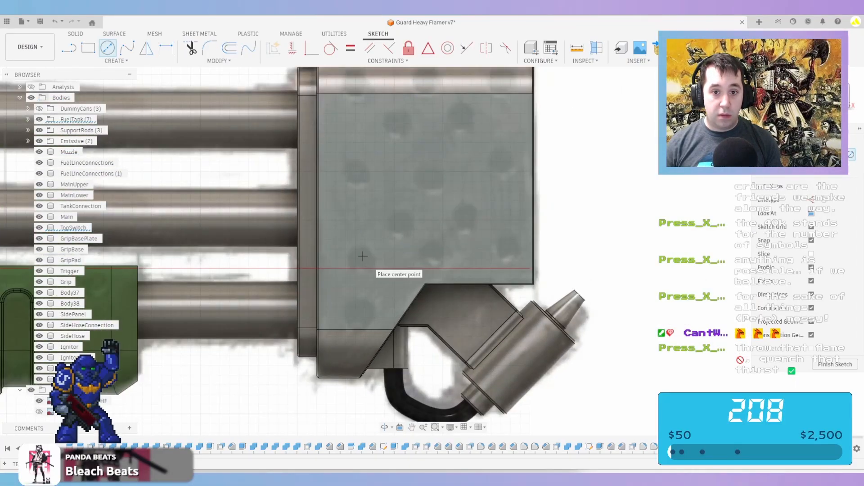
{"action": "scroll", "coordinate": [355, 259], "scroll_direction": "up", "scroll_amount": 2}
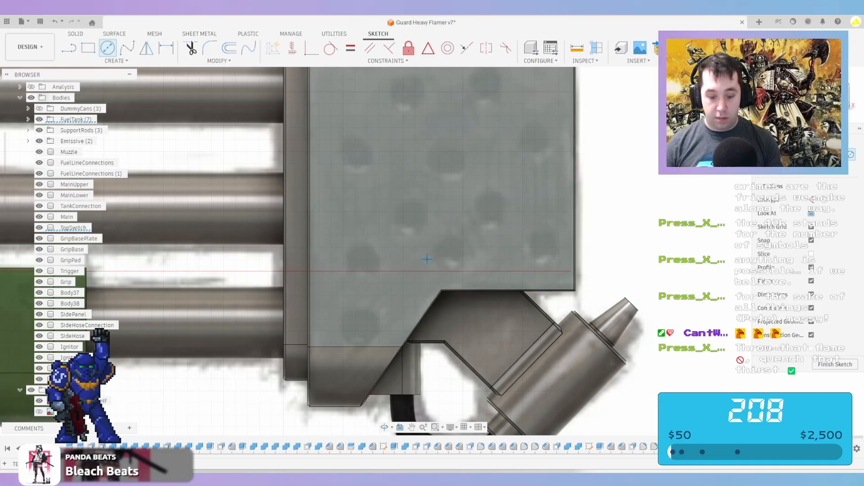
{"action": "key", "text": "l"}
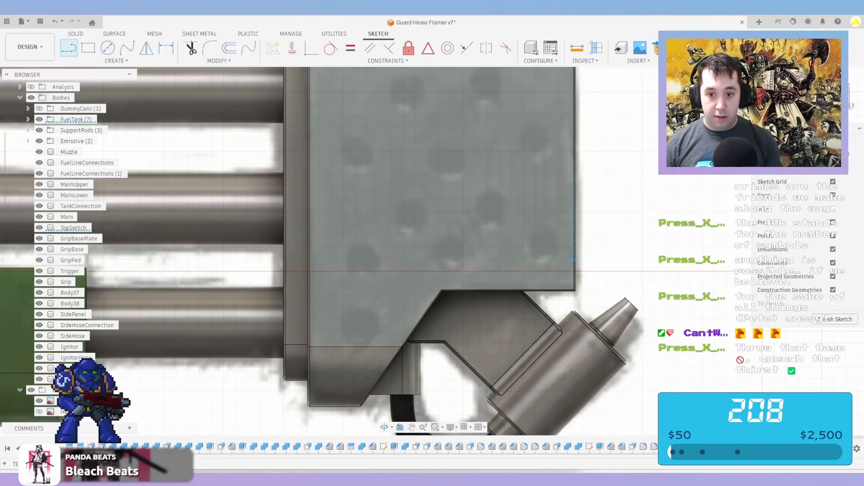
{"action": "left_click", "coordinate": [573, 260]}
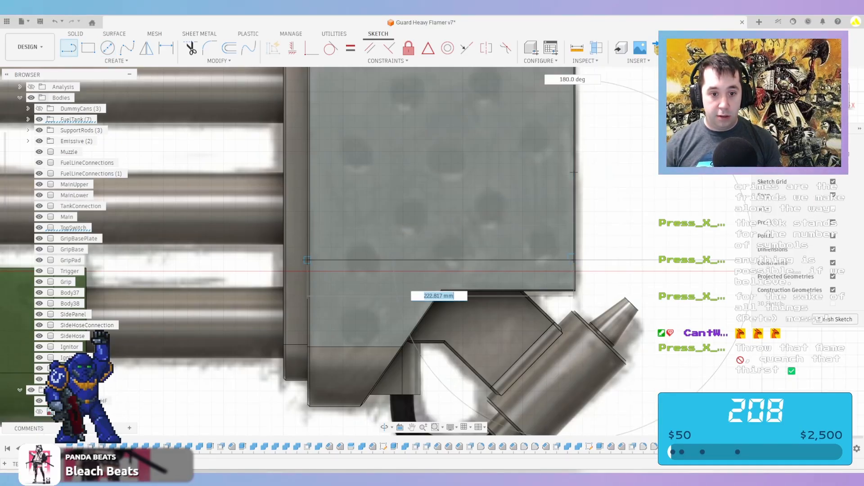
{"action": "left_click", "coordinate": [310, 259]}
{"action": "key", "text": "Escape"}
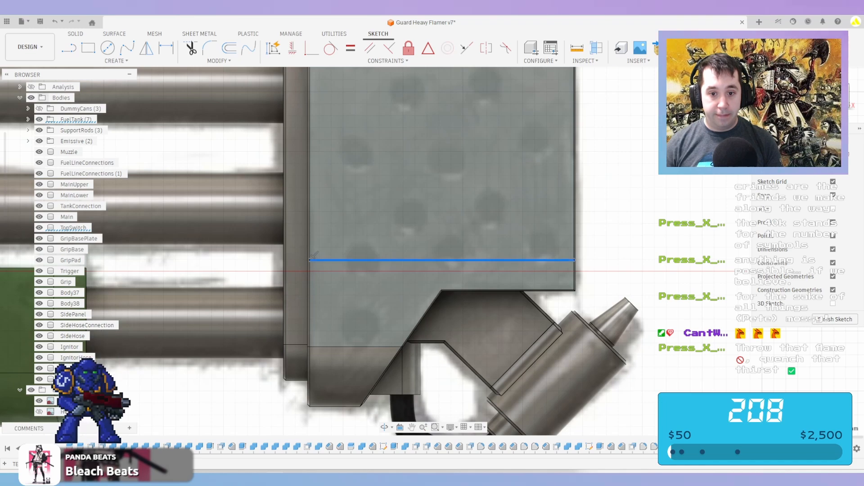
Sketch a 25 mm diameter circle centred on the midpoint of the horizontal line
{"action": "key", "text": "c"}
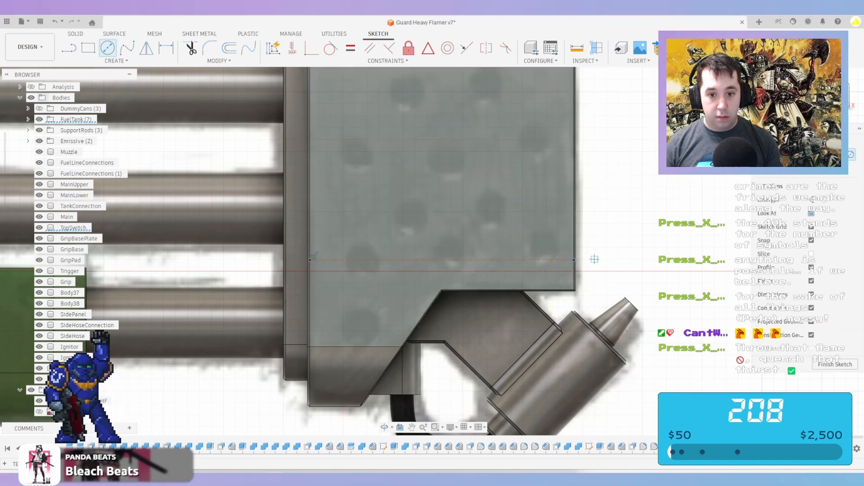
{"action": "left_click", "coordinate": [442, 260]}
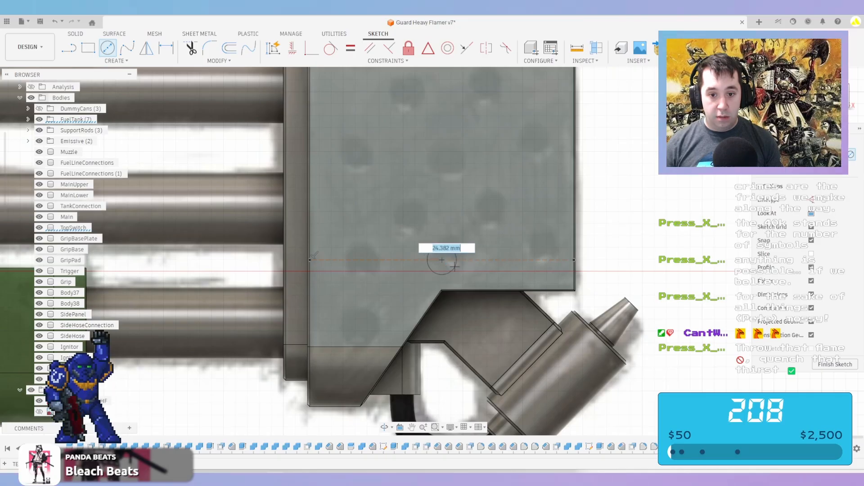
{"action": "type", "text": "25"}
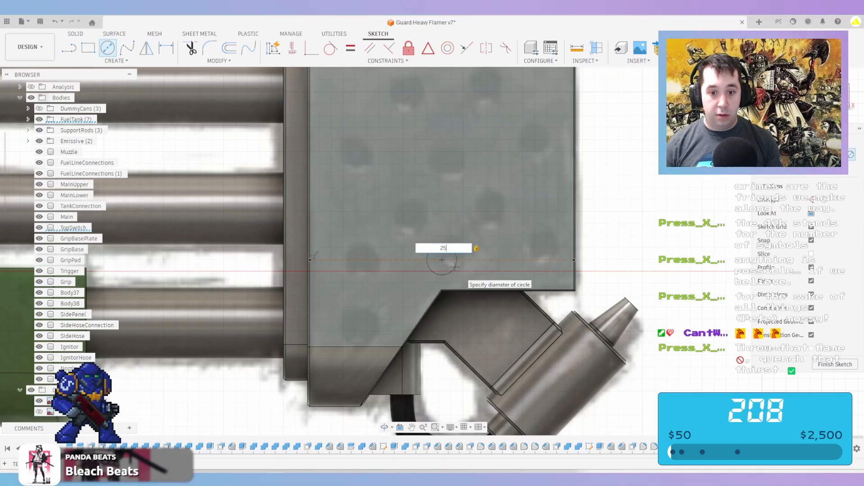
{"action": "key", "text": "Return"}
Create a symmetric rectangular pattern of the 25 mm circle along the horizontal construction line, with quantity 3 and distance 70 mm
{"action": "left_click", "coordinate": [116, 61]}
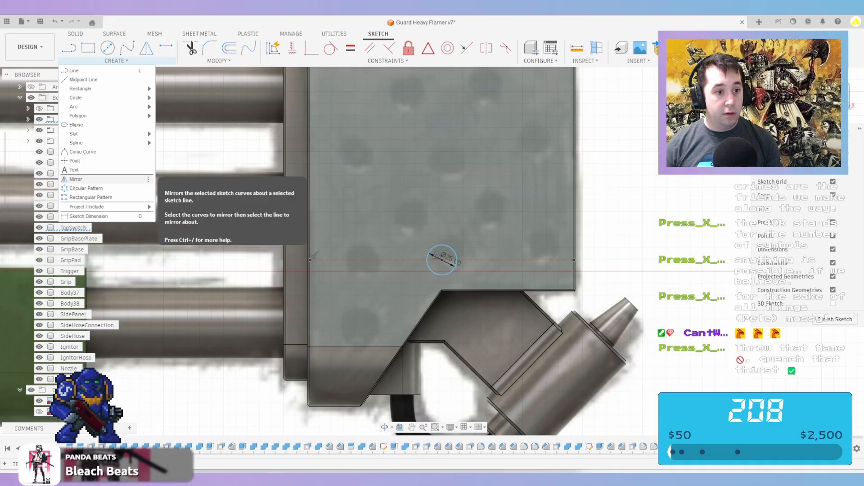
{"action": "left_click", "coordinate": [90, 197]}
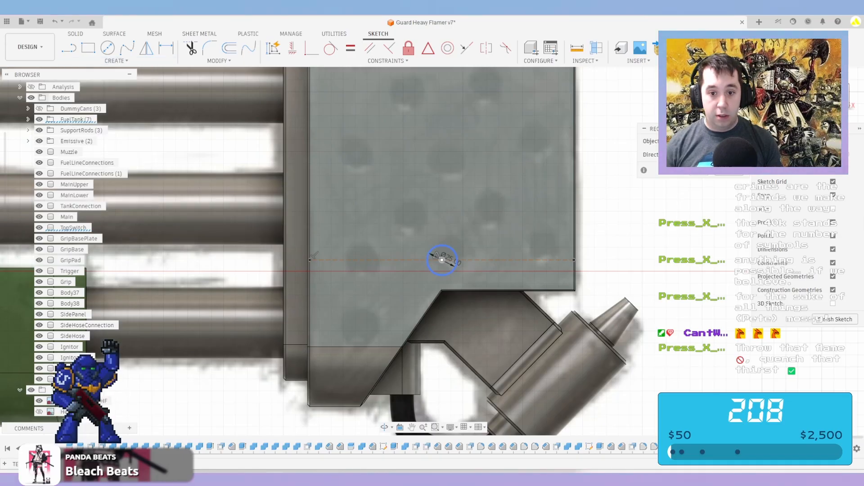
{"action": "left_click", "coordinate": [441, 246]}
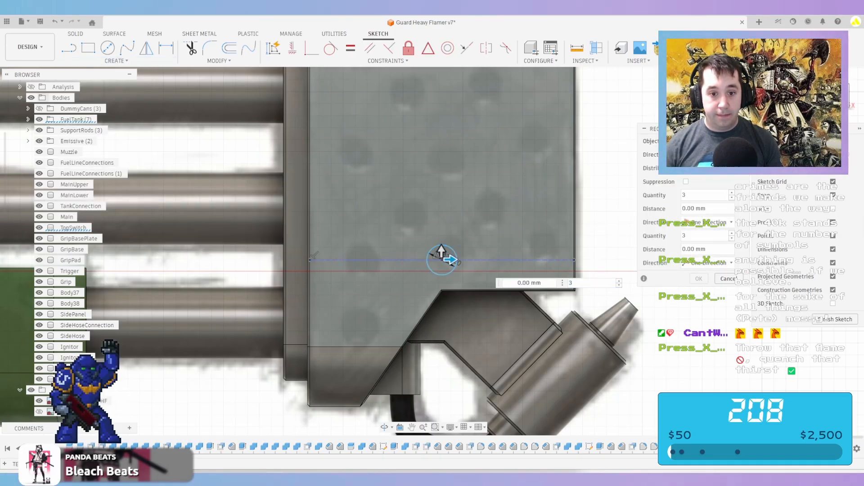
{"action": "left_click", "coordinate": [509, 260]}
{"action": "left_click_drag", "start_coordinate": [433, 260], "coordinate": [349, 260]}
{"action": "key", "text": "Tab"}
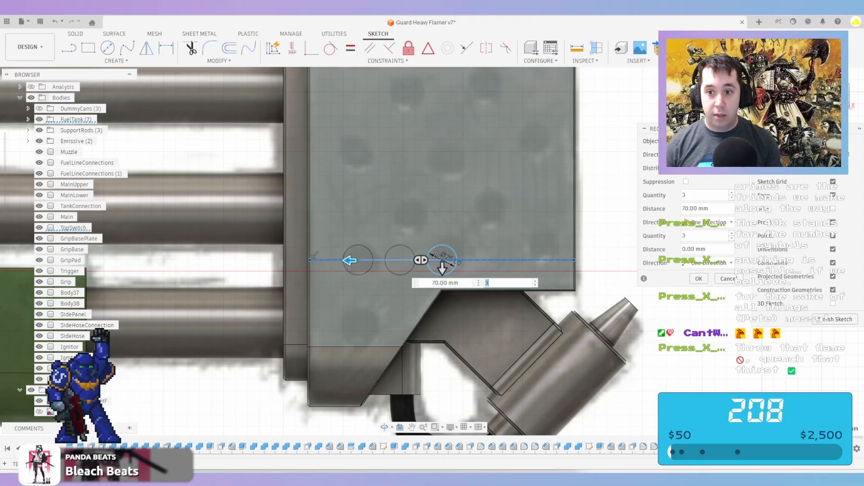
{"action": "left_click", "coordinate": [708, 223]}
{"action": "left_click", "coordinate": [708, 249]}
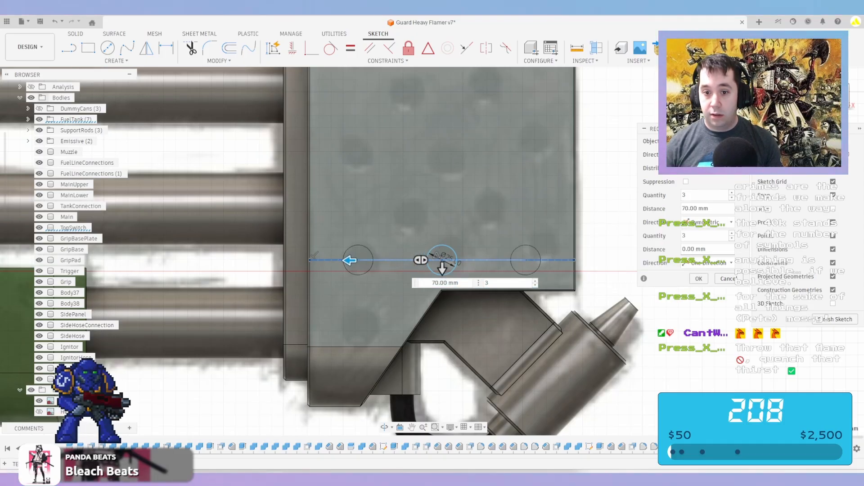
{"action": "key", "text": "Return"}
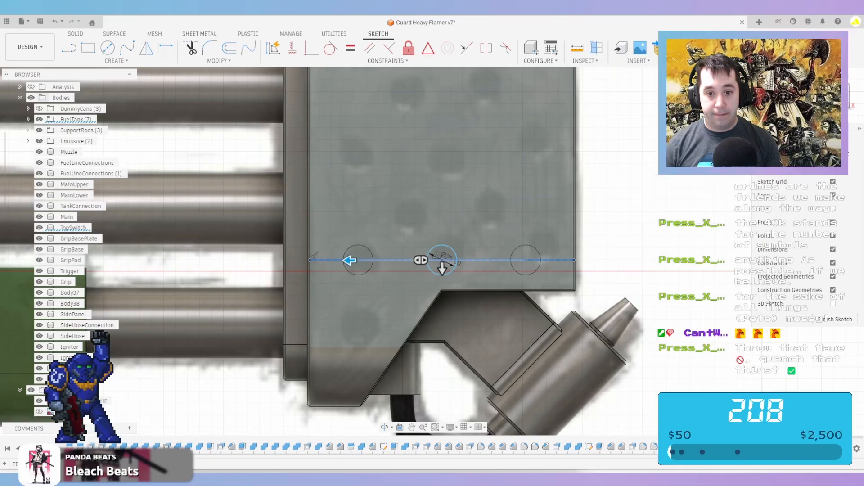
Draw a construction line between the middle and left circle centres, with a 37 mm vertical construction line rising from its midpoint
{"action": "key", "text": "l"}
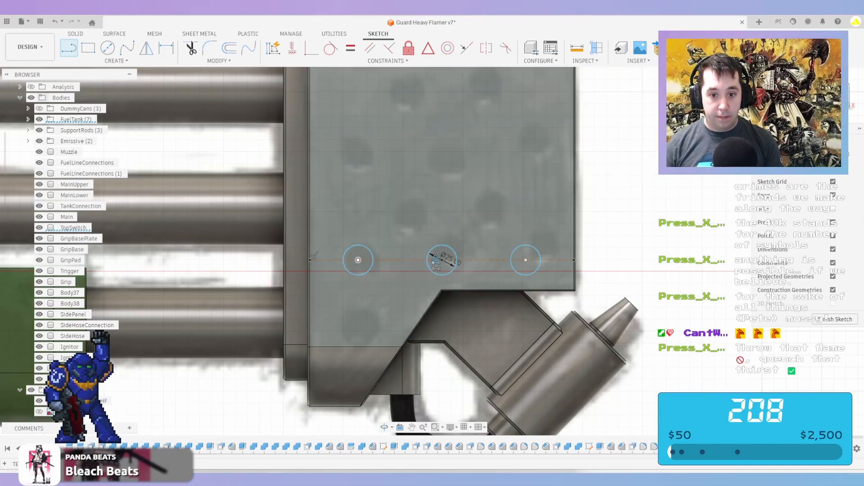
{"action": "left_click", "coordinate": [442, 261]}
{"action": "left_click", "coordinate": [358, 260]}
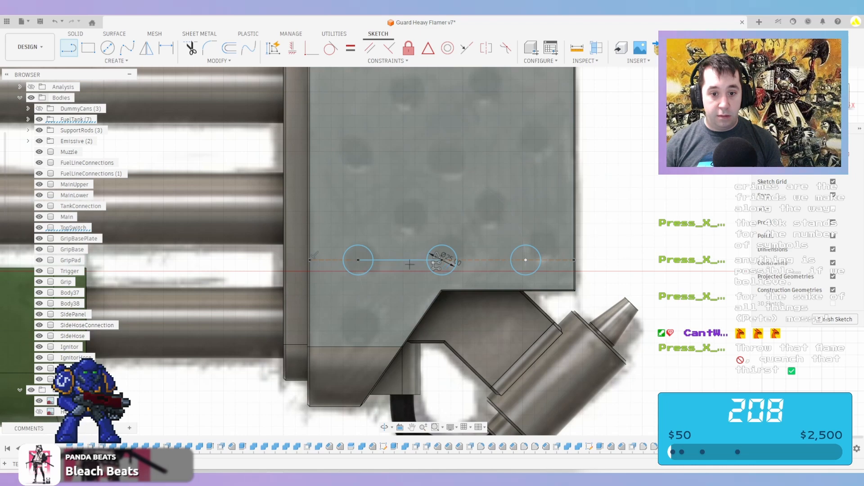
{"action": "left_click", "coordinate": [400, 260]}
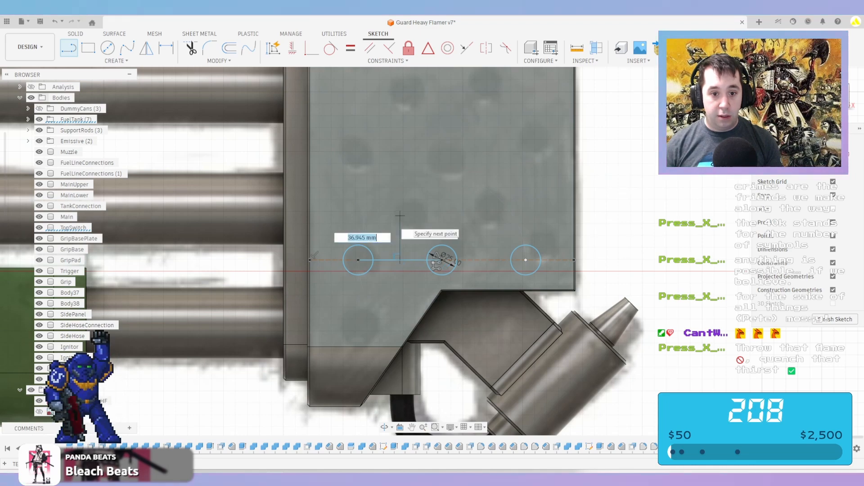
{"action": "type", "text": "37"}
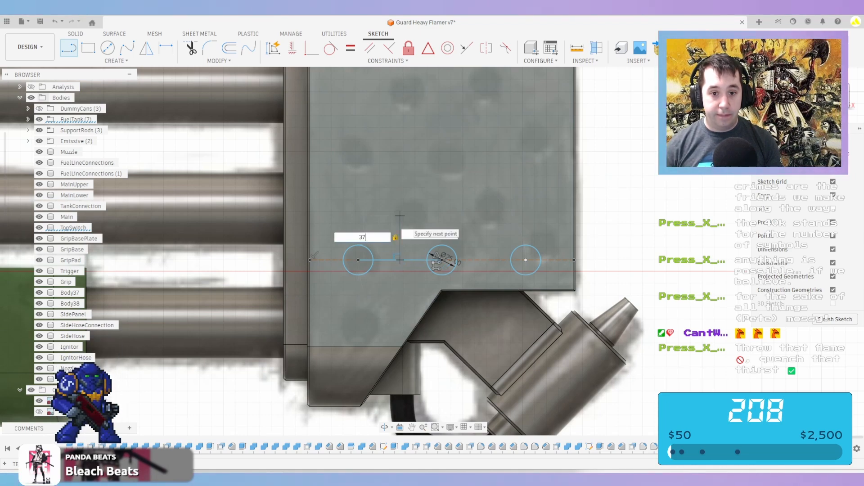
{"action": "key", "text": "Return"}
{"action": "key", "text": "Escape"}
{"action": "left_click", "coordinate": [400, 239]}
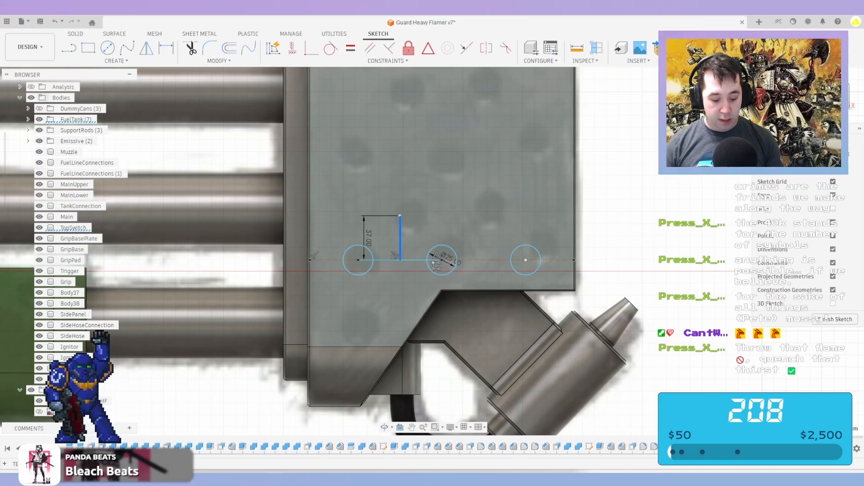
{"action": "left_click", "coordinate": [435, 260]}
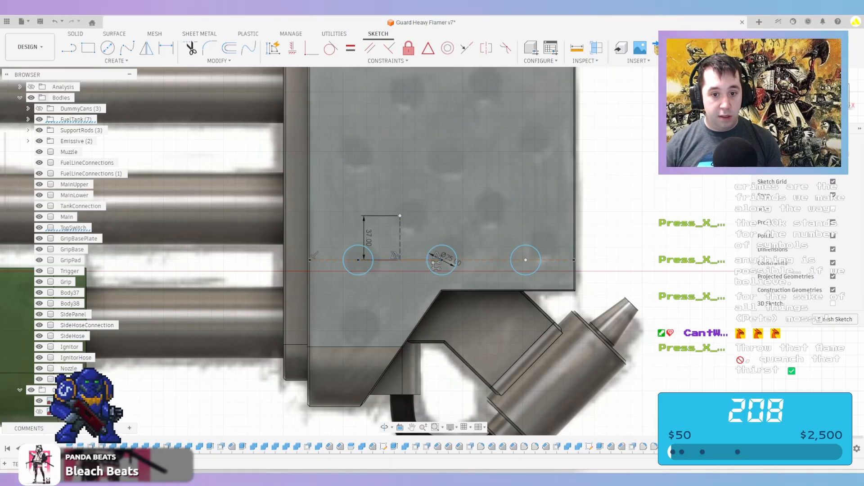
Sketch a 25 mm diameter circle centred on the upper end of the 37 mm construction line
{"action": "key", "text": "c"}
{"action": "left_click", "coordinate": [400, 216]}
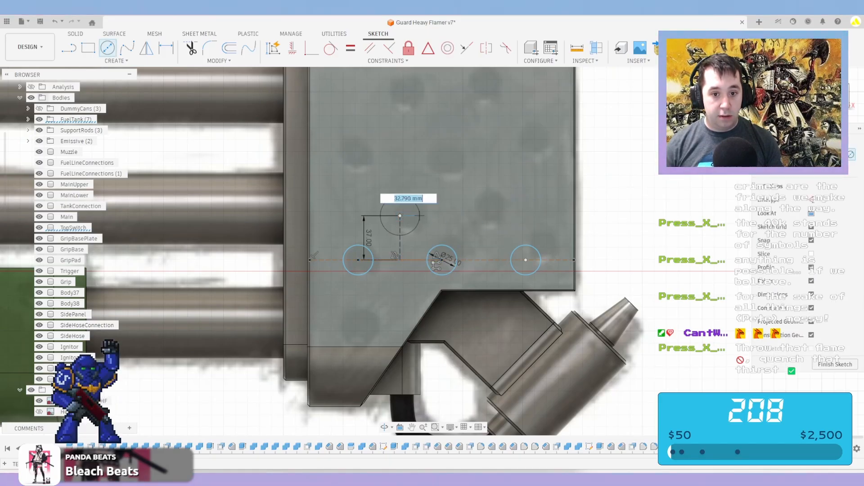
{"action": "type", "text": "25"}
{"action": "key", "text": "Return"}
{"action": "key", "text": "Escape"}
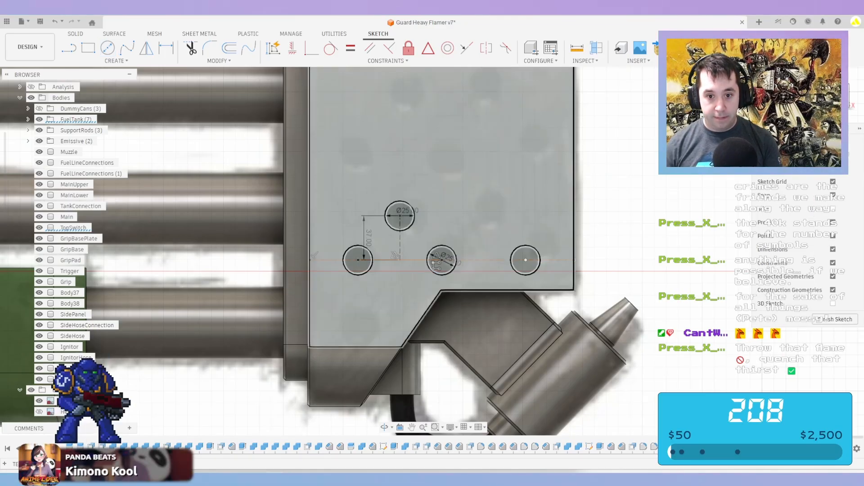
Draw a vertical construction line from the middle circle's centre up to the height of the upper circle's centre
{"action": "key", "text": "l"}
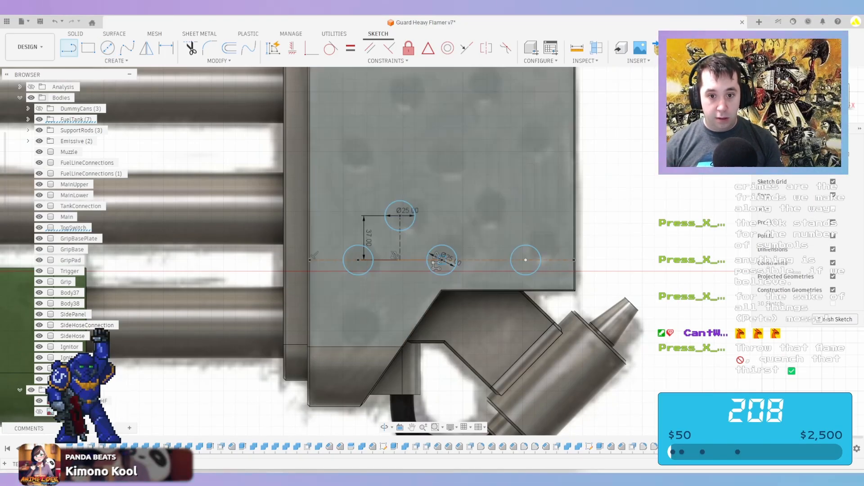
{"action": "left_click", "coordinate": [400, 216]}
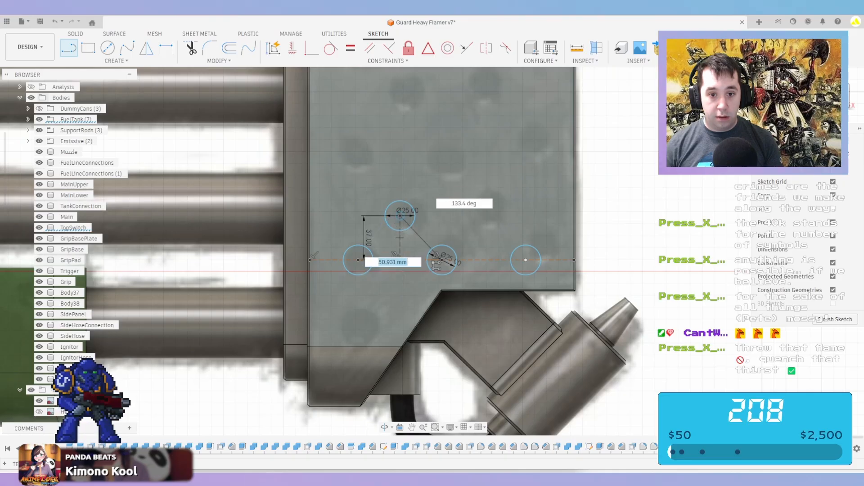
{"action": "left_click", "coordinate": [441, 260]}
{"action": "left_click", "coordinate": [441, 216]}
{"action": "key", "text": "Escape"}
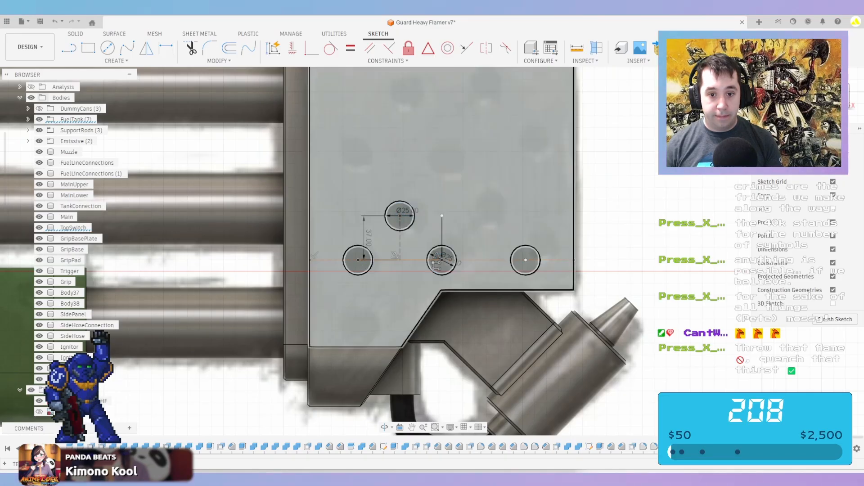
{"action": "left_click", "coordinate": [442, 236]}
{"action": "key", "text": "x"}
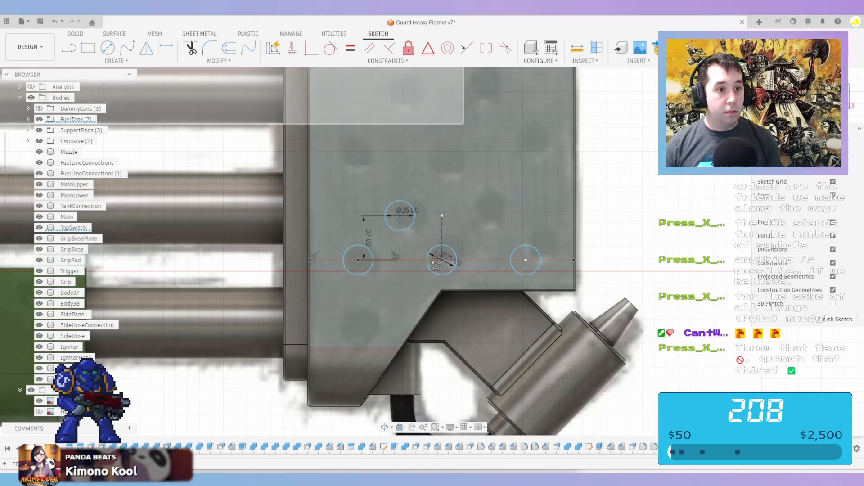
Mirror the upper 25 mm circle about the vertical construction line above the middle circle
{"action": "left_click", "coordinate": [115, 61]}
{"action": "left_click", "coordinate": [75, 180]}
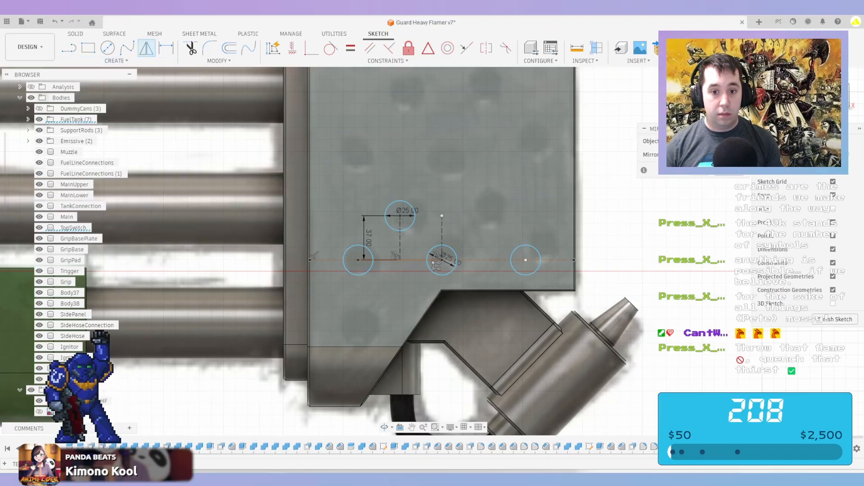
{"action": "left_click", "coordinate": [389, 226]}
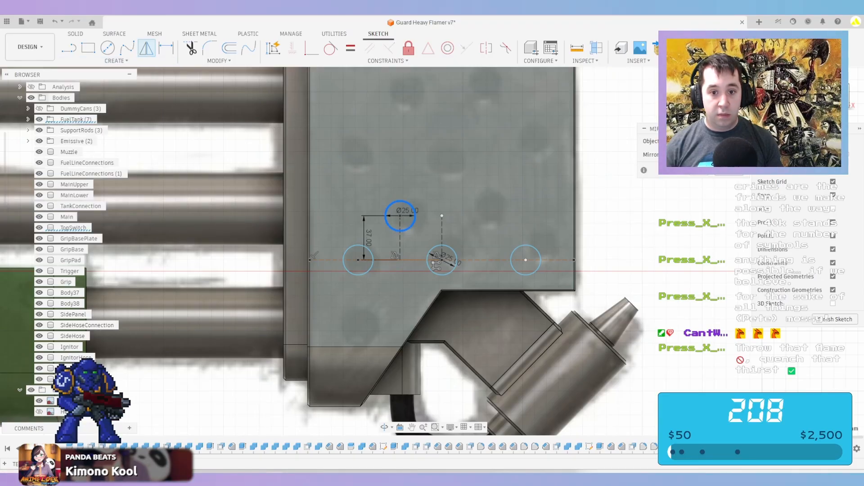
{"action": "left_click", "coordinate": [706, 154]}
{"action": "left_click", "coordinate": [442, 230]}
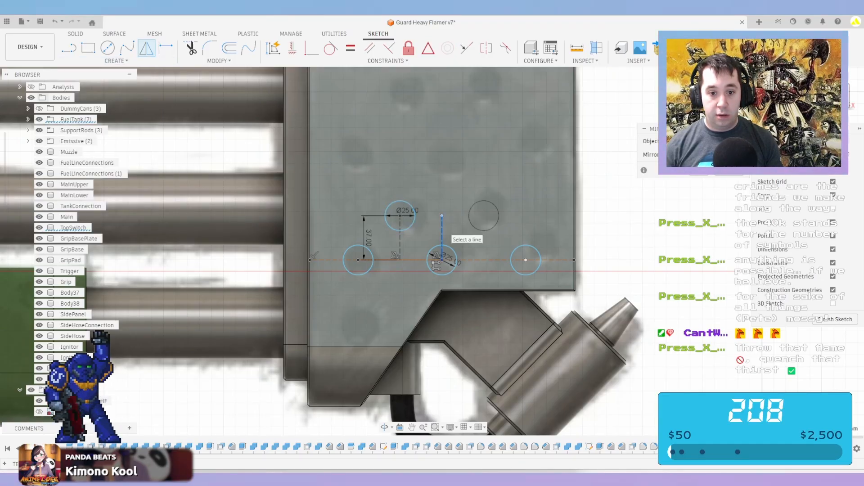
{"action": "key", "text": "Return"}
Create a rectangular pattern of all five circles upward over the muzzle side, with quantity 3 and distance 180 mm
{"action": "scroll", "coordinate": [466, 265], "scroll_direction": "down", "scroll_amount": 2}
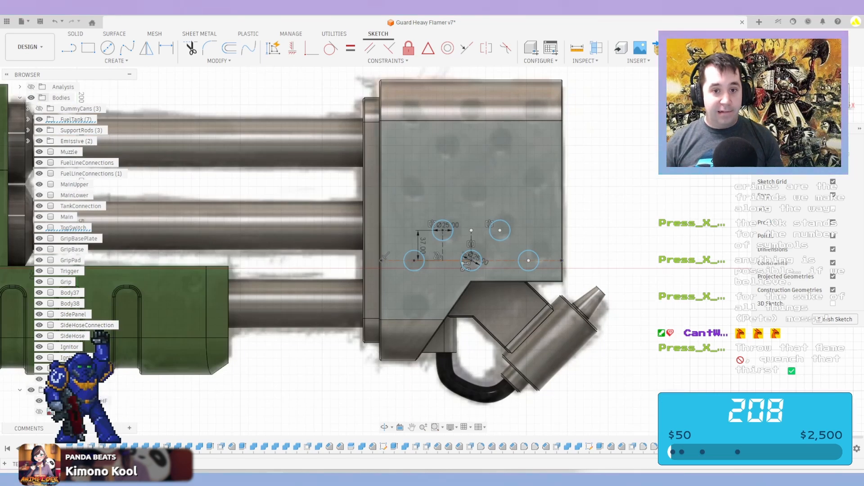
{"action": "left_click", "coordinate": [116, 61]}
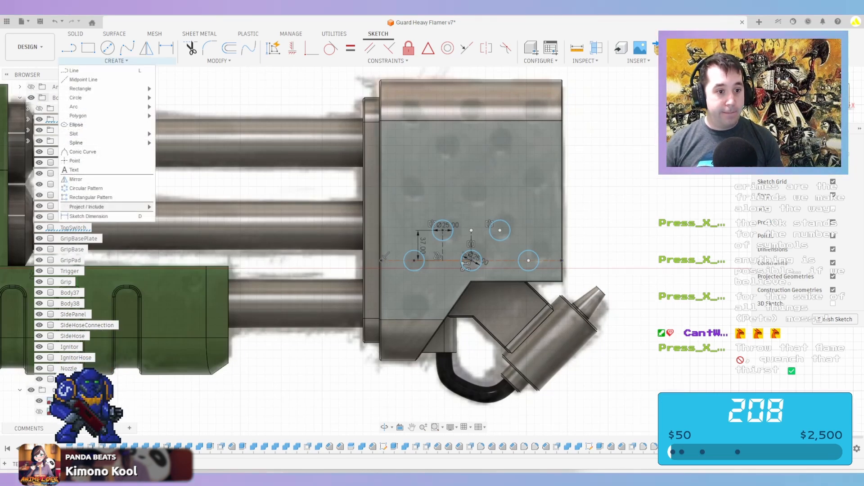
{"action": "left_click", "coordinate": [90, 197]}
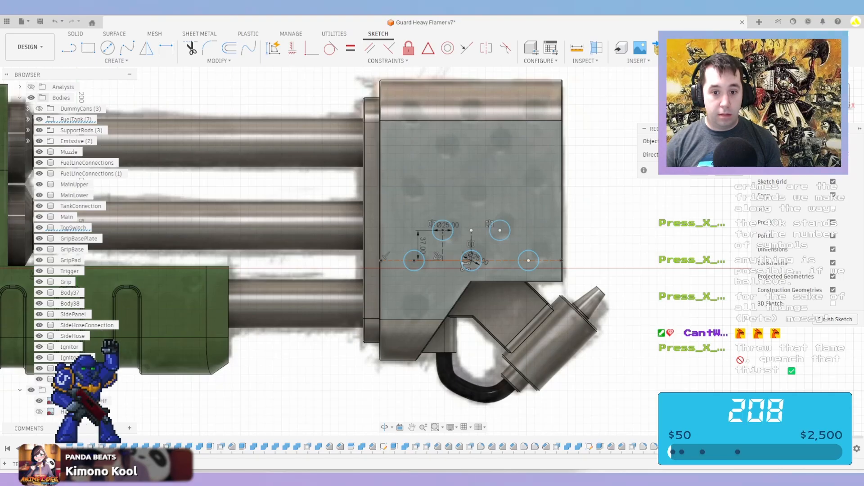
{"action": "left_click", "coordinate": [405, 254]}
{"action": "left_click", "coordinate": [436, 239]}
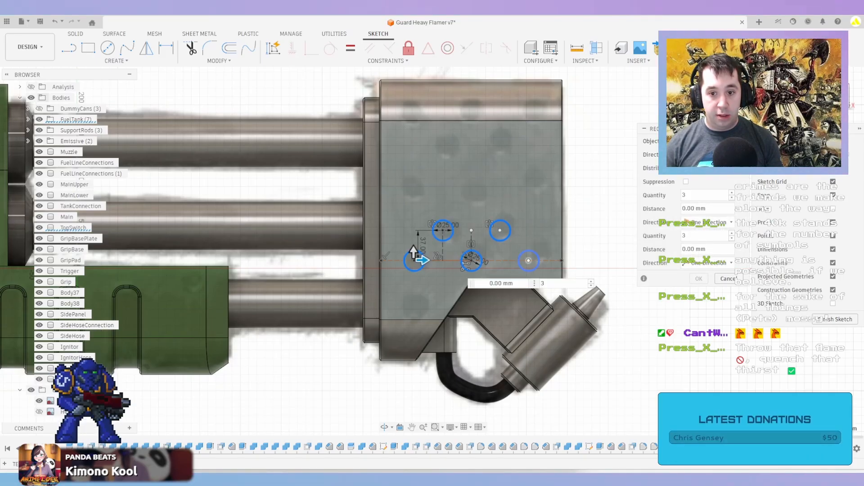
{"action": "left_click_drag", "start_coordinate": [413, 251], "coordinate": [413, 224]}
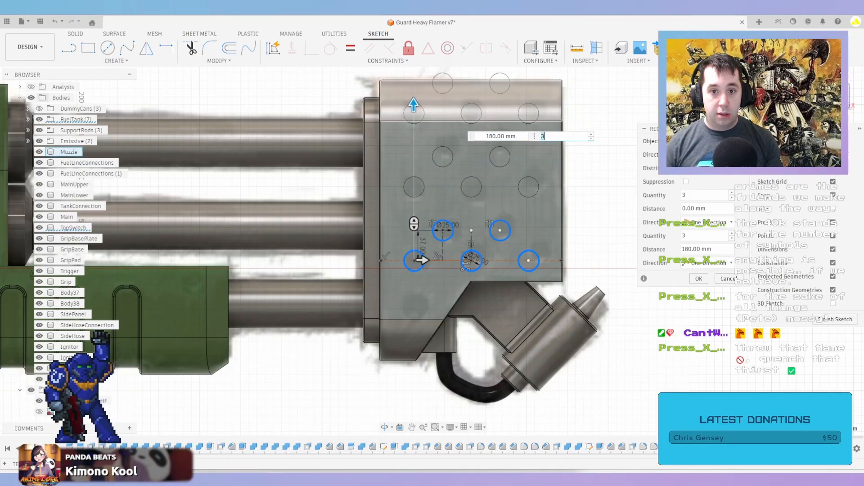
{"action": "scroll", "coordinate": [422, 260], "scroll_direction": "up", "scroll_amount": 4}
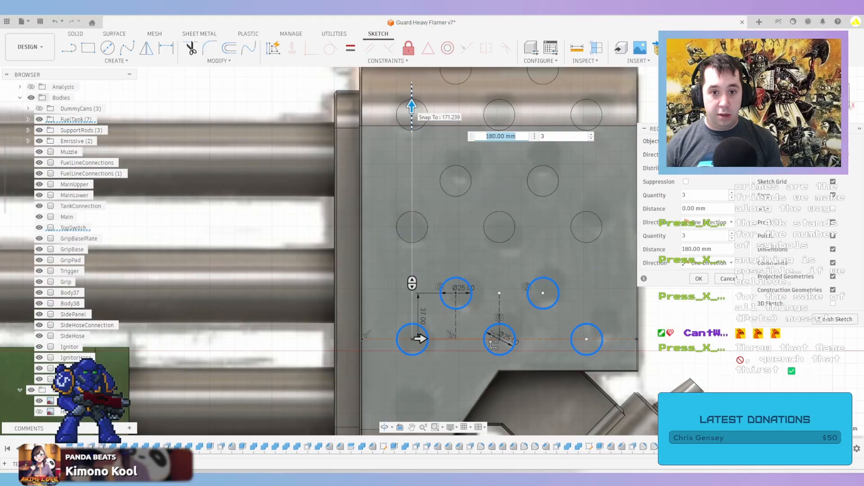
{"action": "key", "text": "Tab"}
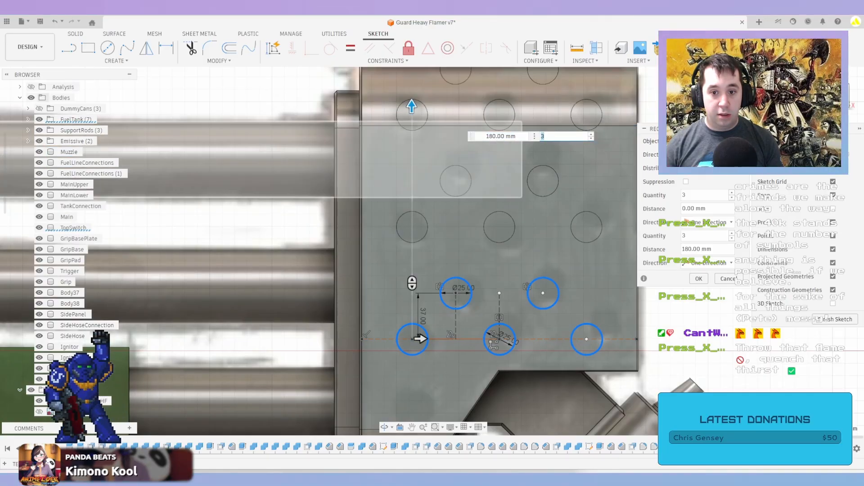
{"action": "scroll", "coordinate": [491, 279], "scroll_direction": "down", "scroll_amount": 2}
{"action": "key", "text": "Return"}
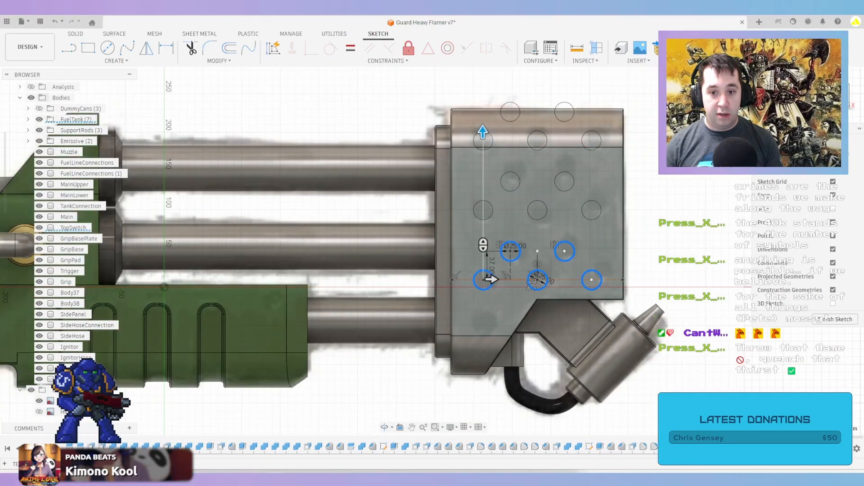
Sketch a 25 mm diameter circle directly below the lower-left circle, over the dark vent spot on the reference canvas
{"action": "scroll", "coordinate": [539, 282], "scroll_direction": "up", "scroll_amount": 3}
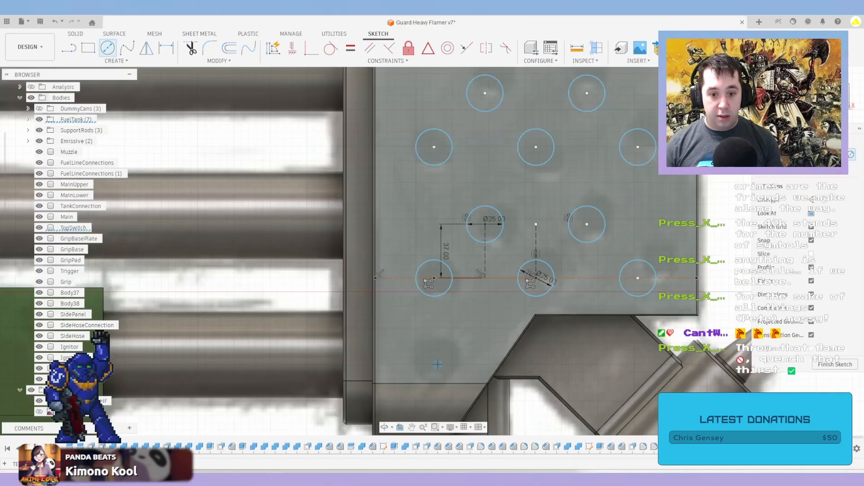
{"action": "key", "text": "c"}
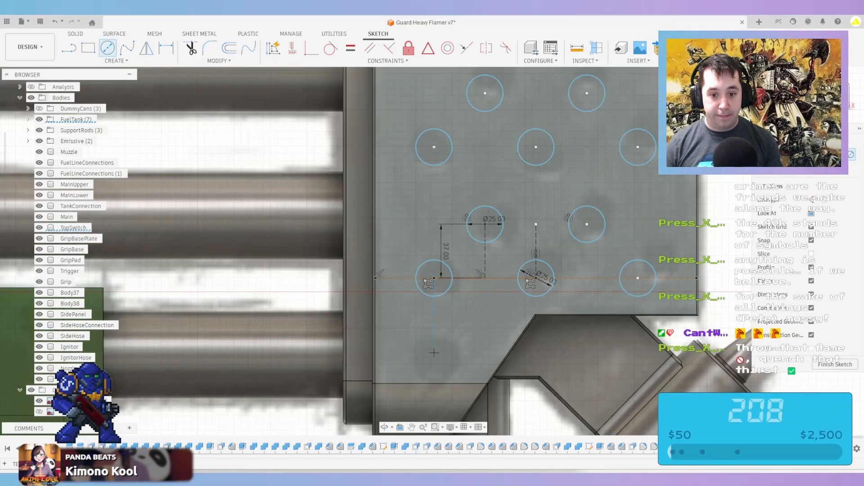
{"action": "left_click", "coordinate": [434, 354]}
{"action": "type", "text": "25"}
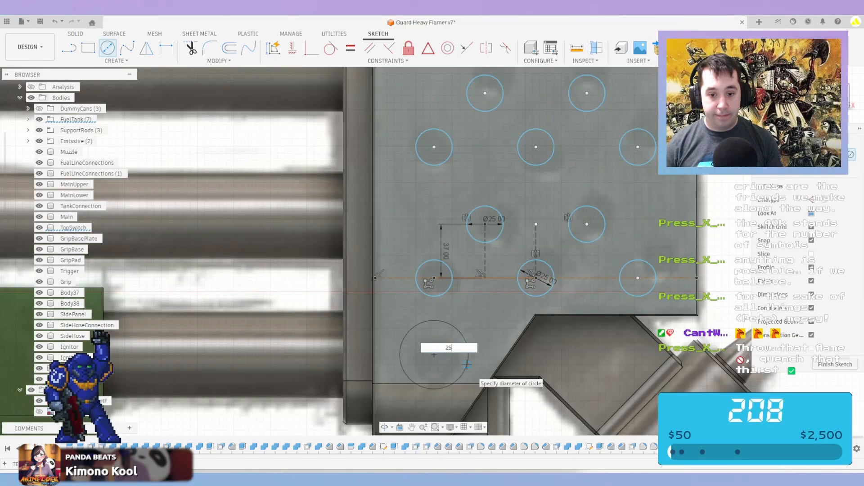
{"action": "key", "text": "Return"}
{"action": "scroll", "coordinate": [466, 358], "scroll_direction": "down", "scroll_amount": 3}
{"action": "scroll", "coordinate": [597, 290], "scroll_direction": "down", "scroll_amount": 1}
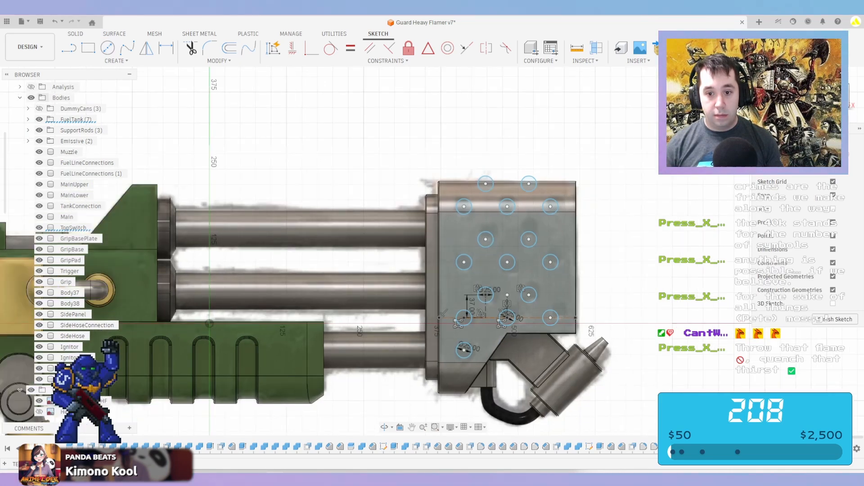
{"action": "left_click", "coordinate": [556, 266]}
{"action": "scroll", "coordinate": [493, 316], "scroll_direction": "up", "scroll_amount": 5}
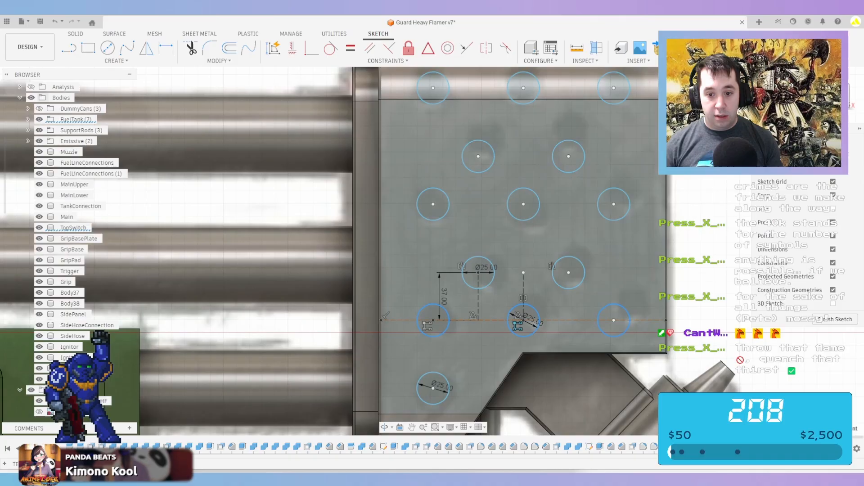
{"action": "double_click", "coordinate": [517, 326]}
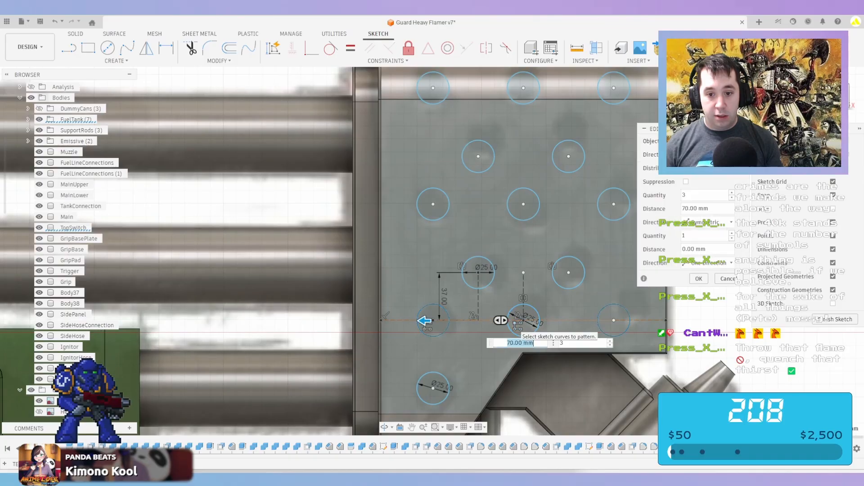
{"action": "scroll", "coordinate": [481, 309], "scroll_direction": "down", "scroll_amount": 2}
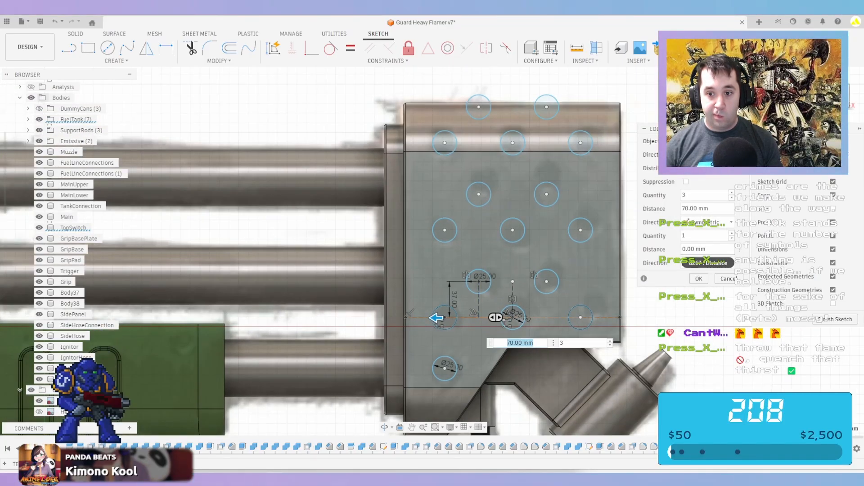
{"action": "key", "text": "Return"}
{"action": "scroll", "coordinate": [518, 320], "scroll_direction": "up", "scroll_amount": 1}
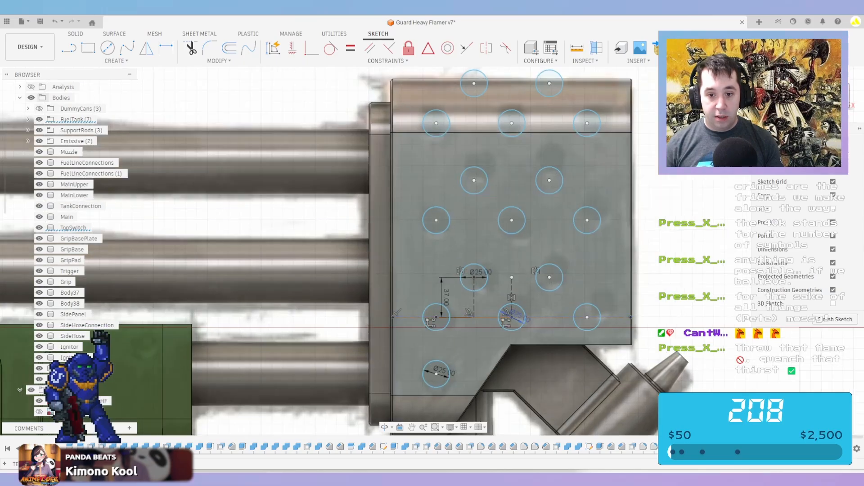
{"action": "scroll", "coordinate": [511, 289], "scroll_direction": "down", "scroll_amount": 3}
{"action": "scroll", "coordinate": [513, 282], "scroll_direction": "up", "scroll_amount": 3}
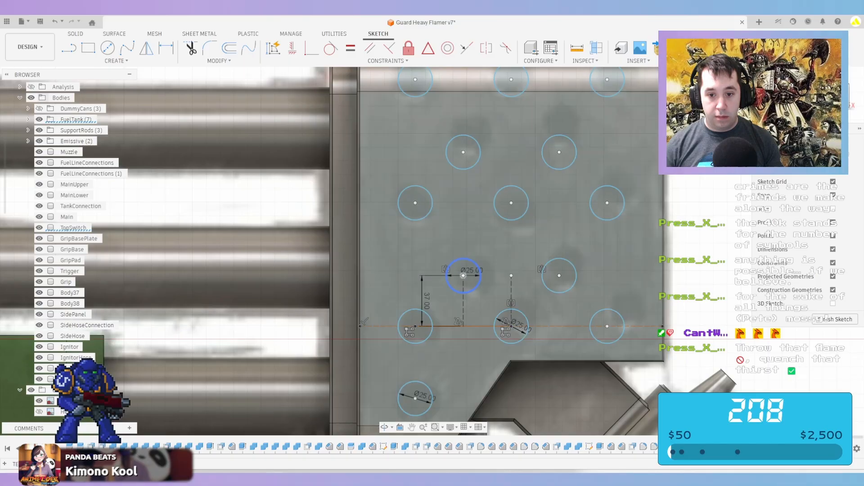
{"action": "right_click", "coordinate": [464, 288]}
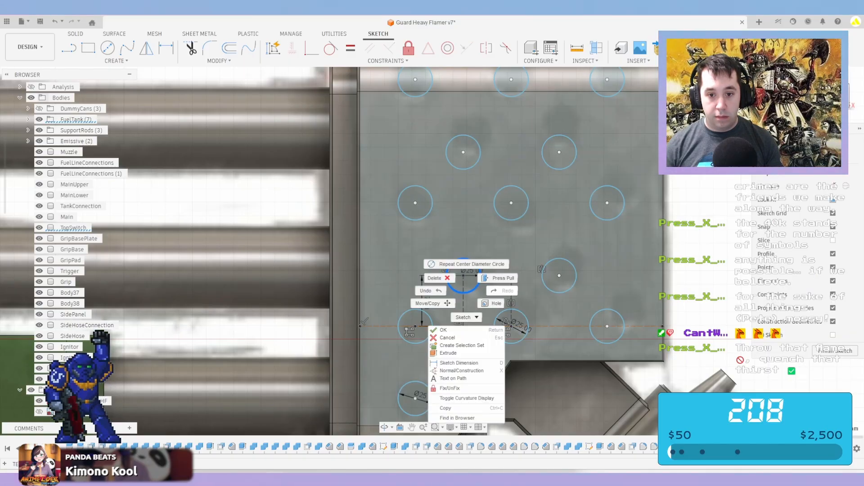
{"action": "key", "text": "Escape"}
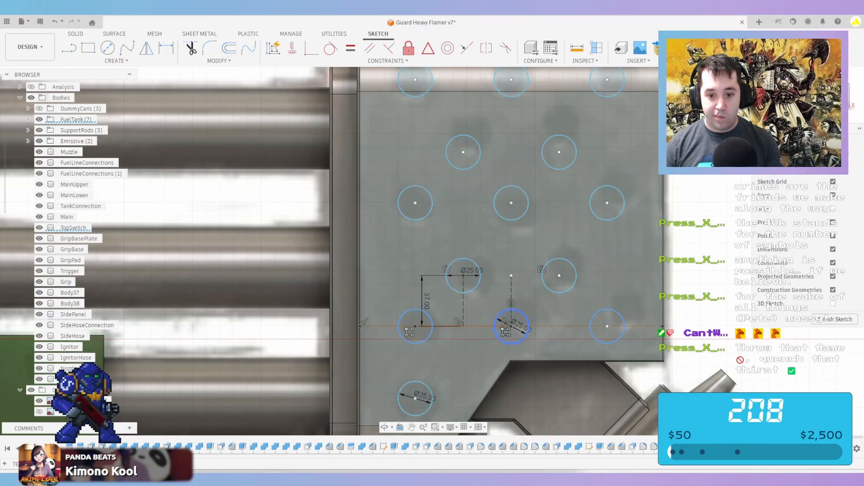
Edit the upward circle pattern to use Spacing distribution with a distance of 70 mm
{"action": "double_click", "coordinate": [503, 322]}
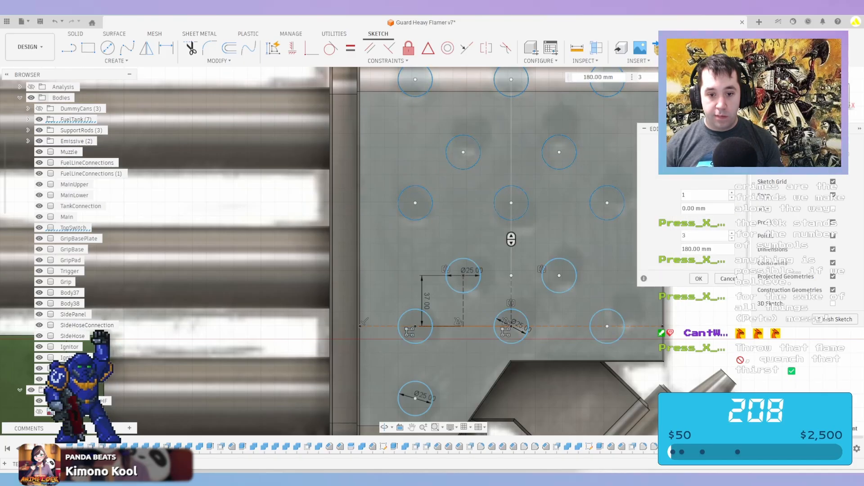
{"action": "scroll", "coordinate": [513, 273], "scroll_direction": "down", "scroll_amount": 2}
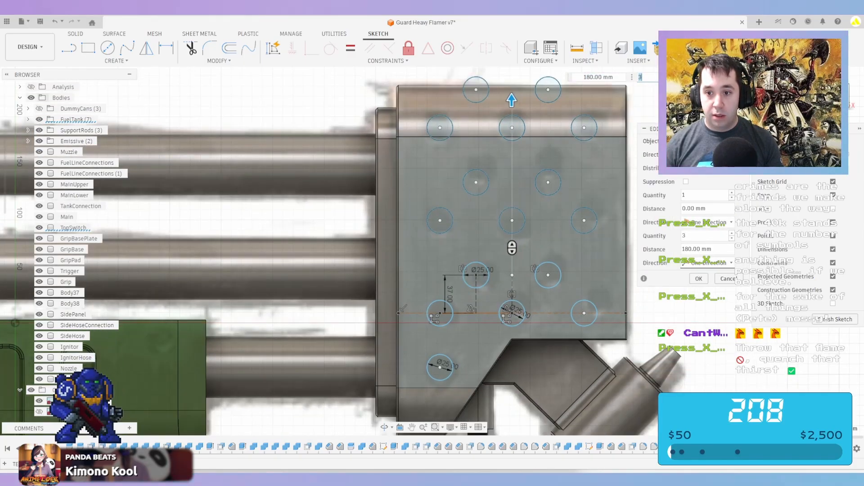
{"action": "left_click", "coordinate": [720, 168]}
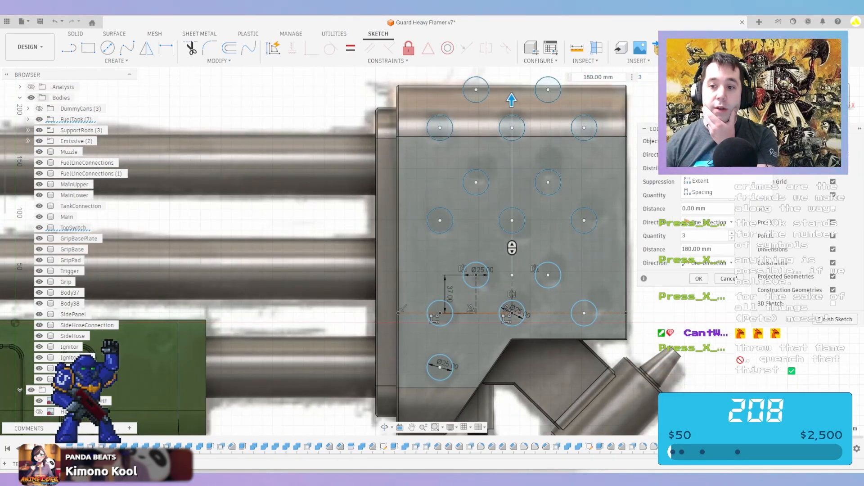
{"action": "left_click", "coordinate": [720, 193]}
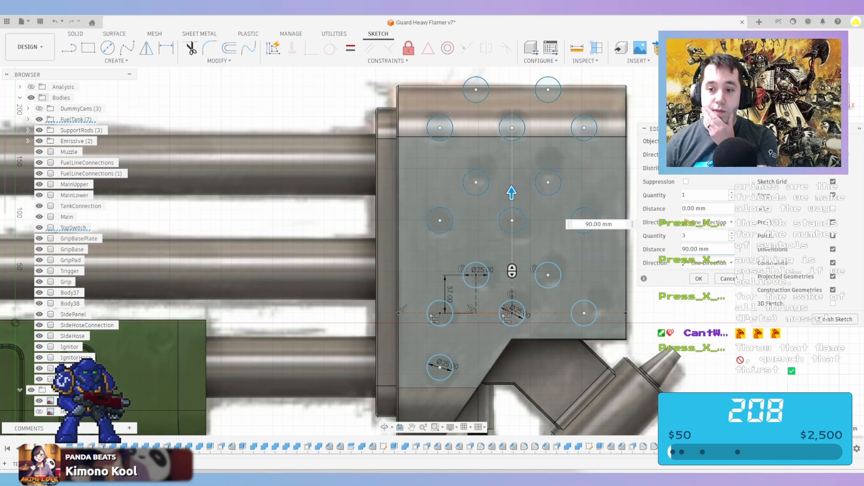
{"action": "key", "text": "ctrl+a"}
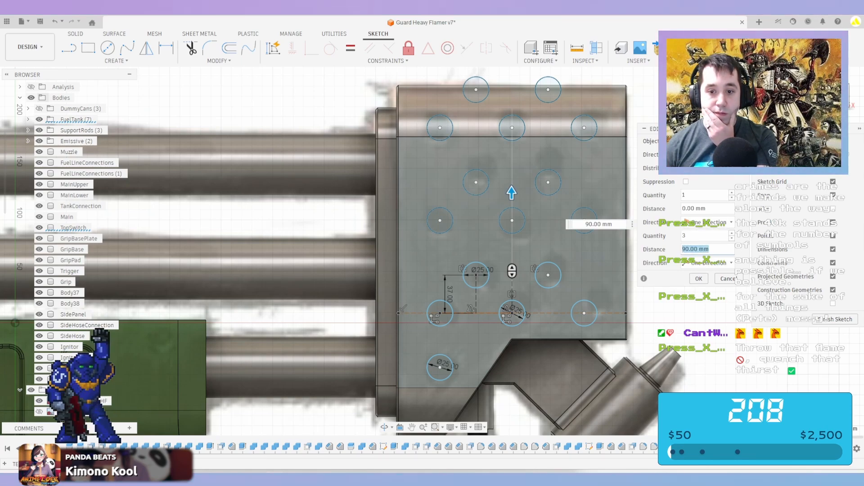
{"action": "type", "text": "70"}
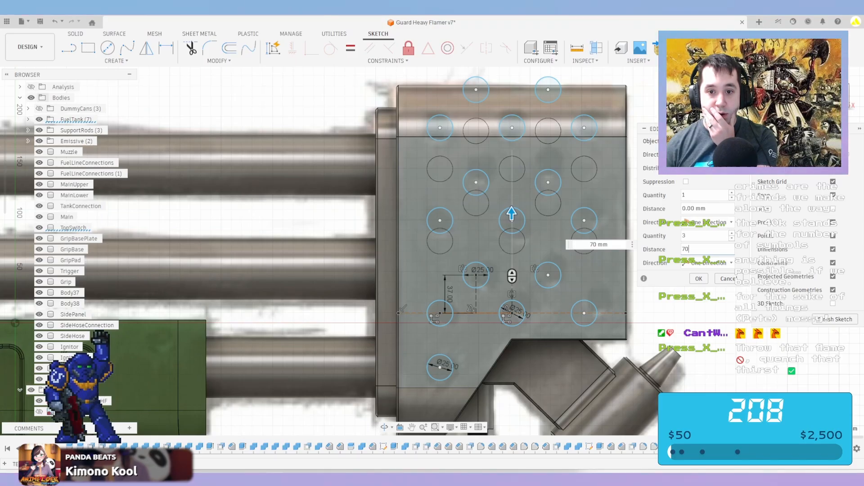
{"action": "key", "text": "Return"}
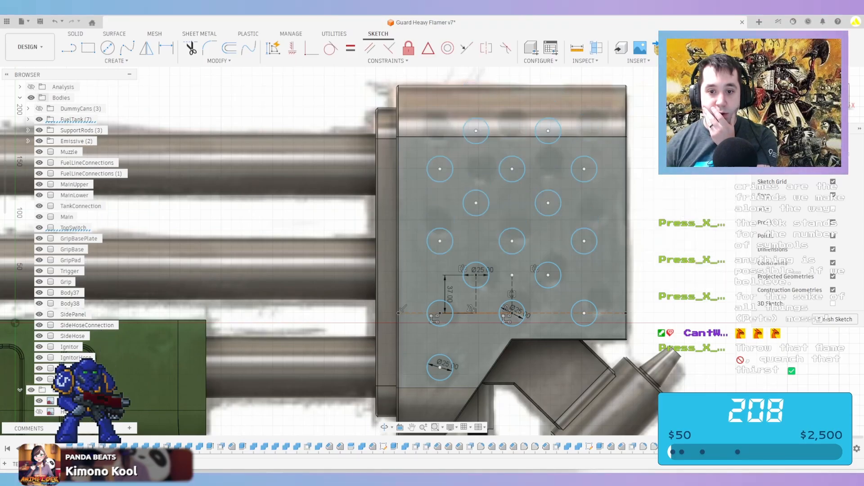
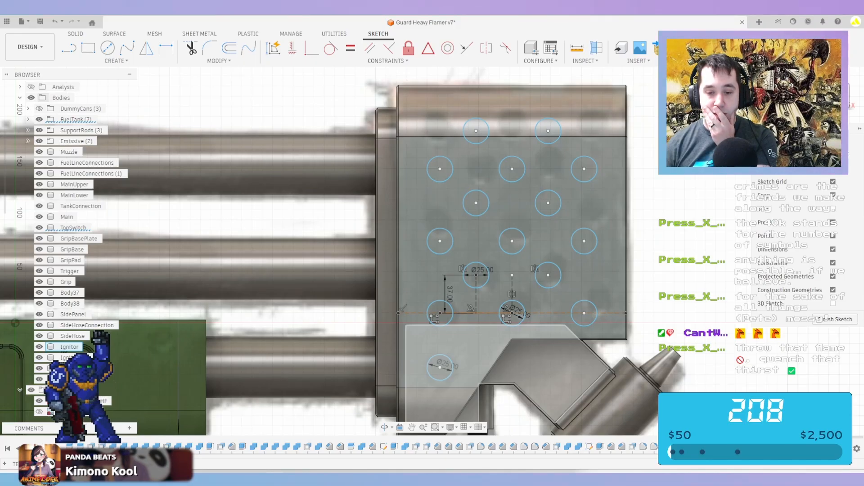
Set the upward circle pattern's spacing distance to 74 mm
{"action": "double_click", "coordinate": [435, 319]}
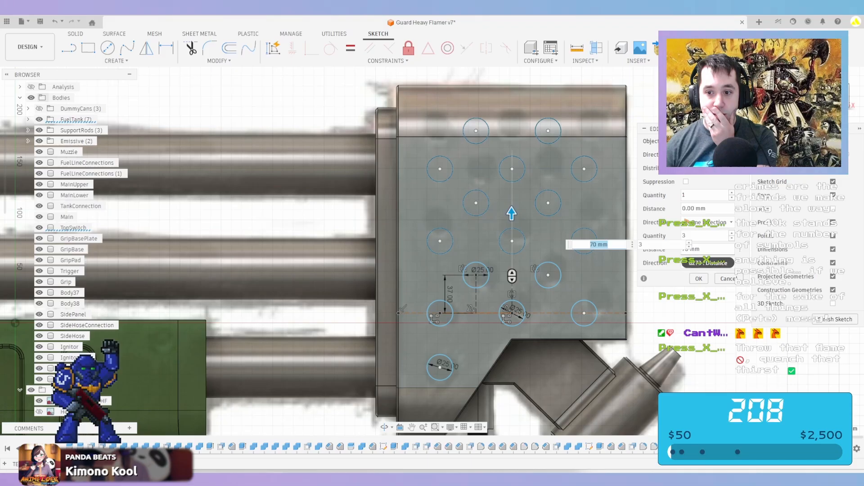
{"action": "left_click", "coordinate": [703, 249]}
{"action": "type", "text": "74"}
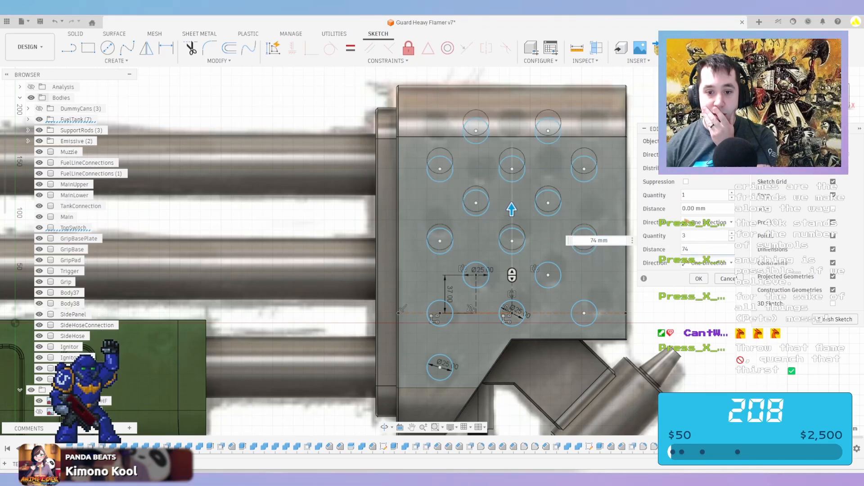
{"action": "key", "text": "Return"}
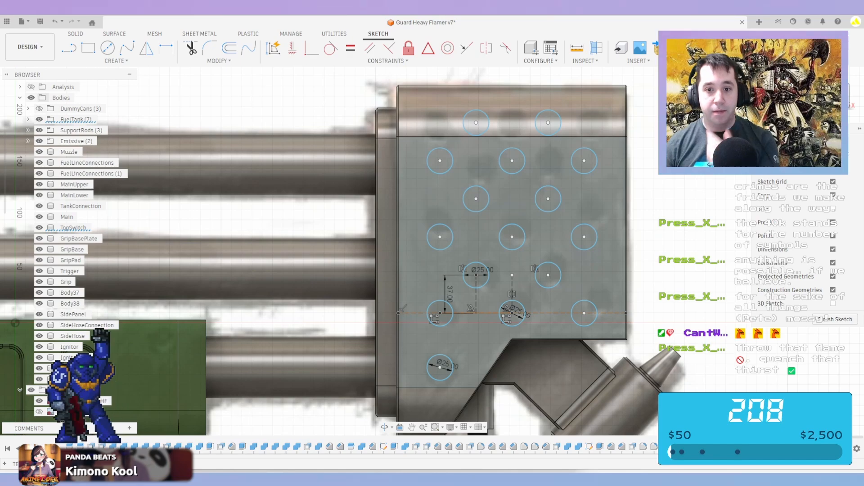
Hide the Ignitor, IgnitorHose and Nozzle bodies and the body listed directly below them
{"action": "scroll", "coordinate": [682, 210], "scroll_direction": "down", "scroll_amount": 2}
{"action": "middle_click_drag", "start_coordinate": [475, 282], "coordinate": [472, 328], "text": "shift"}
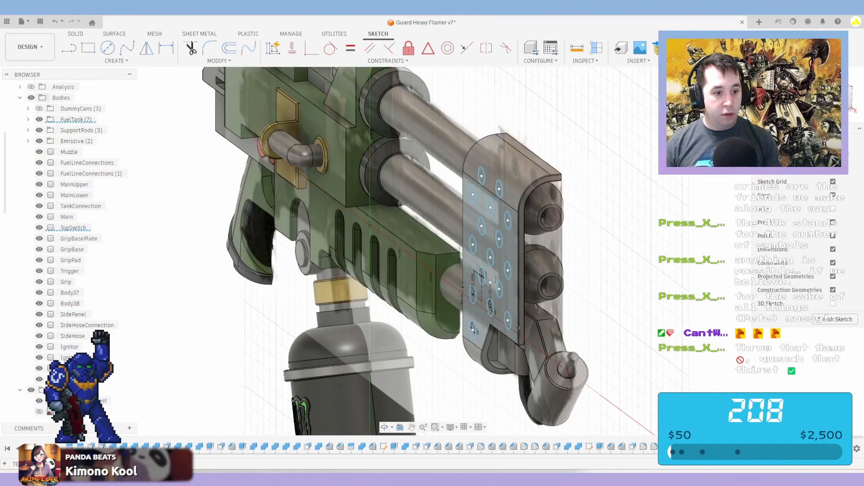
{"action": "left_click", "coordinate": [39, 346]}
{"action": "left_click", "coordinate": [39, 358]}
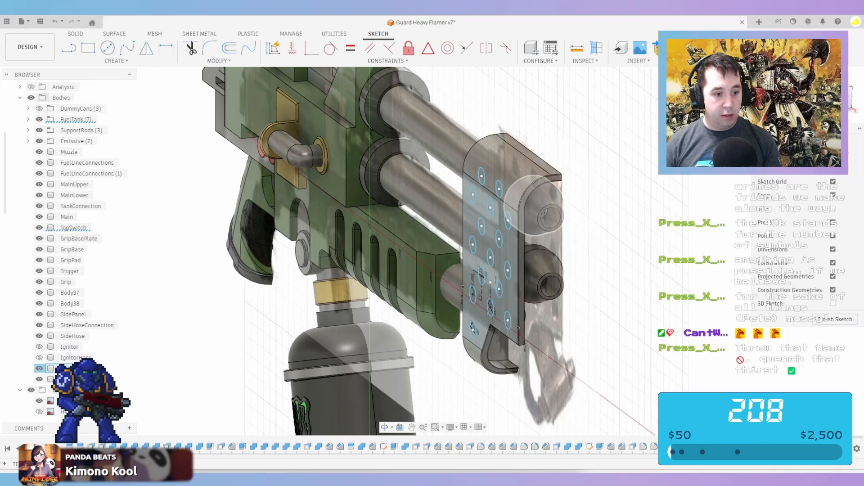
{"action": "left_click", "coordinate": [40, 369]}
{"action": "left_click", "coordinate": [39, 379]}
Extrude all sixteen vent circles -30 mm as a cut through the muzzle's side wall
{"action": "scroll", "coordinate": [556, 330], "scroll_direction": "up", "scroll_amount": 2}
{"action": "key", "text": "e"}
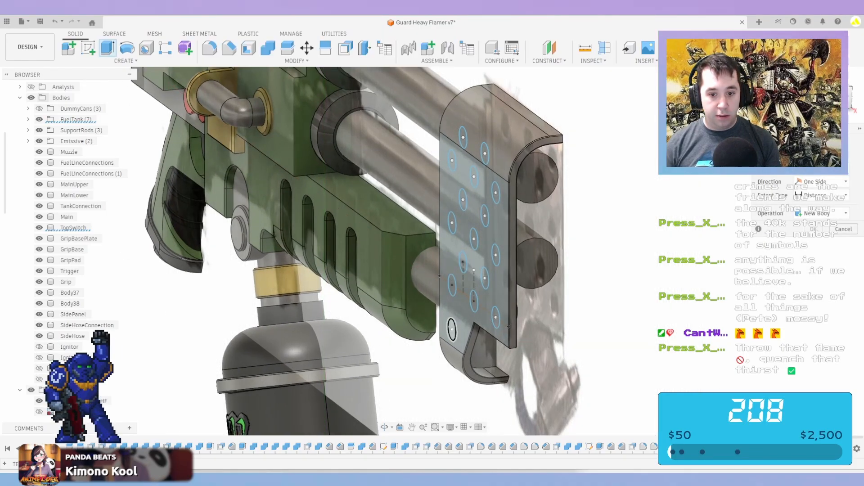
{"action": "left_click", "coordinate": [452, 330]}
{"action": "left_click", "coordinate": [496, 318]}
{"action": "left_click", "coordinate": [474, 301]}
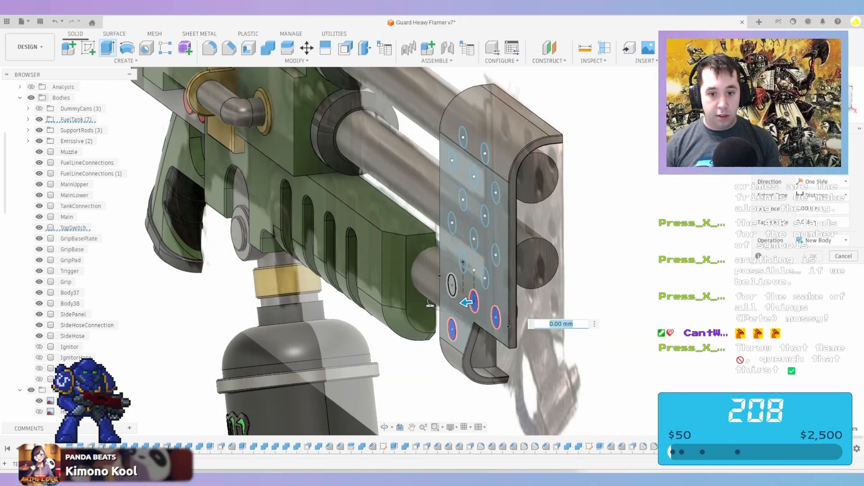
{"action": "left_click", "coordinate": [452, 285]}
{"action": "left_click", "coordinate": [462, 262]}
{"action": "left_click", "coordinate": [485, 278]}
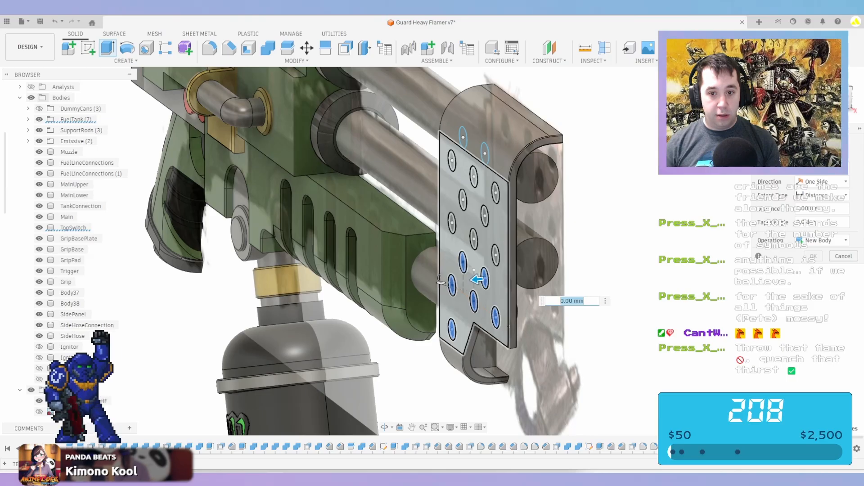
{"action": "left_click", "coordinate": [495, 254]}
{"action": "left_click", "coordinate": [474, 239]}
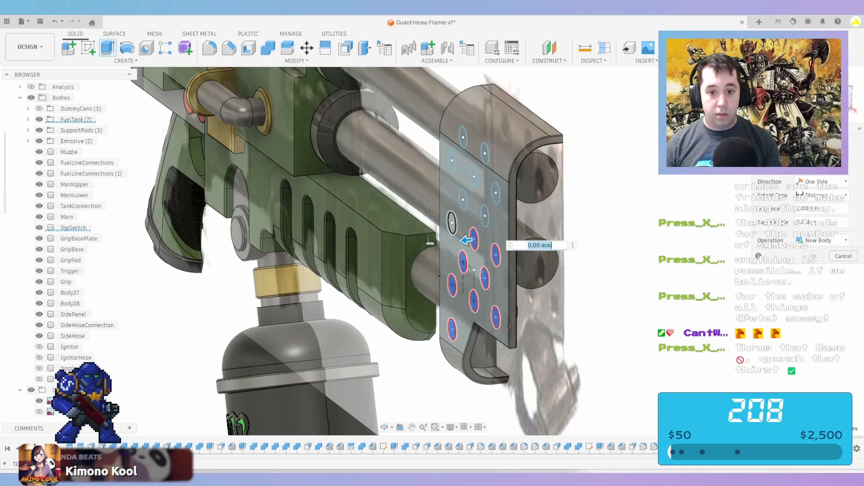
{"action": "left_click", "coordinate": [452, 223]}
{"action": "left_click", "coordinate": [463, 199]}
{"action": "left_click", "coordinate": [485, 216]}
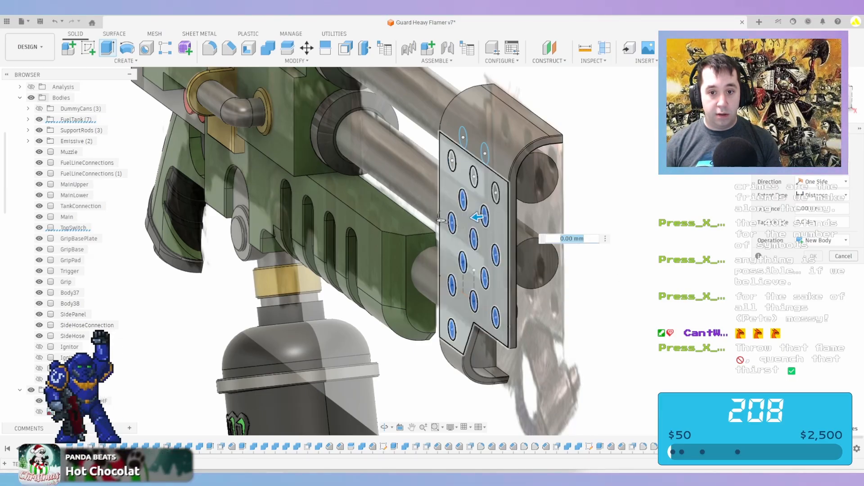
{"action": "left_click", "coordinate": [495, 192]}
{"action": "left_click", "coordinate": [474, 176]}
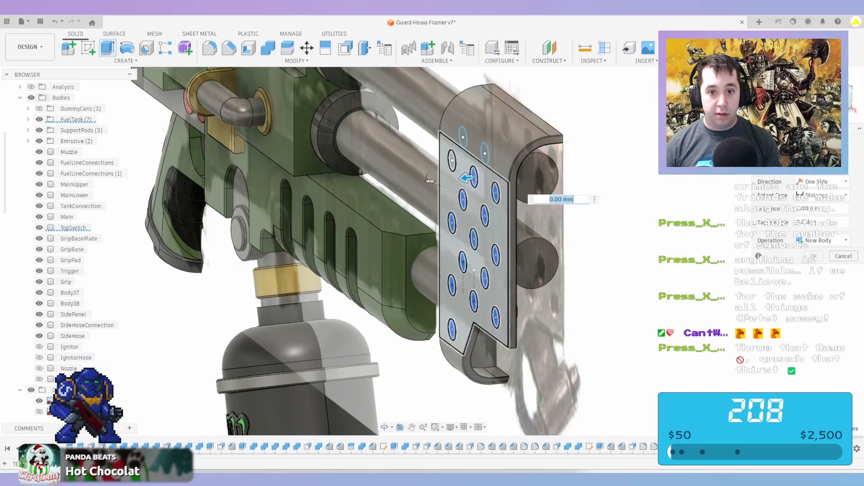
{"action": "left_click", "coordinate": [452, 160]}
{"action": "left_click", "coordinate": [462, 138]}
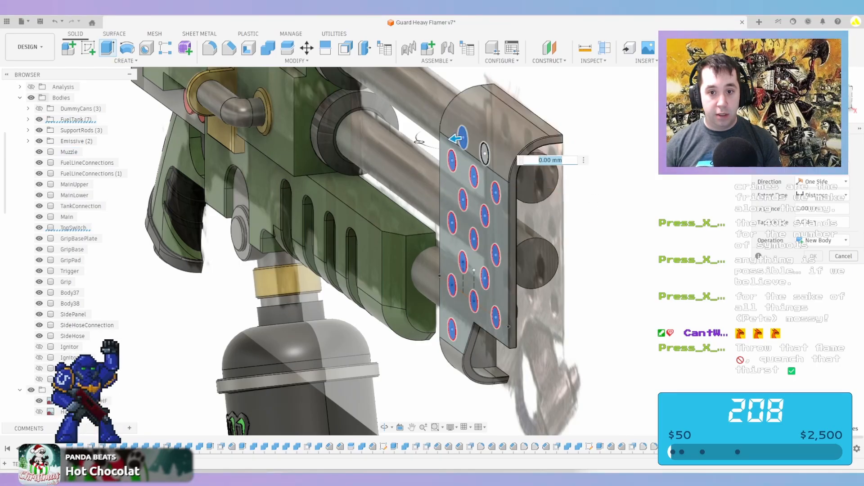
{"action": "left_click", "coordinate": [485, 154]}
{"action": "middle_click_drag", "start_coordinate": [536, 173], "coordinate": [468, 155], "text": "shift"}
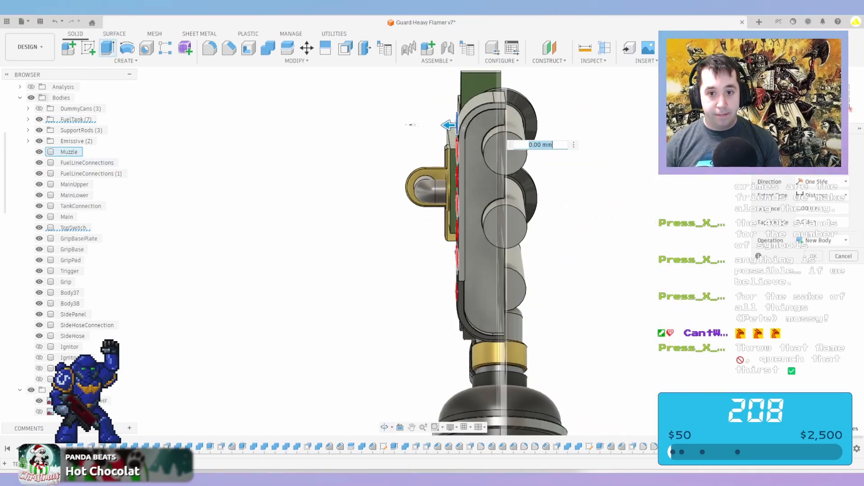
{"action": "left_click_drag", "start_coordinate": [448, 125], "coordinate": [488, 125]}
{"action": "middle_click_drag", "start_coordinate": [491, 135], "coordinate": [554, 146], "text": "shift"}
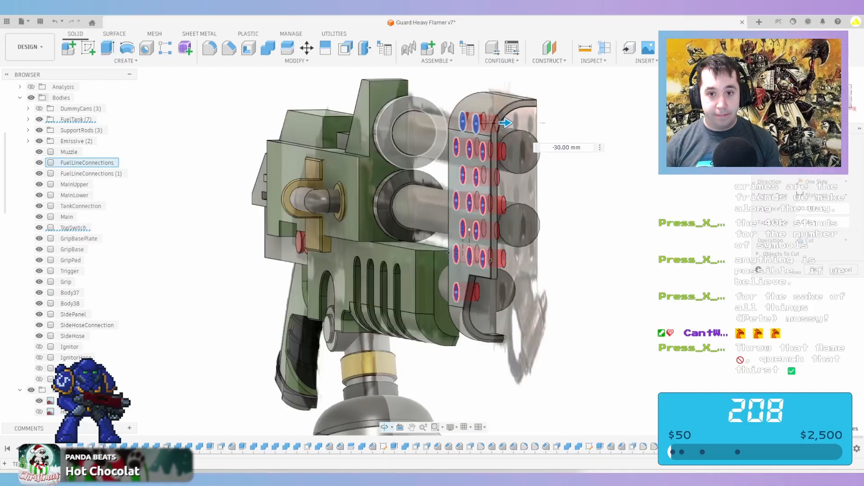
{"action": "middle_click_drag", "start_coordinate": [469, 229], "coordinate": [556, 186], "text": "shift"}
{"action": "scroll", "coordinate": [522, 180], "scroll_direction": "down", "scroll_amount": 2}
{"action": "key", "text": "Return"}
{"action": "scroll", "coordinate": [556, 180], "scroll_direction": "down", "scroll_amount": 1}
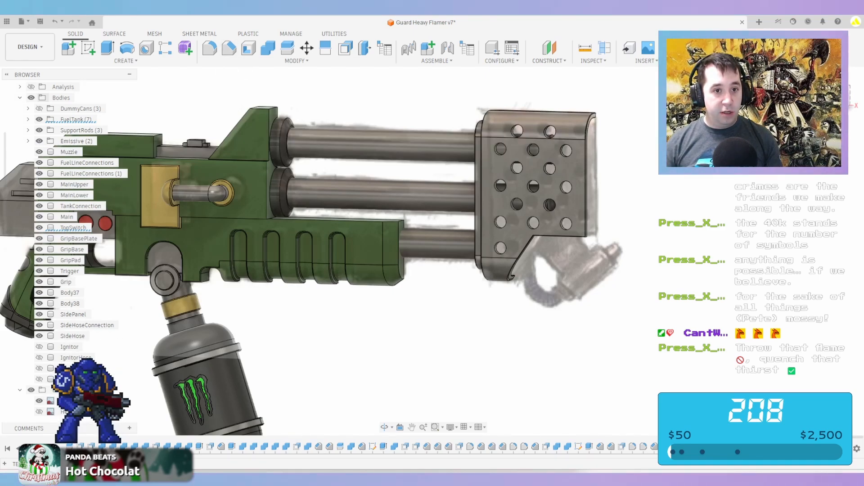
Start a chamfer on the Muzzle and select the rims of the six lowest vent holes
{"action": "left_click", "coordinate": [229, 48]}
{"action": "scroll", "coordinate": [531, 179], "scroll_direction": "up", "scroll_amount": 3}
{"action": "left_click", "coordinate": [474, 237]}
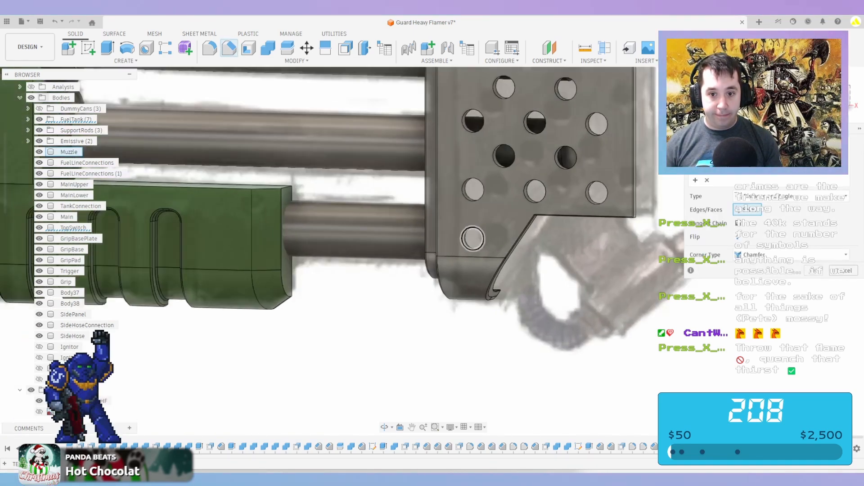
{"action": "scroll", "coordinate": [473, 238], "scroll_direction": "up", "scroll_amount": 2}
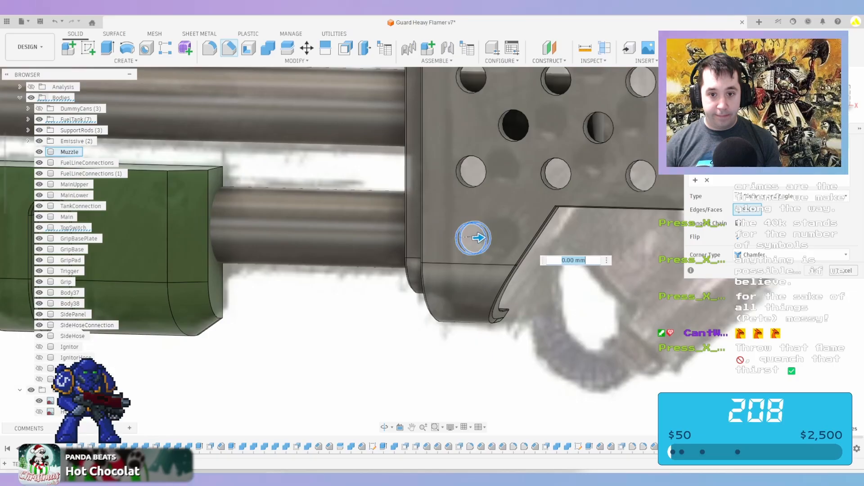
{"action": "left_click", "coordinate": [470, 171]}
{"action": "scroll", "coordinate": [562, 193], "scroll_direction": "up", "scroll_amount": 2}
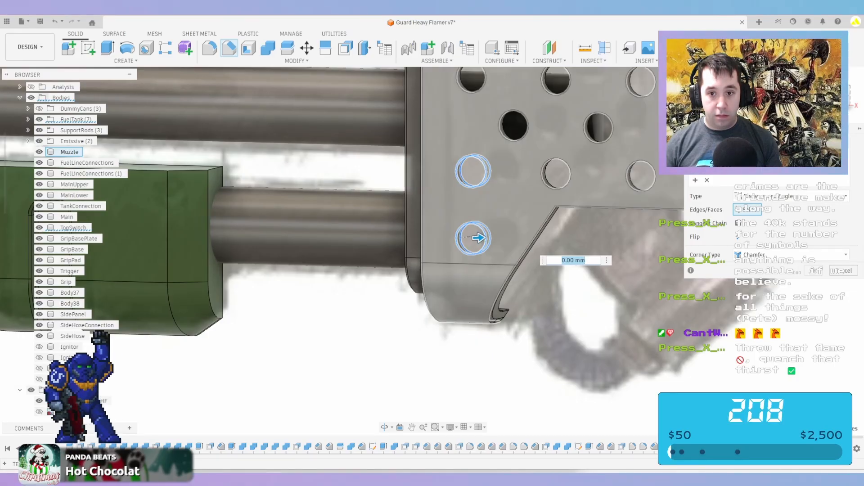
{"action": "left_click", "coordinate": [567, 174]}
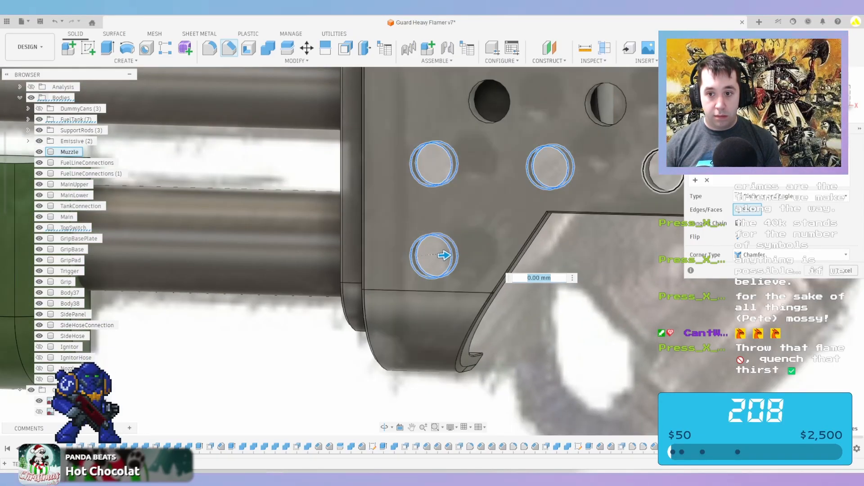
{"action": "middle_click_drag", "start_coordinate": [437, 273], "coordinate": [380, 357]}
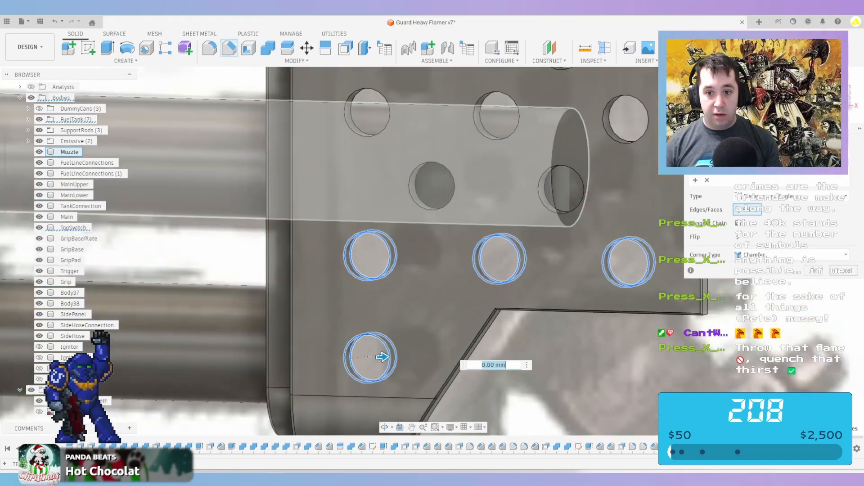
{"action": "left_click", "coordinate": [539, 191]}
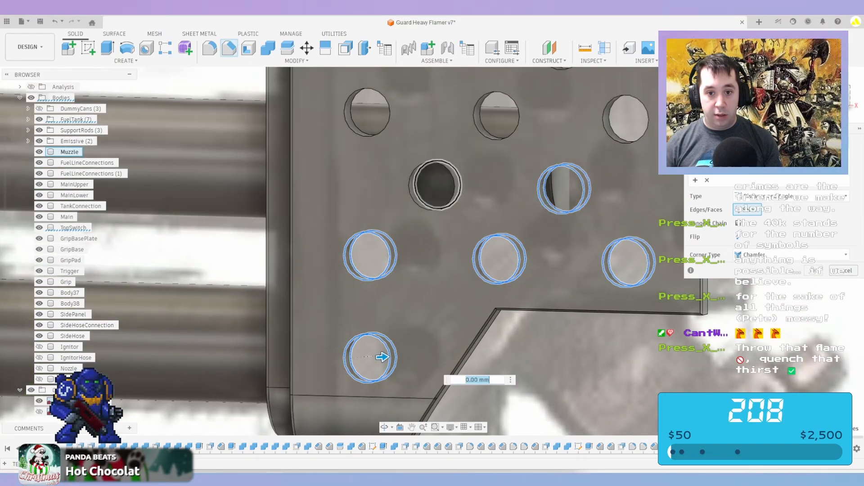
{"action": "left_click", "coordinate": [416, 187]}
Add the rims of the next five vent holes, in the two rows above, to the chamfer selection
{"action": "middle_click_drag", "start_coordinate": [416, 185], "coordinate": [364, 285]}
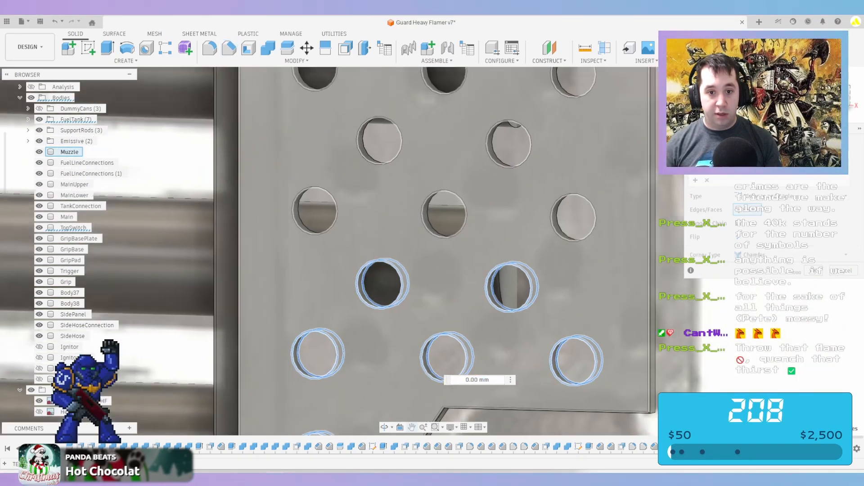
{"action": "scroll", "coordinate": [363, 283], "scroll_direction": "down", "scroll_amount": 1}
{"action": "left_click", "coordinate": [318, 194]}
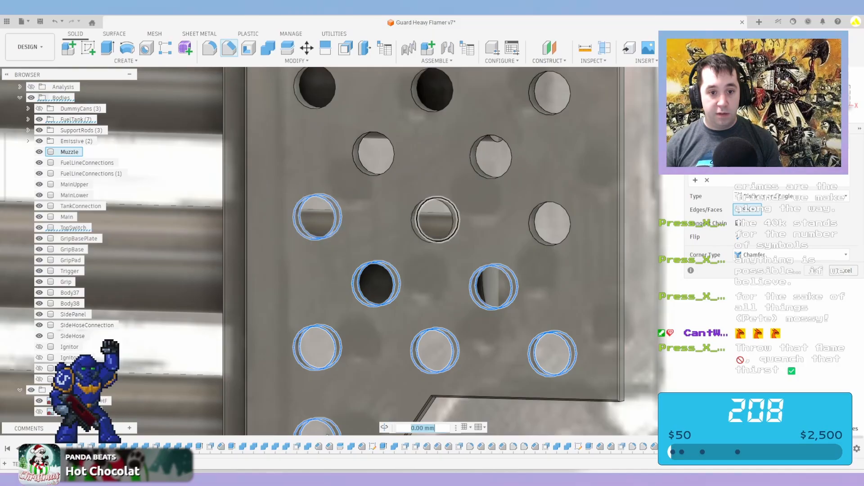
{"action": "left_click", "coordinate": [436, 198]}
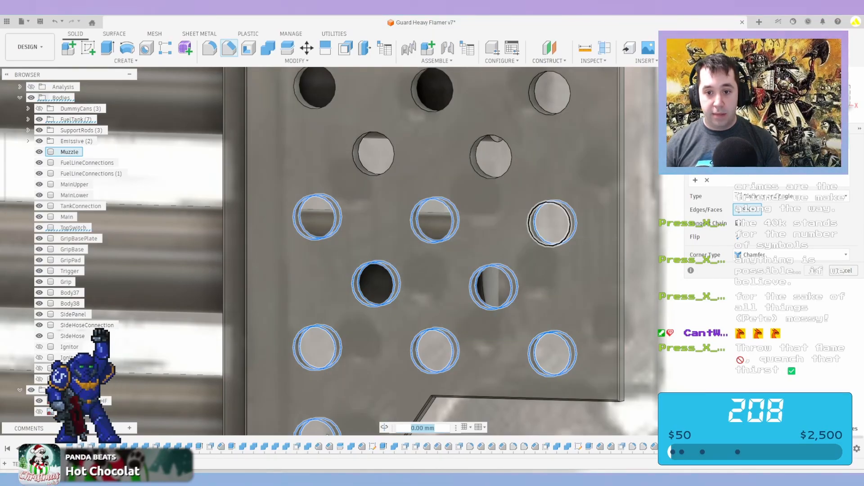
{"action": "left_click", "coordinate": [551, 201]}
{"action": "left_click", "coordinate": [495, 134]}
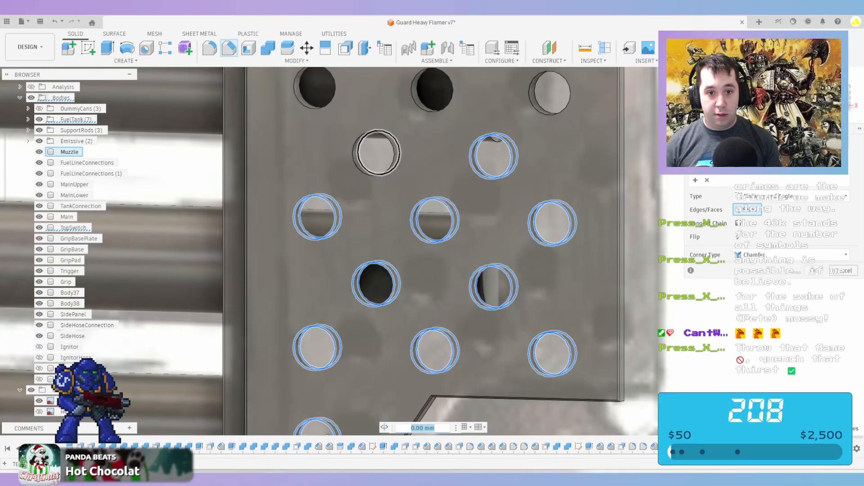
{"action": "left_click", "coordinate": [377, 131]}
Add the rims of the three vent holes just below the muzzle's curved upper edge to the chamfer selection
{"action": "scroll", "coordinate": [378, 135], "scroll_direction": "down", "scroll_amount": 1}
{"action": "middle_click_drag", "start_coordinate": [378, 135], "coordinate": [305, 296]}
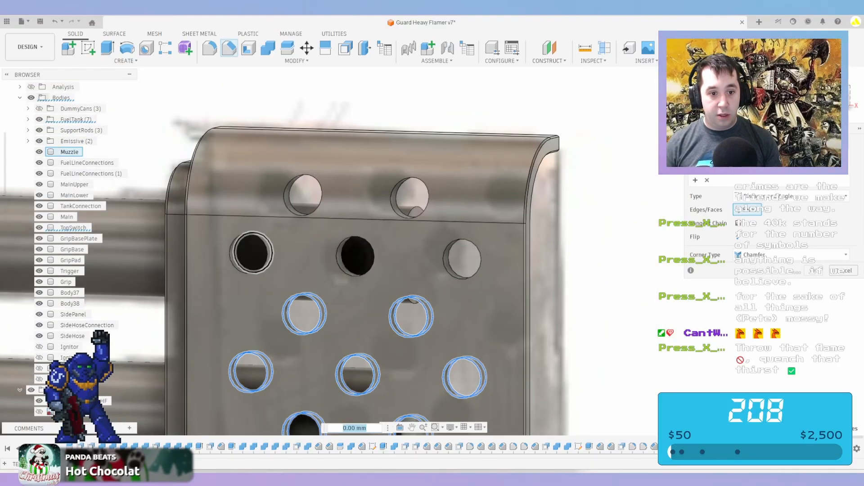
{"action": "left_click", "coordinate": [229, 248]}
{"action": "left_click", "coordinate": [279, 258]}
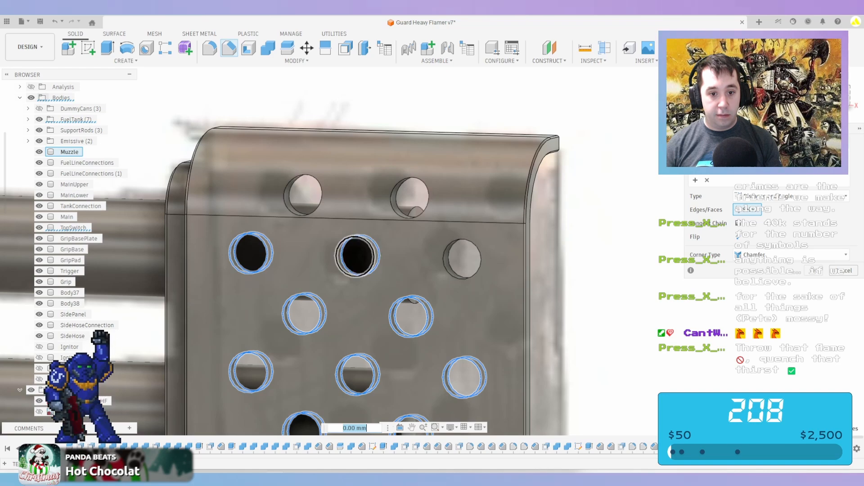
{"action": "left_click", "coordinate": [356, 237]}
{"action": "left_click", "coordinate": [446, 258]}
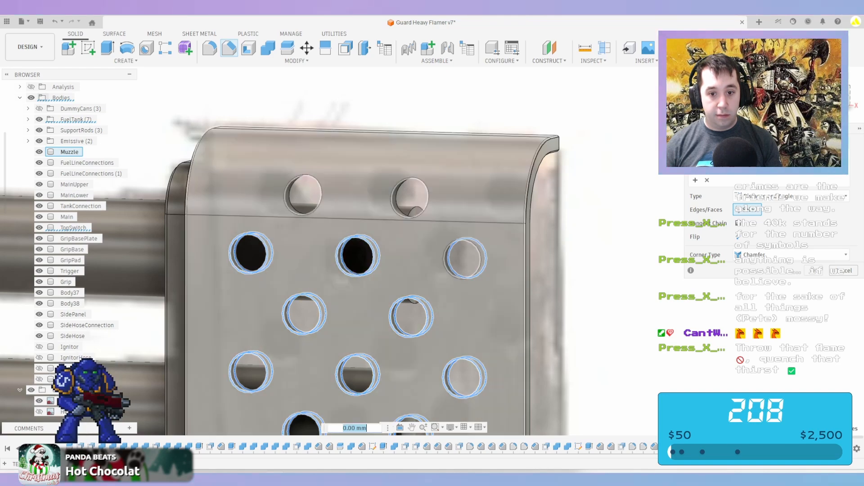
Add the two topmost vent holes to the chamfer, drop the inner rim of the one nearest the barrels, and apply it
{"action": "scroll", "coordinate": [384, 206], "scroll_direction": "up", "scroll_amount": 3}
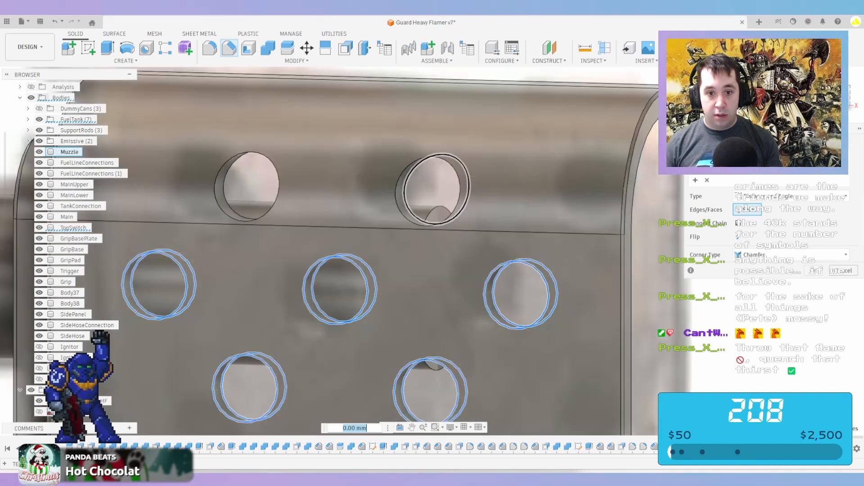
{"action": "left_click", "coordinate": [400, 194]}
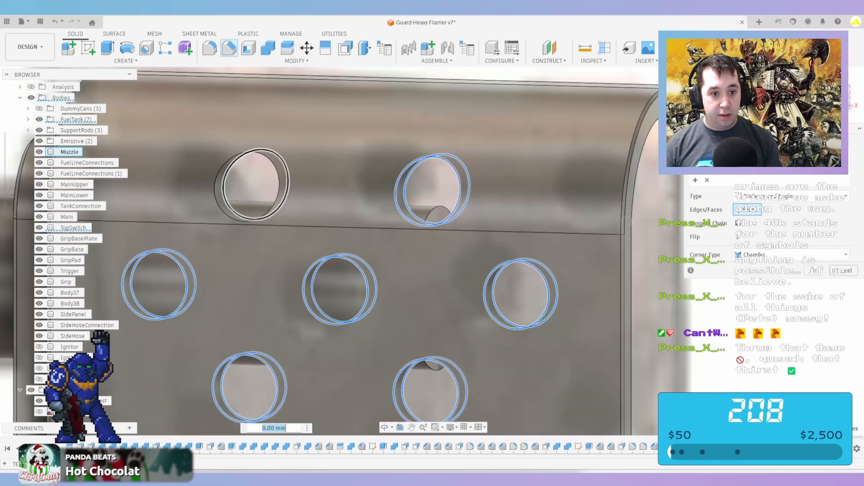
{"action": "left_click", "coordinate": [217, 191]}
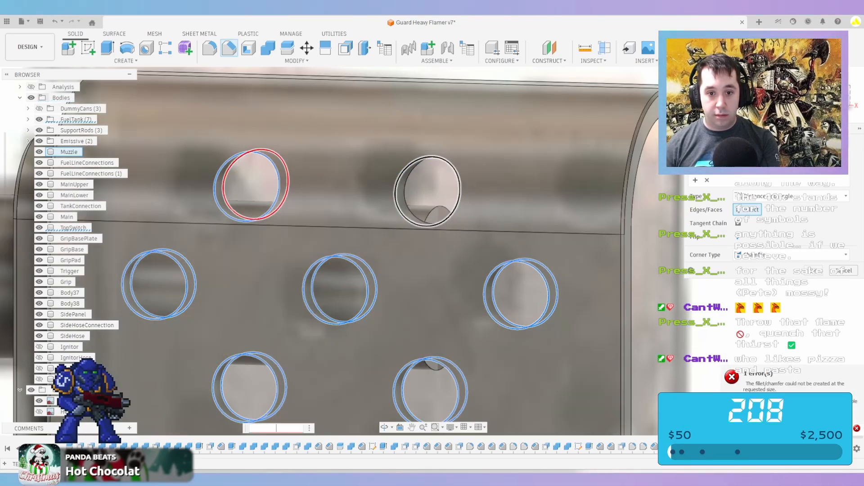
{"action": "left_click", "coordinate": [224, 189]}
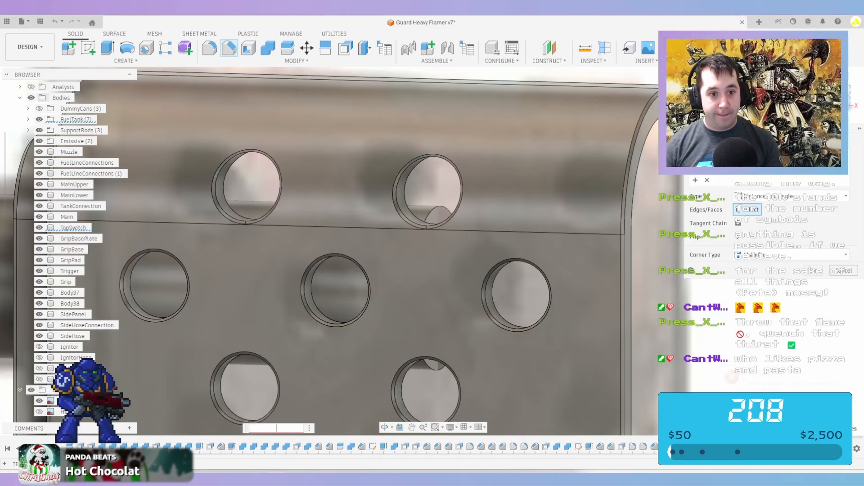
{"action": "scroll", "coordinate": [355, 409], "scroll_direction": "down", "scroll_amount": 5}
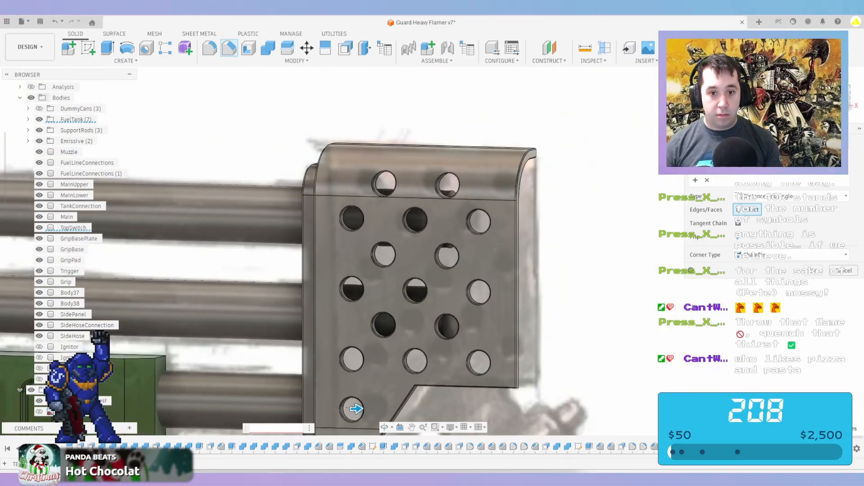
Chamfer the inner rim of the topmost vent hole nearest the barrels by 0.5 mm
{"action": "scroll", "coordinate": [371, 185], "scroll_direction": "up", "scroll_amount": 4}
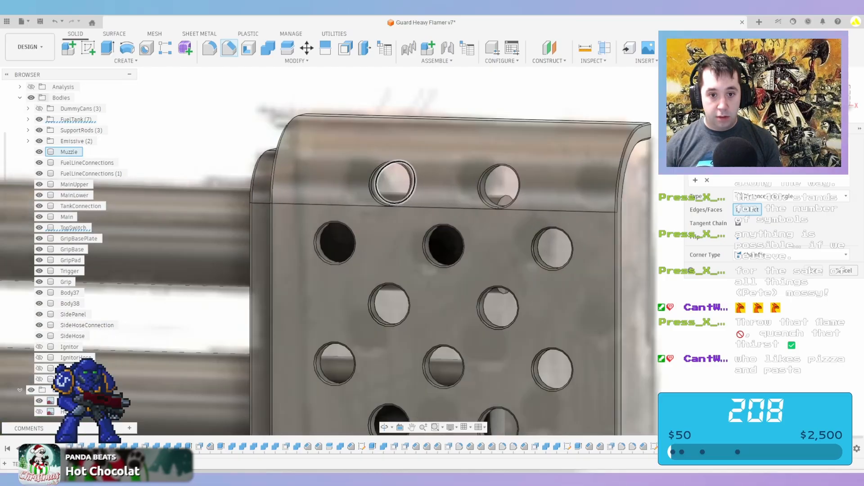
{"action": "left_click", "coordinate": [383, 183]}
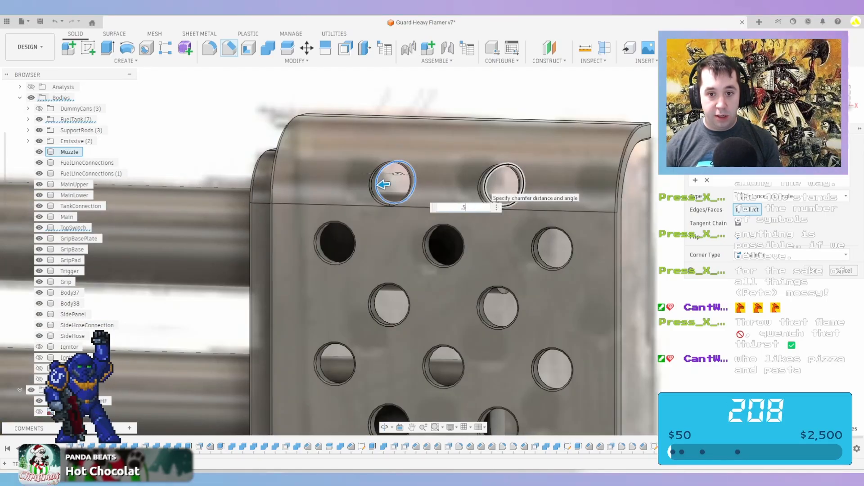
{"action": "type", "text": ".5"}
{"action": "key", "text": "Return"}
{"action": "scroll", "coordinate": [384, 184], "scroll_direction": "down", "scroll_amount": 5}
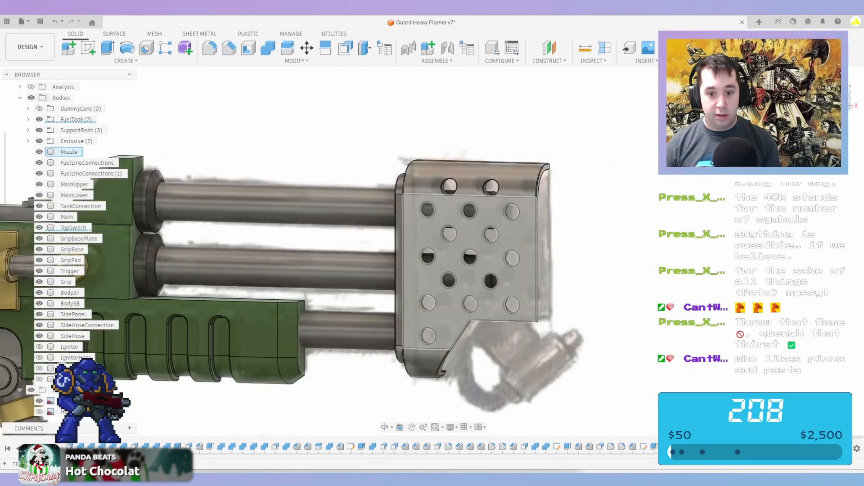
Show the Ignitor, IgnitorHose and Nozzle bodies again
{"action": "mouse_move", "coordinate": [468, 258]}
{"action": "middle_mouse_down", "text": "shift"}
{"action": "mouse_move", "coordinate": [495, 258]}
{"action": "mouse_move", "coordinate": [469, 258]}
{"action": "middle_mouse_up", "text": "shift"}
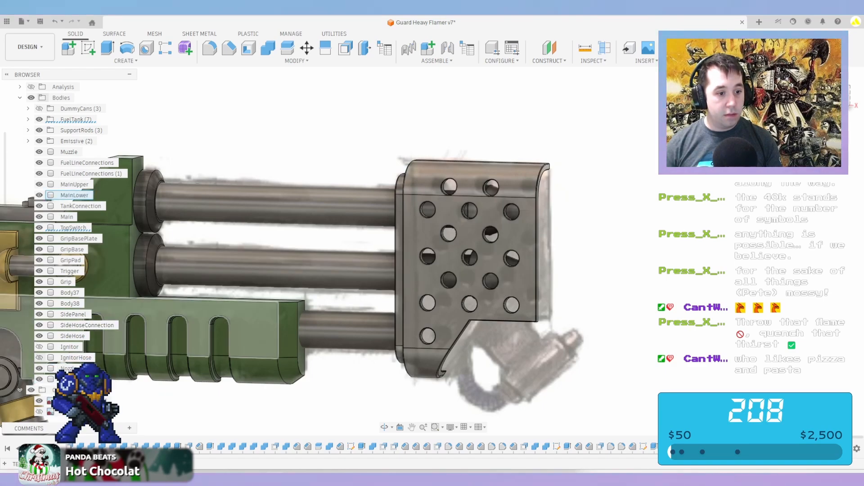
{"action": "left_click", "coordinate": [39, 357]}
{"action": "left_click", "coordinate": [39, 347]}
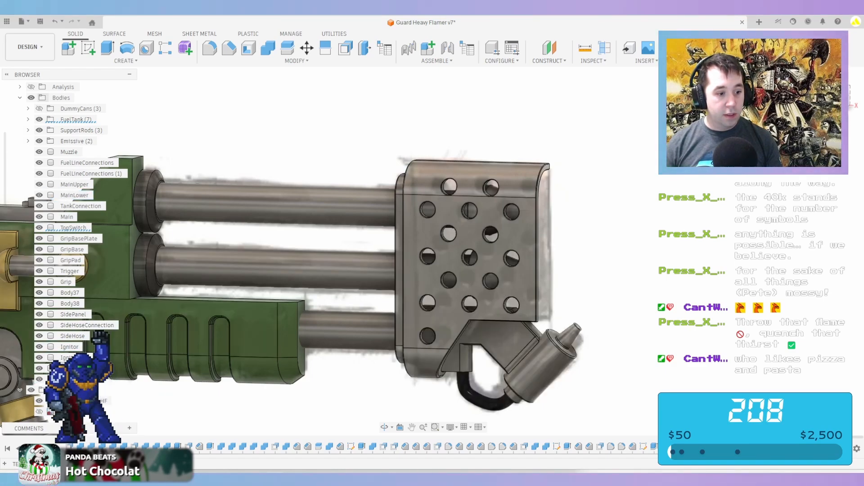
{"action": "scroll", "coordinate": [603, 306], "scroll_direction": "down", "scroll_amount": 2}
{"action": "middle_click_drag", "start_coordinate": [603, 306], "coordinate": [252, 270], "text": "shift"}
{"action": "scroll", "coordinate": [270, 270], "scroll_direction": "up", "scroll_amount": 3}
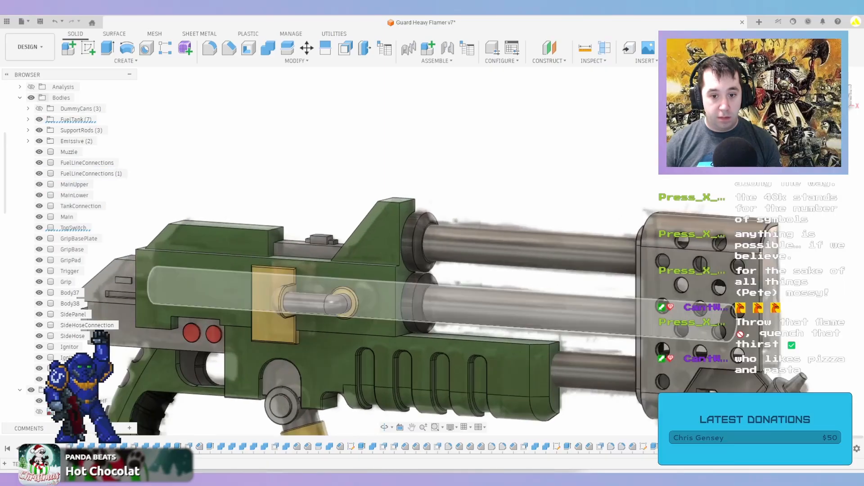
Split the top face of the MainLower body along the front face of MainUpper
{"action": "scroll", "coordinate": [432, 342], "scroll_direction": "up", "scroll_amount": 3}
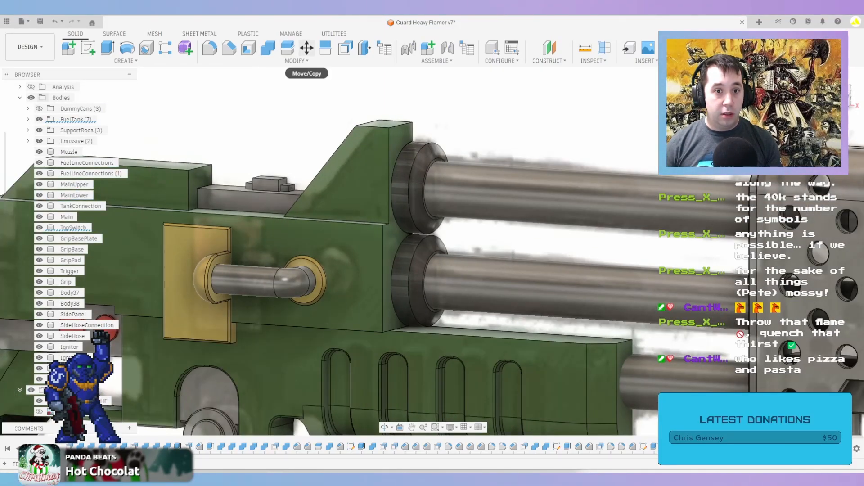
{"action": "left_click", "coordinate": [326, 48]}
{"action": "scroll", "coordinate": [492, 315], "scroll_direction": "up", "scroll_amount": 2}
{"action": "left_click", "coordinate": [491, 337]}
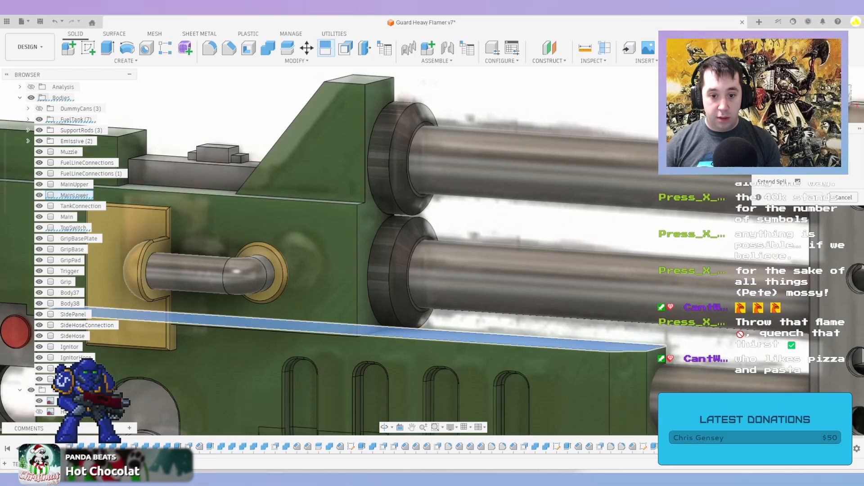
{"action": "left_click", "coordinate": [816, 155]}
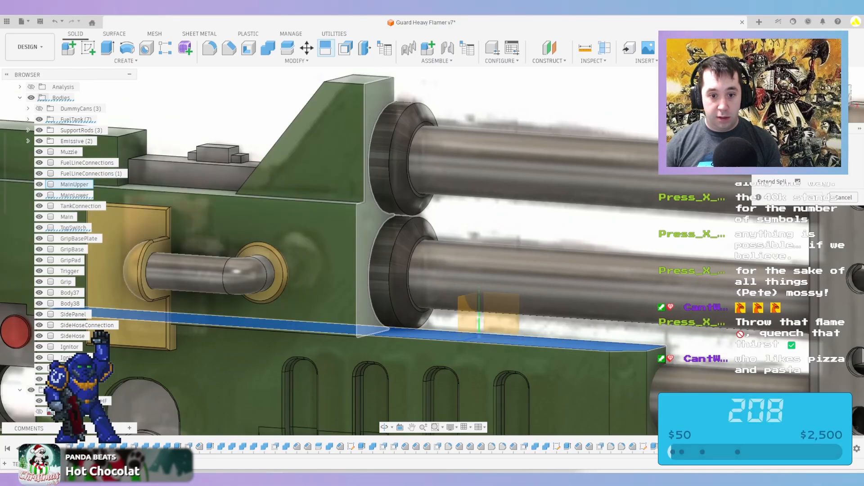
{"action": "left_click", "coordinate": [370, 220]}
{"action": "key", "text": "Return"}
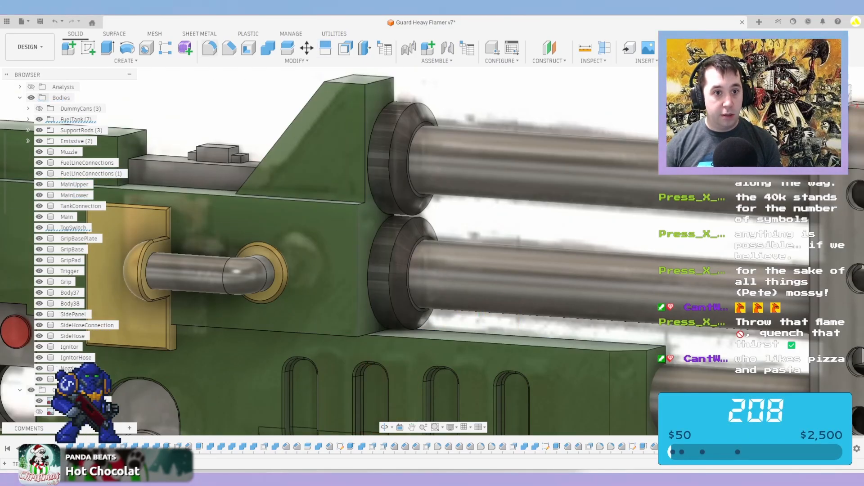
Chamfer the exposed upper side and front edges of MainLower, ahead of MainUpper, by 2 mm
{"action": "left_click", "coordinate": [229, 48]}
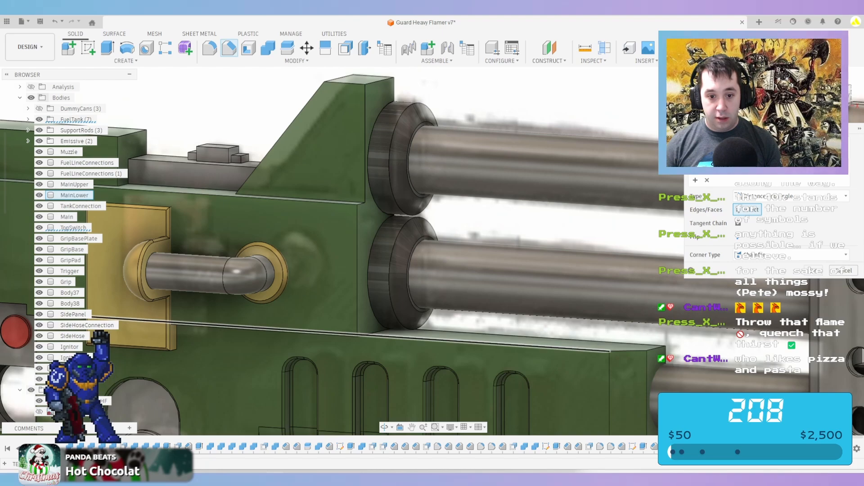
{"action": "key", "text": "Escape"}
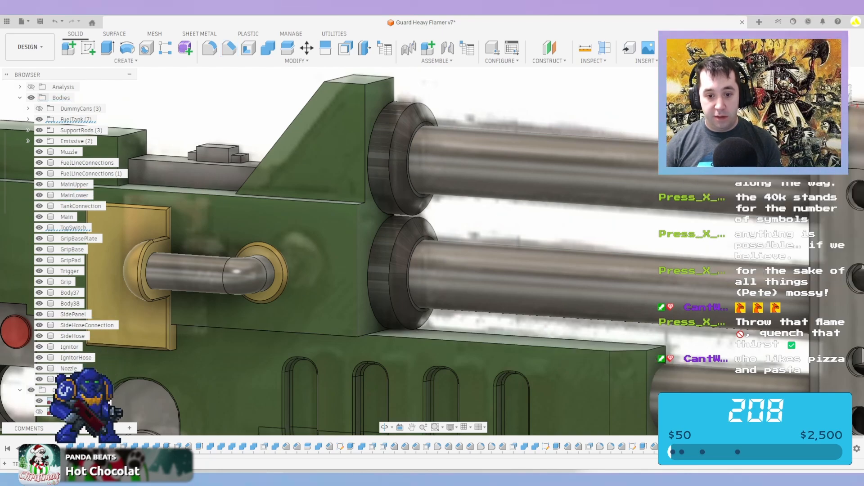
{"action": "middle_click_drag", "start_coordinate": [405, 396], "coordinate": [408, 252]}
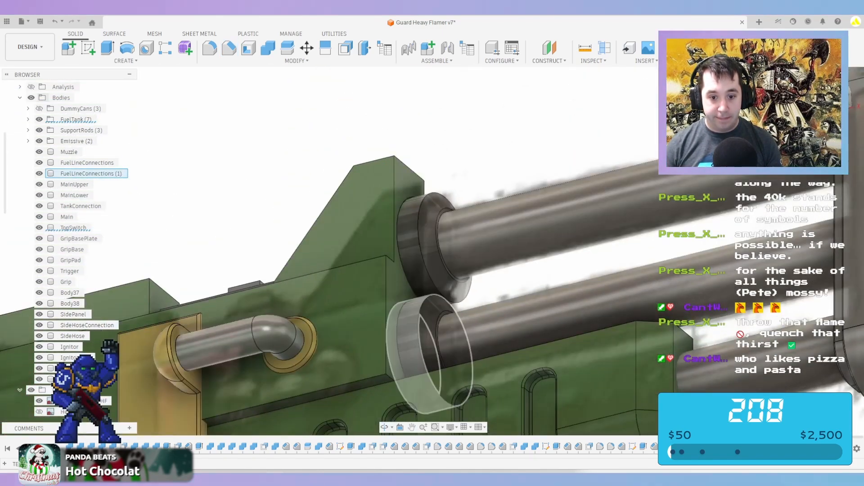
{"action": "left_click", "coordinate": [562, 339]}
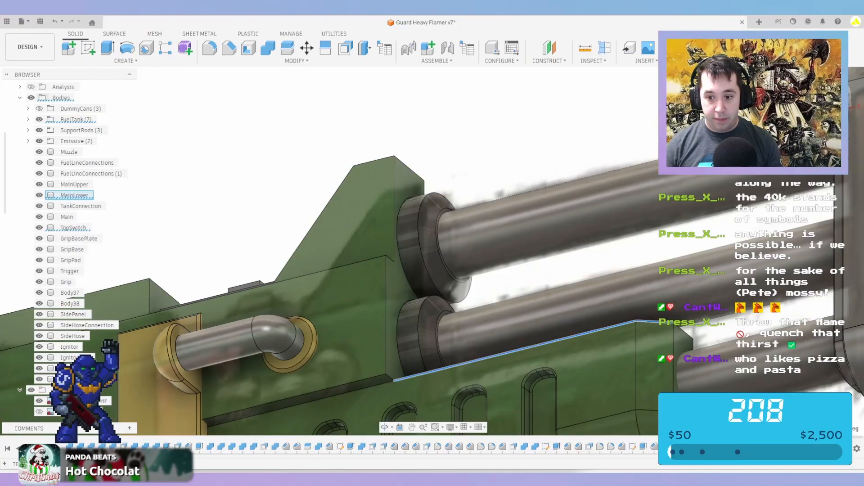
{"action": "left_click", "coordinate": [684, 331], "text": "ctrl"}
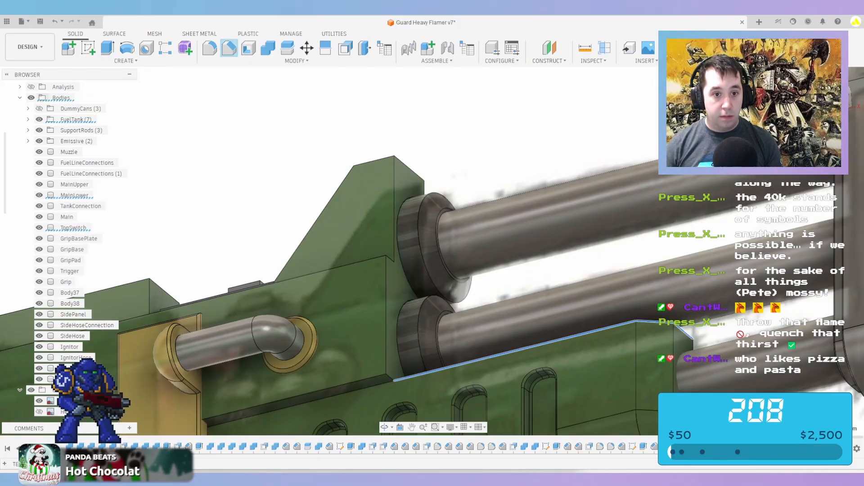
{"action": "left_click", "coordinate": [229, 48]}
{"action": "scroll", "coordinate": [394, 254], "scroll_direction": "down", "scroll_amount": 4}
{"action": "middle_click_drag", "start_coordinate": [396, 315], "coordinate": [438, 333], "text": "shift"}
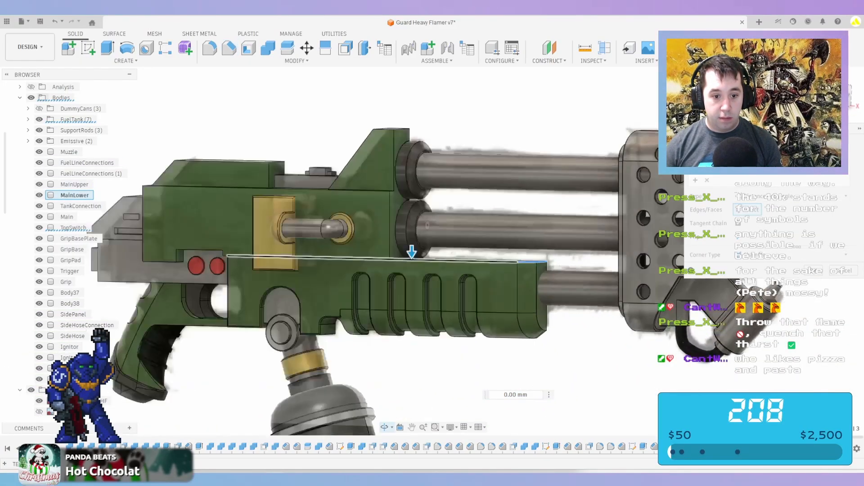
{"action": "middle_click_drag", "start_coordinate": [455, 180], "coordinate": [431, 211], "text": "shift"}
{"action": "scroll", "coordinate": [431, 211], "scroll_direction": "up", "scroll_amount": 5}
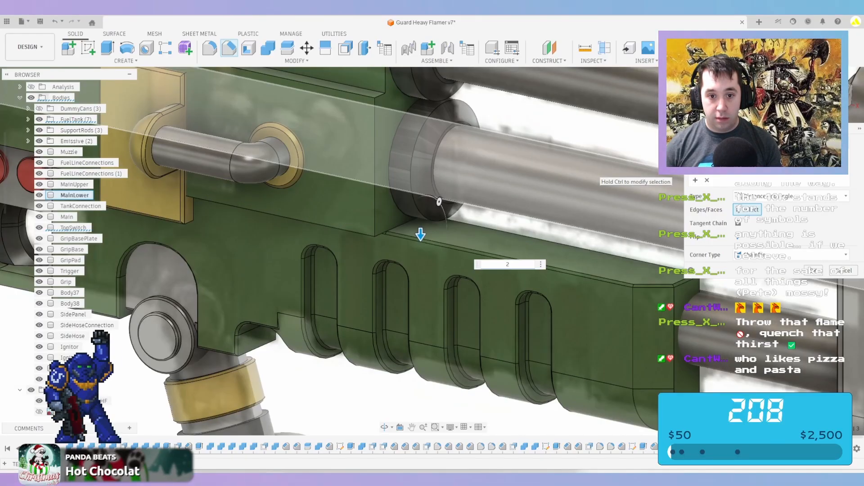
{"action": "key", "text": "Return"}
Try to delete the narrow strip face of MainLower behind the chamfer's rear end, and undo the attempt
{"action": "middle_click_drag", "start_coordinate": [398, 270], "coordinate": [390, 228], "text": "shift"}
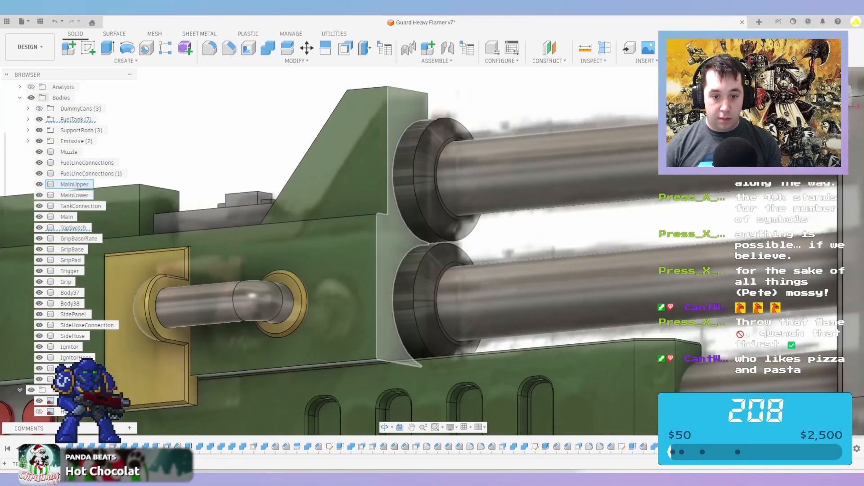
{"action": "scroll", "coordinate": [387, 232], "scroll_direction": "down", "scroll_amount": 1}
{"action": "scroll", "coordinate": [378, 359], "scroll_direction": "up", "scroll_amount": 8}
{"action": "left_click", "coordinate": [392, 309]}
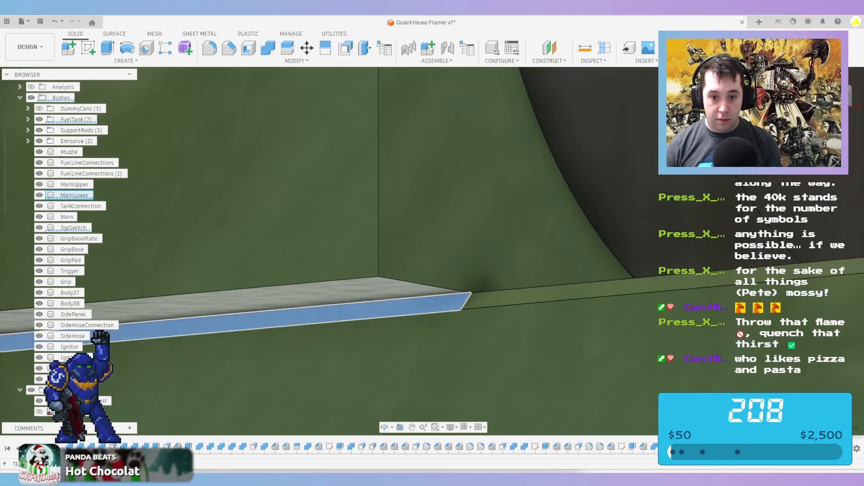
{"action": "key", "text": "Delete"}
{"action": "key", "text": "ctrl+z"}
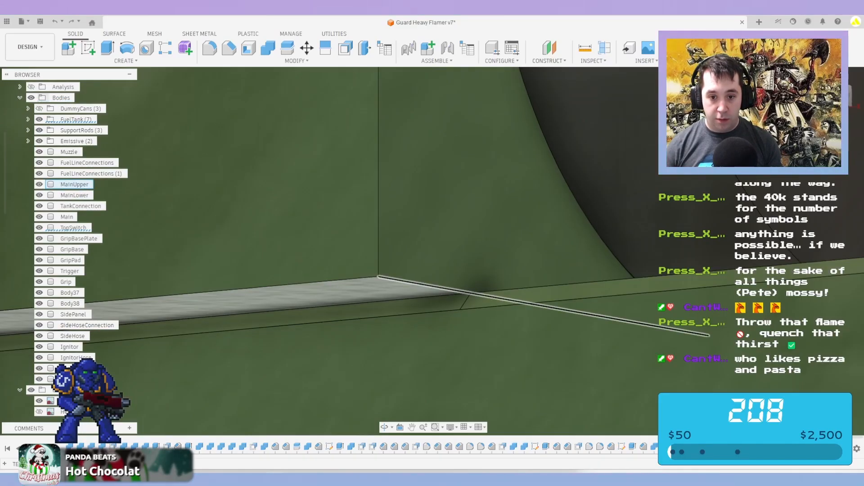
Offset the narrow strip face of MainLower behind the chamfer's rear end by 2 mm
{"action": "scroll", "coordinate": [413, 284], "scroll_direction": "down", "scroll_amount": 3}
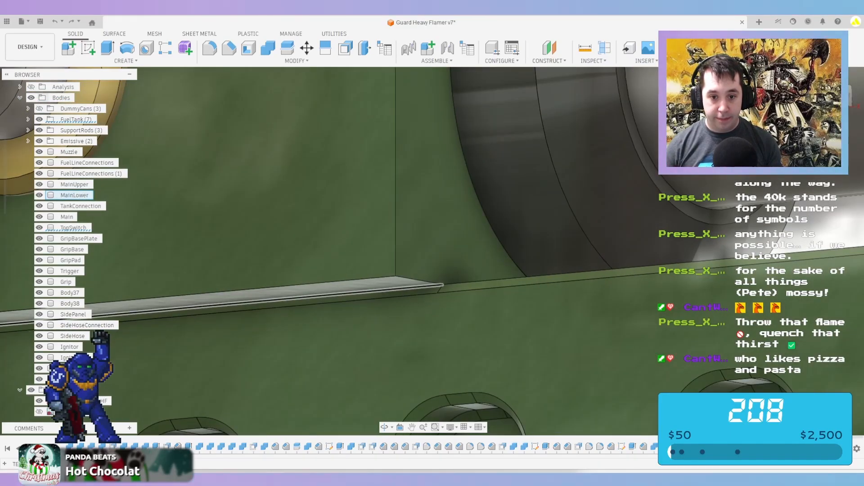
{"action": "left_click", "coordinate": [396, 294]}
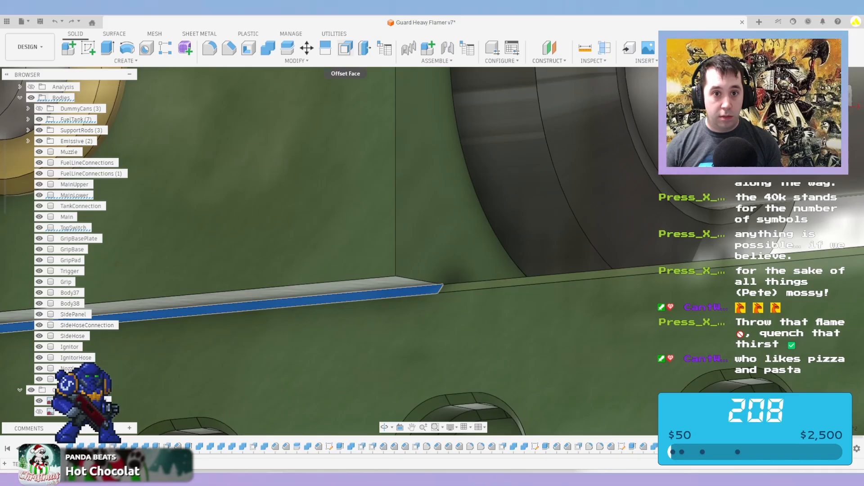
{"action": "left_click", "coordinate": [345, 48]}
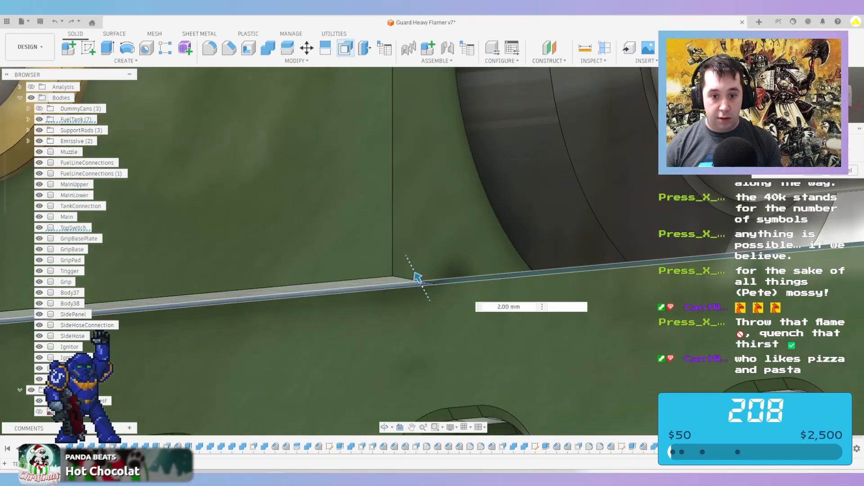
{"action": "key", "text": "Return"}
Examine the lower main body's chamfered upper edge and front end from several angles against the reference
{"action": "scroll", "coordinate": [461, 262], "scroll_direction": "down", "scroll_amount": 10}
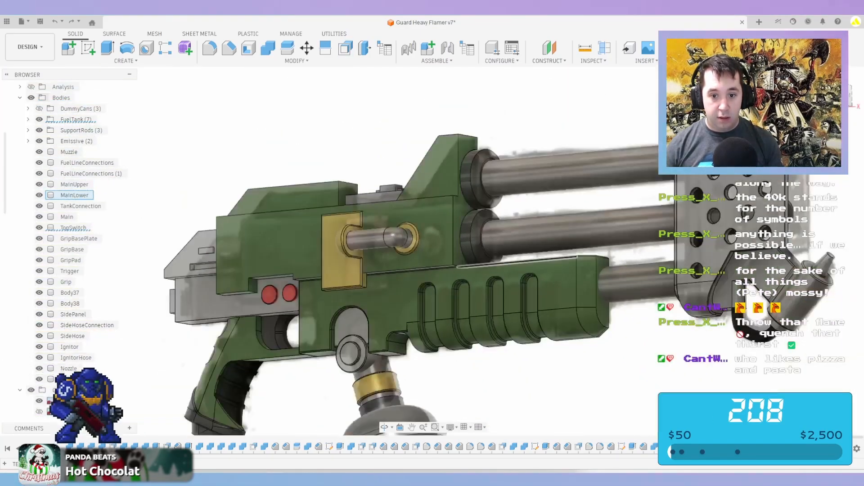
{"action": "middle_click_drag", "start_coordinate": [461, 262], "coordinate": [432, 288], "text": "shift"}
{"action": "scroll", "coordinate": [504, 205], "scroll_direction": "down", "scroll_amount": 3}
{"action": "middle_click_drag", "start_coordinate": [505, 205], "coordinate": [531, 220], "text": "shift"}
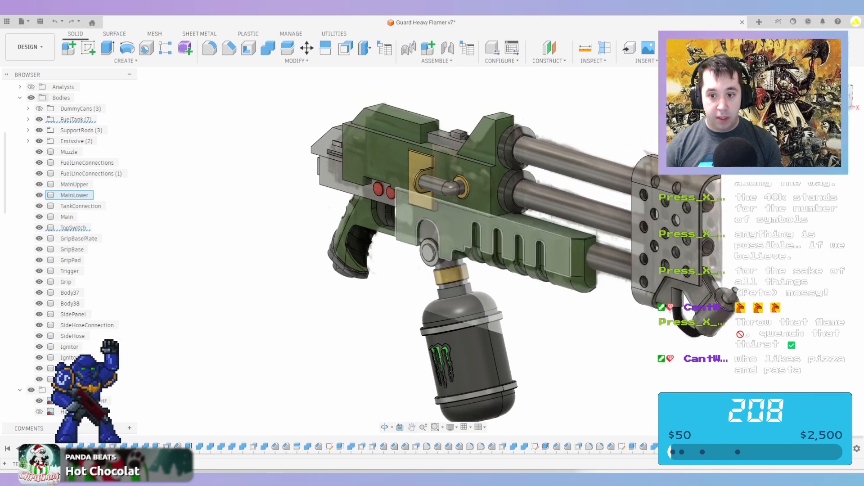
{"action": "scroll", "coordinate": [572, 277], "scroll_direction": "up", "scroll_amount": 5}
{"action": "scroll", "coordinate": [585, 275], "scroll_direction": "up", "scroll_amount": 2}
{"action": "scroll", "coordinate": [581, 279], "scroll_direction": "down", "scroll_amount": 2}
{"action": "middle_click_drag", "start_coordinate": [580, 281], "coordinate": [635, 240], "text": "shift"}
{"action": "scroll", "coordinate": [520, 317], "scroll_direction": "down", "scroll_amount": 1}
{"action": "middle_click_drag", "start_coordinate": [520, 317], "coordinate": [540, 335]}
{"action": "scroll", "coordinate": [832, 122], "scroll_direction": "down", "scroll_amount": 1}
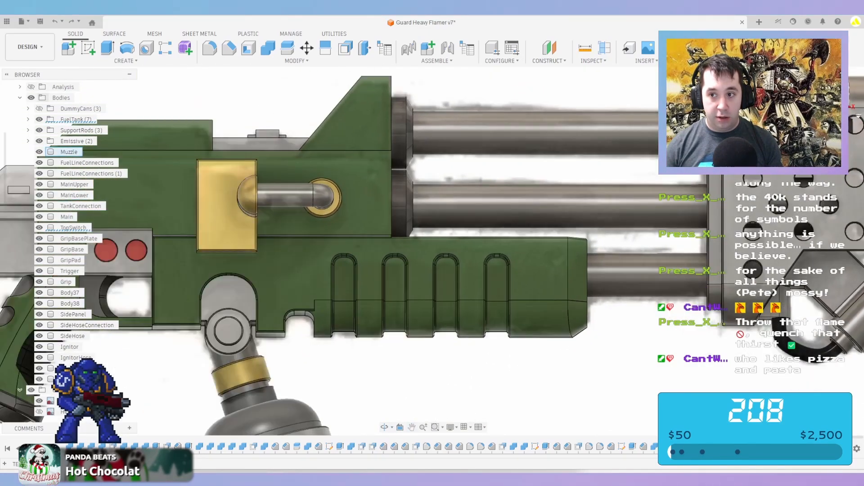
Sketch a 20 x 20 mm construction rectangle on MainLower's side face from its upper front corner
{"action": "middle_click_drag", "start_coordinate": [547, 269], "coordinate": [545, 277], "text": "shift"}
{"action": "left_click", "coordinate": [531, 264]}
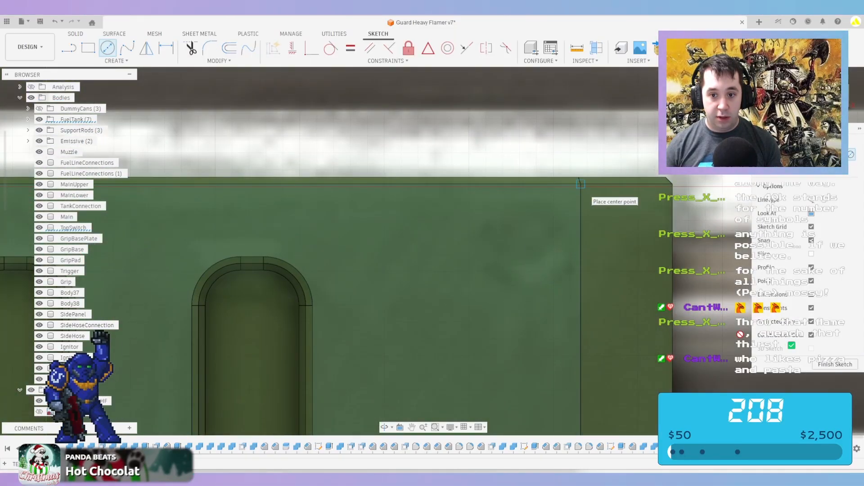
{"action": "key", "text": "r"}
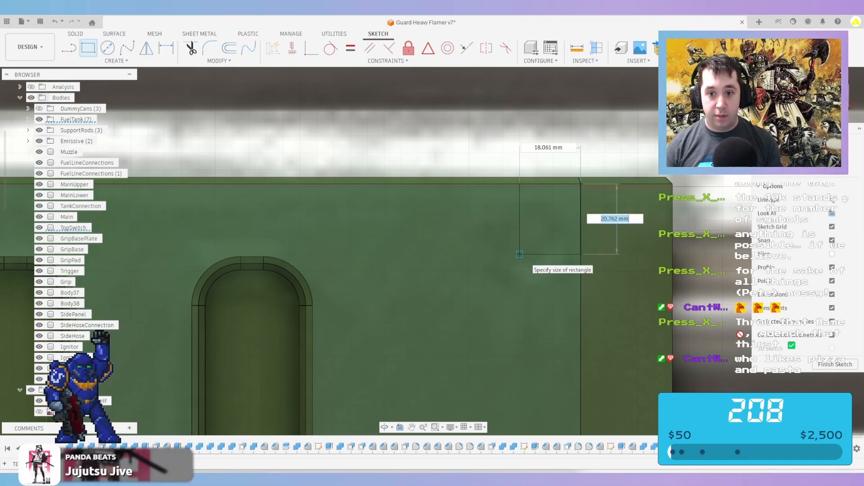
{"action": "key", "text": "Tab"}
{"action": "type", "text": "2"}
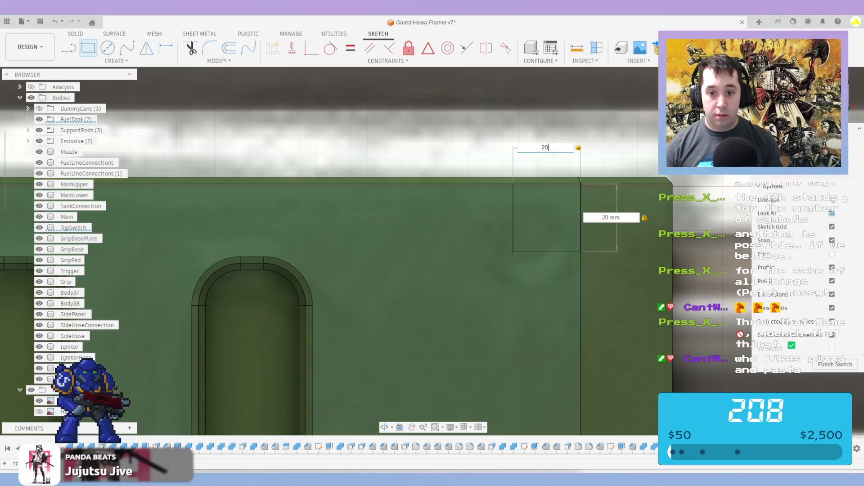
{"action": "key", "text": "Return"}
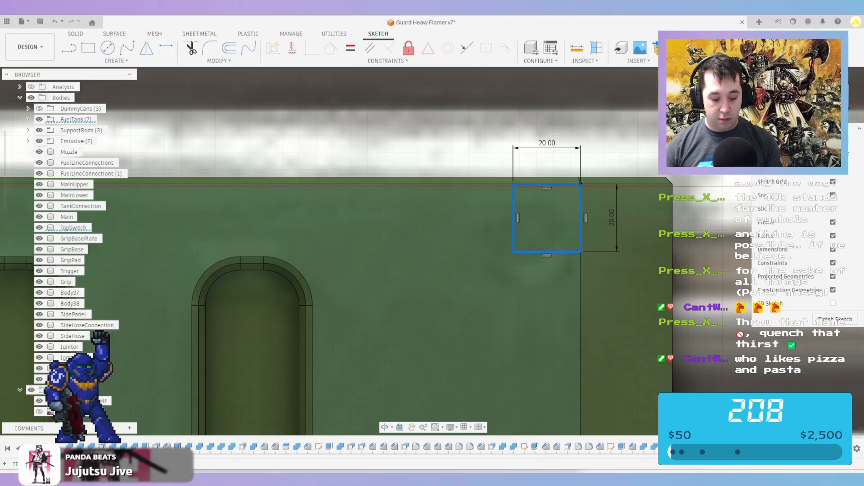
{"action": "key", "text": "x"}
Draw a 20 mm circle and a slightly larger concentric circle on the construction rectangle's lower rear corner
{"action": "key", "text": "c"}
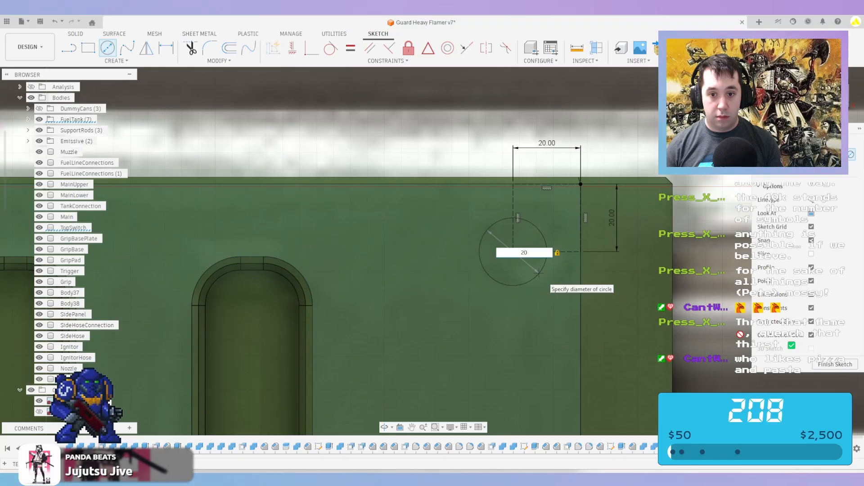
{"action": "key", "text": "Return"}
{"action": "left_click", "coordinate": [513, 251]}
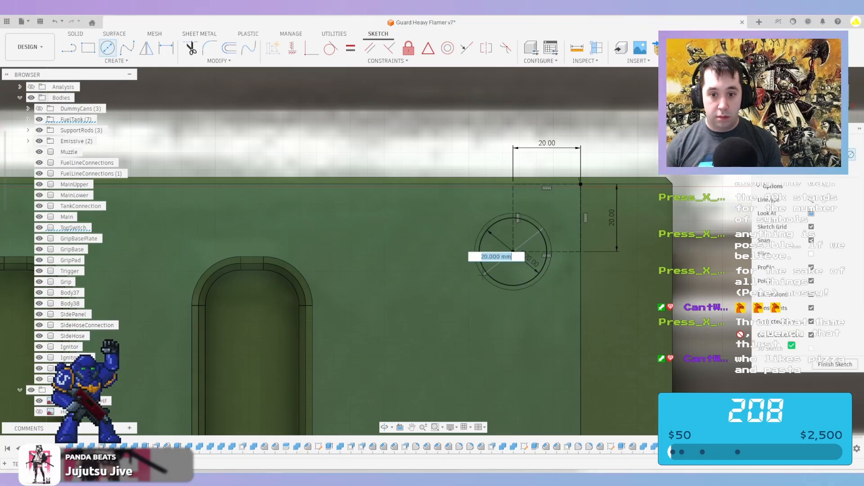
{"action": "key", "text": "Return"}
Extrude only the ring between the two circles inward to cut a circular groove into MainLower's side
{"action": "key", "text": "e"}
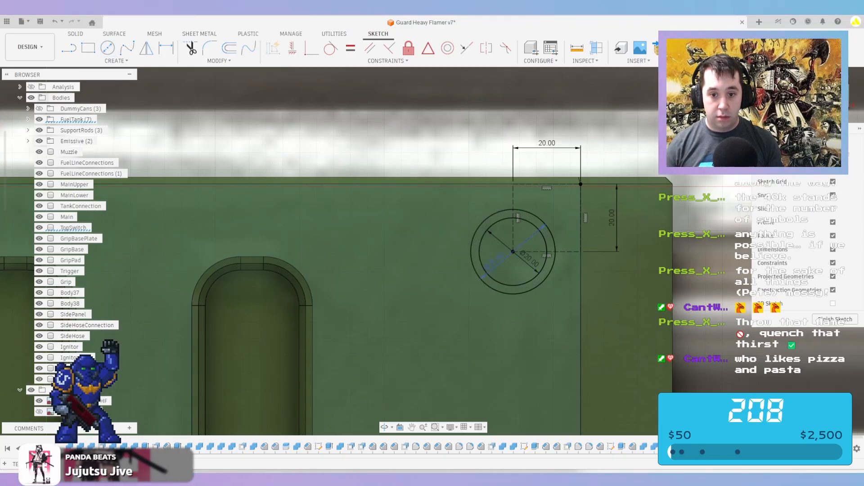
{"action": "left_click", "coordinate": [497, 265]}
{"action": "left_click", "coordinate": [480, 271]}
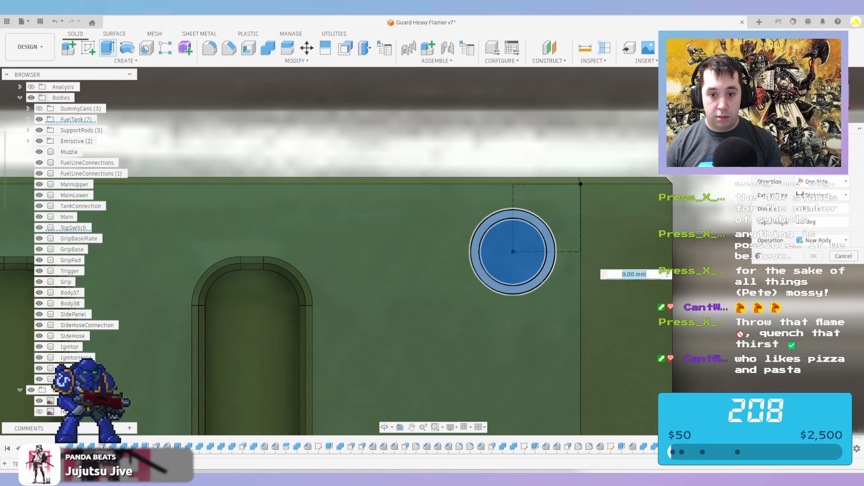
{"action": "left_click", "coordinate": [493, 267]}
{"action": "middle_click_drag", "start_coordinate": [494, 267], "coordinate": [490, 216], "text": "shift"}
{"action": "middle_click_drag", "start_coordinate": [536, 232], "coordinate": [545, 224], "text": "shift"}
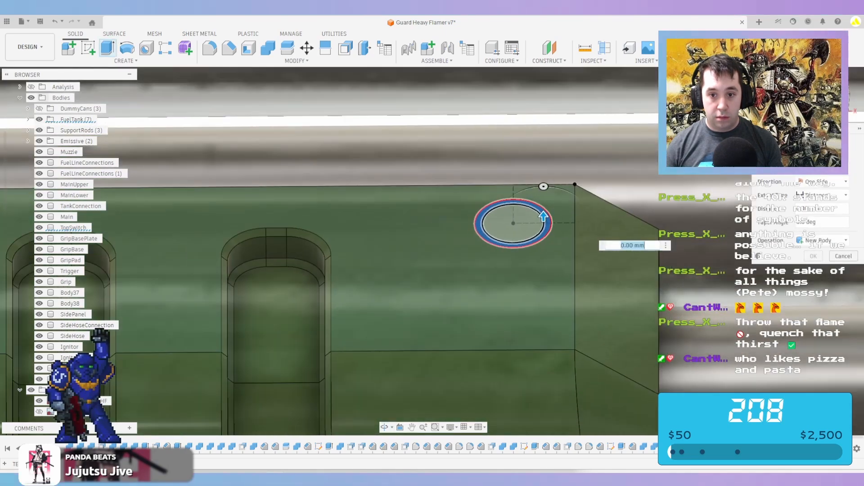
{"action": "left_click_drag", "start_coordinate": [545, 224], "coordinate": [545, 241]}
{"action": "key", "text": "Return"}
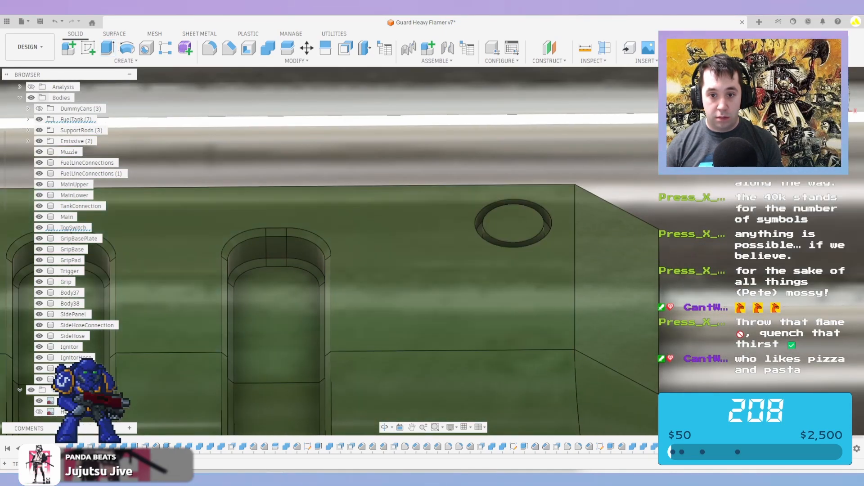
Chamfer the outer and inner rims of the circular groove by 2 mm
{"action": "left_click", "coordinate": [229, 47]}
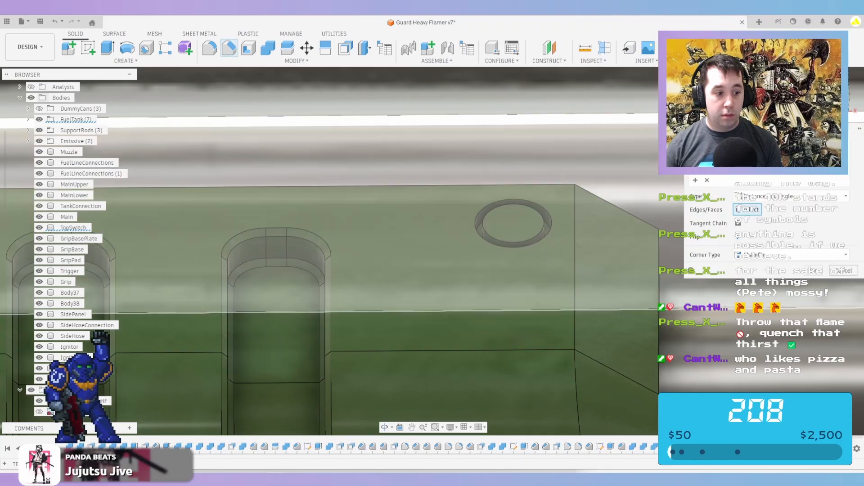
{"action": "scroll", "coordinate": [427, 176], "scroll_direction": "up", "scroll_amount": 2}
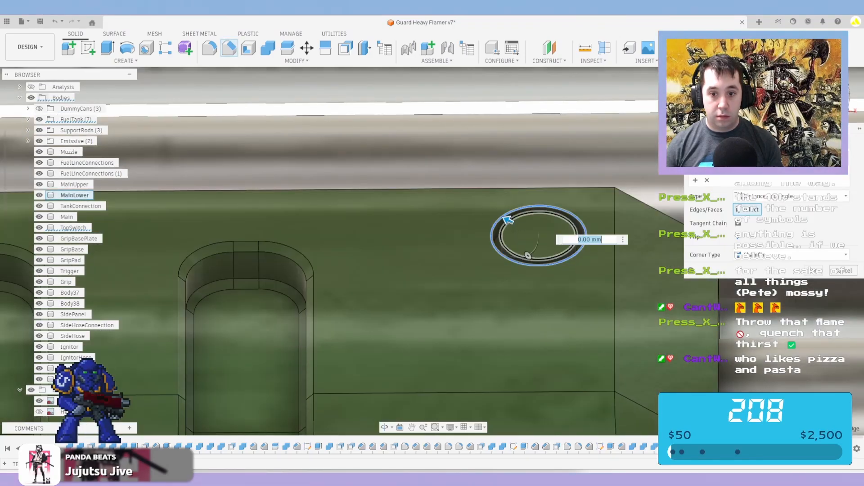
{"action": "left_click", "coordinate": [540, 259]}
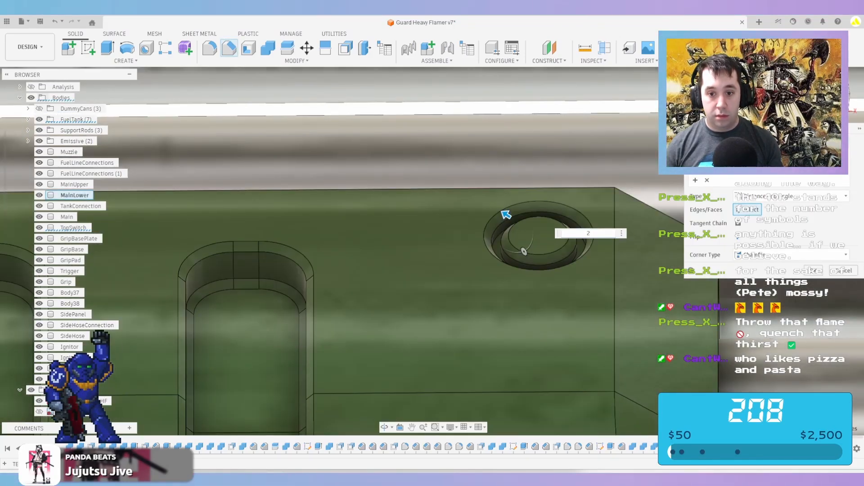
{"action": "key", "text": "Return"}
Examine the whole flamer from the side and compare the new circular detail with the reference
{"action": "scroll", "coordinate": [585, 227], "scroll_direction": "down", "scroll_amount": 8}
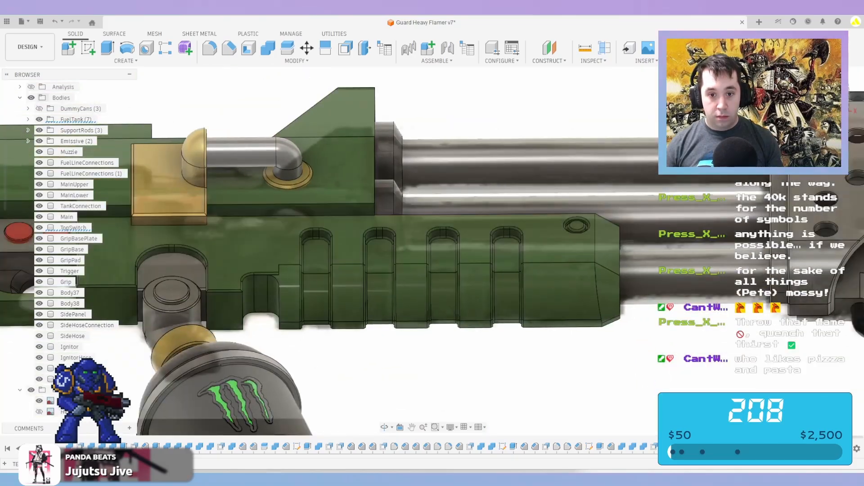
{"action": "middle_click_drag", "start_coordinate": [585, 227], "coordinate": [599, 265], "text": "shift"}
{"action": "scroll", "coordinate": [432, 266], "scroll_direction": "down", "scroll_amount": 2}
{"action": "middle_click_drag", "start_coordinate": [369, 270], "coordinate": [497, 264]}
{"action": "scroll", "coordinate": [486, 257], "scroll_direction": "down", "scroll_amount": 1}
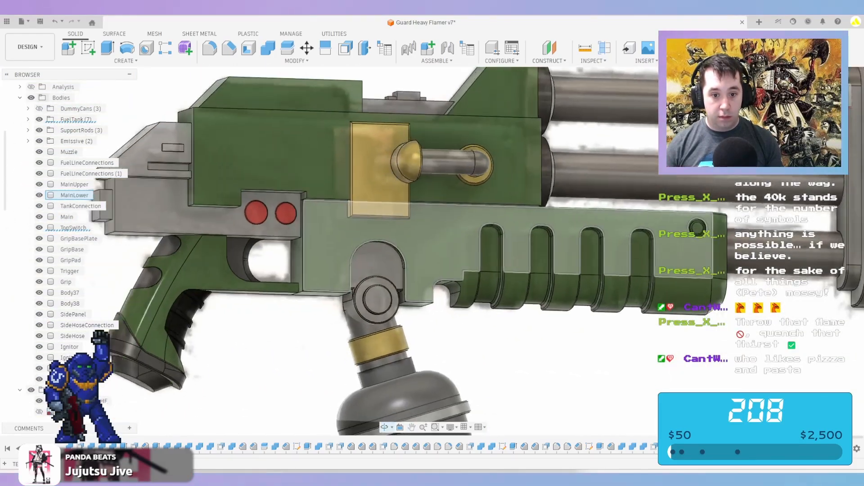
{"action": "middle_click_drag", "start_coordinate": [405, 293], "coordinate": [450, 270], "text": "shift"}
{"action": "scroll", "coordinate": [382, 270], "scroll_direction": "down", "scroll_amount": 2}
{"action": "middle_click_drag", "start_coordinate": [324, 270], "coordinate": [237, 303], "text": "shift"}
{"action": "scroll", "coordinate": [252, 288], "scroll_direction": "down", "scroll_amount": 6}
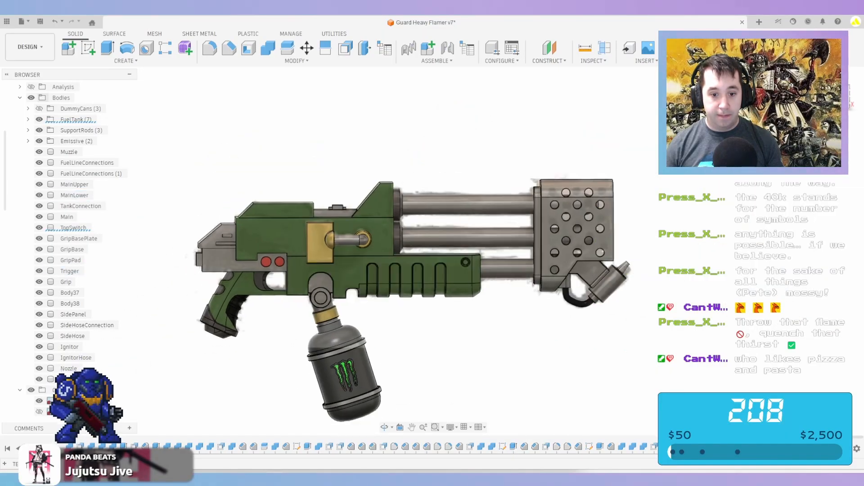
Try to chamfer the curved bottom rim of GripBase by 2 mm, reducing the distance to 1 mm
{"action": "scroll", "coordinate": [258, 315], "scroll_direction": "up", "scroll_amount": 5}
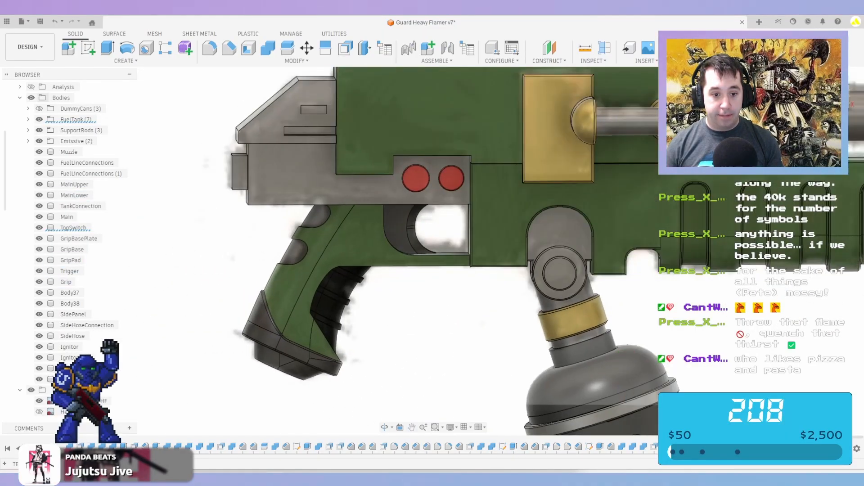
{"action": "middle_click_drag", "start_coordinate": [248, 271], "coordinate": [254, 255]}
{"action": "right_click", "coordinate": [254, 255]}
{"action": "left_click", "coordinate": [257, 228]}
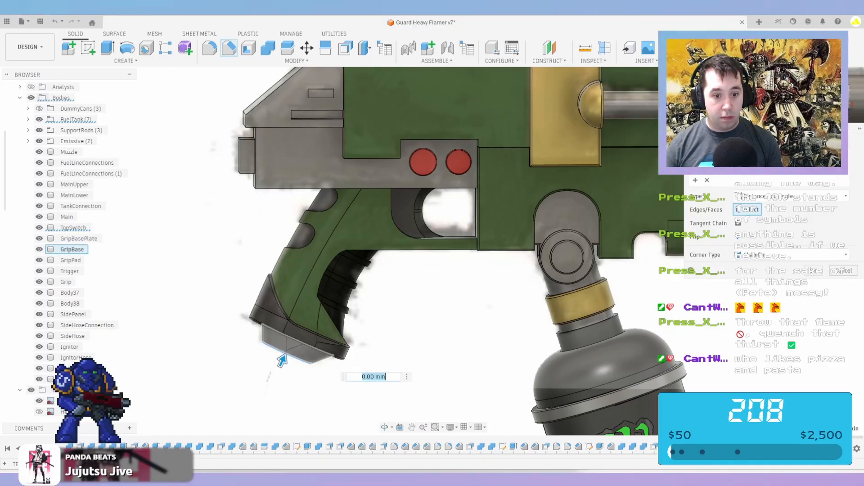
{"action": "middle_click_drag", "start_coordinate": [288, 358], "coordinate": [282, 250], "text": "shift"}
{"action": "left_click", "coordinate": [284, 253]}
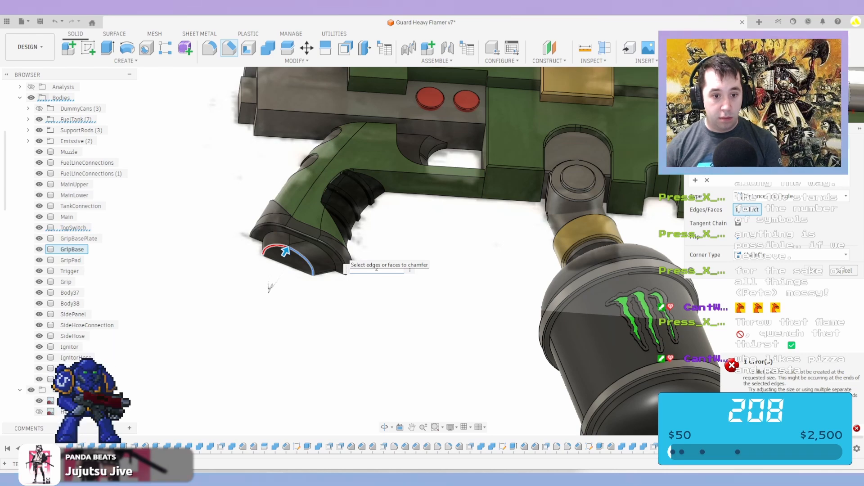
{"action": "scroll", "coordinate": [270, 286], "scroll_direction": "up", "scroll_amount": 6}
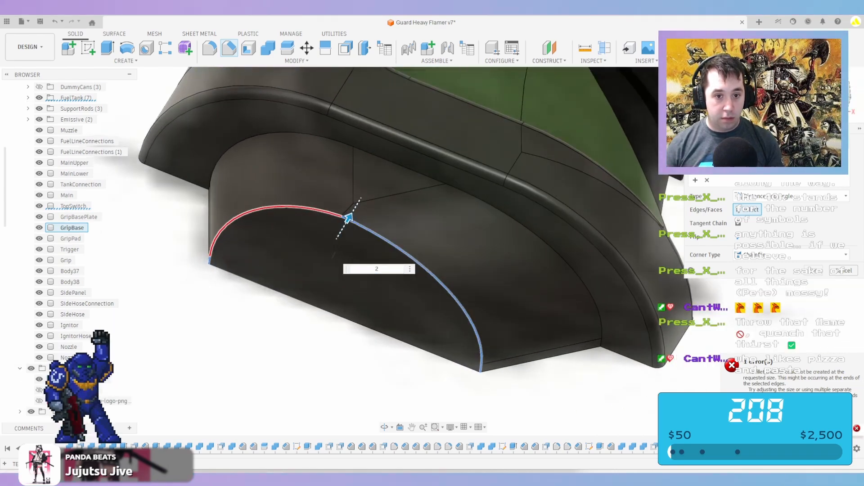
{"action": "left_click_drag", "start_coordinate": [348, 219], "coordinate": [345, 224]}
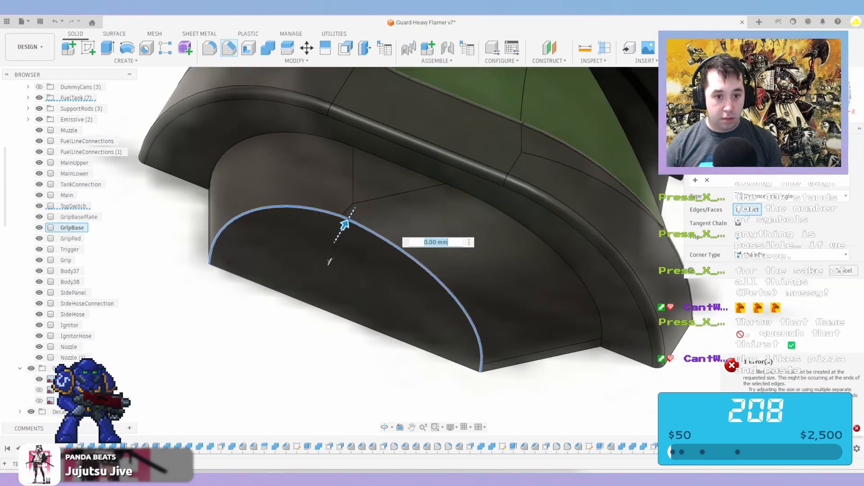
{"action": "scroll", "coordinate": [222, 257], "scroll_direction": "up", "scroll_amount": 3}
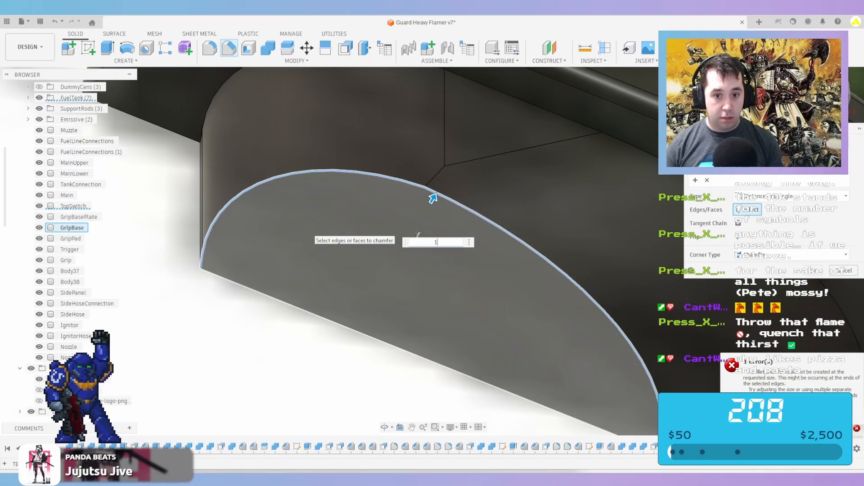
{"action": "key", "text": "Escape"}
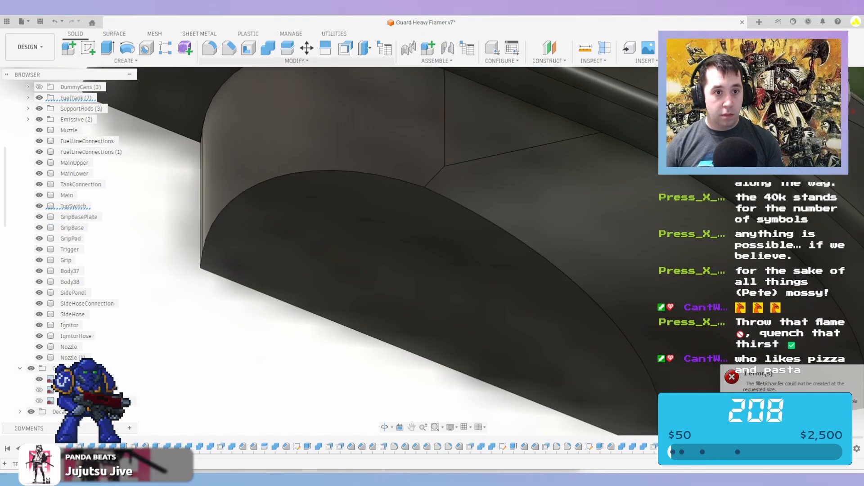
Fillet the short corner edge between the curved front and side faces of GripBase with a 20 mm radius
{"action": "key", "text": "f"}
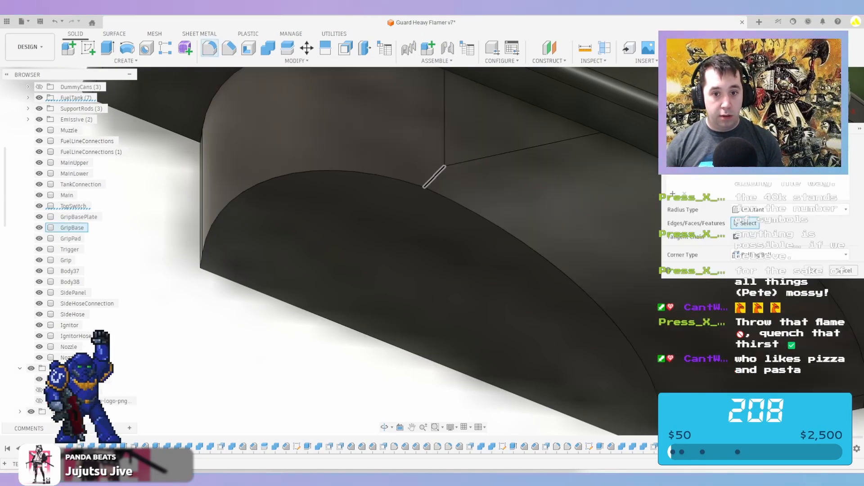
{"action": "scroll", "coordinate": [433, 176], "scroll_direction": "up", "scroll_amount": 1}
{"action": "left_click", "coordinate": [432, 173]}
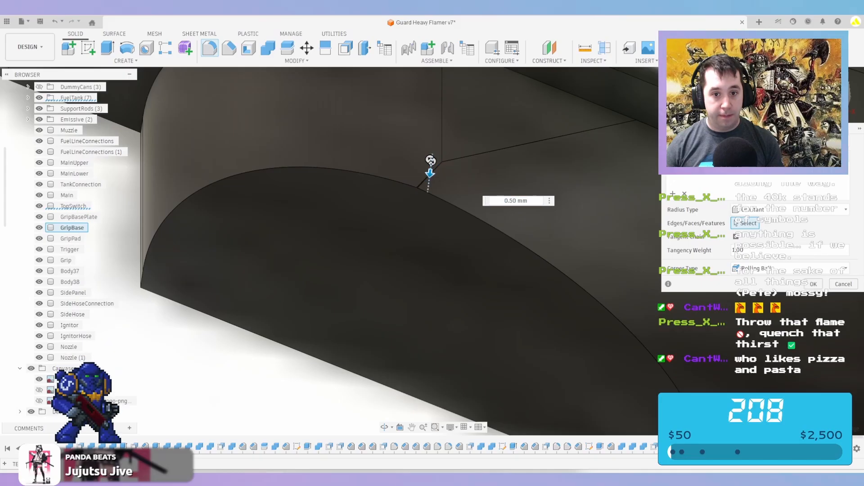
{"action": "left_click_drag", "start_coordinate": [429, 173], "coordinate": [413, 306]}
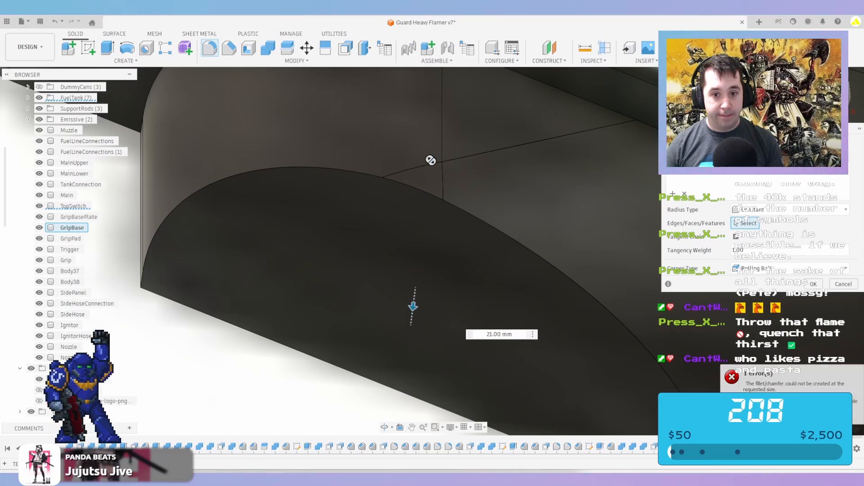
{"action": "type", "text": "20"}
{"action": "key", "text": "Return"}
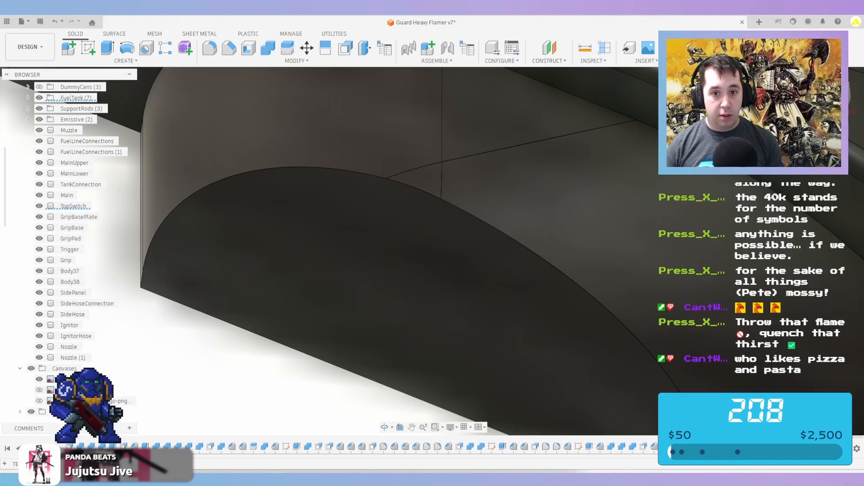
Try again to chamfer GripBase's curved bottom rim, using 1 mm and a smaller 0.5 mm distance
{"action": "scroll", "coordinate": [402, 131], "scroll_direction": "down", "scroll_amount": 3}
{"action": "scroll", "coordinate": [221, 241], "scroll_direction": "up", "scroll_amount": 2}
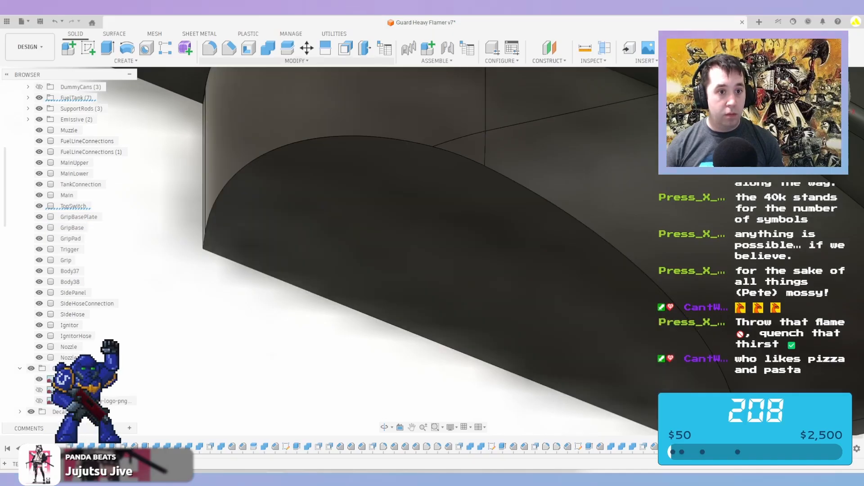
{"action": "left_click", "coordinate": [229, 48]}
{"action": "left_click", "coordinate": [337, 137]}
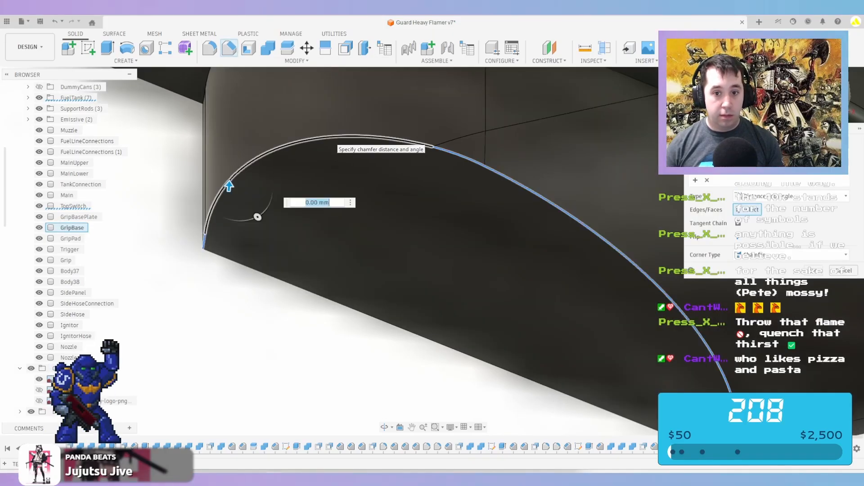
{"action": "type", "text": "1"}
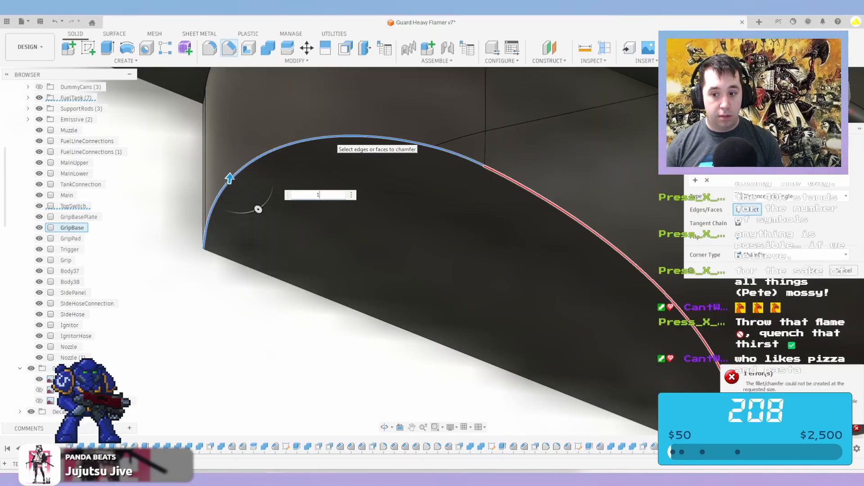
{"action": "scroll", "coordinate": [332, 137], "scroll_direction": "down", "scroll_amount": 2}
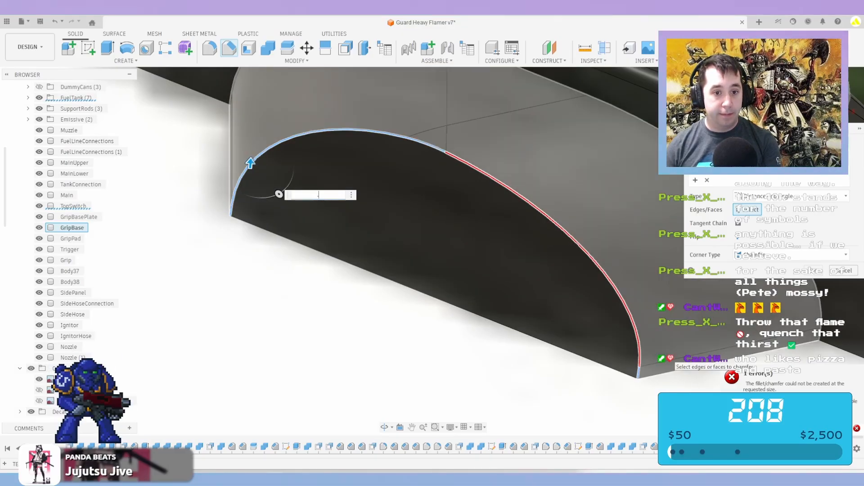
{"action": "type", "text": ".5"}
{"action": "key", "text": "Escape"}
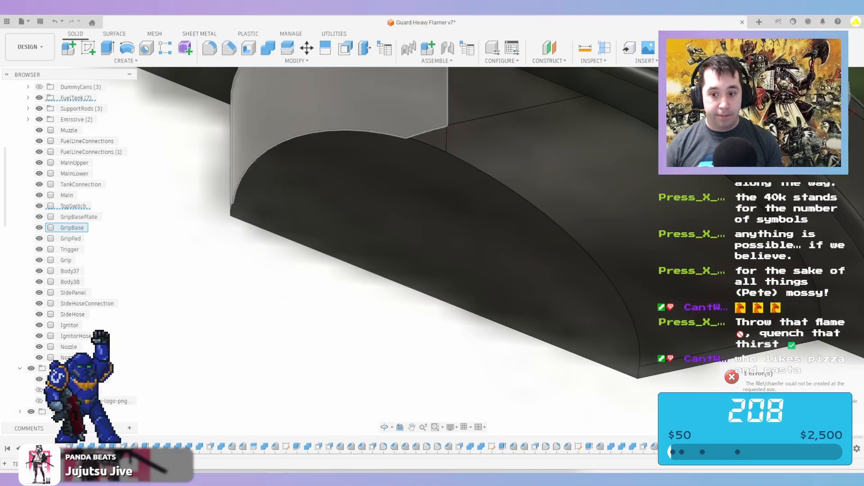
Fillet the curved bottom rim of GripBase with a 2 mm radius
{"action": "key", "text": "f"}
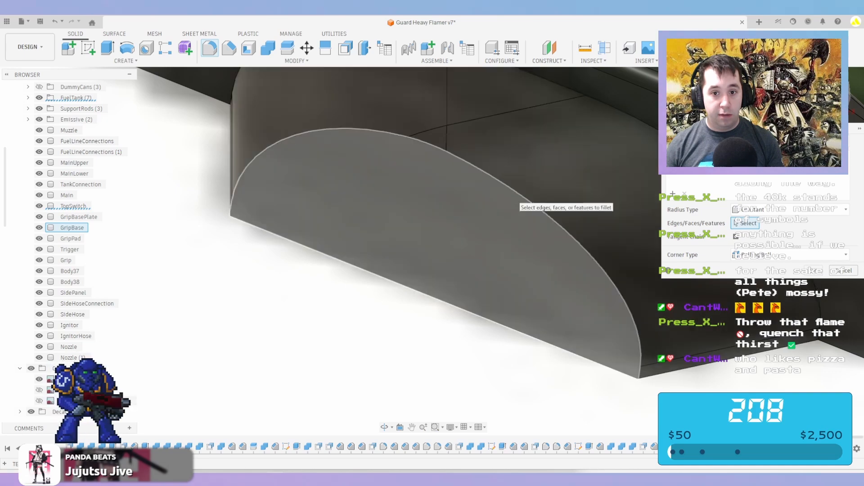
{"action": "scroll", "coordinate": [391, 137], "scroll_direction": "up", "scroll_amount": 3}
{"action": "right_click", "coordinate": [528, 184]}
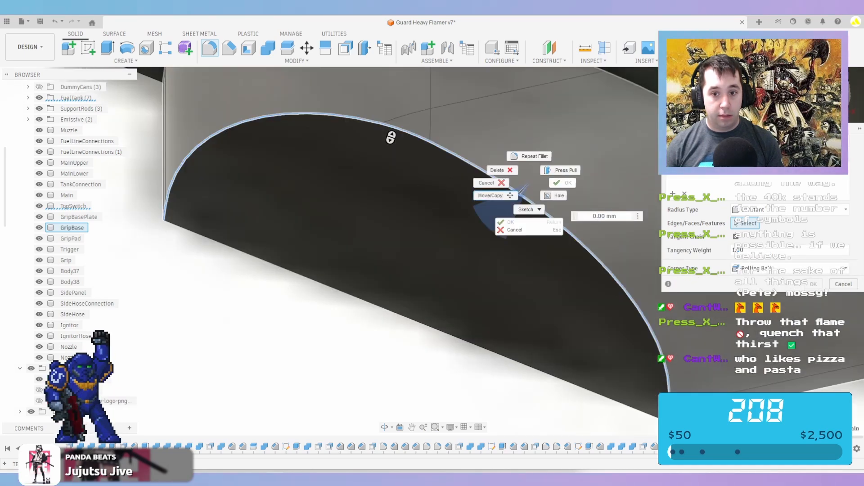
{"action": "left_click", "coordinate": [498, 196]}
{"action": "mouse_move", "coordinate": [516, 193]}
{"action": "left_mouse_down"}
{"action": "mouse_move", "coordinate": [519, 182]}
{"action": "mouse_move", "coordinate": [515, 189]}
{"action": "left_mouse_up"}
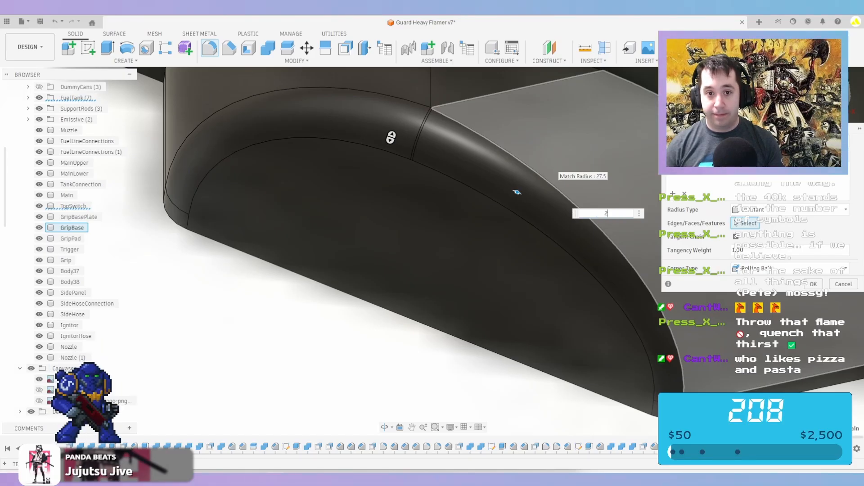
{"action": "key", "text": "Return"}
Fillet the Grip's side edges around both finger recesses, the trigger opening and the cutout bordering the ribbed grip pad
{"action": "scroll", "coordinate": [517, 192], "scroll_direction": "down", "scroll_amount": 5}
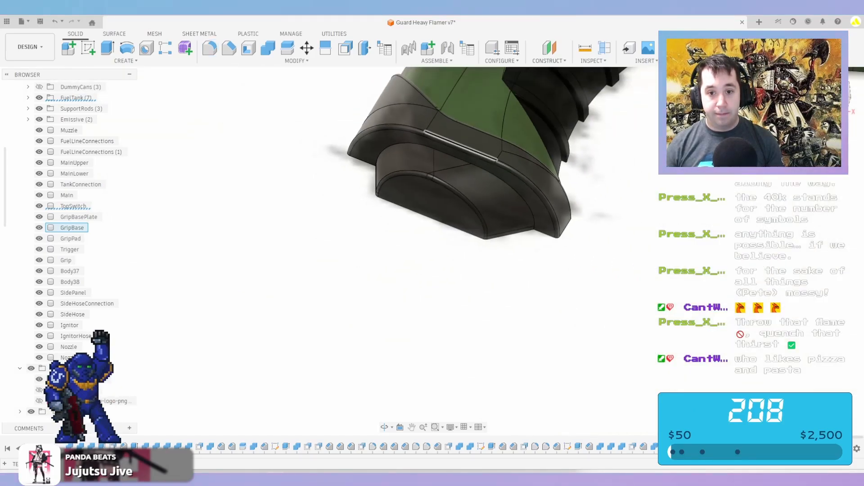
{"action": "middle_click_drag", "start_coordinate": [469, 167], "coordinate": [508, 415]}
{"action": "scroll", "coordinate": [509, 225], "scroll_direction": "down", "scroll_amount": 3}
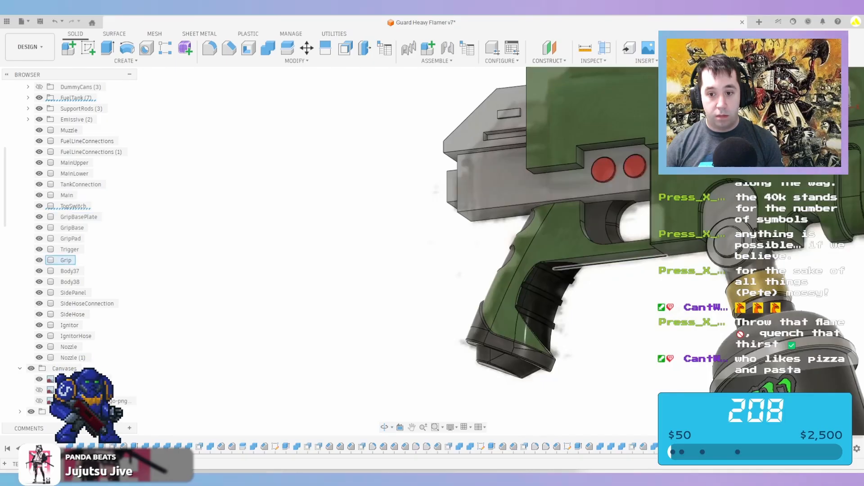
{"action": "scroll", "coordinate": [636, 252], "scroll_direction": "up", "scroll_amount": 2}
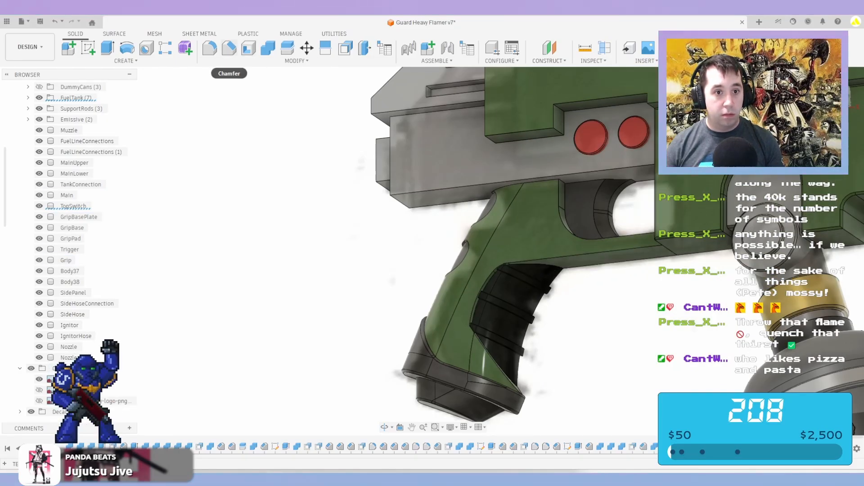
{"action": "left_click", "coordinate": [209, 47]}
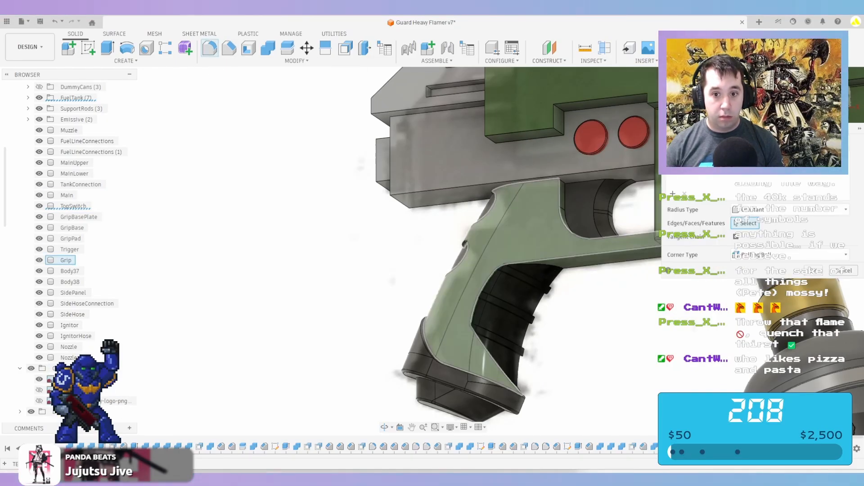
{"action": "scroll", "coordinate": [513, 210], "scroll_direction": "up", "scroll_amount": 2}
{"action": "left_click", "coordinate": [488, 193]}
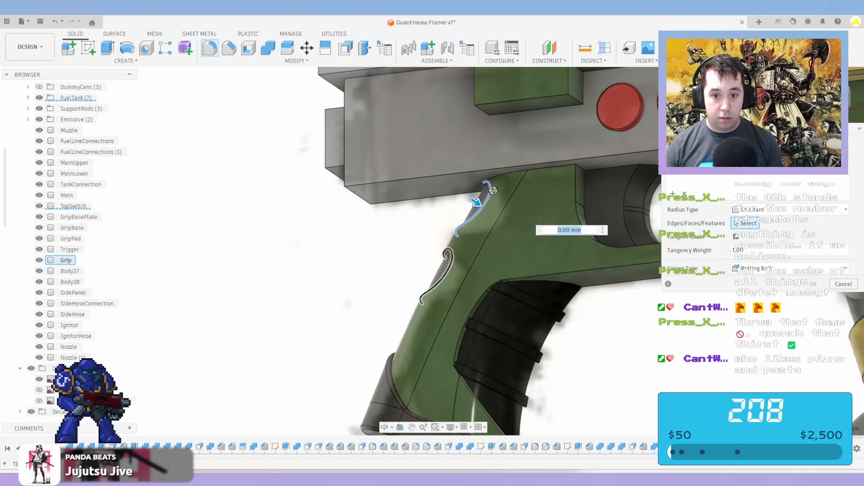
{"action": "left_click", "coordinate": [443, 255]}
{"action": "left_click", "coordinate": [583, 219]}
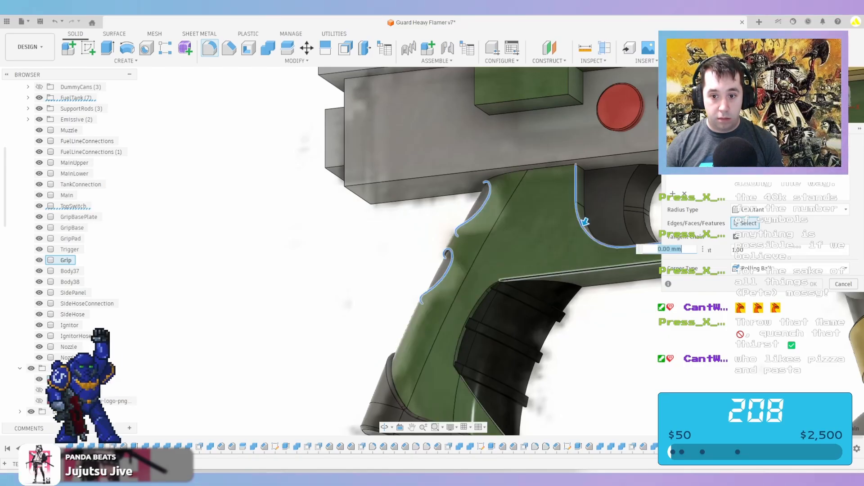
{"action": "scroll", "coordinate": [481, 301], "scroll_direction": "up", "scroll_amount": 2}
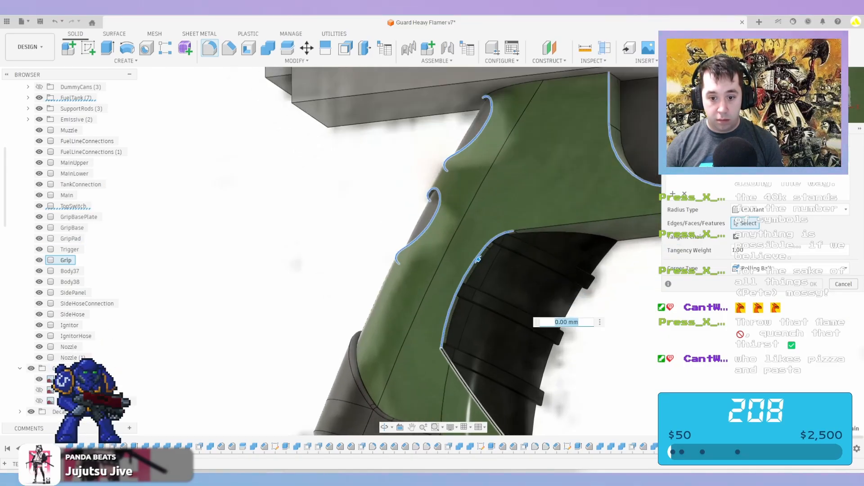
{"action": "scroll", "coordinate": [487, 405], "scroll_direction": "down", "scroll_amount": 4}
{"action": "scroll", "coordinate": [450, 355], "scroll_direction": "up", "scroll_amount": 5}
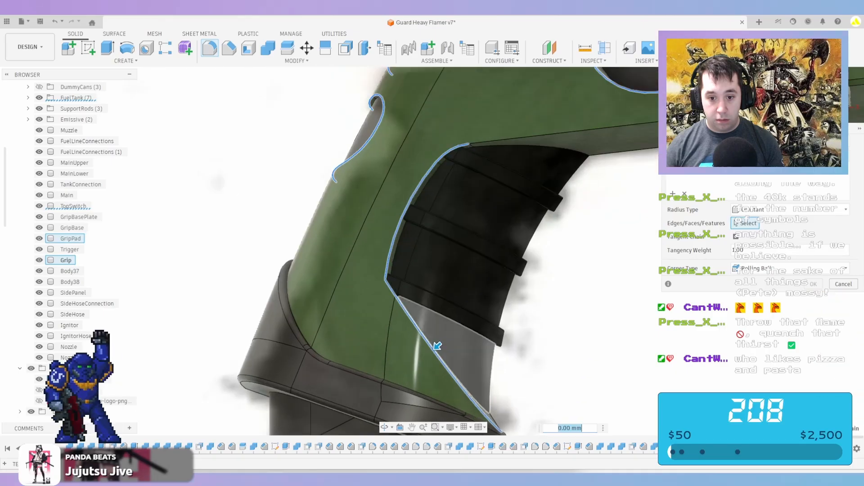
{"action": "left_click", "coordinate": [437, 346]}
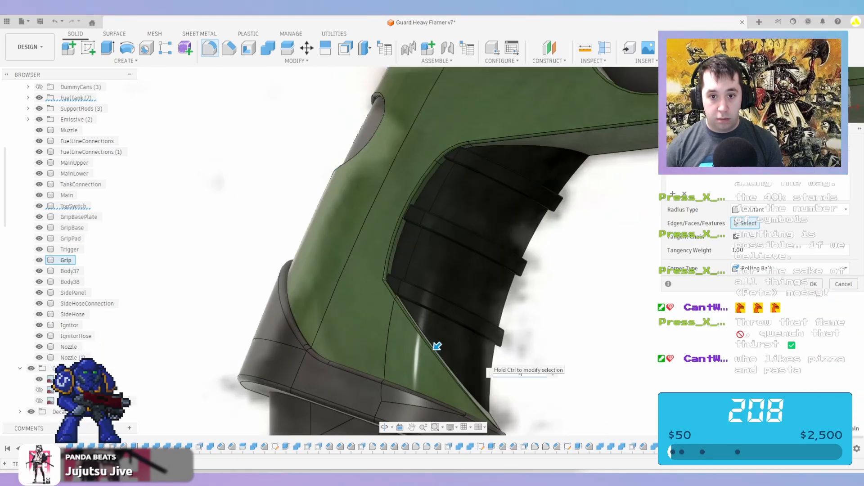
{"action": "key", "text": "Escape"}
Chamfer the exposed rear edges of Main: the lower and vertical side edges, the rear stub's outline and the overhanging sloped upper section
{"action": "scroll", "coordinate": [437, 346], "scroll_direction": "down", "scroll_amount": 4}
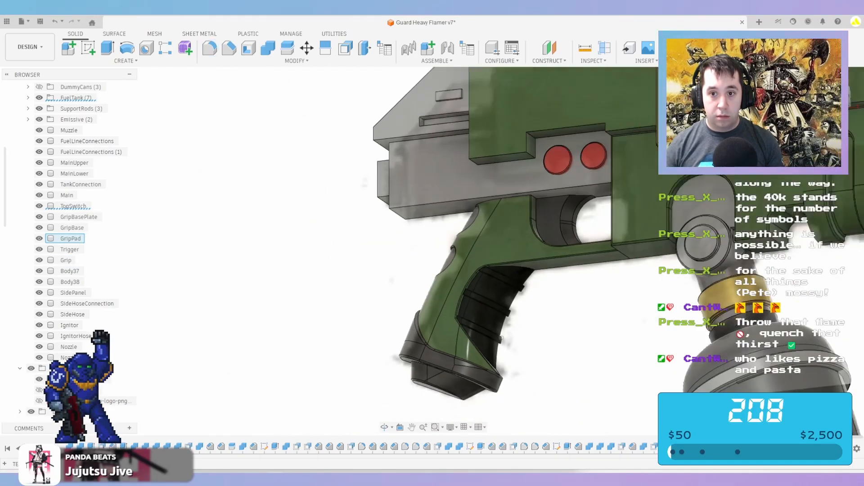
{"action": "middle_click_drag", "start_coordinate": [437, 279], "coordinate": [450, 346]}
{"action": "scroll", "coordinate": [421, 360], "scroll_direction": "down", "scroll_amount": 2}
{"action": "scroll", "coordinate": [351, 135], "scroll_direction": "down", "scroll_amount": 1}
{"action": "left_click", "coordinate": [229, 48]}
{"action": "scroll", "coordinate": [477, 263], "scroll_direction": "up", "scroll_amount": 3}
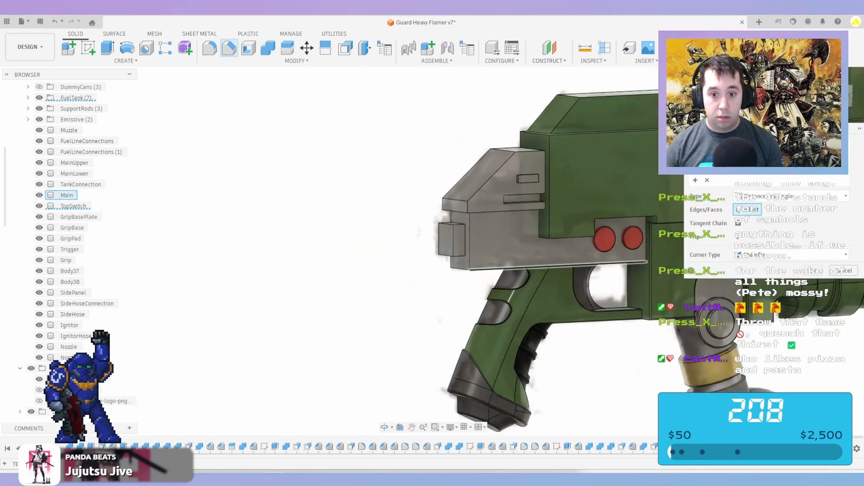
{"action": "left_click", "coordinate": [476, 268]}
{"action": "left_click", "coordinate": [468, 258]}
{"action": "scroll", "coordinate": [473, 260], "scroll_direction": "up", "scroll_amount": 1}
{"action": "scroll", "coordinate": [468, 234], "scroll_direction": "up", "scroll_amount": 2}
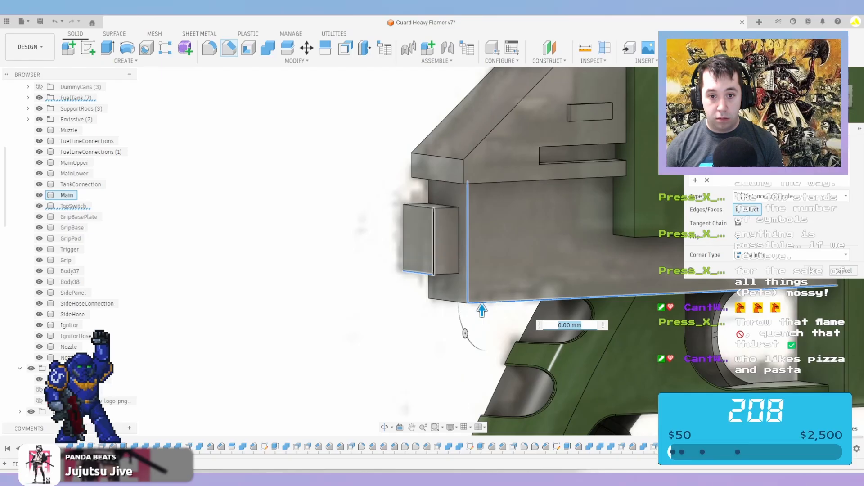
{"action": "left_click", "coordinate": [418, 271]}
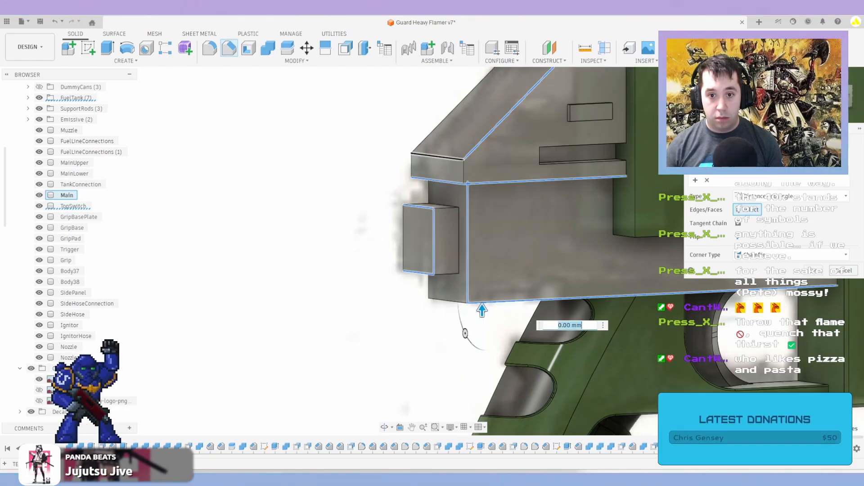
{"action": "scroll", "coordinate": [429, 210], "scroll_direction": "down", "scroll_amount": 2}
{"action": "scroll", "coordinate": [429, 209], "scroll_direction": "down", "scroll_amount": 2}
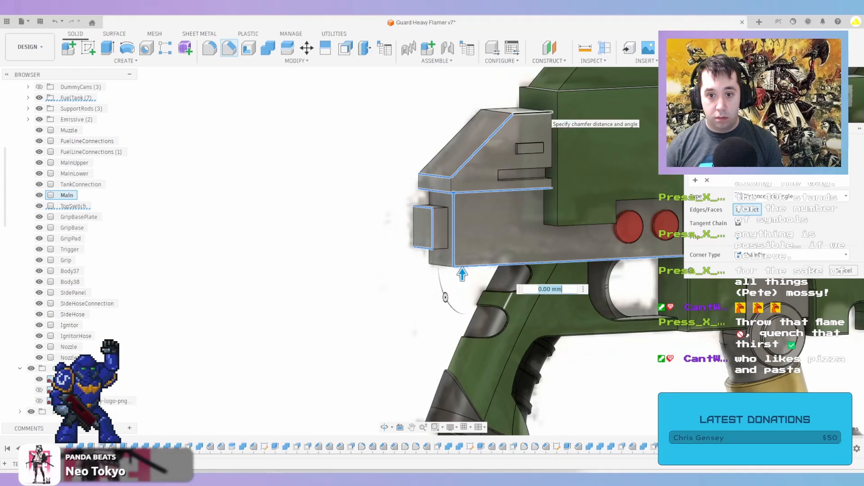
{"action": "key", "text": "Return"}
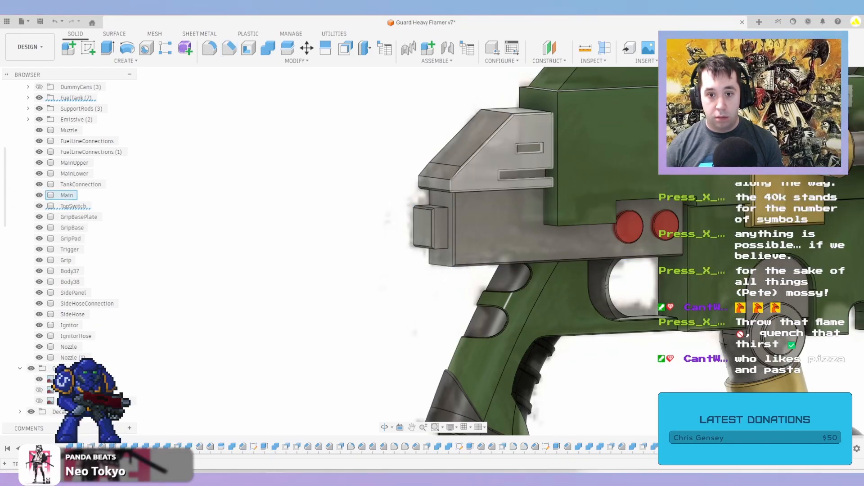
{"action": "scroll", "coordinate": [430, 189], "scroll_direction": "up", "scroll_amount": 2}
{"action": "scroll", "coordinate": [430, 187], "scroll_direction": "up", "scroll_amount": 1}
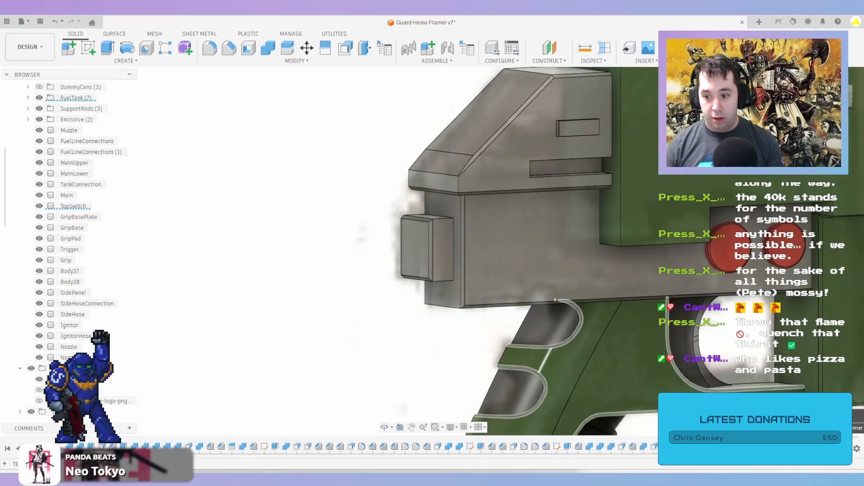
Try to chamfer the edge where Main's rear slope meets the vertical end of the overhang, using 2 mm
{"action": "right_click", "coordinate": [777, 339]}
{"action": "left_click", "coordinate": [803, 356]}
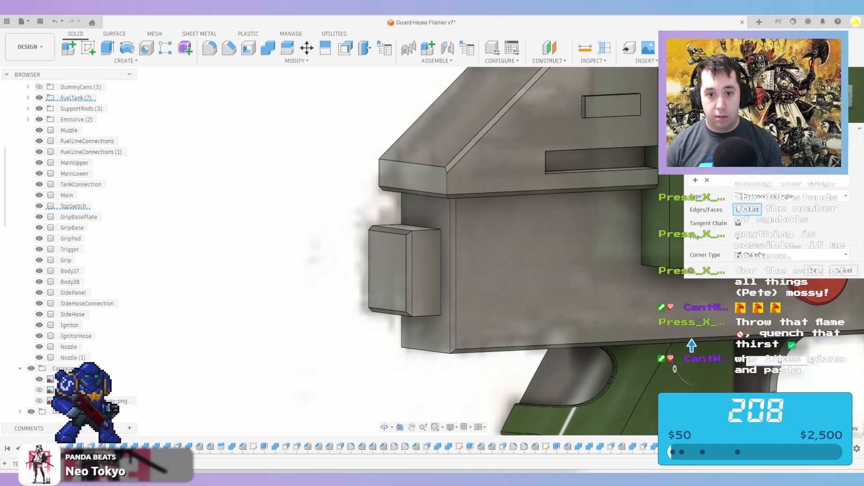
{"action": "key", "text": "Return"}
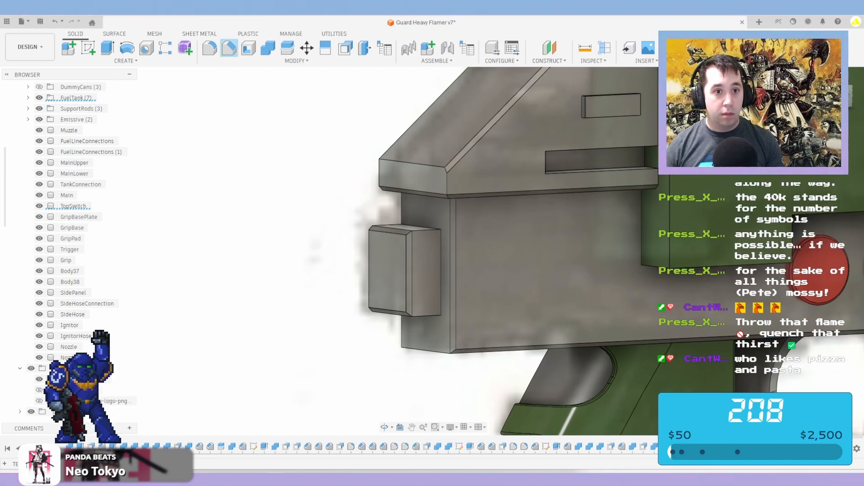
{"action": "left_click", "coordinate": [421, 165]}
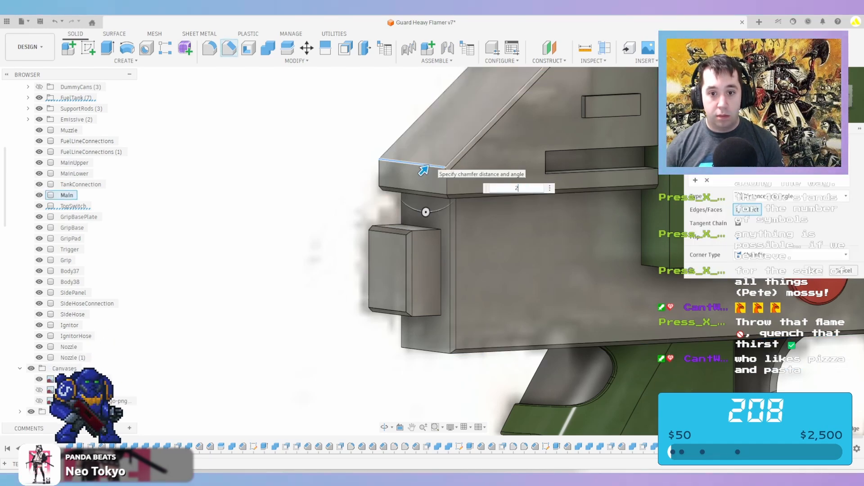
{"action": "key", "text": "Escape"}
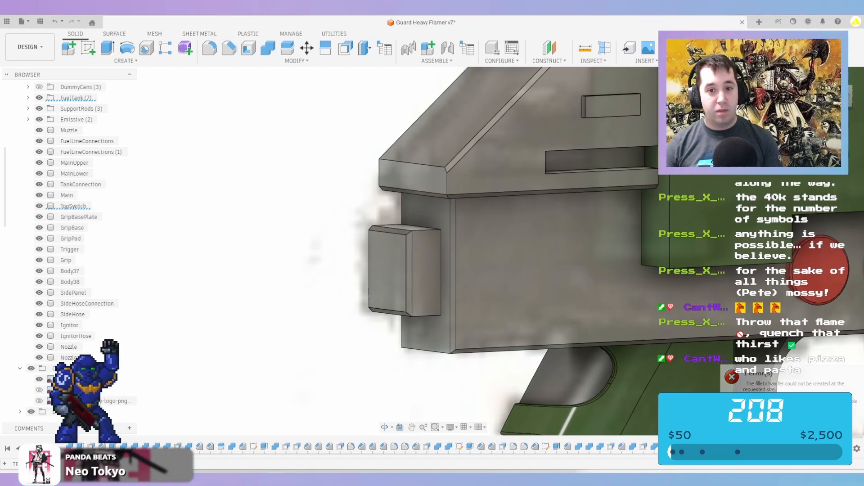
Chamfer the short vertical corner edge at the rear end of Main's overhanging upper section
{"action": "right_click", "coordinate": [354, 196]}
{"action": "left_click", "coordinate": [355, 167]}
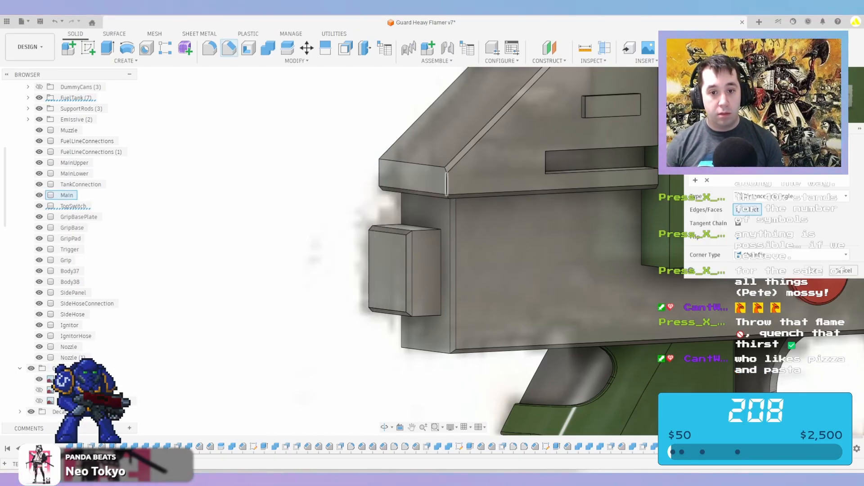
{"action": "key", "text": "Return"}
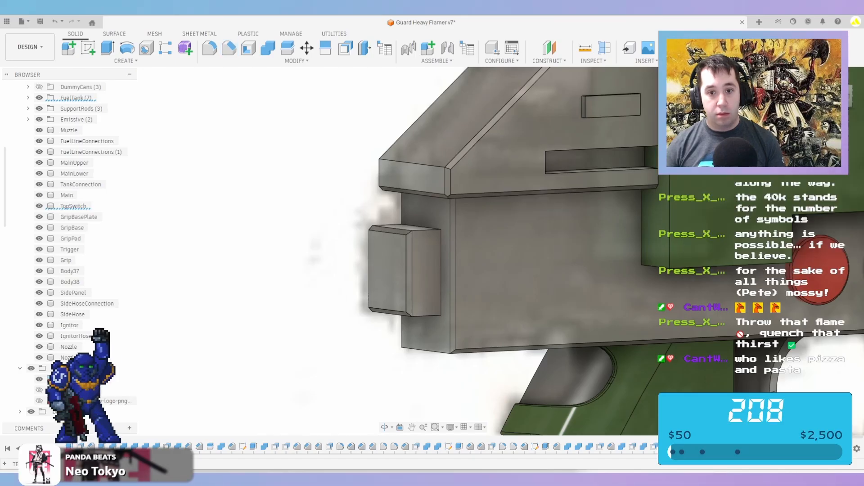
Chamfer the outlines of the small rectangular detail and the long slot on Main's upper rear side
{"action": "scroll", "coordinate": [468, 198], "scroll_direction": "down", "scroll_amount": 6}
{"action": "middle_click_drag", "start_coordinate": [489, 198], "coordinate": [444, 198], "text": "shift"}
{"action": "scroll", "coordinate": [474, 263], "scroll_direction": "down", "scroll_amount": 3}
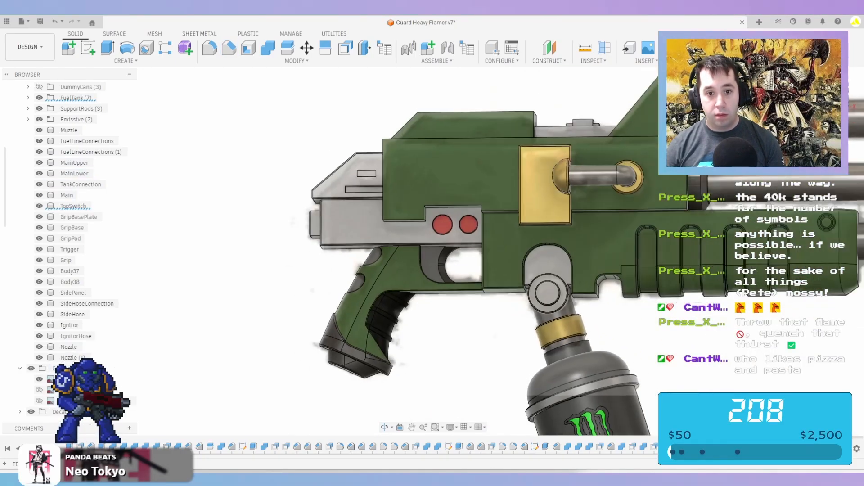
{"action": "right_click", "coordinate": [336, 148]}
{"action": "left_click", "coordinate": [337, 120]}
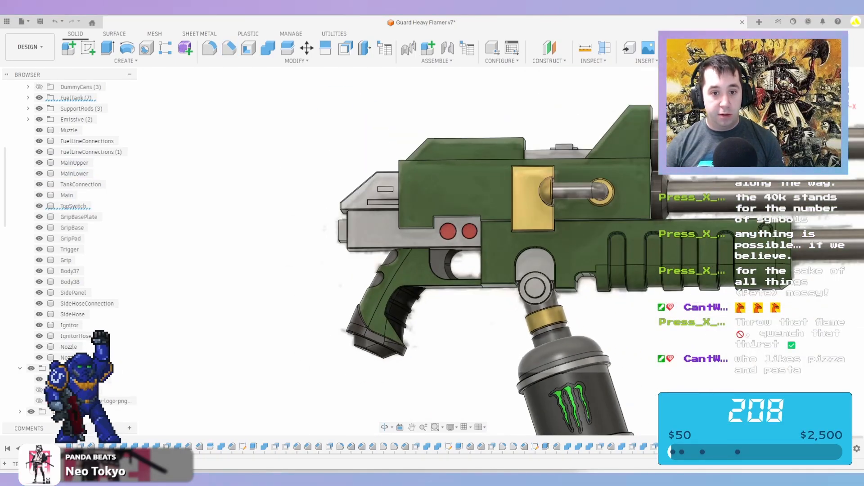
{"action": "scroll", "coordinate": [332, 204], "scroll_direction": "up", "scroll_amount": 8}
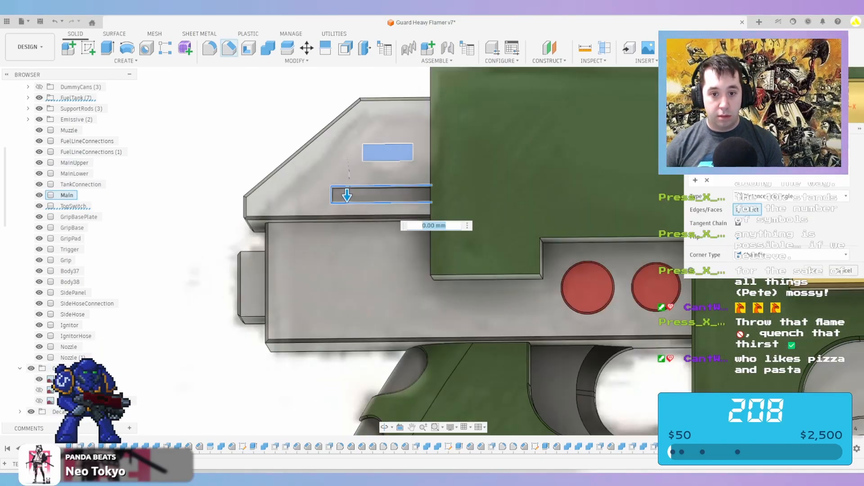
{"action": "key", "text": "Return"}
Chamfer MainUpper's large side face and the exposed side edges of its top block and front fin by 2 mm
{"action": "scroll", "coordinate": [452, 389], "scroll_direction": "down", "scroll_amount": 3}
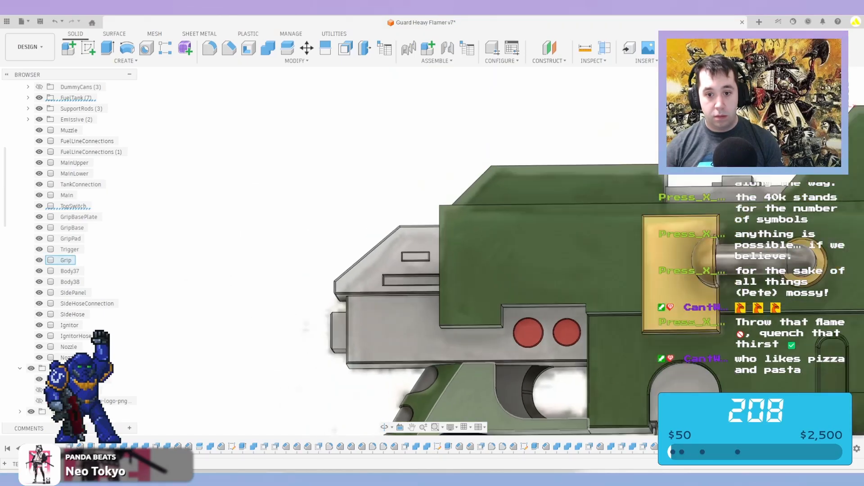
{"action": "middle_click_drag", "start_coordinate": [495, 252], "coordinate": [414, 219], "text": "shift"}
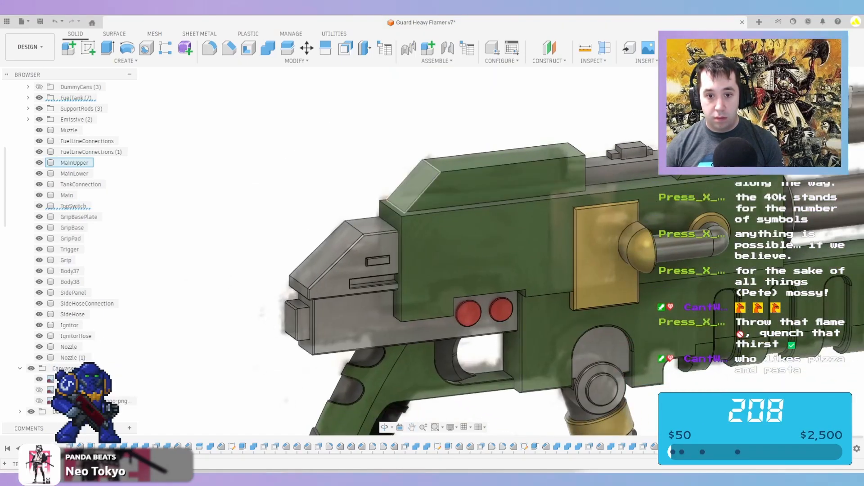
{"action": "scroll", "coordinate": [414, 218], "scroll_direction": "down", "scroll_amount": 1}
{"action": "right_click", "coordinate": [362, 168]}
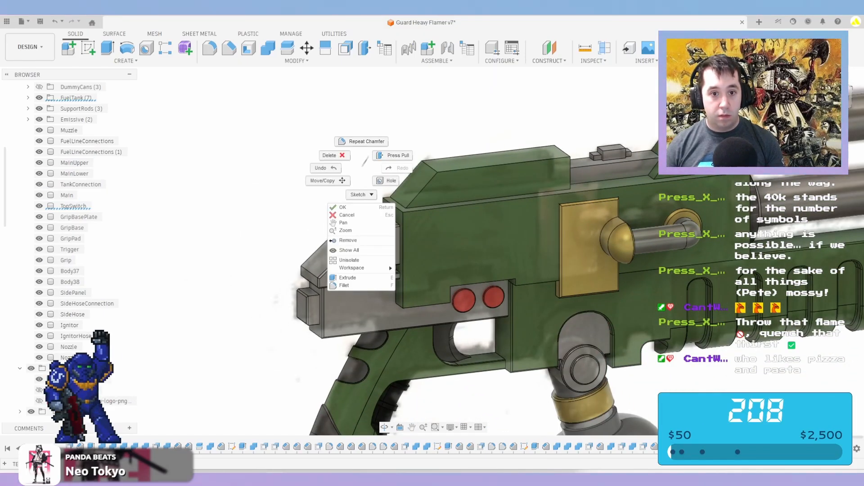
{"action": "left_click", "coordinate": [364, 142]}
{"action": "left_click", "coordinate": [468, 225]}
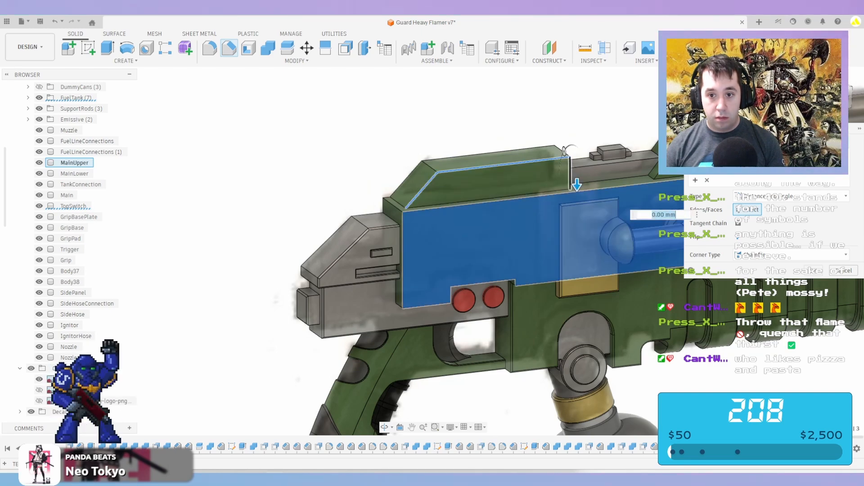
{"action": "scroll", "coordinate": [608, 155], "scroll_direction": "down", "scroll_amount": 1}
{"action": "middle_click_drag", "start_coordinate": [608, 155], "coordinate": [510, 175]}
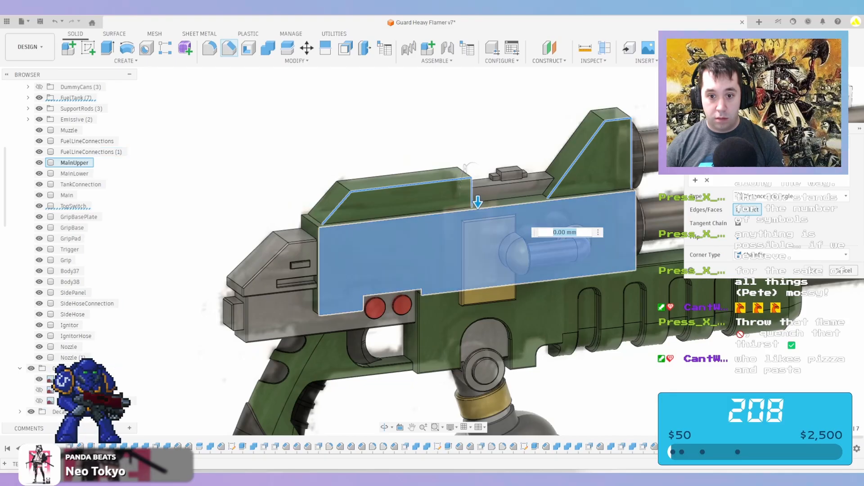
{"action": "middle_click_drag", "start_coordinate": [468, 169], "coordinate": [268, 216], "text": "shift"}
{"action": "scroll", "coordinate": [453, 126], "scroll_direction": "up", "scroll_amount": 5}
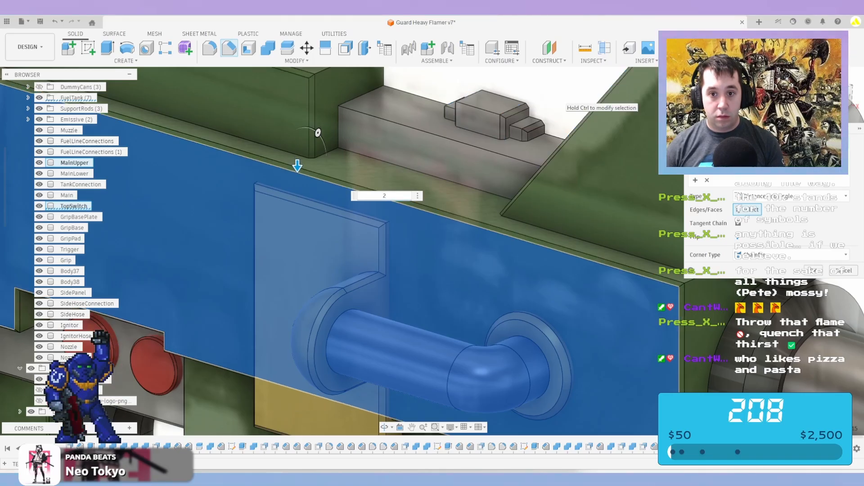
{"action": "scroll", "coordinate": [480, 144], "scroll_direction": "up", "scroll_amount": 5}
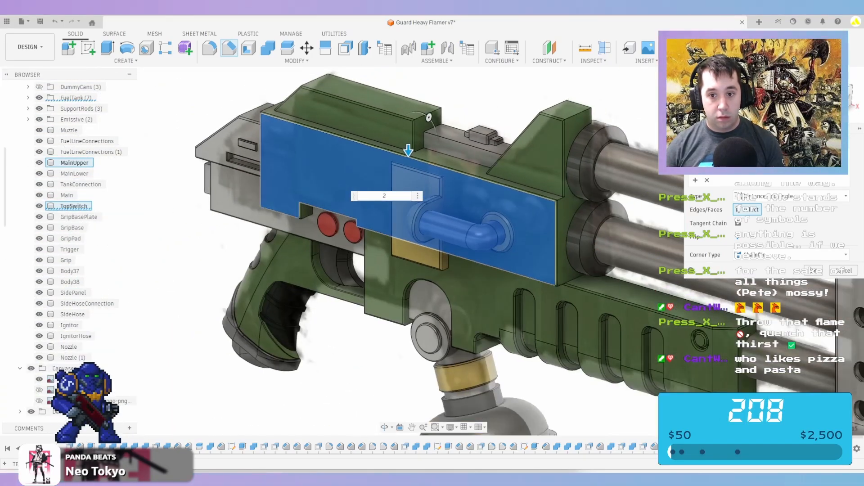
{"action": "key", "text": "Return"}
Examine the whole flamer from the side, muzzle and rear, including the barrels, fuel tank, grip and main body
{"action": "scroll", "coordinate": [468, 193], "scroll_direction": "down", "scroll_amount": 5}
{"action": "middle_click_drag", "start_coordinate": [468, 194], "coordinate": [518, 158], "text": "shift"}
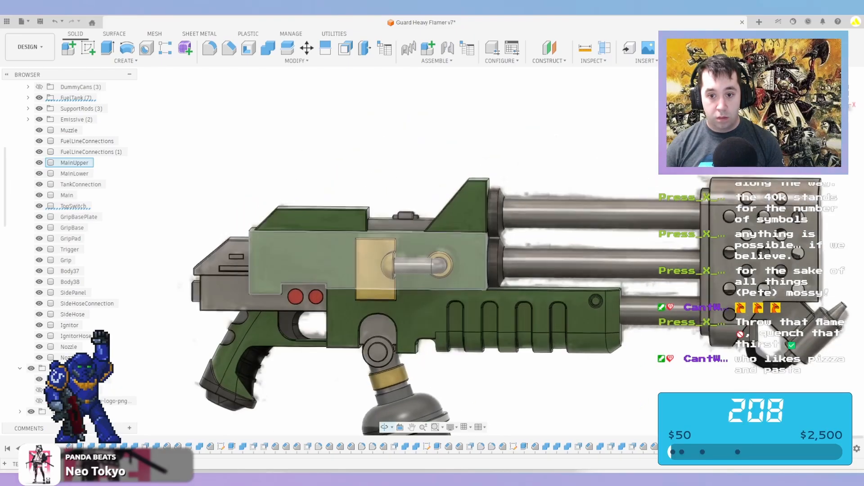
{"action": "middle_click_drag", "start_coordinate": [500, 220], "coordinate": [463, 144], "text": "shift"}
{"action": "scroll", "coordinate": [508, 221], "scroll_direction": "down", "scroll_amount": 4}
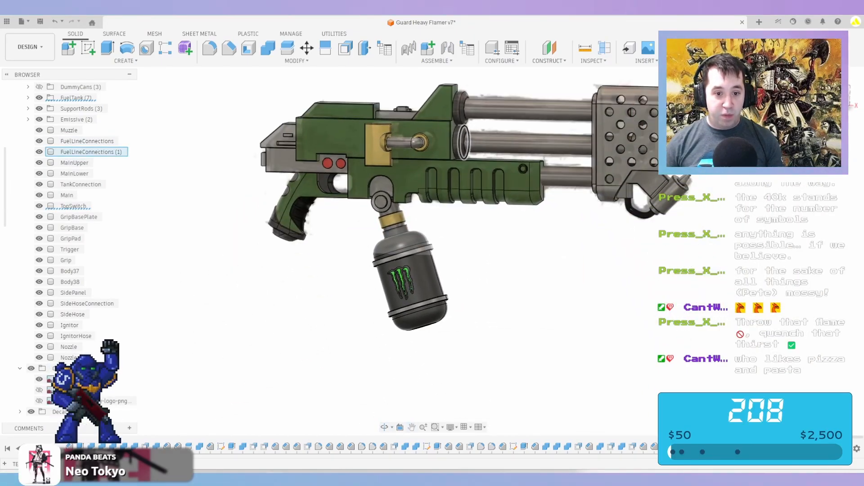
{"action": "middle_click_drag", "start_coordinate": [388, 182], "coordinate": [421, 193], "text": "shift"}
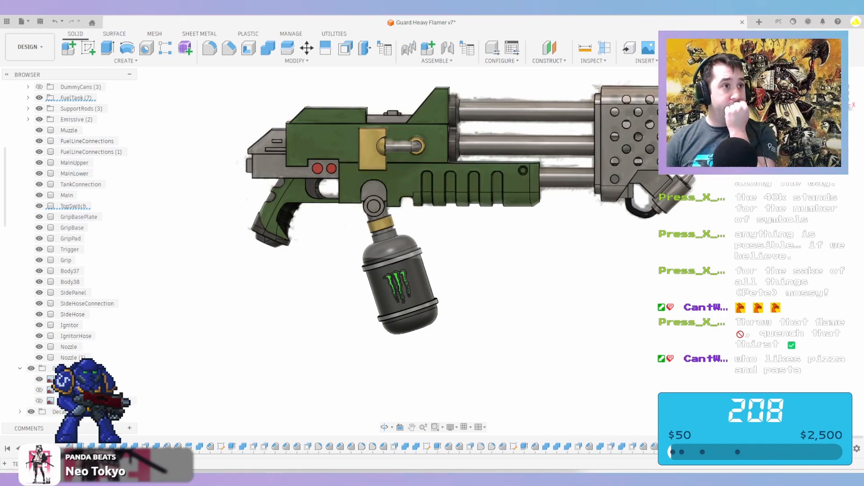
{"action": "scroll", "coordinate": [411, 247], "scroll_direction": "up", "scroll_amount": 3}
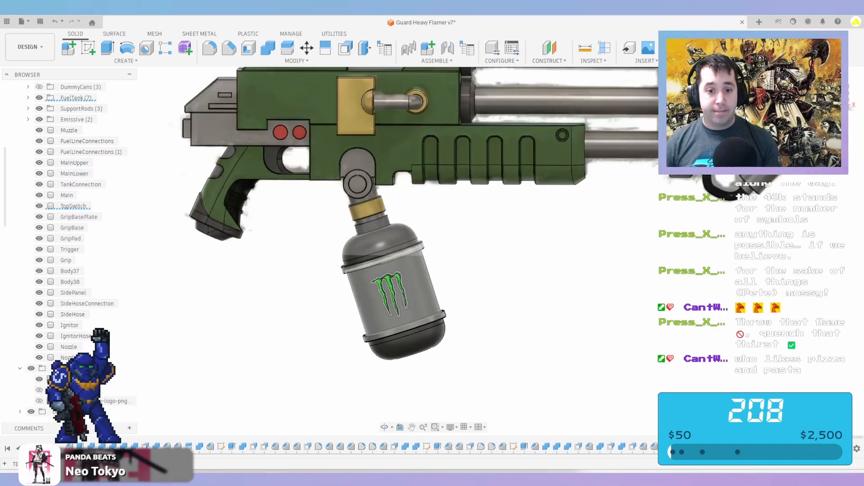
{"action": "scroll", "coordinate": [411, 248], "scroll_direction": "up", "scroll_amount": 2}
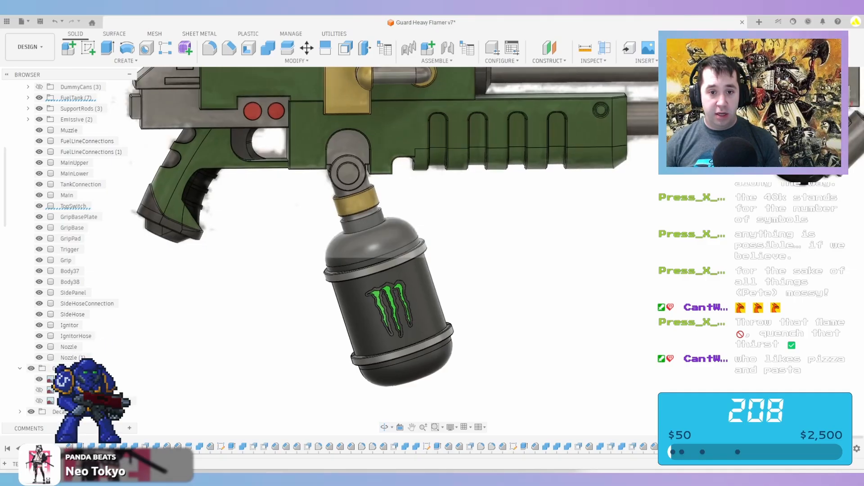
{"action": "middle_click_drag", "start_coordinate": [411, 248], "coordinate": [423, 326]}
{"action": "scroll", "coordinate": [468, 252], "scroll_direction": "down", "scroll_amount": 3}
{"action": "middle_click_drag", "start_coordinate": [468, 248], "coordinate": [315, 261], "text": "shift"}
{"action": "middle_click_drag", "start_coordinate": [702, 234], "coordinate": [331, 321], "text": "shift"}
{"action": "scroll", "coordinate": [368, 286], "scroll_direction": "up", "scroll_amount": 5}
{"action": "scroll", "coordinate": [388, 285], "scroll_direction": "down", "scroll_amount": 4}
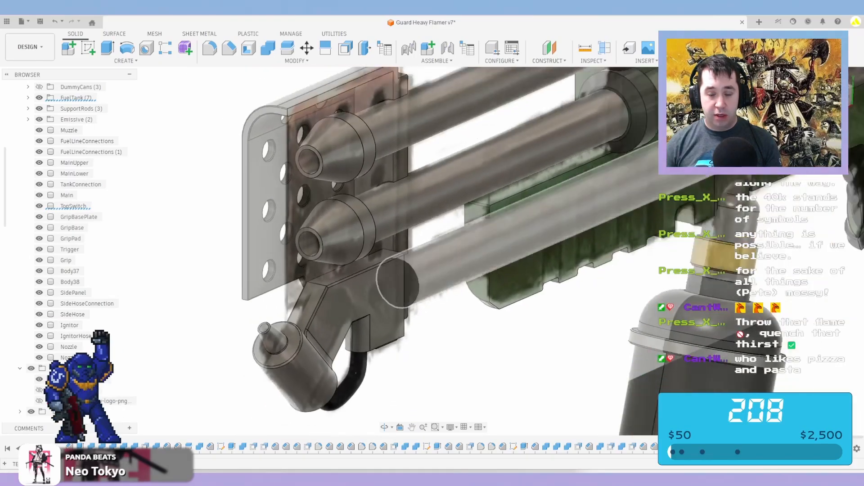
{"action": "middle_click_drag", "start_coordinate": [432, 284], "coordinate": [536, 234]}
{"action": "middle_click_drag", "start_coordinate": [801, 180], "coordinate": [234, 265]}
{"action": "middle_click_drag", "start_coordinate": [121, 288], "coordinate": [225, 216]}
{"action": "scroll", "coordinate": [227, 228], "scroll_direction": "up", "scroll_amount": 5}
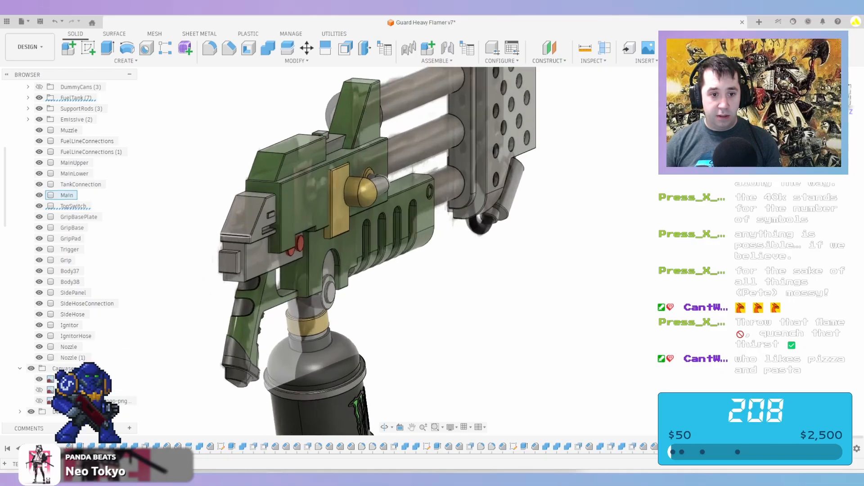
{"action": "scroll", "coordinate": [283, 231], "scroll_direction": "down", "scroll_amount": 1}
{"action": "scroll", "coordinate": [253, 236], "scroll_direction": "down", "scroll_amount": 5}
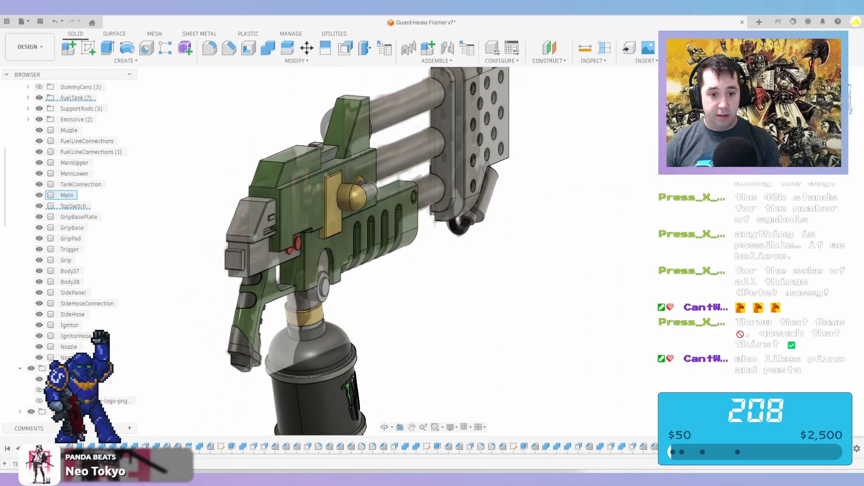
{"action": "scroll", "coordinate": [313, 300], "scroll_direction": "up", "scroll_amount": 4}
{"action": "middle_click_drag", "start_coordinate": [310, 295], "coordinate": [451, 186], "text": "shift"}
{"action": "scroll", "coordinate": [347, 191], "scroll_direction": "down", "scroll_amount": 3}
{"action": "scroll", "coordinate": [293, 180], "scroll_direction": "up", "scroll_amount": 3}
{"action": "scroll", "coordinate": [318, 189], "scroll_direction": "up", "scroll_amount": 3}
{"action": "scroll", "coordinate": [315, 205], "scroll_direction": "down", "scroll_amount": 3}
{"action": "scroll", "coordinate": [361, 189], "scroll_direction": "down", "scroll_amount": 3}
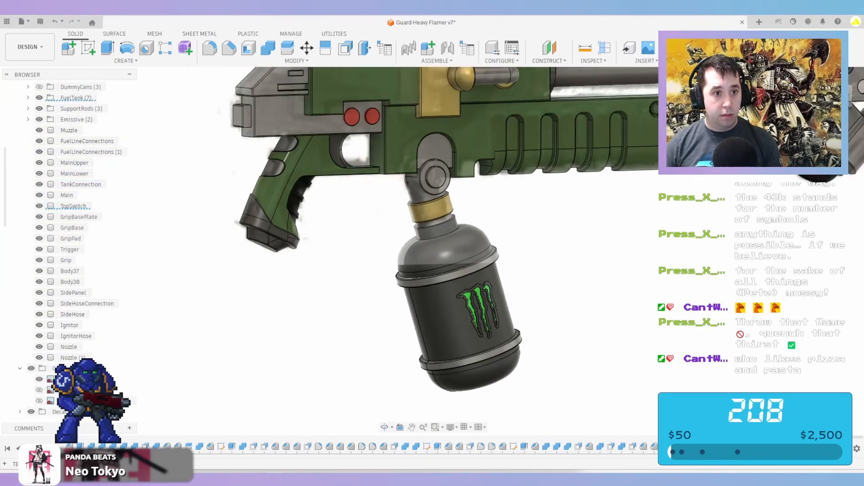
Begin mirroring bodies as new bodies, selecting Grip, GripPad, GripBasePlate and GripBase
{"action": "left_click", "coordinate": [126, 61]}
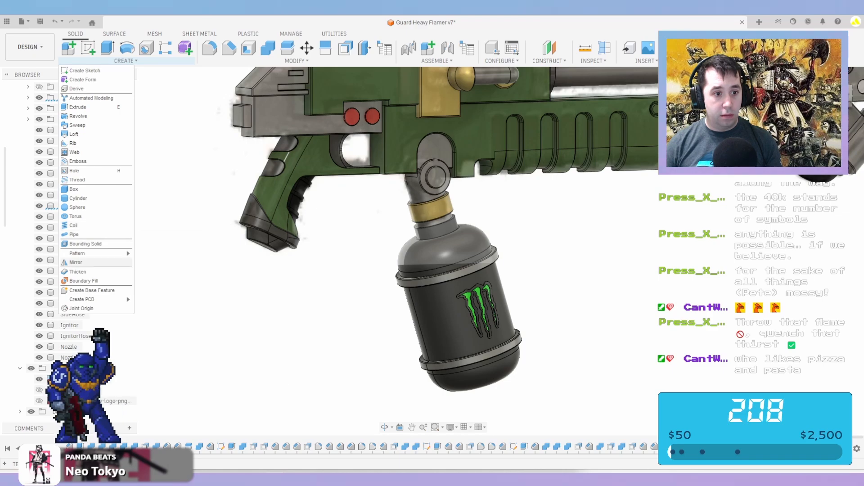
{"action": "left_click", "coordinate": [76, 262]}
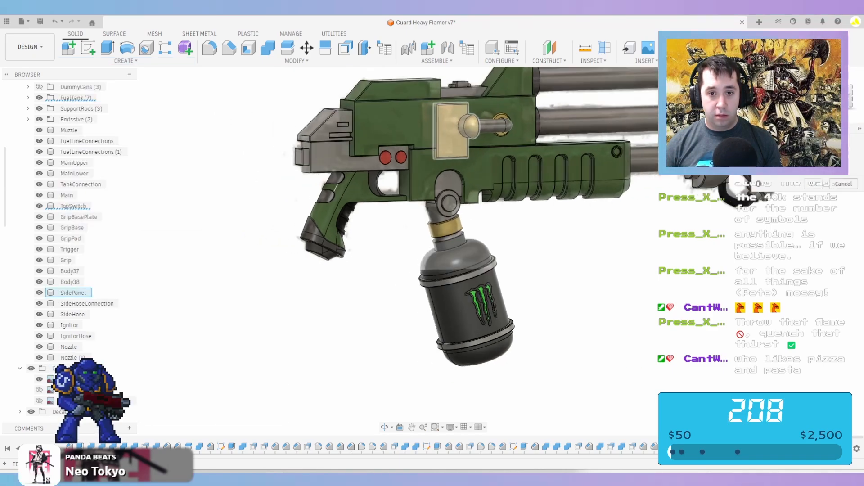
{"action": "scroll", "coordinate": [455, 126], "scroll_direction": "up", "scroll_amount": 5}
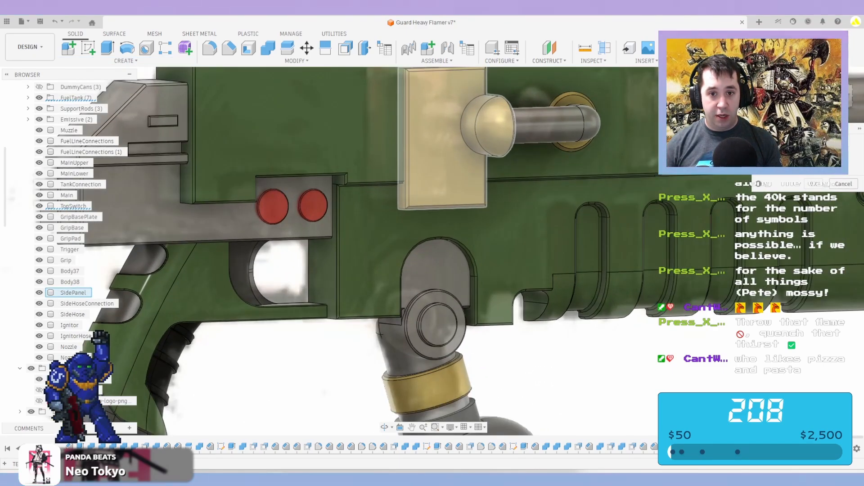
{"action": "scroll", "coordinate": [449, 125], "scroll_direction": "down", "scroll_amount": 5}
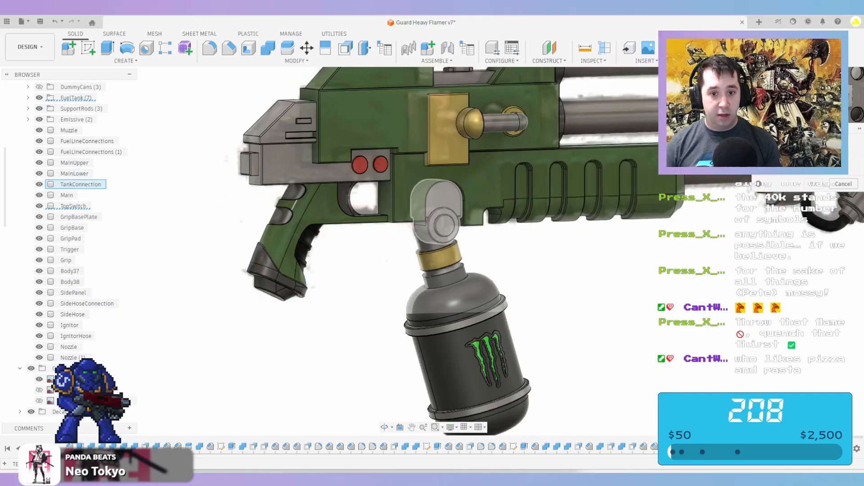
{"action": "scroll", "coordinate": [516, 143], "scroll_direction": "down", "scroll_amount": 4}
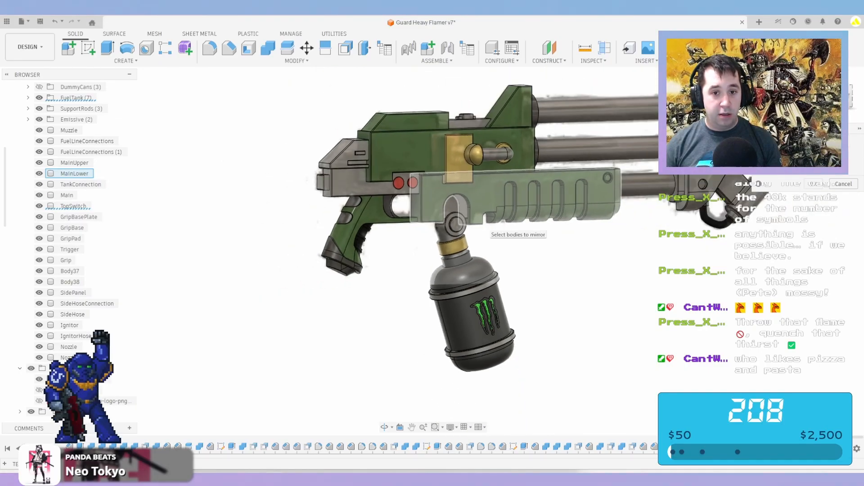
{"action": "scroll", "coordinate": [516, 143], "scroll_direction": "up", "scroll_amount": 5}
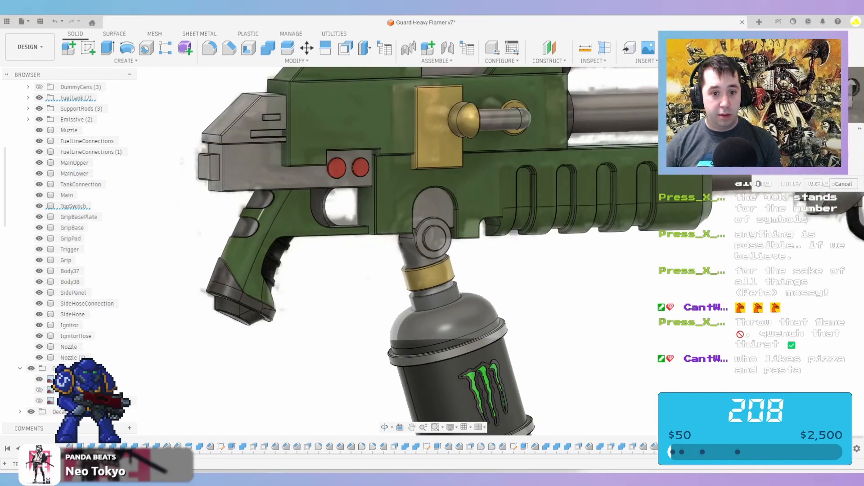
{"action": "left_click", "coordinate": [270, 222]}
{"action": "left_click", "coordinate": [276, 263]}
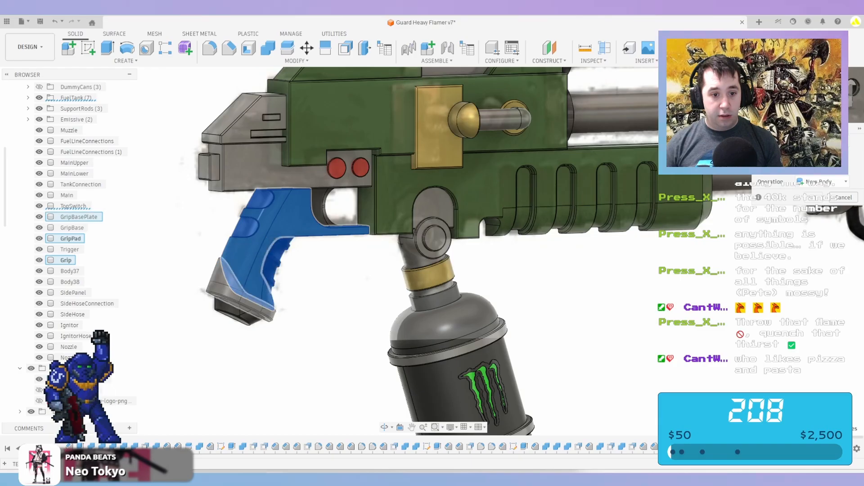
{"action": "left_click", "coordinate": [226, 284]}
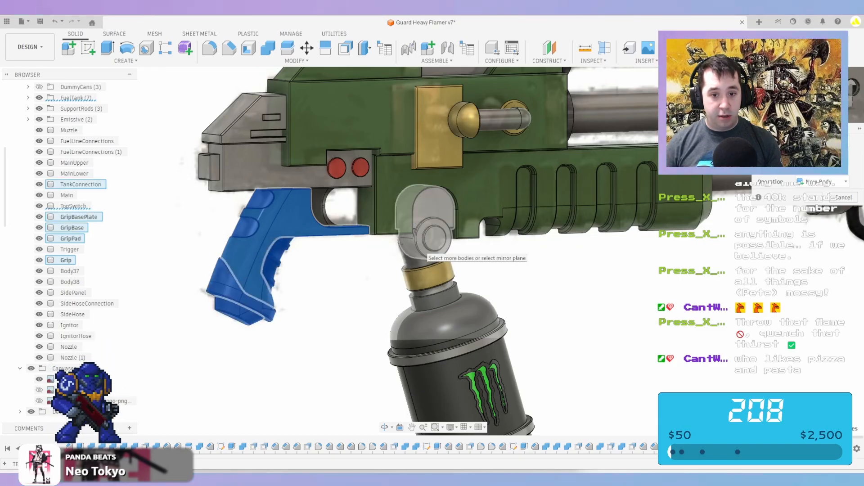
Add TankConnection, MainLower, Main, MainUpper, SidePanel, TopSwitch and Muzzle to the bodies being mirrored
{"action": "left_click", "coordinate": [421, 249]}
{"action": "left_click", "coordinate": [386, 204]}
{"action": "left_click", "coordinate": [314, 176]}
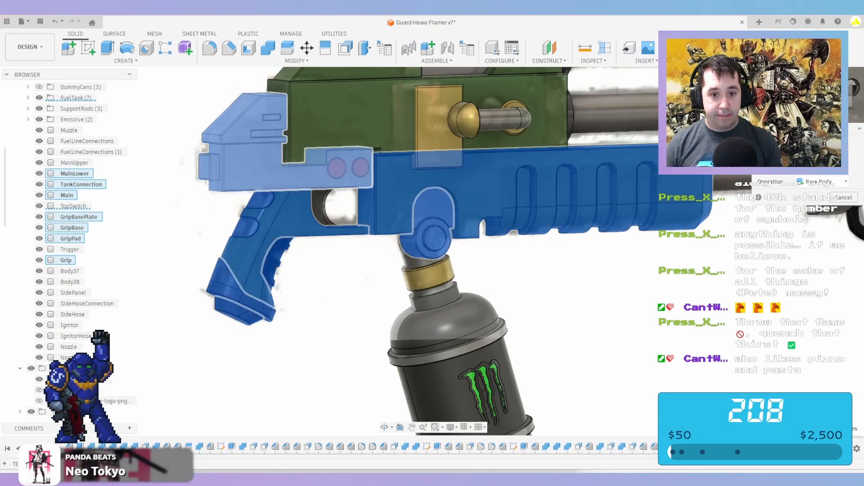
{"action": "left_click", "coordinate": [360, 126]}
{"action": "scroll", "coordinate": [421, 130], "scroll_direction": "down", "scroll_amount": 1}
{"action": "middle_click_drag", "start_coordinate": [421, 131], "coordinate": [351, 253]}
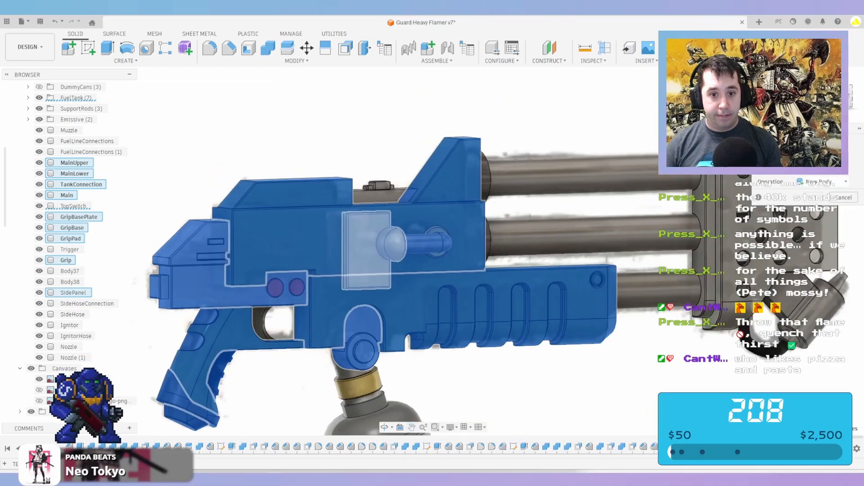
{"action": "left_click", "coordinate": [380, 186]}
{"action": "scroll", "coordinate": [422, 241], "scroll_direction": "down", "scroll_amount": 1}
{"action": "middle_click_drag", "start_coordinate": [422, 241], "coordinate": [367, 286], "text": "shift"}
{"action": "scroll", "coordinate": [688, 245], "scroll_direction": "down", "scroll_amount": 1}
{"action": "left_click", "coordinate": [688, 245]}
Mirror the selected bodies across the flamer's central lengthwise plane, using Join as the operation
{"action": "middle_click_drag", "start_coordinate": [689, 246], "coordinate": [589, 268], "text": "shift"}
{"action": "middle_click_drag", "start_coordinate": [590, 267], "coordinate": [583, 270]}
{"action": "middle_click_drag", "start_coordinate": [643, 225], "coordinate": [388, 313]}
{"action": "scroll", "coordinate": [391, 313], "scroll_direction": "up", "scroll_amount": 1}
{"action": "scroll", "coordinate": [648, 261], "scroll_direction": "down", "scroll_amount": 1}
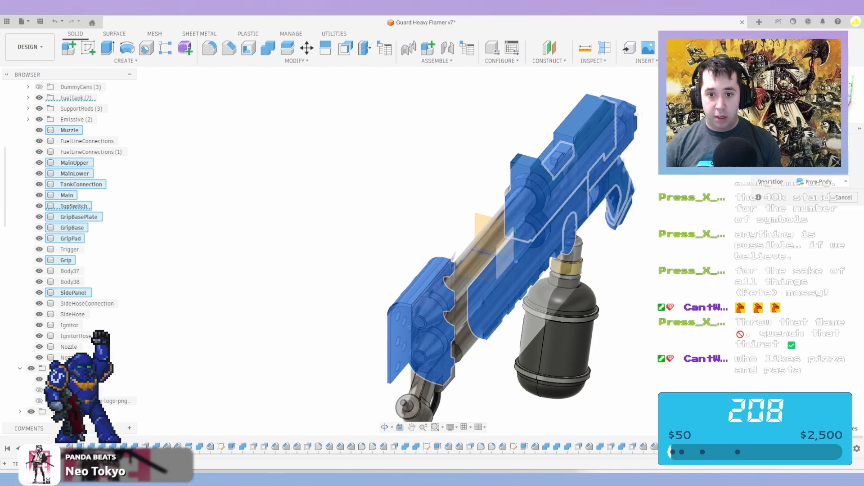
{"action": "middle_click_drag", "start_coordinate": [585, 275], "coordinate": [517, 264], "text": "shift"}
{"action": "left_click", "coordinate": [555, 273]}
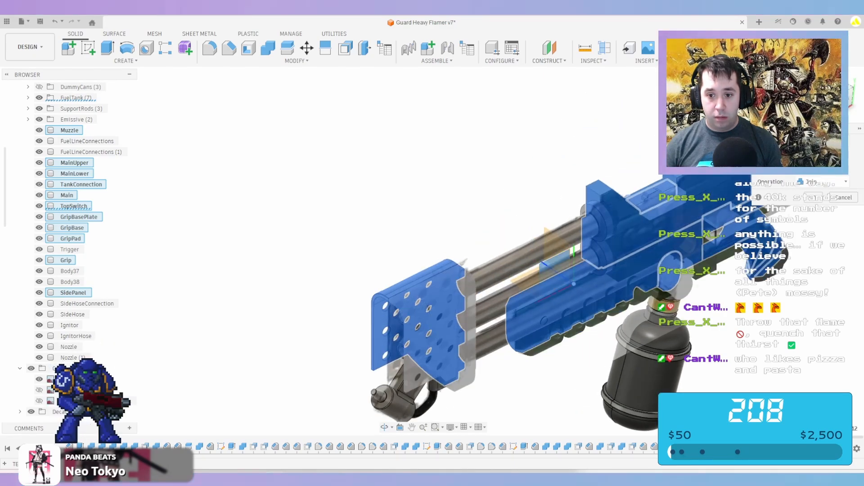
{"action": "left_click", "coordinate": [813, 198]}
Delete the mirrored hose-connection dome from the gold side panel on the flamer's opposite side
{"action": "middle_click_drag", "start_coordinate": [616, 308], "coordinate": [550, 266], "text": "shift"}
{"action": "middle_click_drag", "start_coordinate": [642, 381], "coordinate": [670, 349], "text": "shift"}
{"action": "scroll", "coordinate": [682, 333], "scroll_direction": "down", "scroll_amount": 3}
{"action": "middle_click_drag", "start_coordinate": [691, 311], "coordinate": [514, 322]}
{"action": "scroll", "coordinate": [518, 315], "scroll_direction": "up", "scroll_amount": 7}
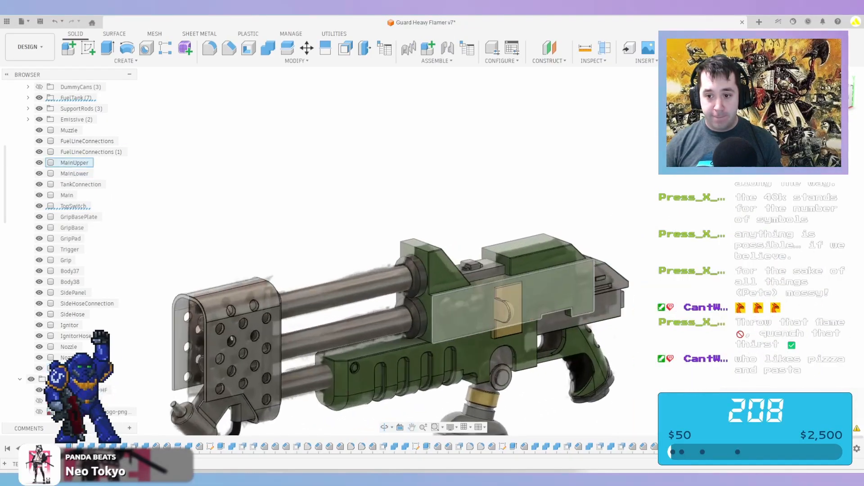
{"action": "middle_click_drag", "start_coordinate": [443, 310], "coordinate": [491, 310], "text": "shift"}
{"action": "middle_click_drag", "start_coordinate": [477, 400], "coordinate": [431, 208]}
{"action": "middle_click_drag", "start_coordinate": [472, 238], "coordinate": [493, 248], "text": "shift"}
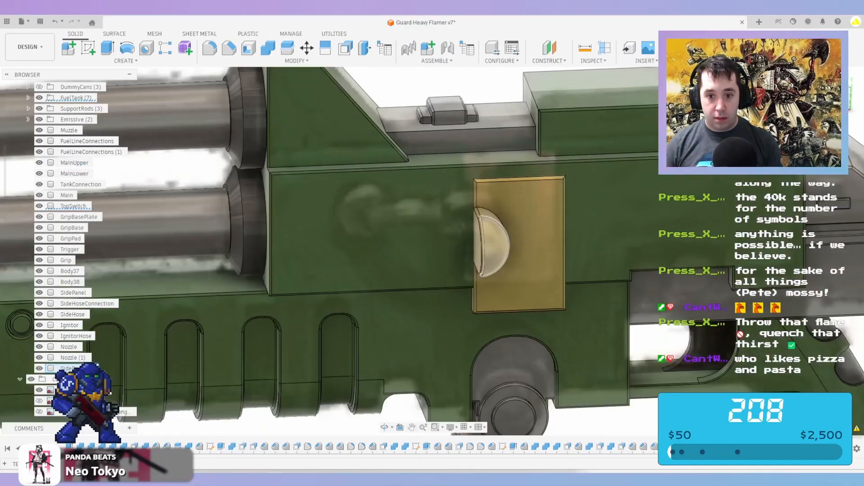
{"action": "scroll", "coordinate": [492, 222], "scroll_direction": "up", "scroll_amount": 2}
{"action": "scroll", "coordinate": [472, 210], "scroll_direction": "up", "scroll_amount": 2}
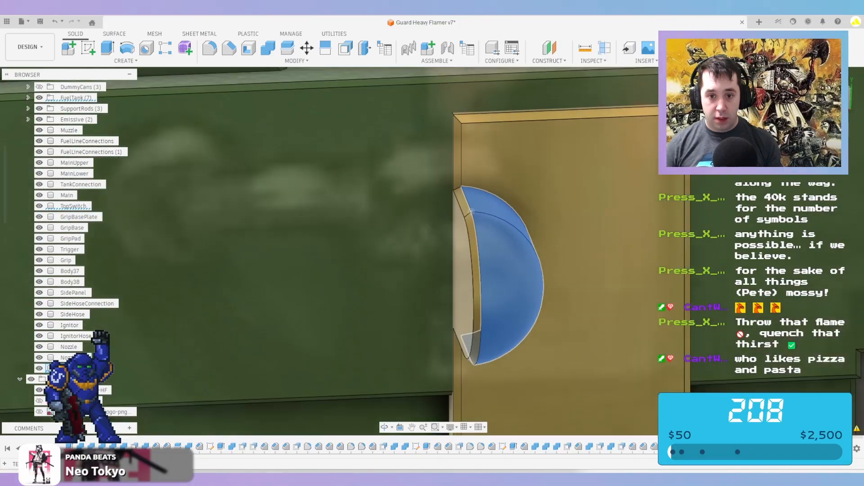
{"action": "middle_click_drag", "start_coordinate": [477, 234], "coordinate": [468, 212], "text": "shift"}
{"action": "left_click", "coordinate": [422, 293], "text": "ctrl"}
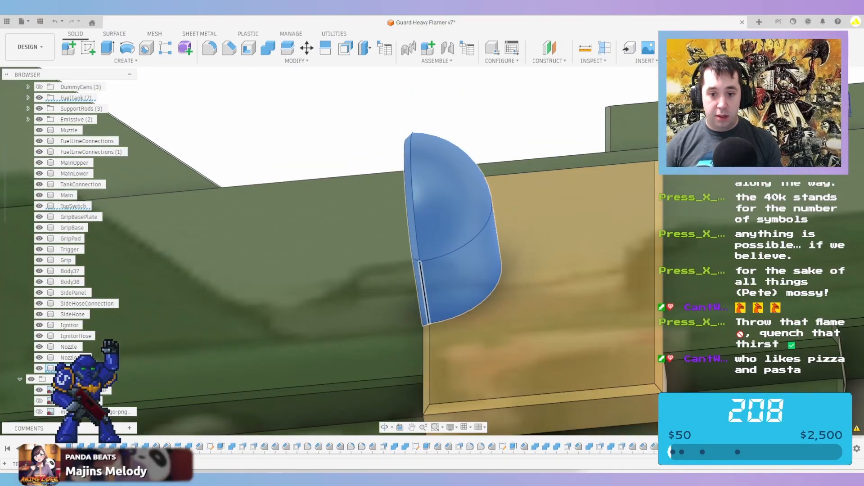
{"action": "key", "text": "Delete"}
Examine the mirrored flamer from both sides and at an angle from the rear
{"action": "scroll", "coordinate": [519, 181], "scroll_direction": "down", "scroll_amount": 3}
{"action": "scroll", "coordinate": [519, 182], "scroll_direction": "down", "scroll_amount": 4}
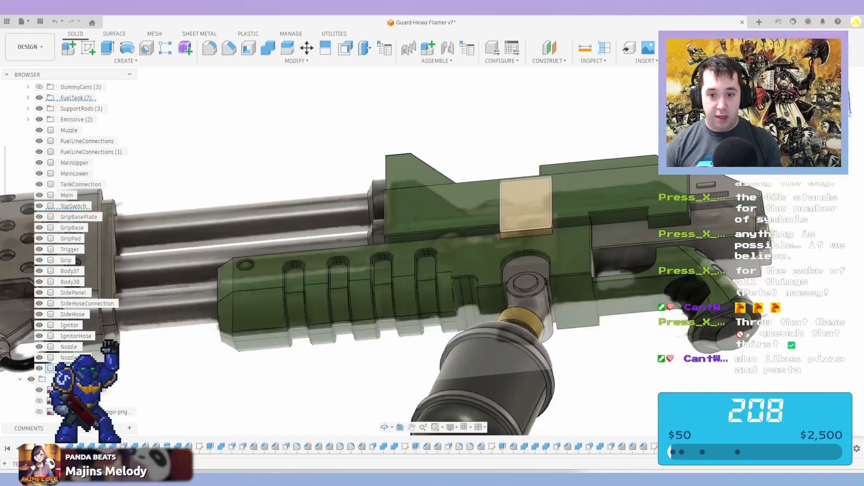
{"action": "middle_click_drag", "start_coordinate": [519, 182], "coordinate": [644, 187], "text": "shift"}
{"action": "middle_click_drag", "start_coordinate": [275, 254], "coordinate": [655, 220]}
{"action": "middle_click_drag", "start_coordinate": [428, 204], "coordinate": [440, 187], "text": "shift"}
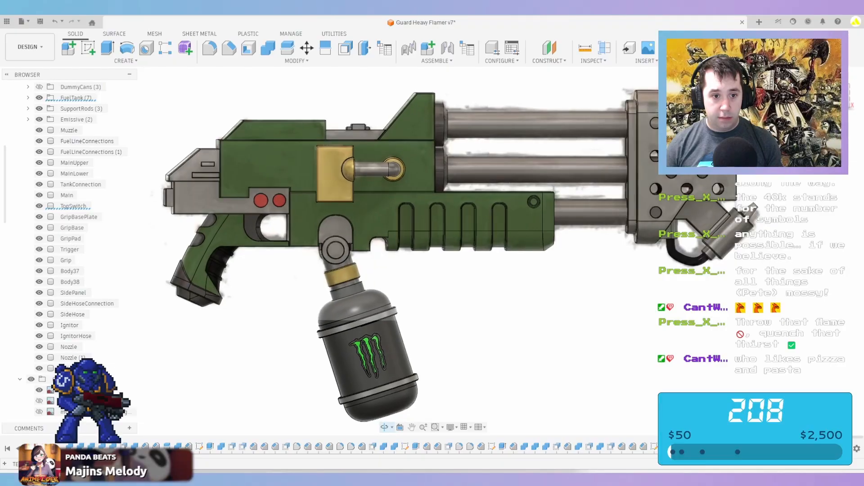
{"action": "left_click", "coordinate": [834, 97]}
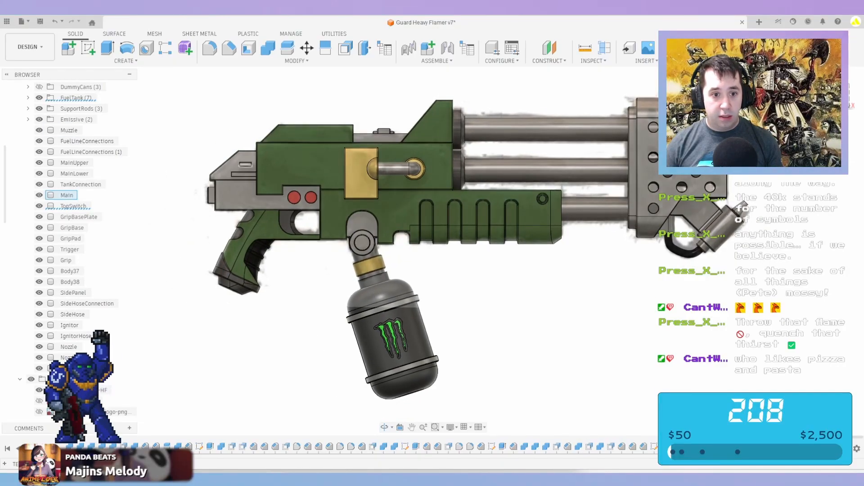
{"action": "scroll", "coordinate": [231, 186], "scroll_direction": "up", "scroll_amount": 5}
{"action": "scroll", "coordinate": [505, 232], "scroll_direction": "down", "scroll_amount": 5}
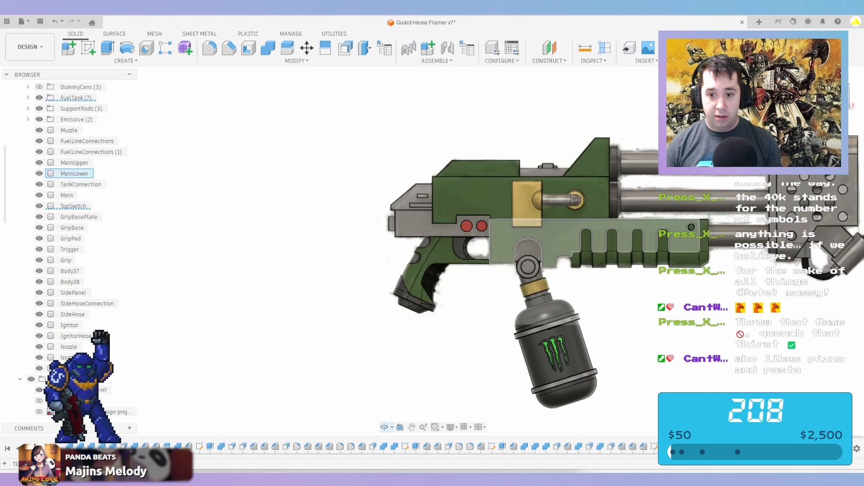
{"action": "middle_click_drag", "start_coordinate": [541, 243], "coordinate": [420, 248], "text": "shift"}
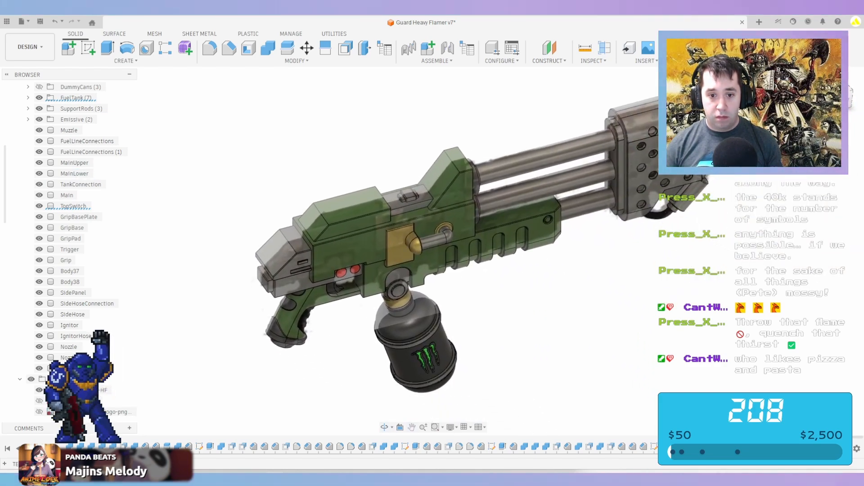
Apply the Paint - Metallic (Black) appearance to the side hose
{"action": "key", "text": "a"}
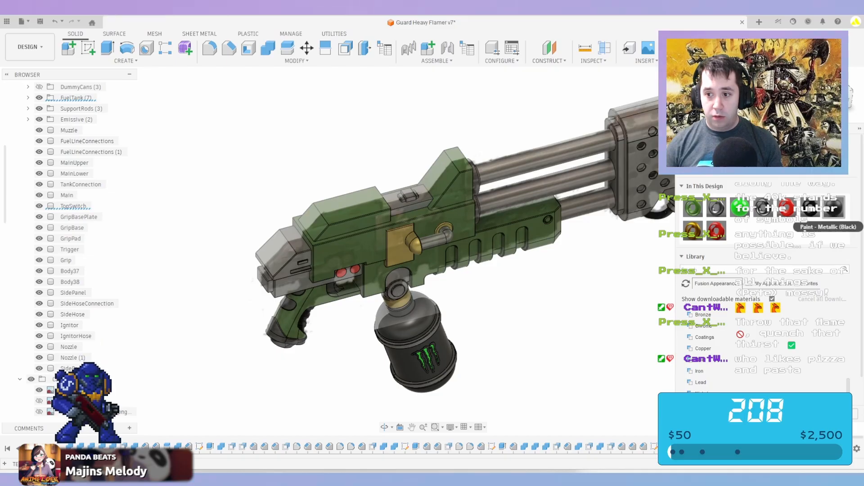
{"action": "left_click_drag", "start_coordinate": [810, 208], "coordinate": [444, 236]}
{"action": "key", "text": "Escape"}
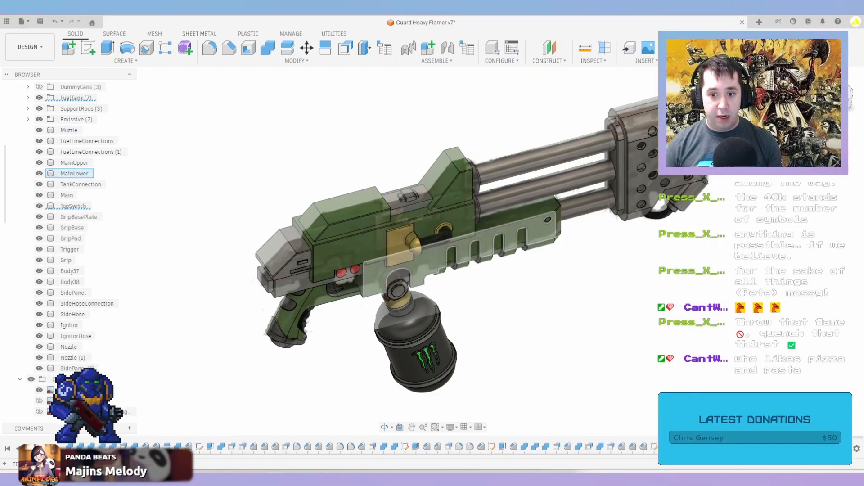
Select the circular faces of the two nozzles inside the muzzle for an appearance change
{"action": "middle_click_drag", "start_coordinate": [477, 288], "coordinate": [366, 249], "text": "shift"}
{"action": "middle_click_drag", "start_coordinate": [495, 234], "coordinate": [409, 241], "text": "shift"}
{"action": "scroll", "coordinate": [655, 157], "scroll_direction": "up", "scroll_amount": 6}
{"action": "middle_click_drag", "start_coordinate": [648, 162], "coordinate": [561, 231], "text": "shift"}
{"action": "left_click", "coordinate": [565, 158]}
{"action": "scroll", "coordinate": [561, 231], "scroll_direction": "down", "scroll_amount": 4}
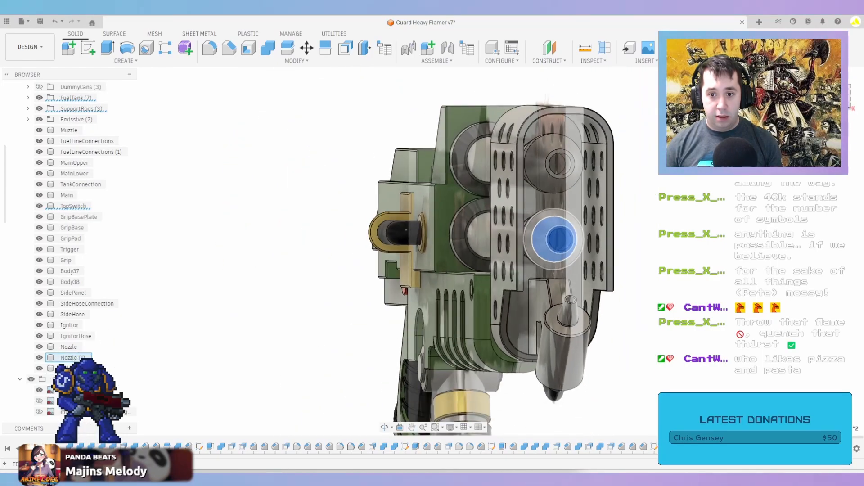
{"action": "key", "text": "a"}
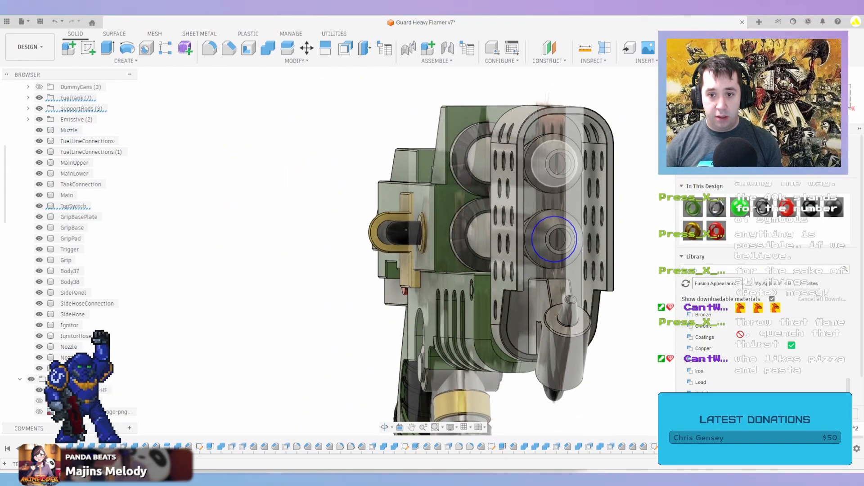
{"action": "left_click", "coordinate": [550, 158], "text": "ctrl"}
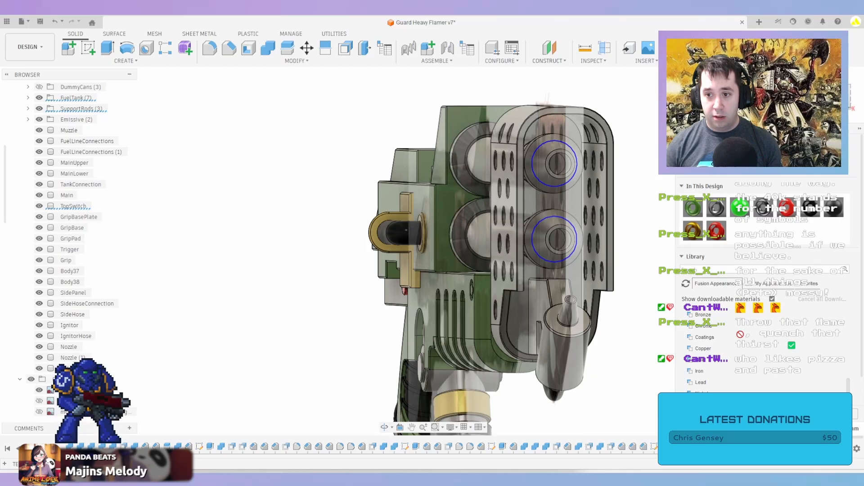
Find the Emissive materials in the appearance library and add A Type Bulb - Frosted - 1500lm to the design
{"action": "left_click", "coordinate": [682, 269]}
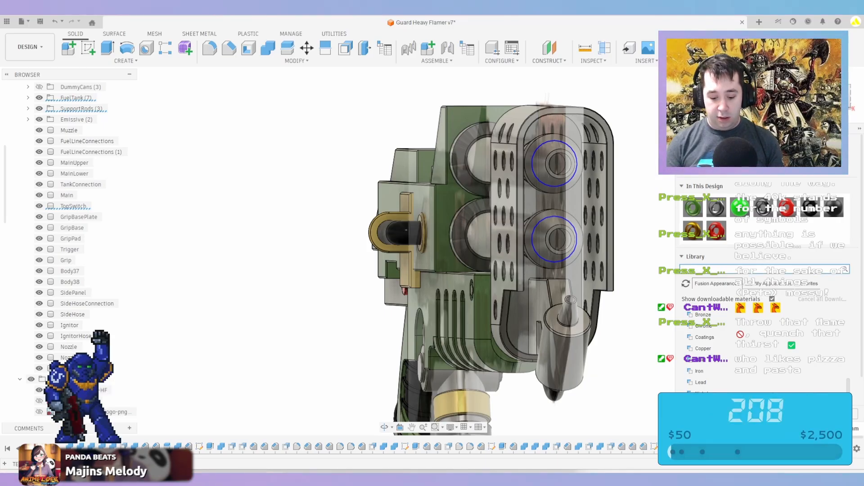
{"action": "type", "text": "em"}
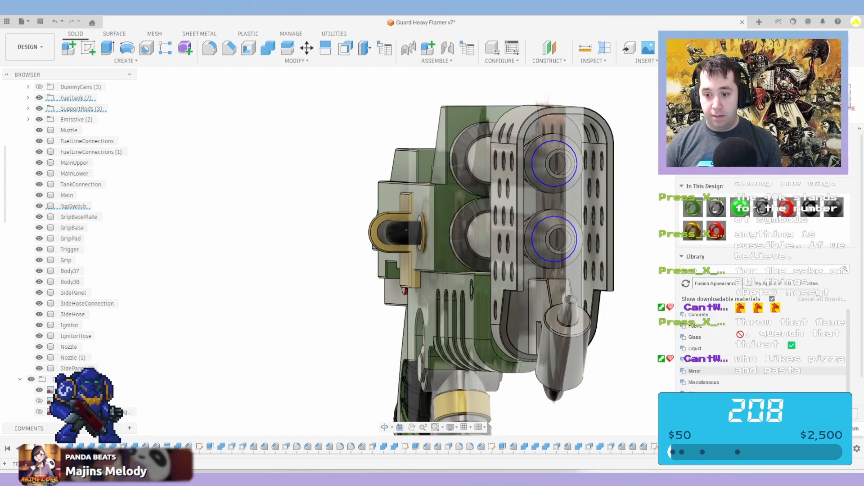
{"action": "scroll", "coordinate": [760, 346], "scroll_direction": "down", "scroll_amount": 3}
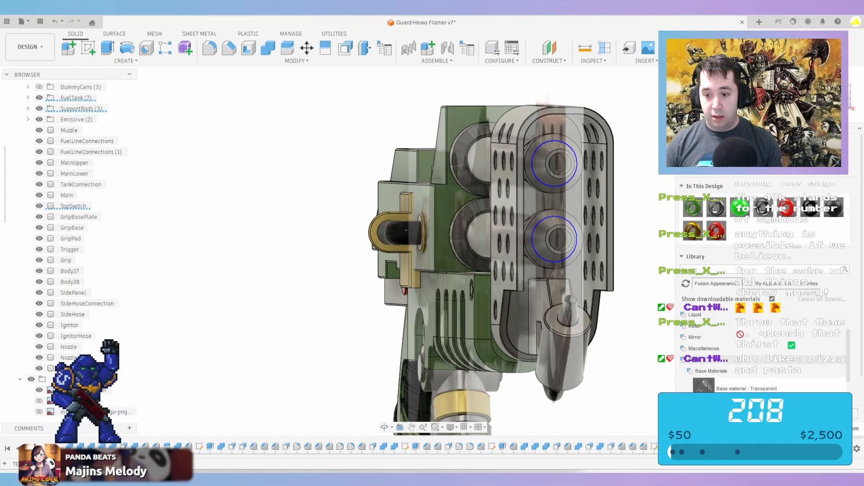
{"action": "scroll", "coordinate": [761, 315], "scroll_direction": "down", "scroll_amount": 2}
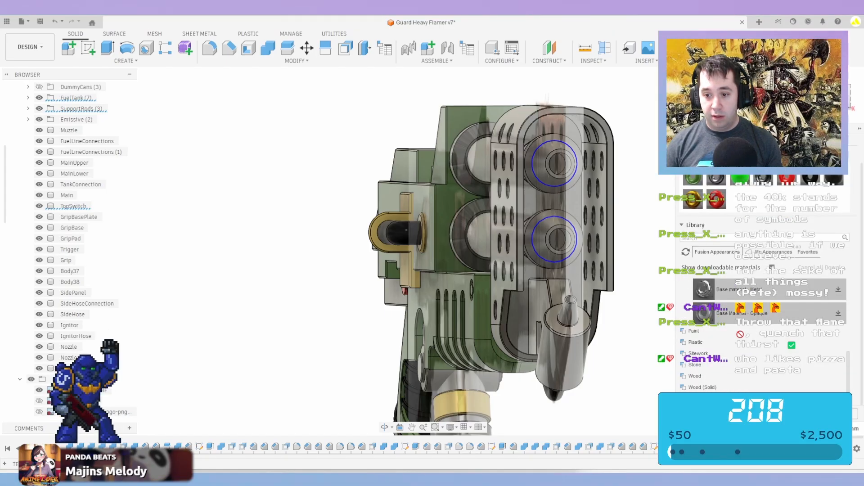
{"action": "scroll", "coordinate": [760, 343], "scroll_direction": "down", "scroll_amount": 3}
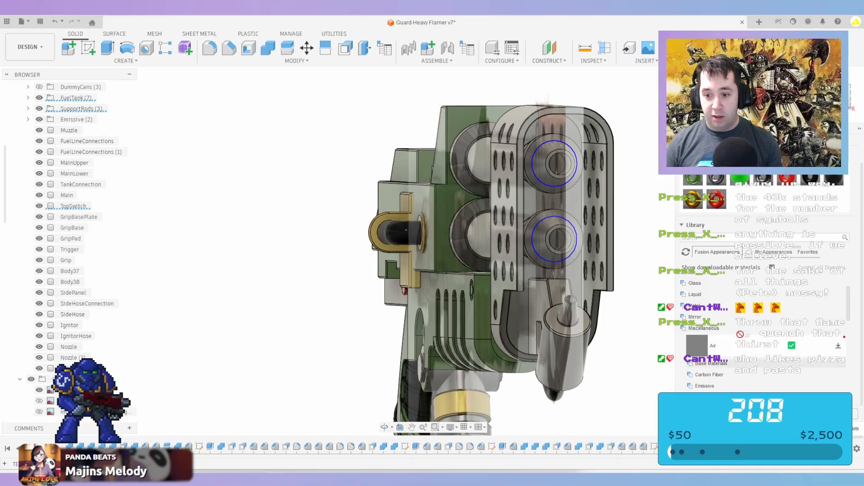
{"action": "left_click", "coordinate": [705, 352]}
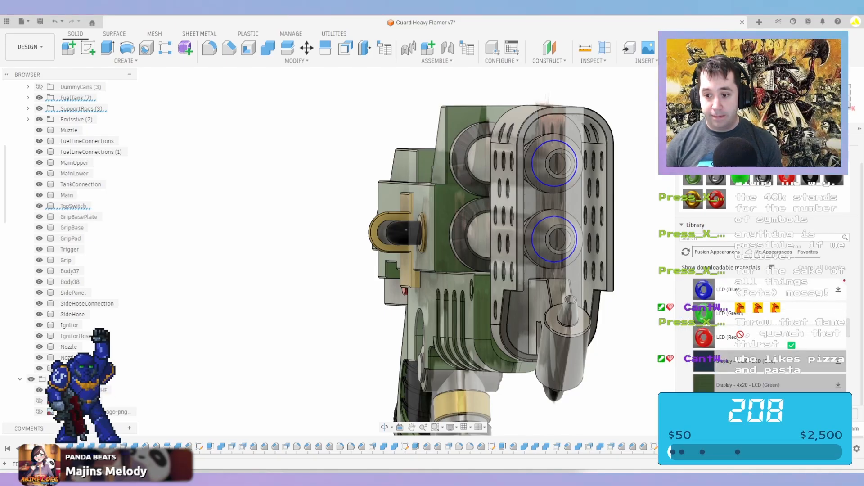
{"action": "scroll", "coordinate": [765, 333], "scroll_direction": "down", "scroll_amount": 3}
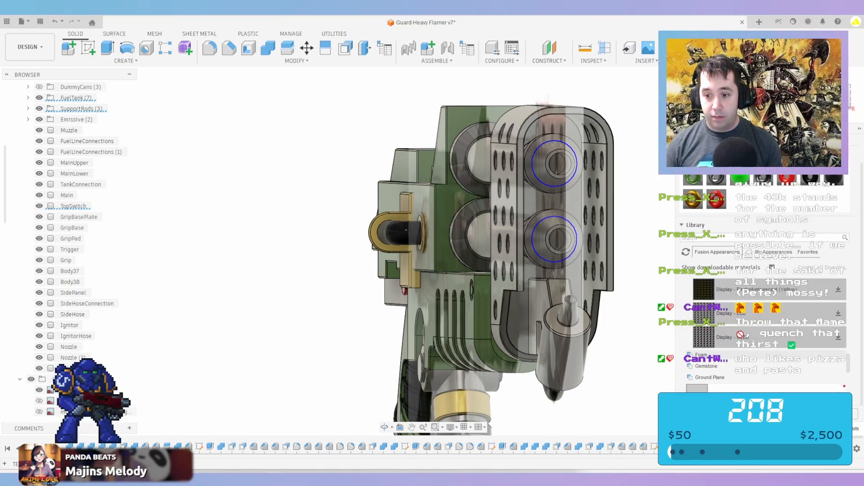
{"action": "scroll", "coordinate": [765, 333], "scroll_direction": "down", "scroll_amount": 3}
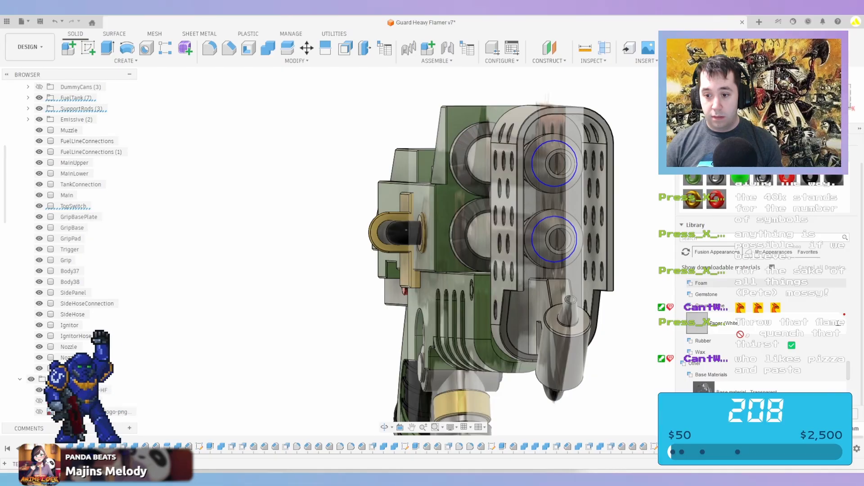
{"action": "scroll", "coordinate": [765, 333], "scroll_direction": "up", "scroll_amount": 5}
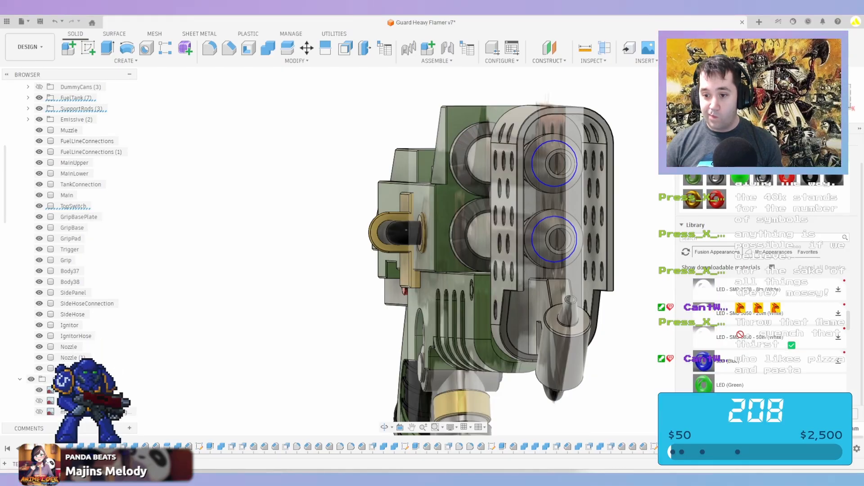
{"action": "scroll", "coordinate": [766, 333], "scroll_direction": "up", "scroll_amount": 2}
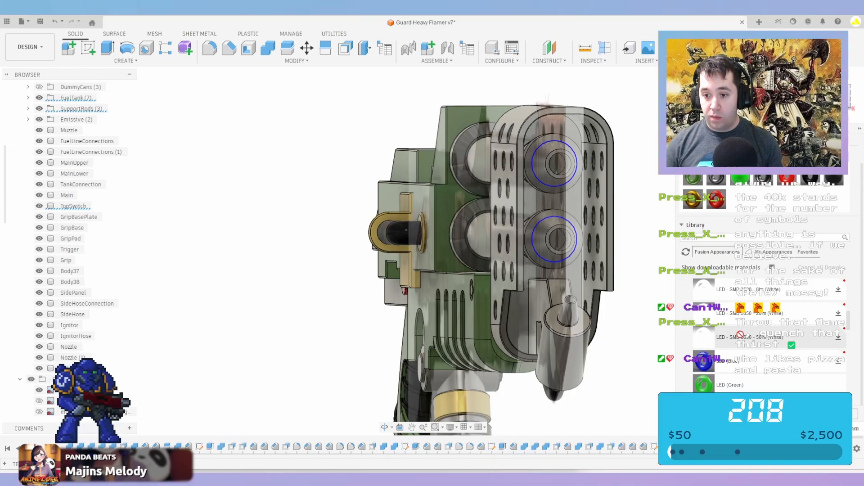
{"action": "scroll", "coordinate": [765, 333], "scroll_direction": "up", "scroll_amount": 2}
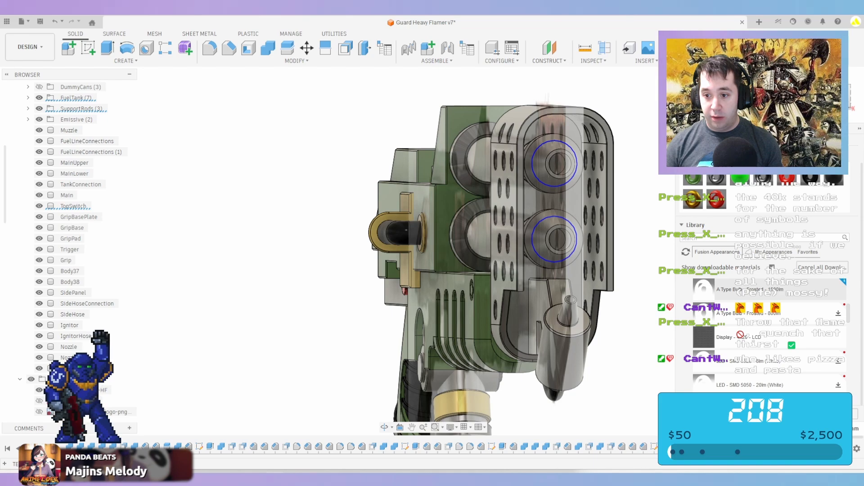
{"action": "left_click_drag", "start_coordinate": [704, 288], "coordinate": [740, 198]}
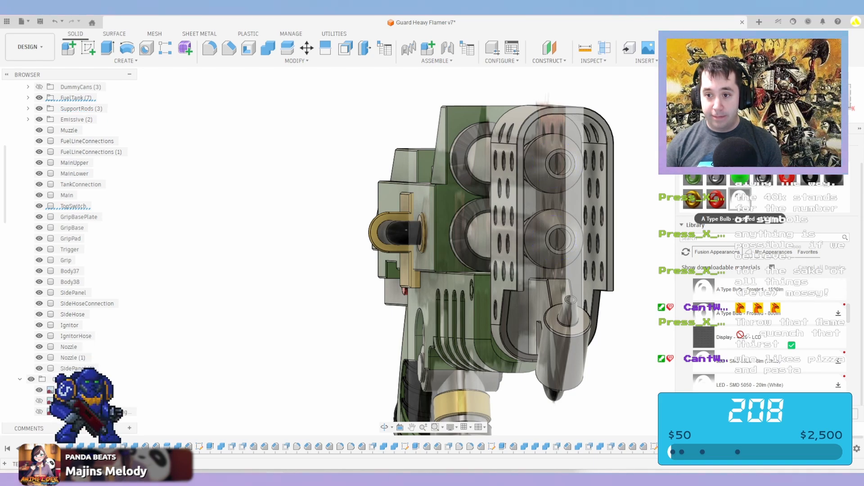
Apply the A Type Bulb - Frosted appearance to the circular faces of the two nozzles
{"action": "scroll", "coordinate": [717, 196], "scroll_direction": "up", "scroll_amount": 1}
{"action": "scroll", "coordinate": [568, 221], "scroll_direction": "up", "scroll_amount": 3}
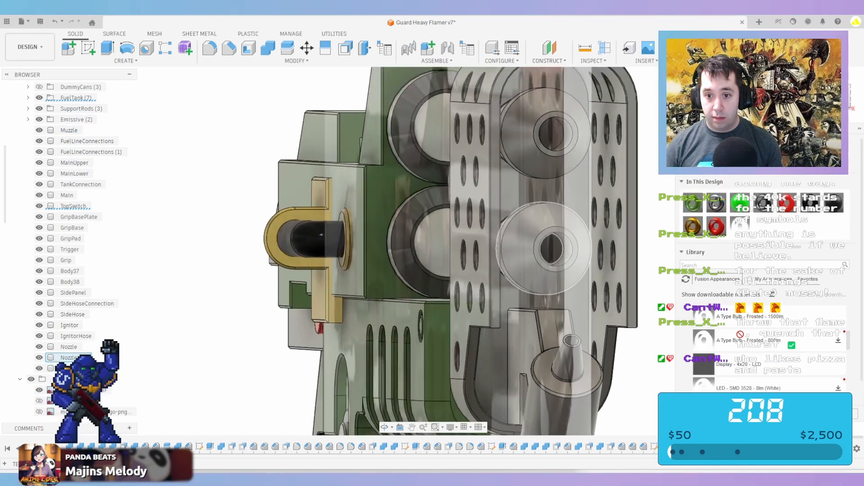
{"action": "left_click", "coordinate": [551, 249], "text": "ctrl"}
{"action": "left_click", "coordinate": [552, 135], "text": "ctrl"}
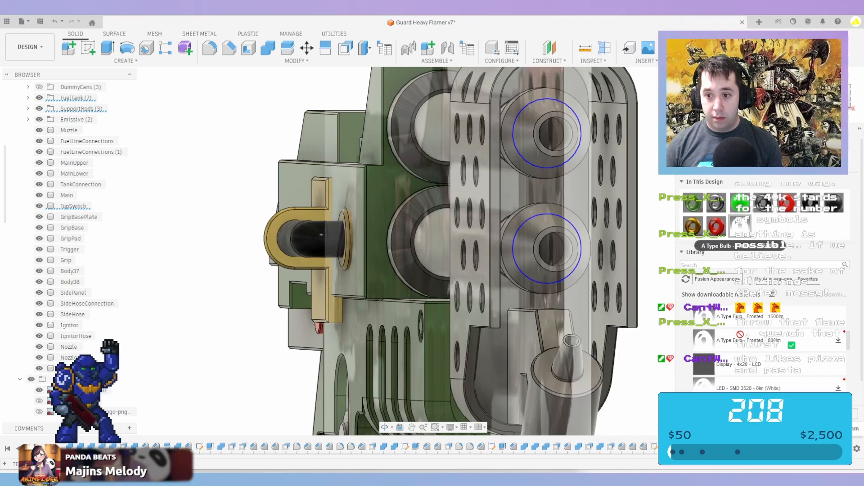
{"action": "left_click_drag", "start_coordinate": [740, 226], "coordinate": [552, 134]}
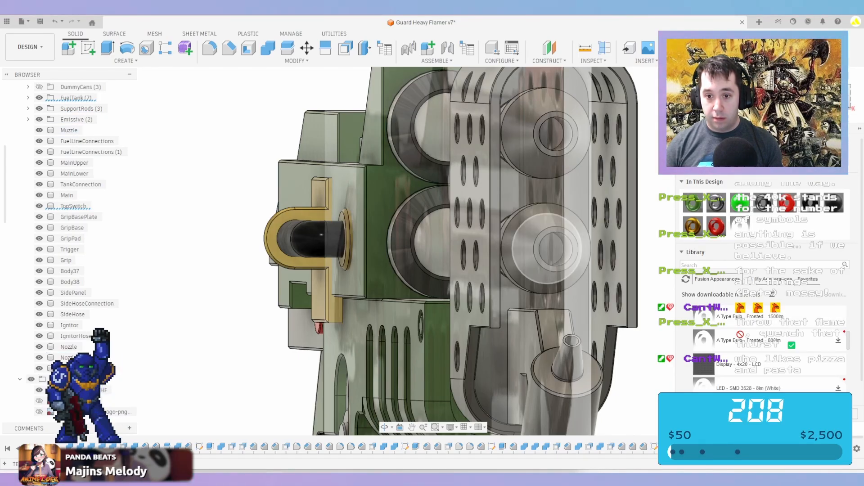
{"action": "left_click", "coordinate": [547, 250]}
{"action": "left_click", "coordinate": [547, 134], "text": "ctrl"}
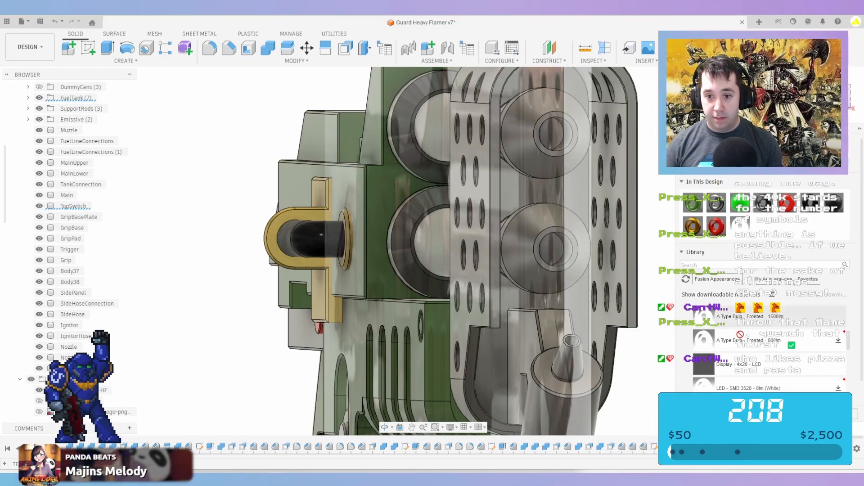
Change the color of the A Type Bulb - Frosted - 1500lm appearance to orange, RGB 226, 122, 58
{"action": "scroll", "coordinate": [656, 286], "scroll_direction": "down", "scroll_amount": 2}
{"action": "right_click", "coordinate": [740, 231]}
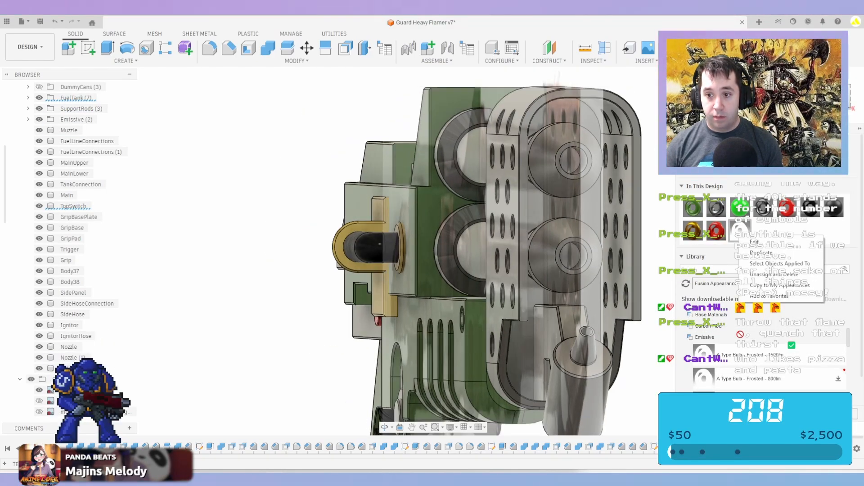
{"action": "left_click", "coordinate": [765, 242]}
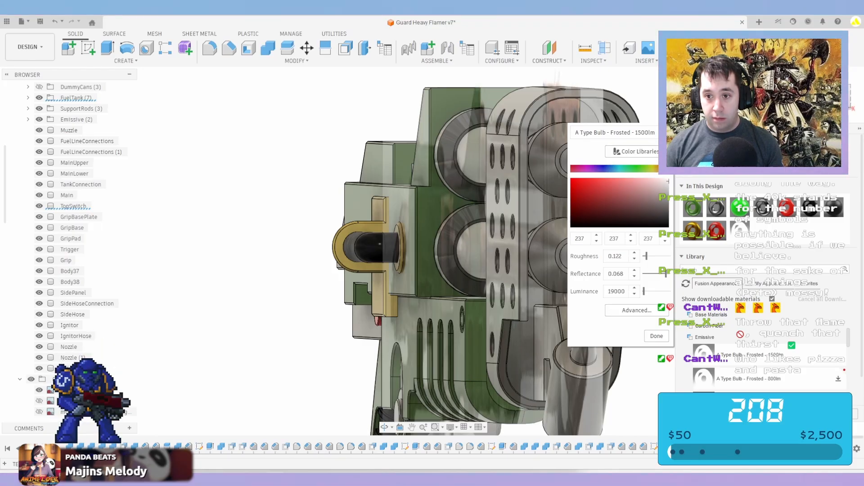
{"action": "left_click", "coordinate": [662, 168]}
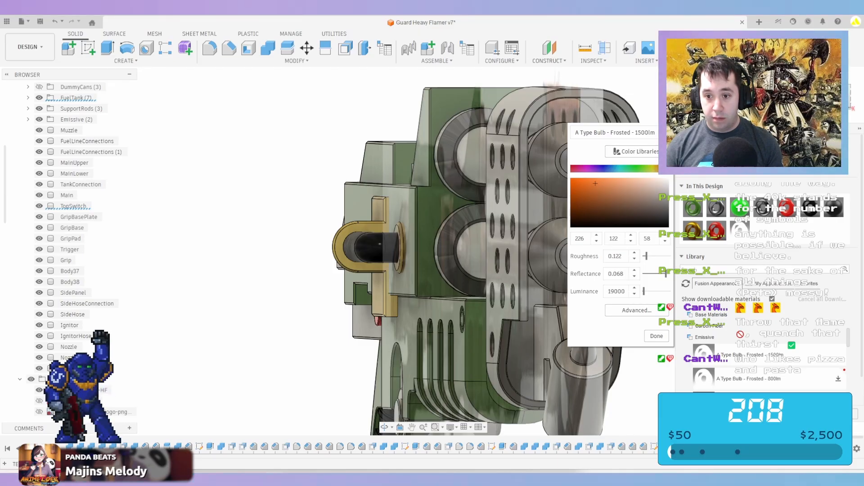
{"action": "left_click", "coordinate": [656, 336]}
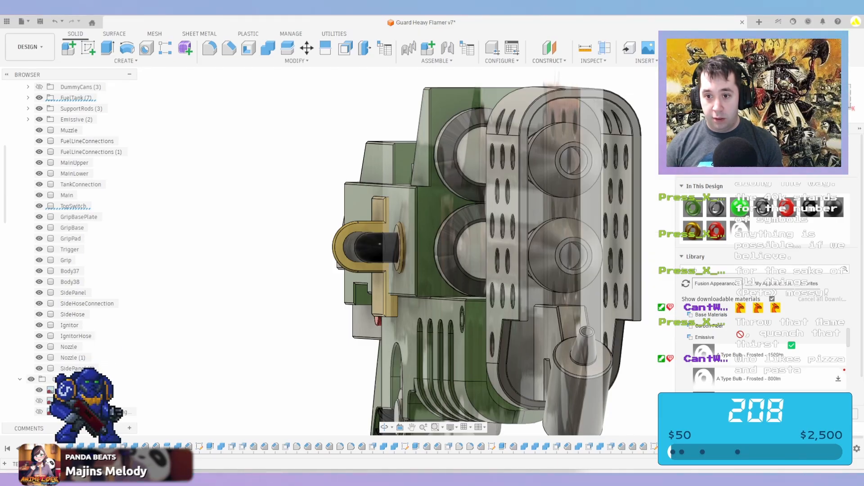
Hide the Canvases folder so the reference images no longer overlay the model
{"action": "scroll", "coordinate": [623, 176], "scroll_direction": "up", "scroll_amount": 2}
{"action": "scroll", "coordinate": [477, 184], "scroll_direction": "down", "scroll_amount": 4}
{"action": "middle_click_drag", "start_coordinate": [477, 184], "coordinate": [545, 194], "text": "shift"}
{"action": "scroll", "coordinate": [544, 194], "scroll_direction": "up", "scroll_amount": 2}
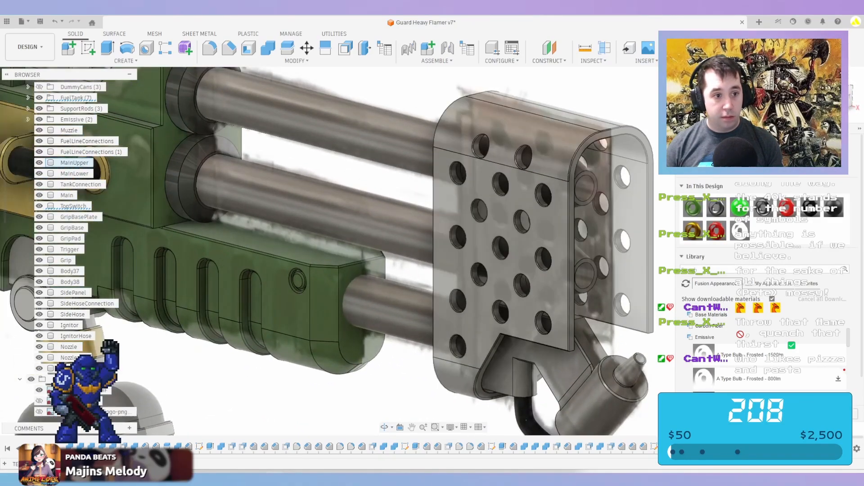
{"action": "scroll", "coordinate": [72, 225], "scroll_direction": "down", "scroll_amount": 1}
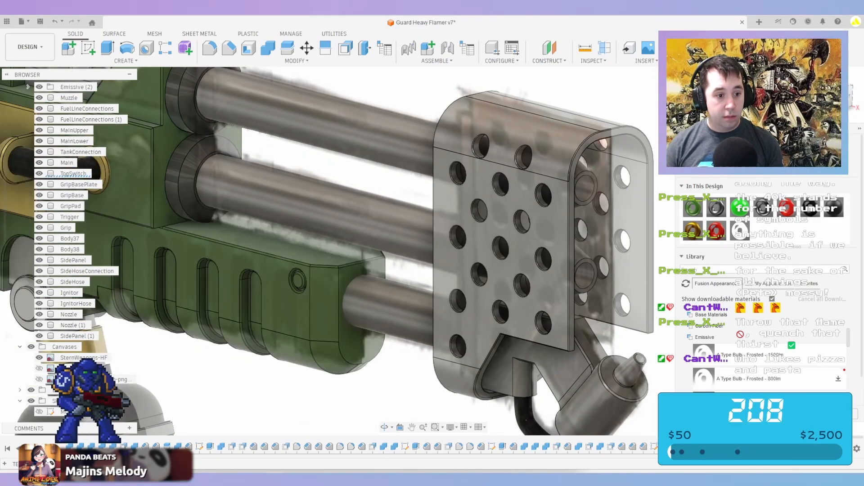
{"action": "left_click", "coordinate": [31, 347]}
Raise the luminance of the A Type Bulb - Frosted - 1500lm appearance to about 542,000
{"action": "middle_click_drag", "start_coordinate": [558, 212], "coordinate": [502, 184], "text": "shift"}
{"action": "scroll", "coordinate": [519, 154], "scroll_direction": "up", "scroll_amount": 5}
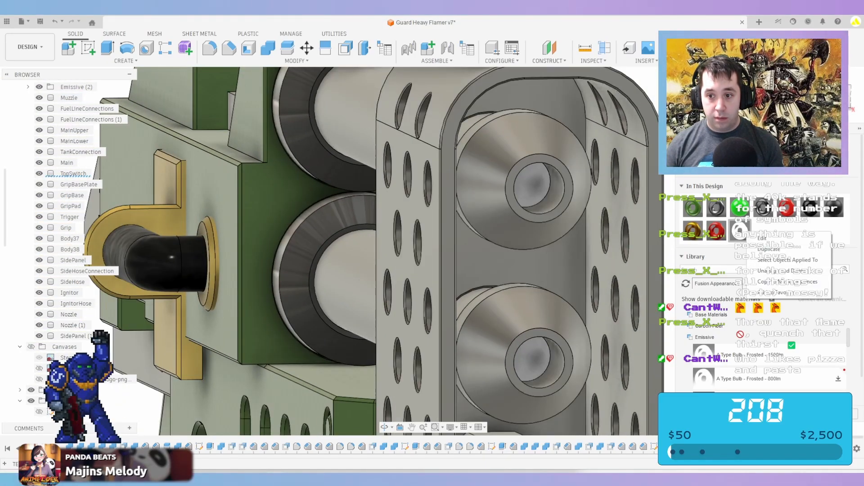
{"action": "double_click", "coordinate": [739, 230]}
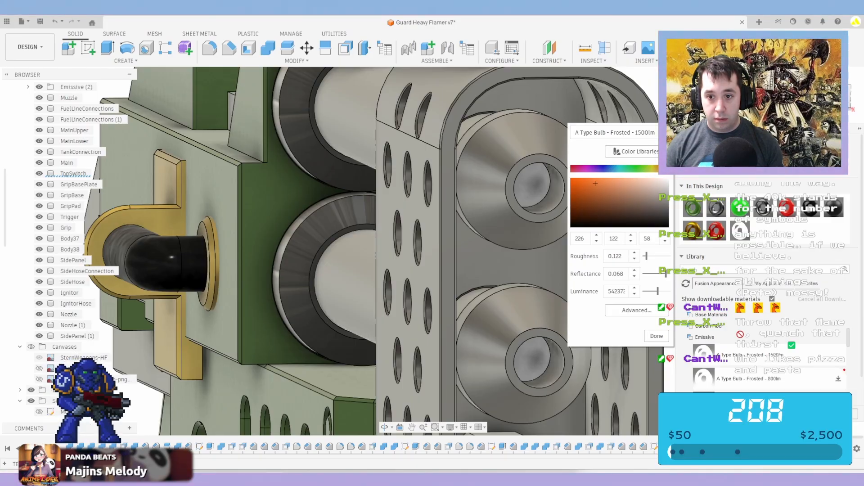
{"action": "left_click", "coordinate": [657, 336]}
{"action": "scroll", "coordinate": [485, 266], "scroll_direction": "down", "scroll_amount": 5}
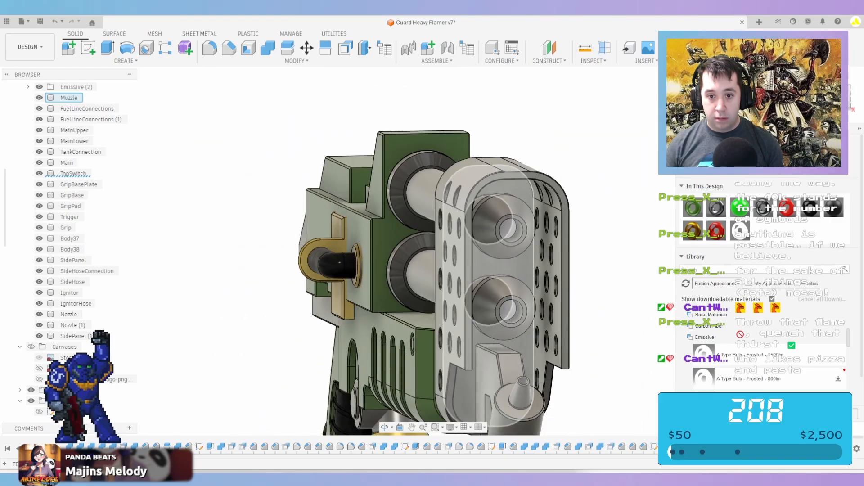
Switch to the Render workspace and bring the whole flamer into a three-quarter view
{"action": "left_click", "coordinate": [30, 47]}
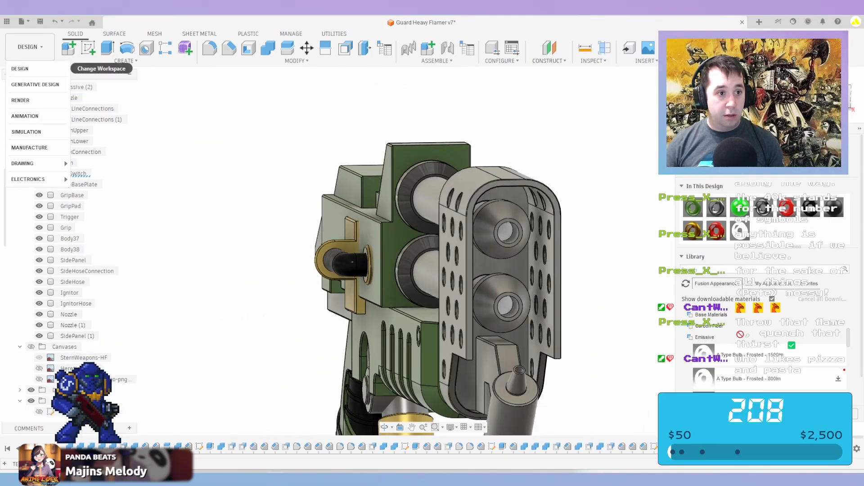
{"action": "left_click", "coordinate": [30, 101]}
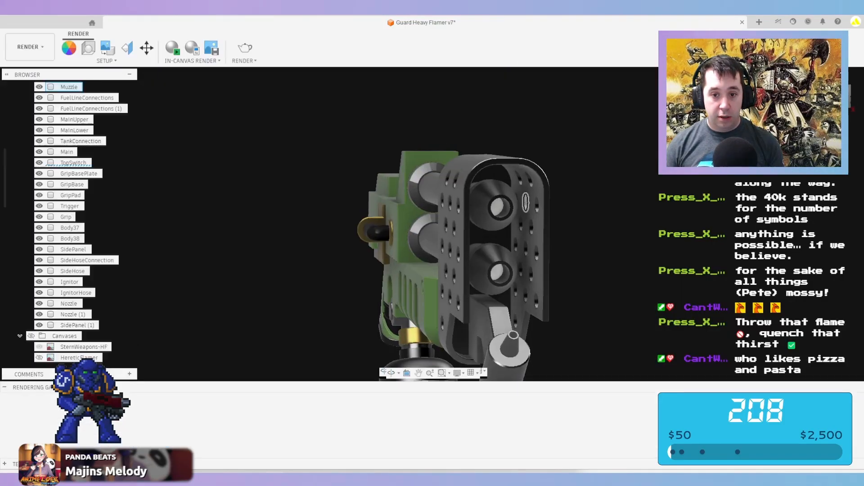
{"action": "middle_click_drag", "start_coordinate": [492, 207], "coordinate": [558, 214], "text": "shift"}
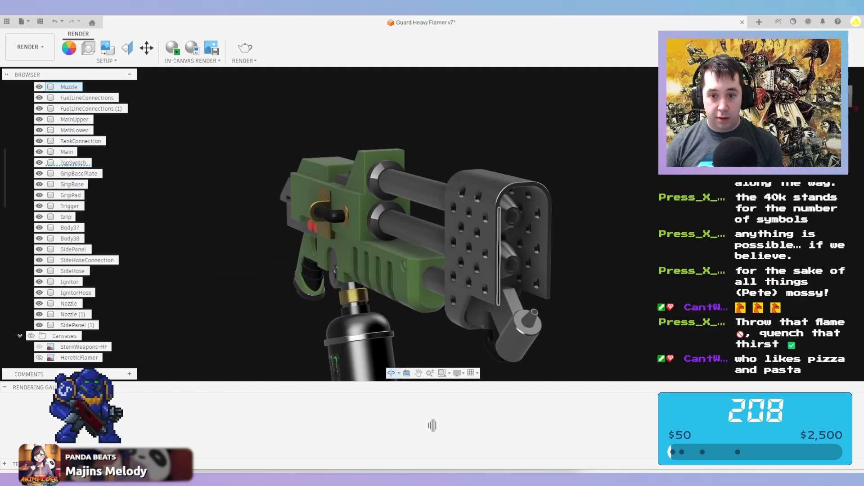
{"action": "middle_click_drag", "start_coordinate": [455, 212], "coordinate": [498, 227], "text": "shift"}
{"action": "scroll", "coordinate": [494, 227], "scroll_direction": "down", "scroll_amount": 4}
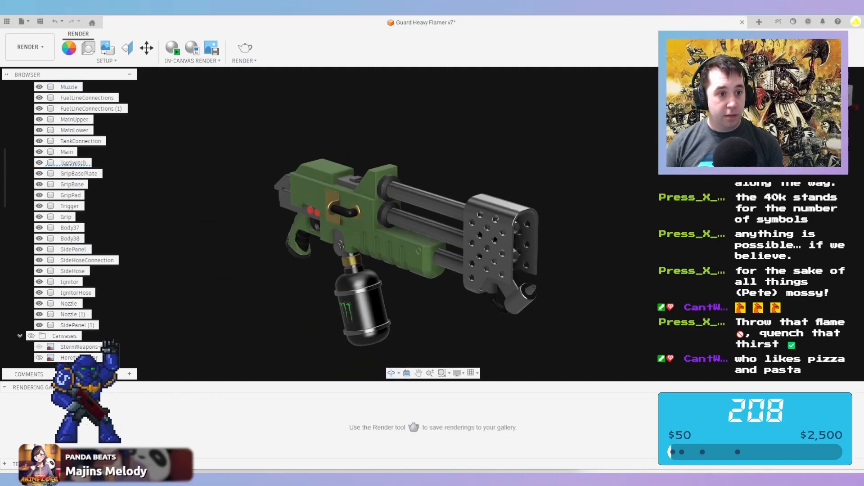
Collapse the Bodies, Canvases, Sketches and Construction folders in the browser tree
{"action": "scroll", "coordinate": [67, 216], "scroll_direction": "up", "scroll_amount": 3}
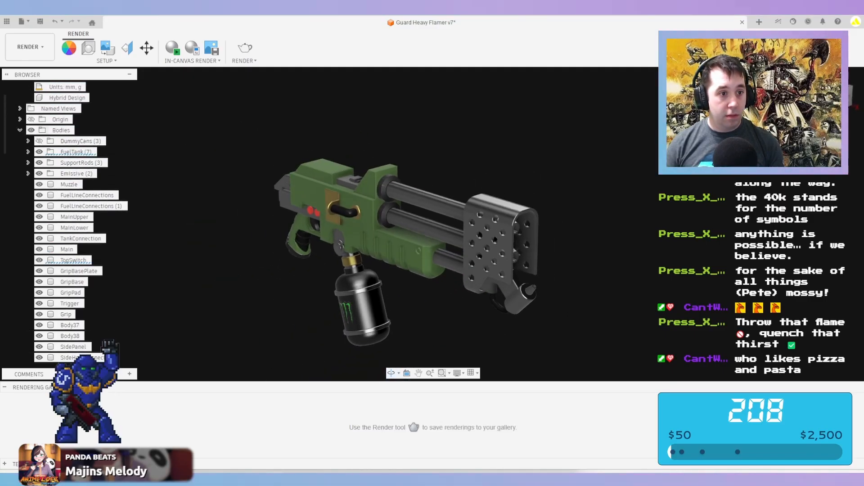
{"action": "left_click", "coordinate": [20, 130]}
{"action": "left_click", "coordinate": [20, 141]}
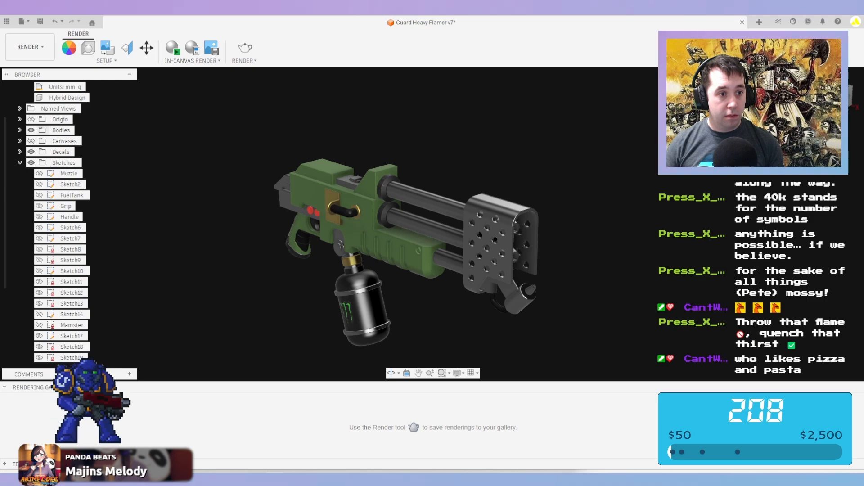
{"action": "left_click", "coordinate": [20, 163]}
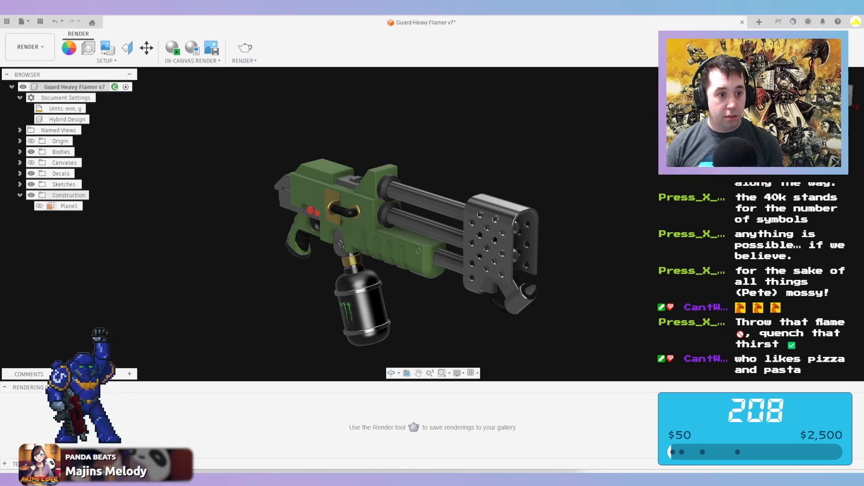
{"action": "left_click", "coordinate": [19, 195]}
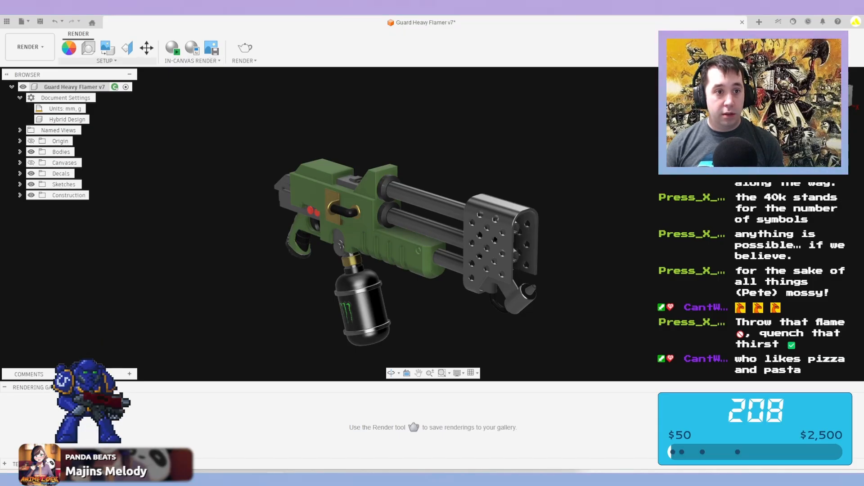
Try to insert a decal image from the computer
{"action": "left_click", "coordinate": [108, 47]}
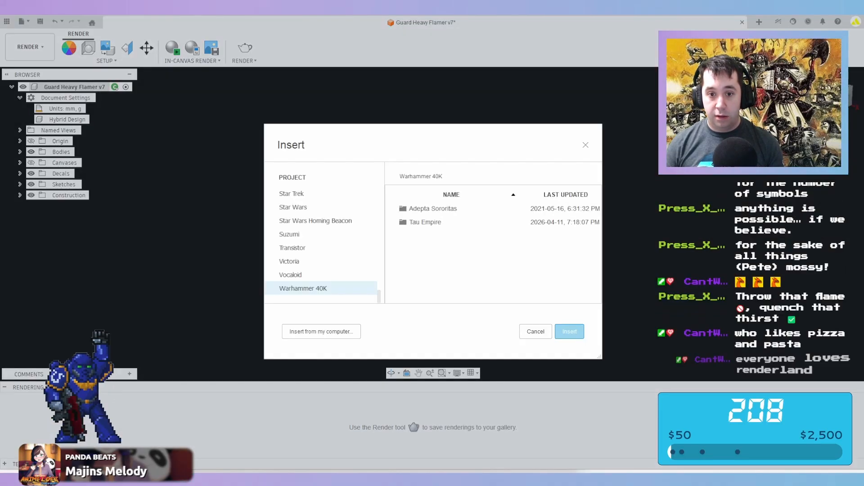
{"action": "left_click", "coordinate": [322, 331]}
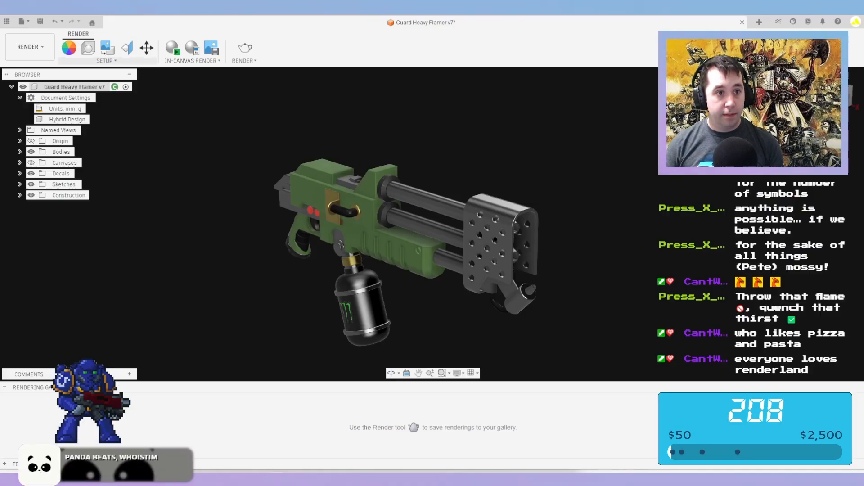
Apply the Grid Light environment from the Fusion Library to the render scene
{"action": "left_click", "coordinate": [88, 48]}
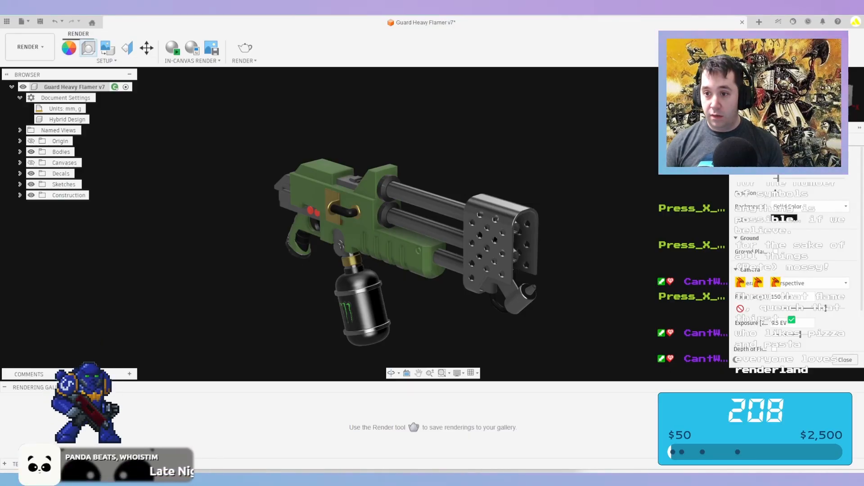
{"action": "left_click", "coordinate": [776, 179]}
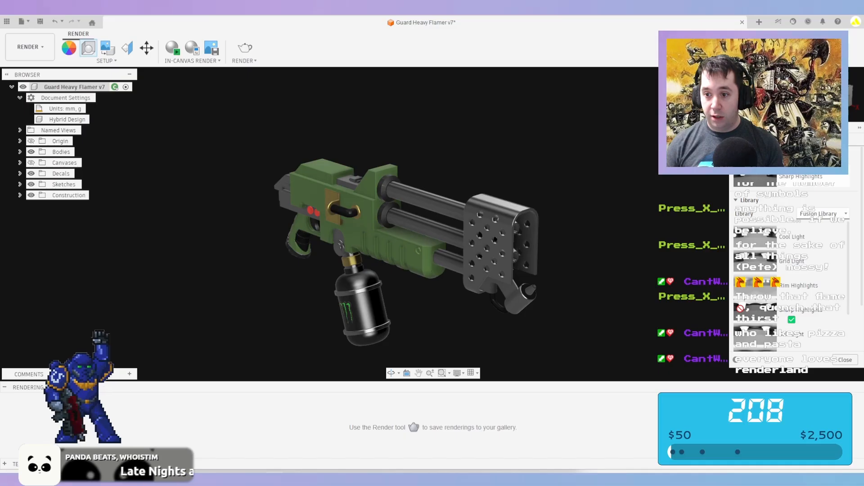
{"action": "left_click_drag", "start_coordinate": [760, 261], "coordinate": [540, 243]}
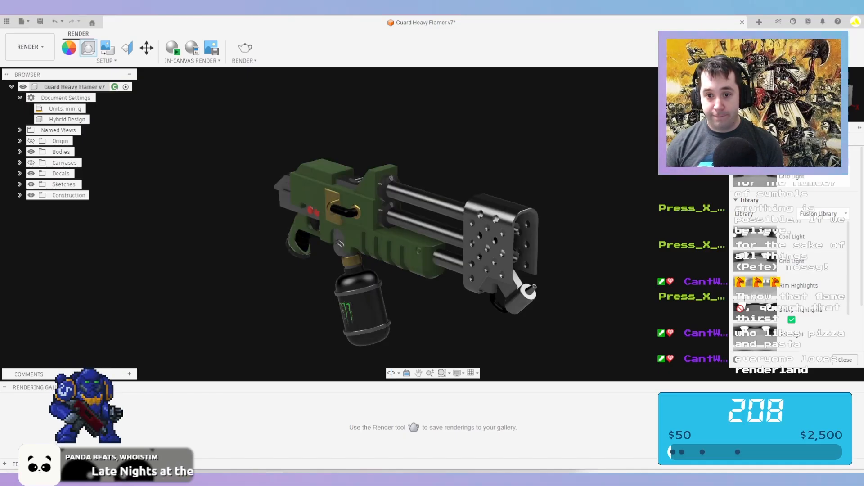
{"action": "mouse_move", "coordinate": [495, 252]}
{"action": "middle_mouse_down", "text": "shift"}
{"action": "mouse_move", "coordinate": [540, 241]}
{"action": "mouse_move", "coordinate": [479, 252]}
{"action": "middle_mouse_up", "text": "shift"}
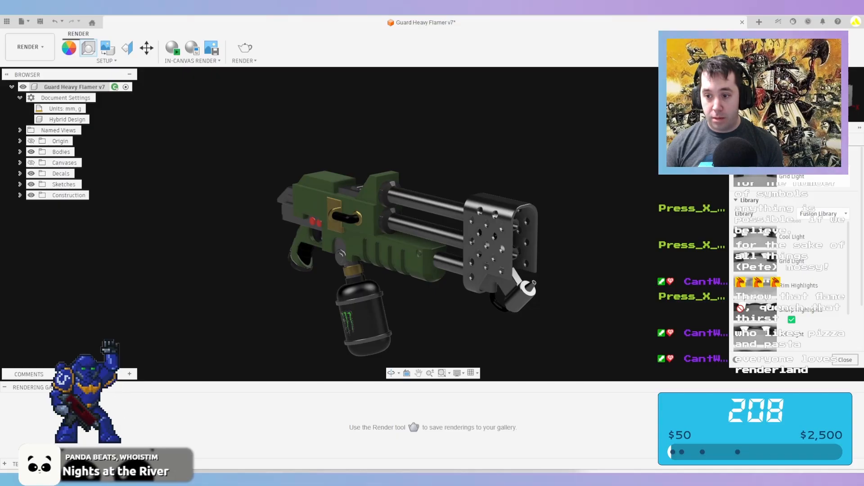
Start an appearance change and select the recessed faces of the four slots on one side of the green lower housing
{"action": "key", "text": "a"}
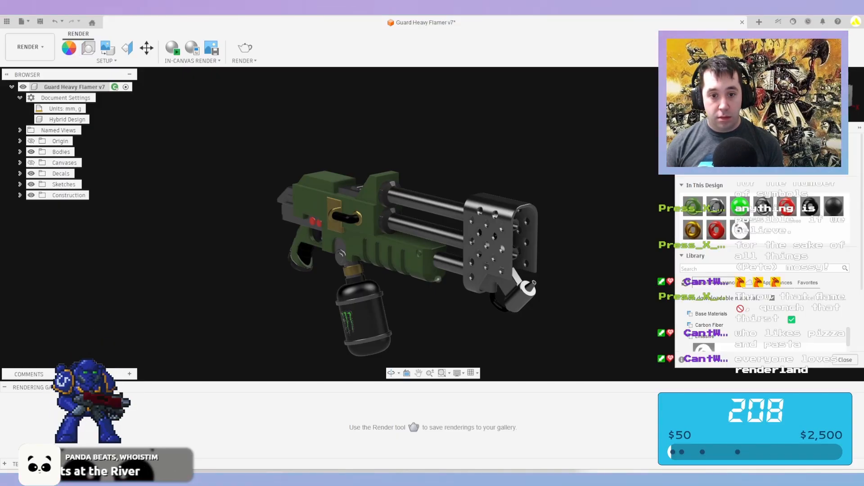
{"action": "scroll", "coordinate": [547, 253], "scroll_direction": "up", "scroll_amount": 3}
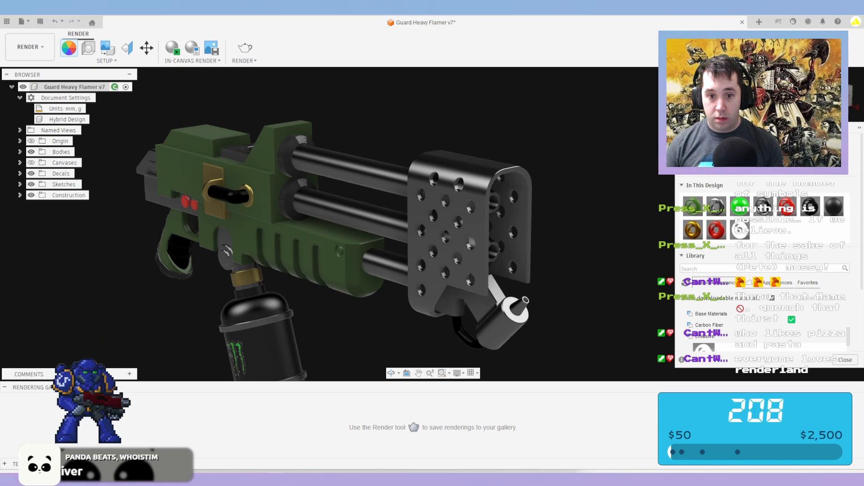
{"action": "middle_click_drag", "start_coordinate": [270, 270], "coordinate": [310, 225], "text": "shift"}
{"action": "scroll", "coordinate": [274, 311], "scroll_direction": "down", "scroll_amount": 2}
{"action": "scroll", "coordinate": [275, 310], "scroll_direction": "up", "scroll_amount": 4}
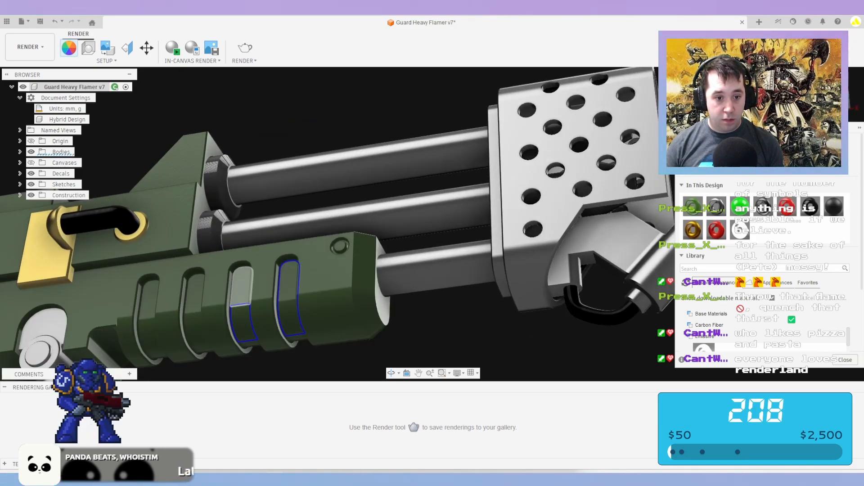
{"action": "left_click", "coordinate": [197, 328], "text": "ctrl"}
{"action": "left_click", "coordinate": [194, 303], "text": "ctrl"}
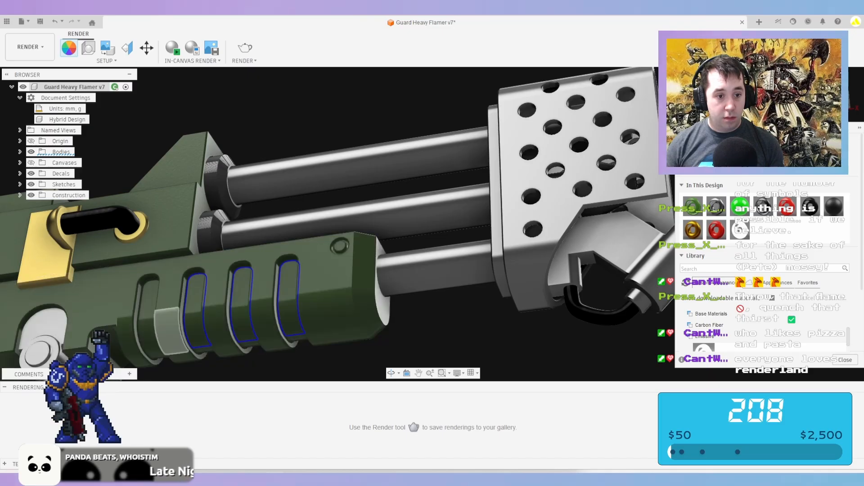
{"action": "left_click", "coordinate": [150, 330], "text": "ctrl"}
Add the remaining narrow faces along the underside of the four slots to the selection
{"action": "scroll", "coordinate": [200, 346], "scroll_direction": "up", "scroll_amount": 3}
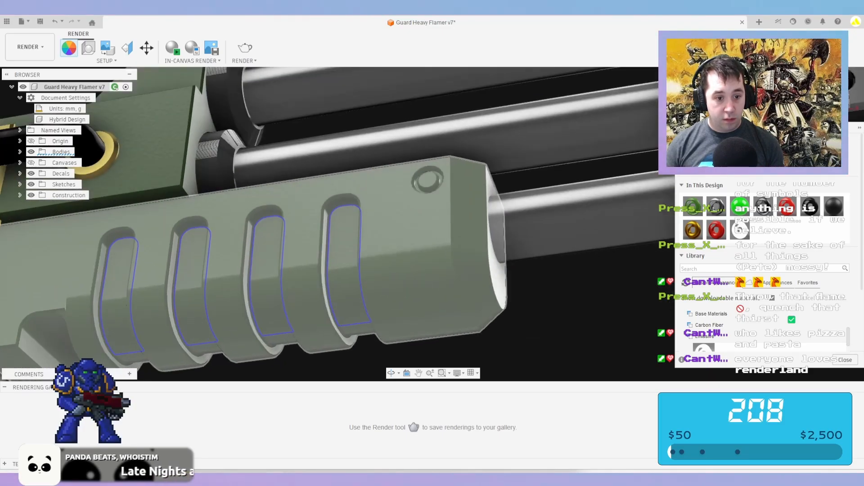
{"action": "scroll", "coordinate": [212, 348], "scroll_direction": "up", "scroll_amount": 2}
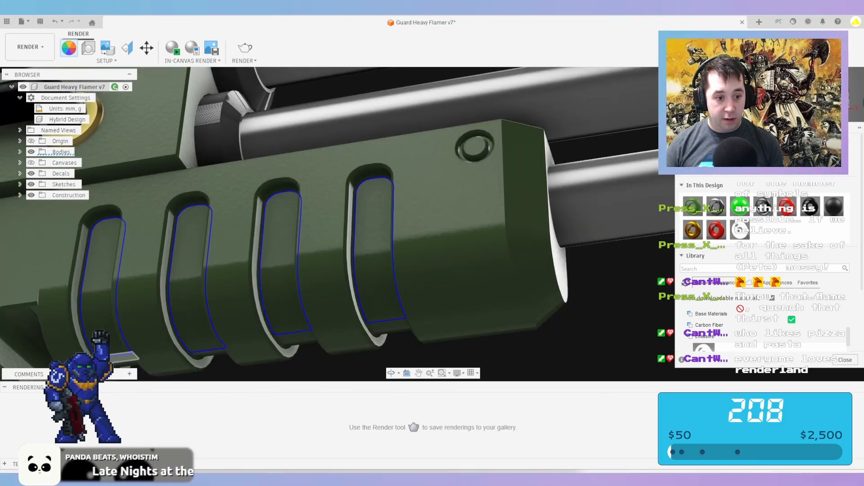
{"action": "left_click", "coordinate": [122, 358], "text": "ctrl"}
{"action": "left_click", "coordinate": [295, 336], "text": "ctrl"}
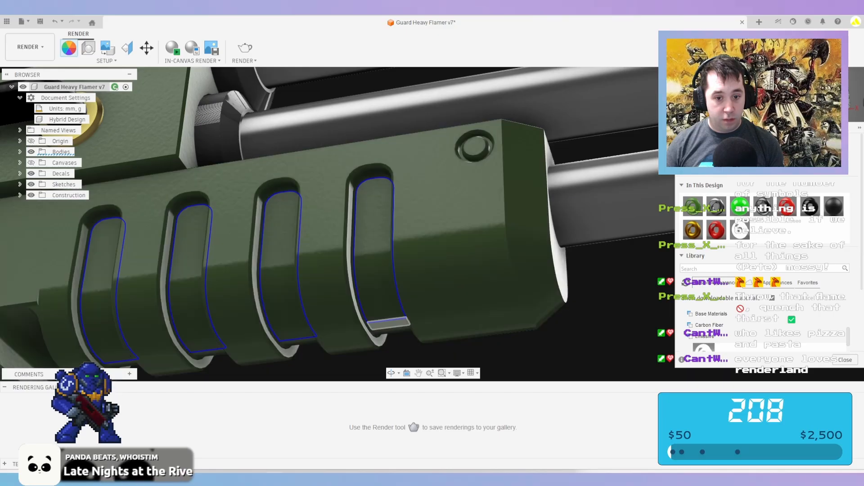
{"action": "left_click", "coordinate": [389, 324], "text": "ctrl"}
Add the recessed faces of the two front slots on the opposite side of the green lower housing to the appearance selection
{"action": "middle_click_drag", "start_coordinate": [383, 291], "coordinate": [207, 261], "text": "shift"}
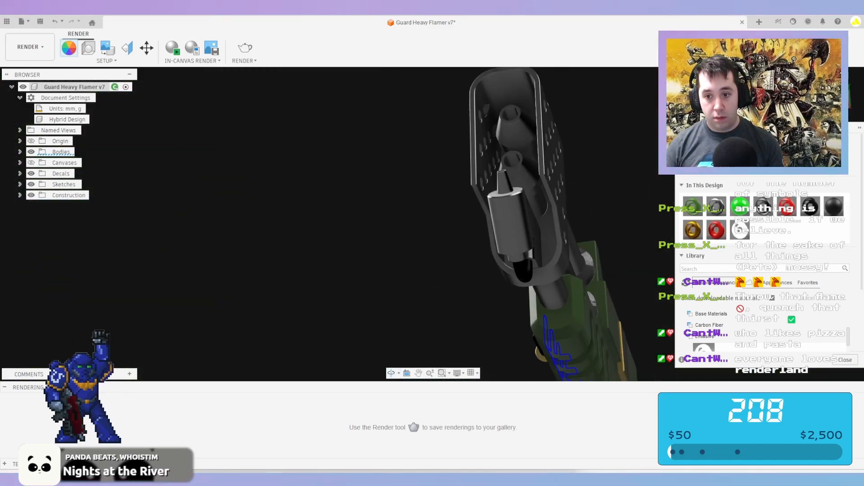
{"action": "middle_click_drag", "start_coordinate": [612, 270], "coordinate": [445, 257], "text": "shift"}
{"action": "scroll", "coordinate": [493, 277], "scroll_direction": "up", "scroll_amount": 4}
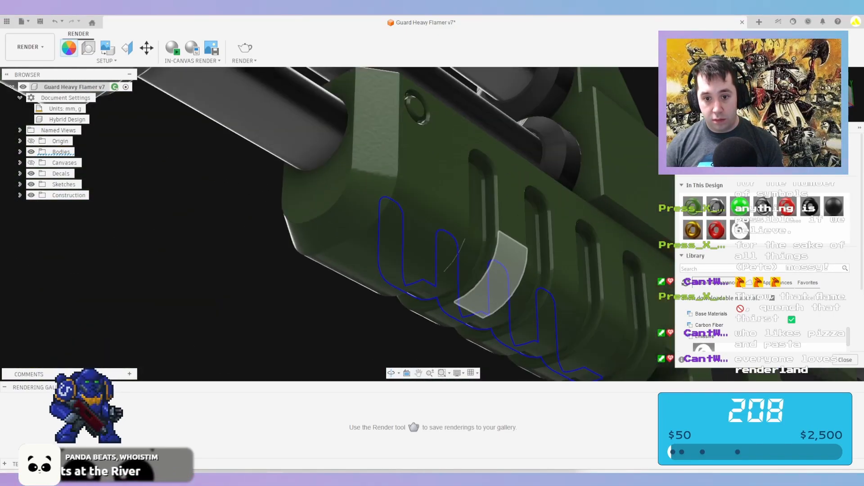
{"action": "scroll", "coordinate": [473, 273], "scroll_direction": "up", "scroll_amount": 2}
{"action": "left_click", "coordinate": [456, 253], "text": "ctrl"}
{"action": "left_click", "coordinate": [475, 186], "text": "ctrl"}
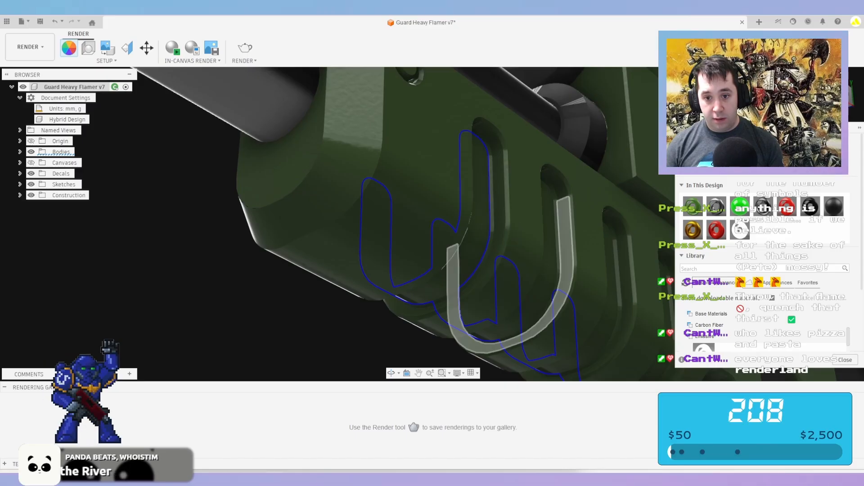
{"action": "left_click", "coordinate": [525, 298], "text": "ctrl"}
{"action": "left_click", "coordinate": [544, 230], "text": "ctrl"}
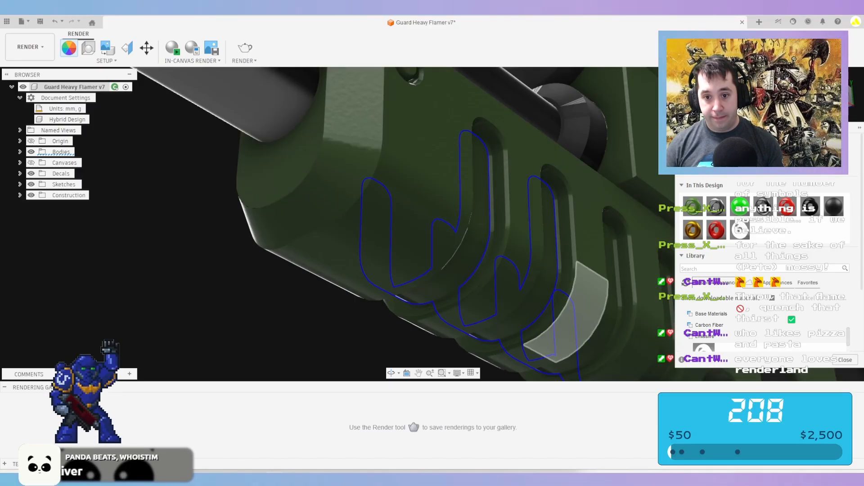
Add the recessed faces of the two remaining rear slots on that side to the selection
{"action": "middle_click_drag", "start_coordinate": [578, 315], "coordinate": [209, 288], "text": "shift"}
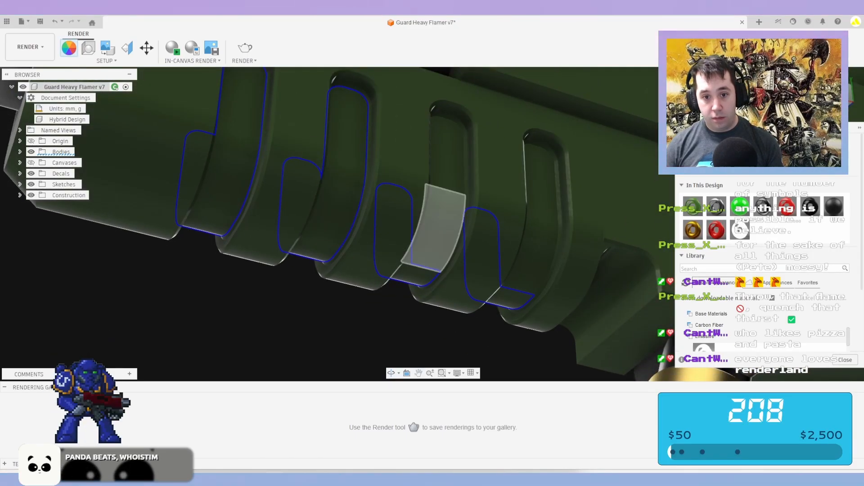
{"action": "left_click", "coordinate": [436, 230], "text": "ctrl"}
{"action": "left_click", "coordinate": [448, 158], "text": "ctrl"}
{"action": "left_click", "coordinate": [532, 254], "text": "ctrl"}
{"action": "left_click", "coordinate": [541, 189], "text": "ctrl"}
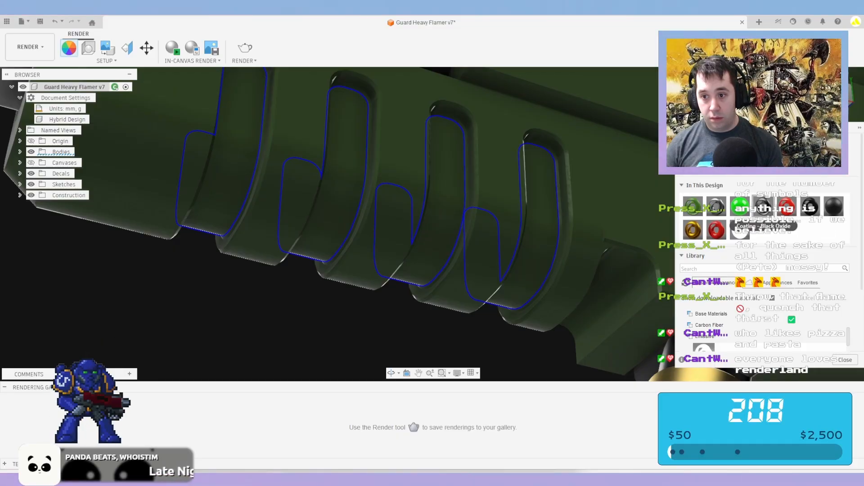
Apply the Coating - Black Oxide appearance to all selected slot faces and end the appearance change
{"action": "left_click_drag", "start_coordinate": [763, 206], "coordinate": [535, 203]}
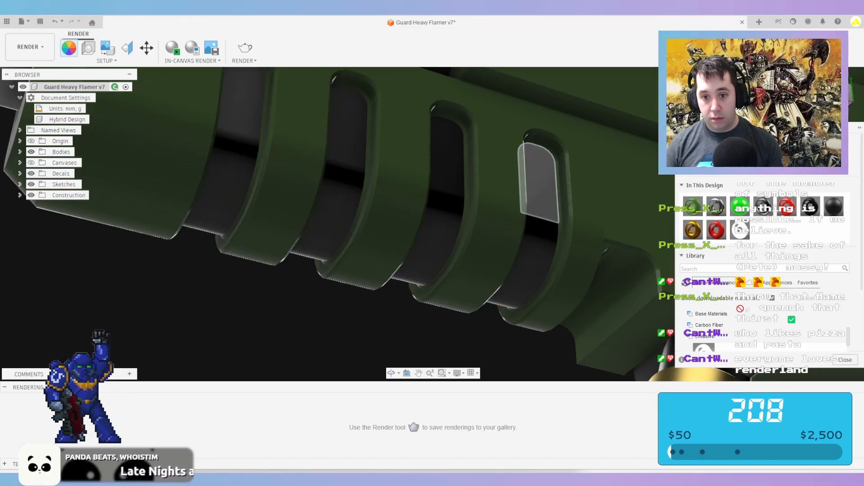
{"action": "scroll", "coordinate": [507, 201], "scroll_direction": "down", "scroll_amount": 4}
{"action": "scroll", "coordinate": [496, 218], "scroll_direction": "down", "scroll_amount": 3}
{"action": "middle_click_drag", "start_coordinate": [496, 225], "coordinate": [625, 248], "text": "shift"}
{"action": "scroll", "coordinate": [450, 203], "scroll_direction": "down", "scroll_amount": 1}
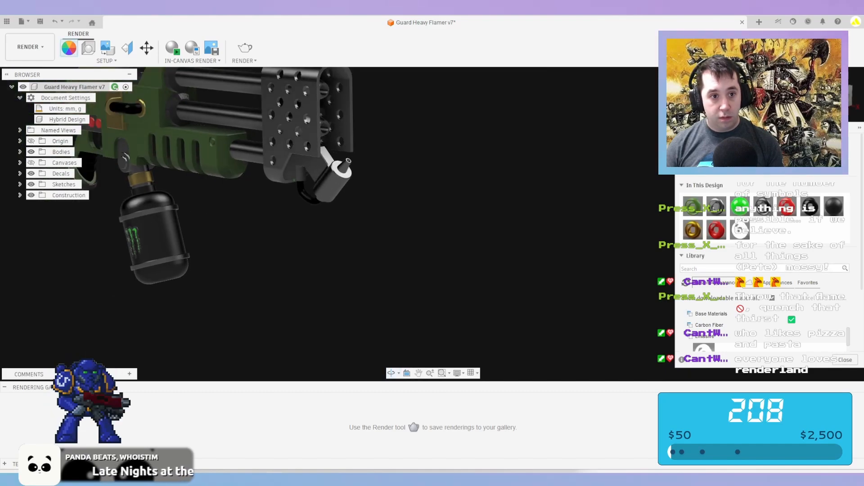
{"action": "middle_click_drag", "start_coordinate": [360, 189], "coordinate": [599, 257]}
{"action": "middle_click_drag", "start_coordinate": [522, 238], "coordinate": [546, 252]}
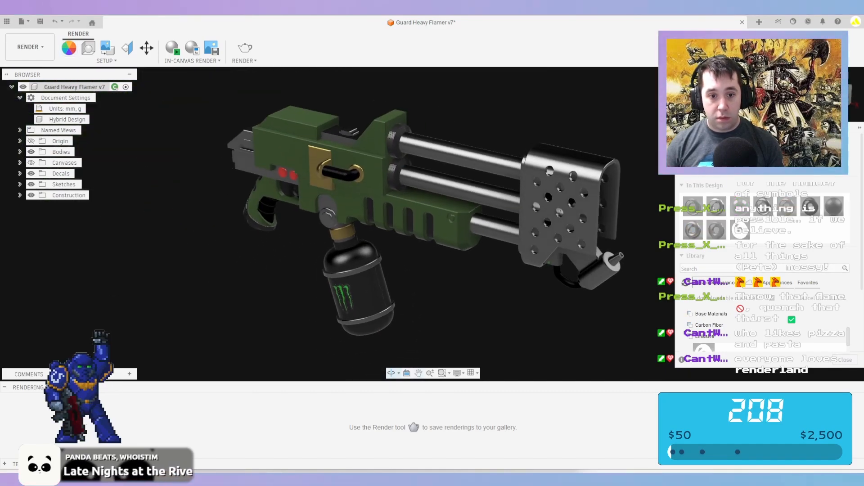
{"action": "scroll", "coordinate": [546, 252], "scroll_direction": "down", "scroll_amount": 1}
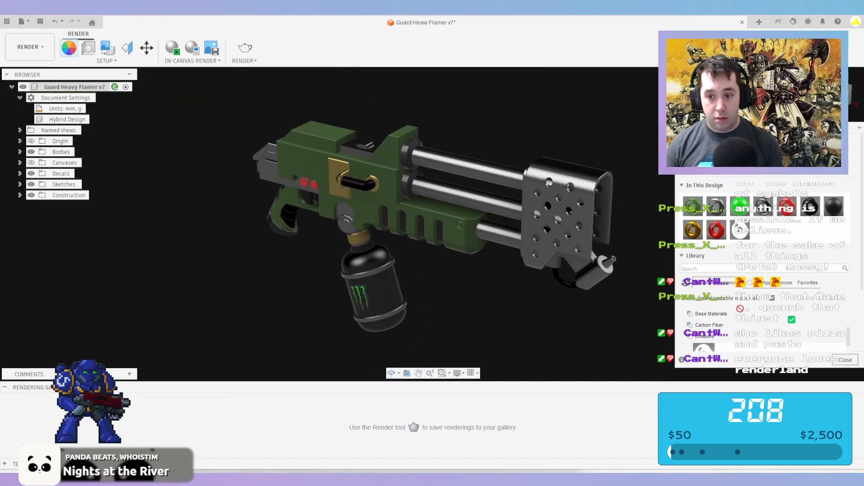
{"action": "key", "text": "Escape"}
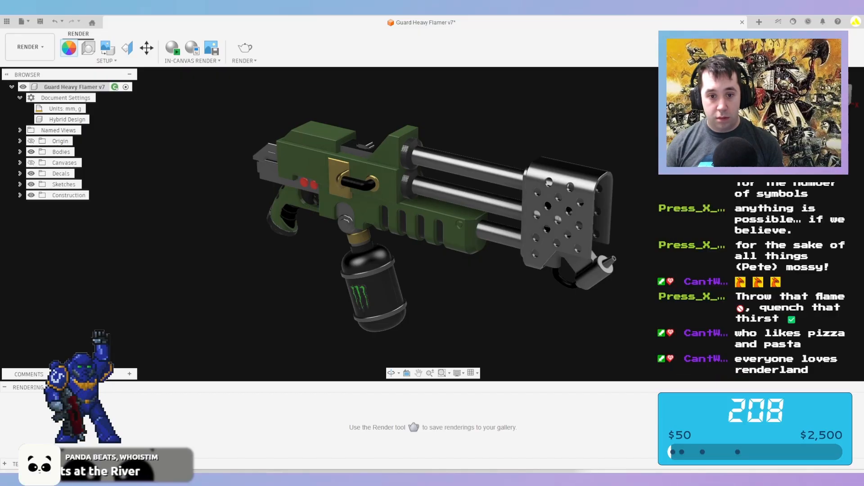
Frame the whole flamer in a three-quarter view and save the design as a new version
{"action": "scroll", "coordinate": [473, 291], "scroll_direction": "down", "scroll_amount": 1}
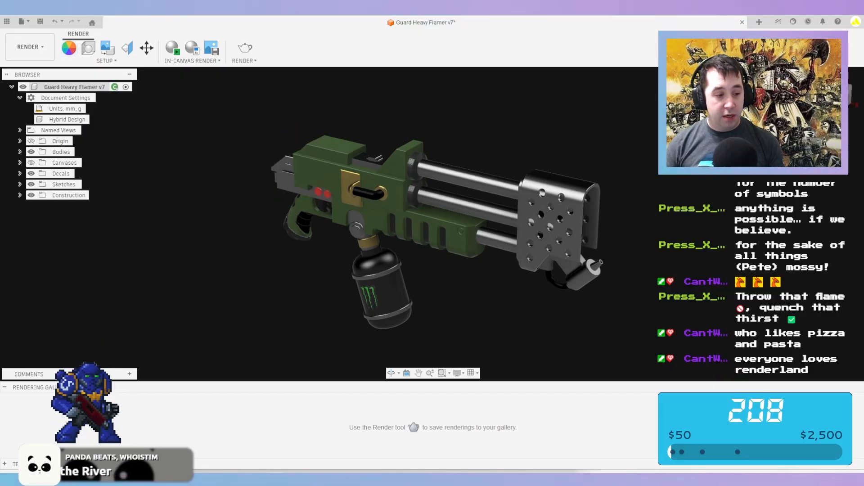
{"action": "middle_click_drag", "start_coordinate": [472, 270], "coordinate": [429, 257], "text": "shift"}
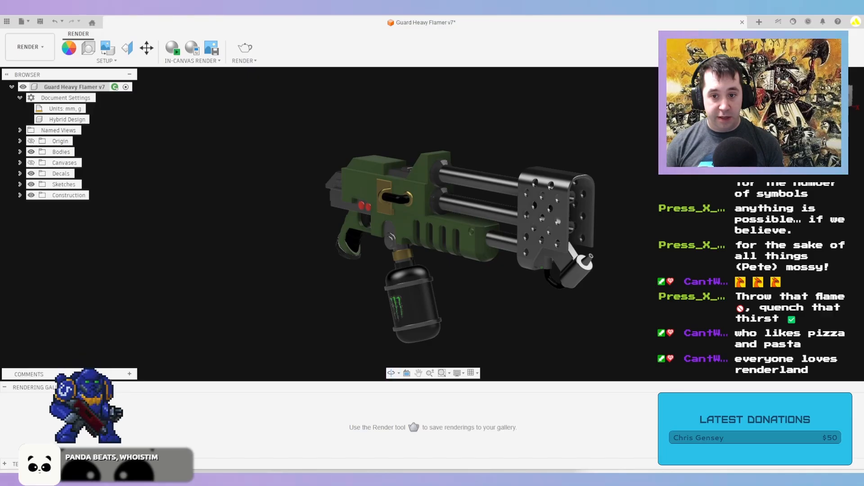
{"action": "middle_click_drag", "start_coordinate": [499, 303], "coordinate": [503, 284]}
{"action": "scroll", "coordinate": [503, 283], "scroll_direction": "down", "scroll_amount": 1}
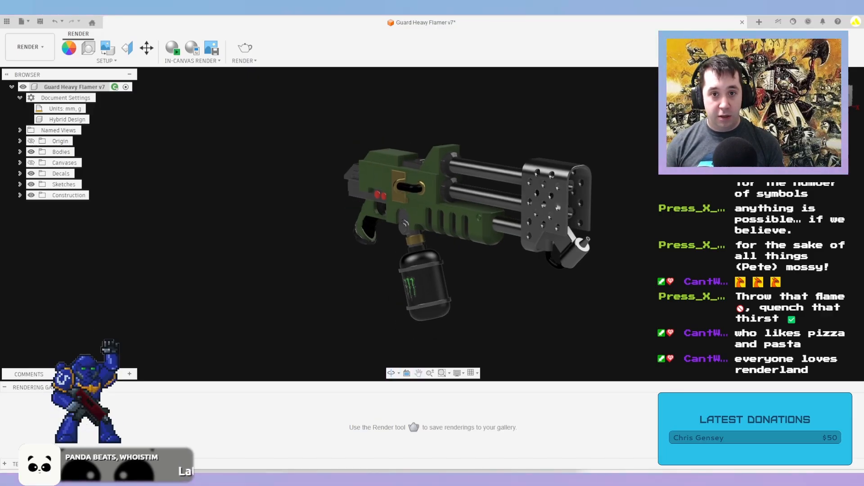
{"action": "key", "text": "ctrl+s"}
{"action": "key", "text": "Return"}
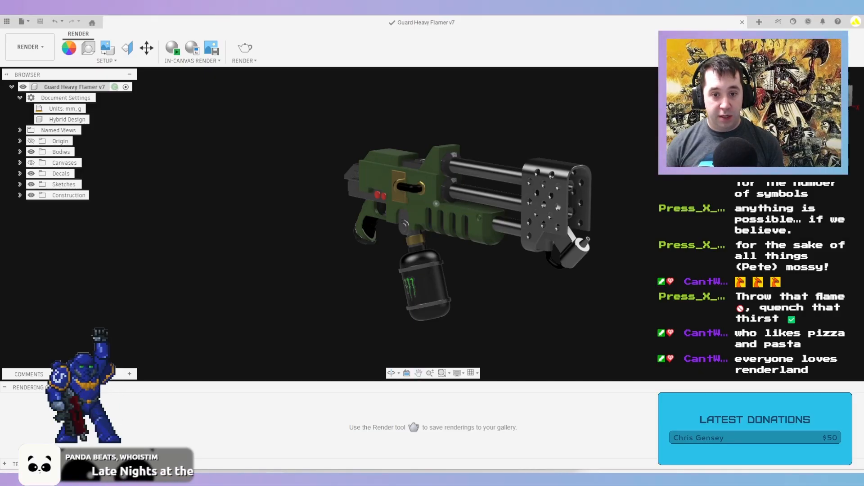
Preview the whole flamer with an in-canvas render to check the nozzle glow and slot finish, and stop the render
{"action": "middle_click_drag", "start_coordinate": [436, 204], "coordinate": [410, 181]}
{"action": "scroll", "coordinate": [410, 181], "scroll_direction": "up", "scroll_amount": 3}
{"action": "scroll", "coordinate": [411, 181], "scroll_direction": "down", "scroll_amount": 2}
{"action": "scroll", "coordinate": [405, 180], "scroll_direction": "up", "scroll_amount": 2}
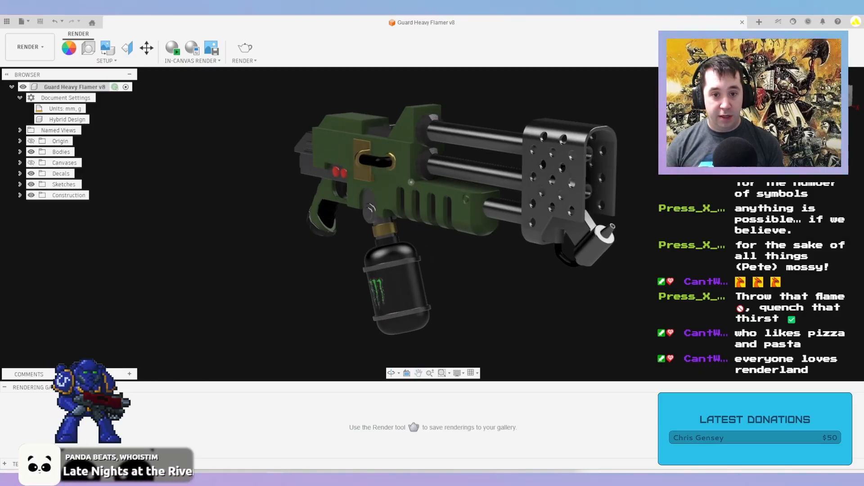
{"action": "scroll", "coordinate": [405, 180], "scroll_direction": "up", "scroll_amount": 2}
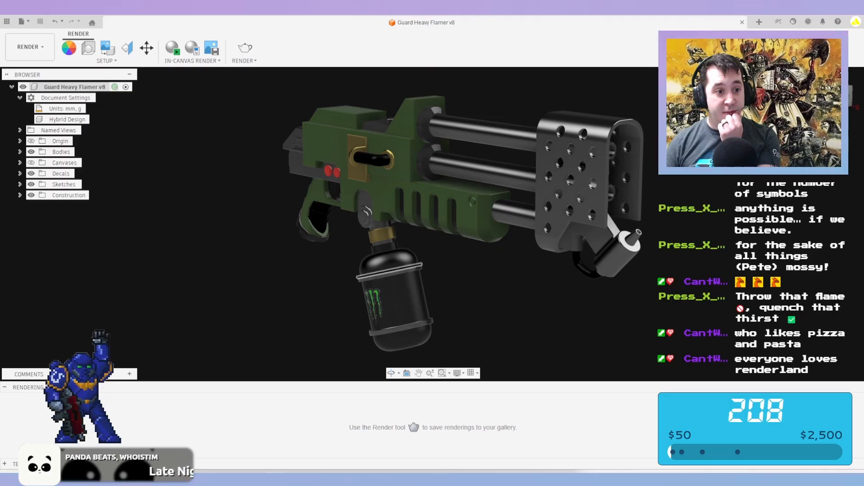
{"action": "left_click", "coordinate": [19, 152]}
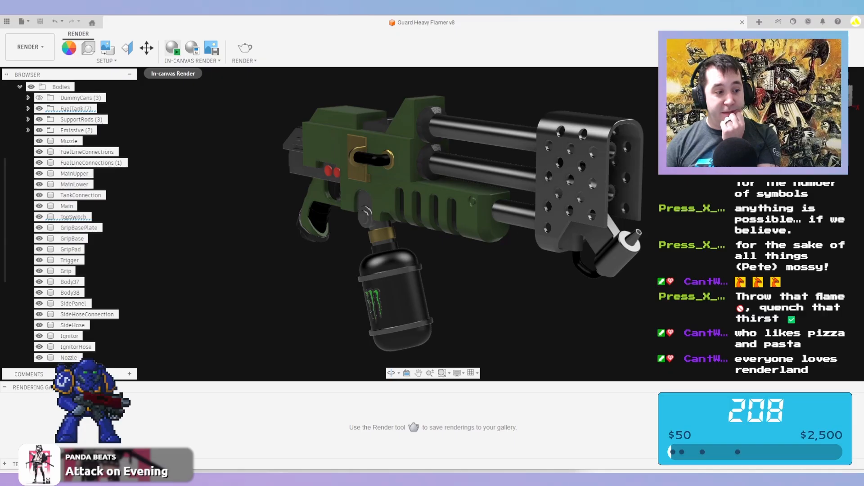
{"action": "left_click", "coordinate": [172, 47]}
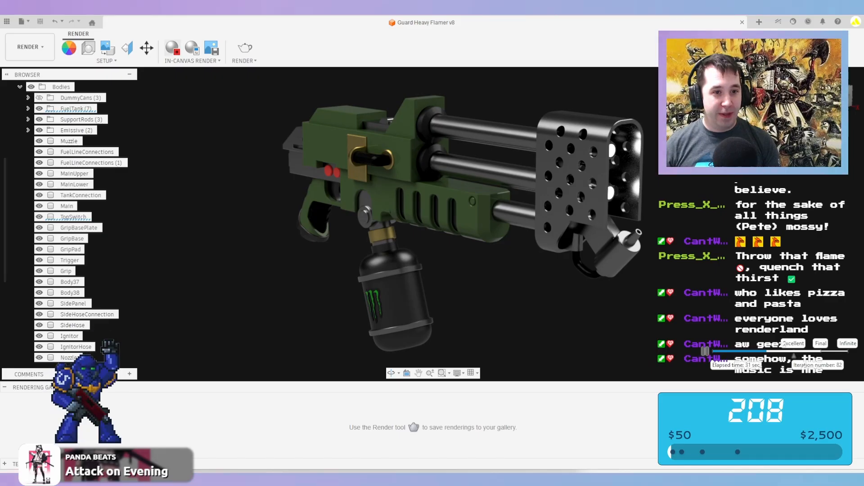
{"action": "left_click", "coordinate": [173, 47]}
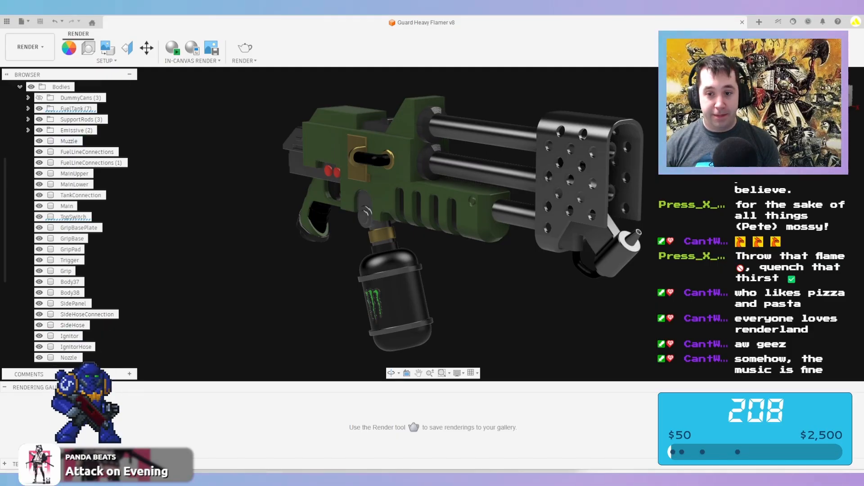
Apply the LED (Green) appearance to the recessed circular faces inside both flamer nozzles
{"action": "middle_click_drag", "start_coordinate": [581, 189], "coordinate": [468, 194], "text": "shift"}
{"action": "scroll", "coordinate": [489, 194], "scroll_direction": "up", "scroll_amount": 3}
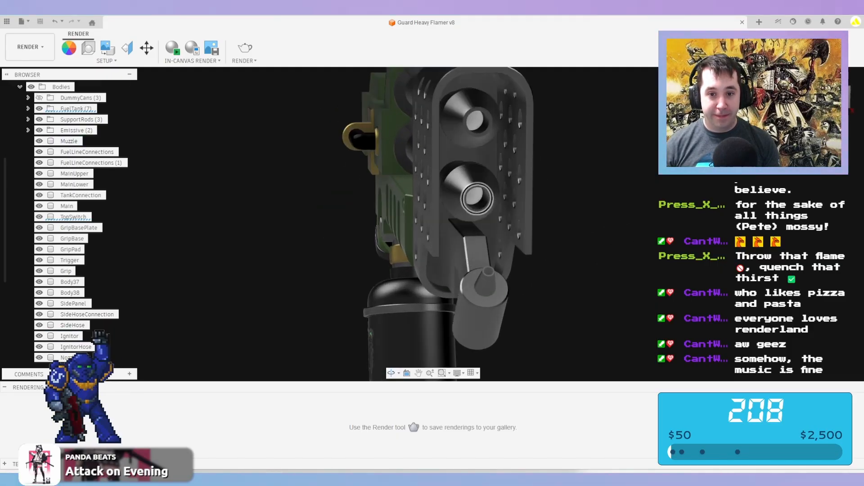
{"action": "key", "text": "a"}
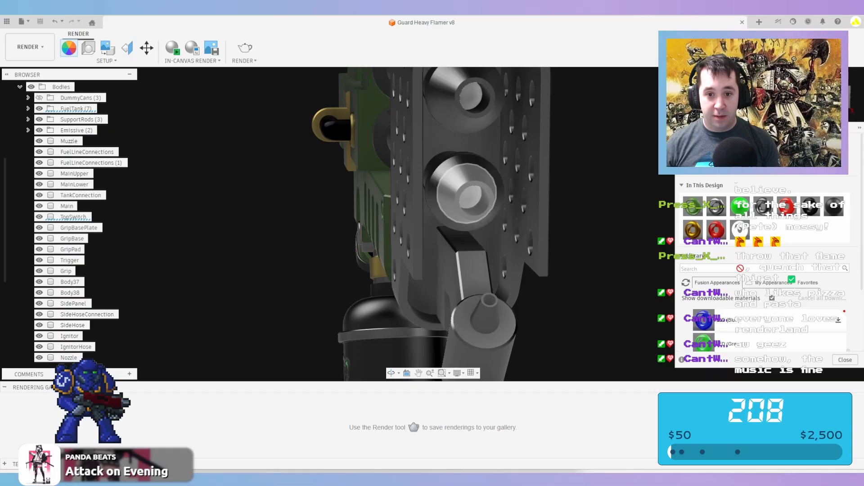
{"action": "left_click", "coordinate": [452, 183]}
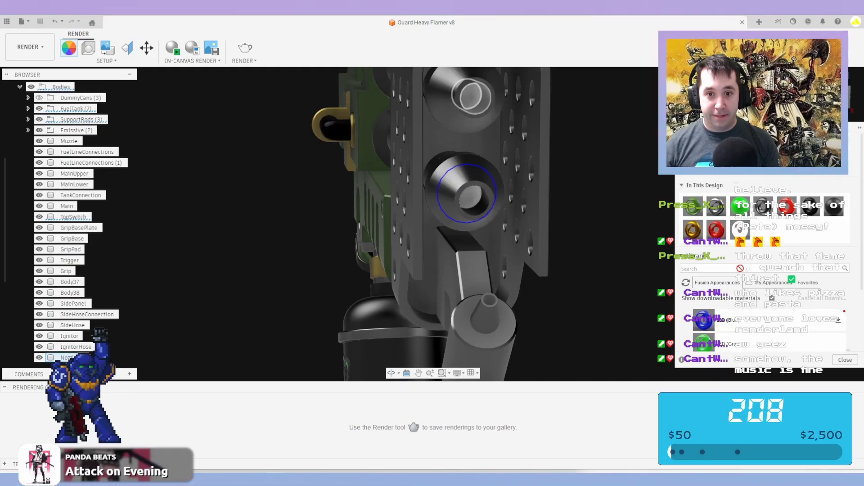
{"action": "left_click", "coordinate": [453, 88], "text": "ctrl"}
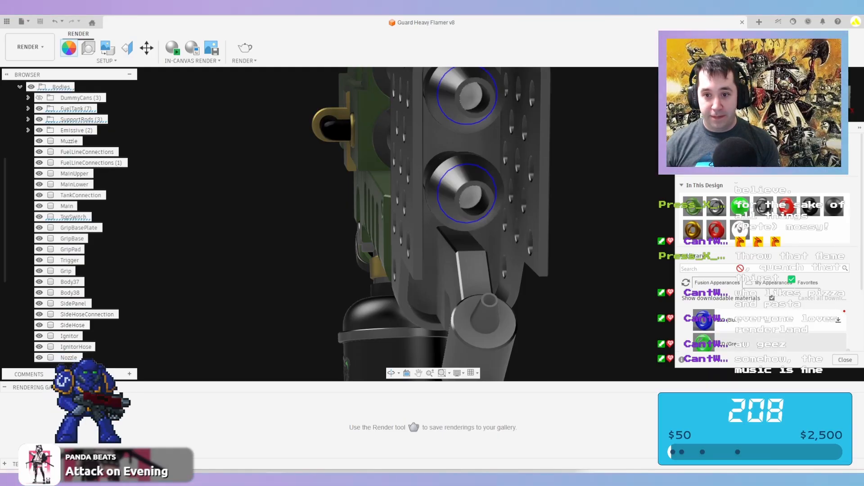
{"action": "left_click_drag", "start_coordinate": [704, 343], "coordinate": [471, 197]}
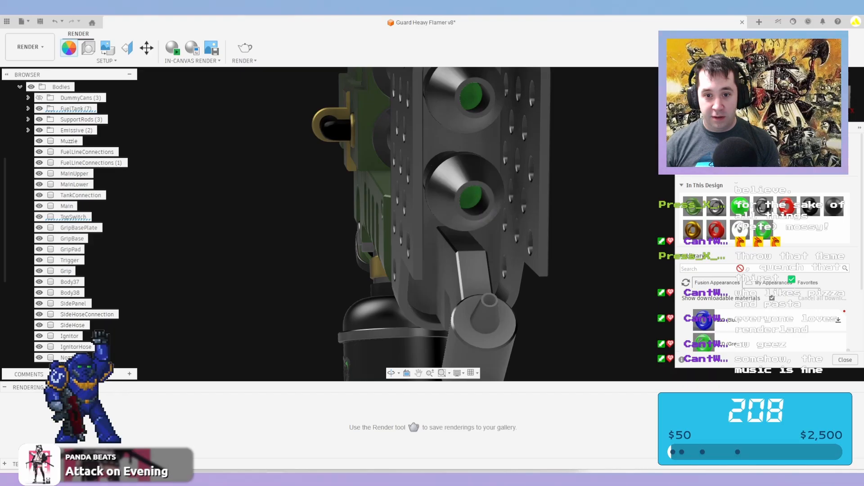
Edit the nozzles' LED appearance to orange (RGB 236, 113, 5), raise its luminance strongly and set its roughness to 0.559
{"action": "right_click", "coordinate": [770, 235]}
{"action": "left_click", "coordinate": [783, 243]}
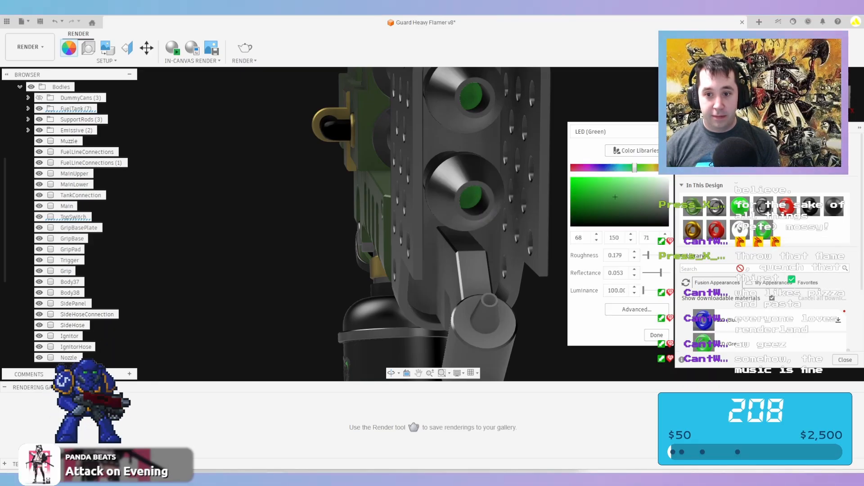
{"action": "left_click_drag", "start_coordinate": [634, 168], "coordinate": [664, 167]}
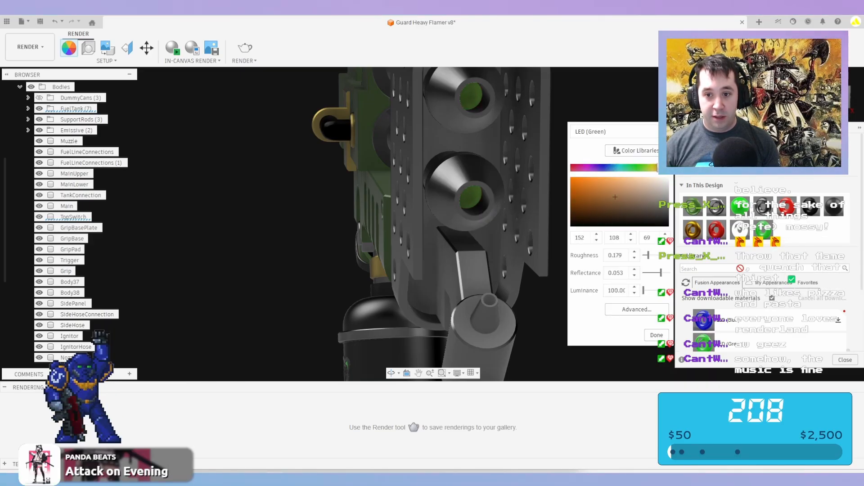
{"action": "left_click", "coordinate": [572, 179]}
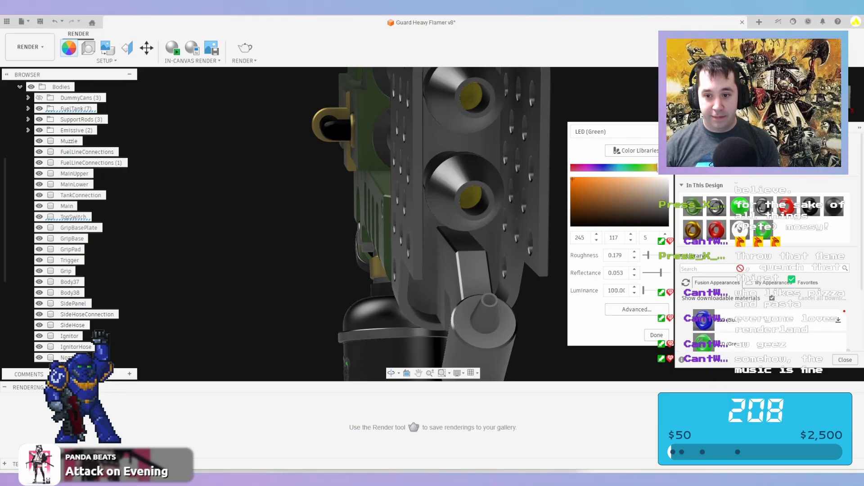
{"action": "left_click_drag", "start_coordinate": [643, 290], "coordinate": [658, 290]}
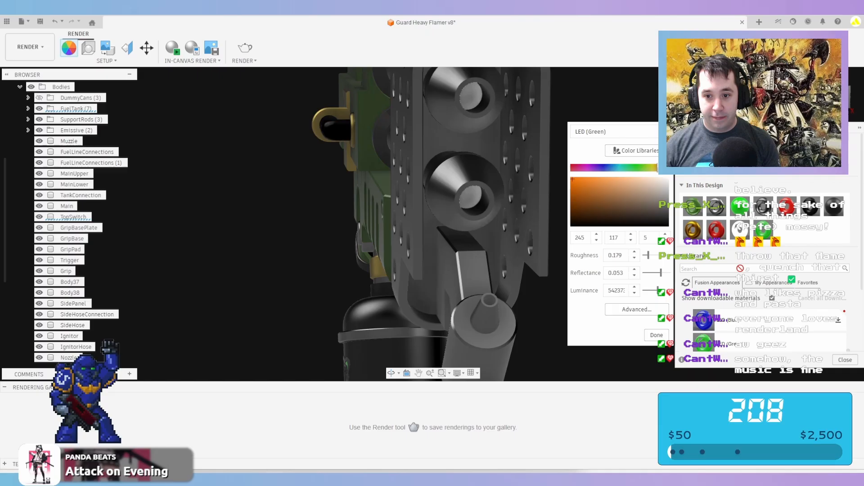
{"action": "left_click", "coordinate": [573, 180]}
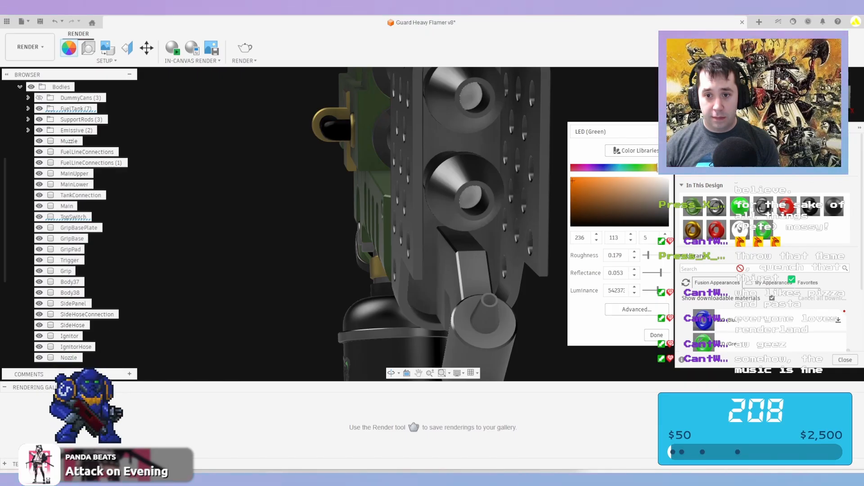
{"action": "left_click_drag", "start_coordinate": [658, 290], "coordinate": [656, 290]}
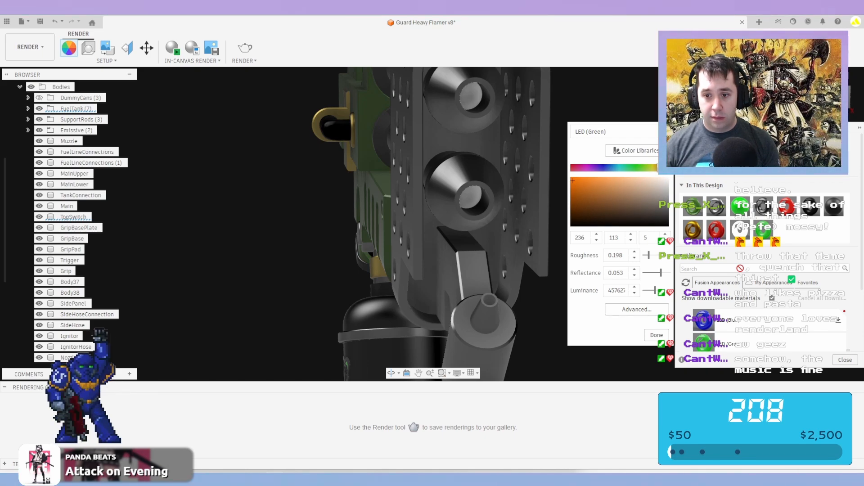
{"action": "left_click_drag", "start_coordinate": [647, 256], "coordinate": [659, 256]}
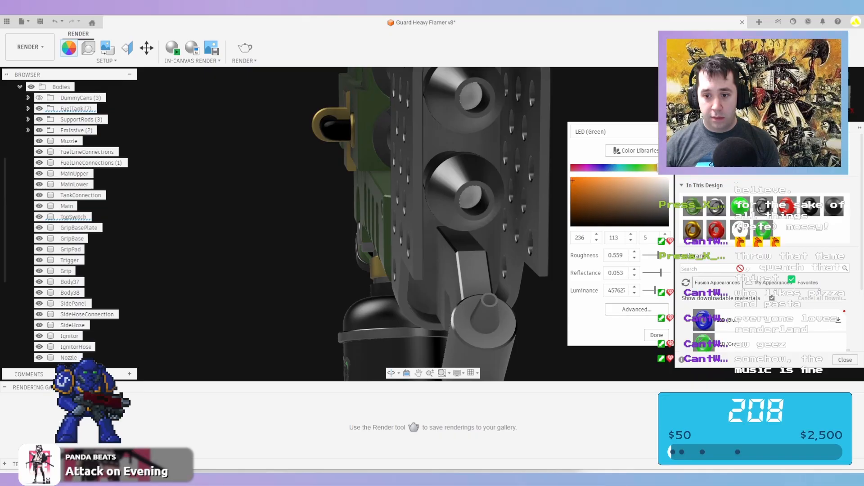
{"action": "left_click", "coordinate": [656, 335]}
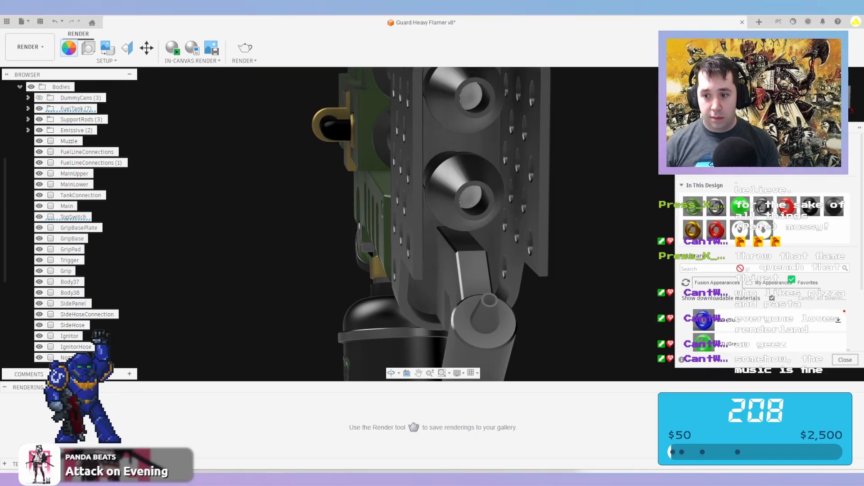
{"action": "left_click", "coordinate": [845, 360]}
Run another in-canvas render of the whole flamer from a three-quarter view to check the edited nozzle glow
{"action": "scroll", "coordinate": [540, 255], "scroll_direction": "down", "scroll_amount": 5}
{"action": "mouse_move", "coordinate": [537, 257]}
{"action": "middle_mouse_down", "text": "shift"}
{"action": "mouse_move", "coordinate": [625, 271]}
{"action": "mouse_move", "coordinate": [595, 286]}
{"action": "mouse_move", "coordinate": [531, 285]}
{"action": "mouse_move", "coordinate": [558, 259]}
{"action": "mouse_move", "coordinate": [548, 261]}
{"action": "middle_mouse_up", "text": "shift"}
{"action": "scroll", "coordinate": [559, 288], "scroll_direction": "down", "scroll_amount": 3}
{"action": "scroll", "coordinate": [558, 259], "scroll_direction": "up", "scroll_amount": 1}
{"action": "scroll", "coordinate": [558, 260], "scroll_direction": "up", "scroll_amount": 1}
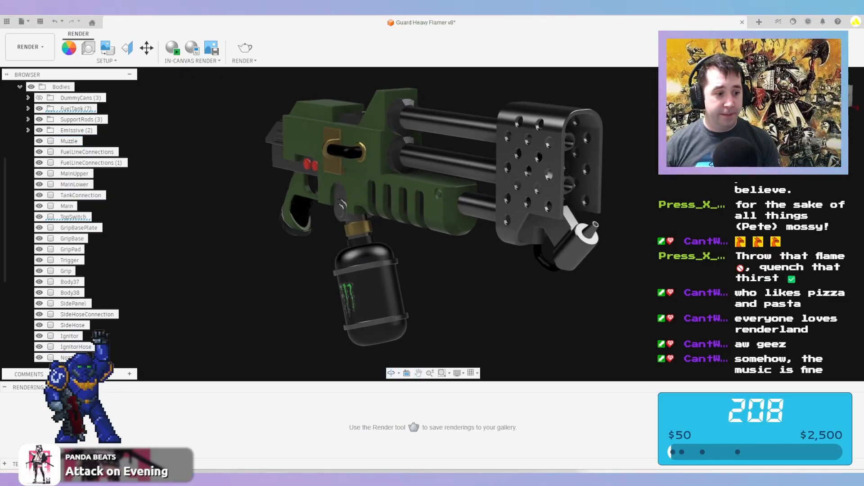
{"action": "left_click", "coordinate": [173, 47]}
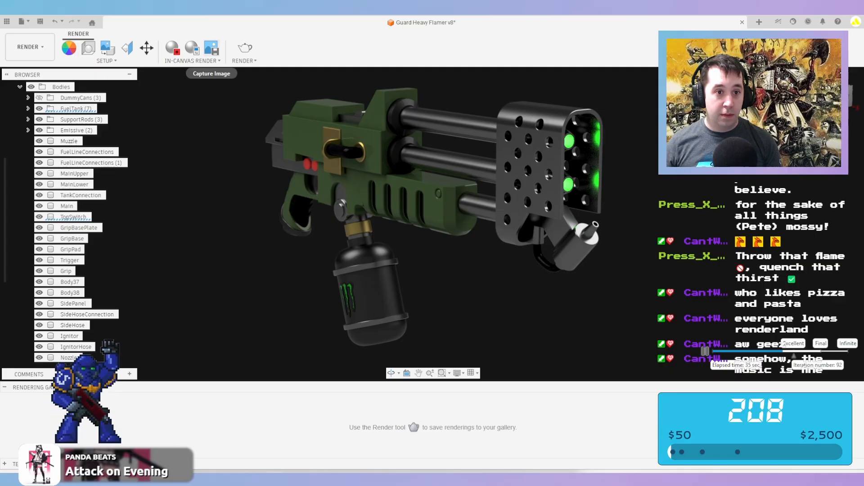
Capture the finished in-canvas render at the current document window size, save it locally as PNG "Guard Heavy Flamer v8", and stop the render
{"action": "left_click", "coordinate": [211, 48]}
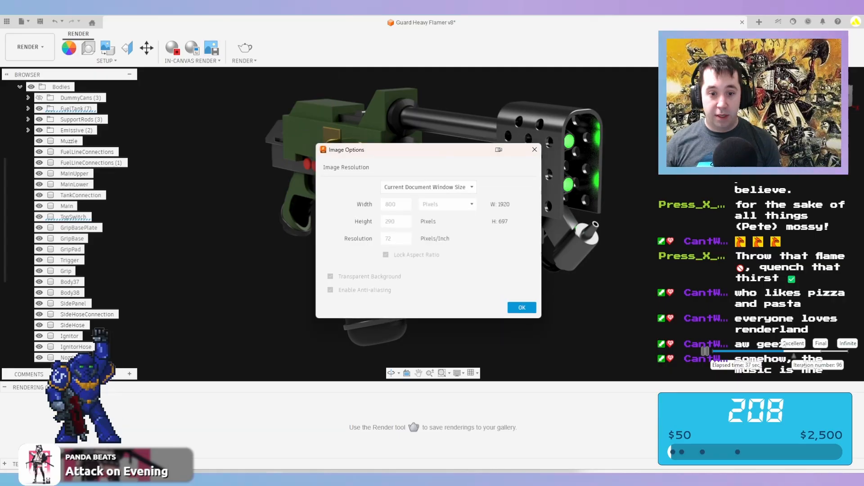
{"action": "left_click", "coordinate": [522, 307]}
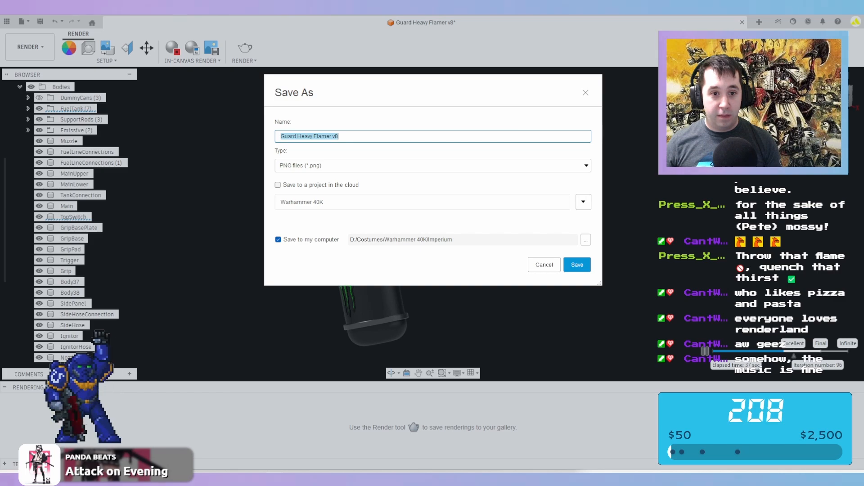
{"action": "key", "text": "Return"}
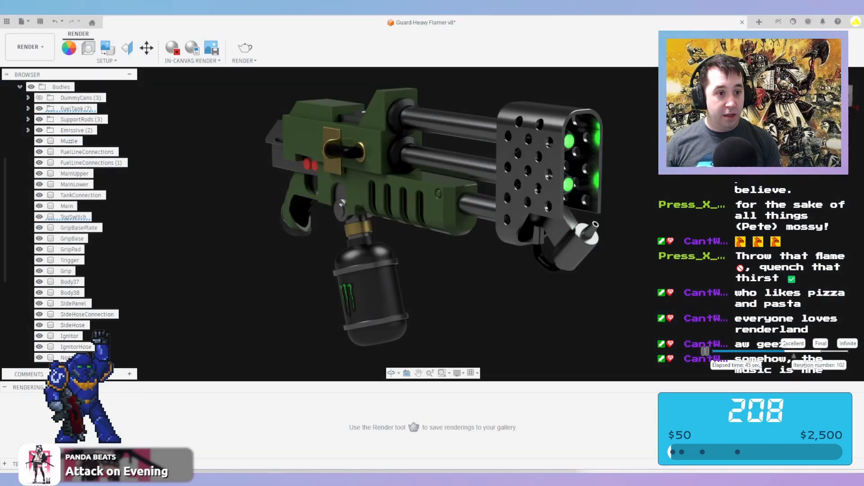
{"action": "left_click", "coordinate": [172, 48]}
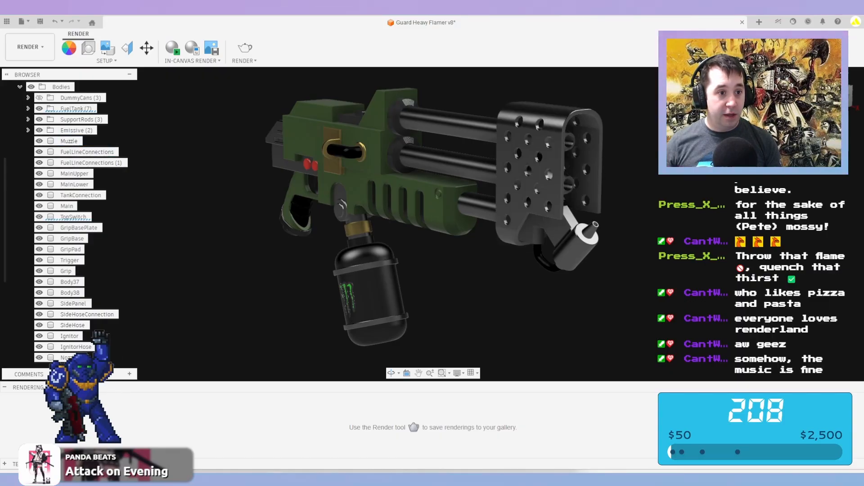
Hide all six FuelTankBottom bodies in the FuelTank folder and show the DummyCans bodies in their place
{"action": "left_click", "coordinate": [28, 108]}
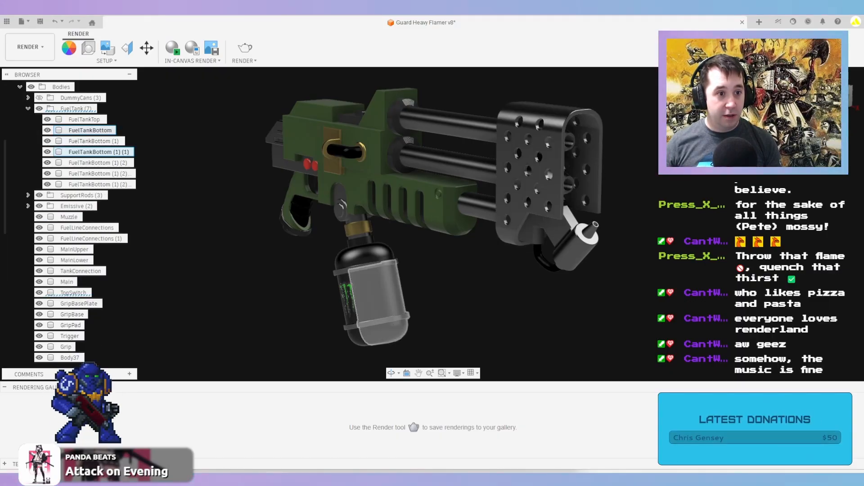
{"action": "left_click", "coordinate": [47, 130]}
{"action": "left_click", "coordinate": [48, 130]}
{"action": "left_click", "coordinate": [47, 130]}
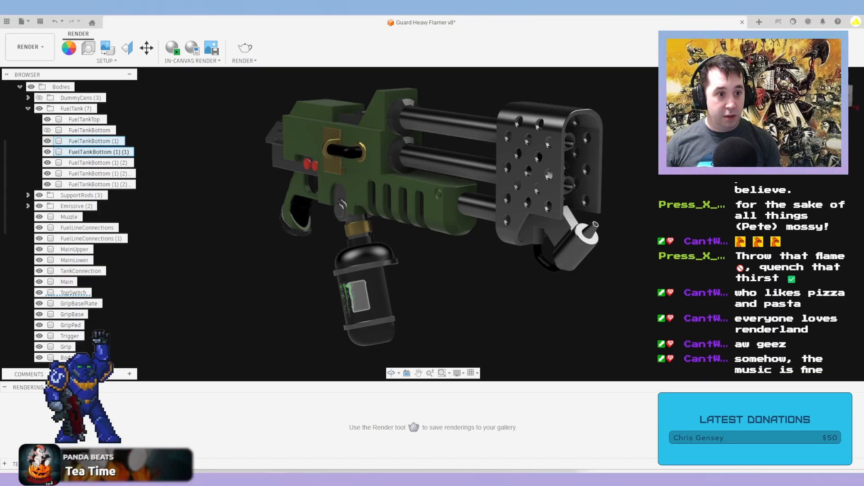
{"action": "left_click", "coordinate": [47, 141]}
{"action": "left_click", "coordinate": [47, 152]}
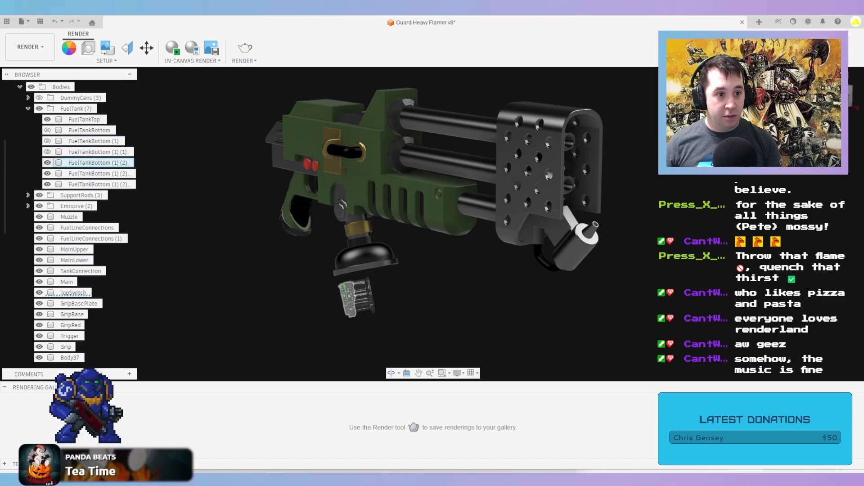
{"action": "left_click", "coordinate": [48, 162]}
{"action": "left_click", "coordinate": [47, 173]}
{"action": "left_click", "coordinate": [47, 184]}
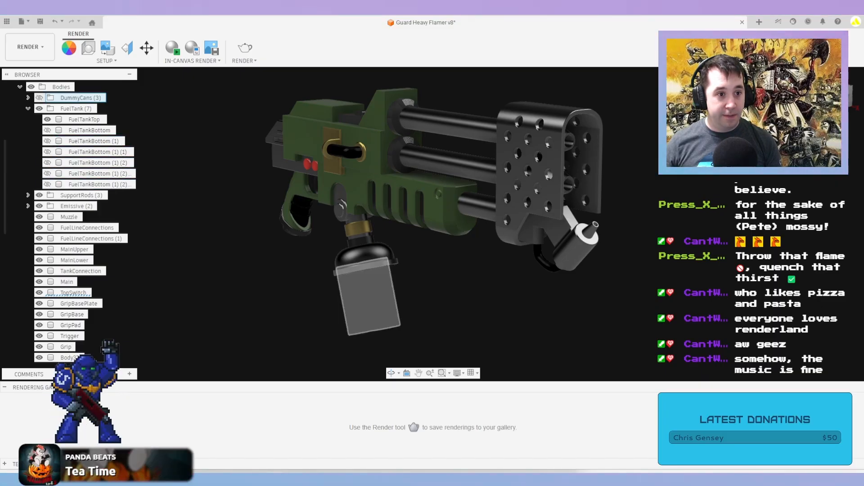
{"action": "left_click", "coordinate": [39, 97]}
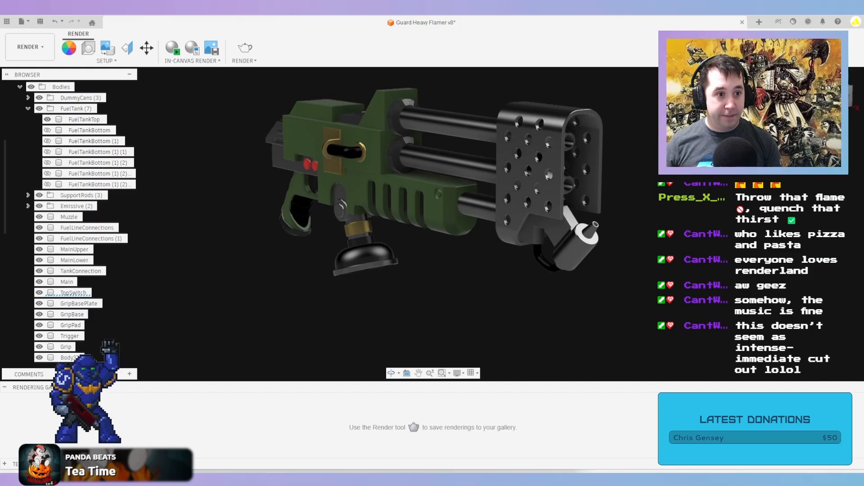
{"action": "left_click", "coordinate": [28, 98]}
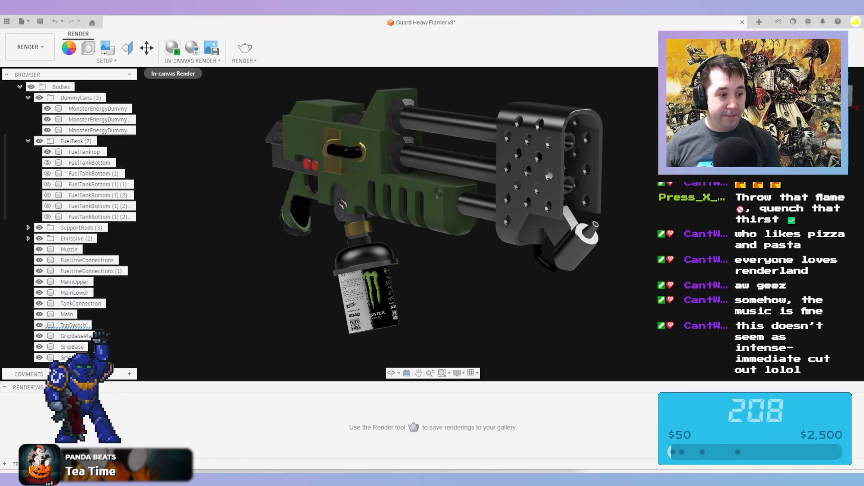
Render the flamer with the dummy cans in canvas and save the image as a PNG with "Render" added to the default name
{"action": "left_click", "coordinate": [172, 47]}
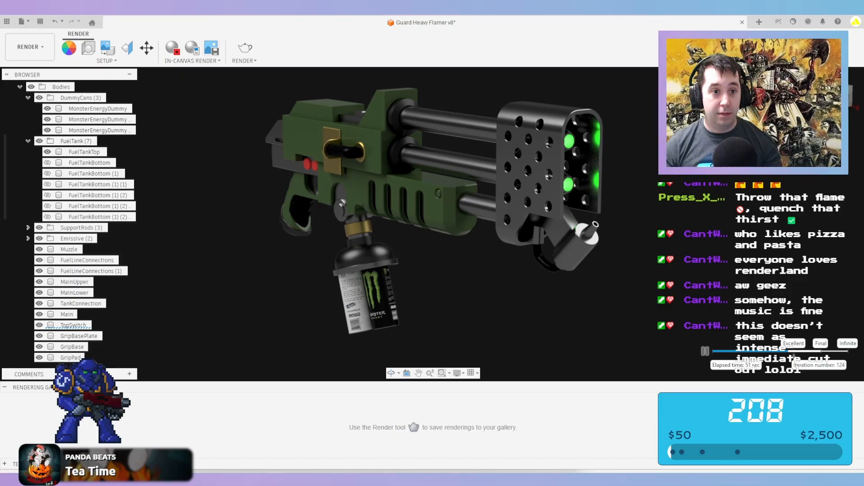
{"action": "left_click", "coordinate": [211, 48]}
{"action": "left_click", "coordinate": [522, 308]}
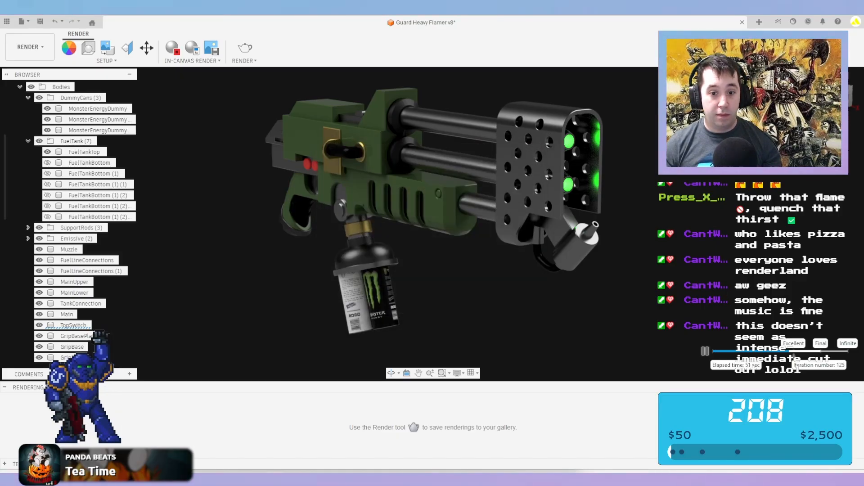
{"action": "left_click", "coordinate": [339, 136]}
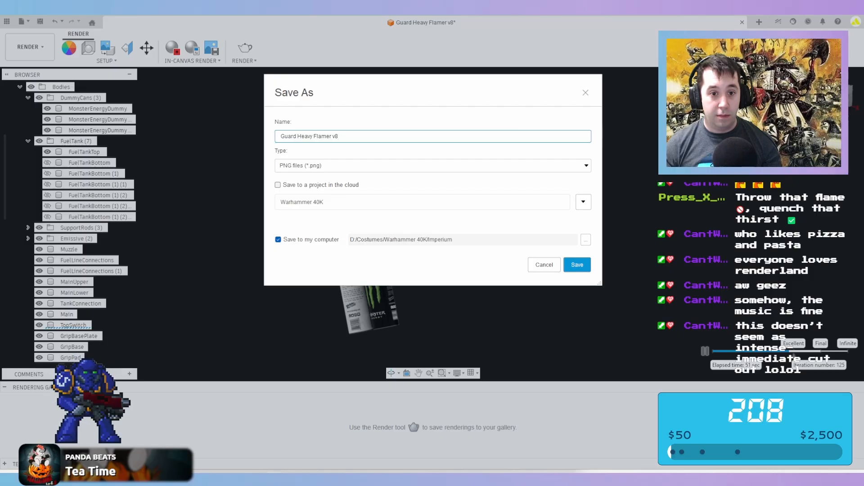
{"action": "type", "text": "Render"}
{"action": "key", "text": "Return"}
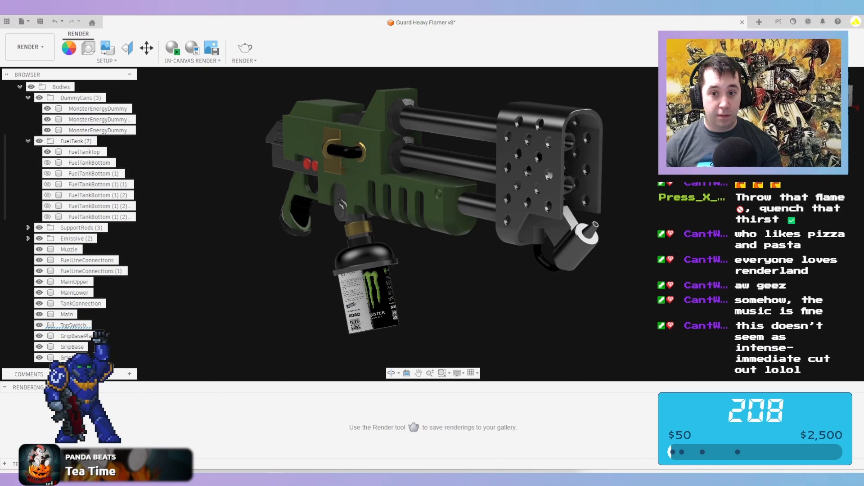
Start an in-canvas render of the flamer from a low side view that exposes the bottoms of the three cans
{"action": "middle_click_drag", "start_coordinate": [387, 225], "coordinate": [495, 198], "text": "shift"}
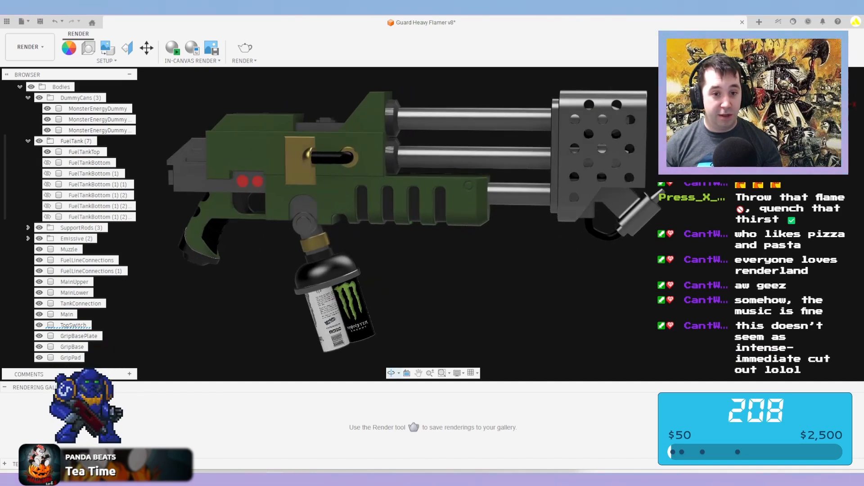
{"action": "middle_click_drag", "start_coordinate": [405, 225], "coordinate": [468, 180], "text": "shift"}
{"action": "middle_click_drag", "start_coordinate": [455, 311], "coordinate": [501, 262], "text": "shift"}
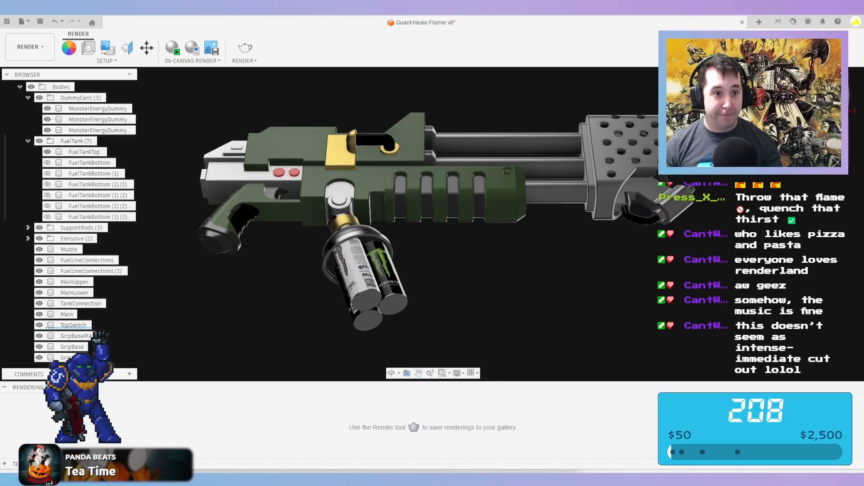
{"action": "left_click", "coordinate": [173, 48]}
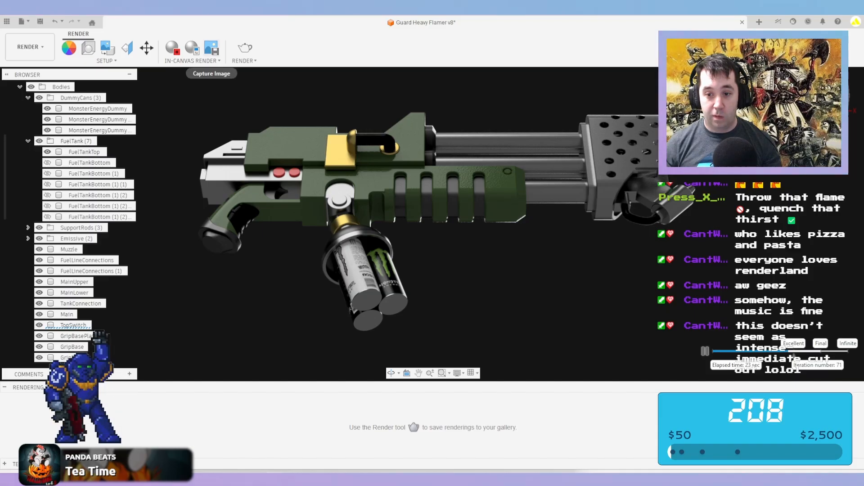
Capture the low-angle render at window size, save it as PNG "Guard Heavy Flamer v8 3For8DollarsDea", and stop the render
{"action": "left_click", "coordinate": [212, 48]}
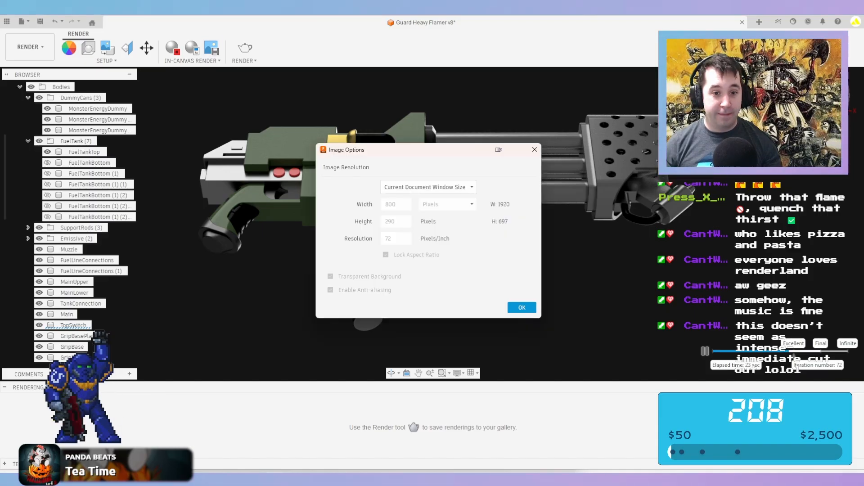
{"action": "left_click", "coordinate": [521, 308]}
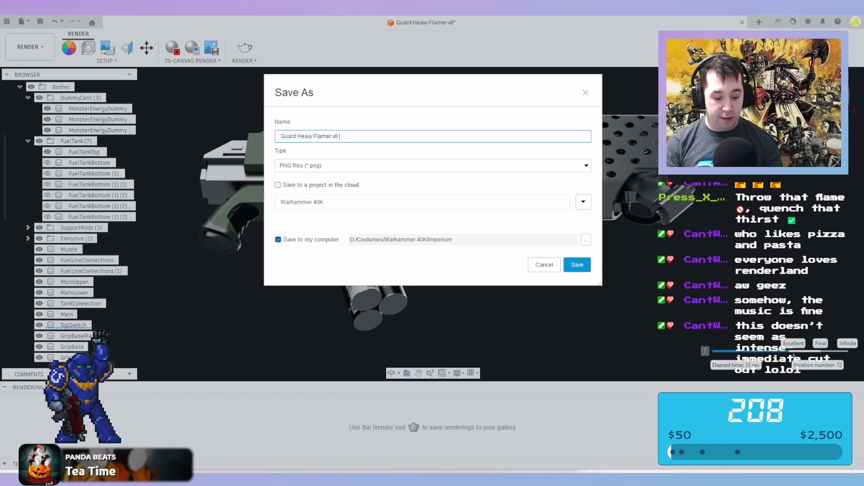
{"action": "type", "text": "3F"}
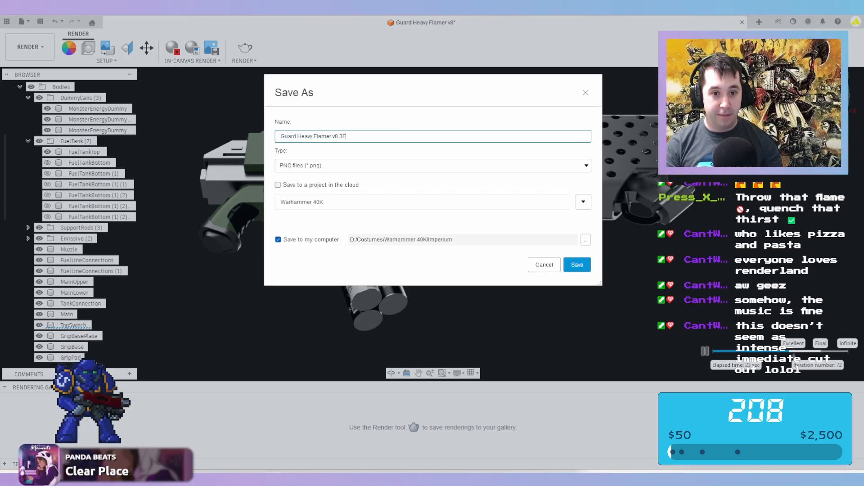
{"action": "type", "text": "or8DollarsDea"}
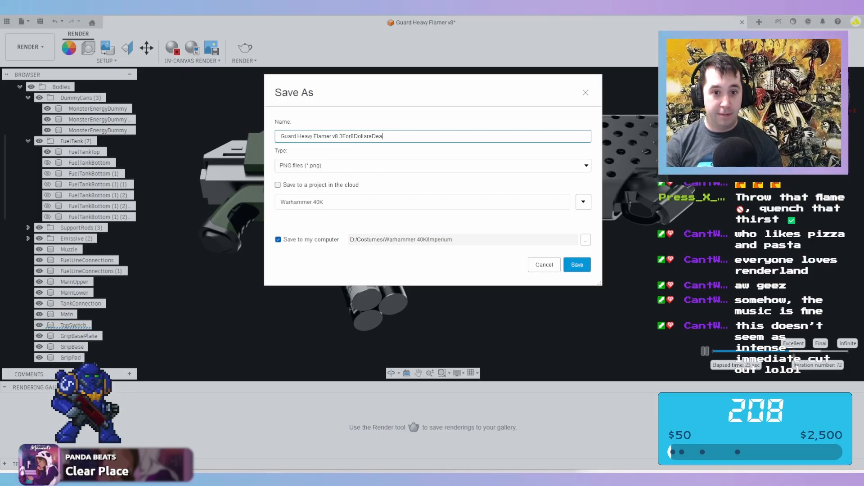
{"action": "key", "text": "Return"}
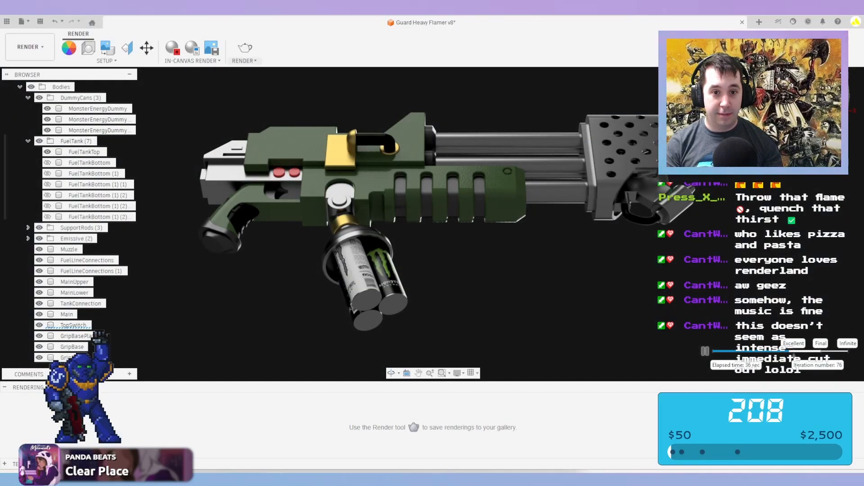
{"action": "left_click", "coordinate": [173, 47]}
Inspect the nozzle faces from the front and review the colour, roughness and luminance settings of their LED (Green) appearance
{"action": "middle_click_drag", "start_coordinate": [449, 207], "coordinate": [217, 232], "text": "shift"}
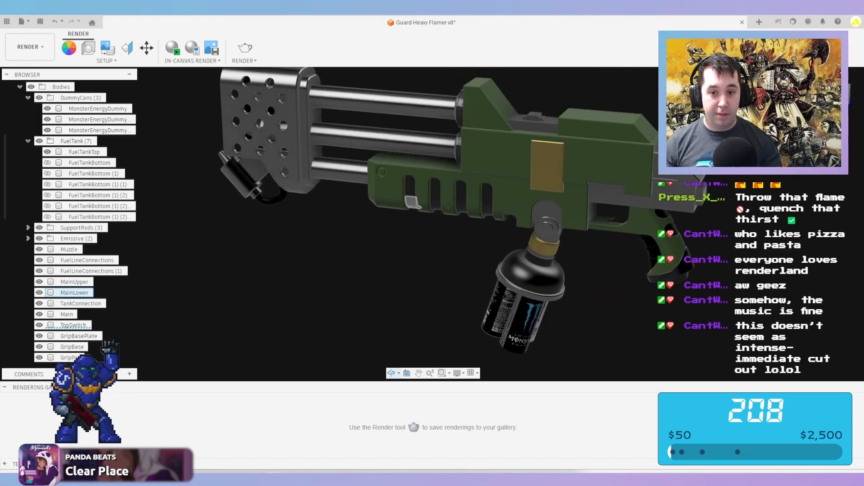
{"action": "middle_click_drag", "start_coordinate": [342, 220], "coordinate": [214, 189], "text": "shift"}
{"action": "scroll", "coordinate": [214, 189], "scroll_direction": "down", "scroll_amount": 1}
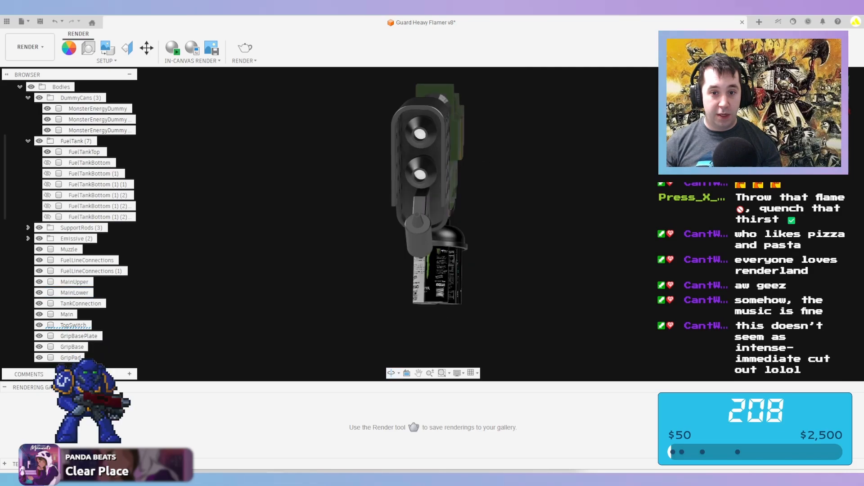
{"action": "scroll", "coordinate": [419, 188], "scroll_direction": "up", "scroll_amount": 3}
{"action": "key", "text": "a"}
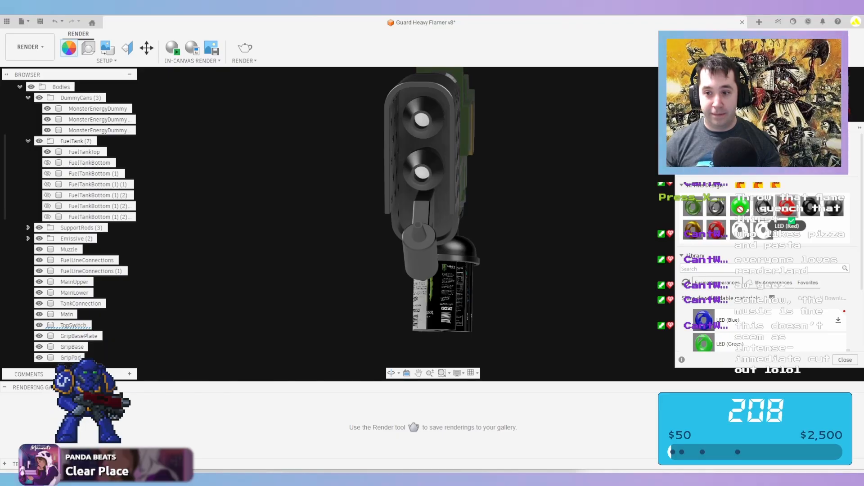
{"action": "right_click", "coordinate": [744, 235]}
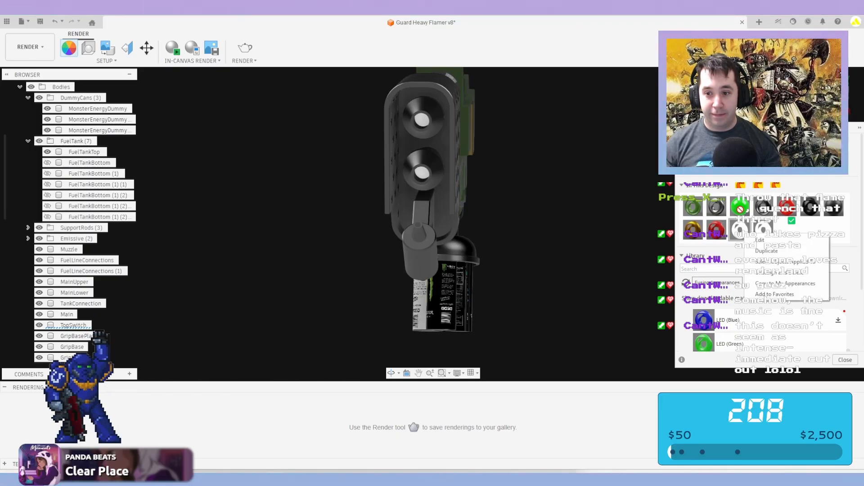
{"action": "left_click", "coordinate": [760, 241]}
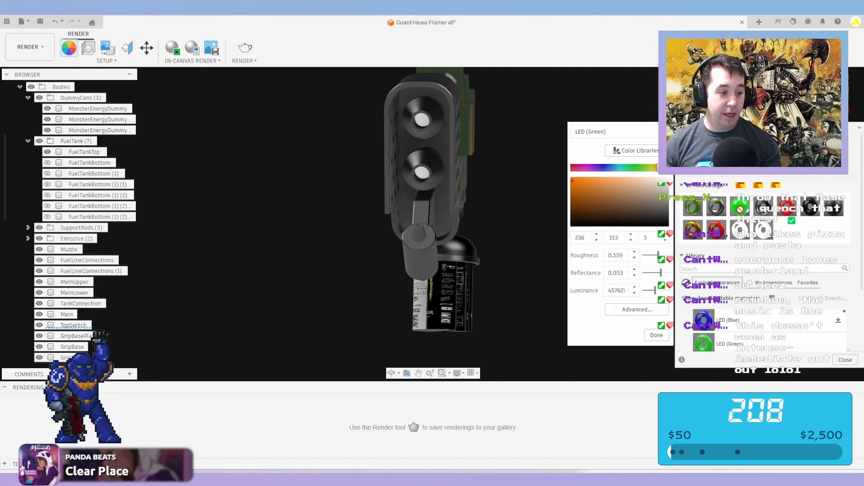
{"action": "left_click", "coordinate": [656, 335]}
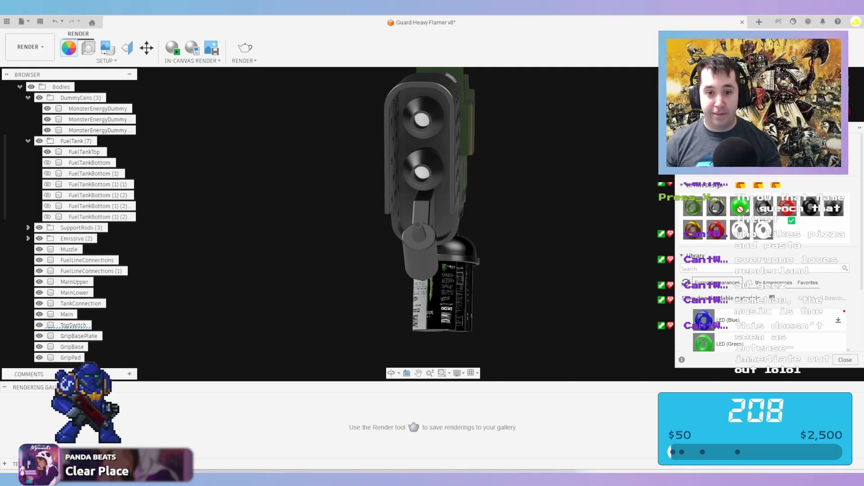
Collapse the rendering gallery and switch from Render to the Design workspace
{"action": "middle_click_drag", "start_coordinate": [432, 265], "coordinate": [550, 252], "text": "shift"}
{"action": "scroll", "coordinate": [549, 252], "scroll_direction": "down", "scroll_amount": 1}
{"action": "scroll", "coordinate": [599, 259], "scroll_direction": "up", "scroll_amount": 1}
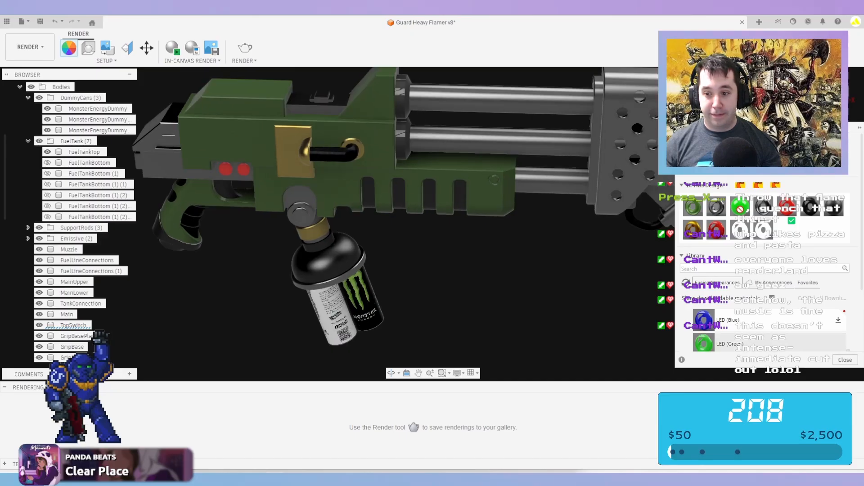
{"action": "left_click", "coordinate": [4, 387]}
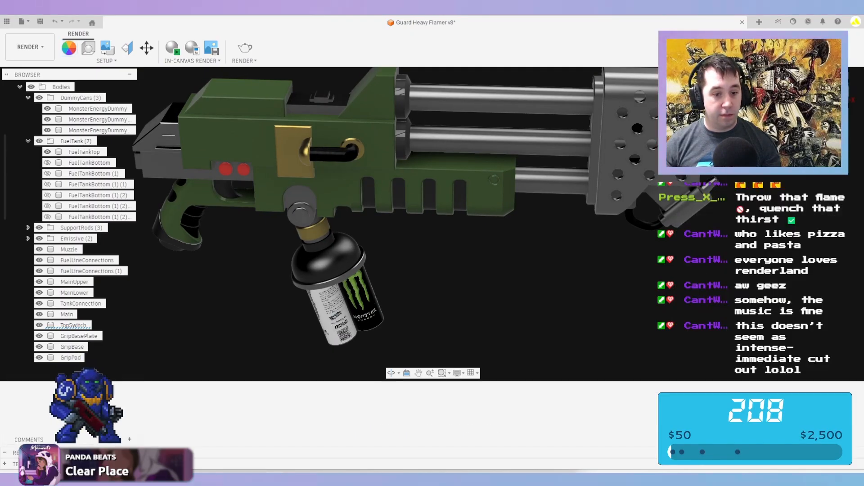
{"action": "scroll", "coordinate": [432, 265], "scroll_direction": "down", "scroll_amount": 2}
{"action": "middle_click_drag", "start_coordinate": [432, 266], "coordinate": [92, 275], "text": "shift"}
{"action": "left_click", "coordinate": [836, 96]}
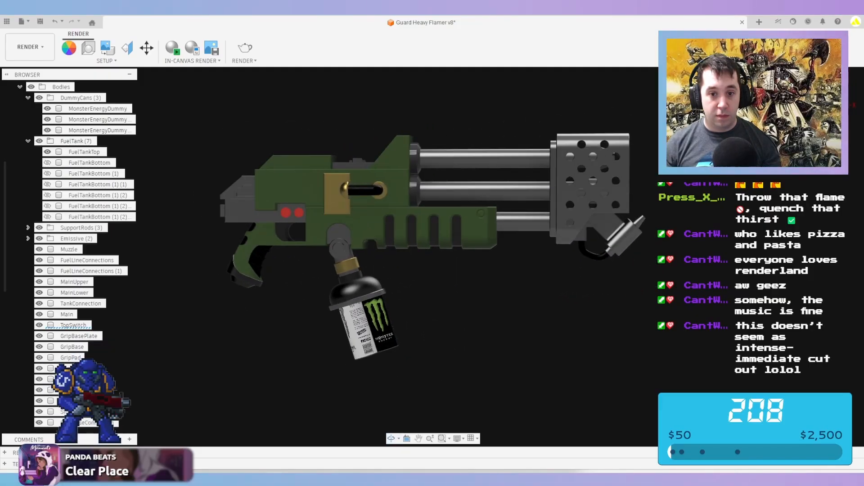
{"action": "left_click", "coordinate": [28, 47]}
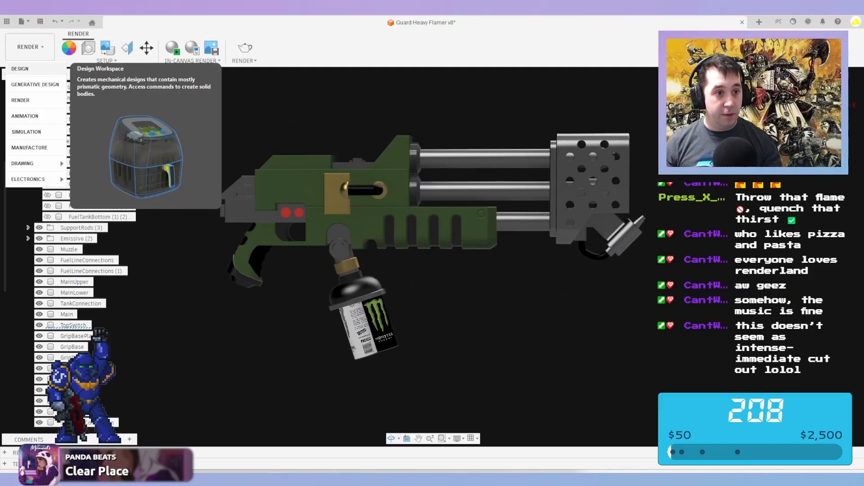
{"action": "left_click", "coordinate": [25, 69]}
Inspect the flamer from both sides and show the section analysis to examine its lengthwise cross-section
{"action": "middle_click_drag", "start_coordinate": [365, 188], "coordinate": [165, 201], "text": "shift"}
{"action": "middle_click_drag", "start_coordinate": [407, 220], "coordinate": [404, 213], "text": "shift"}
{"action": "scroll", "coordinate": [404, 212], "scroll_direction": "down", "scroll_amount": 2}
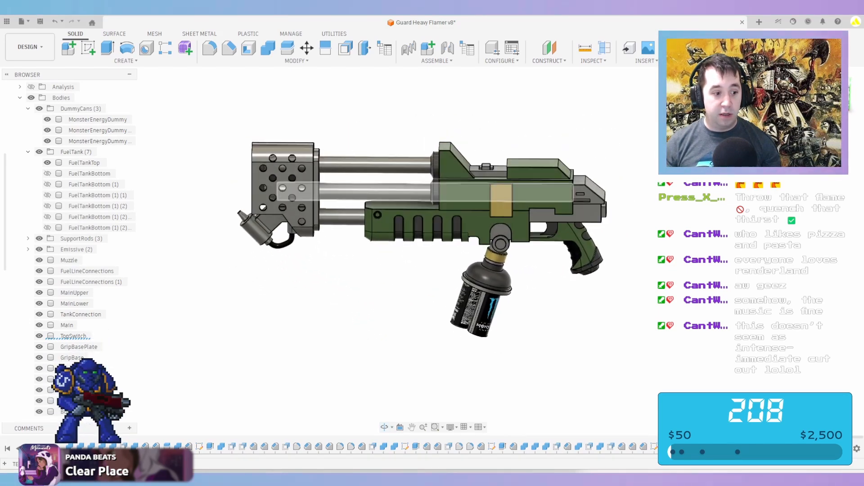
{"action": "scroll", "coordinate": [404, 213], "scroll_direction": "up", "scroll_amount": 5}
{"action": "scroll", "coordinate": [81, 135], "scroll_direction": "up", "scroll_amount": 3}
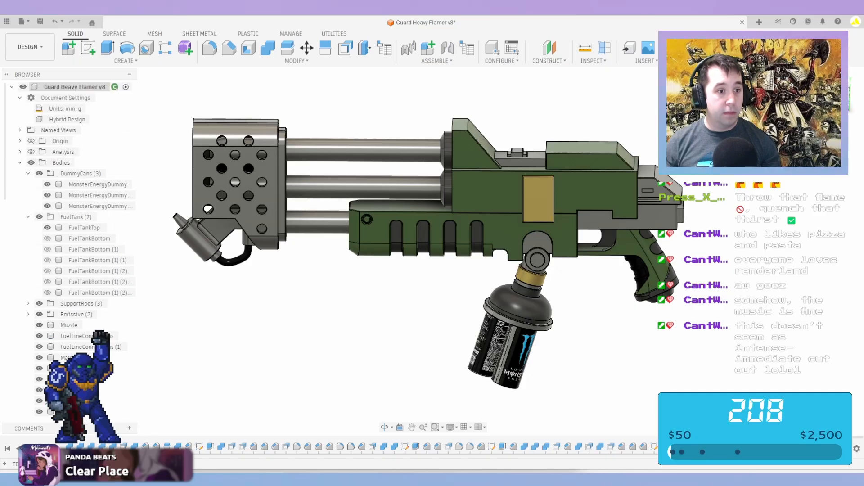
{"action": "mouse_move", "coordinate": [252, 243]}
{"action": "middle_mouse_down", "text": "shift"}
{"action": "mouse_move", "coordinate": [433, 251]}
{"action": "mouse_move", "coordinate": [398, 264]}
{"action": "middle_mouse_up", "text": "shift"}
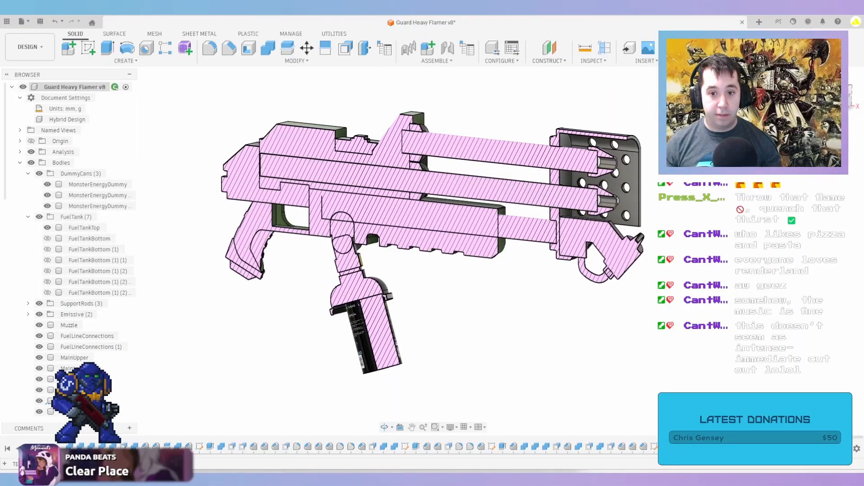
Examine the sectioned flamer from both sides and hide the section analysis to restore the whole model
{"action": "scroll", "coordinate": [557, 284], "scroll_direction": "up", "scroll_amount": 1}
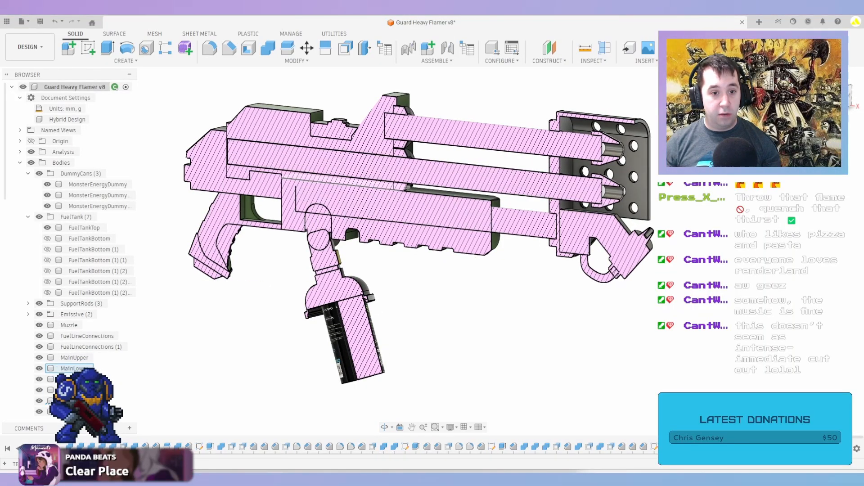
{"action": "middle_click_drag", "start_coordinate": [477, 234], "coordinate": [308, 240], "text": "shift"}
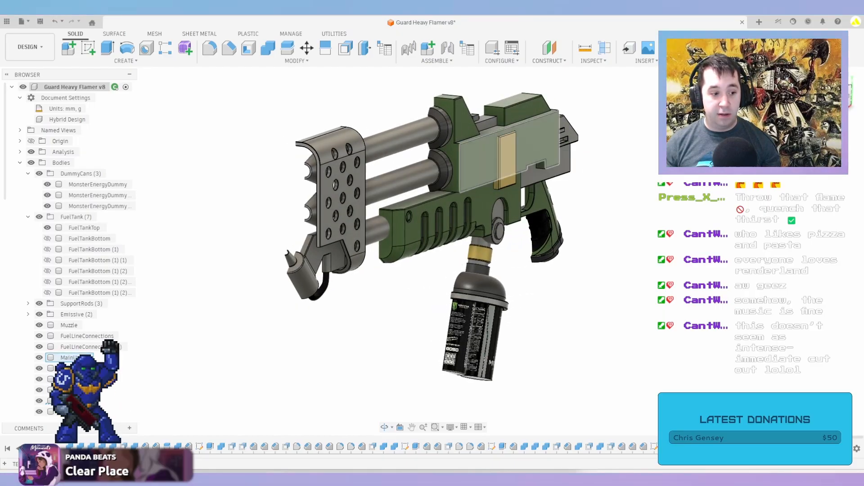
{"action": "middle_click_drag", "start_coordinate": [491, 156], "coordinate": [722, 175], "text": "shift"}
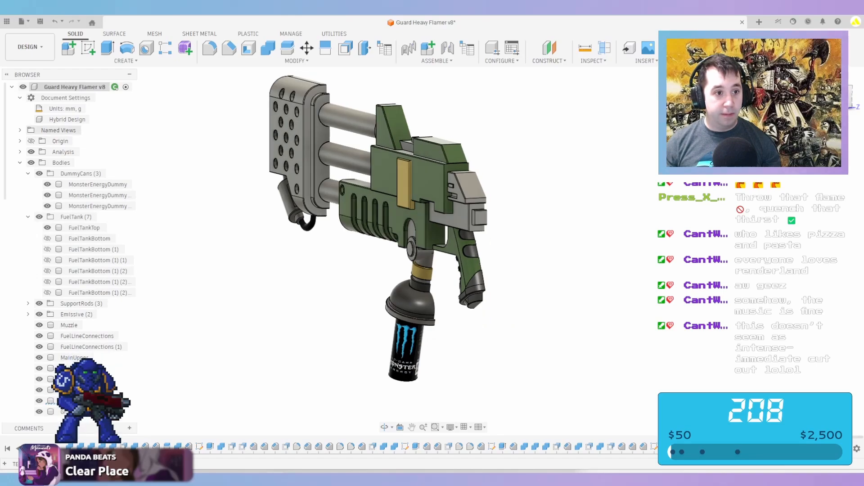
{"action": "left_click", "coordinate": [31, 152]}
Inspect the complete flamer from the front and both sides, including a close look at the energy drink cans below the fuel tank top
{"action": "scroll", "coordinate": [396, 198], "scroll_direction": "down", "scroll_amount": 2}
{"action": "middle_click_drag", "start_coordinate": [432, 216], "coordinate": [168, 189], "text": "shift"}
{"action": "middle_click_drag", "start_coordinate": [279, 221], "coordinate": [340, 262], "text": "shift"}
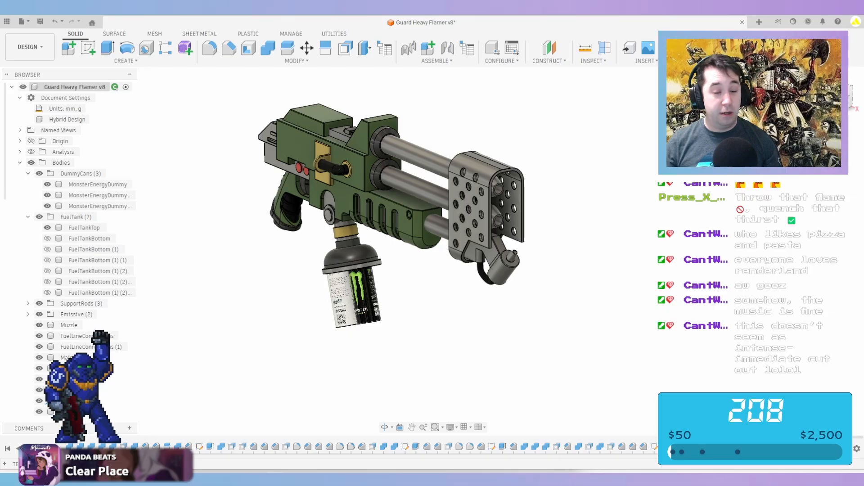
{"action": "middle_click_drag", "start_coordinate": [387, 225], "coordinate": [653, 214]}
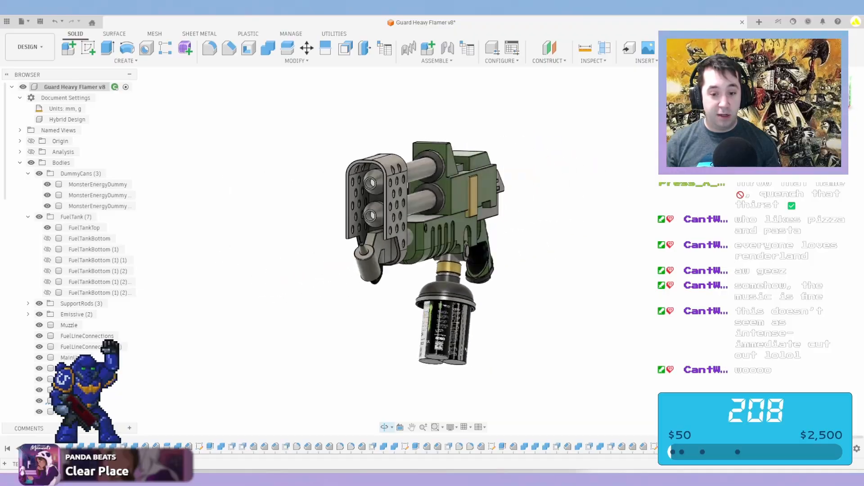
{"action": "middle_click_drag", "start_coordinate": [383, 292], "coordinate": [472, 325], "text": "shift"}
{"action": "scroll", "coordinate": [432, 336], "scroll_direction": "up", "scroll_amount": 4}
{"action": "scroll", "coordinate": [439, 335], "scroll_direction": "up", "scroll_amount": 2}
{"action": "scroll", "coordinate": [527, 329], "scroll_direction": "down", "scroll_amount": 2}
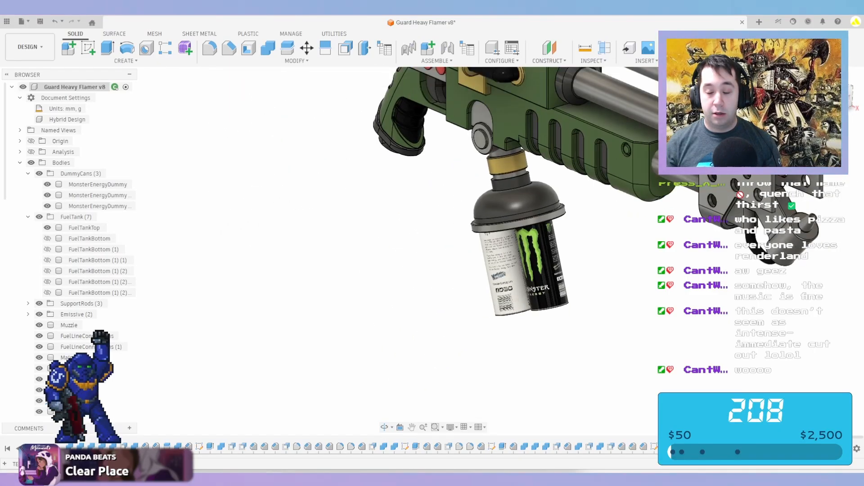
{"action": "middle_click_drag", "start_coordinate": [653, 254], "coordinate": [495, 349]}
{"action": "scroll", "coordinate": [495, 349], "scroll_direction": "down", "scroll_amount": 2}
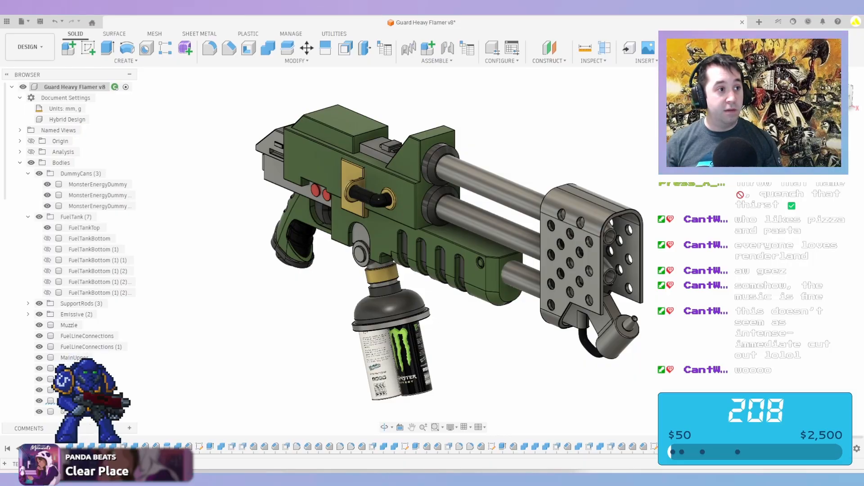
{"action": "middle_click_drag", "start_coordinate": [540, 288], "coordinate": [459, 248], "text": "shift"}
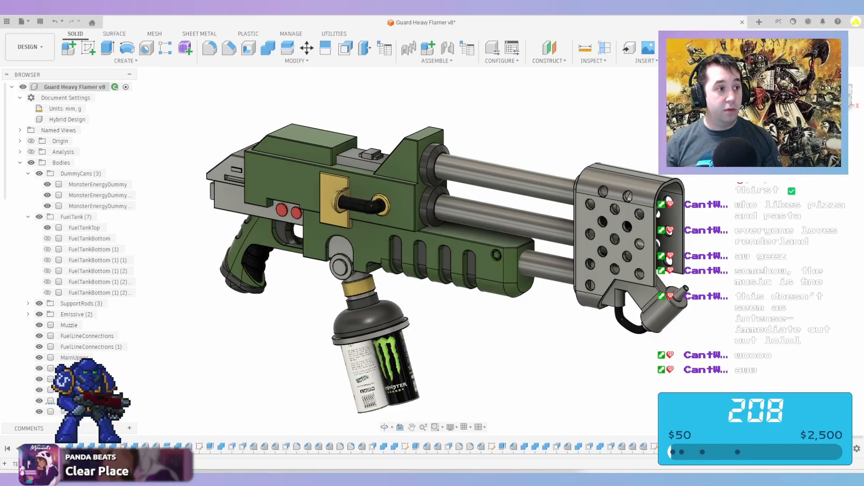
{"action": "middle_click_drag", "start_coordinate": [490, 248], "coordinate": [331, 252], "text": "shift"}
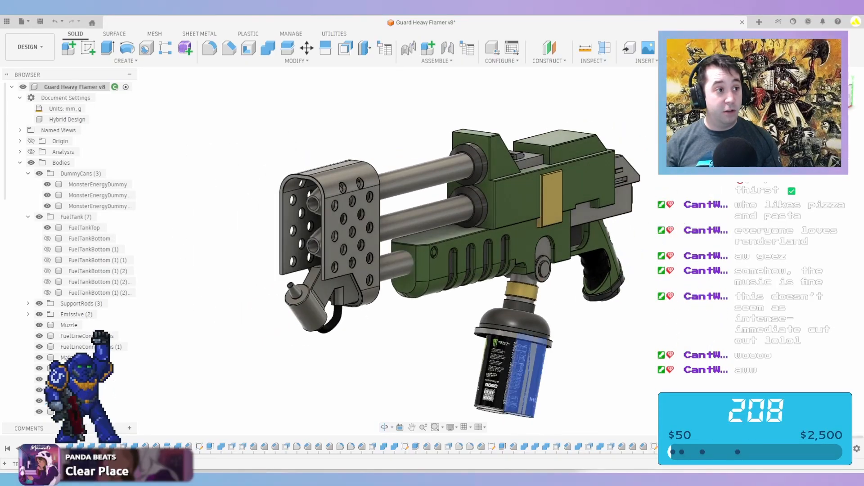